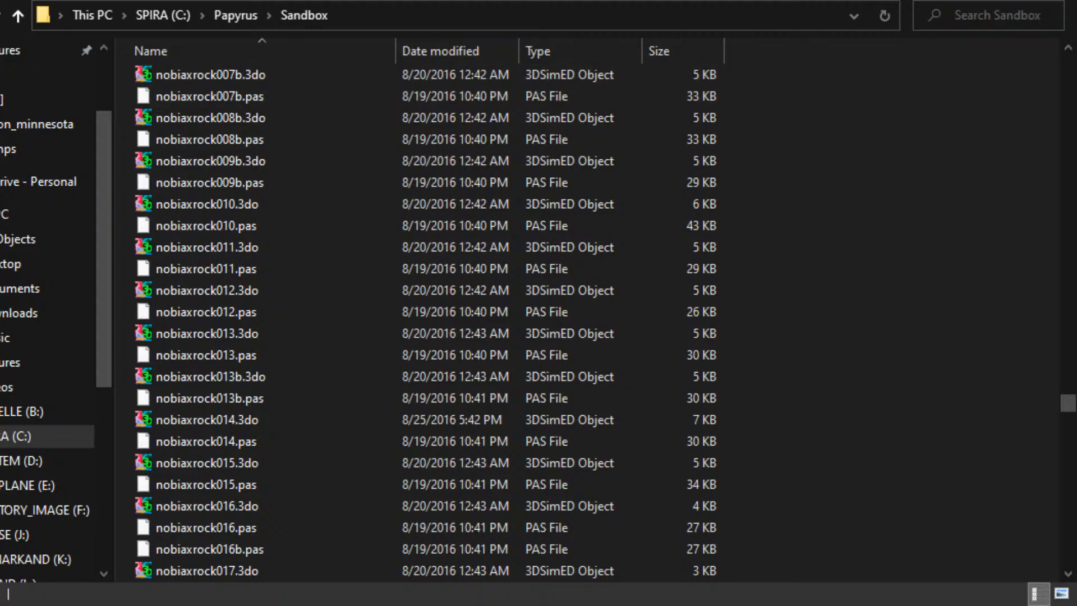
Look through the files in the Sandbox folder and go up to its parent folder, Papyrus
scroll(650, 185, "up", 4)
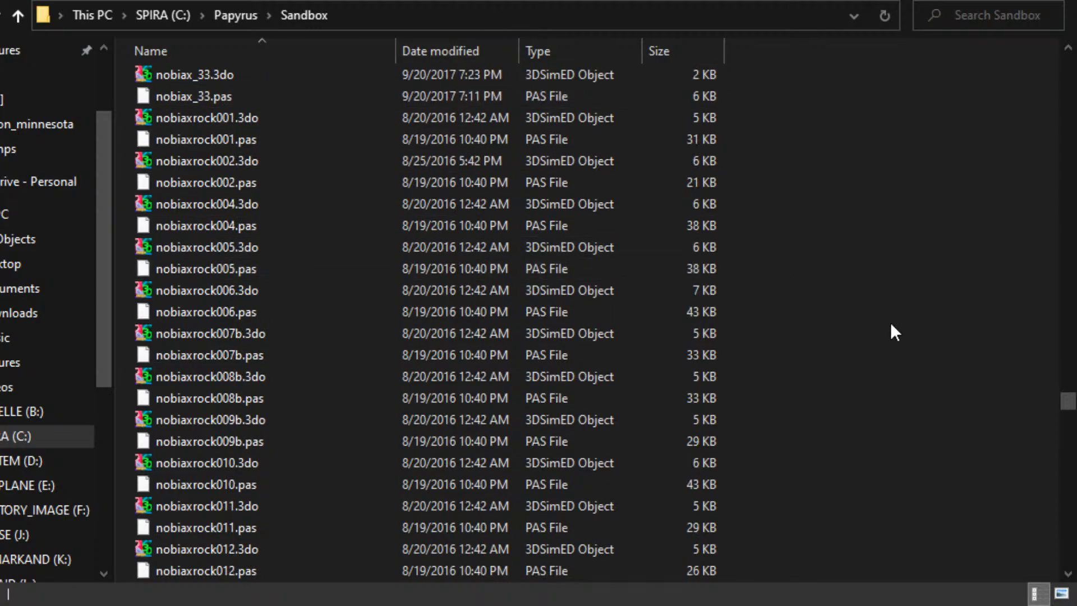
scroll(891, 326, "down", 6)
left_click(238, 15)
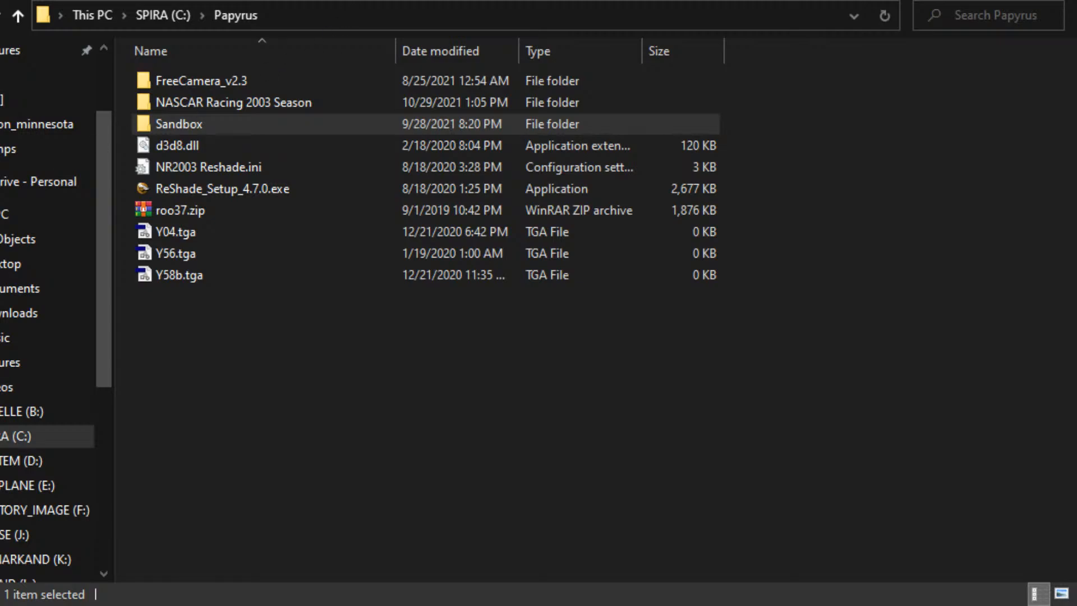
left_click(587, 403)
Go to the folder K:\[10]\Winmip by entering its path
left_click(358, 16)
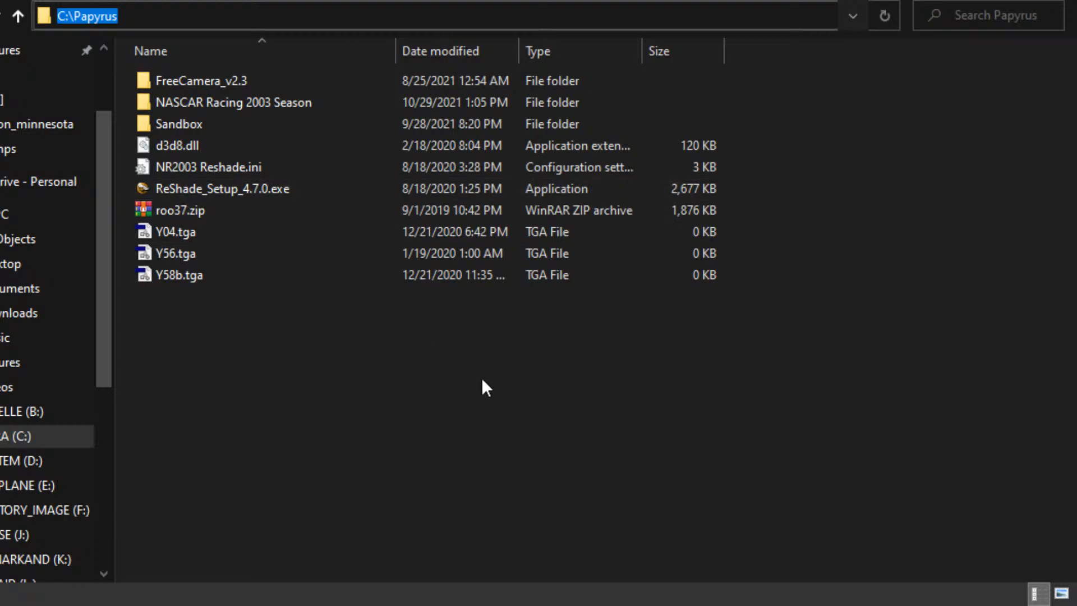
type("K:\\")
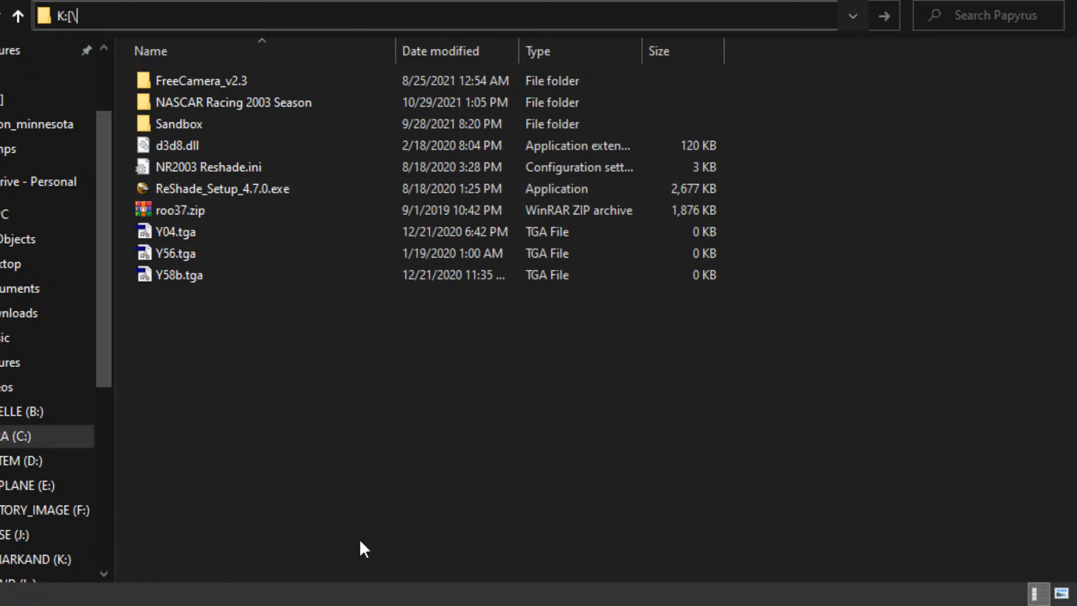
key("BackSpace")
type("[1")
key("BackSpace")
key("BackSpace")
type("\\[10]\\Winmip\\")
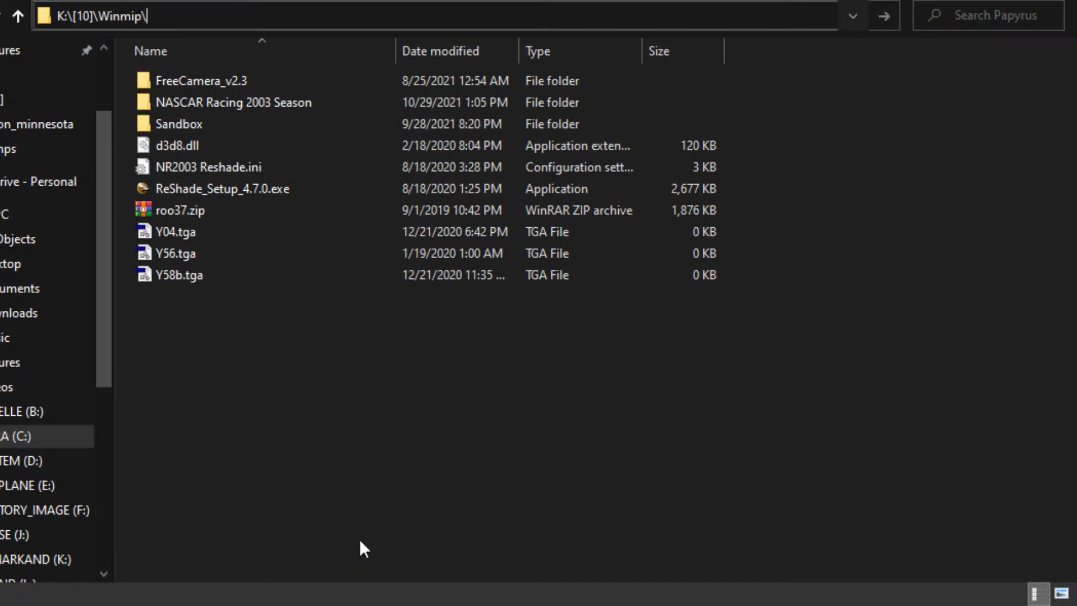
key("Return")
Launch WinMip2.exe from the Winmip folder and cancel its initial file-open dialog
scroll(760, 570, "down", 12)
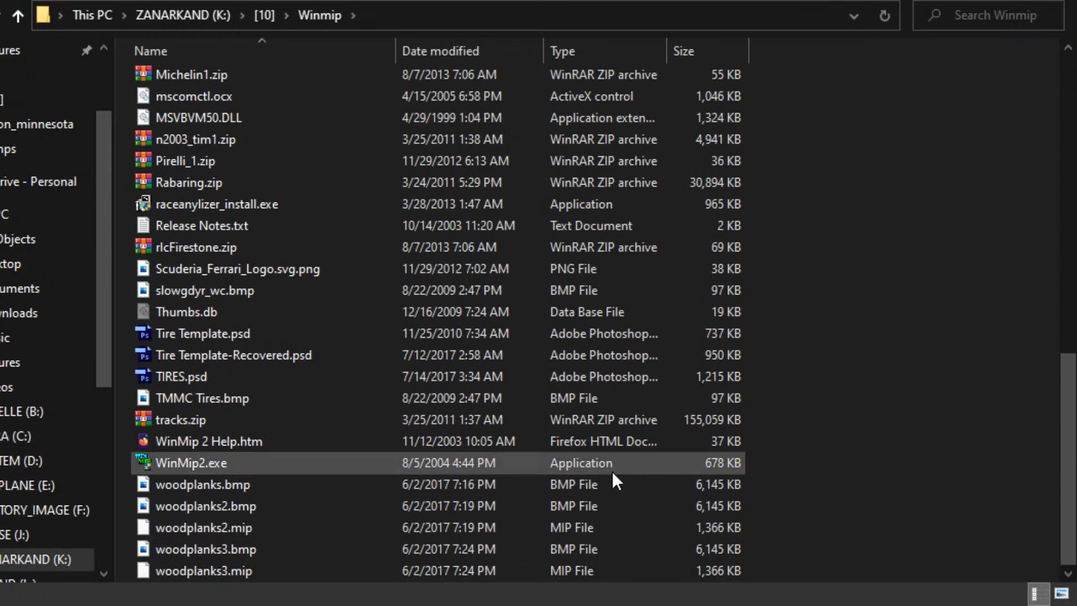
left_click(470, 473)
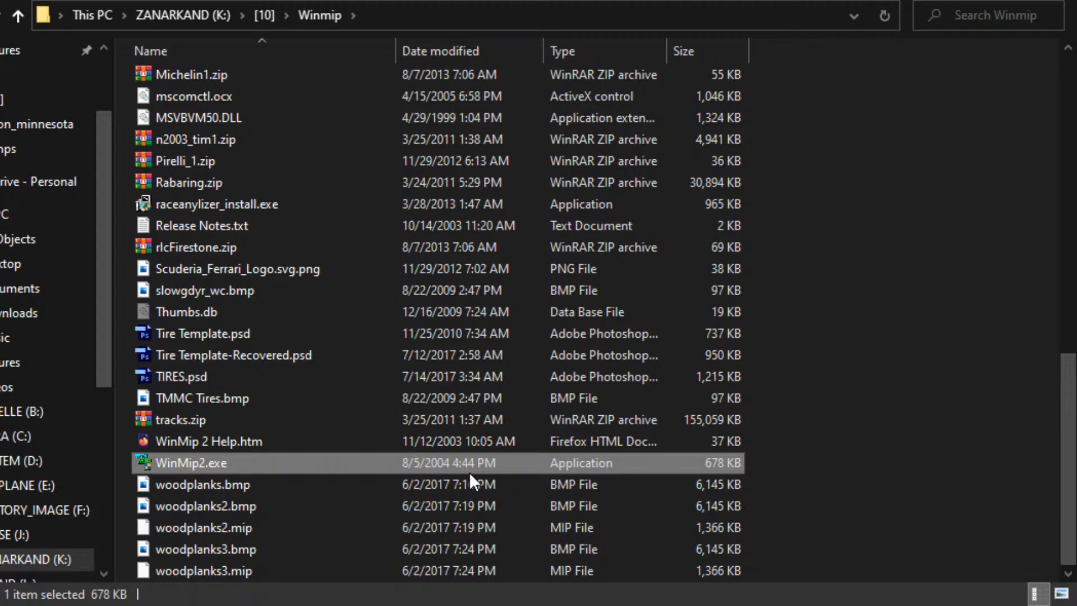
double_click(470, 474)
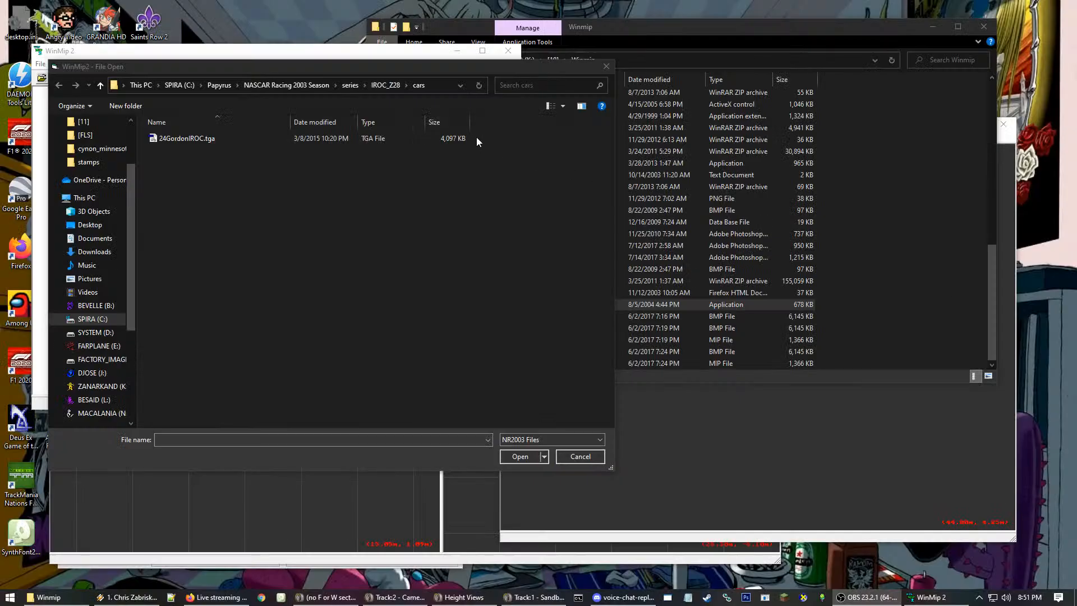
left_click(377, 224)
left_click(588, 462)
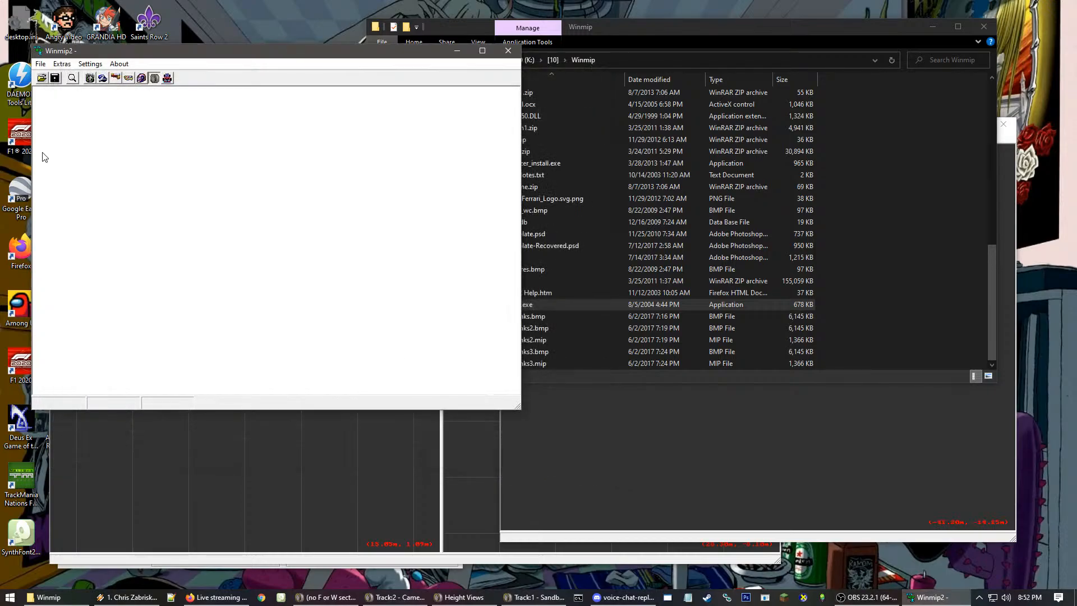
Start opening a file in WinMip2 and browse to C:\Papyrus\NASCAR Racing 2003 Season\tracks
left_click(42, 79)
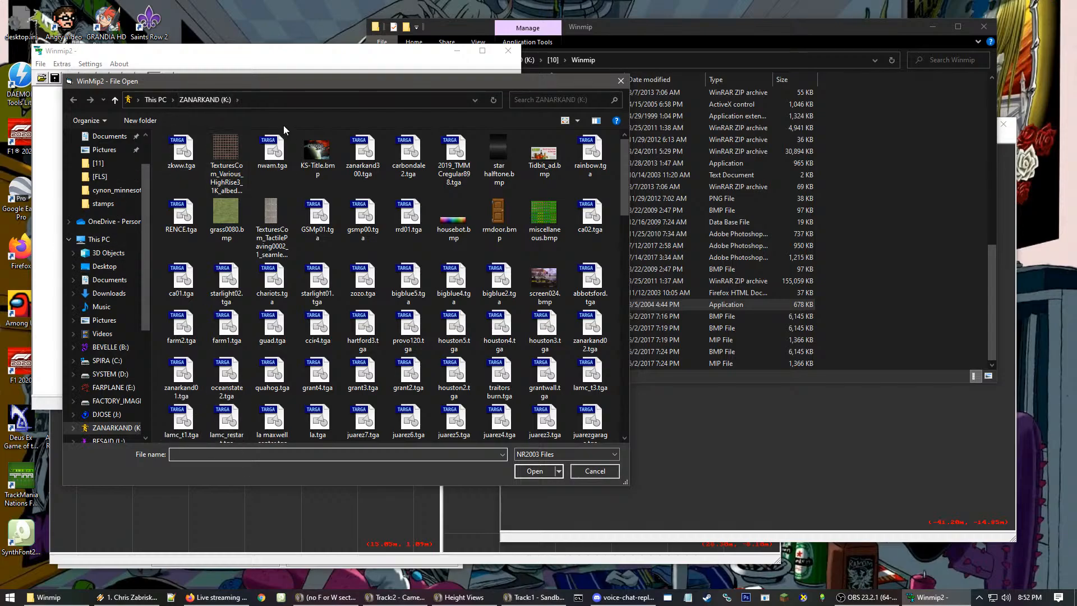
left_click(283, 94)
type("C:\\")
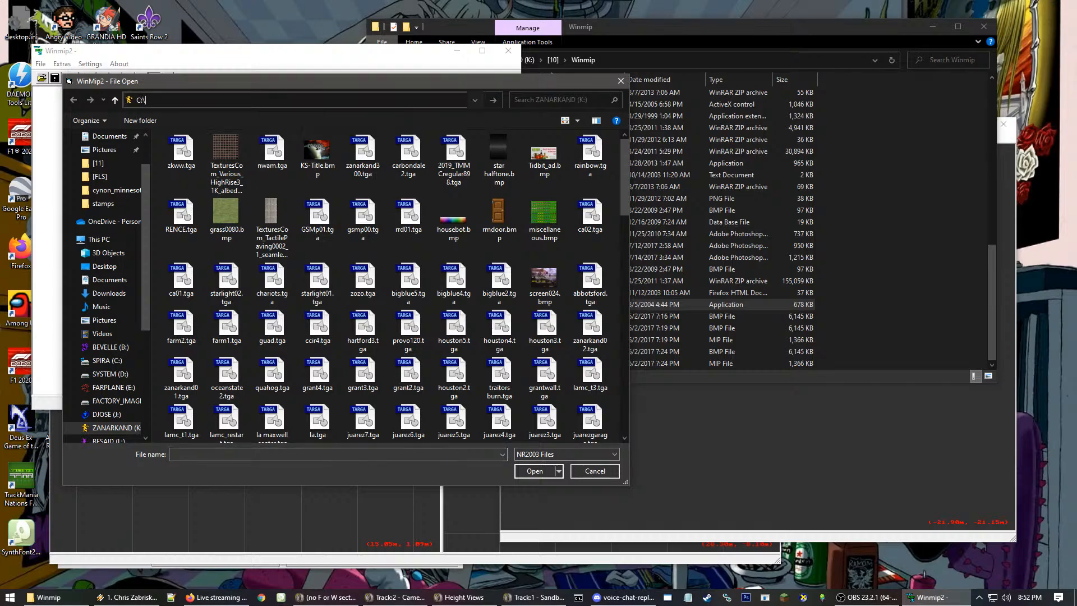
type("Papyrus\\N")
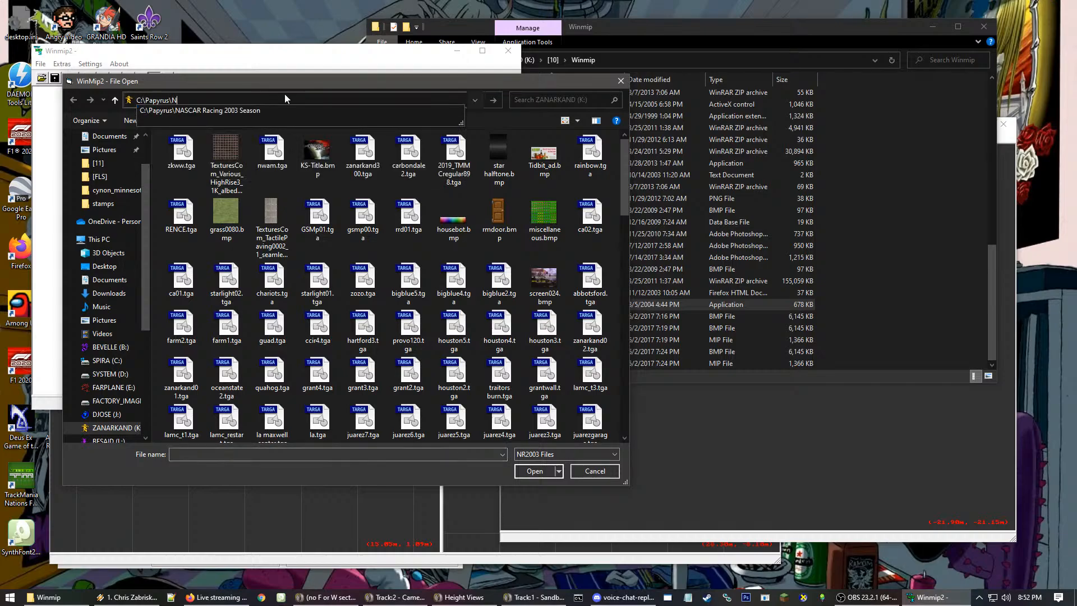
type("ASCAR Racing 2003 Season\\tracks\\")
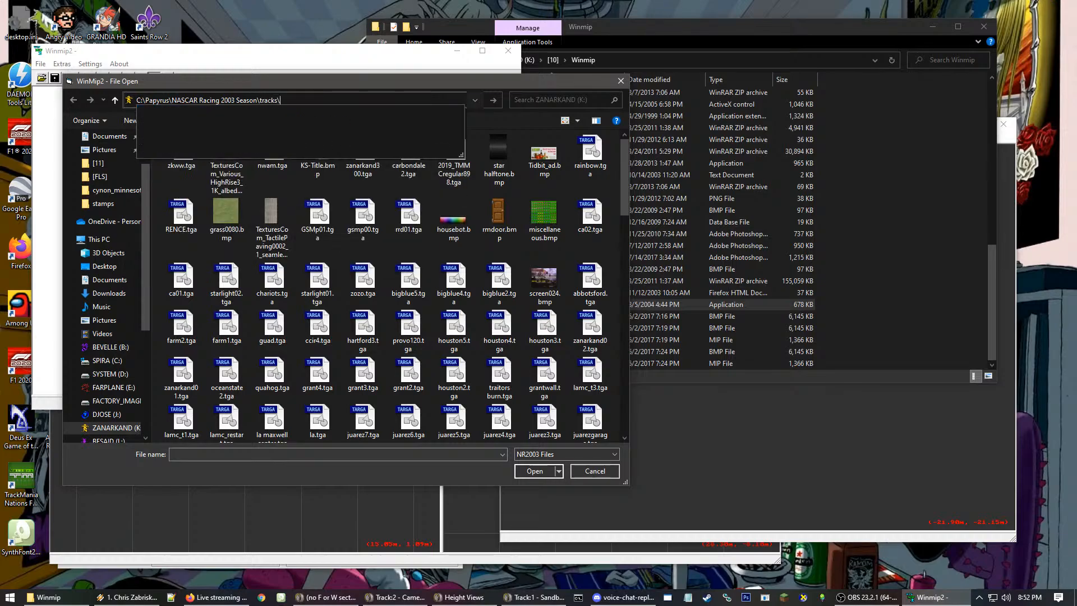
key("Return")
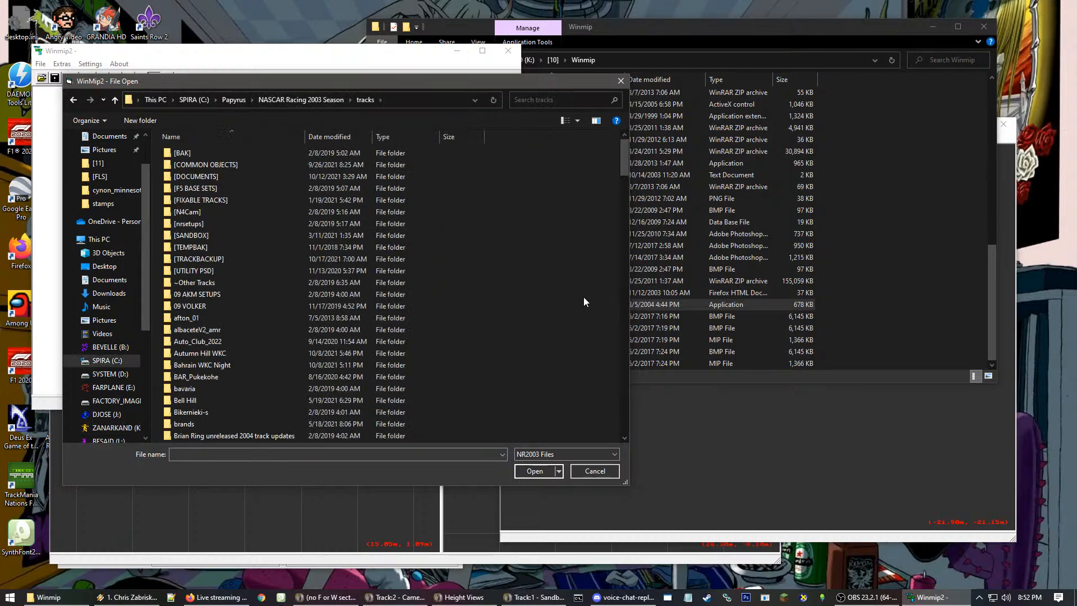
Open the shared folder within the tracks folder and sort its files by name
scroll(583, 302, "down", 15)
scroll(479, 379, "down", 18)
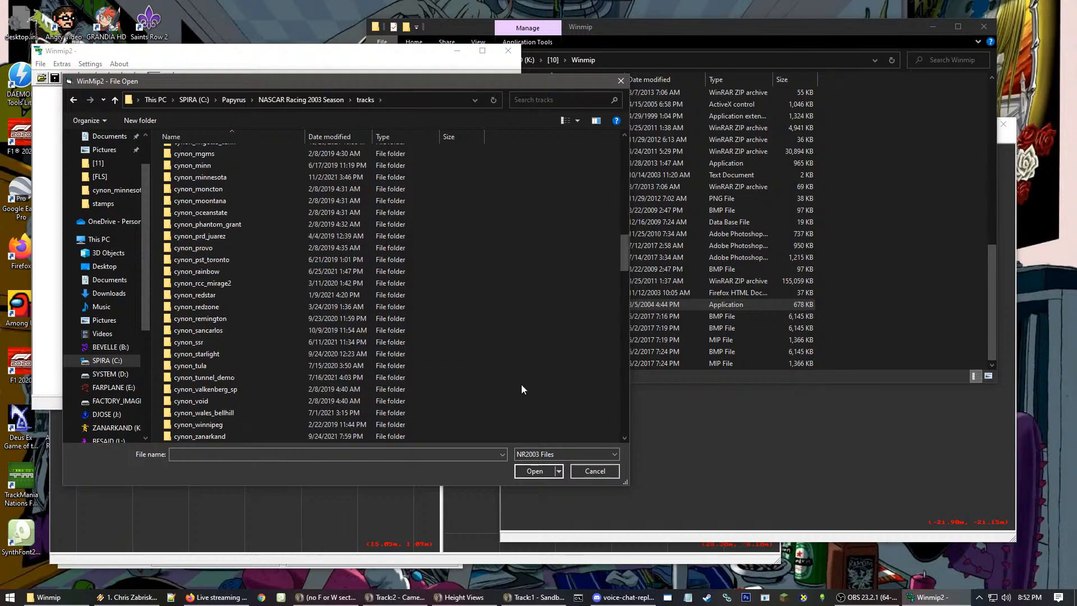
scroll(521, 386, "down", 12)
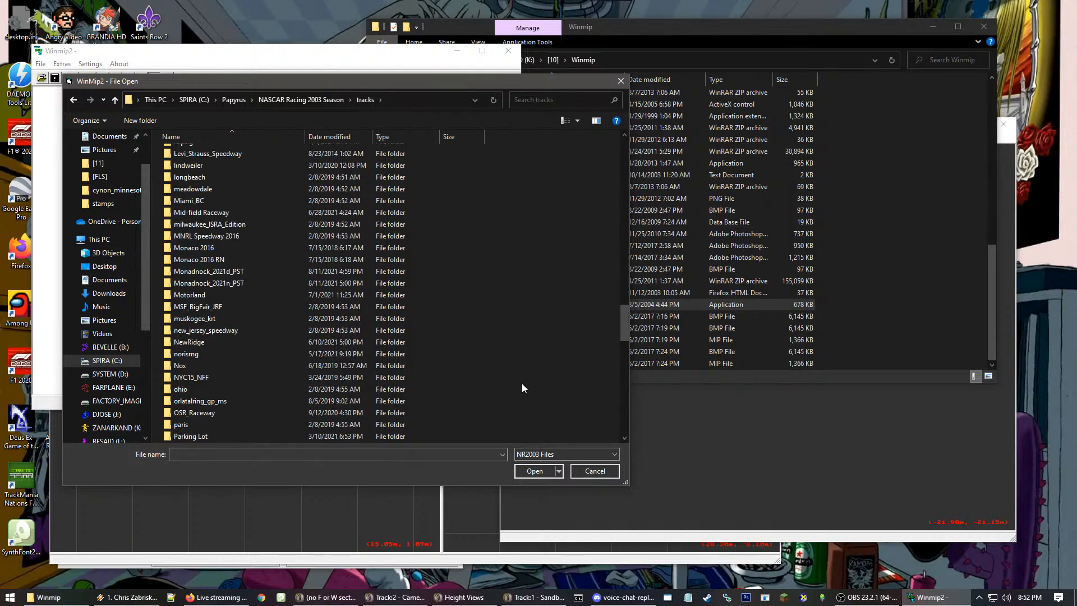
scroll(507, 358, "down", 4)
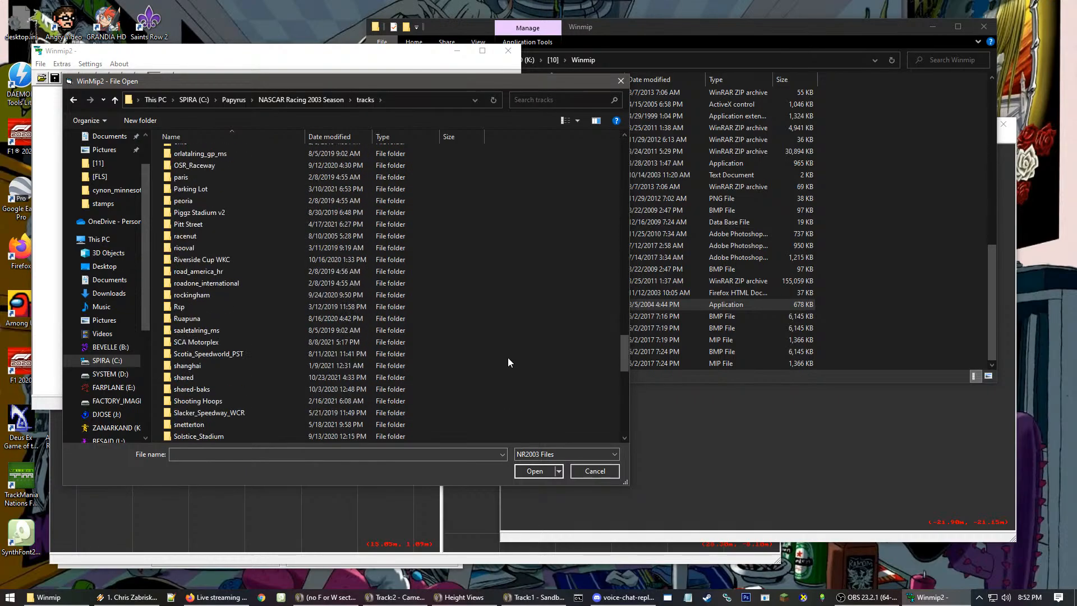
double_click(223, 342)
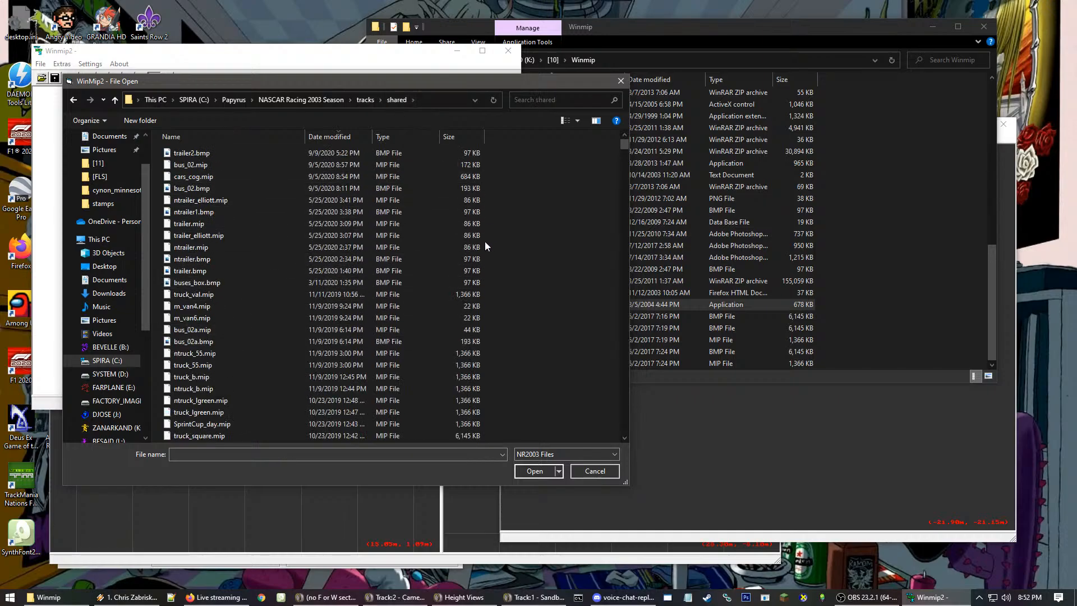
left_click(194, 137)
Open shared.dat from the shared folder and unpack its contents
scroll(345, 329, "down", 15)
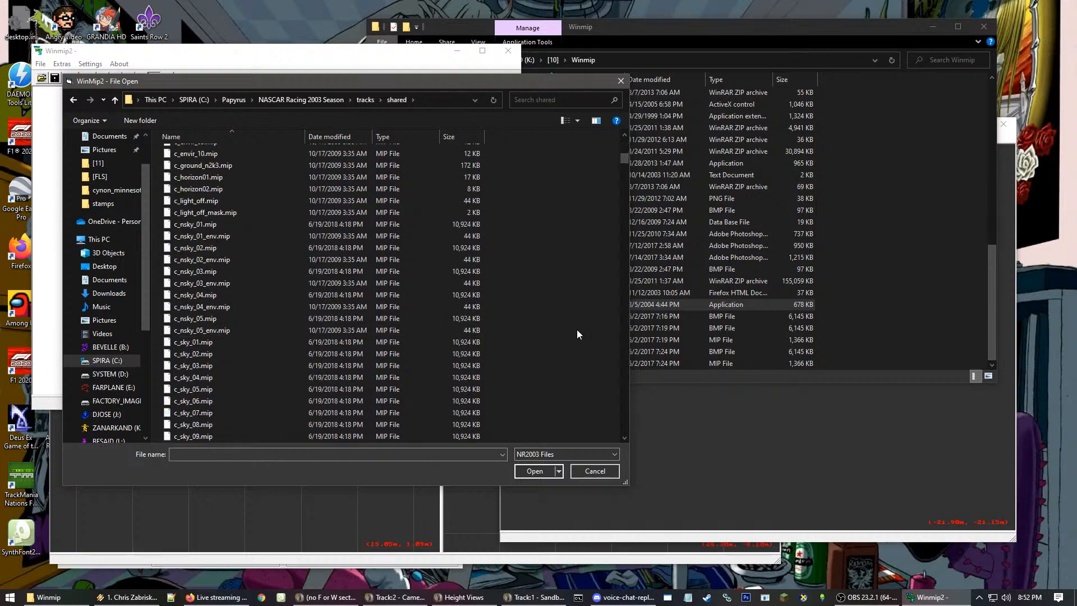
type("shared.dat")
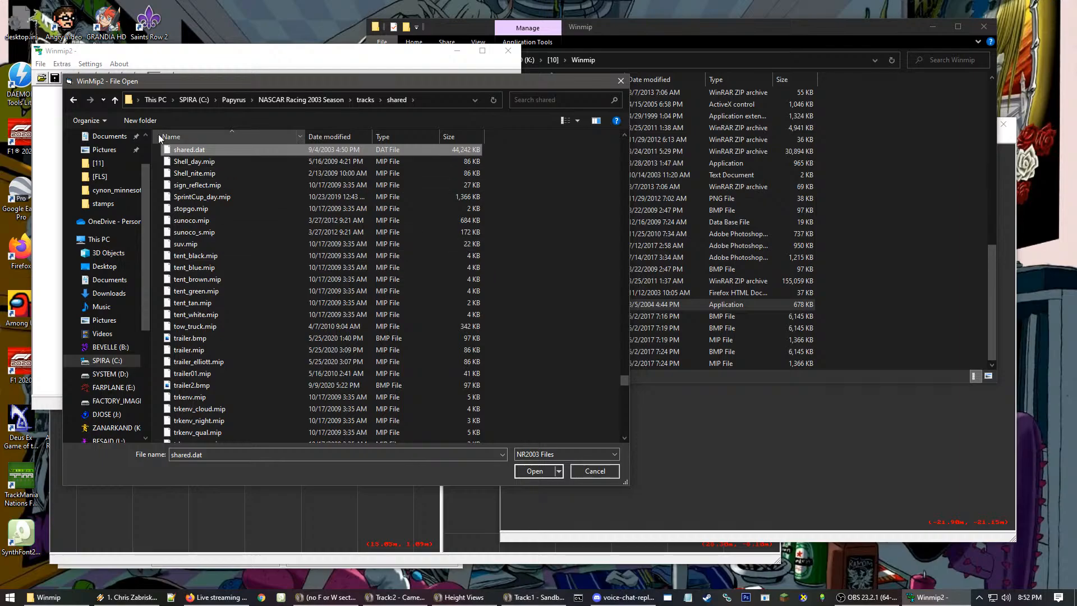
double_click(187, 151)
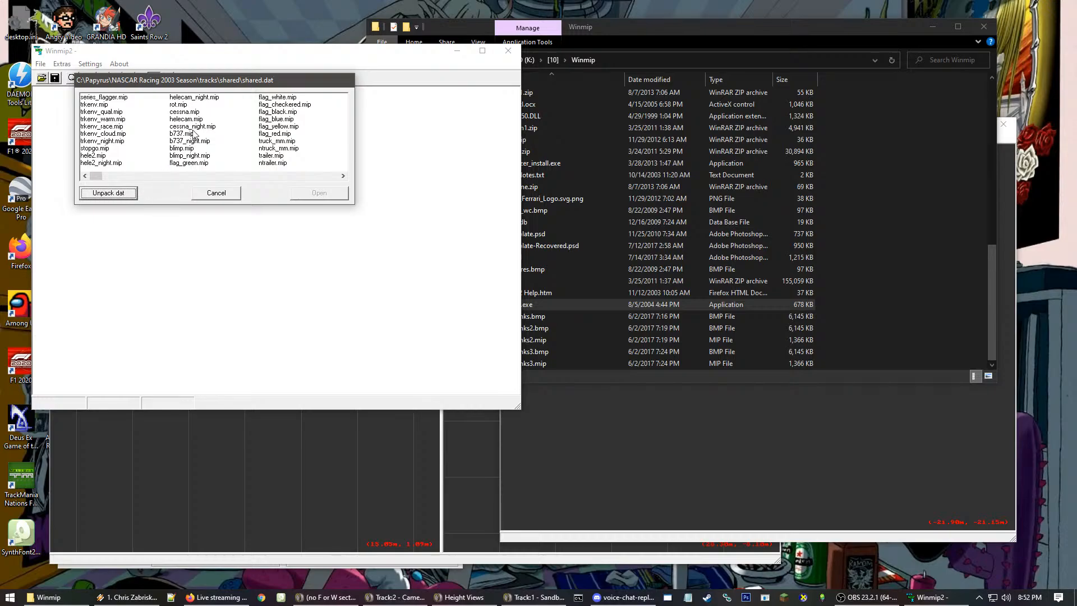
left_click(106, 196)
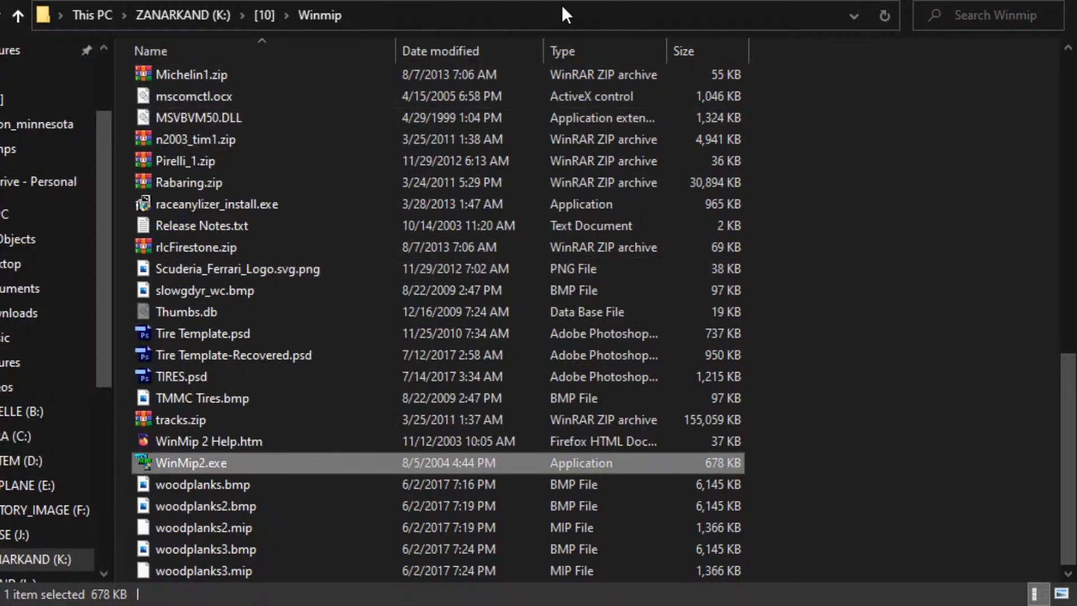
Switch to File Explorer, go to C:\Papyrus\NASCAR Racing 2003 Season\tracks\shared and sort the items by name
left_click(563, 15)
type("C:\\Papyrus\\NASCAR Racing 2003 Season\\tracks")
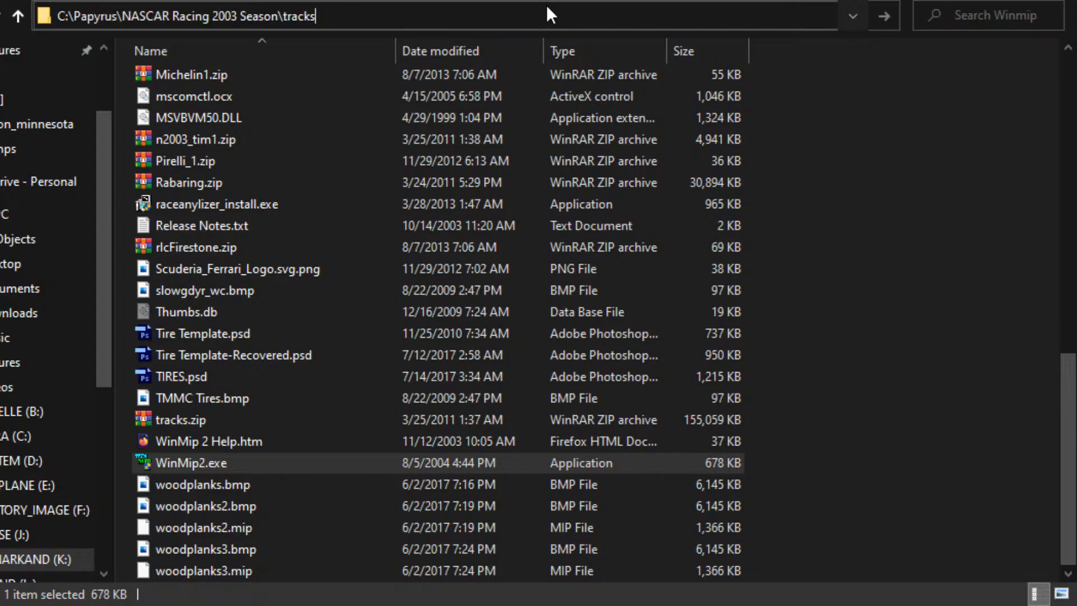
type("\\shared\\")
key("Return")
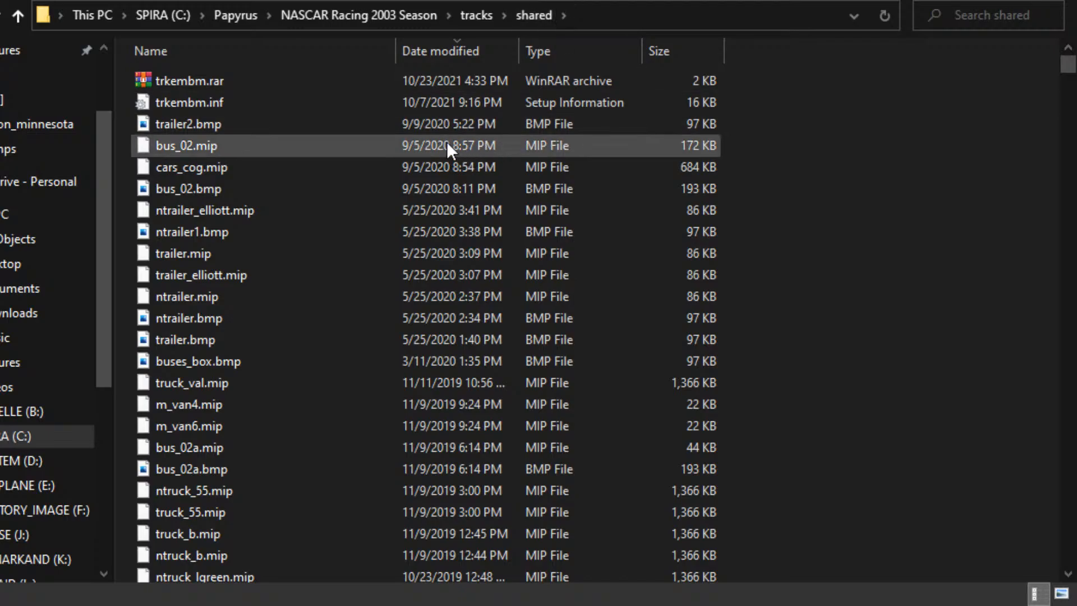
left_click(202, 56)
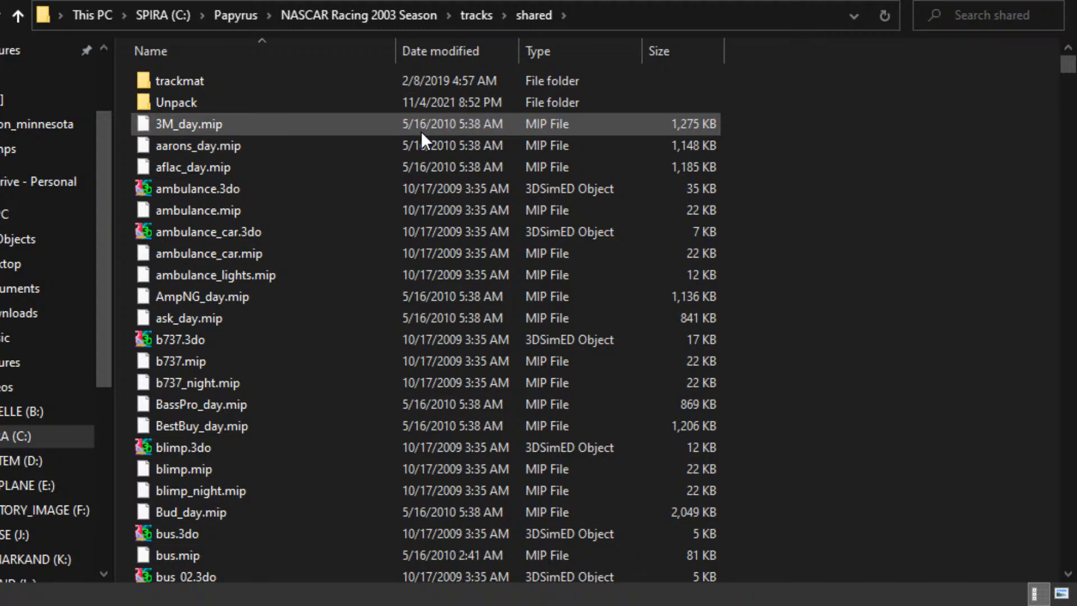
Locate and select the Unpack folder inside the shared folder
left_click(396, 103)
left_click(819, 146)
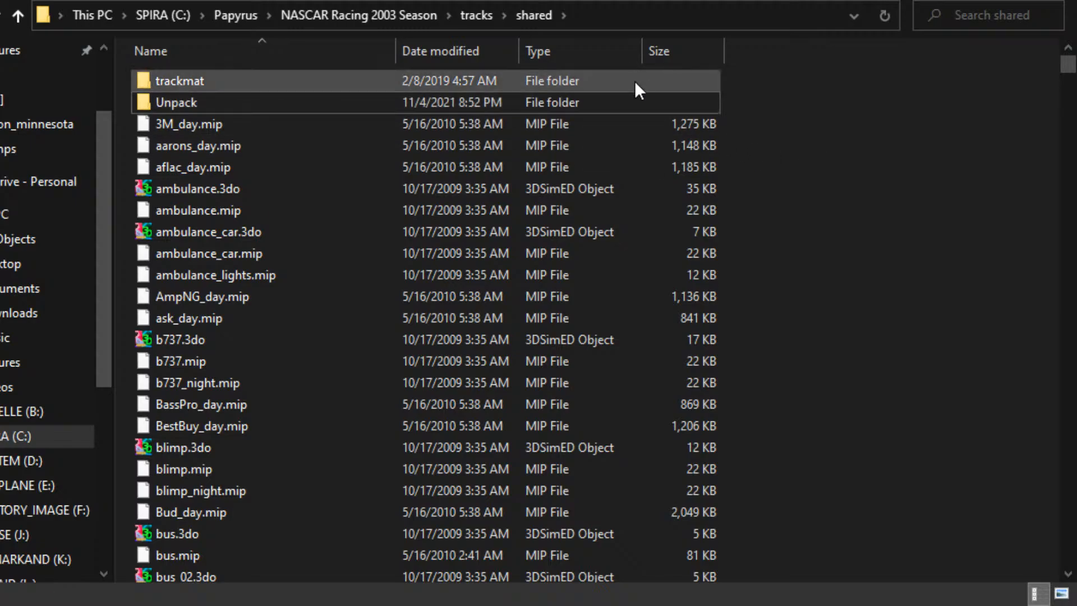
left_click(624, 101)
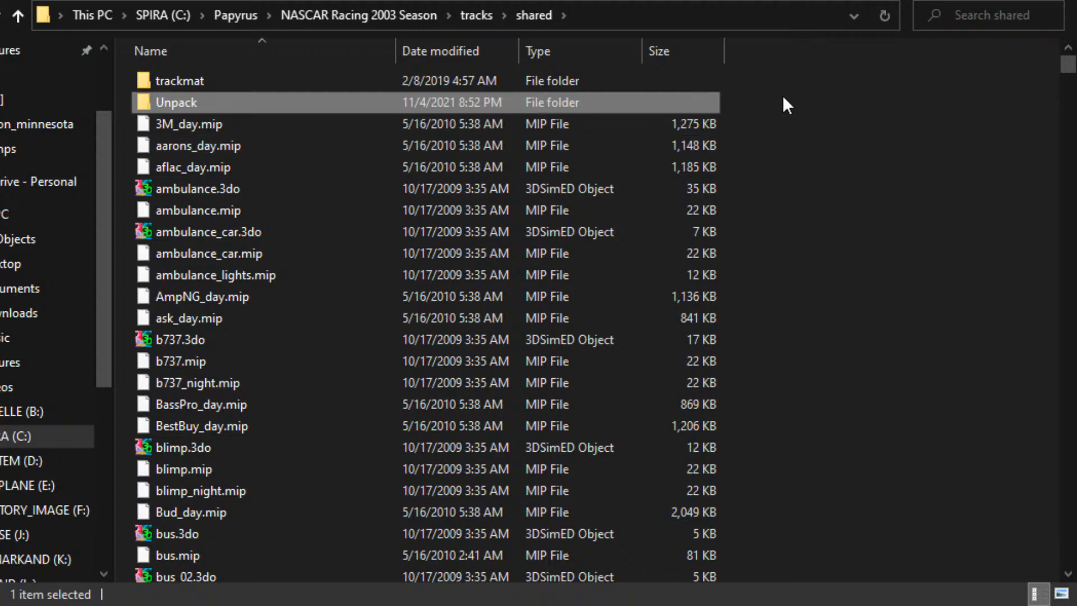
left_click(741, 135)
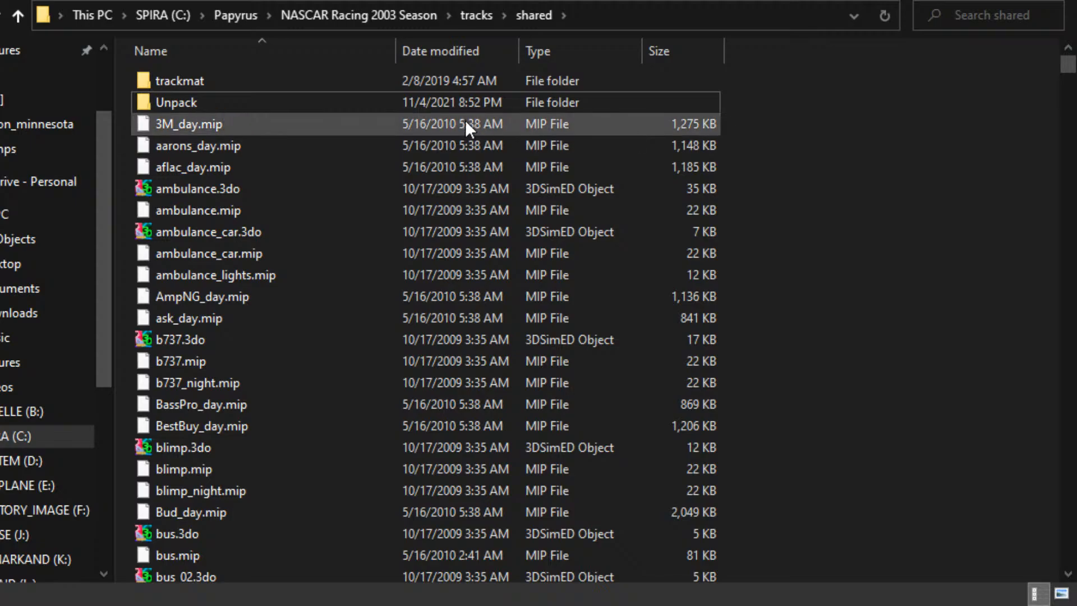
left_click(436, 104)
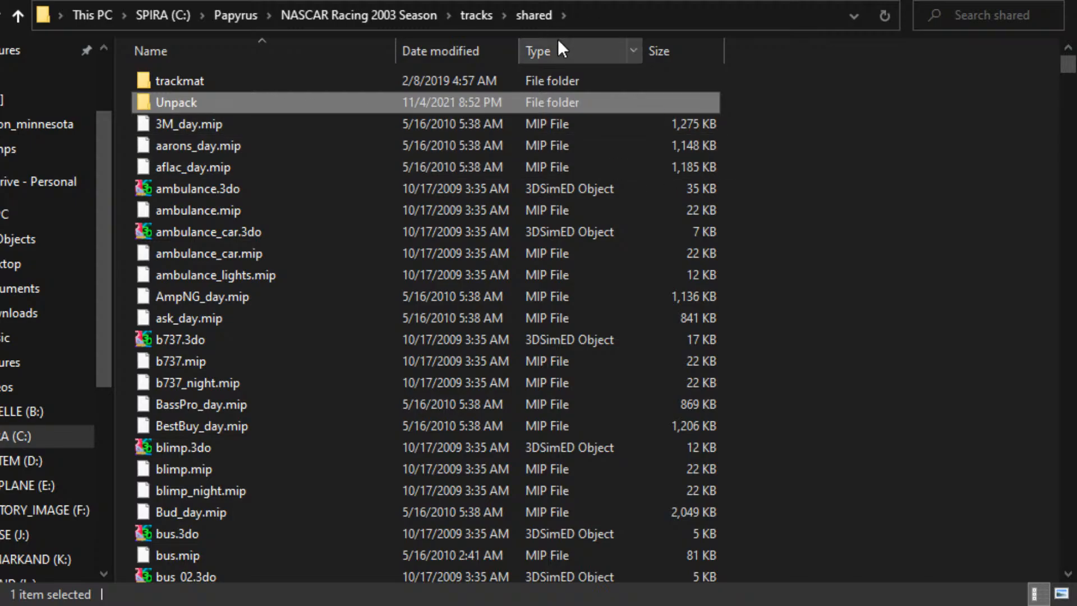
Go up to the tracks folder, create a new folder named cynon_area there and open it
left_click(463, 15)
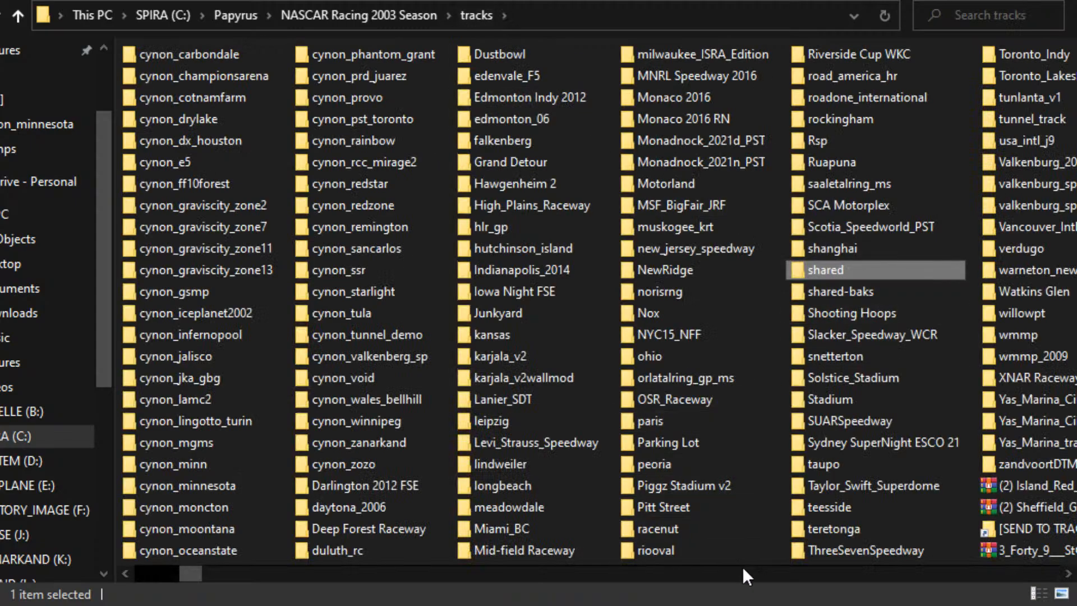
left_click(738, 556)
left_click(608, 560)
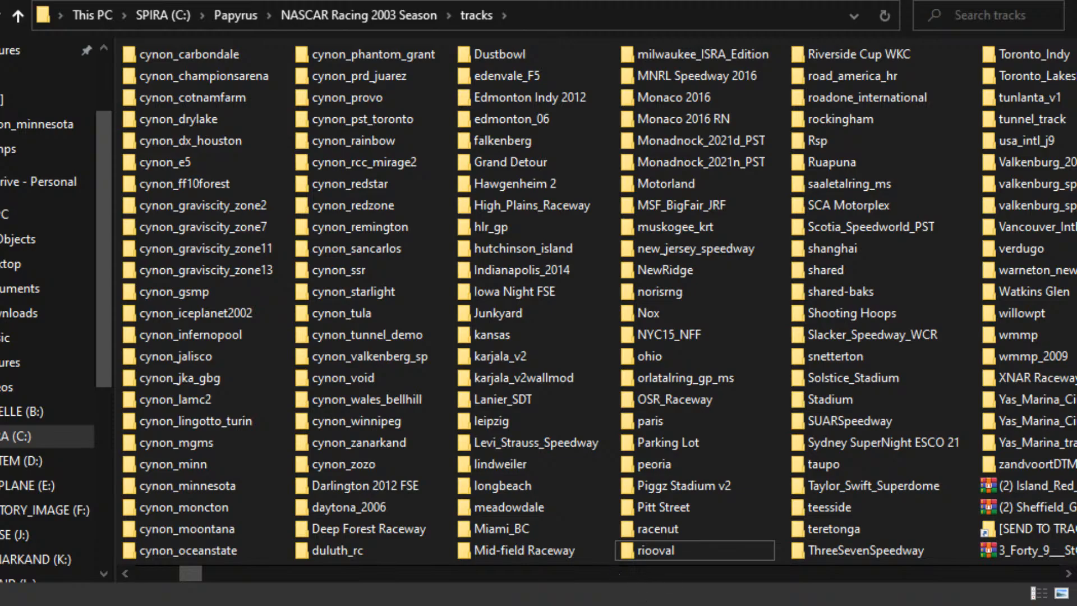
key("ctrl+shift+n")
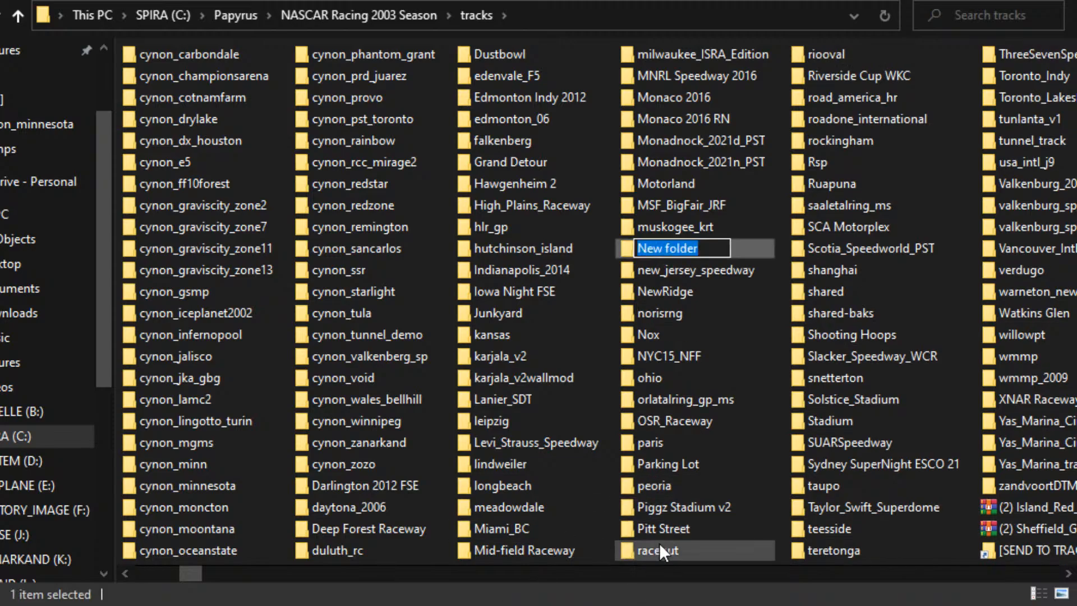
type("cynon_area")
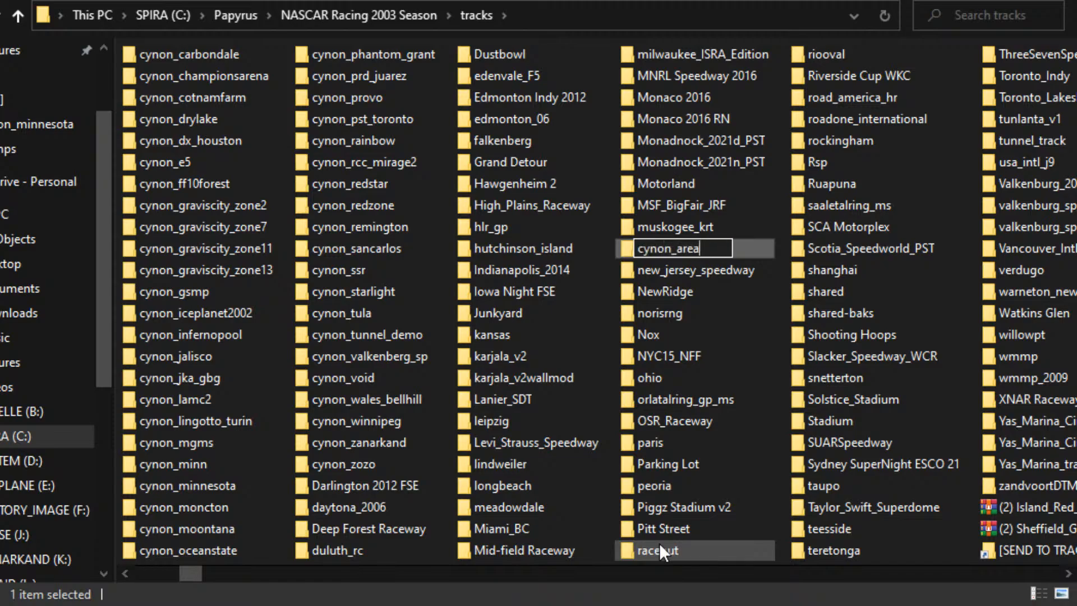
key("Return")
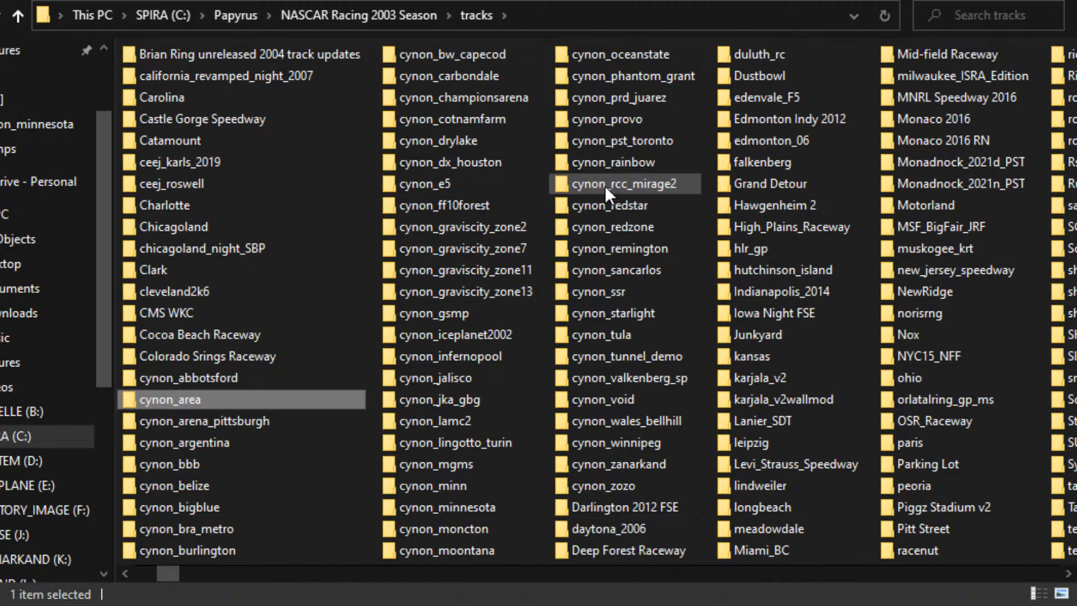
double_click(319, 404)
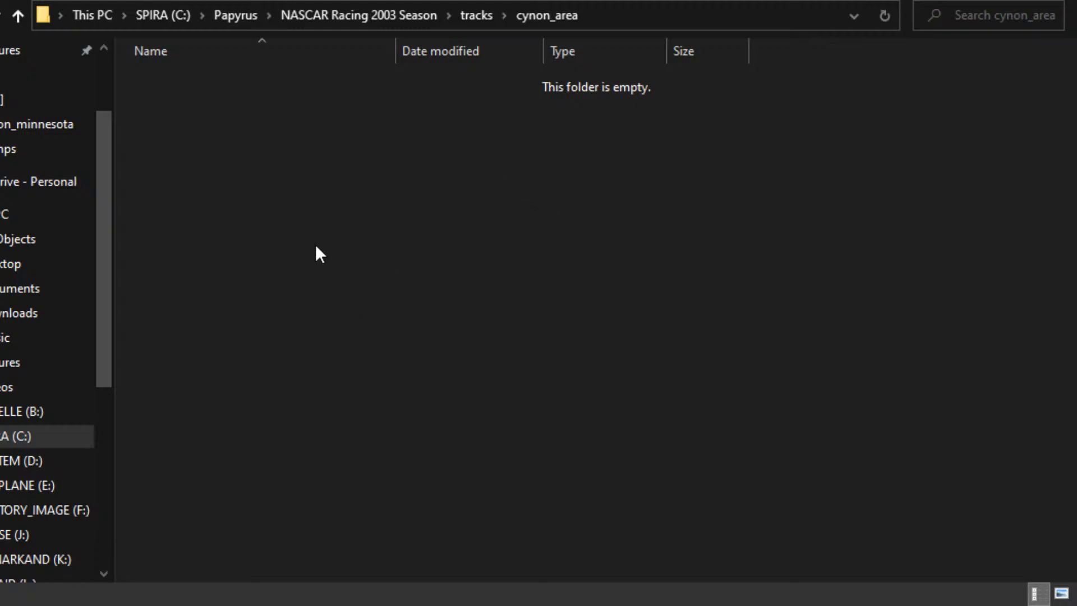
Paste the copied Unpack folder into the cynon_area track folder and rename it shared
key("ctrl+v")
left_click(196, 80)
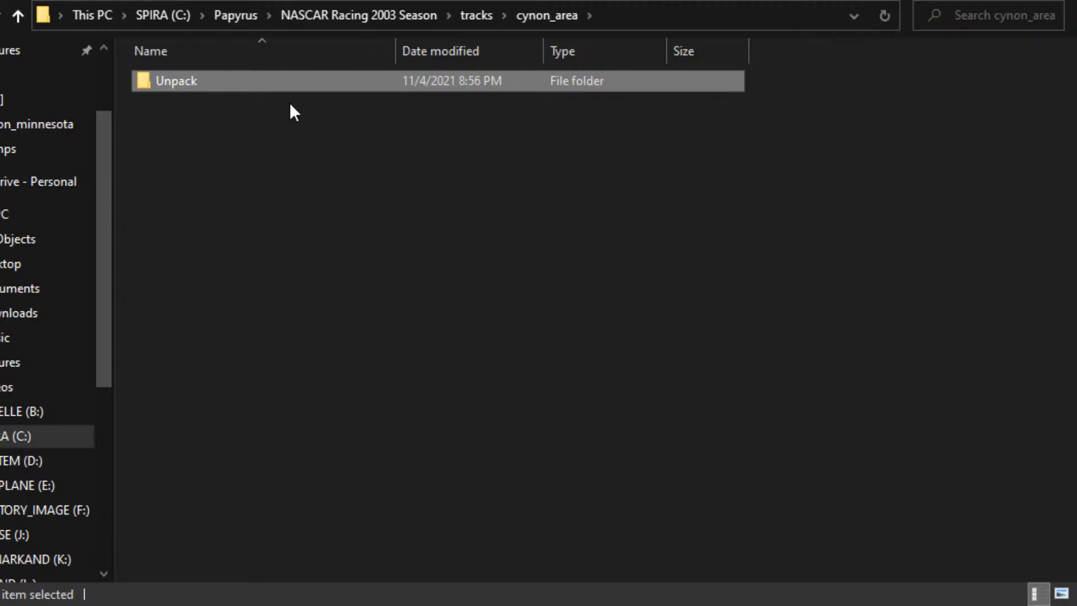
type("shared")
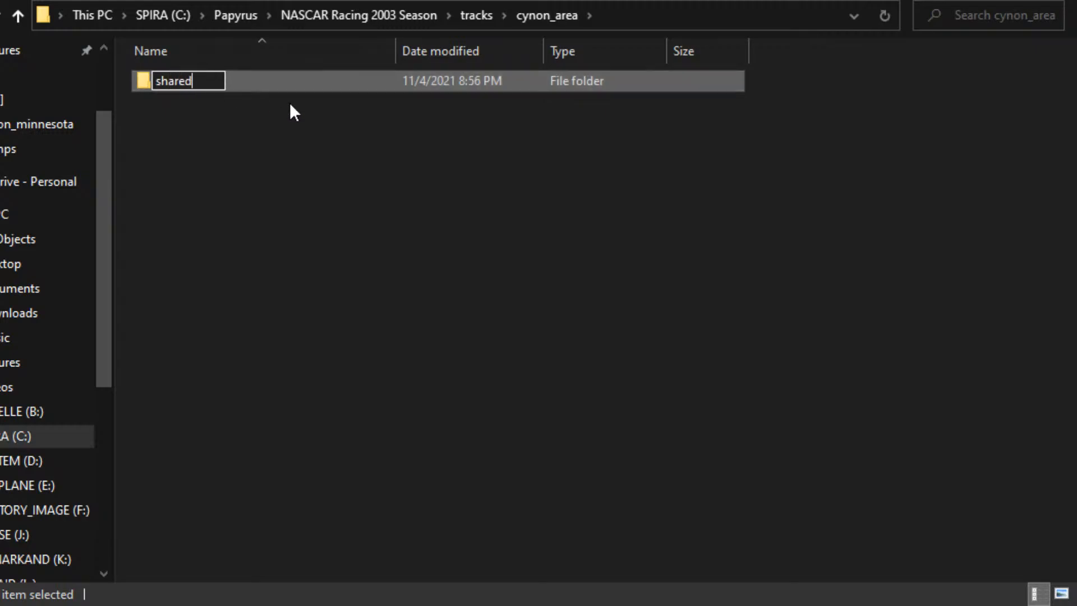
key("Return")
left_click(232, 134)
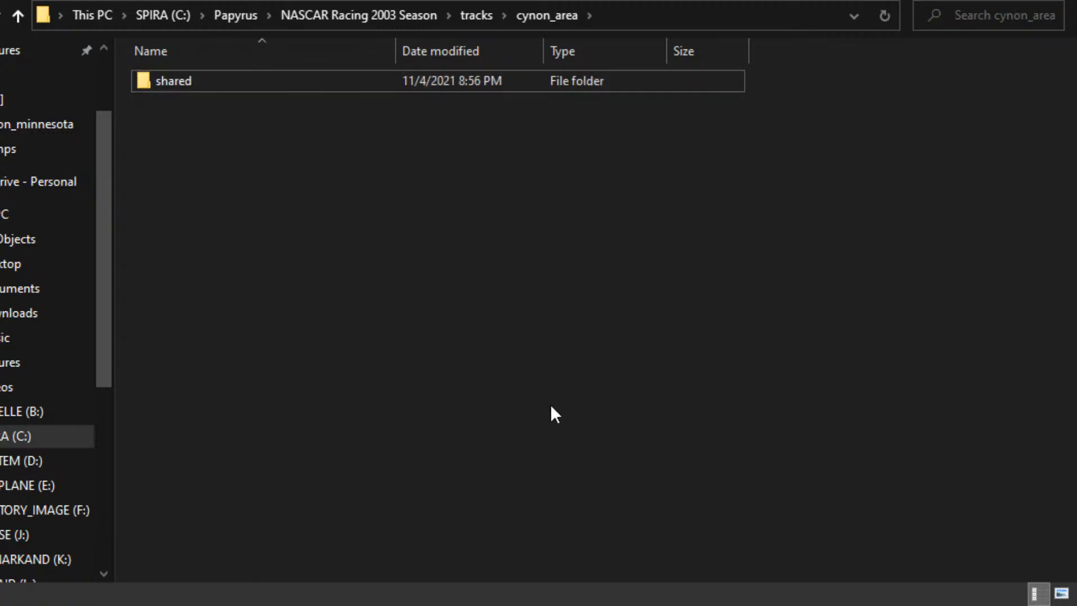
Create two more folders beside shared, named cynon_area and trackmat
key("ctrl+shift+n")
type("cynon_area")
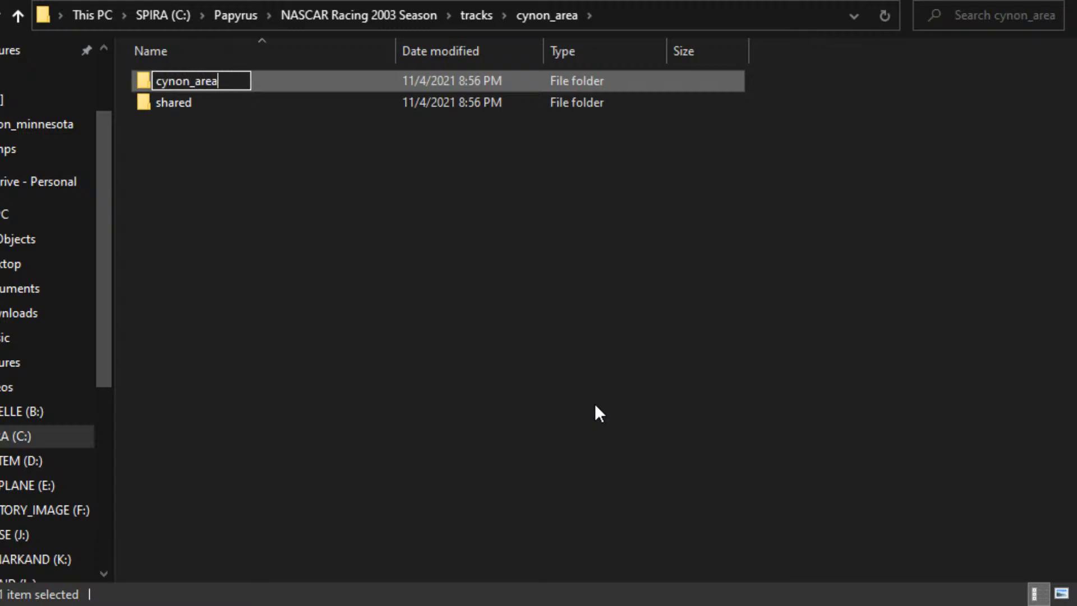
key("Return")
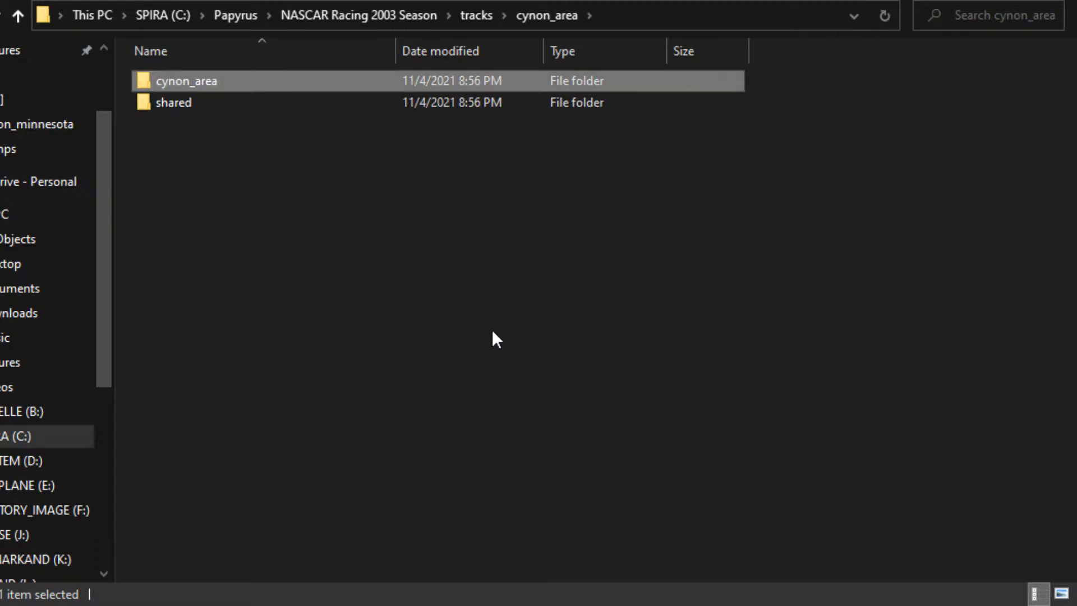
left_click(497, 338)
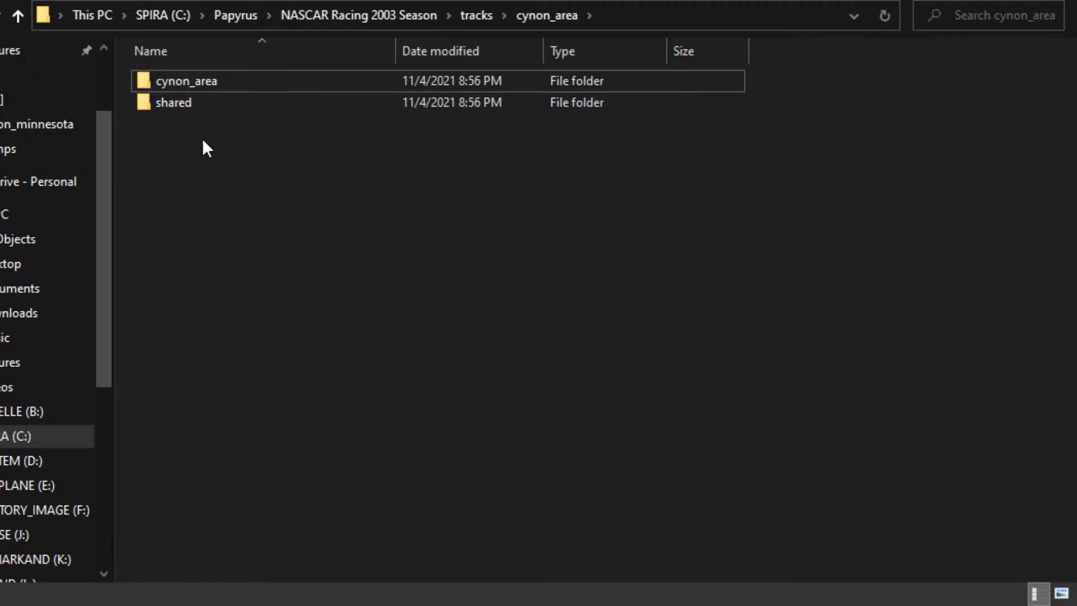
key("ctrl+shift+n")
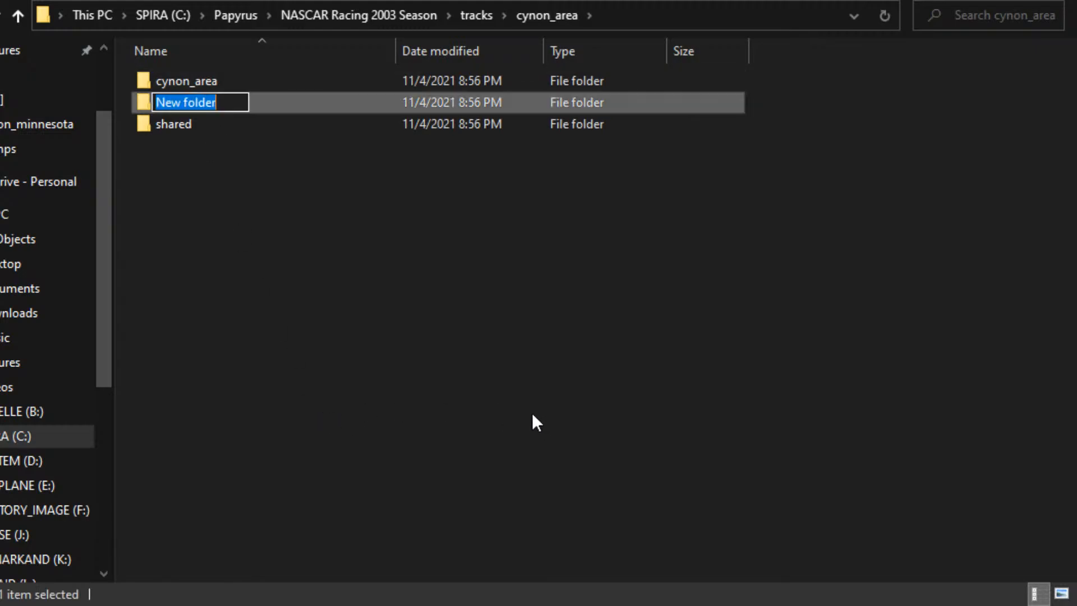
type("trackmat")
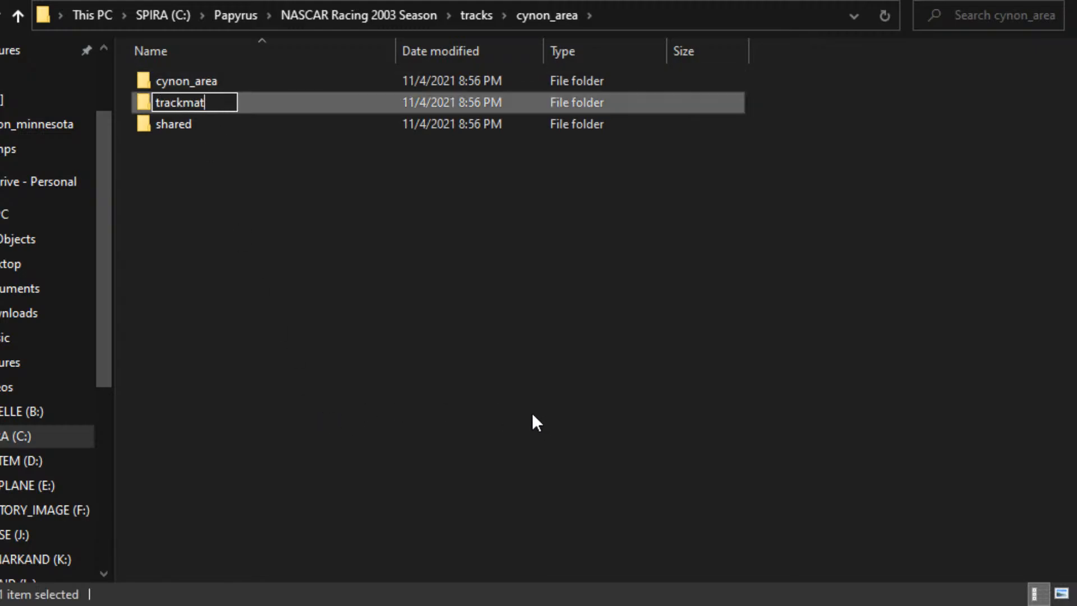
key("Return")
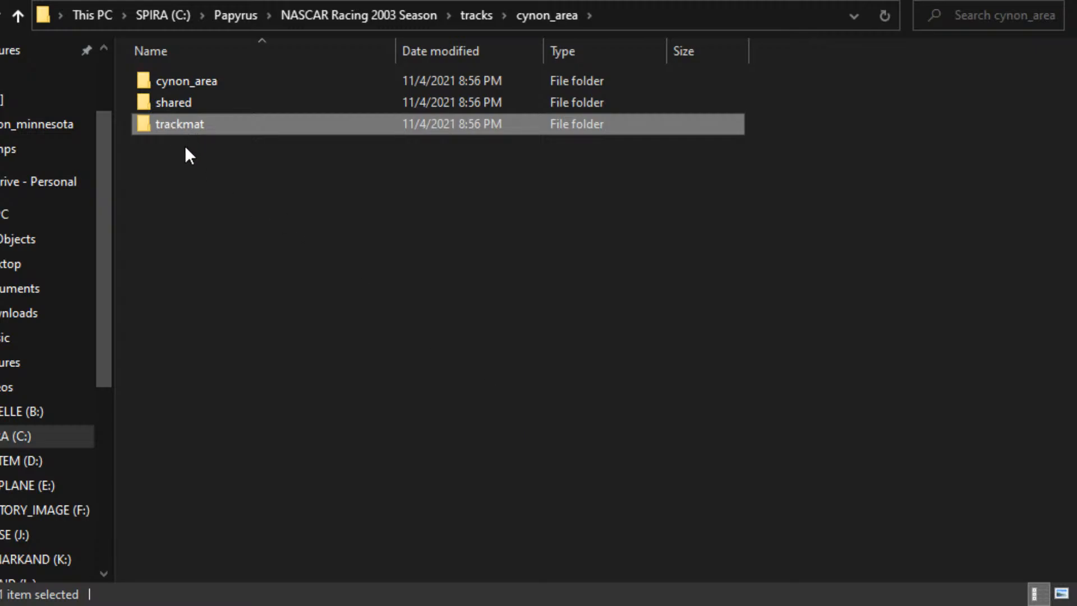
Open the inner cynon_area folder and create a folder named trackmat in it
left_click(222, 71)
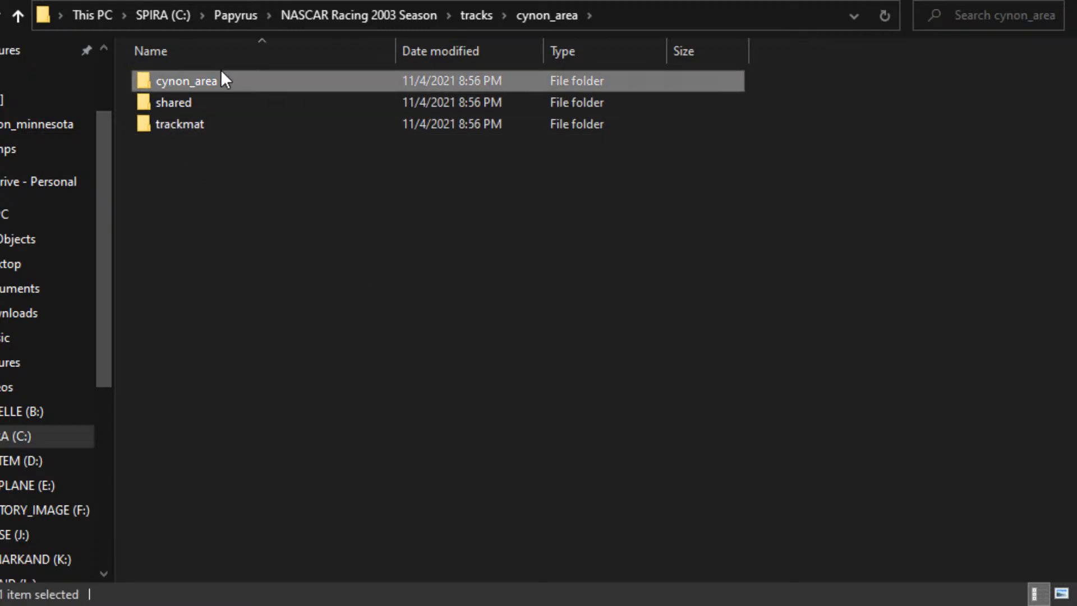
double_click(222, 72)
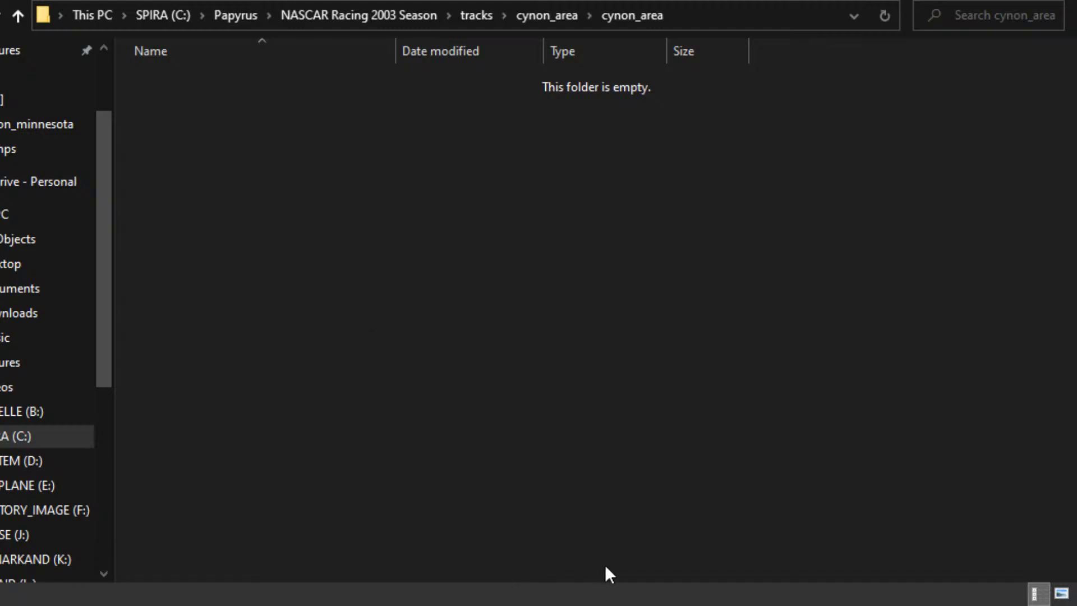
key("ctrl+shift+n")
type("trackmar")
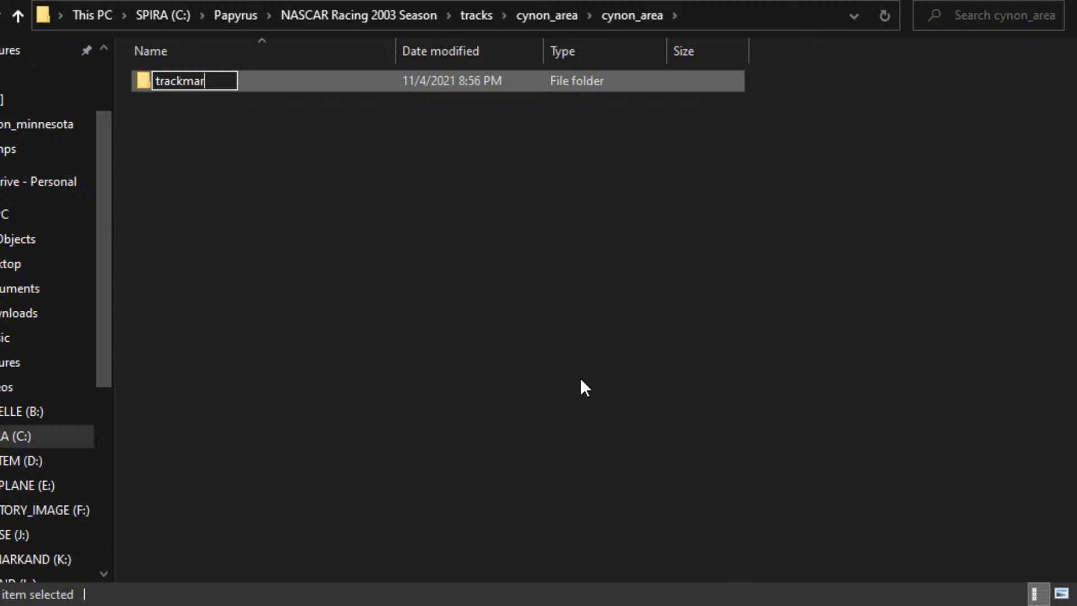
key("Return")
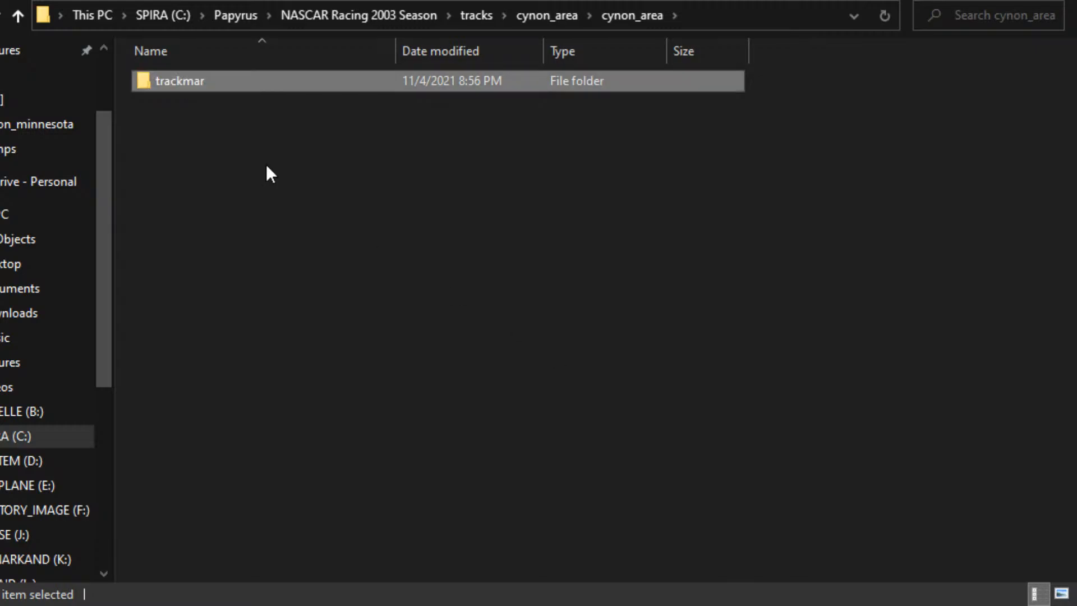
left_click(207, 81)
left_click(207, 82)
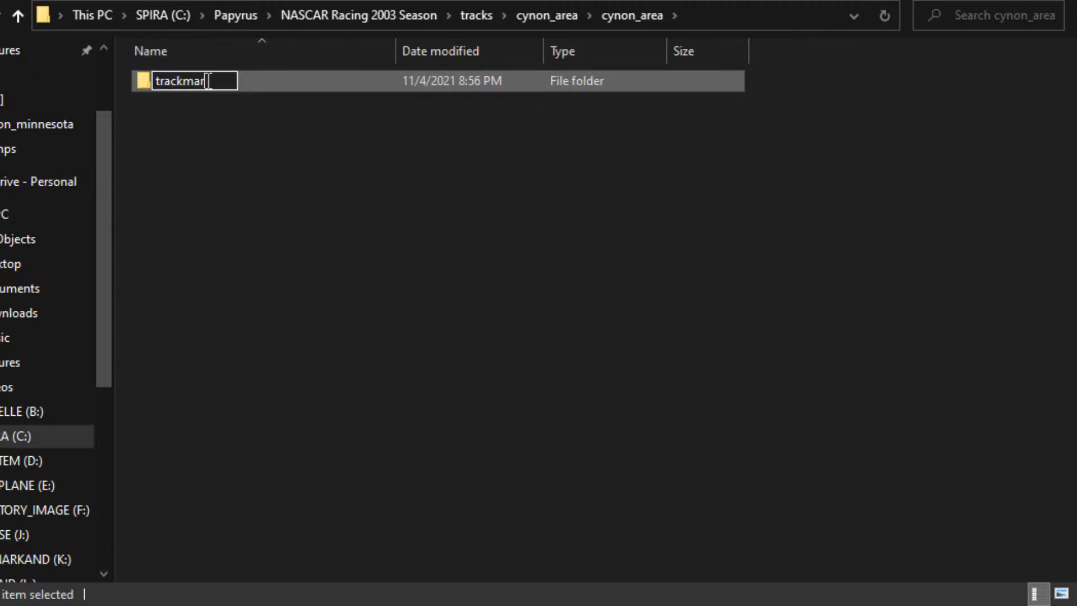
key("BackSpace")
type("t")
key("Return")
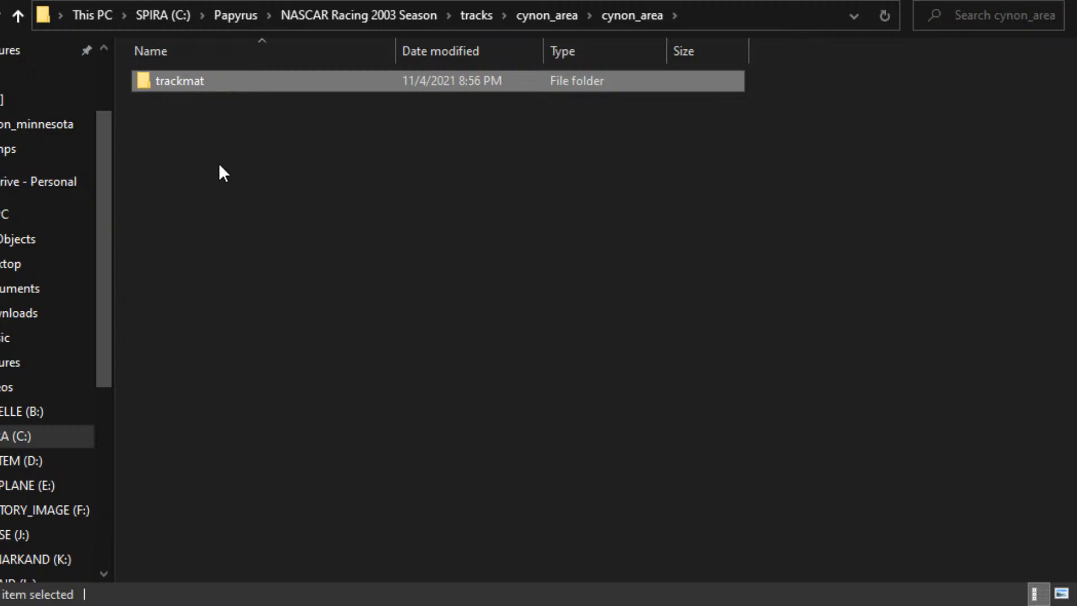
left_click(311, 193)
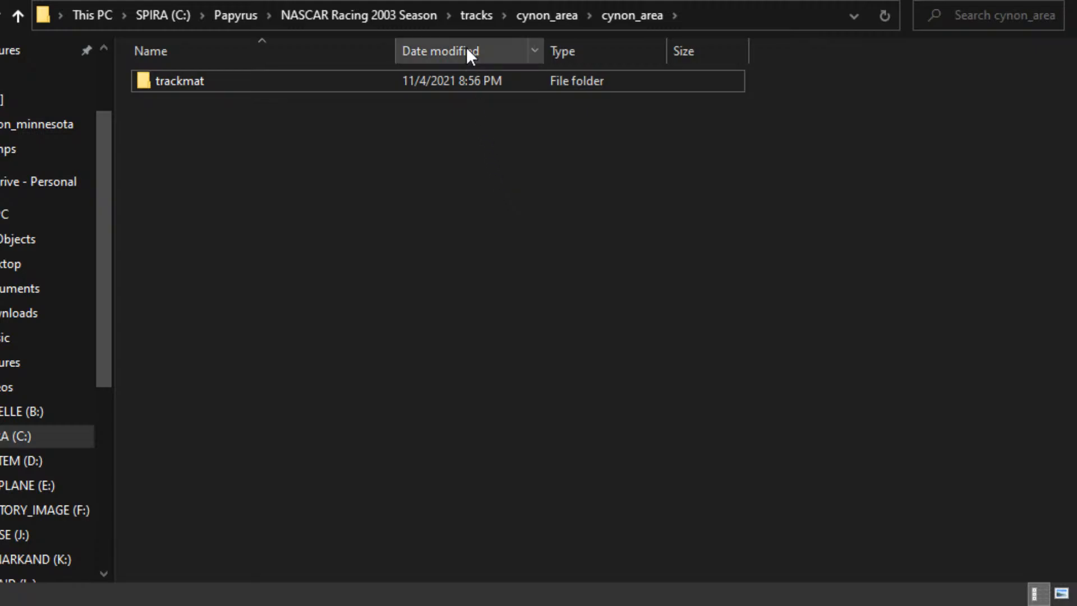
Go back to the tracks folder and open the existing track's texture folder at cynon_jka_gbg\cynon_jka_gbg\trackmat
left_click(476, 16)
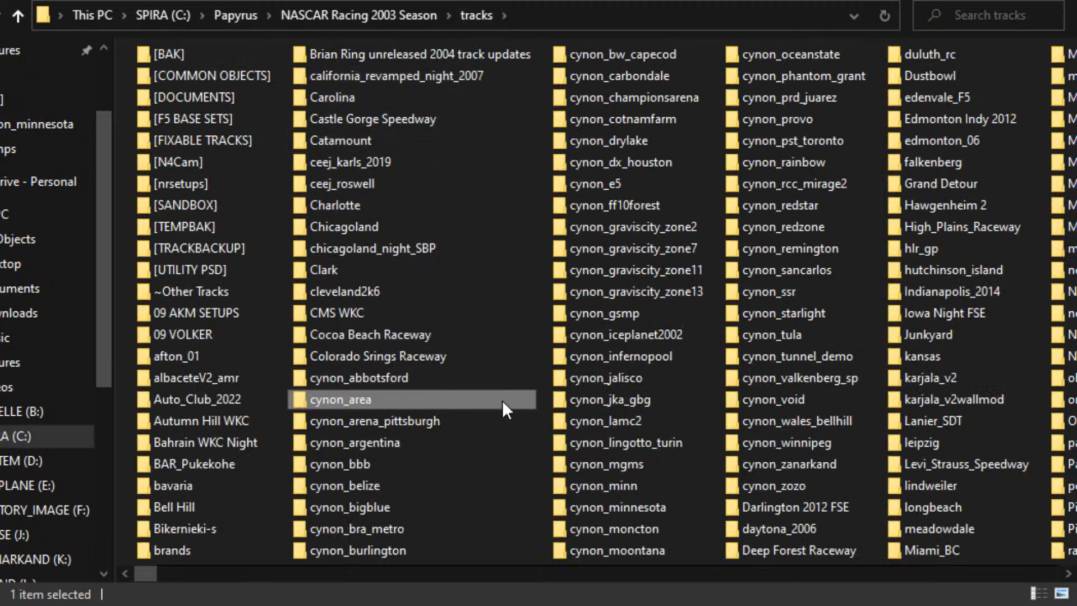
left_click(542, 396)
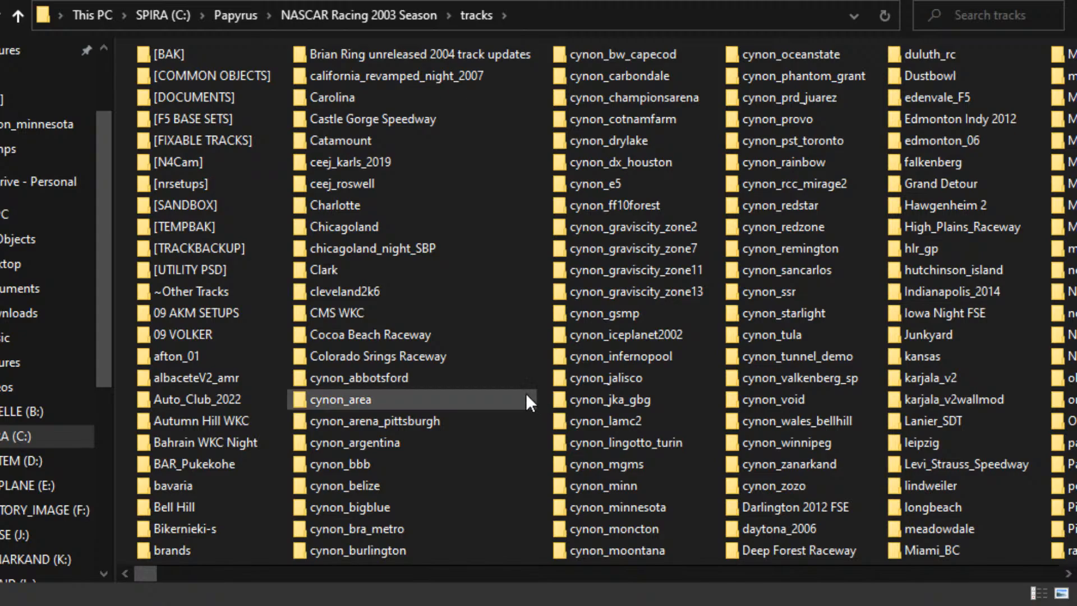
double_click(564, 399)
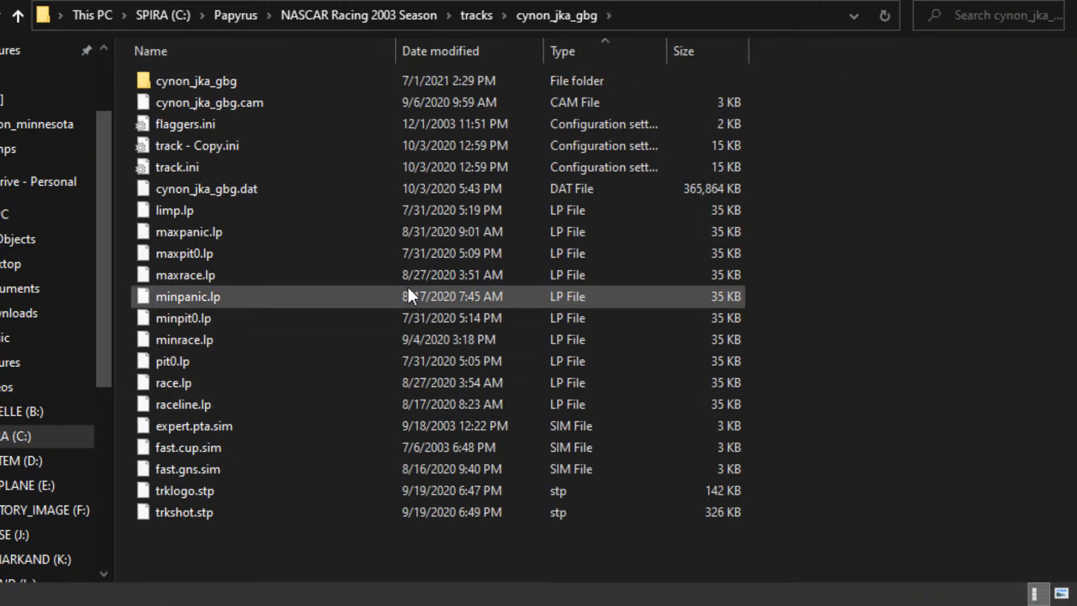
left_click(334, 78)
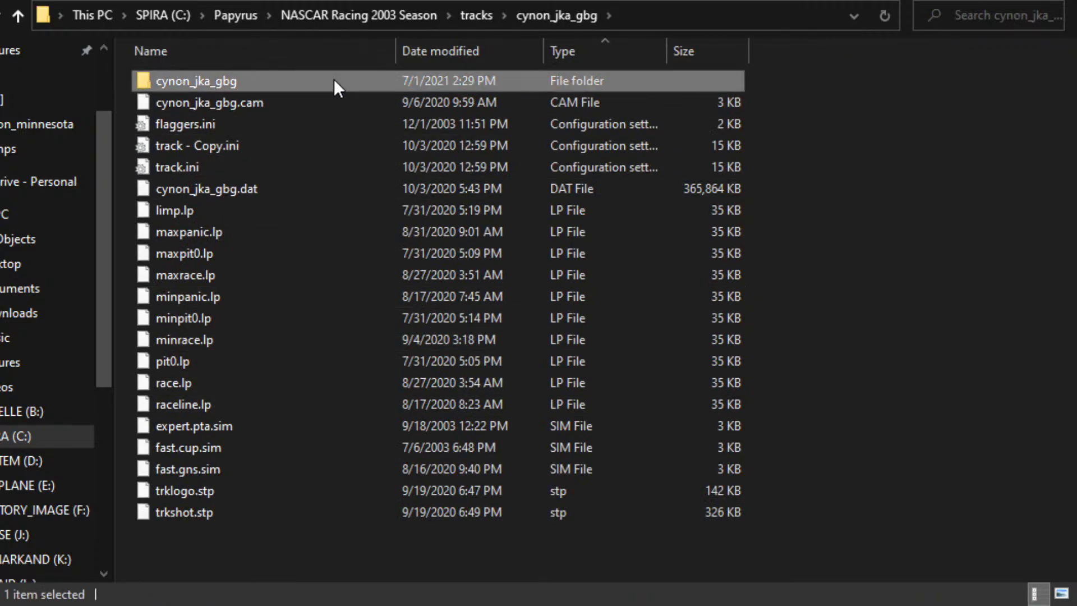
double_click(334, 79)
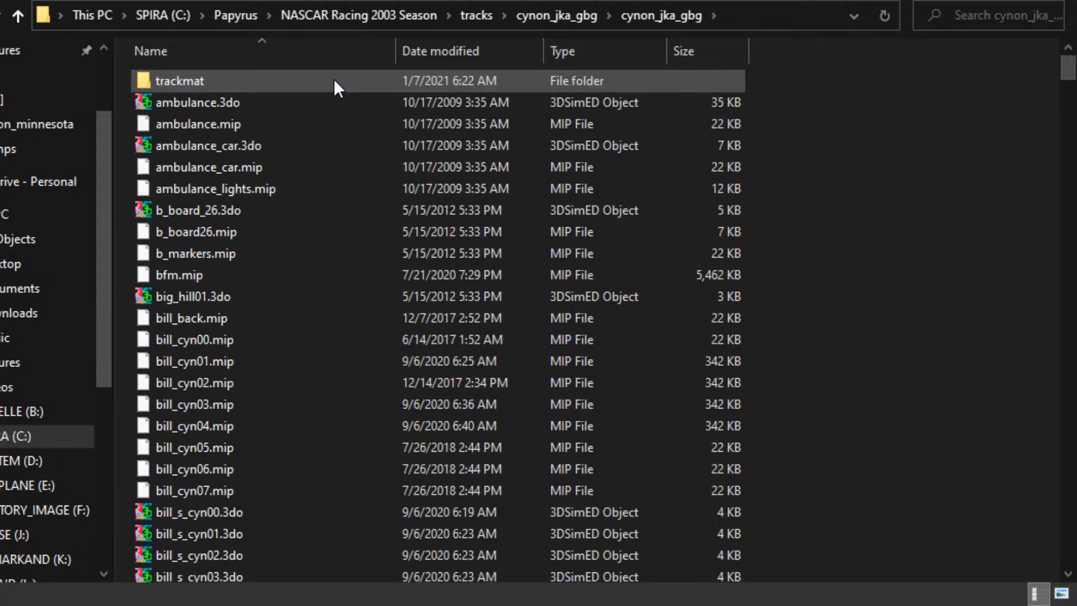
double_click(334, 78)
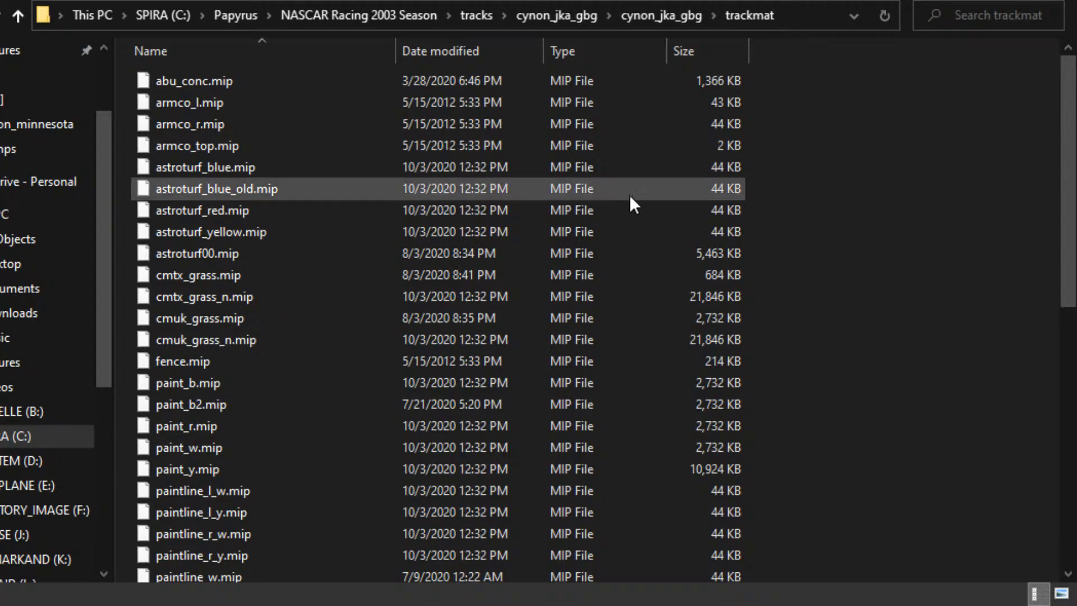
Examine the MIP texture files in the cynon_jka_gbg trackmat folder, including the wall_l, wall_r and wall_t files
scroll(782, 290, "down", 1)
scroll(782, 291, "down", 2)
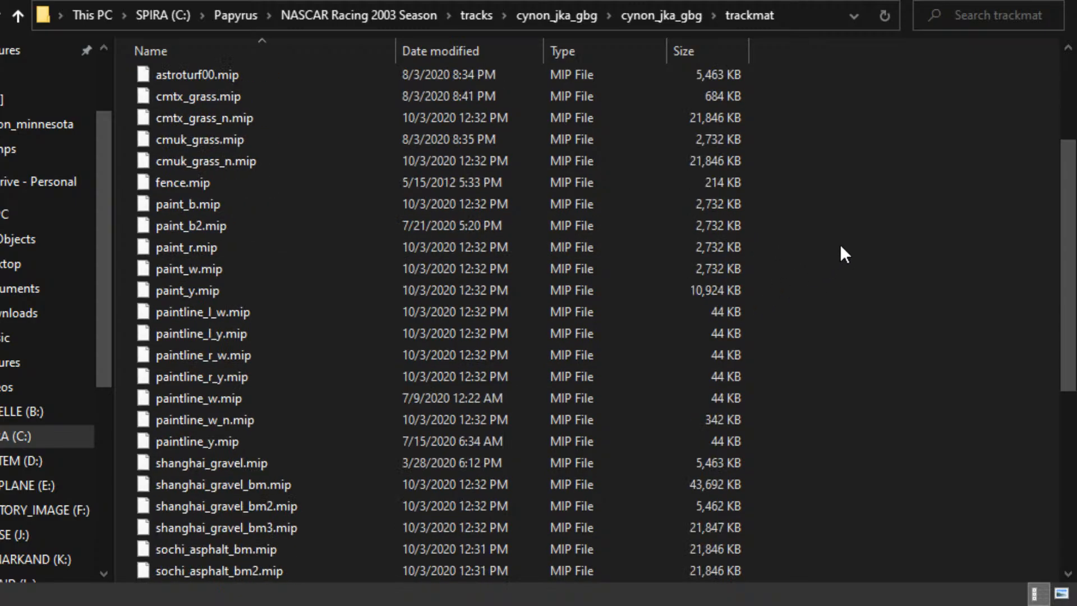
scroll(809, 253, "down", 4)
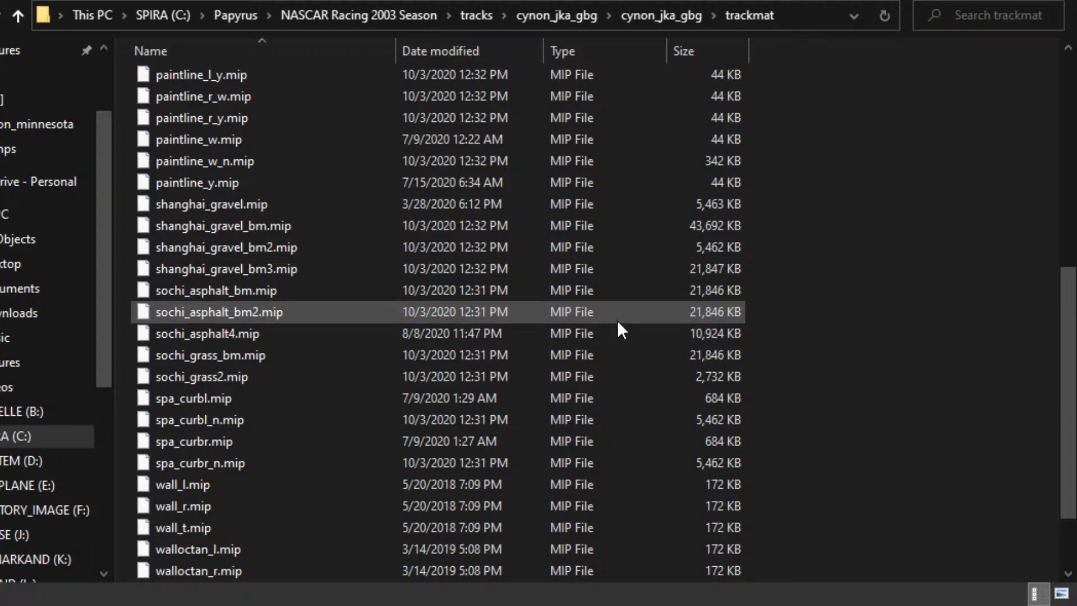
scroll(550, 315, "down", 1)
scroll(537, 318, "down", 1)
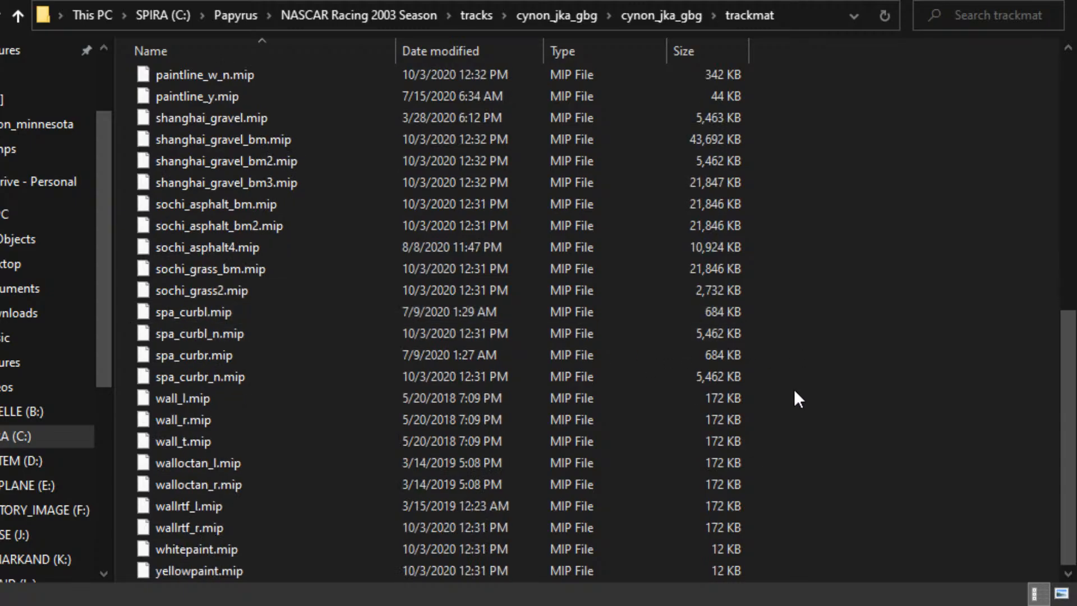
left_click_drag(789, 389, 729, 449)
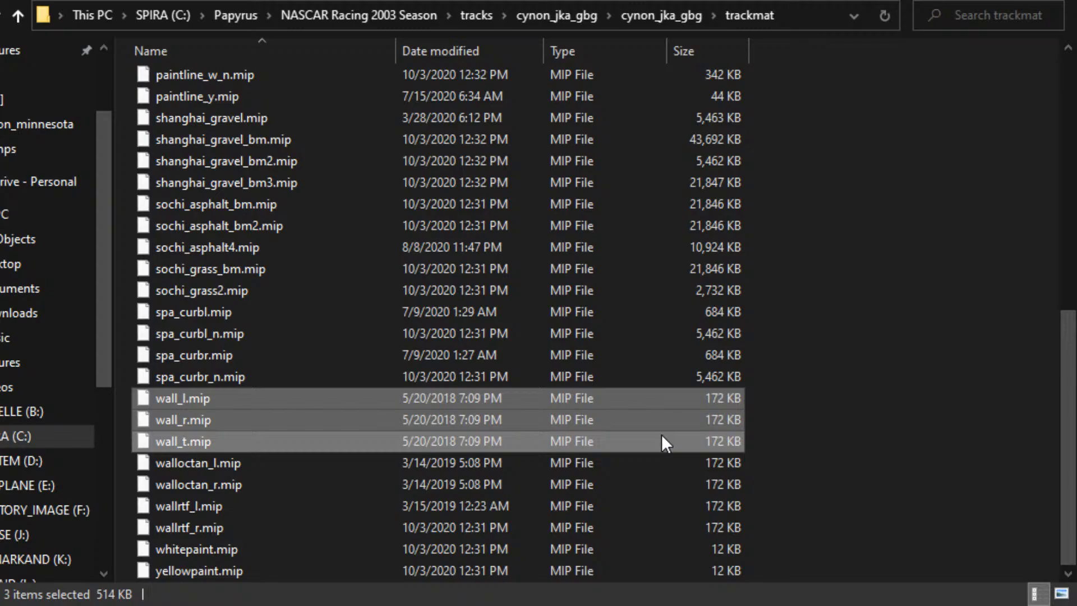
left_click(803, 404)
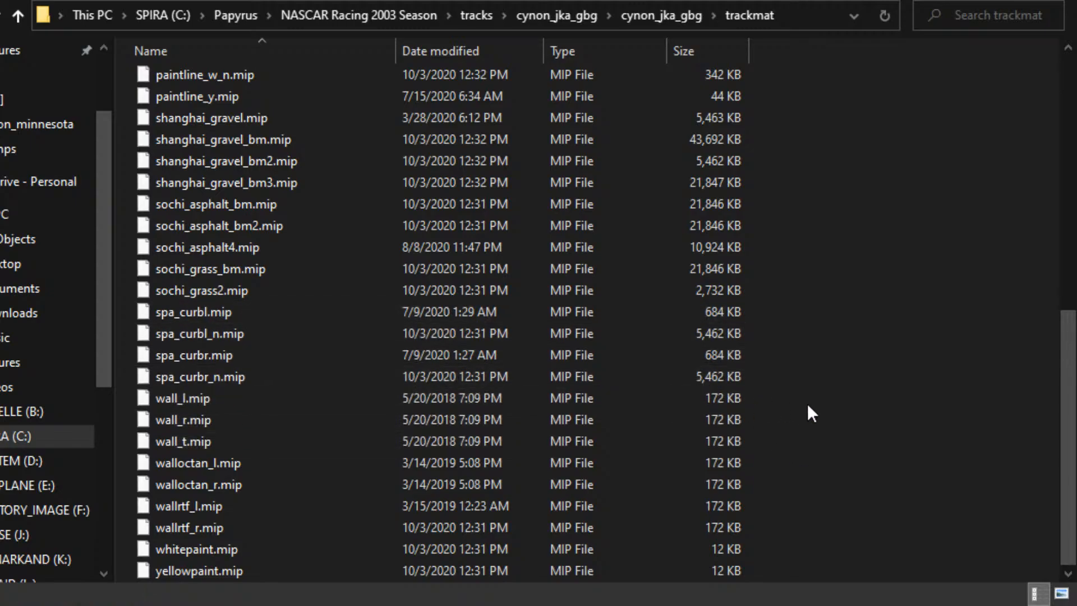
scroll(753, 423, "up", 6)
scroll(752, 419, "up", 2)
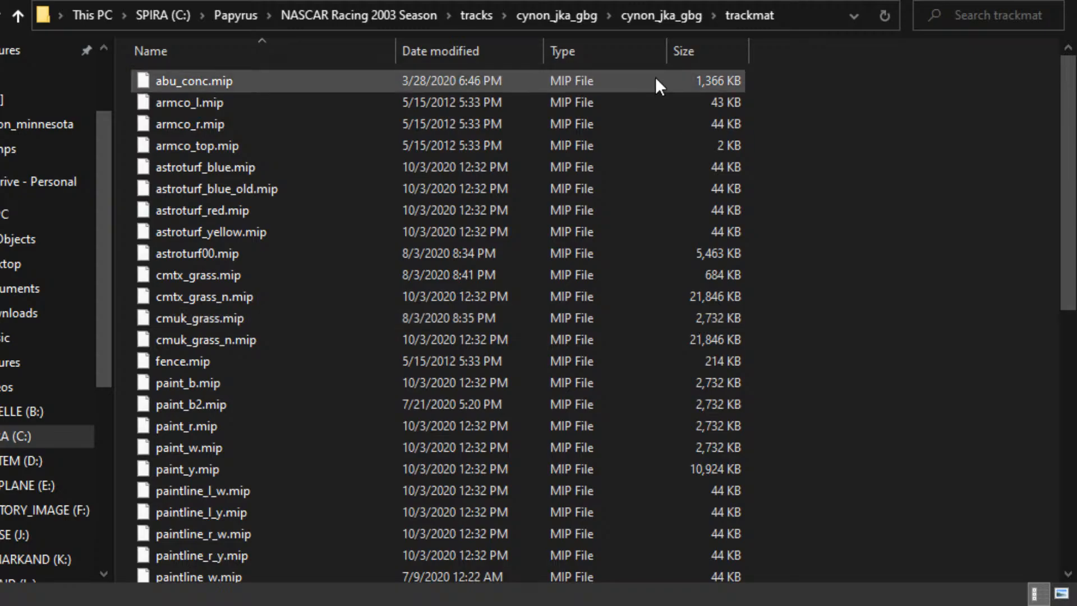
Return to the tracks folder and open the cynon_area subfolder inside the cynon_area track folder
left_click(649, 18)
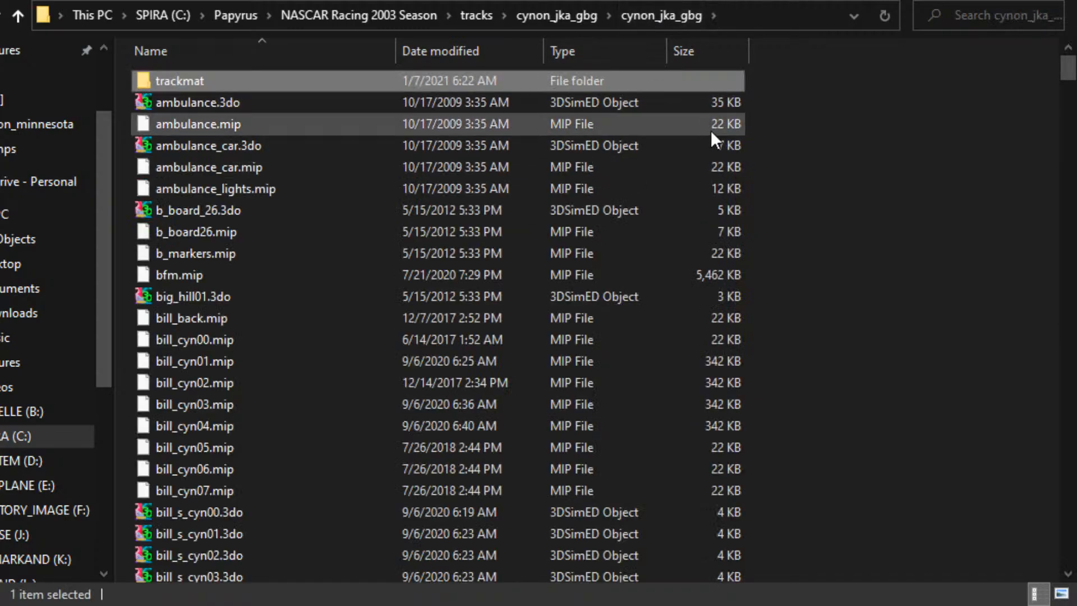
left_click(480, 16)
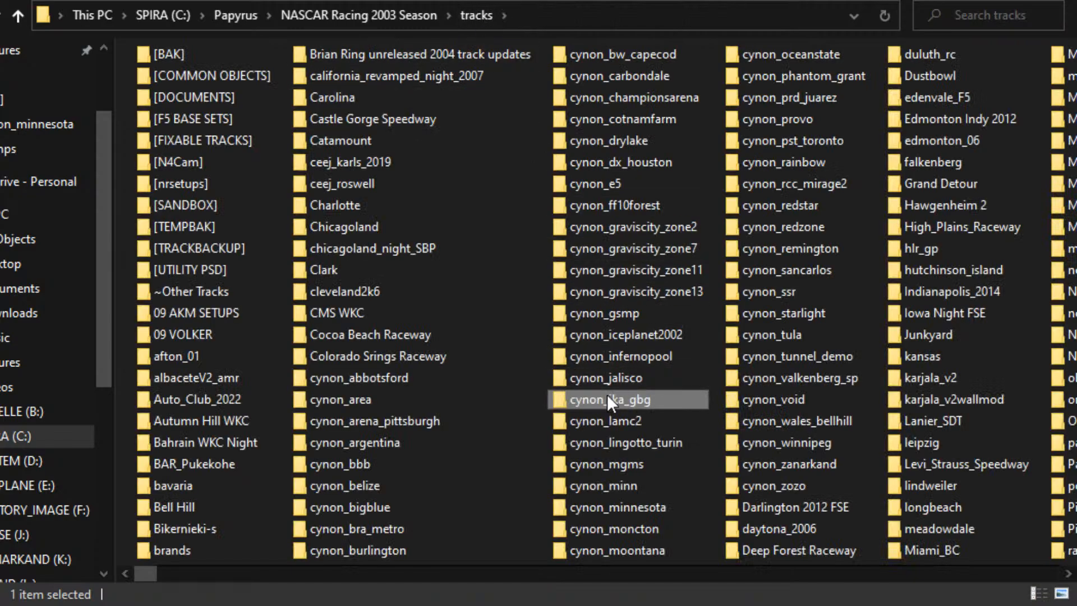
double_click(358, 399)
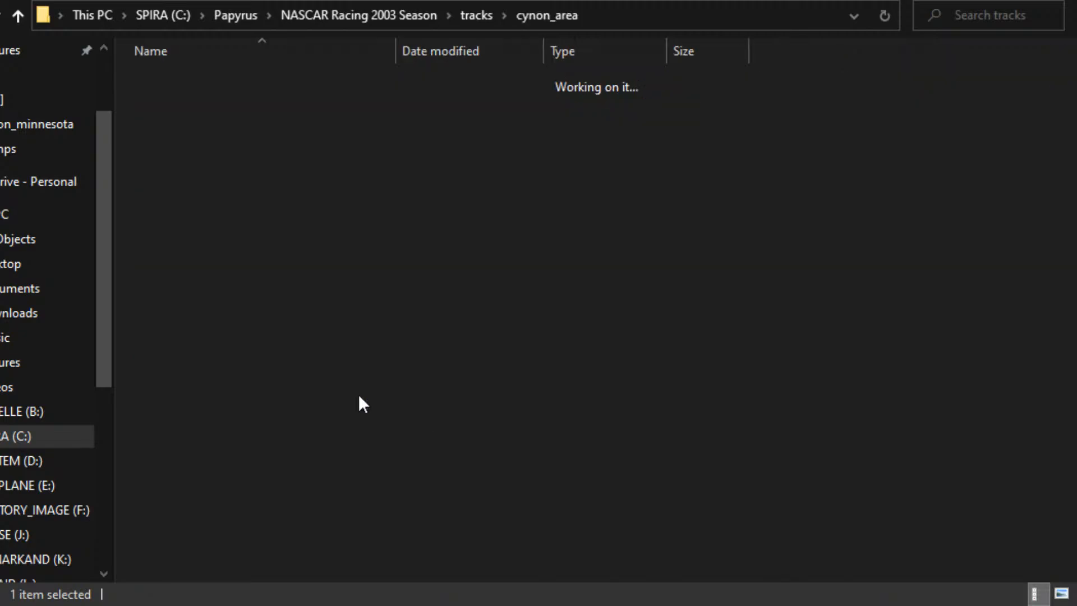
key("t")
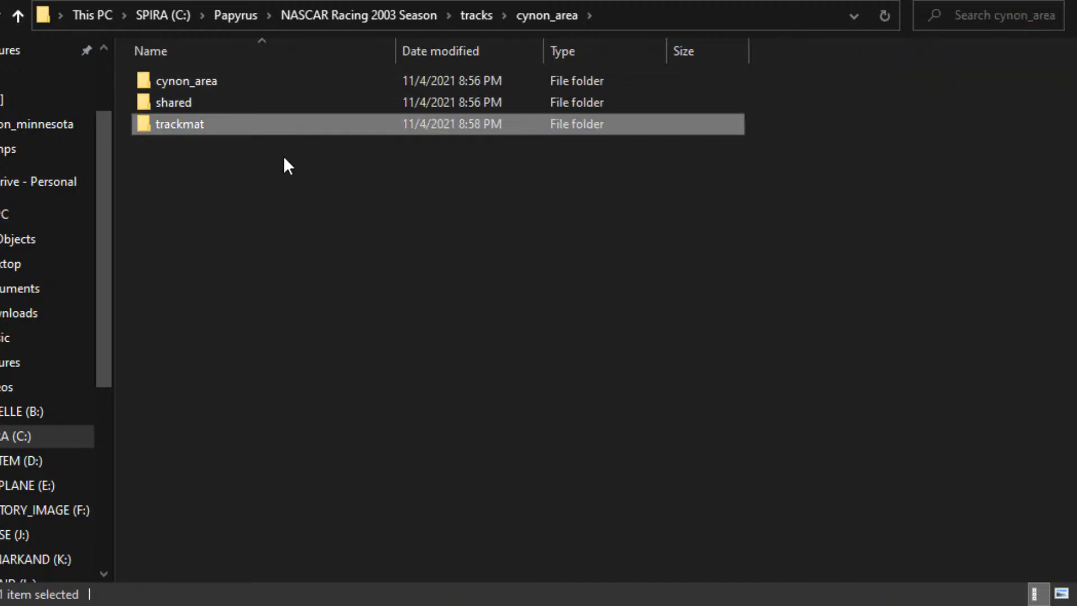
double_click(227, 83)
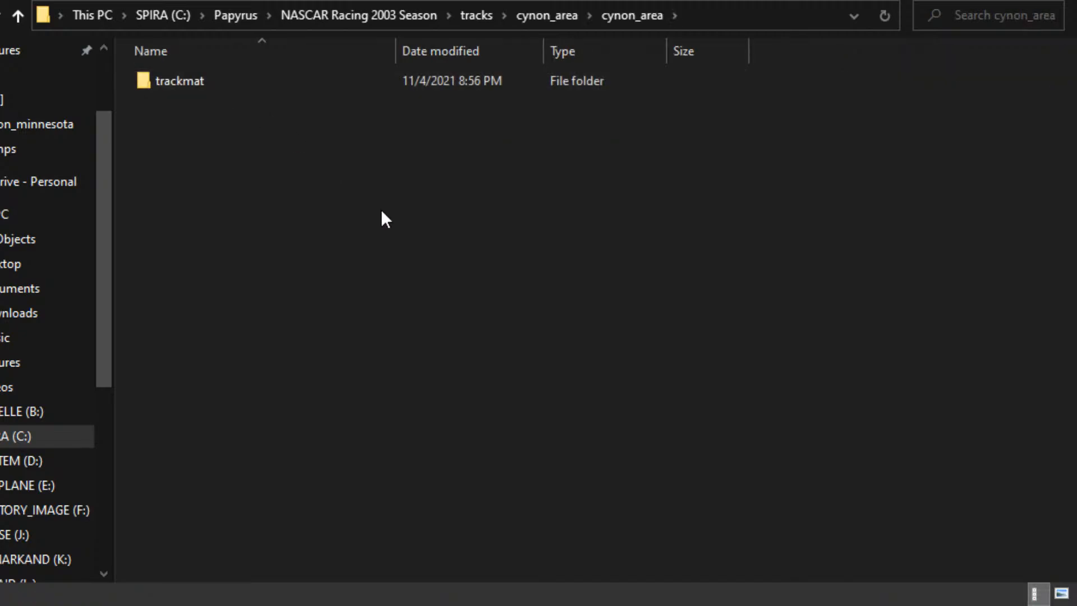
key("t")
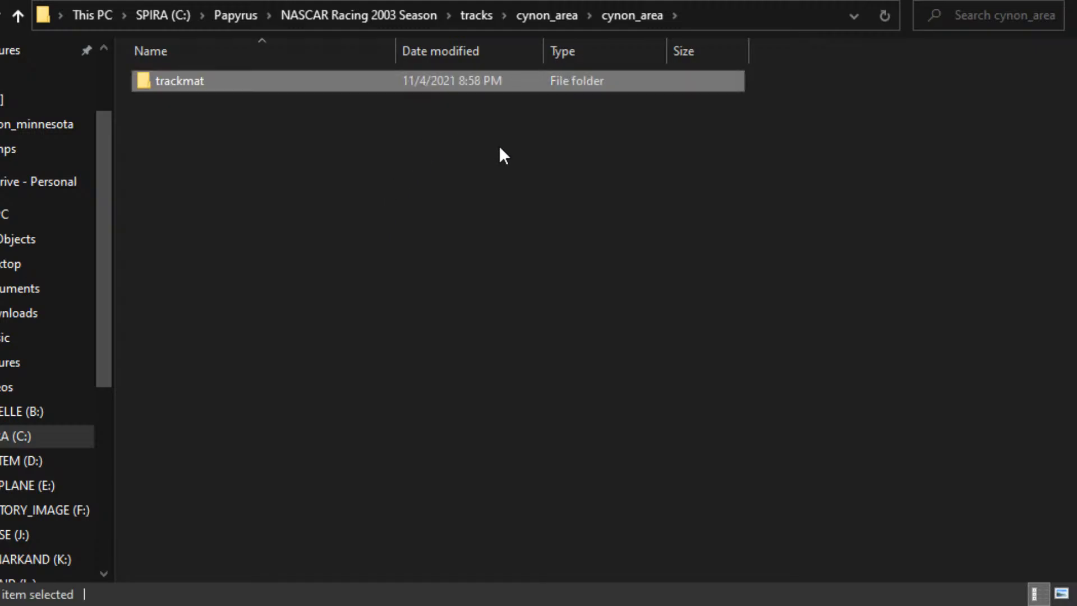
left_click(534, 285)
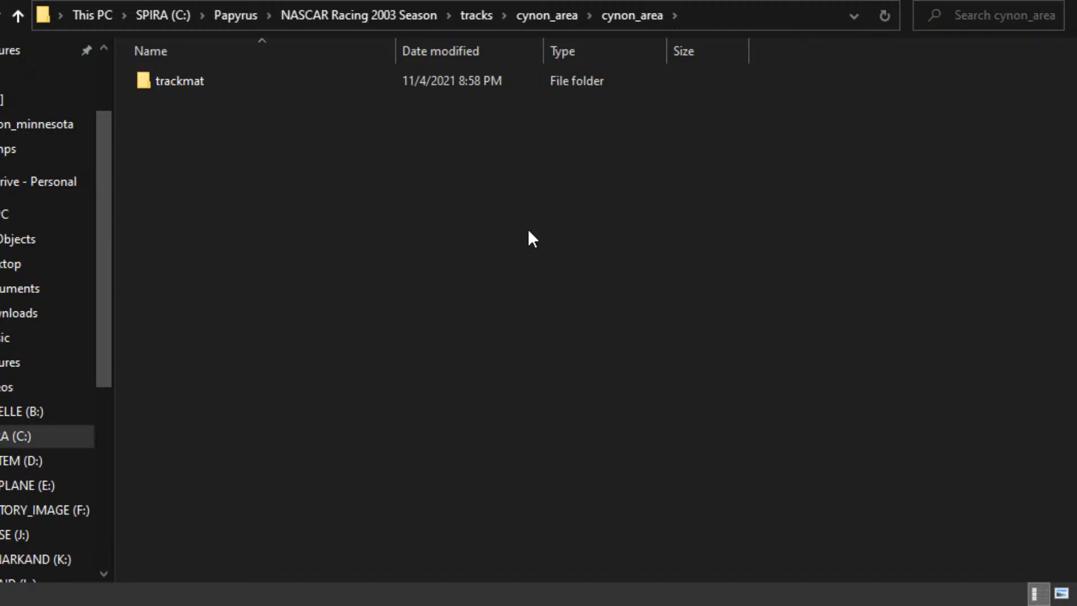
Return to the tracks folder and look over its list of track folders
left_click(476, 17)
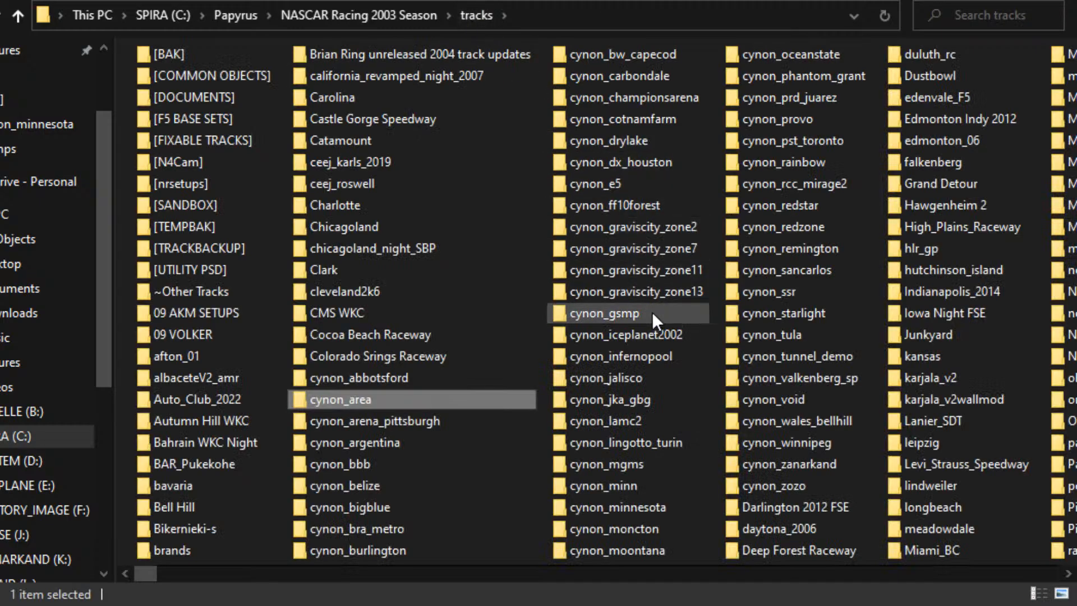
left_click(542, 398)
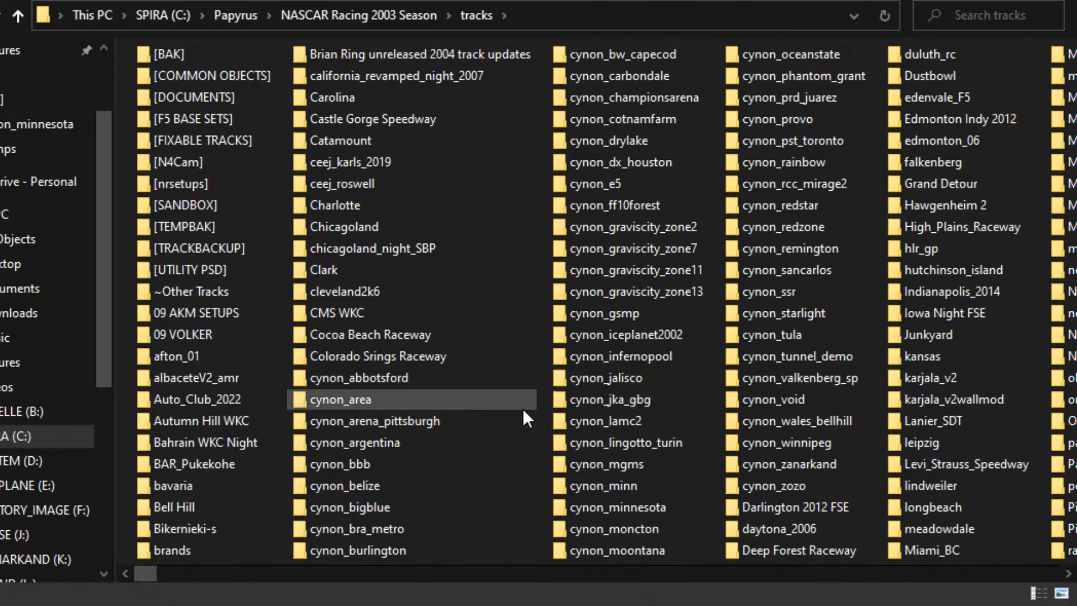
scroll(523, 409, "right", 1)
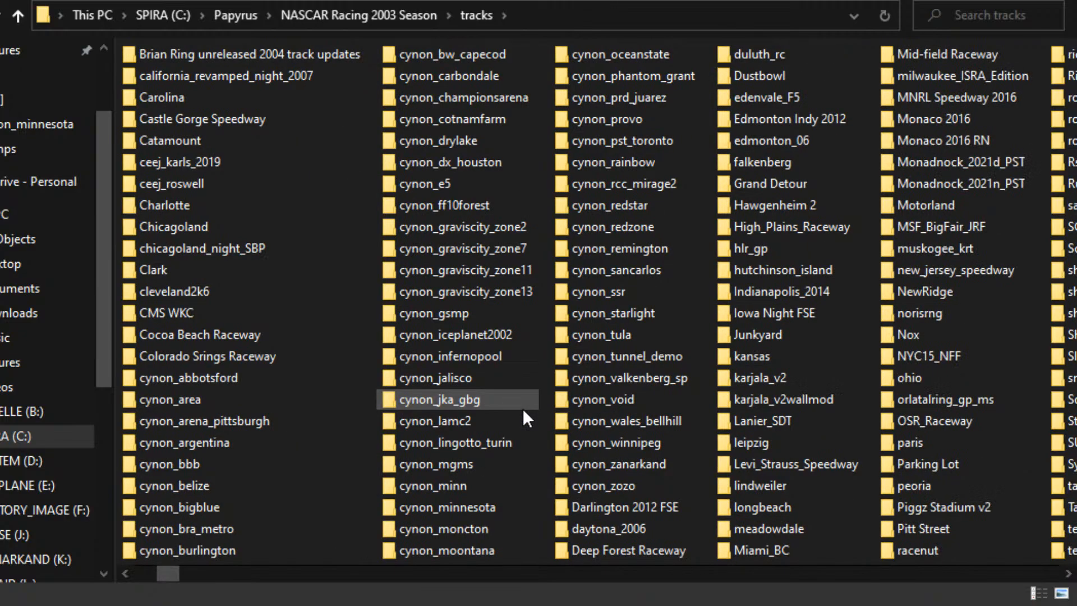
scroll(292, 399, "left", 1)
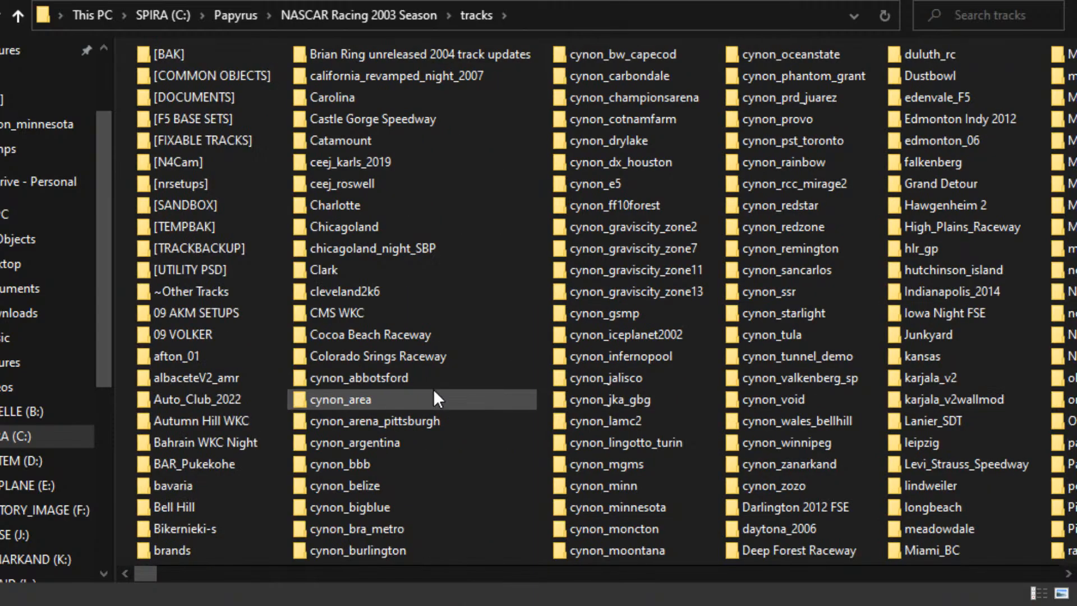
scroll(435, 392, "right", 1)
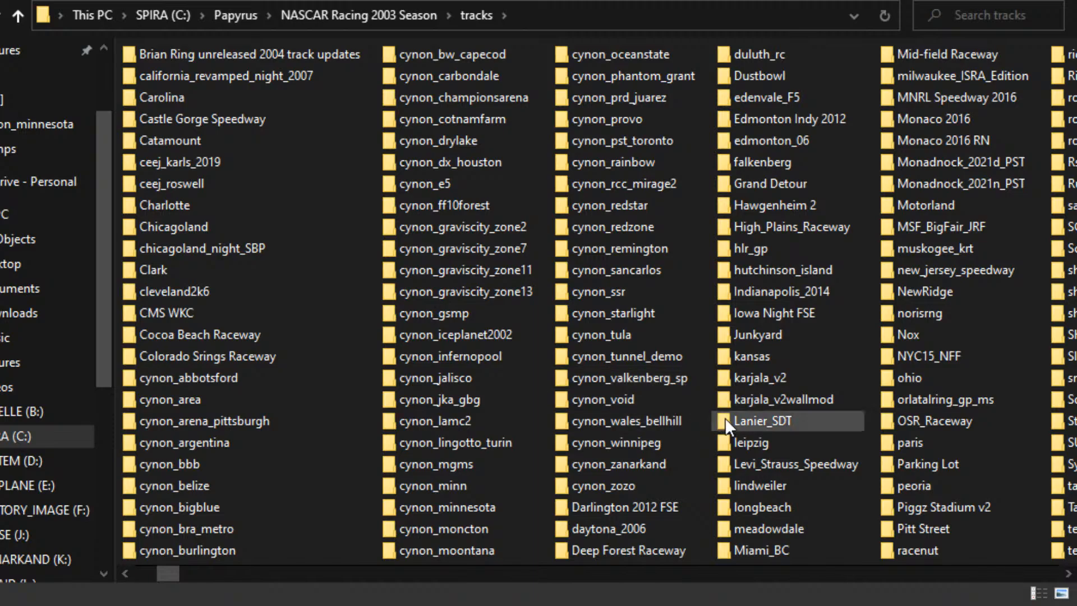
scroll(725, 417, "left", 1)
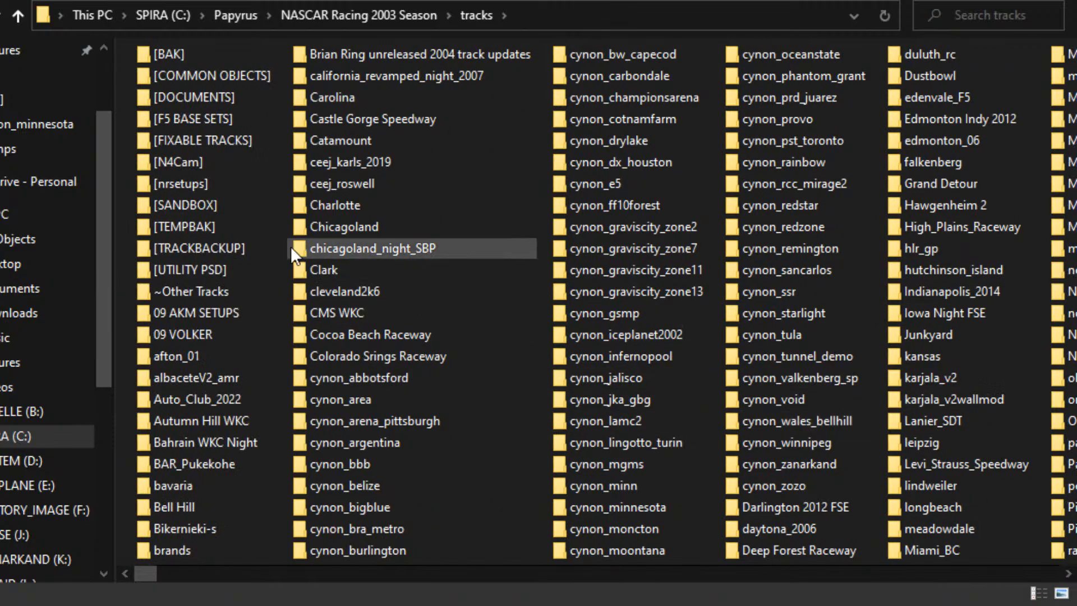
Look through the track folders inside [TRACKBACKUP], including the cynon ones, and return to the tracks folder
double_click(224, 251)
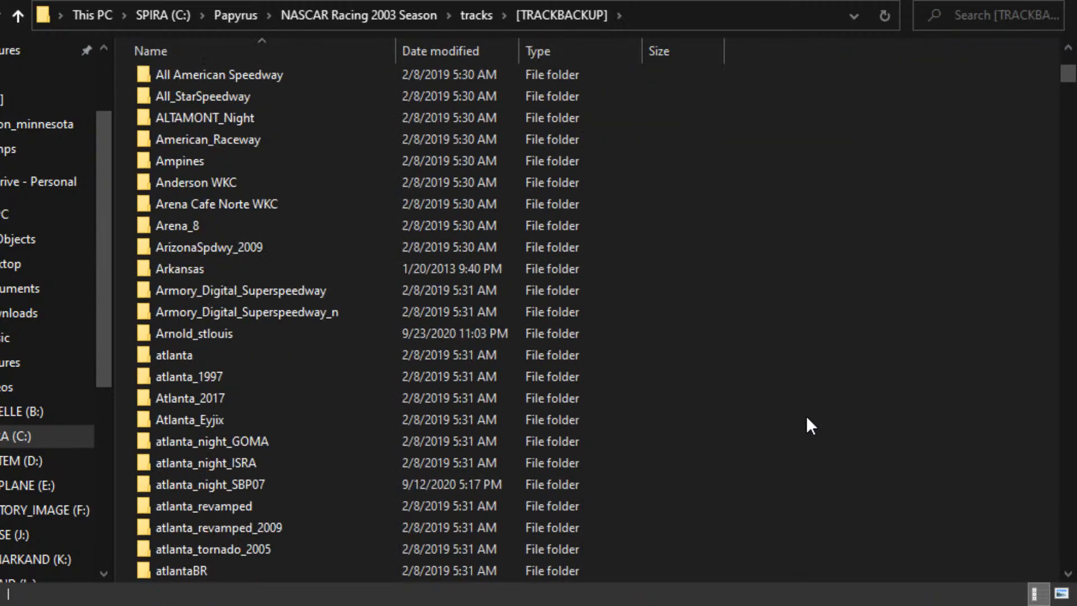
scroll(807, 418, "down", 20)
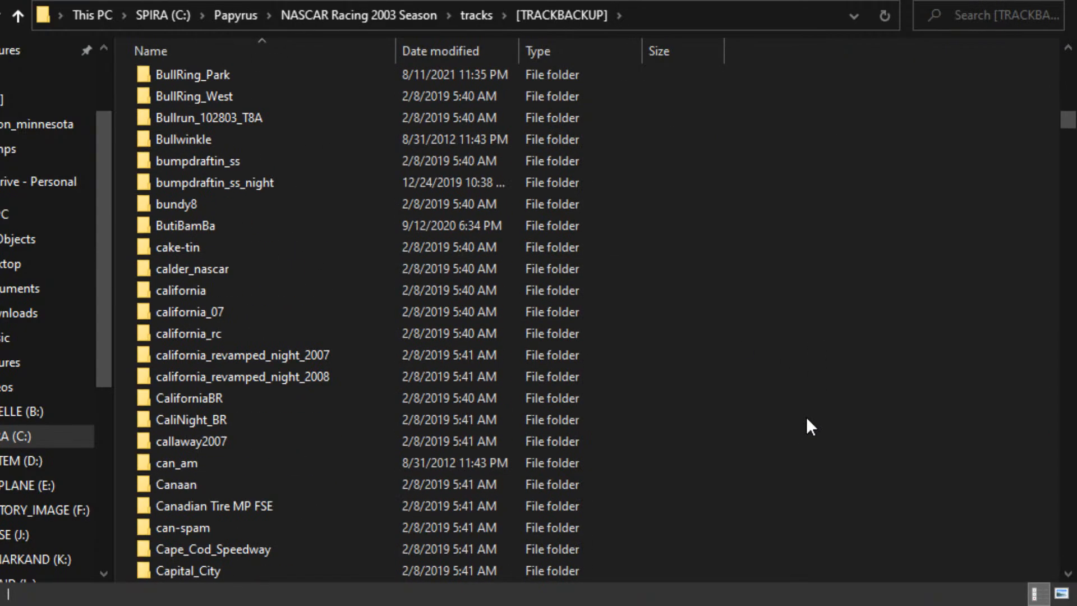
scroll(822, 394, "down", 19)
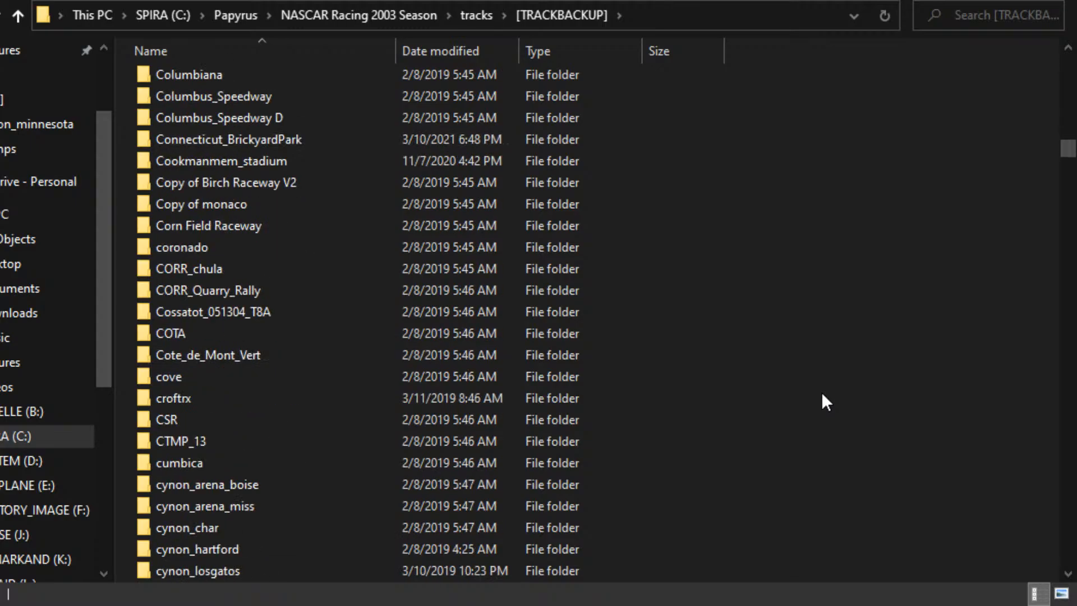
scroll(822, 392, "down", 4)
scroll(729, 357, "down", 2)
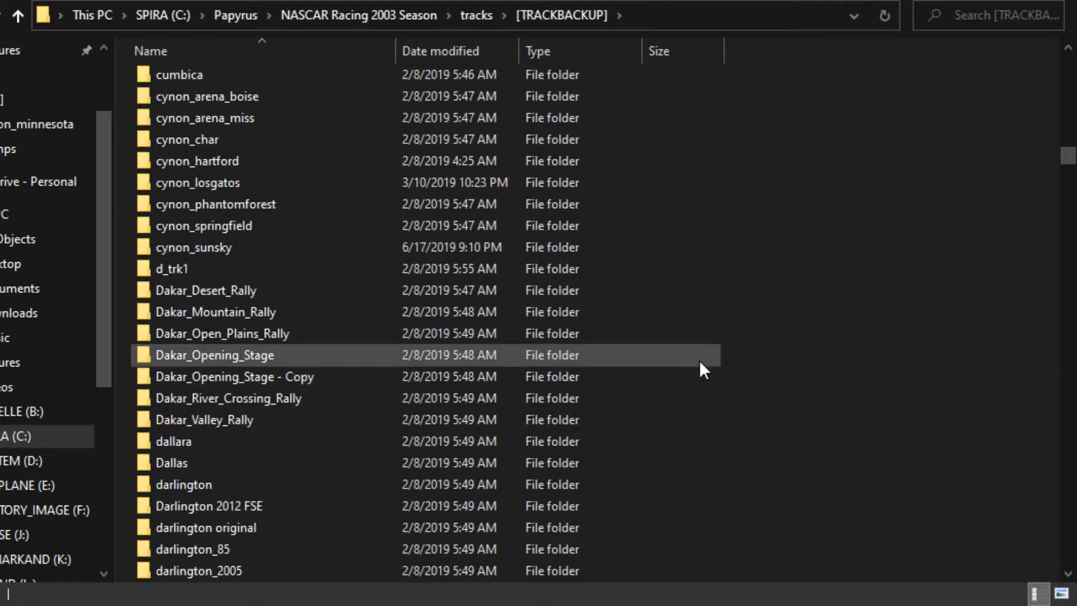
scroll(782, 367, "down", 5)
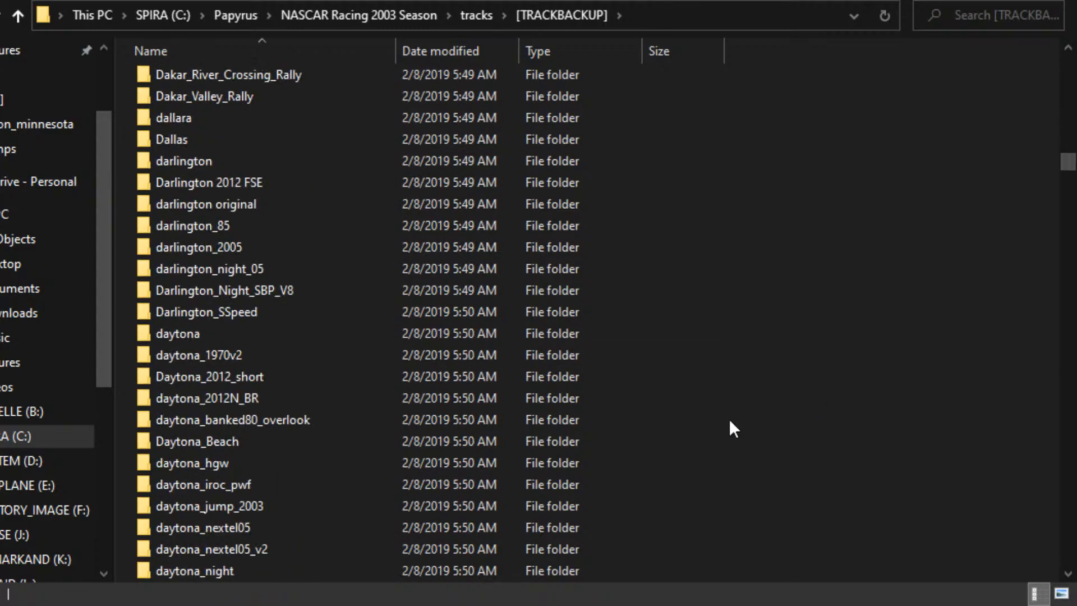
scroll(729, 417, "up", 7)
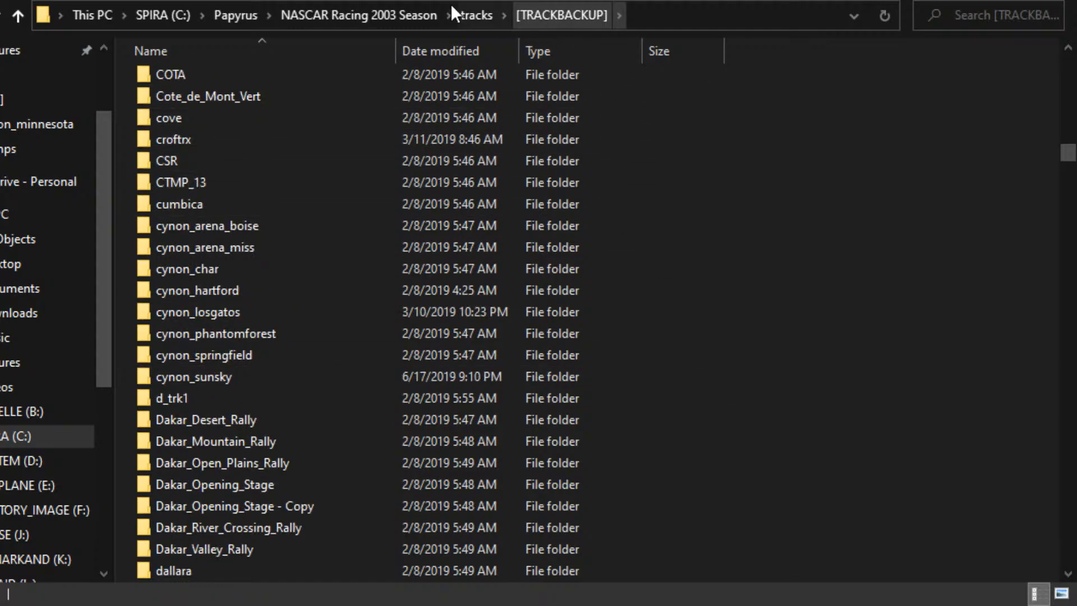
left_click(471, 13)
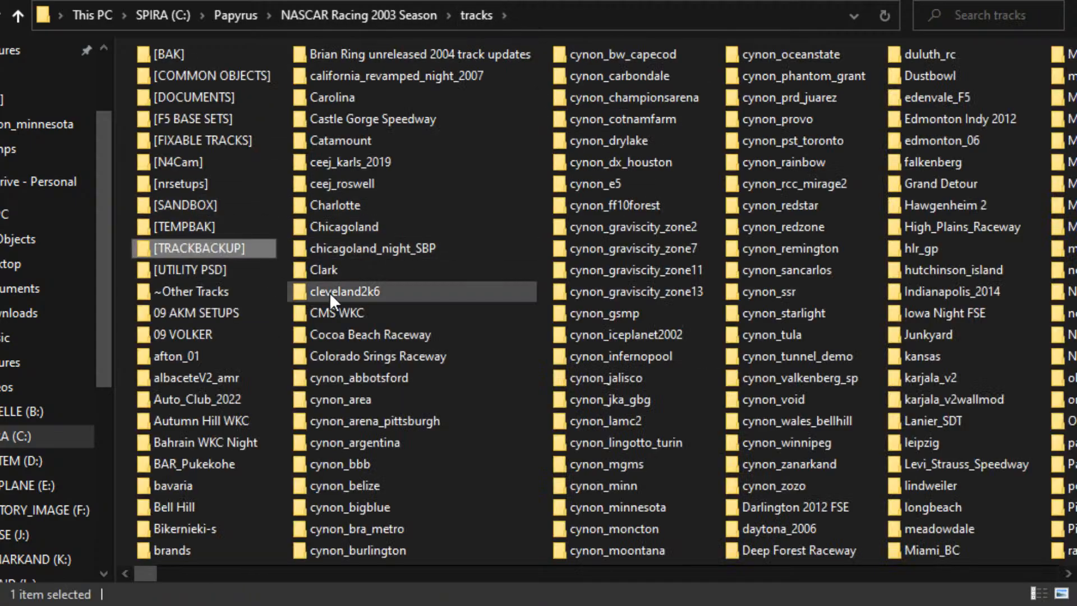
Open the cynon_track1 folder inside the [SANDBOX] folder
left_click(225, 203)
double_click(241, 203)
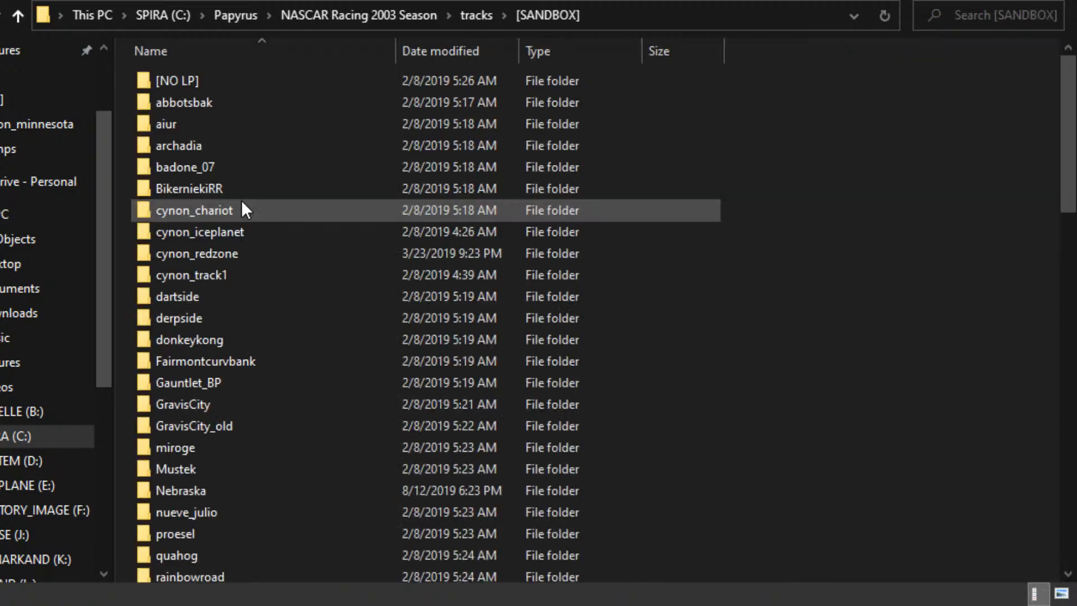
scroll(368, 221, "down", 4)
scroll(611, 247, "up", 1)
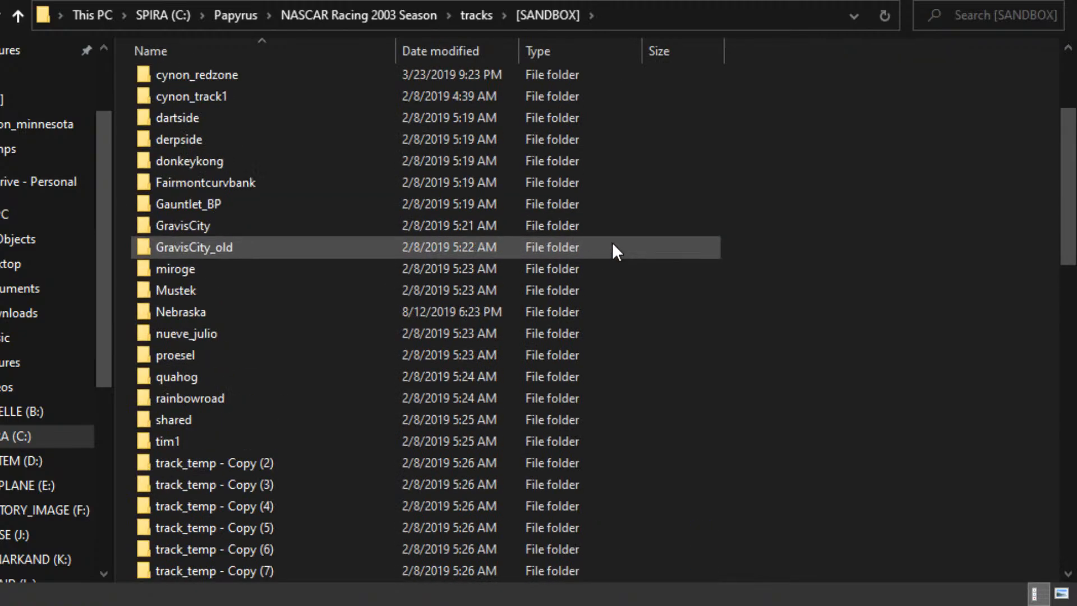
scroll(613, 250, "up", 1)
double_click(313, 163)
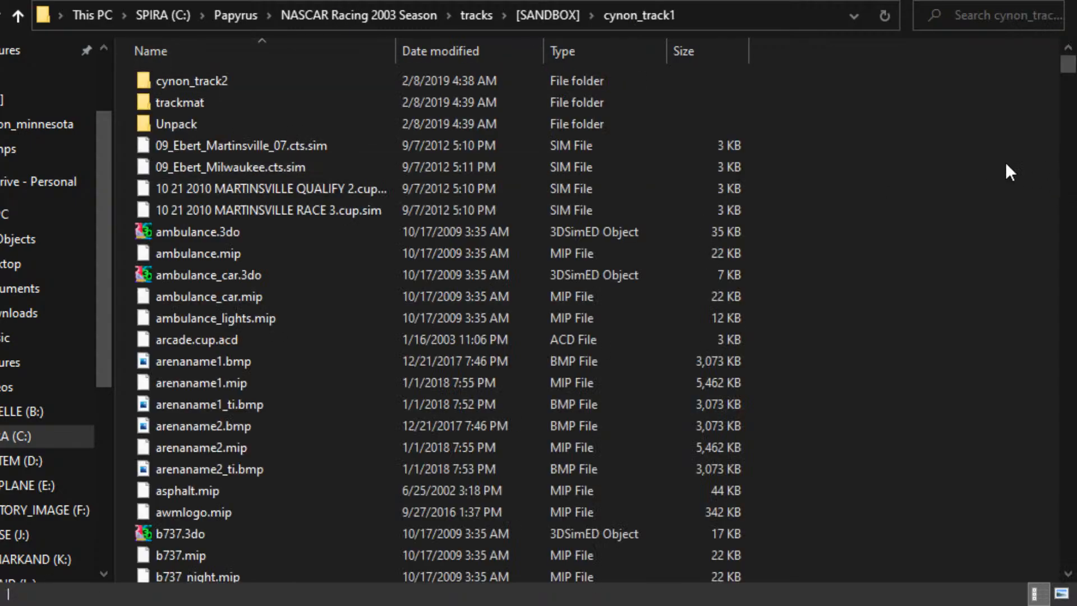
Find the y_Area 51.mip file in the cynon_track1 folder and copy it
scroll(836, 225, "down", 15)
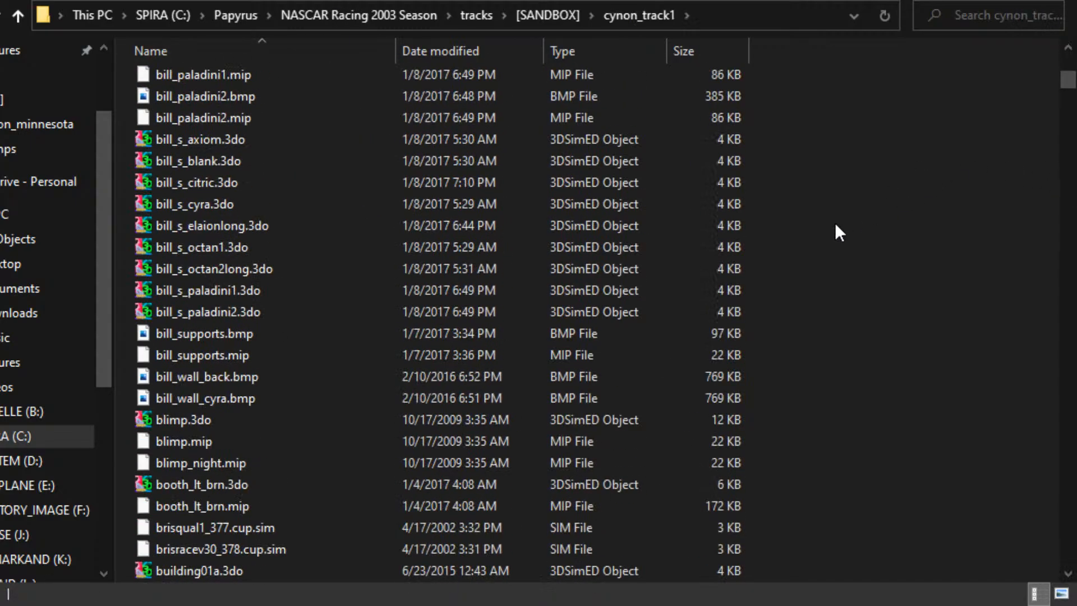
scroll(836, 225, "down", 12)
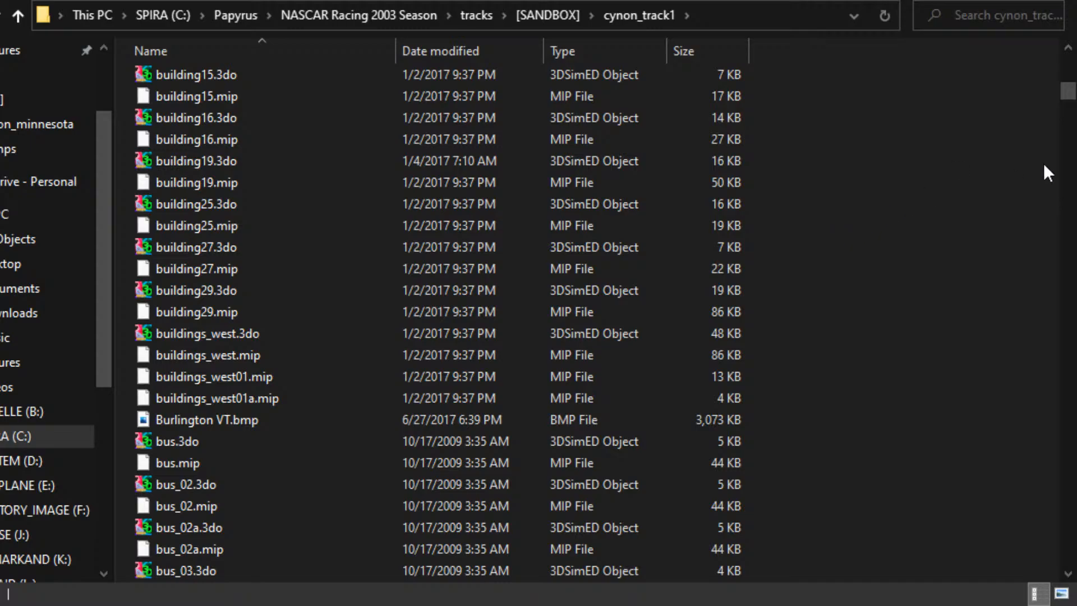
left_click_drag(1060, 104, 1068, 549)
scroll(849, 314, "up", 6)
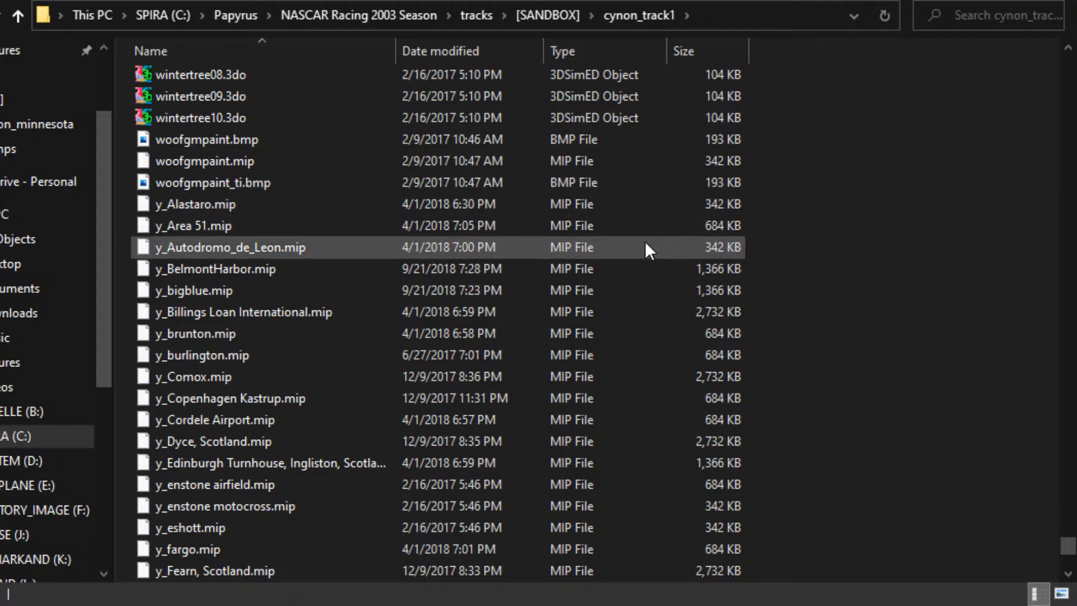
left_click(514, 230)
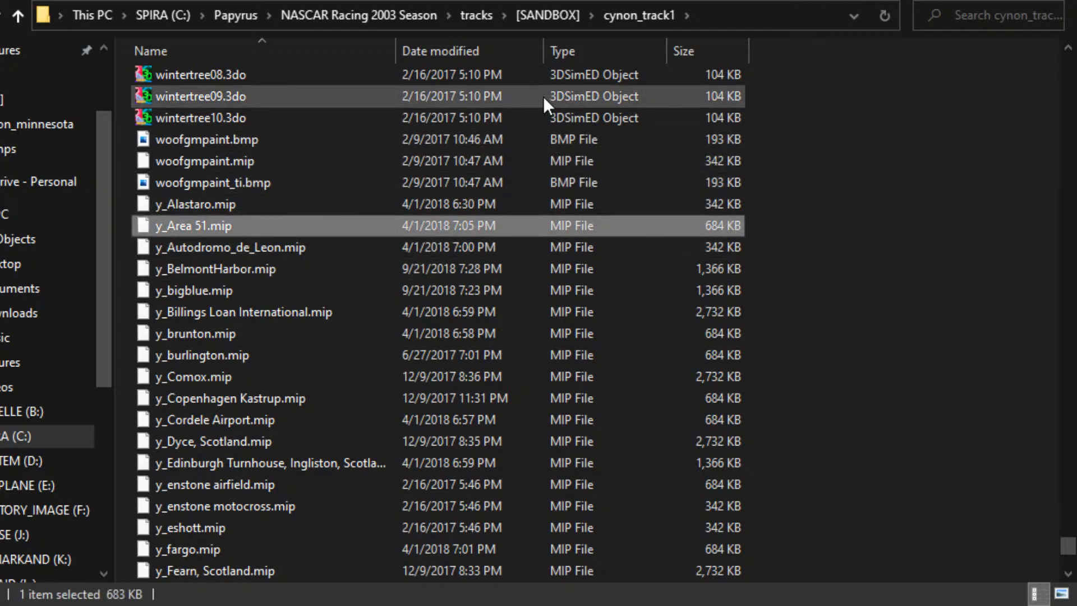
Paste y_Area 51.mip into the cynon_area subfolder of the cynon_area track folder
left_click(462, 6)
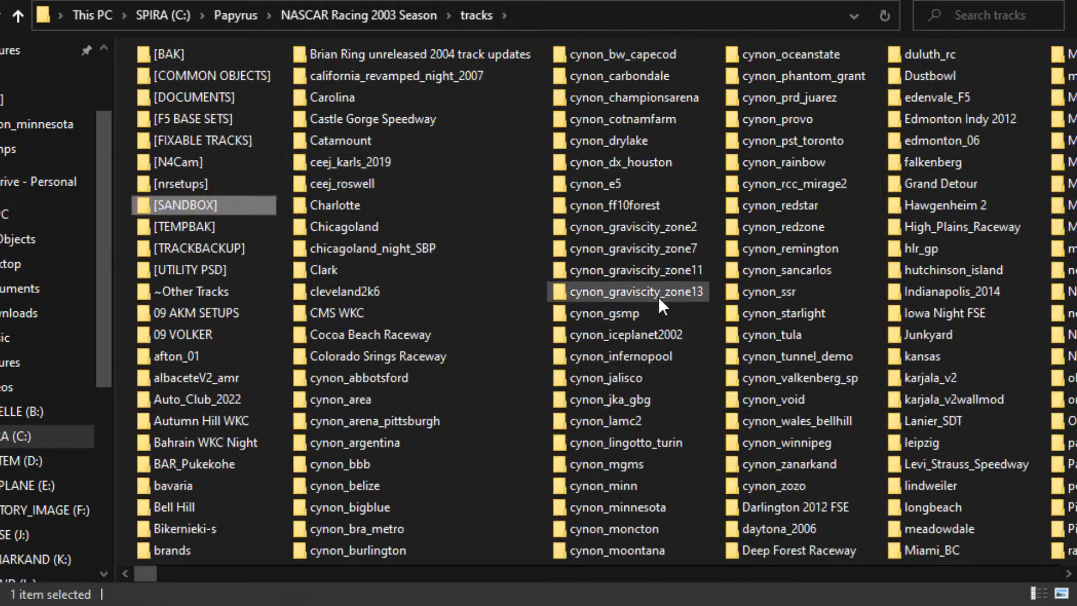
double_click(339, 400)
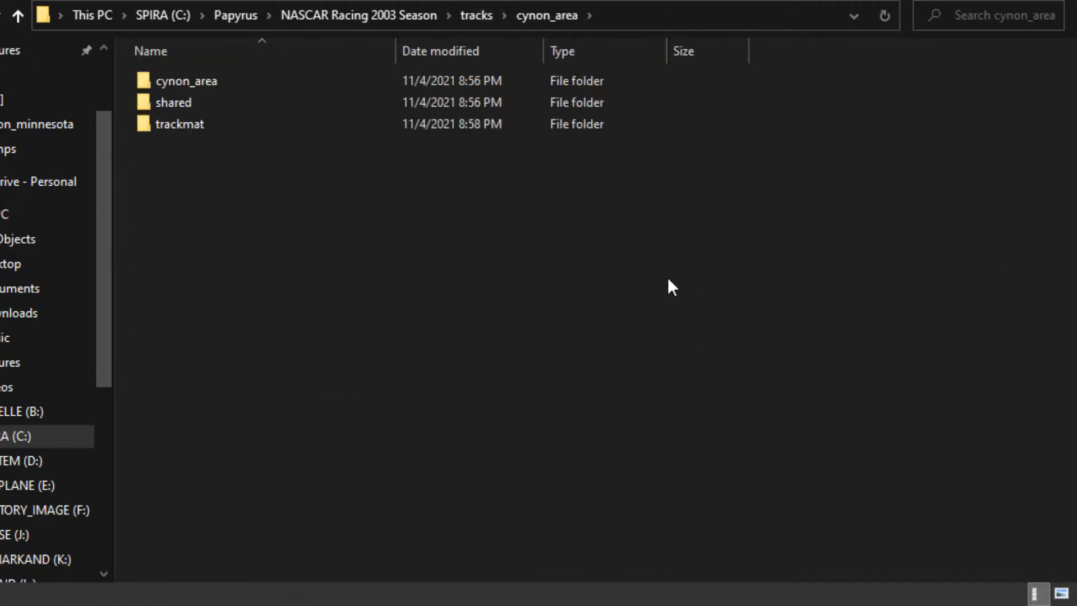
double_click(189, 82)
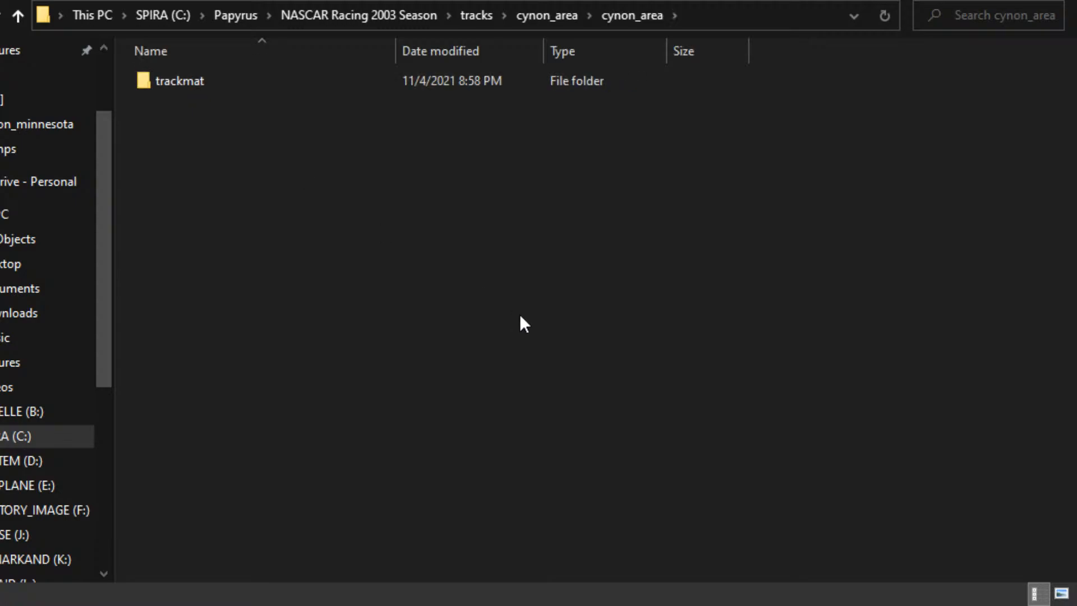
key("ctrl+v")
left_click(470, 249)
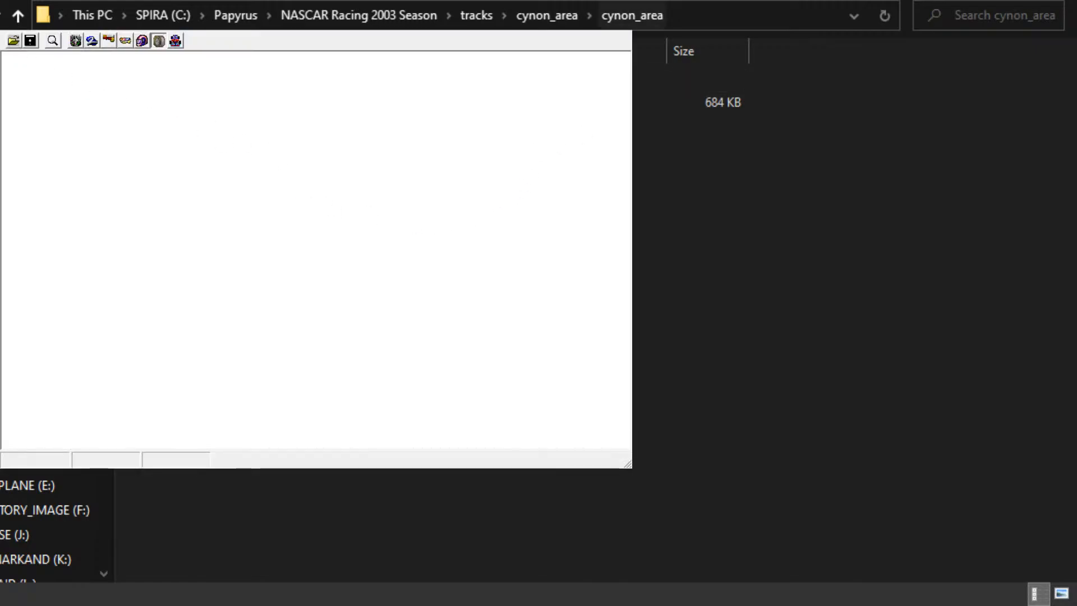
View the y_Area 51.mip satellite image in an enlarged WinMip window, and close the viewer
left_click(686, 18)
key("Escape")
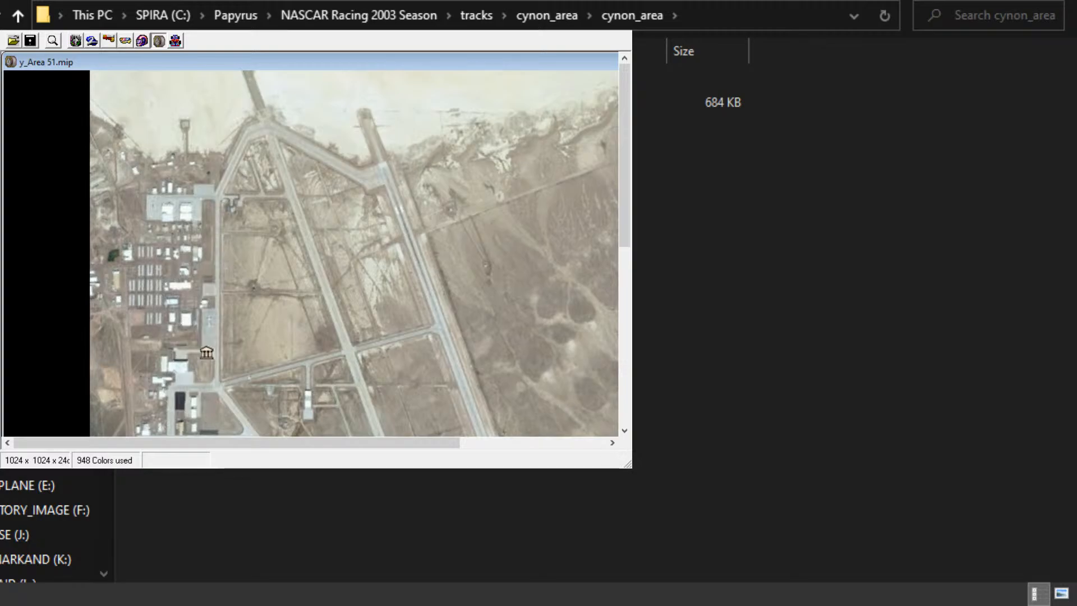
left_click_drag(628, 465, 854, 604)
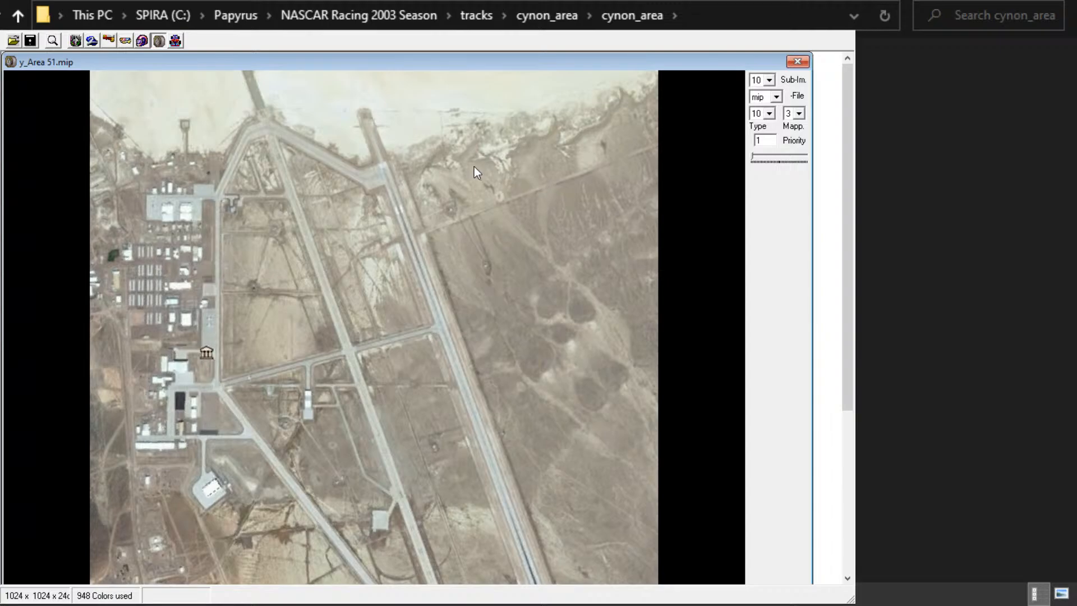
mouse_move(847, 224)
left_mouse_down()
mouse_move(848, 355)
mouse_move(840, 206)
left_mouse_up()
mouse_move(848, 316)
left_mouse_down()
mouse_move(846, 435)
mouse_move(848, 324)
left_mouse_up()
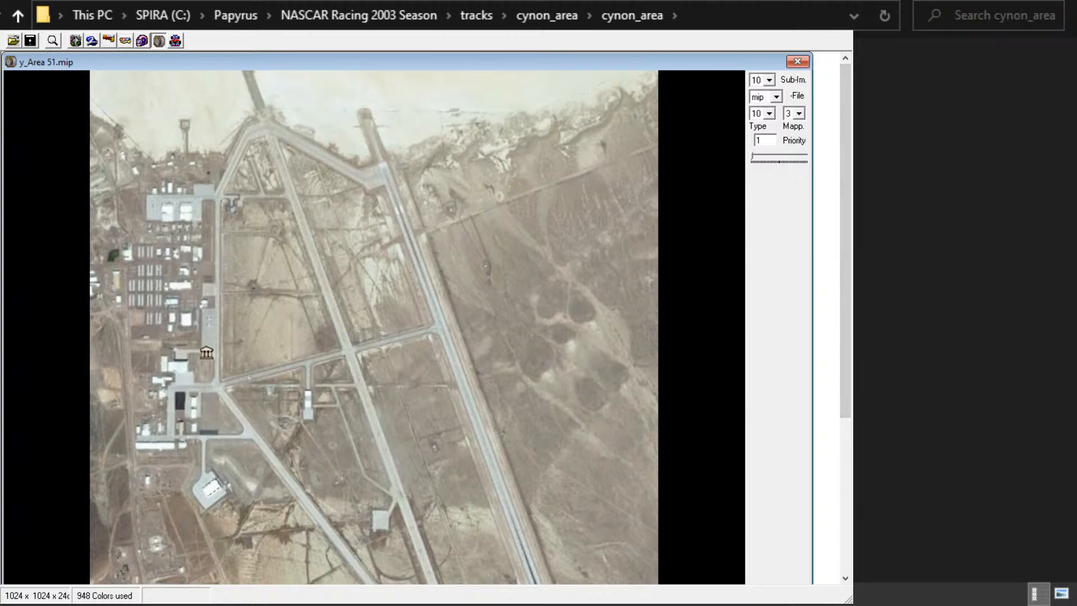
key("alt+F4")
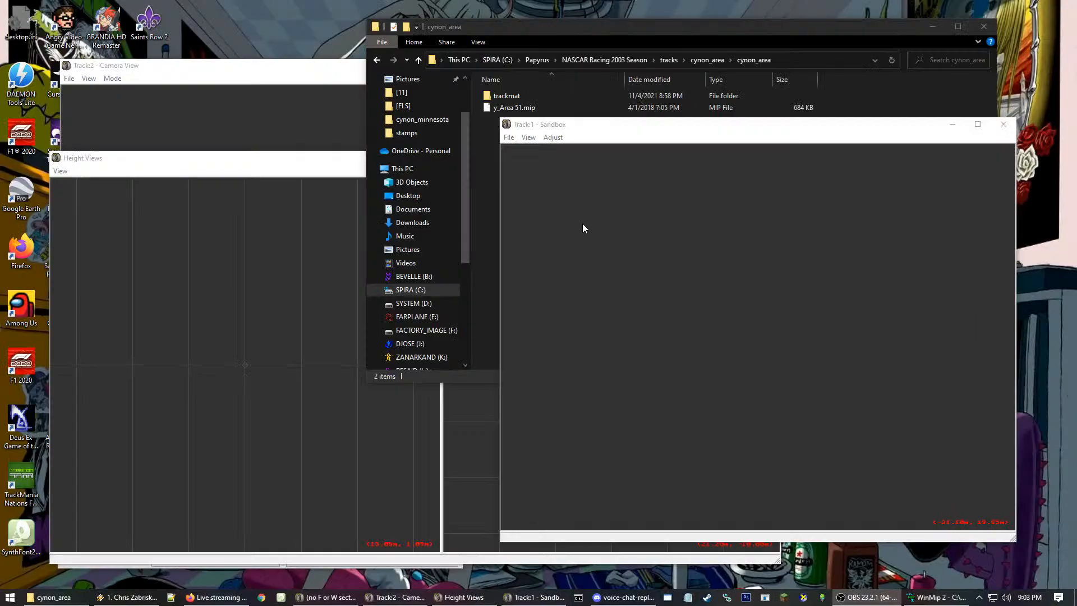
Minimize the cynon_area folder window and move the Sandbox track window clear of the Camera View window
left_click(933, 27)
left_click_drag(567, 124, 491, 76)
left_click(434, 88)
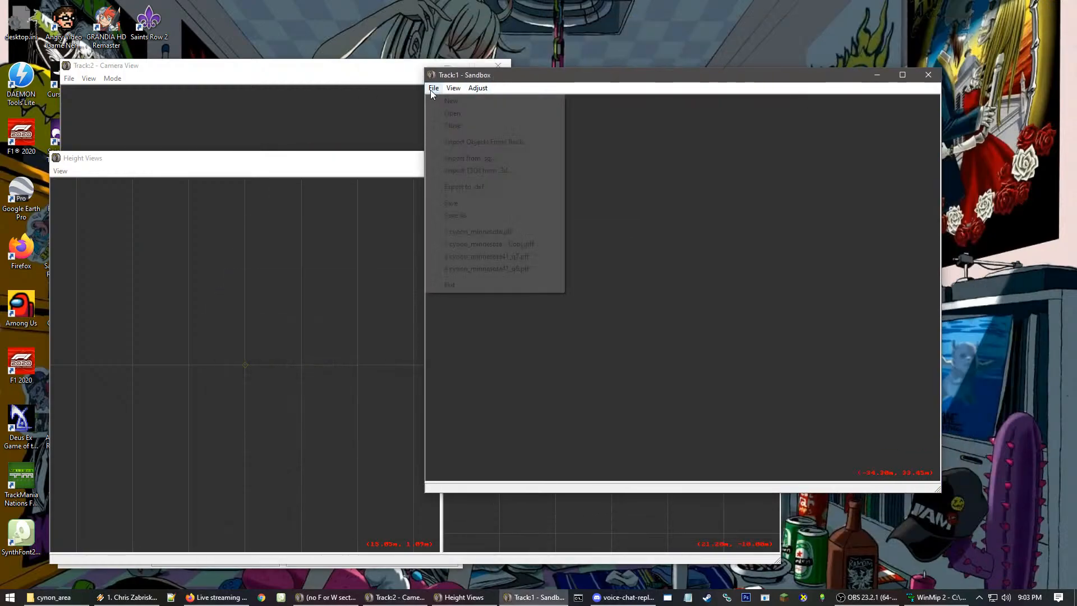
left_click(457, 102)
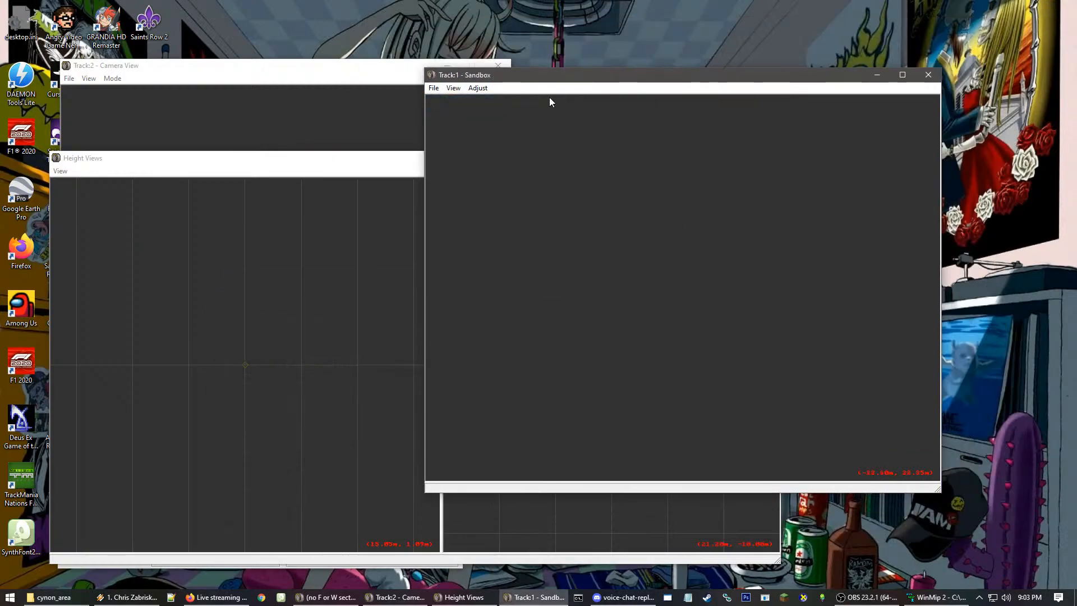
left_click_drag(556, 77, 634, 59)
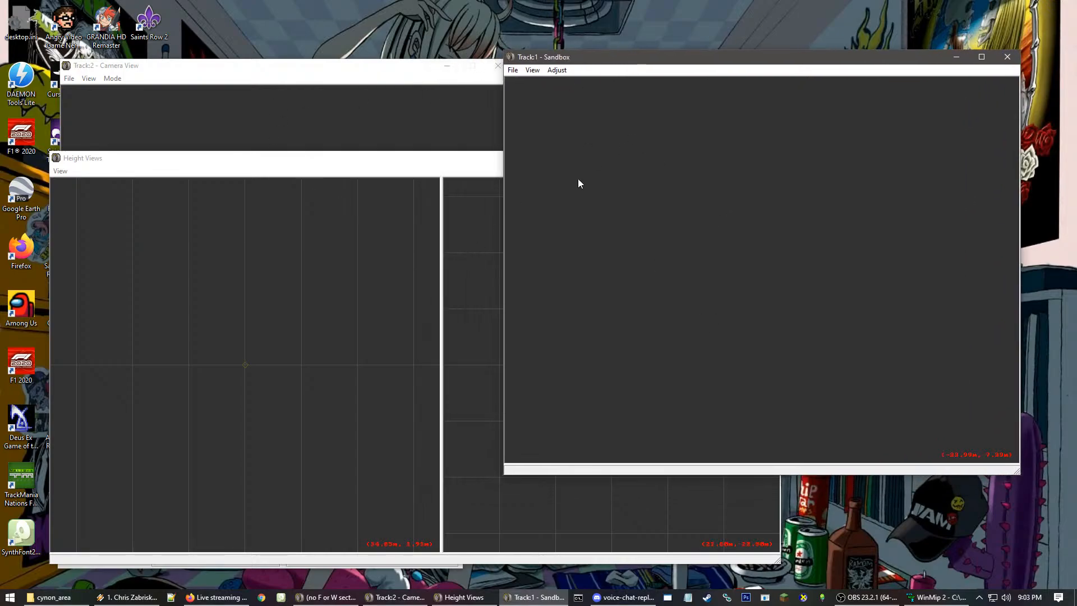
Open the existing track file cynon_minnesota.ptf in the Sandbox track editor
left_click(512, 70)
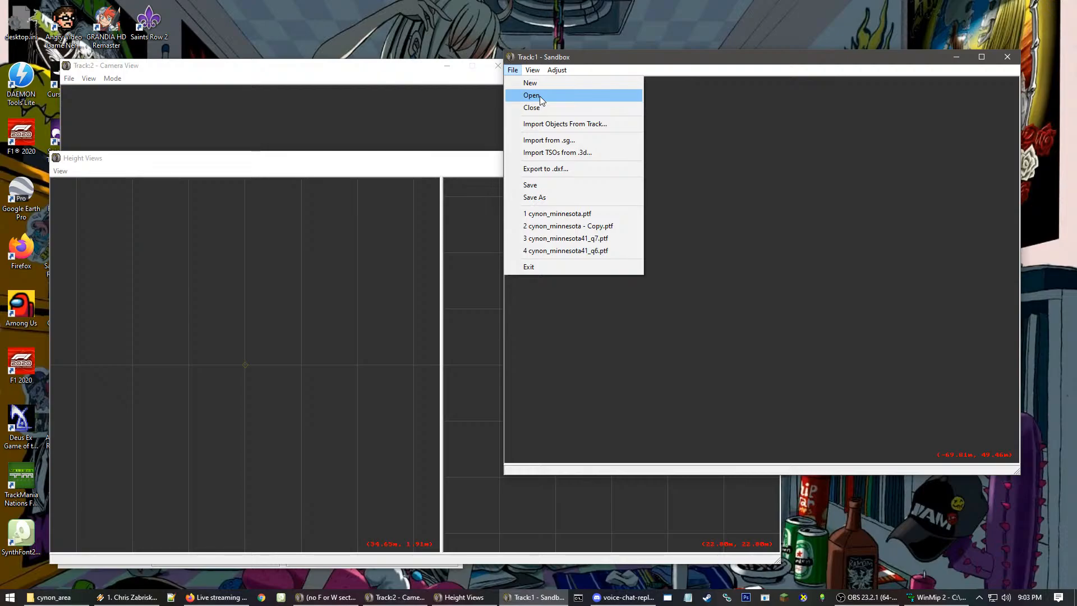
left_click(541, 99)
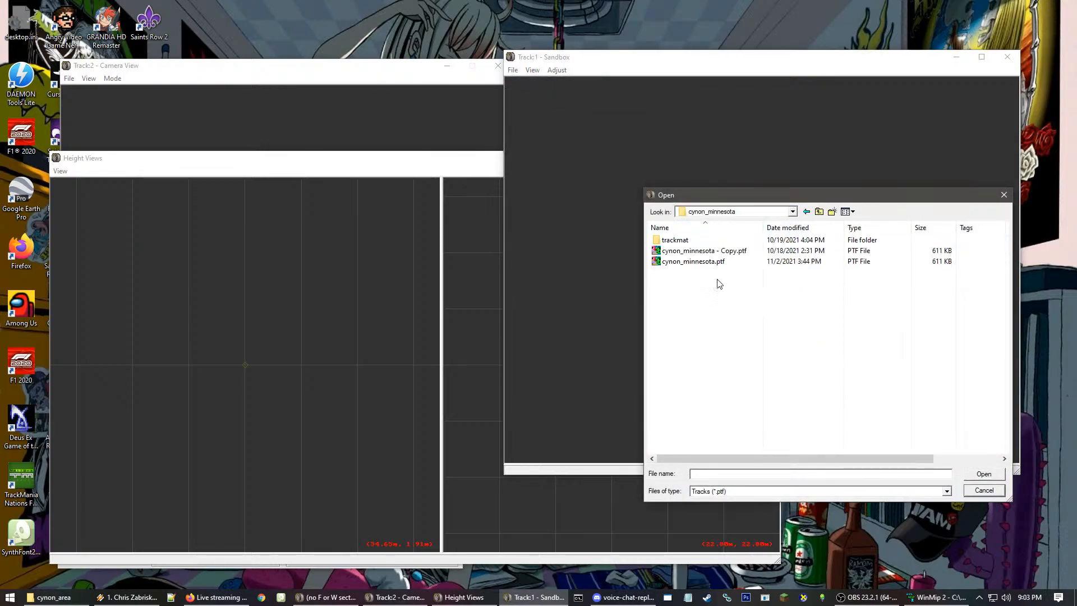
left_click(708, 263)
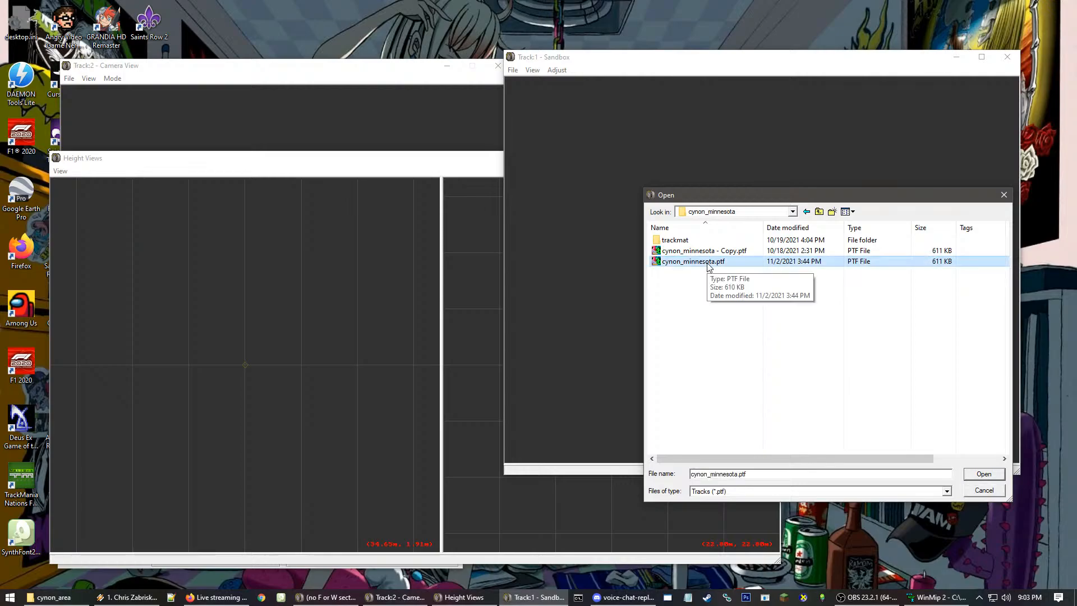
double_click(708, 263)
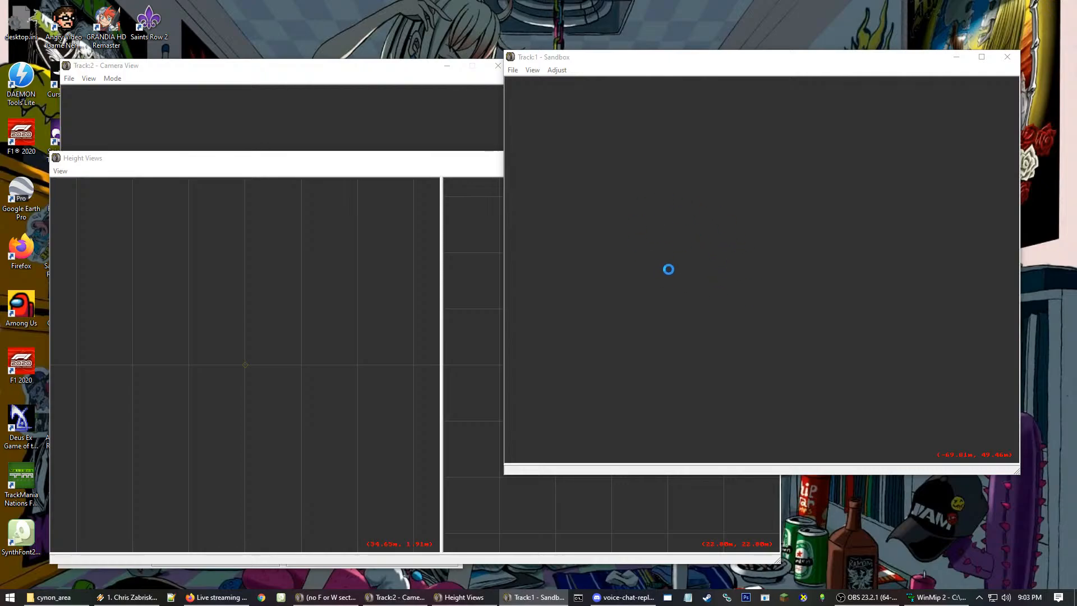
Examine the Minnesota track in the camera view, covering the start/finish line, the turns and the grass along the inside
left_click(375, 123)
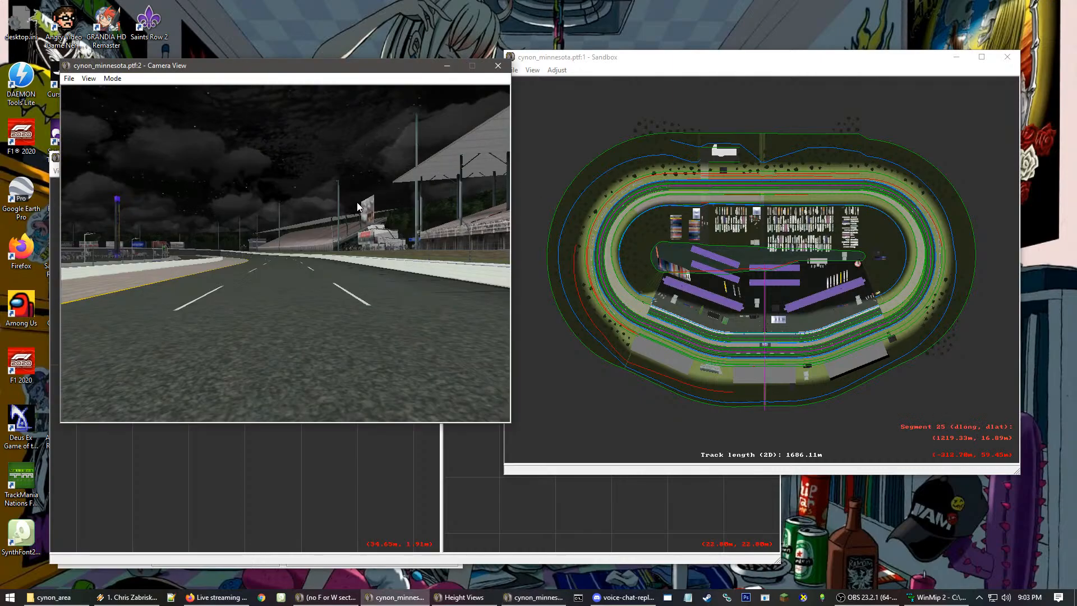
key("Up")
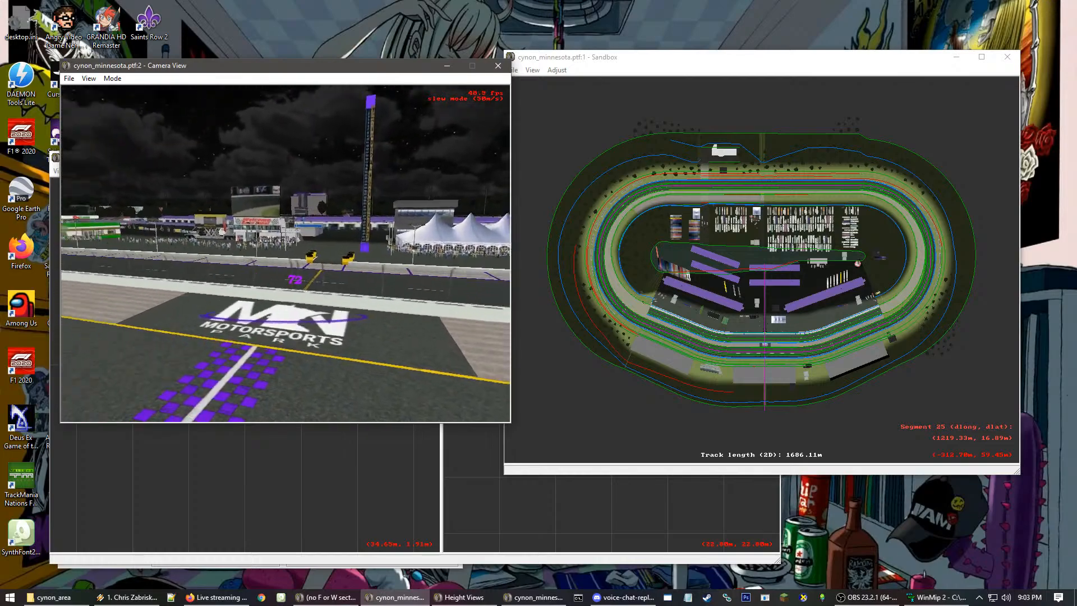
key("Up")
key("Up")
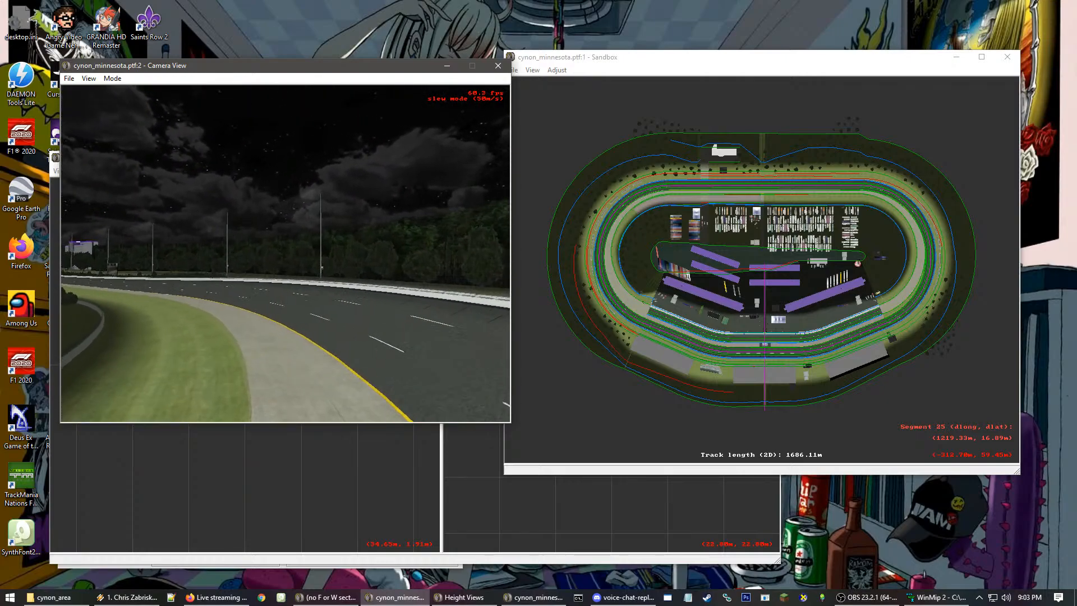
key("Up")
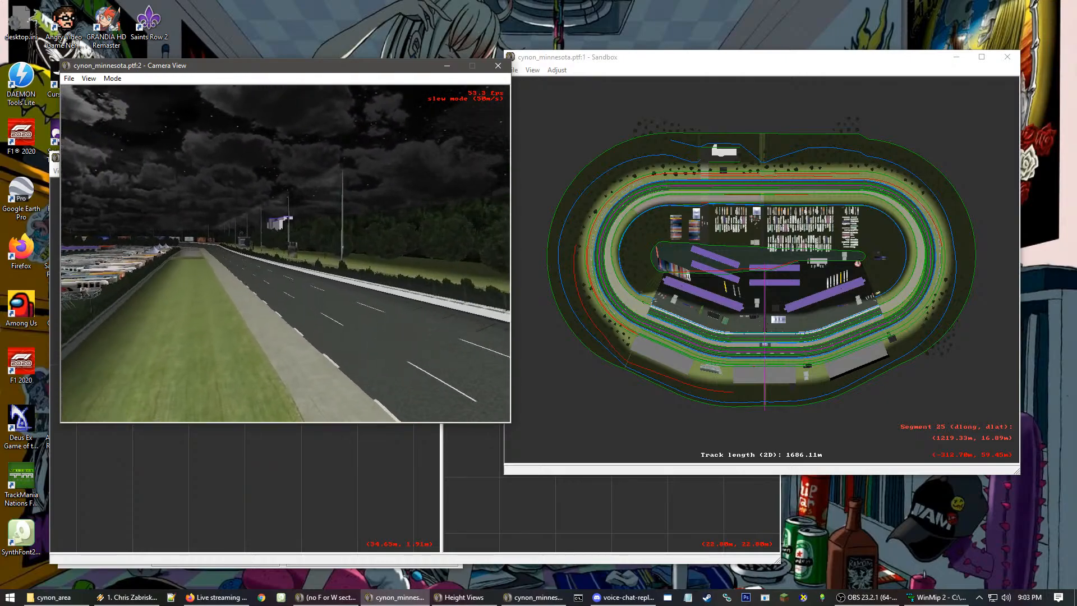
Fly the camera past the purple-trimmed multi-storey building outside the oval and on to the trackside billboards
key("Up")
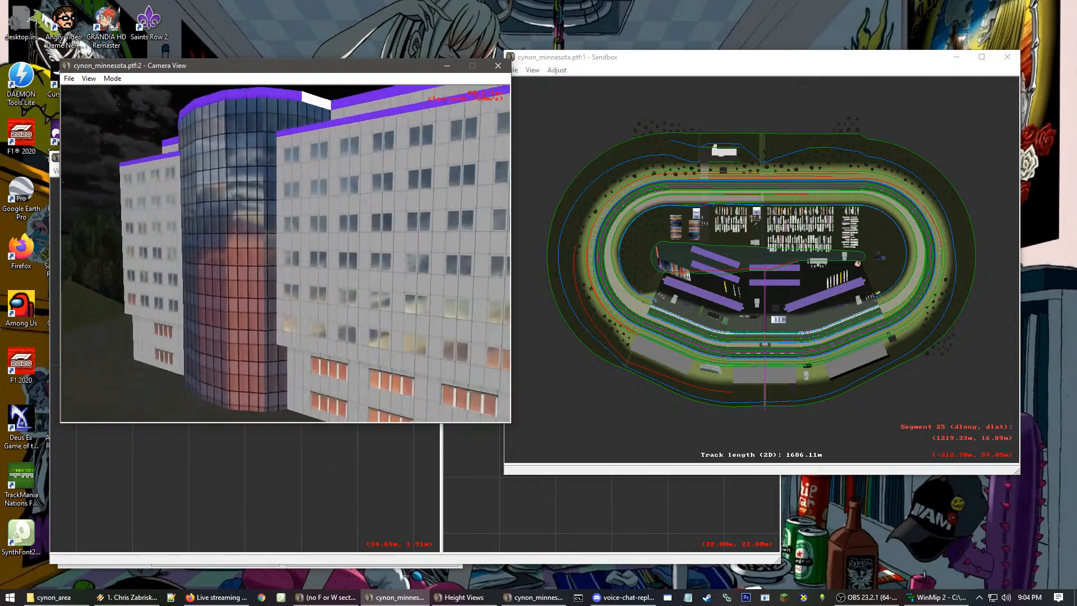
key("Down")
key("Up")
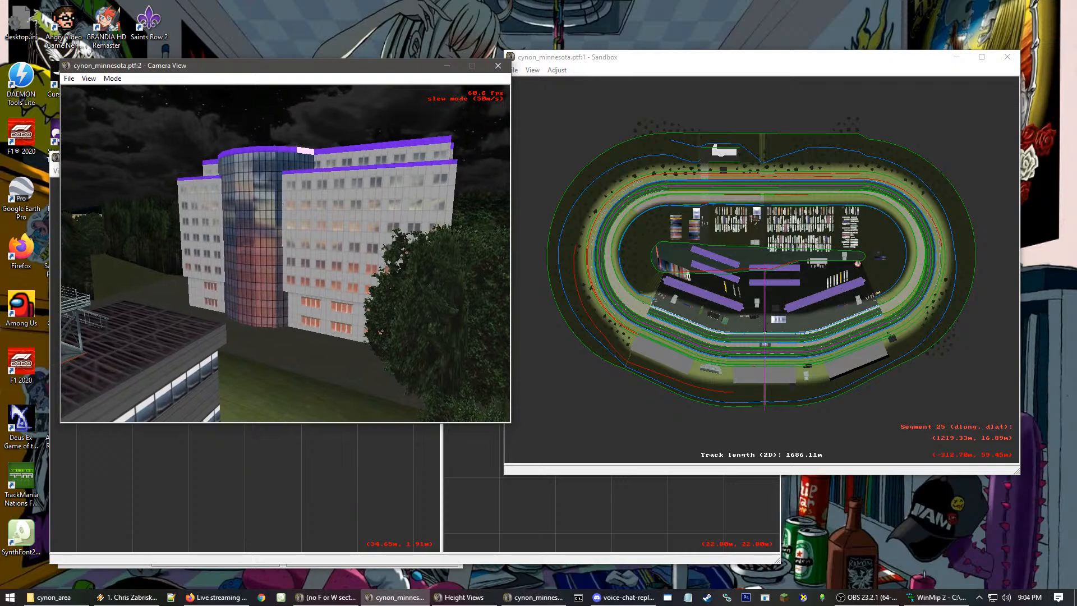
key("Up")
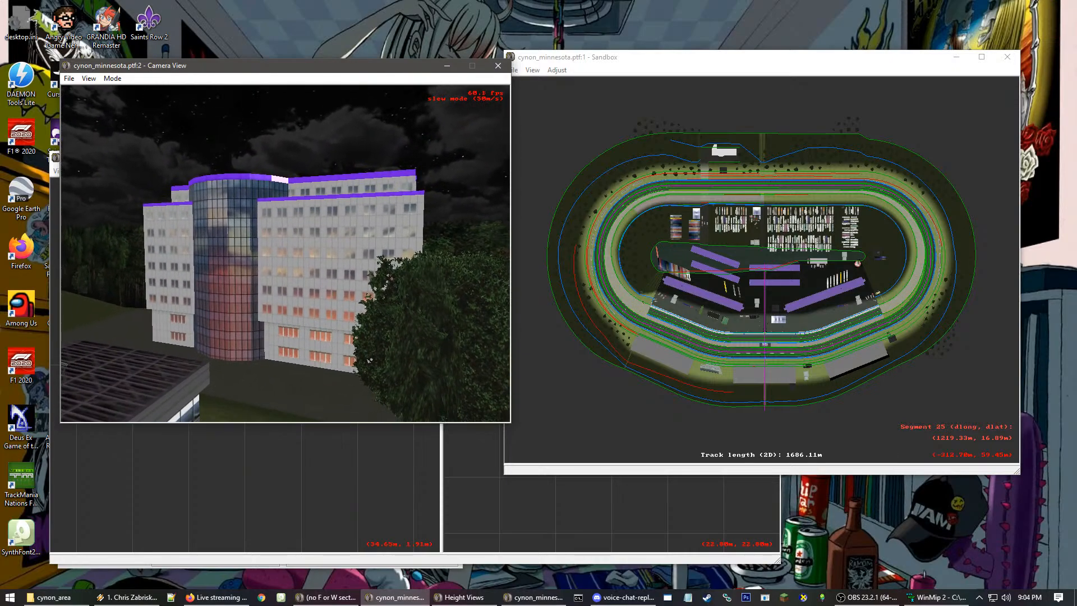
key("Up")
key("Left")
key("Up")
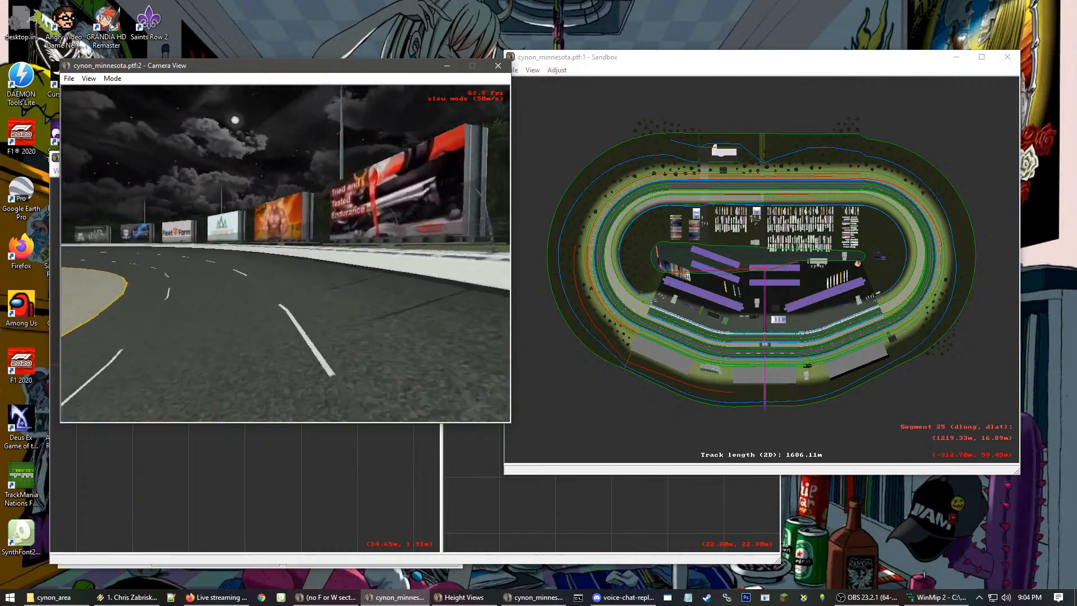
Fly the camera through the pit entry and along pit road to examine the infield objects and grandstands
key("Left")
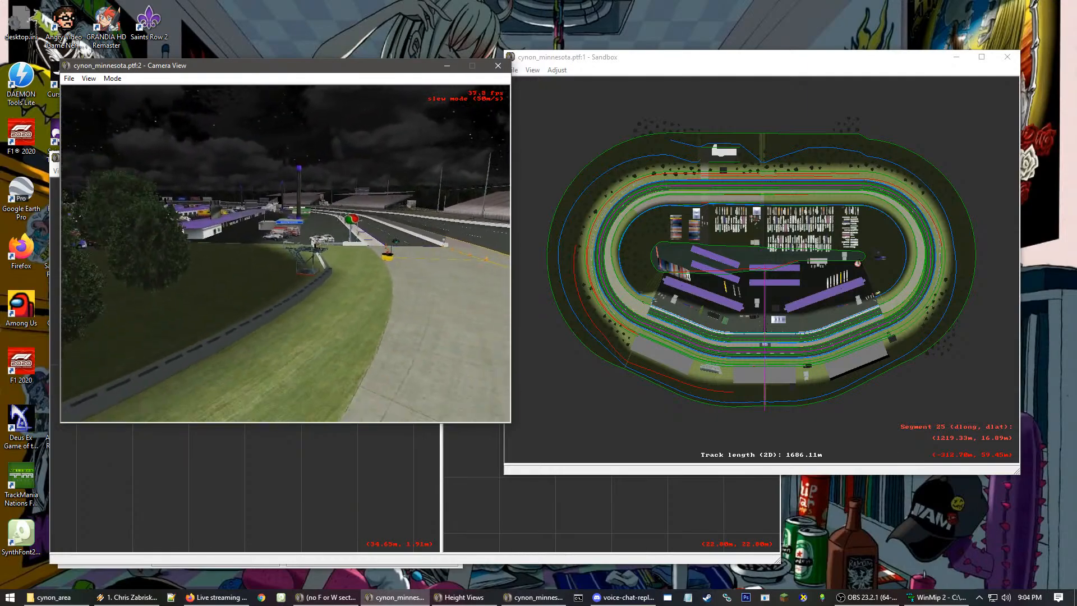
key("Up")
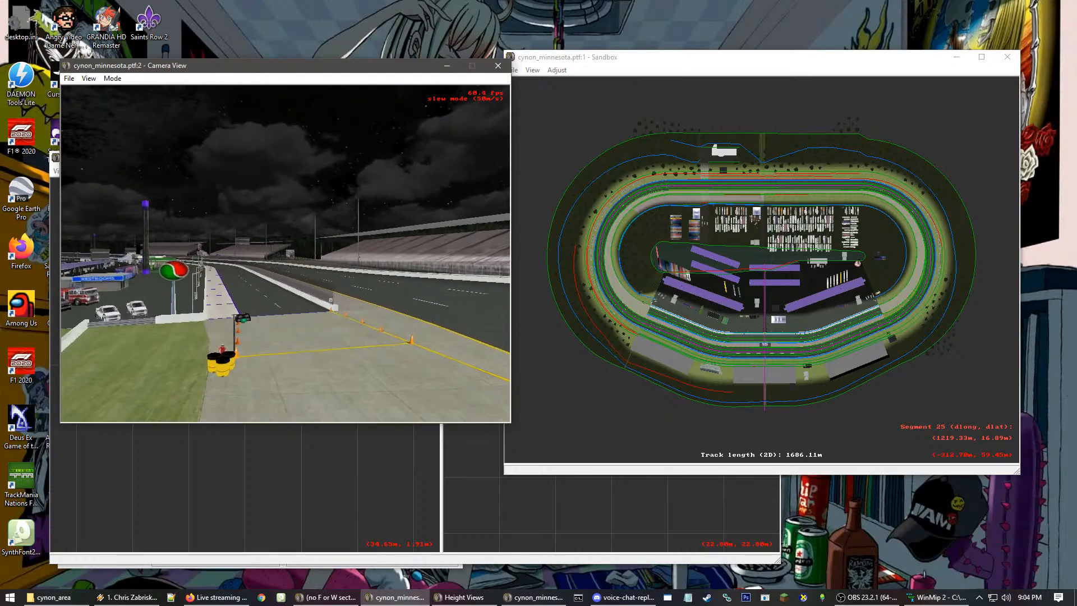
key("Down")
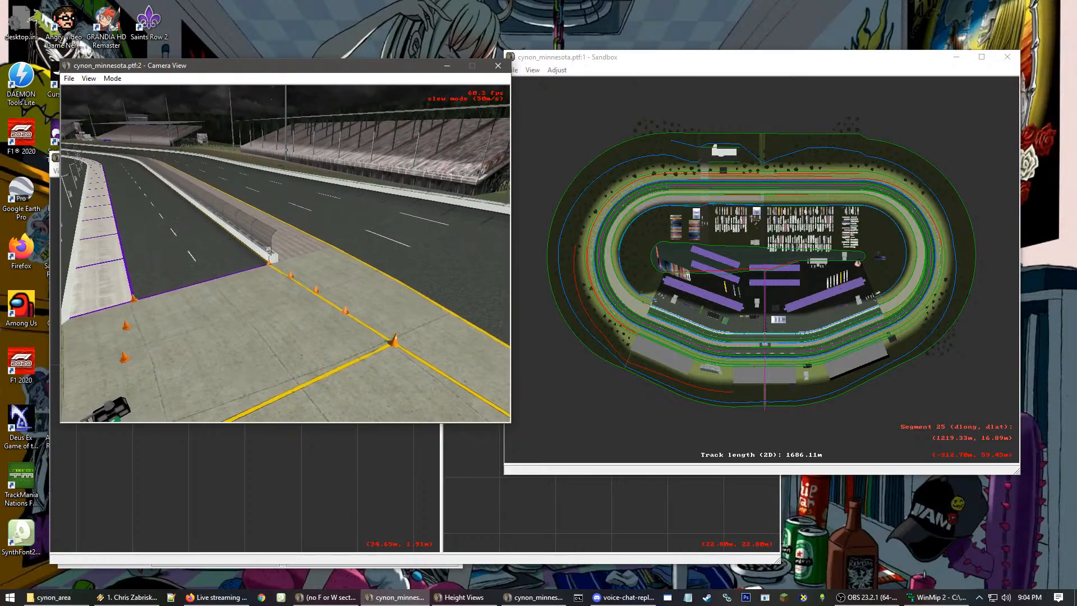
key("Up")
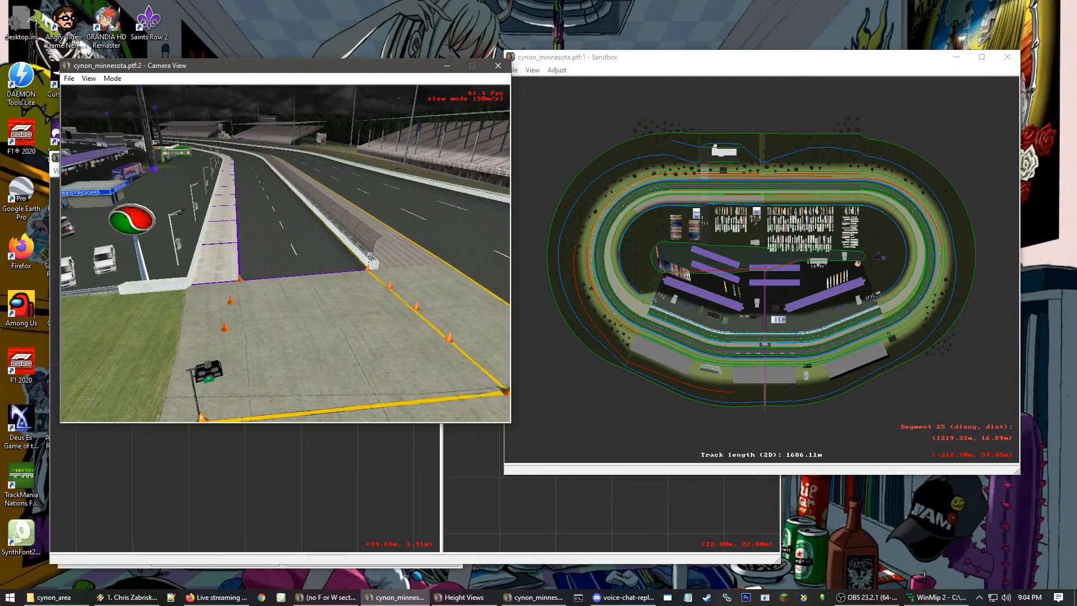
key("Up")
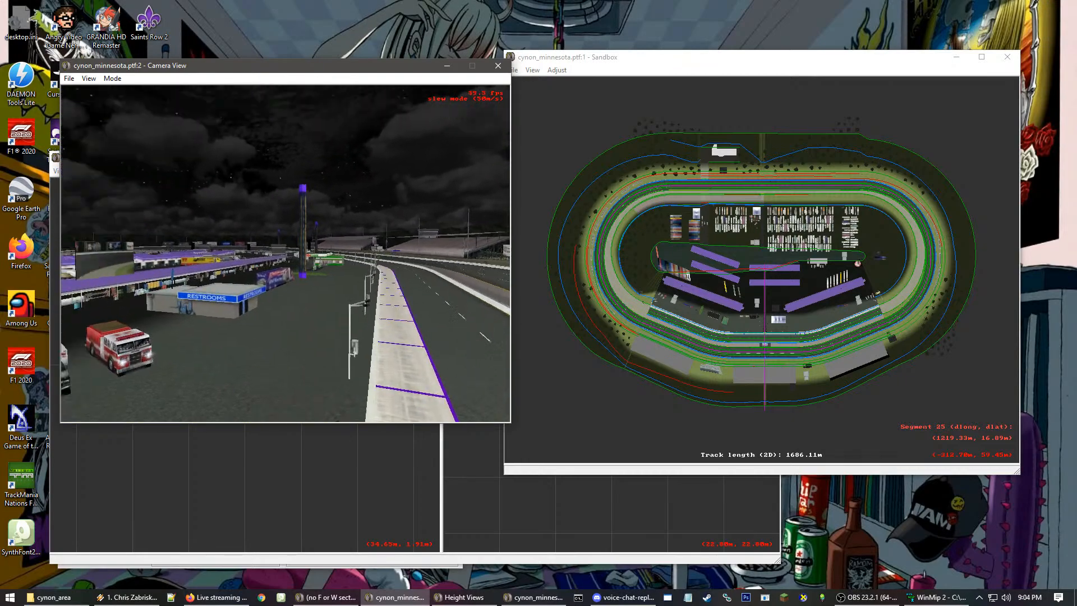
key("Up")
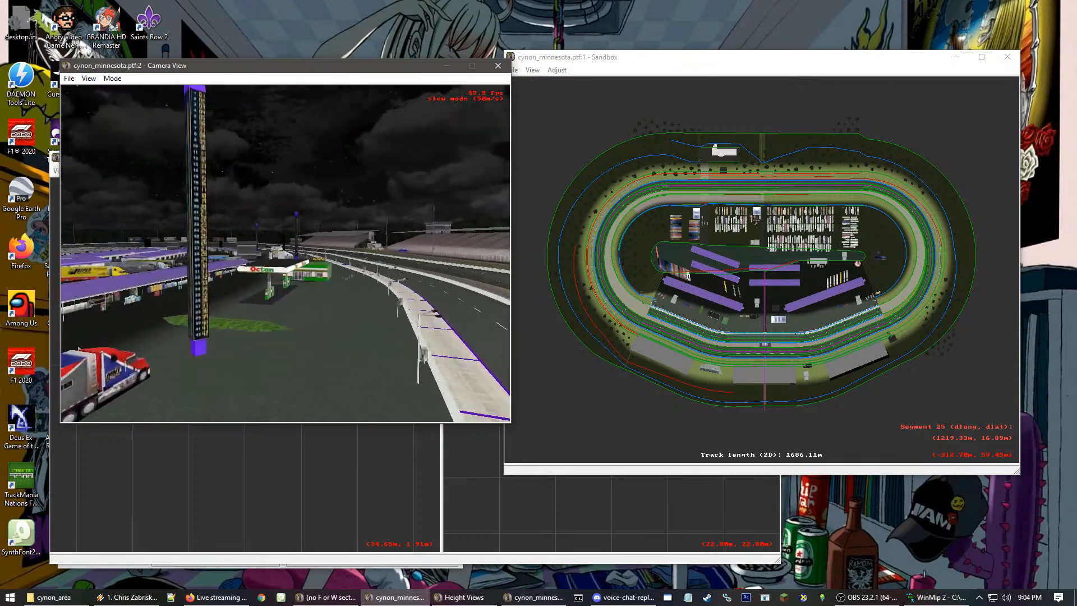
key("Up")
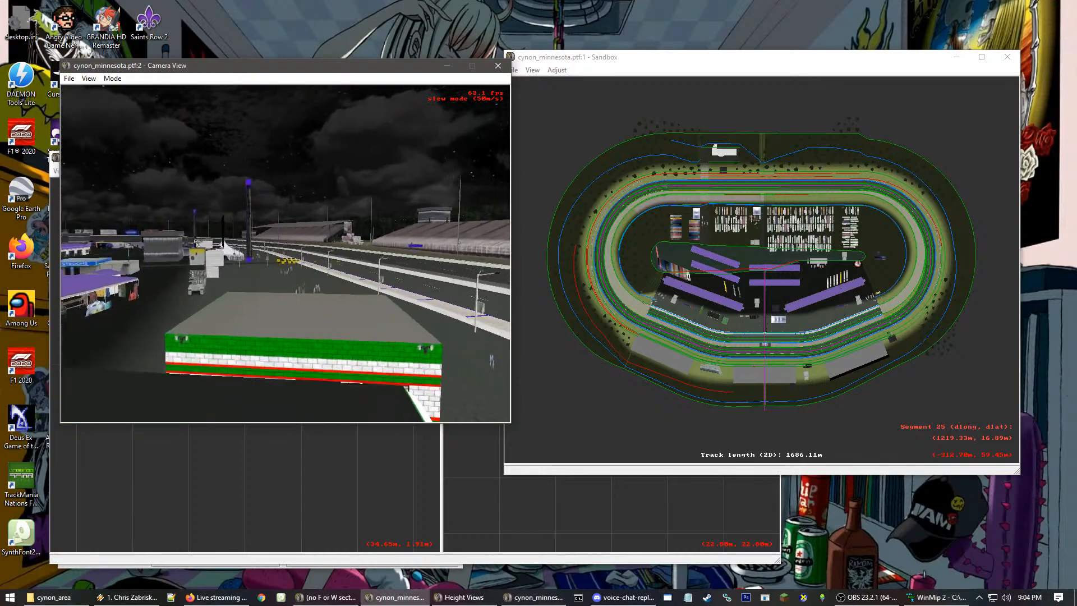
key("Up")
key("Right")
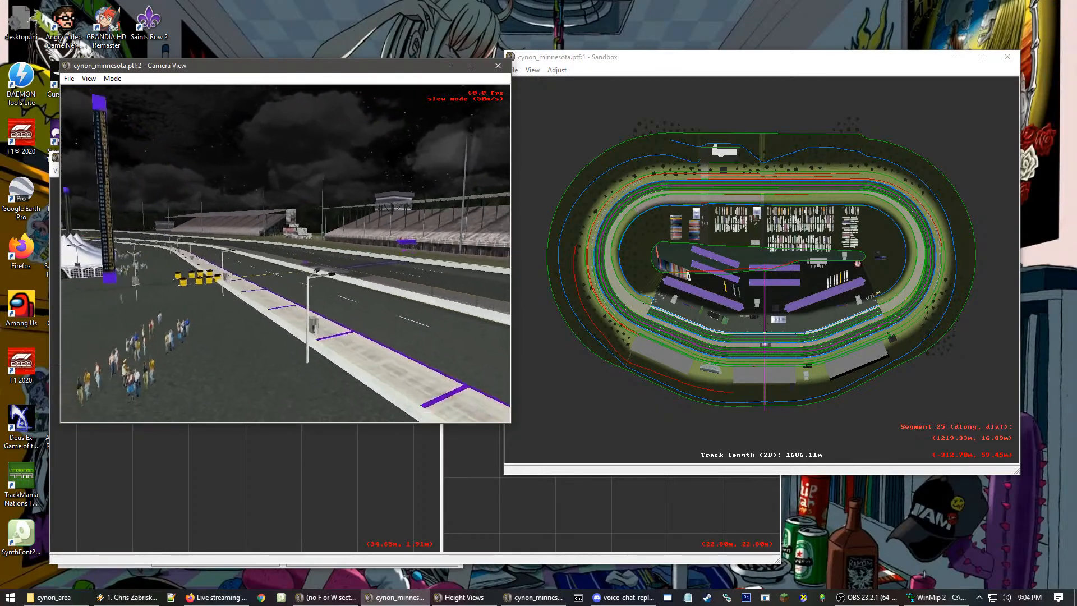
key("Up")
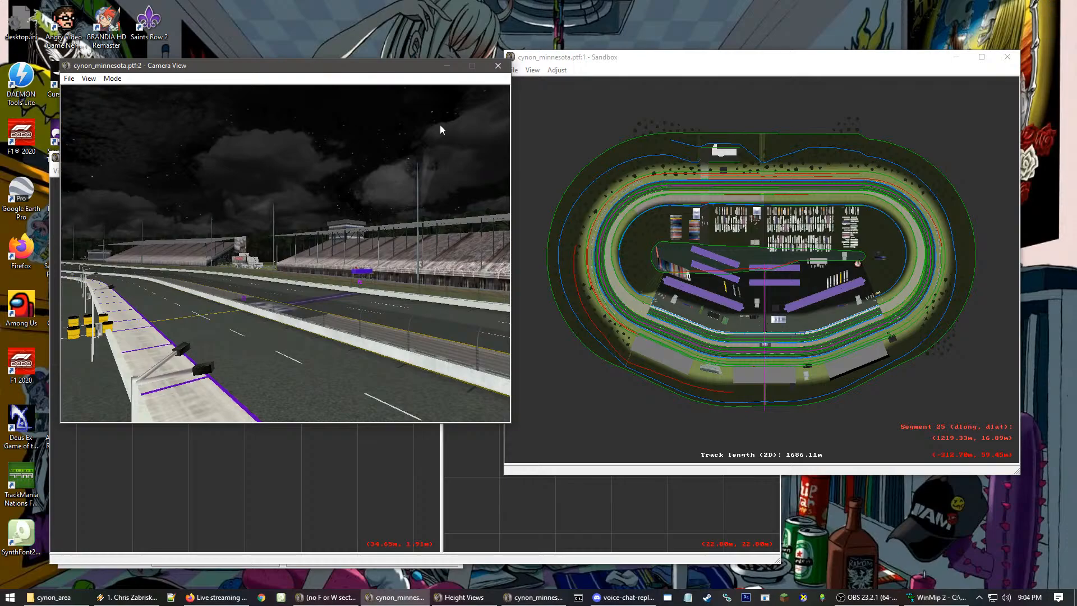
Start a new, empty track in place of the open Minnesota track
left_click(533, 70)
left_click(520, 83)
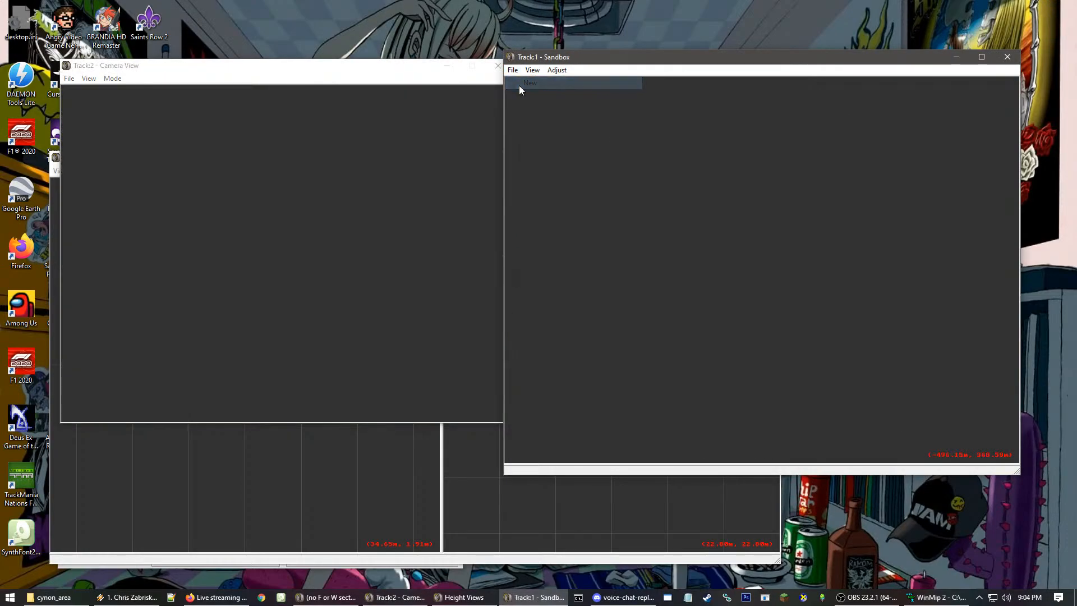
left_click(510, 72)
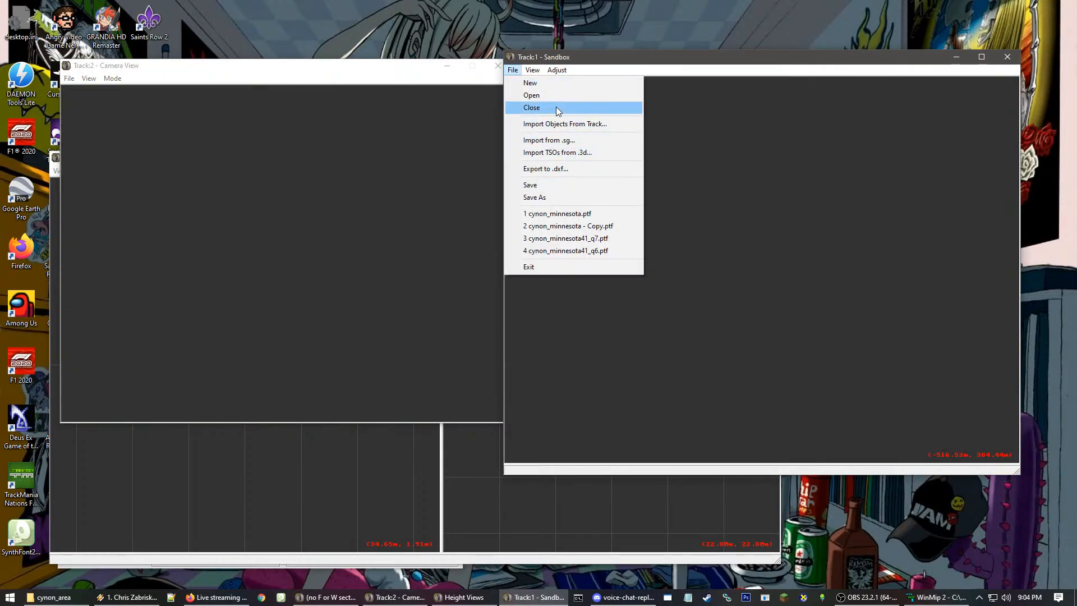
left_click(539, 85)
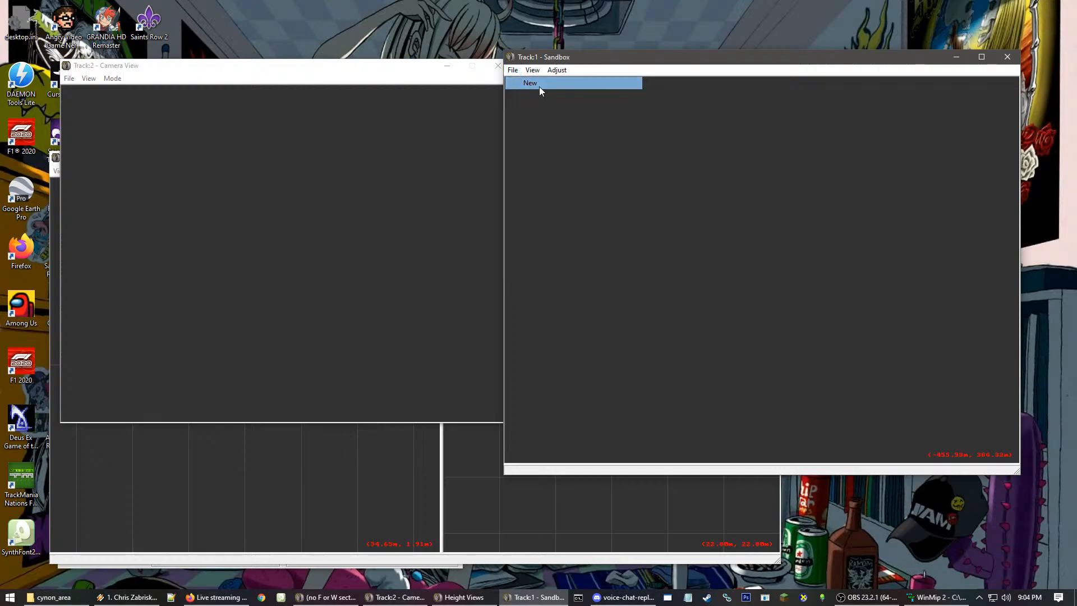
right_click(714, 233)
left_click(728, 228)
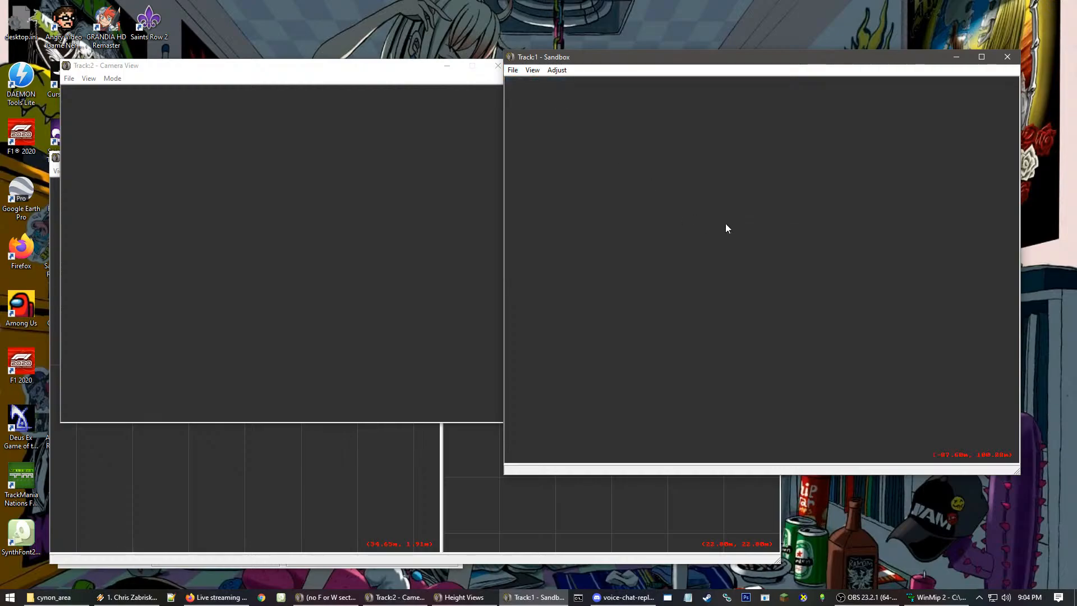
left_click(531, 71)
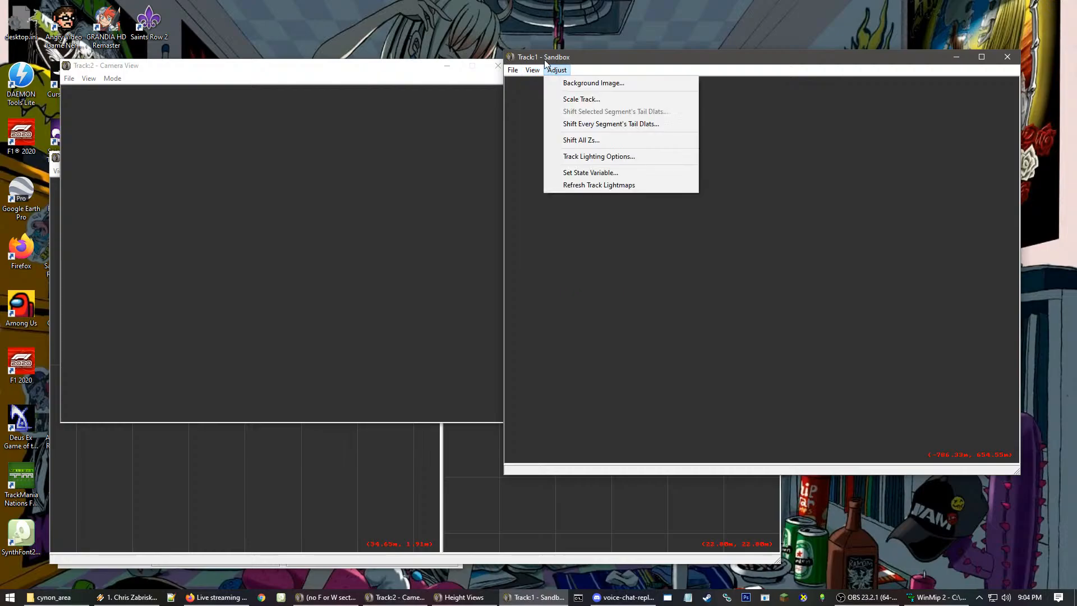
left_click(548, 83)
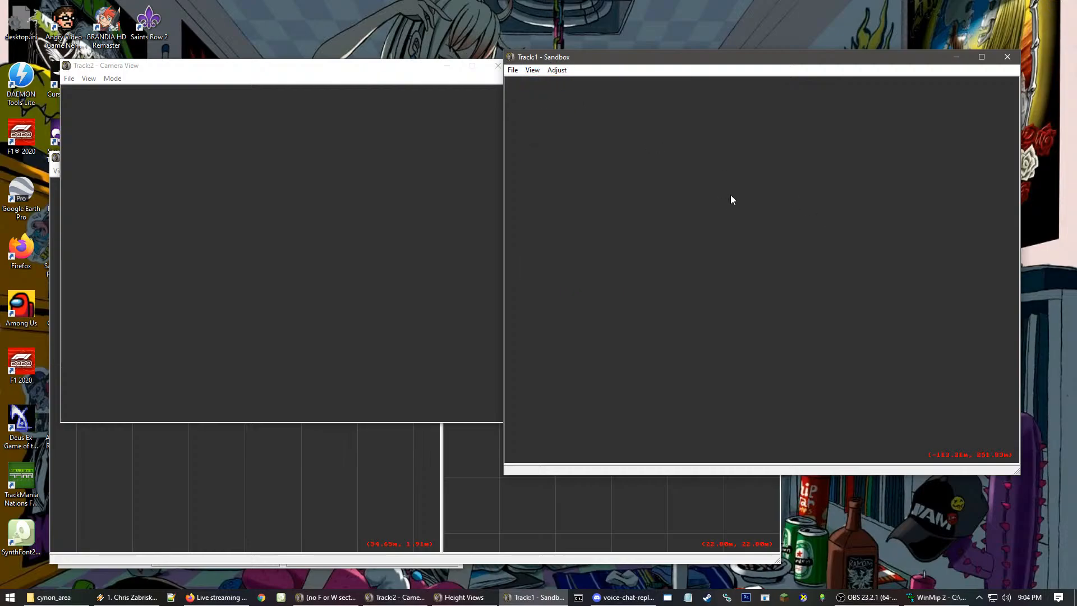
Create a straight segment in the empty track and check its place relative to the grid origin
right_click(702, 279)
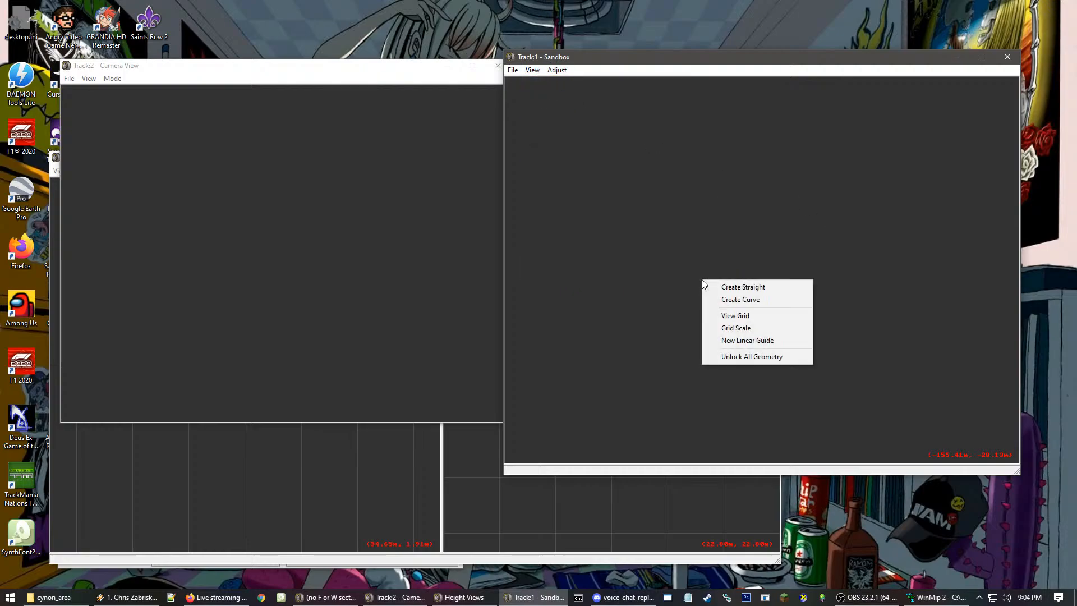
left_click(724, 288)
scroll(674, 297, "up", 3)
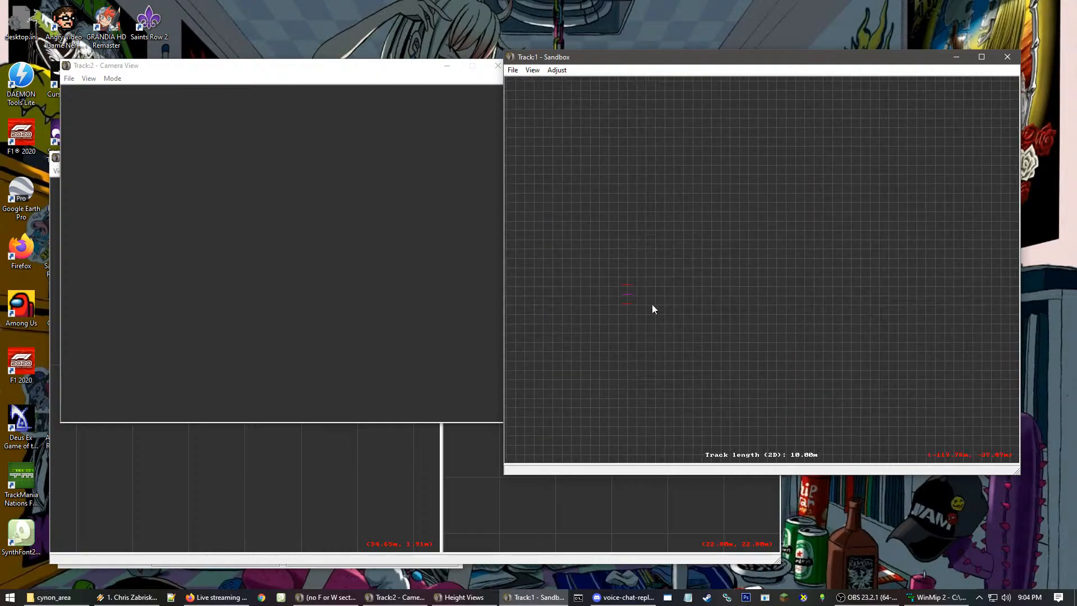
middle_click_drag(649, 304, 778, 266)
scroll(808, 257, "up", 1)
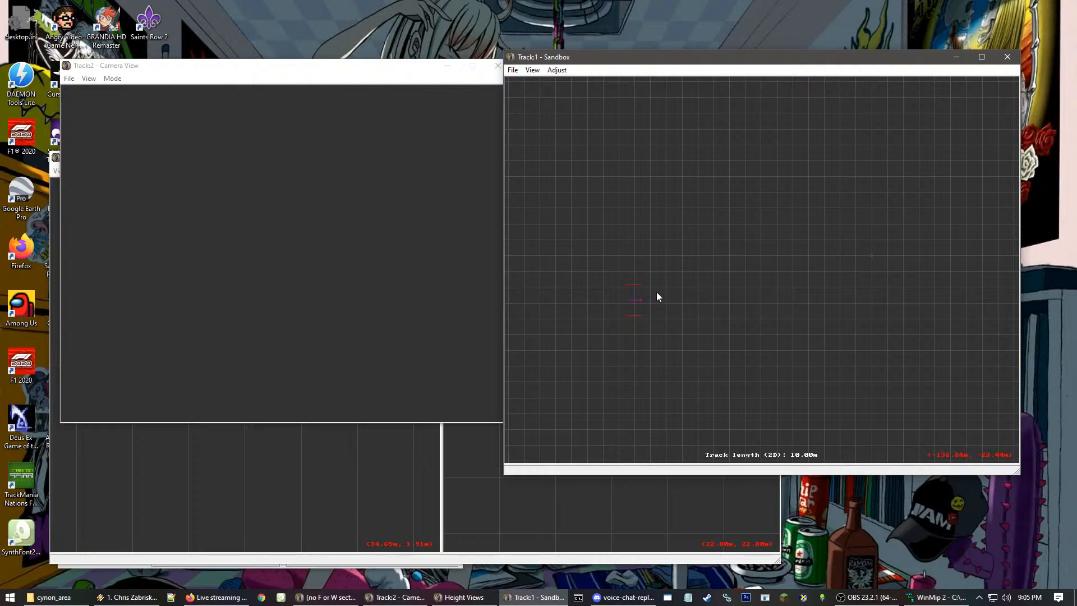
left_click(634, 295)
scroll(697, 300, "up", 1)
left_click(696, 300)
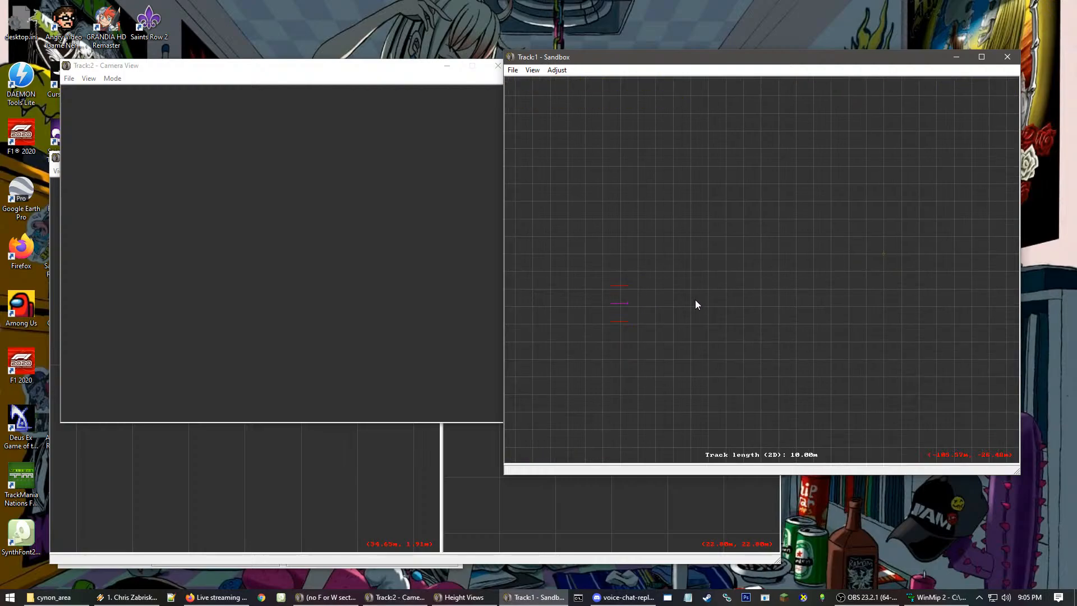
Move the straight segment onto the grid origin, placing its head at about (-6.24 m, -0.01 m)
scroll(695, 299, "up", 1)
left_click(685, 274)
left_click_drag(684, 275, 971, 219)
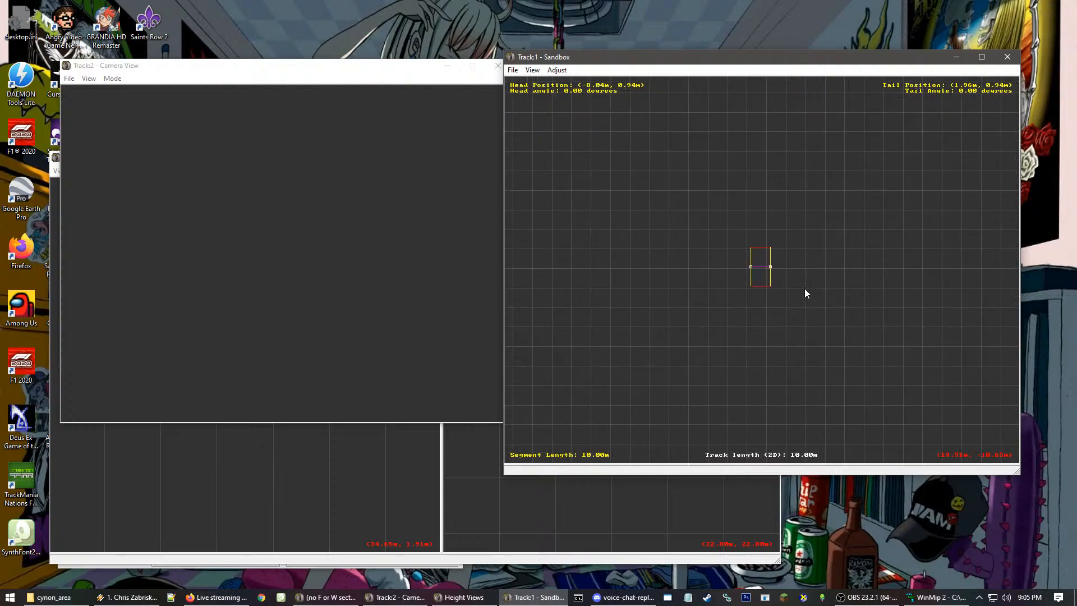
scroll(804, 288, "up", 3)
left_click_drag(774, 272, 775, 270)
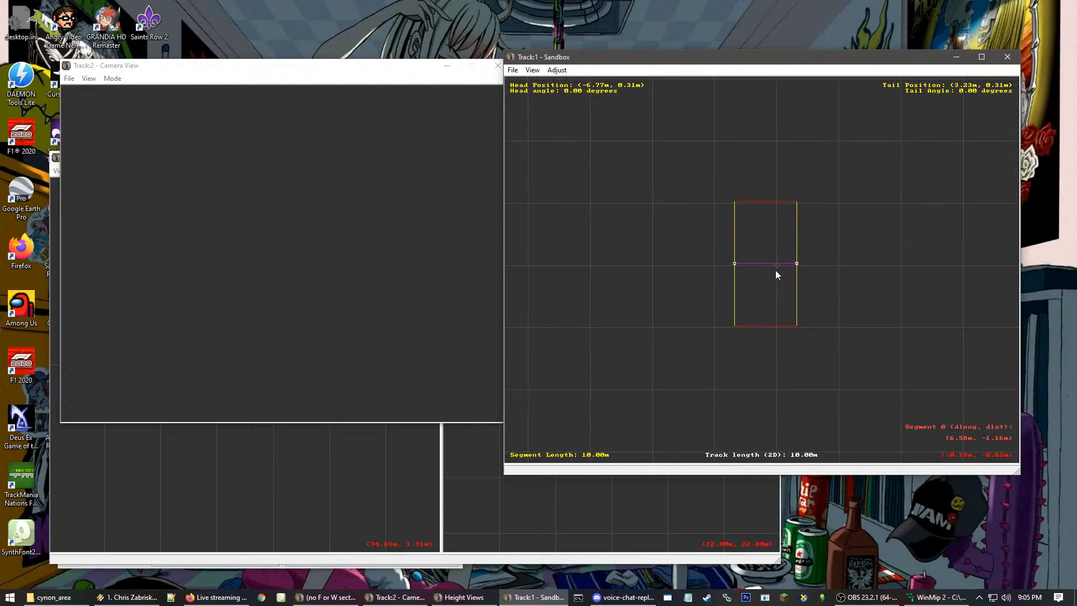
left_click(866, 300)
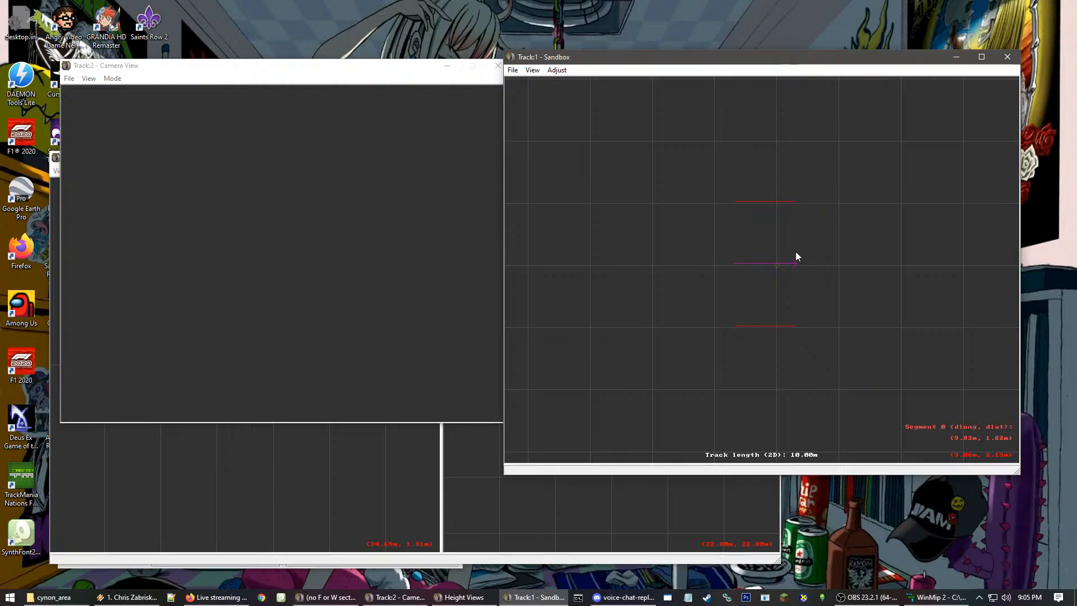
scroll(791, 257, "up", 2)
scroll(765, 222, "up", 2)
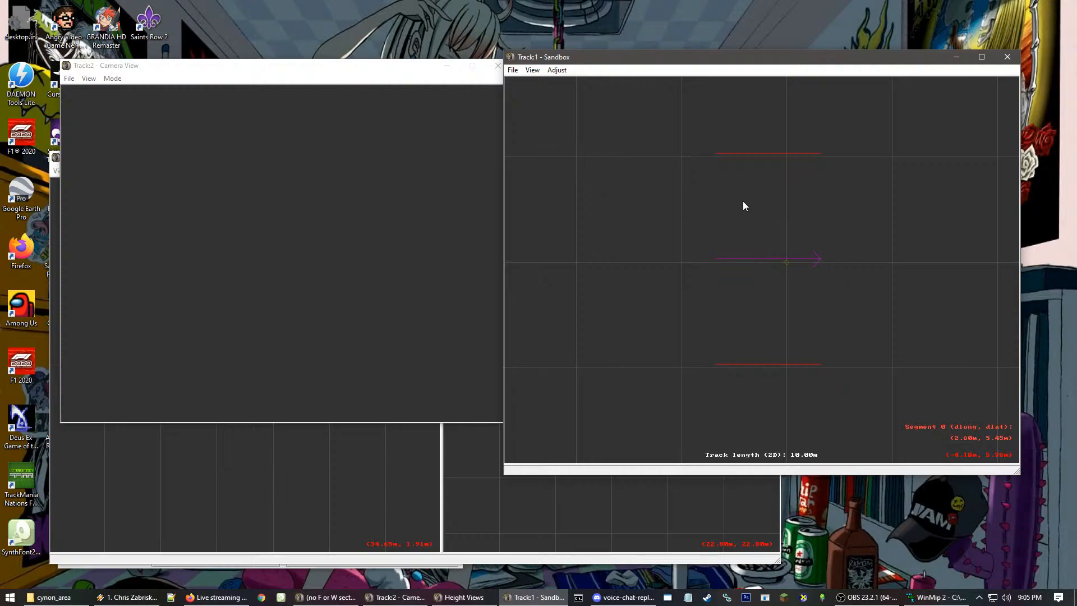
left_click_drag(759, 207, 765, 211)
left_click(882, 259)
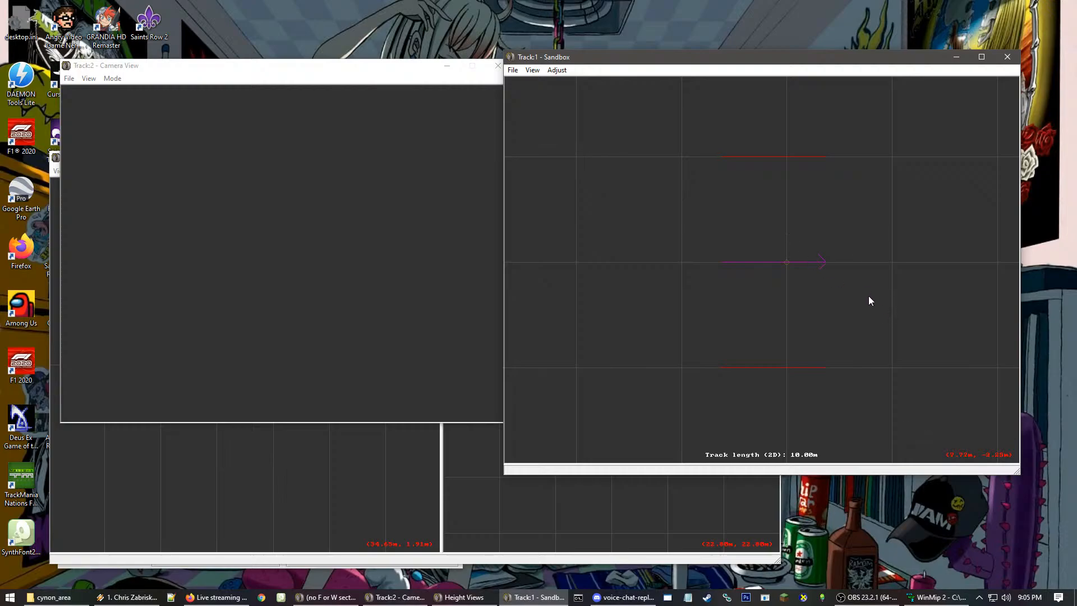
Make the straight segment at the origin the lead segment of the track
left_click(785, 225)
right_click(779, 216)
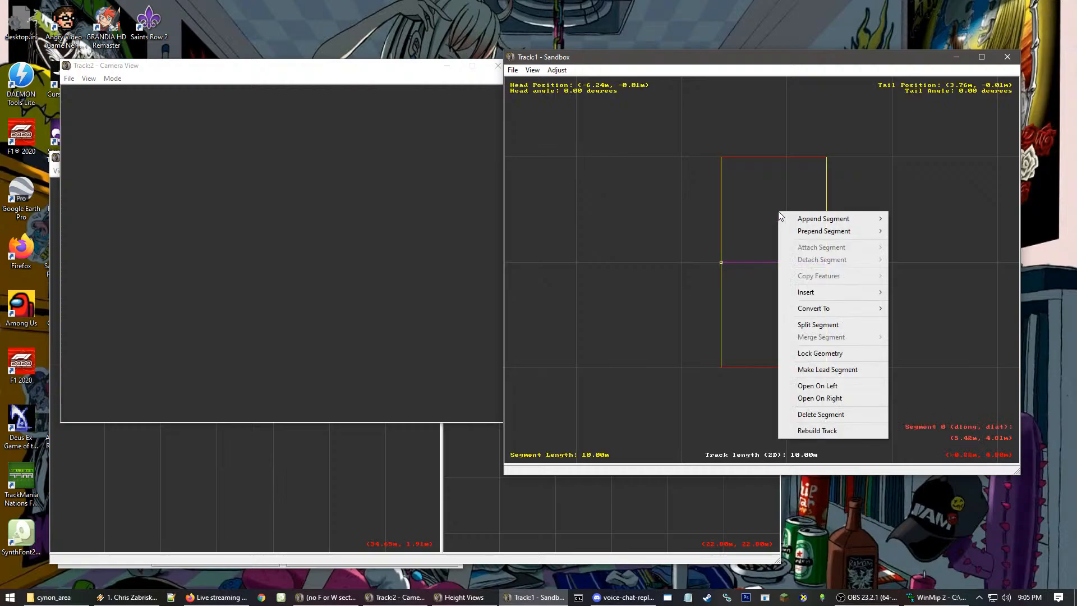
left_click(820, 369)
left_click(581, 277)
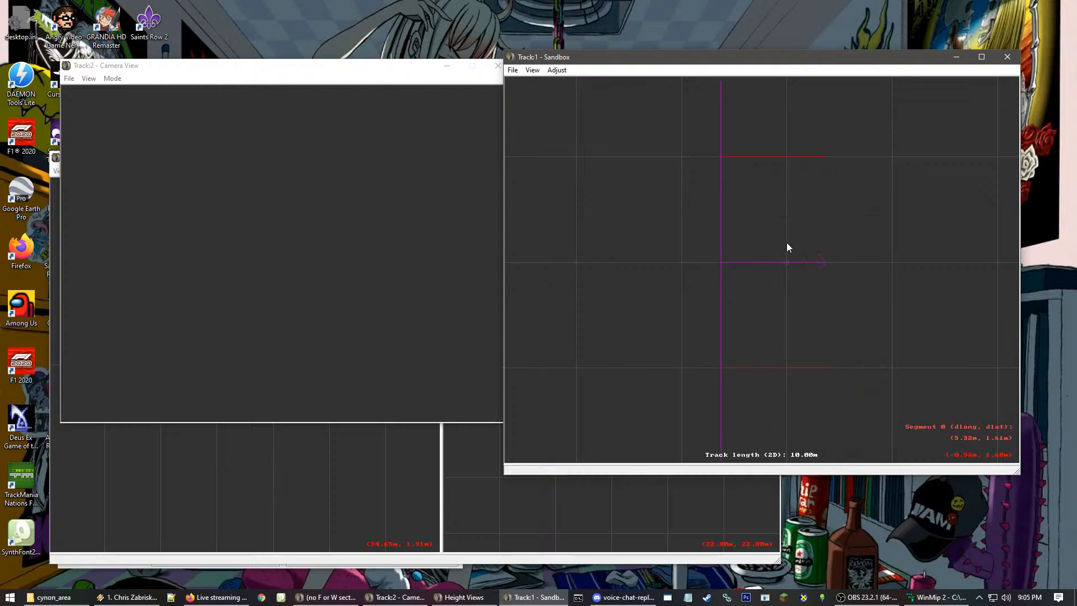
scroll(810, 232, "down", 2)
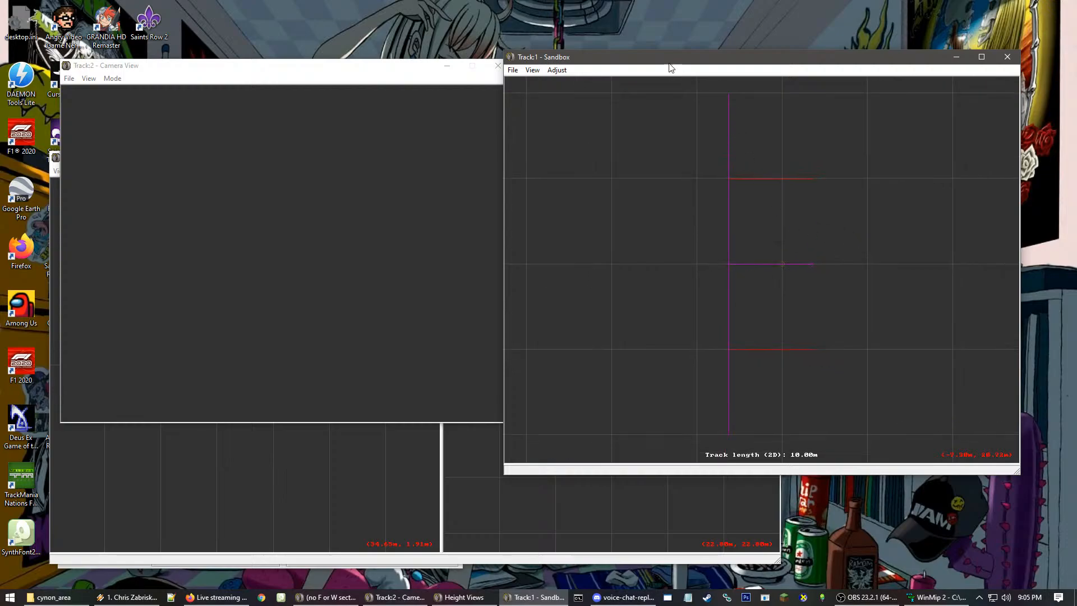
Start saving the track under a new name and go to the inner cynon_area folder within tracks
left_click(513, 70)
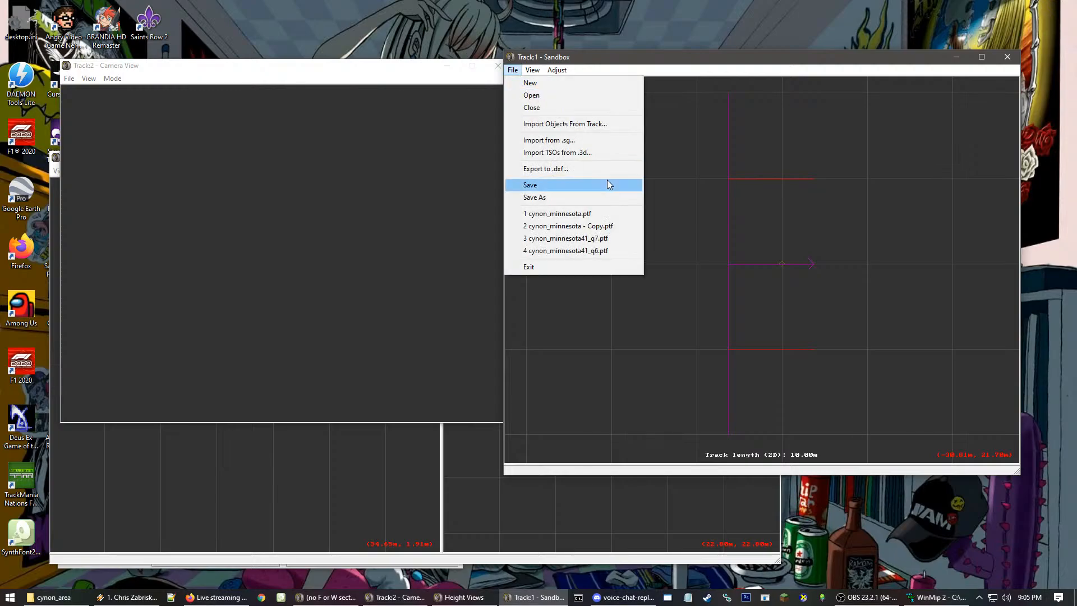
left_click(614, 197)
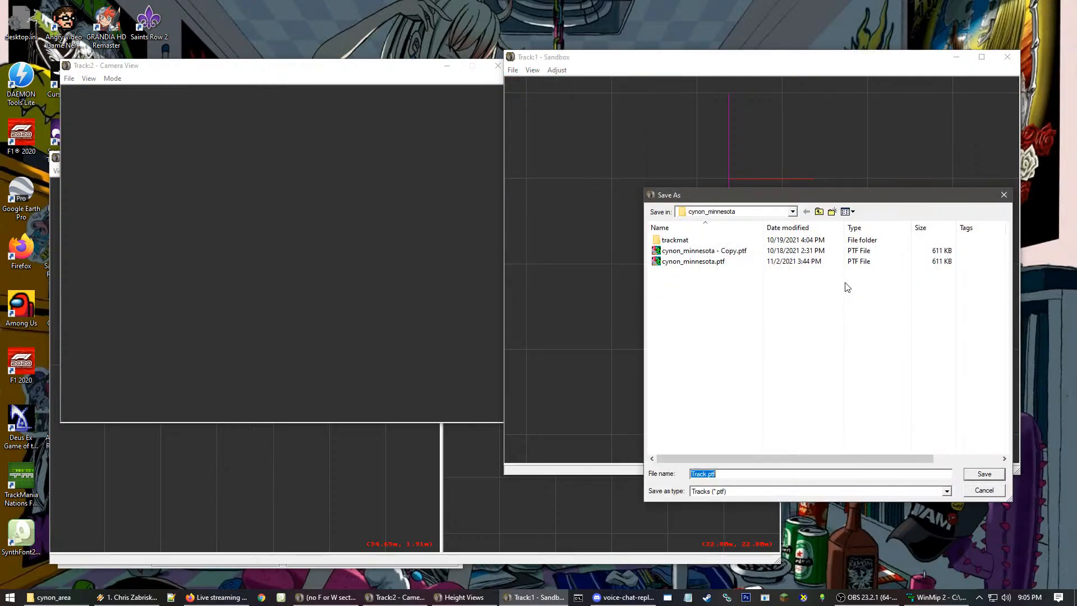
left_click(820, 211)
left_click(820, 212)
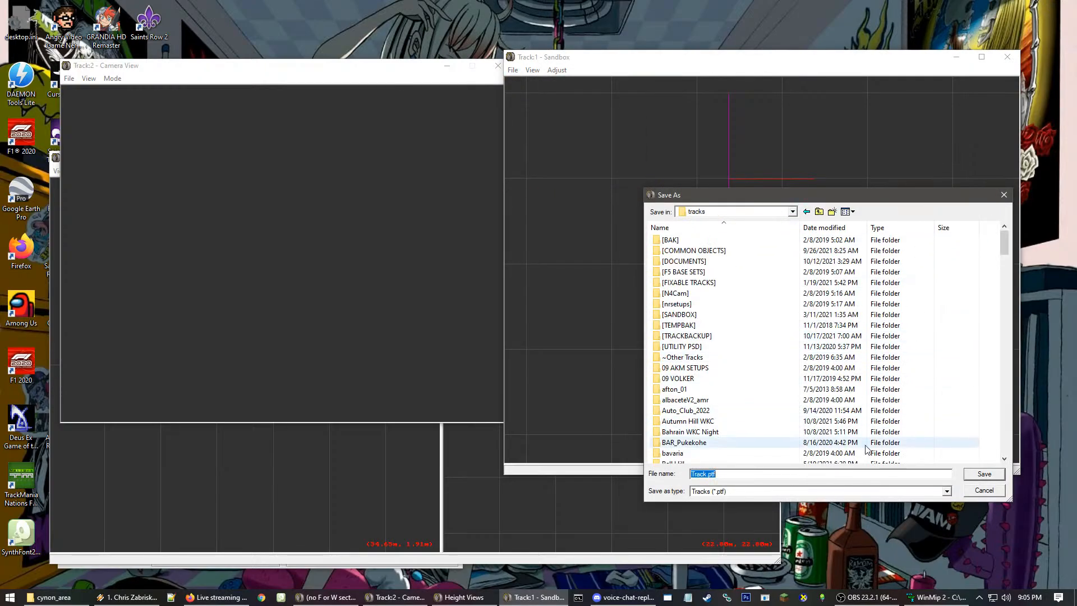
scroll(863, 398, "down", 3)
scroll(841, 418, "down", 1)
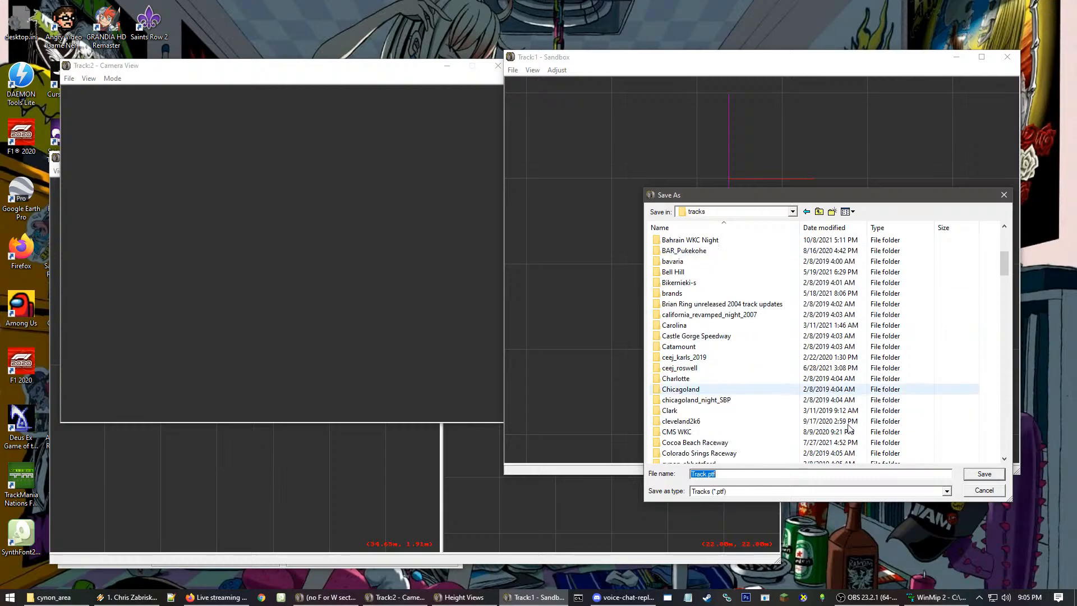
scroll(752, 393, "down", 2)
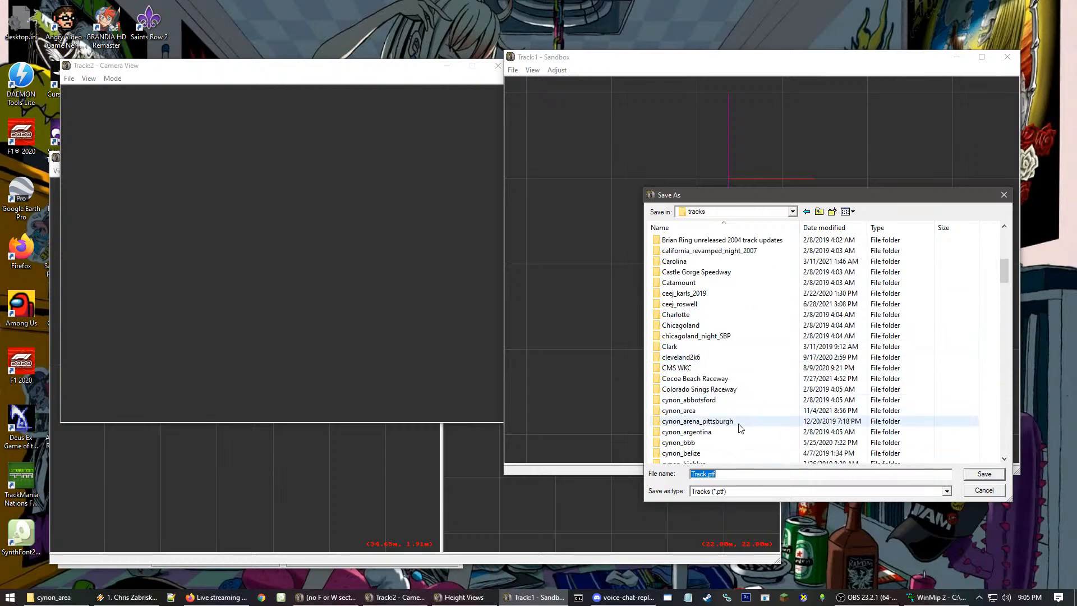
left_click(723, 414)
double_click(723, 416)
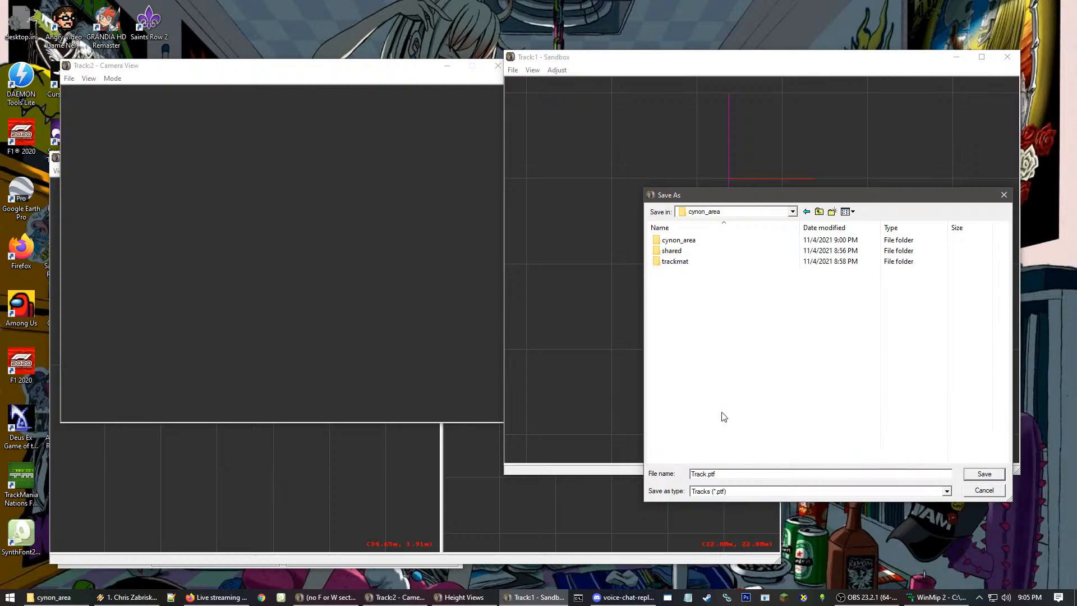
left_click(701, 247)
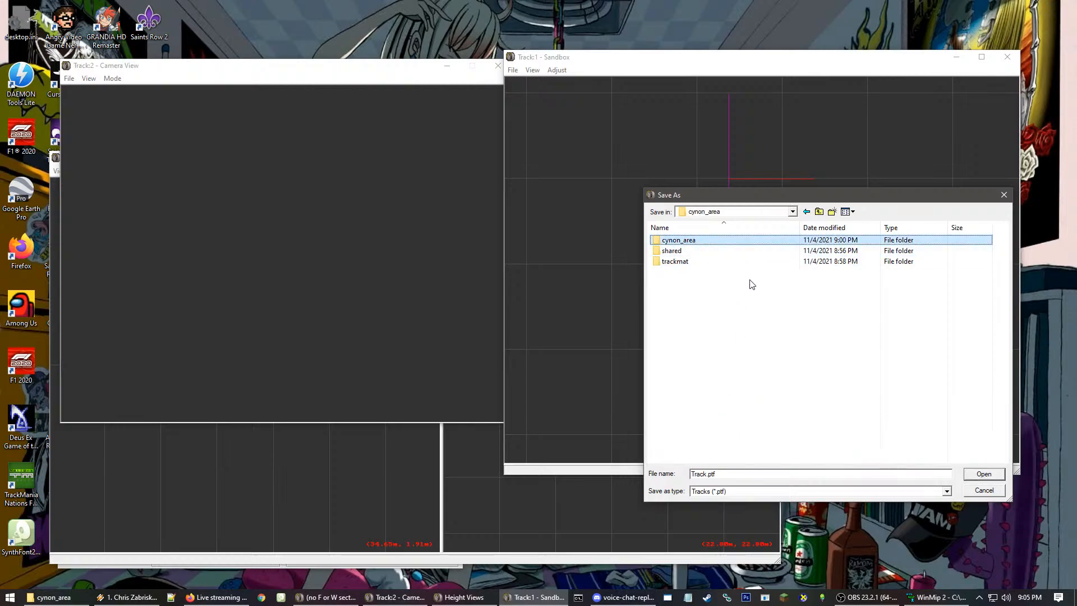
key("Return")
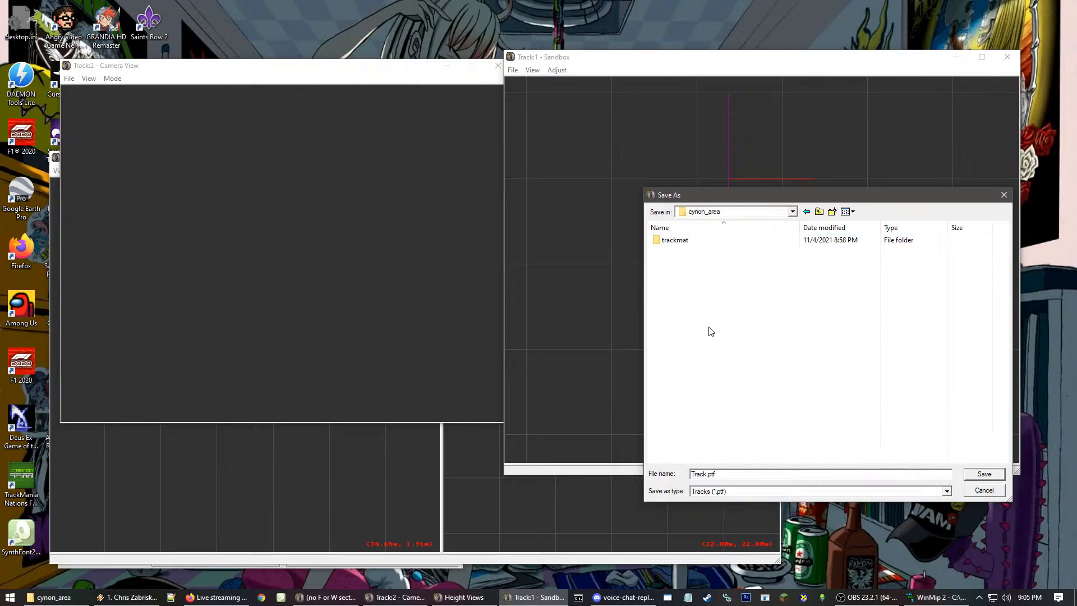
Try to save the track file in this folder under the name cynon_area
double_click(704, 475)
type("cynon_area")
key("ctrl+a")
left_click(878, 474)
left_click(983, 477)
Save the track as cynon_area in the inner cynon_area folder, inside cynon_area within the tracks folder
left_click(513, 70)
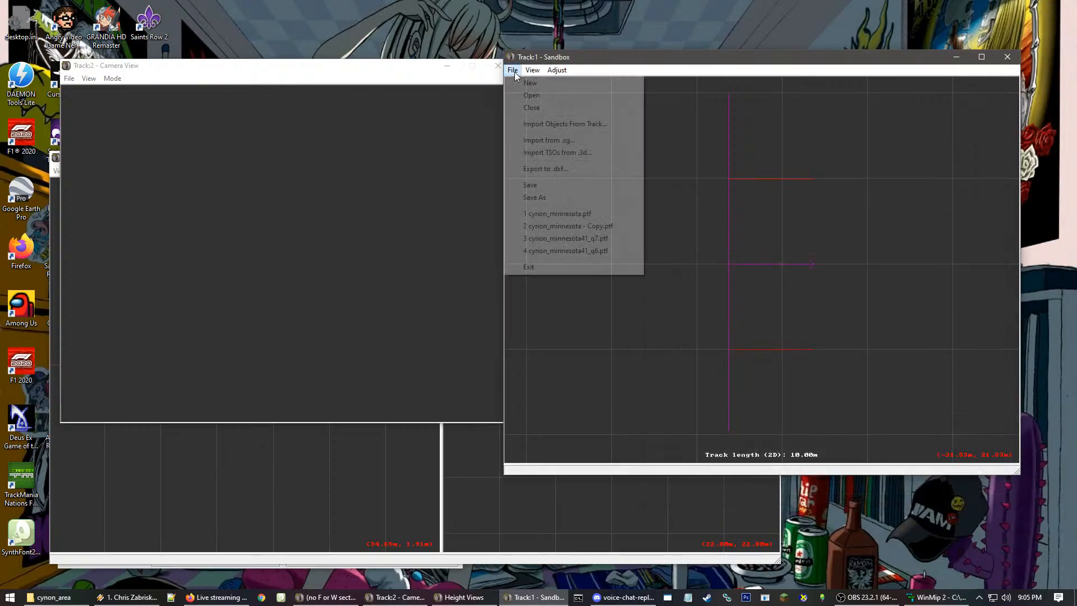
left_click(556, 197)
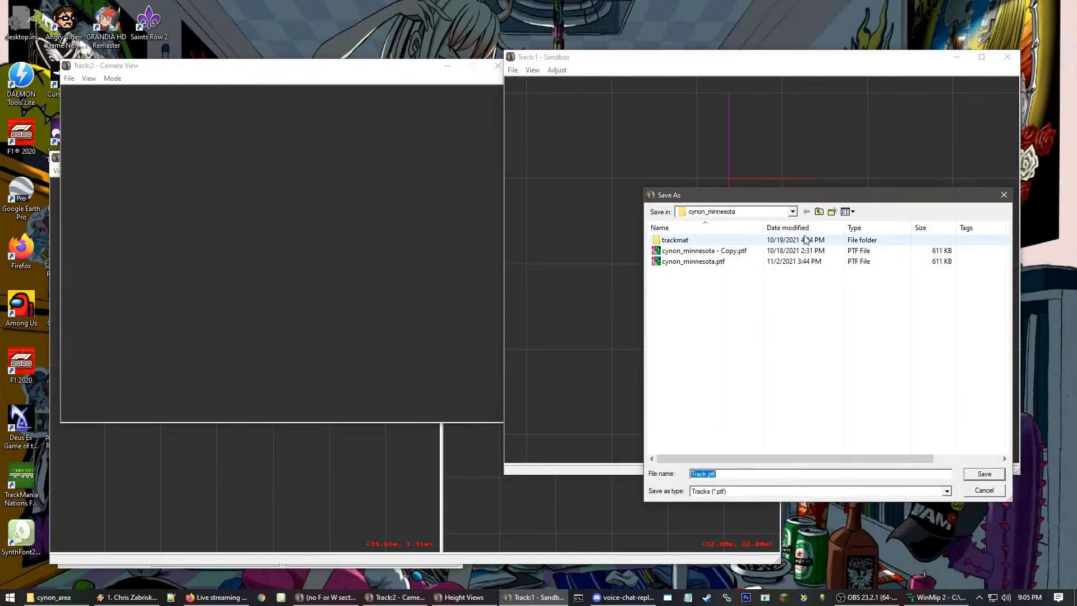
left_click(819, 211)
scroll(714, 415, "down", 9)
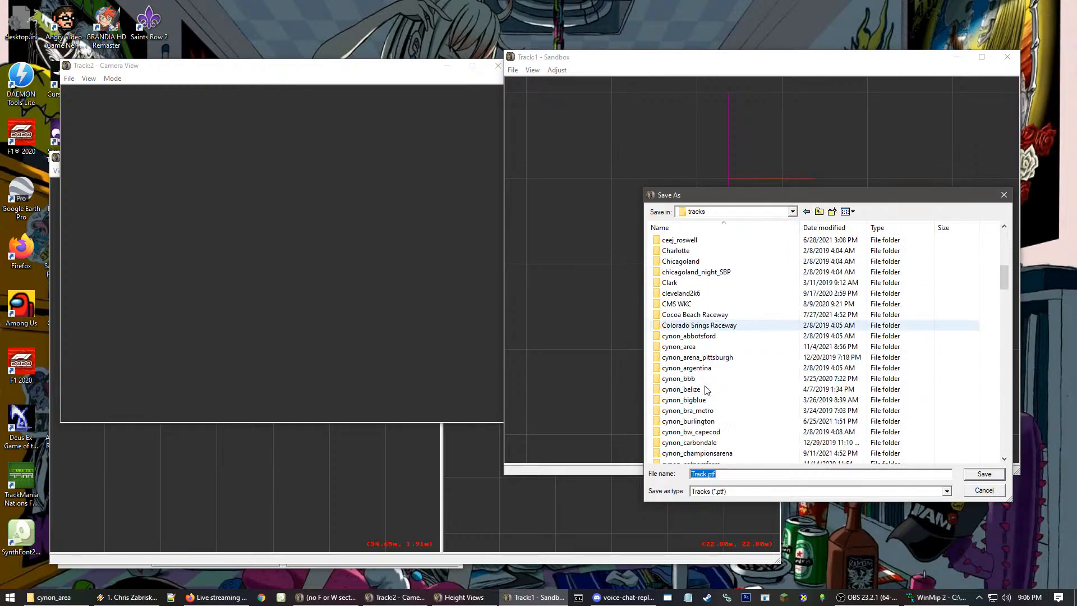
double_click(680, 347)
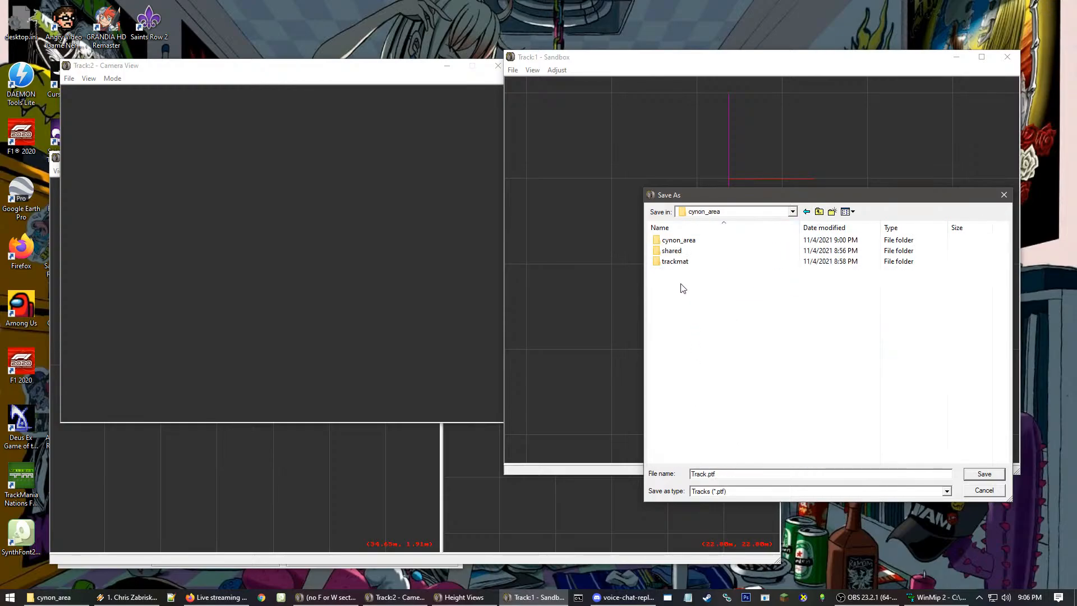
double_click(685, 240)
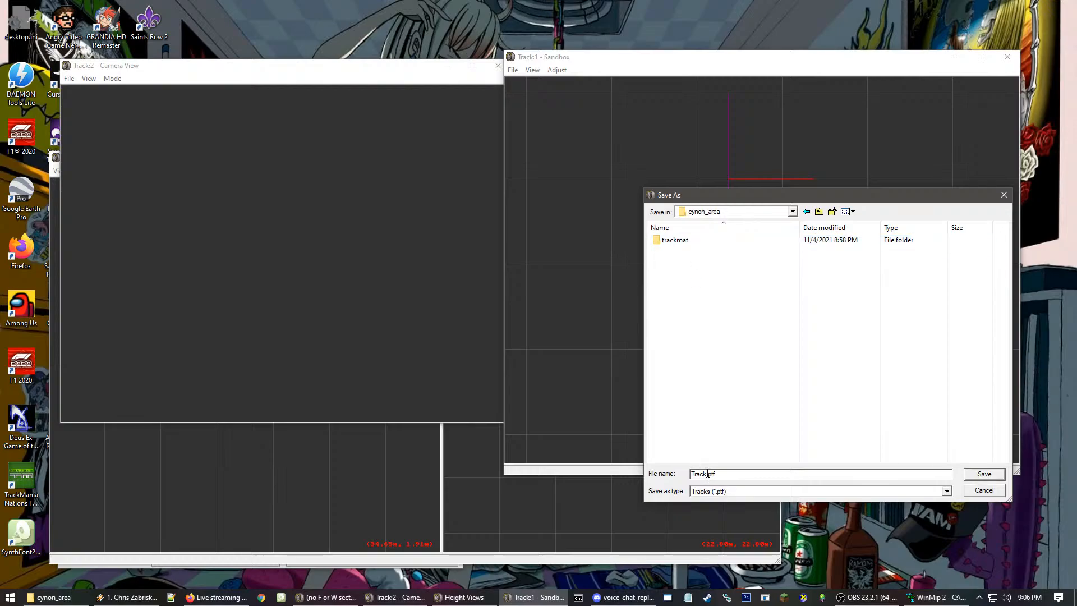
left_click_drag(708, 474, 677, 478)
type("cynon_area")
key("Return")
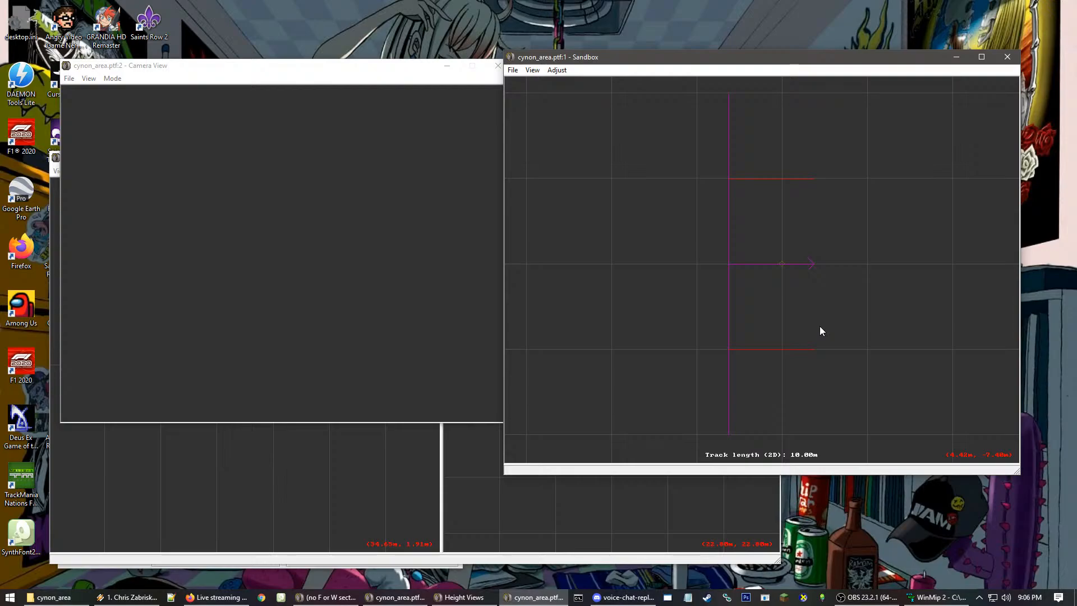
Check the lead segment's length and its head and tail positions on the grid
scroll(826, 325, "up", 3)
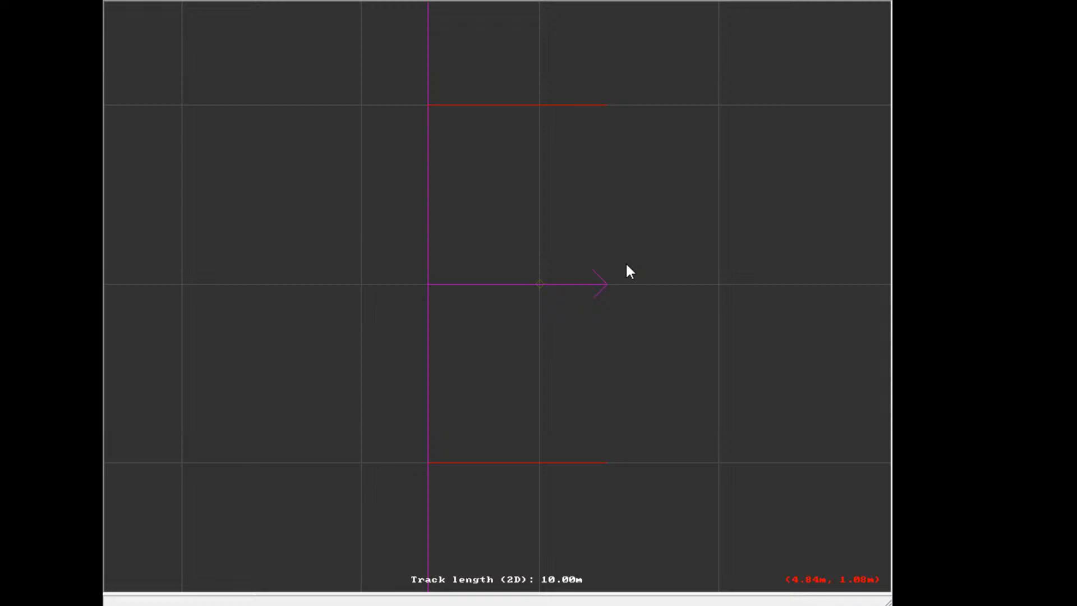
left_click(584, 151)
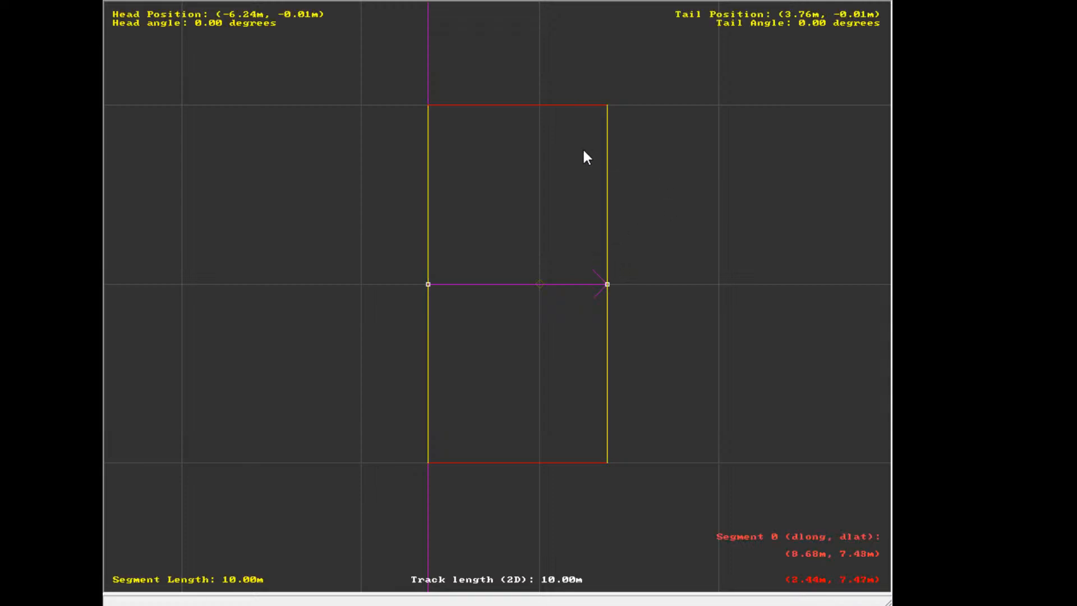
left_click(718, 175)
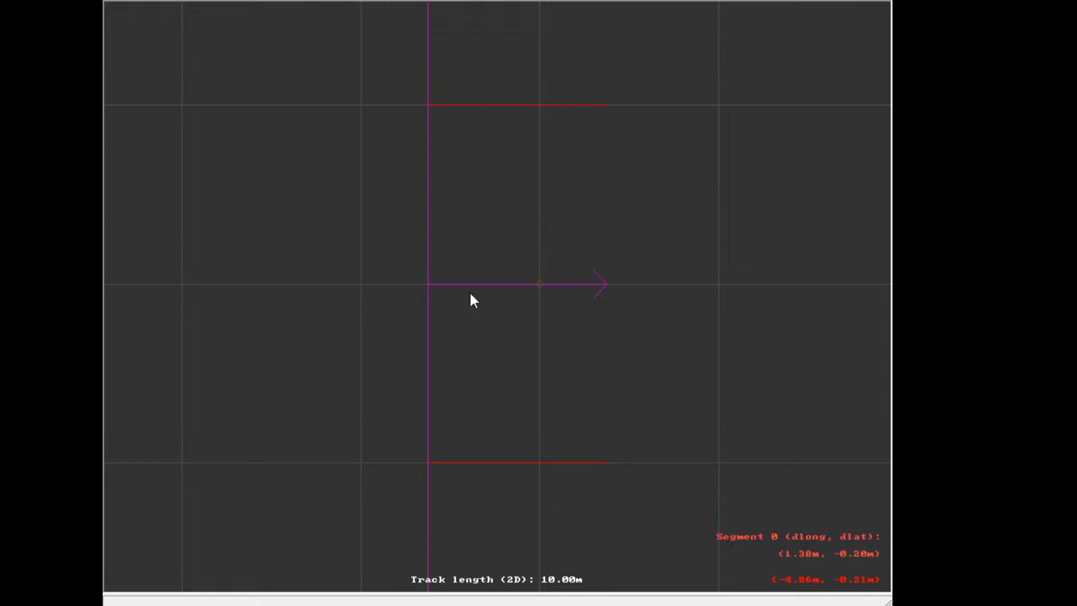
scroll(560, 314, "down", 5)
scroll(561, 318, "up", 1)
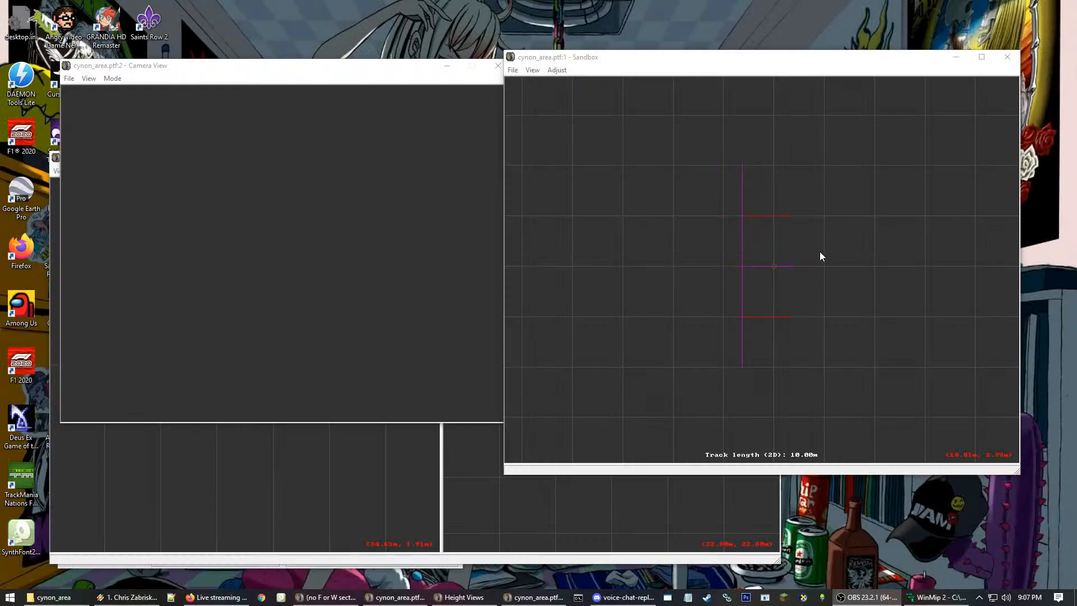
Set y_Area 51.mip as the track's background image, with a width and length of 2000 meters
left_click(540, 73)
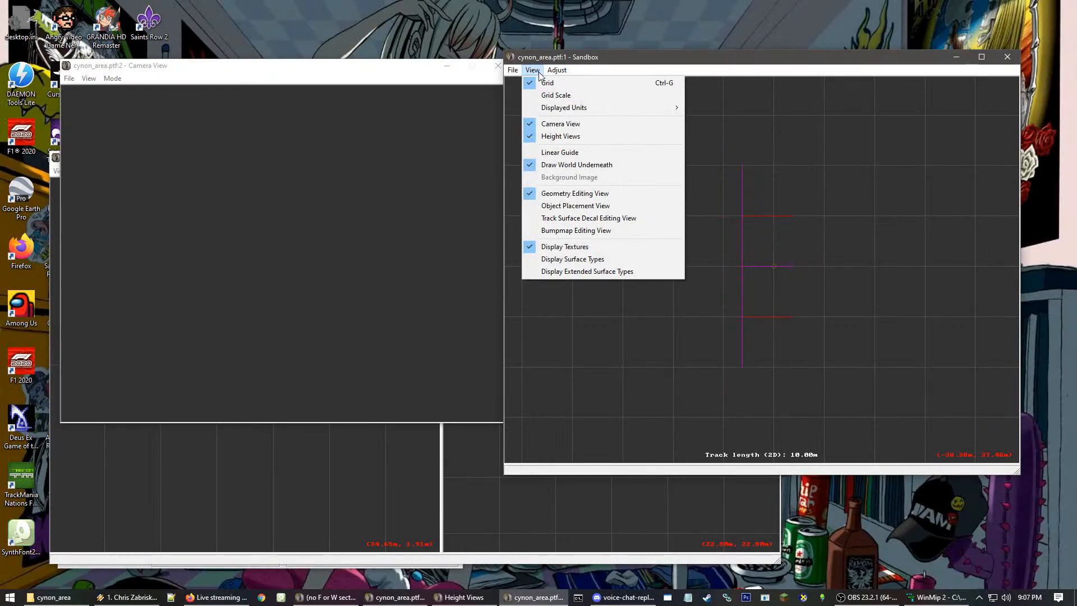
mouse_move(557, 70)
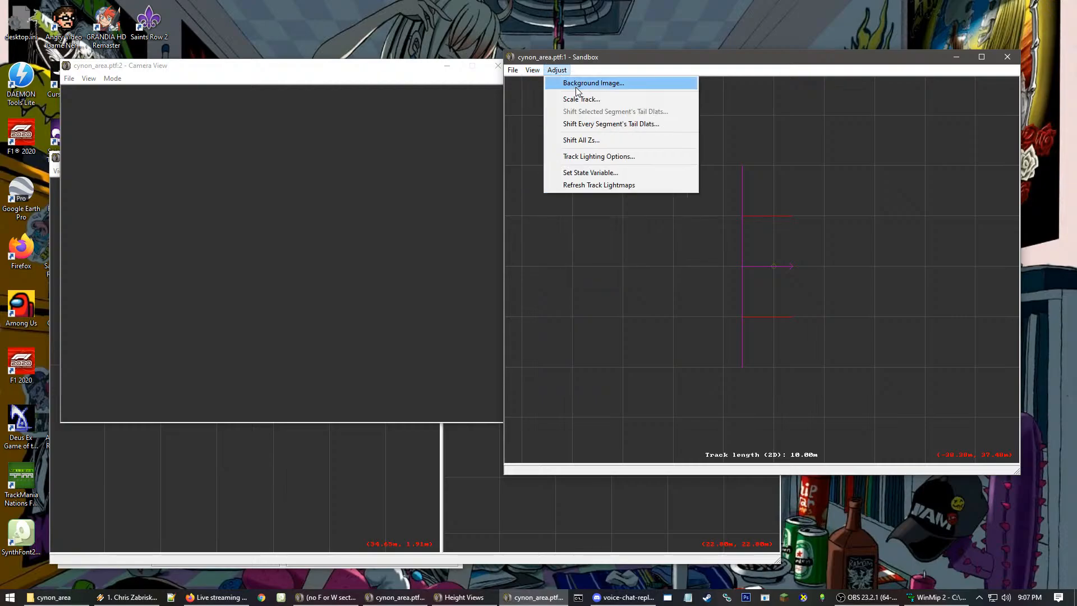
left_click(580, 84)
left_click(763, 237)
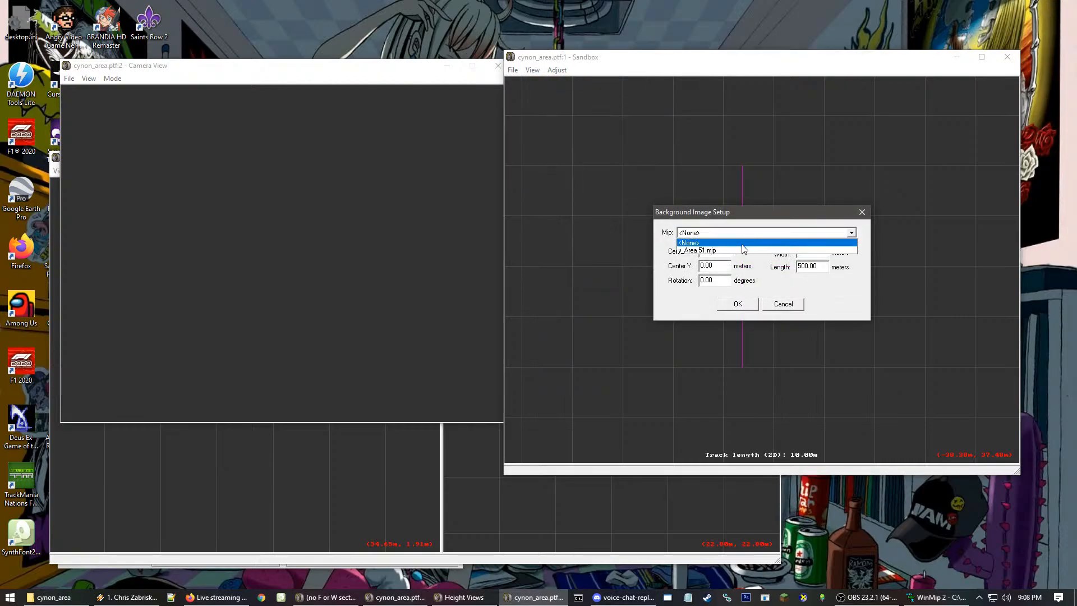
left_click(745, 250)
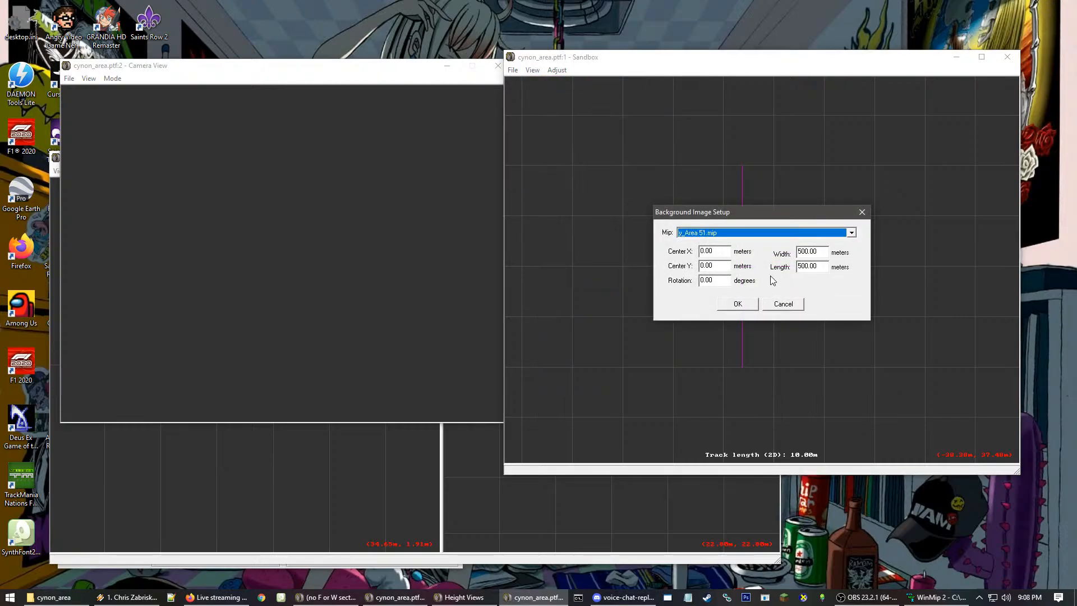
left_click(813, 252)
double_click(813, 252)
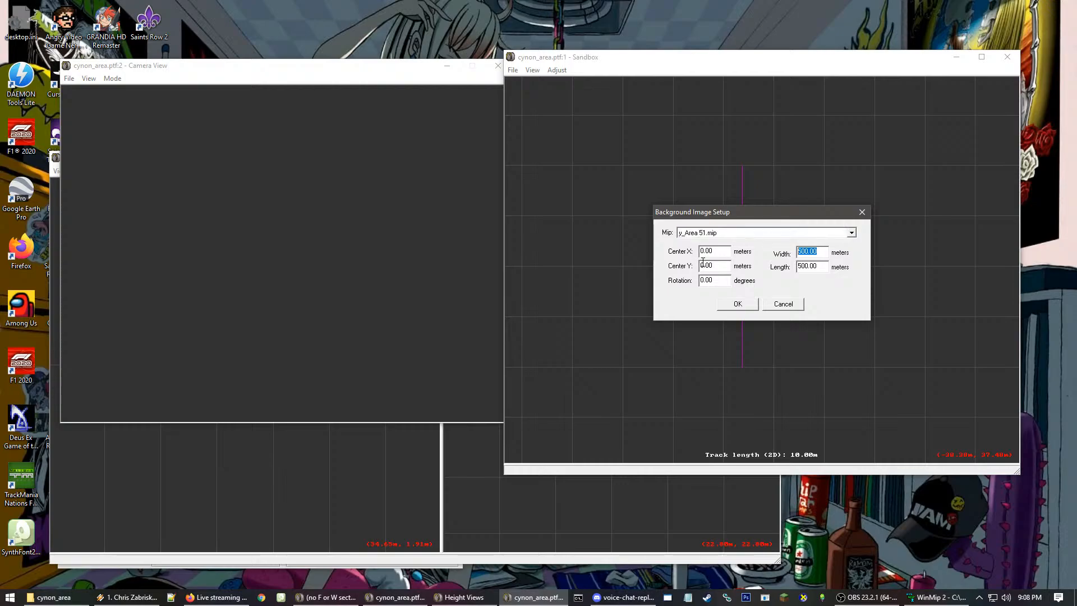
type("2000.00")
left_click_drag(802, 266, 796, 265)
type("20")
left_click(737, 304)
left_click(737, 304)
Set the background image's width and length to 1000 meters
scroll(830, 247, "down", 1)
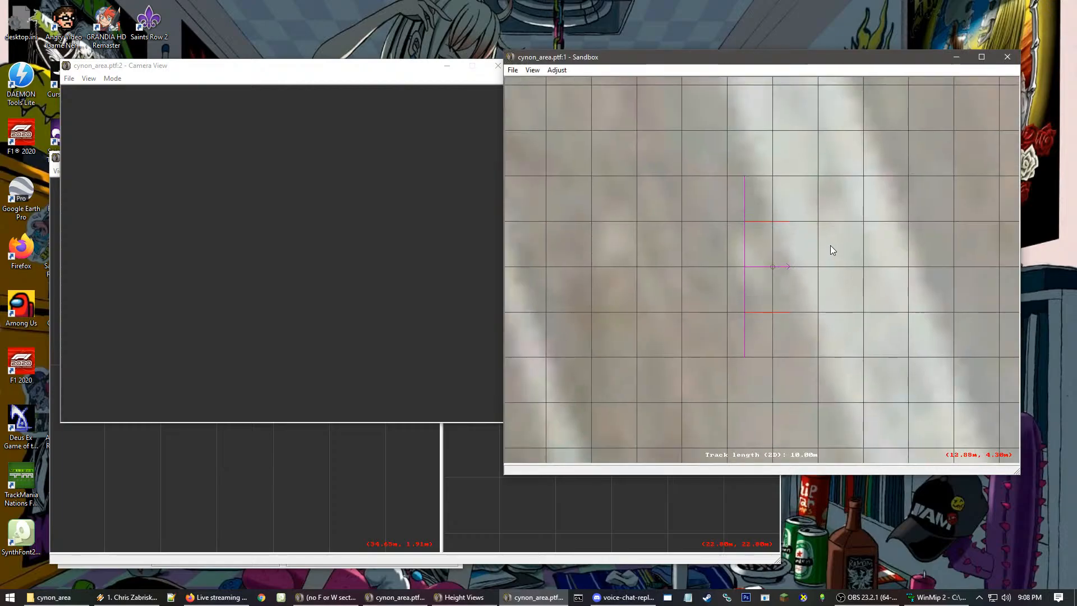
scroll(796, 217, "down", 6)
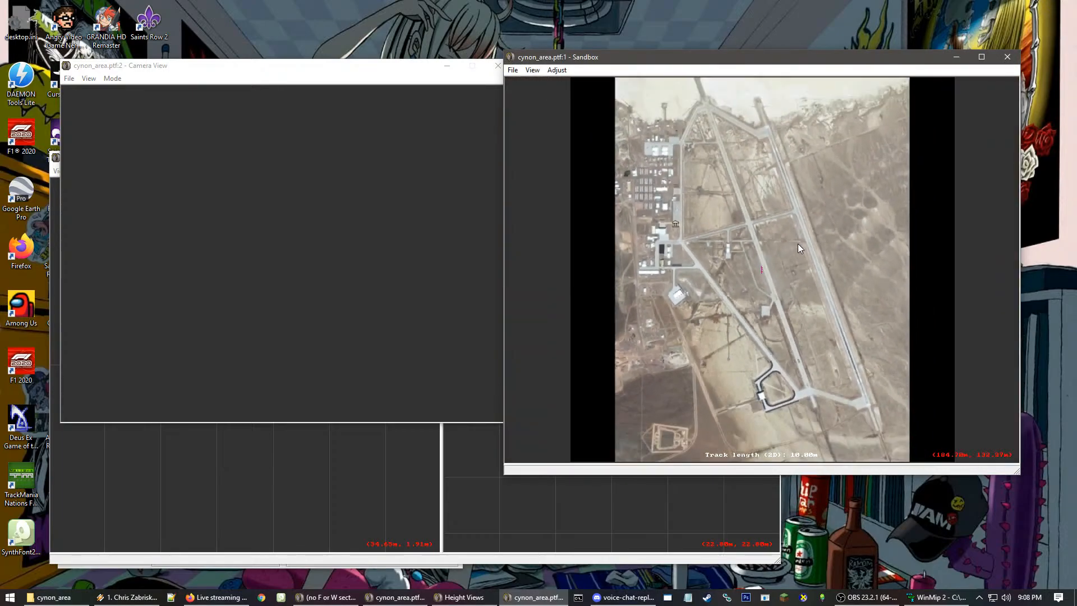
scroll(780, 269, "down", 2)
scroll(776, 278, "up", 8)
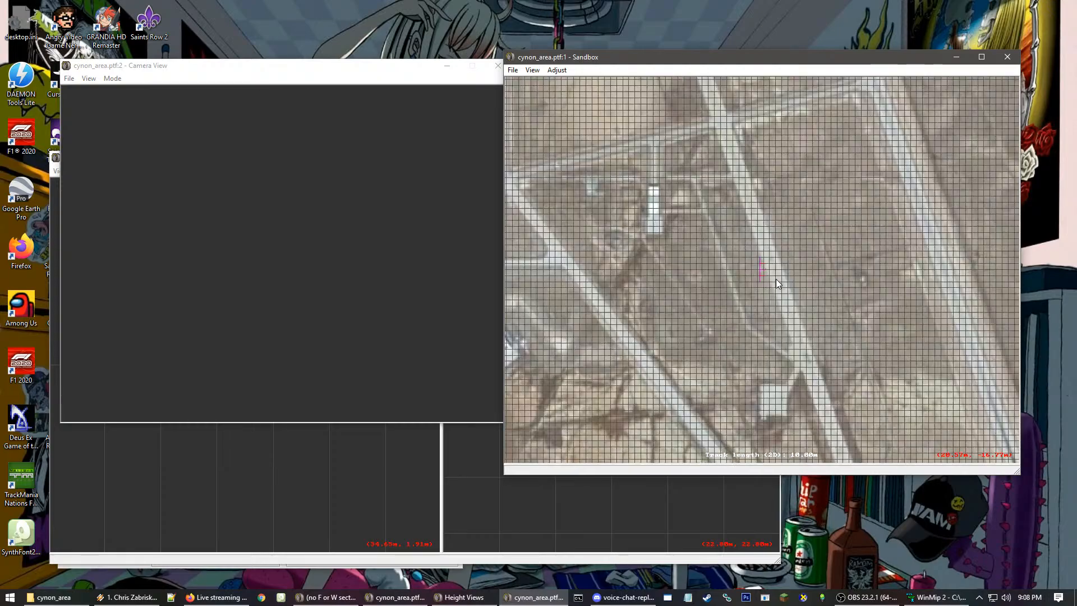
scroll(776, 279, "up", 4)
left_click(557, 70)
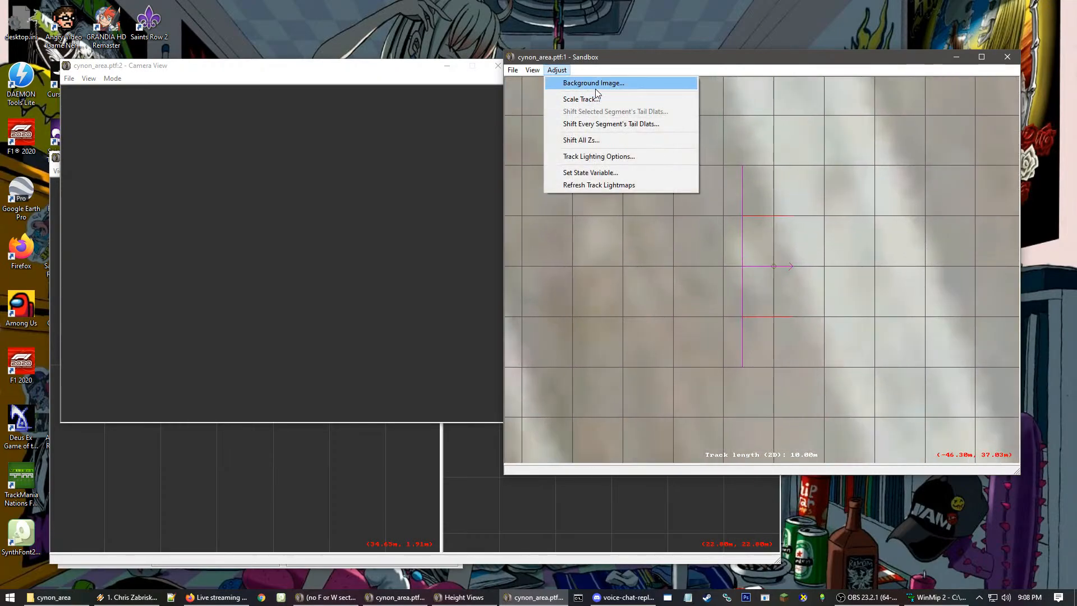
left_click(597, 83)
left_click(801, 252)
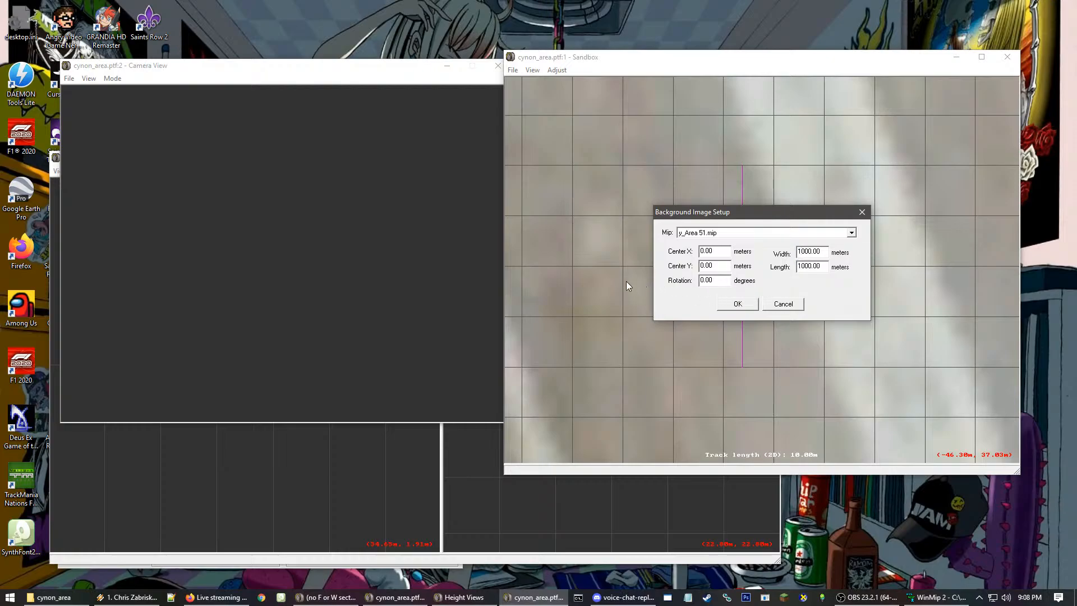
left_click(736, 304)
Move the lead segment onto the runway at the grid origin, placing its head at about (-0.66 m, 0.54 m)
left_click(772, 250)
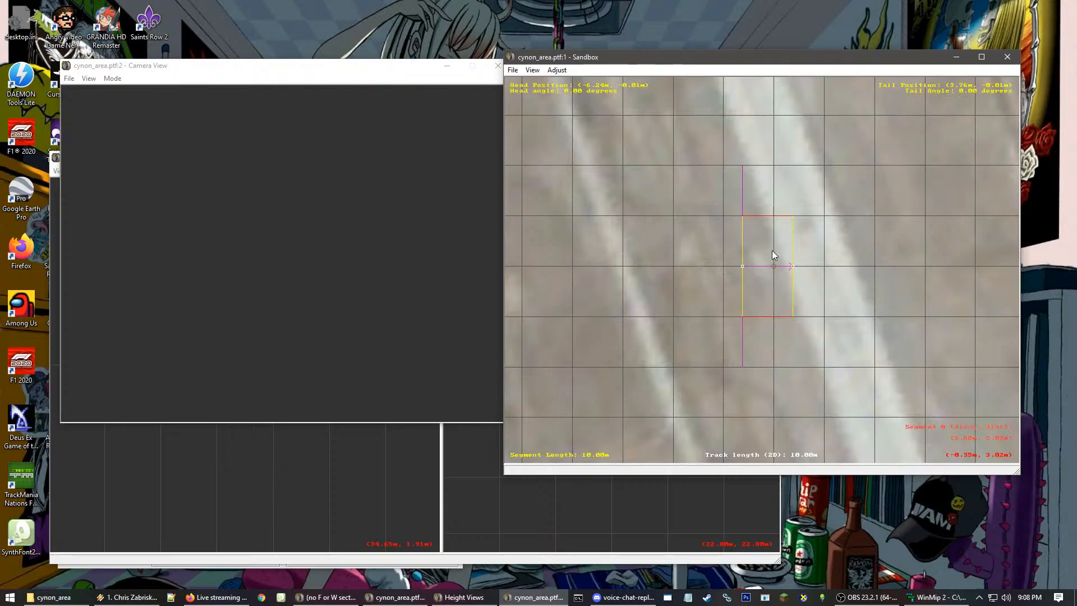
left_click_drag(773, 250, 802, 247)
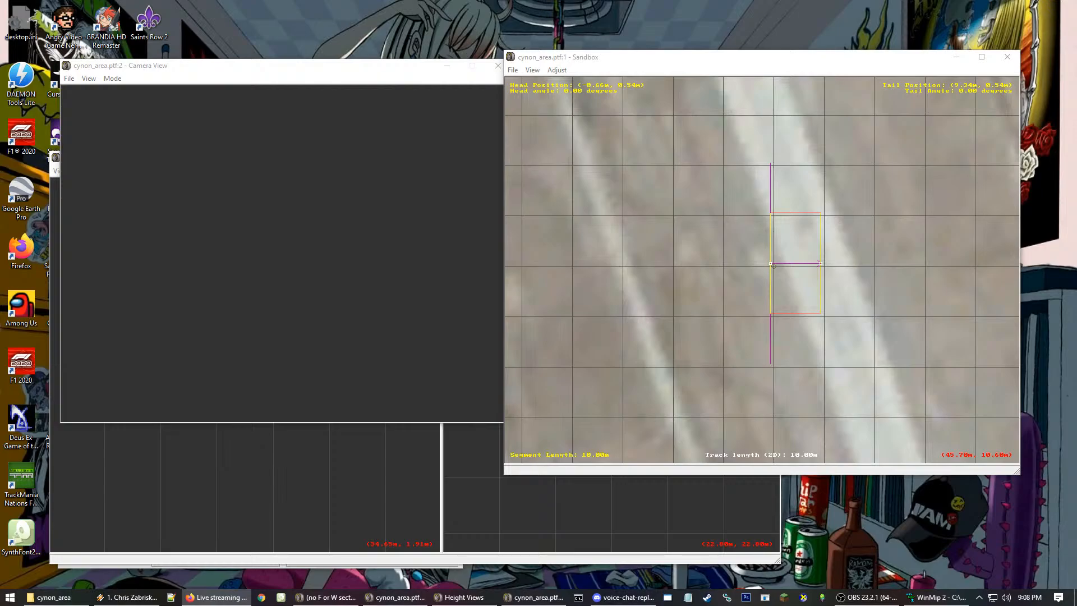
left_click(879, 229)
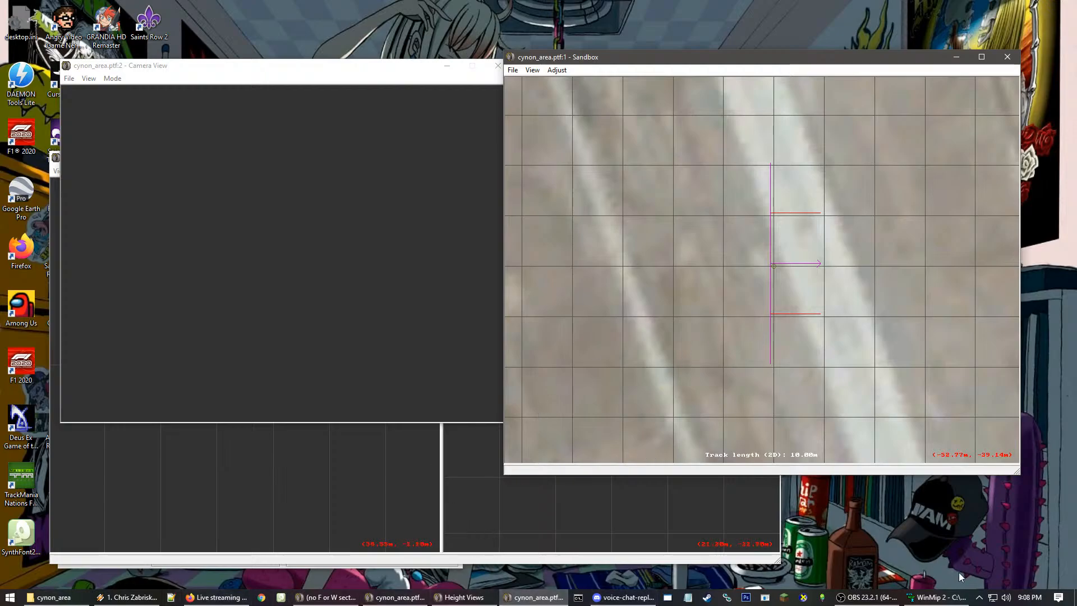
Move the lead segment onto the southern part of the long eastern runway, placing its head at about (247.10 m, -267.78 m)
scroll(882, 232, "down", 2)
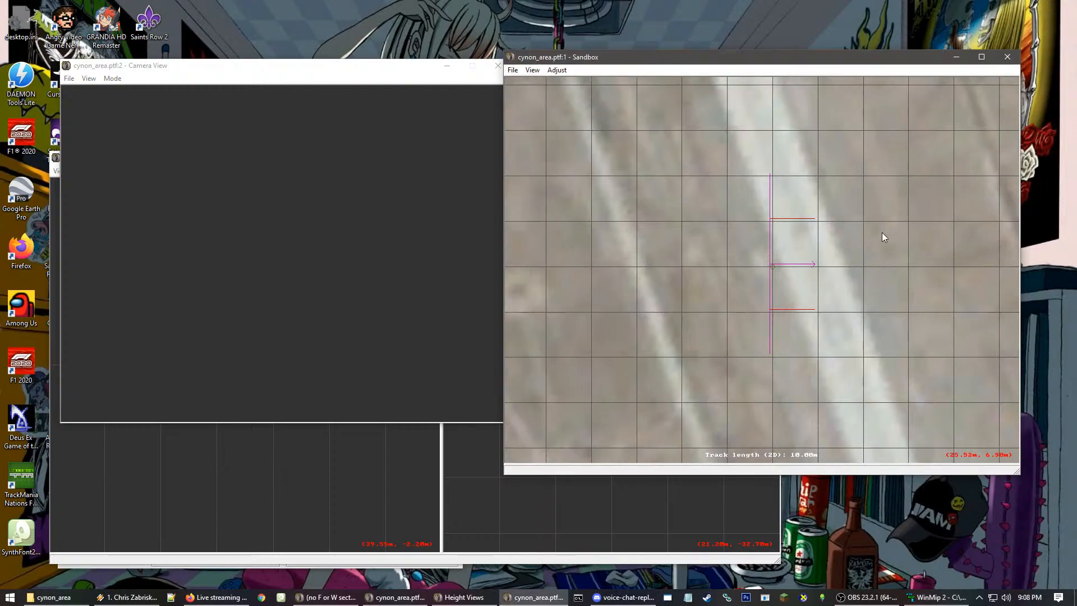
double_click(796, 247)
scroll(796, 248, "up", 1)
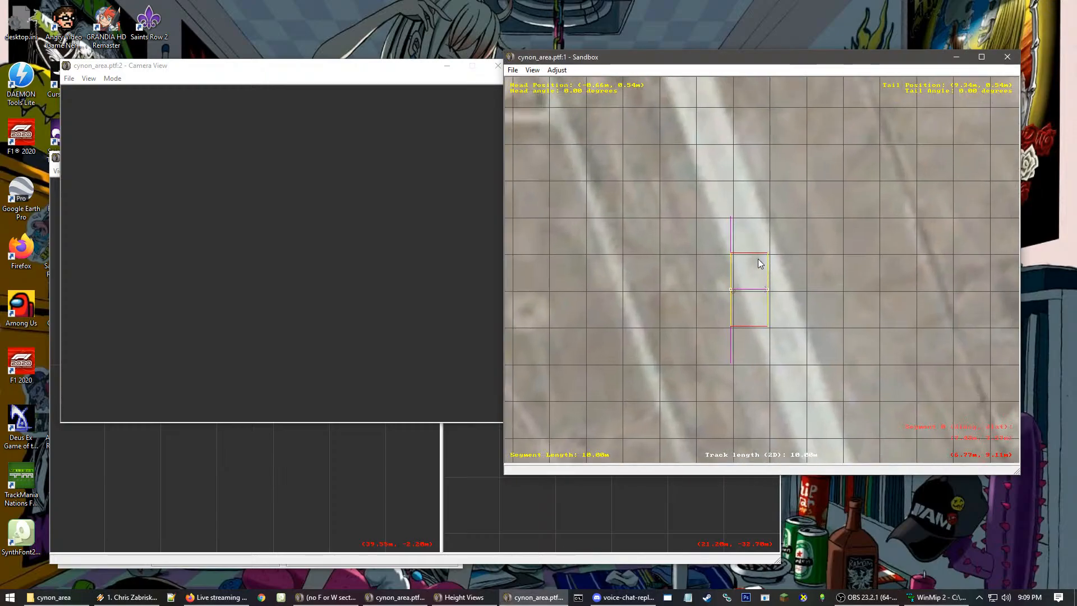
left_click_drag(764, 271, 836, 379)
scroll(812, 284, "down", 6)
scroll(819, 235, "down", 1)
scroll(790, 249, "down", 1)
scroll(727, 251, "down", 3)
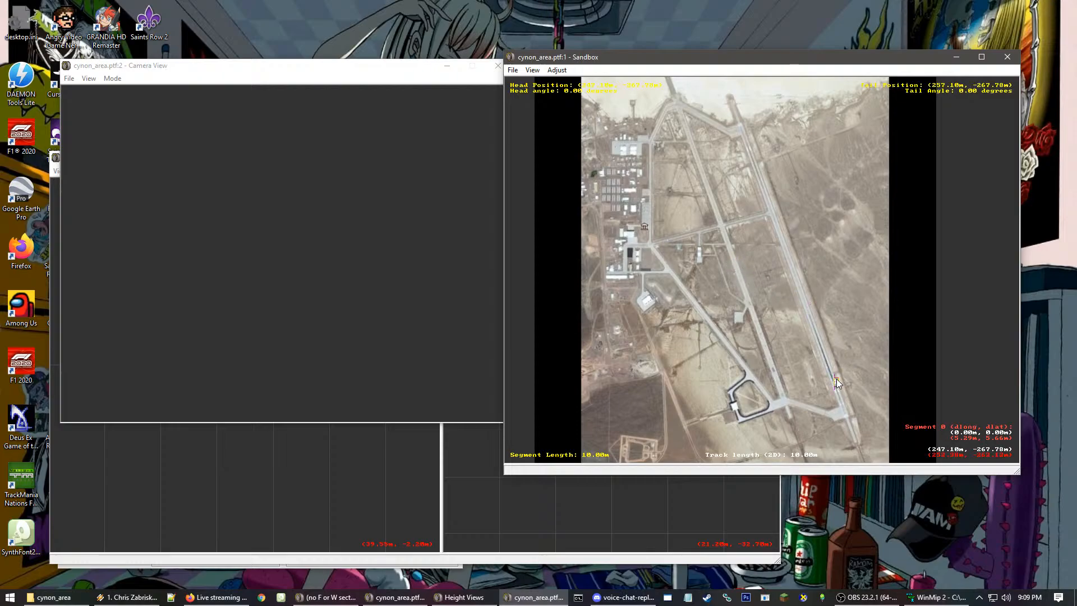
scroll(836, 379, "up", 5)
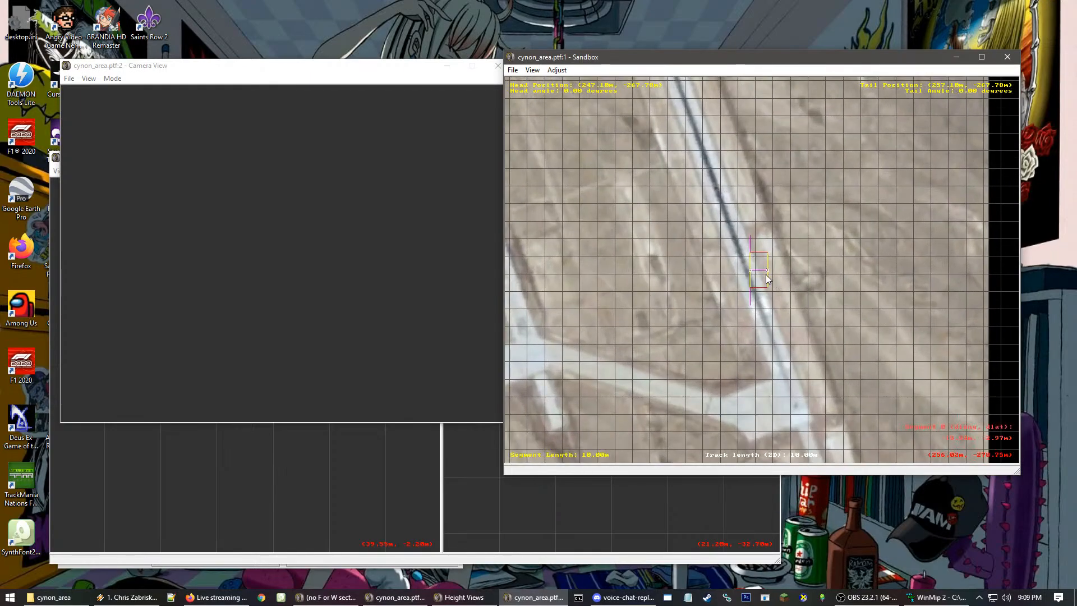
Deselect the lead segment and examine the runways and taxiways around it on the Area 51 background image
scroll(766, 279, "up", 3)
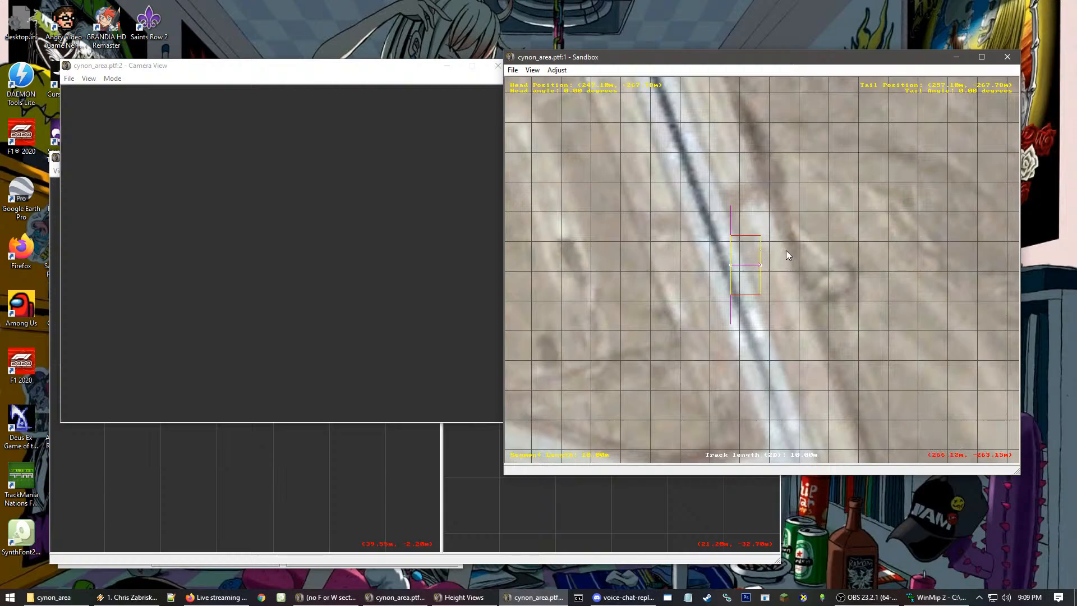
left_click(822, 258)
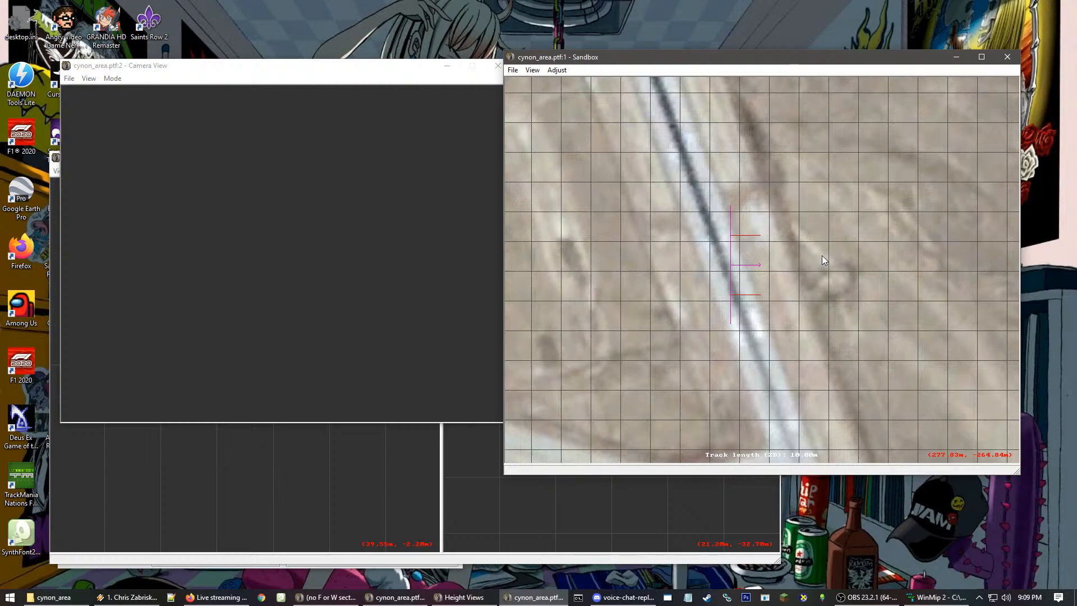
scroll(822, 254, "down", 5)
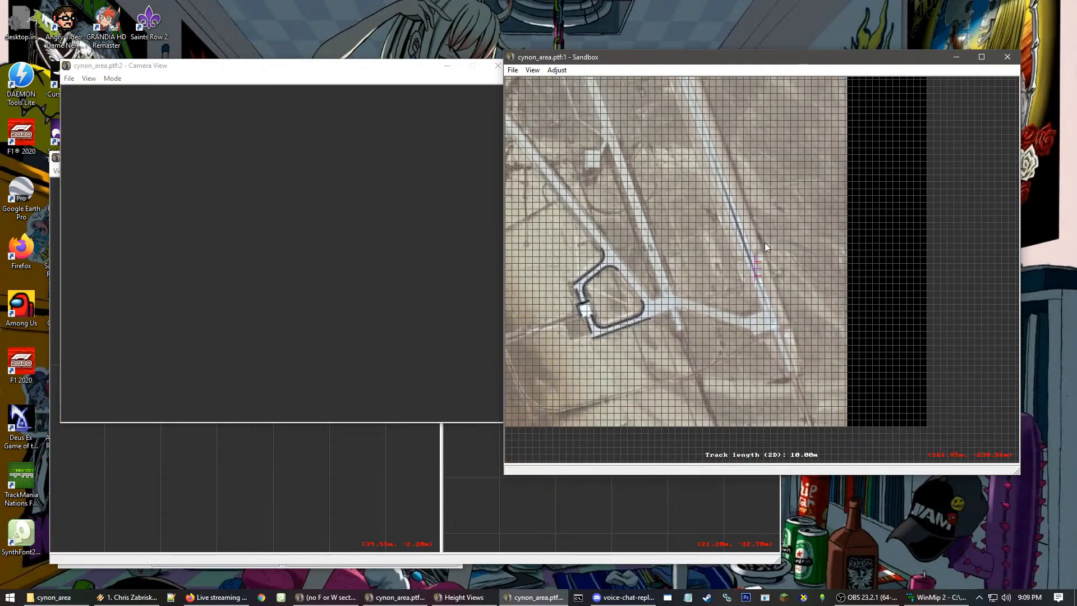
scroll(766, 242, "up", 5)
scroll(636, 291, "down", 4)
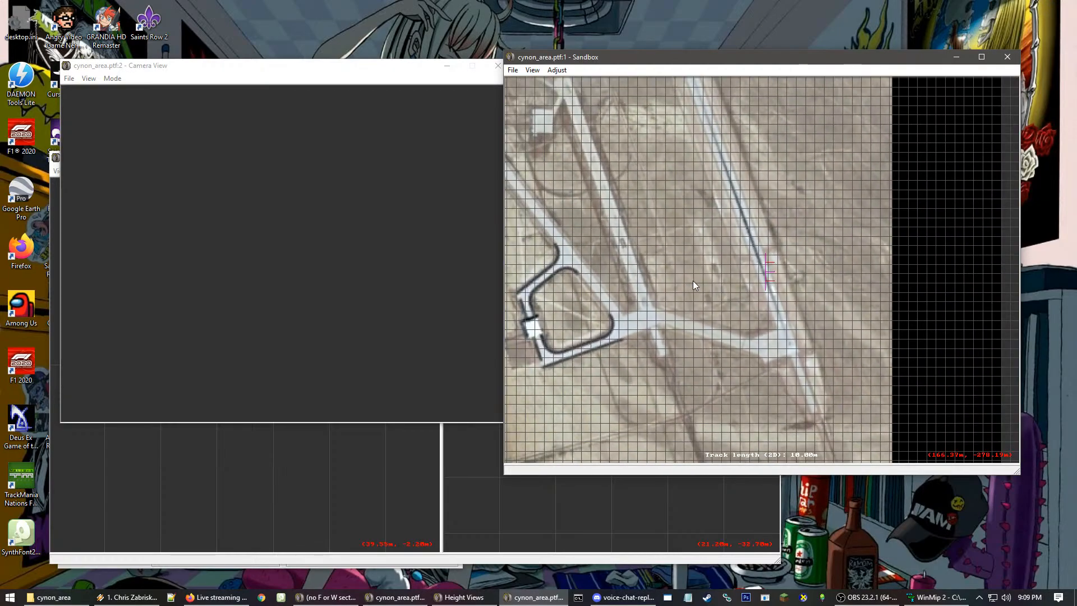
scroll(758, 270, "down", 4)
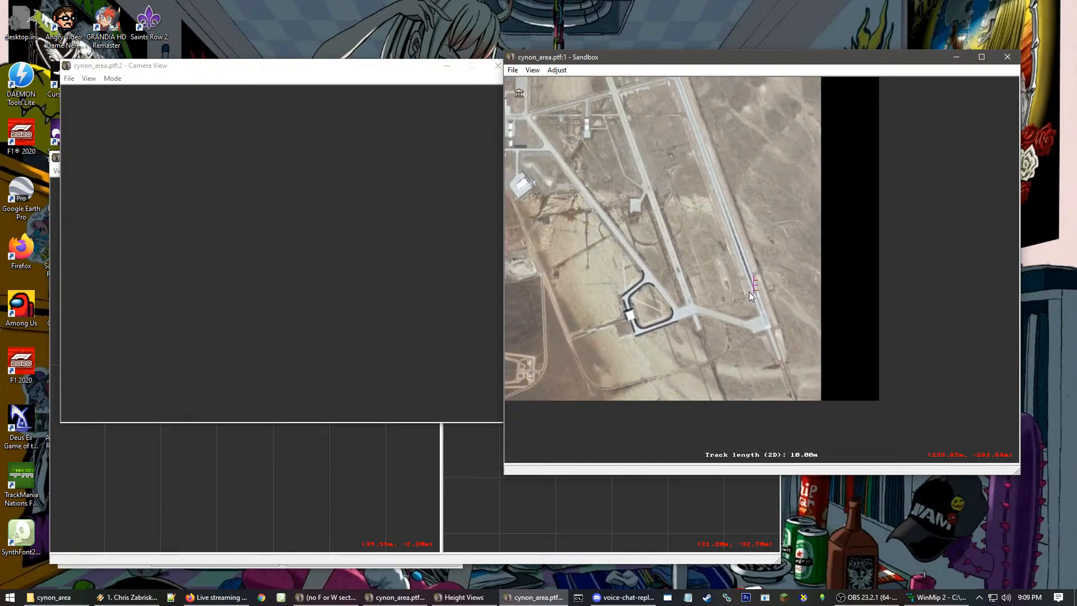
scroll(753, 243, "up", 2)
scroll(773, 270, "down", 3)
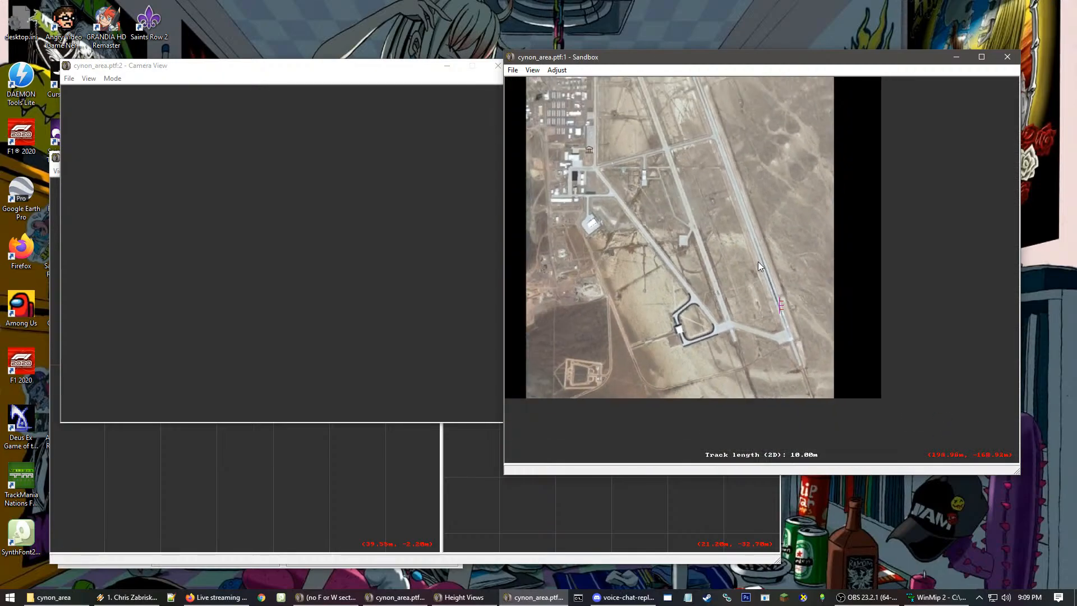
scroll(763, 253, "up", 3)
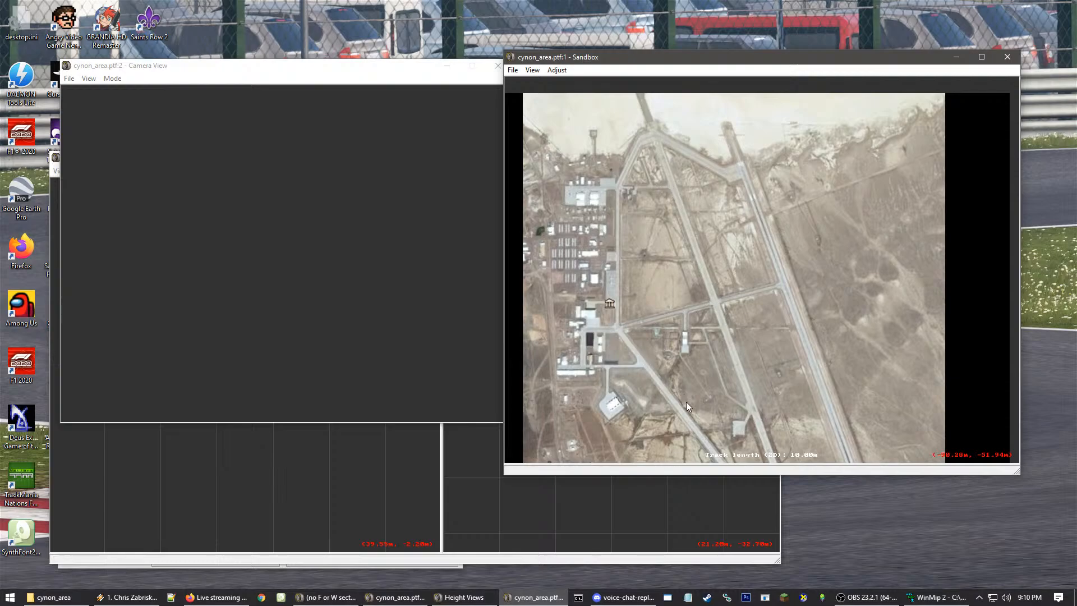
right_click(703, 420)
right_click(795, 304)
scroll(779, 263, "down", 1)
right_click(763, 221)
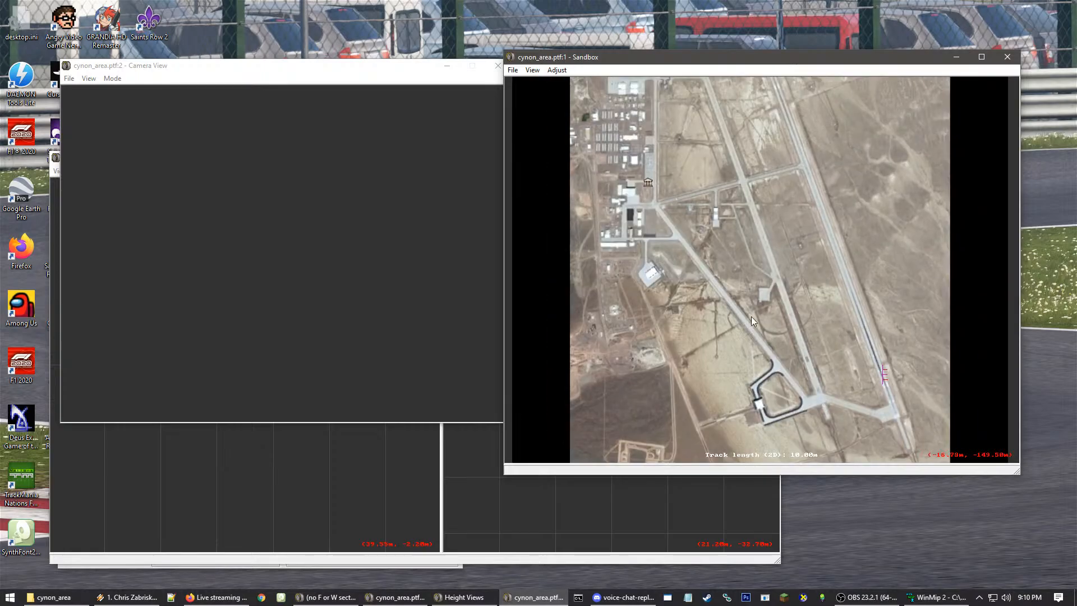
right_click(752, 338)
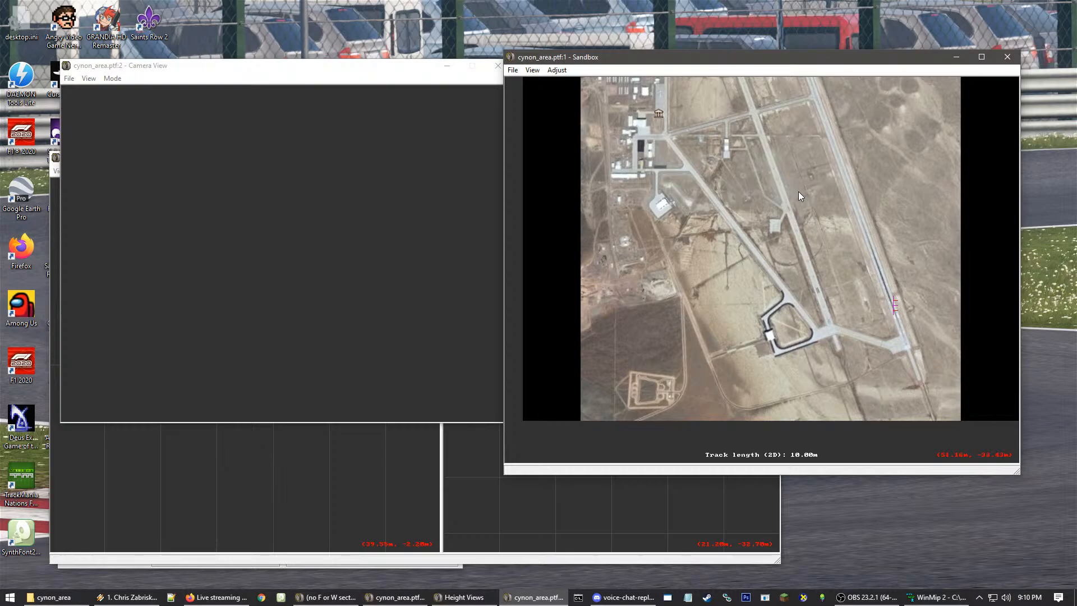
scroll(799, 191, "up", 1)
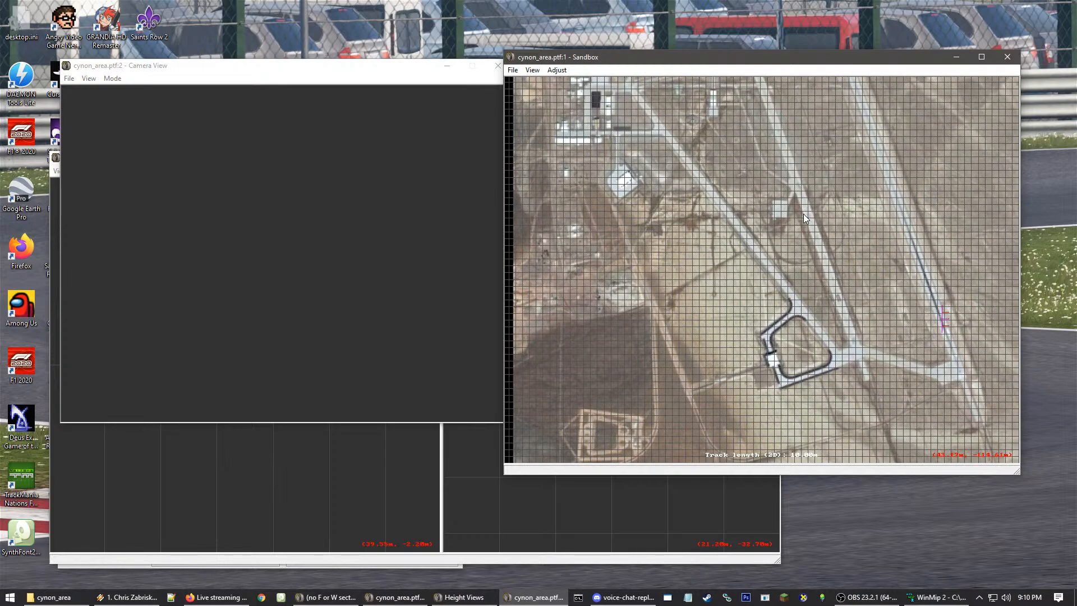
scroll(804, 214, "down", 1)
scroll(786, 259, "down", 1)
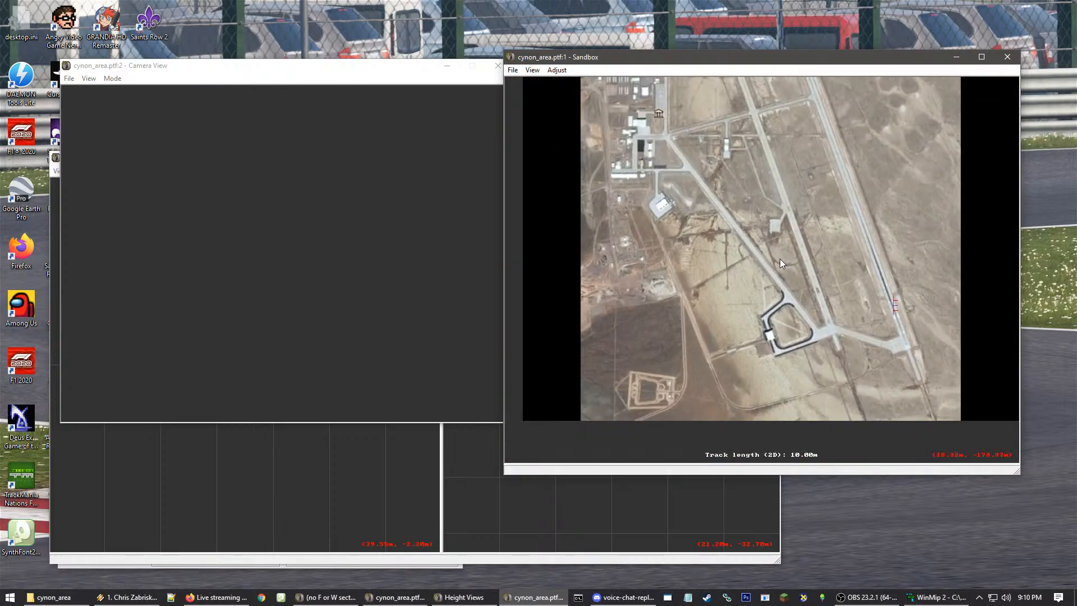
right_click(801, 242)
right_click(783, 212)
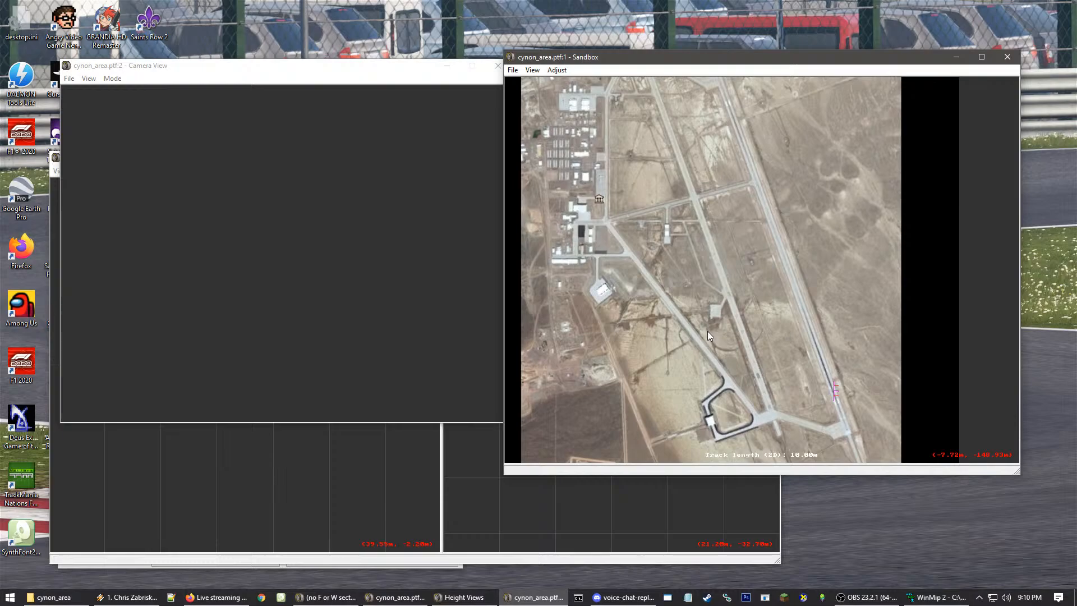
Maximize the track's 2D view and survey the complete airfield layout for a possible circuit route
left_click(982, 56)
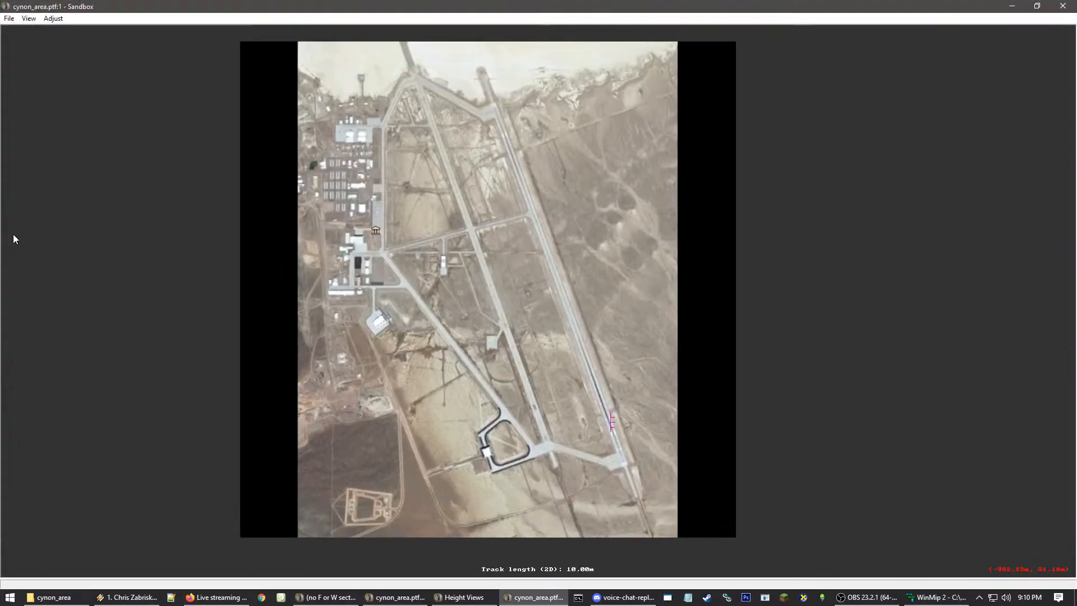
scroll(501, 418, "up", 1)
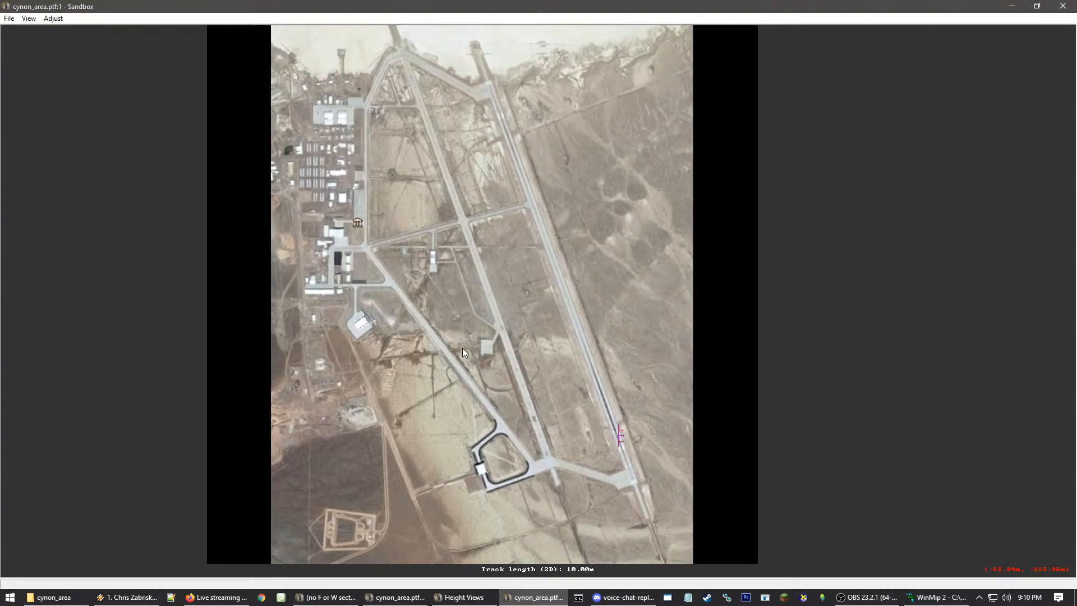
scroll(502, 419, "down", 1)
left_click(474, 434)
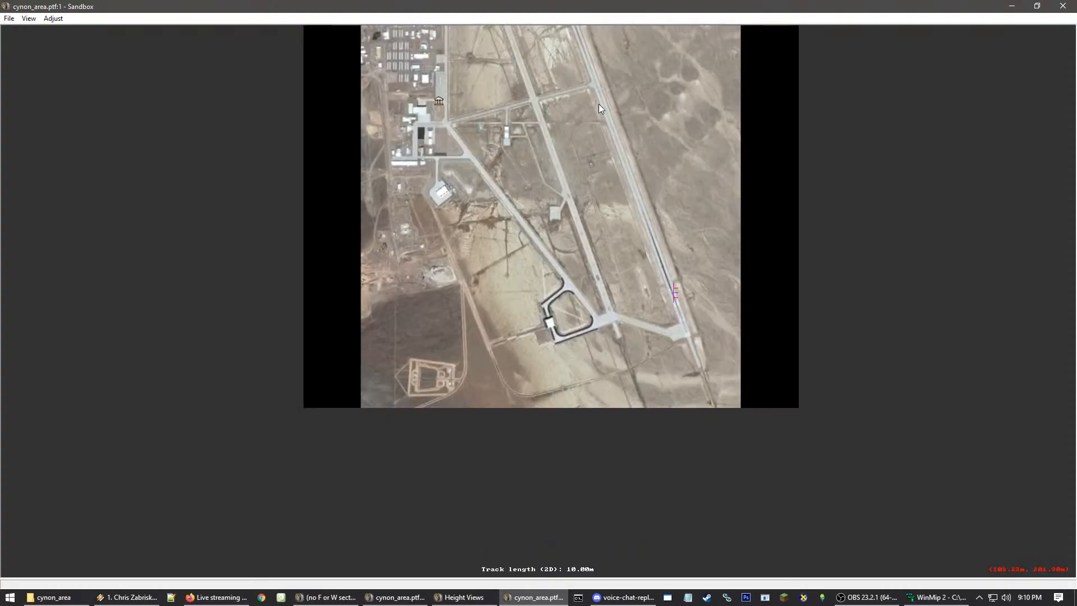
left_click(580, 138)
scroll(537, 277, "up", 1)
left_click(476, 440)
scroll(476, 440, "up", 2)
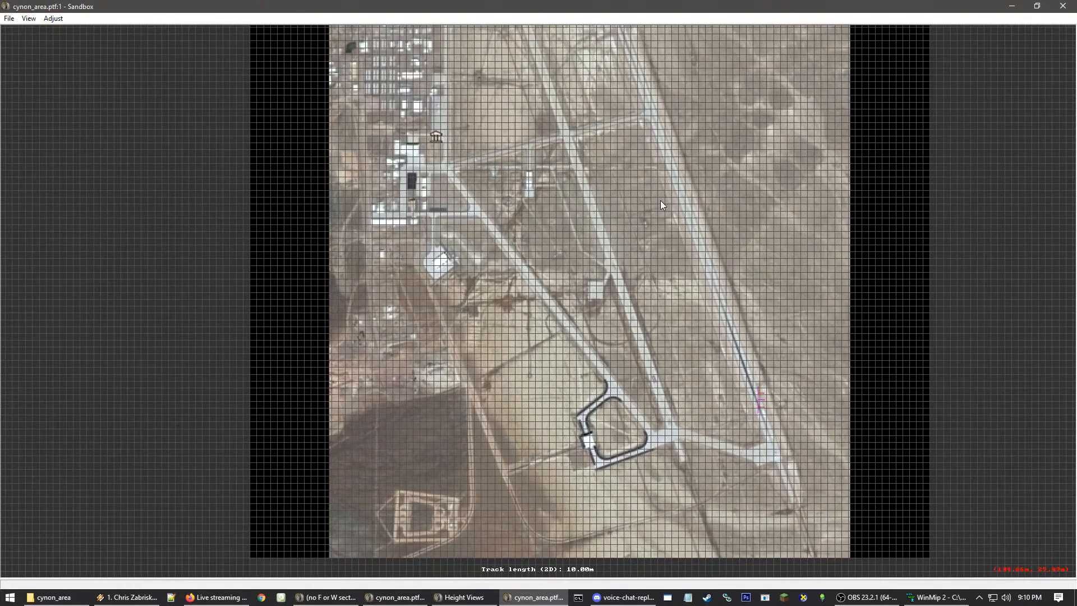
left_click(661, 201)
scroll(553, 298, "up", 2)
left_click(449, 362)
scroll(522, 361, "up", 1)
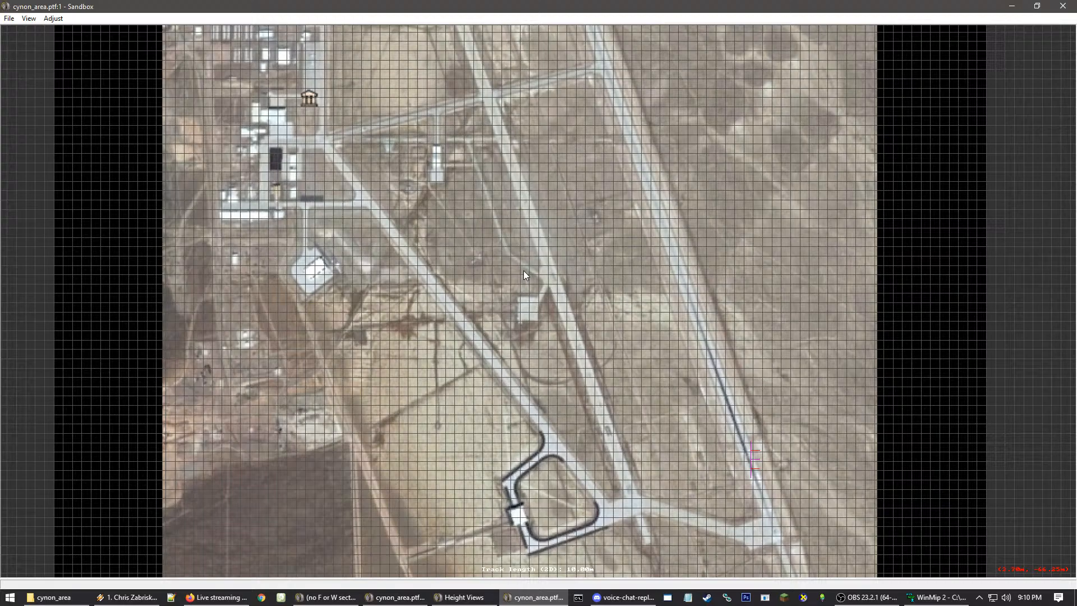
scroll(500, 313, "down", 2)
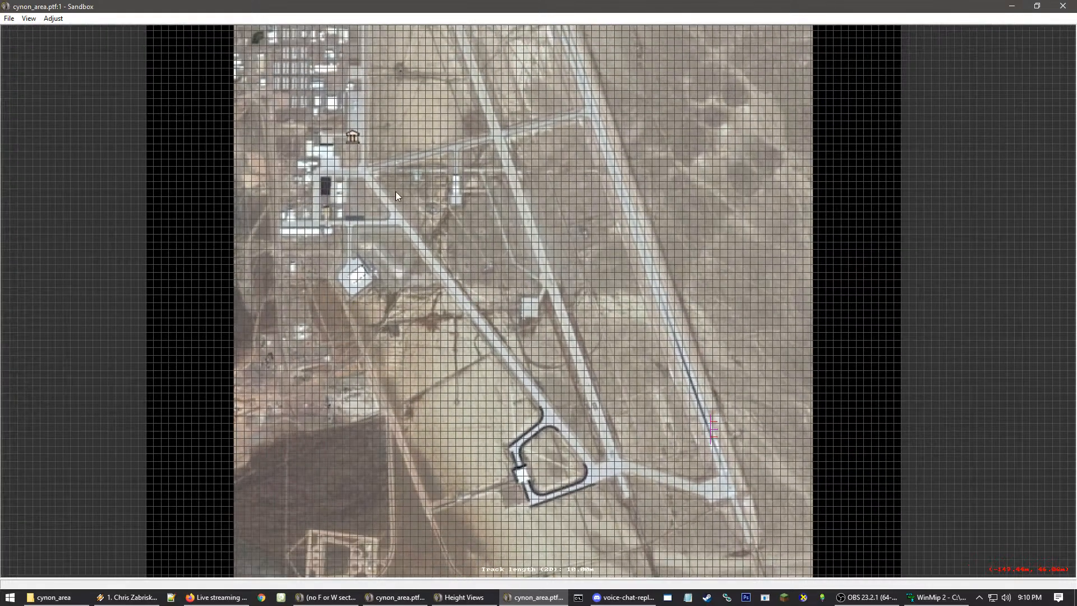
scroll(524, 174, "down", 2)
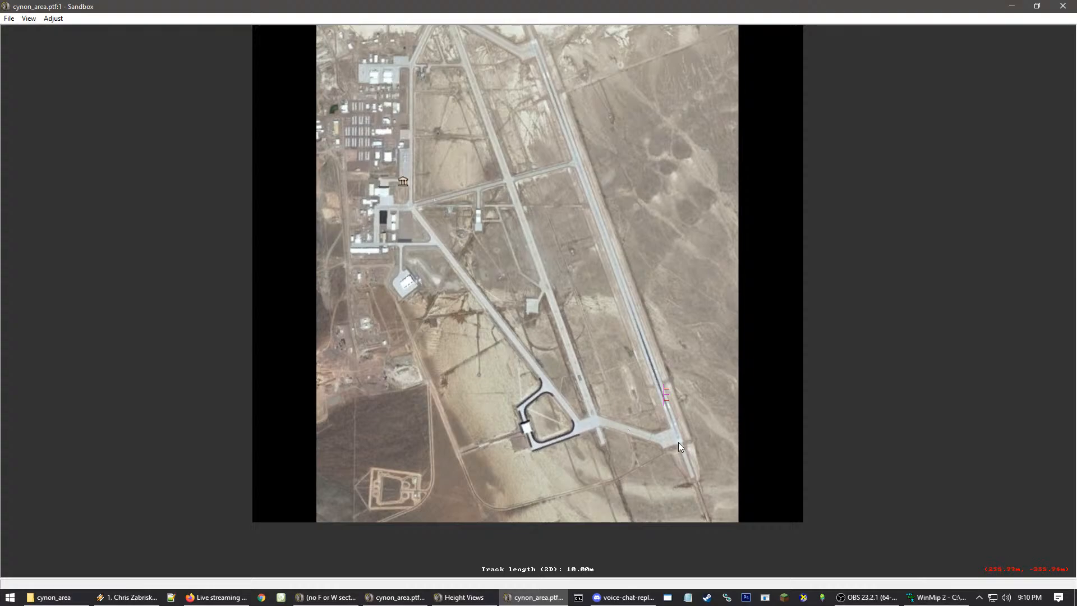
left_click_drag(640, 335, 577, 407)
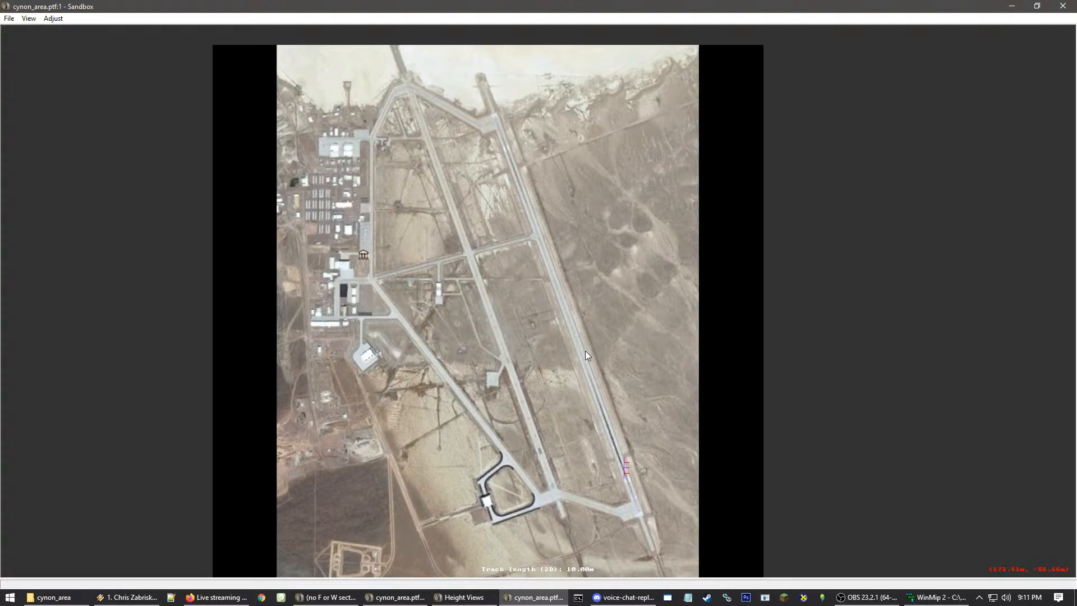
Stretch and rotate the lead segment along the eastern runway's dark centerline, with head about (249.45 m, -282.16 m) and tail about (230.43 m, -227.52 m)
left_click(625, 454)
scroll(594, 409, "up", 1)
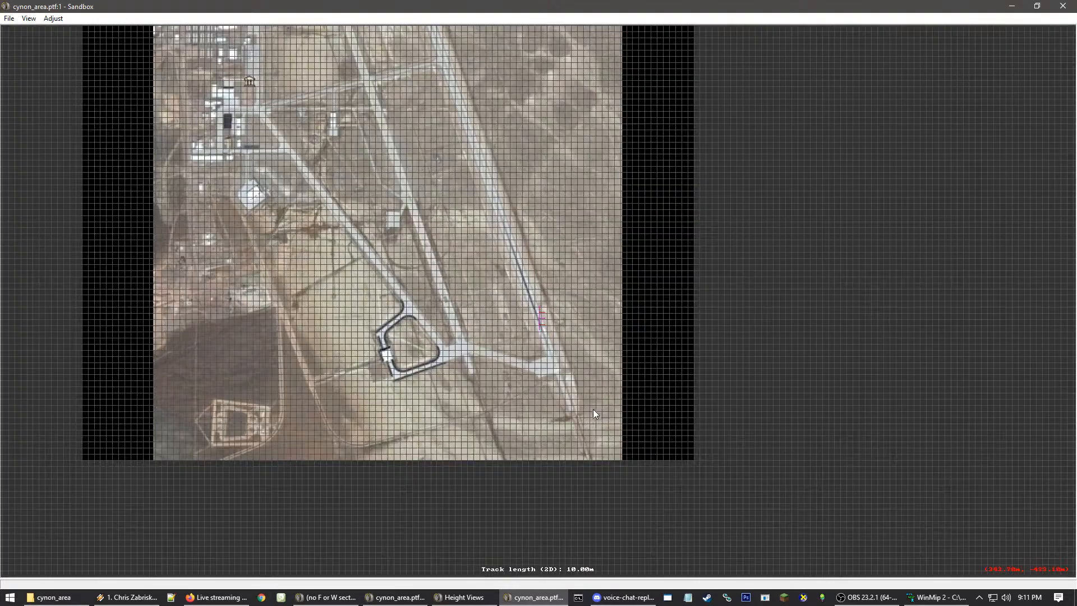
scroll(552, 368, "up", 3)
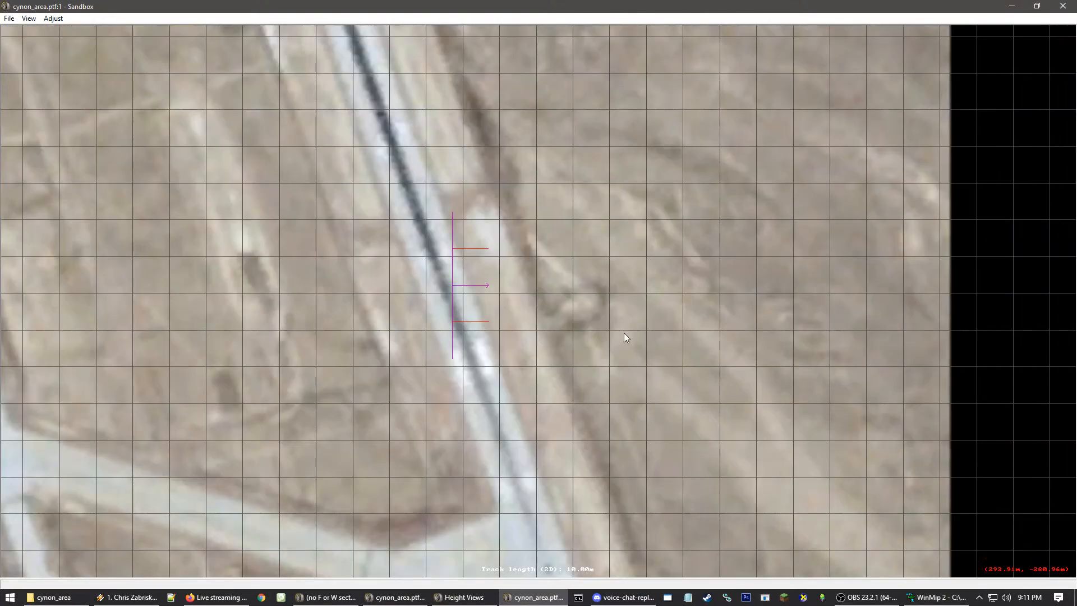
scroll(624, 332, "up", 2)
right_click_drag(451, 314, 528, 315)
left_click(547, 275)
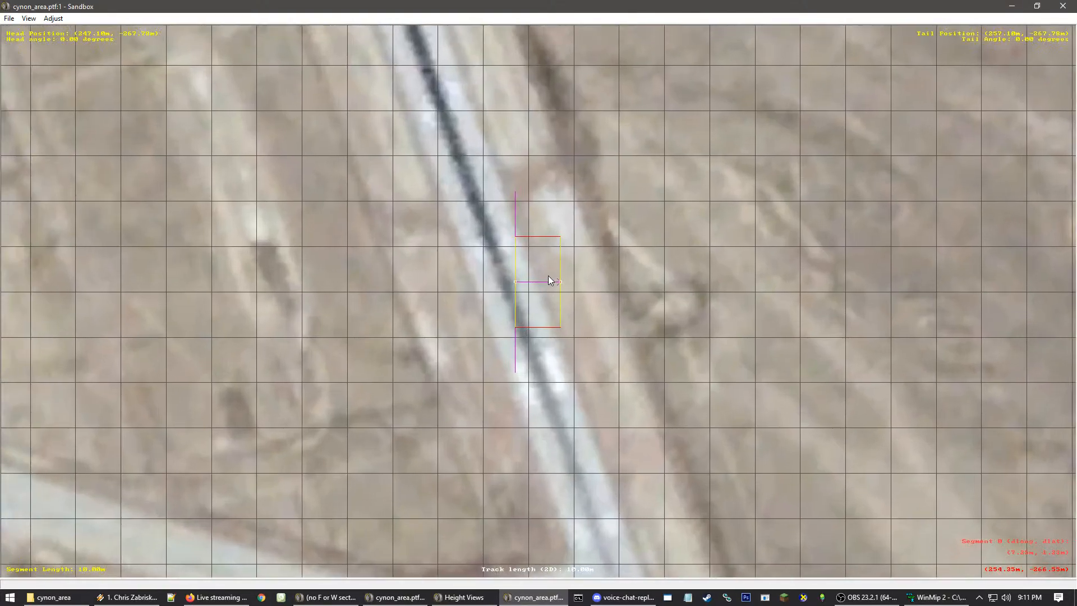
left_click_drag(563, 281, 429, 34)
left_click_drag(512, 186, 523, 258)
scroll(567, 240, "down", 1)
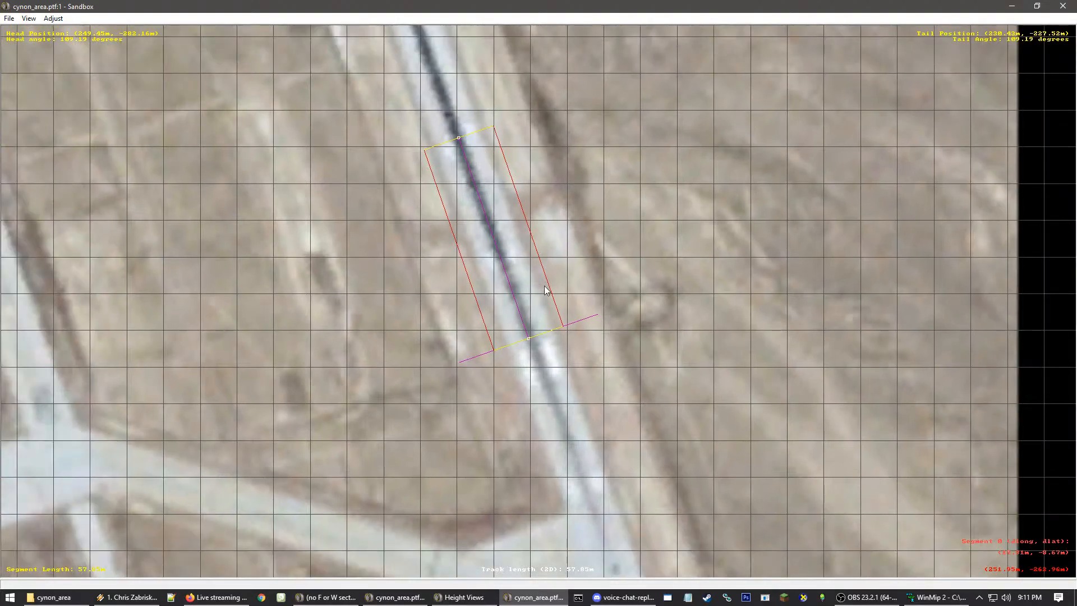
Review the F, W and X section types that can be inserted into the lead segment, without adding any
scroll(530, 287, "up", 1)
scroll(538, 280, "up", 1)
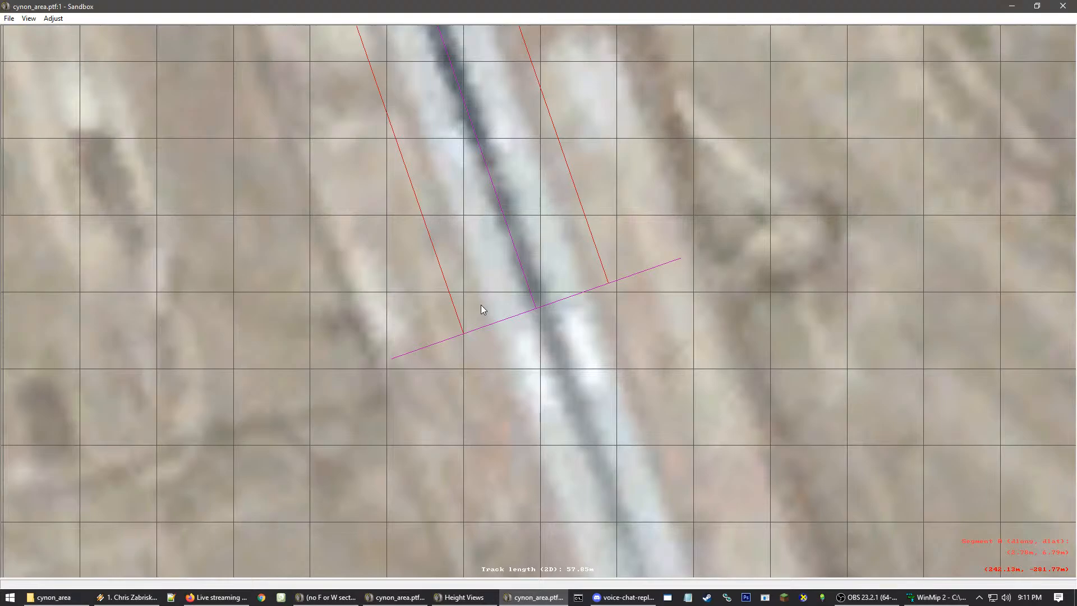
right_click(504, 291)
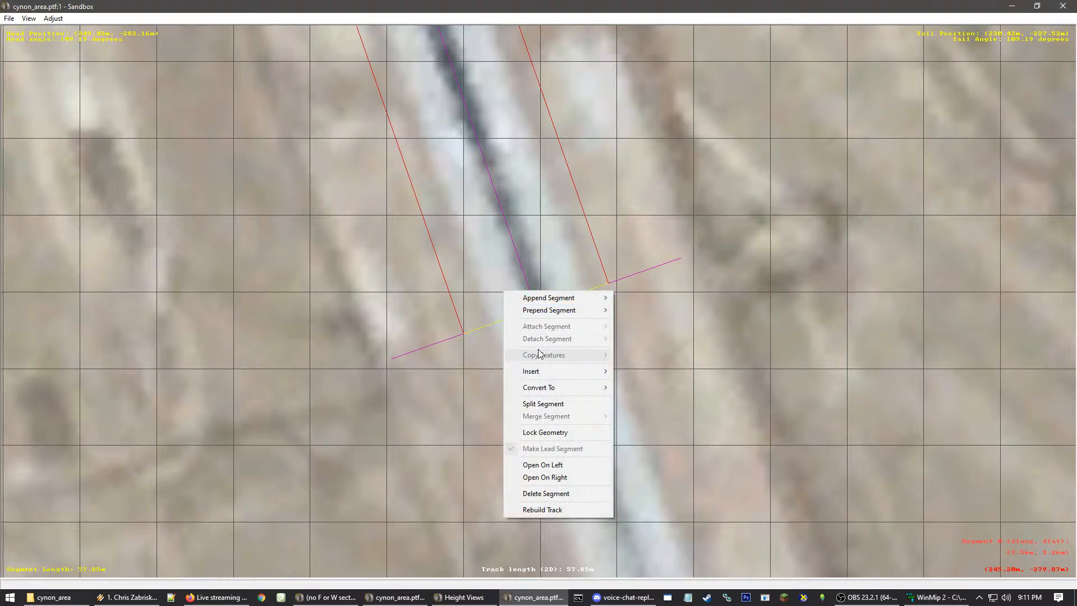
mouse_move(547, 371)
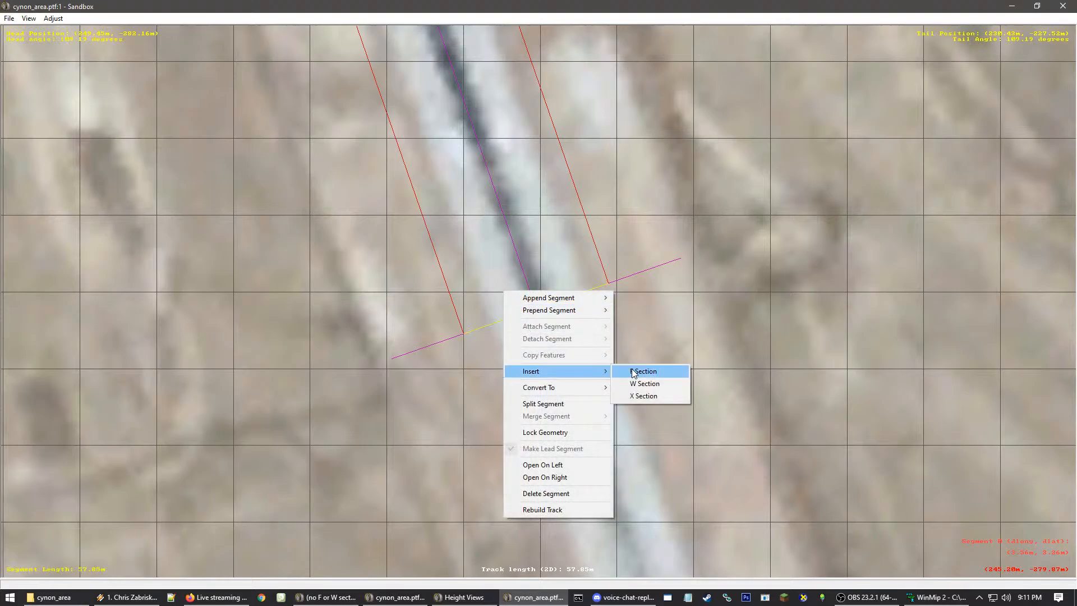
left_click(479, 260)
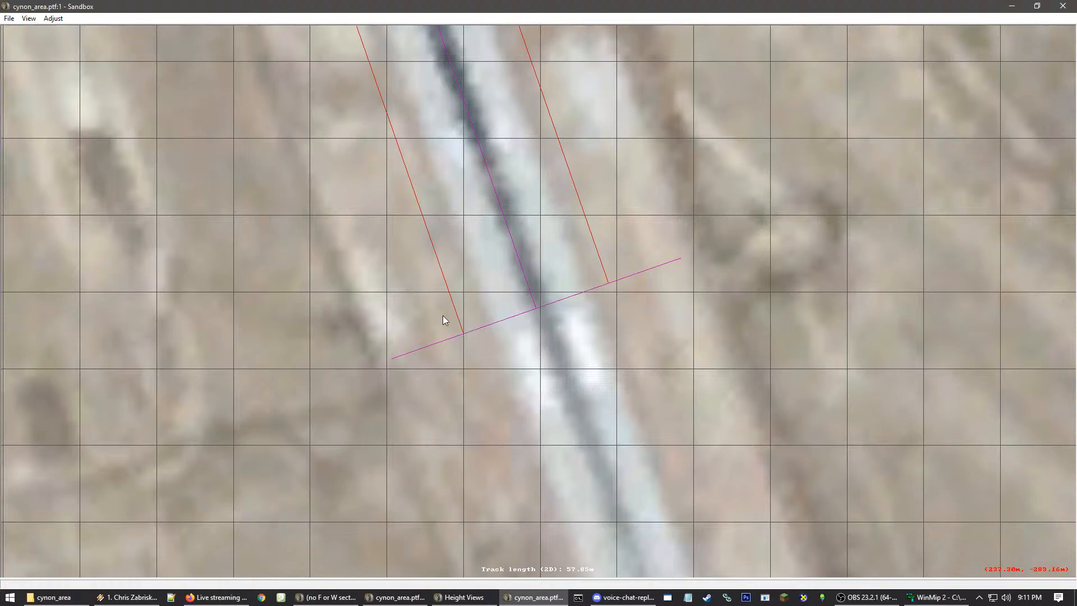
Inspect the X sections forming the two side boundaries of the lead segment, and its centerline near the head
left_click(459, 322)
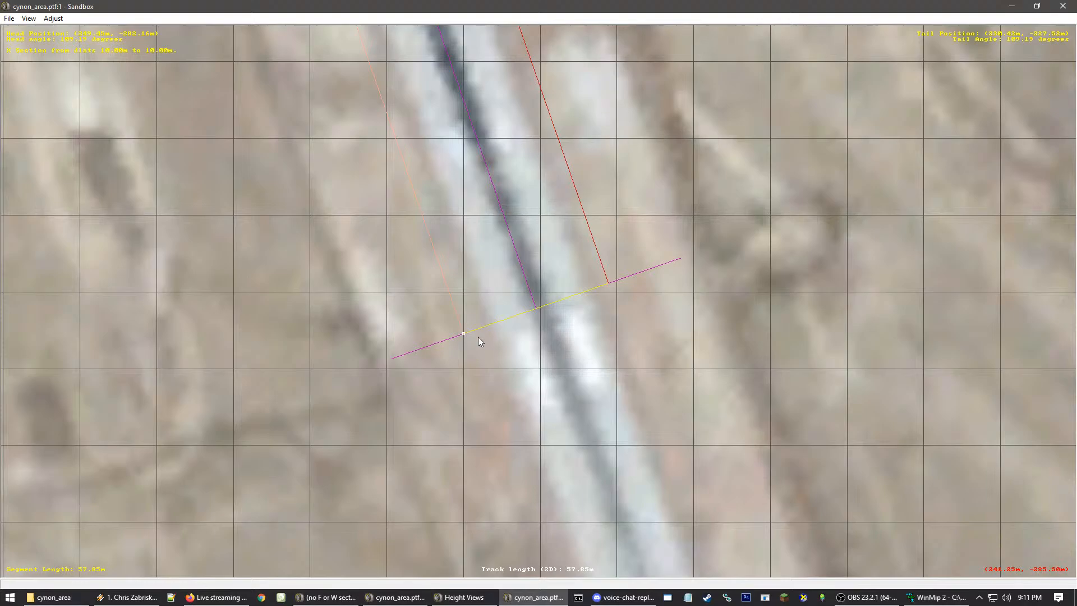
left_click(492, 346)
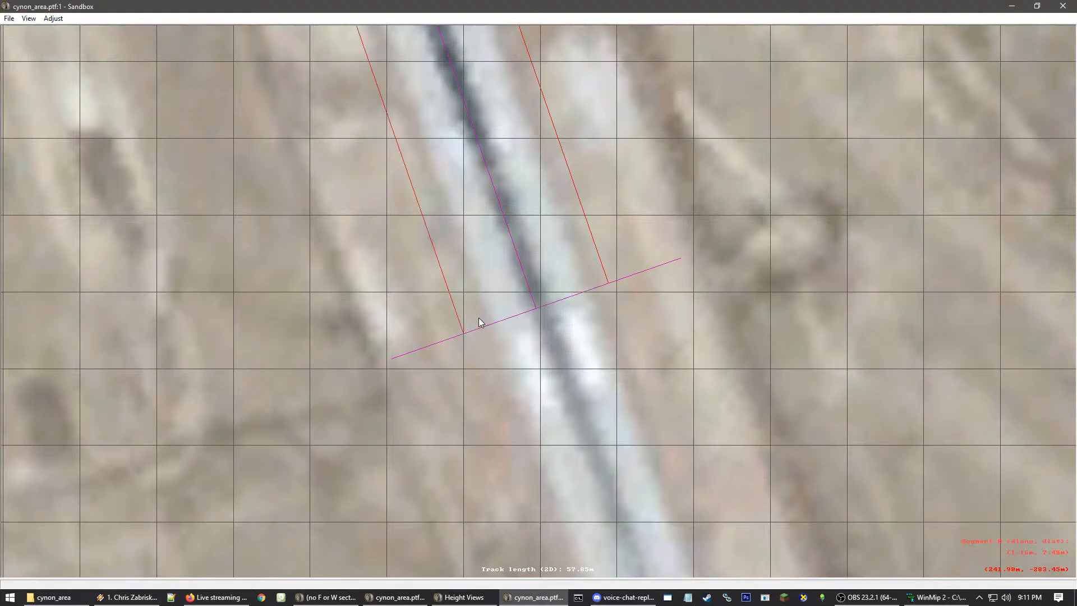
scroll(507, 303, "down", 2)
scroll(440, 189, "down", 1)
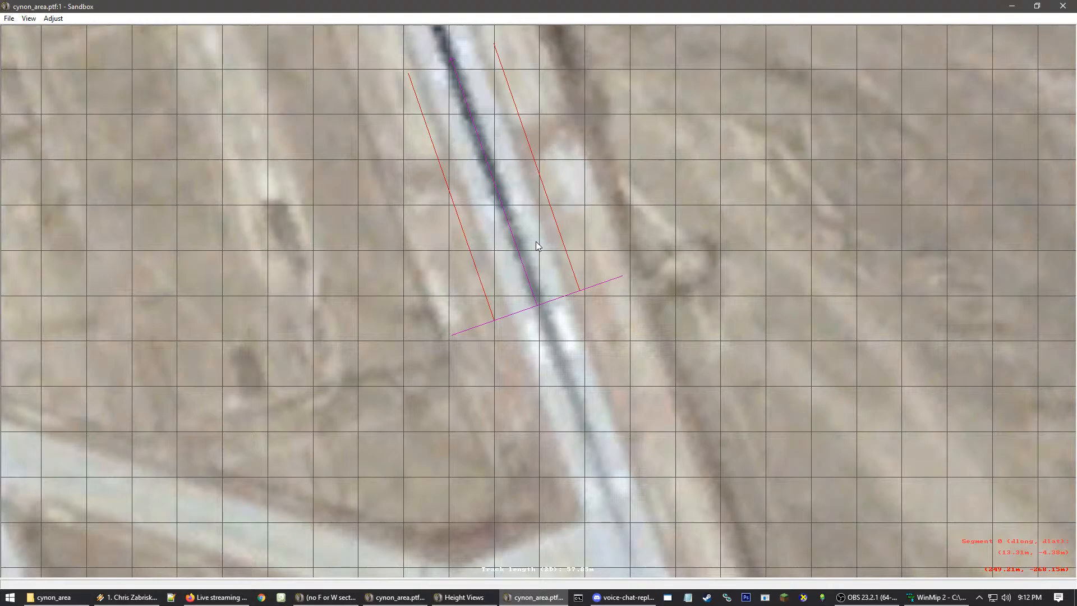
left_click(580, 288)
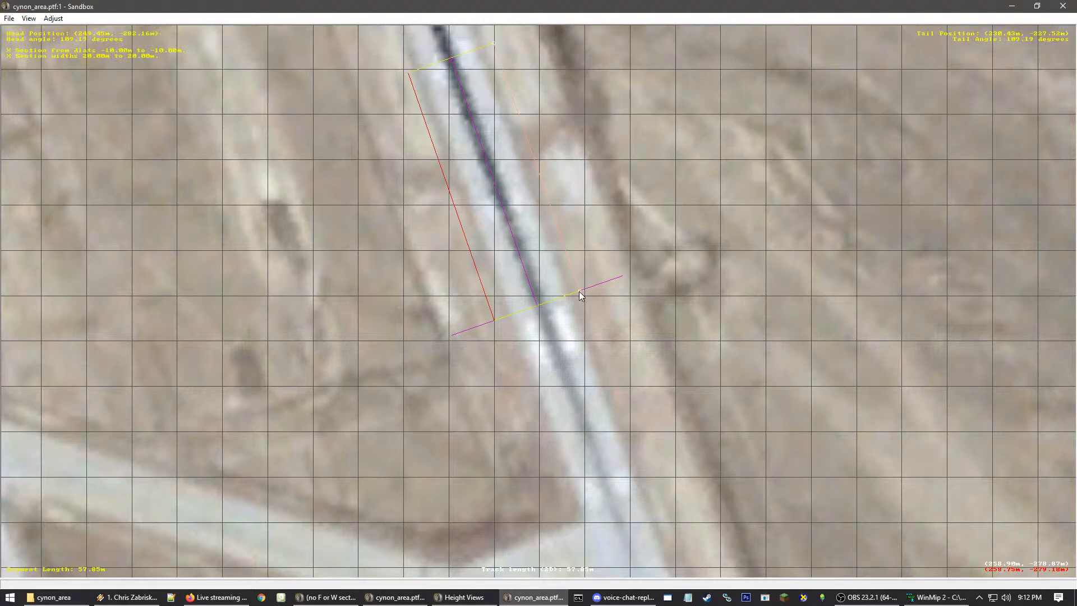
scroll(580, 291, "up", 4)
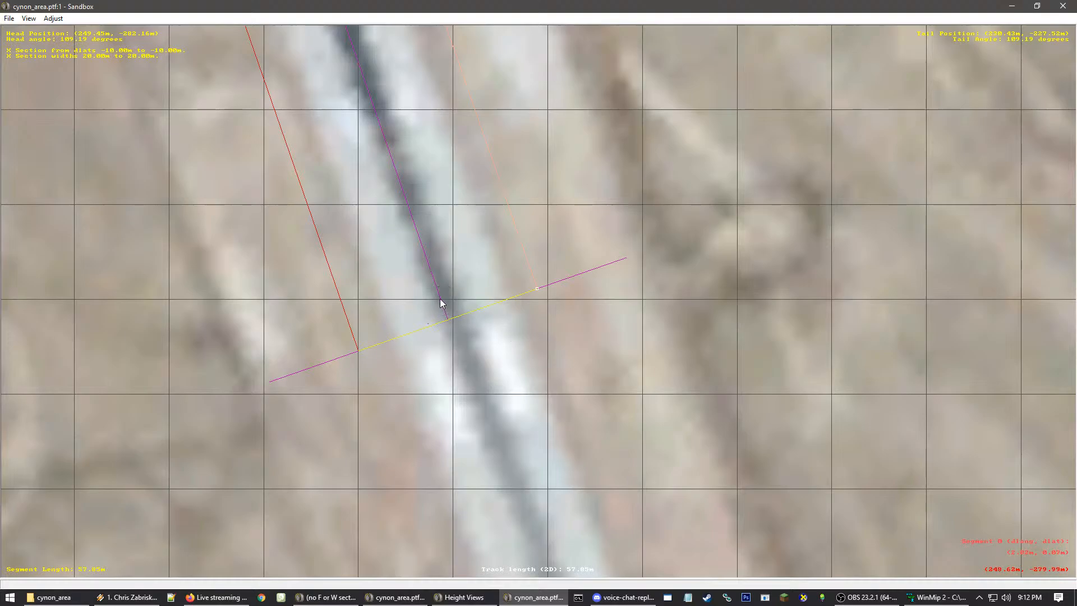
left_click(571, 345)
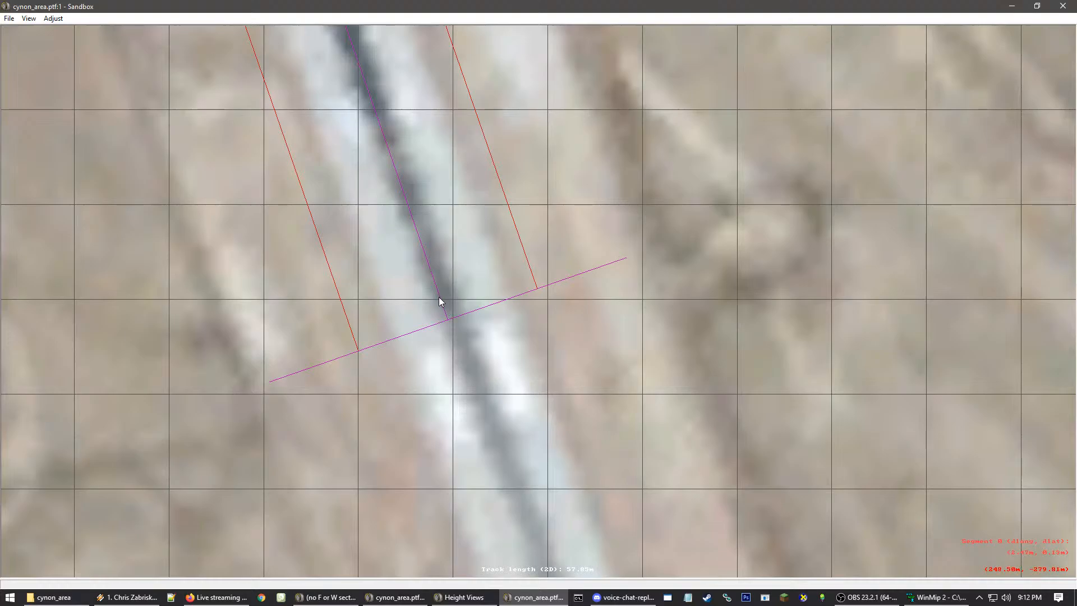
scroll(438, 297, "up", 5)
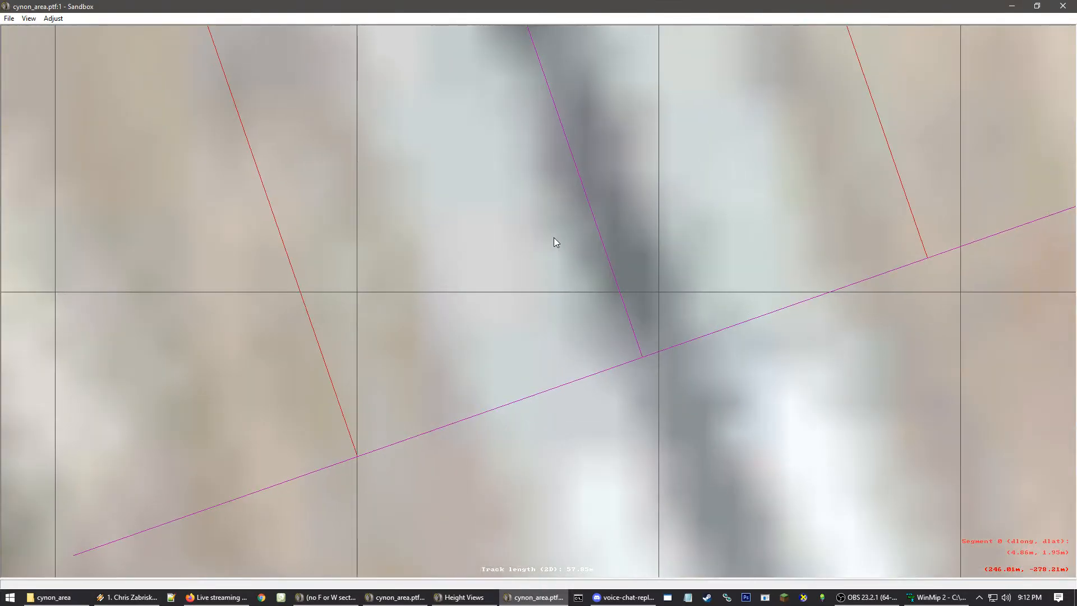
Examine the lead segment's head end, comparing its centerline and side boundaries with the runway's dark centerline and pavement edges
scroll(648, 269, "up", 4)
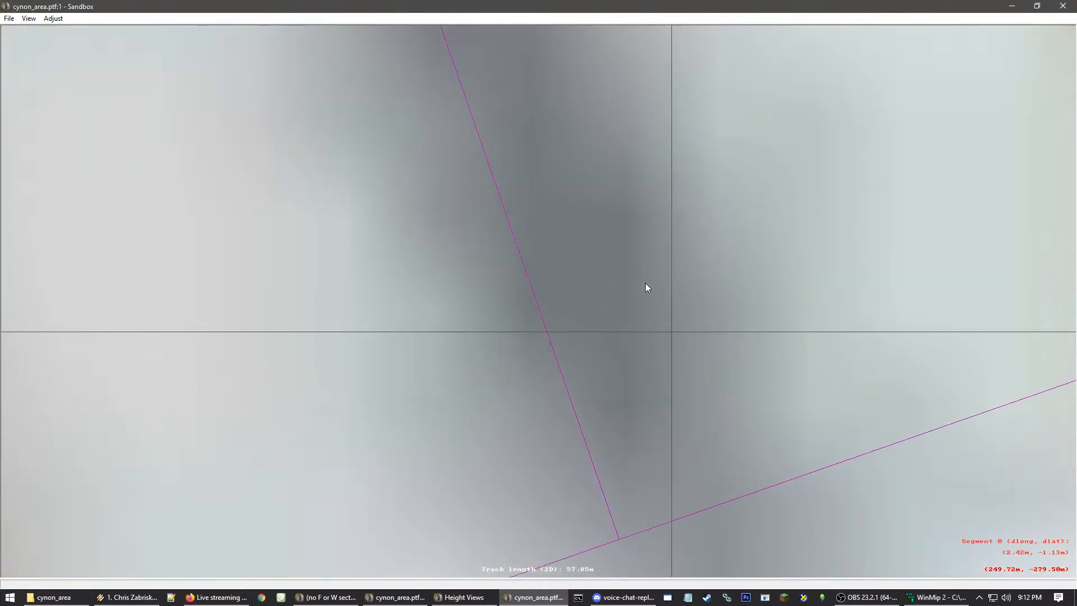
scroll(645, 288, "up", 1)
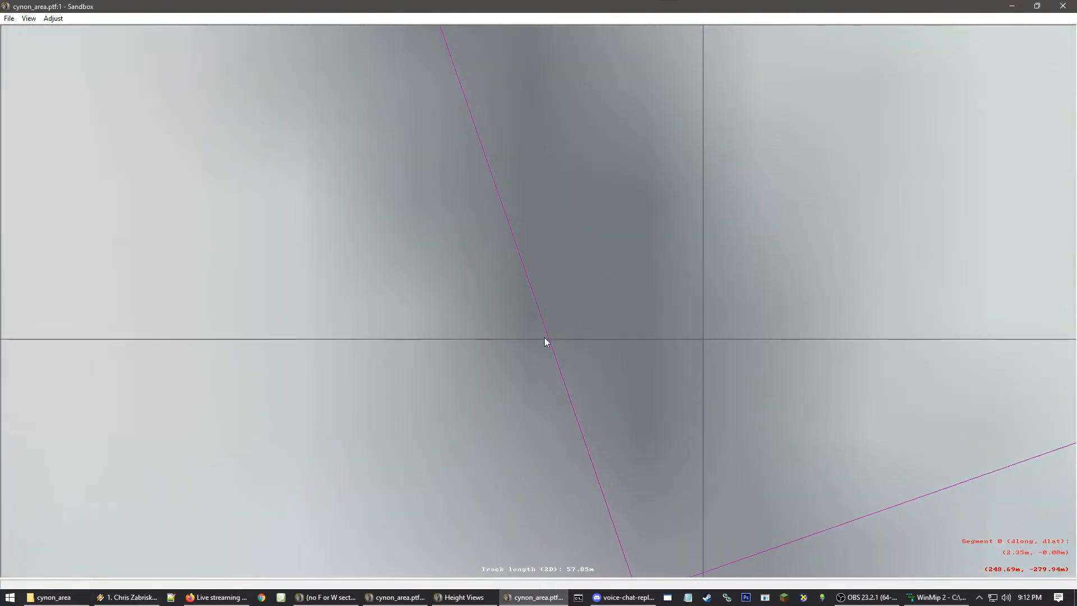
scroll(542, 345, "down", 3)
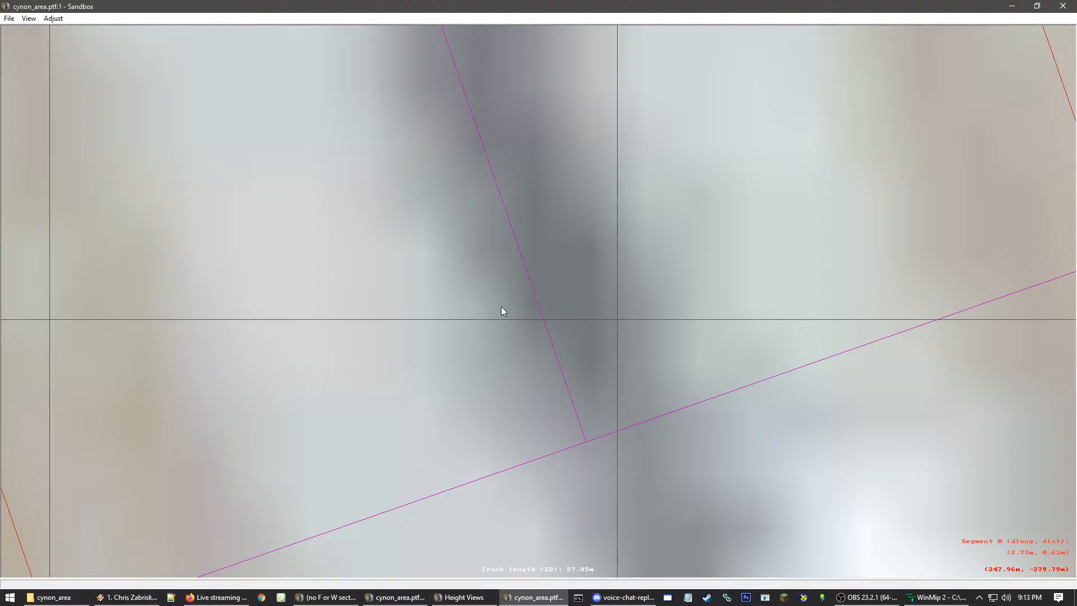
scroll(491, 303, "down", 1)
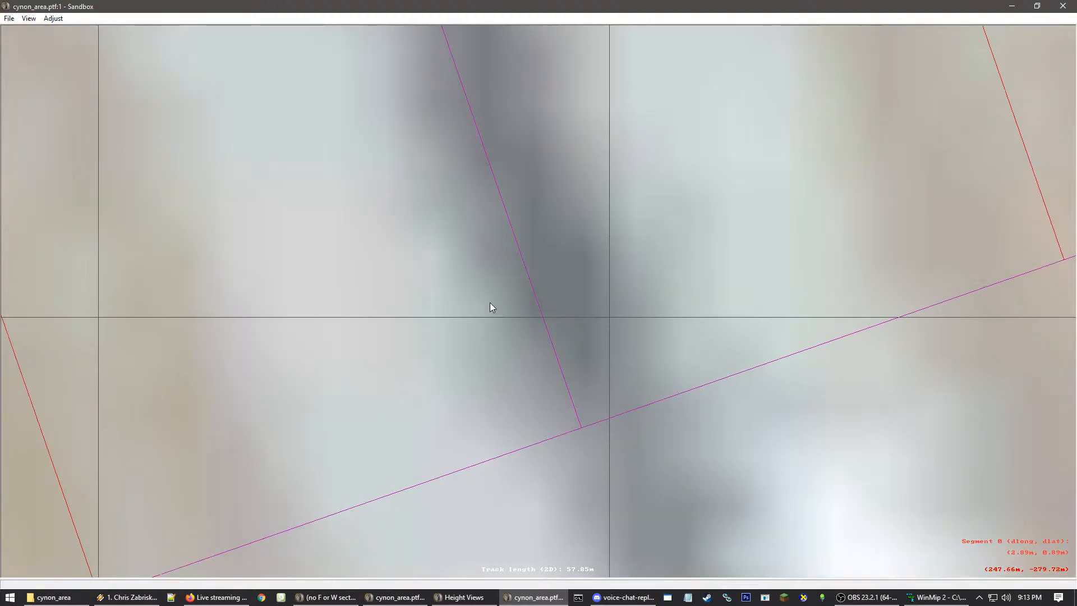
scroll(490, 307, "down", 3)
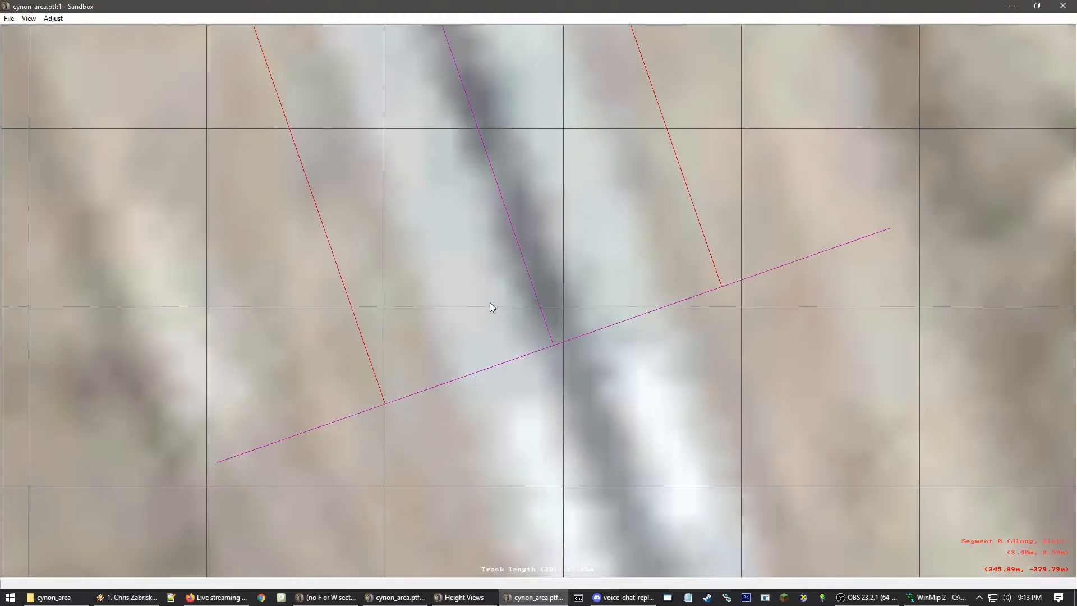
scroll(490, 307, "down", 1)
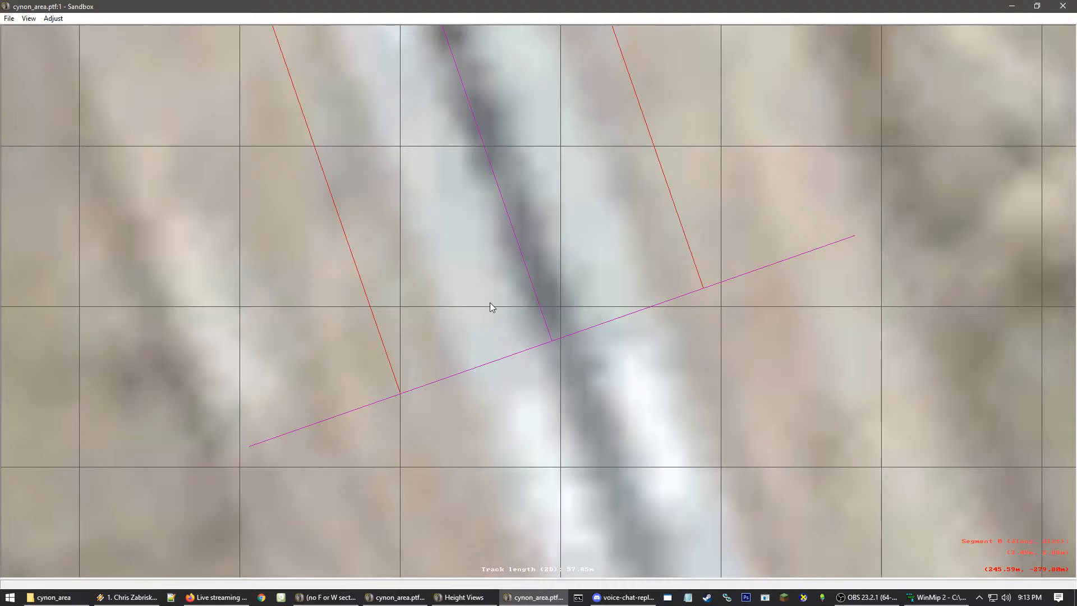
scroll(490, 307, "down", 1)
scroll(489, 307, "down", 1)
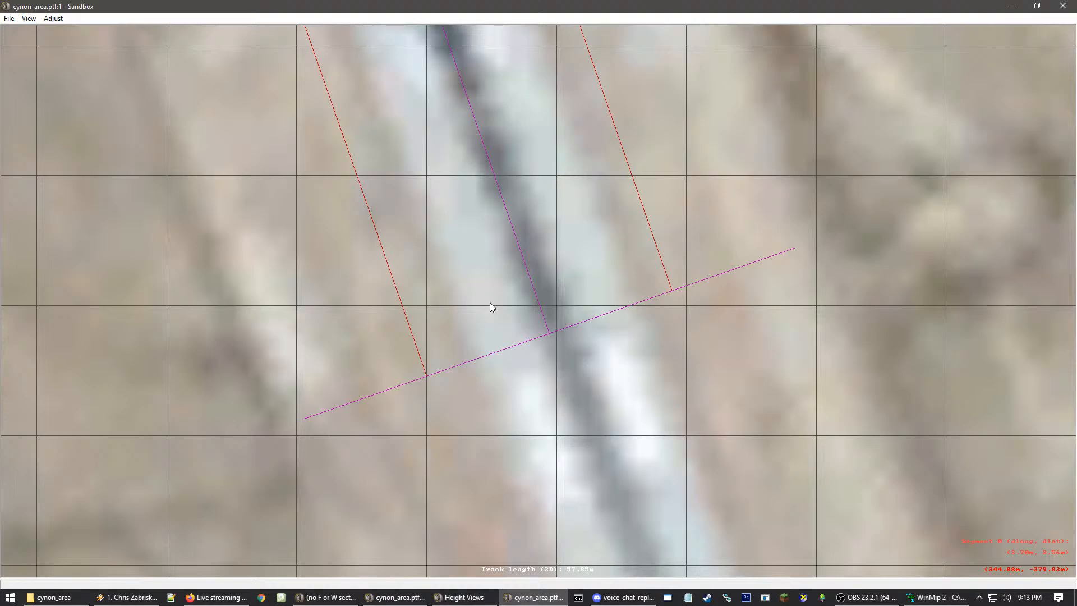
Select the lead segment and examine its placement in relation to the surrounding eastern runway and connecting taxiways
left_click(610, 244)
left_click(726, 322)
scroll(625, 313, "down", 1)
scroll(627, 318, "down", 8)
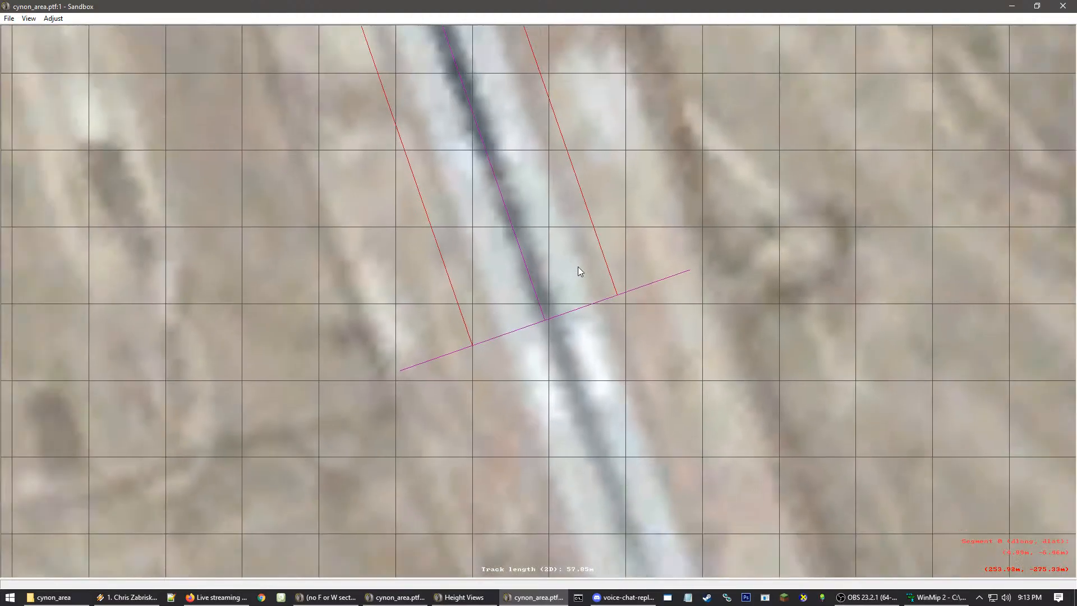
scroll(485, 311, "up", 10)
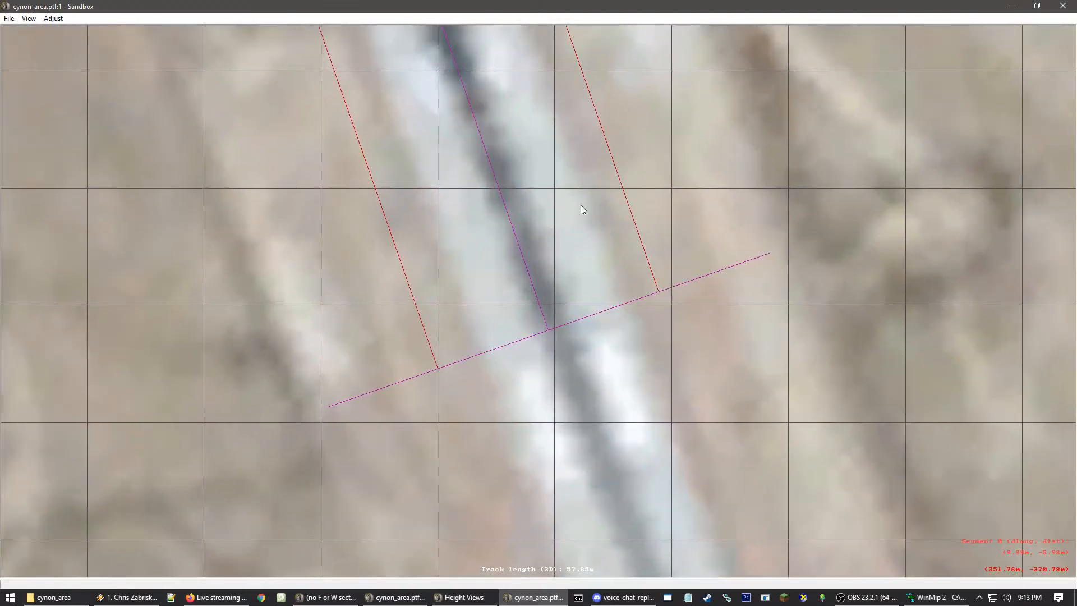
left_click(596, 241)
scroll(595, 241, "down", 1)
scroll(595, 241, "up", 1)
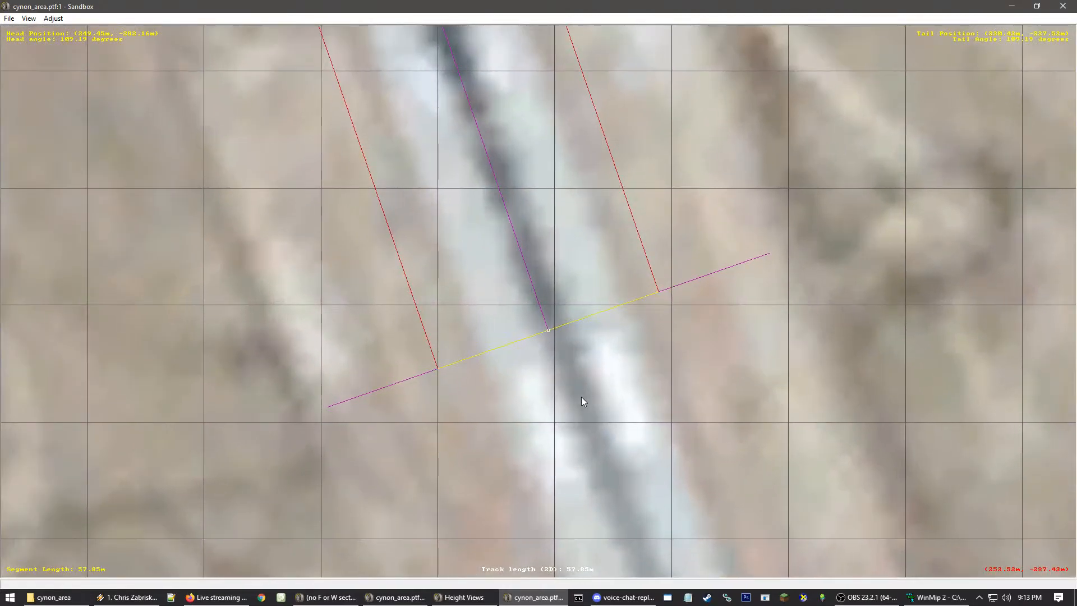
scroll(529, 335, "down", 1)
scroll(527, 335, "down", 5)
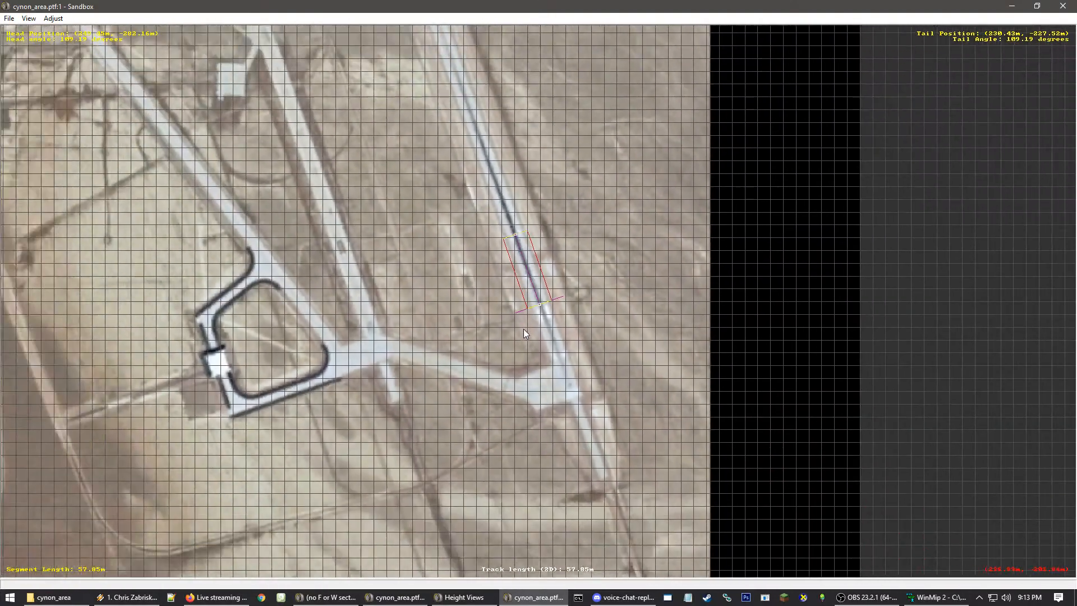
Nudge the lead segment slightly east, then move its boundaries' head ends outward to dlats of about -27.9 m east and 16.3 m west
scroll(531, 317, "up", 4)
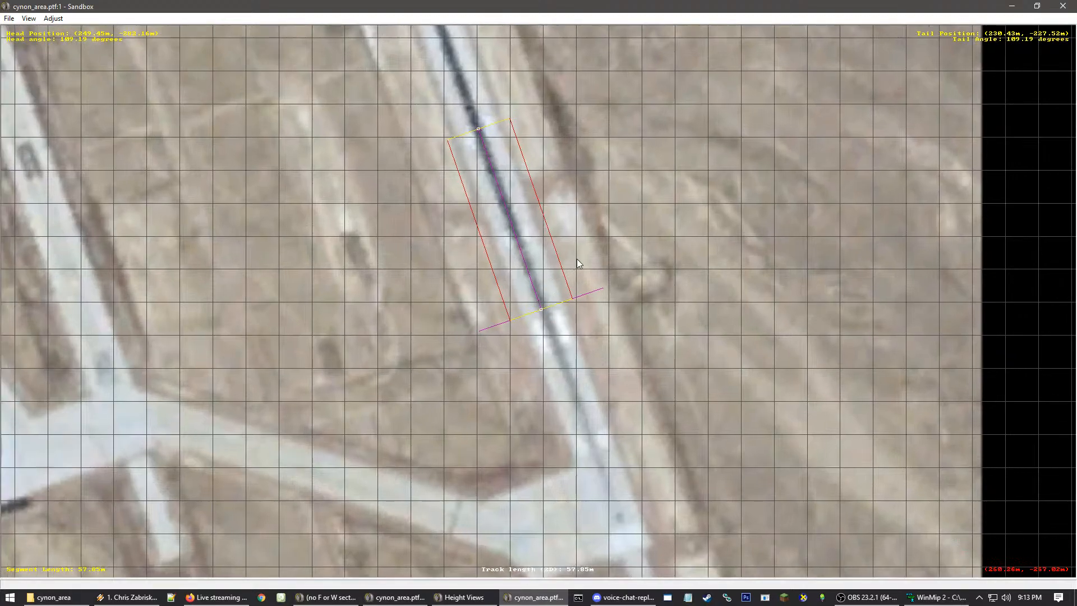
scroll(579, 262, "up", 3)
left_click_drag(565, 271, 580, 265)
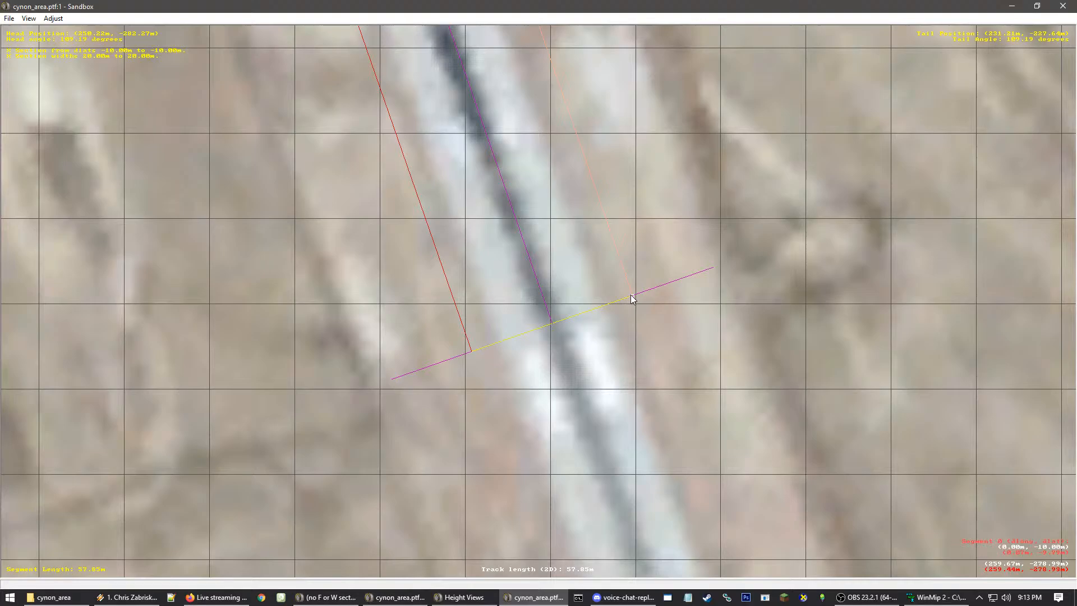
left_click_drag(630, 295, 767, 238)
left_click(467, 352)
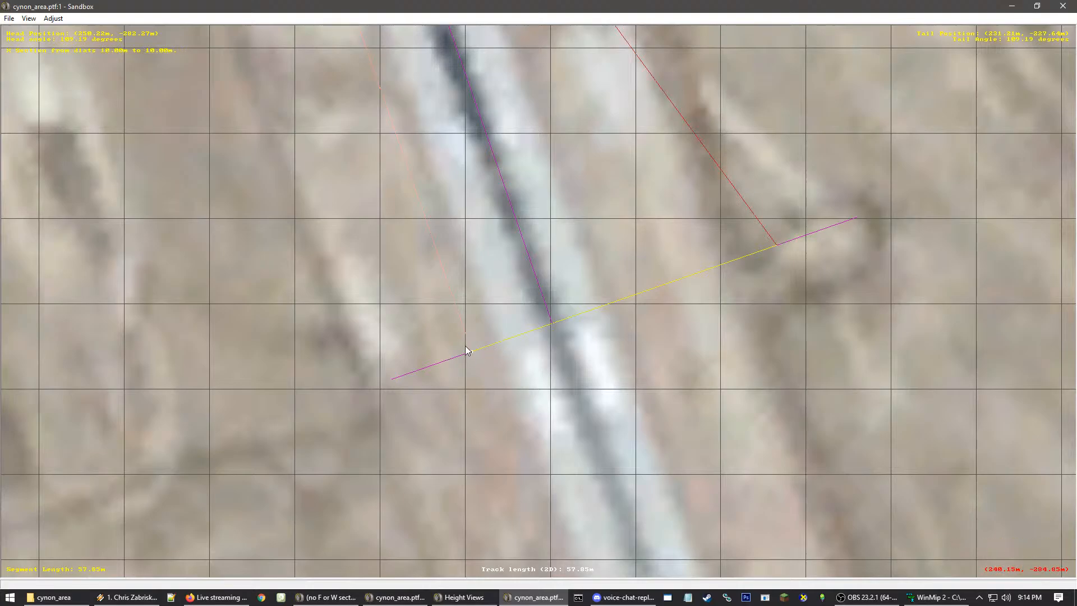
scroll(477, 354, "down", 4)
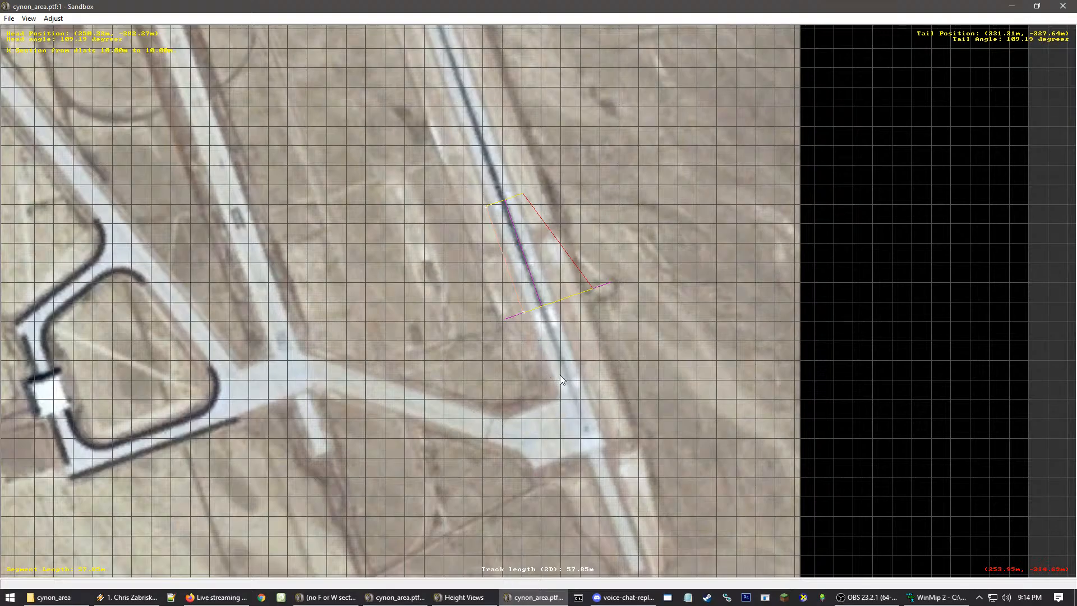
scroll(519, 332, "up", 5)
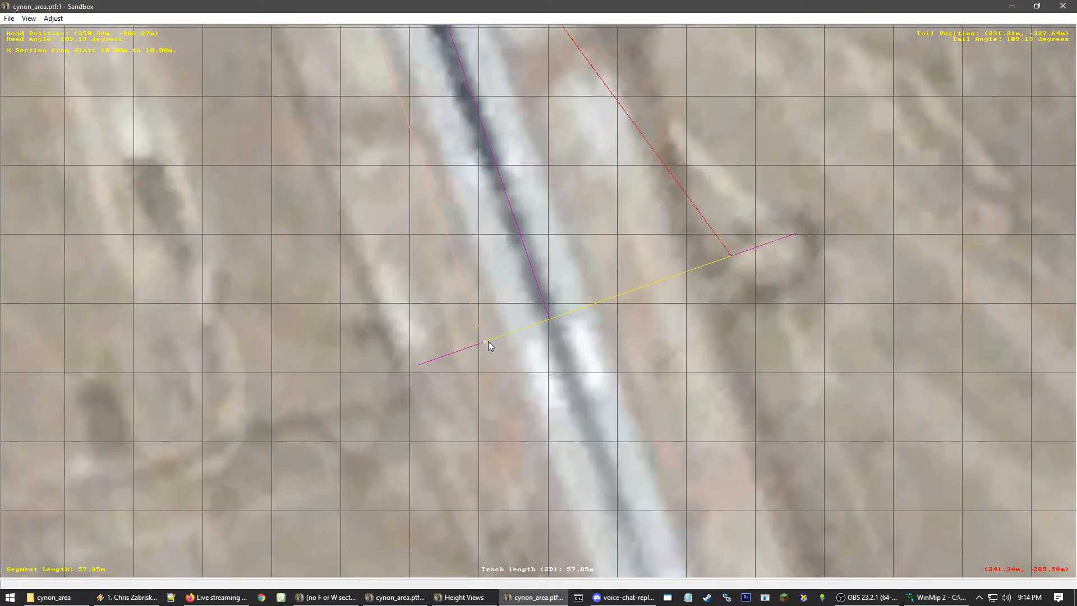
left_click_drag(474, 347, 443, 356)
Move the boundaries' tail ends outward to dlats of about 13.9 m on the west side and -13.55 m on the east side
scroll(397, 120, "up", 1)
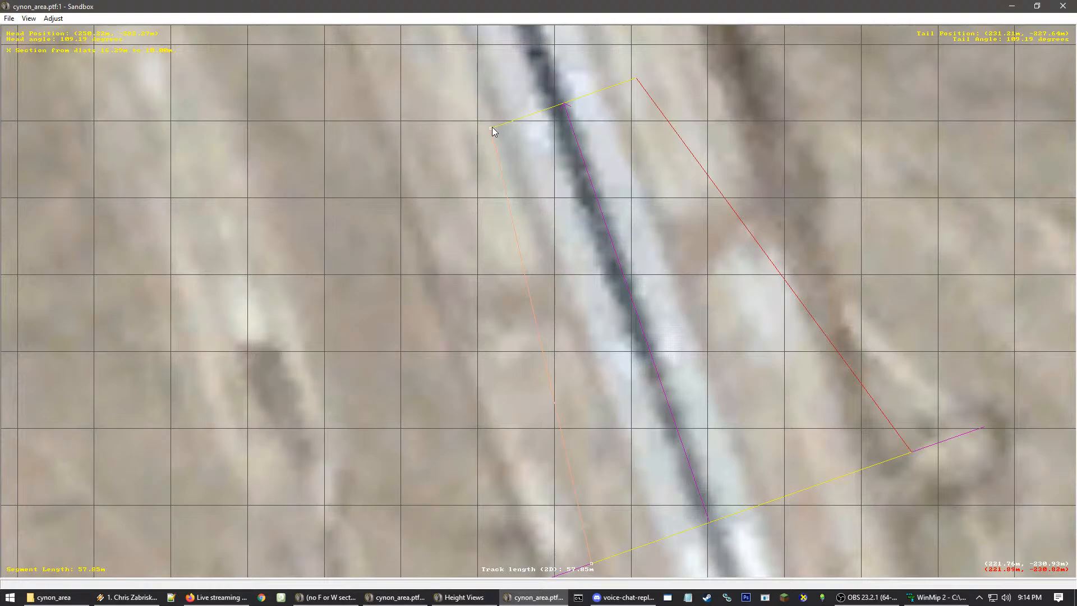
left_click(473, 142)
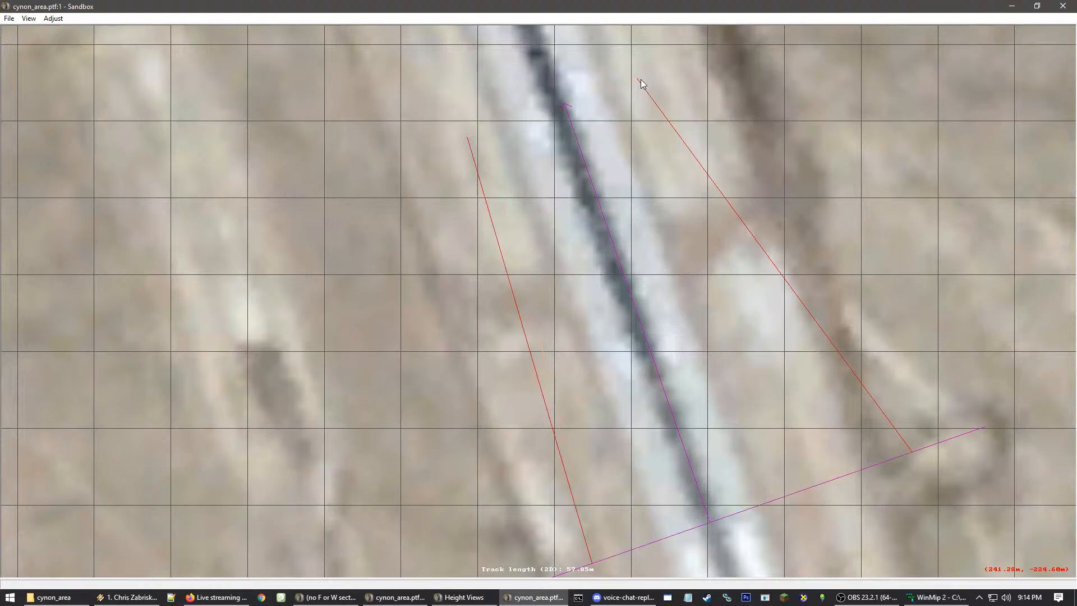
left_click_drag(638, 79, 663, 70)
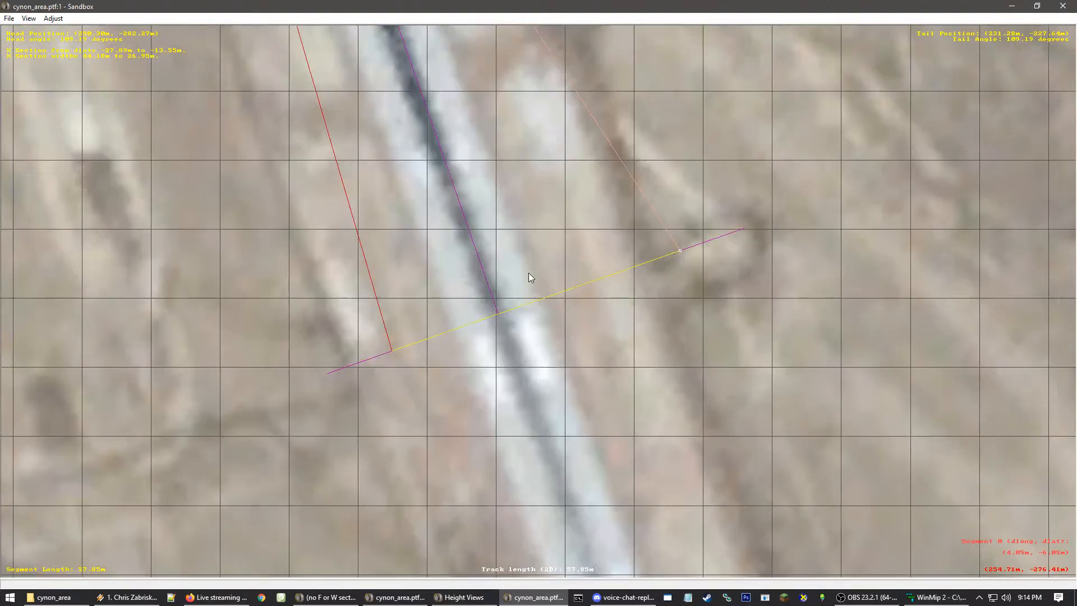
right_click(528, 273)
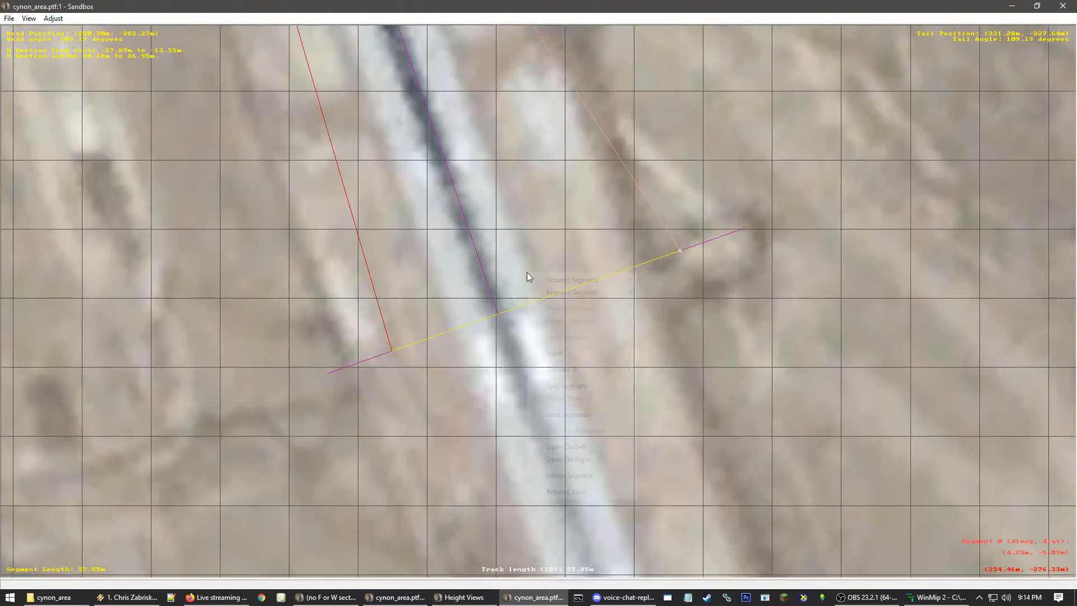
mouse_move(570, 281)
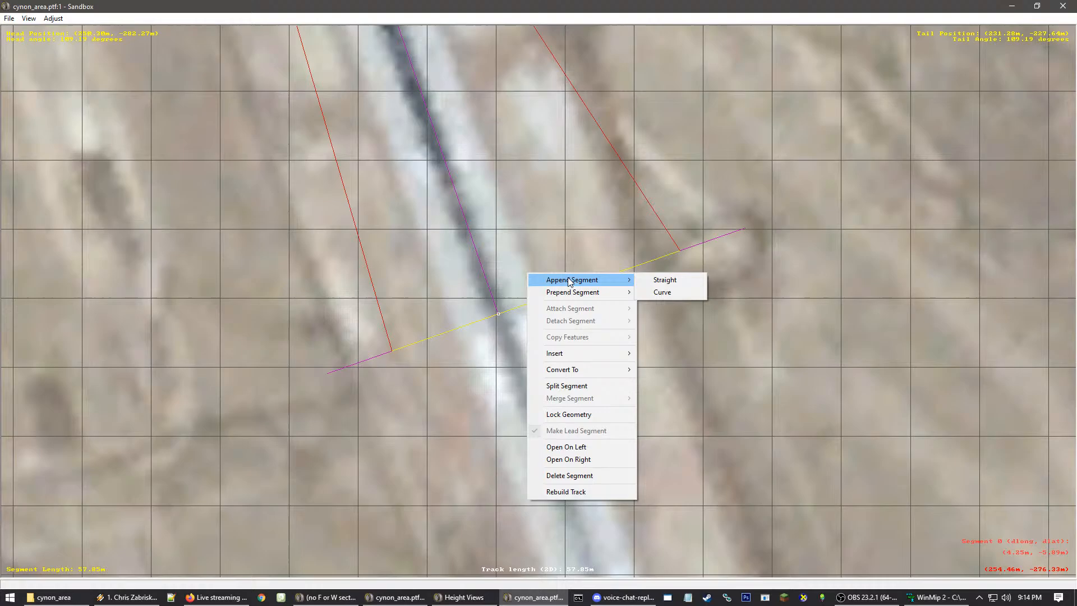
left_click(519, 216)
right_click(521, 221)
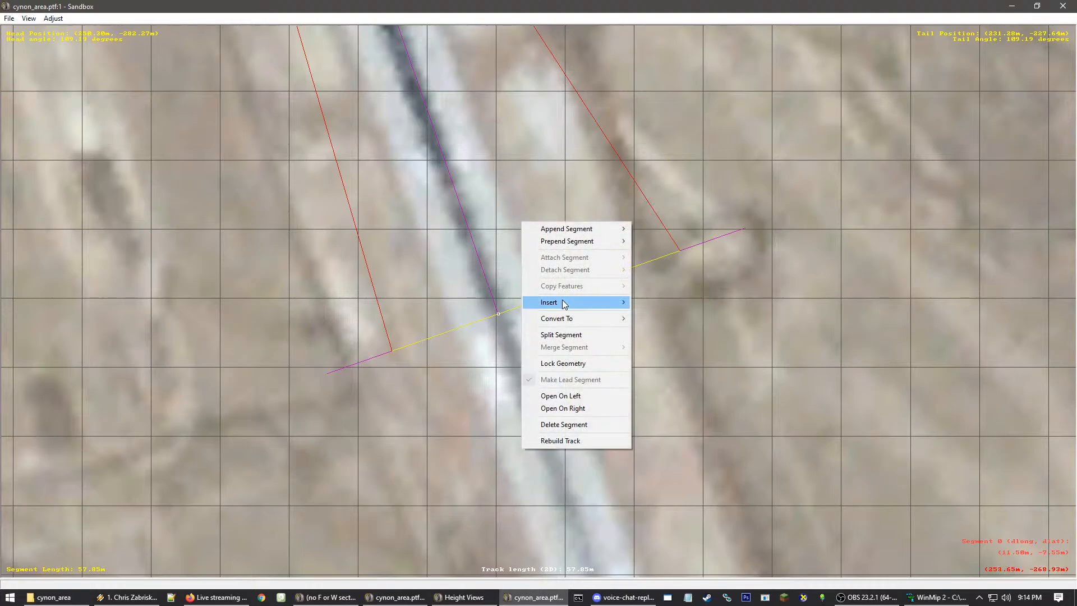
left_click(561, 334)
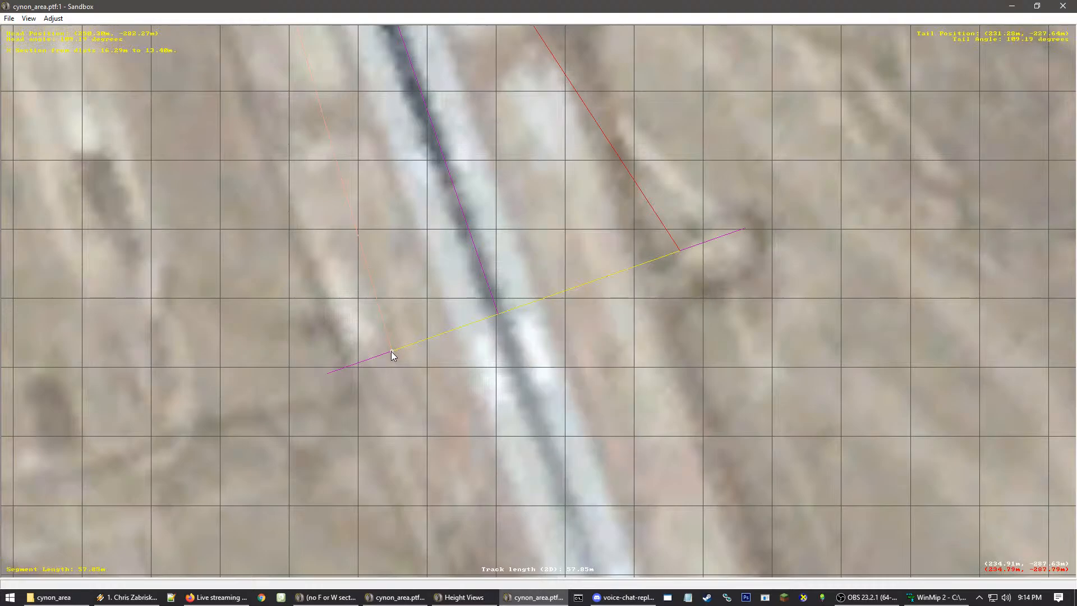
Move the western boundary's head end farther outward and insert an X section inside it, at dlats of about 11.72 m to 7.96 m
left_click(358, 364)
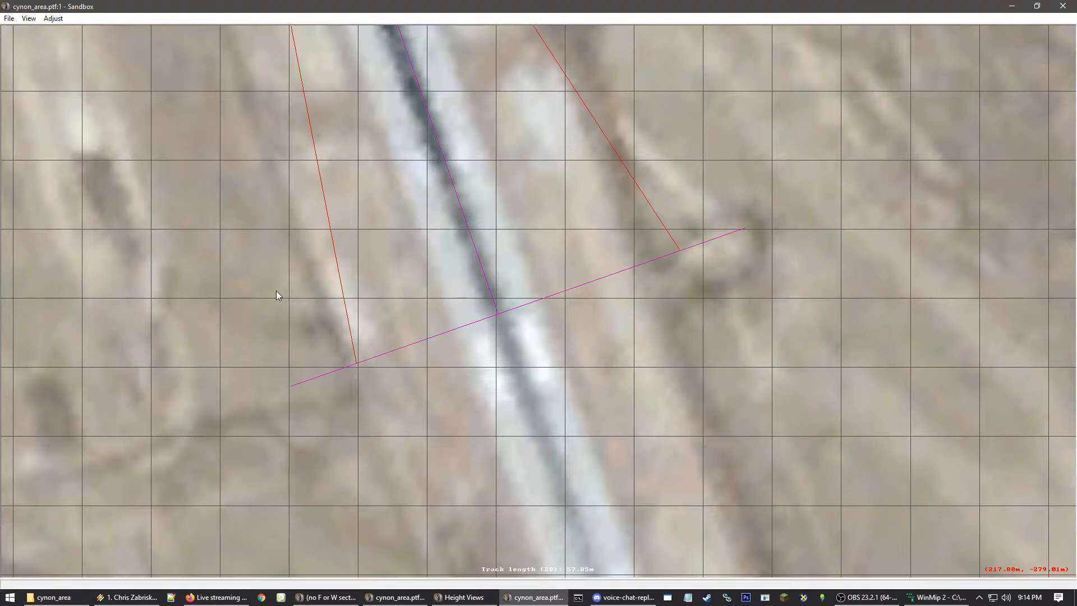
left_click(405, 278)
right_click(406, 278)
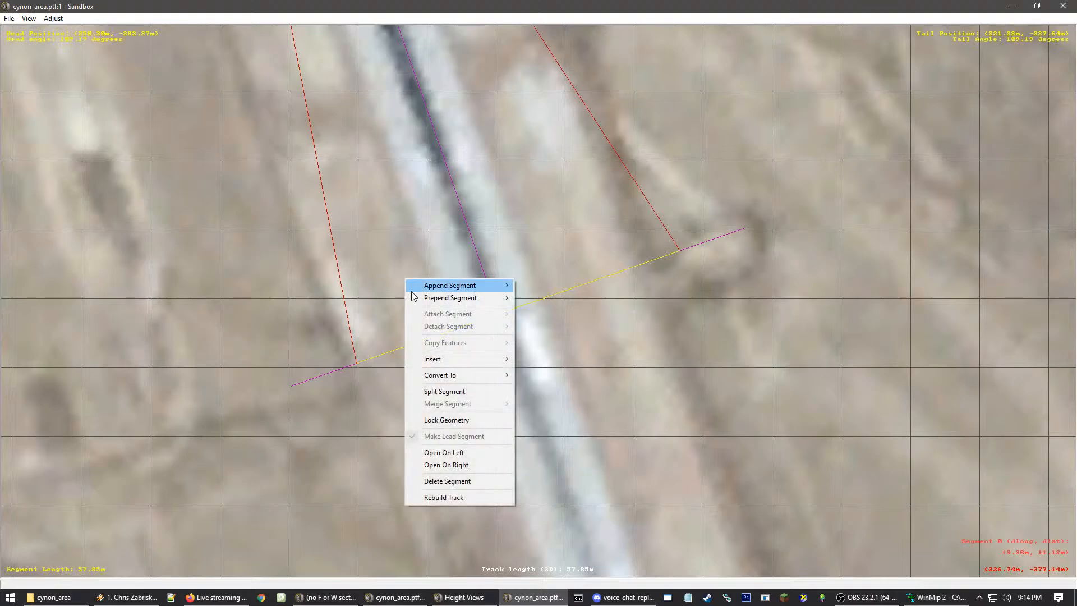
mouse_move(452, 360)
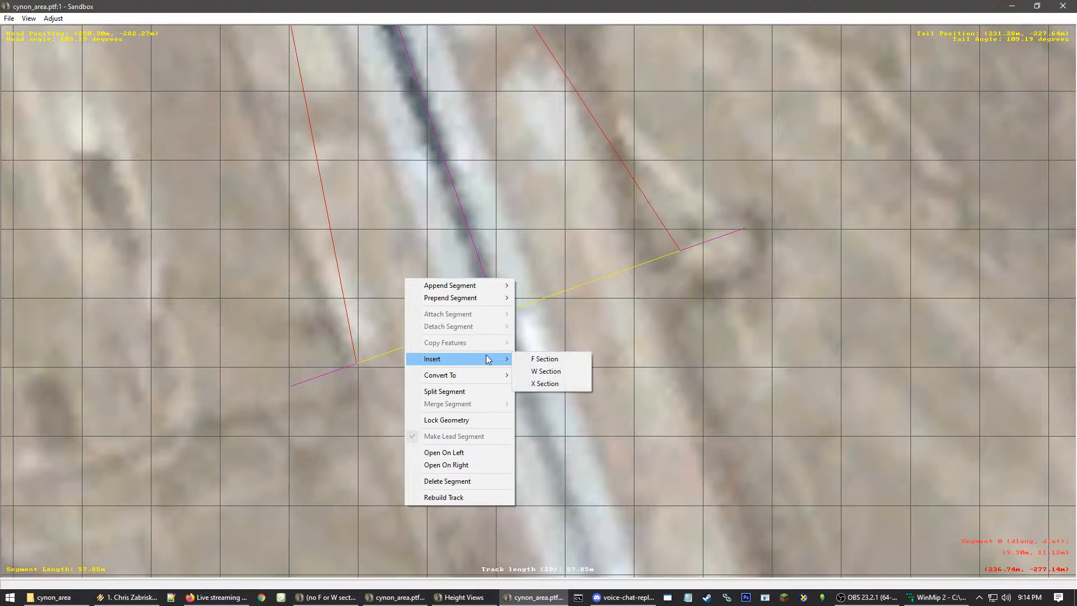
left_click(557, 384)
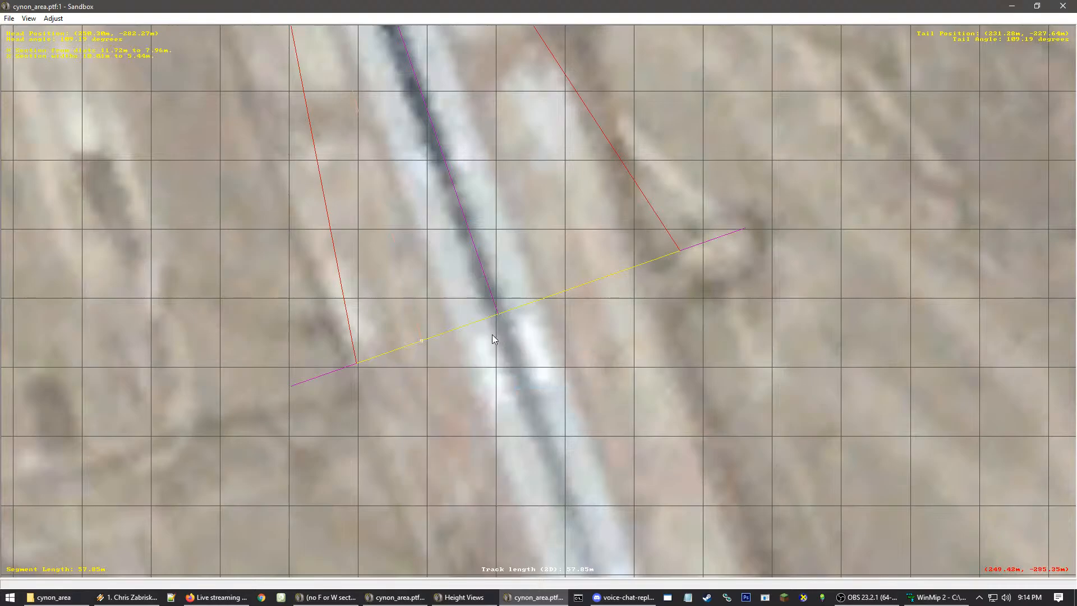
left_click(420, 341)
Shift the head end of the inserted western X section inward to a dlat of about 10.2 m
left_click(410, 284)
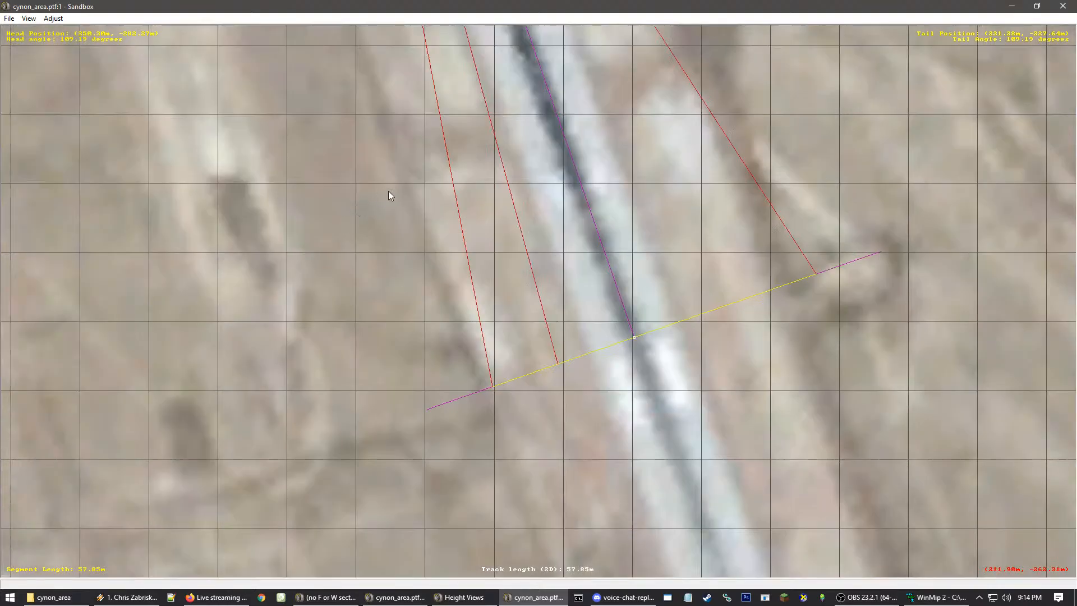
left_click(467, 106)
left_click(518, 167)
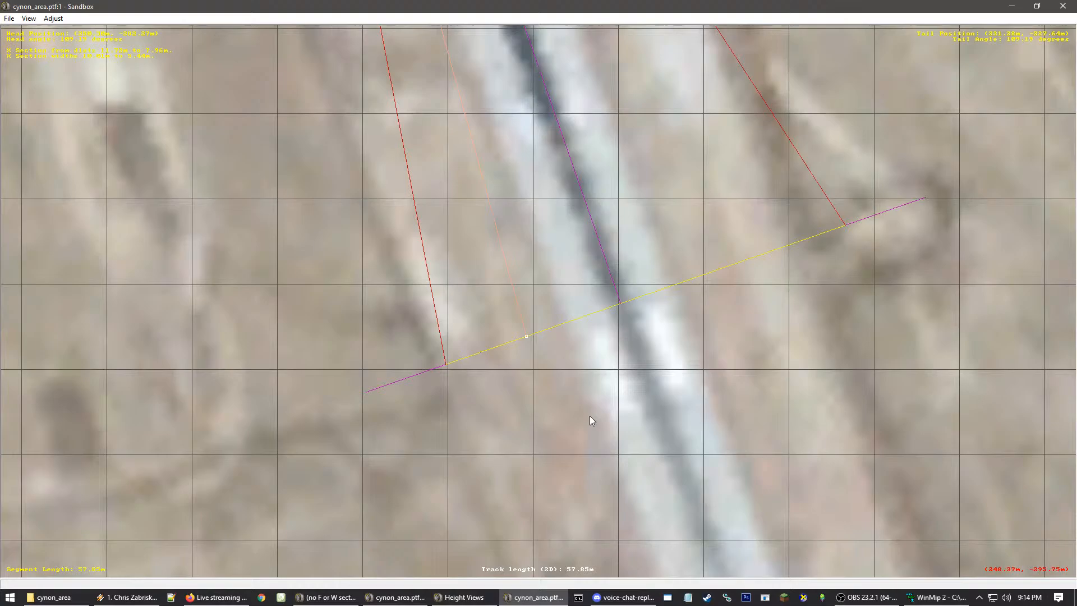
left_click(556, 384)
scroll(522, 359, "up", 3)
left_click(498, 213)
scroll(497, 211, "up", 2)
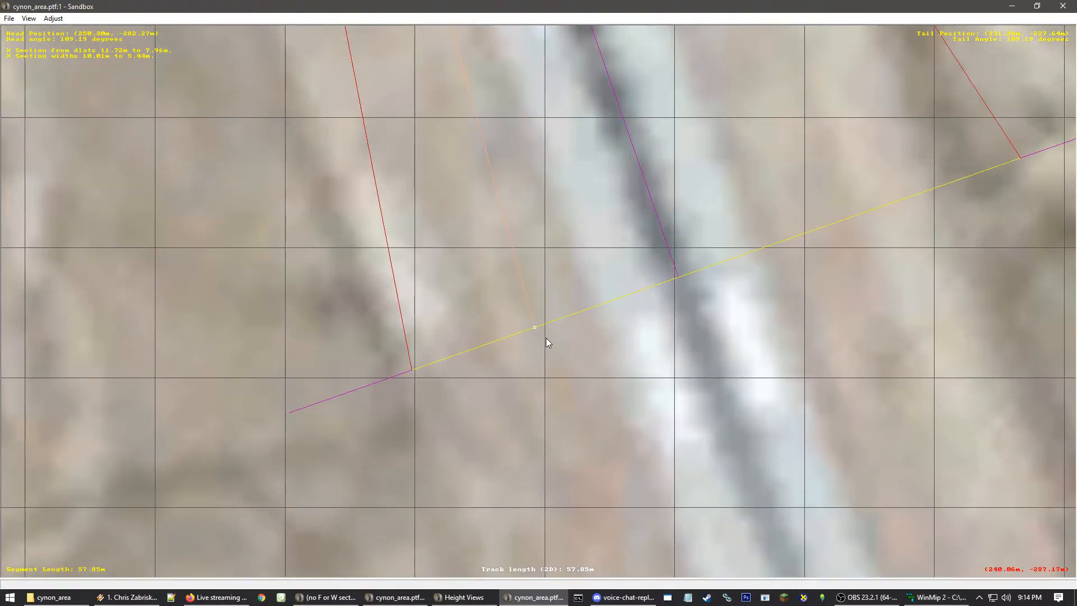
scroll(544, 336, "up", 4)
left_click_drag(531, 334, 558, 324)
scroll(558, 323, "up", 2)
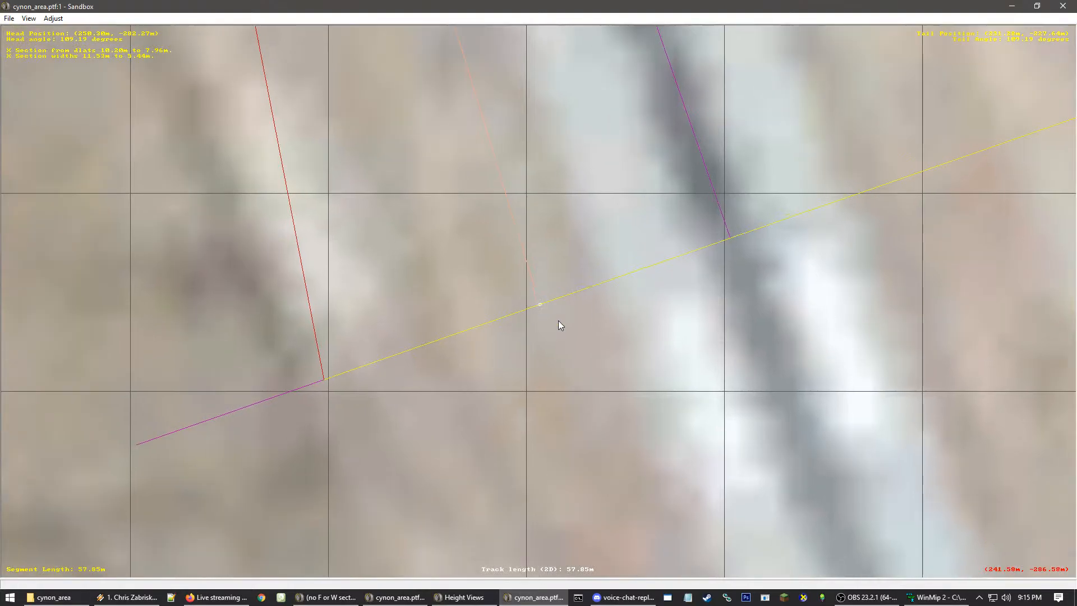
scroll(543, 308, "up", 2)
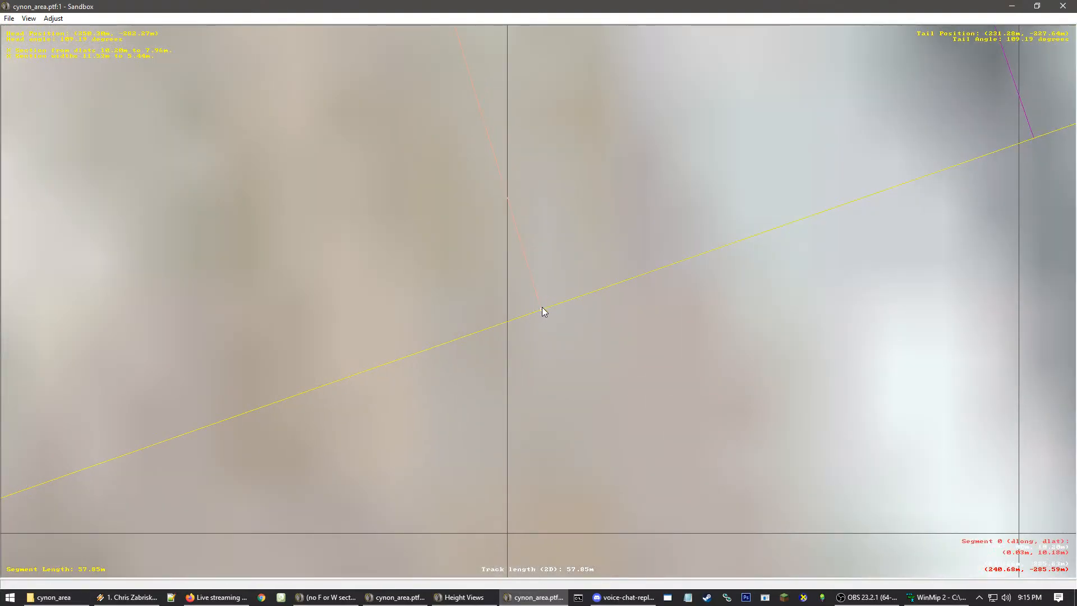
left_click_drag(542, 310, 540, 310)
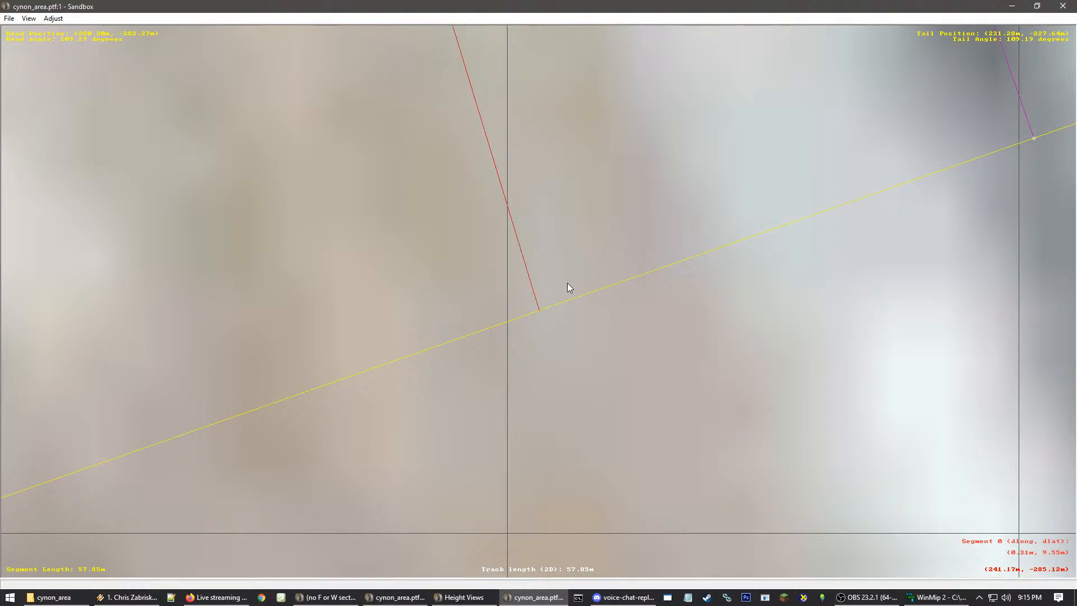
Insert another X section near the centerline and move its head end across to the east side, at a dlat of -10 m
right_click(575, 264)
mouse_move(602, 346)
left_click(712, 370)
left_click_drag(584, 295, 588, 276)
scroll(602, 280, "down", 5)
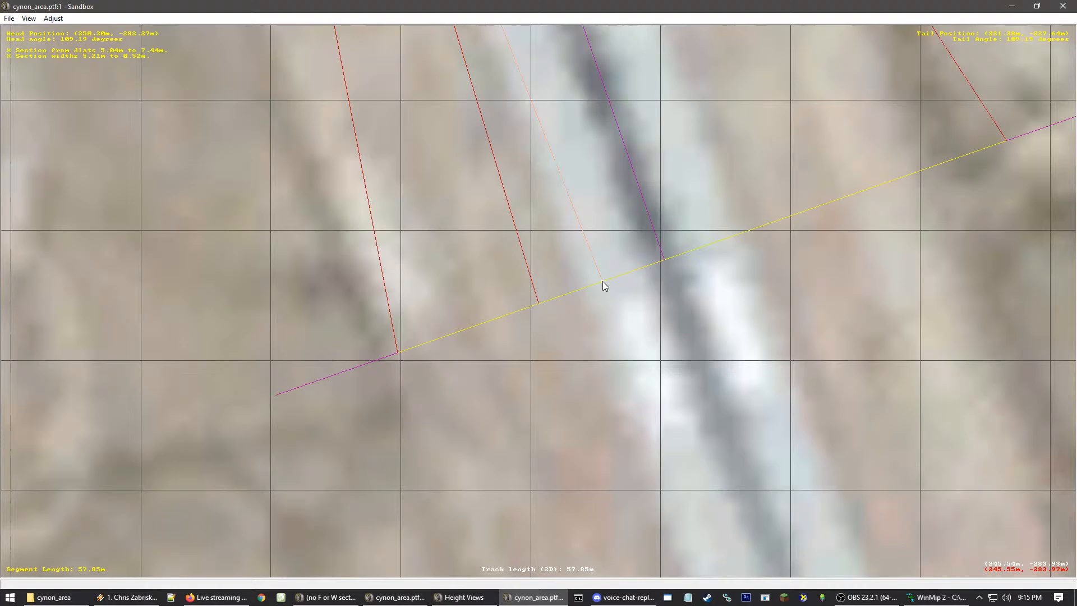
left_click_drag(603, 281, 785, 209)
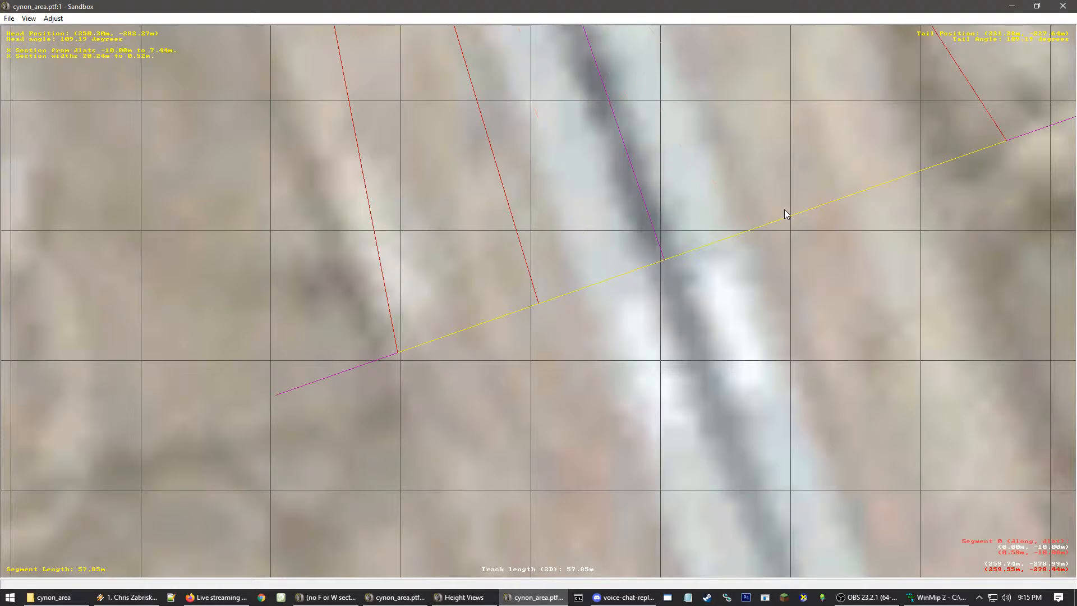
Fine-tune the head end of the inner eastern X section outward to a dlat of about -10.25 m
scroll(789, 210, "up", 5)
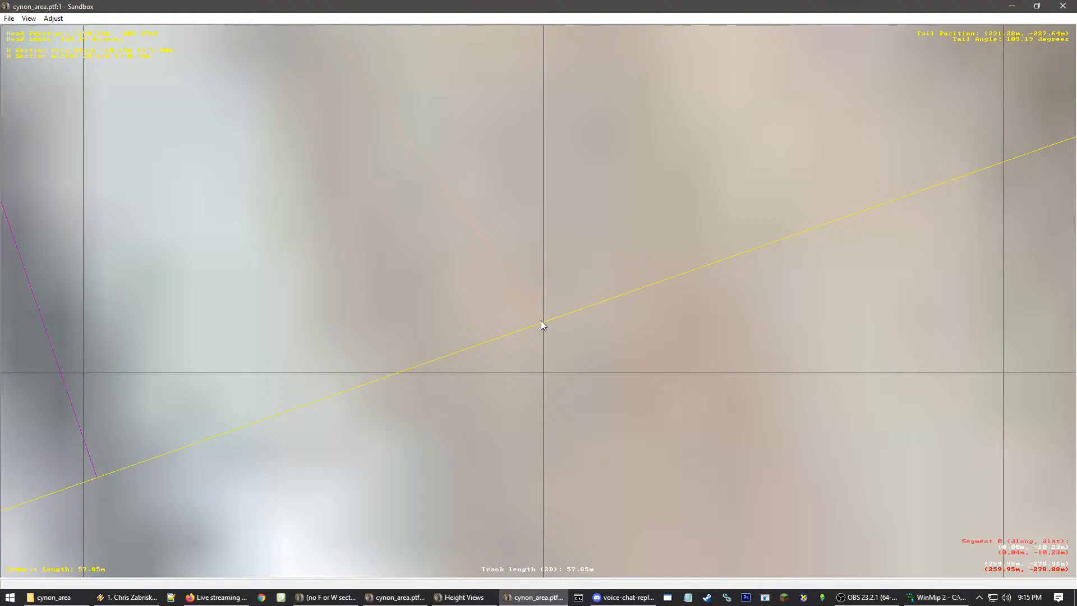
scroll(540, 321, "up", 3)
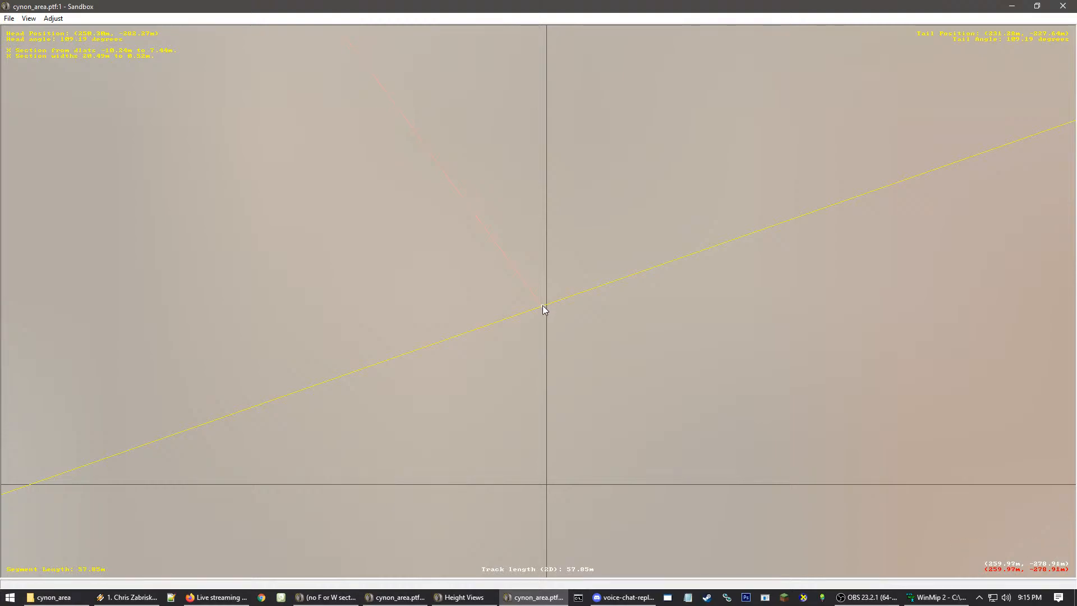
right_click(473, 287)
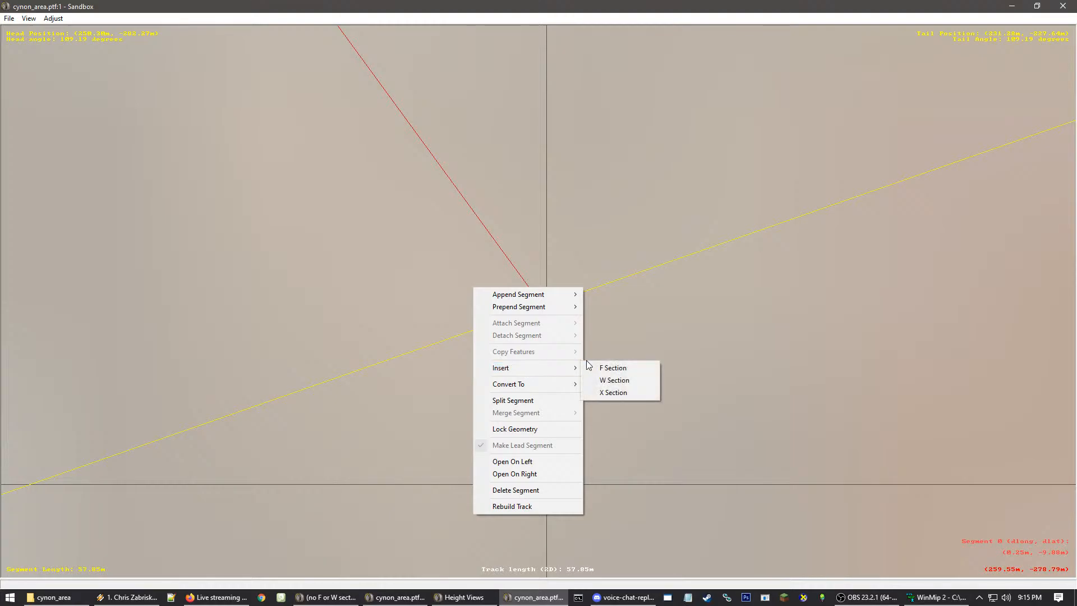
left_click(222, 316)
scroll(298, 245, "down", 6)
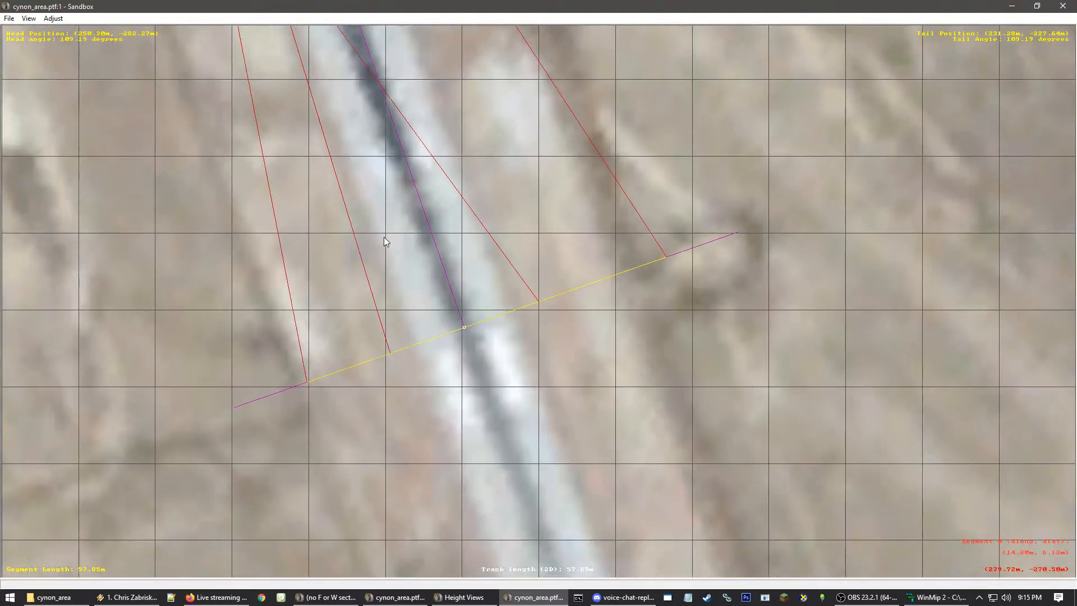
Move the tail end of the inner eastern X section outward to a dlat of about -10.26 m
scroll(507, 248, "up", 6)
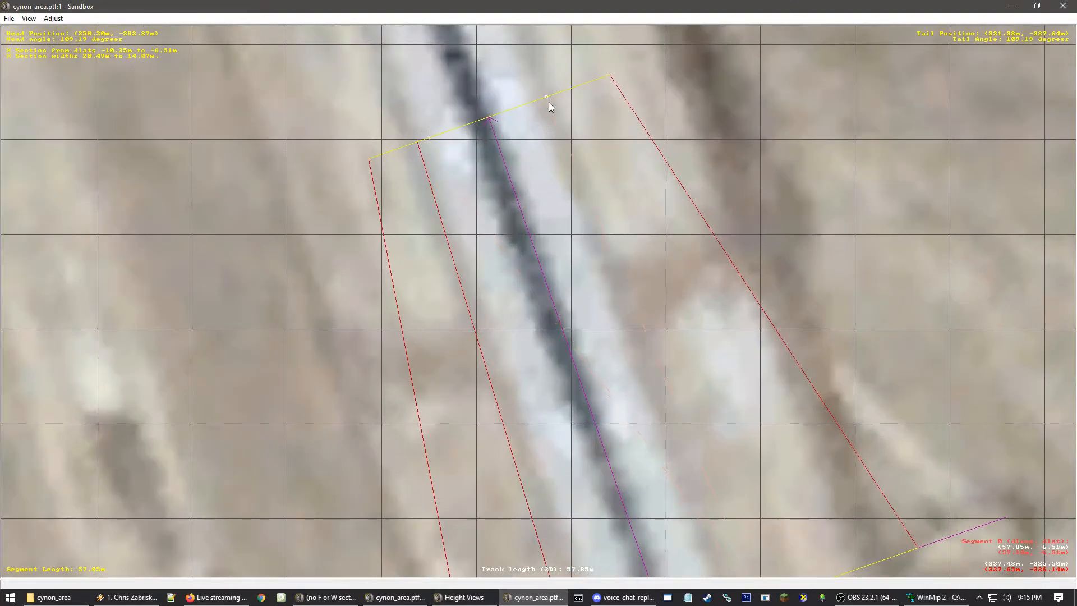
scroll(548, 97, "up", 1)
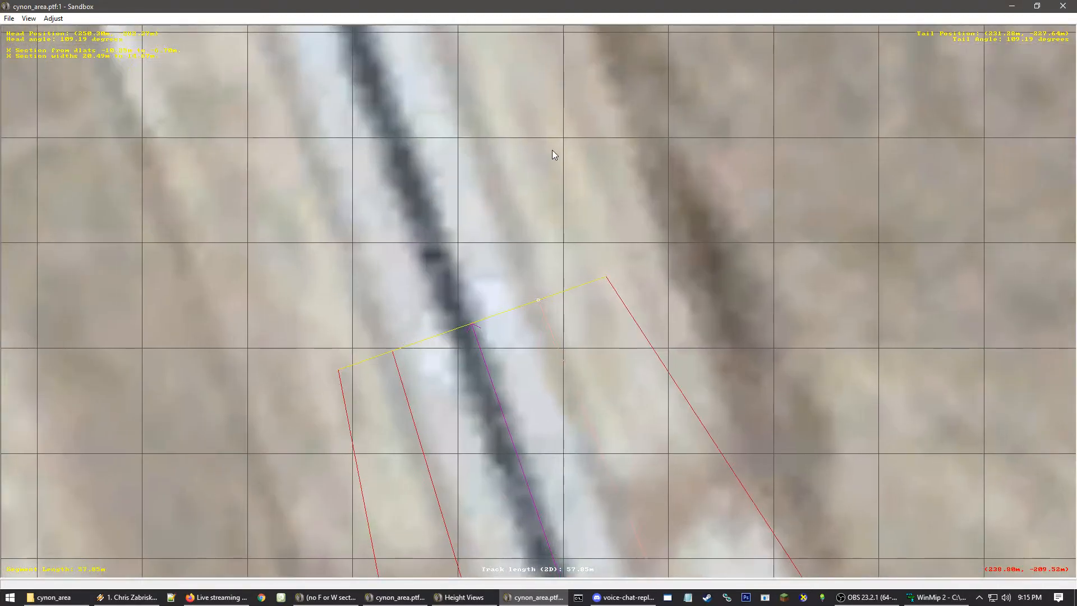
scroll(539, 329, "up", 6)
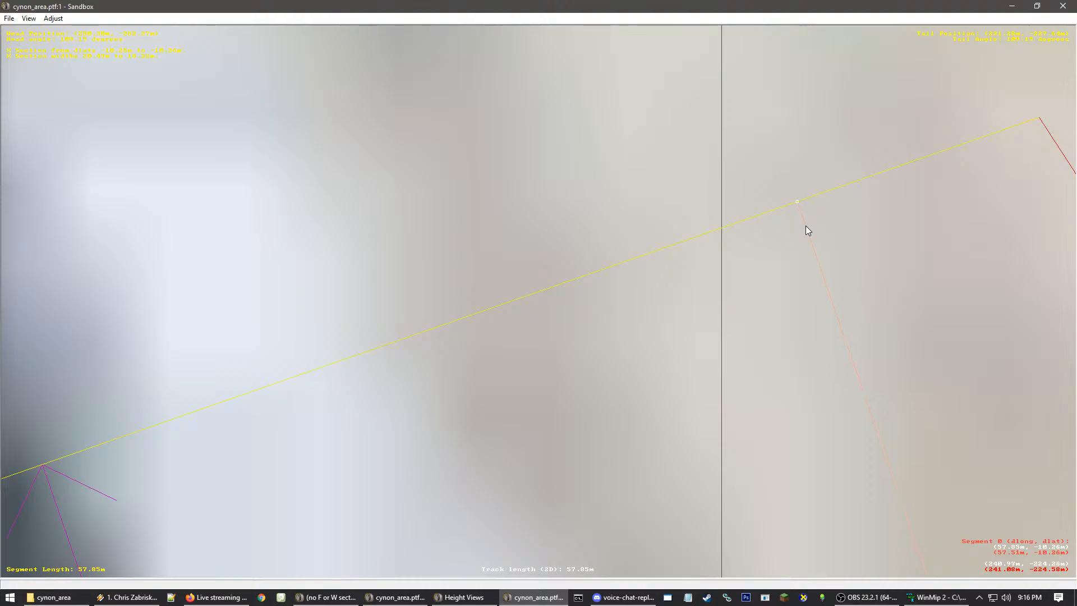
left_click(804, 226)
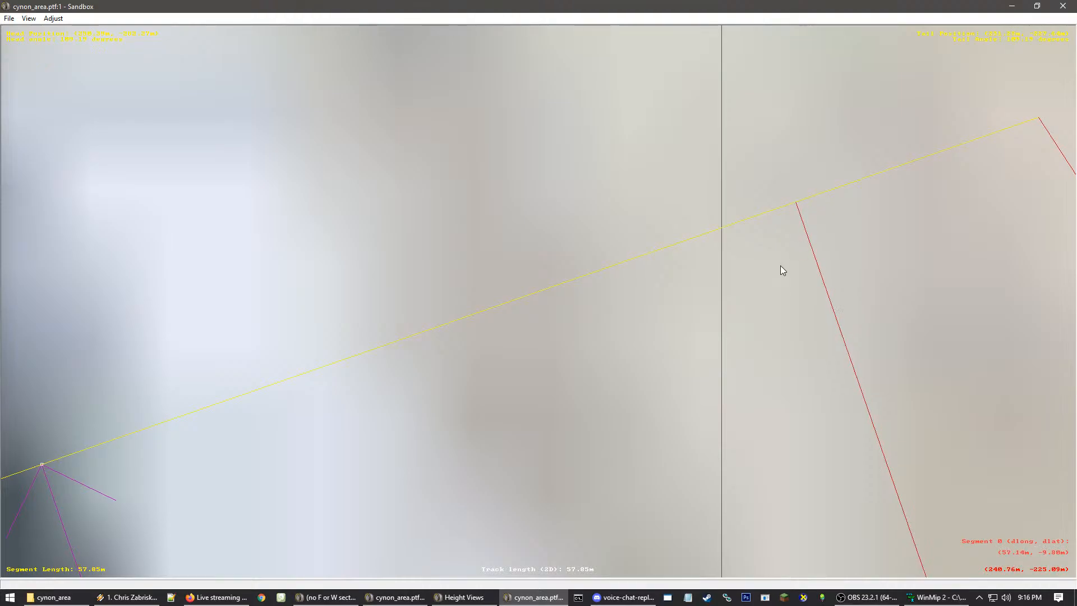
right_click(780, 265)
scroll(545, 386, "down", 5)
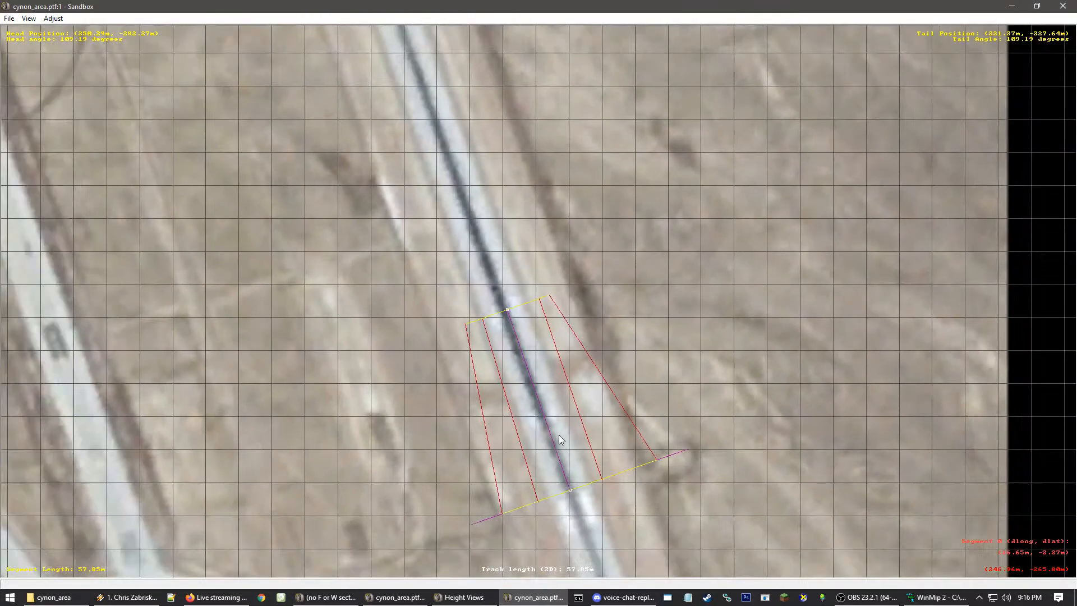
scroll(546, 366, "down", 8)
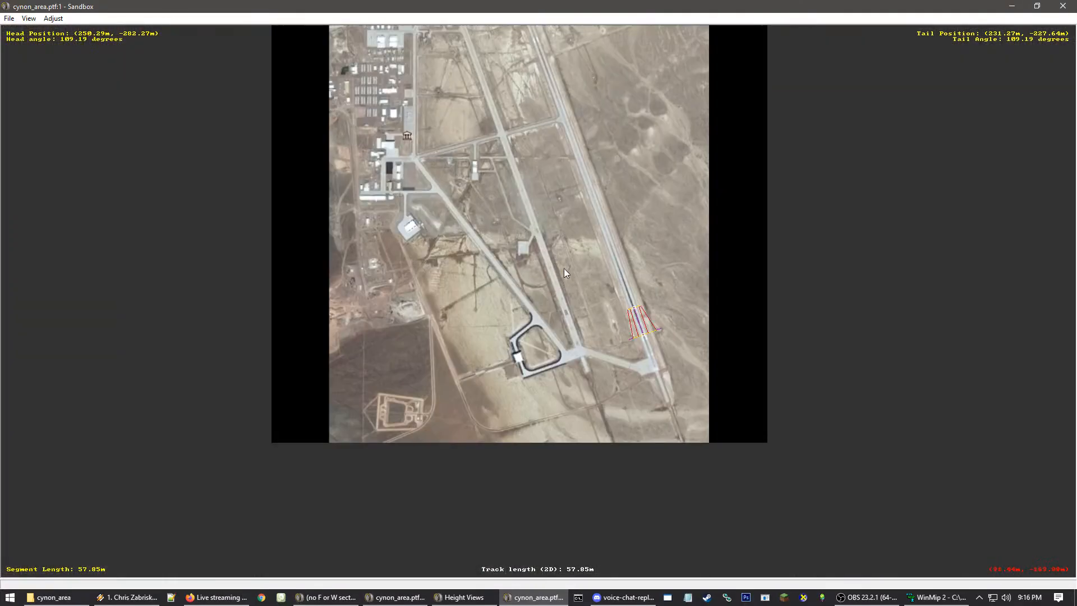
right_click(554, 226)
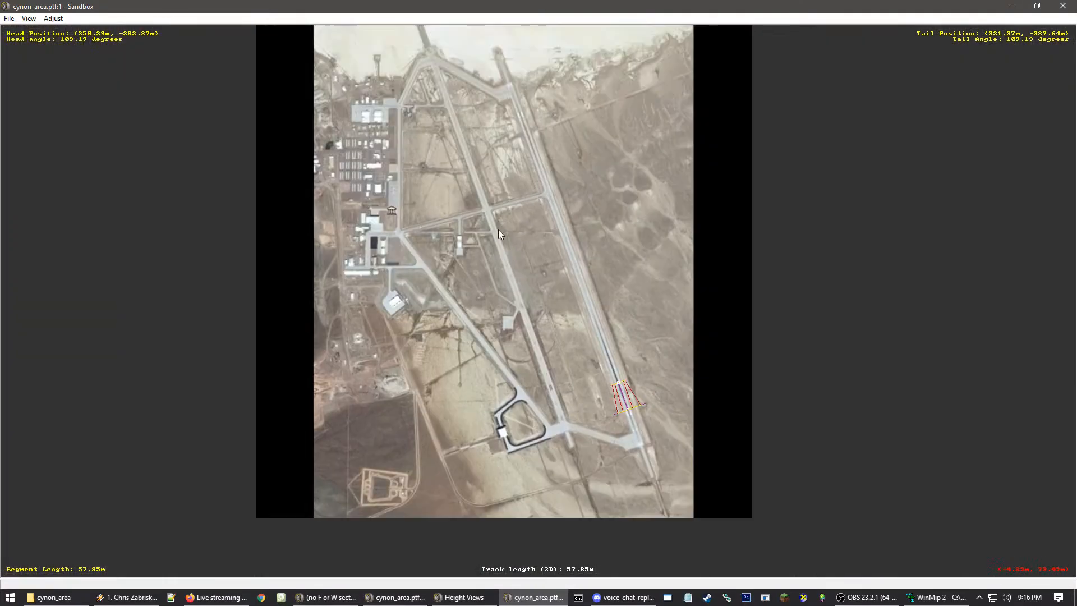
scroll(505, 247, "down", 1)
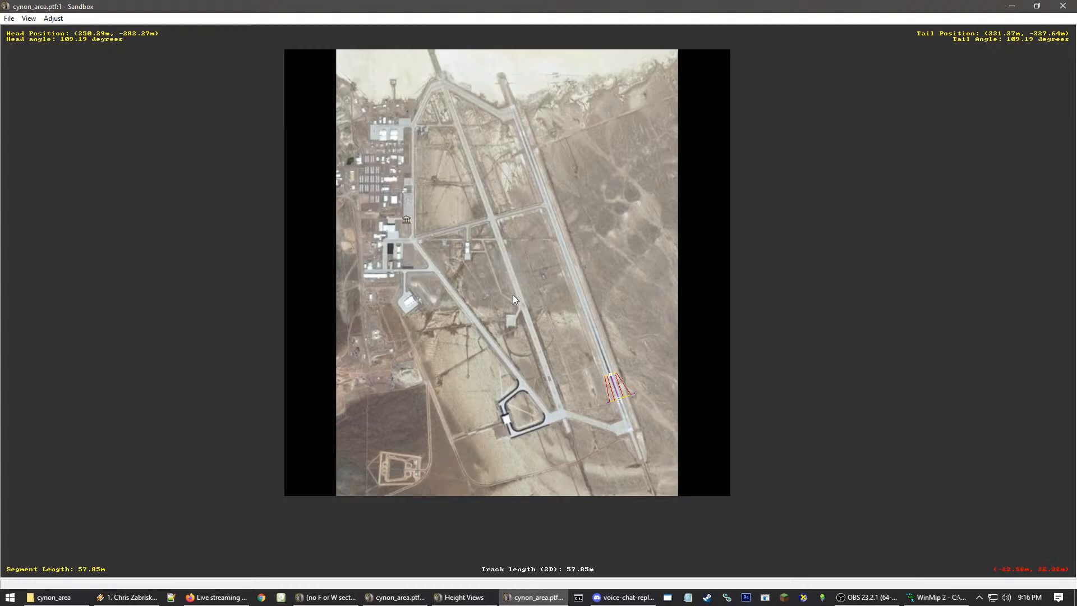
scroll(512, 295, "up", 1)
right_click(640, 415)
Move the tail end of the inner western X section outward to a dlat of 10.25 m
scroll(439, 262, "up", 19)
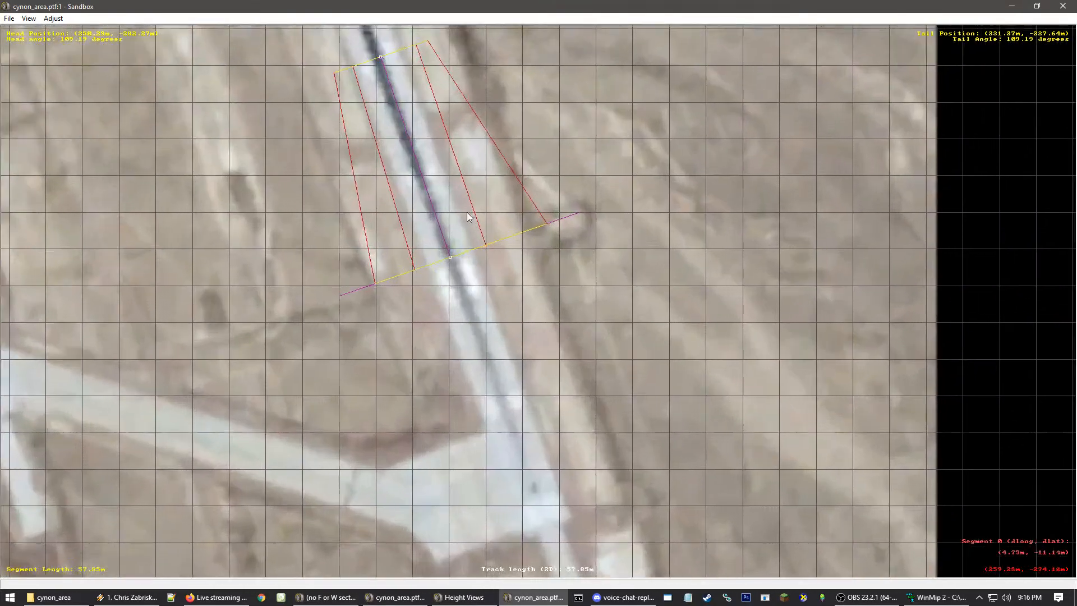
scroll(469, 216, "up", 8)
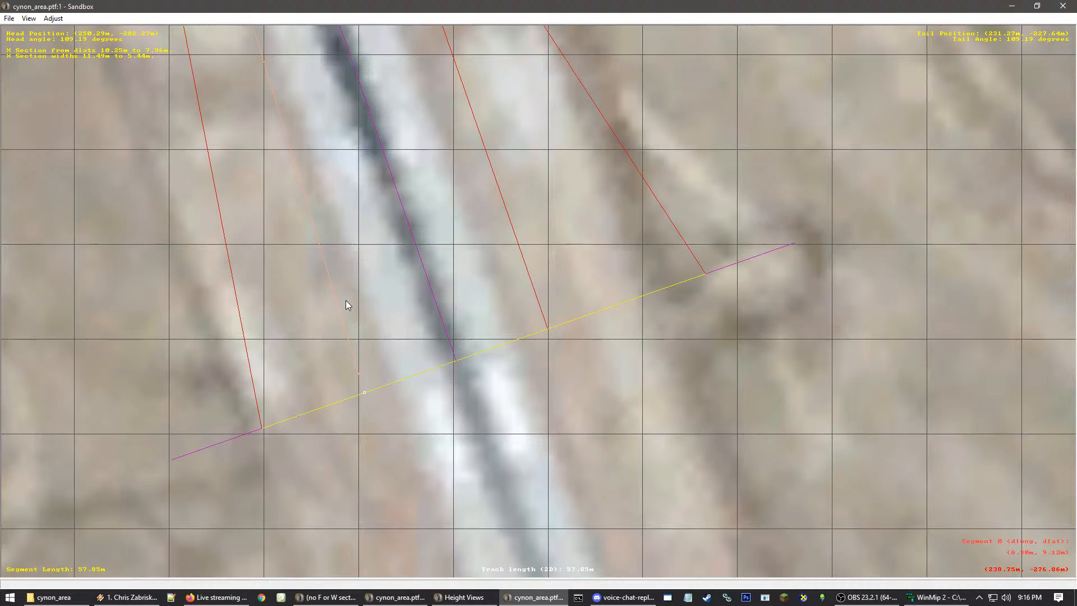
right_click(250, 61)
right_click(496, 272)
scroll(513, 249, "up", 1)
scroll(514, 248, "up", 1)
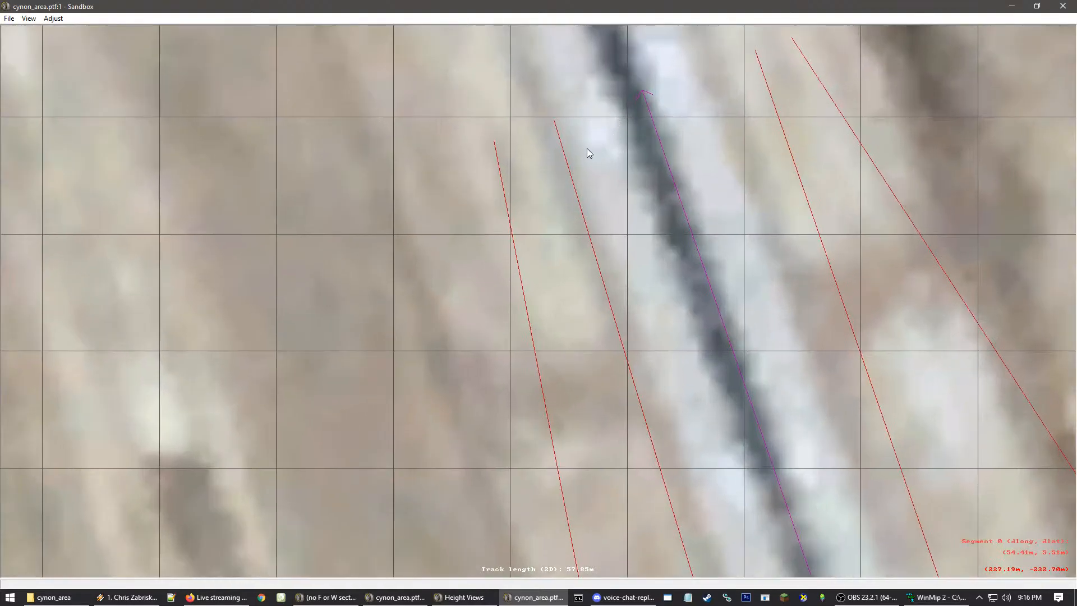
right_click(538, 74)
scroll(538, 62, "up", 1)
scroll(645, 308, "up", 4)
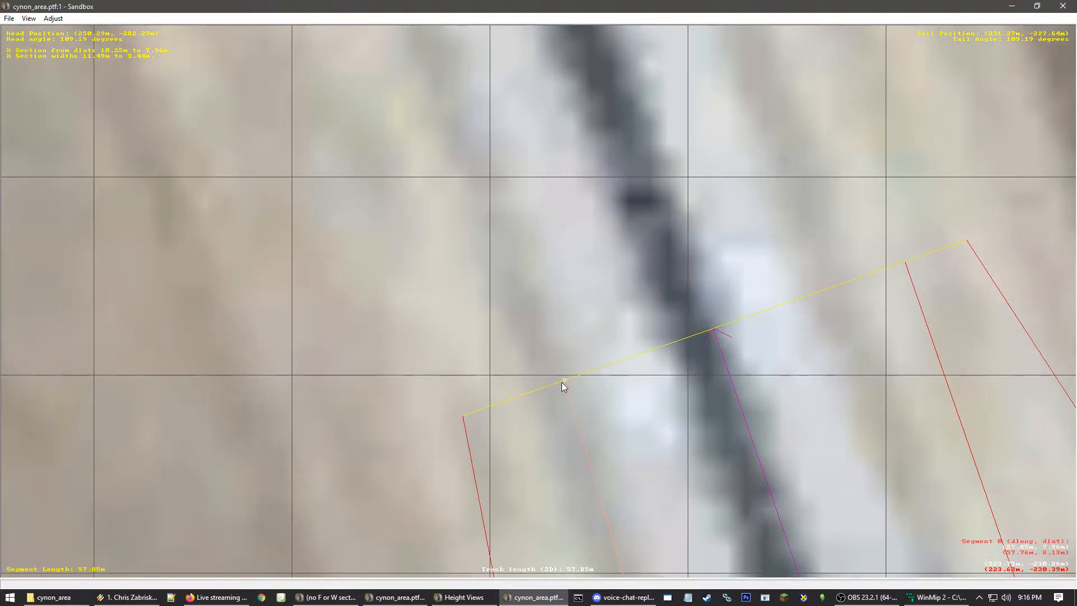
right_click(561, 386)
right_click(559, 318)
scroll(553, 293, "up", 2)
scroll(512, 274, "up", 2)
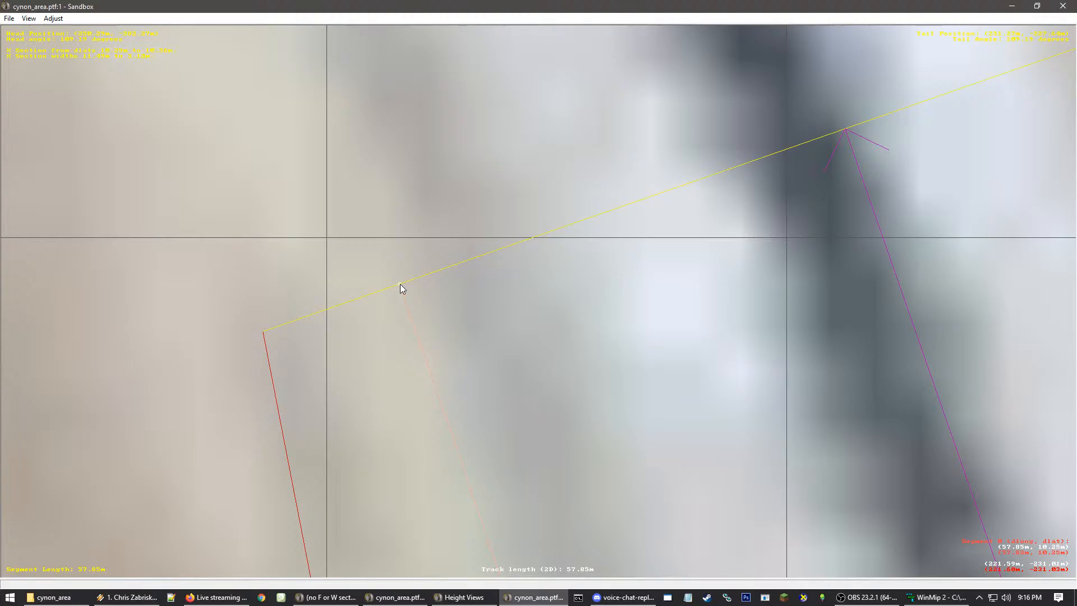
Move the tail ends of the outer western and eastern boundaries farther away from the centerline
scroll(400, 284, "down", 5)
scroll(523, 331, "down", 2)
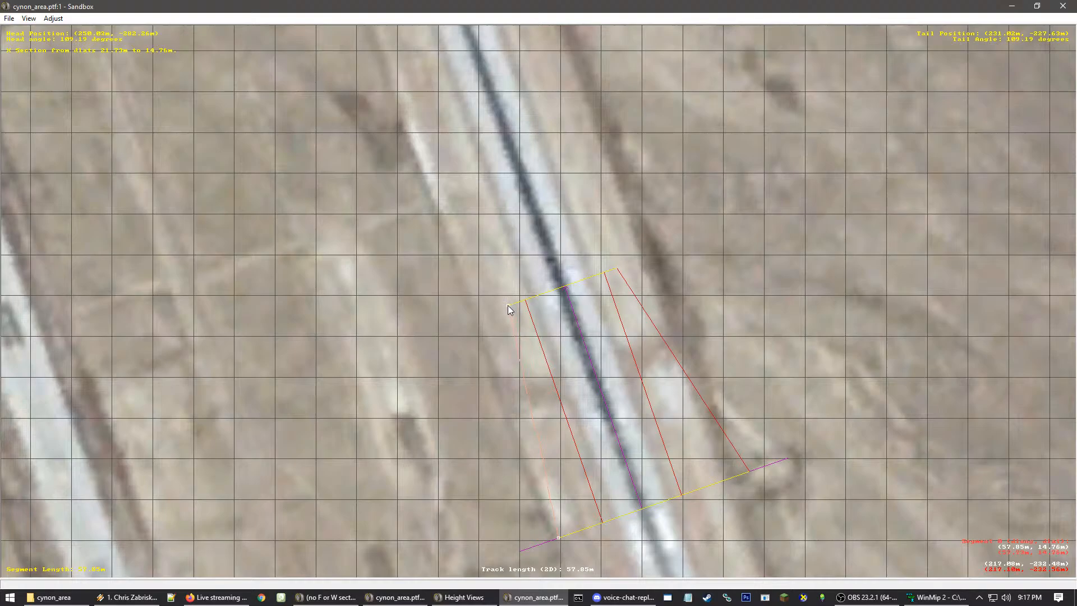
left_click_drag(508, 305, 497, 307)
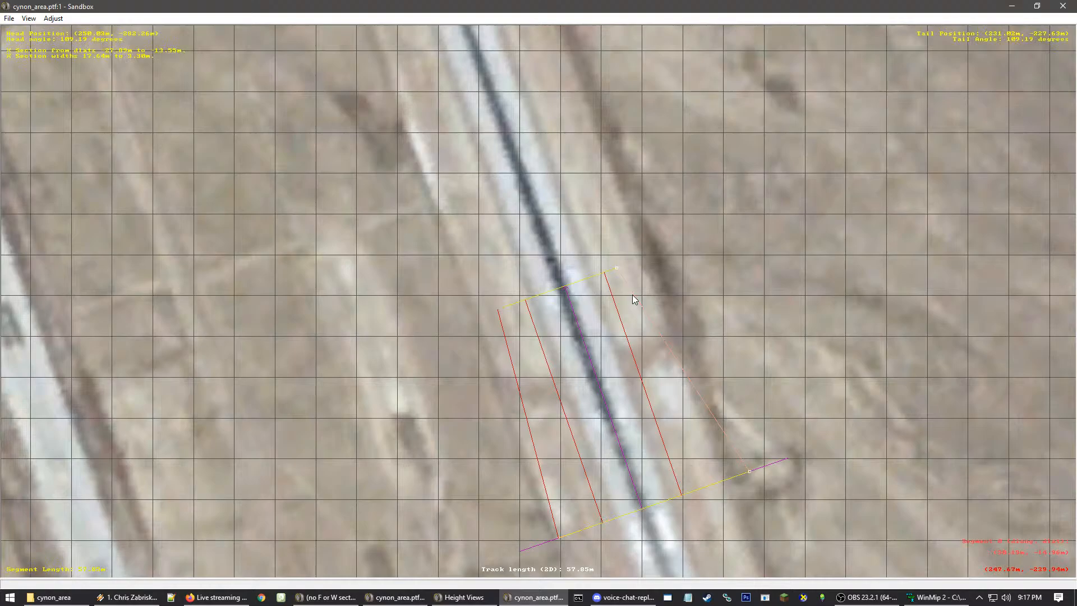
left_click_drag(616, 268, 625, 266)
Shift the lead segment along the runway to a tail position of (229.23 m, -225.01 m) and extend its head end to an 80 m segment length
left_click_drag(567, 285, 560, 275)
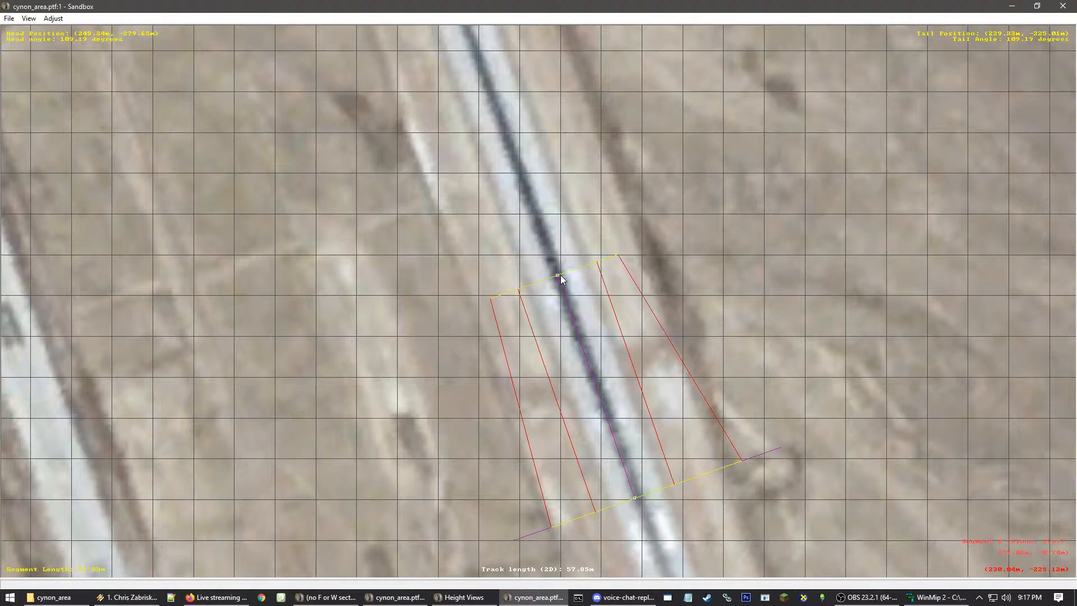
scroll(599, 451, "down", 1)
right_click(600, 478)
right_click(511, 178)
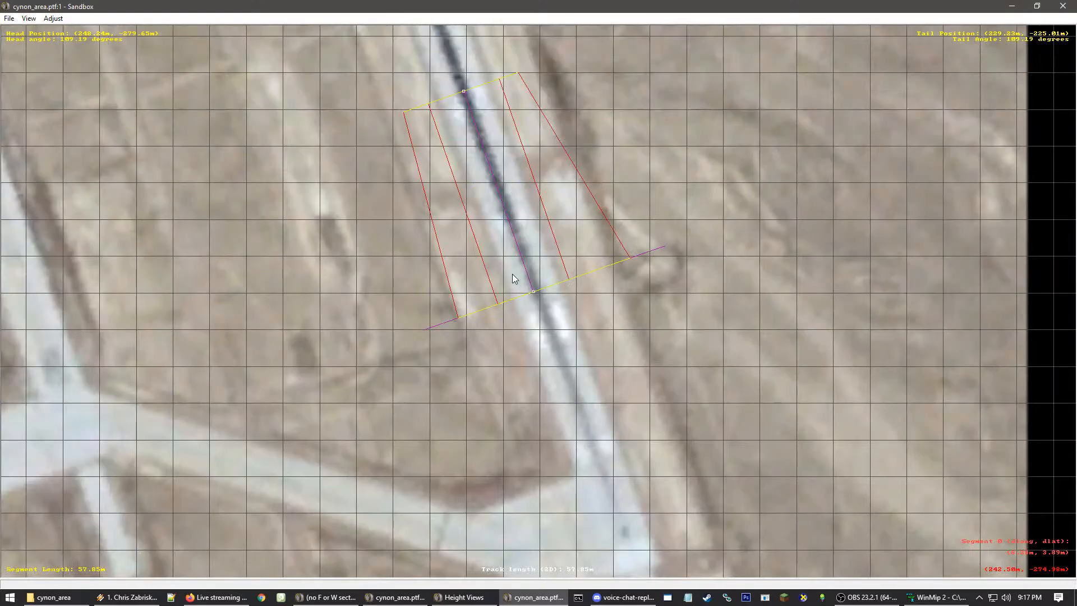
left_click_drag(527, 294, 564, 370)
right_click(572, 376)
scroll(561, 348, "up", 5)
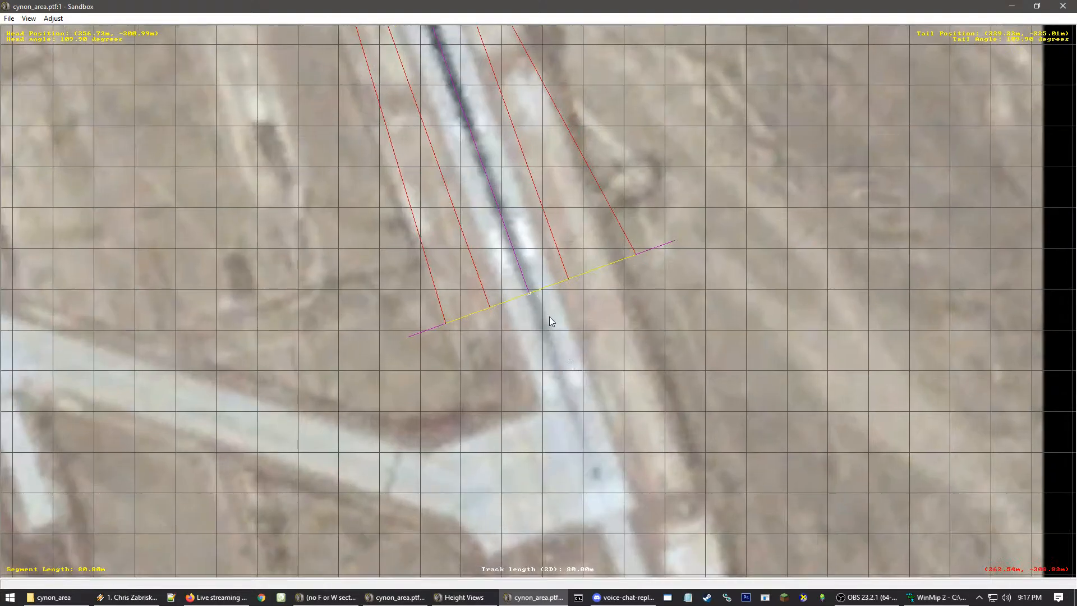
right_click(508, 269)
right_click(564, 305)
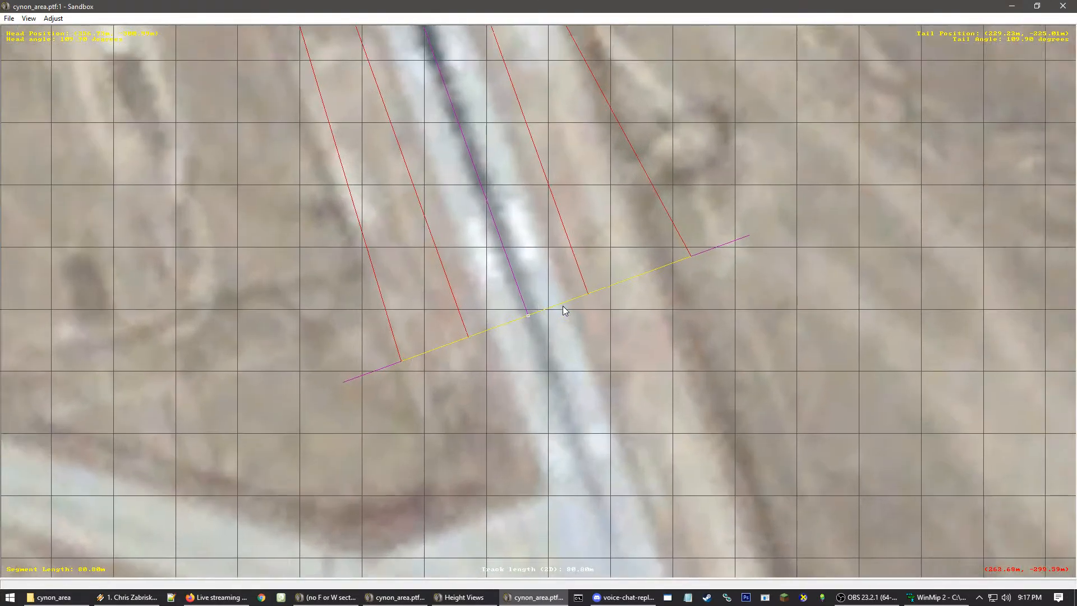
scroll(555, 303, "up", 6)
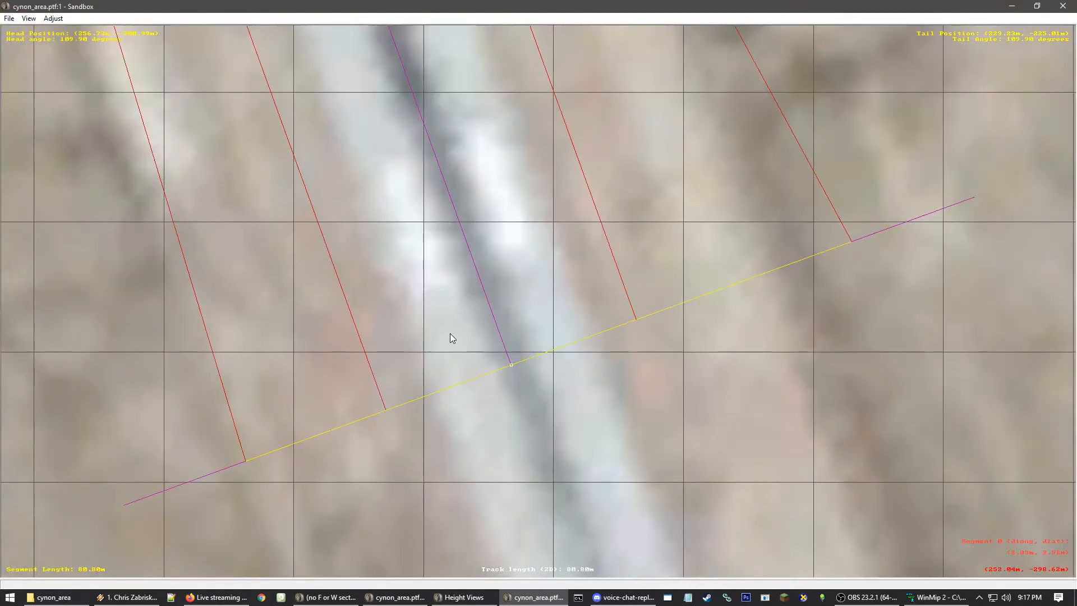
left_click(477, 412)
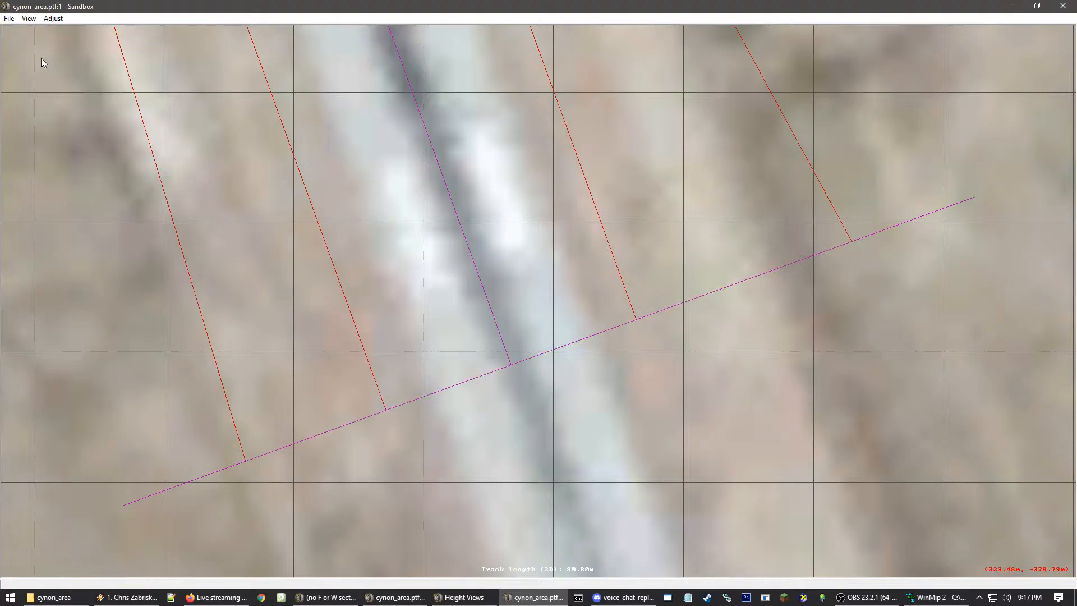
left_click(9, 18)
left_click(45, 147)
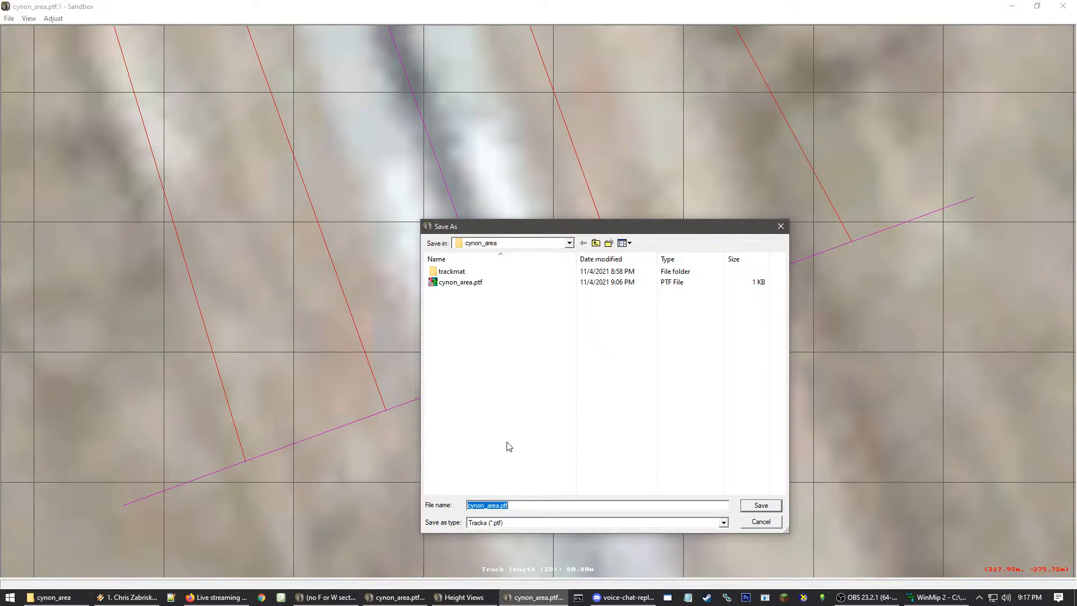
left_click(500, 505)
type("2")
key("Return")
left_click(767, 502)
left_click(760, 527)
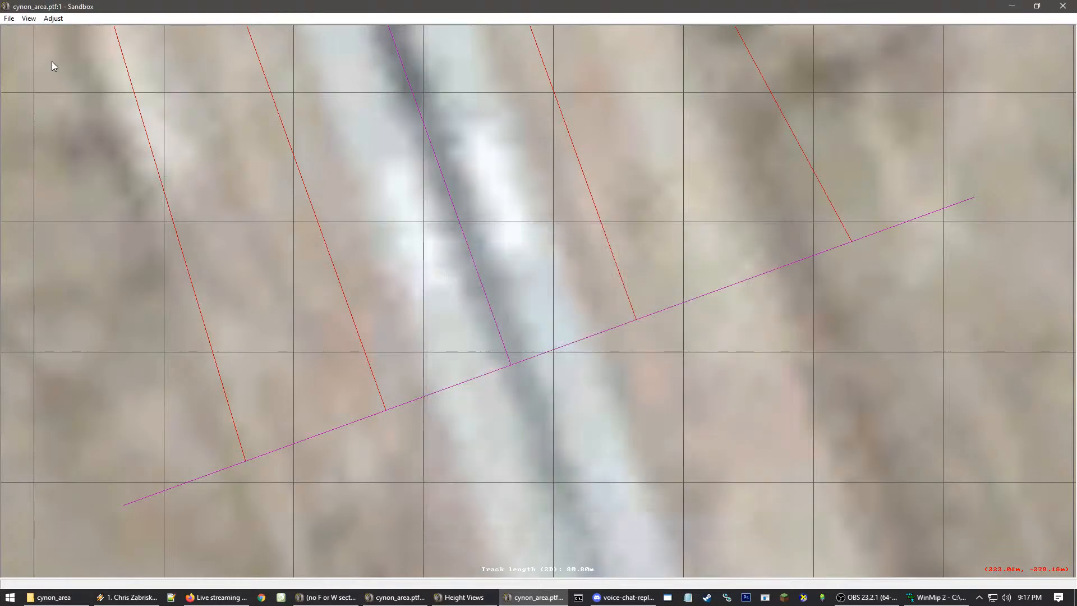
Save the track under the new file name cynon_area2.ptf with automatic centering accepted
left_click(9, 18)
left_click(56, 146)
left_click(518, 503)
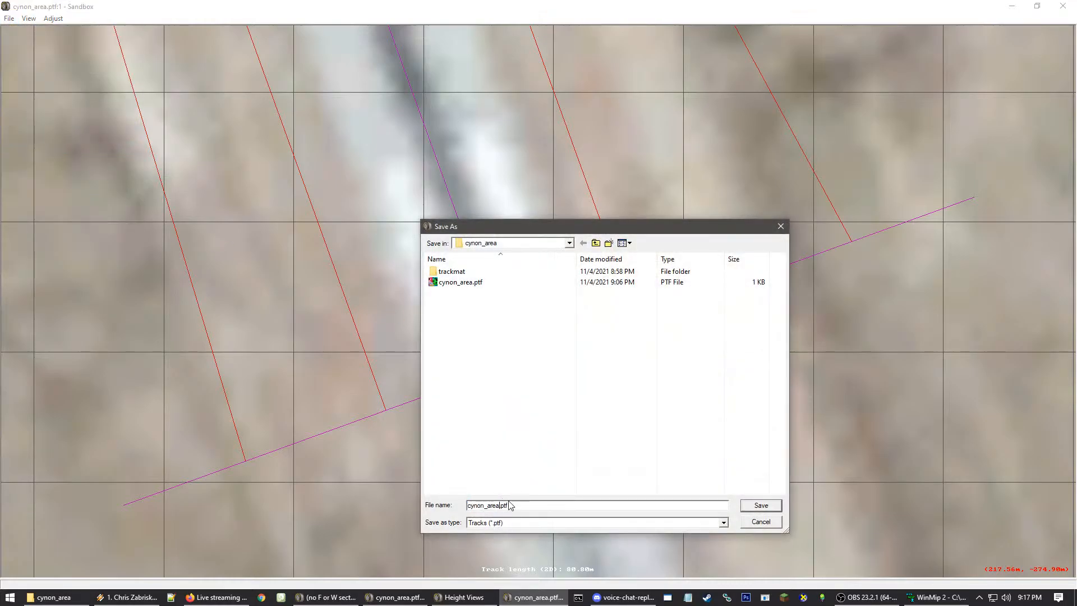
key("Left")
key("Left")
key("Left")
key("Left")
type("2")
key("Return")
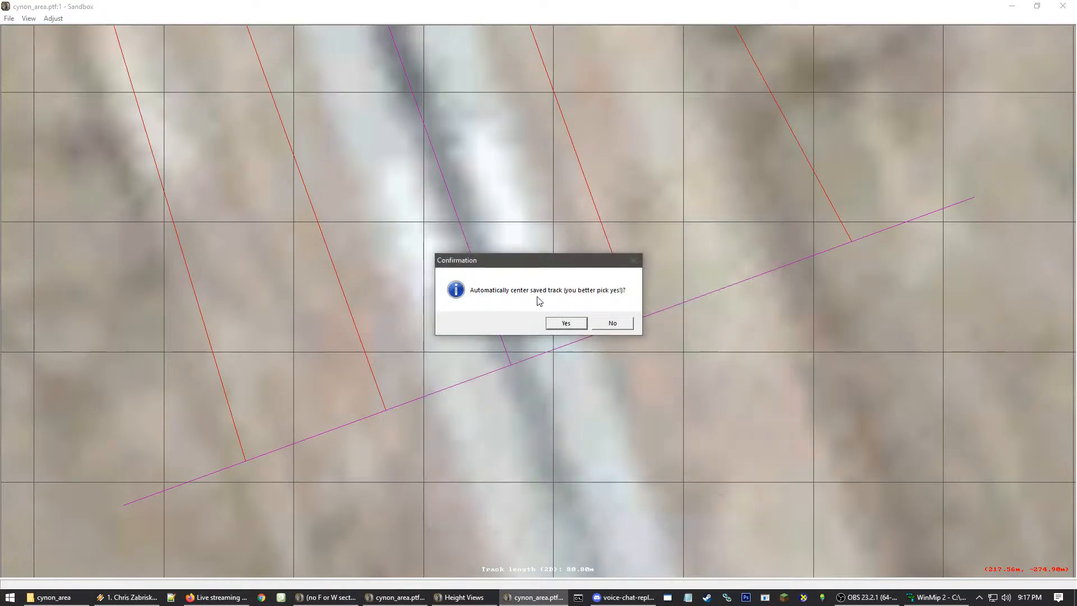
left_click(560, 324)
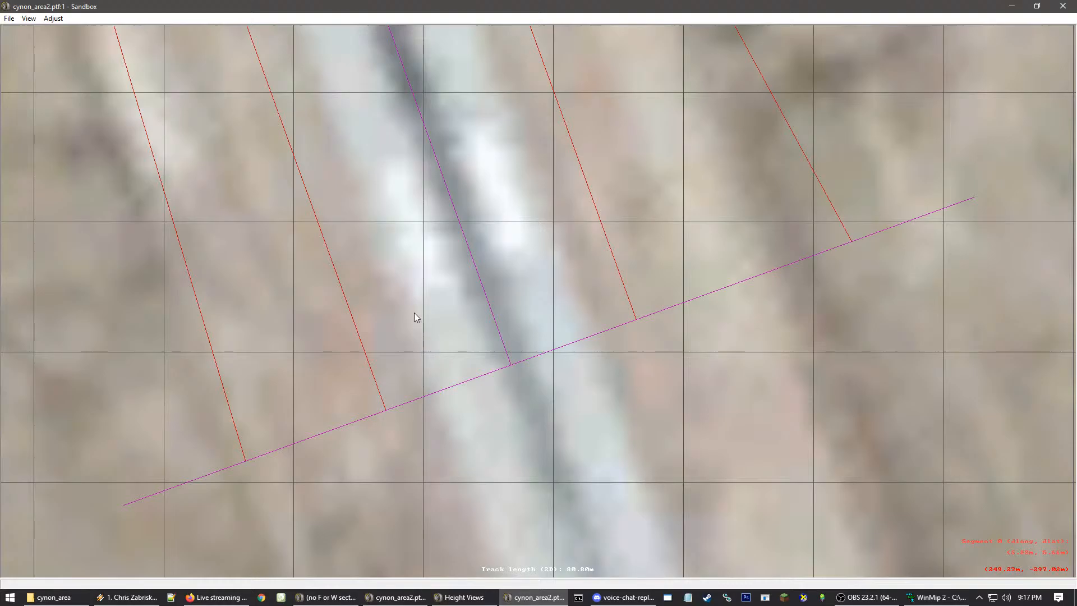
Insert an F section between the inner western X section and the centerline, at a dlat of 7.70 m at both ends
right_click(403, 359)
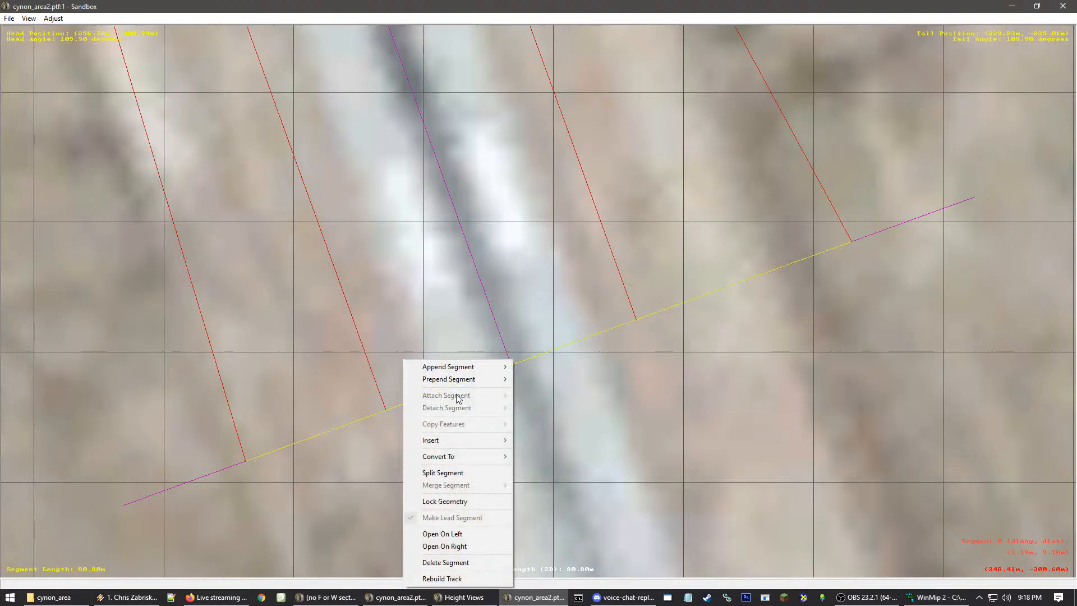
left_click(538, 441)
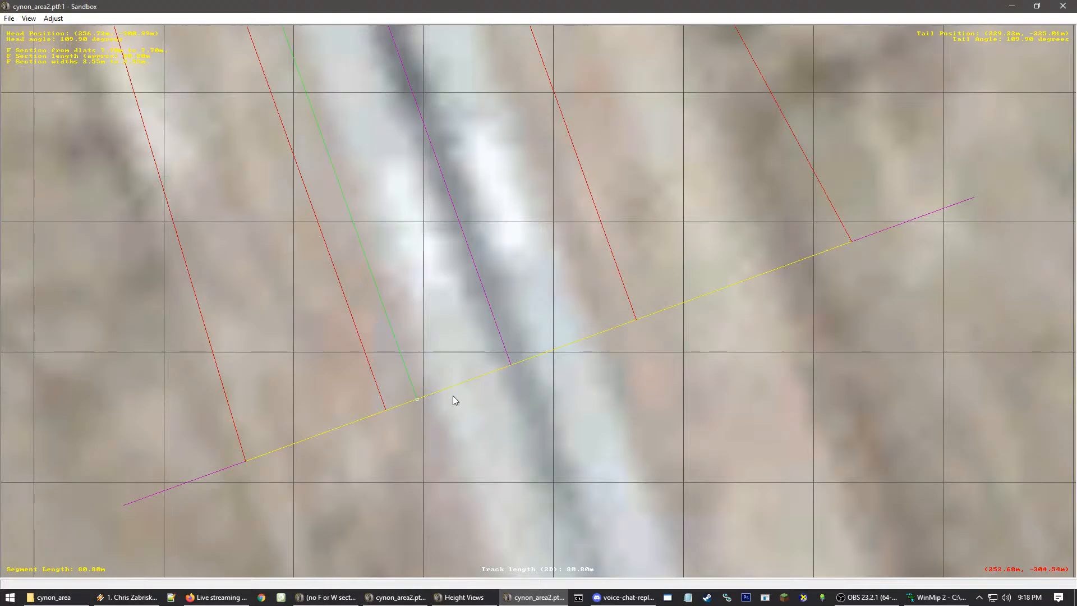
scroll(439, 366, "down", 3)
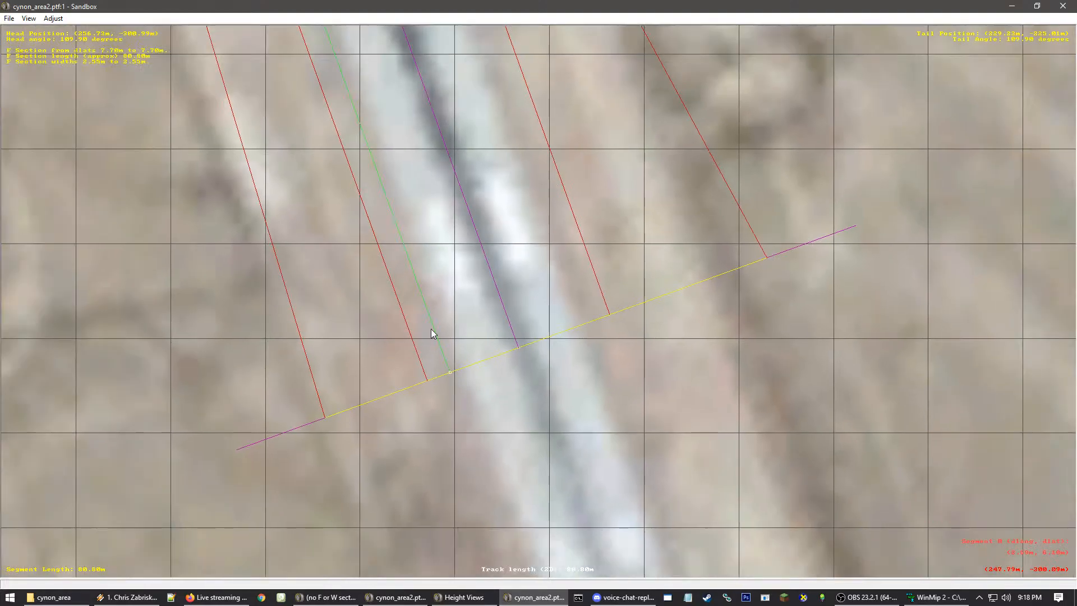
scroll(431, 329, "down", 1)
left_click(400, 250)
left_click(538, 122)
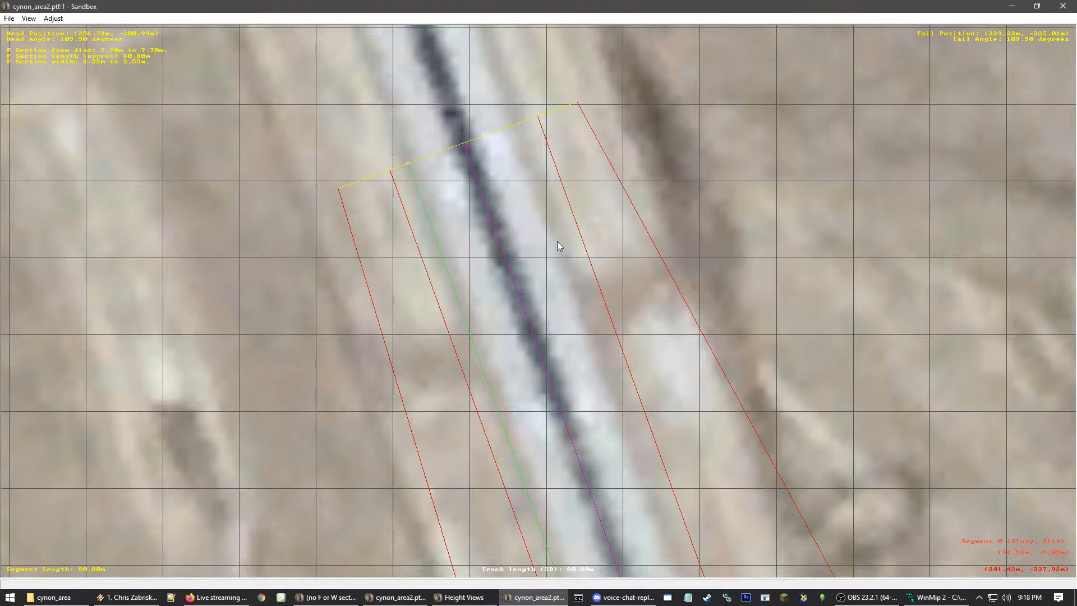
right_click_drag(557, 241, 598, 385)
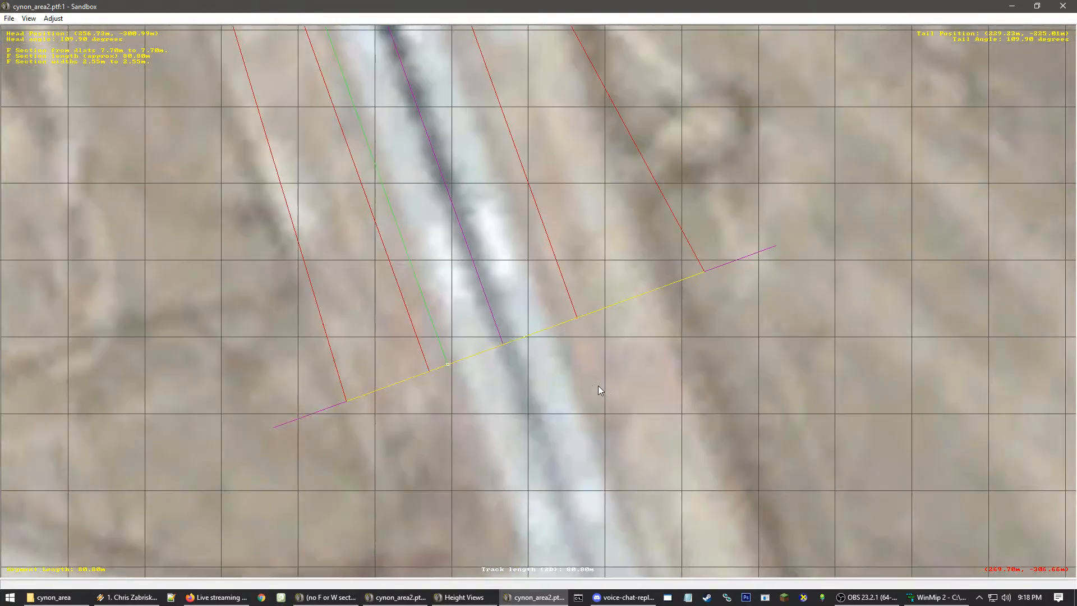
Insert an F section on the lead segment between the centerline and the inner eastern X section, at a dlat of -6.99 m at both ends
left_click(534, 353)
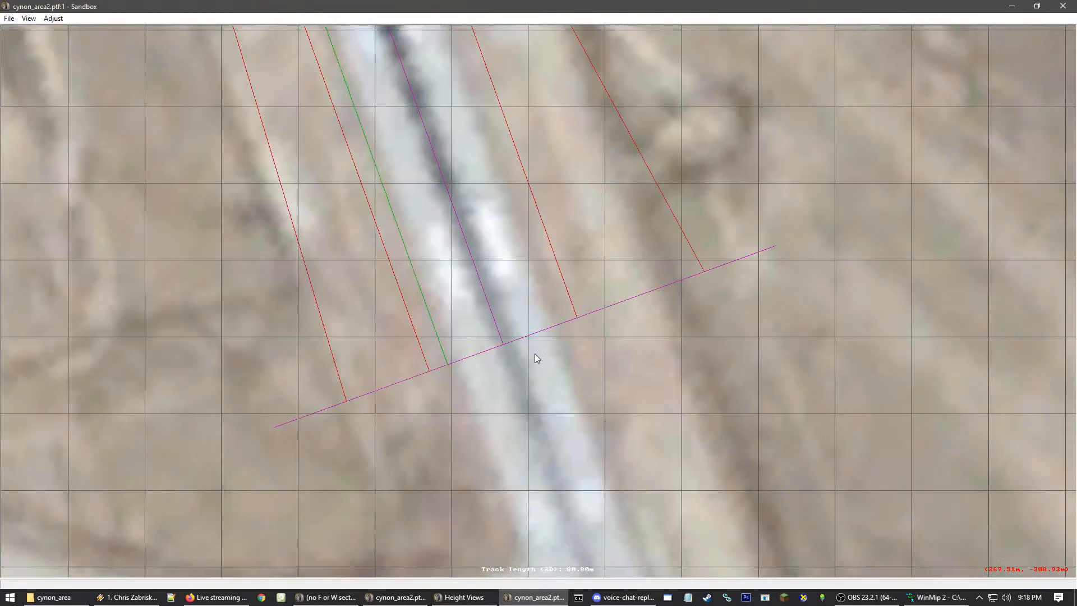
right_click(531, 263)
mouse_move(581, 348)
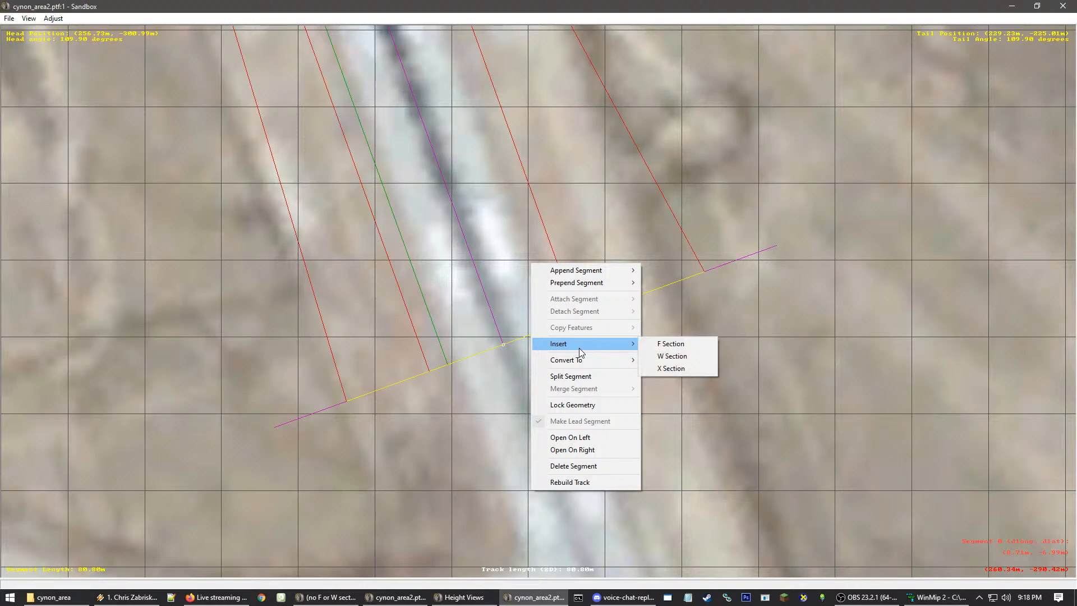
left_click(672, 343)
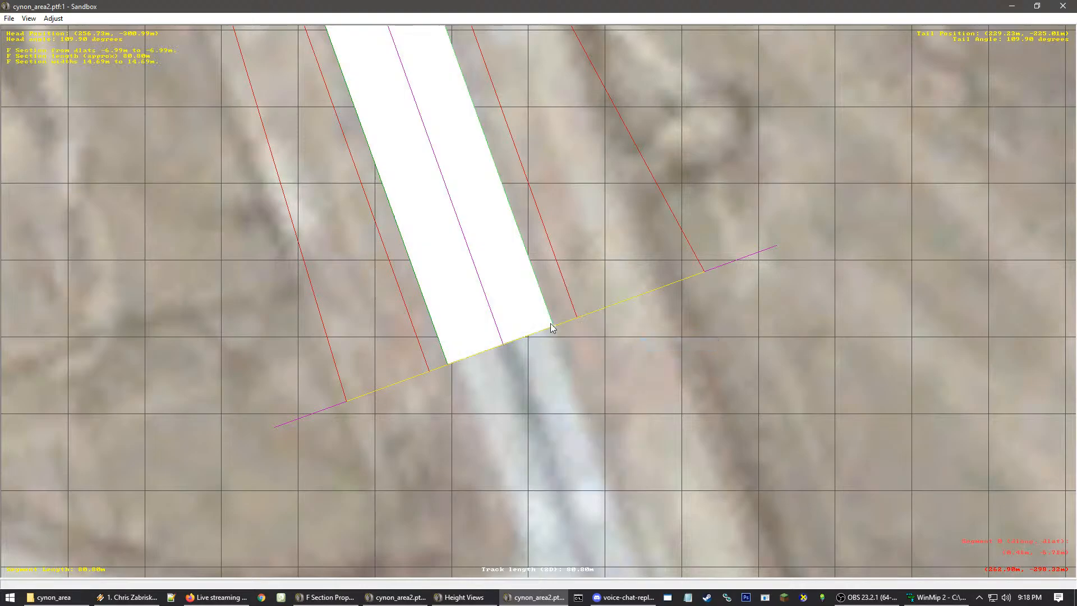
Select the western F section at the head end of the lead segment
left_click(457, 349)
left_click(447, 360)
scroll(447, 358, "up", 1)
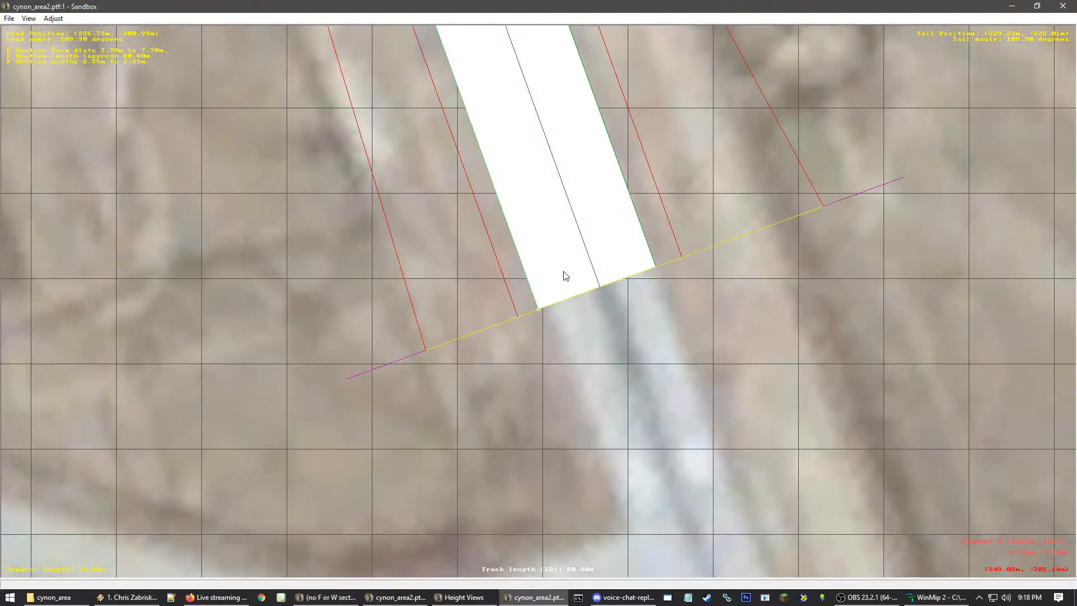
left_click(648, 233)
left_click(531, 296)
left_click(533, 297)
right_click(536, 294)
scroll(531, 303, "up", 6)
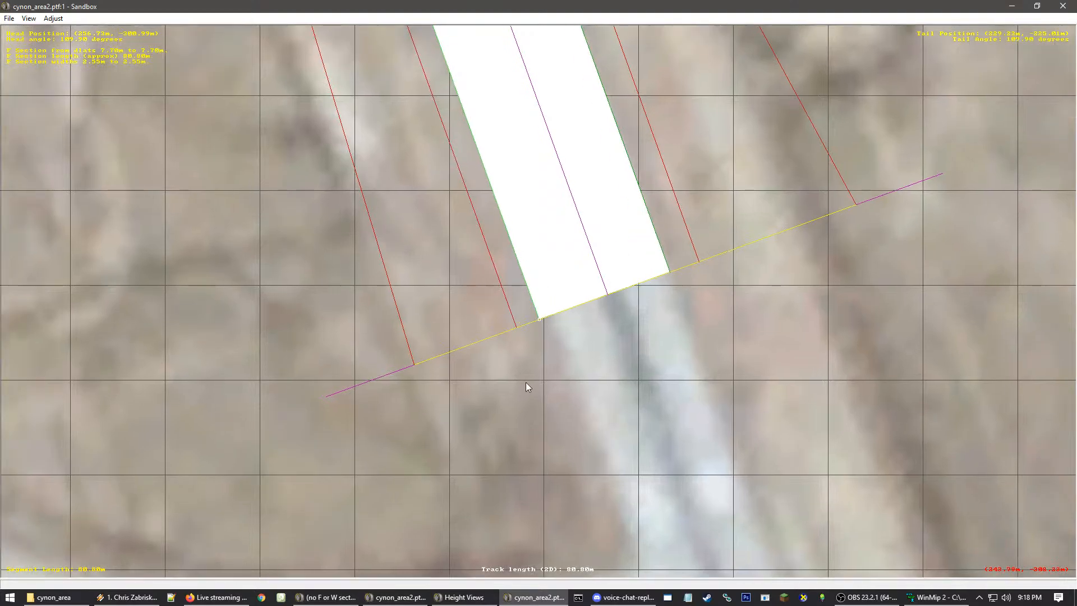
Bring up the section properties window over the track view and minimize the camera view
left_click(346, 599)
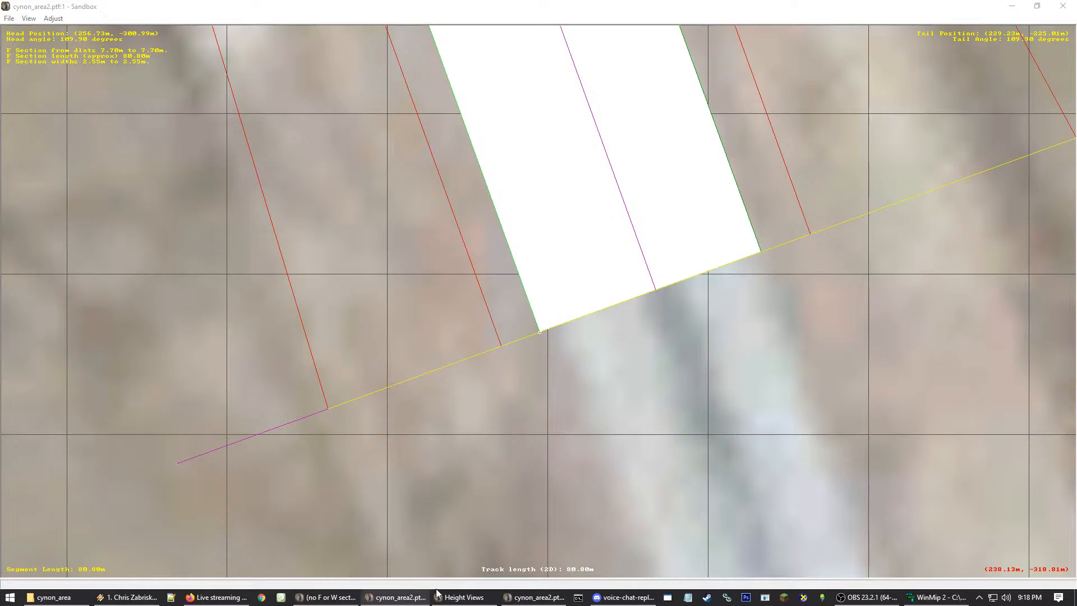
left_click(400, 599)
left_click(331, 598)
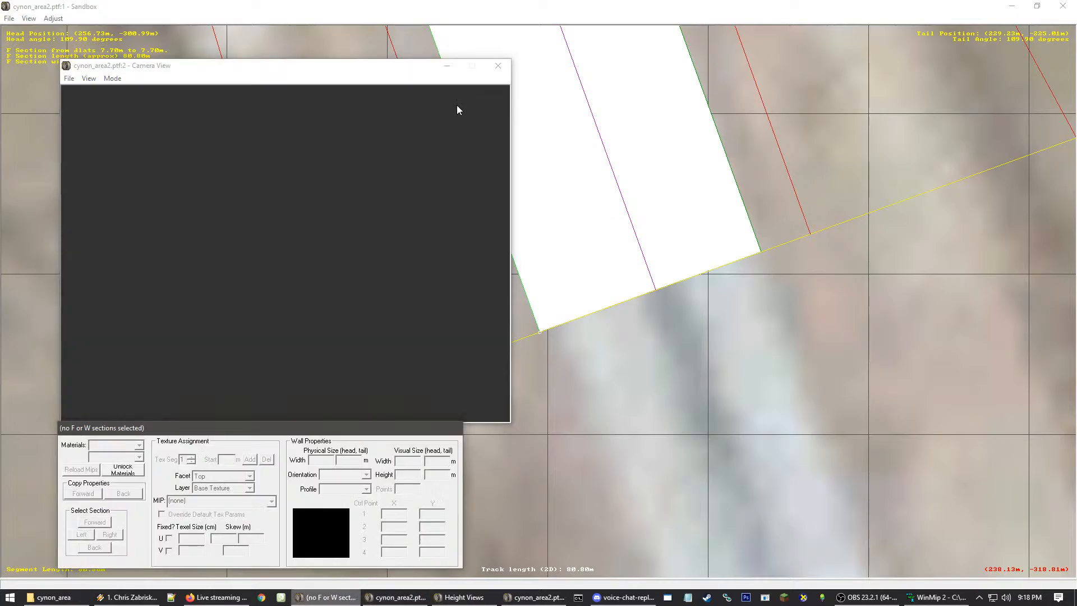
left_click(447, 67)
left_click_drag(345, 439, 666, 380)
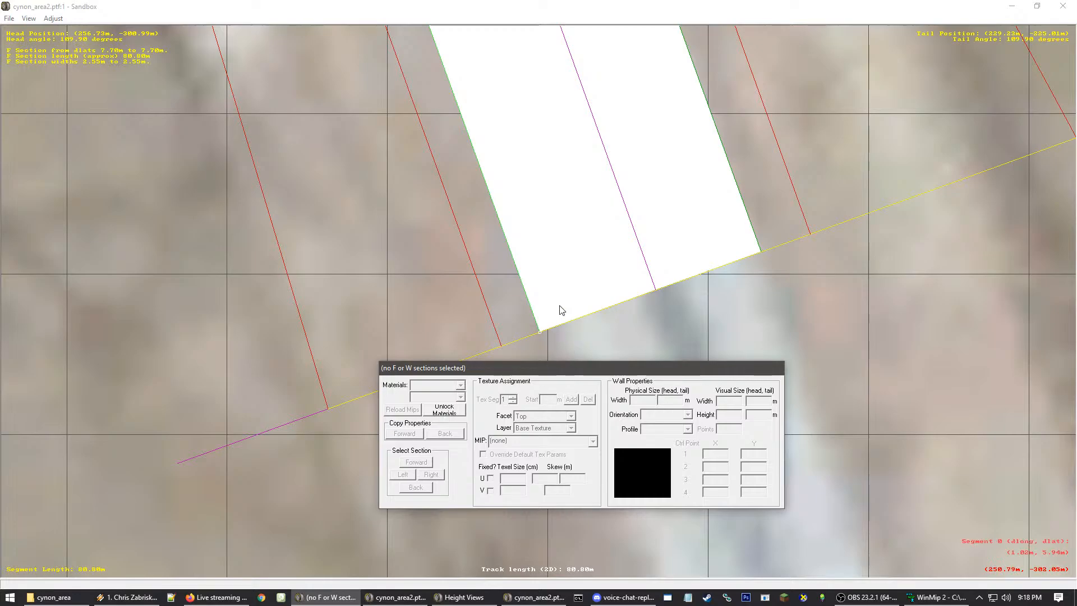
Restore the track window to a smaller size and place the section properties window beside it
left_click(541, 314)
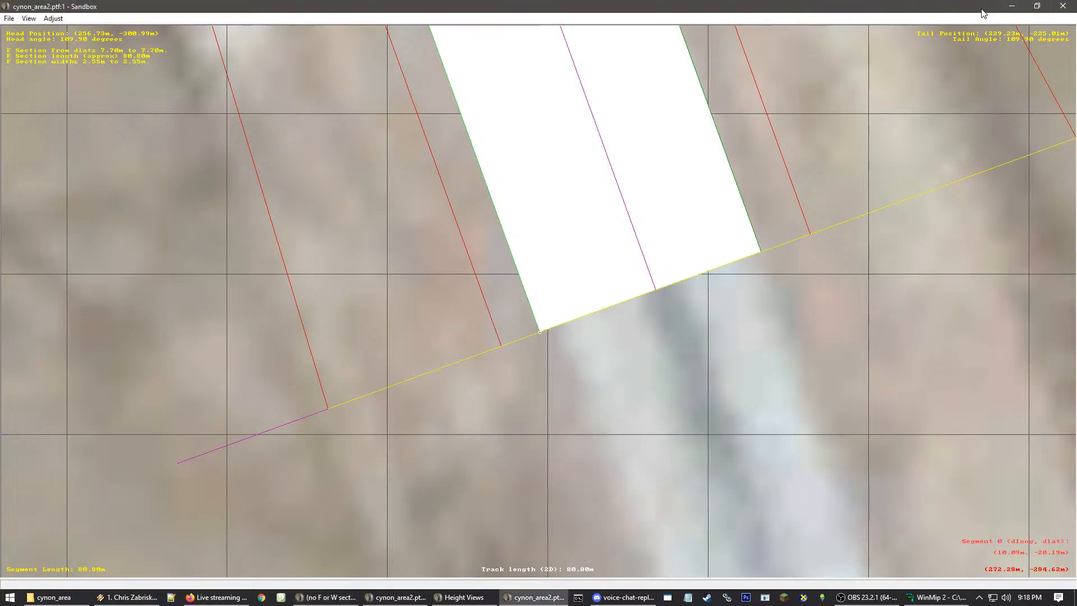
double_click(979, 10)
left_click_drag(972, 12, 430, 0)
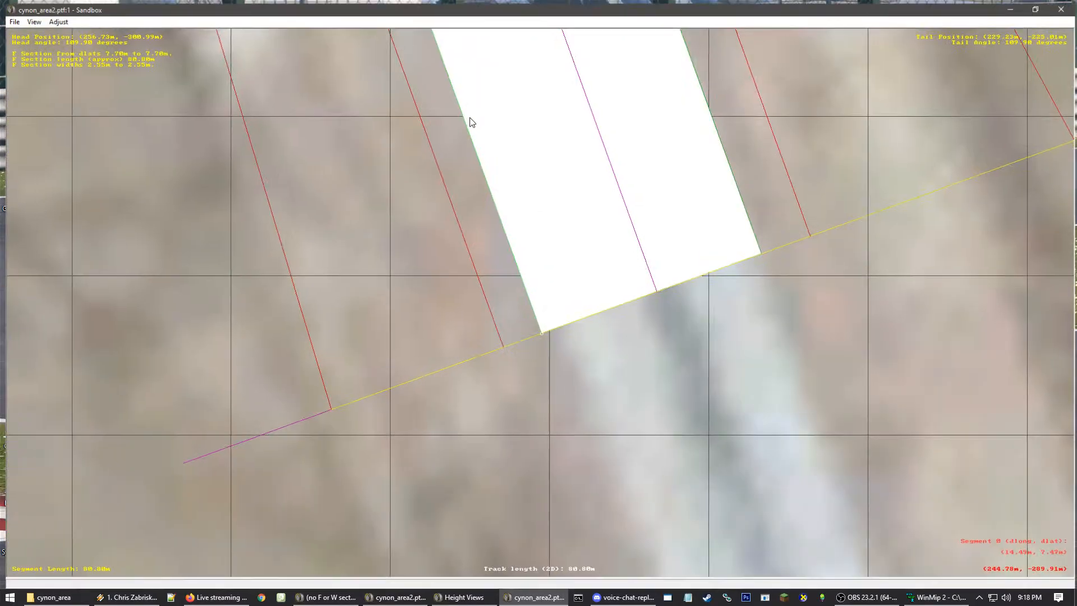
left_click_drag(621, 17, 260, 18)
left_click_drag(514, 420, 653, 583)
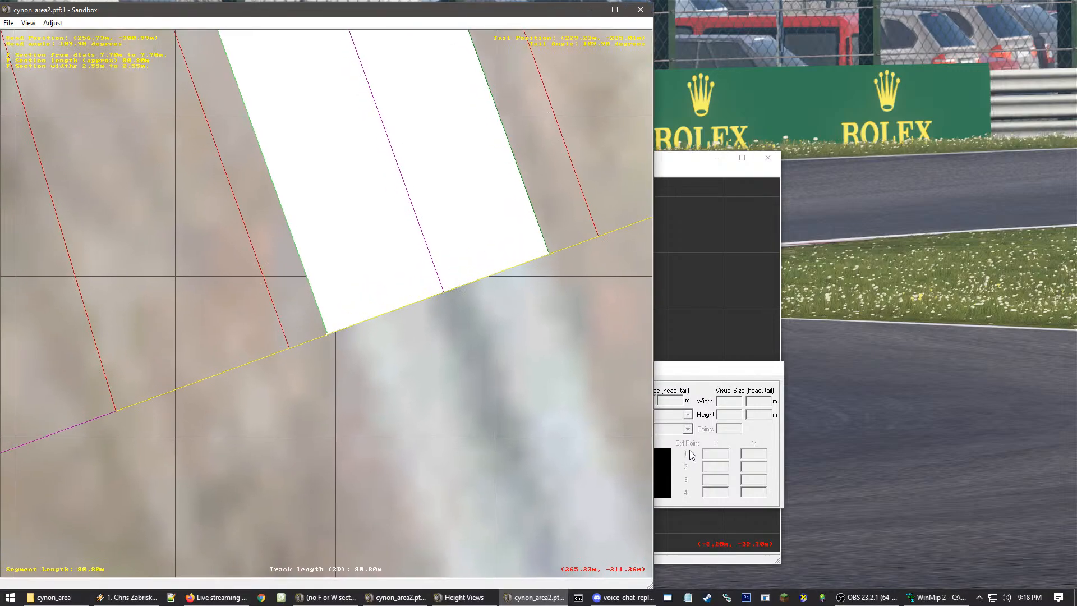
left_click_drag(702, 377, 963, 241)
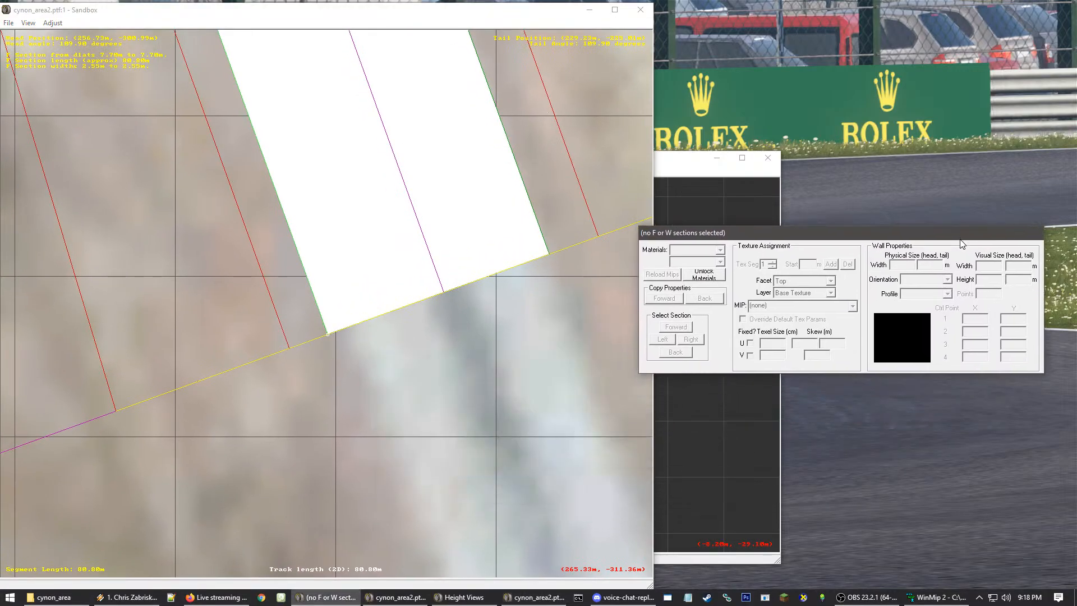
Select the eastern F section and check the first MIP textures offered for its base texture layer
left_click(409, 301)
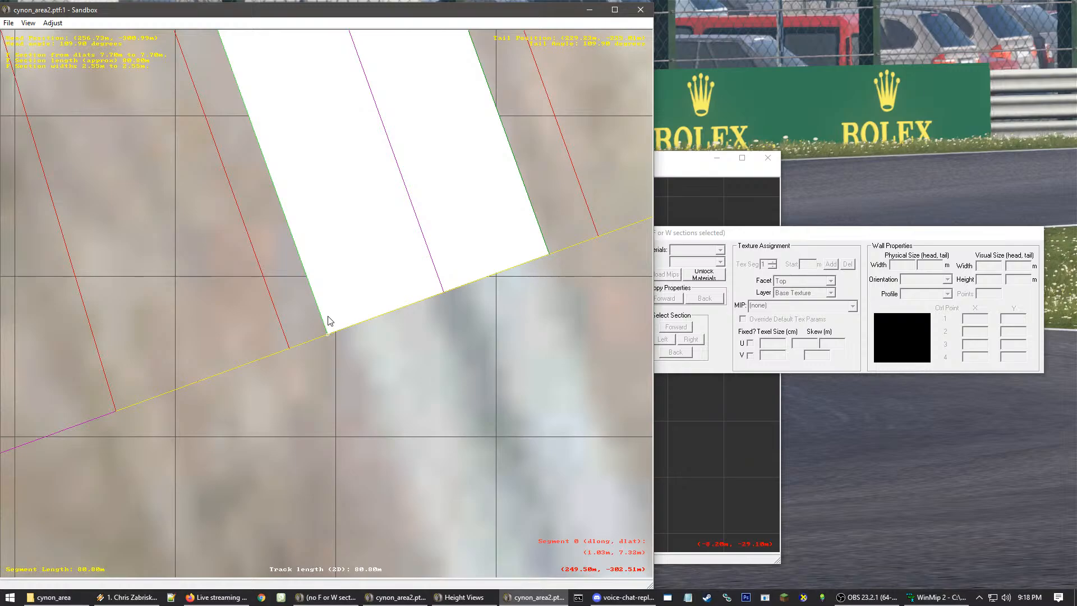
left_click(536, 220)
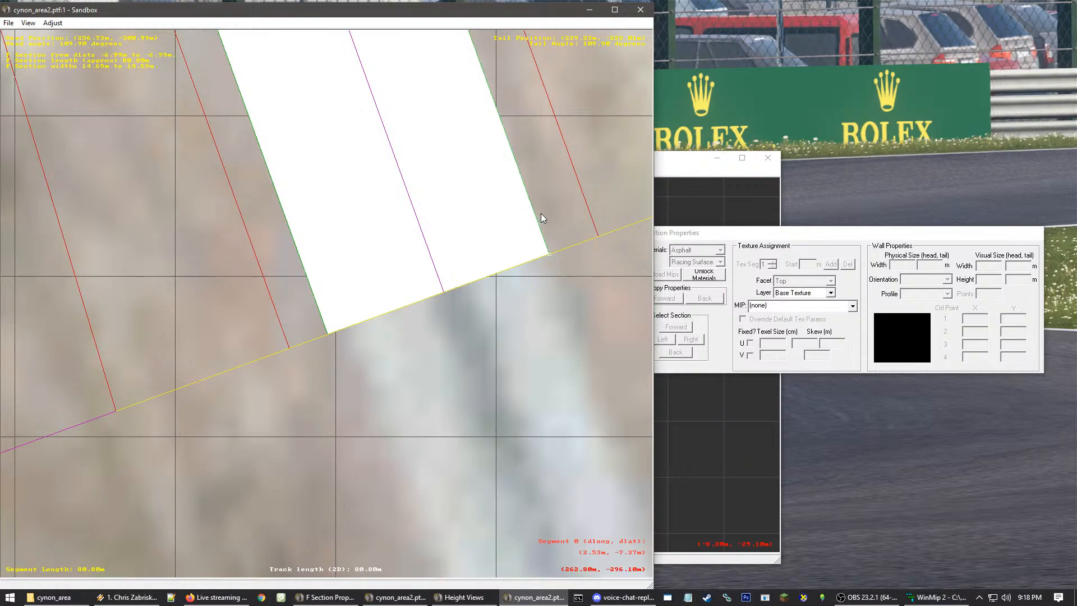
left_click_drag(749, 237, 763, 358)
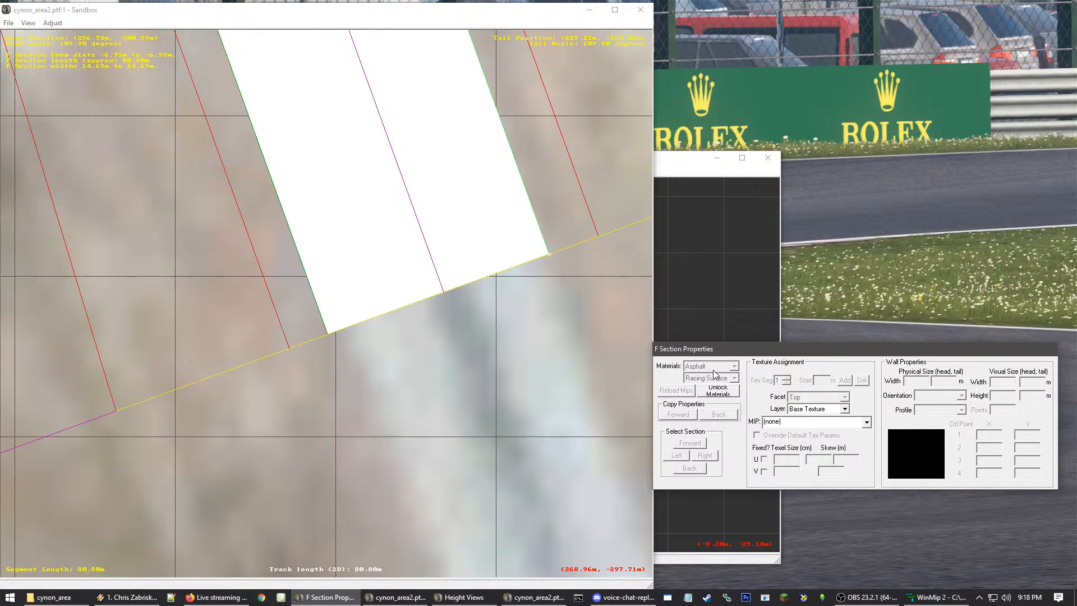
left_click(773, 423)
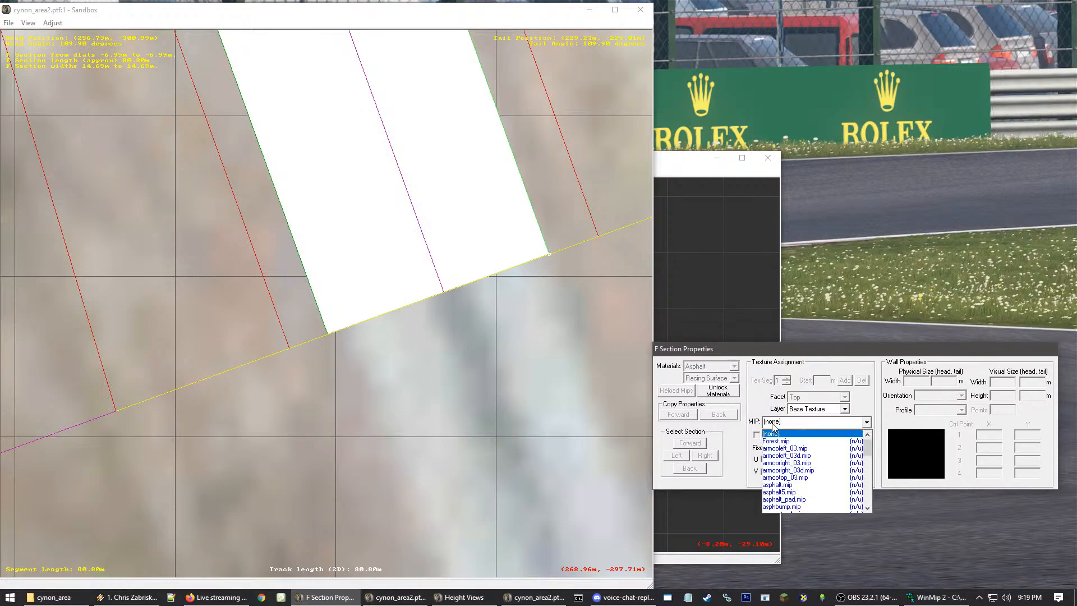
scroll(813, 471, "down", 1)
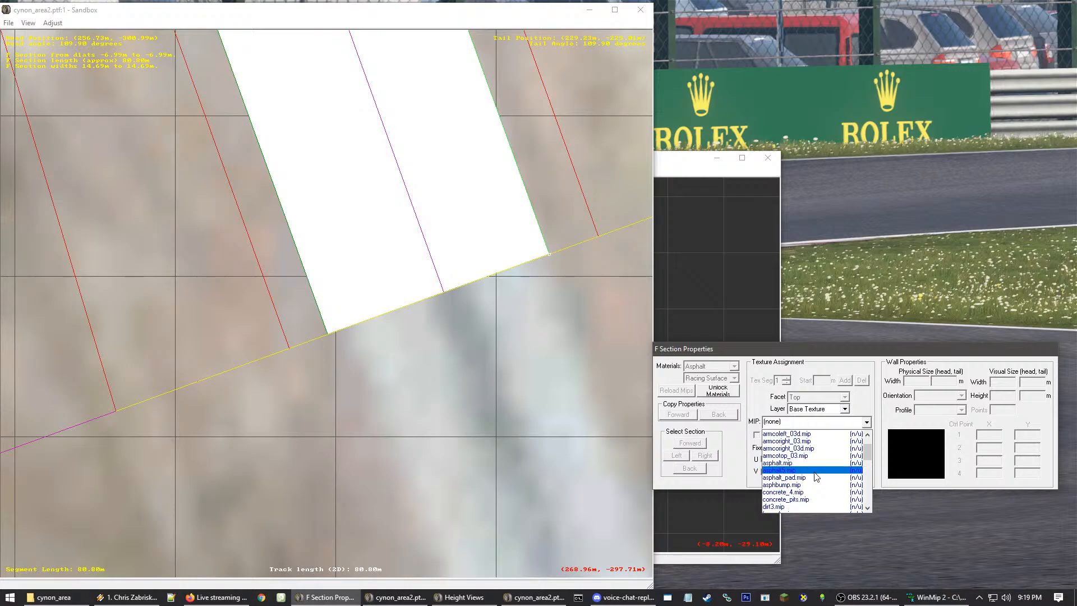
left_click(602, 411)
Reselect the eastern F section at its head end so that its properties are shown
left_click(540, 193)
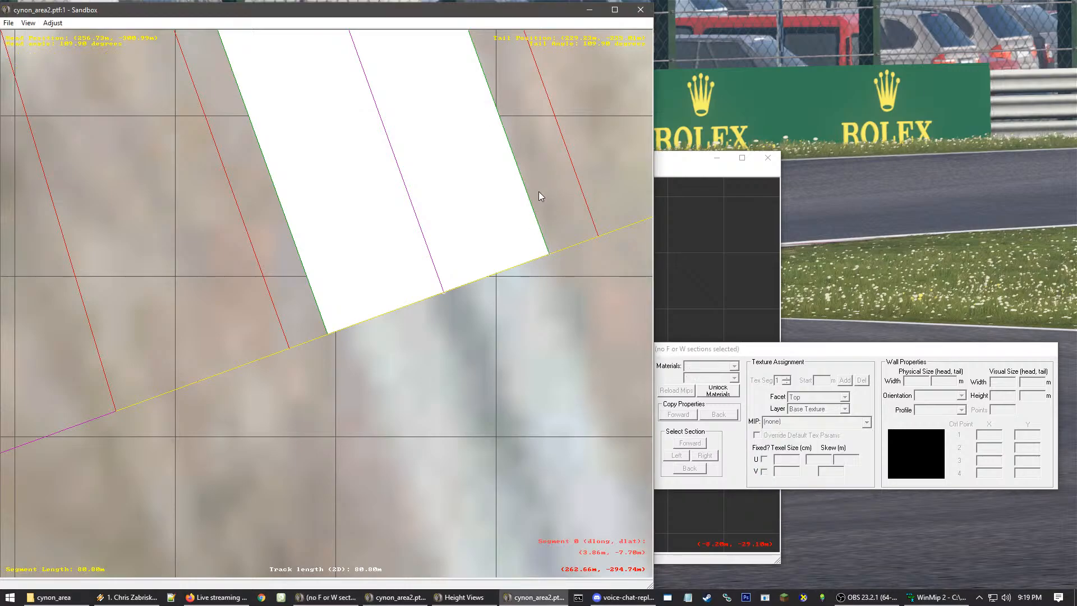
scroll(538, 192, "up", 1)
right_click(535, 233)
scroll(477, 240, "up", 1)
right_click(319, 279)
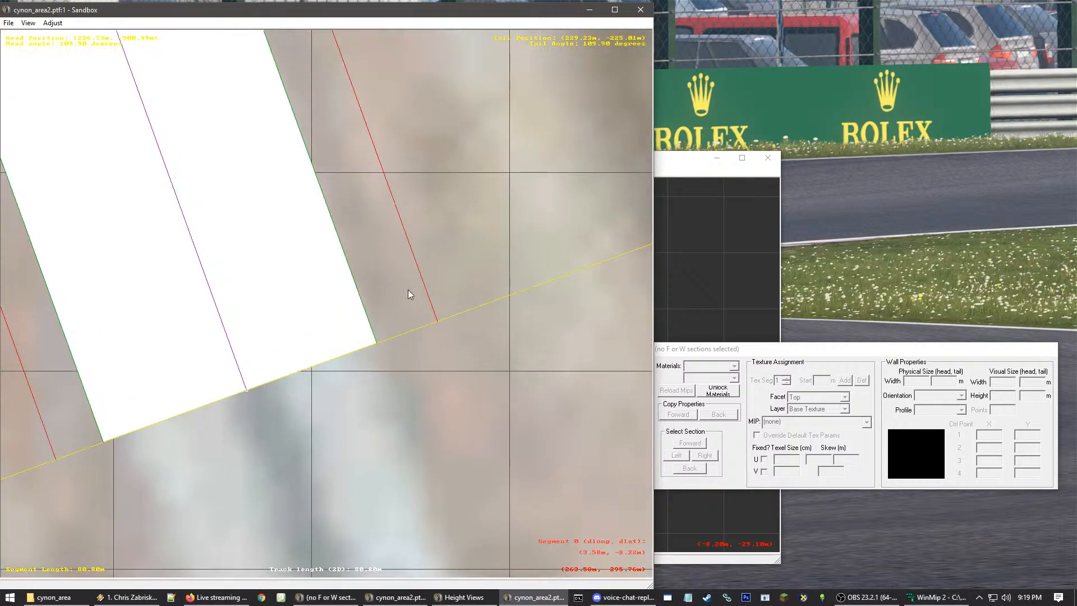
scroll(407, 293, "up", 1)
right_click(350, 326)
scroll(337, 326, "up", 1)
right_click(245, 318)
scroll(409, 303, "up", 1)
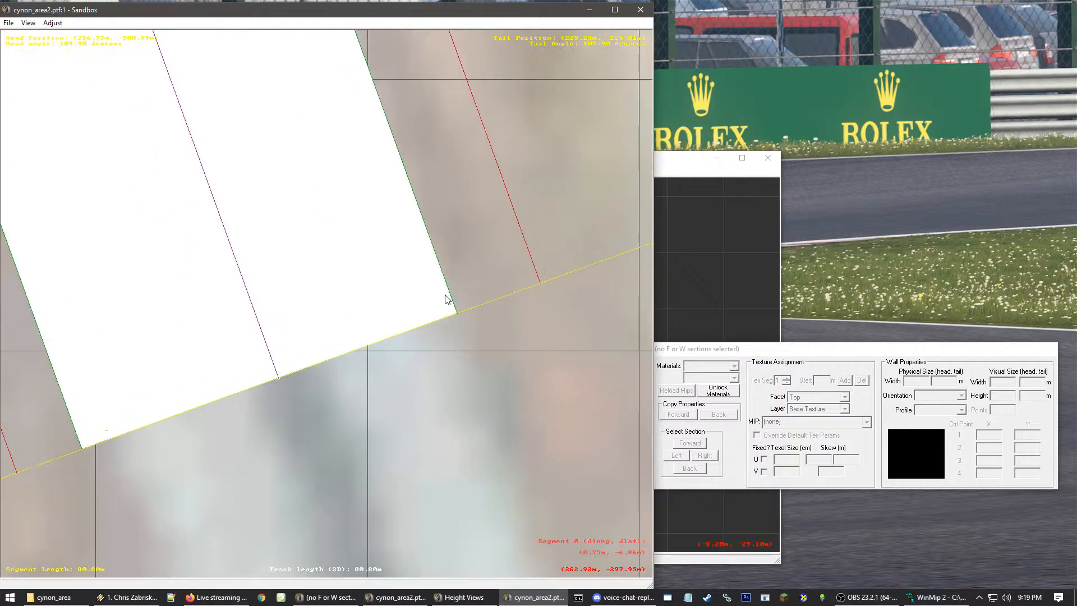
left_click(447, 299)
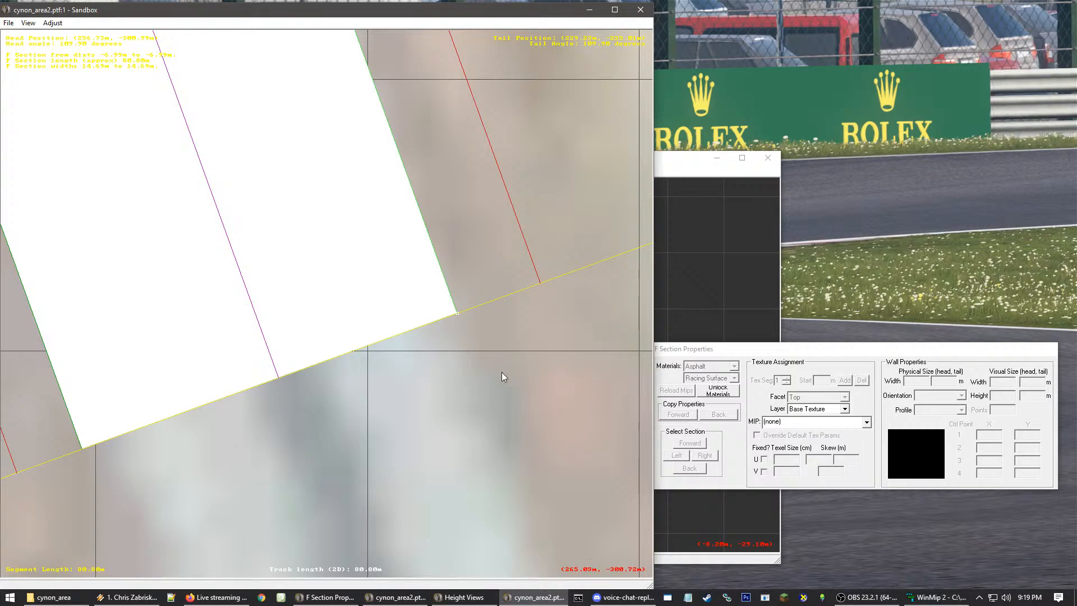
Look through the whole list of MIP textures available for the eastern F section's base texture, leaving it set to (none)
left_click(800, 421)
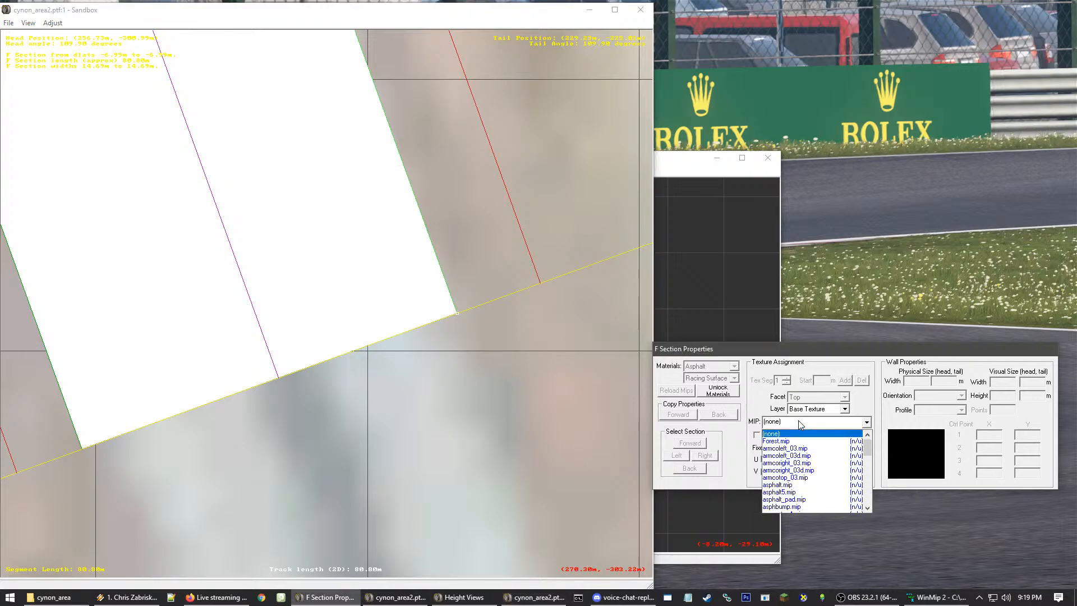
scroll(815, 459, "down", 4)
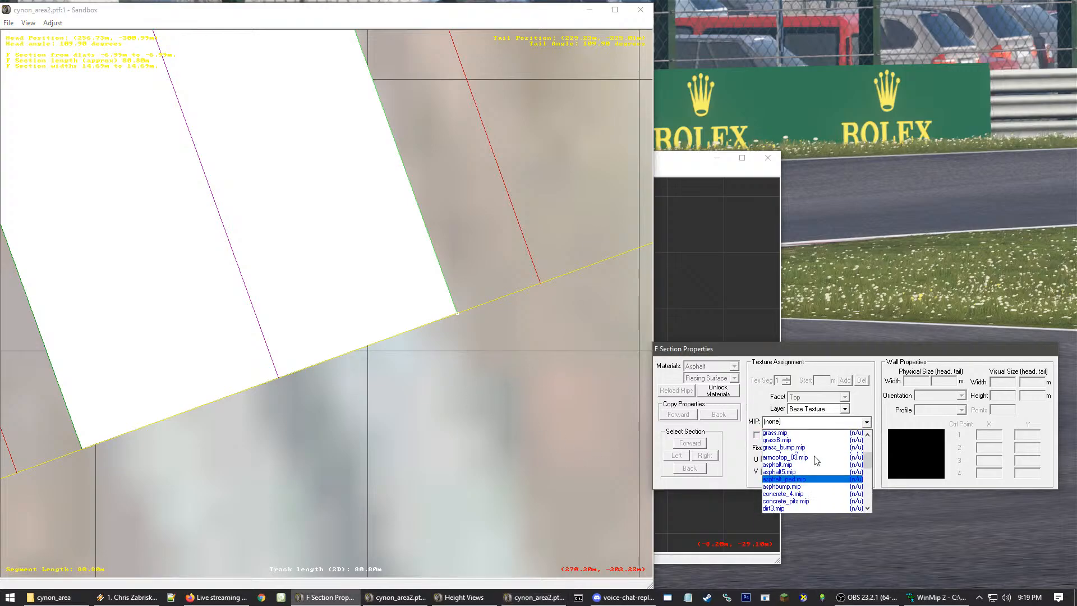
scroll(816, 460, "down", 1)
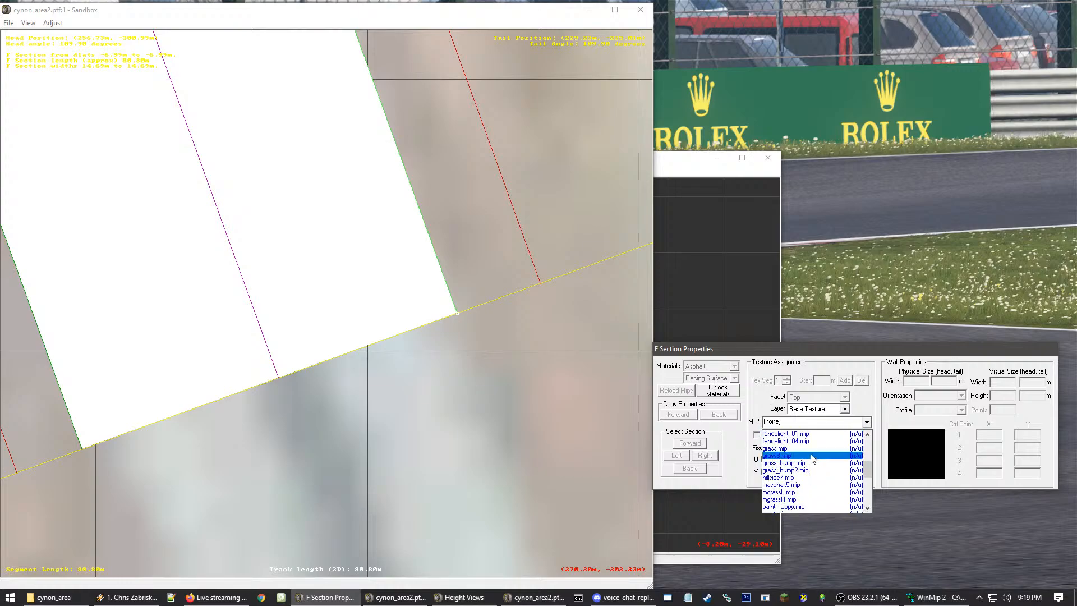
scroll(830, 471, "down", 2)
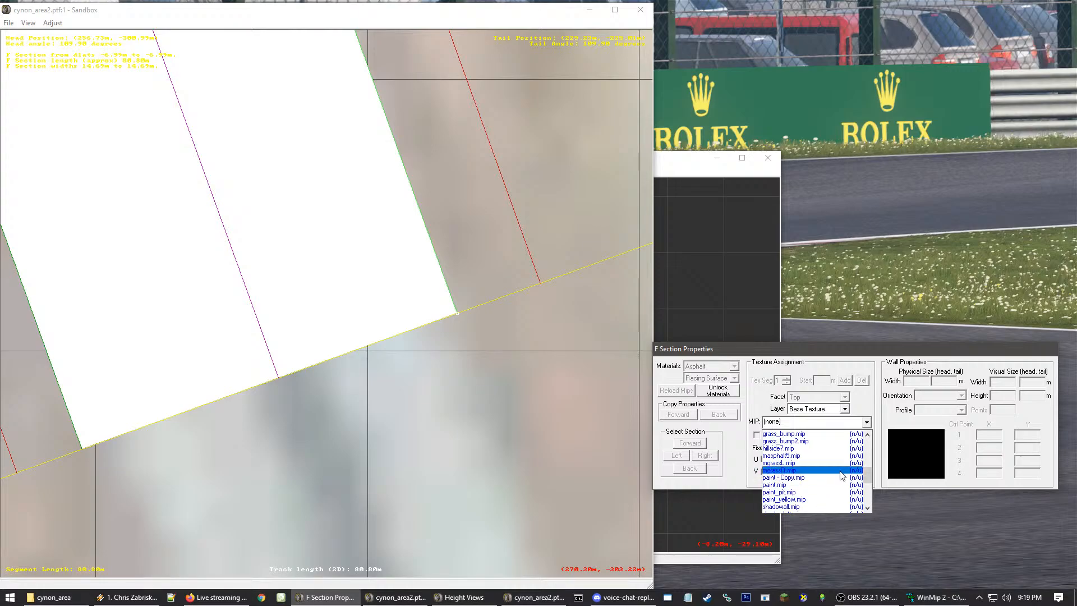
scroll(839, 477, "down", 1)
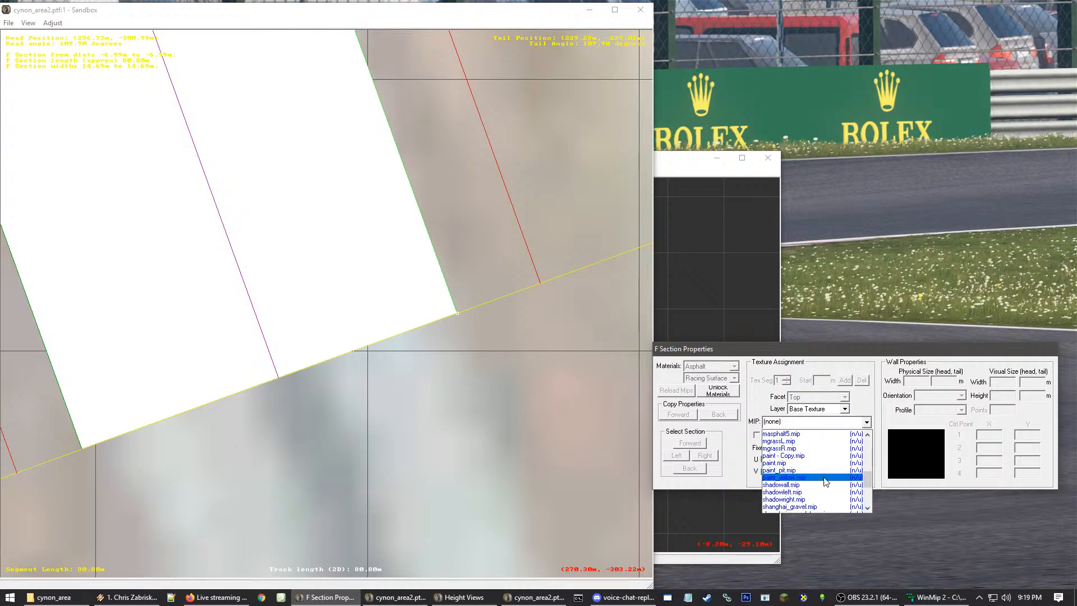
scroll(825, 481, "down", 1)
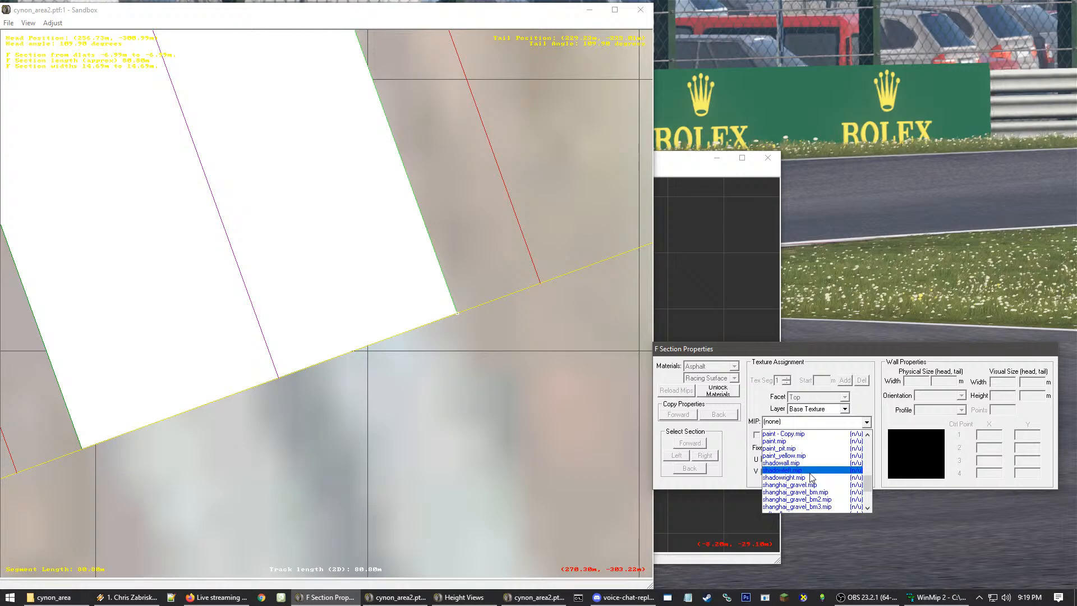
scroll(810, 477, "down", 2)
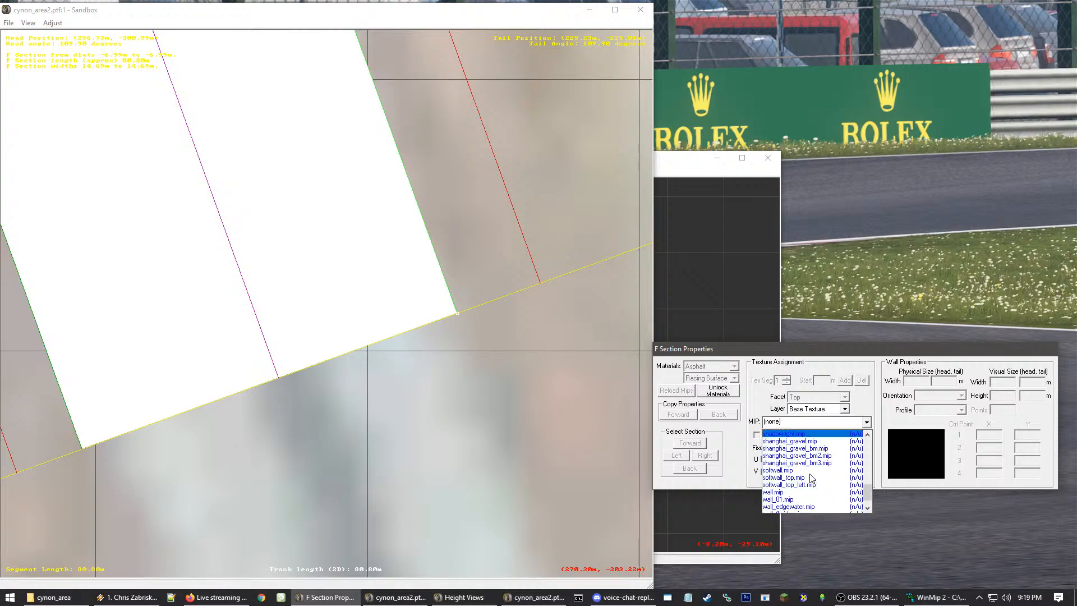
scroll(810, 478, "down", 1)
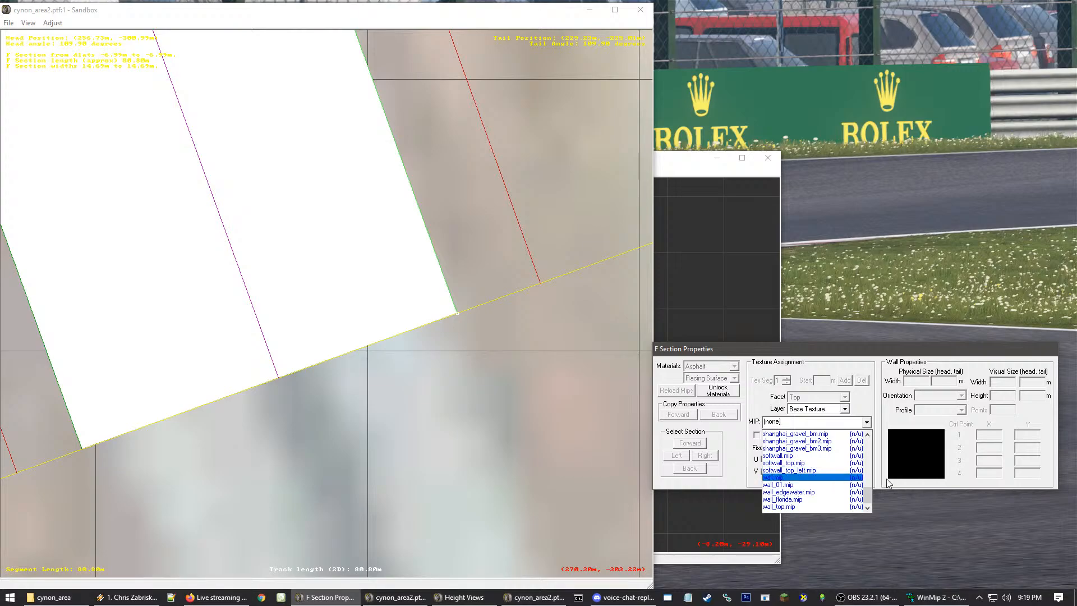
scroll(824, 481, "up", 3)
scroll(825, 481, "up", 7)
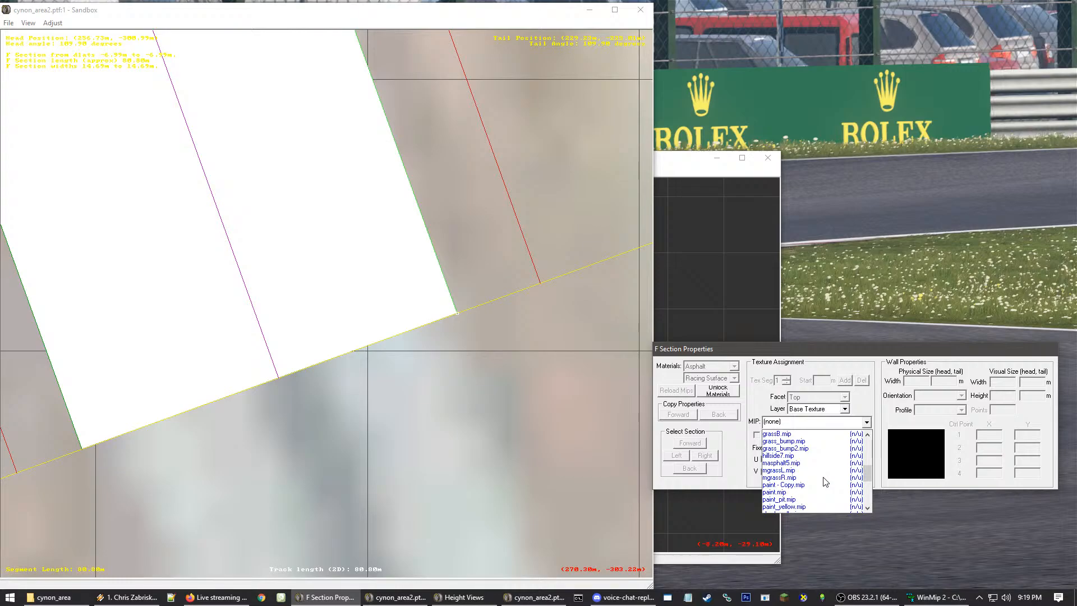
scroll(825, 481, "up", 1)
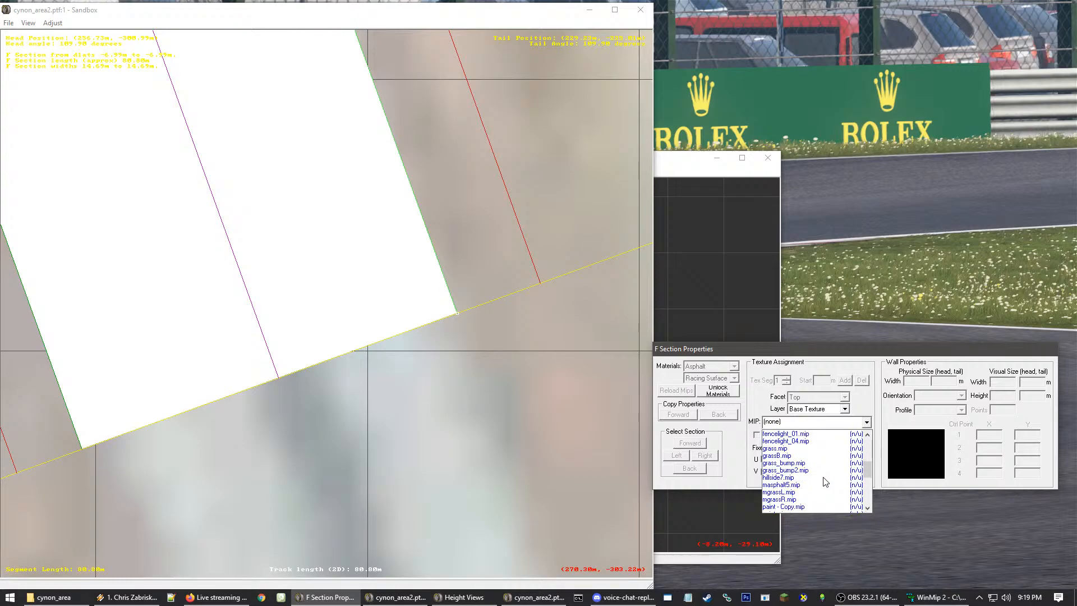
scroll(825, 481, "up", 2)
left_click(991, 463)
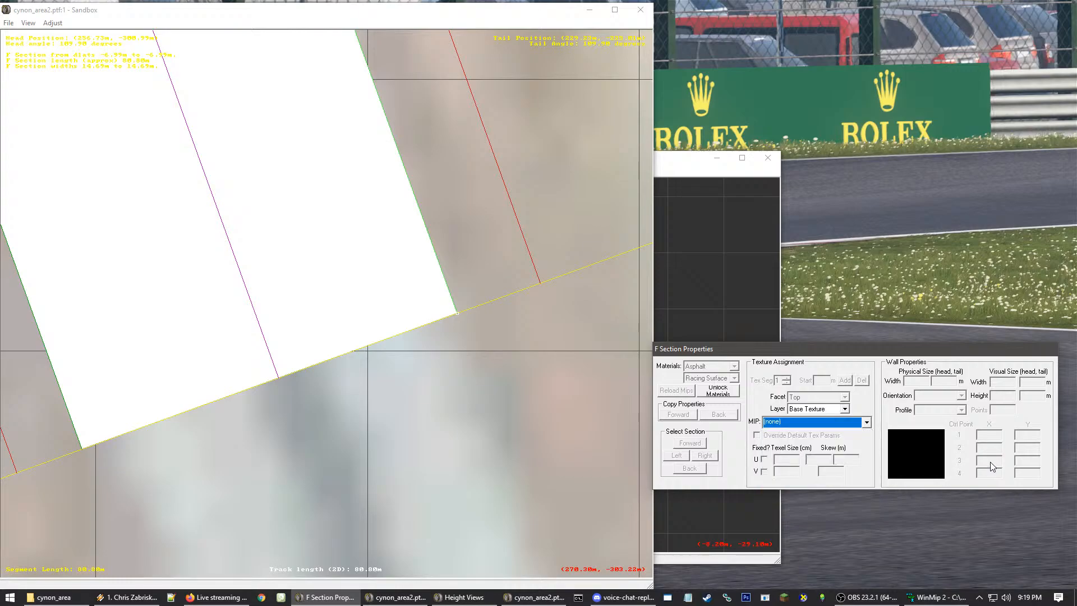
Save the track again as cynon_area2.ptf, replacing the existing file and automatically centring the saved track
left_click(567, 470)
left_click_drag(260, 17, 321, 18)
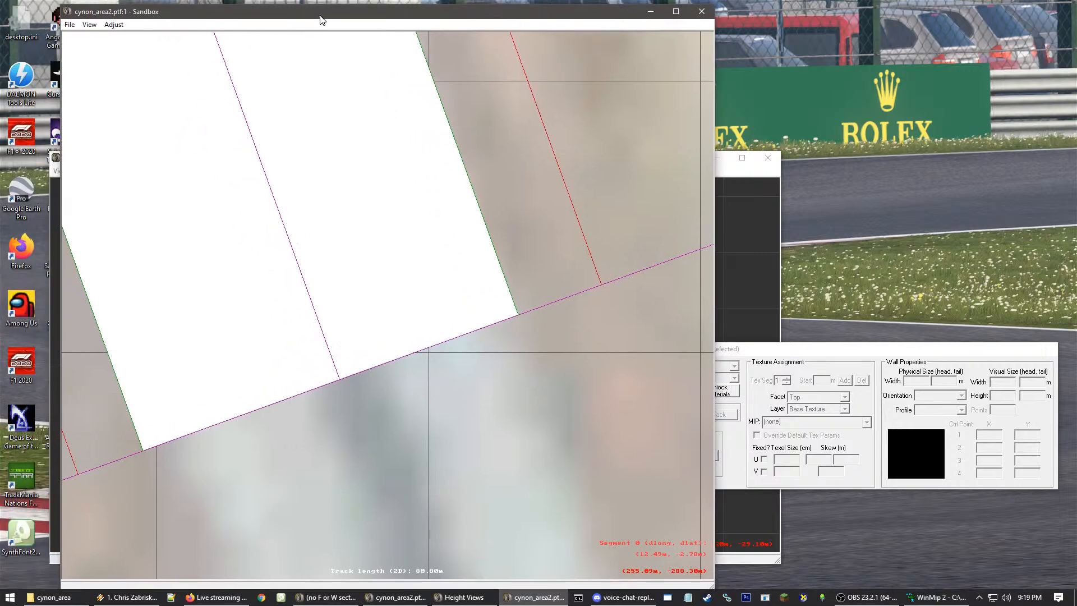
left_click(69, 25)
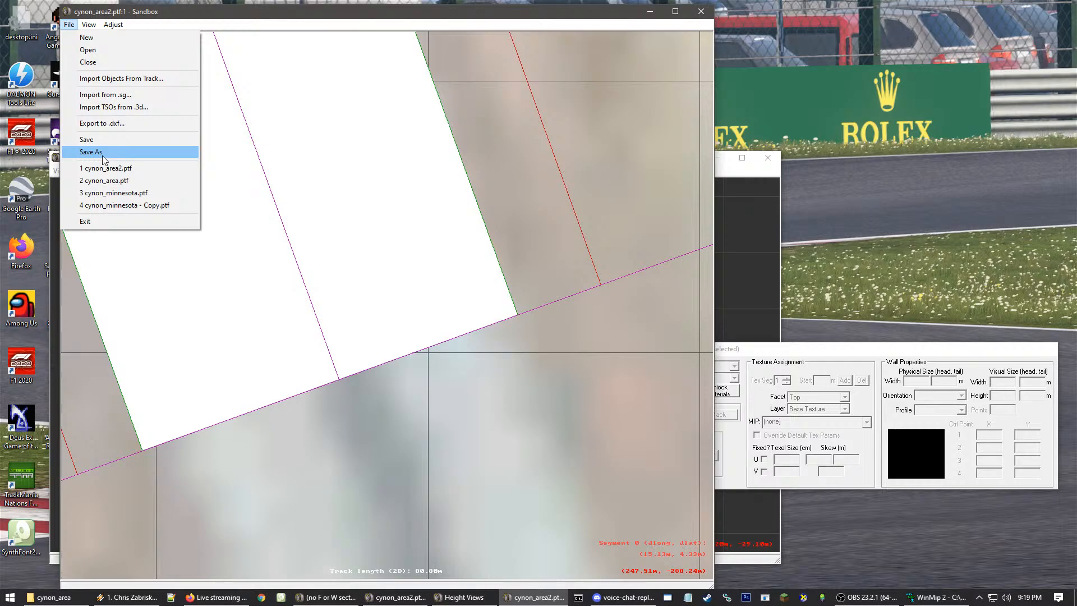
left_click(107, 154)
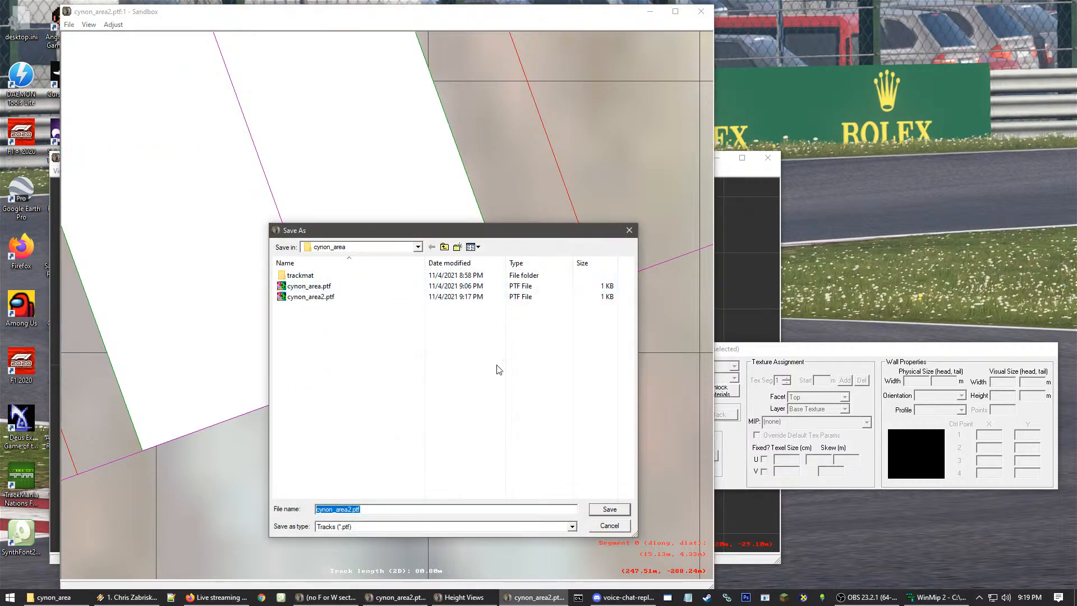
key("Return")
key("y")
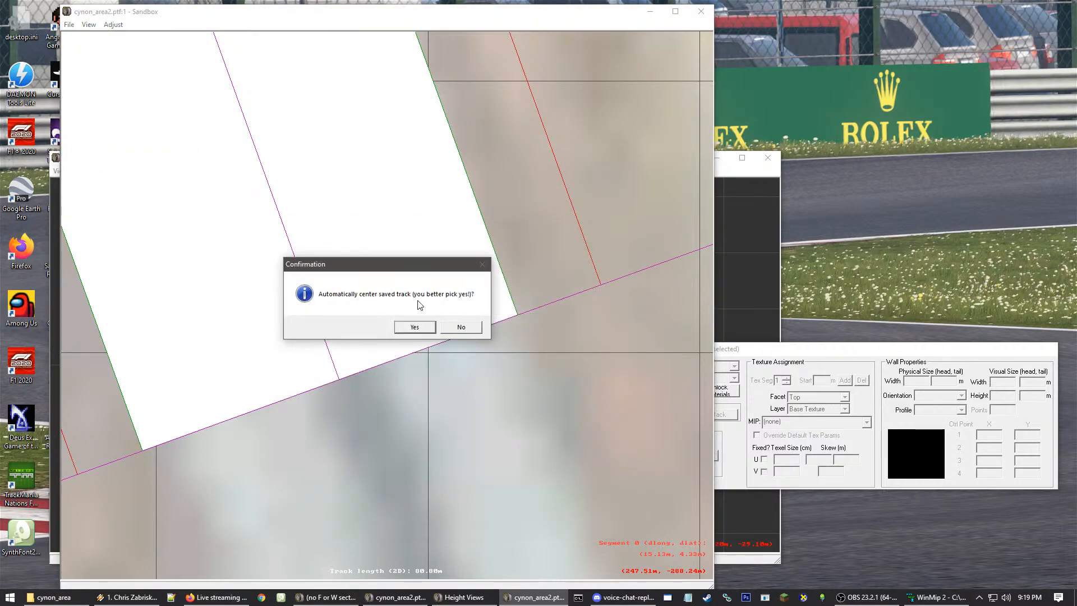
left_click(415, 327)
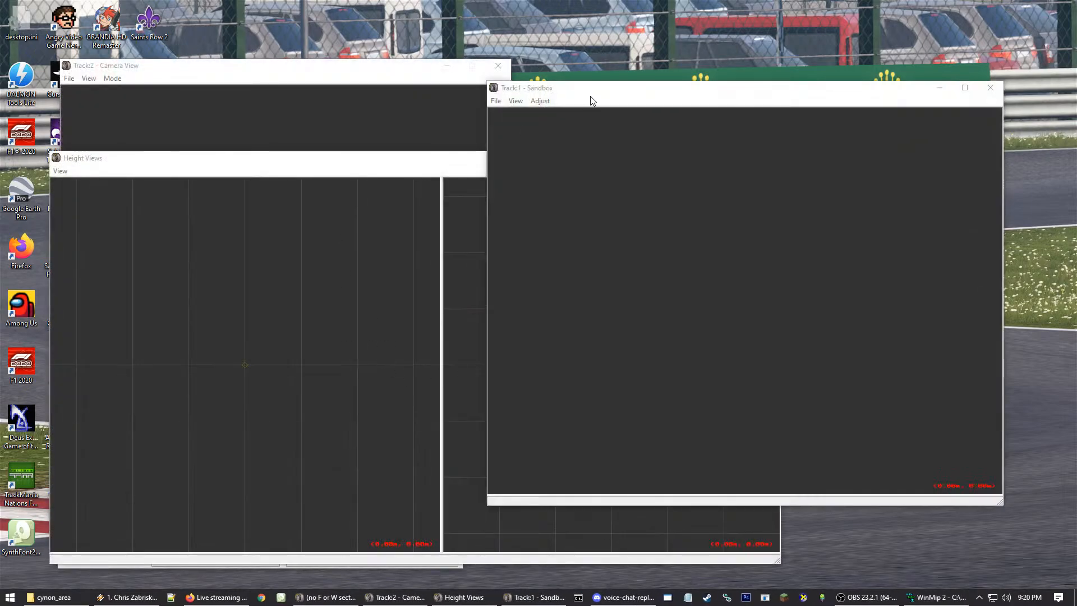
Try to load cynon_area2.ptf from the cynon_area folder and open cynon_area.ptf instead
left_click(495, 102)
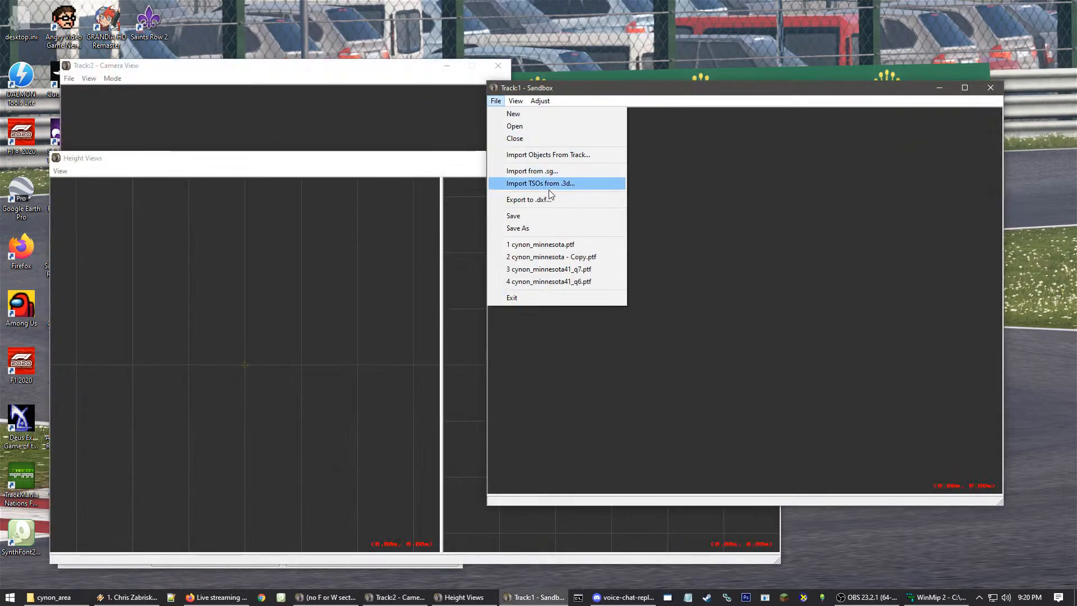
left_click(523, 126)
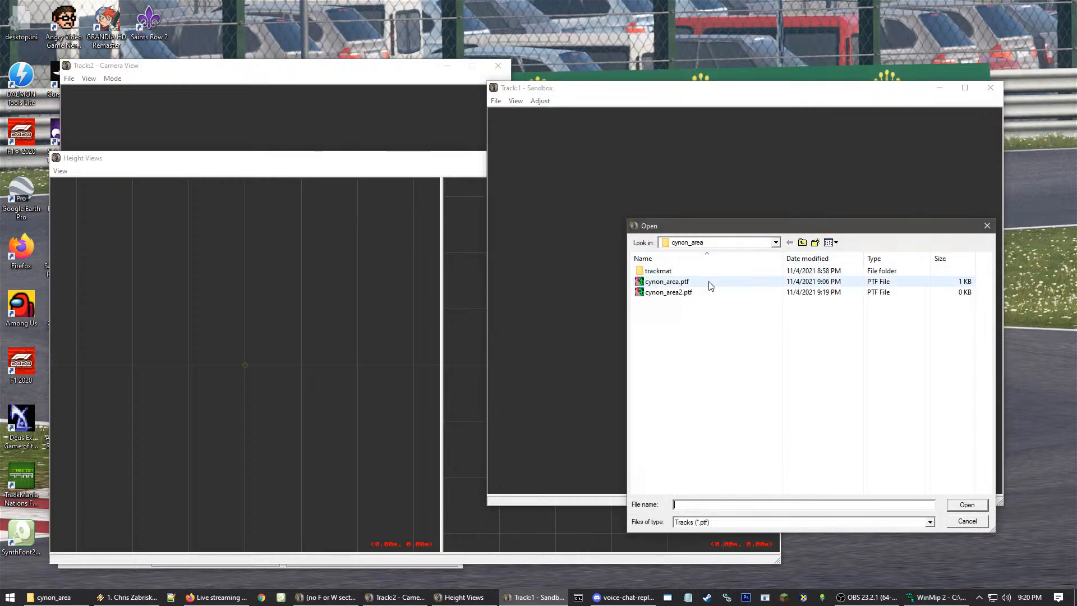
double_click(689, 295)
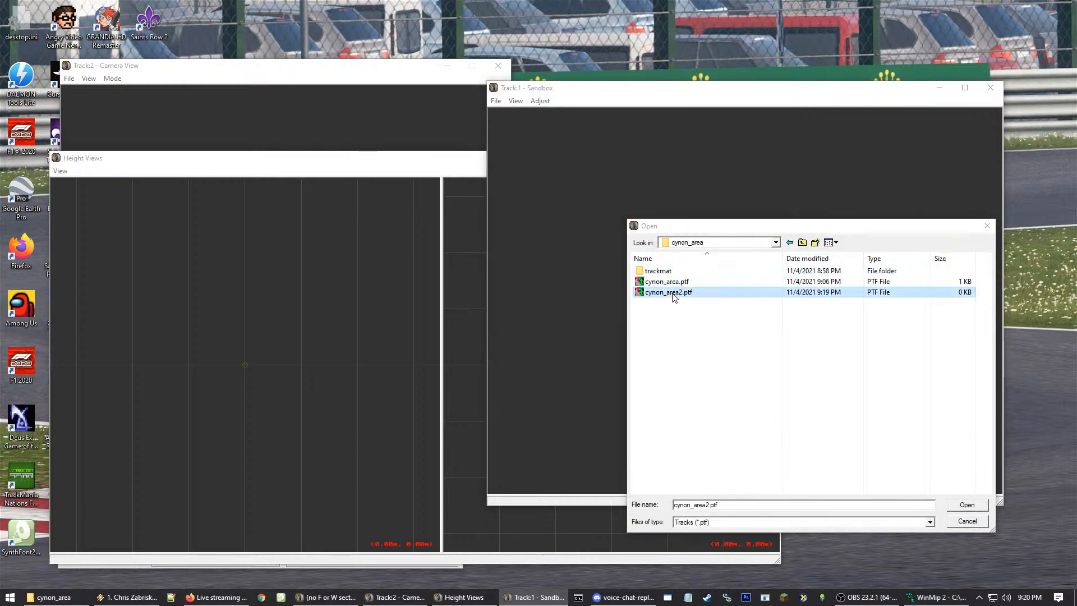
left_click(607, 304)
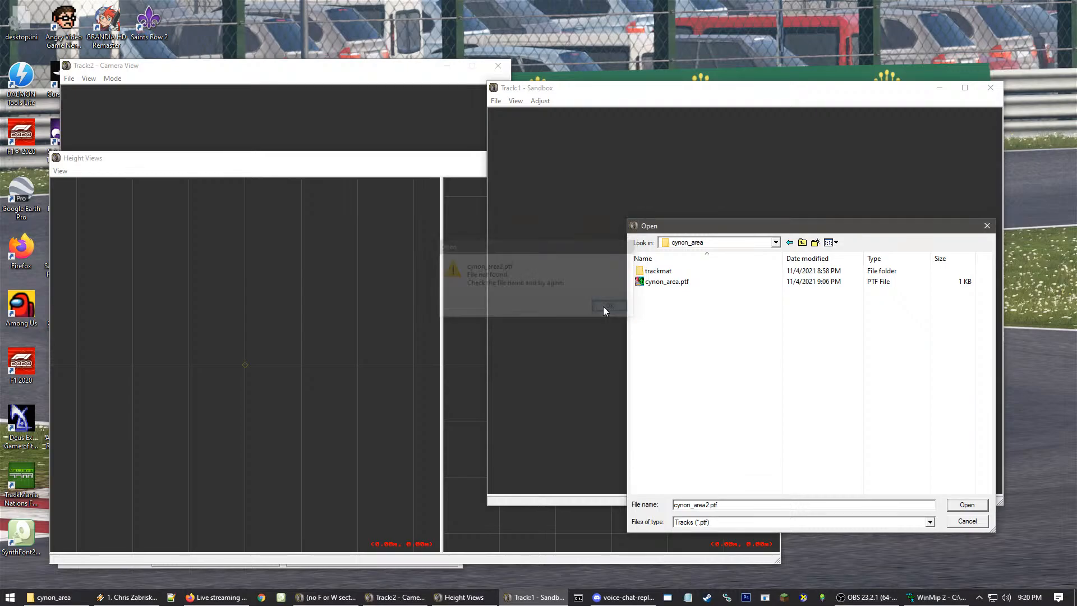
double_click(673, 284)
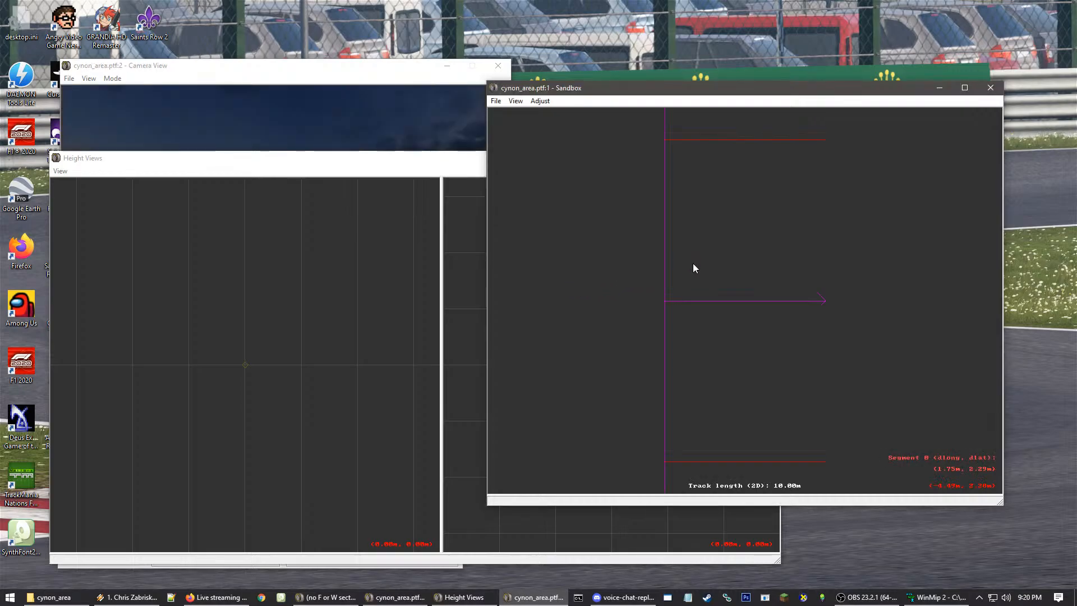
Examine the terrain and sky of the track in the camera view, angling the view towards the ground
left_click(409, 112)
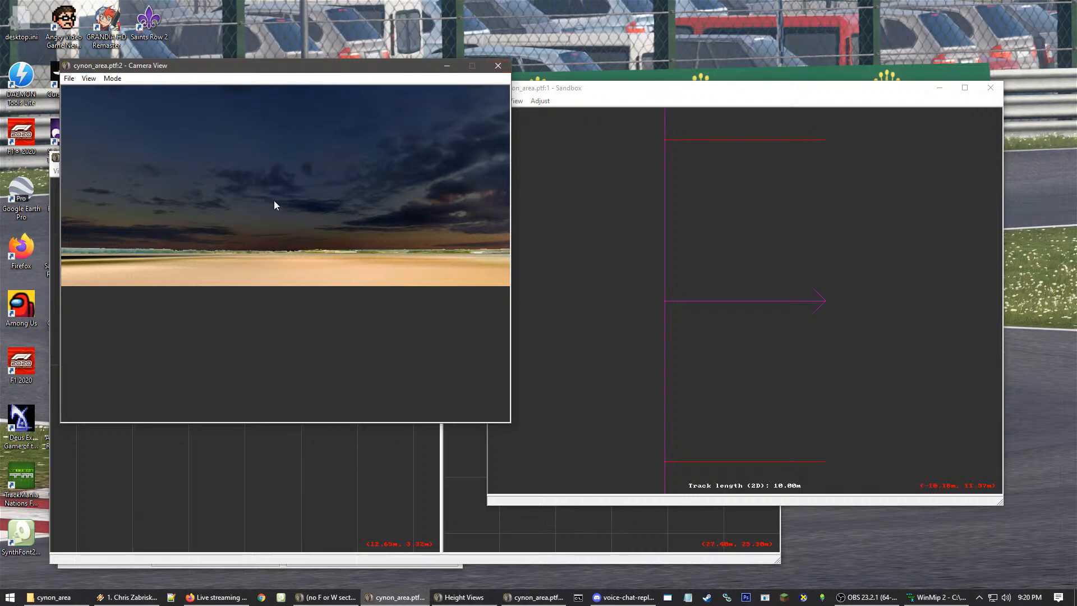
left_click(258, 220)
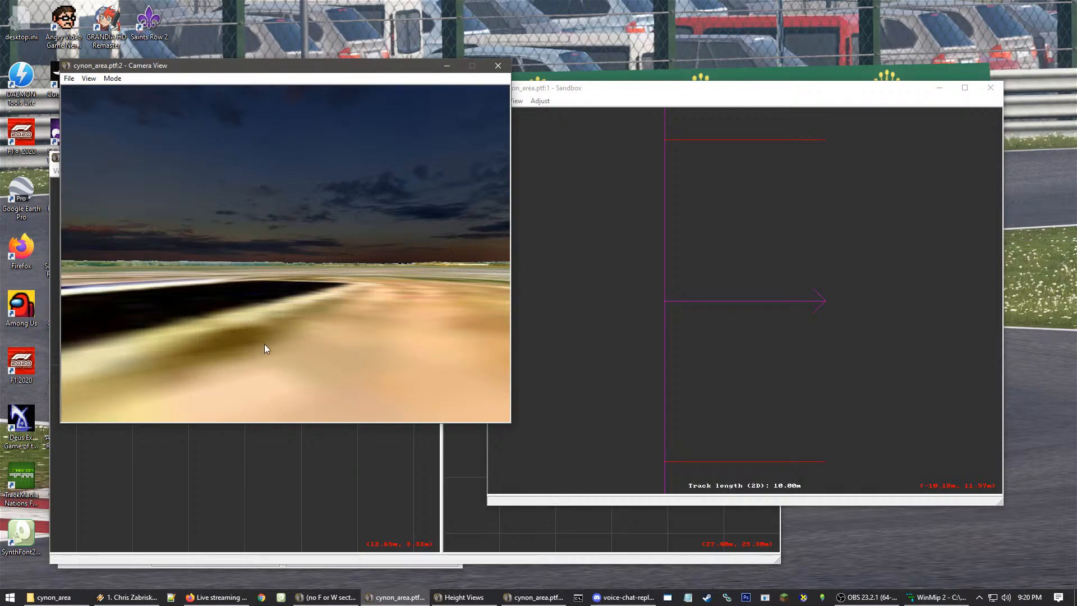
left_click(561, 96)
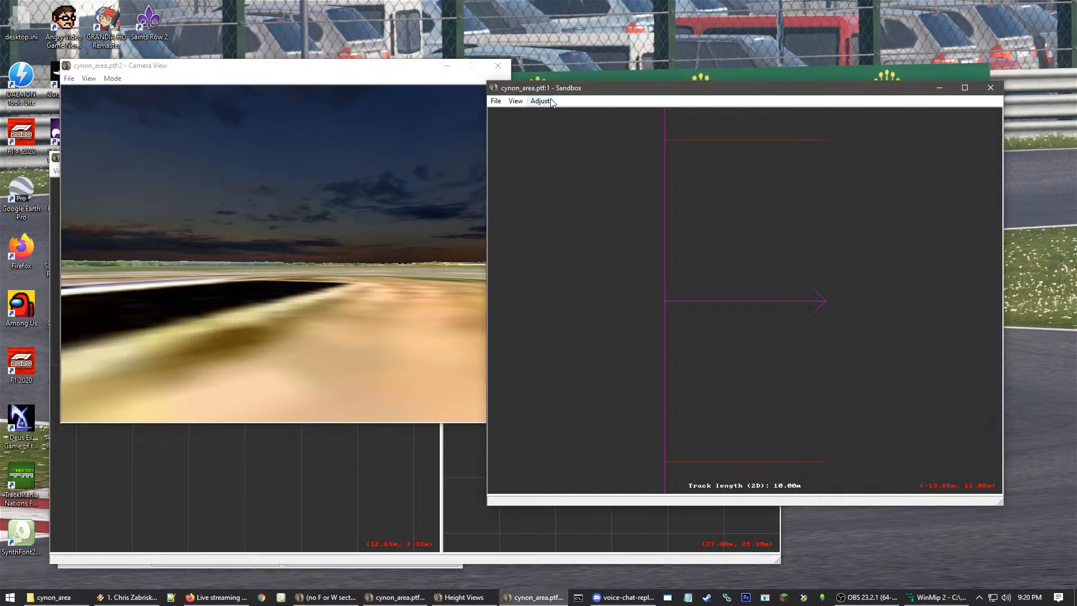
left_click(541, 102)
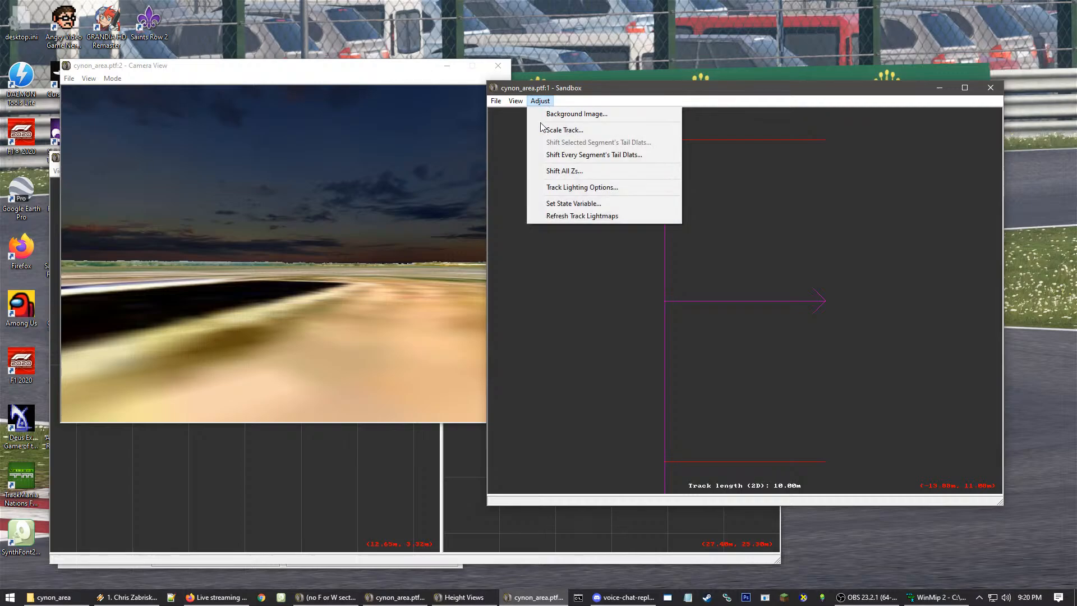
left_click(579, 96)
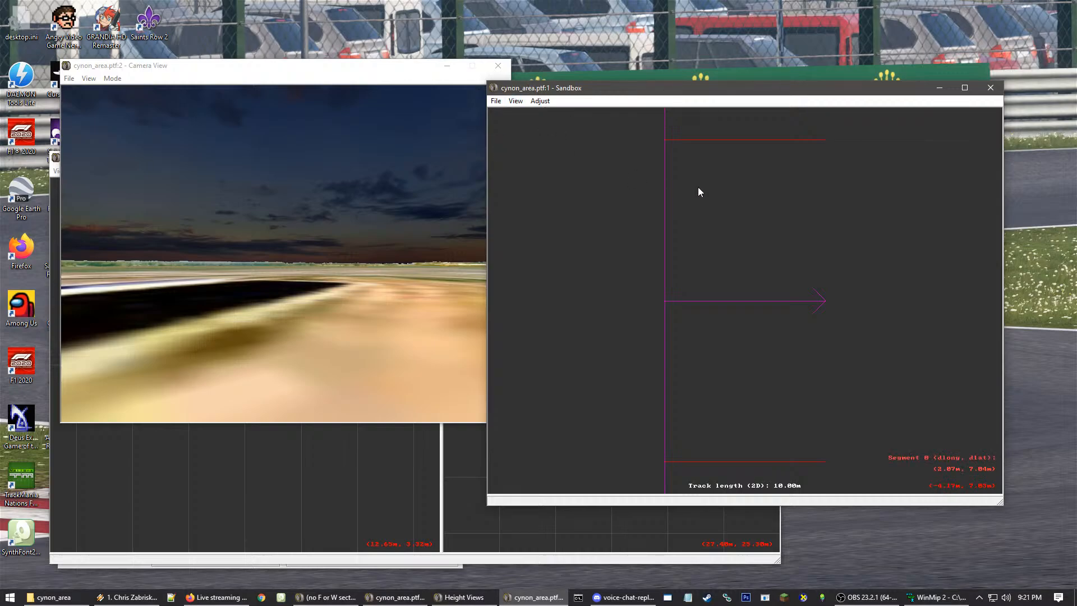
Set y_Area 51.mip as the background image of the track
left_click(540, 102)
left_click(566, 116)
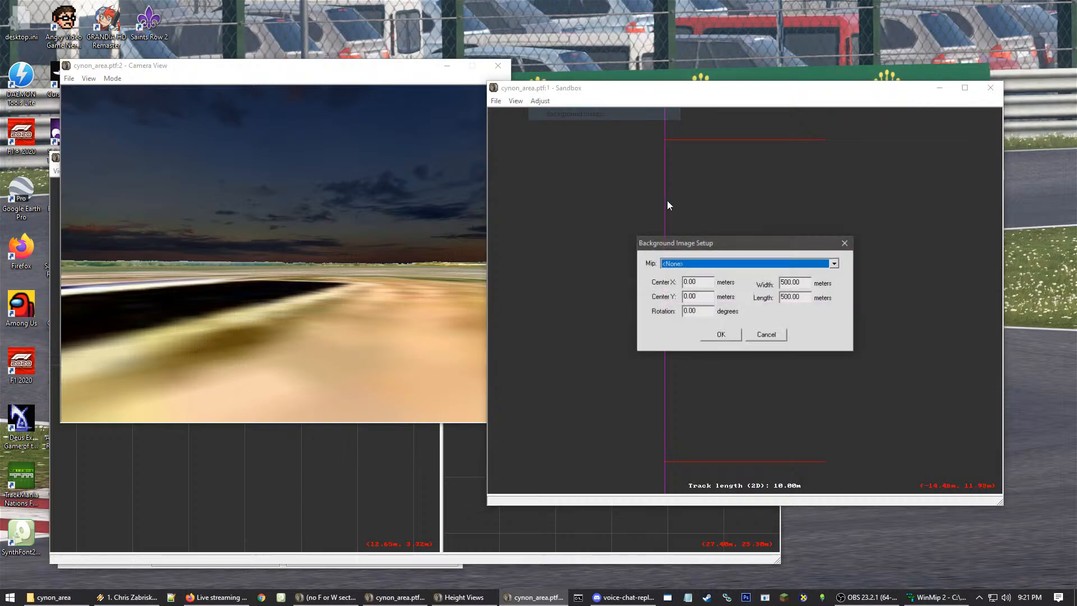
left_click(685, 265)
left_click(676, 283)
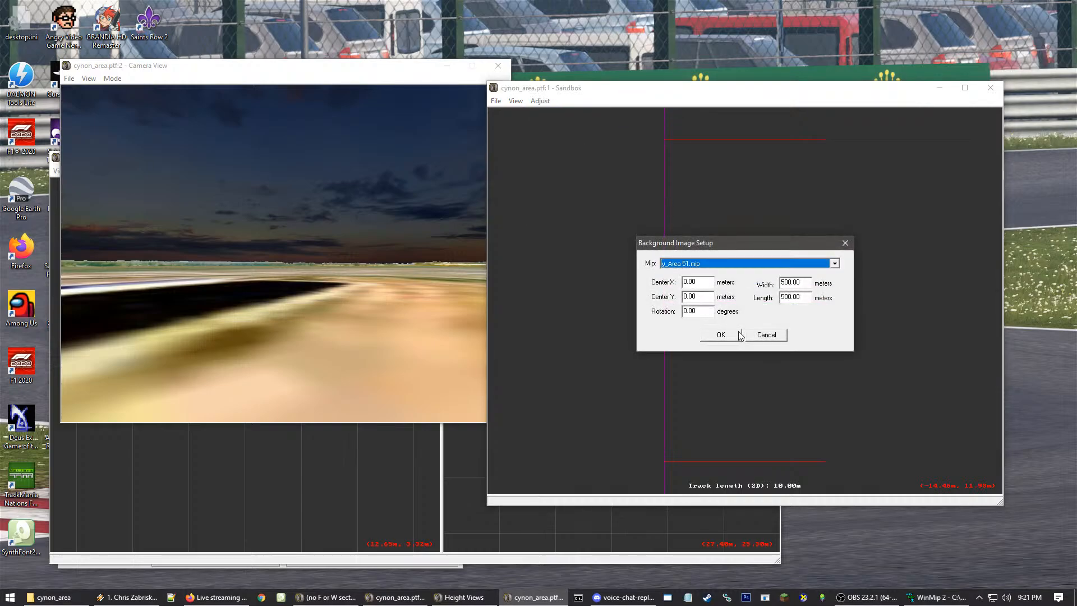
left_click(721, 334)
Set the background image's width to 1000 meters and enlarge its length to match
scroll(676, 255, "down", 5)
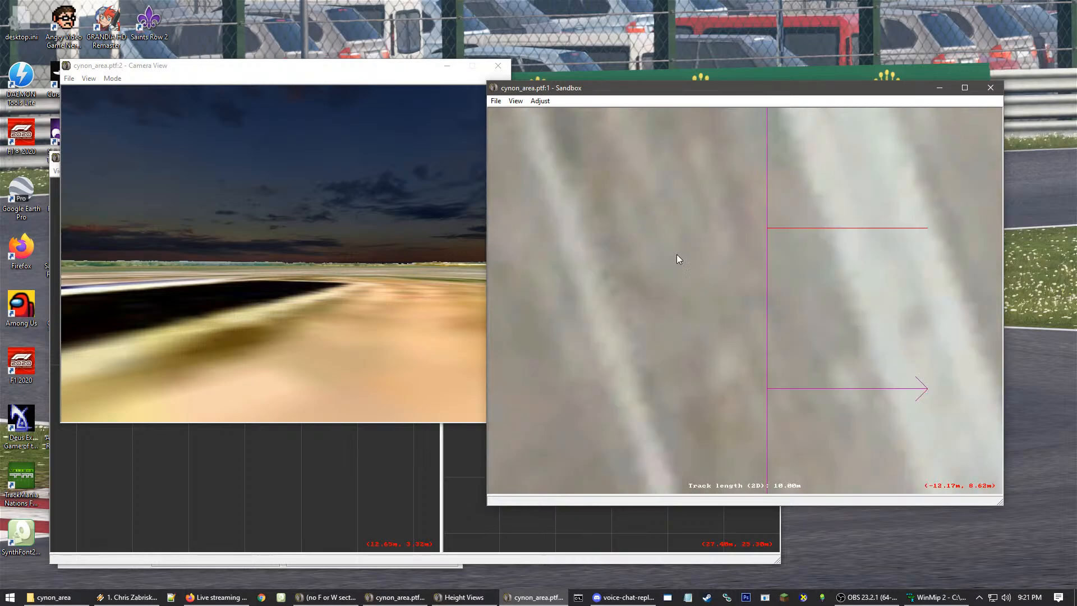
scroll(801, 283, "down", 2)
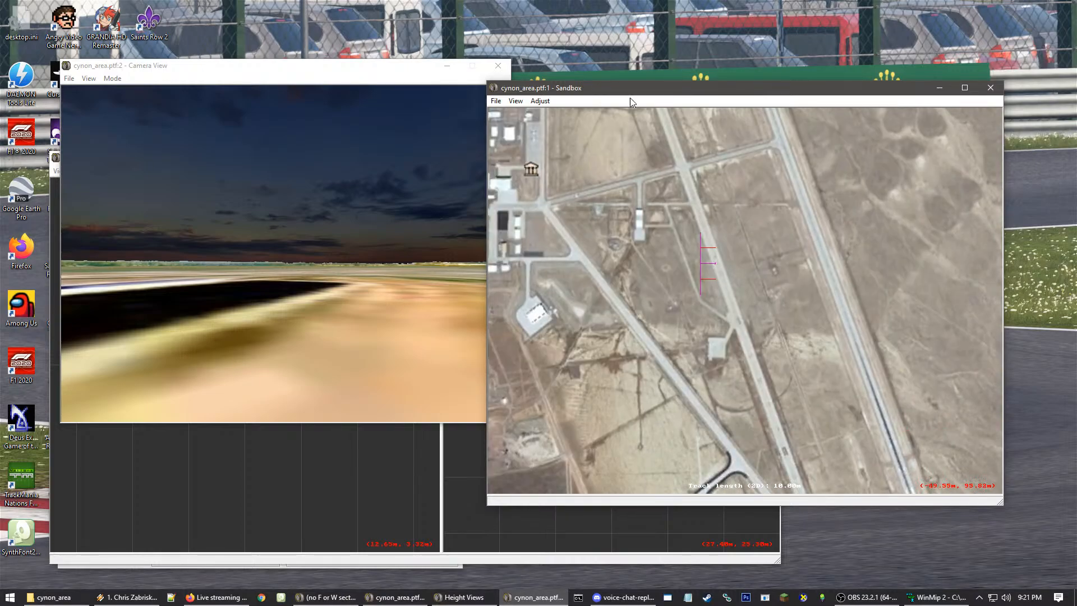
left_click(540, 101)
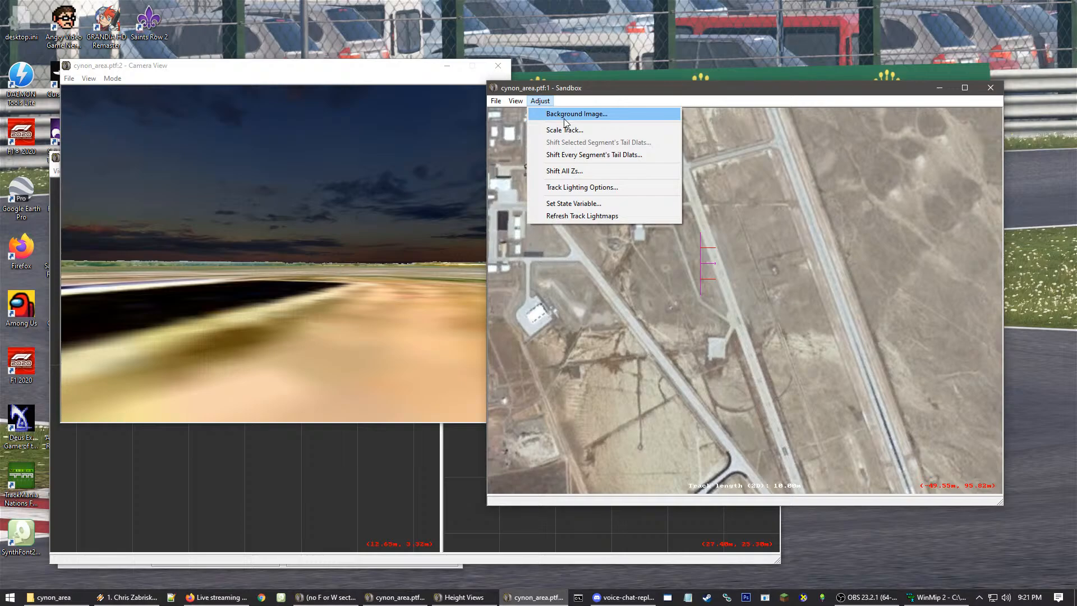
left_click(565, 115)
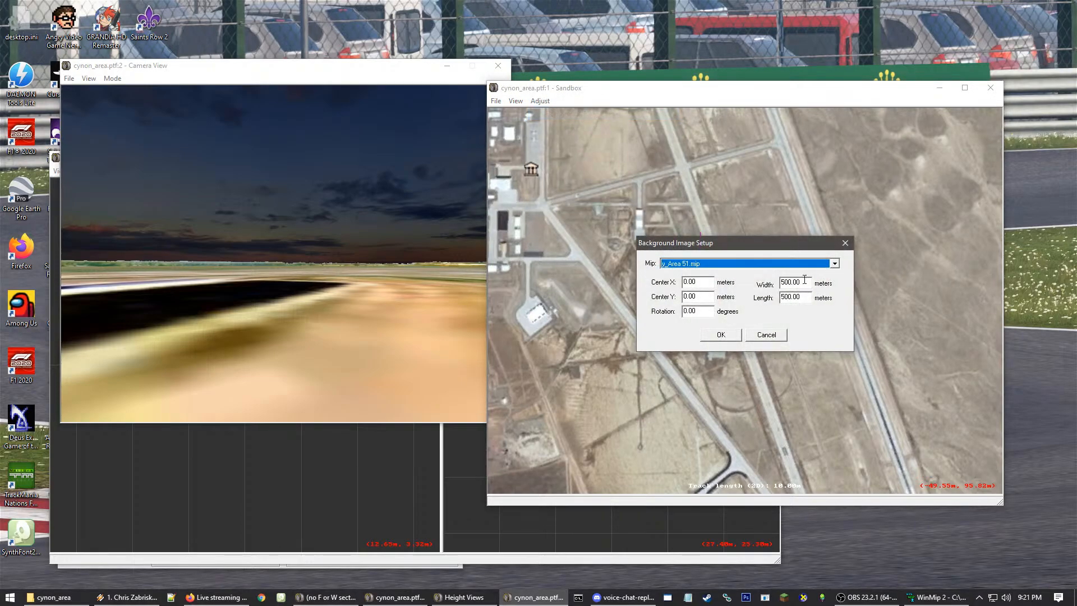
left_click(783, 281)
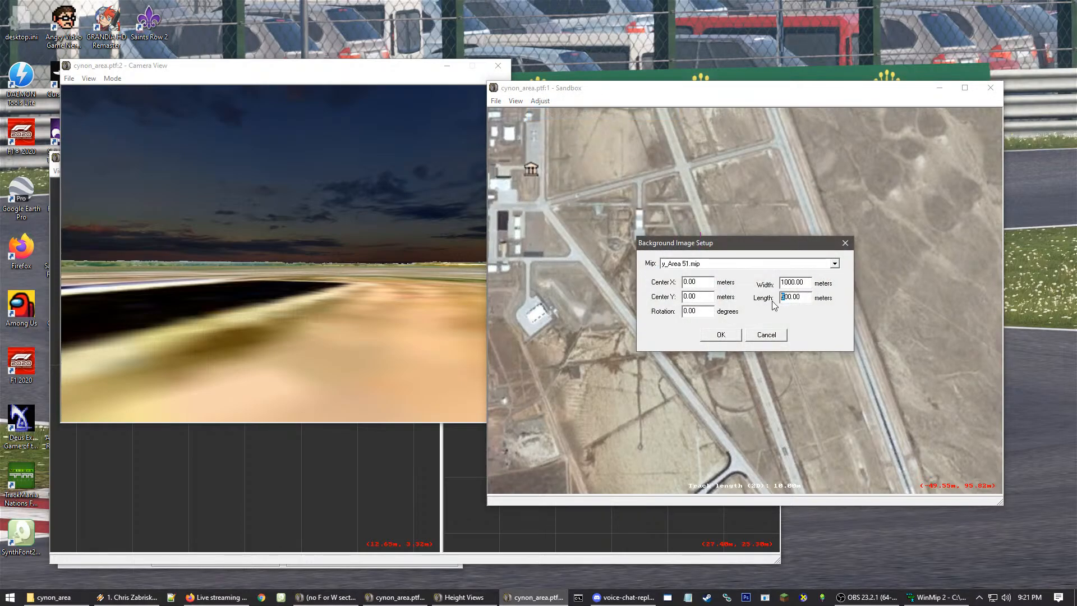
left_click(721, 335)
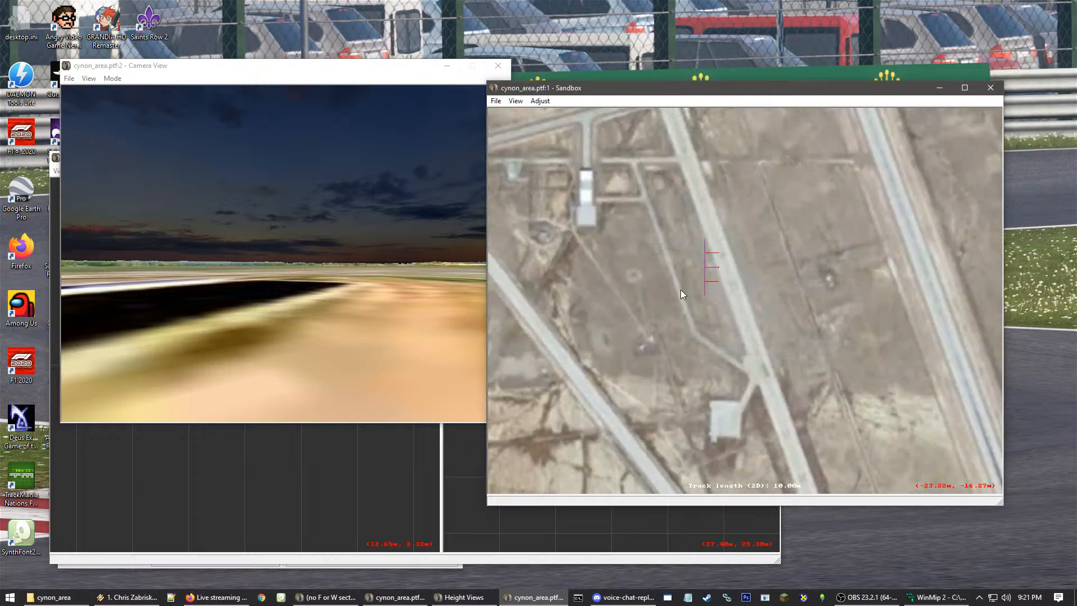
Select the lead segment and unlock all geometry of the track
scroll(681, 290, "down", 1)
middle_click(742, 271)
scroll(742, 270, "up", 1)
scroll(674, 307, "up", 12)
left_click(608, 251)
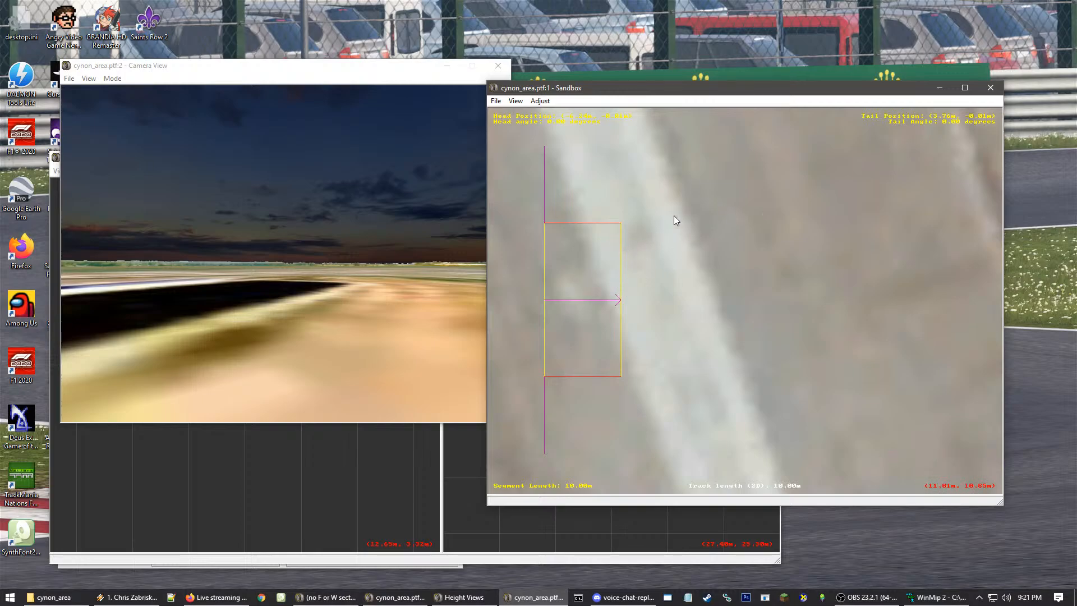
right_click(648, 206)
left_click(675, 284)
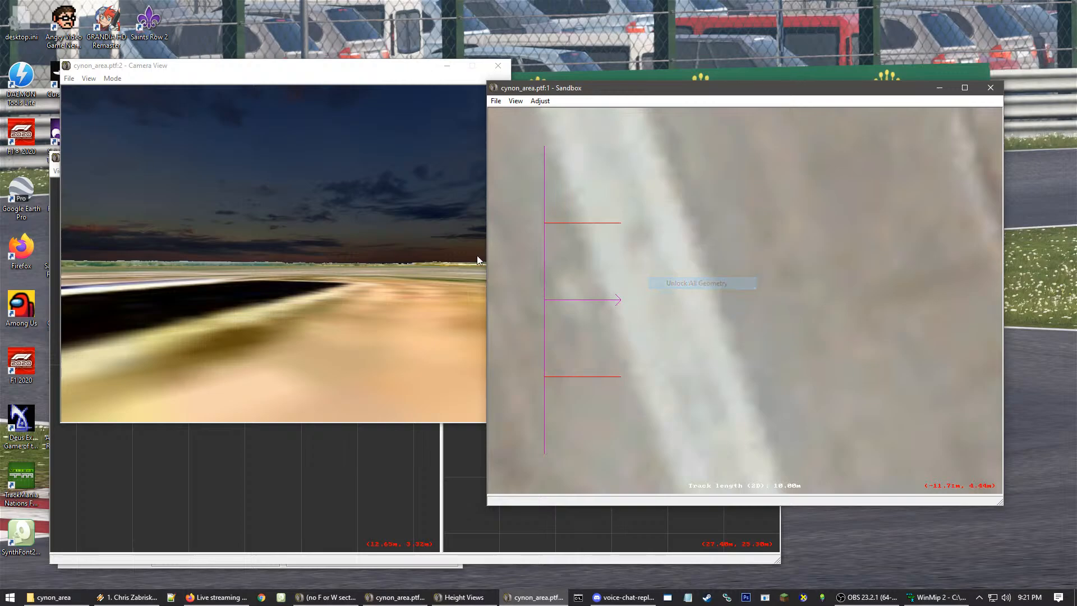
Move the lead segment onto the eastern runway's centre line, angled about 110 degrees and stretched to about 40 m long
left_click_drag(586, 277, 596, 138)
scroll(701, 271, "down", 15)
scroll(650, 272, "up", 6)
scroll(720, 300, "up", 3)
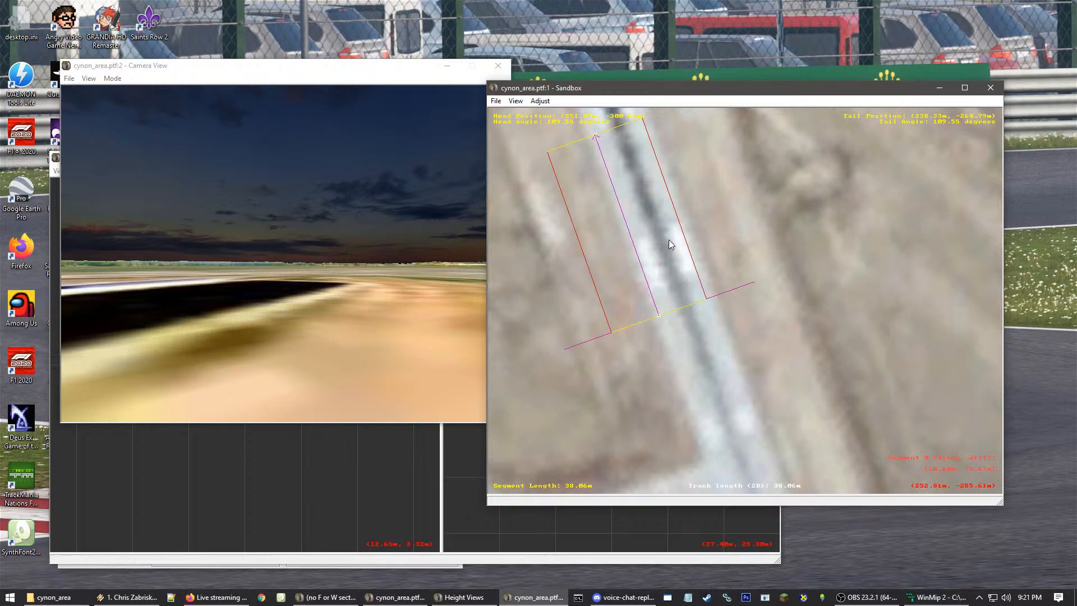
left_click_drag(668, 241, 714, 293)
left_click_drag(640, 183, 637, 177)
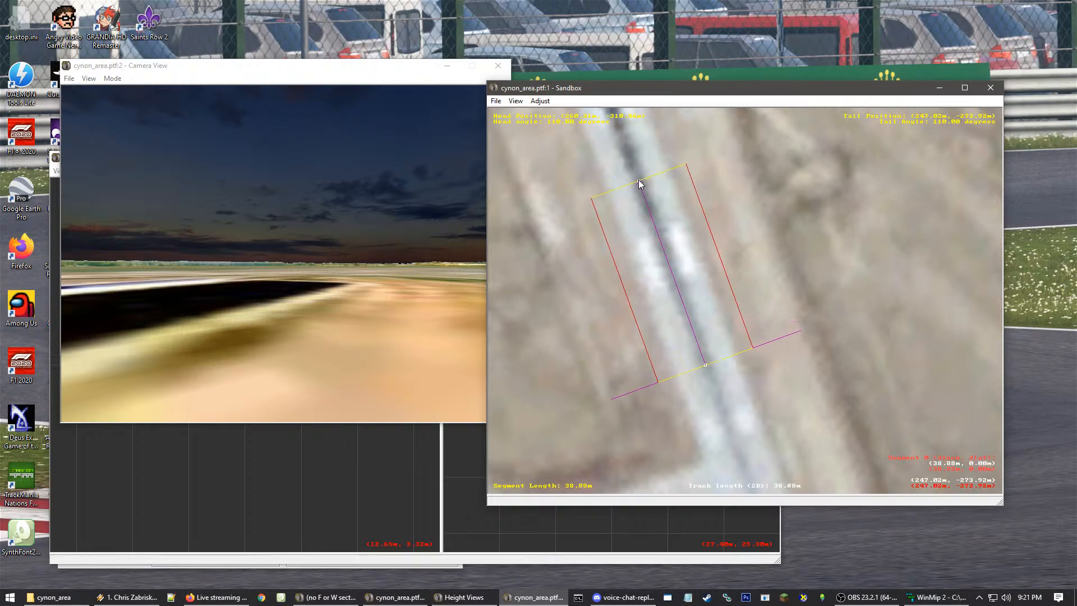
scroll(720, 317, "up", 1)
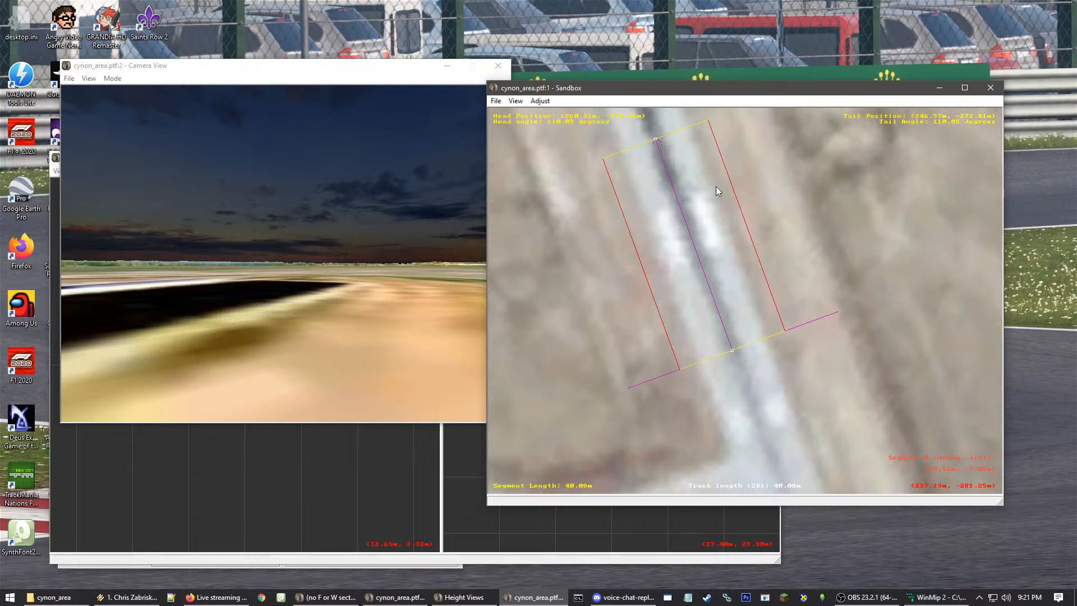
Move the head ends of the X section boundaries on both sides of the segment outward, flaring the segment at its head
left_click(763, 275)
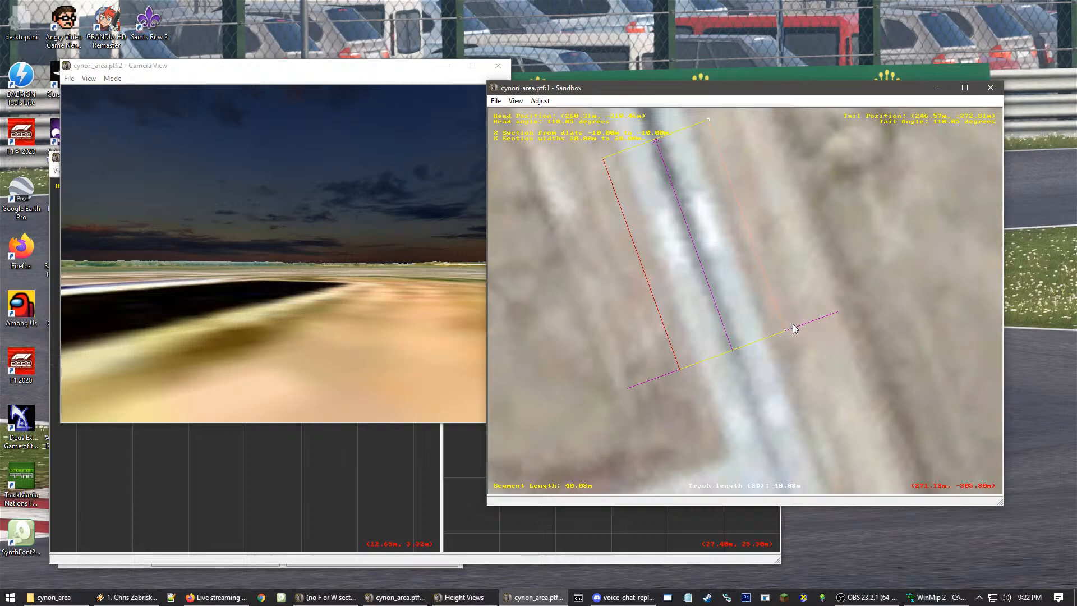
left_click_drag(784, 330, 880, 287)
left_click_drag(678, 369, 621, 390)
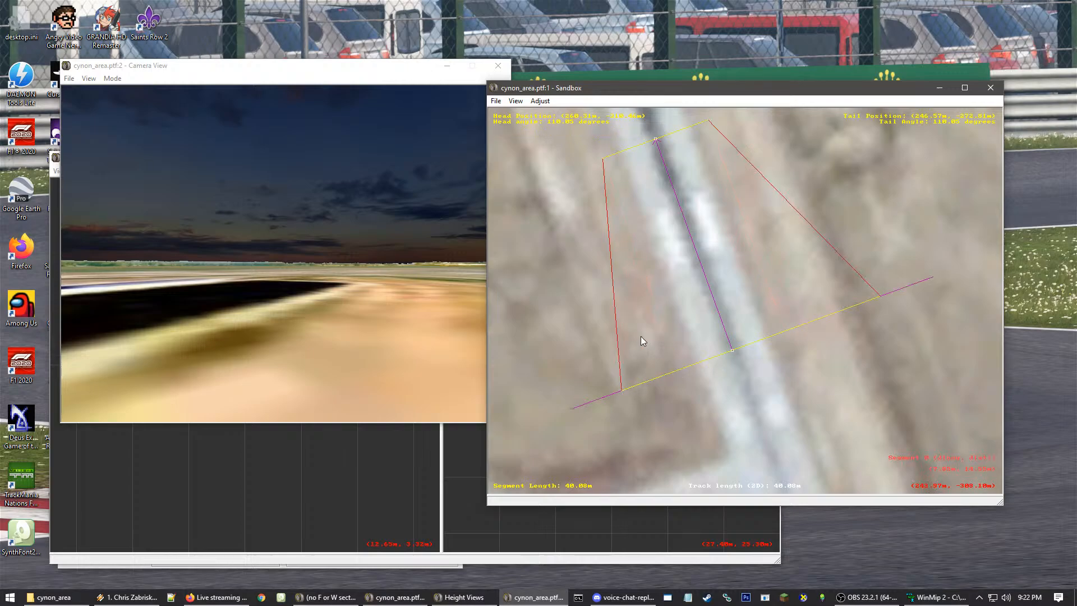
Insert another X section on the segment's western side and move its head end to a dlat of about 10.2 m
right_click(681, 326)
mouse_move(697, 409)
left_click(819, 432)
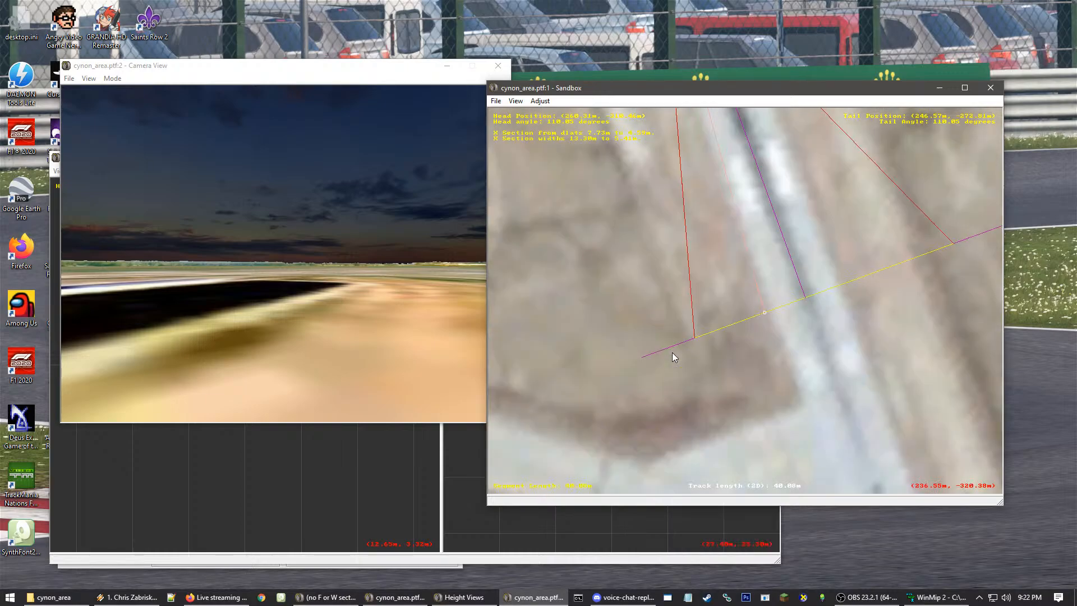
scroll(673, 350, "up", 10)
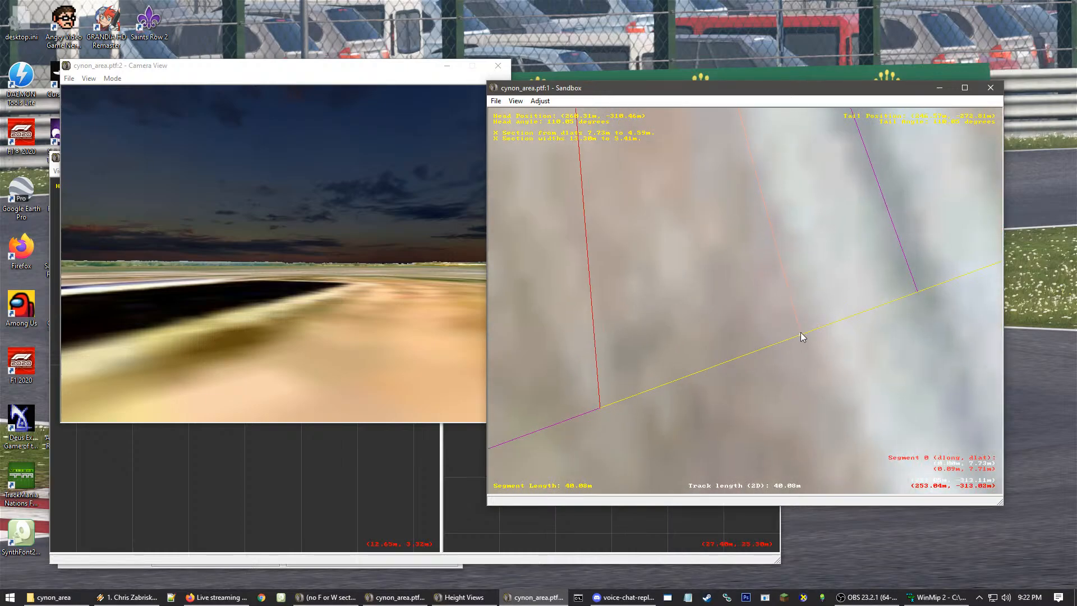
left_click_drag(801, 333, 762, 348)
scroll(762, 348, "up", 5)
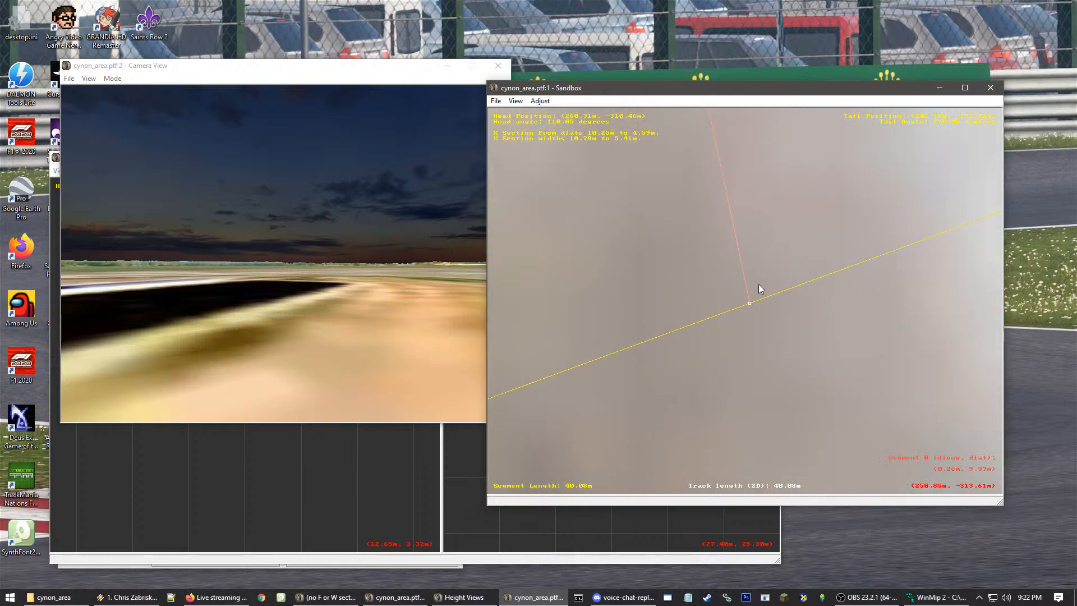
right_click(794, 256)
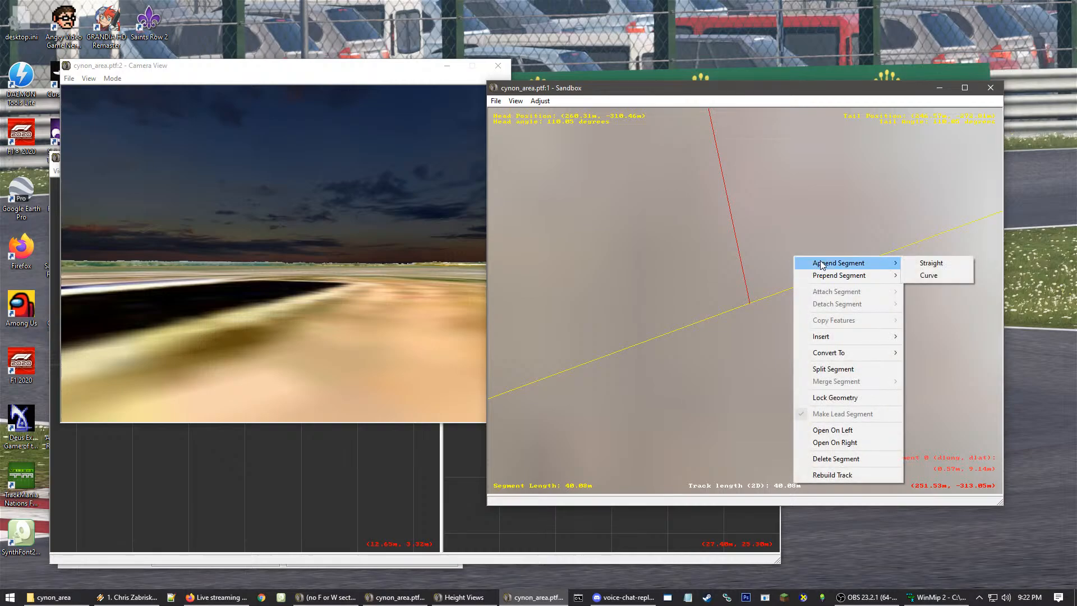
left_click(776, 176)
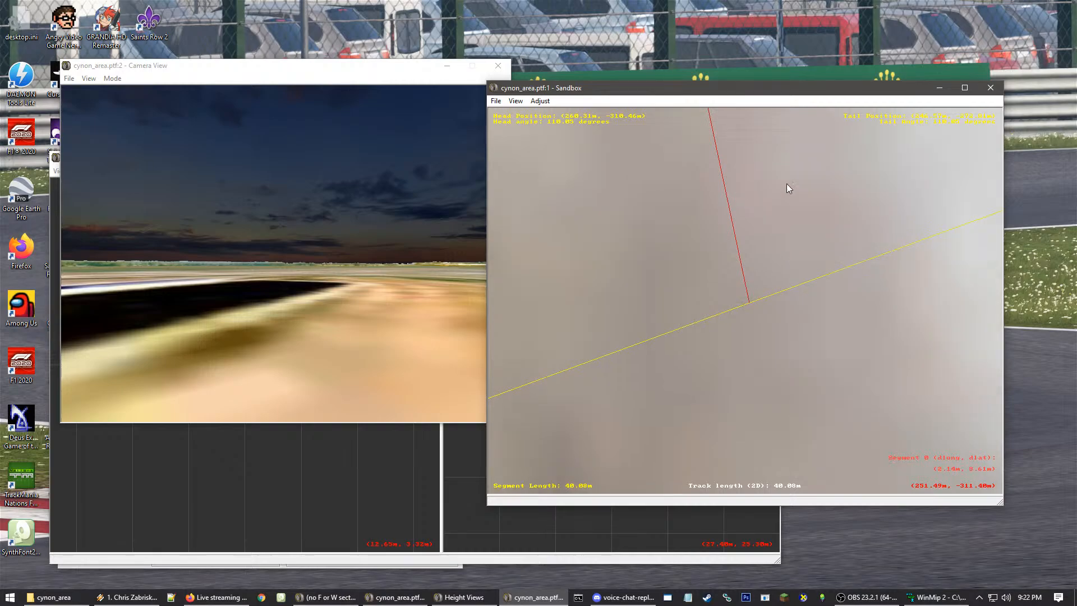
Insert an X section on the lead segment's eastern side, between the centre line and the outer X section boundary
scroll(784, 191, "down", 5)
middle_click(877, 206)
middle_click(766, 194)
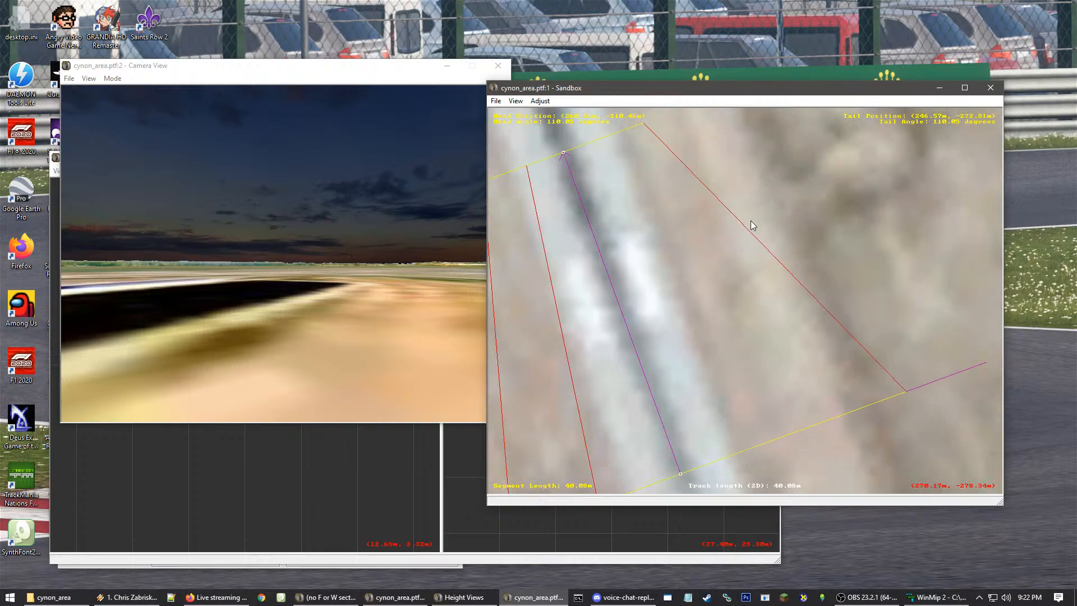
middle_click(721, 367)
middle_click(692, 341)
scroll(691, 341, "up", 1)
middle_click(785, 324)
middle_click(695, 358)
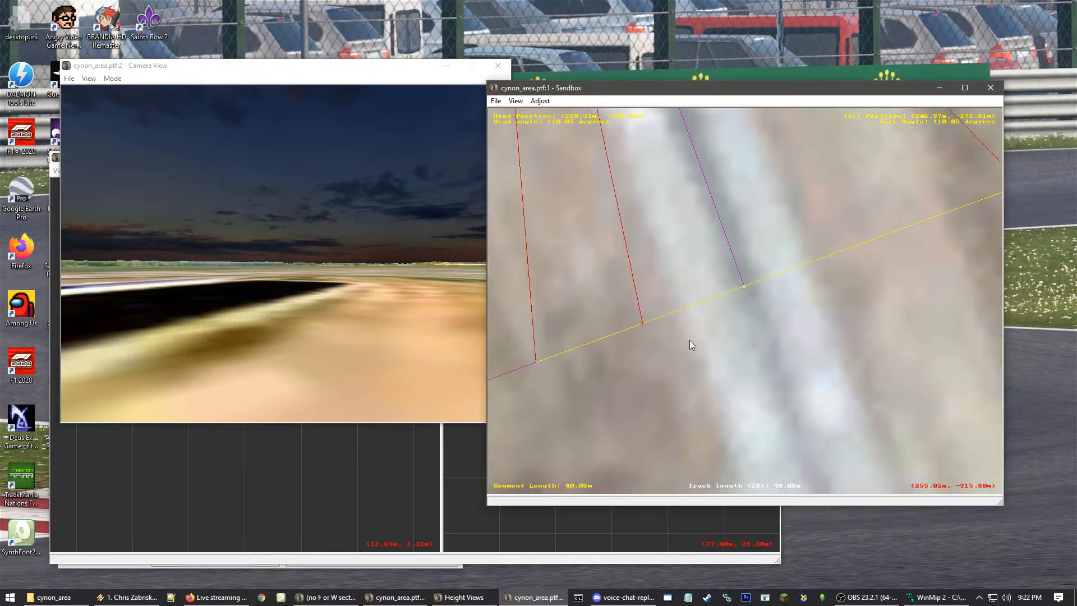
left_click(865, 315)
middle_click(840, 258)
scroll(726, 275, "up", 1)
scroll(726, 275, "up", 3)
left_click(668, 252)
right_click(669, 252)
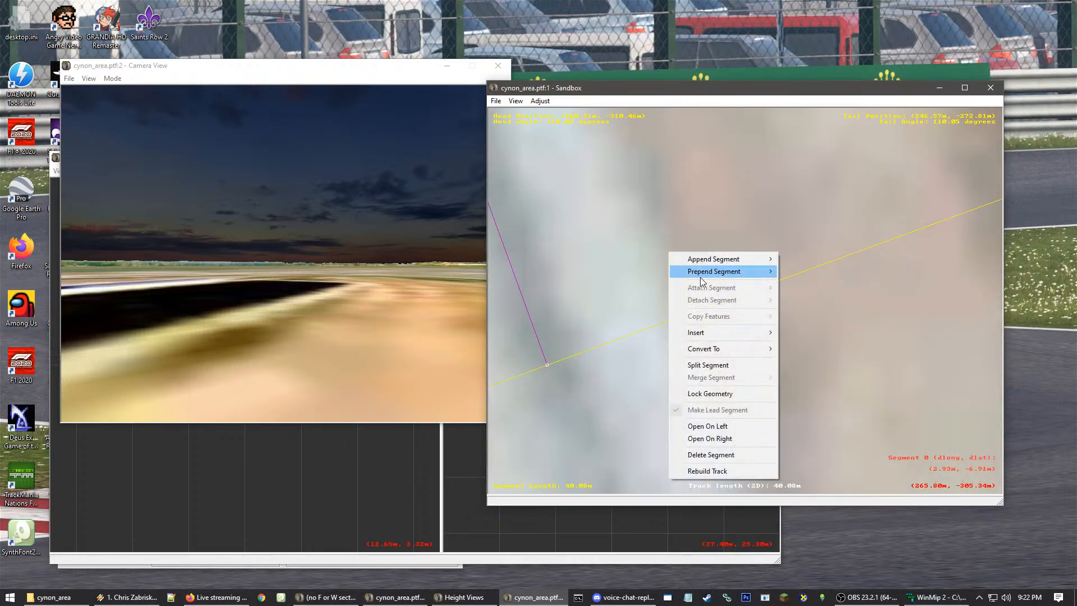
mouse_move(710, 328)
left_click(823, 354)
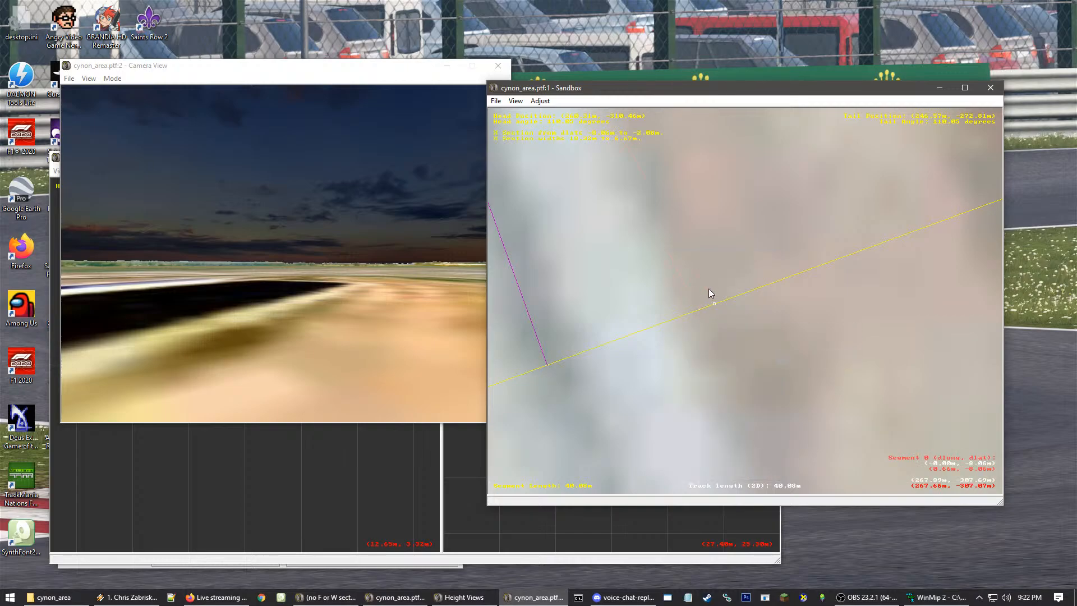
Move the head end of the new eastern X section outward to a dlat of about -10.25 m
left_click(757, 277)
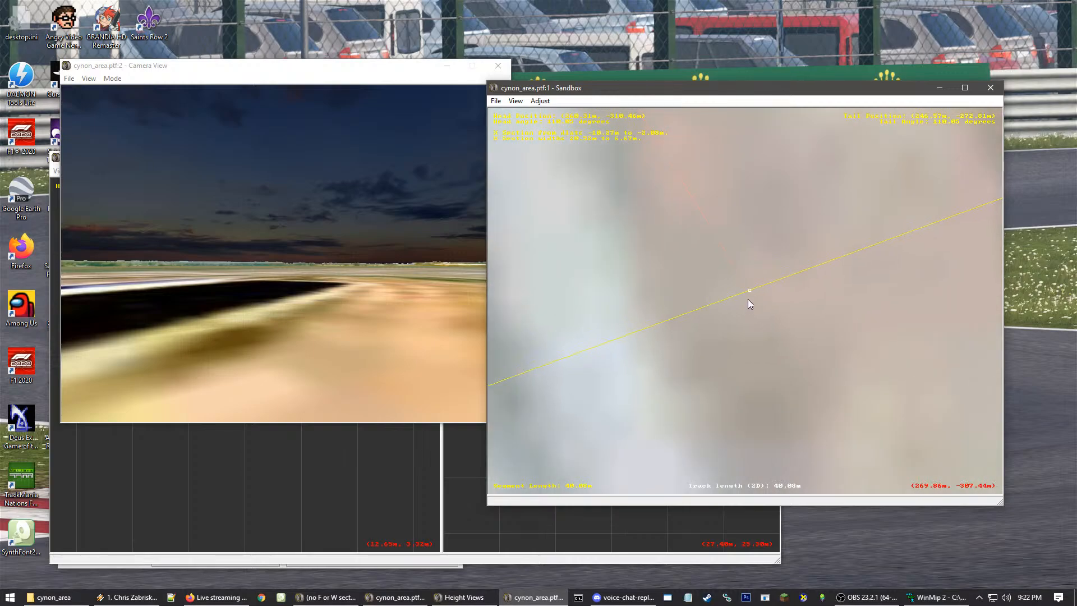
scroll(758, 287, "up", 3)
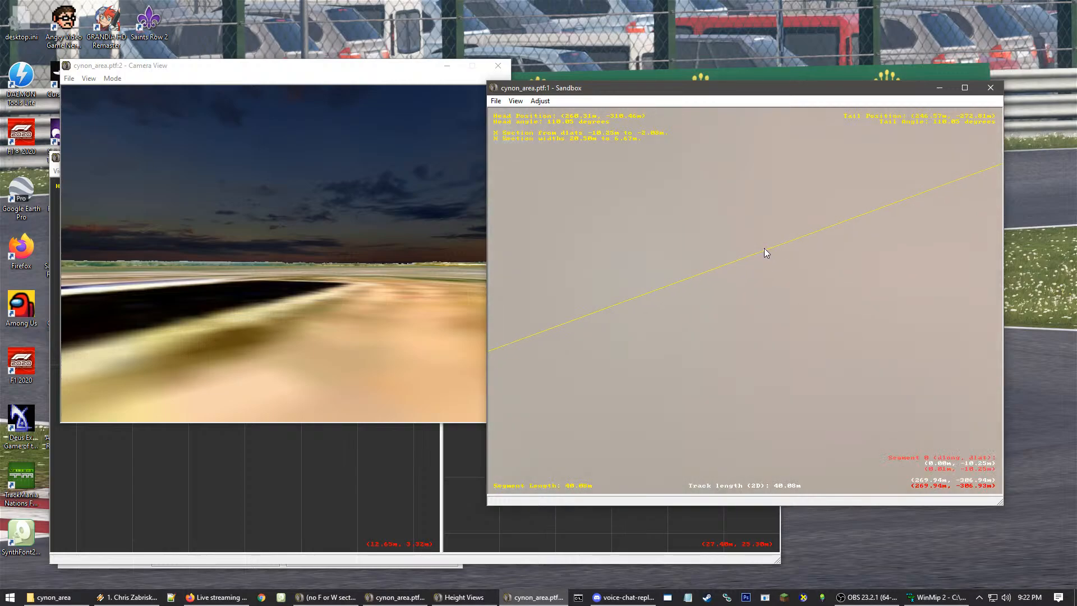
left_click(765, 249)
left_click(761, 324)
Prepend a straight segment to the lead segment, continuing it southward along the runway
scroll(697, 318, "down", 5)
scroll(663, 308, "up", 2)
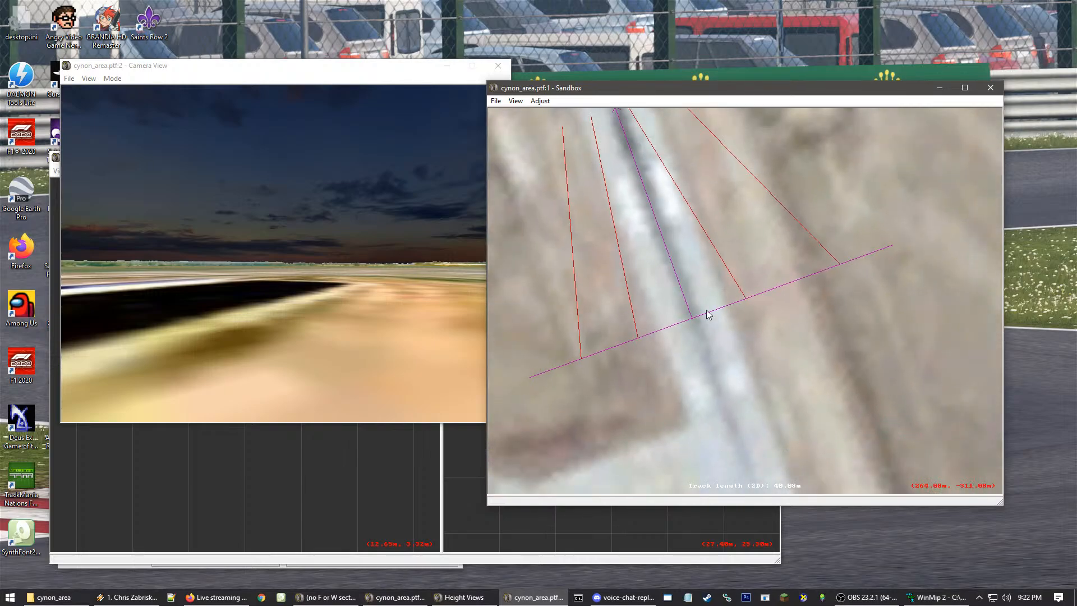
left_click(692, 284)
right_click(707, 288)
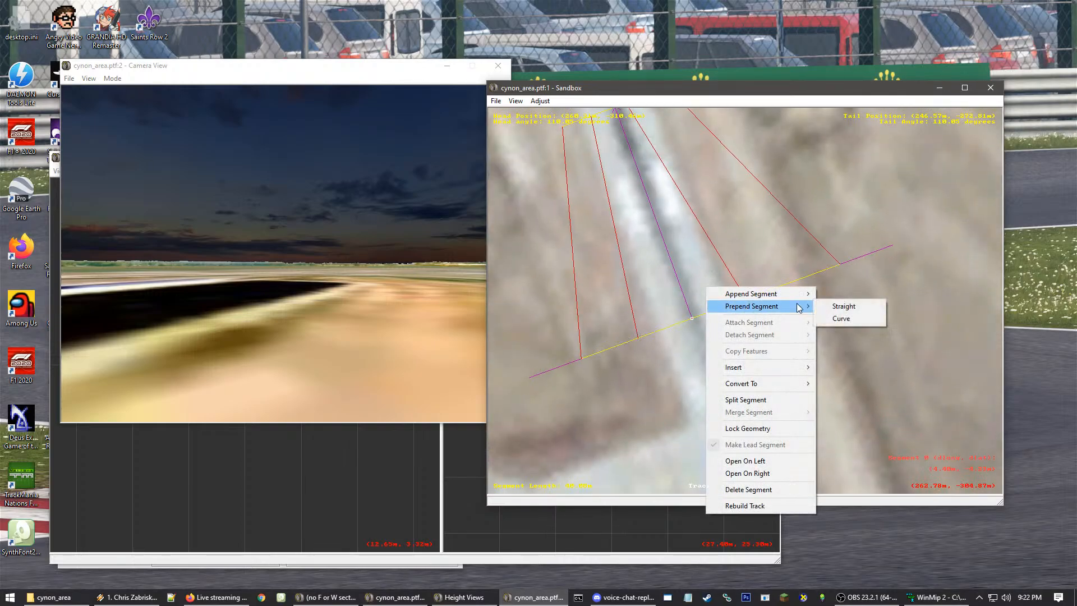
mouse_move(784, 293)
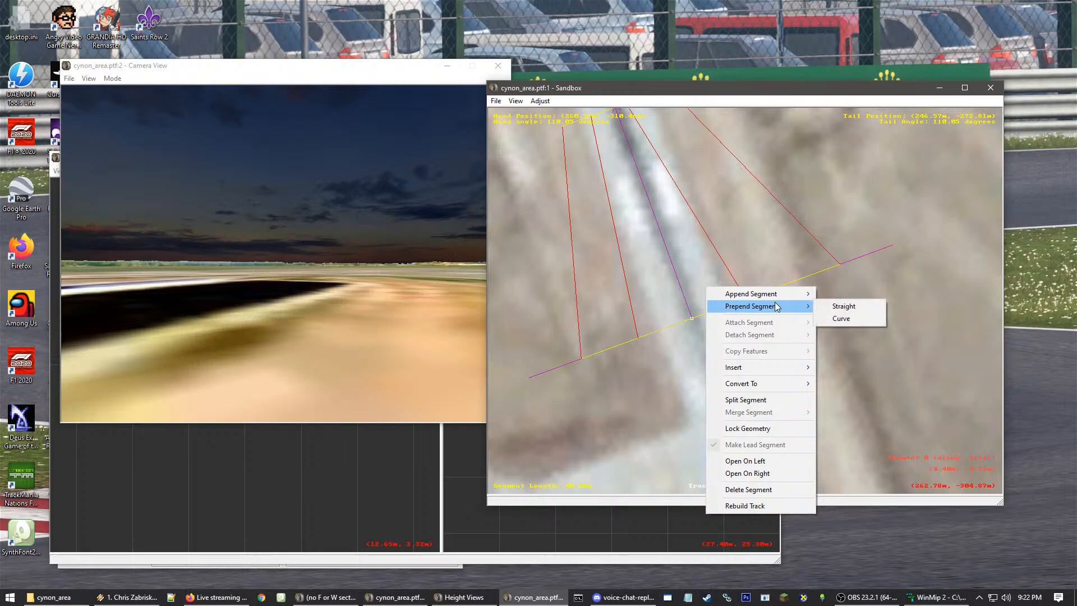
left_click(841, 307)
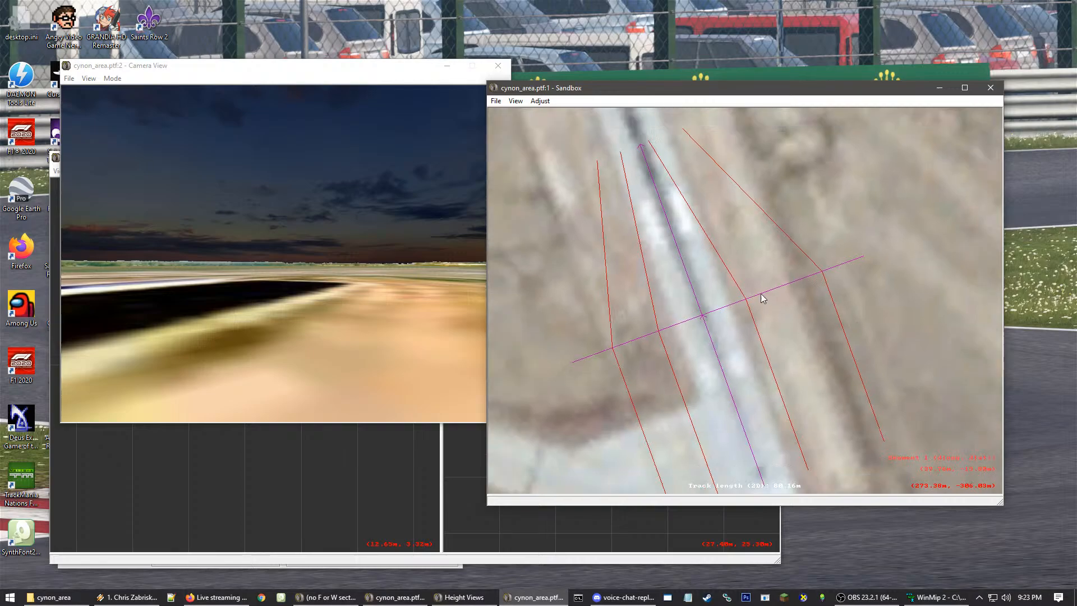
Delete the flared original lead segment, keeping only the prepended straight segment
scroll(761, 294, "down", 9)
middle_click_drag(732, 303, 744, 292)
scroll(743, 291, "up", 6)
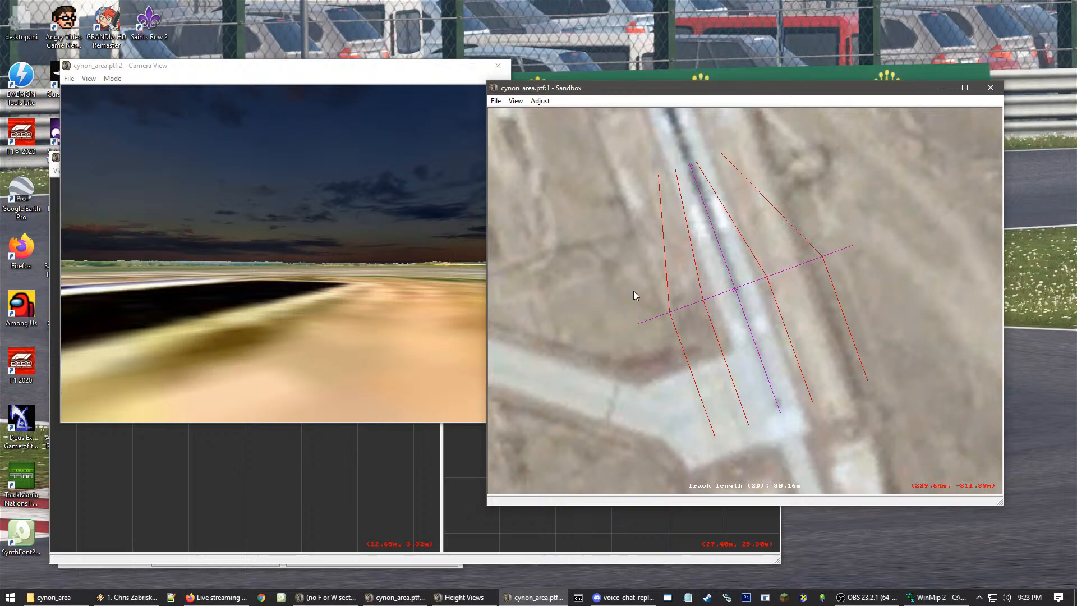
left_click(780, 244)
key("Delete")
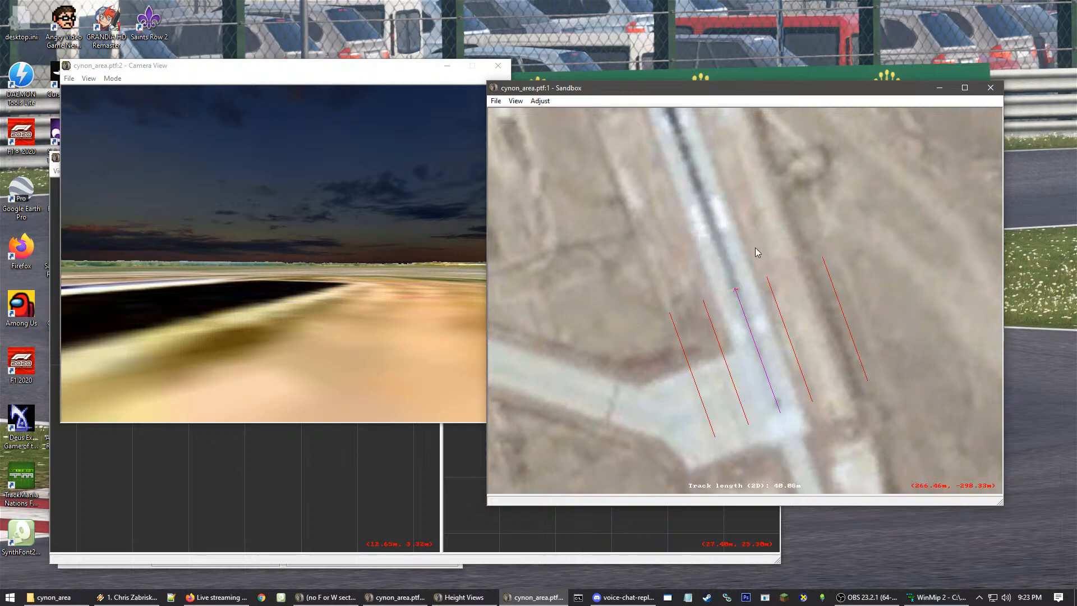
Move the remaining straight segment north along the runway to just before the junction and make it the lead segment
left_click(816, 352)
left_click_drag(827, 358, 792, 262)
right_click(790, 310)
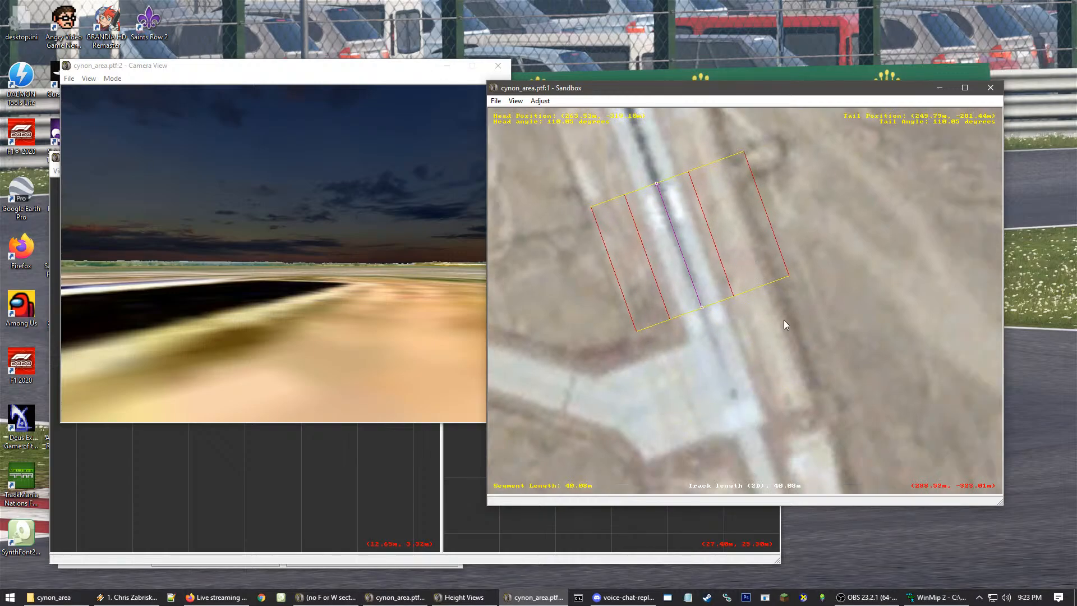
right_click(756, 248)
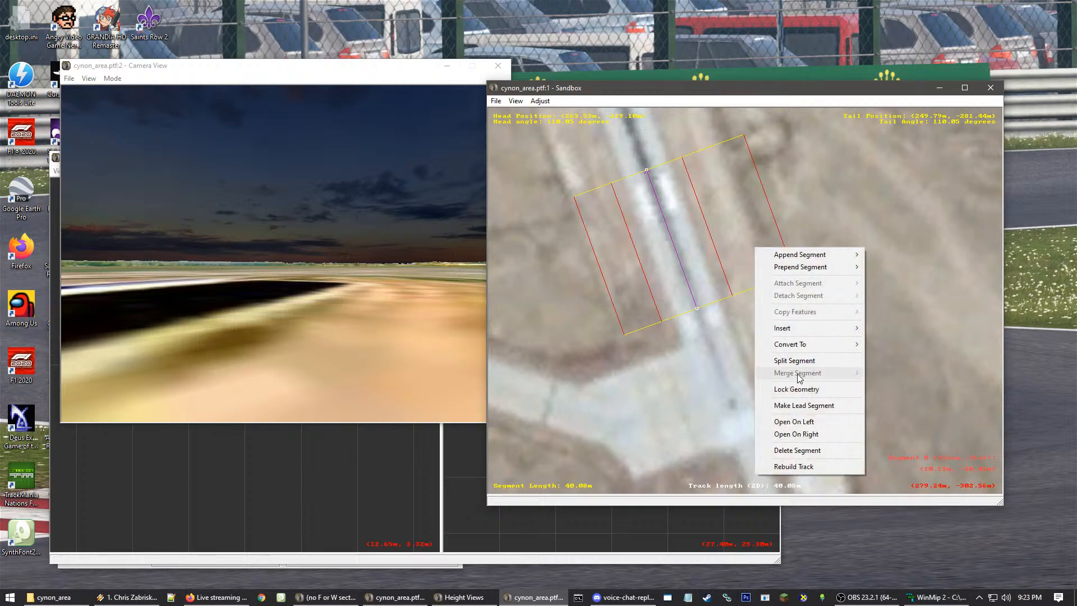
left_click(798, 406)
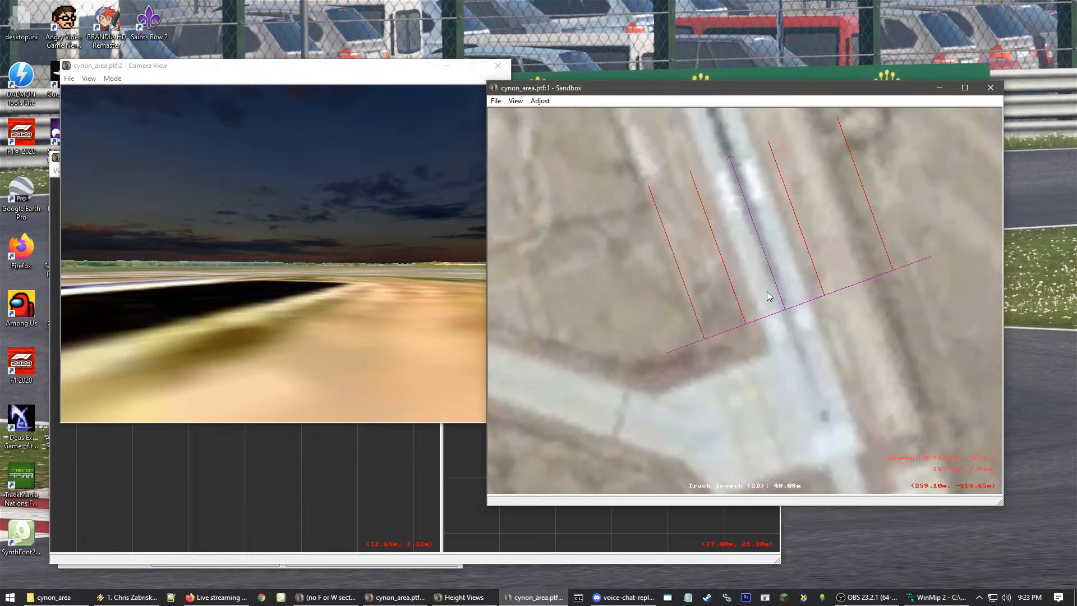
Insert F sections on both sides of the lead segment's centre line, at dlats of about -5 m and 5.8 m
scroll(766, 292, "up", 3)
right_click(755, 295)
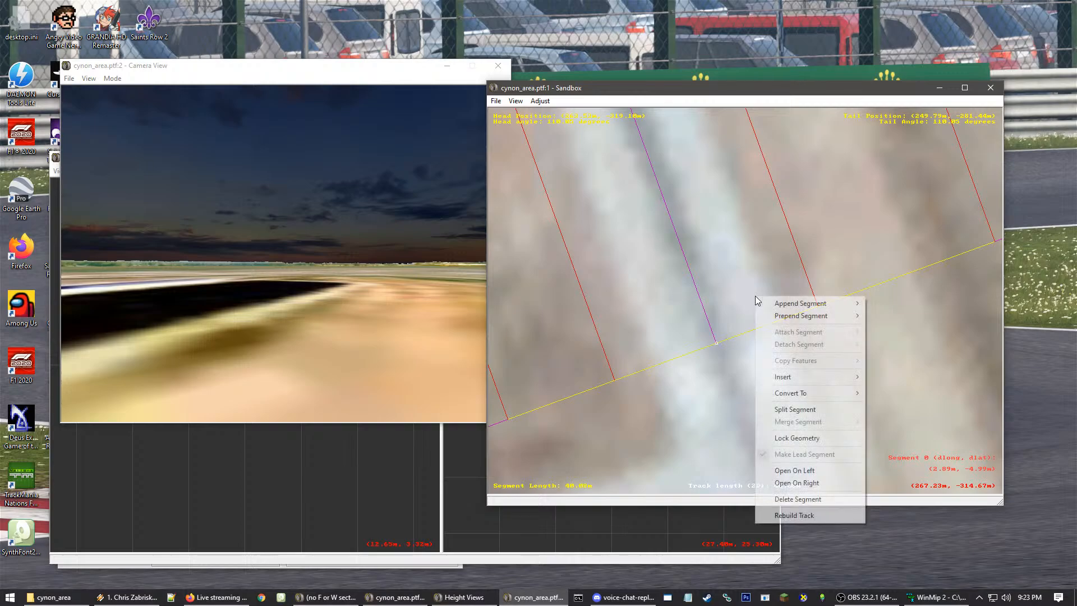
mouse_move(858, 378)
left_click(902, 375)
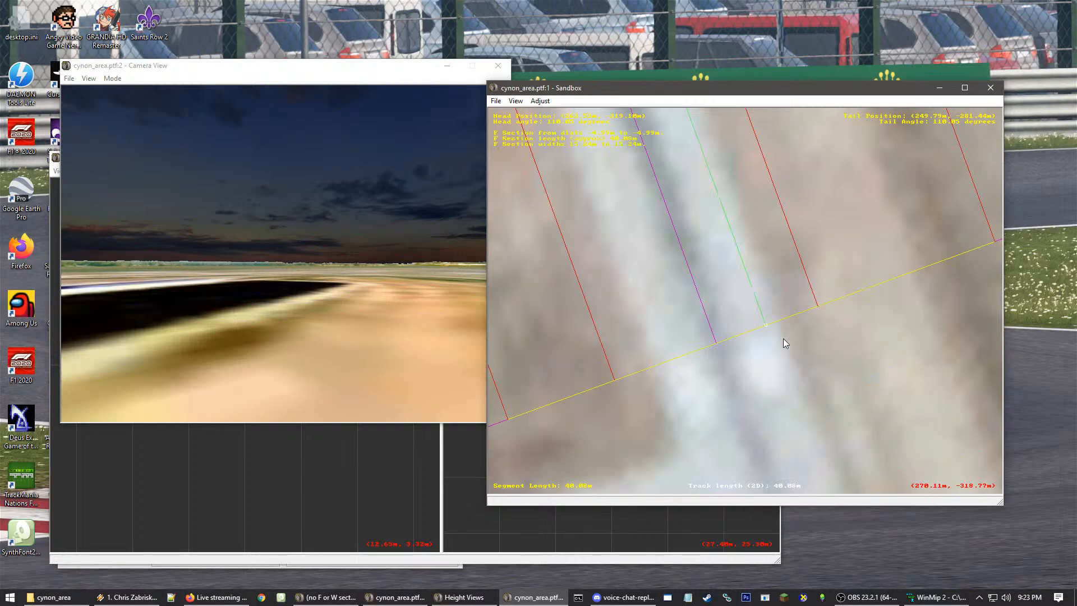
right_click(639, 311)
mouse_move(735, 391)
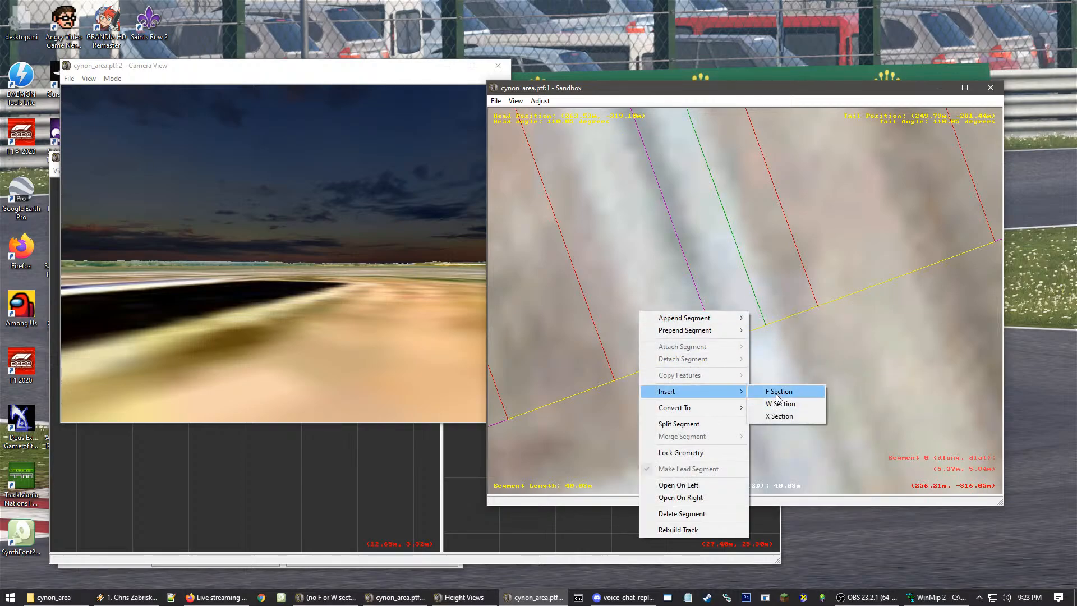
left_click(778, 395)
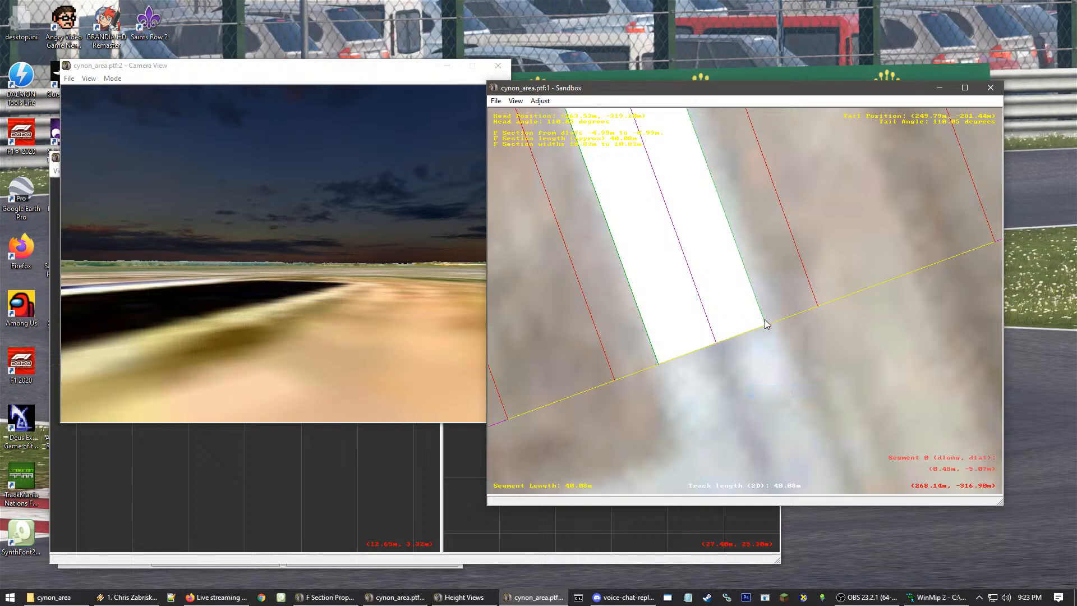
Move the eastern F section's head end out to the inner eastern X section boundary and insert another F section just inside it
scroll(769, 295, "up", 4)
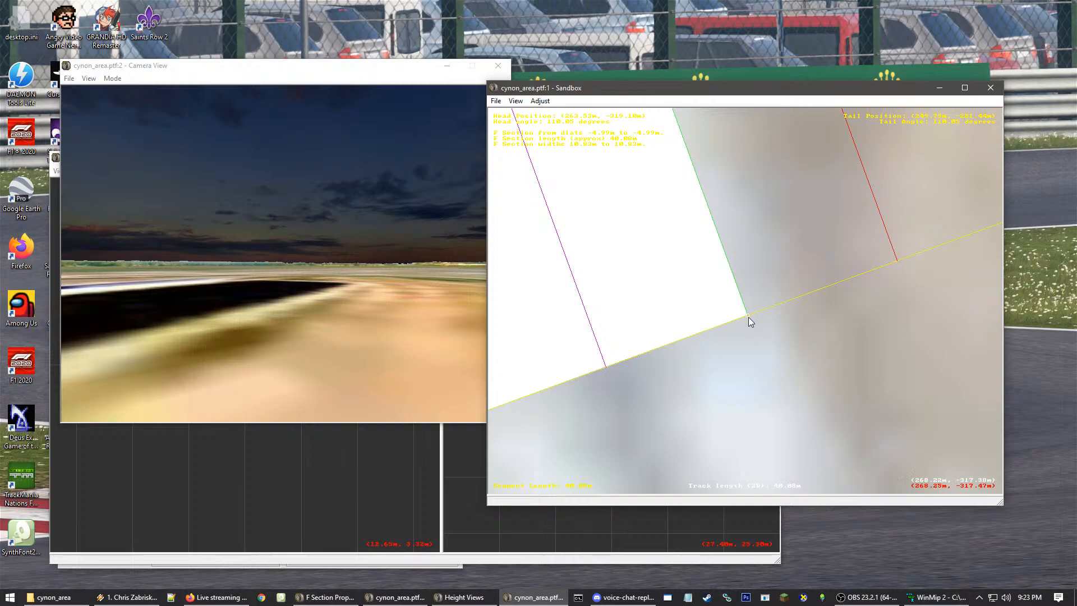
left_click_drag(749, 314, 896, 261)
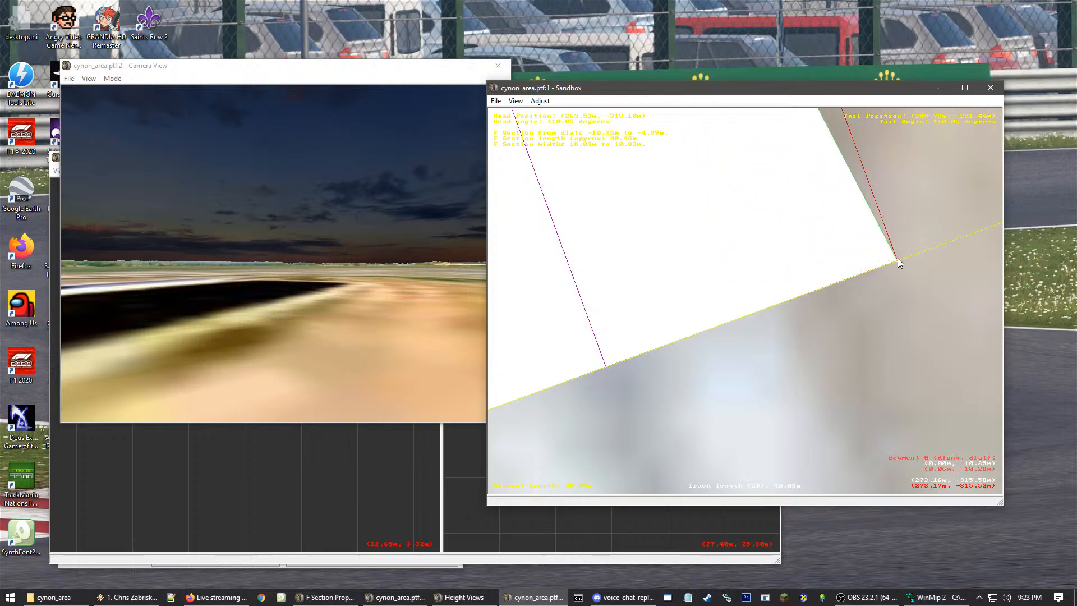
right_click_drag(878, 270, 721, 299)
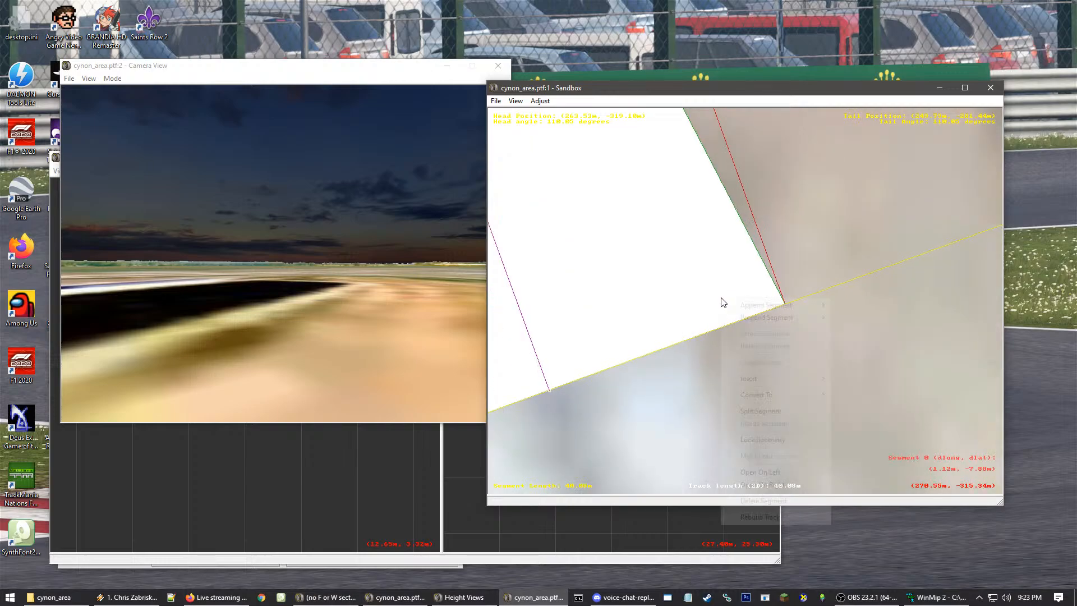
mouse_move(787, 378)
left_click(850, 377)
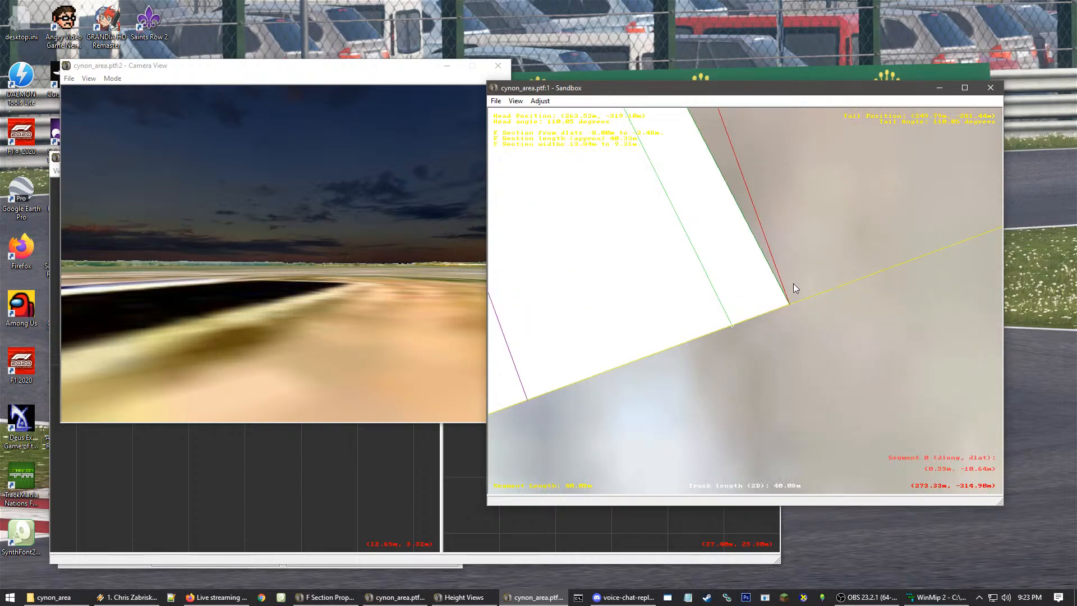
Move the head end of the newly inserted inner F section outward to a dlat of about -10 m
left_click_drag(714, 357, 836, 312)
left_click(850, 311)
scroll(836, 312, "up", 2)
scroll(799, 310, "up", 2)
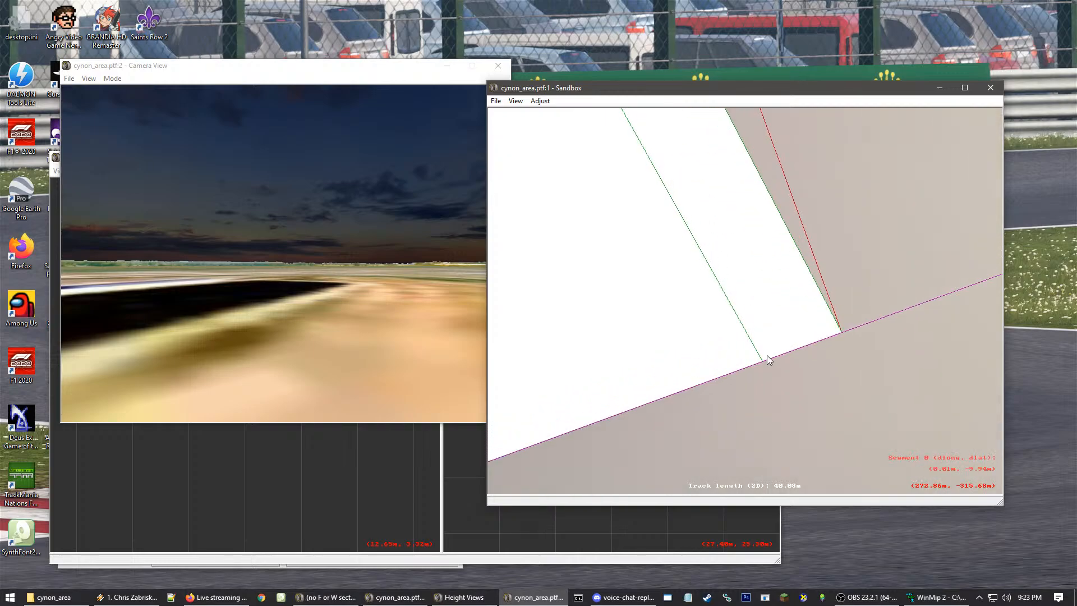
left_click(760, 359)
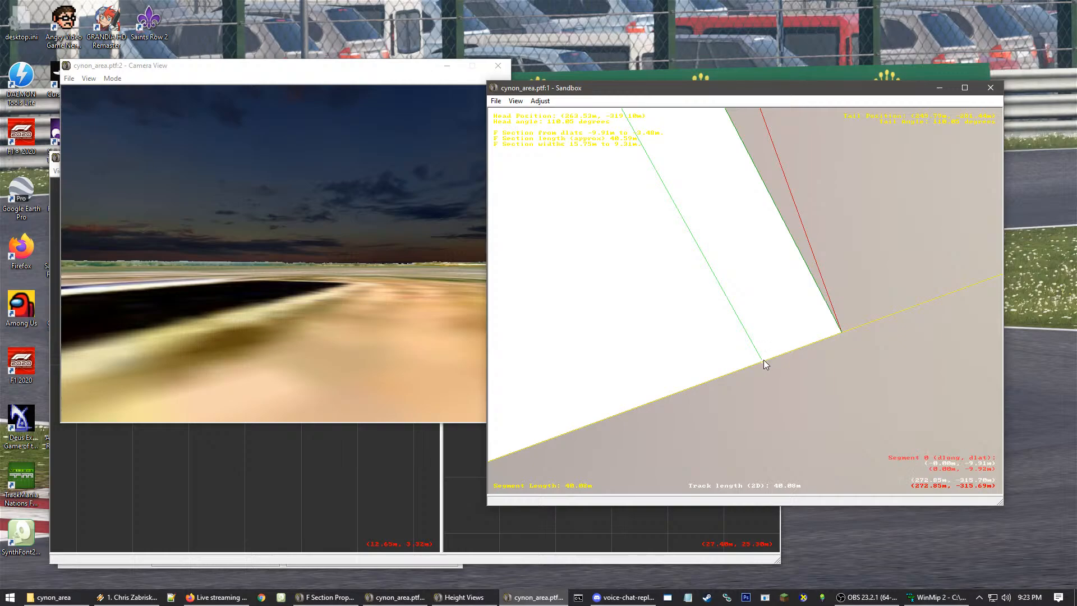
left_click_drag(764, 359, 780, 346)
scroll(790, 381, "down", 1)
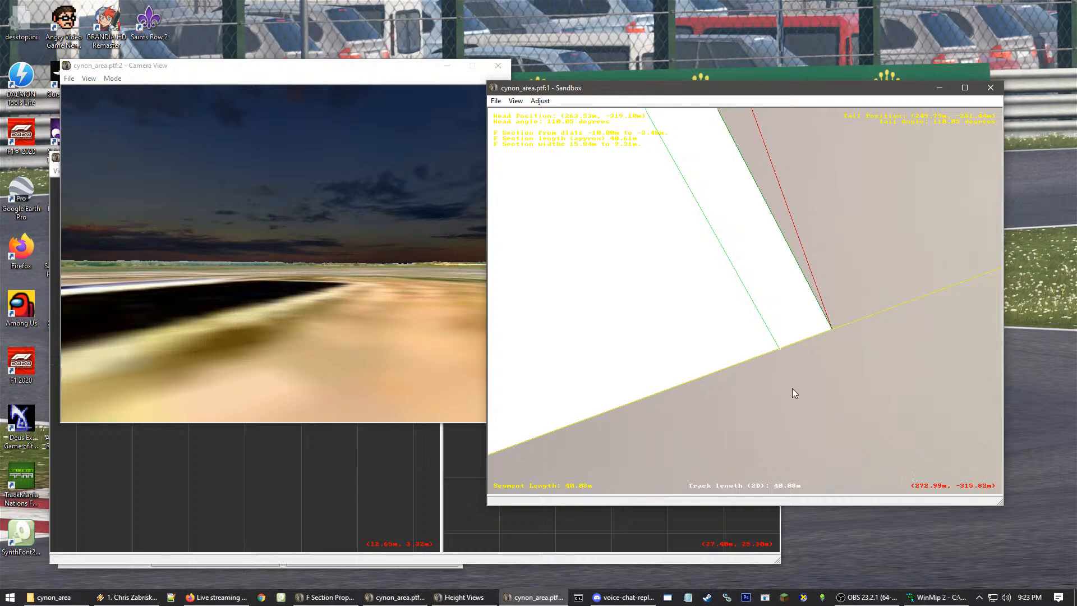
left_click(792, 388)
scroll(745, 371, "down", 10)
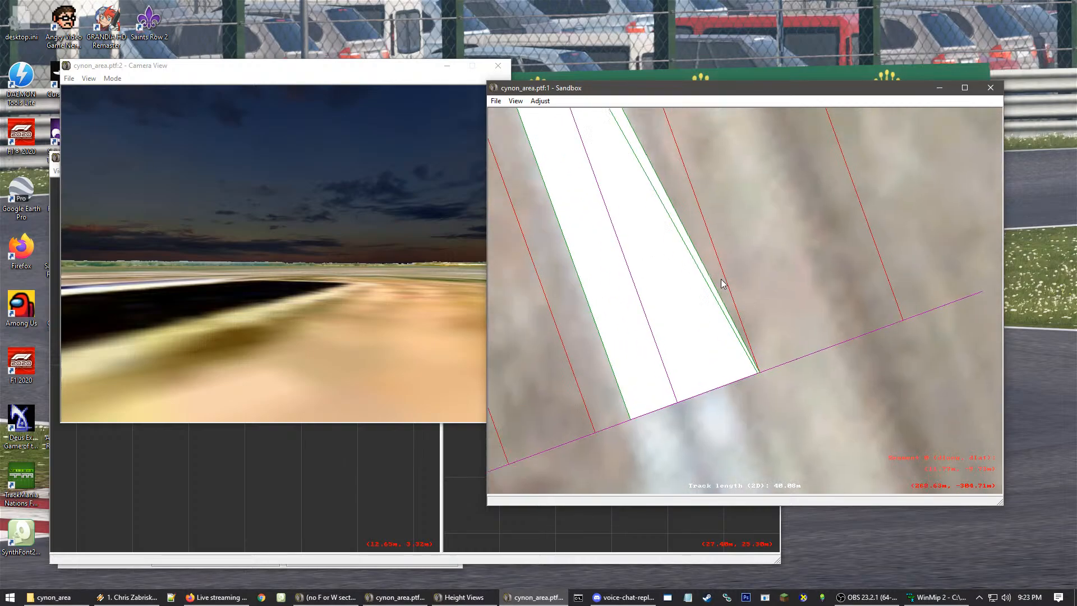
Insert an F section between the two eastern X section boundaries, at a dlat of about -20.5 m
left_click(817, 265)
right_click(816, 278)
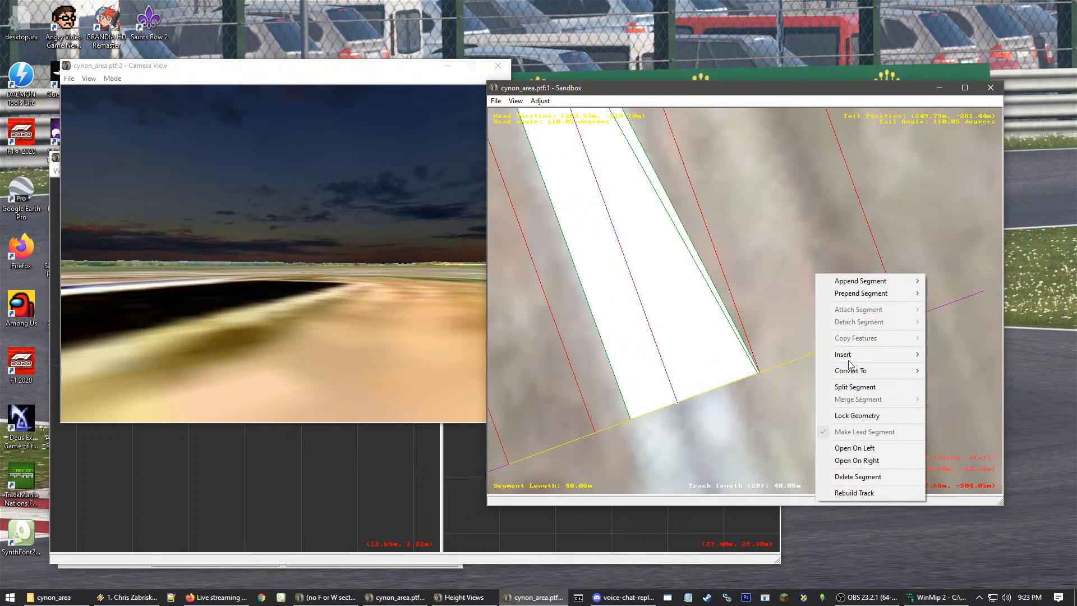
mouse_move(842, 354)
left_click(954, 354)
scroll(780, 251, "down", 1)
middle_click_drag(603, 112, 720, 305)
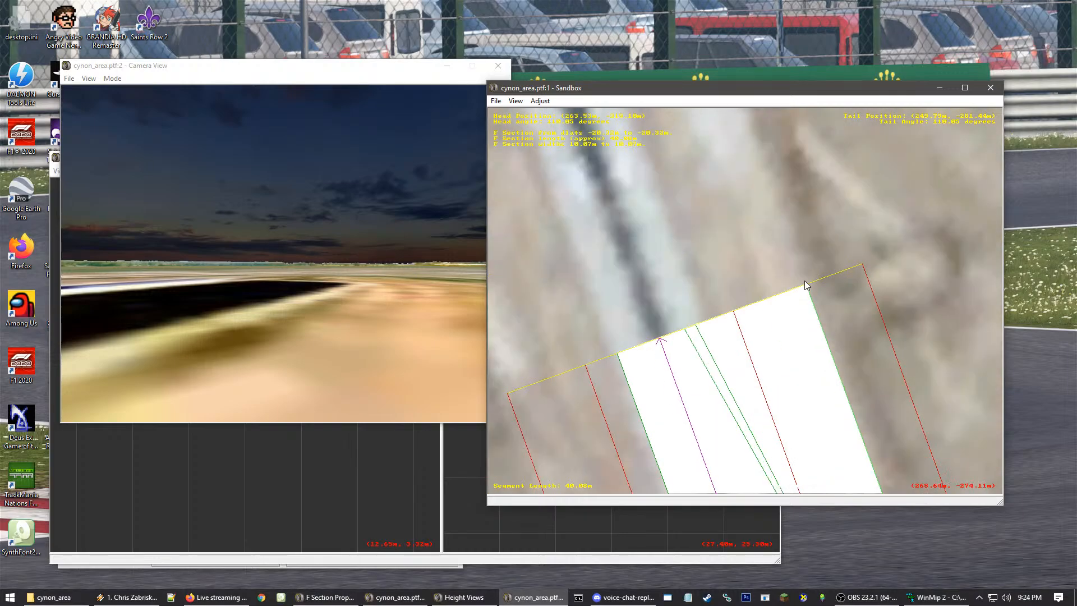
Move both ends of the right-hand F section boundary outward until it runs close beside the outer red wall line
left_click_drag(803, 278, 868, 277)
middle_click_drag(993, 379, 780, 233)
scroll(720, 374, "up", 1)
left_click(733, 360)
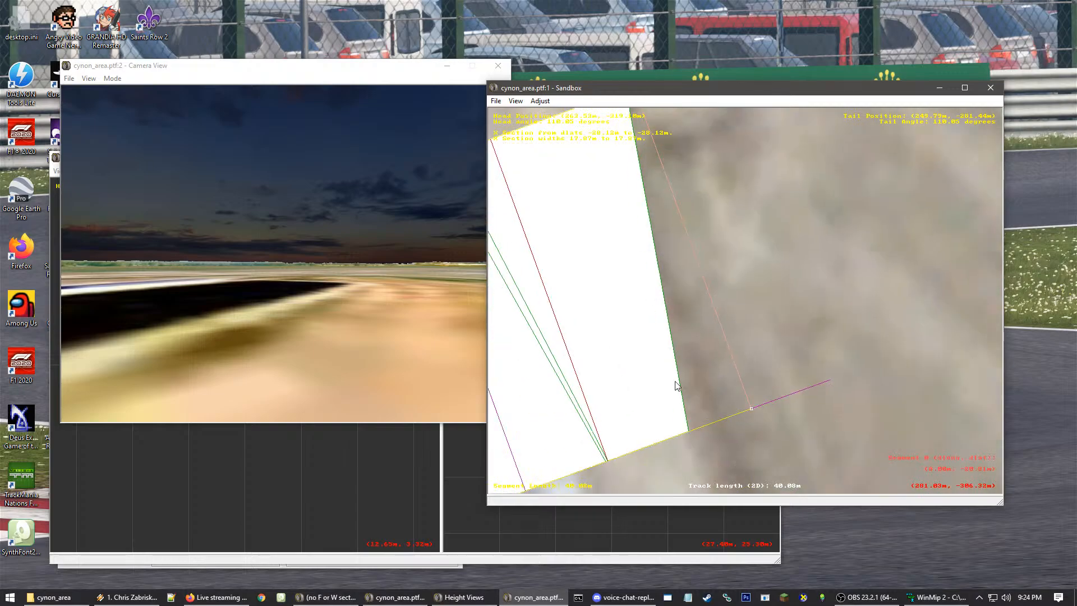
scroll(679, 384, "down", 2)
left_click_drag(690, 380, 743, 376)
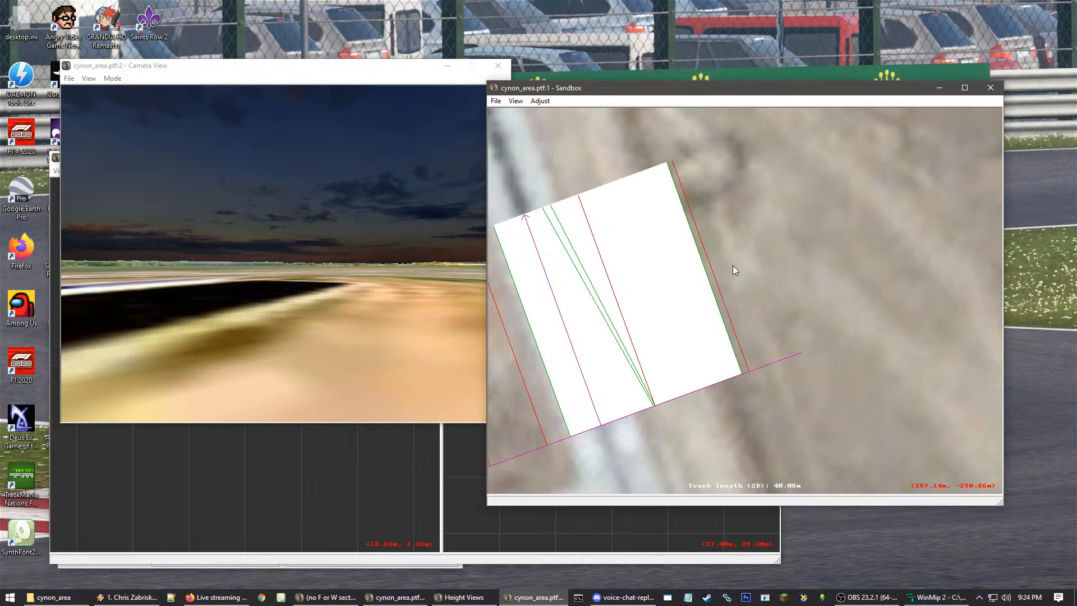
left_click(708, 261)
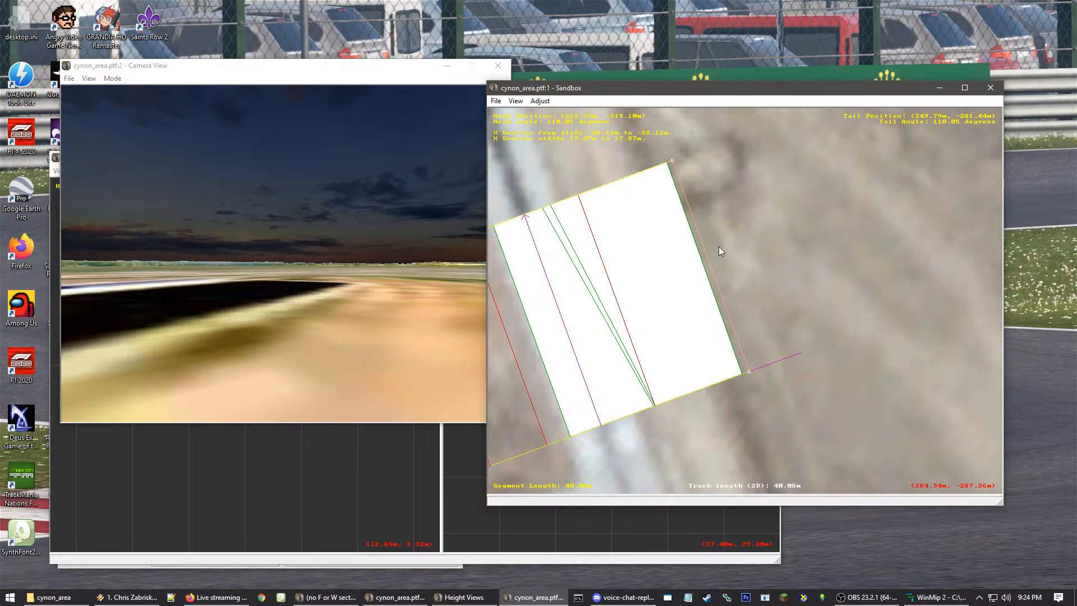
left_click(763, 258)
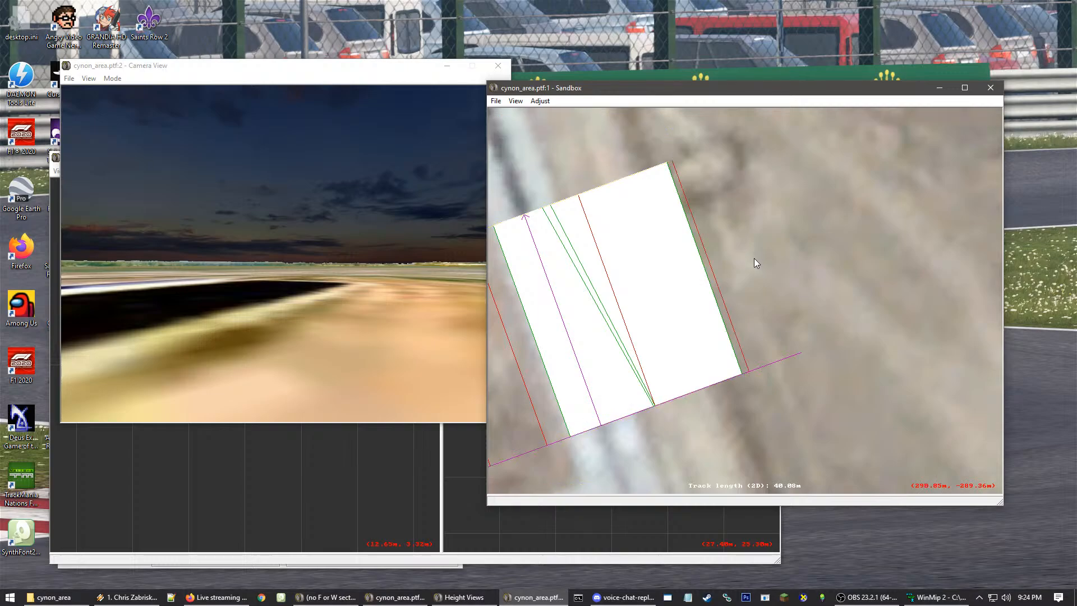
left_click(707, 274)
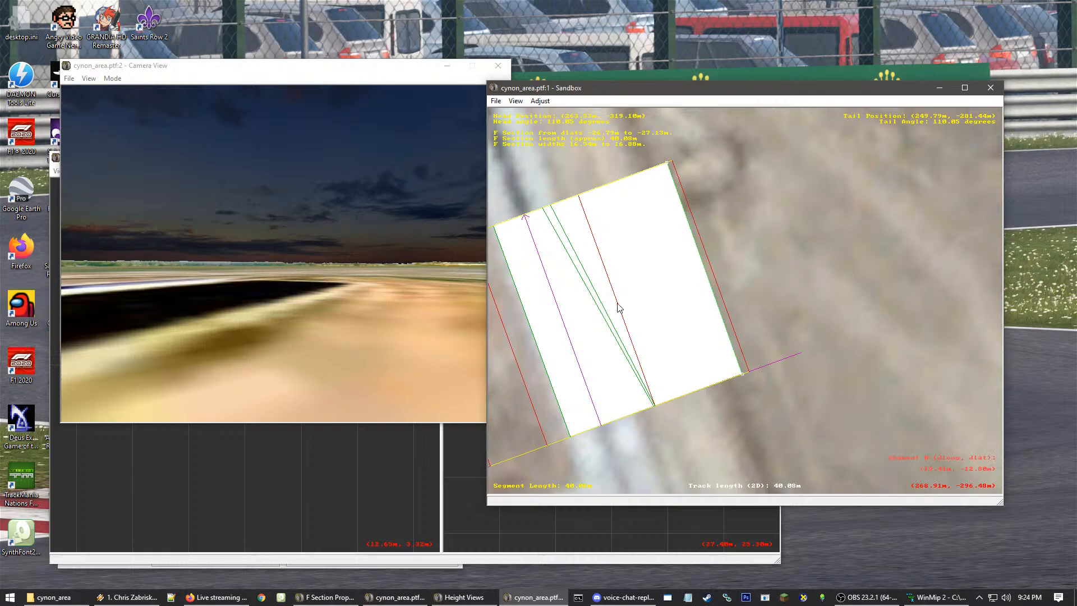
left_click(756, 280)
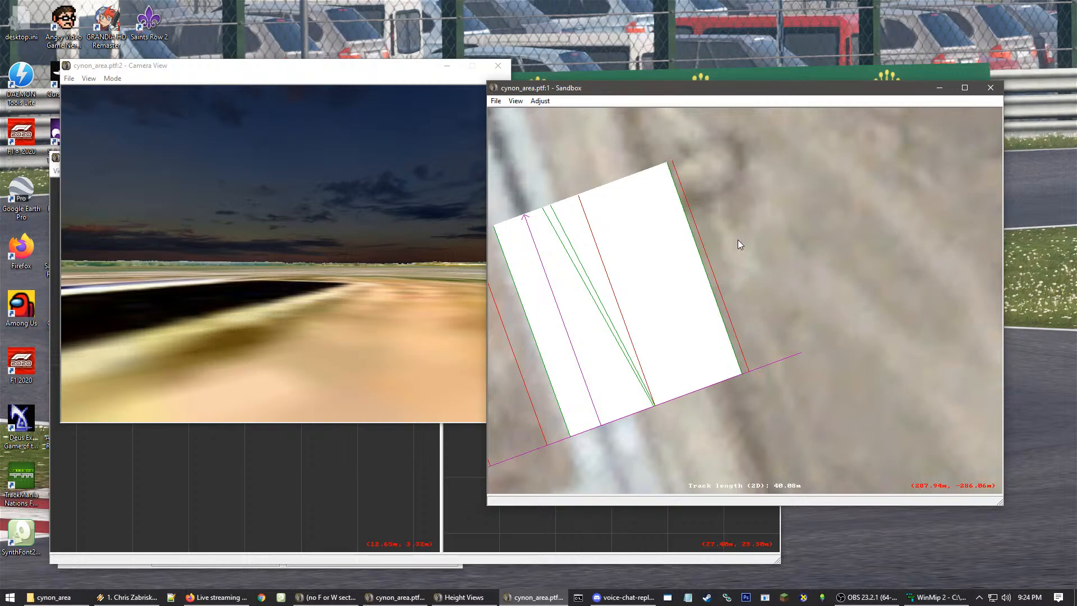
Move the head-end point of the left F section boundary outward onto the adjacent red line, at about 10.25 m dlat
right_click_drag(744, 368, 736, 313)
scroll(737, 313, "up", 1)
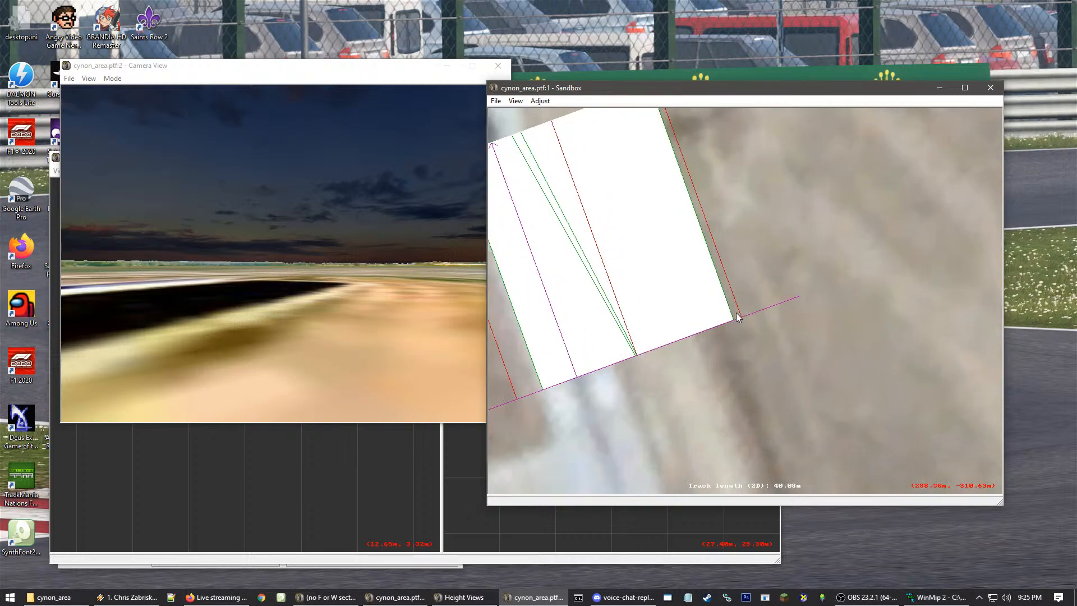
right_click_drag(548, 329, 692, 295)
right_click_drag(748, 269, 742, 300)
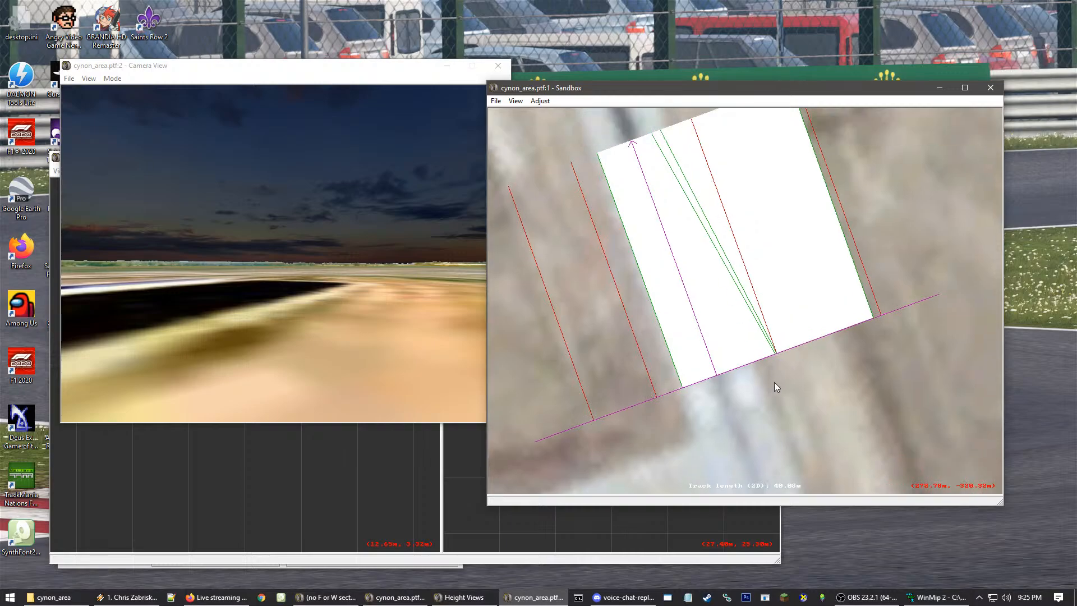
right_click_drag(741, 416, 736, 355)
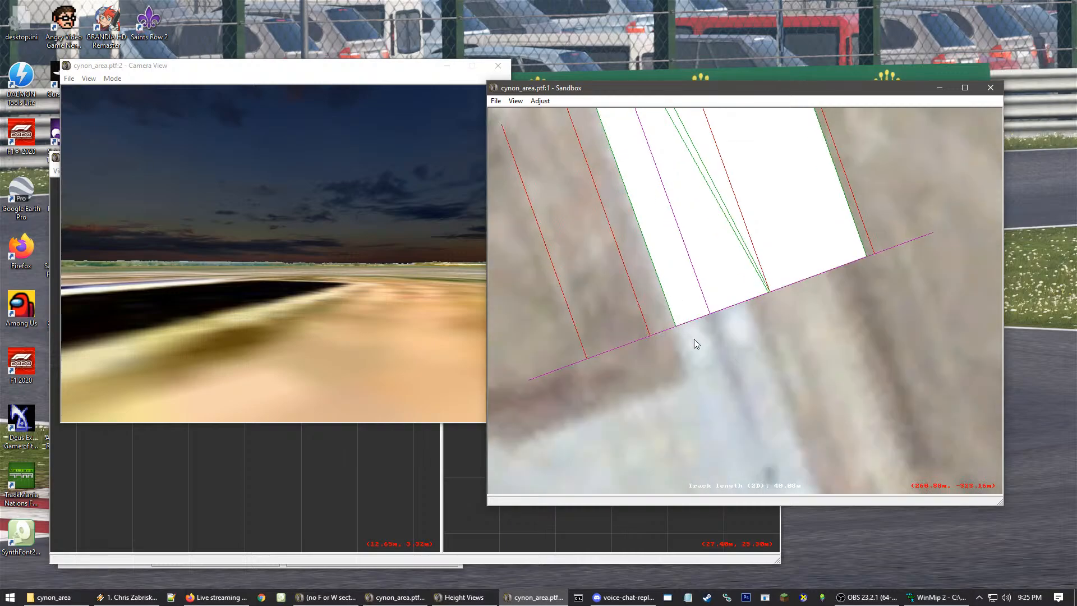
left_click(672, 298)
right_click_drag(560, 337, 648, 312)
scroll(648, 312, "up", 1)
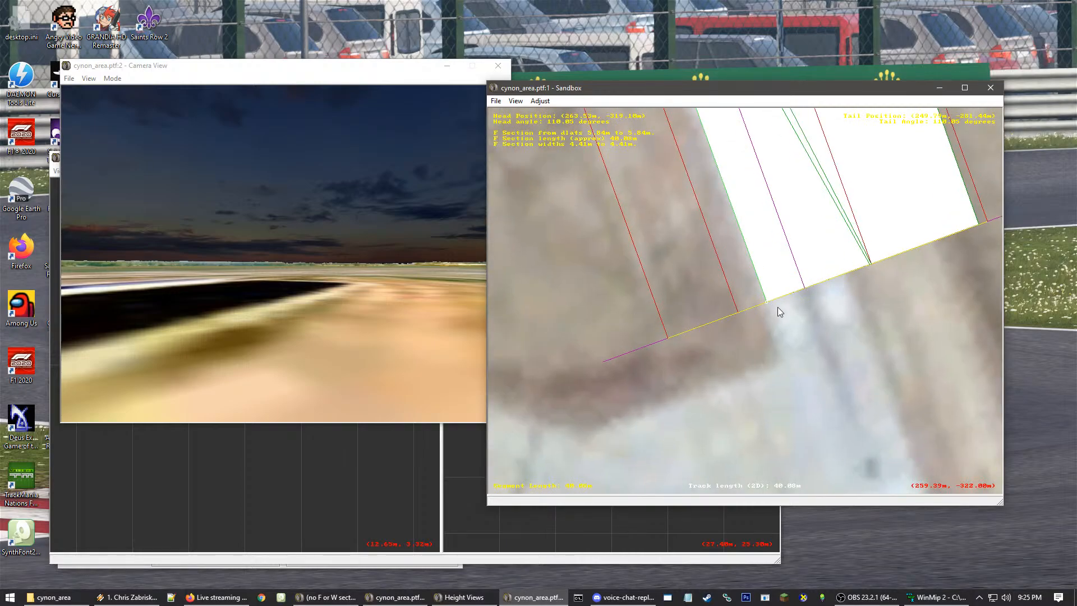
scroll(792, 297, "up", 6)
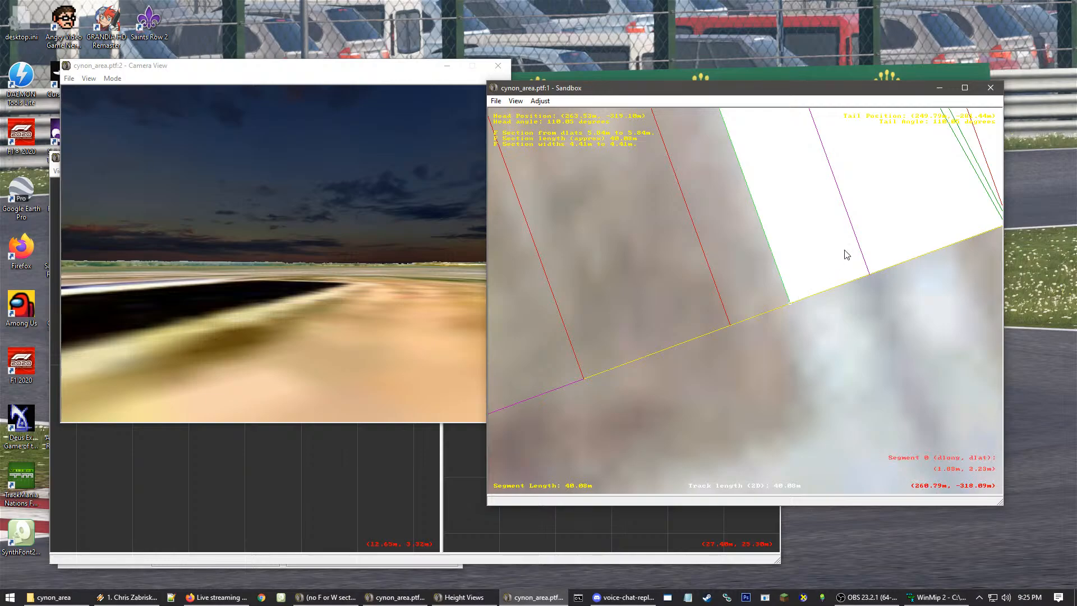
right_click_drag(843, 249, 589, 362)
scroll(743, 348, "down", 1)
scroll(724, 352, "down", 4)
scroll(723, 354, "down", 1)
right_click_drag(722, 353, 792, 278)
scroll(695, 346, "up", 1)
scroll(792, 278, "up", 1)
scroll(766, 296, "up", 7)
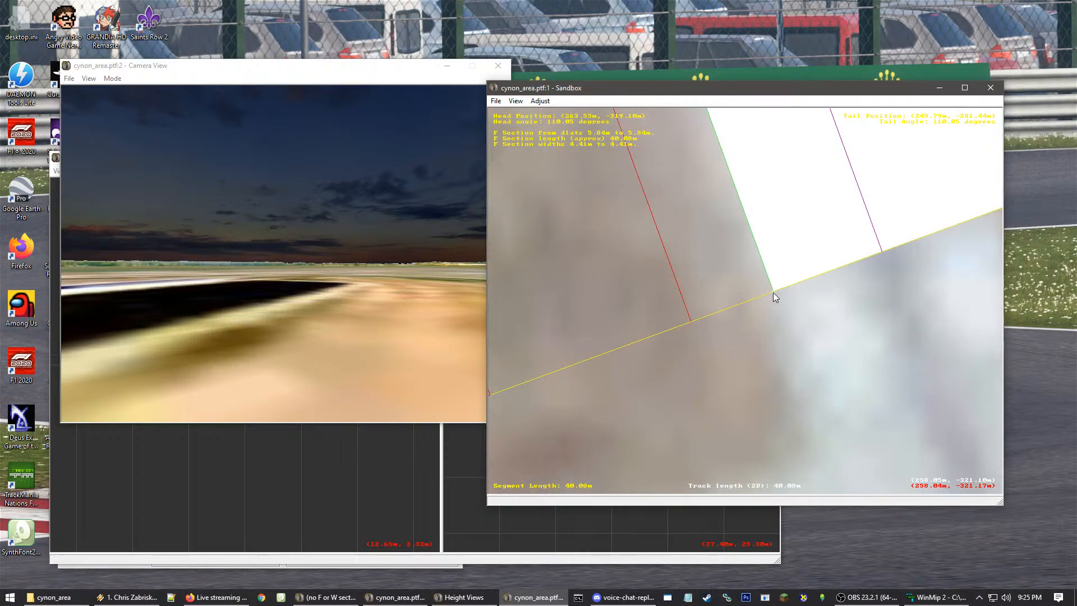
left_click_drag(773, 292, 571, 359)
left_click_drag(649, 315, 685, 323)
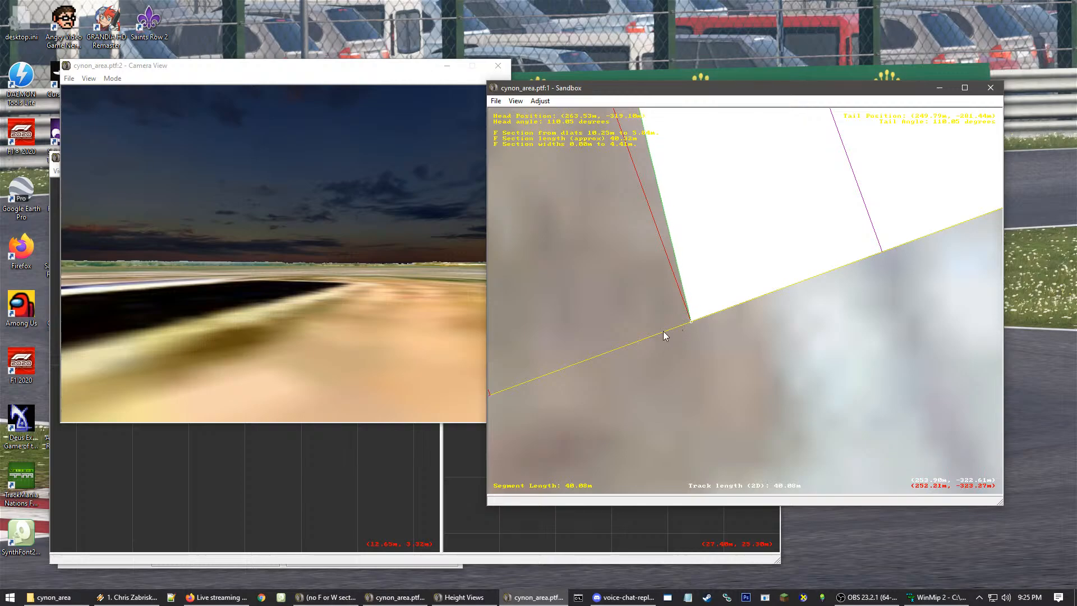
left_click(703, 307)
Insert a new F section just inside the tapered left one and move its head-end point close to that section's corner
scroll(706, 342, "up", 1)
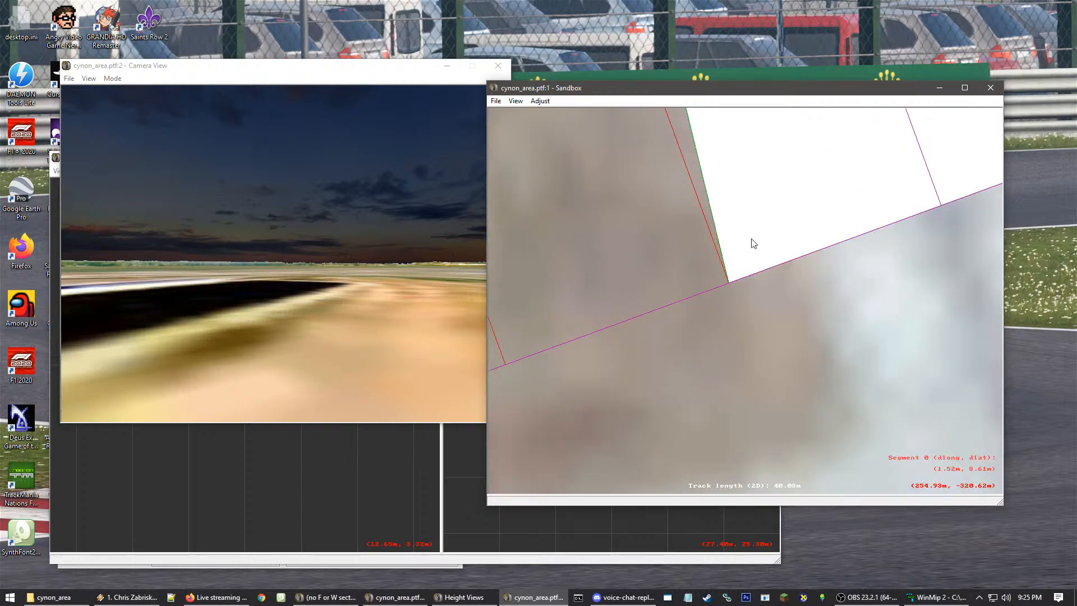
scroll(750, 237, "up", 8)
right_click(739, 208)
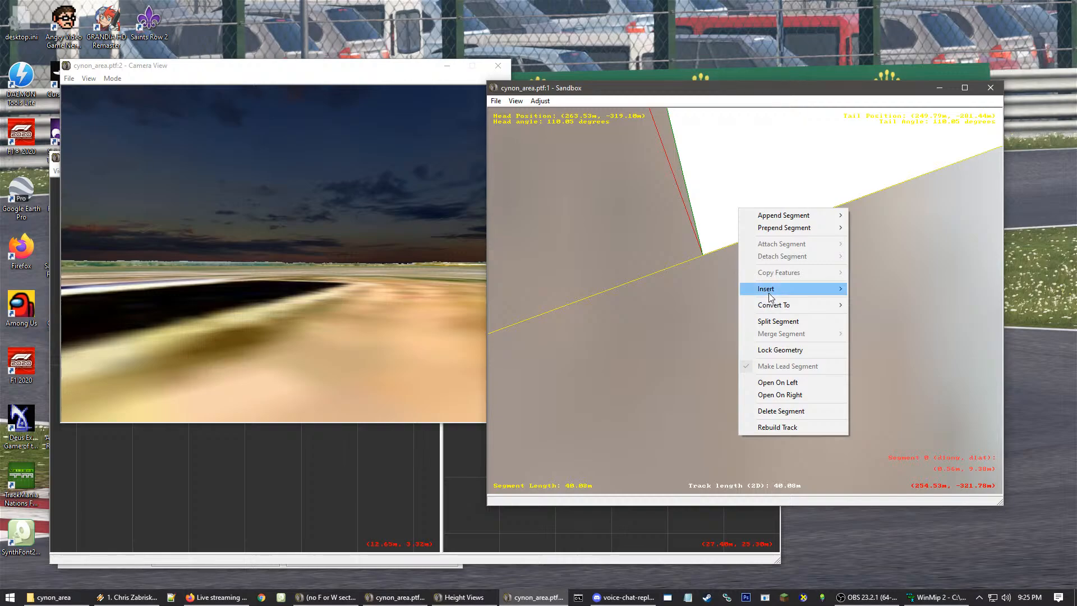
mouse_move(769, 290)
left_click(869, 288)
scroll(740, 264, "up", 3)
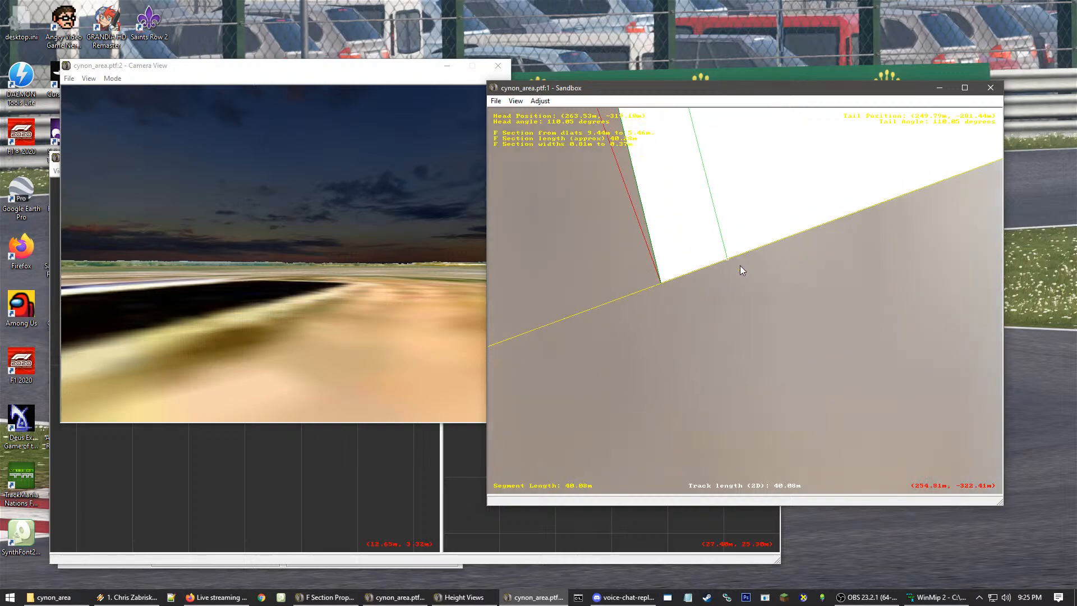
left_click_drag(725, 251, 673, 268)
left_click(690, 295)
scroll(695, 295, "down", 5)
scroll(615, 308, "down", 4)
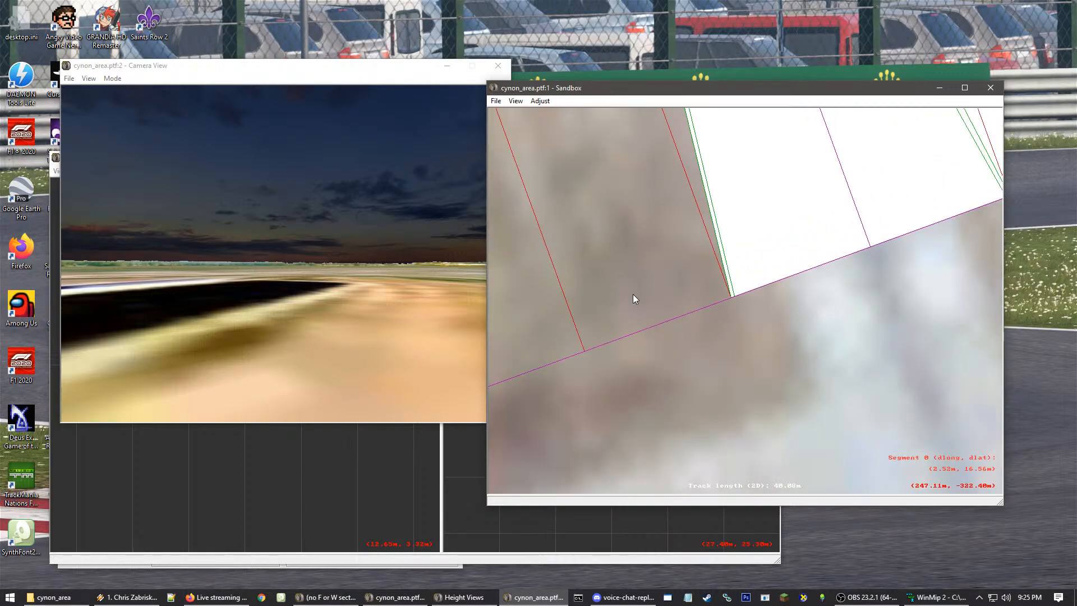
Insert another F section between the two red wall lines on the left side of the segment
left_click(633, 294)
scroll(640, 280, "down", 3)
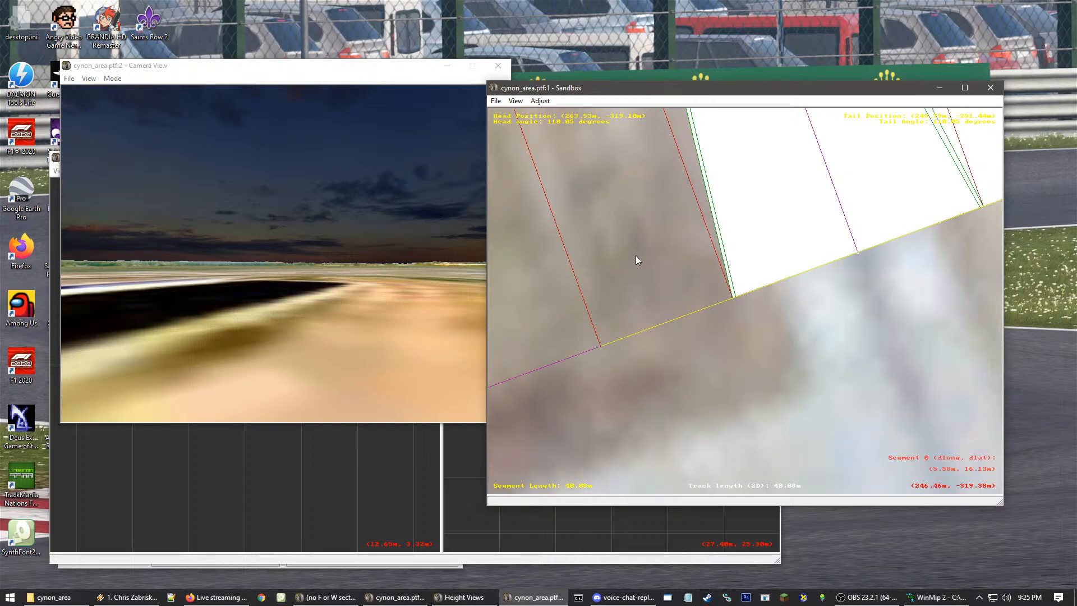
right_click(834, 249)
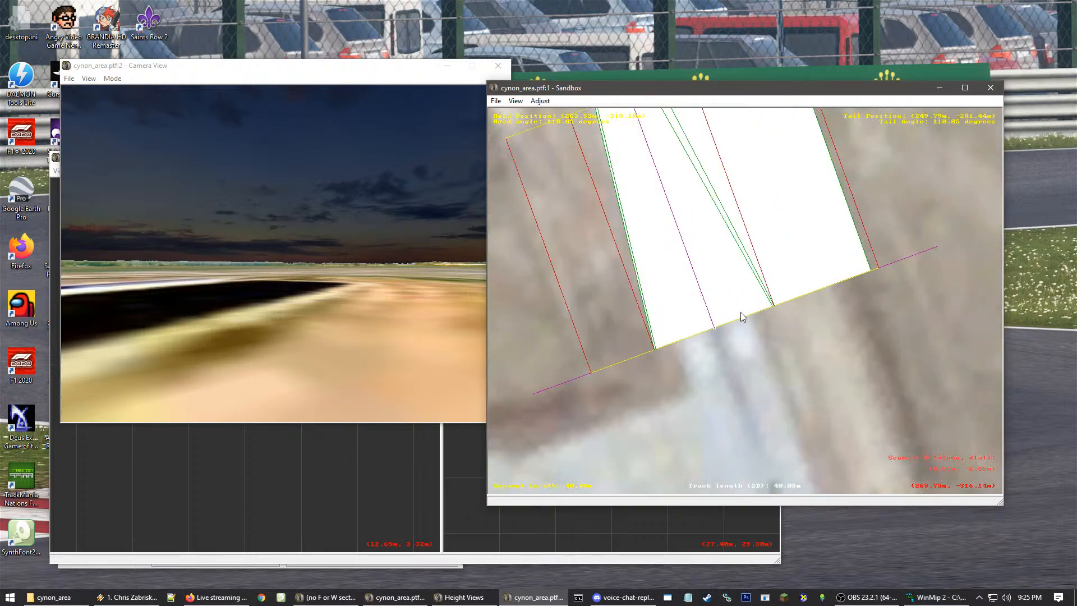
right_click(623, 197)
right_click(755, 419)
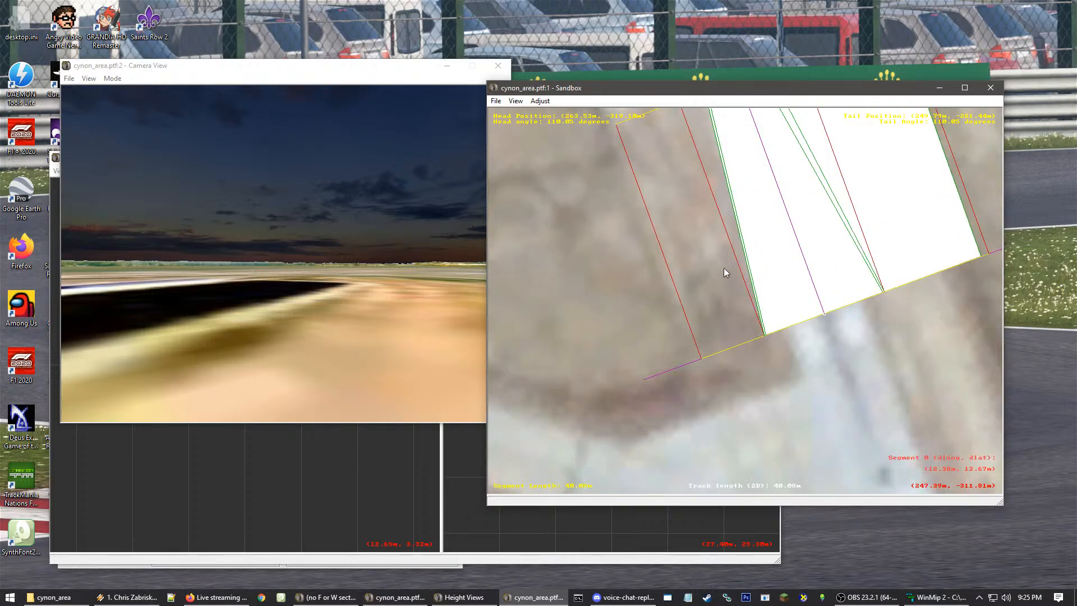
scroll(712, 180, "down", 1)
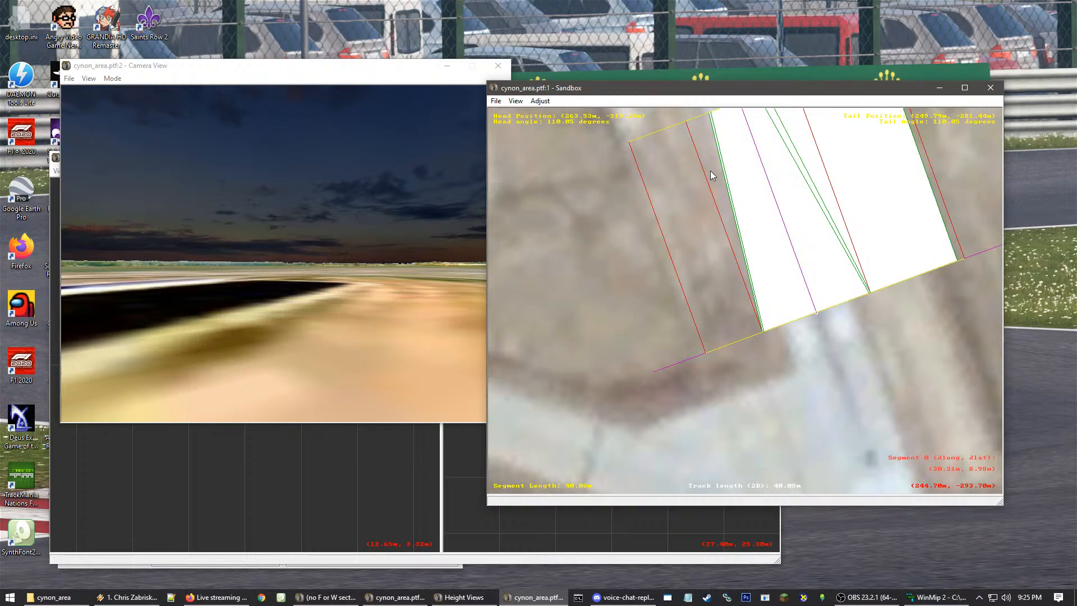
right_click(680, 221)
mouse_move(730, 303)
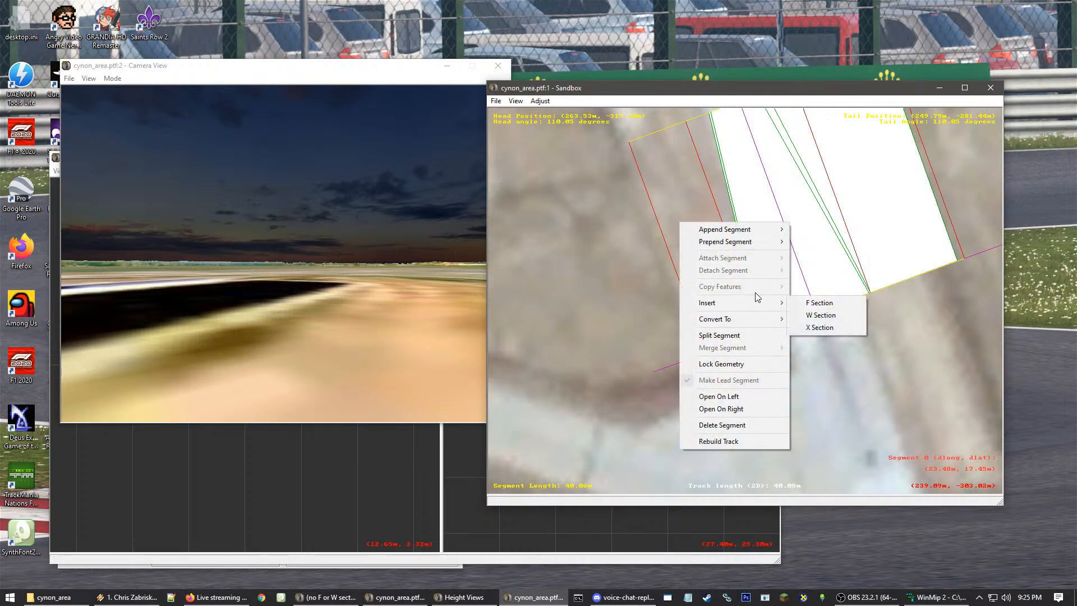
left_click(825, 303)
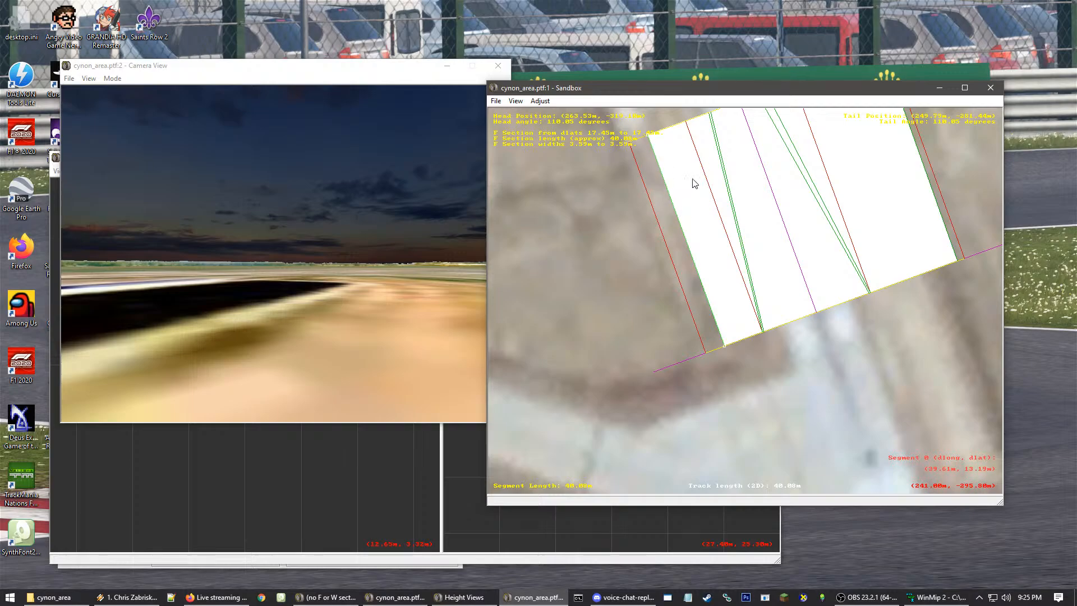
left_click(771, 361)
Select the tapered left F section that reaches the inner red line and unlock its materials in the F Section Properties
scroll(754, 290, "down", 1)
scroll(754, 289, "up", 1)
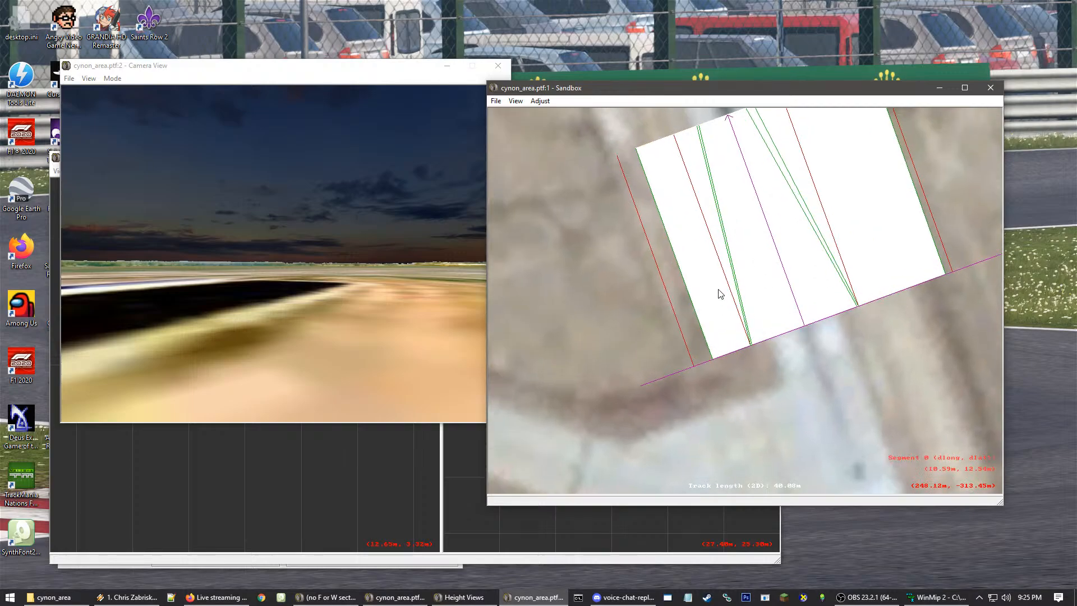
scroll(720, 293, "up", 2)
left_click(734, 306)
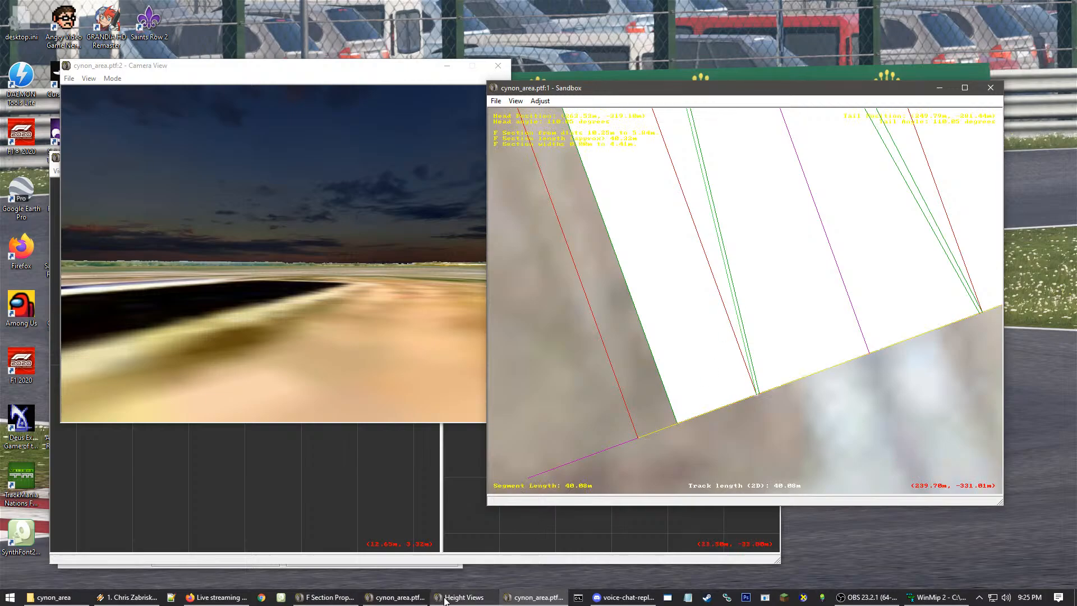
mouse_move(378, 603)
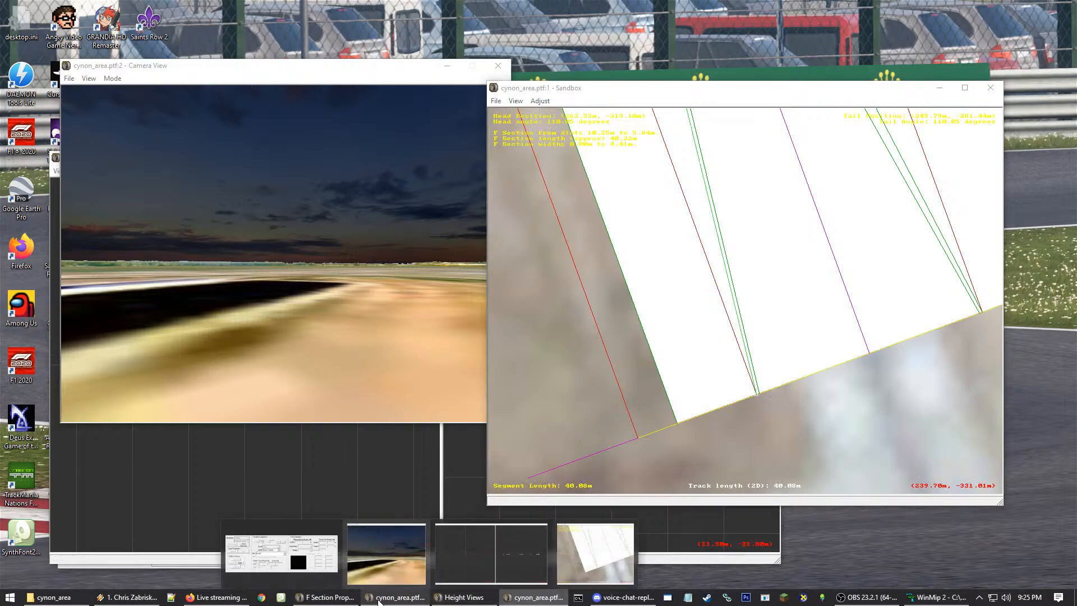
left_click(281, 554)
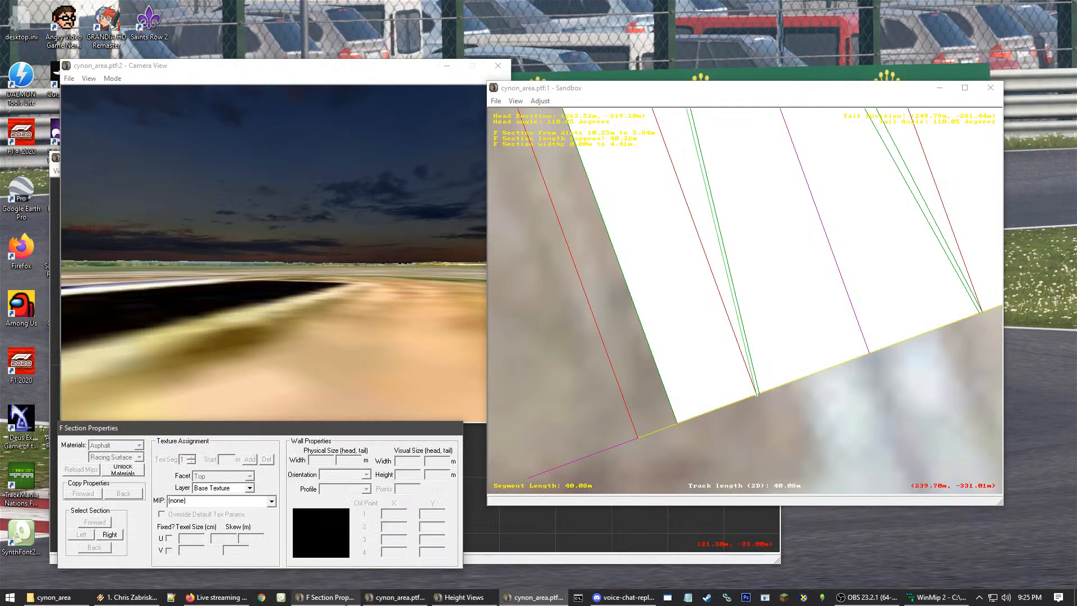
left_click(124, 470)
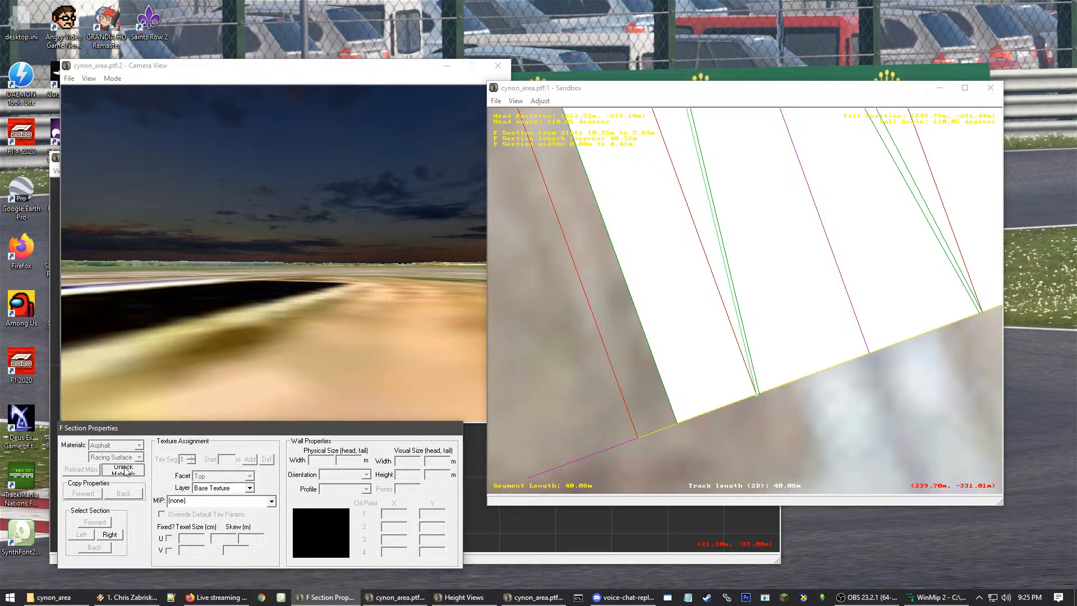
left_click(736, 304)
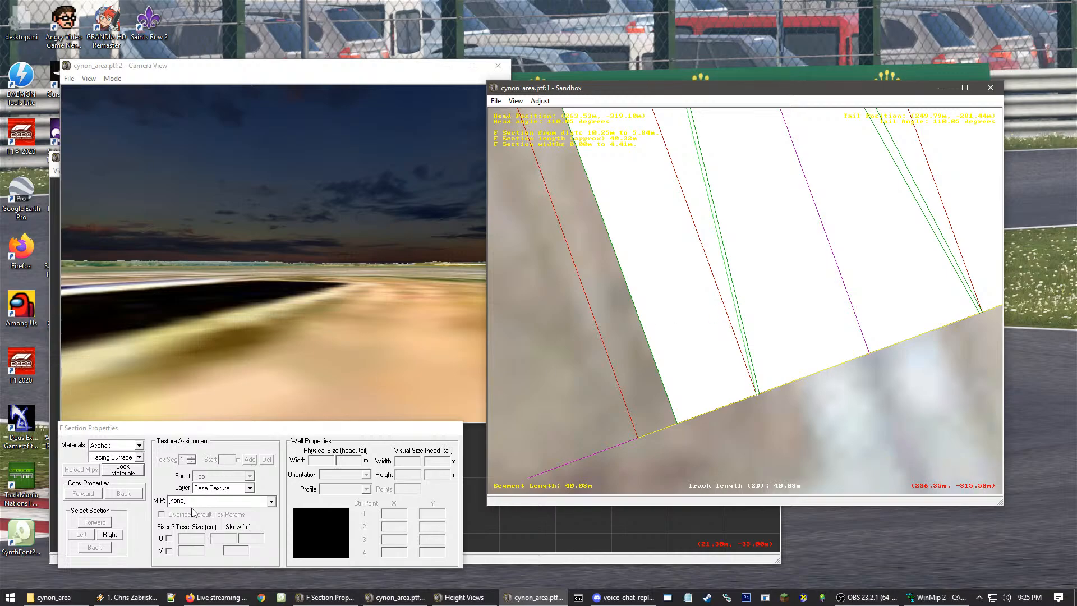
Set the tapered section's material to Grass with surface type Apron, and assign it the cmuk_grass.mip texture
left_click(127, 445)
left_click(118, 476)
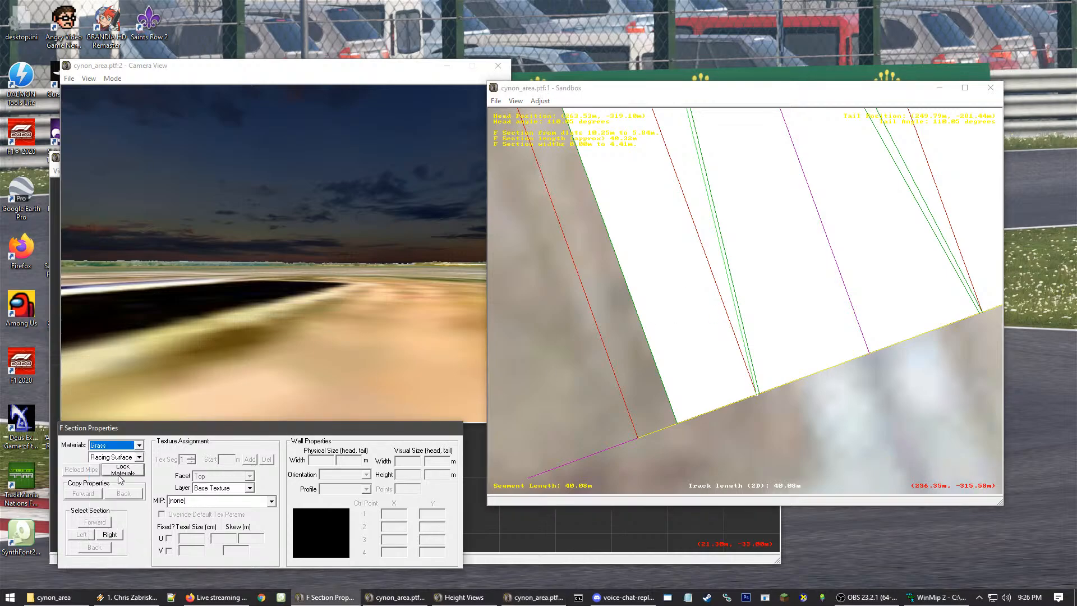
left_click(138, 456)
left_click(101, 465)
left_click(223, 501)
scroll(230, 519, "down", 3)
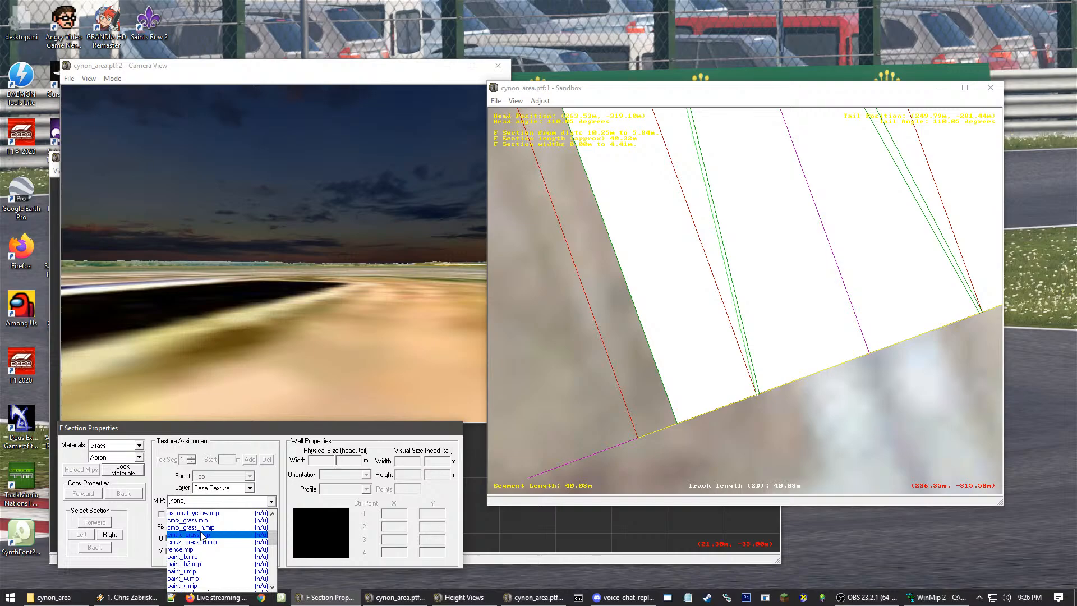
left_click(202, 535)
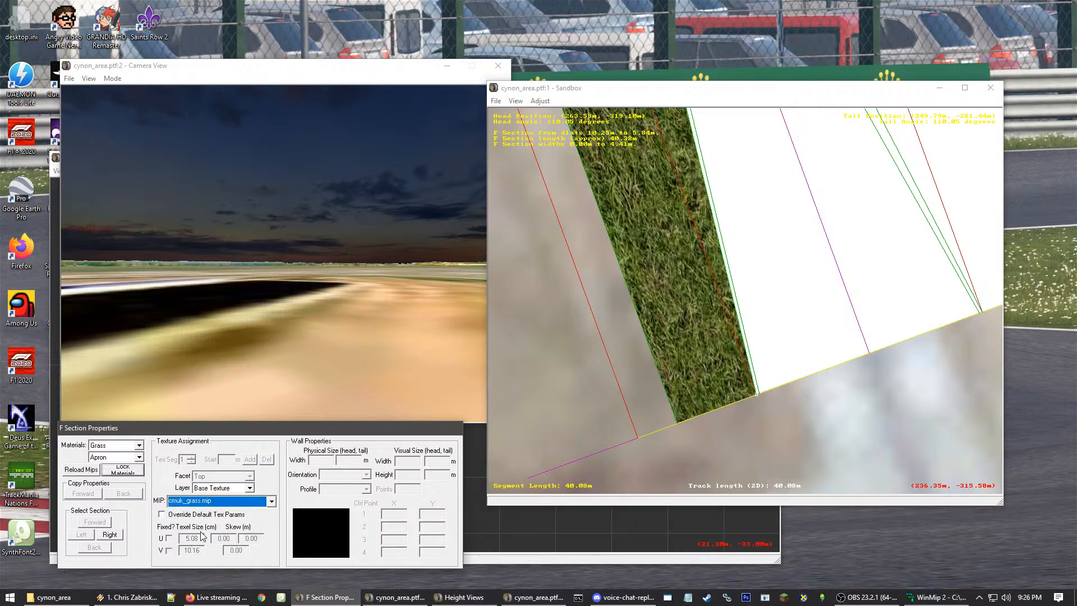
Override the default texture parameters of the tapered grass section and set its U and V texel sizes to 2 cm
left_click(174, 515)
double_click(191, 539)
type("1")
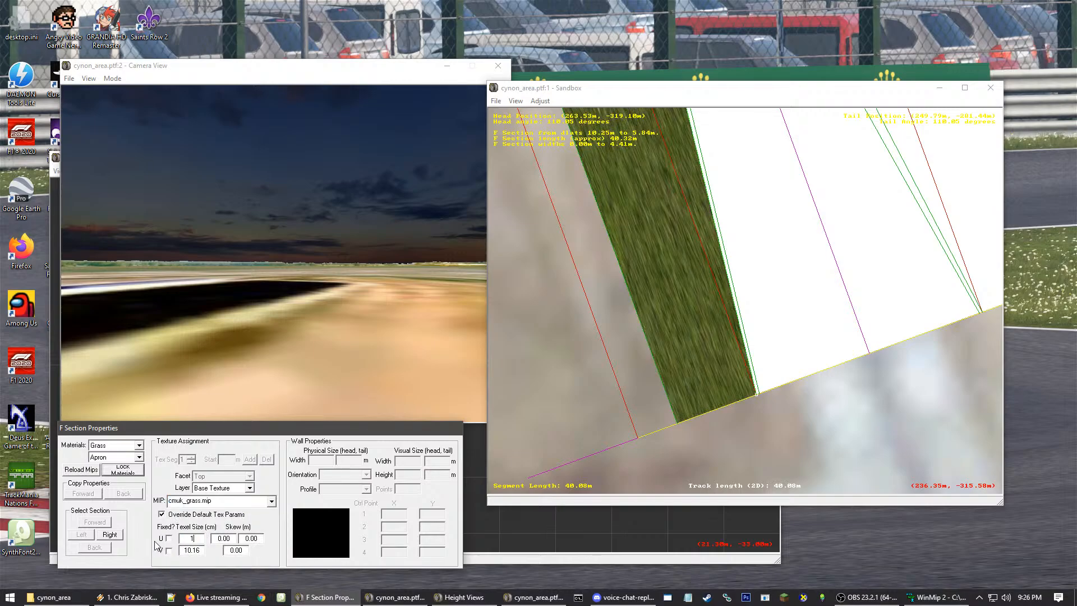
type("2")
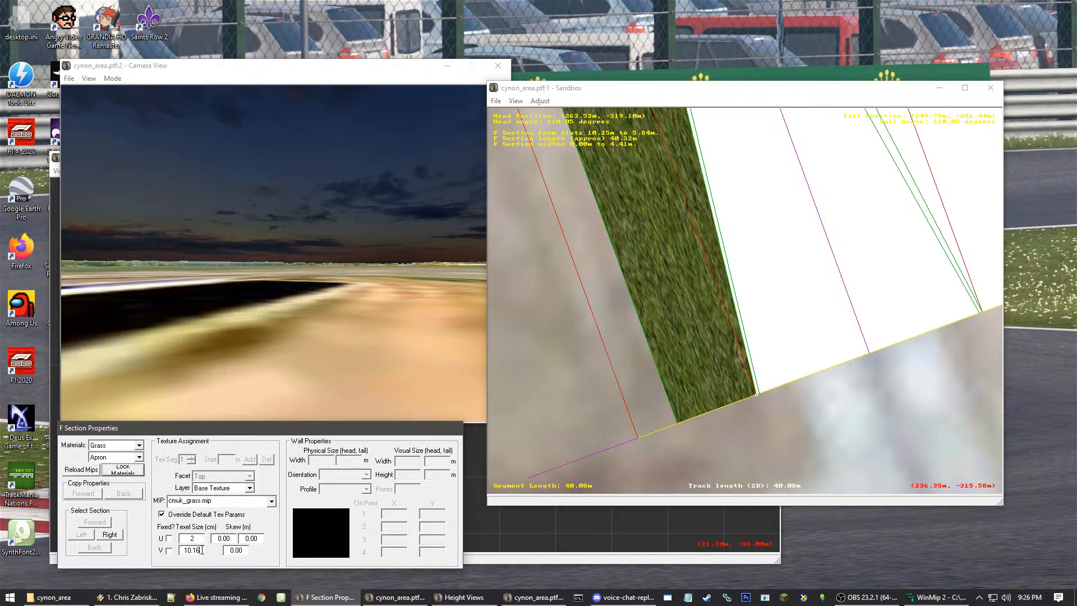
double_click(202, 550)
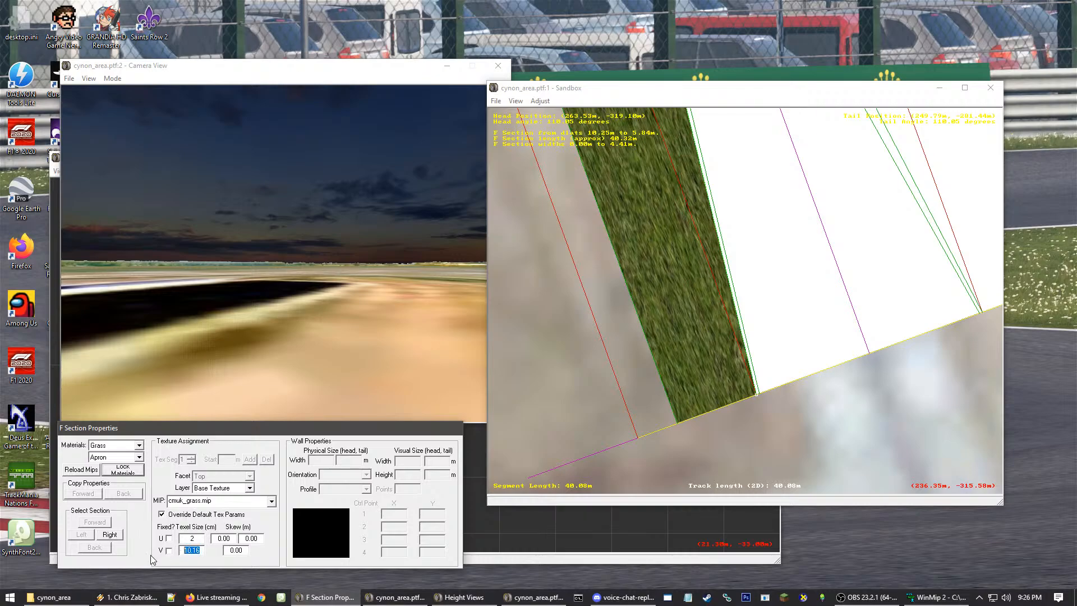
double_click(190, 538)
type("1")
double_click(203, 540)
type("2")
double_click(198, 550)
type("2")
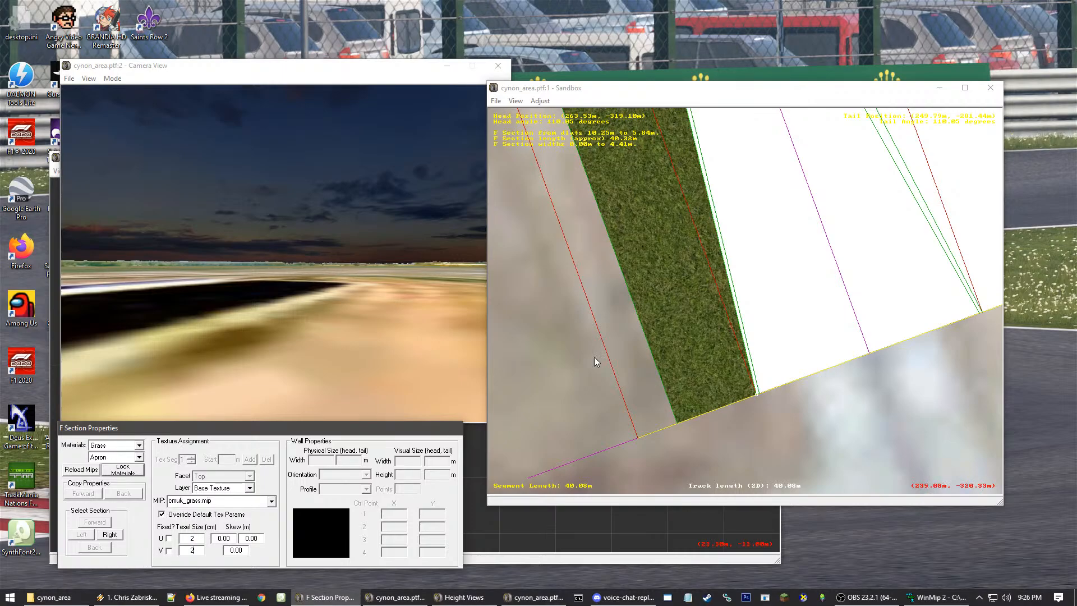
Reduce the grass section's U and V texel sizes to 1 cm
left_click(714, 280)
scroll(633, 177, "down", 1)
right_click(633, 177)
right_click(633, 177)
right_click(920, 297)
scroll(786, 309, "up", 2)
scroll(636, 307, "up", 3)
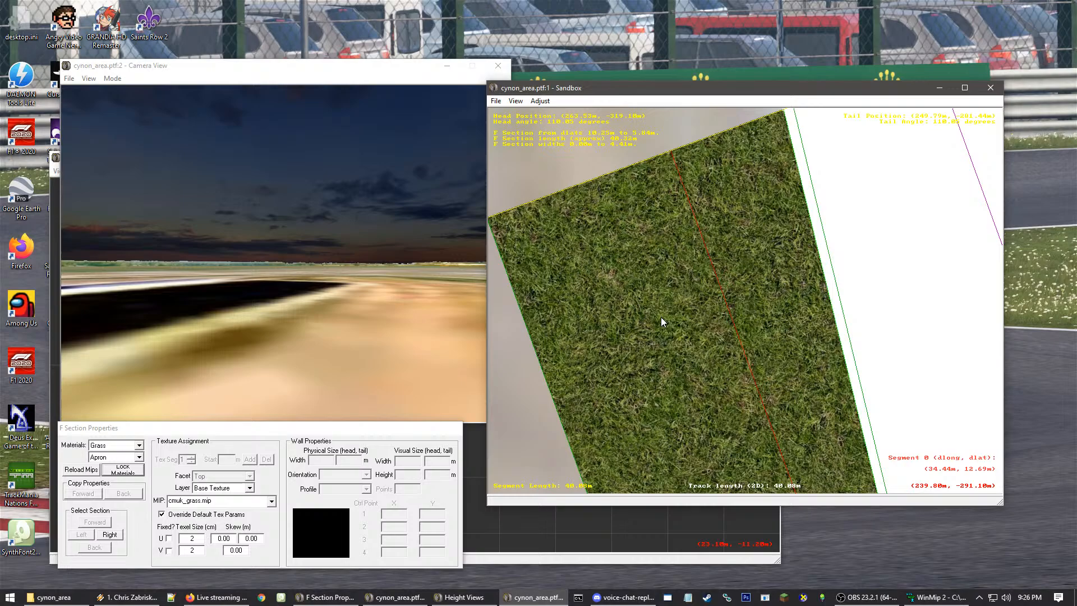
left_click(208, 540)
double_click(197, 539)
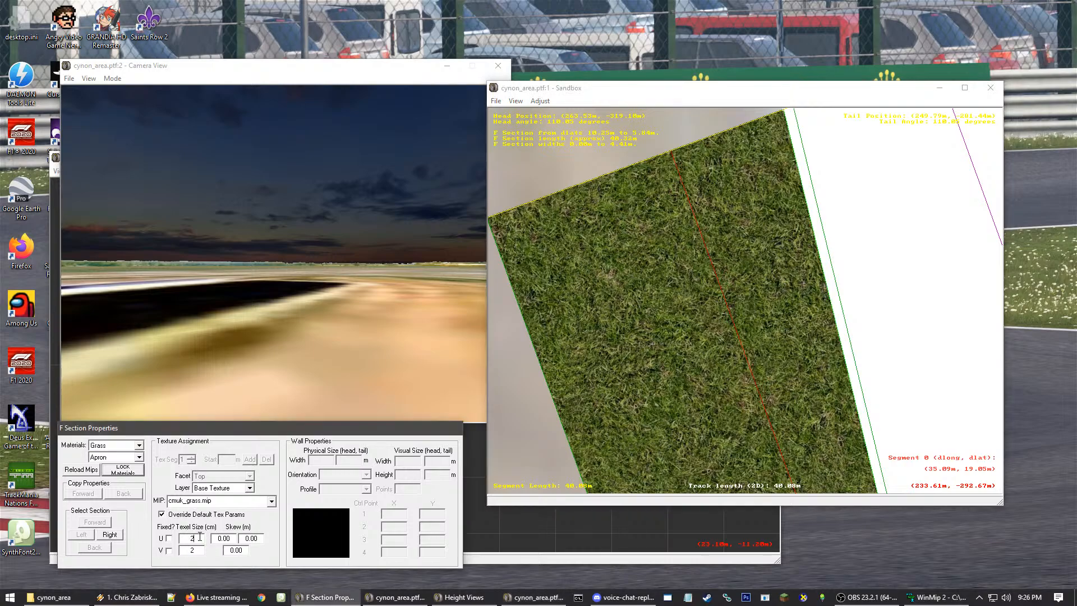
type("1")
double_click(194, 551)
type("1")
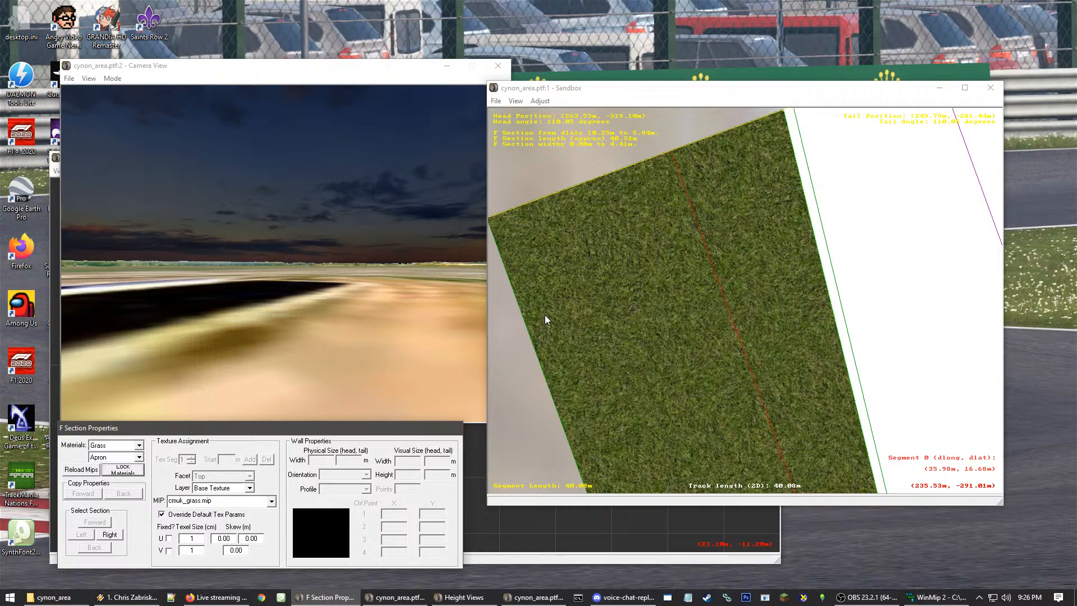
Examine how the rescaled grass texture looks along the tapered section, from its head end to its tail end
left_click(687, 264)
scroll(687, 265, "down", 5)
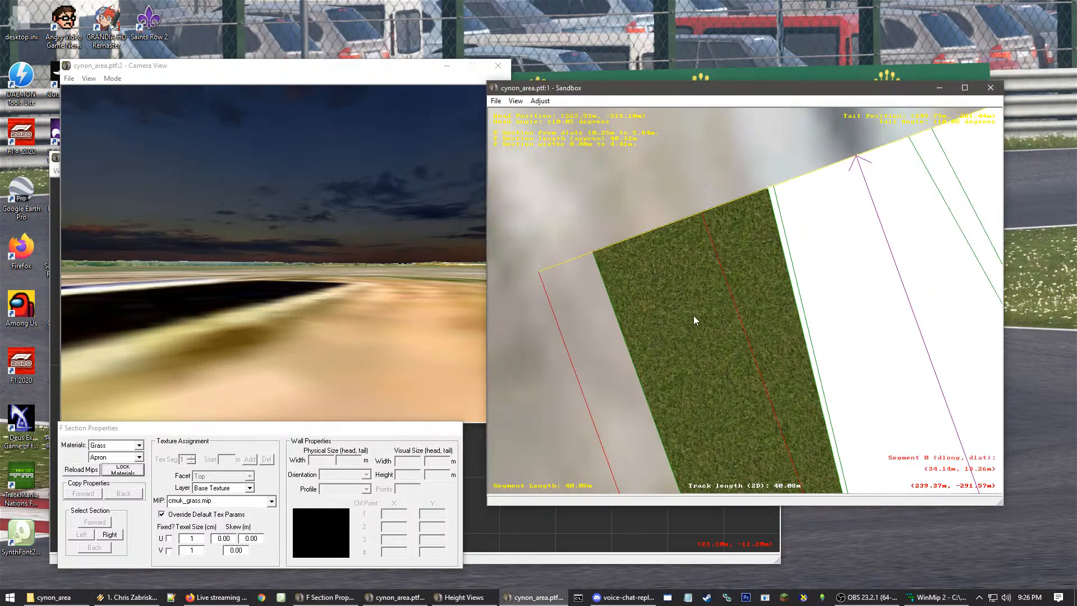
scroll(689, 323, "down", 1)
right_click(719, 357)
right_click(722, 359)
right_click(778, 280)
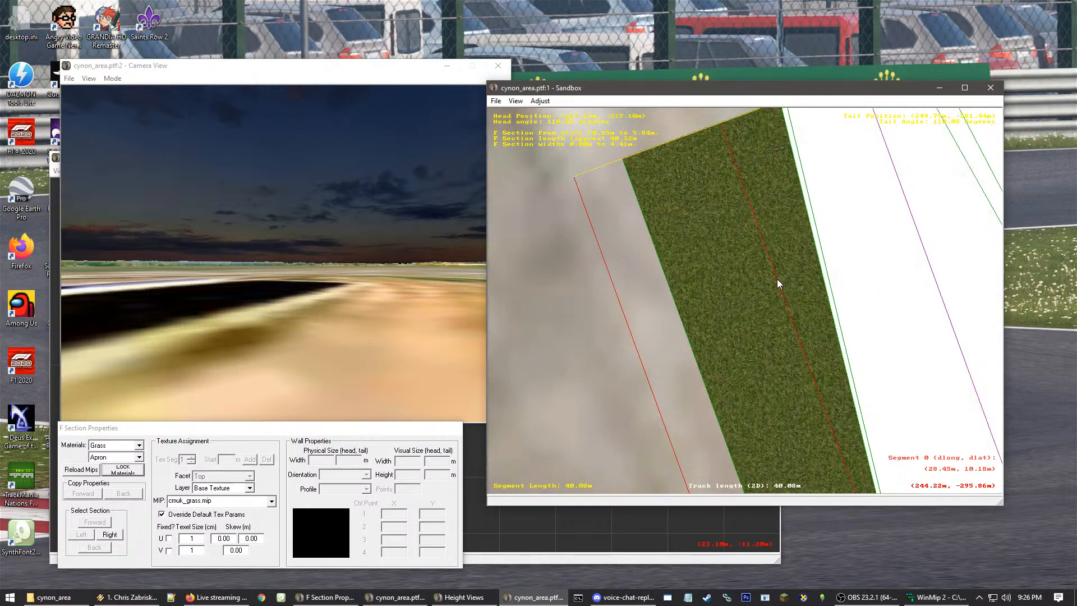
right_click(752, 256)
right_click(749, 252)
right_click(749, 251)
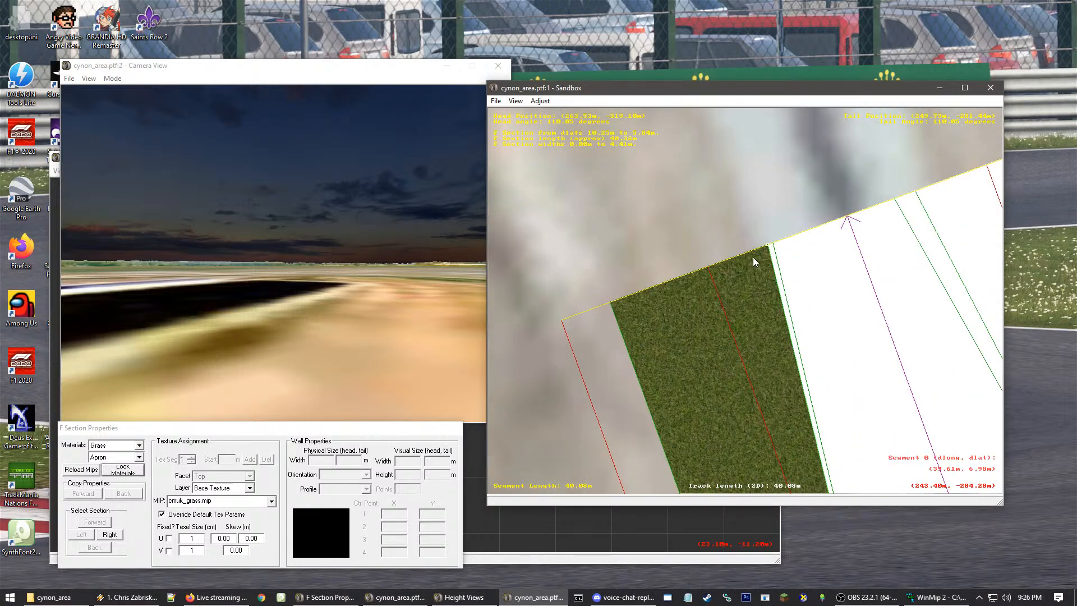
right_click(750, 379)
right_click(781, 373)
right_click(778, 382)
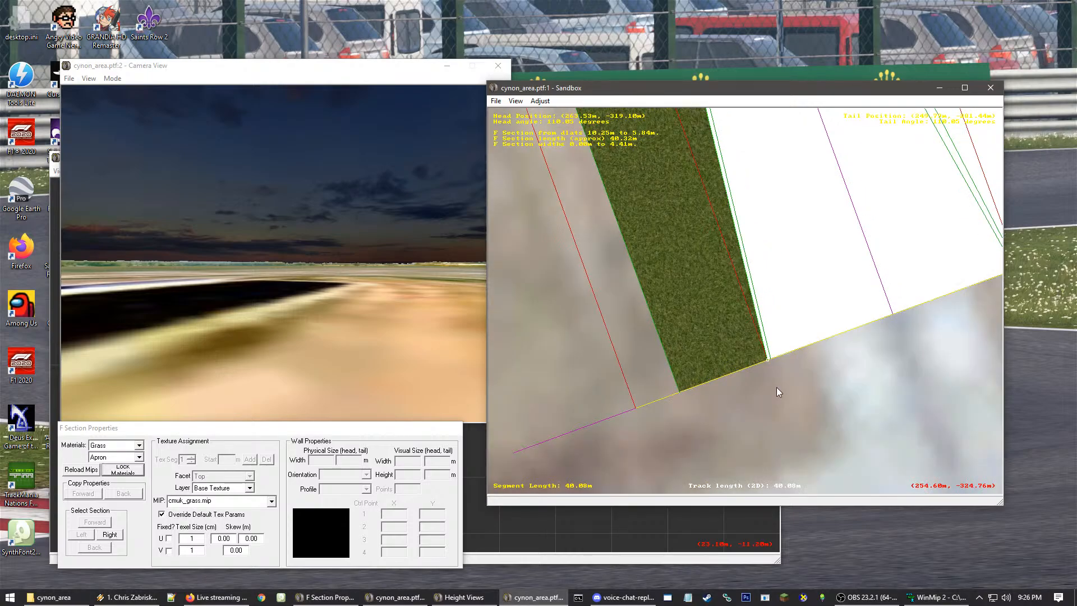
right_click(776, 387)
right_click(684, 261)
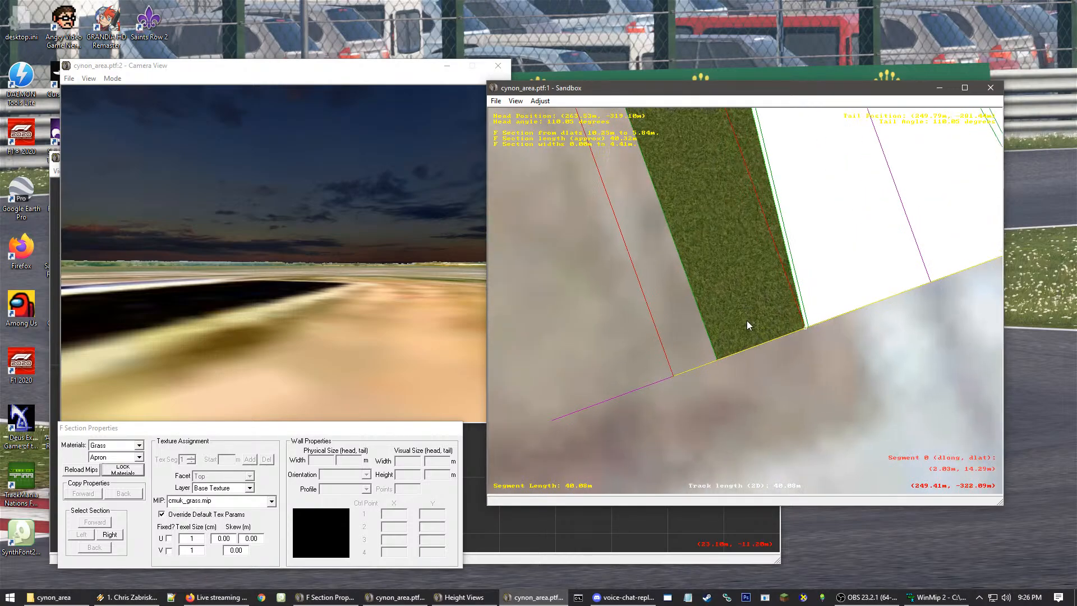
scroll(747, 321, "up", 2)
scroll(732, 365, "down", 1)
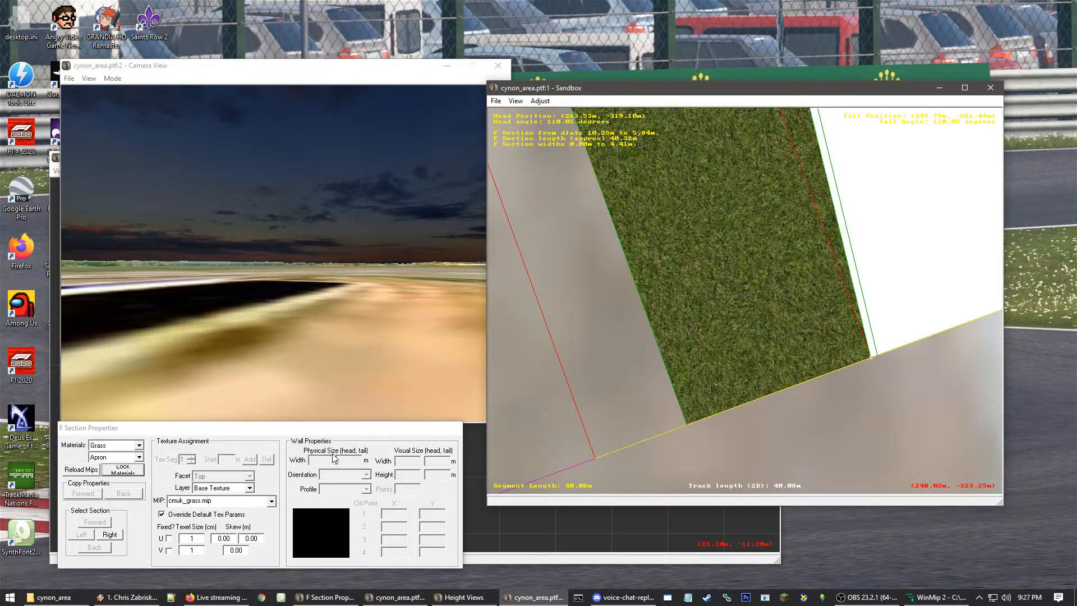
left_click(314, 513)
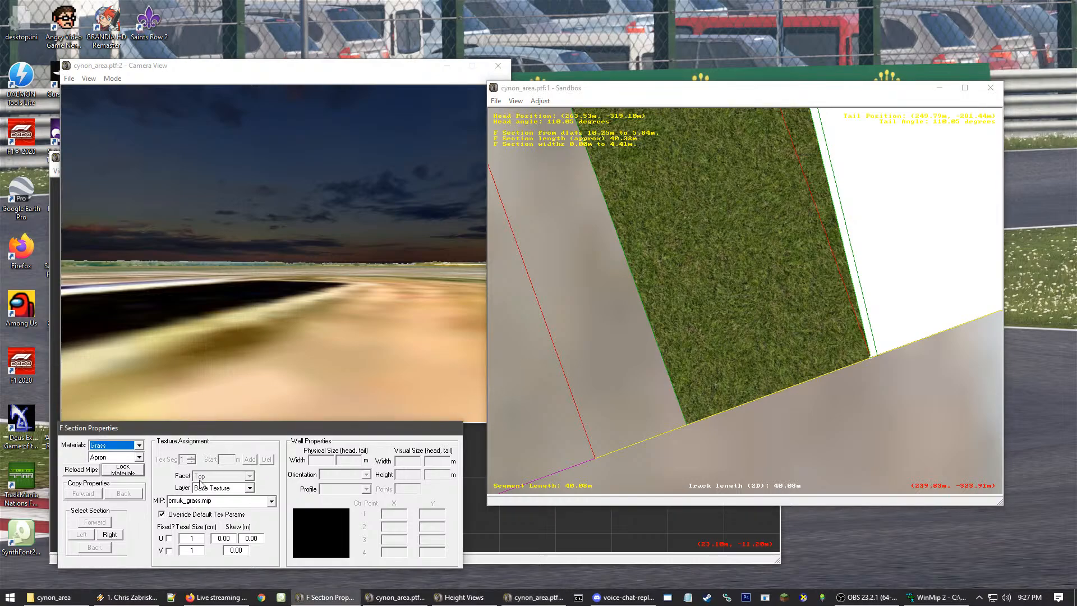
left_click(871, 388)
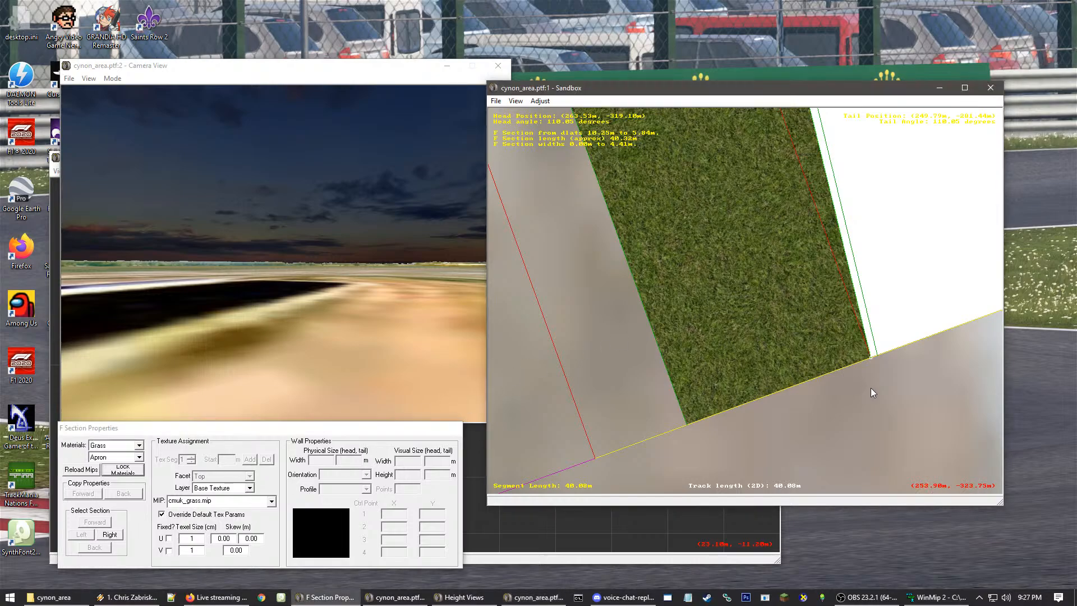
Inspect the narrow F section between the grass and the track and check its surface properties
right_click_drag(862, 320, 843, 299)
scroll(769, 211, "up", 1)
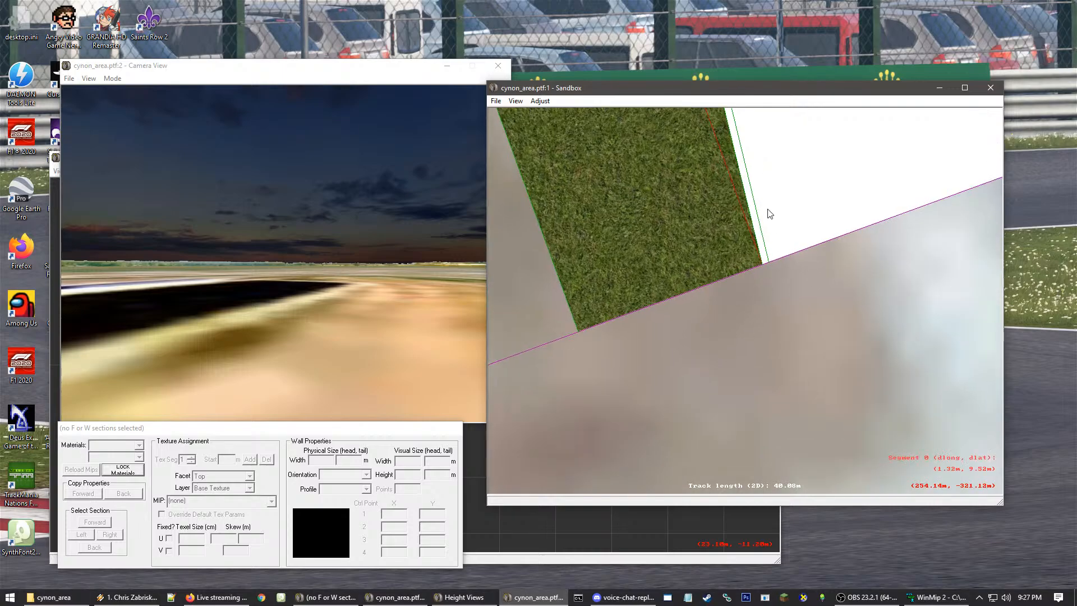
right_click_drag(744, 244, 720, 337)
scroll(713, 345, "up", 4)
scroll(693, 338, "down", 2)
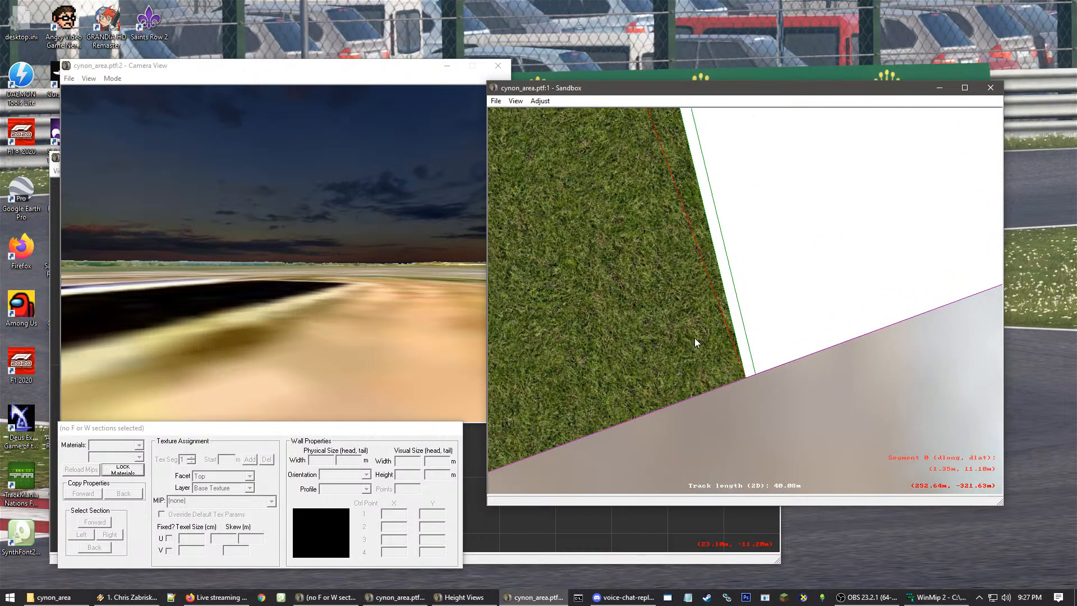
left_click(750, 357)
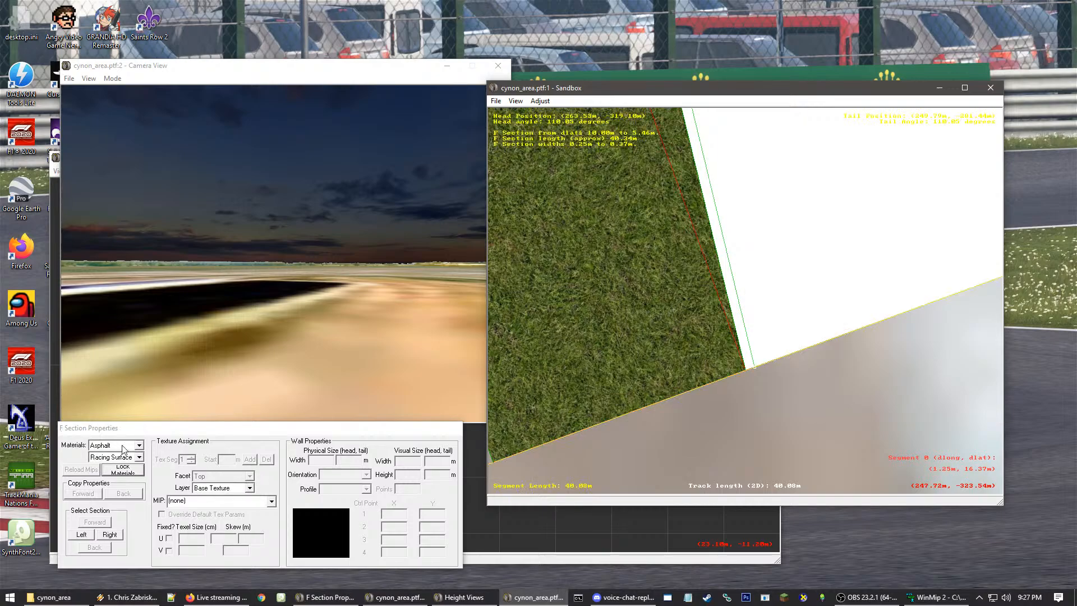
left_click(710, 450)
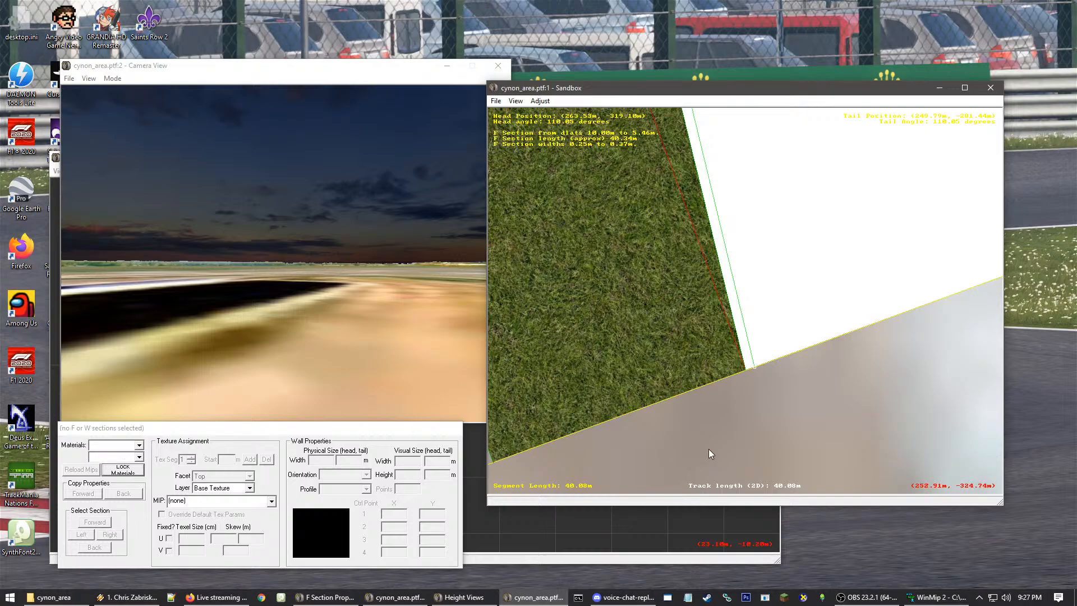
scroll(701, 437, "down", 5)
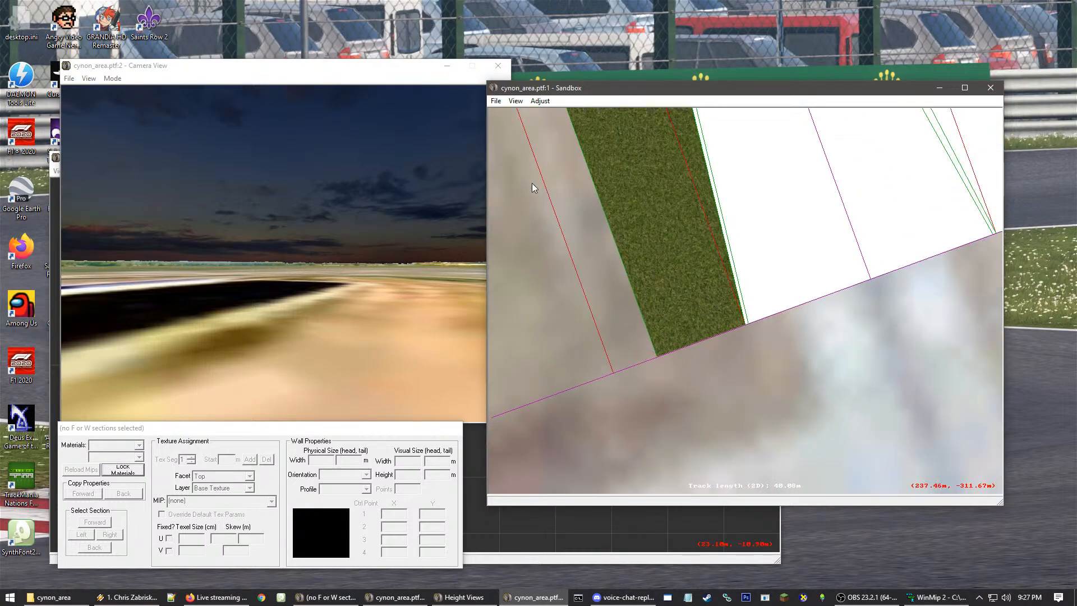
Assign the paintline_l_w.mip texture to the narrow F section between the grass and the track
left_click(737, 279)
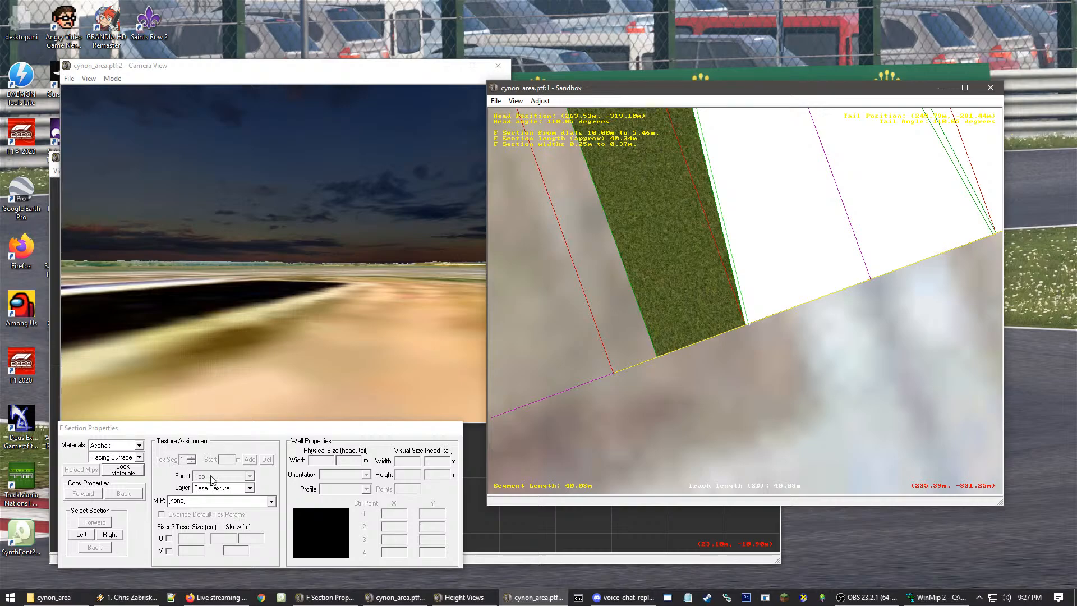
left_click(248, 501)
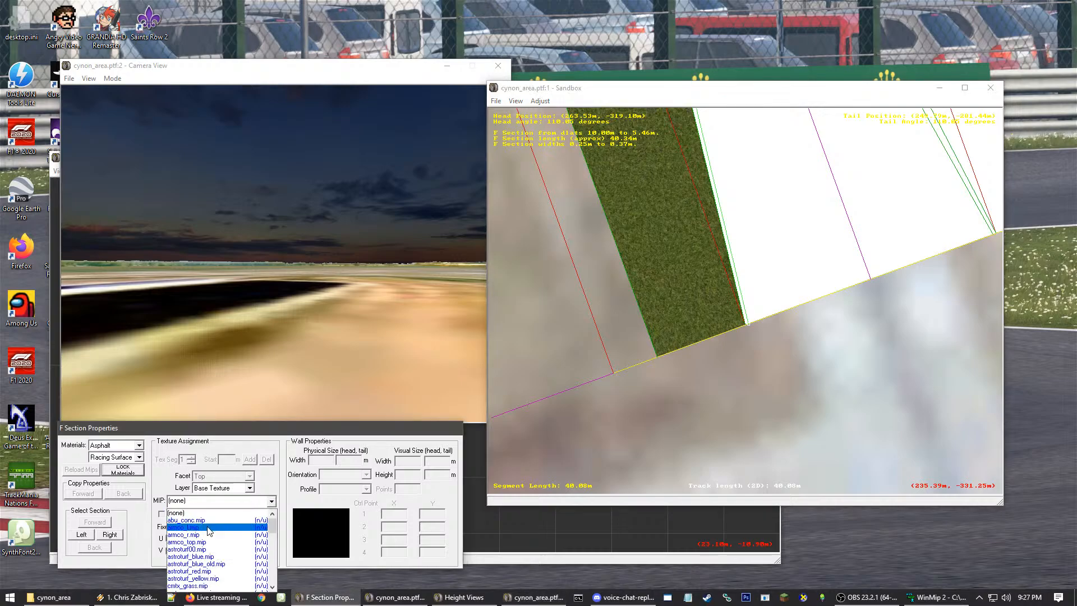
scroll(219, 549, "down", 2)
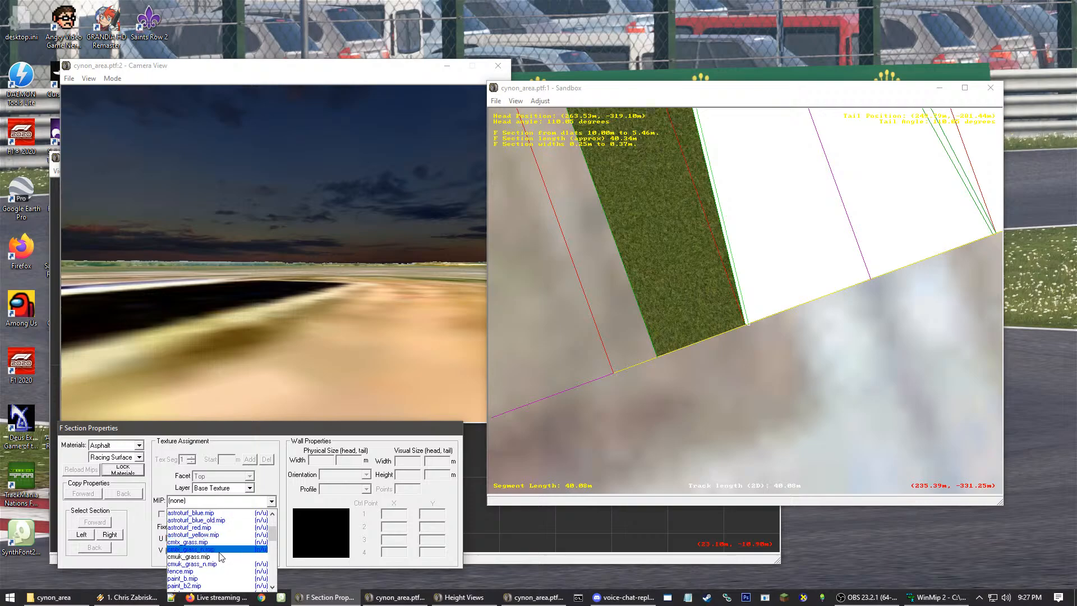
scroll(204, 573, "down", 2)
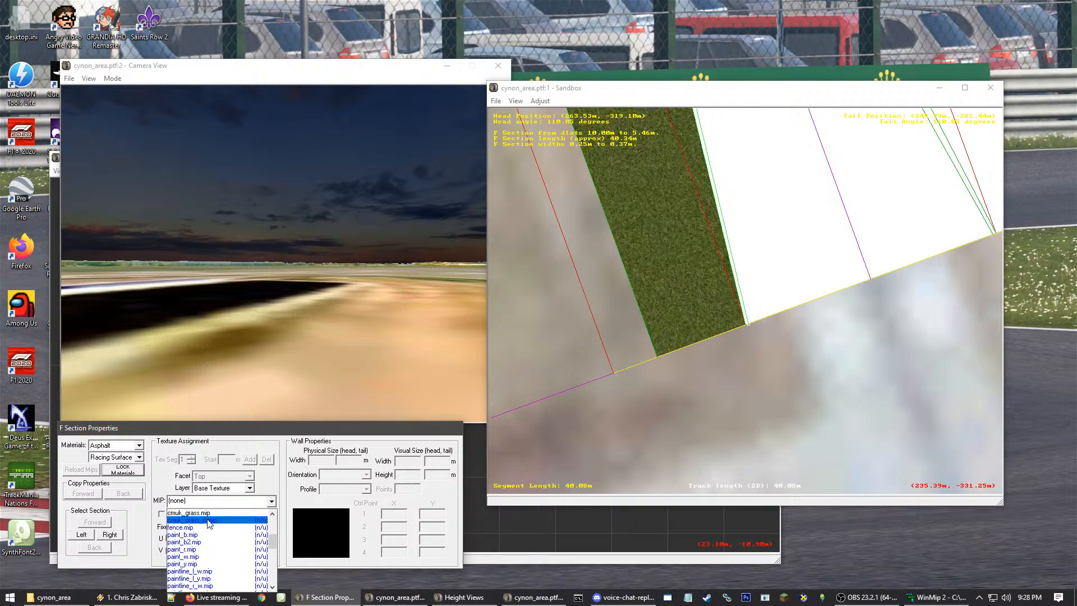
scroll(208, 537, "down", 1)
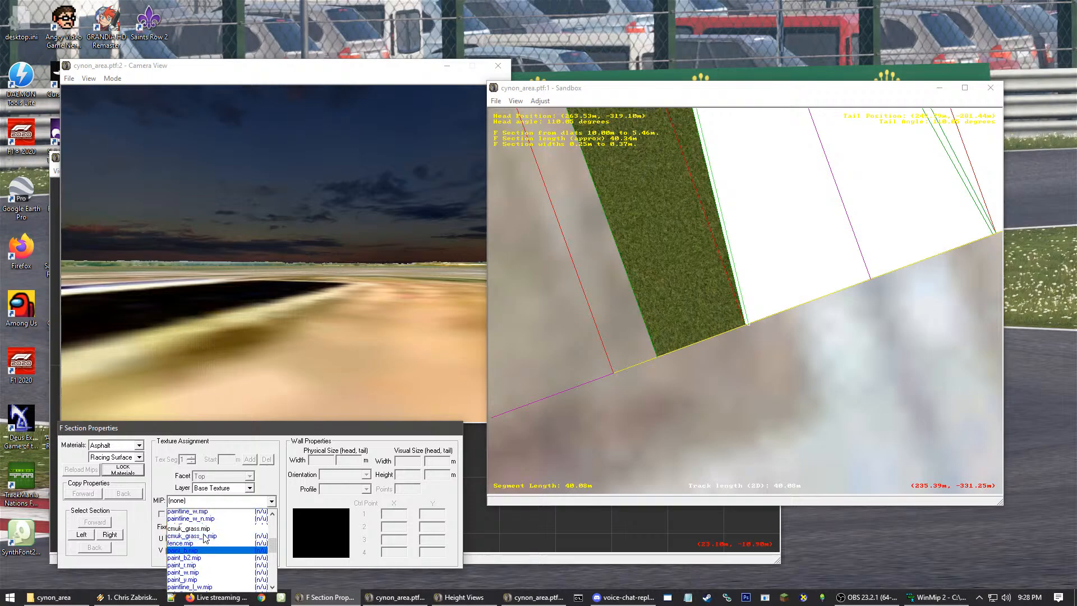
scroll(227, 582, "down", 1)
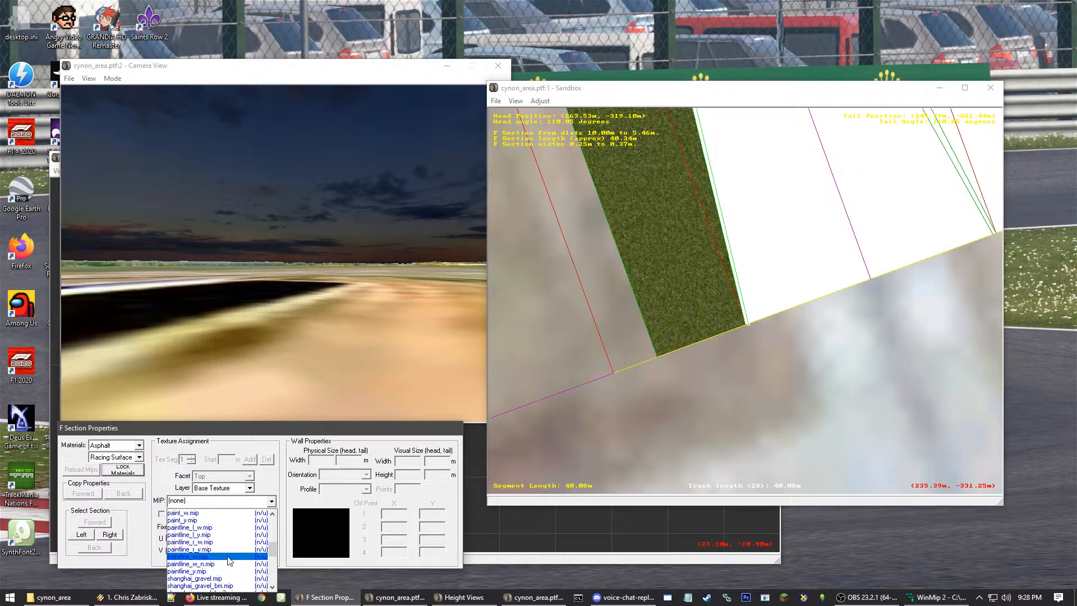
scroll(227, 567, "down", 3)
scroll(228, 561, "up", 1)
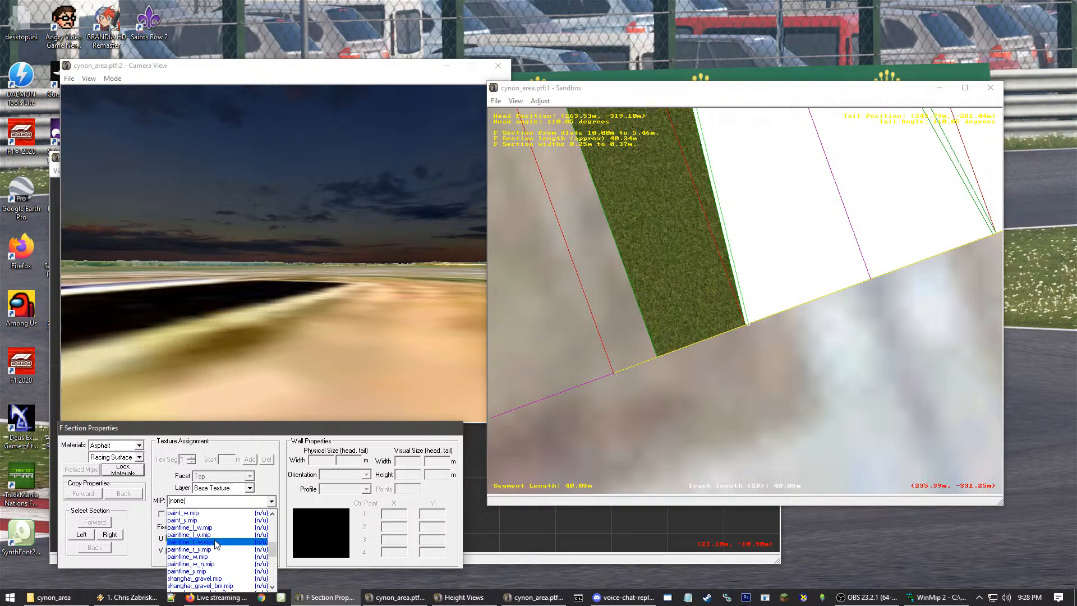
left_click(208, 529)
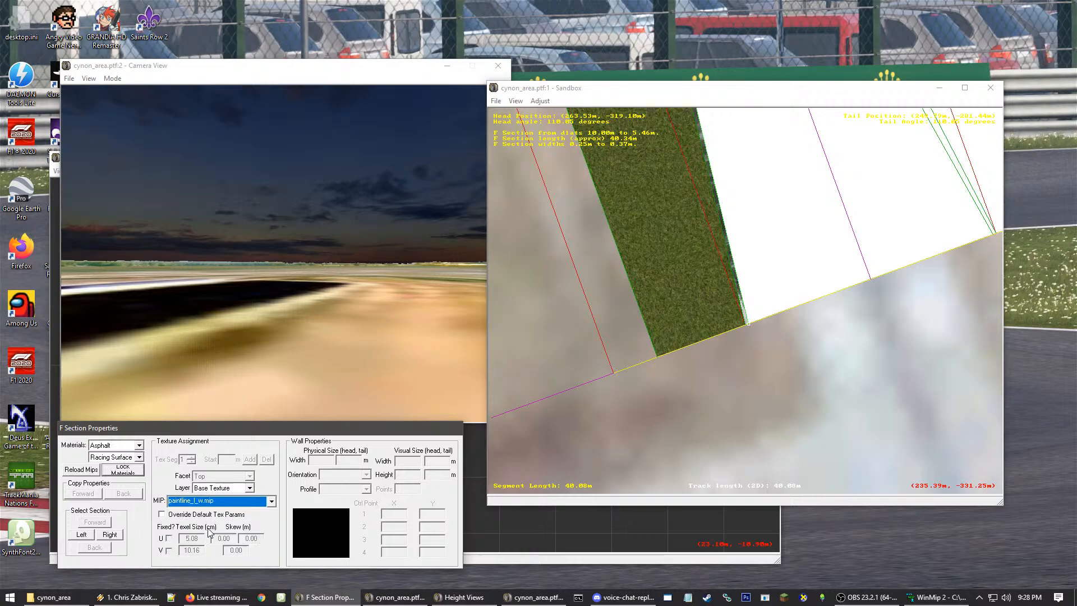
Override the default texture parameters of the narrow paint line section
left_click(782, 264)
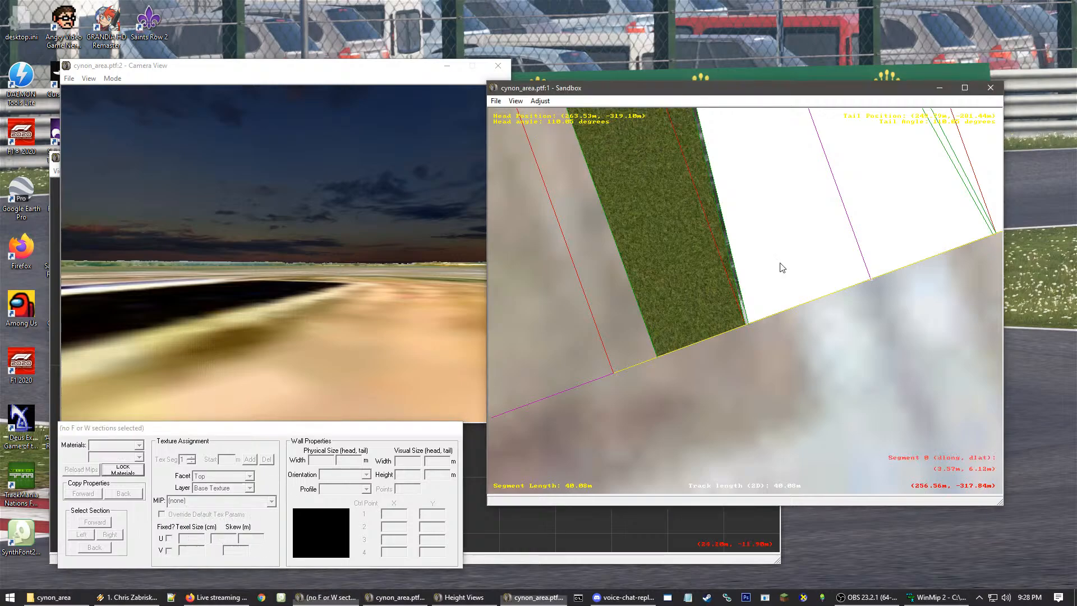
scroll(746, 336, "up", 4)
left_click(742, 342)
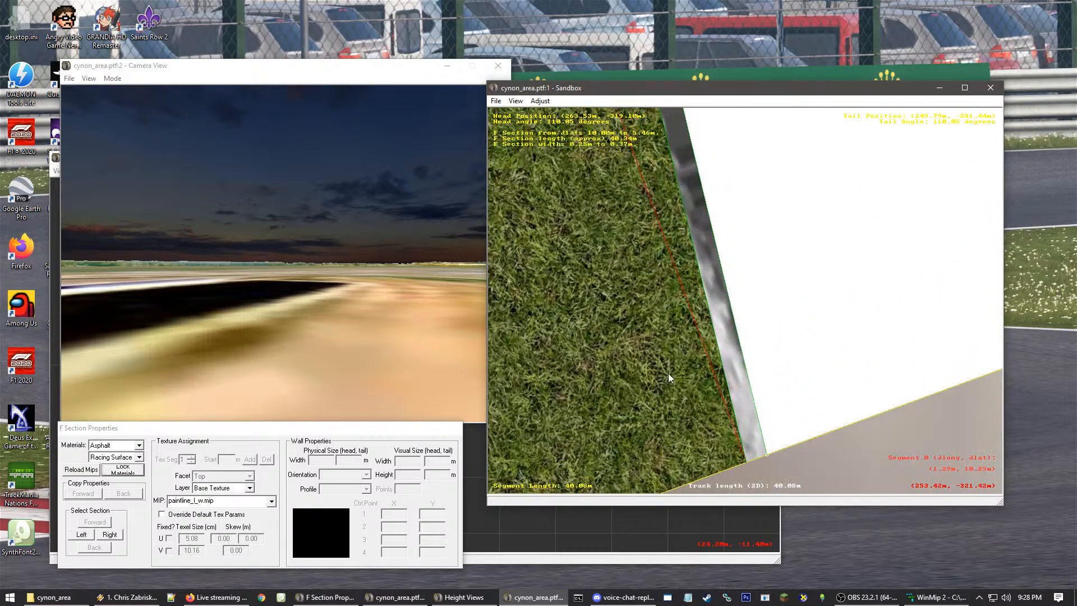
scroll(668, 373, "down", 3)
left_click(181, 533)
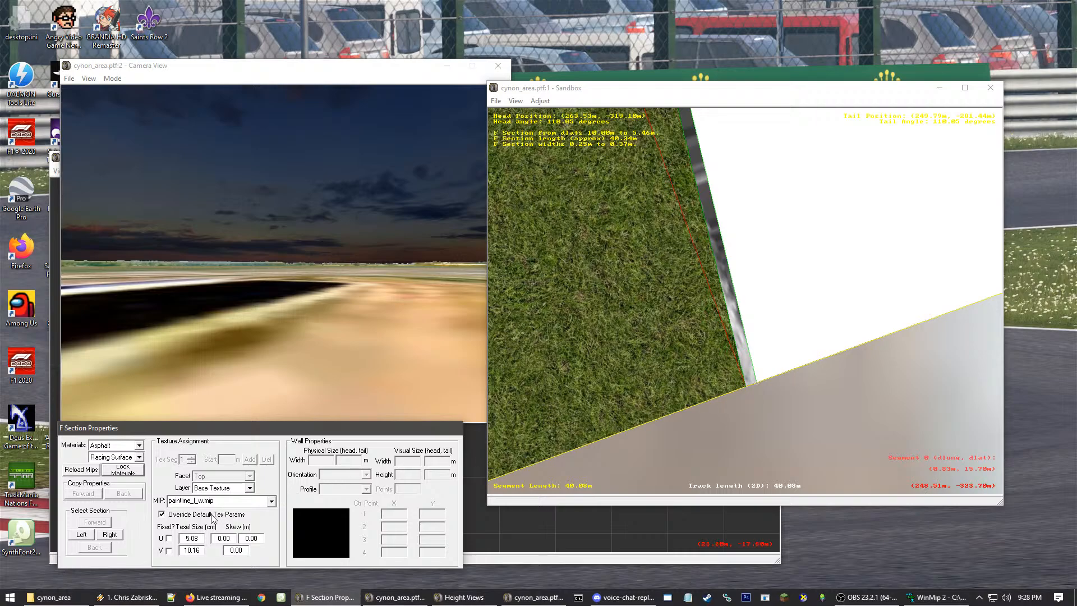
left_click(168, 540)
left_click(169, 541)
left_click(790, 401)
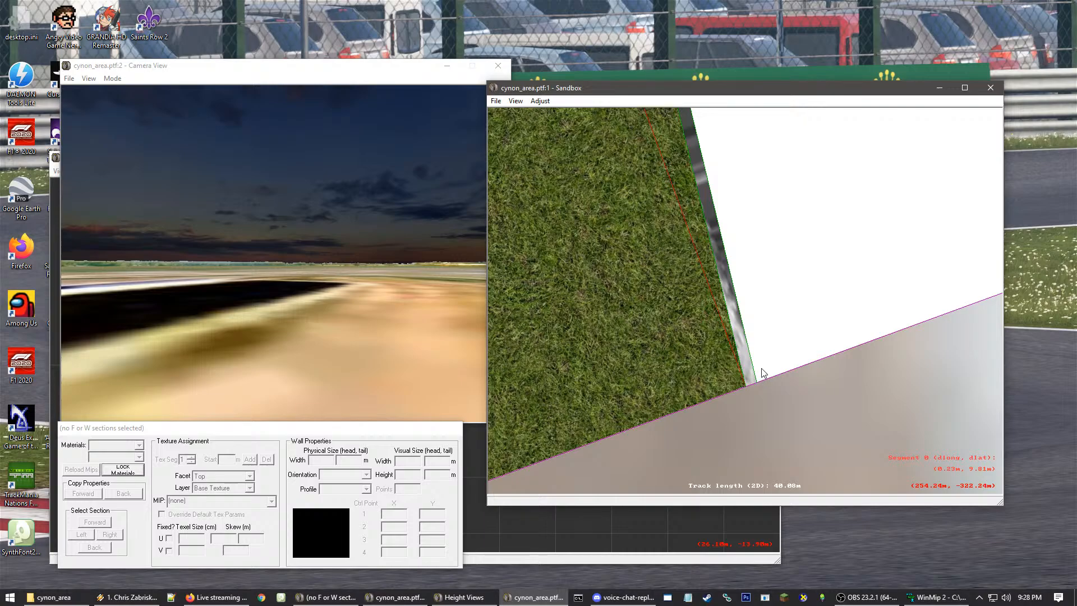
Make the U texel size of the paint line texture fixed, and check the strip up close
left_click(740, 340)
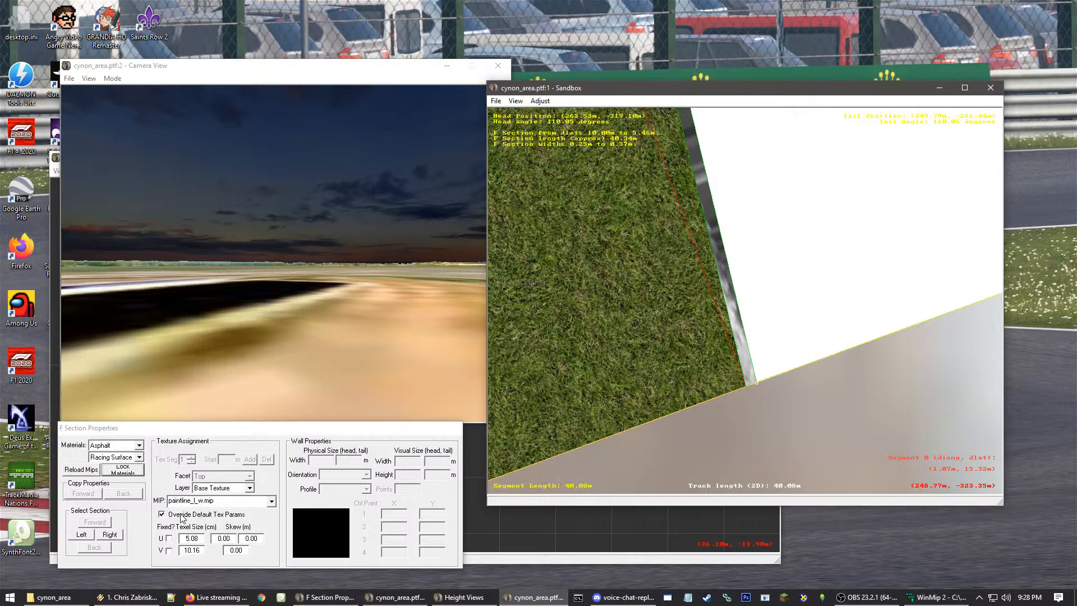
left_click(169, 538)
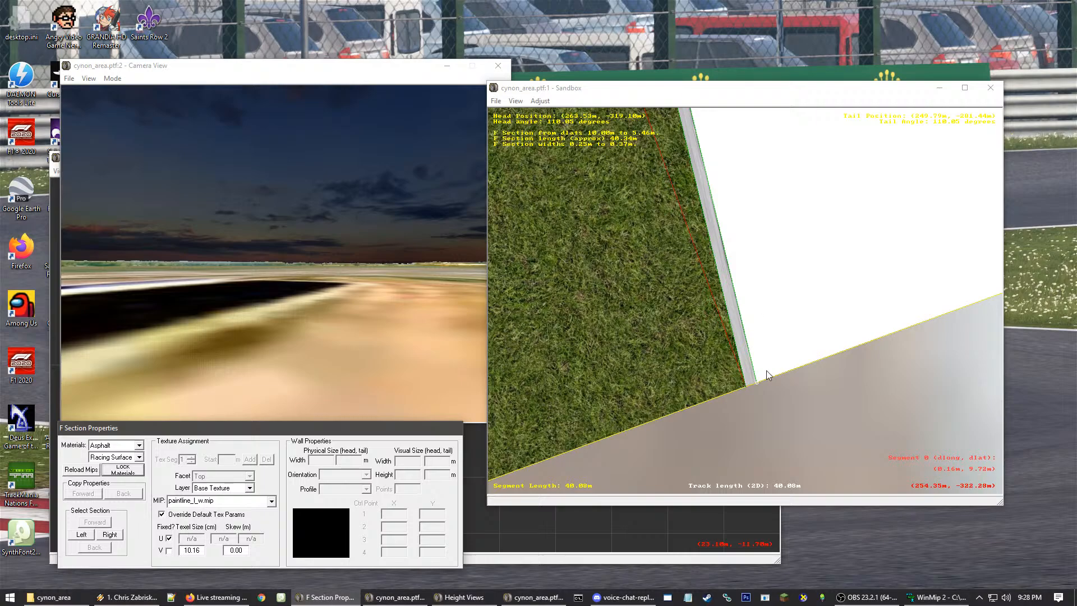
left_click(781, 410)
scroll(758, 362, "up", 2)
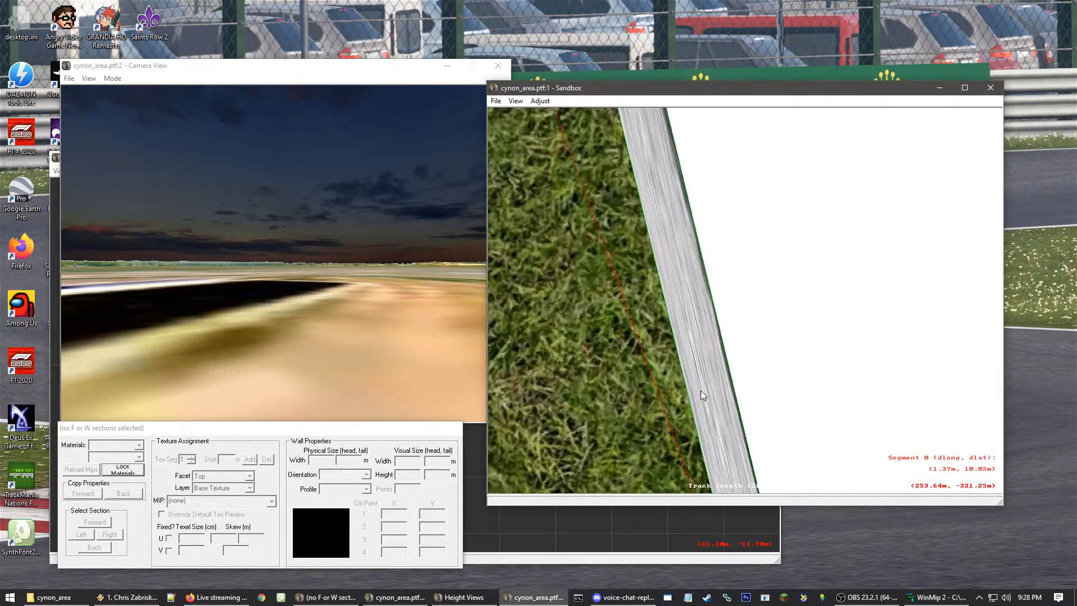
Set the V texel size of the narrow paint line section's texture to 1 cm
right_click(701, 391)
right_click(785, 359)
right_click(775, 382)
right_click(786, 421)
right_click(744, 297)
scroll(729, 335, "up", 1)
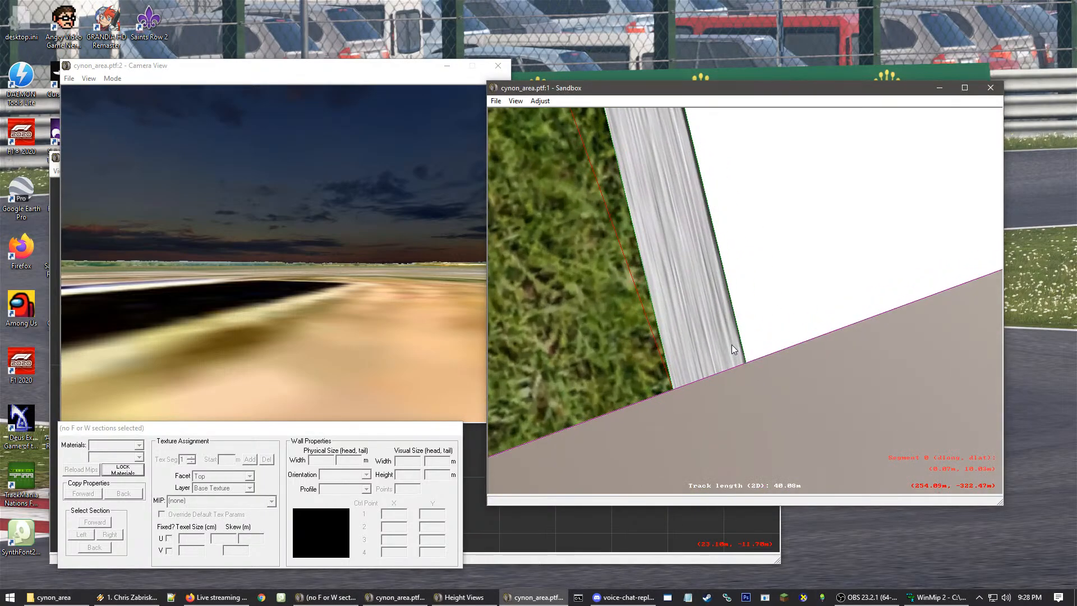
left_click(731, 344)
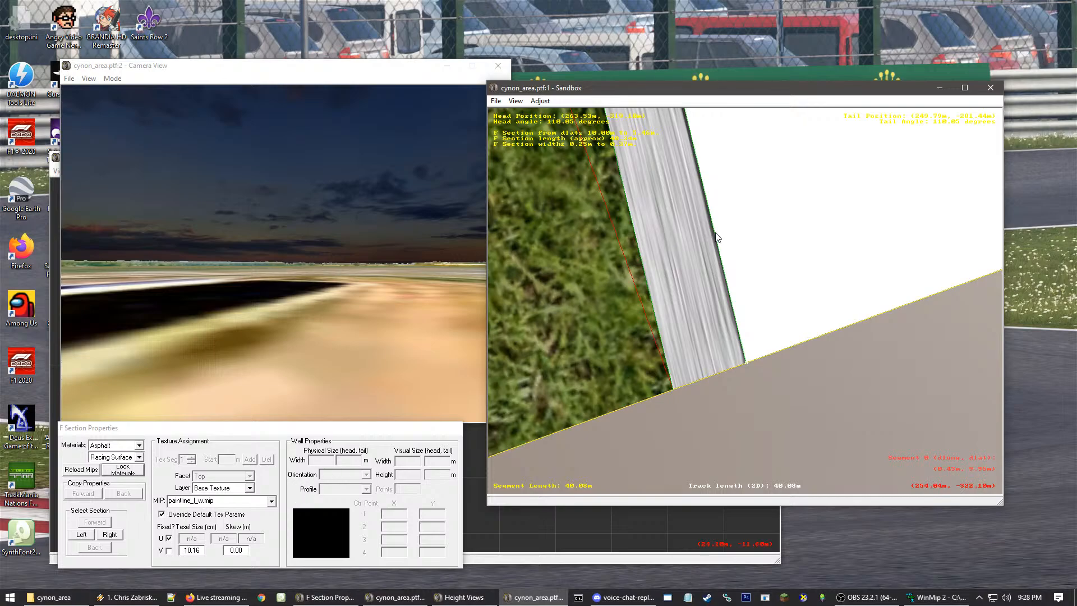
double_click(191, 550)
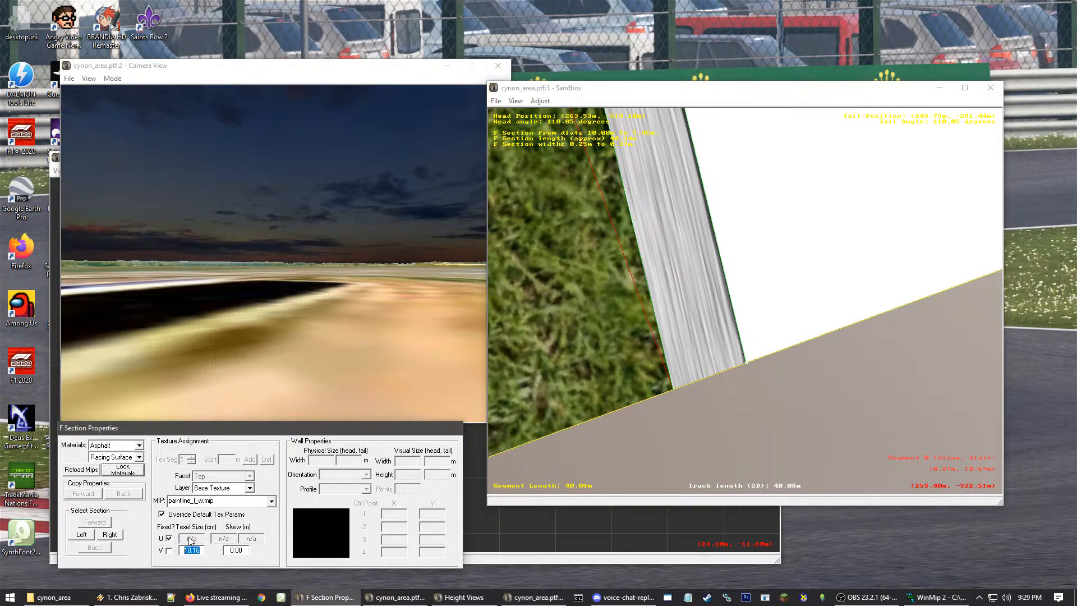
type("1")
left_click(740, 353)
scroll(732, 308, "down", 2)
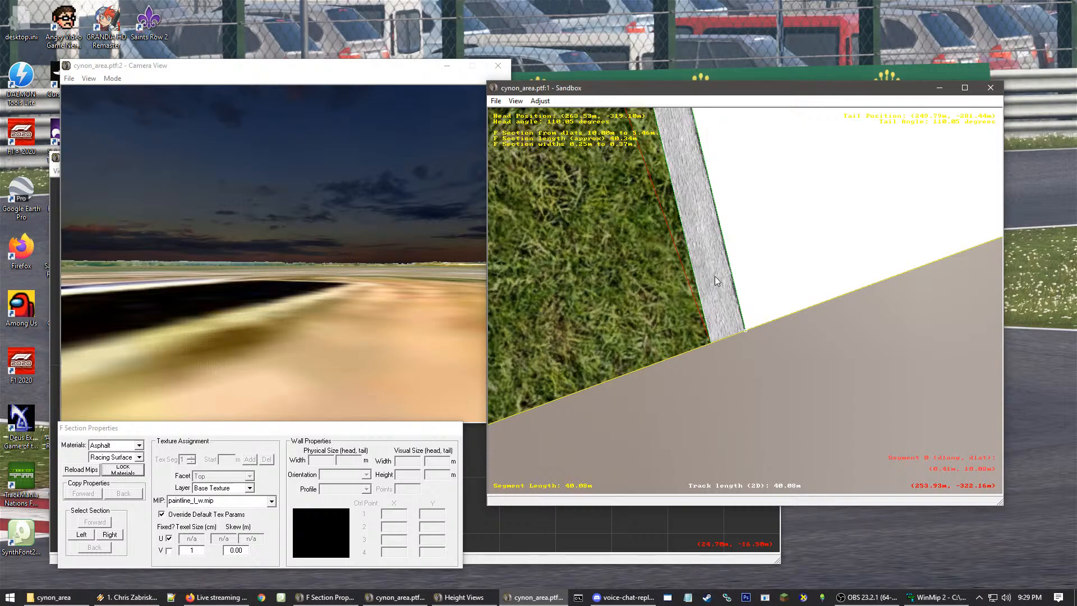
Try a fixed V texel size on the paint line texture and revert it to unfixed
left_click(175, 553)
left_click(168, 552)
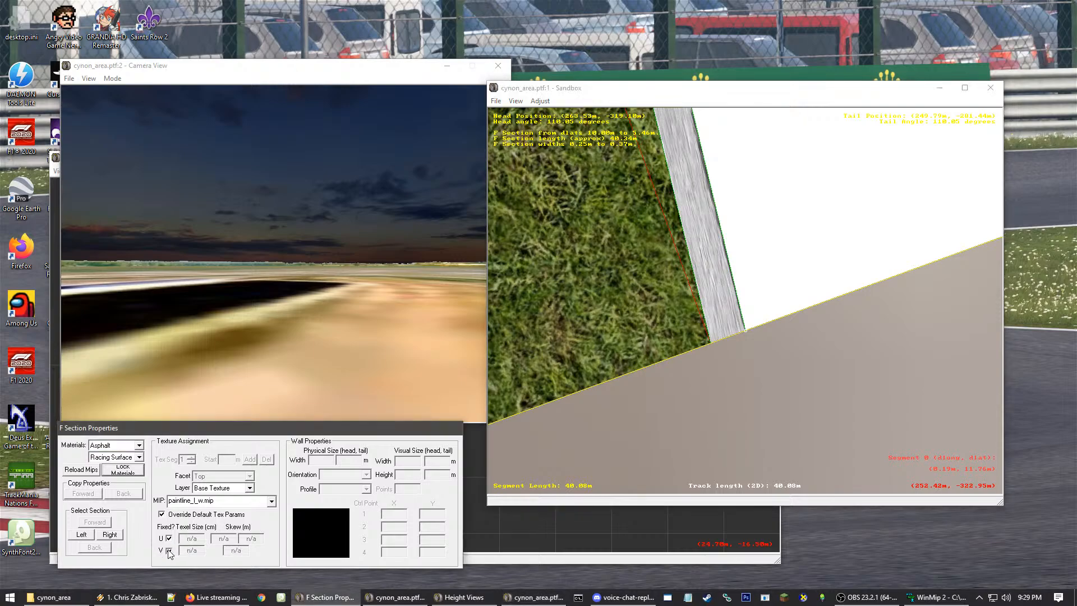
left_click(169, 552)
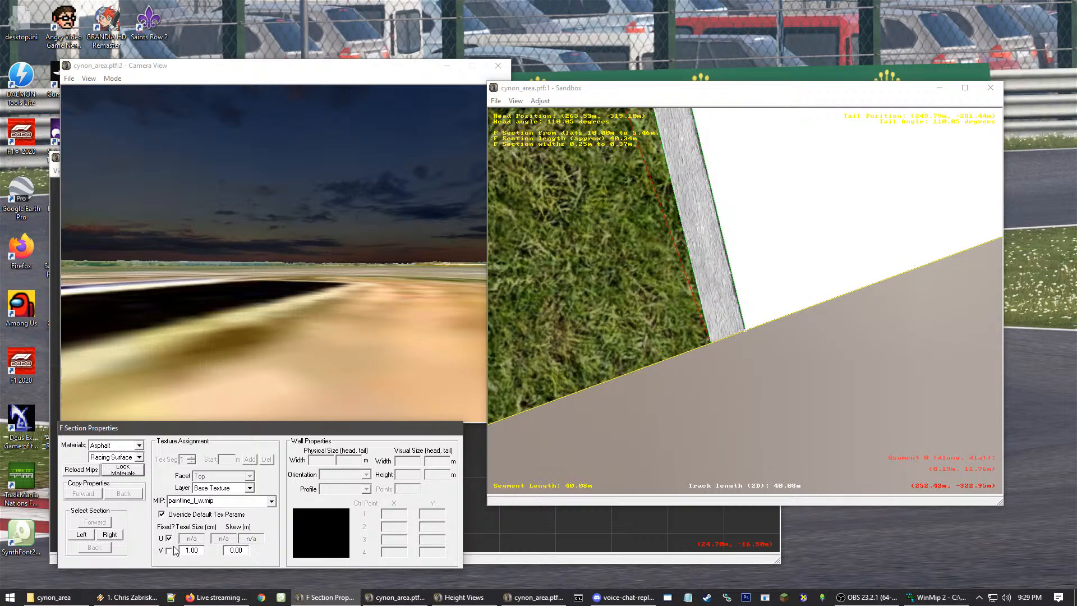
Try an unfixed U texel size of 1 cm on the paint line, with V fixed and unfixed, and restore the fixed U setting
left_click(169, 539)
left_click_drag(205, 542, 159, 551)
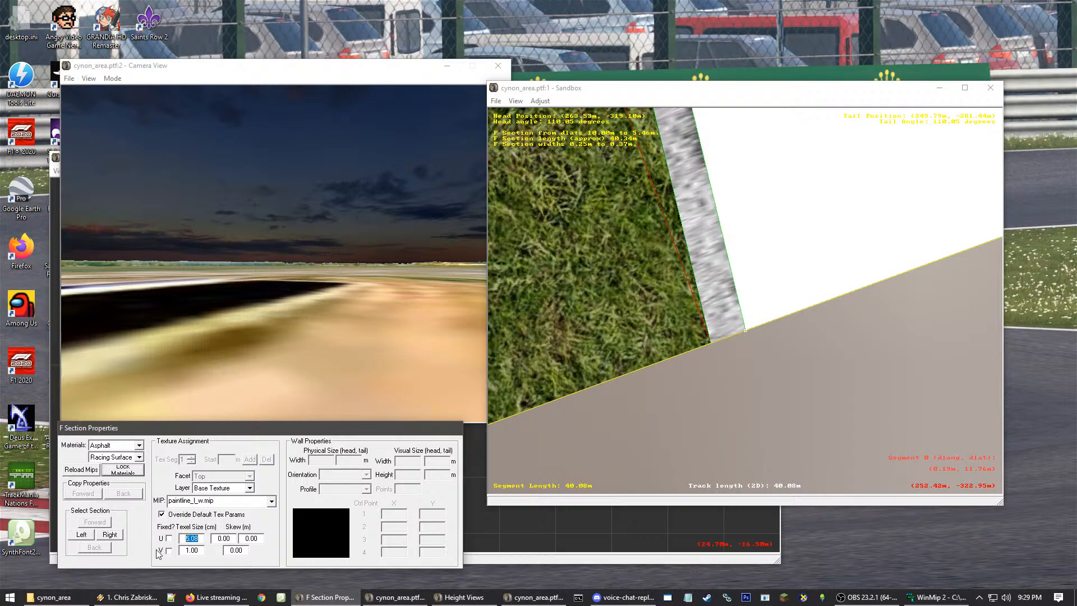
type("1")
left_click(170, 551)
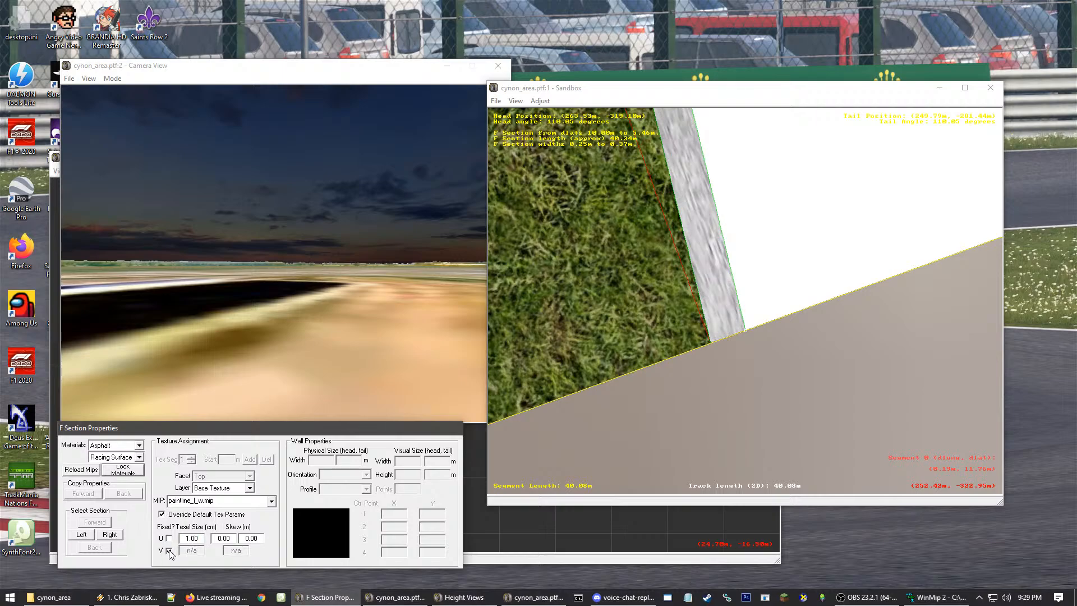
left_click(169, 551)
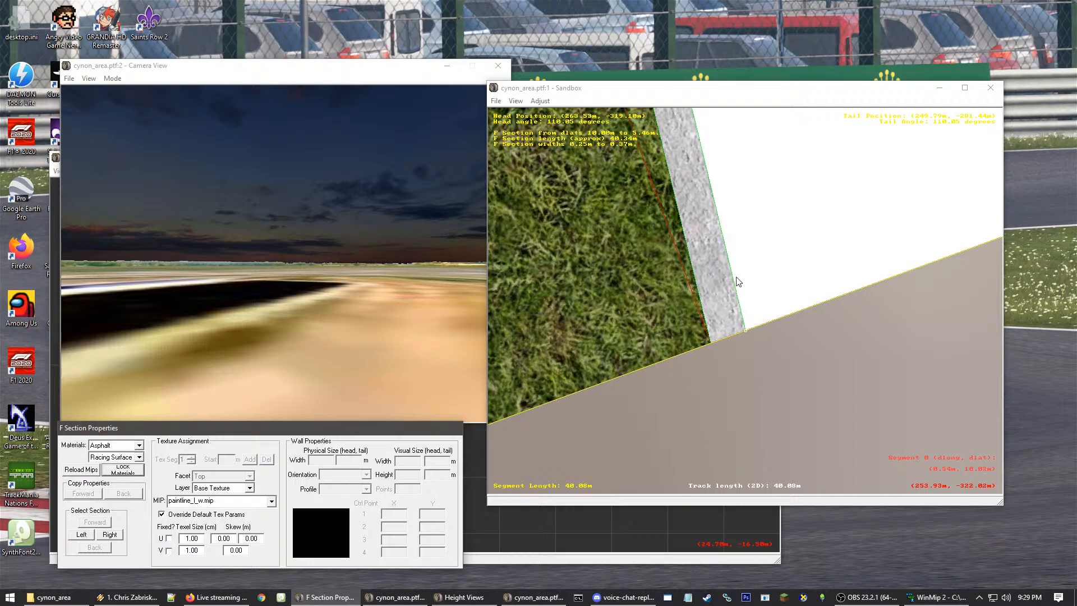
left_click(169, 551)
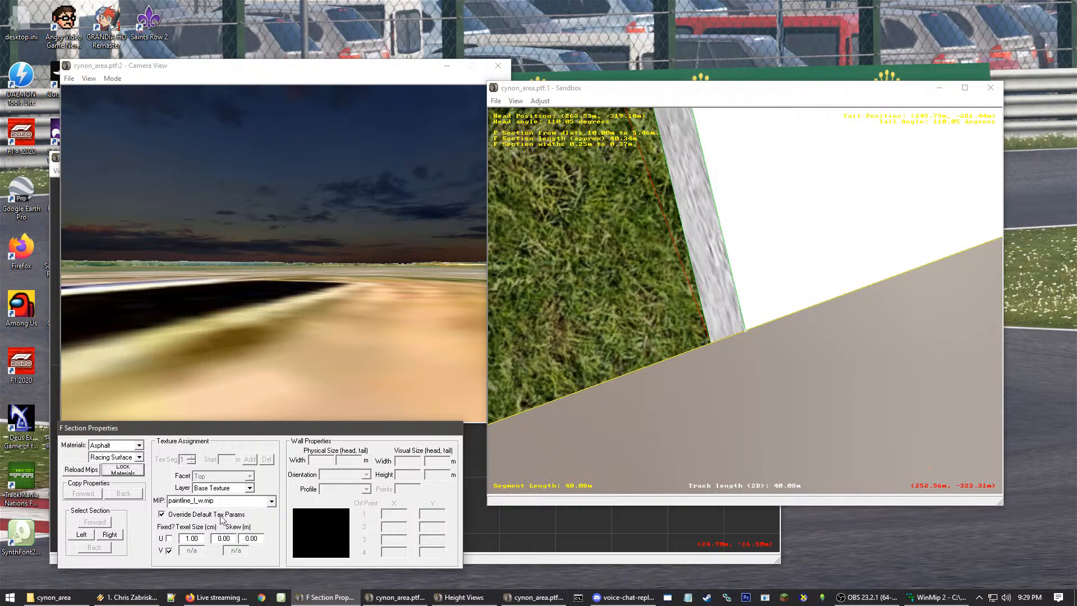
left_click(168, 538)
left_click(763, 276)
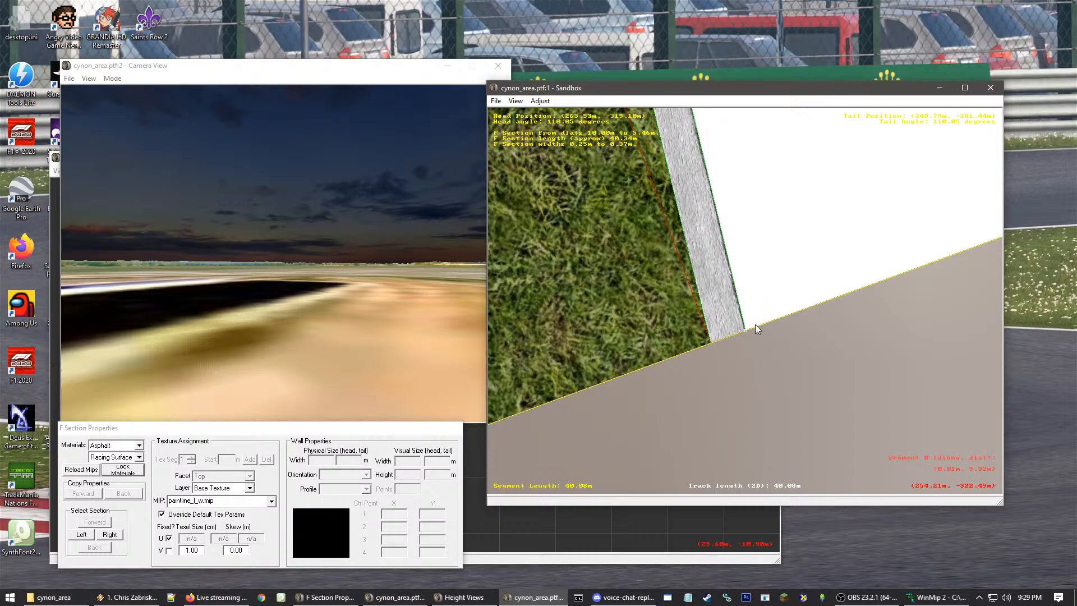
left_click(786, 374)
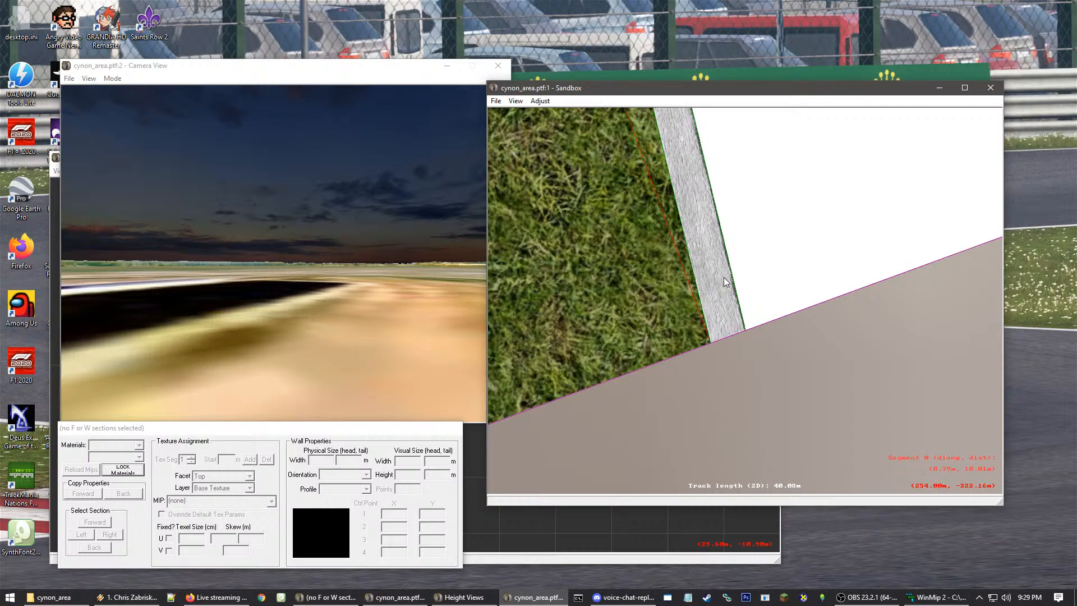
Change the material of the narrow paint line section to Paint
left_click(698, 285)
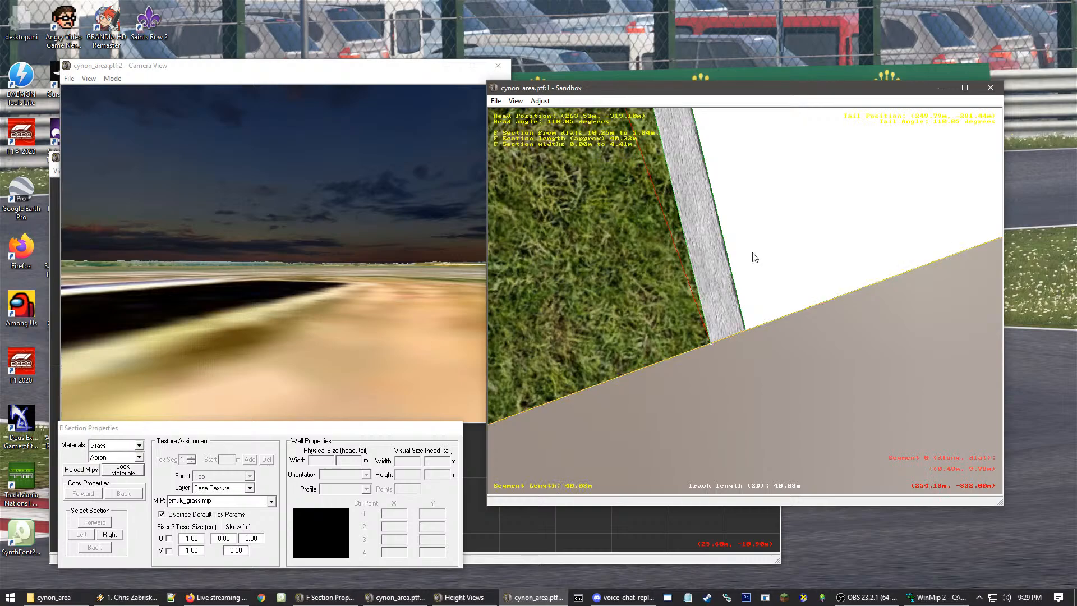
left_click(110, 445)
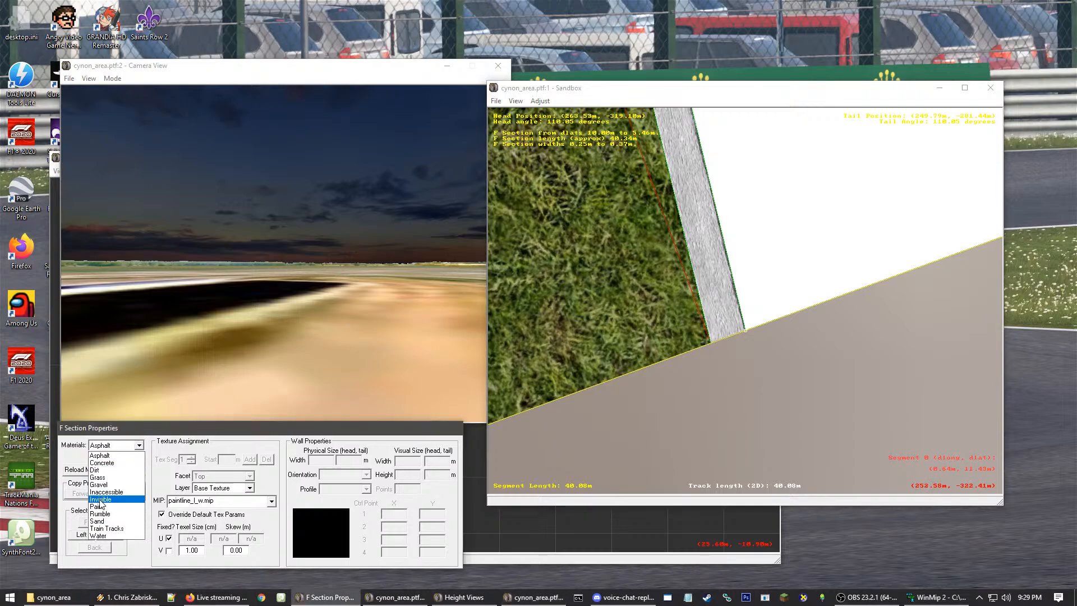
left_click(102, 515)
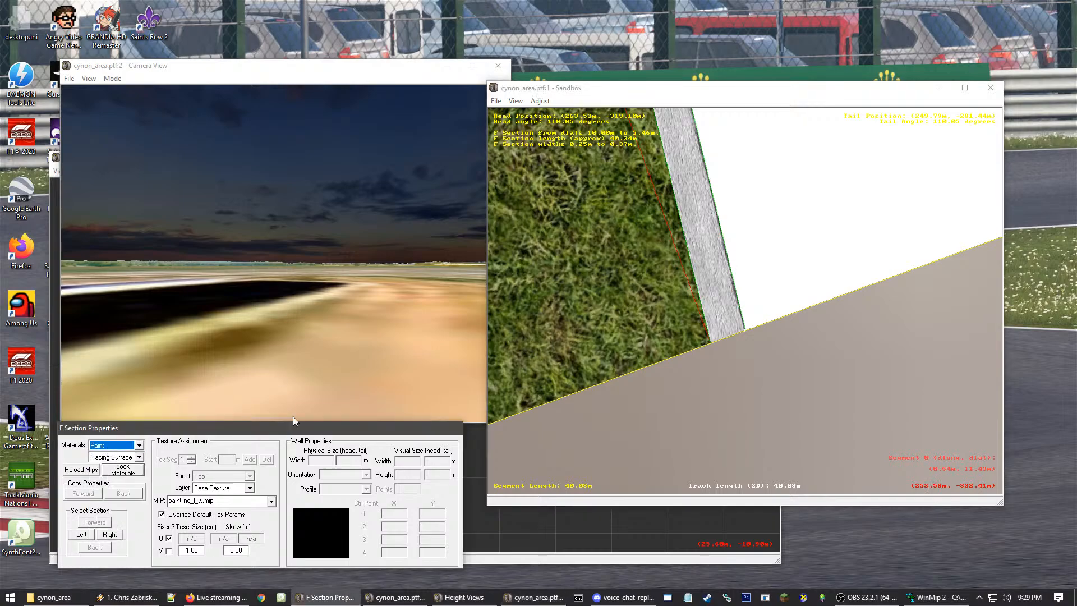
left_click(721, 299)
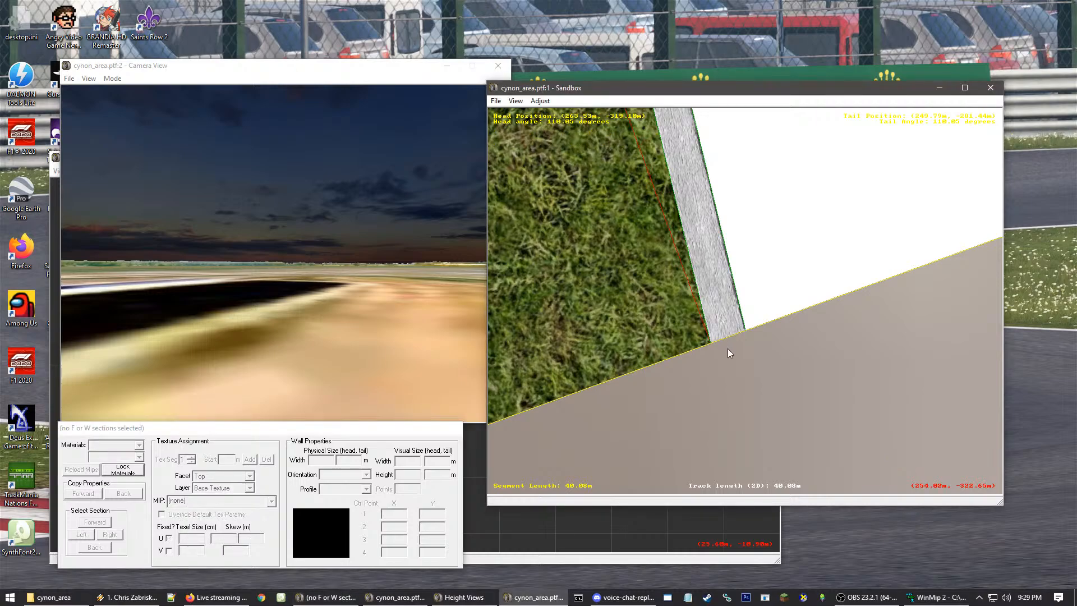
left_click(724, 253)
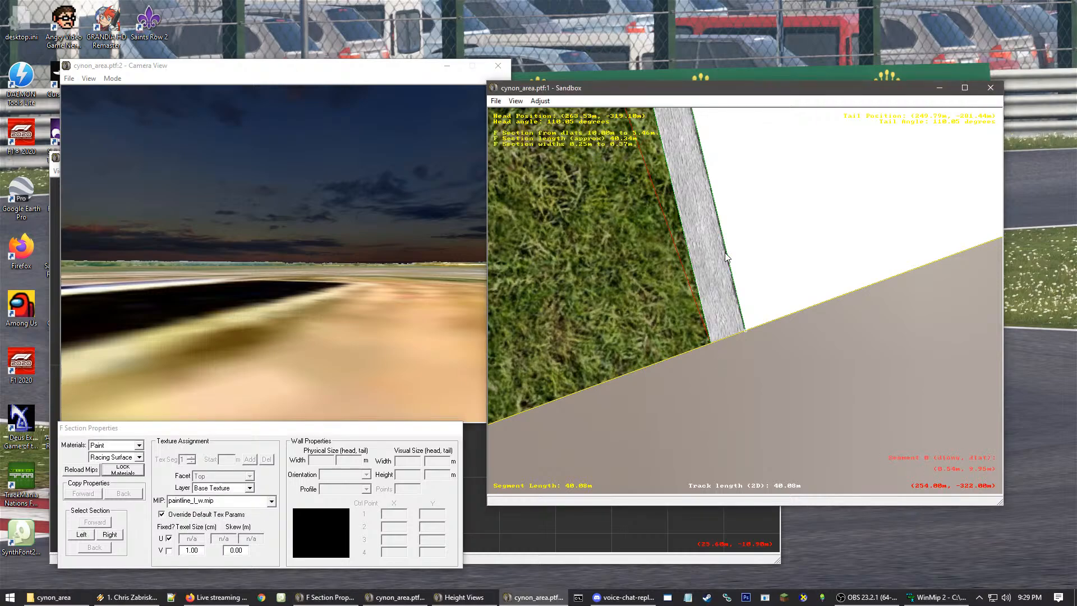
left_click(751, 397)
Examine the textured grass and paint line sections at both ends of the segment
scroll(712, 300, "down", 3)
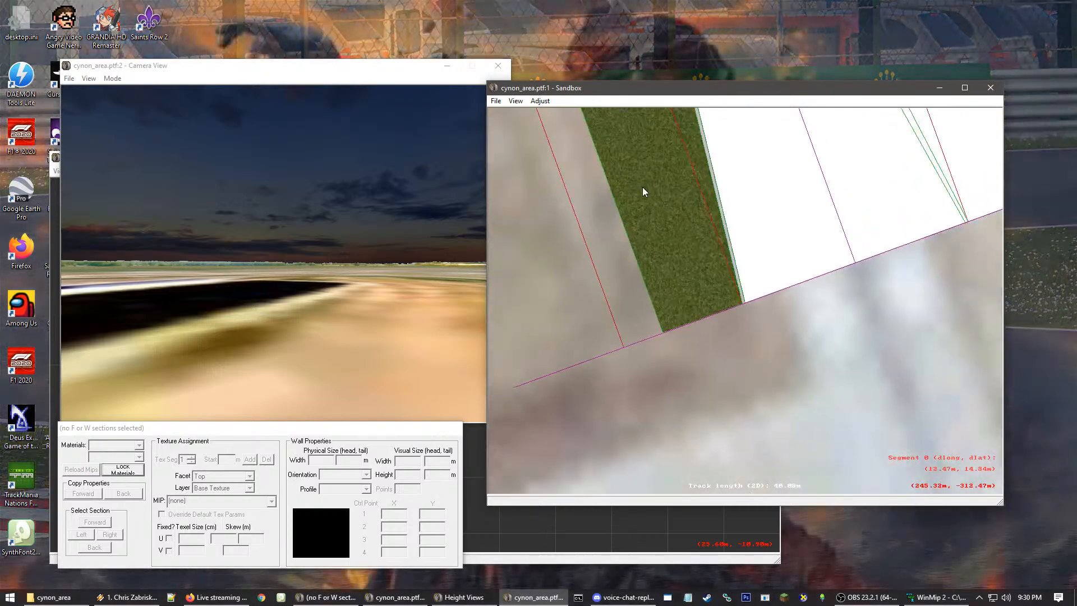
right_click(642, 187)
right_click(771, 200)
right_click(801, 202)
right_click(749, 200)
right_click(654, 245)
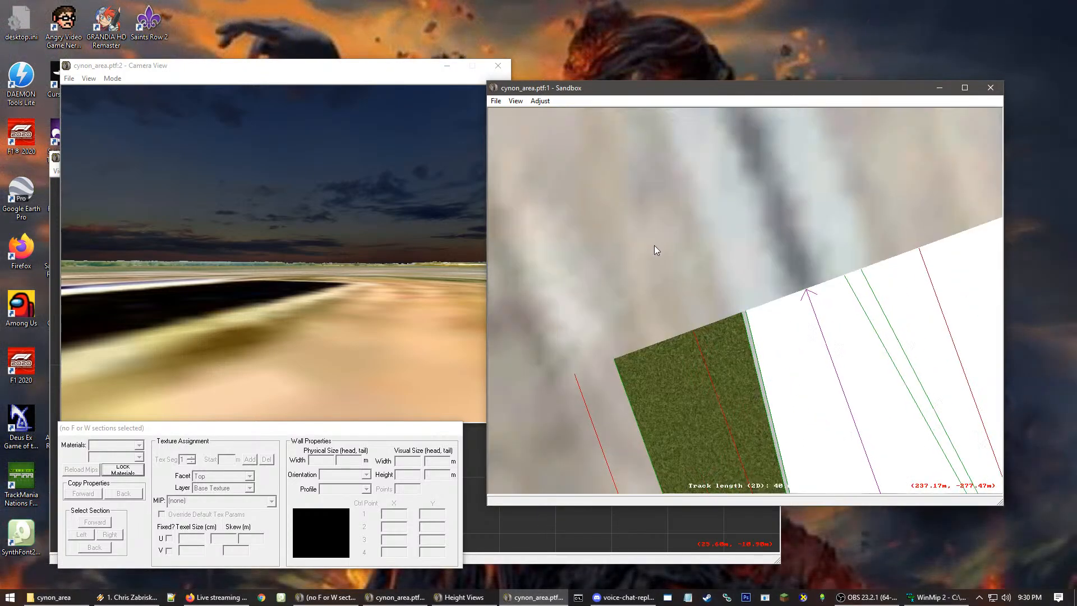
right_click(705, 347)
right_click(761, 310)
scroll(738, 250, "up", 3)
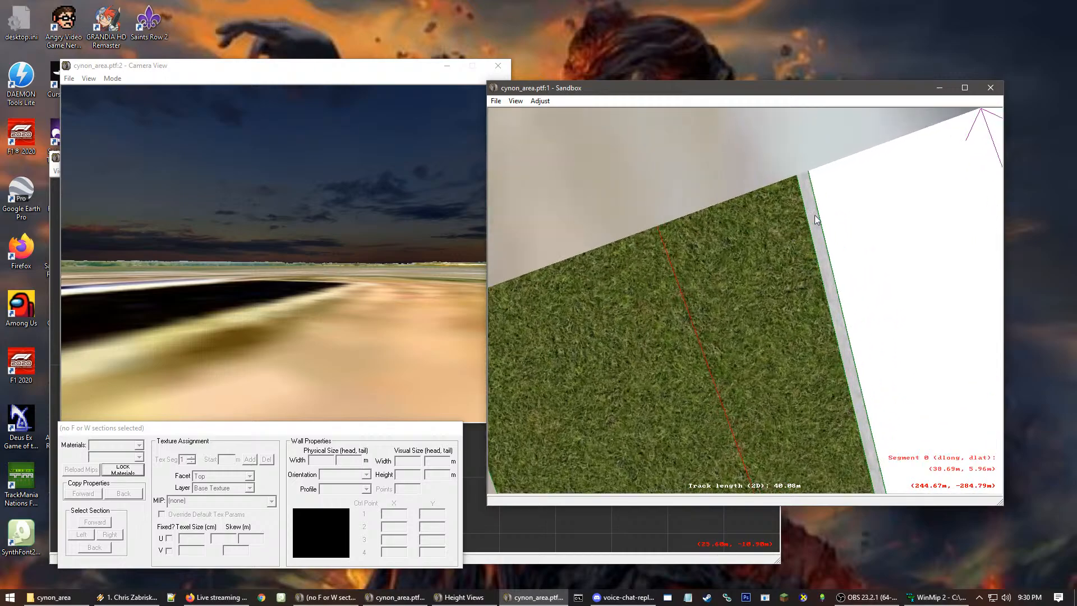
left_click(799, 182)
scroll(815, 307, "down", 7)
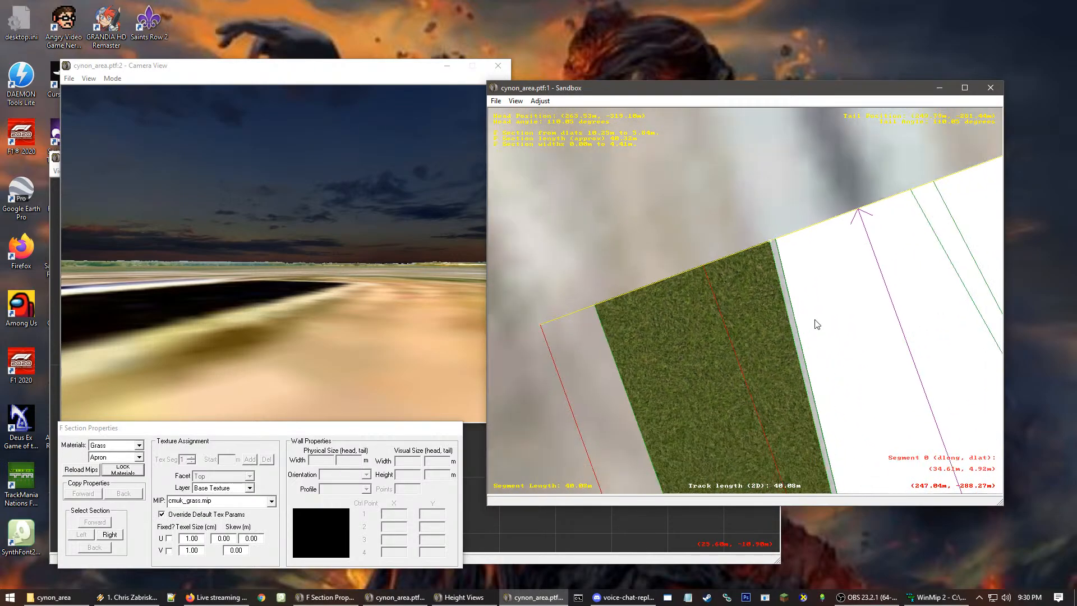
right_click(820, 458)
right_click(754, 416)
left_click(774, 262)
right_click(770, 240)
scroll(767, 348, "up", 1)
right_click(763, 355)
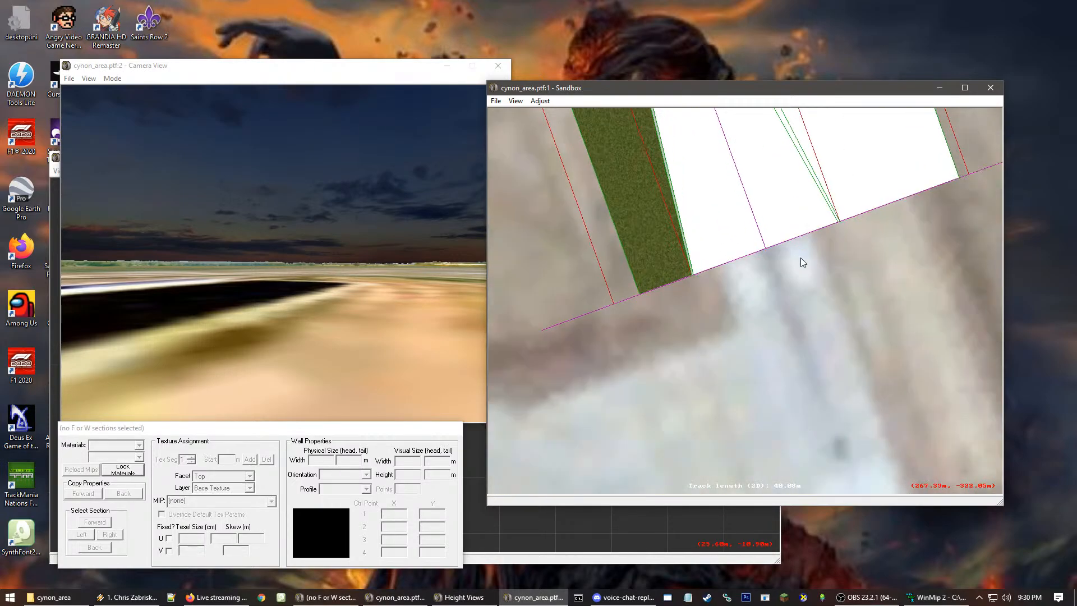
scroll(800, 256, "up", 1)
right_click(803, 252)
scroll(786, 212, "up", 1)
right_click(730, 272)
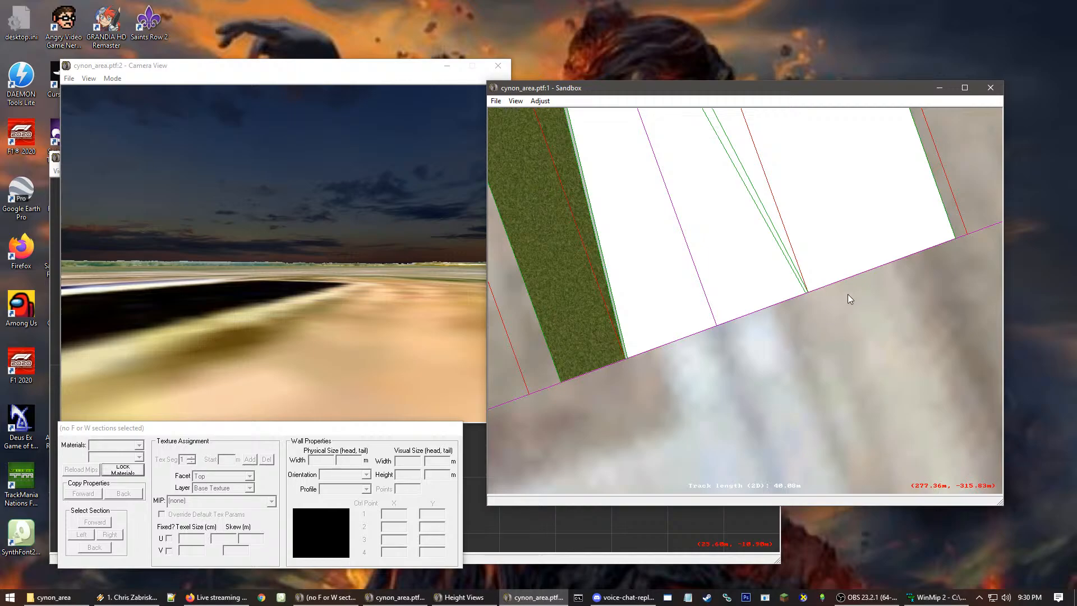
Set the wide F section on the opposite side of the track to Grass material with the Apron surface type
left_click(938, 217)
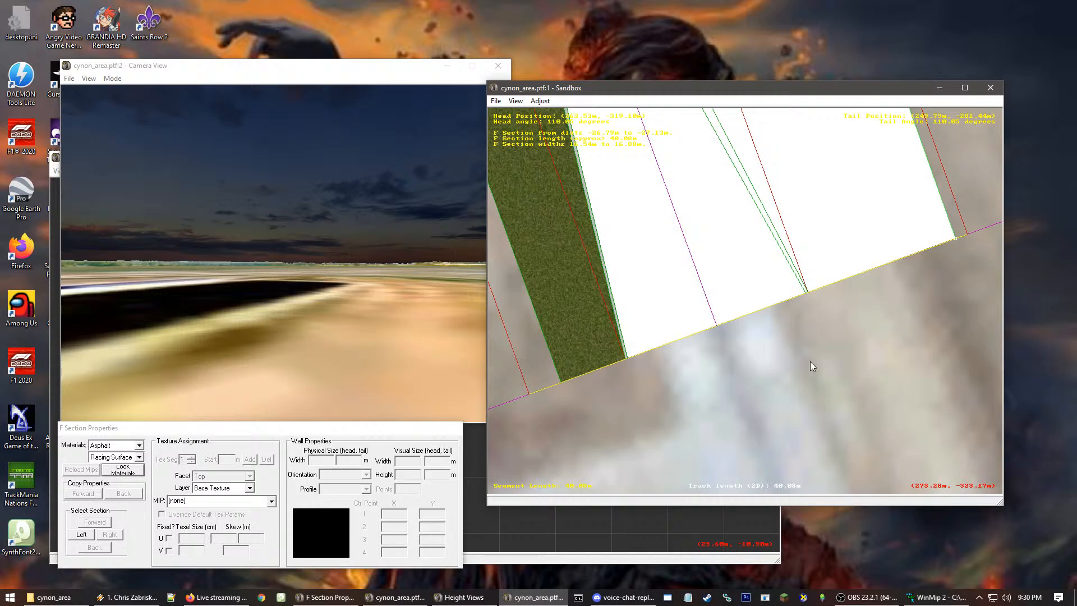
left_click(109, 446)
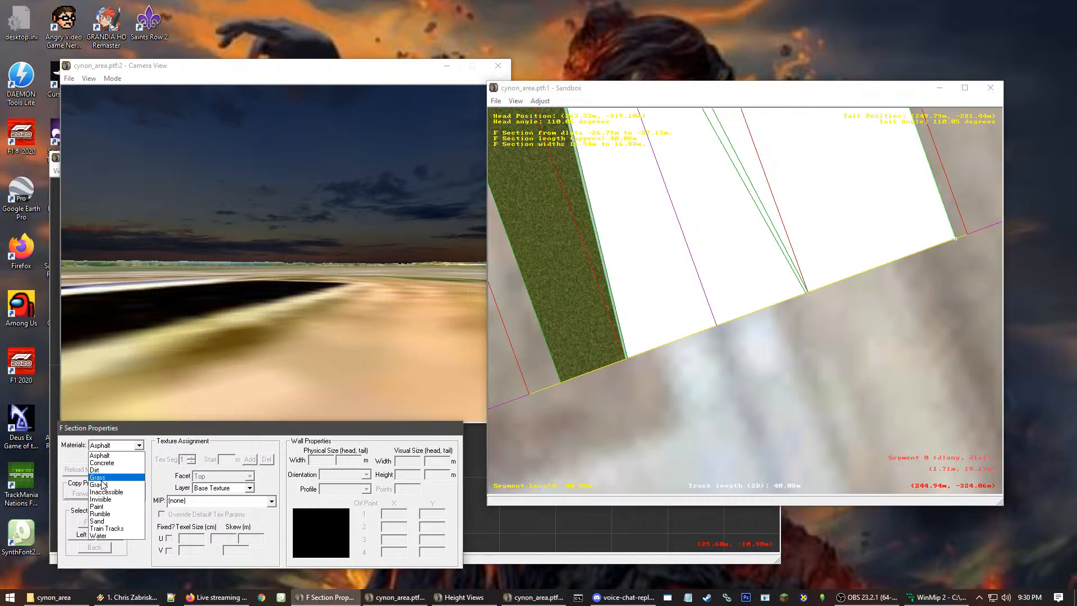
left_click(101, 478)
left_click(97, 457)
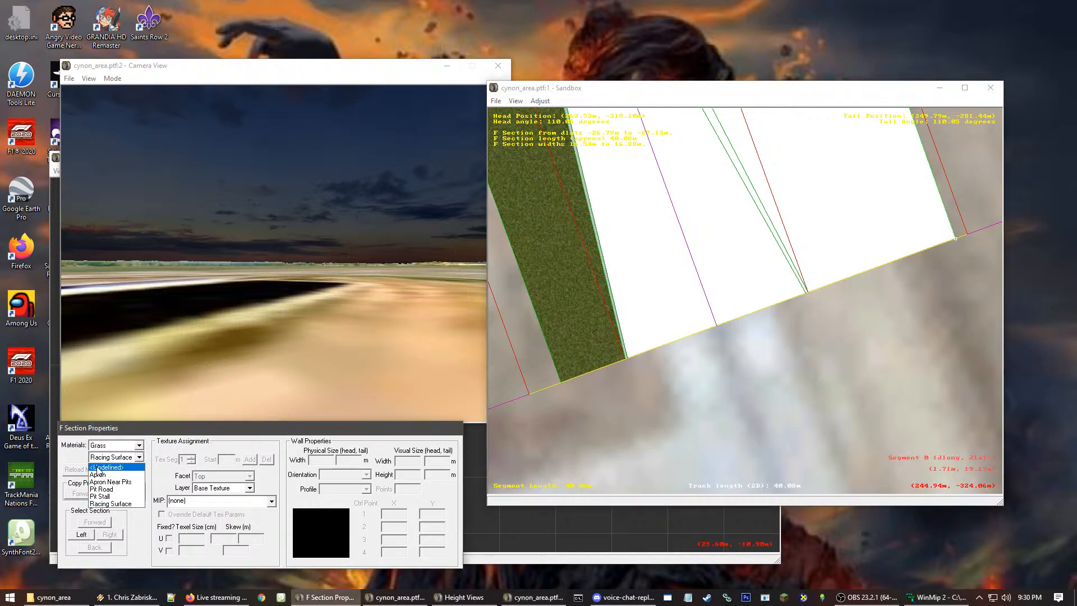
left_click(98, 474)
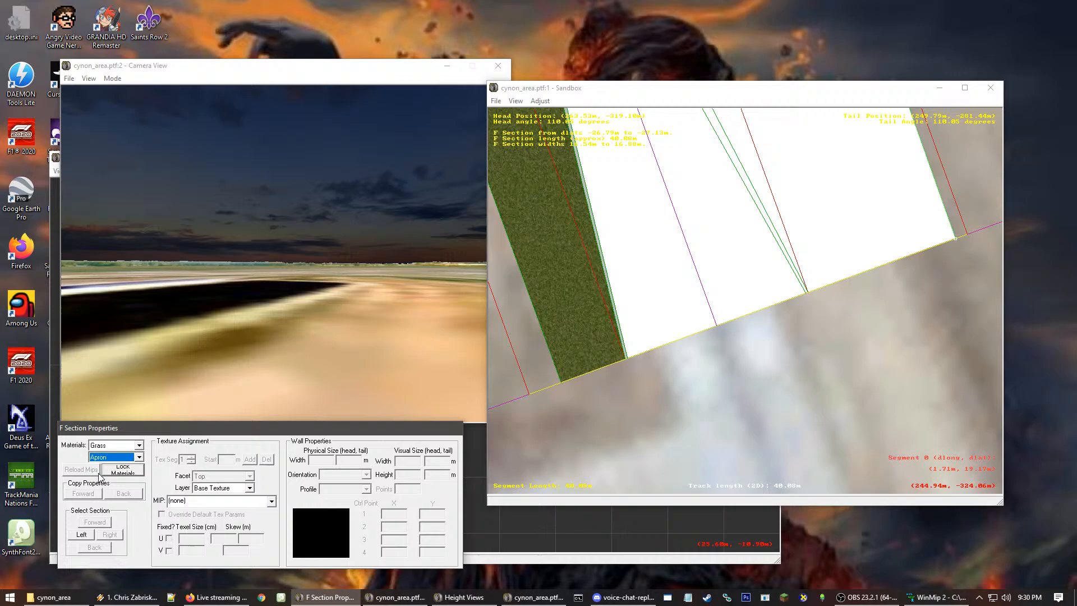
Assign the cmuk_grass.mip texture to the grass section on the opposite side of the track
left_click(194, 501)
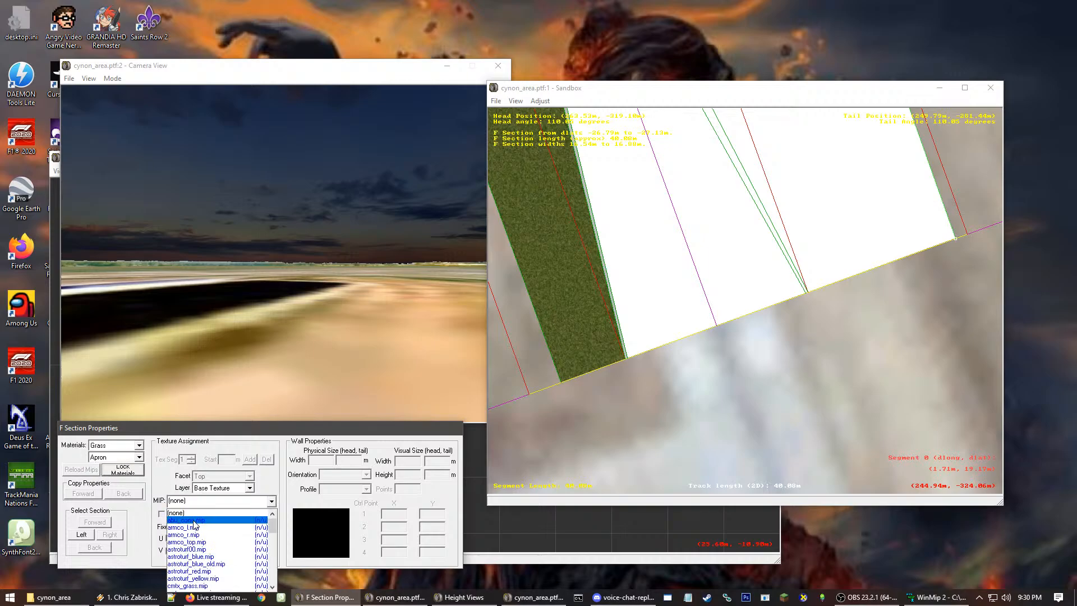
scroll(181, 523, "down", 1)
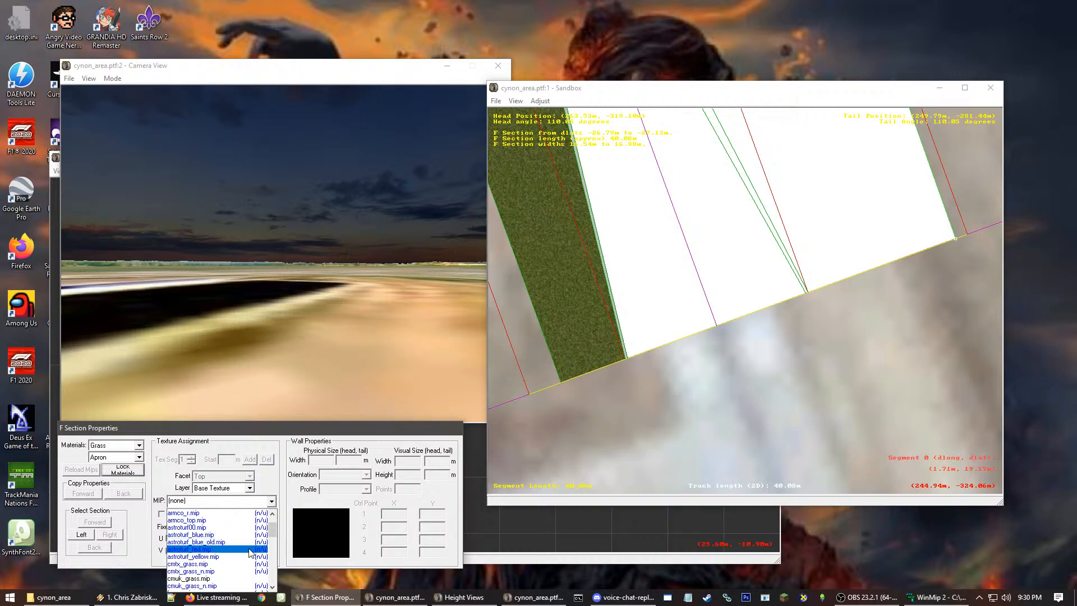
scroll(249, 553, "down", 1)
left_click(224, 557)
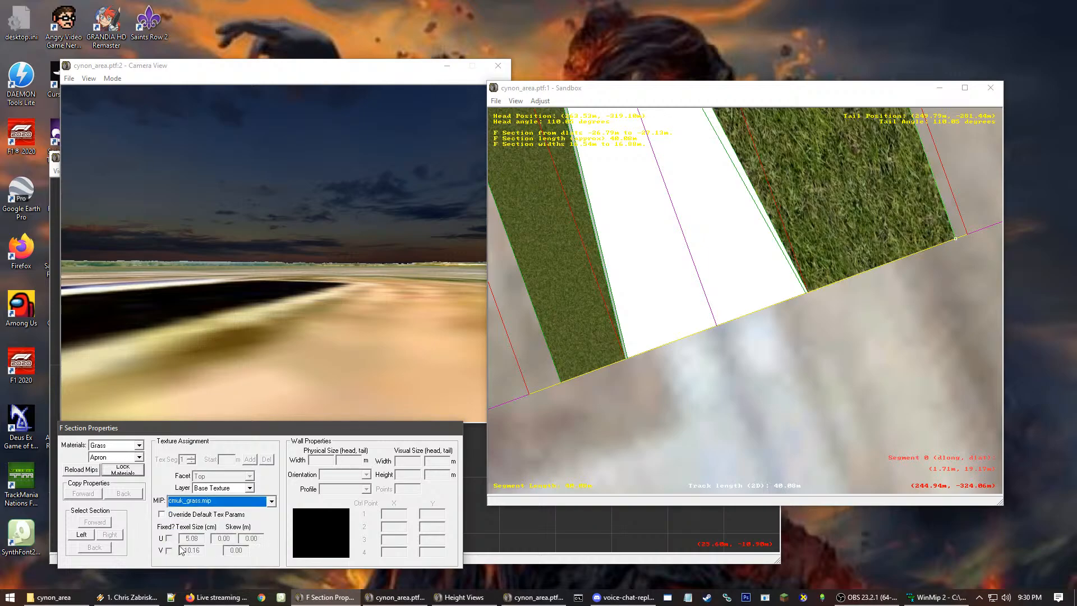
Override the new grass section's default texture parameters and set its U and V texel sizes to 1 cm
left_click(162, 514)
double_click(190, 538)
type("1")
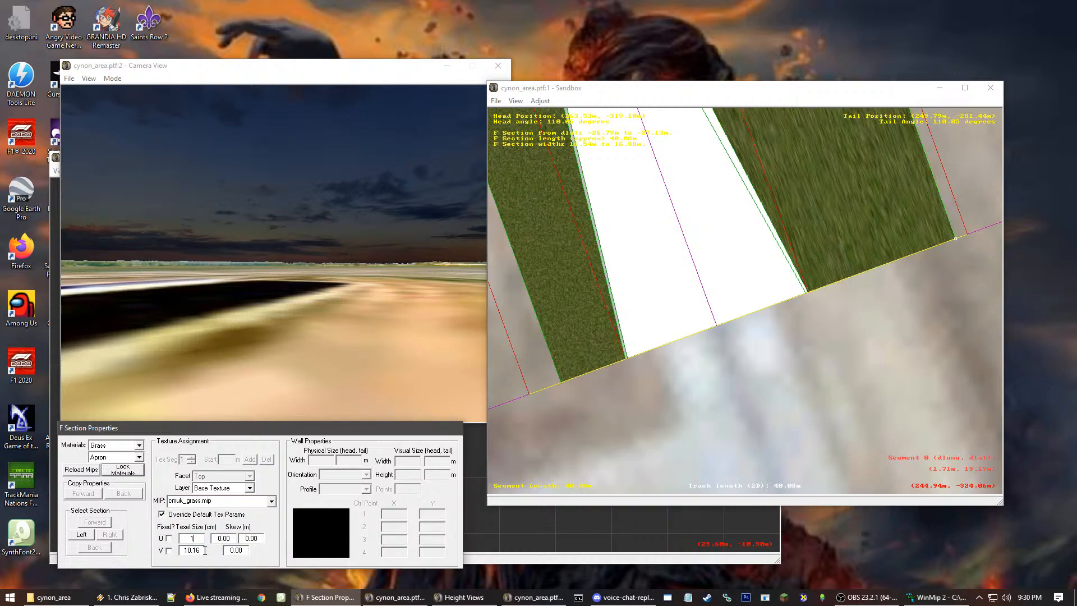
double_click(191, 550)
type("1")
left_click(854, 397)
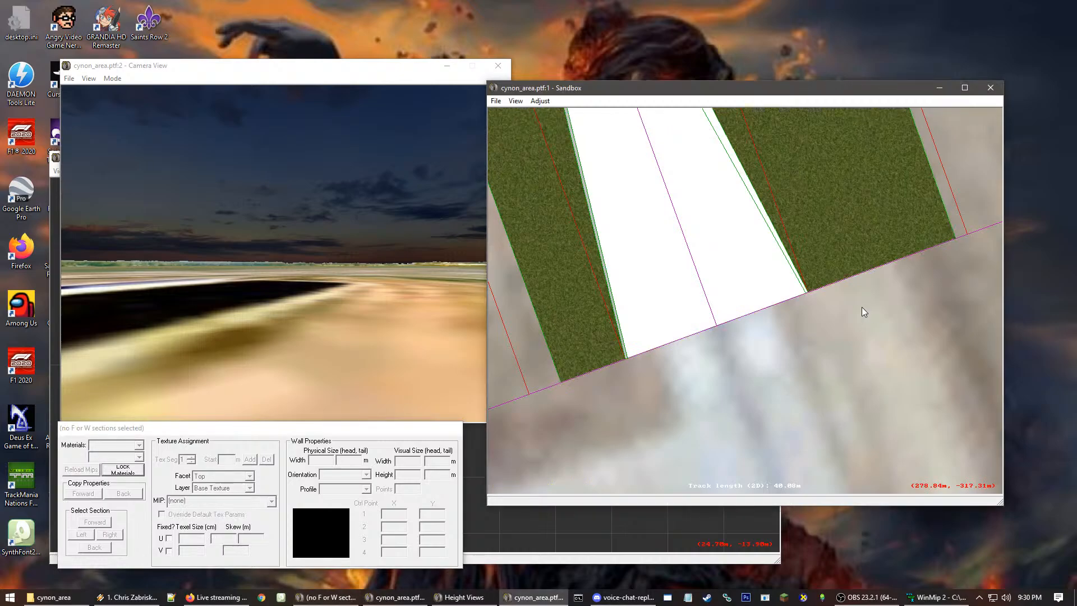
Check the surface properties of the main track section between the two grass areas
scroll(788, 302, "down", 1)
scroll(762, 306, "up", 2)
scroll(700, 361, "up", 3)
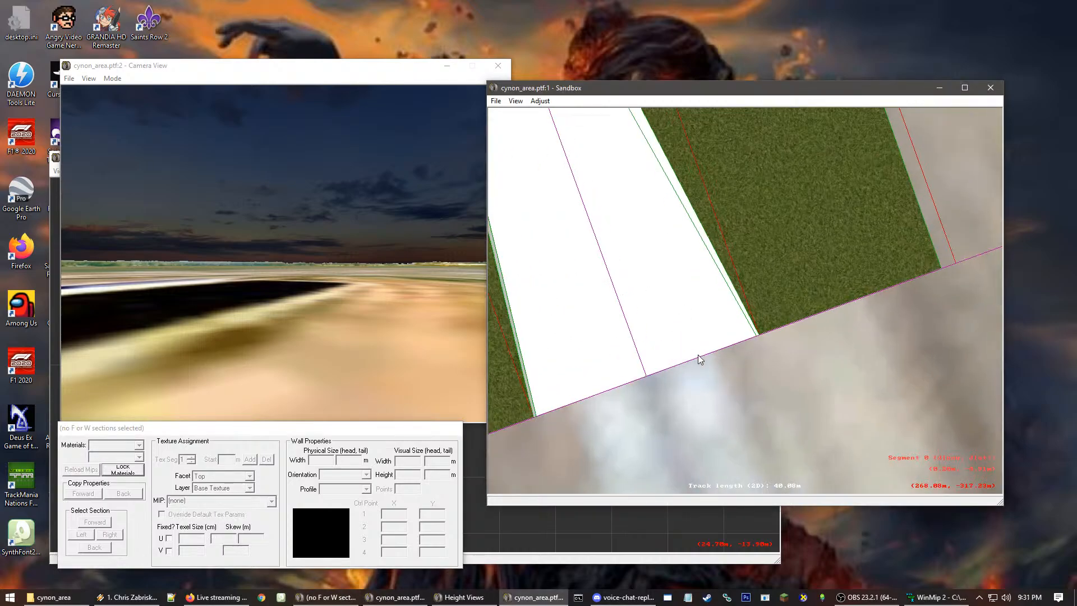
left_click(757, 360)
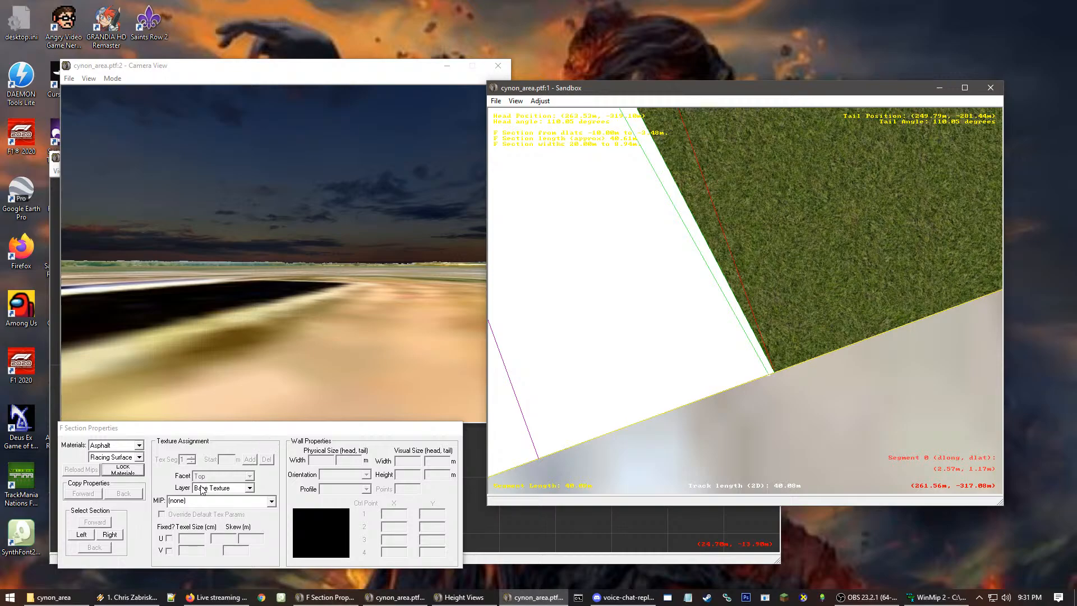
left_click(724, 416)
left_click(684, 429)
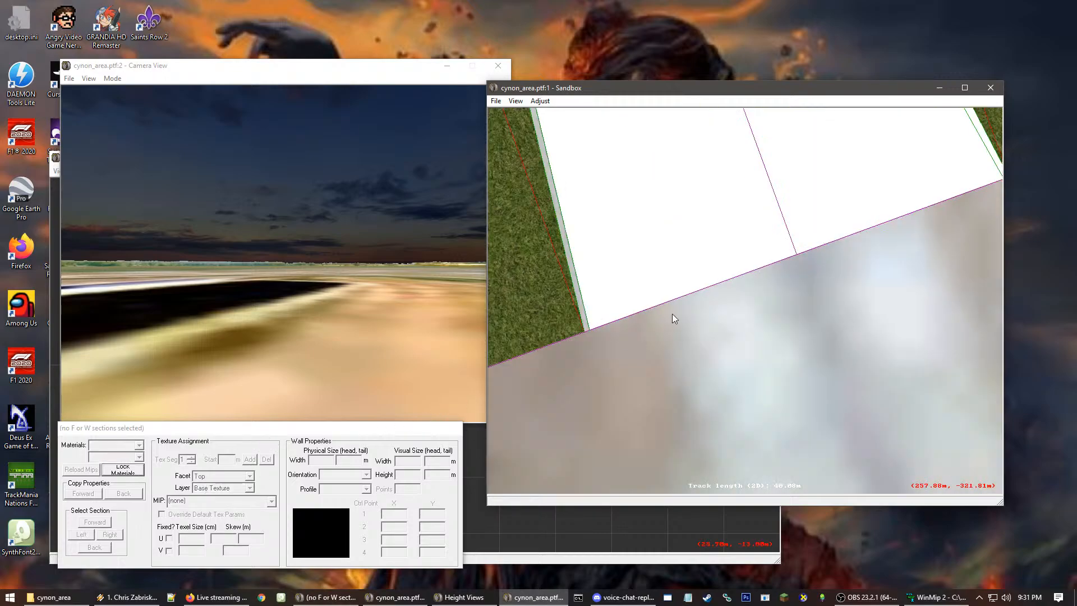
Change the surface type of the paint line beside the narrower grass area to Apron
left_click(673, 313)
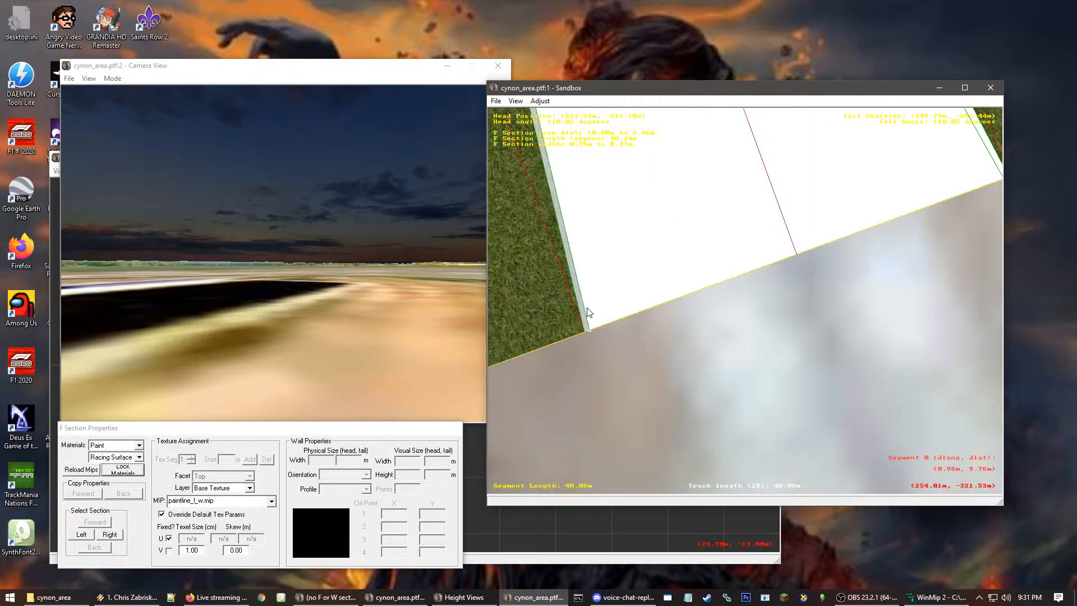
left_click(130, 458)
left_click(130, 458)
left_click(131, 458)
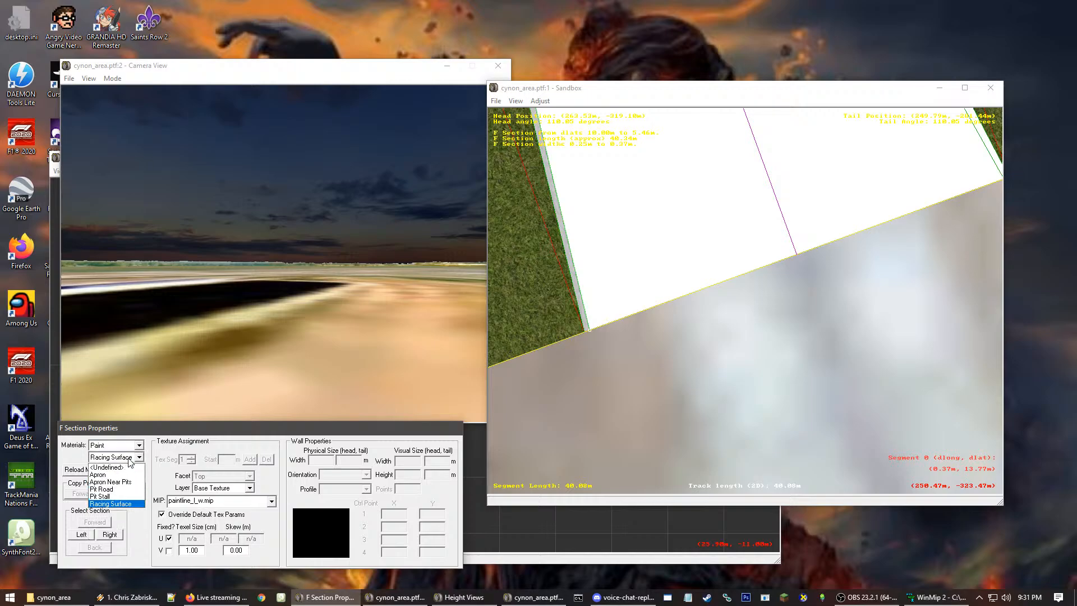
left_click(112, 482)
left_click(702, 377)
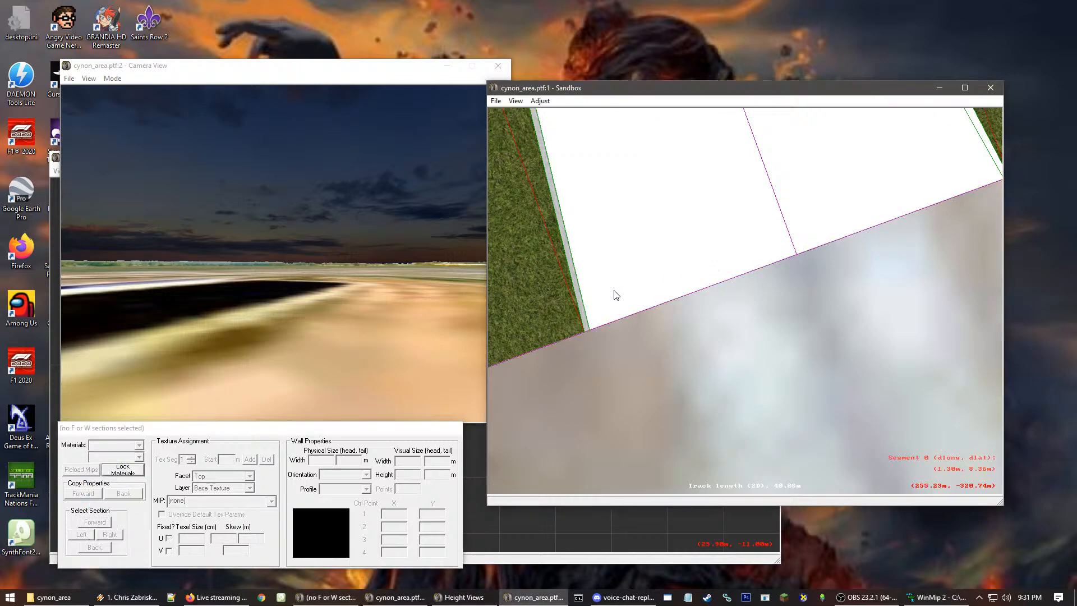
Assign the paintline_l_y.mip texture to the paint line beside the narrower grass area
left_click(589, 312)
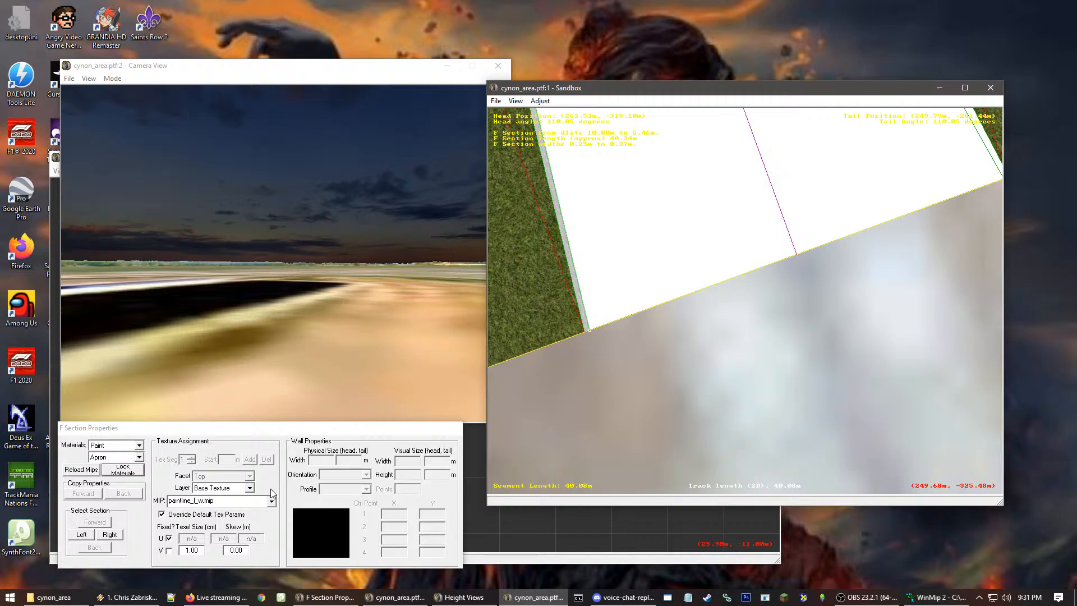
left_click(219, 505)
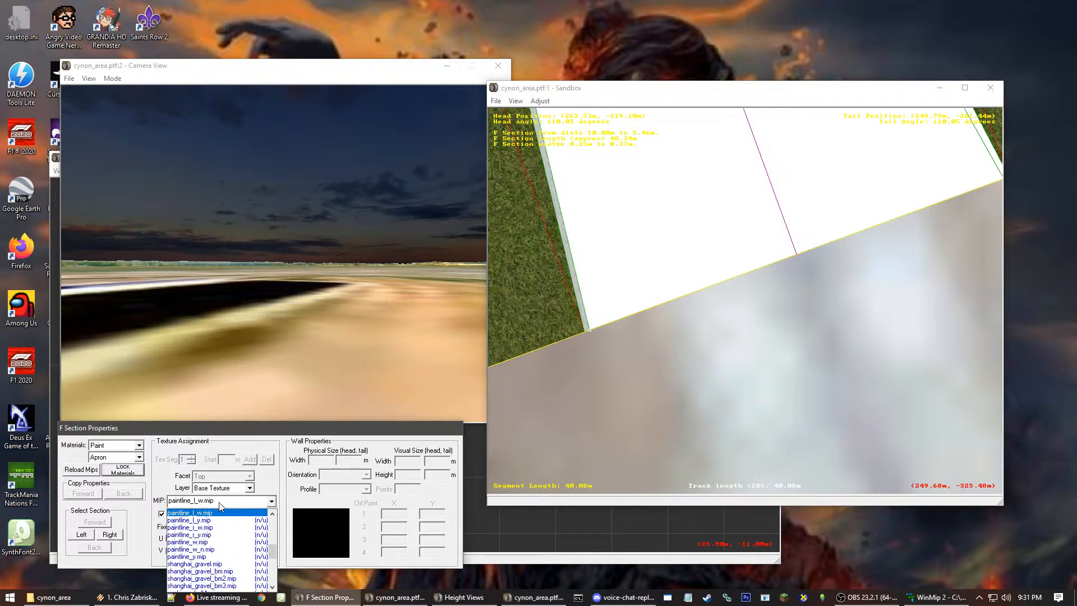
scroll(214, 527, "up", 1)
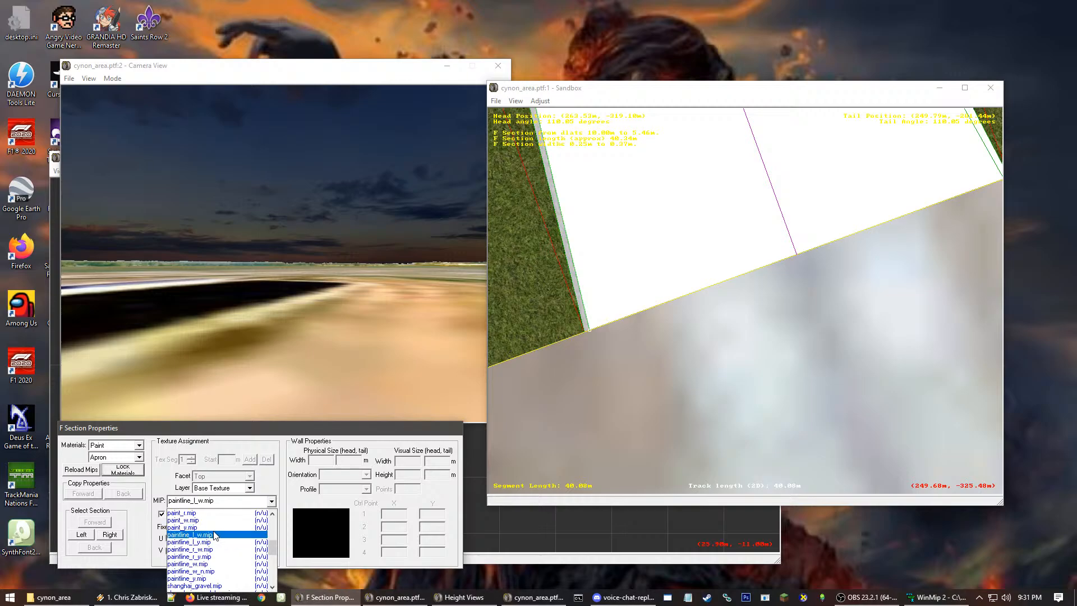
left_click(219, 546)
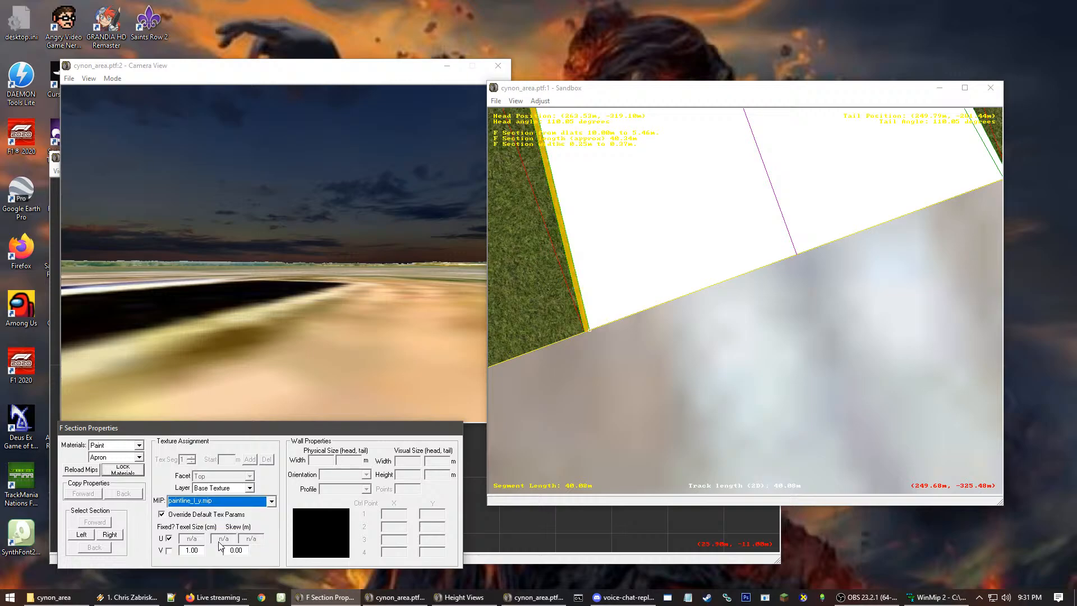
left_click(626, 344)
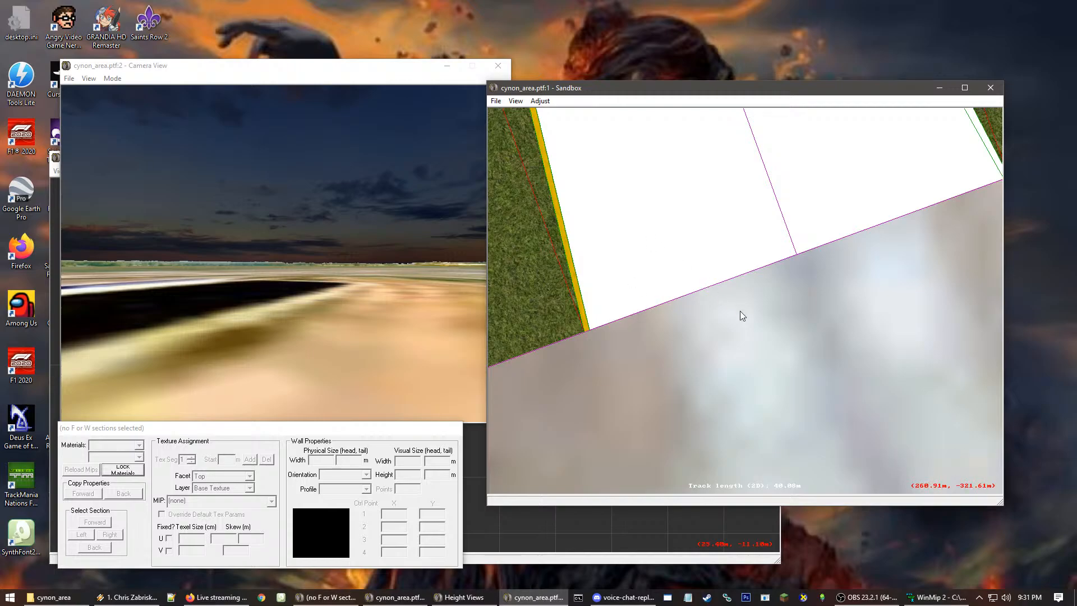
Set the thin F section between the track and the wider grass area to Paint material with the Apron surface type
right_click_drag(841, 273, 837, 249)
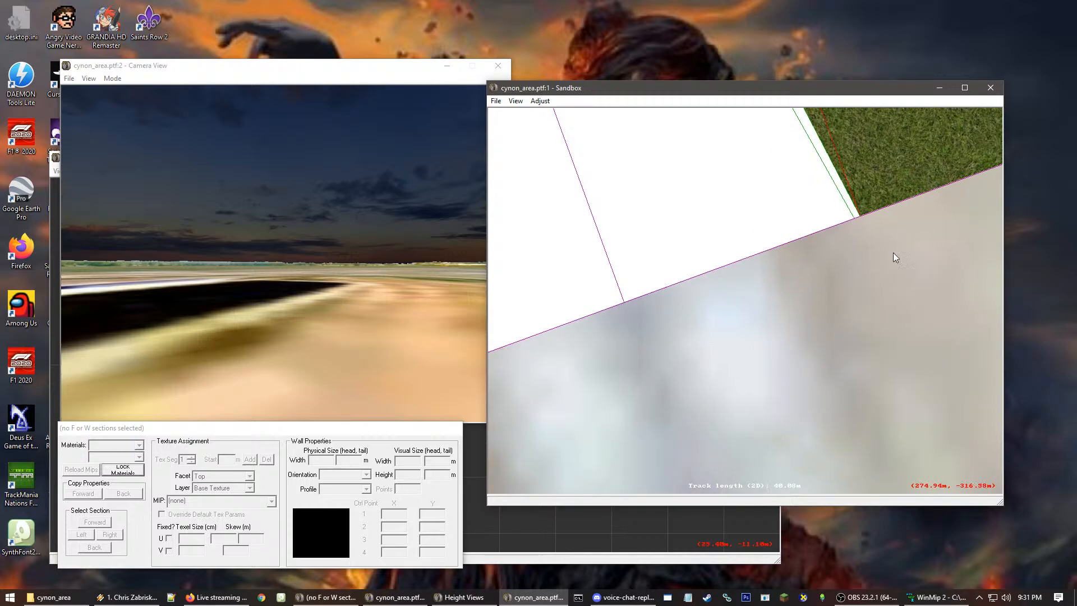
scroll(709, 239, "up", 3)
left_click(719, 235)
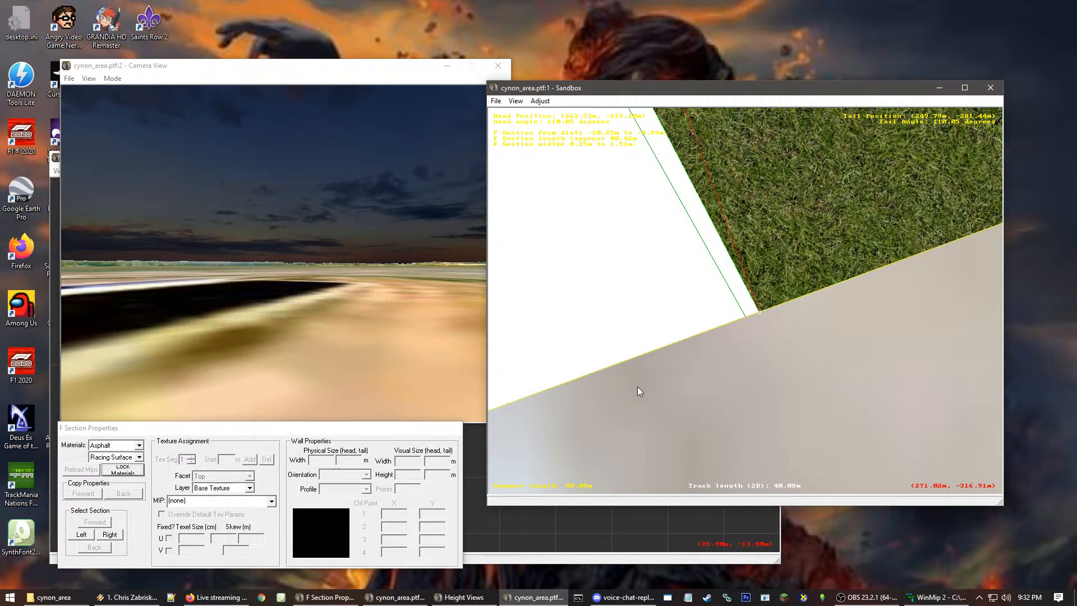
left_click(124, 456)
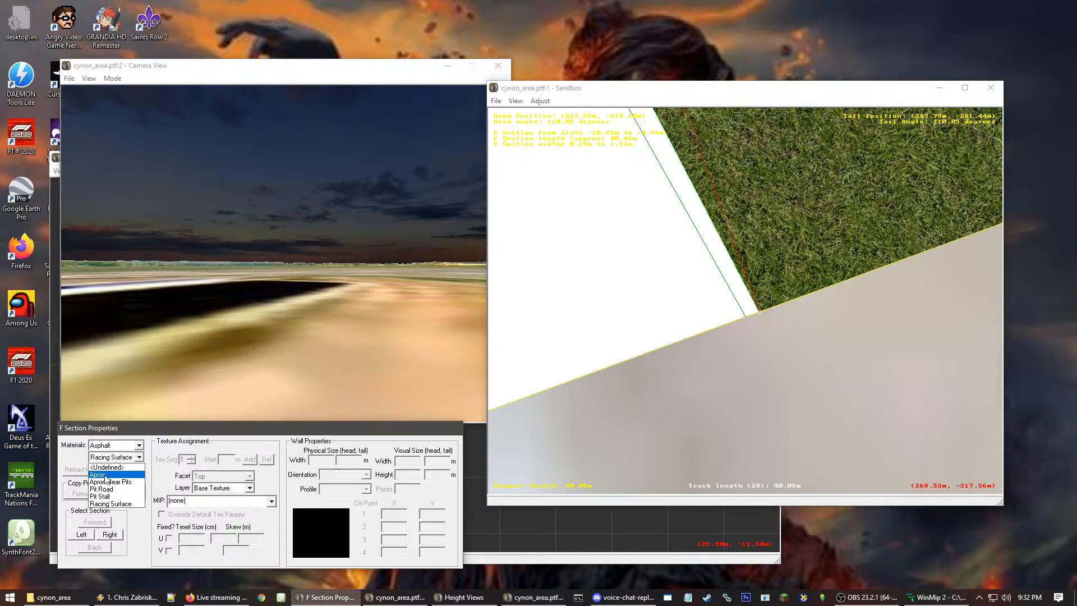
left_click(109, 467)
left_click(111, 447)
left_click(109, 514)
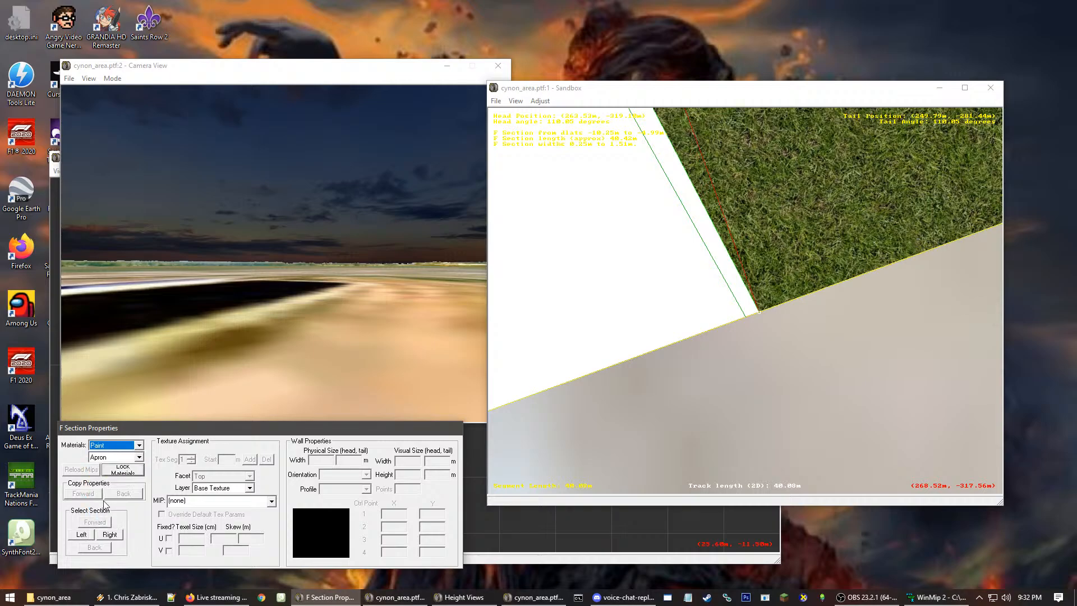
Assign the paintline_r_y.mip texture to the paint section beside the wider grass area
left_click(186, 501)
scroll(229, 542, "down", 3)
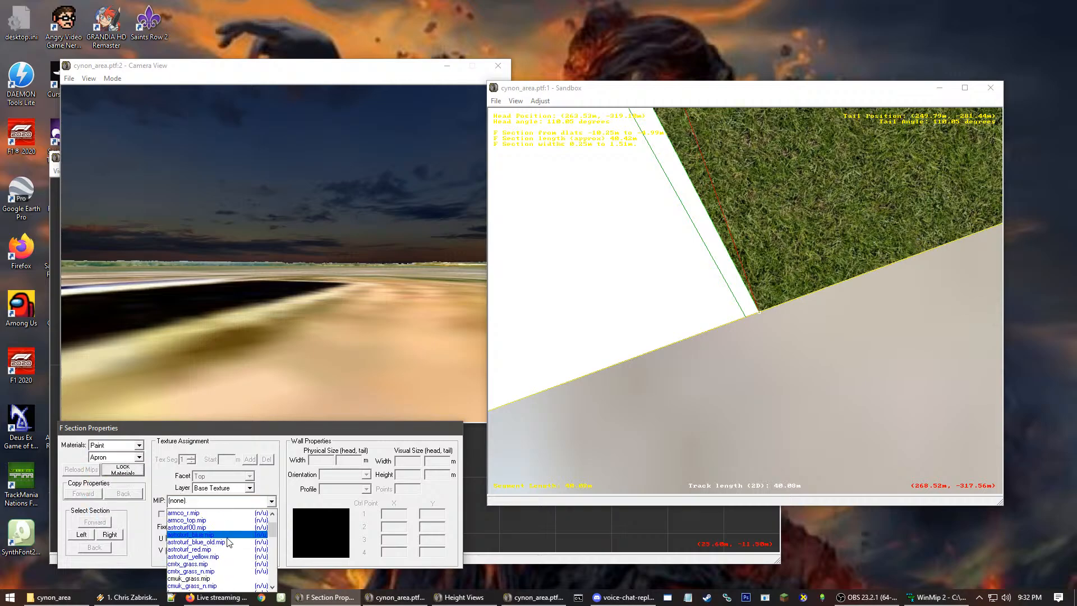
scroll(229, 542, "down", 3)
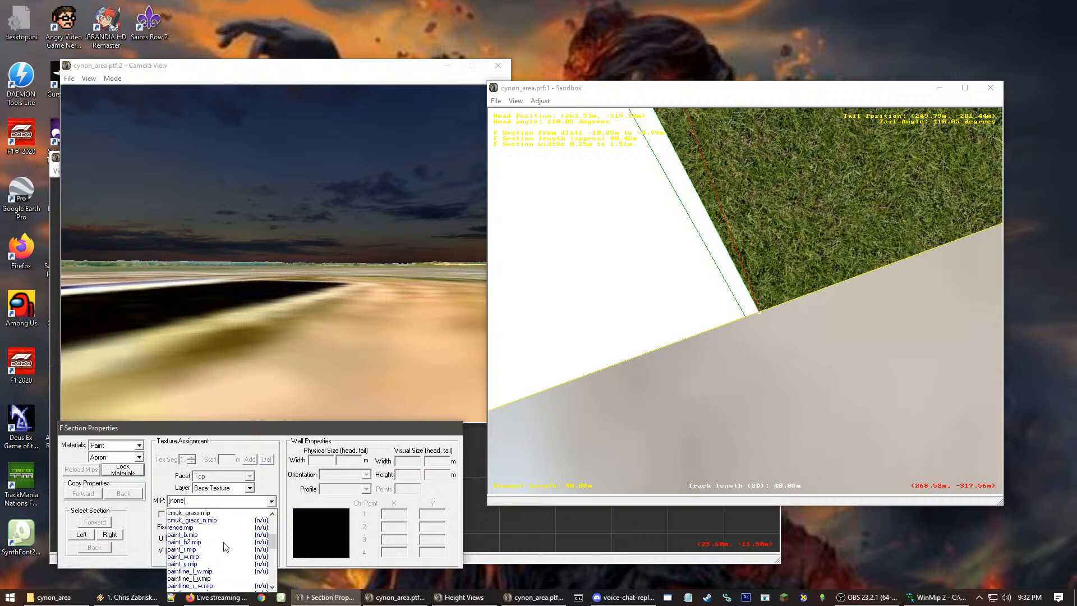
scroll(216, 579, "down", 1)
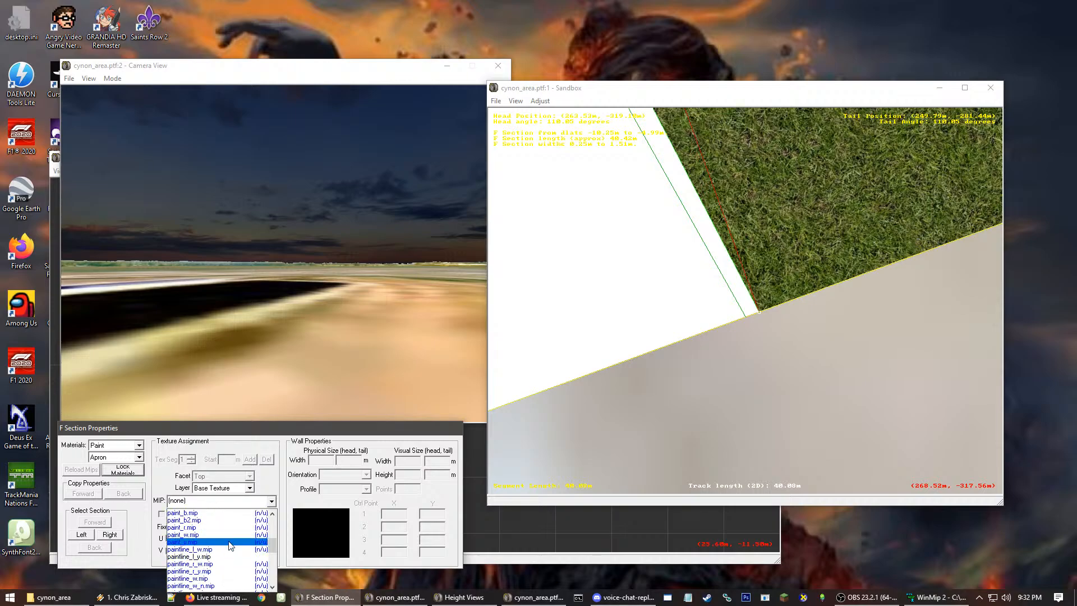
left_click(219, 571)
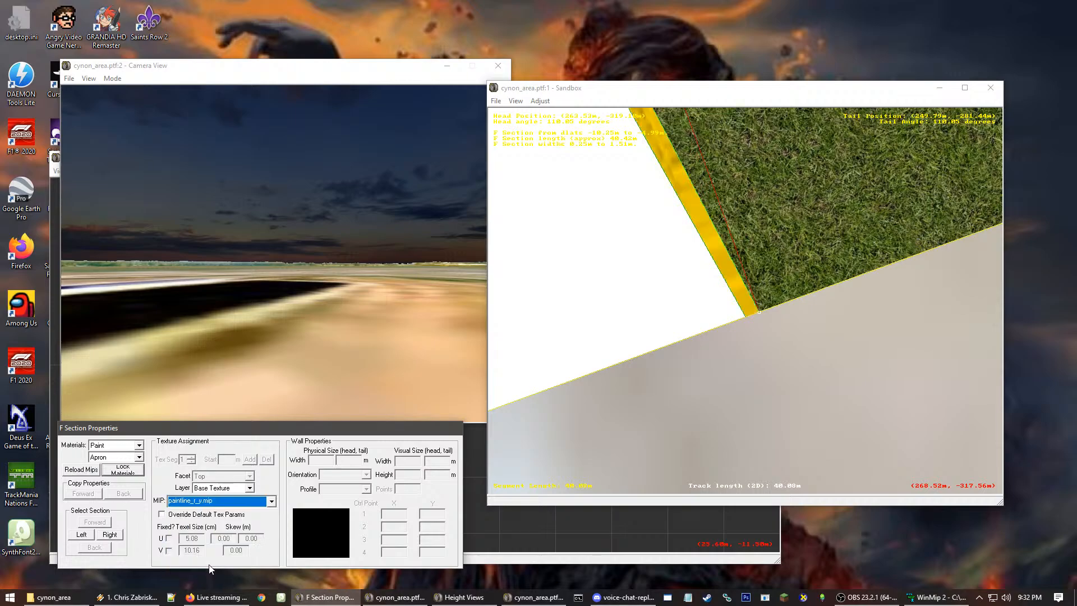
Override that paint line's default texture parameters, fix its U mapping and set its V texel size to 1 cm
left_click(172, 516)
left_click(169, 538)
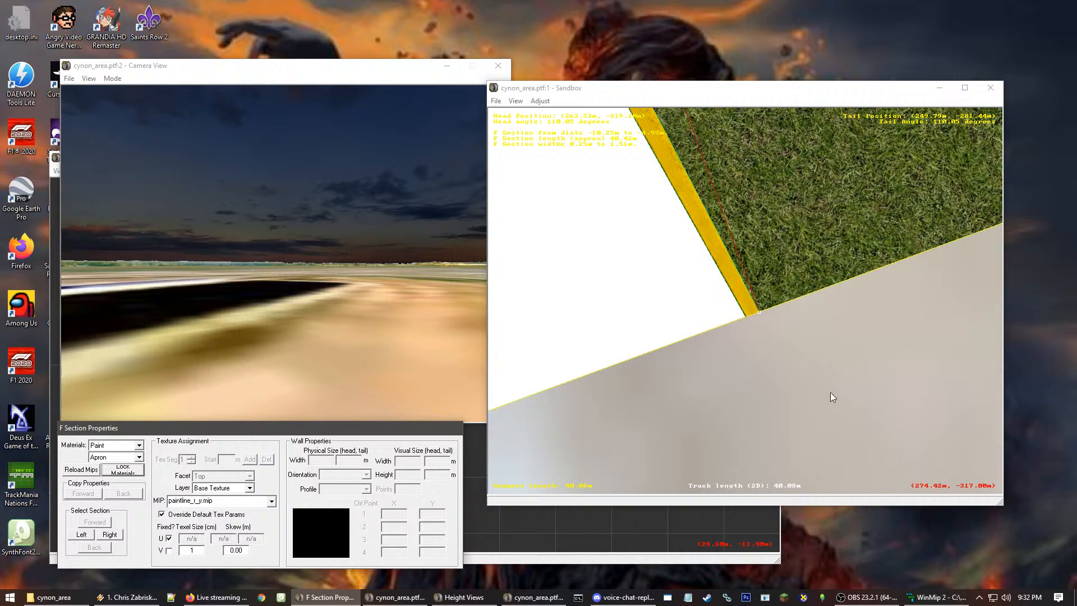
left_click(732, 369)
Assign the sochi_asphalt4.mip texture to the main asphalt section between the two paint lines
left_click(745, 321)
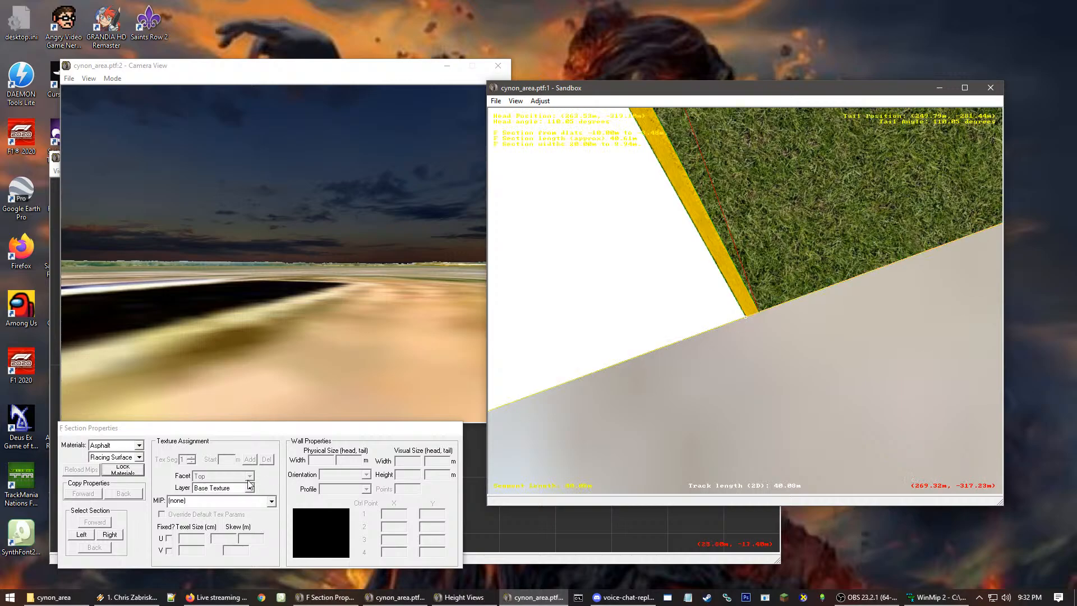
left_click(201, 501)
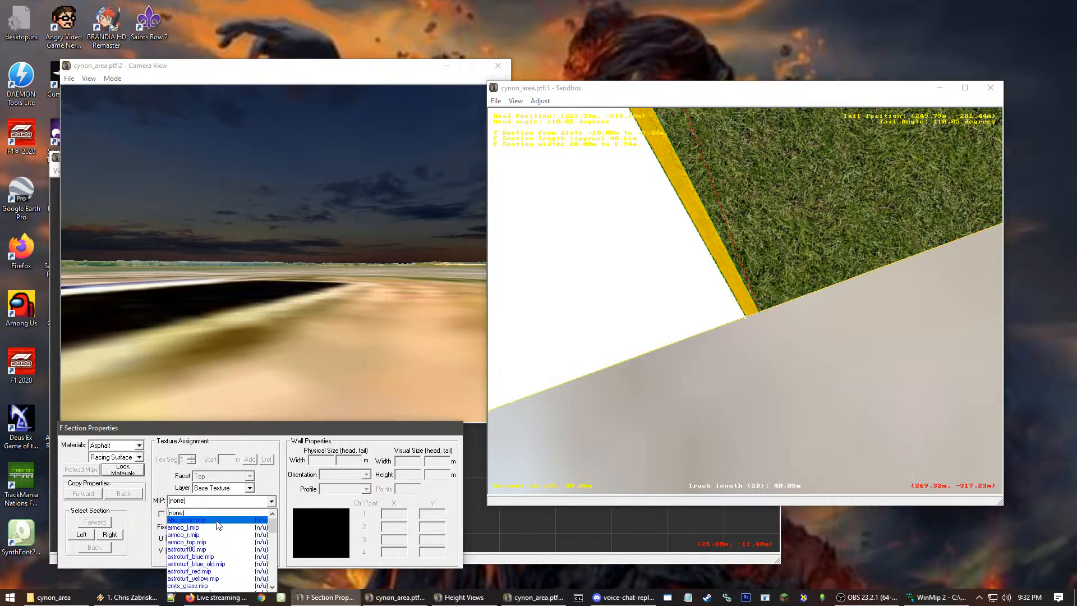
scroll(227, 531, "down", 4)
scroll(233, 534, "down", 5)
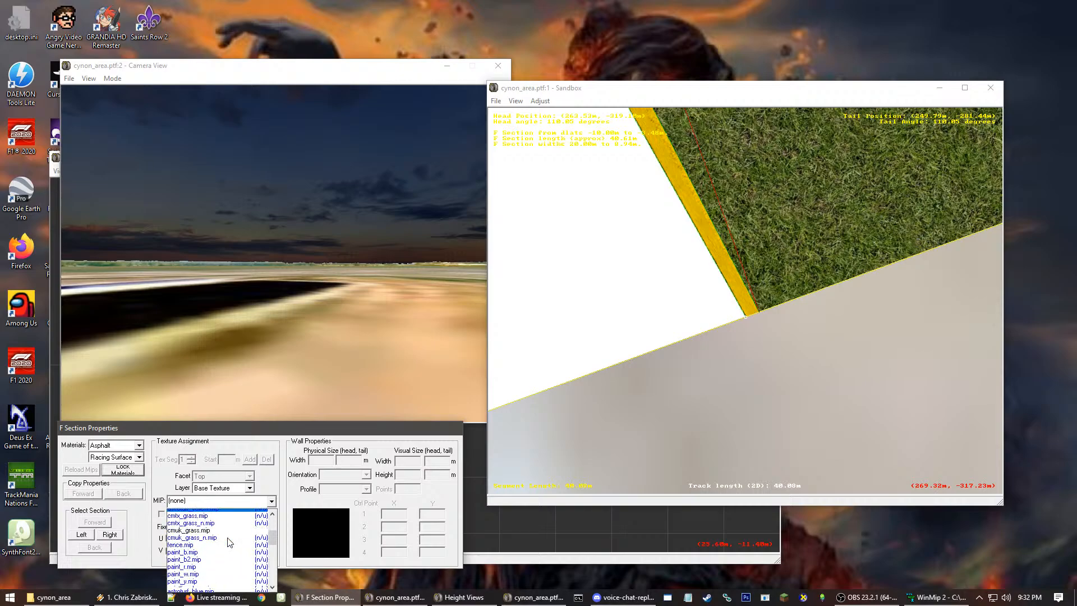
scroll(227, 550, "down", 3)
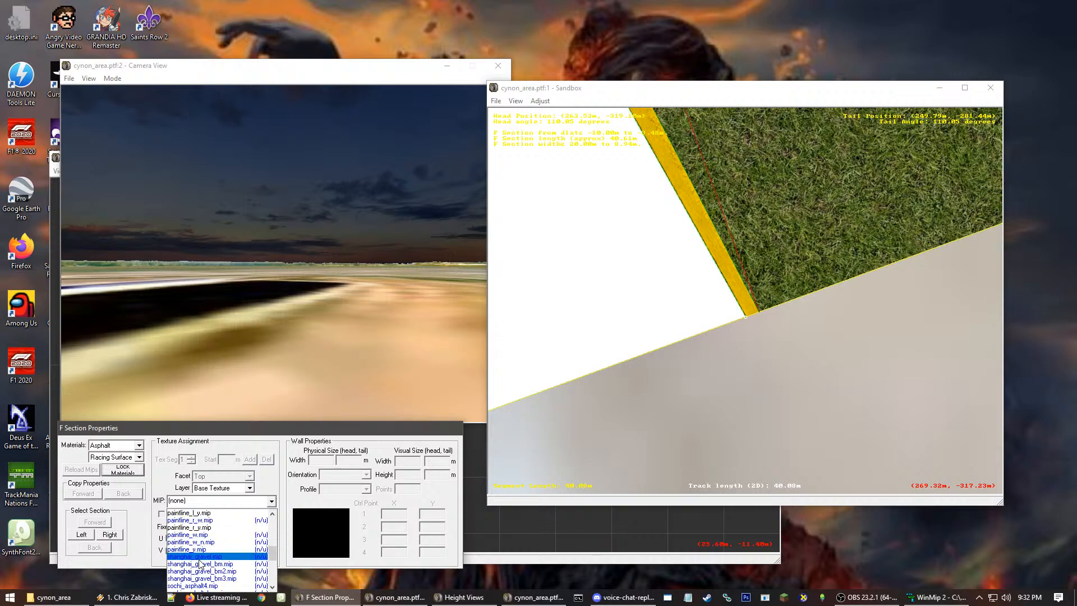
left_click(201, 557)
left_click(203, 501)
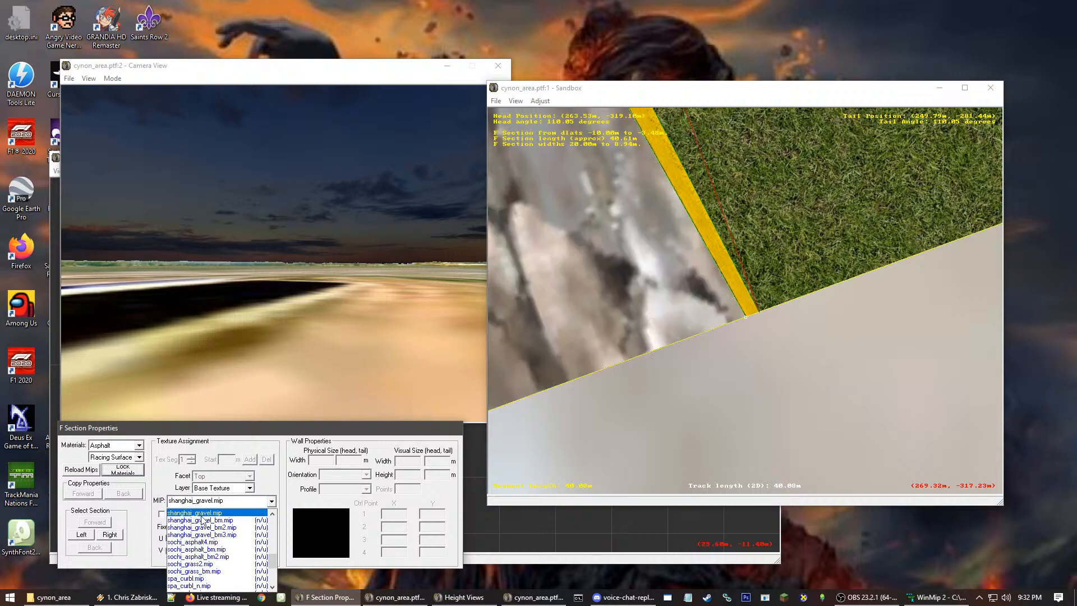
scroll(202, 537, "down", 1)
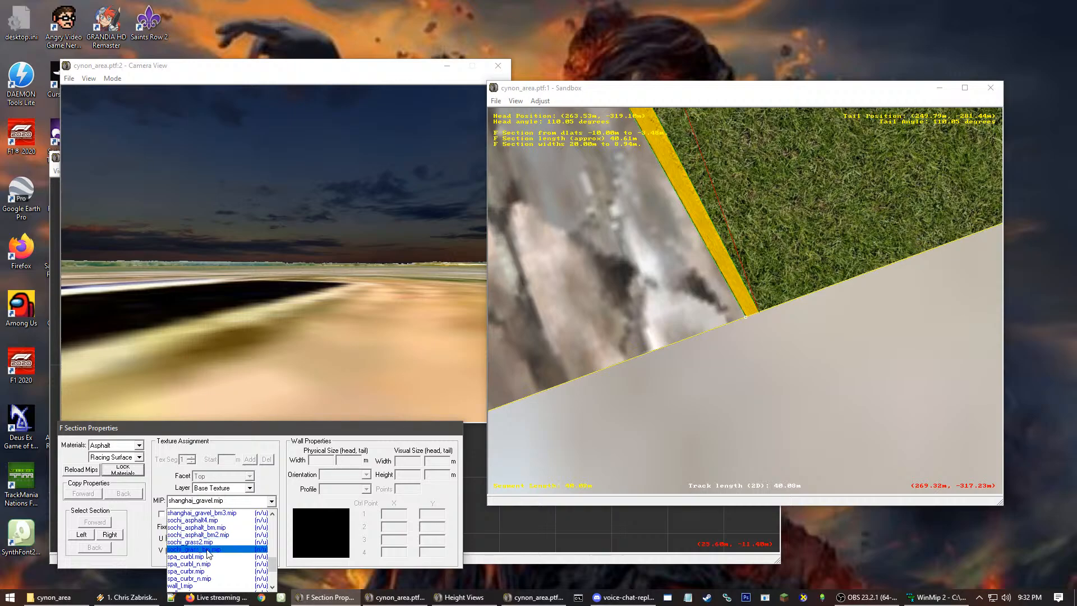
scroll(208, 553, "down", 1)
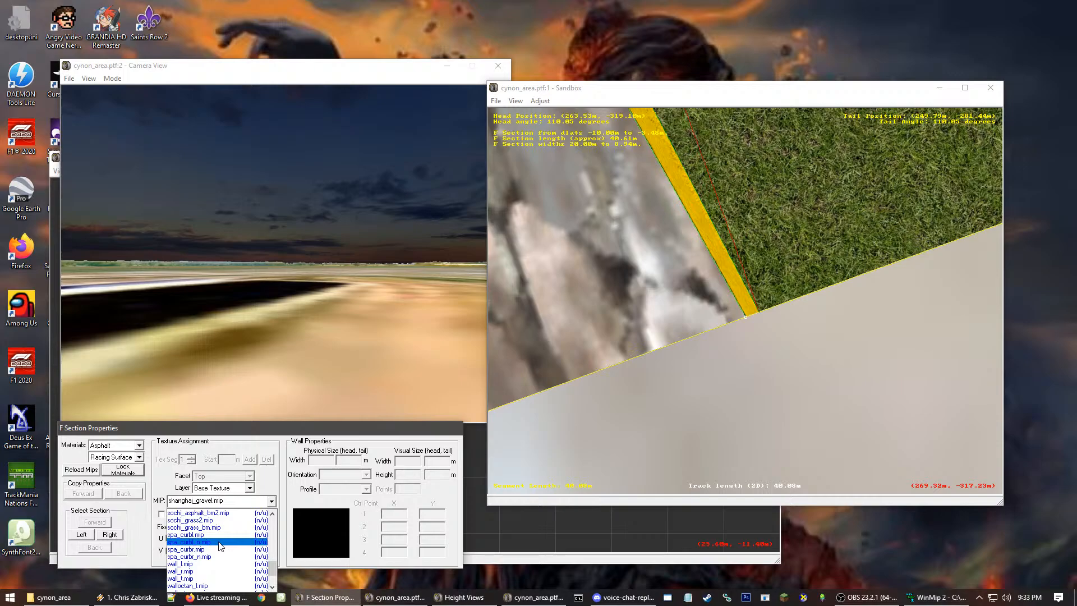
scroll(218, 548, "down", 2)
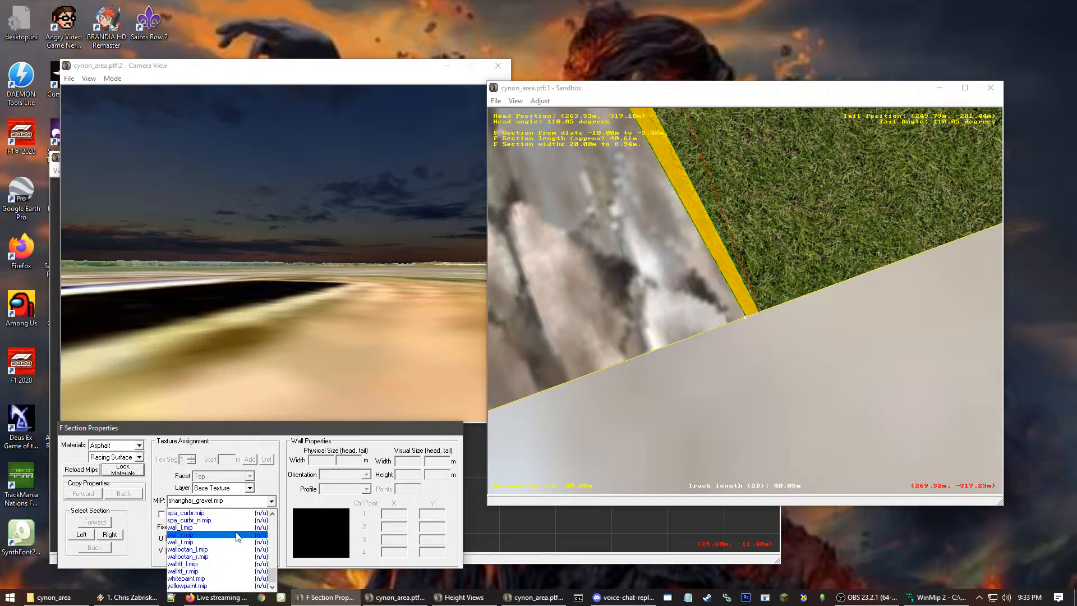
scroll(219, 547, "up", 2)
scroll(219, 547, "up", 2)
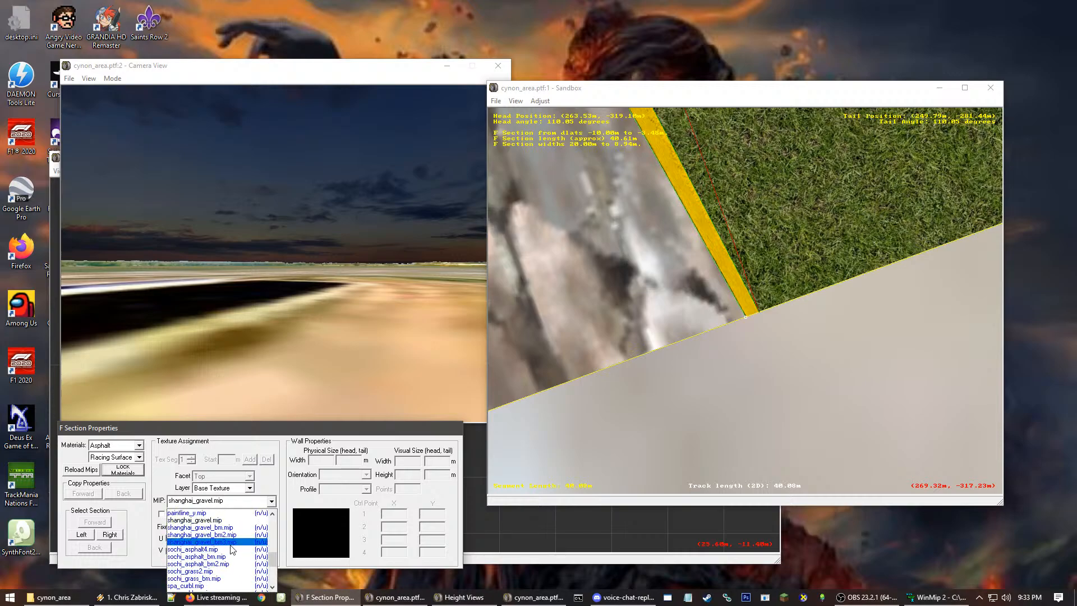
left_click(209, 550)
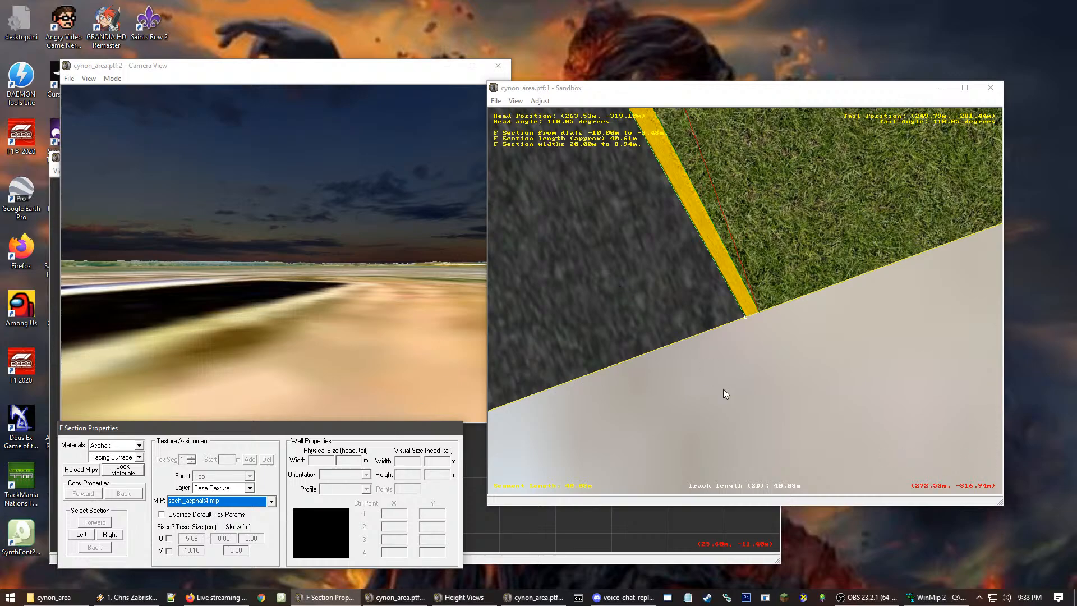
Examine the asphalt, paint lines and grass over the whole segment and up close
left_click(769, 338)
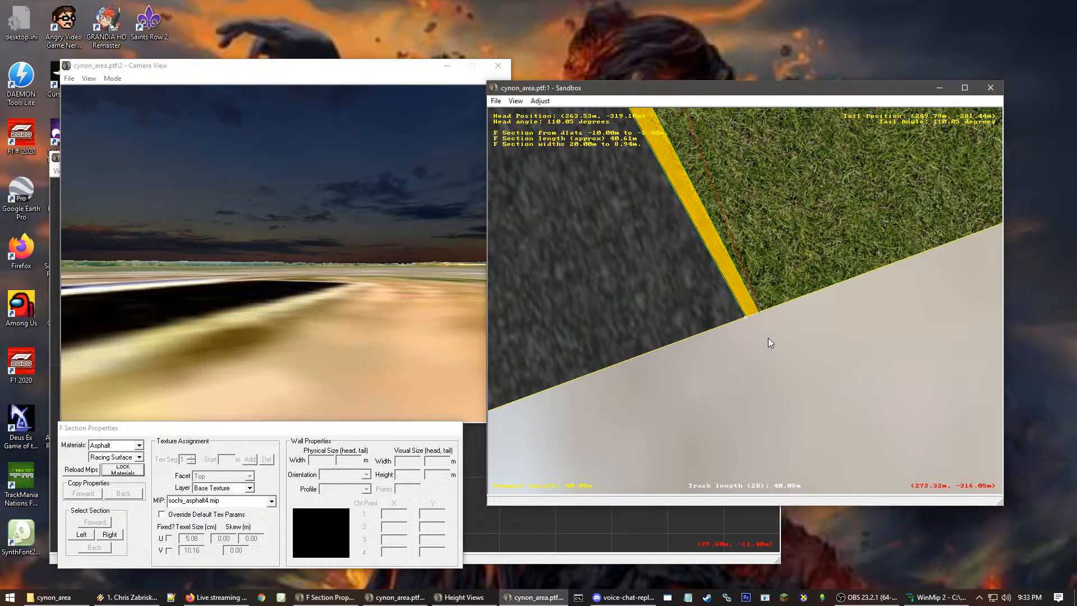
left_click(718, 291)
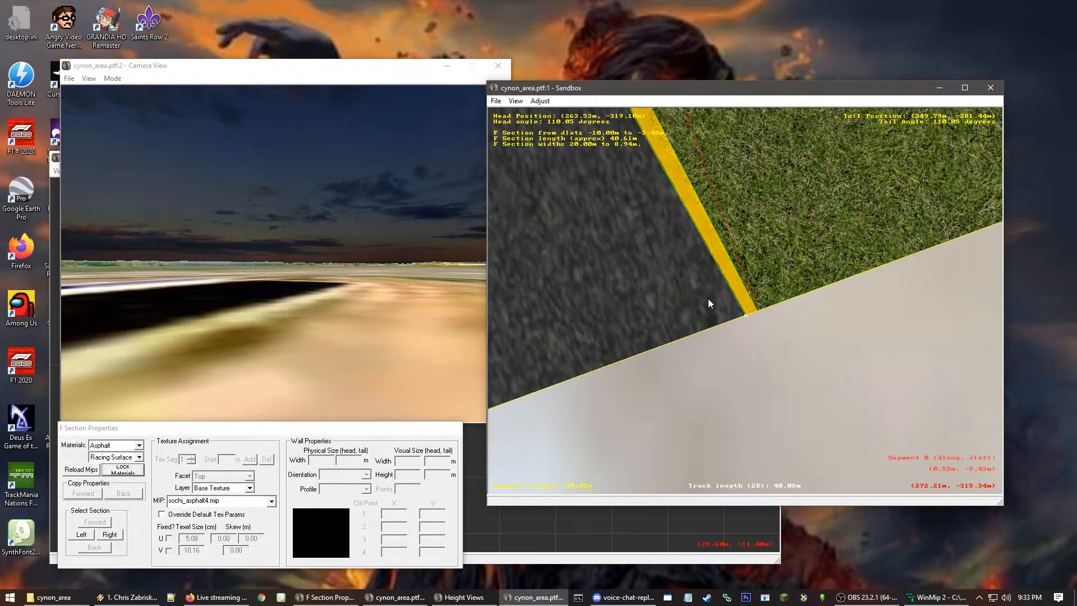
scroll(652, 323, "down", 3)
middle_click_drag(928, 306, 827, 303)
scroll(797, 247, "up", 1)
middle_click_drag(753, 163, 749, 231)
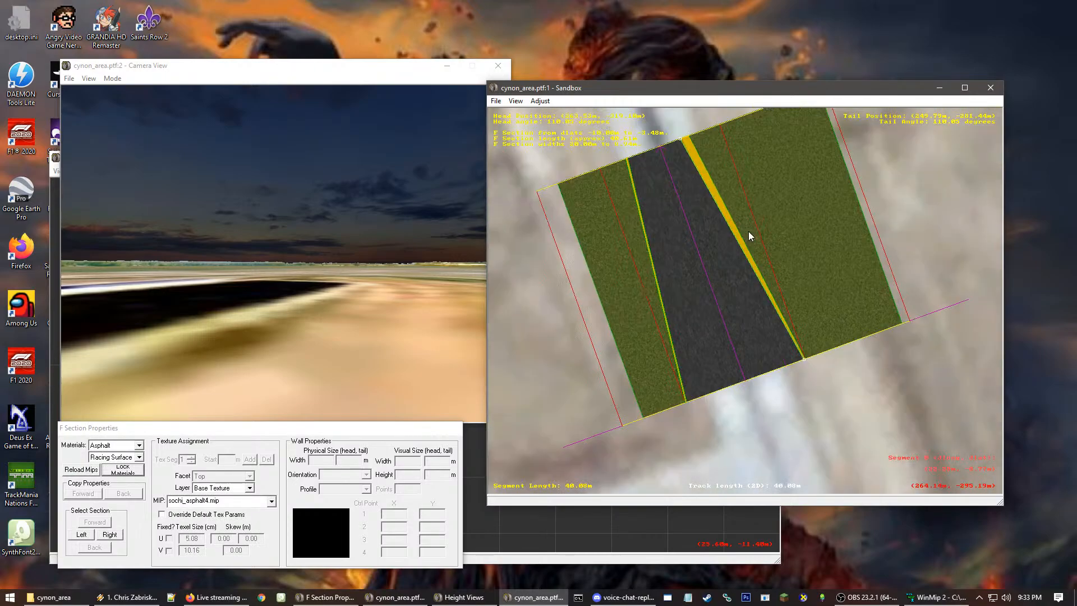
scroll(730, 236, "up", 1)
middle_click_drag(750, 290, 805, 374)
scroll(806, 373, "up", 1)
right_click(750, 477)
scroll(853, 383, "up", 1)
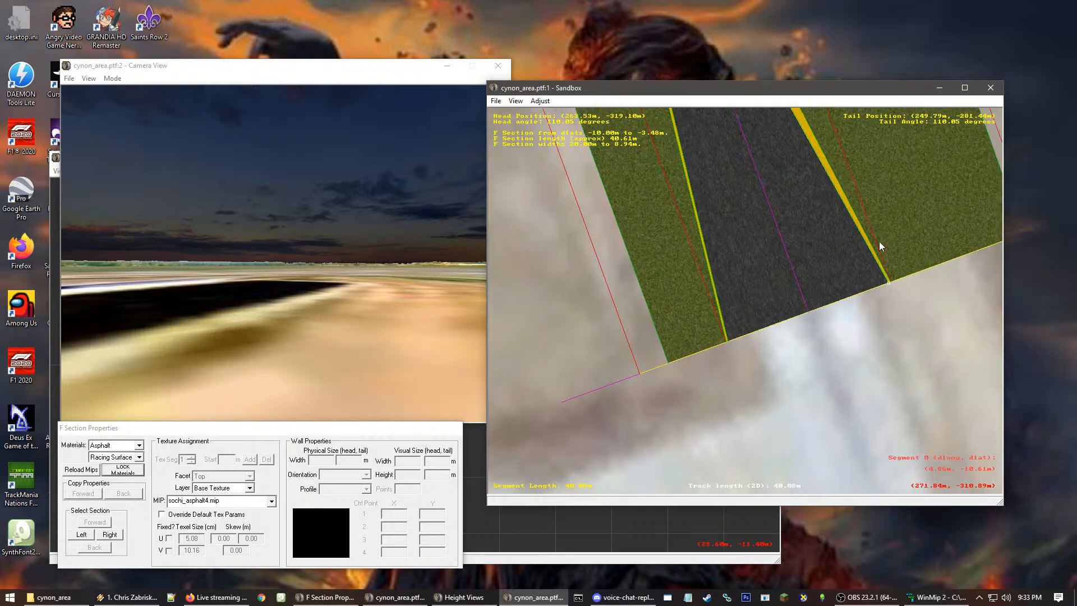
right_click(880, 242)
scroll(875, 245, "up", 1)
scroll(623, 320, "up", 7)
right_click(605, 348)
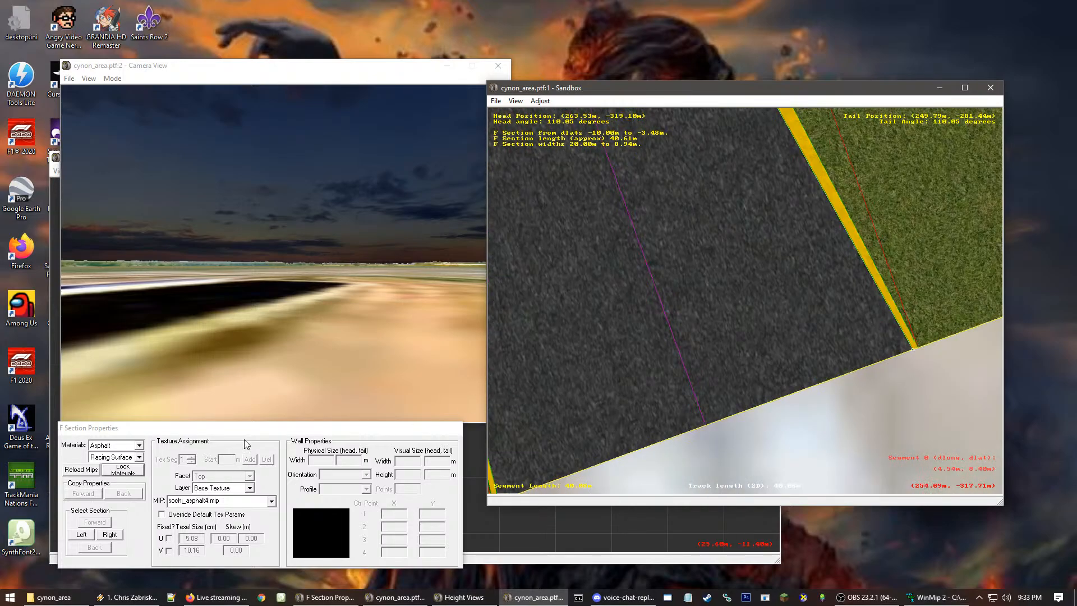
Override the asphalt section's default texture parameters and set its U and V texel sizes to 2 cm
left_click(162, 514)
double_click(196, 539)
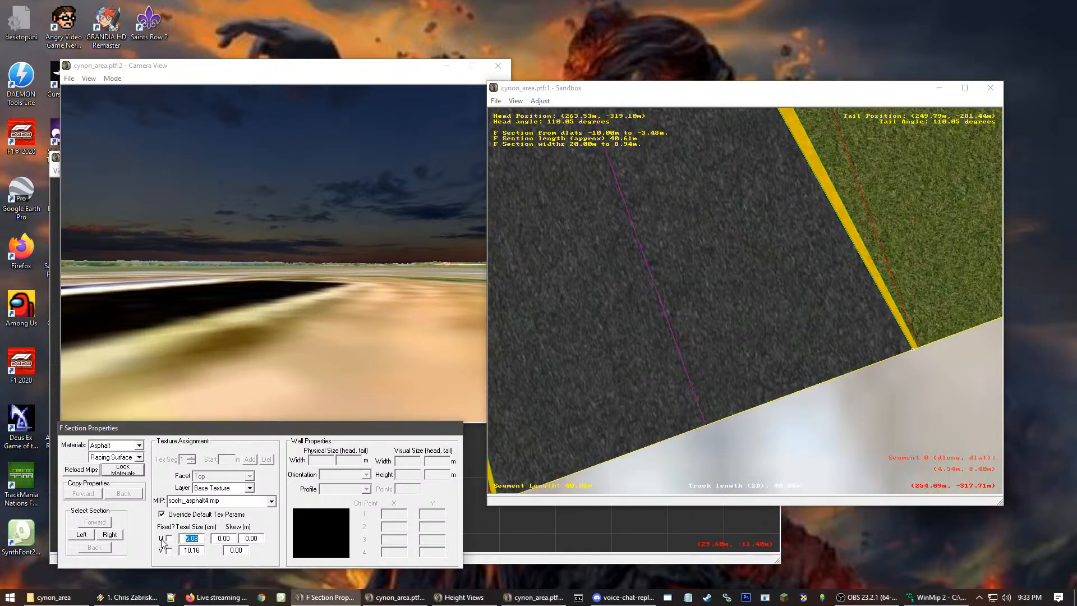
type("2")
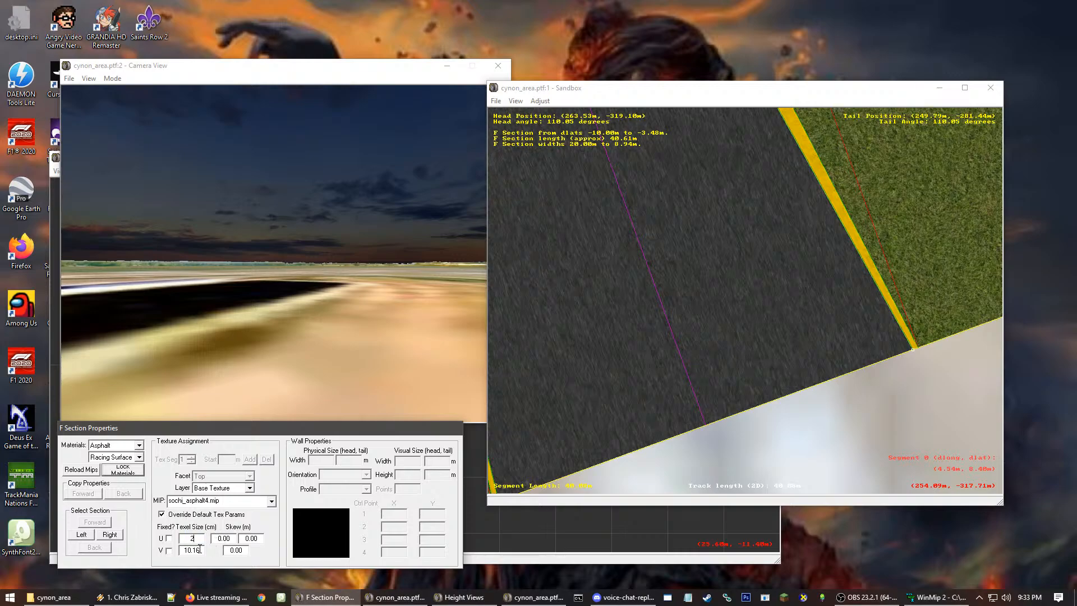
double_click(201, 549)
type("2")
left_click(766, 425)
Inspect the scale of the asphalt texture across the full width of the track
key("minus")
key("minus")
key("minus")
key("minus")
key("minus")
key("minus")
key("minus")
key("minus")
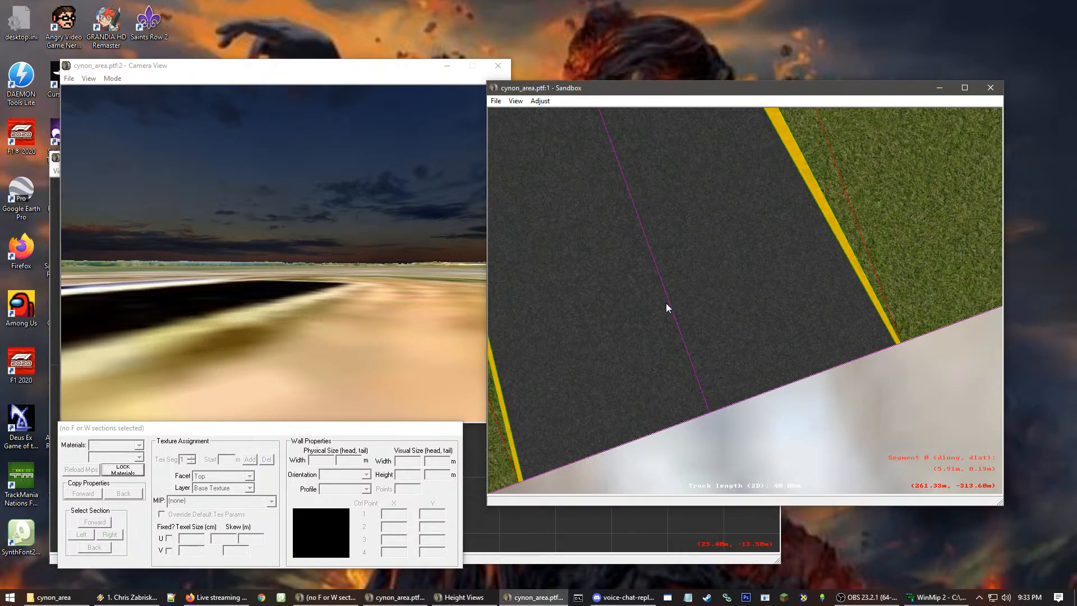
Examine the grain of the sochi_asphalt4 texture up close on the asphalt section
right_click(656, 163)
right_click(744, 270)
right_click(743, 270)
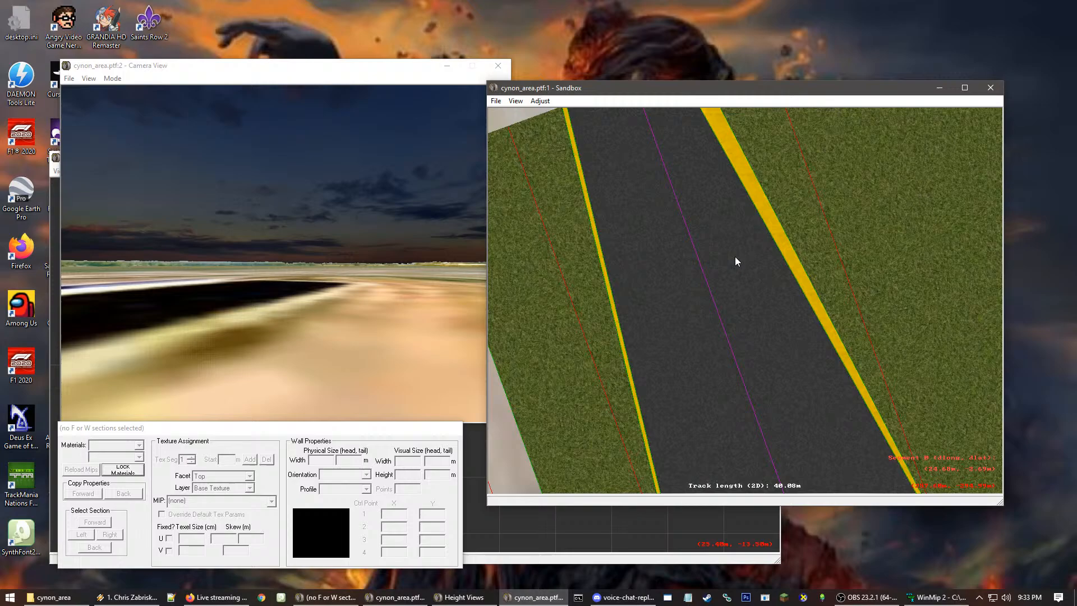
right_click(702, 203)
key("plus")
key("plus")
key("plus")
key("plus")
key("plus")
key("plus")
key("plus")
key("plus")
key("minus")
key("minus")
key("minus")
key("minus")
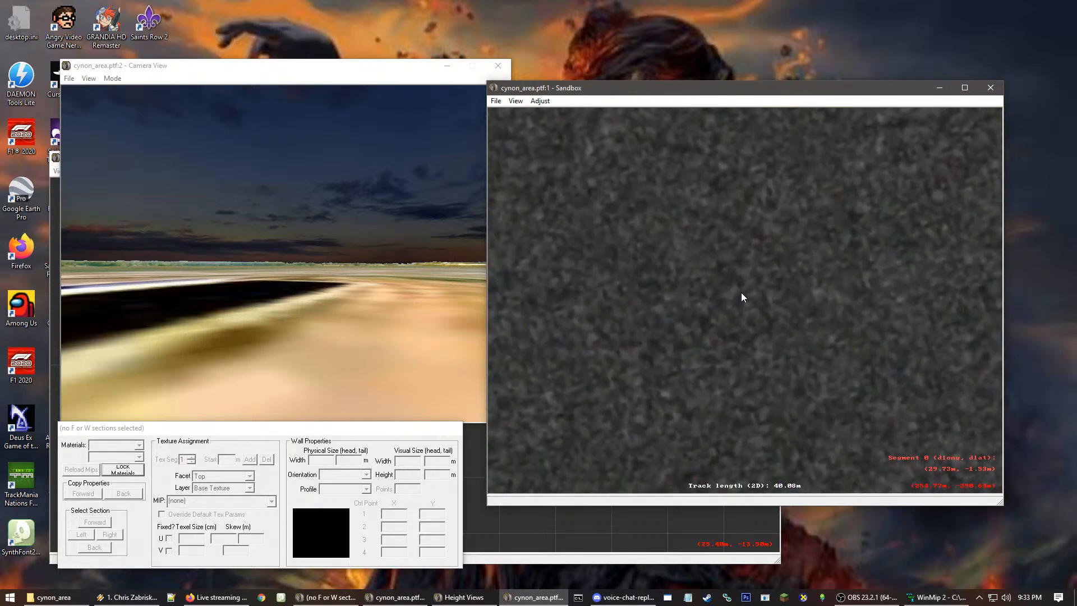
key("minus")
right_click(690, 237)
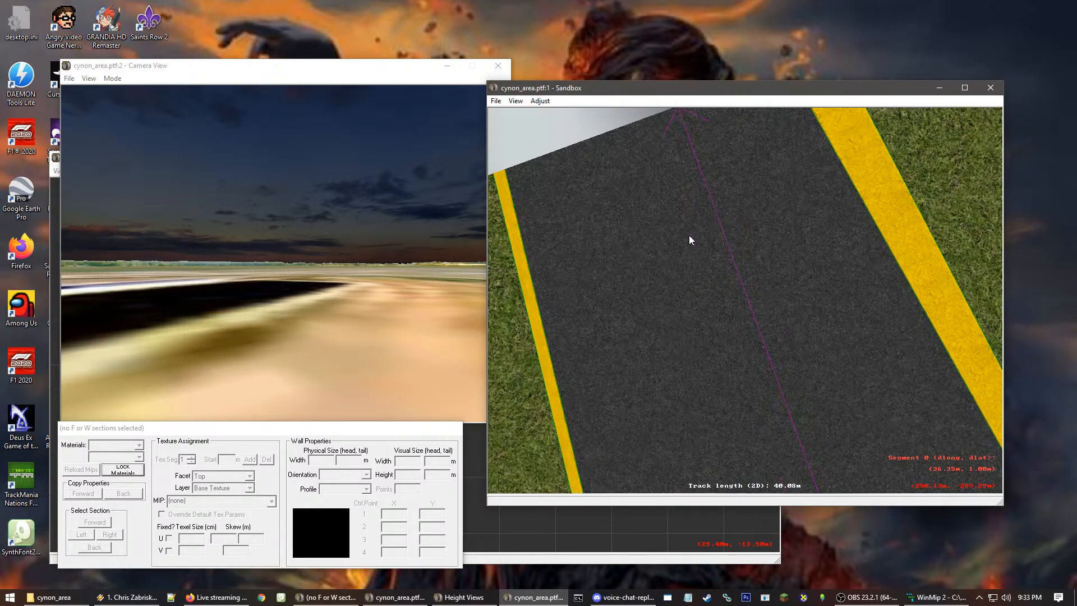
Look over the asphalt, paint line and grass along the segment down to its head end
right_click(690, 235)
right_click(799, 395)
right_click(813, 414)
right_click(818, 419)
right_click(773, 351)
right_click(772, 350)
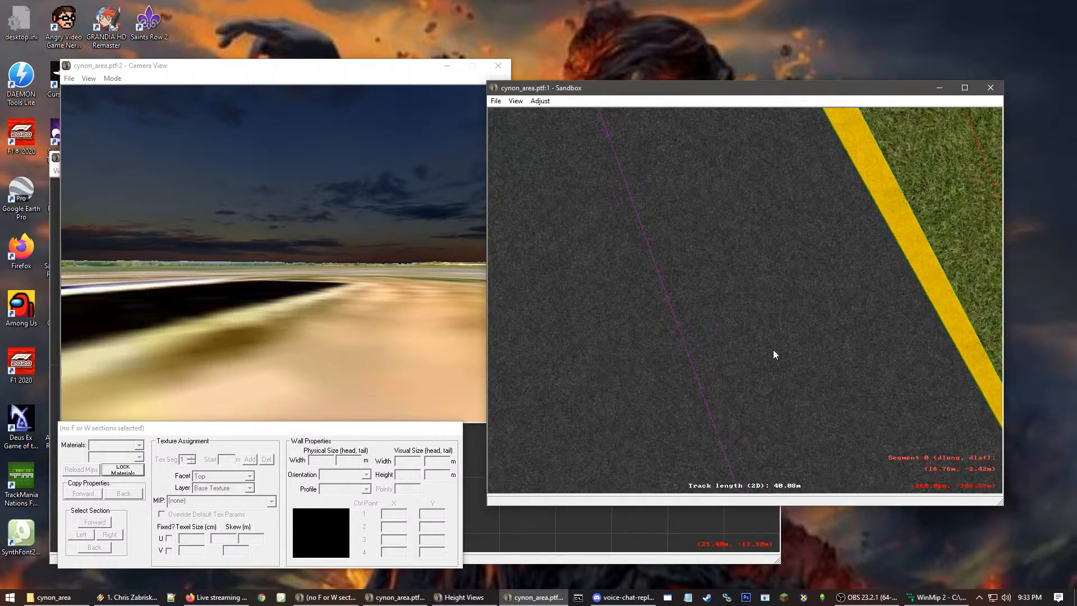
right_click(773, 350)
right_click(772, 350)
right_click(773, 350)
right_click(773, 350)
right_click(773, 350)
right_click(772, 350)
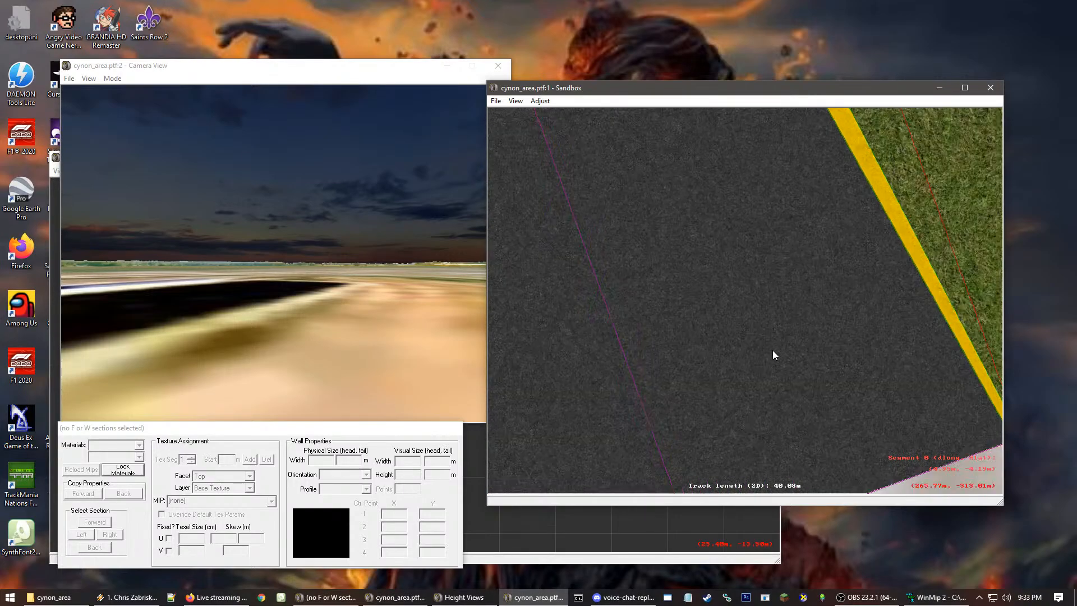
right_click(772, 350)
right_click(772, 350)
right_click(819, 332)
right_click(820, 332)
right_click(820, 333)
Prepend a straight segment to the head of the existing segment and delete the original segment
left_click(756, 310)
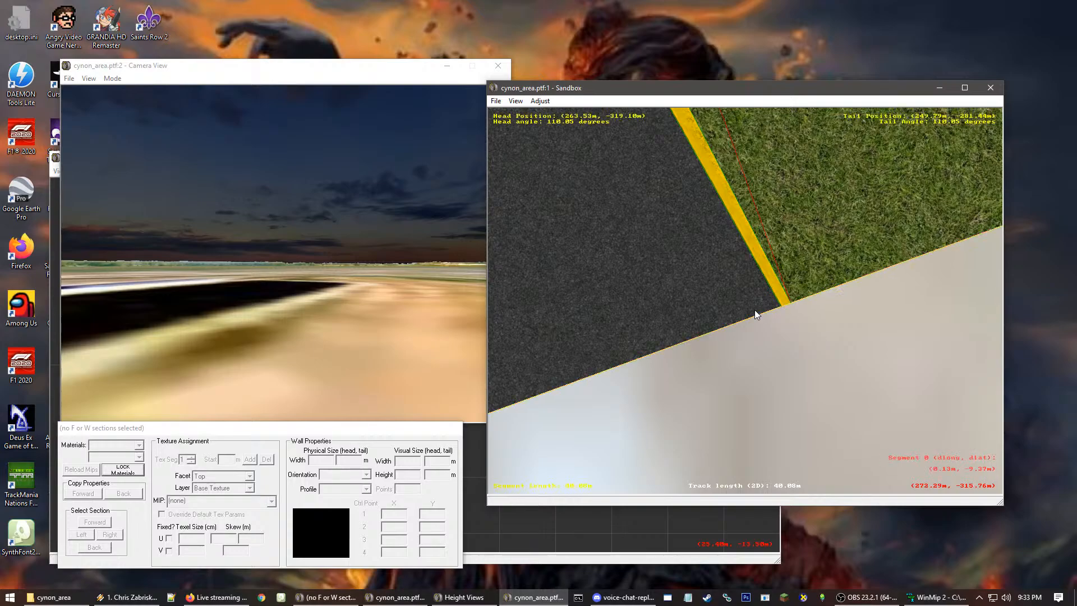
key("minus")
key("minus")
key("minus")
key("minus")
key("minus")
key("minus")
key("minus")
key("minus")
left_click(746, 362)
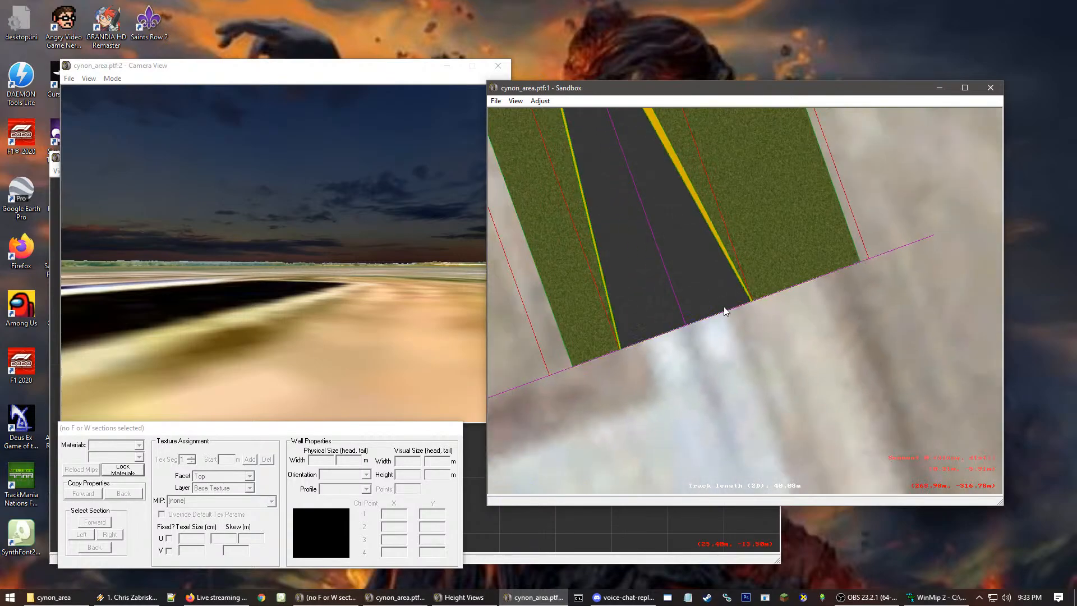
right_click(695, 281)
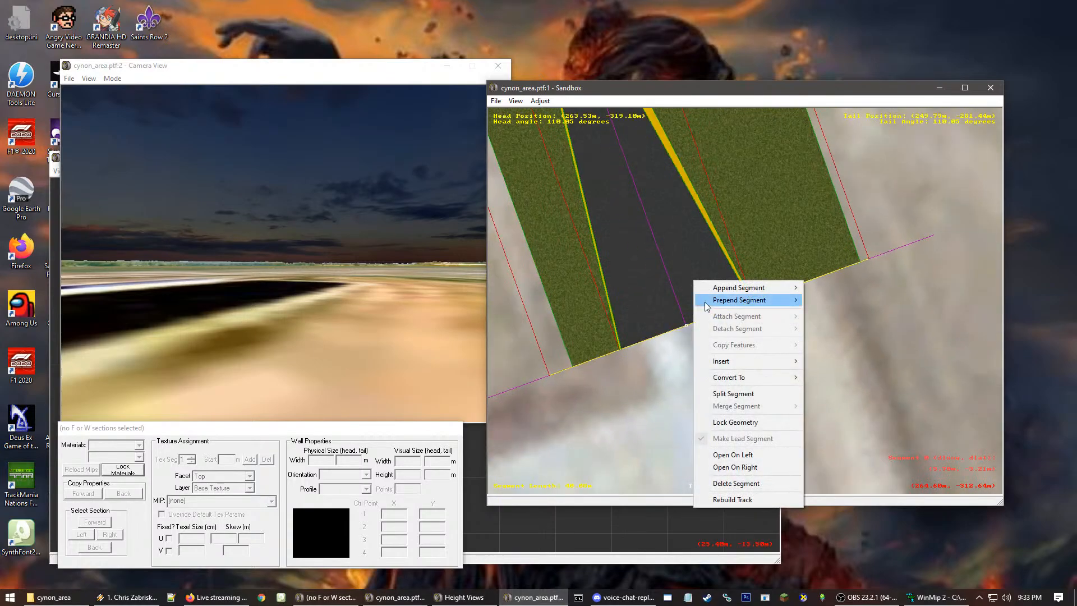
mouse_move(758, 307)
left_click(825, 302)
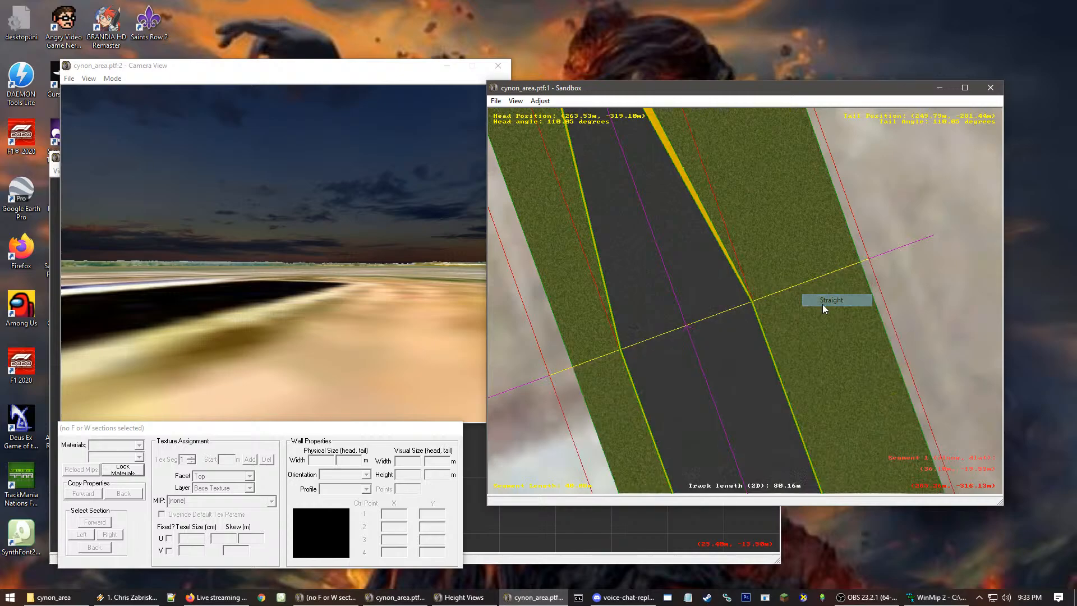
key("Delete")
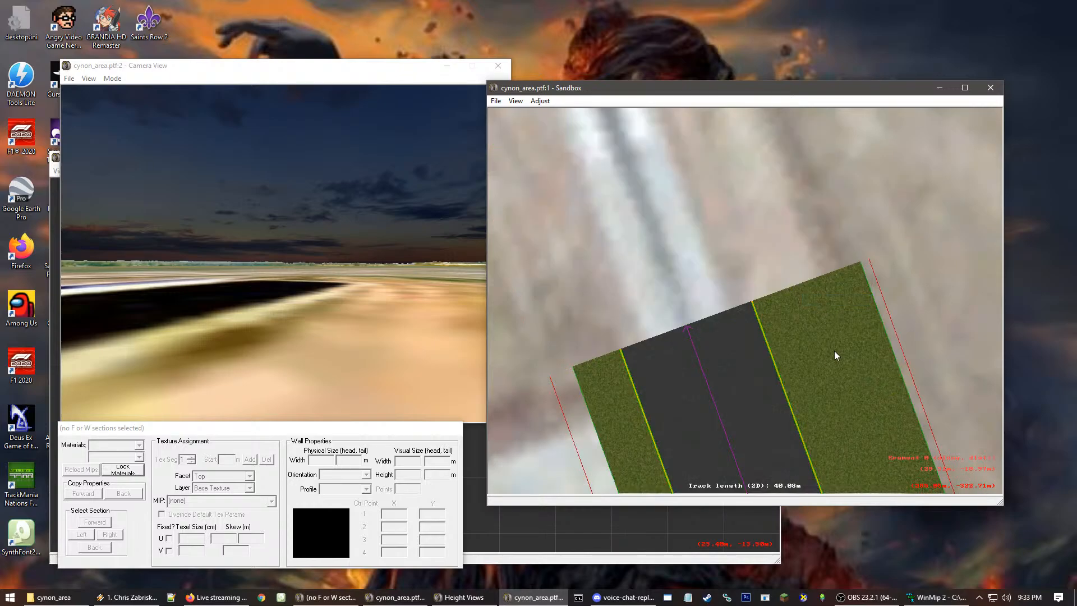
Make the remaining segment the lead segment and move it along the runway so its head sits at about (265.36 m, -320.71 m)
right_click(835, 348)
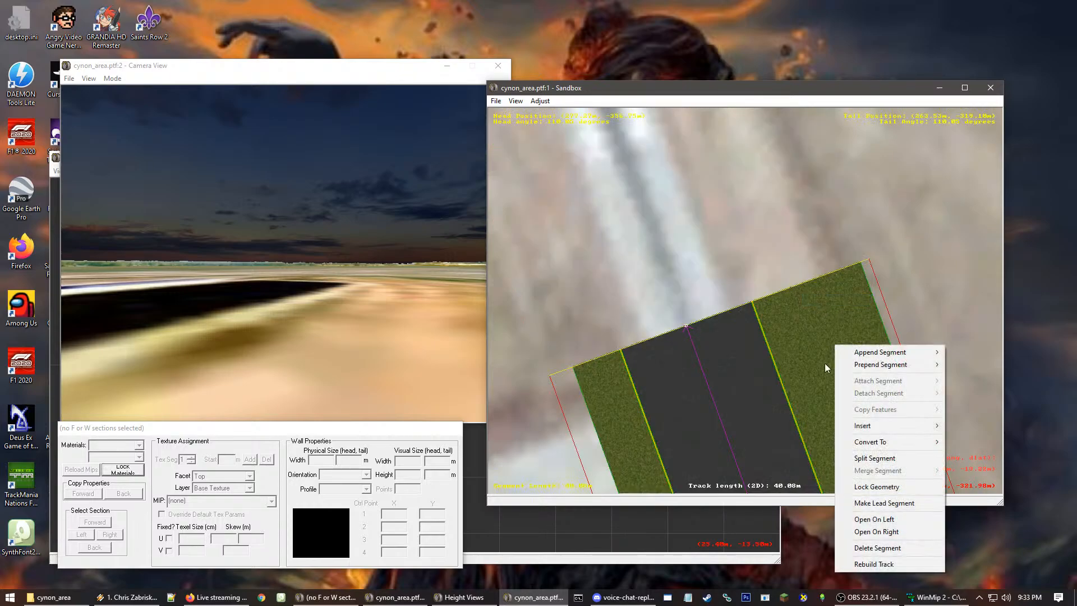
left_click(866, 504)
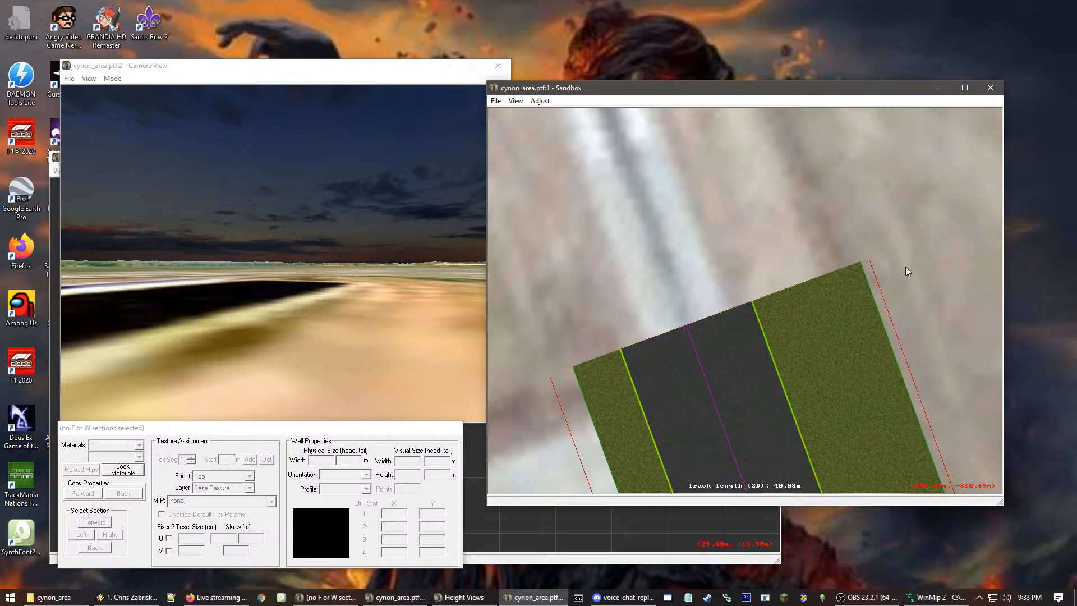
scroll(870, 399, "down", 5)
scroll(743, 328, "up", 3)
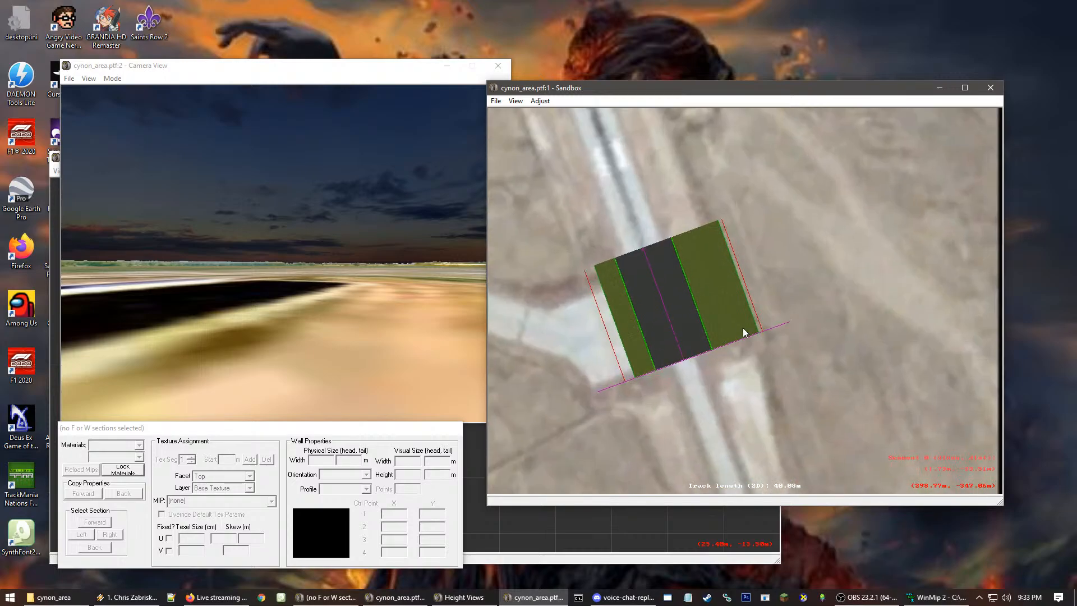
left_click(751, 289)
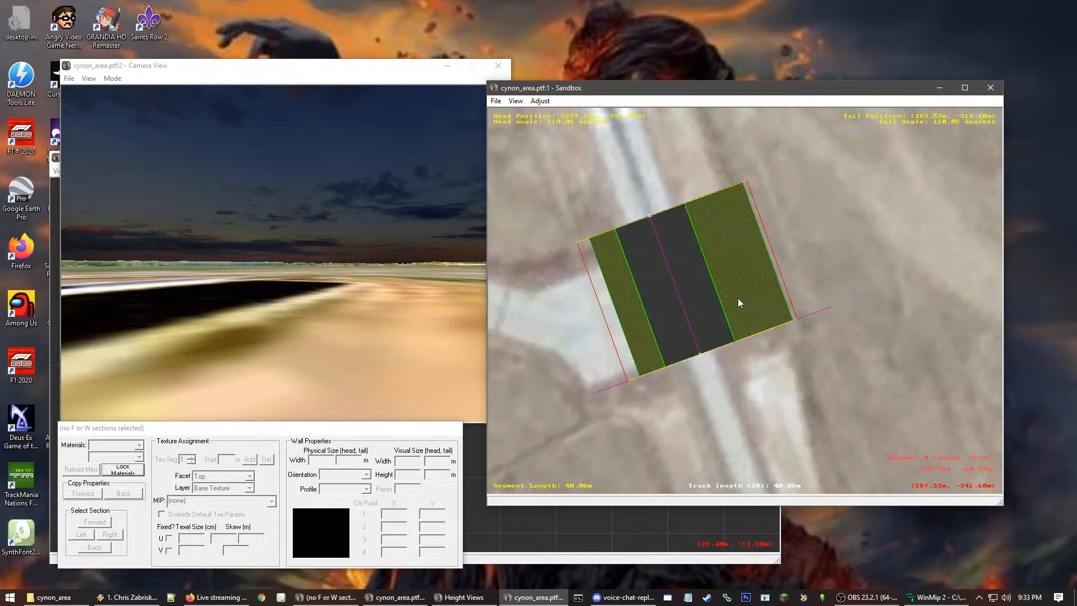
left_click_drag(747, 301, 702, 168)
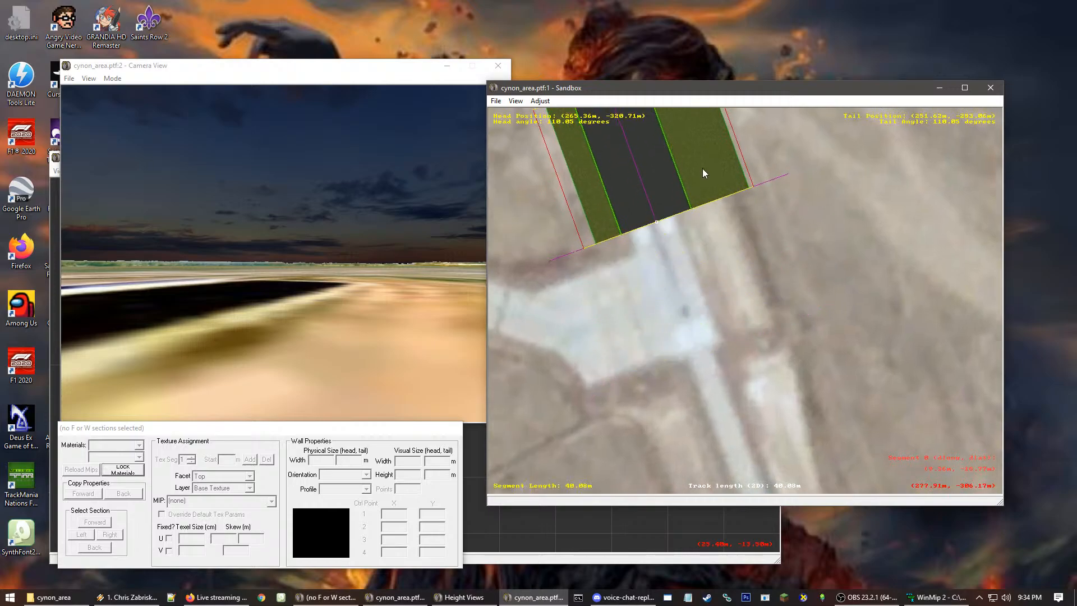
scroll(702, 168, "up", 1)
scroll(679, 337, "up", 1)
scroll(729, 303, "up", 1)
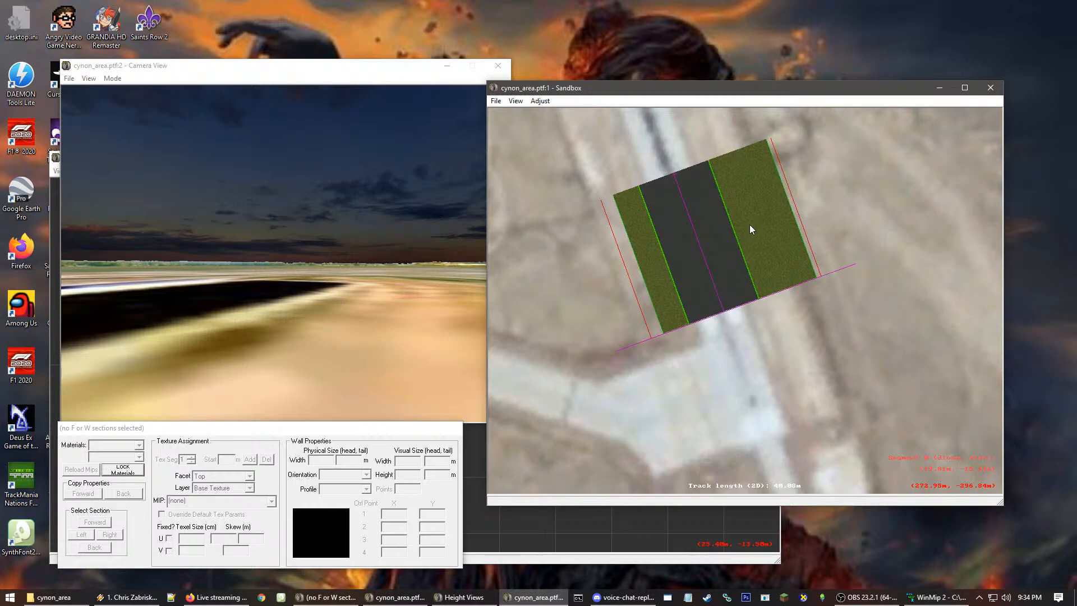
left_click(495, 101)
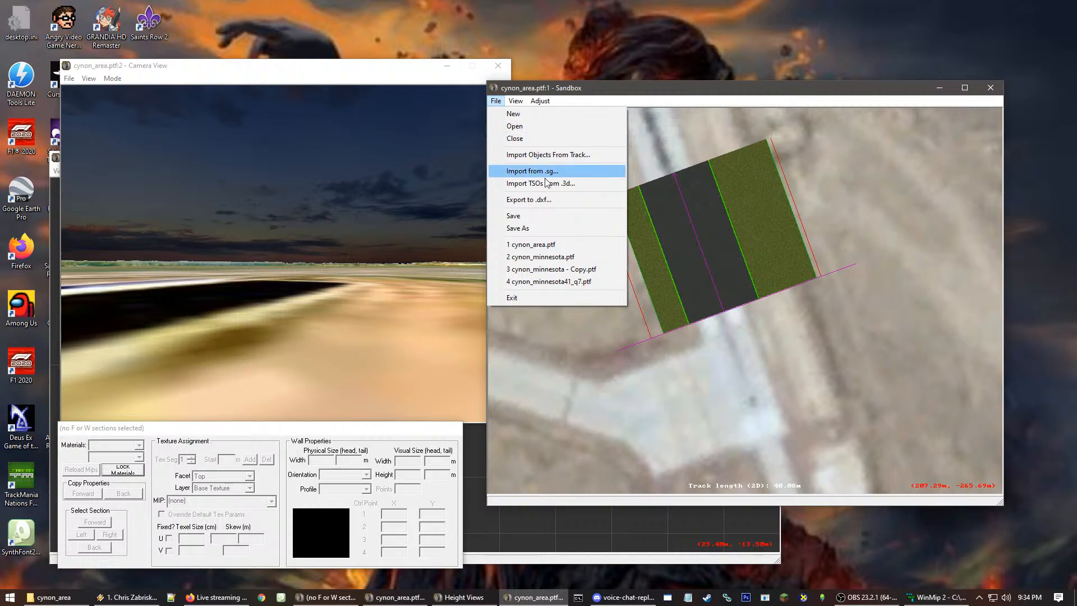
left_click(564, 228)
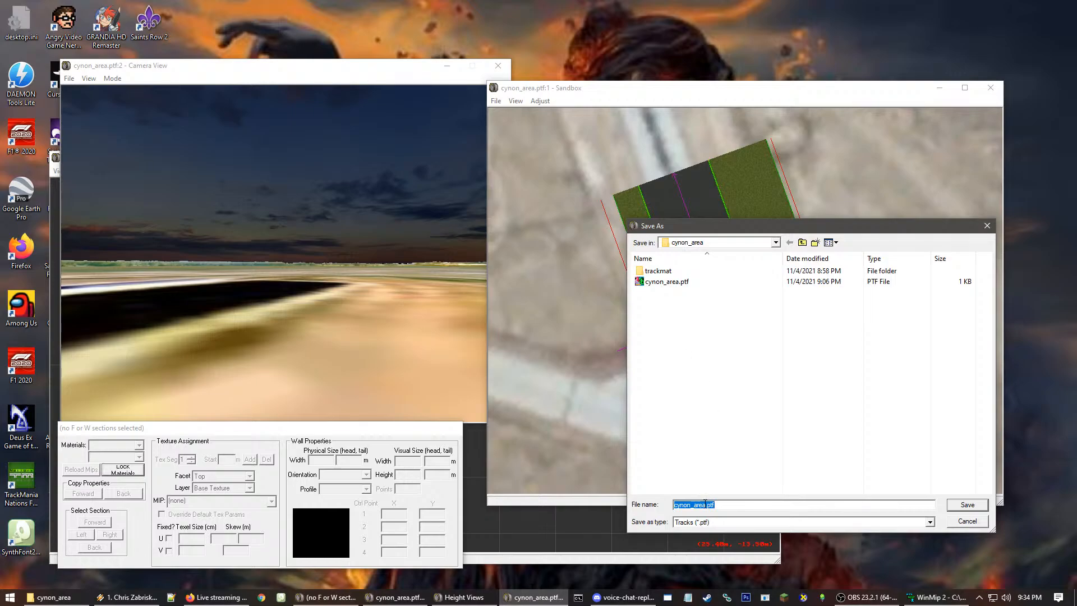
left_click(705, 504)
type("3")
key("ctrl+a")
left_click(968, 523)
Save the track as cynon_area3.ptf and accept automatic centering of the saved track
left_click(496, 101)
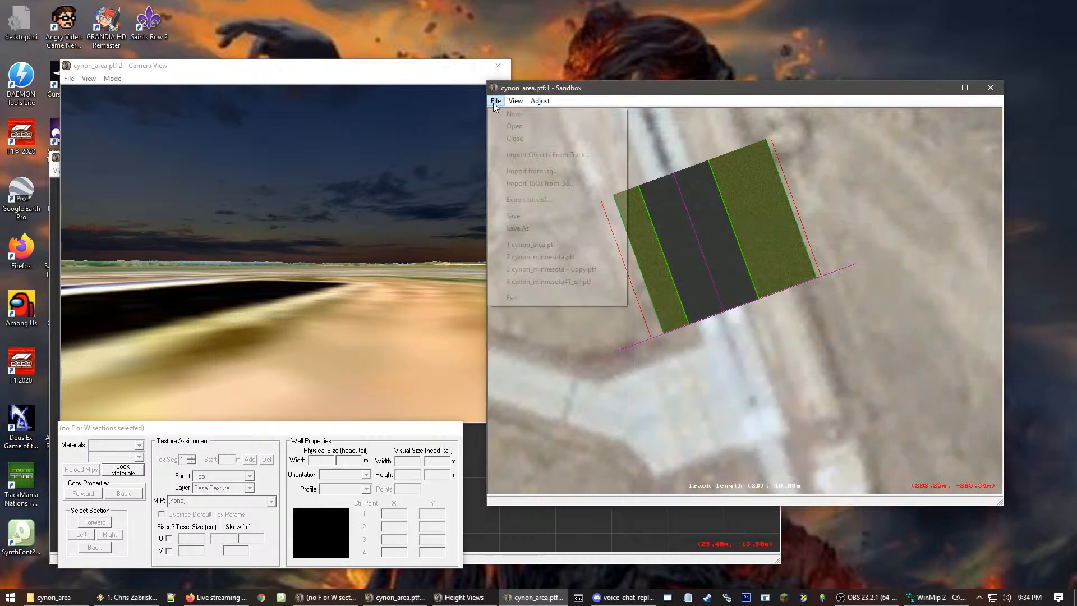
left_click(508, 227)
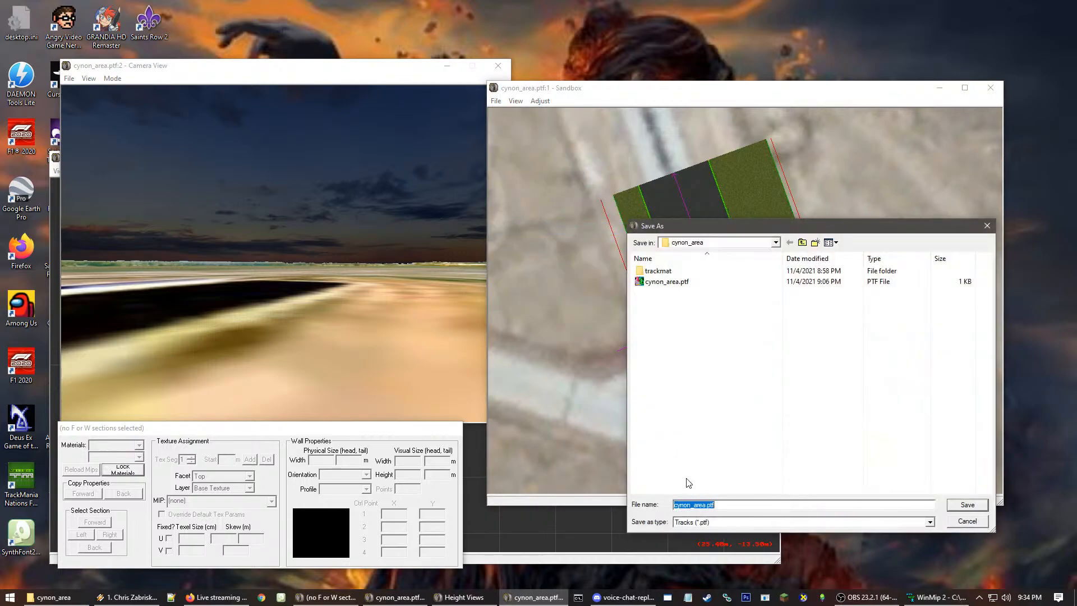
left_click(706, 504)
type("3")
key("Return")
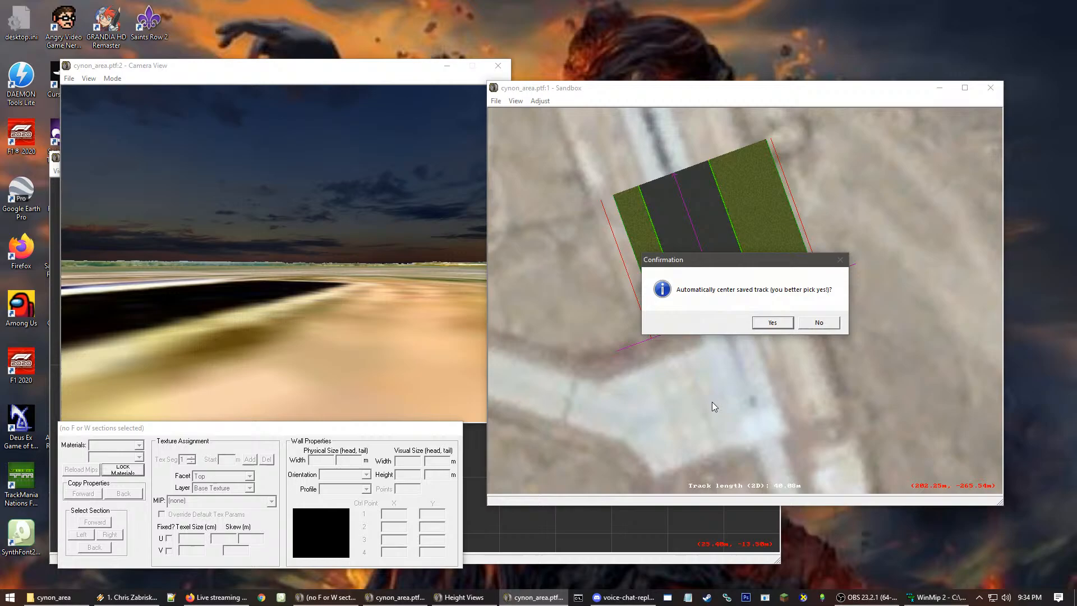
left_click(768, 325)
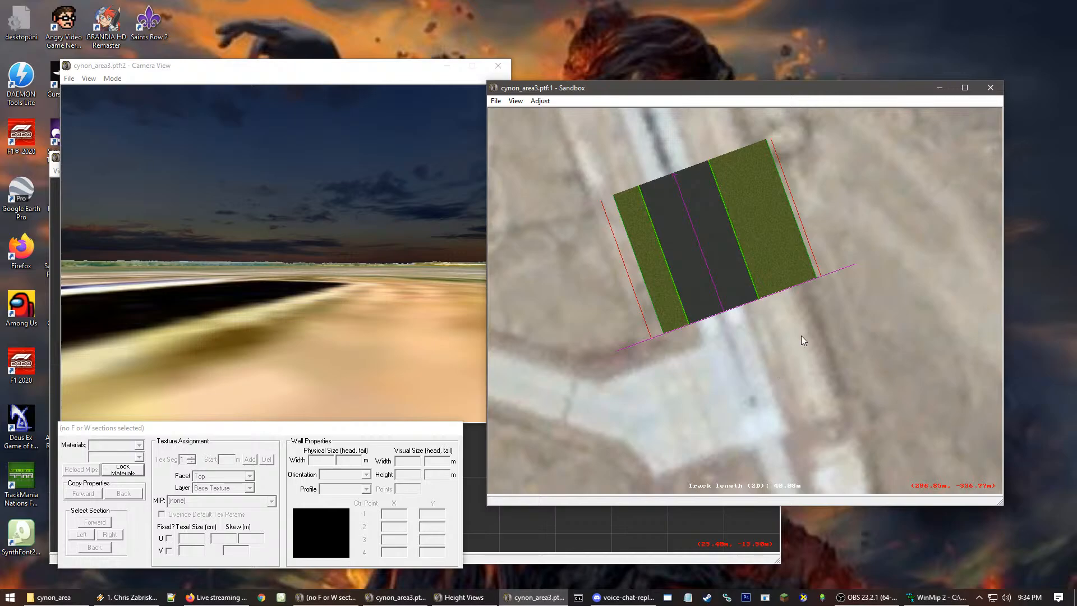
Insert a W section into the wider grass strip beside the asphalt
right_click(661, 281)
scroll(661, 282, "up", 1)
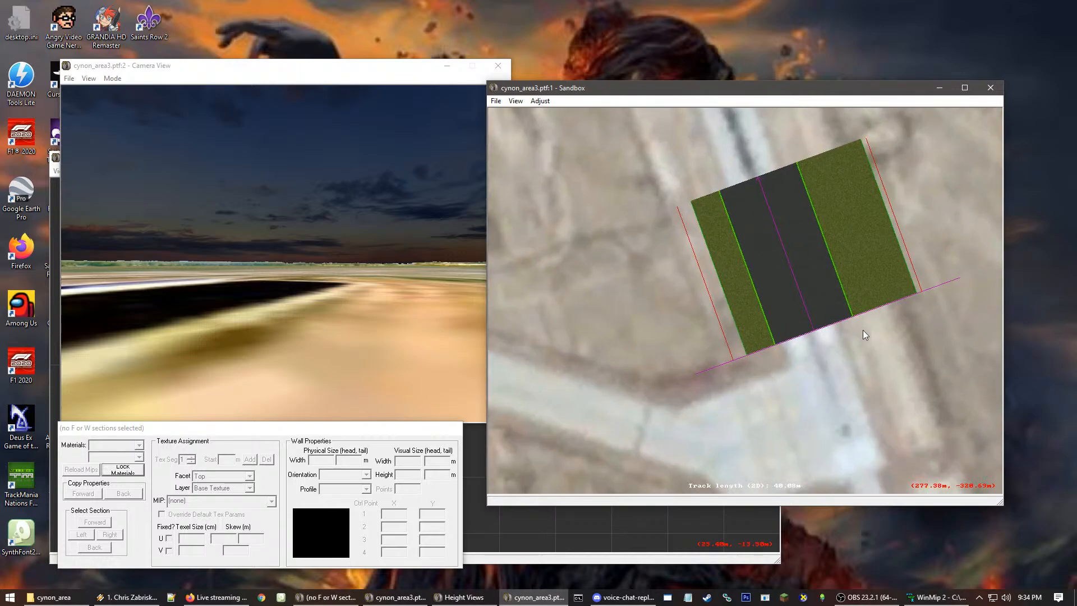
right_click(863, 330)
scroll(863, 330, "up", 1)
right_click(707, 251)
scroll(772, 352, "up", 5)
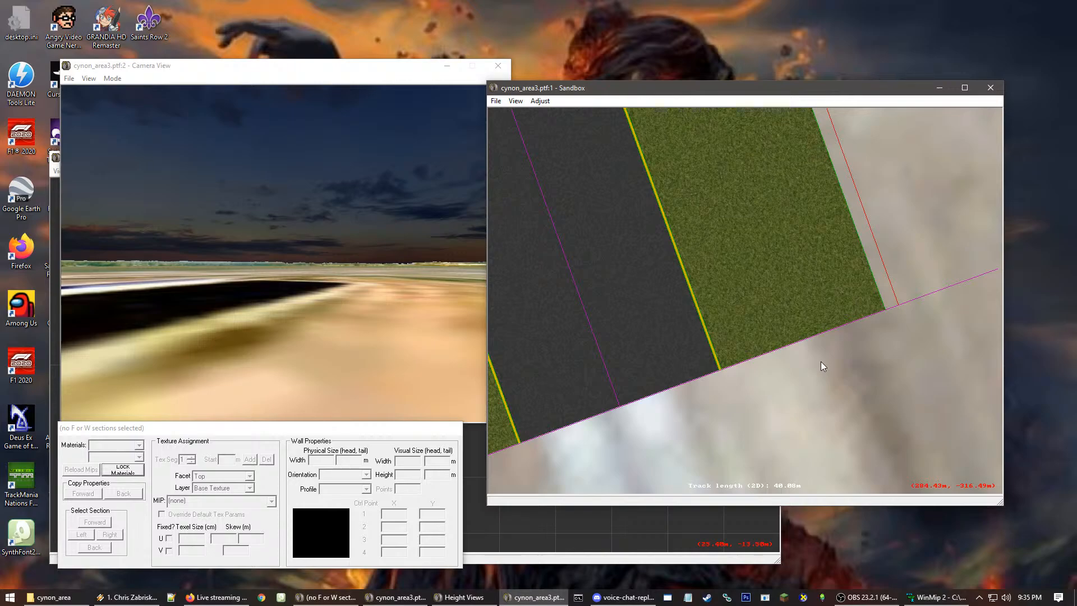
right_click(843, 393)
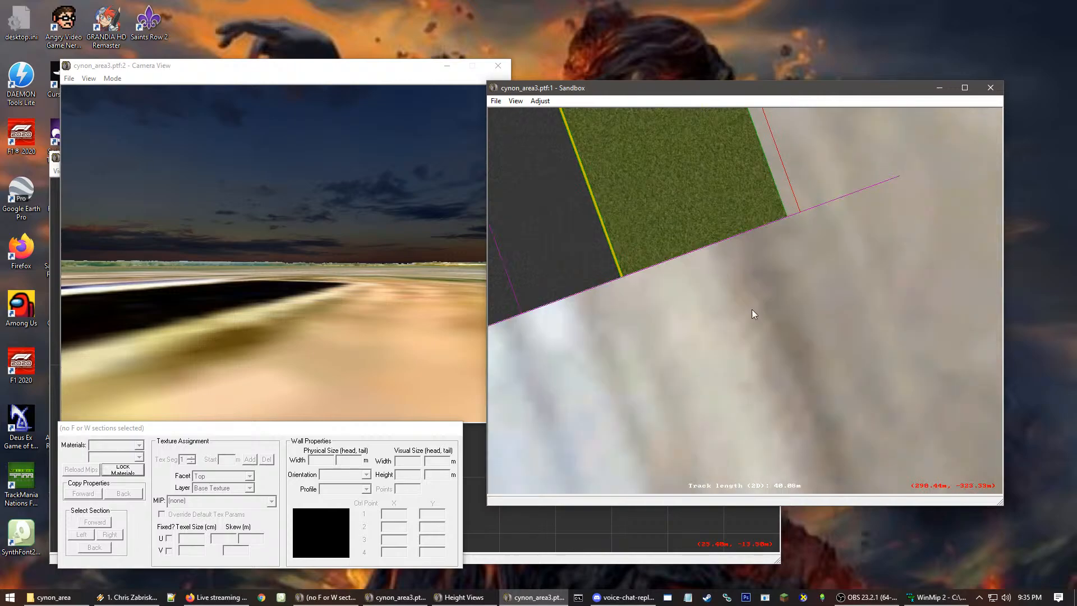
scroll(729, 284, "up", 1)
right_click(651, 191)
scroll(679, 232, "up", 1)
right_click(763, 267)
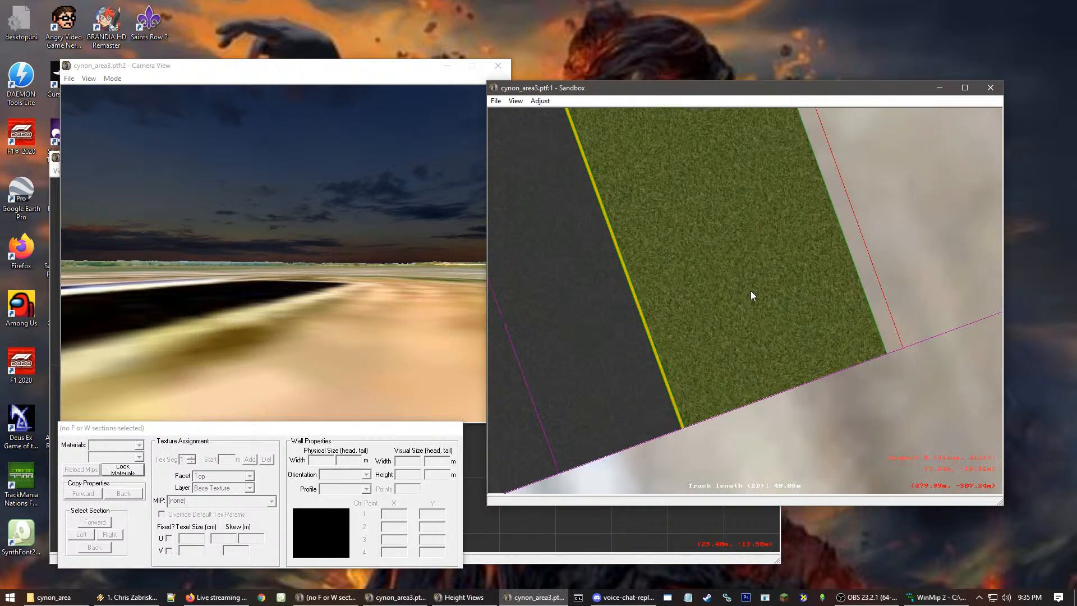
right_click(751, 271)
mouse_move(783, 353)
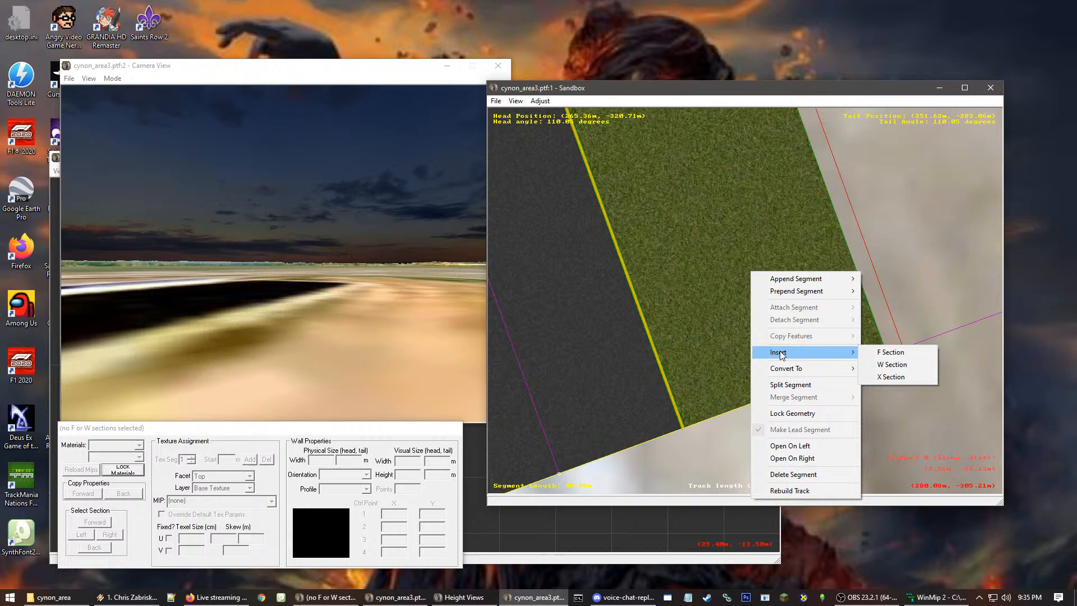
left_click(885, 366)
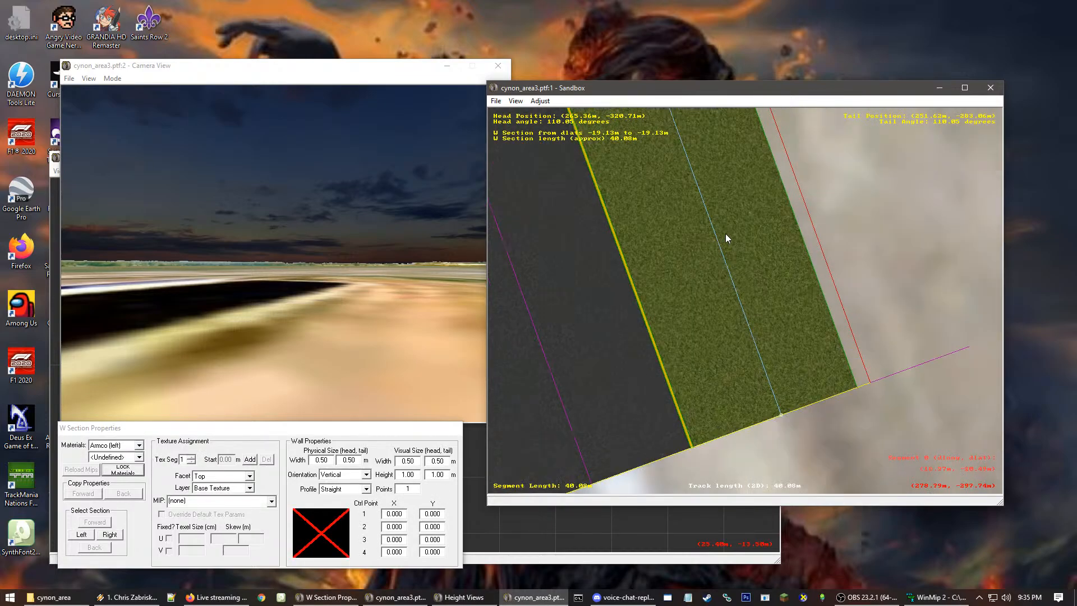
Shift the tail end of the W section slightly toward the asphalt, to a dlat of about -18.14 m
middle_click(702, 214)
middle_click(666, 168)
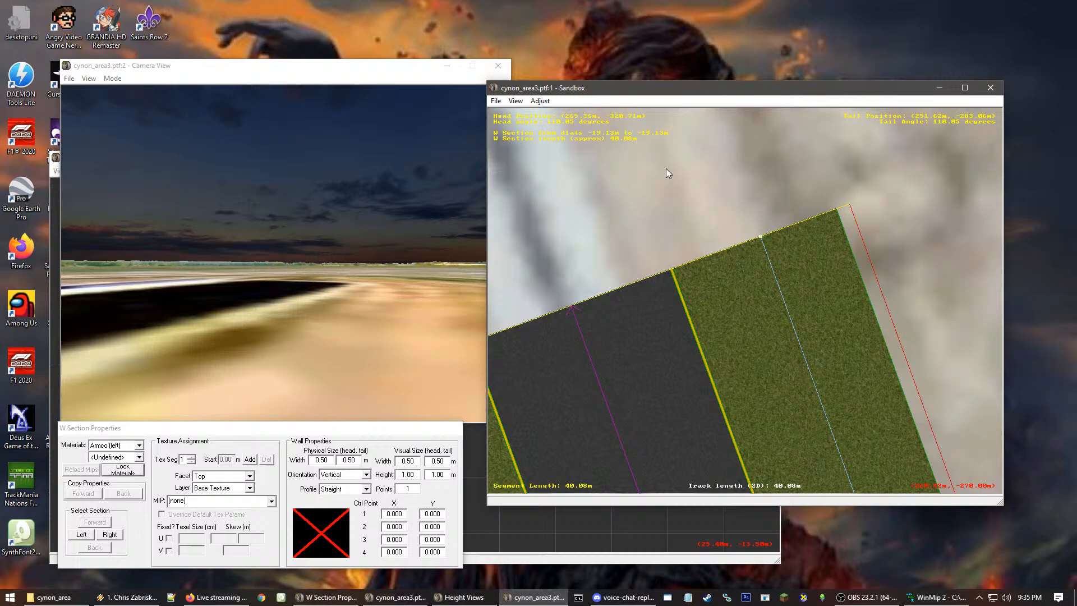
left_click(752, 241)
scroll(711, 195, "down", 1)
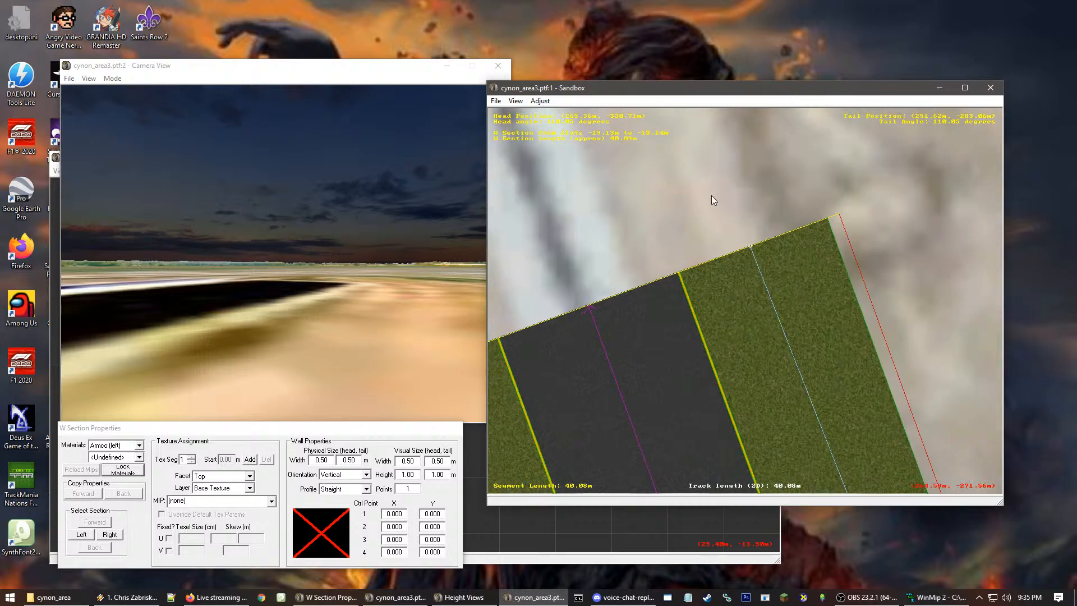
middle_click(735, 277)
middle_click(779, 387)
middle_click(808, 242)
middle_click(760, 225)
scroll(695, 314, "up", 2)
middle_click(696, 303)
middle_click(719, 224)
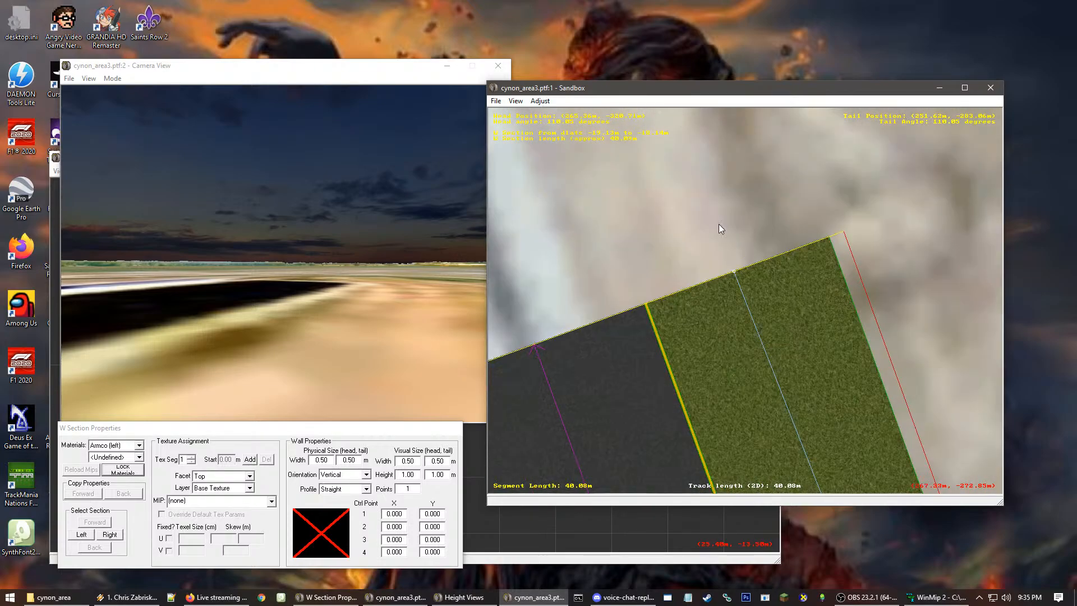
Shift the head end of the W section slightly away from the asphalt, to a dlat of about -19.18 m
middle_click(773, 392)
middle_click(755, 279)
middle_click(755, 279)
middle_click(769, 357)
middle_click(772, 385)
middle_click(772, 385)
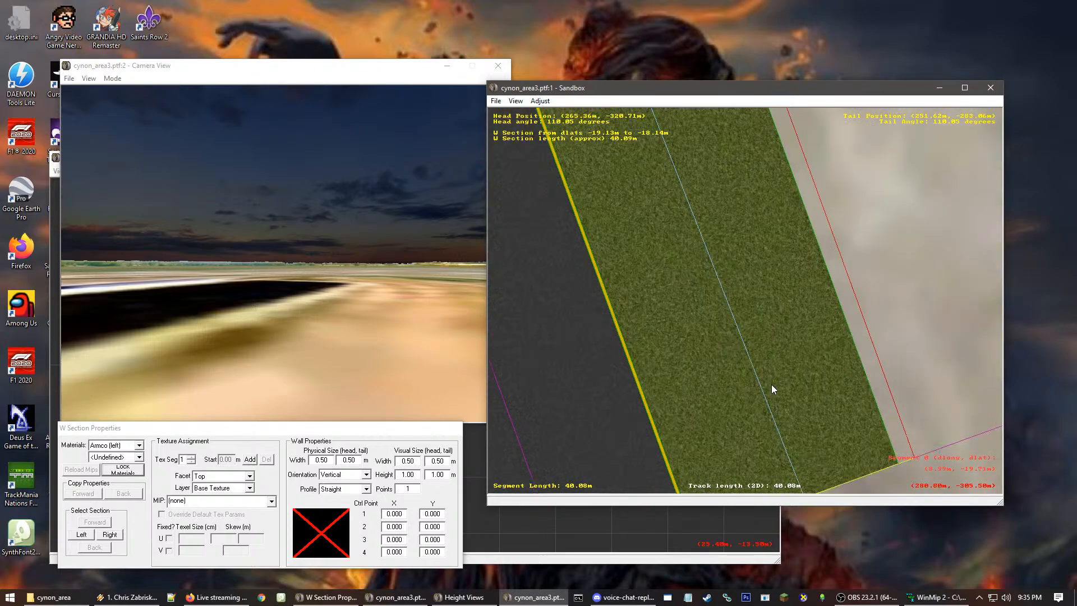
middle_click(772, 385)
middle_click(772, 385)
scroll(759, 321, "up", 1)
scroll(758, 321, "up", 2)
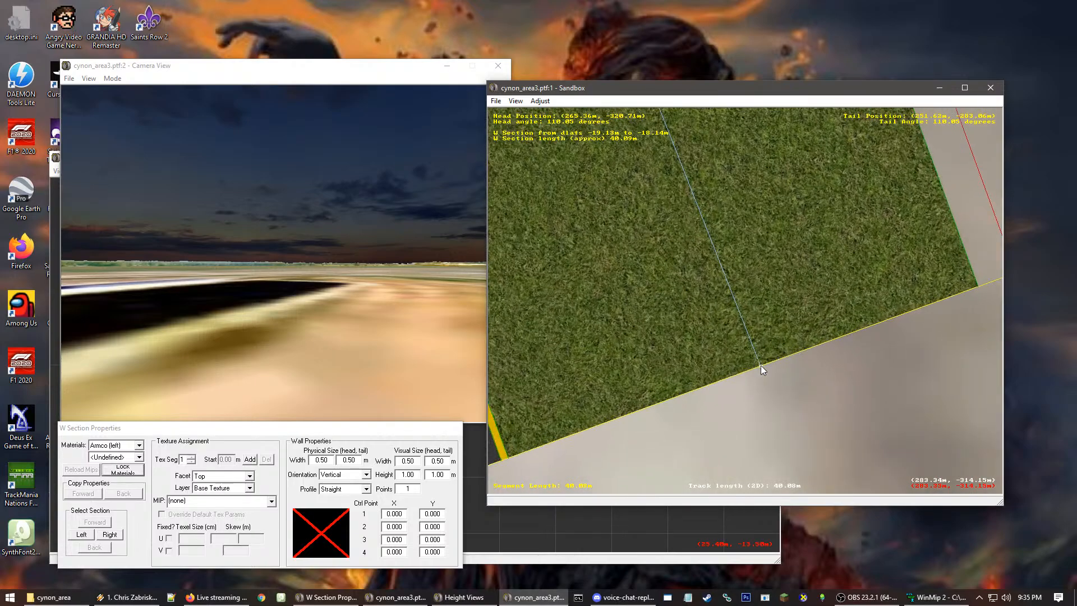
scroll(756, 393, "down", 2)
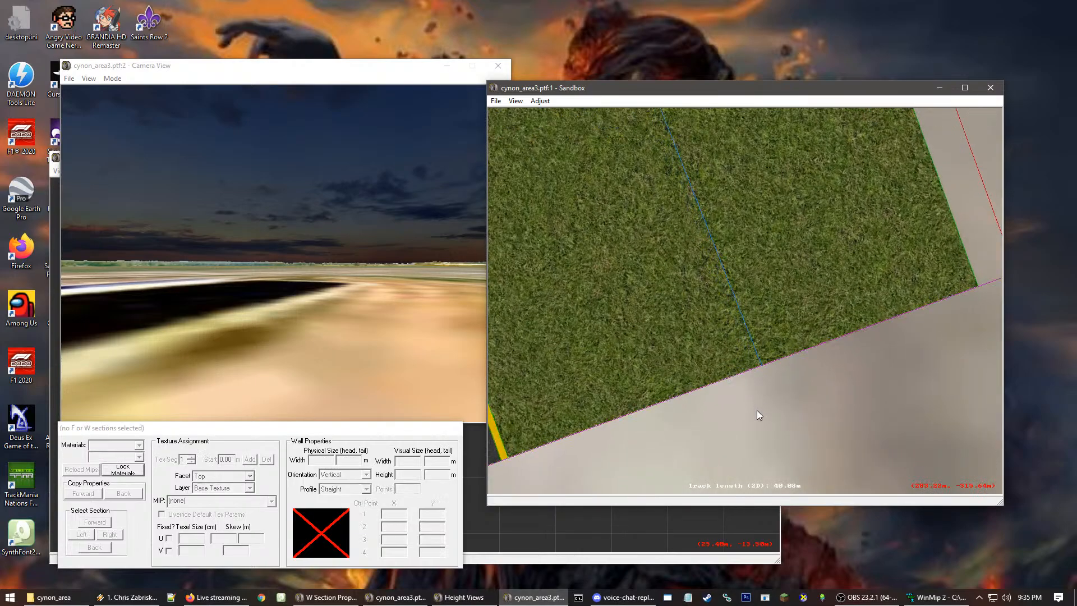
middle_click(621, 241)
scroll(696, 256, "down", 2)
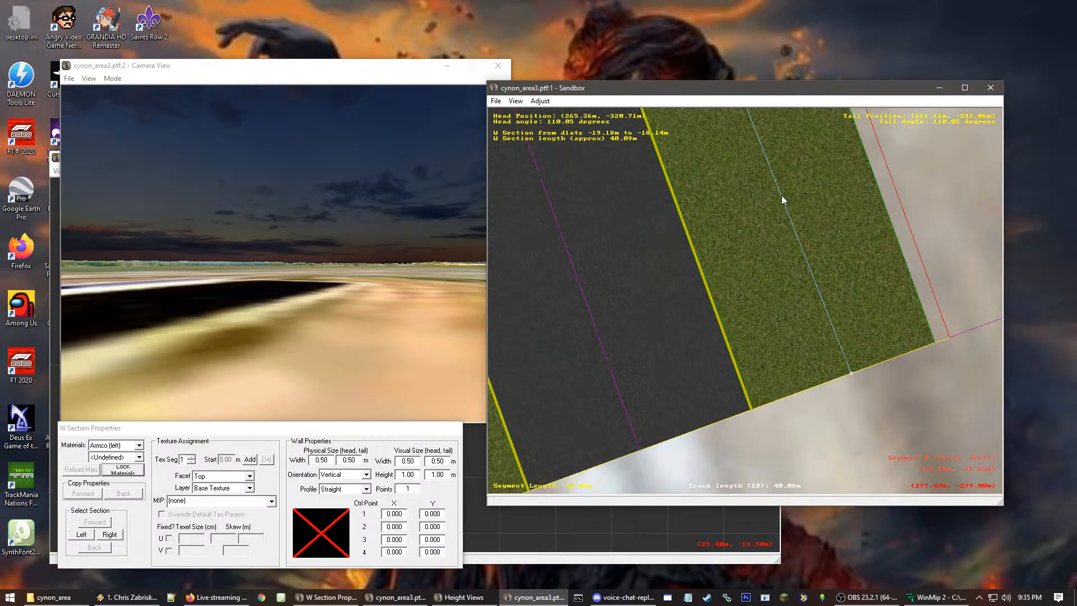
Assign the W section the Wall material with Apron as its surface type
middle_click(762, 216)
left_click(138, 445)
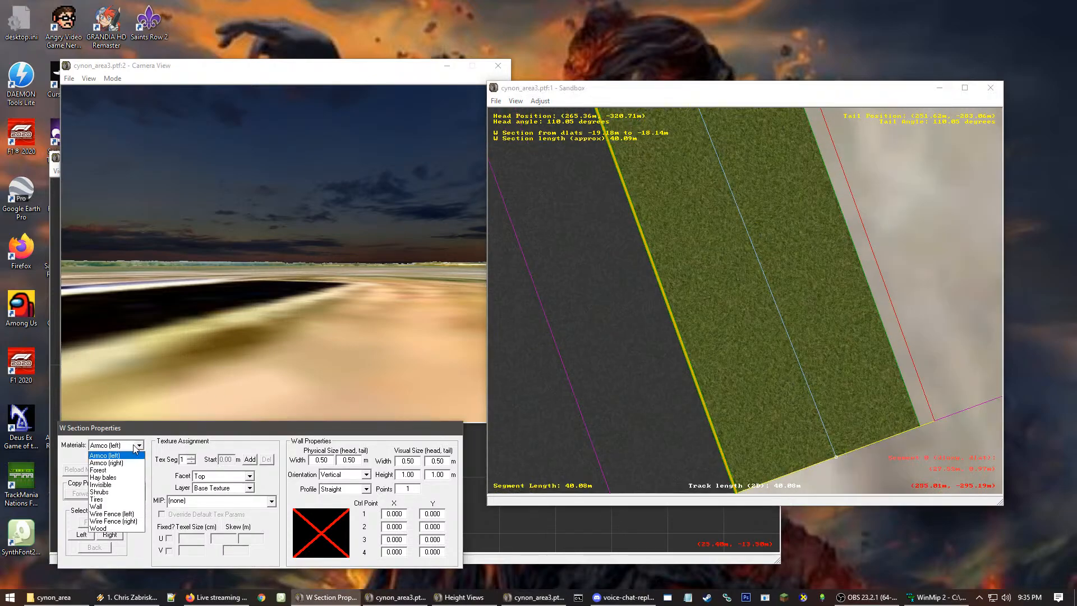
left_click(130, 507)
left_click(135, 457)
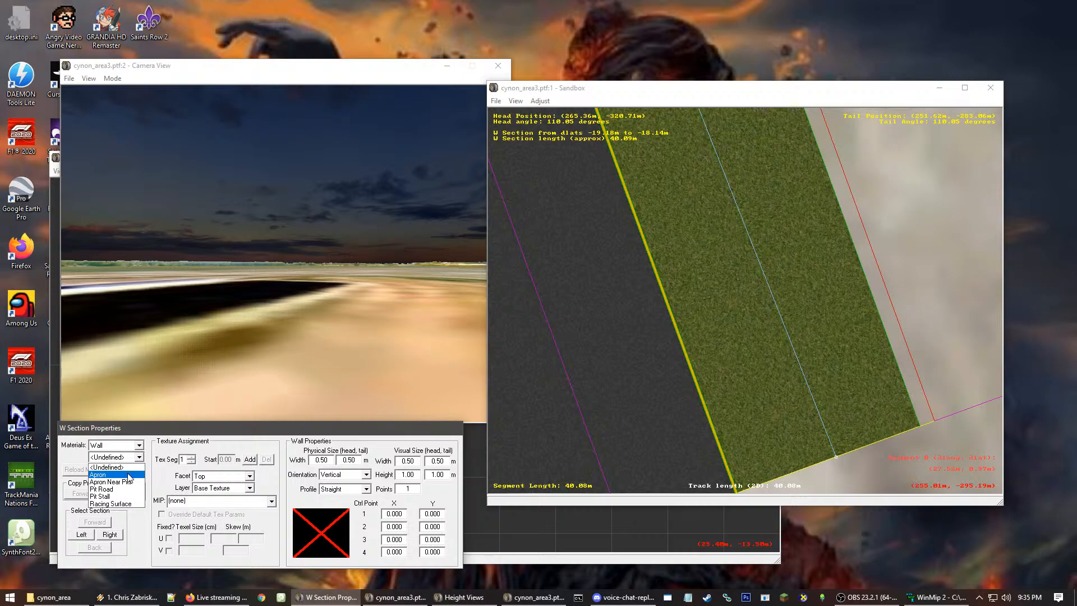
left_click(128, 475)
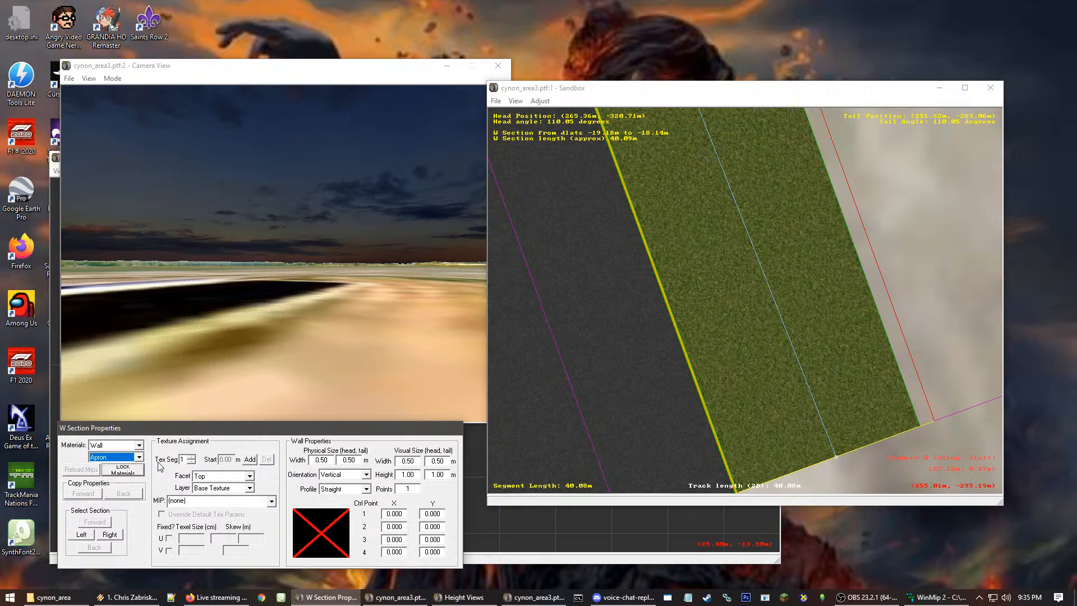
Apply the wall_t.mip texture to the top facet of the W section
left_click(194, 504)
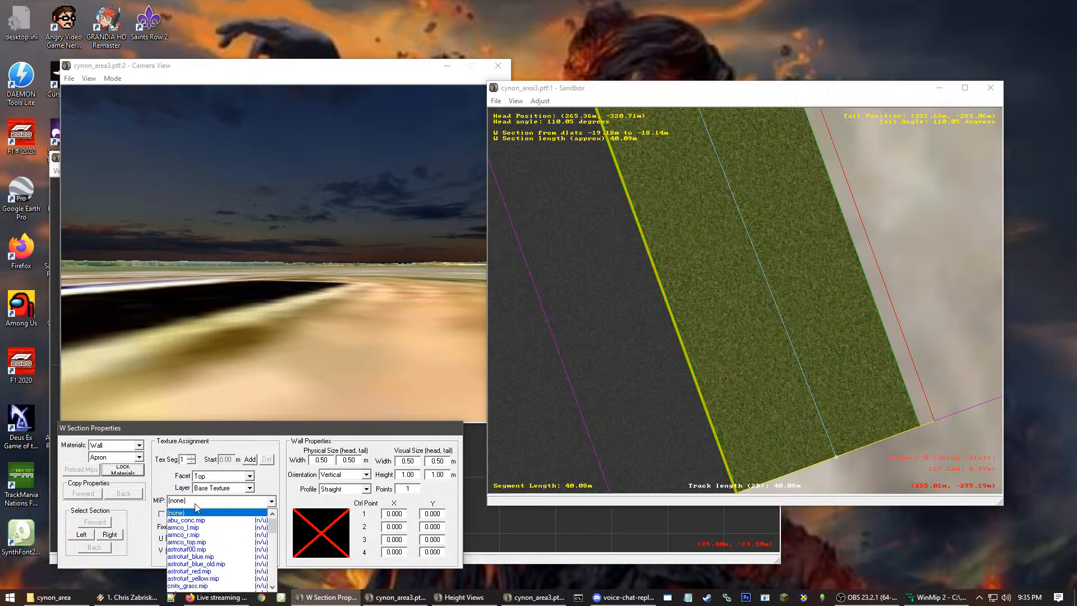
left_click_drag(274, 527, 278, 586)
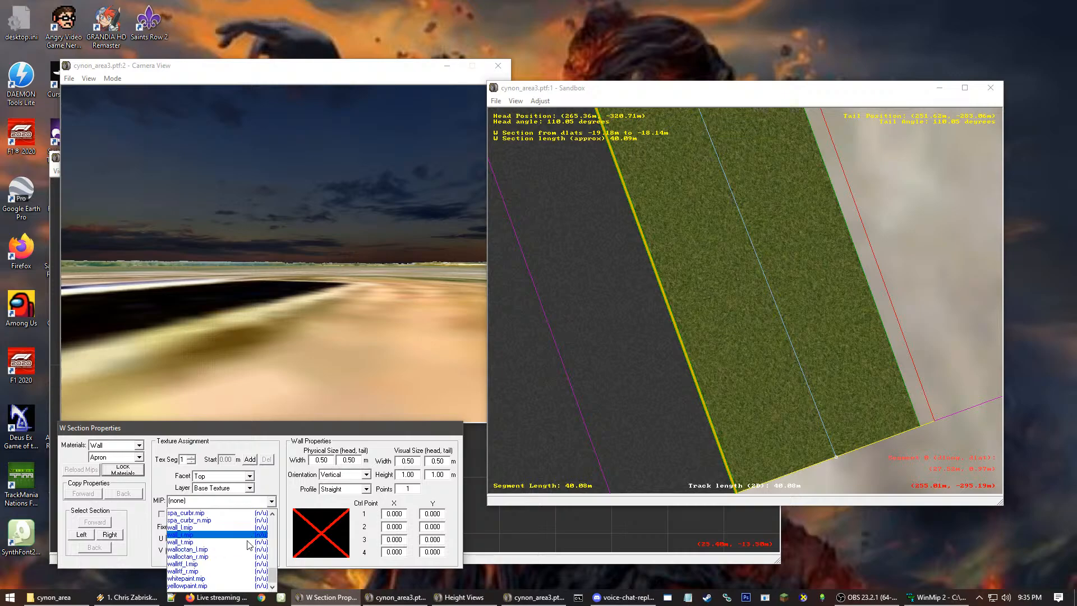
left_click(198, 542)
Examine the wall on the grass strip in the 3D camera view, starting from driving mode and slewing closer
left_click(305, 284)
left_click(305, 284)
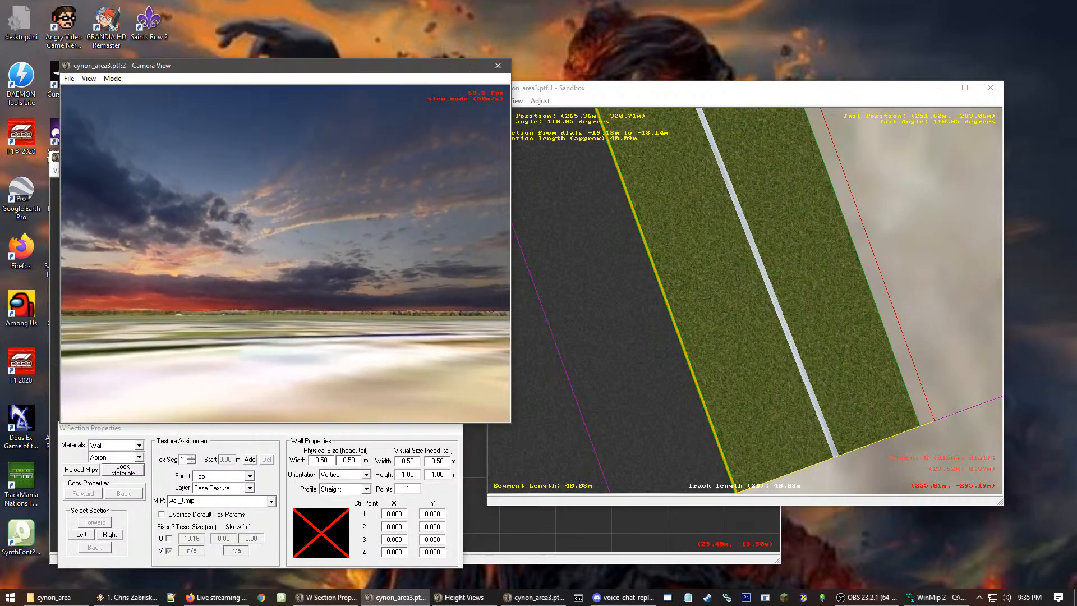
key("Up")
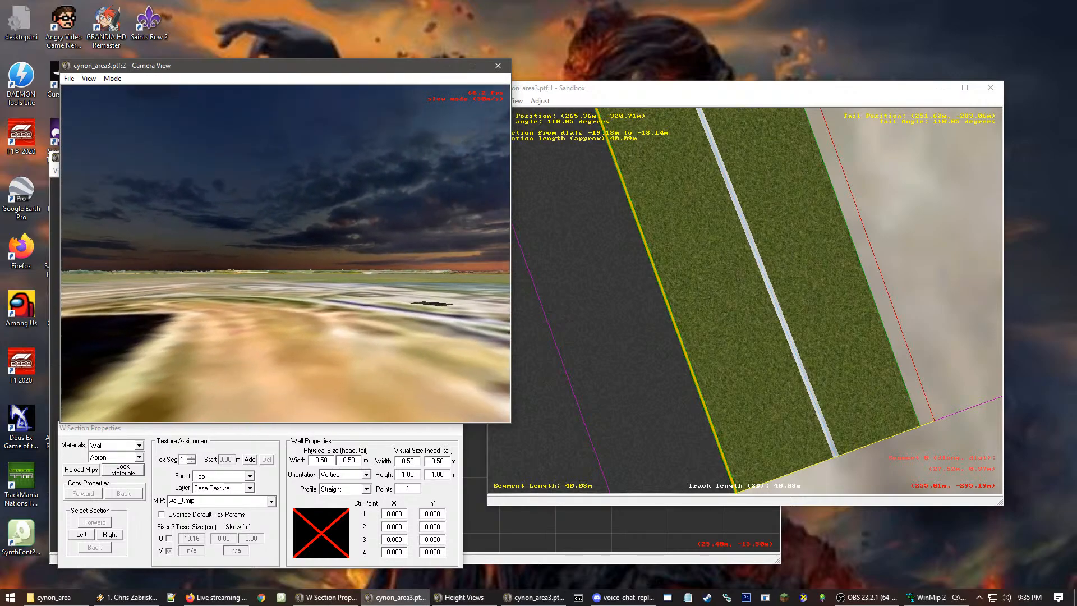
key("Escape")
left_click(112, 79)
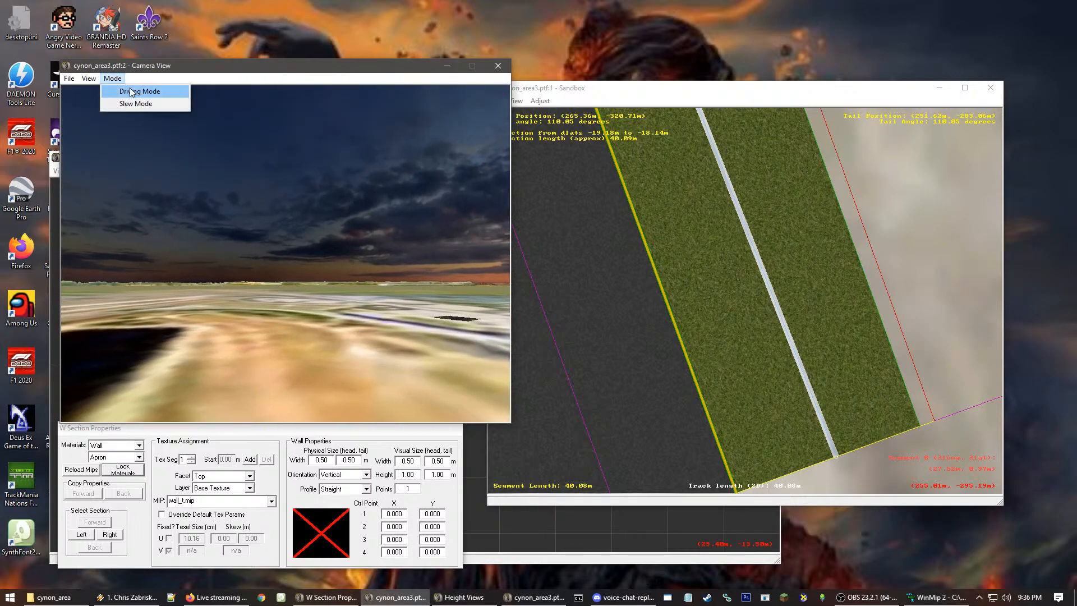
left_click(132, 90)
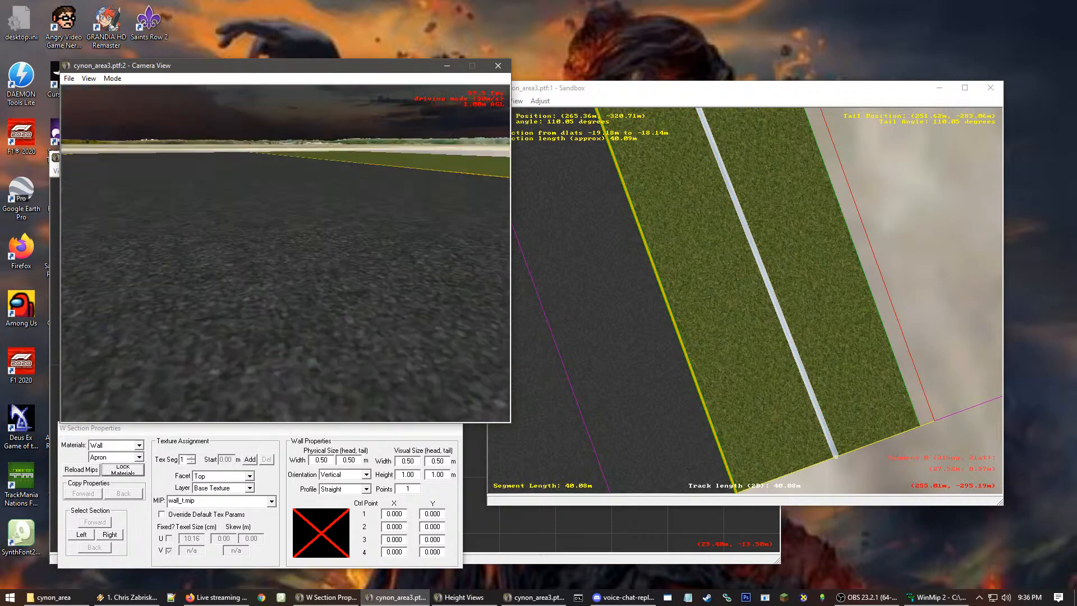
key("s")
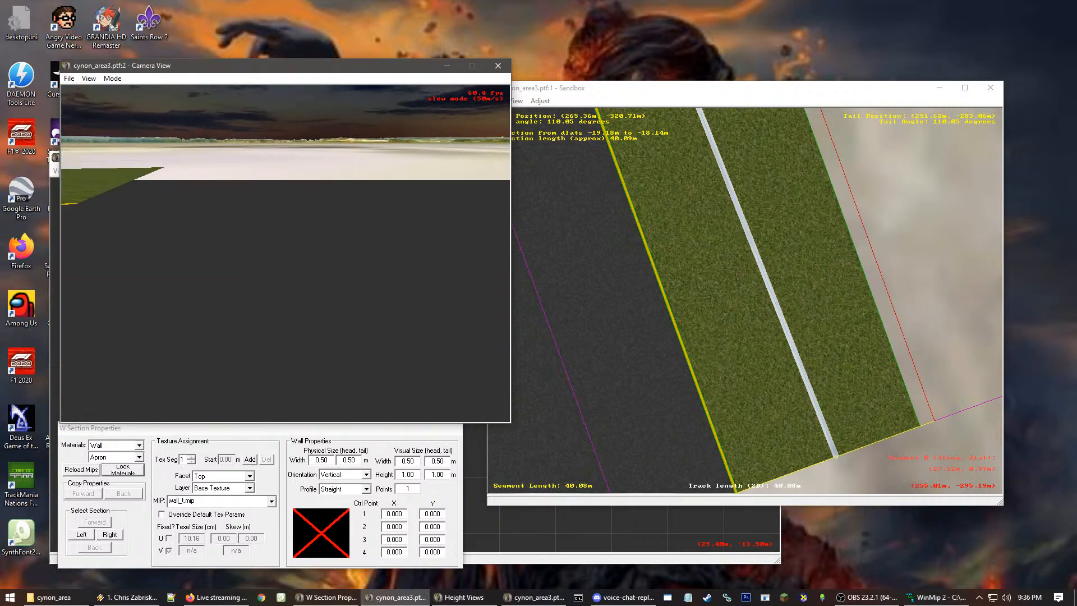
key("Up")
key("Down")
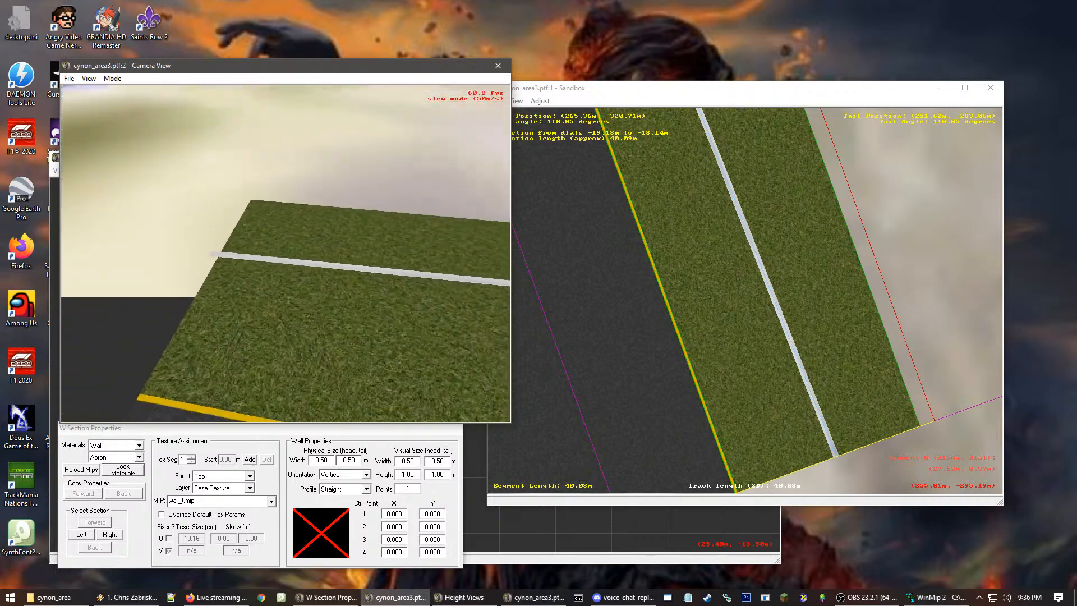
key("Up")
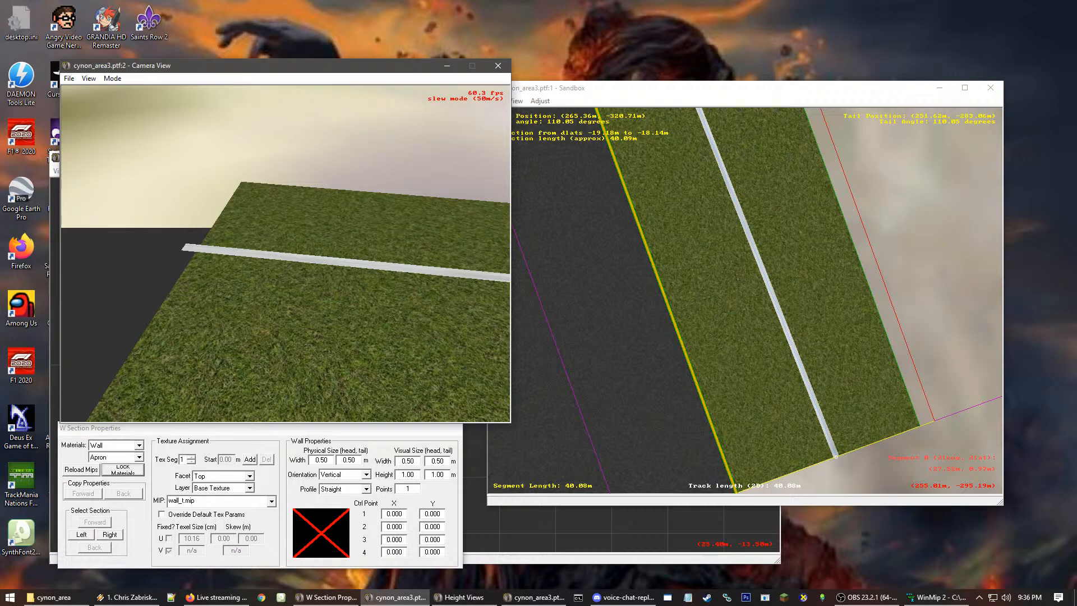
key("Escape")
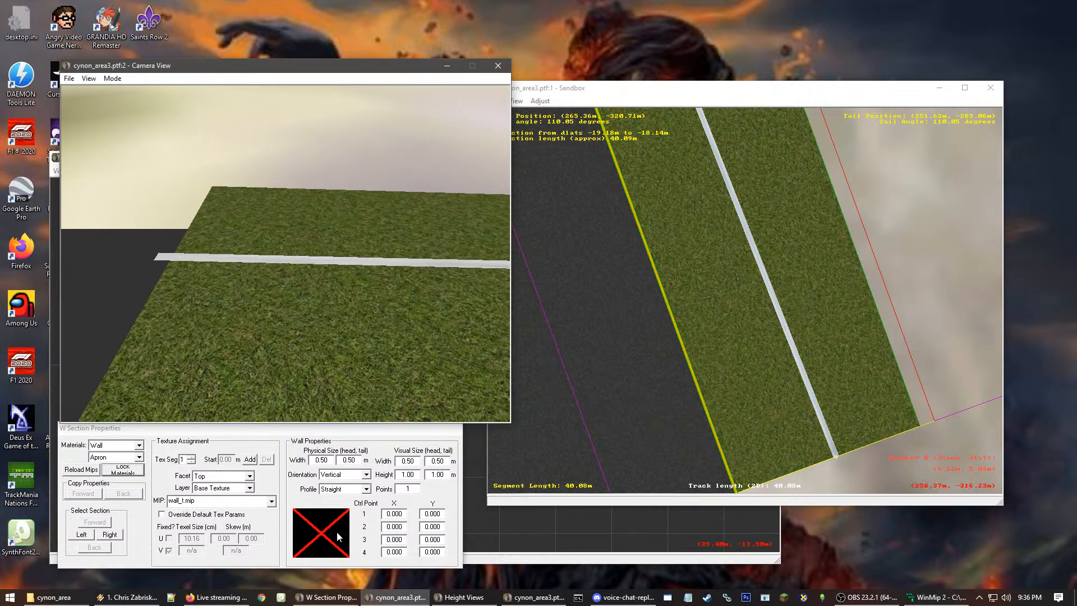
Override the default texture parameters on the wall's top facet and set its U texel size to 1 cm
left_click(169, 516)
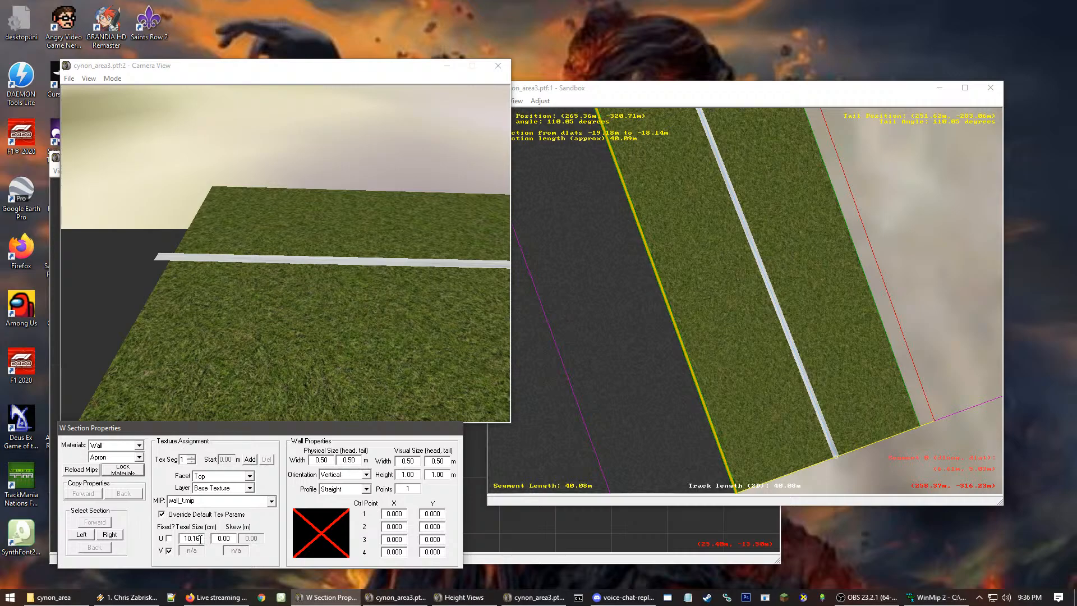
left_click_drag(200, 539, 167, 547)
type("1")
Apply the wall_l.mip texture to the left facet of the wall
left_click(219, 477)
left_click(216, 493)
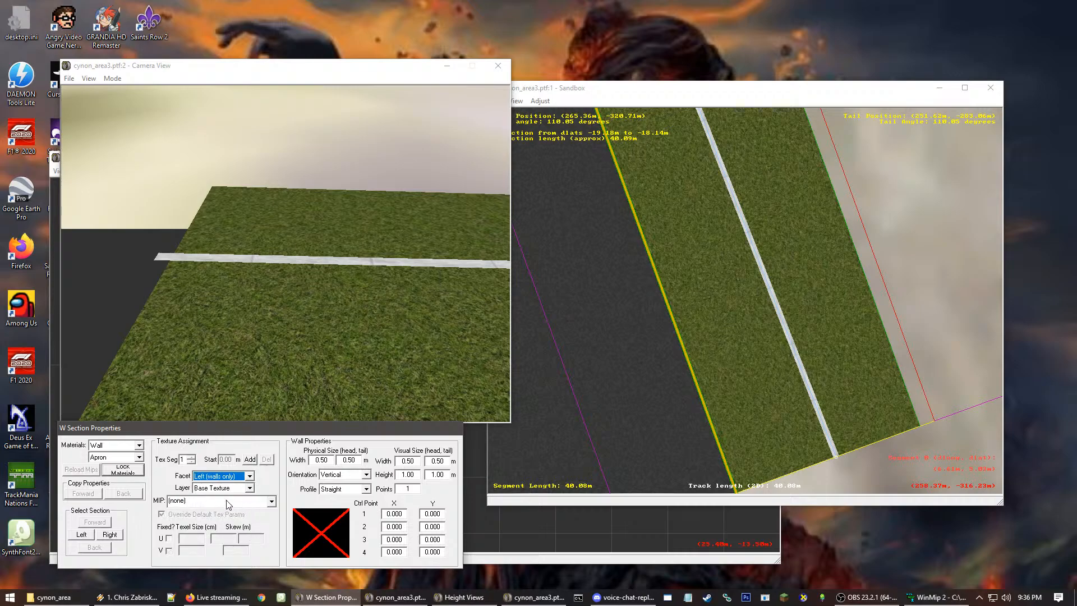
left_click(226, 501)
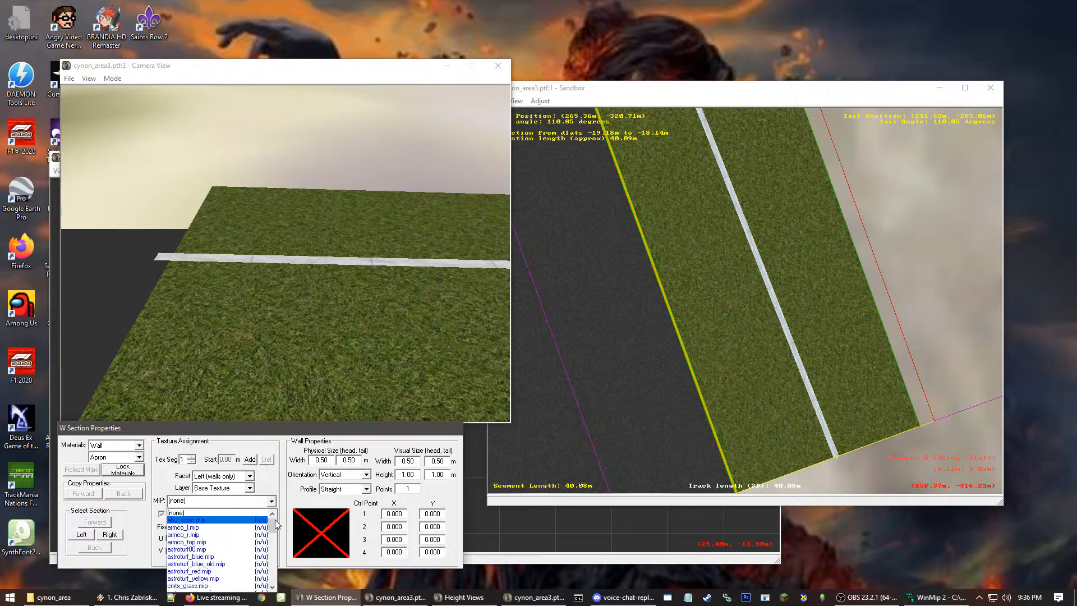
left_click_drag(275, 520, 278, 574)
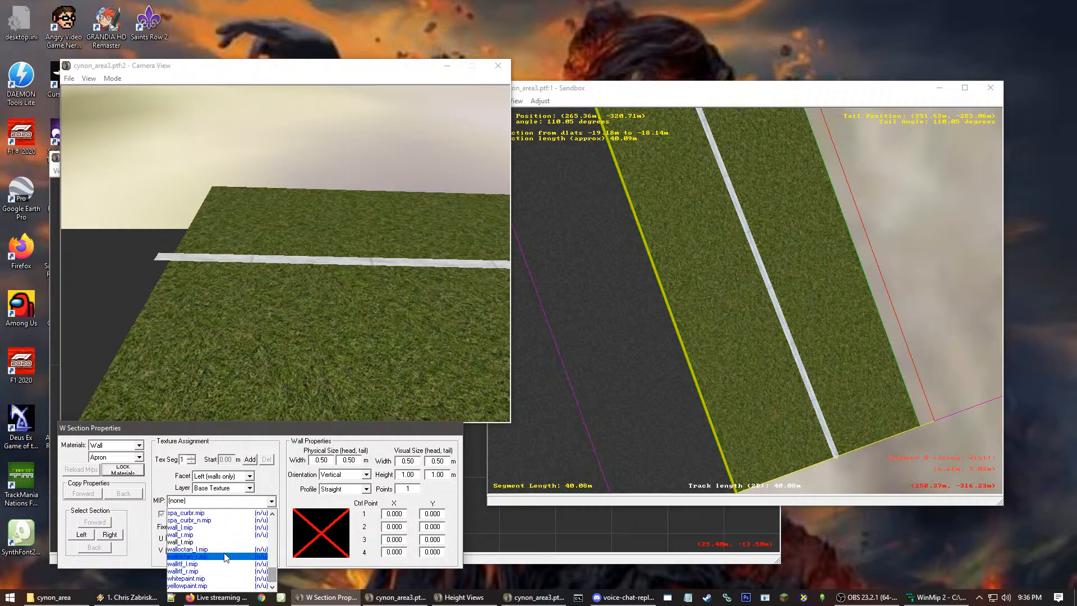
left_click(191, 528)
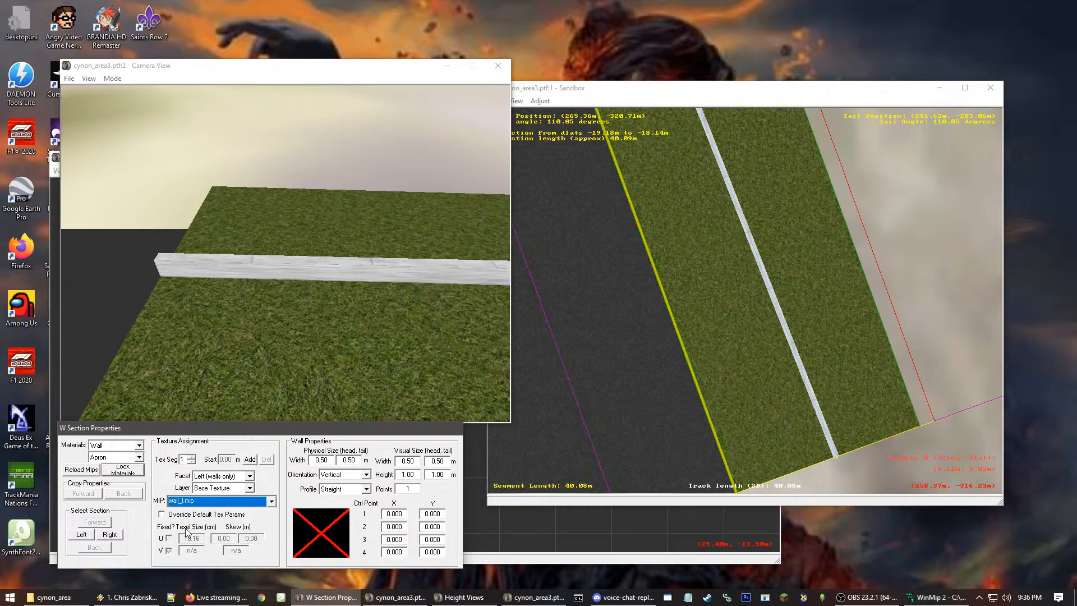
Inspect the wall's top facet up close, unfix its V texel size and set it to 1 cm
left_click(249, 476)
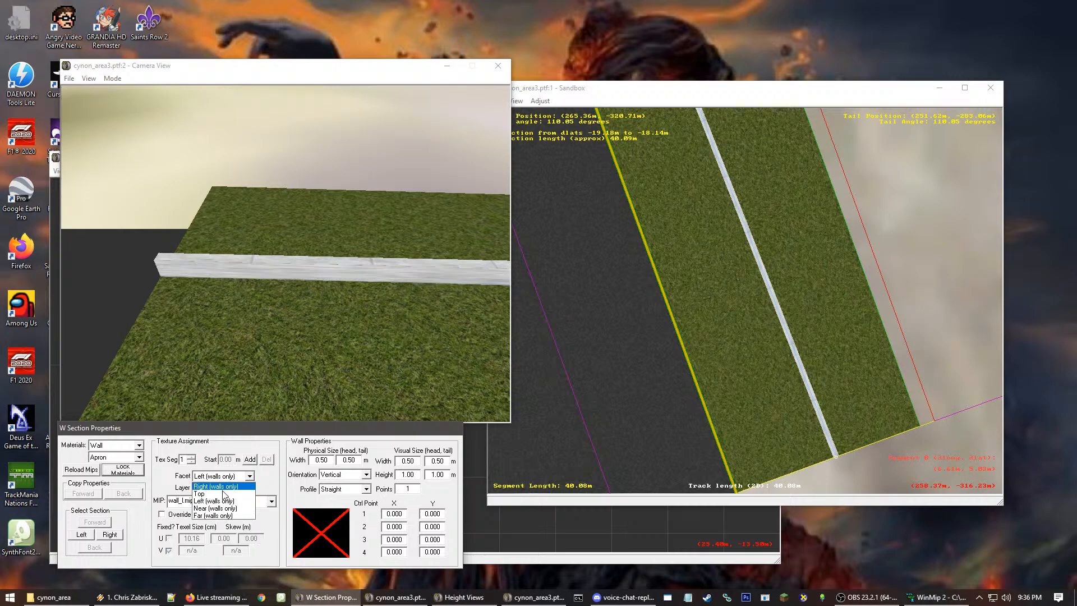
left_click(214, 503)
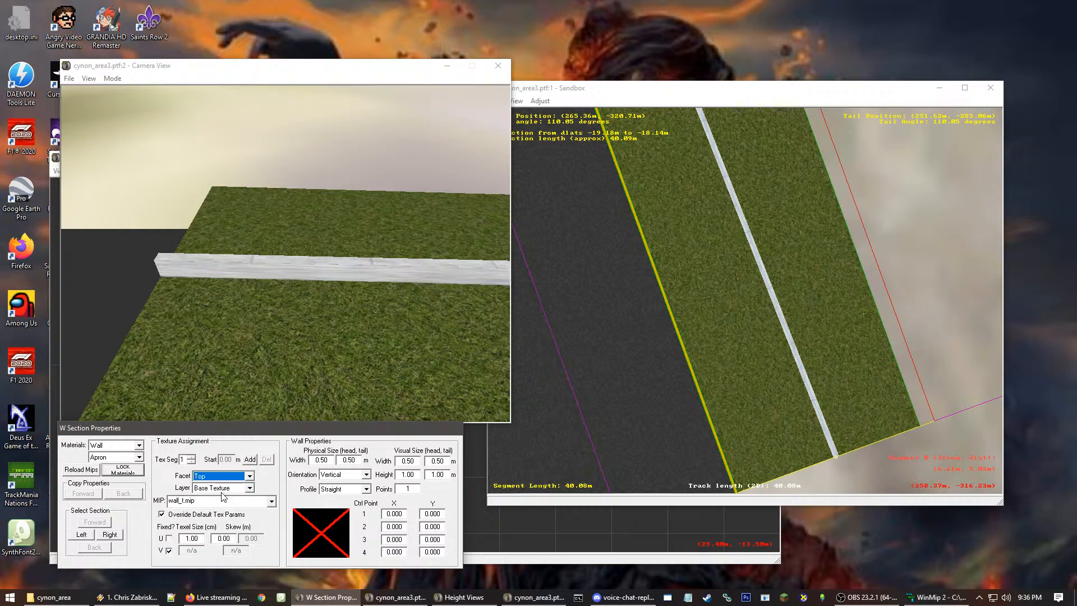
left_click(334, 275)
key("space")
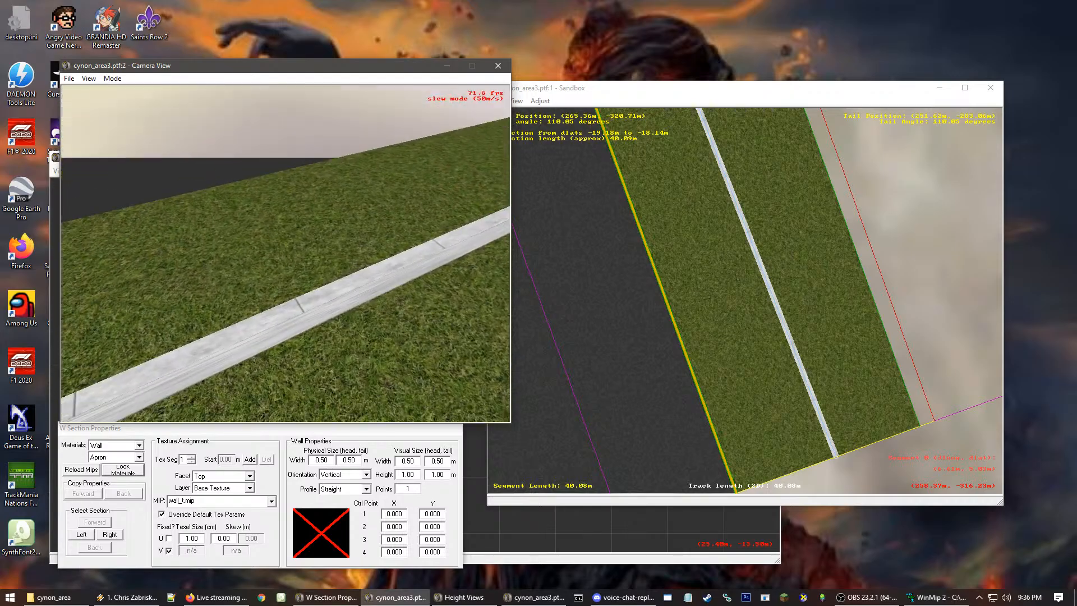
key("Up")
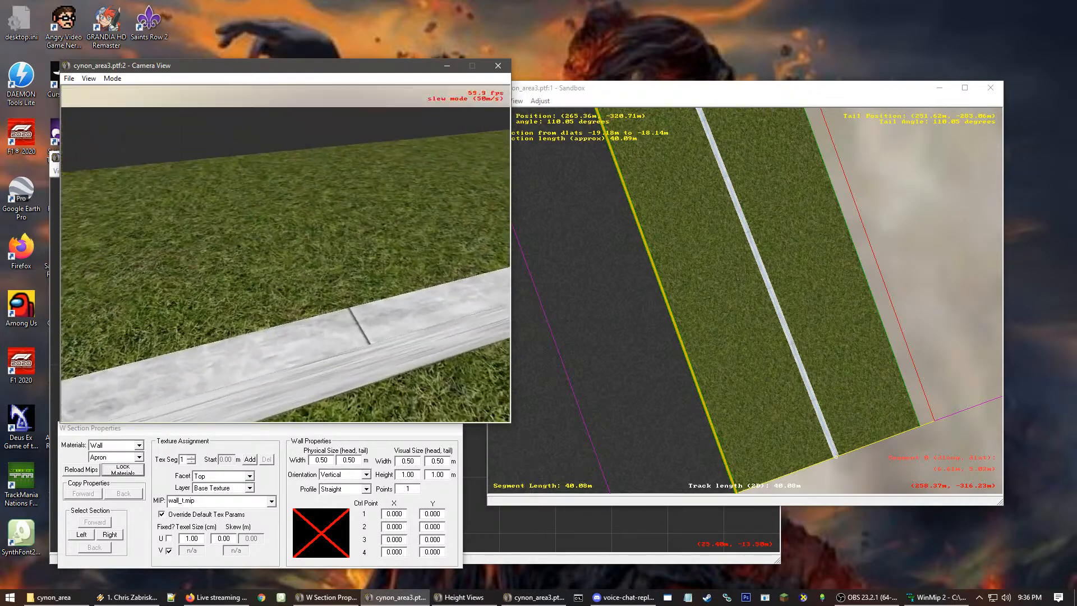
key("Down")
key("Up")
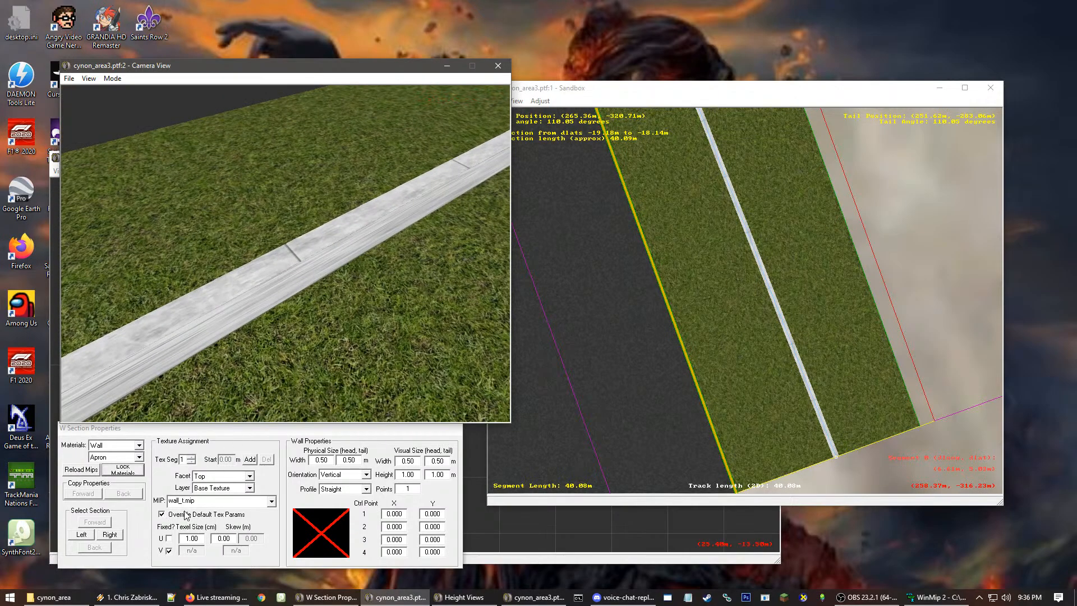
left_click(171, 554)
left_click(170, 551)
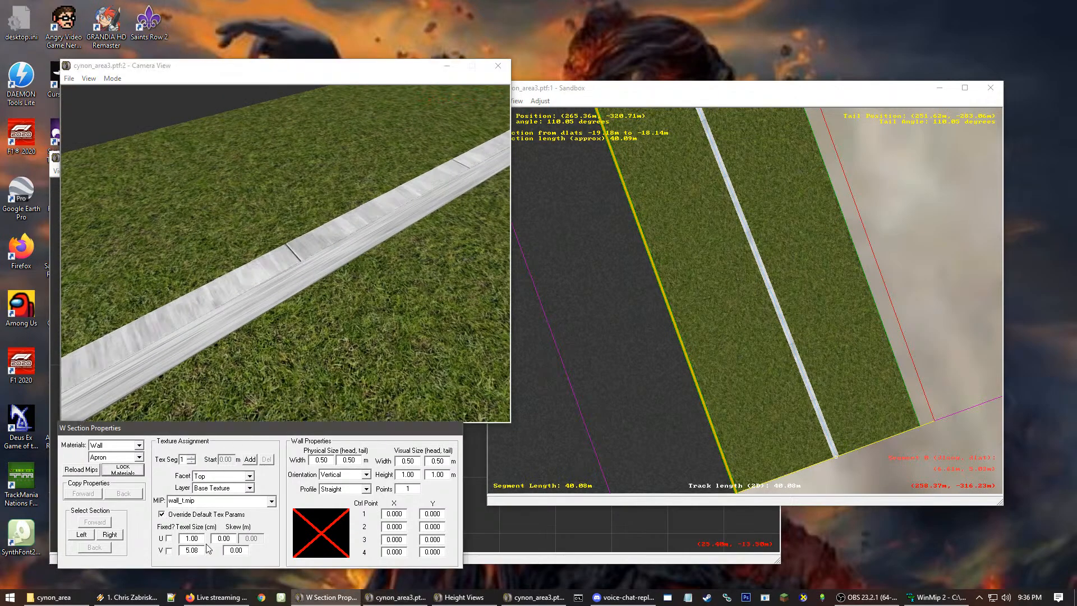
type("1")
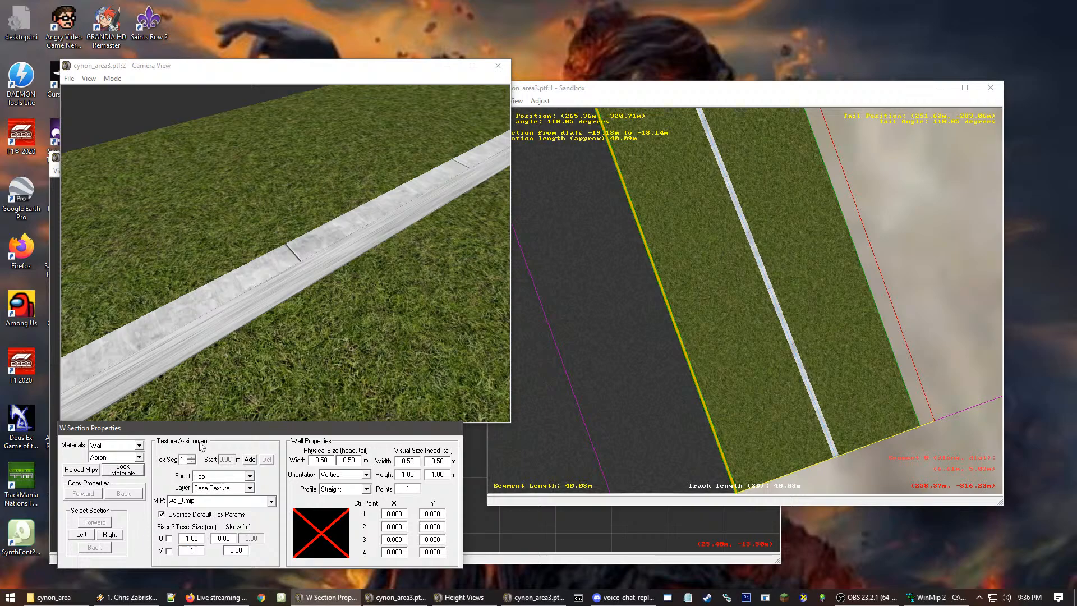
left_click(168, 538)
left_click(168, 539)
Override the default texture parameters on the wall's left facet and set its U texel size to 1 cm
left_click(213, 477)
left_click(216, 493)
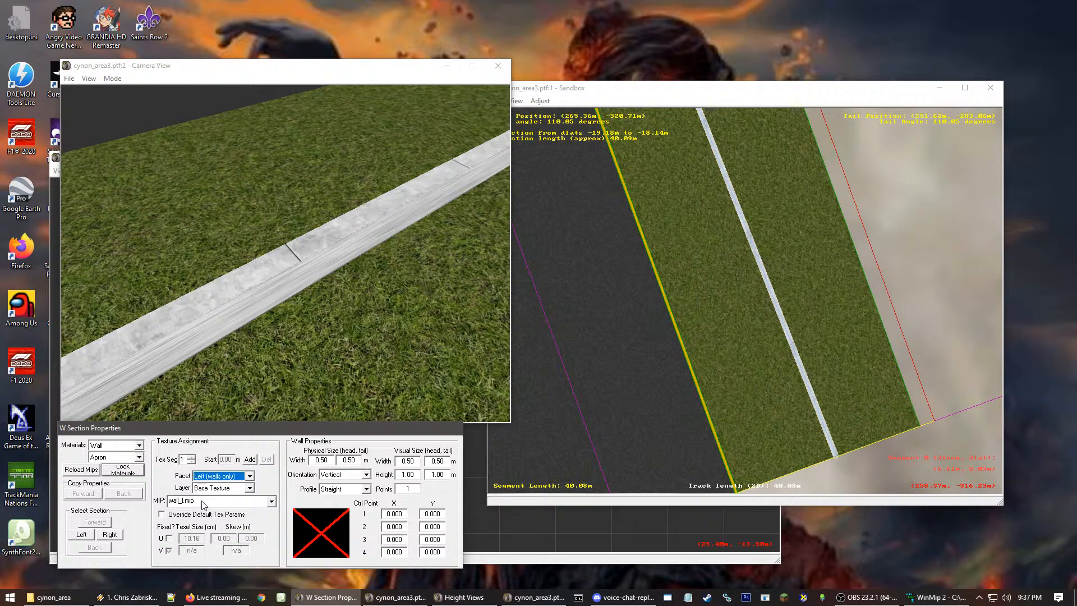
left_click(171, 515)
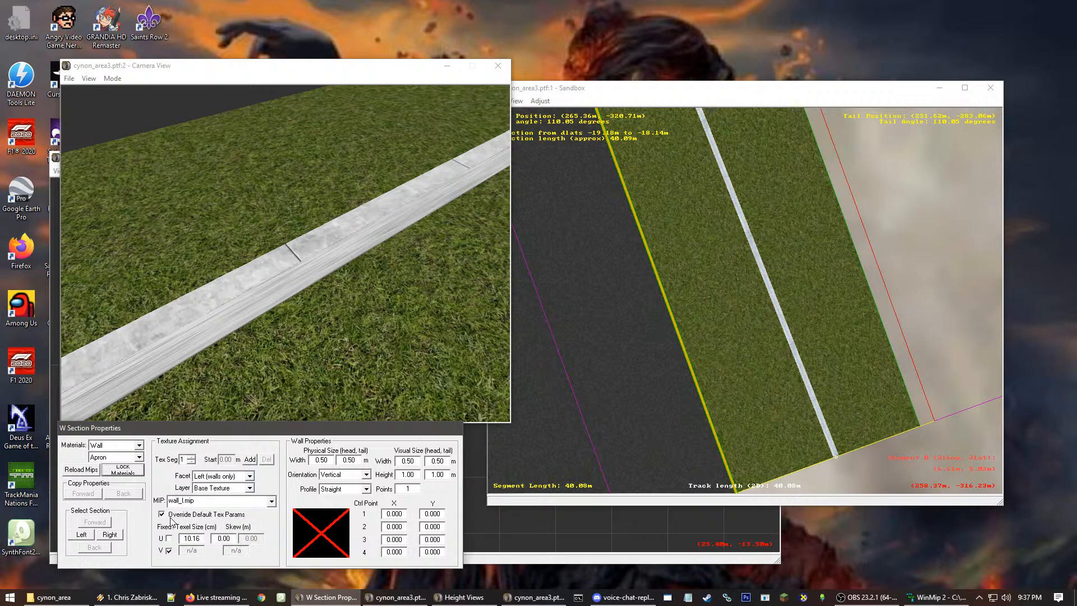
double_click(201, 536)
type("1")
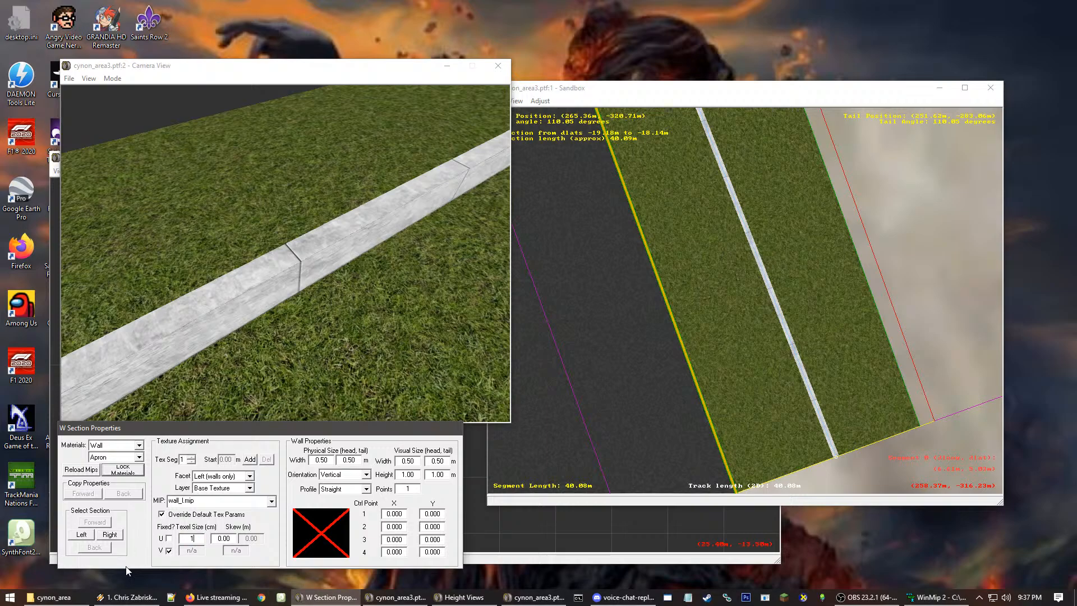
Try an unfixed V texel size of 1 cm on the wall's left facet, check it up close and fix V again
left_click(170, 551)
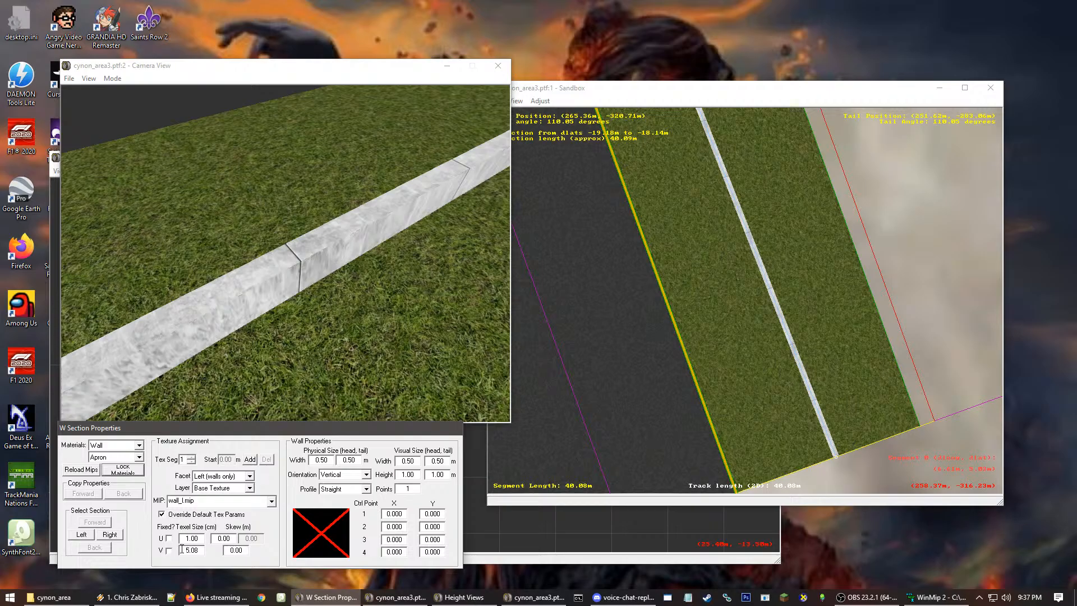
double_click(201, 548)
type("1")
left_click_drag(338, 321, 331, 247)
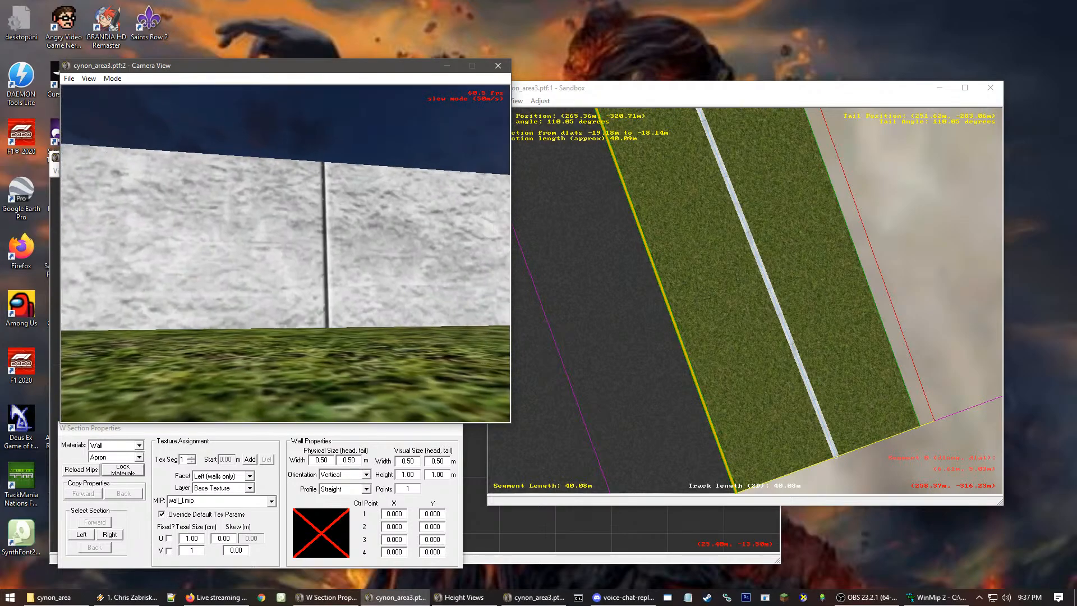
left_click(170, 555)
left_click(169, 551)
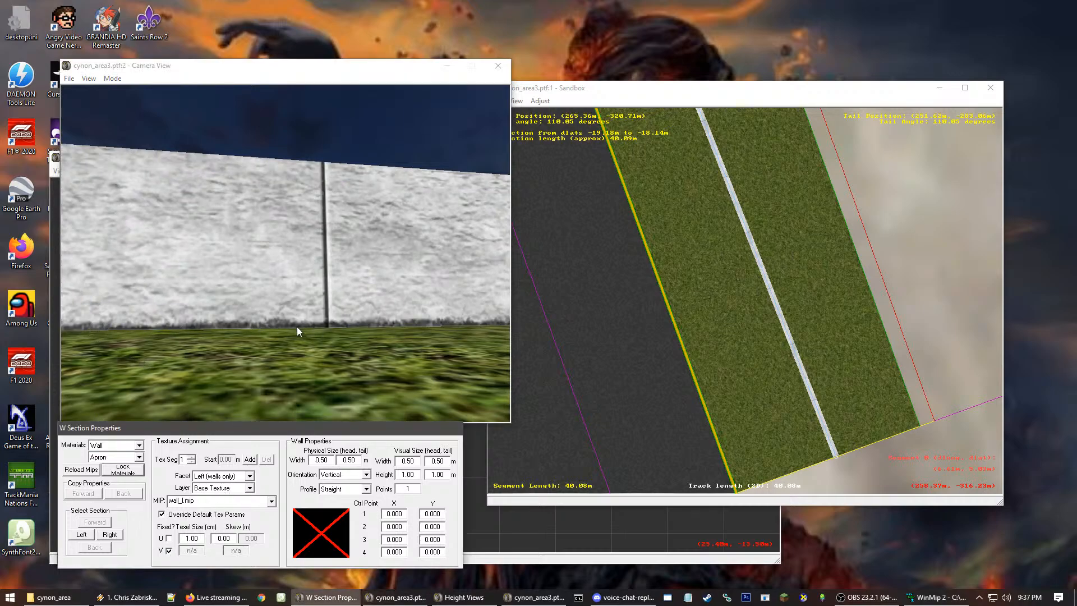
Examine the textured top and left faces along the wall in the 3D camera view
left_click(355, 331)
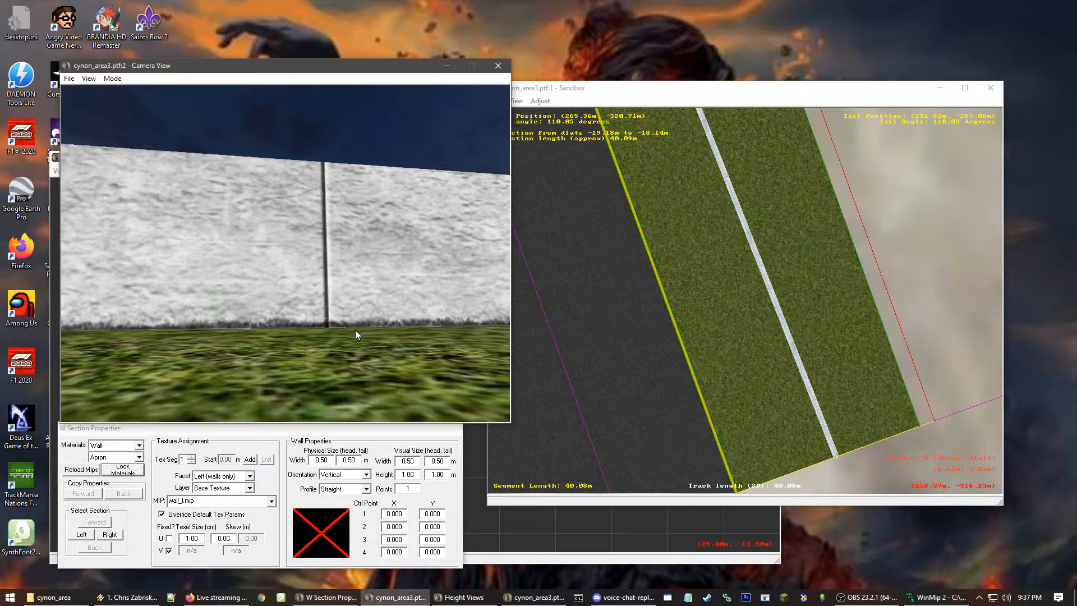
left_click(355, 330)
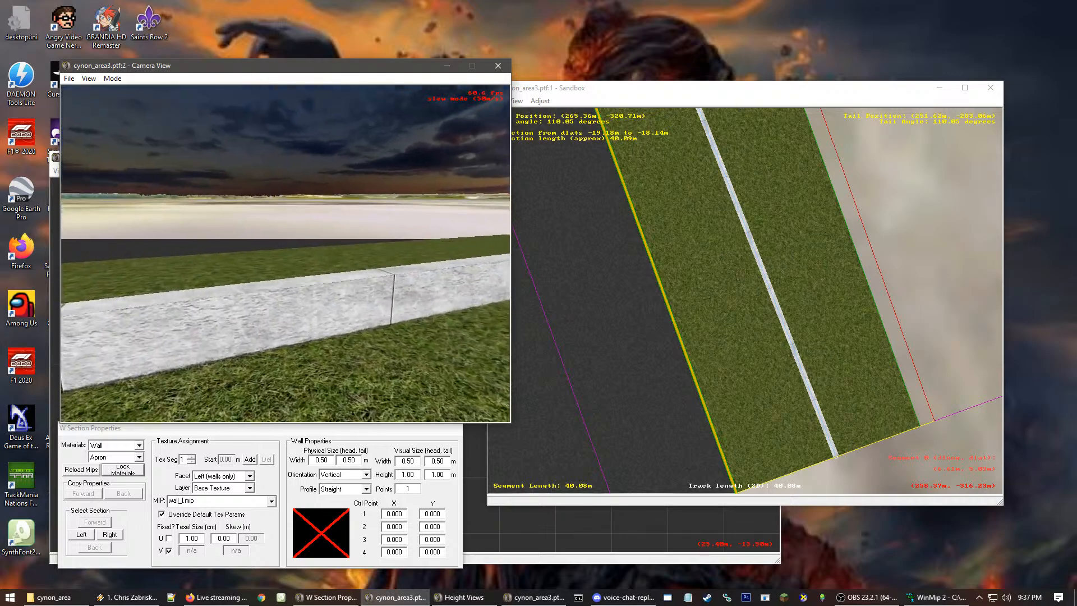
key("Down")
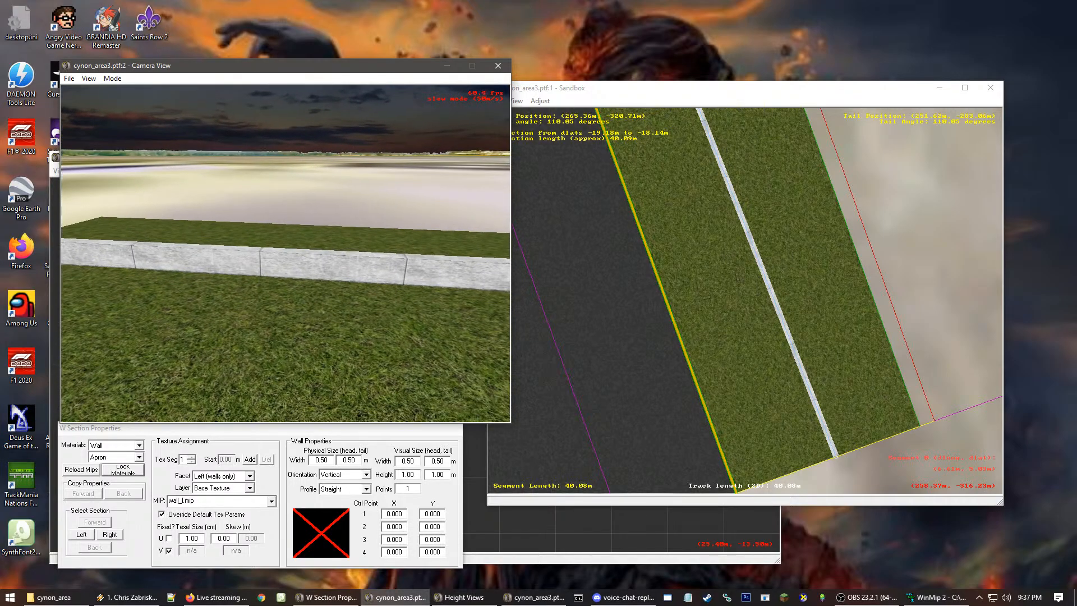
key("Up")
key("Escape")
left_click(201, 482)
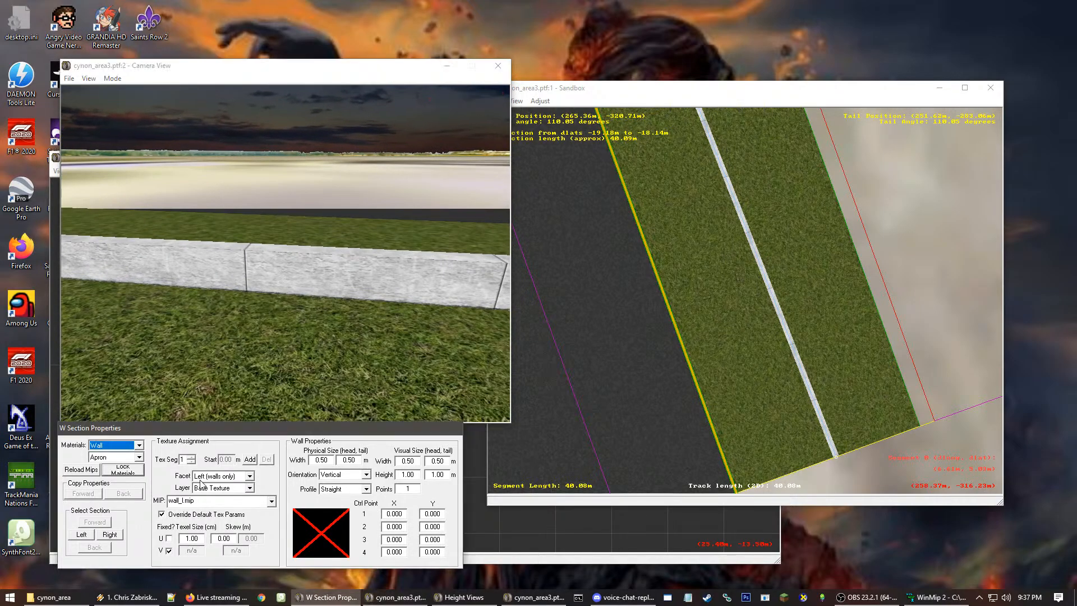
Assign the wall_r.mip base texture to the wall's right facet
left_click(222, 476)
left_click(216, 492)
left_click(197, 501)
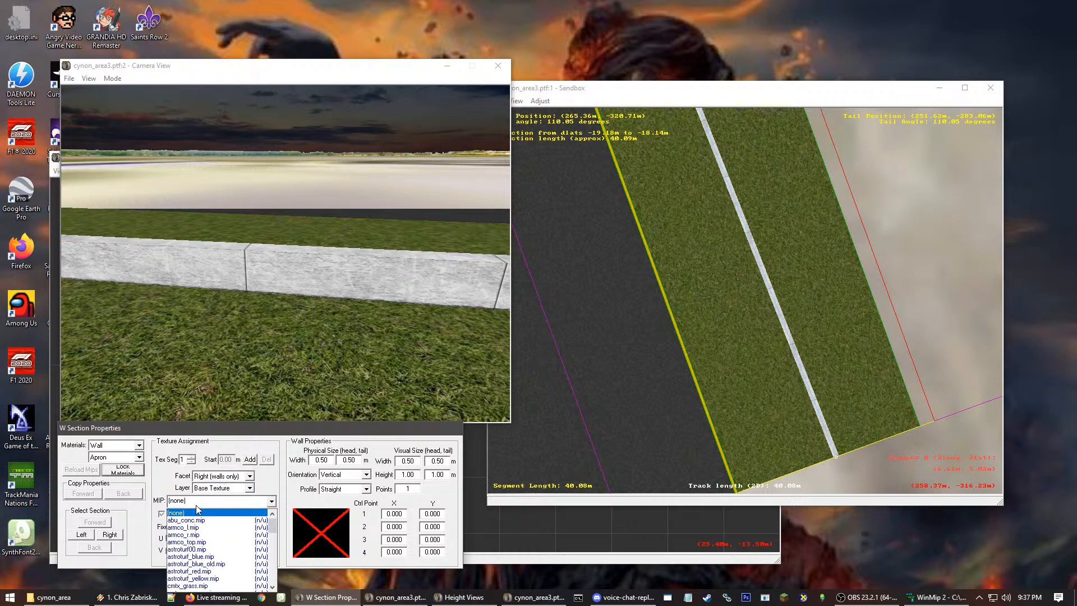
scroll(196, 539, "down", 10)
left_click(194, 530)
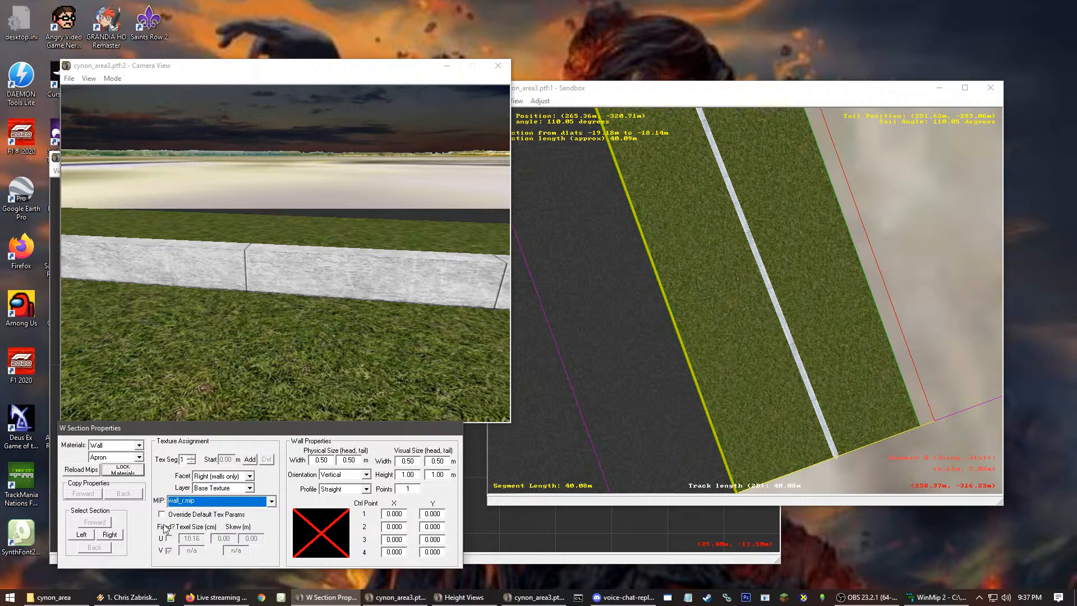
Override the right facet's default texture parameters, set its U texel size to 1 cm and view it in 3D
left_click(173, 514)
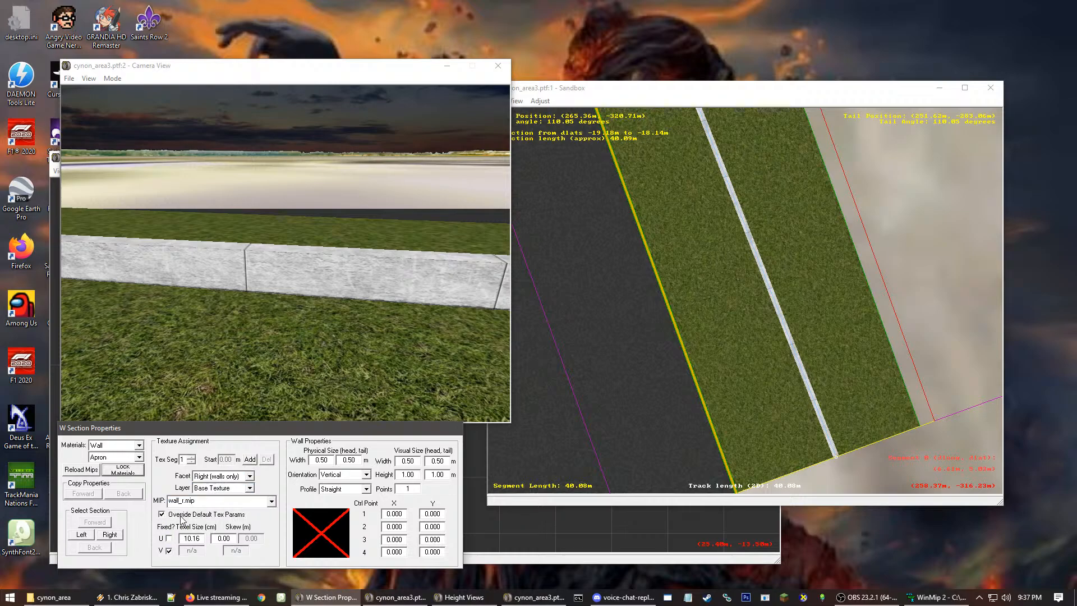
double_click(202, 539)
type("1")
left_click(342, 256)
left_click_drag(334, 241, 286, 258)
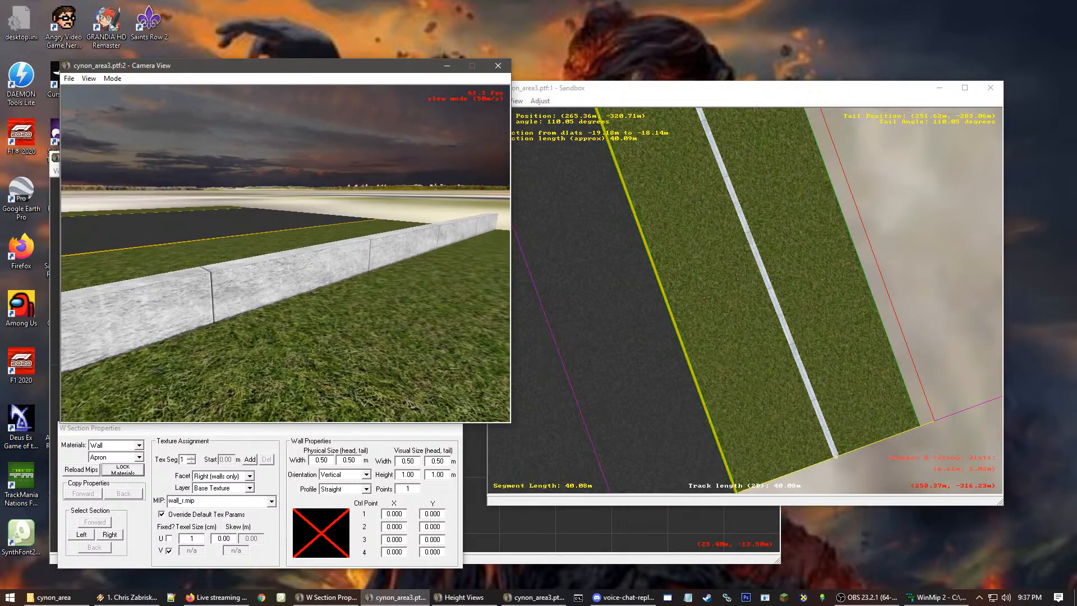
Try a visual head width of 0.6 m on the wall and inspect the wall from both ends in 3D
left_click(417, 498)
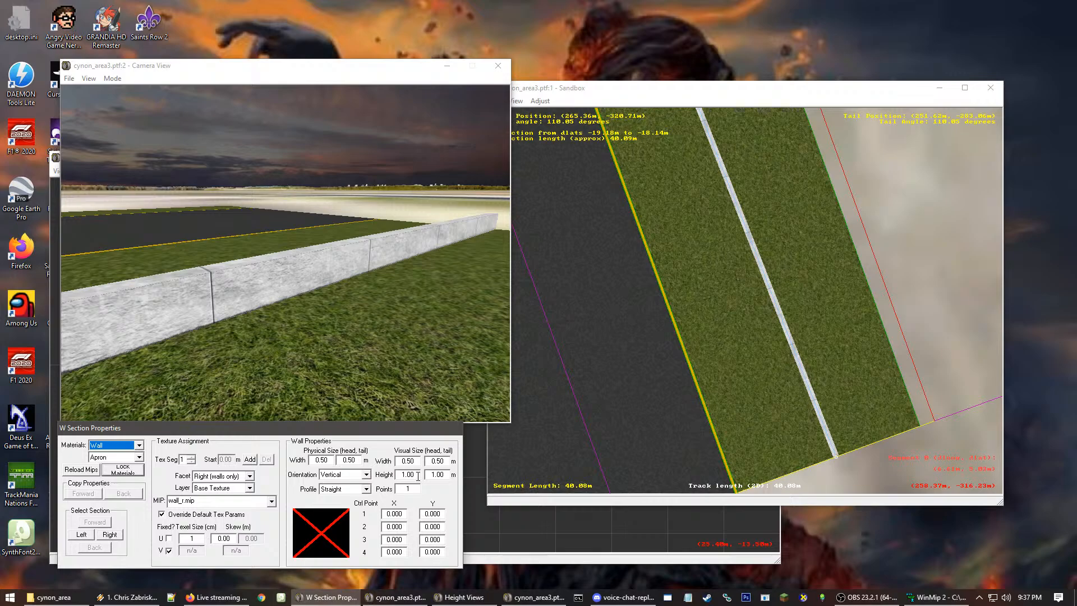
left_click(418, 476)
left_click_drag(415, 461, 409, 465)
type("6")
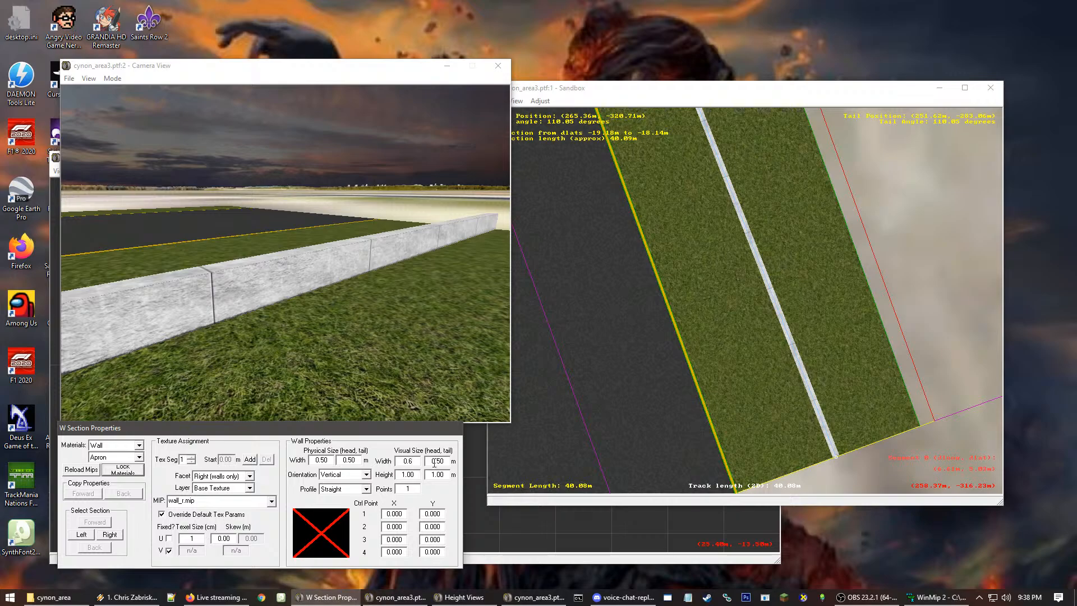
left_click_drag(437, 463, 449, 463)
left_click(440, 402)
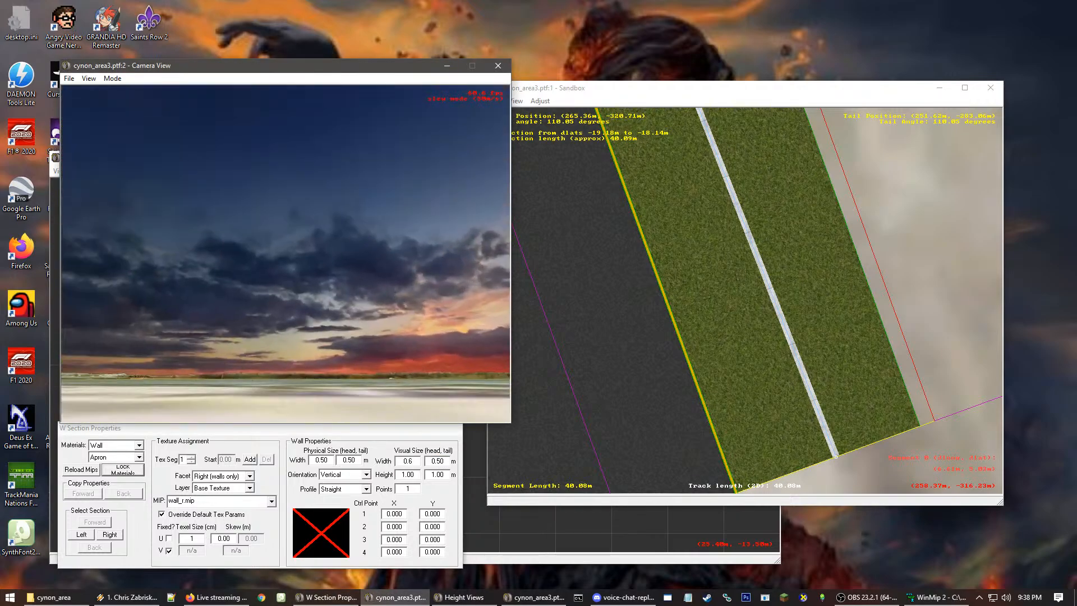
key("Up")
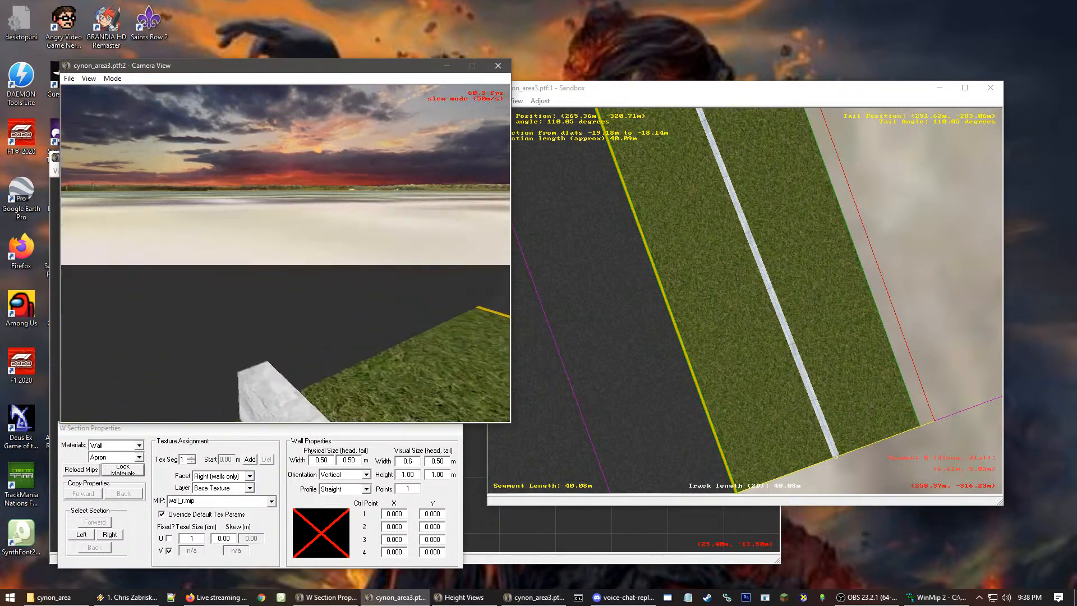
key("Down")
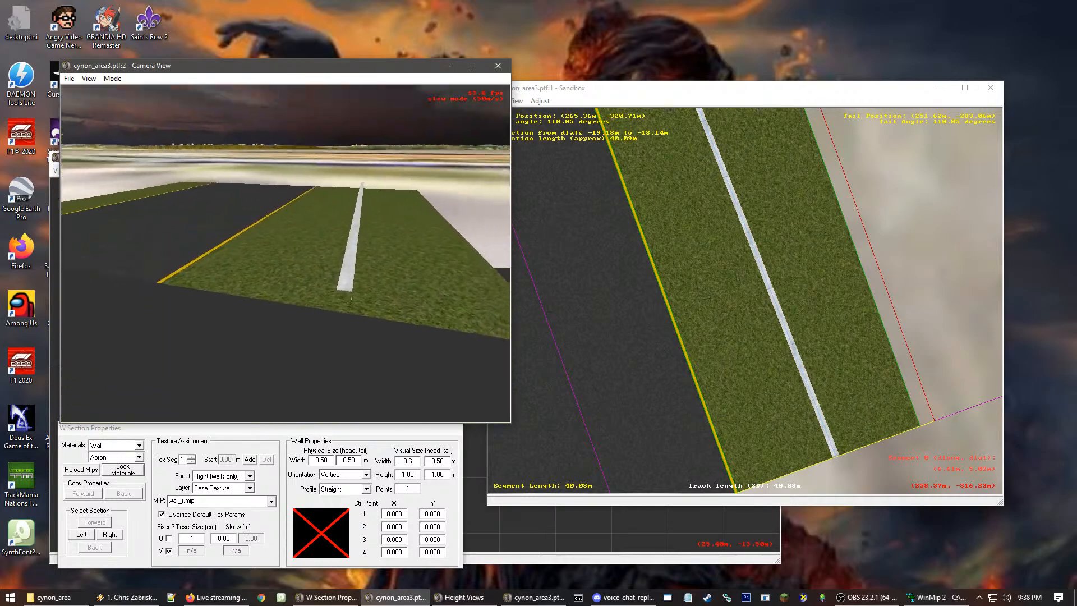
key("Up")
key("Up")
key("Down")
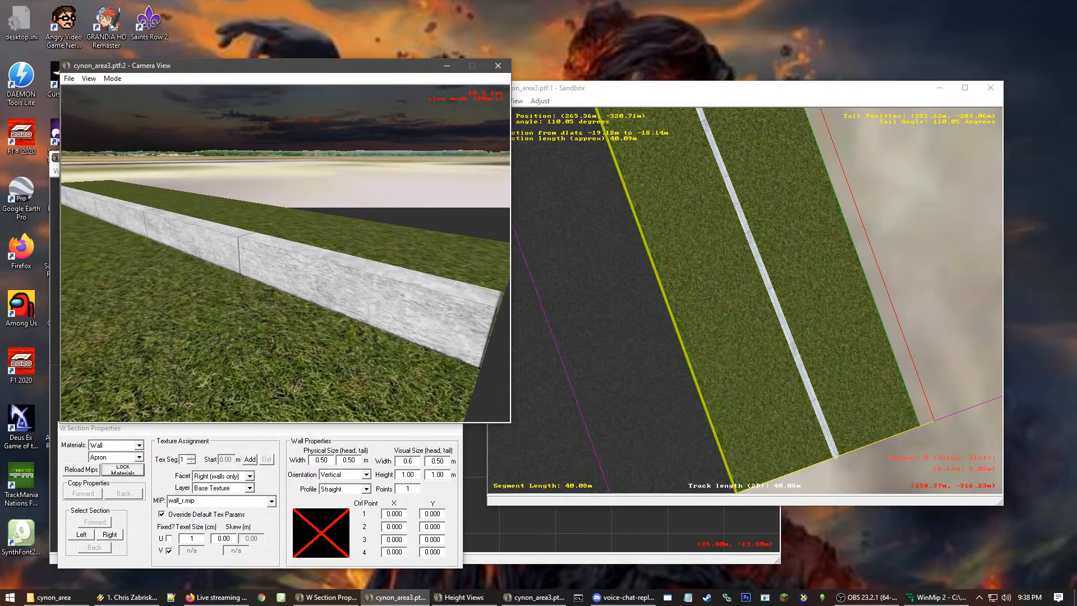
Set the wall's visual head width back to 0.5 m
left_click(413, 461)
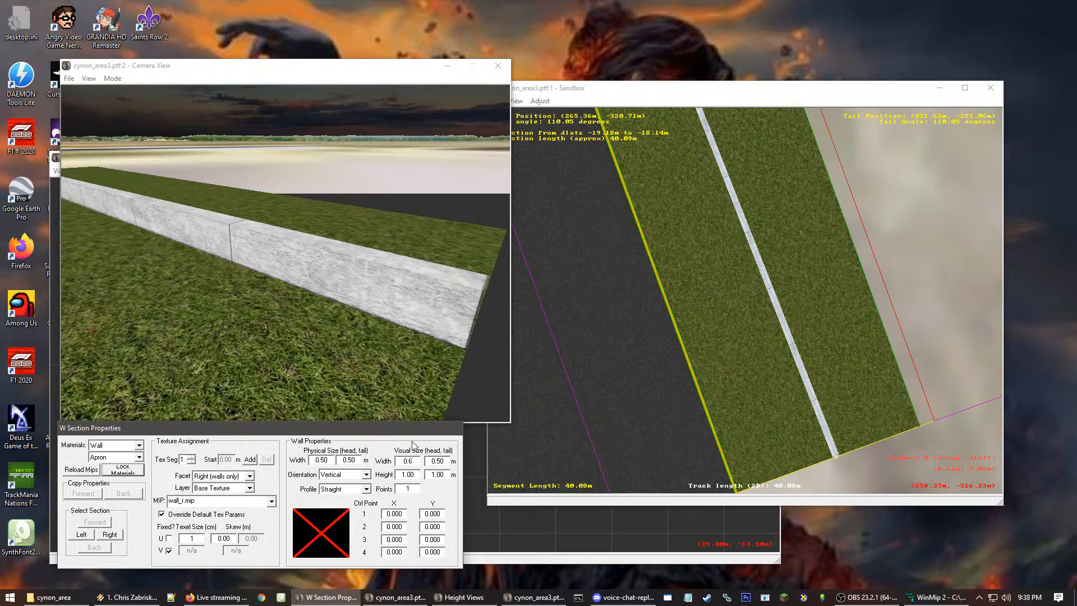
key("BackSpace")
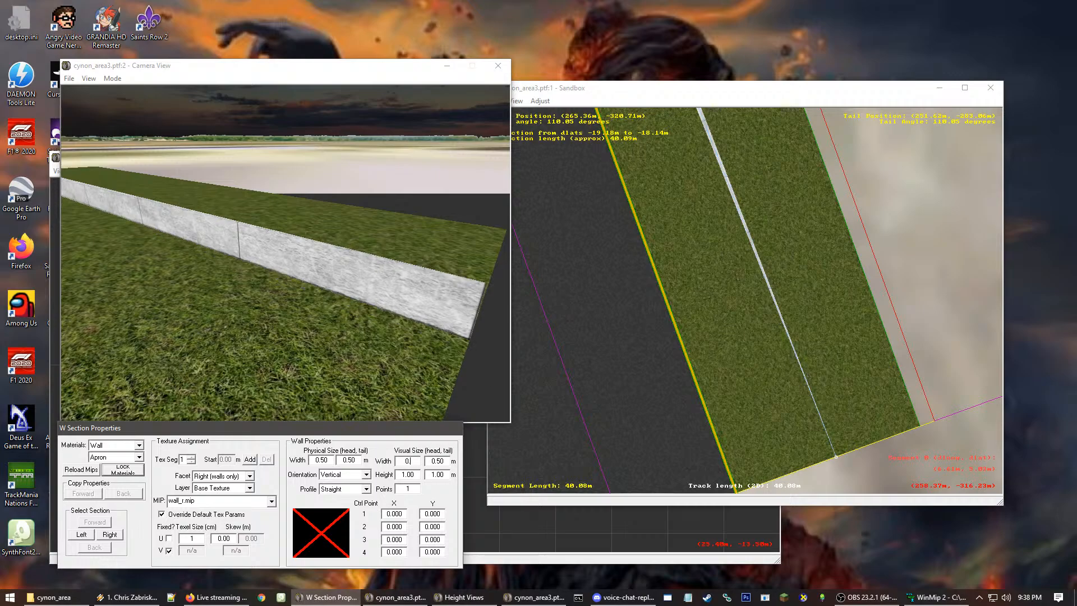
type("5")
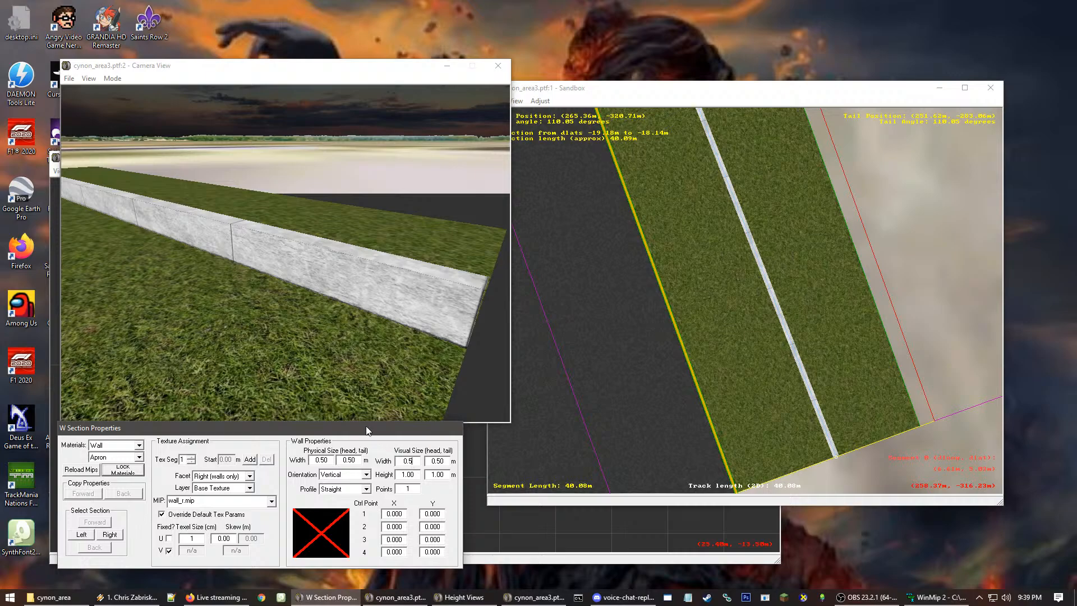
Examine the wall's right side, top and open end in the 3D camera view
left_click(371, 336)
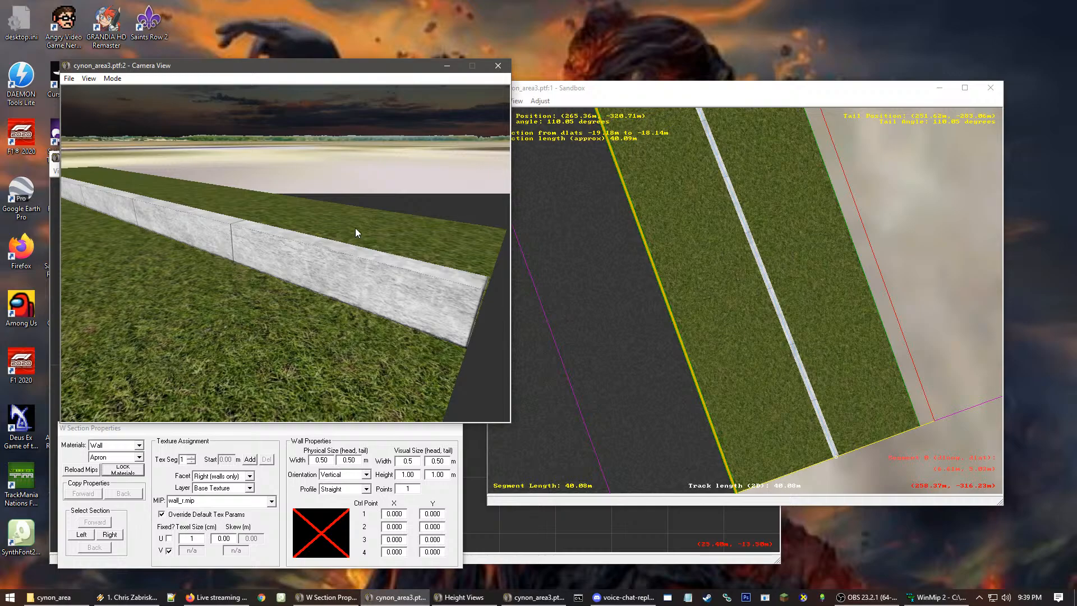
left_click(320, 312)
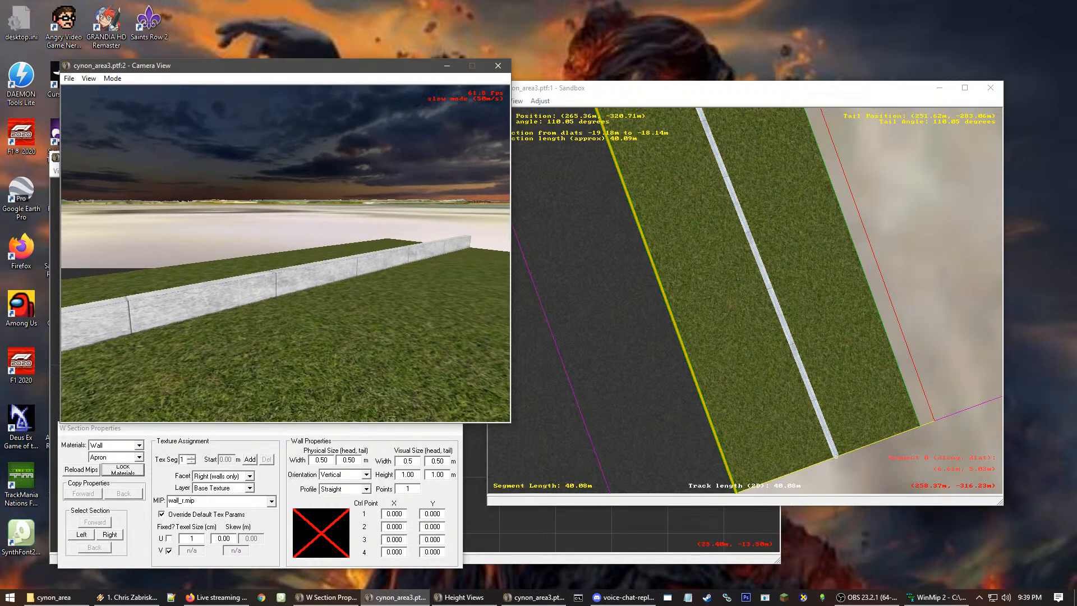
key("Down")
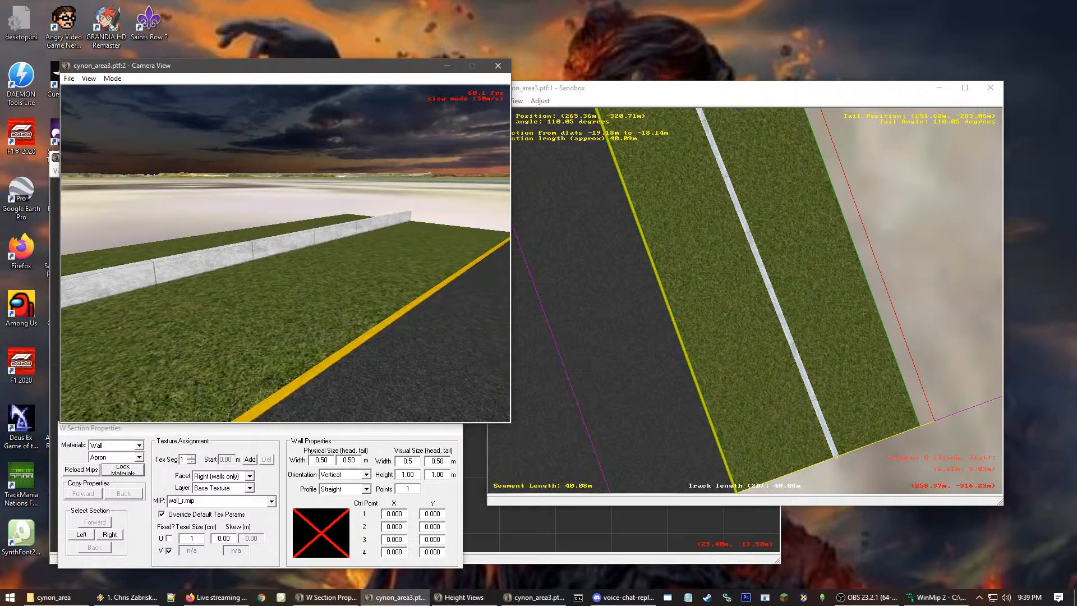
key("Up")
key("Up")
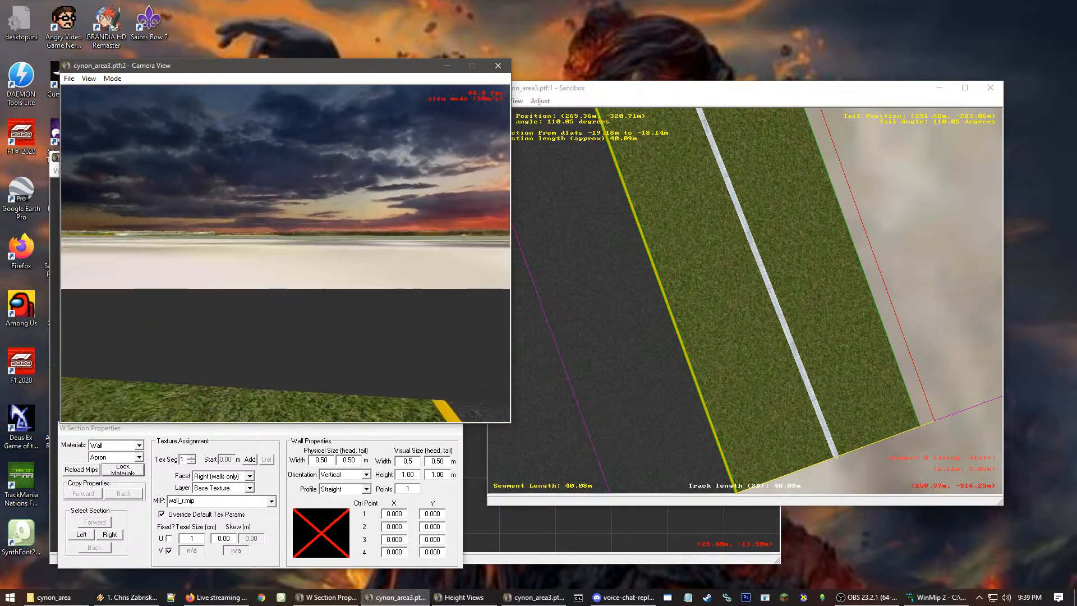
key("Down")
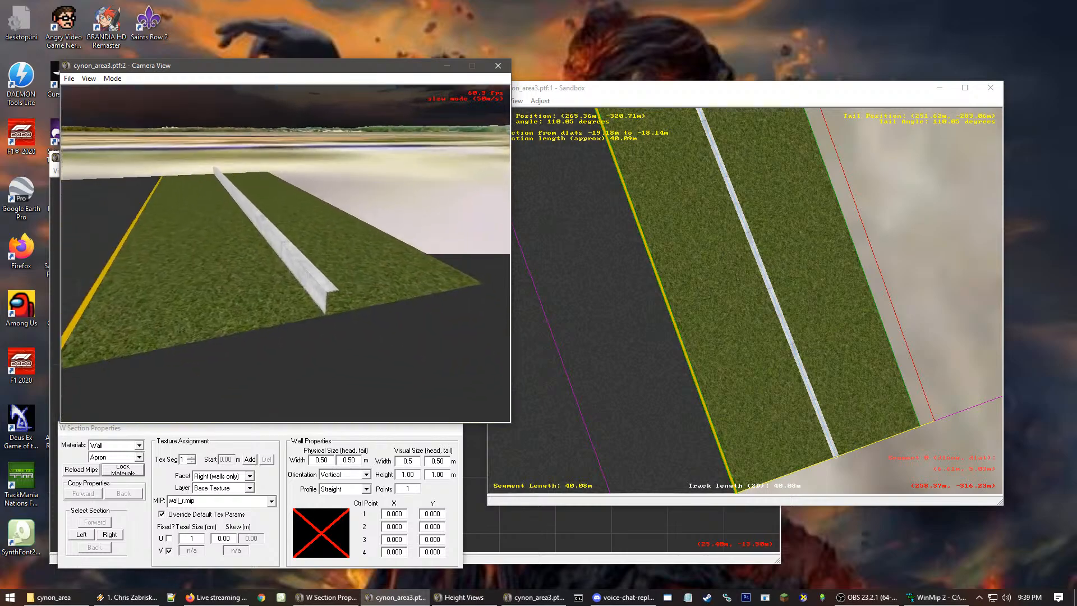
key("Up")
key("Down")
key("Up")
key("Down")
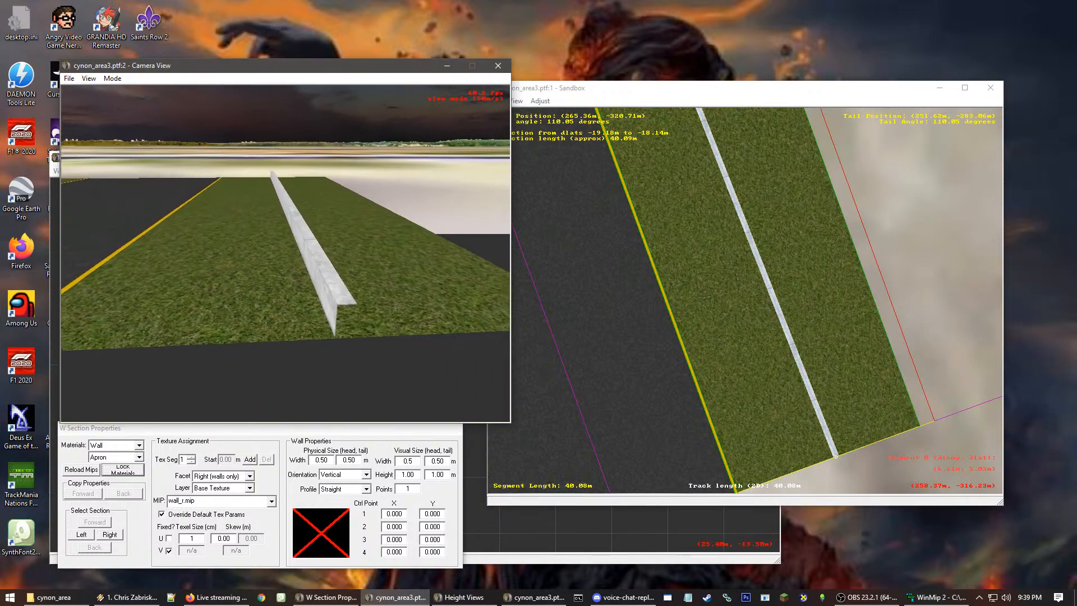
key("Escape")
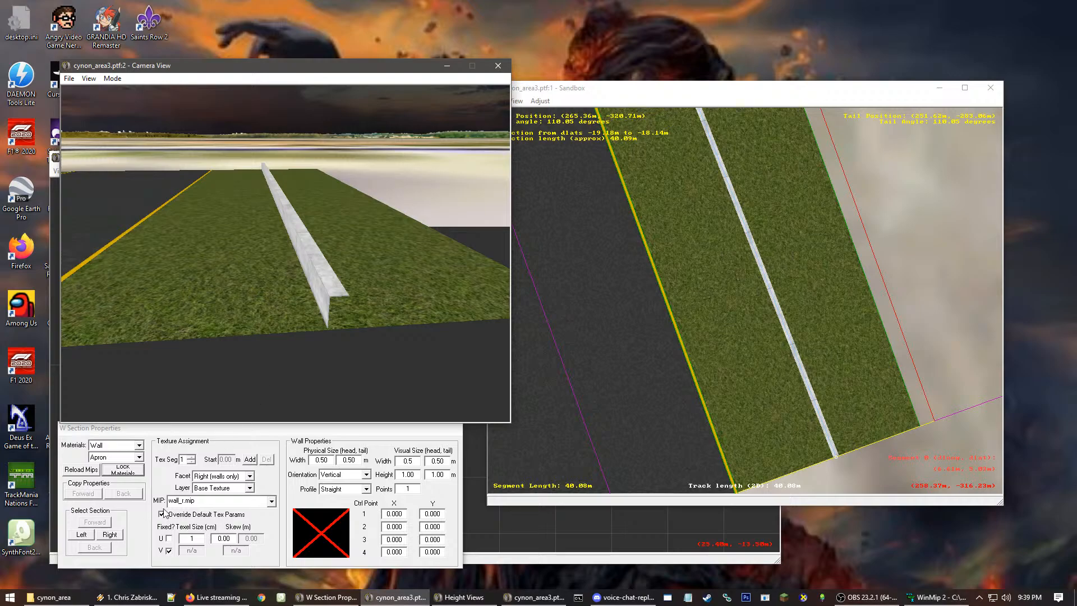
Open cynon_championsarena.ptf from the inner cynon_championsarena track folder in 3DSimED, without loading TSOs
left_click(54, 598)
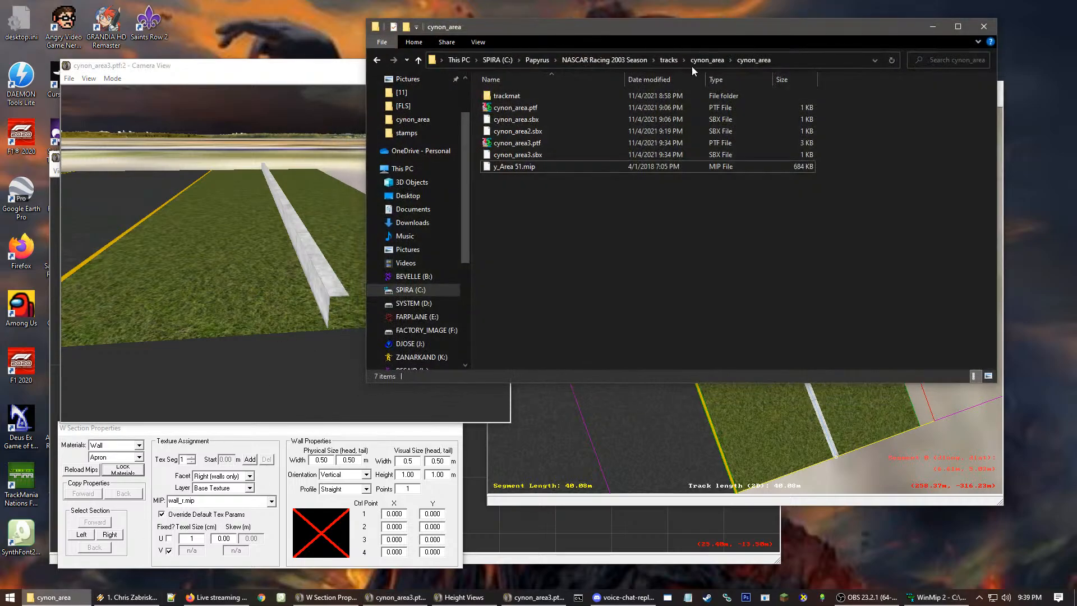
left_click(667, 59)
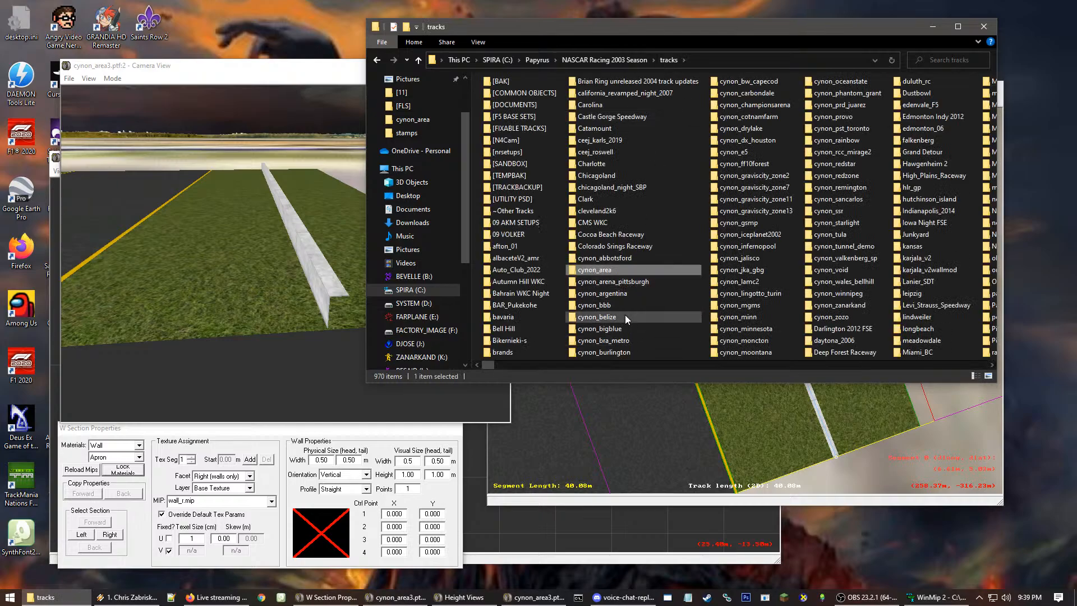
double_click(781, 101)
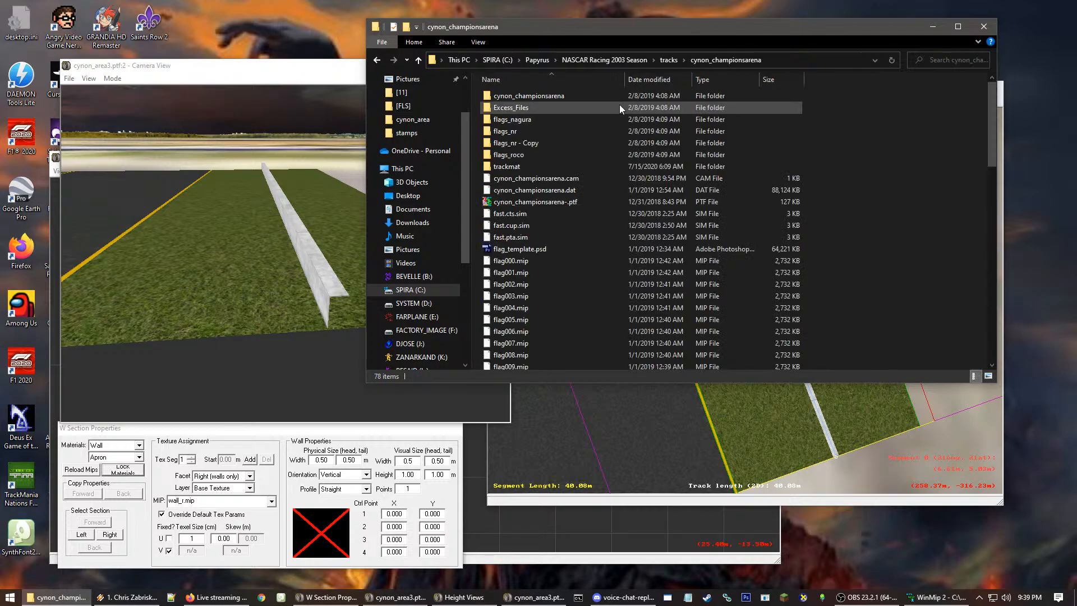
double_click(556, 98)
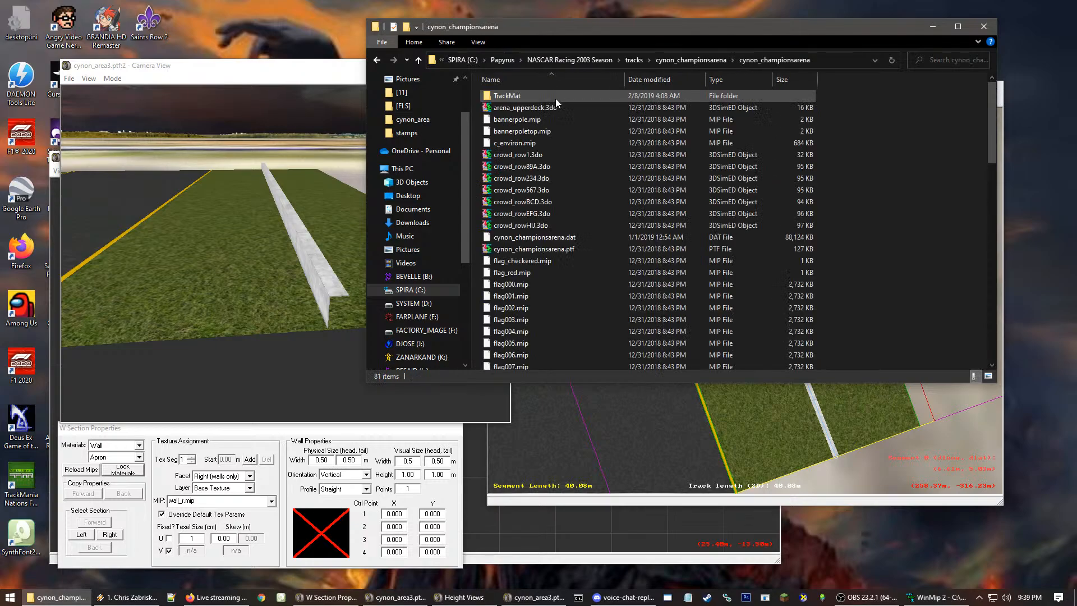
left_click(573, 251)
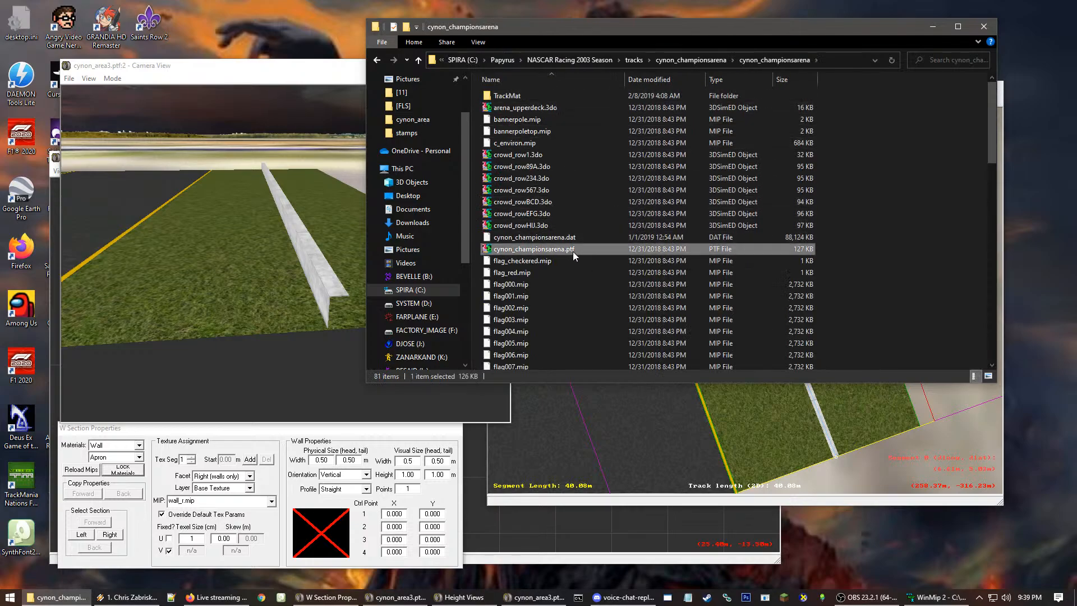
double_click(574, 252)
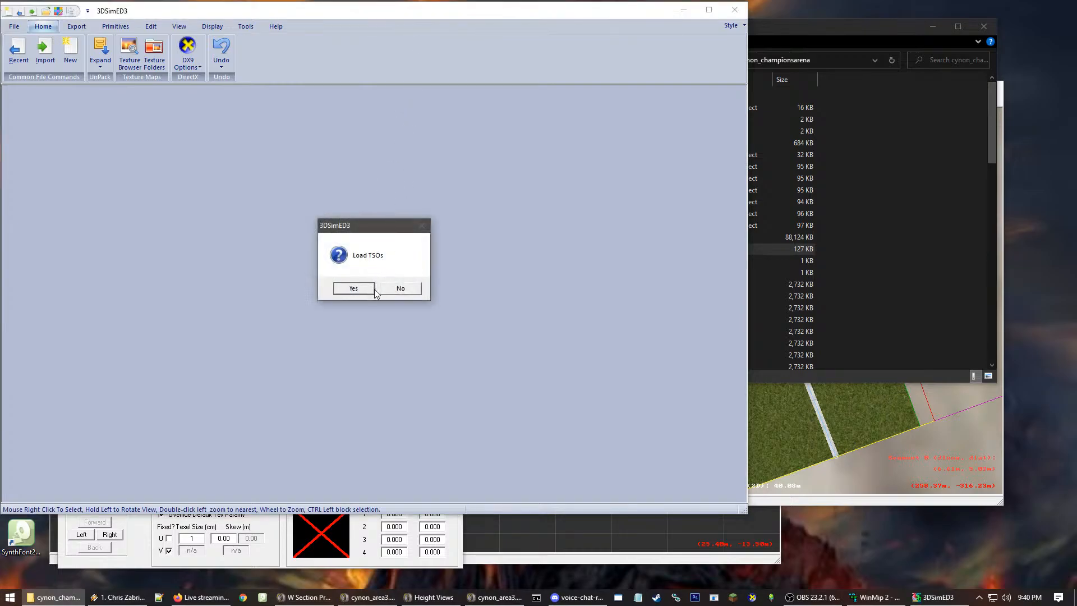
left_click(402, 289)
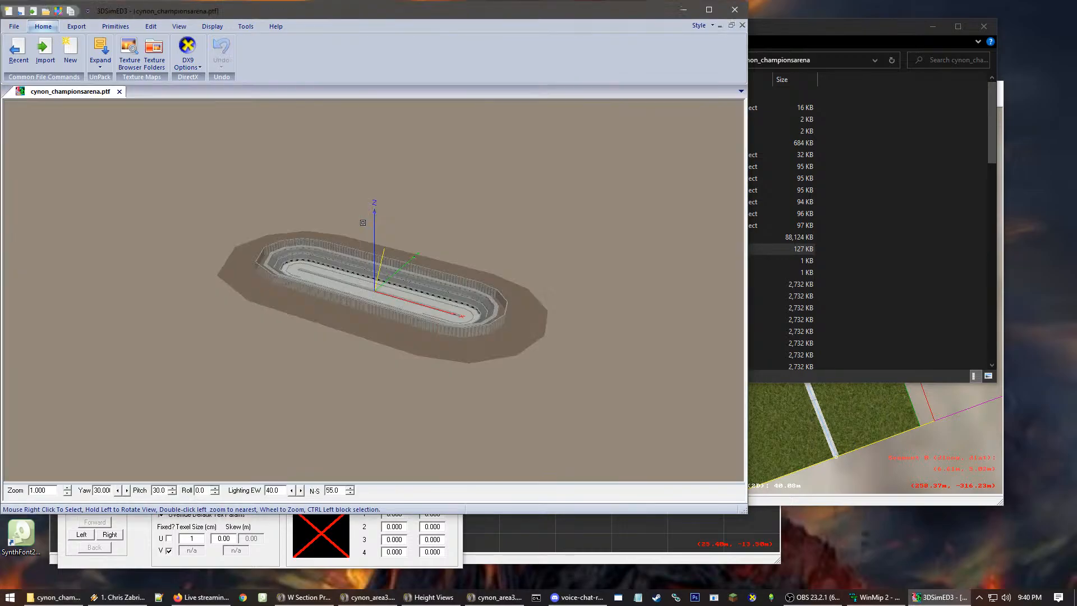
Examine the arena's walls, stepped seating and archways close up in the 3D model
scroll(362, 251, "up", 6)
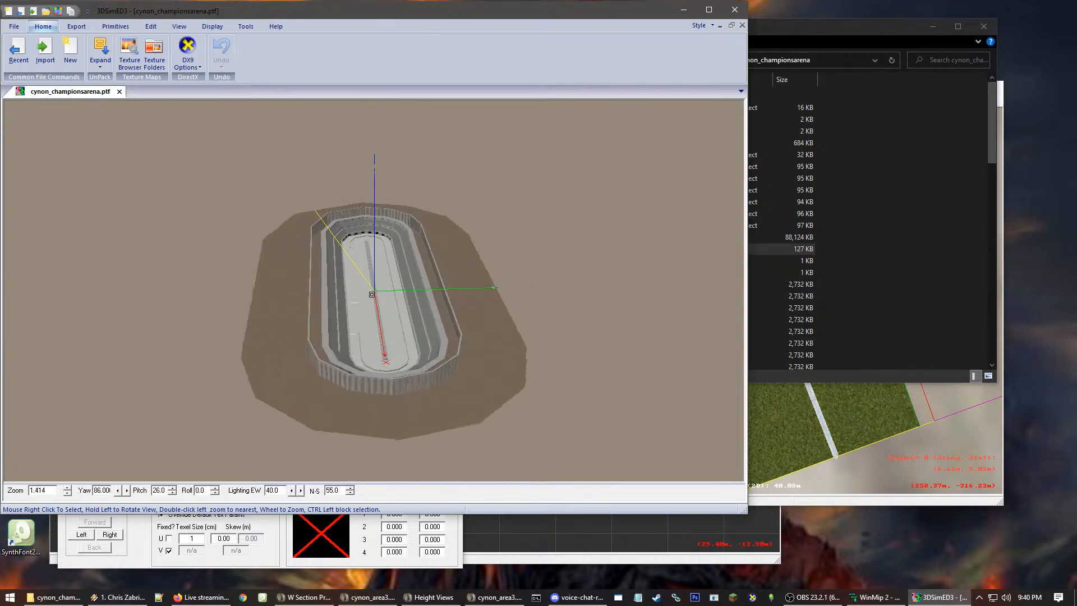
scroll(378, 395, "up", 5)
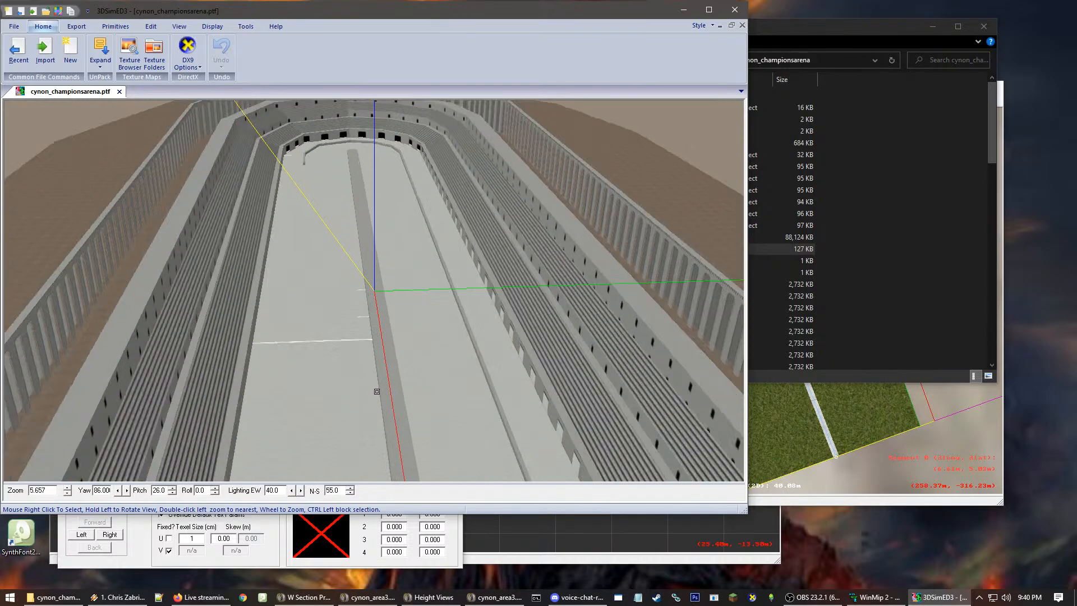
scroll(377, 378, "up", 4)
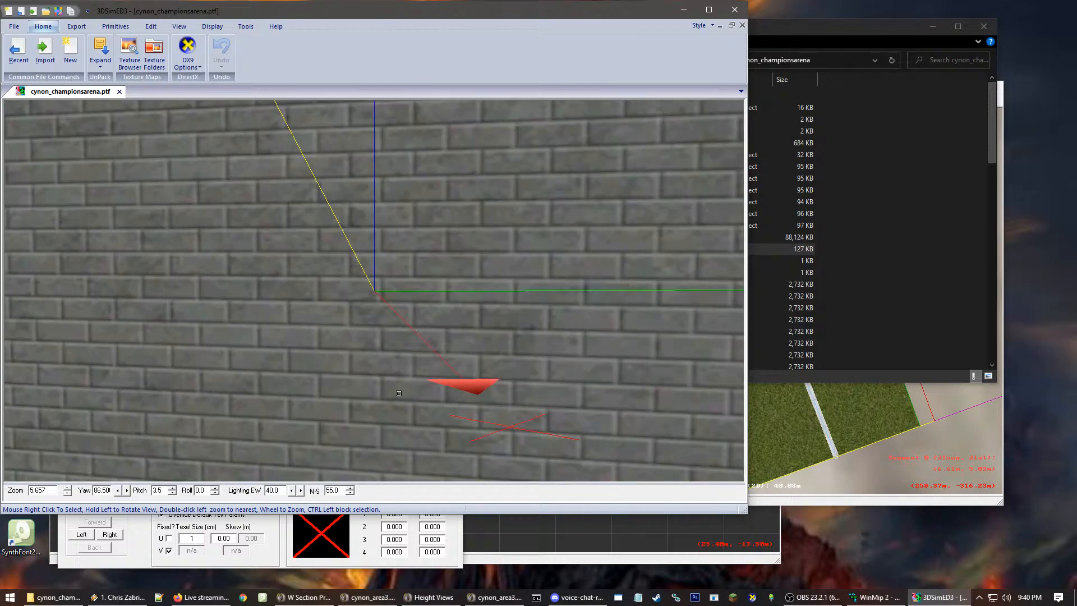
scroll(639, 359, "up", 2)
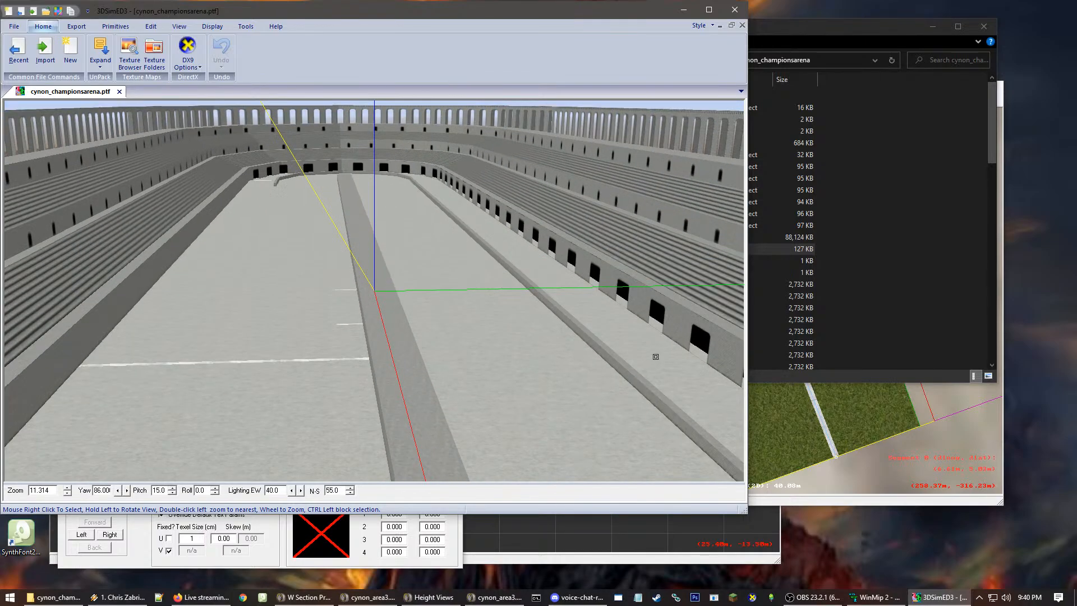
left_click_drag(646, 343, 589, 302)
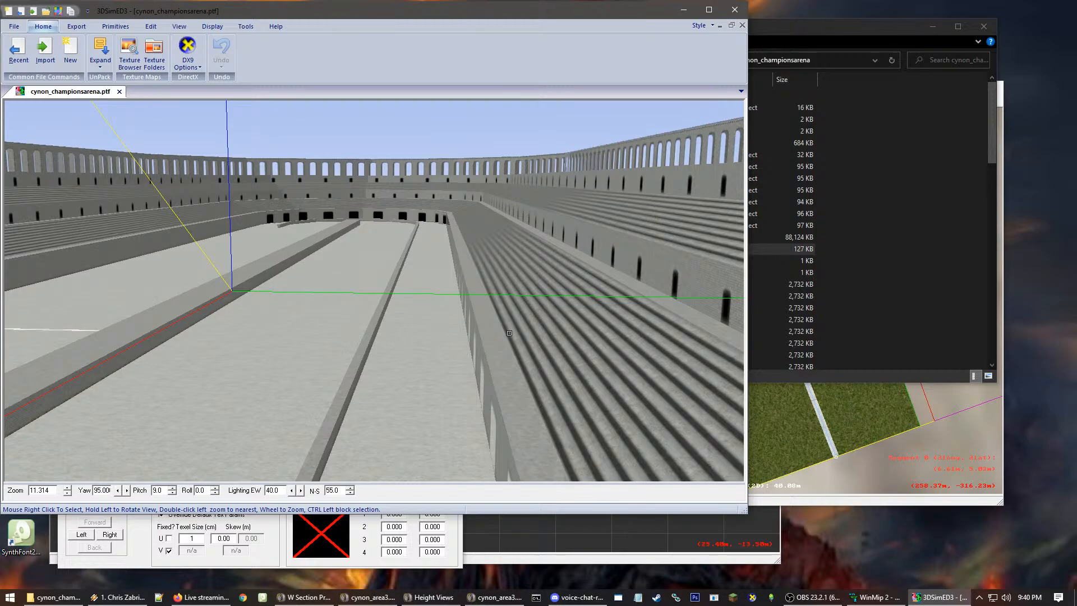
left_click_drag(487, 331, 586, 356)
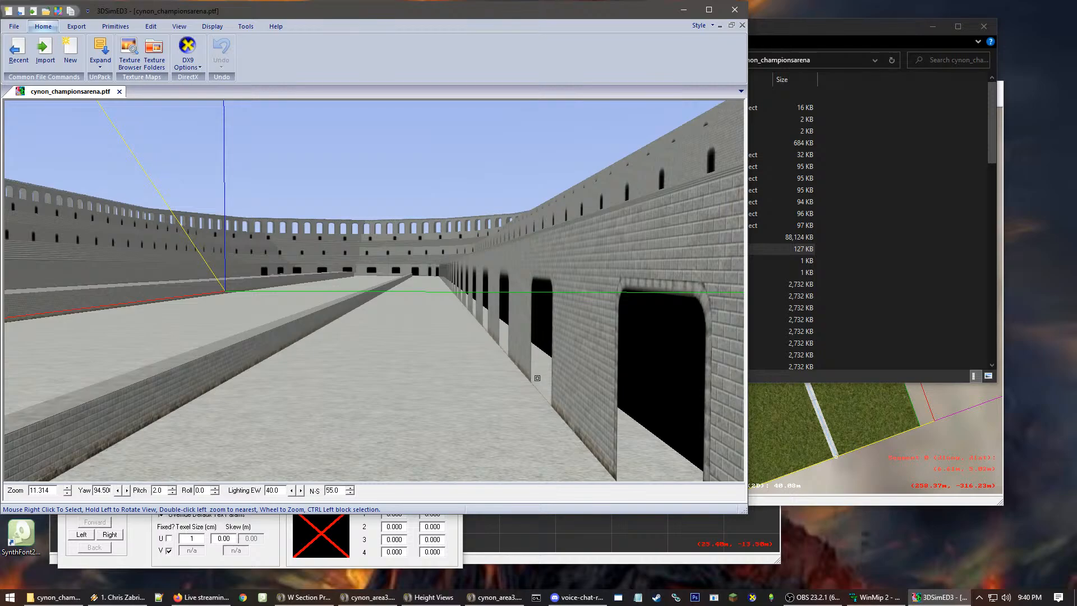
mouse_move(587, 341)
left_mouse_down()
mouse_move(621, 337)
mouse_move(586, 347)
left_mouse_up()
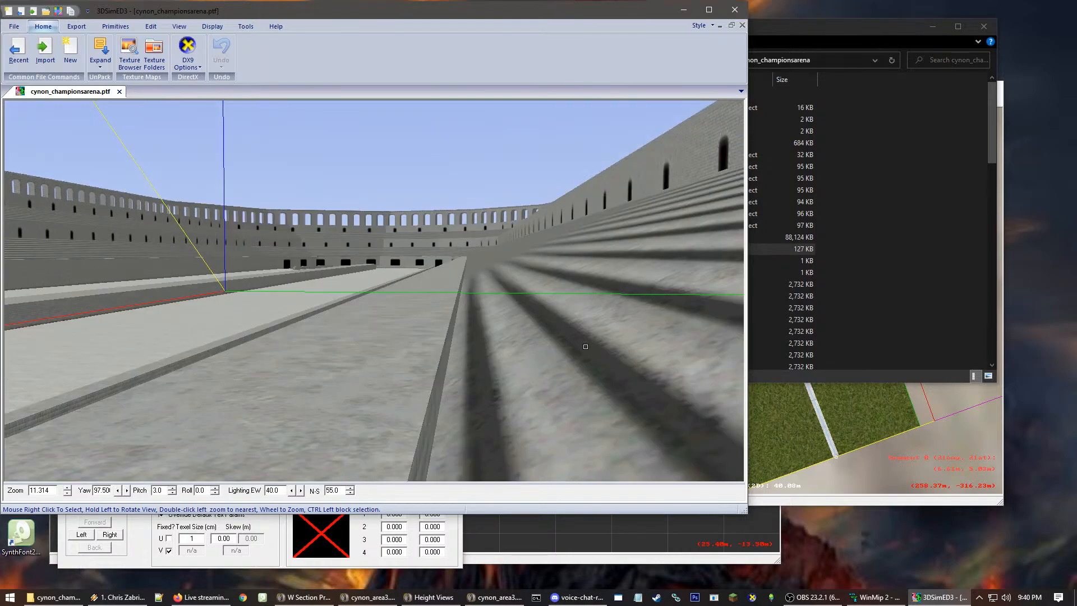
scroll(440, 339, "down", 1)
left_click_drag(440, 339, 477, 334)
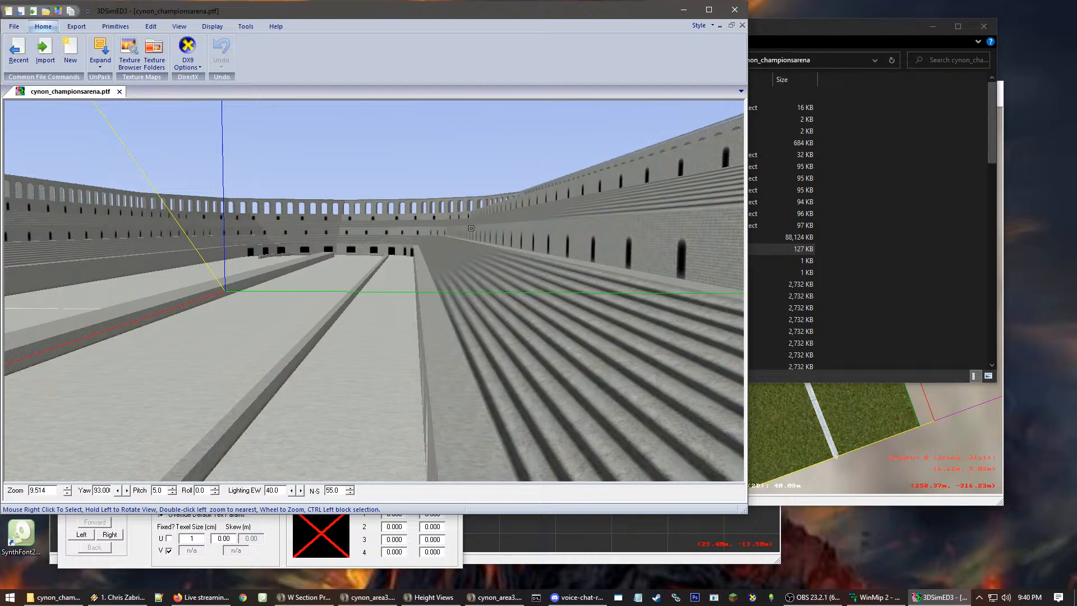
Examine the arena's tiered stands and upper arcade from a raised viewpoint in the 3D model
scroll(469, 229, "down", 2)
mouse_move(499, 252)
left_mouse_down()
mouse_move(472, 262)
mouse_move(505, 260)
left_mouse_up()
scroll(505, 260, "down", 2)
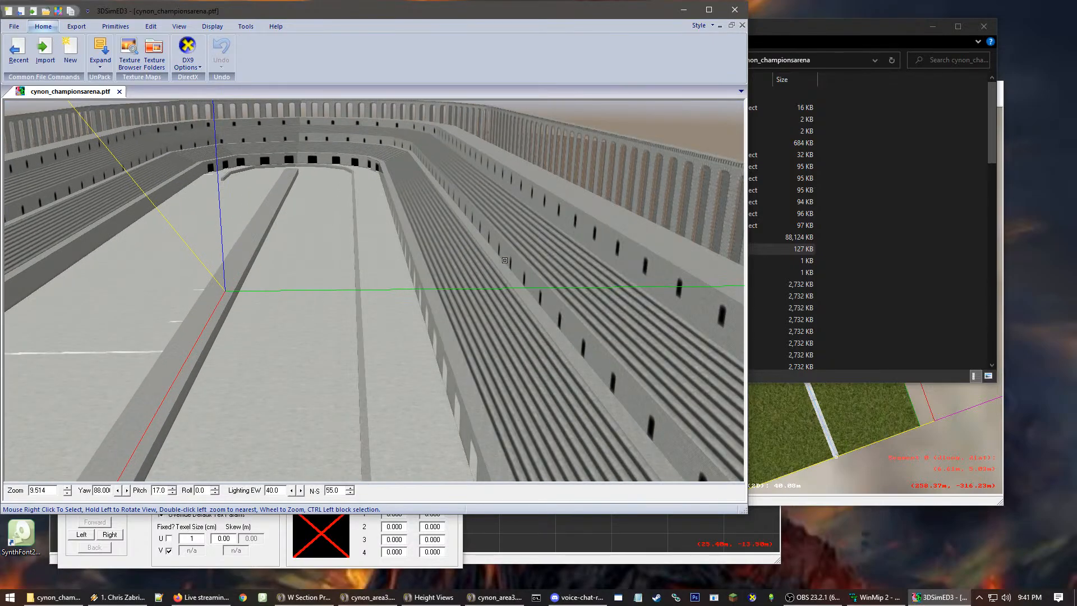
scroll(505, 260, "up", 1)
scroll(436, 286, "up", 1)
left_click_drag(296, 317, 345, 307)
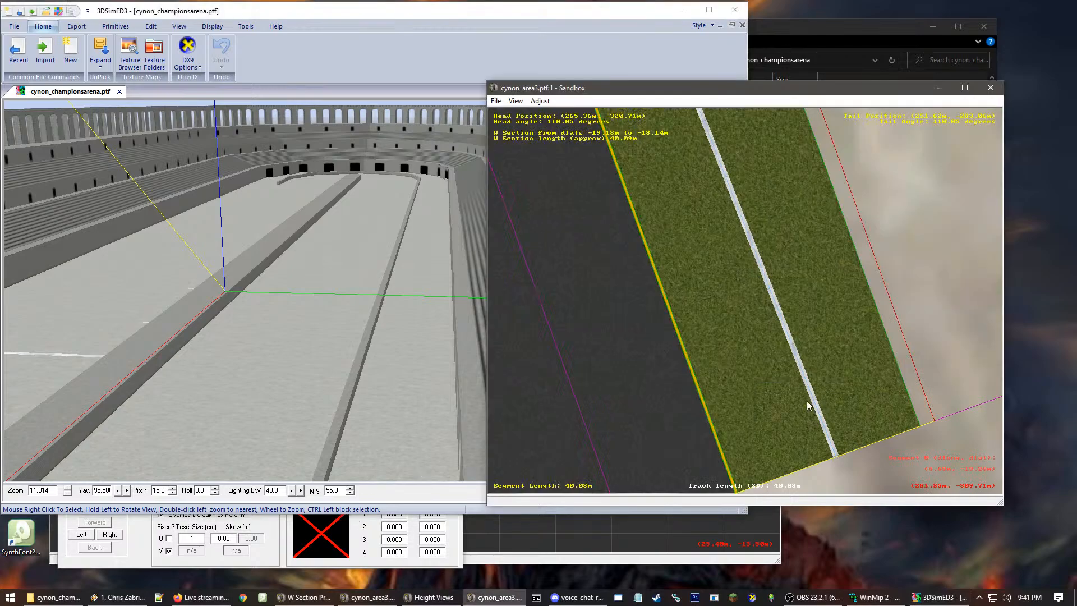
Close 3DSimED and return to the cynon_area3 track in Sandbox
left_click(827, 408)
left_click(724, 26)
left_click(735, 10)
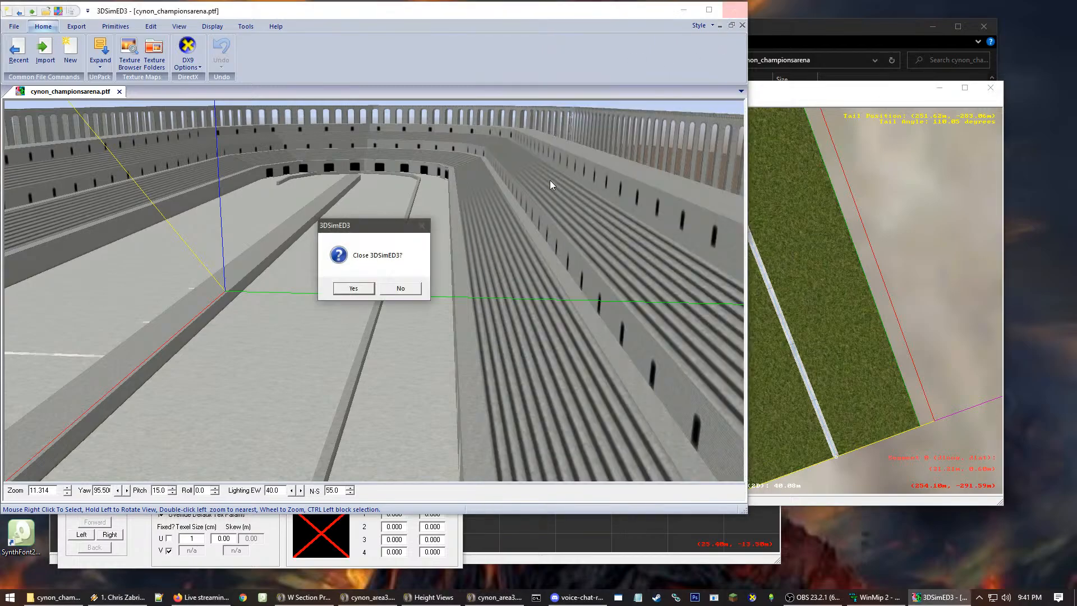
left_click(359, 292)
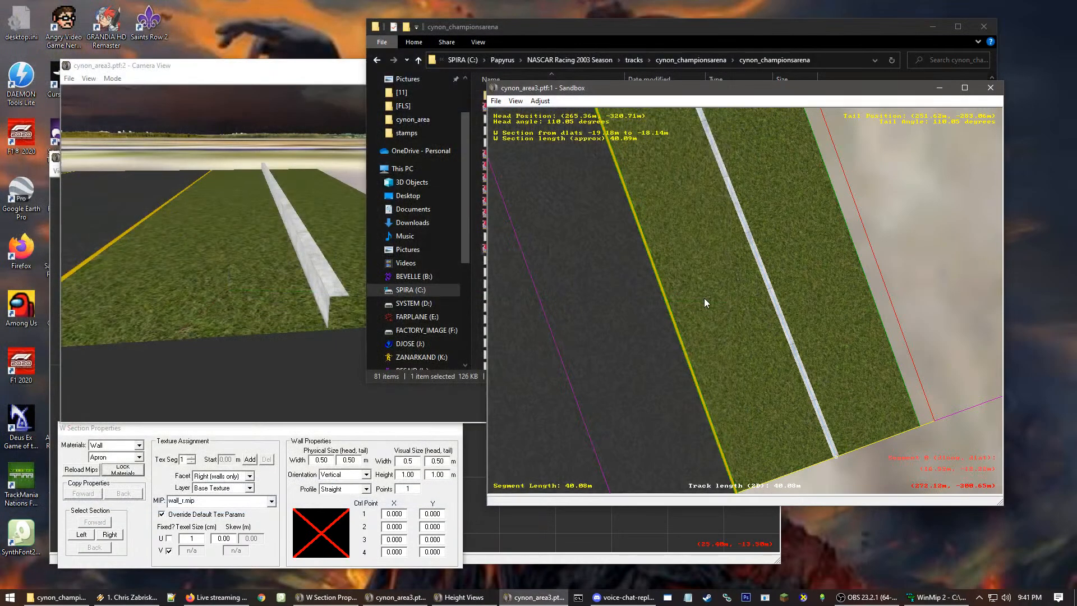
Prepend a curved segment to the head of the straight track segment
left_click(895, 241)
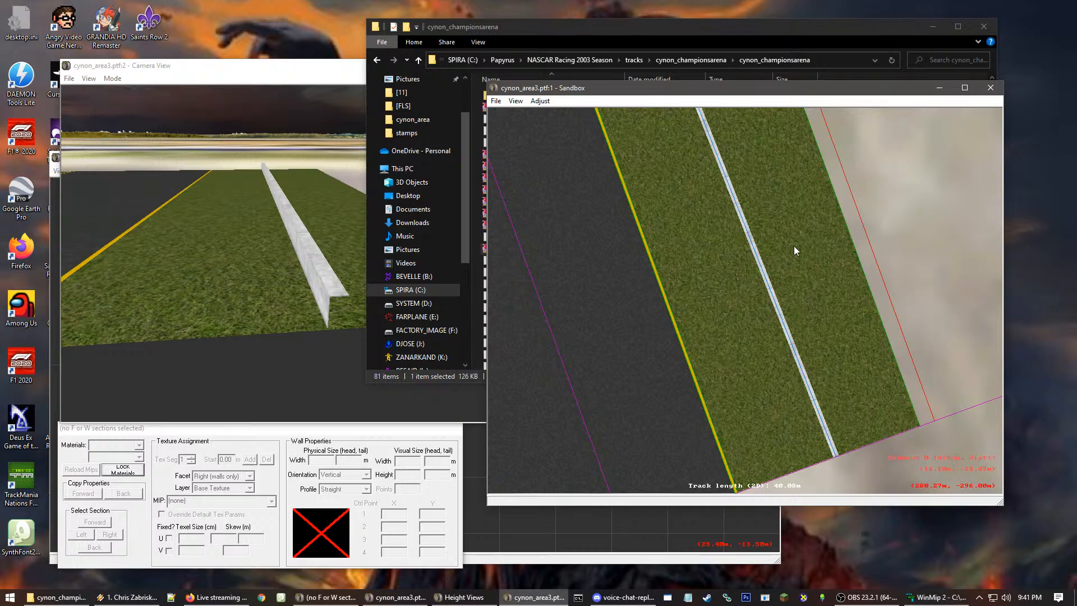
scroll(778, 258, "down", 5)
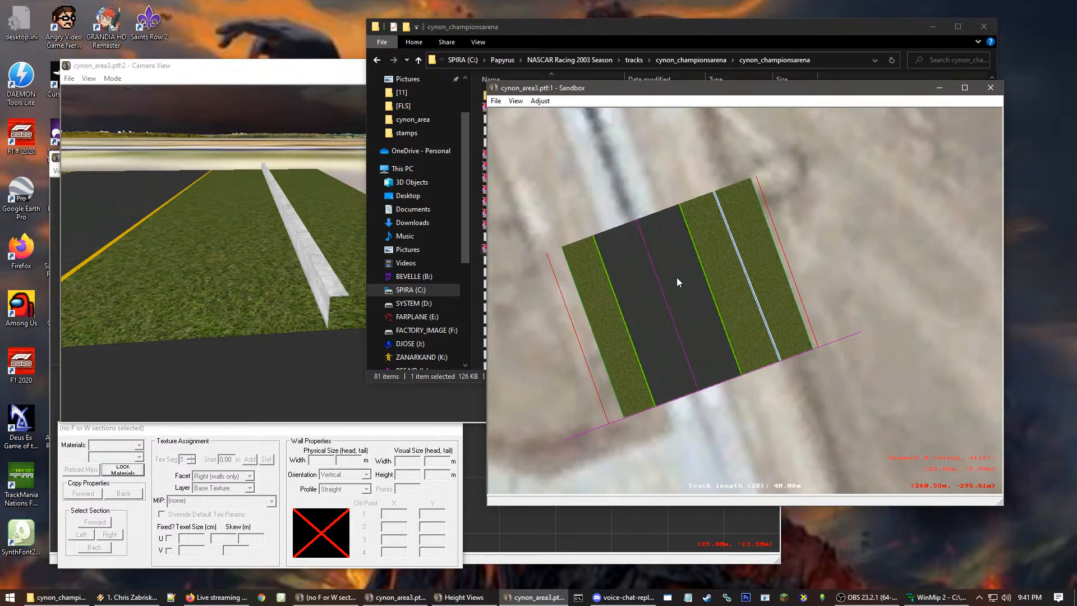
left_click(678, 276)
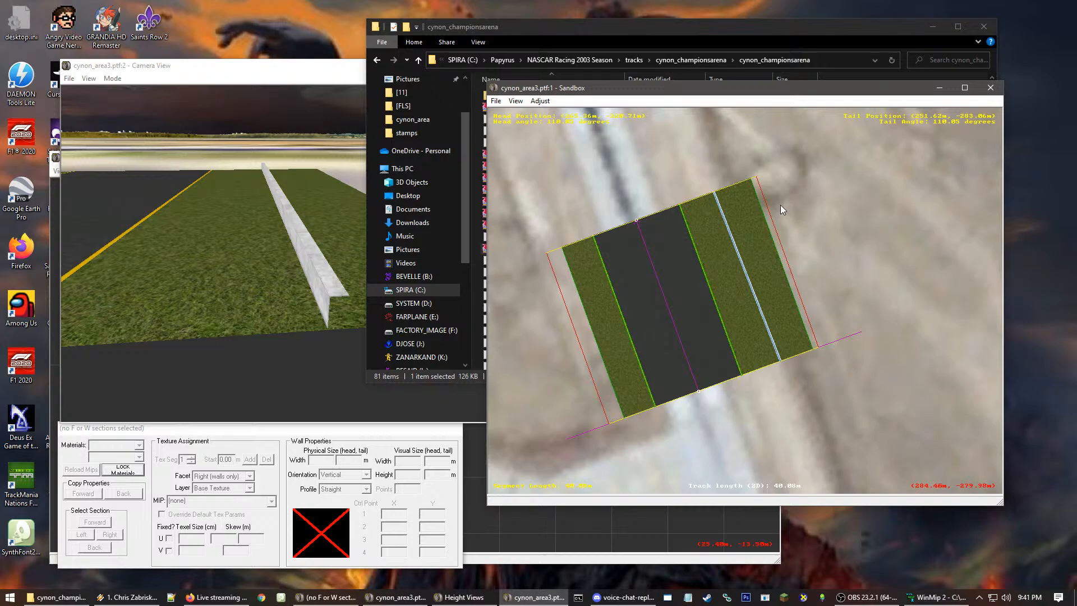
left_click(796, 425)
right_click_drag(796, 425, 791, 312)
scroll(728, 259, "up", 2)
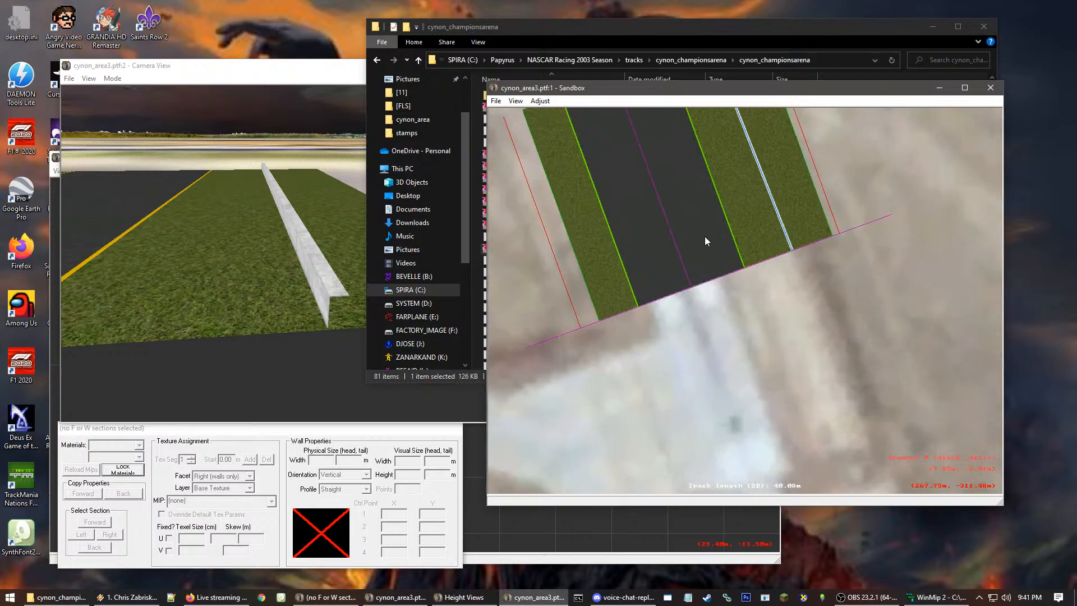
left_click(705, 241)
right_click(706, 241)
mouse_move(732, 260)
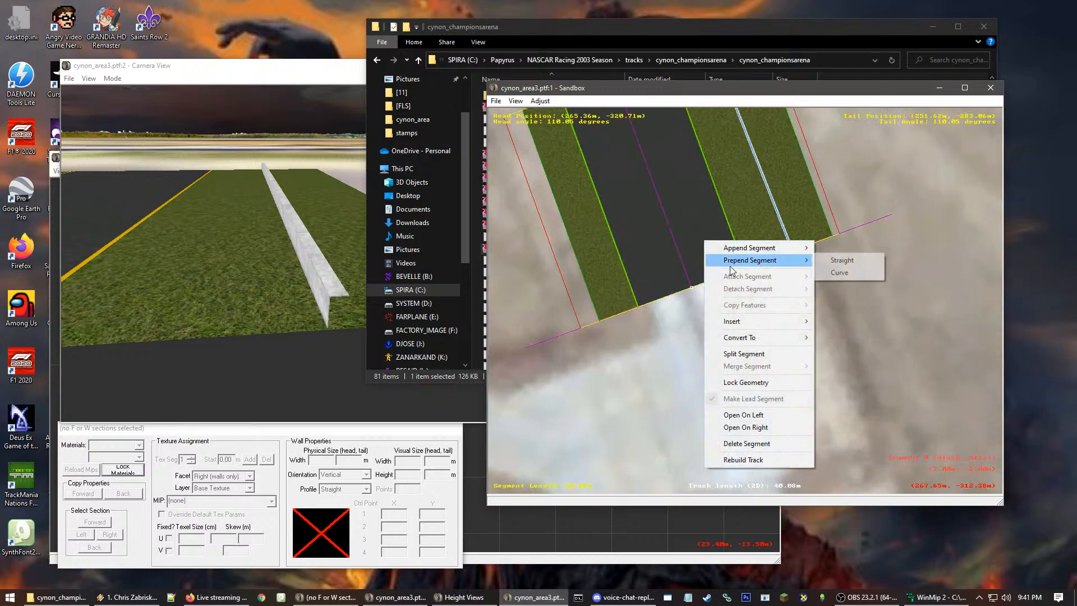
left_click(837, 273)
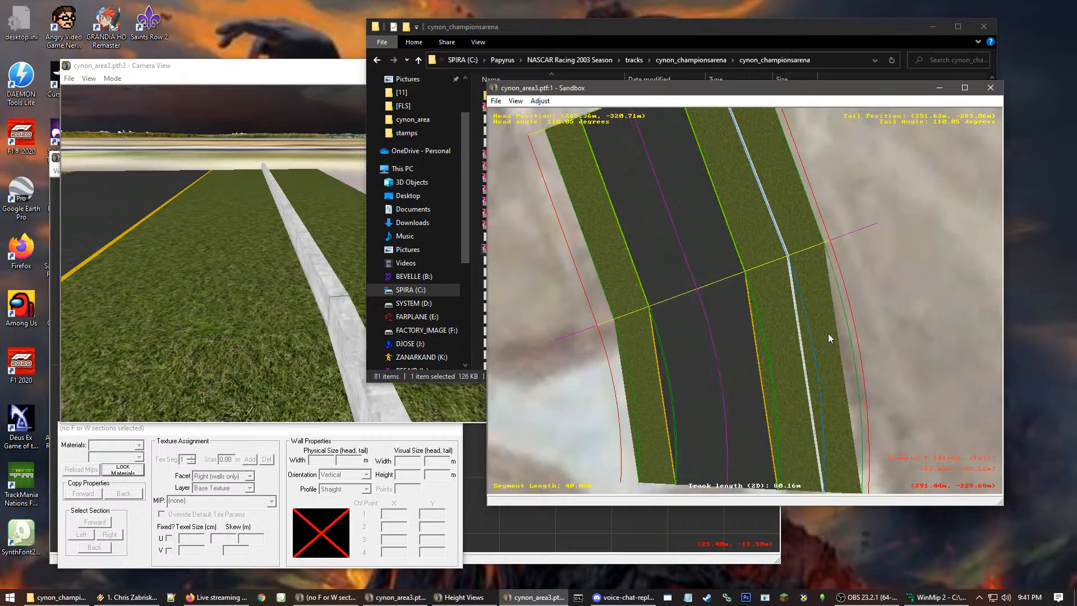
Reshape the curved segment by moving its head point inward into a tight bend, for a total track length of about 75.8 m
scroll(751, 337, "down", 3)
right_click_drag(757, 403, 738, 297)
scroll(705, 310, "up", 3)
left_click(721, 251)
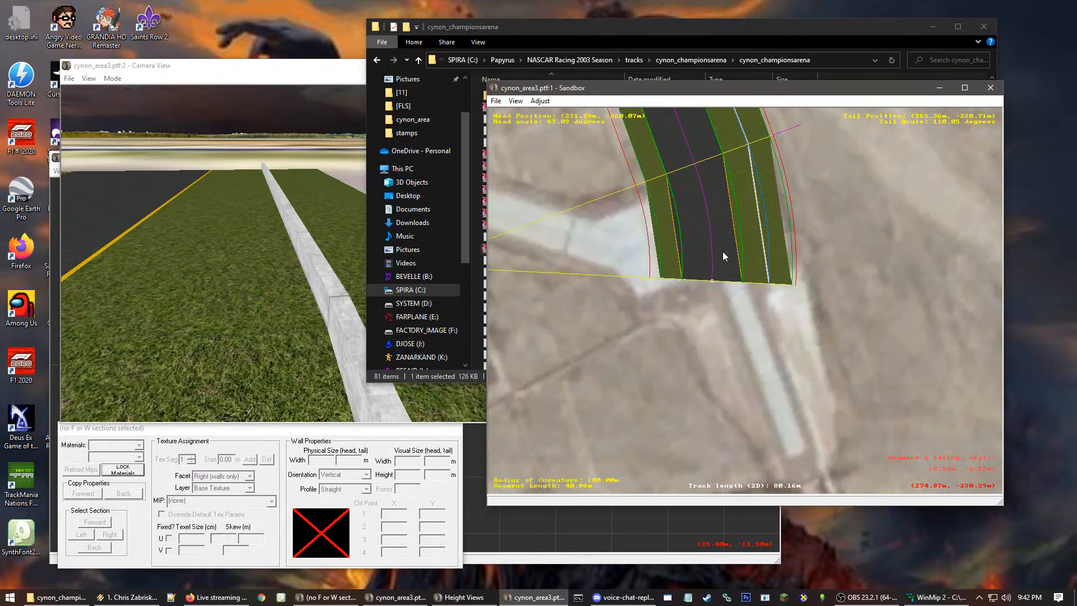
right_click_drag(677, 226, 708, 249)
scroll(737, 302, "up", 2)
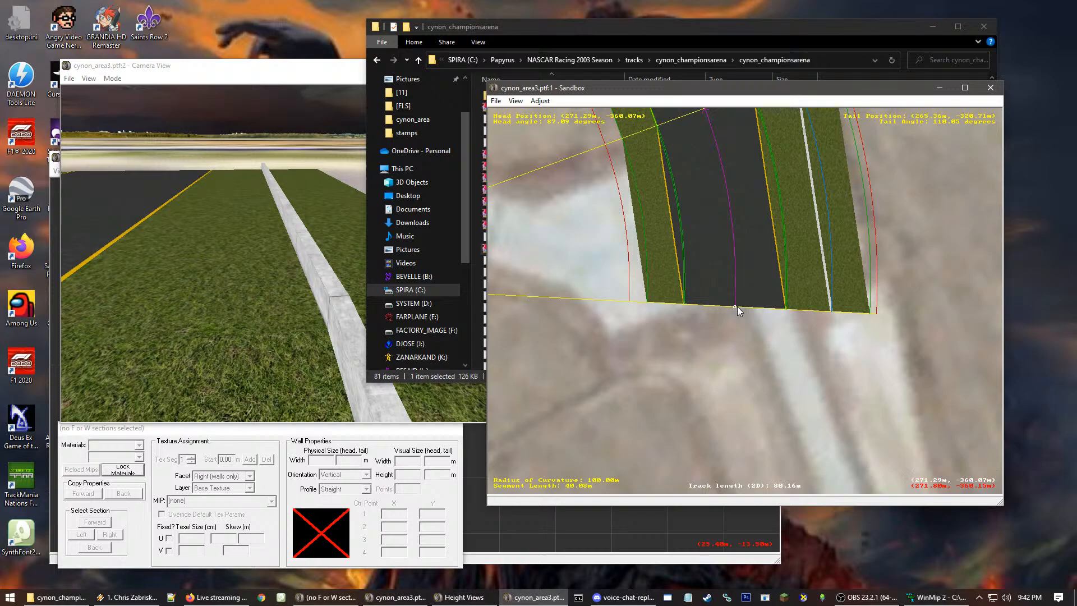
left_click_drag(738, 306, 638, 260)
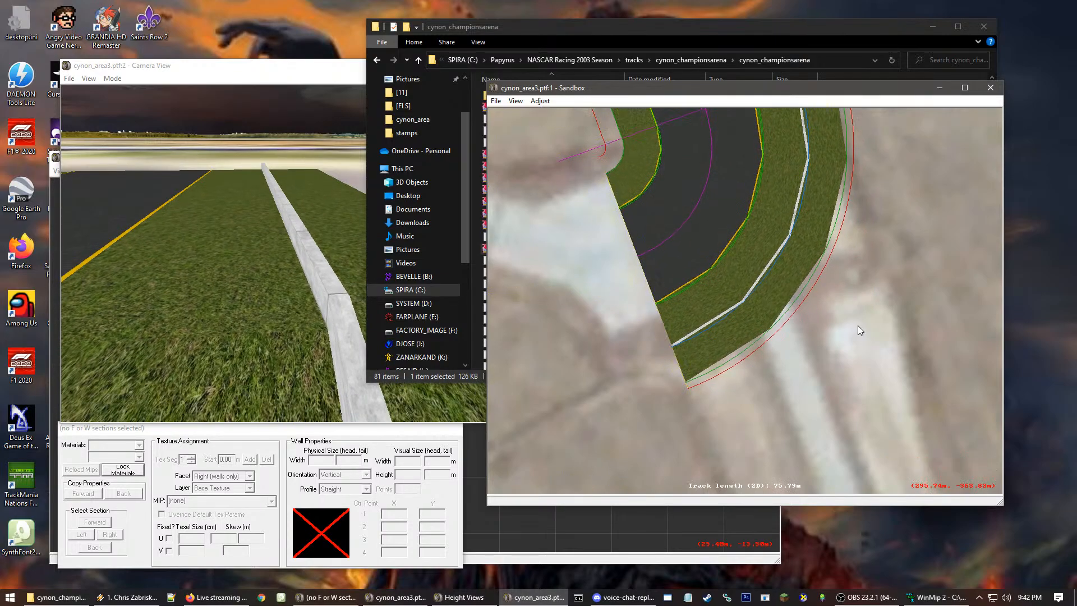
Examine the straight and curved segments and their joint in the overhead view
scroll(786, 306, "down", 1)
right_click(663, 274)
scroll(724, 185, "down", 1)
right_click(726, 182)
right_click(727, 200)
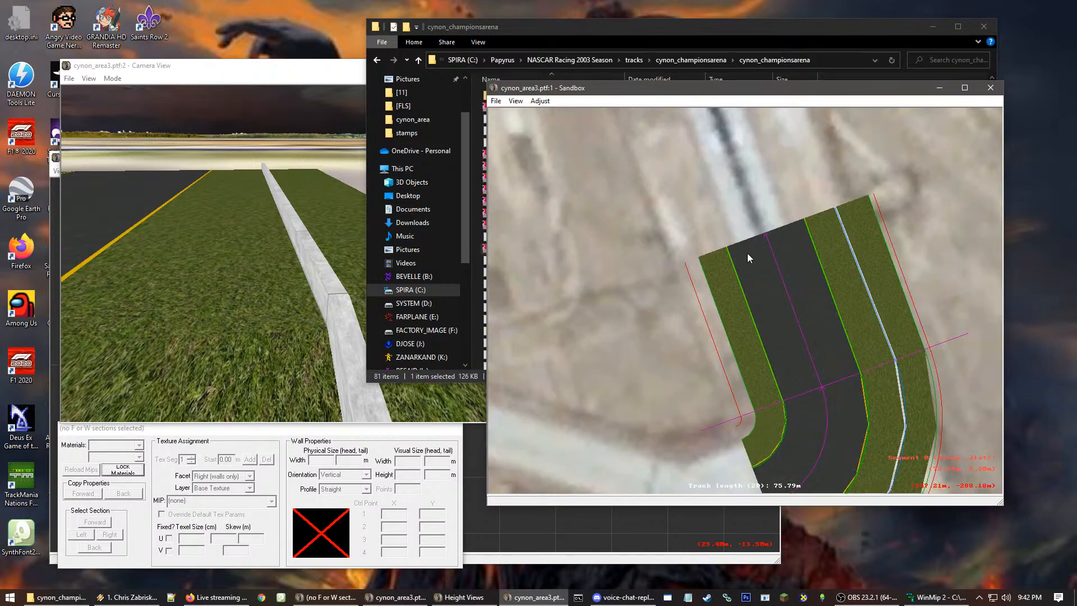
right_click(876, 294)
scroll(785, 295, "up", 1)
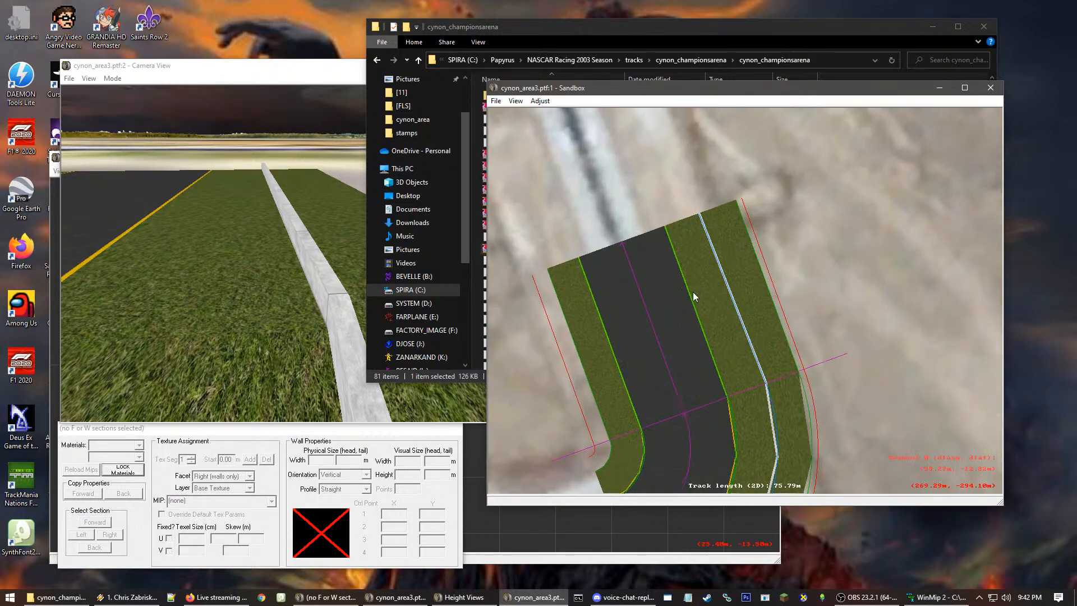
right_click(640, 289)
scroll(774, 256, "up", 1)
scroll(788, 255, "up", 1)
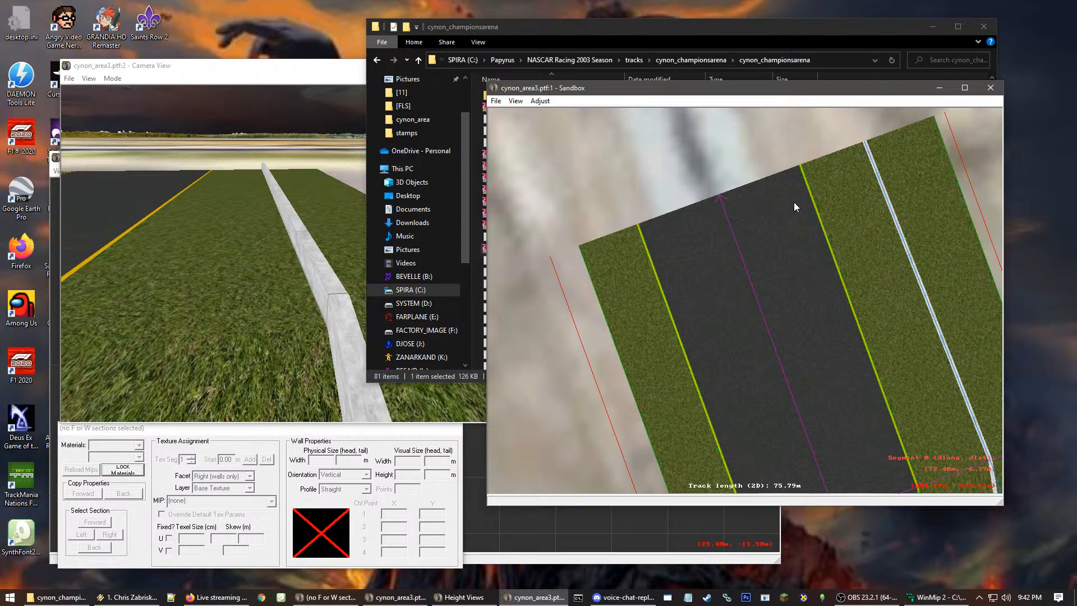
scroll(904, 235, "down", 1)
right_click(922, 310)
scroll(825, 368, "up", 1)
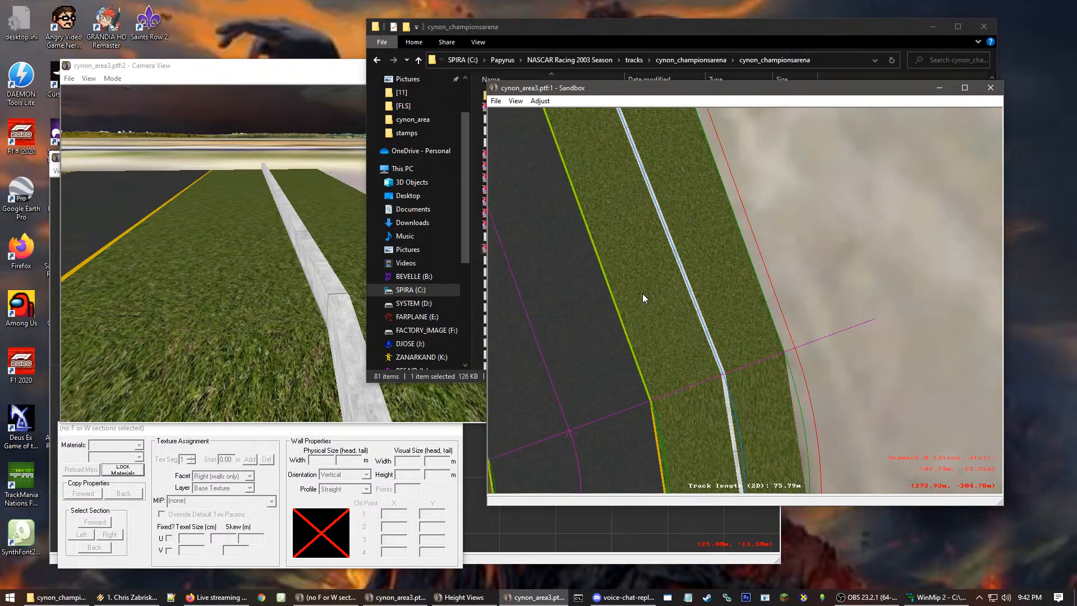
Review the orientation options and control point settings of the straight segment's wall, keeping the orientation Vertical
left_click(685, 312)
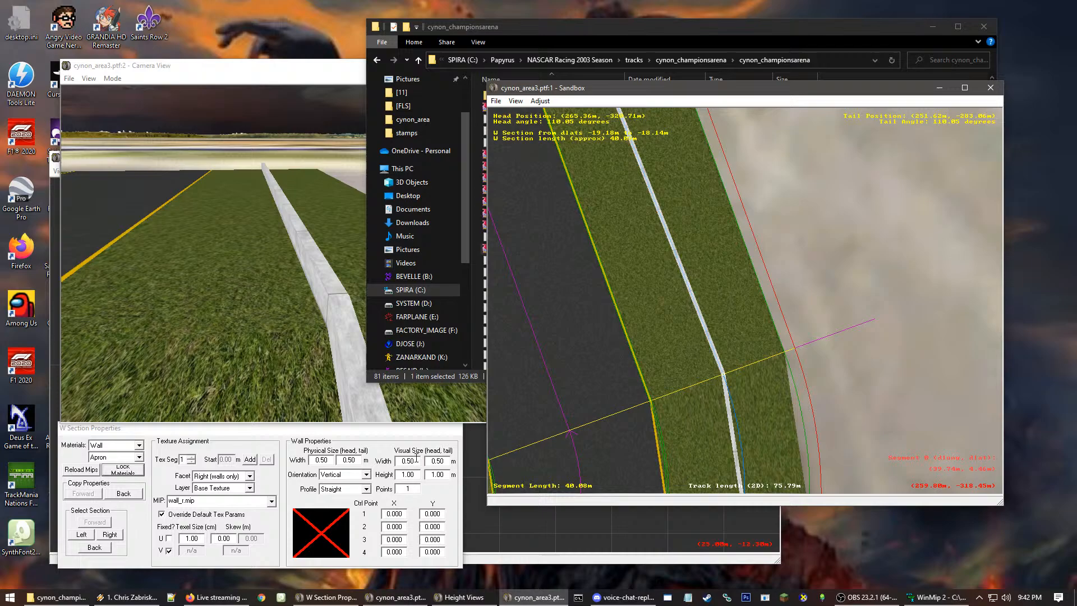
left_click(365, 474)
left_click(378, 467)
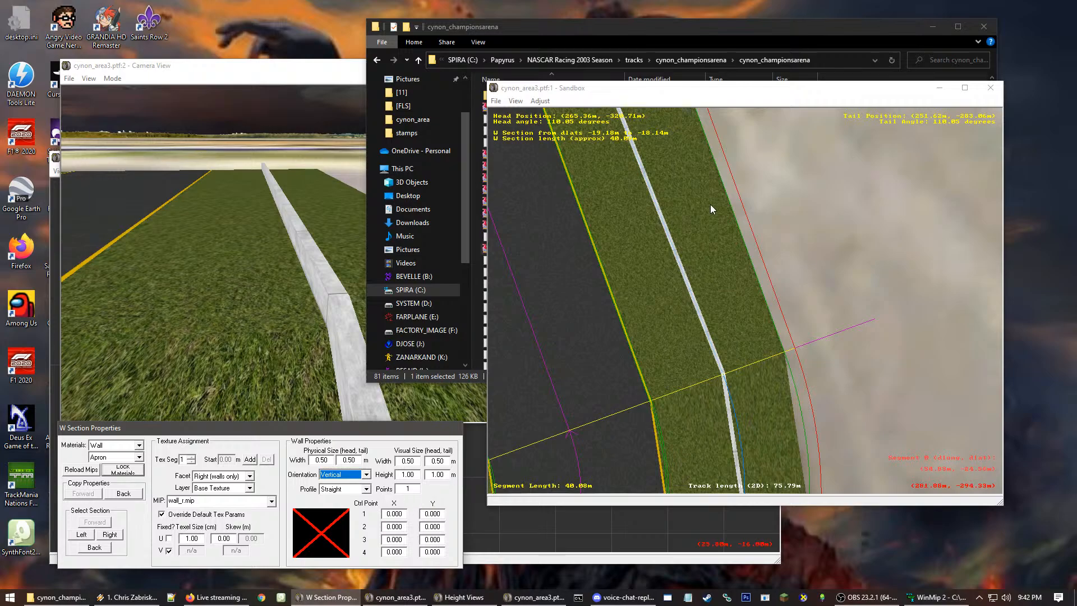
left_click(772, 241)
scroll(803, 321, "up", 1)
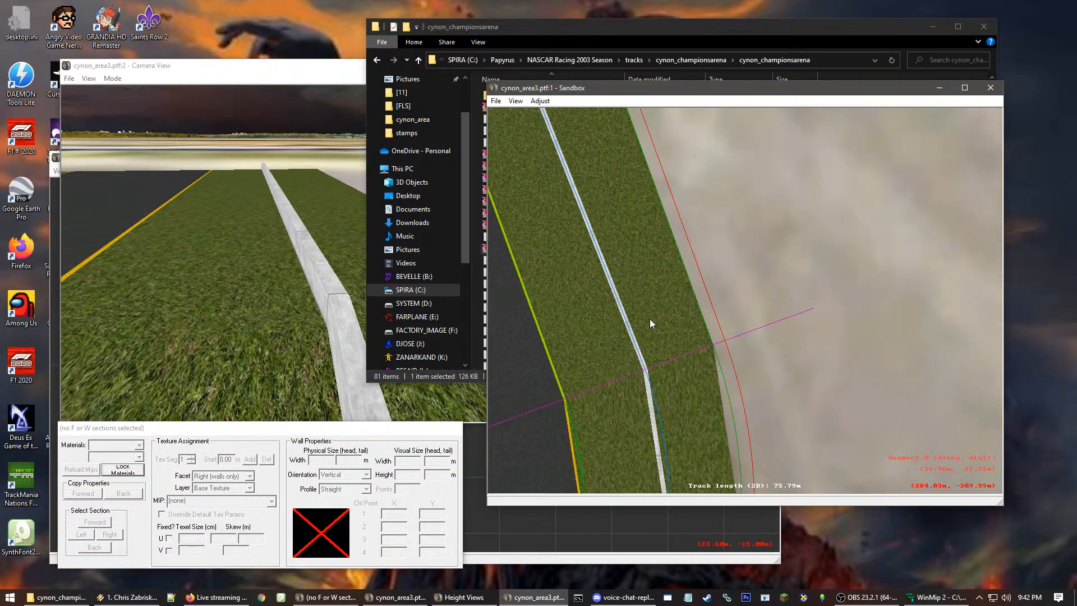
scroll(650, 319, "down", 1)
scroll(707, 279, "up", 1)
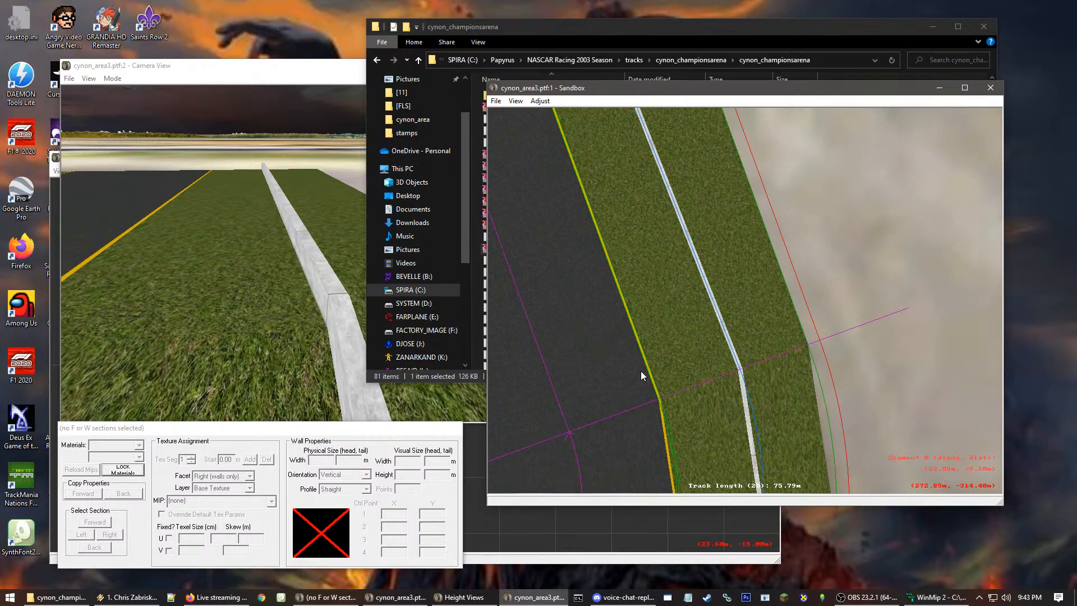
left_click(706, 381)
left_click(792, 377)
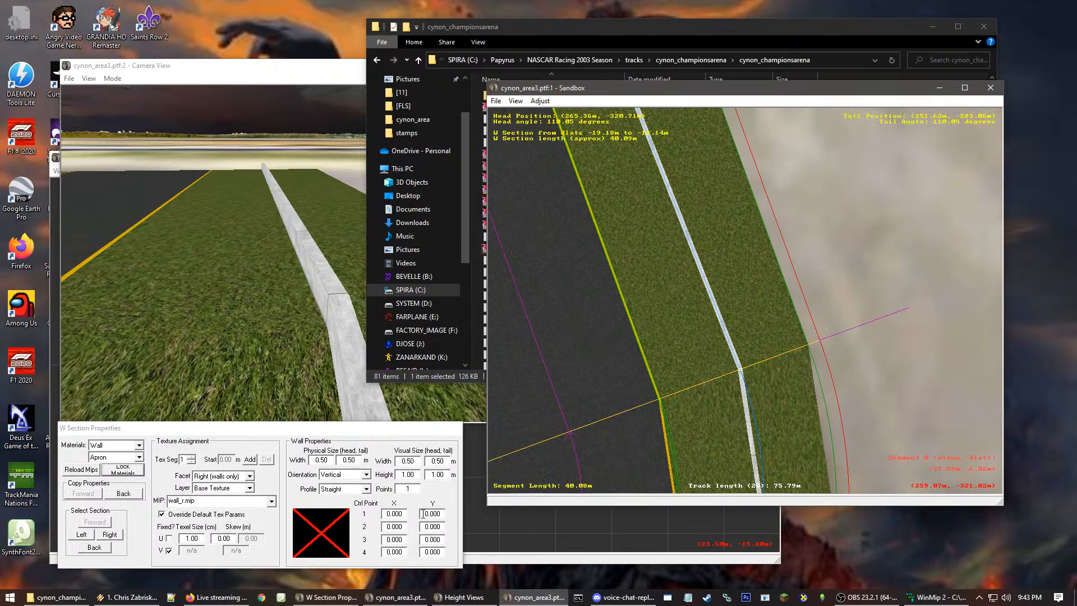
left_click(841, 308)
left_click(613, 328)
Give the straight segment's wall a Curved profile with 4 points
scroll(721, 282, "up", 1)
scroll(721, 282, "up", 7)
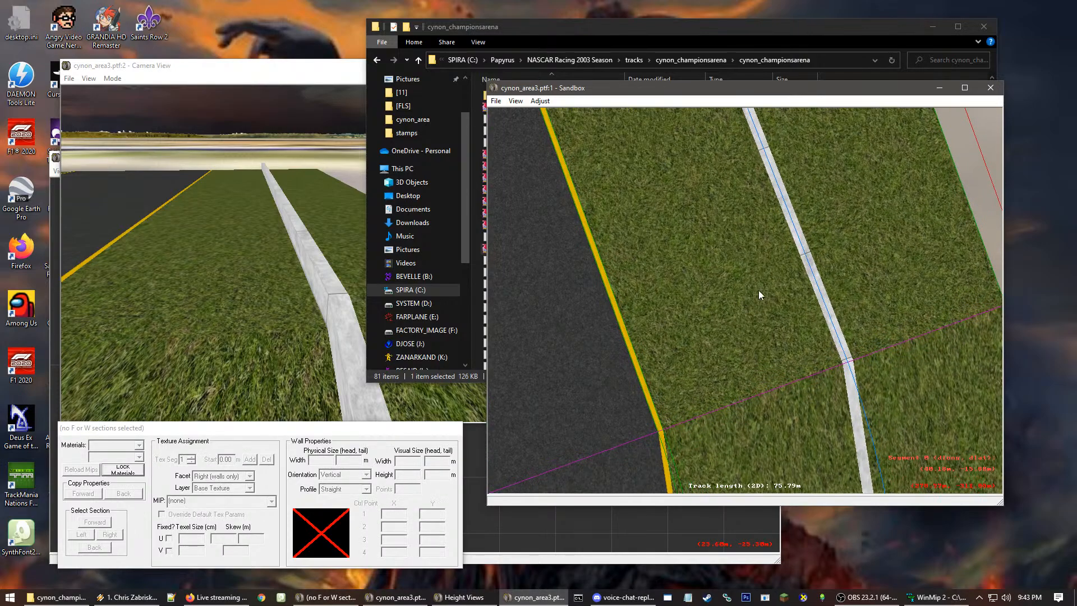
left_click(779, 310)
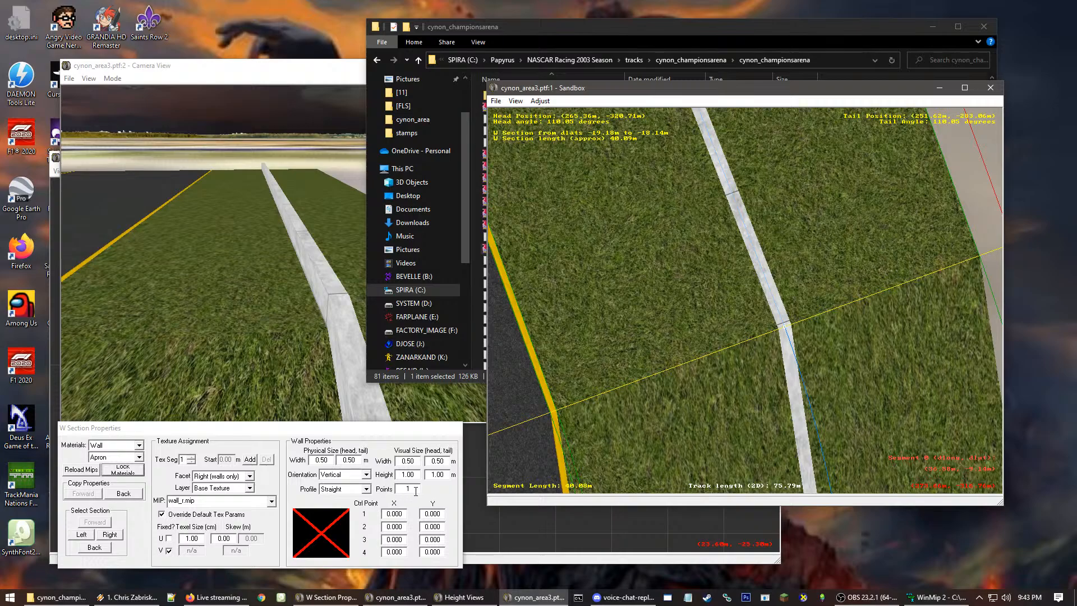
left_click(383, 505)
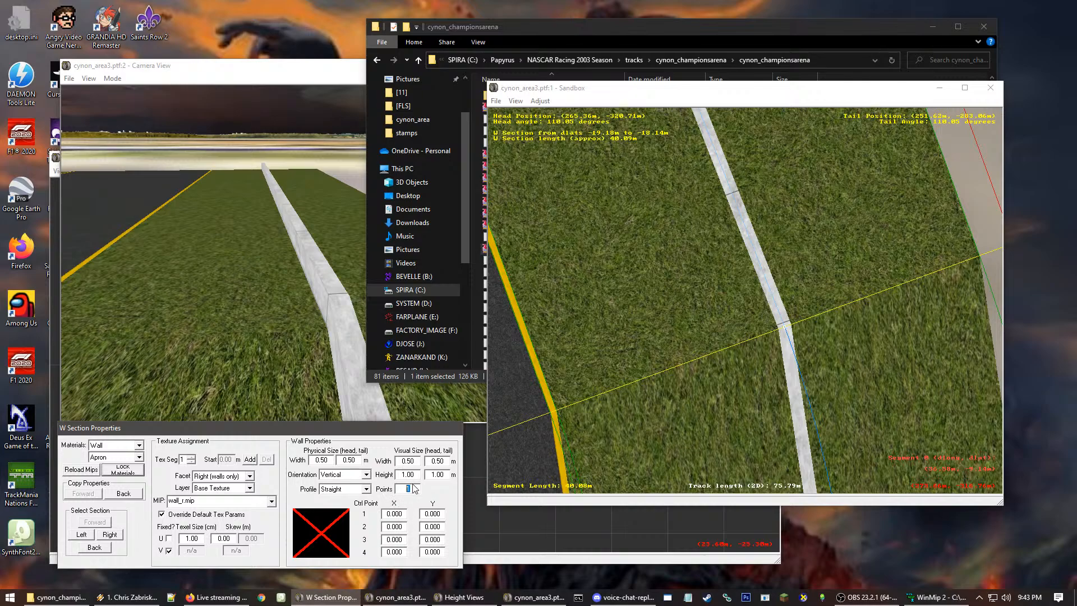
type("4")
left_click(352, 490)
left_click(355, 491)
left_click(354, 491)
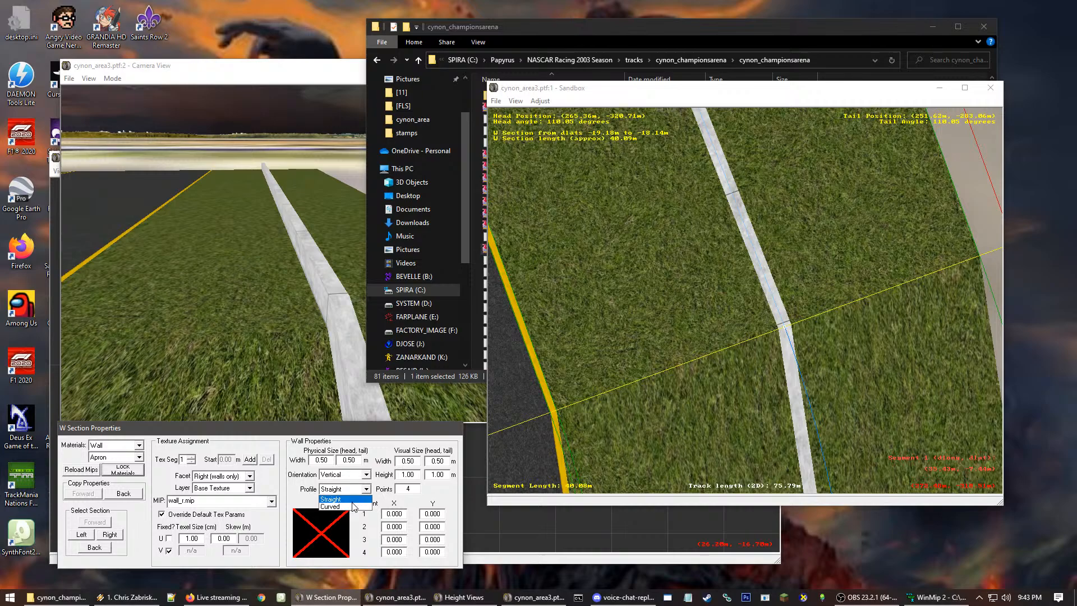
left_click(353, 506)
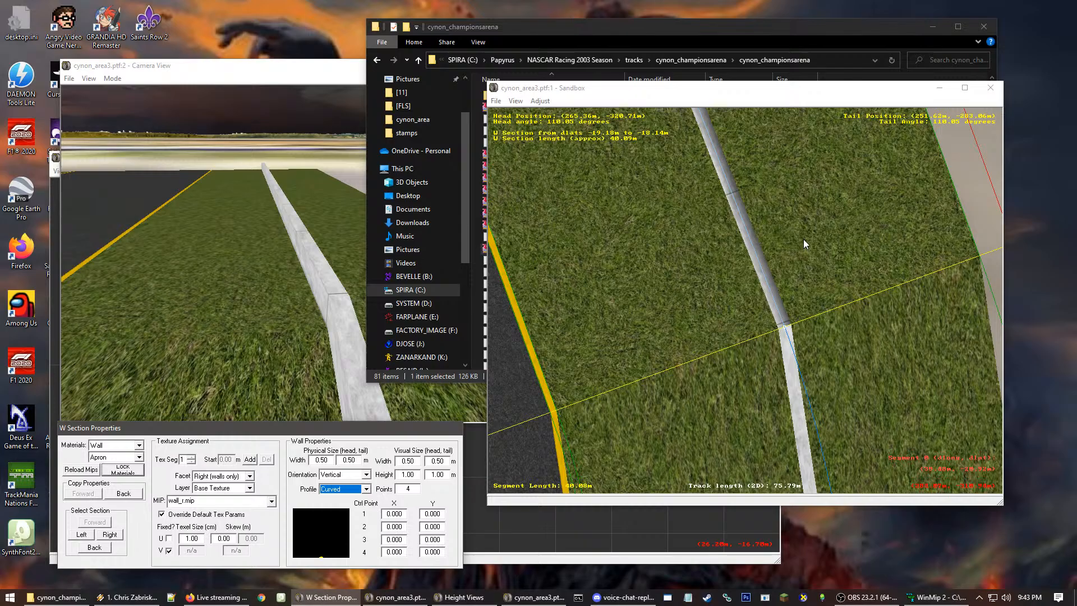
Set the visual height of the straight segment's wall to 10 m at both head and tail
left_click(819, 242)
left_click(825, 278)
scroll(667, 322, "down", 1)
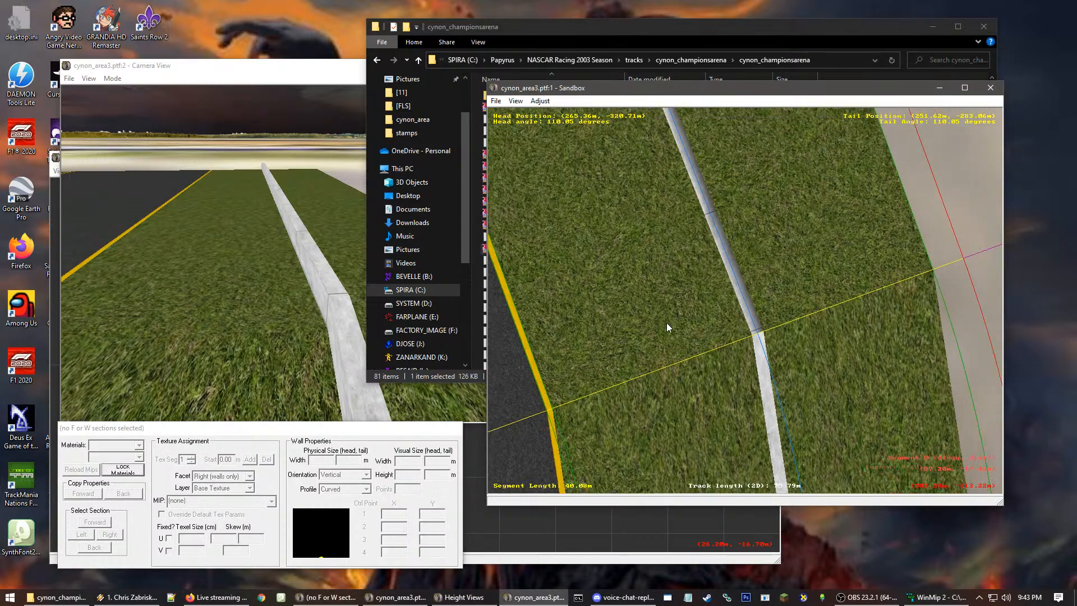
scroll(730, 322, "up", 1)
scroll(780, 338, "up", 3)
left_click(778, 345)
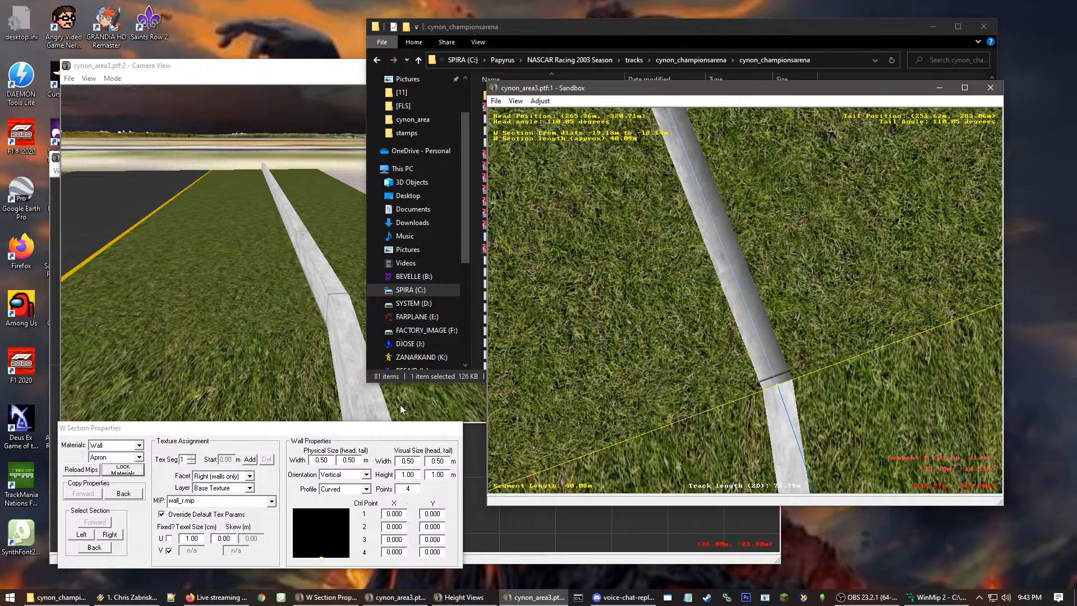
left_click(388, 481)
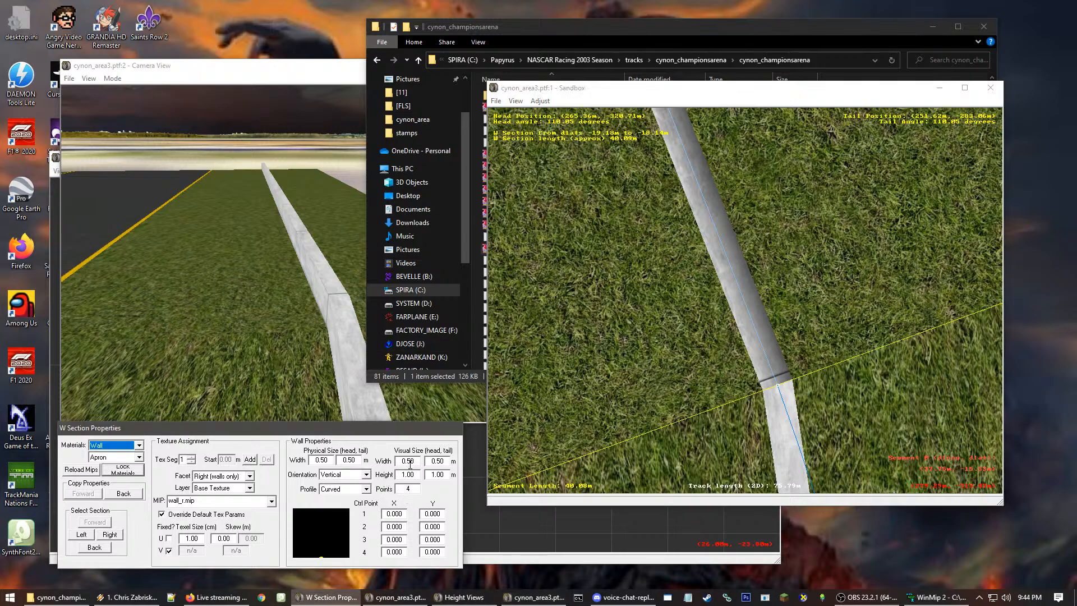
left_click(250, 376)
left_click(424, 491)
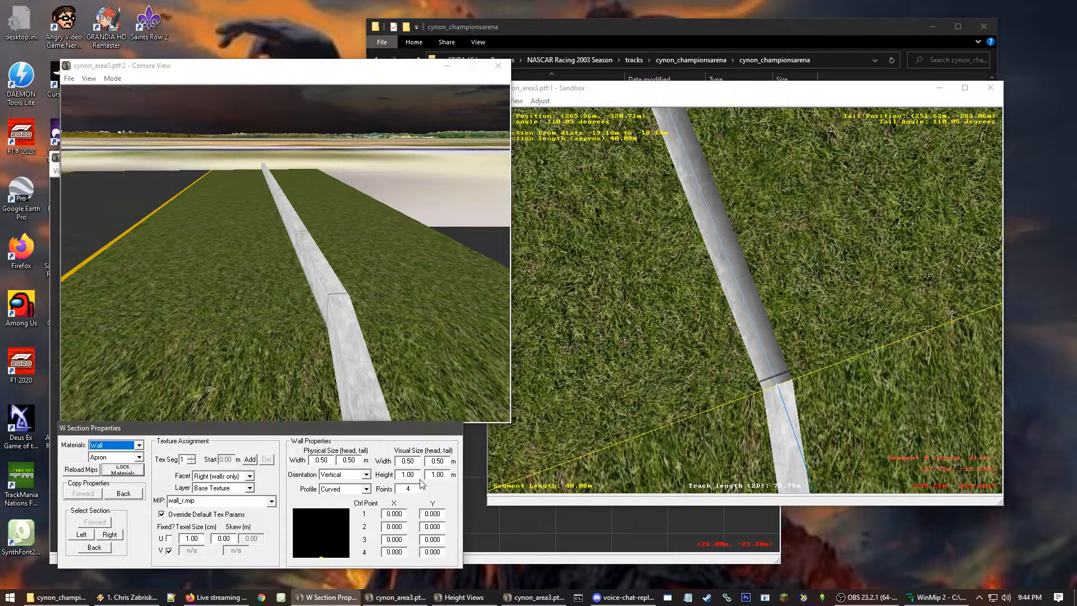
double_click(416, 475)
type("10")
left_click_drag(447, 475, 396, 476)
type("10")
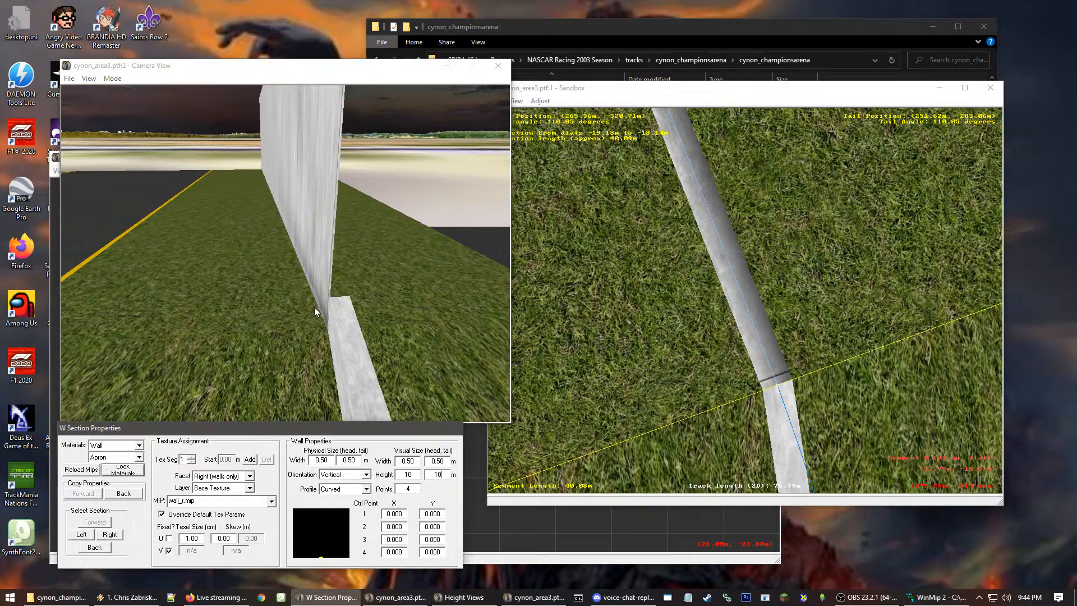
Examine the heightened wall's face and open end from several viewpoints in the 3D camera view
left_click(330, 272)
key("Up")
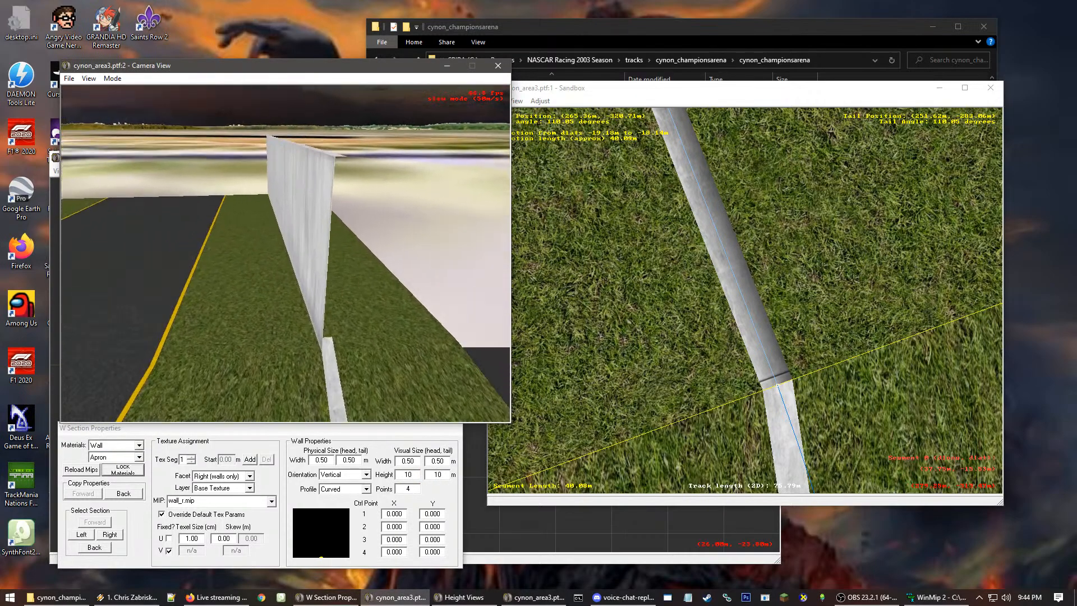
key("Up")
key("Down")
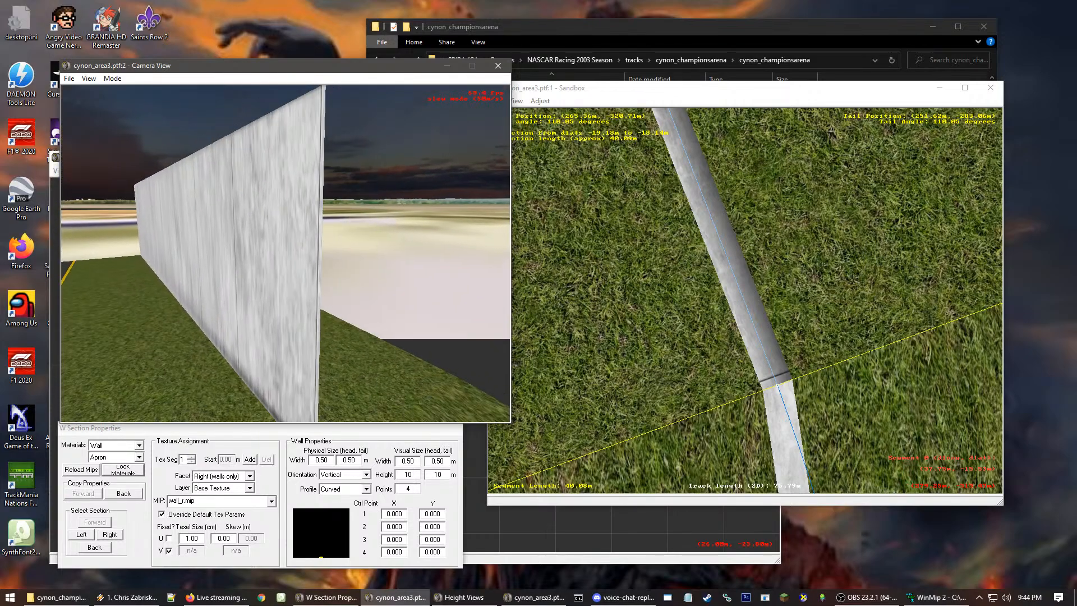
left_click(286, 253)
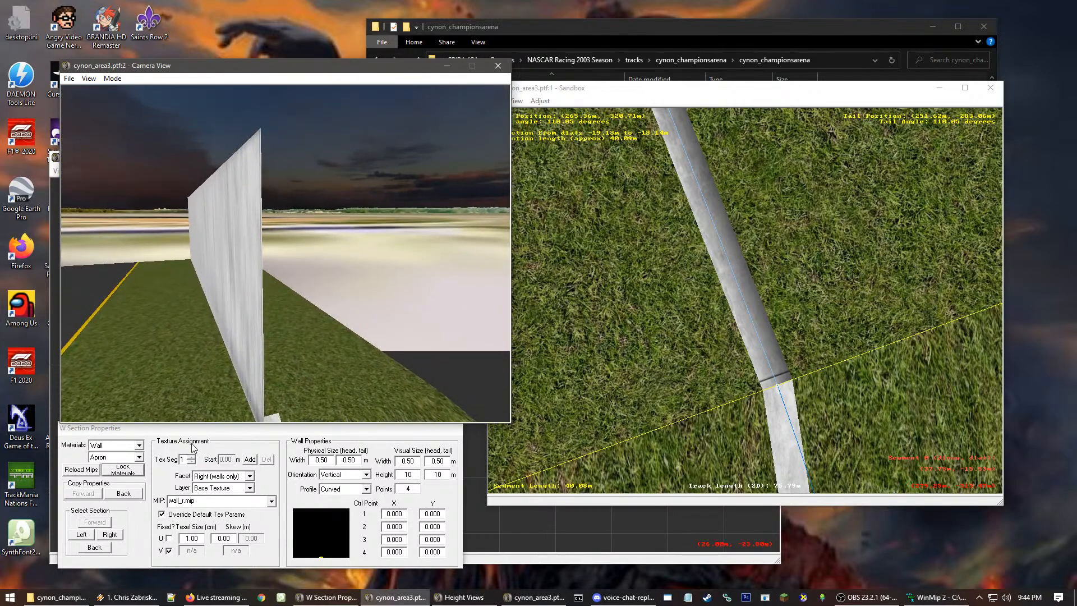
Assign wall_l.mip to the straight wall's Near facet, overriding the default texture parameters with U not fixed
left_click(218, 475)
left_click(215, 508)
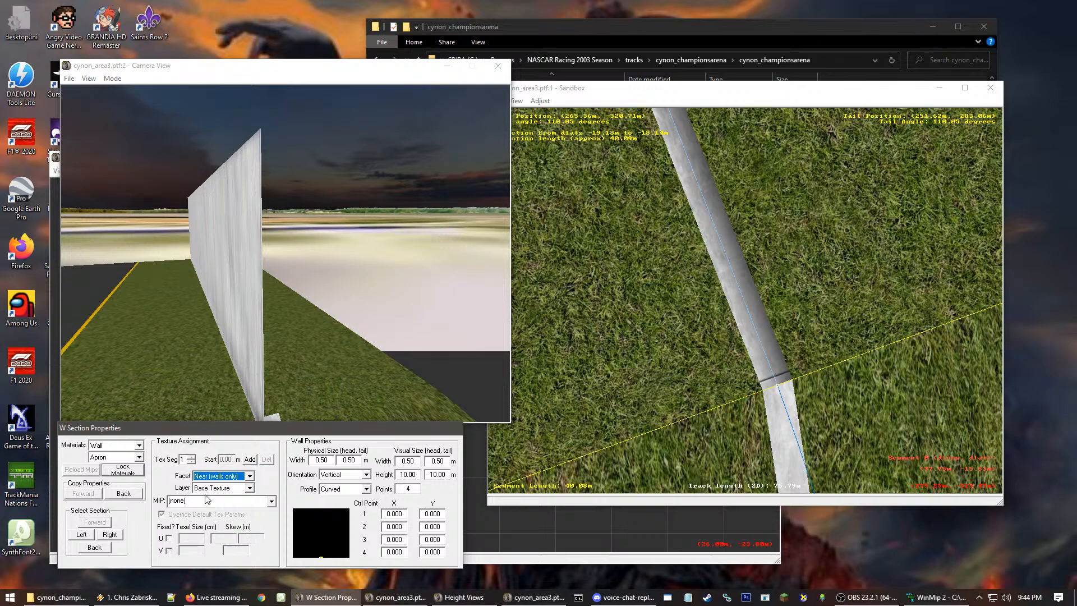
left_click(208, 501)
scroll(219, 539, "down", 10)
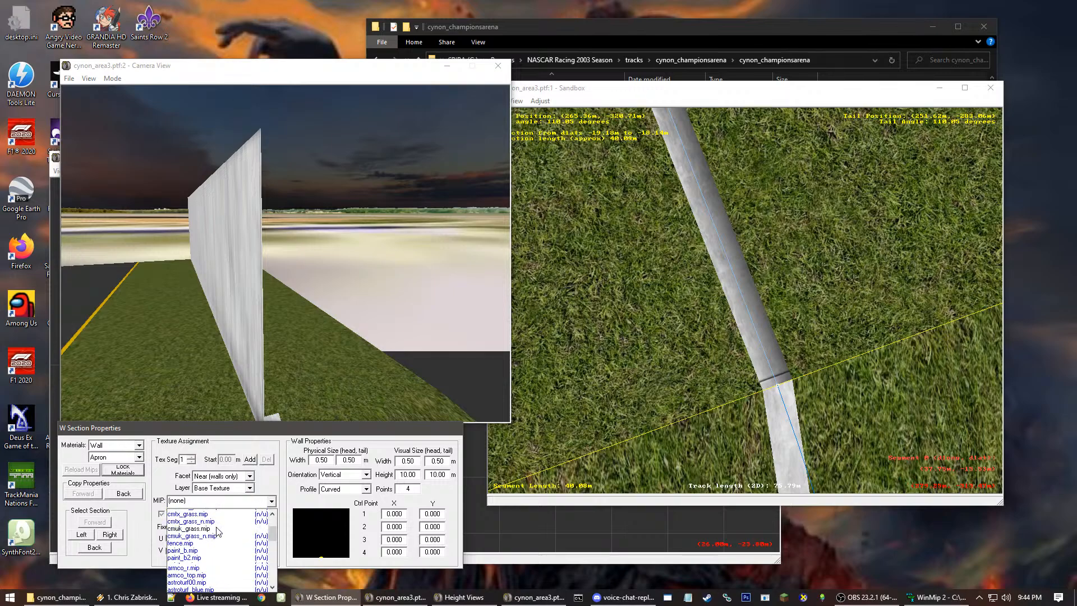
scroll(225, 553, "down", 15)
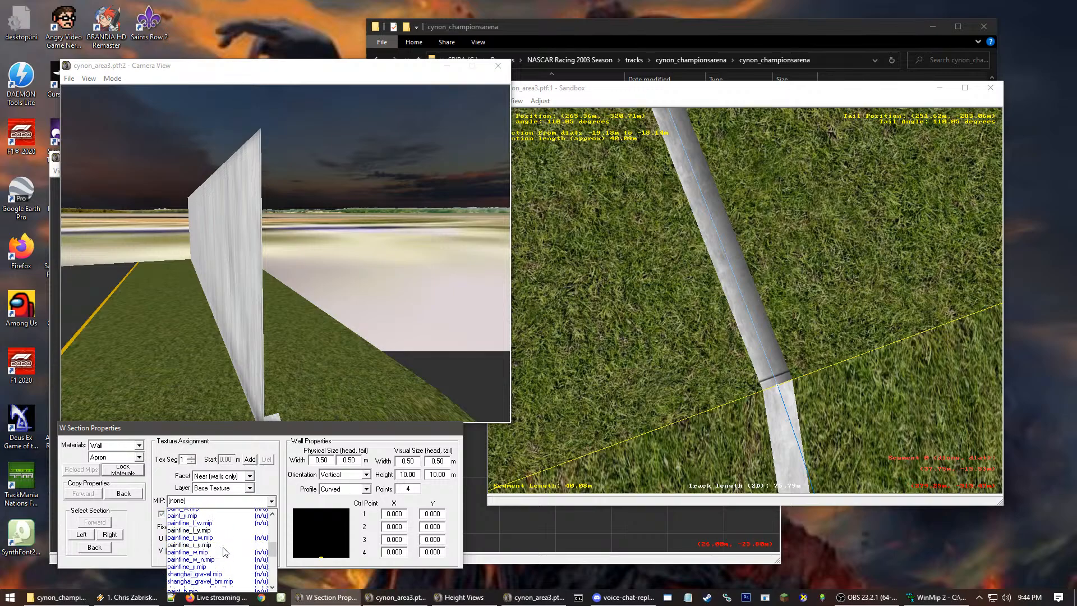
scroll(203, 571, "down", 5)
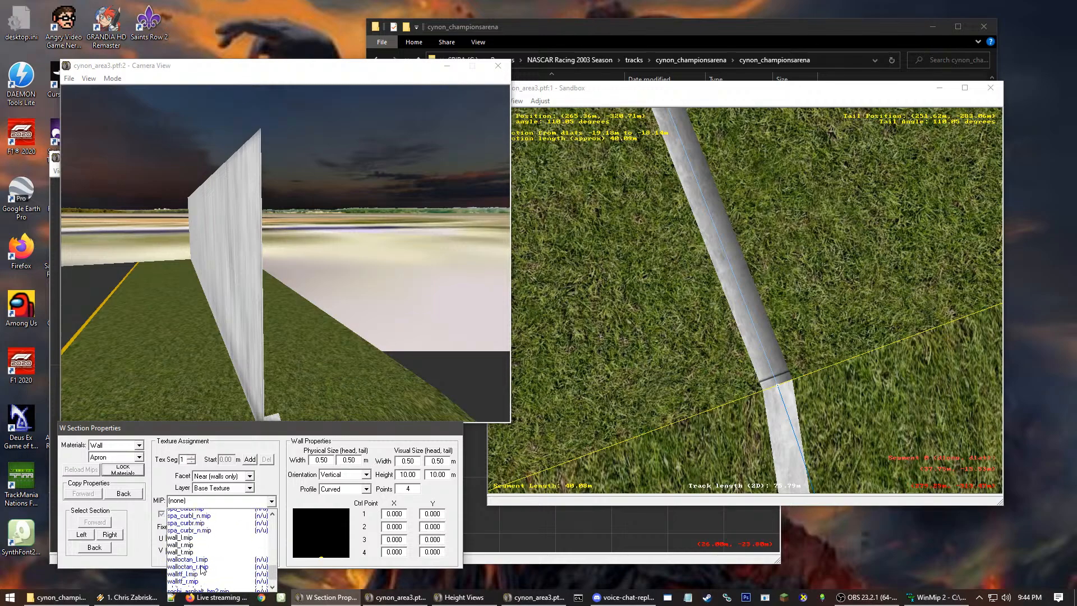
left_click(194, 544)
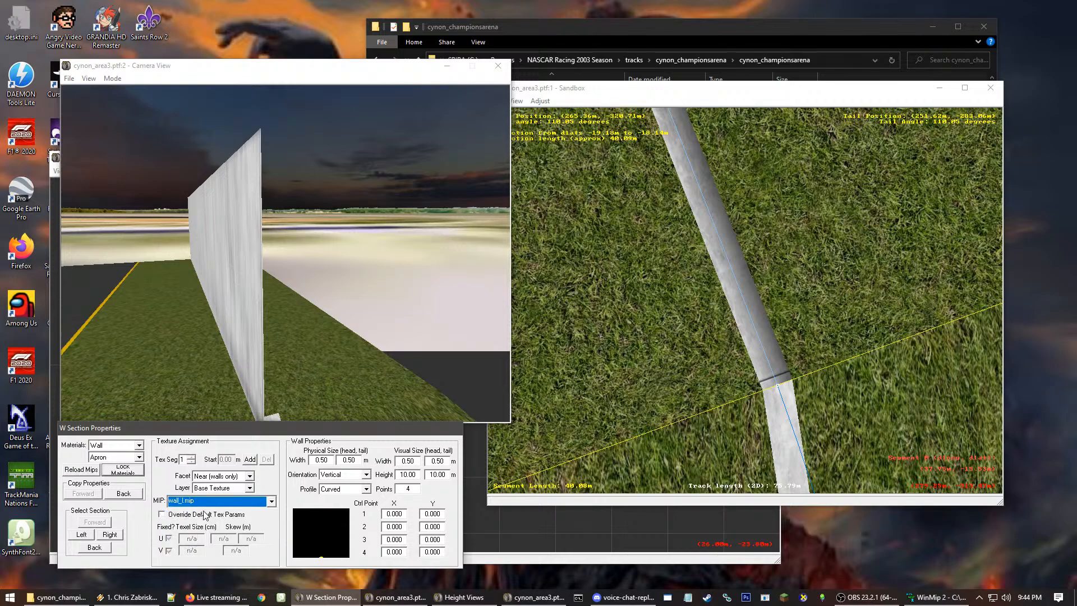
left_click(174, 515)
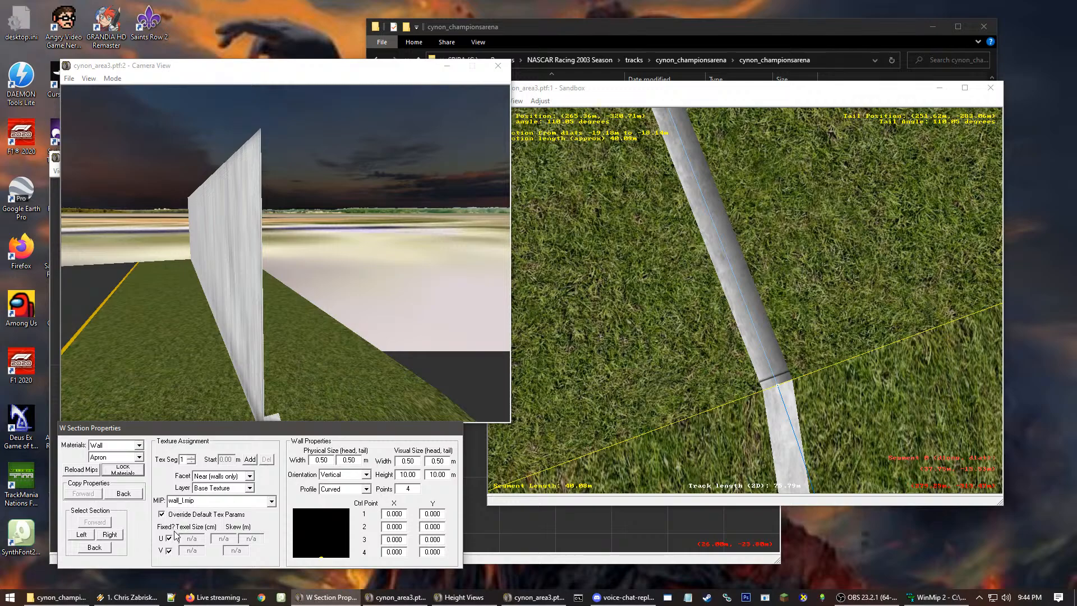
left_click(168, 538)
Untie the adjoining curved segment's wall section at its tail and reselect the straight segment's wall section
left_click(805, 303)
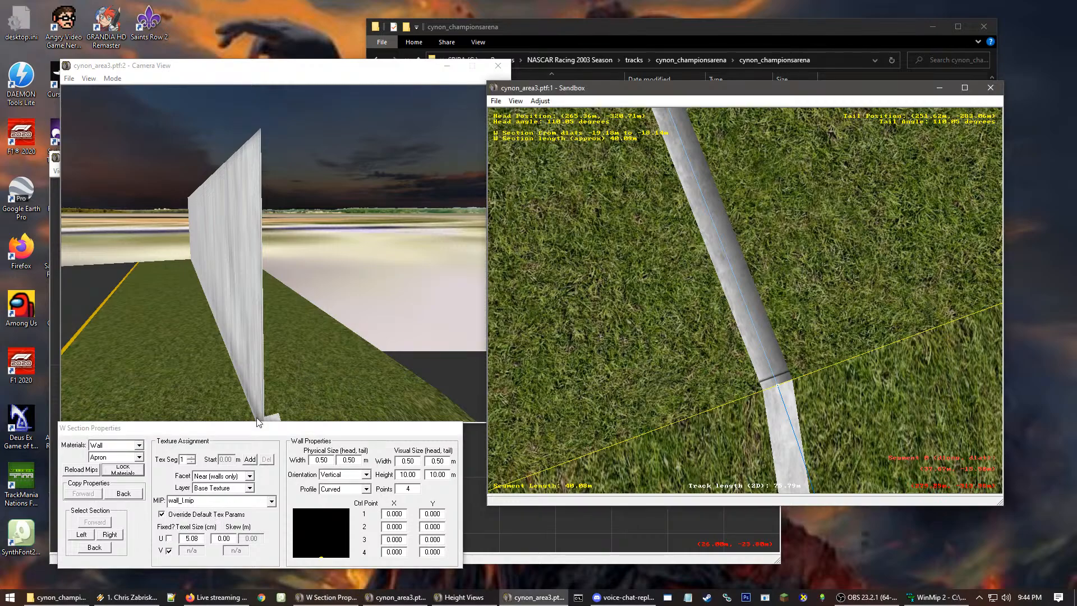
left_click(795, 425)
right_click(795, 426)
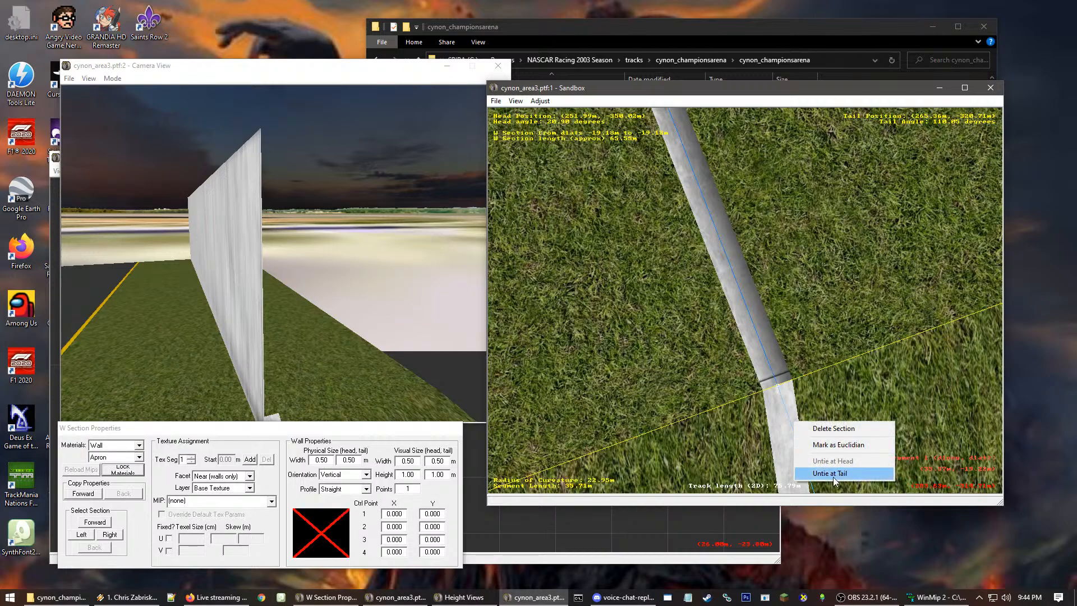
left_click(833, 477)
left_click(776, 379)
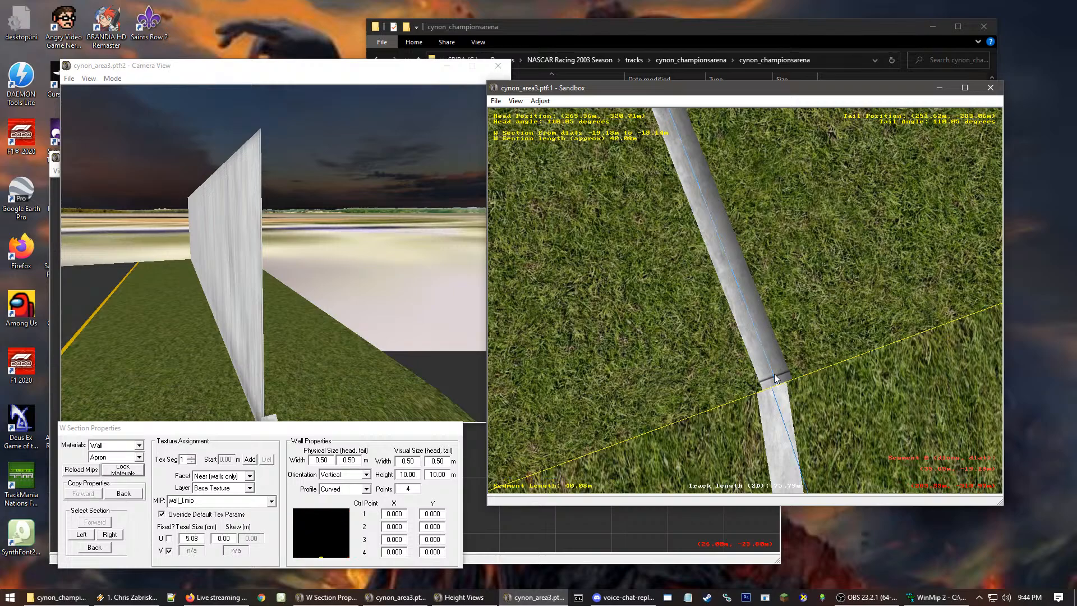
Reapply wall_l.mip to the straight wall's Near facet and inspect the wall from above in the camera view
left_click(212, 501)
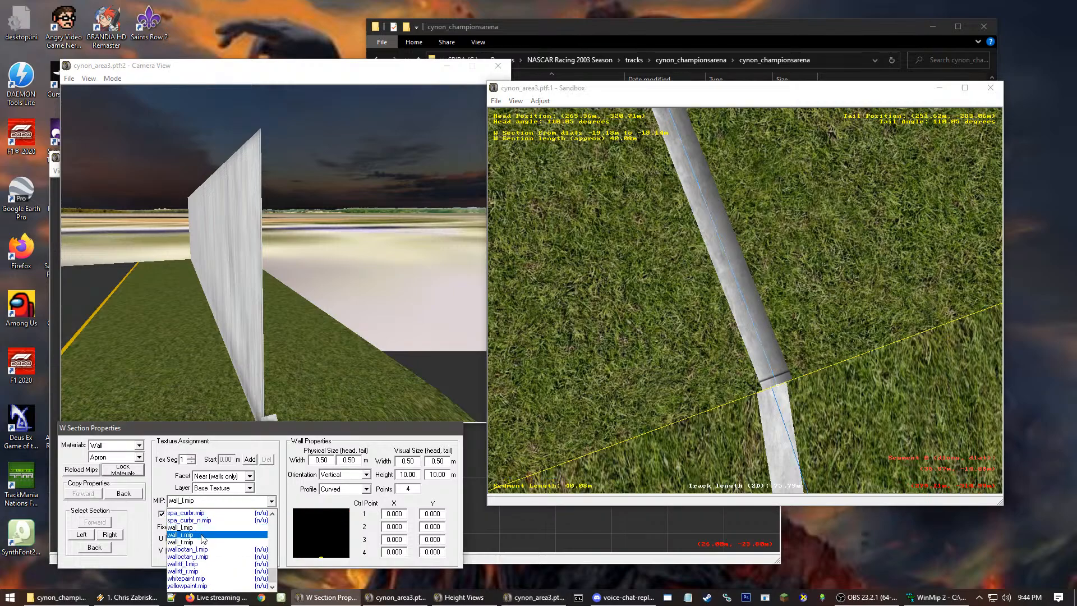
left_click(185, 528)
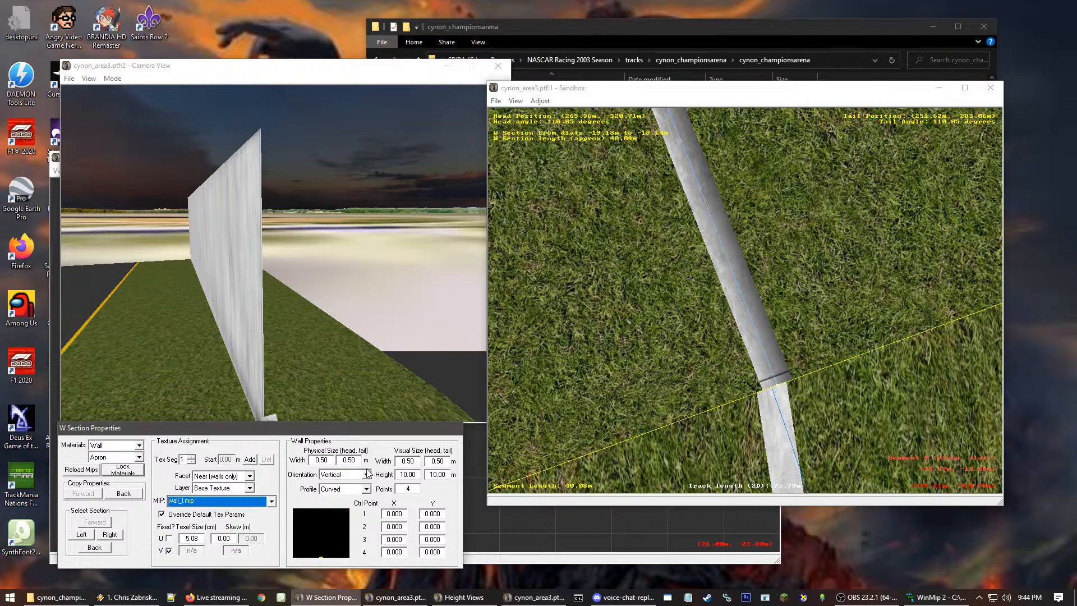
left_click(403, 354)
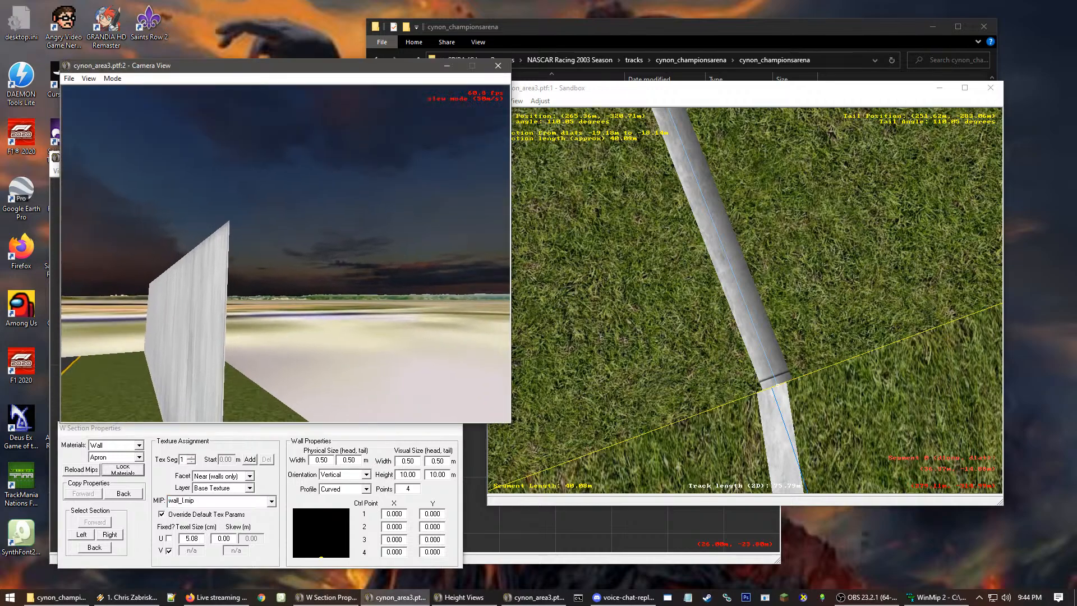
mouse_move(403, 354)
left_mouse_down()
mouse_move(392, 381)
mouse_move(376, 382)
mouse_move(390, 368)
left_mouse_up()
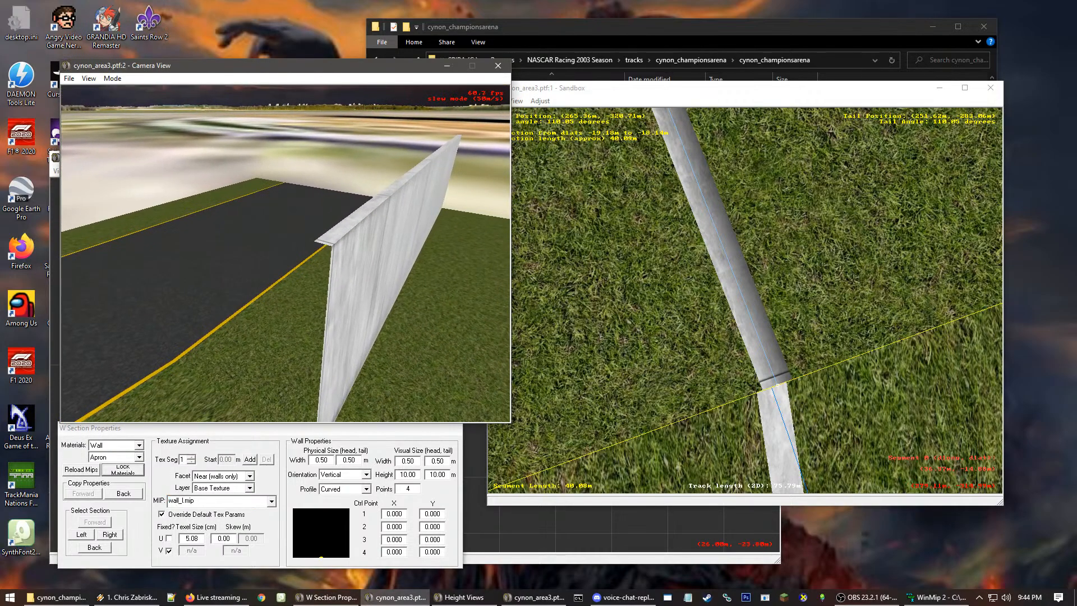
key("Escape")
left_click(723, 412)
left_click(773, 365)
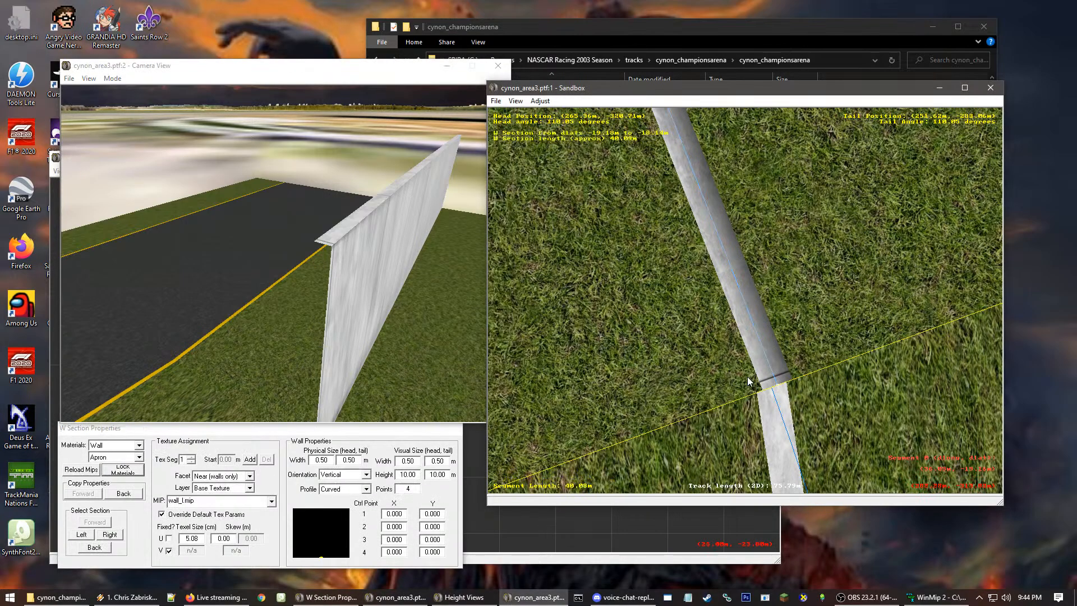
Set the Near facet's U texel size to 1 cm and its texture to wall_r.mip, checking the wall in 3D
left_click(206, 537)
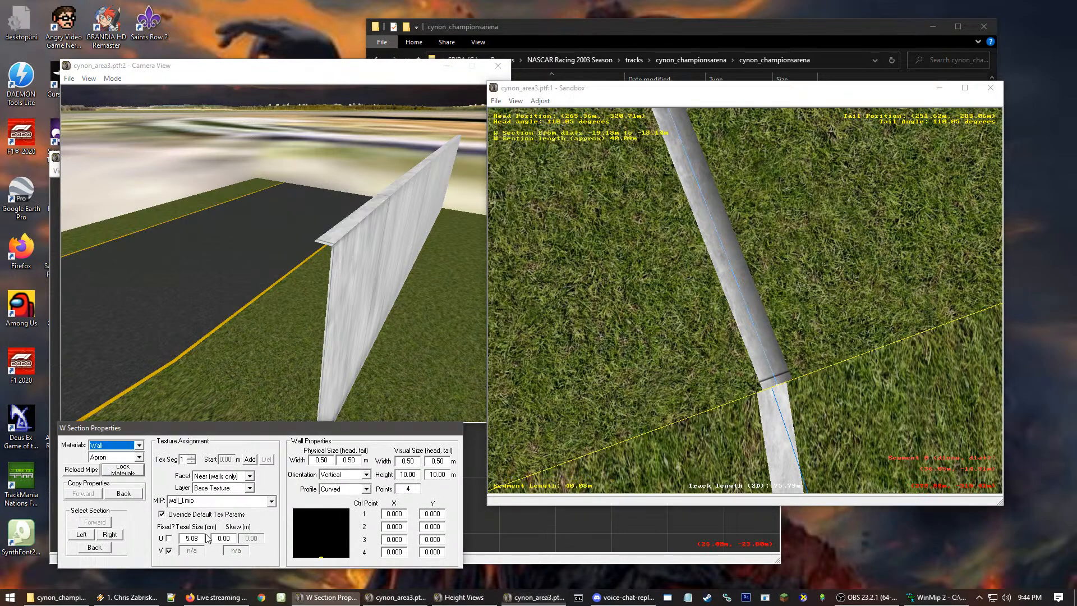
double_click(192, 538)
type("1")
left_click(211, 501)
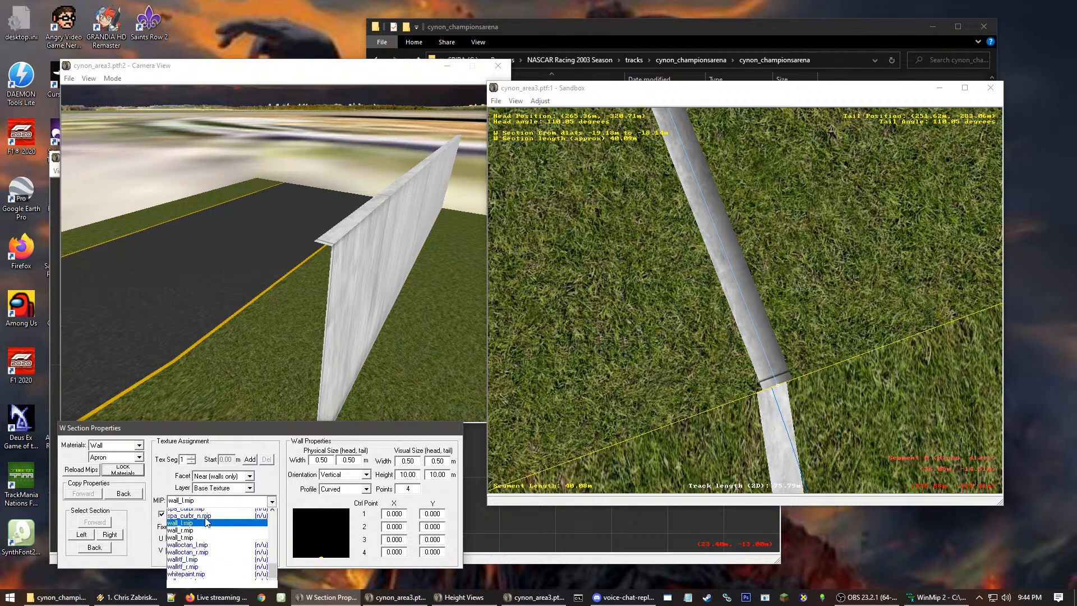
left_click(191, 535)
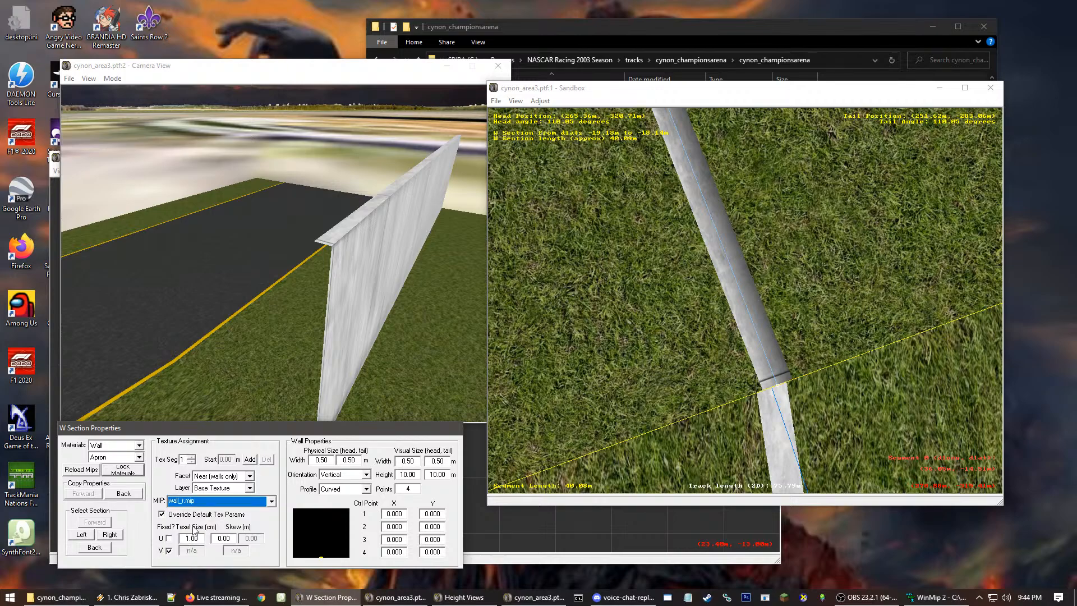
left_click(169, 551)
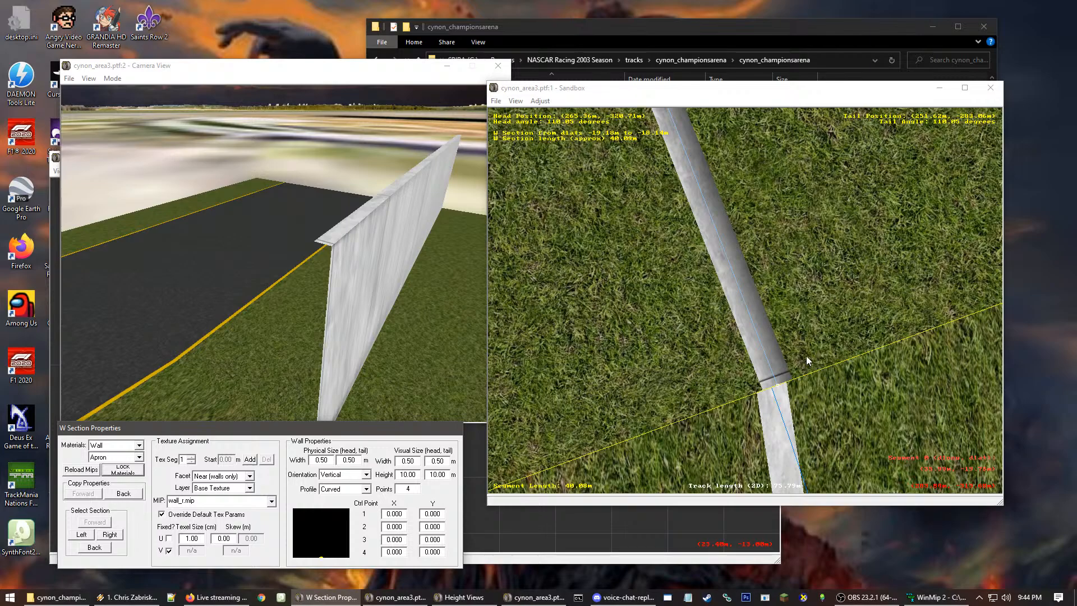
left_click(427, 404)
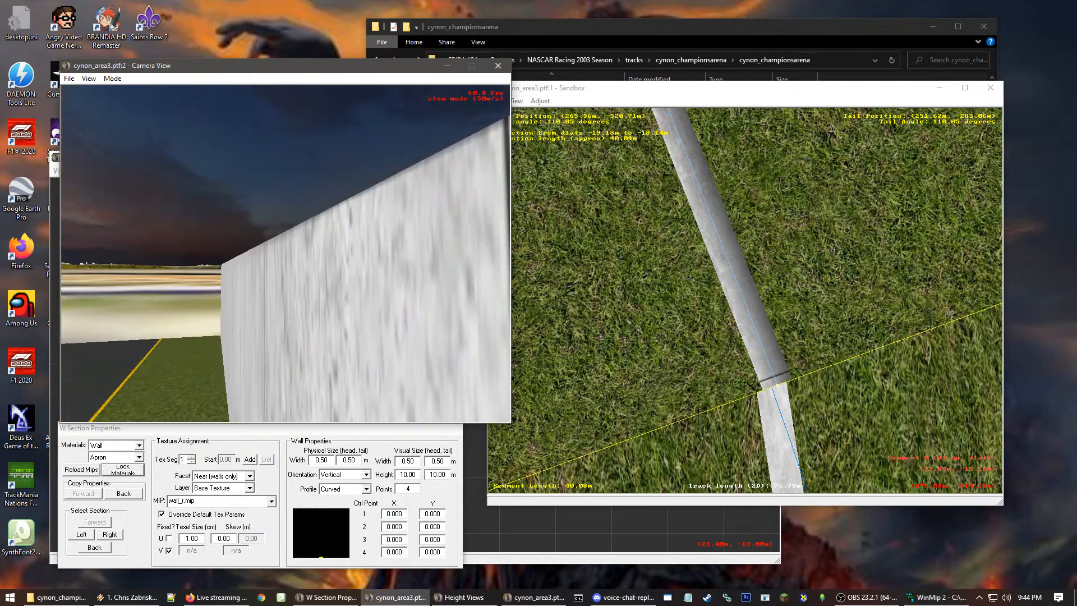
left_click_drag(426, 404, 414, 419)
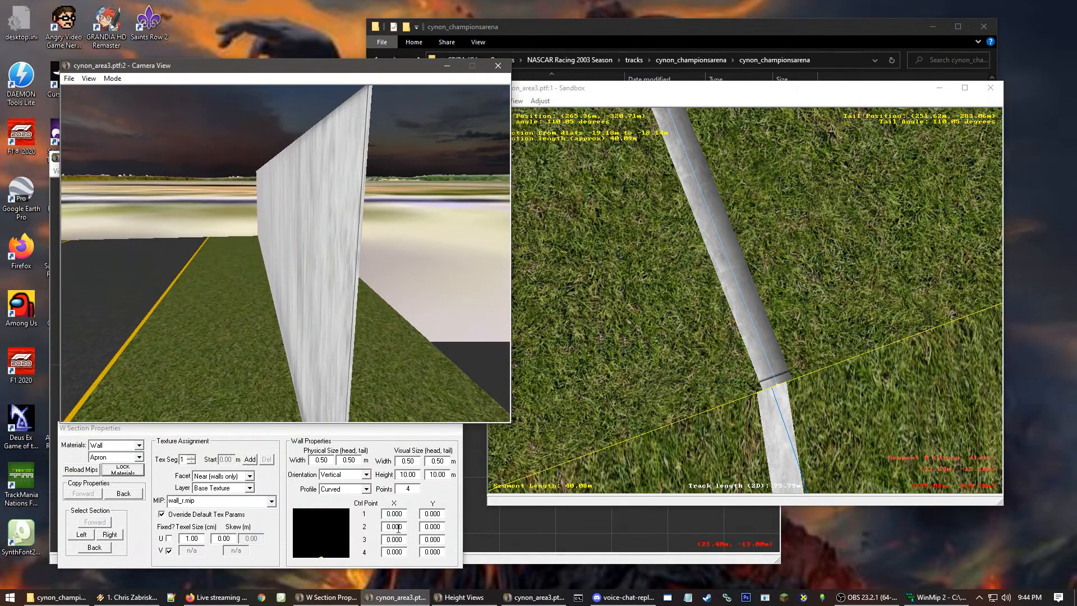
Try an X value of 1 for control point 1 of the curved wall profile and inspect the shape in 3D
double_click(395, 513)
type("1")
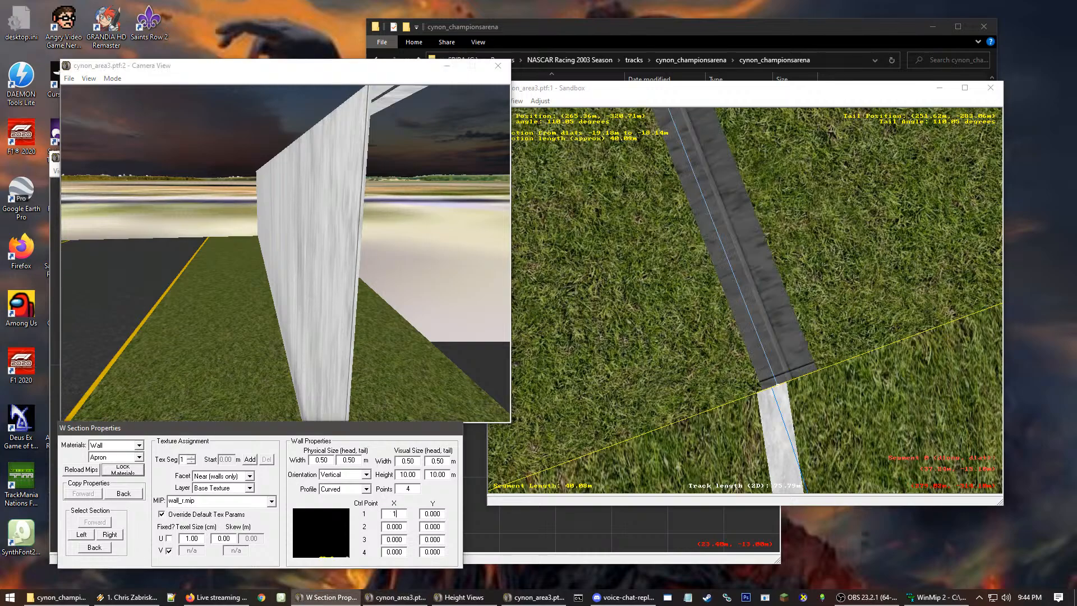
left_click(346, 309)
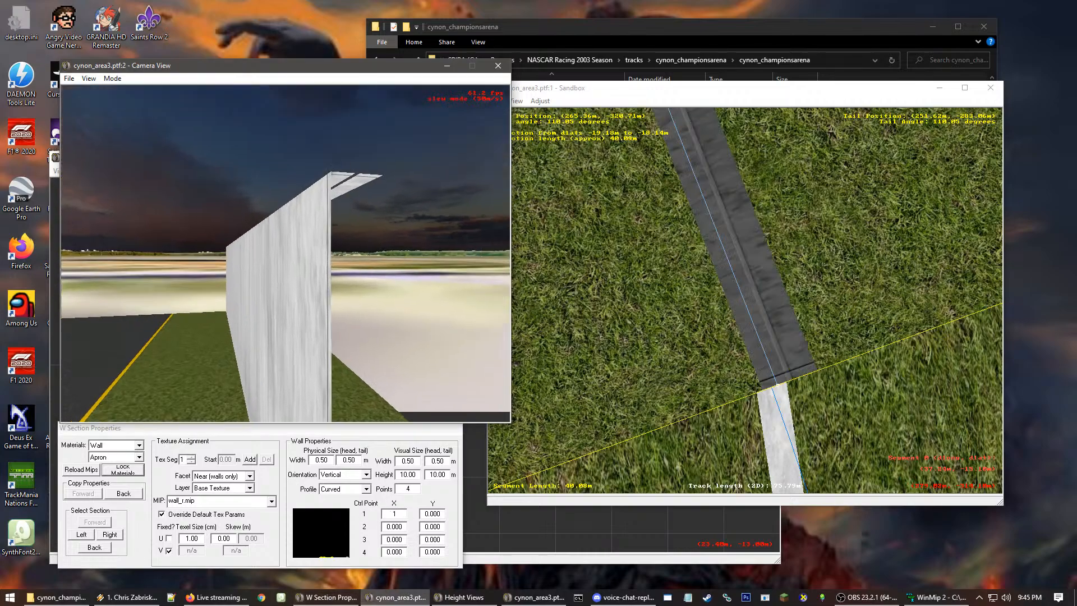
key("Down")
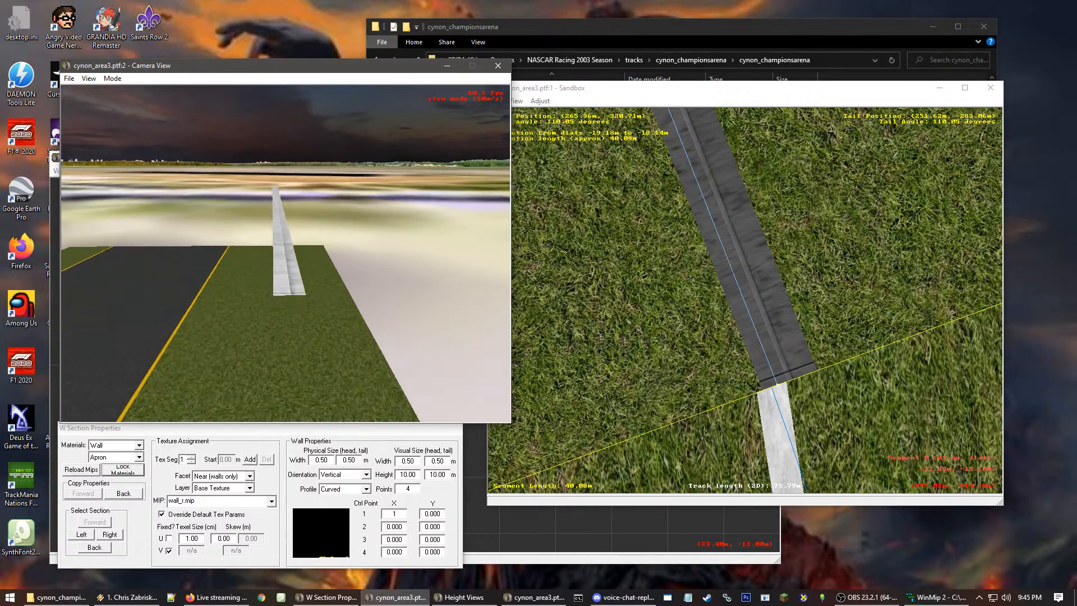
key("Up")
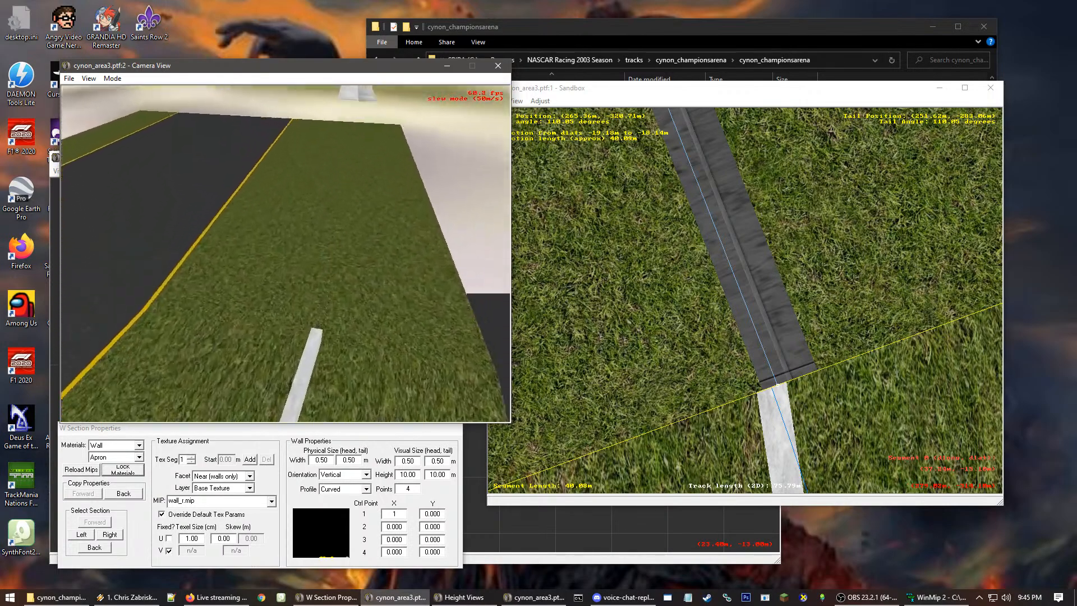
key("Down")
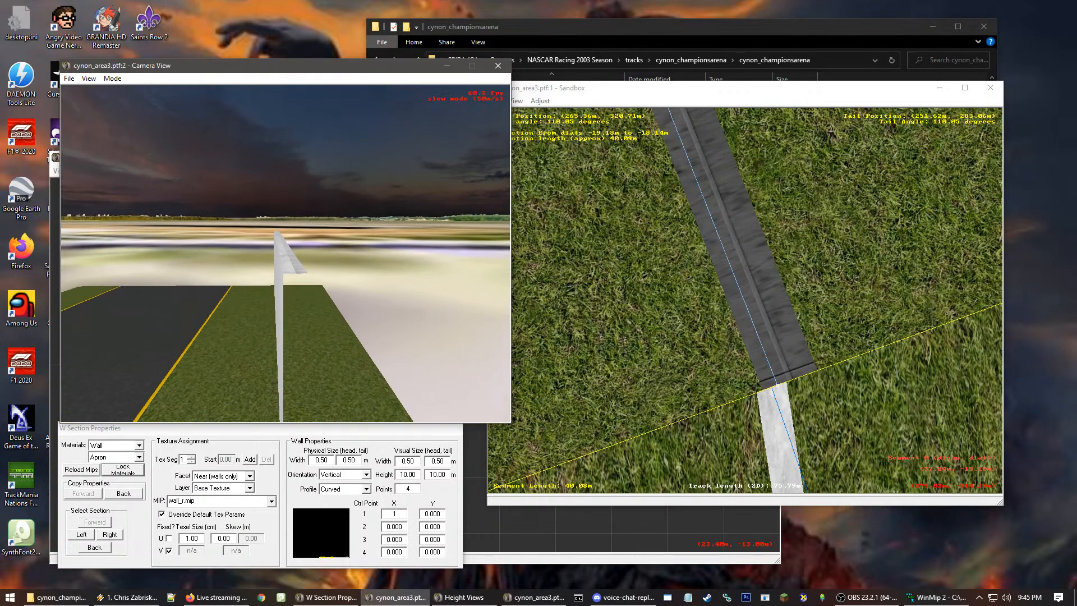
Reset the X value of the wall profile's control point 1 to 0
left_click(395, 512)
left_click(395, 513)
type("0")
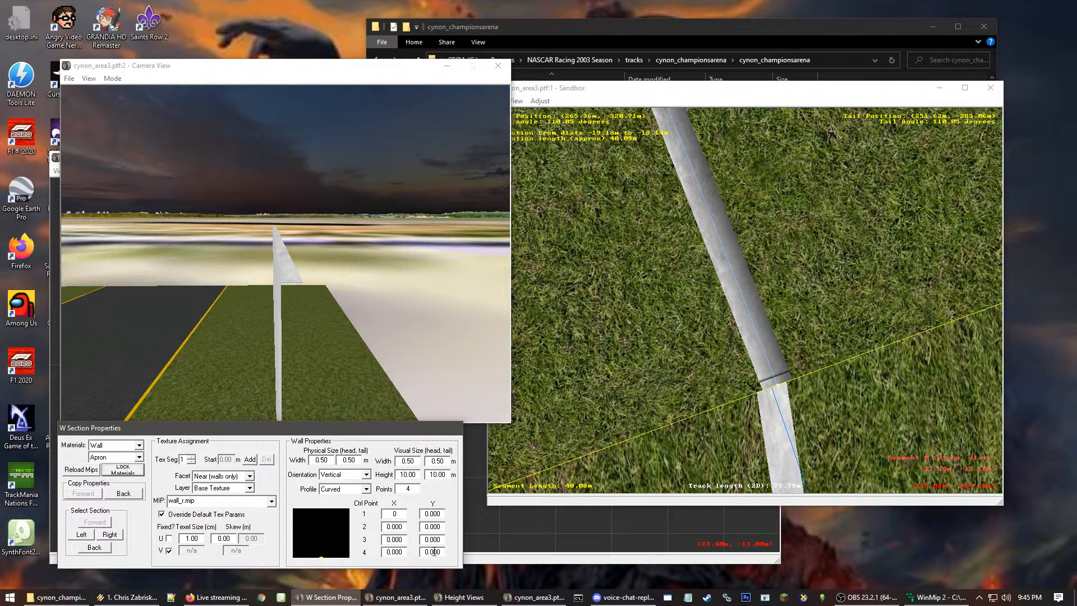
Try a Y value of 1 for control point 4 of the wall profile and inspect the wall from several viewpoints
left_click_drag(441, 552, 421, 552)
type("1")
left_click(327, 355)
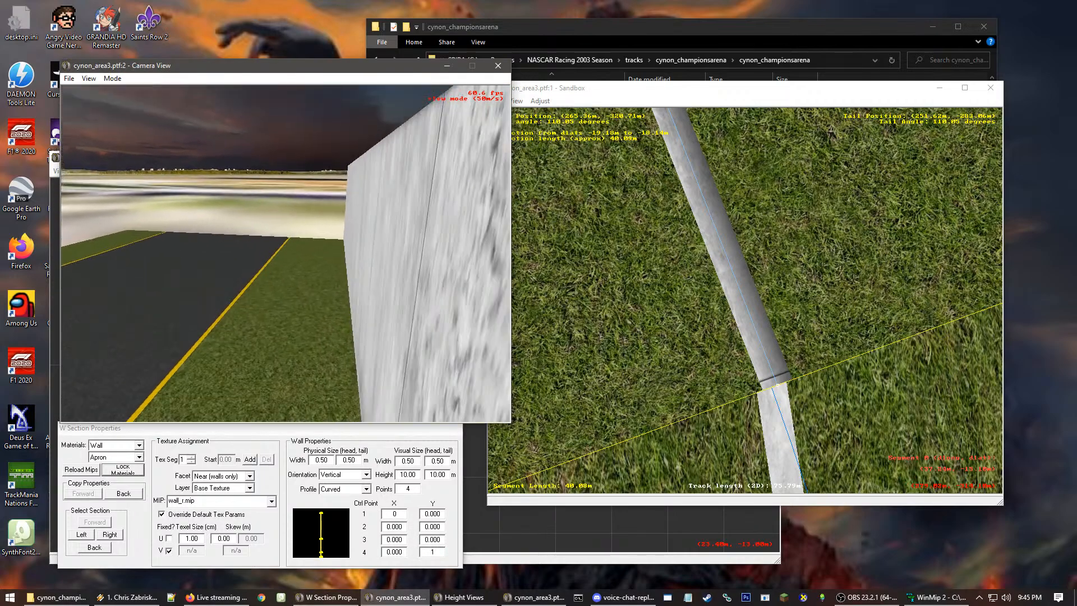
key("Up")
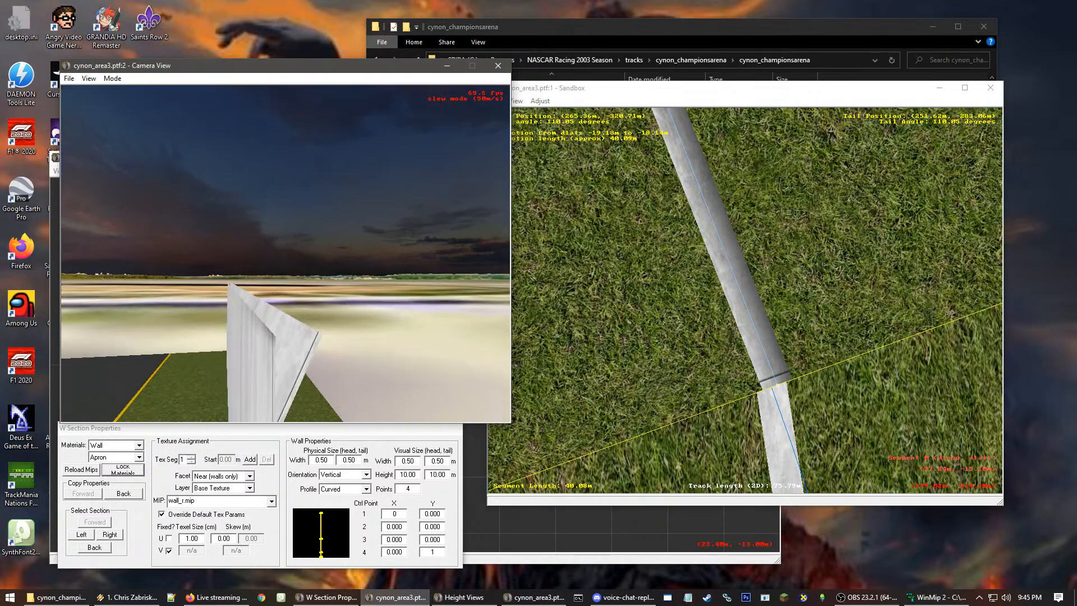
key("Down")
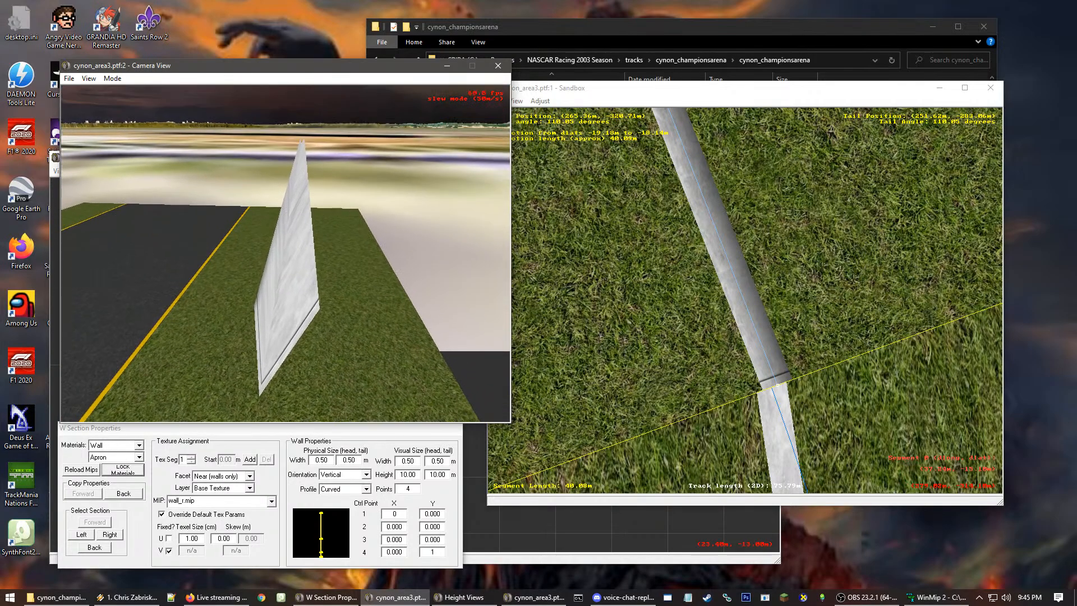
key("Down")
left_click(384, 414)
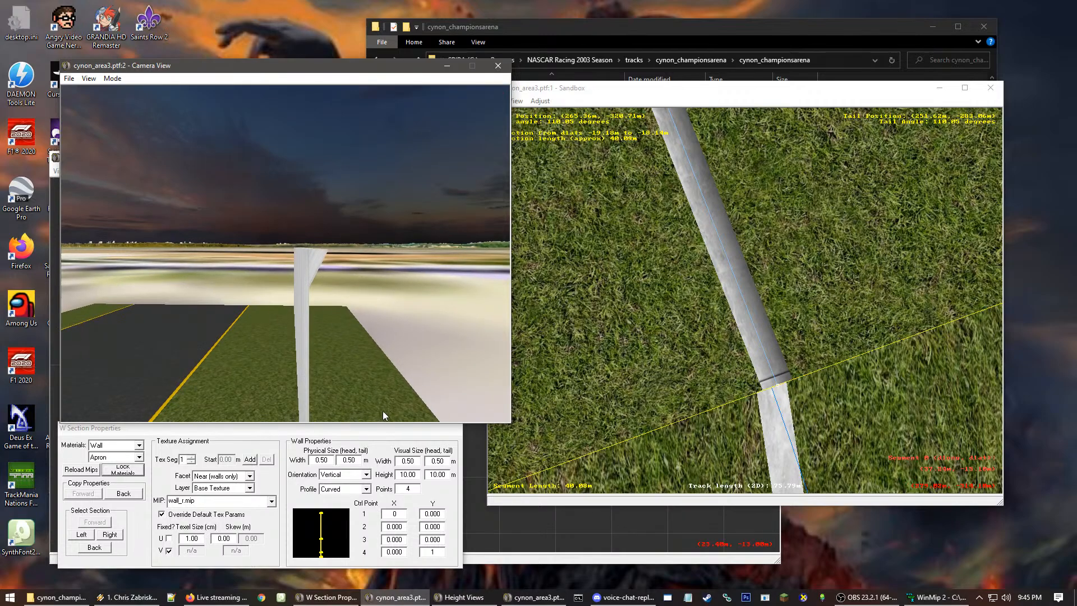
Reset control point 4's Y to 0 and try an X value of 1 for control point 3, checking the wall in 3D
double_click(436, 549)
type("0")
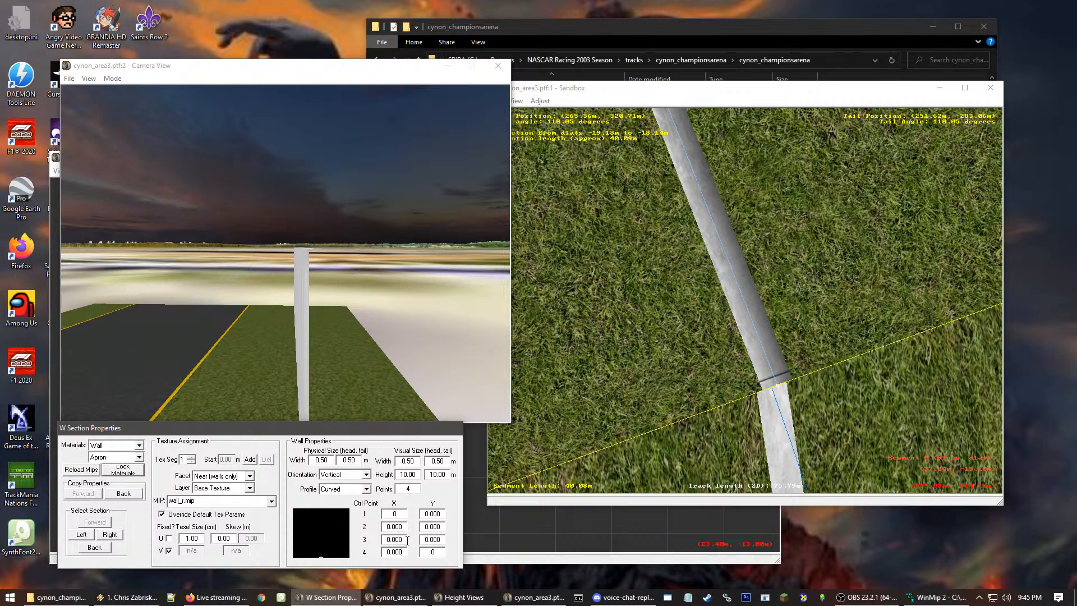
left_click_drag(405, 540, 389, 543)
double_click(401, 540)
type("1")
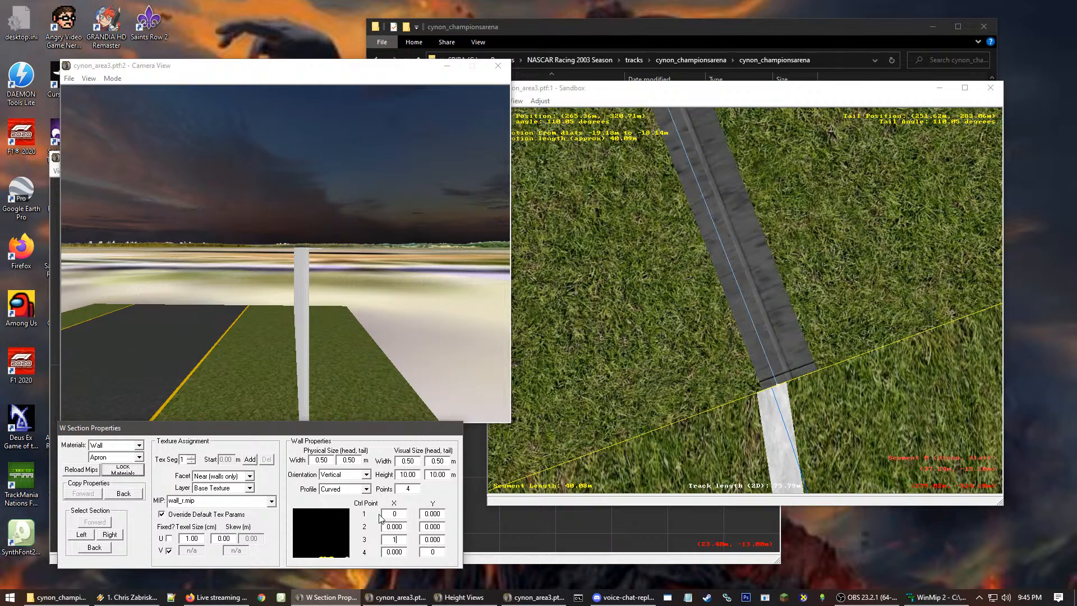
left_click(305, 332)
left_click(325, 263)
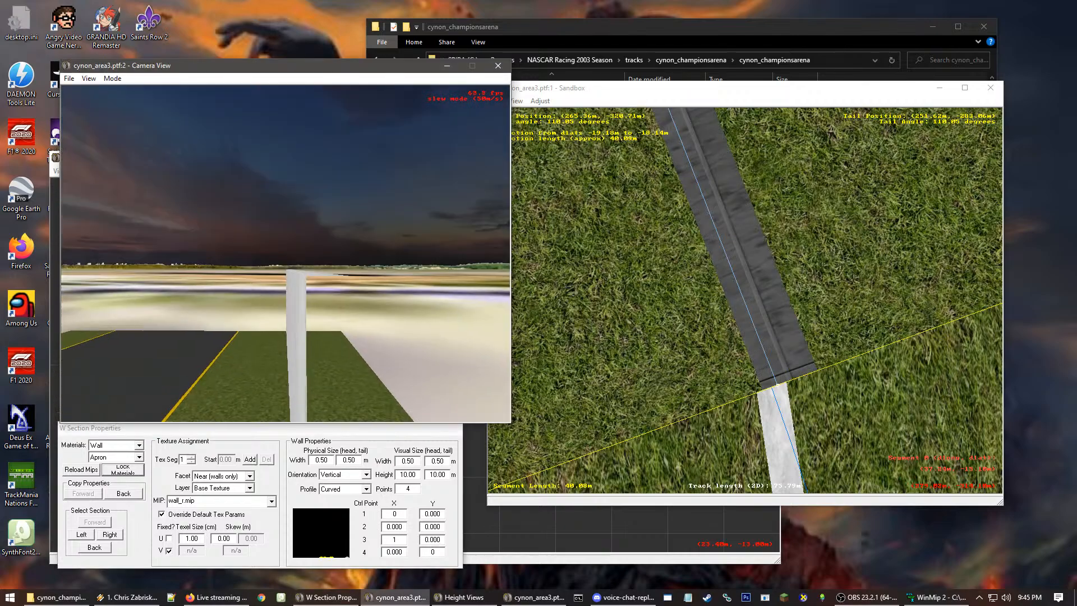
key("Up")
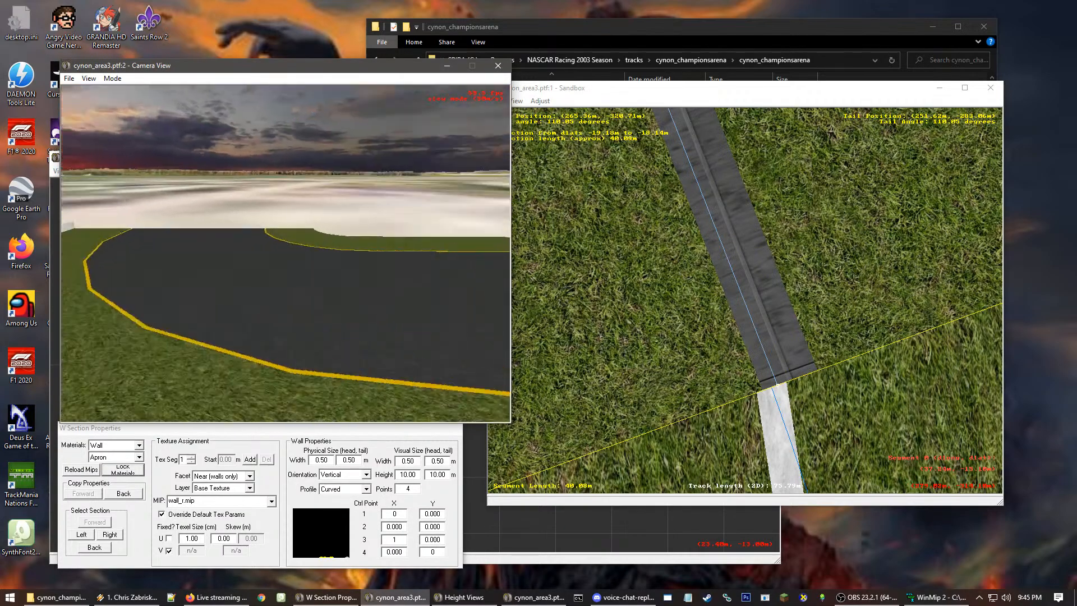
Try an X value of -0.2 for control point 3 of the curved wall profile and inspect the wall in 3D
double_click(394, 540)
type("0.")
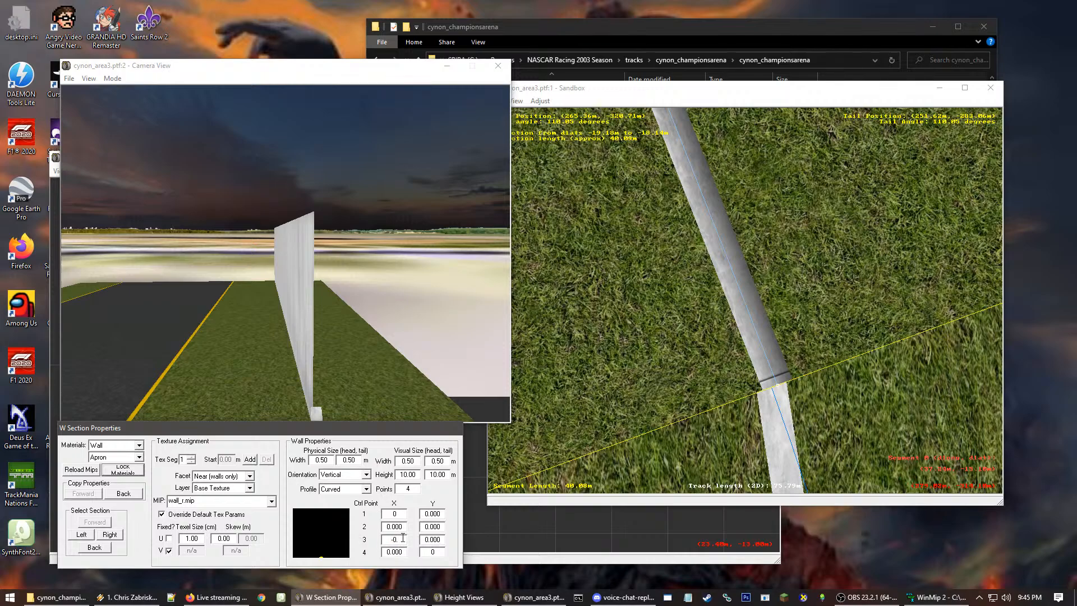
key("BackSpace")
type("2")
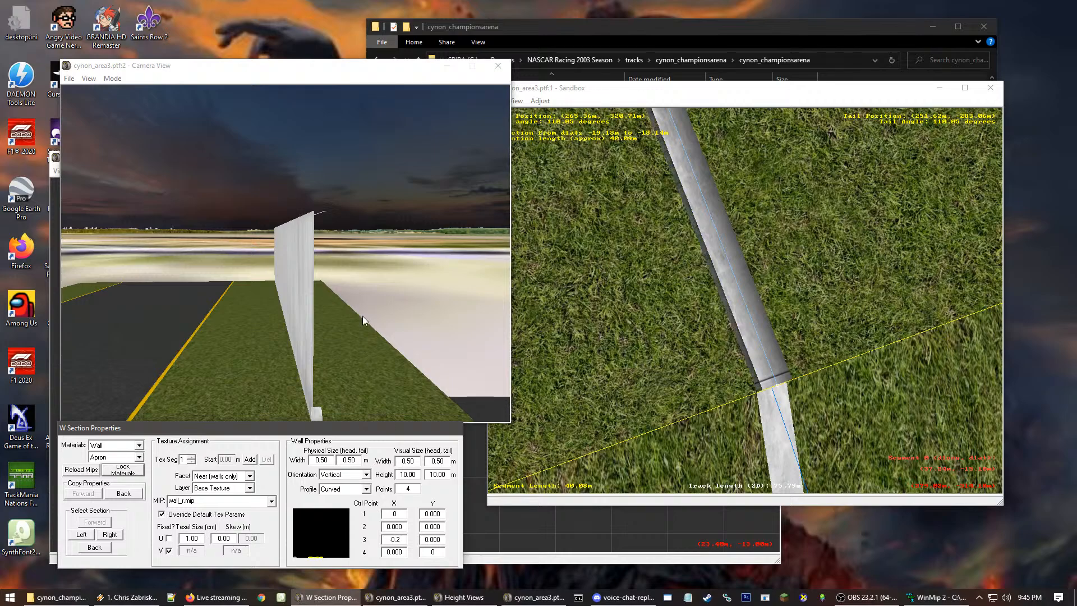
left_click(331, 156)
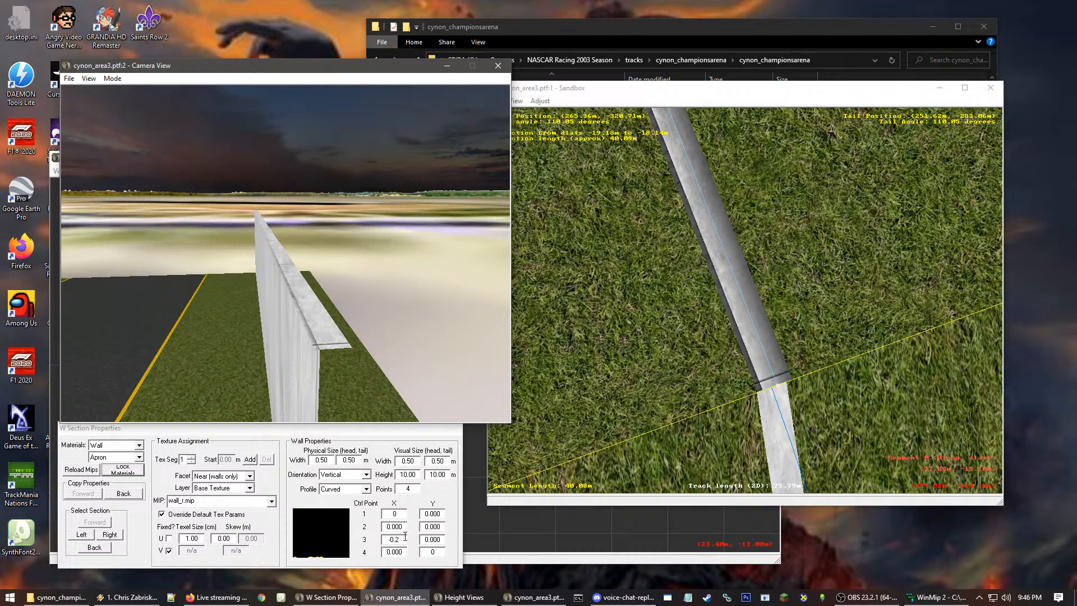
Reset control point 3's X to 0, and try a Y value of 1 before returning Y to 0
left_click(375, 553)
type("0")
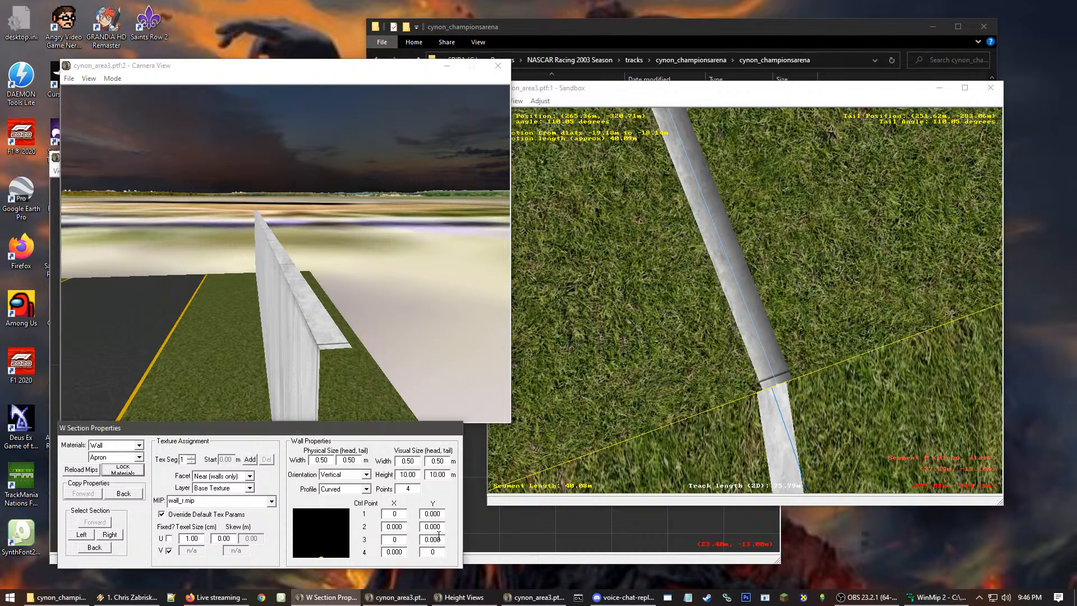
left_click_drag(431, 540, 425, 540)
type("1")
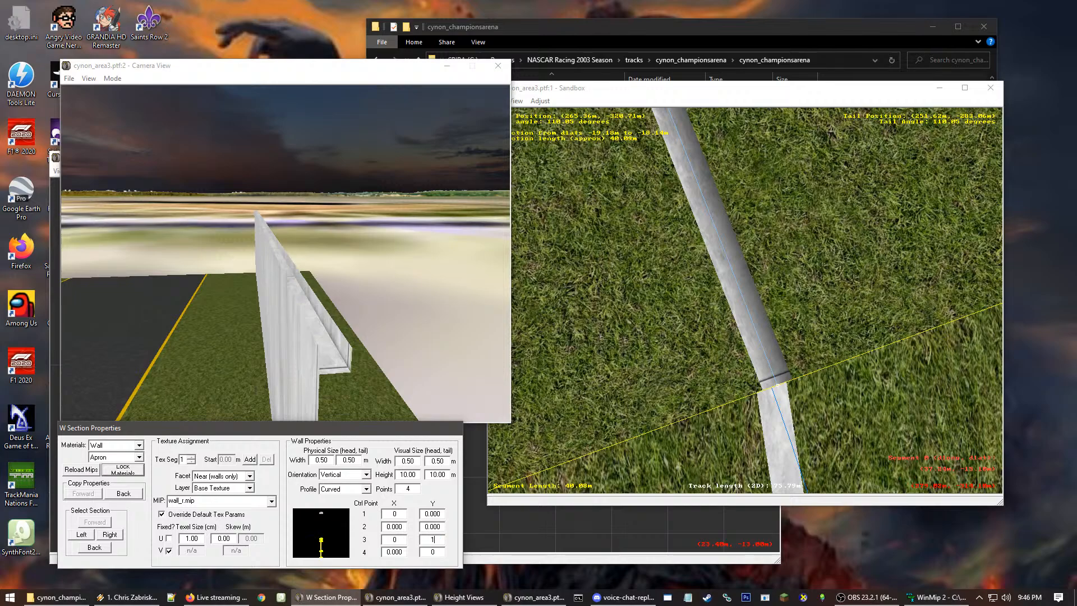
key("BackSpace")
type("0")
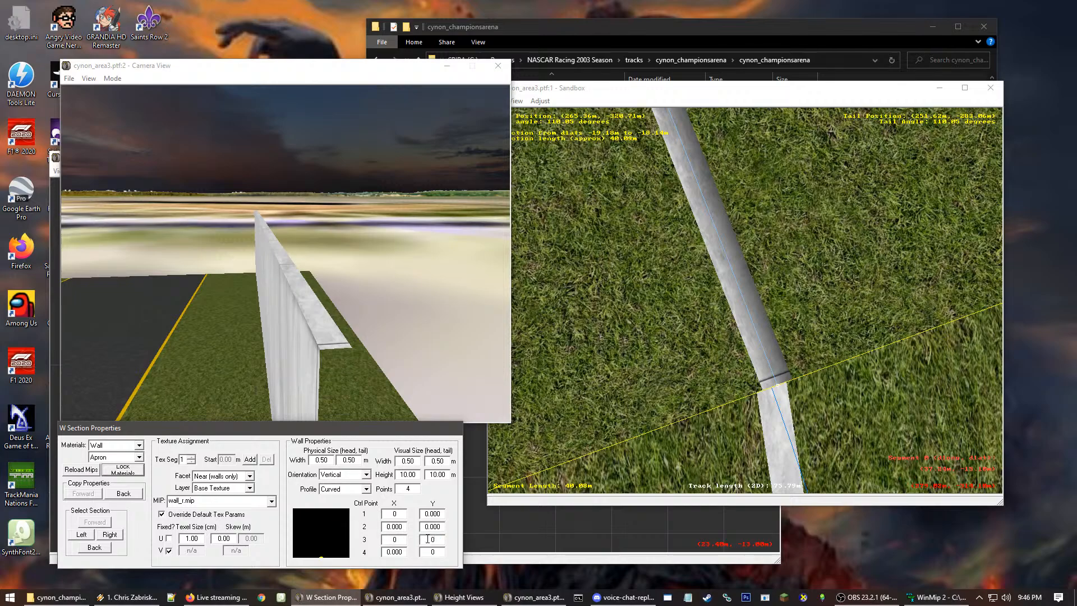
Set the number of points in the curved wall profile to 1
key("BackSpace")
type("1")
left_click(688, 163)
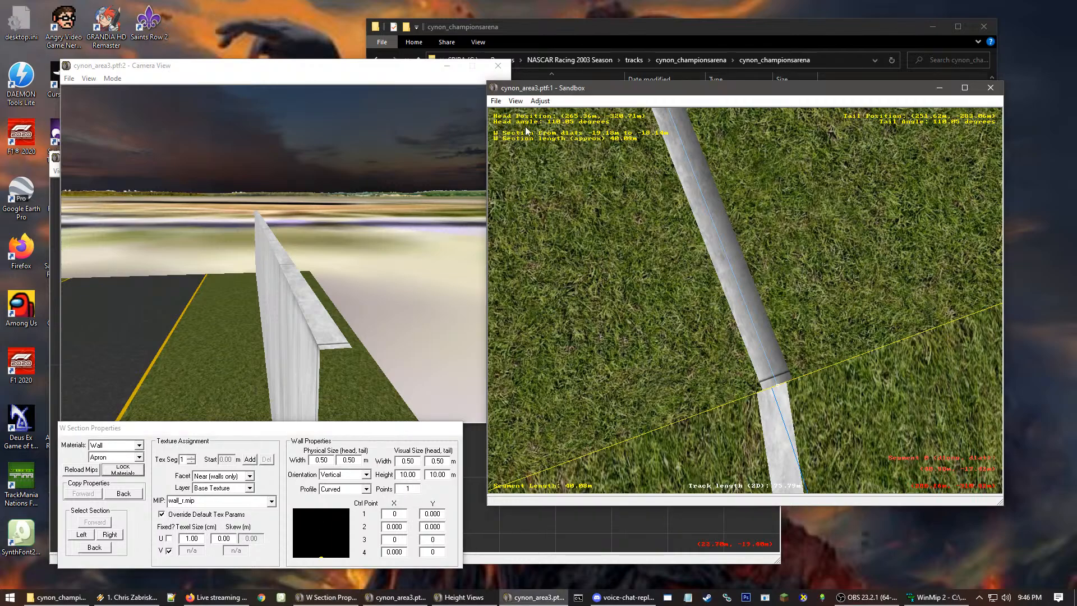
left_click(497, 102)
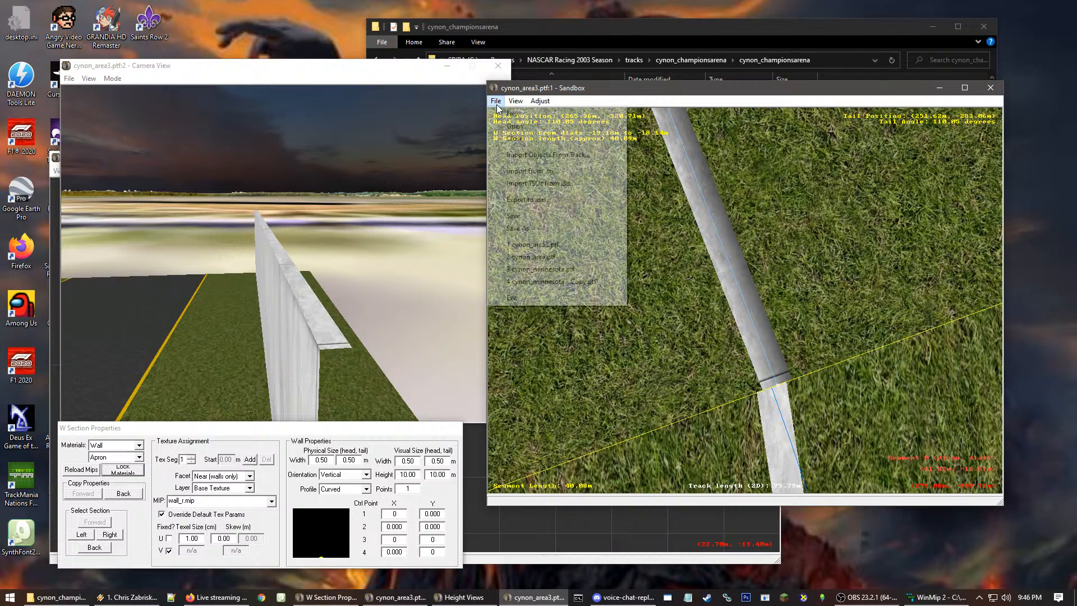
left_click(511, 230)
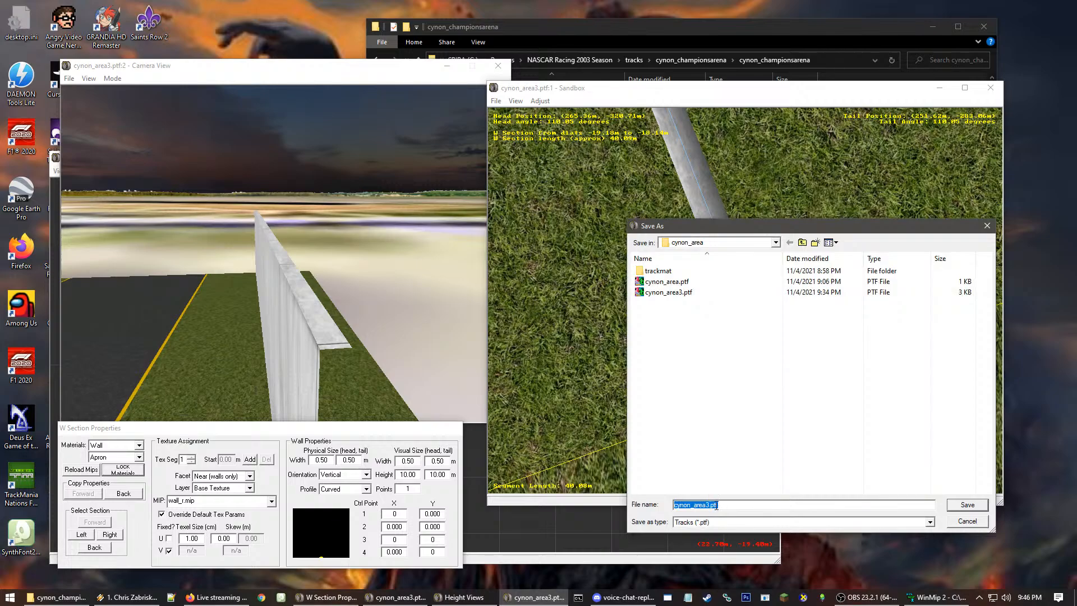
left_click_drag(709, 507, 704, 508)
type("4")
key("ctrl+a")
left_click_drag(955, 504, 963, 517)
left_click(964, 518)
Save the track as cynon_area4.ptf in the cynon_area folder, with automatic centering accepted
left_click(494, 90)
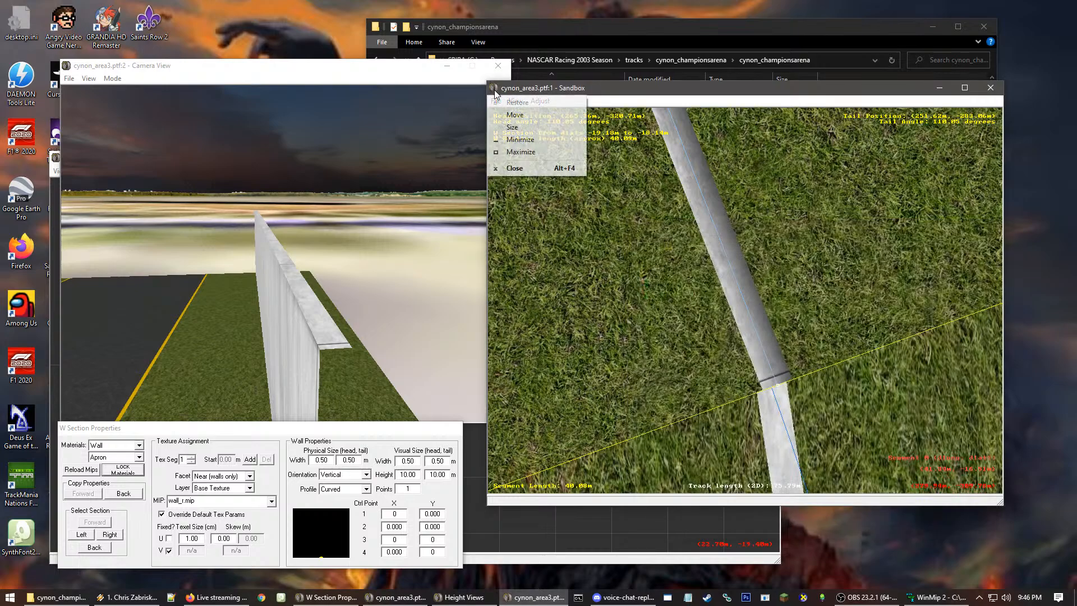
left_click(494, 91)
left_click(496, 102)
left_click(530, 228)
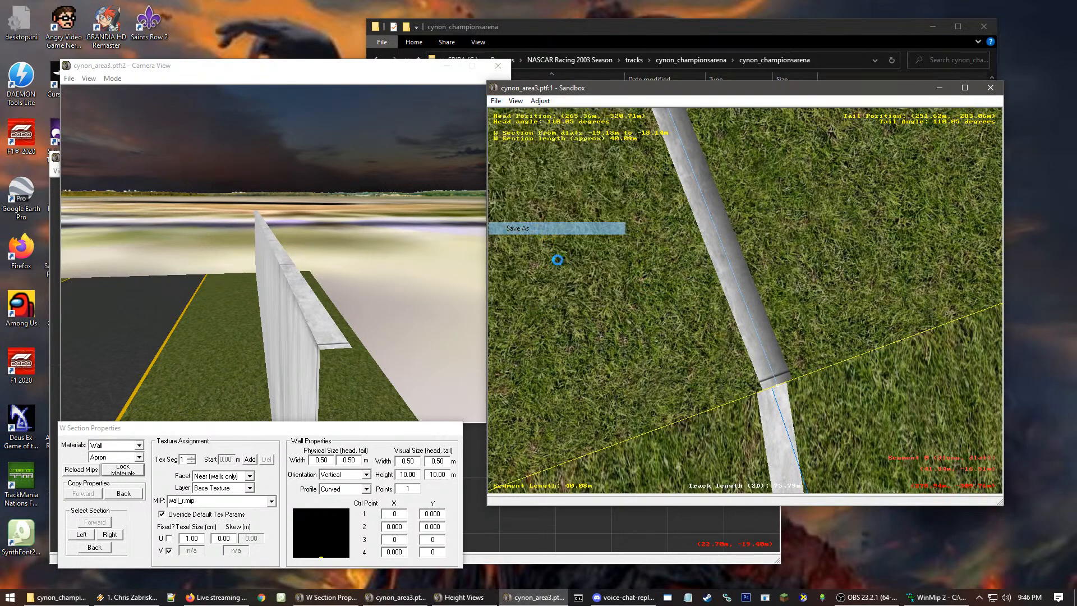
left_click(705, 503)
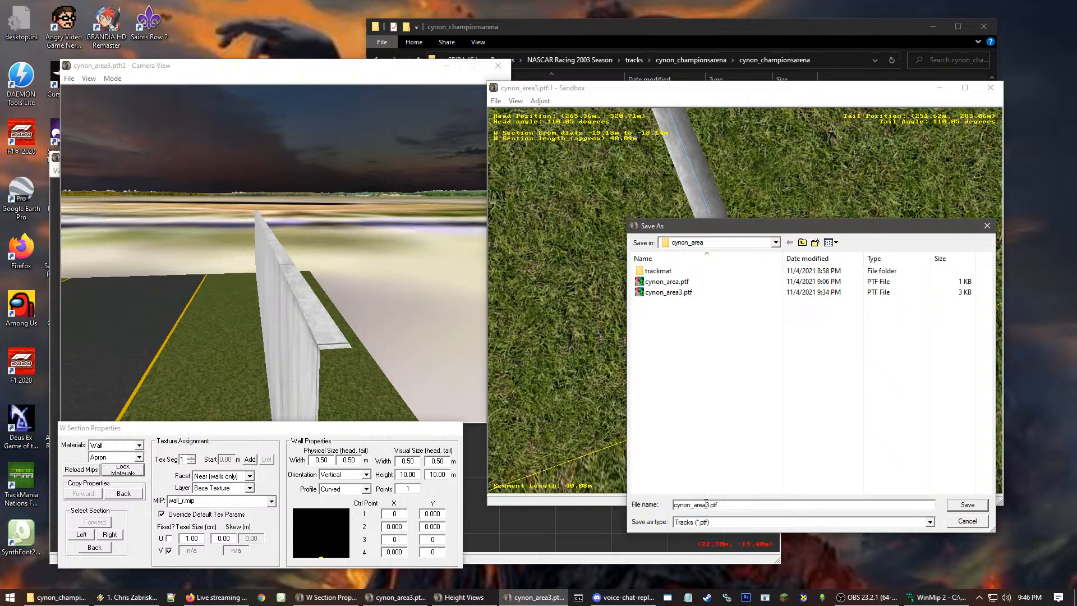
type("4")
key("Return")
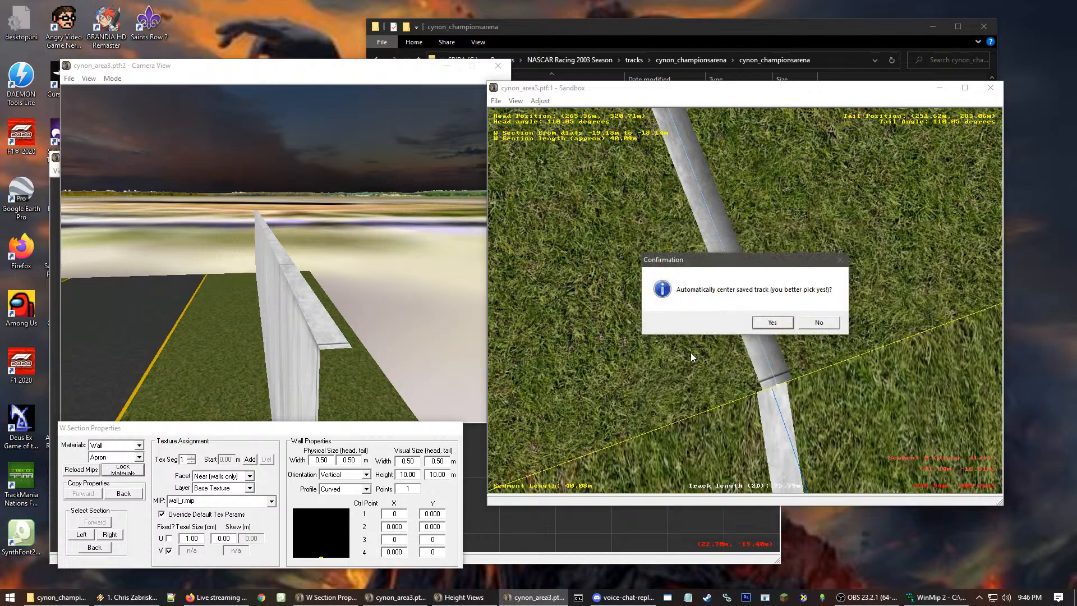
left_click(775, 326)
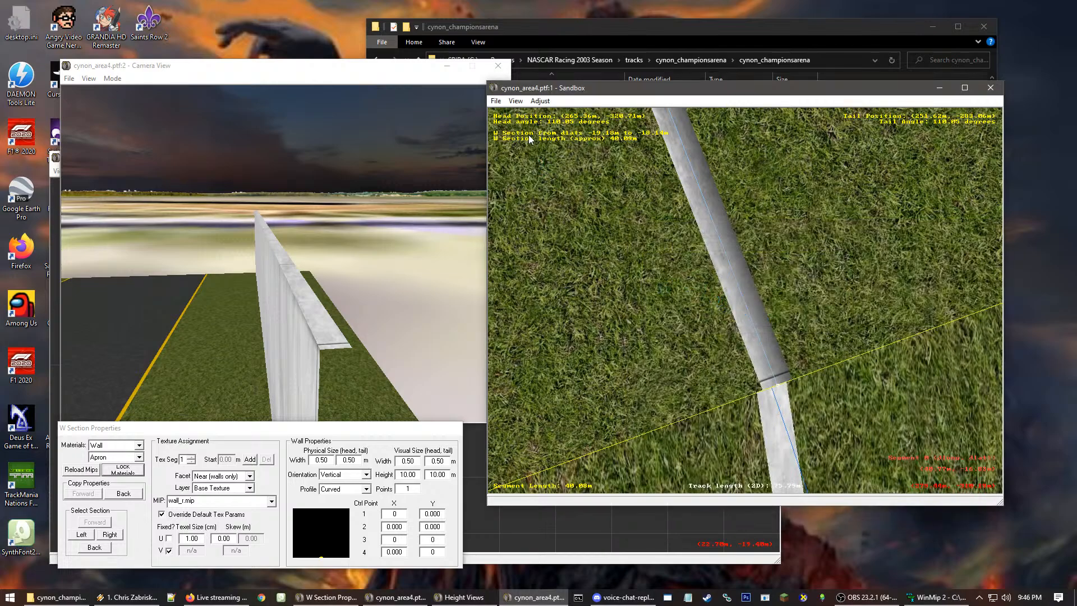
Open cynon_minnesota.ptf from the inner cynon_minnesota folder of the cynon_minnesota track
left_click(497, 102)
left_click(513, 126)
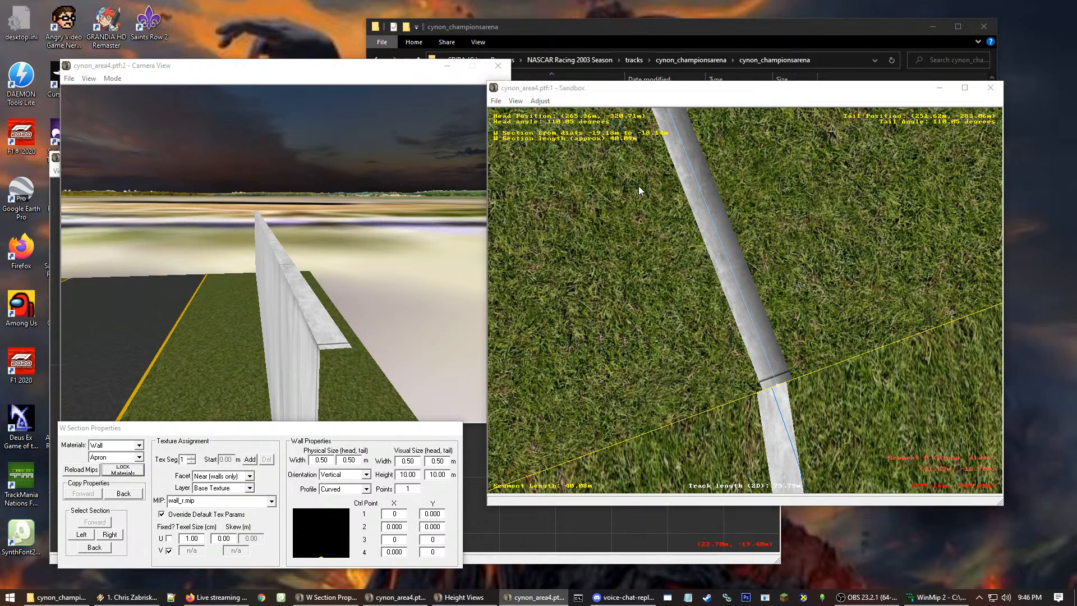
left_click(802, 244)
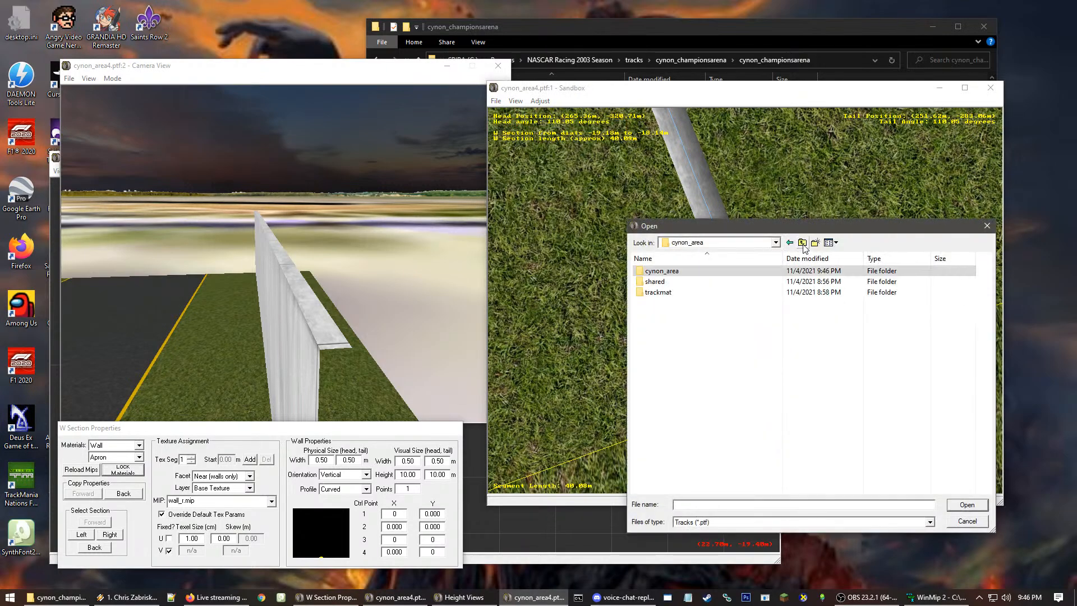
left_click(802, 244)
scroll(868, 381, "down", 10)
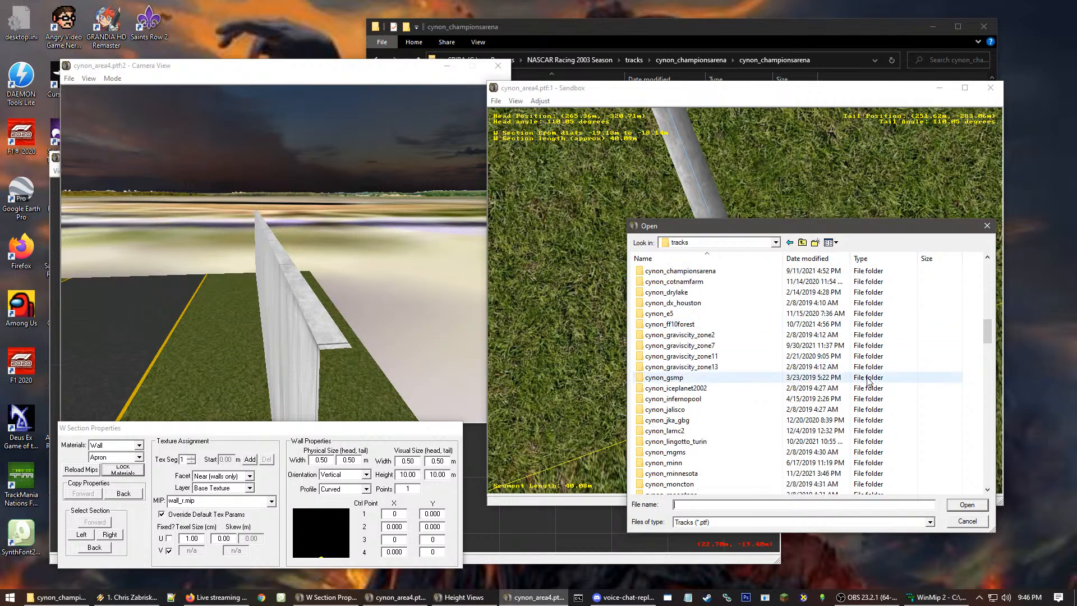
scroll(706, 388, "down", 2)
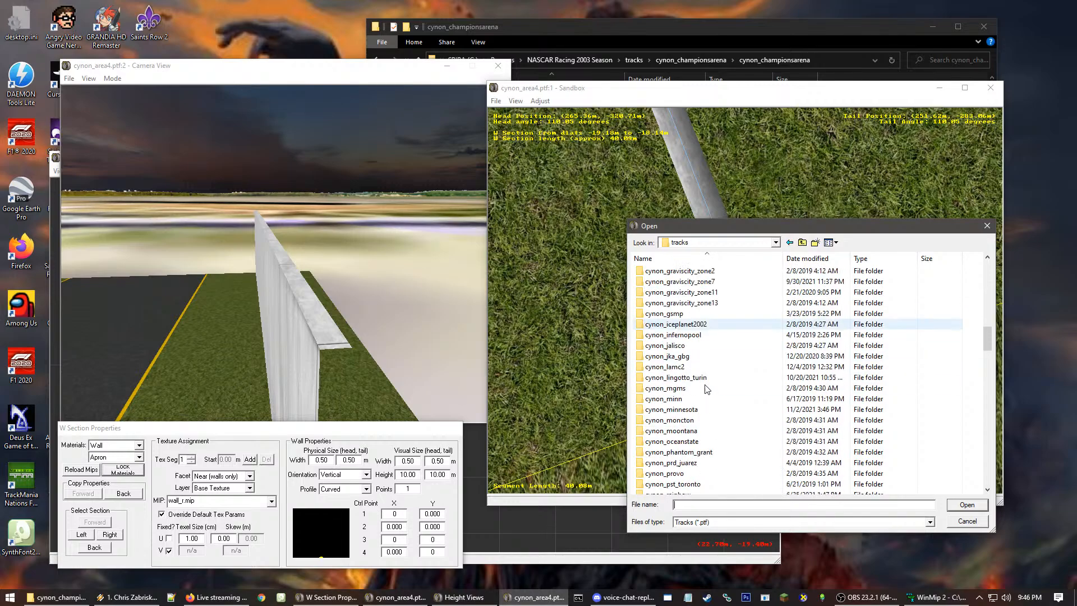
left_click(683, 413)
double_click(683, 412)
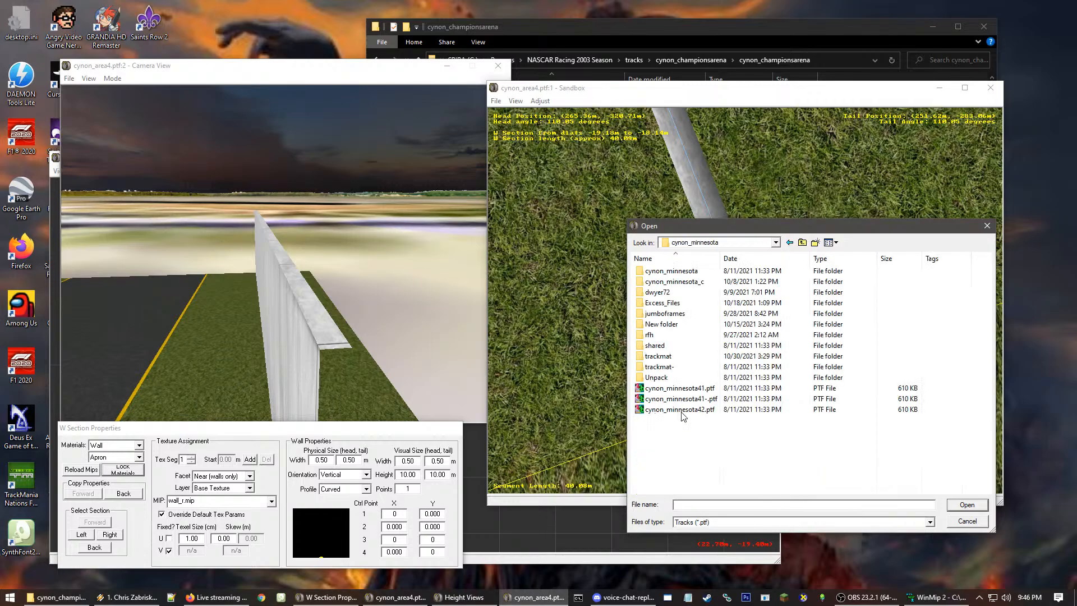
left_click(696, 272)
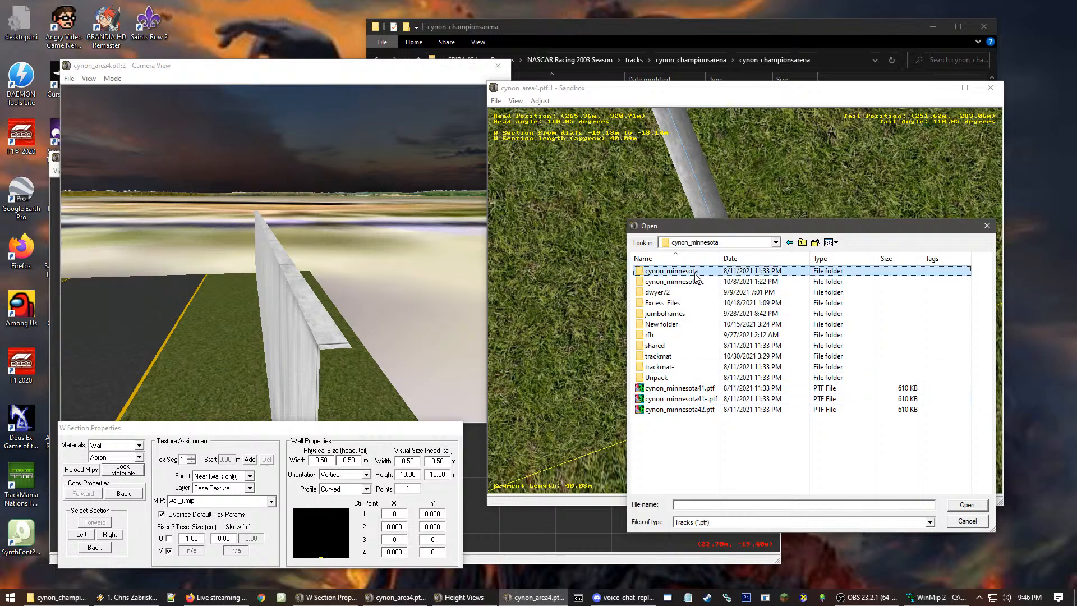
double_click(696, 275)
left_click(692, 294)
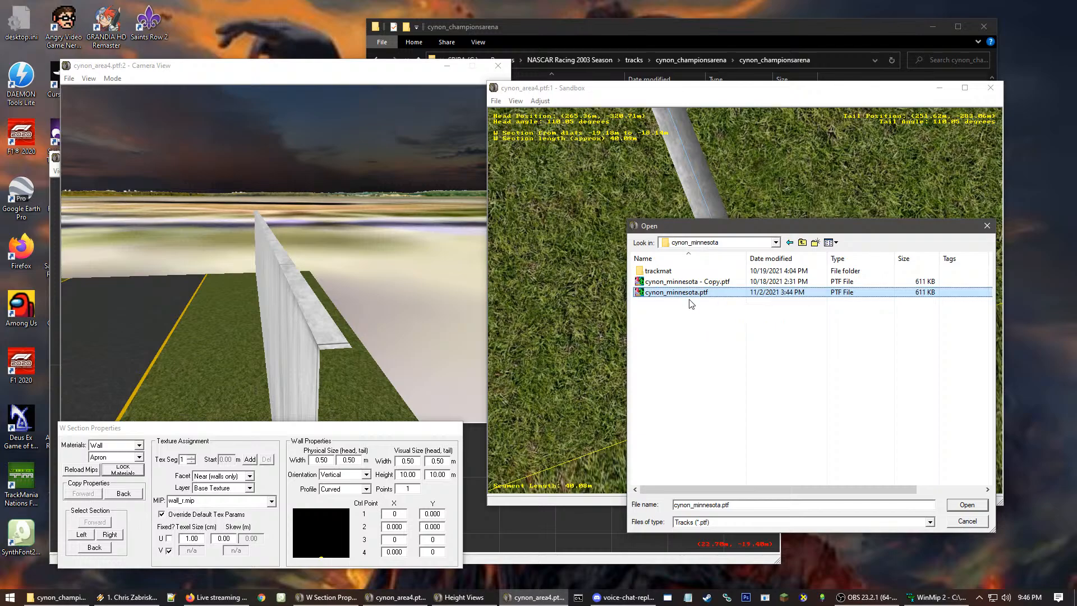
double_click(686, 294)
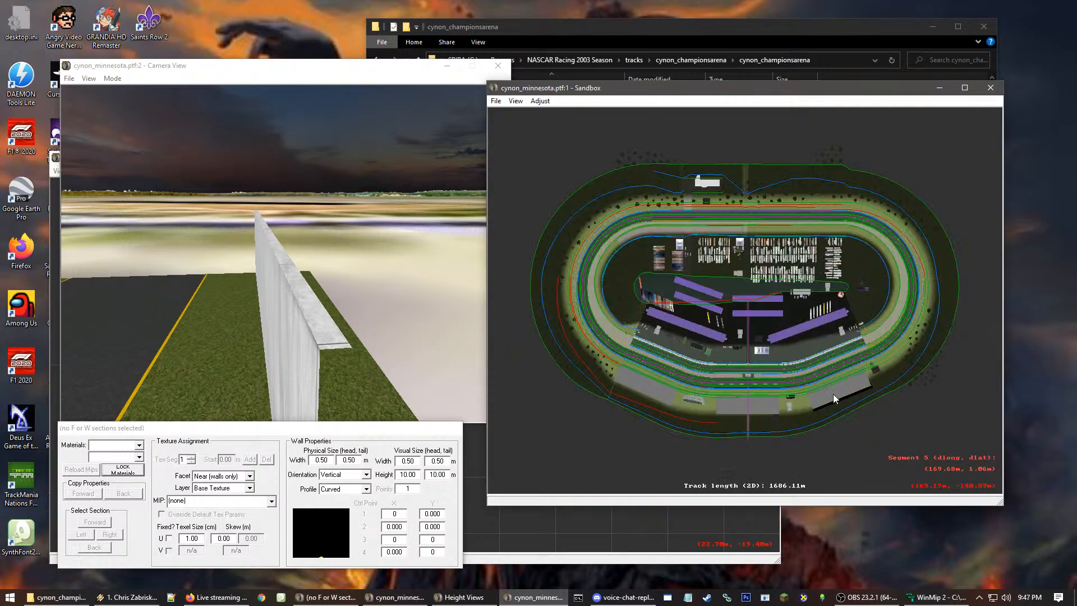
Unlock all geometry of the cynon_minnesota track
scroll(729, 422, "up", 1)
right_click(718, 400)
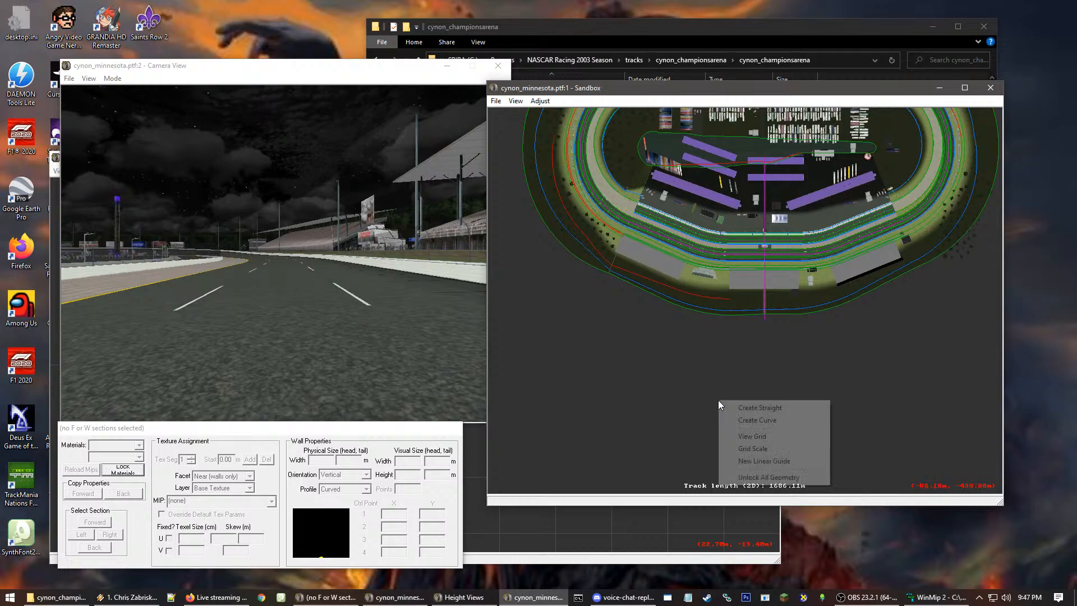
left_click(769, 478)
Select the Wire Fence (left) wall section along the concrete barrier to show its curved profile settings
scroll(747, 300, "up", 2)
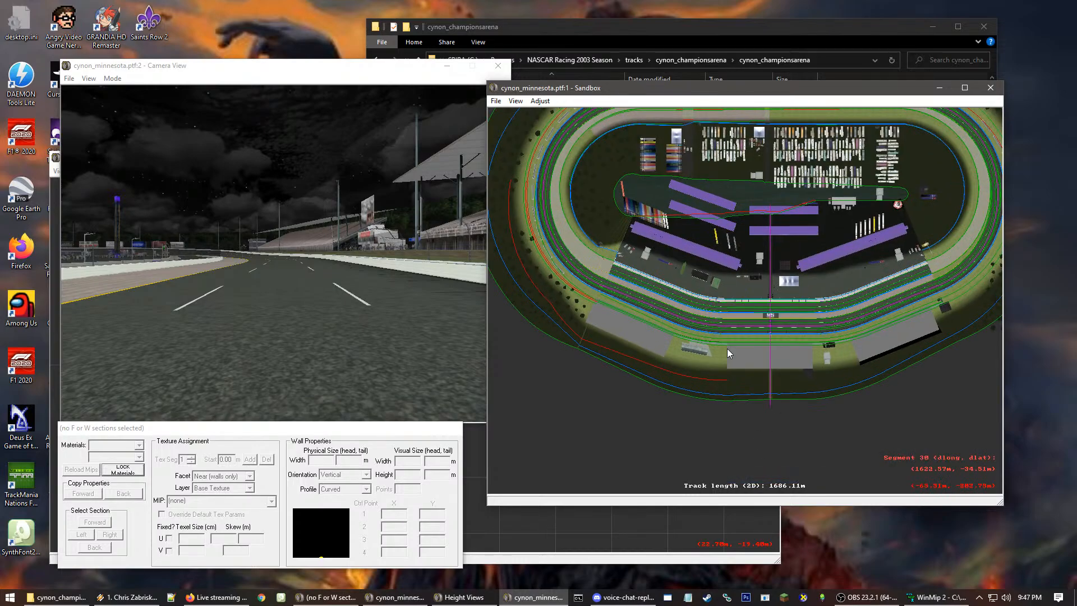
scroll(727, 349, "up", 8)
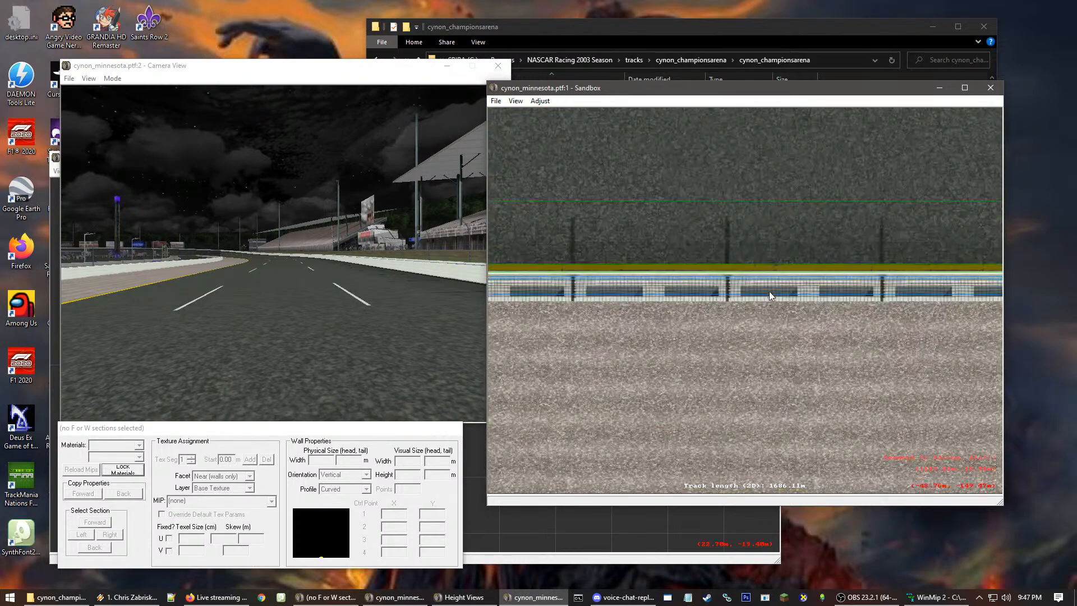
scroll(770, 295, "up", 1)
left_click(721, 270)
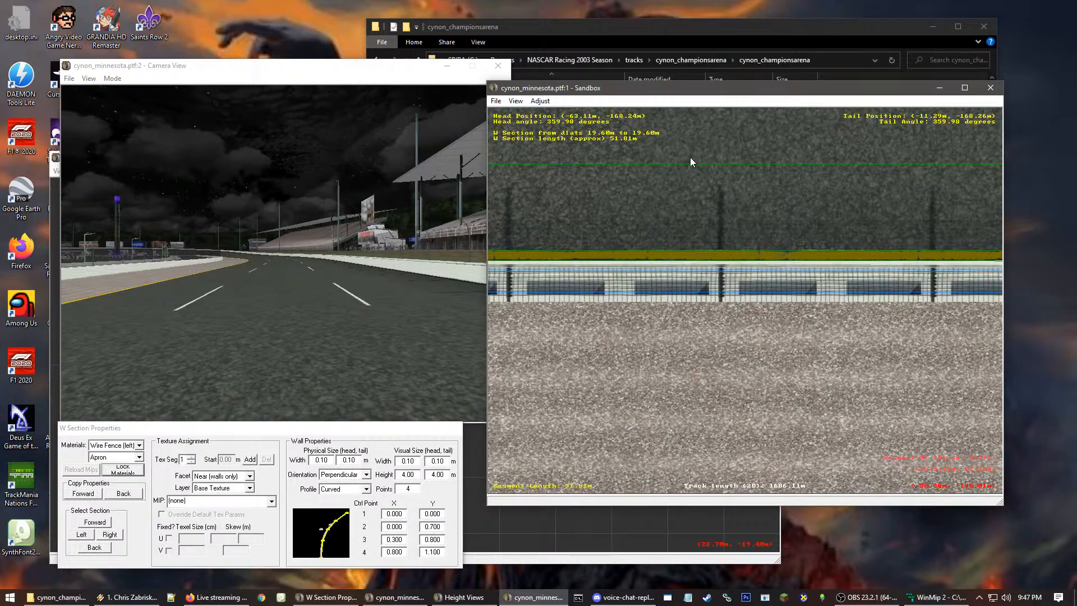
Examine the curved wire fence on top of the concrete barrier in 3D from both sides and several viewpoints
left_click(420, 250)
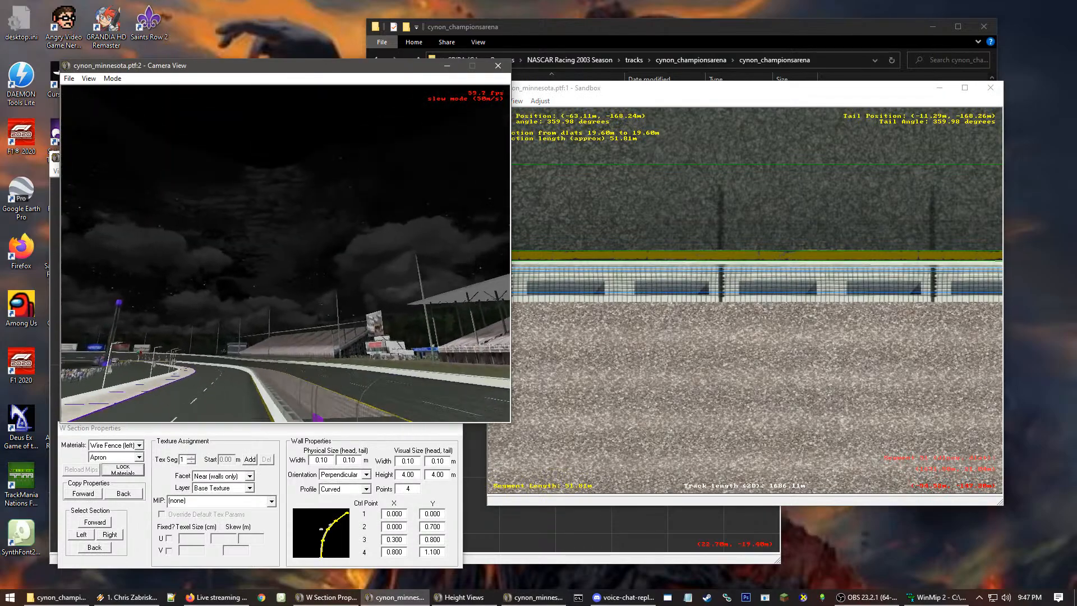
key("Up")
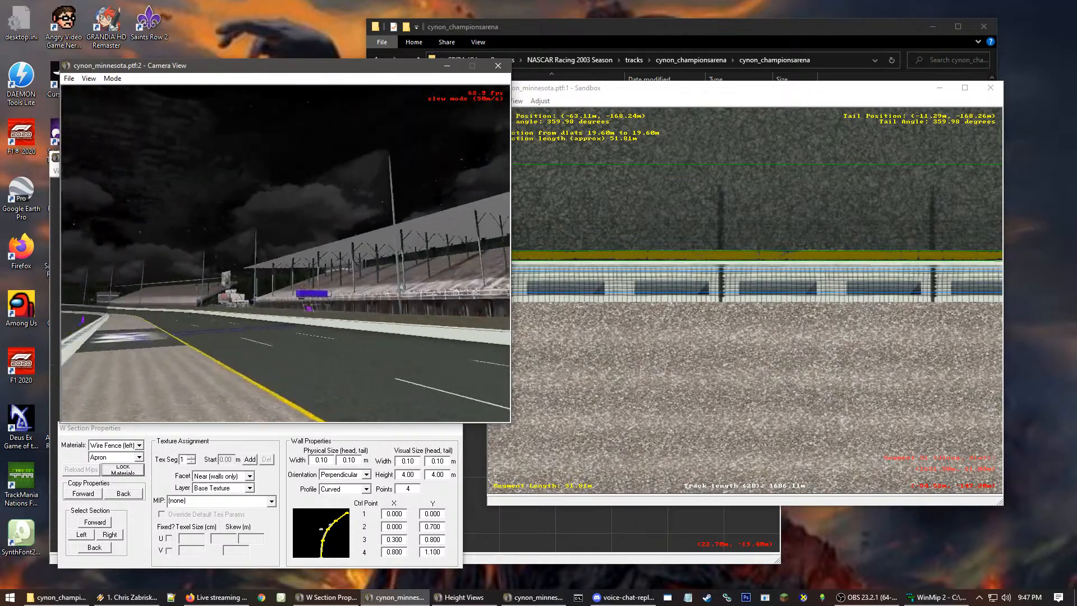
key("Up")
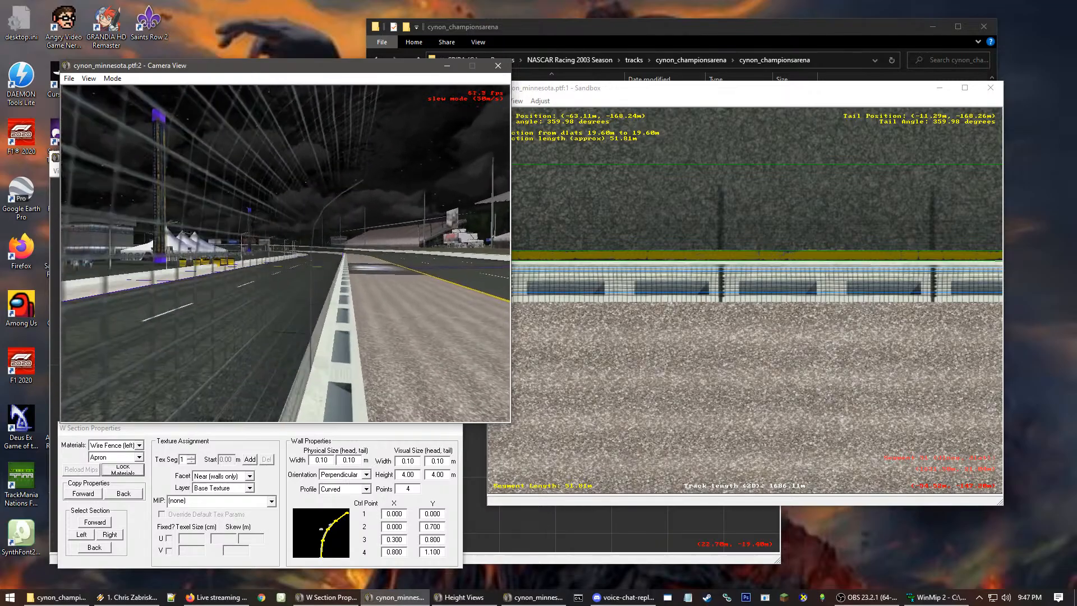
key("Up")
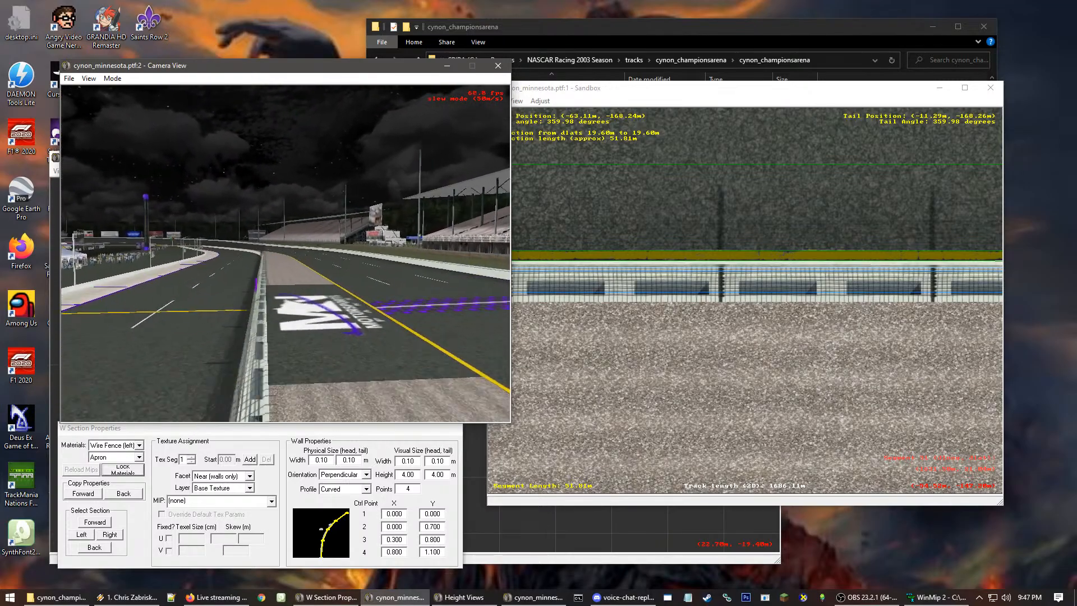
key("Up")
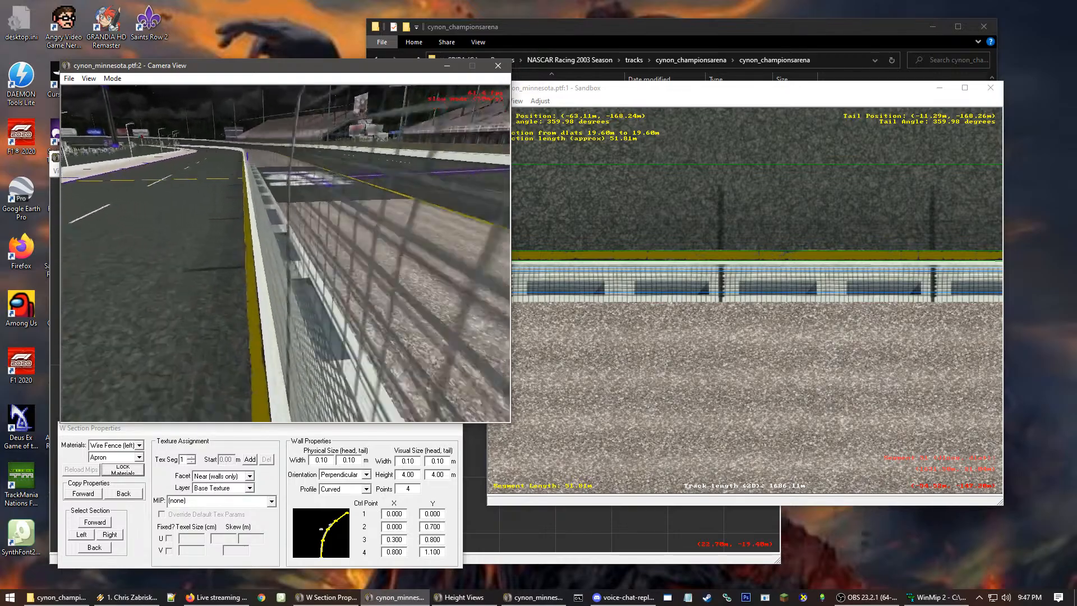
key("Up")
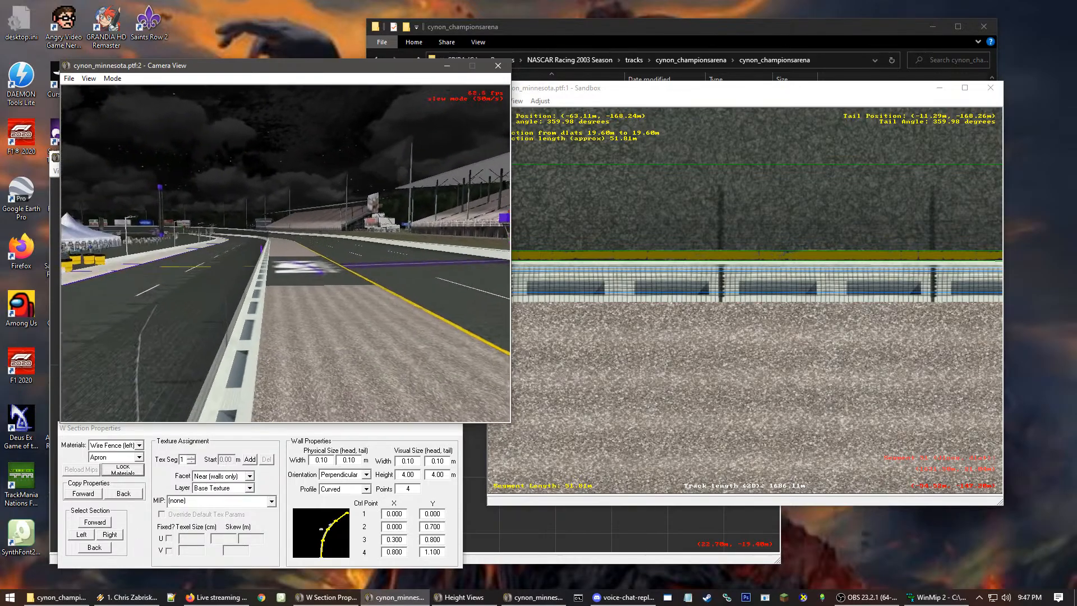
key("Up")
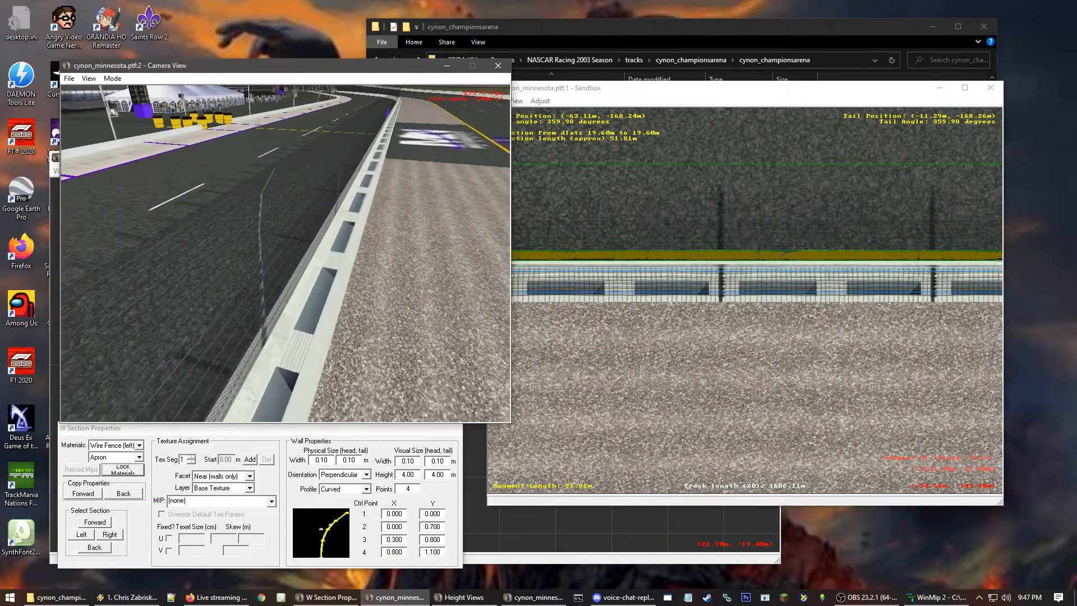
key("Up")
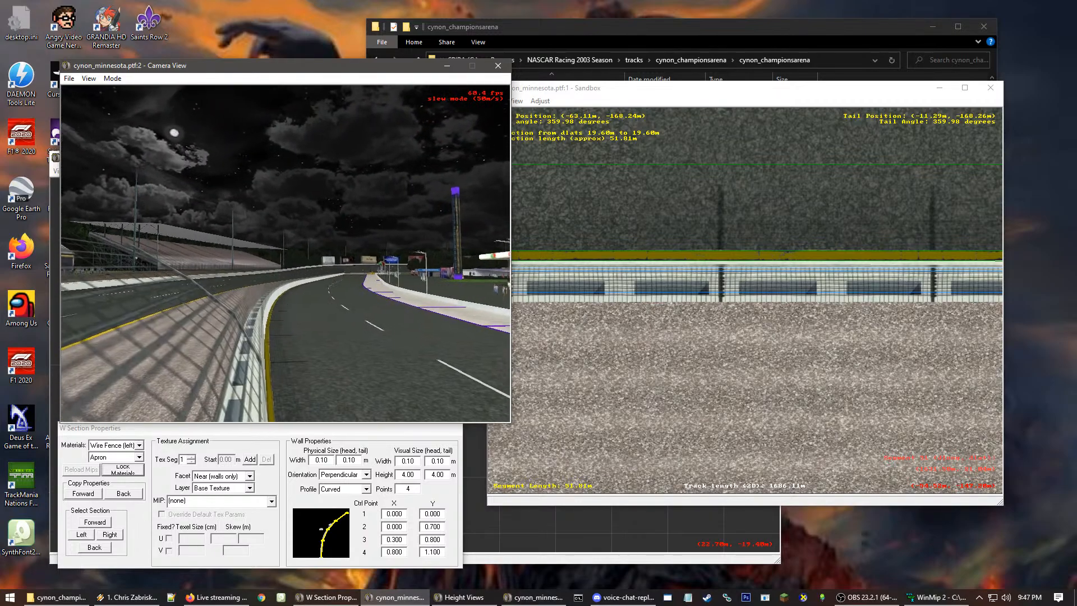
key("Down")
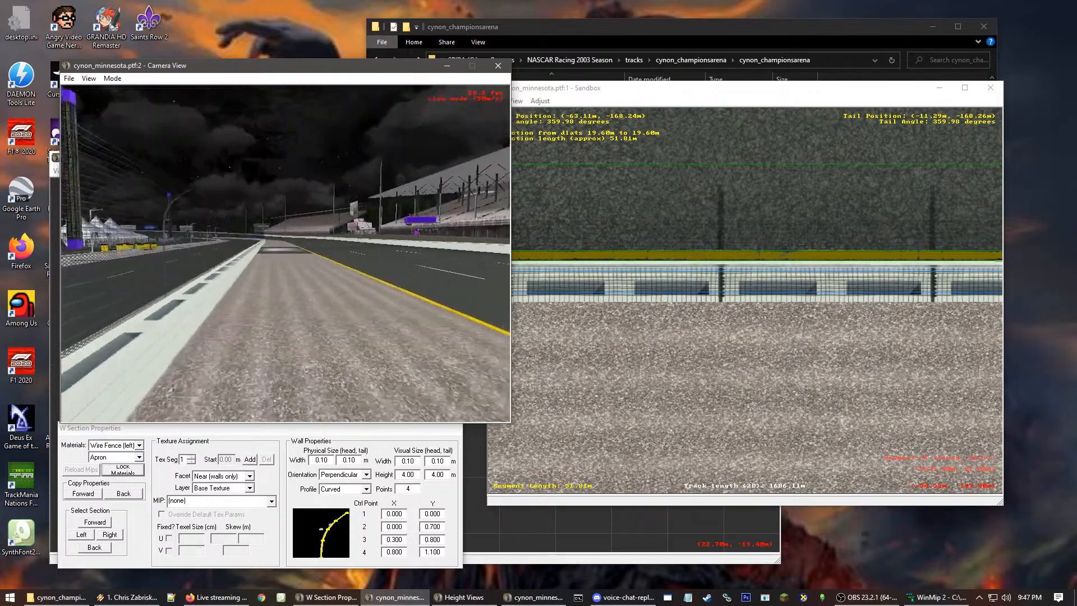
Try an X value of 1.000 for control point 1 of the curved wire fence profile, and restore it to 0.000
key("Down")
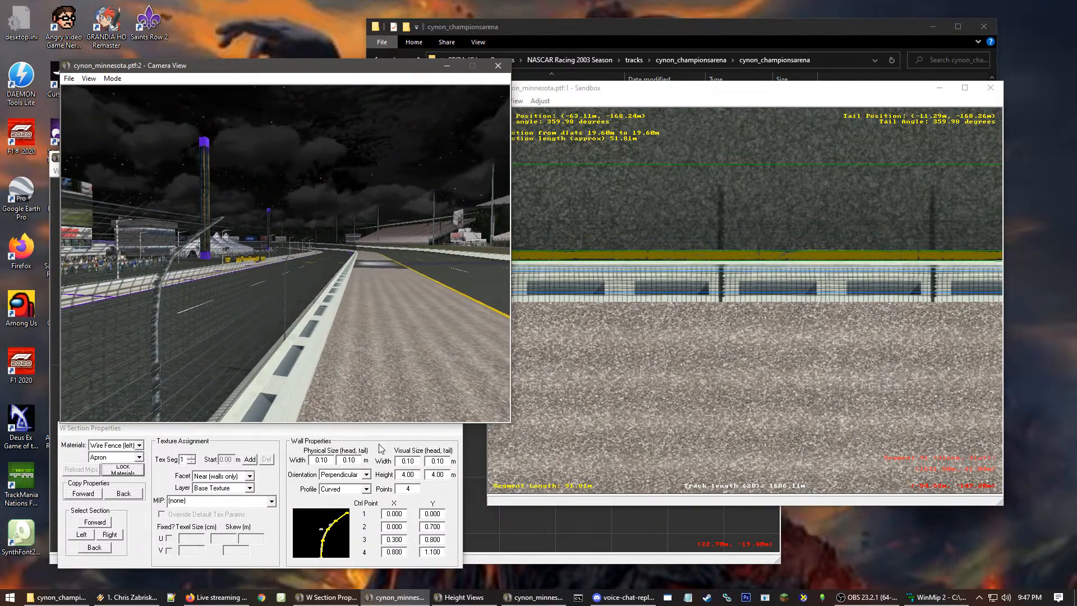
left_click(326, 532)
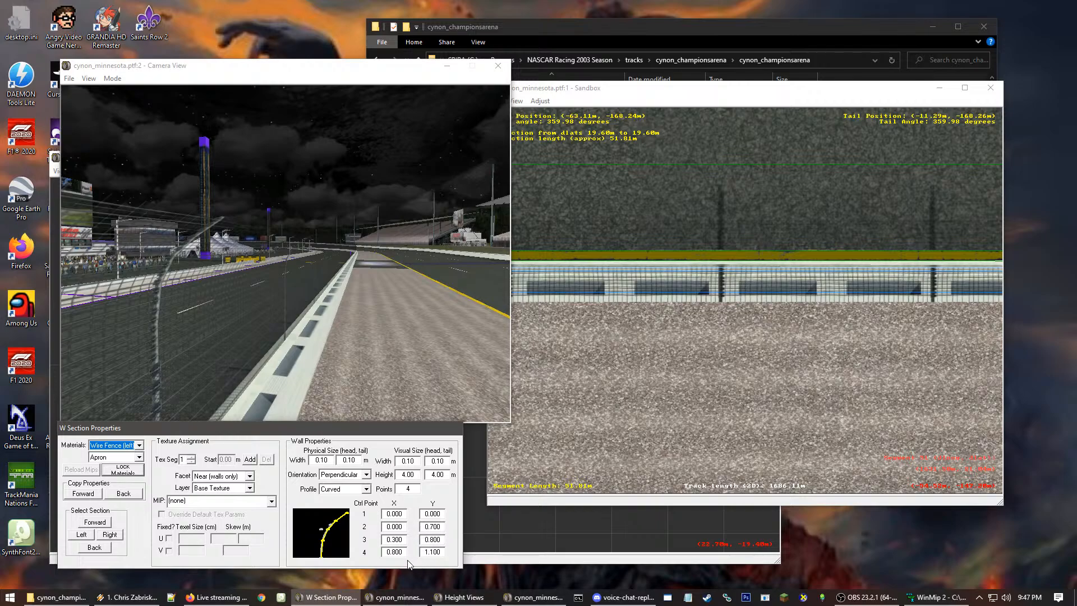
left_click(391, 552)
left_click_drag(390, 515, 384, 515)
type("1")
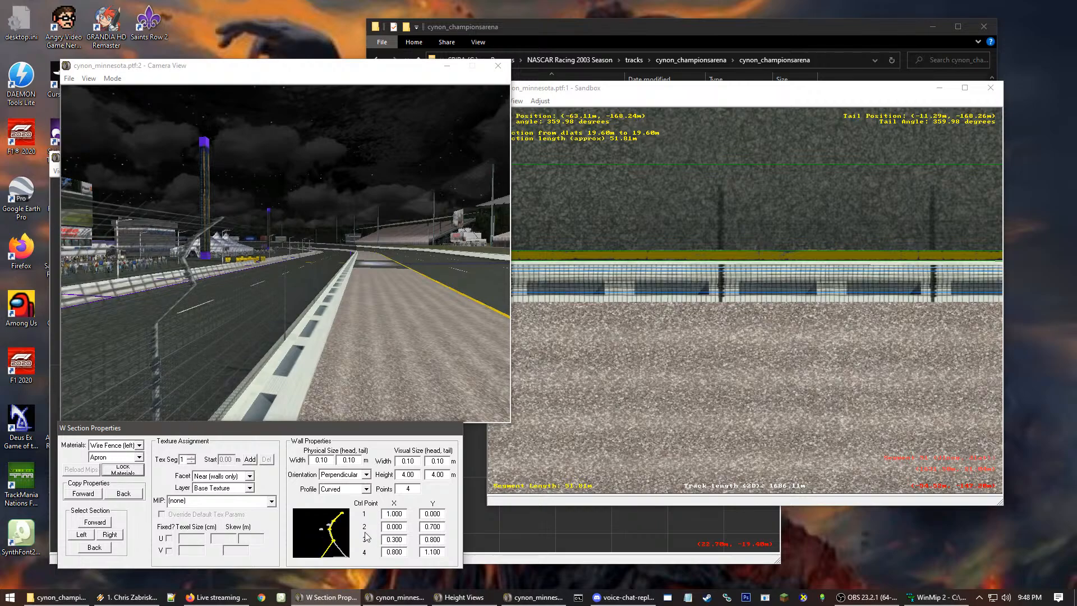
key("BackSpace")
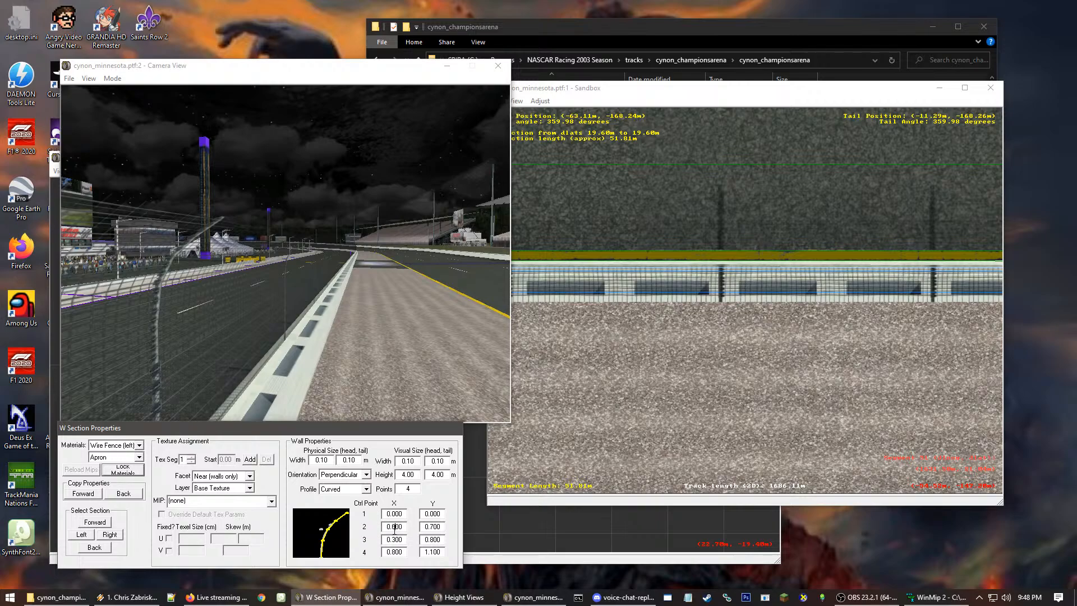
Try an X value of 0.100 for control point 2 of the fence profile, and restore it to zero
left_click_drag(397, 529, 392, 528)
type("1")
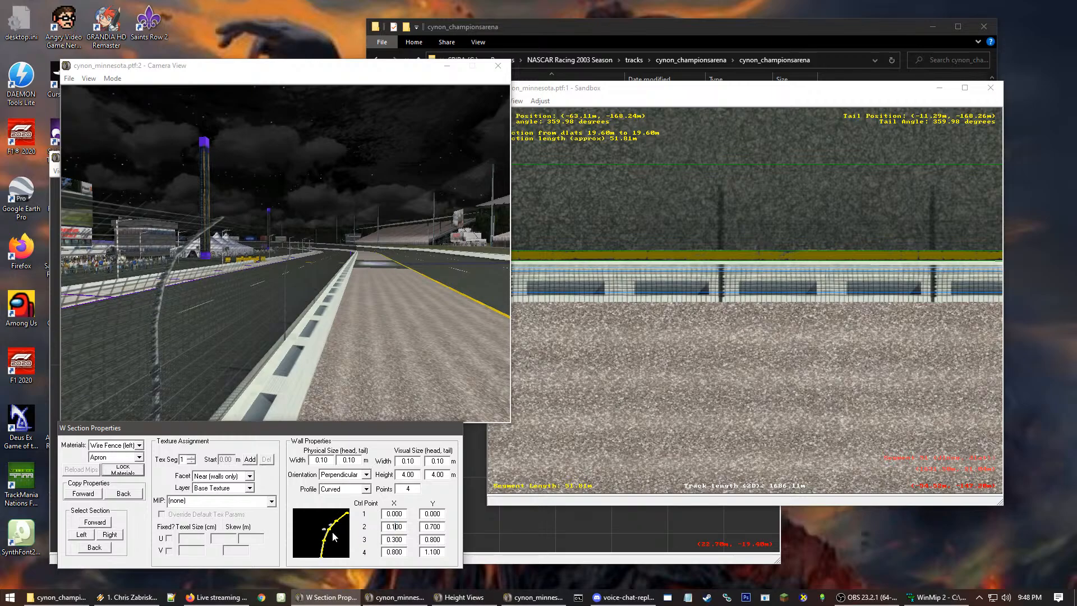
key("BackSpace")
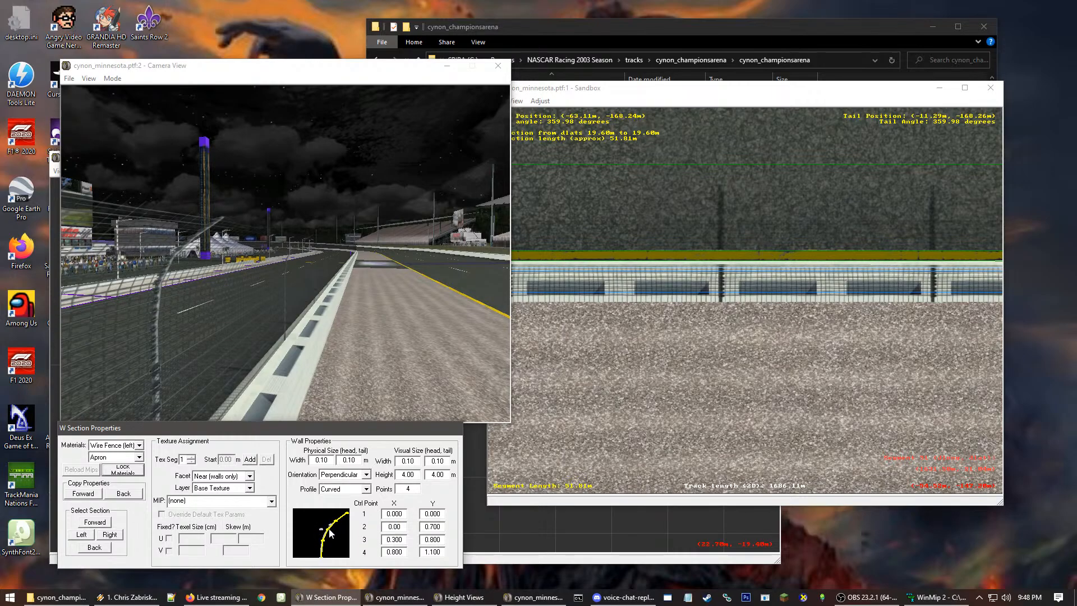
Try Y values of 0.800 and 0.000 for control point 2 of the fence profile, and restore it to 0.700
type("0.8")
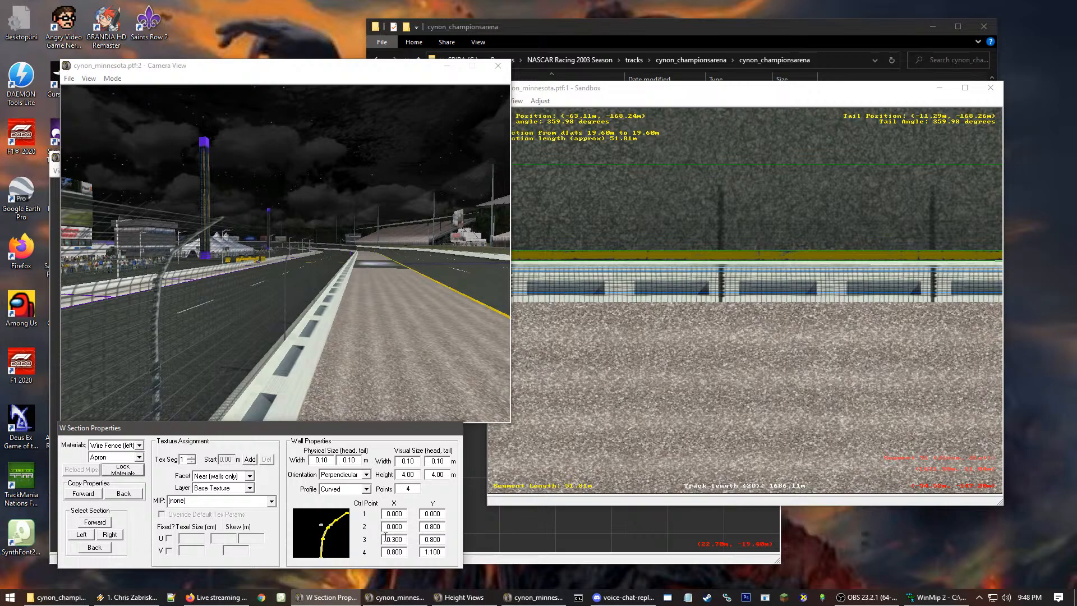
key("BackSpace")
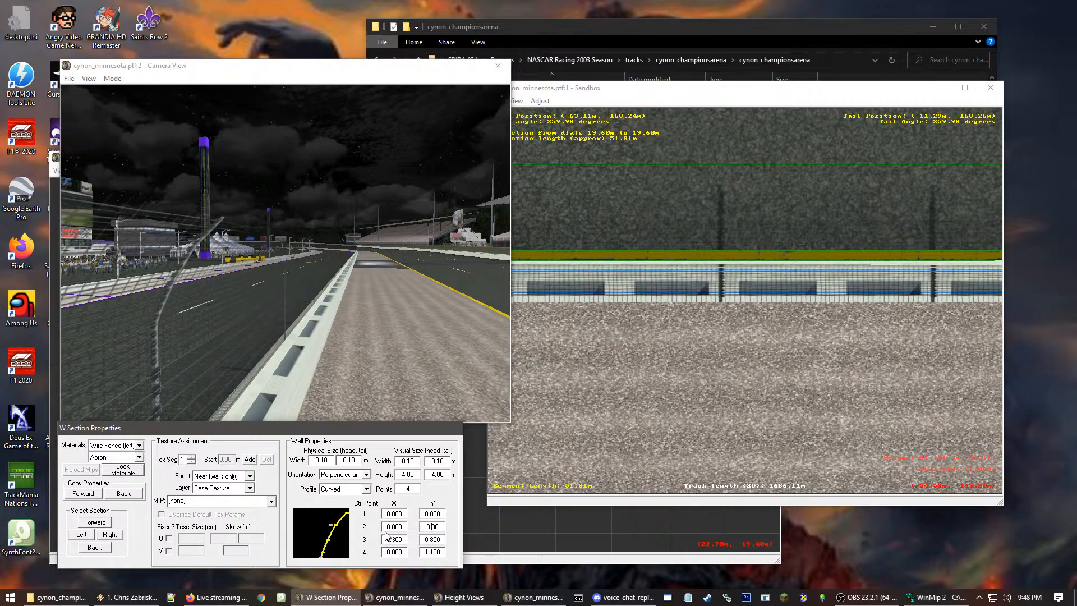
type("7")
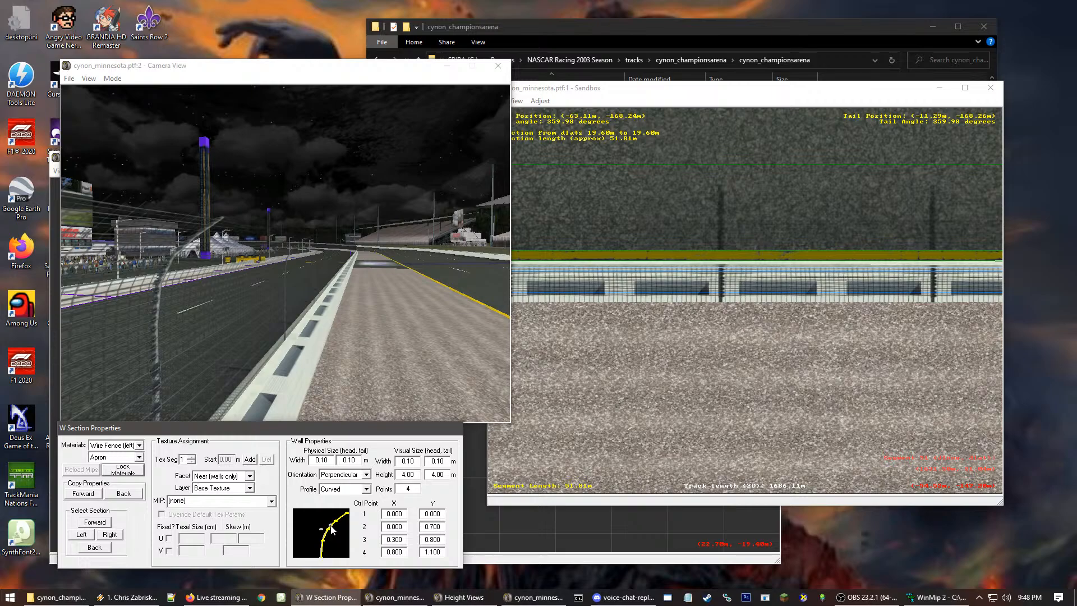
key("BackSpace")
type("8")
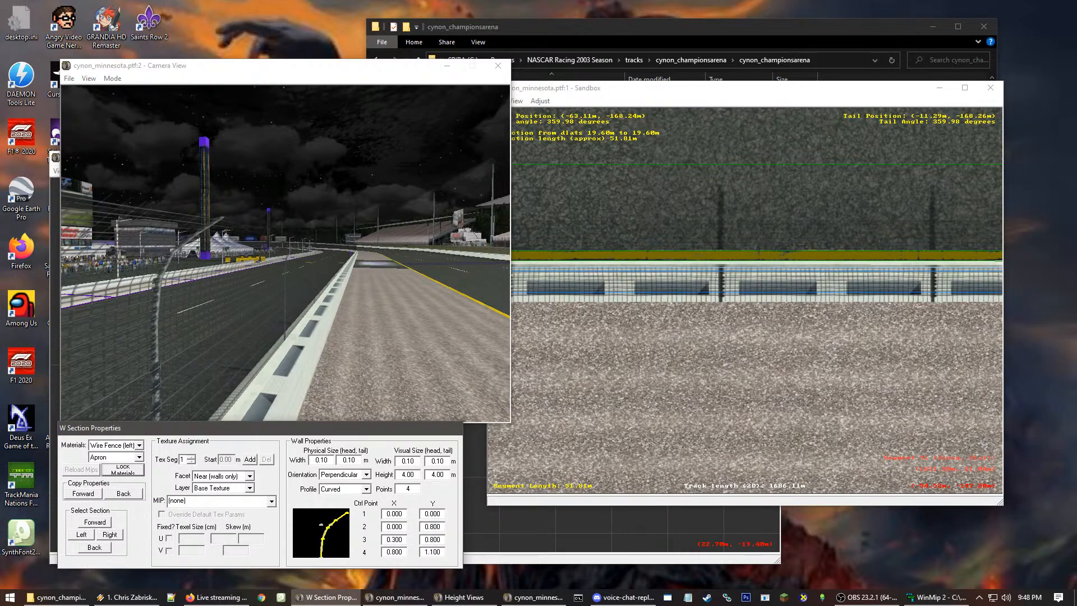
key("BackSpace")
type("0")
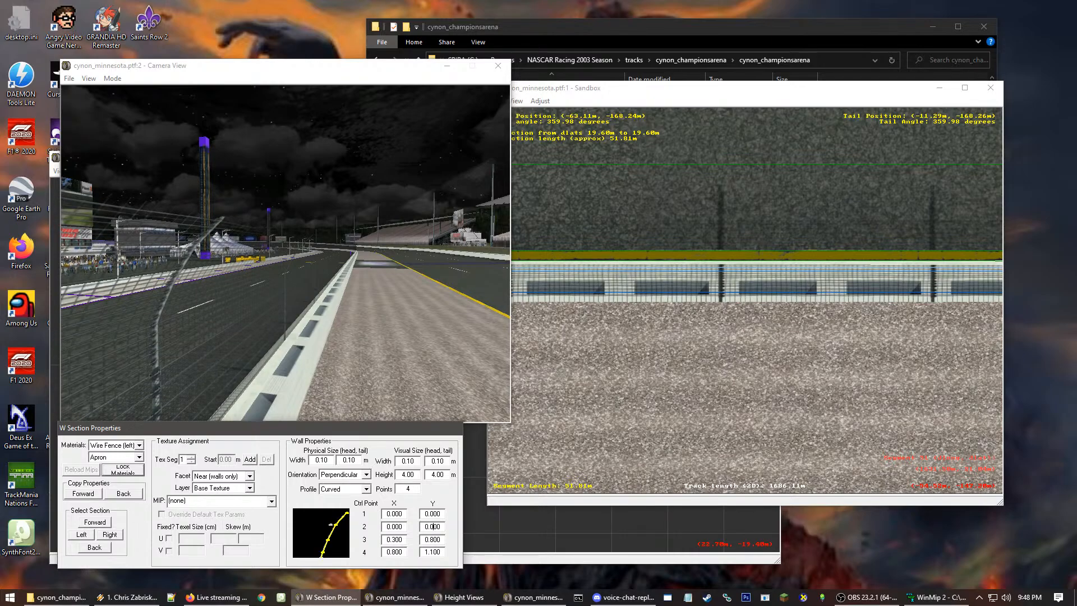
key("BackSpace")
type("7")
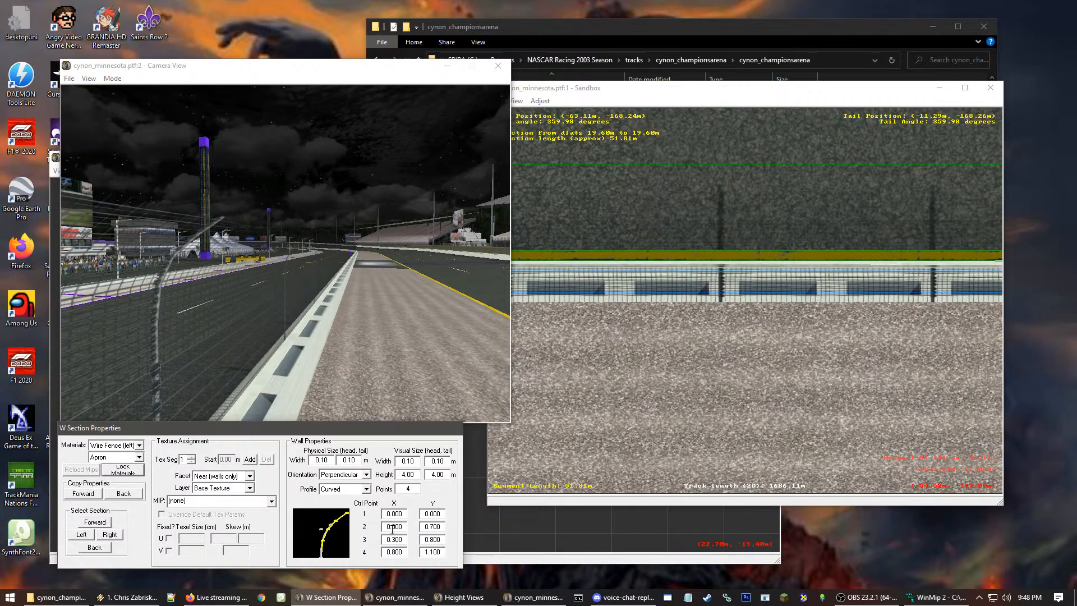
Try an X value of 0.4 for control point 3 of the fence profile, and restore it to 0.300
type("-")
key("BackSpace")
left_click_drag(396, 540, 393, 540)
type("4")
key("BackSpace")
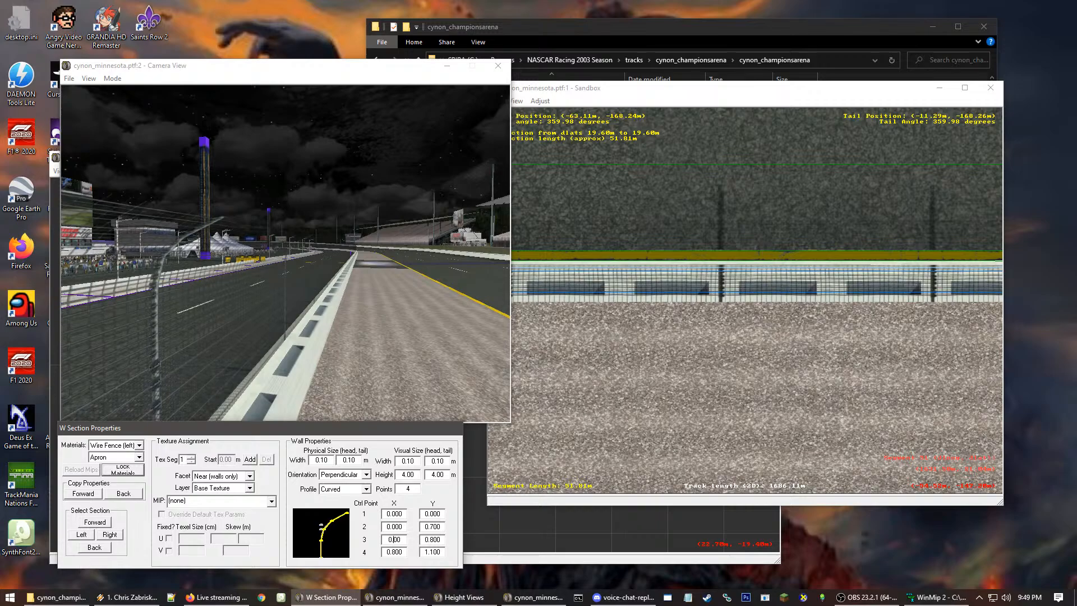
type("3")
Examine the pit wall fence from the track side and the curved fence along the outer wall in 3D
left_click(344, 352)
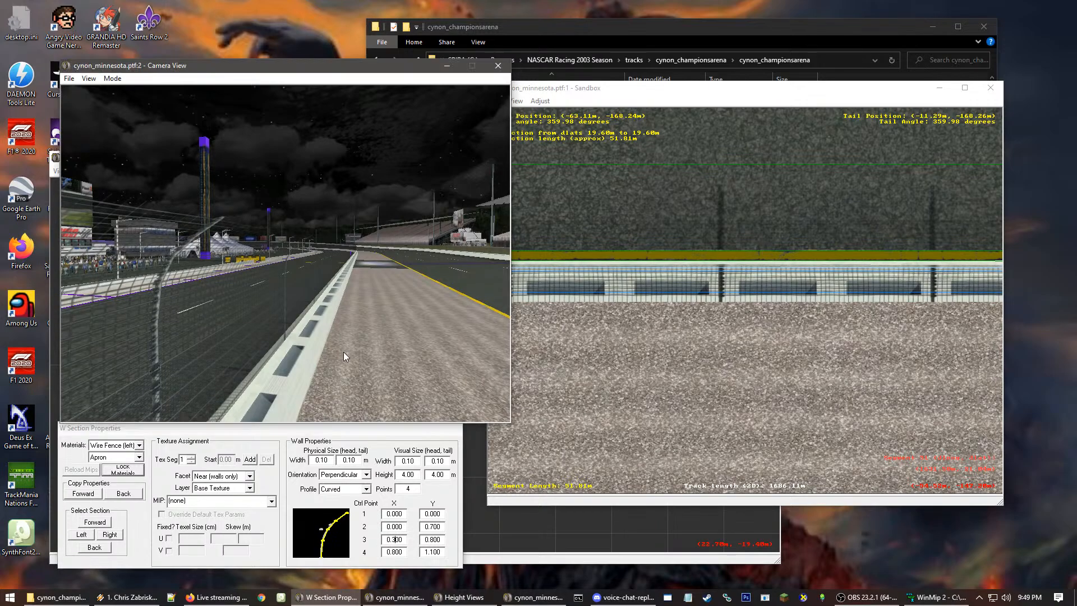
left_click(356, 346)
key("Left")
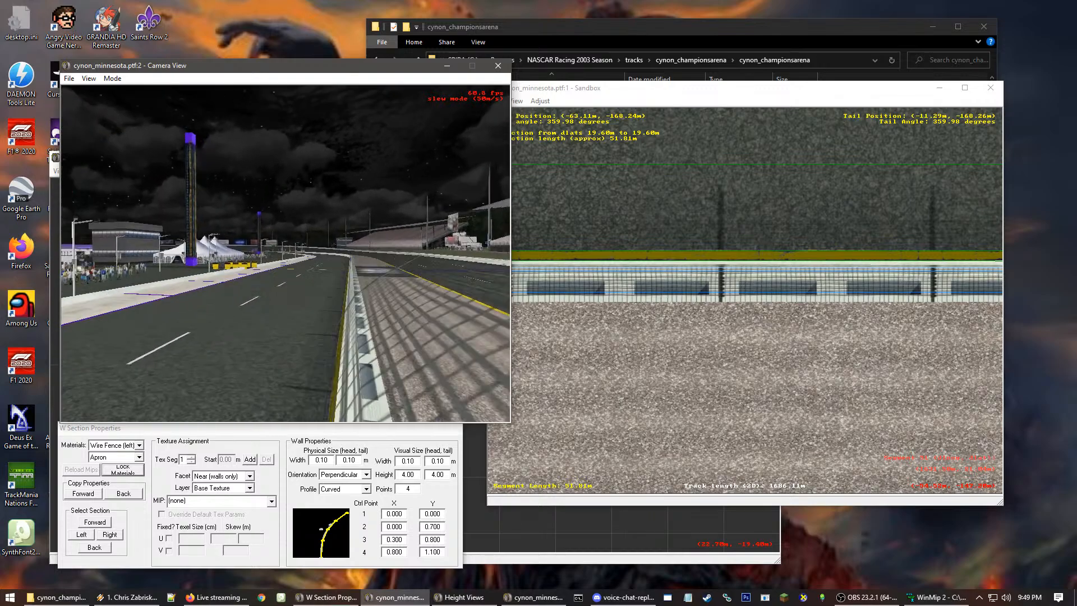
key("Right")
key("Escape")
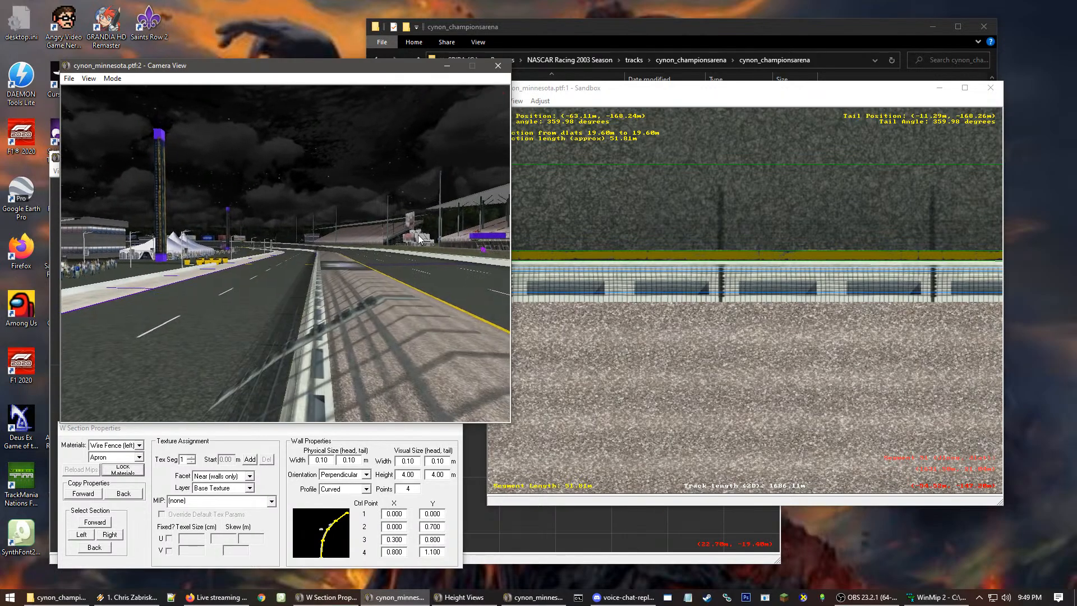
left_click(392, 254)
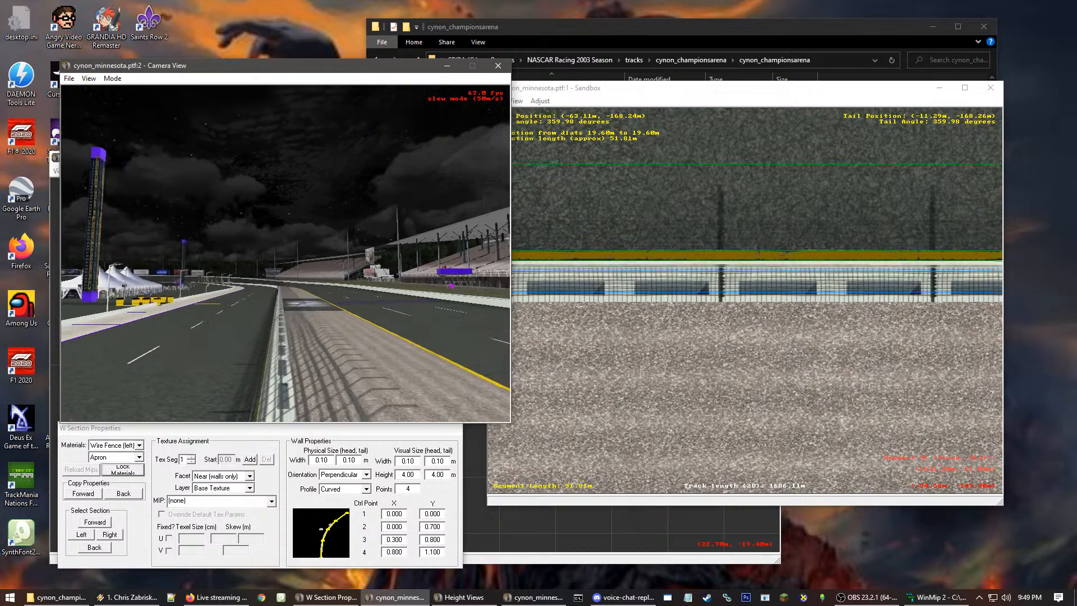
key("Up")
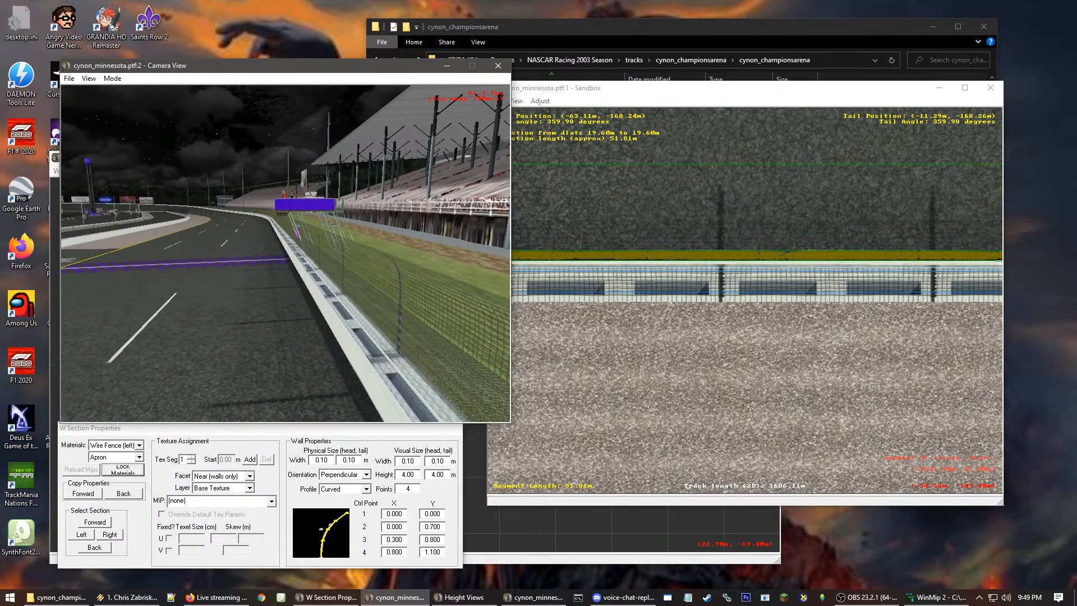
key("Escape")
Start opening another track and browse to the cynon_zanarkand folder in the tracks folder
left_click(587, 92)
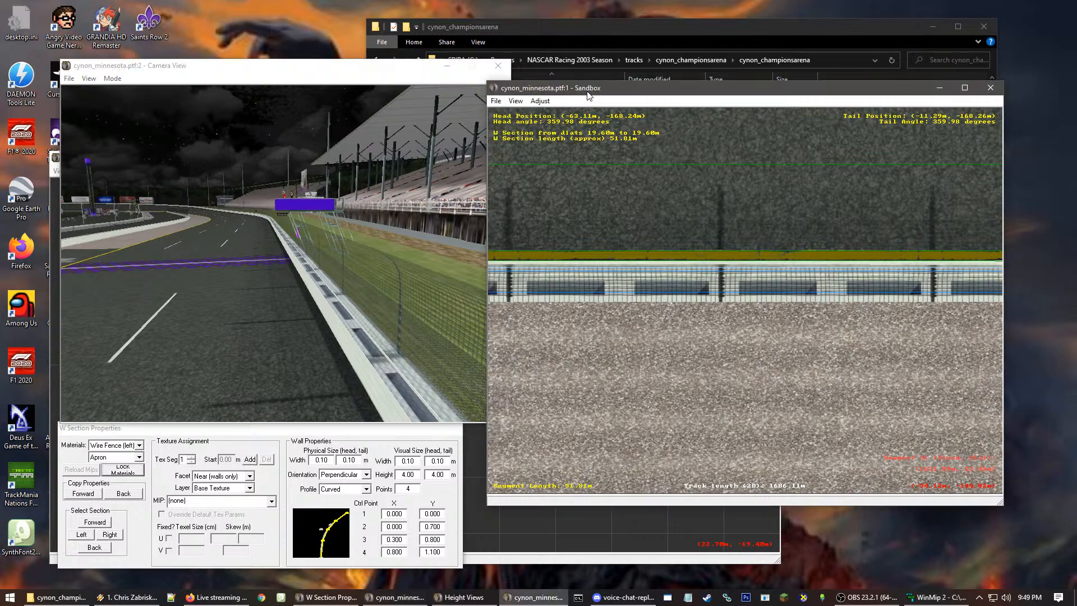
left_click(496, 101)
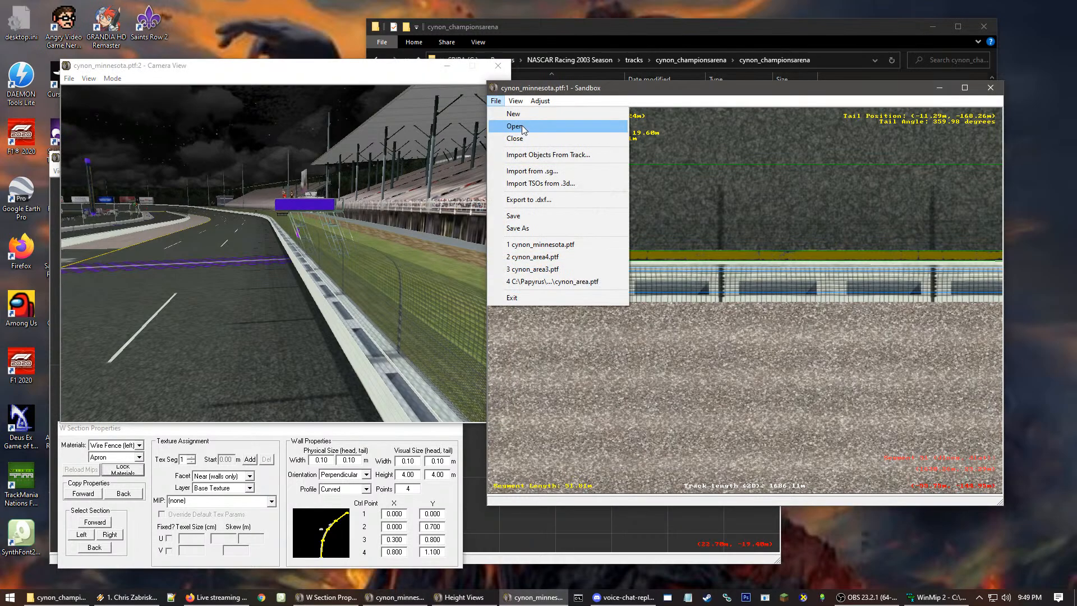
left_click(523, 128)
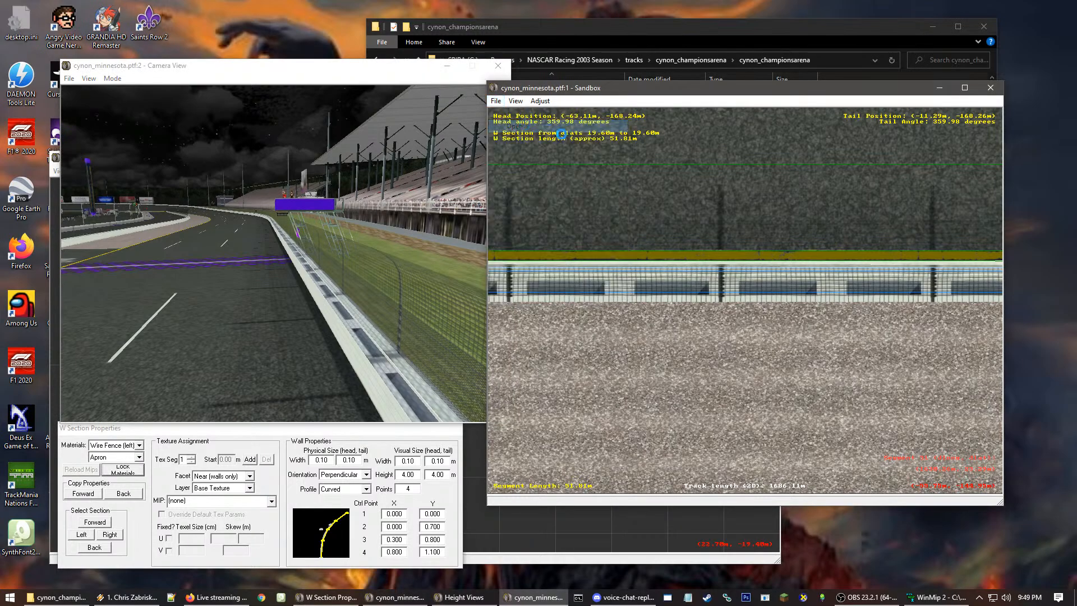
left_click(802, 242)
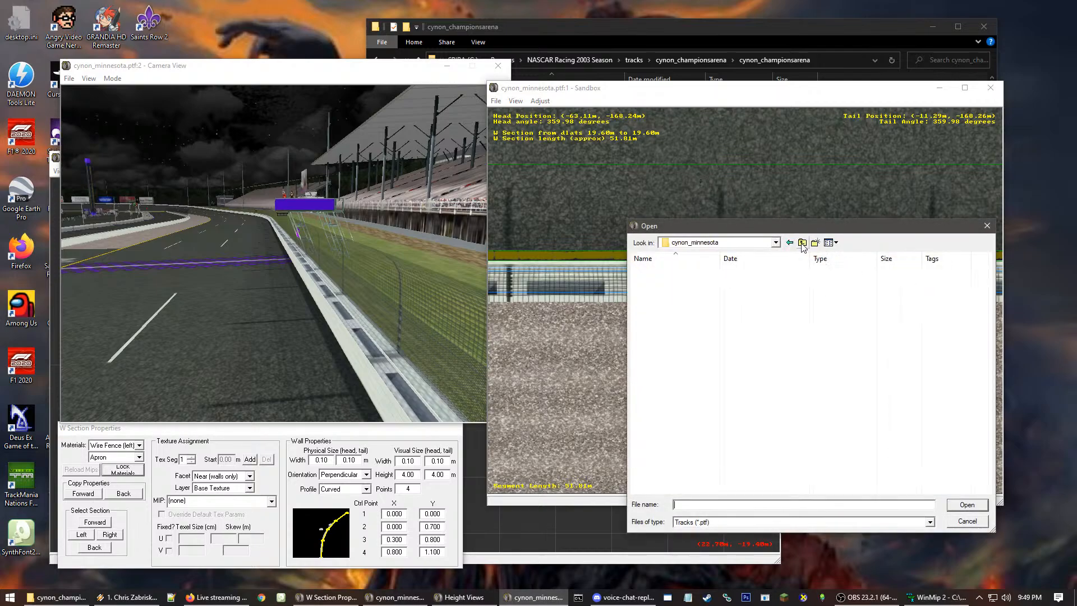
left_click(803, 243)
scroll(766, 335, "down", 2)
scroll(766, 336, "down", 9)
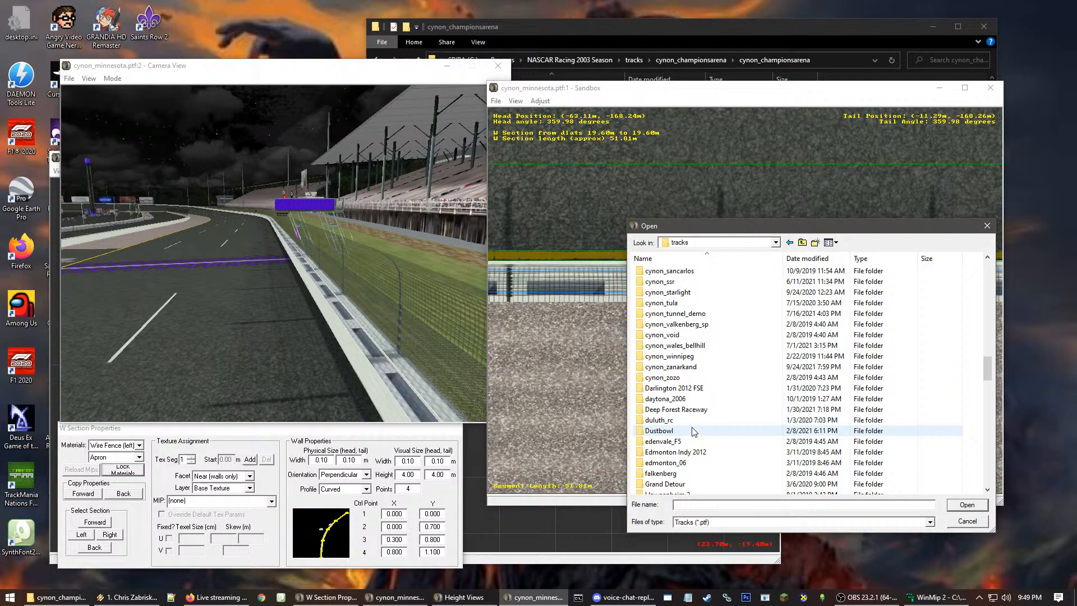
double_click(687, 367)
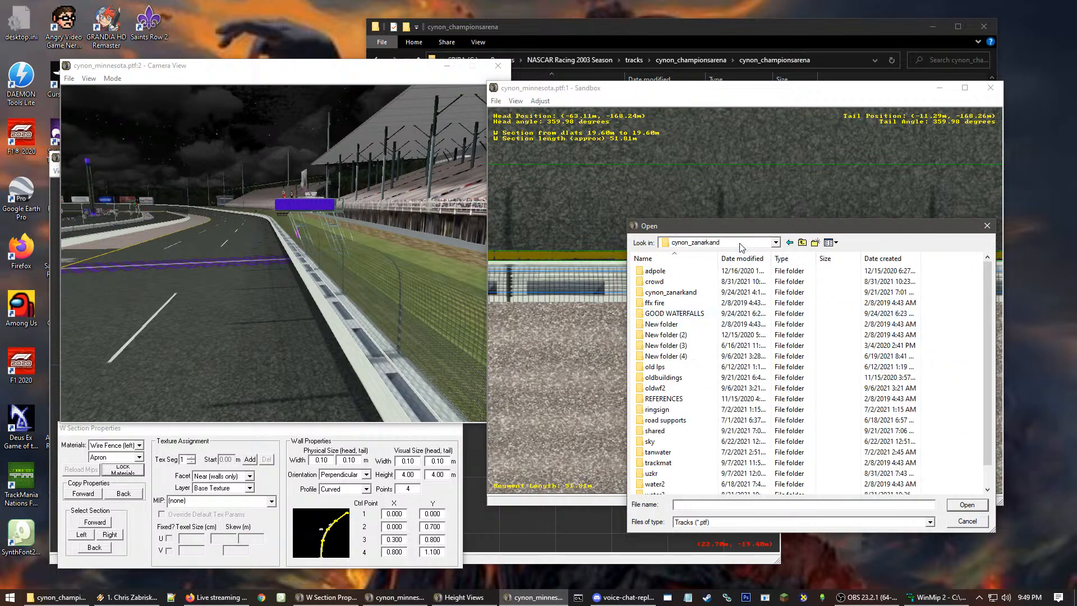
Sort by date modified and open cynon_zanarkand.ptf from the inner cynon_zanarkand folder, discarding the changes to cynon_minnesota.ptf
left_click(752, 263)
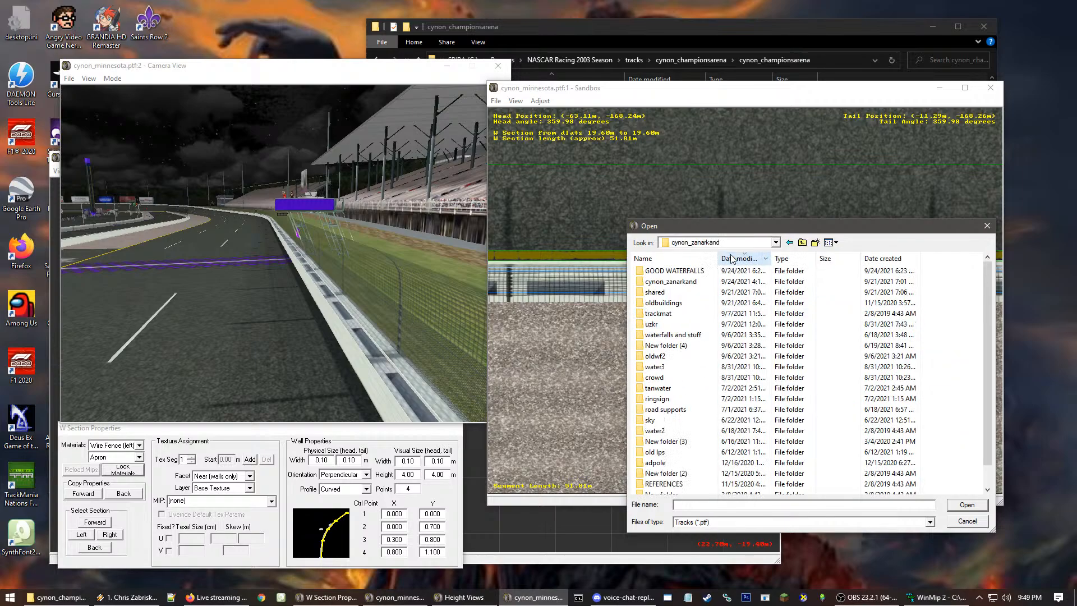
double_click(710, 282)
left_click(732, 283)
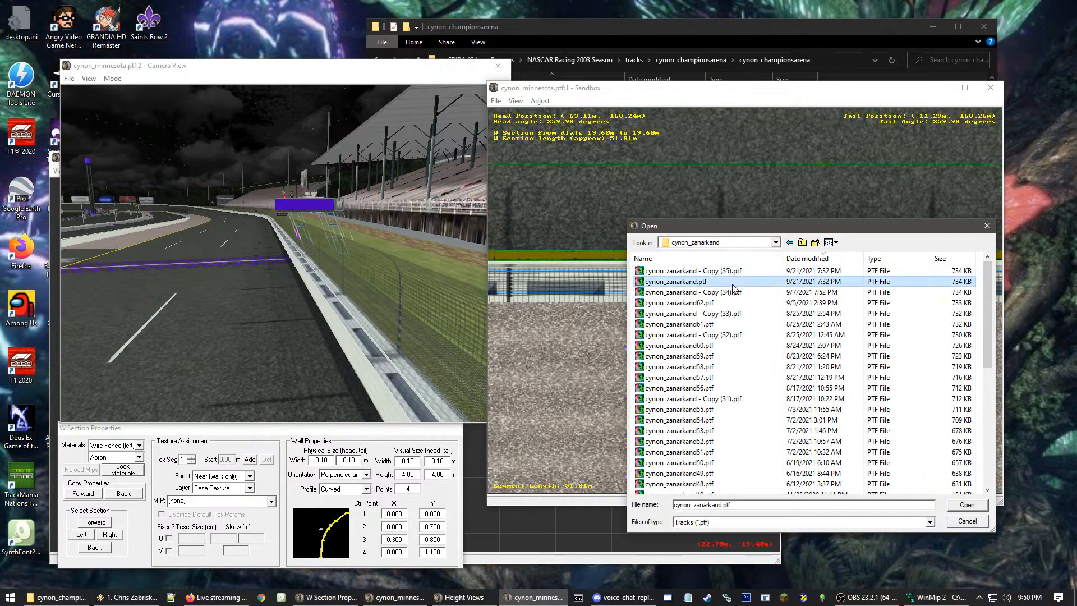
double_click(733, 283)
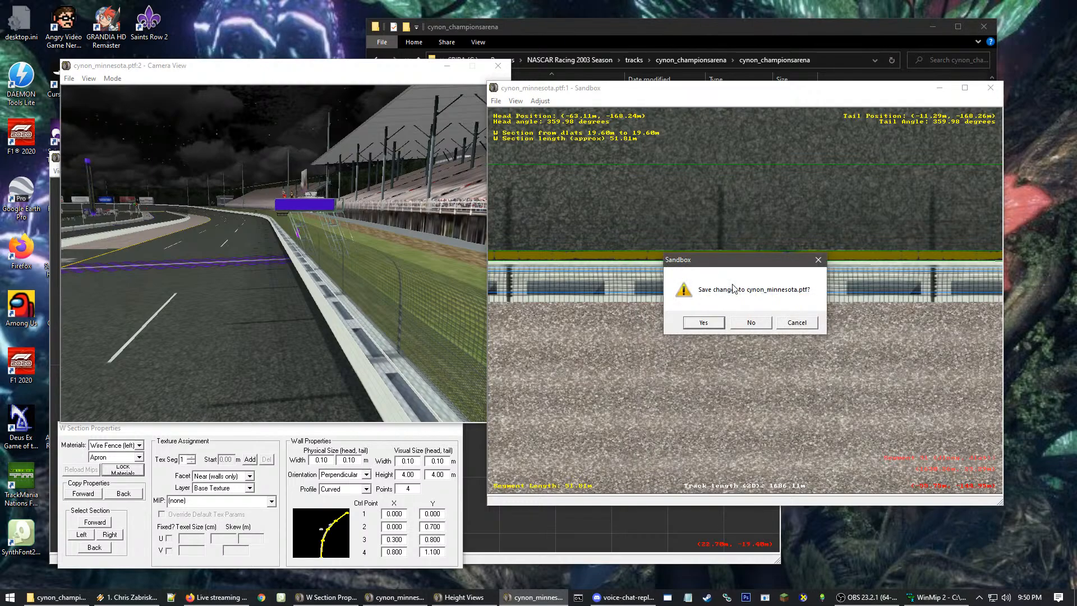
left_click(751, 324)
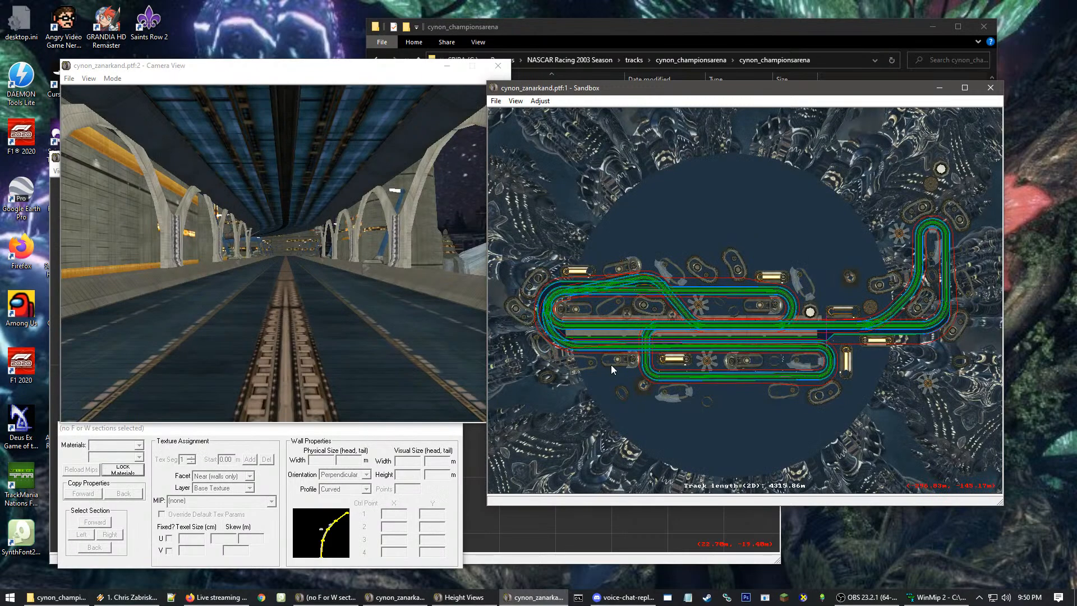
Examine the walls beside the elevated road of the cynon_zanarkand track in 3D
left_click(325, 252)
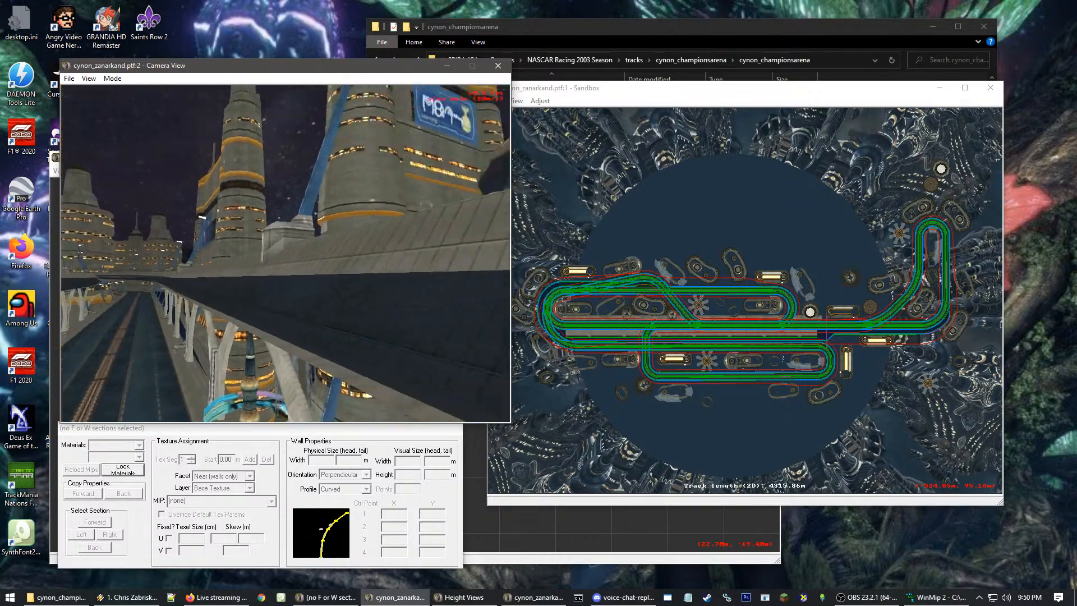
key("Up")
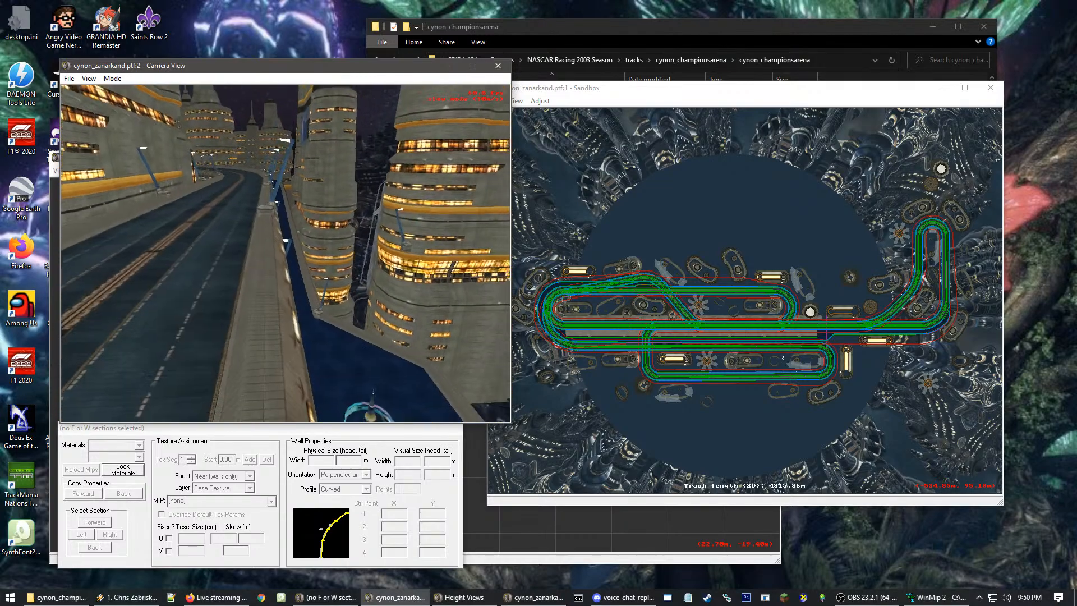
key("Up")
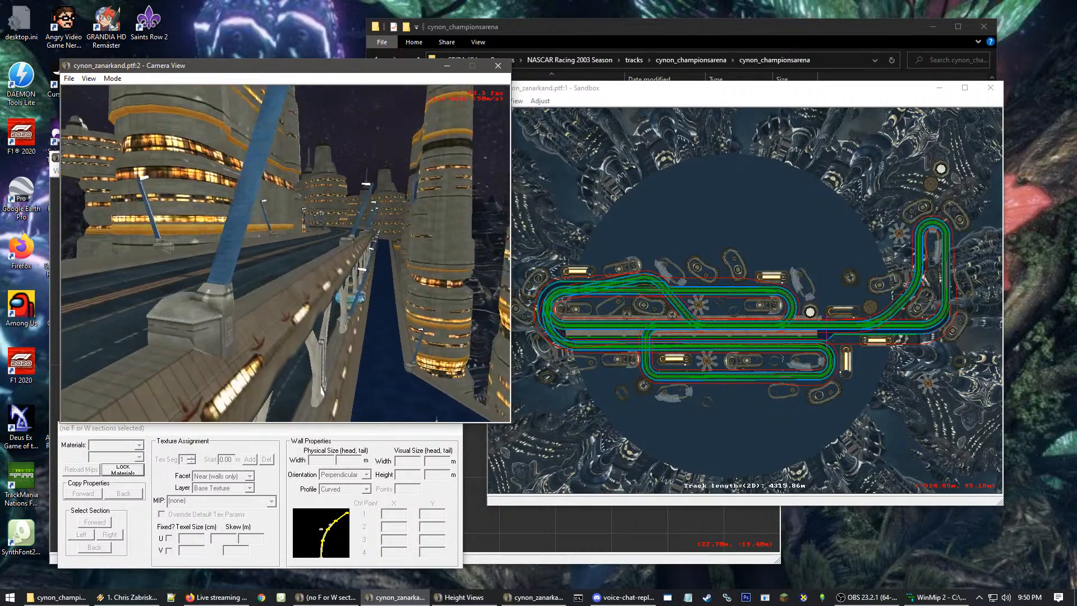
Fly through the camera view to inspect the walls along the elevated roadway
key("Up")
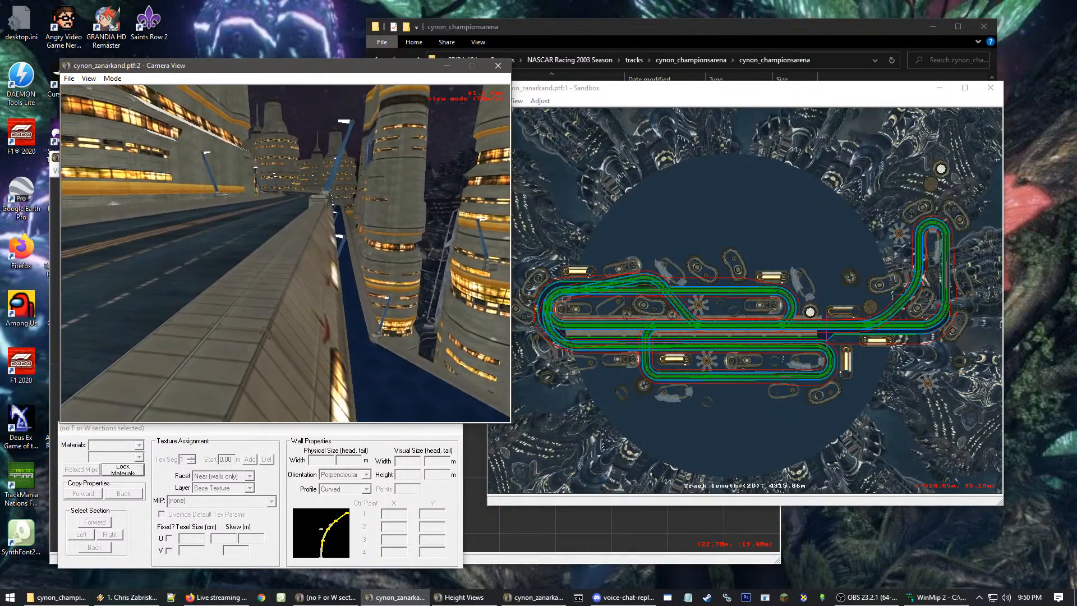
key("Up")
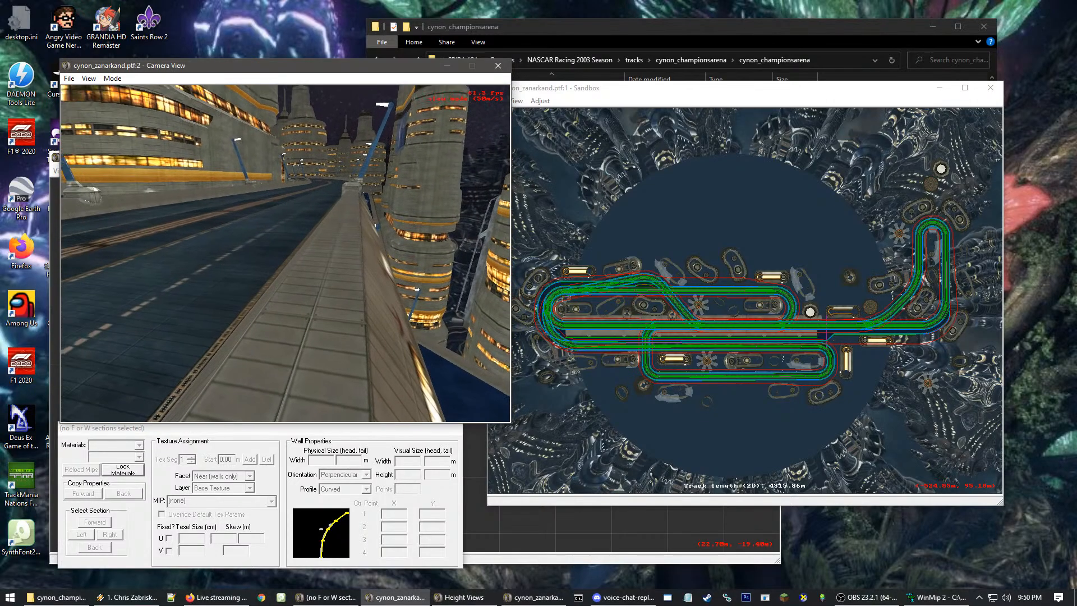
left_click(366, 324)
key("Up")
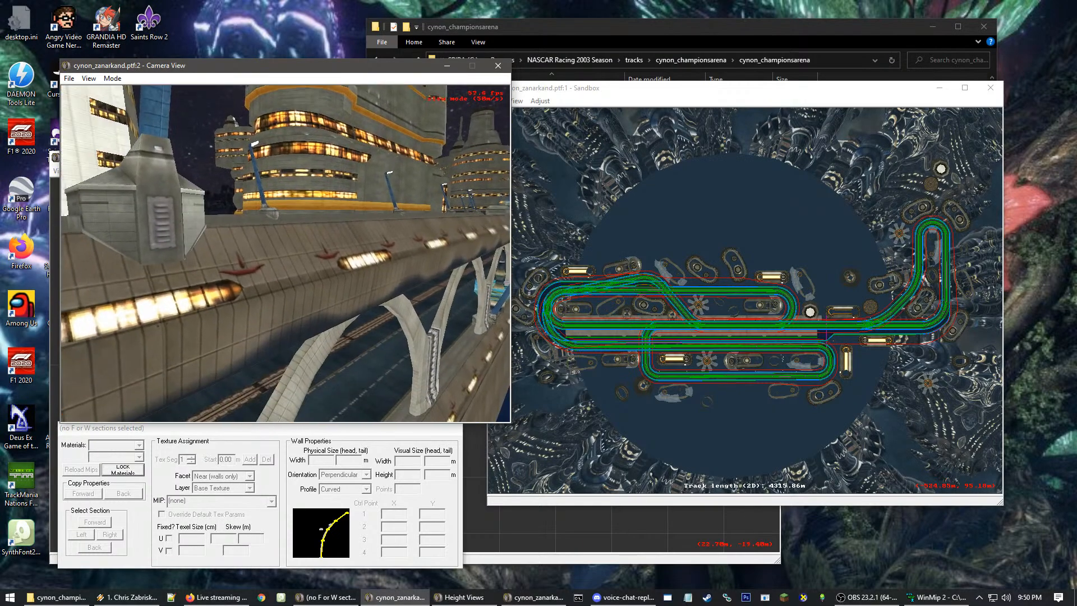
key("Up")
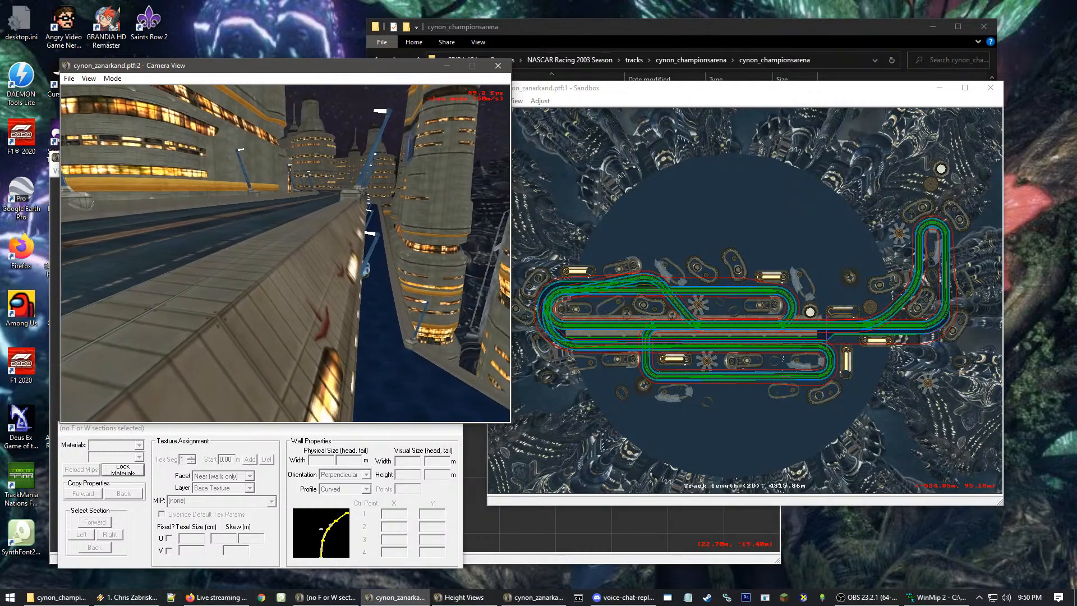
Select the 192.01 m curved wall section along the bridge edge of segment 1 in the track plan
left_click(856, 246)
scroll(767, 326, "up", 10)
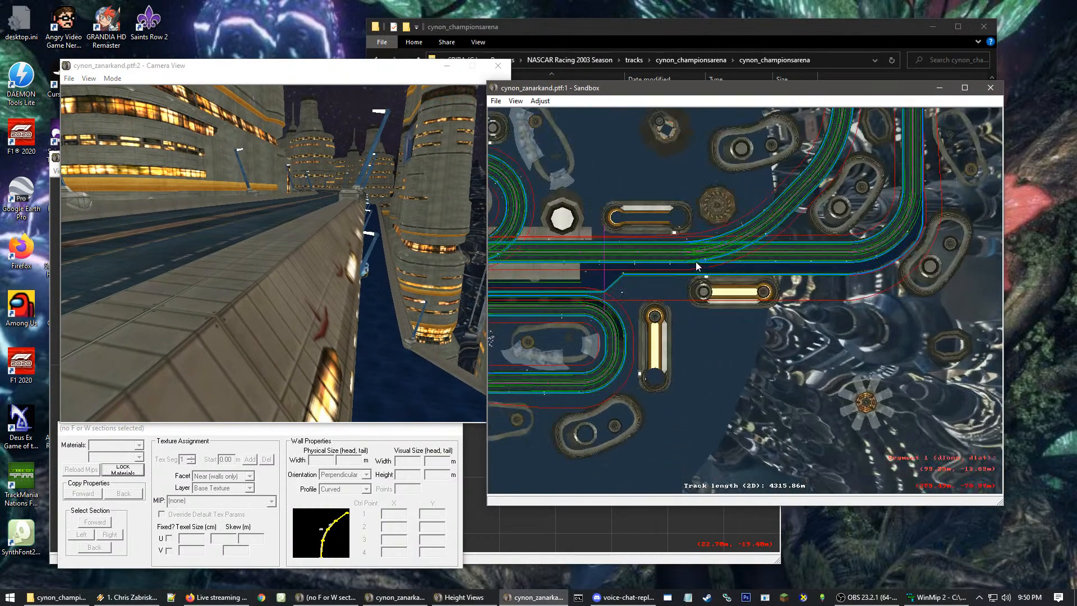
scroll(691, 275, "up", 8)
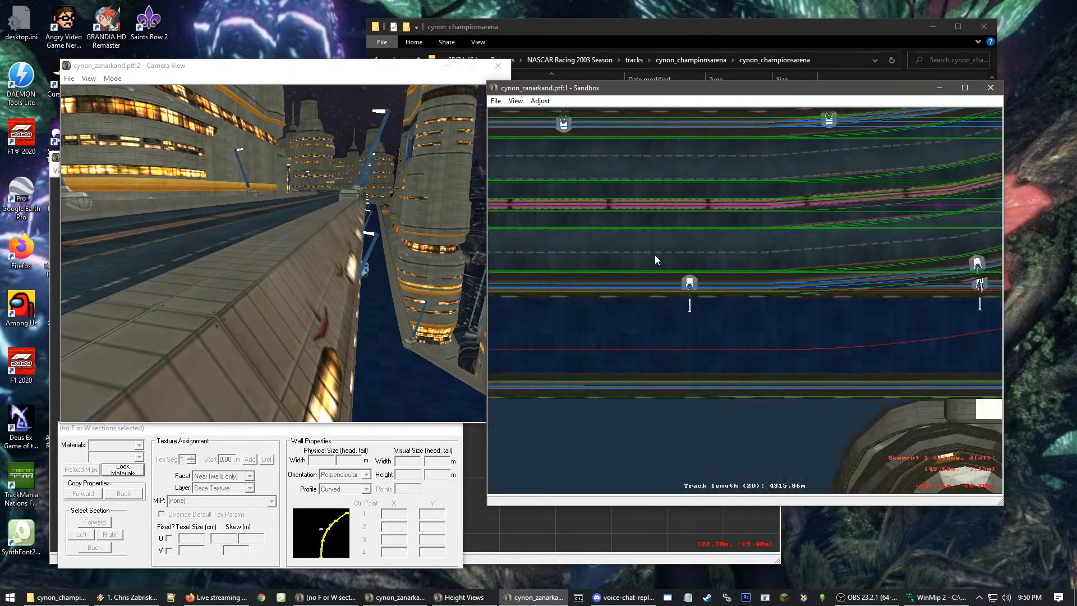
scroll(729, 281, "up", 5)
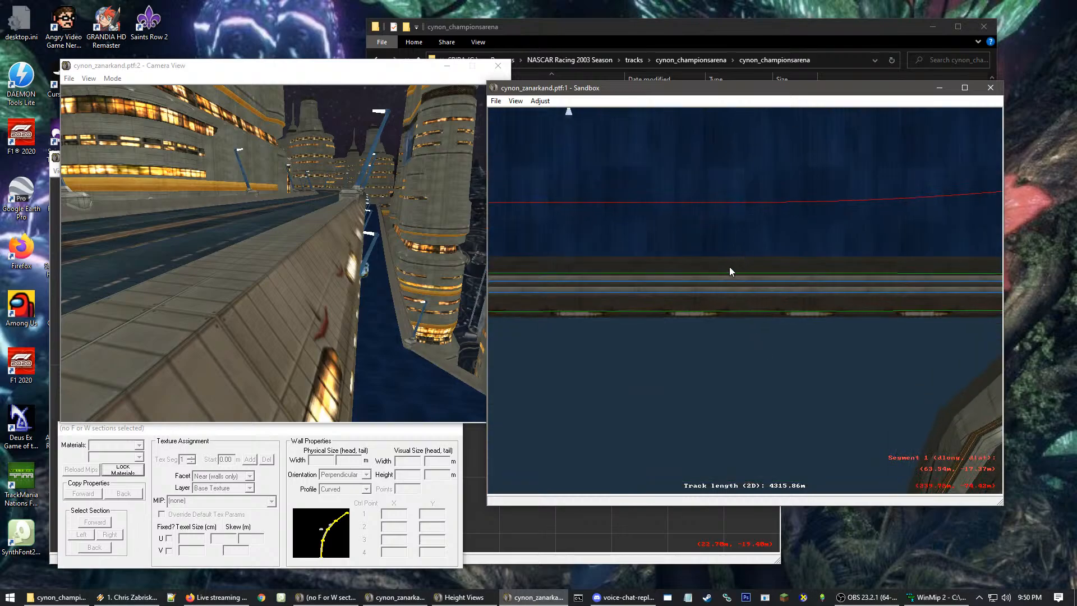
left_click(705, 267)
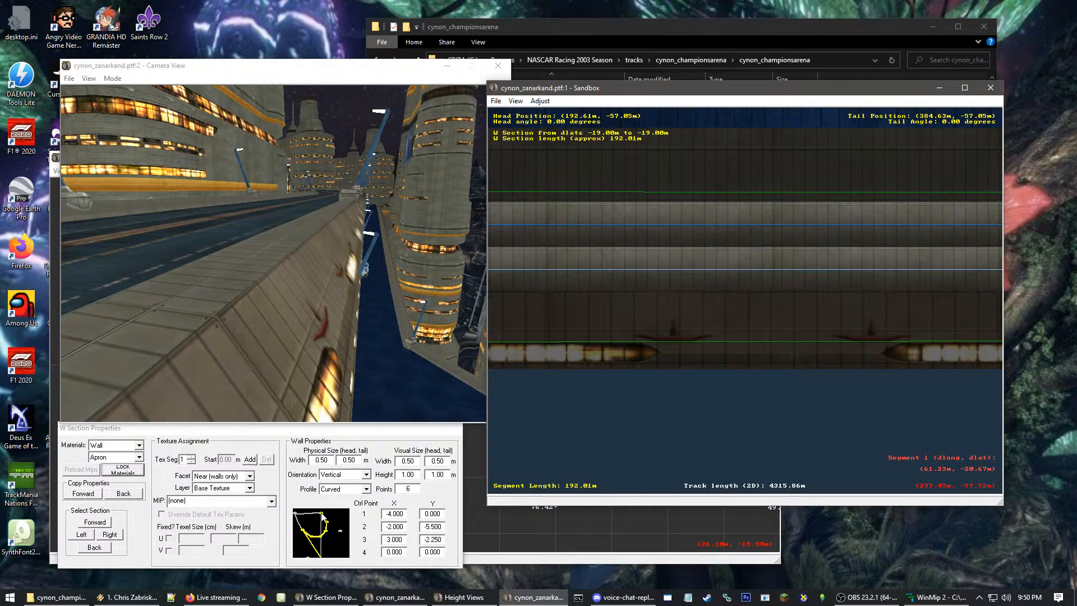
Examine the selected wall in the camera view and its profile control points, and select the adjacent parallel wall section
left_click(356, 328)
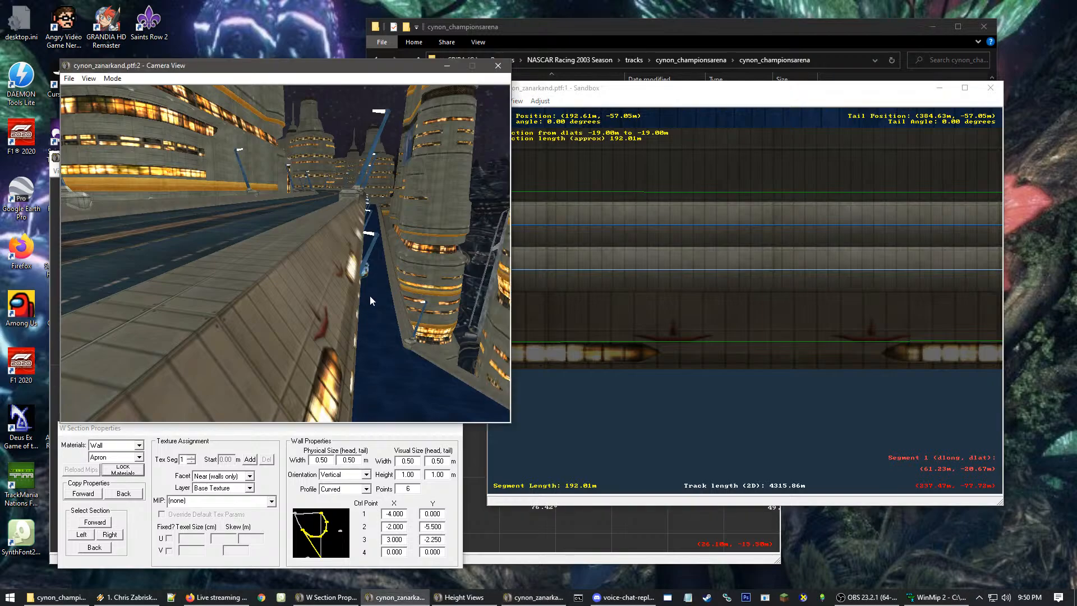
key("Up")
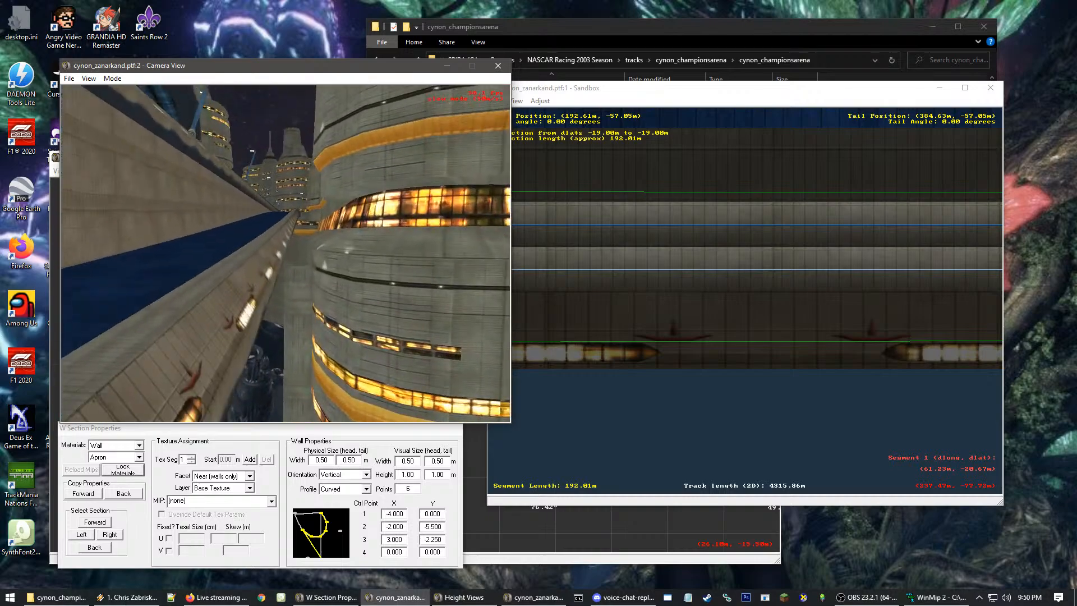
key("Up")
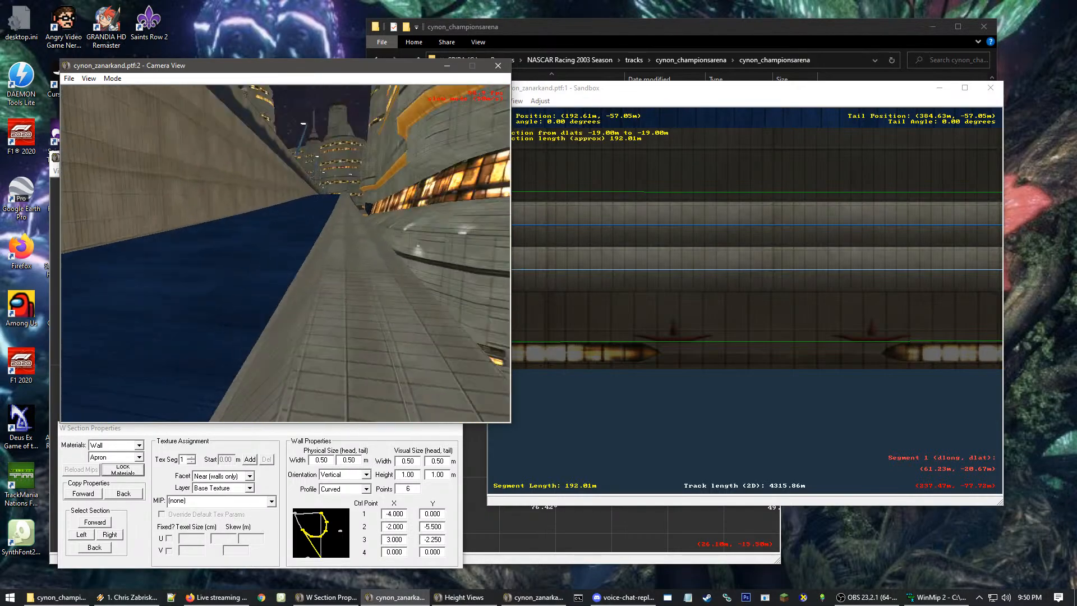
left_click(287, 254)
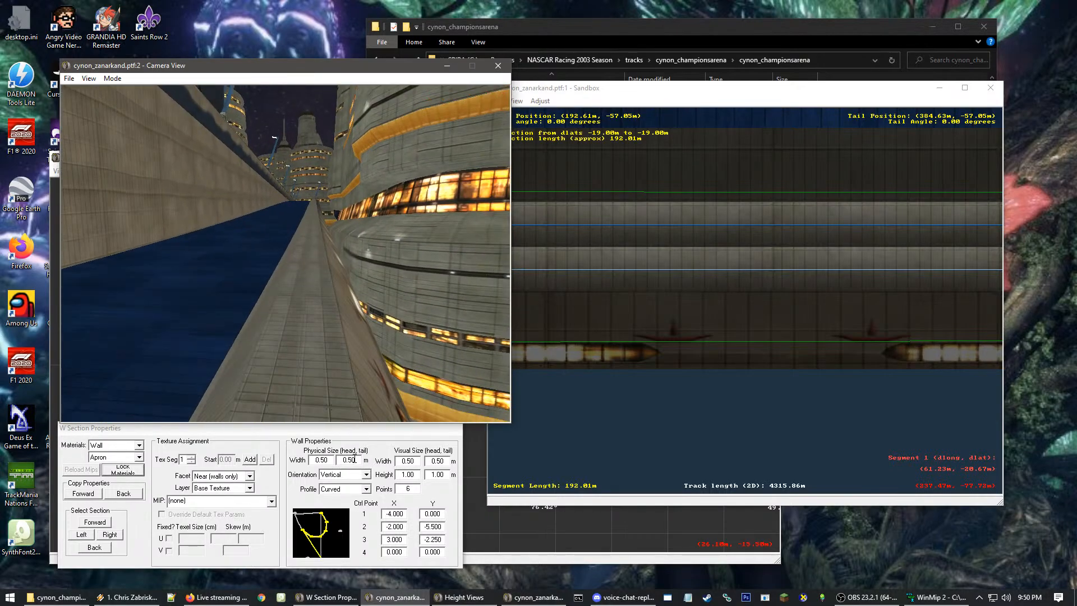
left_click(324, 520)
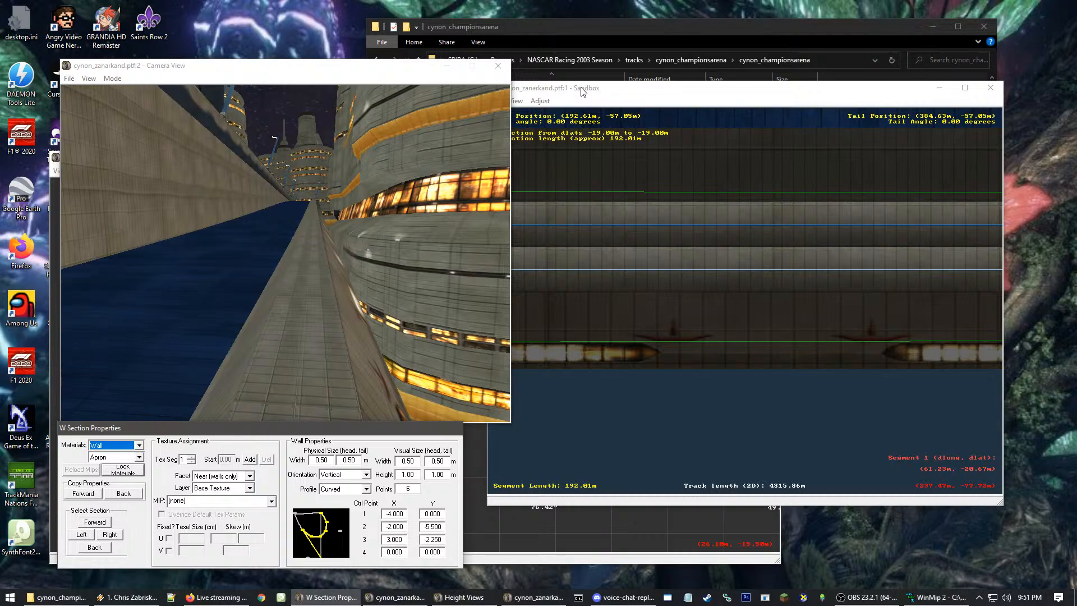
left_click(647, 230)
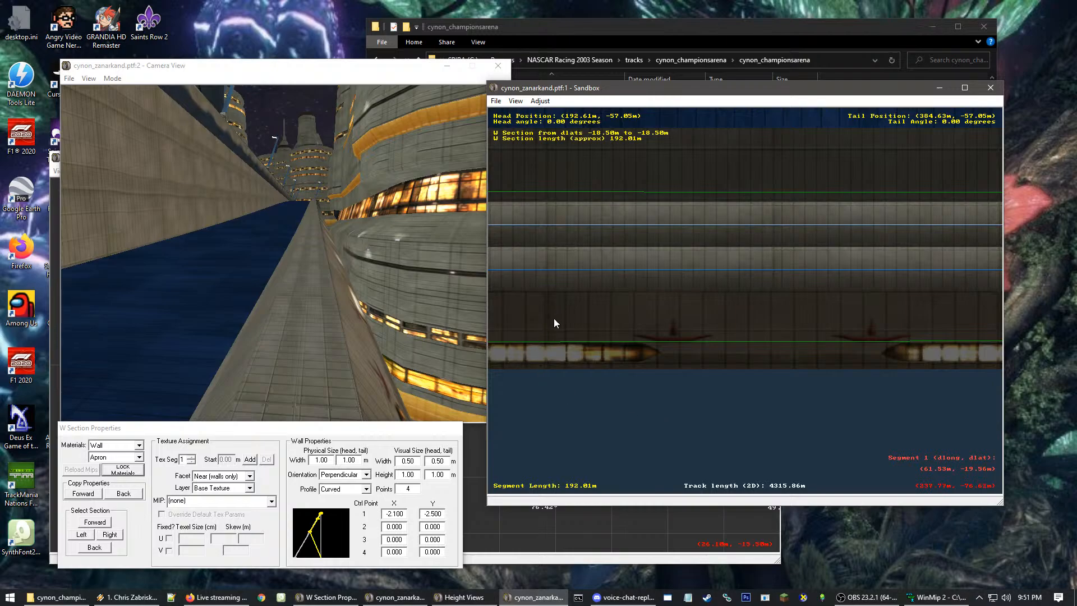
Open the recent track cynon_area4.ptf without saving changes to cynon_zanarkand.ptf
left_click(496, 101)
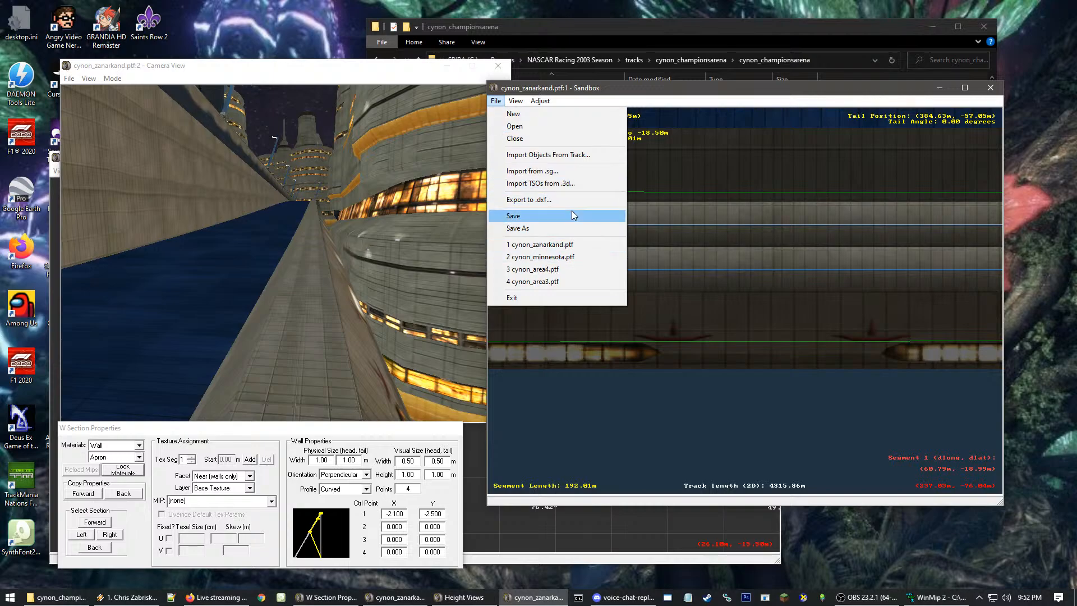
left_click(535, 269)
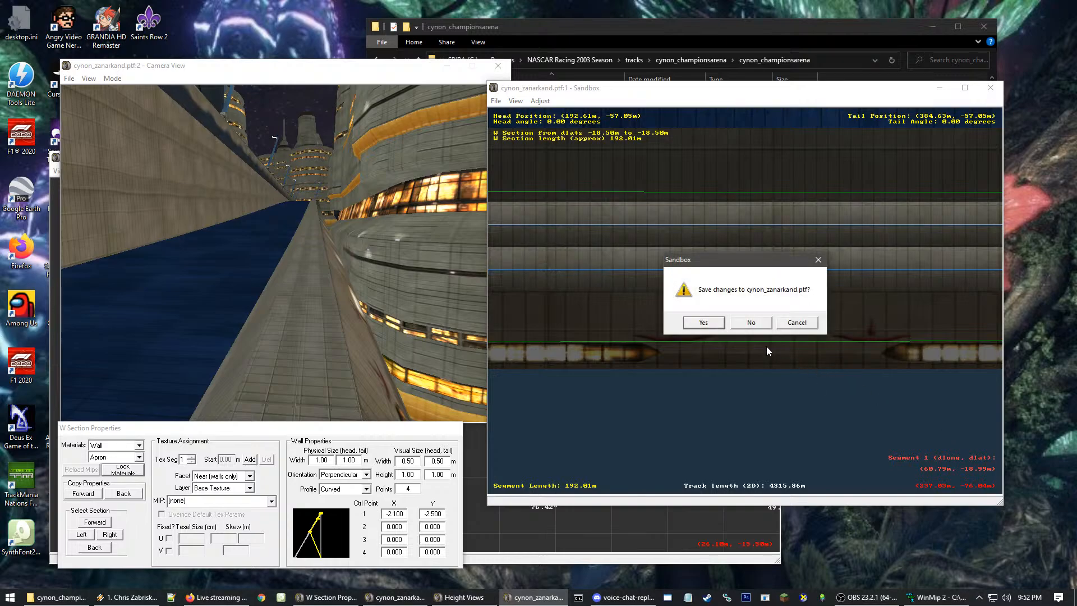
left_click(750, 322)
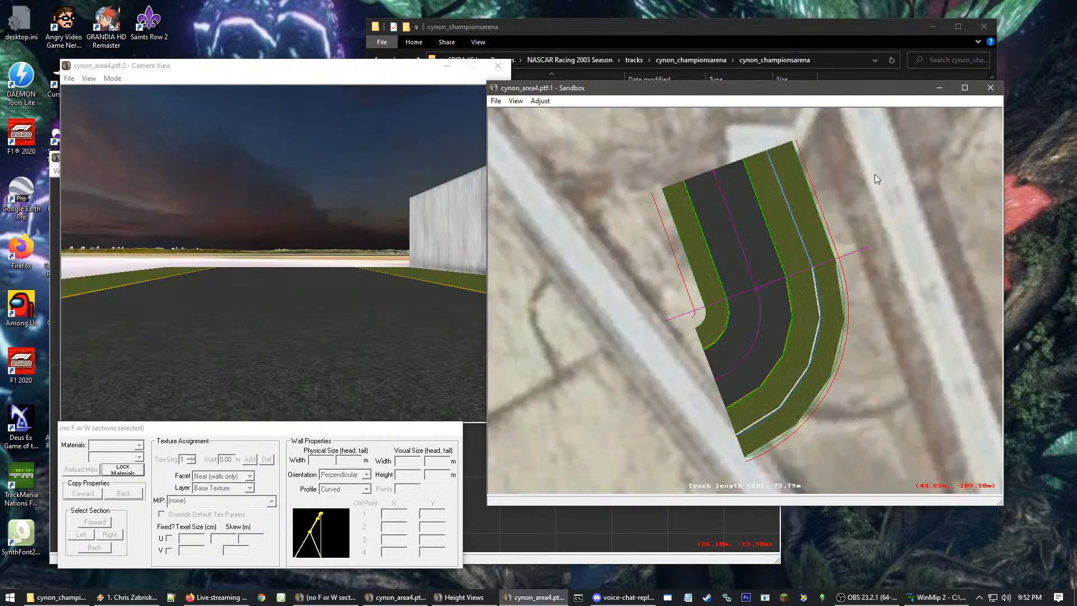
Examine the airfield background image and where the short track lies on its runways
scroll(868, 190, "down", 5)
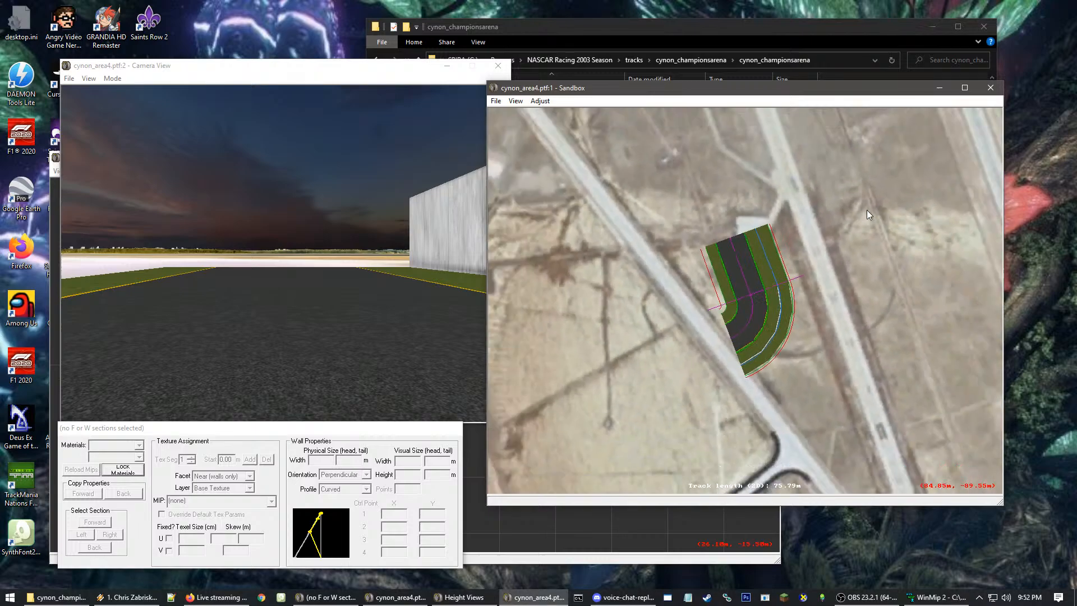
scroll(799, 274, "down", 1)
left_click_drag(812, 282, 848, 368)
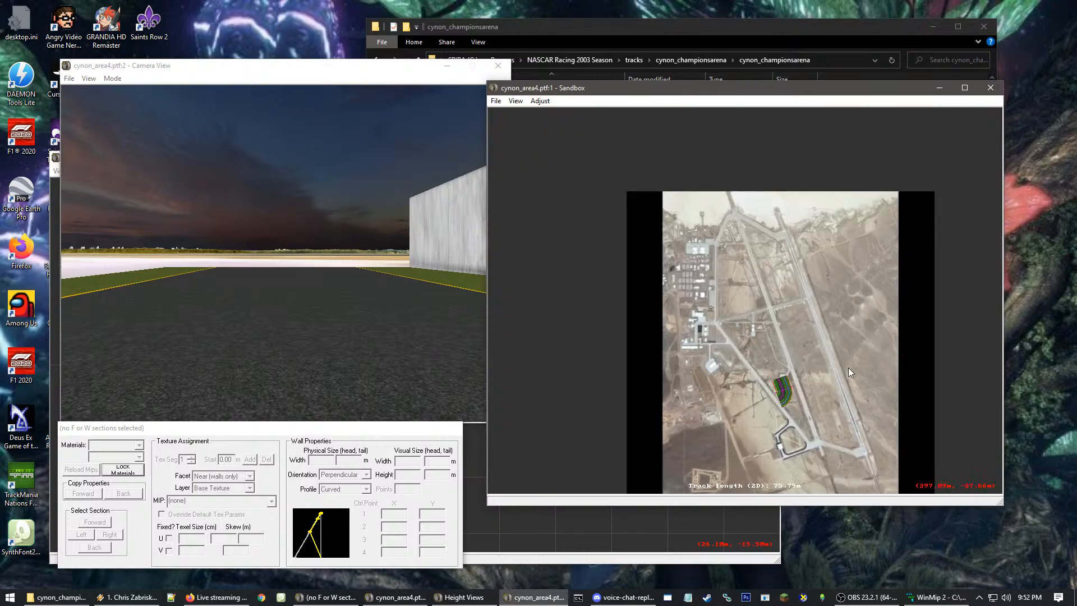
left_click_drag(872, 317, 914, 257)
left_click_drag(838, 346, 700, 347)
scroll(699, 347, "up", 1)
left_click_drag(665, 285, 754, 355)
scroll(793, 220, "up", 2)
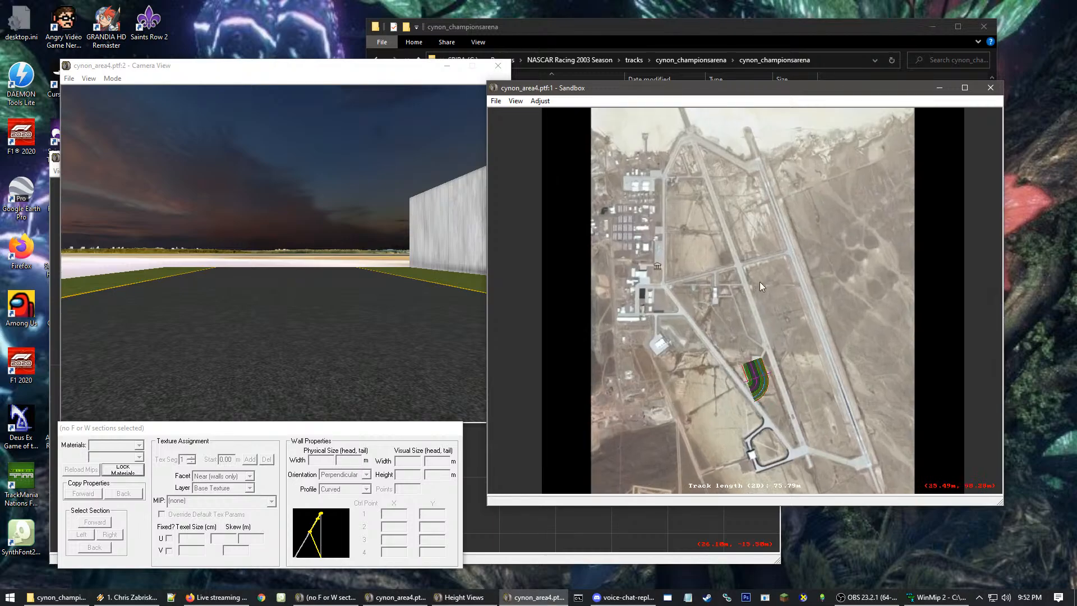
scroll(755, 354, "up", 3)
Check the background image's file, center, rotation and size settings
left_click(541, 101)
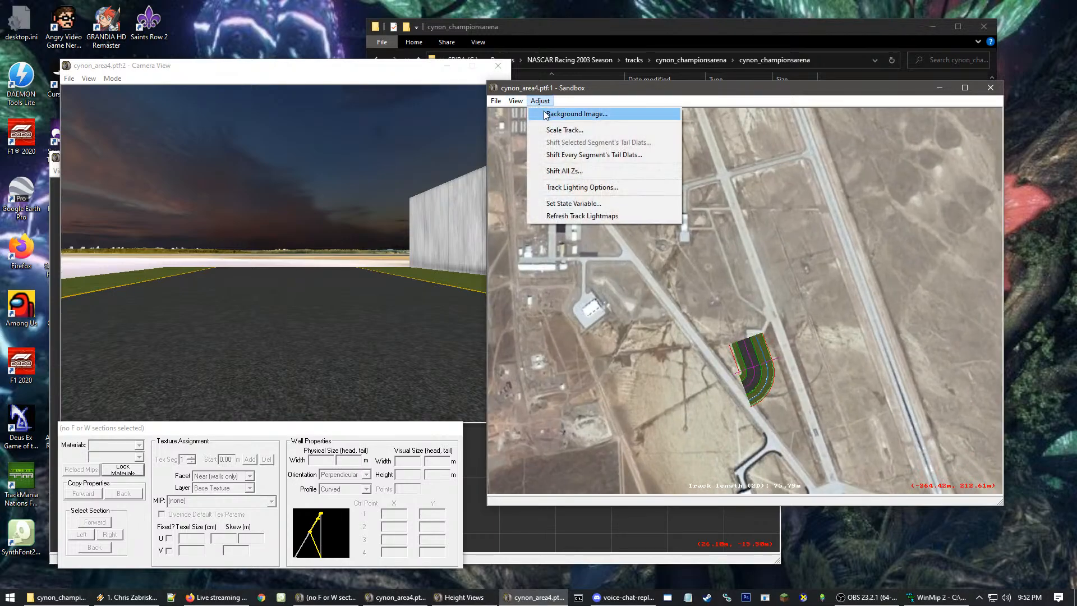
left_click(547, 114)
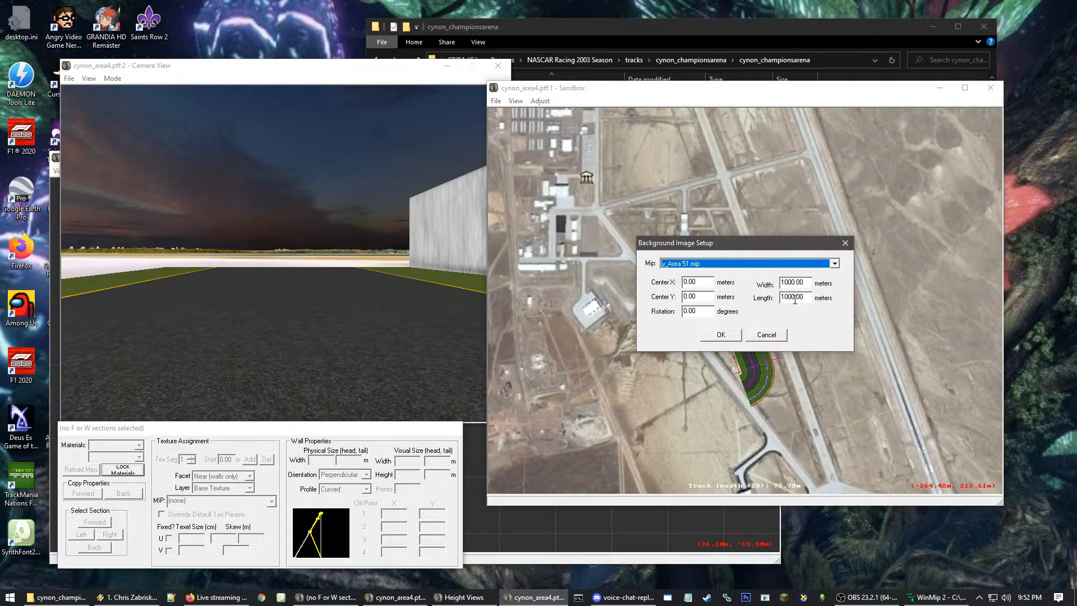
left_click(722, 337)
Set the background image's Center X to 200 meters
left_click(540, 101)
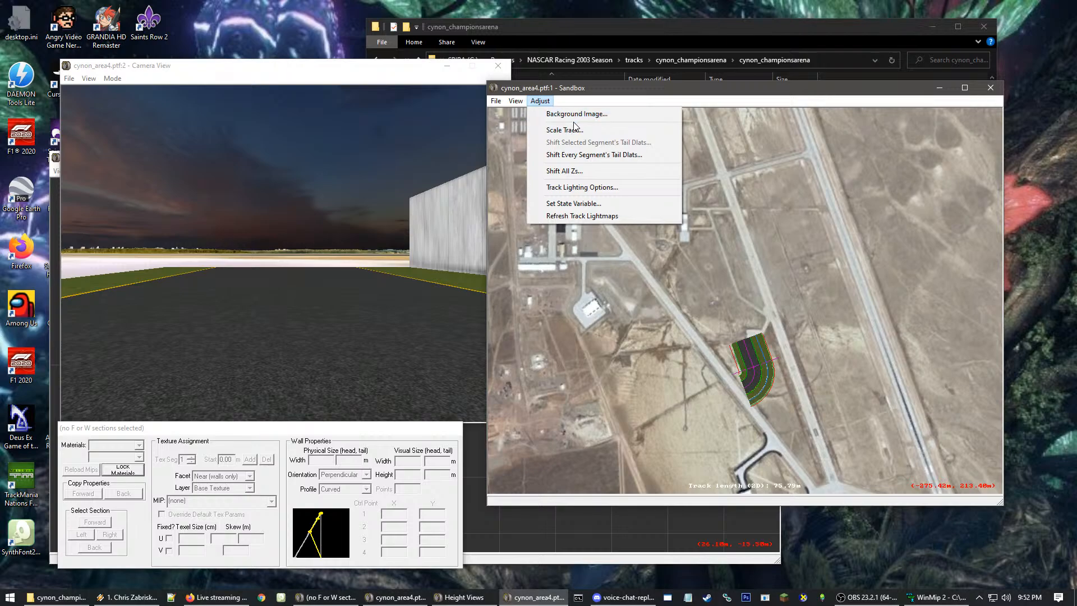
left_click(576, 115)
left_click_drag(707, 282, 661, 296)
type("200.0")
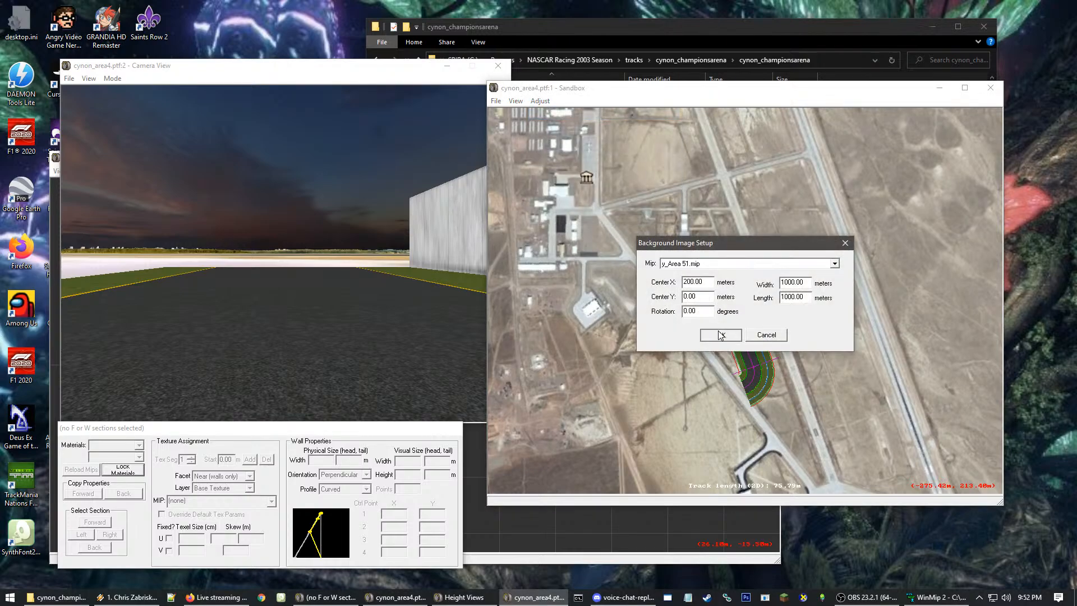
left_click(720, 333)
Set the background image's Center X to -200 meters
left_click(540, 101)
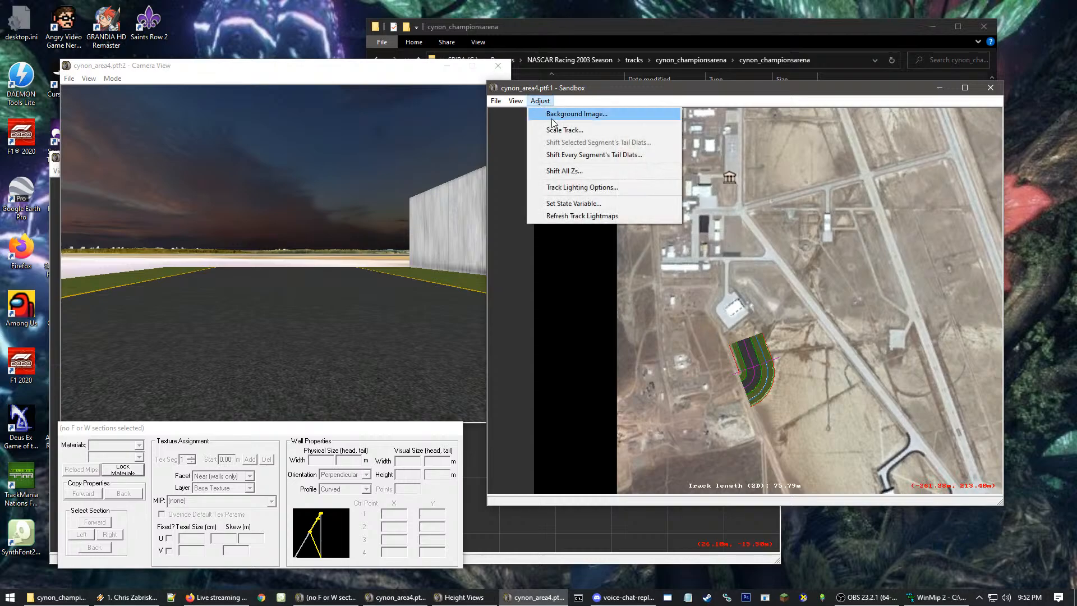
left_click(554, 117)
left_click(685, 282)
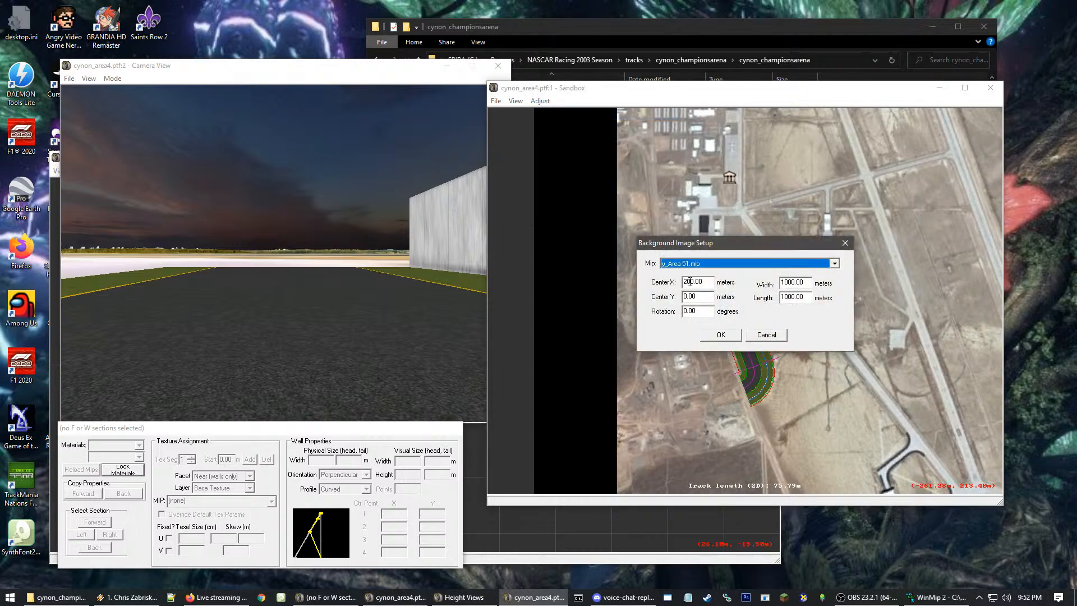
type("-")
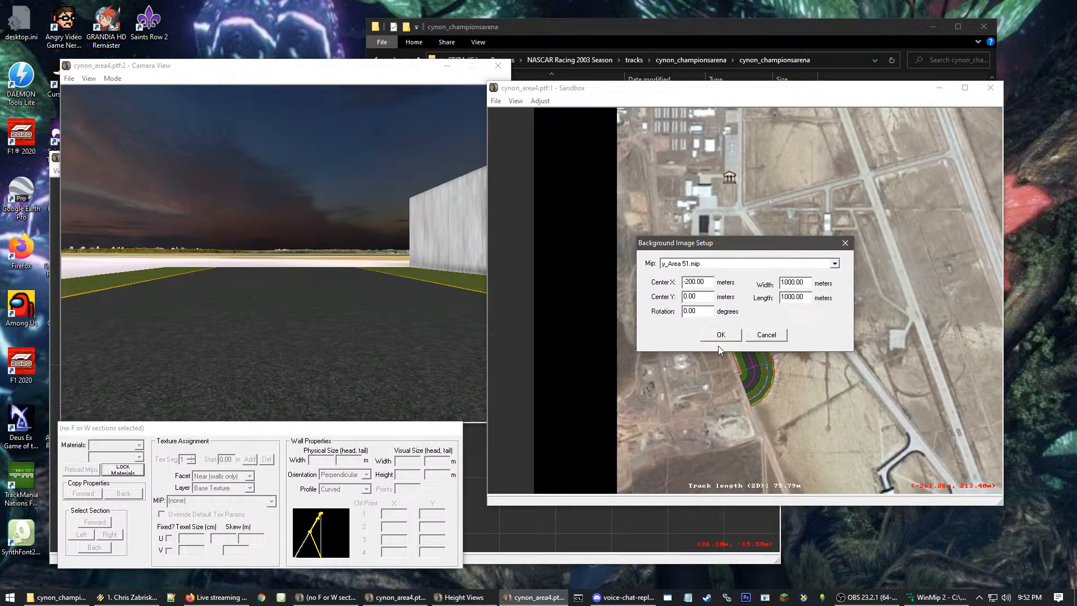
left_click(716, 336)
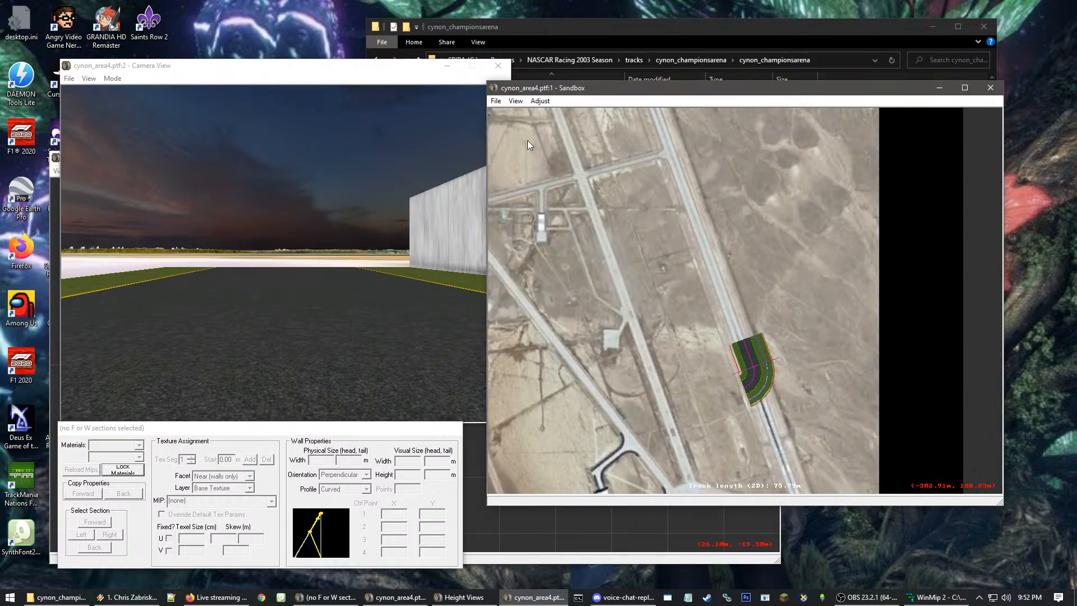
Try to set the background image's Center Y to -200 meters
left_click(516, 102)
mouse_move(540, 101)
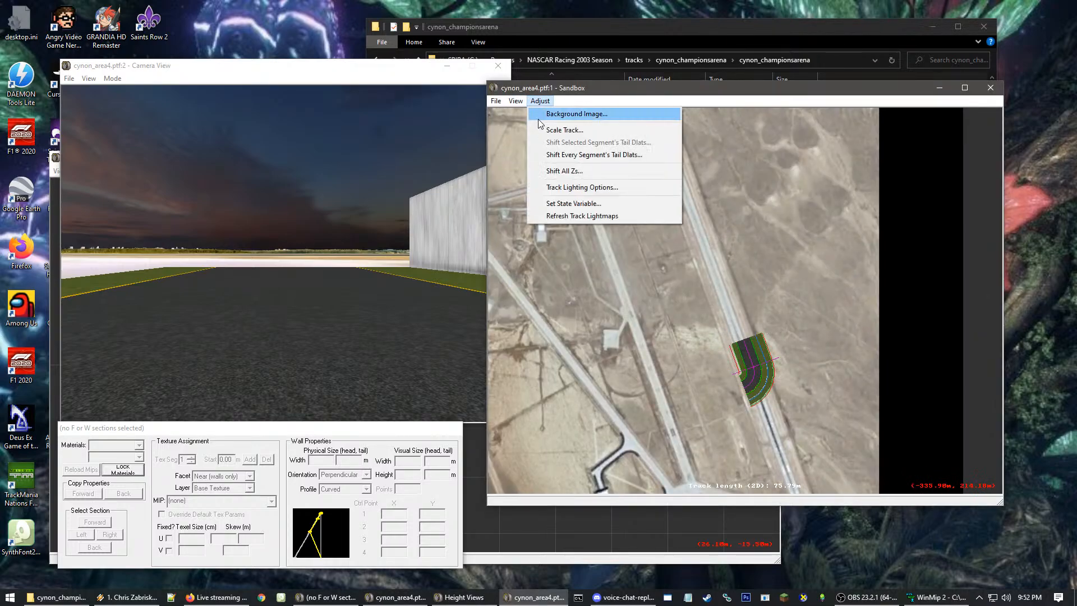
left_click(568, 113)
double_click(708, 297)
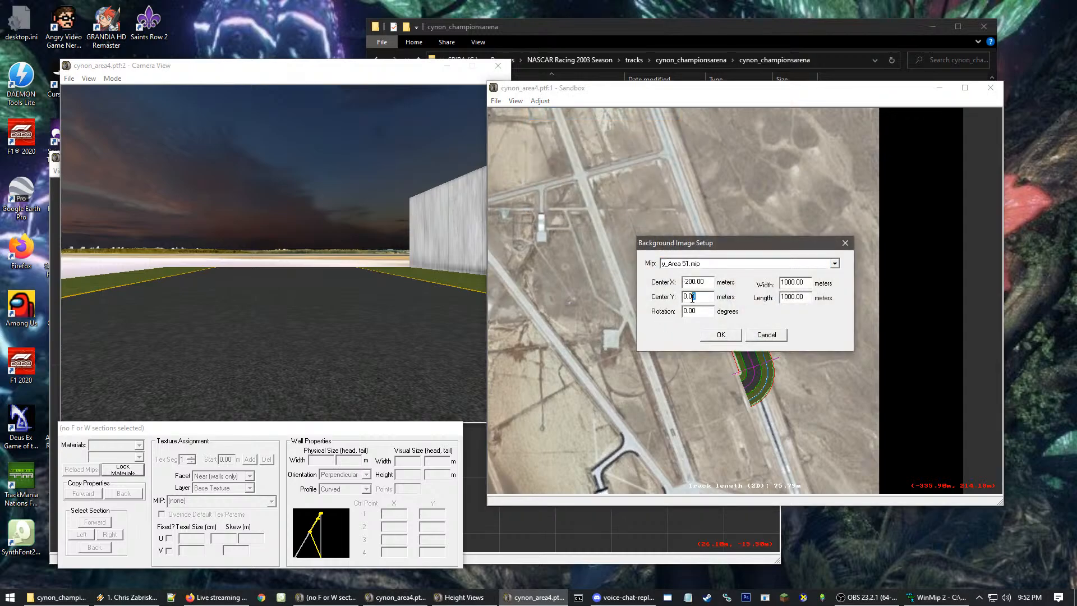
type("-200")
key("Return")
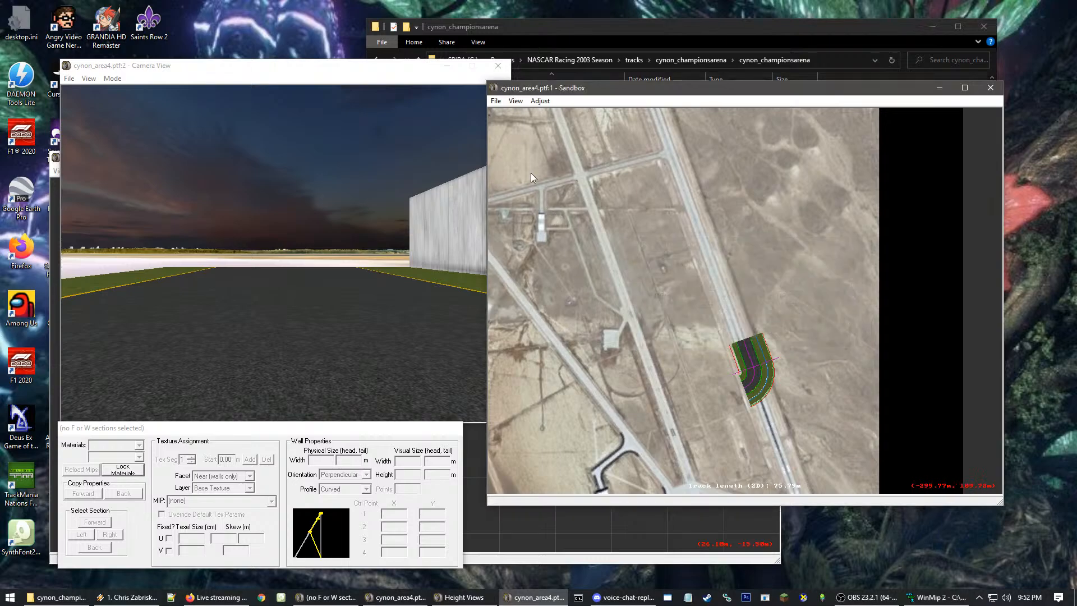
Set the background image's Center Y to 200 meters
left_click(543, 103)
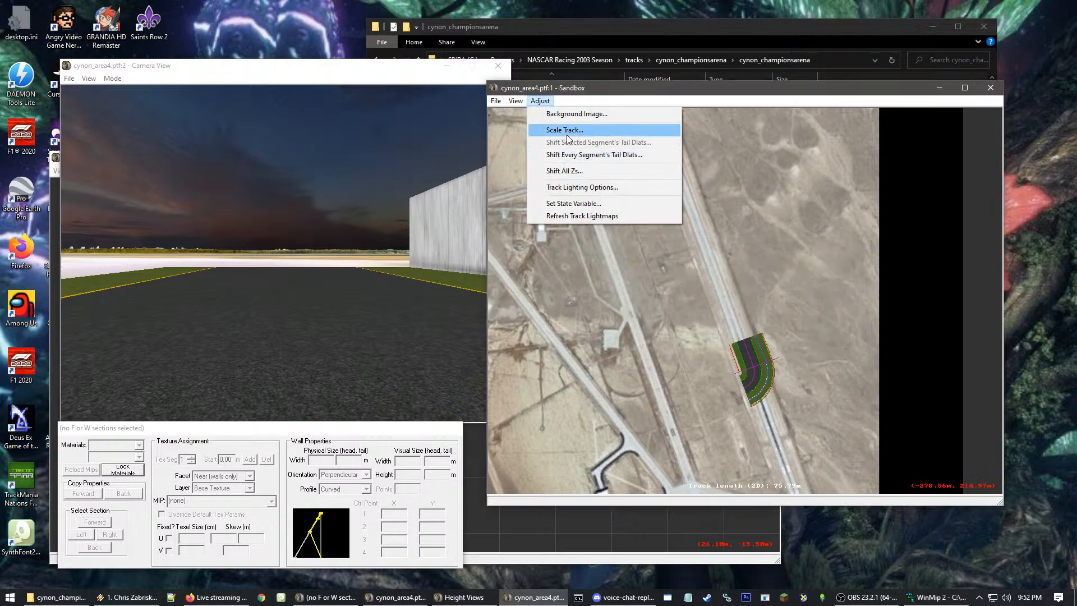
left_click(567, 114)
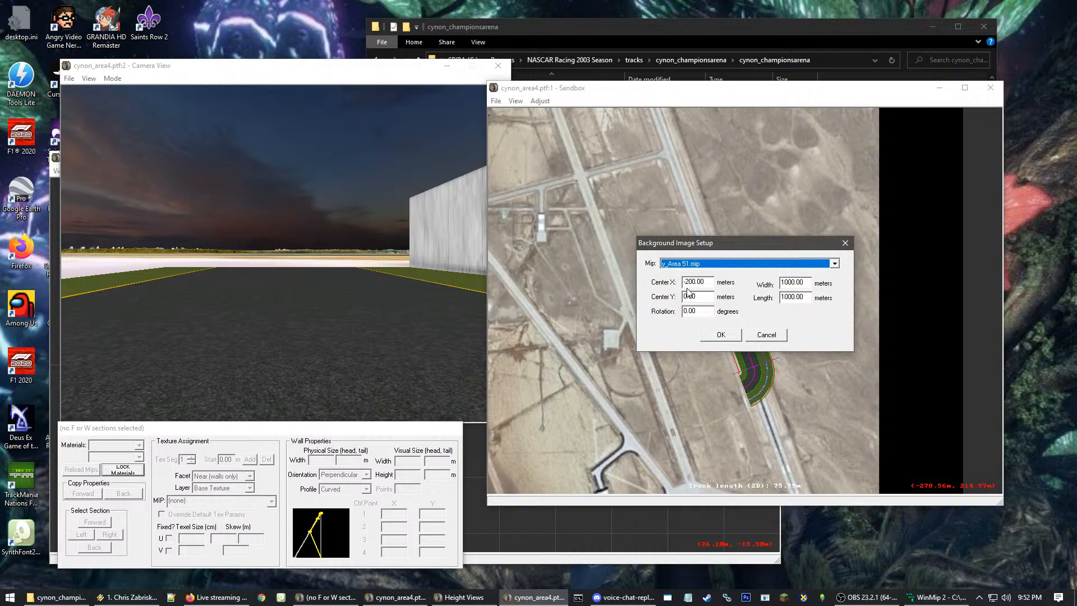
double_click(698, 295)
type("-")
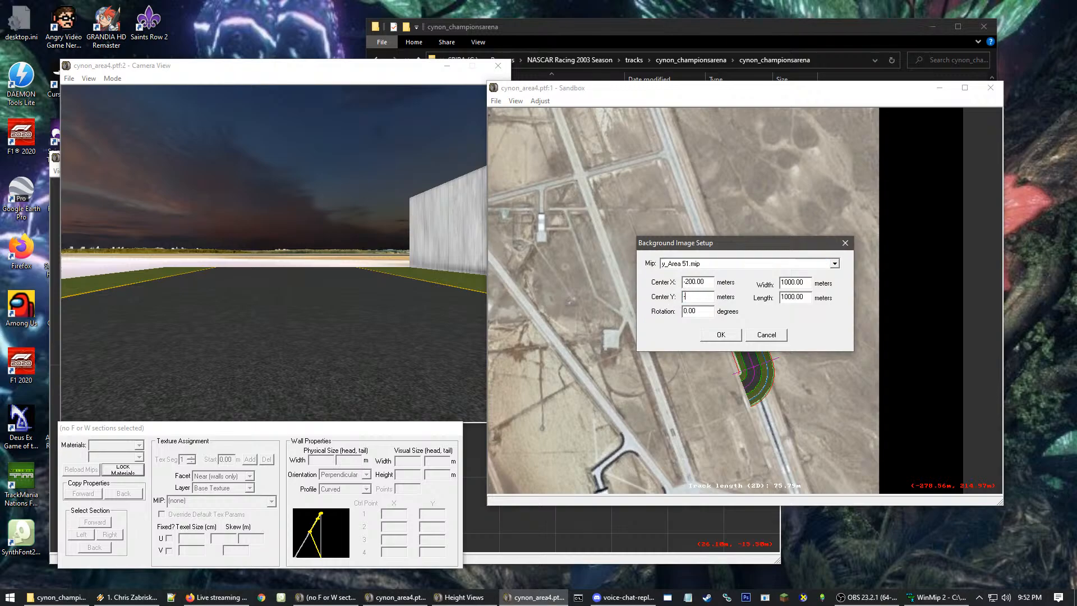
type("200.00")
type("1")
type("1")
left_click(721, 341)
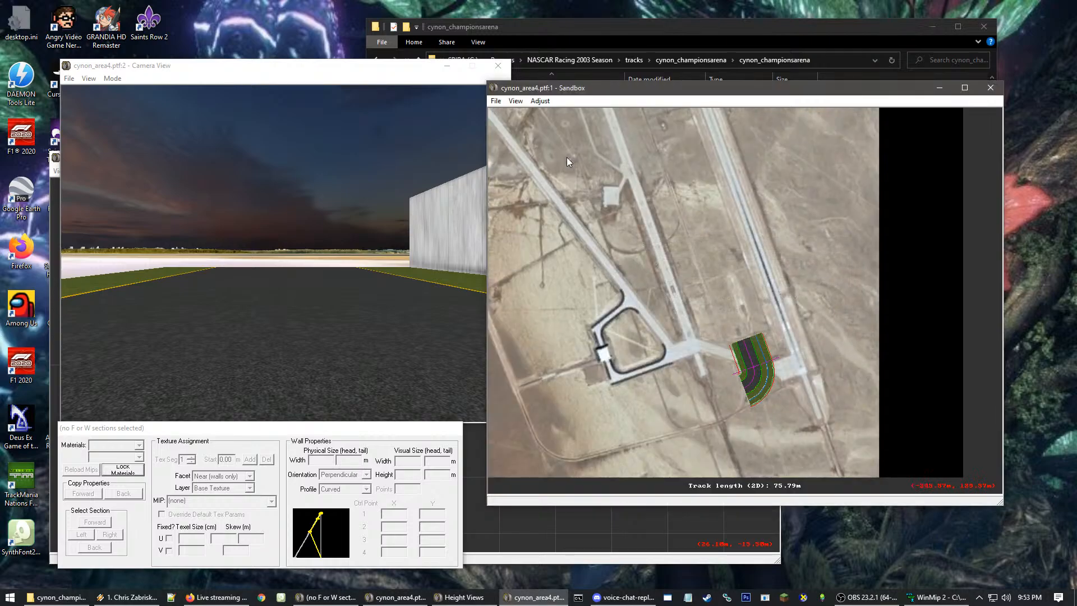
Set the background image's Center X to -180 meters
left_click(541, 101)
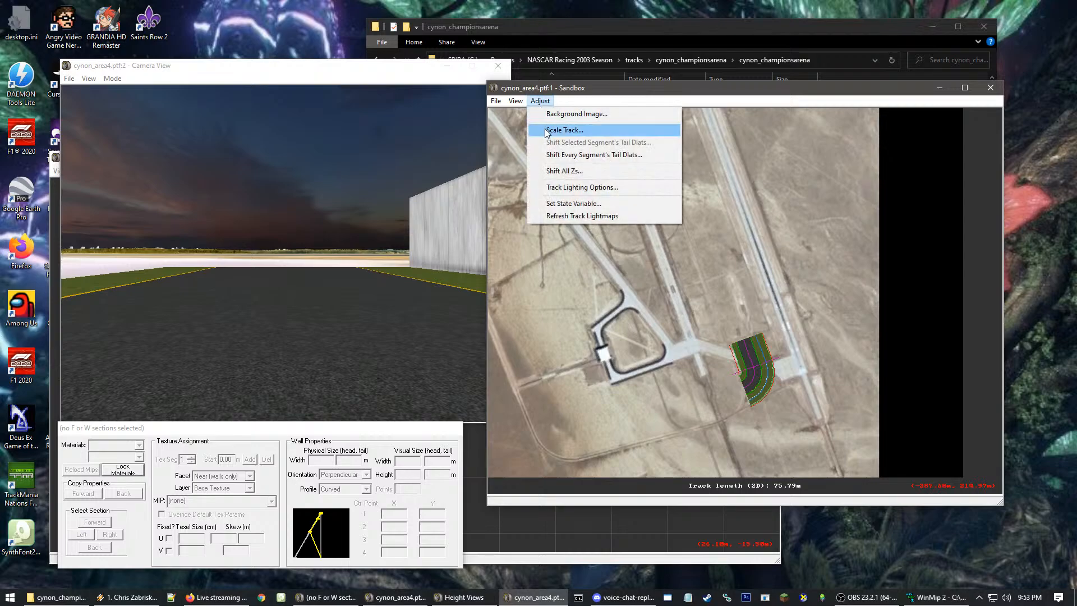
left_click(548, 114)
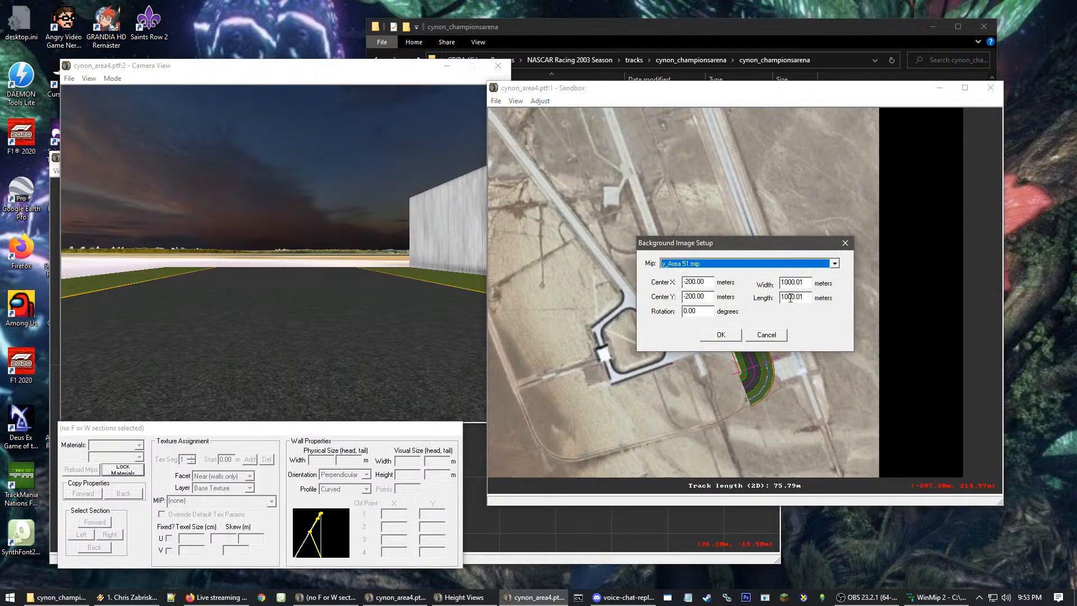
left_click(696, 281)
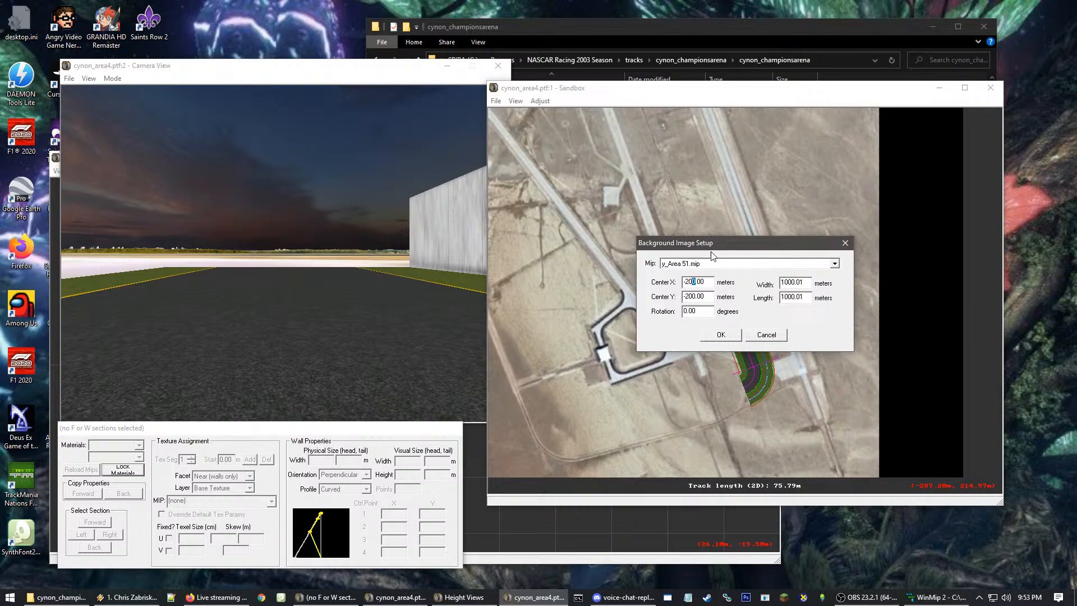
key("BackSpace")
key("BackSpace")
left_click(722, 335)
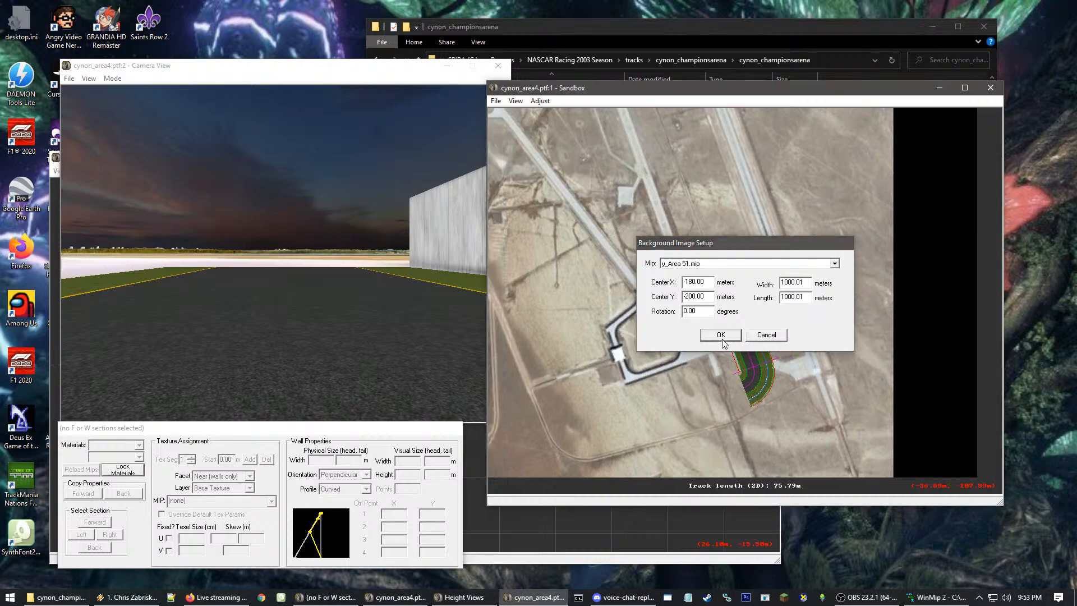
Set the background image's Center X to -220 meters
left_click(539, 101)
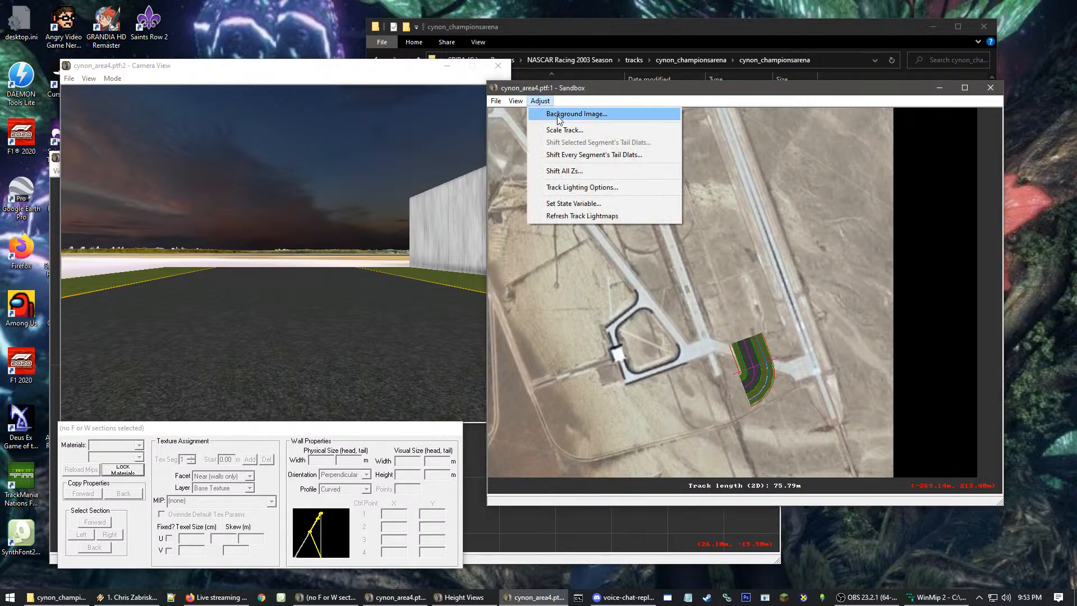
left_click(557, 112)
left_click_drag(693, 282, 686, 283)
type("220.00")
left_click(722, 336)
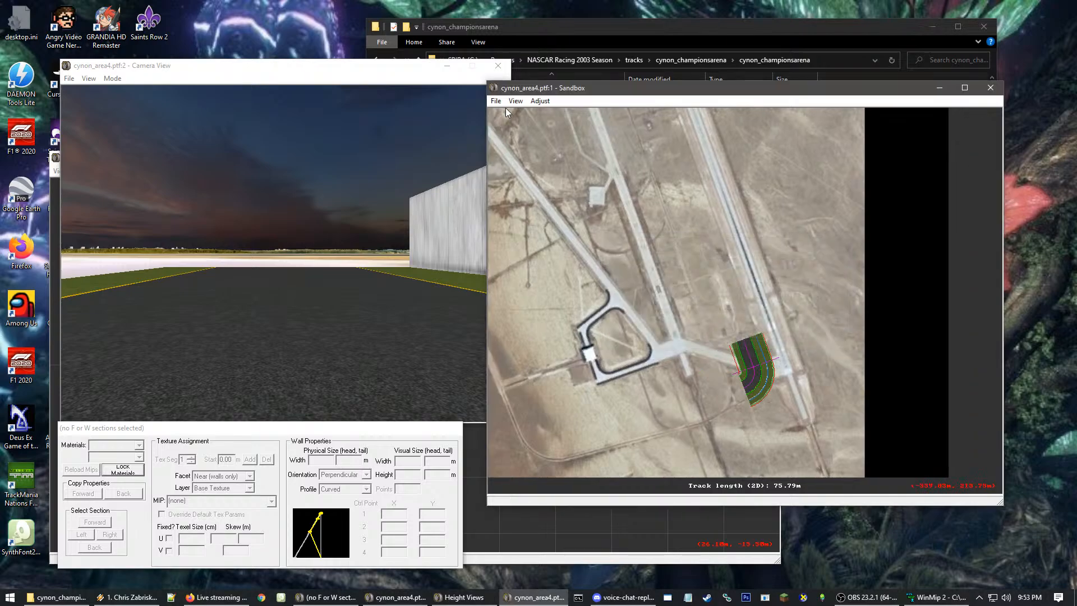
Set the background image's Center X to -230 meters
left_click(541, 101)
left_click(552, 119)
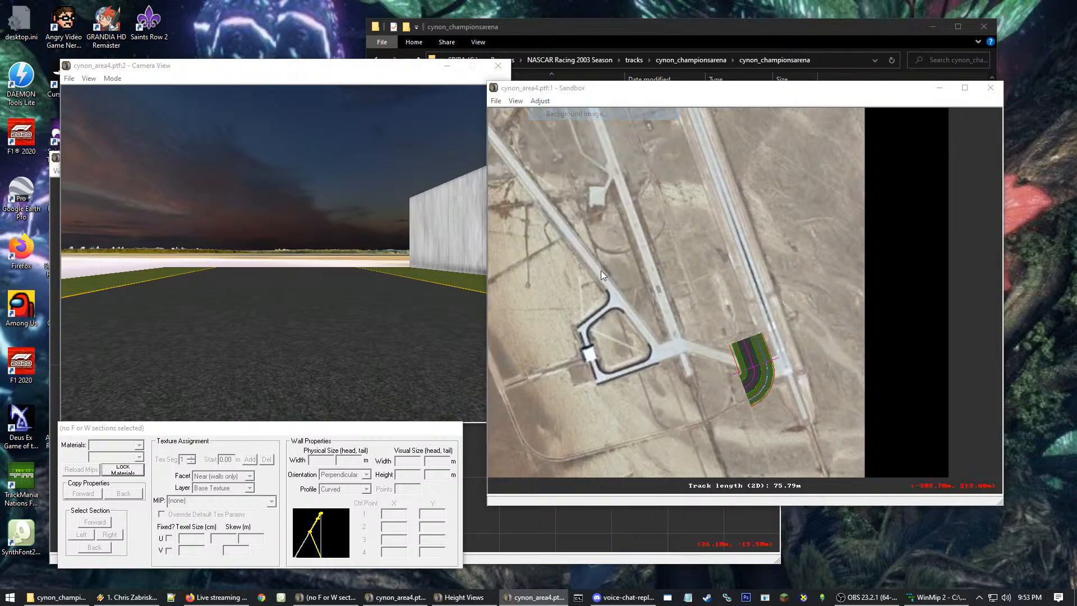
left_click_drag(693, 282, 689, 282)
type("230.00")
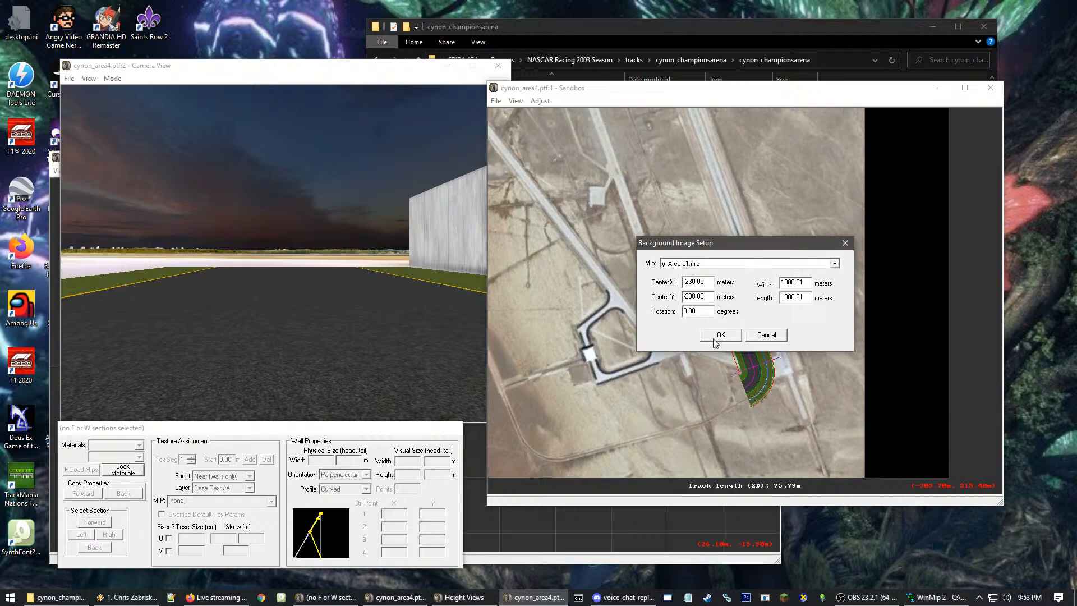
left_click(724, 337)
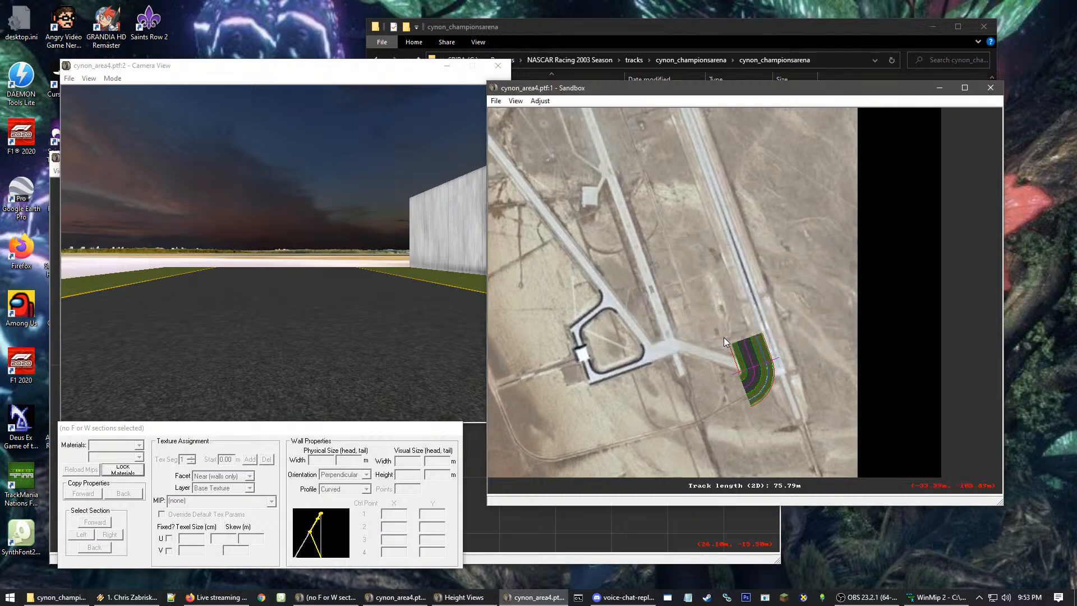
Try to set the background image's Center X to -240 meters
left_click(549, 101)
left_click(544, 115)
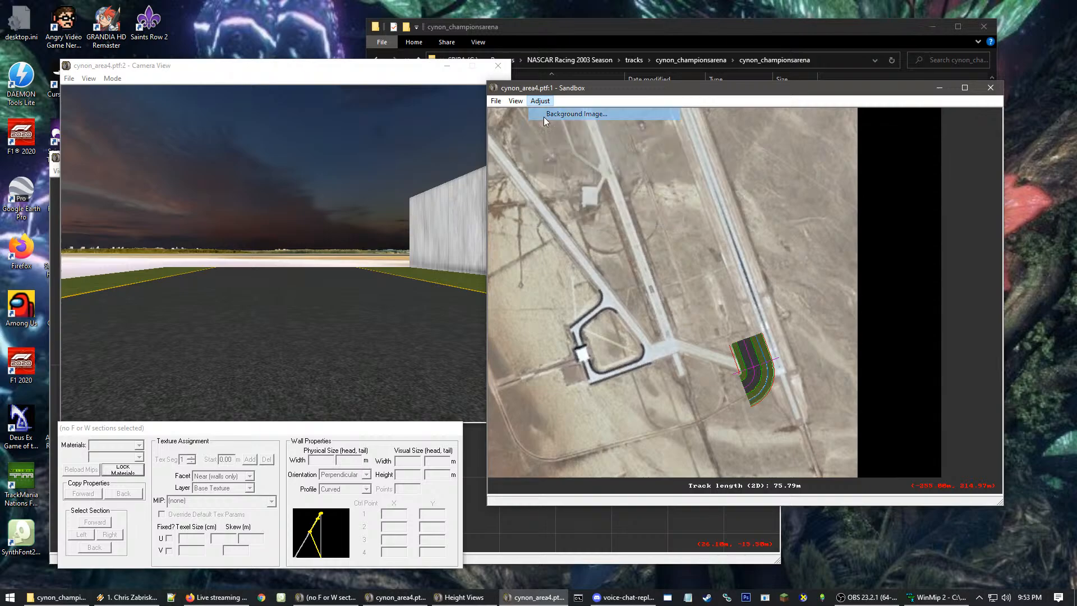
left_click_drag(696, 282, 689, 282)
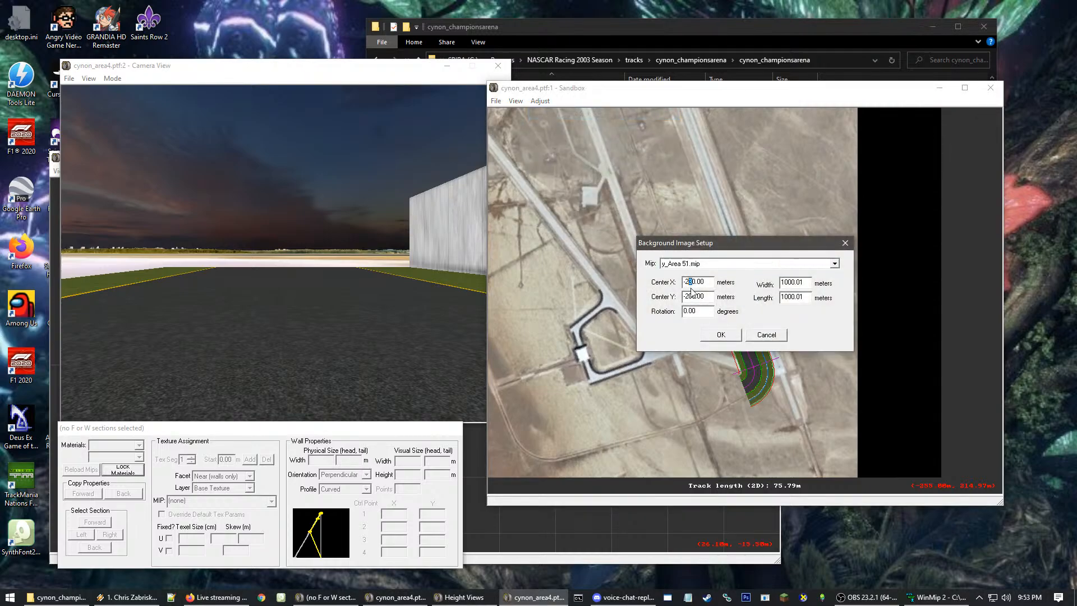
type("4")
left_click(705, 333)
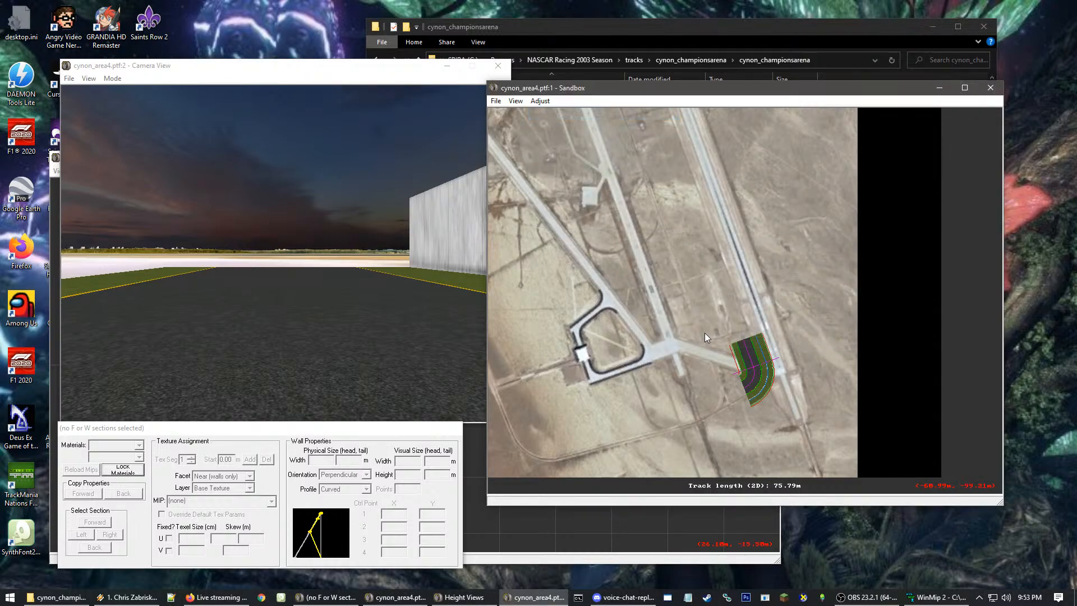
left_click(541, 101)
left_click(556, 129)
left_click(761, 323)
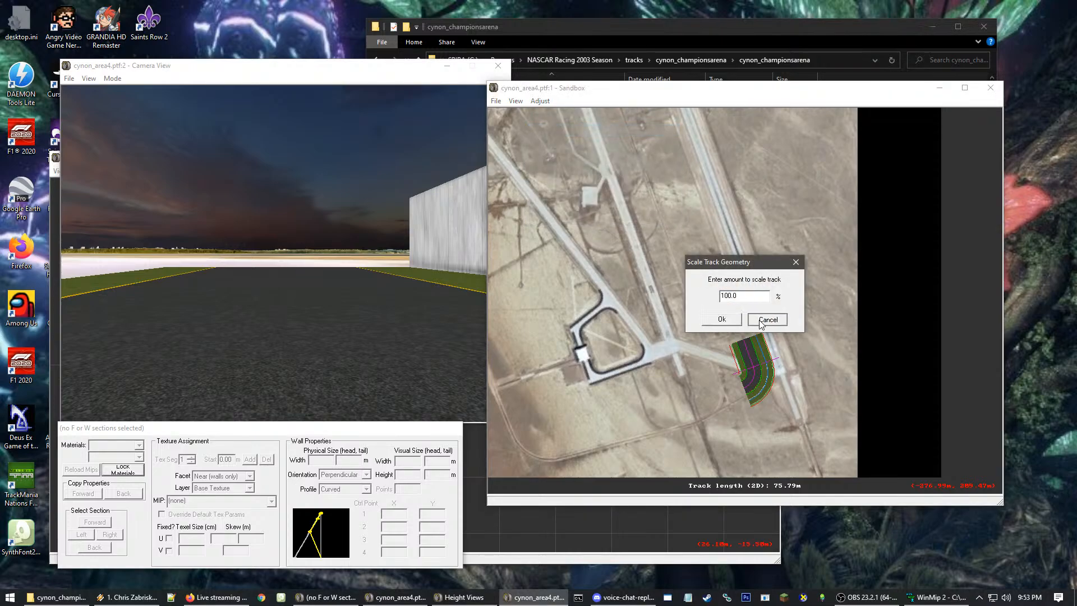
Set the background image's Center X to -250 meters
left_click(540, 101)
left_click(555, 113)
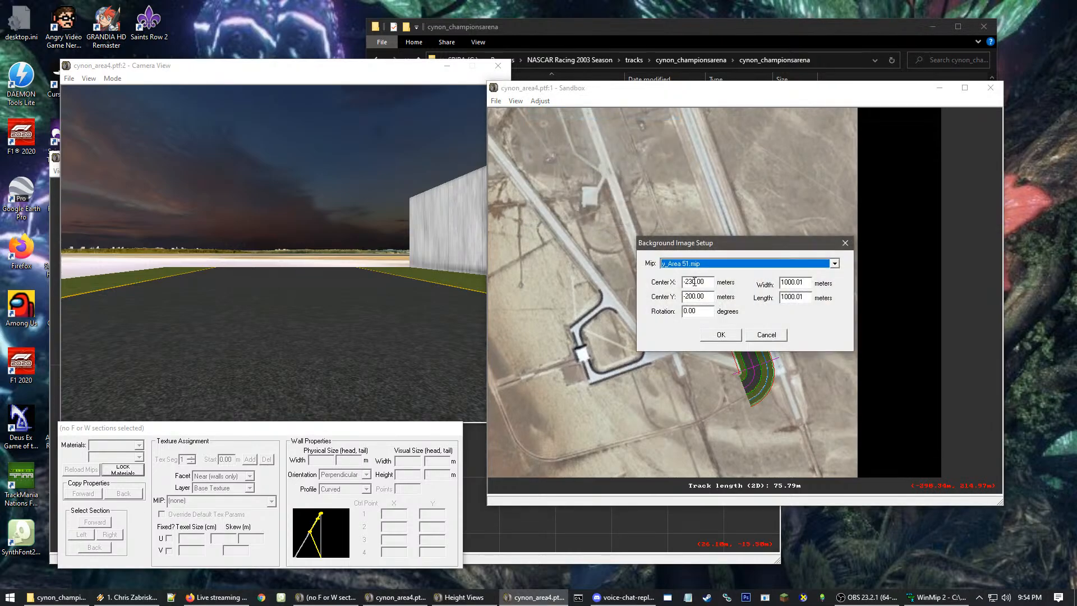
left_click(694, 282)
key("BackSpace")
type("5")
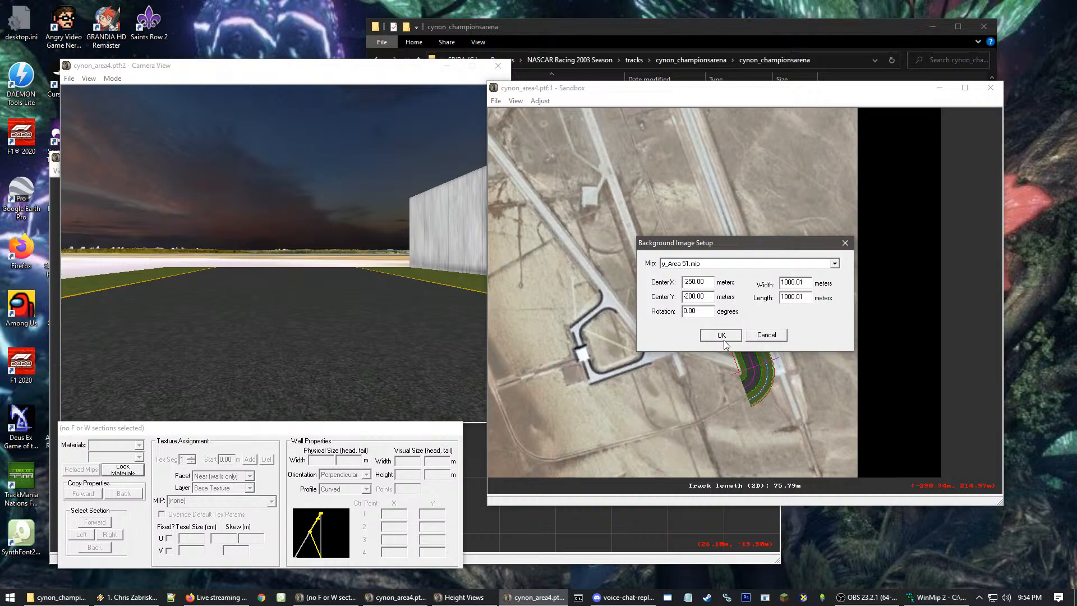
left_click(722, 335)
Set the background image's Center X to -260 meters
left_click(541, 104)
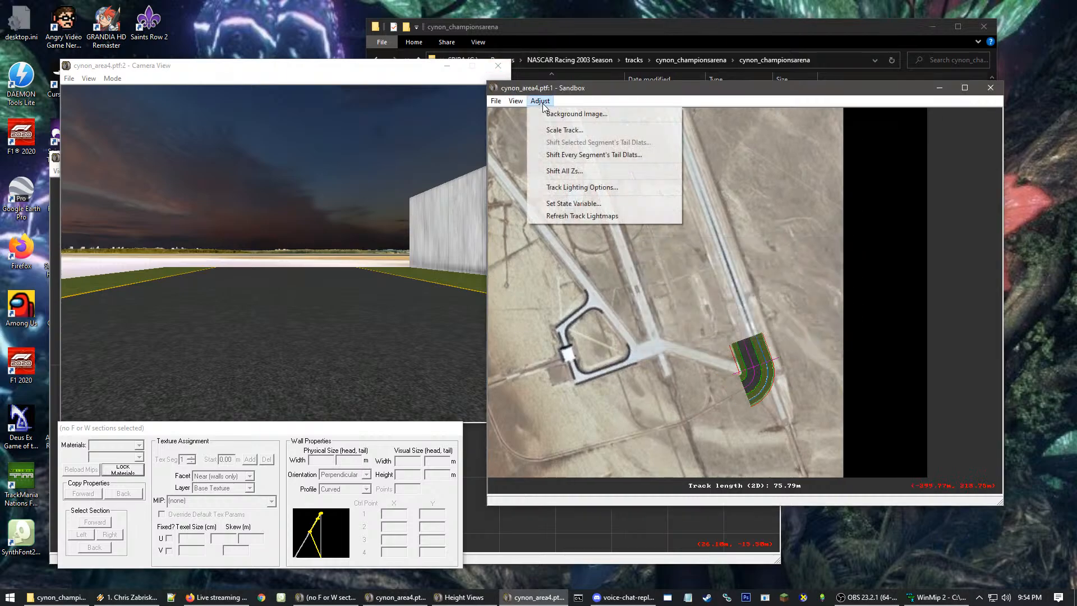
left_click(556, 113)
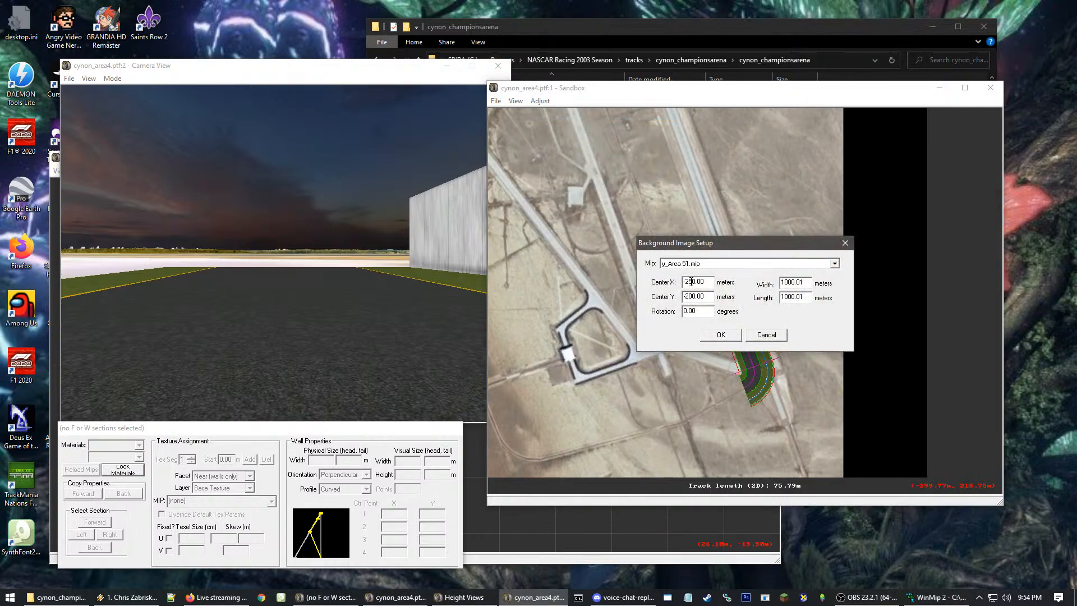
left_click_drag(694, 281, 686, 282)
type("27")
left_click(721, 335)
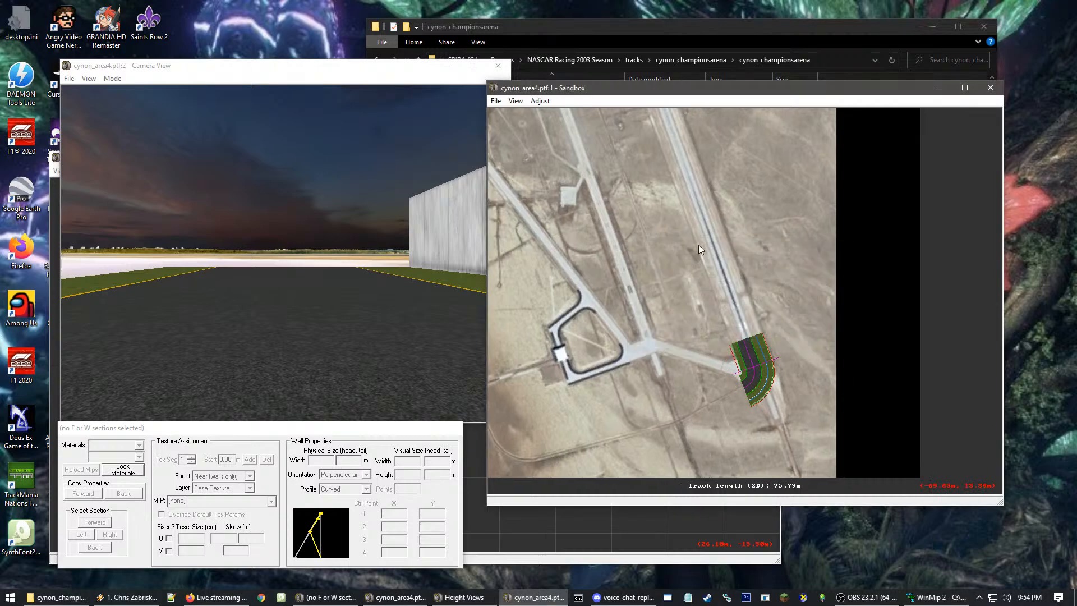
Set the background image's Center X to -270 meters
left_click(540, 101)
left_click(558, 113)
left_click_drag(694, 283, 690, 283)
type("70.00")
key("Return")
left_click(540, 101)
left_click(560, 112)
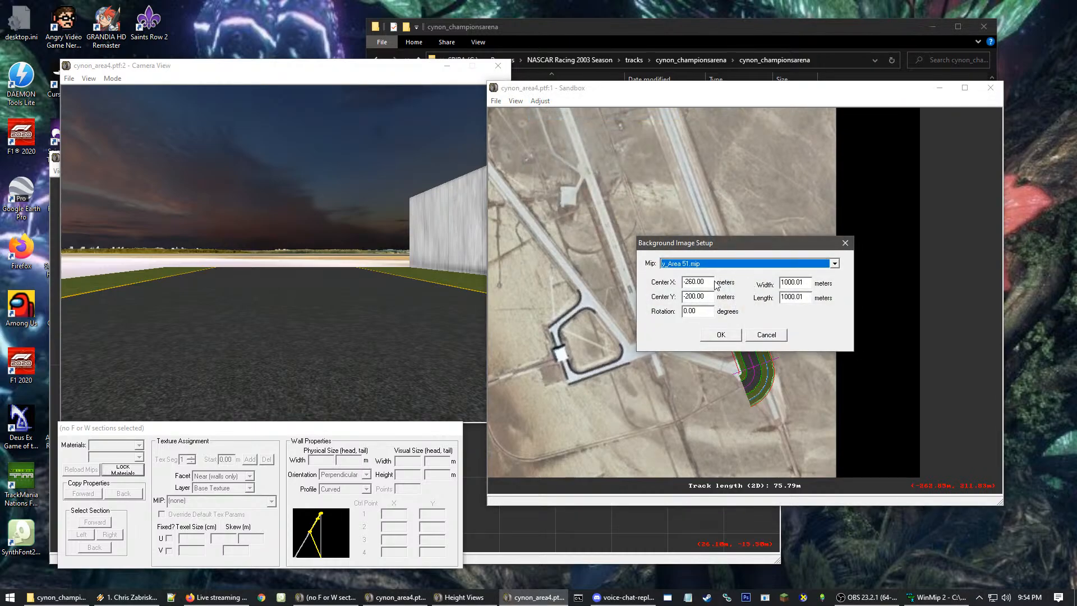
left_click(693, 282)
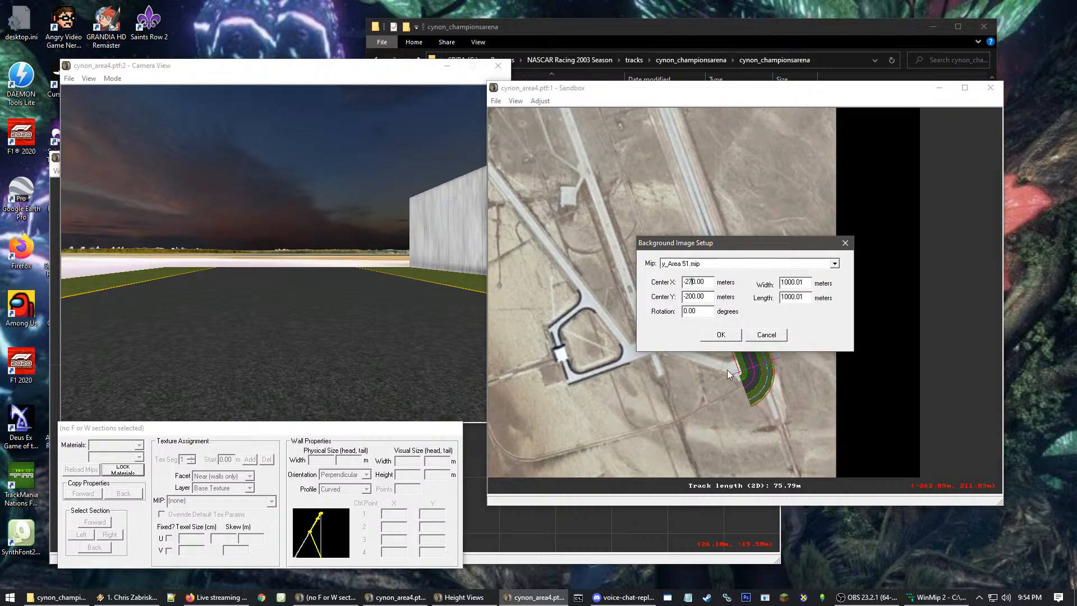
left_click(726, 333)
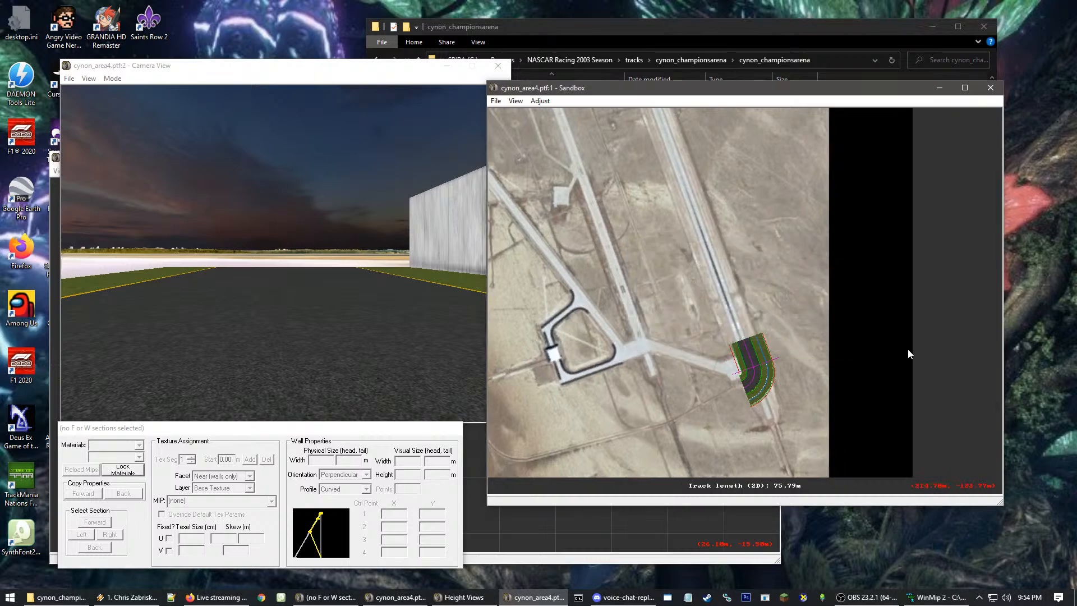
Move the tail of the curved segment's outer wall to about -19.18 m, in line with the adjoining straight segment's wall
scroll(738, 308, "up", 5)
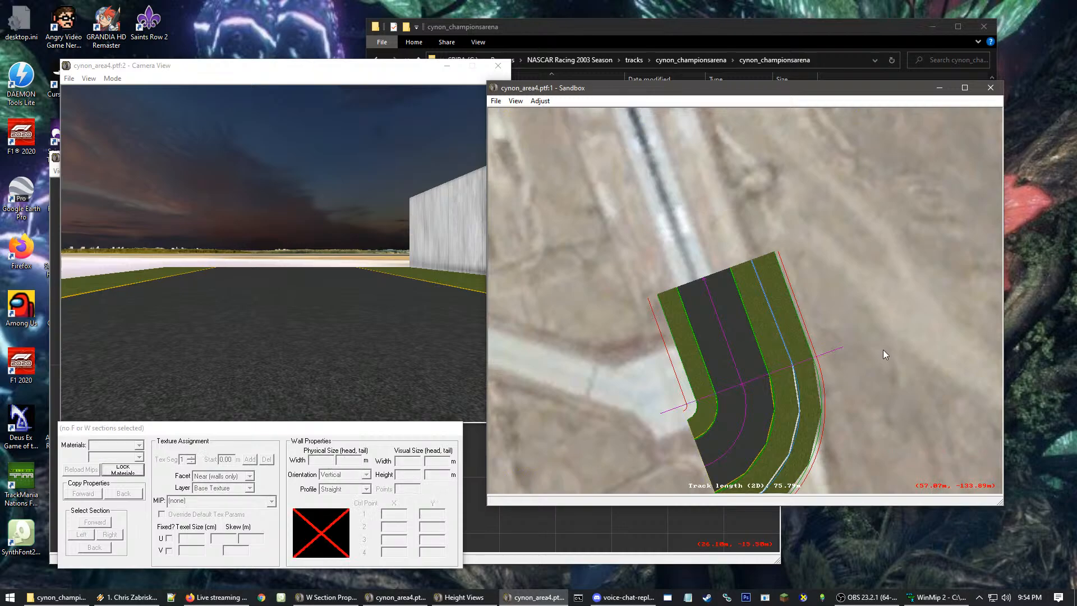
scroll(760, 368, "up", 2)
scroll(769, 304, "up", 6)
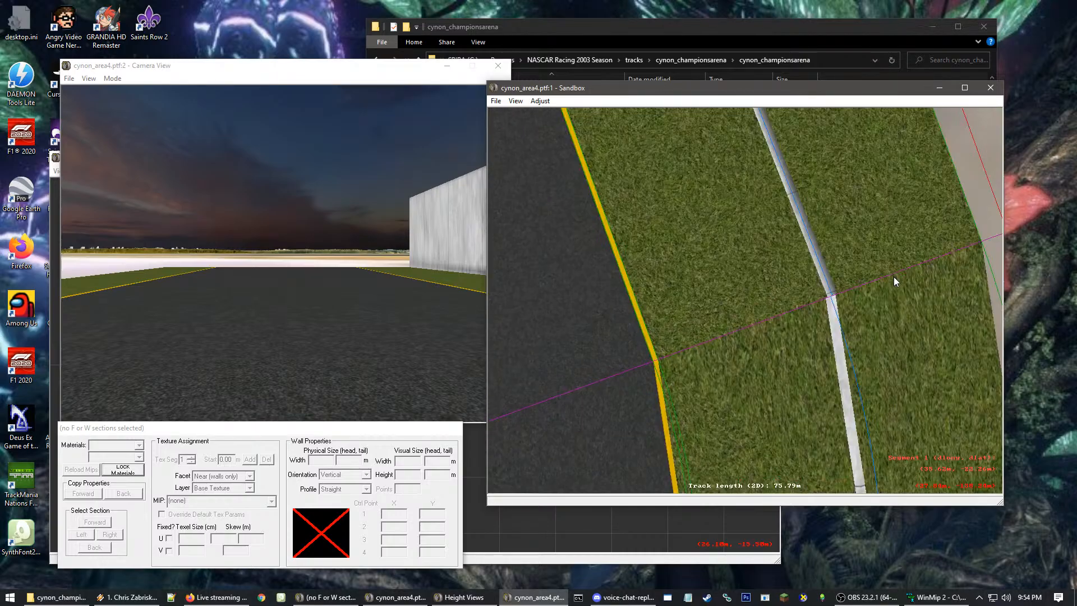
scroll(730, 322, "up", 2)
left_click(685, 296)
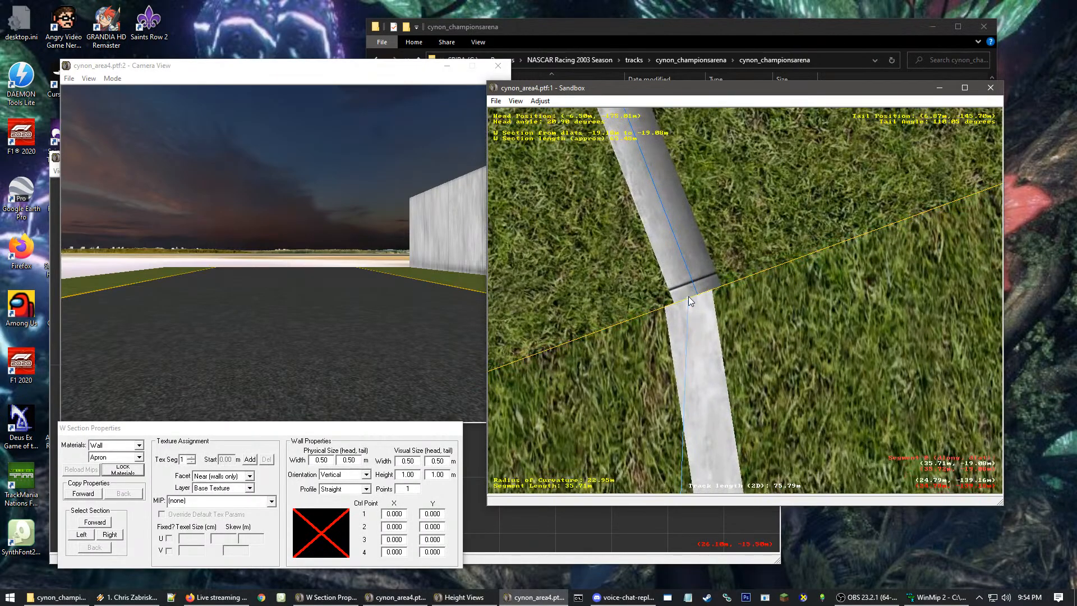
left_click_drag(688, 296, 699, 302)
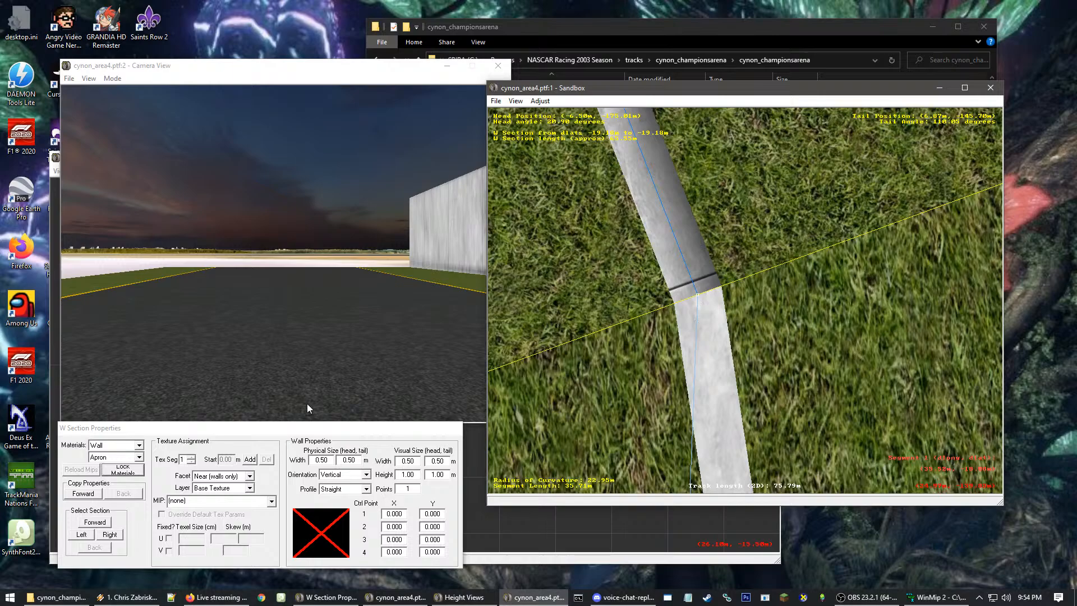
Copy the curved segment's wall section properties forward to the straight segment's wall
left_click(83, 494)
left_click(83, 494)
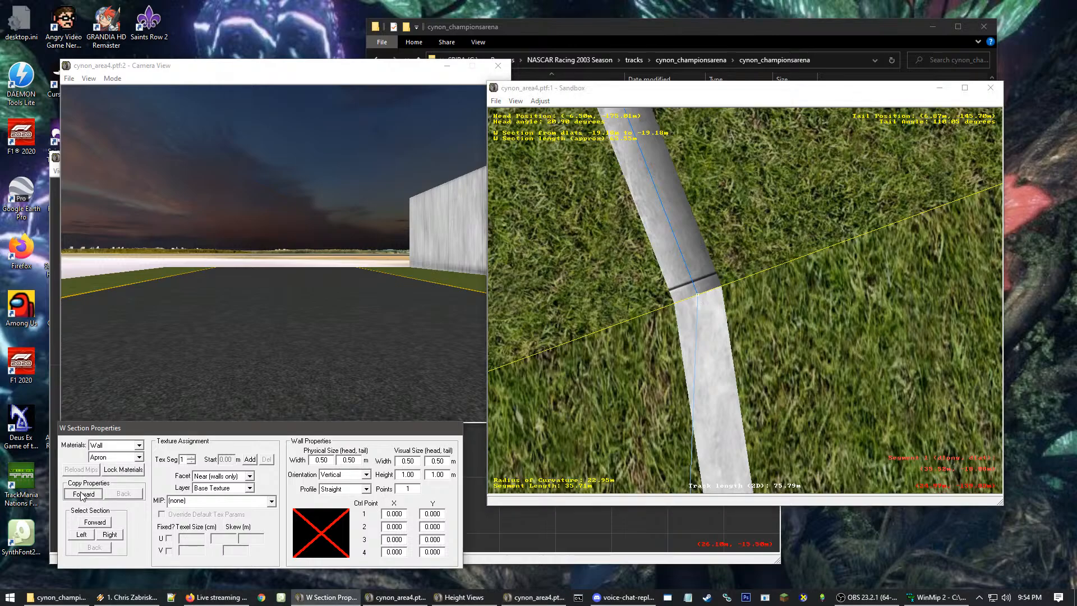
left_click(83, 495)
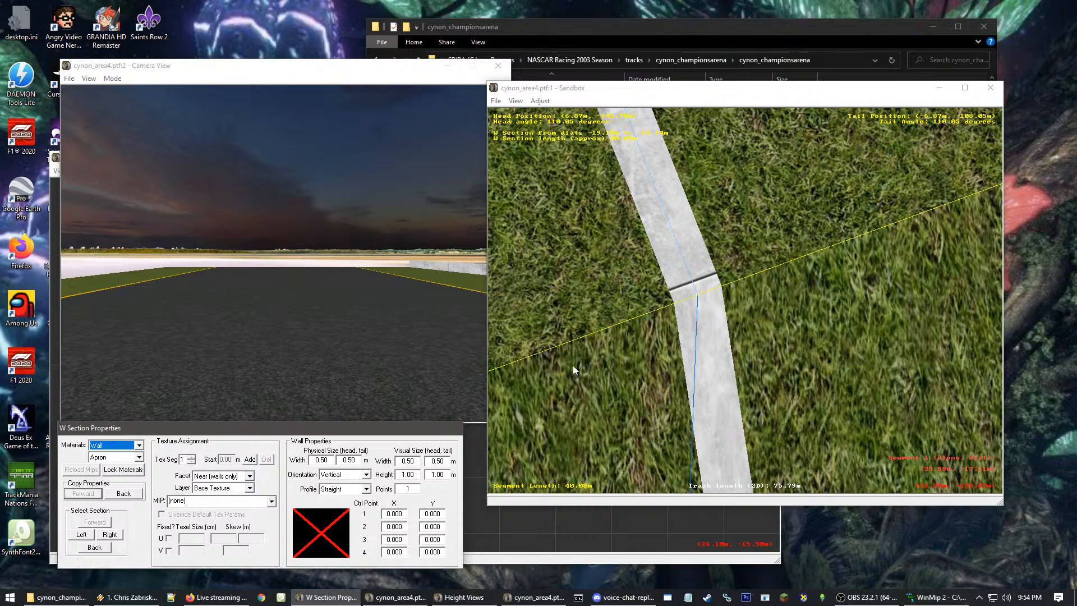
left_click(824, 331)
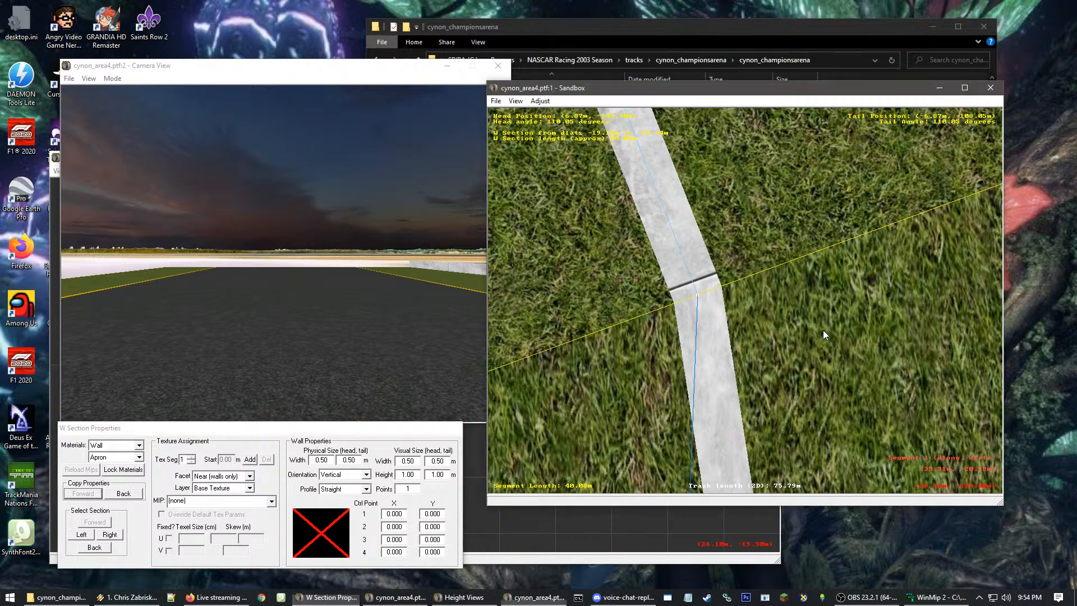
Shift the outer wall joint between the curved and straight segments slightly farther away from the road
left_click(743, 296)
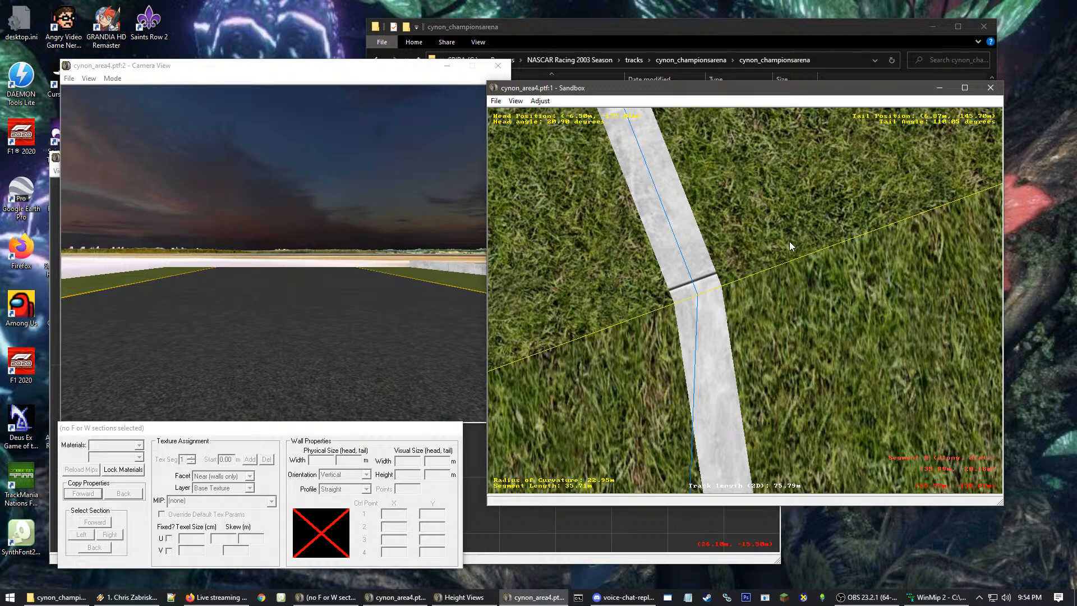
left_click(706, 300)
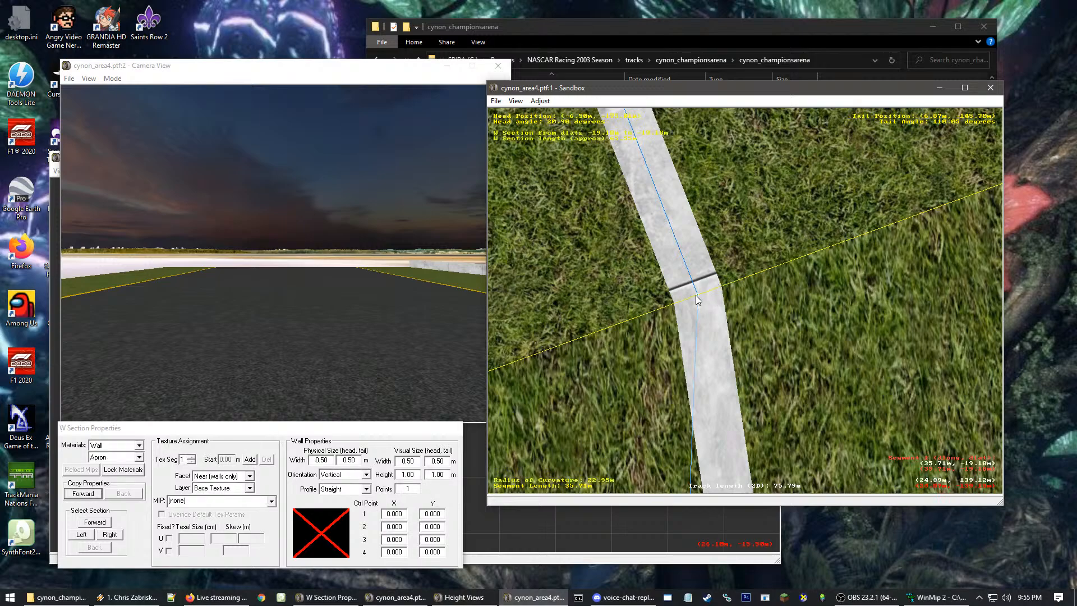
left_click_drag(696, 300, 709, 300)
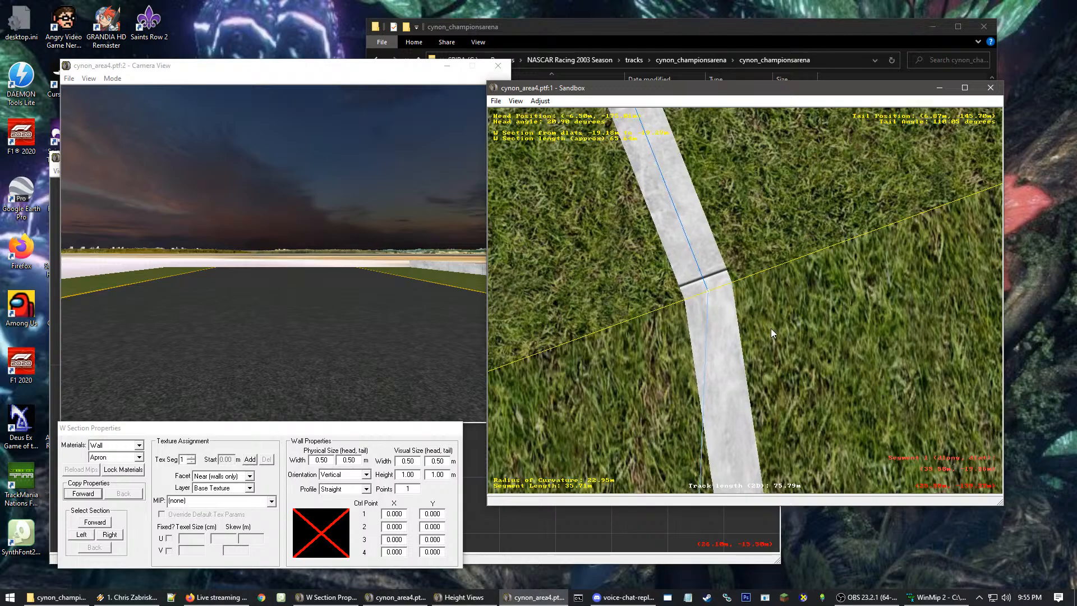
left_click(772, 330)
left_click(724, 285)
left_click(756, 304)
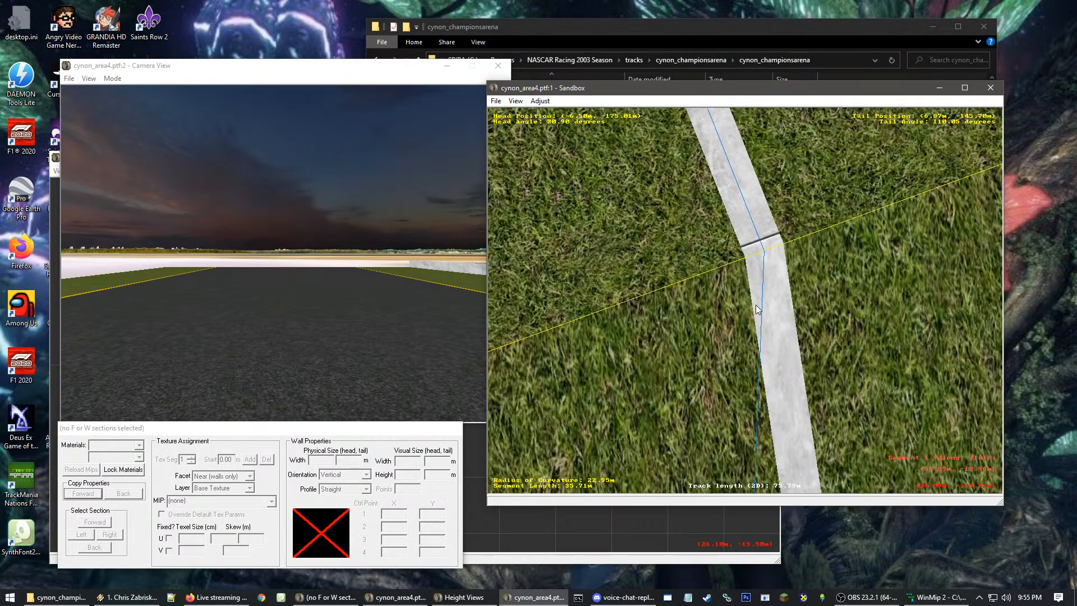
Examine the outer wall joint and the inner grass edge where the curved and straight segments meet
scroll(755, 305, "down", 5)
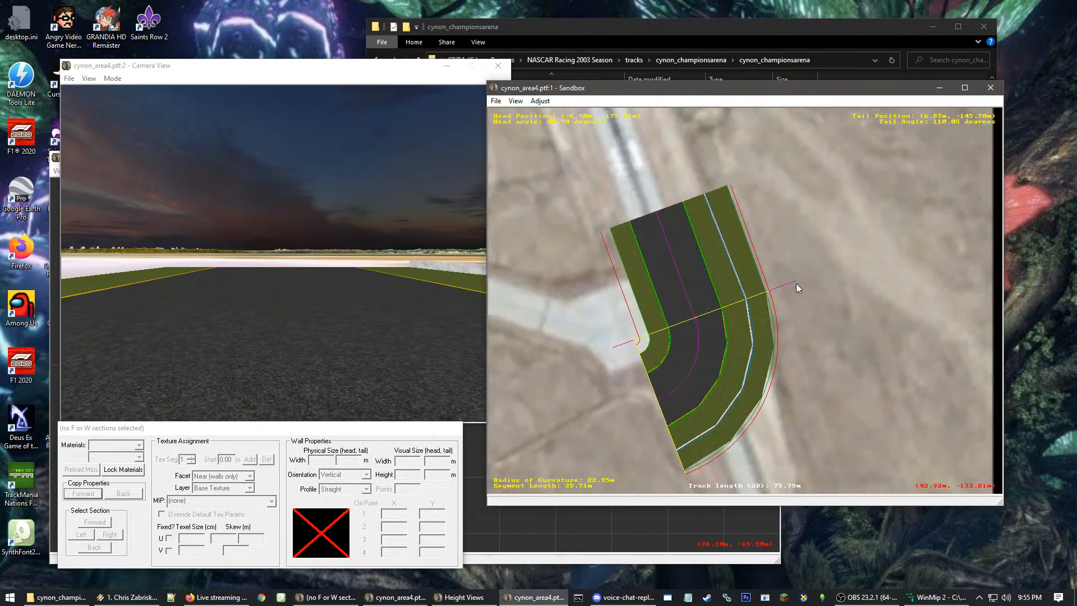
scroll(671, 335, "up", 6)
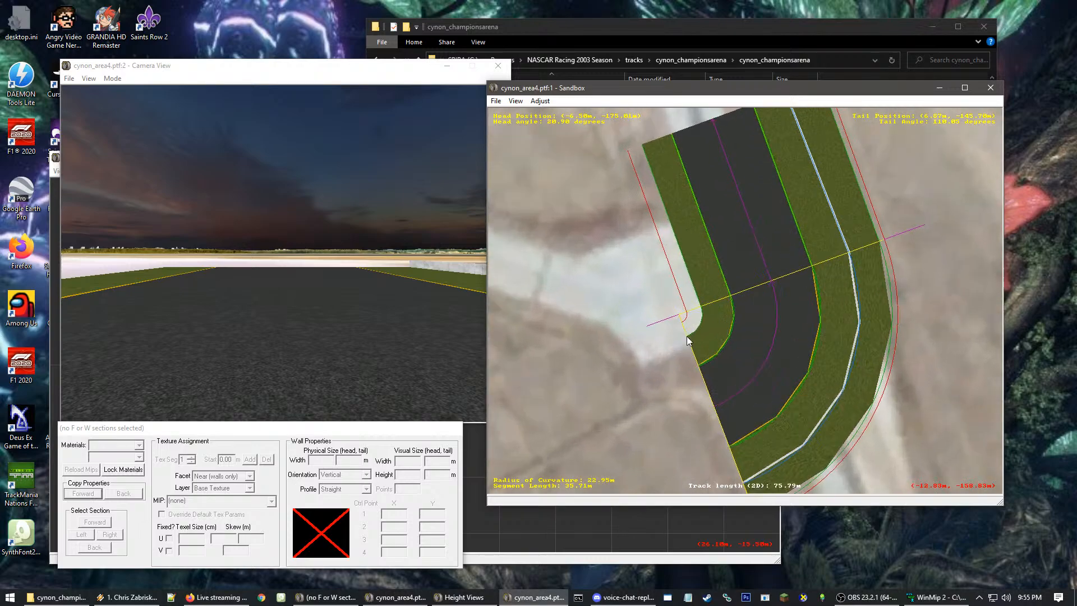
scroll(631, 337, "up", 2)
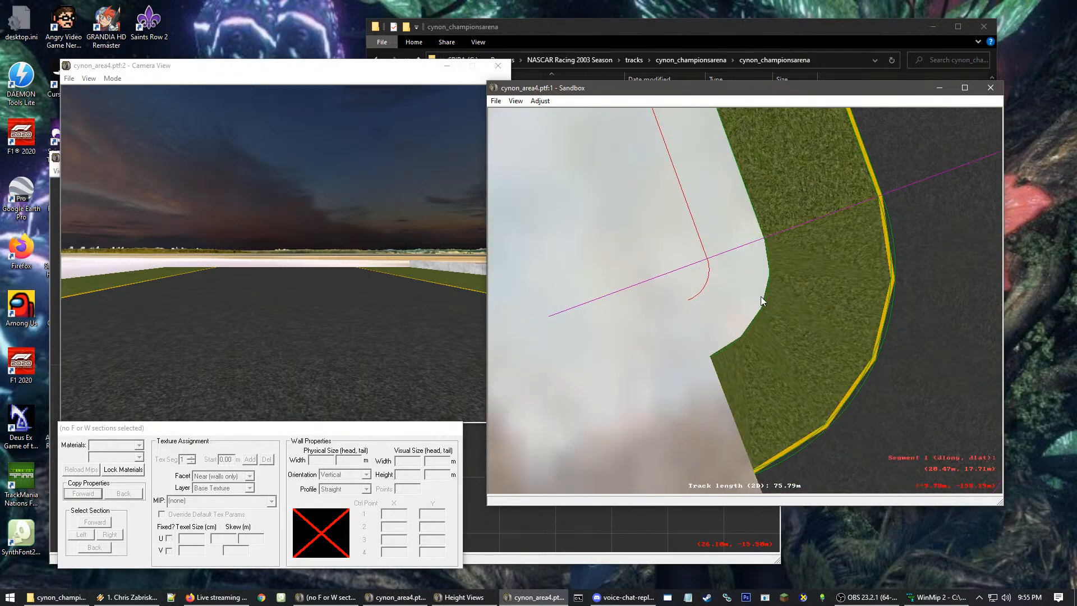
scroll(752, 308, "down", 5)
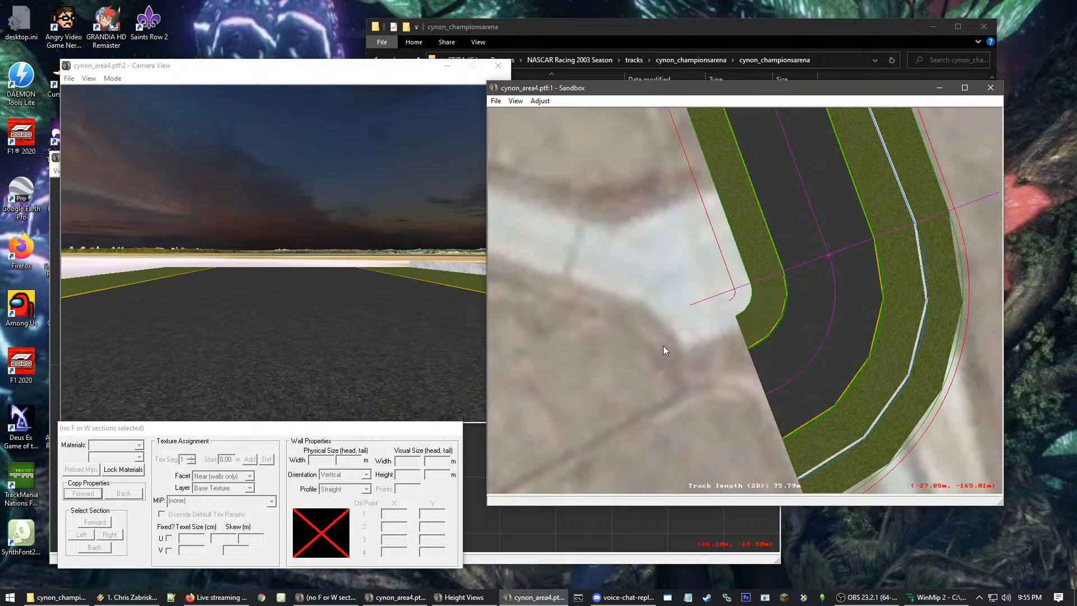
scroll(848, 269, "up", 4)
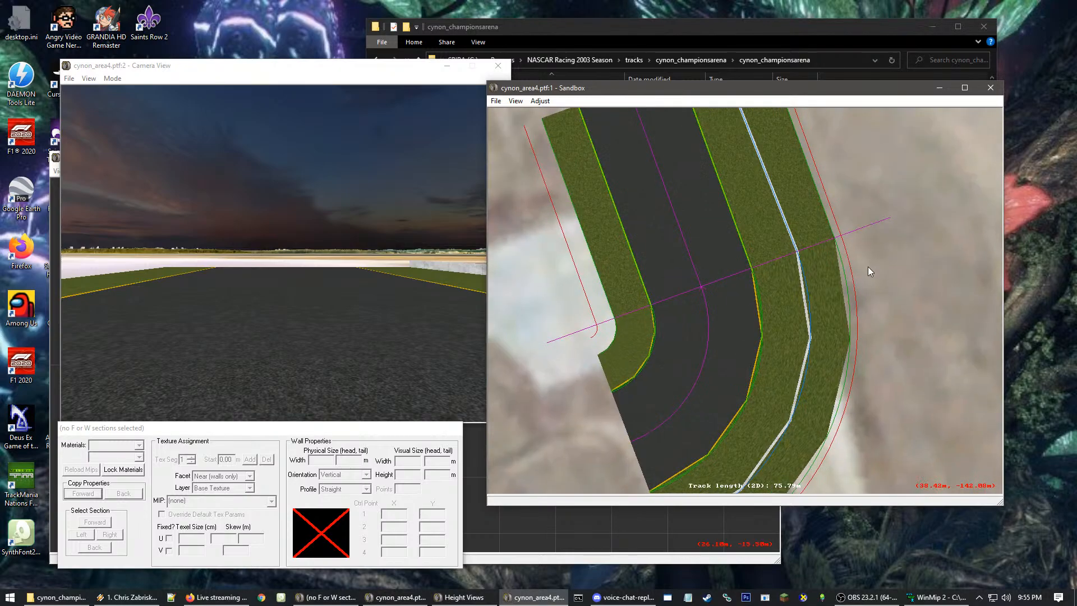
scroll(794, 259, "up", 4)
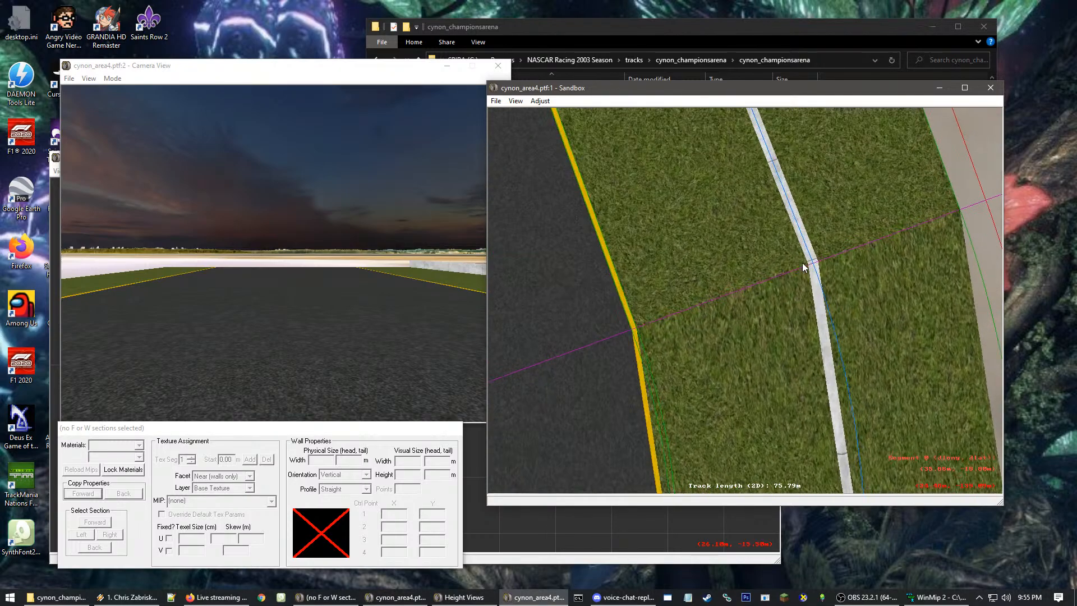
left_click(825, 278)
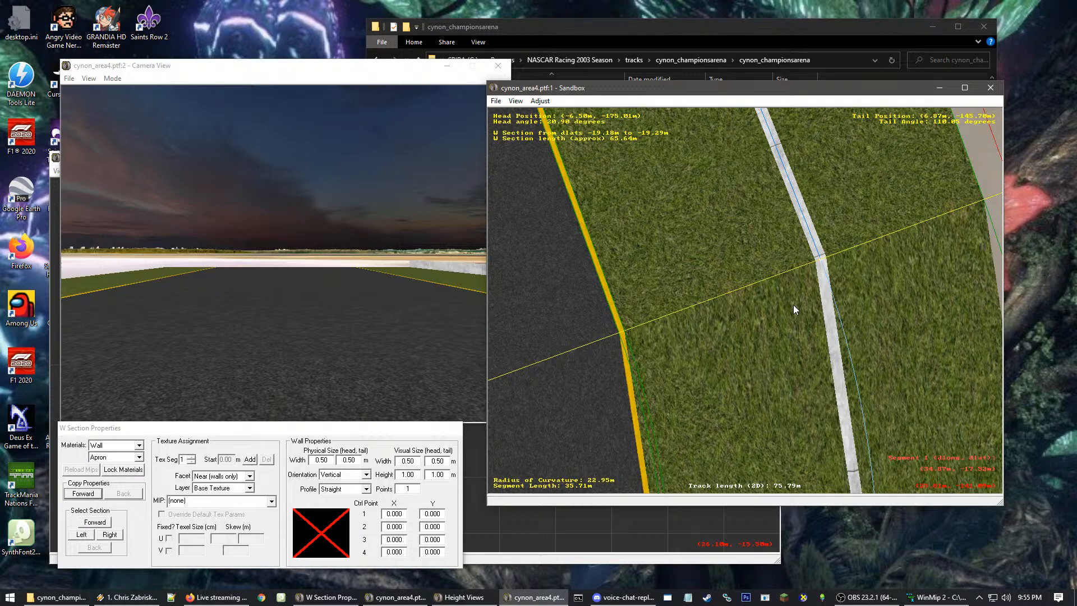
left_click(712, 322)
scroll(712, 322, "down", 5)
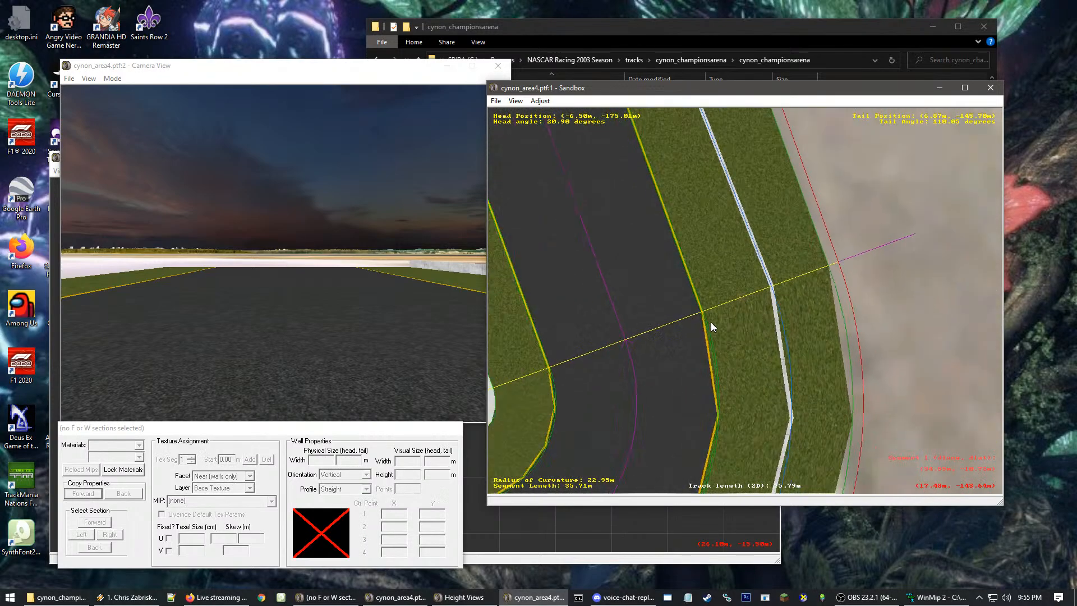
scroll(751, 311, "up", 5)
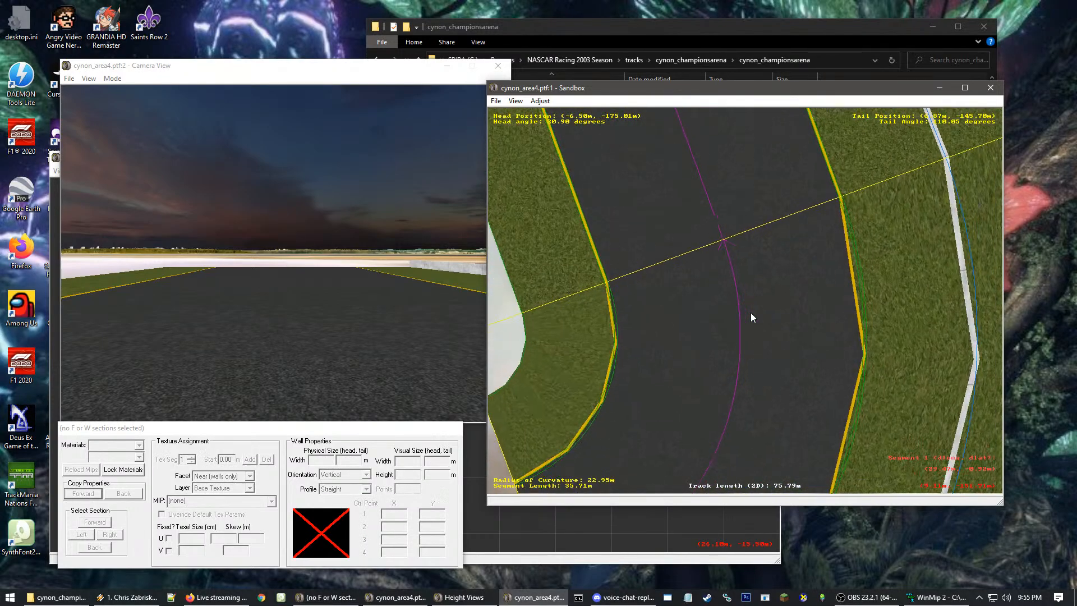
middle_click(652, 309)
scroll(655, 307, "down", 1)
scroll(657, 305, "up", 1)
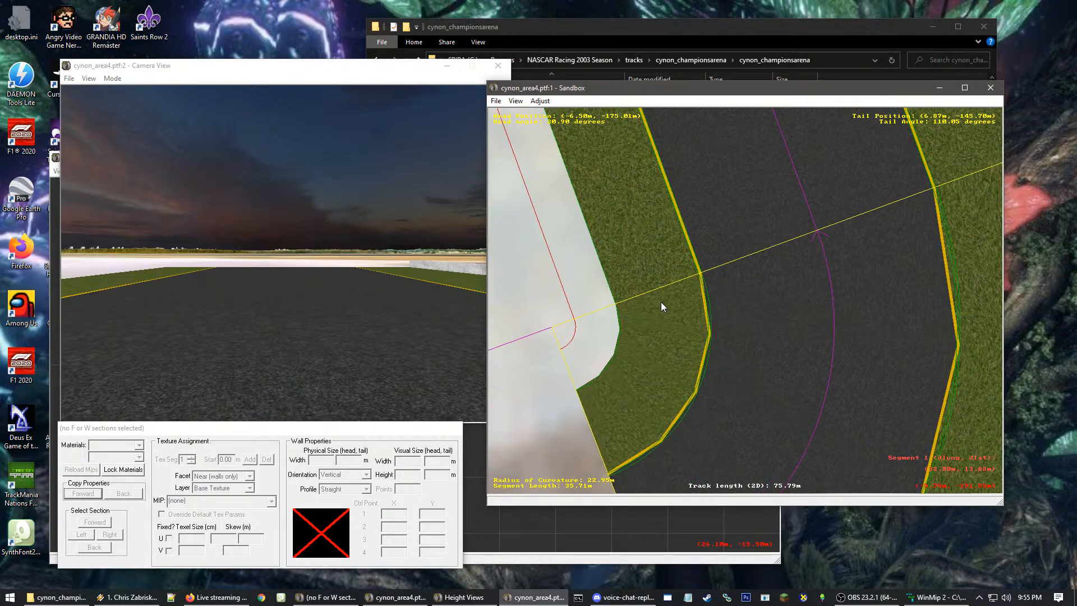
Insert a wall section along the straight segment's inner grass verge, at a lateral offset of about 14.39 m
right_click(655, 306)
left_click(645, 245)
scroll(847, 322, "down", 1)
middle_click(844, 304)
middle_click(697, 235)
middle_click(899, 259)
middle_click(604, 317)
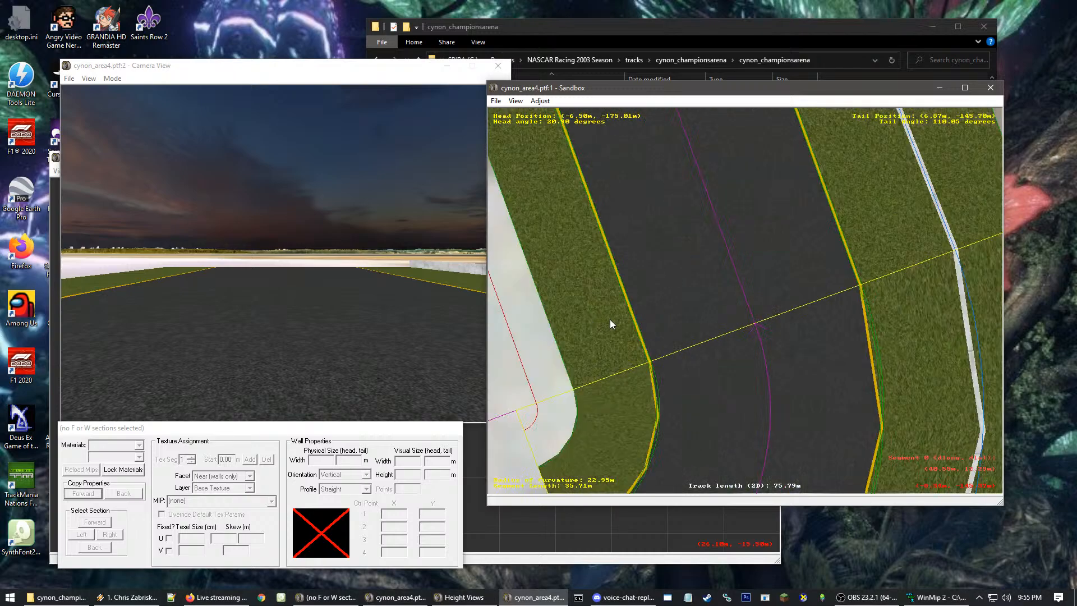
middle_click(611, 321)
scroll(701, 334, "up", 1)
middle_click(734, 323)
scroll(735, 323, "up", 1)
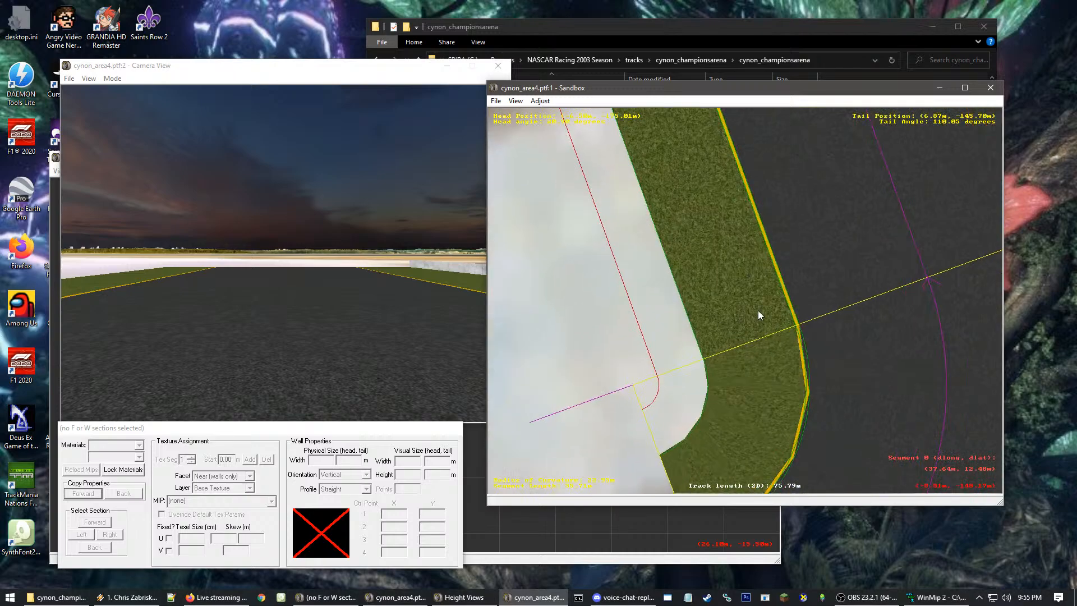
scroll(759, 311, "up", 1)
scroll(739, 305, "up", 1)
right_click(690, 307)
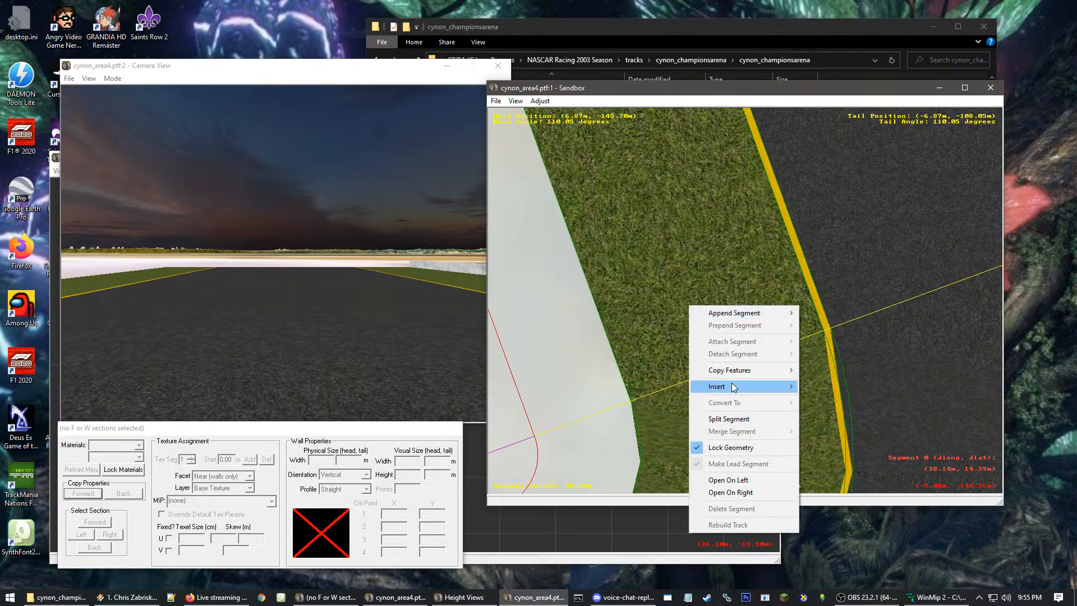
mouse_move(752, 387)
left_click(826, 402)
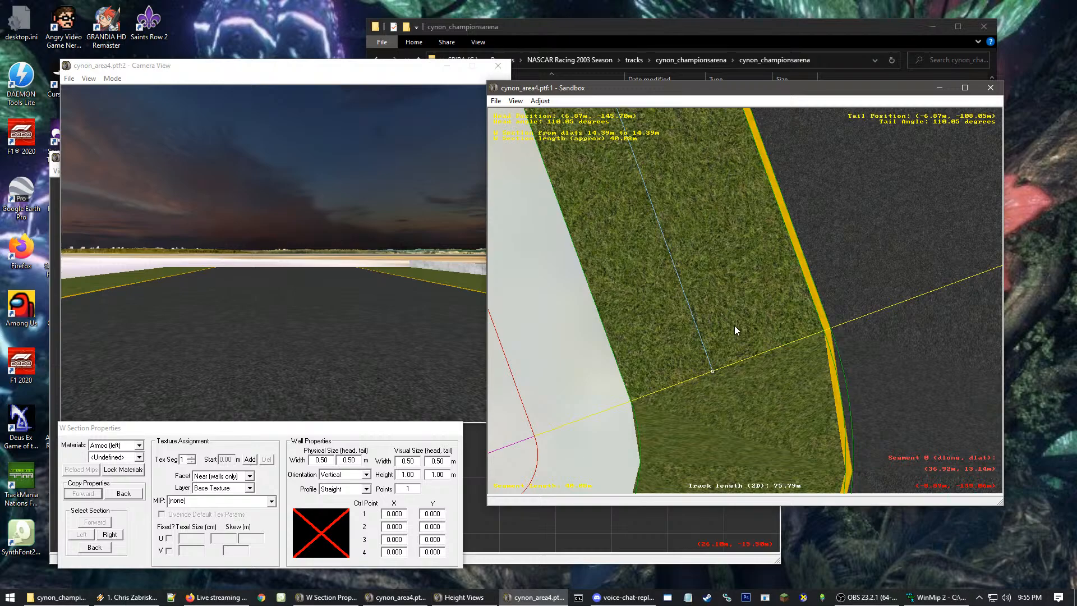
scroll(709, 363, "down", 1)
left_click_drag(710, 386, 748, 328)
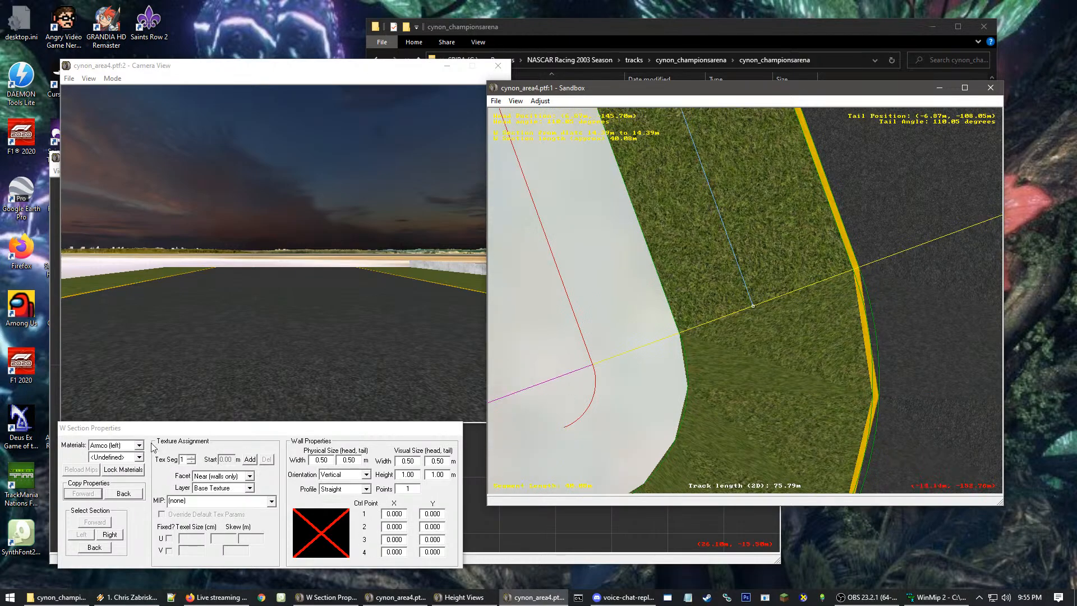
Set the inner wall section's material to Wall and switch its texture assignment to the Top facet
left_click(115, 444)
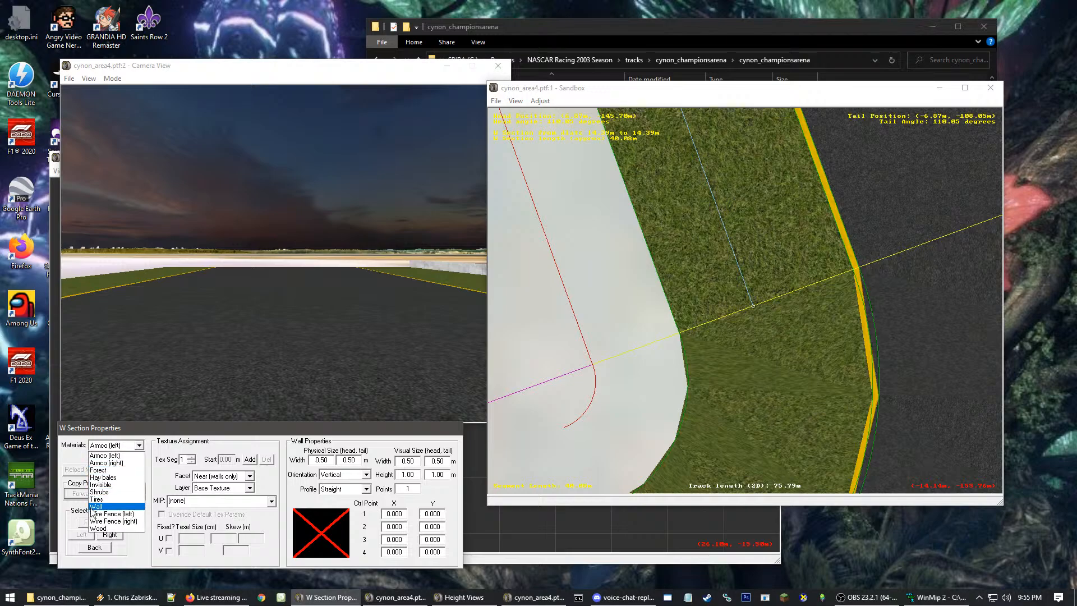
left_click(95, 507)
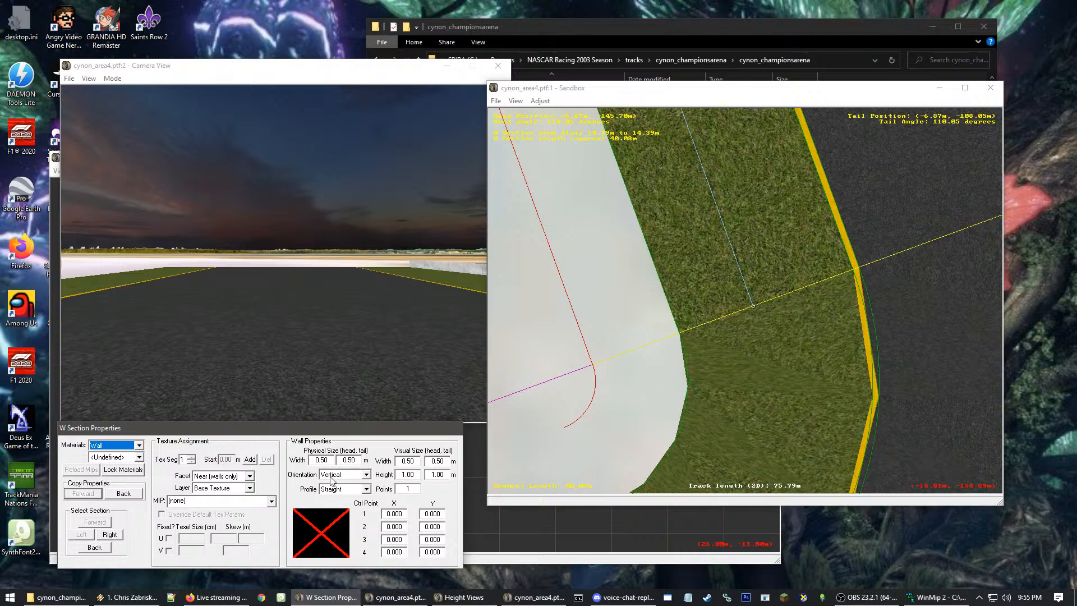
left_click(219, 477)
left_click(213, 494)
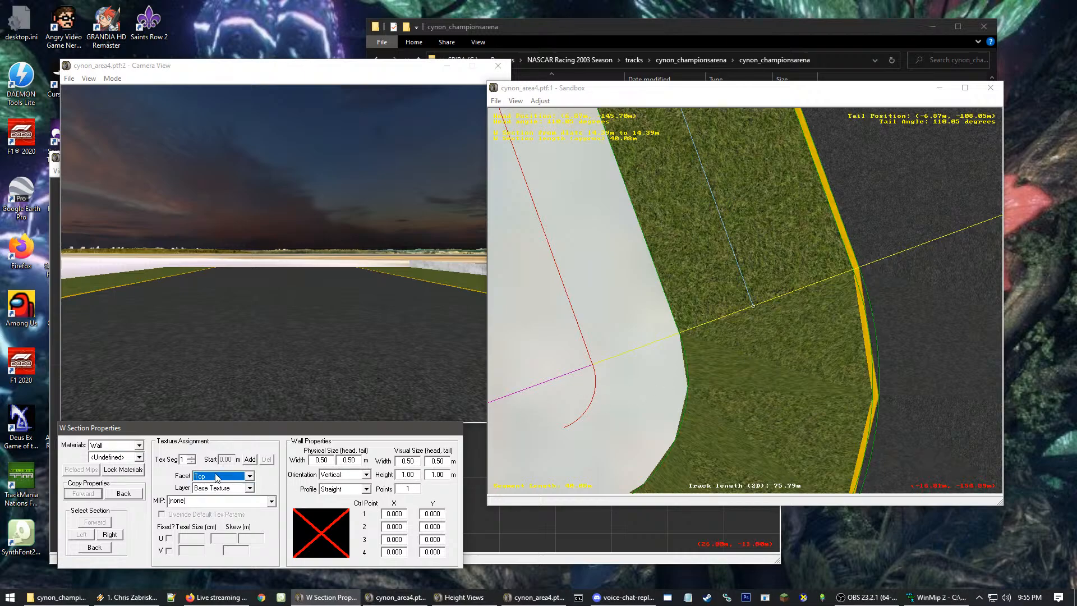
Reselect the straight segment's inner wall section and open the MIP texture choices for its Top facet
left_click(904, 345)
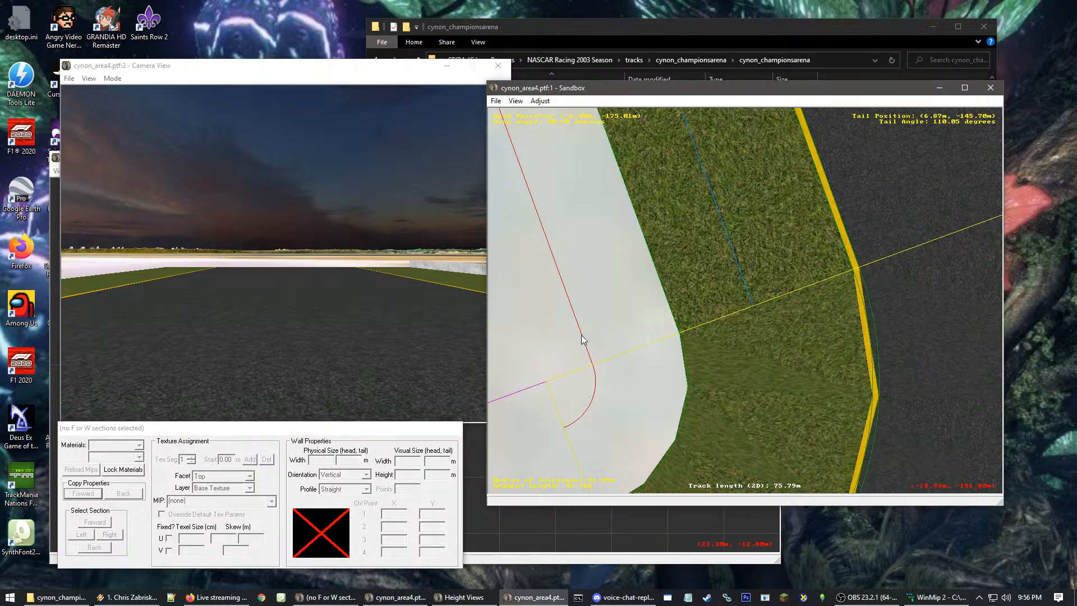
left_click(748, 292)
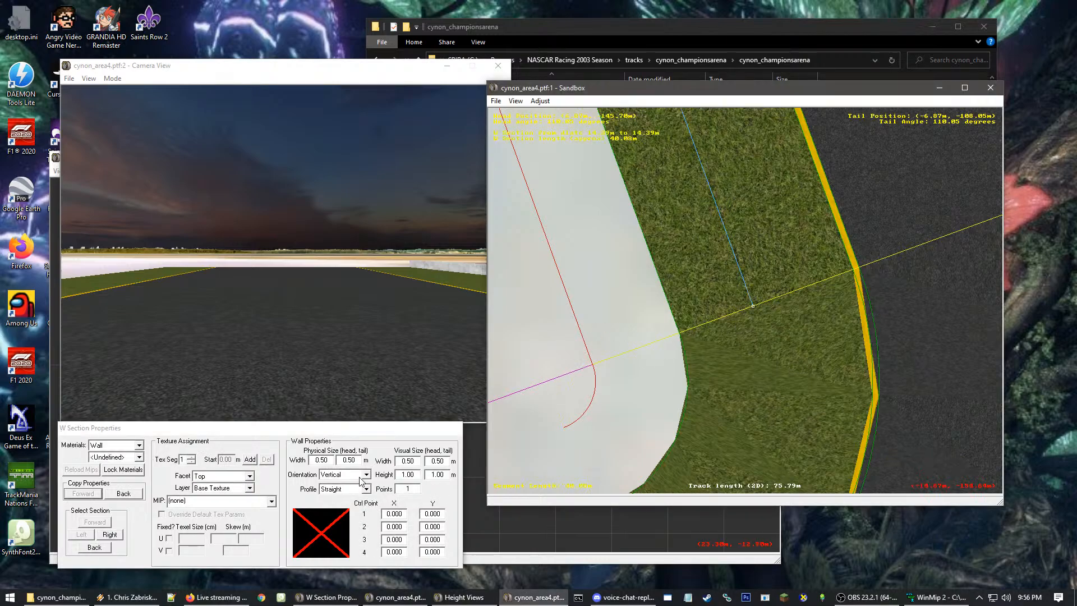
left_click(190, 501)
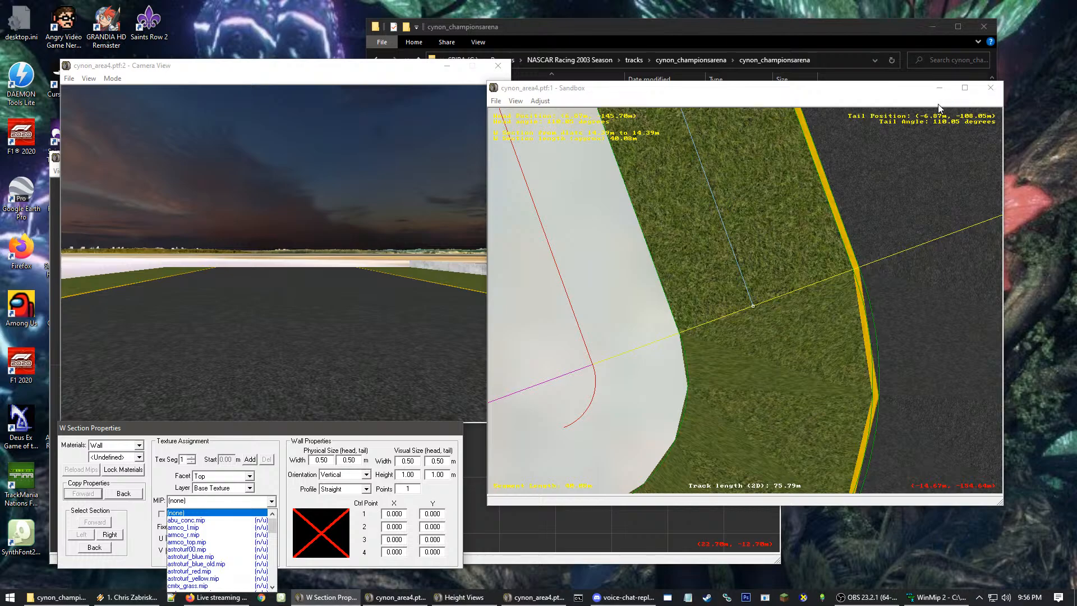
Force the unresponsive Sandbox Track Editor to close using Task Manager, and put Task Manager out of the way
key("ctrl+shift+Escape")
left_click(479, 192)
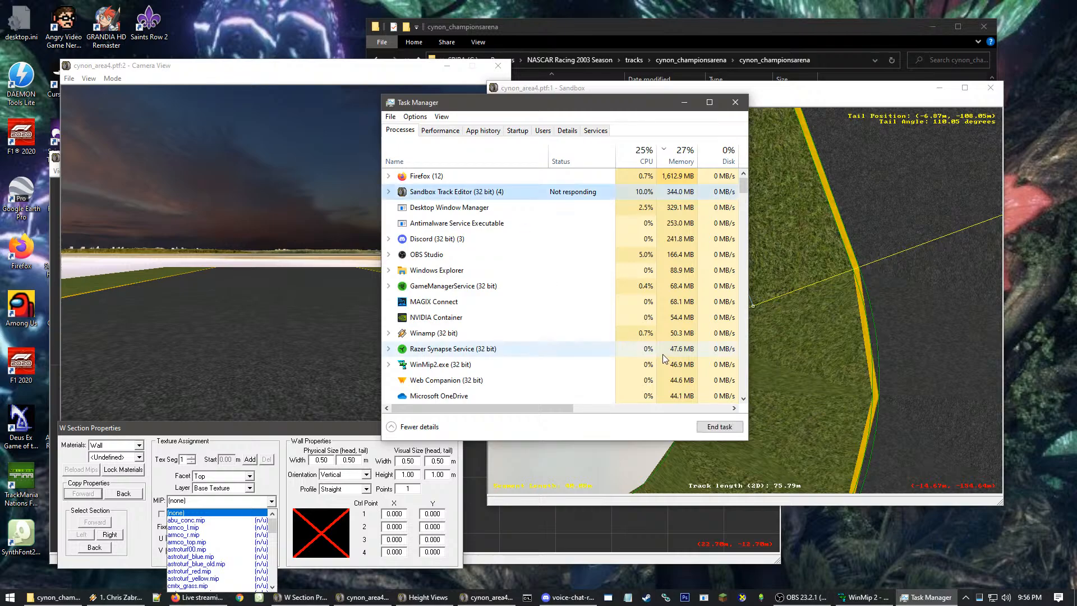
left_click(720, 426)
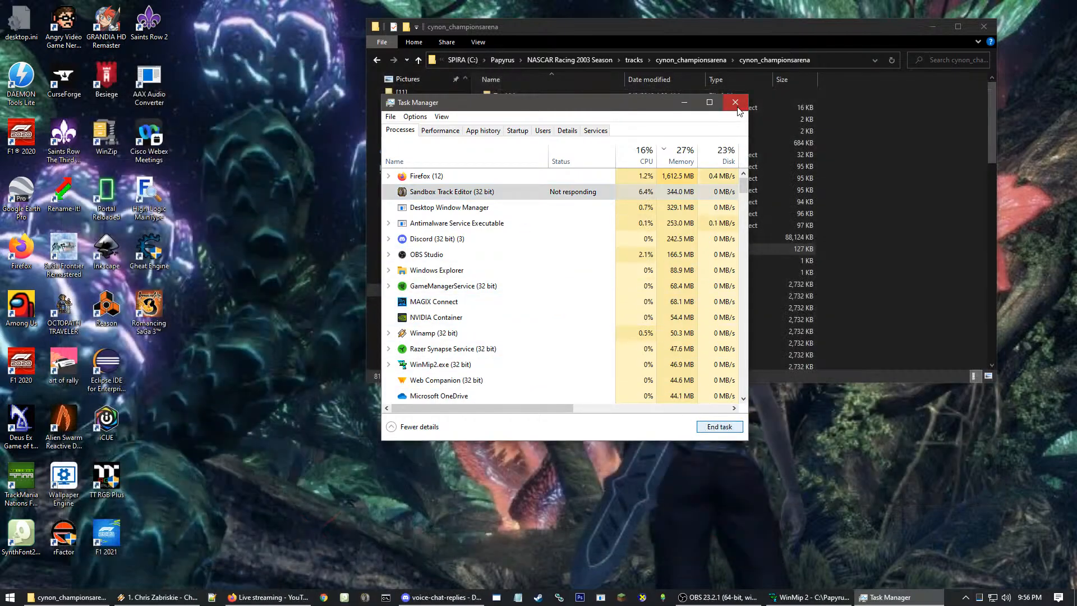
left_click(685, 102)
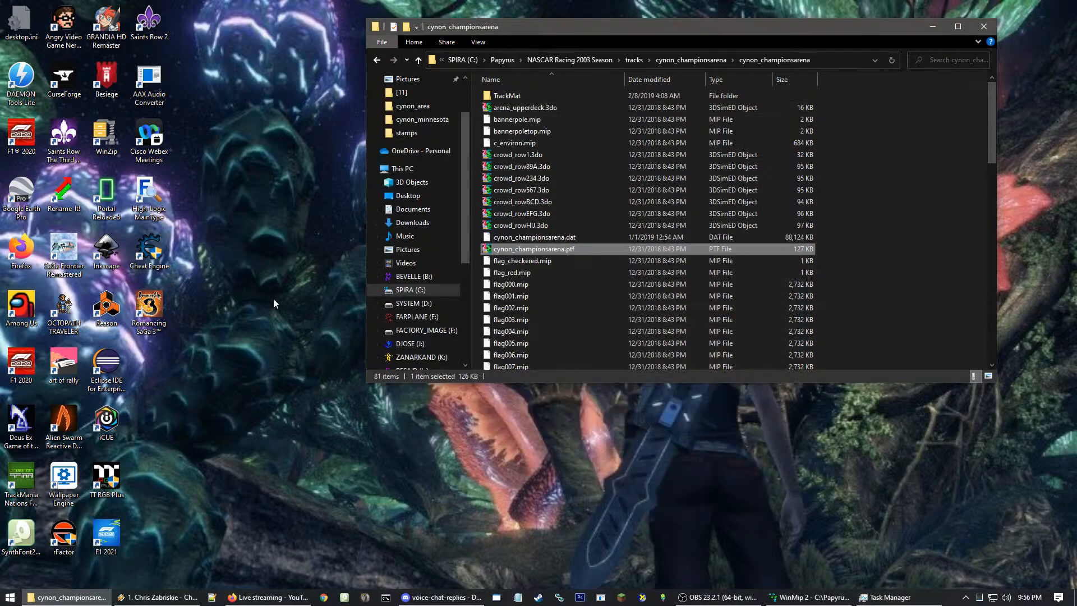
Relaunch the Sandbox Track Editor
left_click(503, 60)
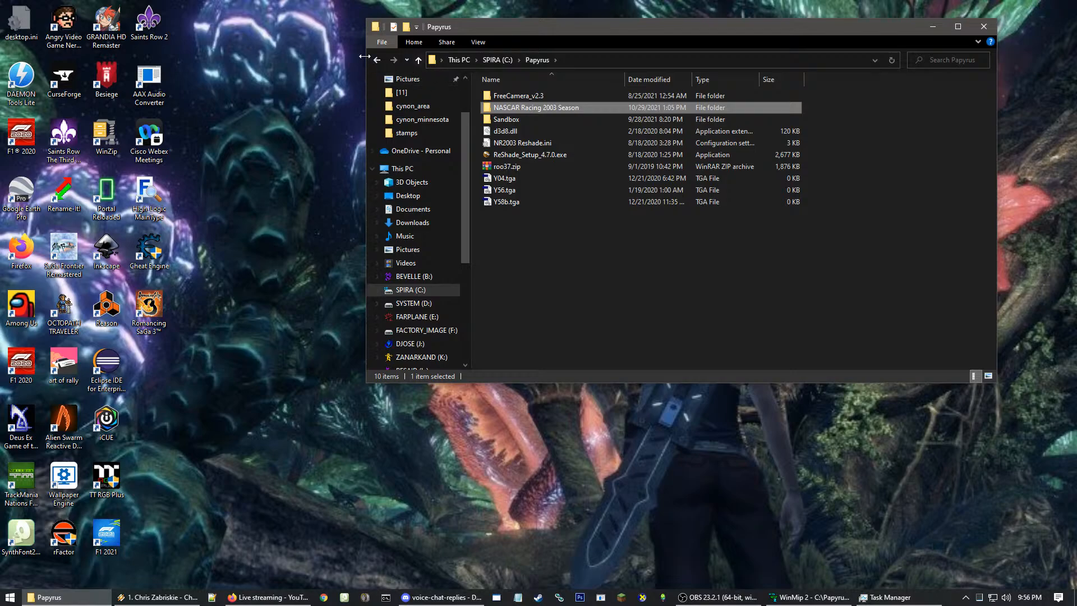
left_click(377, 59)
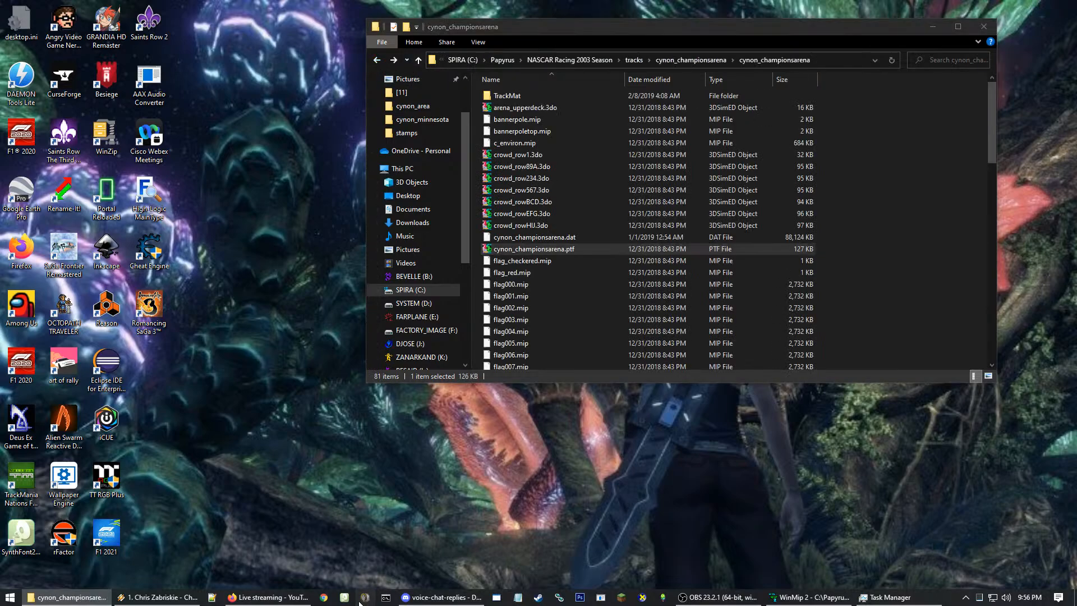
left_click(361, 602)
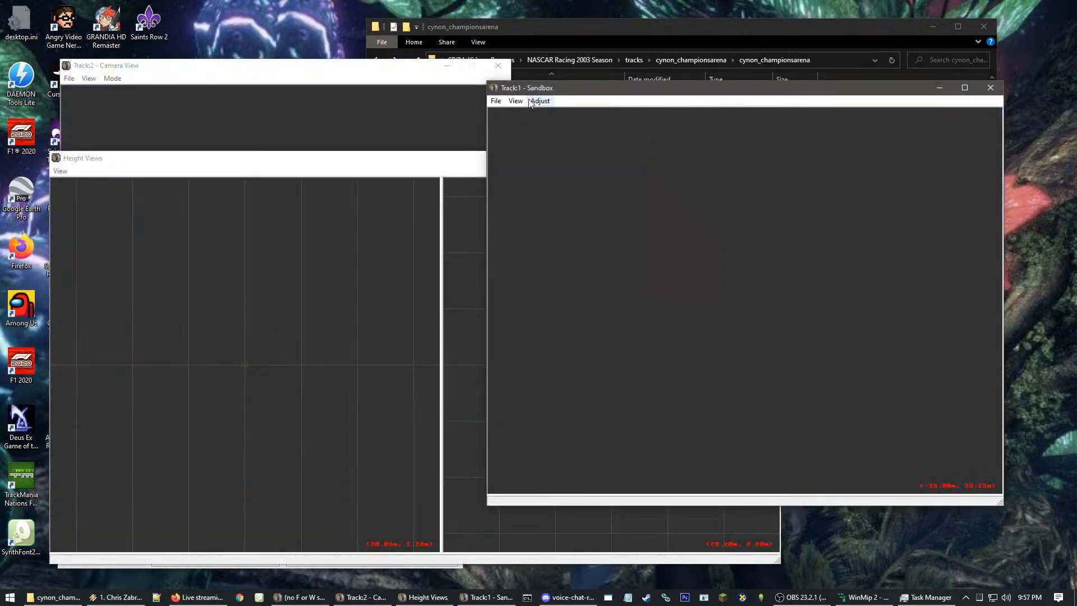
Open the track file cynon_area4.ptf from the cynon_area folder within tracks
left_click(496, 101)
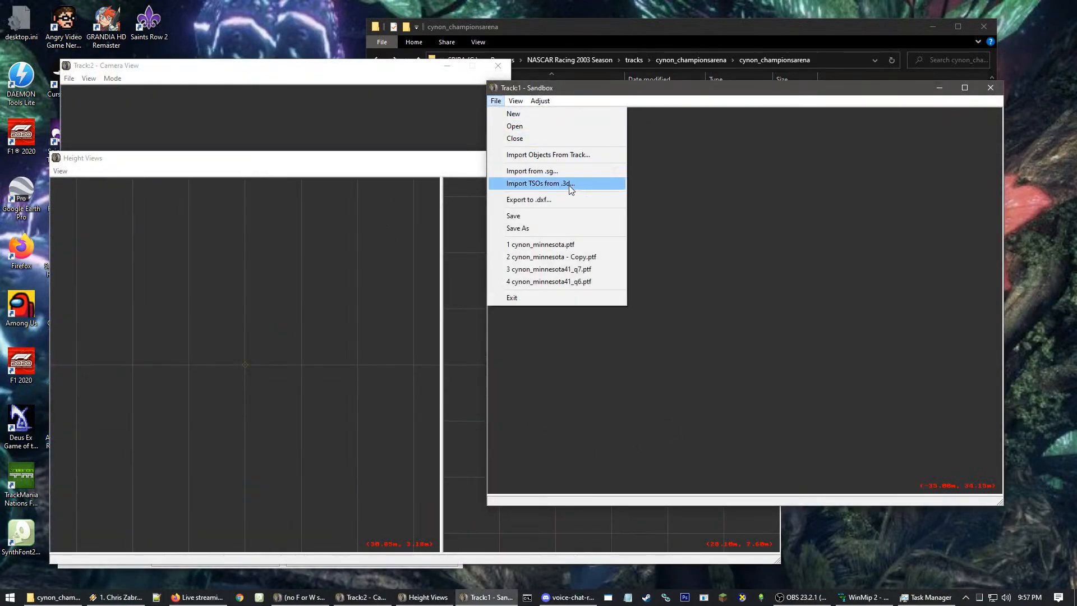
left_click(530, 127)
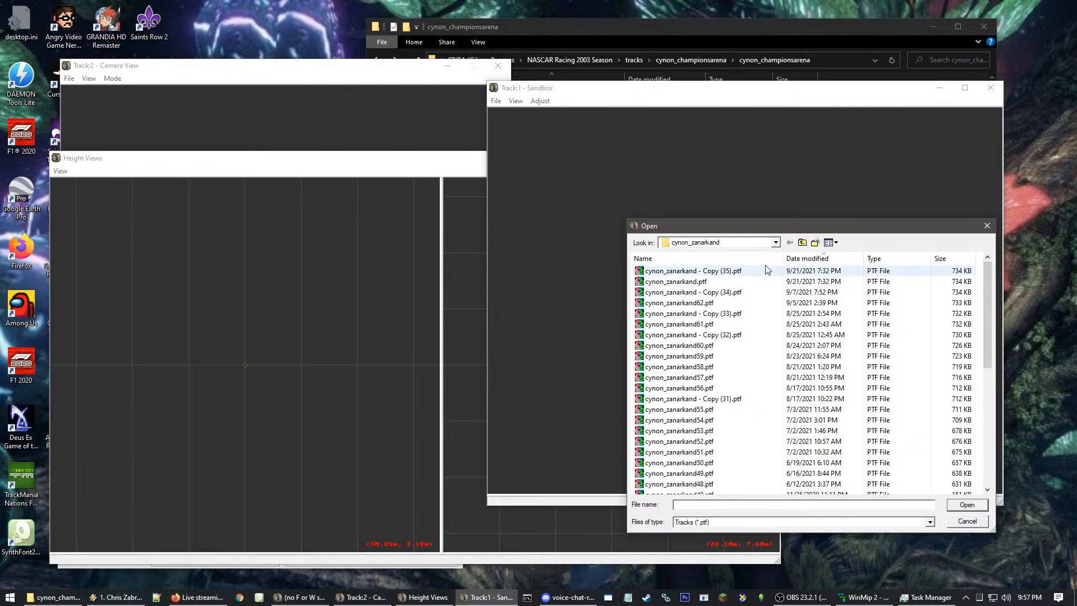
left_click(802, 243)
left_click(803, 243)
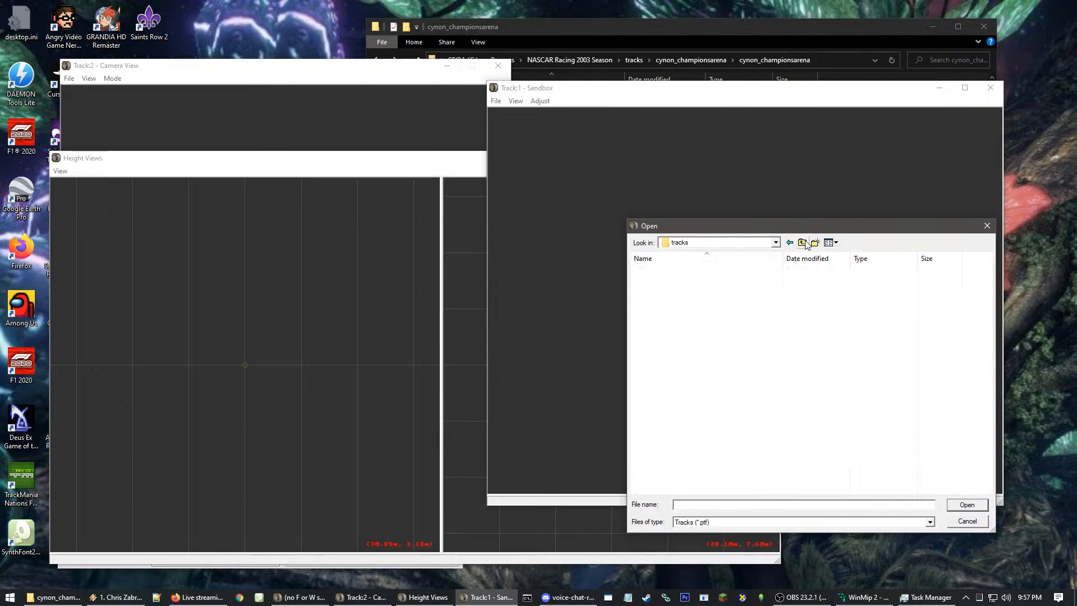
scroll(896, 372, "up", 20)
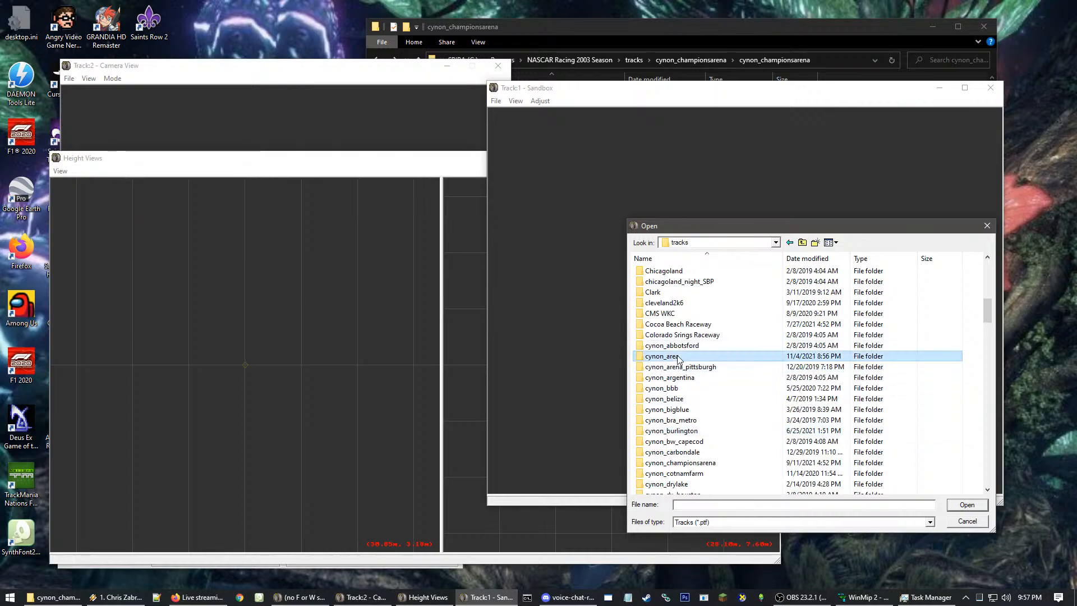
double_click(687, 356)
double_click(680, 274)
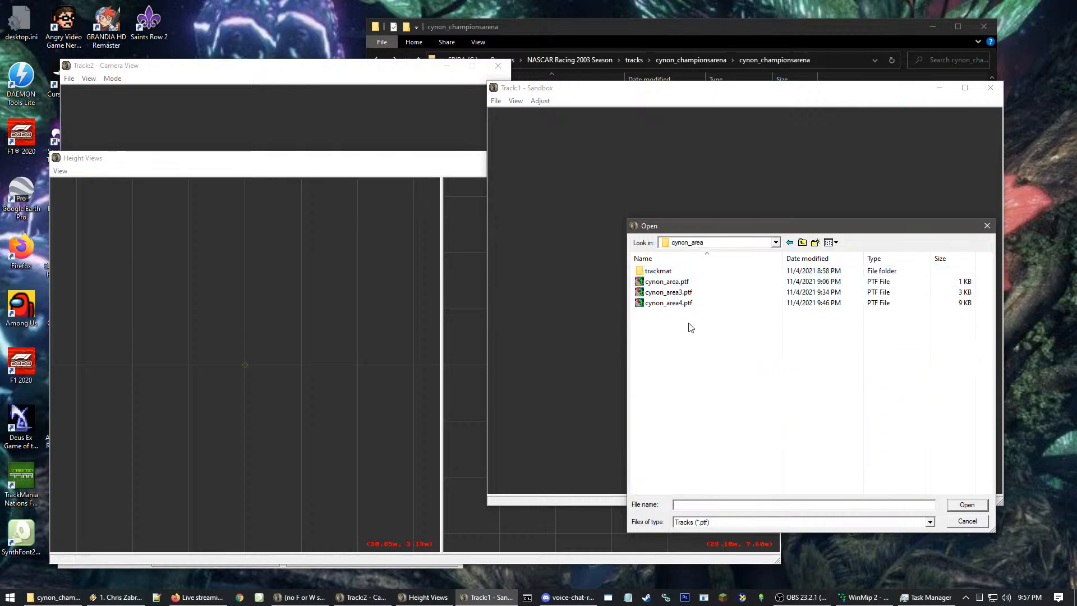
double_click(693, 303)
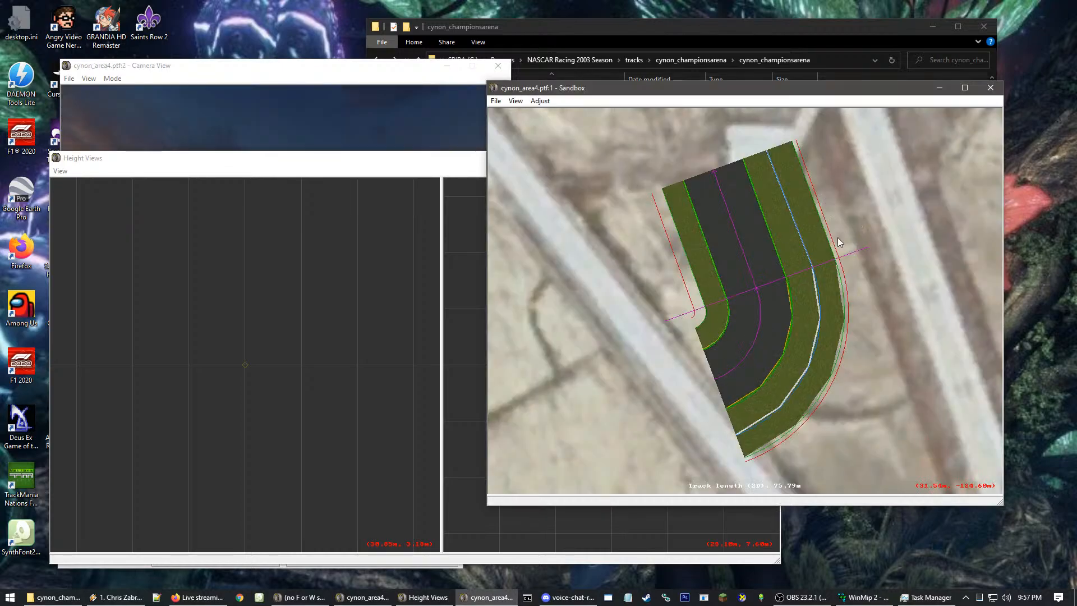
Copy the properties of the curved segment's outer wall section forward onto the straight segment's wall, accepting the mismatched destination
right_click(828, 255)
scroll(709, 337, "up", 5)
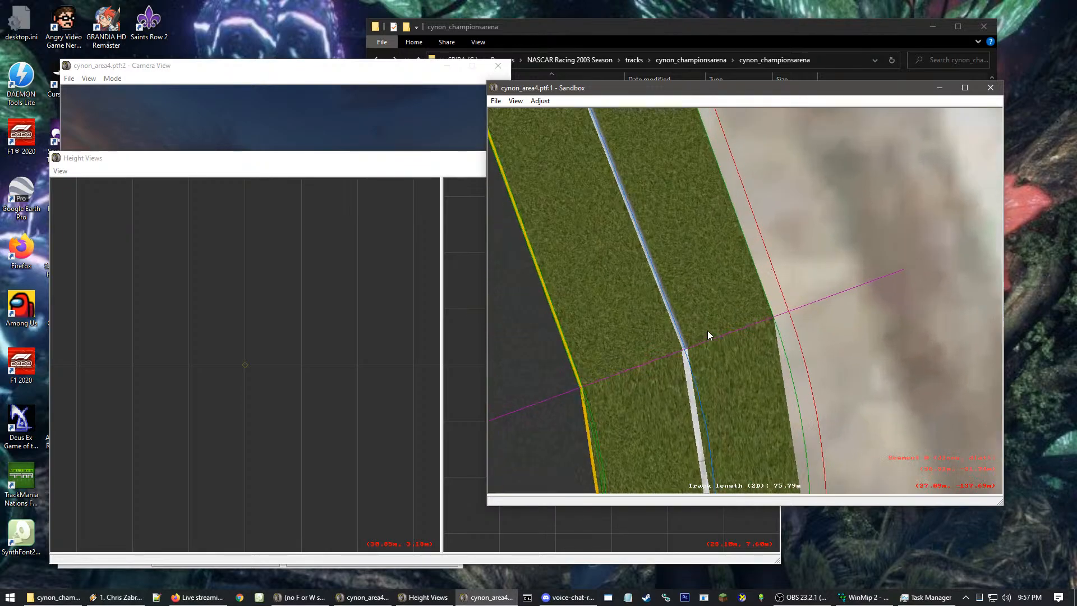
left_click(519, 425)
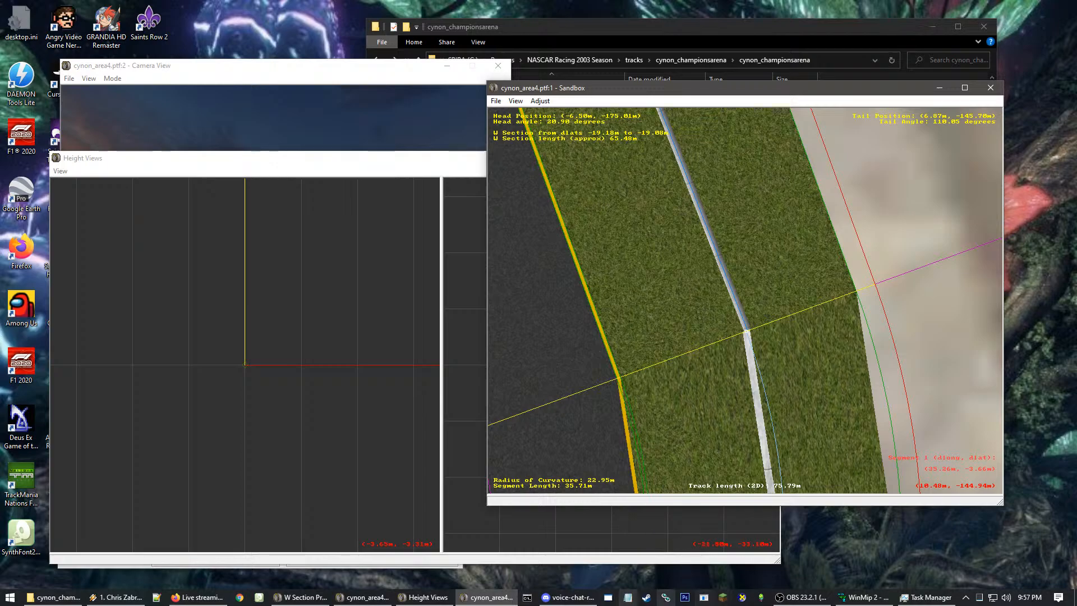
left_click(300, 597)
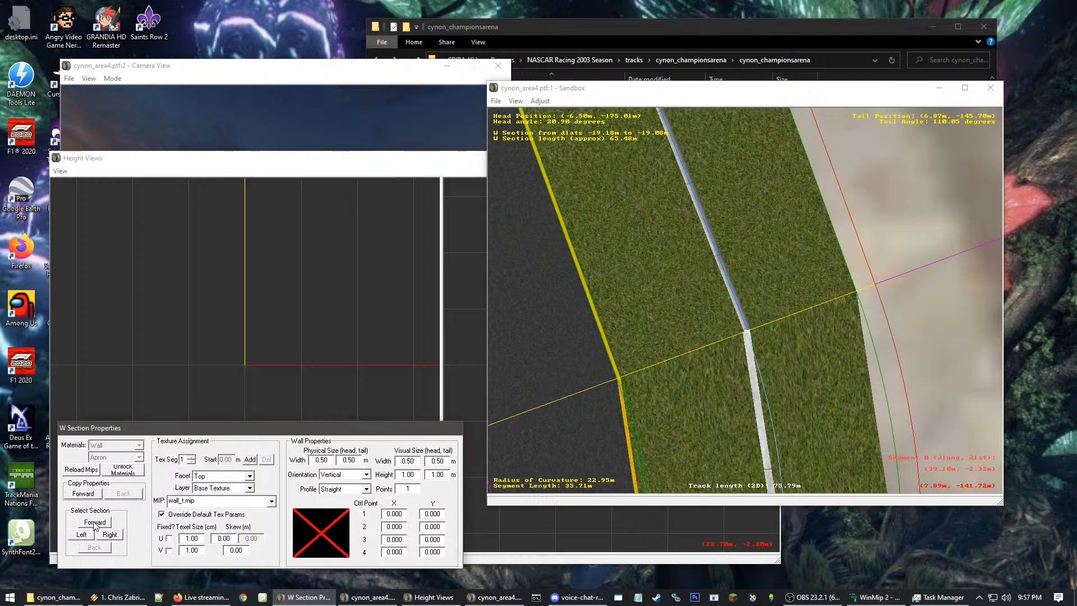
left_click(83, 496)
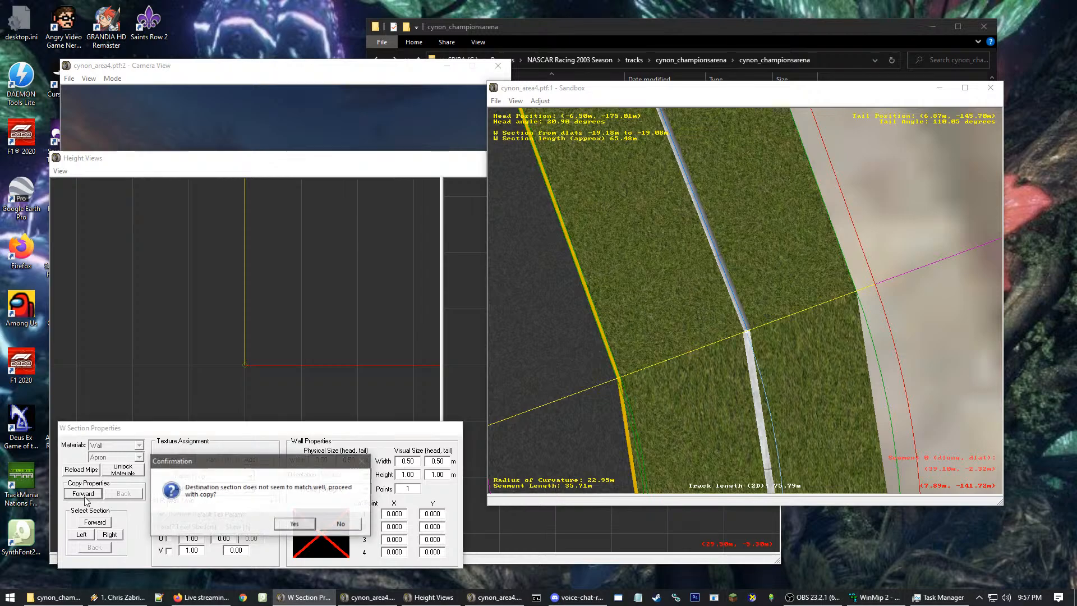
key("Return")
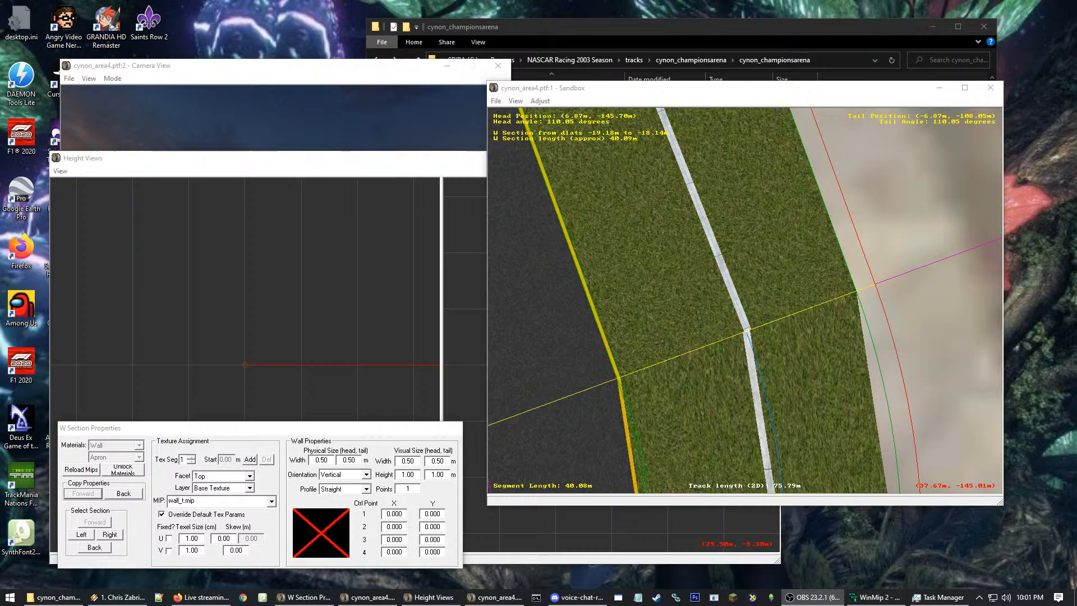
Move the end of the curved segment's outer wall to line up with the straight segment's wall where the two segments meet
left_click(924, 277)
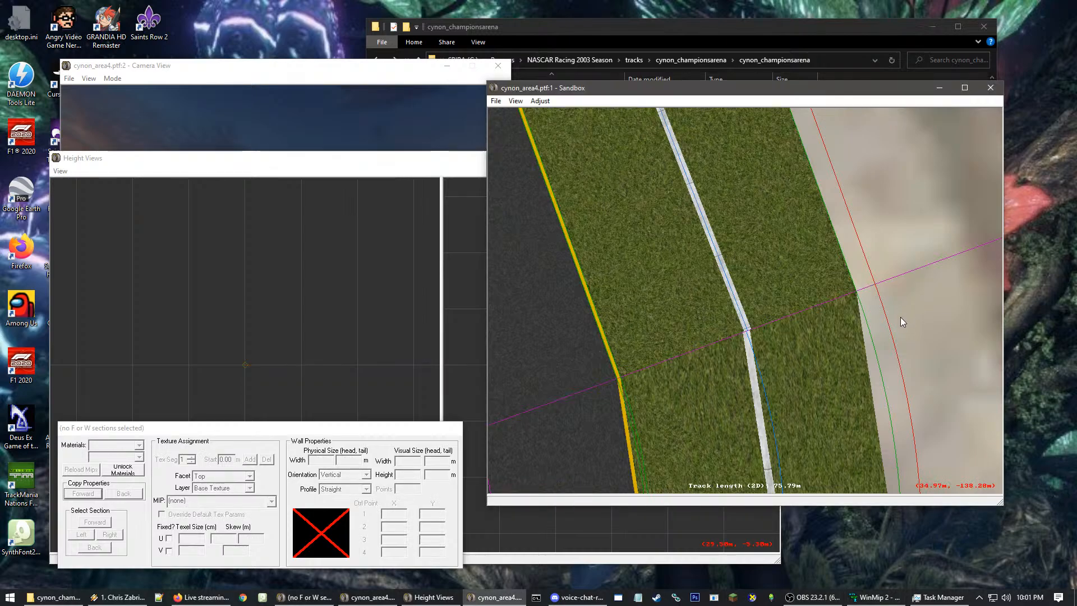
scroll(911, 337, "up", 3)
right_click_drag(915, 252, 771, 333)
scroll(771, 333, "up", 5)
right_click_drag(667, 363, 841, 262)
right_click_drag(587, 384, 762, 324)
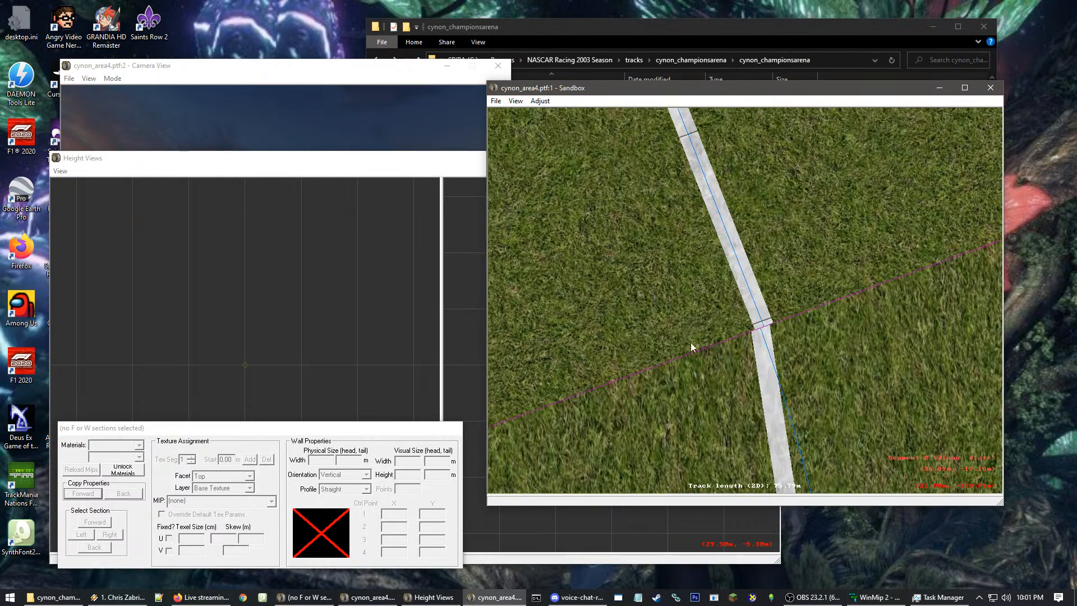
left_click(760, 335)
left_click(399, 114)
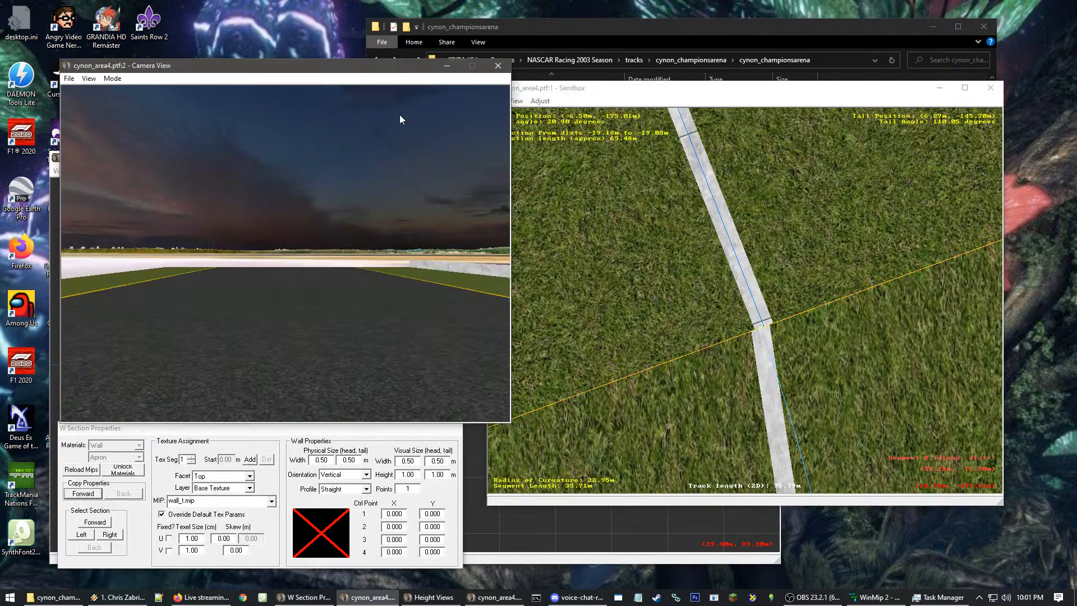
left_click(410, 116)
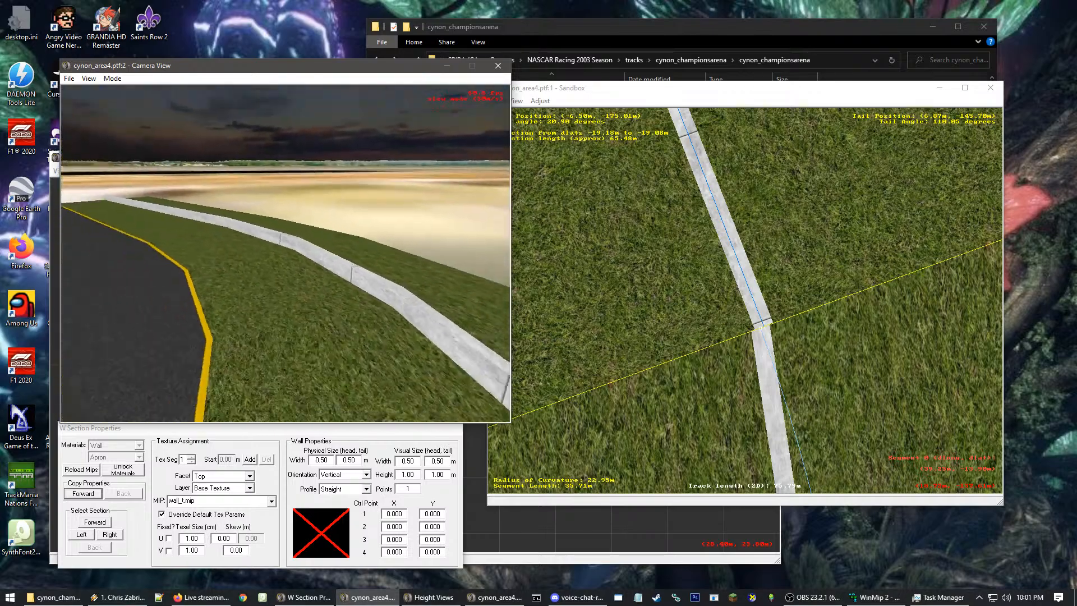
key("Down")
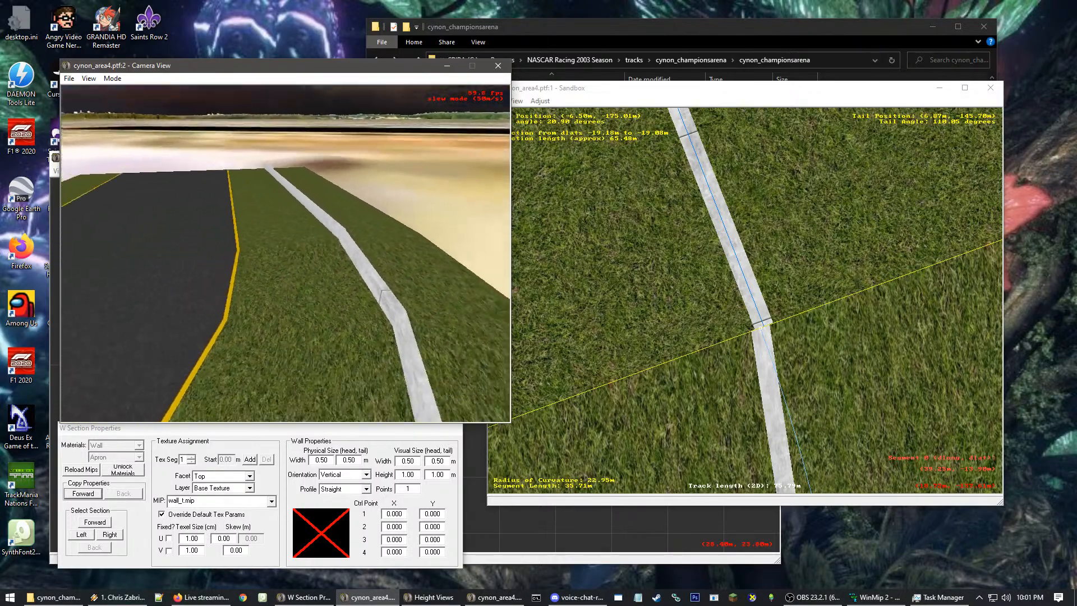
key("Up")
key("Escape")
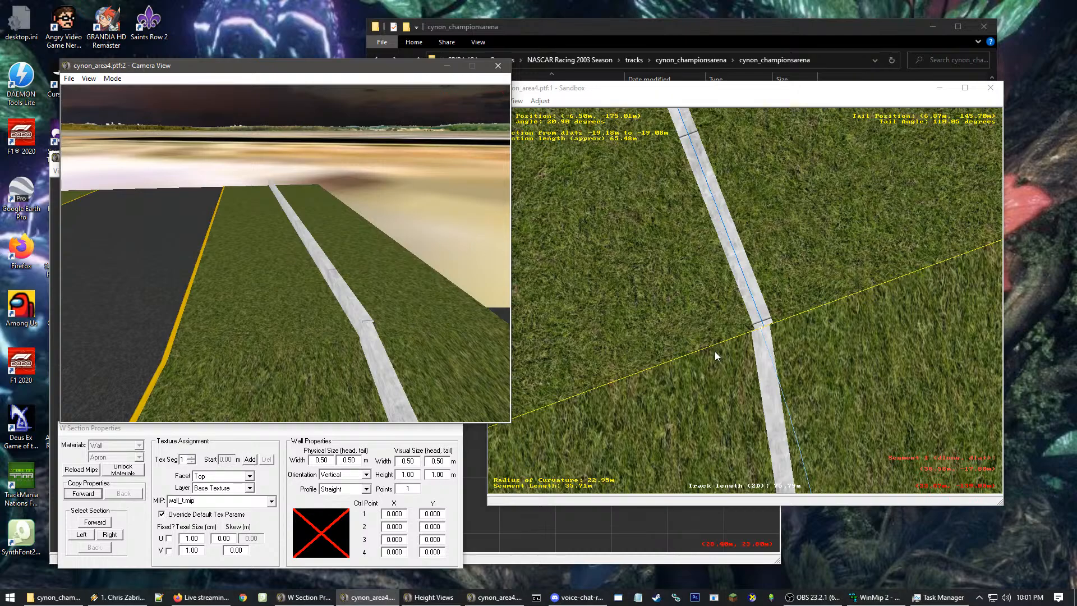
left_click_drag(760, 329, 765, 327)
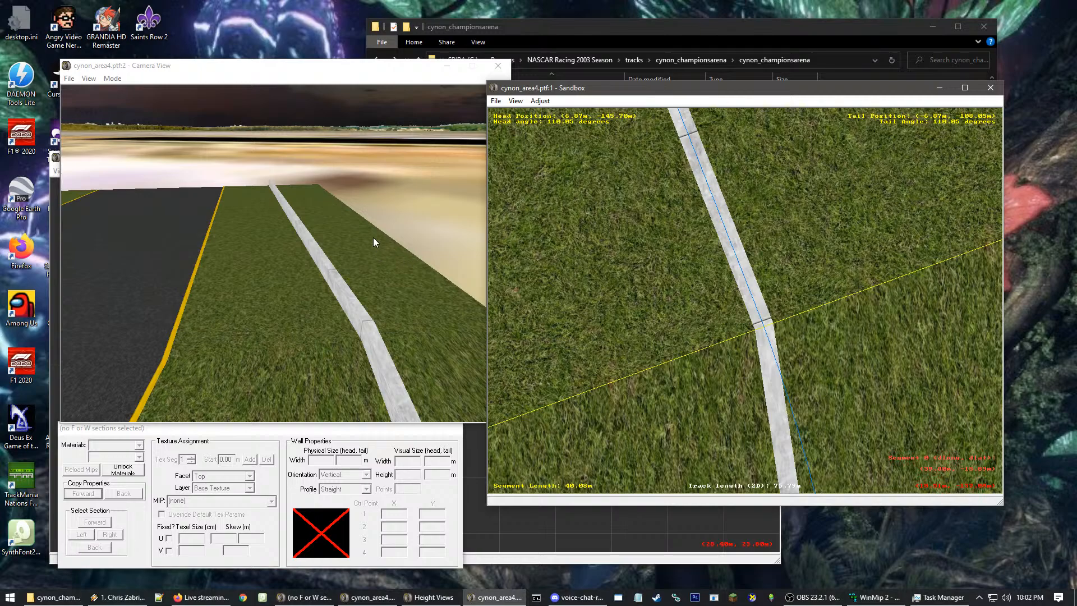
Examine the realigned outer wall and the inner grass verge along both segments in the 3D camera view
left_click(378, 220)
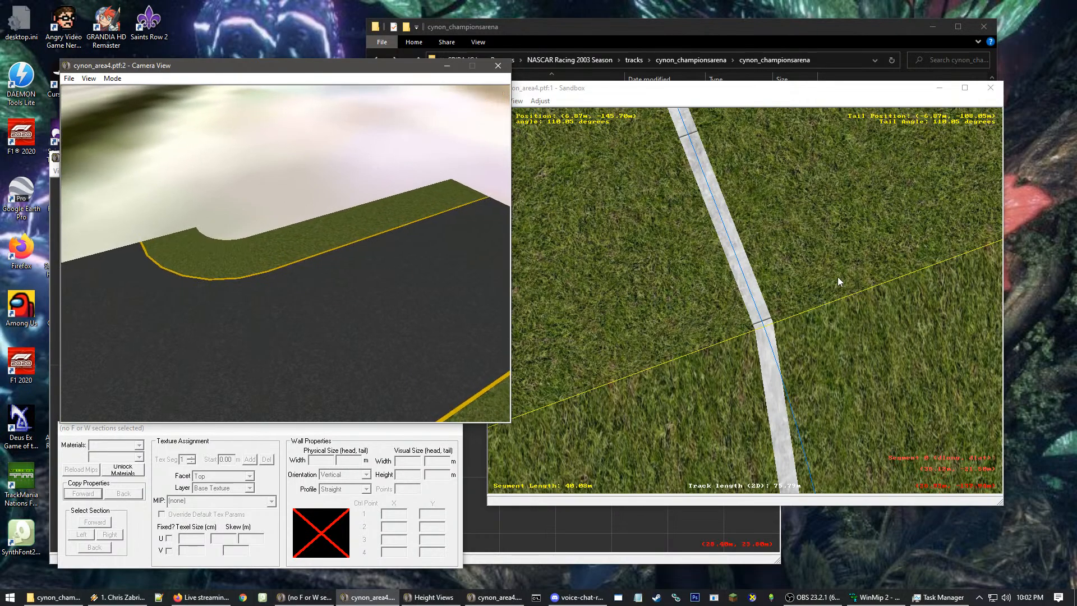
left_click(835, 275)
scroll(825, 265, "down", 6)
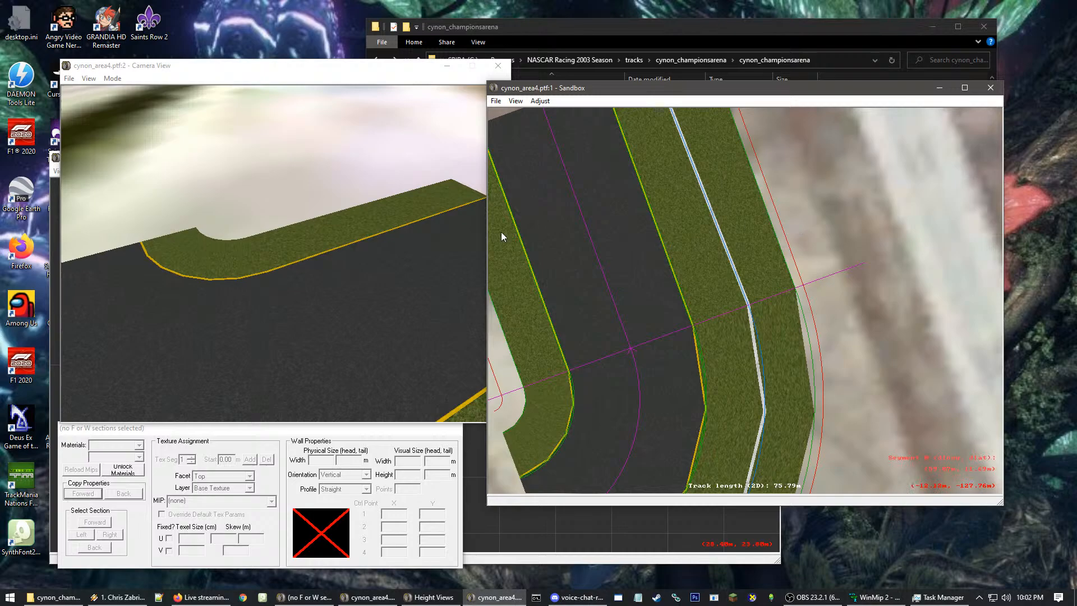
scroll(799, 298, "up", 1)
scroll(729, 326, "up", 3)
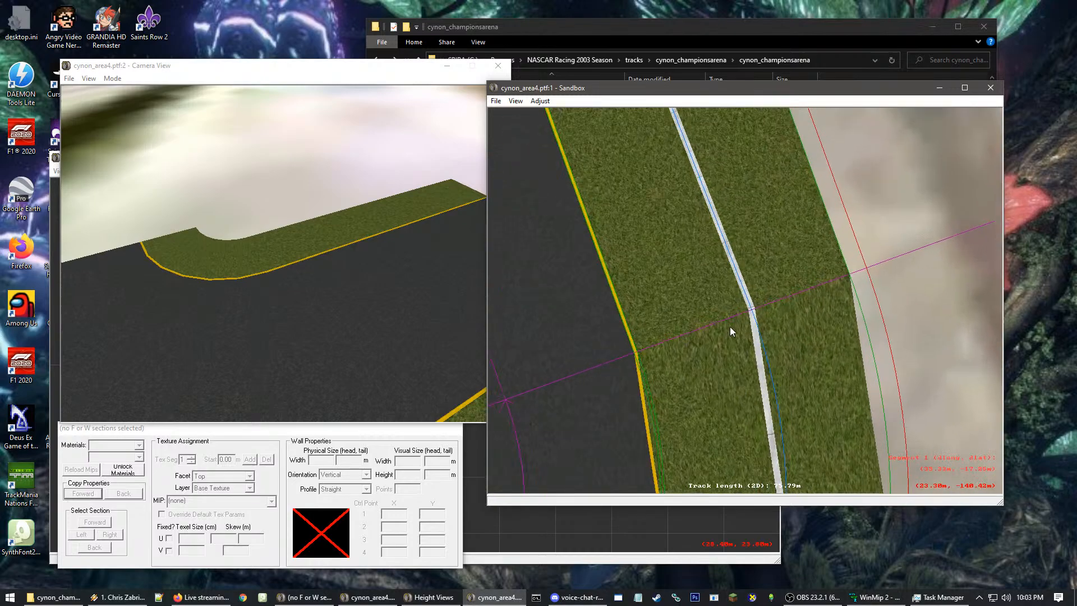
left_click(736, 332)
left_click(470, 297)
key("Up")
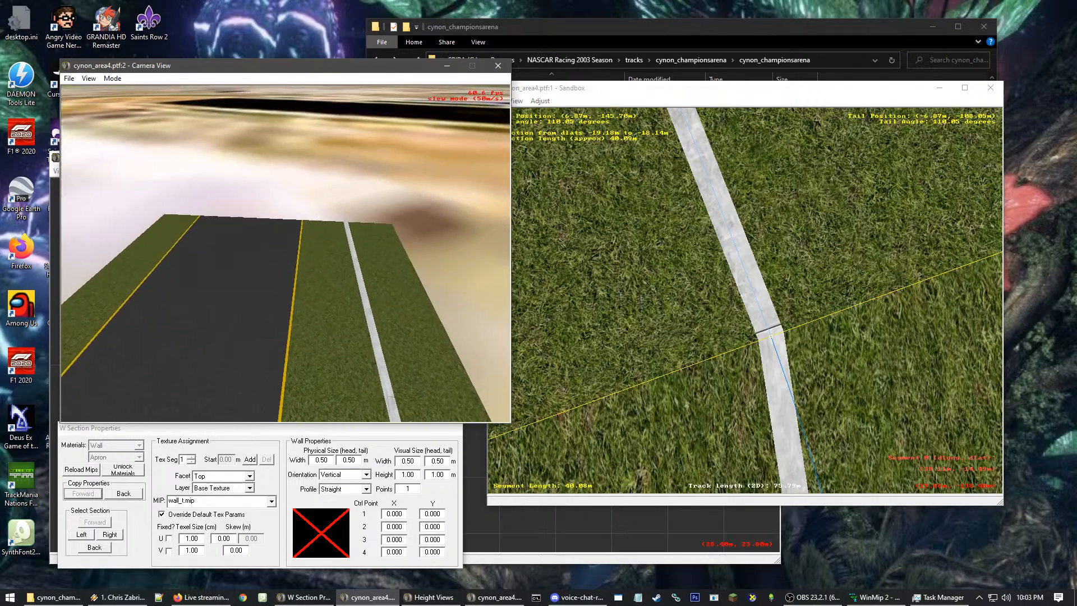
key("Up")
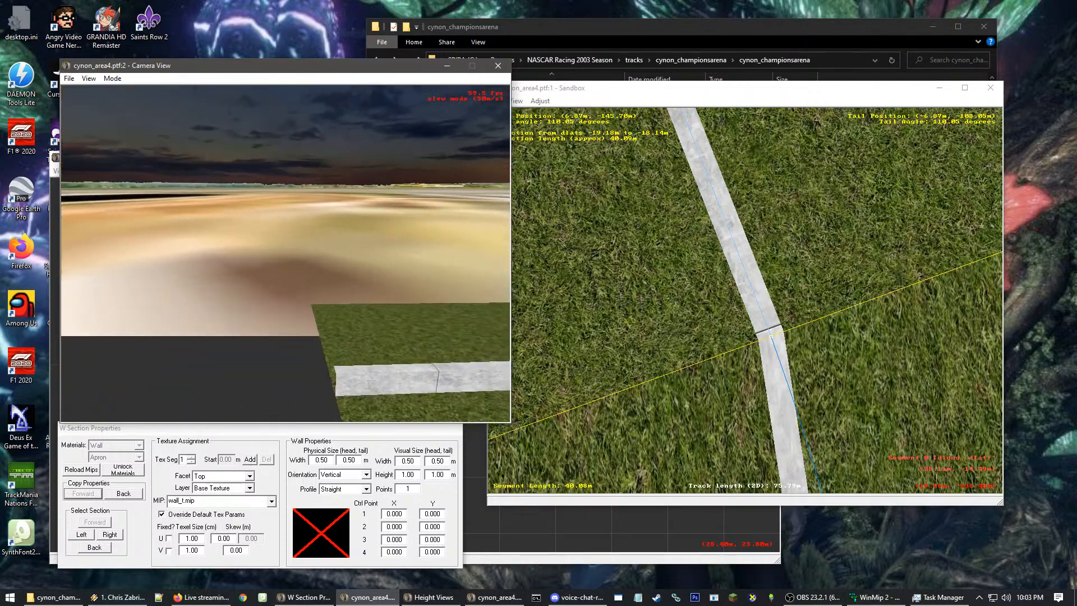
key("Down")
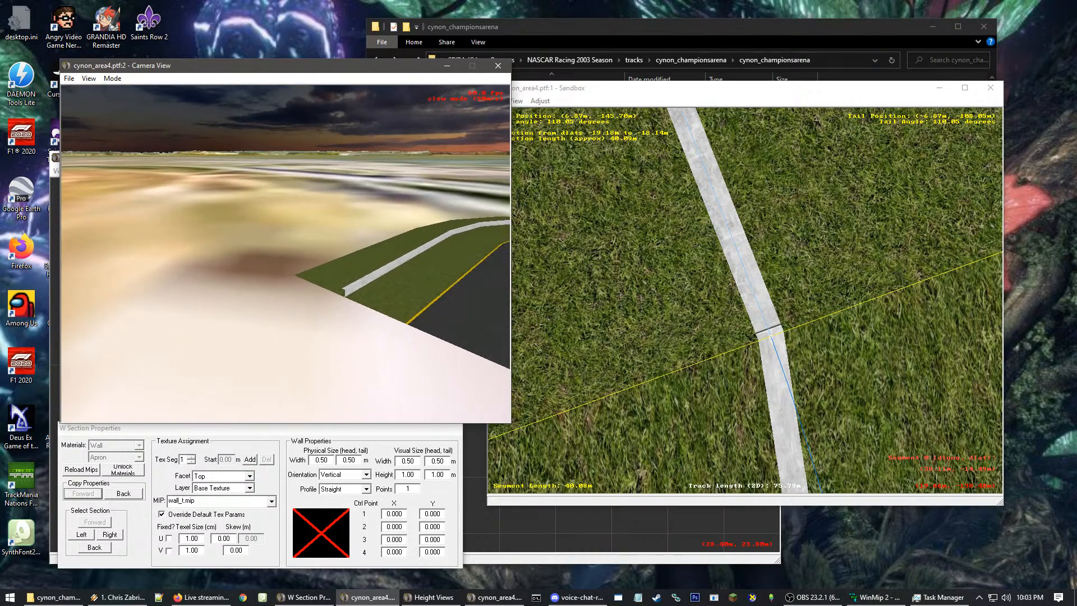
key("Up")
key("Up")
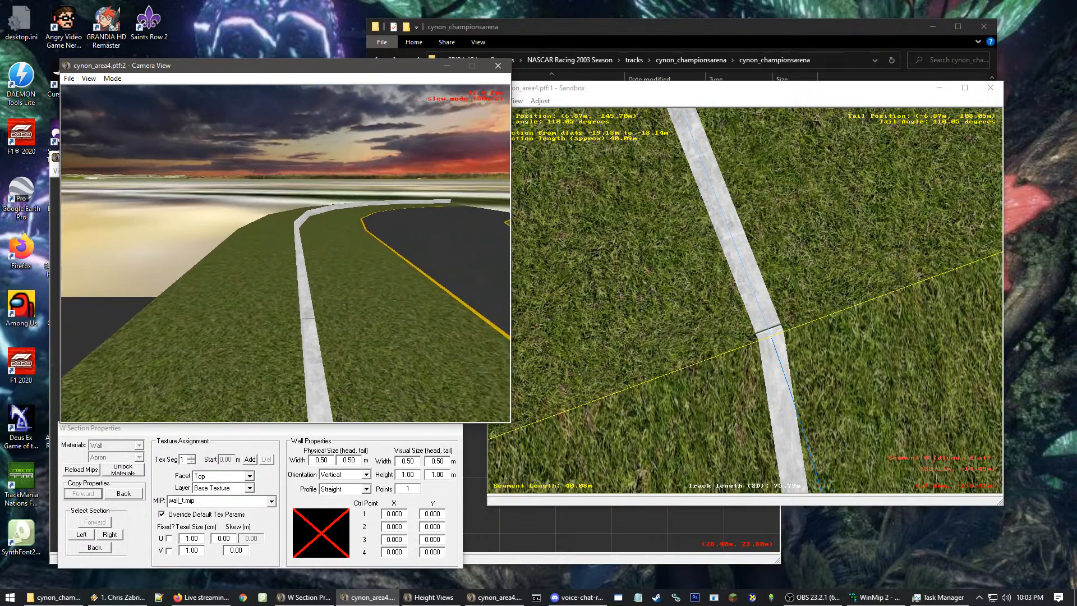
key("Down")
Insert a wall section in the straight segment's inner grass strip at a dlat of about 15.41 m, near the curve joint
left_click(840, 335)
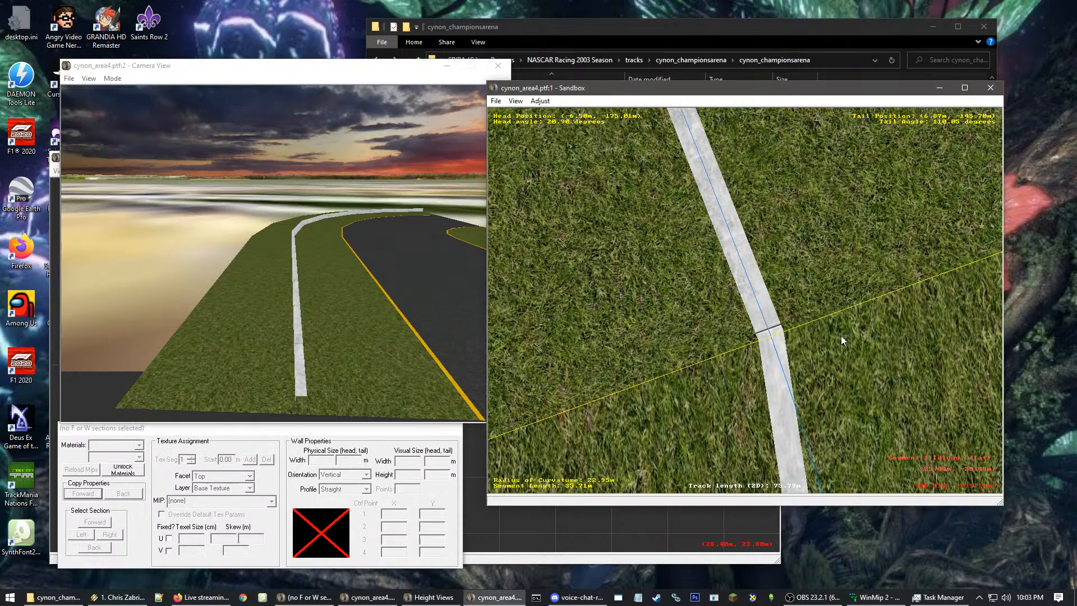
scroll(728, 264, "down", 2)
scroll(732, 263, "down", 3)
left_click(722, 231)
right_click(635, 209)
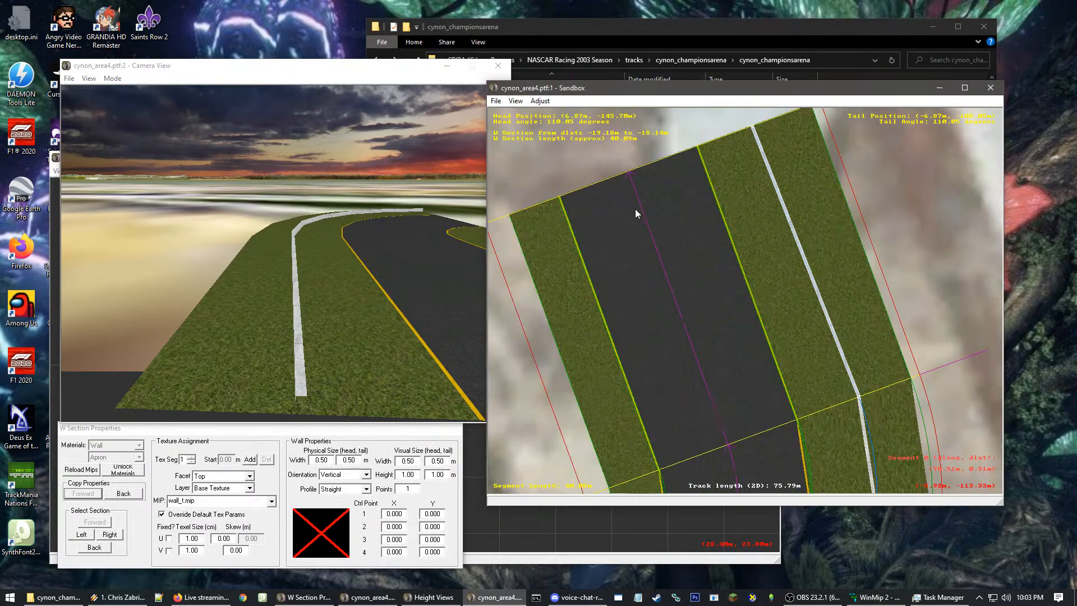
right_click(791, 274)
right_click(738, 485)
right_click(793, 308)
scroll(730, 270, "up", 1)
right_click(667, 225)
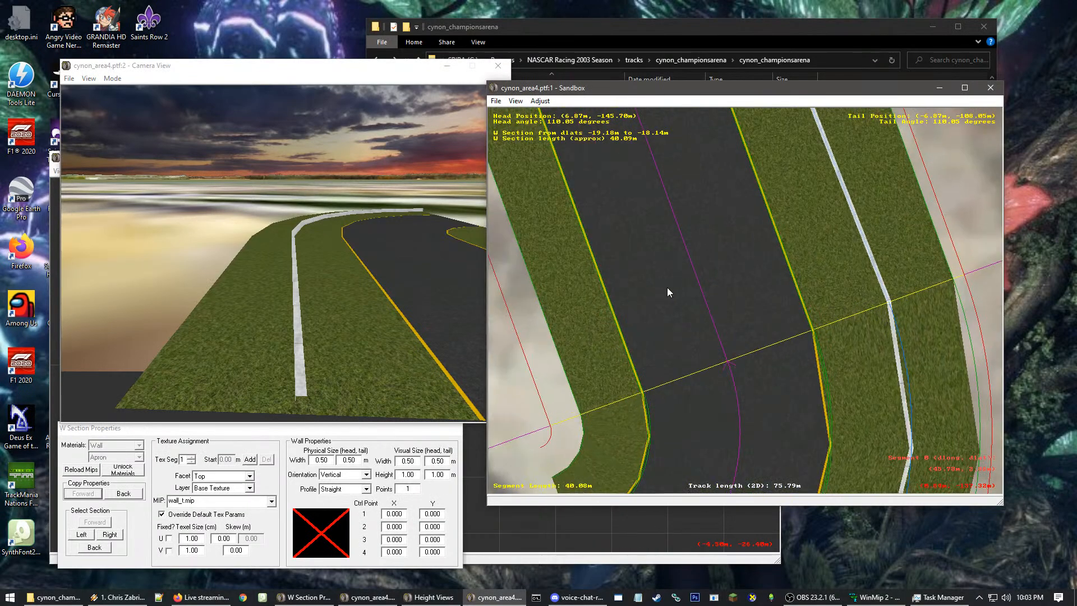
right_click(629, 319)
scroll(786, 337, "up", 1)
right_click(841, 336)
right_click(697, 375)
scroll(696, 294, "up", 2)
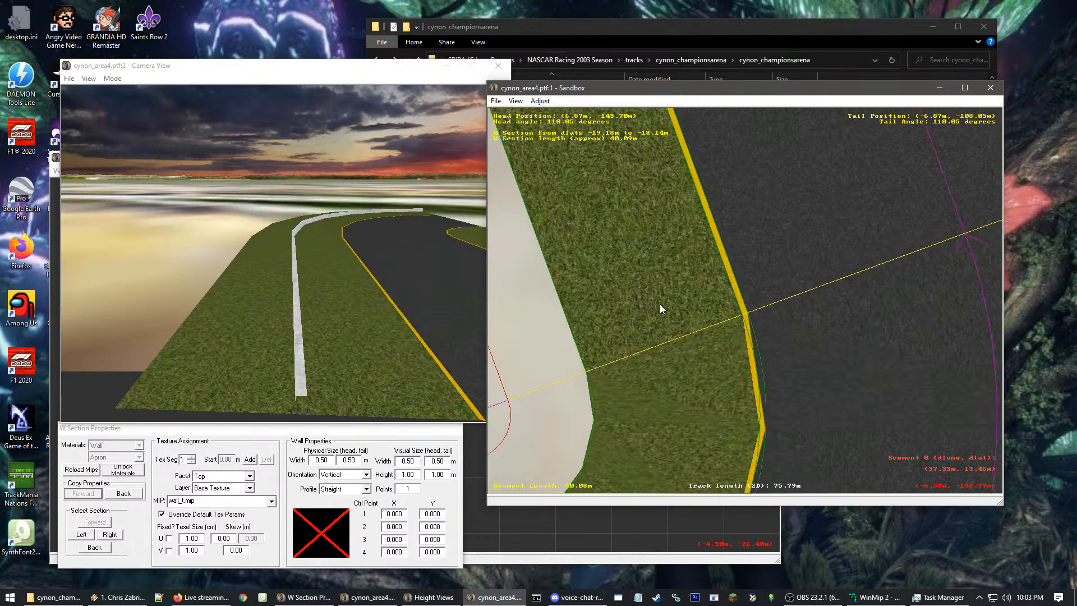
left_click(614, 310)
right_click(613, 310)
mouse_move(646, 390)
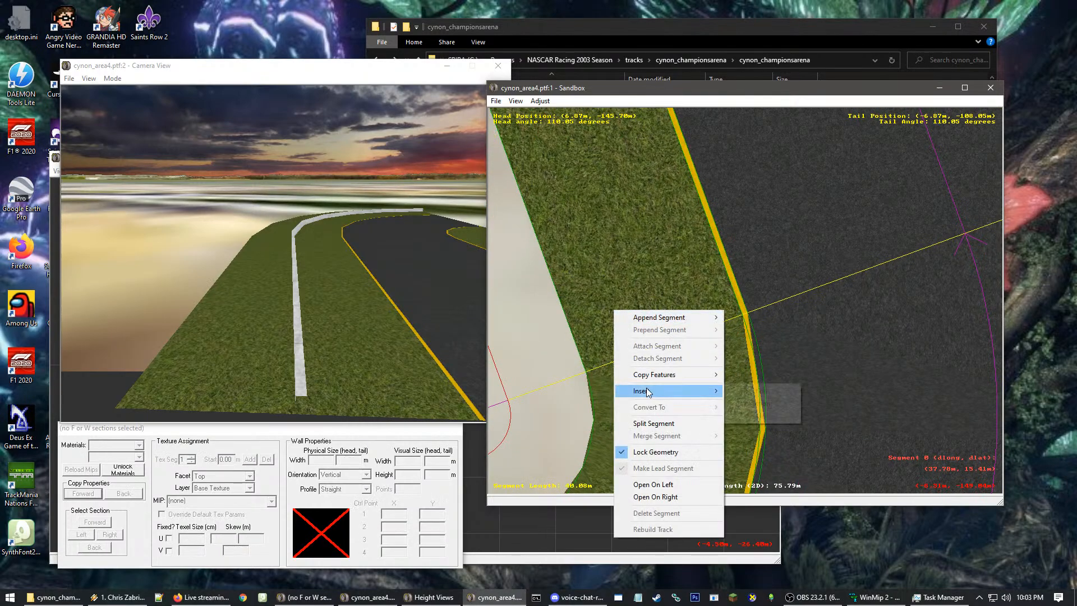
left_click(753, 403)
Assign wall_t.mip to the inner wall's Top facet, override the default texture parameters, set U texel size to 1 cm and unfix V
right_click(589, 348)
scroll(524, 314, "up", 1)
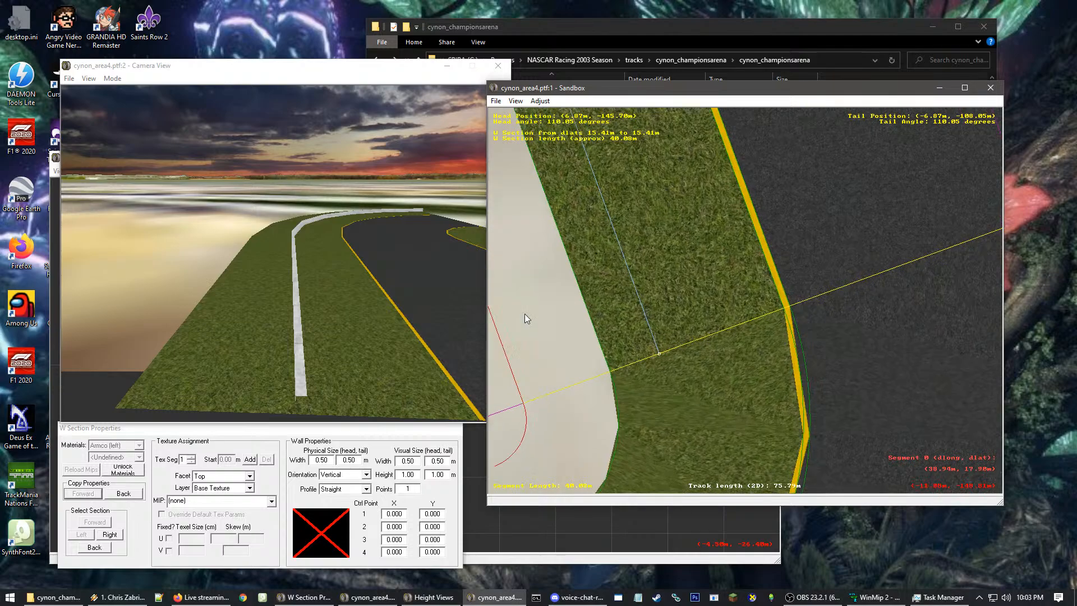
left_click(237, 501)
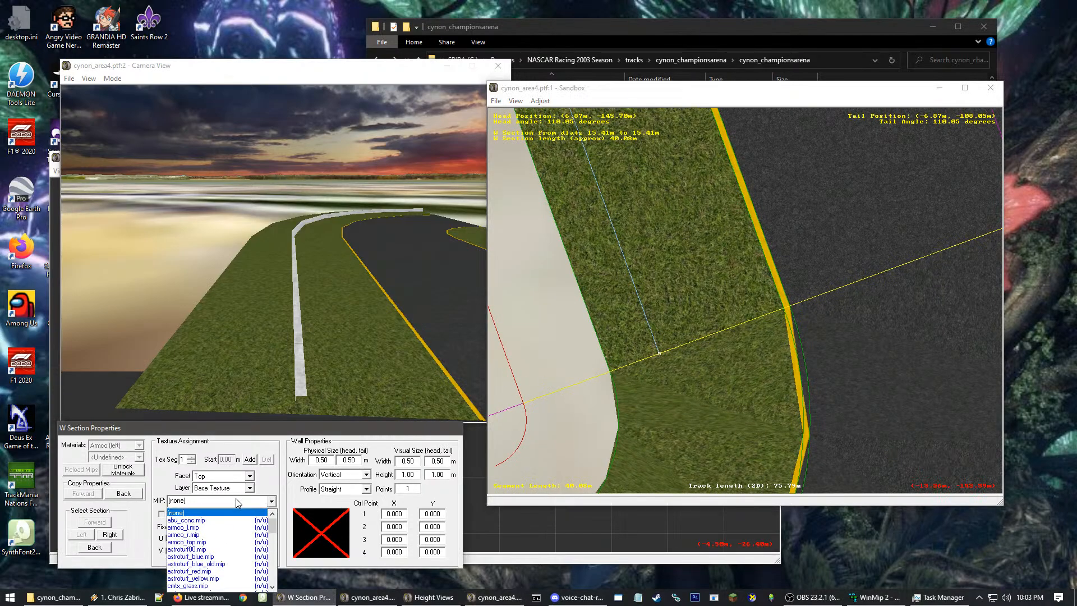
key("w")
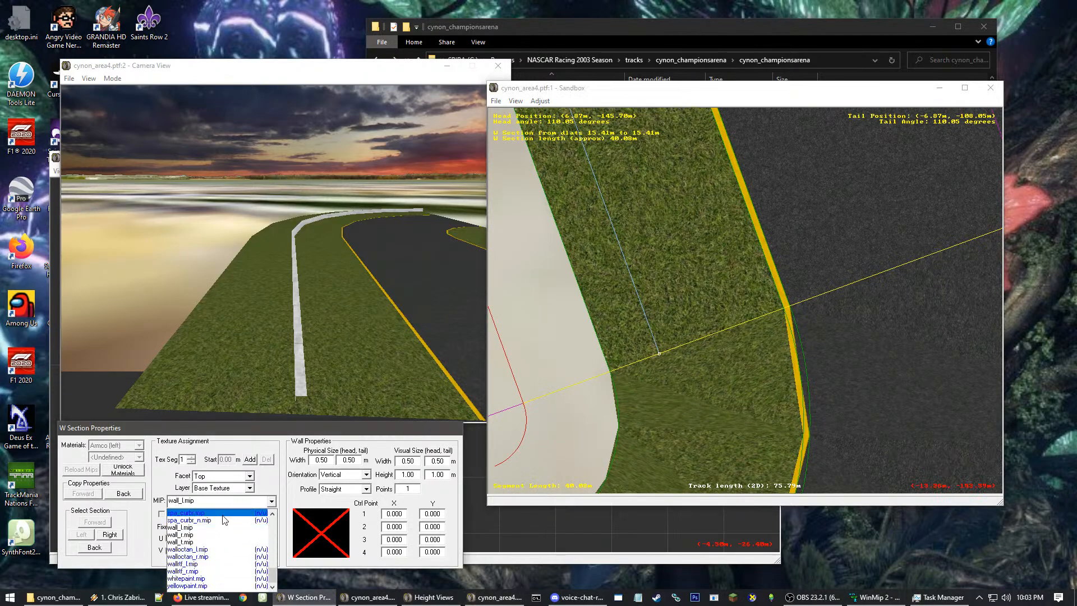
left_click(208, 542)
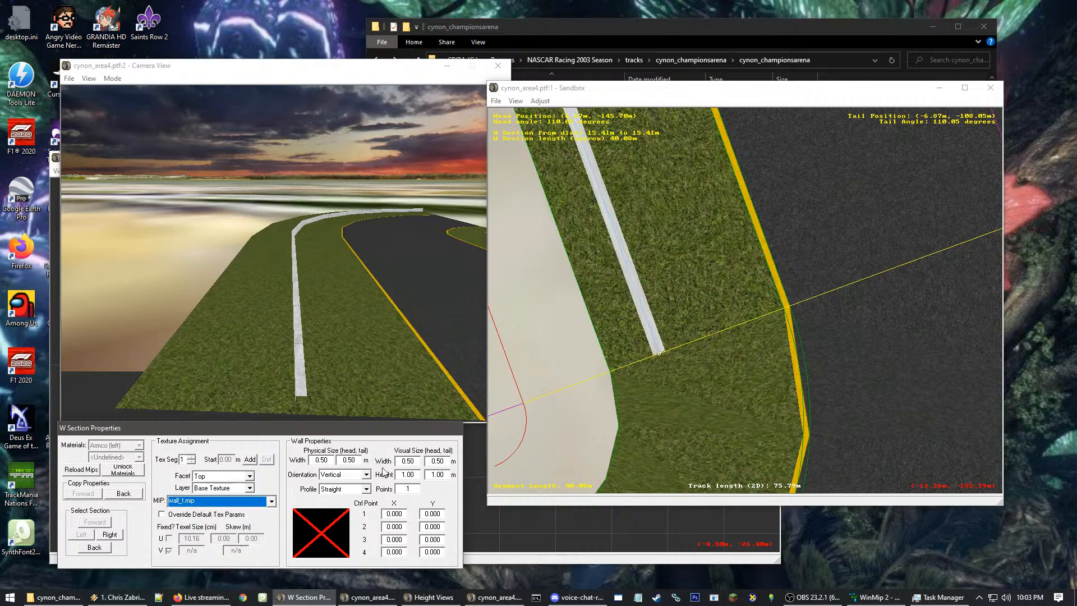
left_click(173, 517)
key("Tab")
type("1")
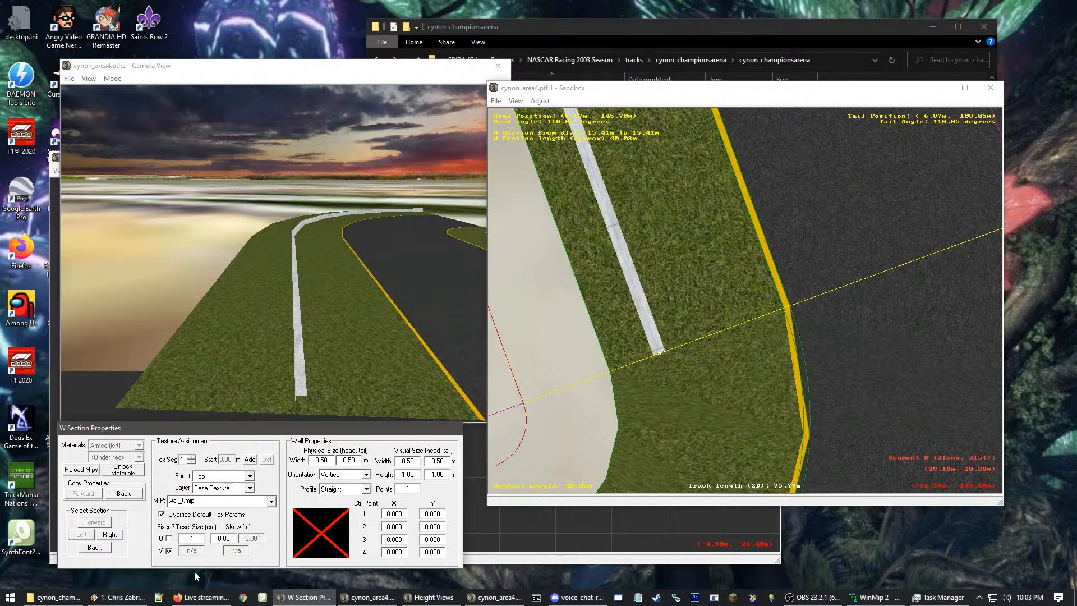
left_click(169, 551)
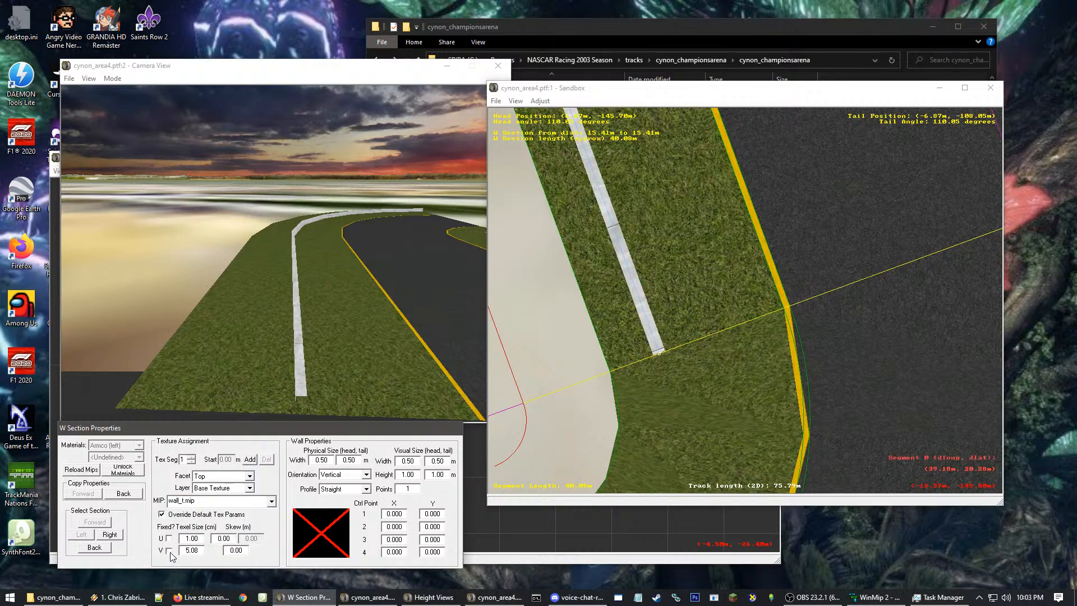
Assign wall_l.mip to the inner wall's Left facet, override the default texture parameters and set the U texel size to 1 cm
left_click(208, 477)
left_click(208, 501)
left_click(205, 502)
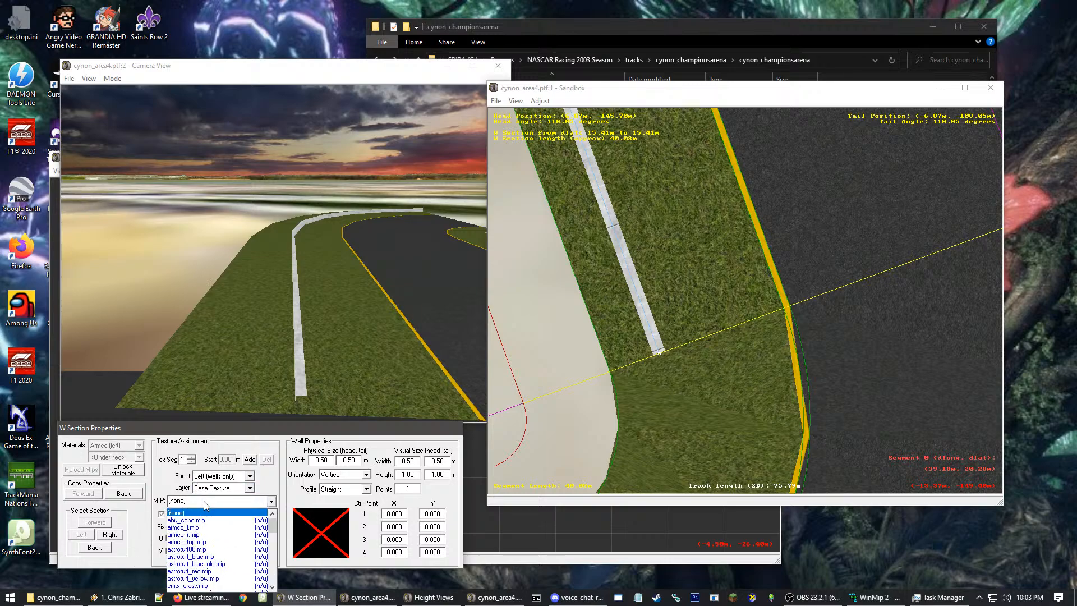
left_click(176, 526)
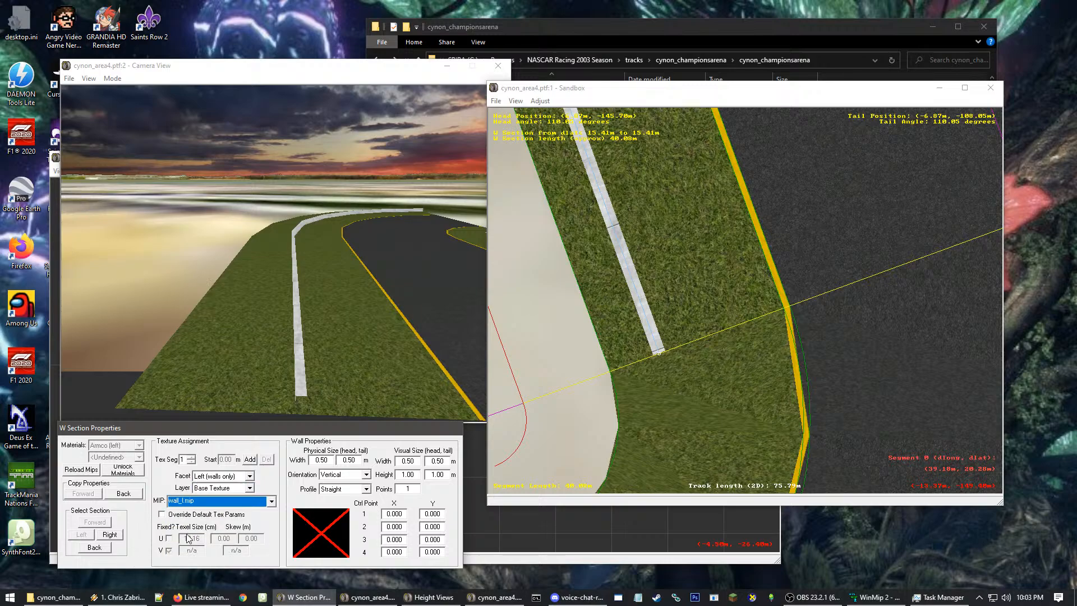
left_click(162, 514)
double_click(201, 540)
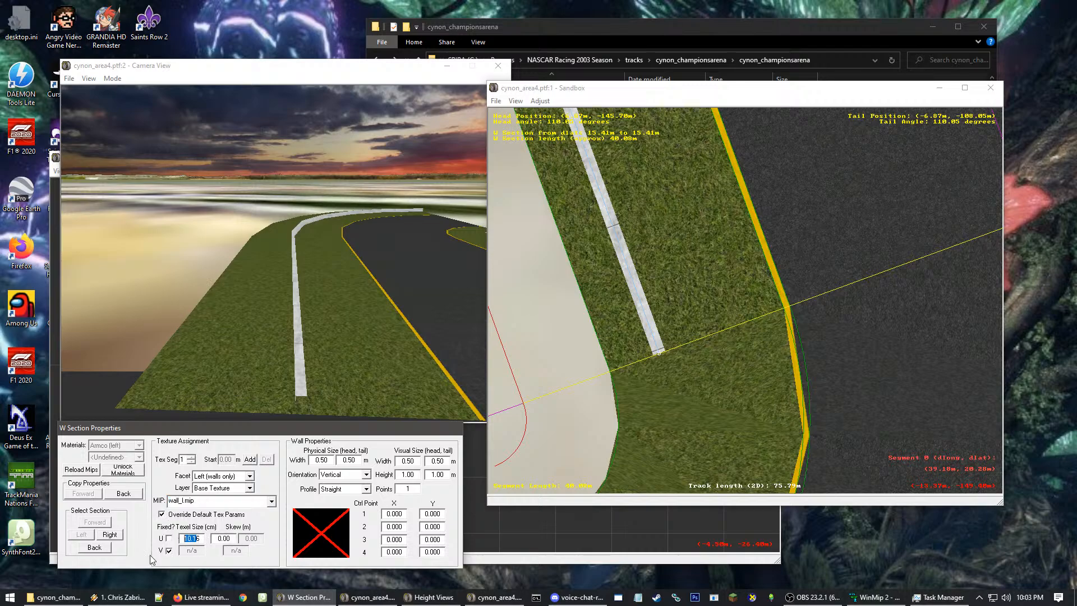
Assign wall_r.mip to the inner wall's Right facet, override the default texture parameters and set the U texel size to 1 cm
left_click(211, 477)
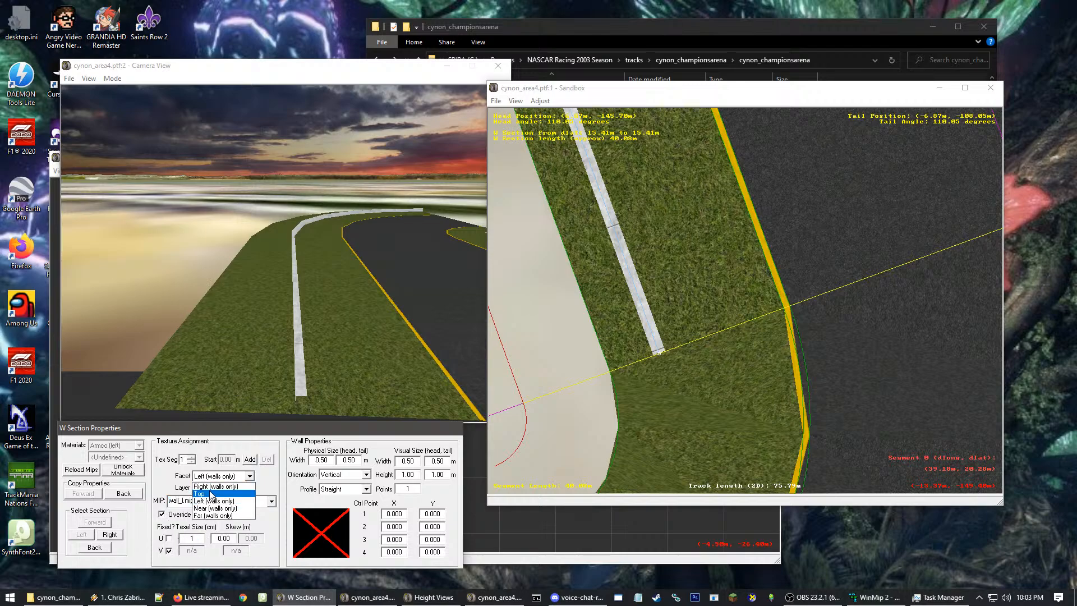
left_click(216, 499)
left_click(195, 501)
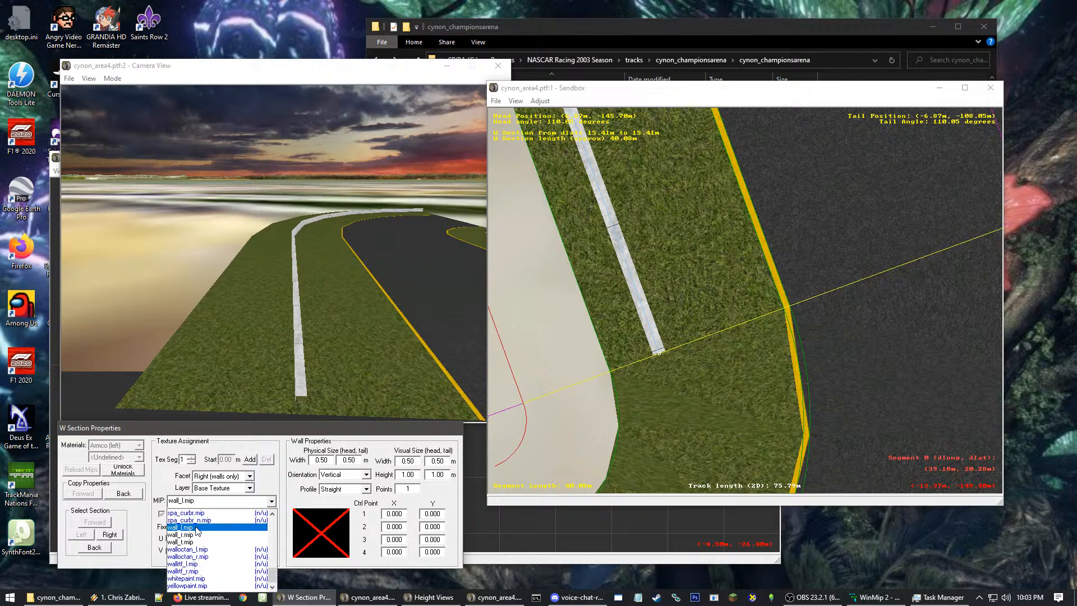
left_click(204, 537)
left_click(179, 516)
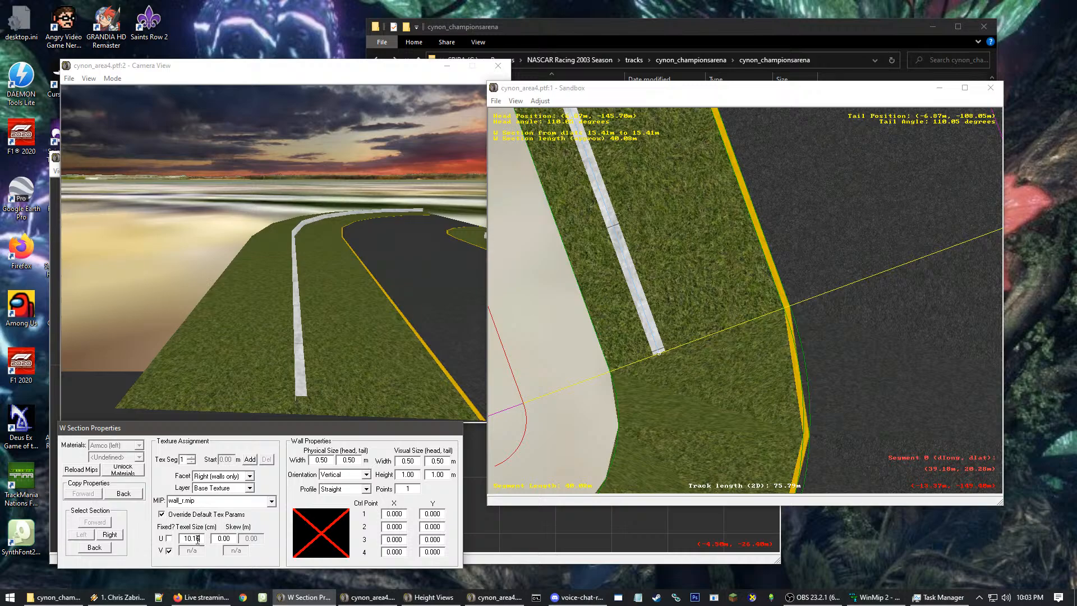
left_click_drag(200, 540, 127, 499)
type("1")
left_click(313, 304)
key("Up")
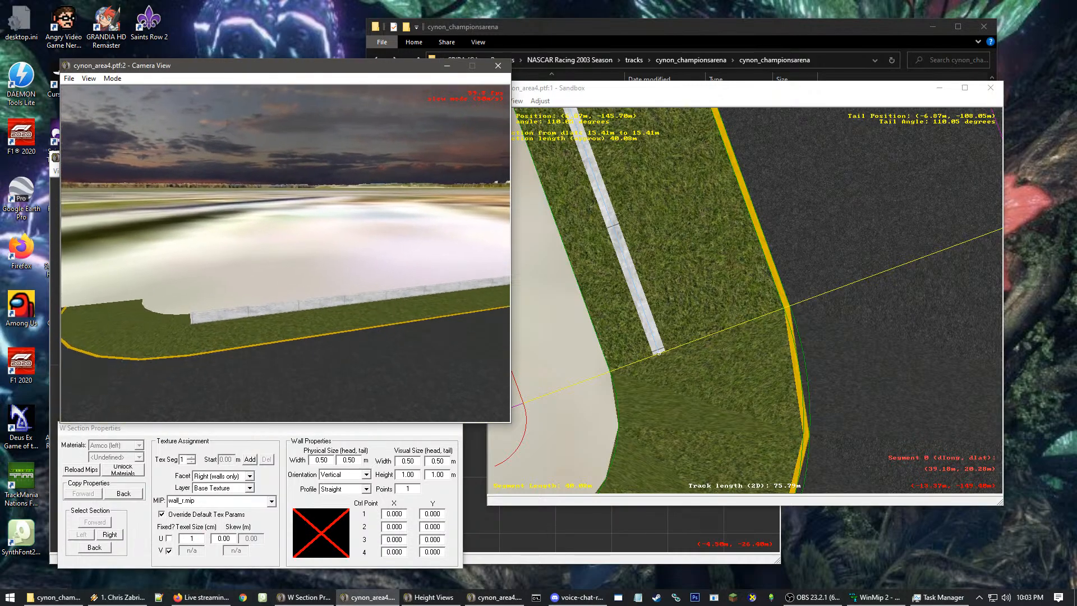
key("Down")
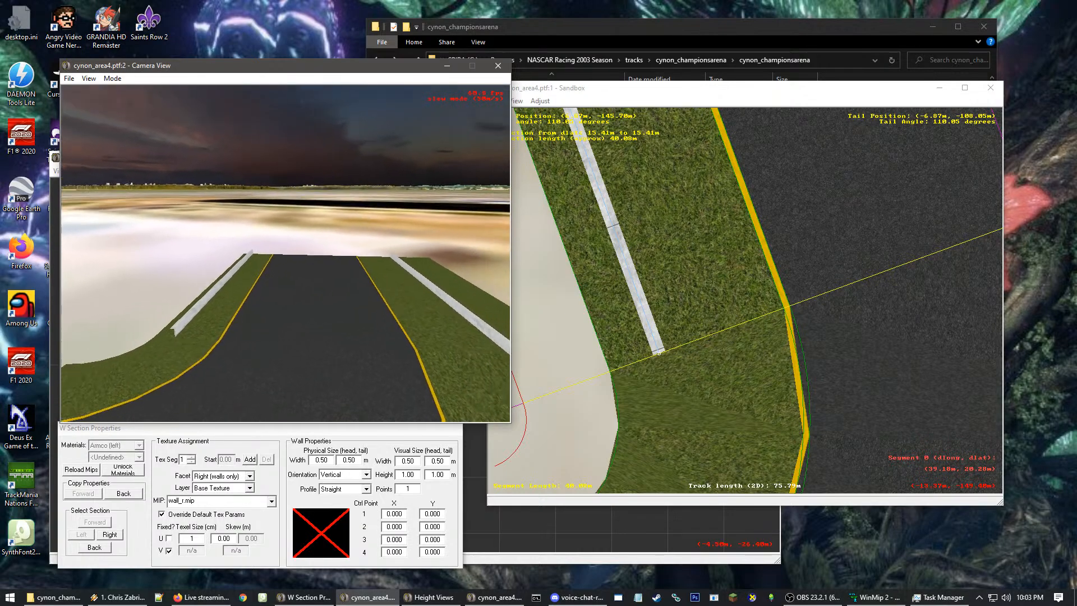
key("Escape")
Insert a wall section in the curved segment's inner grass strip, lined up with the straight inner wall's end at a dlat of 15.41 m
left_click(759, 278)
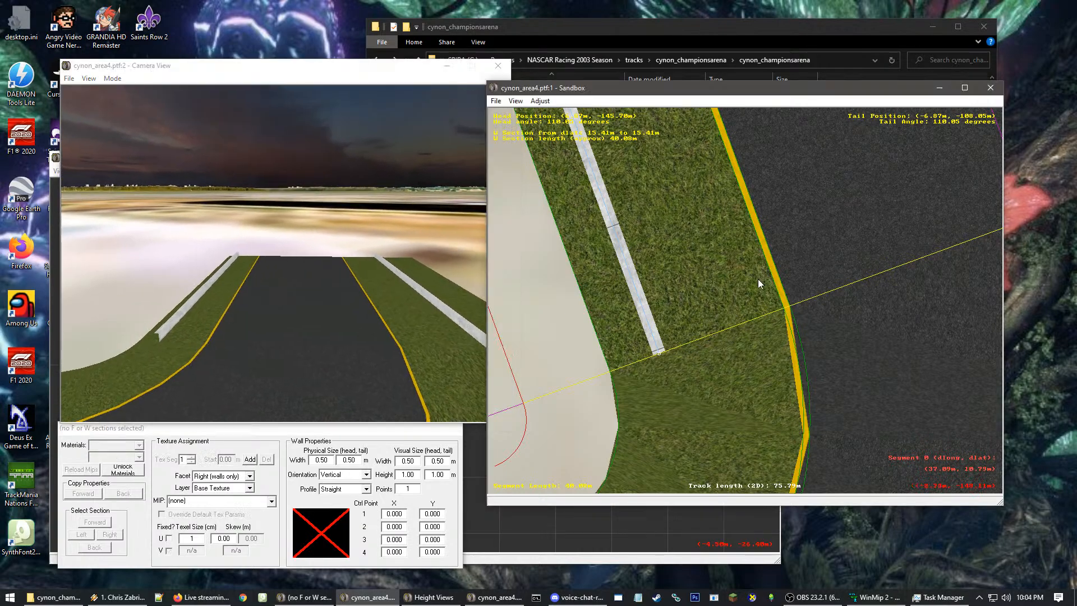
right_click_drag(752, 279, 604, 298)
mouse_move(763, 338)
left_mouse_down()
mouse_move(855, 342)
mouse_move(780, 328)
left_mouse_up()
right_click_drag(780, 327, 638, 298)
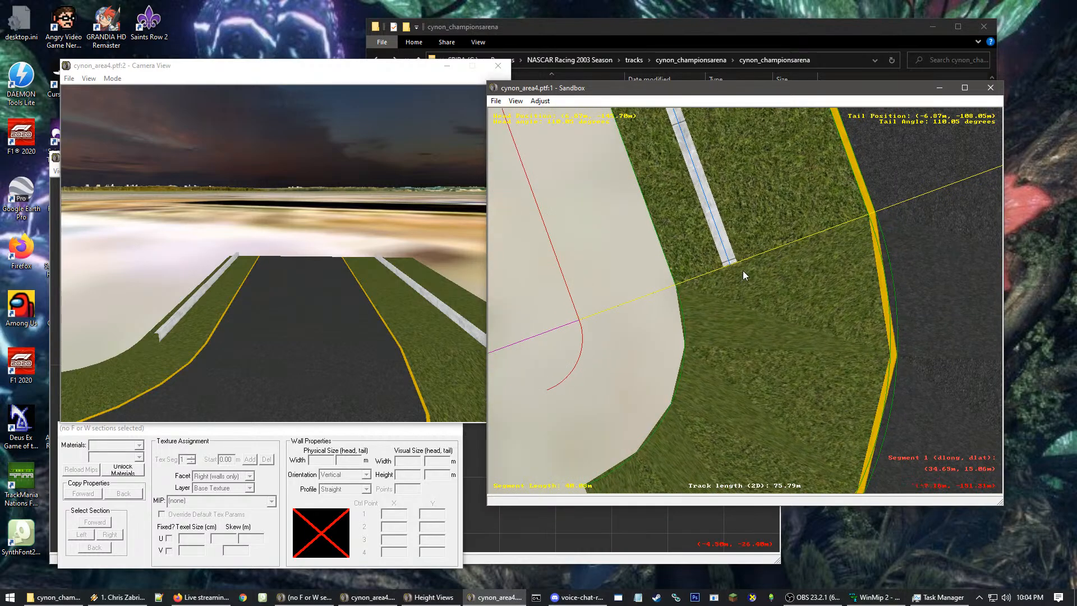
left_click(741, 278)
right_click(737, 285)
mouse_move(773, 372)
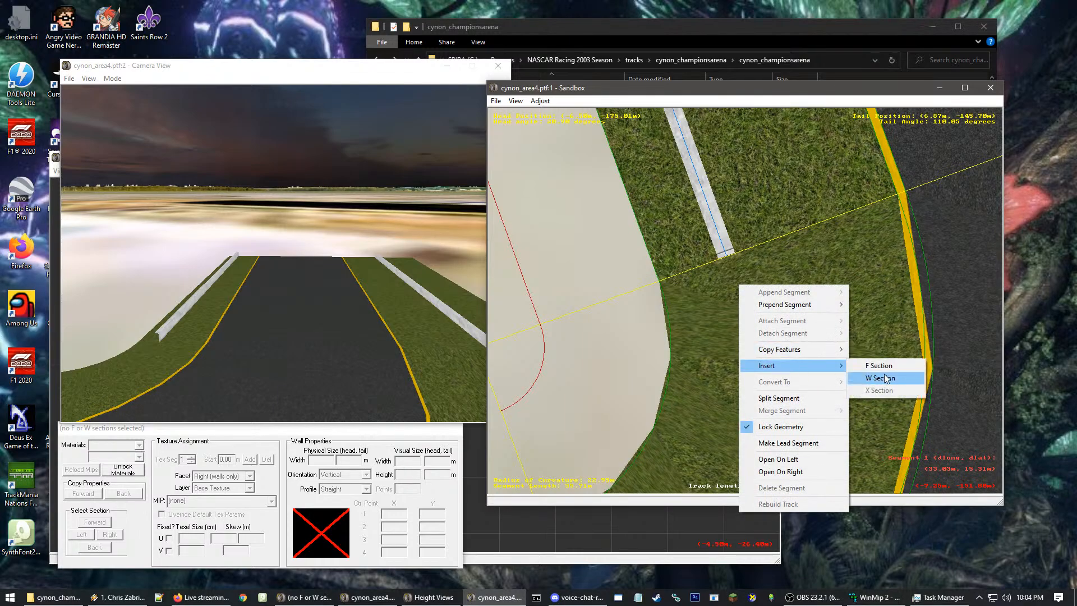
left_click(881, 379)
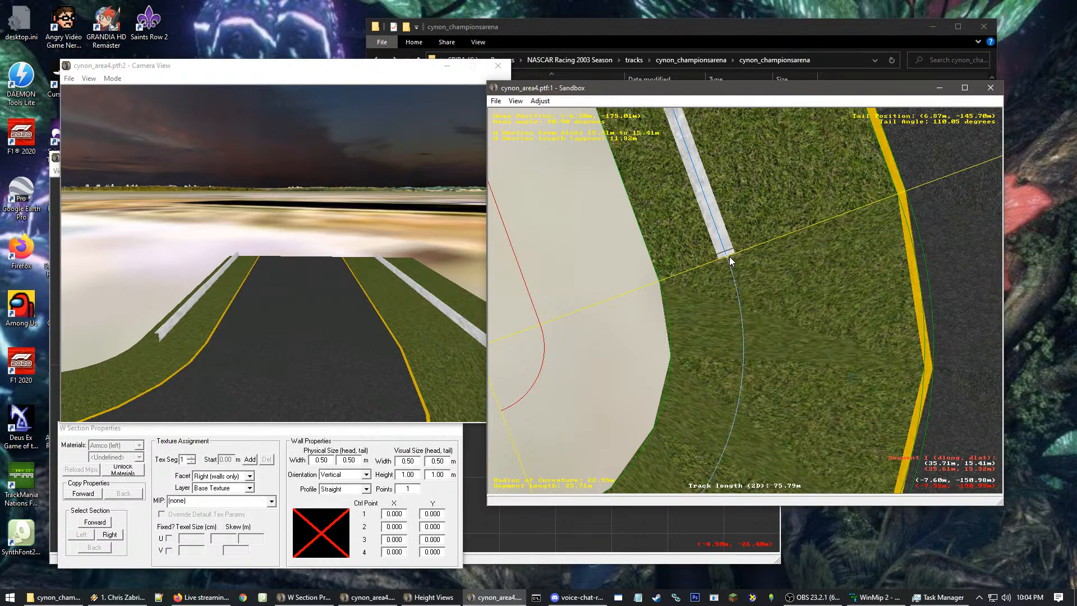
left_click(726, 255)
Unlock the materials of the straight segment's inner wall and set them to Wall and Apron
scroll(725, 436, "down", 3)
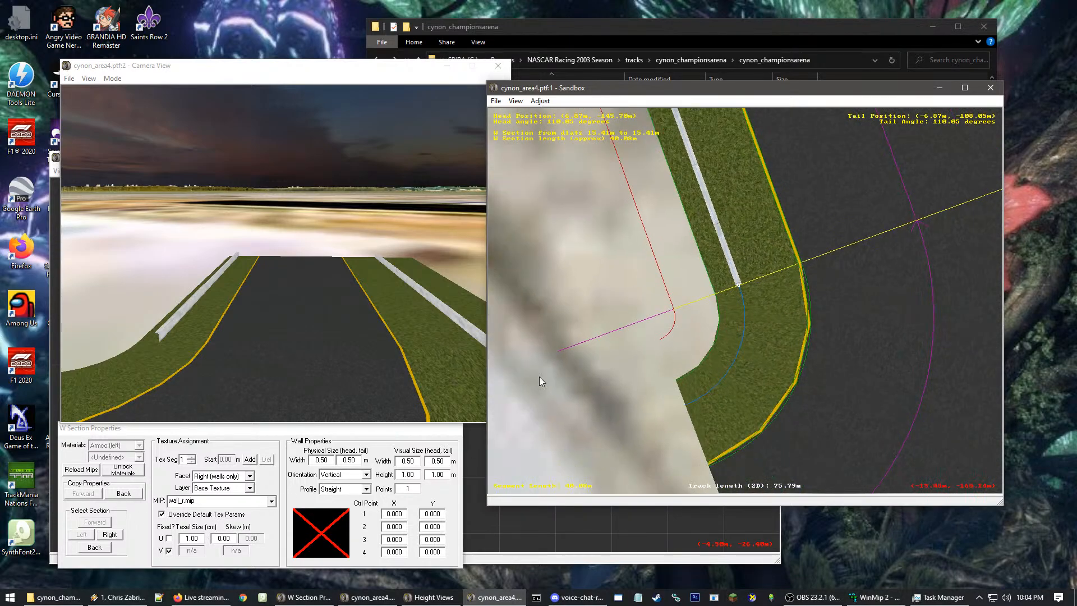
left_click(123, 445)
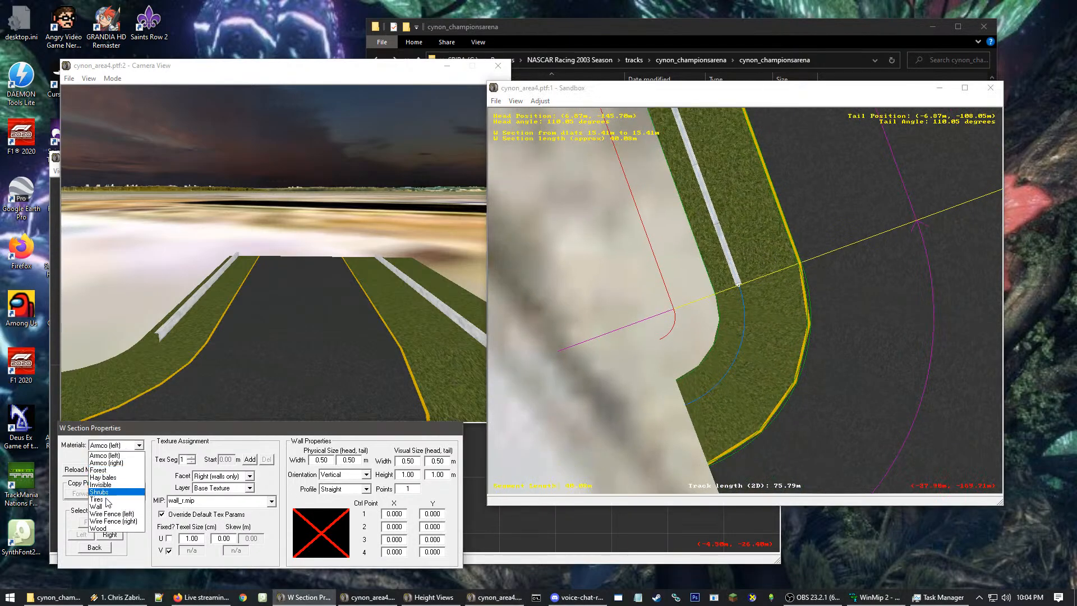
left_click(101, 463)
left_click(125, 457)
left_click(112, 476)
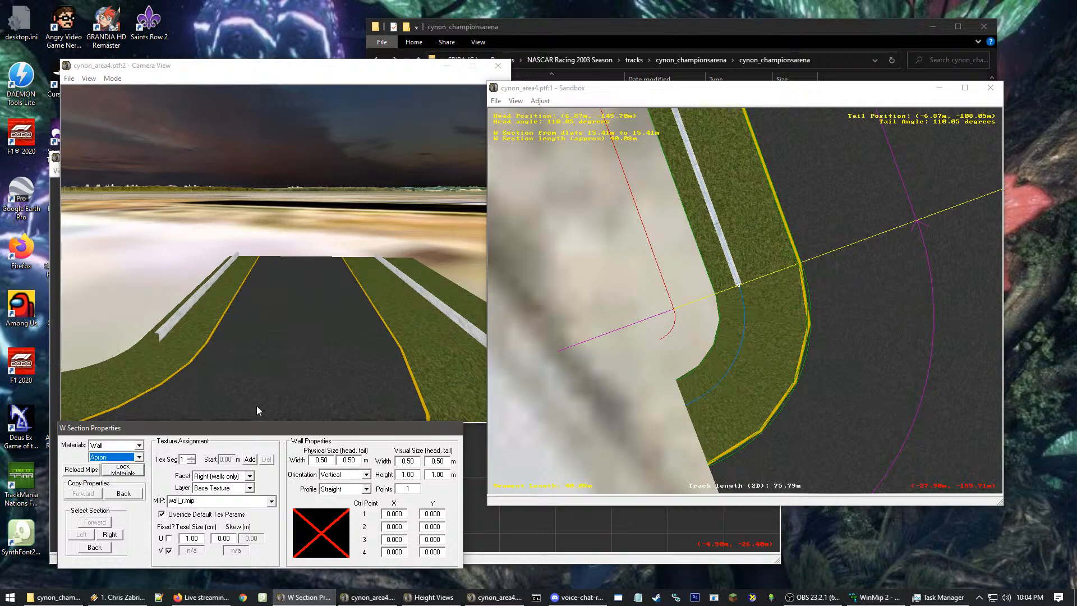
left_click(893, 204)
left_click(695, 231)
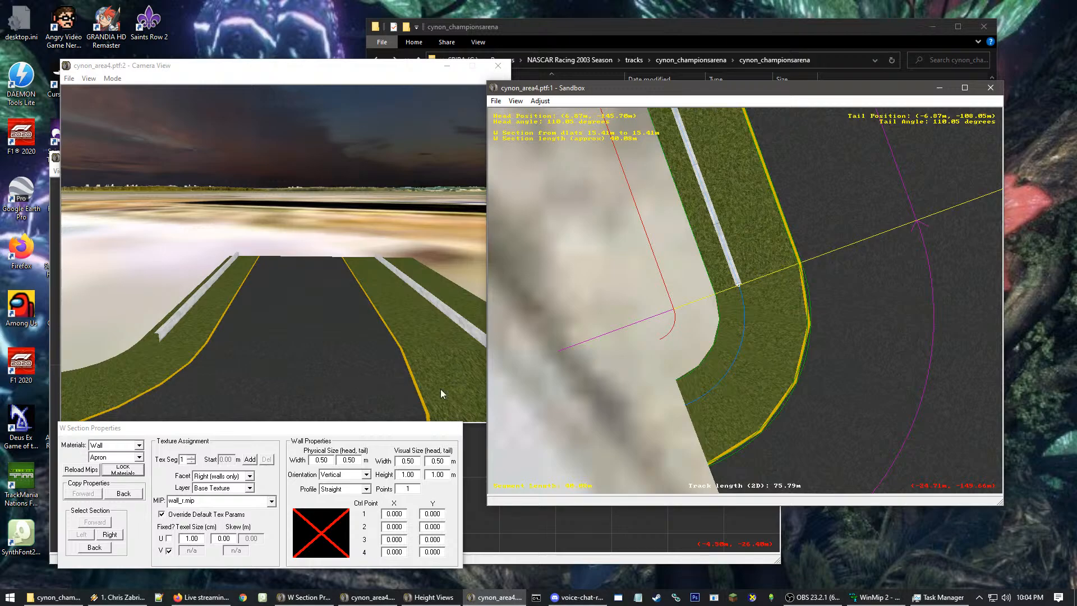
Inspect the material and texture settings of the curved segment's outer wall and compare both walls around the curve joint
left_click(871, 269)
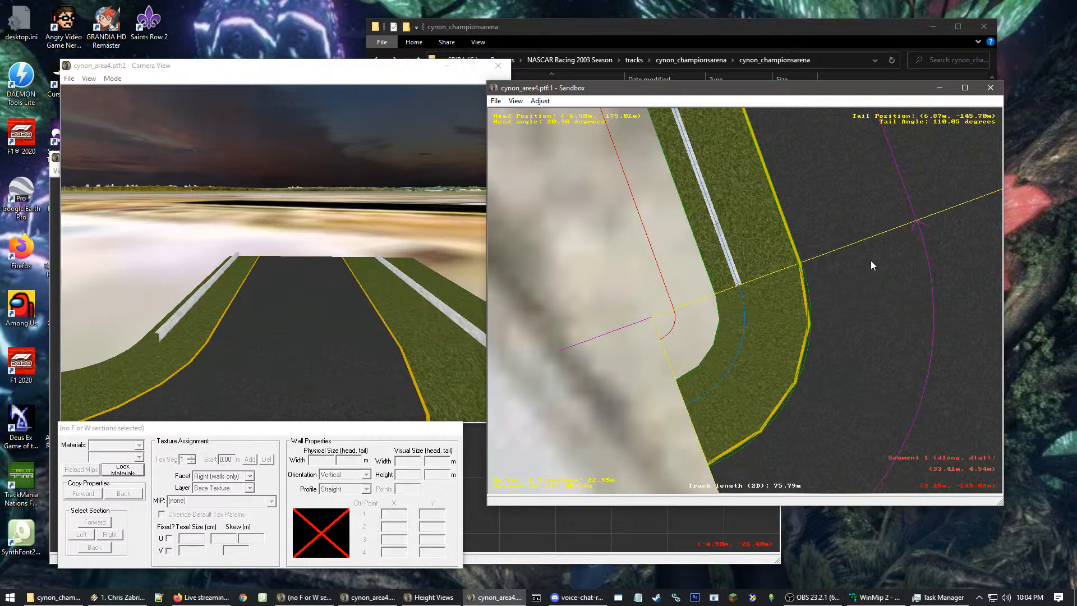
left_click_drag(870, 260, 931, 230)
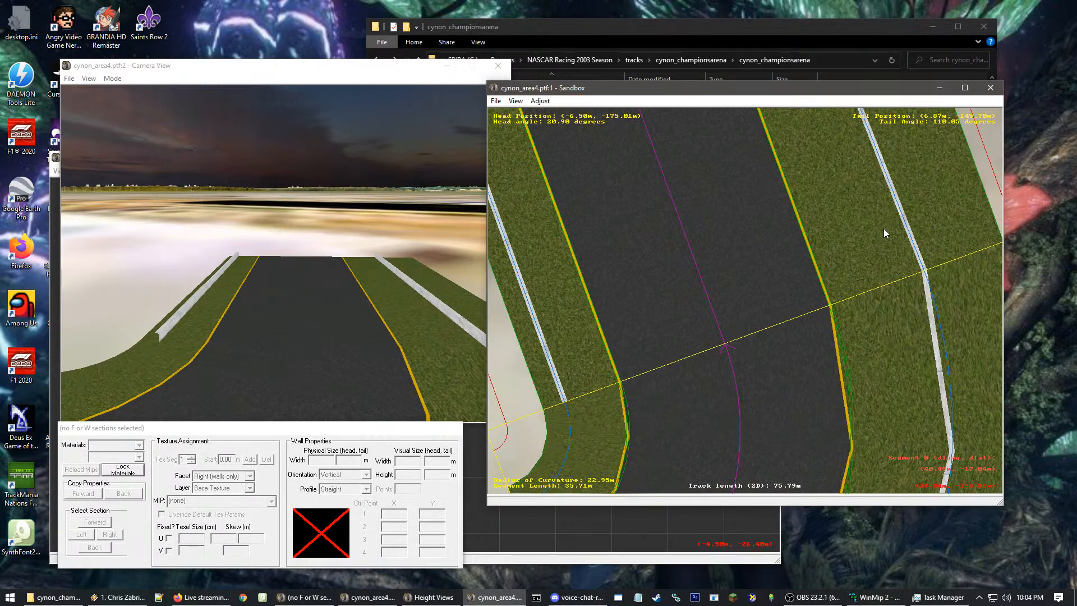
left_click(902, 230)
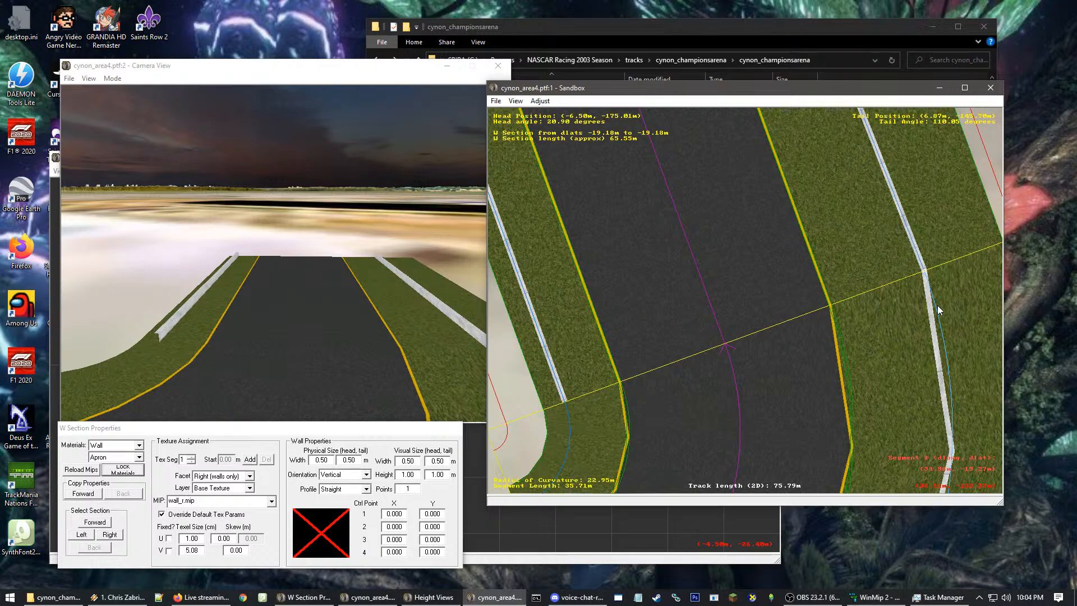
left_click_drag(544, 385, 647, 272)
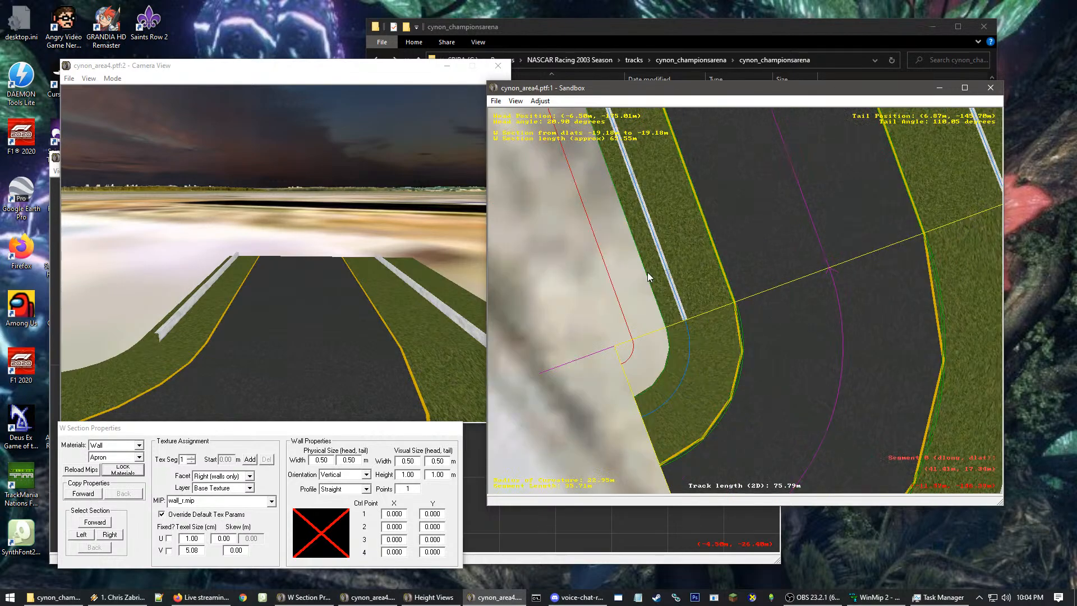
scroll(830, 289, "down", 2)
left_click_drag(874, 293, 749, 305)
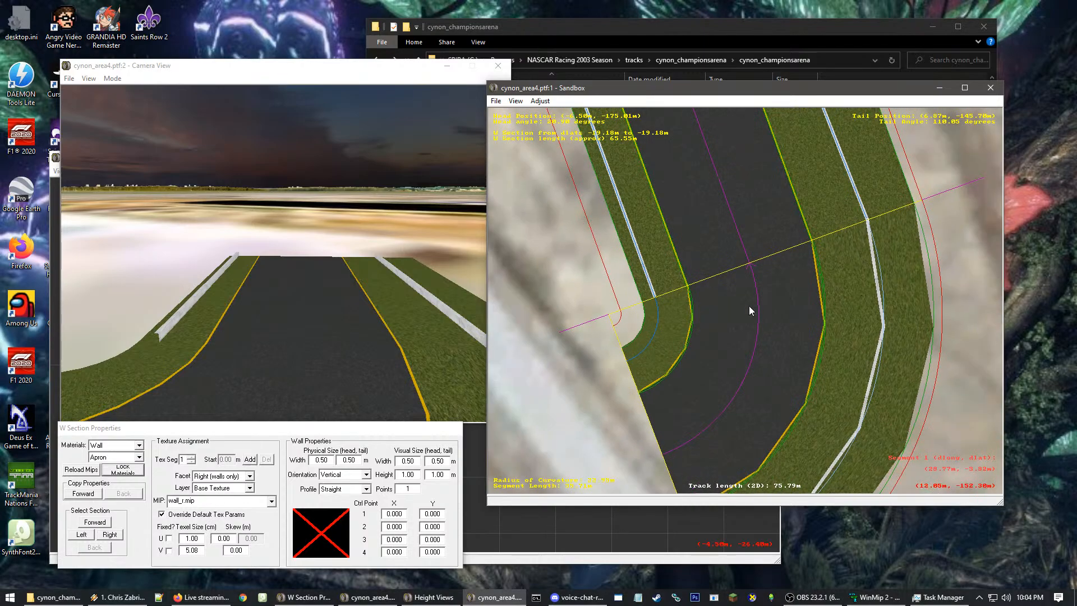
scroll(752, 287, "up", 3)
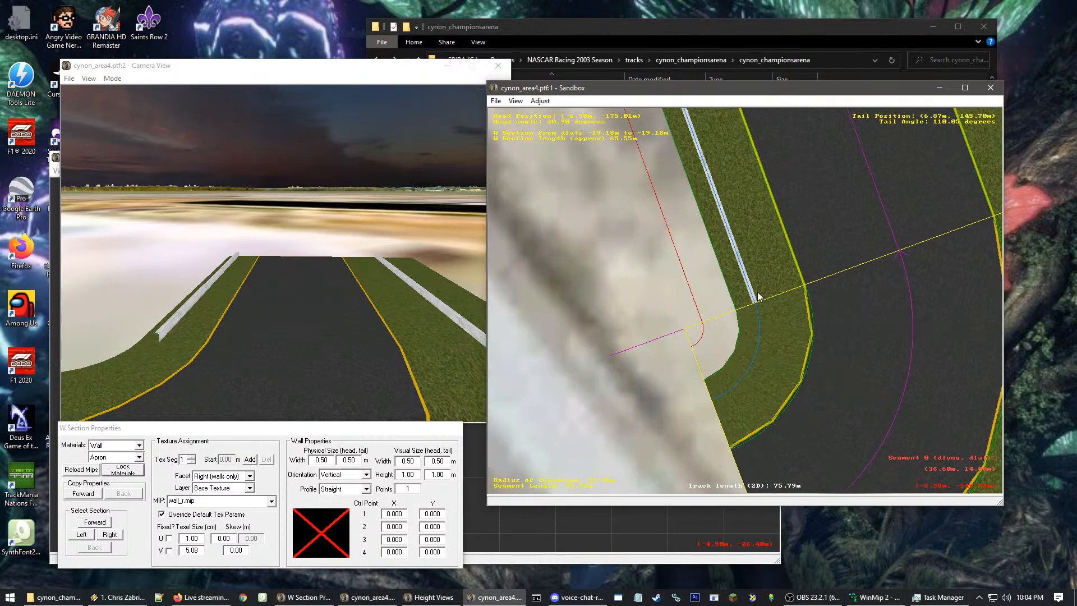
Copy the straight inner wall's properties back onto the inner wall of the curved segment
left_click(759, 296)
left_click(125, 494)
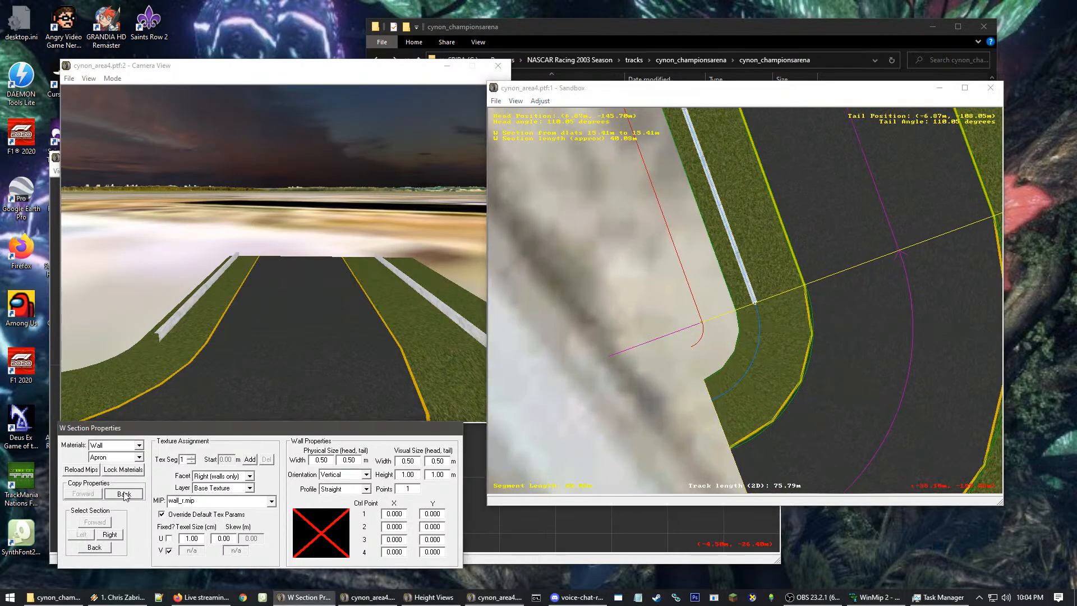
key("Return")
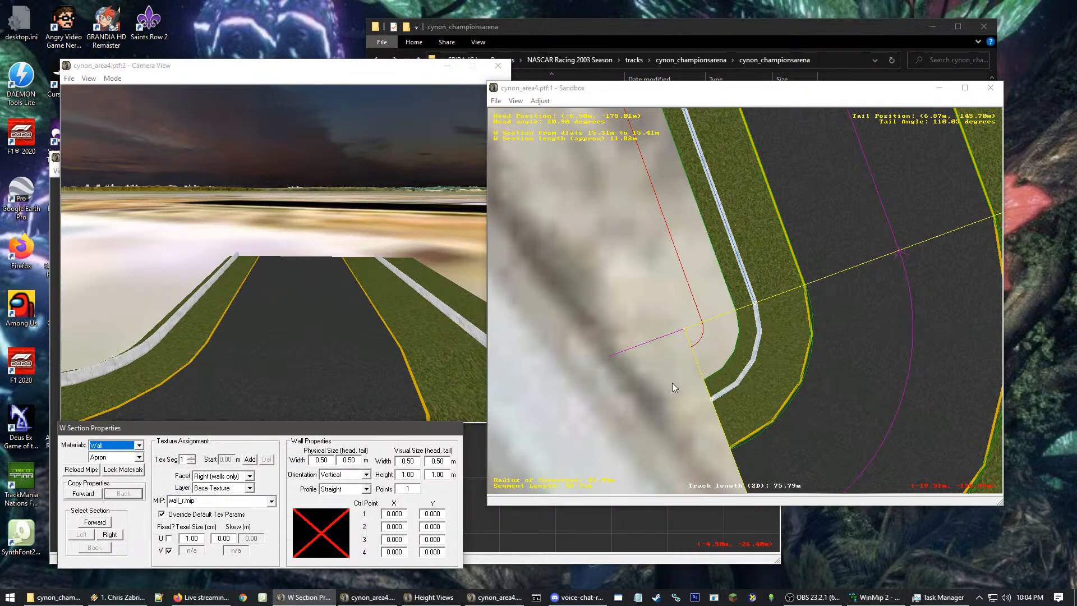
left_click(672, 388)
right_click(670, 390)
scroll(670, 390, "up", 1)
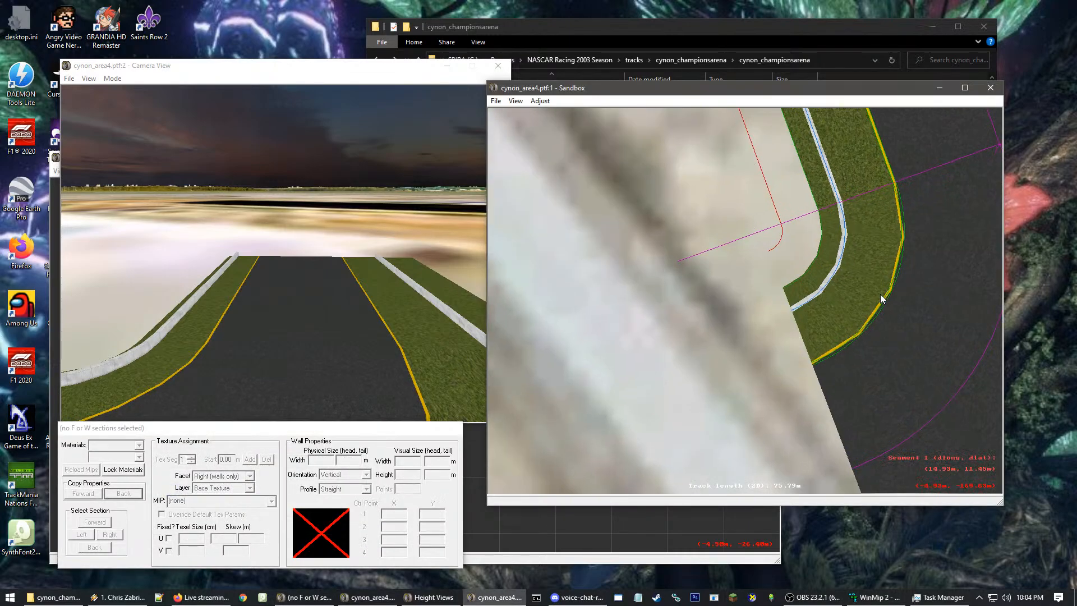
right_click(855, 295)
scroll(813, 285, "up", 1)
scroll(713, 271, "up", 2)
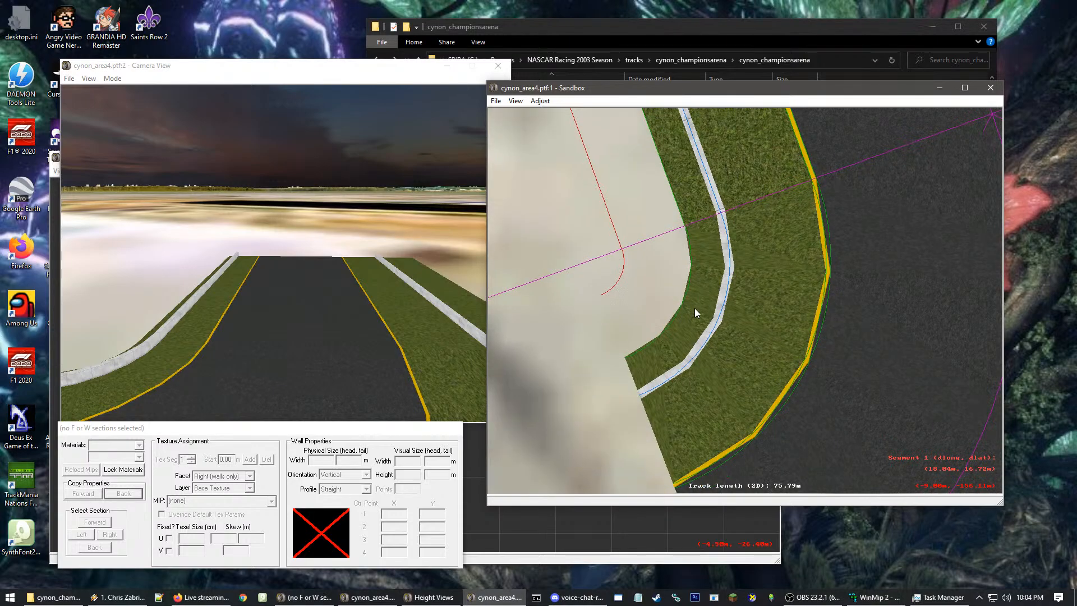
Change the Area 51 background image's centre X and Y so the far-right runway junction lies beneath the track bend
scroll(694, 308, "down", 5)
scroll(759, 328, "down", 5)
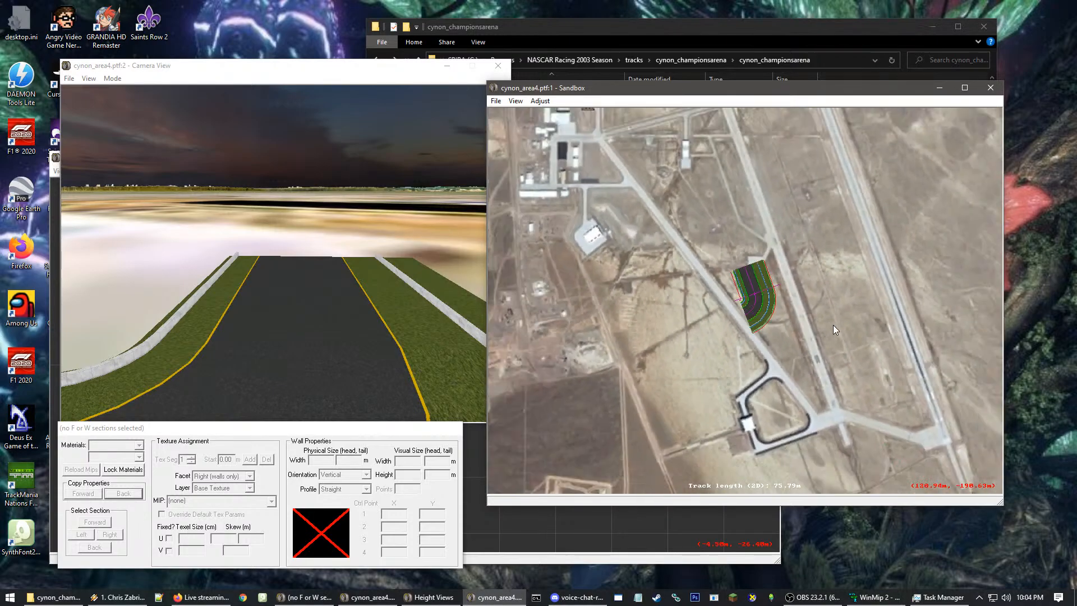
scroll(729, 236, "up", 2)
left_click(540, 101)
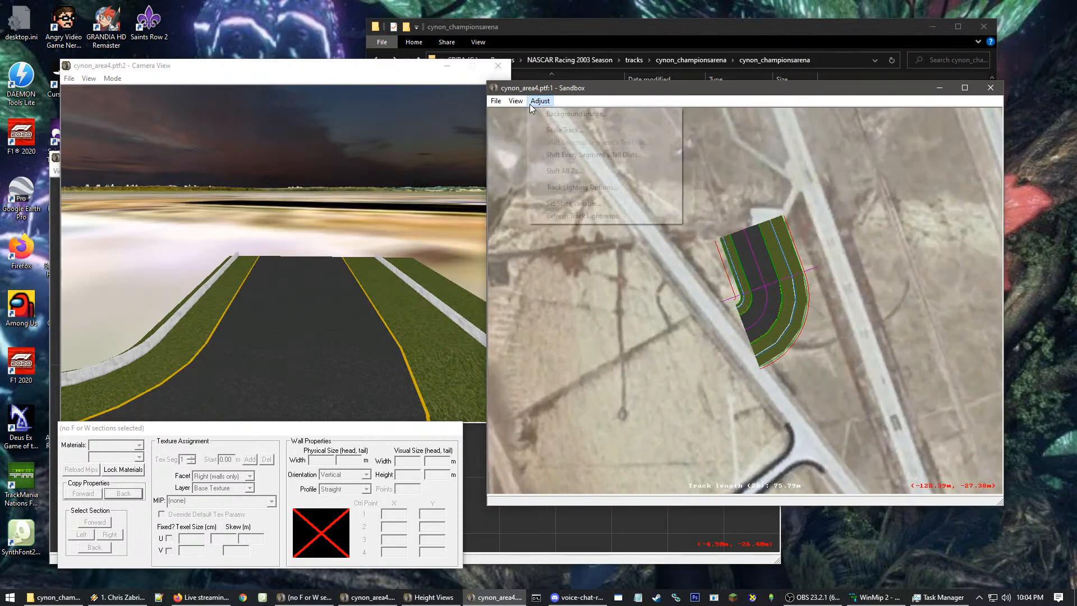
left_click(567, 114)
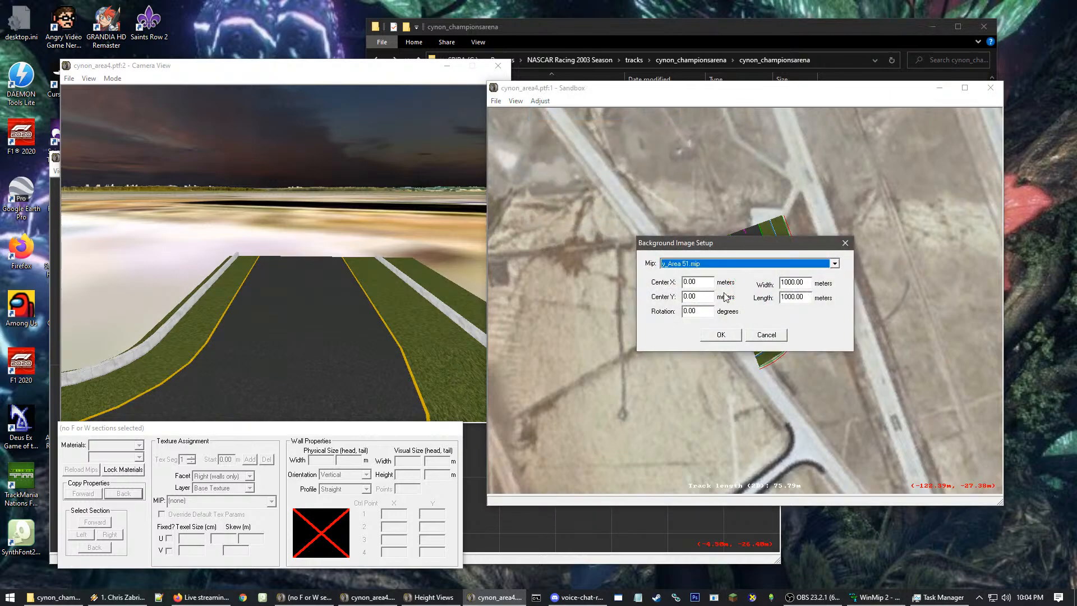
type("-1")
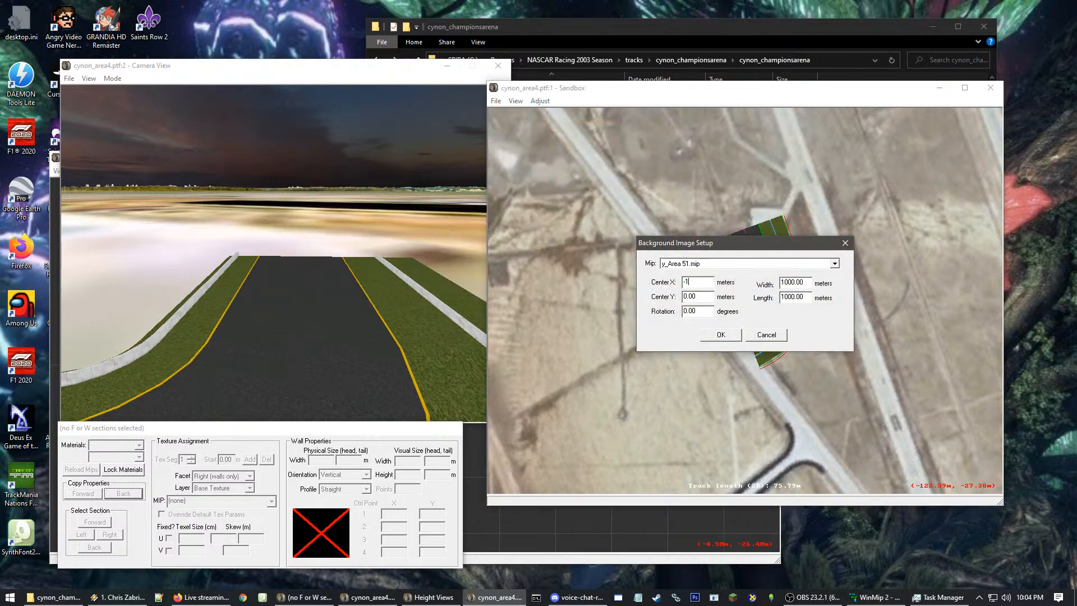
key("BackSpace")
type("2")
type("8")
left_click_drag(699, 299, 684, 297)
left_click(712, 296)
left_click_drag(695, 294, 630, 303)
type("-200.00")
left_click(718, 337)
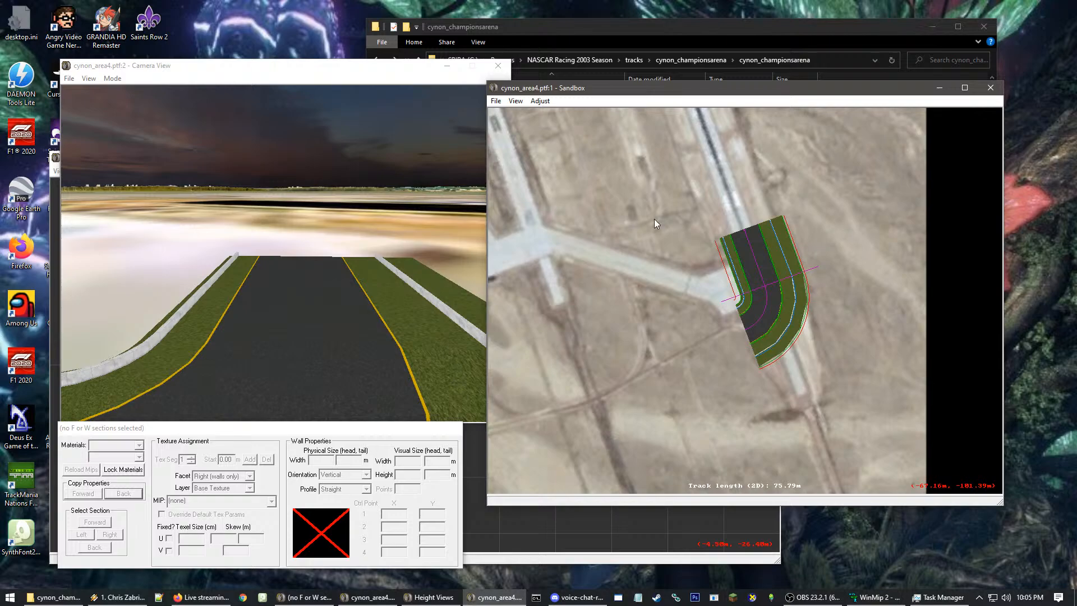
Examine the straight segment's open end against the runway in the background image, including its inner grass strip, wall and yellow edge line
left_click(541, 102)
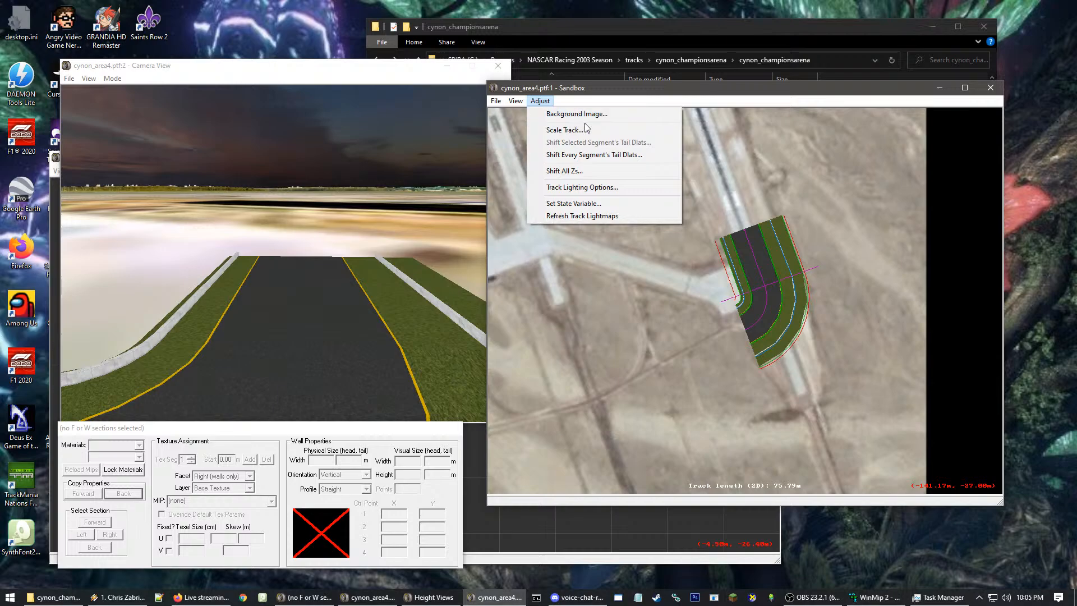
left_click(868, 210)
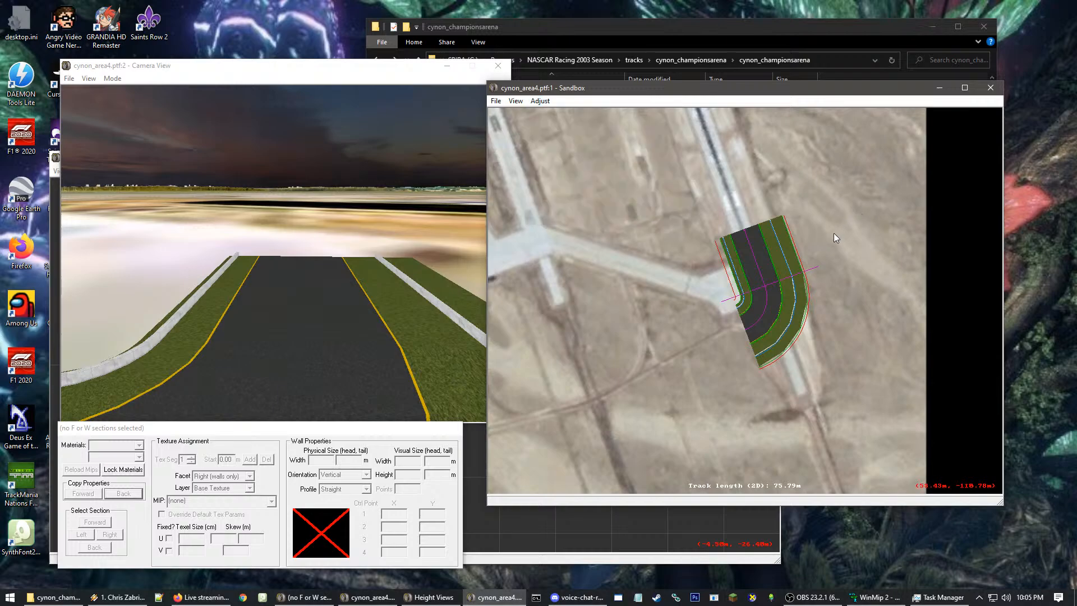
scroll(806, 237, "up", 1)
scroll(772, 253, "up", 3)
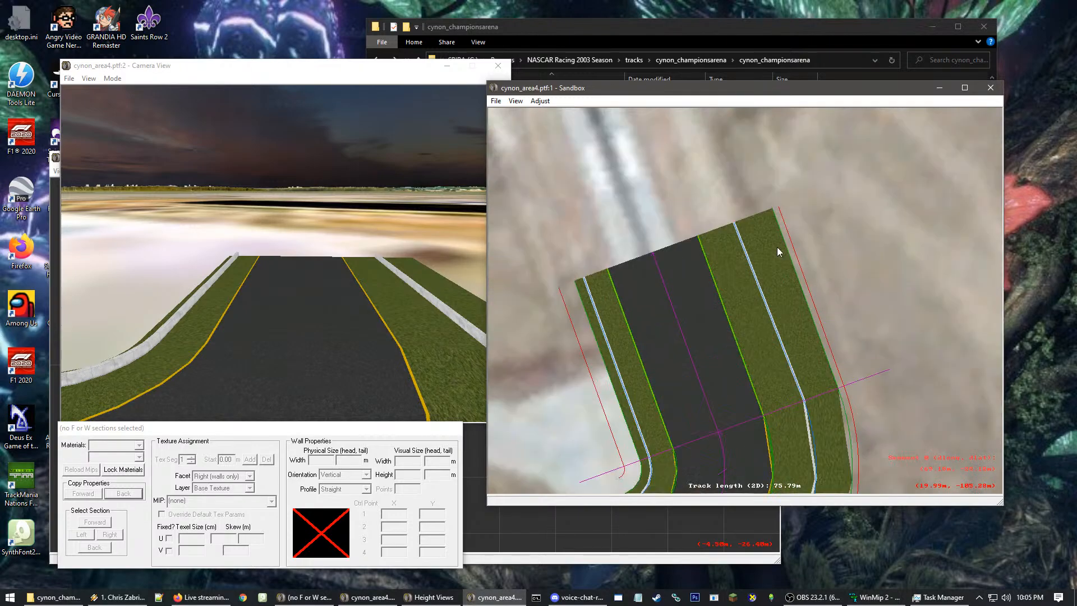
left_click(694, 271)
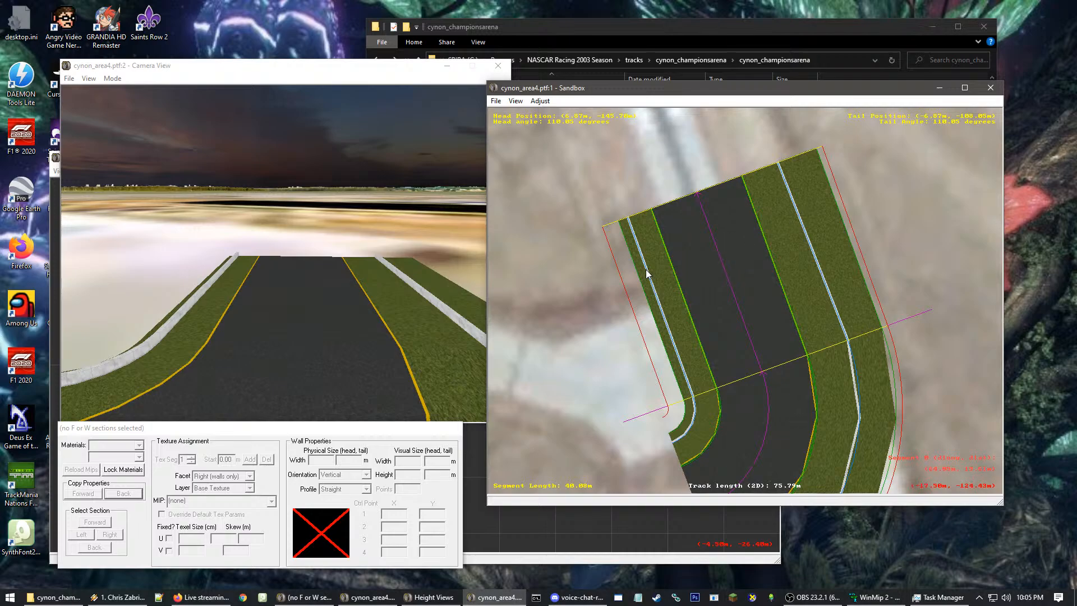
left_click(662, 265)
scroll(664, 261, "up", 5)
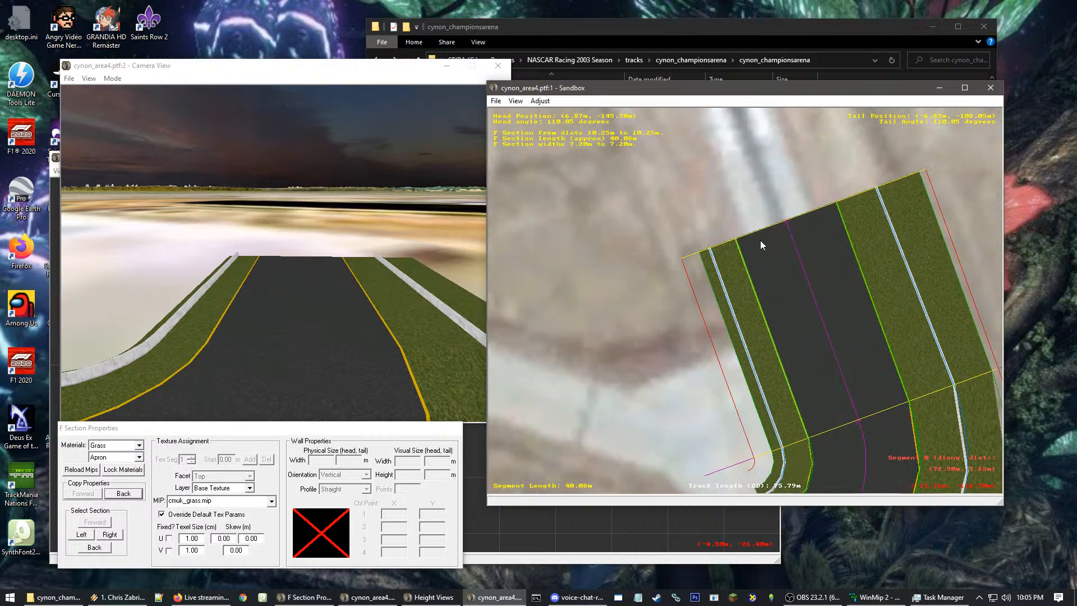
scroll(679, 121, "up", 1)
left_click(776, 215)
left_click(771, 240)
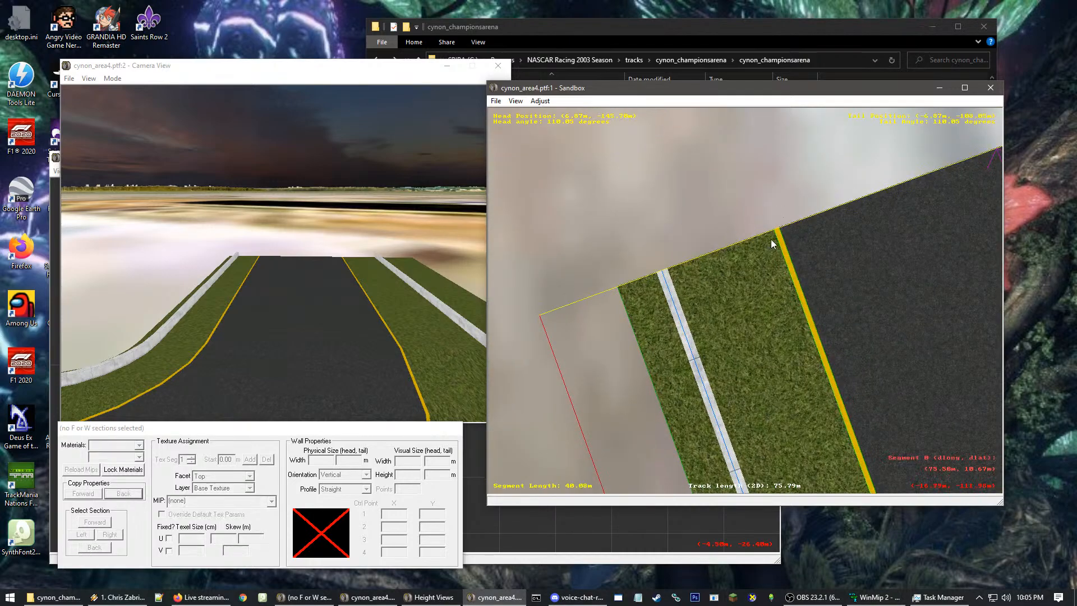
left_click(780, 241)
left_click(751, 207)
scroll(737, 265, "down", 2)
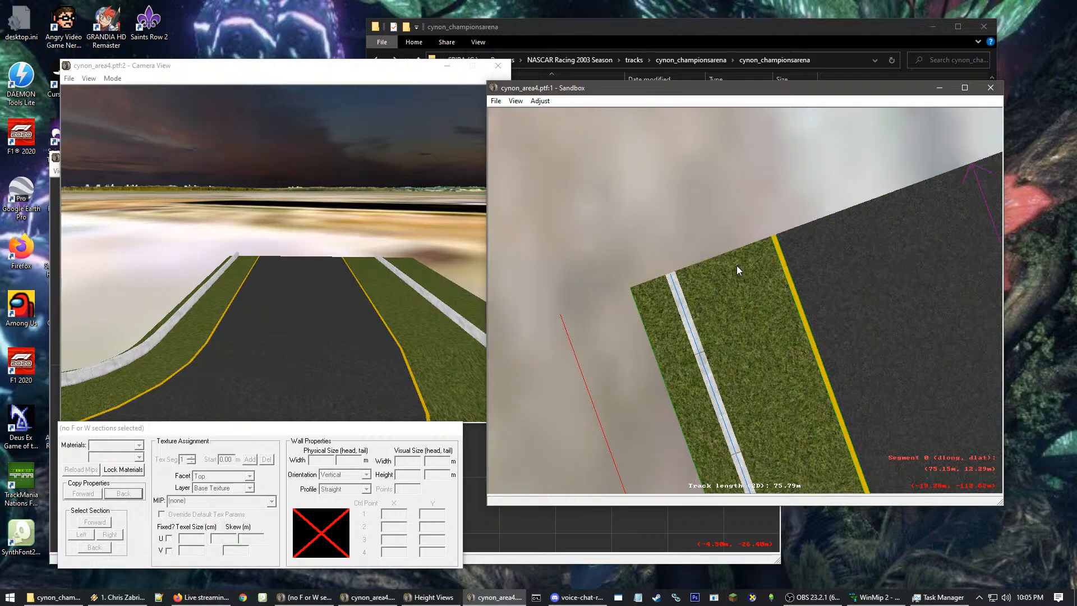
Unlock all of the track's geometry and delete the curved segment beyond the straight's end
scroll(765, 304, "down", 2)
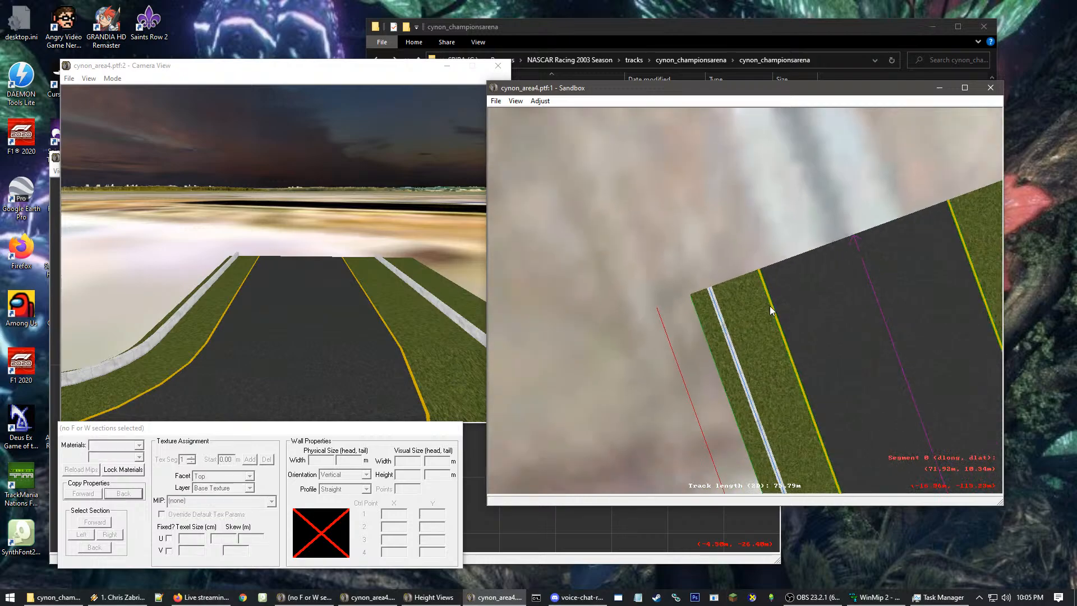
scroll(770, 305, "down", 1)
right_click(933, 253)
scroll(823, 317, "down", 1)
right_click_drag(823, 317, 742, 308)
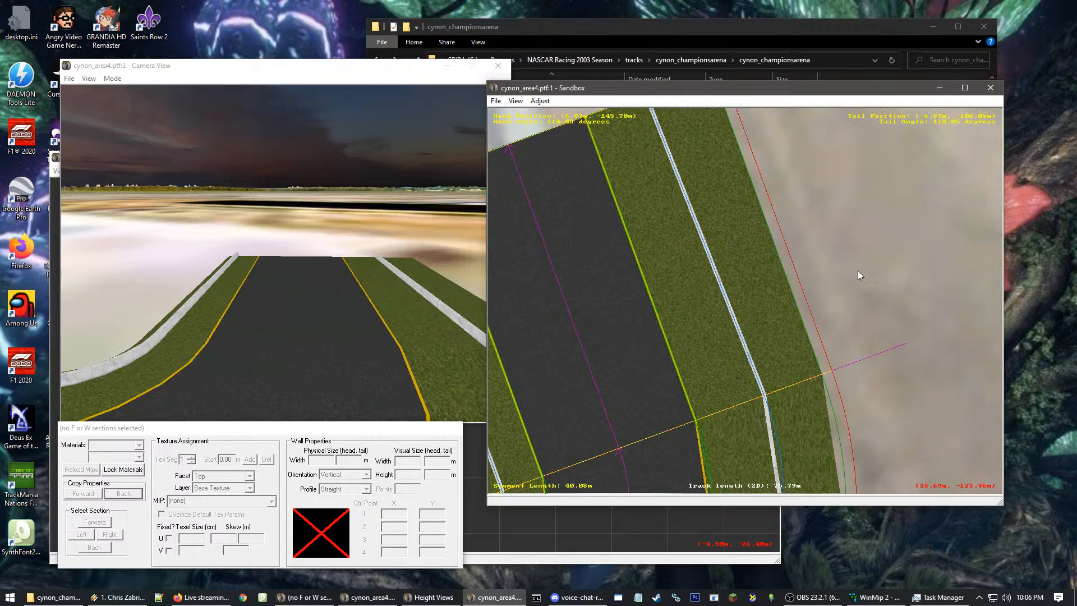
right_click(688, 264)
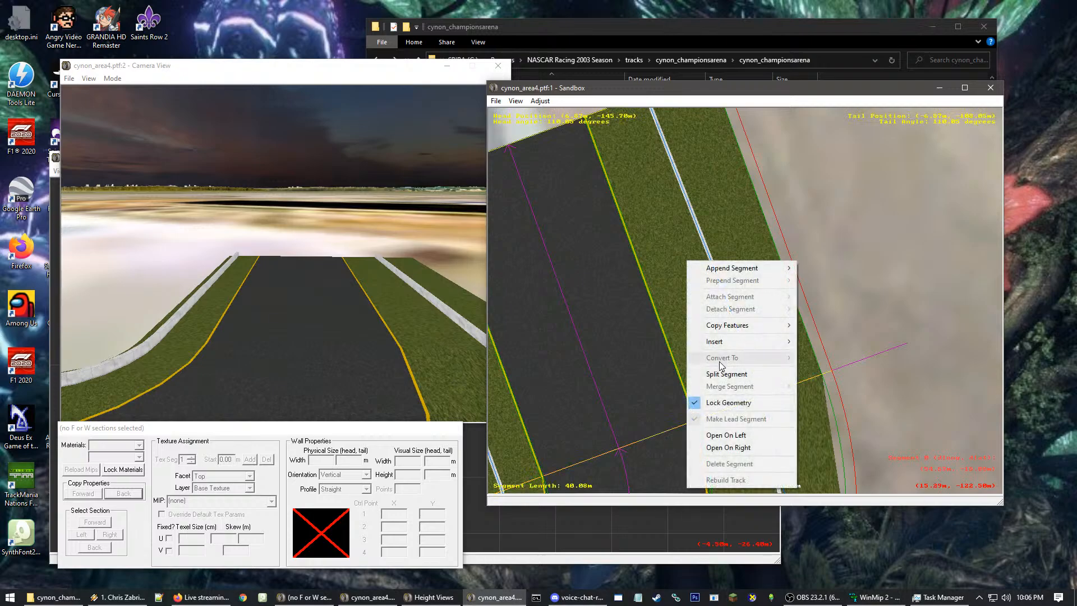
mouse_move(718, 342)
left_click(860, 265)
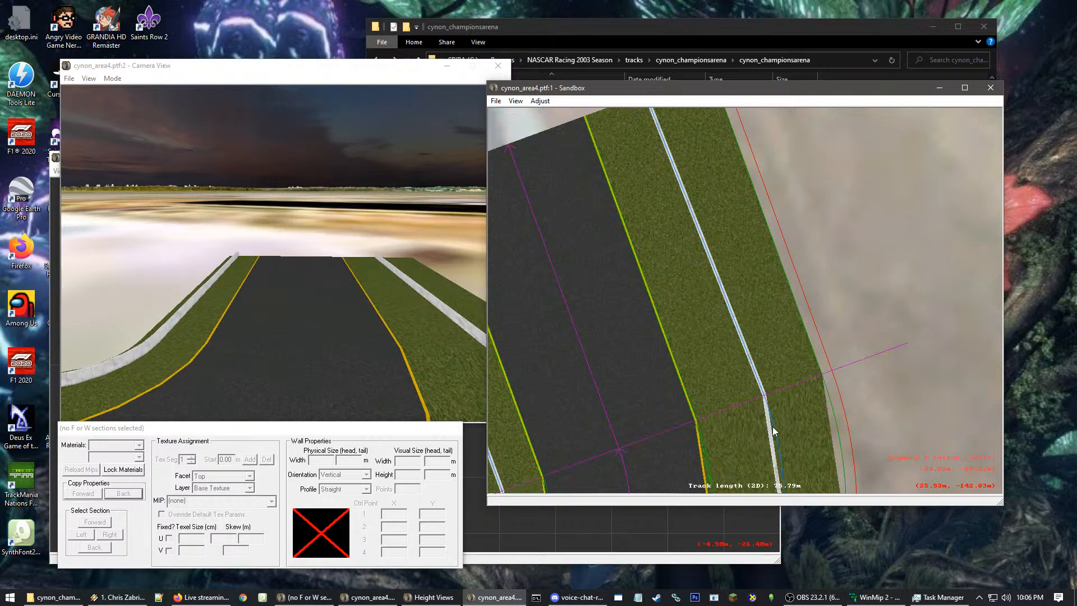
left_click(773, 426)
scroll(796, 420, "down", 1)
middle_click(789, 379)
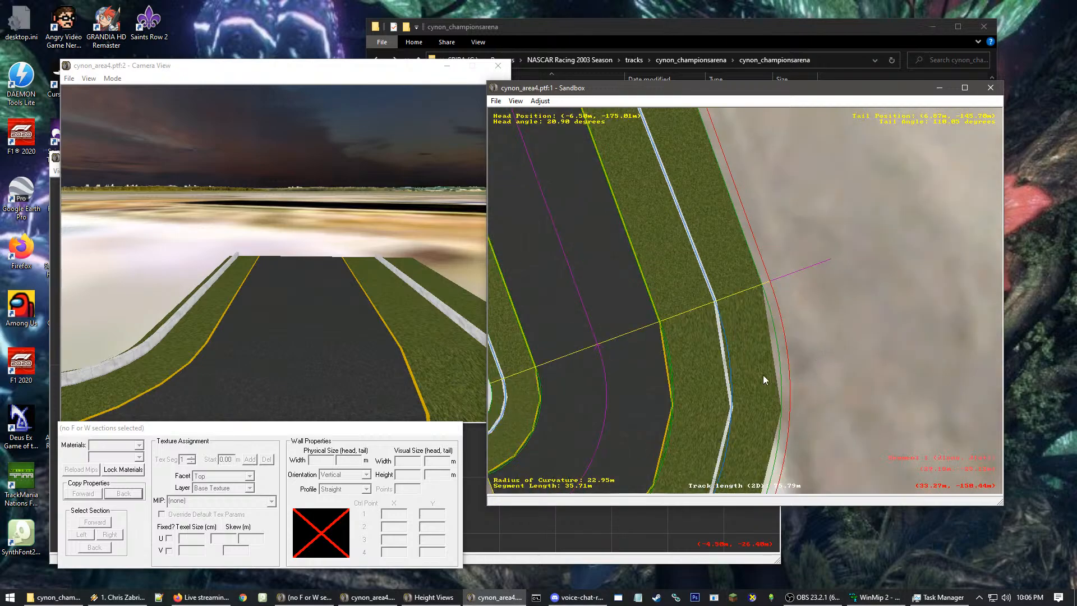
right_click(864, 372)
left_click(871, 372)
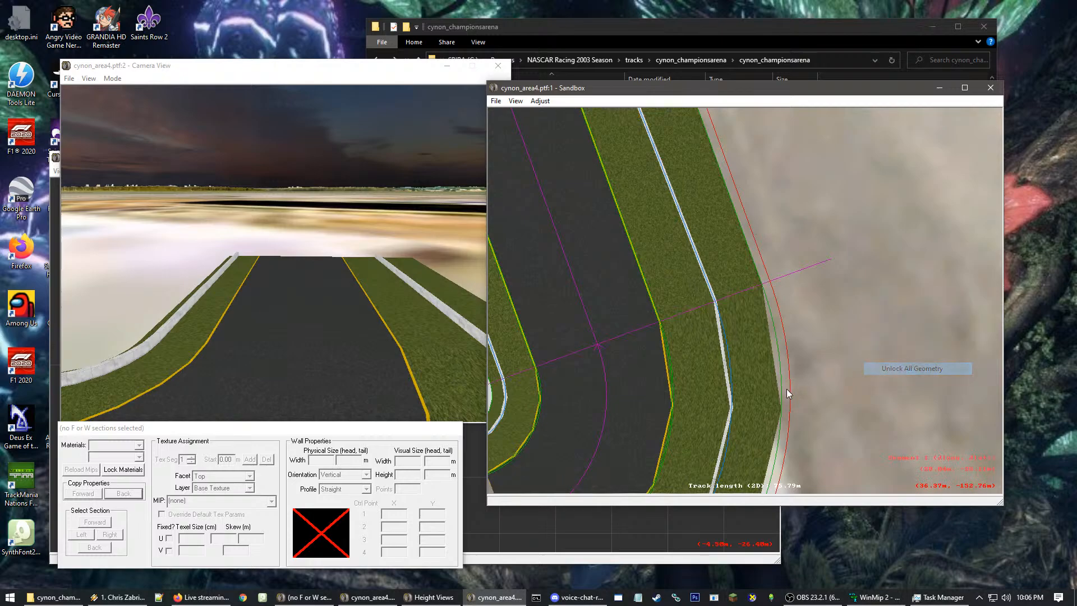
key("Delete")
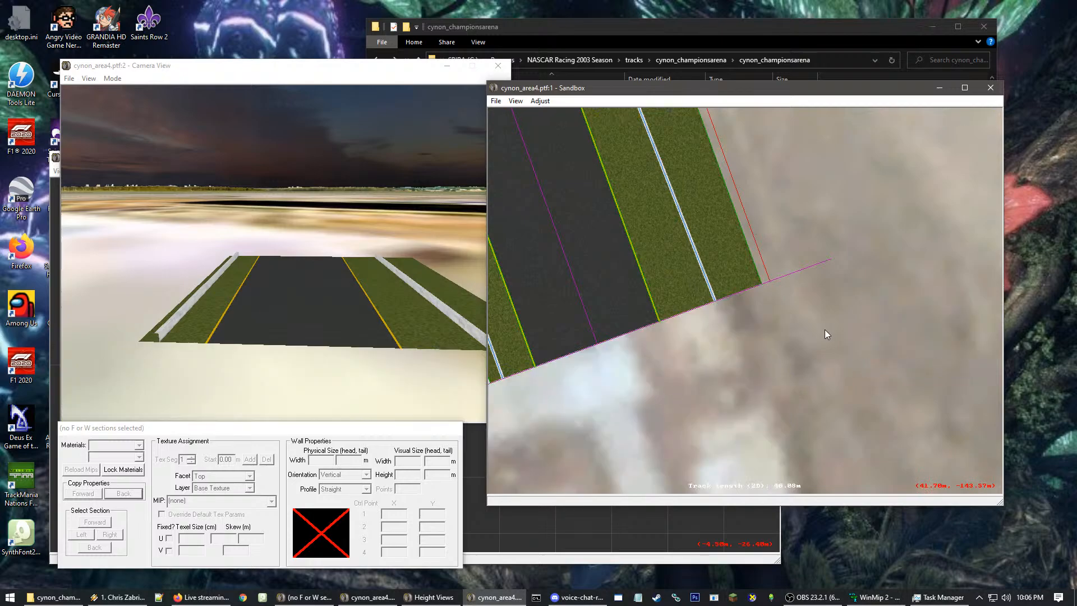
Insert an X section beside the straight segment's outer wall and align its ends with that wall
middle_click(666, 289)
scroll(770, 285, "up", 1)
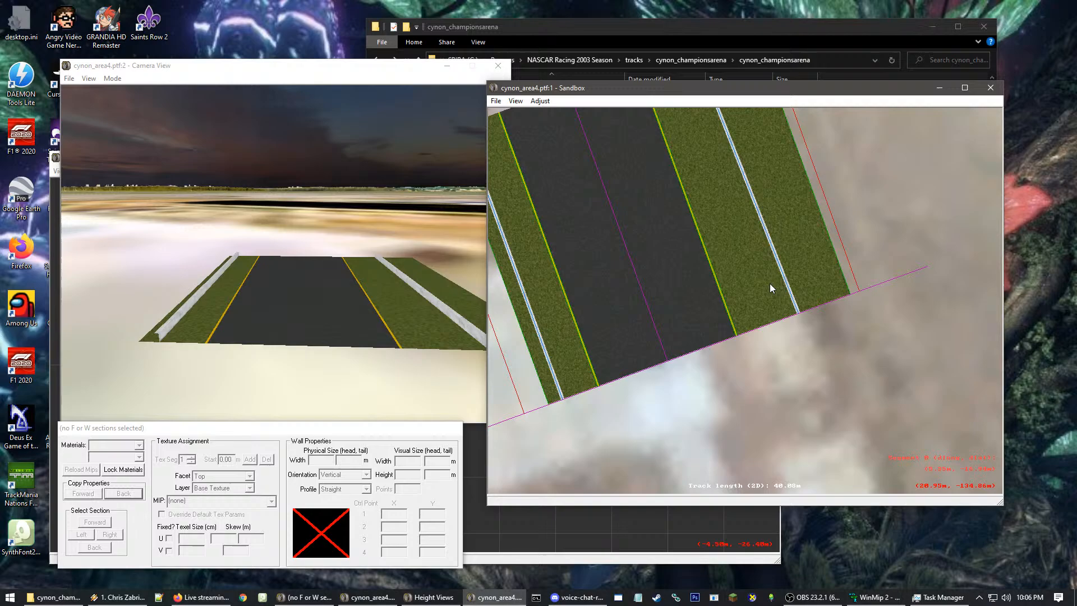
middle_click(730, 294)
middle_click(703, 298)
scroll(808, 272, "up", 1)
middle_click(872, 255)
scroll(808, 284, "up", 1)
scroll(667, 346, "up", 5)
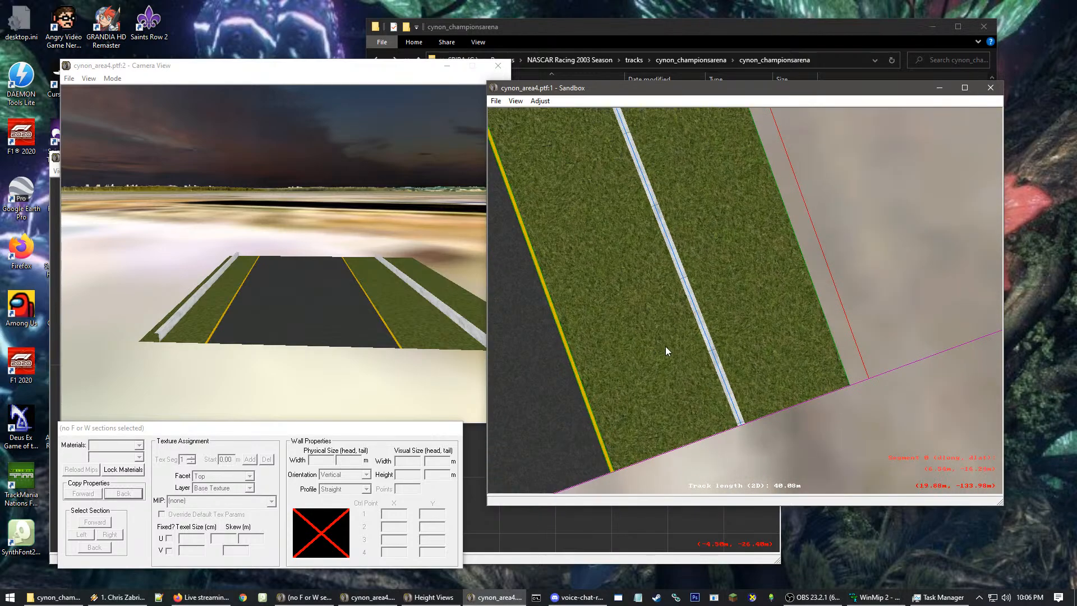
left_click(741, 277)
right_click(742, 277)
mouse_move(780, 361)
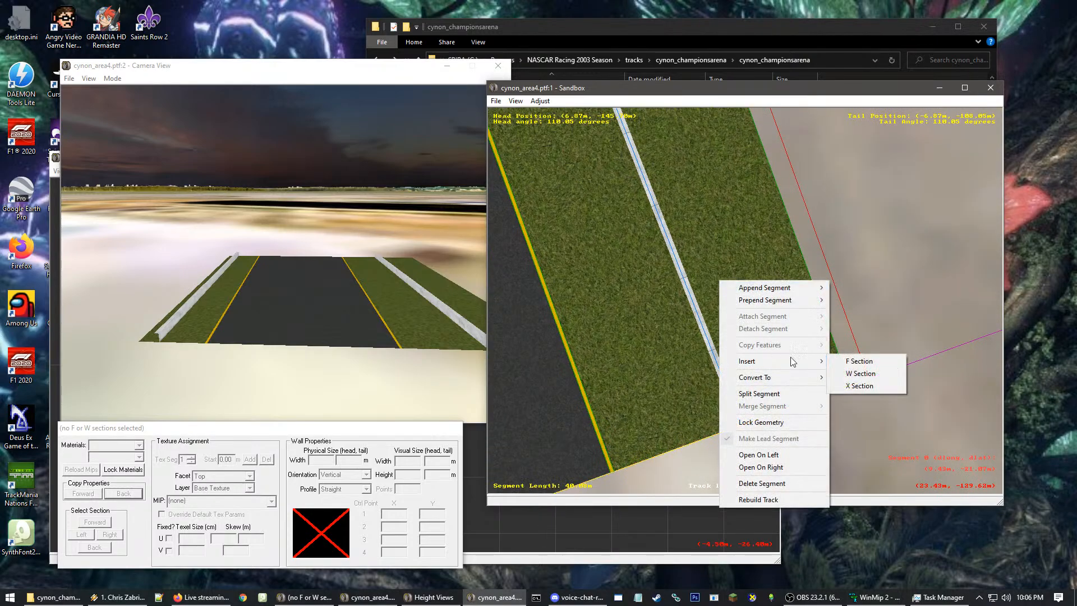
left_click(859, 386)
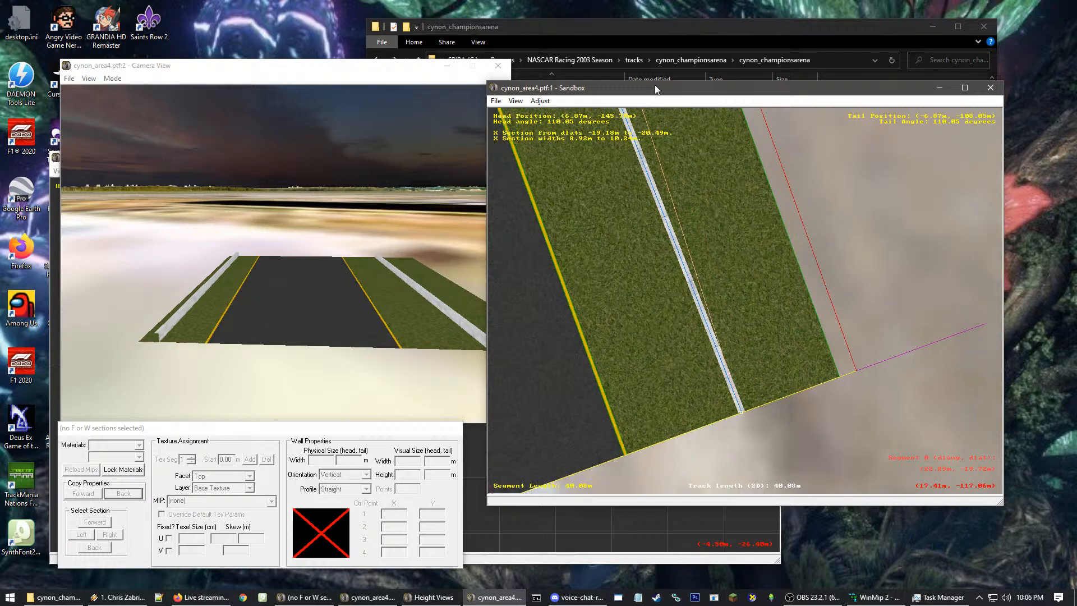
middle_click(715, 201)
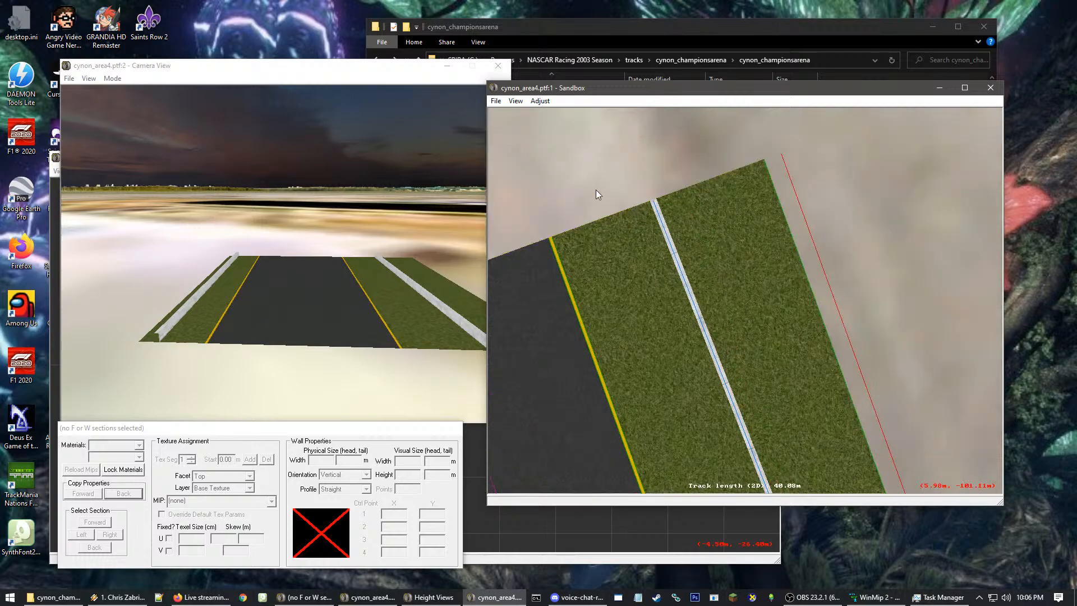
Insert an X section beside the straight segment's inner wall and move its head end onto the wall
scroll(592, 219, "down", 12)
middle_click(584, 353)
middle_click(777, 308)
middle_click(758, 325)
scroll(791, 365, "up", 2)
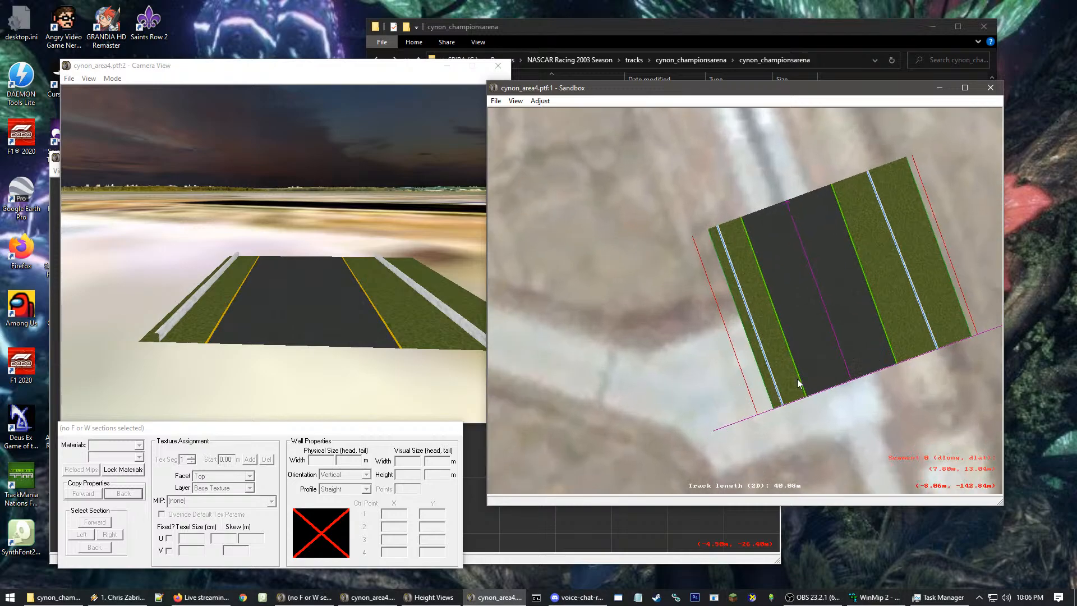
scroll(799, 384, "up", 5)
left_click(747, 356)
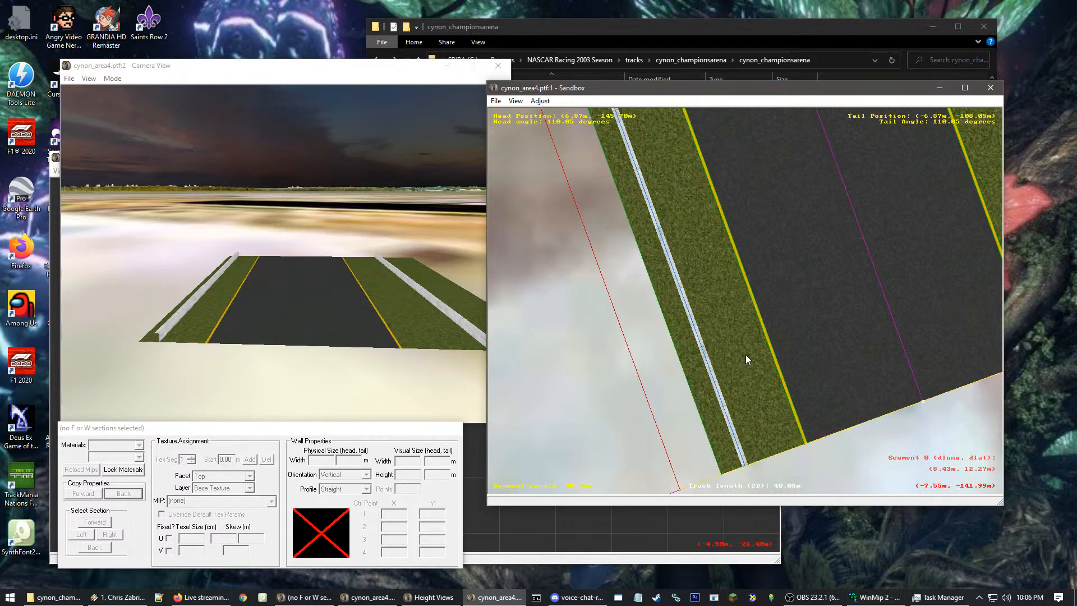
right_click(746, 356)
mouse_move(773, 441)
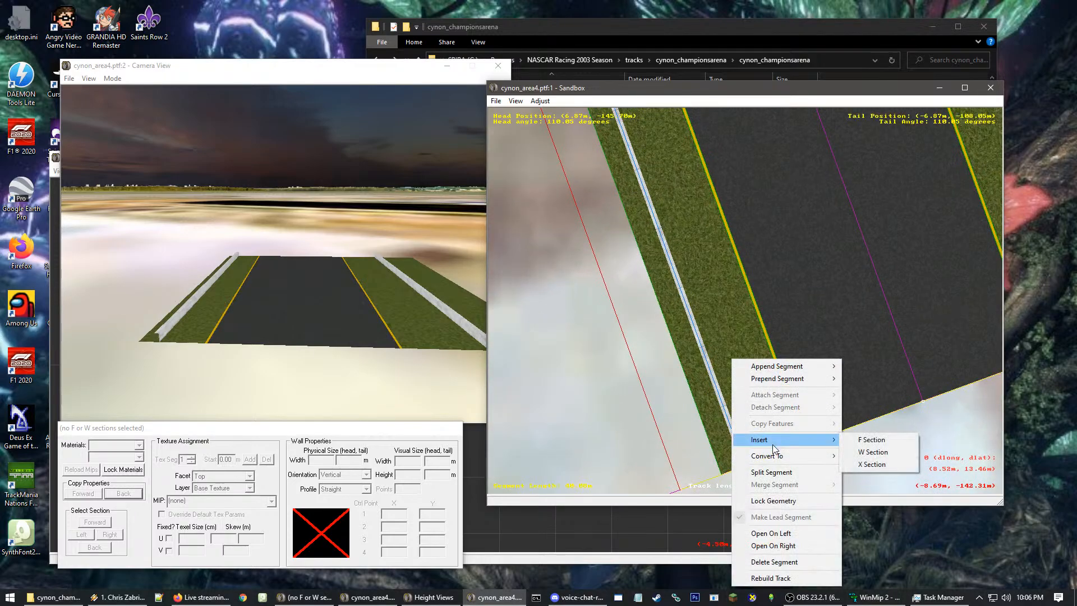
left_click(878, 464)
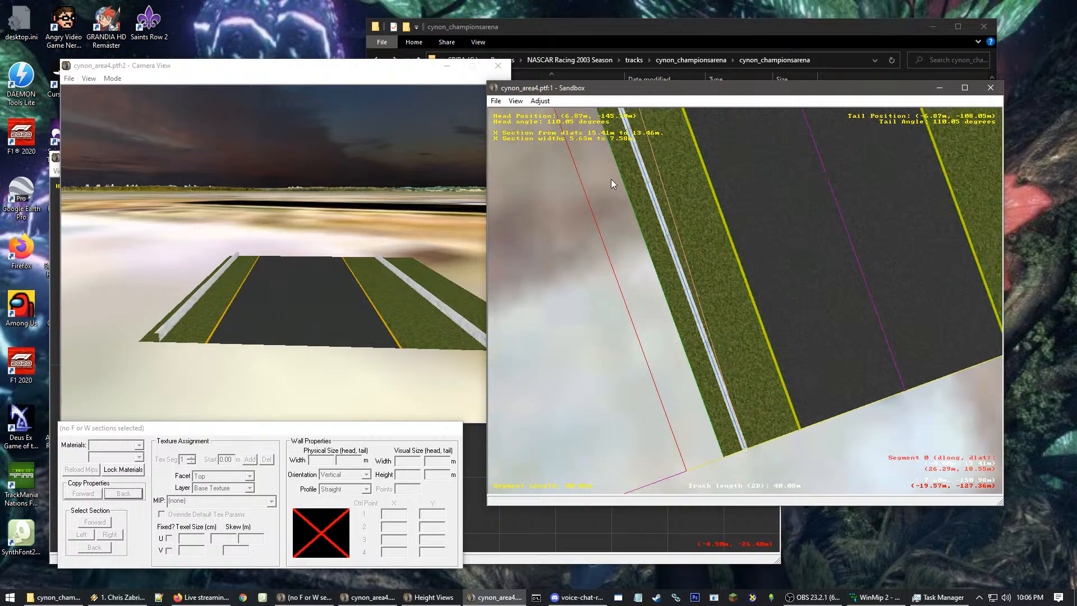
Move the tail end of the new X section onto the straight segment's inner wall
scroll(613, 182, "down", 1)
scroll(687, 214, "up", 1)
left_click(704, 264)
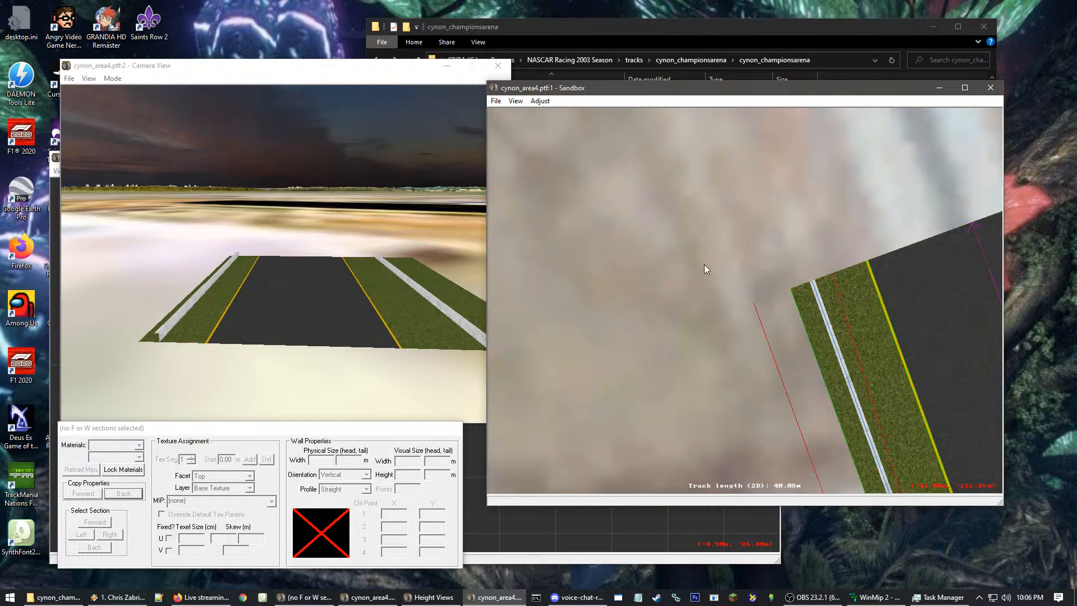
left_click(815, 270)
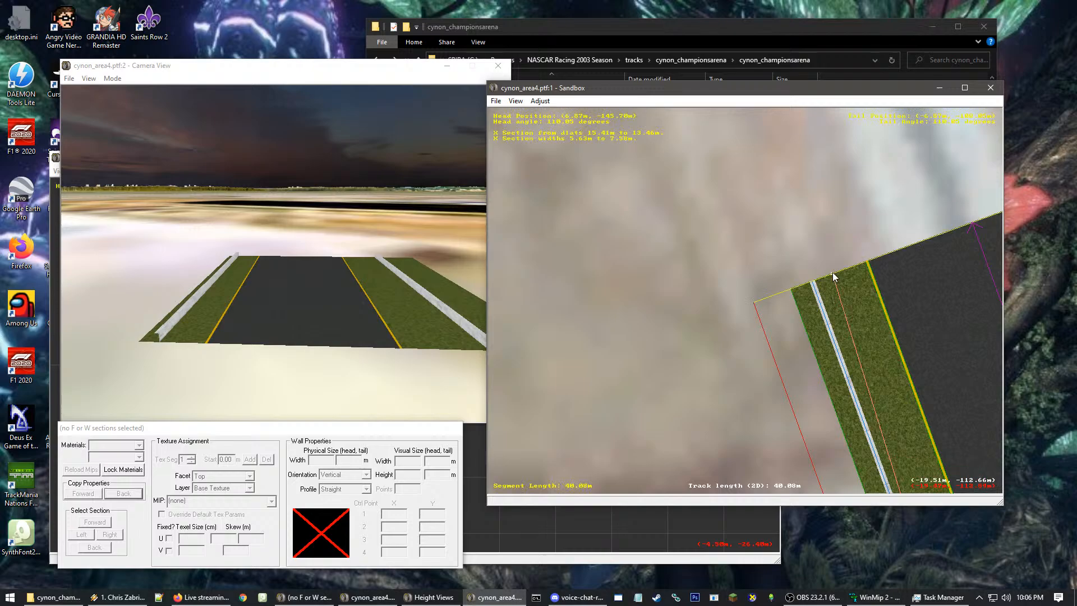
left_click(642, 281)
left_click(779, 299)
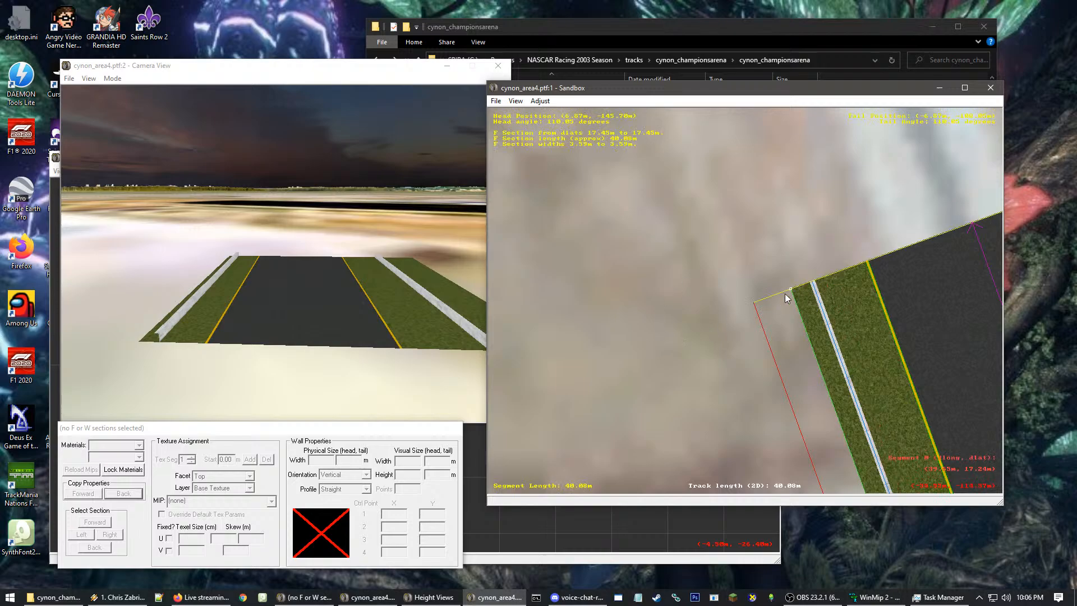
left_click(729, 282)
Move the straight segment back along the runway to a head position of about (-4.6 m, -118.1 m), just short of the junction
scroll(728, 281, "down", 7)
right_click(884, 375)
right_click(832, 407)
scroll(729, 332, "down", 5)
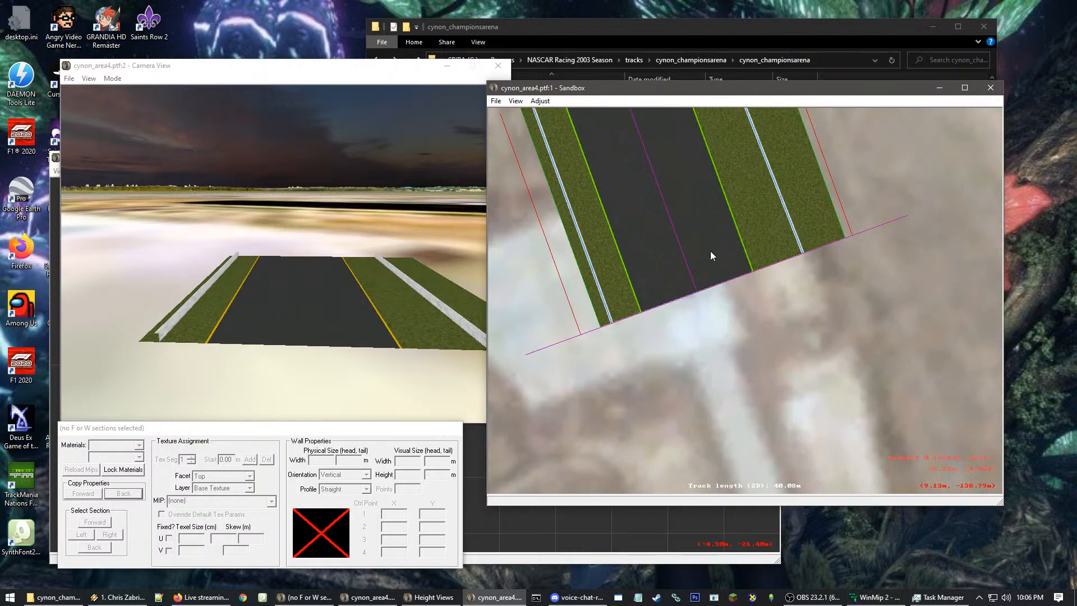
scroll(724, 272, "up", 8)
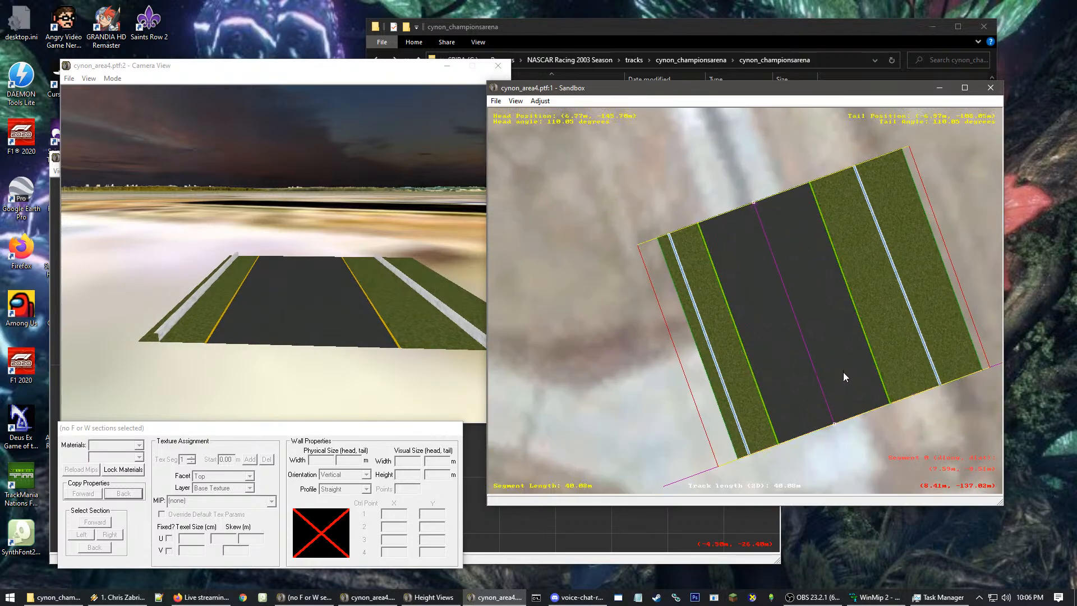
left_click_drag(843, 372, 769, 235)
scroll(779, 214, "down", 2)
scroll(766, 240, "down", 4)
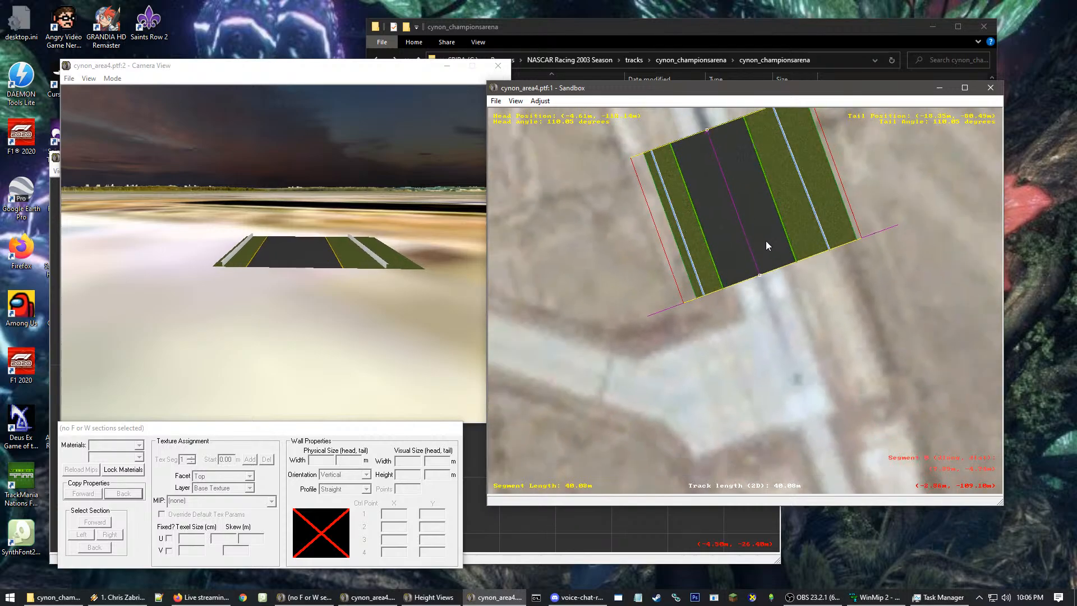
scroll(740, 299, "up", 2)
scroll(711, 369, "up", 3)
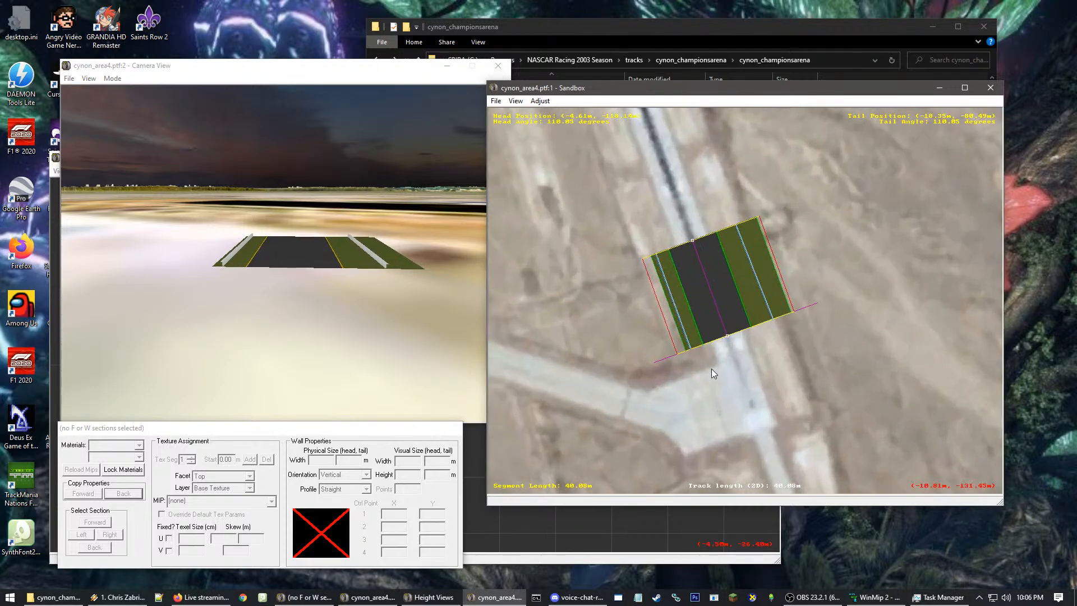
scroll(779, 282, "up", 3)
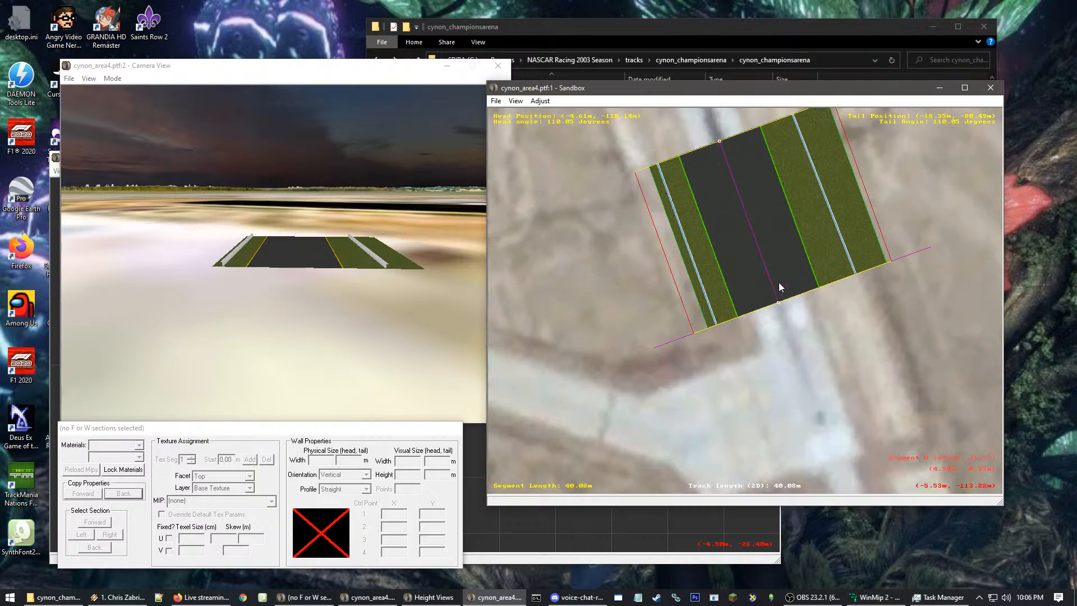
scroll(824, 274, "down", 2)
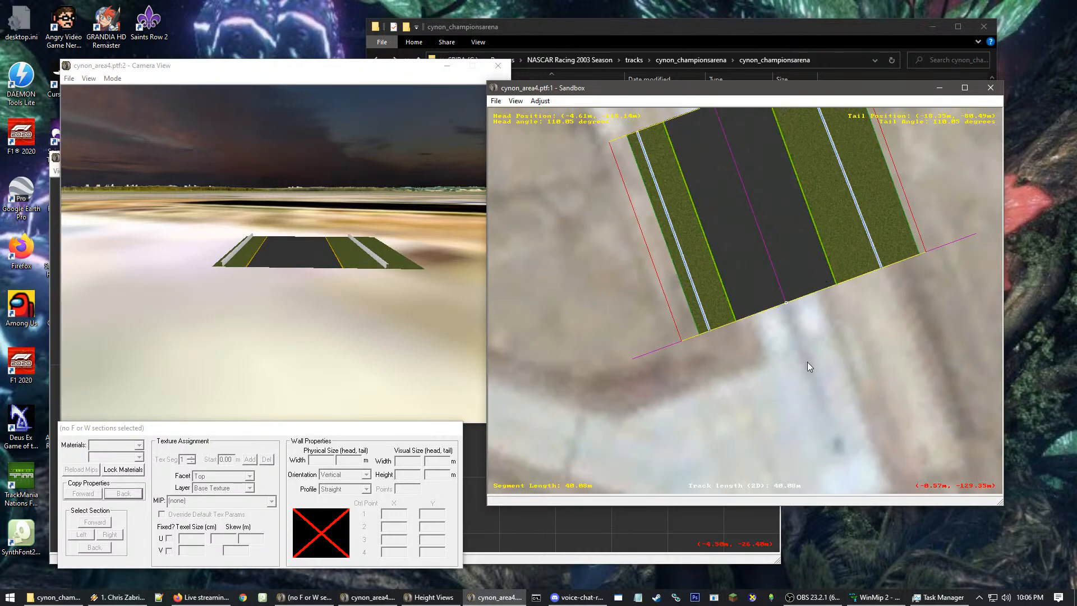
Prepend a curve segment to the straight segment at its end facing the runway junction
left_click(813, 290)
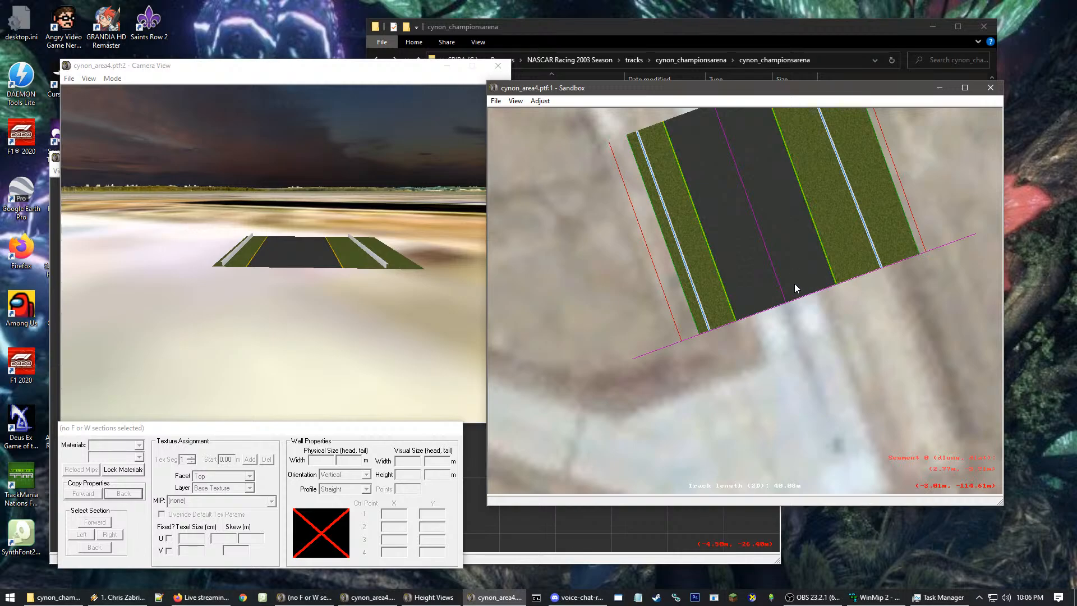
right_click(795, 284)
mouse_move(827, 307)
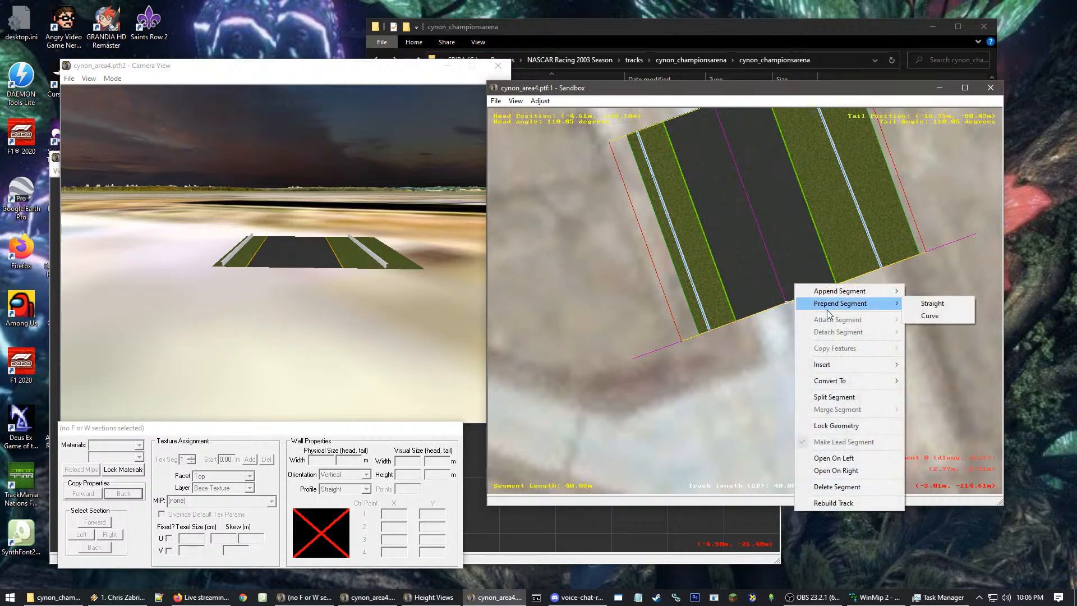
left_click(927, 317)
scroll(870, 360, "down", 3)
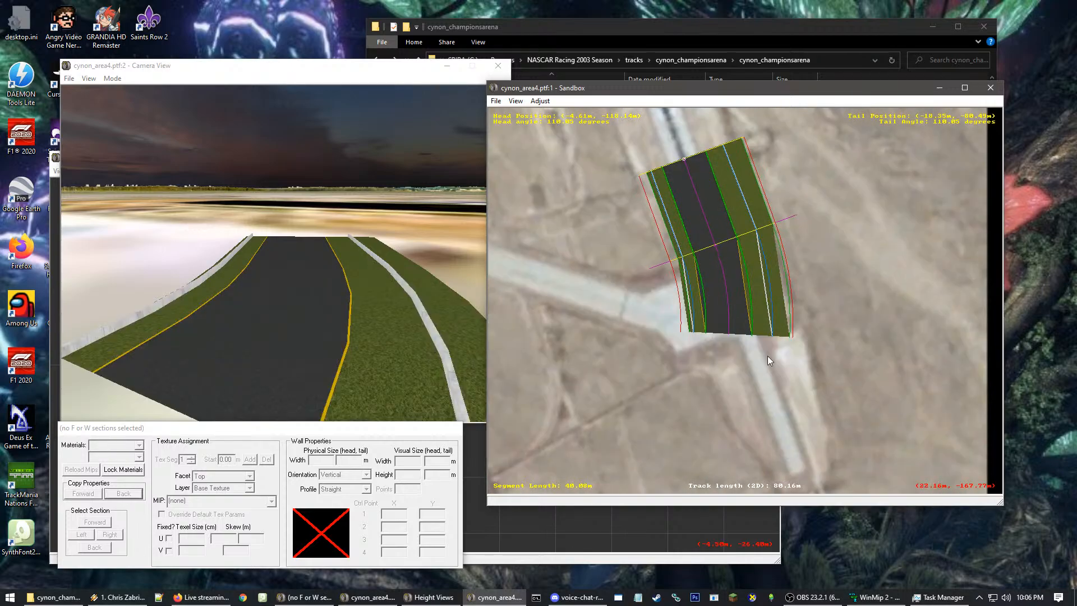
Bend the new curve tightly toward the side runway, with a radius of about 22.8 m and a length of about 39 m
scroll(723, 312, "up", 3)
left_click(720, 352)
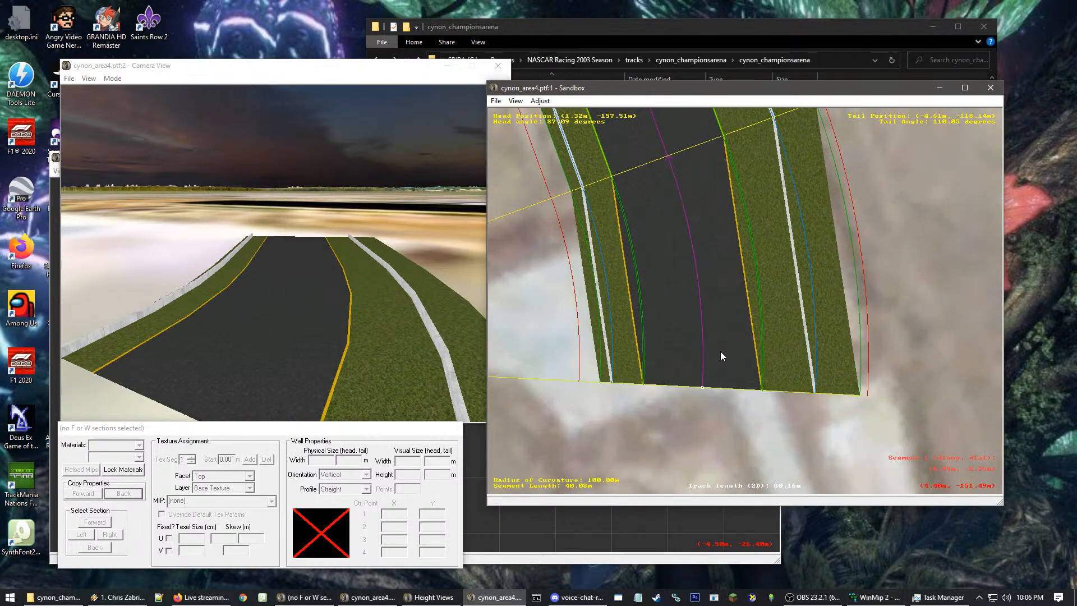
left_click_drag(703, 386, 591, 320)
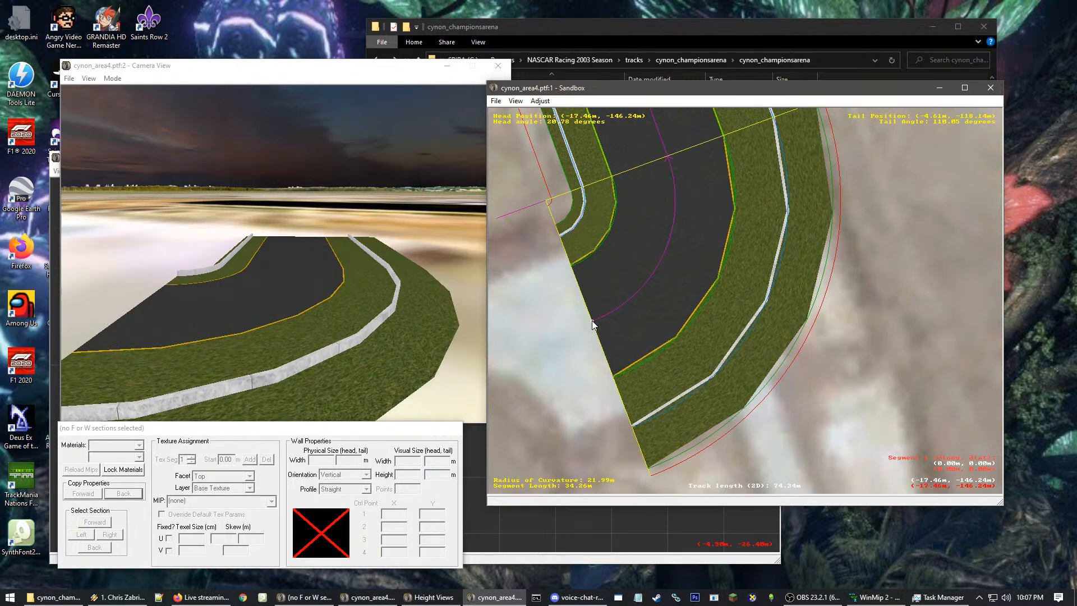
left_click_drag(593, 324, 652, 317)
scroll(600, 325, "down", 2)
scroll(672, 314, "up", 2)
right_click(642, 321)
scroll(817, 293, "up", 1)
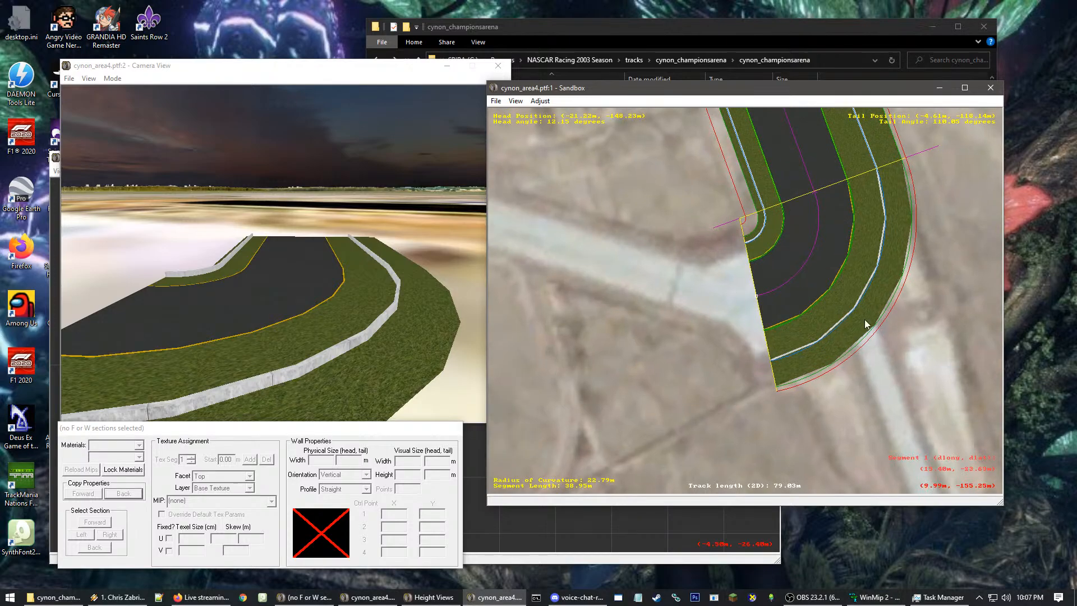
Fine-tune the curve's open end on the junction, shortening the segment to about 37 m
right_click(865, 320)
right_click(623, 270)
scroll(624, 269, "up", 1)
right_click(777, 309)
scroll(767, 304, "up", 1)
right_click(762, 299)
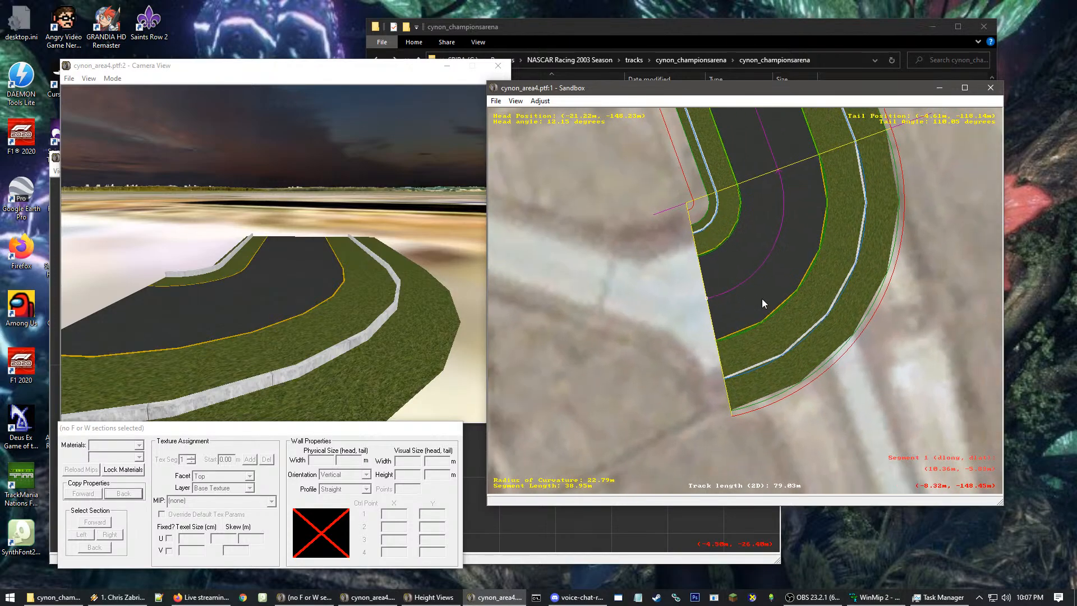
left_click_drag(706, 305, 716, 296)
left_click(691, 309)
Examine the curve, its joint with the straight and its open end against the runway junction in the background image
right_click(745, 286)
scroll(732, 306, "up", 1)
right_click(718, 226)
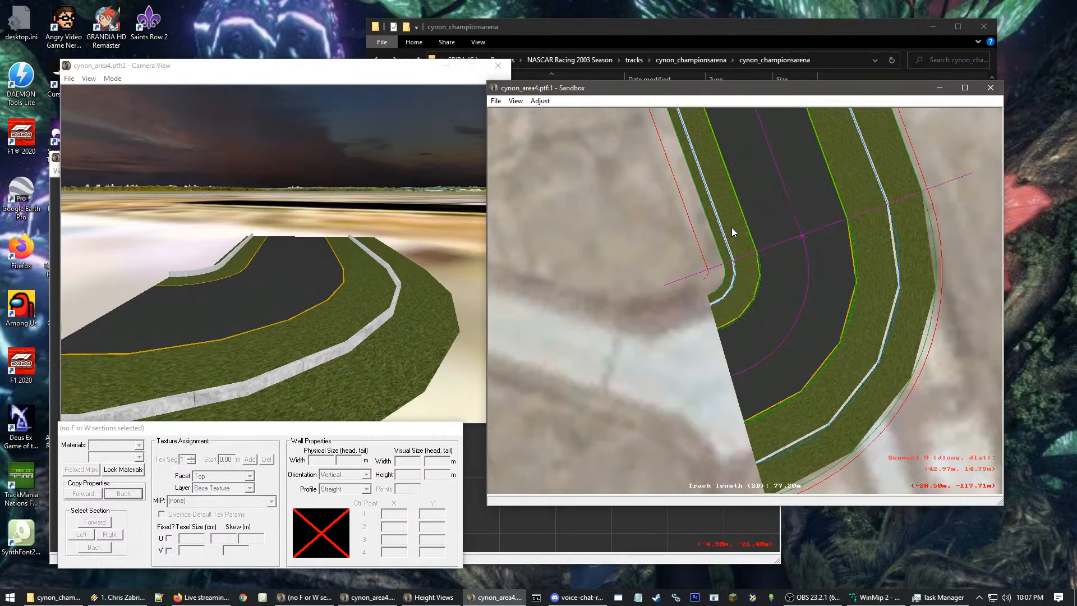
right_click(789, 328)
right_click(727, 309)
scroll(724, 316, "down", 2)
right_click(752, 258)
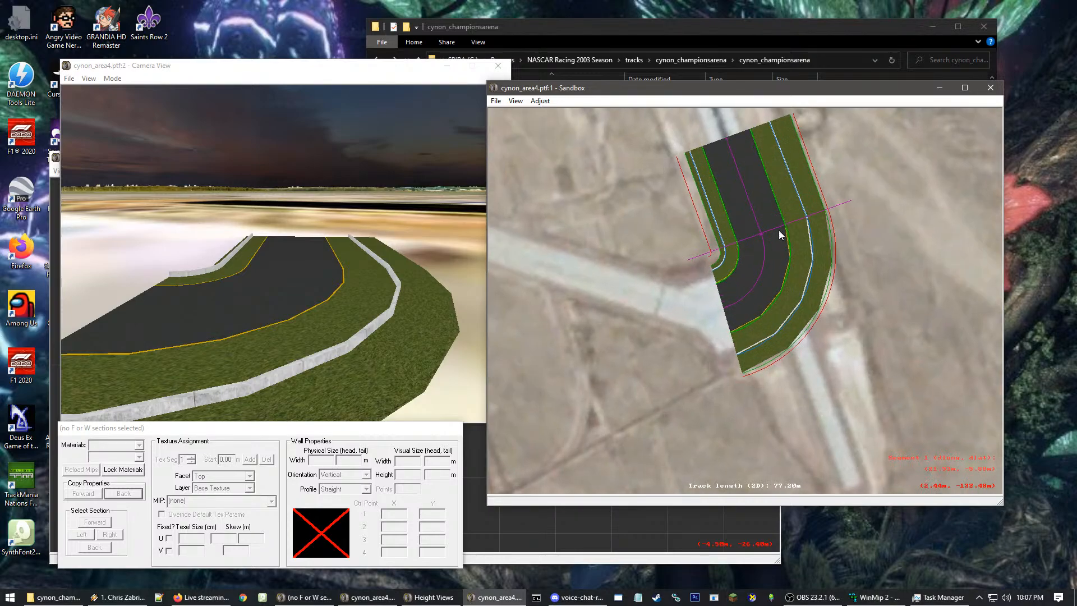
scroll(735, 368, "up", 3)
scroll(815, 352, "down", 2)
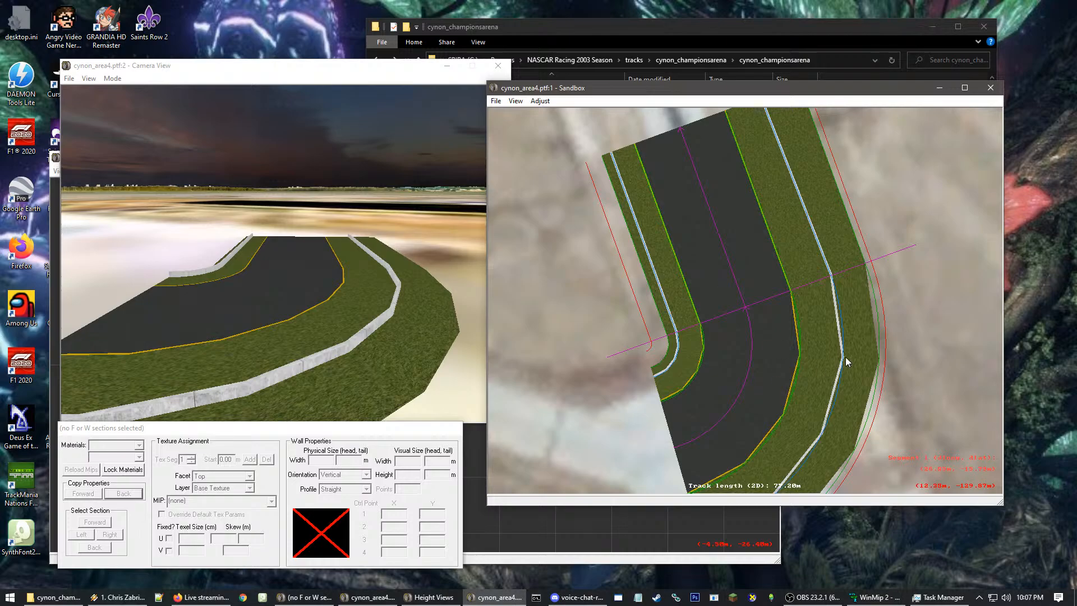
Reshape the curve by moving its open end on the runway junction, with a radius of about 26.7 m and a length of about 42 m
scroll(729, 363, "up", 1)
scroll(708, 308, "up", 1)
scroll(682, 304, "up", 1)
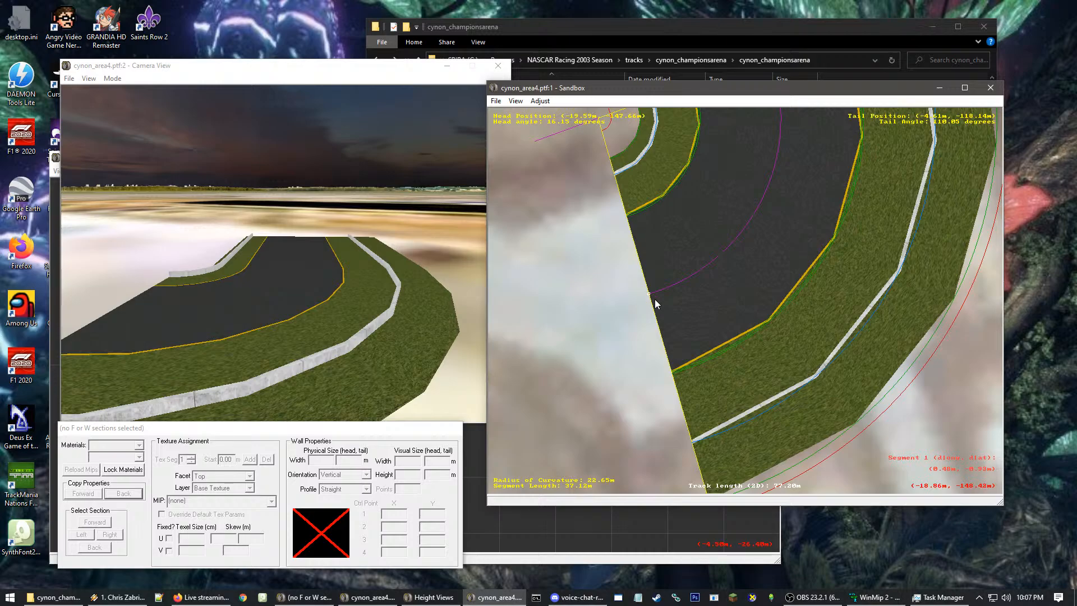
left_click_drag(655, 298, 657, 306)
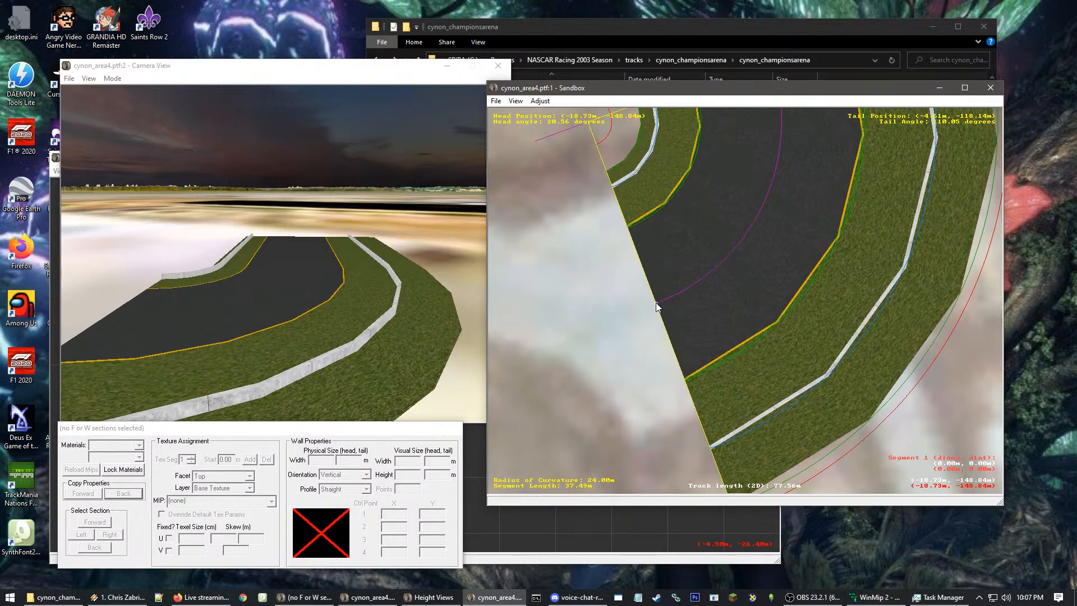
mouse_move(657, 302)
left_mouse_down()
mouse_move(641, 324)
mouse_move(650, 304)
left_mouse_up()
scroll(655, 224, "down", 5)
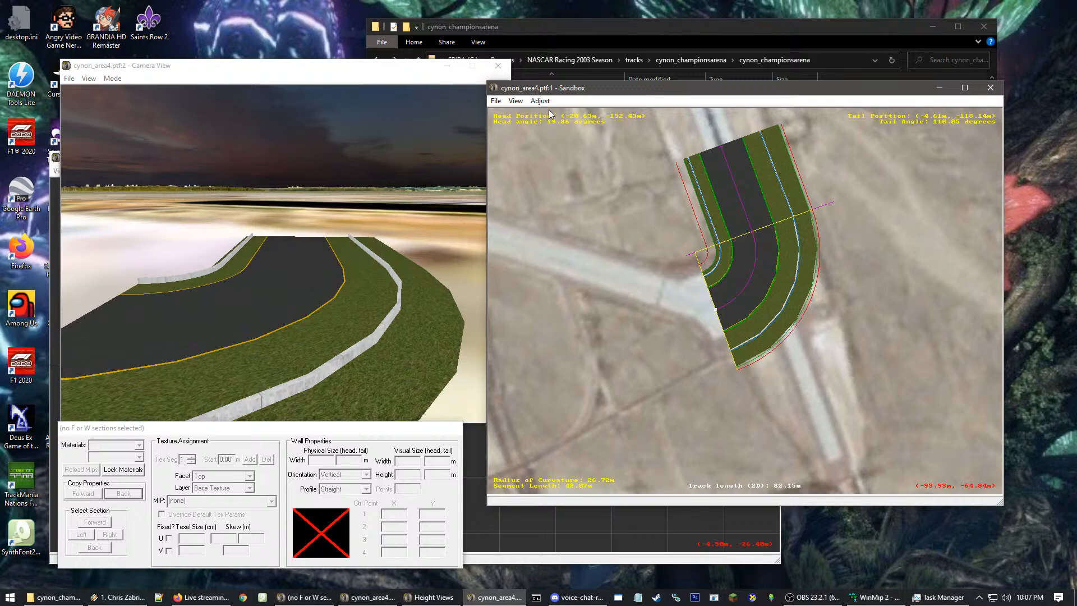
left_click(538, 101)
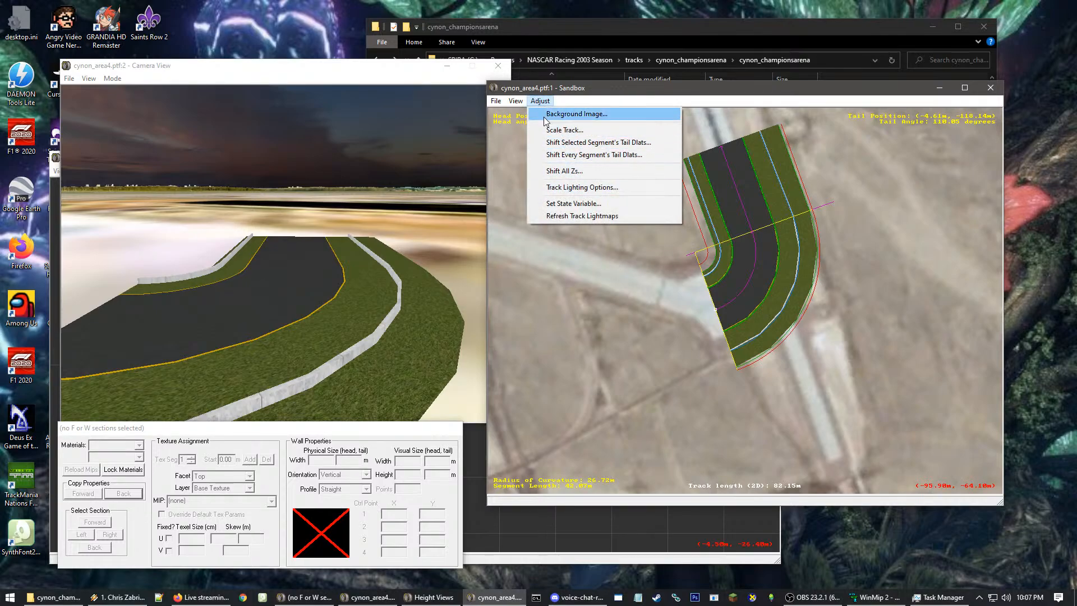
left_click(620, 328)
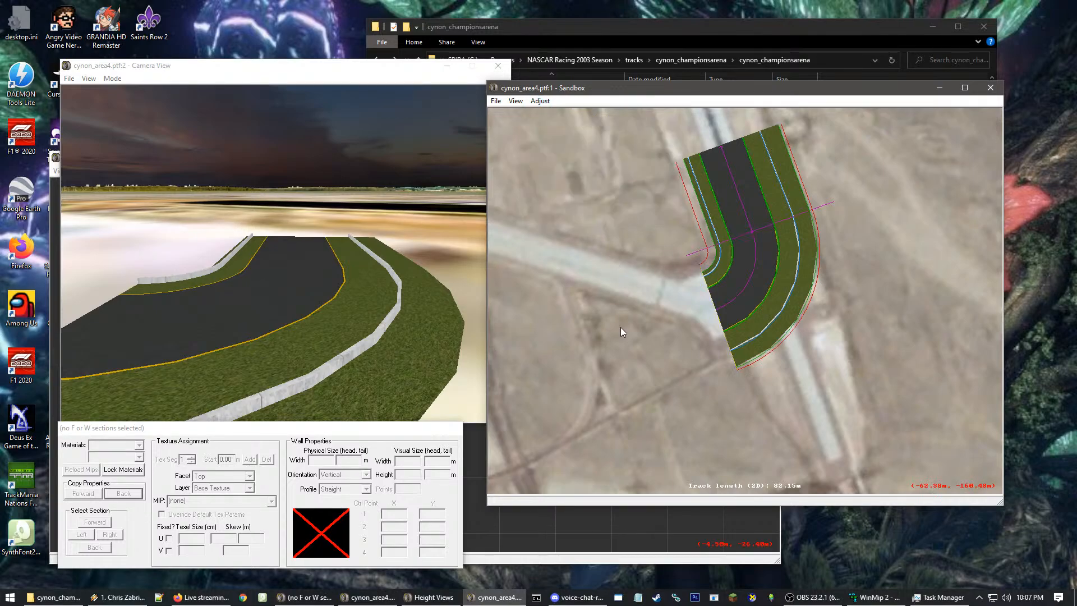
Reshape the curve from its open end to a radius of about 26.6 m and a length of about 30 m
scroll(620, 328, "up", 2)
right_click_drag(621, 328, 638, 391)
scroll(591, 315, "up", 2)
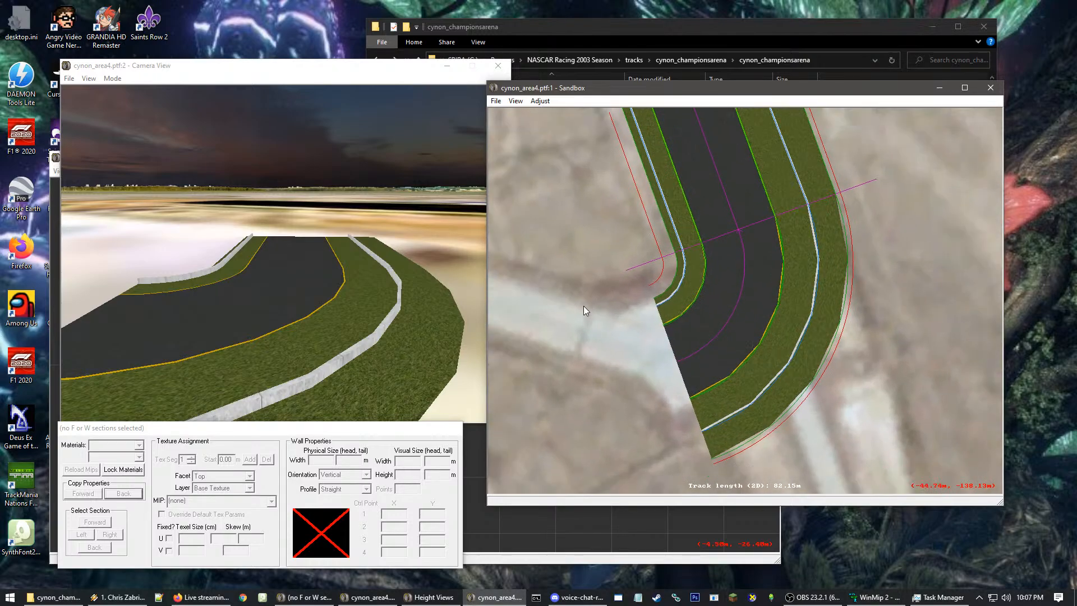
scroll(725, 341, "down", 2)
left_click(721, 332)
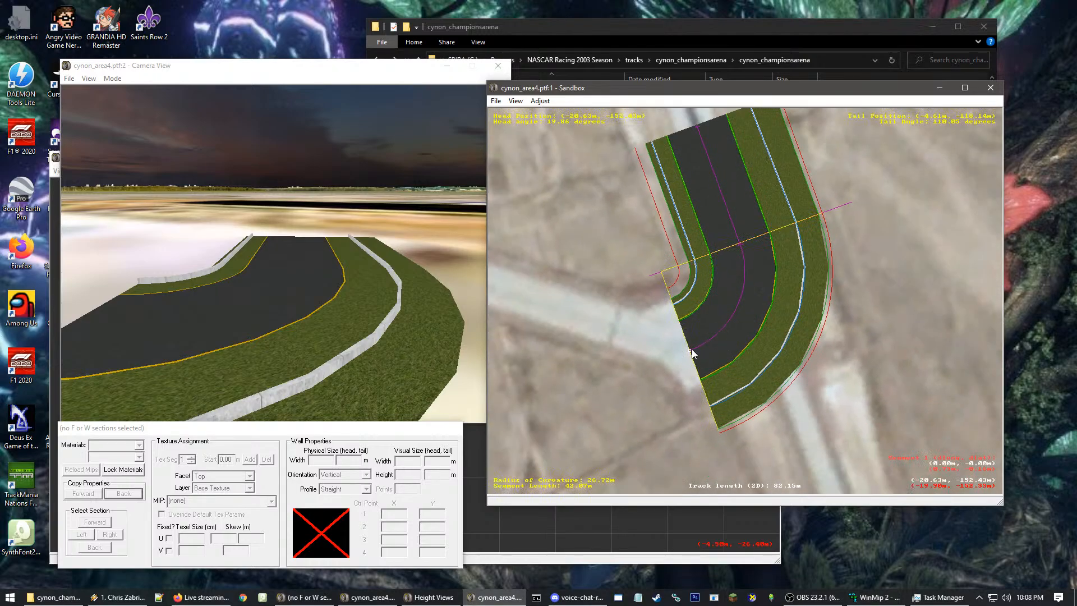
left_click_drag(692, 349, 646, 303)
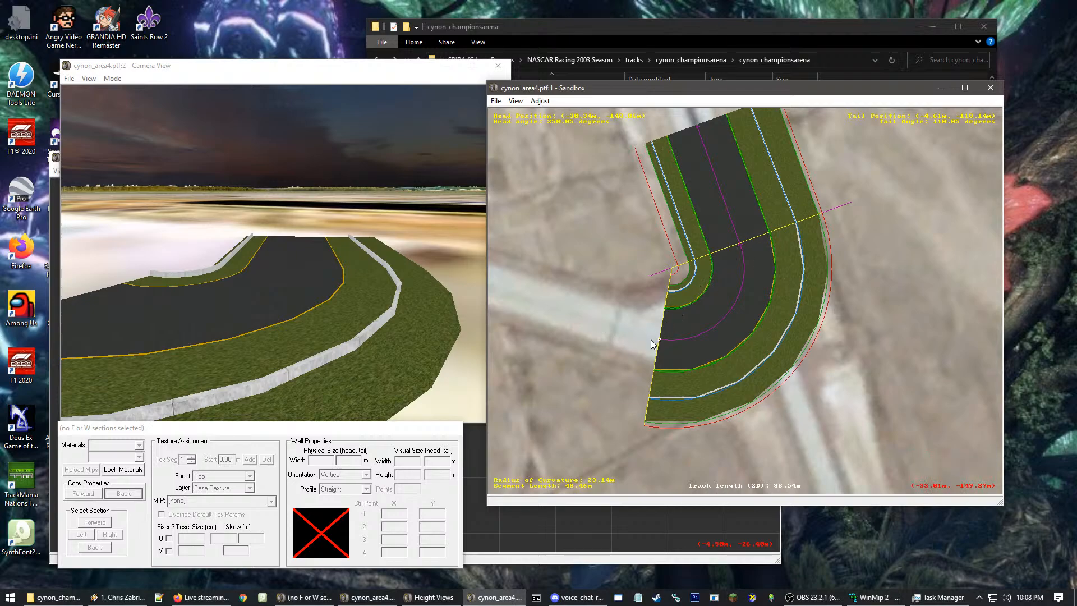
left_click_drag(660, 341, 721, 329)
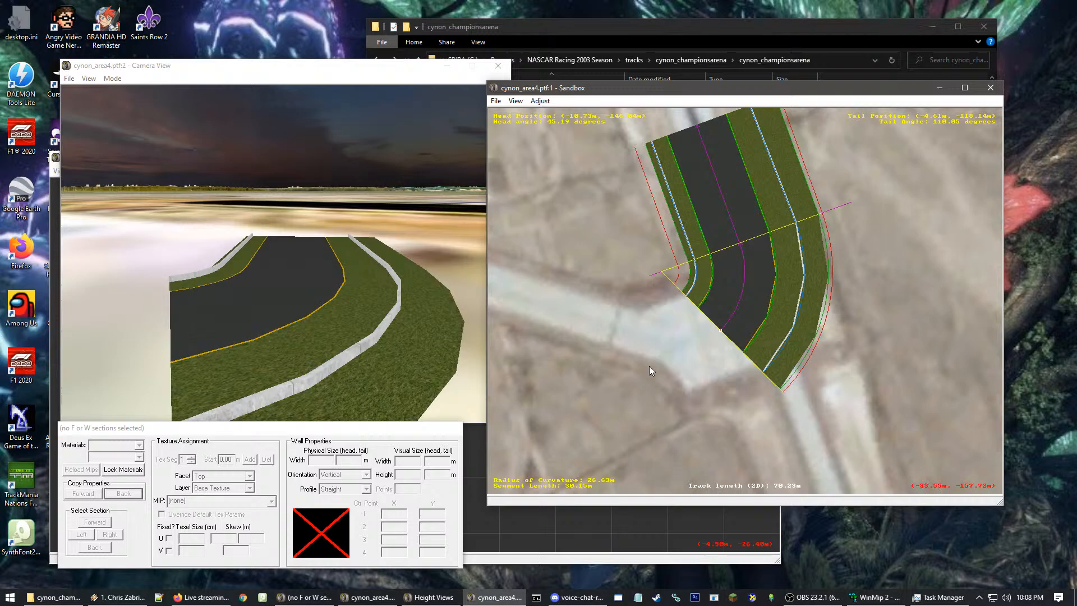
Prepend a second curve segment to the open end of the first curve at the runway junction
left_click(835, 328)
right_click(755, 366)
scroll(724, 325, "up", 1)
right_click(672, 210)
scroll(788, 321, "up", 1)
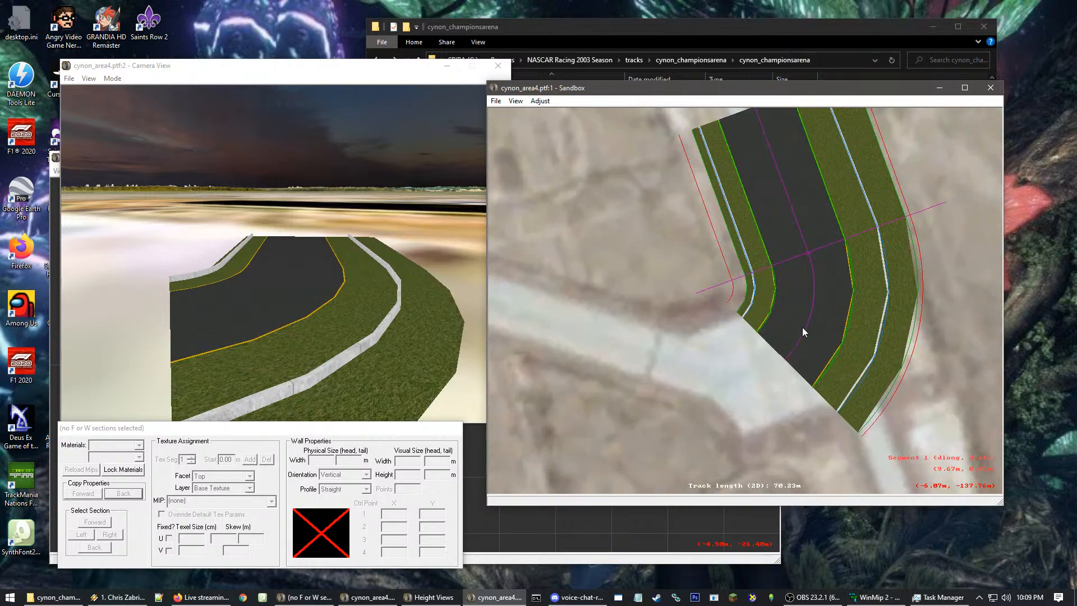
right_click(803, 328)
scroll(790, 328, "up", 1)
right_click(774, 327)
scroll(732, 315, "up", 1)
left_click(709, 288)
right_click(732, 260)
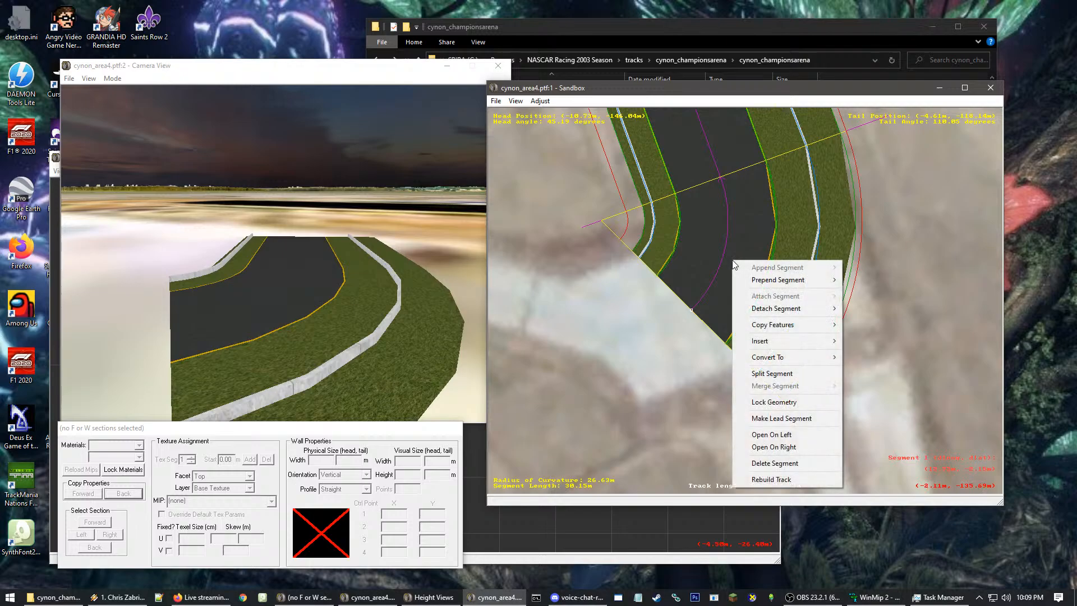
mouse_move(752, 280)
left_click(868, 292)
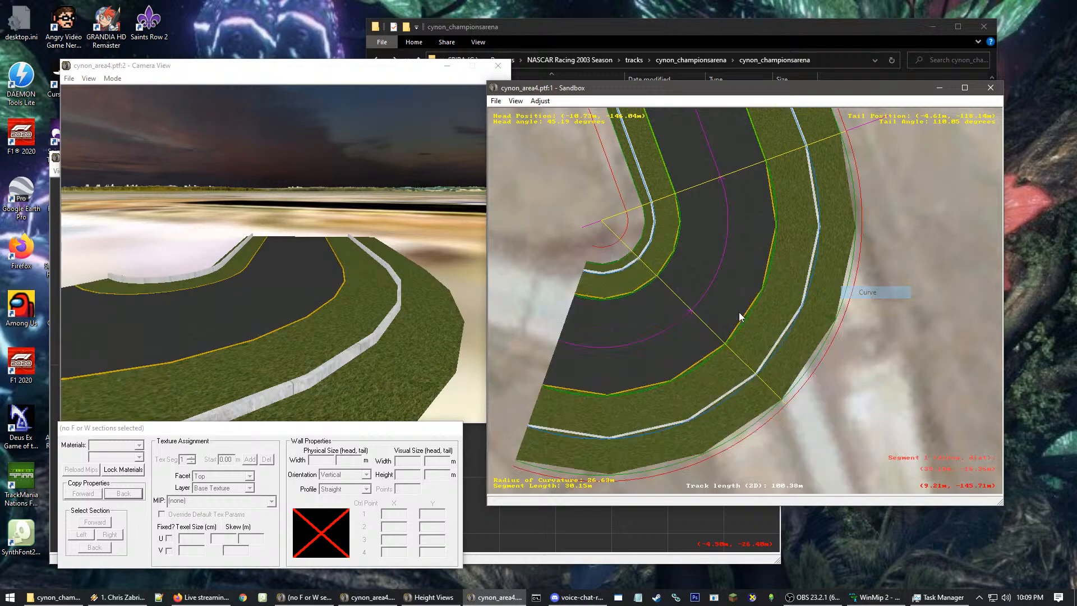
left_click(578, 353)
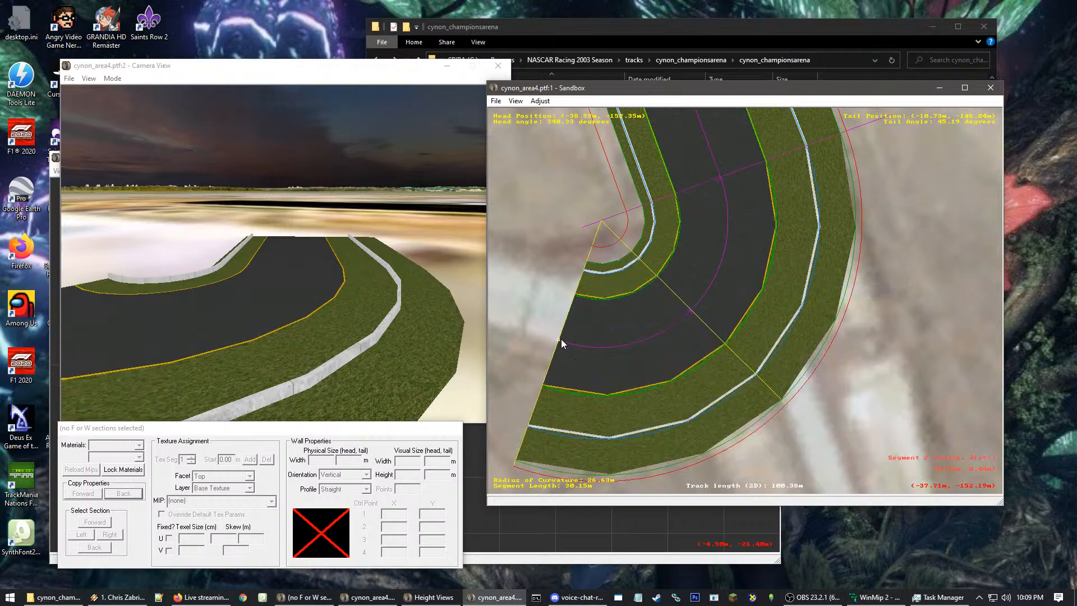
Set the background image's Center Y to -180 meters
scroll(559, 344, "down", 1)
scroll(616, 308, "down", 1)
scroll(628, 270, "down", 1)
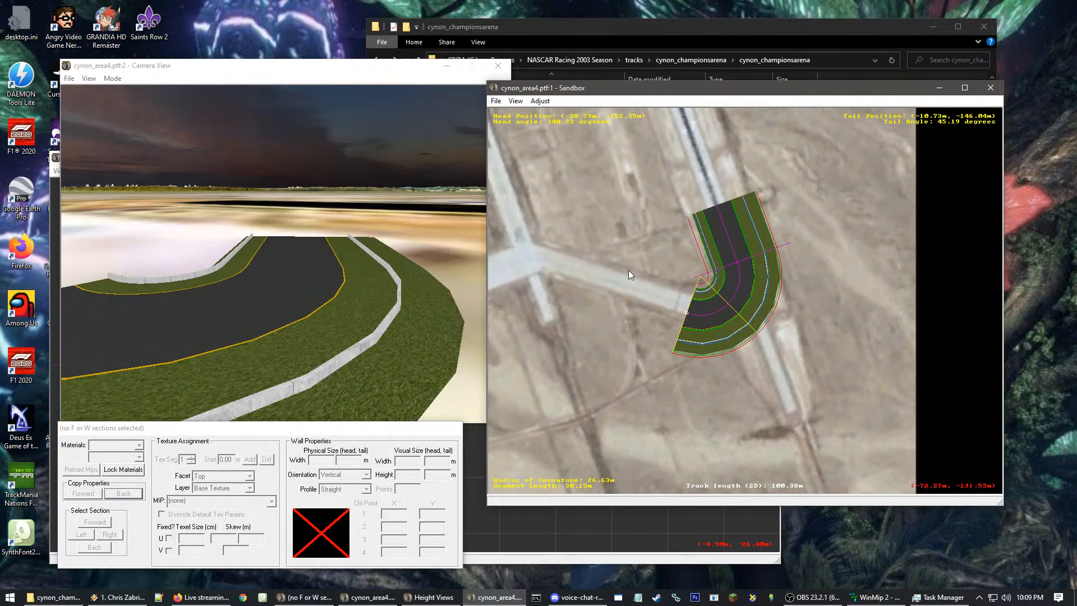
left_click(539, 101)
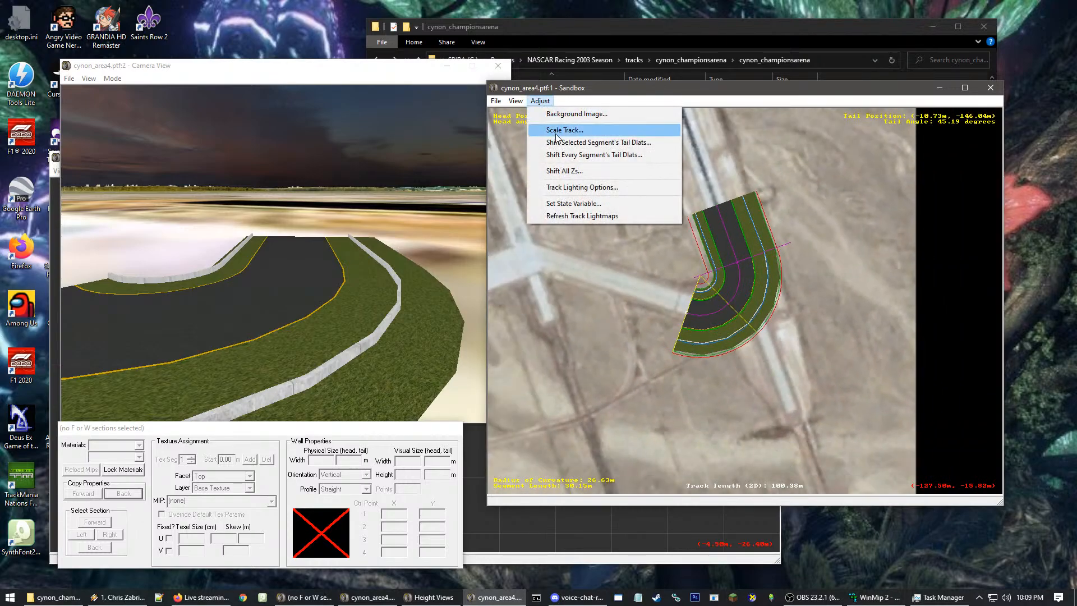
left_click(560, 113)
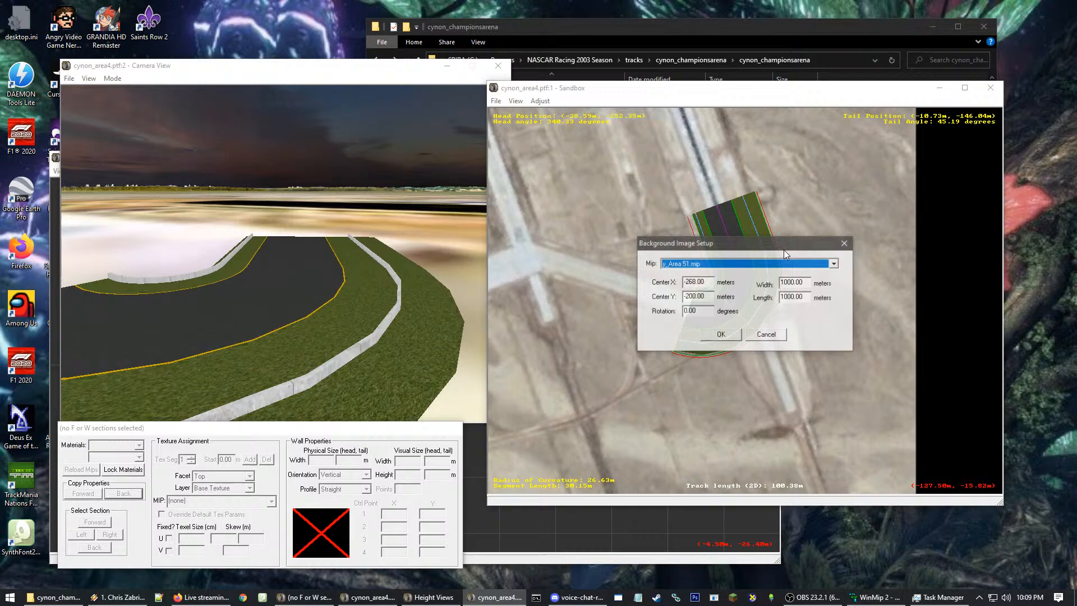
left_click(698, 296)
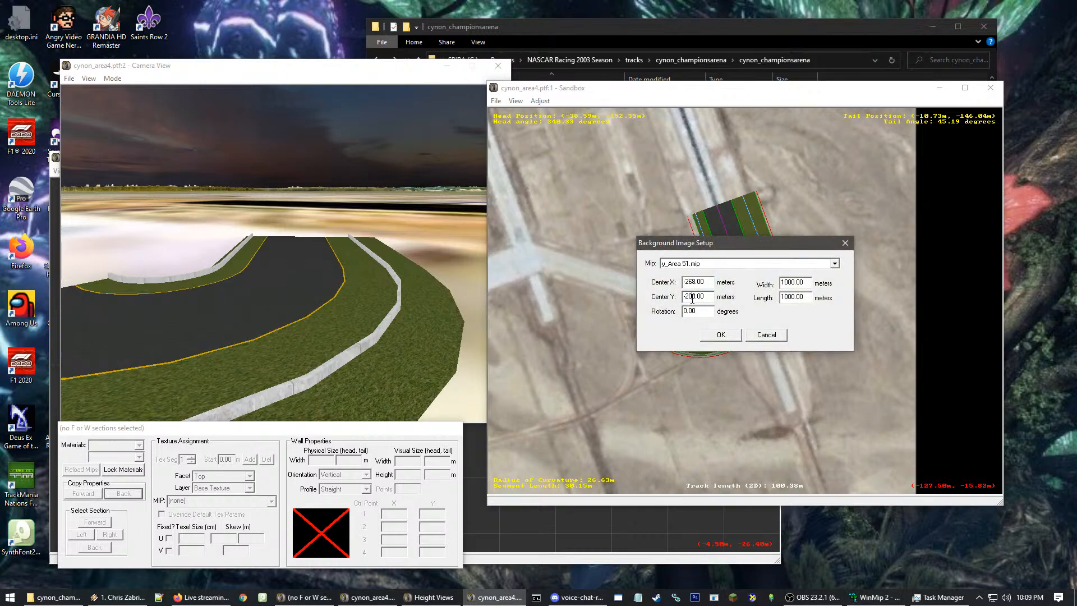
left_click_drag(692, 298, 690, 298)
key("BackSpace")
key("BackSpace")
type("181")
left_click_drag(805, 282, 801, 282)
type("1")
left_click(713, 338)
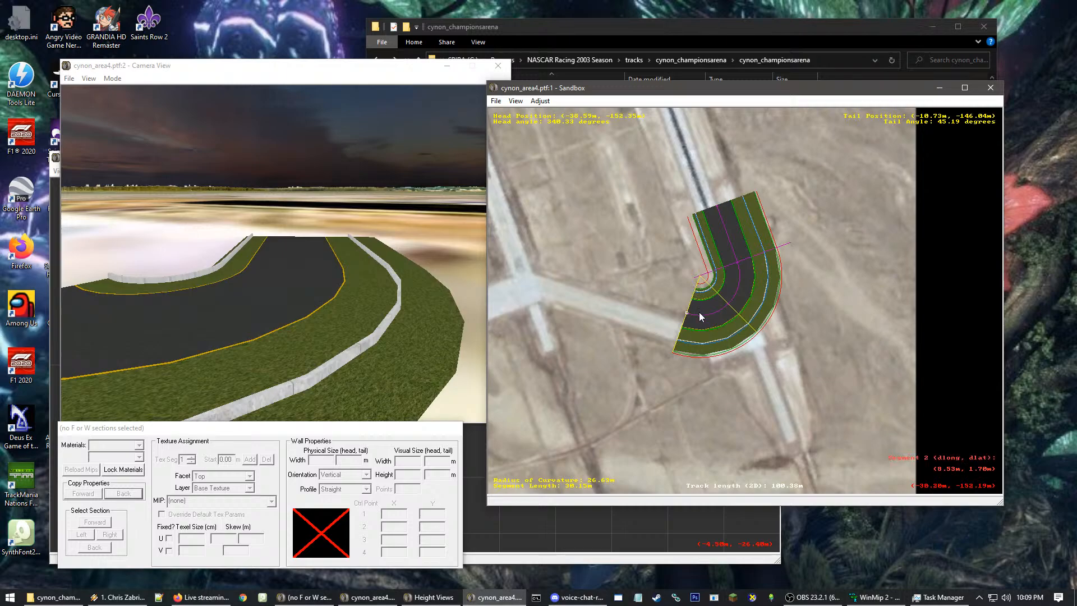
Set the background image's Center X to -260 meters
left_click(541, 101)
left_click(561, 115)
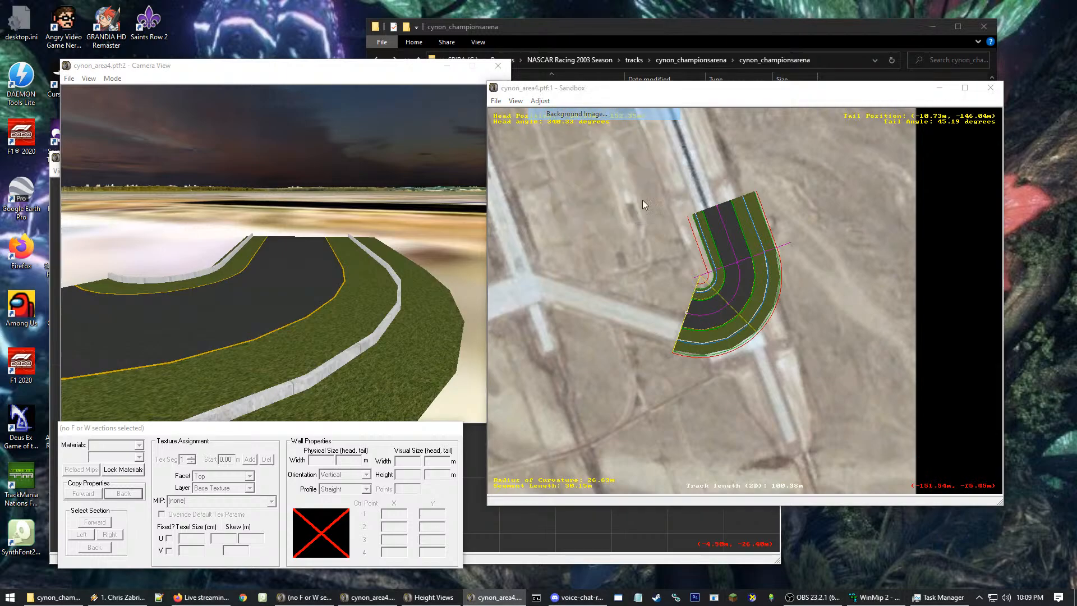
left_click(692, 280)
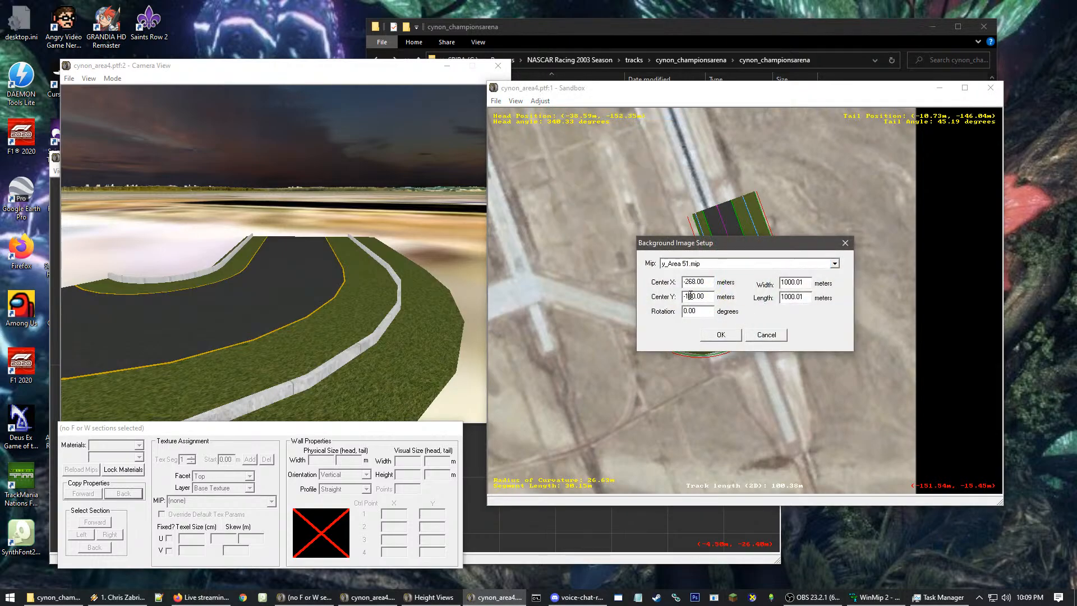
left_click_drag(692, 281, 696, 282)
type("0")
left_click(720, 334)
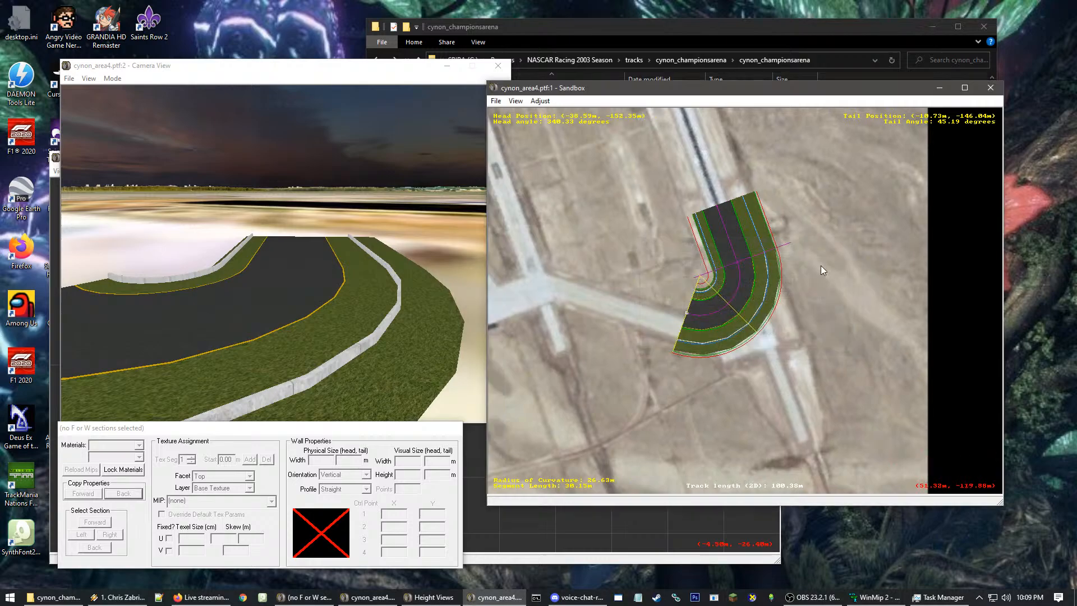
Delete both curve segments and move the remaining straight segment along the runway, closer to the junction and centred on the pavement
right_click_drag(794, 355, 745, 301)
scroll(668, 188, "up", 4)
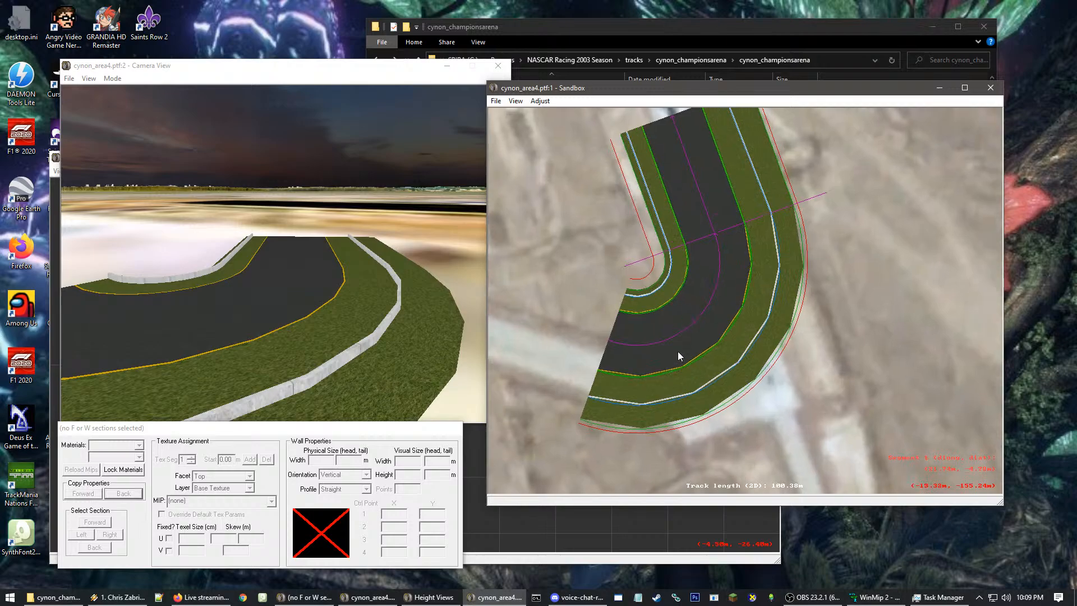
key("Delete")
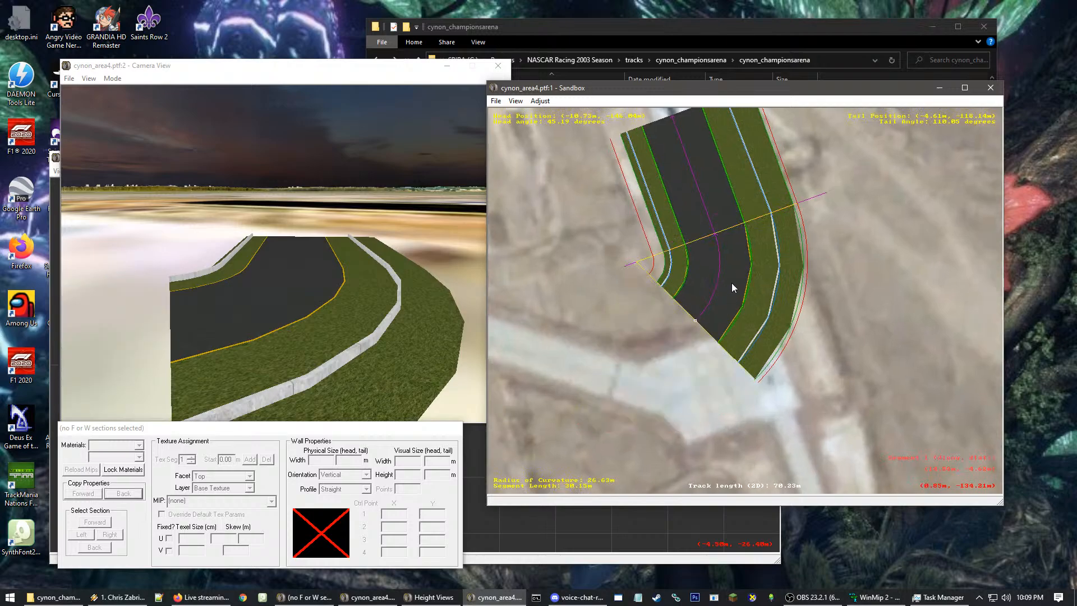
key("Delete")
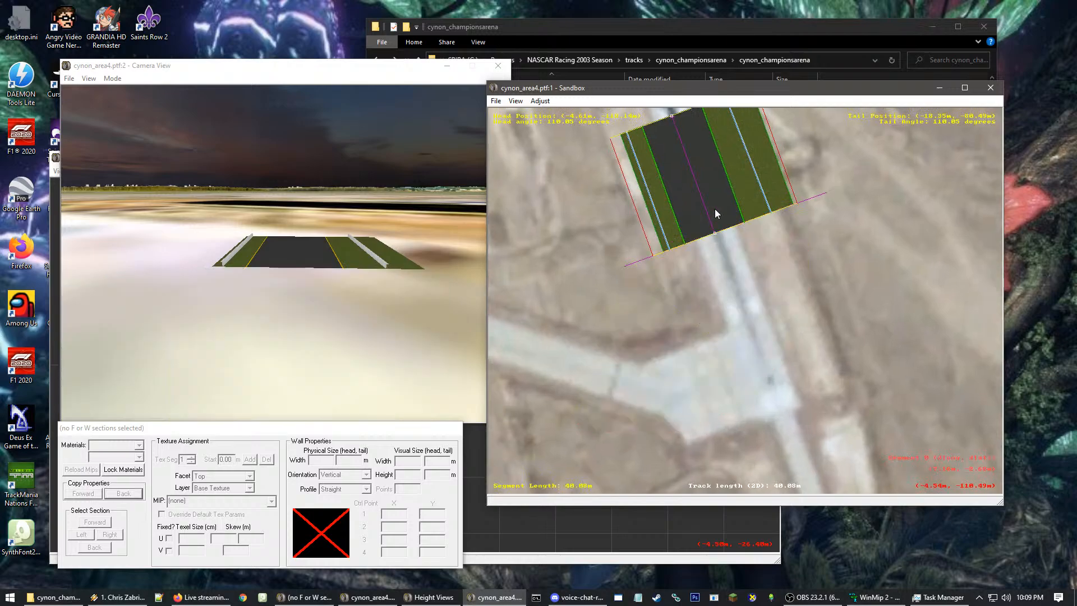
left_click_drag(719, 216, 735, 268)
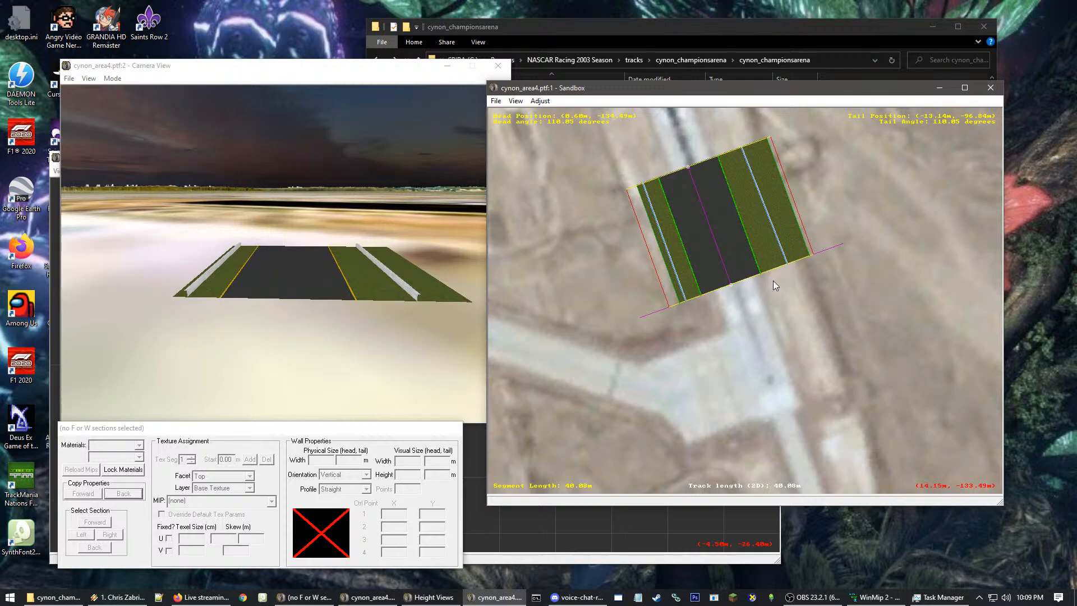
left_click_drag(727, 257, 732, 259)
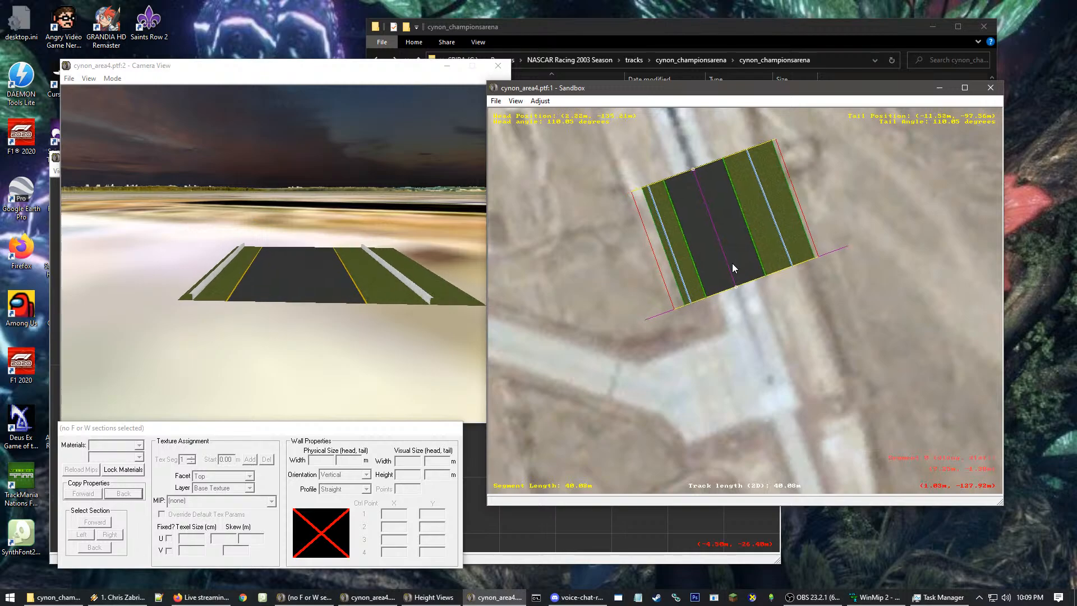
Prepend a curve to the straight and bend it tightly toward the side runway, with a length of about 38.5 m
right_click(733, 264)
mouse_move(786, 281)
left_click(871, 295)
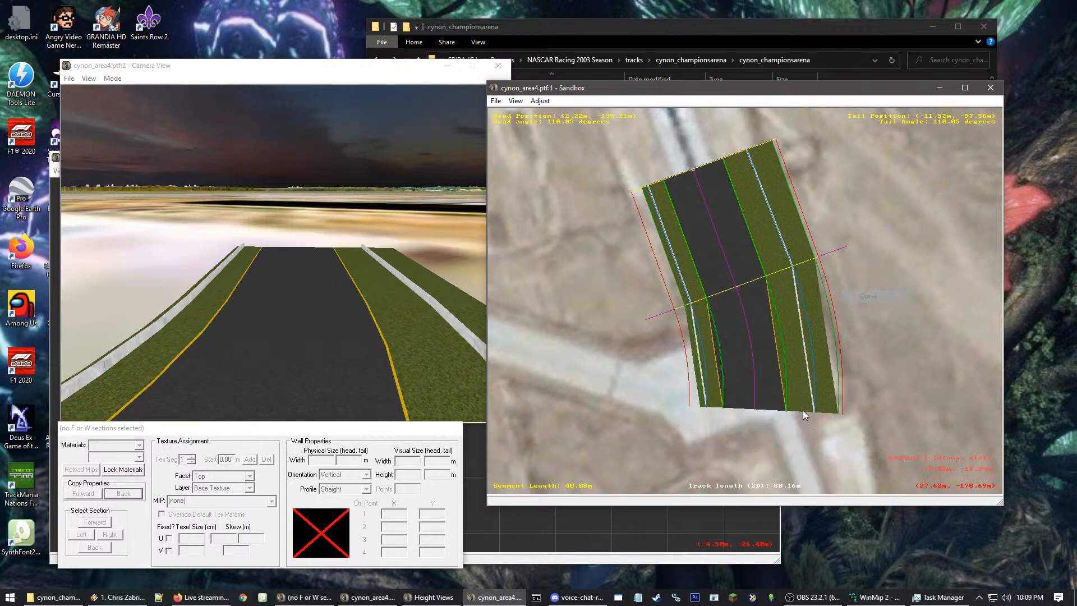
left_click(757, 409)
left_click_drag(755, 414, 691, 388)
Extend the straight segment's tail along the runway to just short of the far junction, with a segment length of about 690 m
left_click_drag(685, 180, 731, 292)
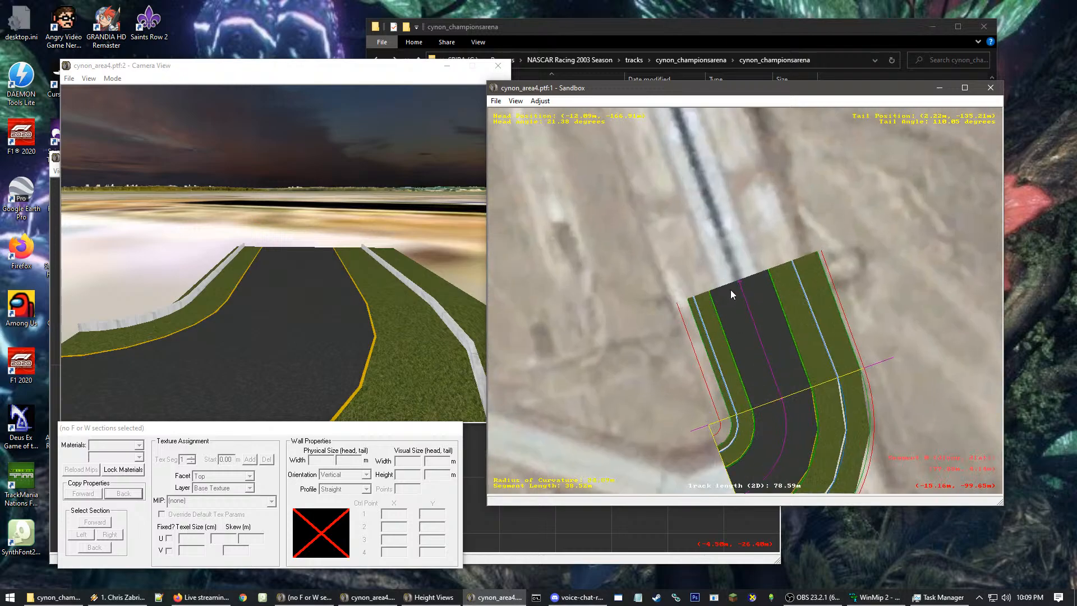
left_click(746, 285)
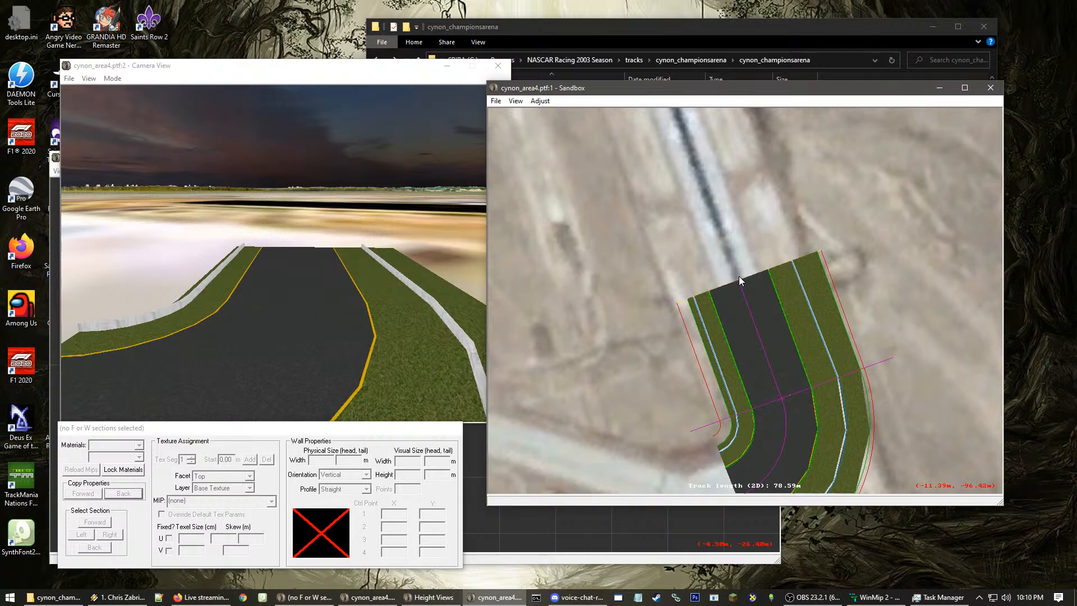
left_click_drag(740, 278, 724, 241)
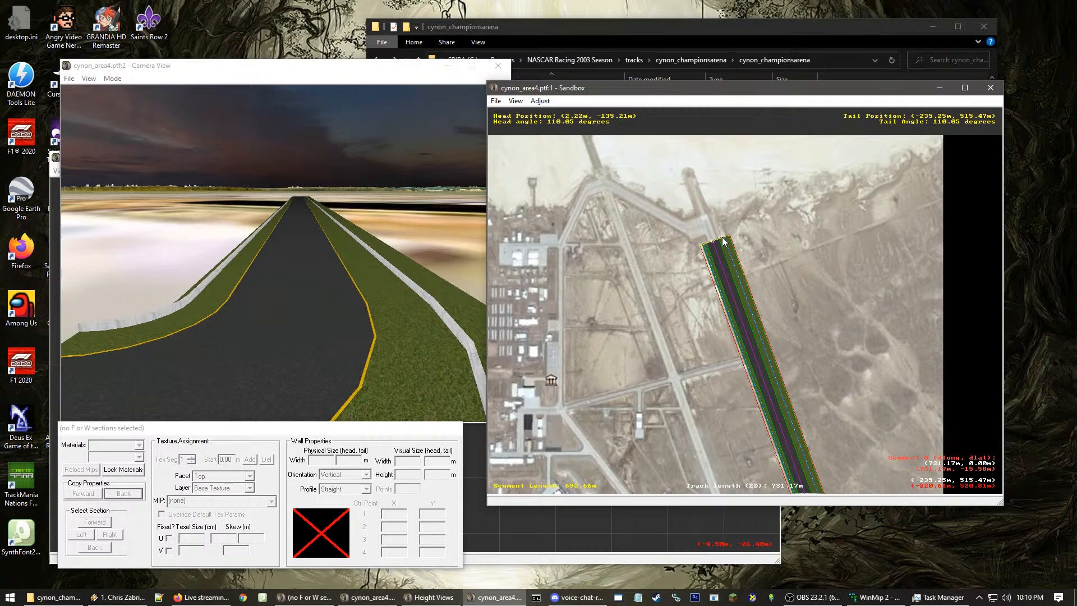
left_click_drag(724, 241, 659, 152)
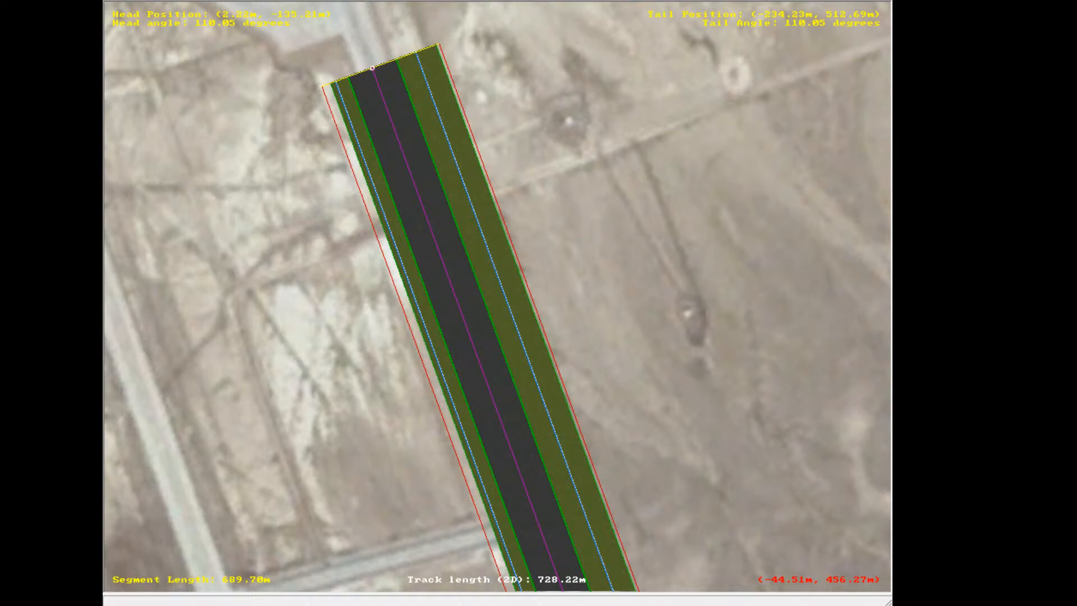
Examine the straight segment's far end and its alignment with the runway and junction in the background image
scroll(496, 164, "up", 3)
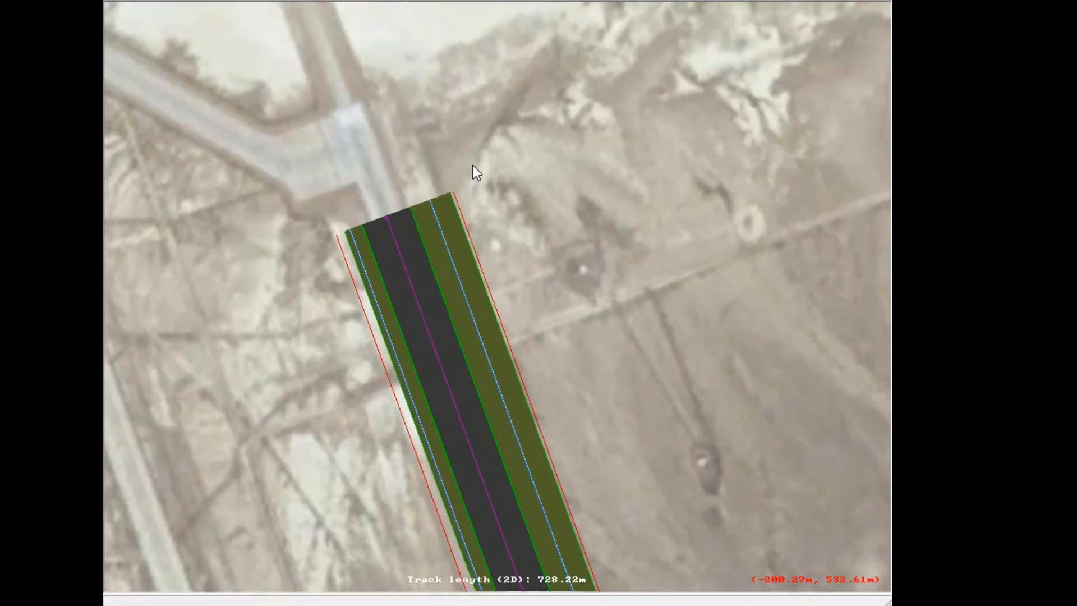
scroll(390, 224, "up", 3)
scroll(475, 254, "up", 3)
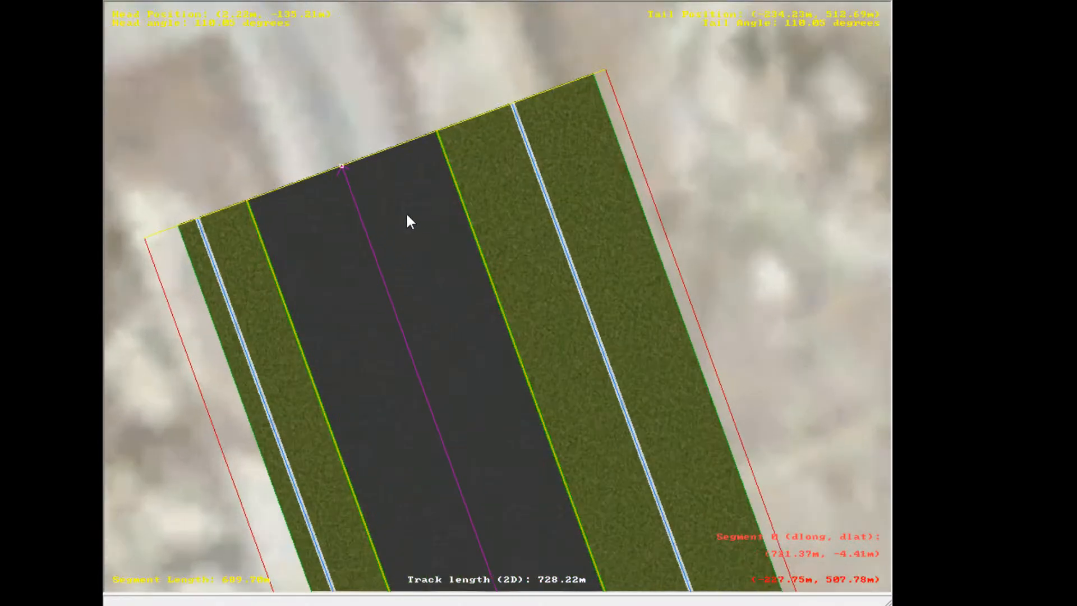
scroll(494, 328, "down", 2)
scroll(584, 273, "up", 2)
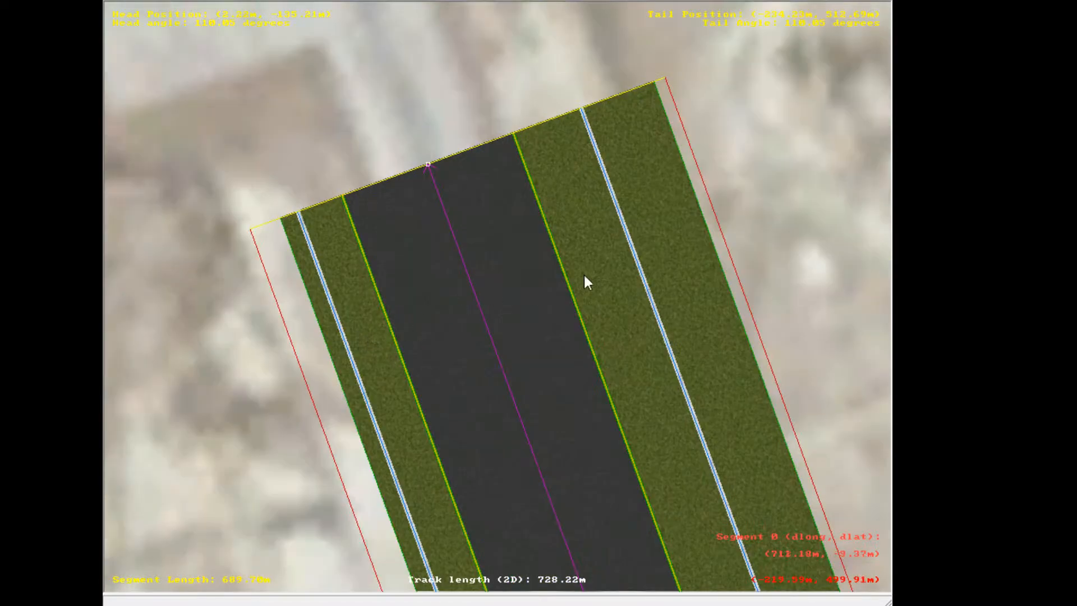
scroll(308, 207, "down", 2)
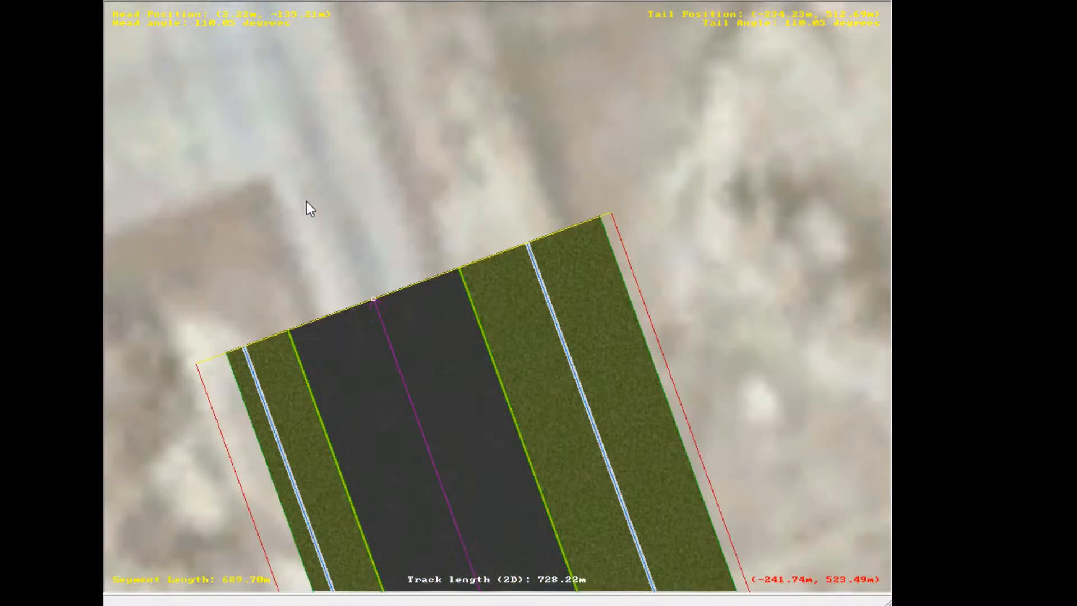
Examine how the whole straight segment follows the runway, from the tight curve to its end before the far junction
scroll(527, 241, "up", 1)
scroll(702, 370, "up", 1)
left_click(702, 368)
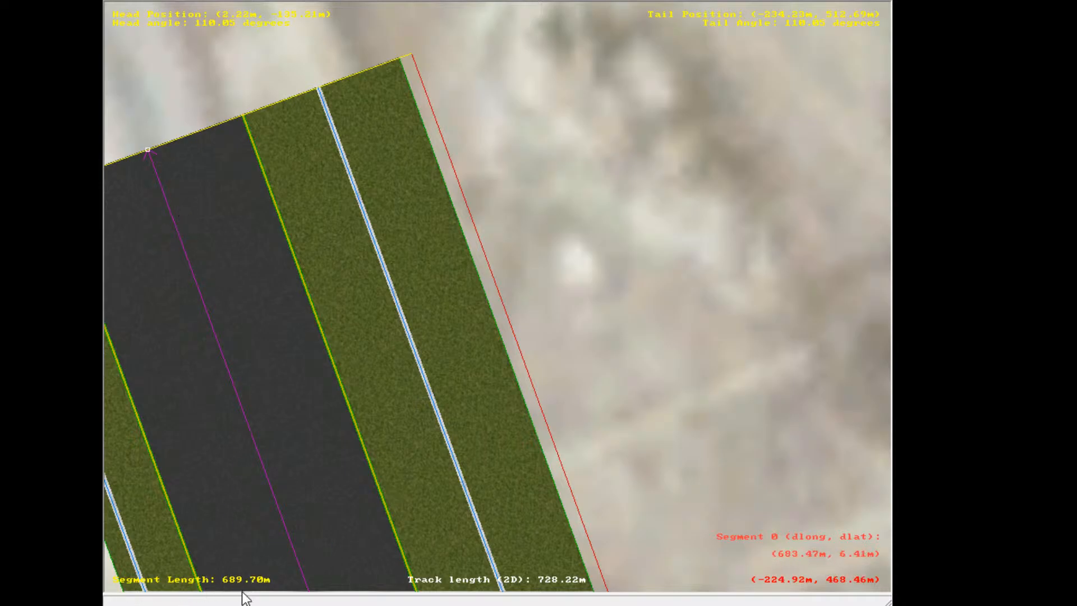
scroll(171, 162, "down", 1)
scroll(520, 200, "down", 2)
scroll(582, 281, "down", 2)
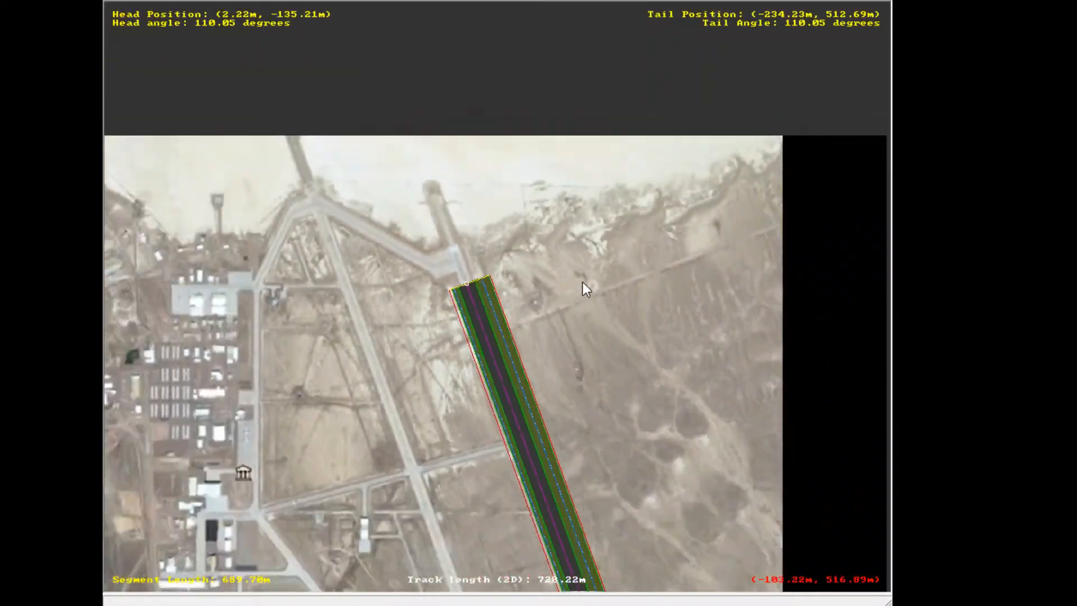
scroll(583, 282, "down", 2)
scroll(410, 258, "up", 2)
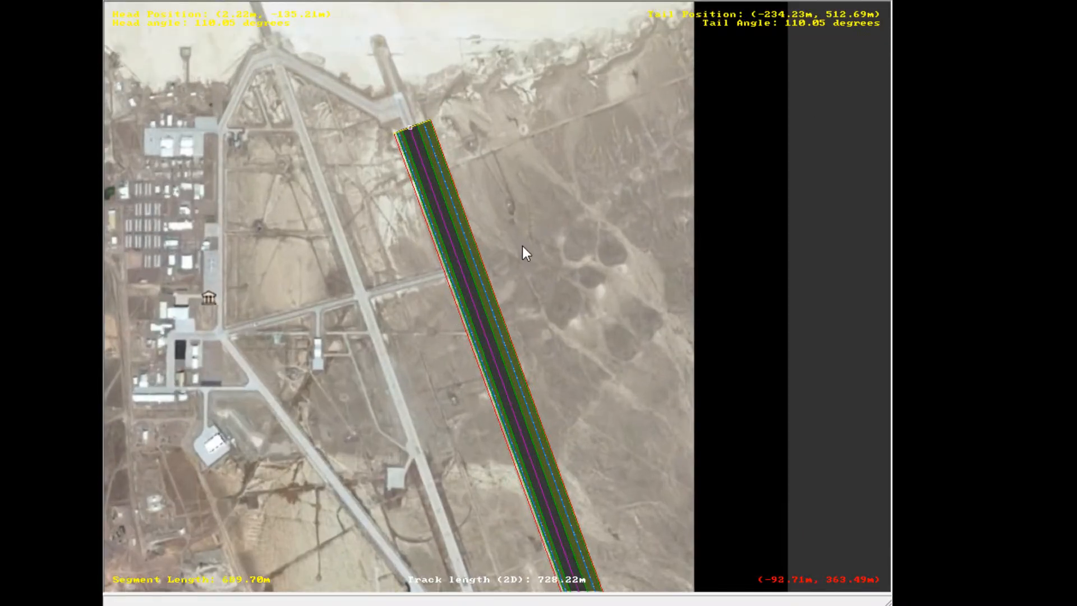
scroll(488, 291, "down", 2)
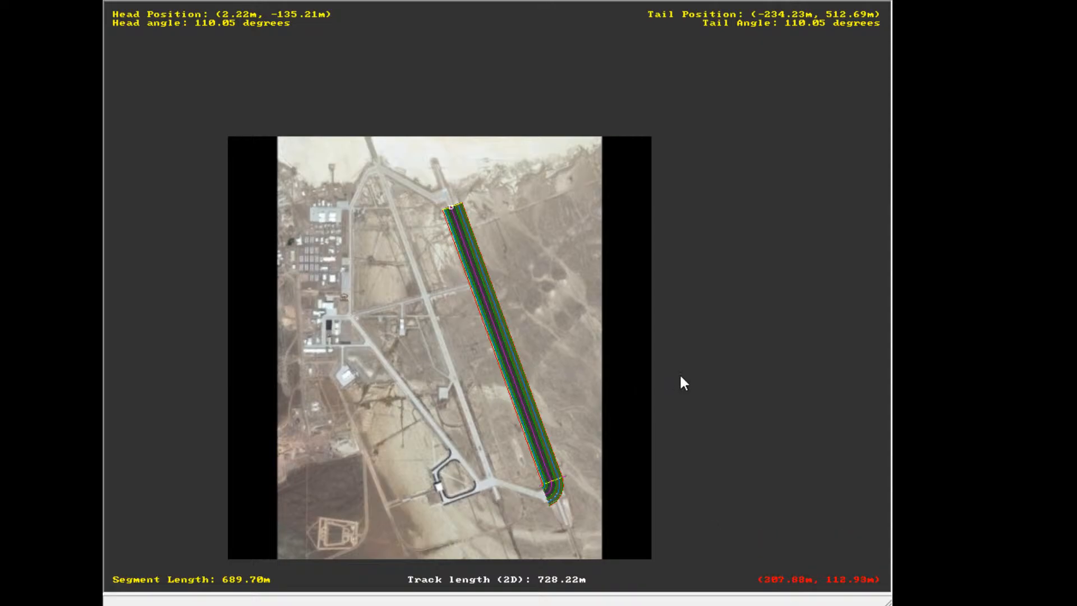
scroll(681, 380, "up", 3)
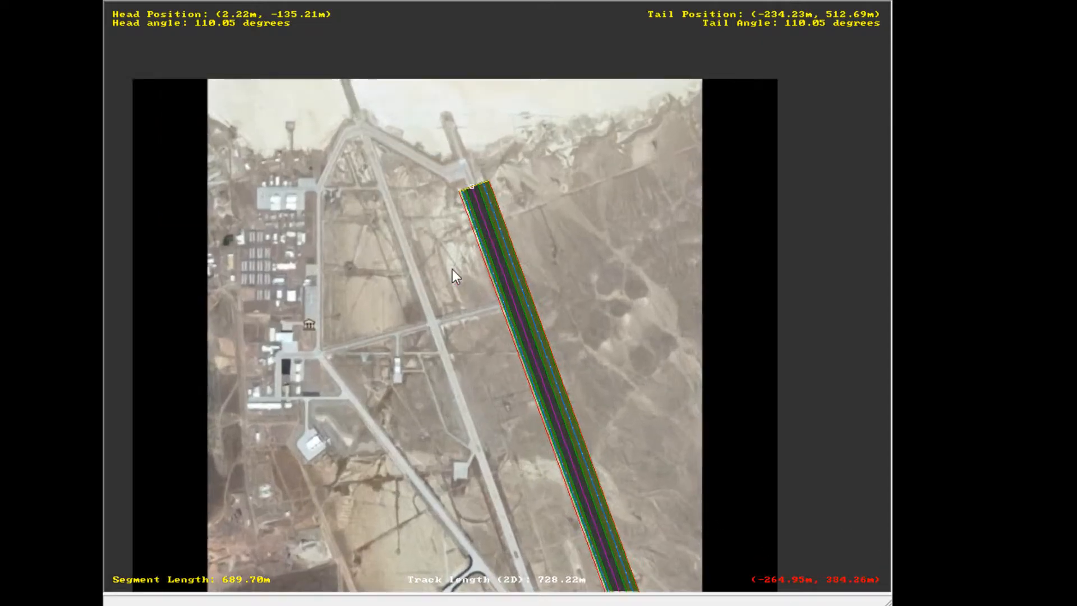
scroll(452, 269, "down", 1)
scroll(453, 154, "up", 3)
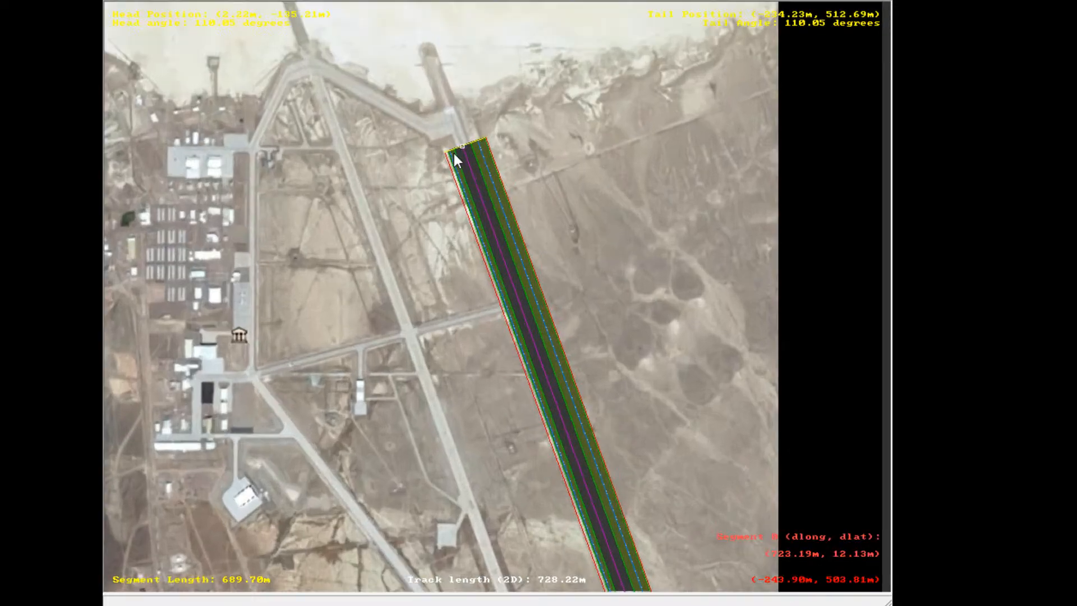
scroll(455, 163, "down", 2)
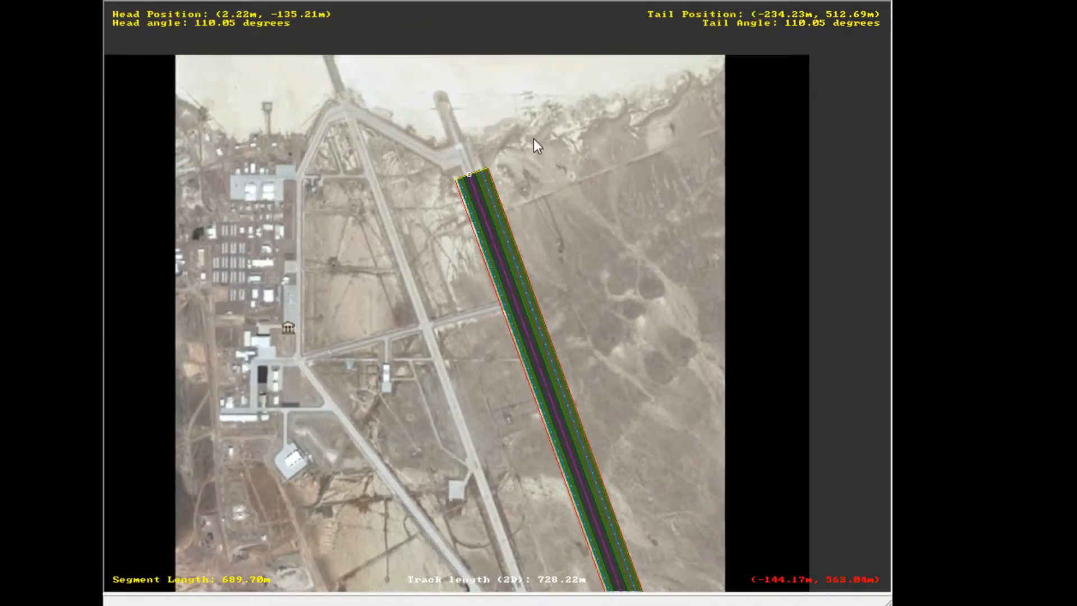
scroll(529, 143, "up", 4)
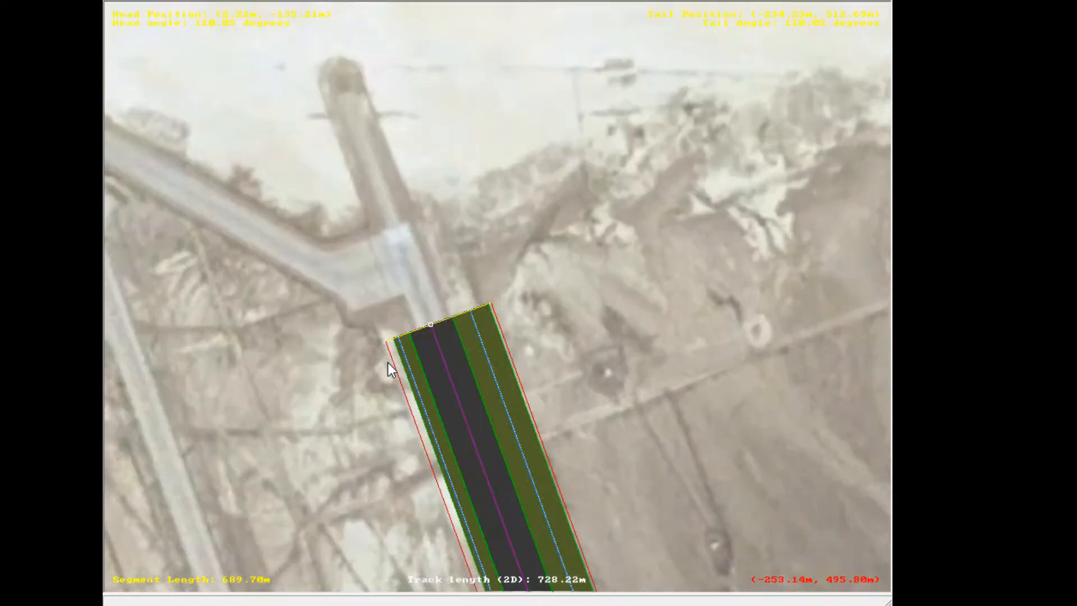
scroll(430, 334, "up", 4)
scroll(395, 345, "down", 4)
left_click(614, 300)
scroll(613, 303, "down", 5)
scroll(503, 365, "down", 3)
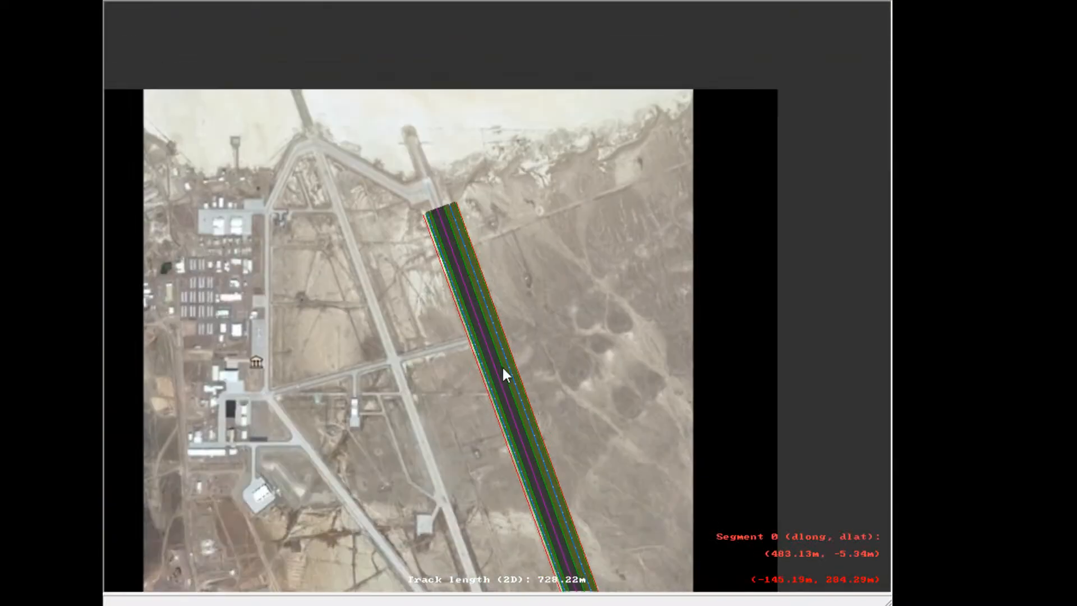
scroll(459, 259, "down", 1)
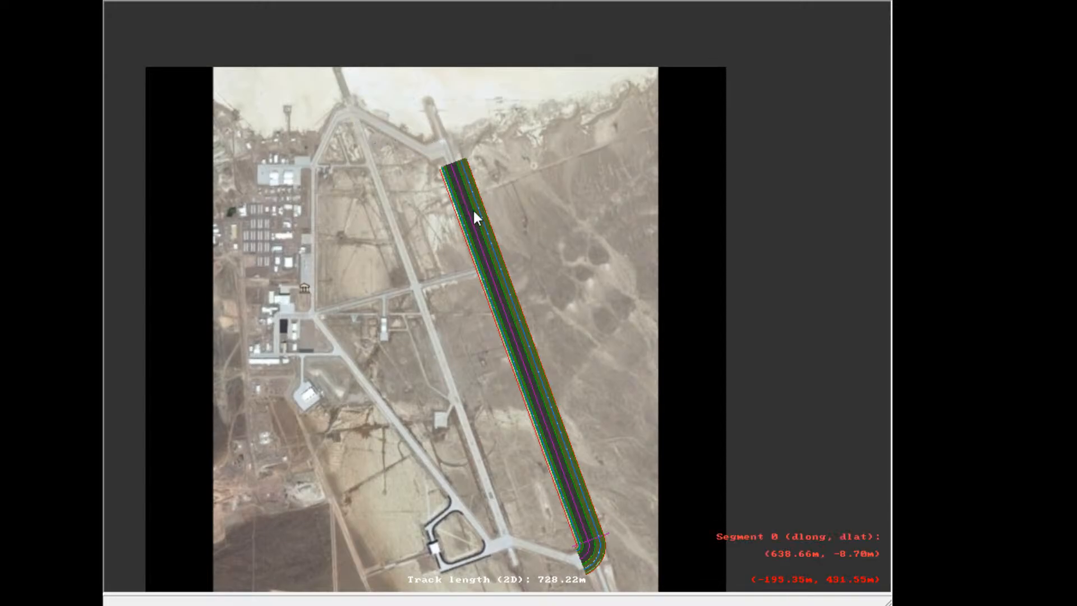
middle_click(554, 202)
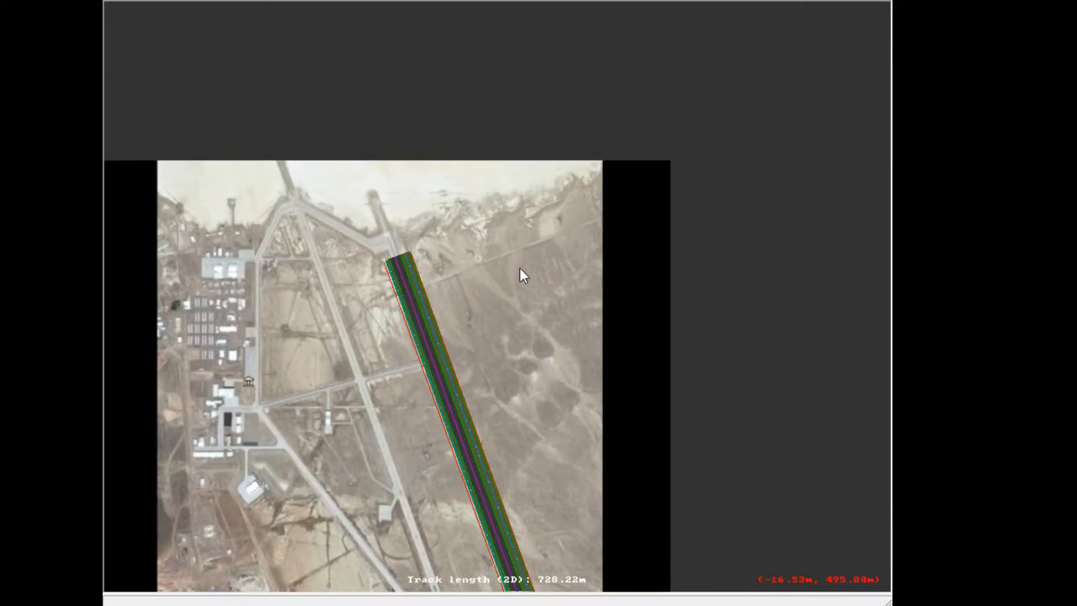
scroll(488, 269, "up", 1)
middle_click(442, 298)
scroll(461, 342, "down", 1)
middle_click(475, 378)
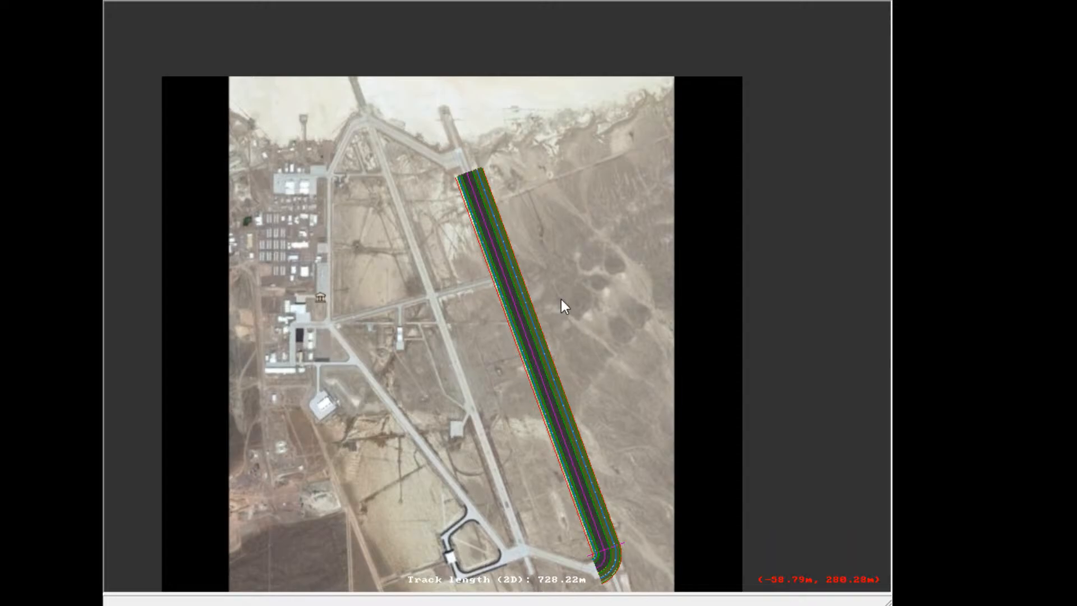
Try an appended curve at the straight's far end, bent toward the side road to about 50.6 m long, and delete it
scroll(457, 183, "up", 2)
scroll(457, 159, "up", 2)
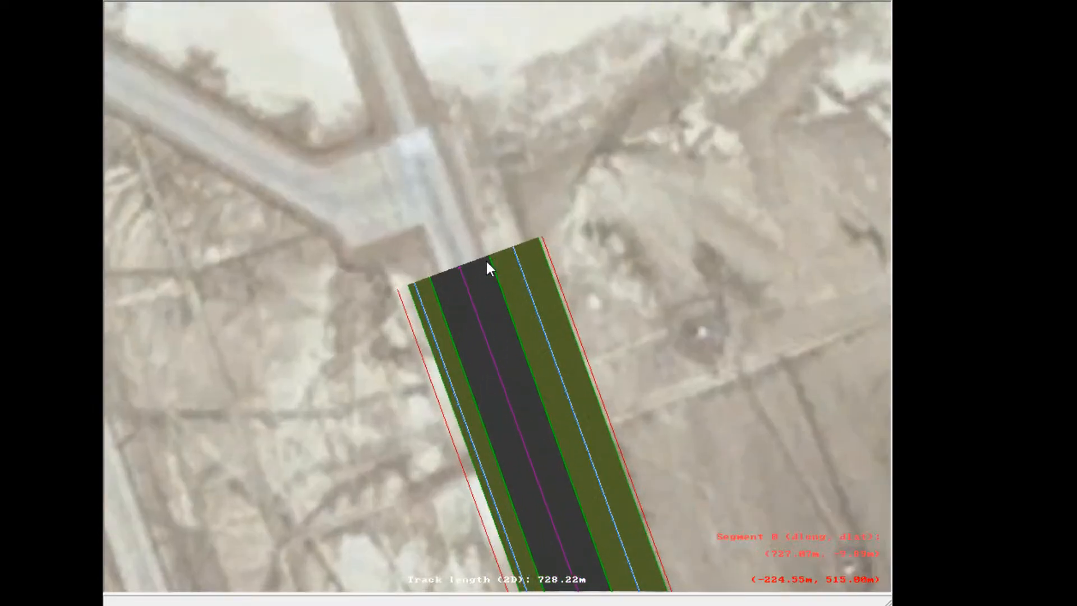
scroll(491, 270, "up", 2)
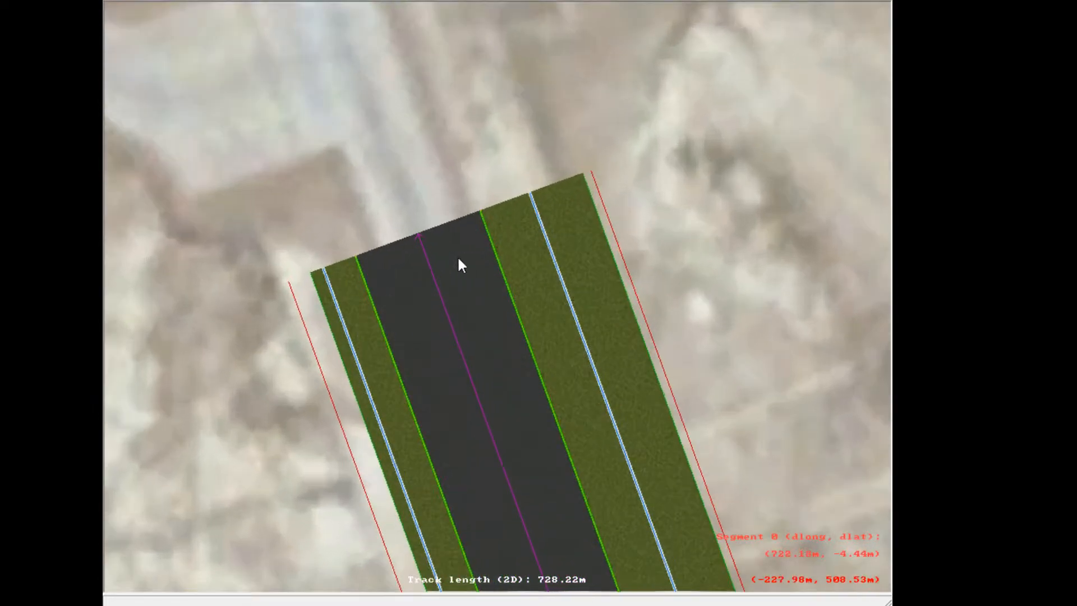
left_click(417, 233)
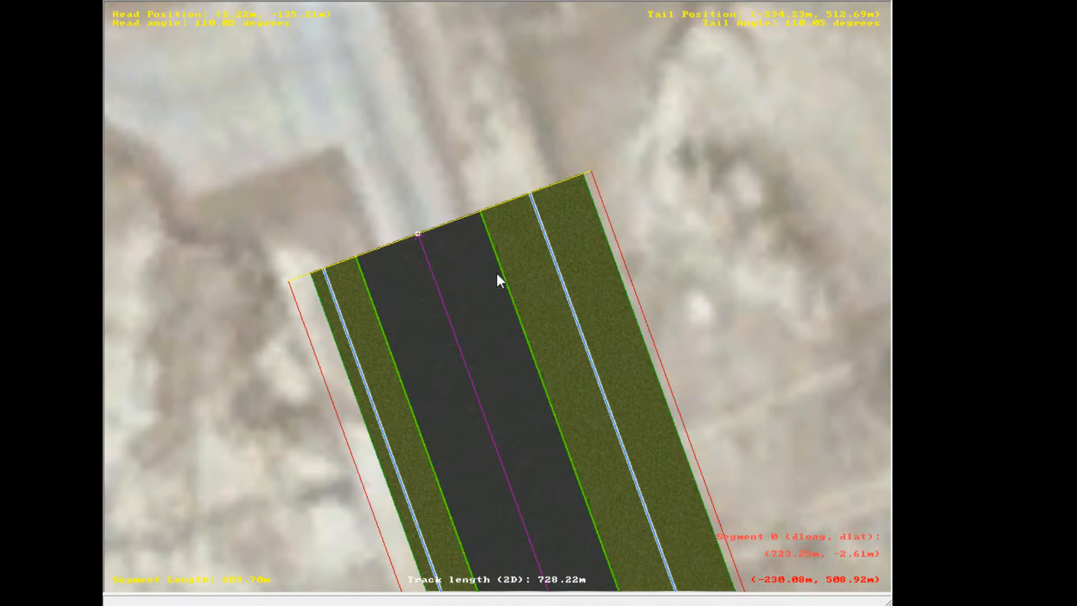
left_click(657, 284)
scroll(277, 127, "down", 7)
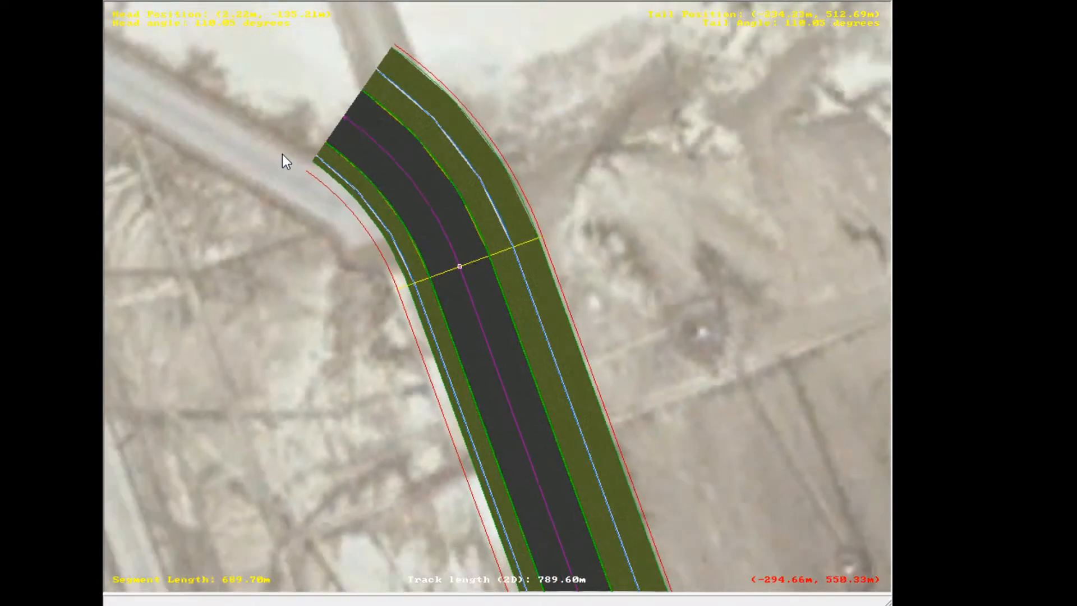
scroll(378, 192, "up", 1)
scroll(622, 308, "up", 4)
left_click(405, 84)
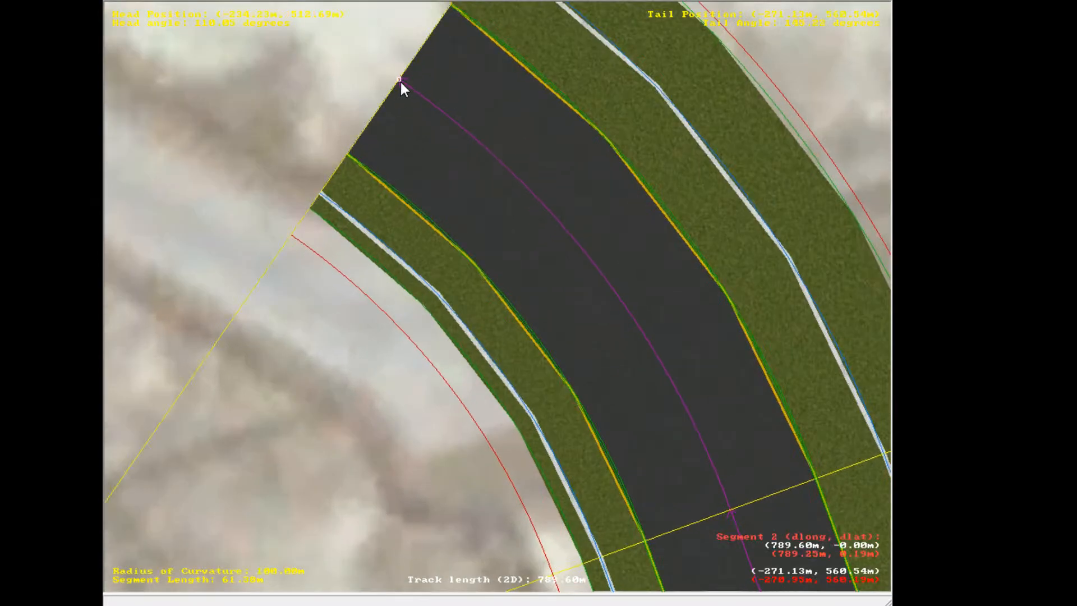
left_click_drag(399, 80, 422, 195)
left_click_drag(830, 500, 553, 396)
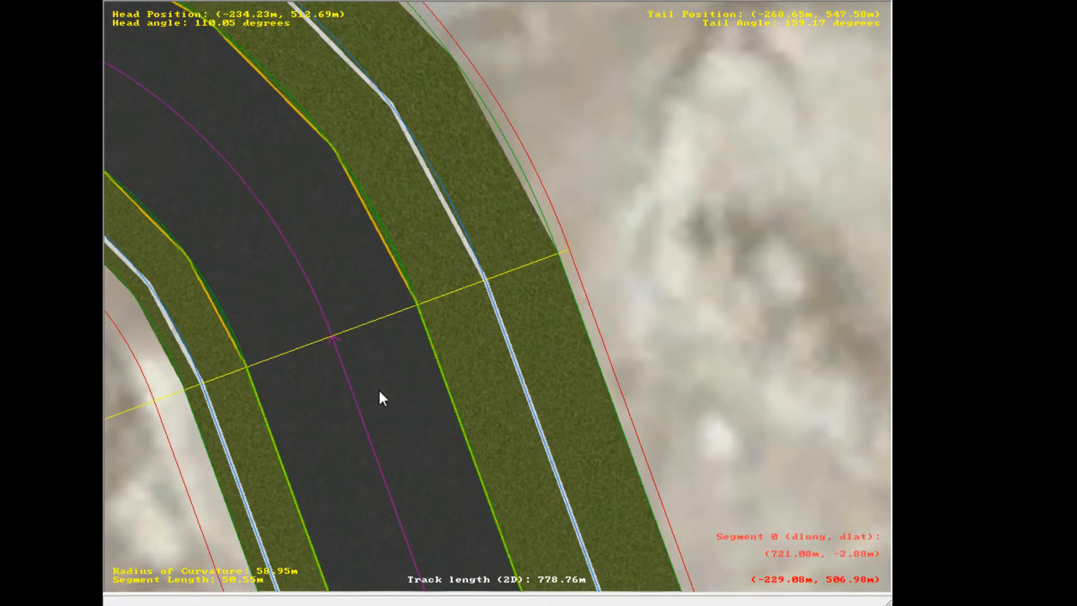
key("Delete")
Shorten the straight segment by pulling its tail back along the runway centreline, to a segment length of about 651 m
left_click_drag(336, 335, 501, 307)
scroll(394, 438, "down", 2)
key("c")
scroll(482, 295, "down", 1)
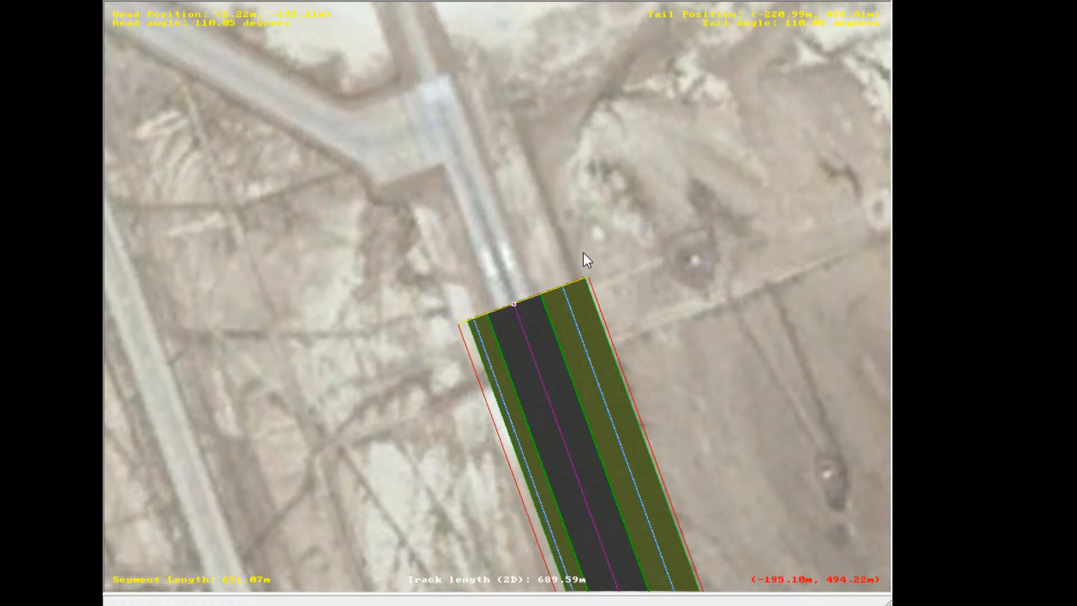
Append a curve to the straight's far end and bend it onto the side road, about 77 m long with a radius of about 103 m
scroll(533, 385, "up", 3)
left_click(555, 429)
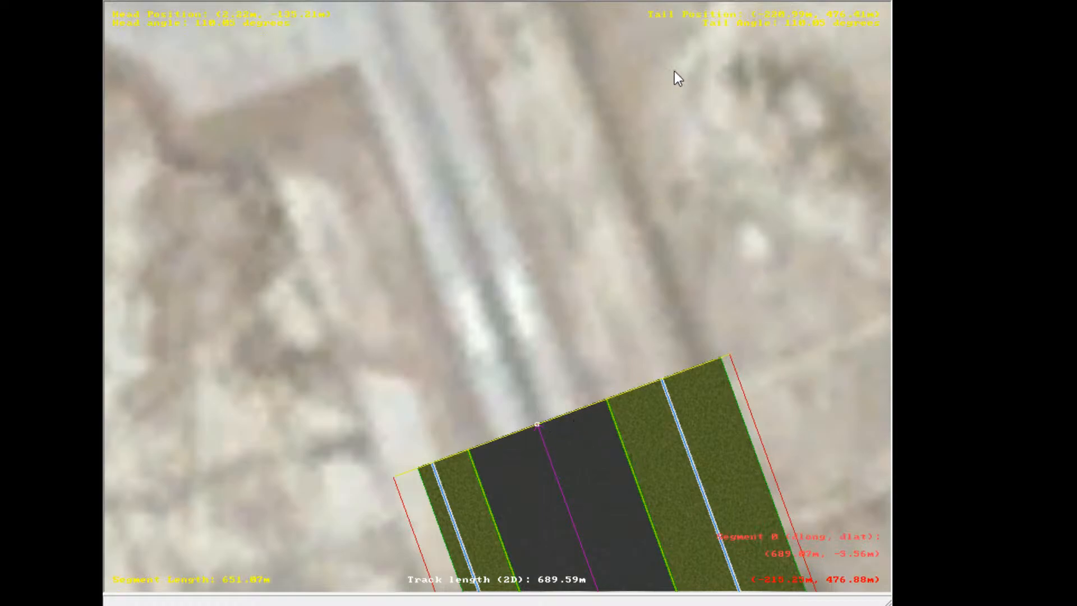
left_click(749, 99)
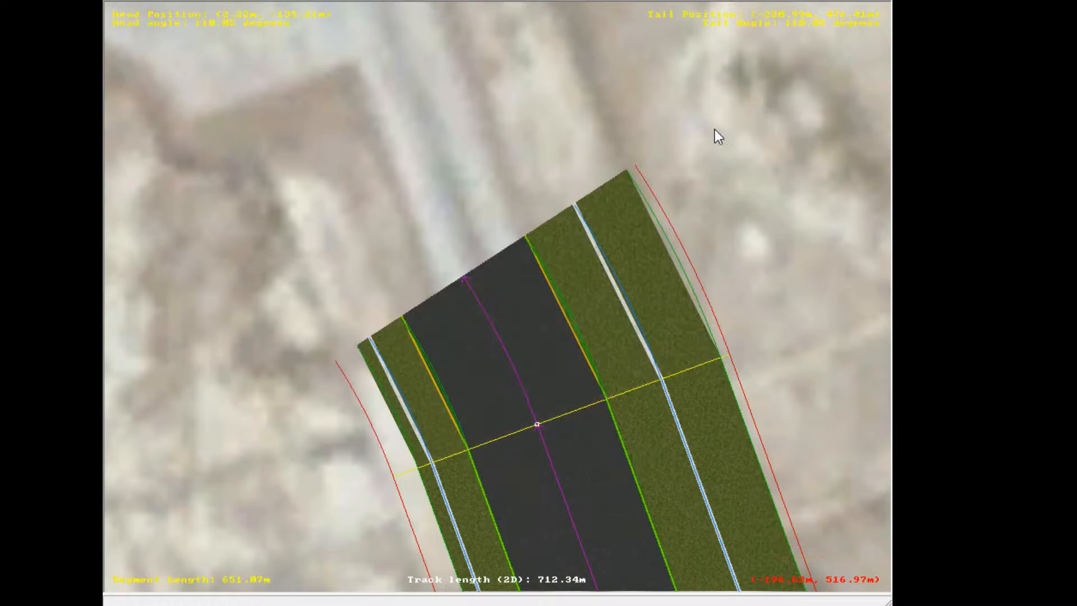
left_click(535, 295)
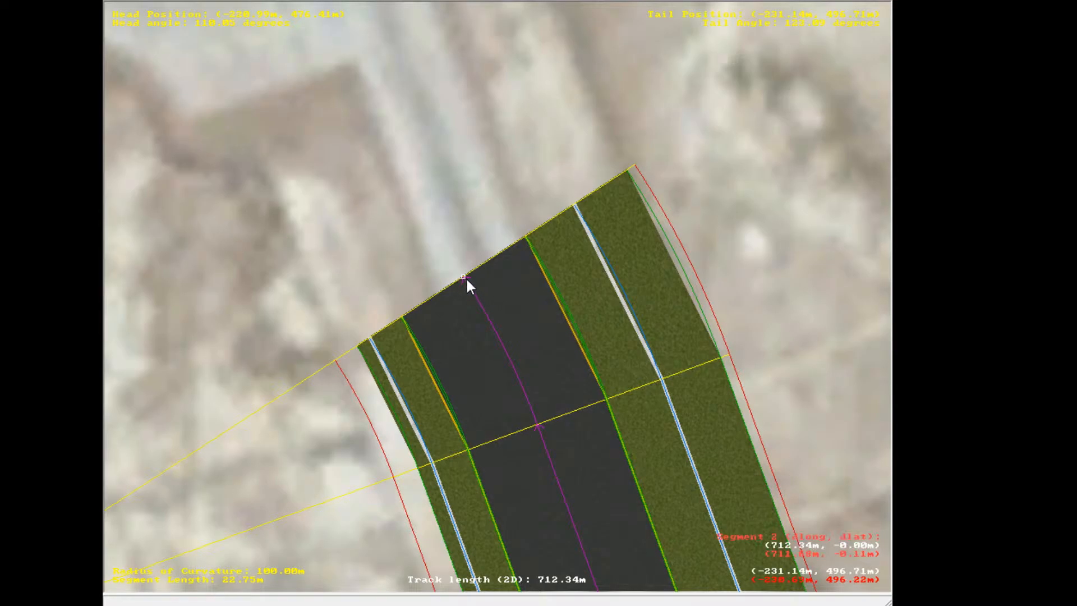
mouse_move(466, 277)
left_mouse_down()
mouse_move(373, 159)
mouse_move(380, 206)
mouse_move(335, 136)
mouse_move(305, 127)
mouse_move(341, 146)
left_mouse_up()
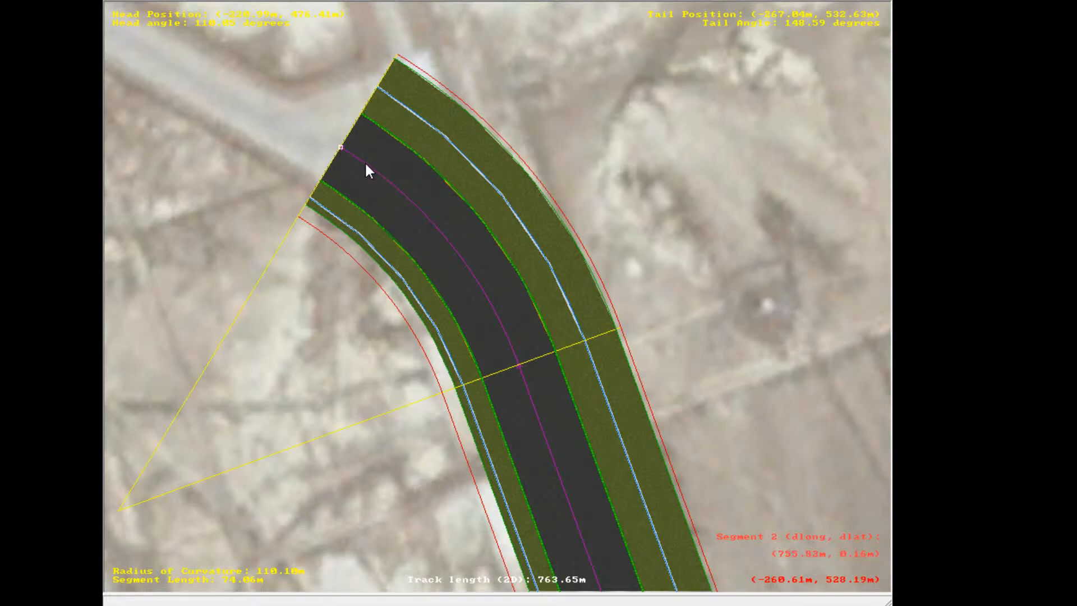
left_click_drag(340, 149, 325, 146)
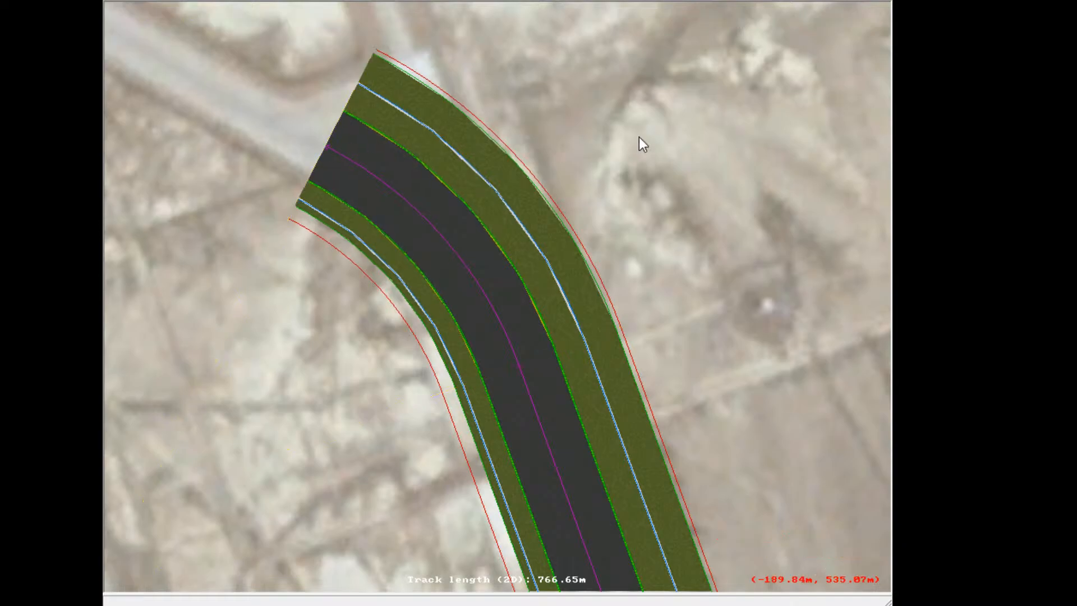
Examine the new curve's tail, pavement edge and radius and length read-outs at the far junction
scroll(456, 169, "down", 1)
right_click(455, 170)
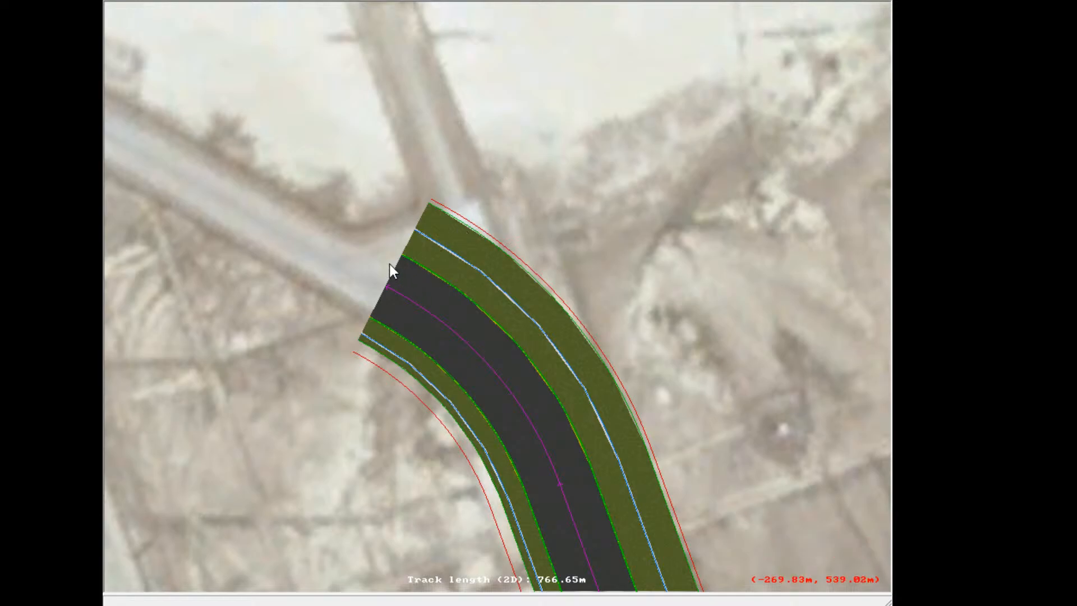
left_click(413, 278)
scroll(450, 283, "up", 1)
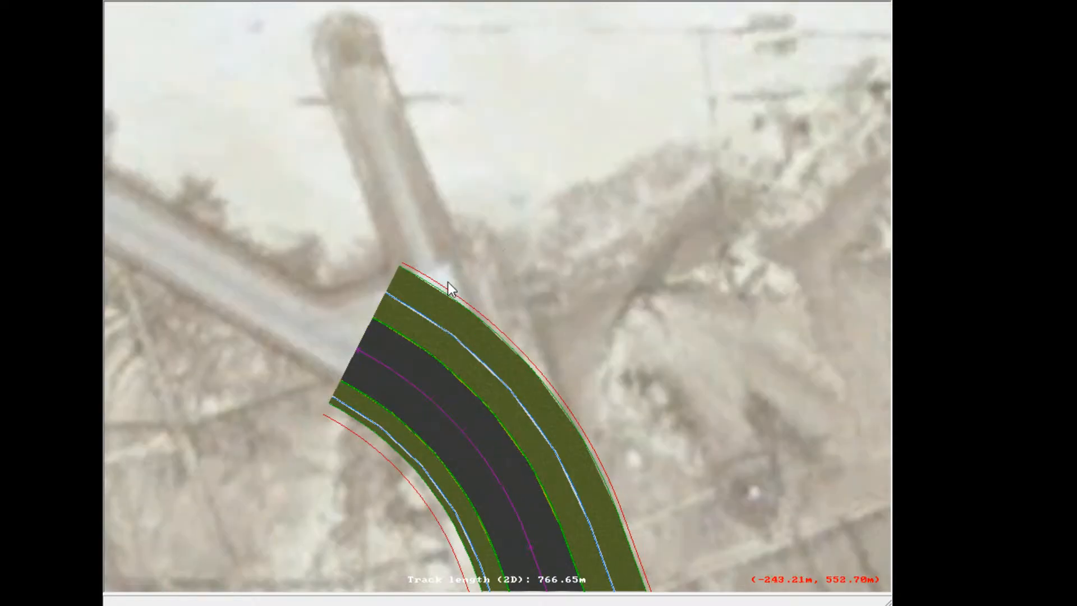
scroll(409, 385, "up", 1)
scroll(424, 332, "up", 1)
scroll(395, 269, "up", 2)
scroll(260, 205, "up", 1)
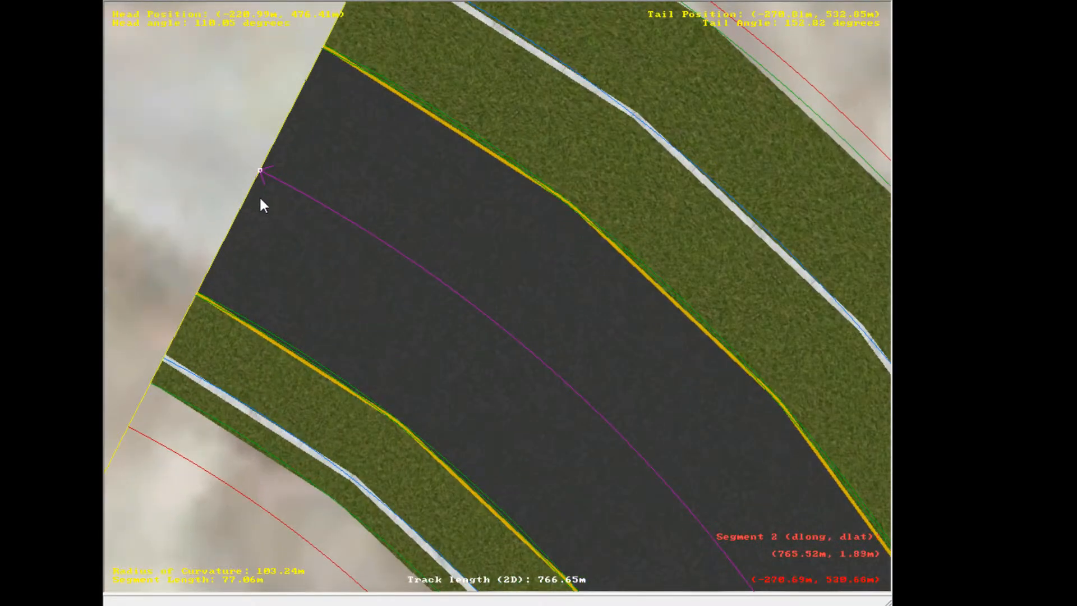
scroll(703, 325, "up", 1)
scroll(269, 561, "up", 1)
scroll(268, 559, "up", 3)
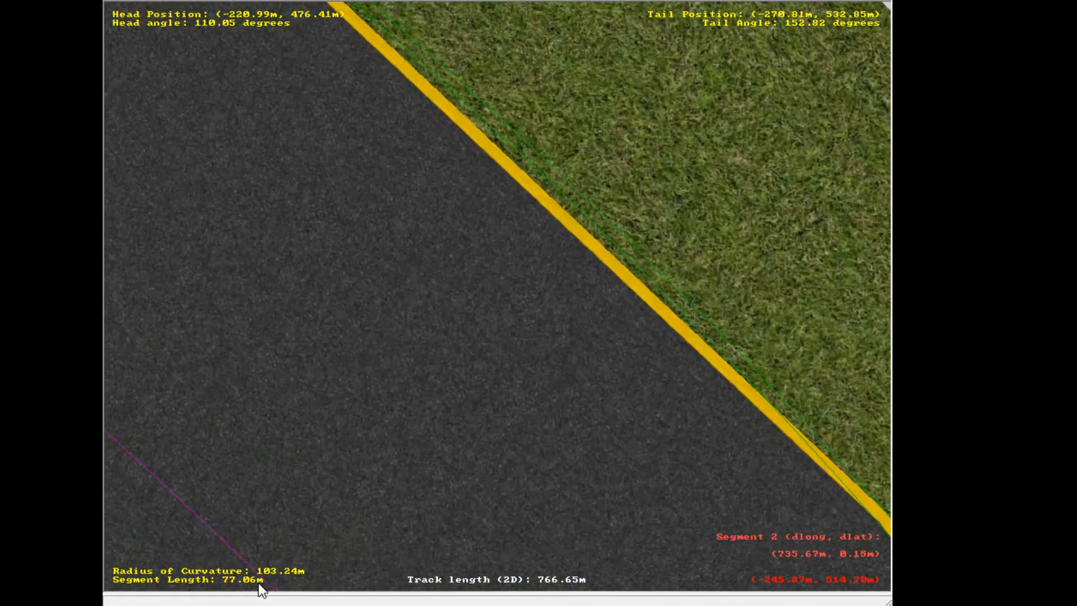
scroll(260, 587, "up", 2)
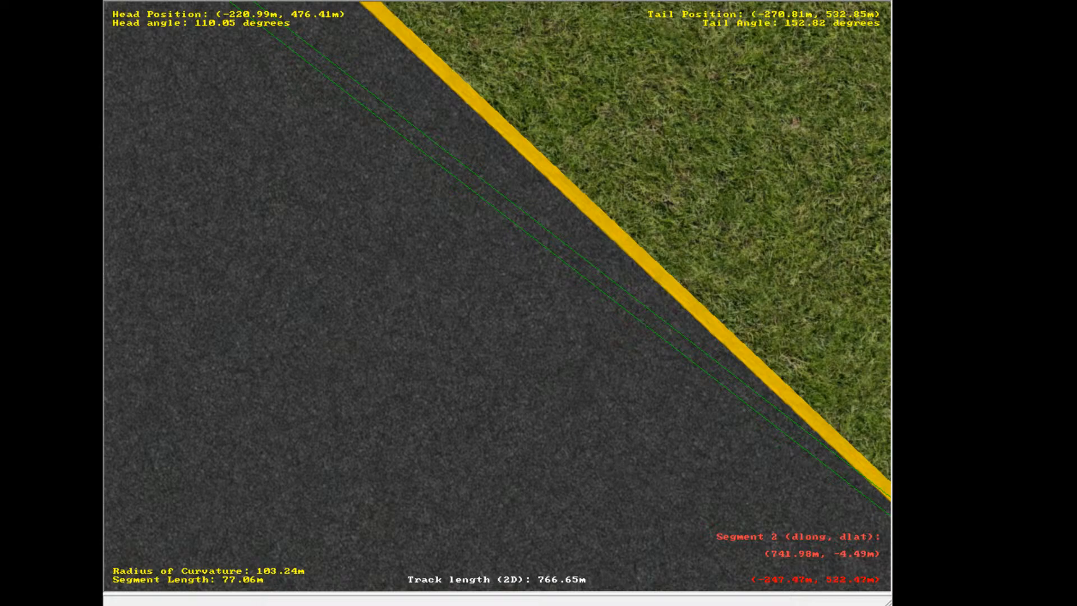
Extend the far curve's tail further onto the side road, to a length of about 84 m and a radius of about 107 m
scroll(409, 376, "down", 10)
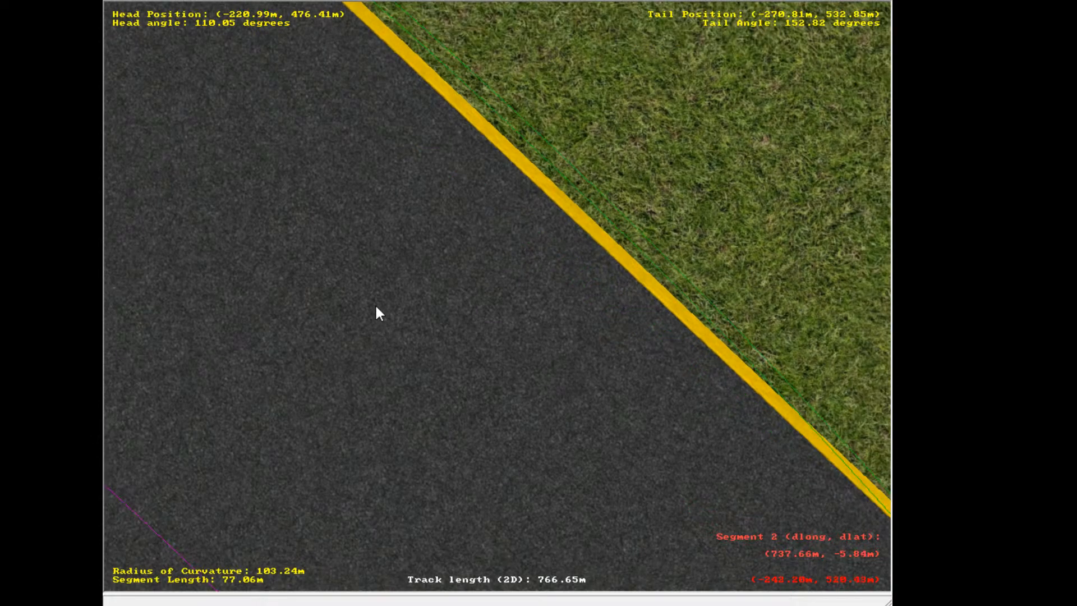
scroll(466, 330, "up", 5)
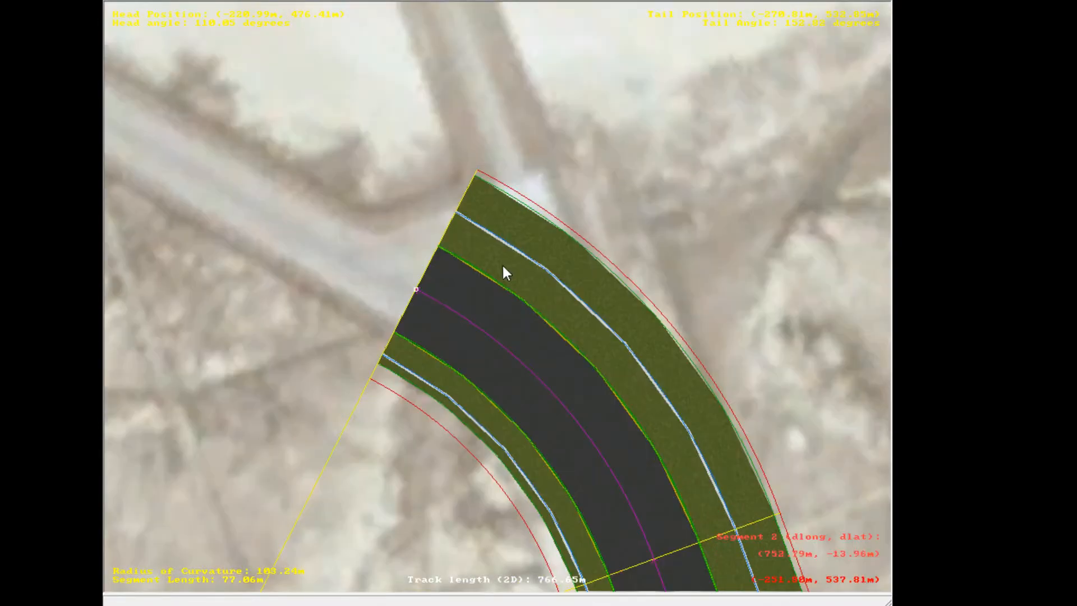
scroll(350, 299, "down", 4)
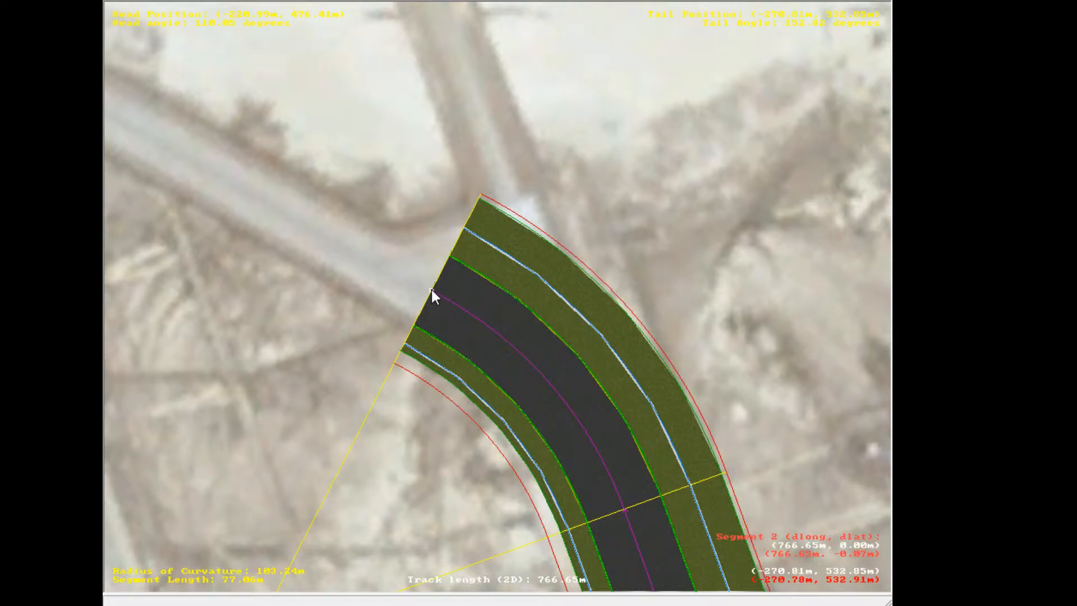
mouse_move(432, 290)
left_mouse_down()
mouse_move(519, 272)
mouse_move(491, 285)
mouse_move(558, 354)
mouse_move(554, 332)
mouse_move(487, 269)
mouse_move(457, 373)
mouse_move(529, 355)
mouse_move(499, 278)
mouse_move(536, 298)
mouse_move(437, 240)
mouse_move(344, 247)
mouse_move(445, 294)
mouse_move(446, 285)
left_mouse_up()
Examine the far curve's fit at the junction, including its inner and outer edges and its joint with the straight
scroll(385, 260, "down", 2)
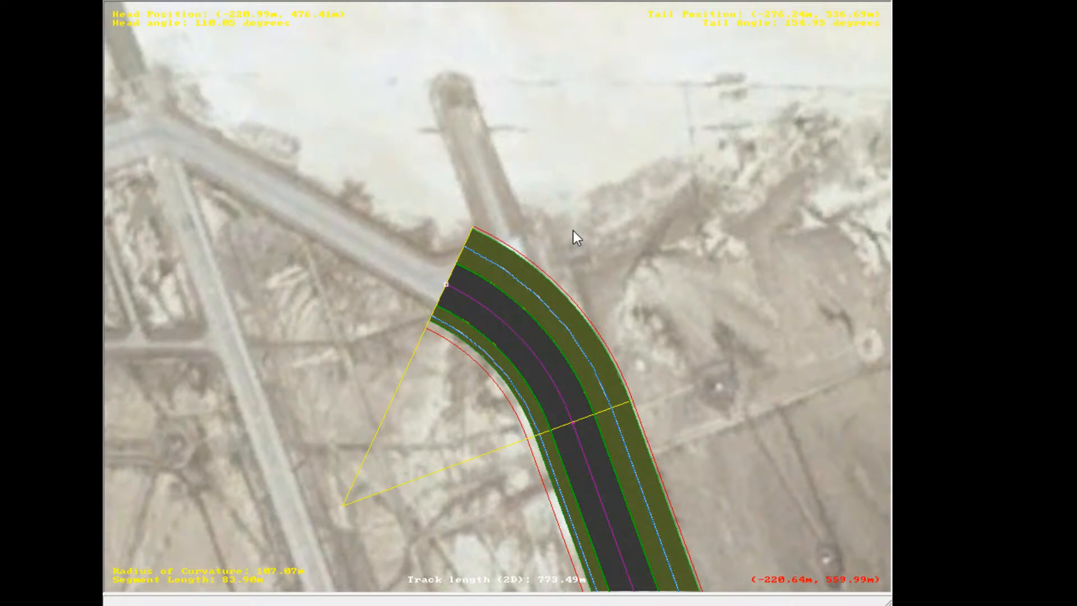
scroll(573, 230, "up", 3)
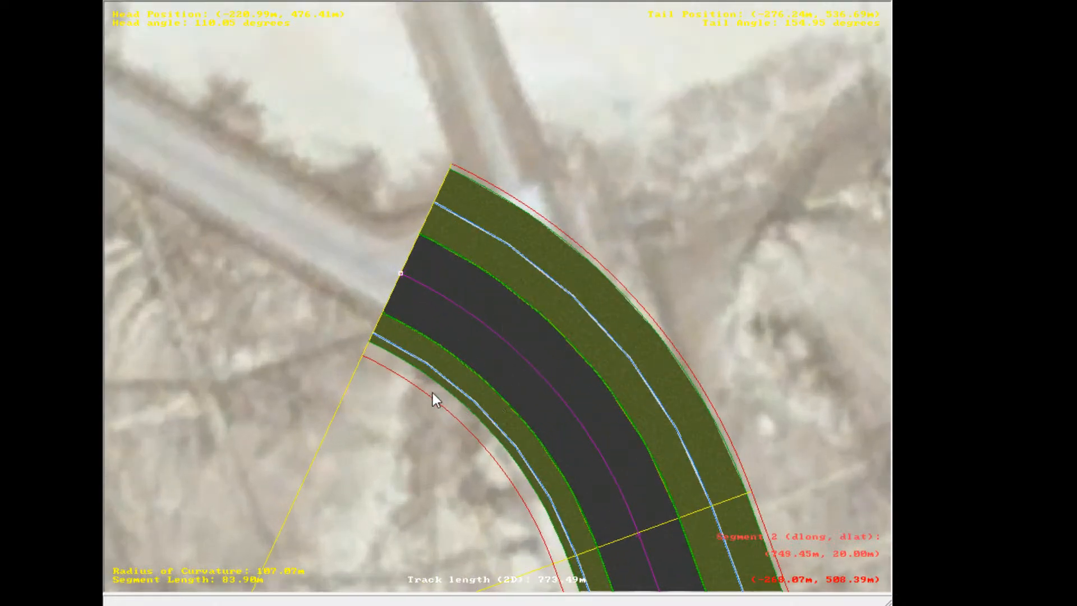
right_click(380, 367)
right_click(556, 363)
right_click(699, 176)
scroll(533, 311, "up", 1)
right_click(401, 421)
scroll(464, 423, "up", 1)
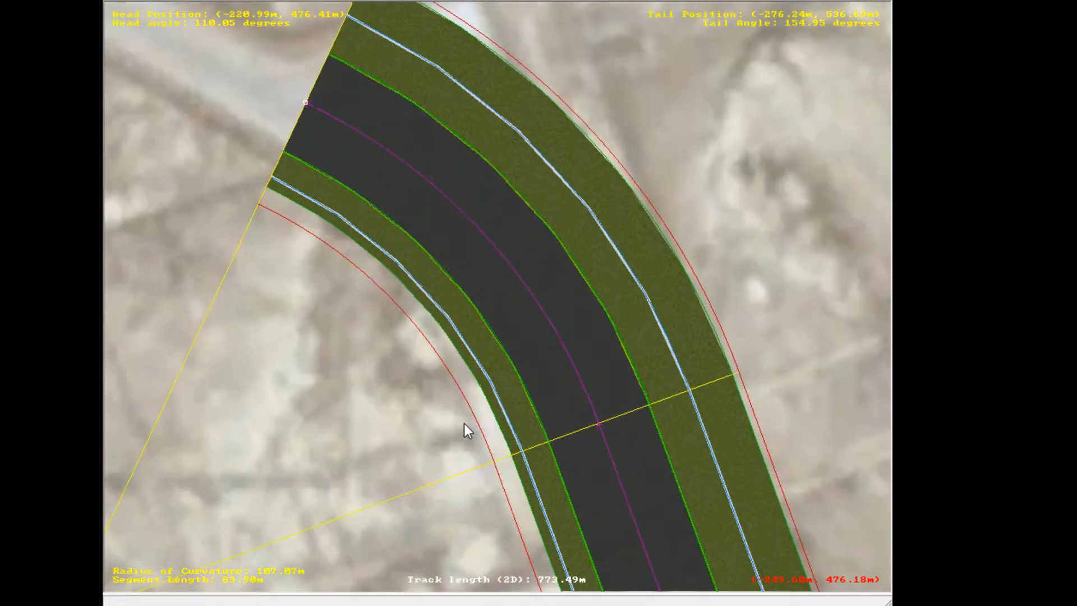
Delete the far curve and adjust the runway straight's far end to a length of about 651 m
key("Delete")
left_click(601, 425)
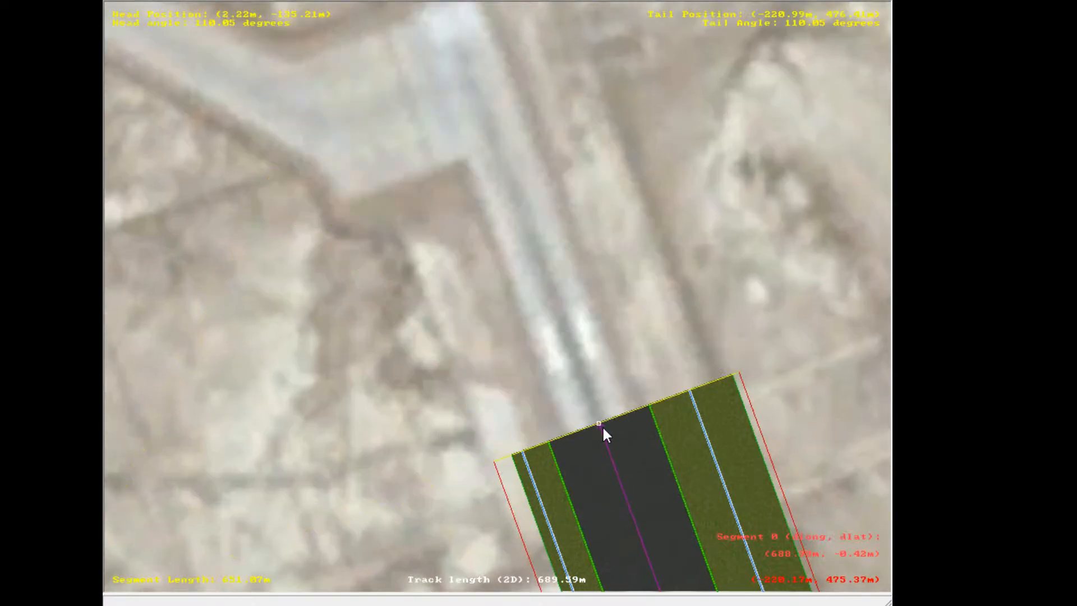
mouse_move(602, 425)
left_mouse_down()
mouse_move(548, 269)
mouse_move(561, 355)
mouse_move(603, 460)
mouse_move(597, 422)
left_mouse_up()
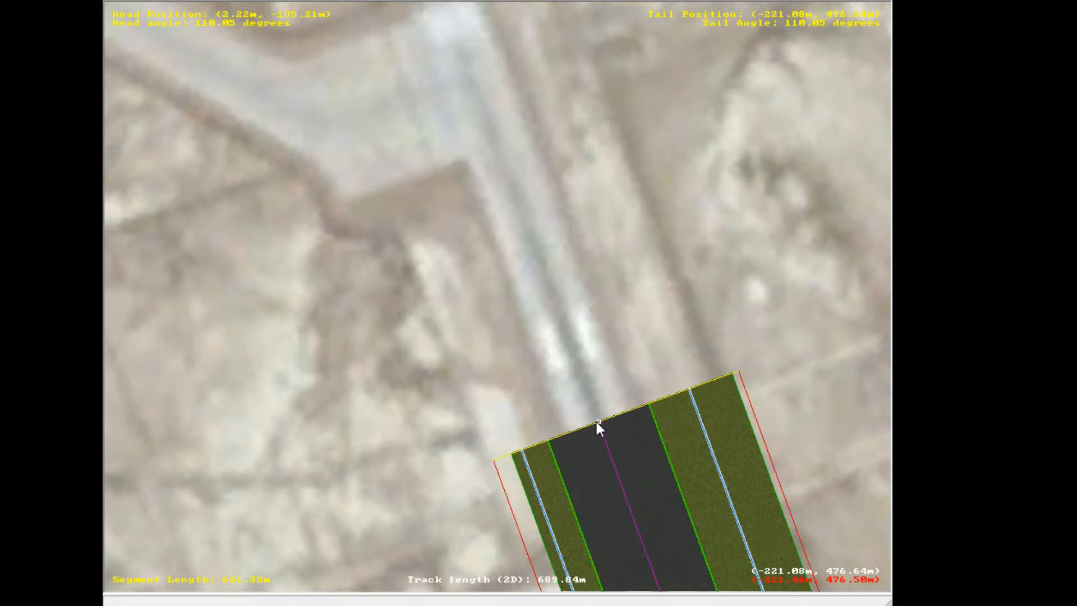
Extend the runway straight's far end closer to the side-road junction, to a length of about 685 m
scroll(219, 120, "down", 5)
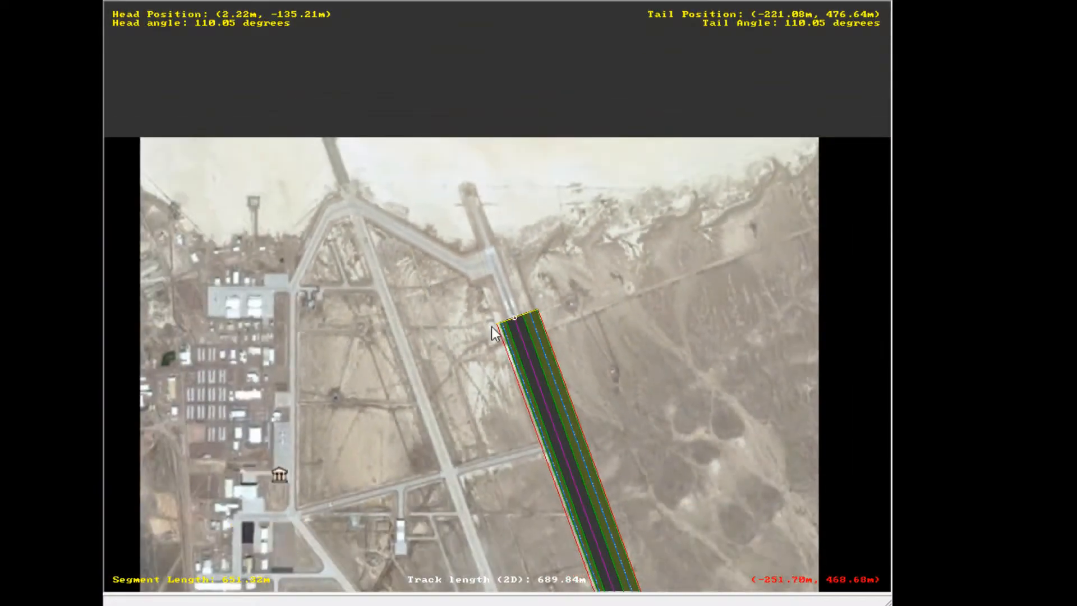
left_click_drag(491, 327, 553, 356)
scroll(570, 425, "down", 1)
right_click(570, 426)
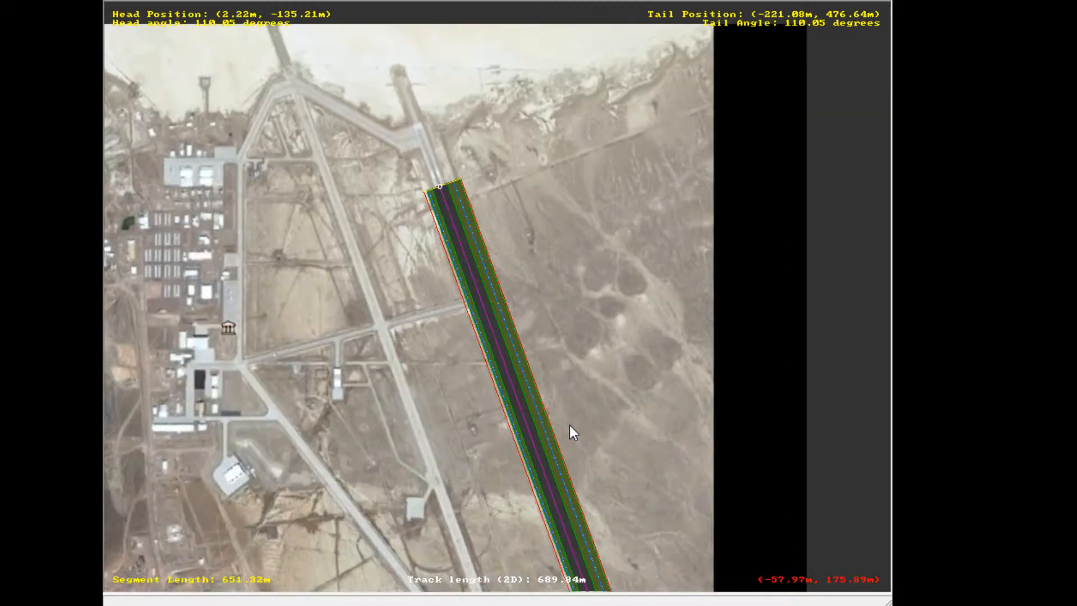
right_click(417, 359)
right_click(401, 135)
right_click(504, 280)
right_click(688, 395)
scroll(341, 183, "up", 3)
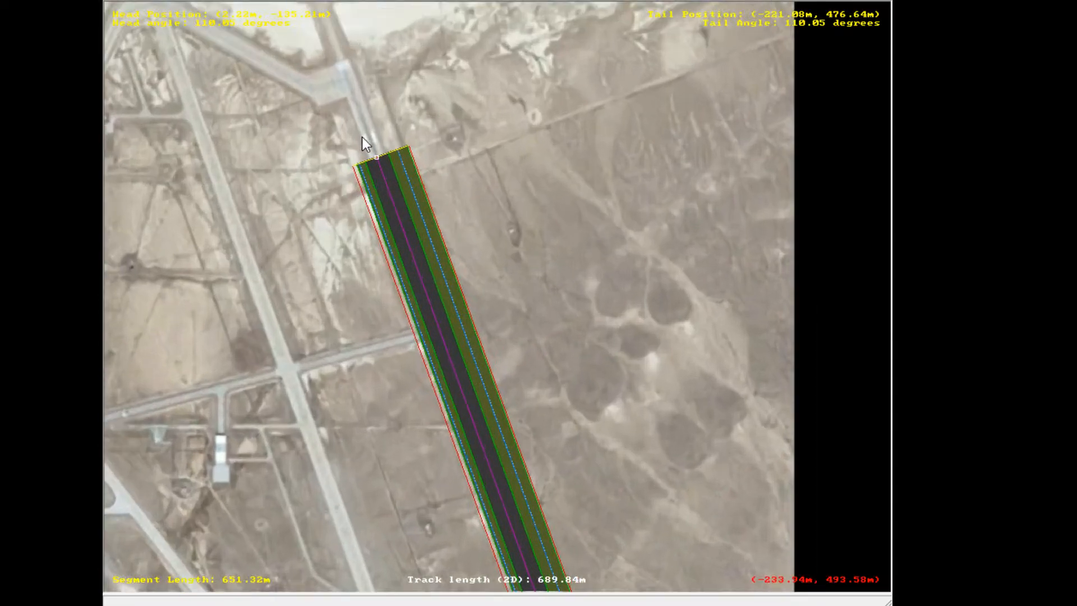
right_click(388, 185)
scroll(470, 281, "up", 1)
scroll(472, 250, "up", 3)
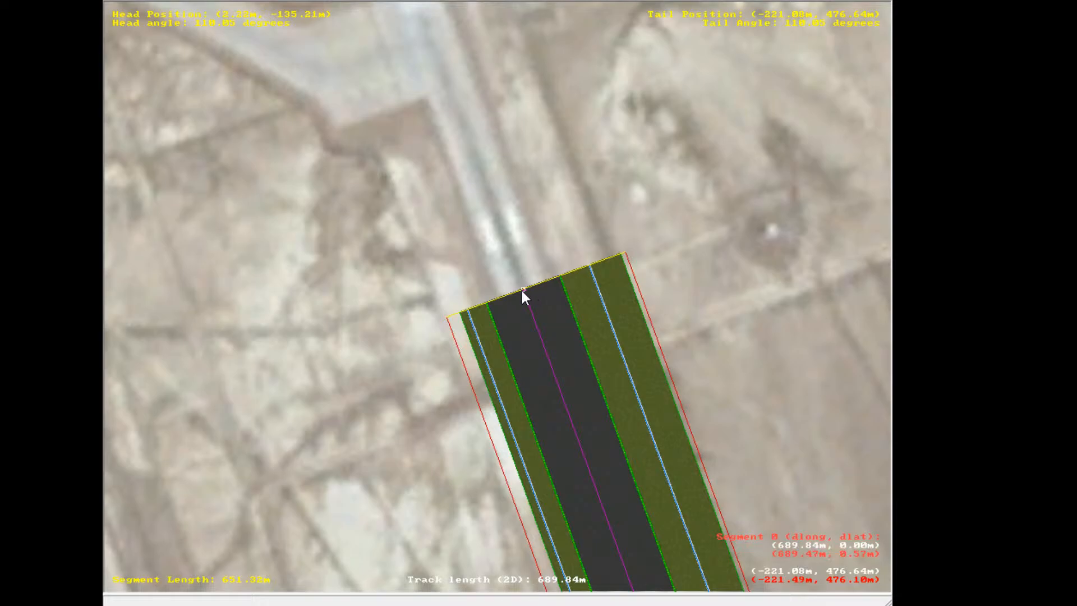
left_click_drag(522, 290, 500, 281)
Append a curve to the straight's far end and bend it tightly at the junction, about 49 m long with a radius of about 40 m
scroll(486, 141, "down", 1)
right_click(497, 203)
left_click(728, 318)
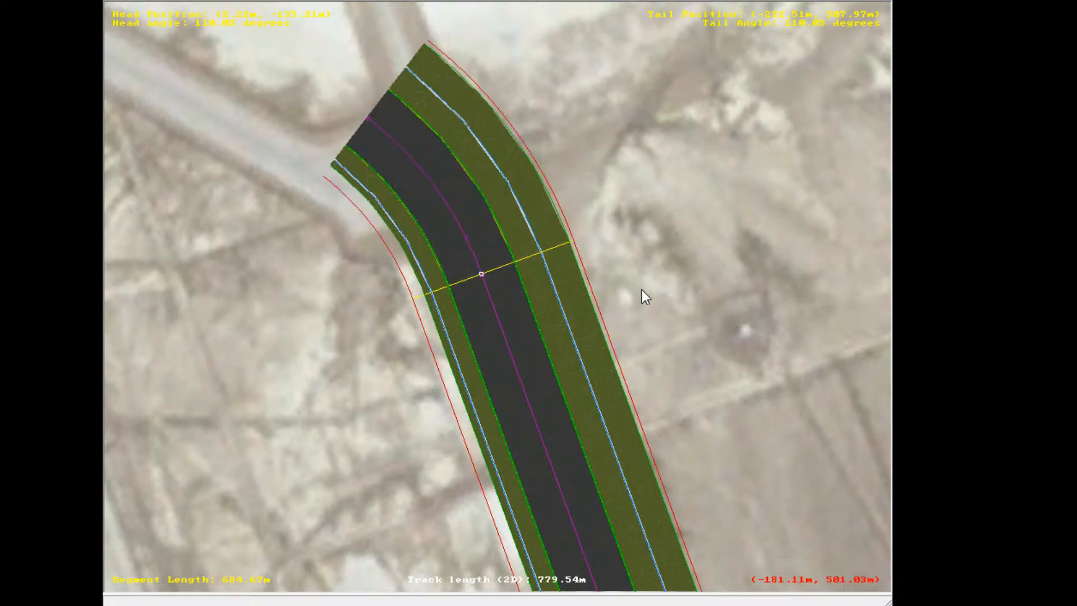
left_click(425, 153)
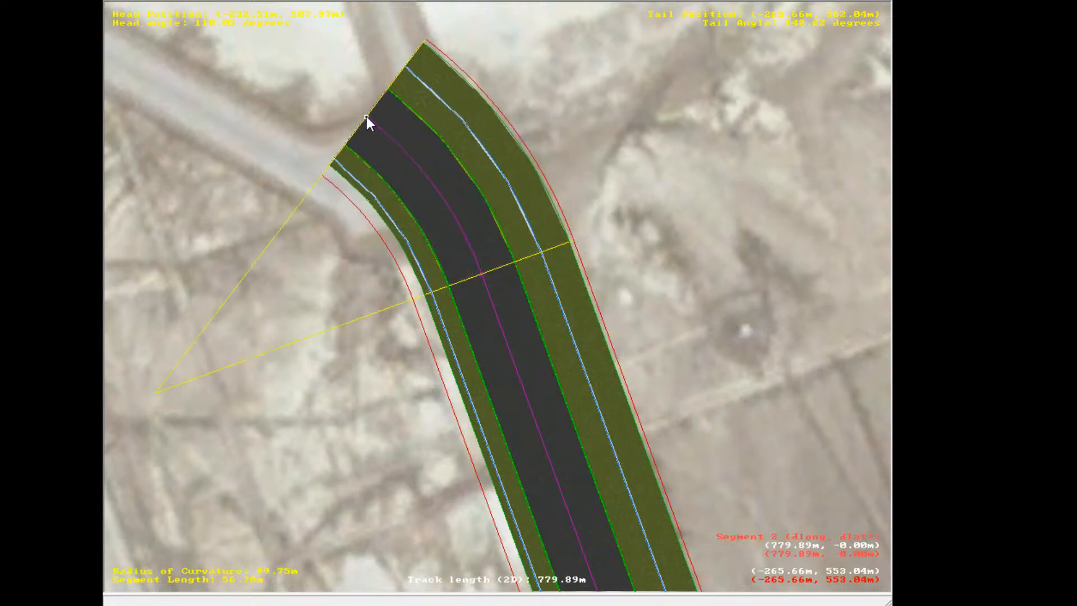
left_click_drag(366, 116, 352, 181)
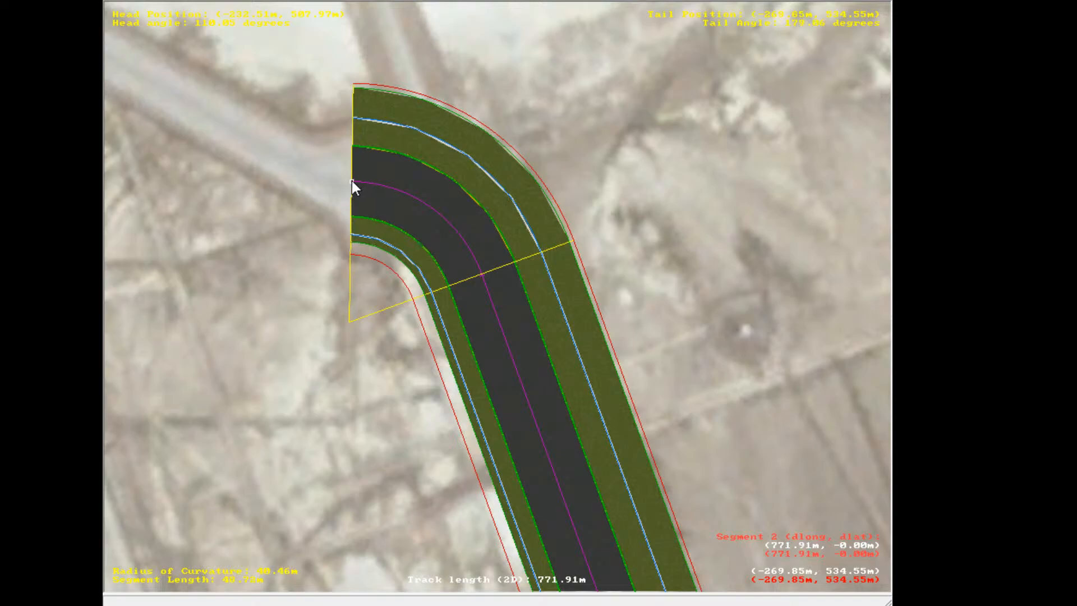
Append a second curve and bend it the opposite way onto the side road, about 50 m long with a radius of about 87 m
scroll(351, 180, "up", 5)
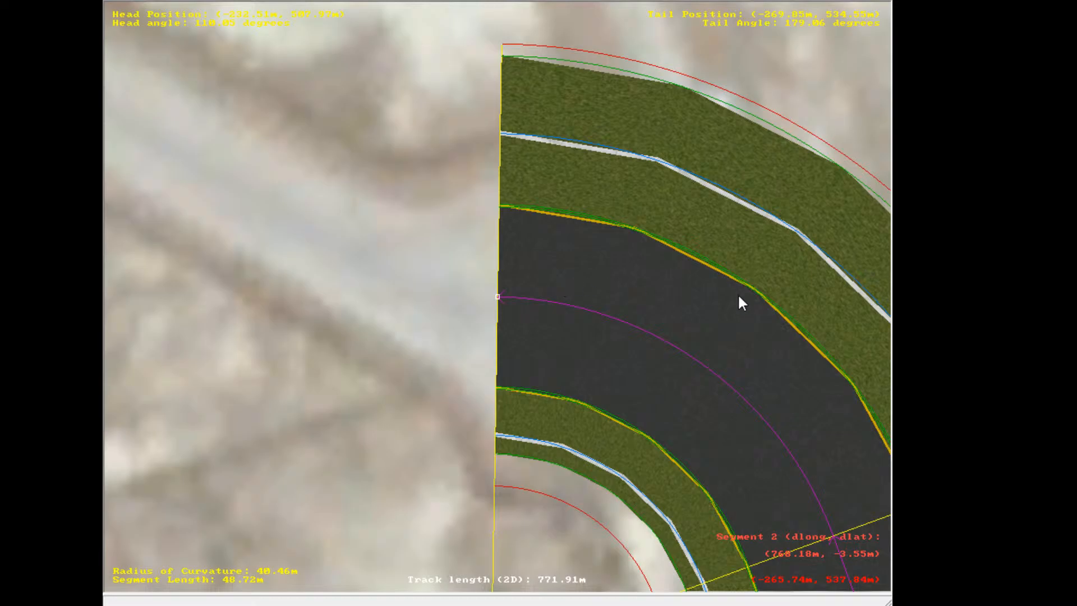
key("Insert")
scroll(325, 422, "down", 1)
left_click(334, 363)
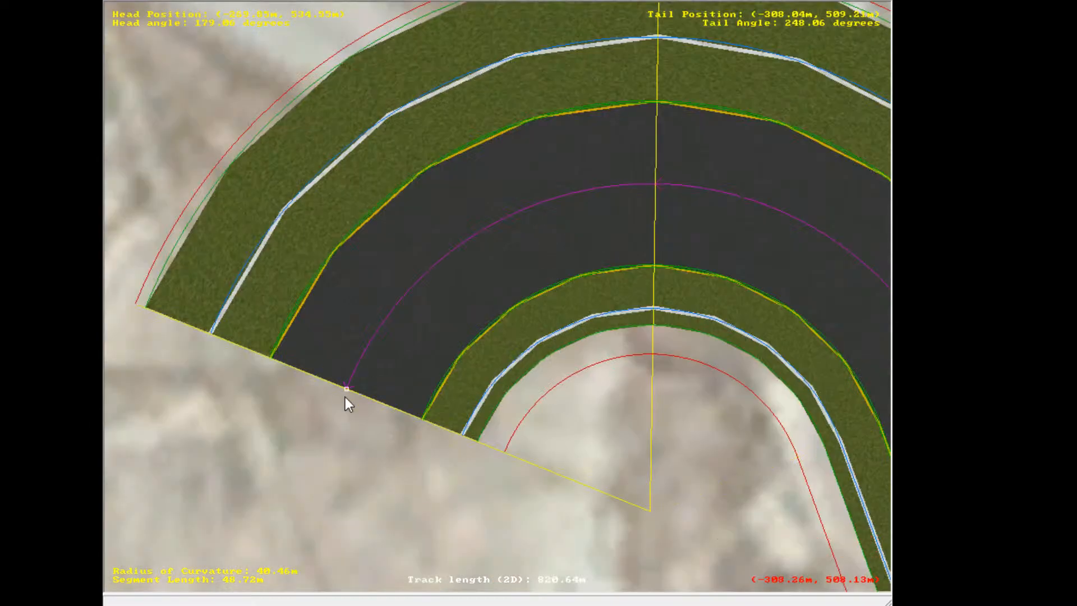
left_click_drag(348, 388, 392, 188)
scroll(271, 143, "down", 4)
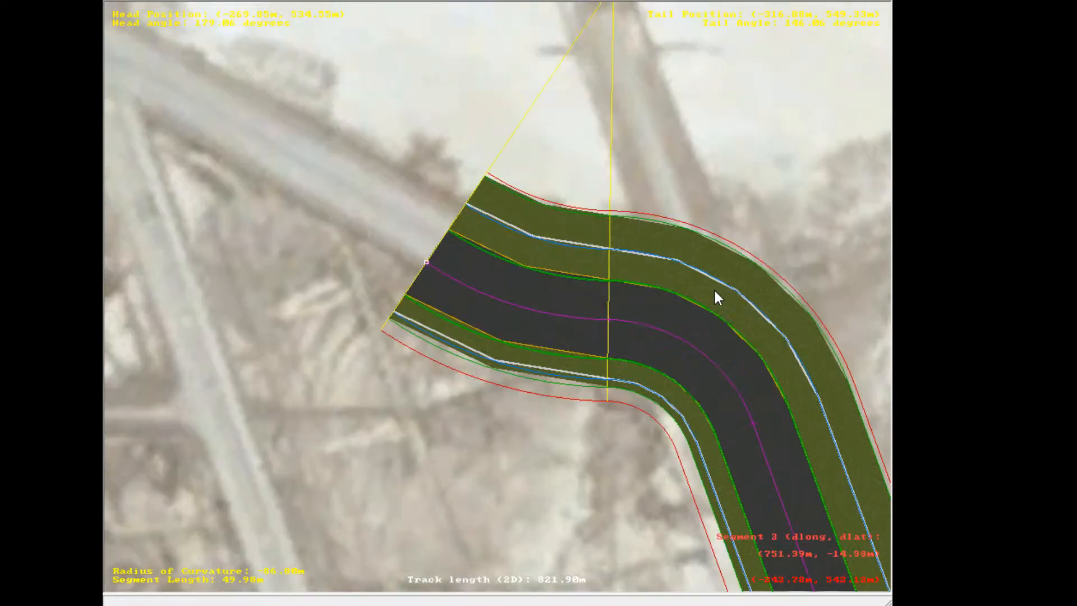
right_click_drag(714, 287, 313, 414)
scroll(548, 183, "down", 7)
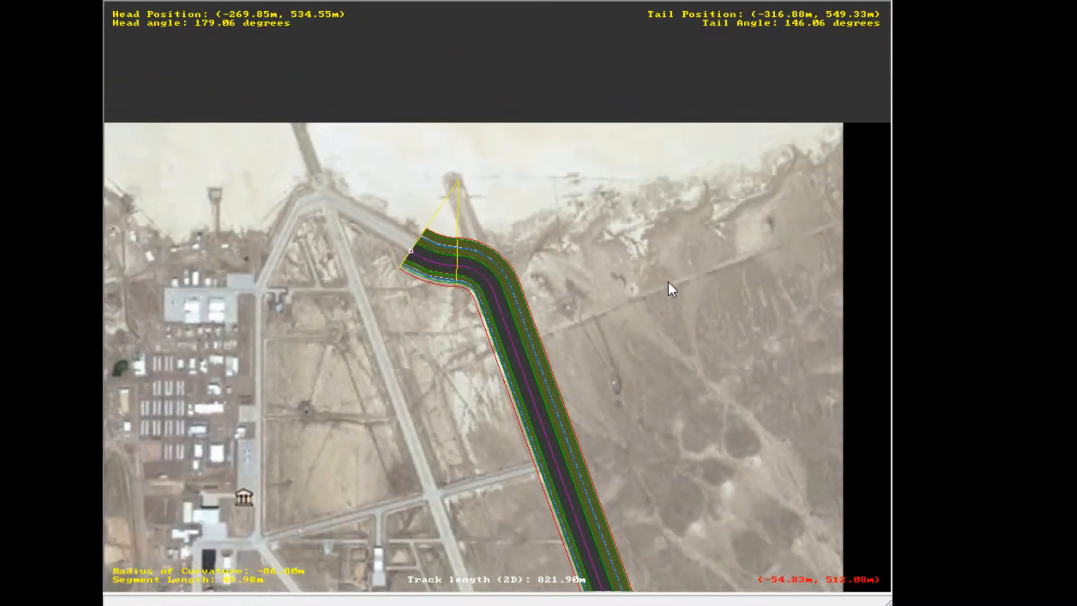
Extend the reverse curve's tail further along the side road, to a length of about 72 m and a radius of about 119 m
scroll(484, 305, "up", 6)
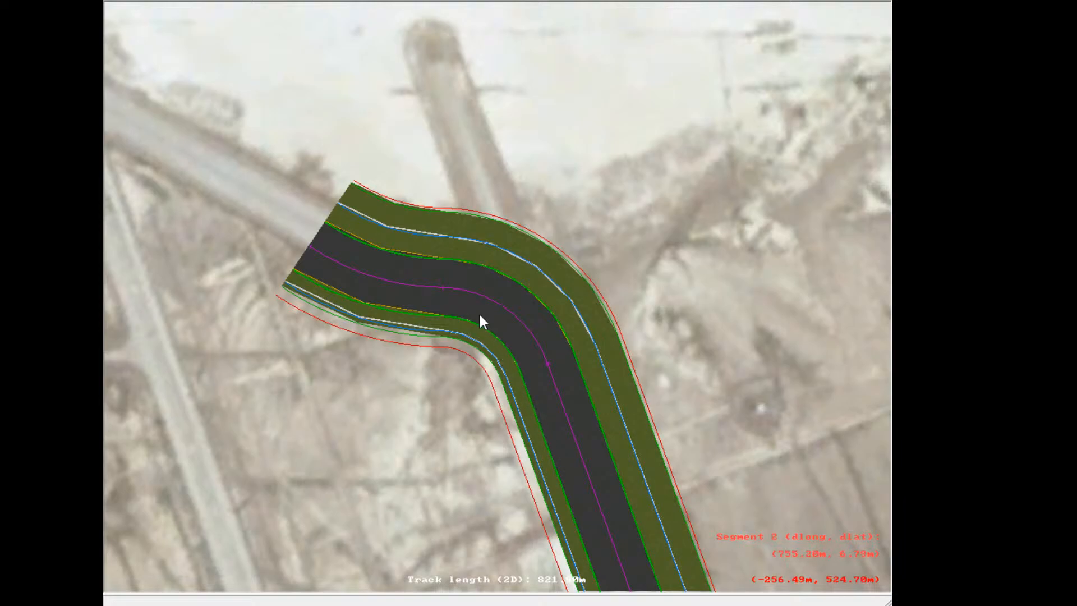
scroll(480, 315, "up", 1)
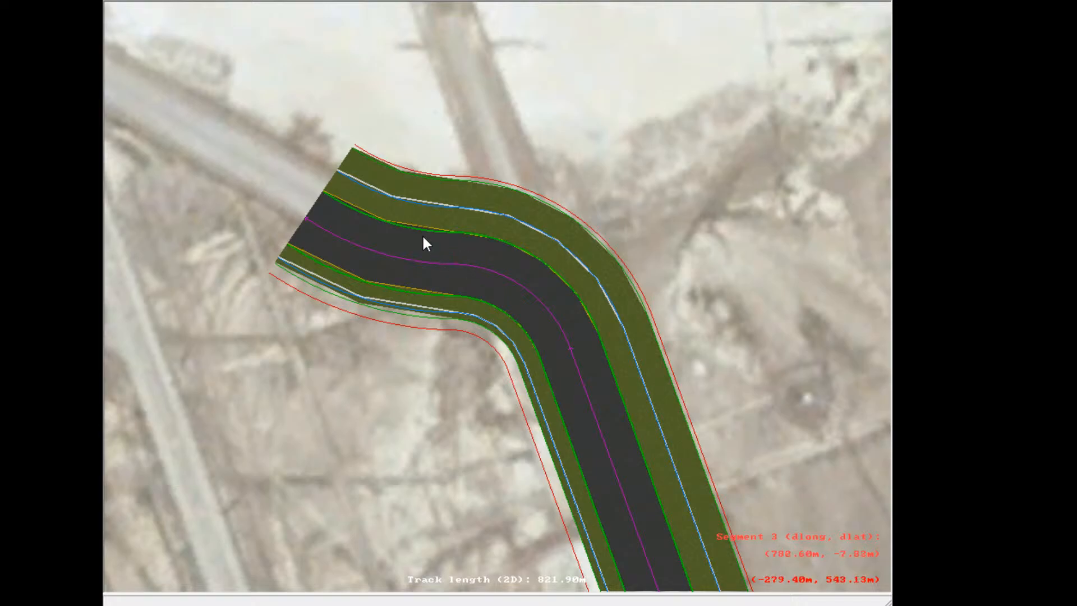
left_click(313, 219)
middle_click_drag(344, 231, 423, 285)
scroll(504, 276, "up", 1)
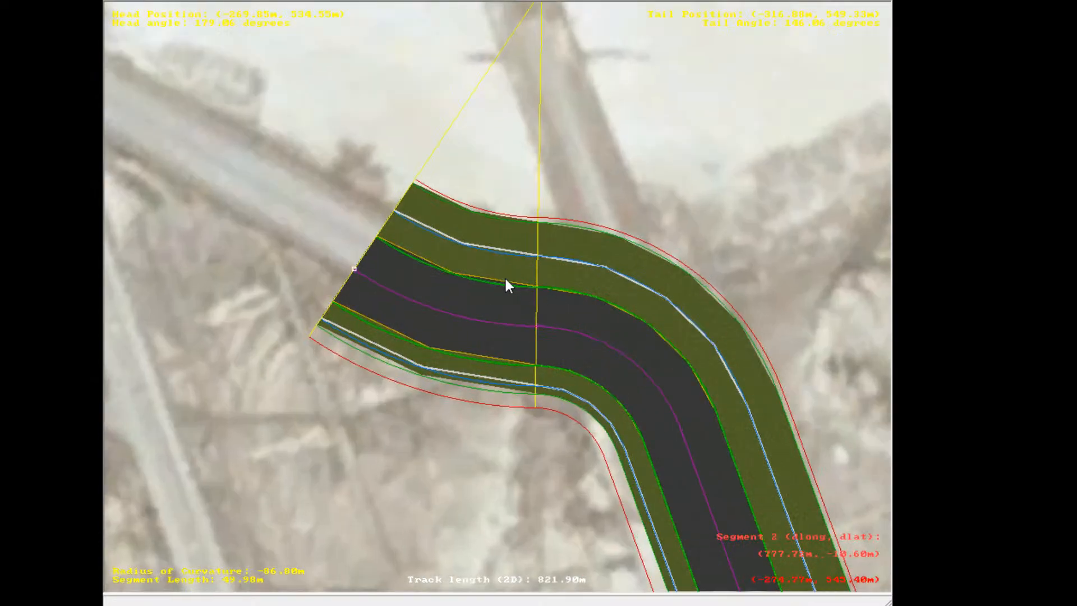
scroll(335, 273, "up", 1)
left_click_drag(319, 265, 278, 241)
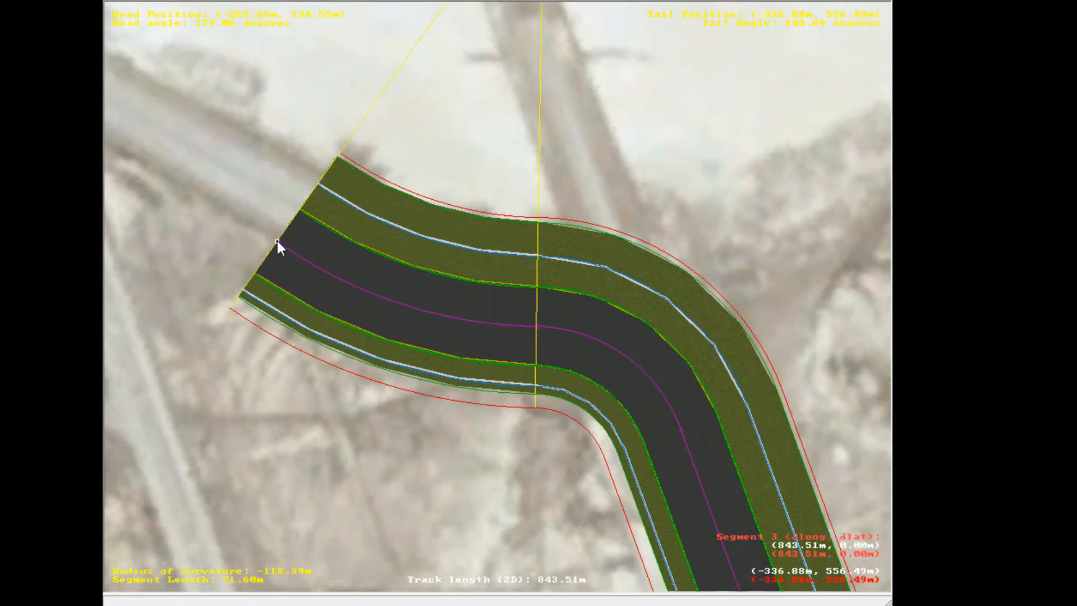
Append a straight about 72 m long to the reverse curve, following the side road towards its far bend
scroll(258, 226, "down", 1)
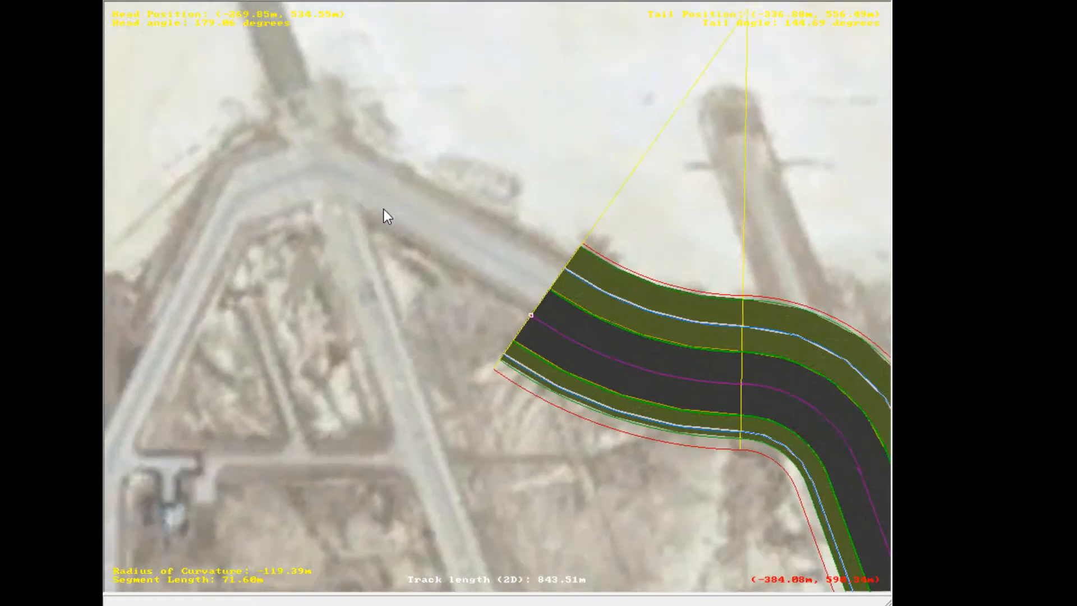
scroll(384, 210, "down", 1)
scroll(524, 314, "up", 4)
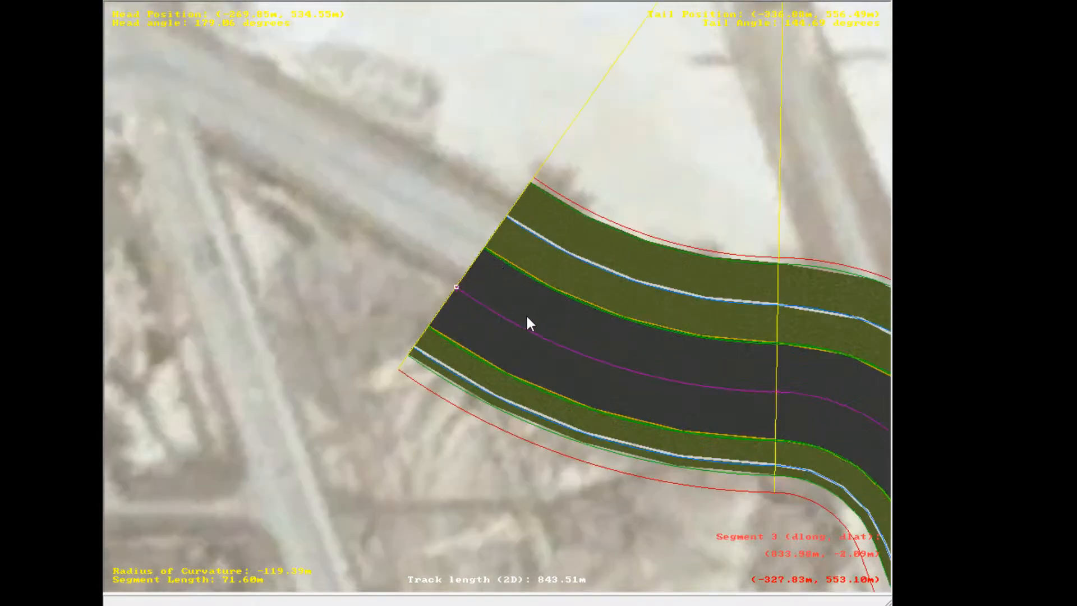
key("a")
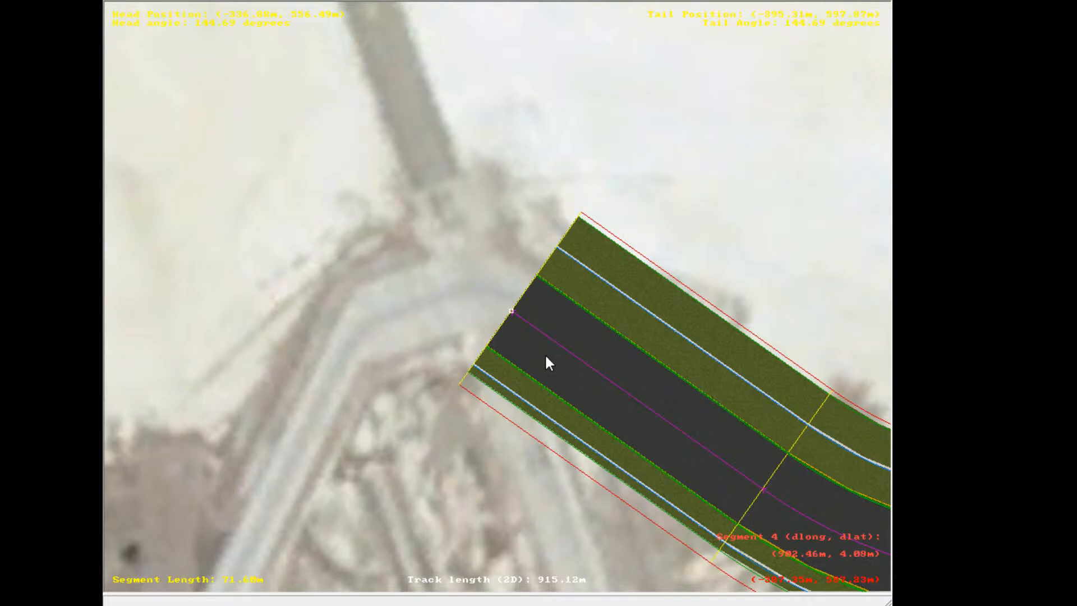
scroll(544, 325, "up", 2)
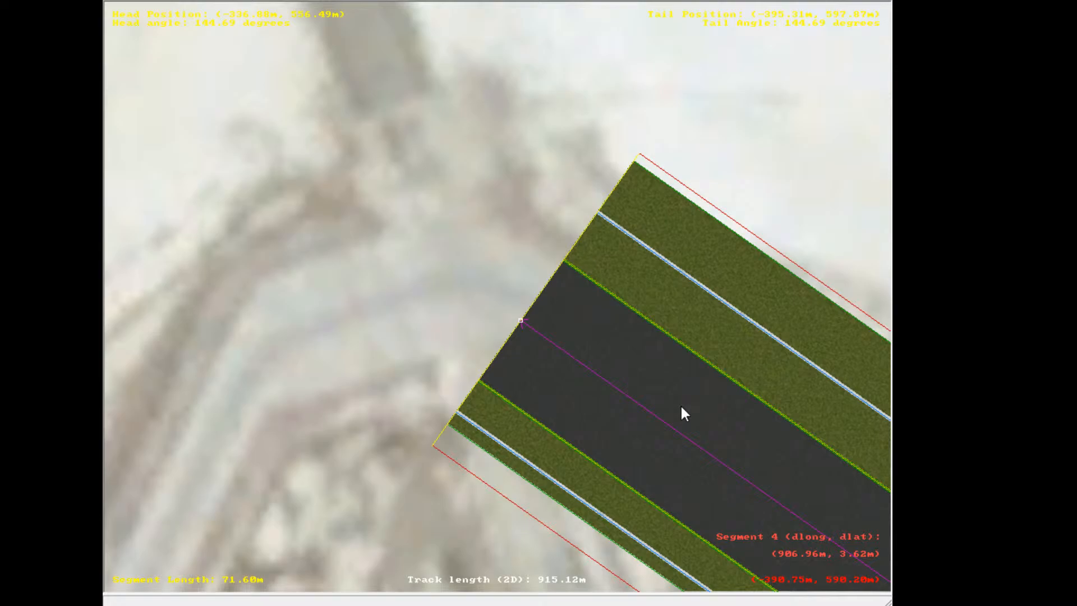
Shorten the side-road straight to about 68 m so it ends just before the road's far bend
left_click(436, 237)
key("minus")
key("minus")
key("minus")
key("minus")
key("minus")
key("minus")
key("minus")
key("minus")
key("minus")
key("minus")
key("minus")
key("minus")
key("minus")
key("minus")
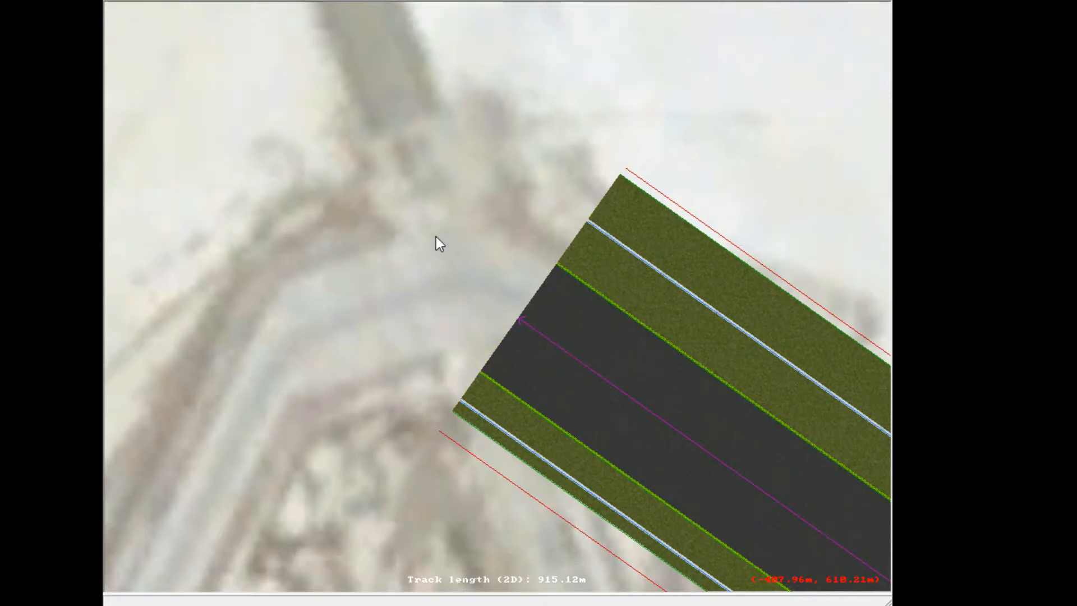
right_click(591, 338)
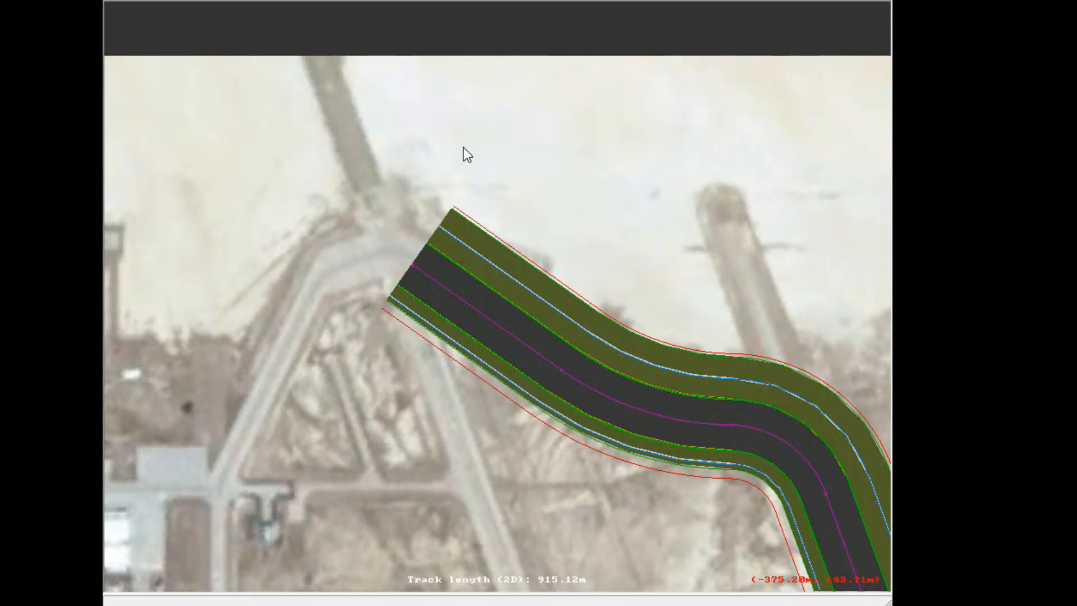
scroll(479, 281, "down", 1)
scroll(481, 287, "up", 13)
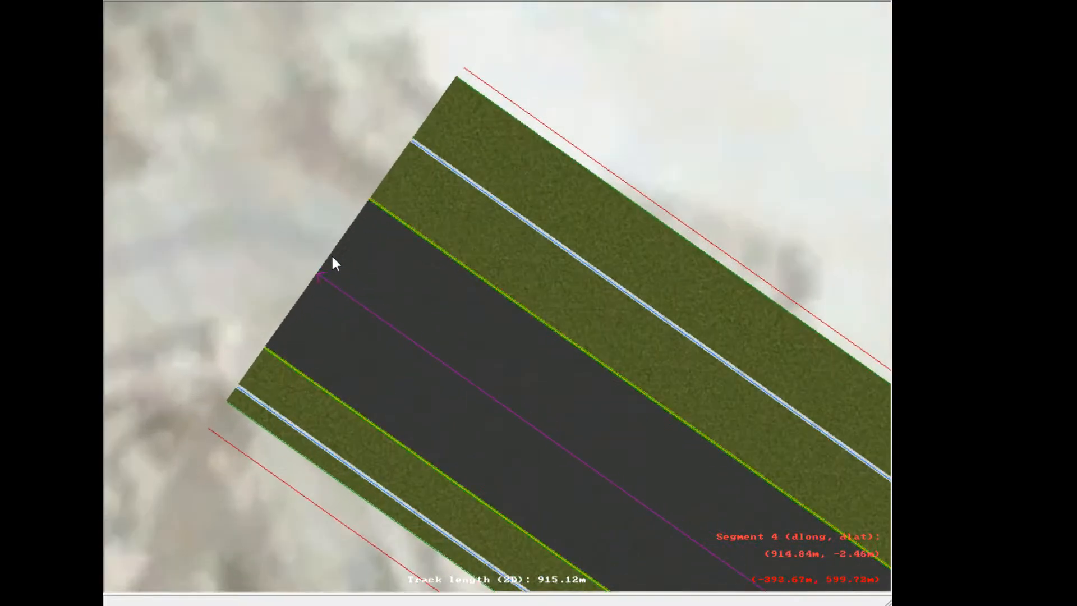
left_click_drag(315, 276, 386, 294)
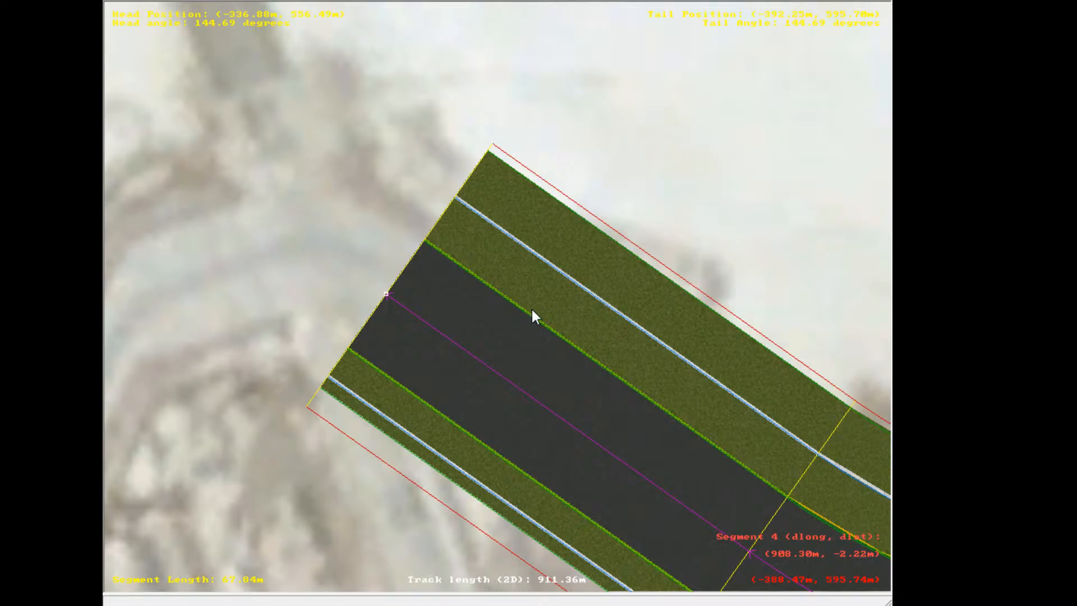
Append a curve to the side-road straight and adjust its tail to about 60 m long with a radius of about 89 m
key("Insert")
scroll(261, 275, "down", 1)
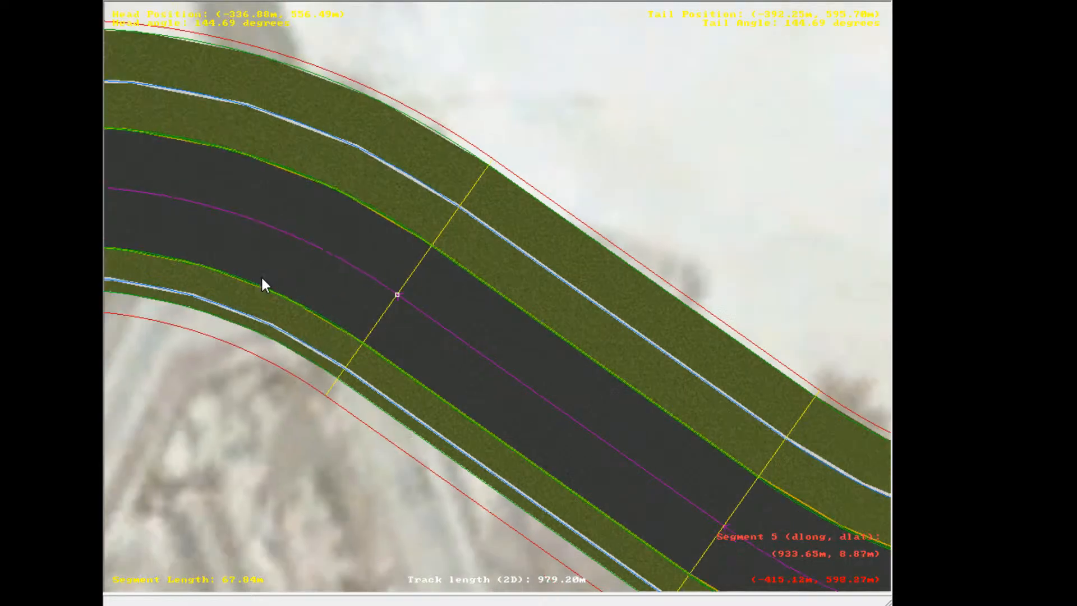
right_click(261, 276)
right_click(260, 276)
right_click(705, 204)
right_click(364, 297)
left_click(431, 313)
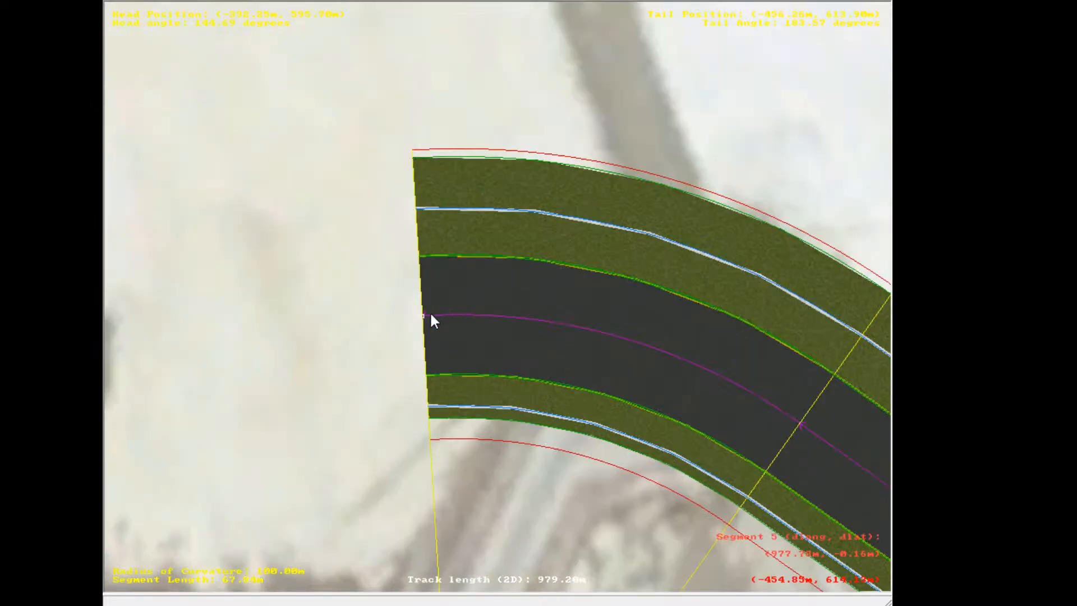
left_click_drag(427, 316, 467, 324)
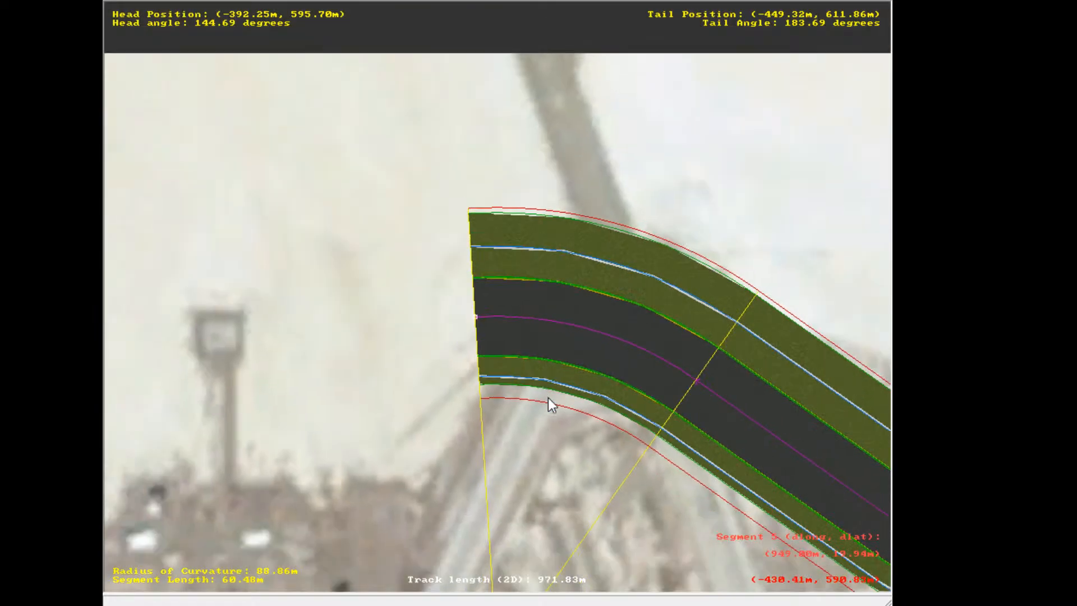
Examine the layout from the runway straight through the side-road curves to the last curve's tail, comparing it with the roads in the background image
scroll(547, 398, "down", 10)
right_click(549, 395)
right_click(551, 384)
scroll(546, 391, "down", 1)
right_click(430, 299)
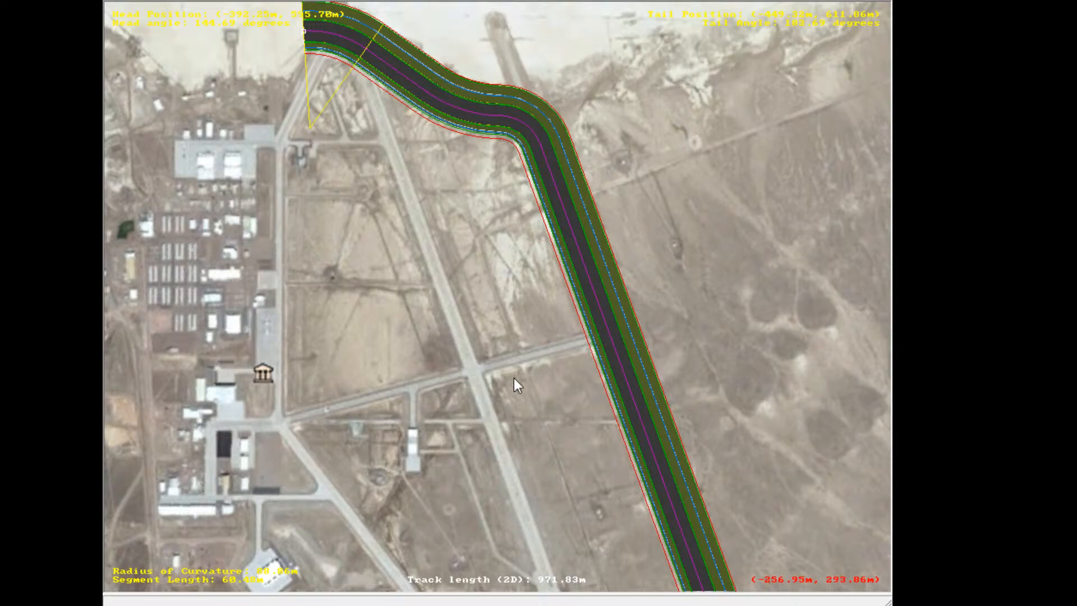
scroll(361, 182, "down", 1)
right_click(360, 183)
scroll(361, 183, "up", 1)
scroll(519, 100, "up", 5)
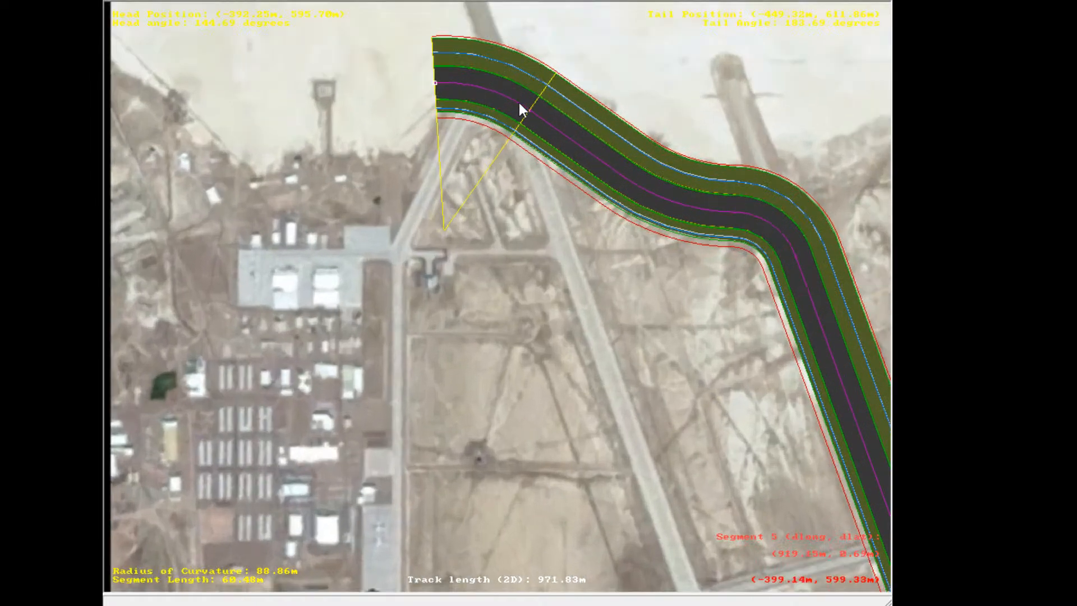
right_click(519, 100)
scroll(518, 100, "up", 1)
scroll(380, 264, "up", 3)
right_click(380, 268)
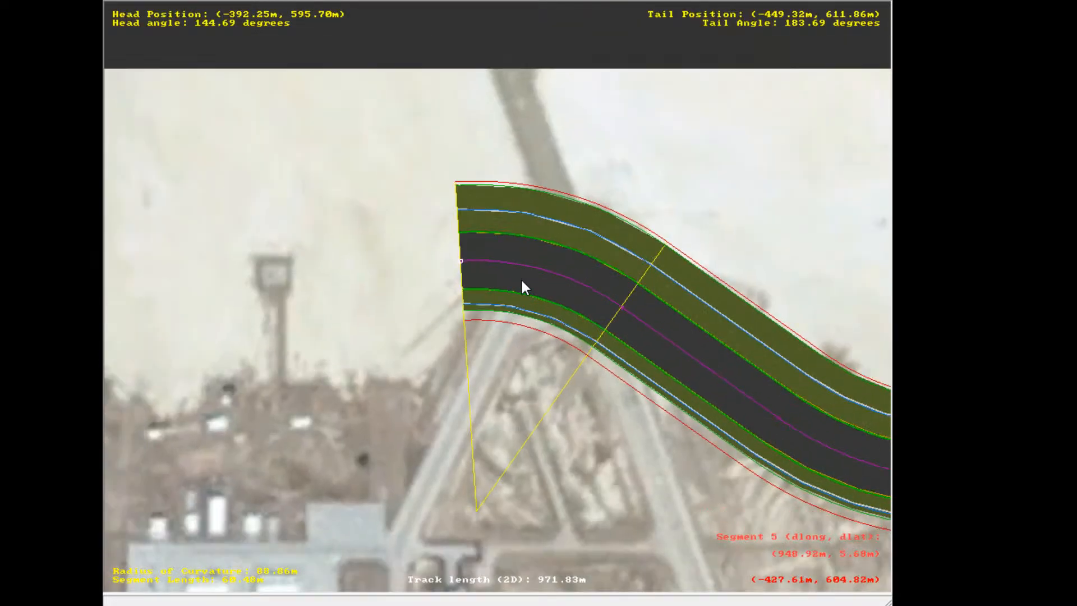
scroll(489, 371, "down", 10)
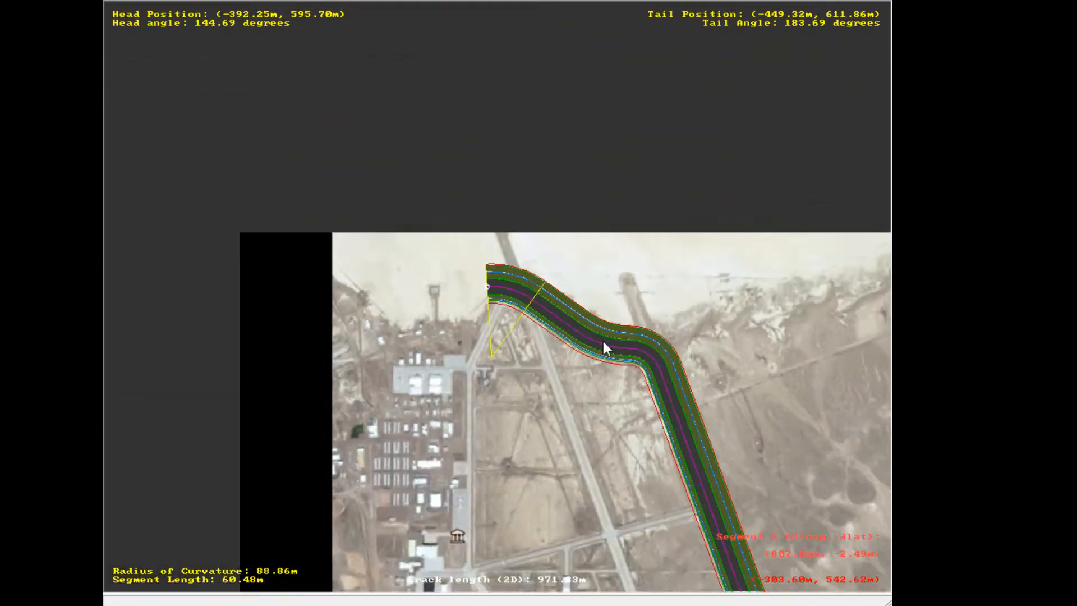
right_click(537, 311)
scroll(534, 473, "down", 2)
right_click(562, 483)
right_click(563, 483)
scroll(499, 365, "up", 1)
right_click(359, 121)
scroll(400, 129, "up", 1)
right_click(501, 140)
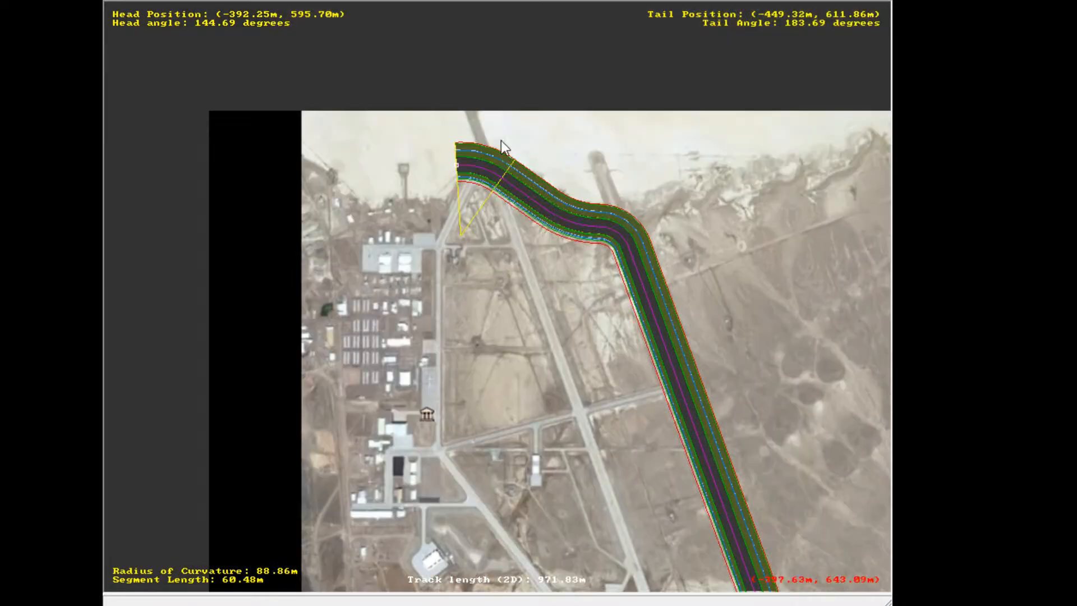
scroll(449, 208, "up", 4)
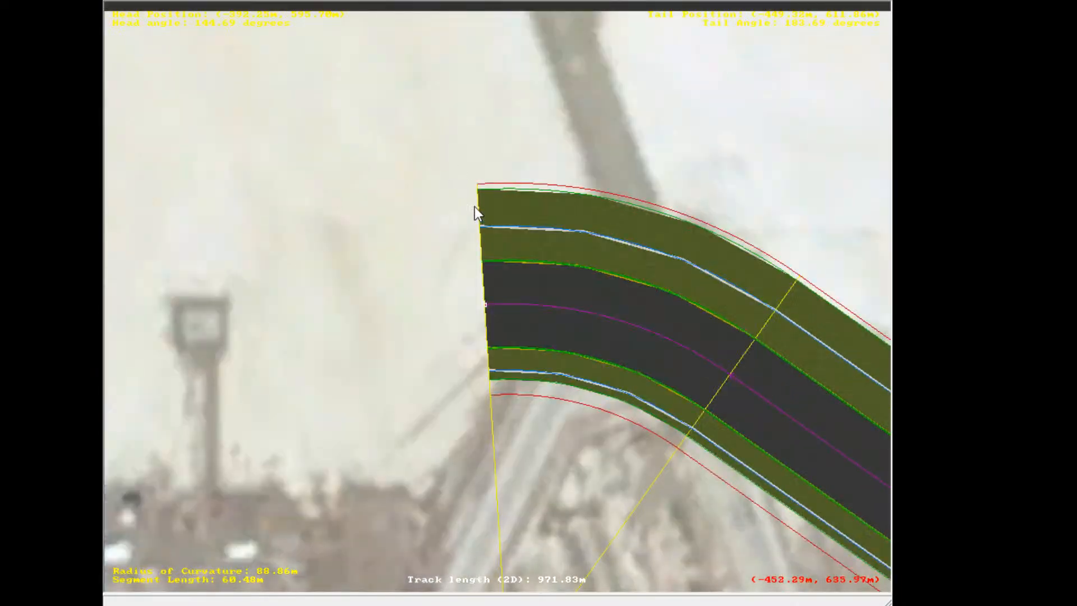
scroll(508, 312, "up", 2)
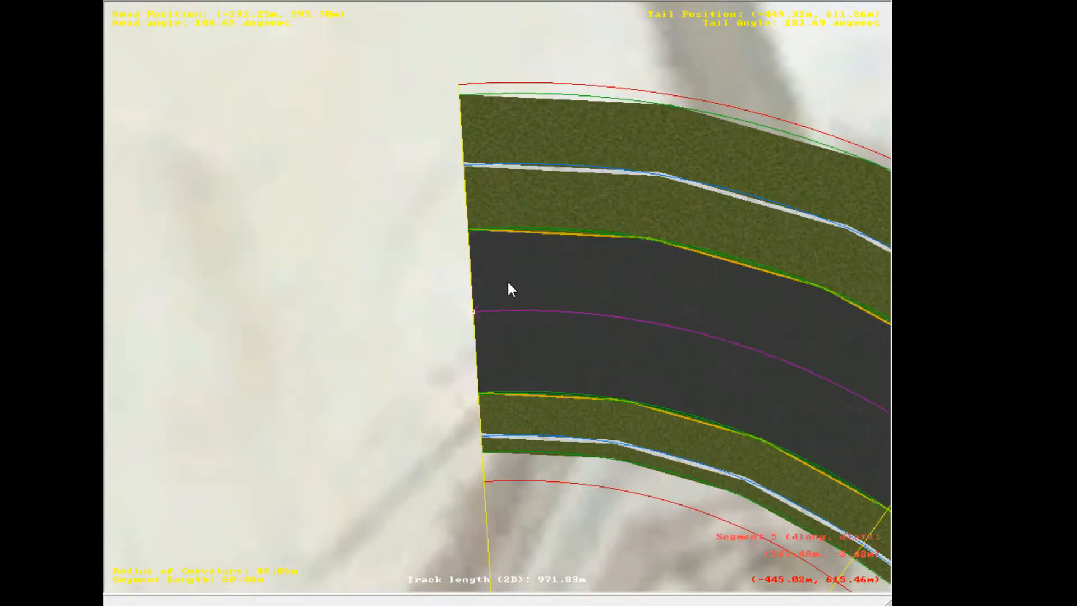
Try appending another curve to the far-bend curve, bending its tail down towards the buildings
left_click(698, 318)
right_click(425, 422)
right_click(425, 422)
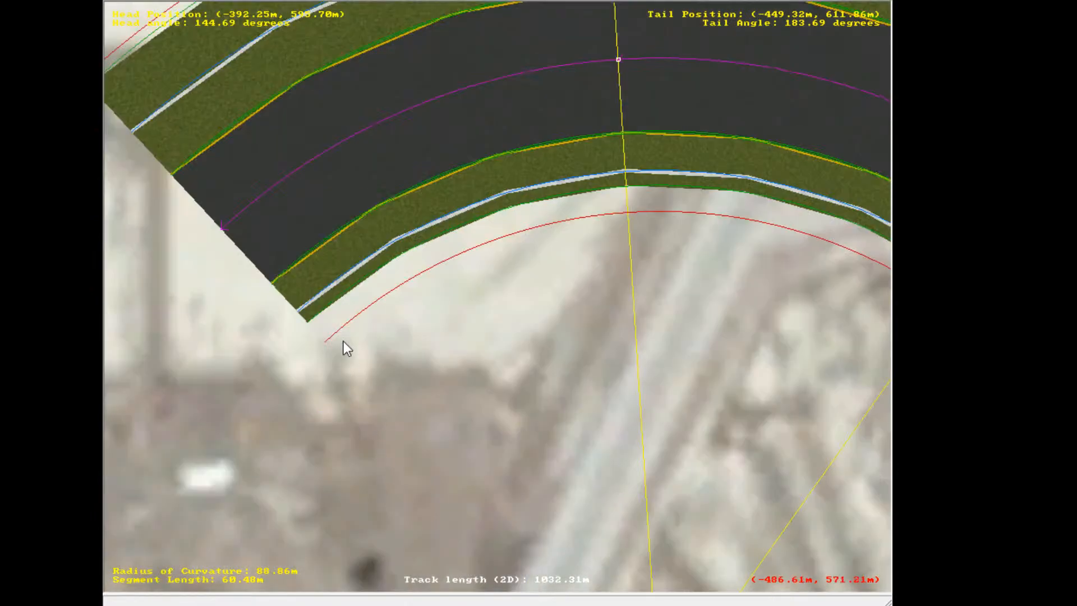
left_click(245, 252)
left_click_drag(223, 234, 301, 386)
scroll(504, 269, "down", 2)
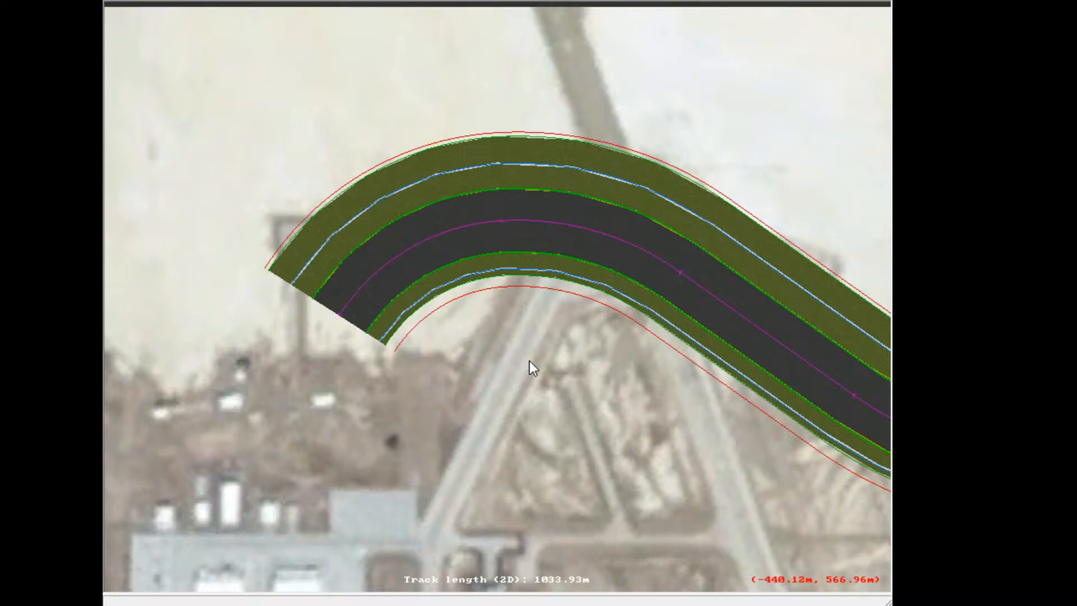
Compare the extra end curve with the side roads in the background image, and delete that curve
scroll(529, 368, "down", 5)
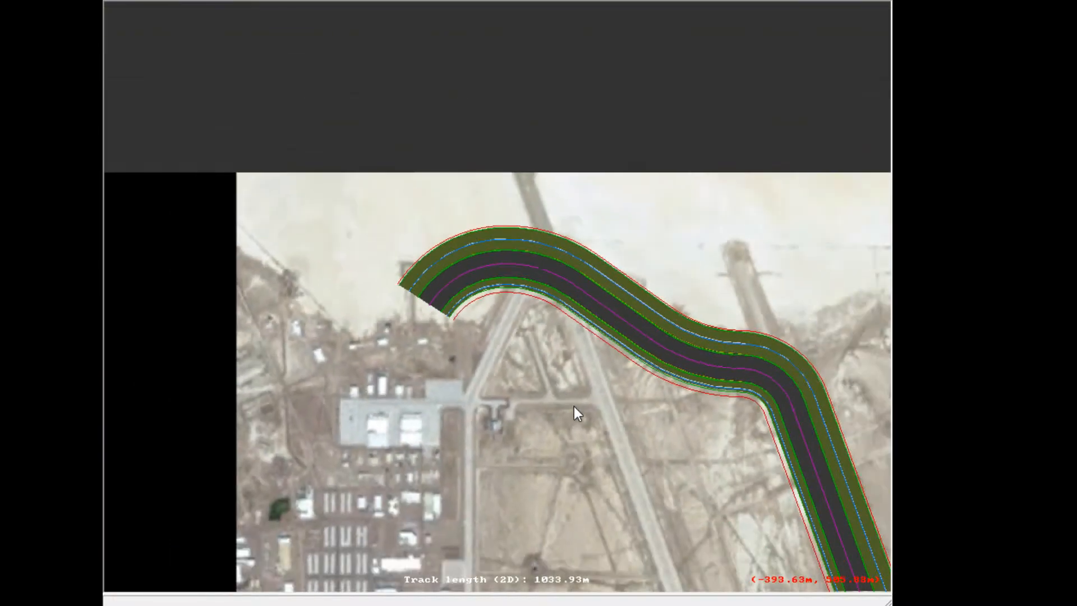
scroll(574, 408, "down", 3)
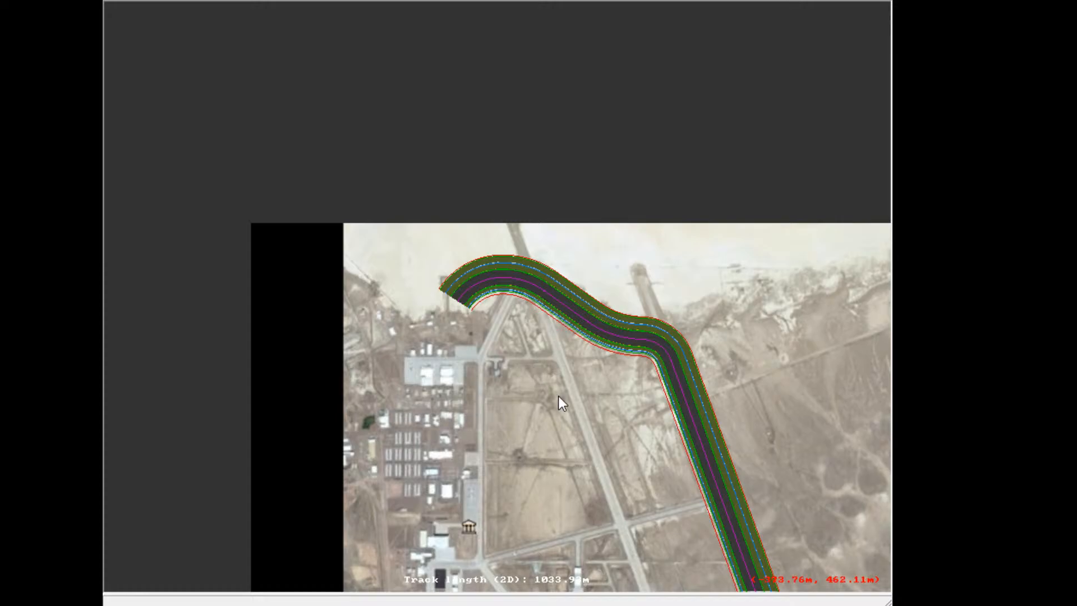
scroll(491, 230, "up", 2)
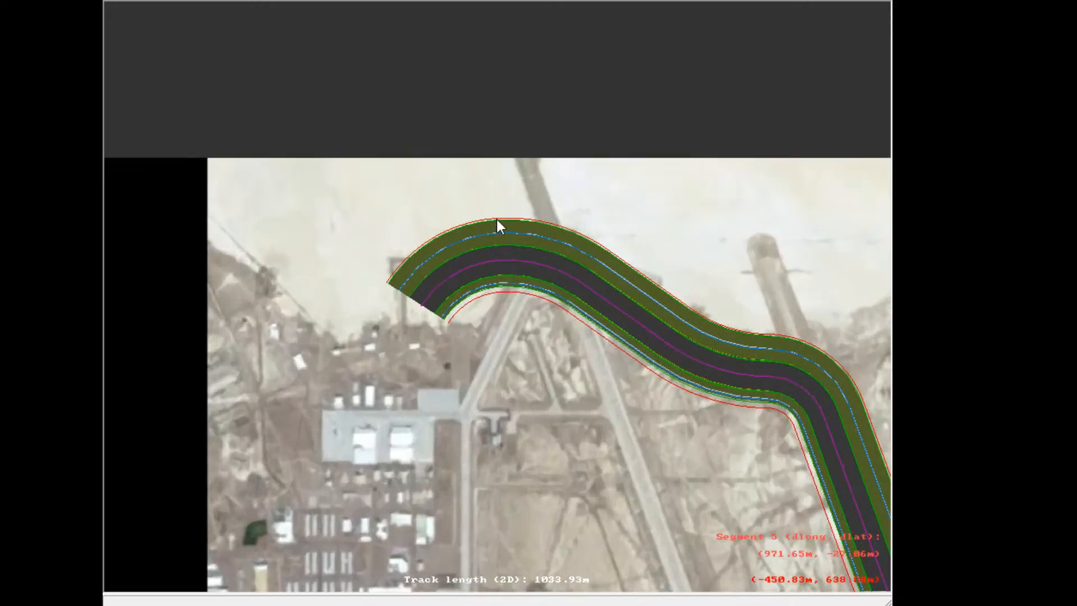
scroll(498, 218, "up", 5)
left_click(428, 249)
key("Delete")
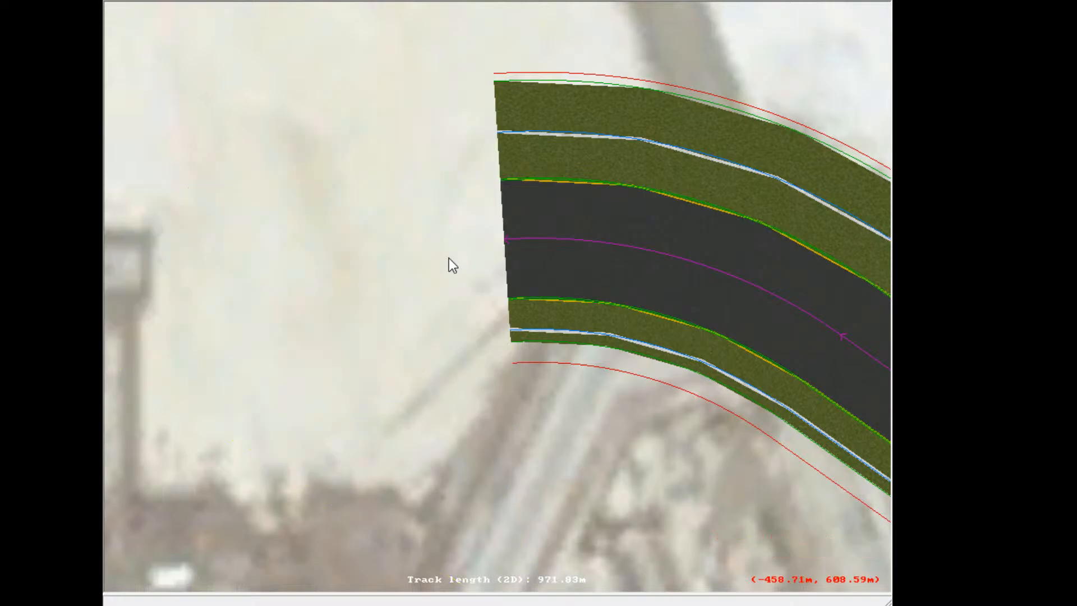
Adjust the far-bend curve's tail to about 55 m long with a radius of about 73 m, and append another curve to it
left_click(517, 229)
mouse_move(500, 238)
left_mouse_down()
mouse_move(453, 272)
mouse_move(500, 247)
mouse_move(596, 252)
mouse_move(505, 288)
mouse_move(536, 260)
left_mouse_up()
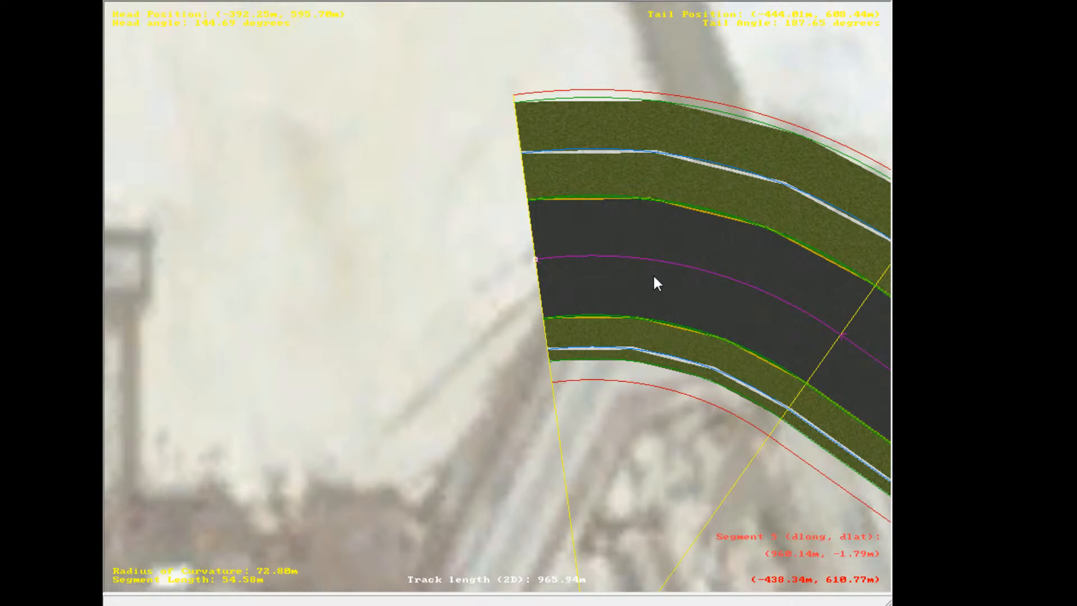
left_click(748, 284)
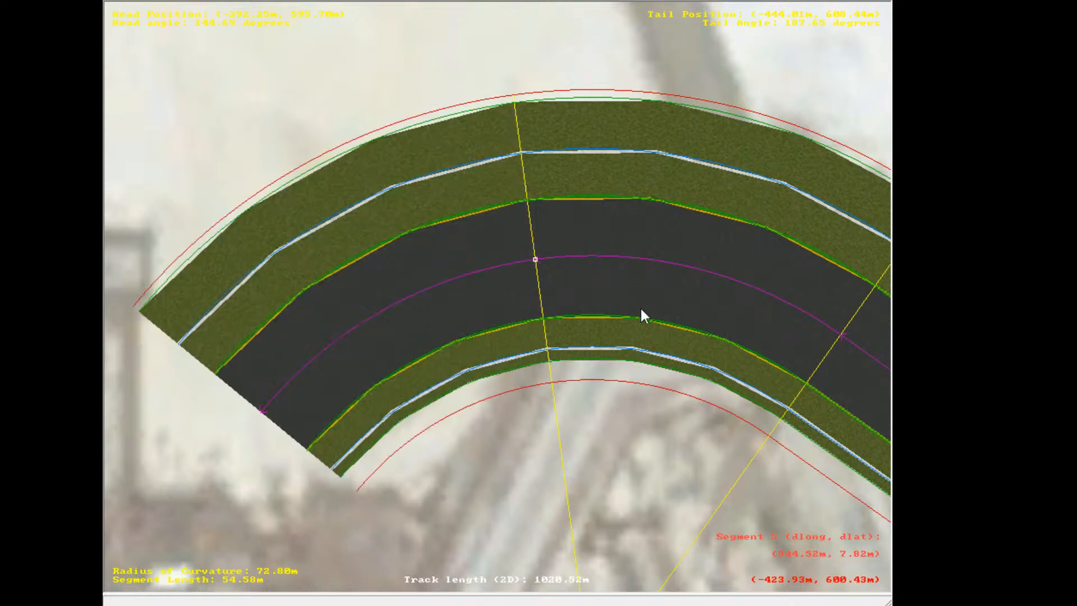
Adjust the new end curve's tail to about 54 m long with a radius of about 68 m
left_click(373, 278)
right_click_drag(234, 369, 434, 285)
scroll(465, 320, "up", 1)
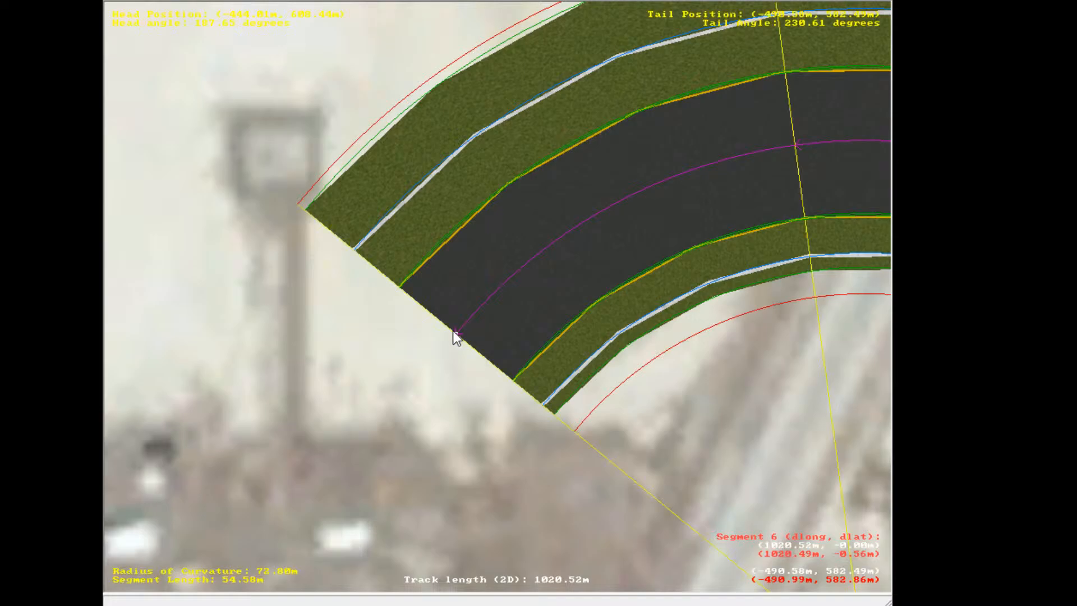
mouse_move(455, 334)
left_mouse_down()
mouse_move(450, 355)
mouse_move(496, 356)
mouse_move(476, 362)
mouse_move(467, 319)
mouse_move(472, 330)
left_mouse_up()
scroll(472, 330, "down", 1)
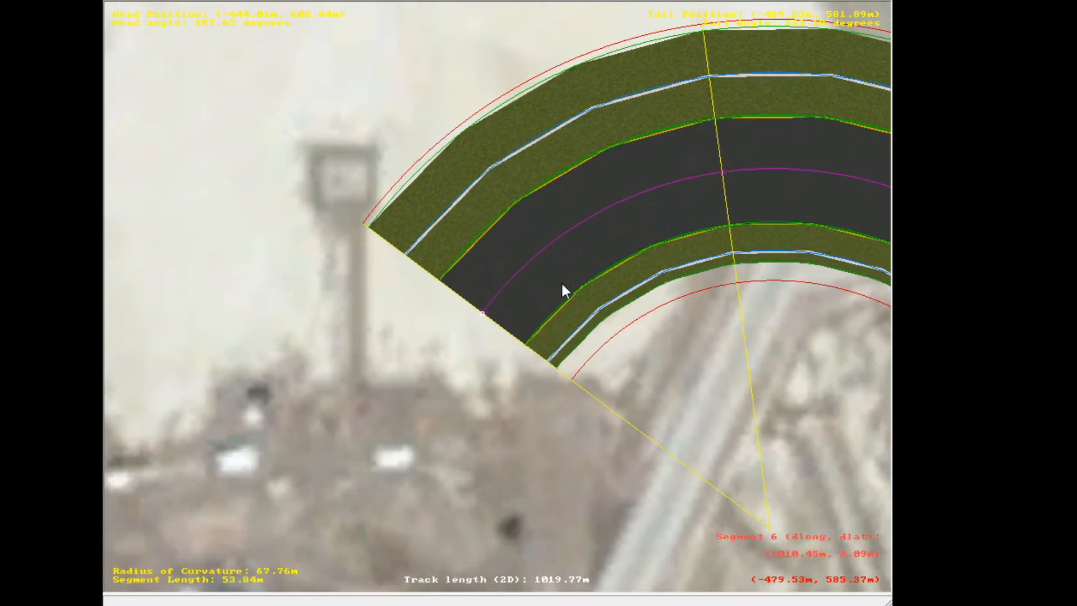
Extend the end curve's tail to about 58 m long with a radius of about 71 m
right_click_drag(561, 281, 422, 334)
scroll(422, 334, "up", 1)
right_click(223, 400)
scroll(393, 329, "up", 1)
right_click(428, 338)
scroll(342, 343, "down", 5)
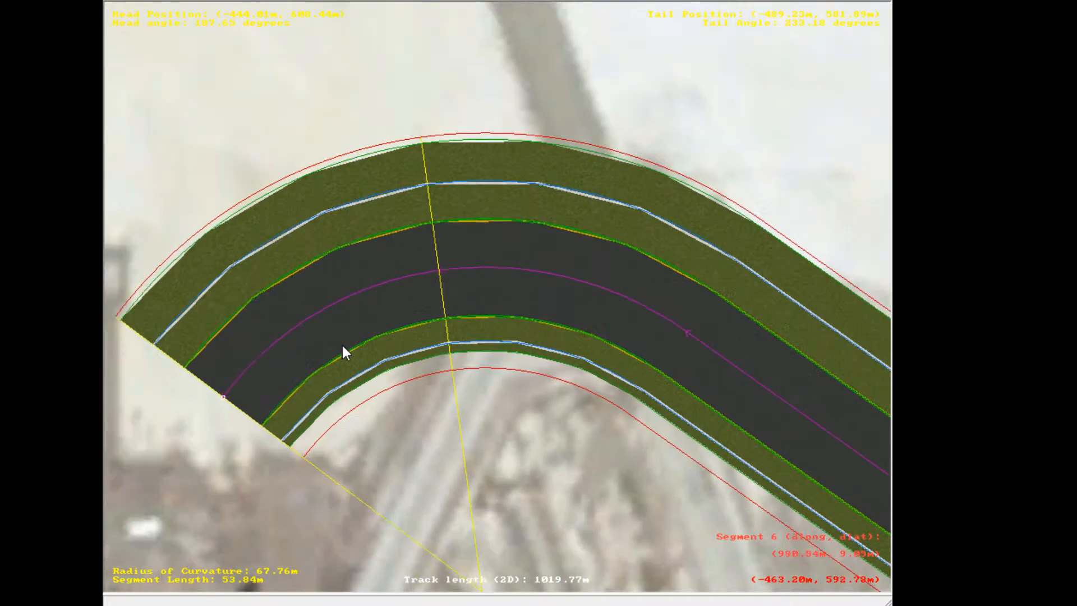
right_click(305, 356)
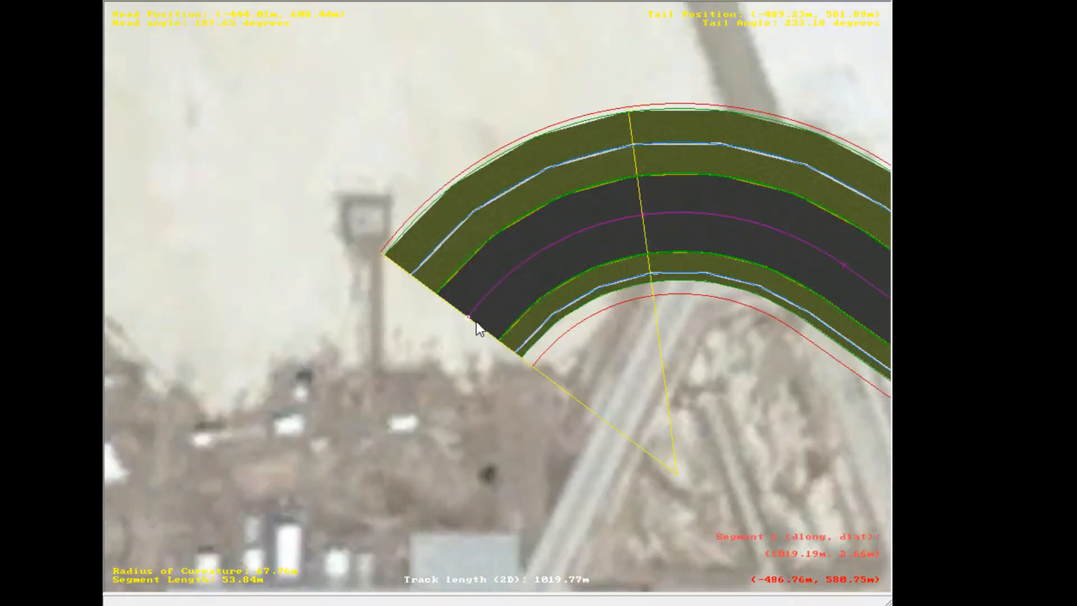
mouse_move(469, 318)
left_mouse_down()
mouse_move(455, 339)
mouse_move(456, 328)
left_mouse_up()
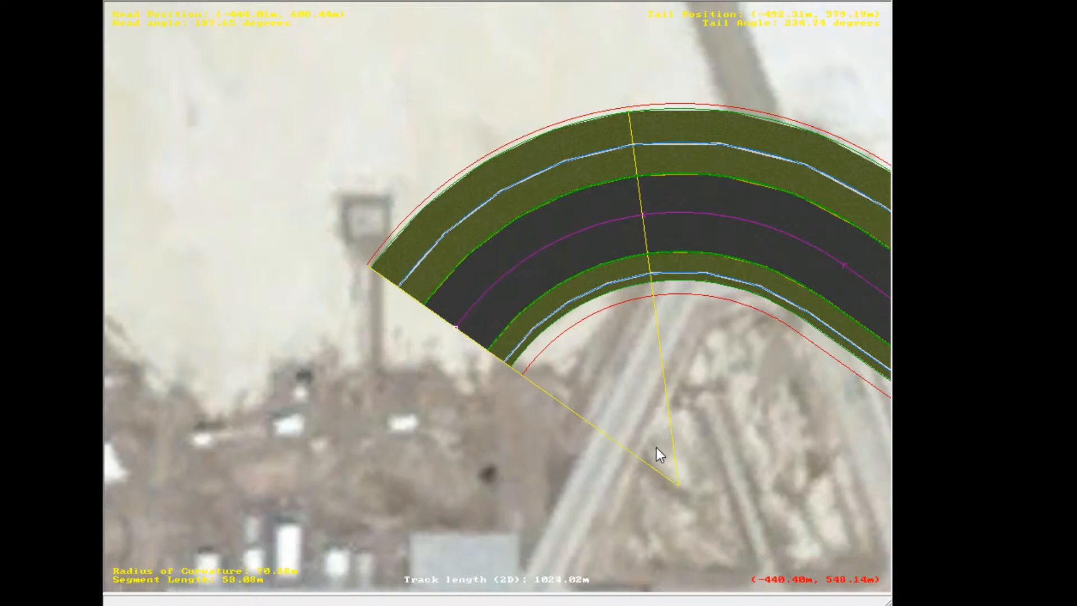
Bend the end curve further round the road junction, to about 62 m long with a radius of about 68 m
scroll(717, 344, "down", 1)
scroll(717, 345, "up", 1)
scroll(717, 345, "down", 1)
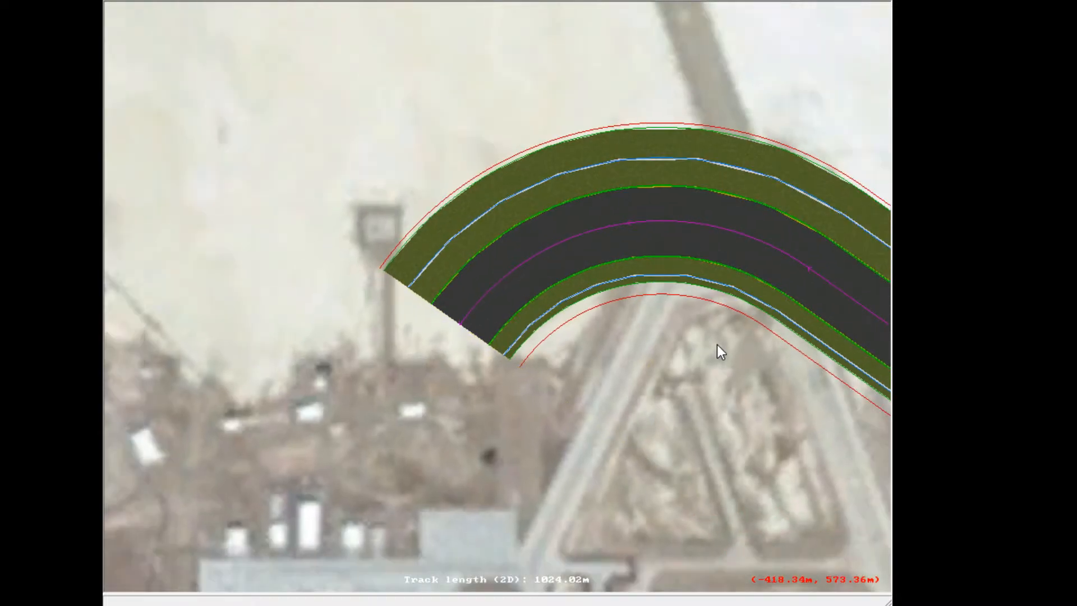
scroll(717, 344, "down", 2)
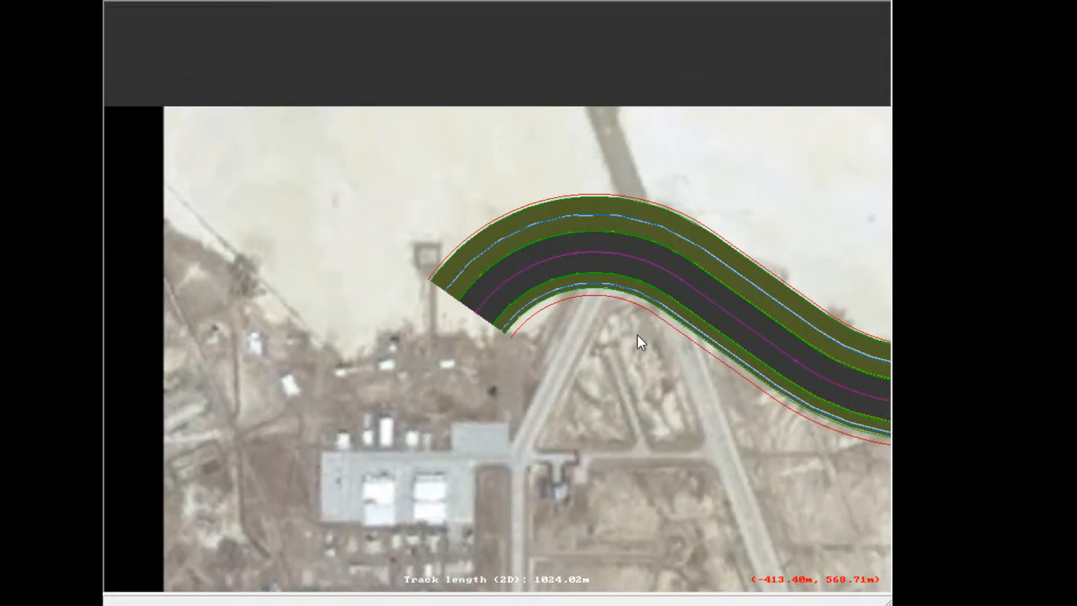
middle_click_drag(625, 358, 571, 346)
scroll(538, 308, "up", 1)
scroll(415, 283, "up", 6)
scroll(293, 258, "up", 1)
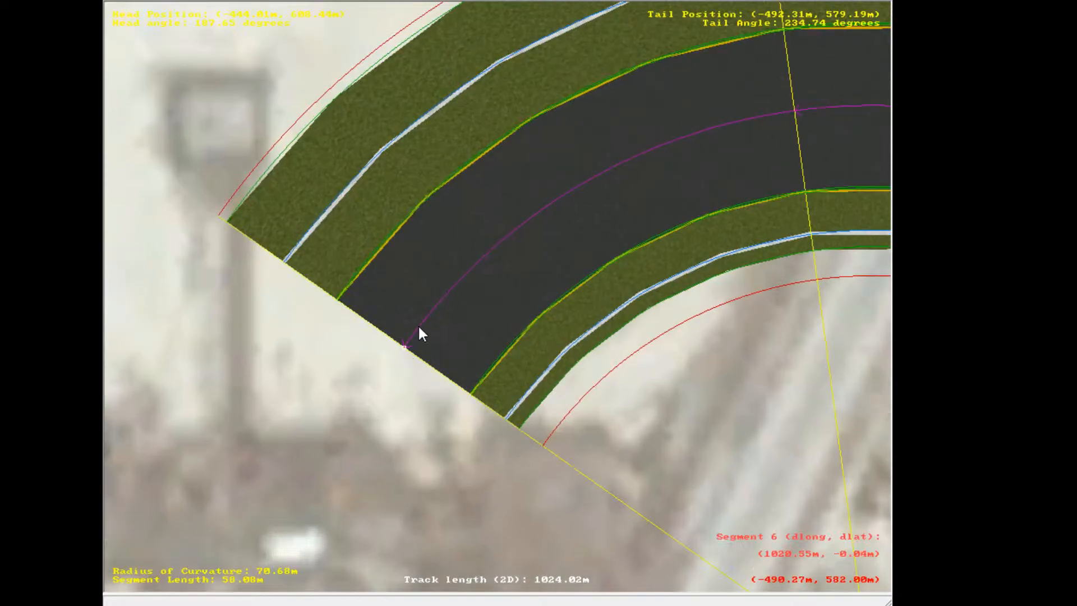
left_click_drag(405, 345, 392, 377)
Examine the layout from the runway straight to the end curve's tail, comparing it with the roads and buildings in the background image
scroll(392, 377, "down", 1)
scroll(551, 462, "down", 8)
right_click(641, 367)
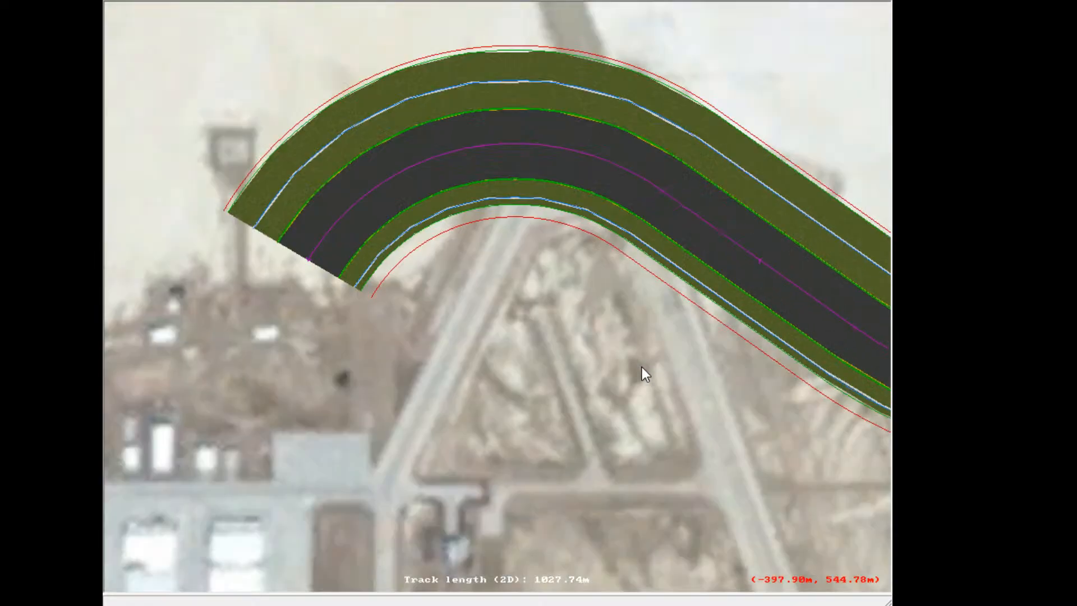
right_click(642, 367)
scroll(477, 324, "down", 1)
scroll(477, 324, "down", 3)
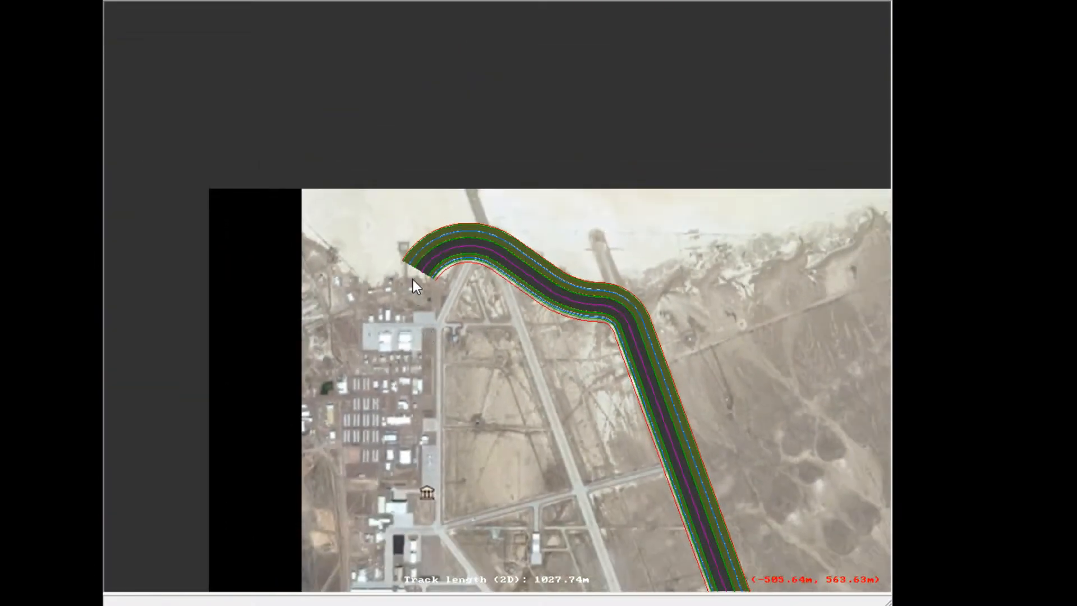
scroll(344, 233, "up", 2)
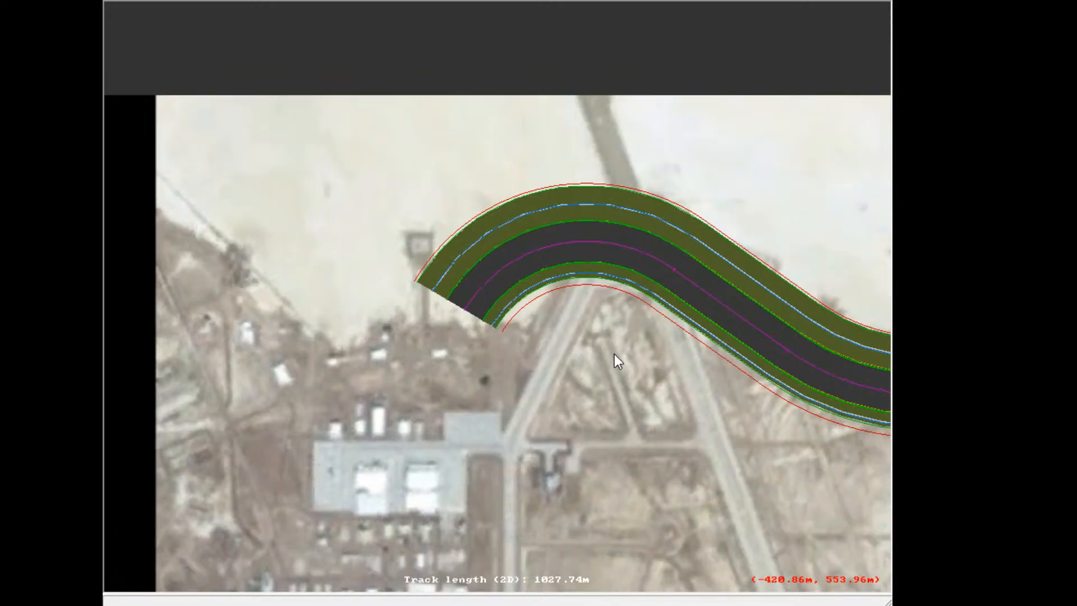
scroll(603, 363, "down", 3)
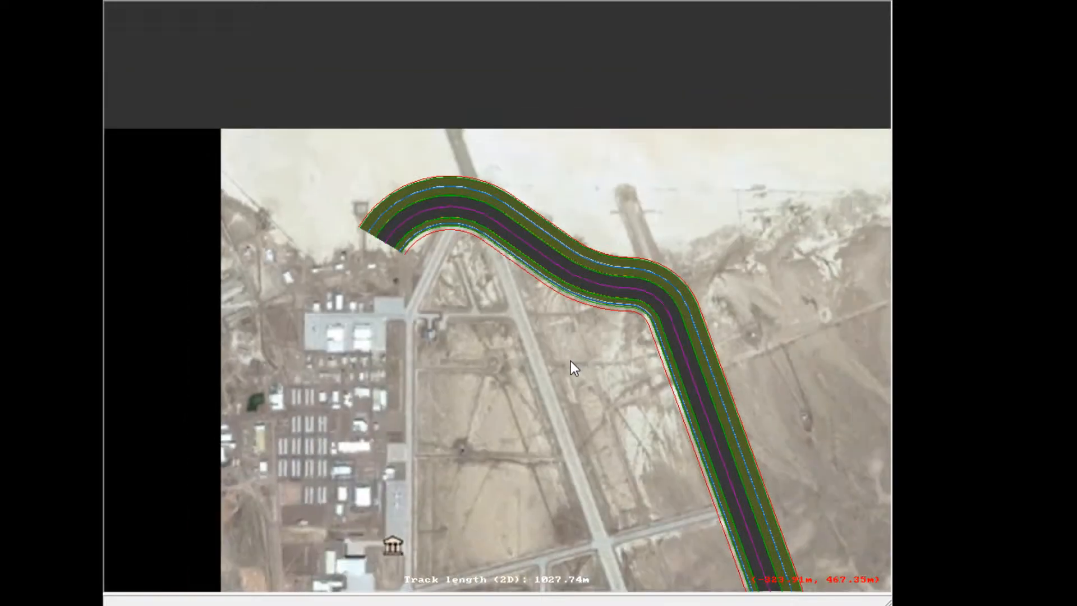
scroll(499, 341, "down", 1)
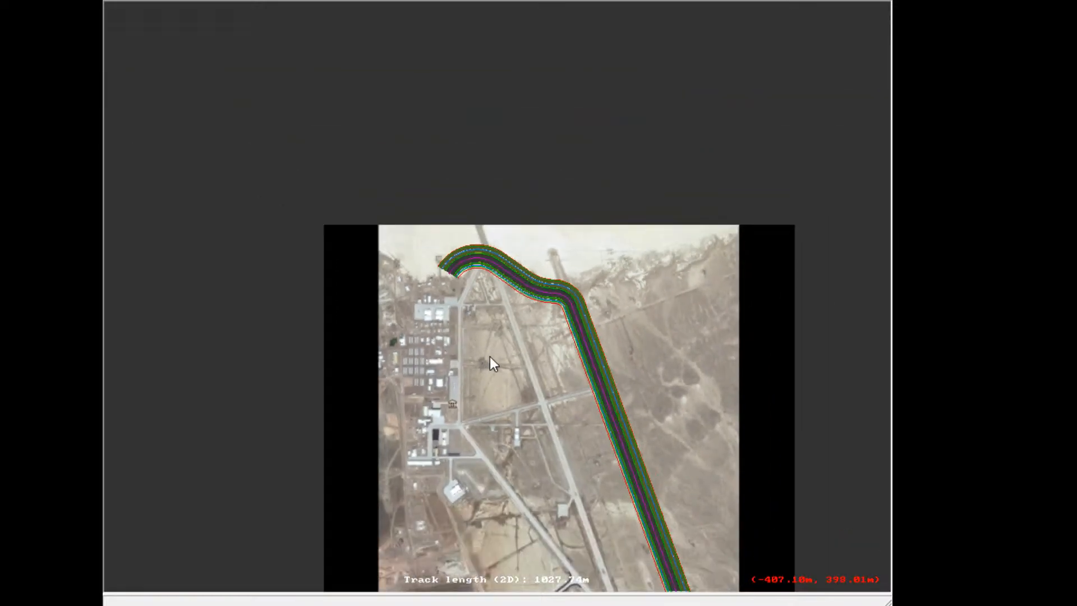
scroll(483, 266, "up", 1)
scroll(554, 274, "up", 1)
scroll(562, 279, "up", 4)
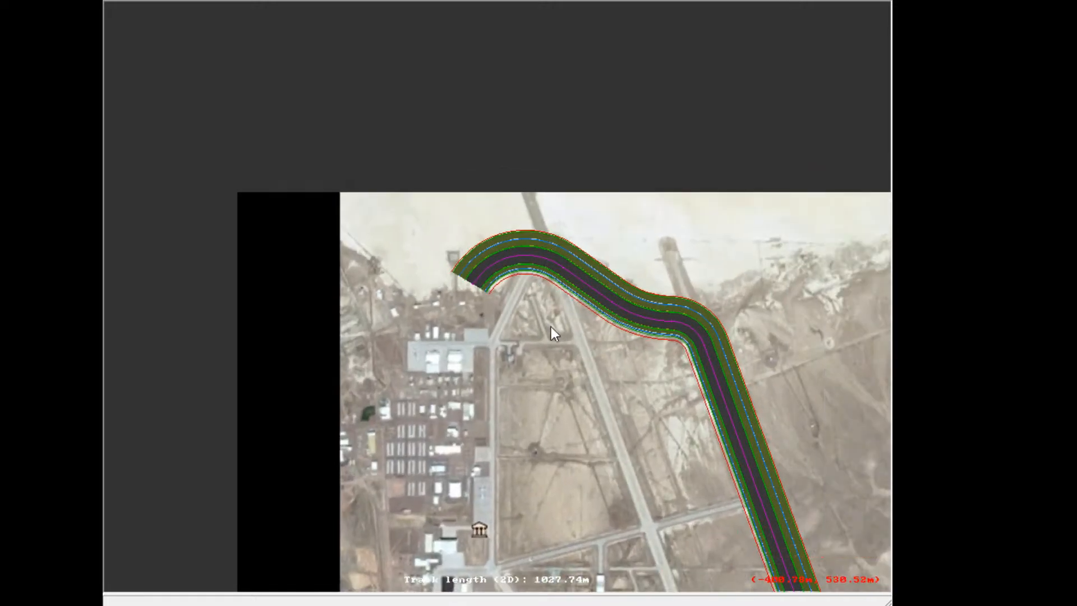
scroll(480, 289, "down", 1)
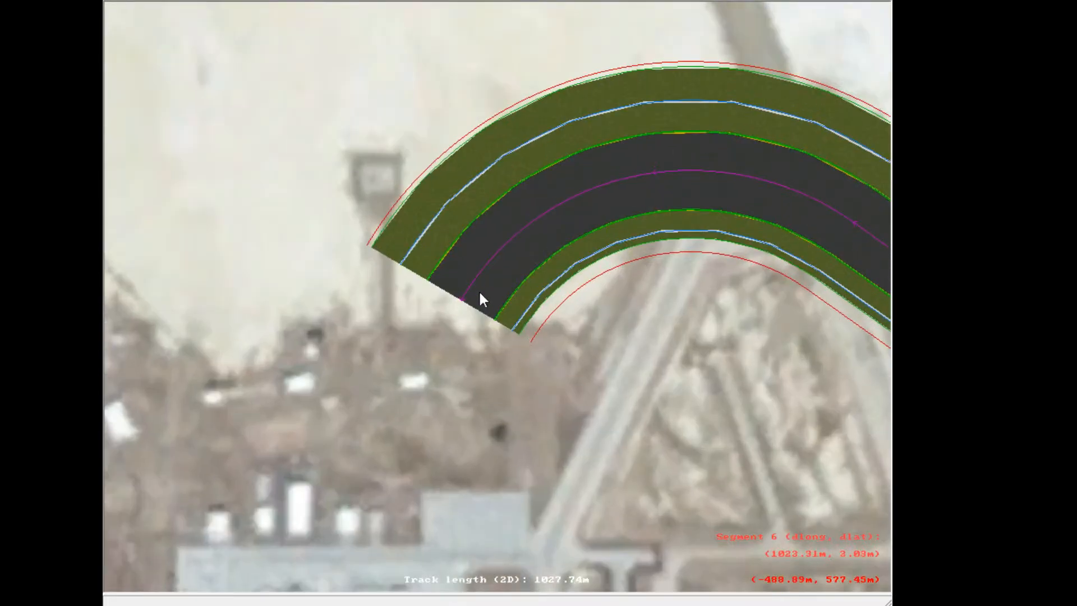
Append a straight to the end curve and shorten it to about 48 m, ending just before the large building complex
scroll(456, 239, "up", 1)
left_click(488, 222)
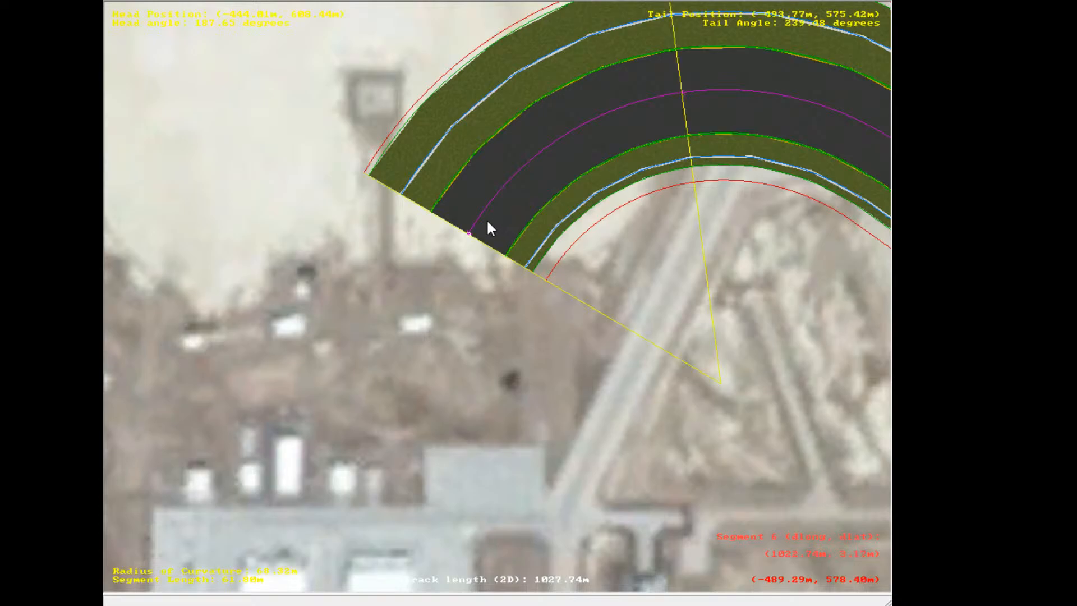
key("Insert")
scroll(484, 417, "up", 1)
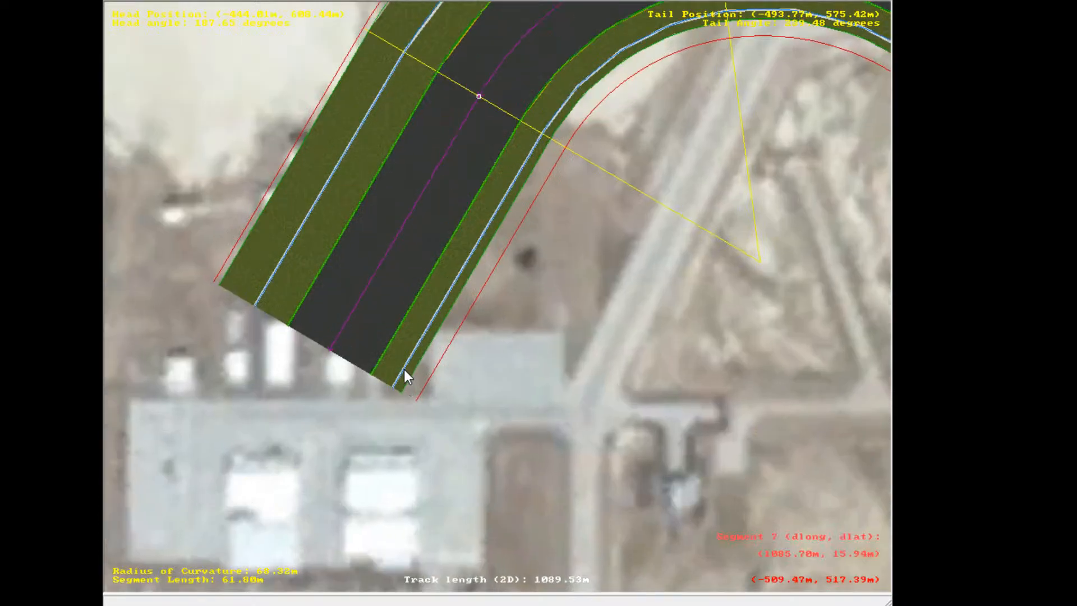
left_click(355, 335)
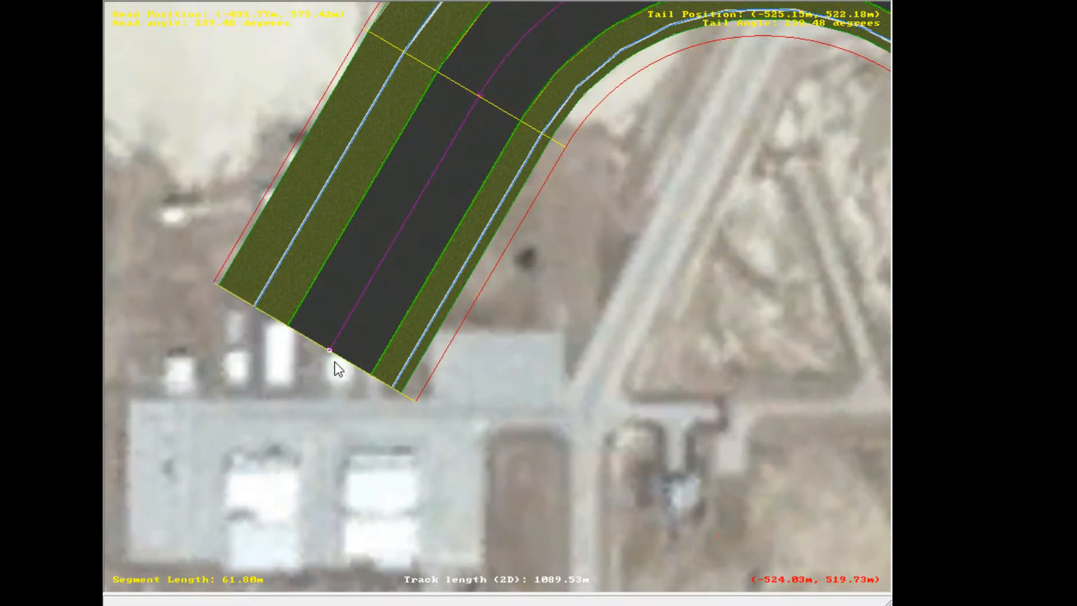
left_click_drag(330, 350, 384, 308)
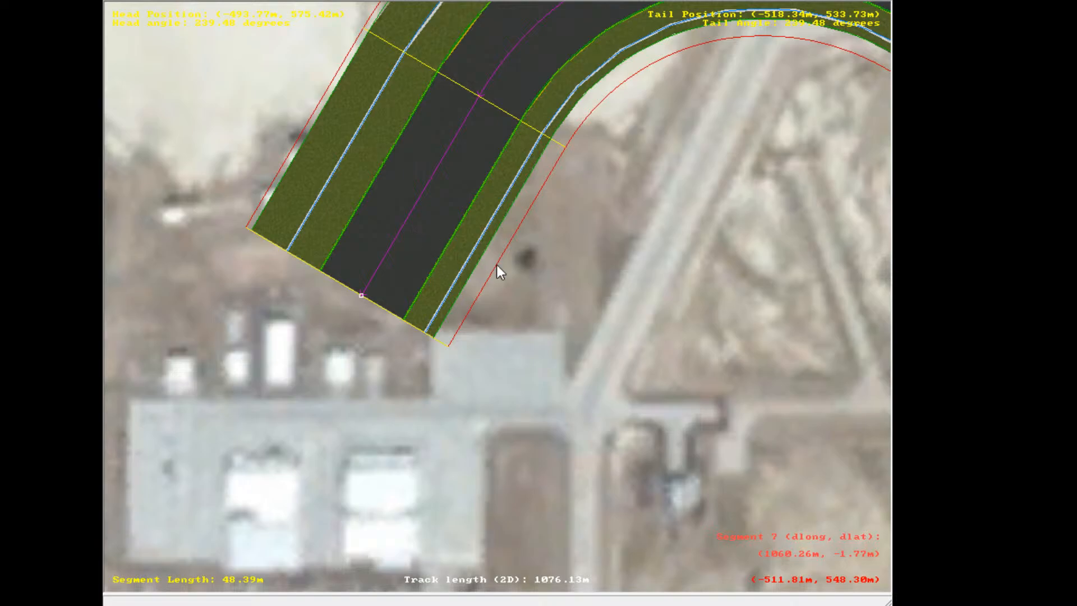
Append a curve to the short straight and adjust its tail to about 45 m long with a radius of about 79 m
key("c")
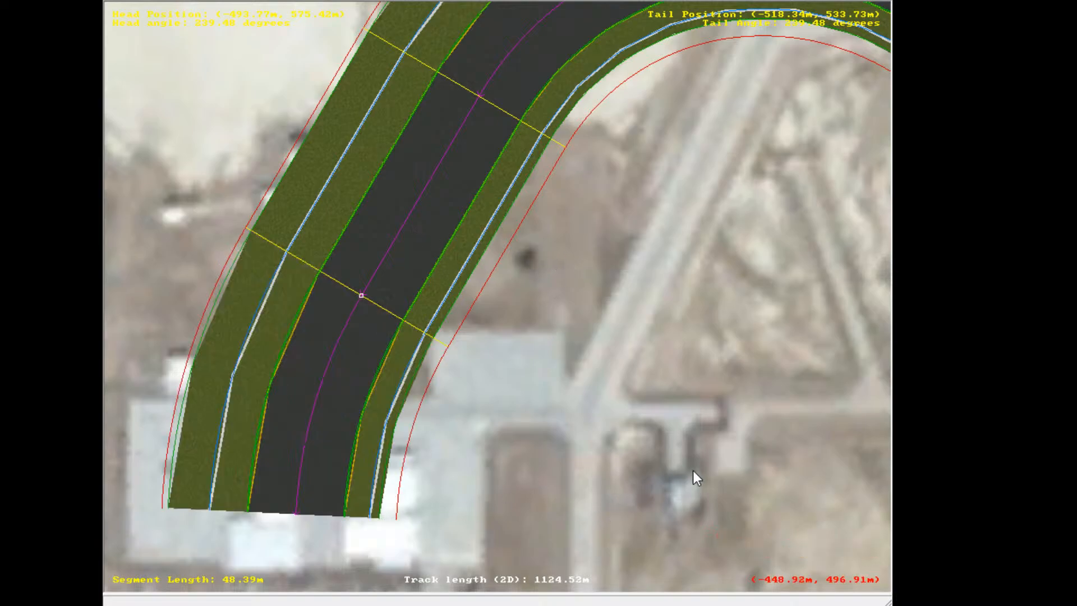
scroll(654, 488, "down", 2)
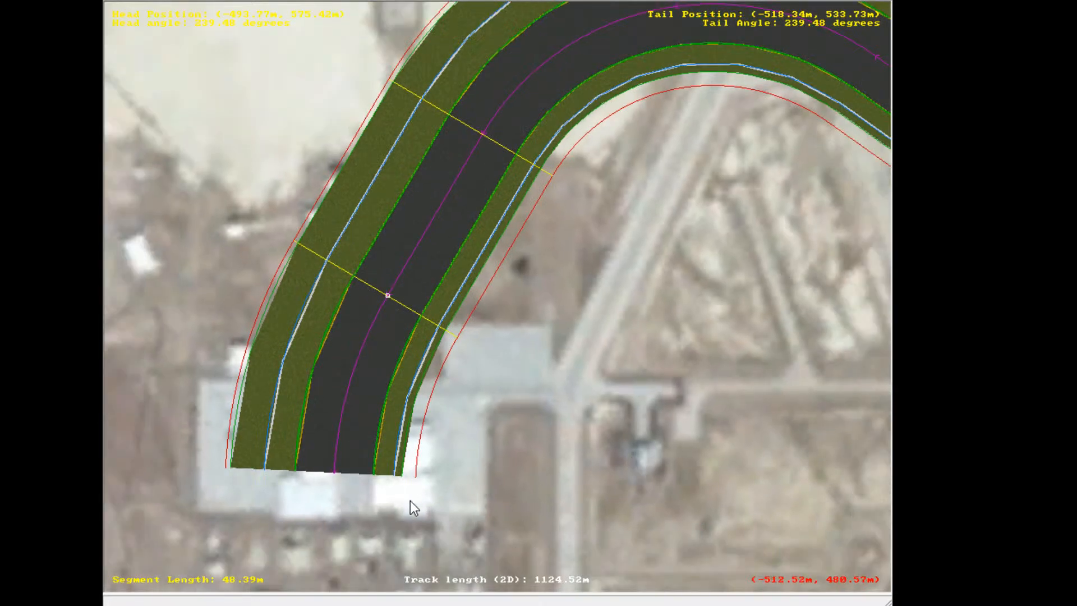
left_click(344, 471)
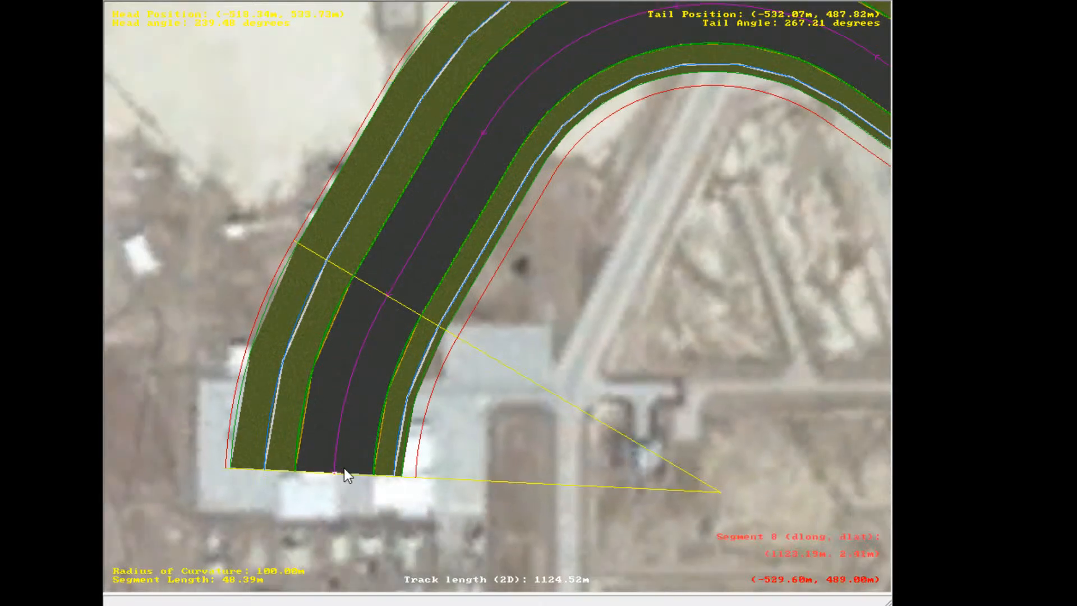
mouse_move(345, 469)
left_mouse_down()
mouse_move(355, 478)
mouse_move(346, 463)
left_mouse_up()
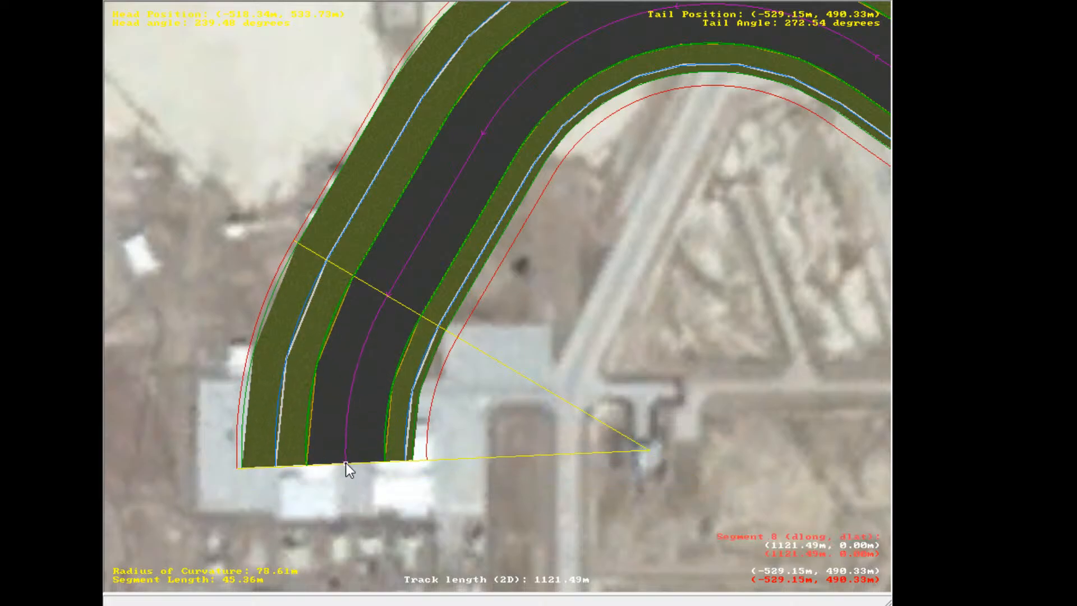
Shift the background image relative to the track, bringing the last curve's tail close to the road beside the buildings
scroll(531, 437, "down", 5)
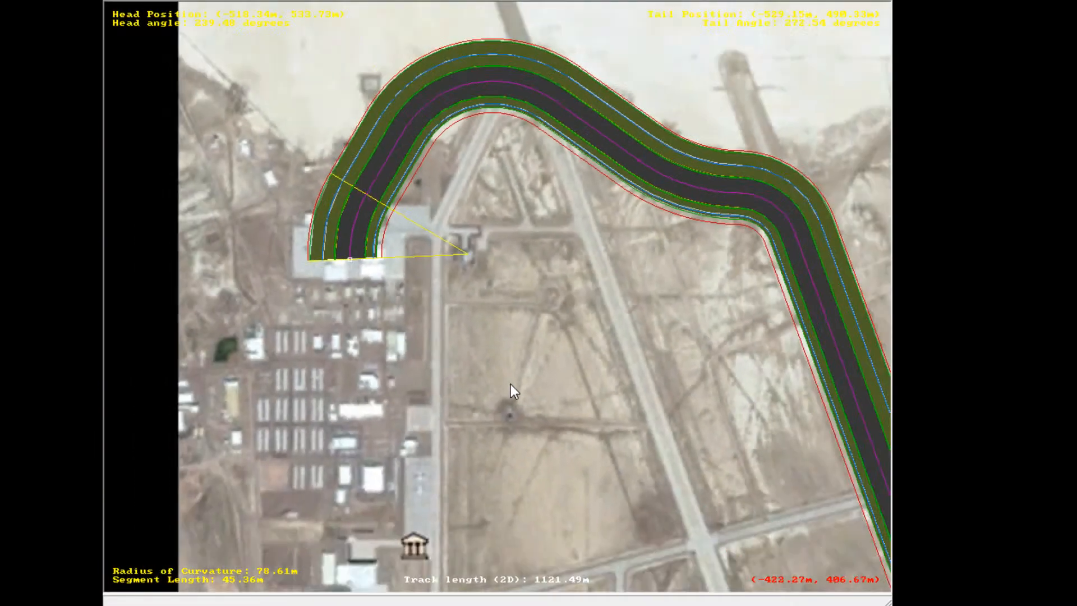
scroll(494, 359, "down", 2)
scroll(485, 281, "down", 1)
scroll(477, 196, "down", 1)
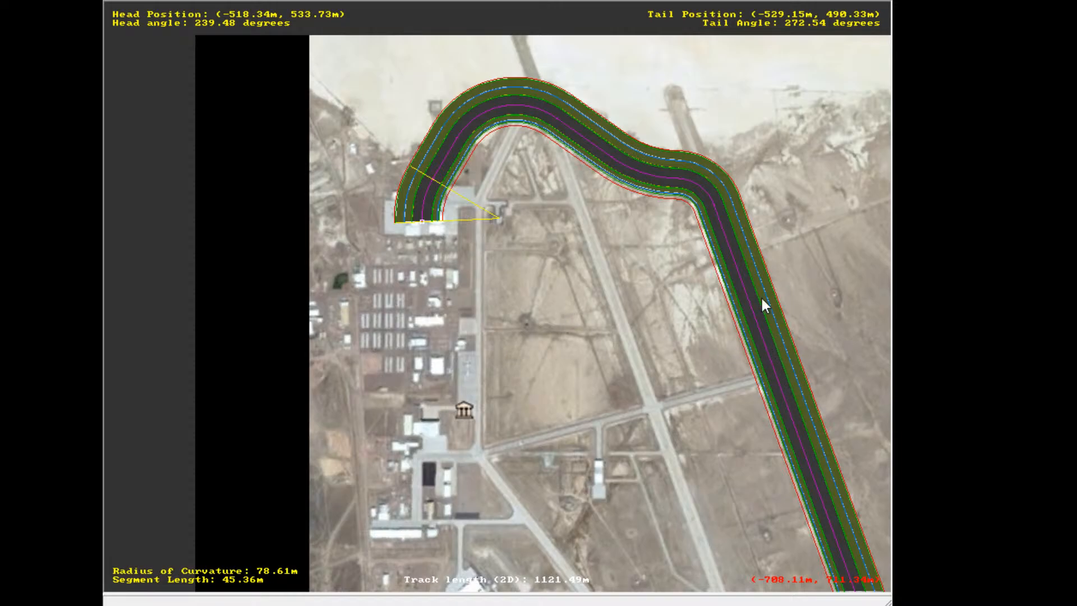
left_click(452, 355)
left_click(538, 261)
left_click_drag(407, 169, 469, 245)
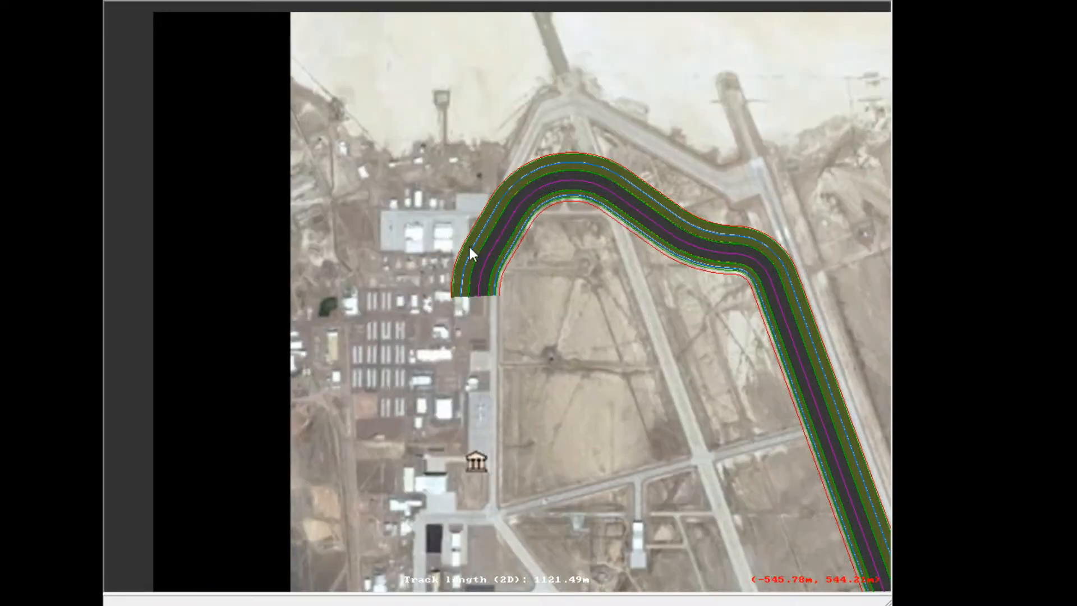
Extend the last curve's tail beside the buildings to about 54 m long with a radius of about 95 m
scroll(477, 280, "up", 6)
left_click(477, 335)
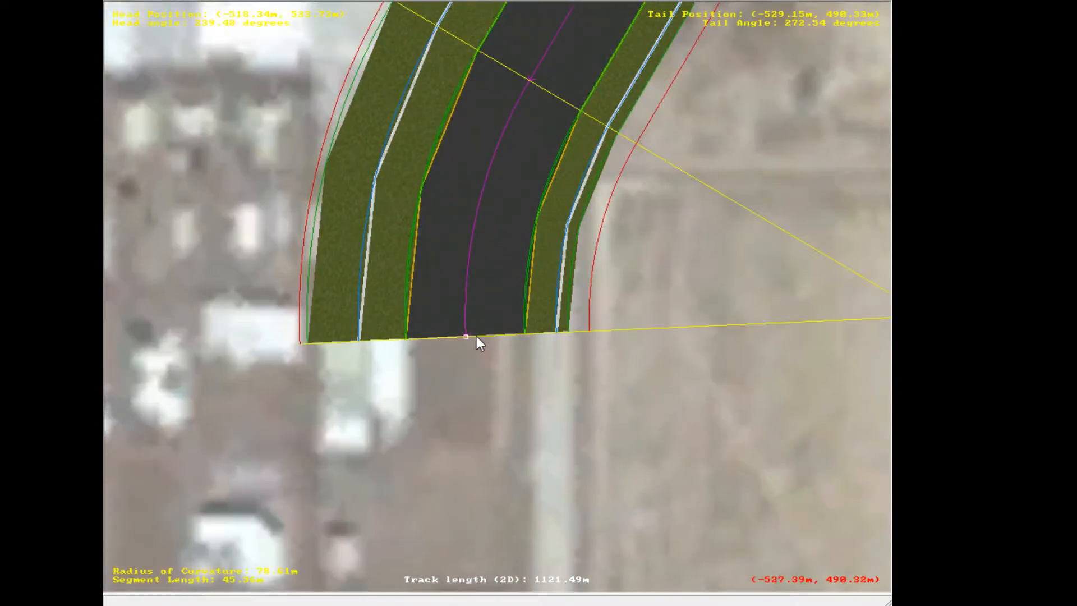
left_click_drag(466, 337, 452, 386)
scroll(577, 260, "down", 5)
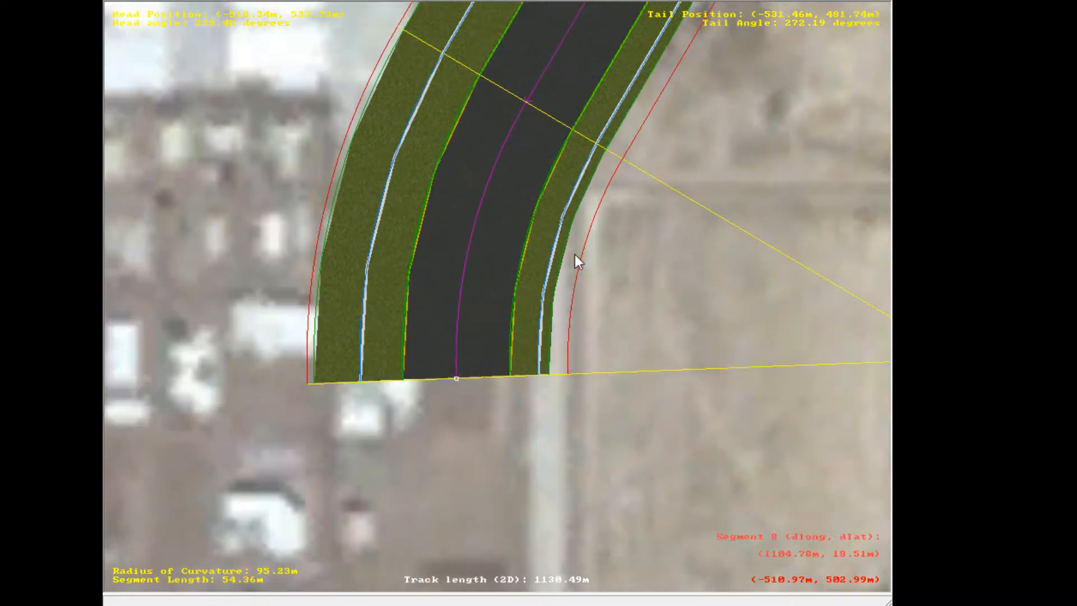
scroll(495, 243, "up", 1)
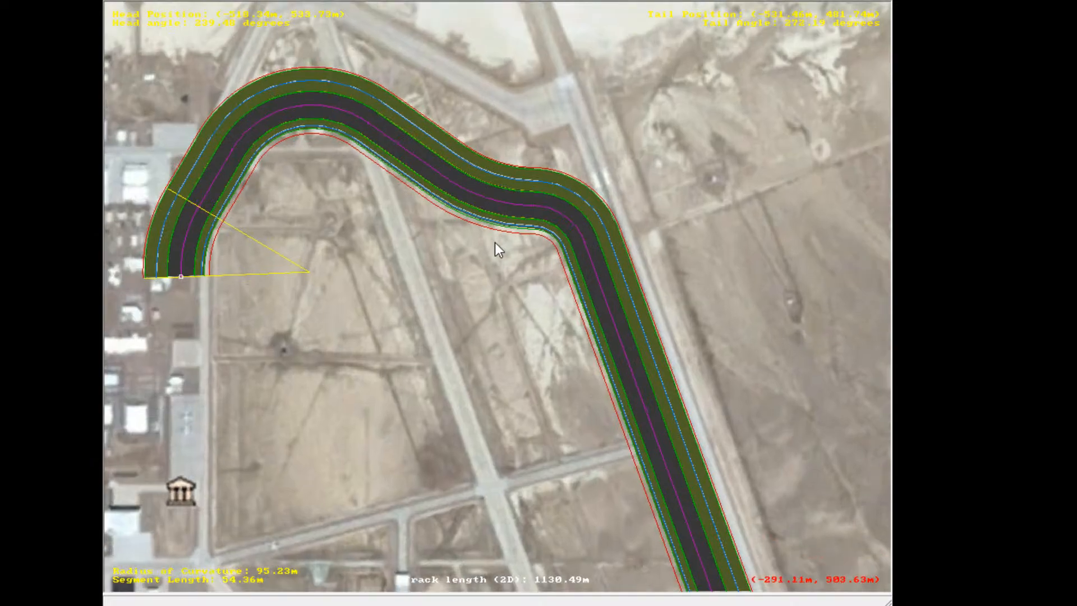
Refine the last curve's tail to about 57 m long with a radius of about 106 m, heading about 270 degrees along the road
right_click(391, 192)
scroll(392, 192, "down", 1)
right_click(463, 317)
scroll(426, 278, "up", 1)
right_click(426, 279)
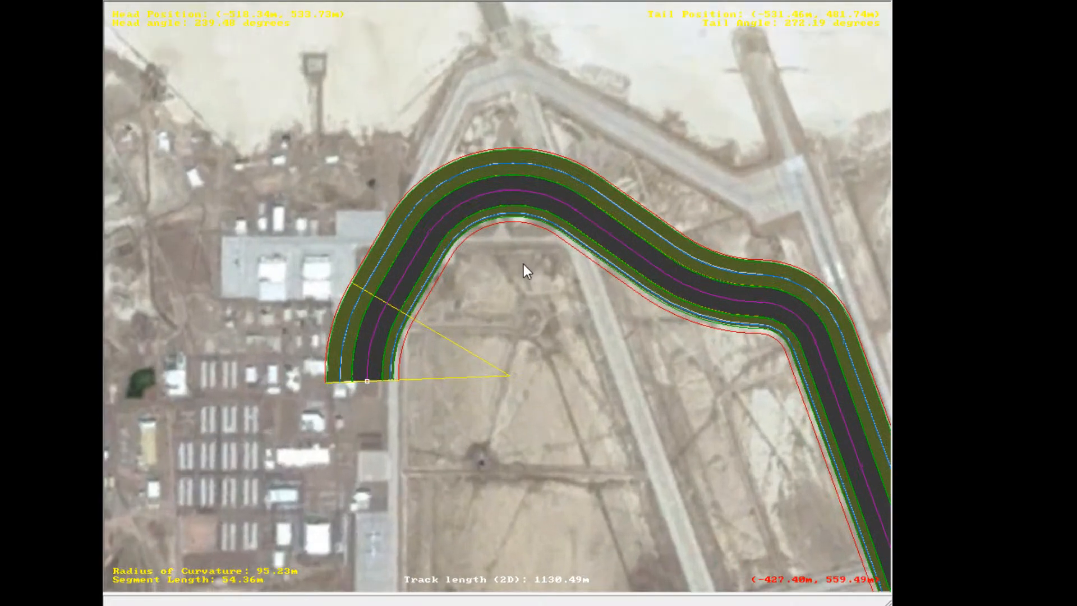
right_click(524, 269)
scroll(457, 308, "up", 1)
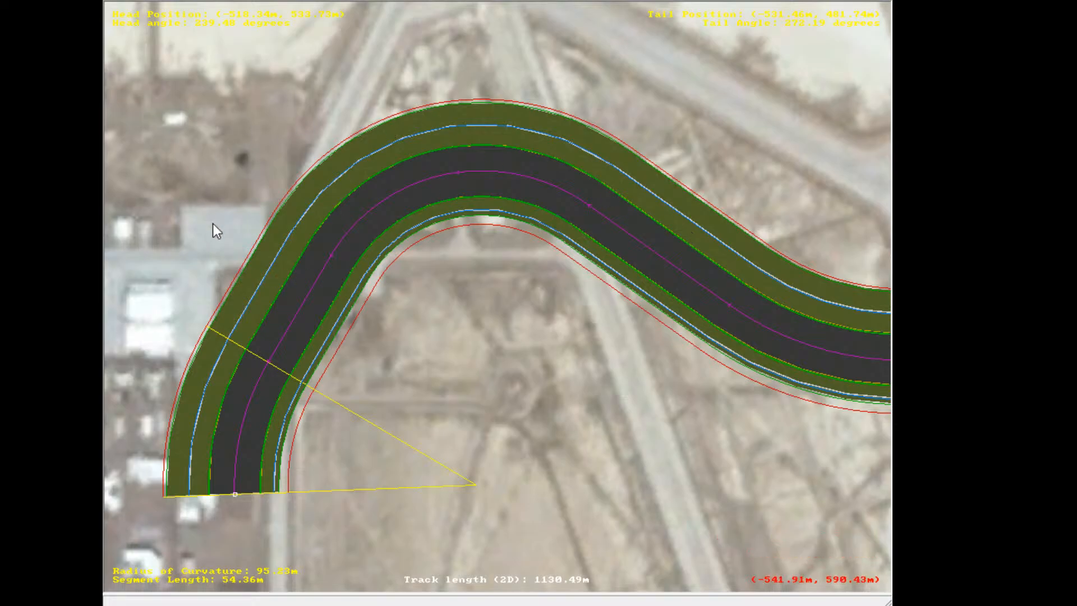
right_click(387, 435)
right_click(367, 362)
scroll(514, 293, "up", 1)
scroll(514, 292, "up", 1)
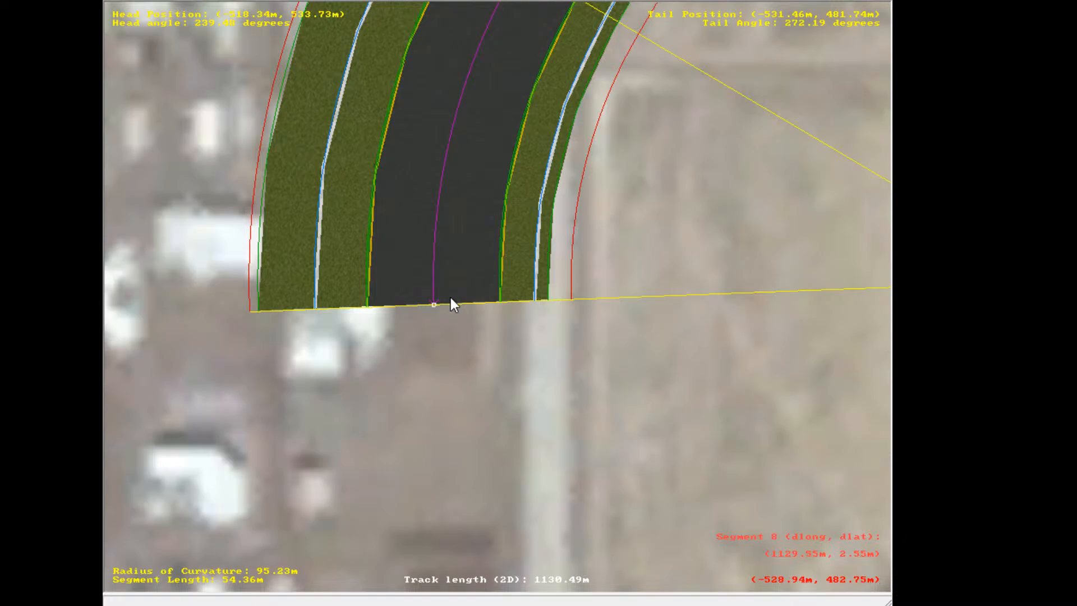
left_click_drag(436, 304, 423, 318)
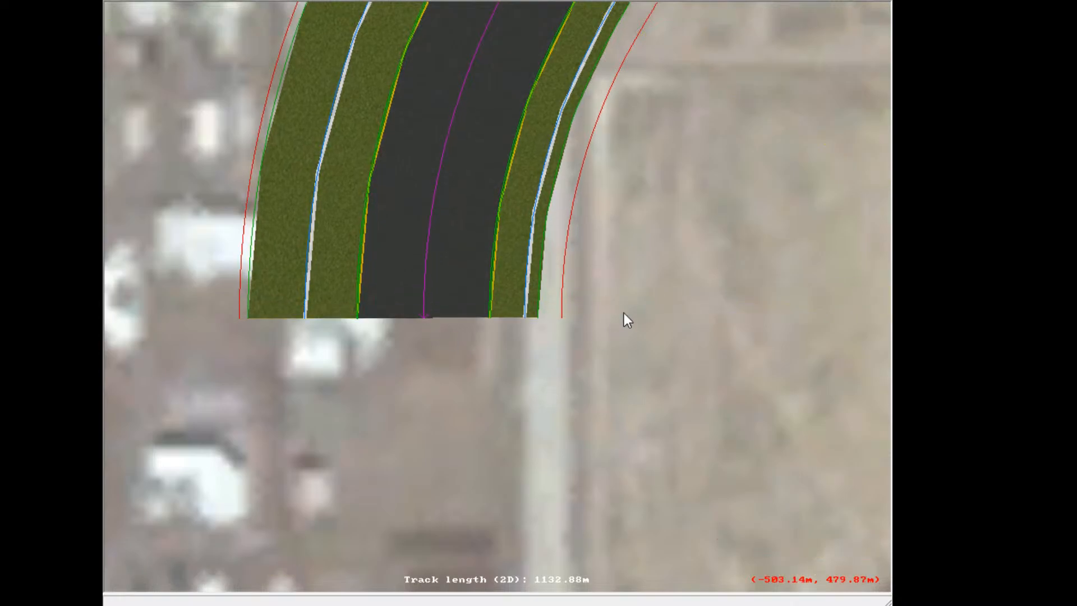
scroll(649, 316, "down", 5)
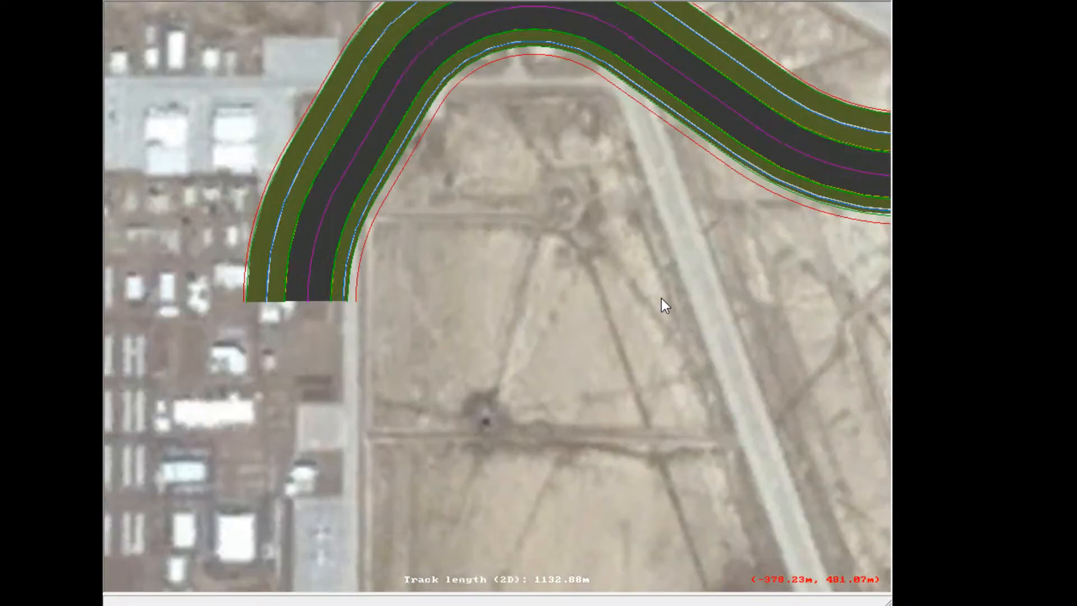
Append a straight about 57 m long to the last curve, running along the road by the buildings
middle_click(410, 358)
scroll(410, 360, "up", 1)
scroll(400, 231, "up", 1)
middle_click(401, 231)
scroll(404, 236, "up", 1)
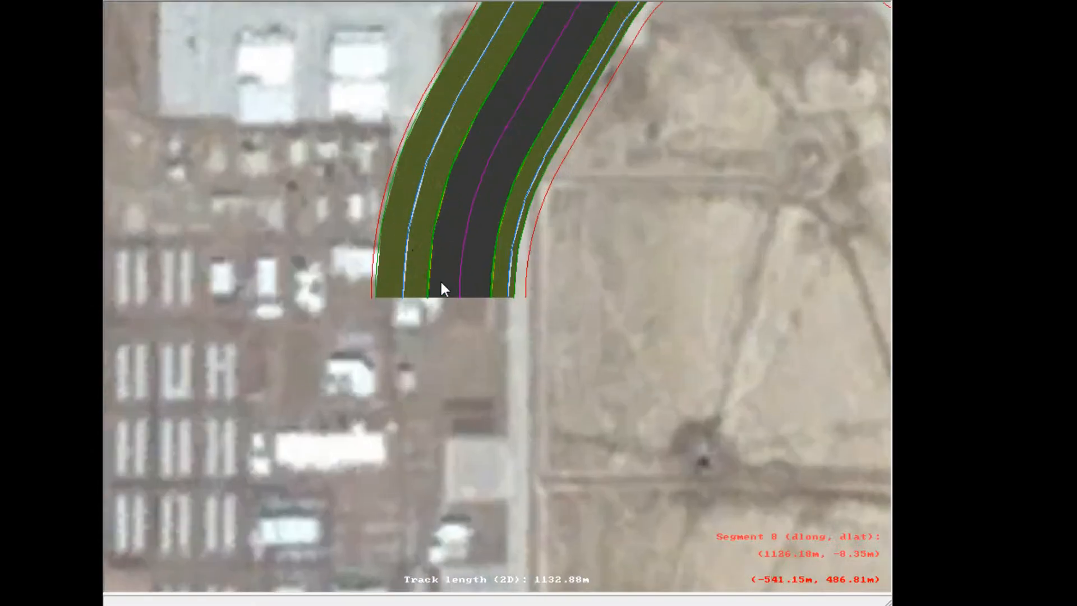
scroll(417, 290, "up", 2)
left_click(453, 273)
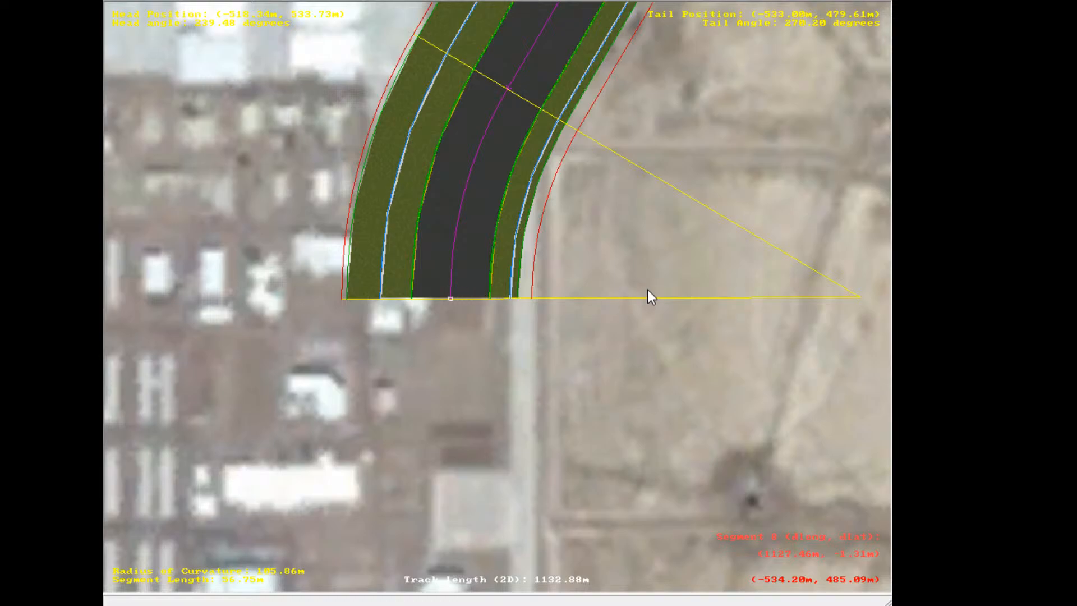
key("Insert")
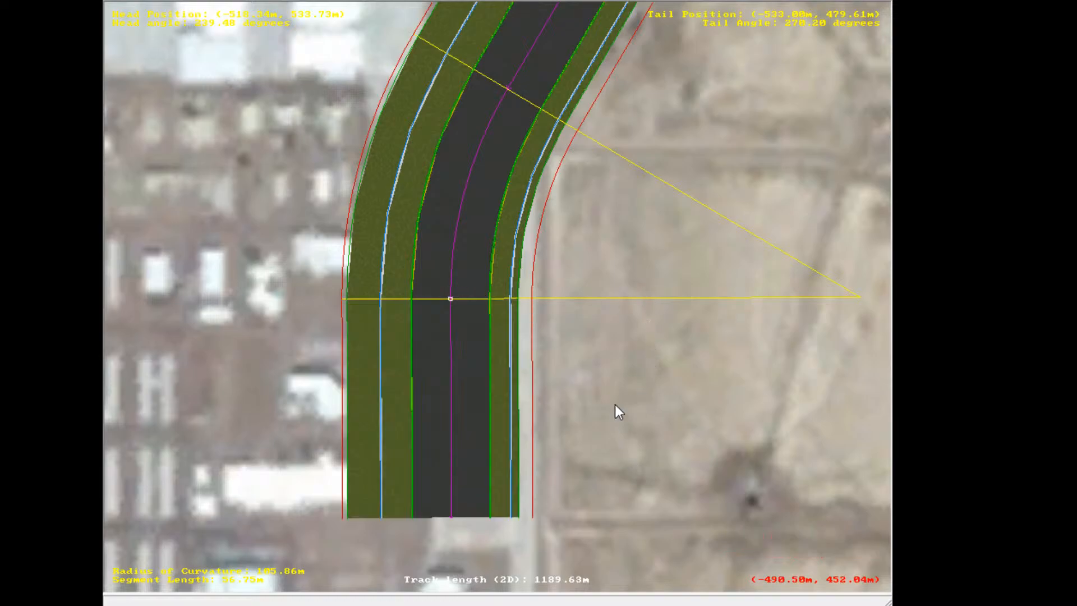
left_click(581, 467)
Examine the new straight's position relative to the road, the buildings and the rest of the layout
scroll(588, 429, "down", 5)
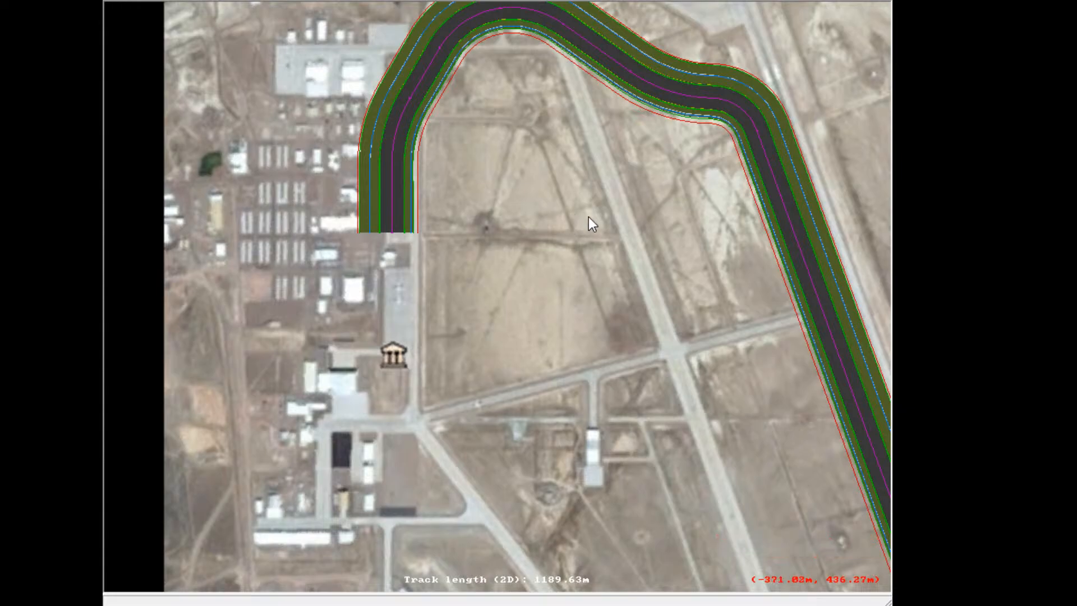
scroll(483, 221, "up", 1)
scroll(381, 232, "up", 11)
scroll(557, 358, "down", 8)
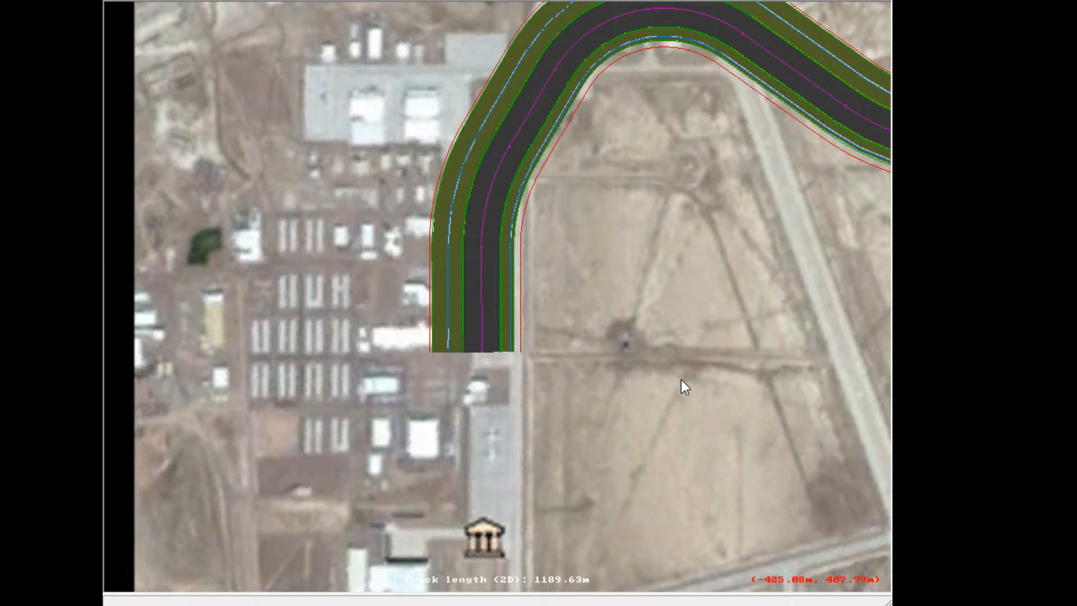
scroll(676, 393, "down", 3)
scroll(470, 349, "down", 7)
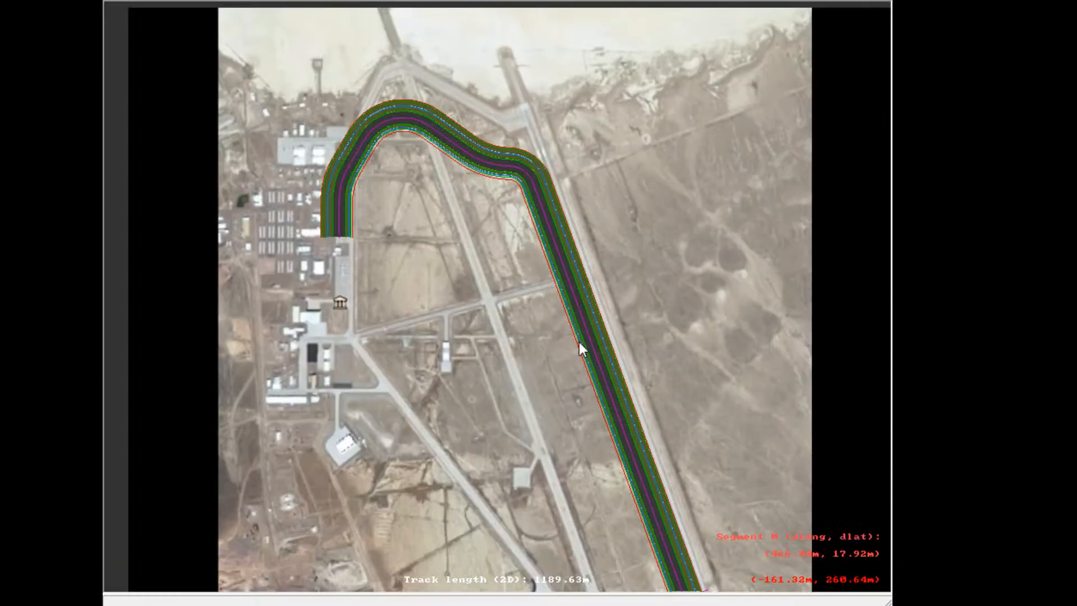
scroll(373, 292, "up", 2)
scroll(557, 269, "up", 5)
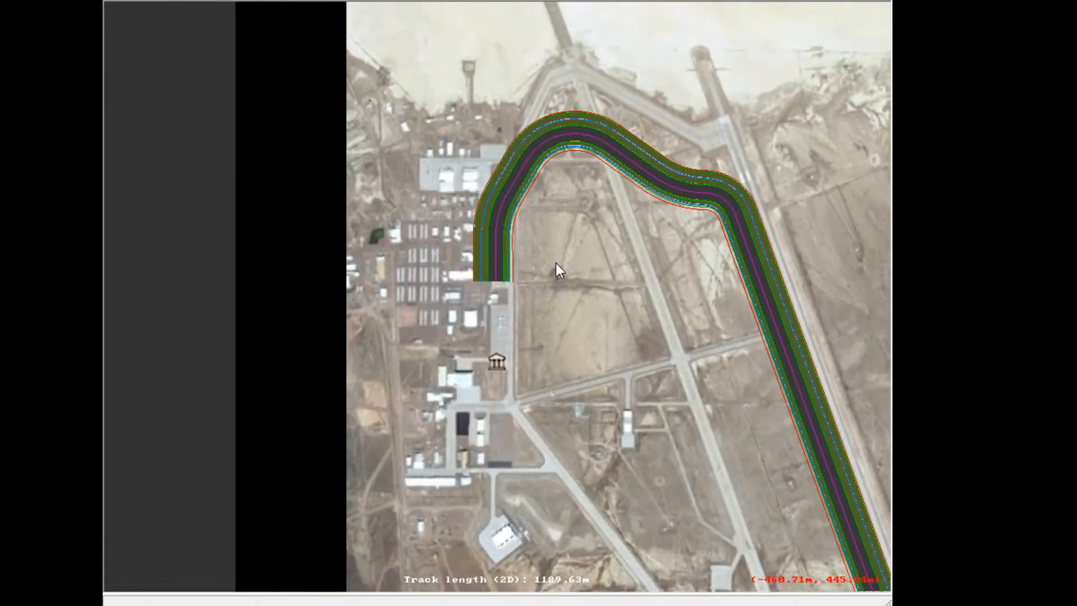
Lengthen the roadside straight to about 159 m, ending at the museum marker just before the road junction
scroll(462, 297, "up", 6)
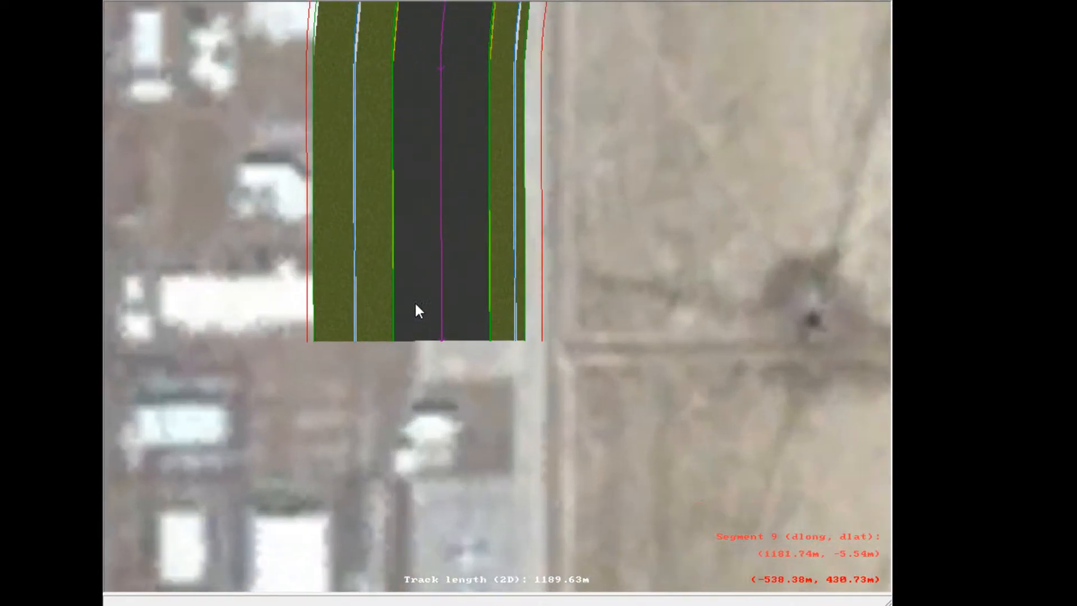
left_click(413, 331)
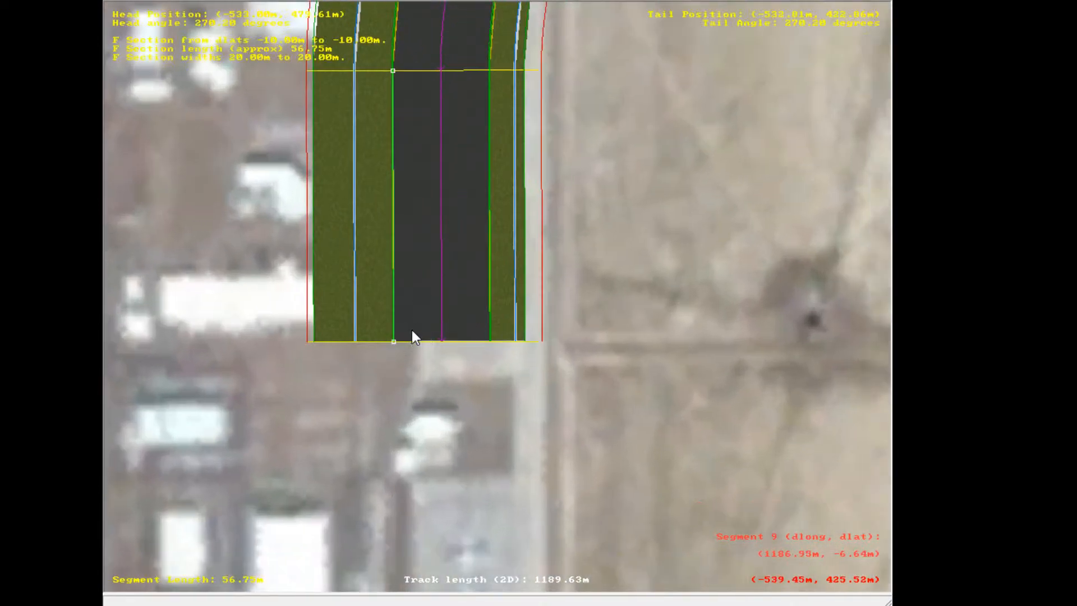
scroll(453, 389, "down", 9)
left_click_drag(440, 345, 491, 294)
right_click(513, 342)
scroll(500, 314, "down", 1)
scroll(490, 296, "down", 1)
right_click(493, 245)
scroll(657, 275, "down", 6)
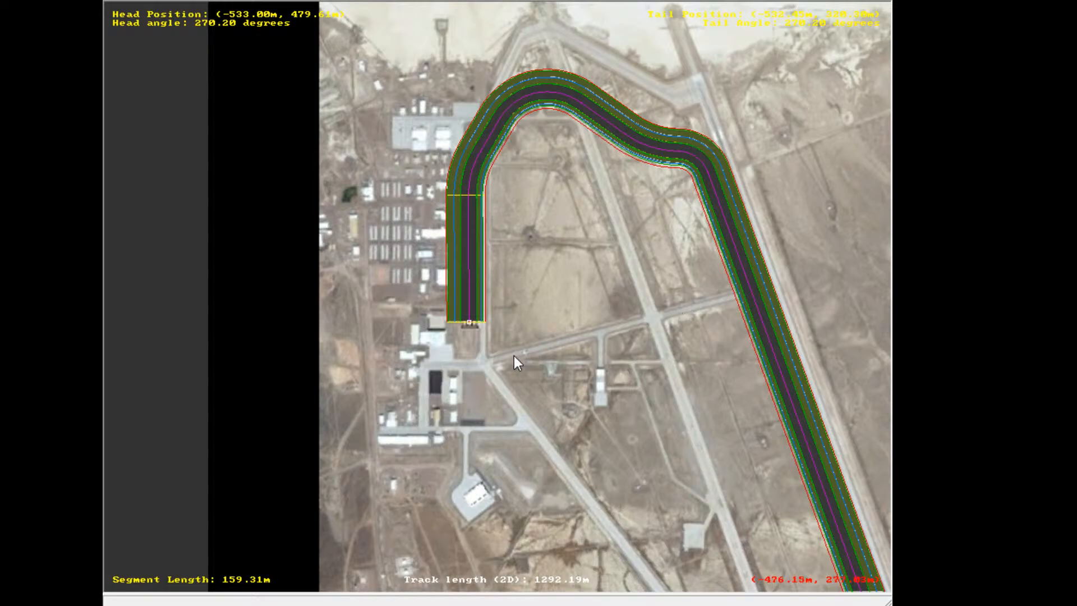
left_click(539, 375)
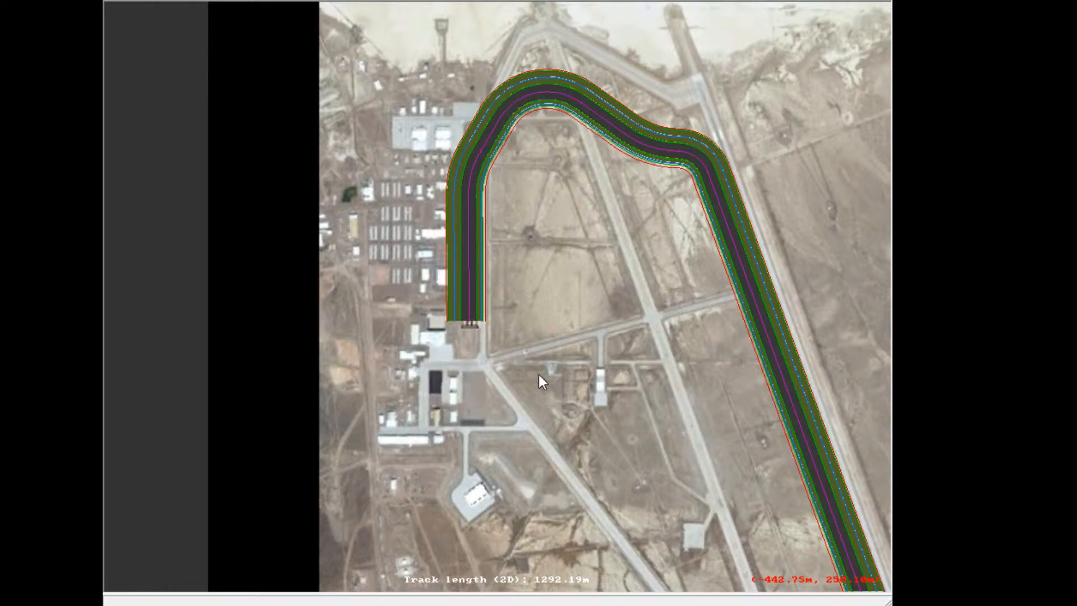
Extend the roadside straight's tail slightly over the museum marker, to about 163 m long
scroll(488, 339, "down", 5)
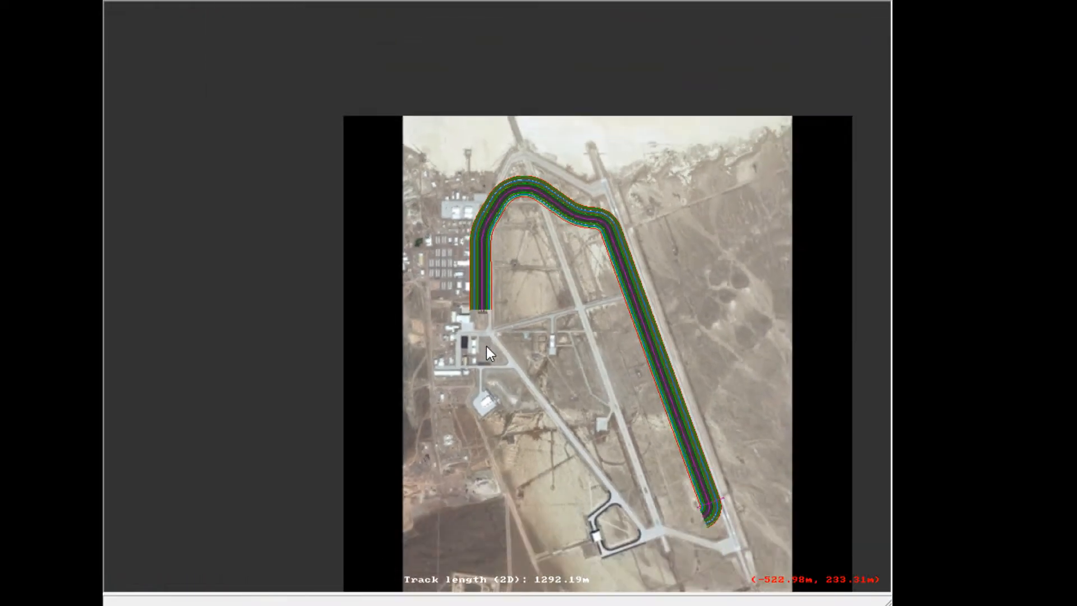
scroll(487, 298, "up", 7)
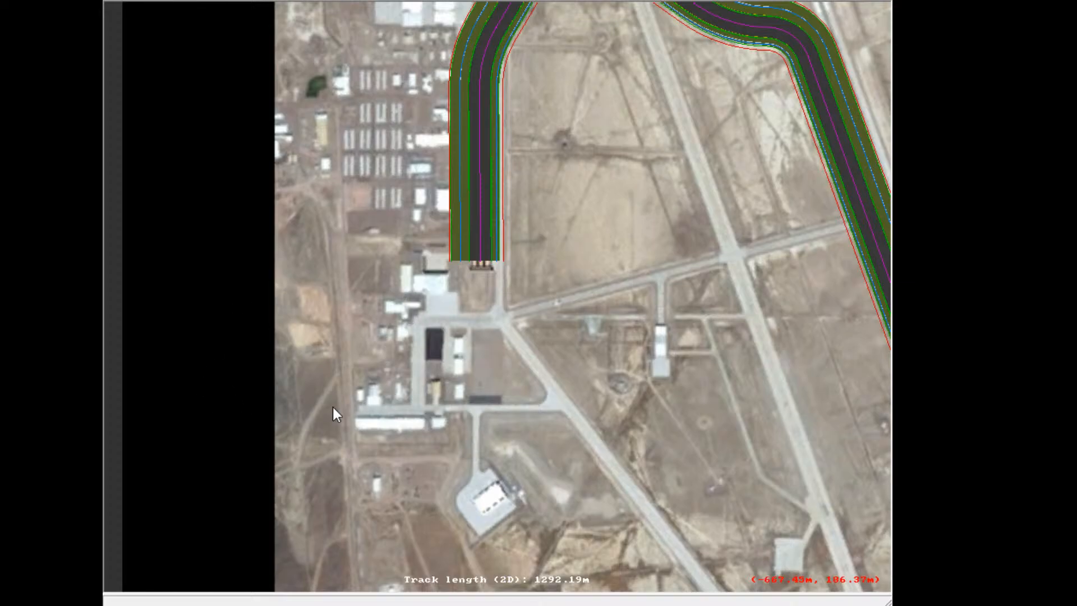
scroll(333, 409, "down", 4)
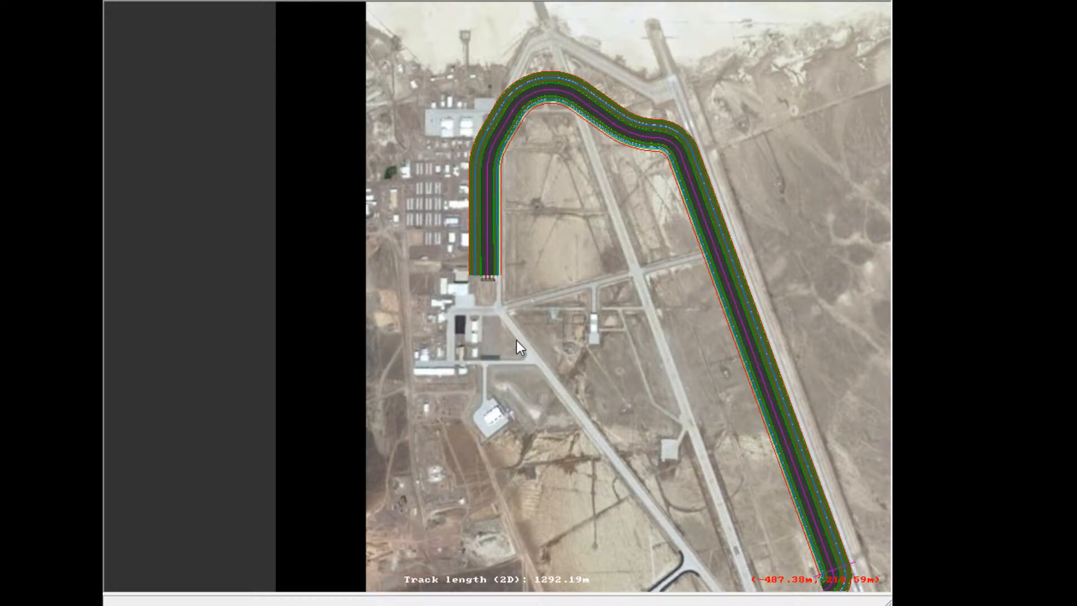
scroll(517, 331, "down", 1)
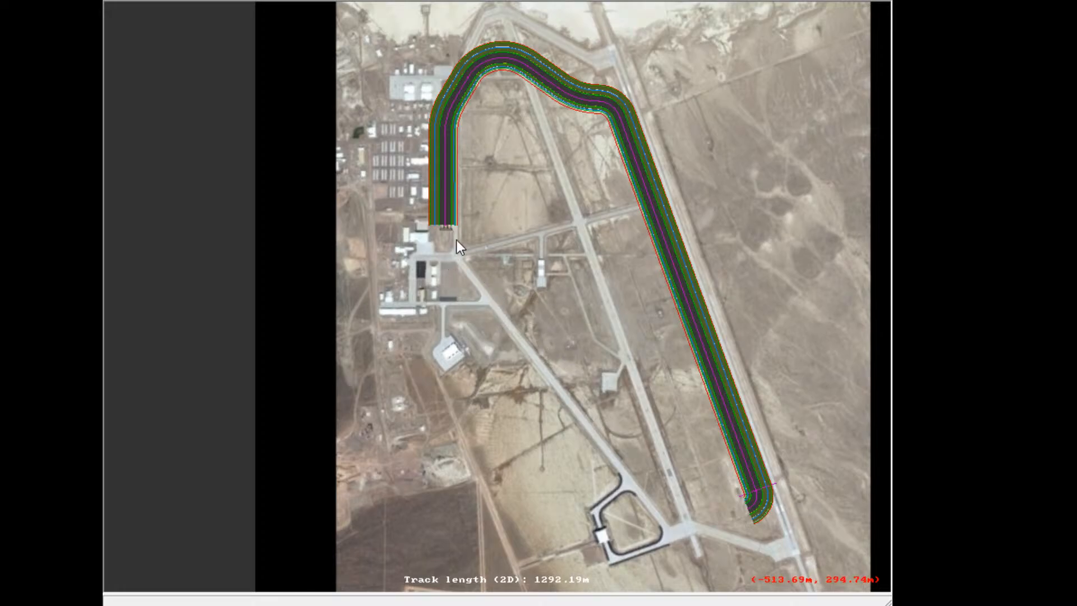
scroll(457, 241, "up", 12)
scroll(473, 206, "up", 5)
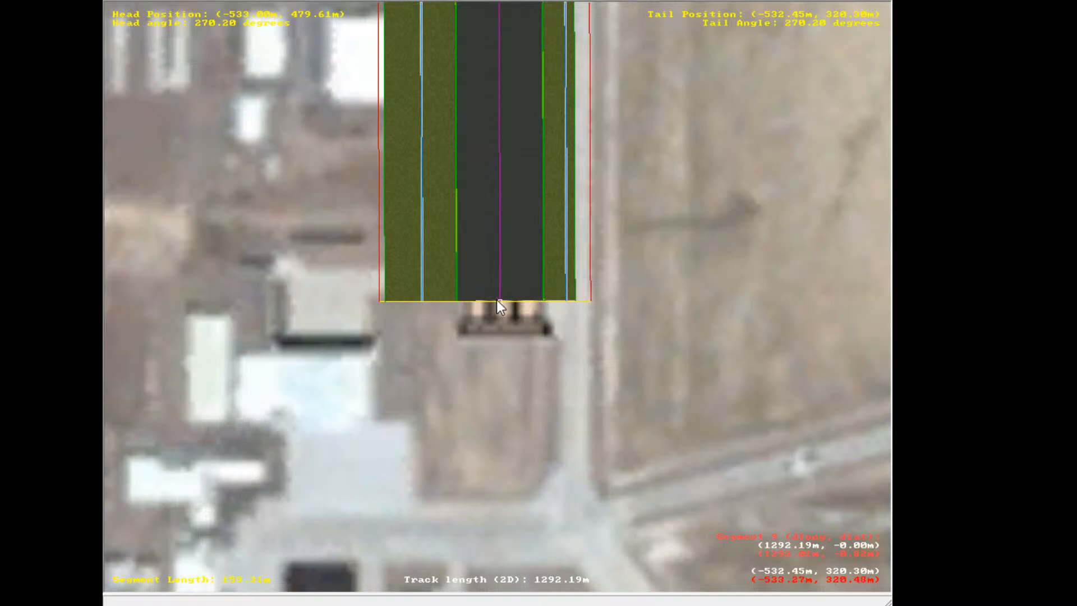
left_click_drag(496, 300, 516, 319)
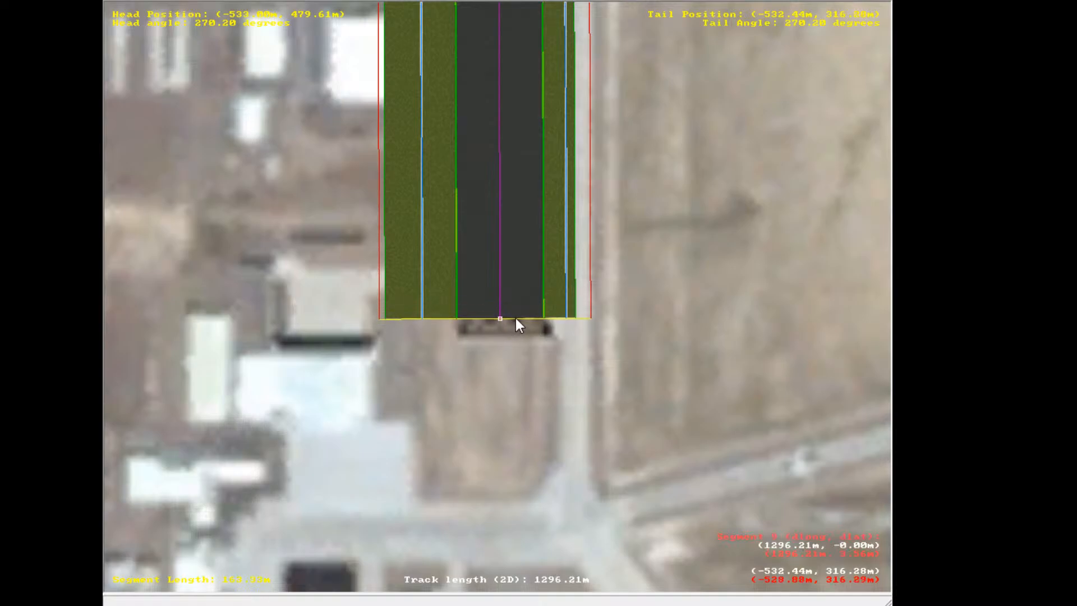
right_click(511, 326)
scroll(489, 297, "up", 3)
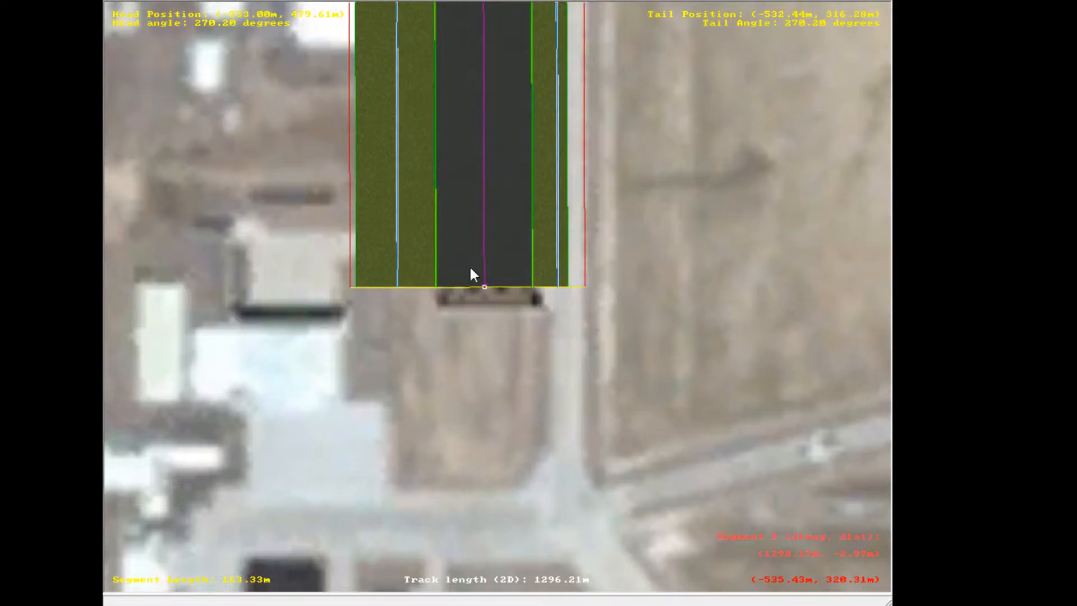
Append a curve to the roadside straight and shape it towards the diagonal road, about 148 m long with a radius of about 125 m
left_click(723, 281)
scroll(641, 449, "down", 8)
right_click(675, 523)
scroll(655, 368, "up", 1)
scroll(655, 369, "up", 8)
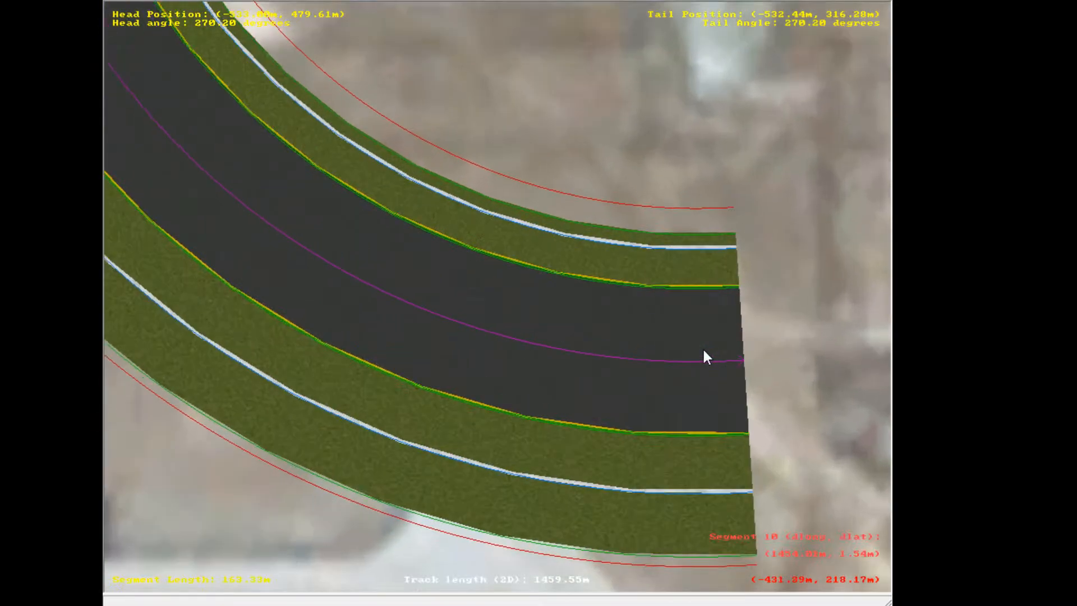
left_click_drag(742, 359, 639, 396)
scroll(524, 414, "down", 15)
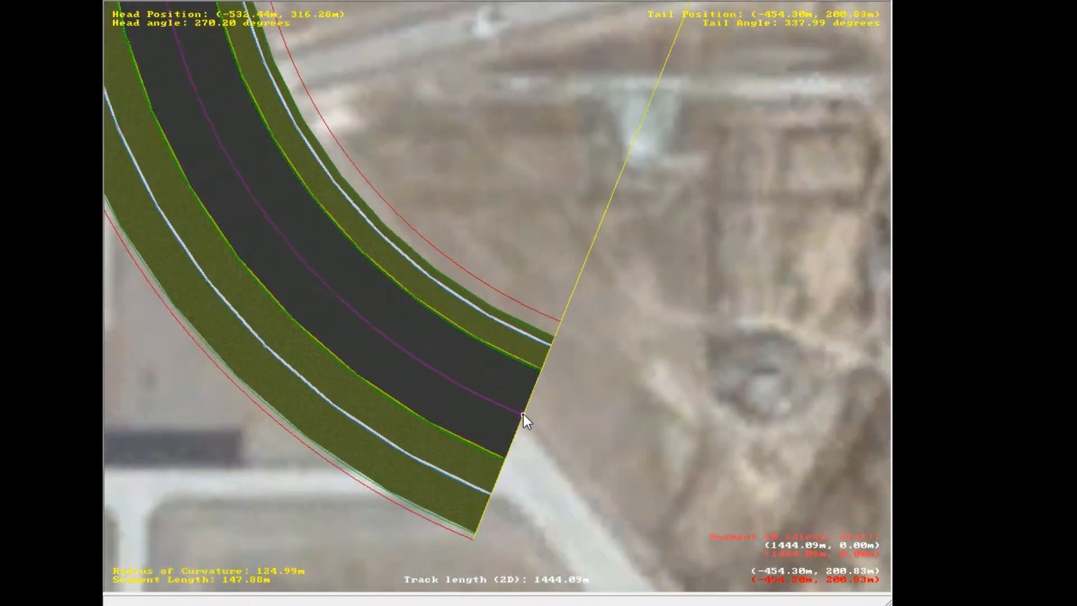
Swing the new curve's tail the other way, in among the buildings, to about 82 m long with a radius of about 52 m
left_click_drag(348, 283, 329, 243)
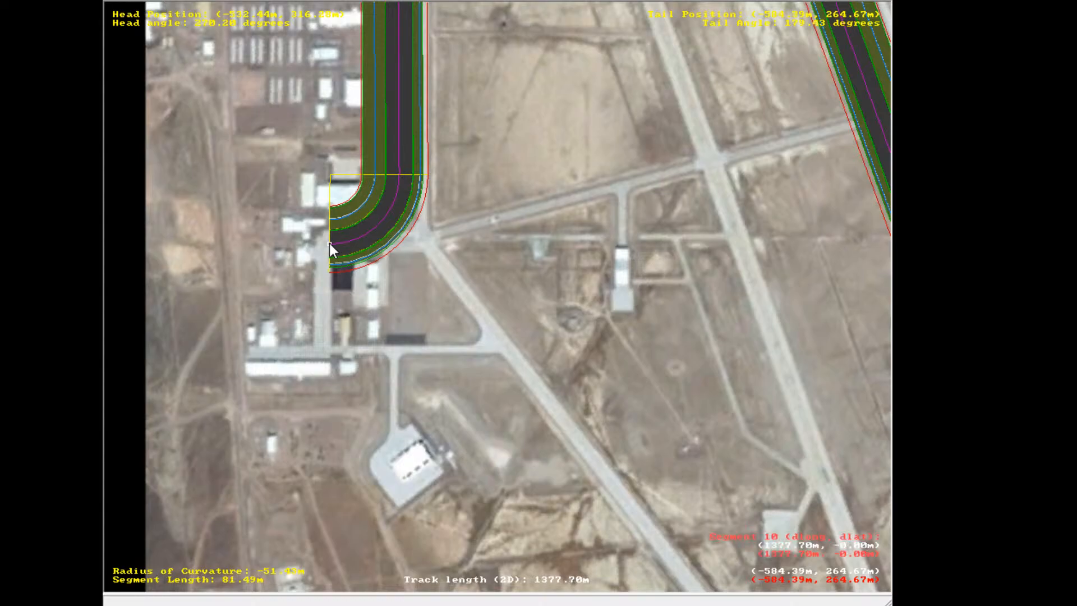
scroll(329, 244, "up", 1)
scroll(505, 293, "up", 8)
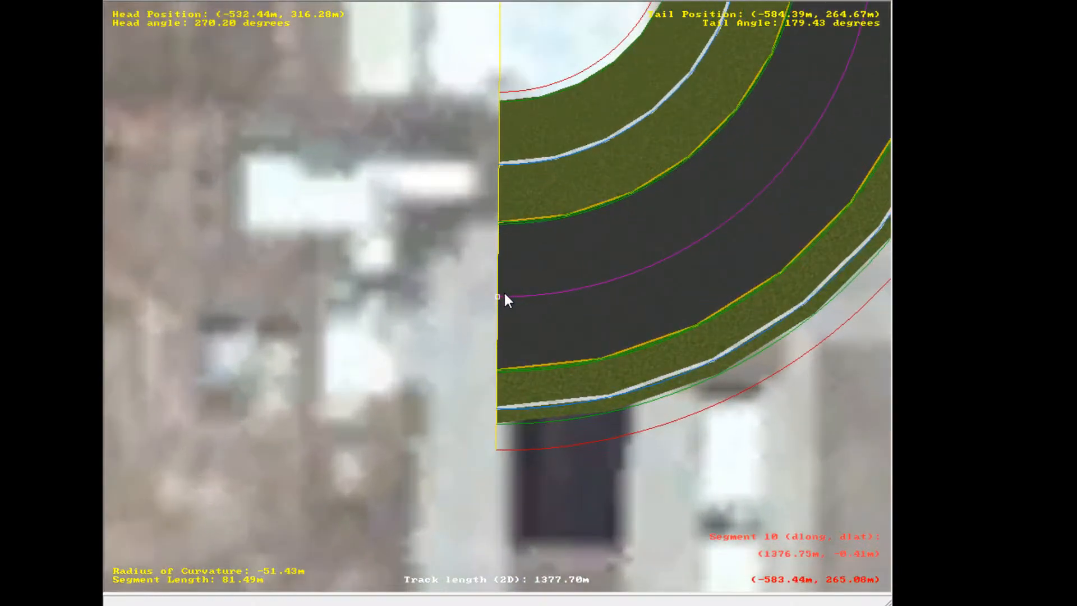
left_click_drag(496, 293, 497, 298)
left_click(404, 330)
scroll(404, 330, "down", 1)
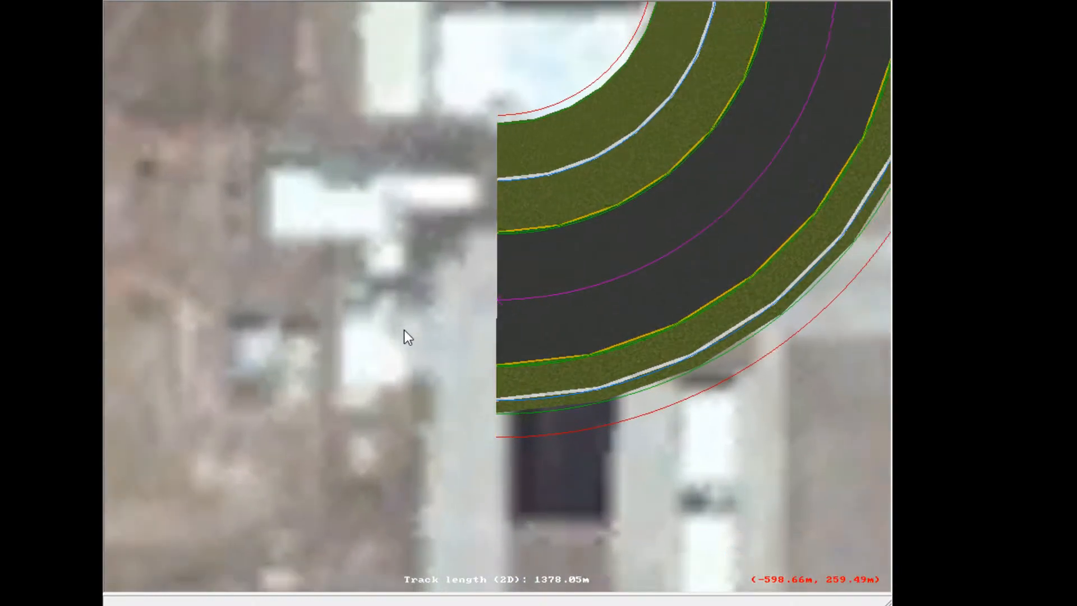
Append a straight to the curve through the buildings and lengthen it to about 121 m, reaching near the background image's edge
scroll(404, 330, "down", 2)
left_click(554, 279)
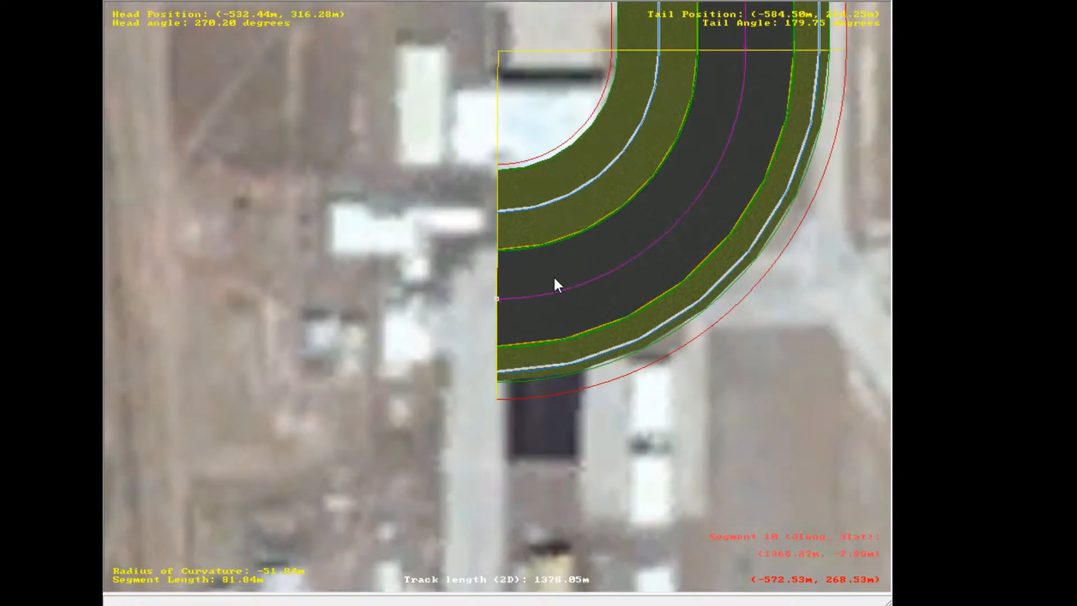
key("Insert")
scroll(675, 292, "down", 1)
right_click(164, 320)
left_click(506, 277)
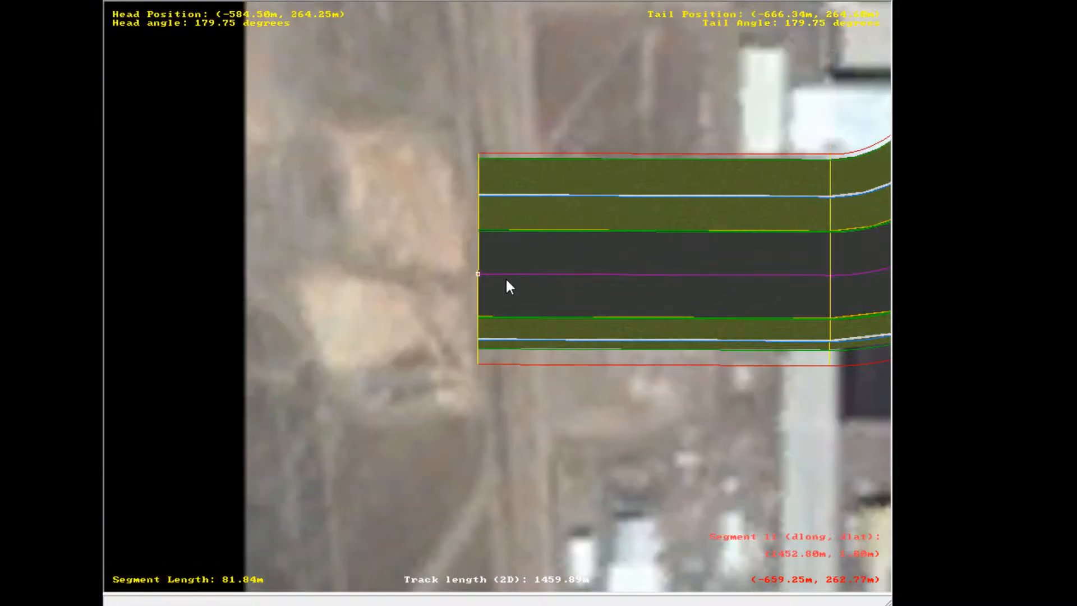
left_click_drag(479, 273, 439, 302)
scroll(459, 276, "down", 1)
scroll(460, 286, "down", 10)
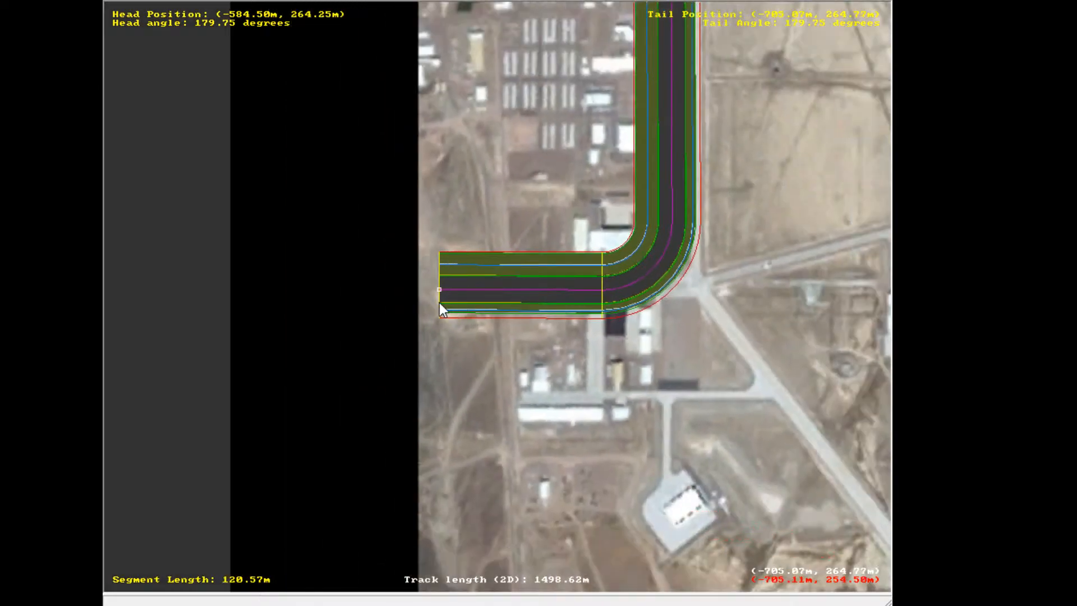
Append a left-hand curve segment to the free end of the track's final straight
left_click(452, 332)
right_click_drag(455, 302, 536, 226)
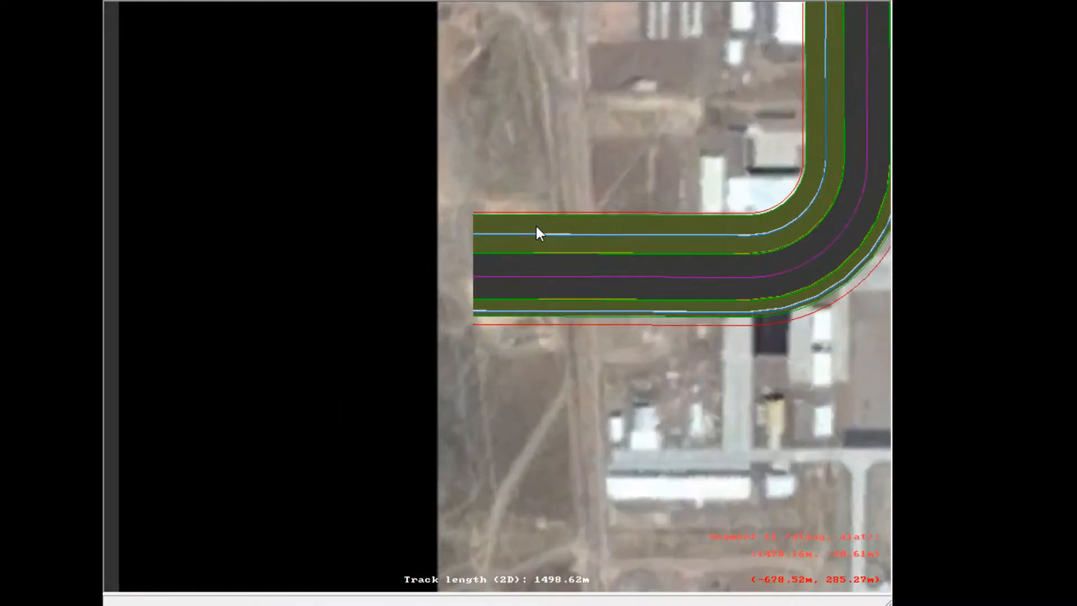
right_click(537, 226)
scroll(465, 330, "up", 1)
right_click(463, 331)
scroll(567, 301, "up", 2)
right_click(592, 288)
right_click(346, 334)
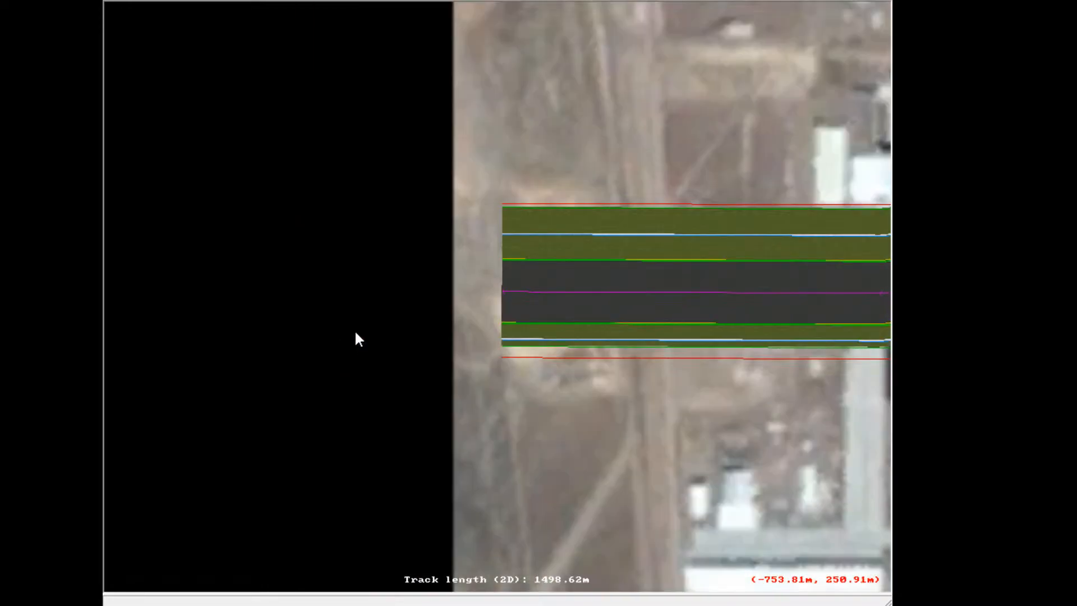
right_click(355, 332)
right_click(791, 250)
scroll(790, 253, "up", 1)
scroll(775, 257, "up", 1)
right_click(356, 290)
scroll(404, 285, "up", 1)
scroll(482, 314, "up", 3)
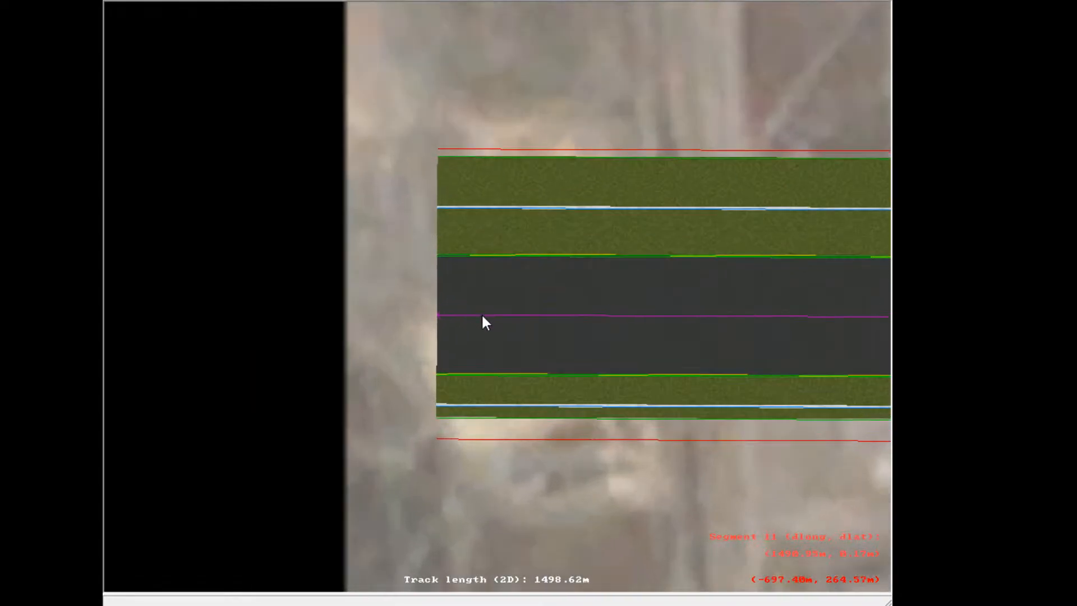
left_click(483, 312)
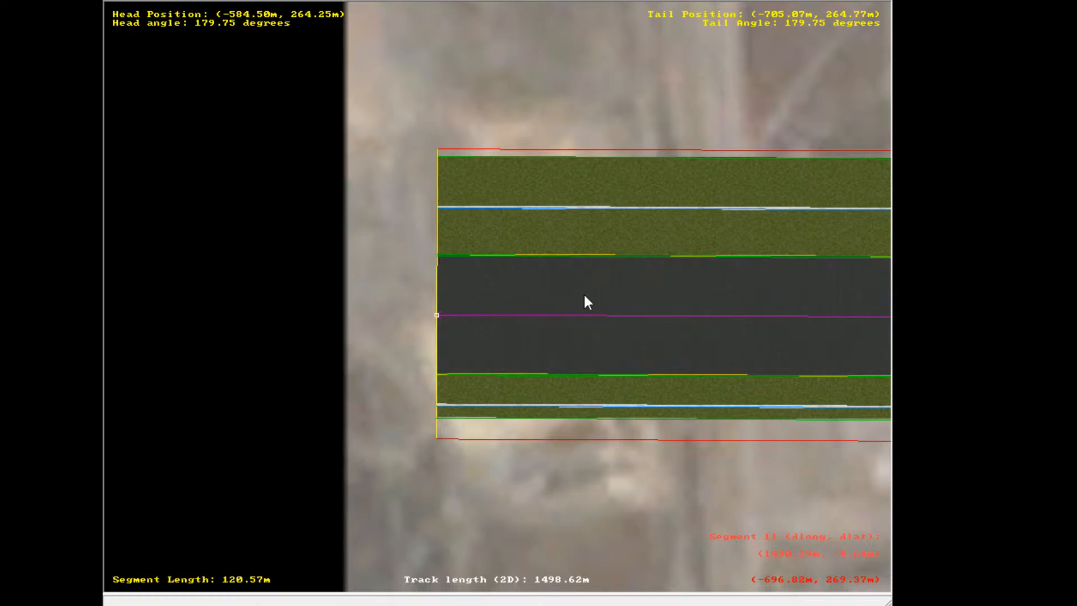
key("c")
scroll(467, 435, "up", 2)
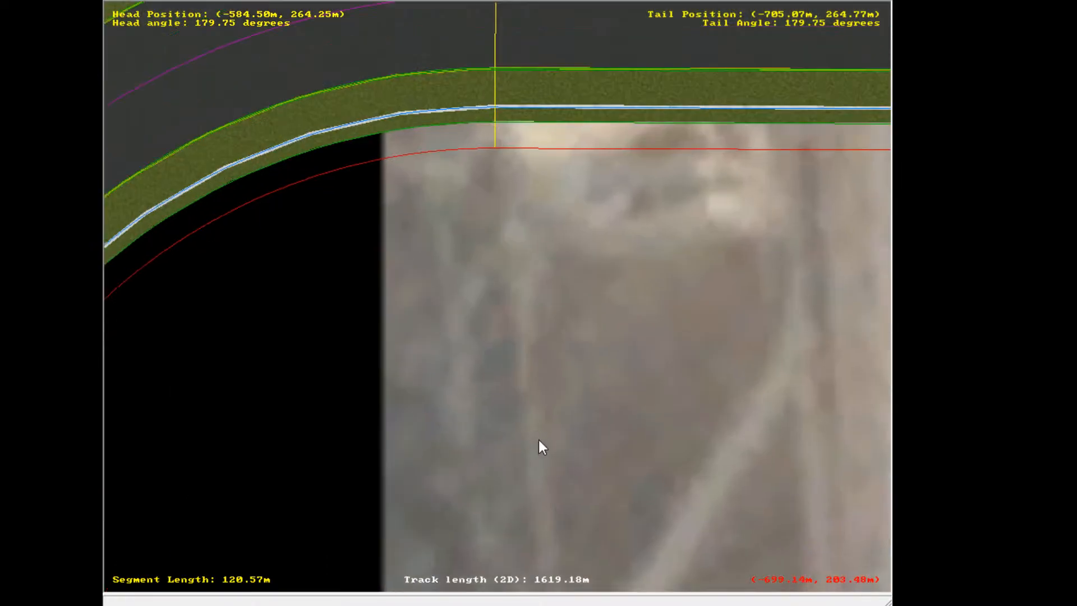
Reshape the new end curve to about 52 m radius and 78 m length by moving its tail
scroll(533, 435, "down", 1)
scroll(480, 373, "down", 11)
right_click(478, 369)
scroll(494, 336, "up", 1)
right_click(512, 197)
scroll(539, 232, "up", 5)
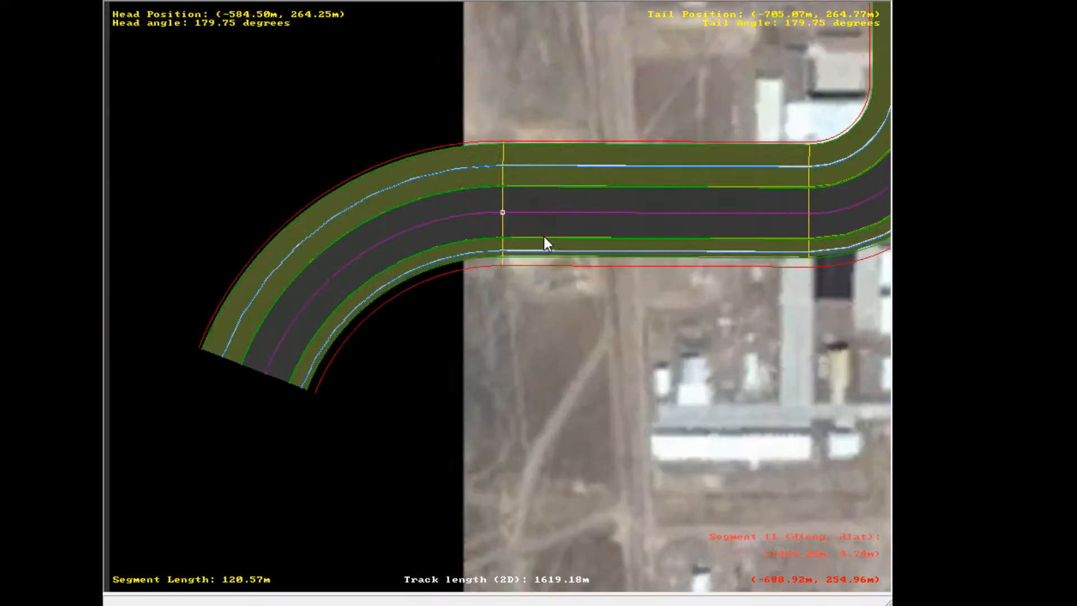
right_click(220, 392)
left_click(404, 313)
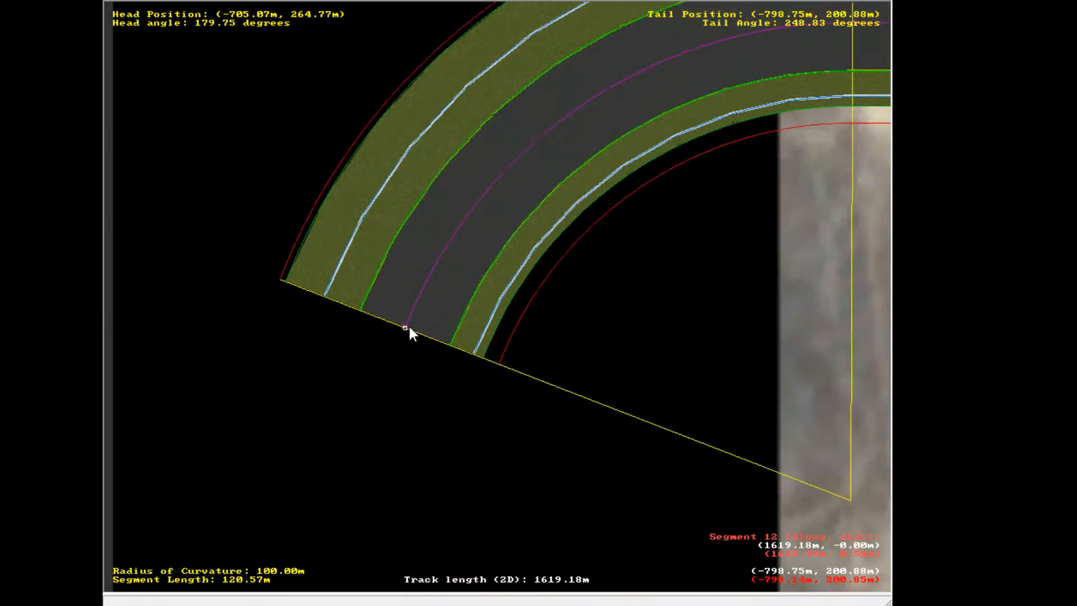
left_click_drag(404, 327, 530, 280)
scroll(478, 276, "down", 8)
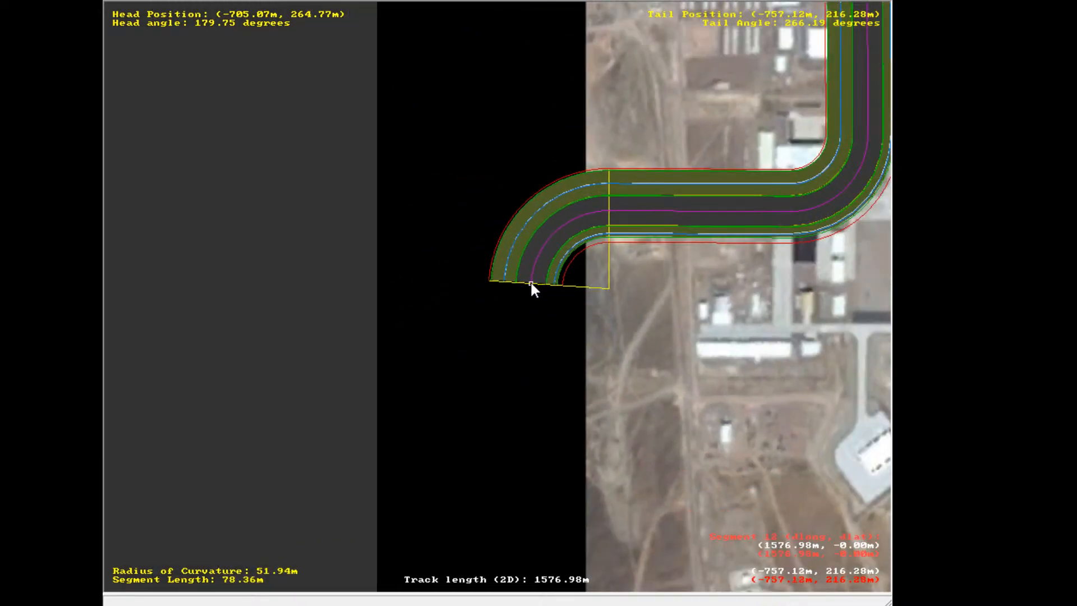
Delete the left-hand curve at the end of the track
right_click(549, 275)
scroll(561, 253, "up", 2)
right_click(571, 223)
key("Delete")
Delete the straight segment at the west end of the track
right_click(440, 370)
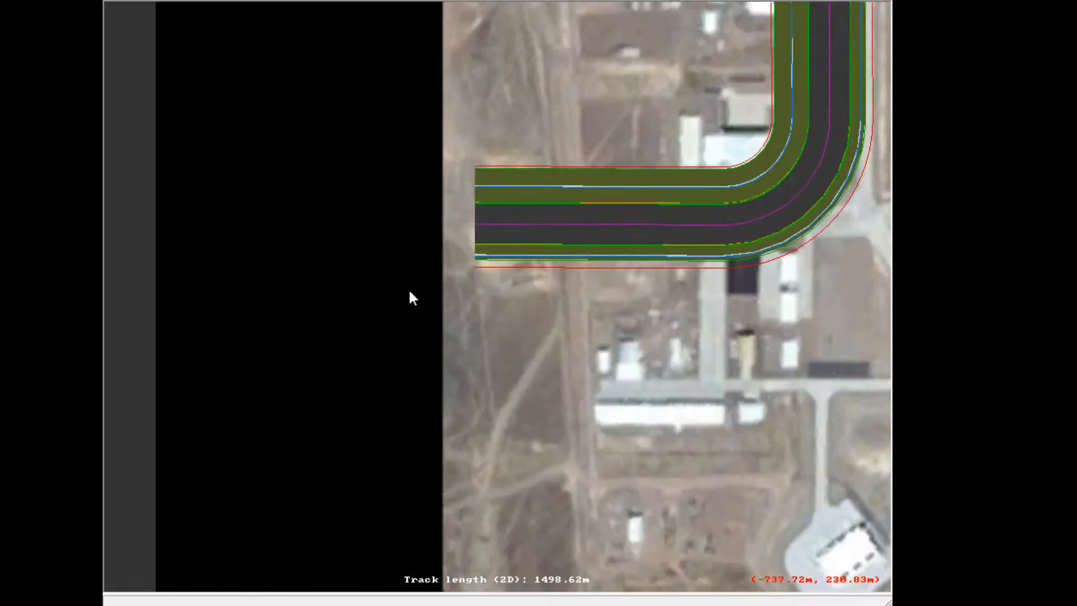
scroll(483, 205, "up", 2)
right_click(485, 215)
left_click(468, 305)
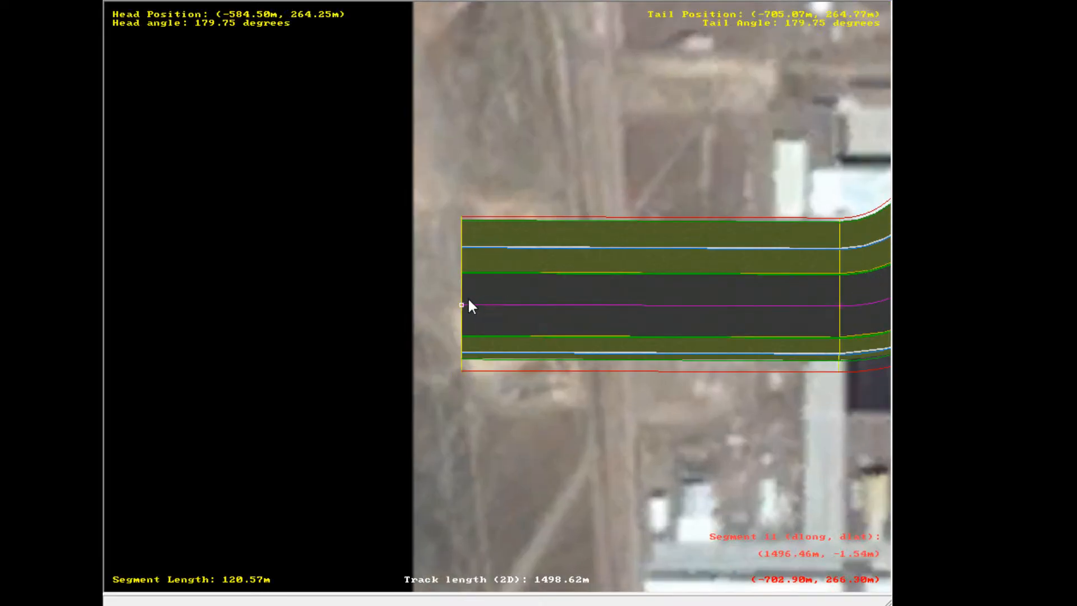
scroll(640, 342, "down", 5)
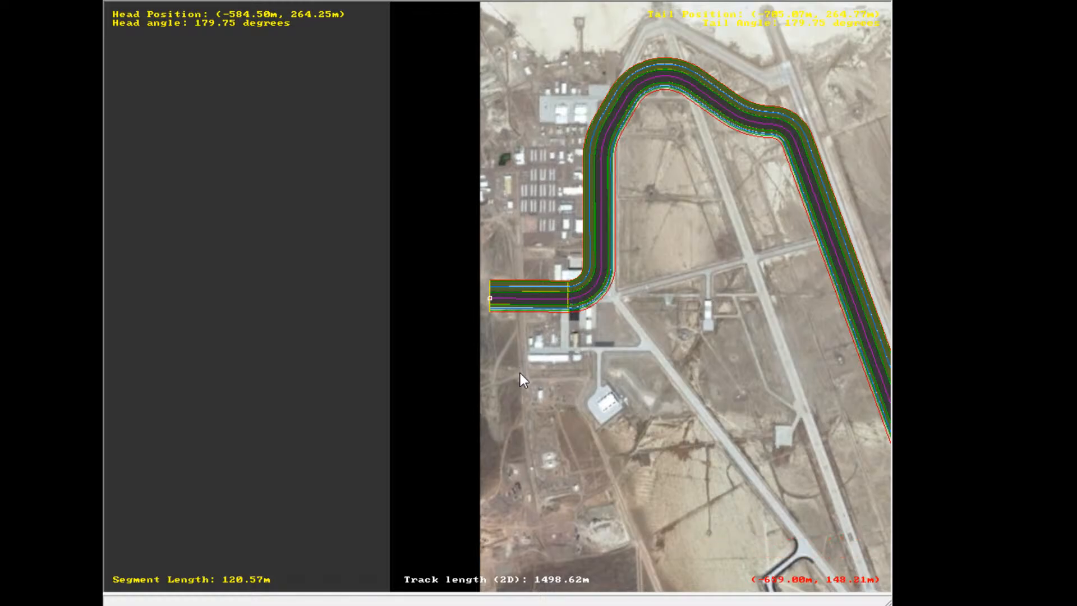
left_click(515, 346)
scroll(515, 345, "up", 5)
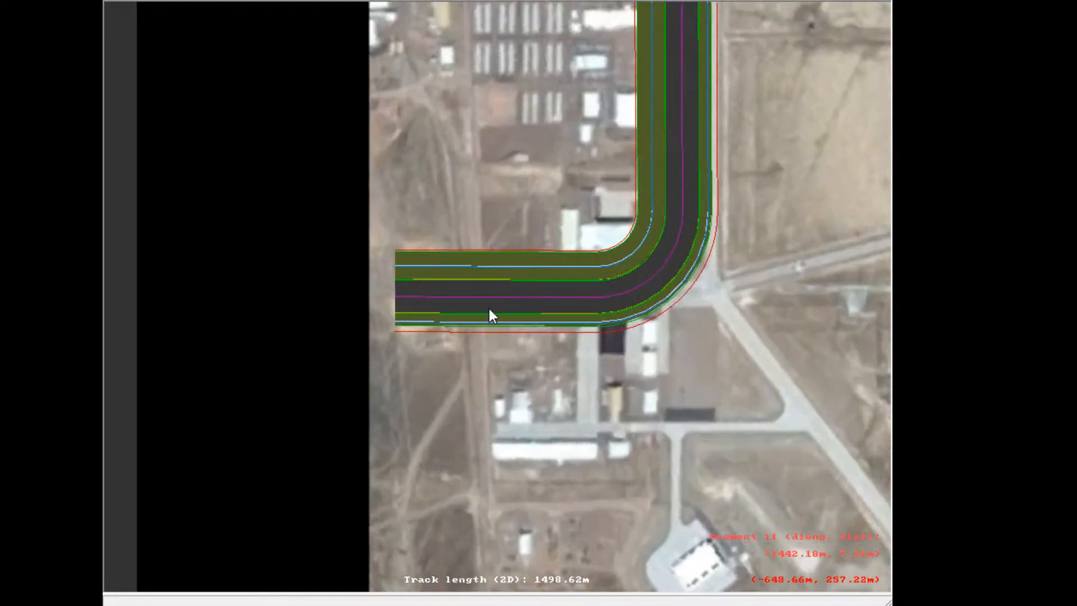
left_click(443, 298)
key("Delete")
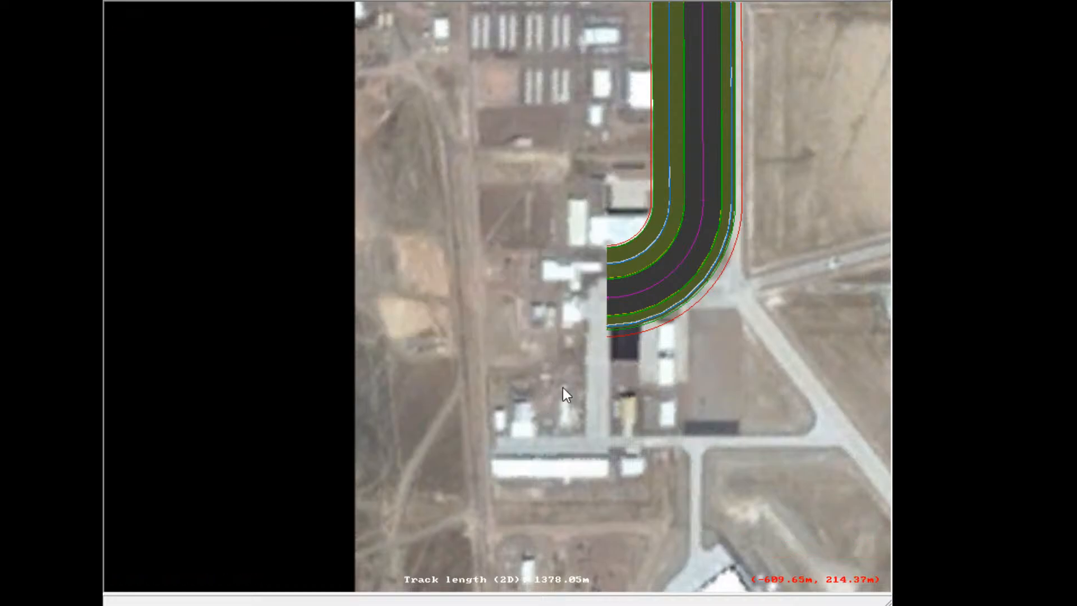
Reshape the last curve to about 99 m radius and 80.5 m length so it ends heading southwest
right_click(649, 313)
scroll(559, 295, "up", 1)
scroll(398, 260, "up", 9)
left_click(395, 247)
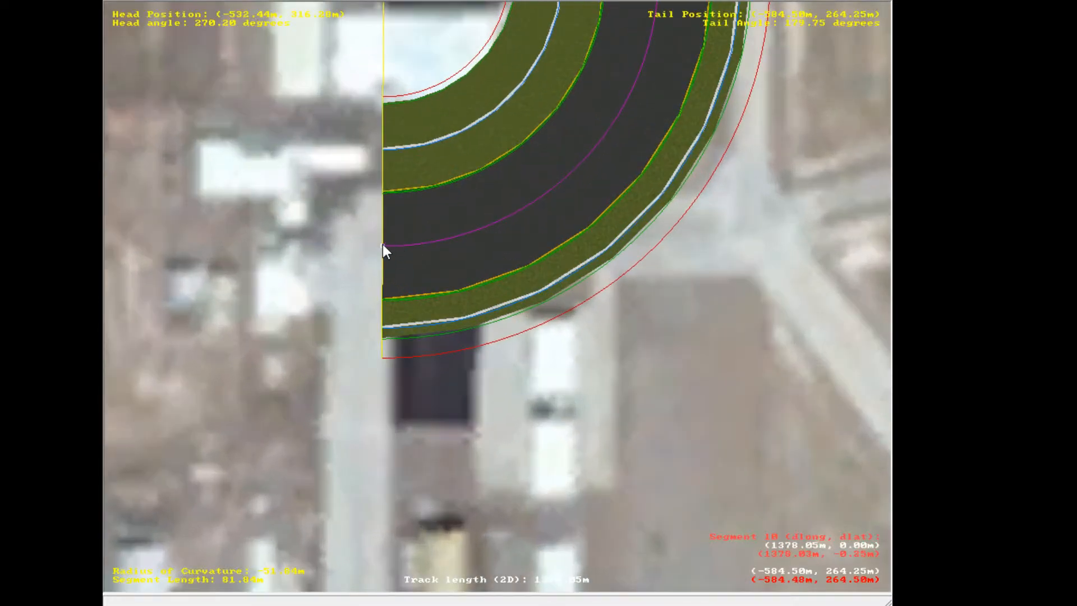
scroll(445, 280, "down", 4)
left_click_drag(382, 244, 494, 320)
scroll(492, 305, "down", 1)
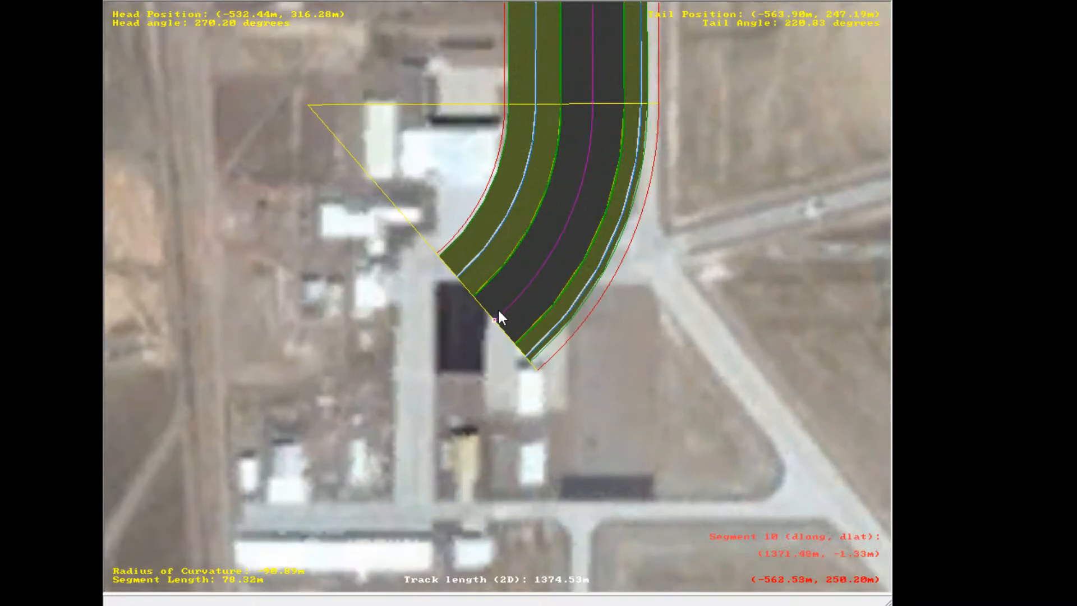
left_click_drag(496, 318, 494, 320)
left_click_drag(491, 317, 496, 329)
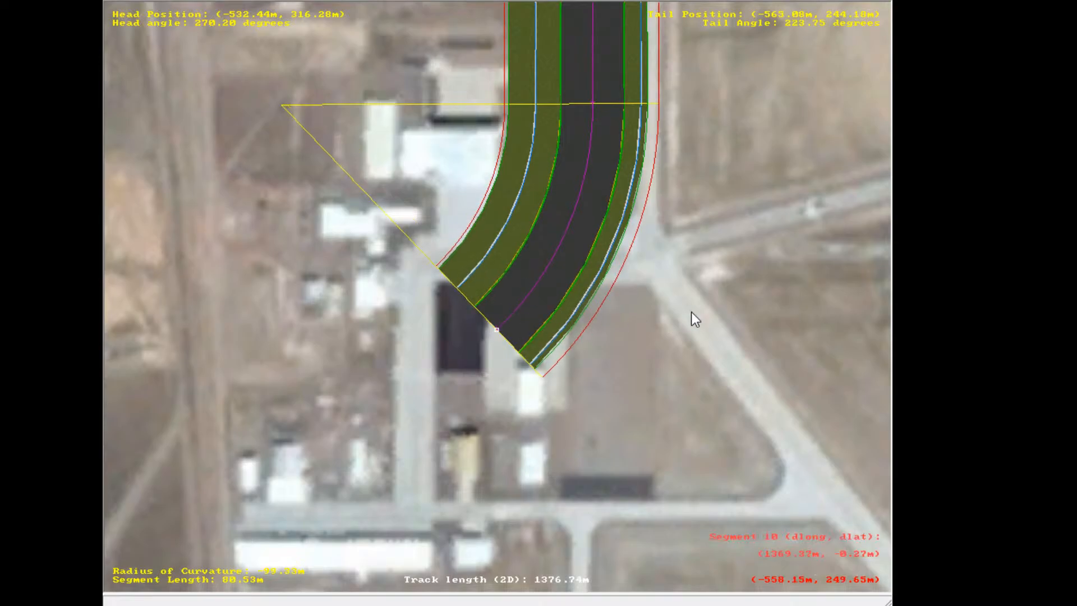
Append a straight segment heading southwest from the end of the reshaped curve
key("Insert")
right_click(560, 386)
scroll(488, 421, "down", 1)
right_click(280, 524)
scroll(406, 305, "up", 2)
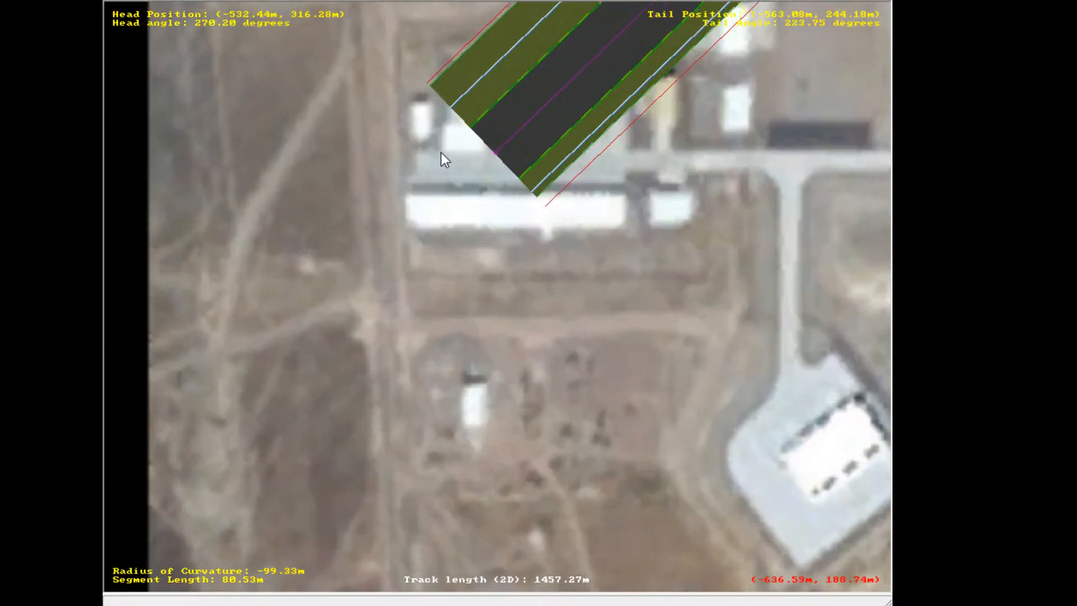
right_click(447, 168)
scroll(505, 269, "up", 2)
scroll(527, 308, "up", 6)
Extend the new southwest straight to about 102 m long
left_click(618, 230)
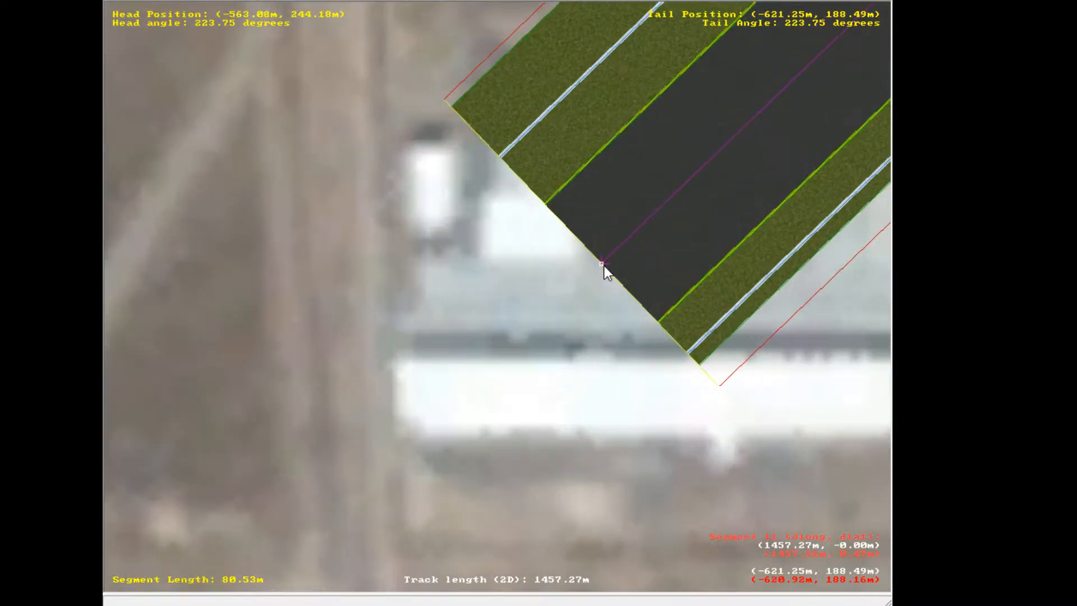
scroll(603, 265, "down", 1)
left_click_drag(604, 265, 522, 373)
scroll(600, 271, "down", 5)
scroll(523, 330, "down", 1)
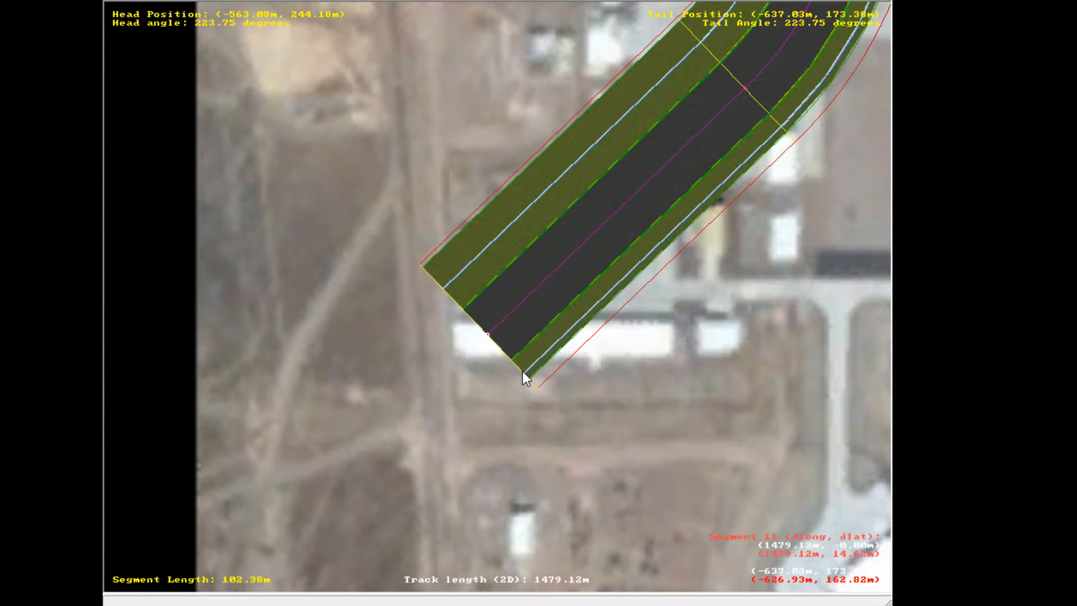
left_click(648, 335)
scroll(654, 337, "down", 1)
scroll(655, 338, "down", 6)
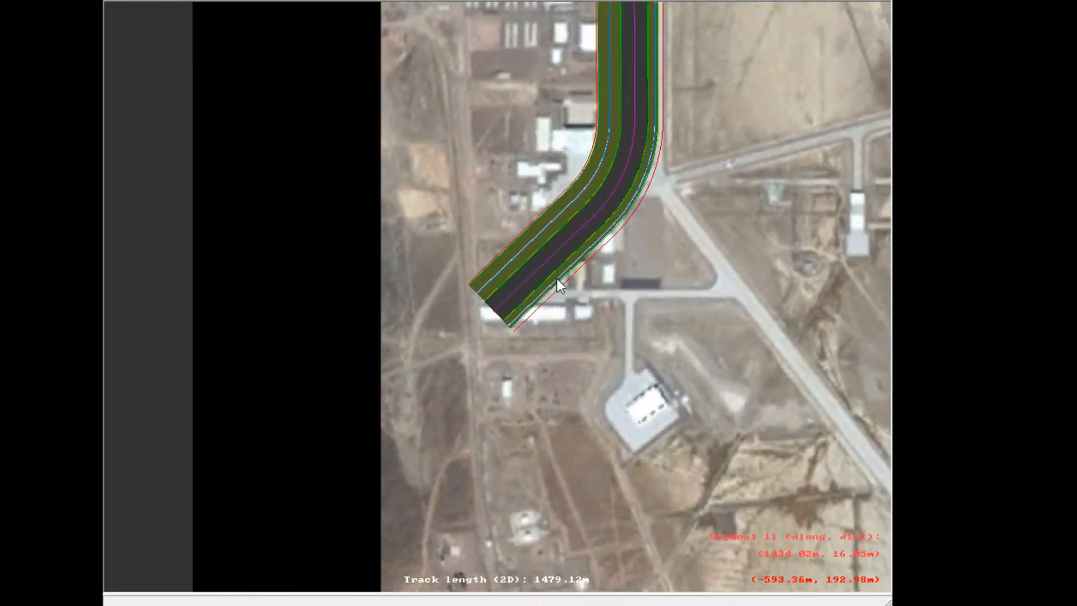
Lengthen the southwest straight to about 118 m, ending past the long white building
middle_click_drag(611, 165, 440, 193)
right_click(371, 247)
scroll(510, 399, "up", 2)
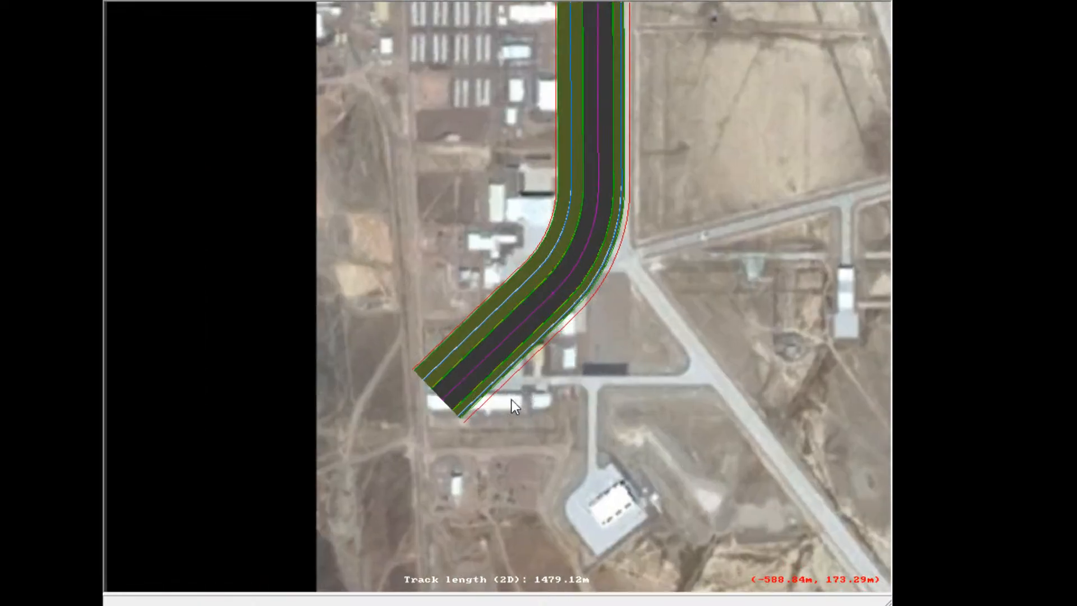
right_click(511, 400)
scroll(455, 225, "up", 3)
right_click(395, 290)
scroll(374, 315, "up", 1)
scroll(488, 285, "up", 8)
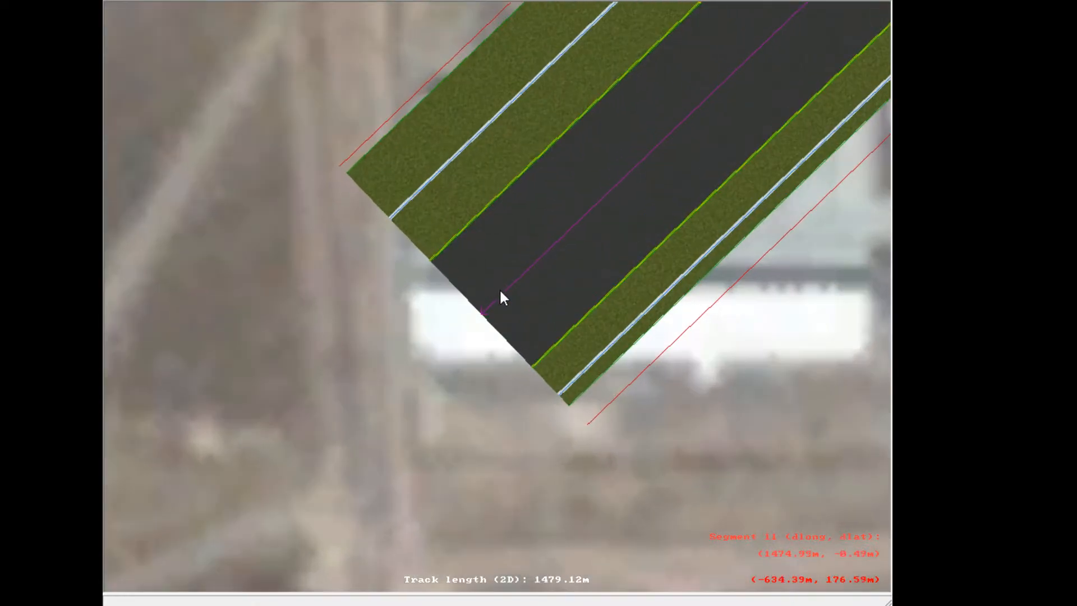
left_click(507, 290)
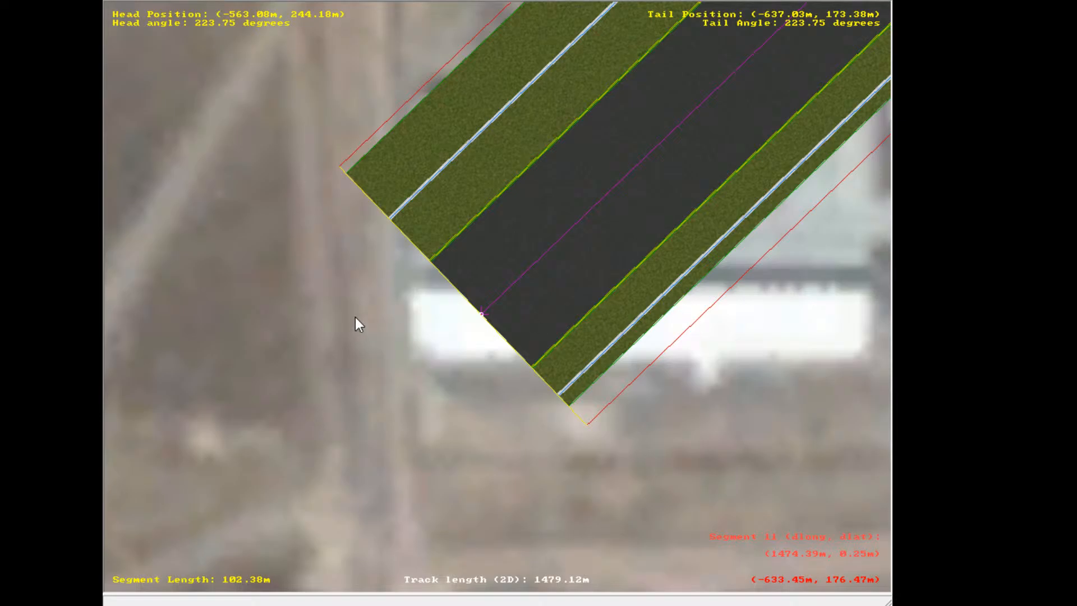
left_click_drag(480, 317, 492, 342)
scroll(475, 338, "down", 8)
Append a left-hand curve segment to the end of the southwest straight
scroll(487, 339, "up", 7)
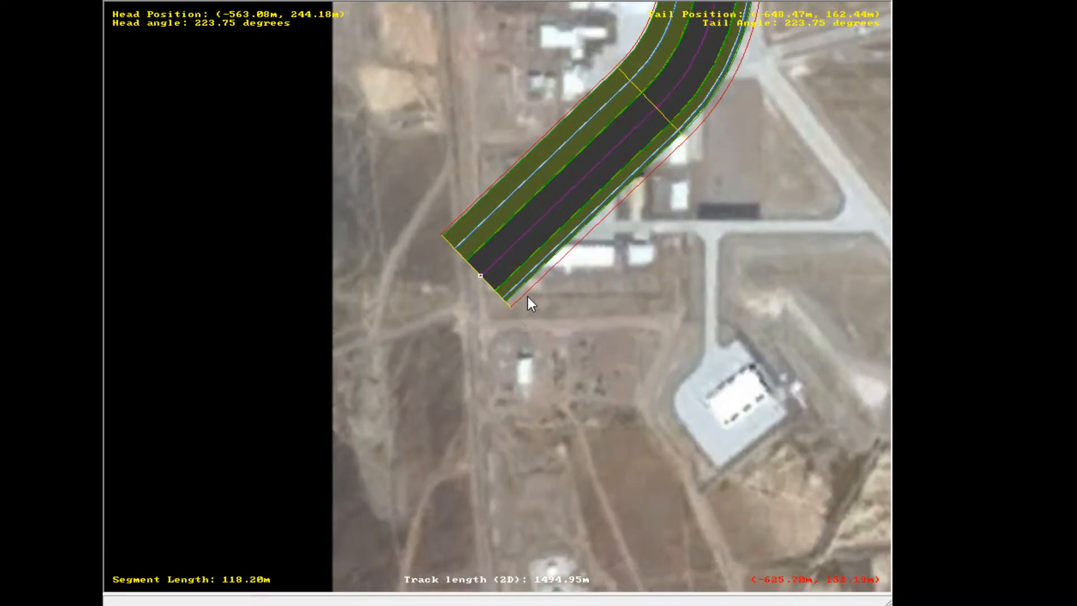
scroll(534, 224, "up", 2)
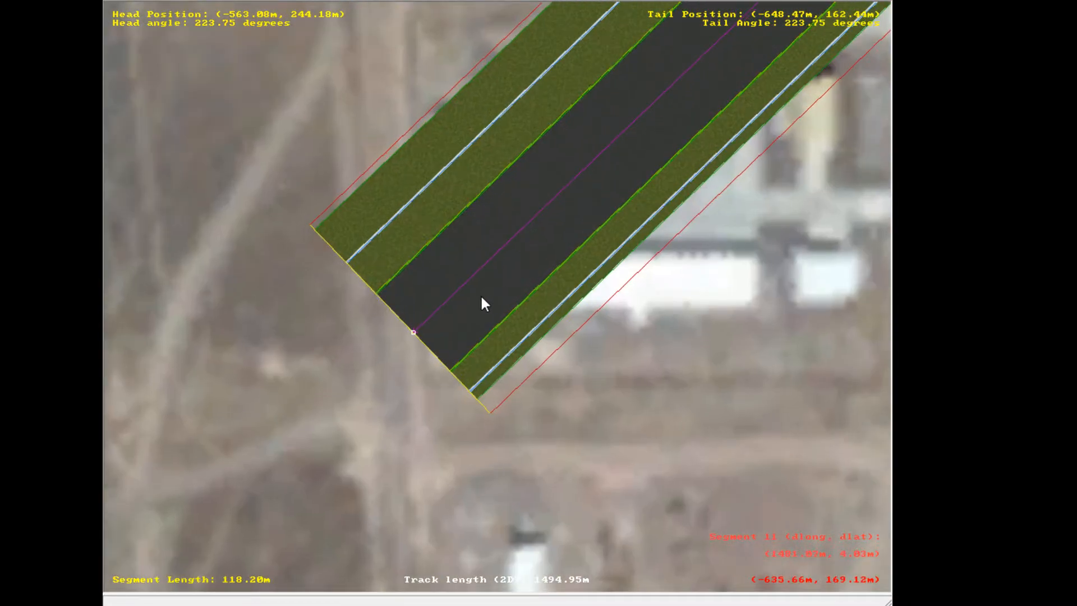
scroll(412, 336, "up", 2)
scroll(411, 328, "up", 1)
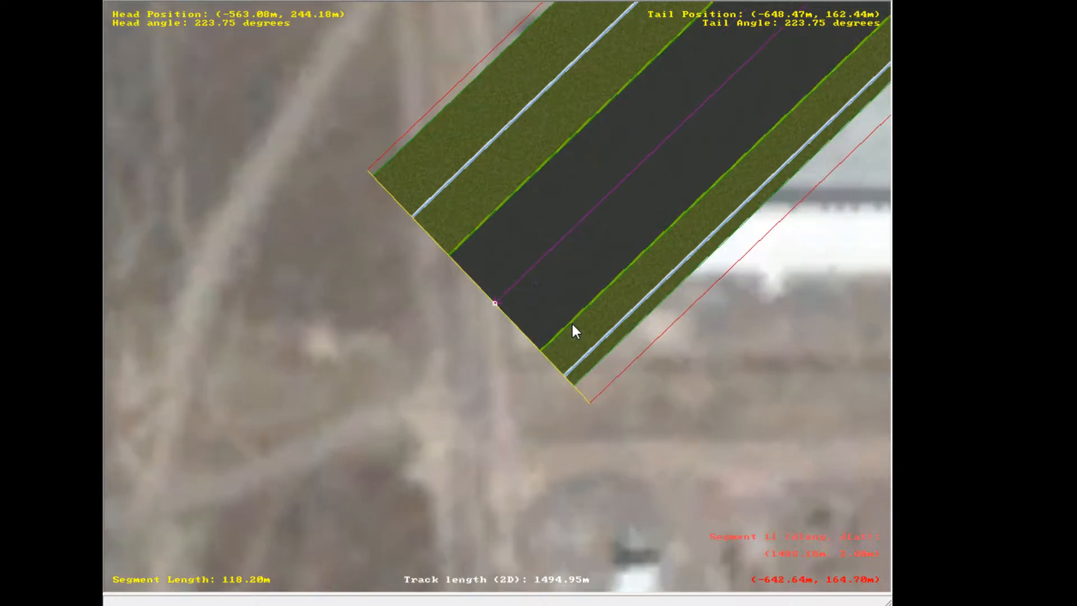
key("Insert")
scroll(735, 329, "down", 1)
right_click(565, 448)
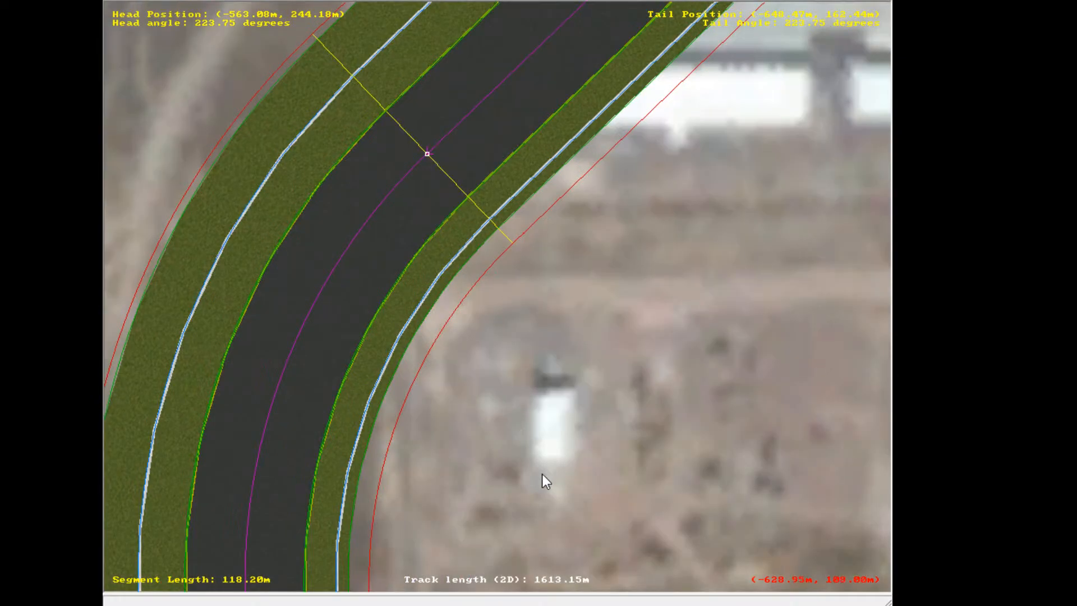
scroll(505, 481, "down", 1)
scroll(485, 486, "down", 9)
right_click(485, 486)
scroll(485, 486, "up", 1)
right_click(382, 231)
scroll(505, 303, "up", 1)
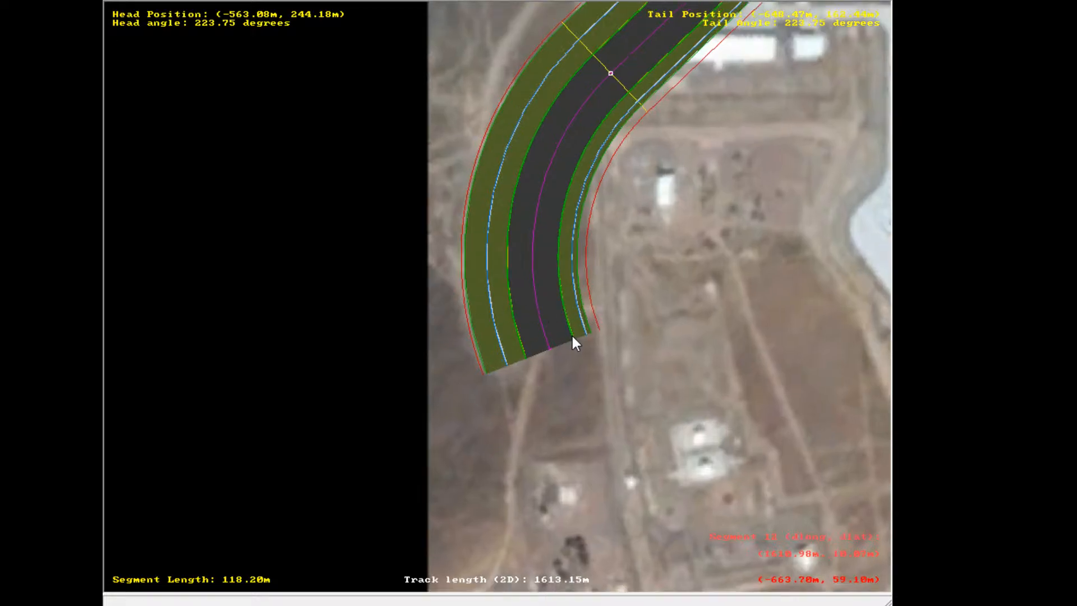
Tighten the new left-hand curve to about 36.7 m radius and 59.8 m length by moving its tail
scroll(574, 342, "up", 6)
left_click(577, 348)
left_click_drag(597, 397, 571, 236)
scroll(628, 321, "down", 1)
scroll(628, 321, "down", 9)
right_click(607, 207)
scroll(520, 277, "up", 2)
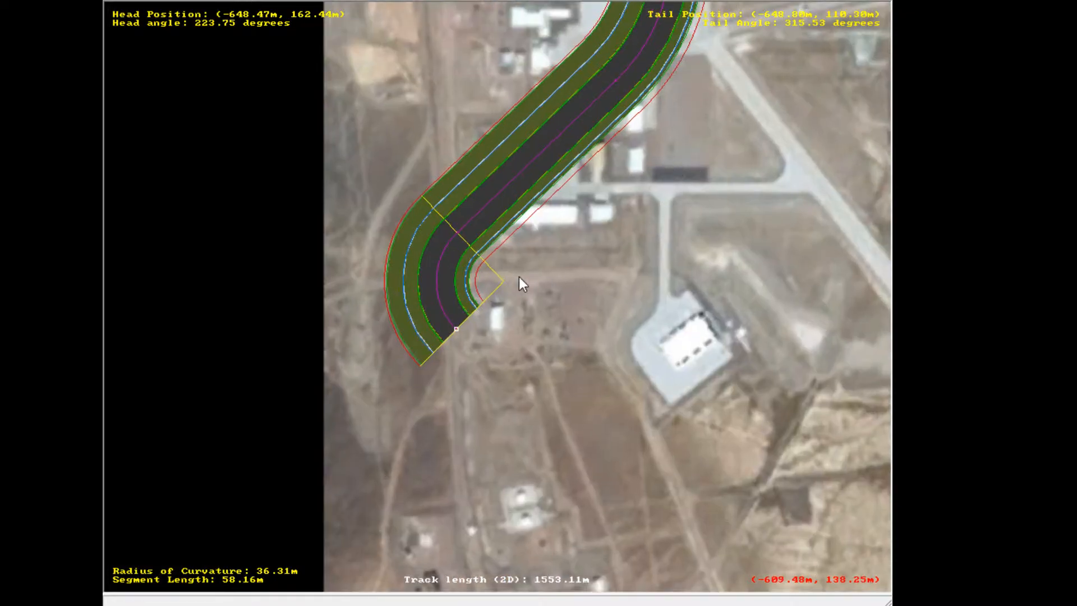
scroll(456, 311, "up", 14)
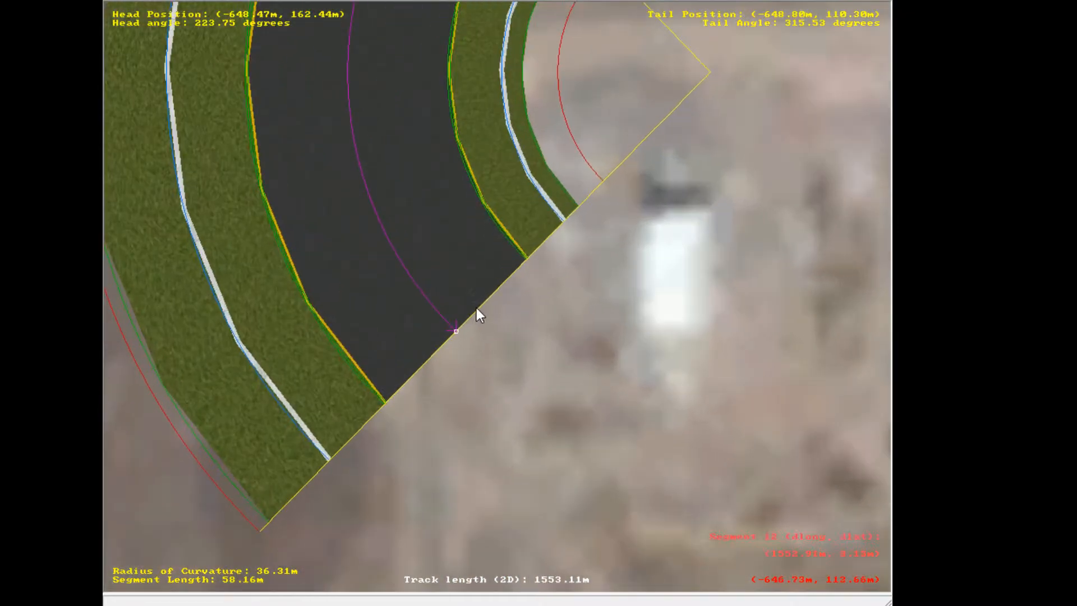
right_click(485, 284)
right_click(494, 254)
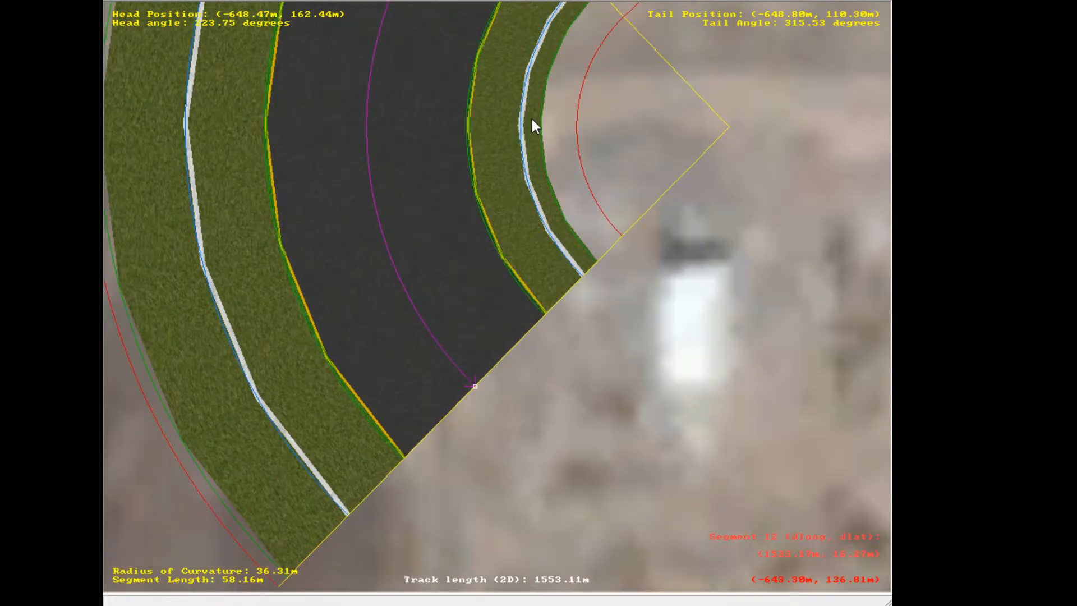
right_click(532, 117)
scroll(548, 281, "down", 2)
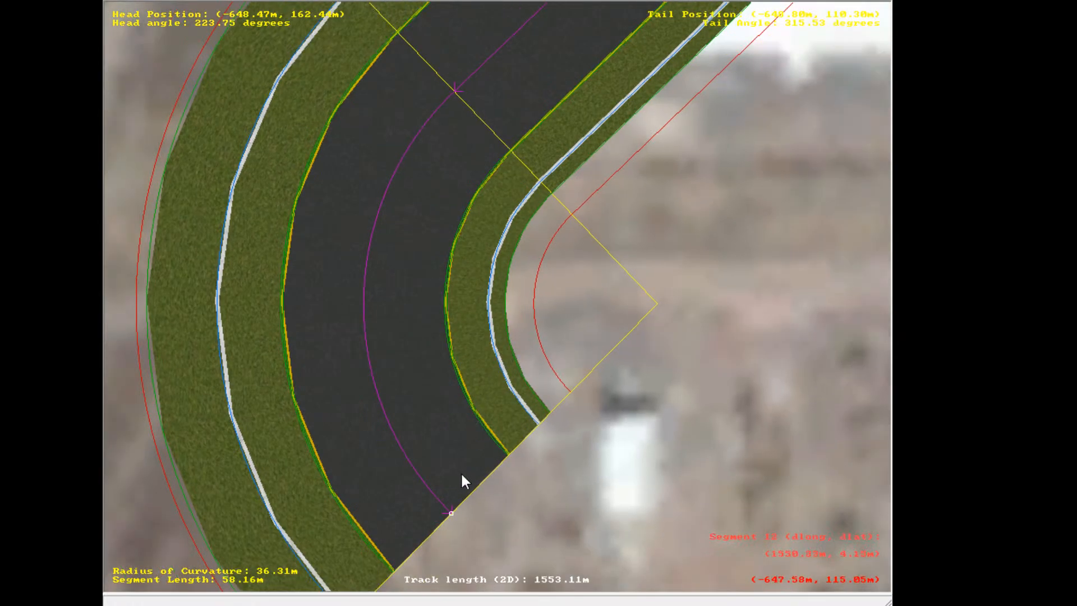
right_click(489, 436)
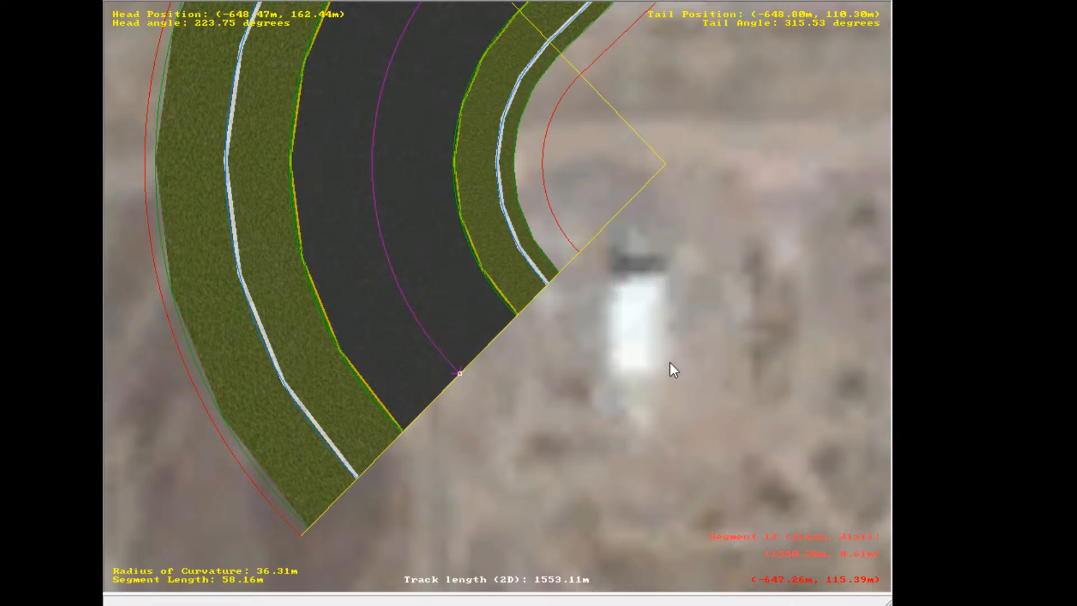
mouse_move(459, 375)
left_mouse_down()
mouse_move(478, 390)
mouse_move(465, 383)
left_mouse_up()
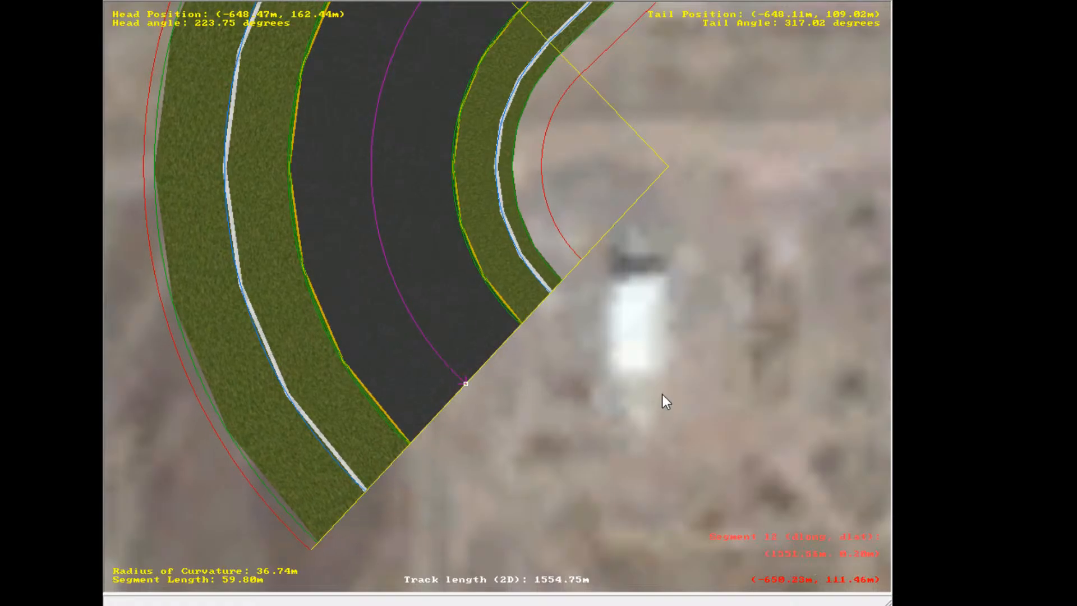
Append another curve segment that continues the tight left-hand bend around the small white building
key("Insert")
scroll(685, 355, "down", 4)
scroll(785, 350, "up", 1)
middle_click_drag(819, 345, 584, 286)
scroll(583, 286, "down", 1)
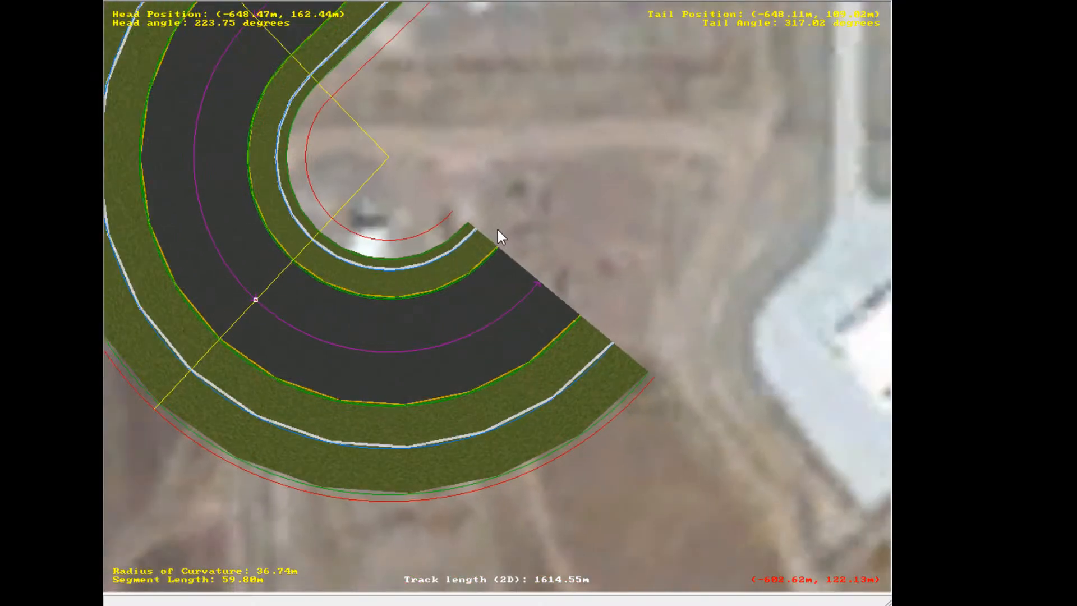
Append a straight segment to the end of the tight left-hand bend near the small white building
scroll(497, 230, "down", 3)
scroll(607, 252, "up", 2)
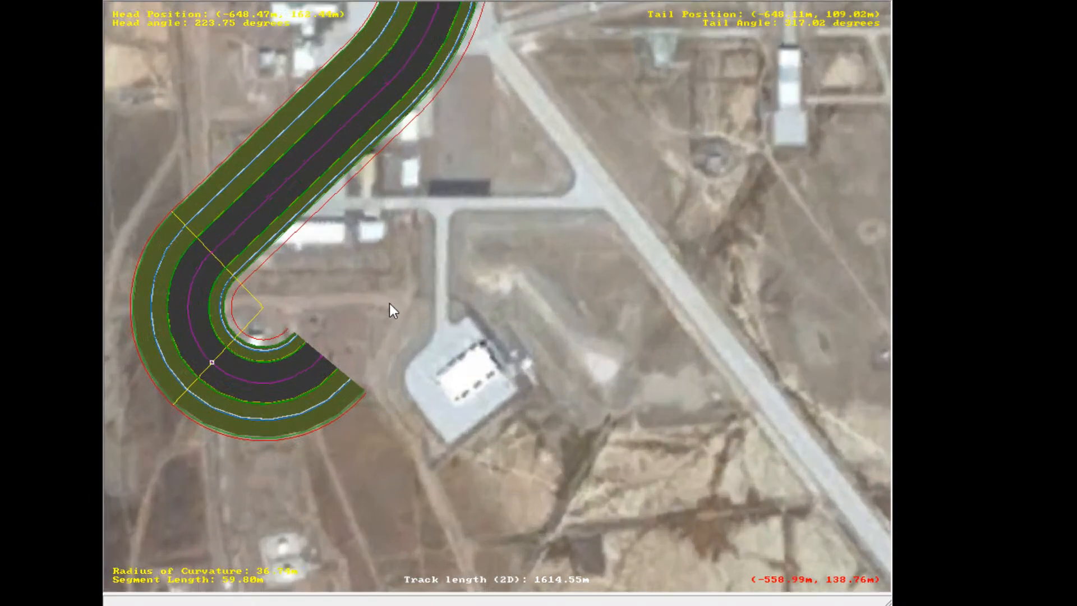
right_click(392, 305)
scroll(471, 251, "up", 5)
left_click(361, 383)
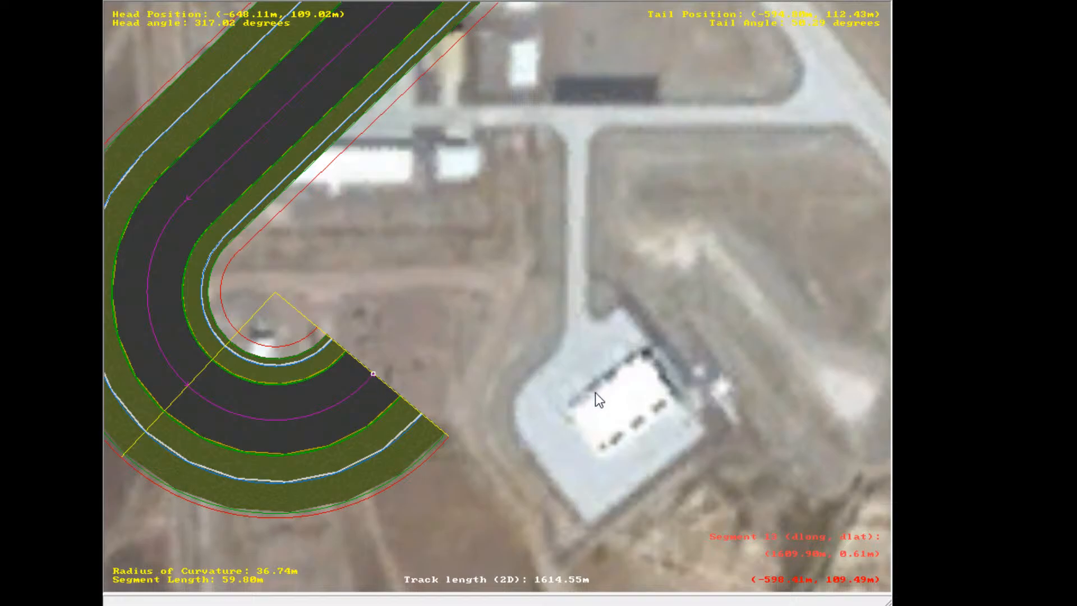
key("Insert")
scroll(586, 359, "down", 1)
right_click(558, 206)
scroll(587, 246, "up", 1)
scroll(561, 257, "down", 1)
scroll(530, 267, "down", 7)
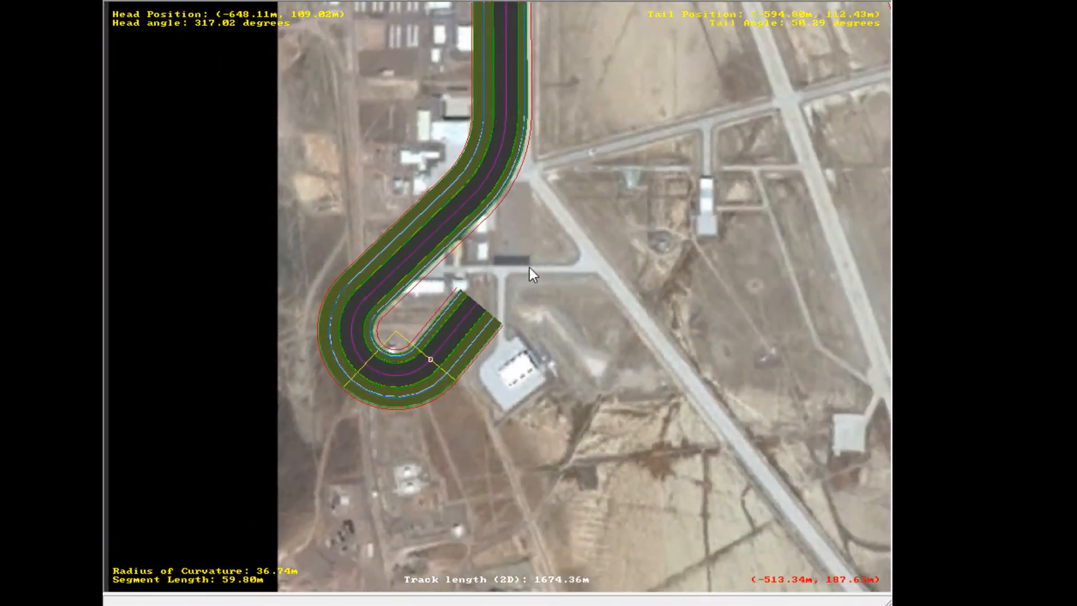
Delete the straight segment at the end of the tight left-hand bend
right_click(512, 276)
scroll(477, 298, "up", 1)
right_click(470, 304)
scroll(475, 306, "up", 1)
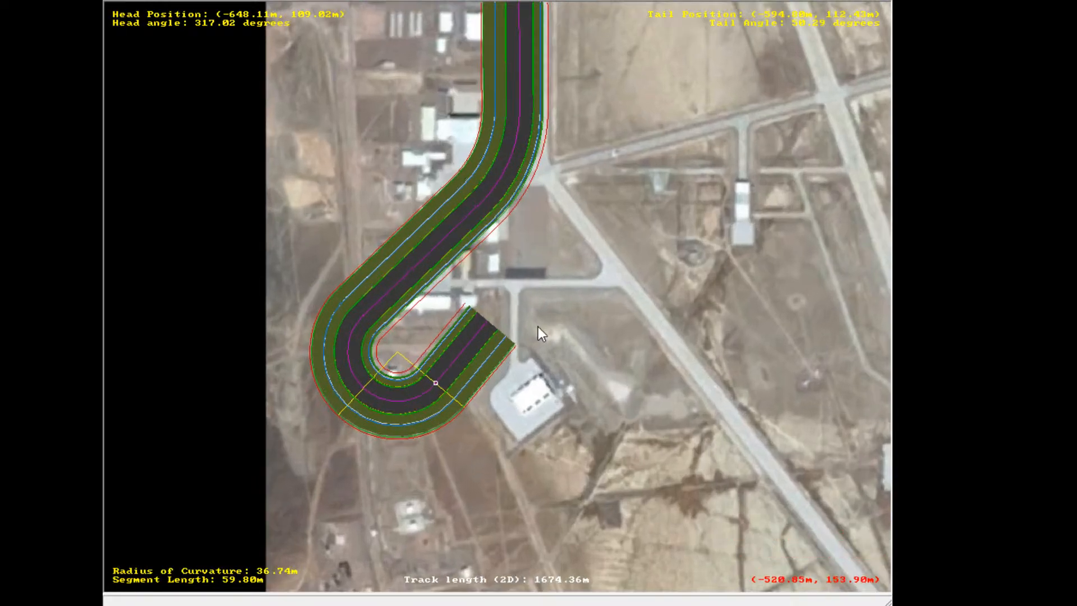
scroll(553, 326, "up", 2)
right_click(600, 321)
scroll(555, 286, "down", 4)
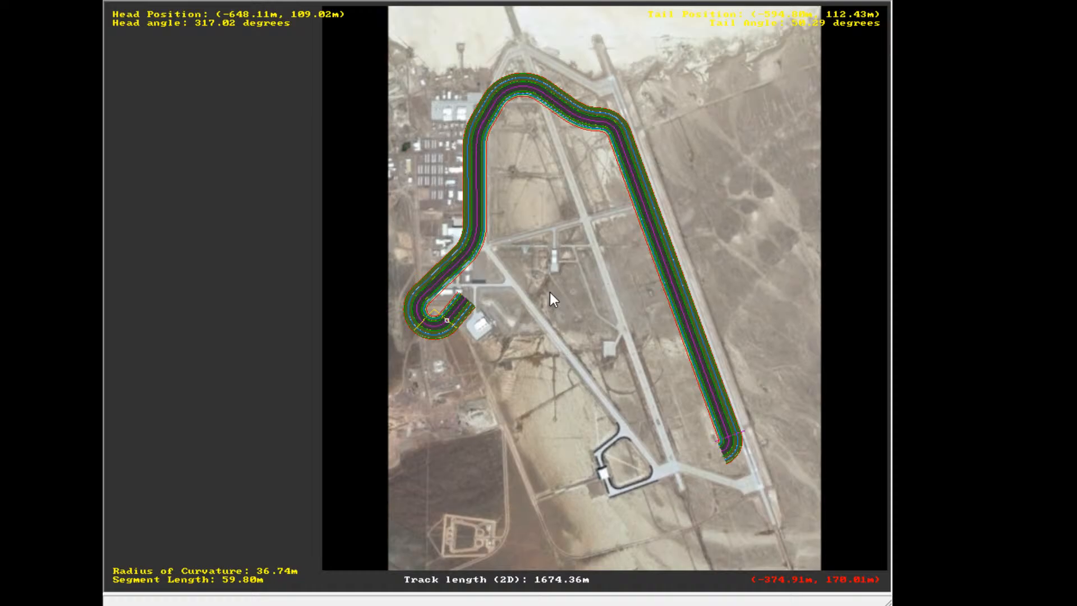
right_click(499, 303)
scroll(494, 304, "up", 13)
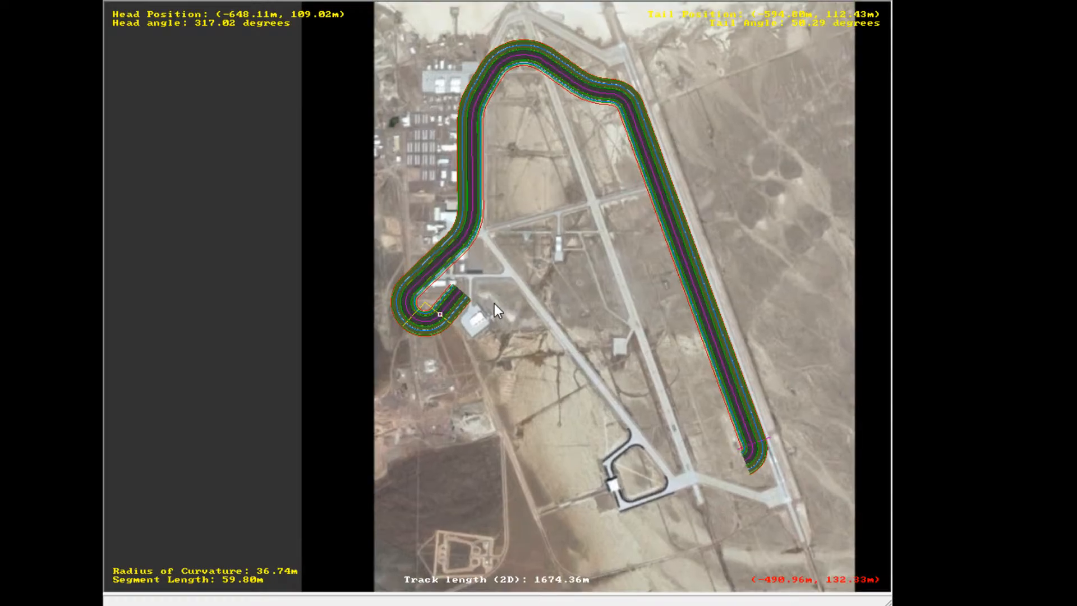
right_click(412, 289)
scroll(412, 288, "up", 2)
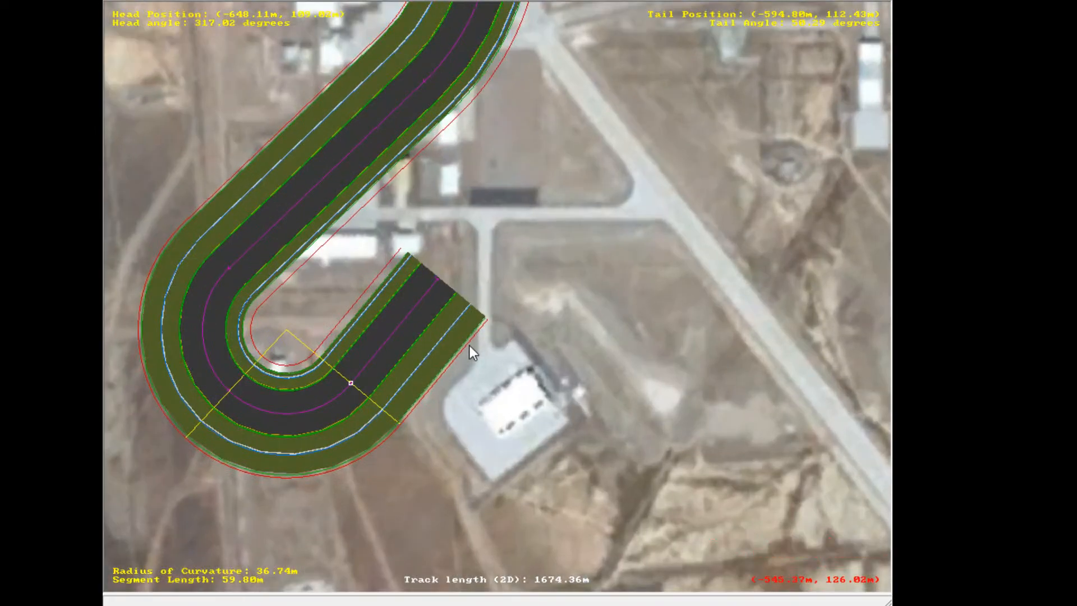
left_click(412, 314)
key("Delete")
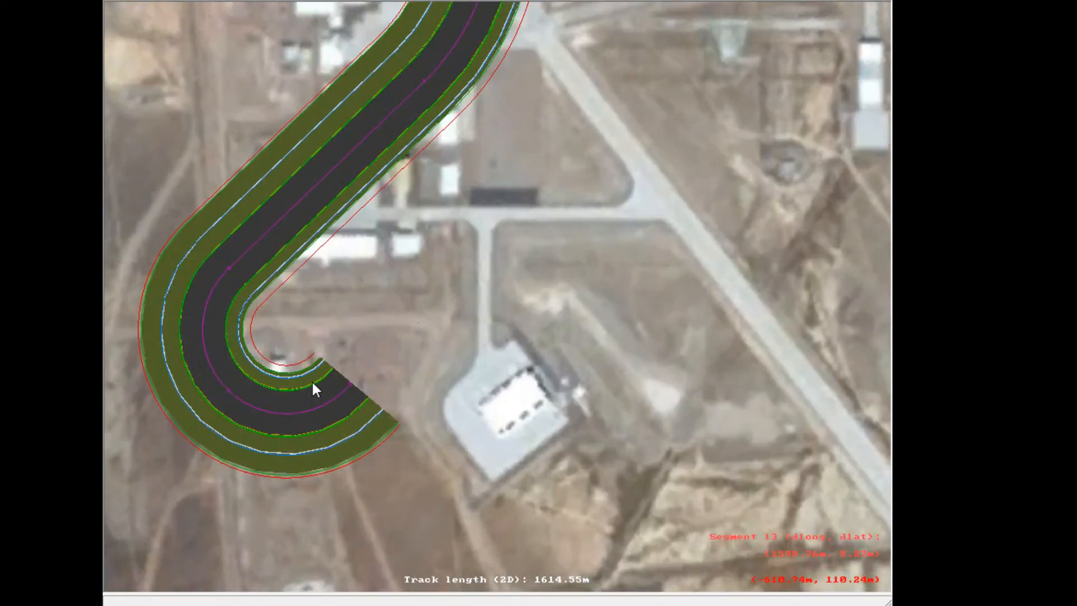
Widen the last left-hand curve to about 46 m radius and 71 m length by moving its tail outward
right_click(336, 285)
scroll(342, 305, "up", 1)
right_click(384, 426)
right_click(652, 271)
scroll(634, 276, "up", 1)
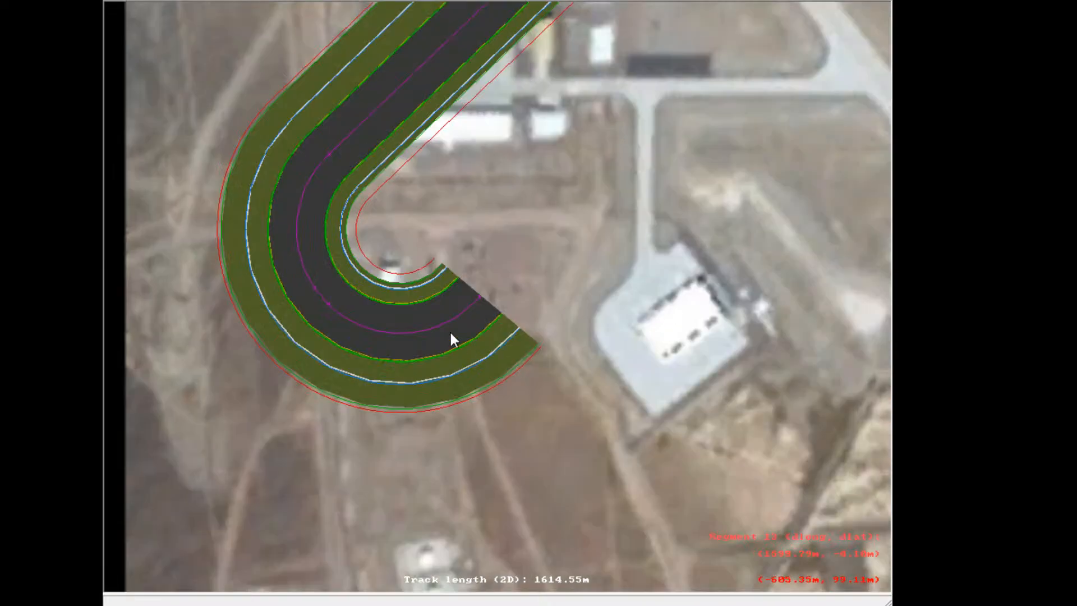
scroll(453, 312, "up", 8)
left_click_drag(455, 311, 525, 306)
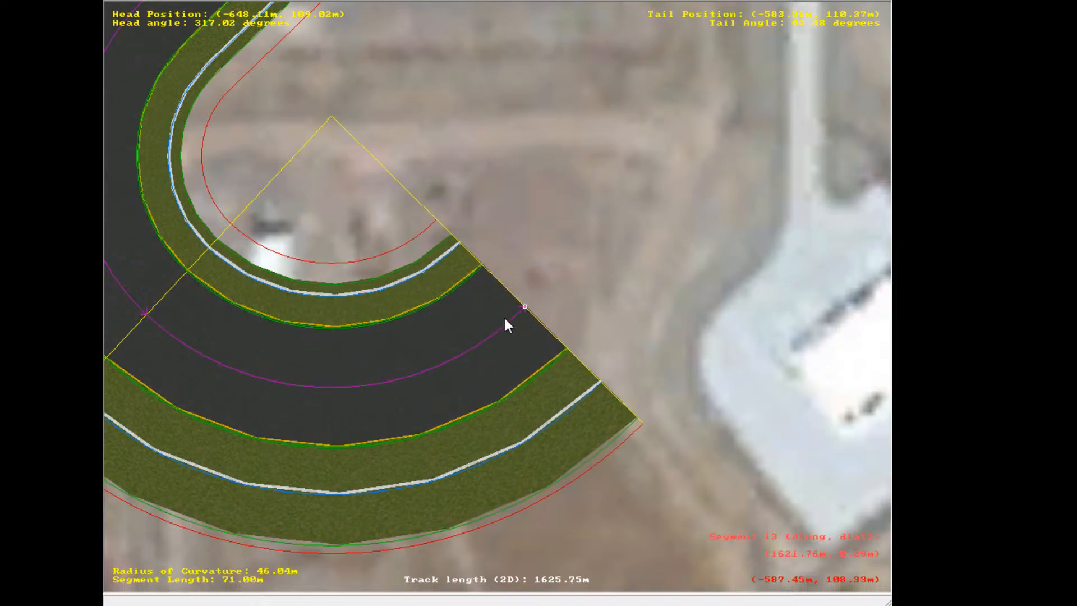
Append a straight segment about 71 m long to the widened curve, running northeast past the large hangar
key("Insert")
scroll(572, 170, "down", 8)
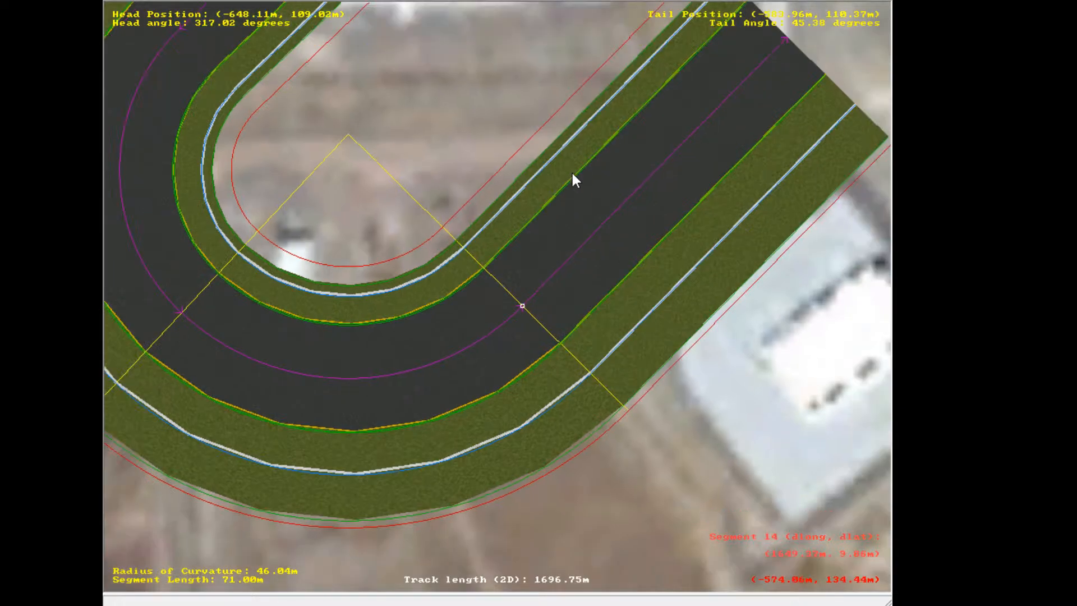
left_click(710, 160)
scroll(600, 130, "down", 1)
middle_click_drag(561, 230, 404, 319)
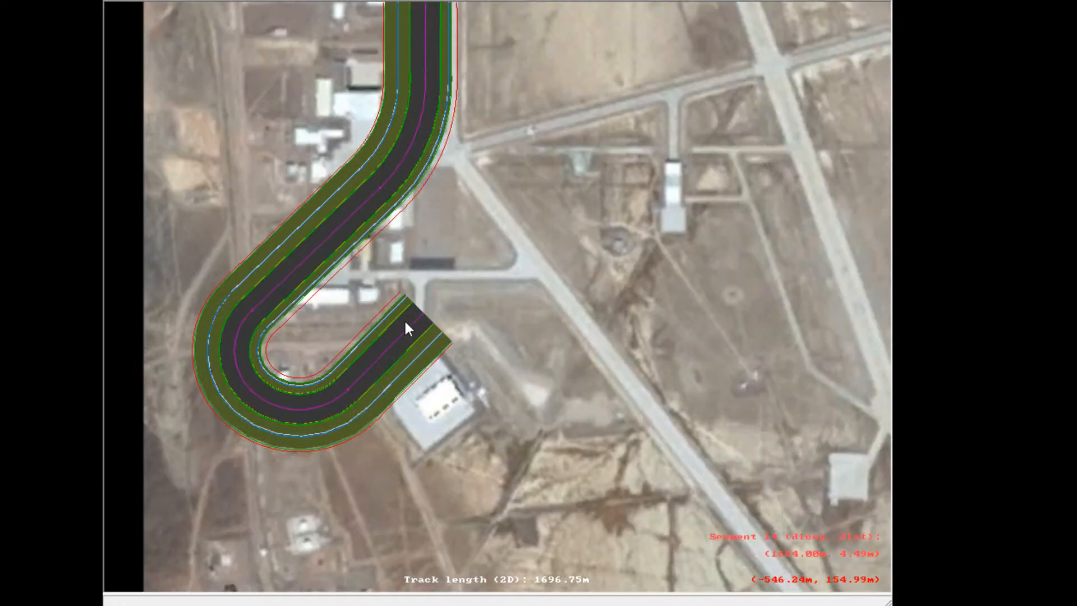
Examine the overall track layout and how the western north-south straight follows the road beside the buildings
scroll(476, 205, "down", 1)
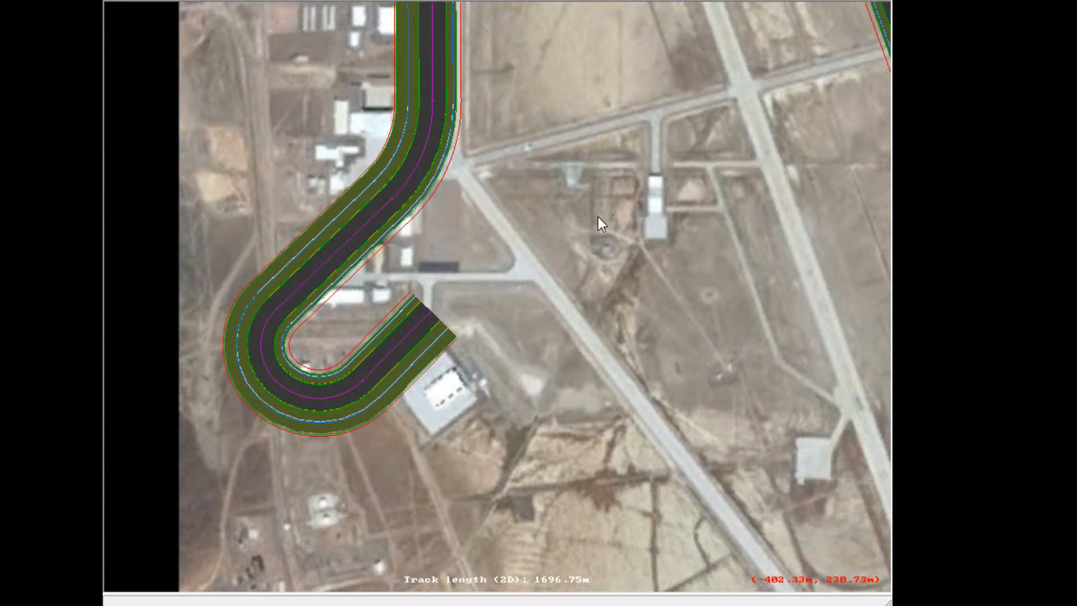
scroll(494, 280, "down", 3)
scroll(490, 188, "down", 1)
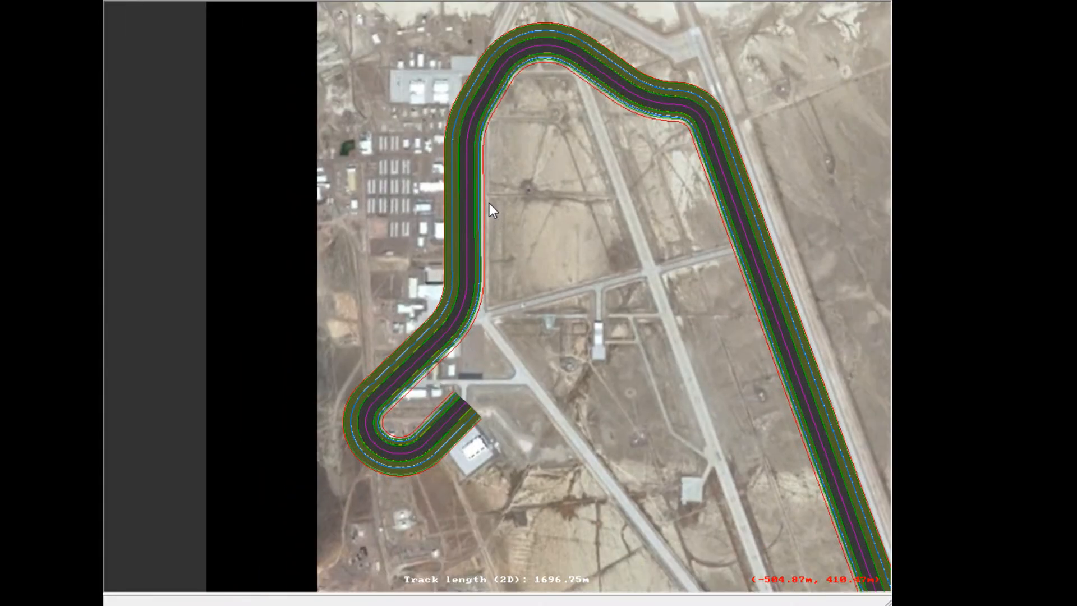
scroll(459, 205, "up", 1)
scroll(491, 307, "up", 4)
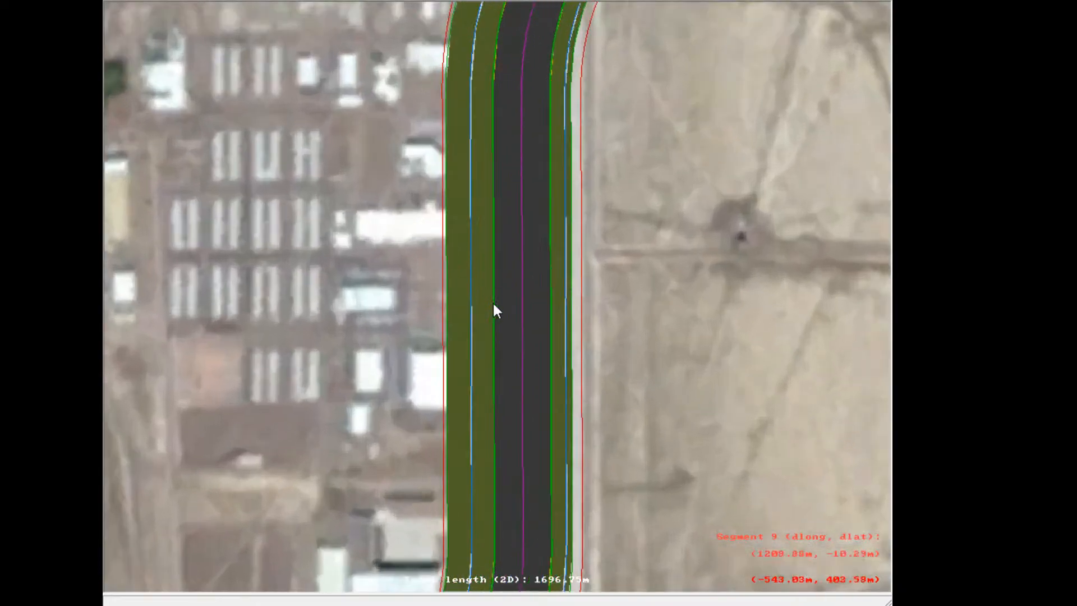
left_click(528, 298)
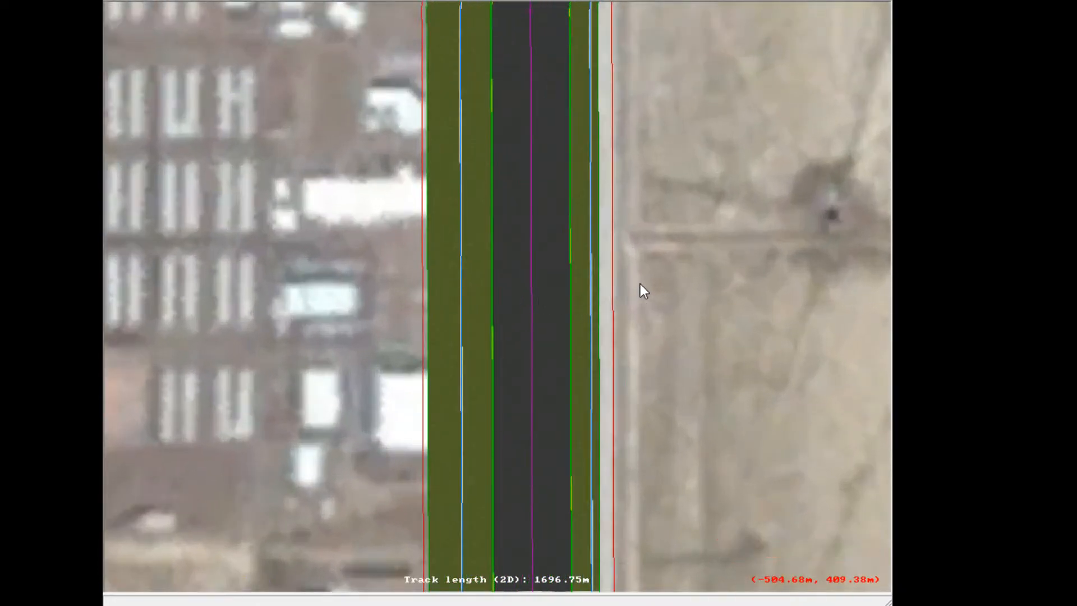
scroll(649, 368, "down", 6)
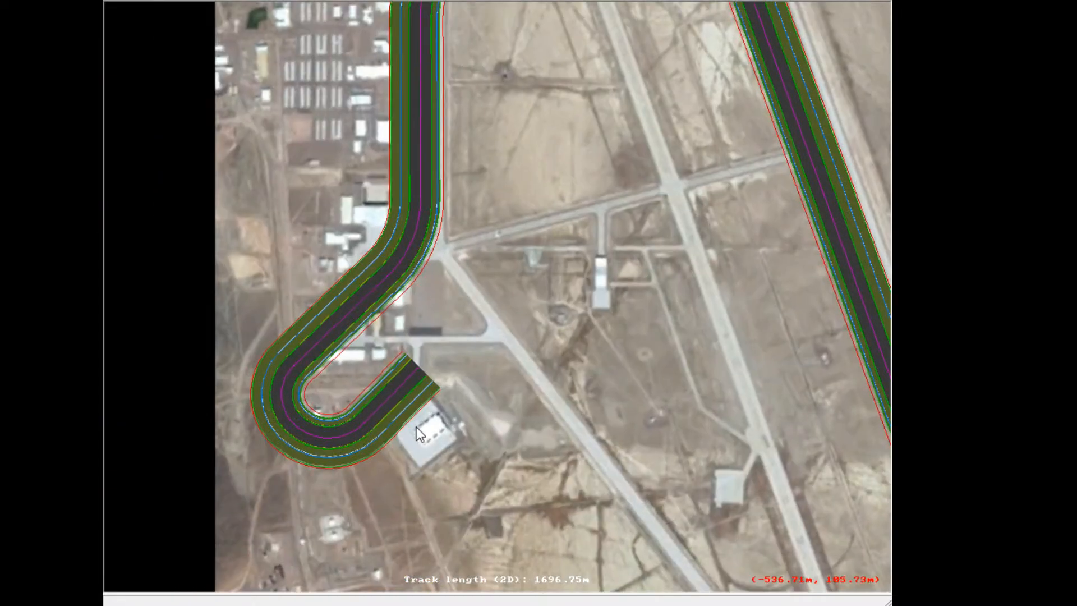
Lengthen the northeast straight after the hairpin to about 77 m by moving its end point
scroll(421, 431, "up", 8)
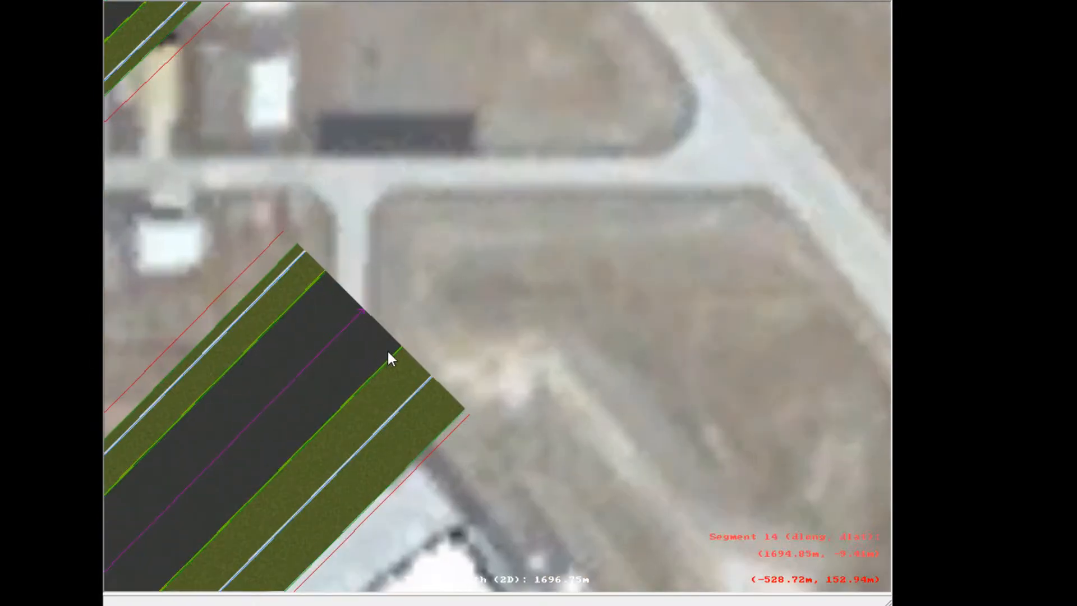
middle_click_drag(388, 351, 444, 337)
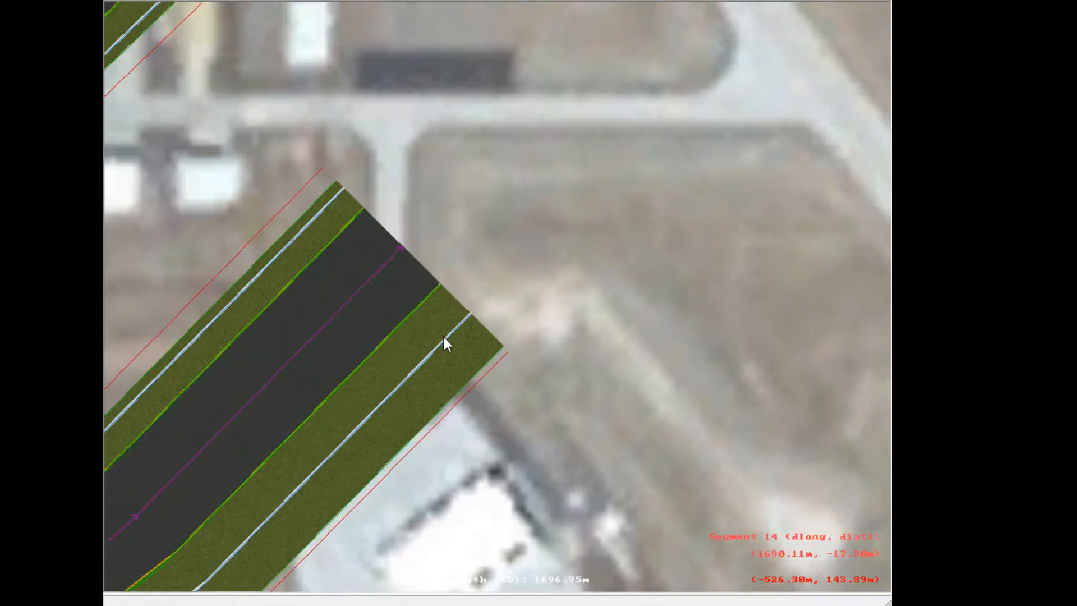
middle_click_drag(402, 137, 451, 217)
scroll(451, 216, "down", 1)
scroll(442, 339, "up", 1)
middle_click_drag(413, 385, 500, 294)
middle_click_drag(757, 247, 631, 296)
left_click(390, 298)
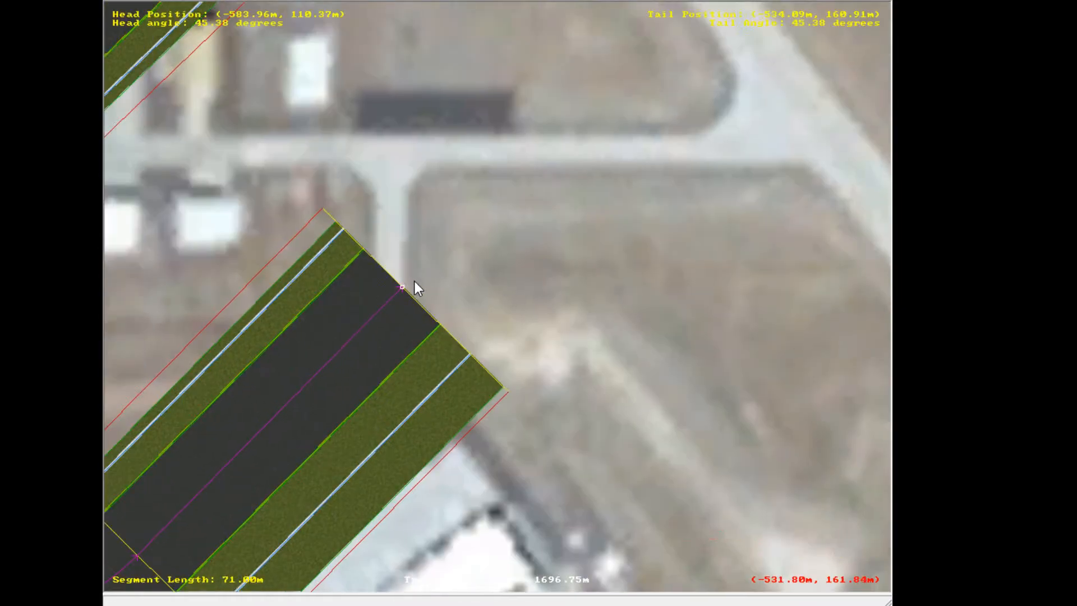
left_click(405, 283)
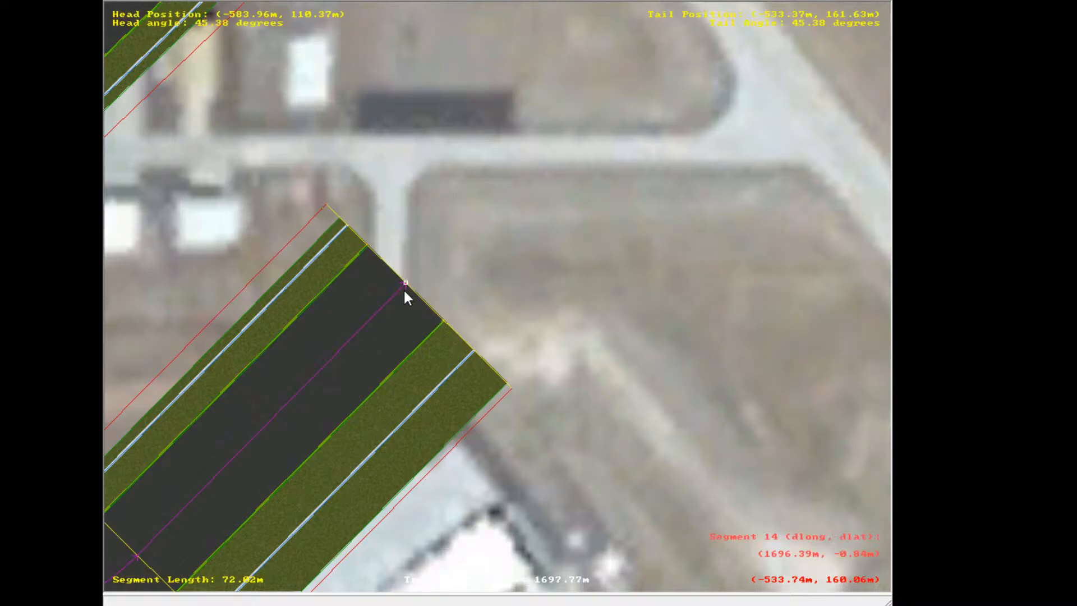
left_click_drag(407, 285, 469, 286)
Append a left-hand curve with 100 m radius to the end of the northeast straight
scroll(464, 268, "down", 7)
scroll(469, 286, "down", 1)
scroll(555, 248, "up", 1)
middle_click_drag(495, 257, 487, 290)
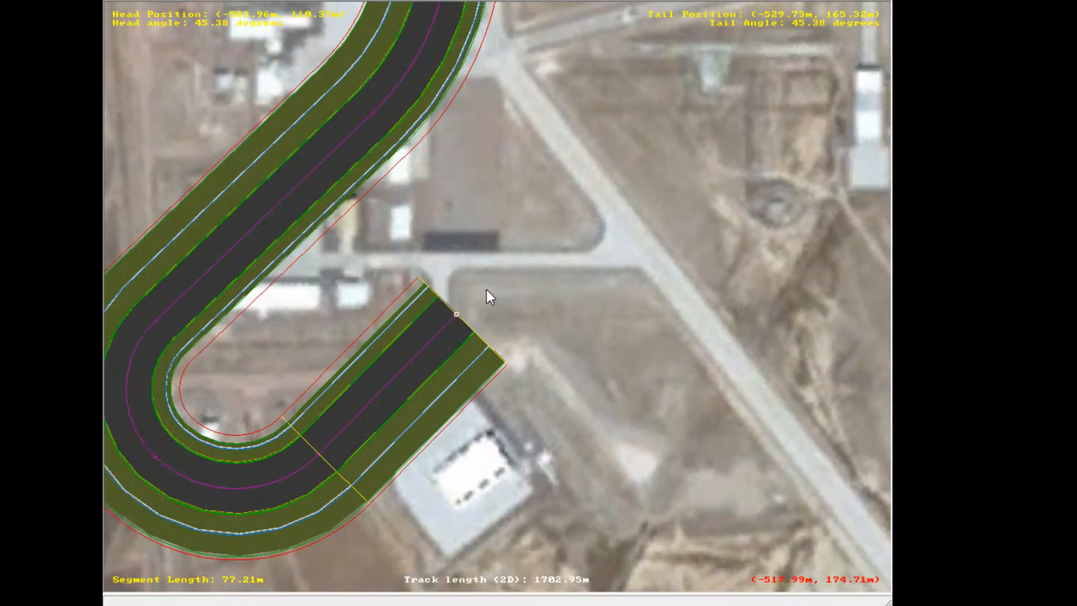
scroll(489, 295, "up", 1)
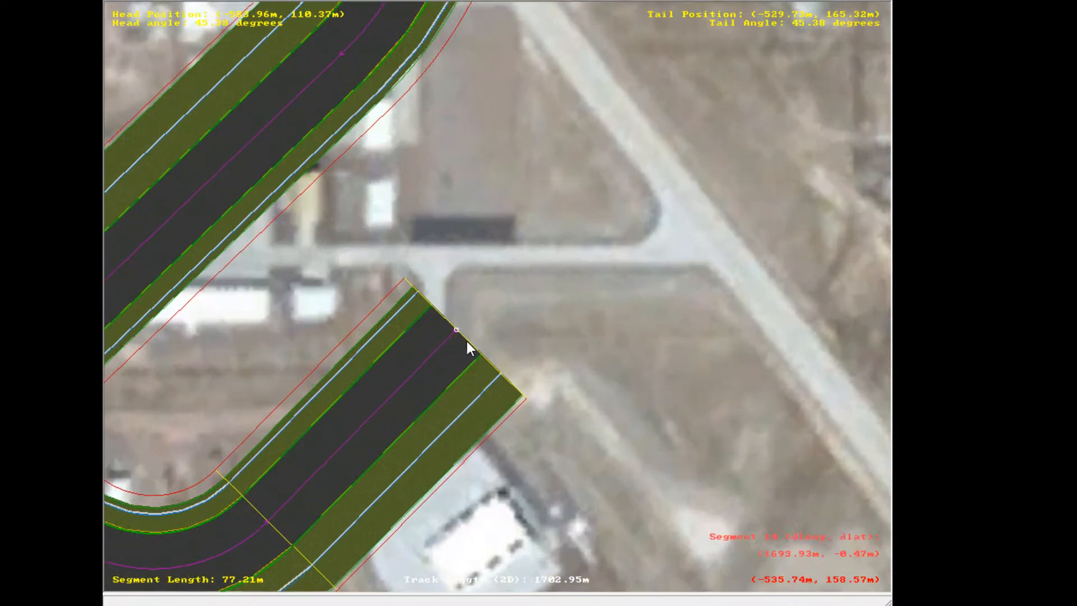
left_click(637, 375)
left_click(566, 105)
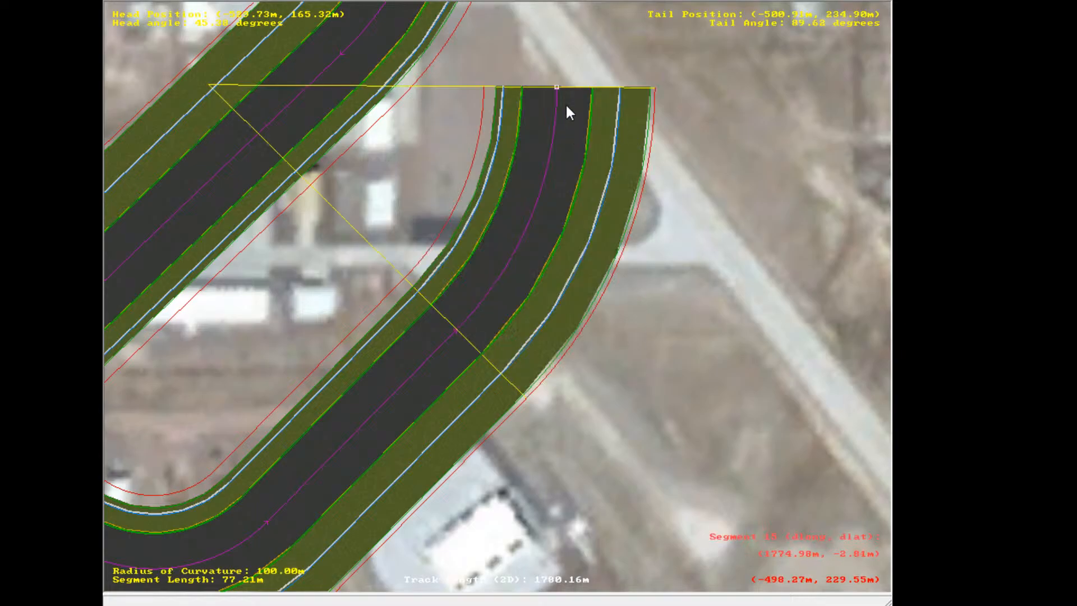
Reshape the appended curve into a right-hand bend of about 93 m radius and 114 m length across the diagonal runway, and delete it
left_click_drag(558, 88, 574, 243)
scroll(455, 339, "up", 9)
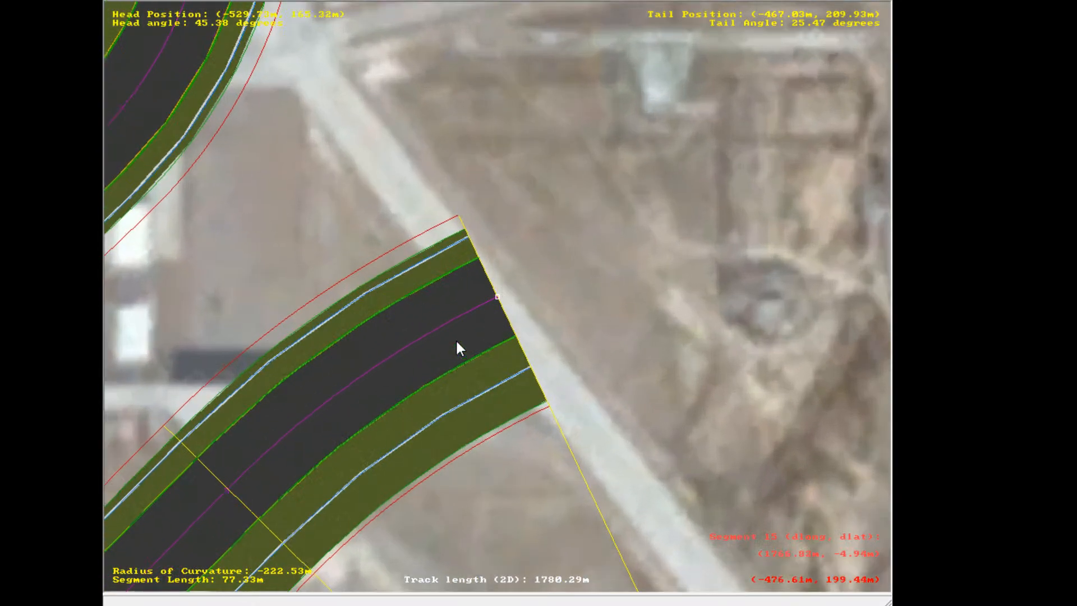
left_click(387, 358)
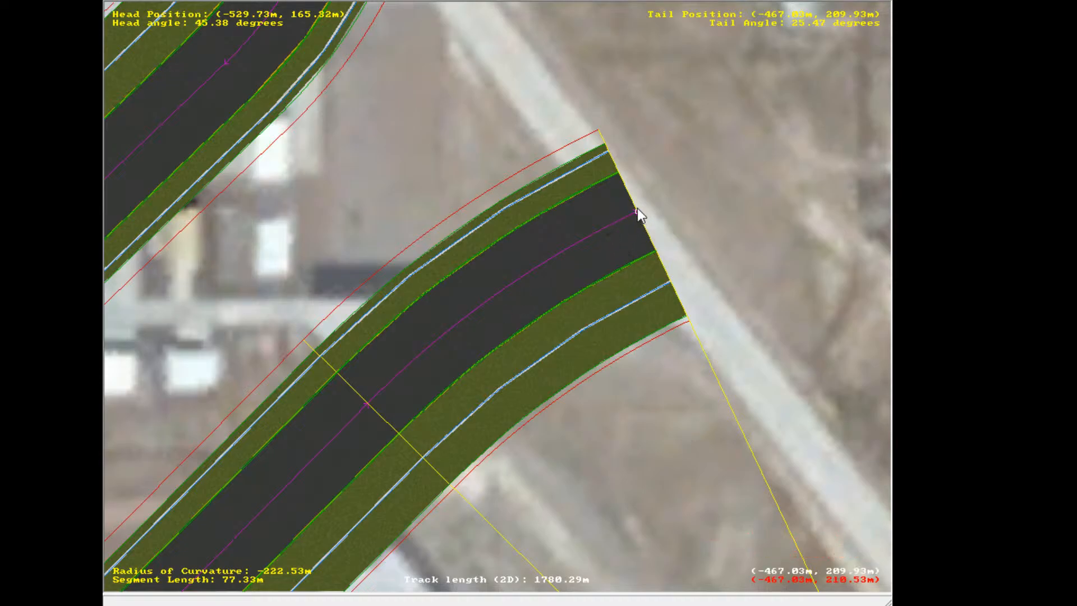
left_click_drag(637, 210, 697, 304)
scroll(773, 382, "down", 2)
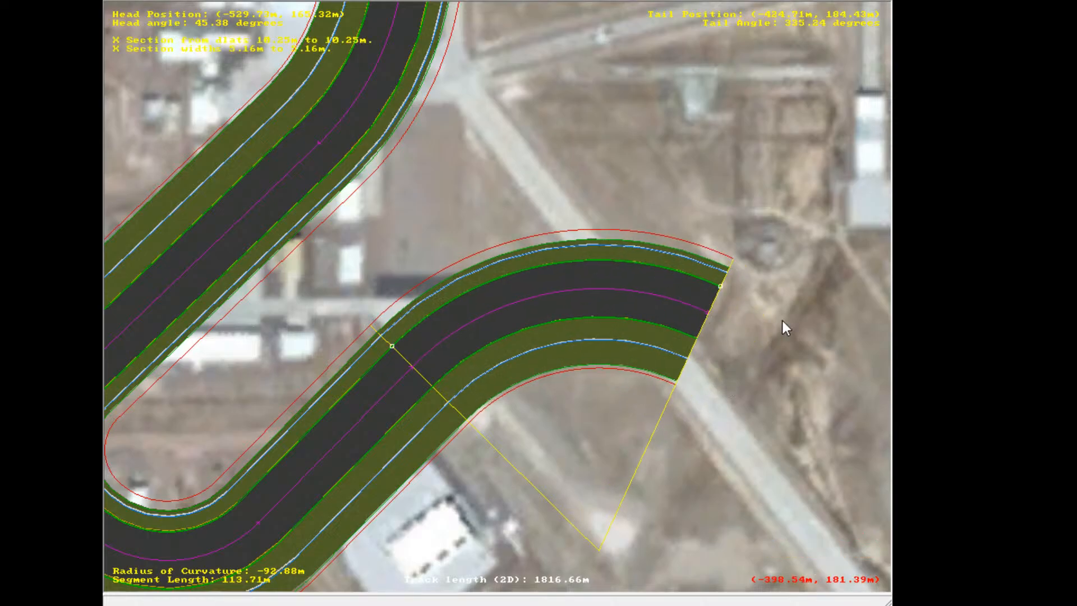
key("Delete")
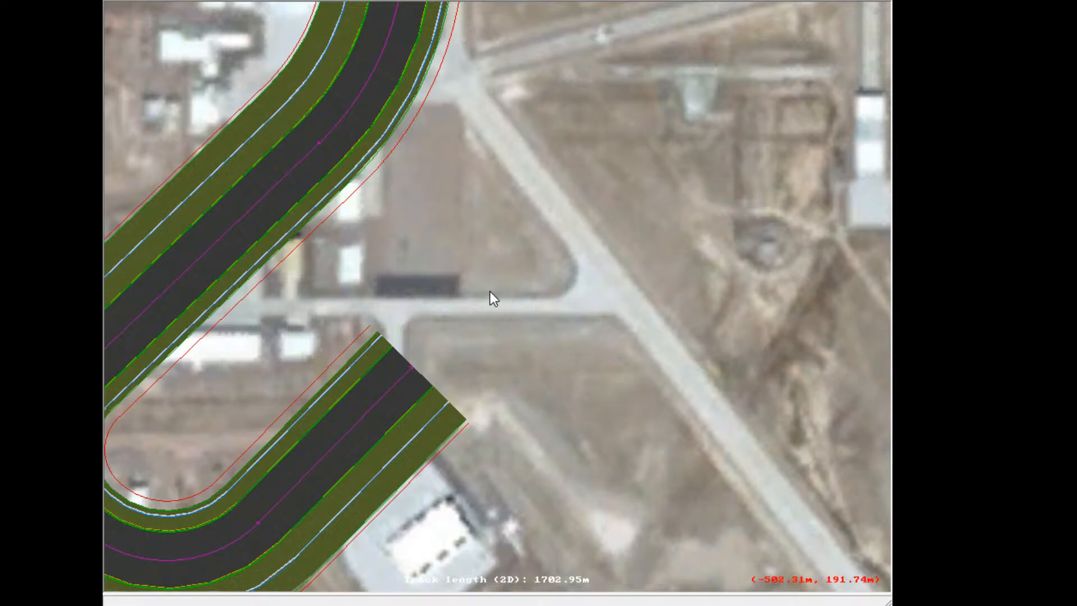
Lengthen the northeast straight after the hairpin to about 95 m, ending near the east-west taxiway
scroll(471, 269, "up", 2)
left_click(345, 448)
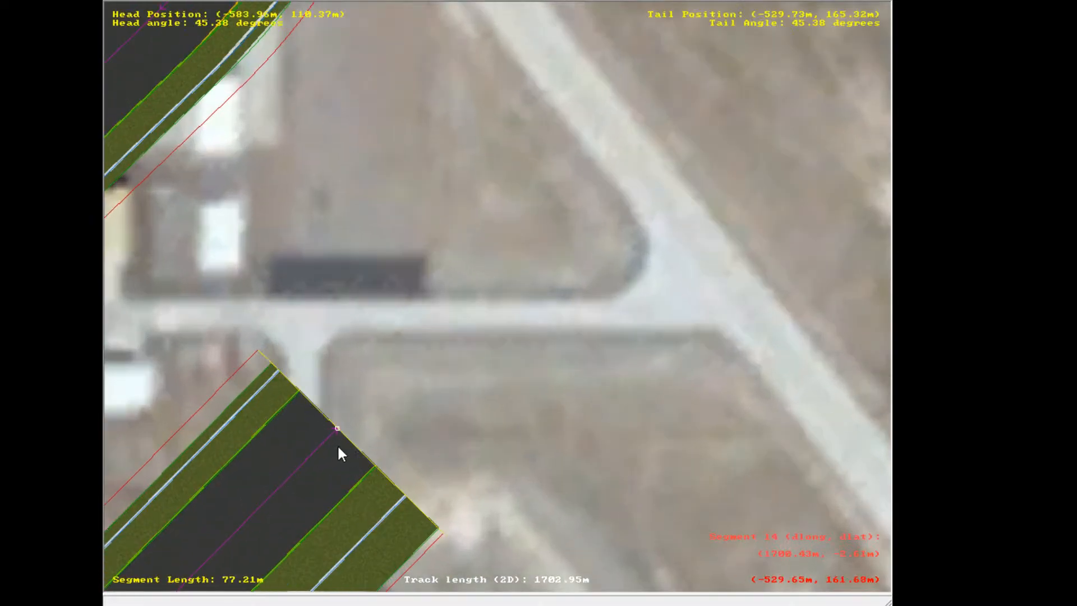
left_click_drag(335, 426, 453, 328)
scroll(457, 311, "down", 3)
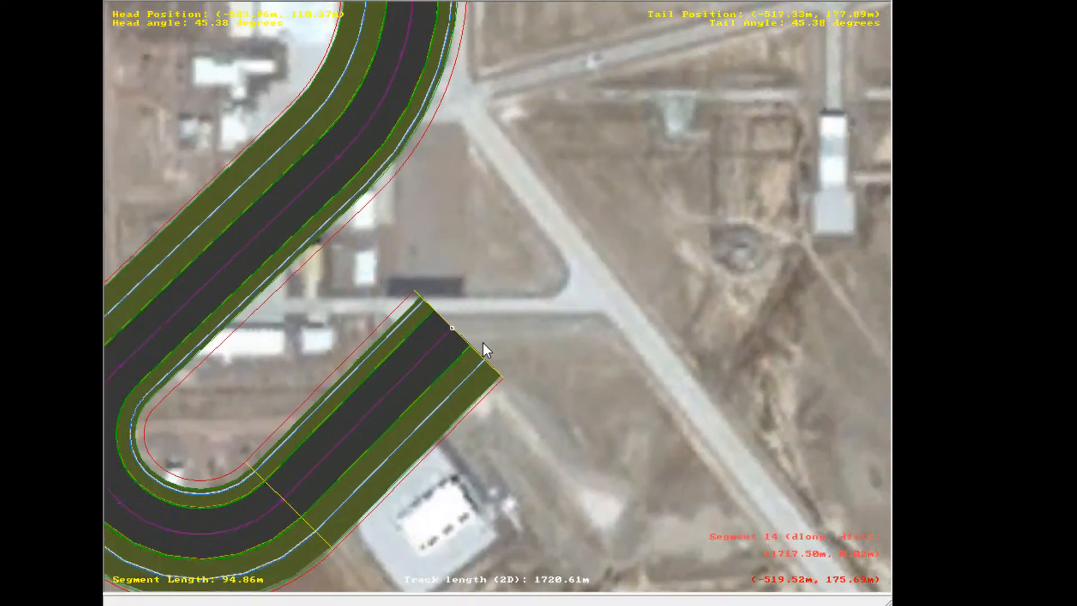
Append a curve to the northeast straight and reshape it into a right-hand bend of about 62 m radius and 49 m length
key("c")
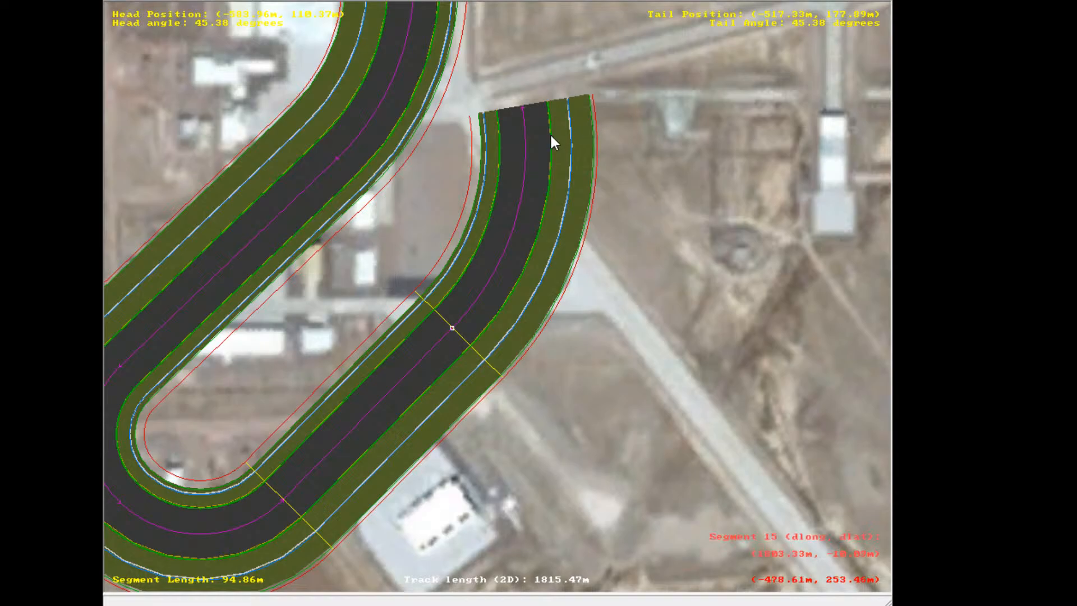
left_click(527, 108)
left_click_drag(522, 106, 564, 280)
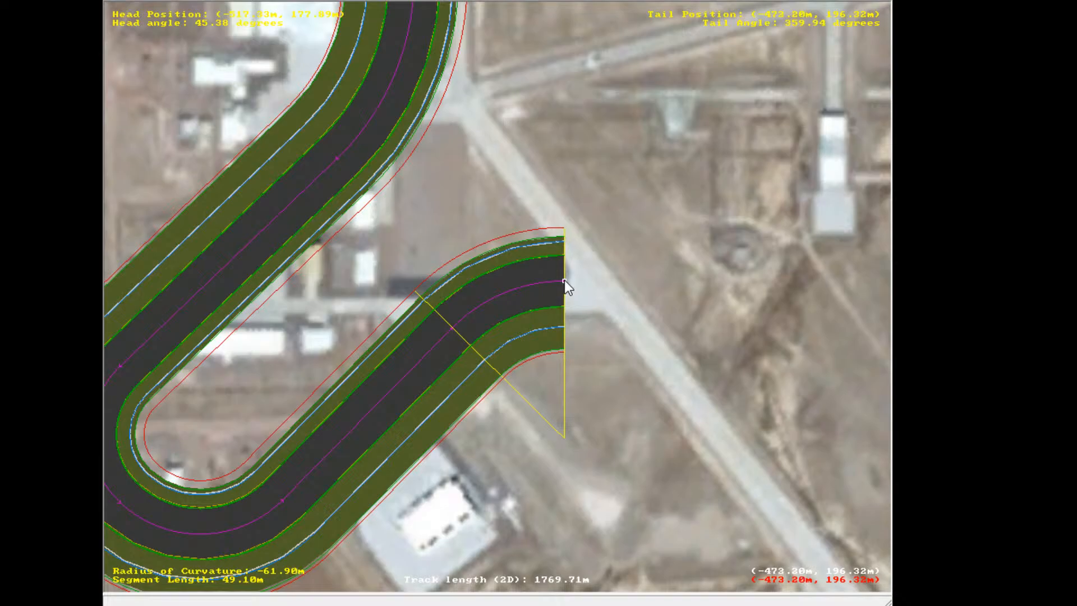
left_click(597, 290)
scroll(578, 306, "up", 1)
scroll(406, 296, "up", 5)
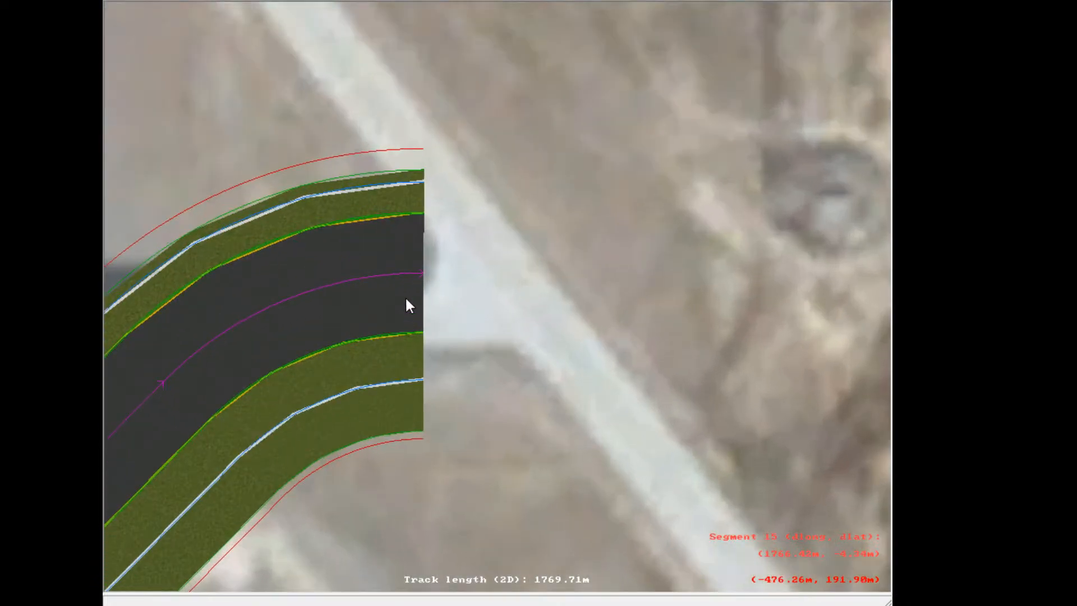
scroll(245, 355, "down", 8)
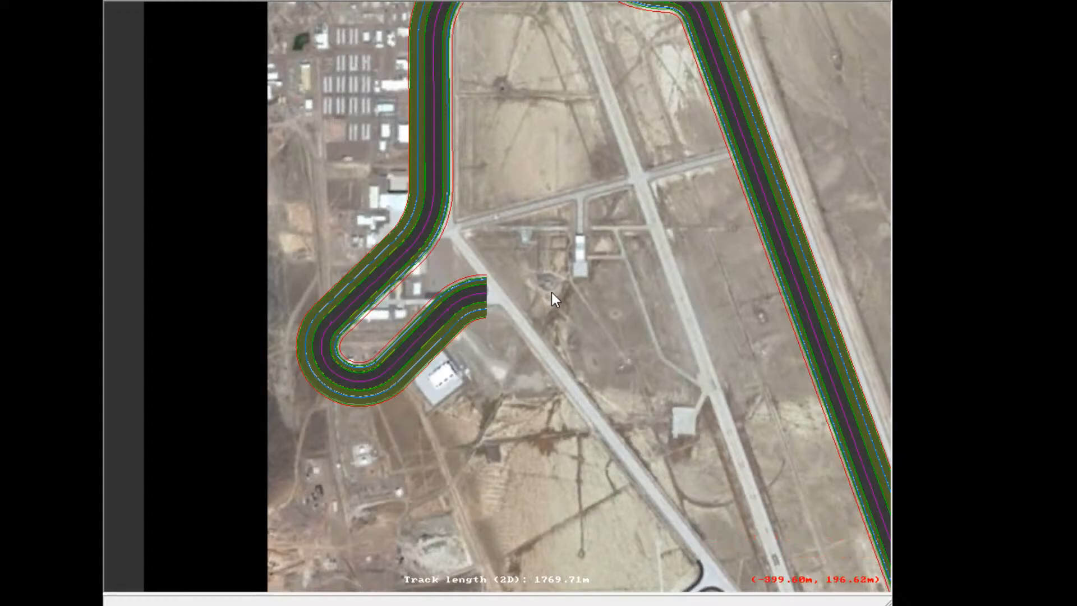
scroll(493, 294, "up", 5)
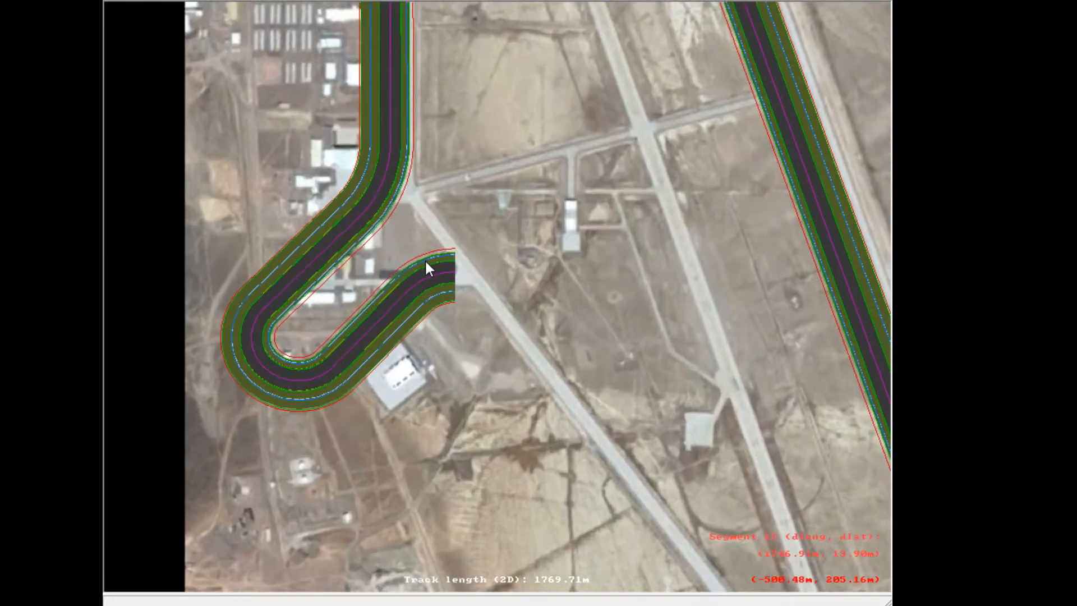
Delete the short right-hand curve at the end of the northeast straight after the hairpin
scroll(707, 396, "down", 10)
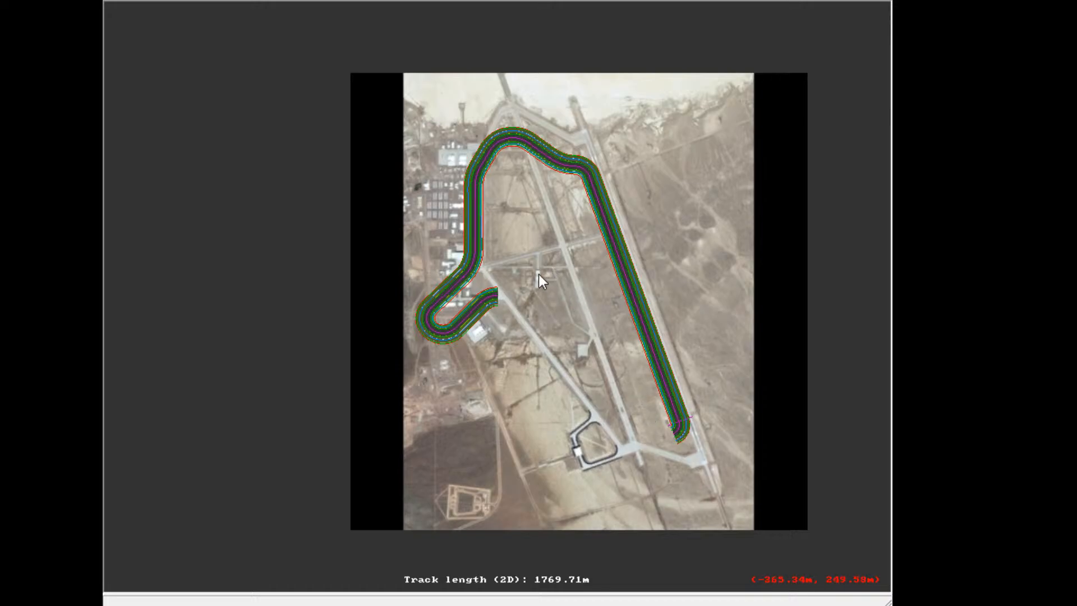
scroll(539, 276, "up", 15)
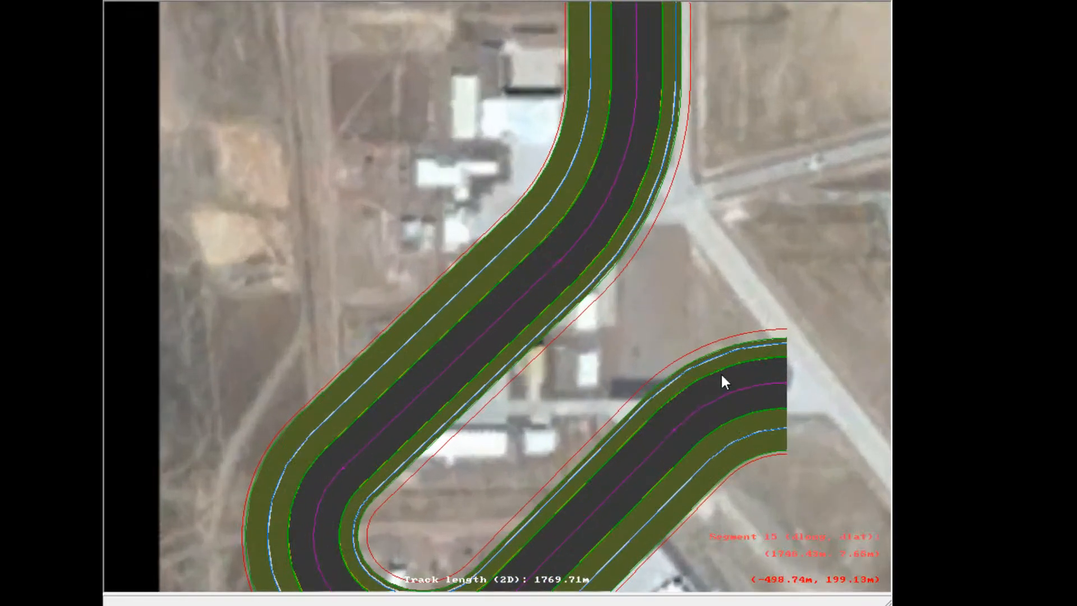
left_click(740, 386)
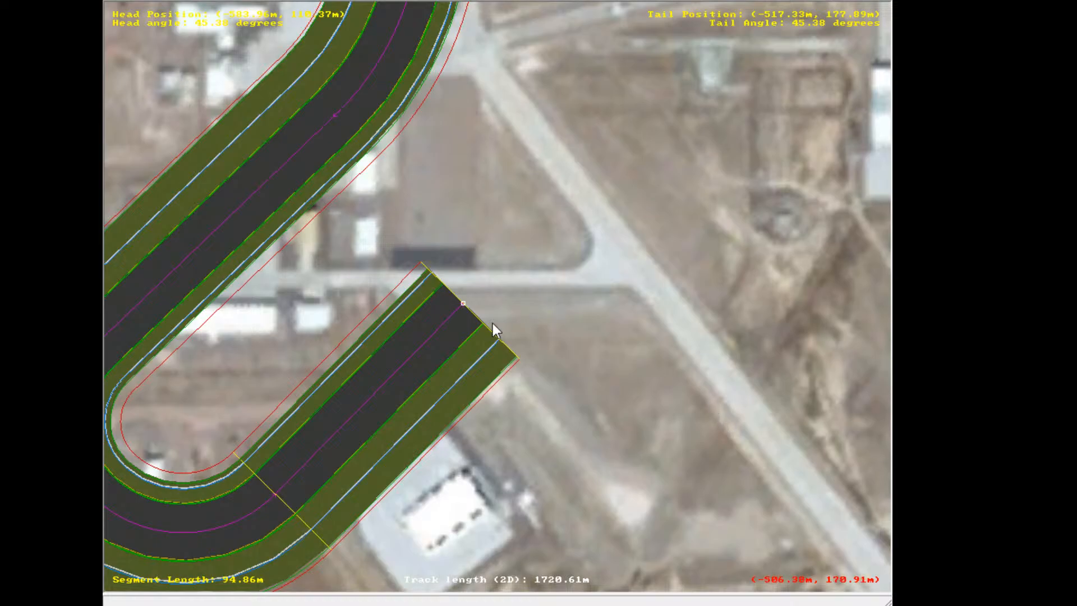
Append a curve to the northeast straight and reshape it into a right-hand bend of about 219 m radius and 92 m length
scroll(452, 306, "up", 1)
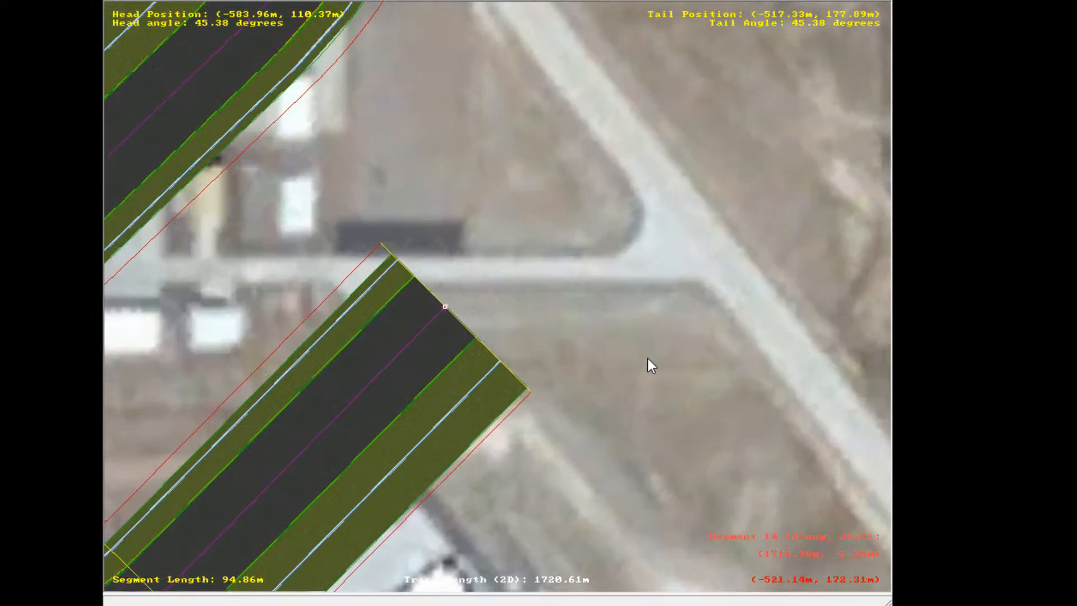
key("l")
scroll(645, 160, "down", 1)
right_click(523, 92)
left_click(392, 324)
left_click(385, 305)
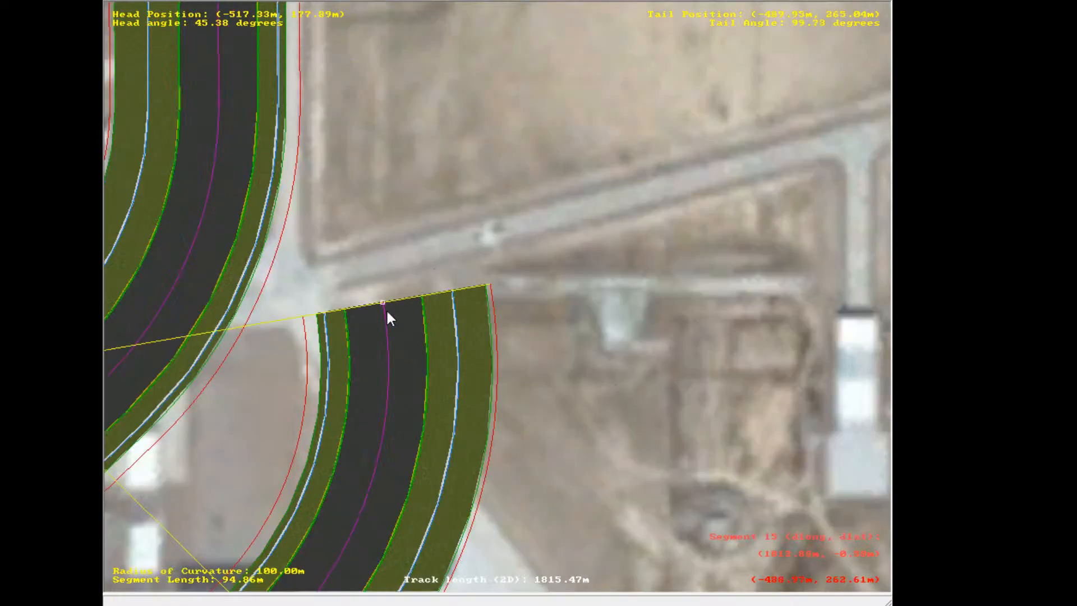
left_click_drag(386, 308, 524, 348)
scroll(399, 318, "down", 1)
scroll(456, 457, "down", 6)
scroll(542, 382, "down", 1)
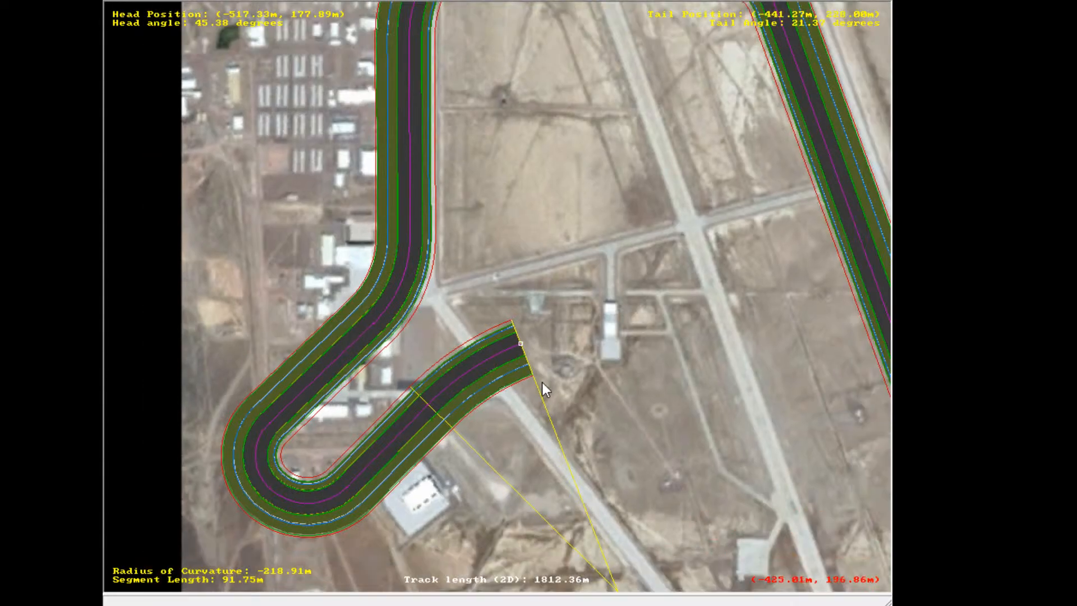
Widen the right-hand bend across the diagonal runway to about 288 m radius and 104 m length
middle_click_drag(542, 383, 337, 219)
scroll(526, 368, "up", 1)
scroll(526, 368, "up", 2)
middle_click_drag(447, 297, 520, 358)
scroll(574, 319, "down", 8)
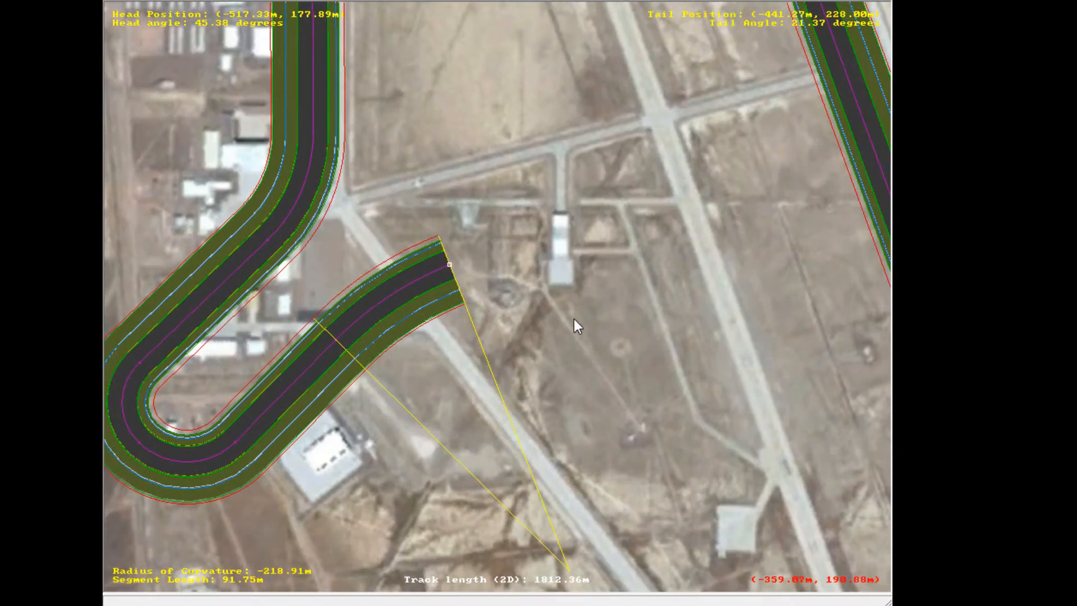
middle_click_drag(574, 319, 520, 253)
middle_click_drag(337, 22, 403, 153)
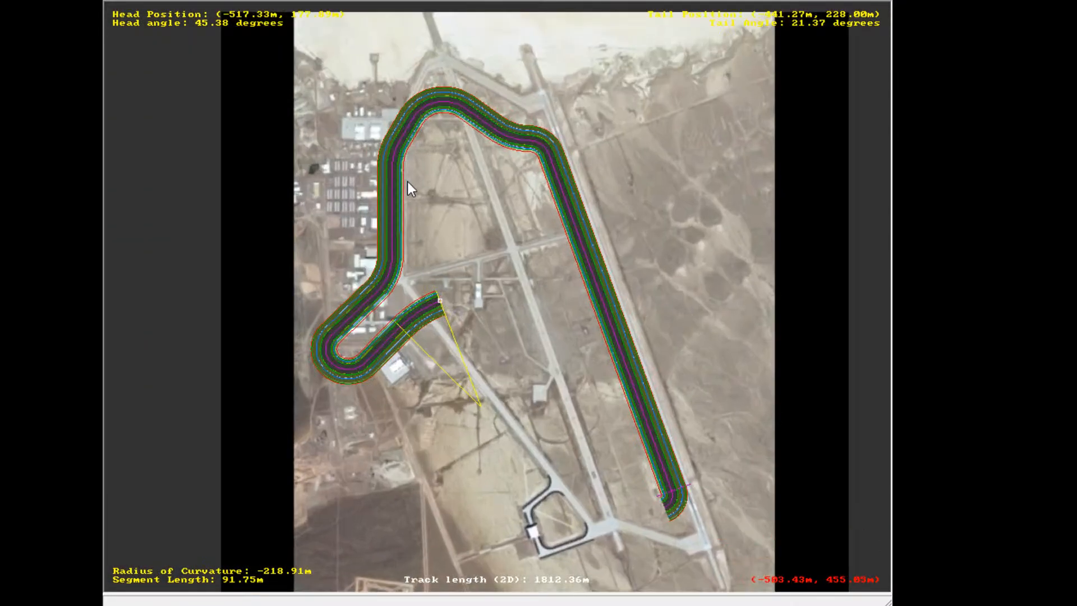
scroll(331, 295, "up", 4)
scroll(483, 194, "up", 4)
scroll(483, 194, "up", 1)
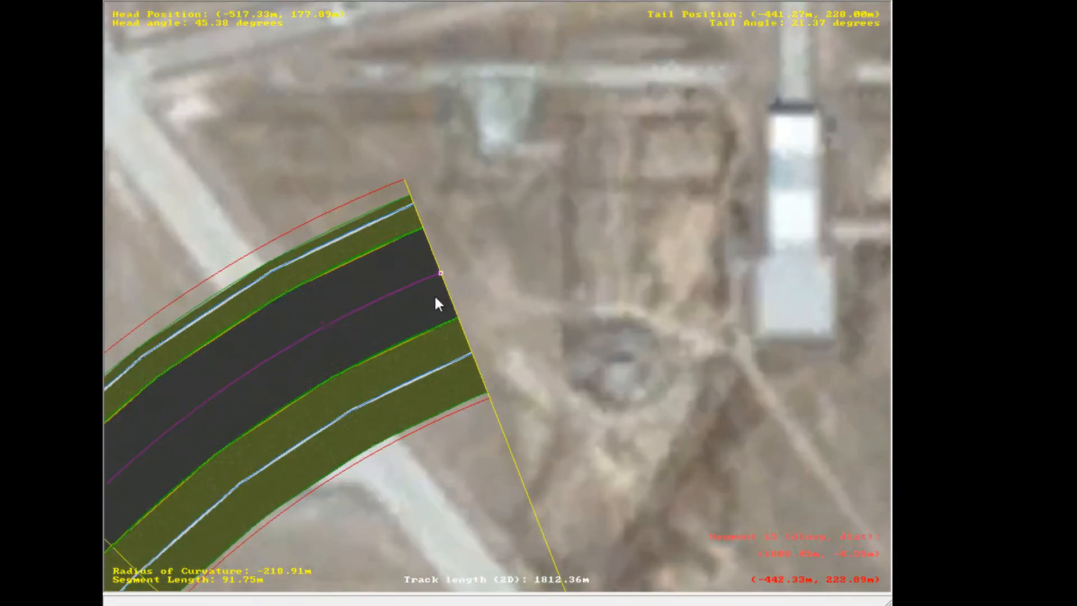
left_click_drag(443, 275, 481, 229)
scroll(480, 228, "down", 6)
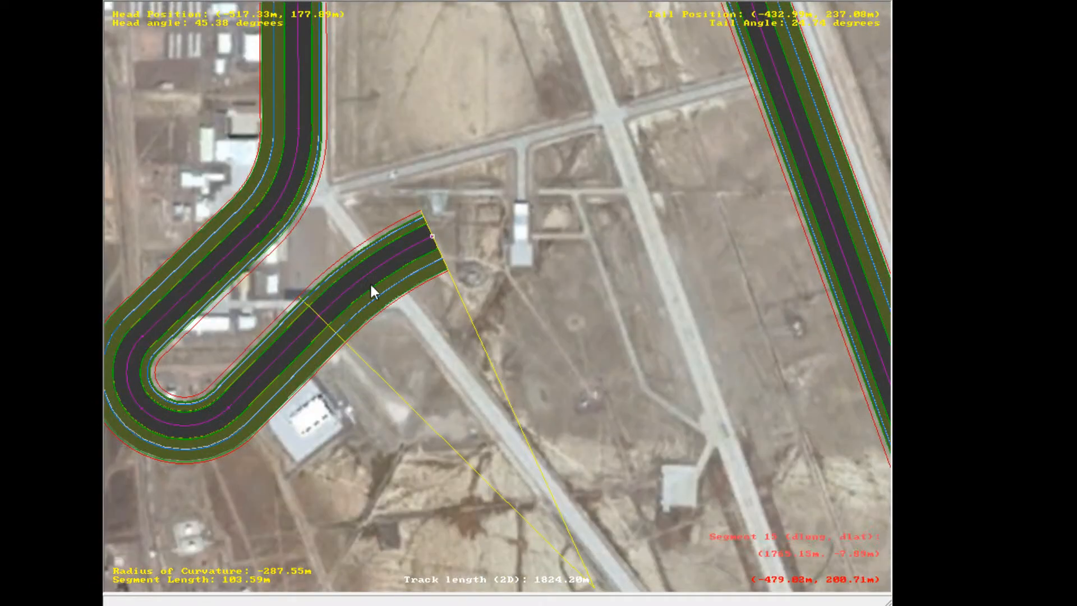
Examine how the widened bend is positioned relative to the diagonal runway and the taxiways ahead of it
right_click(371, 285)
scroll(585, 326, "down", 1)
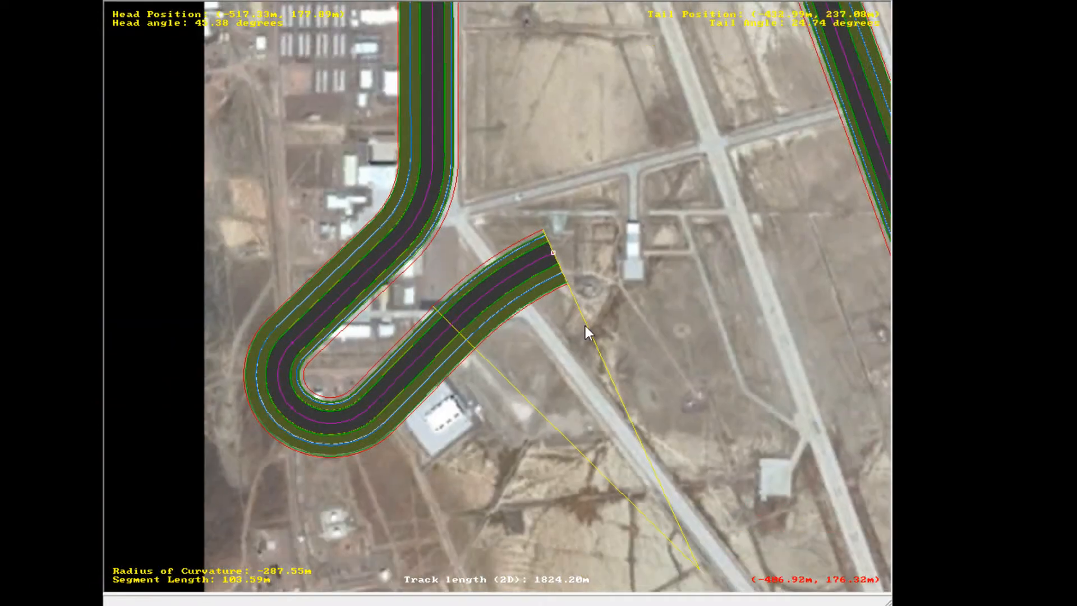
right_click(598, 329)
scroll(598, 330, "down", 3)
scroll(500, 312, "up", 1)
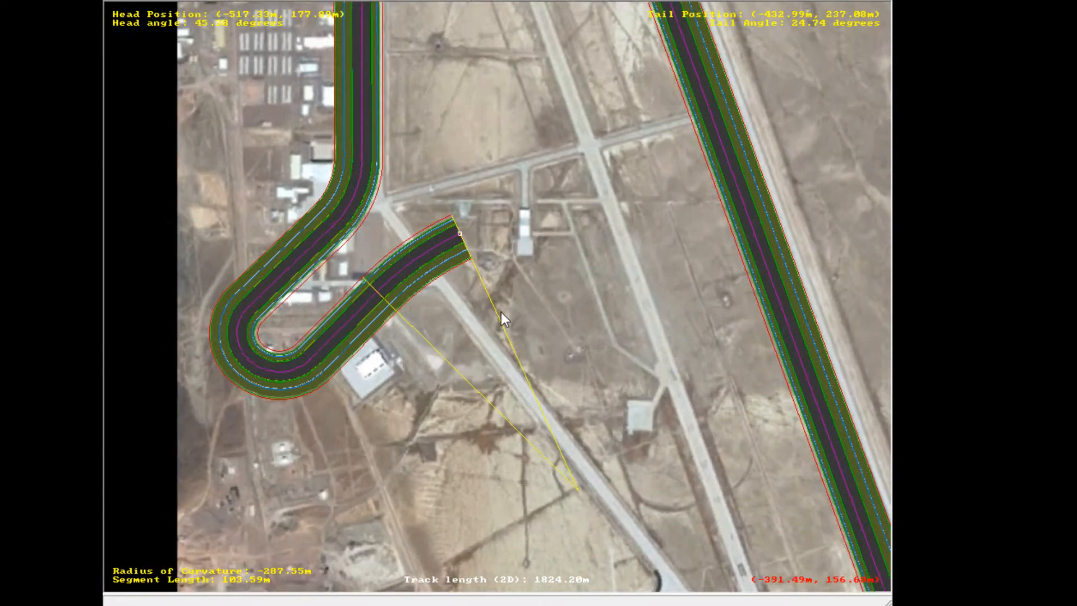
scroll(520, 301, "up", 1)
scroll(396, 136, "up", 4)
scroll(396, 136, "up", 1)
right_click(395, 136)
scroll(403, 140, "up", 1)
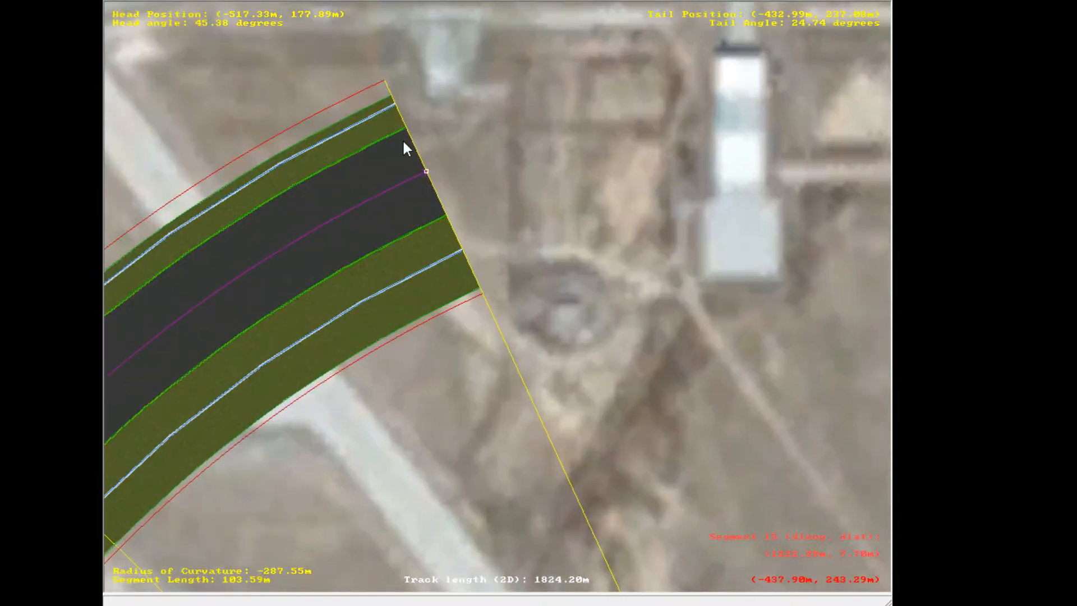
right_click(403, 139)
scroll(402, 140, "up", 1)
right_click(558, 328)
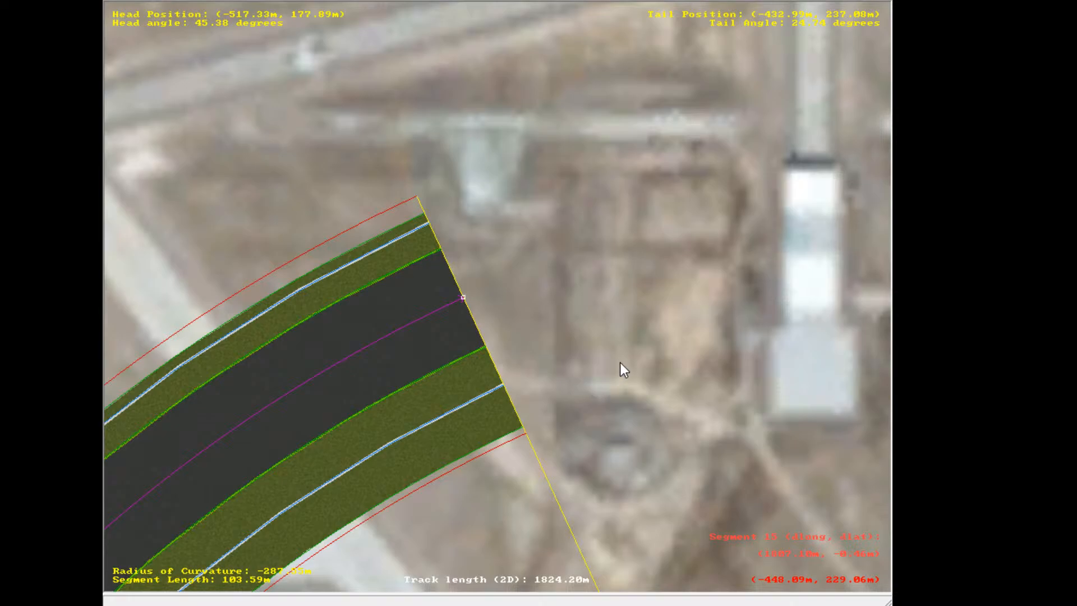
Append a straight to the widened bend and shorten it to about 59 m, ending just before the small building
key("Insert")
scroll(628, 242, "down", 1)
right_click(799, 164)
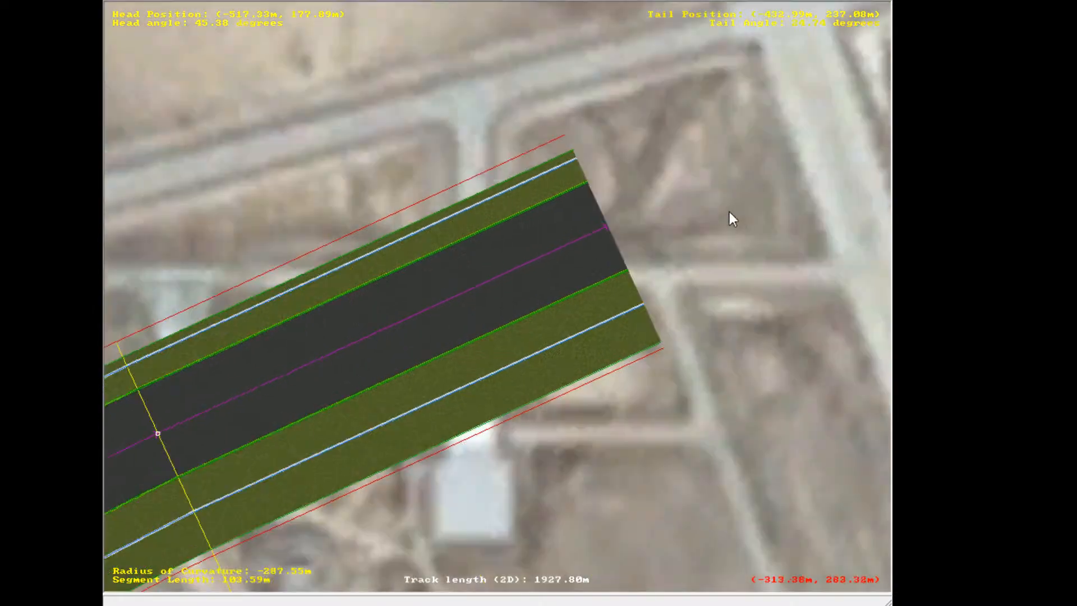
right_click(724, 243)
scroll(547, 291, "up", 1)
scroll(533, 297, "up", 1)
scroll(350, 277, "up", 1)
scroll(505, 291, "up", 1)
left_click(499, 285)
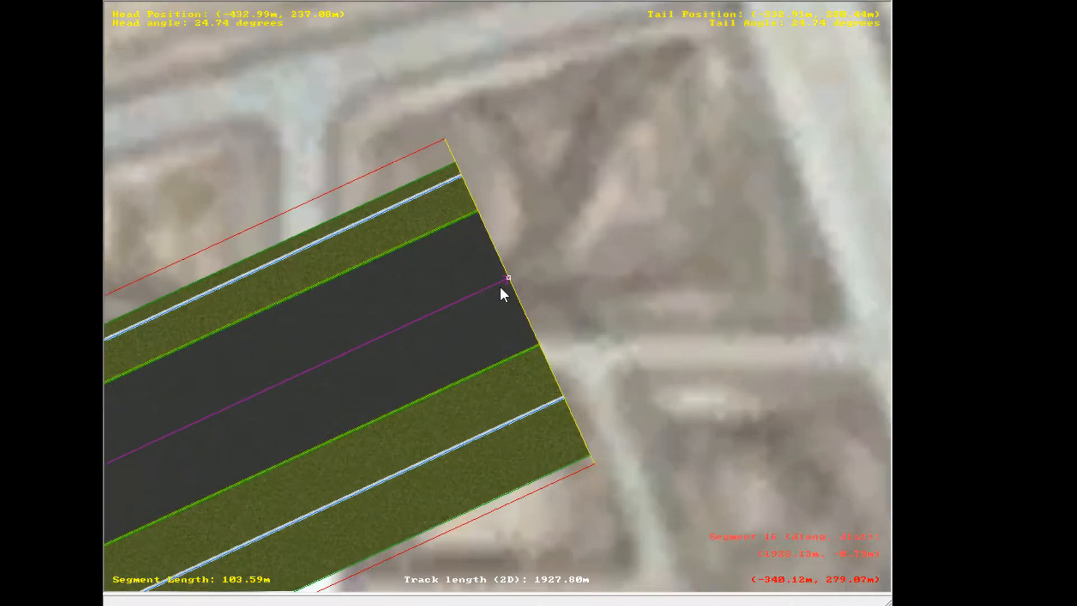
scroll(472, 301, "down", 7)
left_click_drag(509, 279, 482, 369)
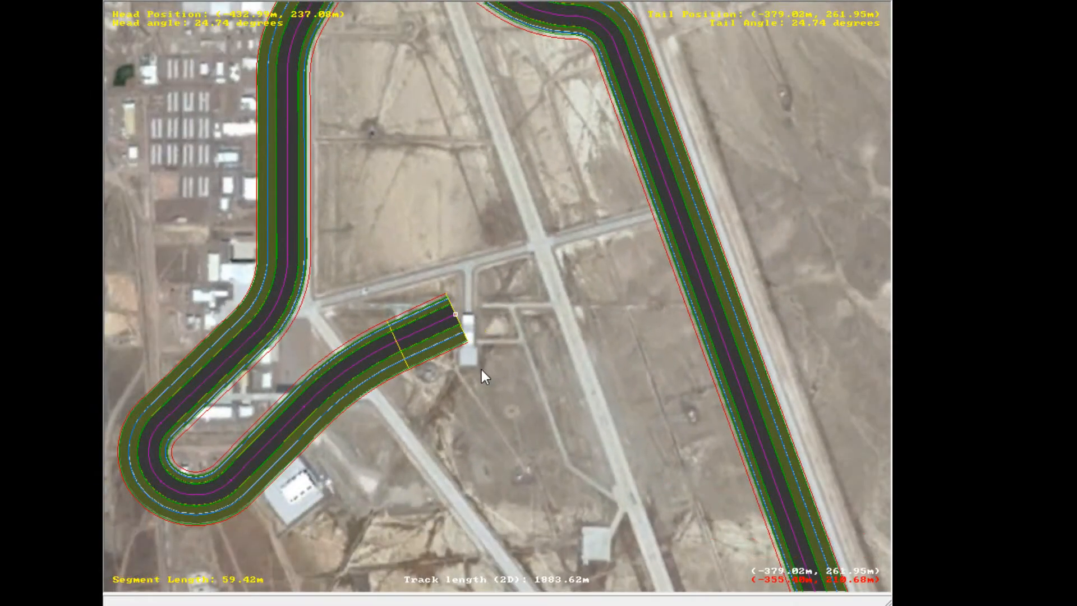
Examine the area between the end of the new straight and the central runway to judge the track's onward route
right_click(548, 440)
scroll(548, 440, "down", 1)
right_click(548, 440)
right_click(533, 421)
right_click(469, 224)
scroll(489, 224, "up", 1)
right_click(494, 225)
right_click(490, 220)
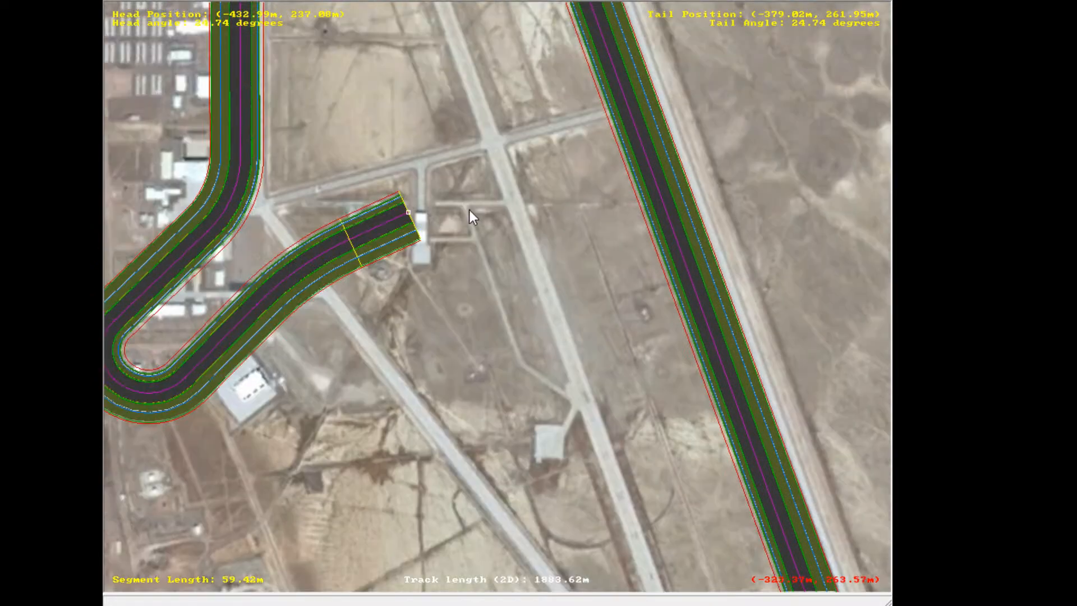
scroll(467, 216, "up", 1)
right_click(460, 234)
right_click(454, 234)
scroll(457, 247, "up", 1)
right_click(447, 376)
scroll(447, 368, "up", 1)
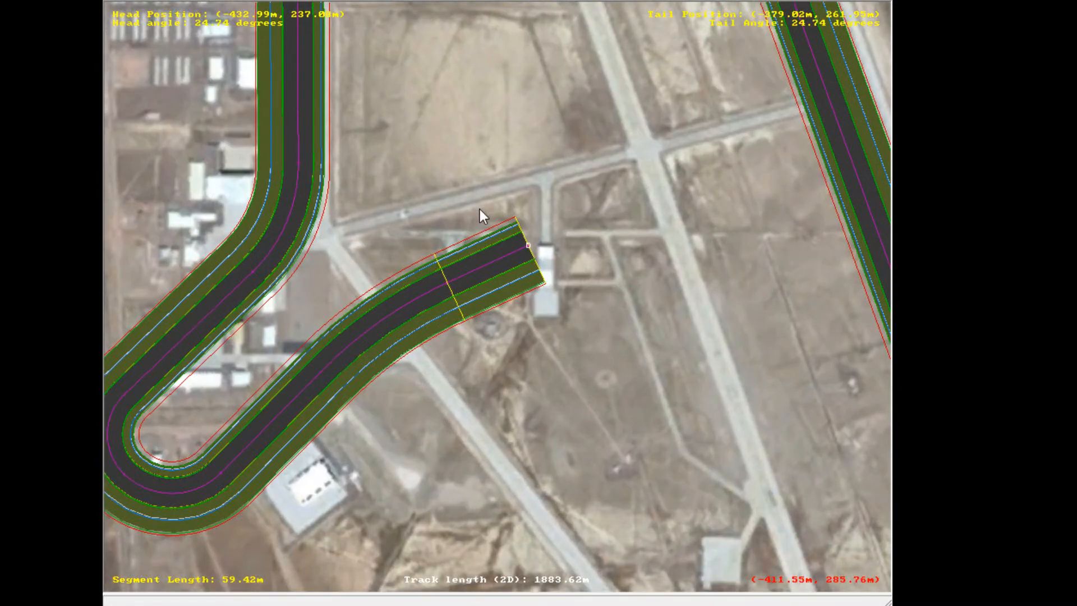
Lengthen the straight beside the small building to about 78 m, extending it past the short taxiway
scroll(496, 209, "up", 6)
right_click(521, 207)
scroll(586, 230, "down", 3)
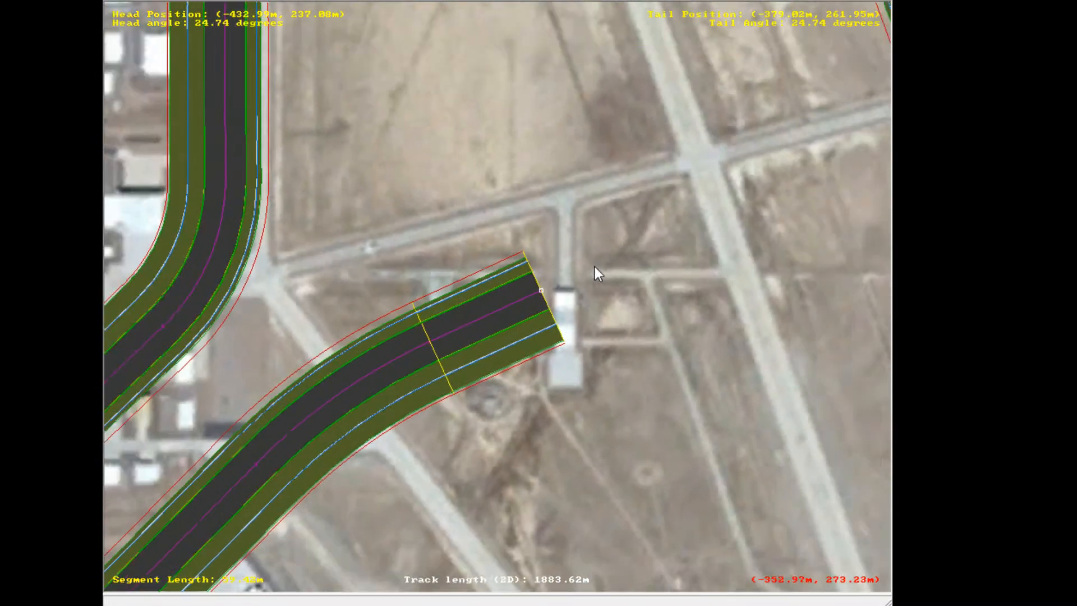
right_click(594, 267)
right_click(506, 310)
right_click(441, 314)
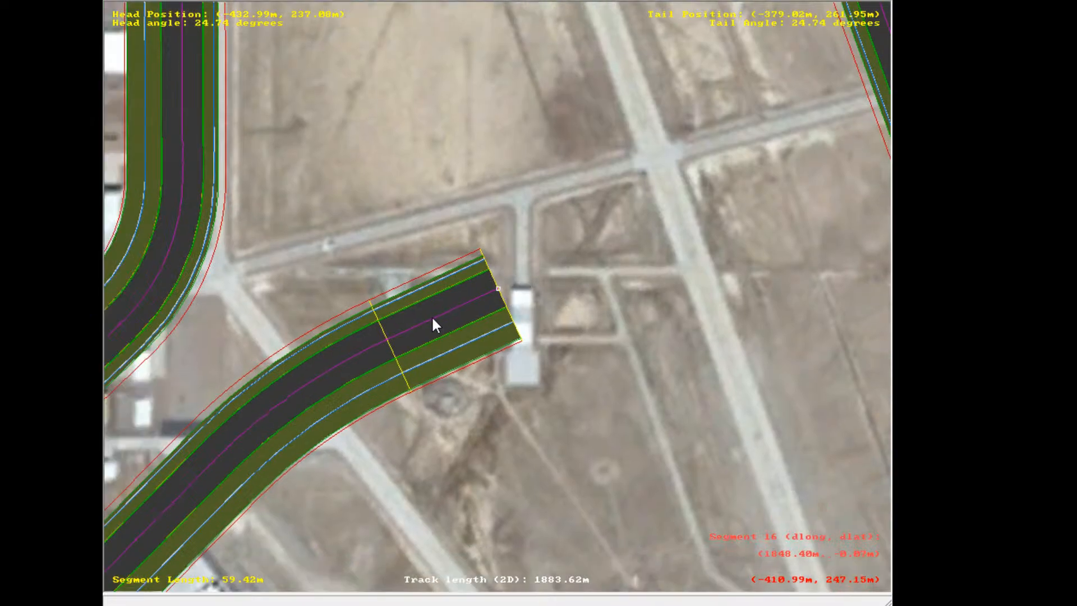
scroll(488, 301, "up", 3)
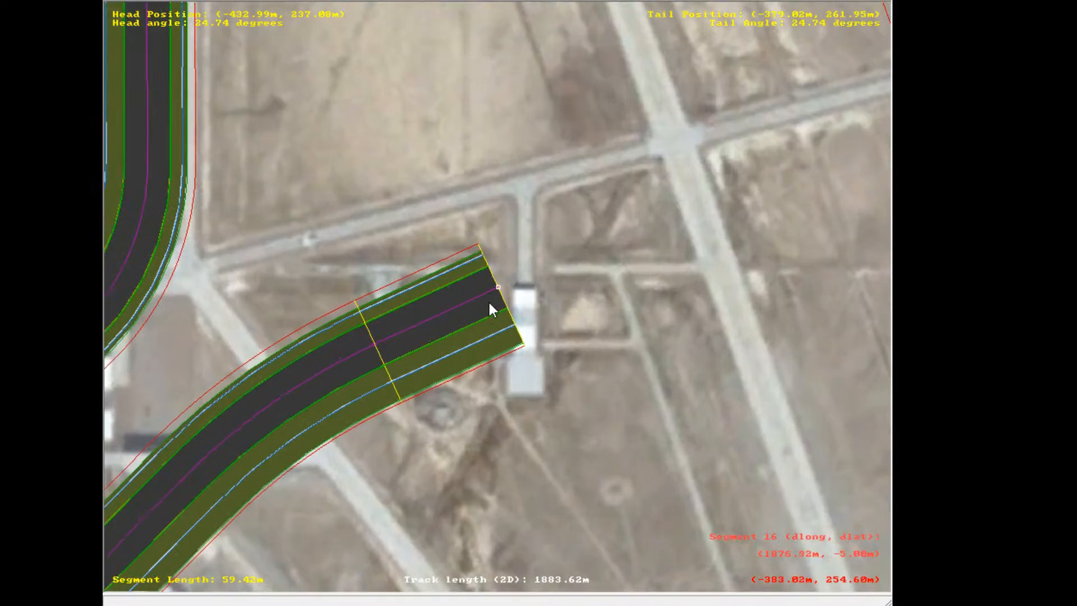
left_click_drag(502, 268, 607, 243)
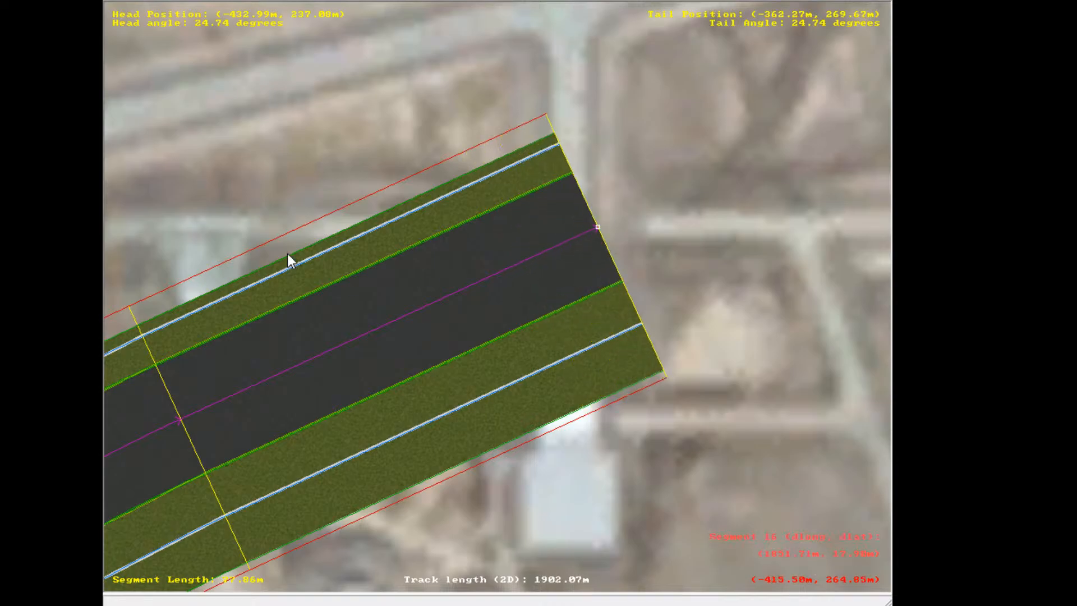
Append a curve to that straight and reshape it into a right-hand bend of about 70 m radius and 118 m length onto the central runway
left_click(673, 205)
scroll(570, 228, "down", 3)
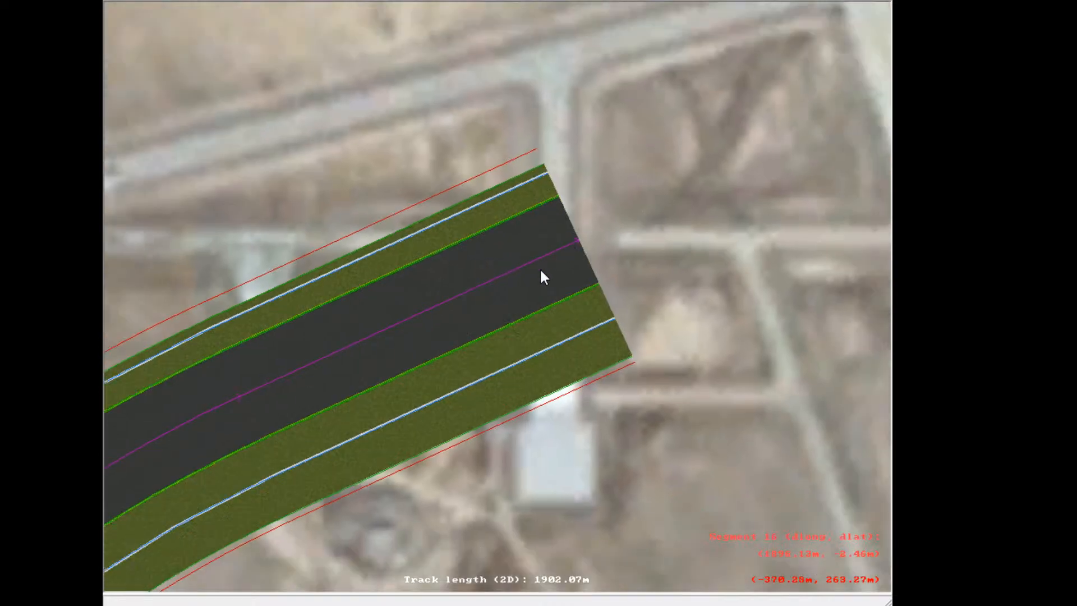
left_click(535, 268)
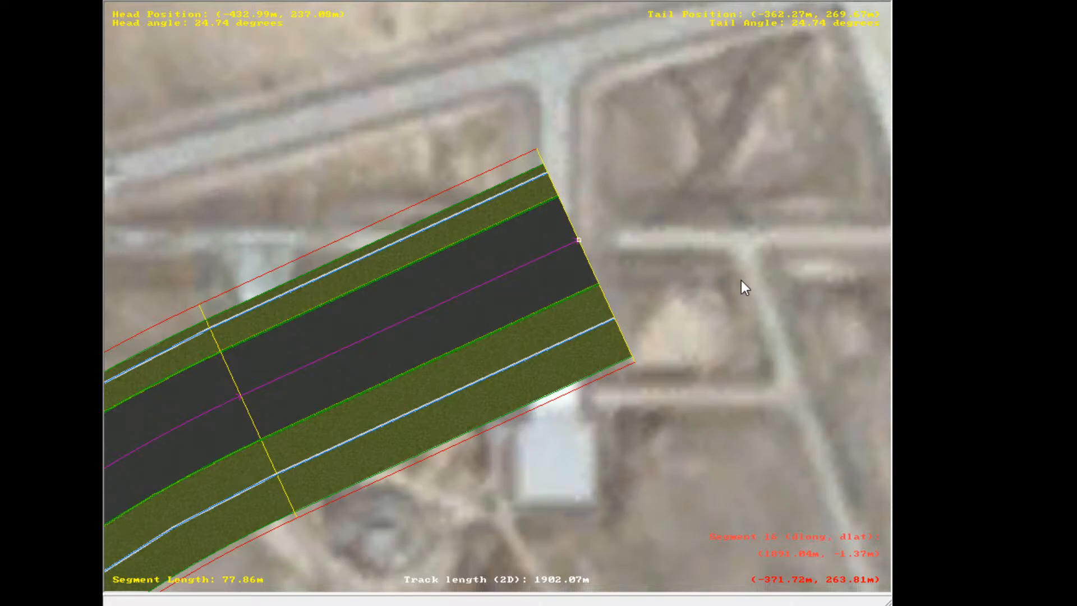
key("c")
scroll(741, 280, "down", 1)
right_click_drag(702, 191, 559, 306)
left_click(438, 244)
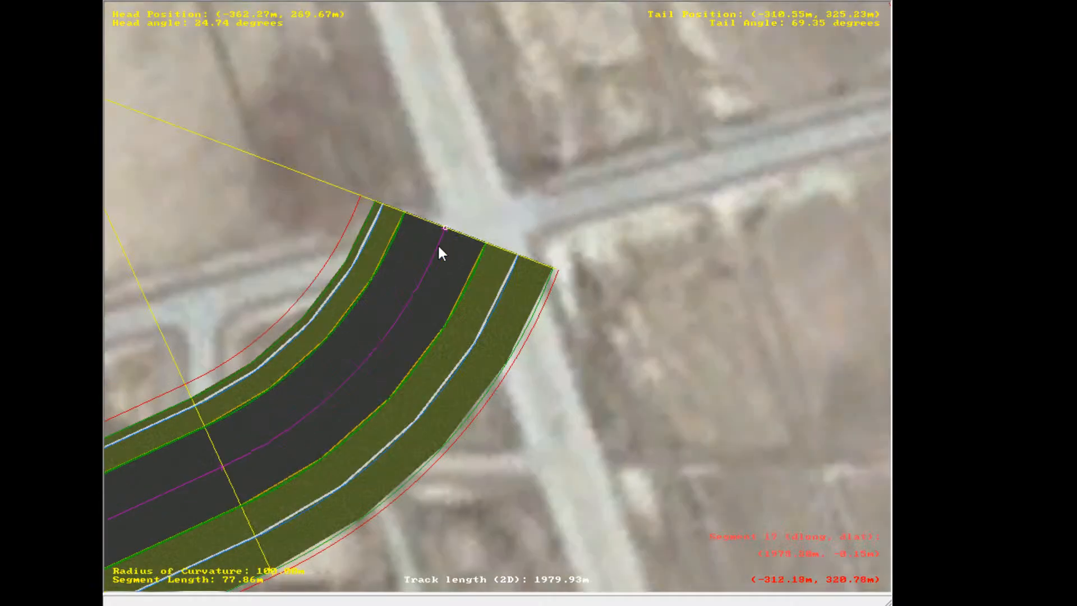
left_click_drag(445, 228, 570, 483)
scroll(582, 474, "down", 1)
scroll(571, 483, "down", 2)
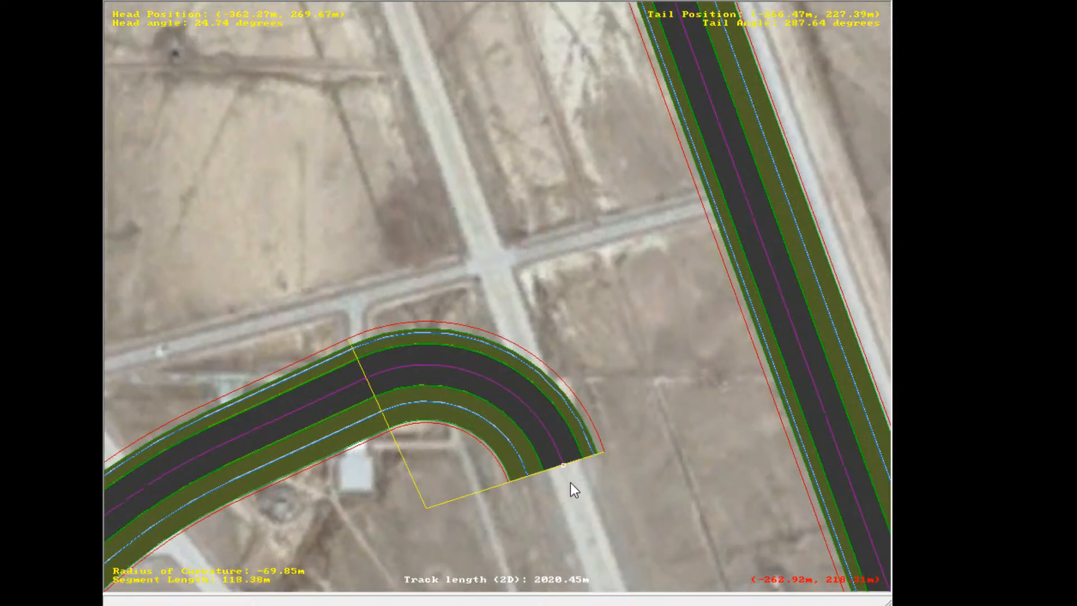
Append a straight to the end of the 70 m radius bend, heading southeast along the central runway
scroll(394, 554, "down", 3)
scroll(512, 247, "up", 3)
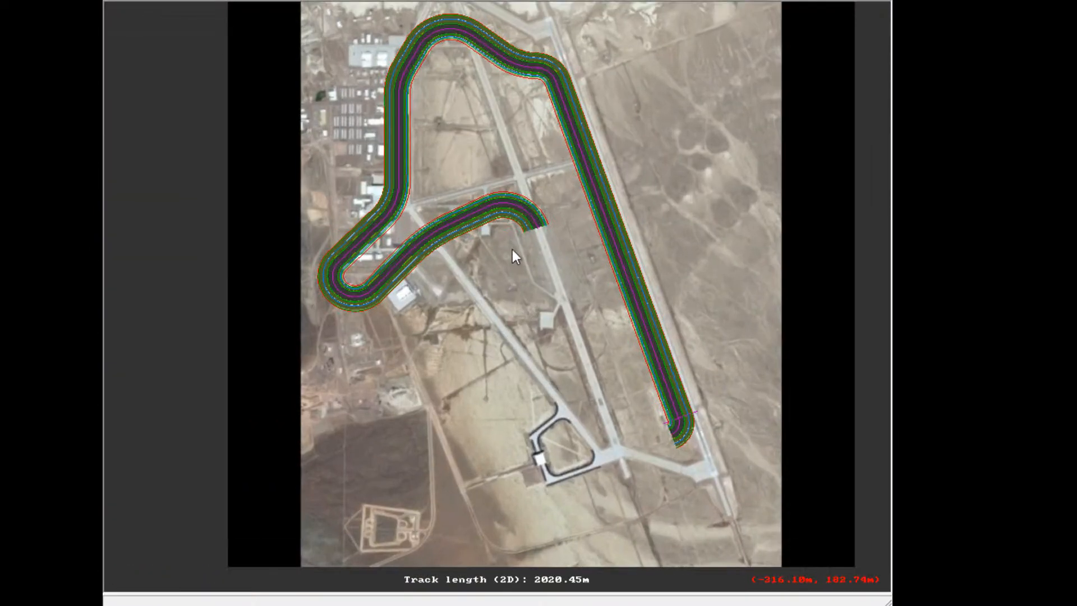
scroll(527, 307, "up", 5)
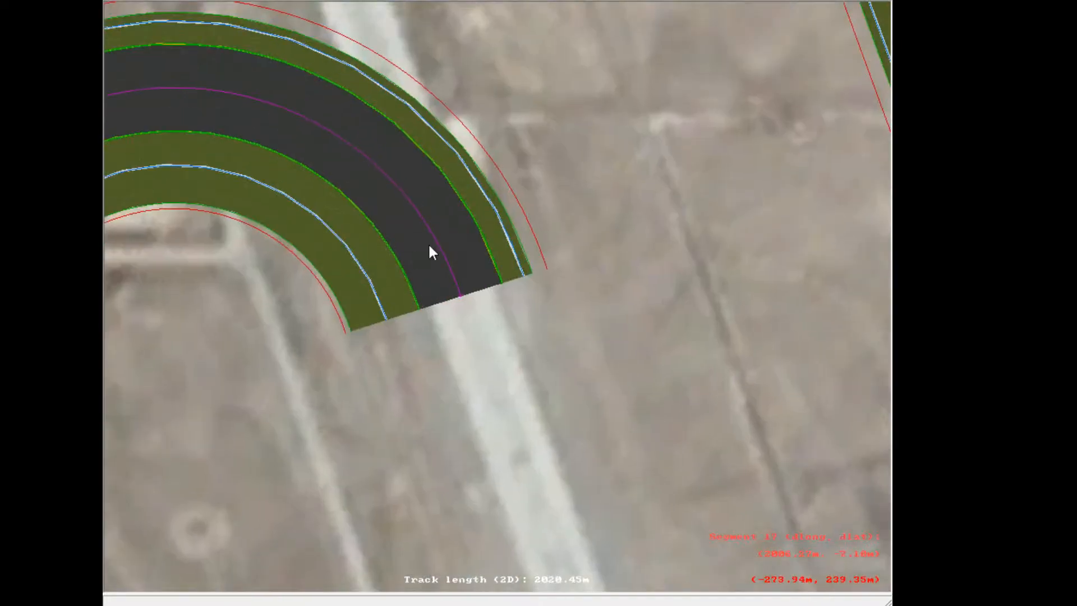
left_click(452, 251)
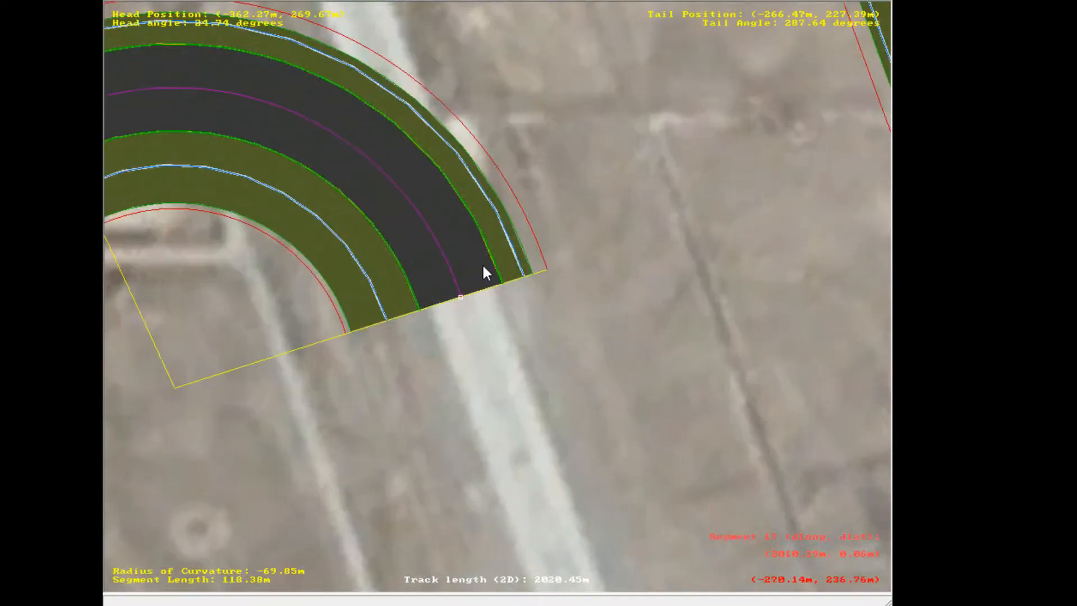
scroll(617, 286, "down", 5)
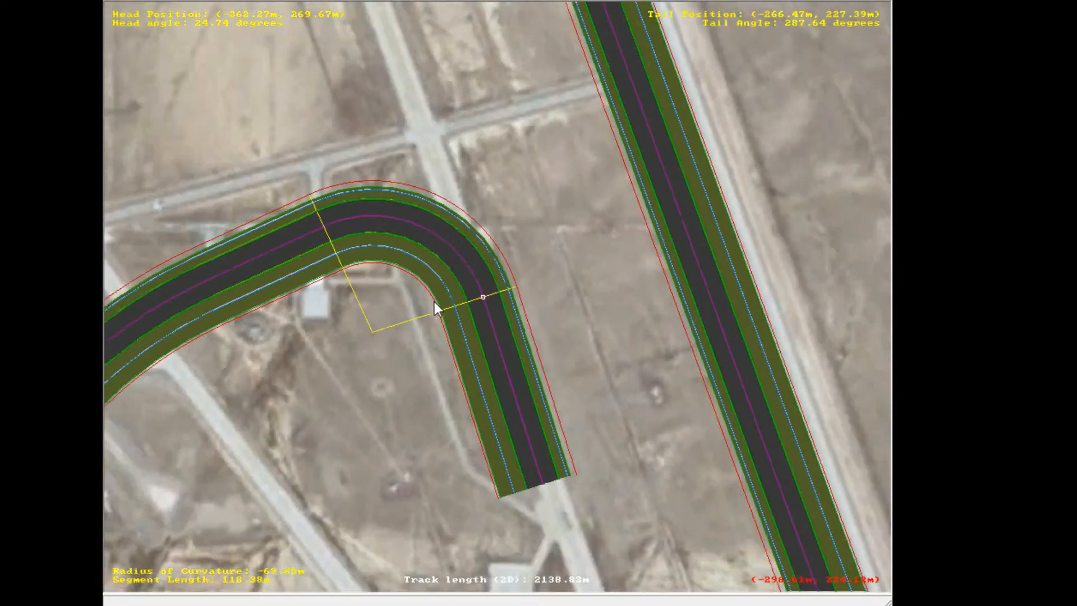
scroll(456, 302, "down", 3)
Lengthen the straight along the central runway to about 393 m, ending near the runway junction in the south
scroll(658, 412, "up", 4)
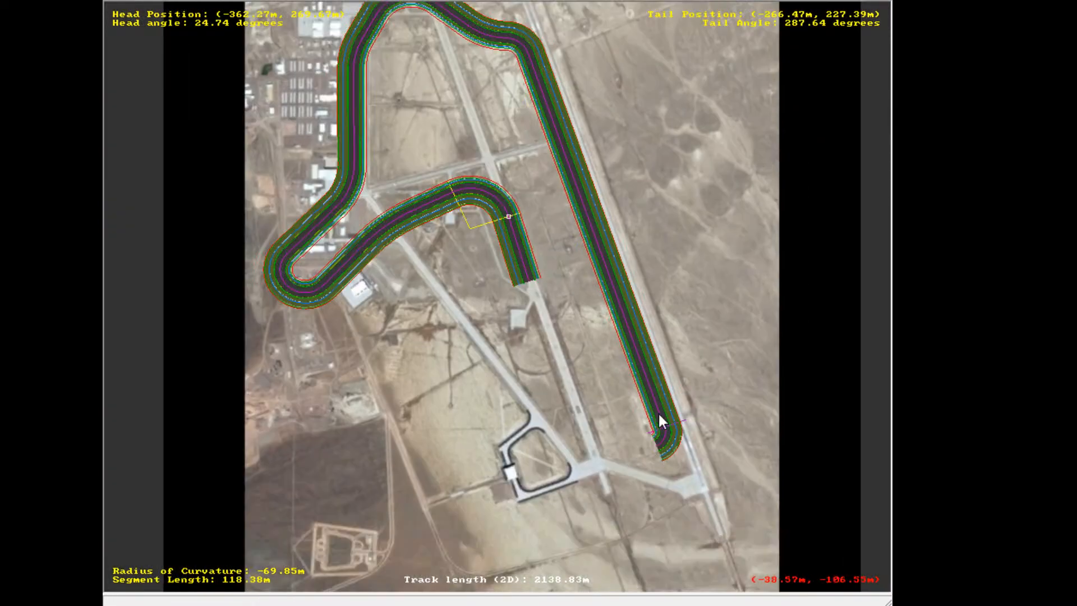
scroll(431, 120, "up", 2)
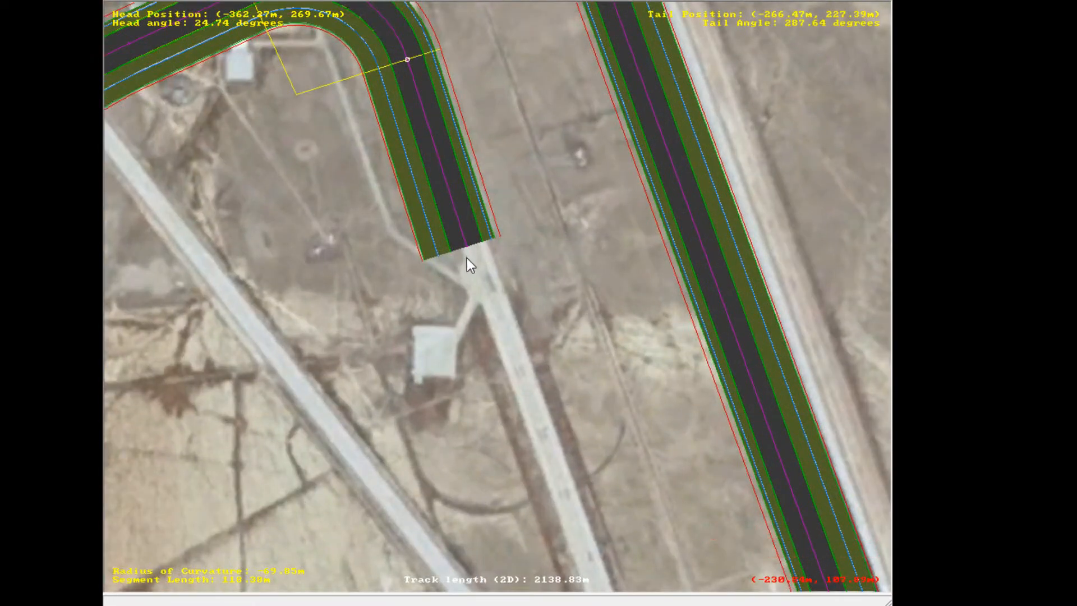
scroll(427, 118, "up", 4)
left_click(399, 101)
left_click(383, 125)
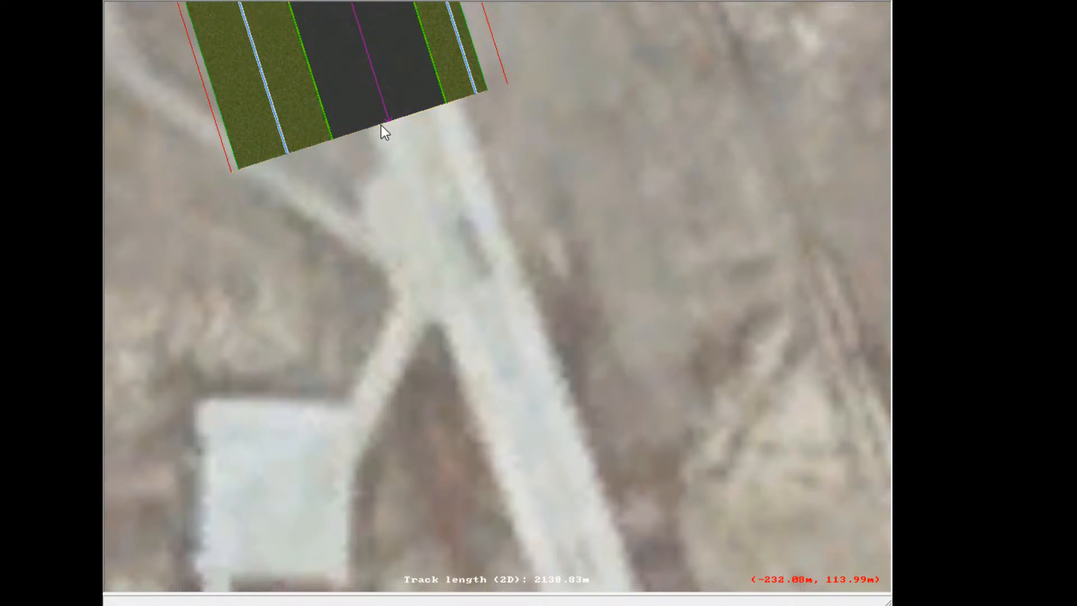
left_click(390, 114)
scroll(463, 211, "down", 1)
left_click_drag(389, 125, 484, 333)
scroll(472, 228, "down", 7)
scroll(617, 440, "up", 3)
scroll(449, 303, "up", 3)
scroll(442, 313, "up", 3)
scroll(483, 383, "down", 1)
scroll(448, 331, "down", 7)
scroll(446, 327, "down", 3)
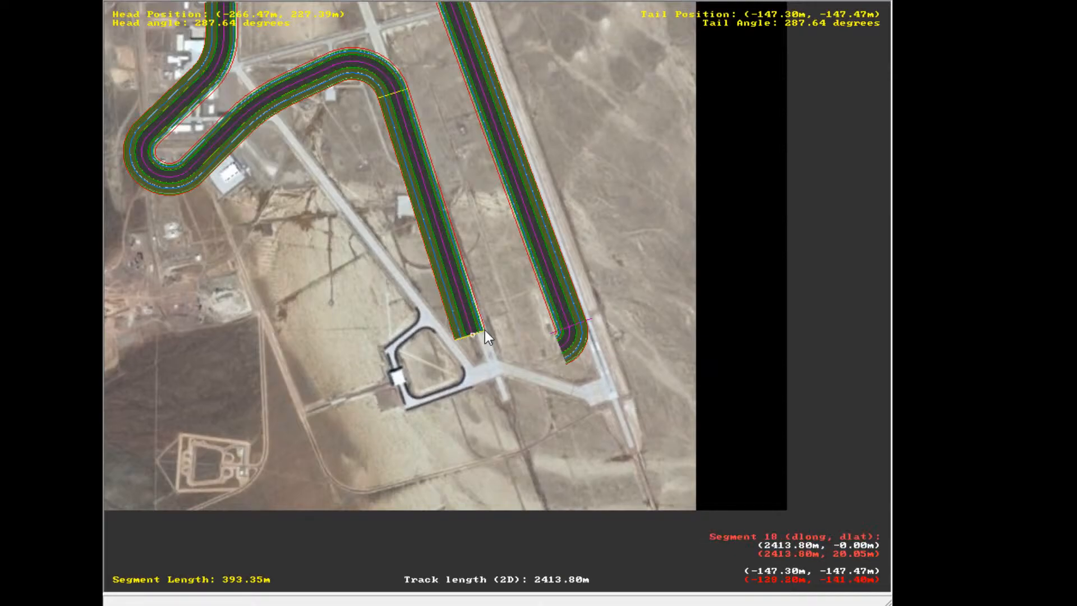
Shorten the straight along the central runway to about 362 m by pulling back its southern end
scroll(484, 330, "up", 6)
left_click_drag(484, 330, 463, 347)
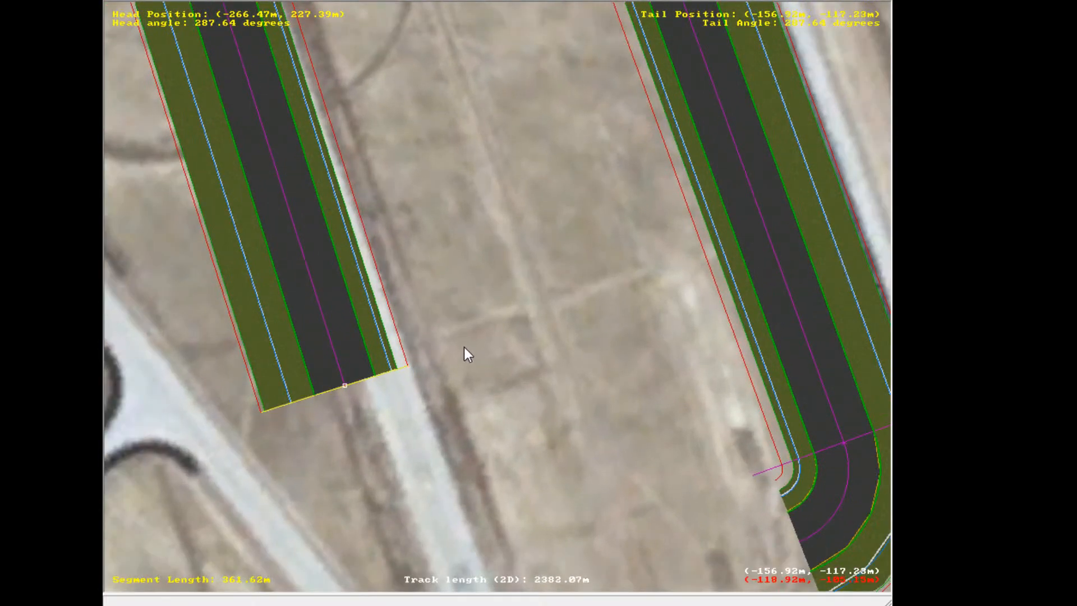
Reshape the curve at the southern end of the eastern straight to about 41 m radius and 63 m length
right_click_drag(463, 347, 241, 333)
right_click_drag(346, 187, 426, 269)
scroll(426, 270, "up", 8)
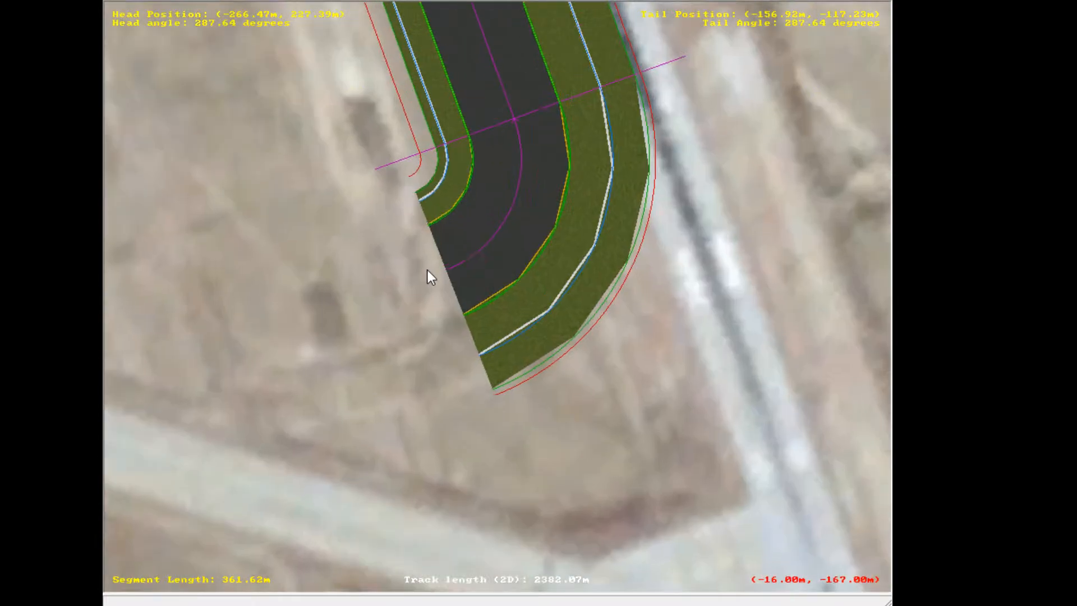
left_click(440, 239)
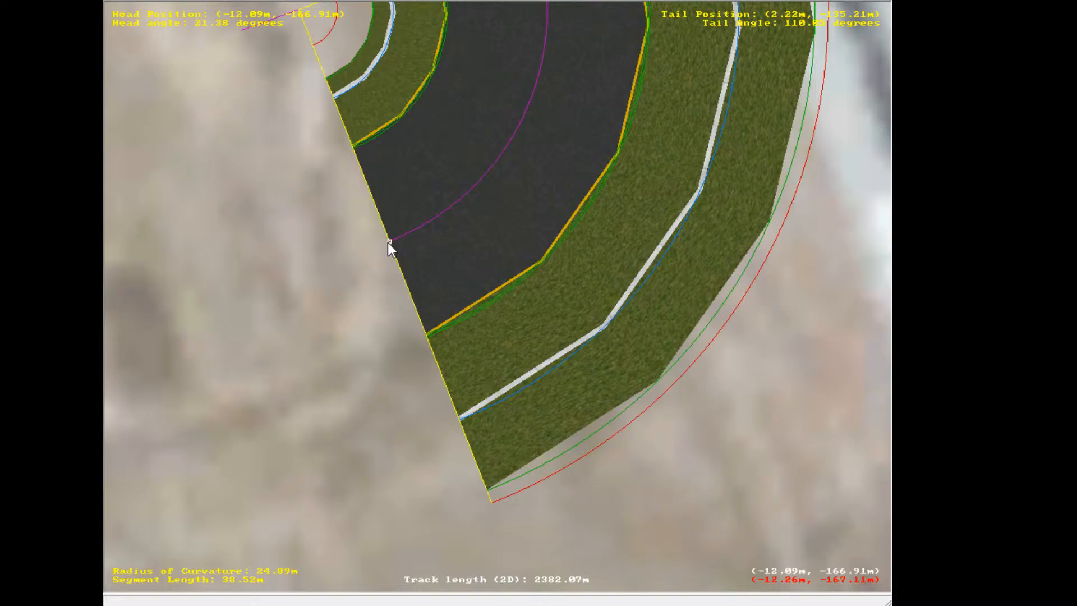
left_click_drag(389, 241, 422, 351)
scroll(387, 278, "down", 8)
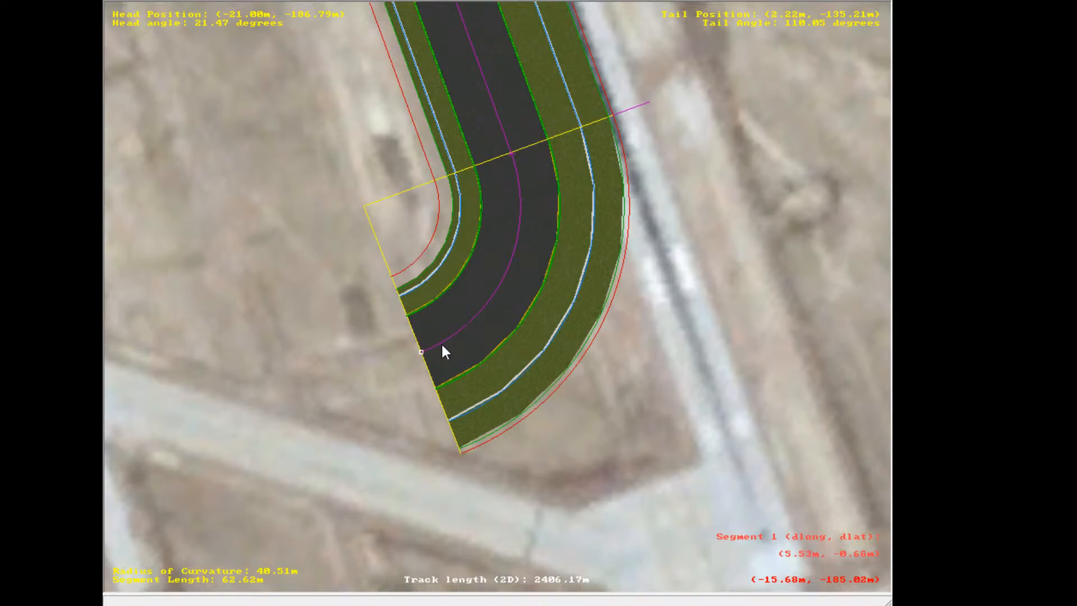
Append a curve to that bend and reshape it to about 87 m radius and 62 m length, heading toward the central runway
left_click(645, 396)
scroll(254, 407, "down", 2)
scroll(482, 247, "up", 2)
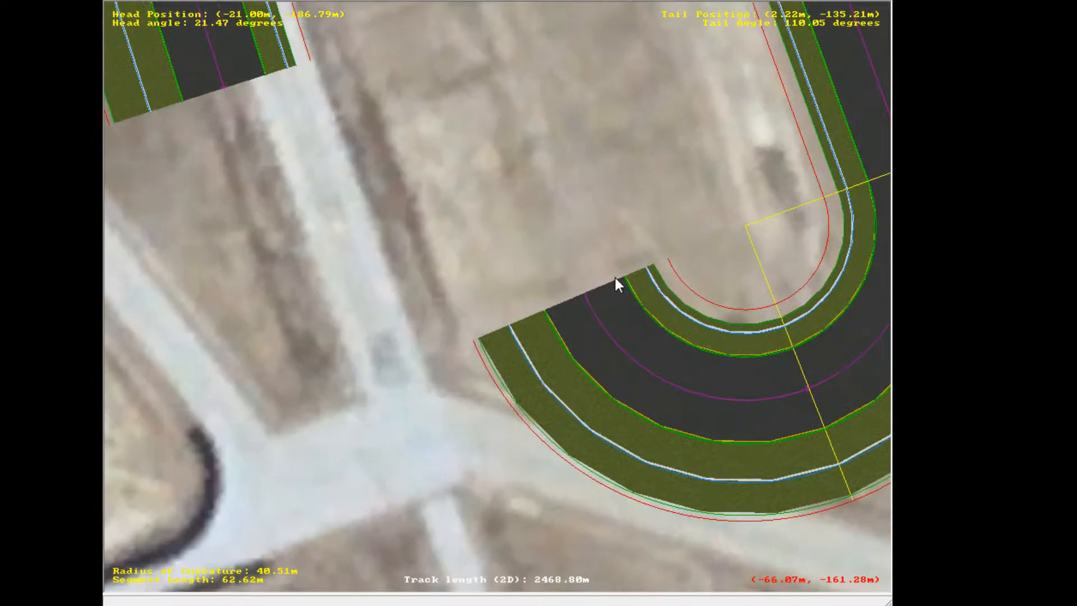
left_click(587, 327)
left_click_drag(588, 294, 549, 393)
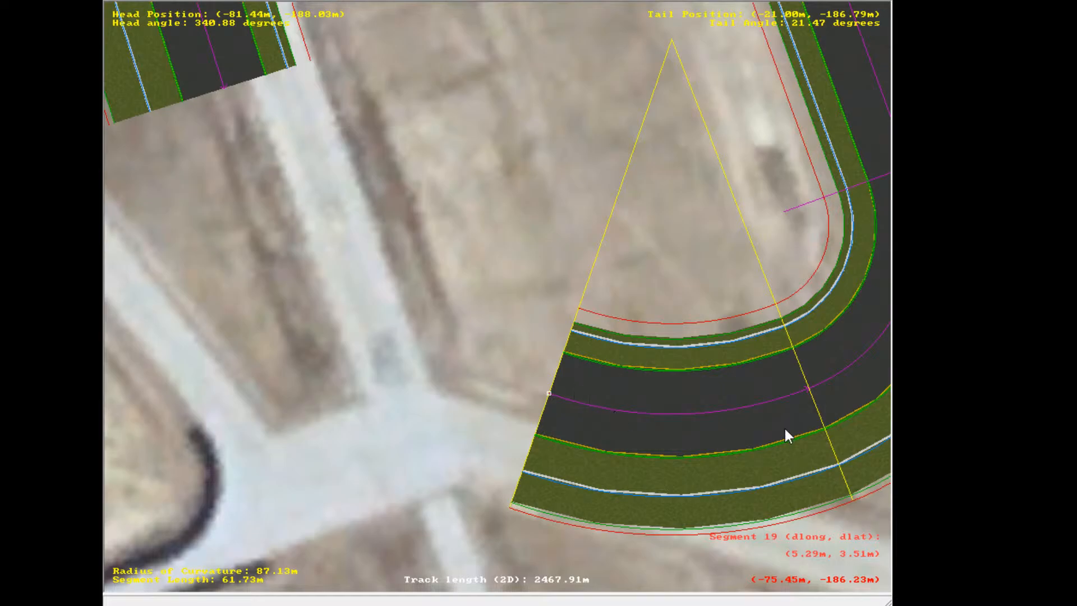
Append another curve and reshape it to about 127 m radius and 99 m length, ending just below the central runway straight
key("Insert")
left_click(362, 262)
left_click_drag(352, 226, 451, 214)
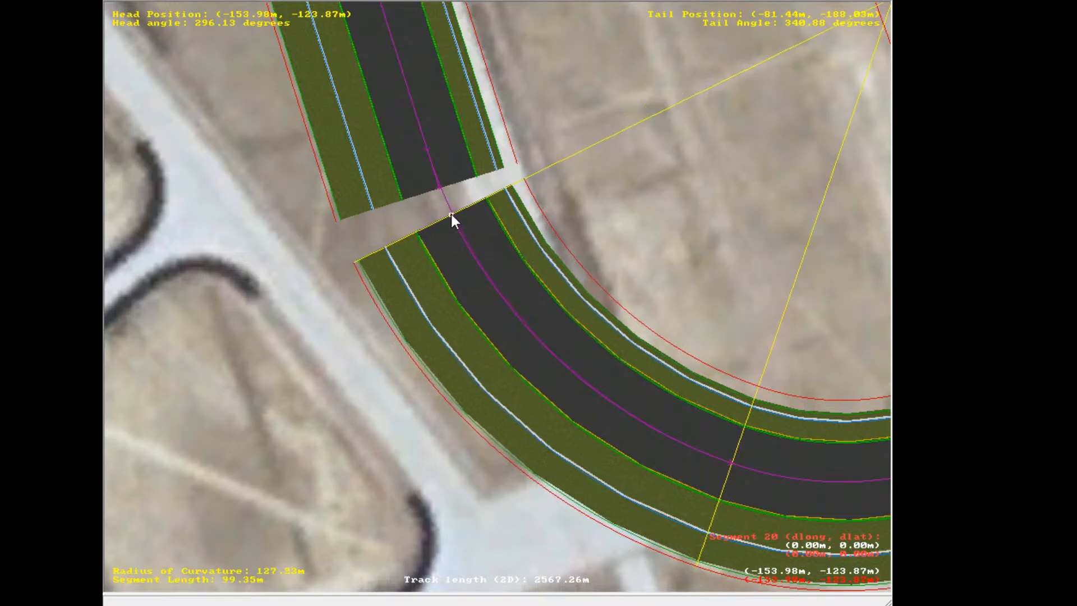
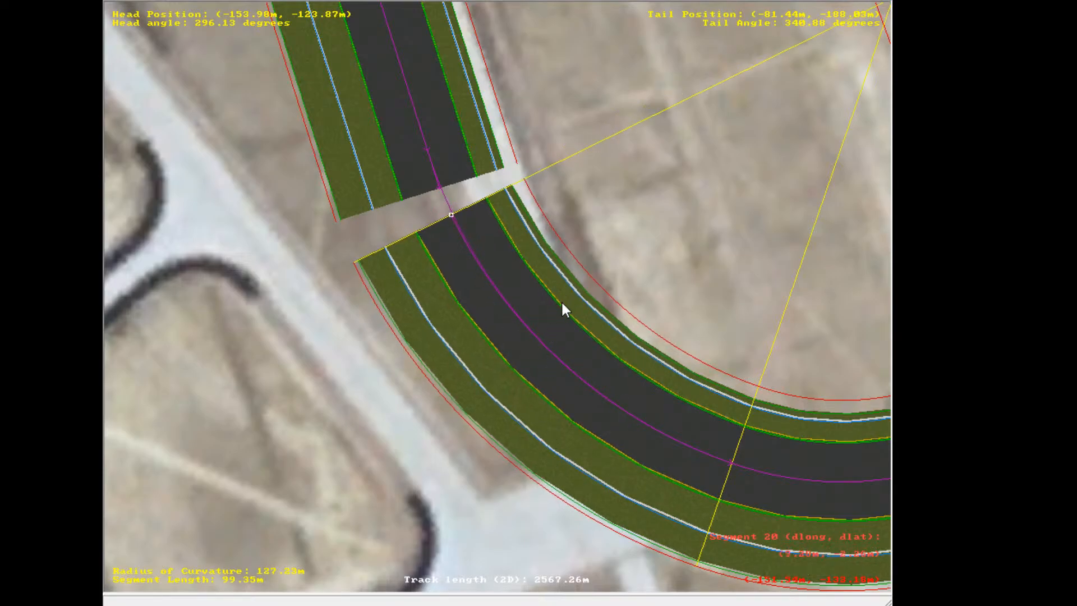
Close the track by joining the last curve to the central runway straight
key("c")
left_click(689, 200)
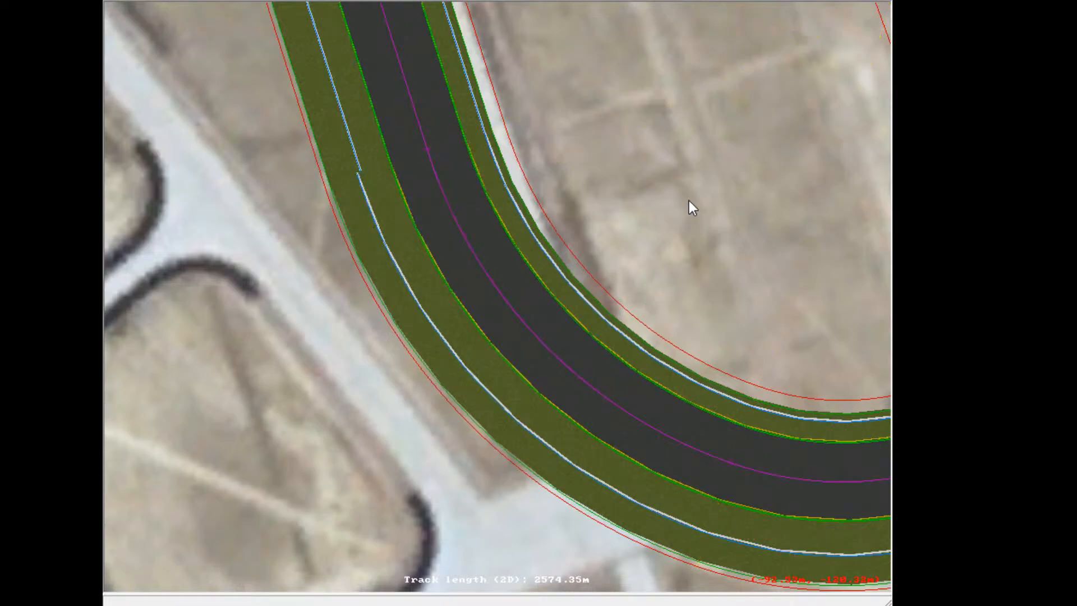
scroll(679, 207, "down", 5)
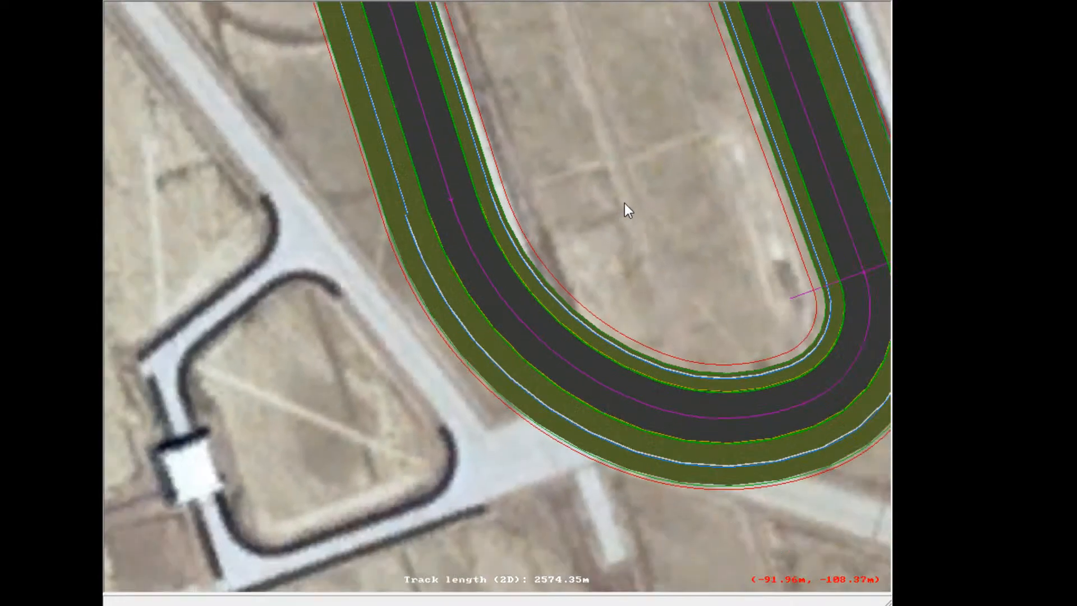
scroll(564, 200, "down", 5)
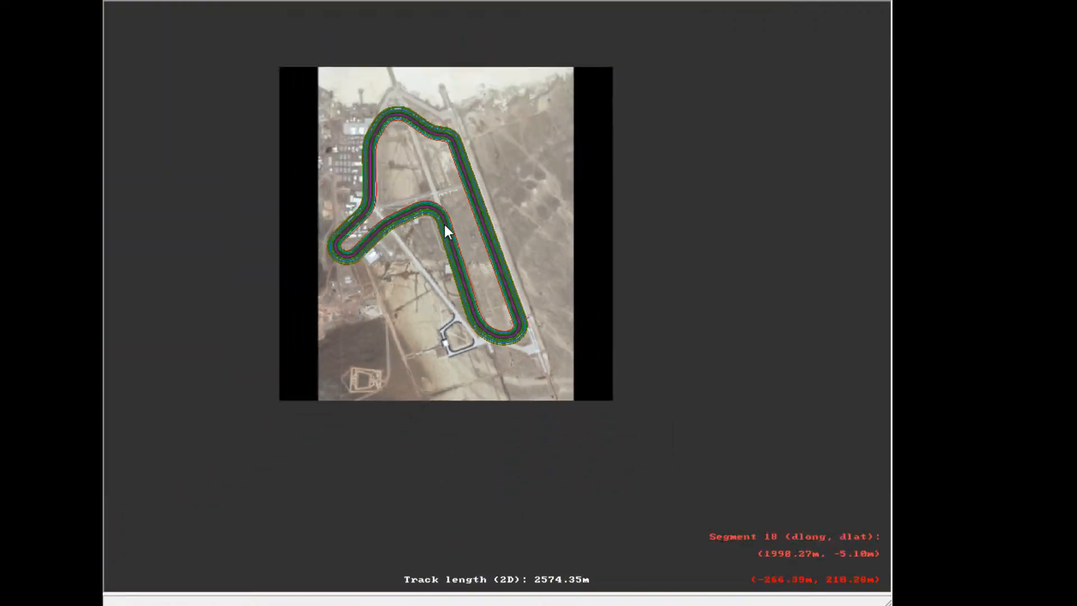
Examine the closed circuit and the shape of the southern hairpin against the runway junction
scroll(492, 314, "up", 5)
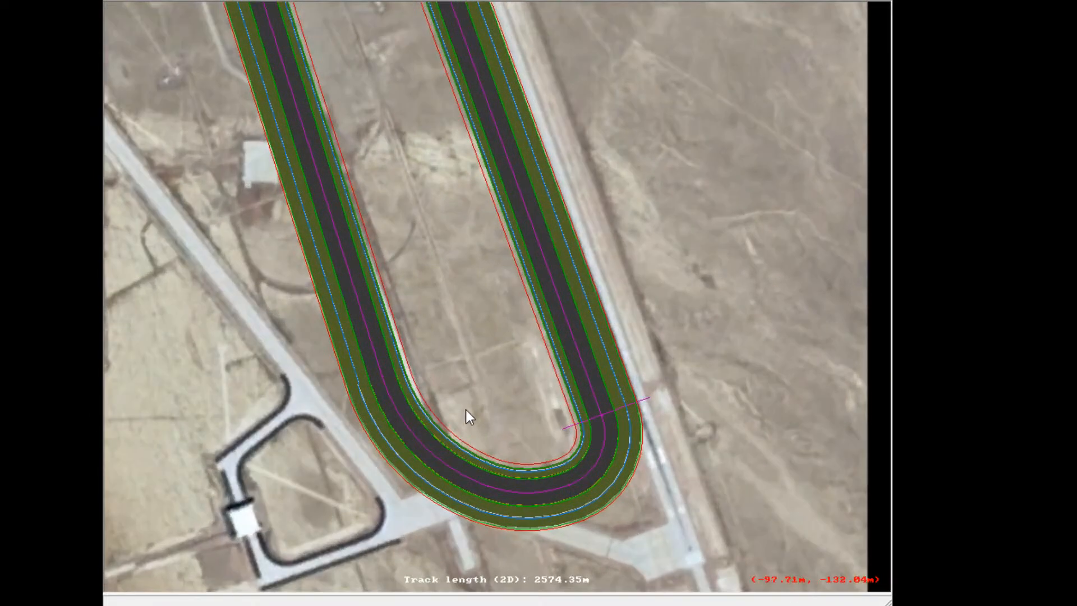
scroll(465, 410, "down", 1)
scroll(516, 432, "up", 1)
left_click(558, 442)
scroll(557, 442, "up", 1)
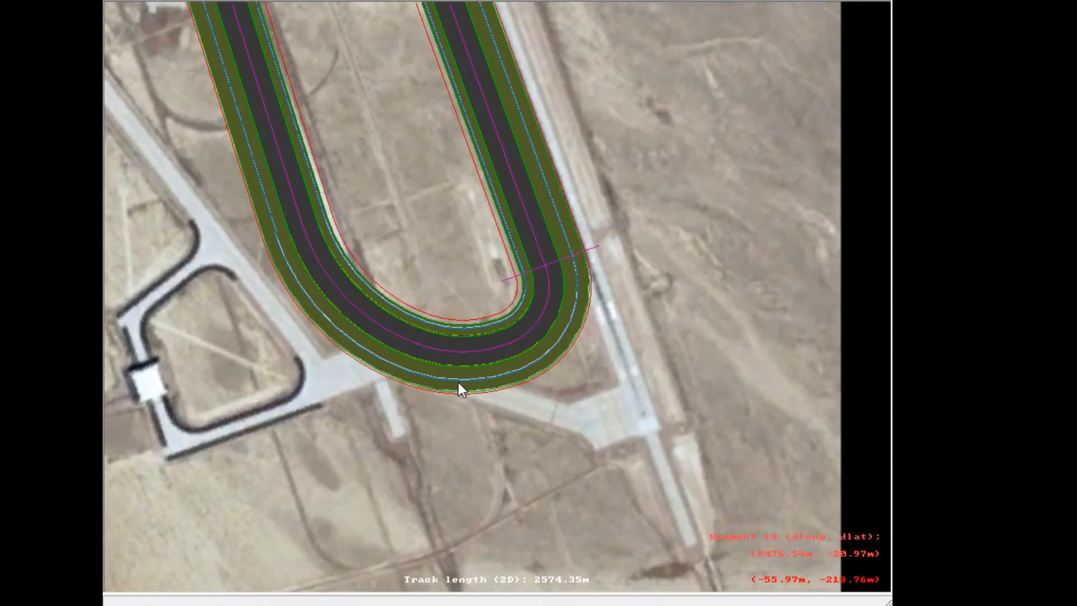
scroll(443, 382, "up", 2)
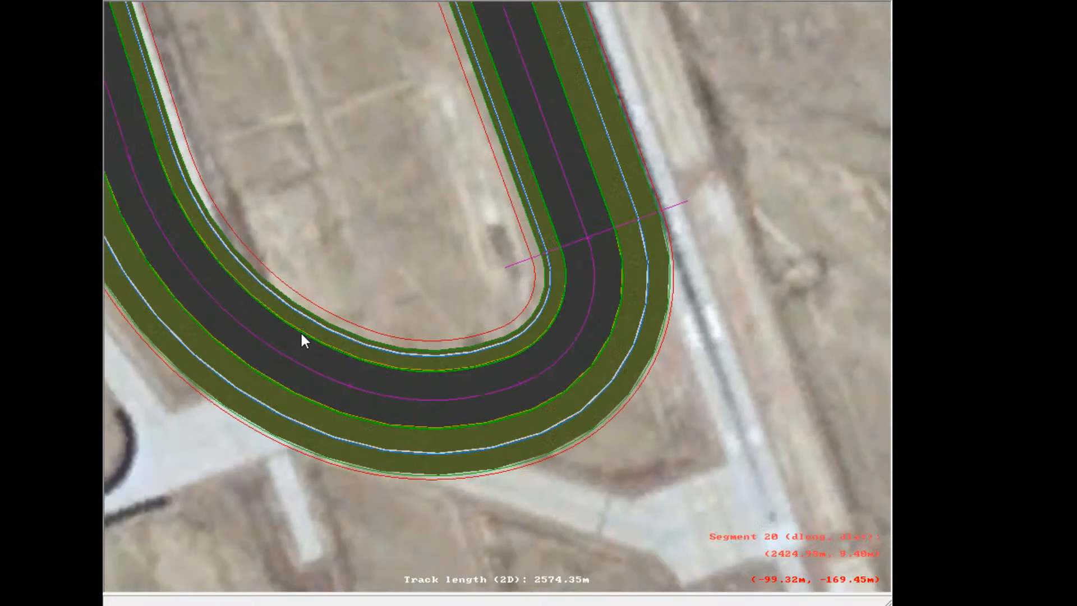
scroll(287, 351, "down", 1)
scroll(279, 344, "down", 1)
scroll(460, 325, "down", 1)
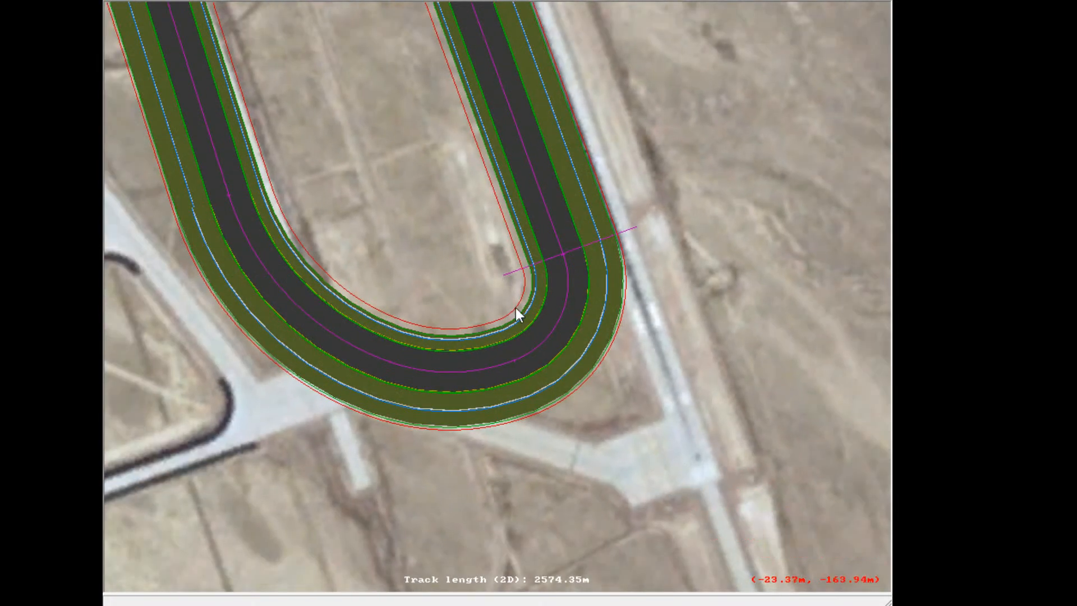
left_click(428, 318)
scroll(449, 303, "down", 1)
scroll(465, 303, "up", 1)
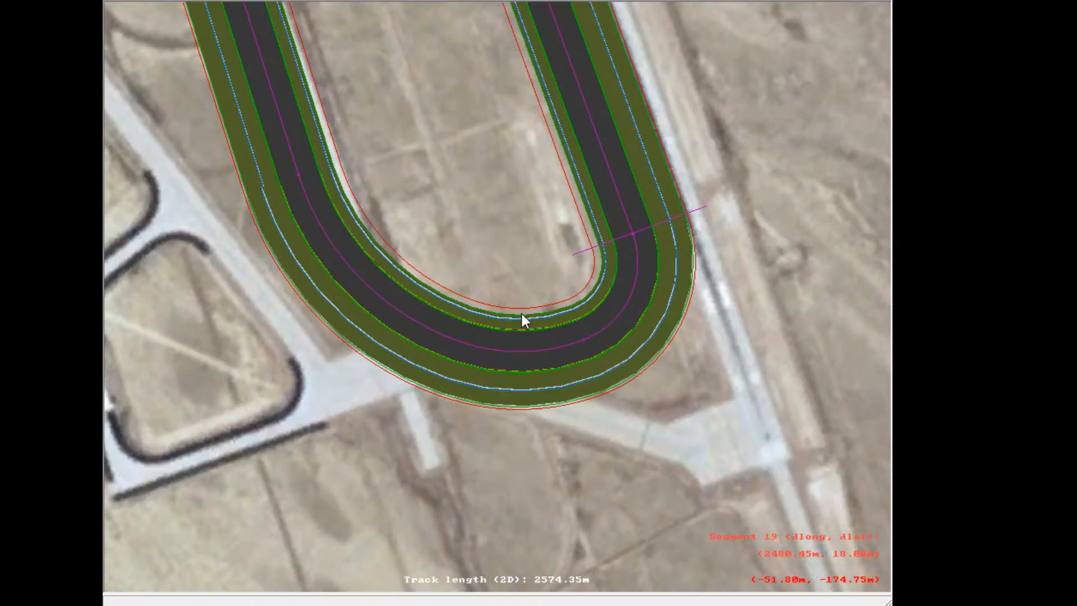
scroll(561, 331, "up", 1)
Delete the two curves linking the hairpin's first bend to the central runway straight
left_click(534, 382)
left_click(445, 363)
scroll(538, 245, "up", 1)
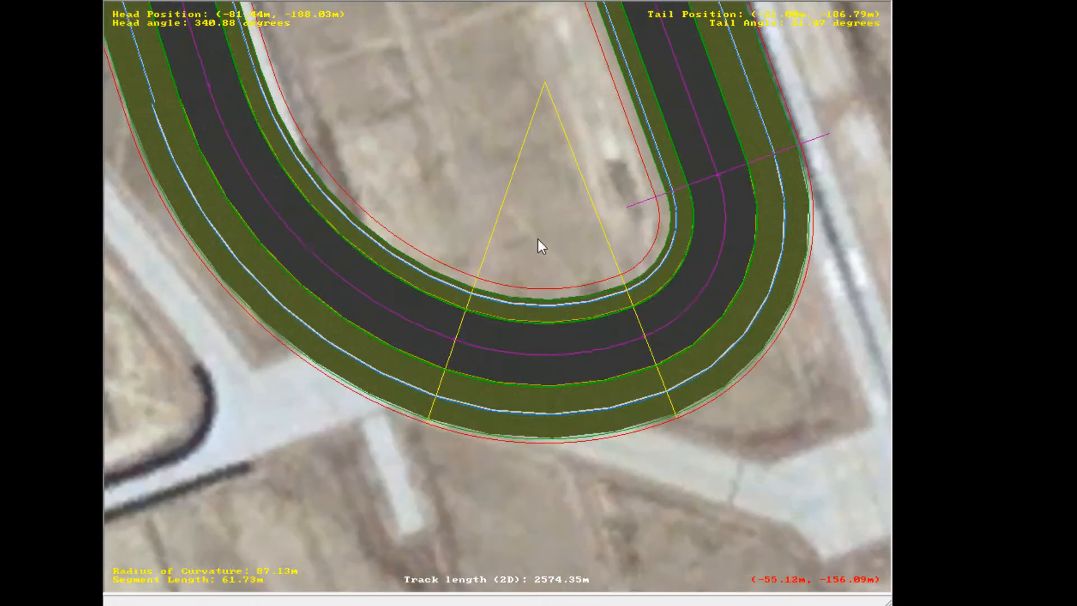
key("Delete")
left_click(444, 315)
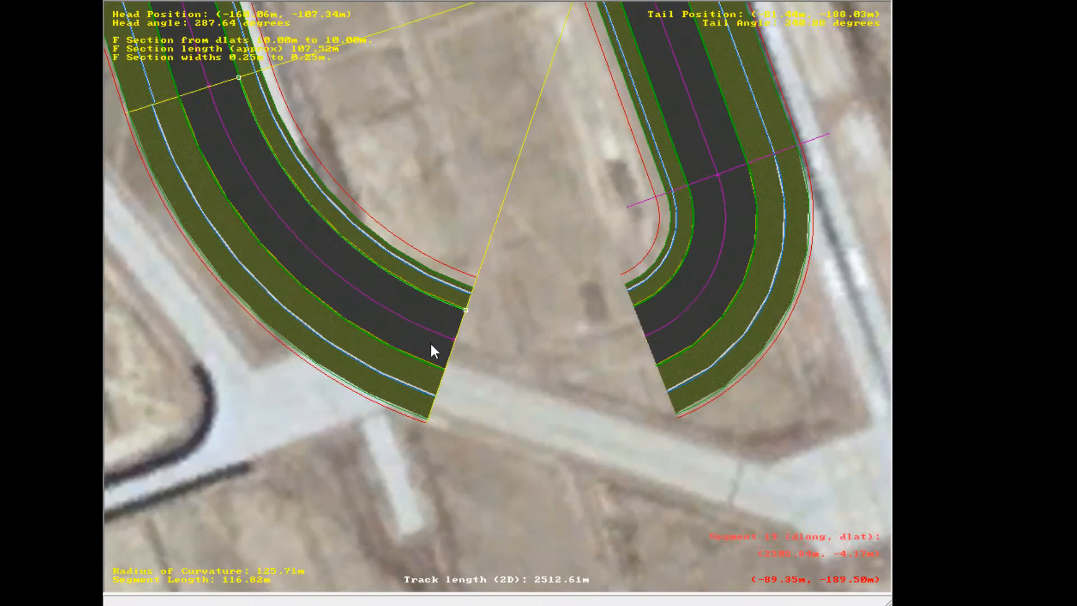
key("Delete")
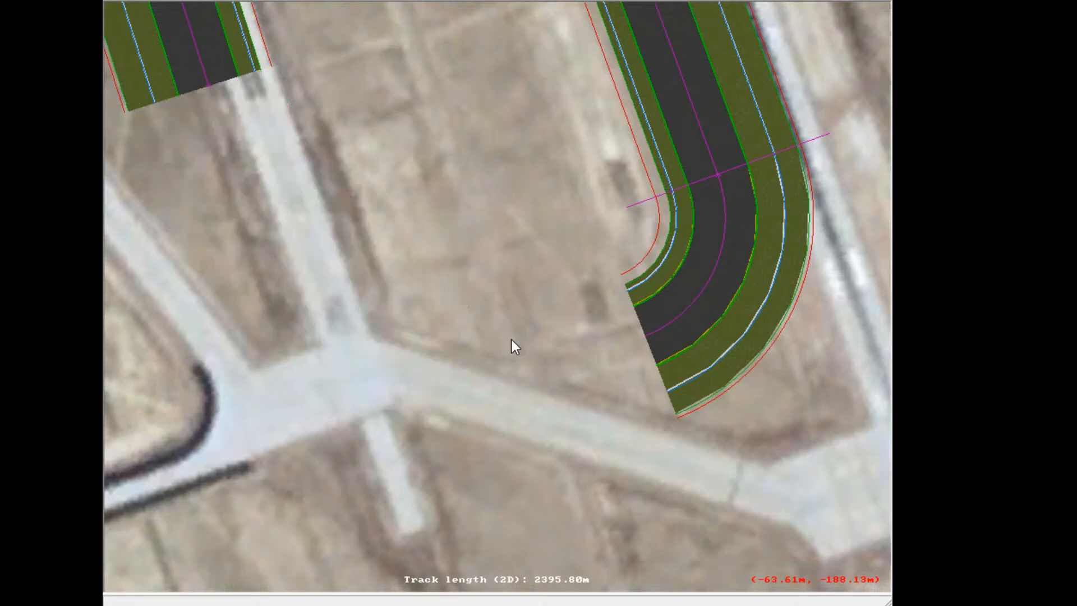
Enlarge the hairpin's first bend to about 56 m radius and 86 m length
scroll(662, 270, "up", 3)
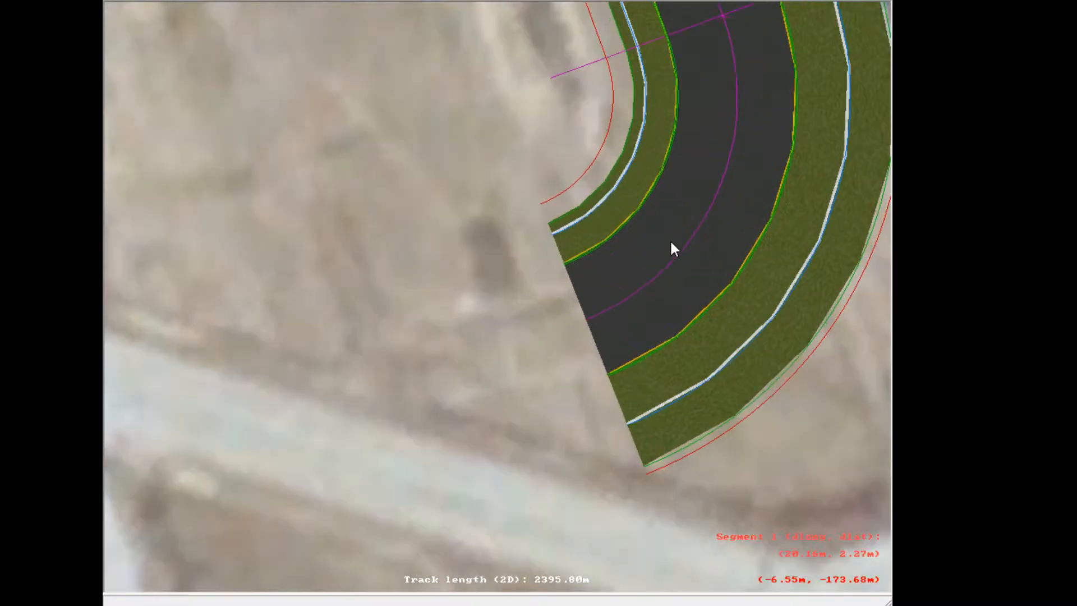
middle_click_drag(670, 239, 483, 342)
left_click(480, 336)
left_click_drag(423, 376, 401, 447)
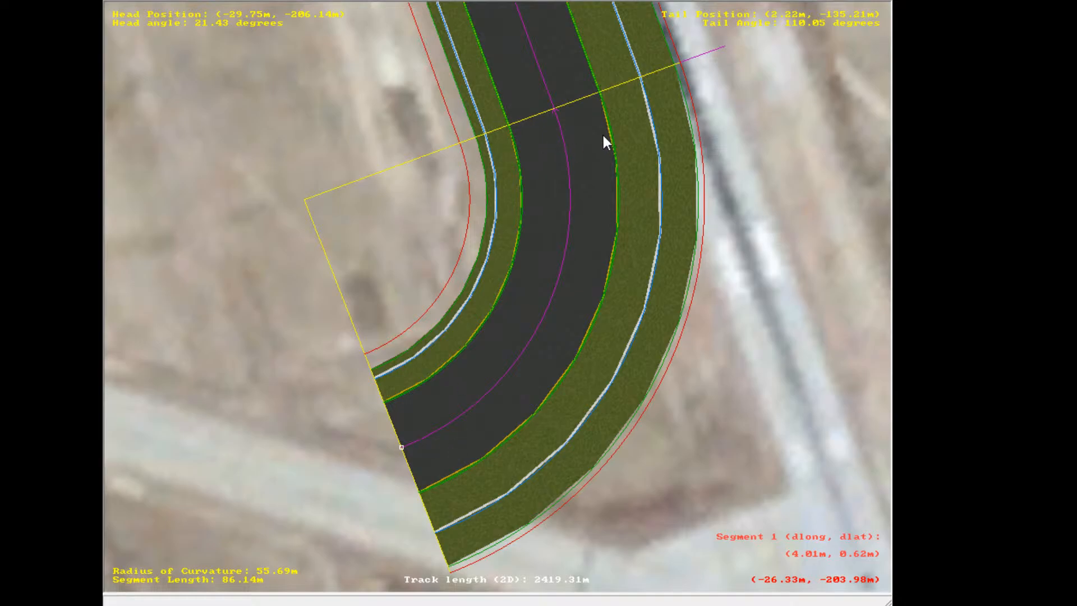
Append a curve to the first bend and reshape it to about 86 m radius and 119 m length, ending on the central runway
key("Insert")
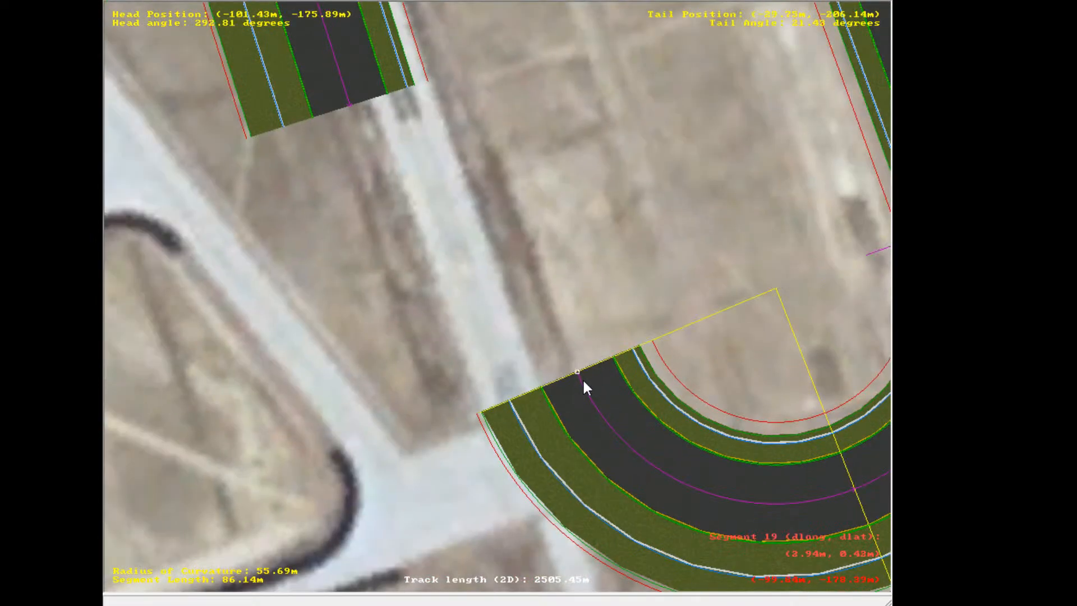
left_click_drag(583, 382, 224, 270)
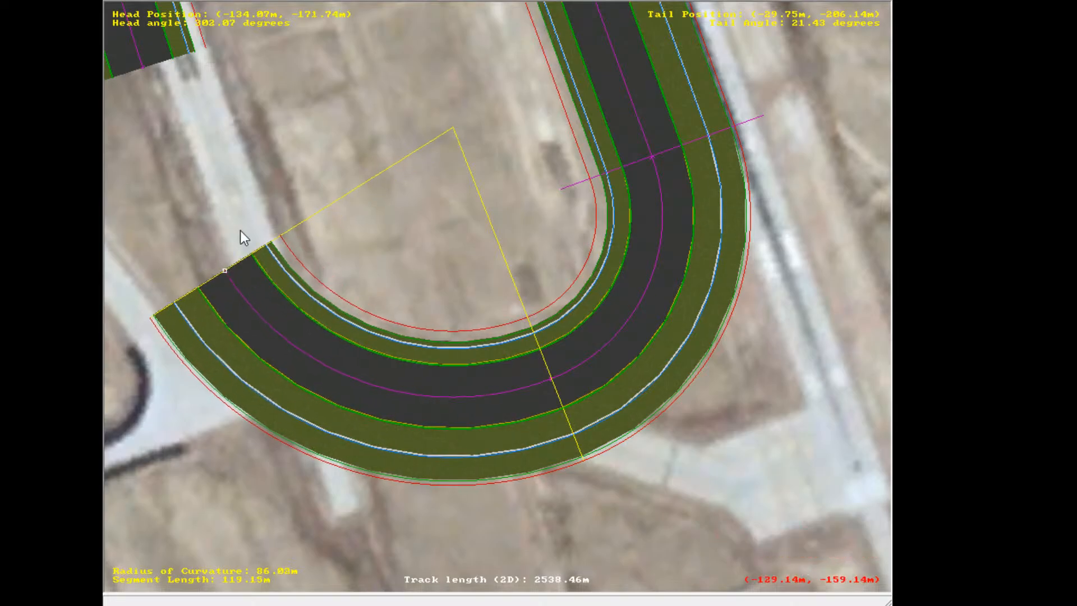
Lengthen the central runway straight to about 414 m and close the track onto the hairpin's last curve
scroll(276, 208, "up", 1)
left_click(347, 135)
left_click_drag(352, 142, 429, 348)
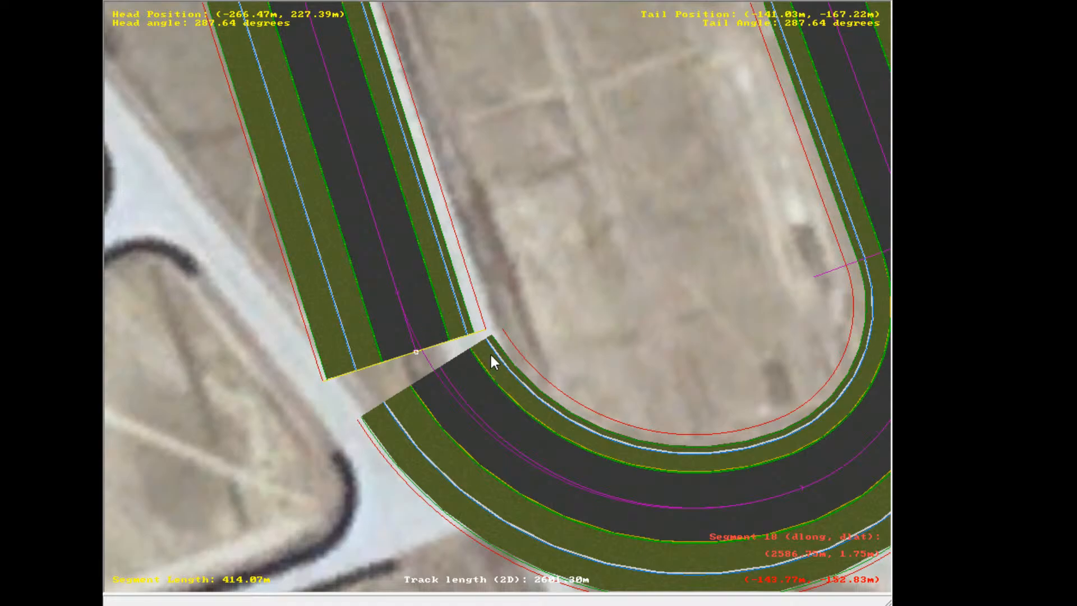
left_click(634, 372)
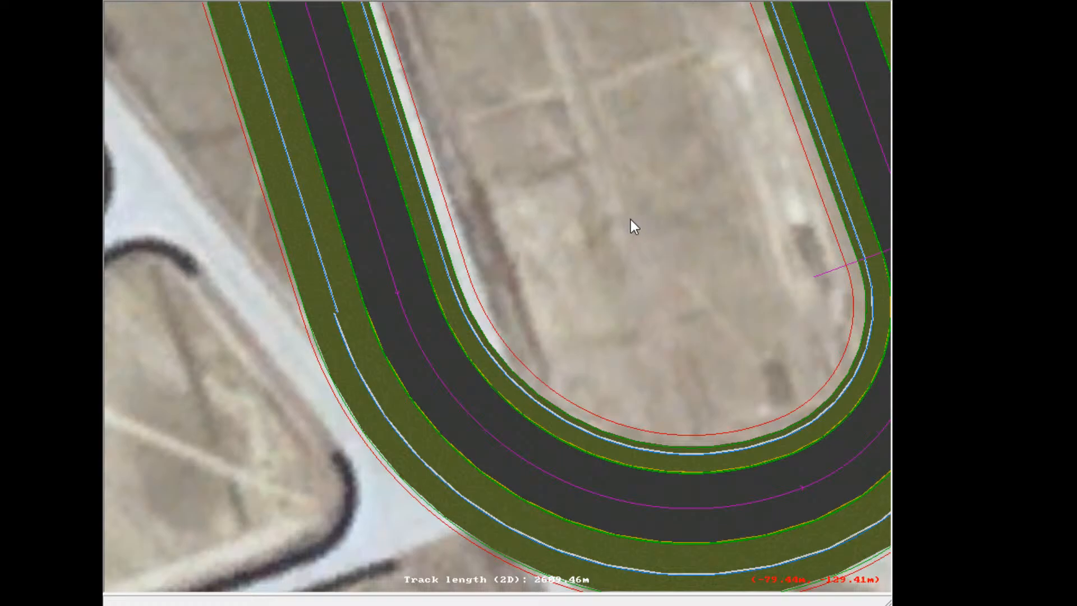
Move the start of the hairpin curve's outer wall to about -18.18 m dlat, onto the end of the straight's wall
scroll(414, 332, "up", 4)
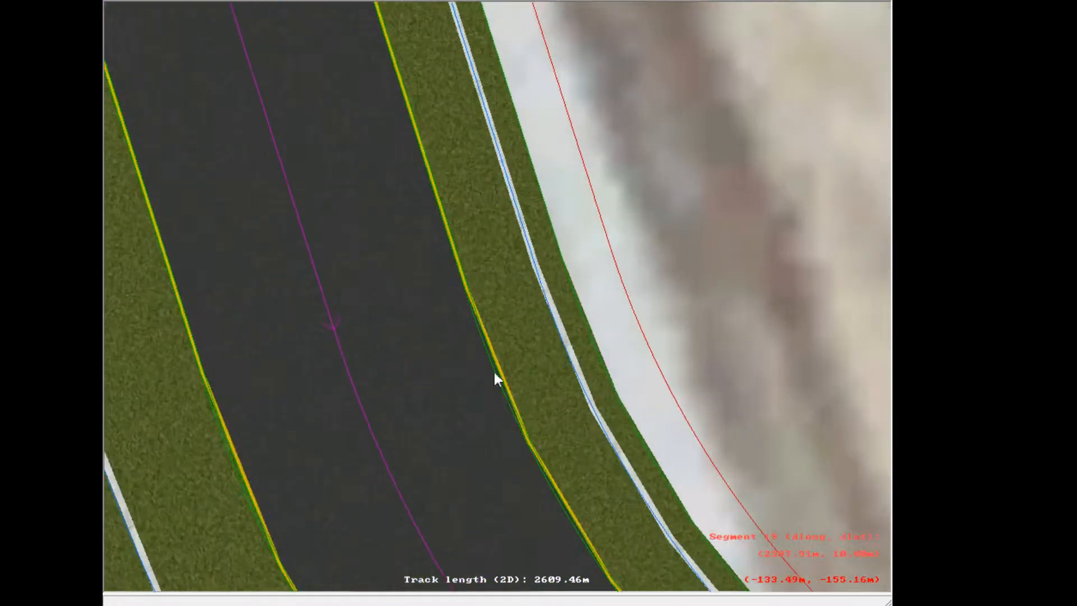
scroll(448, 359, "down", 1)
scroll(282, 295, "up", 1)
scroll(282, 295, "down", 1)
scroll(307, 327, "up", 1)
scroll(307, 327, "down", 1)
scroll(412, 224, "up", 3)
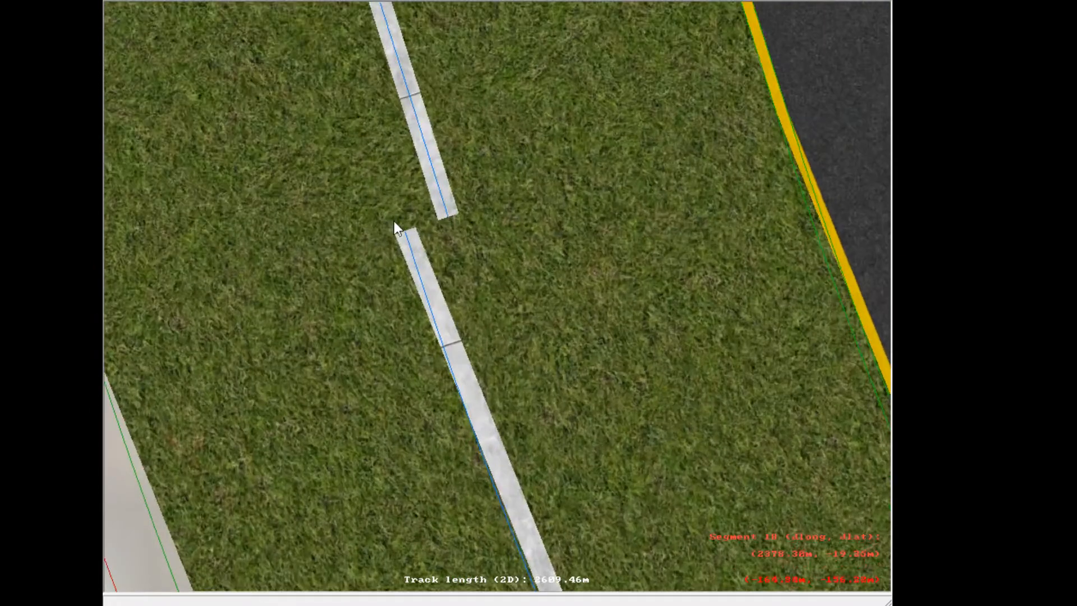
scroll(394, 221, "up", 1)
left_click(400, 230)
left_click(389, 225)
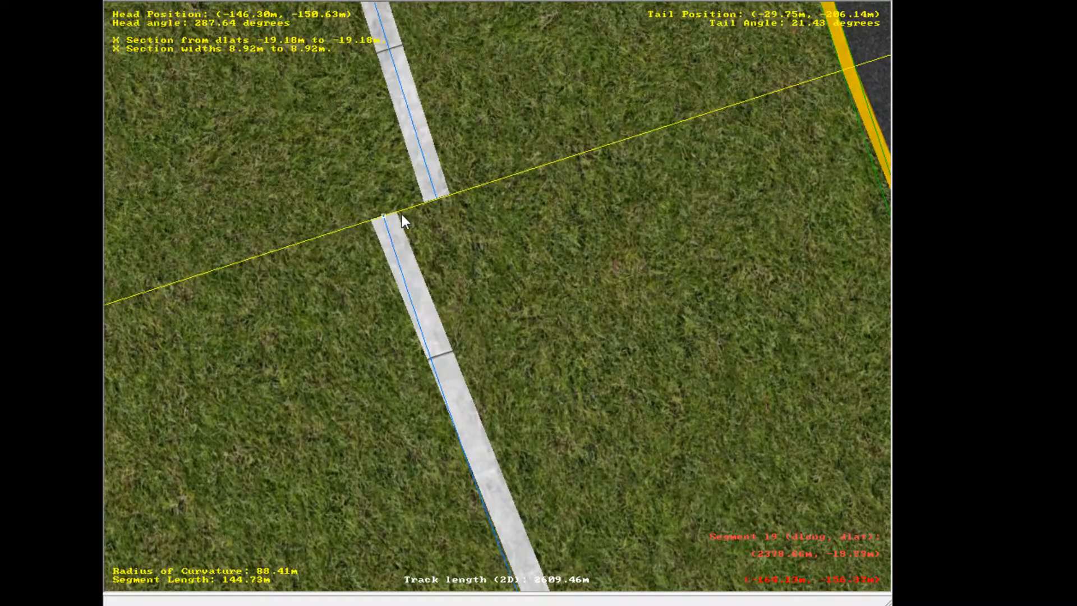
left_click_drag(384, 216, 434, 198)
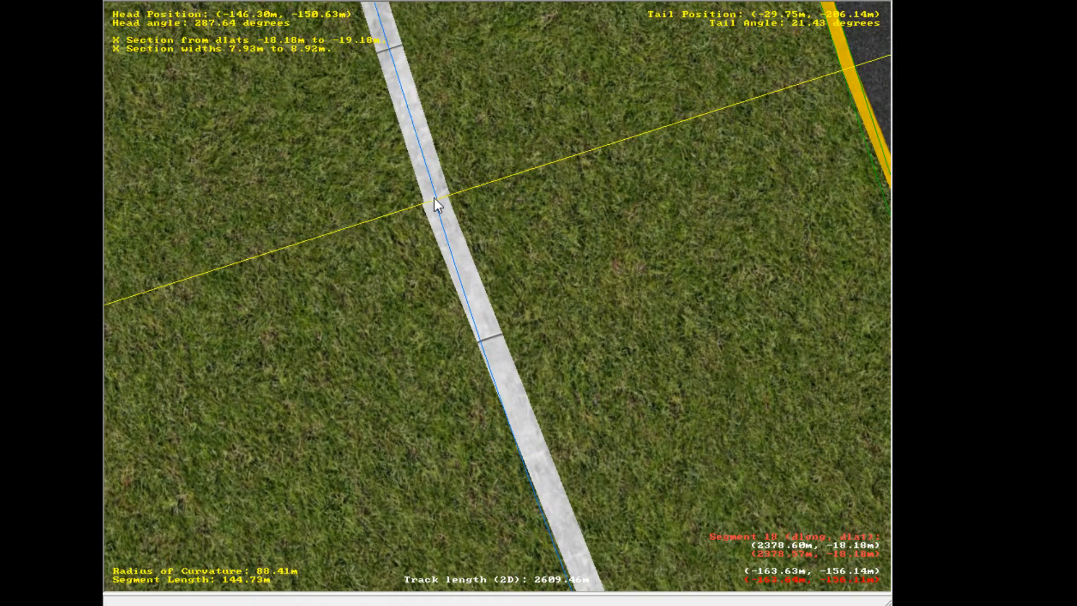
Fine-tune the outer wall joint, moving the curve's wall to about -18.07 m dlat and the straight's wall end to match
scroll(532, 258, "up", 5)
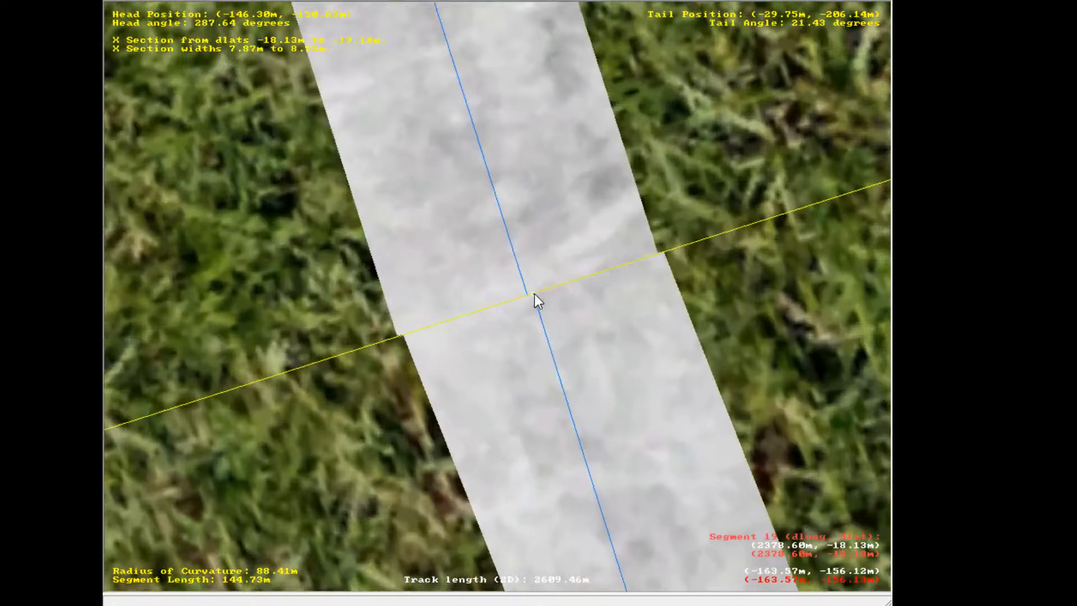
left_click_drag(534, 294, 563, 282)
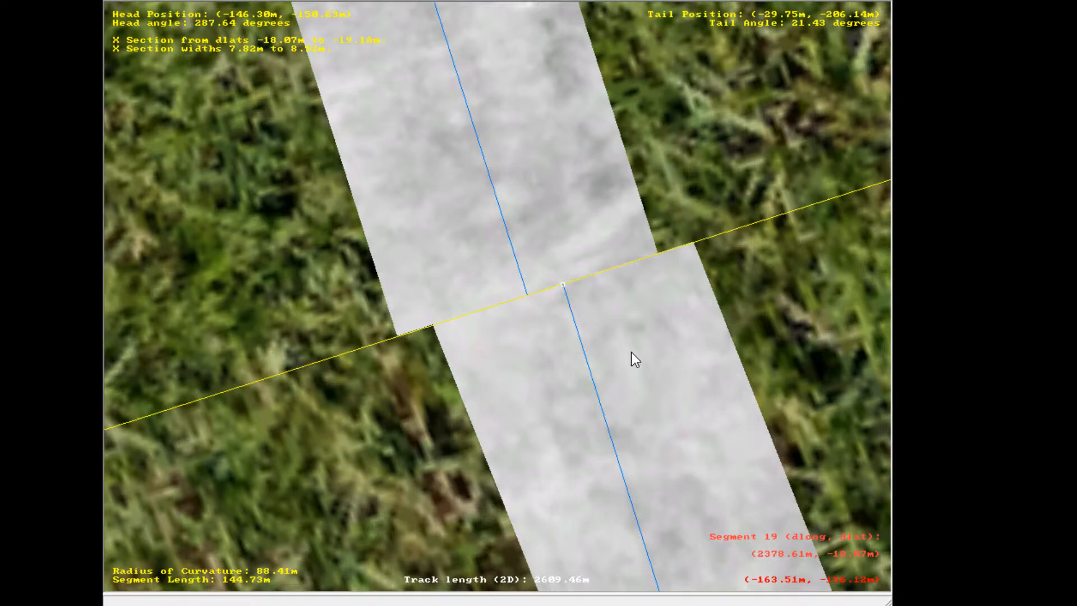
left_click(614, 268)
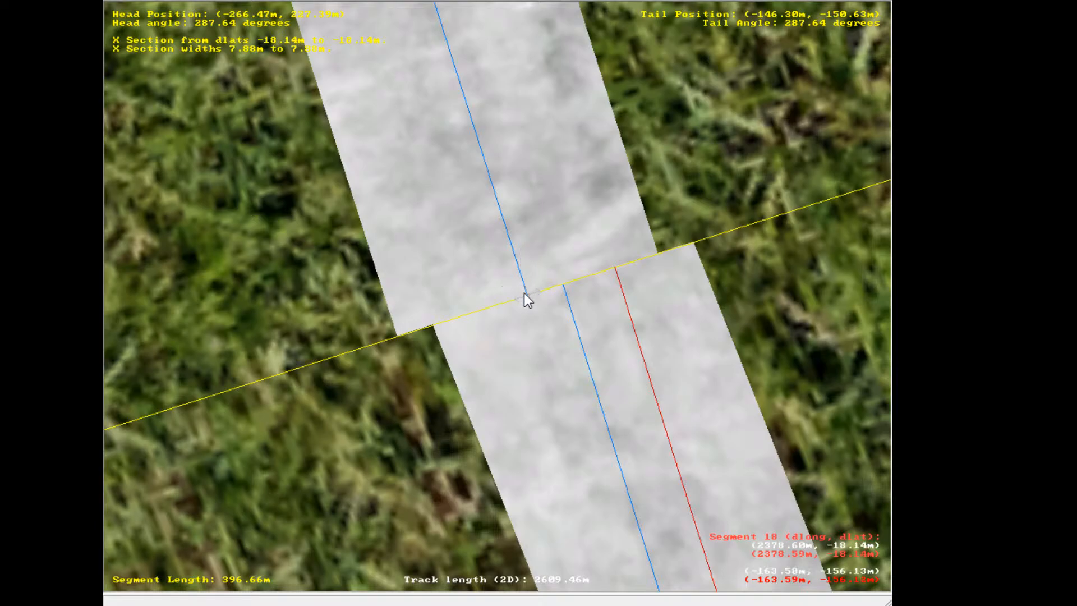
left_click_drag(524, 293, 604, 275)
Bring the offset red section line at the start of the hairpin curve back onto the wall joint
left_click(631, 274)
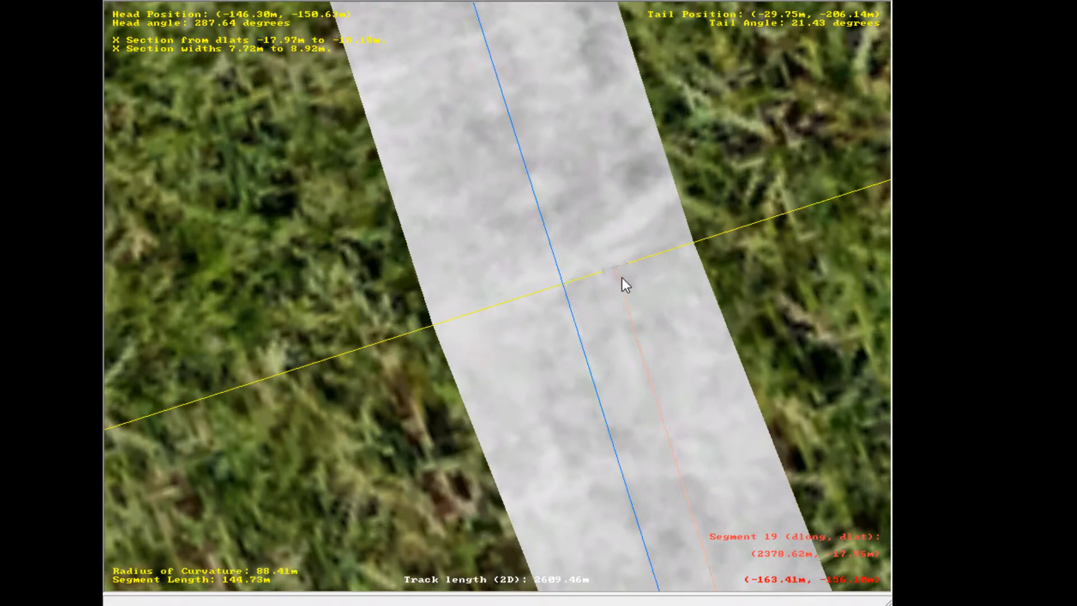
left_click(561, 297)
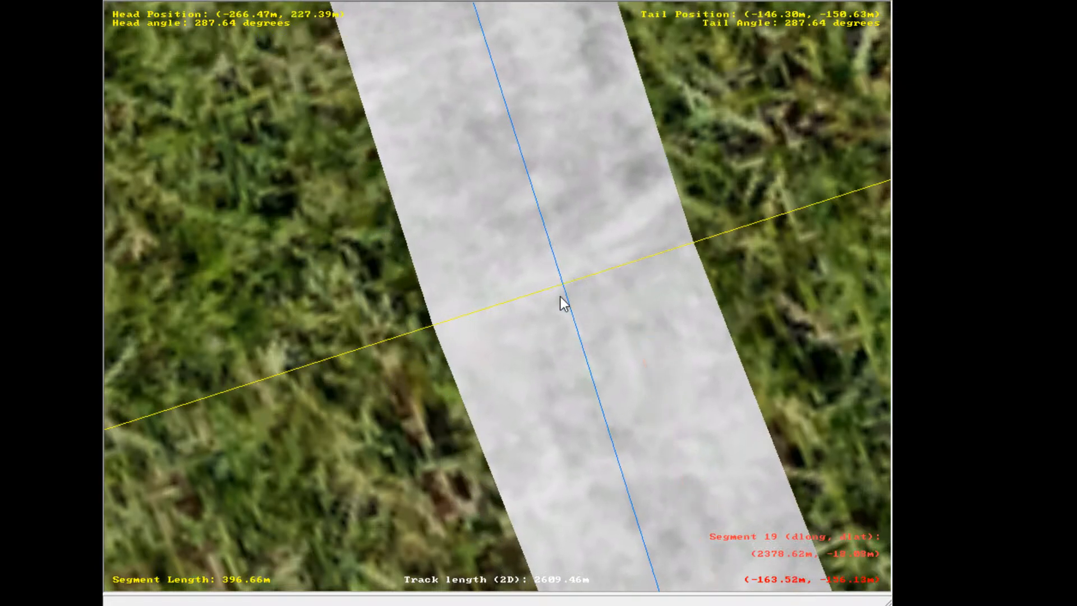
left_click(567, 277)
left_click(560, 281)
left_click_drag(564, 287, 563, 292)
left_click(732, 272)
scroll(686, 264, "down", 10)
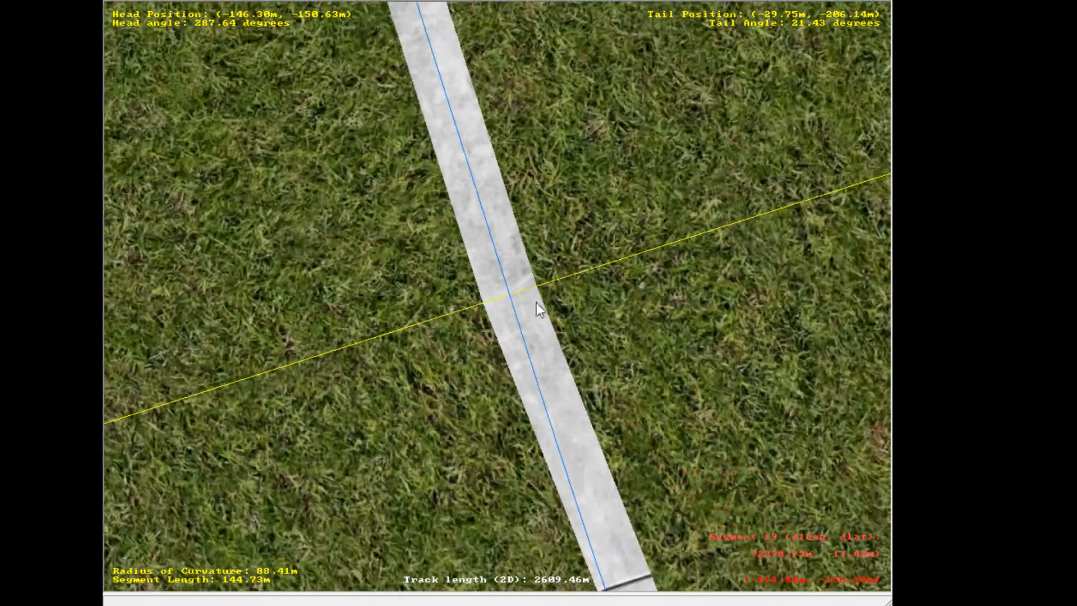
Move the outer red section line at the end of the straight slightly outward at its joint with the hairpin curve
right_click(325, 333)
right_click(306, 392)
left_click(417, 327)
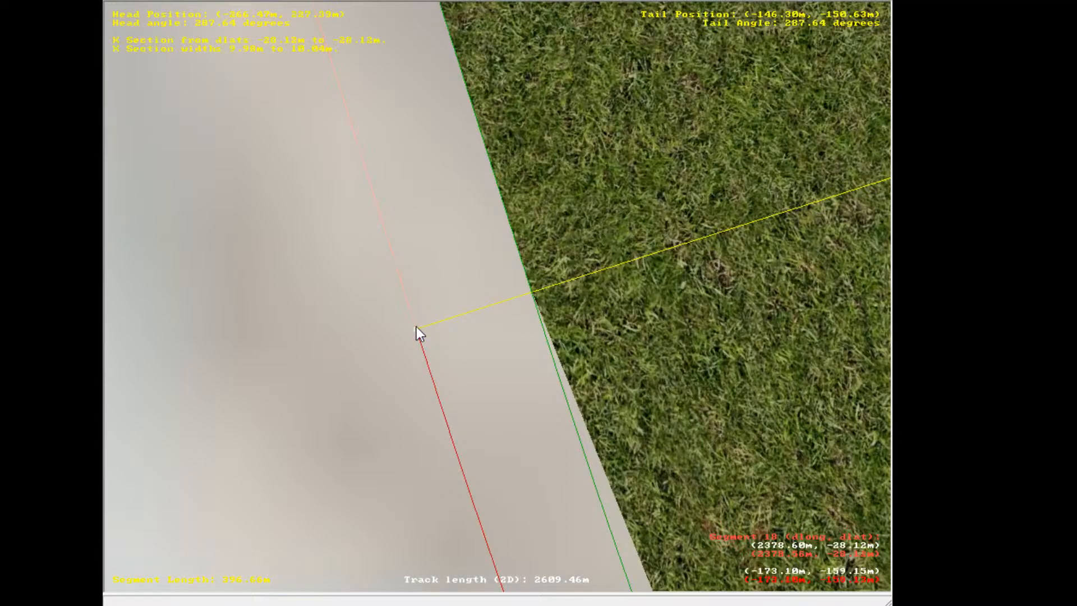
mouse_move(417, 327)
left_mouse_down()
mouse_move(395, 333)
mouse_move(407, 330)
left_mouse_up()
left_click(495, 331)
scroll(531, 263, "down", 4)
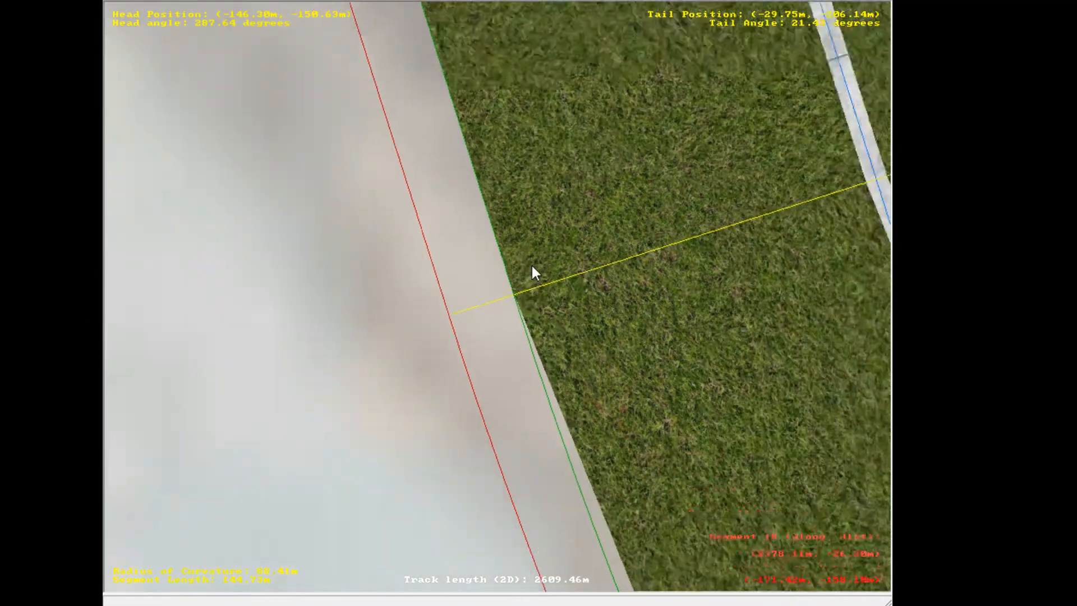
Fine-tune the yellow strip's grass-side edge at the start of the hairpin curve, at about 10.25 m dlat
scroll(533, 267, "down", 8)
right_click(737, 203)
right_click(705, 214)
scroll(572, 261, "up", 2)
right_click(440, 376)
scroll(444, 337, "up", 1)
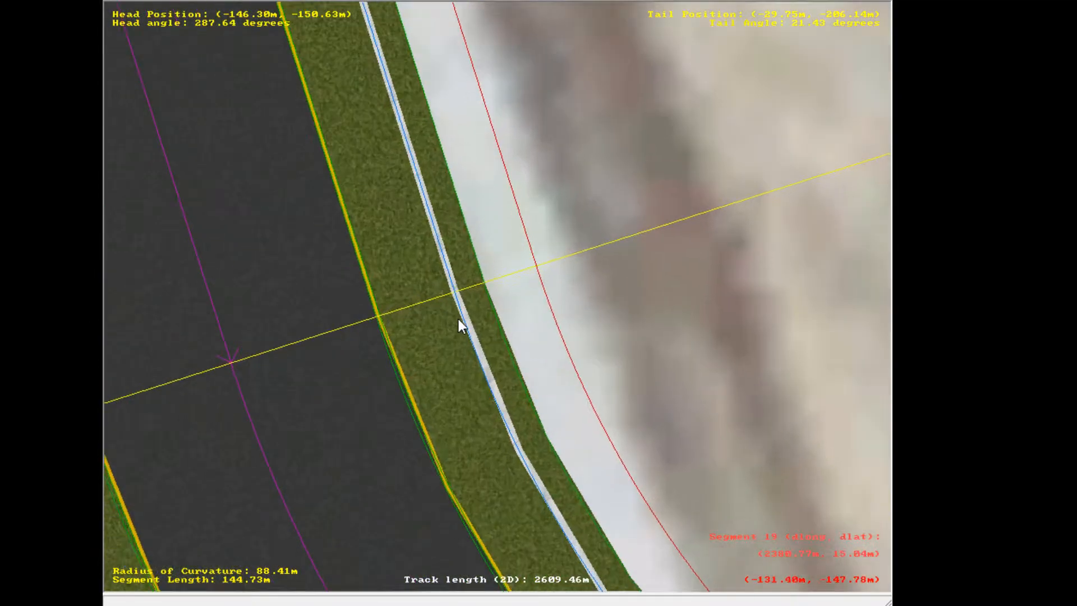
scroll(456, 319, "up", 5)
right_click(364, 324)
right_click(415, 298)
scroll(448, 283, "up", 1)
scroll(404, 312, "up", 2)
right_click(415, 315)
scroll(408, 275, "up", 2)
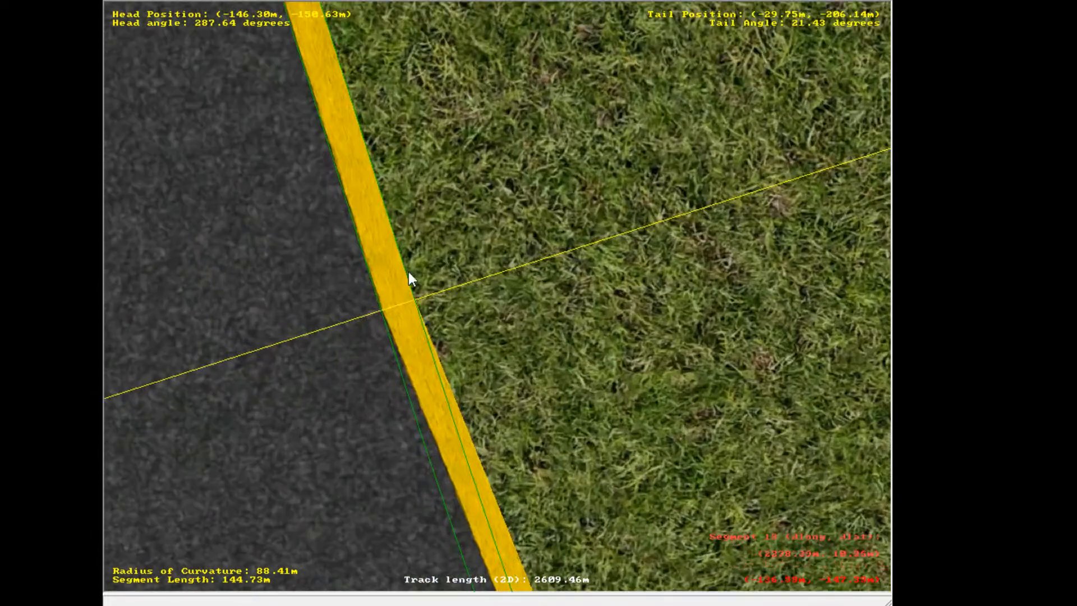
scroll(380, 303, "up", 3)
left_click(435, 299)
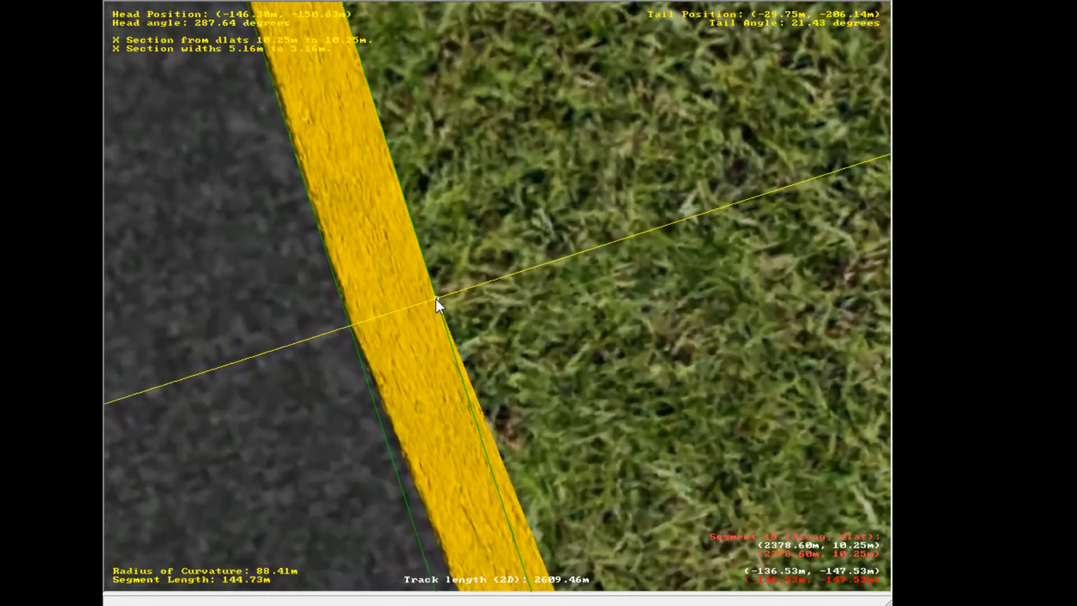
left_click_drag(436, 298, 438, 300)
scroll(505, 319, "down", 8)
scroll(583, 285, "down", 5)
Adjust the inner red section line where the straight meets the hairpin curve
left_click(726, 209)
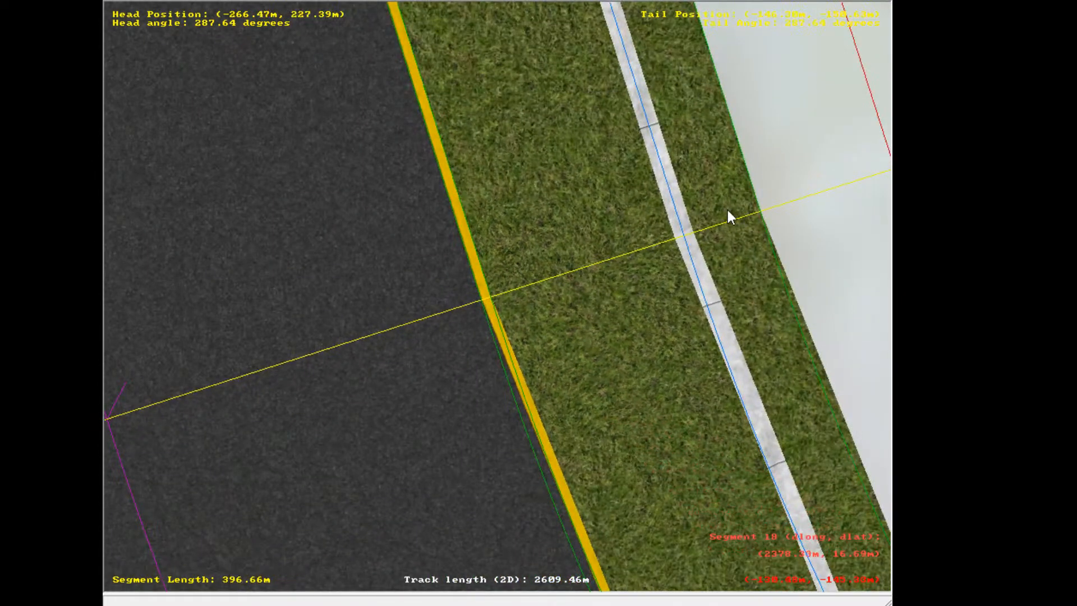
scroll(728, 210, "down", 1)
right_click(739, 214)
scroll(739, 215, "down", 1)
left_click(602, 270)
left_click(601, 264)
left_click(594, 269)
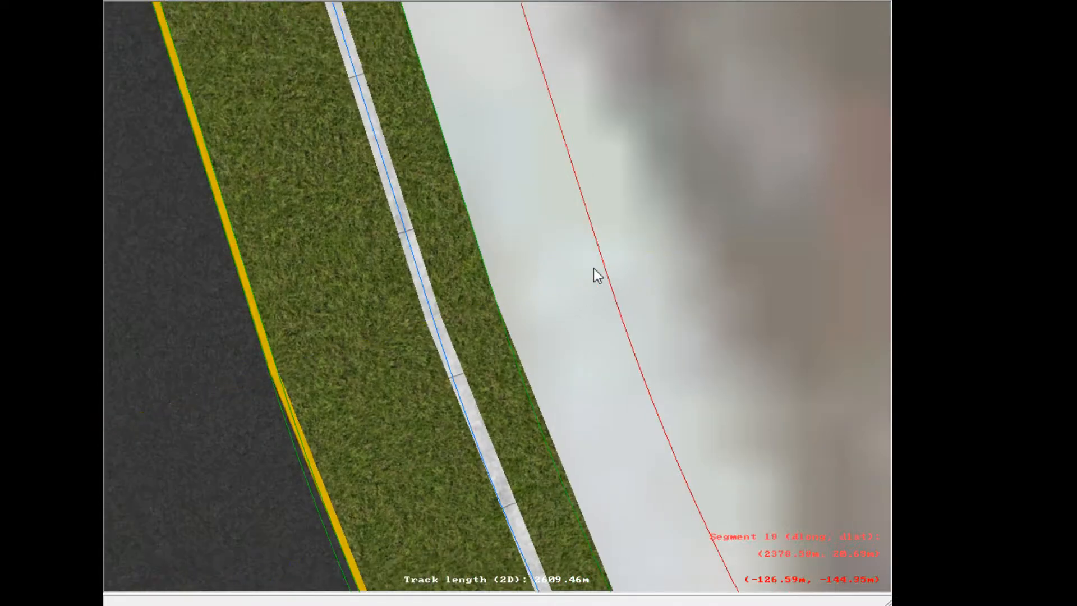
left_click_drag(605, 268, 605, 275)
scroll(527, 325, "down", 5)
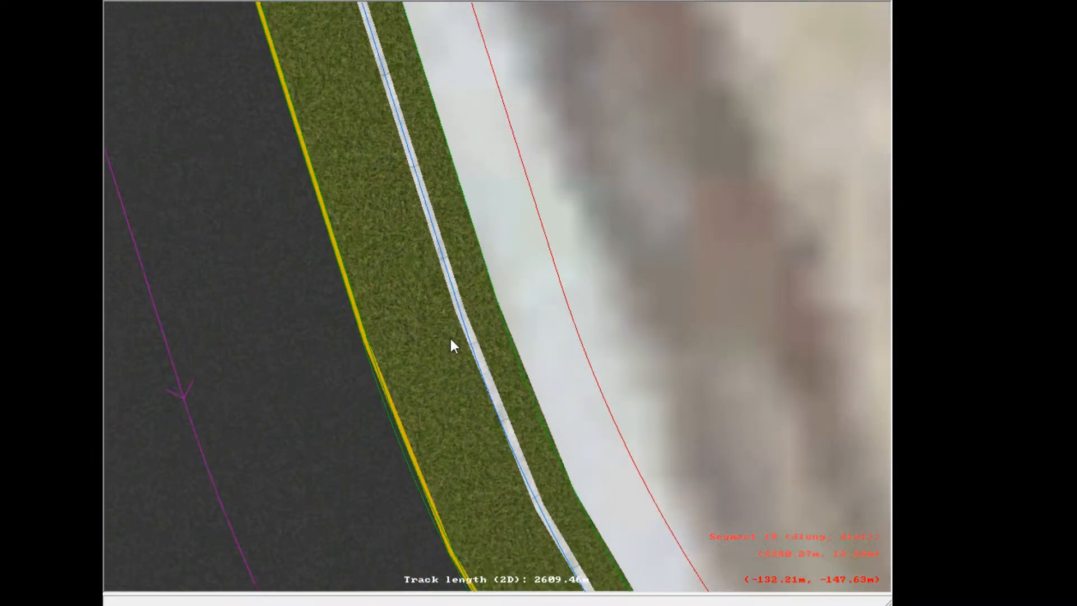
Fine-tune the start of the hairpin curve's inner wall, at about 15.41 m dlat
right_click(467, 315)
scroll(498, 305, "up", 9)
left_click(499, 305)
scroll(499, 306, "up", 4)
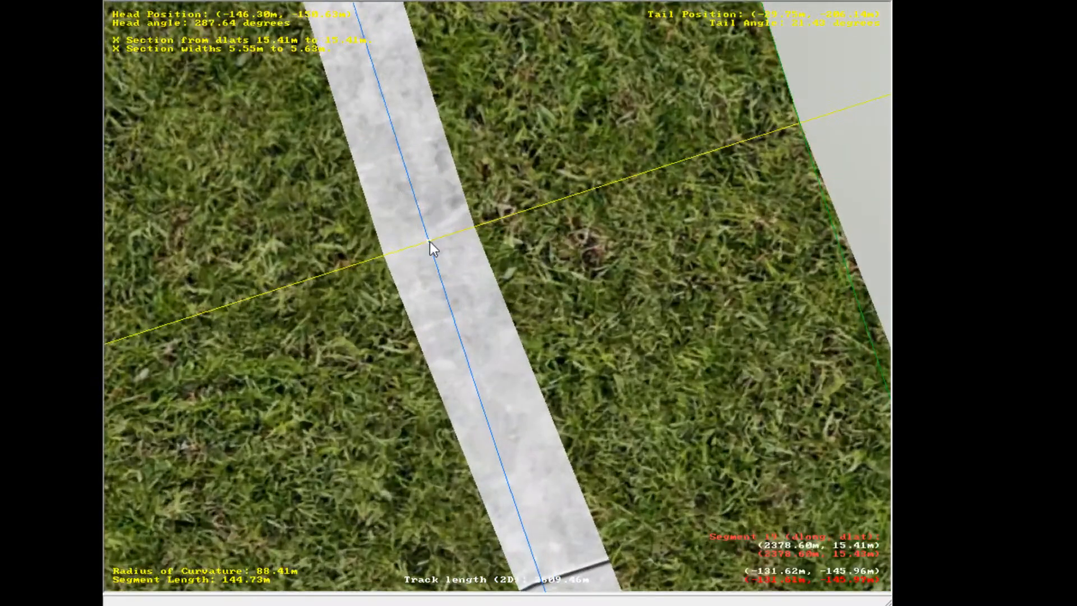
left_click_drag(430, 242, 433, 262)
scroll(460, 272, "down", 3)
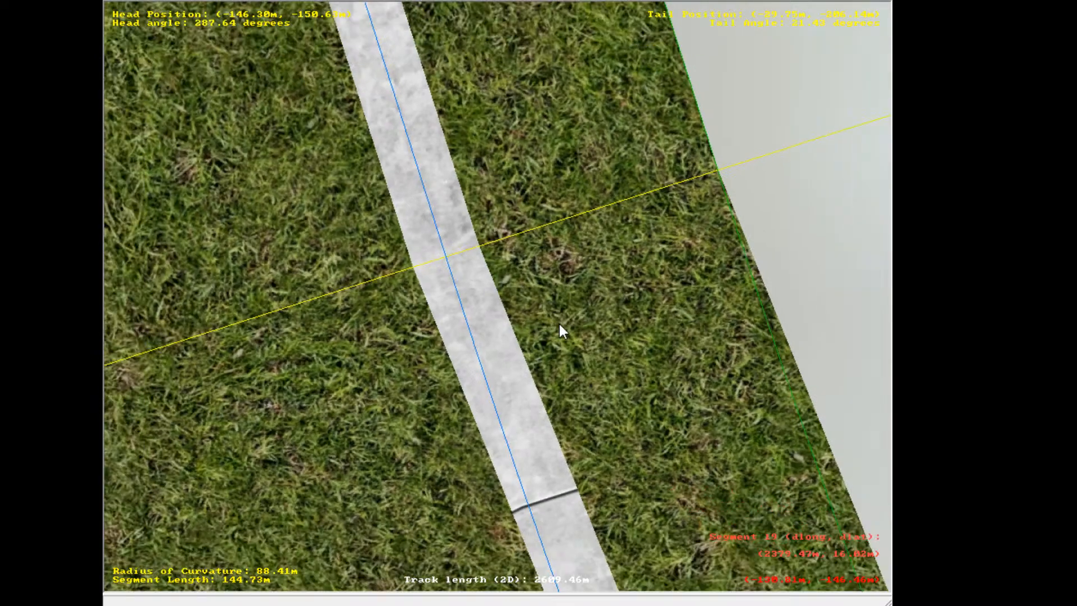
Examine the hairpin and the straights leading into and out of it against the airfield image
scroll(561, 331, "down", 8)
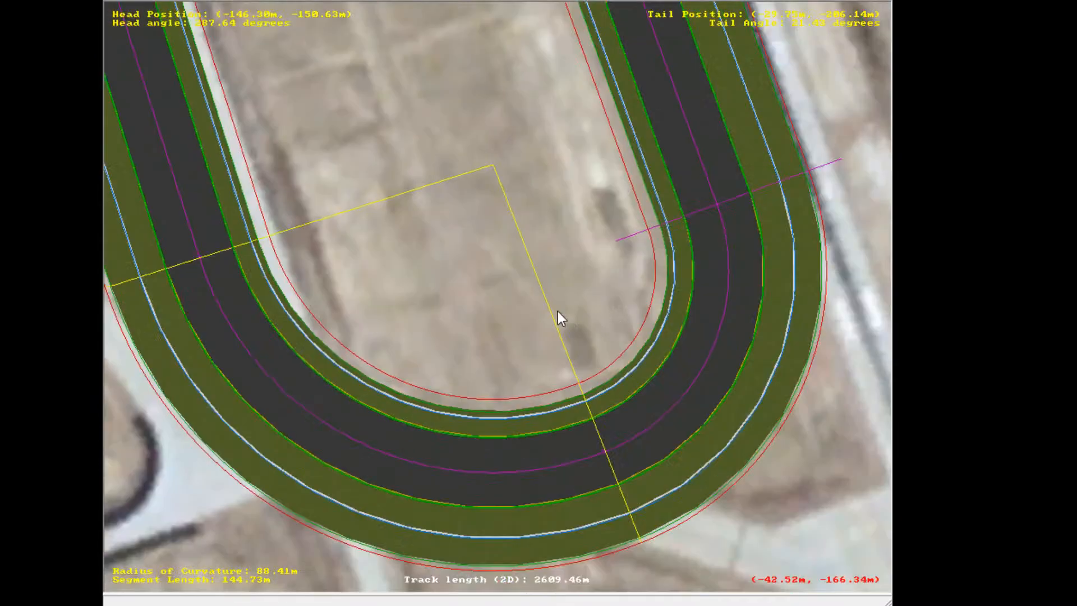
middle_click_drag(440, 16, 488, 269)
scroll(651, 379, "down", 1)
middle_click_drag(785, 421, 596, 331)
scroll(510, 290, "down", 1)
scroll(507, 167, "down", 5)
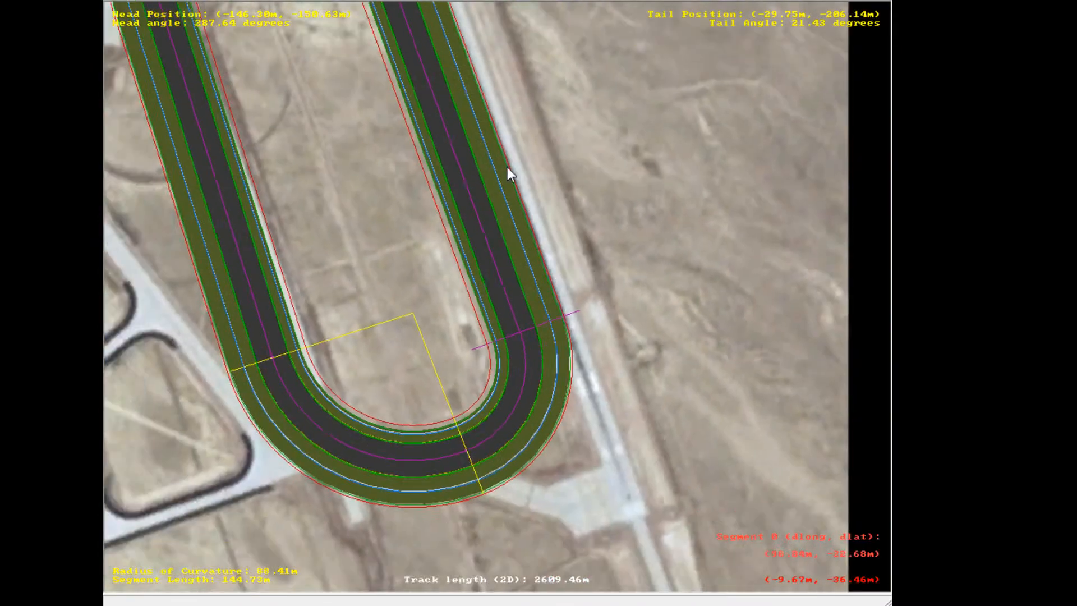
scroll(507, 167, "down", 6)
right_click(525, 193)
right_click(438, 160)
right_click(539, 395)
right_click(476, 352)
scroll(457, 292, "up", 1)
right_click(453, 277)
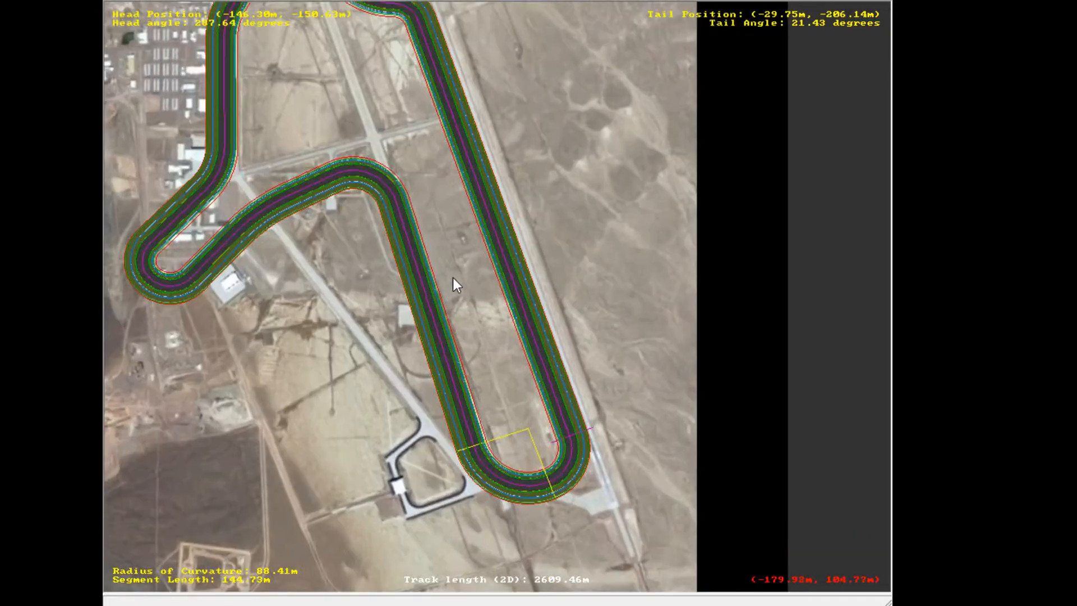
Split the long outer straight near its middle into lengths of about 352.54 m and 332.13 m
scroll(563, 288, "up", 1)
scroll(613, 505, "up", 2)
right_click(560, 257)
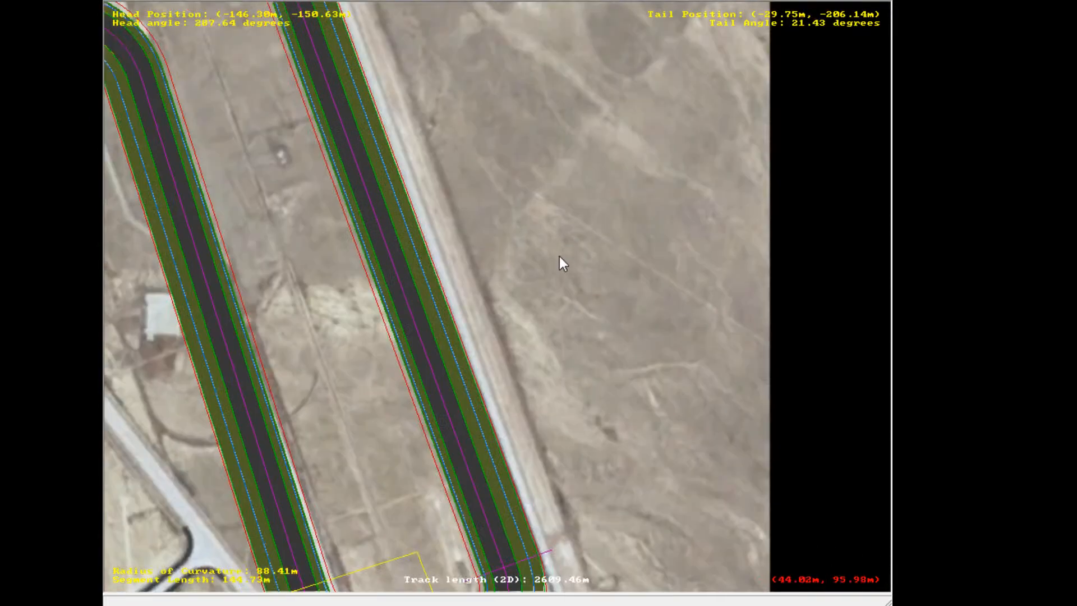
scroll(560, 257, "down", 2)
right_click(505, 229)
scroll(392, 232, "up", 2)
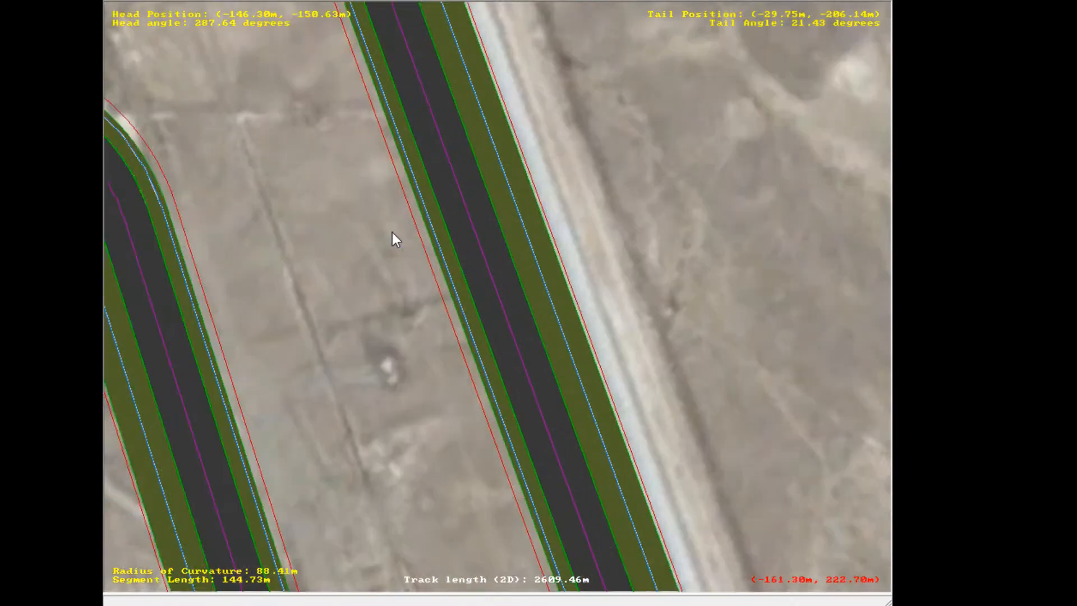
scroll(617, 235, "up", 3)
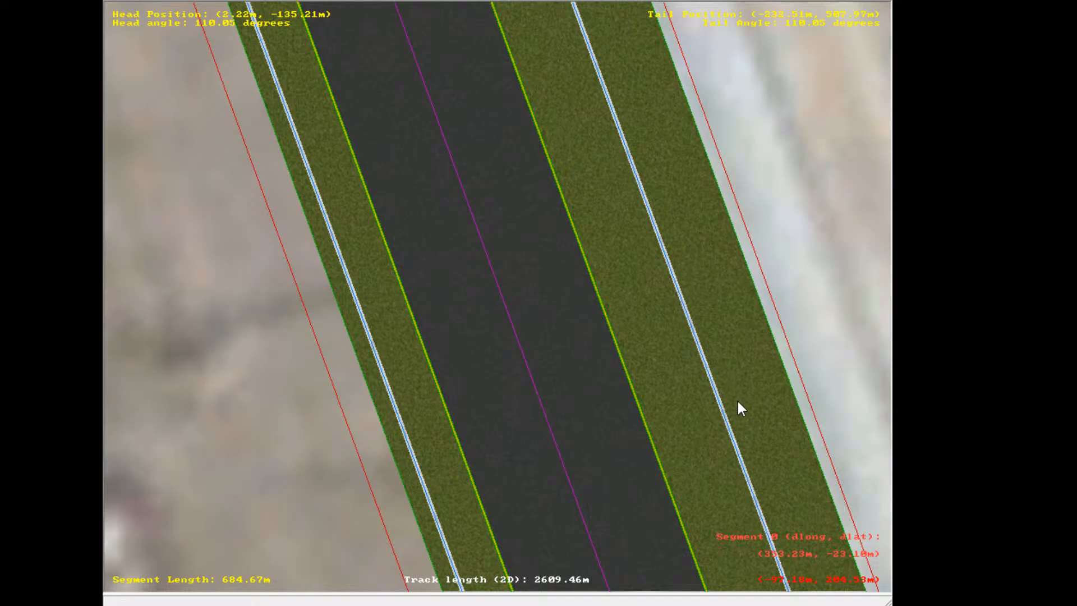
key("s")
scroll(634, 144, "down", 1)
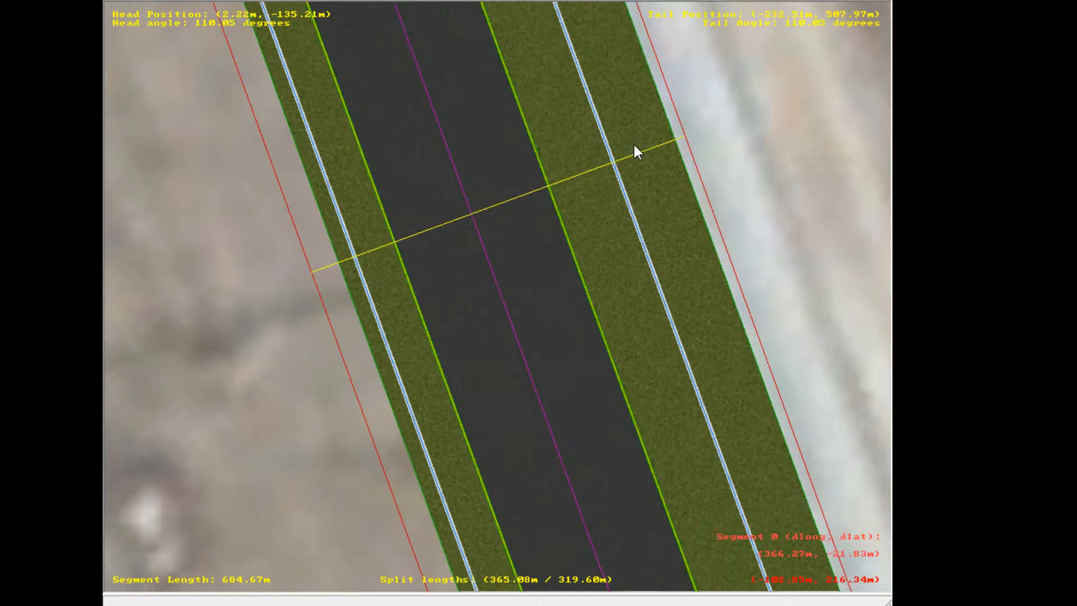
scroll(634, 149, "down", 5)
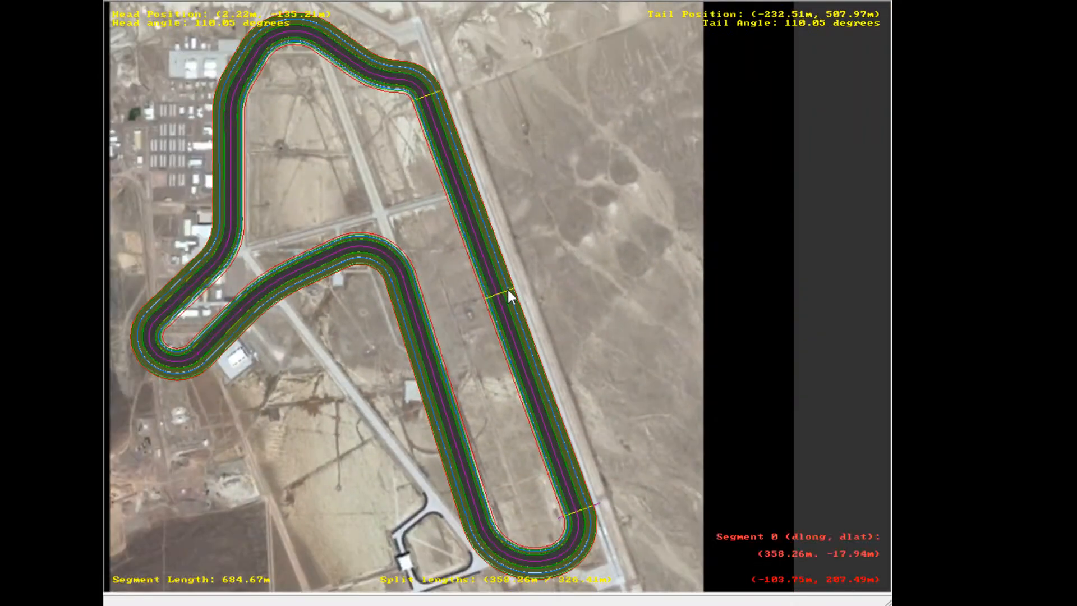
scroll(504, 292, "up", 6)
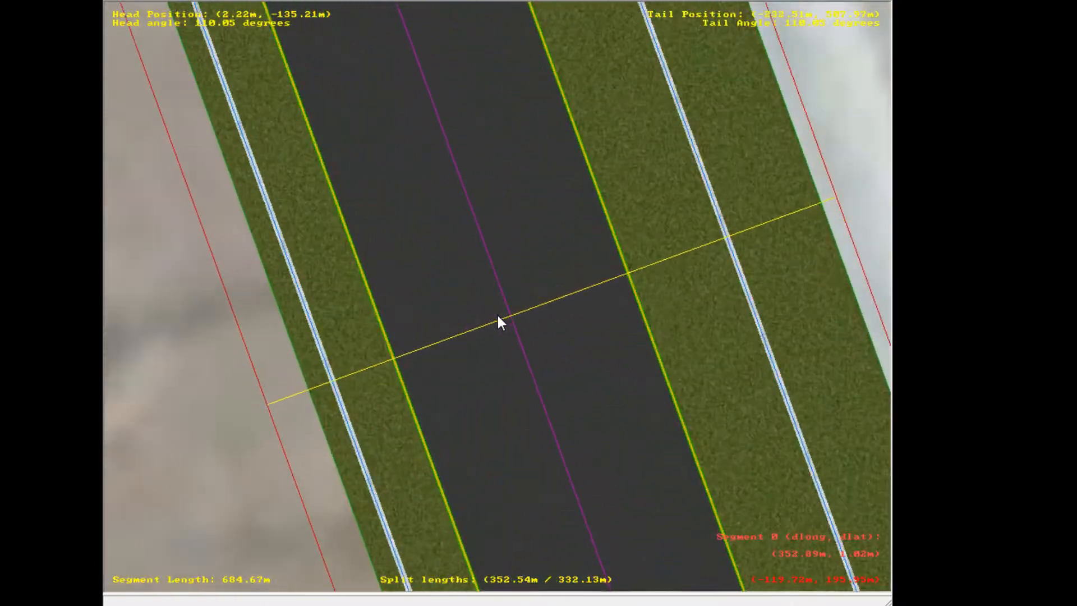
left_click(498, 317)
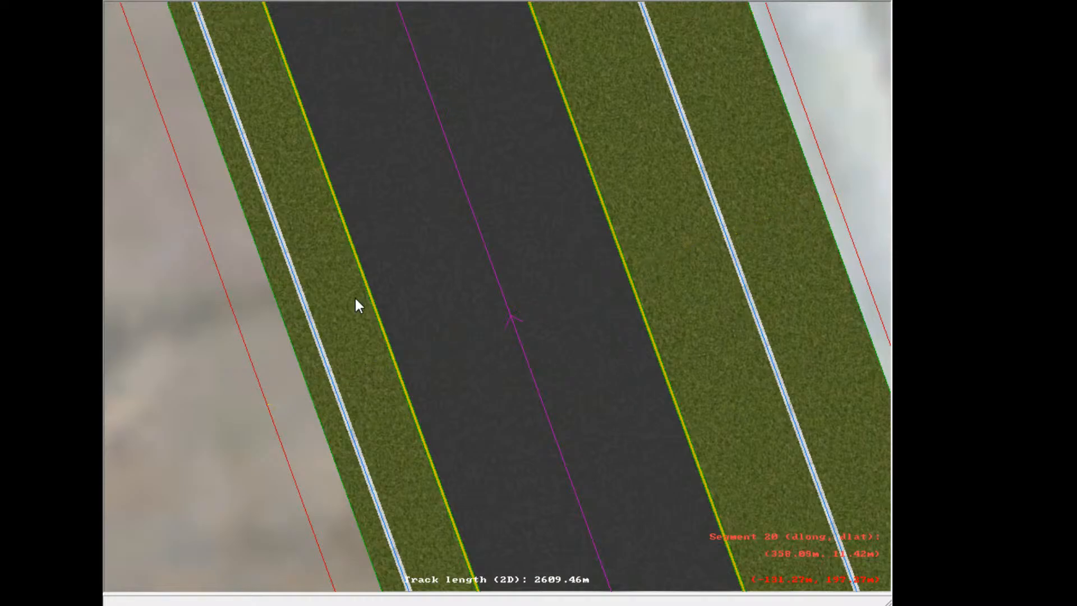
Set the start/finish line at the split in the long outer straight, using the segment that follows it
left_click(474, 219)
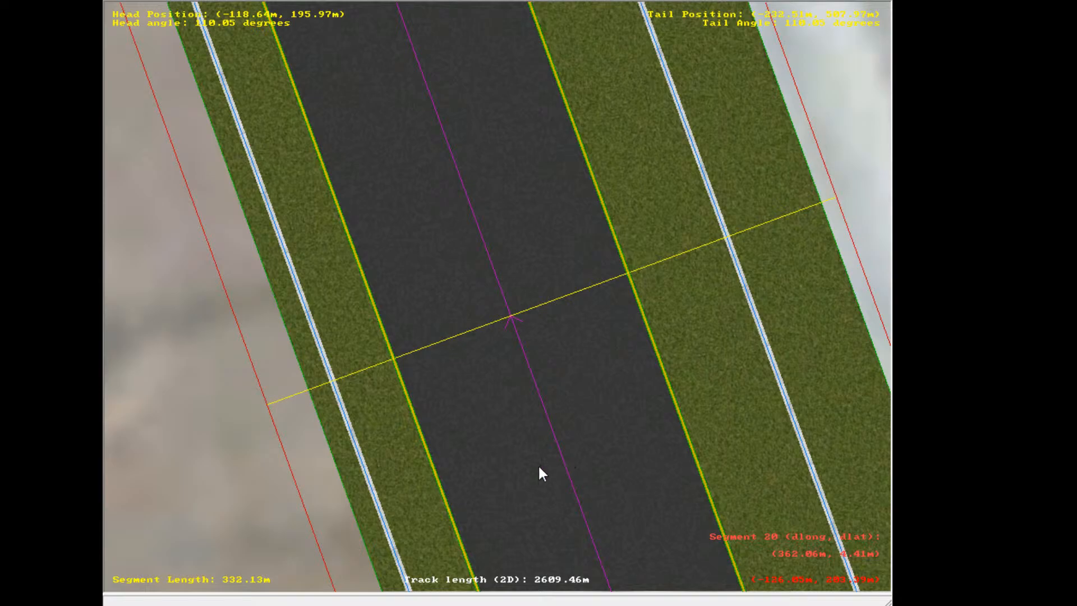
scroll(538, 466, "down", 4)
left_click(181, 380)
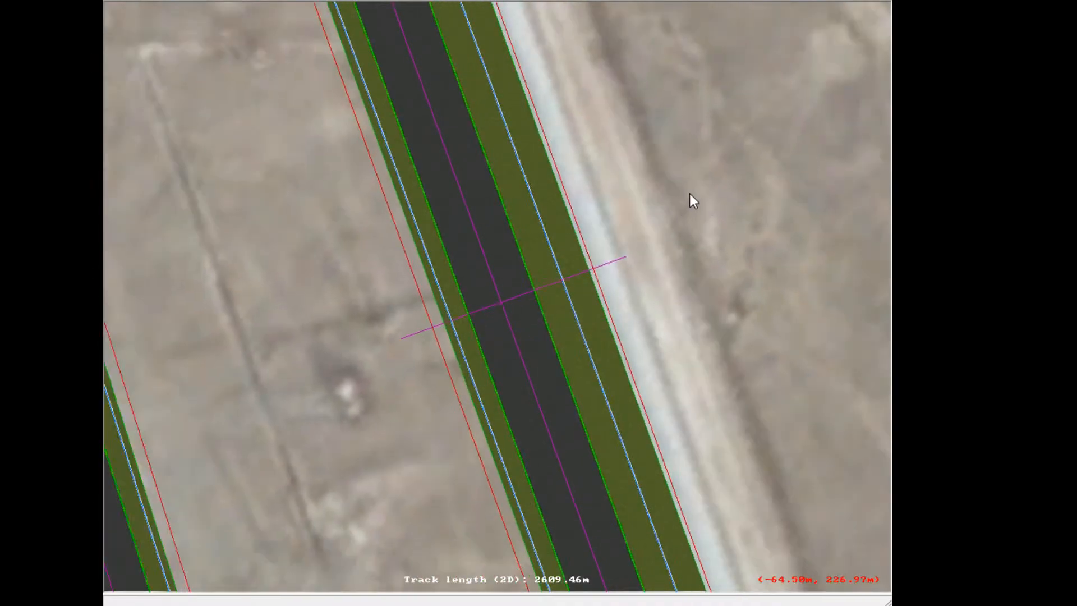
Examine the closed circuit and its start/finish position over the whole satellite image
scroll(689, 194, "down", 5)
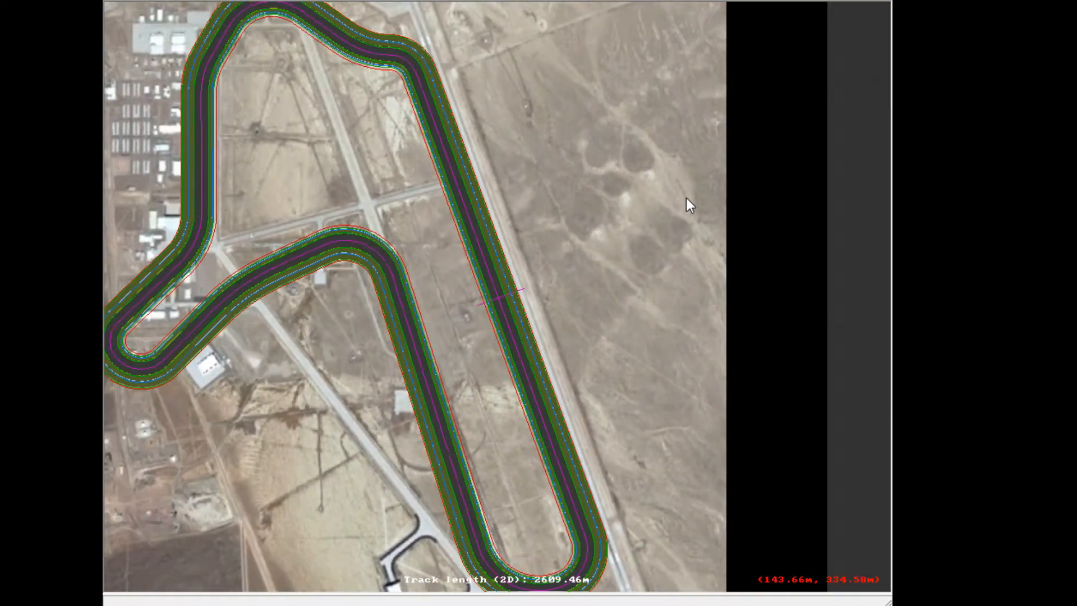
scroll(690, 205, "down", 1)
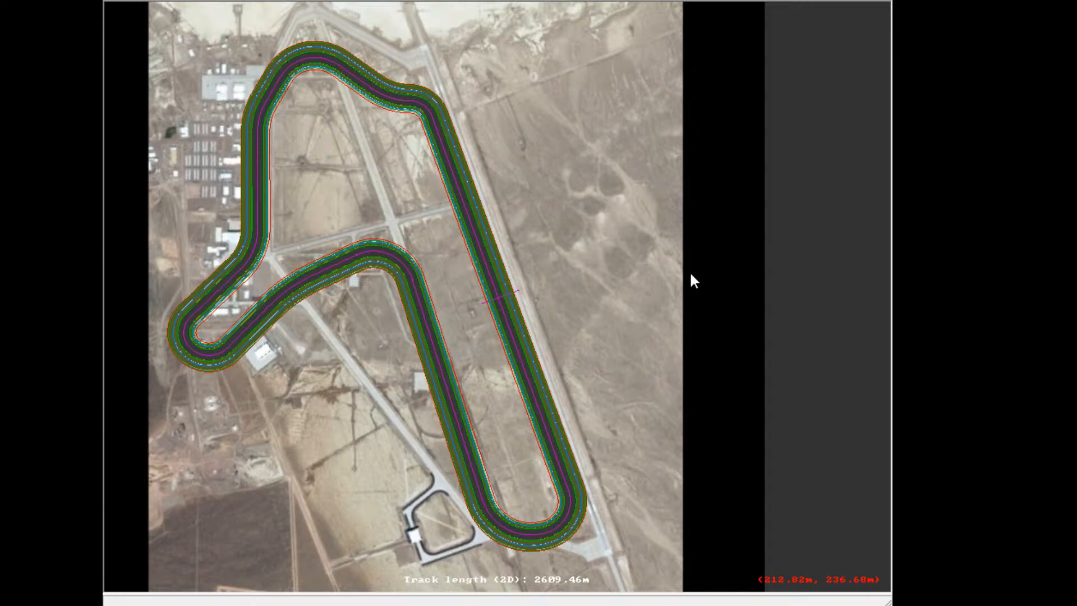
scroll(625, 308, "up", 5)
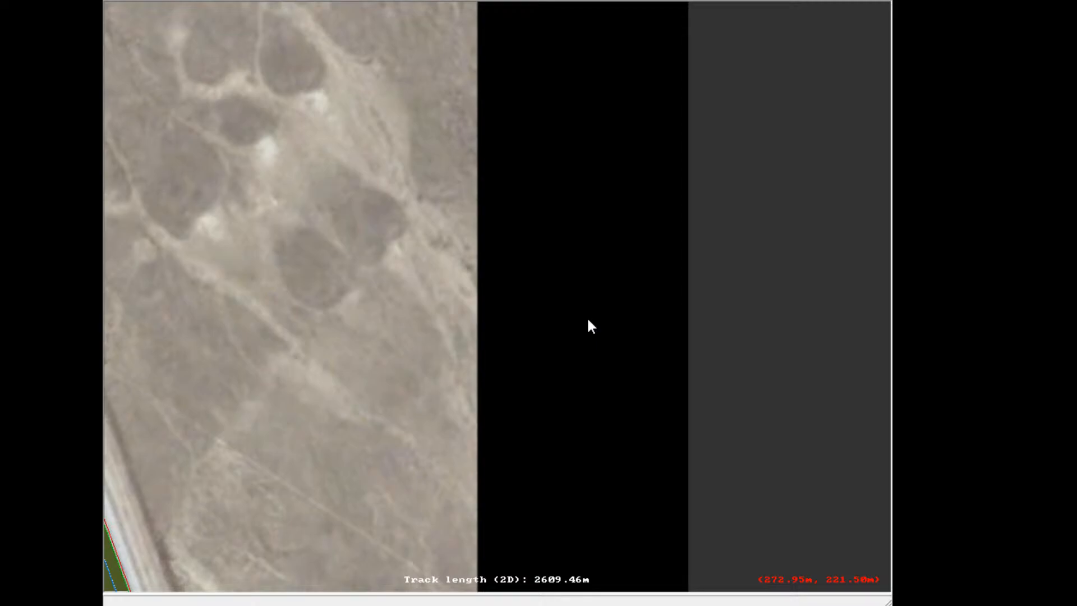
scroll(587, 327, "down", 6)
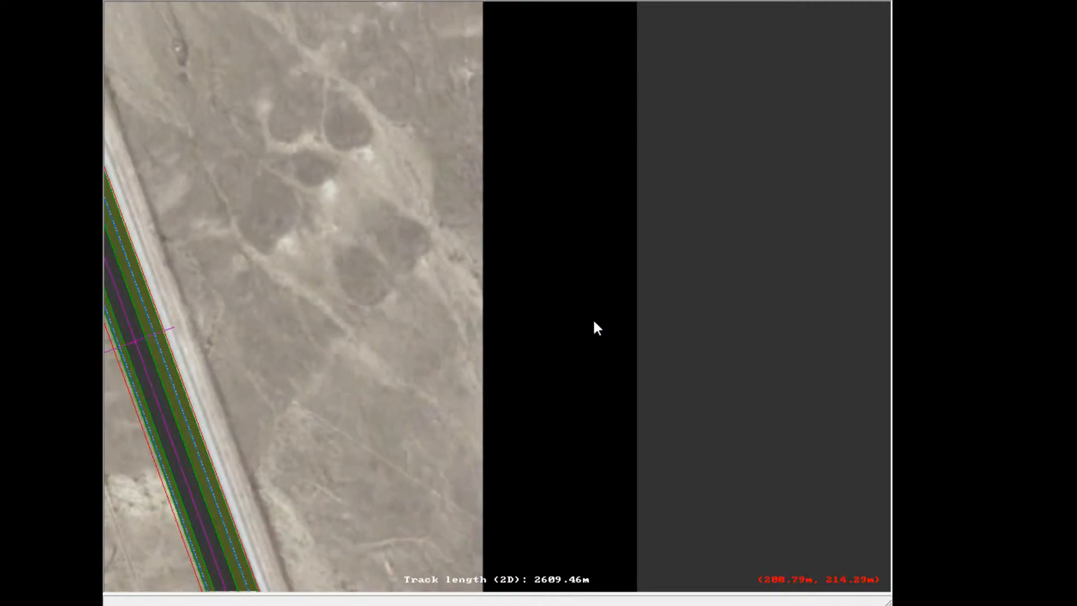
scroll(406, 288, "up", 4)
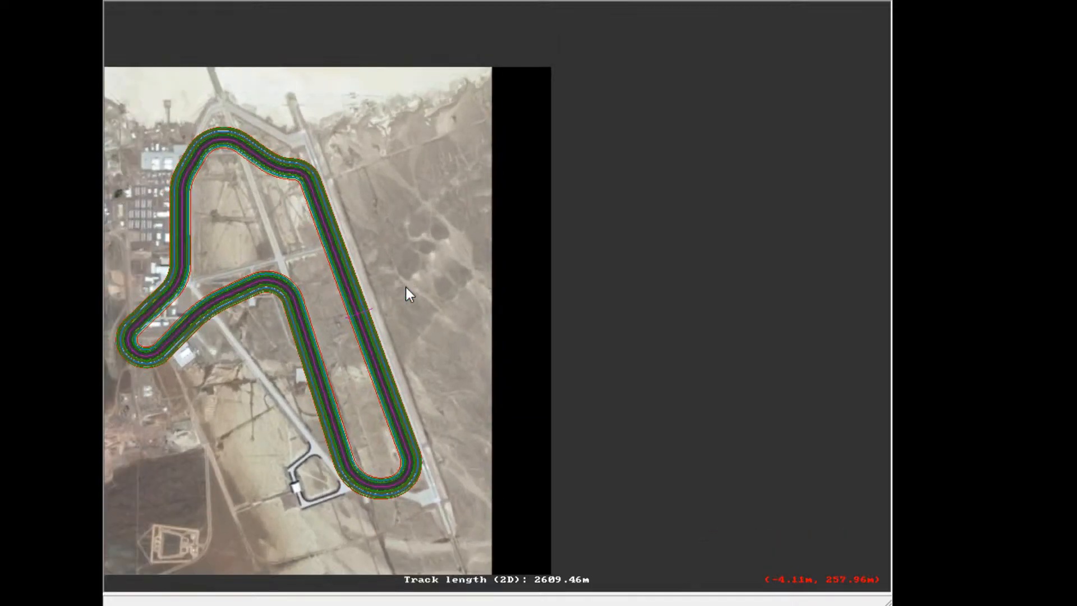
scroll(407, 288, "up", 1)
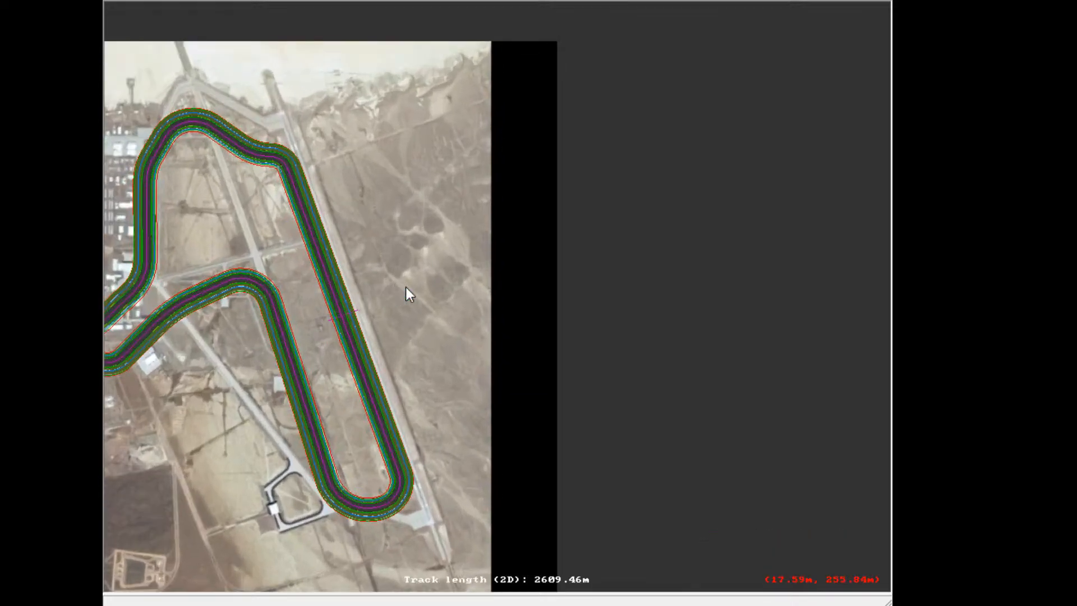
Examine how the enlarged track fits the airfield's taxiways, buildings and runways
scroll(406, 287, "down", 4)
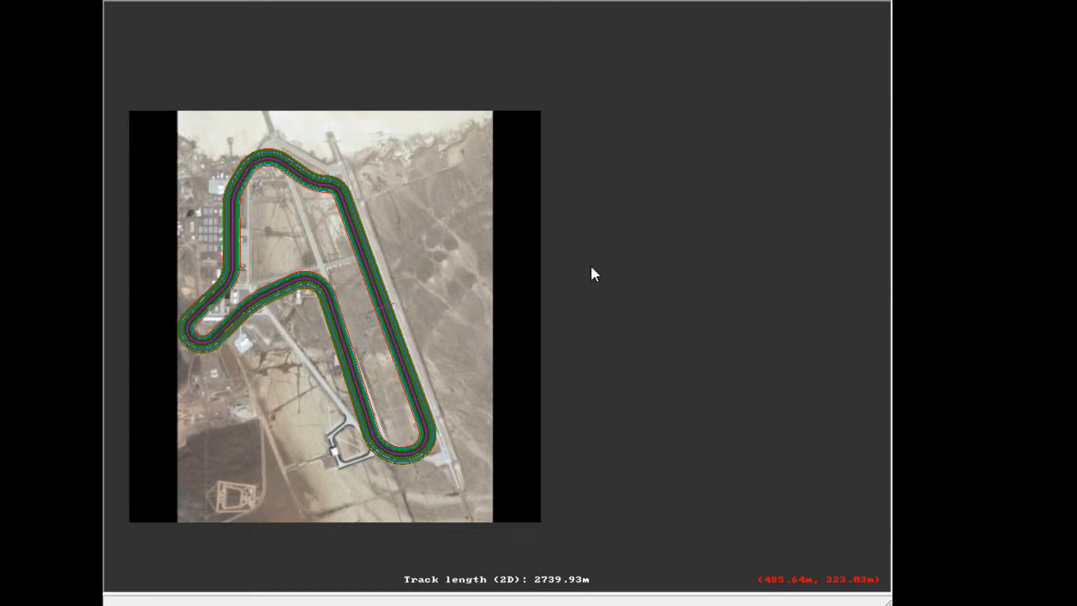
scroll(409, 344, "up", 2)
left_click_drag(409, 344, 604, 211)
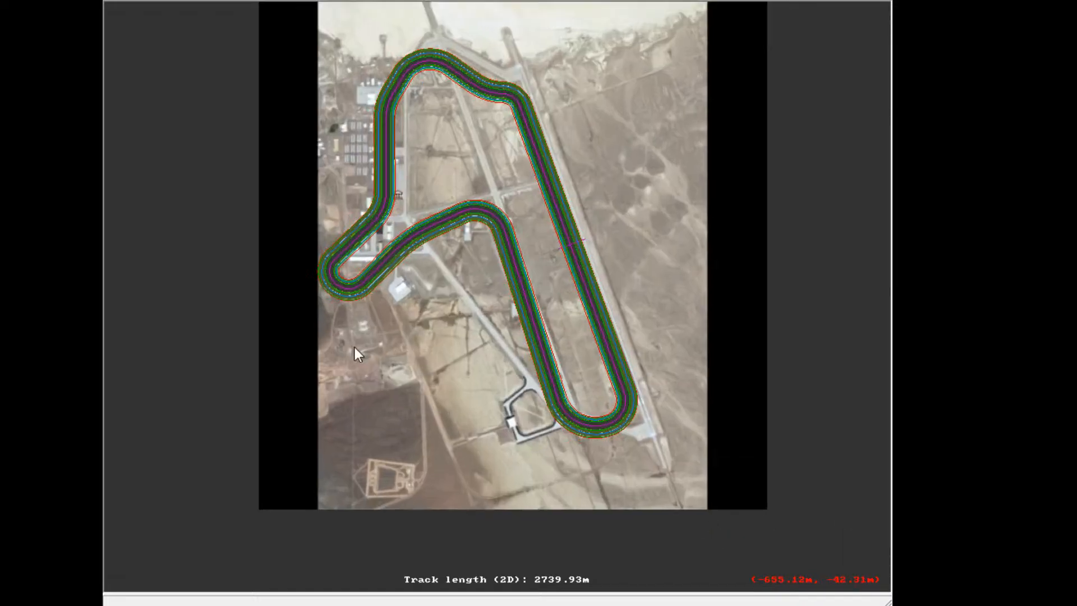
scroll(604, 211, "up", 2)
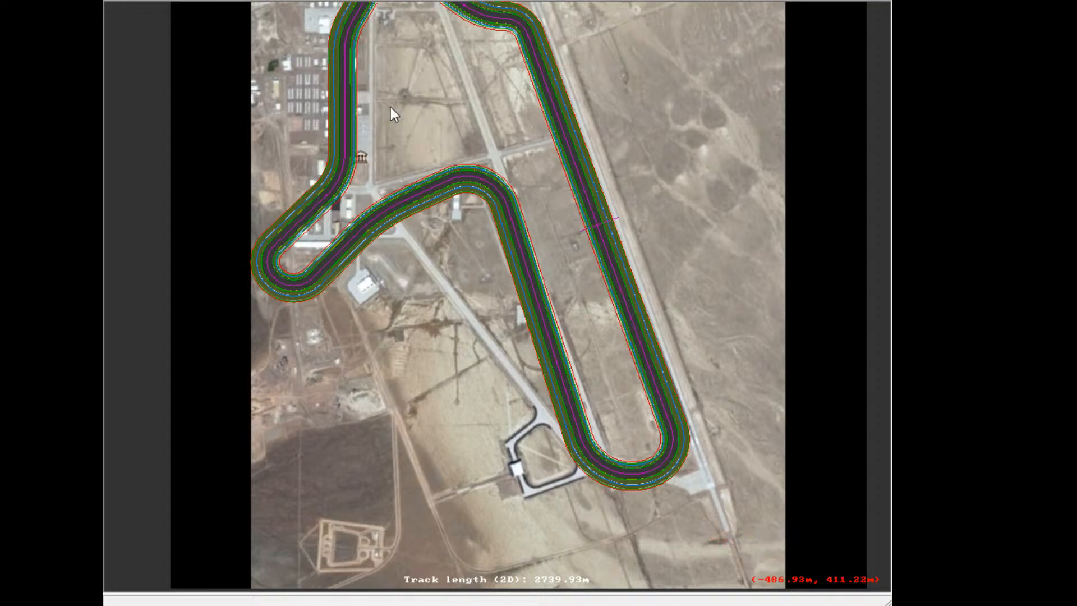
scroll(708, 152, "up", 3)
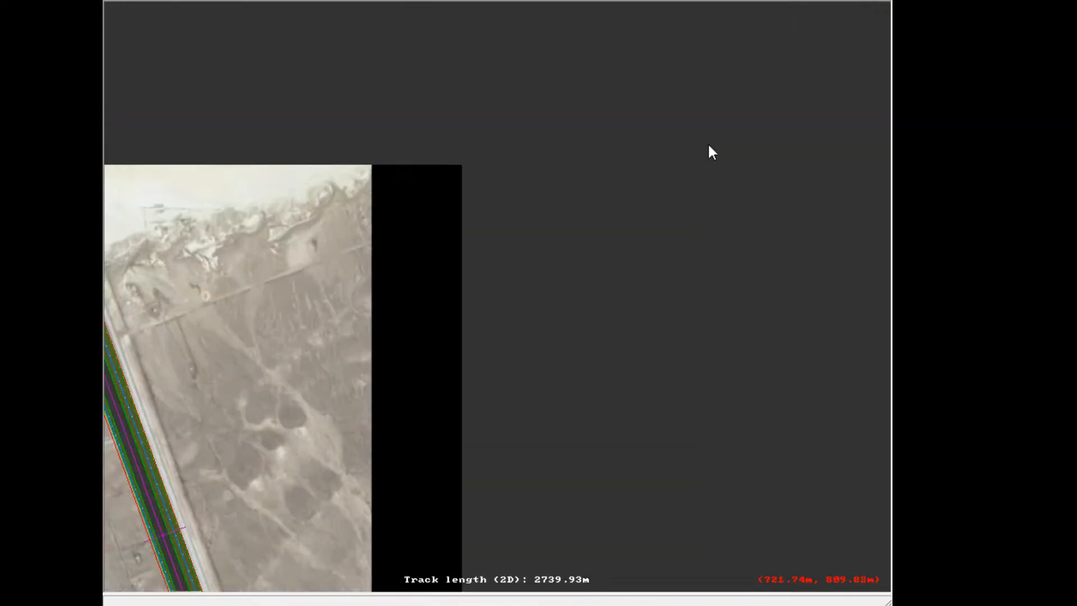
right_click(238, 374)
right_click(205, 427)
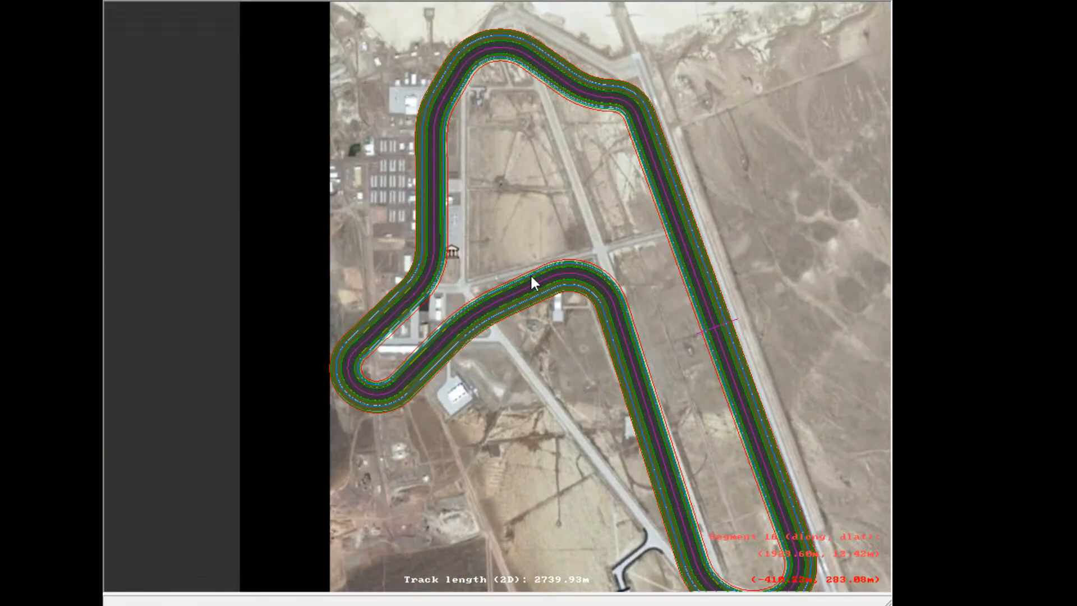
scroll(531, 273, "up", 1)
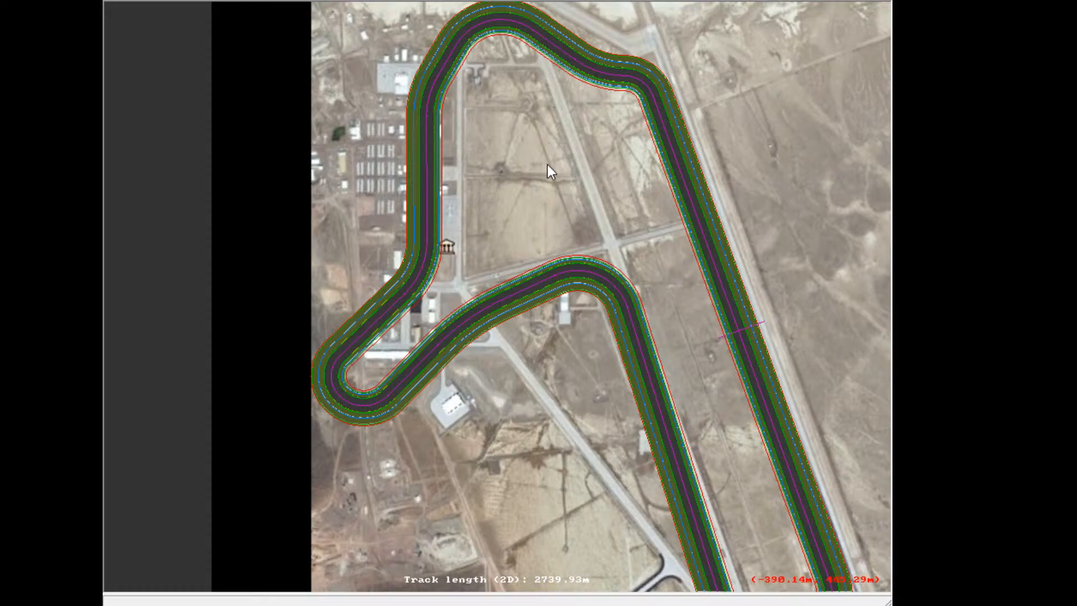
scroll(532, 258, "down", 1)
scroll(531, 260, "down", 2)
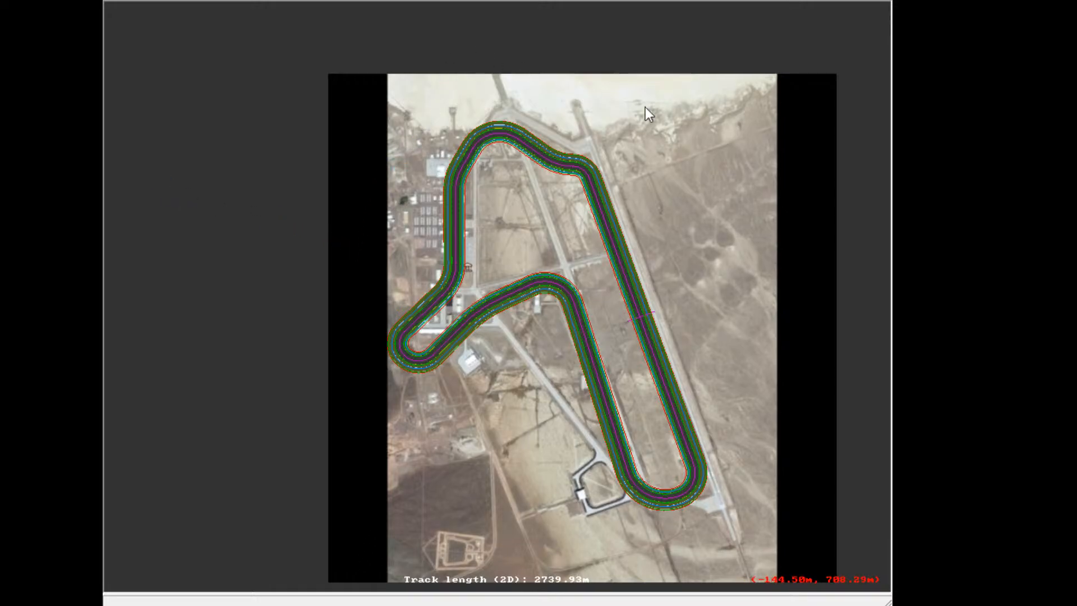
scroll(777, 151, "up", 1)
left_click_drag(753, 152, 423, 295)
scroll(423, 295, "up", 1)
left_click_drag(334, 103, 406, 199)
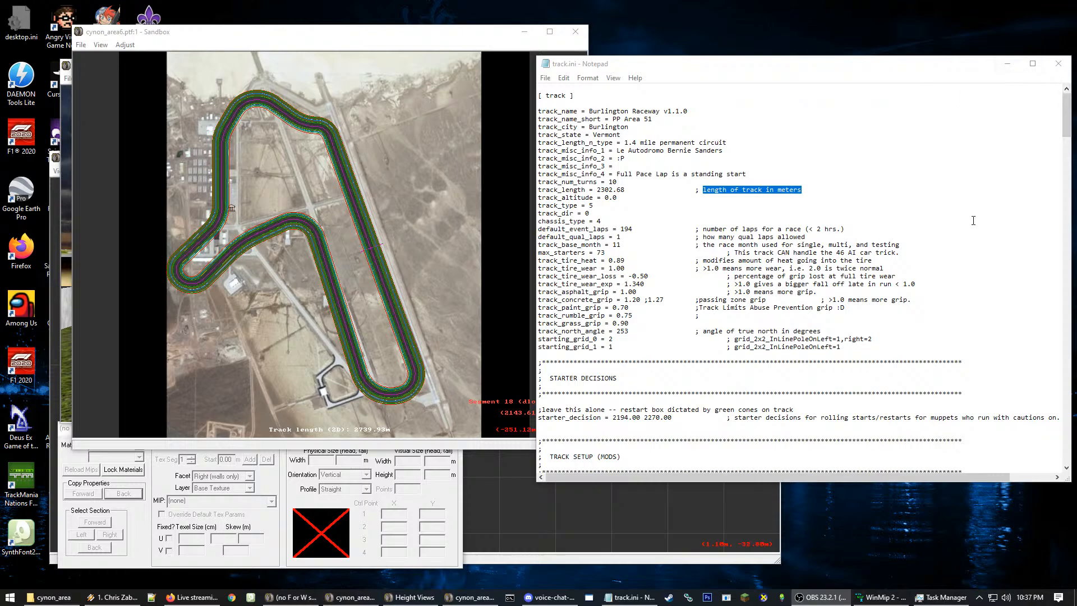
Review the short track name and track length entries in the track.ini file beside the track layout
left_click_drag(840, 68, 813, 83)
left_click(567, 135)
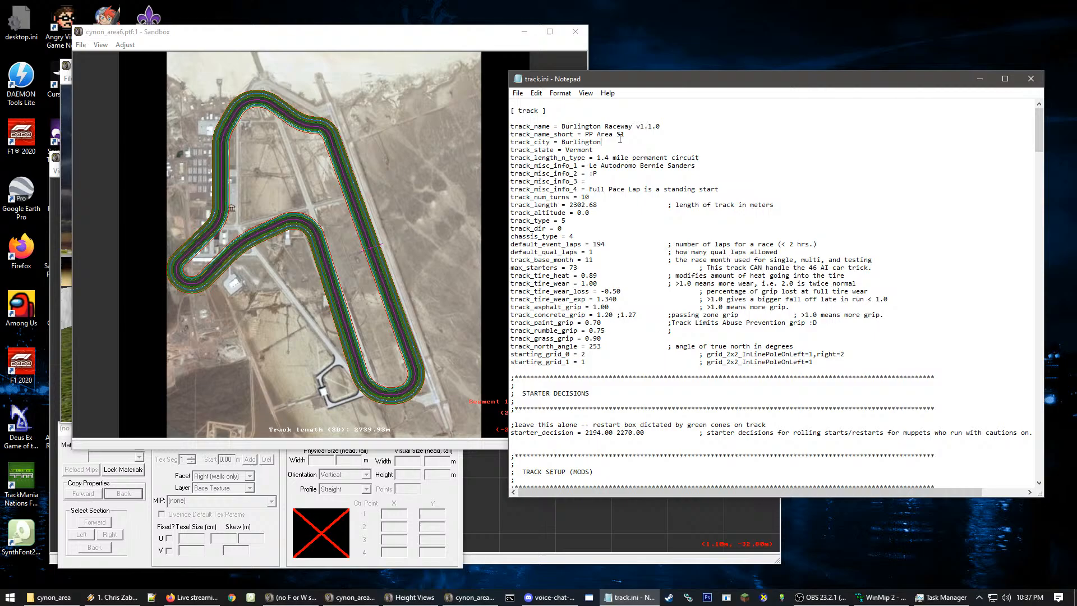
double_click(567, 135)
double_click(613, 136)
left_click_drag(626, 137, 587, 131)
left_click(708, 205)
mouse_move(603, 206)
left_mouse_down()
mouse_move(638, 206)
mouse_move(597, 207)
left_mouse_up()
left_click(1076, 115)
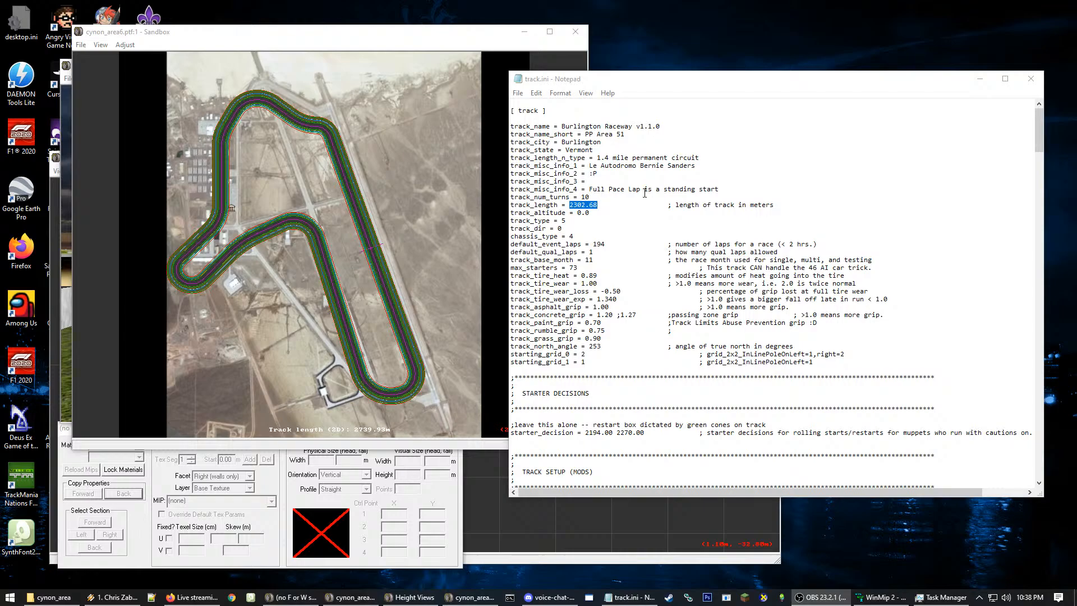
key("alt+Tab")
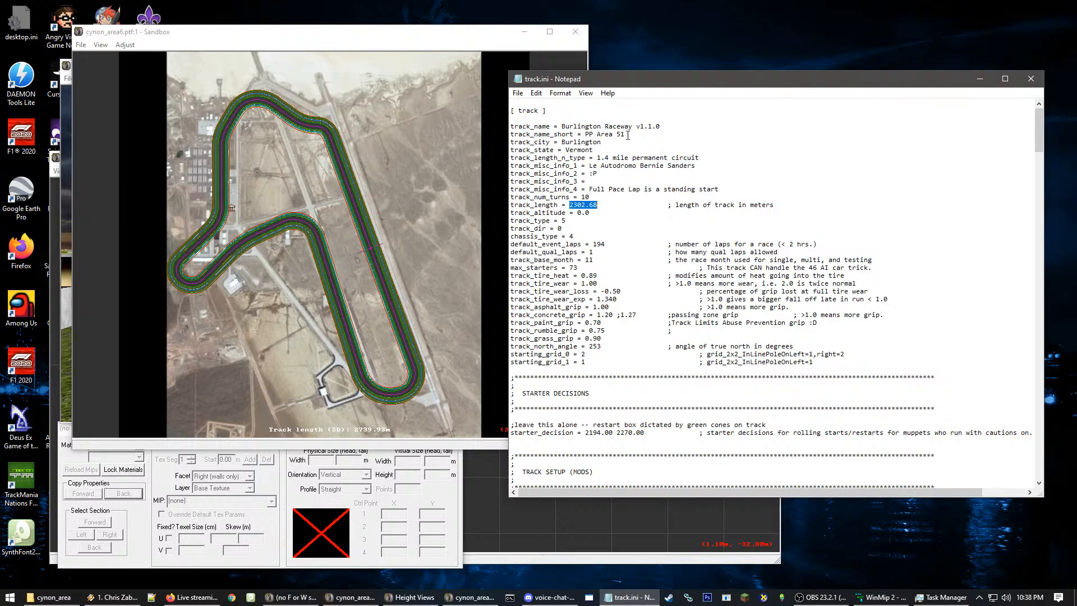
left_click_drag(625, 135, 585, 135)
left_click_drag(598, 206, 570, 208)
Check the circuit's total 2D length in the Sandbox track view
left_click(481, 291)
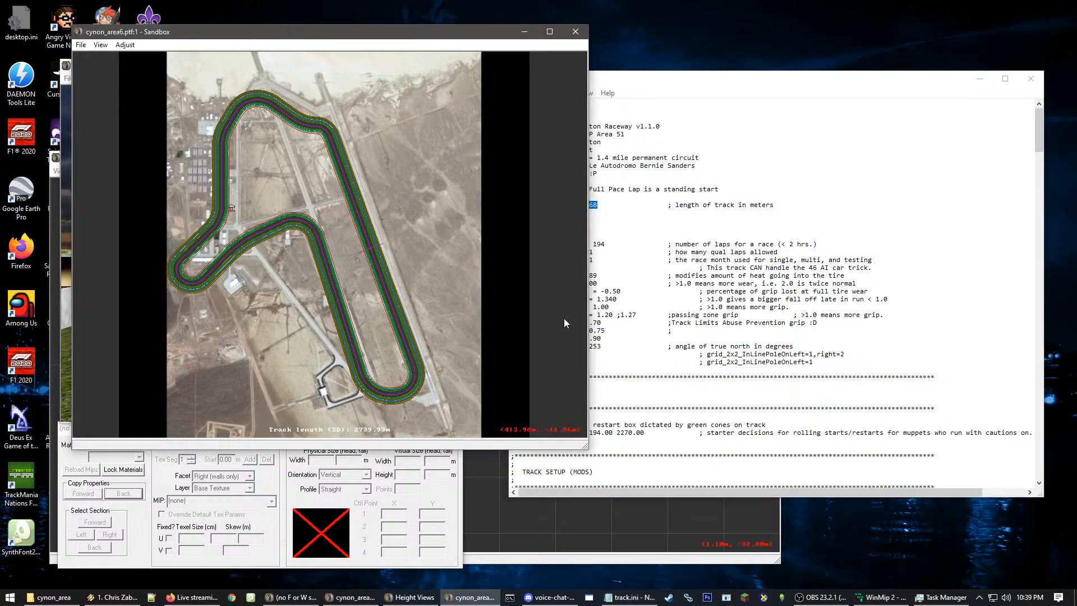
right_click(563, 319)
scroll(221, 228, "up", 2)
right_click(146, 233)
scroll(453, 374, "up", 1)
scroll(456, 374, "up", 7)
right_click_drag(454, 374, 366, 294)
right_click(363, 325)
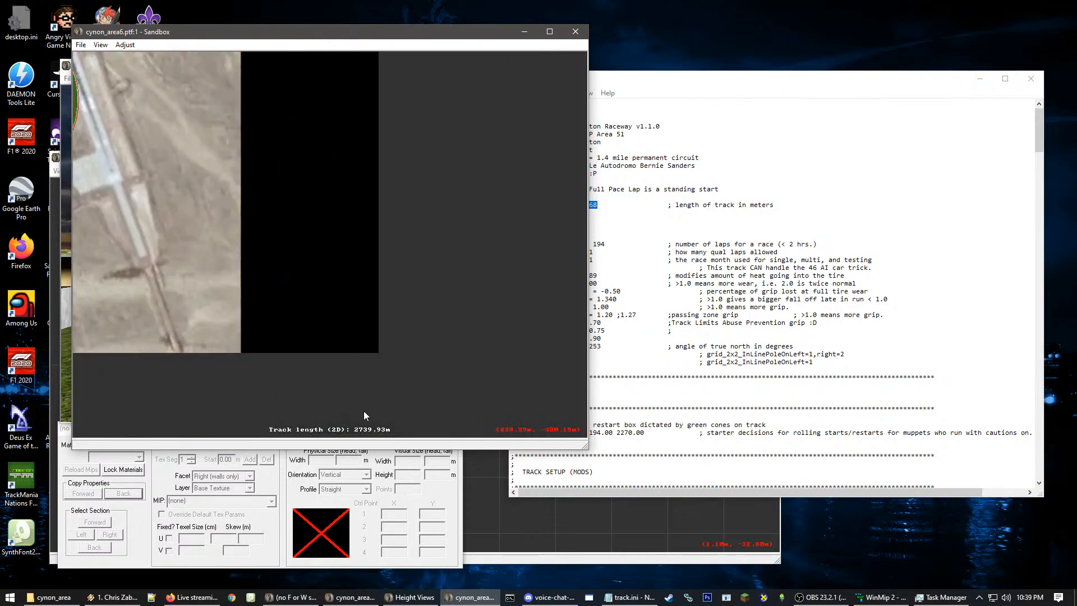
right_click(313, 199)
right_click(328, 186)
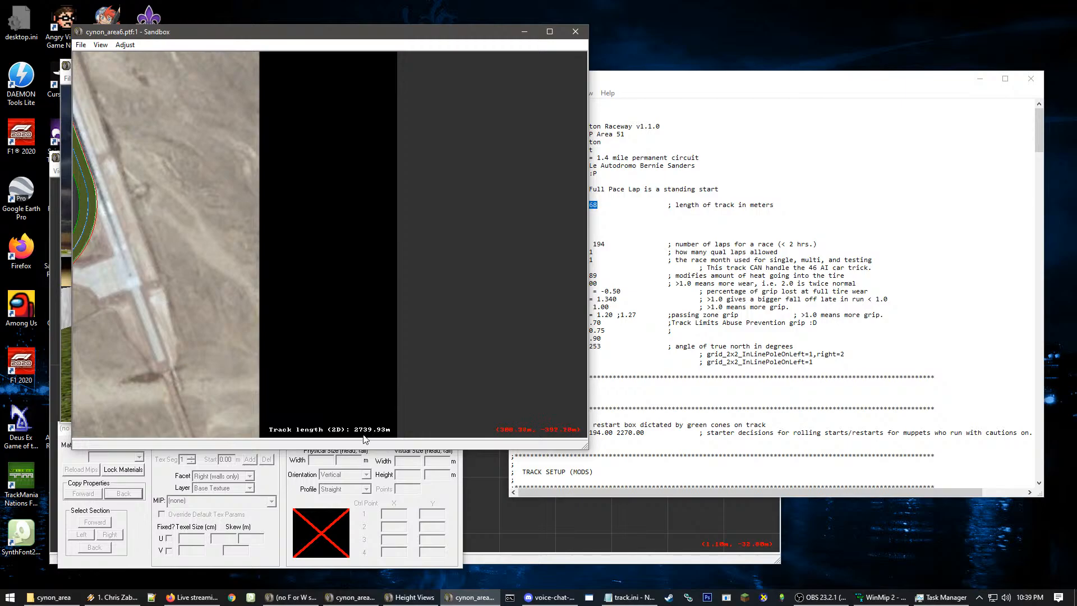
Set track_length in track.ini to 2739.93 and save the file
key("alt+Tab")
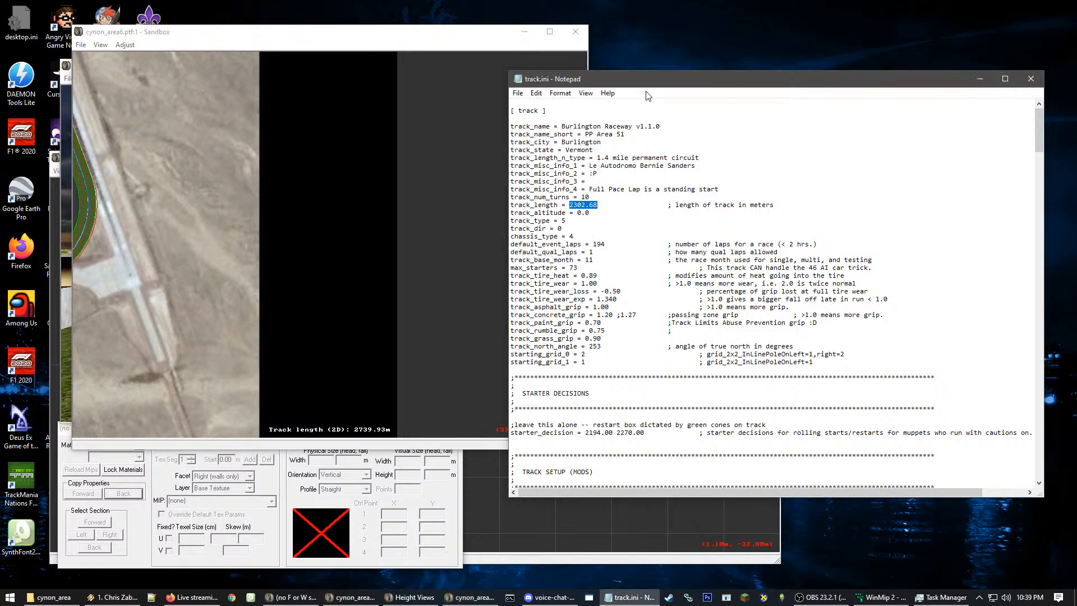
type("27     ")
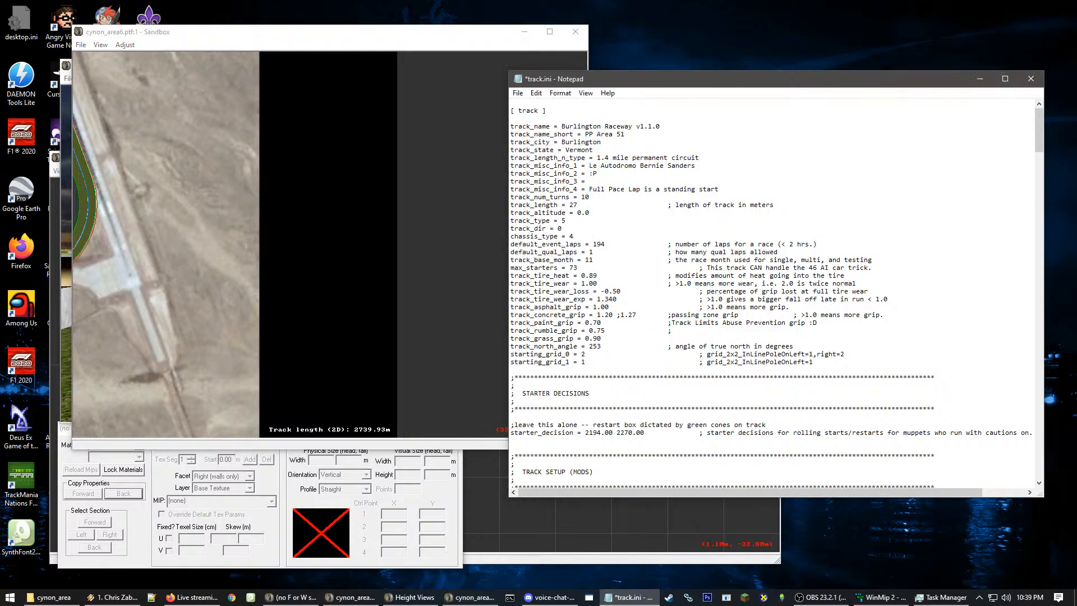
type("39.93")
key("ctrl+s")
Examine the hairpin at the southern end of the track and its clearance from the adjacent runway and looped access road
left_click(413, 193)
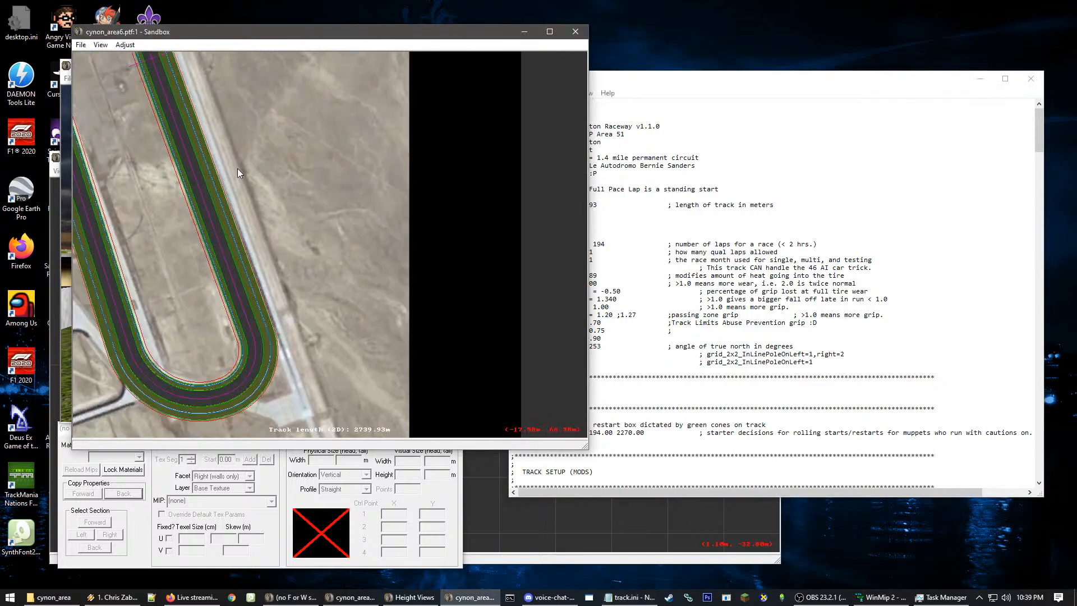
right_click(347, 316)
right_click(343, 336)
scroll(332, 249, "up", 1)
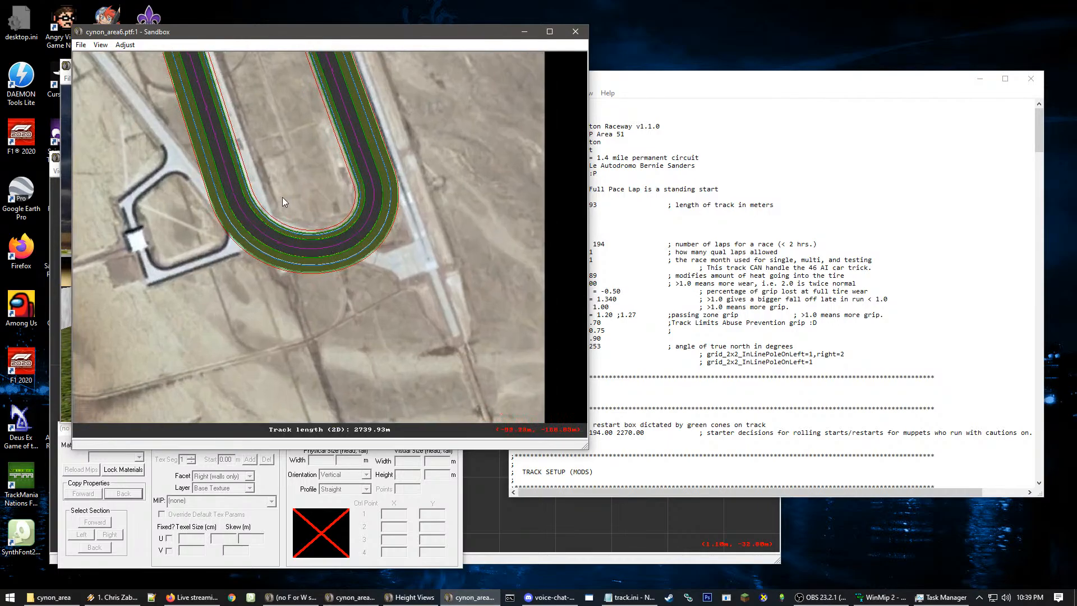
scroll(282, 196, "up", 1)
right_click(301, 138)
right_click(243, 278)
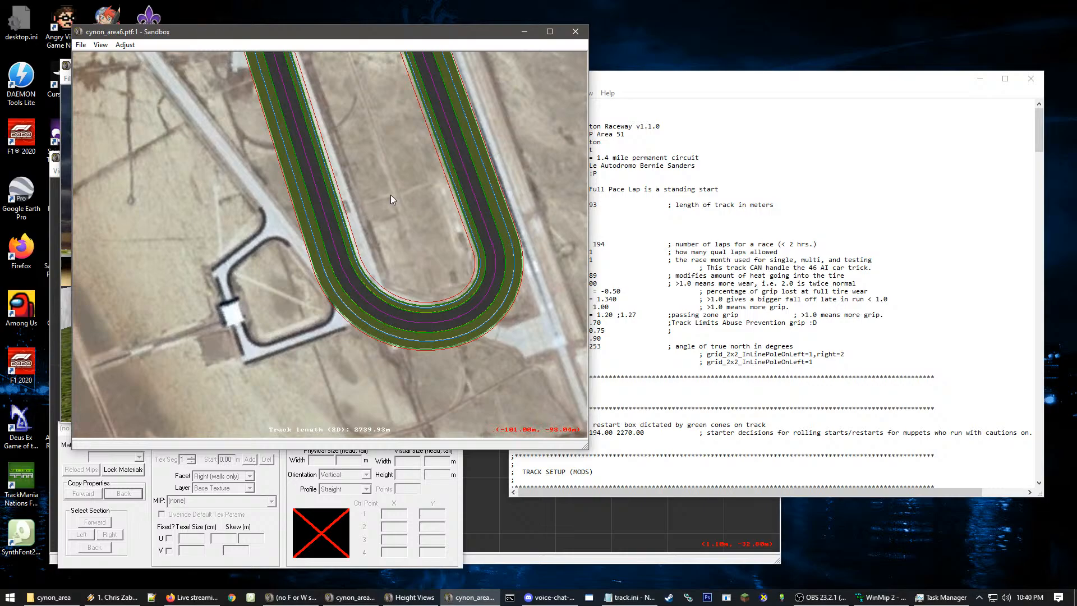
right_click_drag(389, 196, 185, 211)
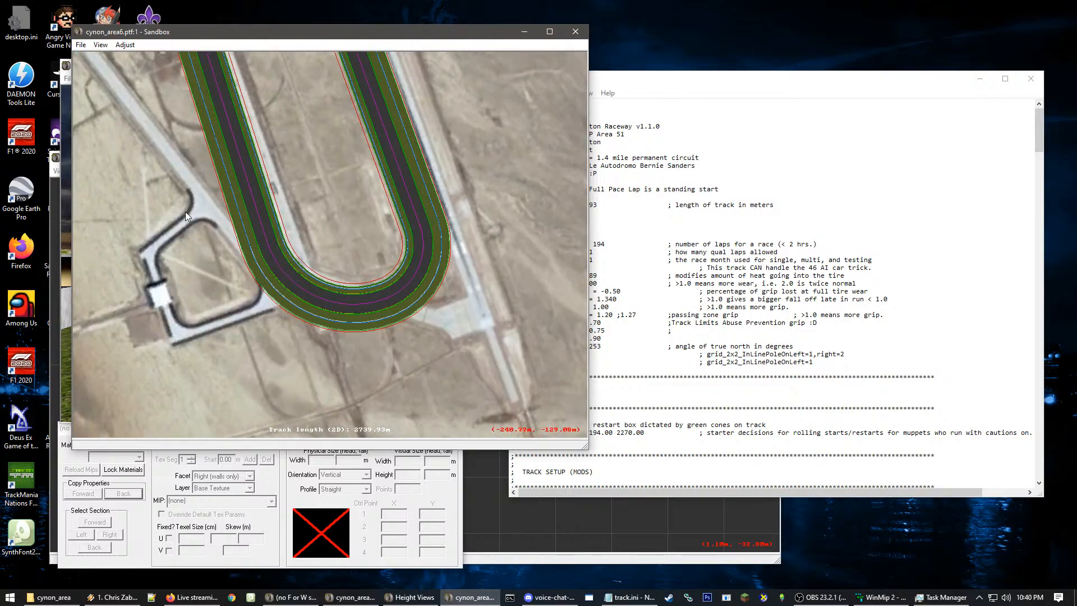
scroll(289, 324, "up", 4)
right_click_drag(290, 324, 327, 180)
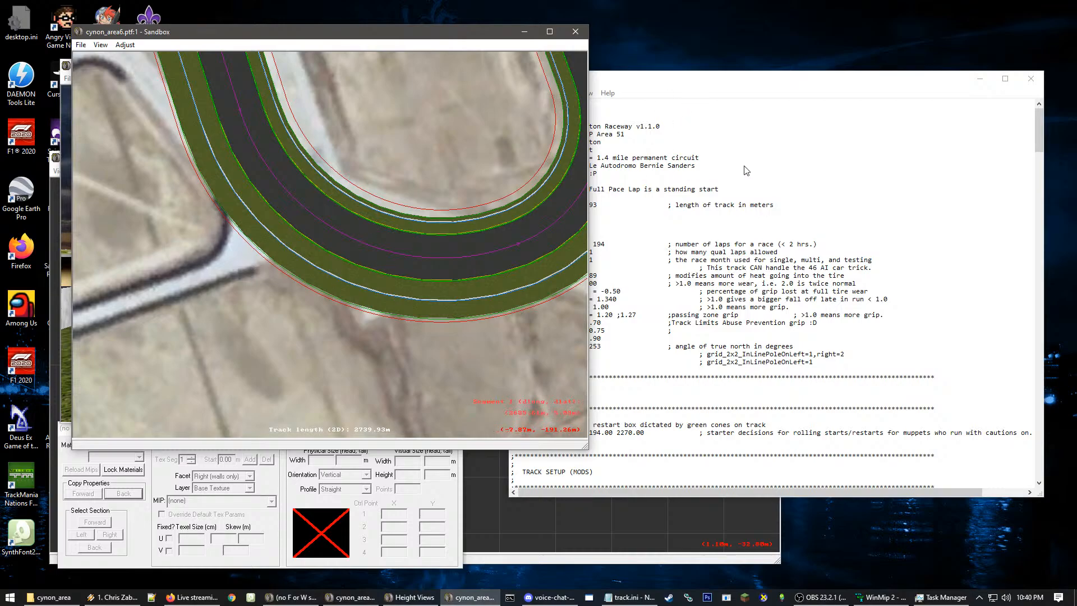
left_click(598, 205)
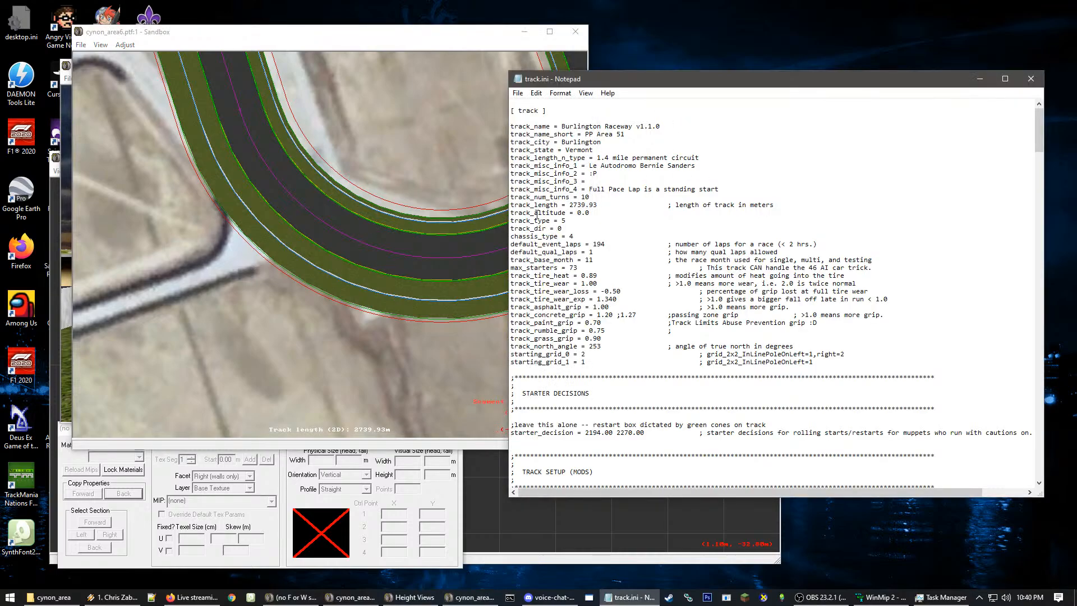
left_click(373, 164)
right_click_drag(470, 174, 383, 172)
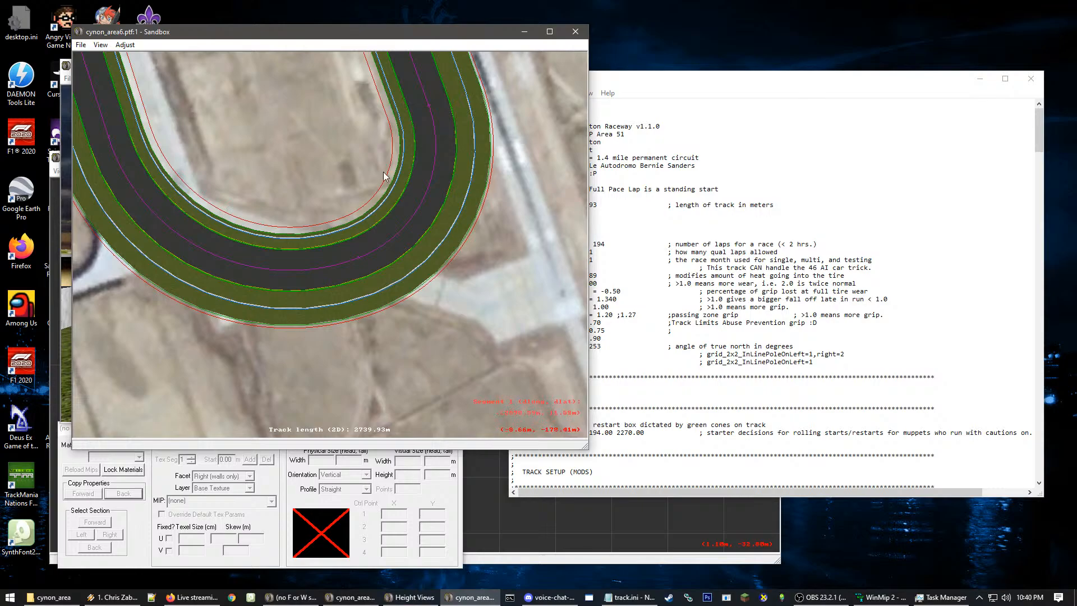
scroll(382, 172, "up", 6)
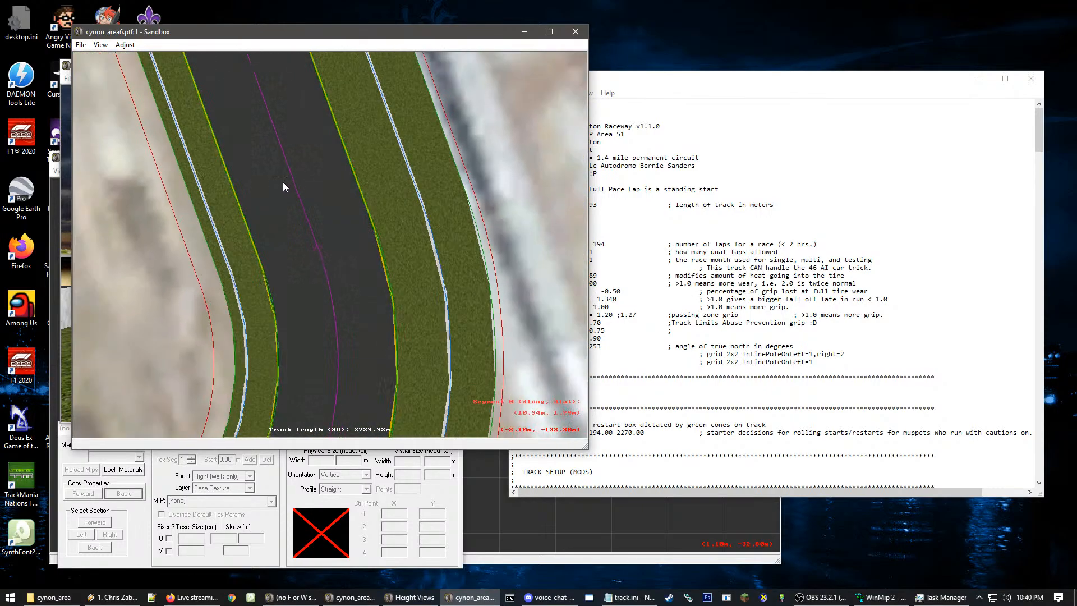
Examine the complete circuit against the airfield image, from the western hairpin to the long outer straight
scroll(283, 186, "down", 8)
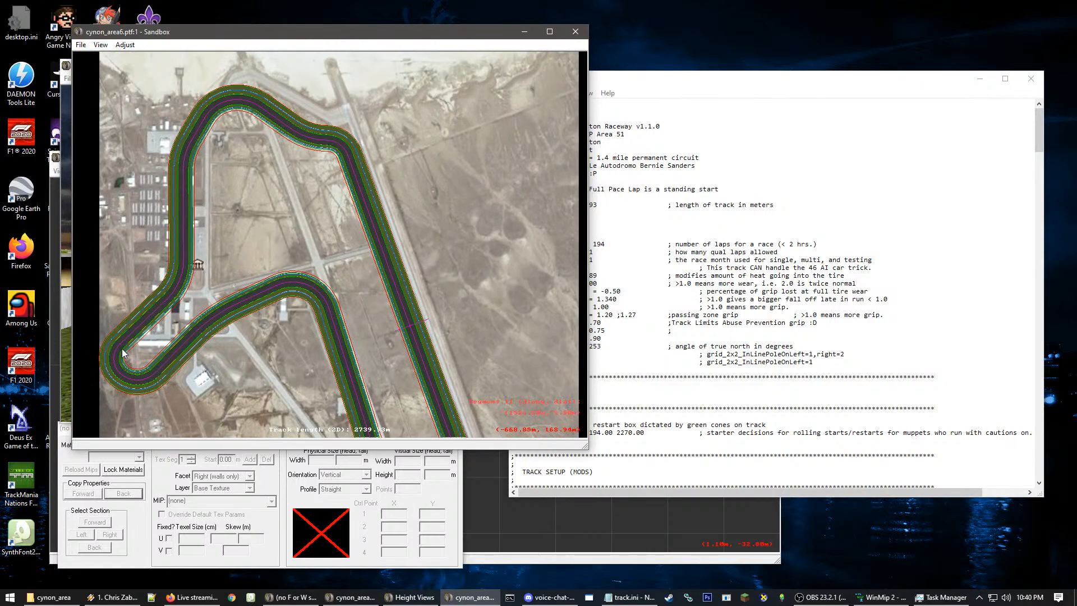
right_click(289, 370)
right_click(315, 350)
right_click(479, 224)
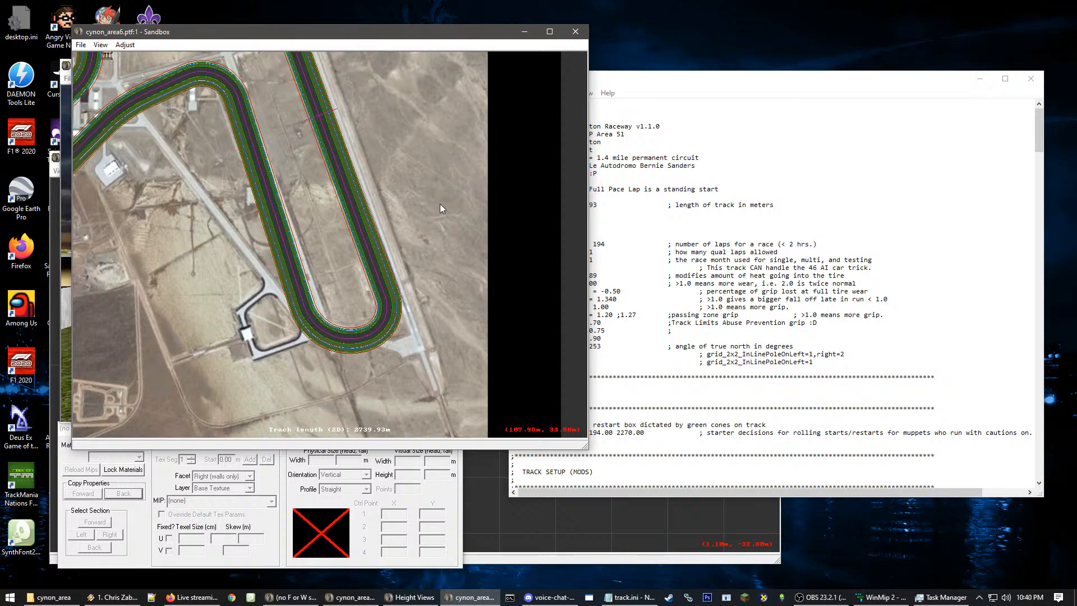
scroll(420, 195, "down", 1)
right_click(398, 194)
right_click(355, 198)
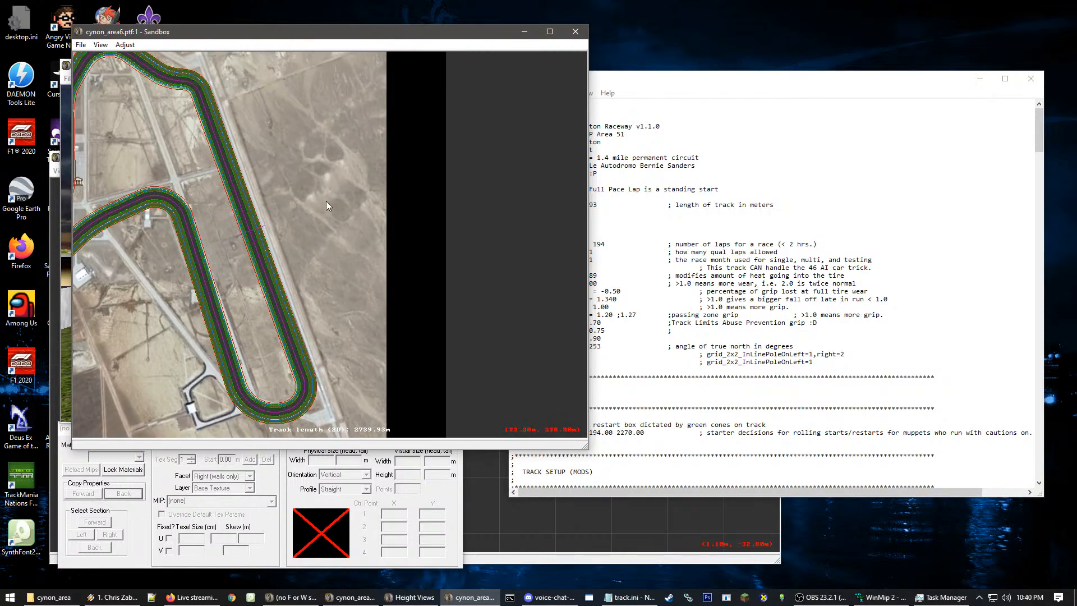
right_click(297, 219)
right_click(267, 234)
right_click(267, 235)
right_click(284, 296)
right_click(311, 335)
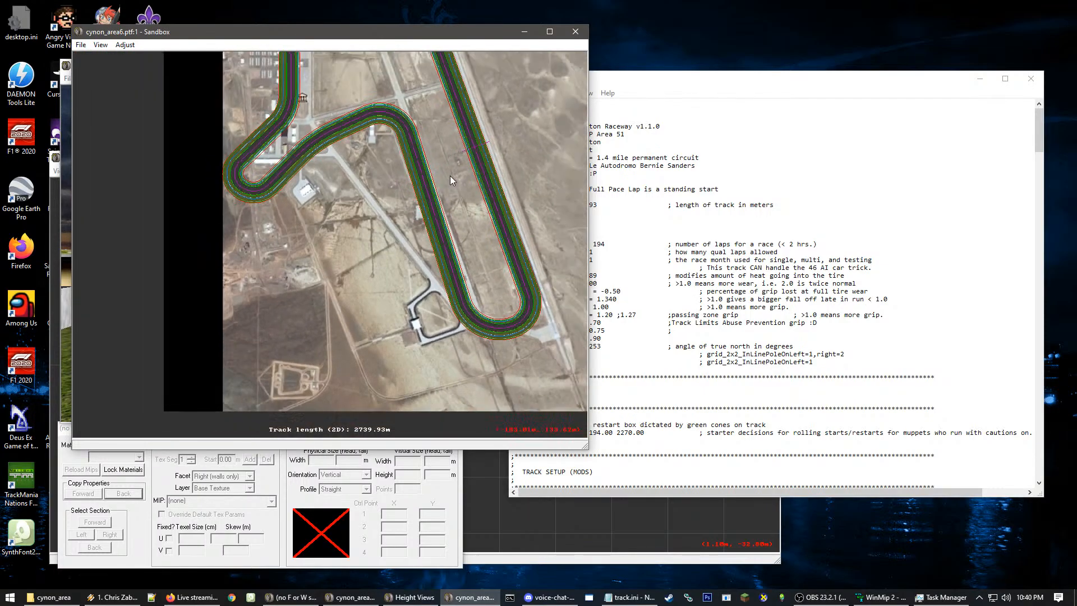
right_click(450, 177)
scroll(230, 221, "down", 1)
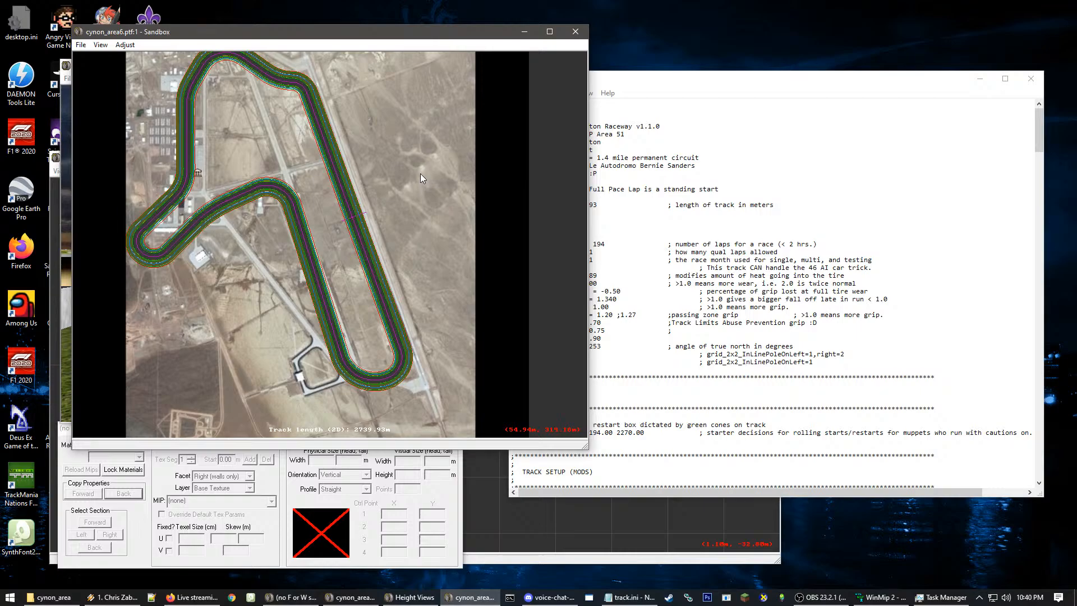
scroll(419, 167, "down", 2)
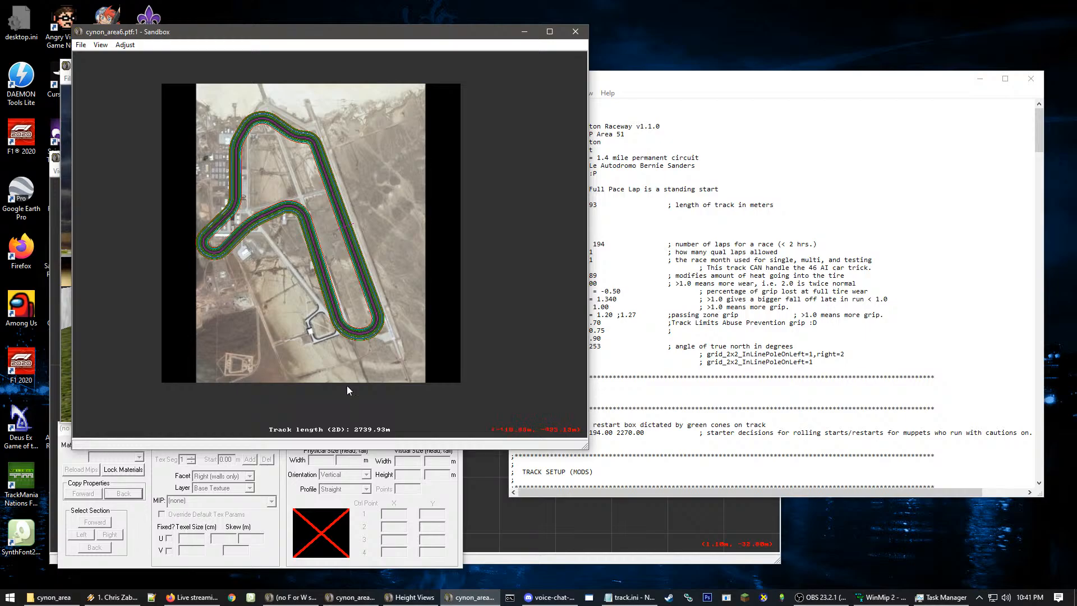
Inspect the two parallel straights and the space between them leading into the southern hairpin
scroll(350, 365, "up", 5)
scroll(325, 169, "up", 1)
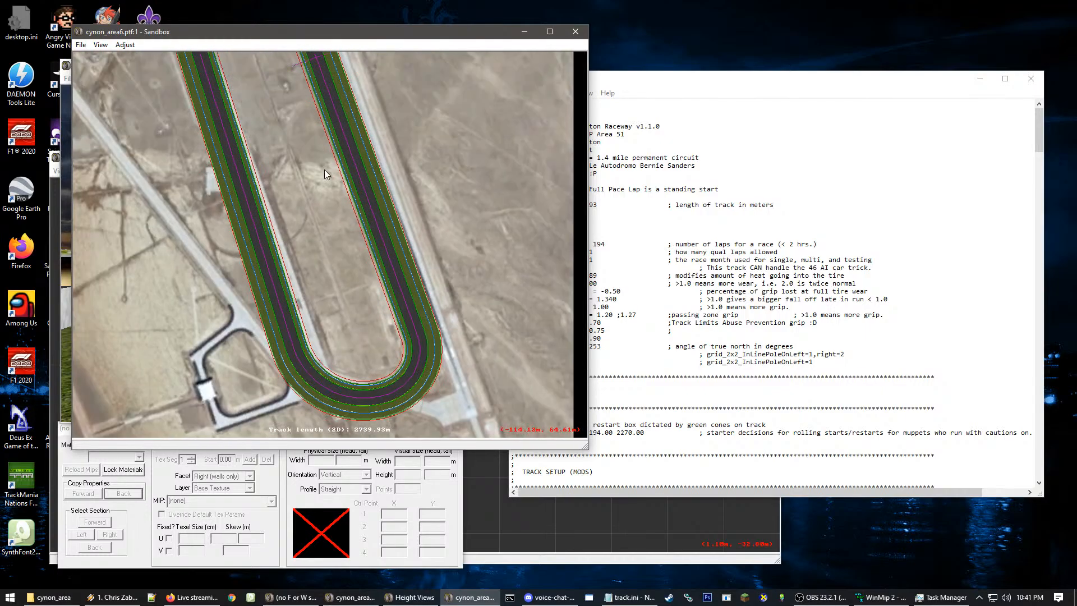
left_click_drag(309, 245, 304, 136)
scroll(291, 154, "down", 2)
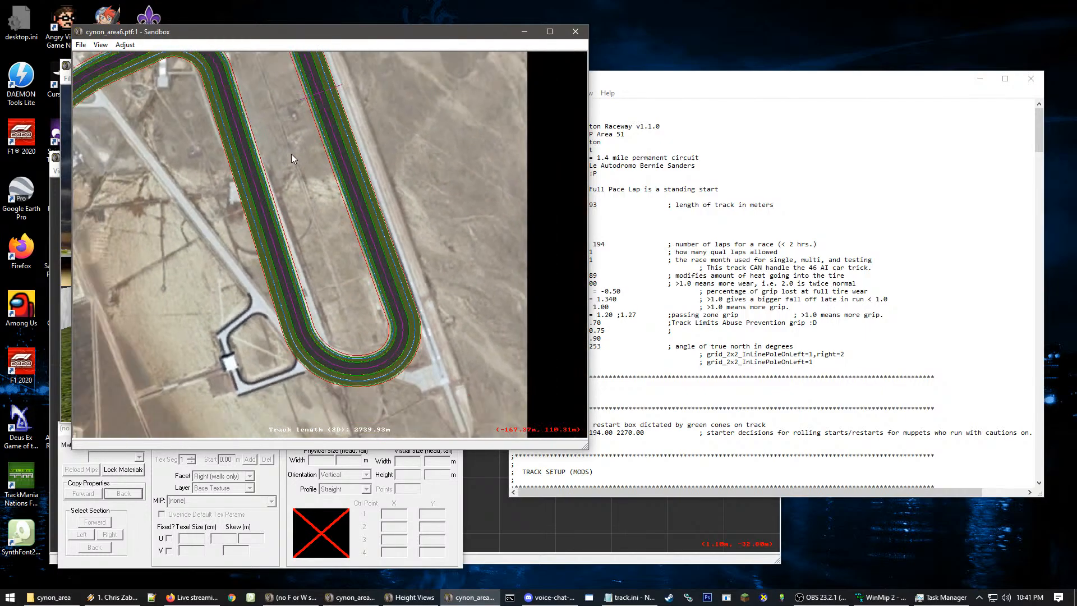
right_click(395, 240)
scroll(316, 223, "up", 1)
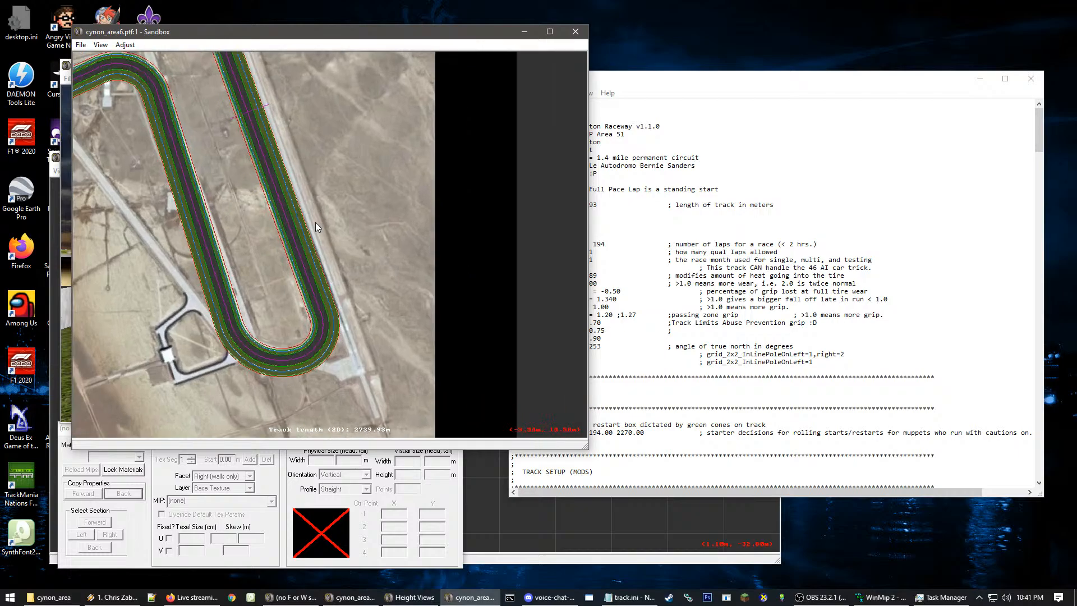
right_click(315, 222)
right_click(210, 175)
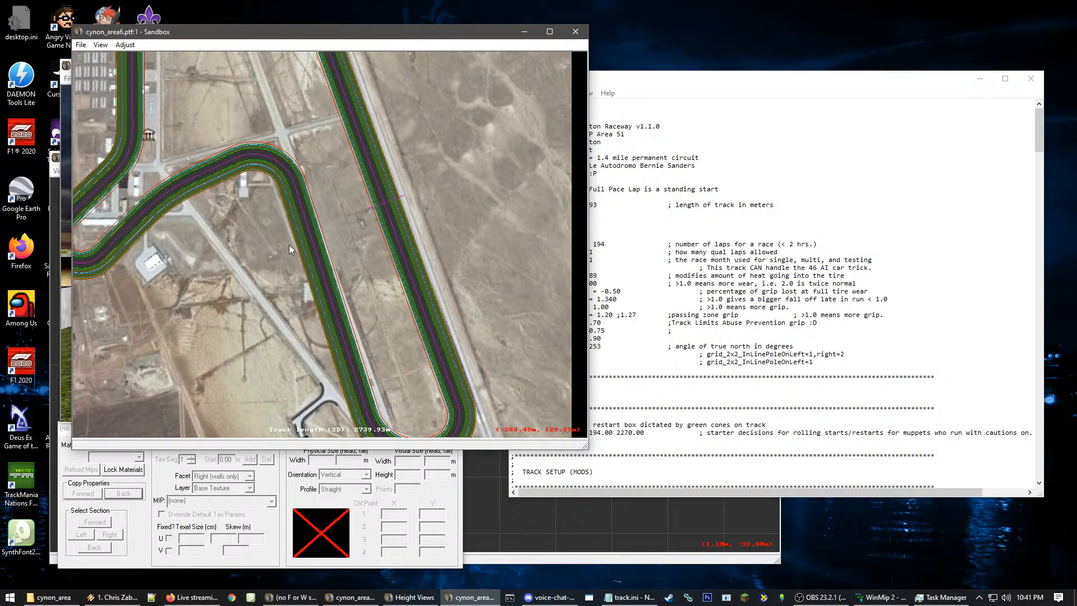
scroll(289, 245, "down", 1)
right_click(421, 198)
scroll(241, 273, "up", 1)
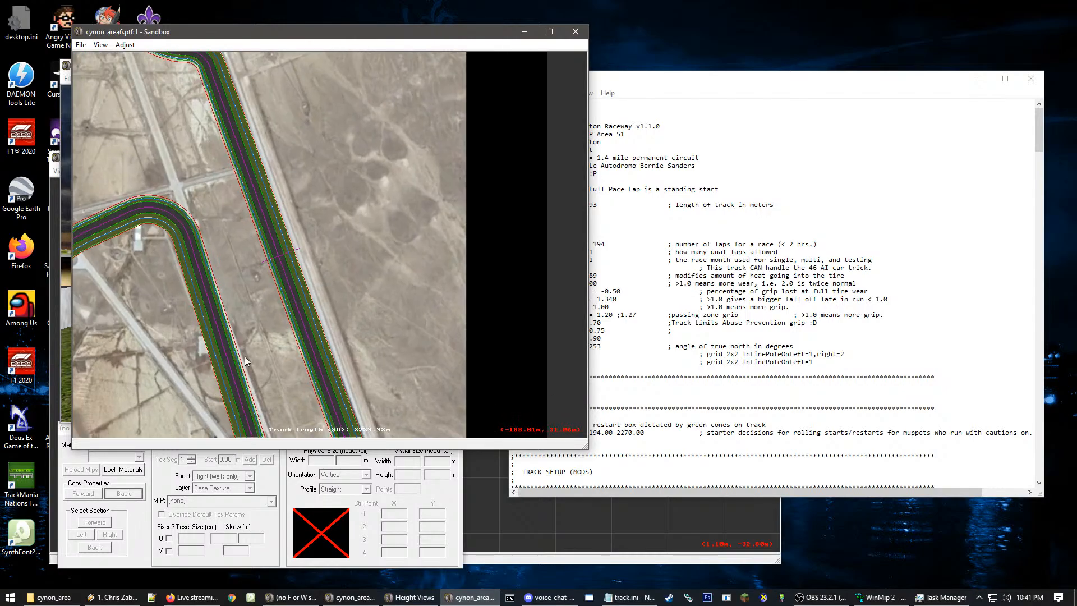
right_click(395, 428)
Look through track.ini from the general track settings to the pace car and regular pit stall entries
left_click(761, 315)
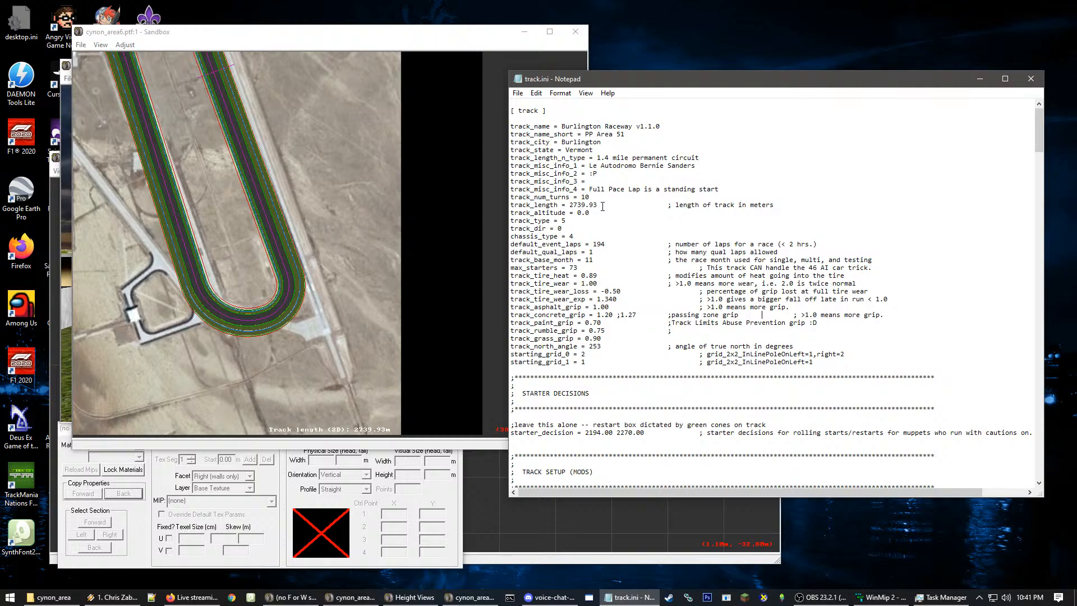
scroll(604, 211, "down", 20)
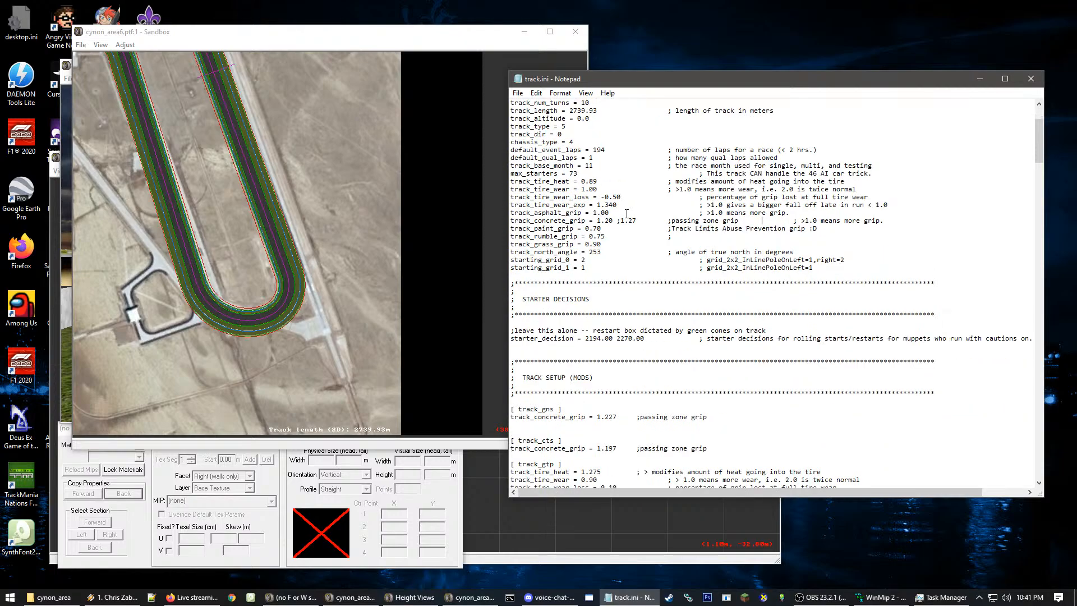
scroll(629, 218, "down", 9)
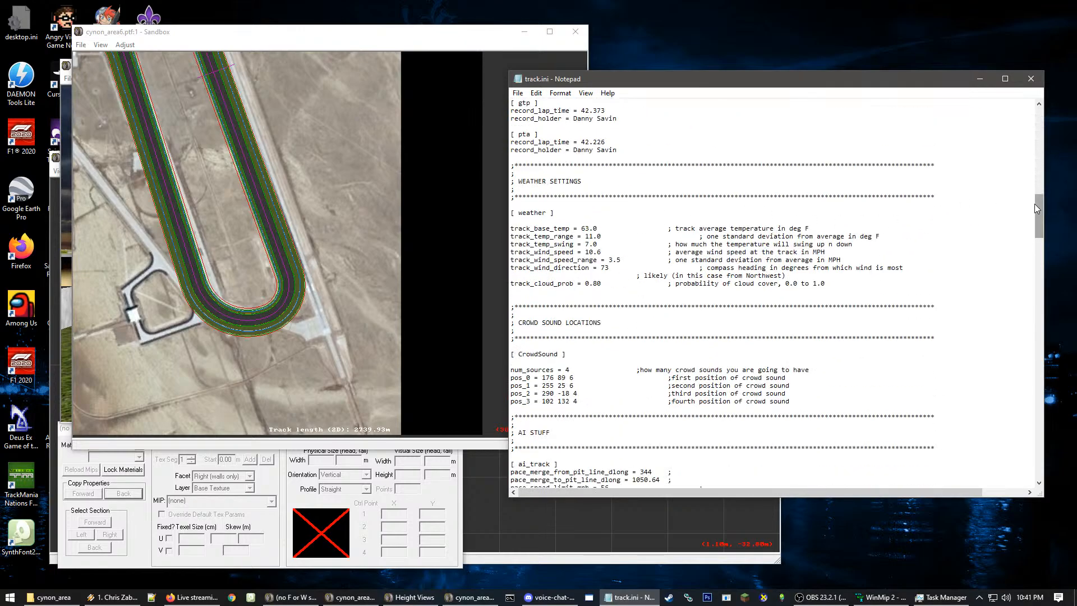
left_click_drag(1036, 205, 1034, 304)
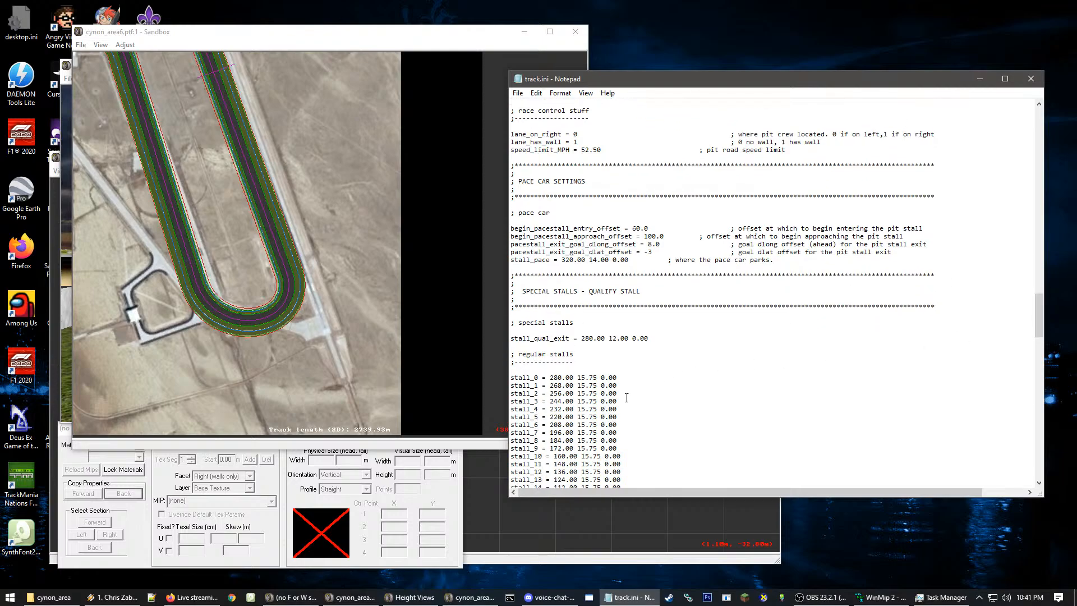
scroll(626, 398, "down", 2)
Inspect the start/finish line on the long outer straight and the infield beside it
left_click(346, 191)
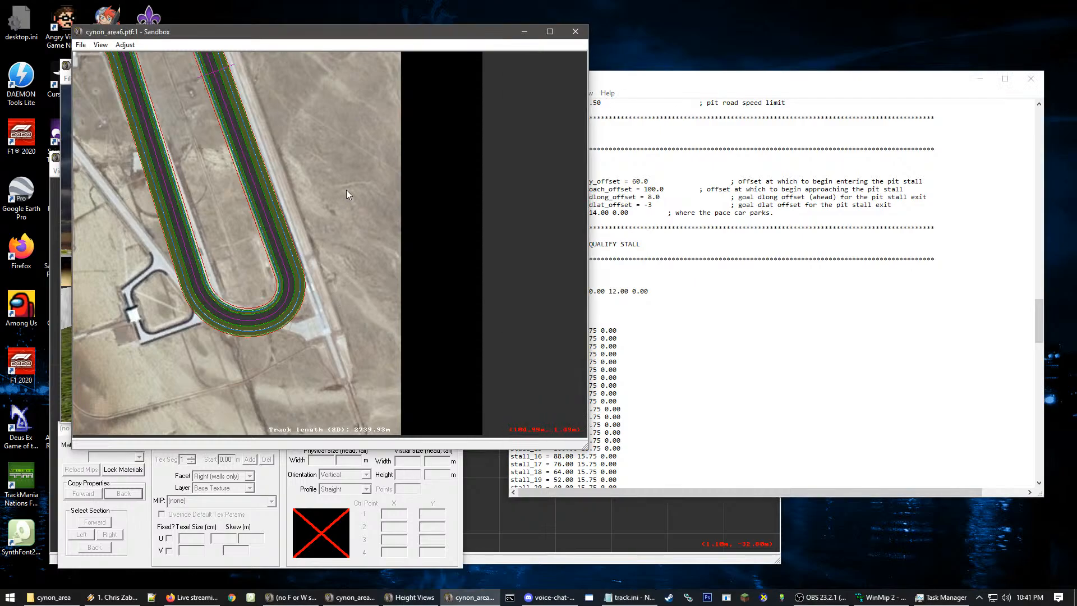
right_click(350, 176)
scroll(200, 177, "up", 1)
right_click(200, 178)
scroll(228, 177, "up", 3)
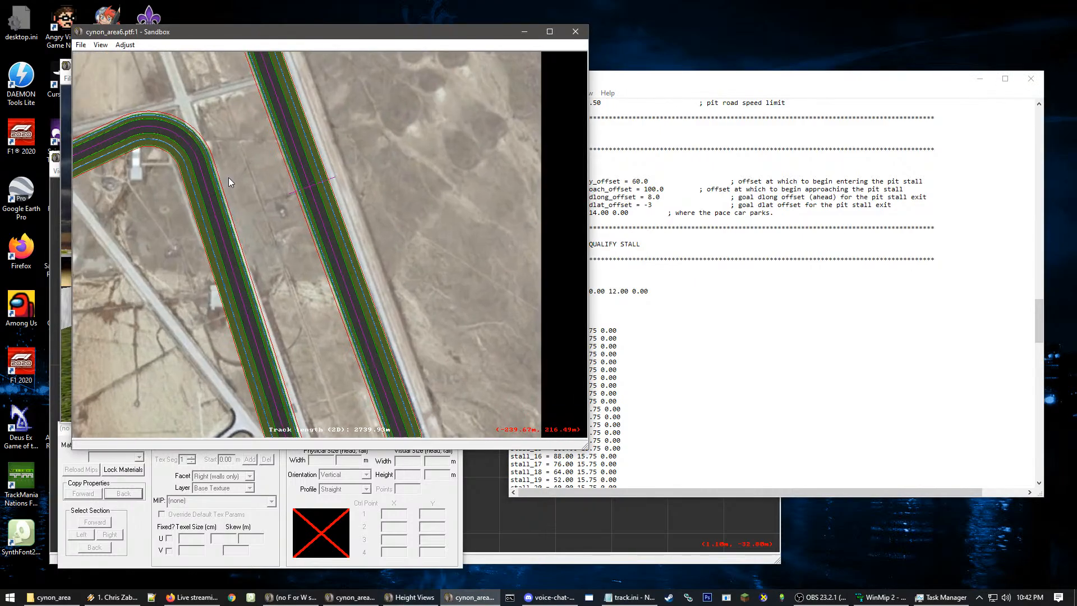
scroll(248, 145, "up", 4)
right_click(248, 144)
right_click(248, 145)
right_click(413, 240)
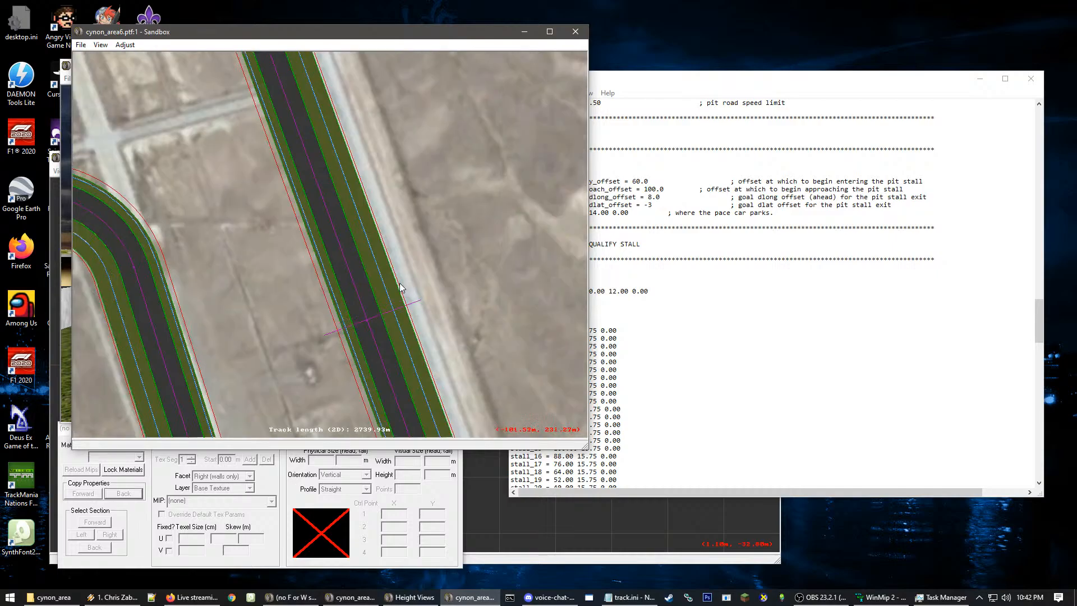
Compare the first value of the stall_0 entry in track.ini with the lengthwise position readout around the start/finish line
scroll(343, 335, "up", 1)
right_click(344, 335)
scroll(339, 238, "up", 4)
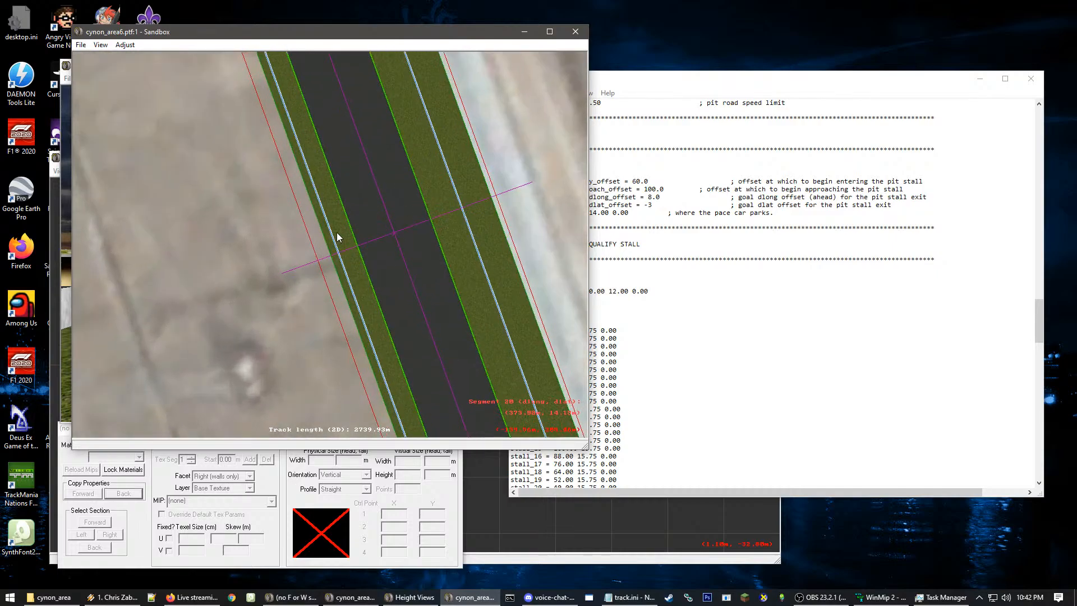
scroll(349, 234, "down", 1)
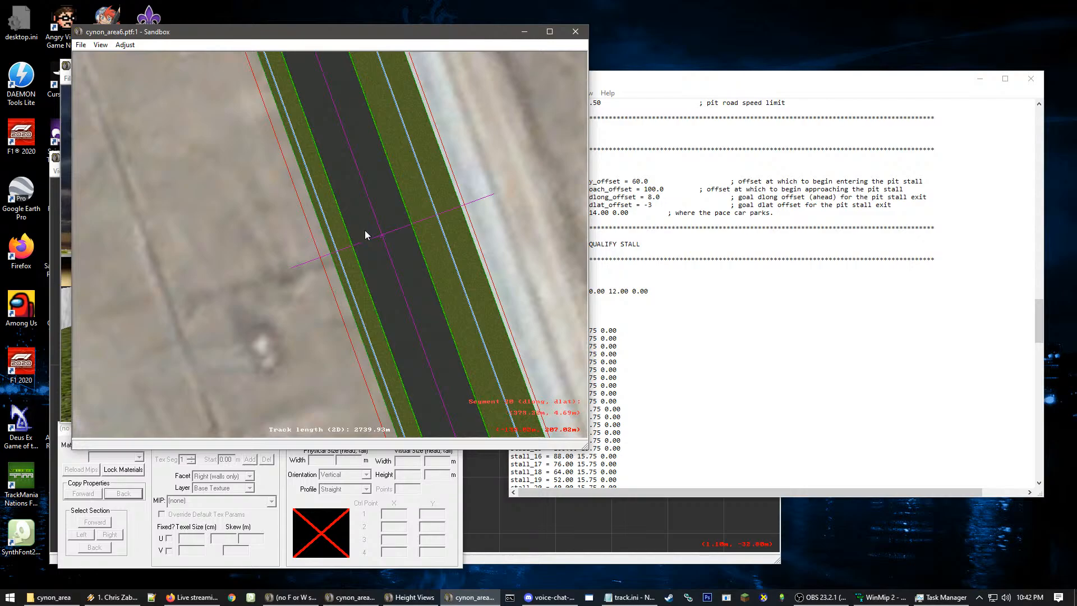
left_click(676, 304)
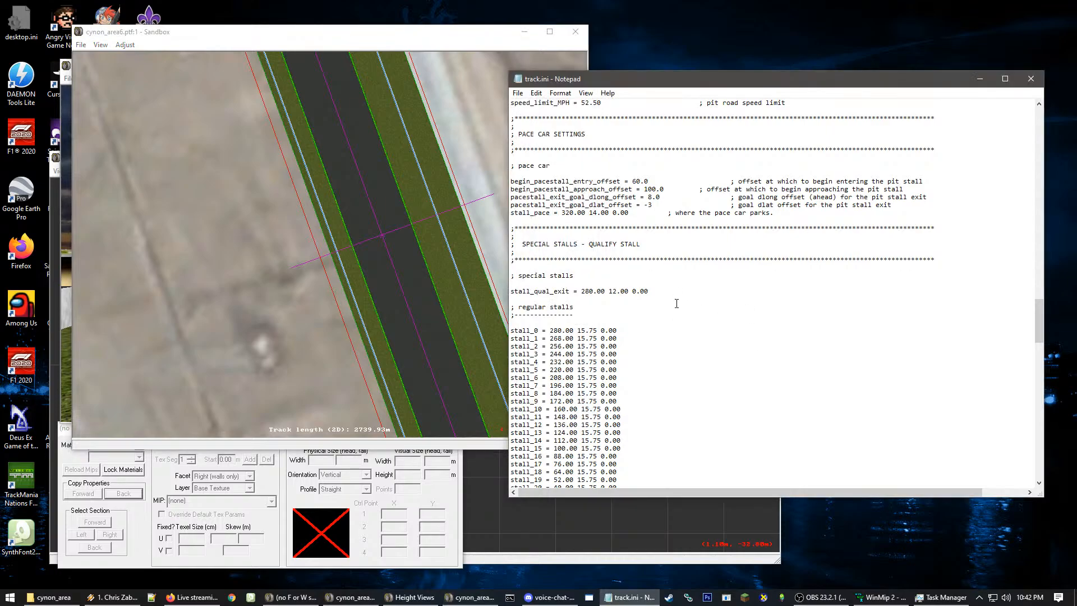
left_click(383, 259)
scroll(373, 239, "up", 5)
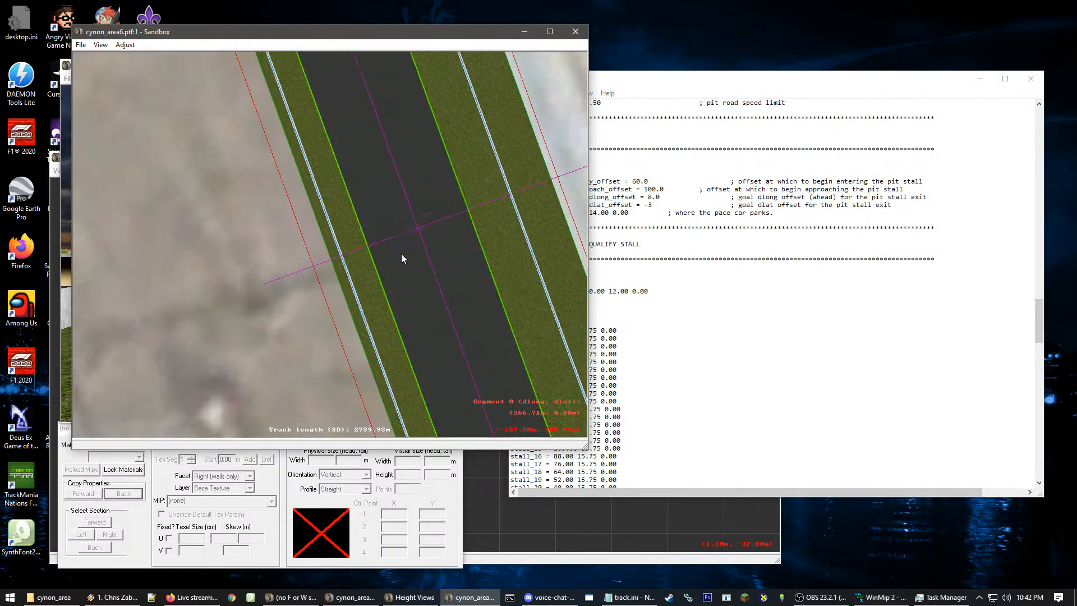
left_click(549, 332)
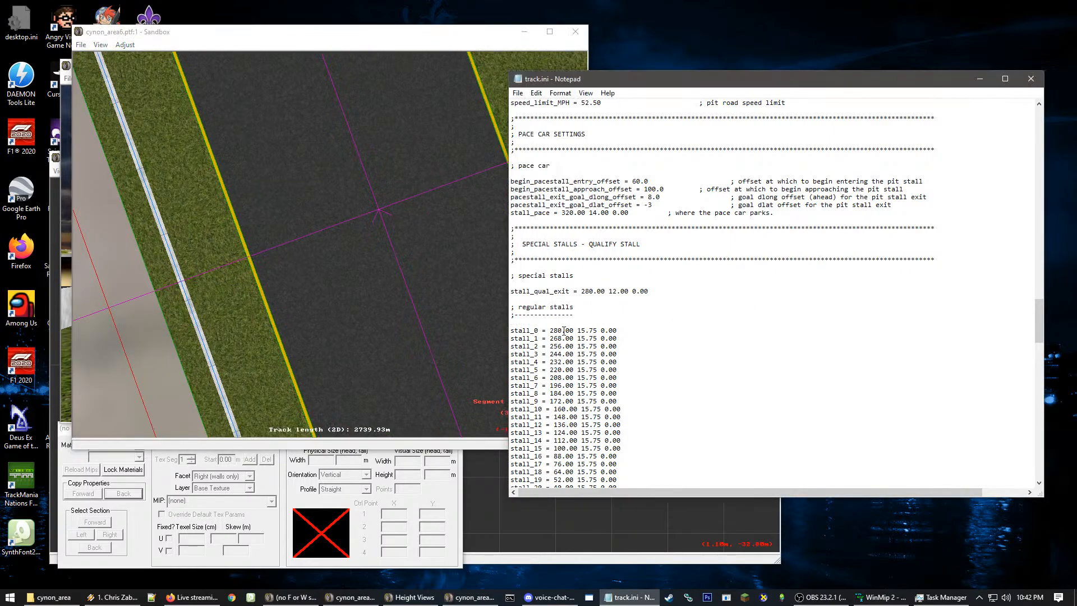
left_click_drag(547, 331, 574, 329)
left_click(330, 234)
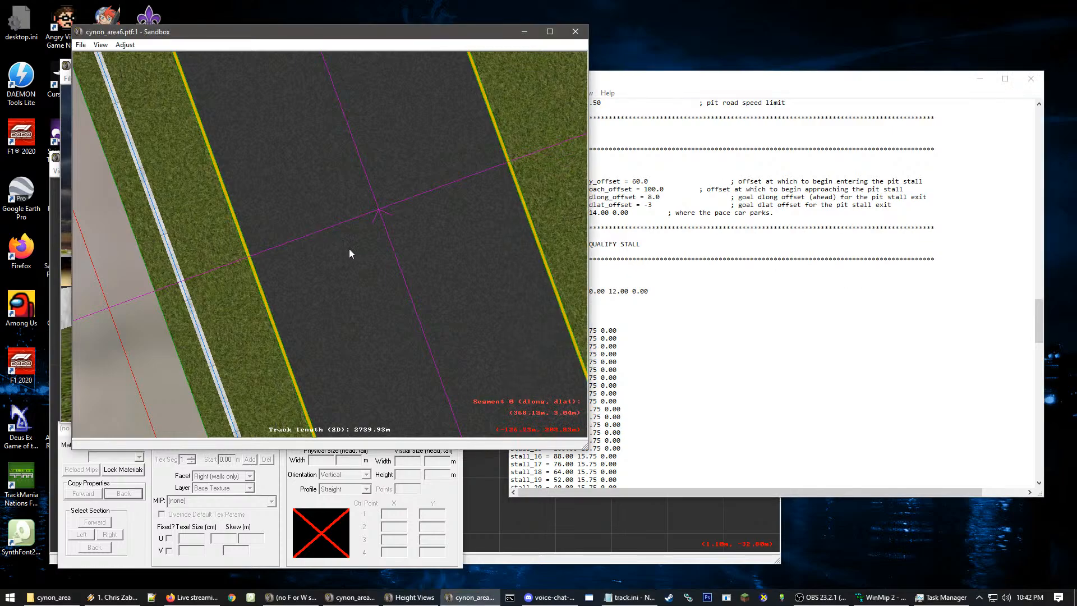
scroll(347, 248, "down", 1)
key("alt+Tab")
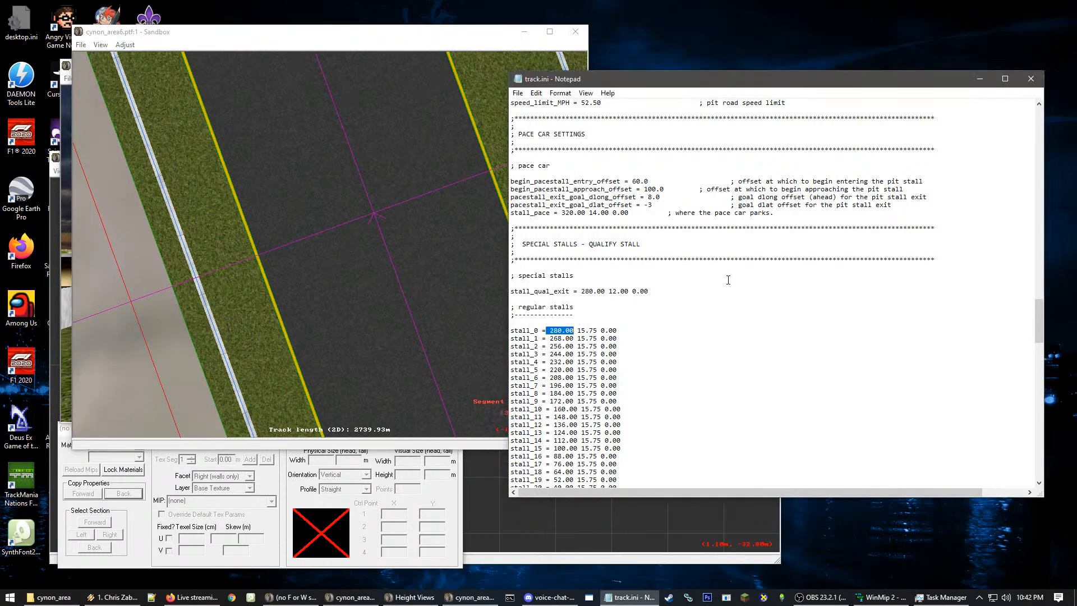
left_click(554, 329)
left_click_drag(557, 329, 555, 330)
left_click(260, 225)
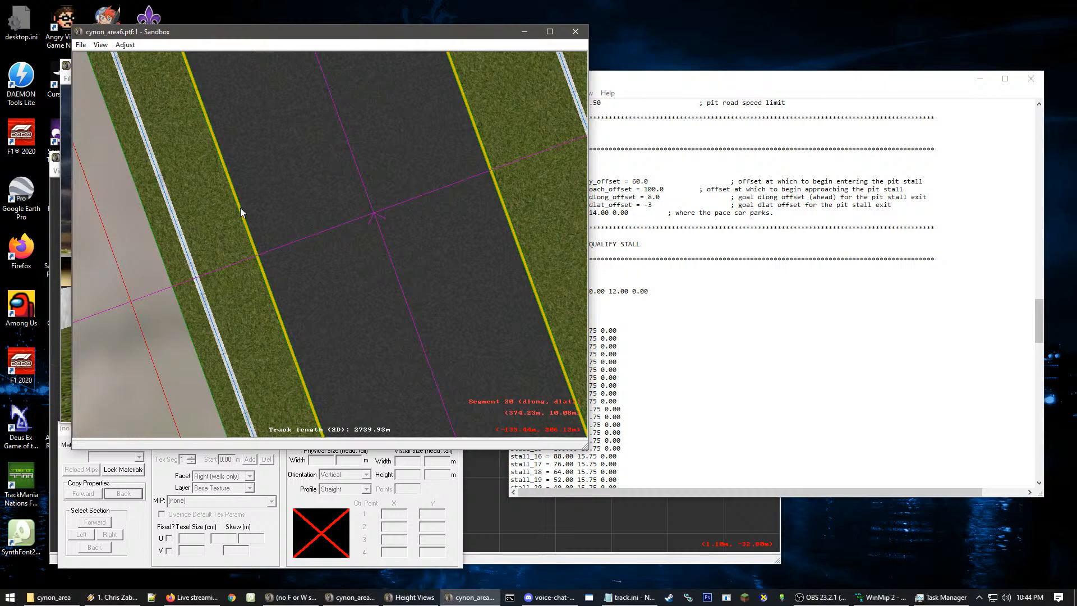
Examine the track segments on both sides of the start/finish line and their lengthwise positions
left_click(262, 275)
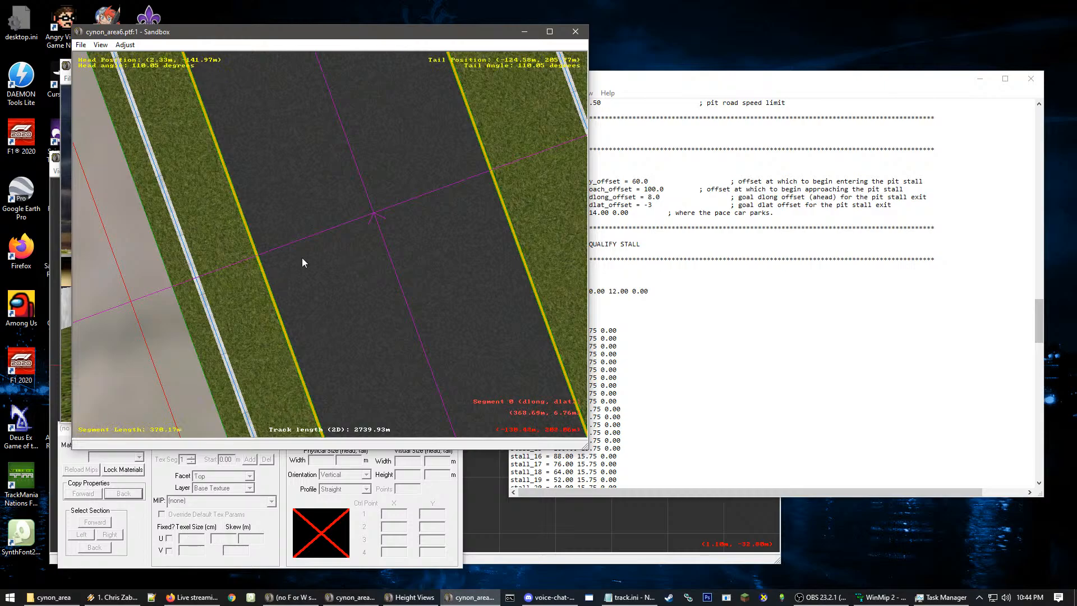
scroll(303, 257, "down", 8)
scroll(337, 268, "up", 6)
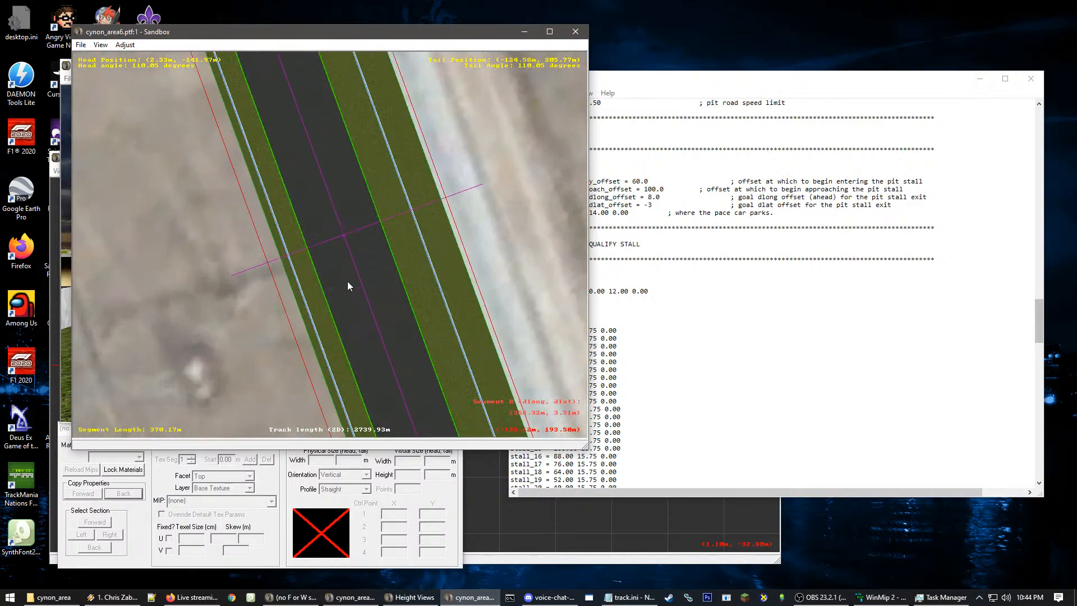
scroll(327, 259, "down", 5)
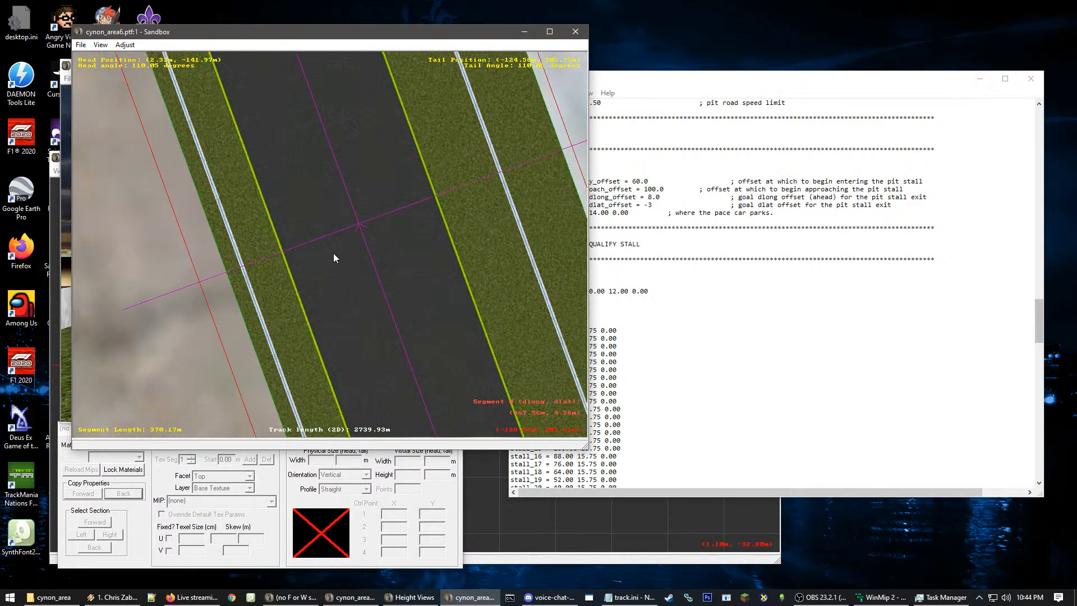
scroll(354, 250, "down", 1)
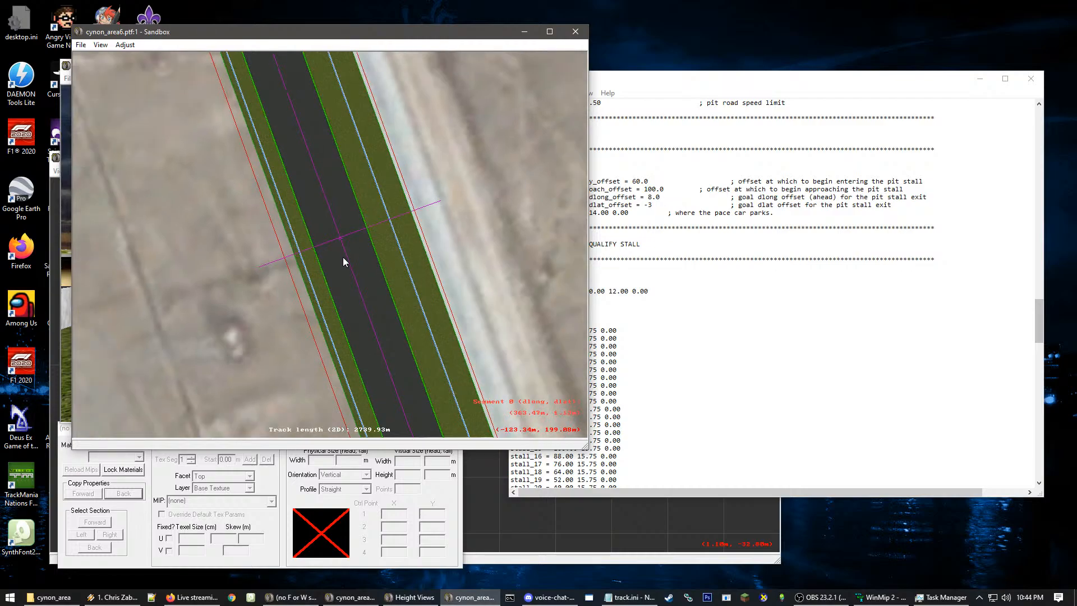
scroll(342, 257, "up", 1)
scroll(316, 240, "down", 1)
scroll(315, 238, "up", 4)
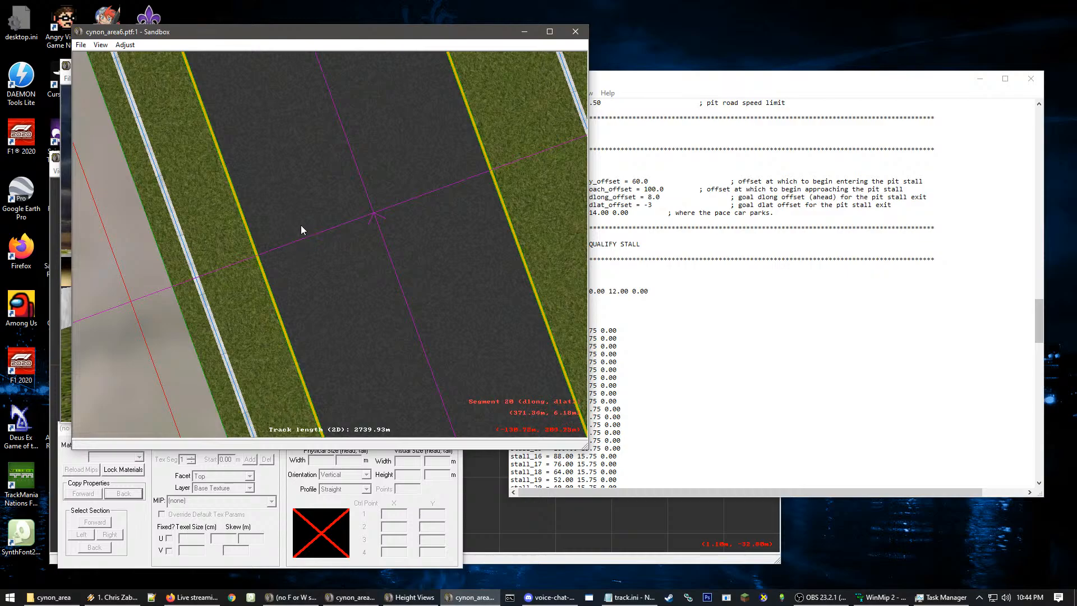
Compare the second and third values of the stall_0 entry with the sideways positions from the asphalt to the grass verge
left_click(701, 359)
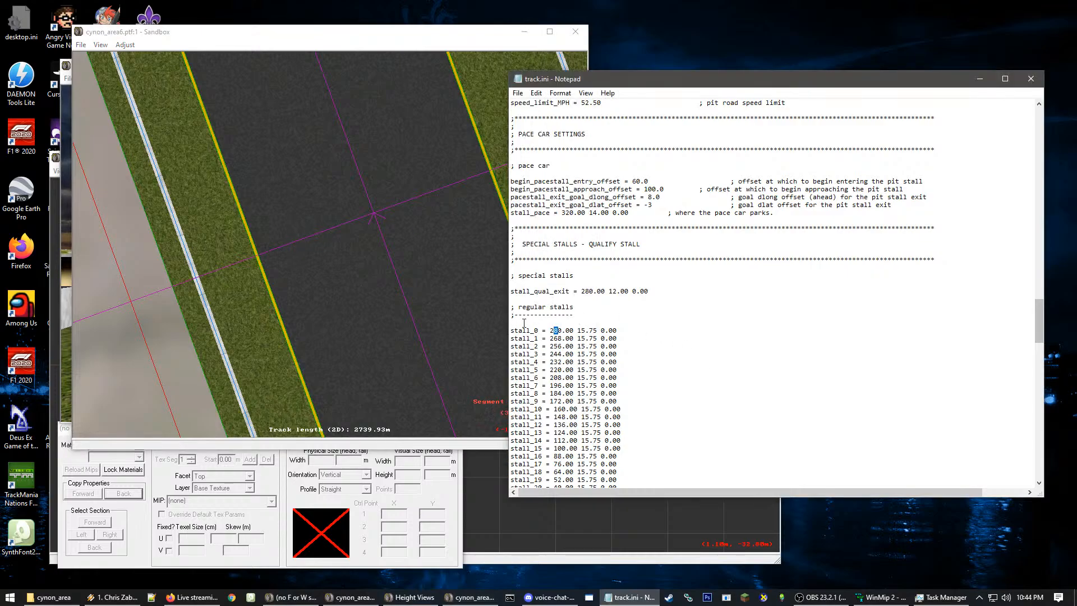
left_click_drag(617, 331, 573, 329)
double_click(579, 332)
left_click(321, 321)
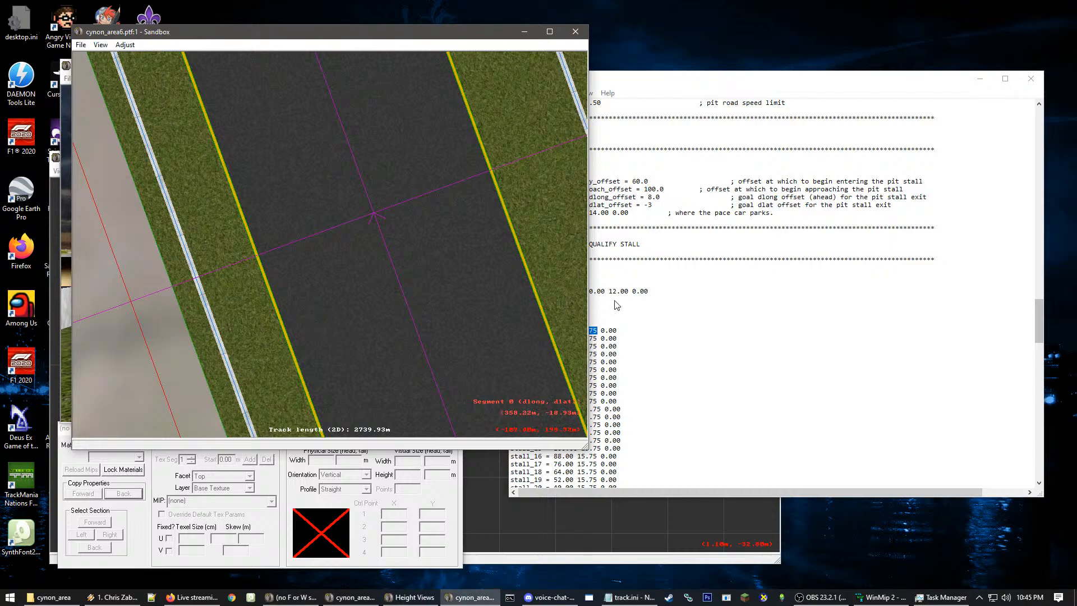
double_click(593, 331)
left_click(283, 340)
key("alt+Tab")
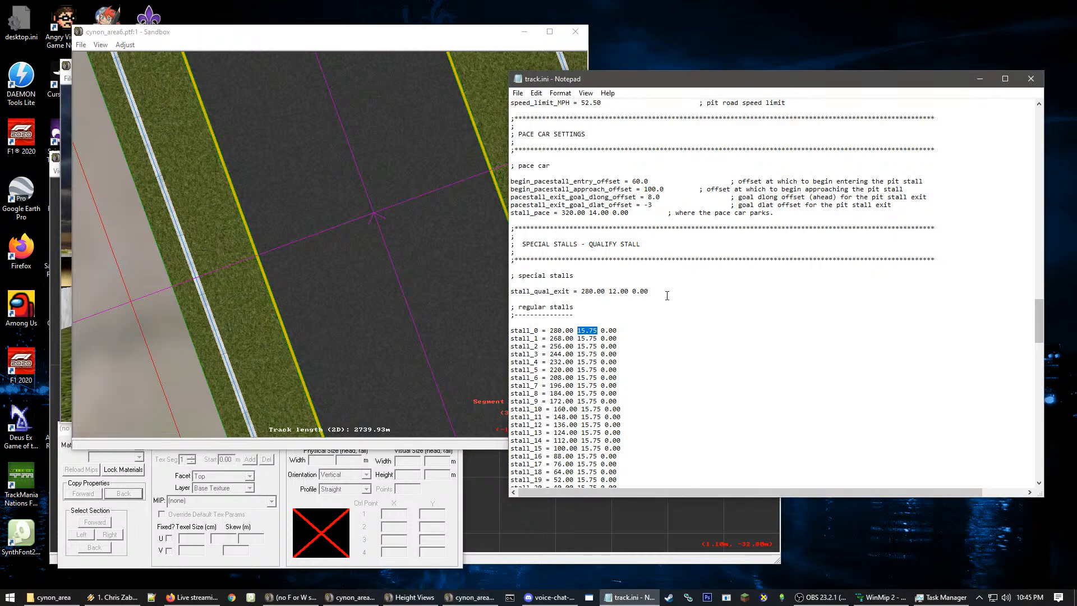
left_click(600, 325)
mouse_move(601, 326)
left_mouse_down()
mouse_move(616, 331)
mouse_move(602, 336)
left_mouse_up()
left_click(602, 337)
key("Up")
key("shift+Right")
key("shift+Right")
key("shift+Right")
left_click_drag(582, 331, 589, 332)
left_click(263, 252)
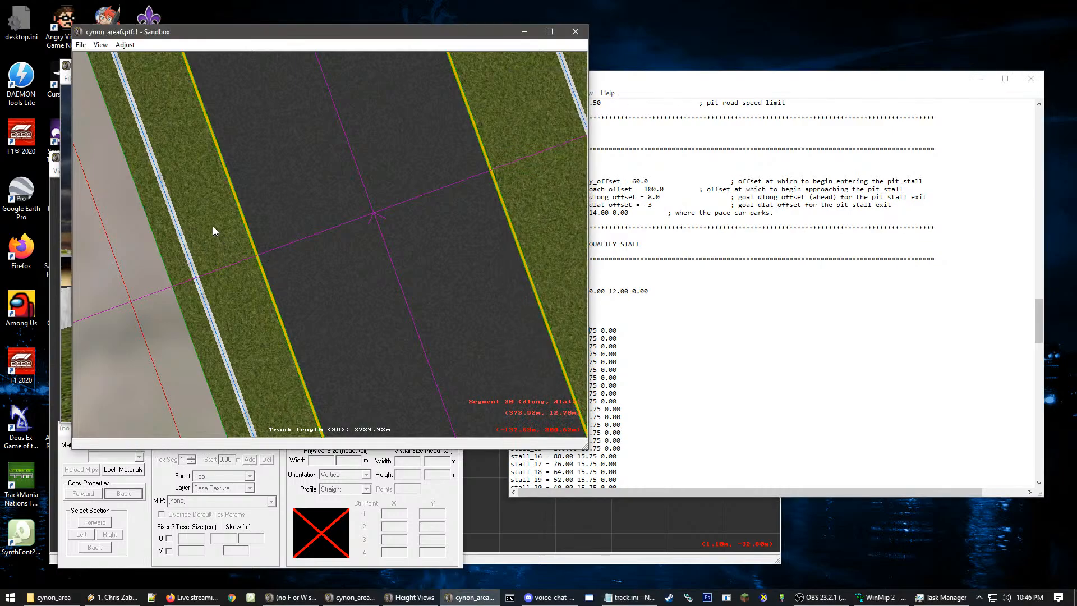
Change the stall_0 entry in track.ini to 20.00 12.75 0.00 and save the file
left_click(592, 331)
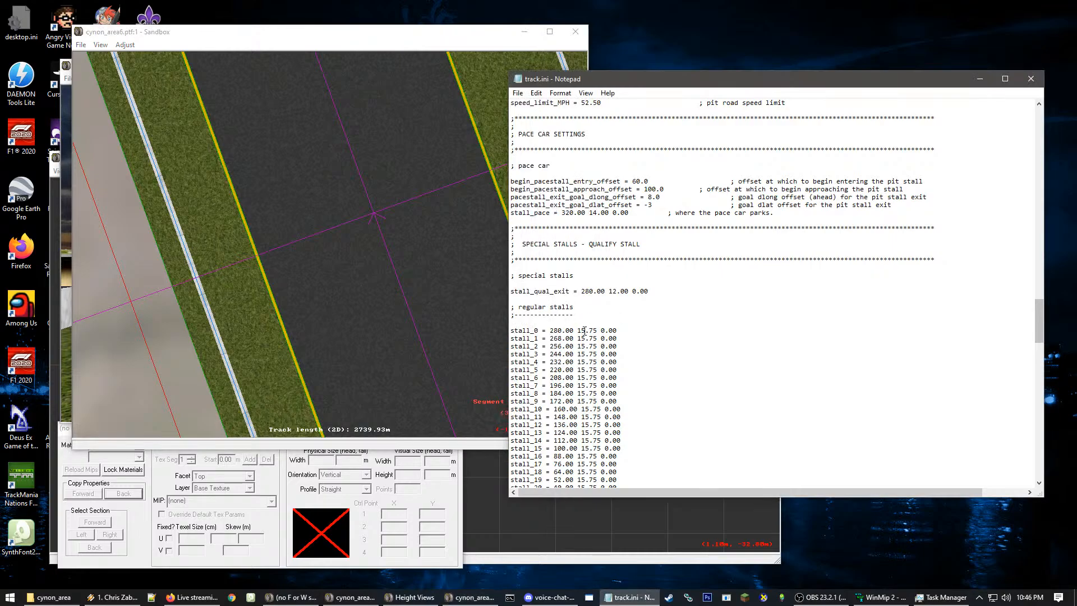
left_click(584, 331)
key("BackSpace")
type("2")
left_click(558, 331)
key("BackSpace")
key("ctrl+s")
Save the track in Sandbox as cynon_area7.ptf with automatic centering accepted
left_click(317, 224)
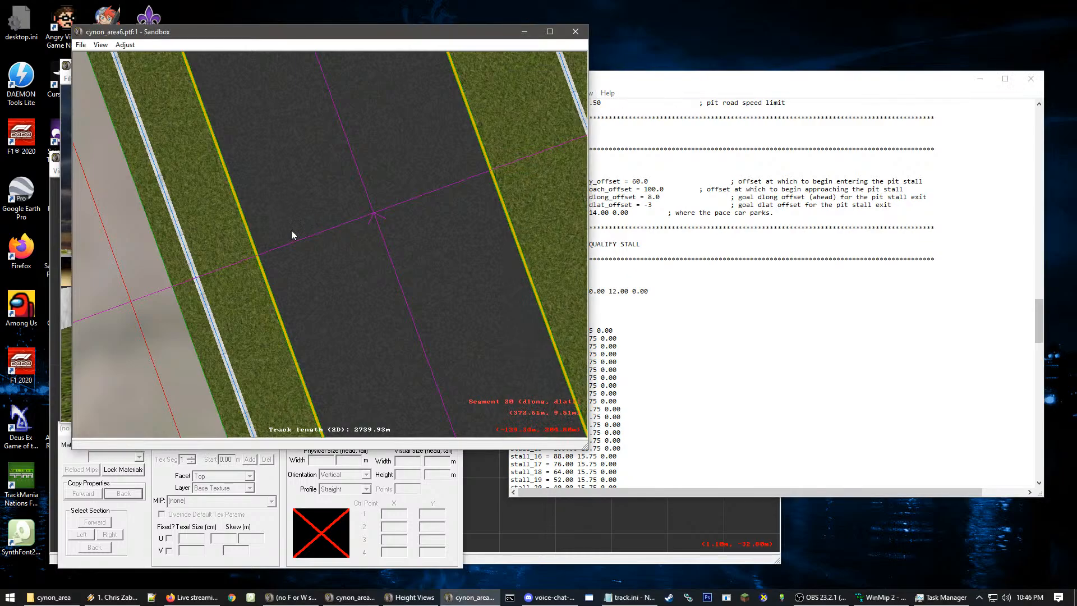
left_click(629, 319)
left_click(316, 264)
left_click(272, 211)
scroll(272, 210, "down", 7)
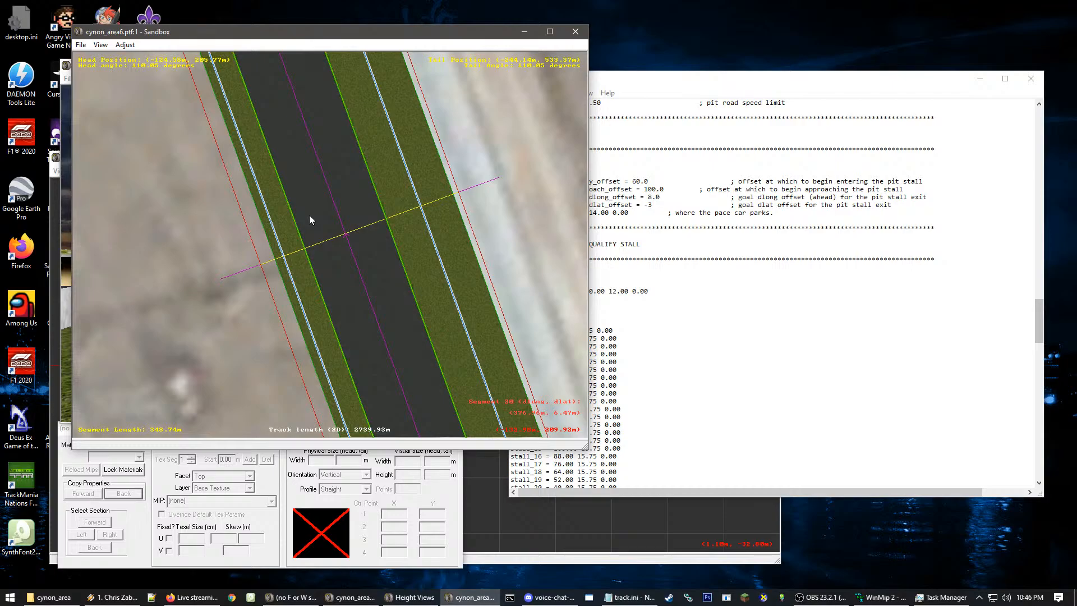
left_click(84, 45)
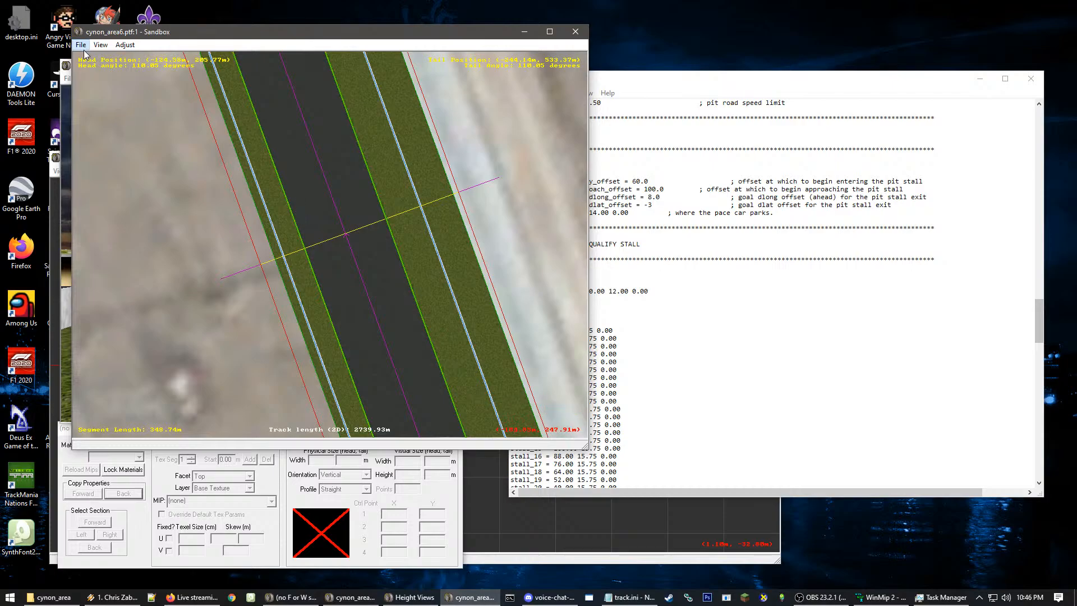
left_click(157, 173)
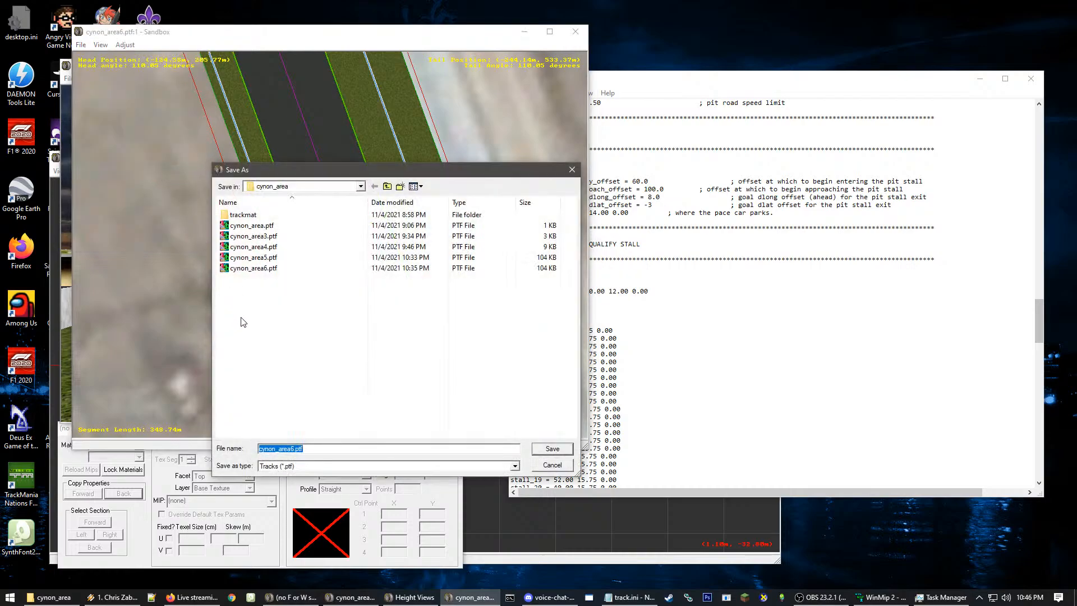
left_click(293, 448)
left_click_drag(293, 449, 288, 448)
type("7")
key("Return")
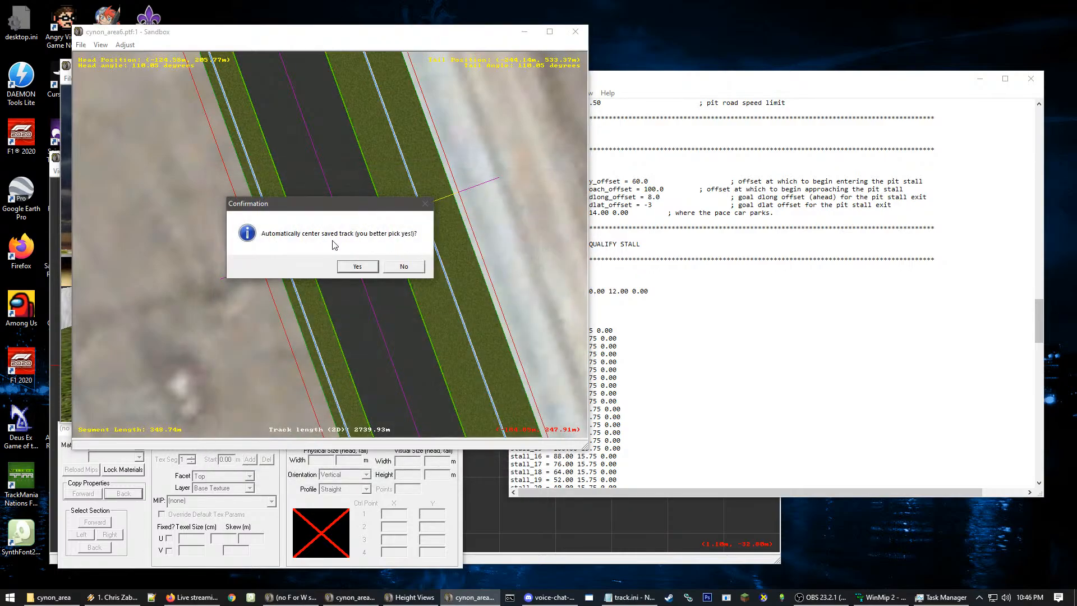
left_click(358, 267)
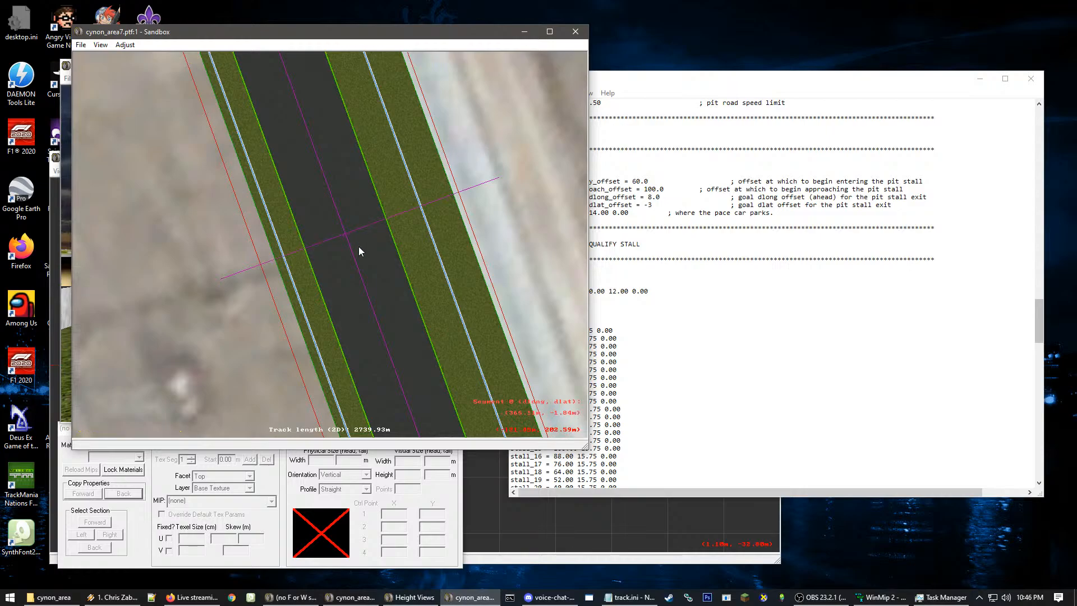
Copy cynon_area7.ptf, cynon_area7.sbx and the trackmat folder from the inner cynon_area folder to its parent, replacing files with the same names
left_click(658, 310)
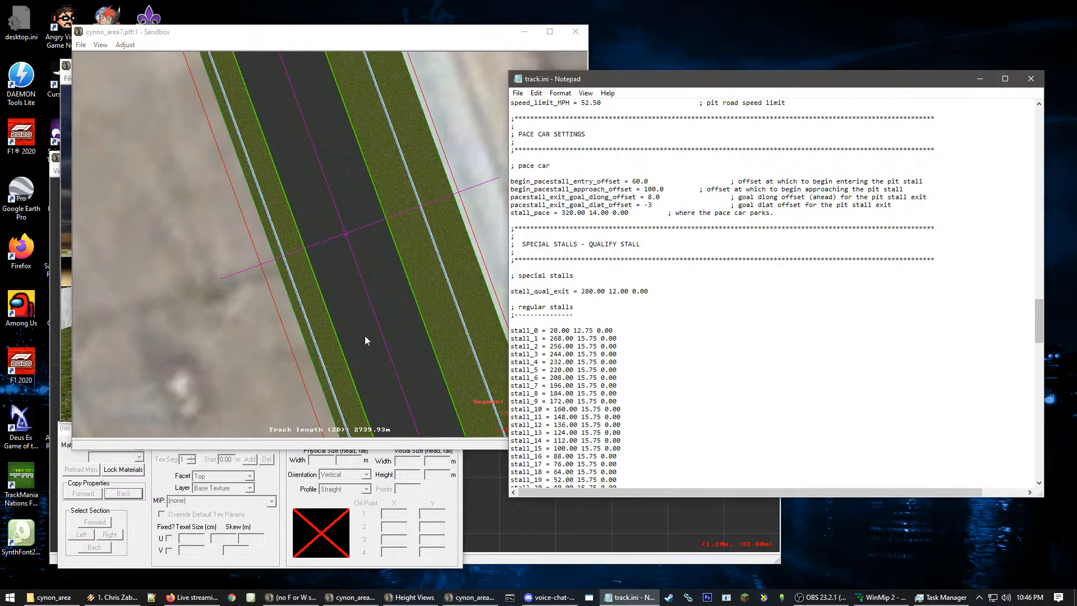
left_click(62, 603)
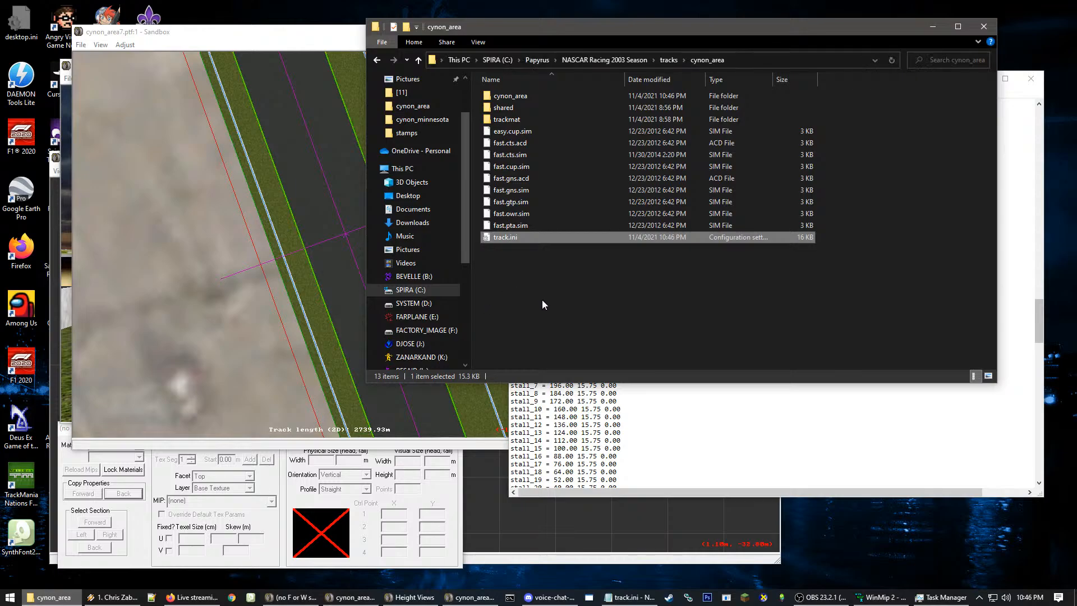
left_click(519, 267)
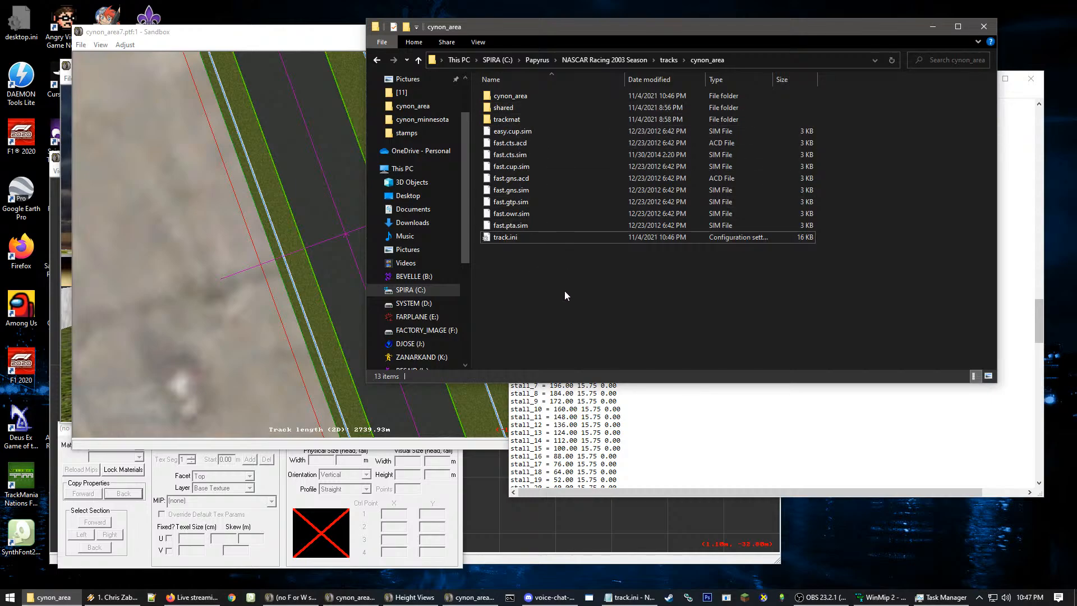
left_click(519, 101)
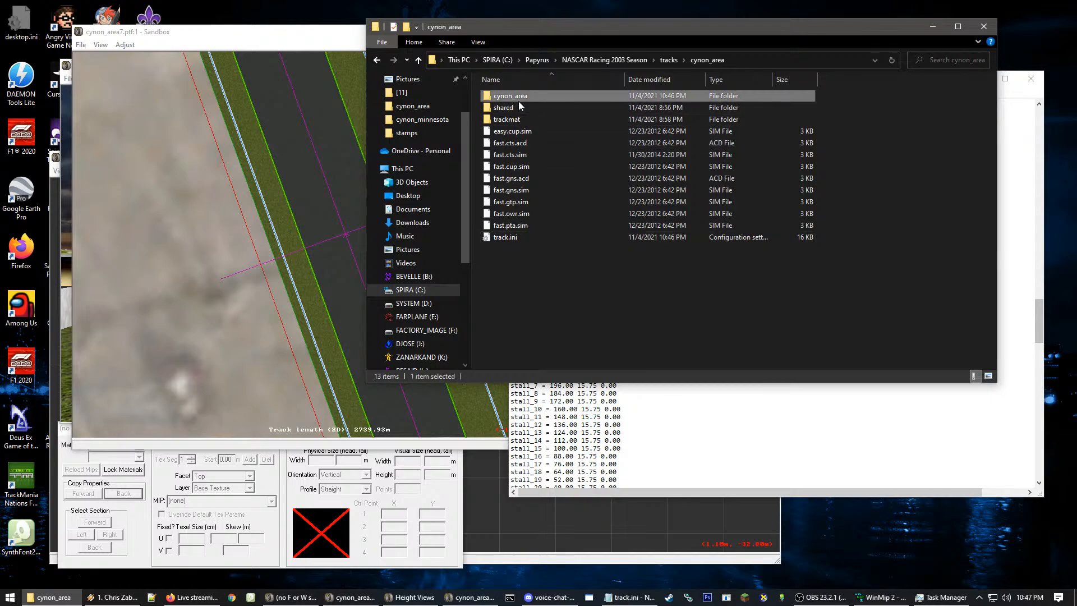
double_click(519, 101)
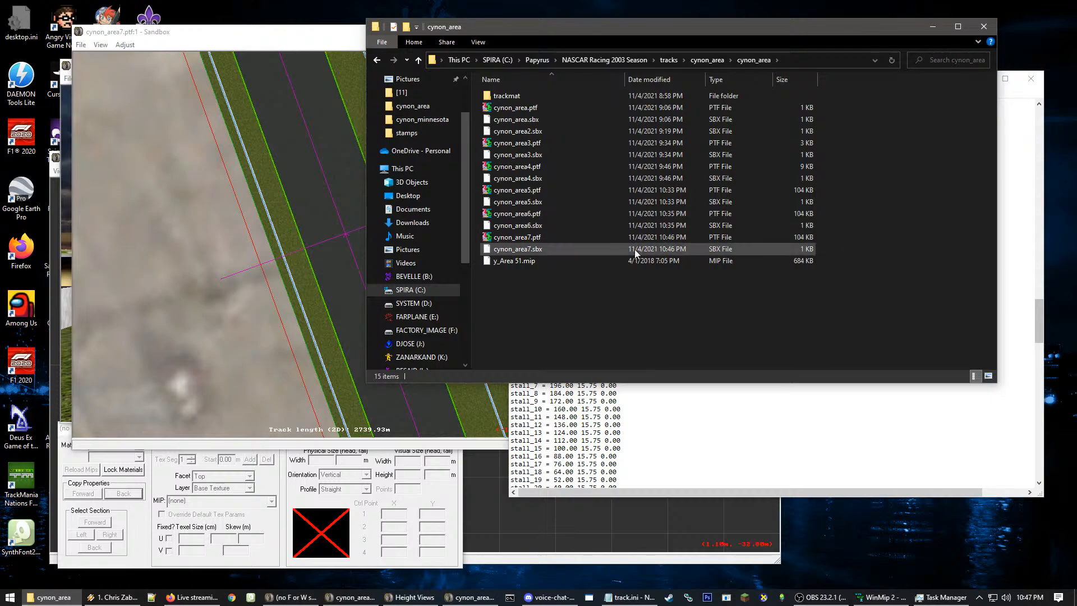
left_click(535, 239)
left_click(522, 249, "shift")
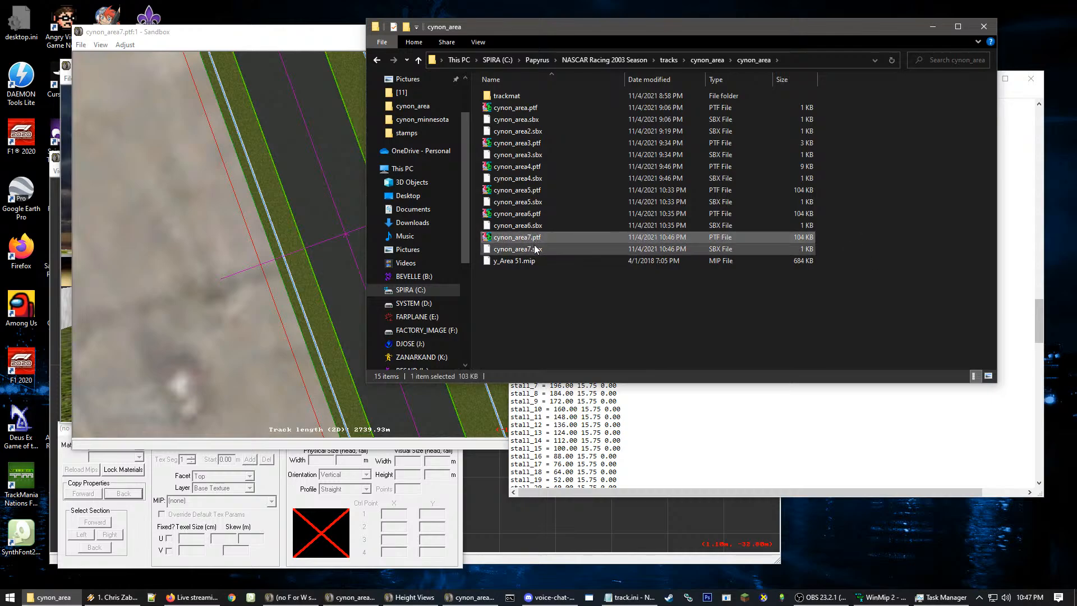
left_click(506, 95, "ctrl")
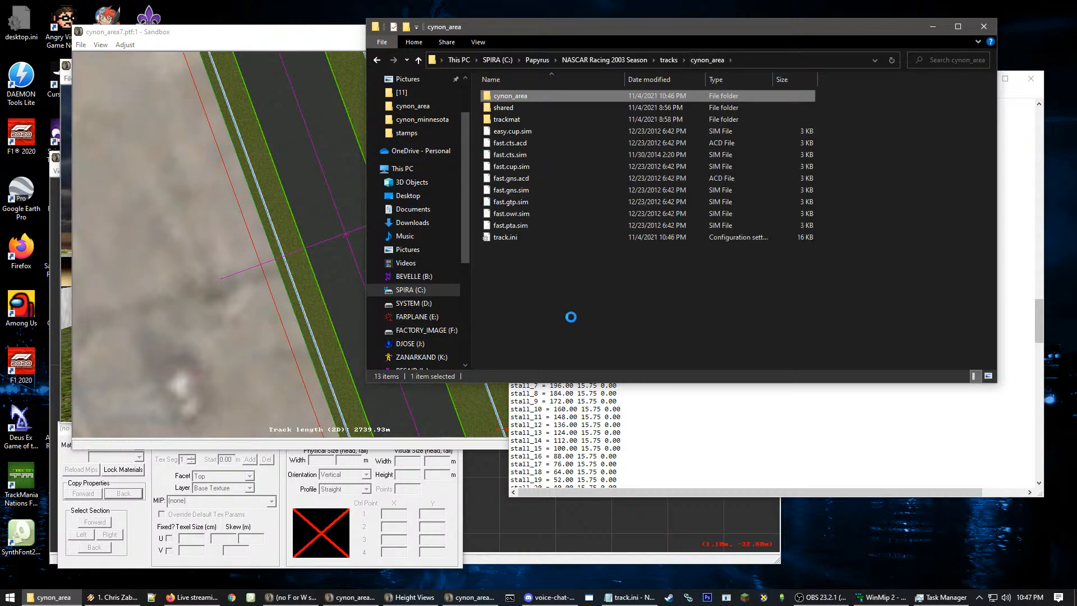
key("ctrl+v")
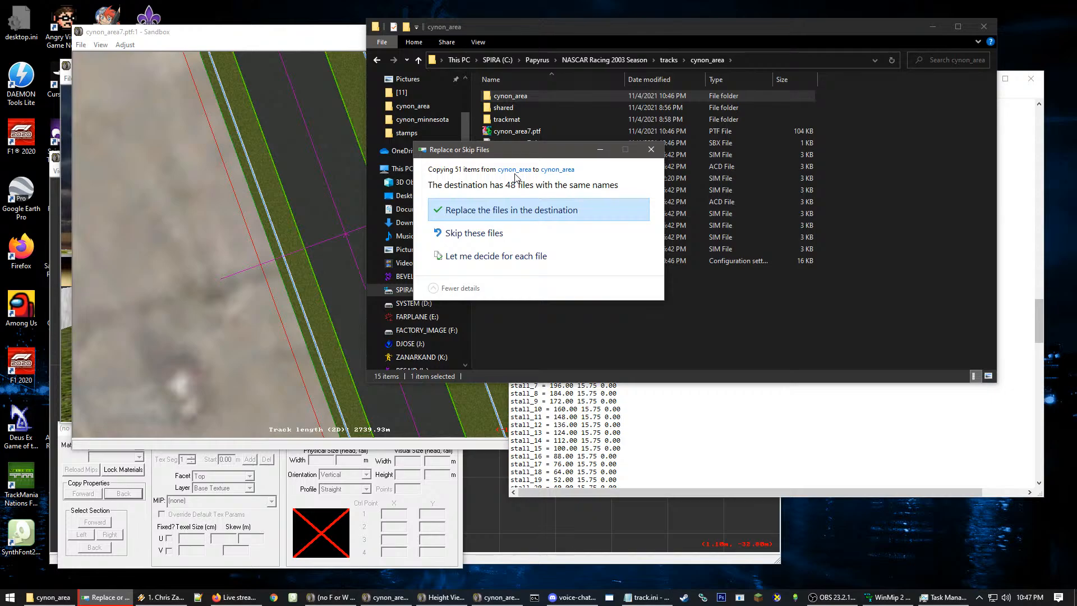
left_click(512, 210)
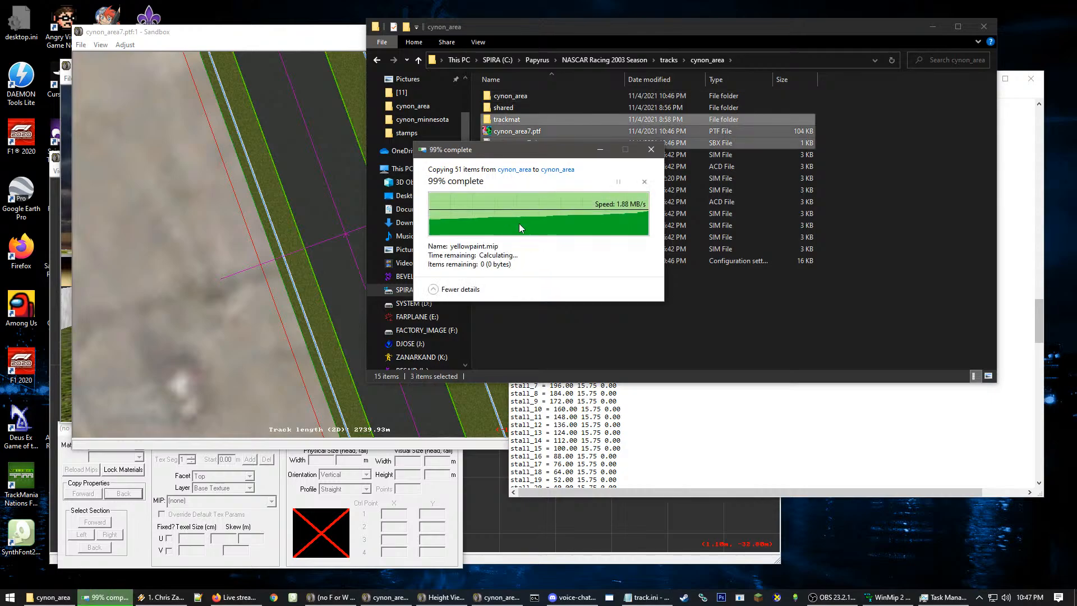
left_click(685, 434)
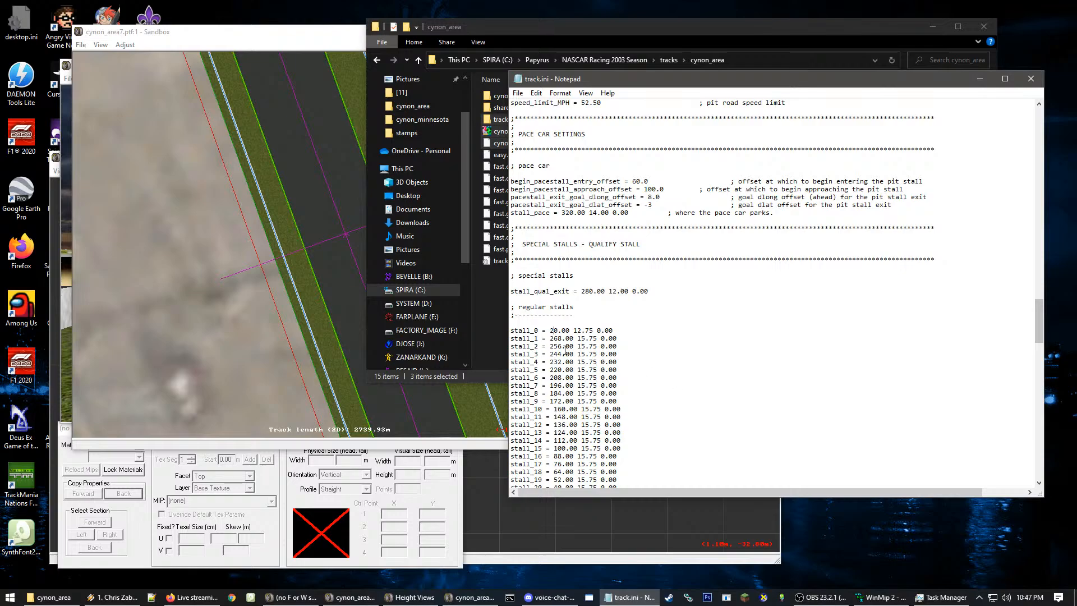
left_click(486, 322)
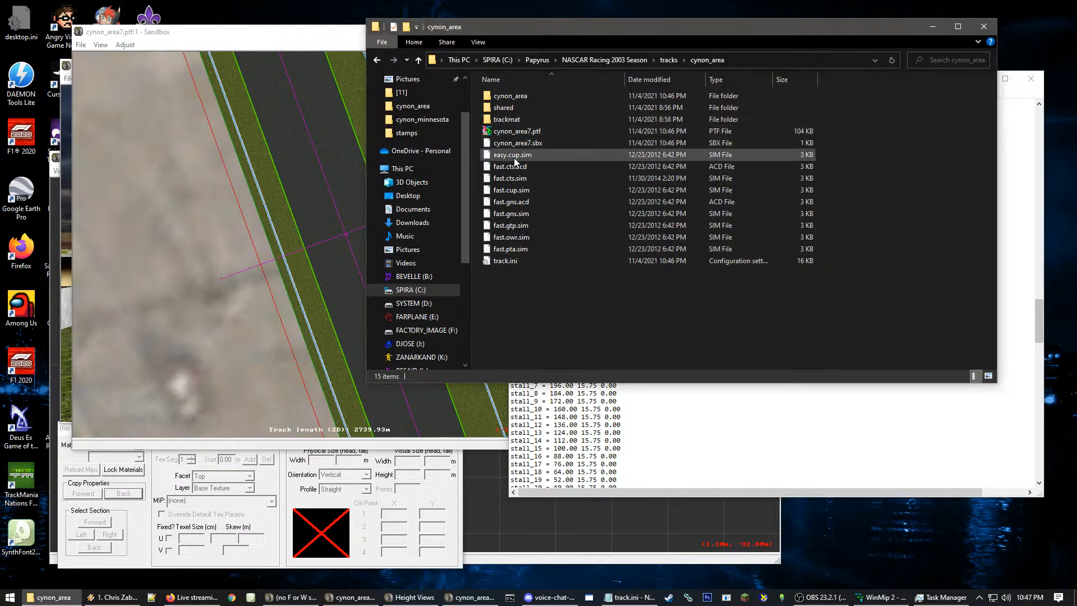
Rename cynon_area7.ptf in the cynon_area track folder to cynon_area.ptf
left_click(530, 134)
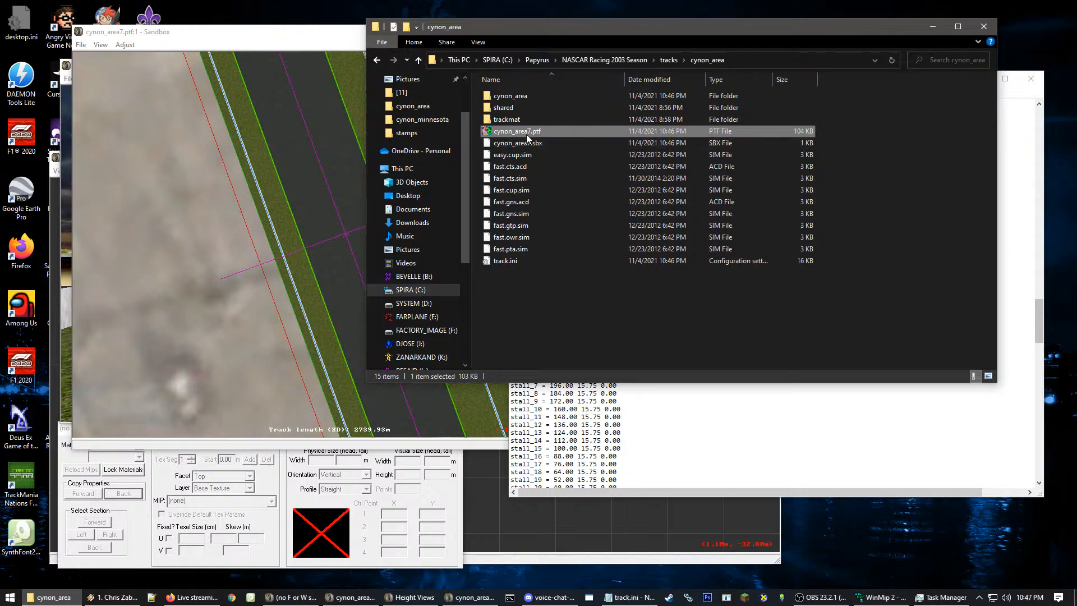
left_click(527, 133)
key("Right")
key("BackSpace")
key("Return")
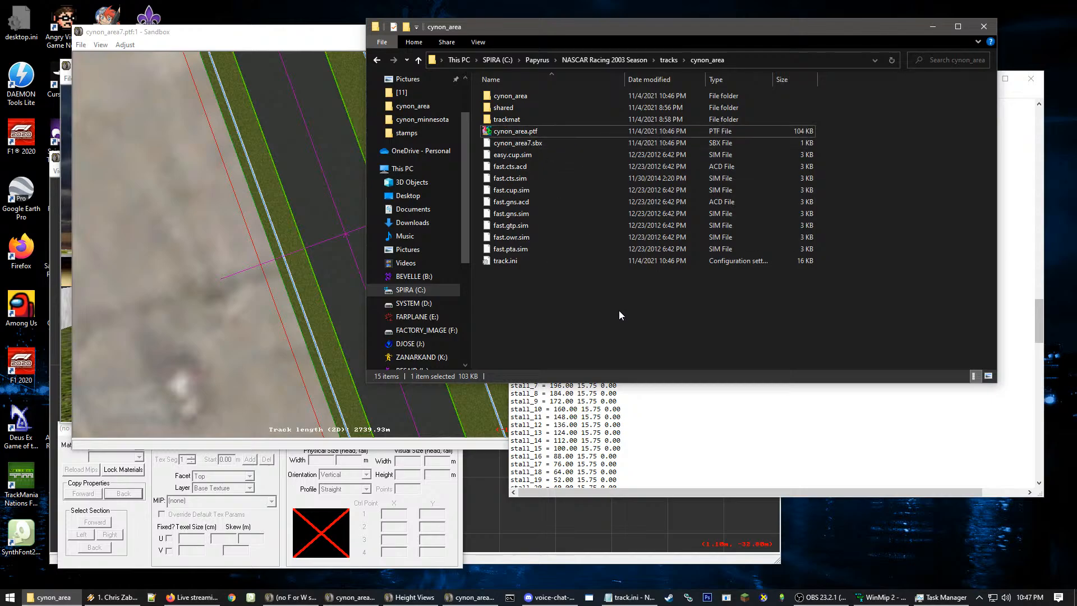
left_click(619, 313)
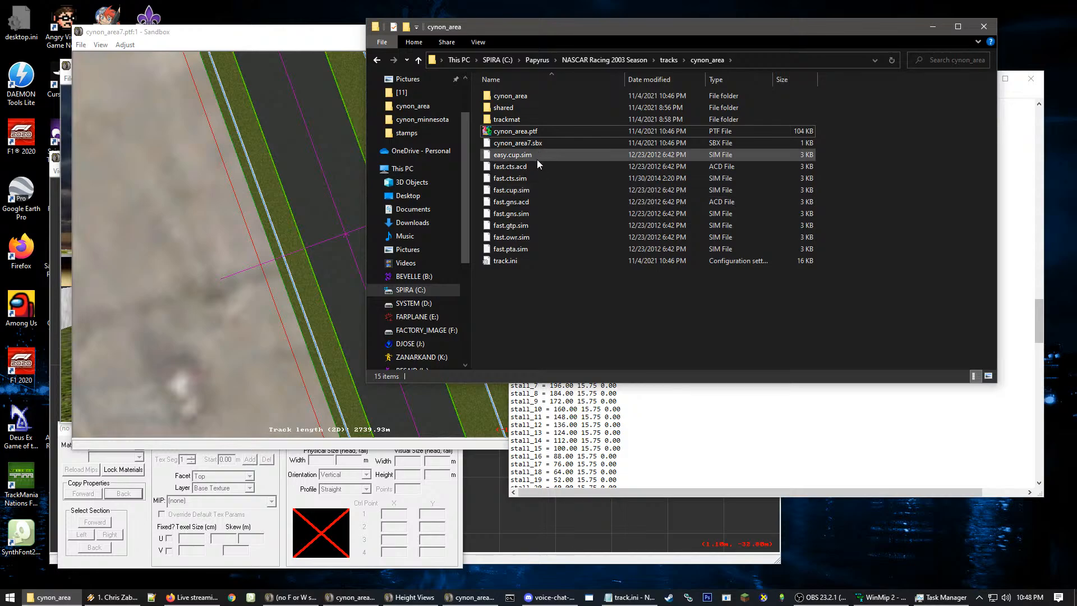
Find the camera file nurburg.cam in the parent tracks folder and copy it
left_click(669, 60)
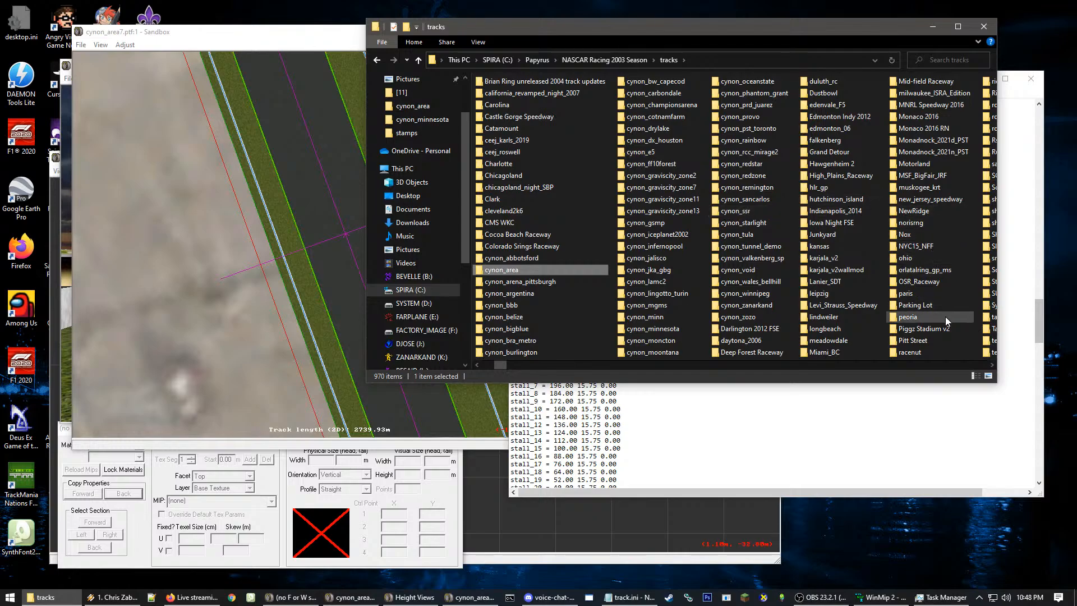
scroll(642, 303, "up", 1)
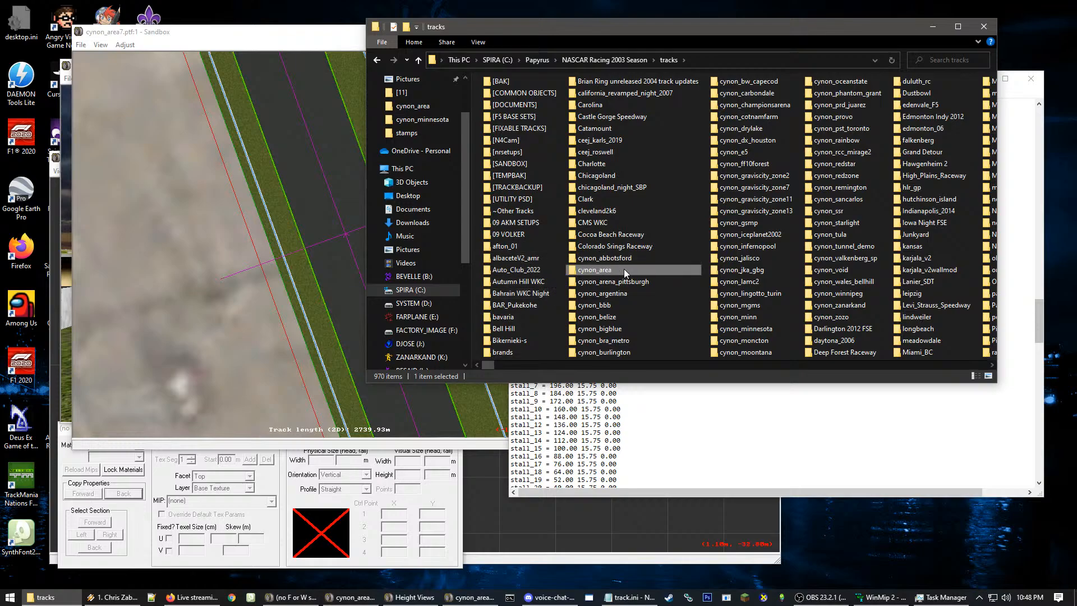
scroll(624, 268, "right", 2)
scroll(645, 285, "right", 5)
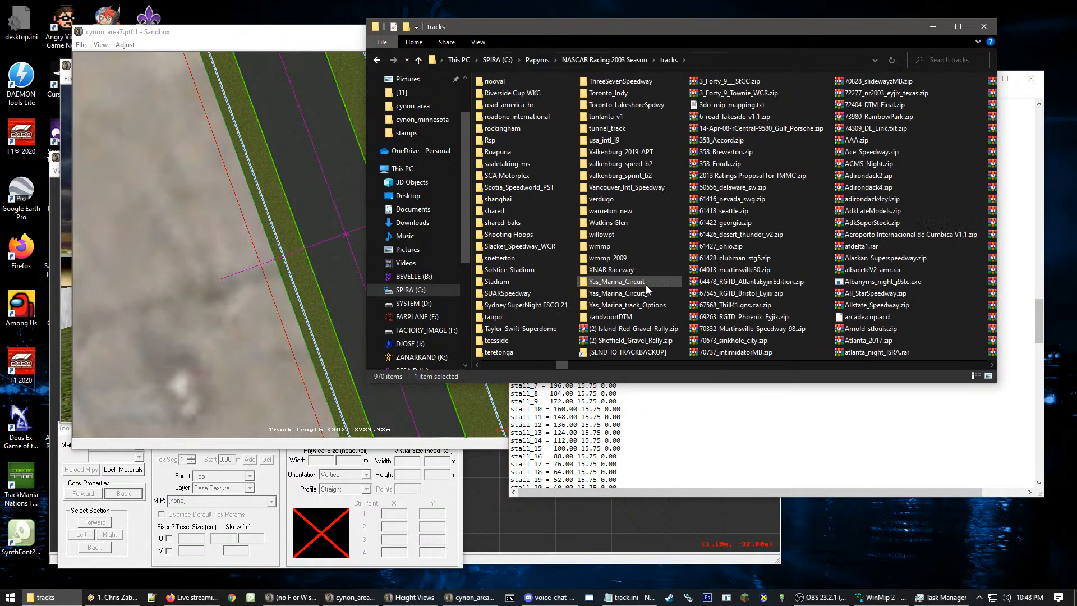
type("nu")
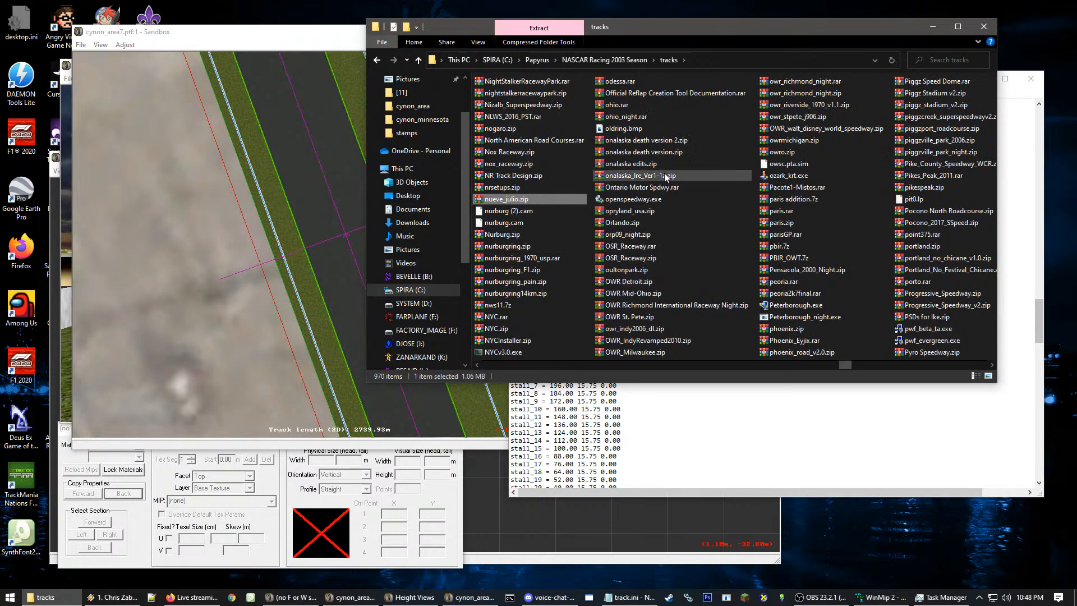
left_click(530, 221)
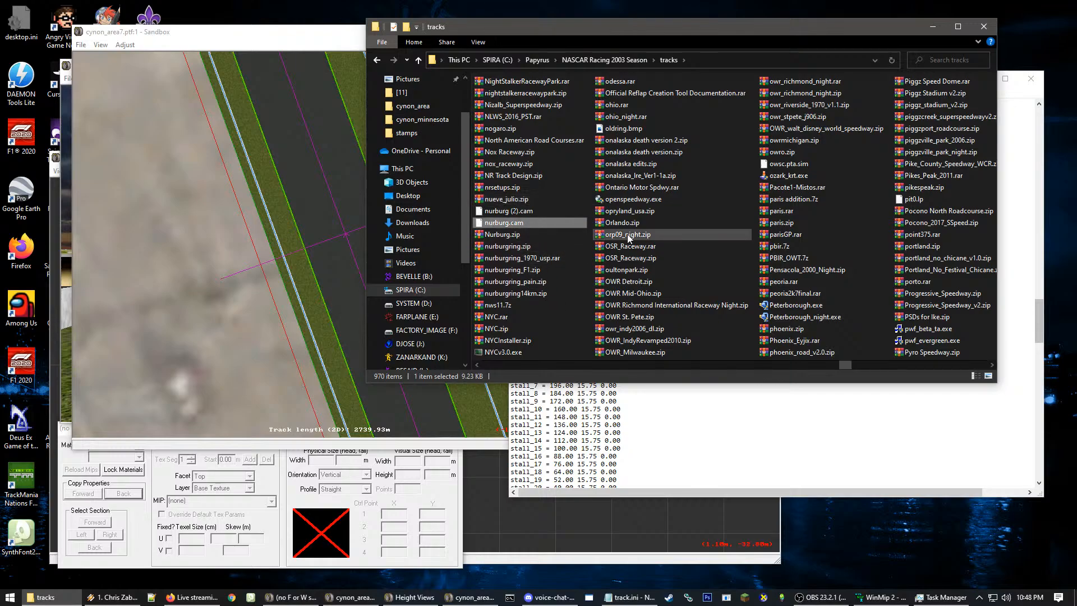
Return to the cynon_area track folder and paste the copied nurburg.cam file there
scroll(629, 238, "up", 2)
scroll(629, 239, "up", 6)
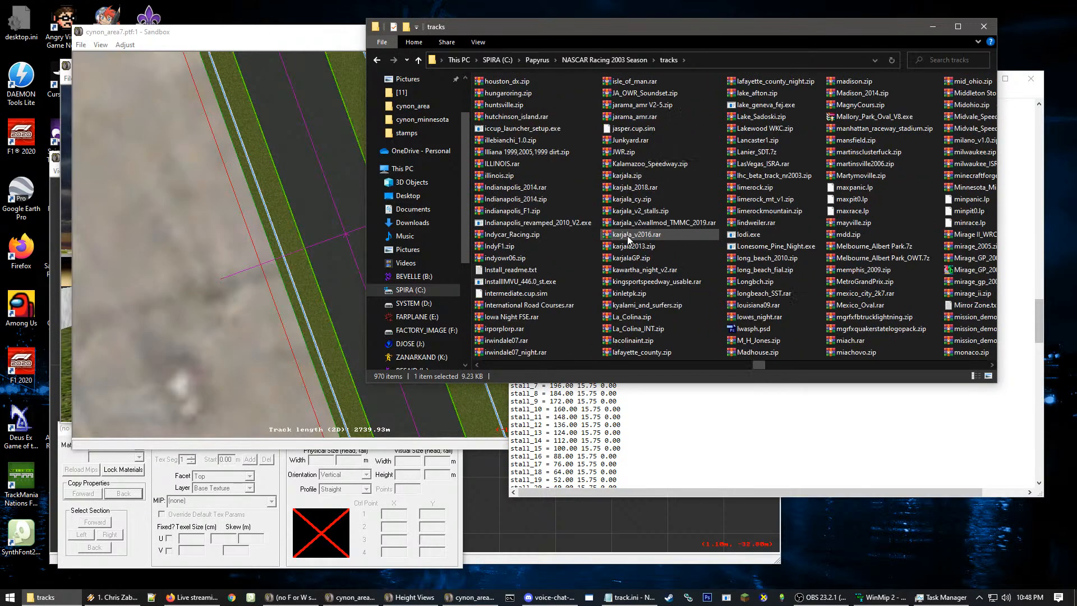
scroll(588, 259, "up", 5)
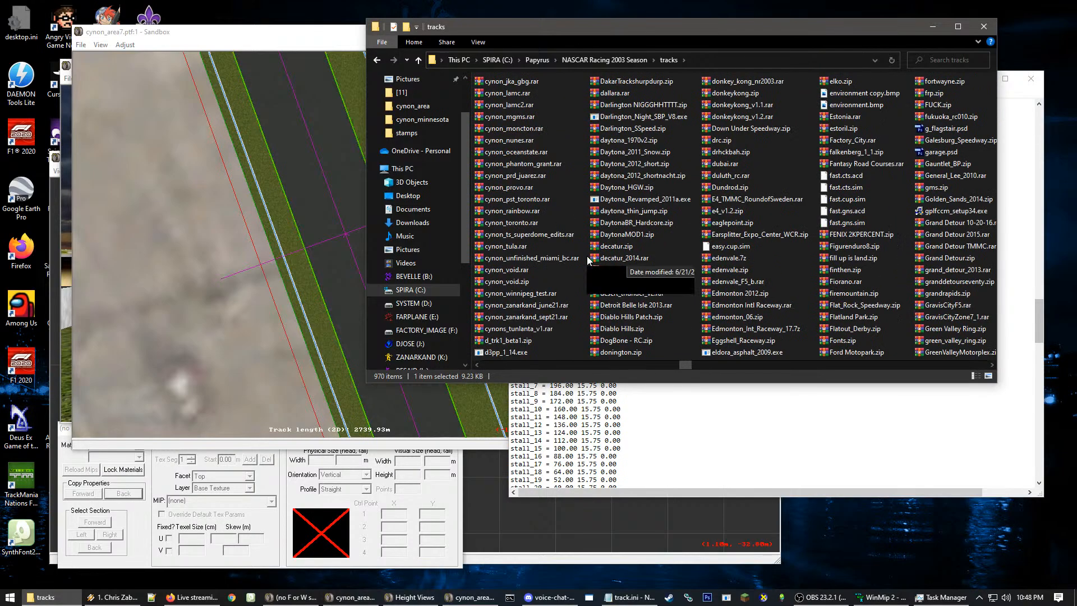
scroll(589, 259, "up", 5)
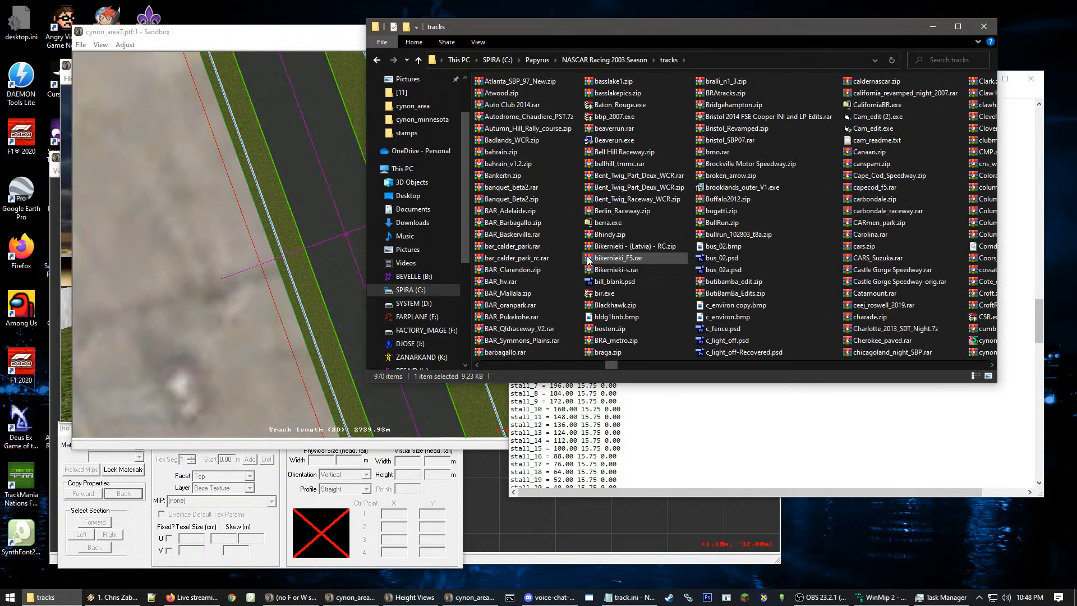
scroll(588, 259, "up", 5)
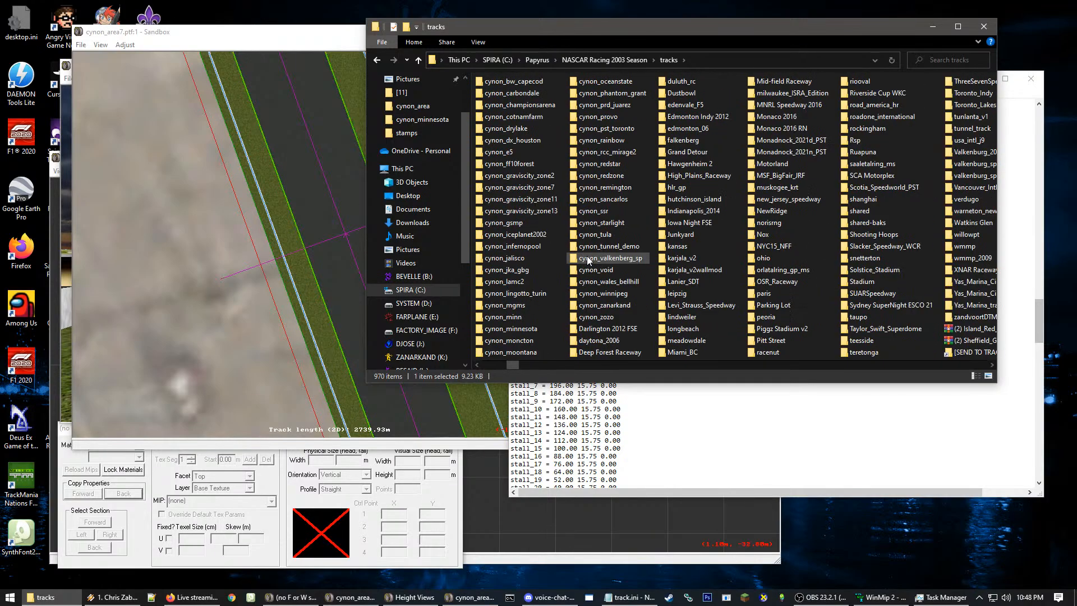
scroll(617, 252, "up", 1)
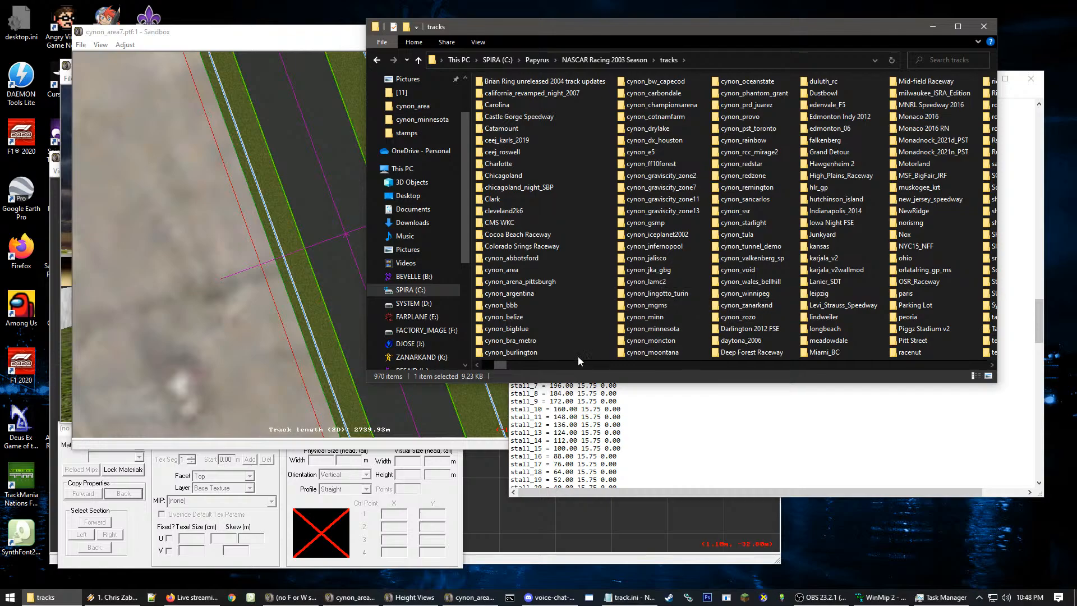
double_click(517, 268)
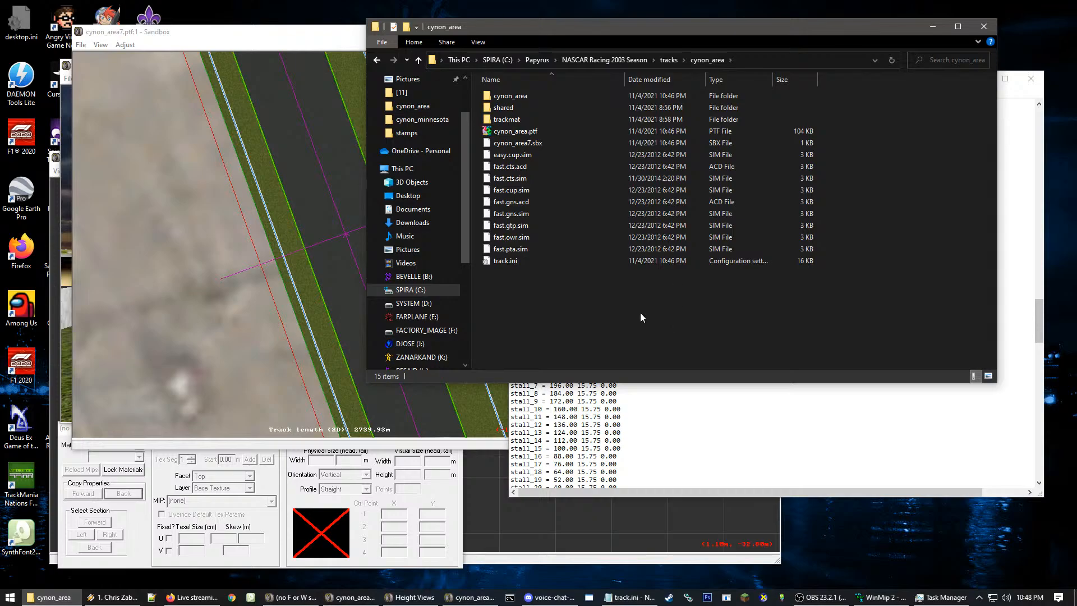
key("ctrl+v")
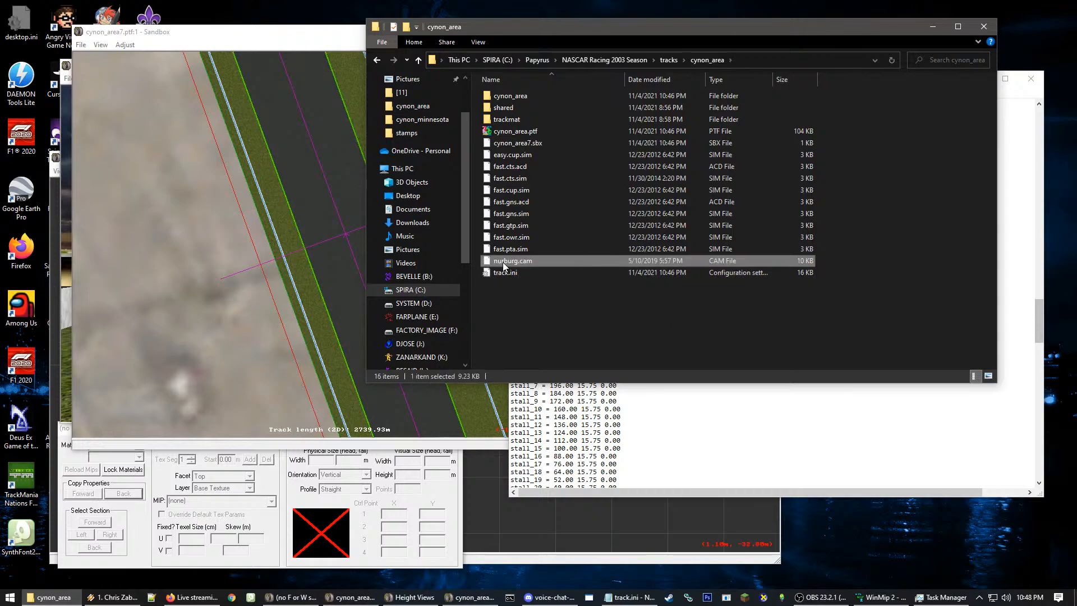
Rename nurburg.cam to cynon_area.cam, reusing the base name of the track's .ptf file
left_click(525, 131)
left_click(510, 132)
key("ctrl+c")
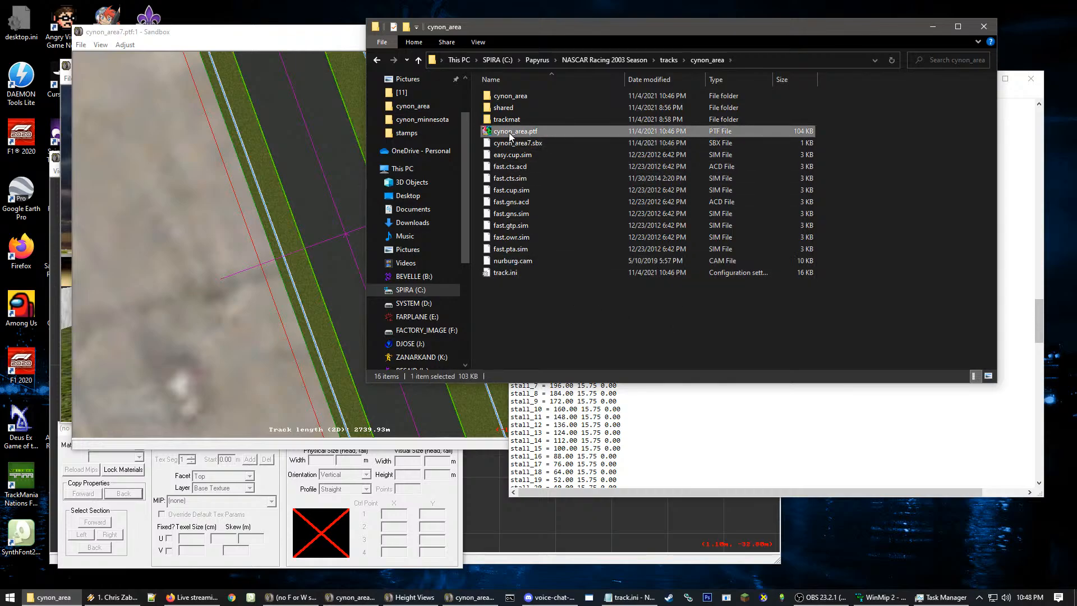
left_click(564, 304)
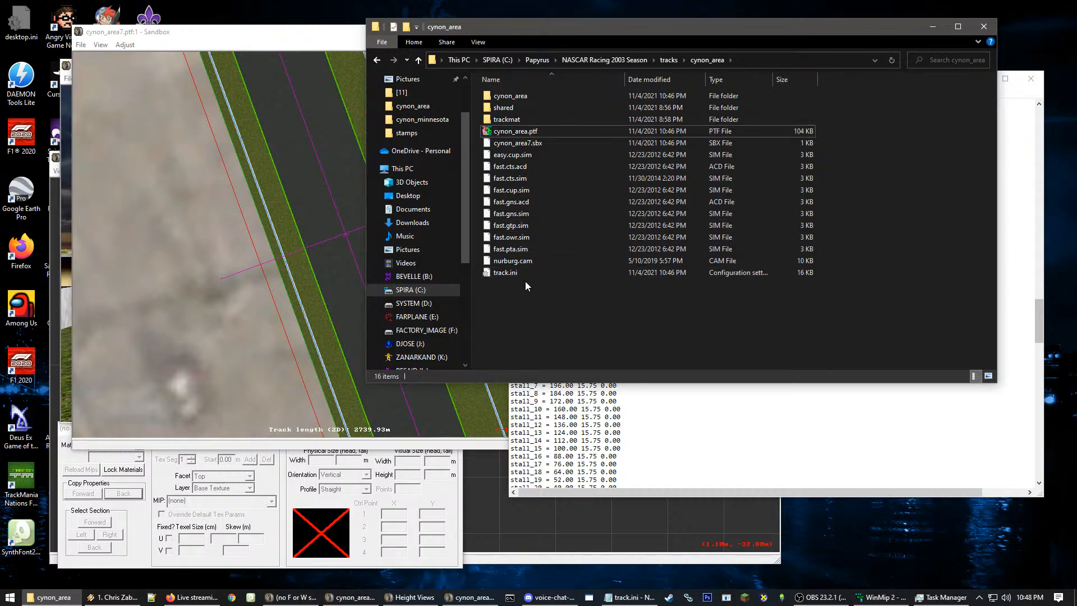
left_click(507, 260)
key("F2")
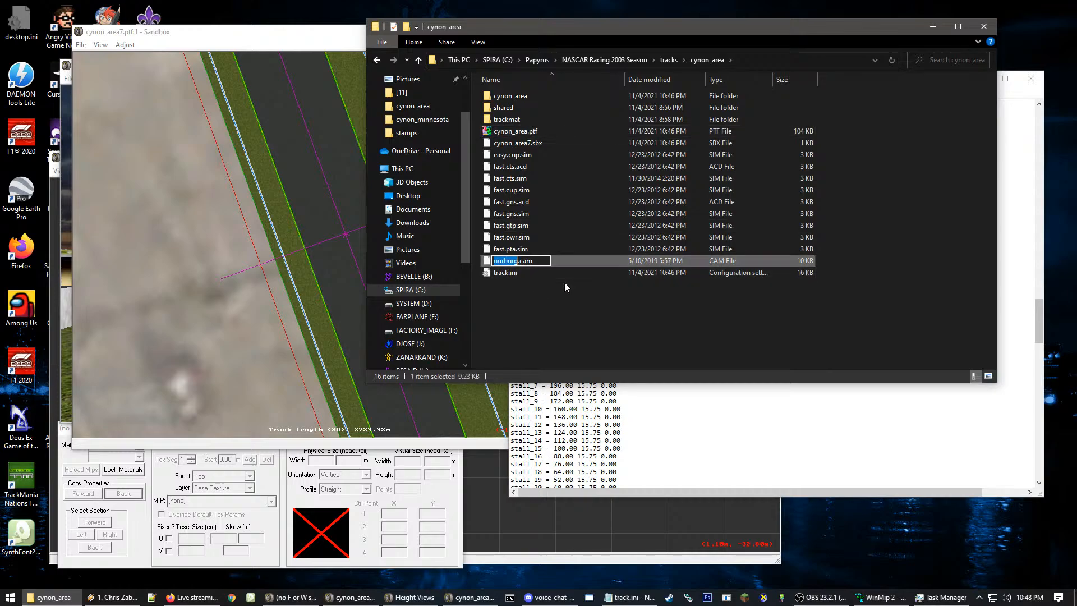
key("ctrl+v")
key("Return")
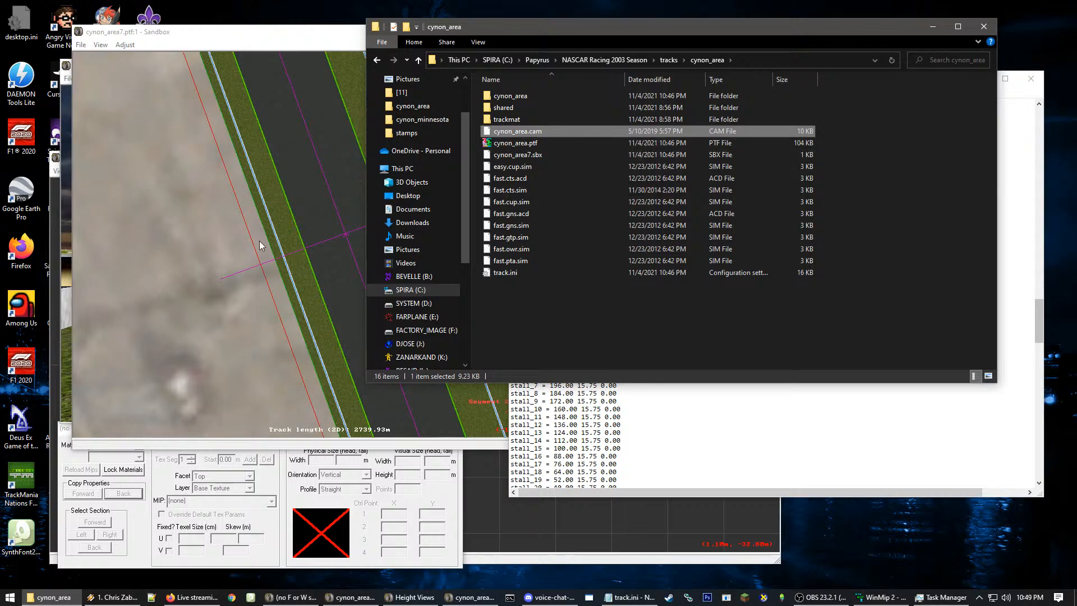
Launch NASCAR Racing 2003 Season and open the setup for a testing session
left_click(214, 329)
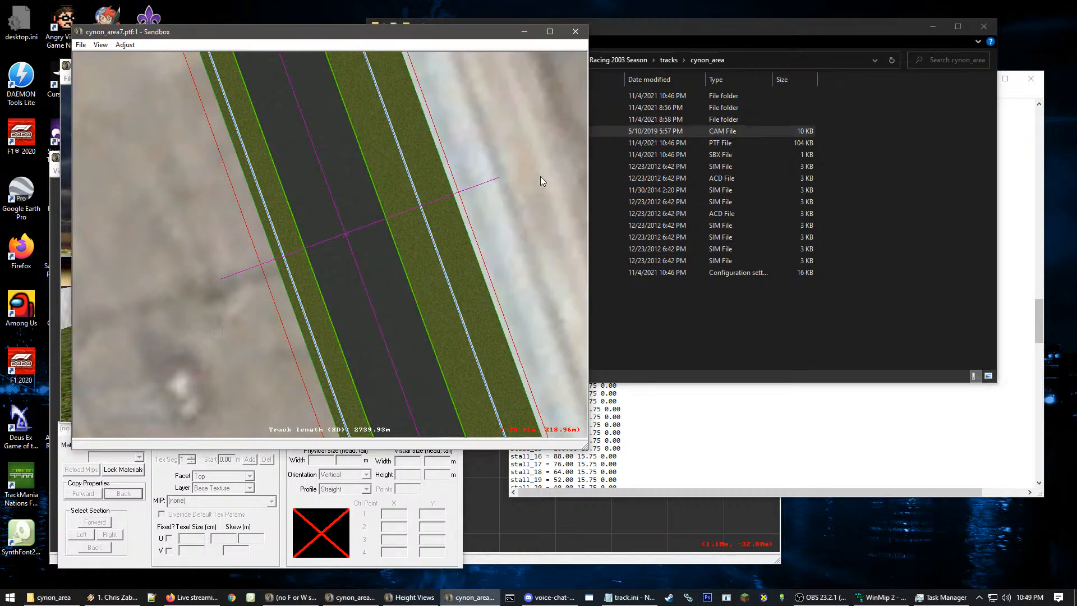
left_click(641, 337)
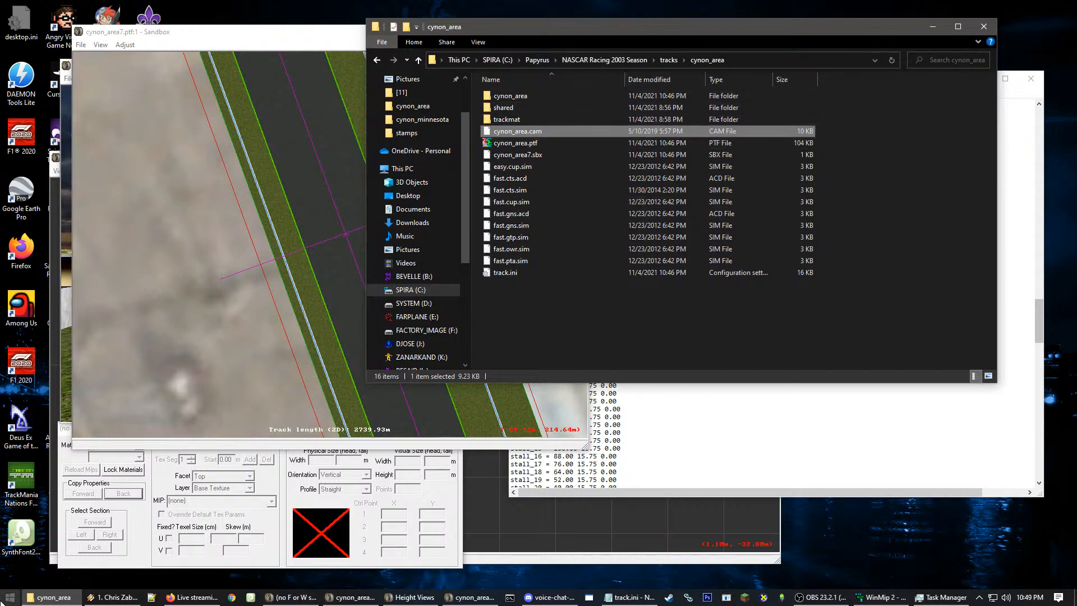
left_click(13, 589)
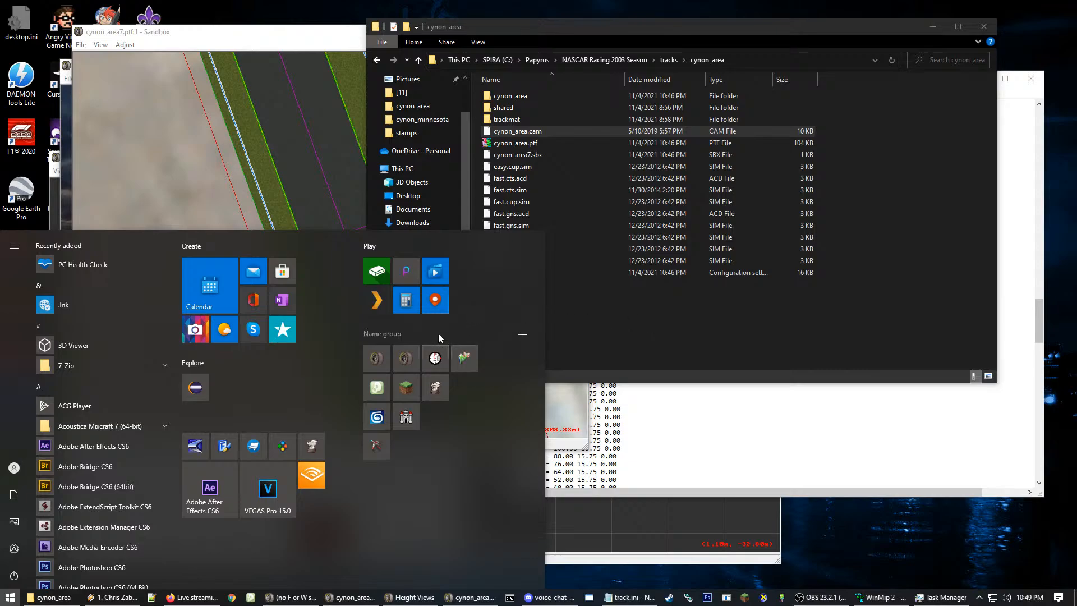
key("Escape")
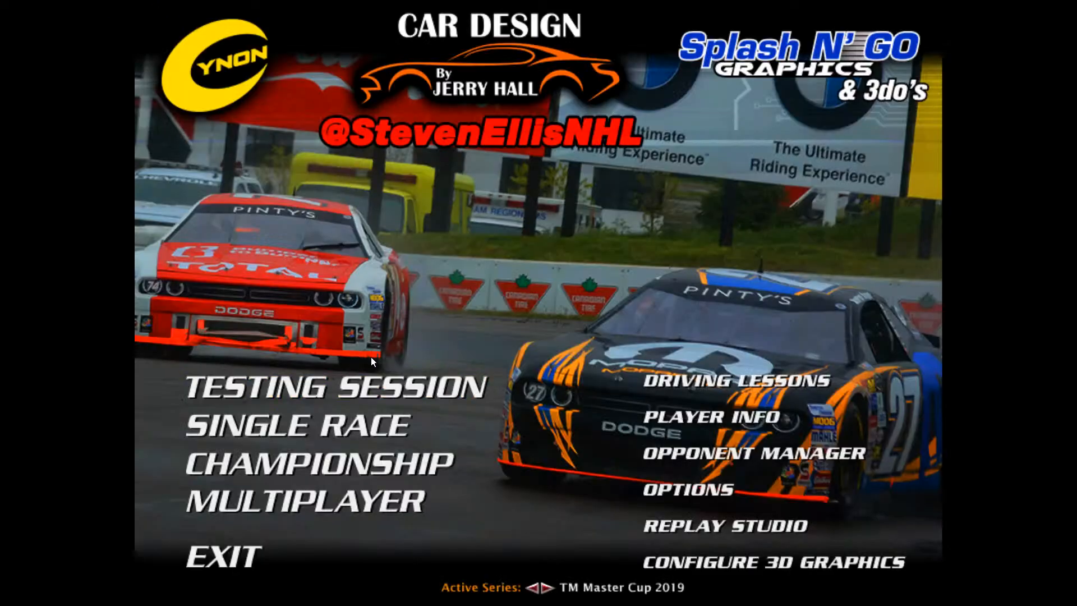
left_click(369, 379)
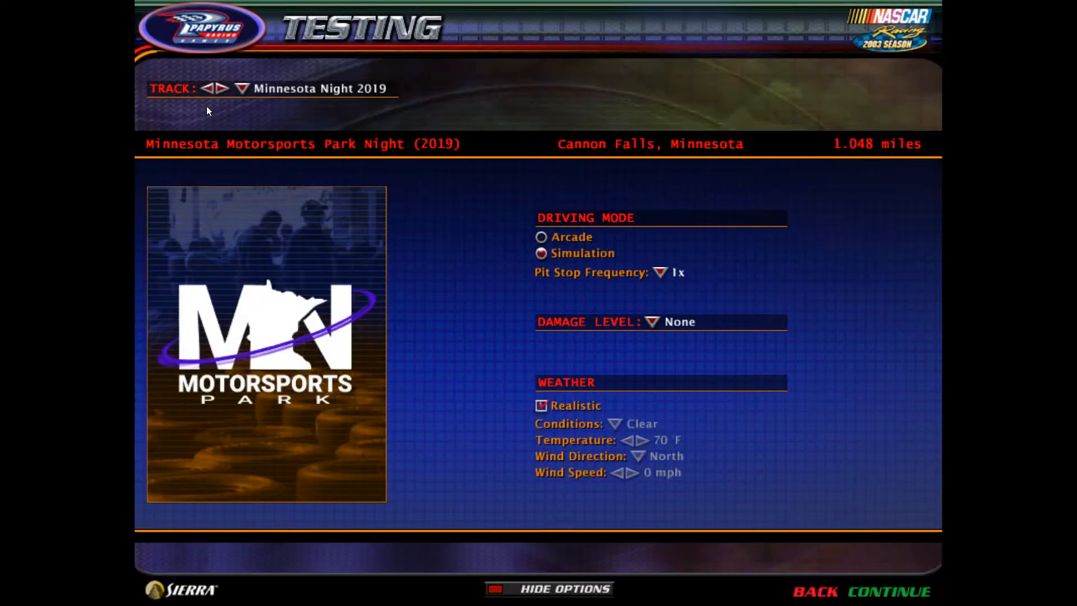
Choose PP Area 51 as the testing track and continue to the race weekend session
left_click(260, 101)
scroll(348, 497, "down", 5)
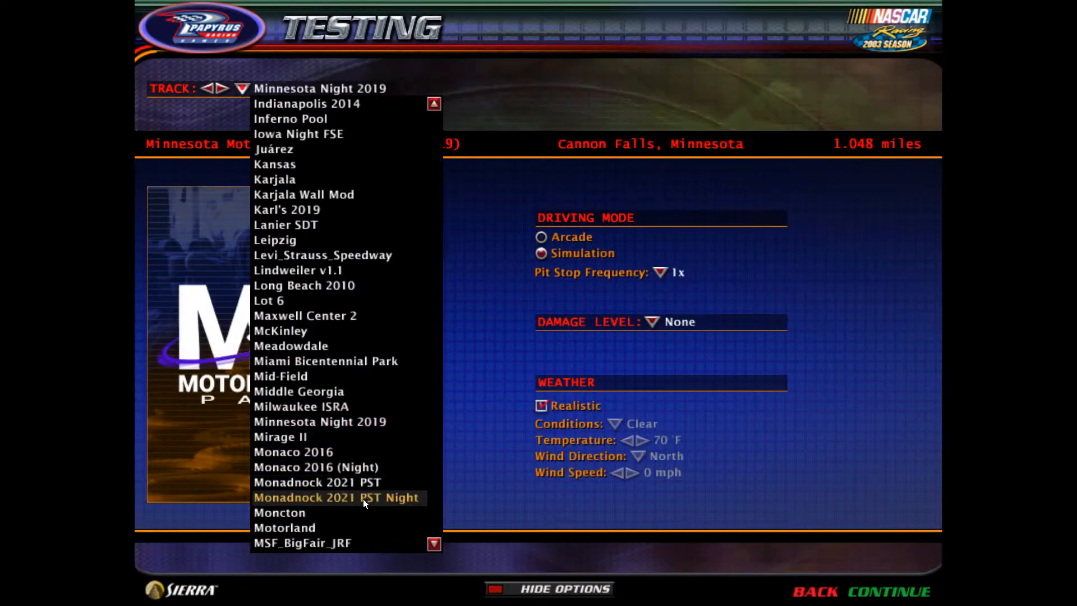
scroll(334, 505, "down", 5)
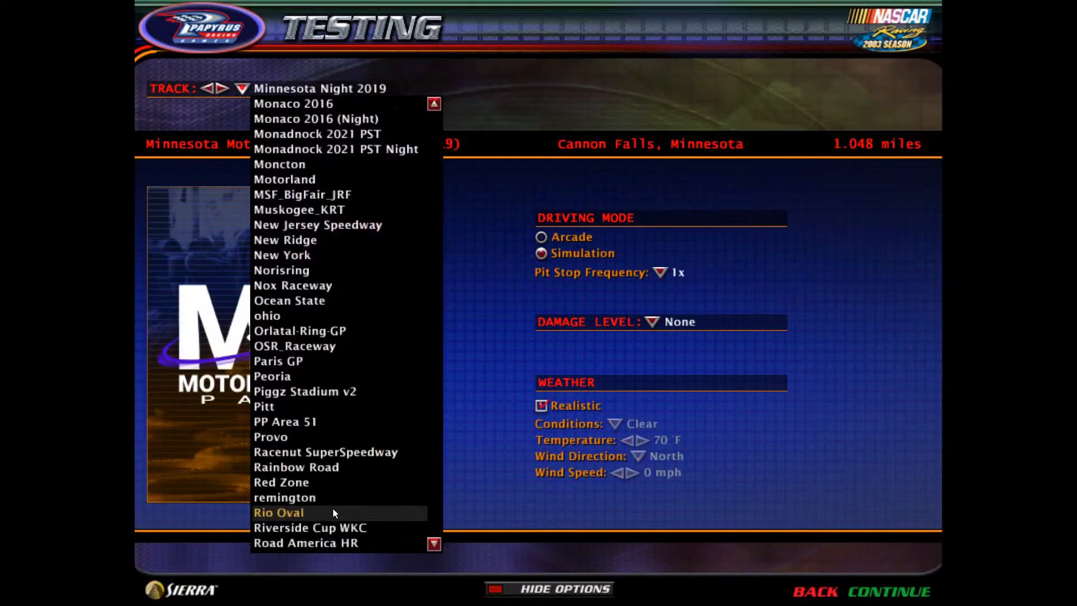
left_click(306, 421)
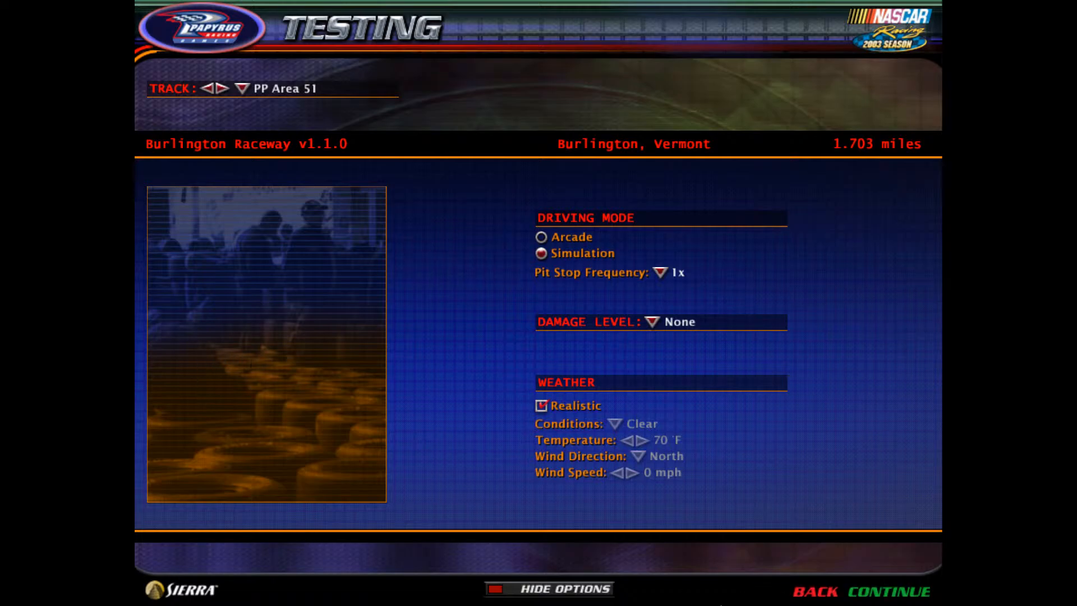
left_click(589, 588)
left_click(590, 588)
left_click(887, 597)
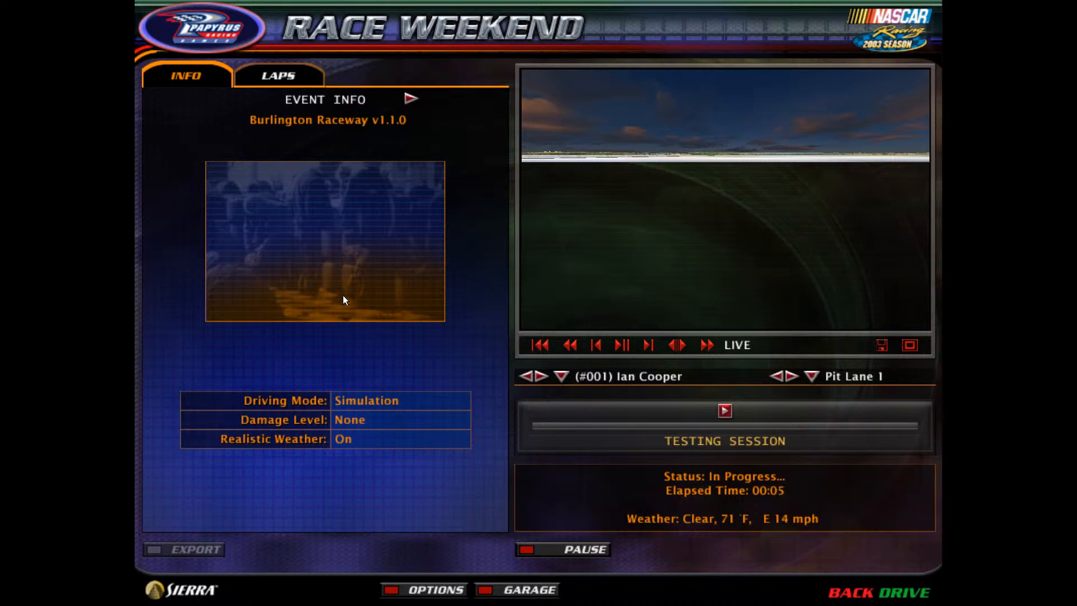
Start driving and steer the car from its pit stall on the grass verge onto the asphalt, accelerating down the straight
left_click(894, 592)
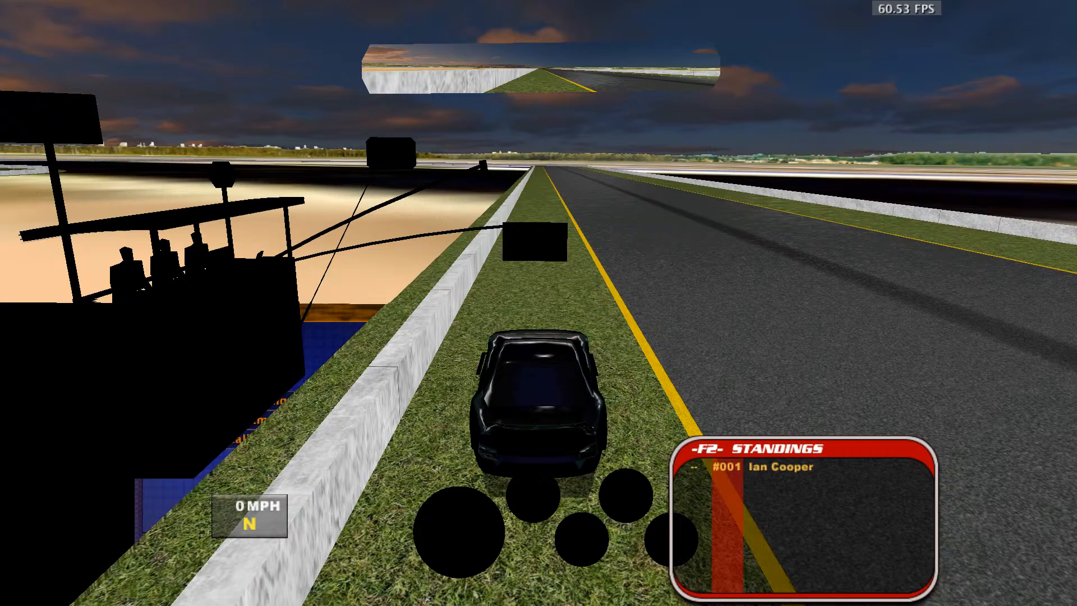
key("Up")
key("Right")
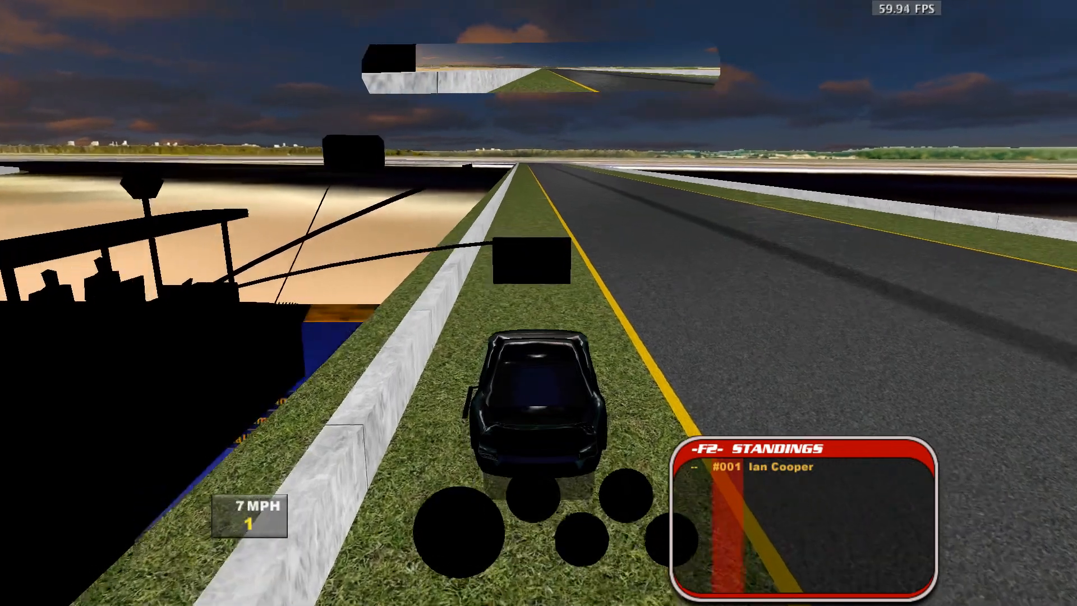
key("Down")
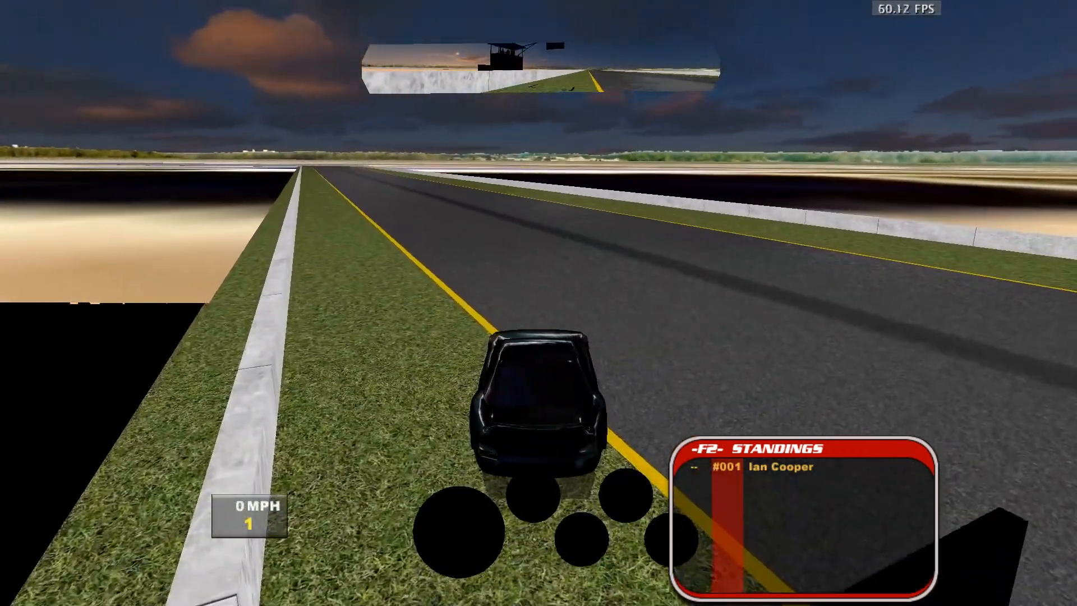
key("Up")
key("Left")
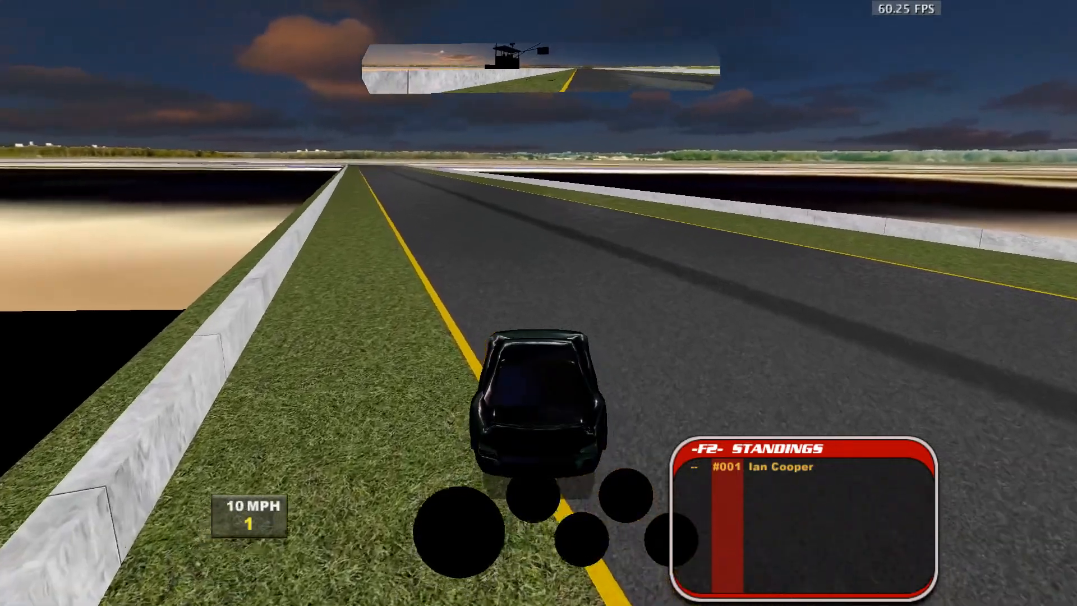
key("Left")
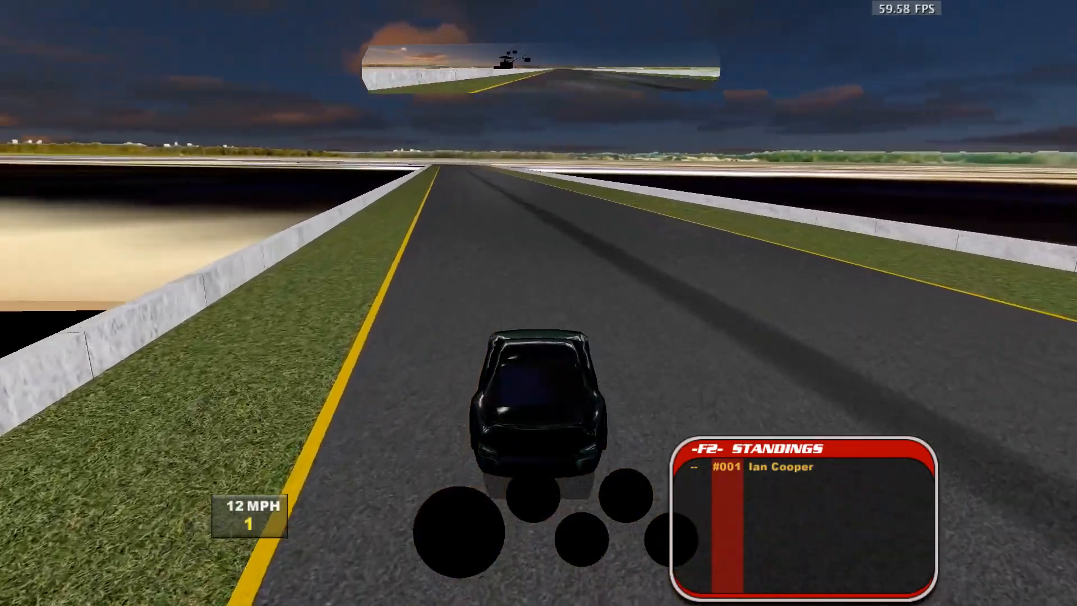
key("Right")
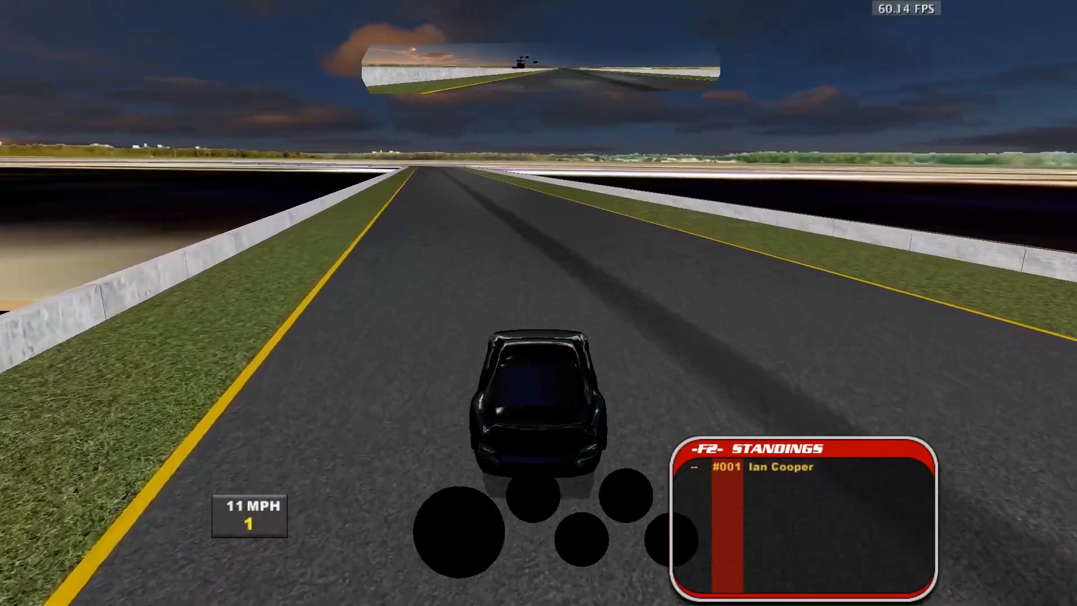
key("Up")
key("Up")
key("Right")
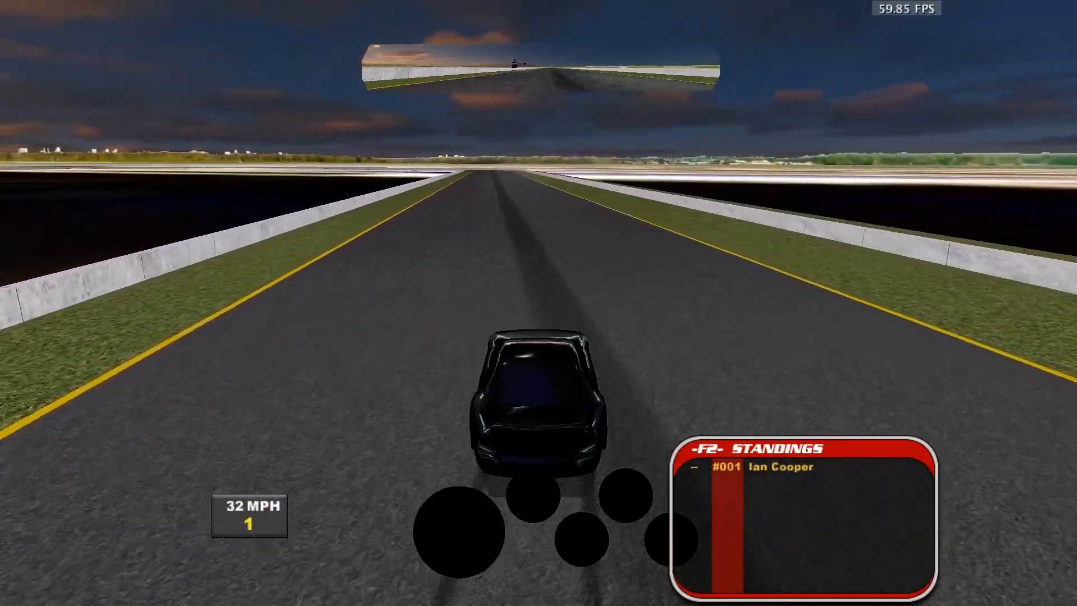
Accelerate down the straight into second gear and steer the car through the left-hand bend at its end
key("Up")
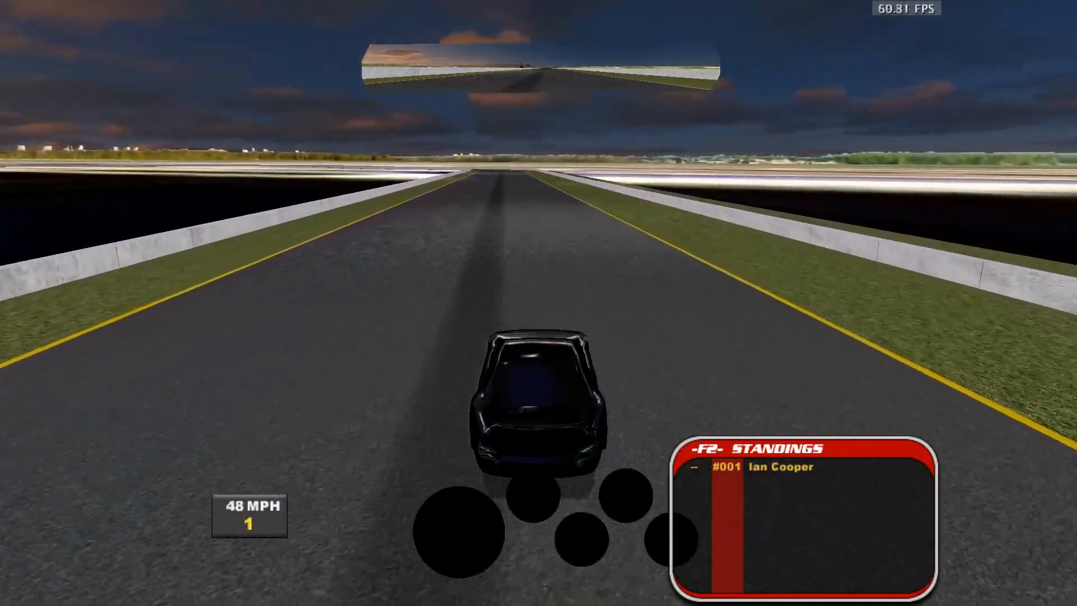
key("Up")
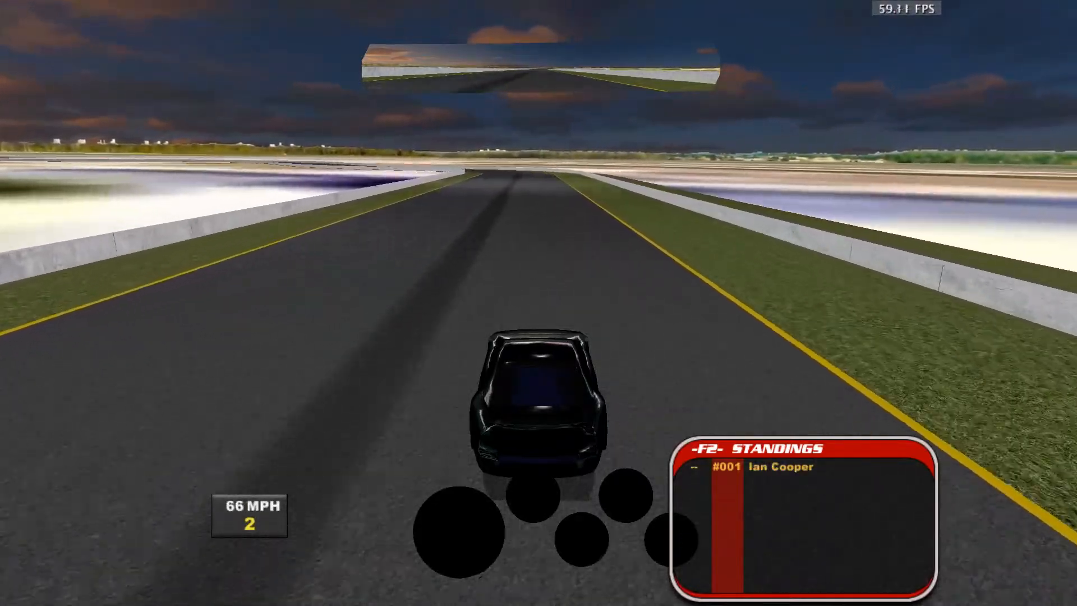
key("Up")
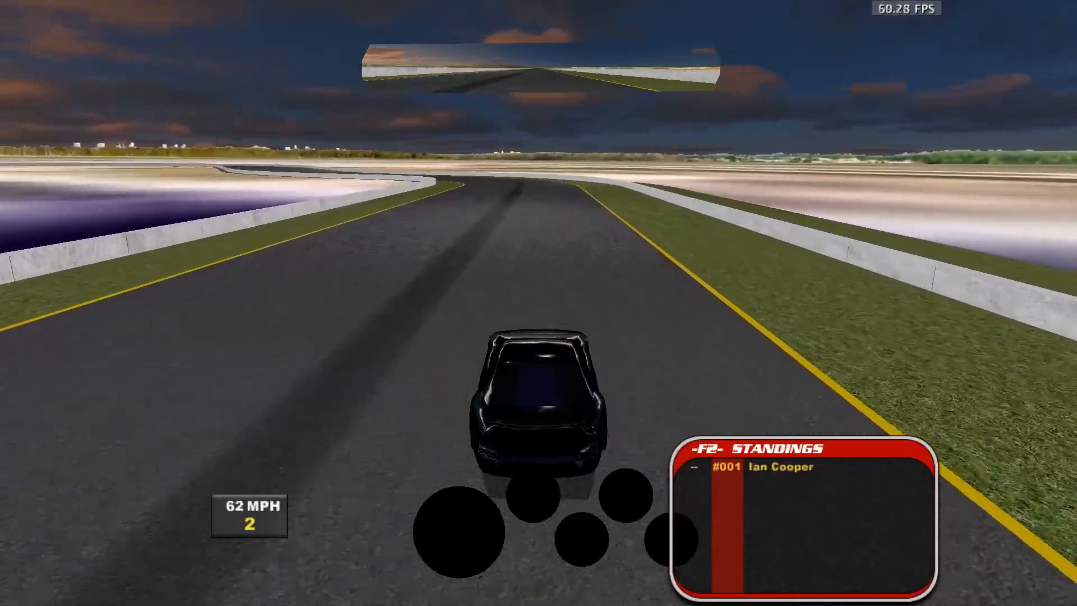
key("Left")
key("Left")
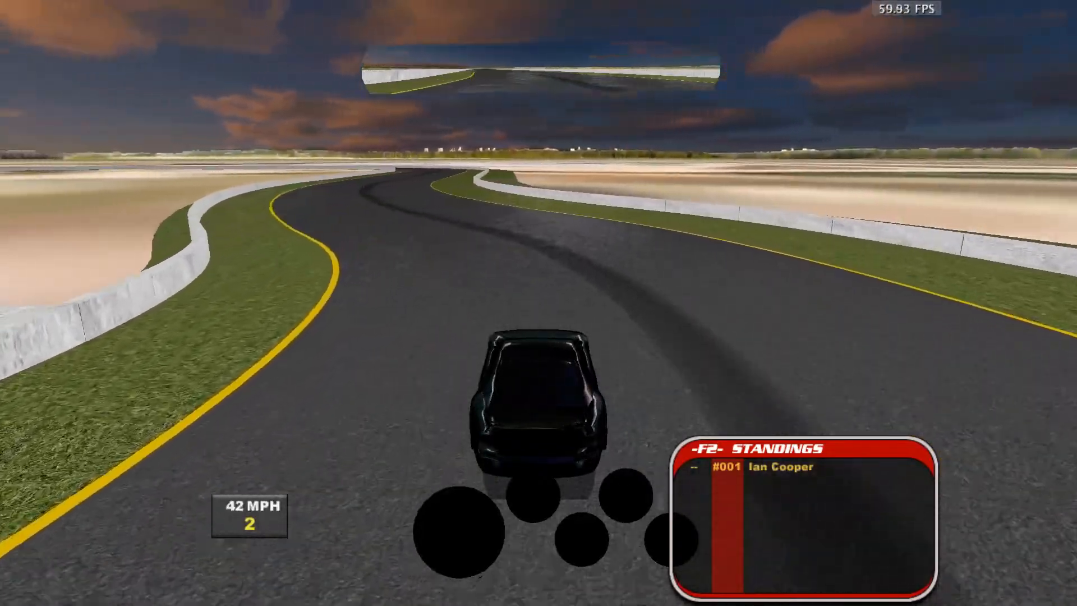
Pause the test drive and run the controller calibration from the control options
key("Escape")
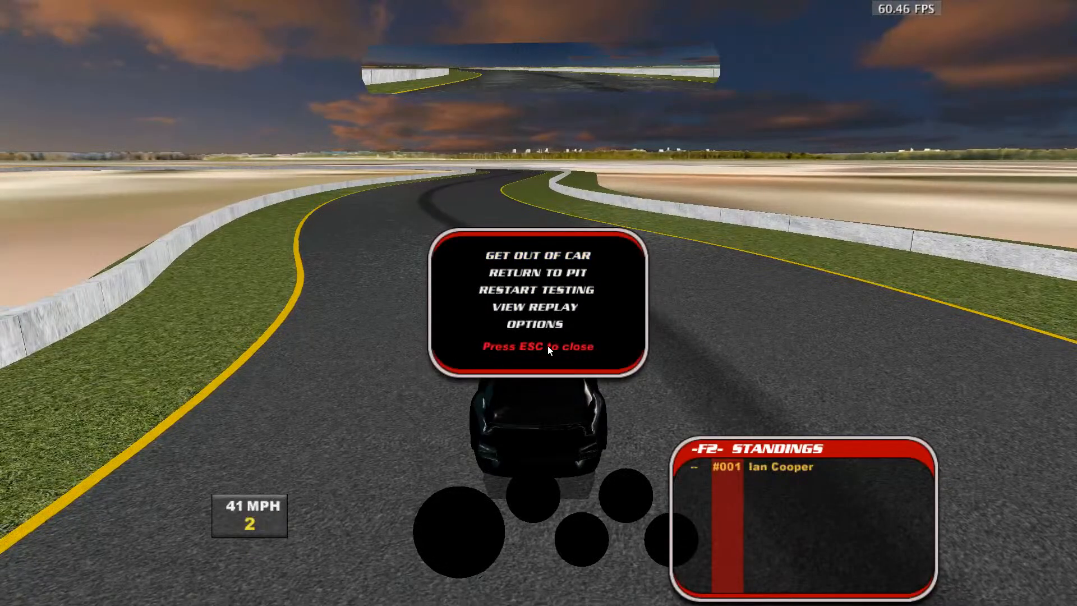
left_click(535, 324)
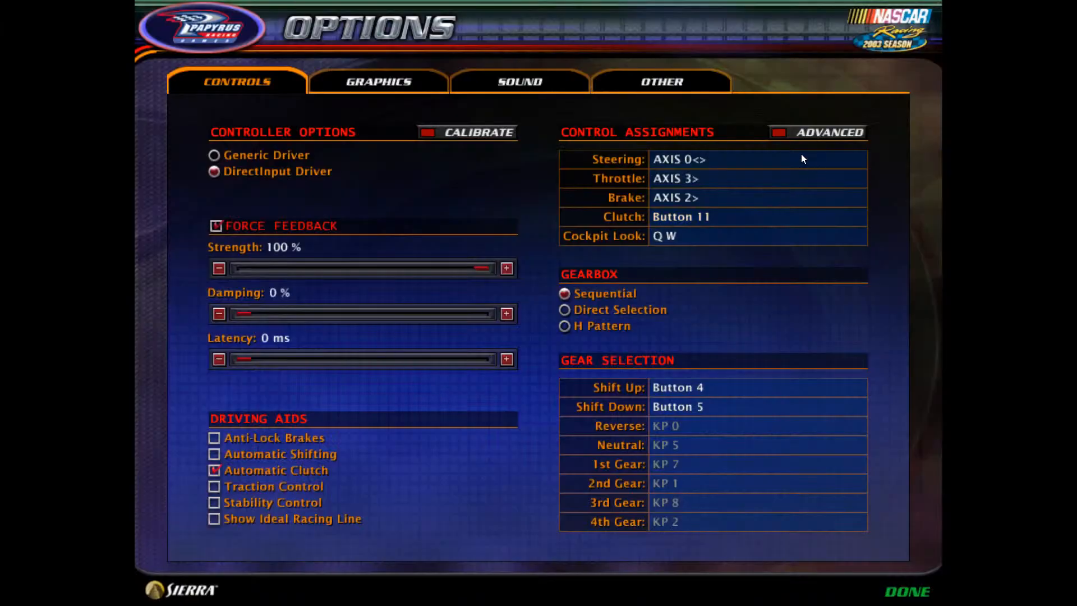
left_click(467, 133)
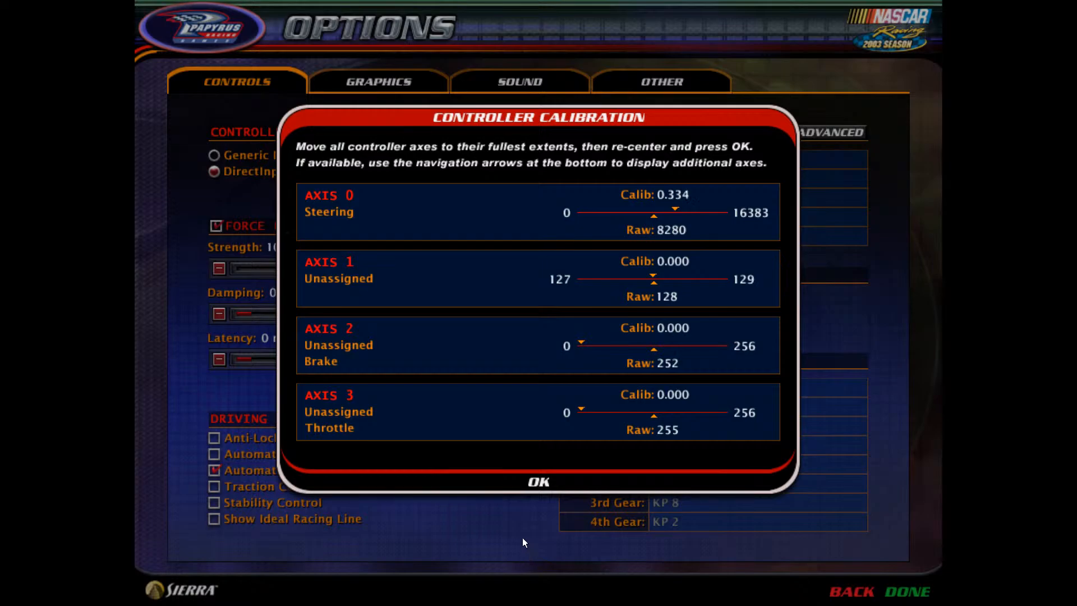
left_click(539, 482)
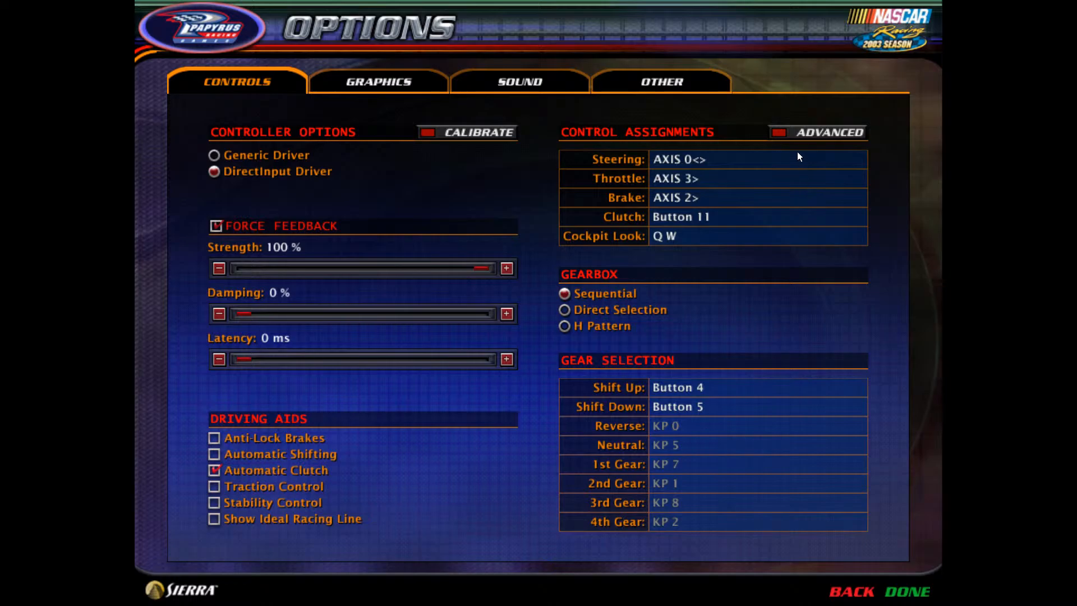
Lower the steering assistance to the bottom end of its range in the advanced controller options and return to the paused drive
left_click(794, 137)
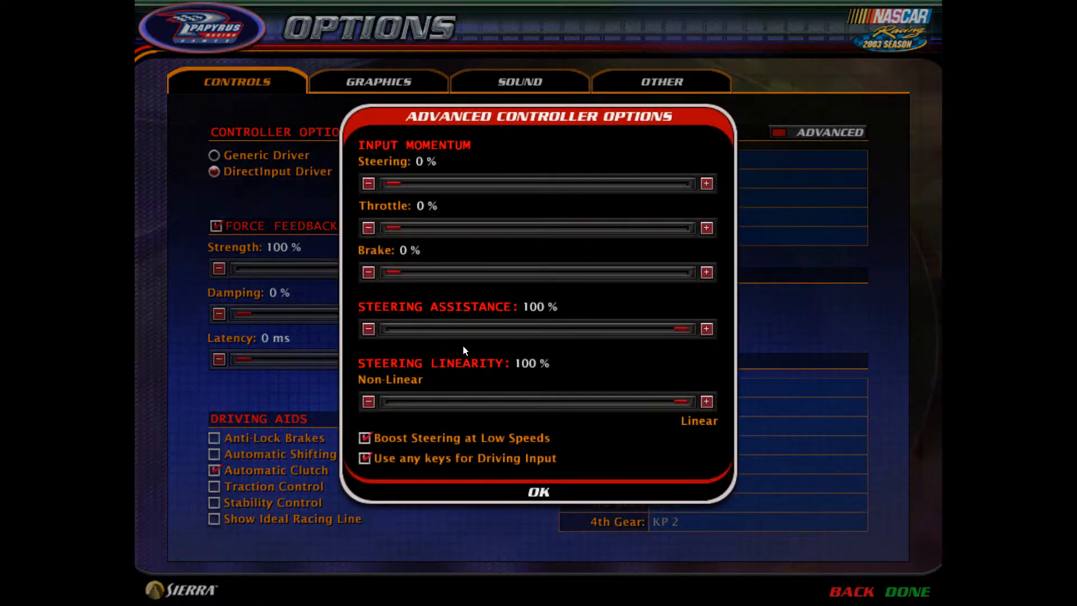
left_click_drag(428, 329, 404, 336)
left_click(369, 330)
left_click(368, 329)
left_click(540, 495)
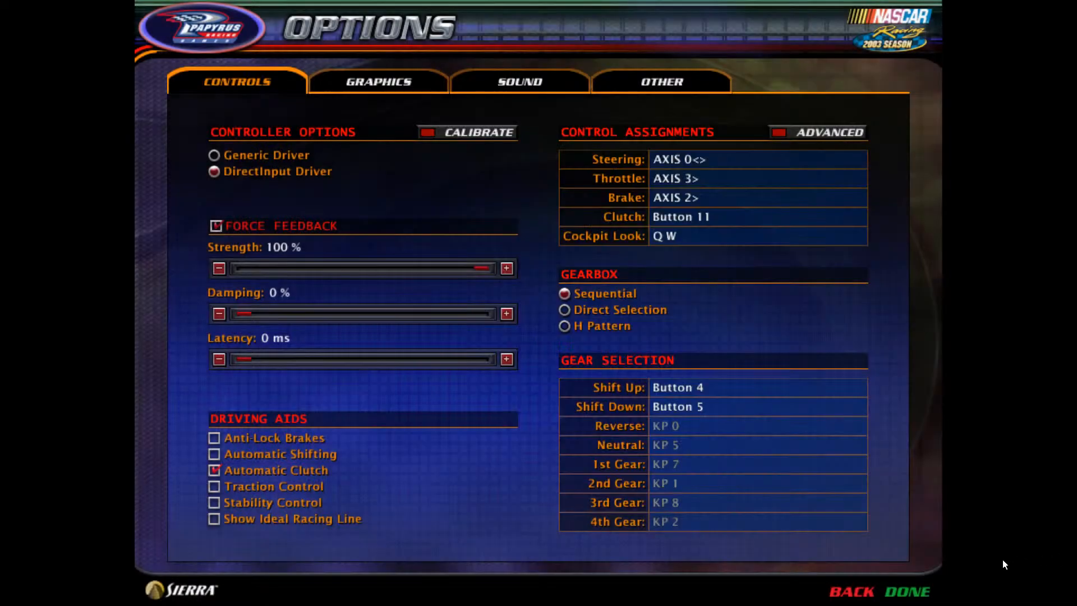
left_click(906, 590)
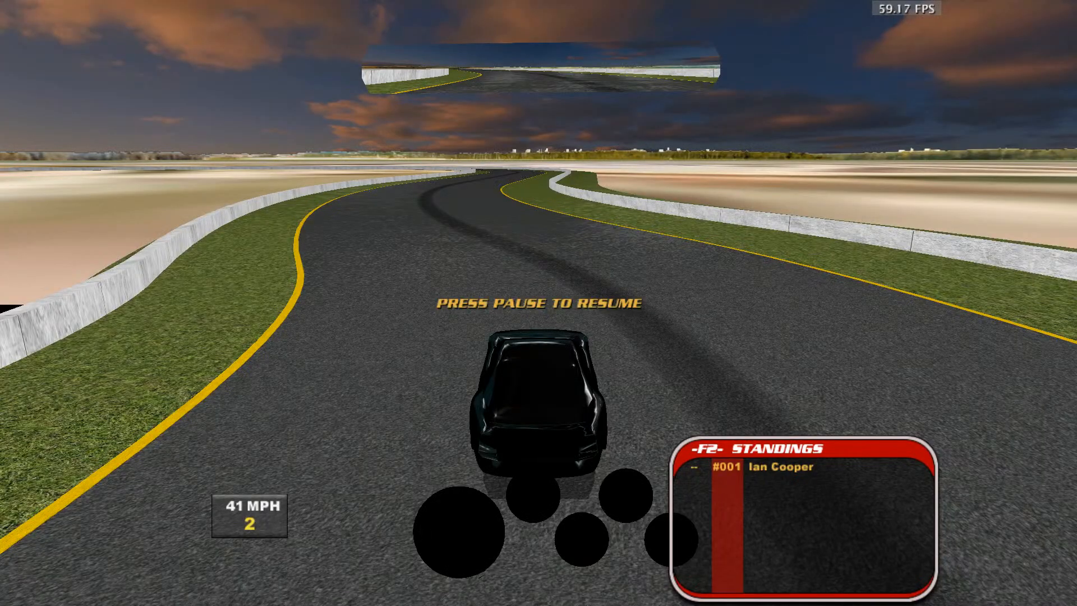
Resume the test session and drive through the long left-hand curve onto the following straight
key("p")
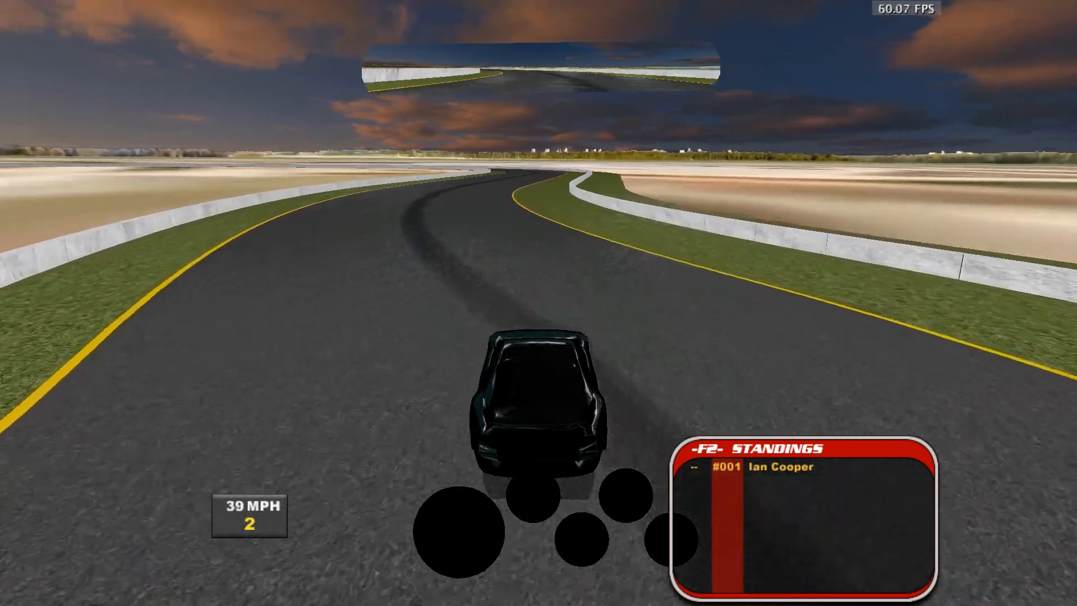
key("Up")
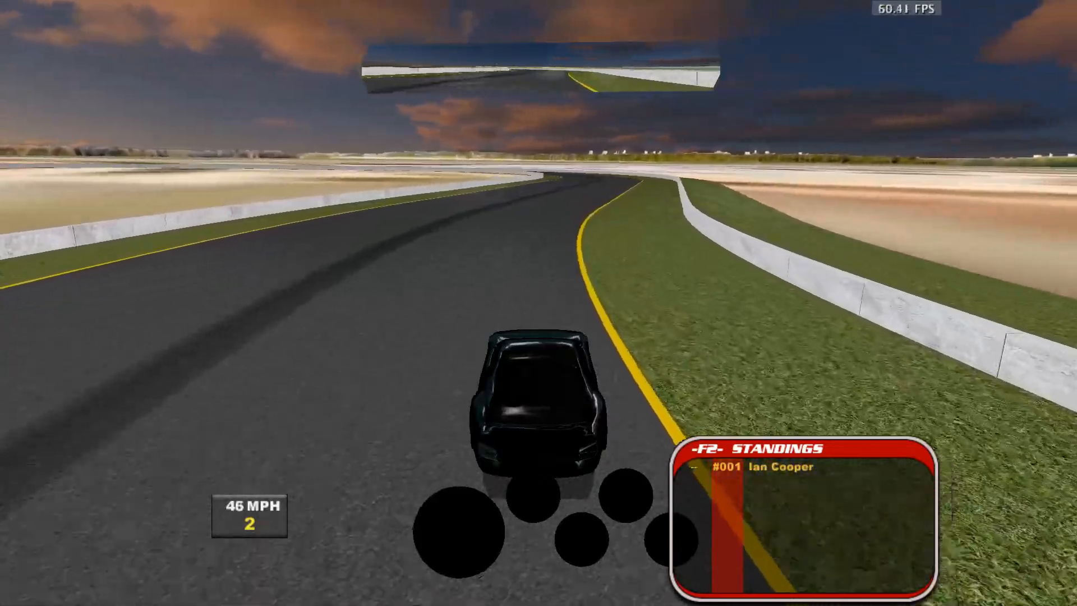
key("Up")
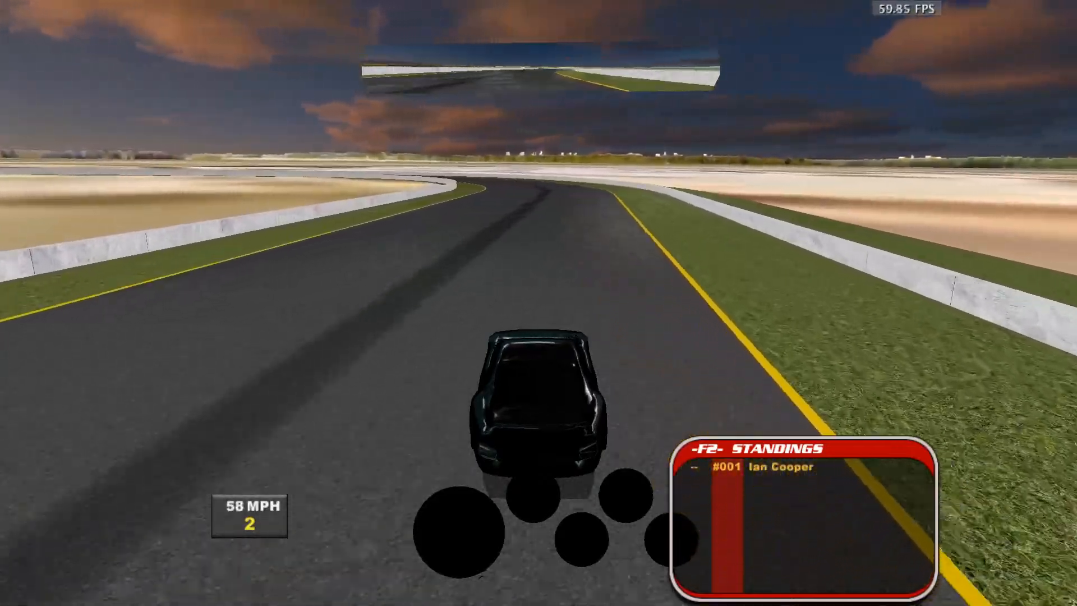
key("Left")
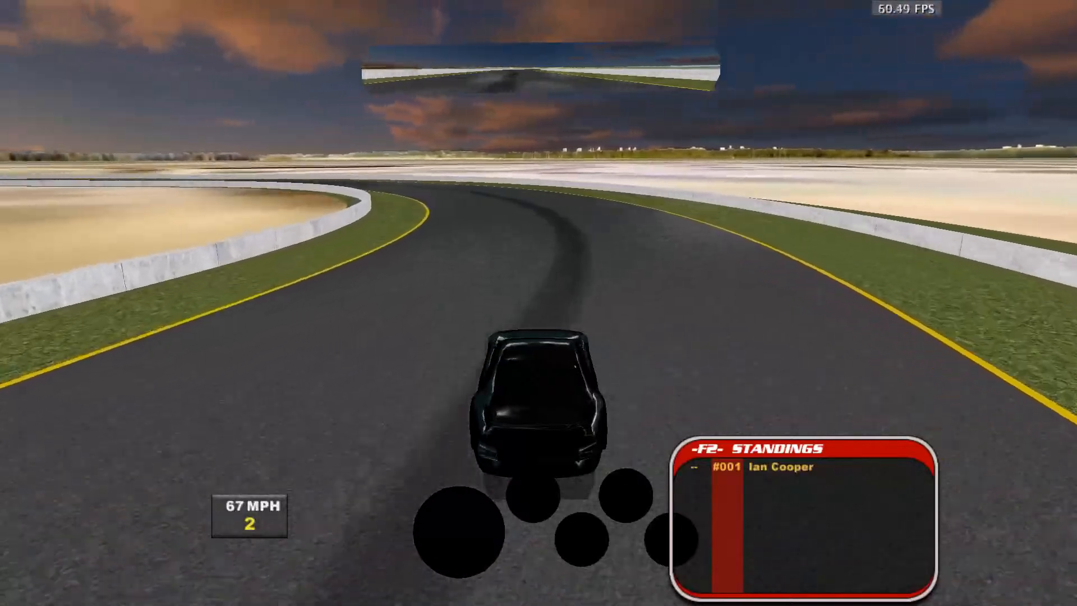
key("Left")
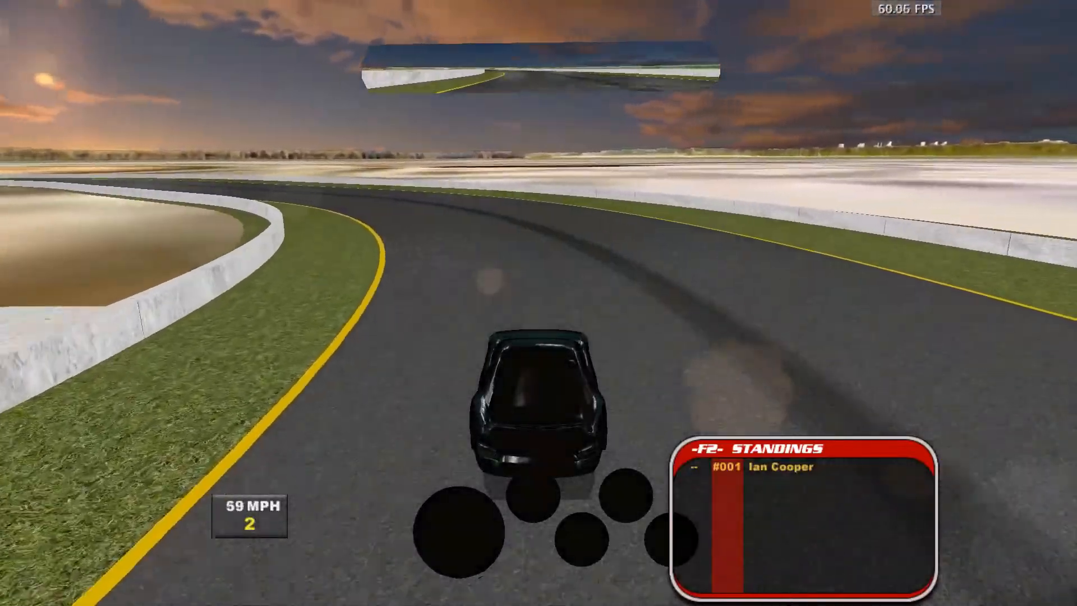
key("Left")
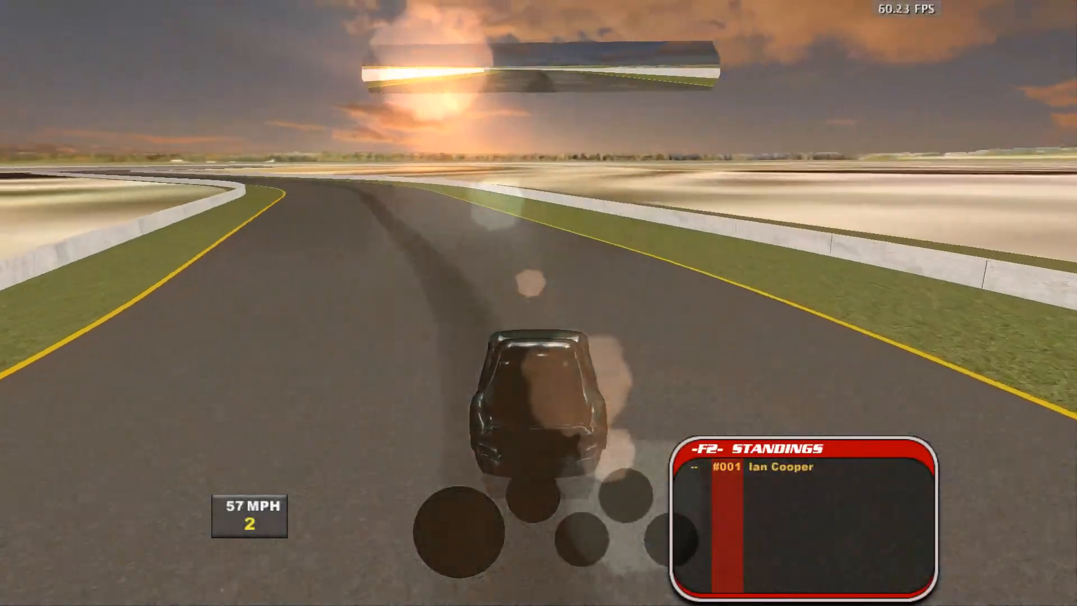
key("Left")
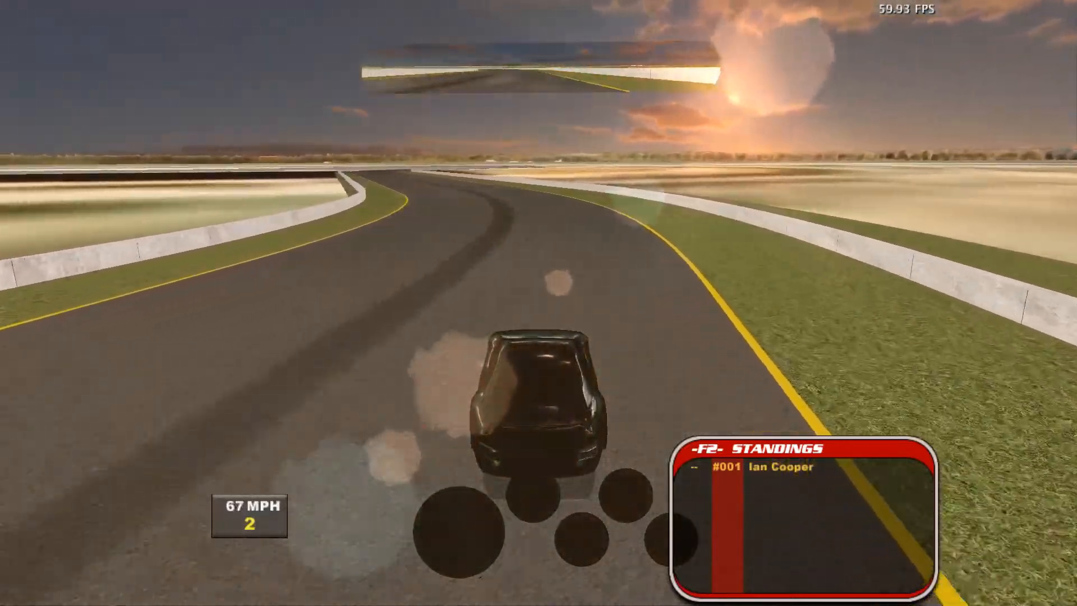
key("Left")
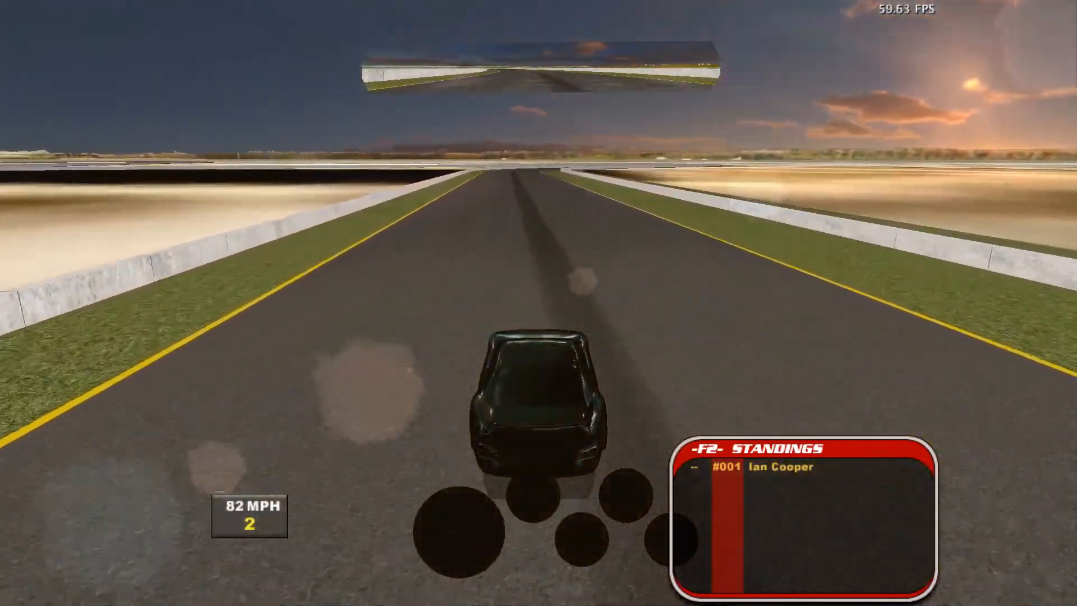
Steer the car through the right-hand bend after the straight and into the next left-hand curve
key("Right")
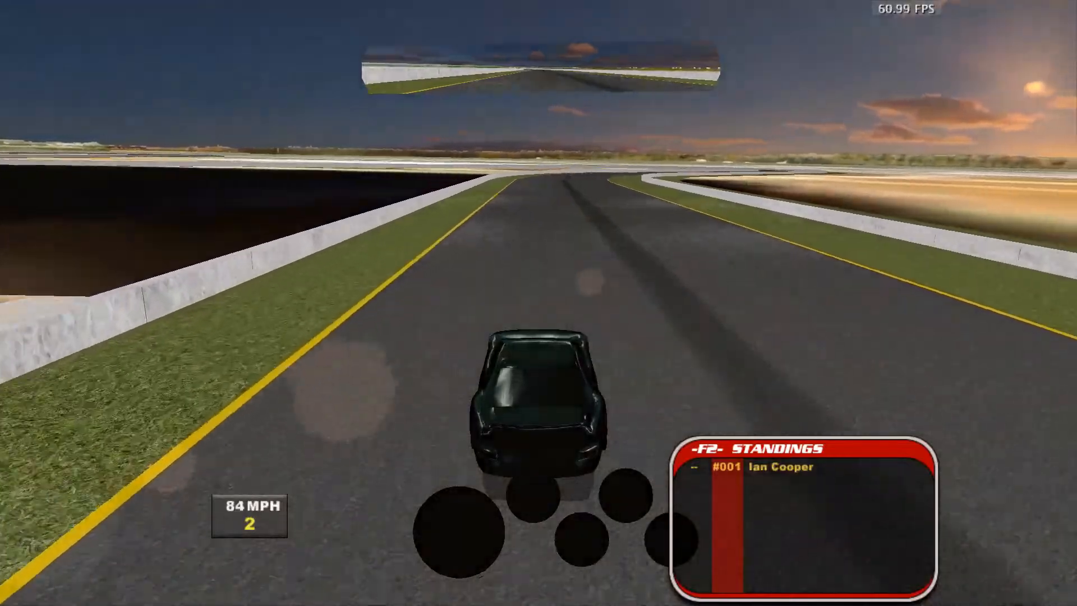
key("Right")
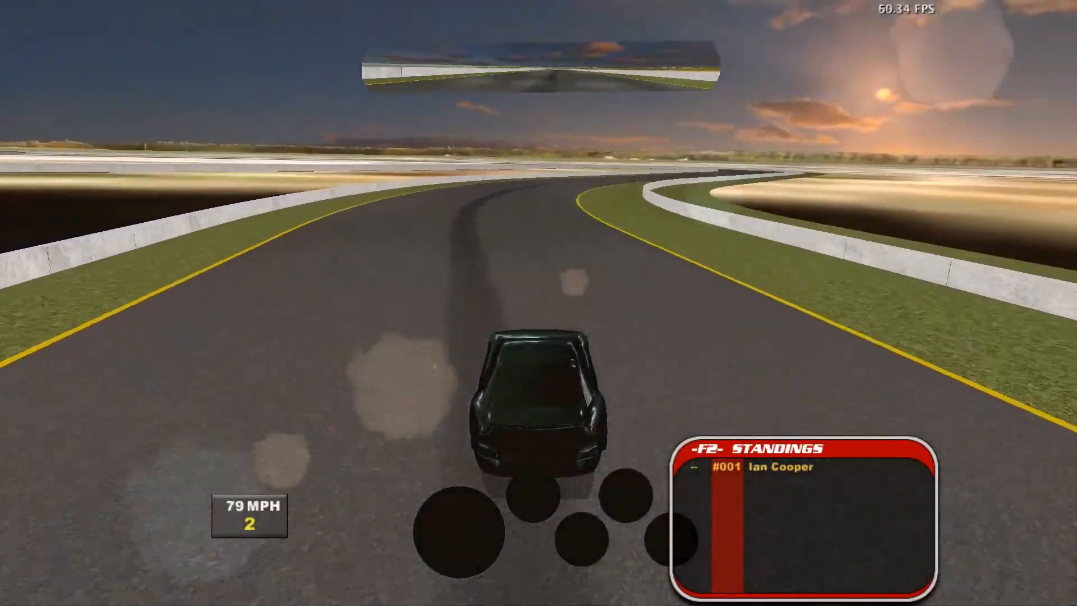
key("Right")
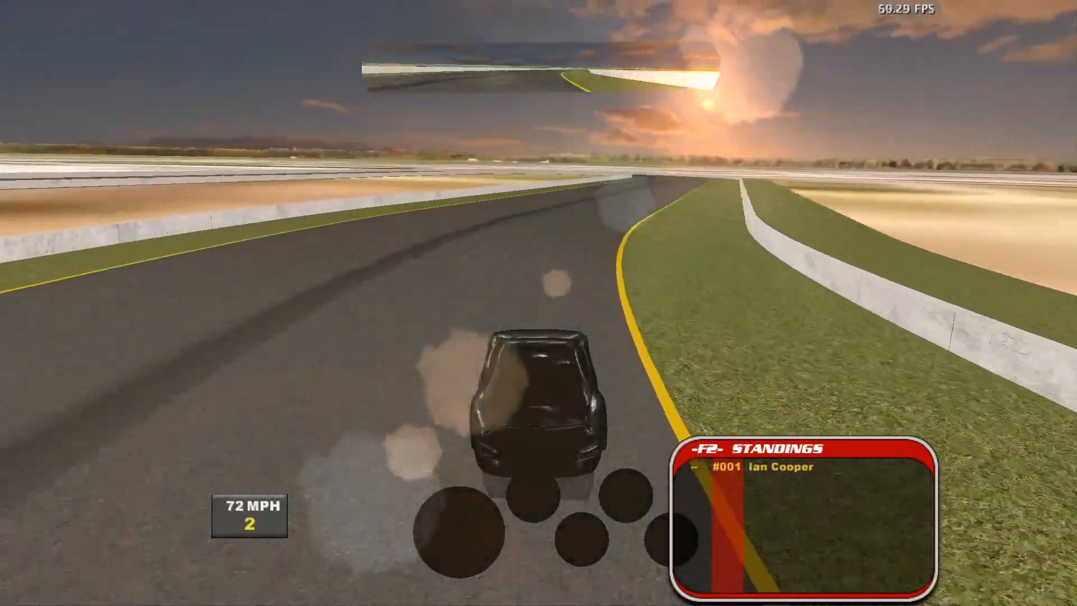
key("Right")
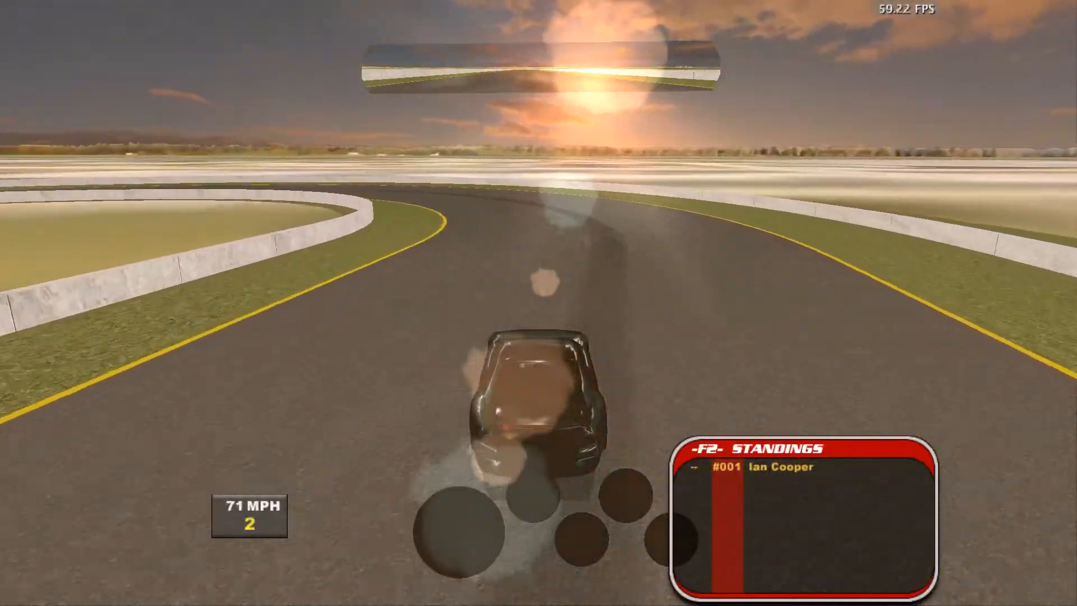
key("Left")
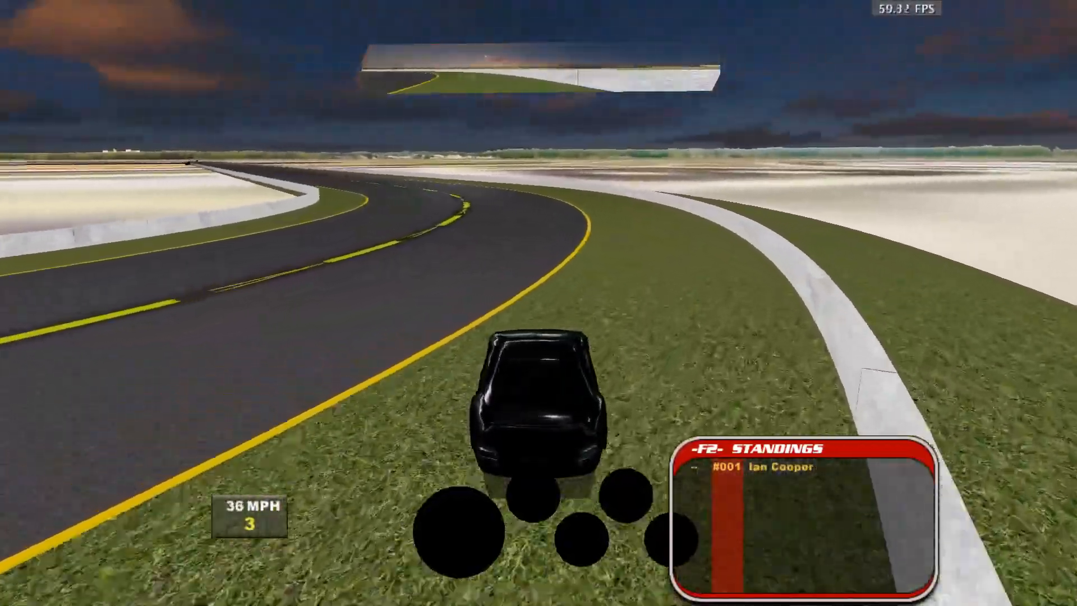
Pause the drive again and raise the steering assistance in the advanced controller options
key("Escape")
left_click(534, 325)
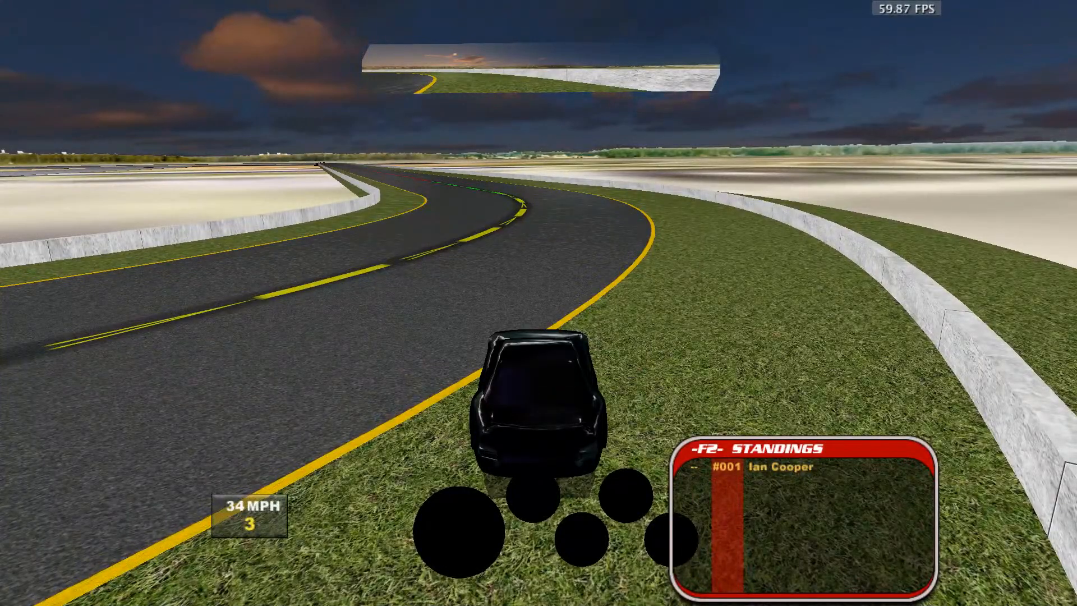
left_click(811, 133)
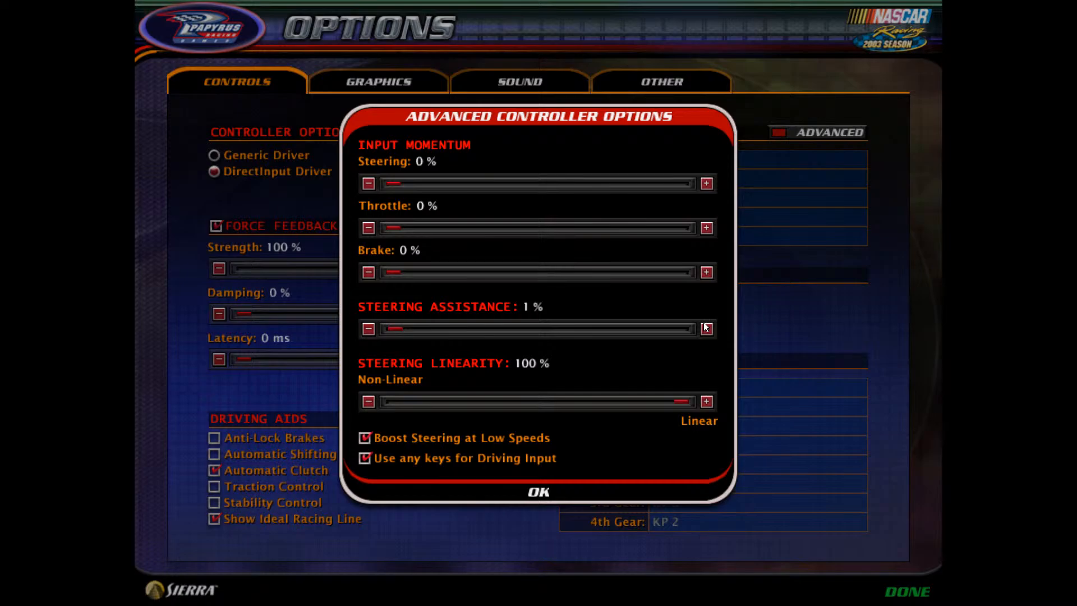
left_click(707, 332)
left_click(538, 493)
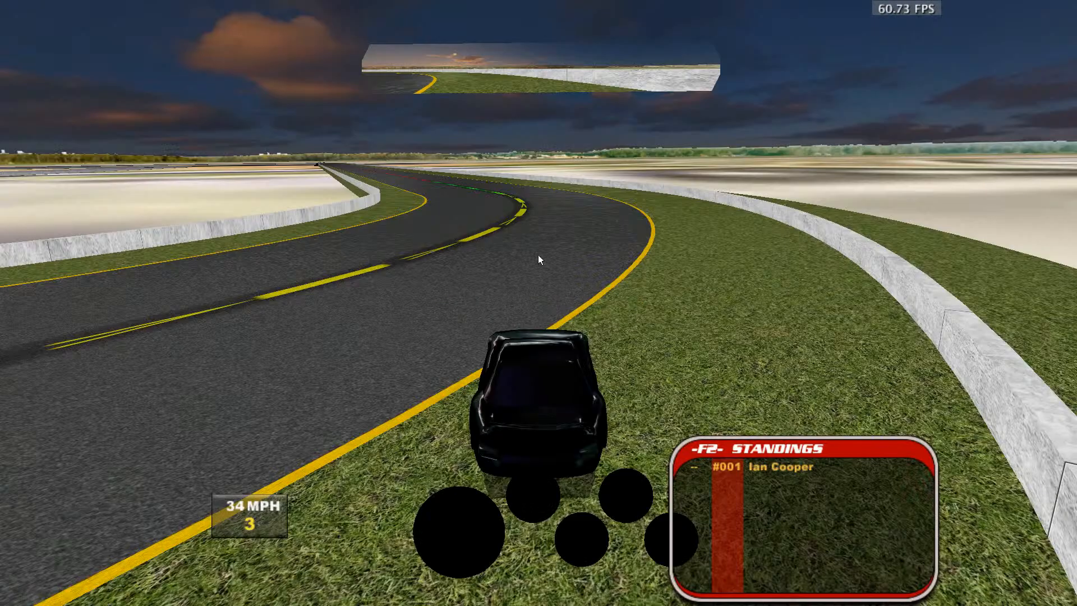
Return the car to the pit and load the fast setup as the current setup in the garage
key("Escape")
left_click(554, 275)
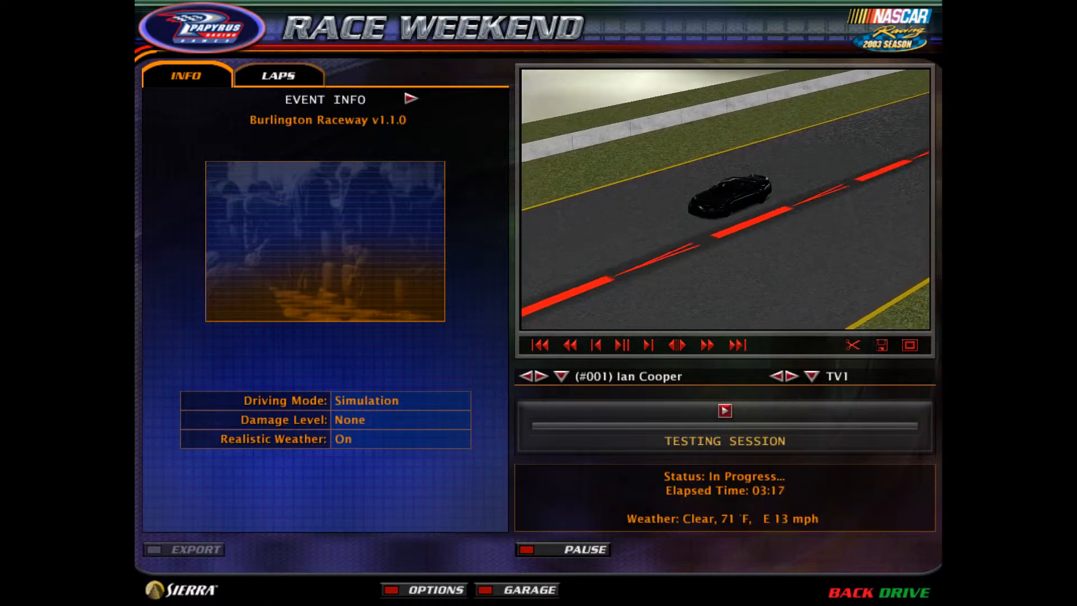
left_click(499, 596)
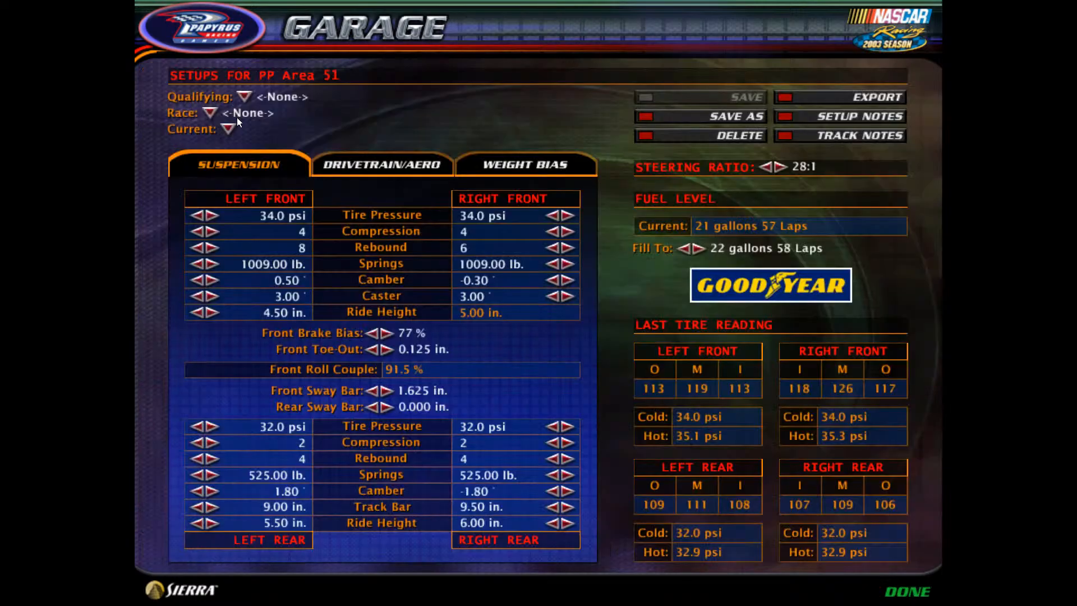
left_click(230, 129)
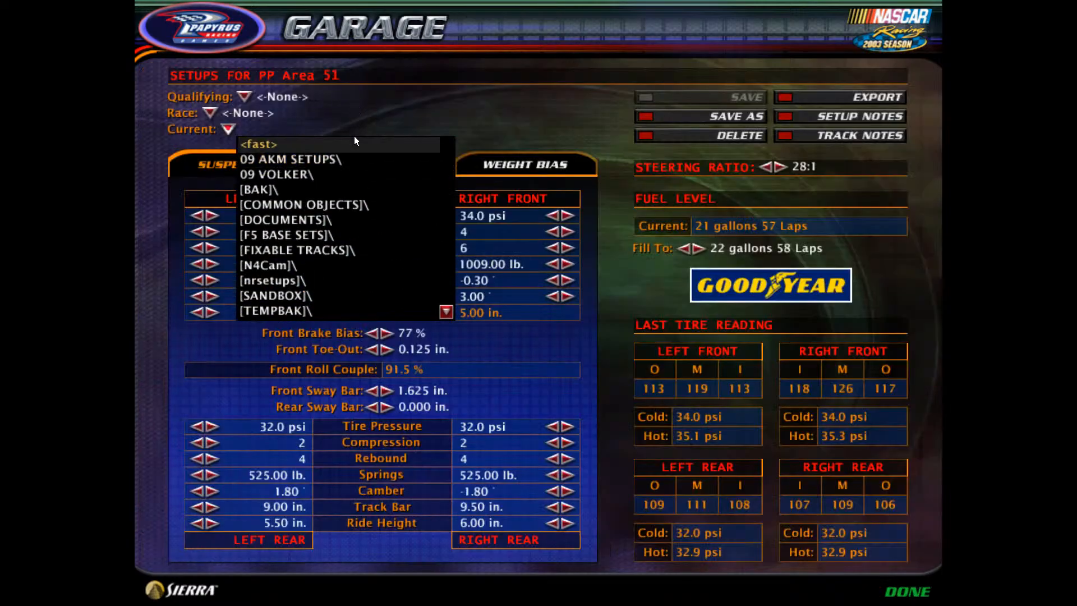
left_click(358, 145)
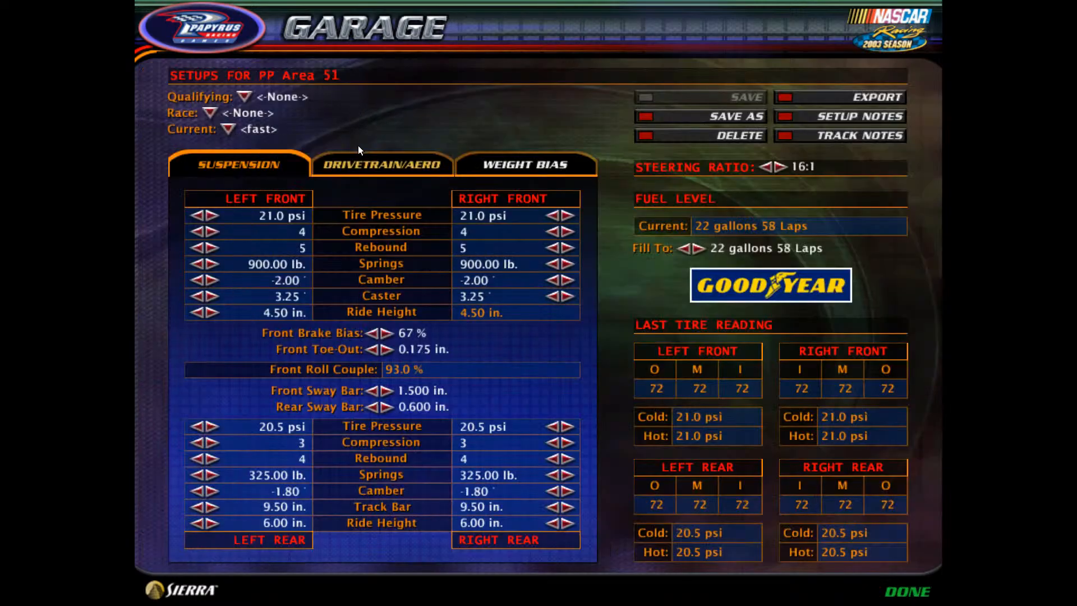
left_click(911, 593)
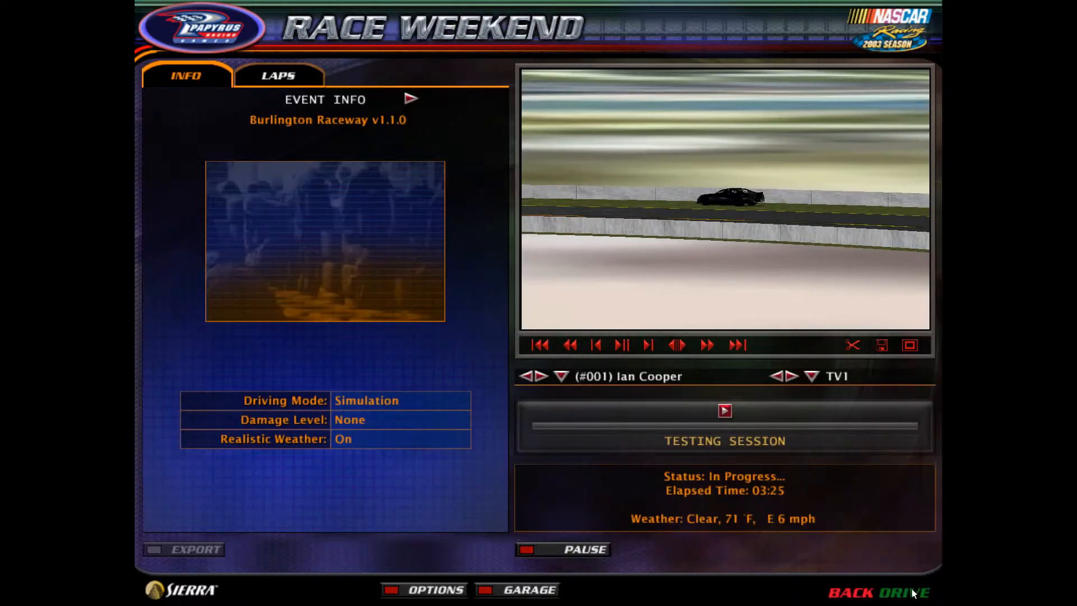
Drive out of the pit stall with the fast setup and line the car up beside the red racing line on the straight
left_click(915, 592)
key("Up")
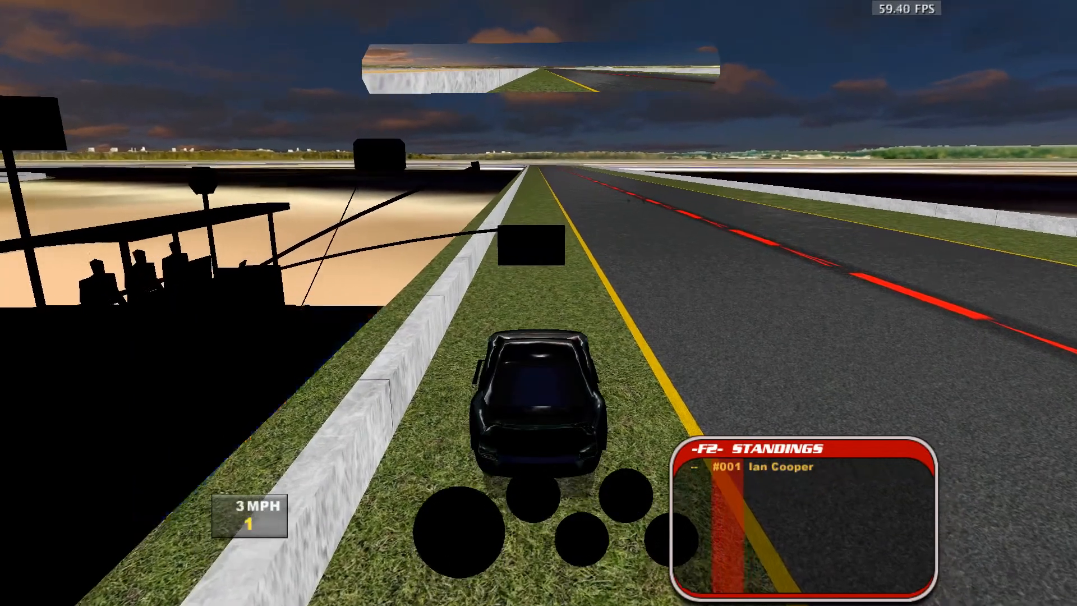
key("Right")
key("Up")
key("Right")
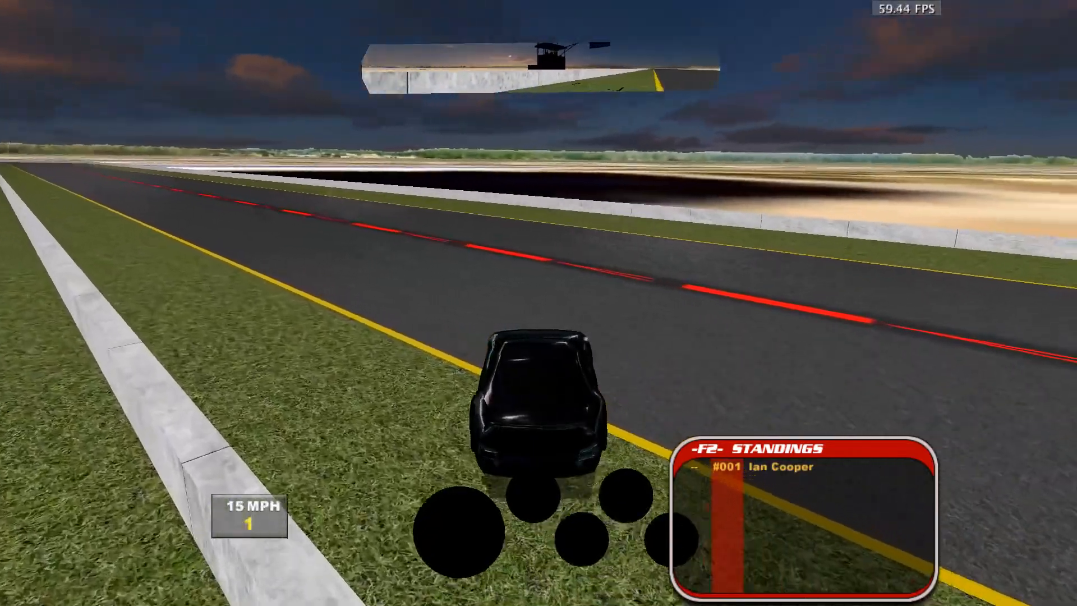
key("Left")
key("Up")
key("Left")
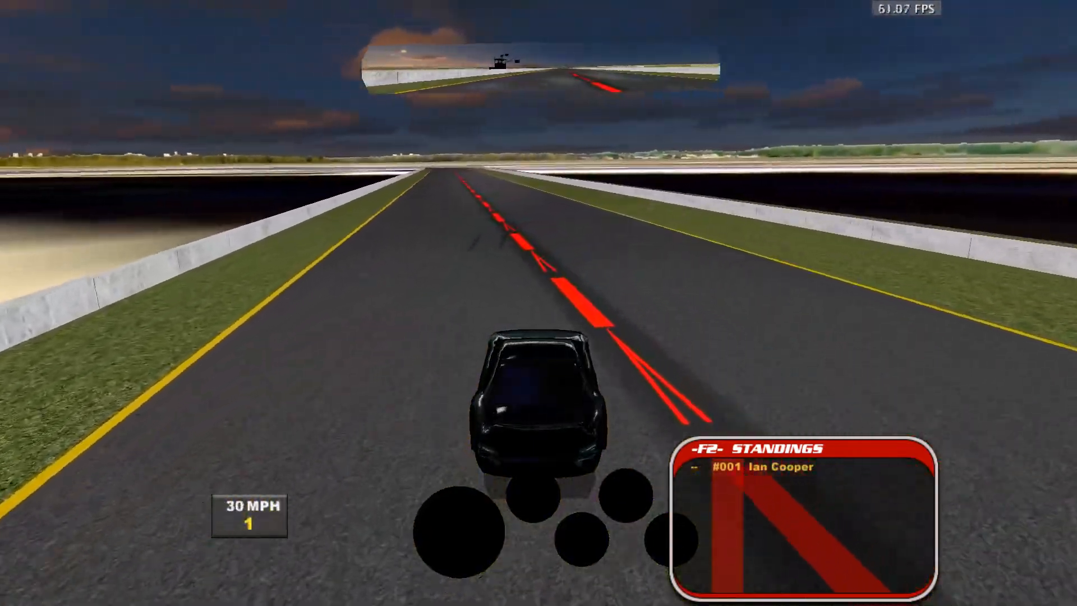
Accelerate the car down the straight alongside the racing line, steering slightly right to stay on the asphalt
key("Up")
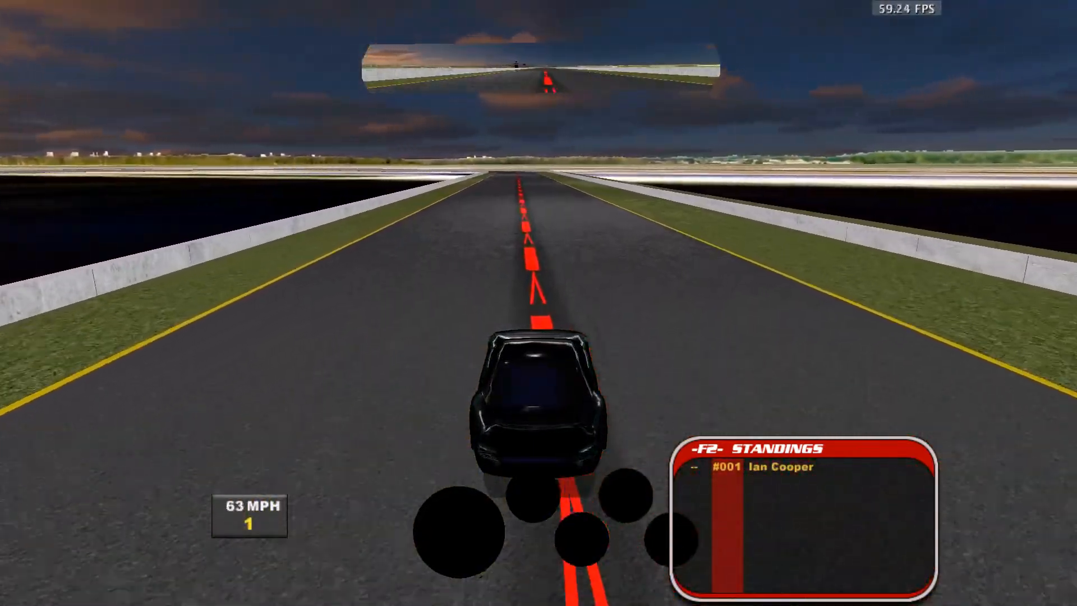
key("Right")
key("Up")
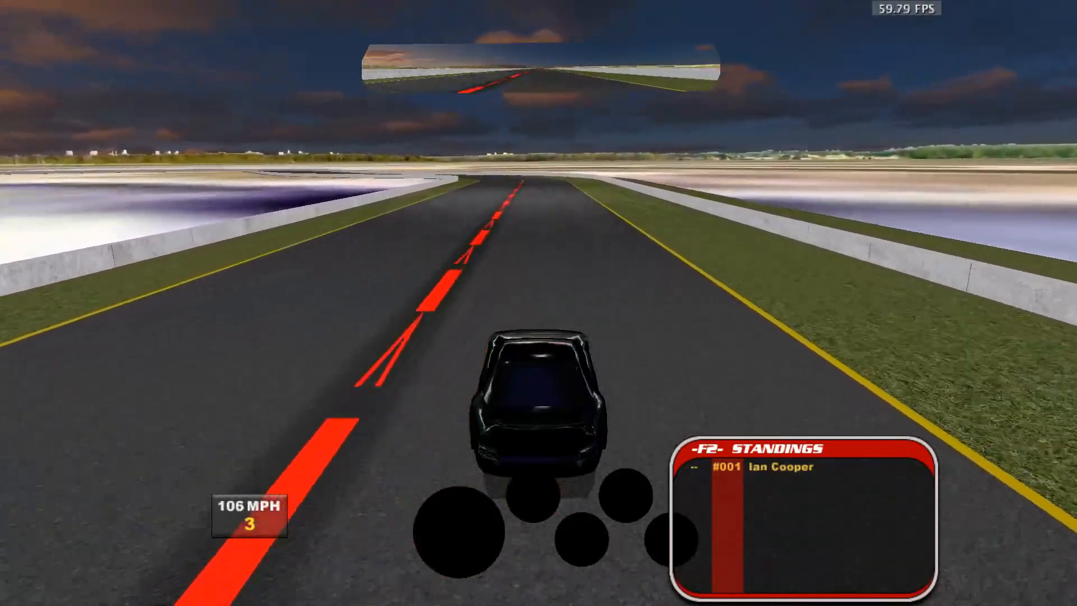
Brake for the left-hand bend after the straight and carry the car into the following right-hand curve
key("Down")
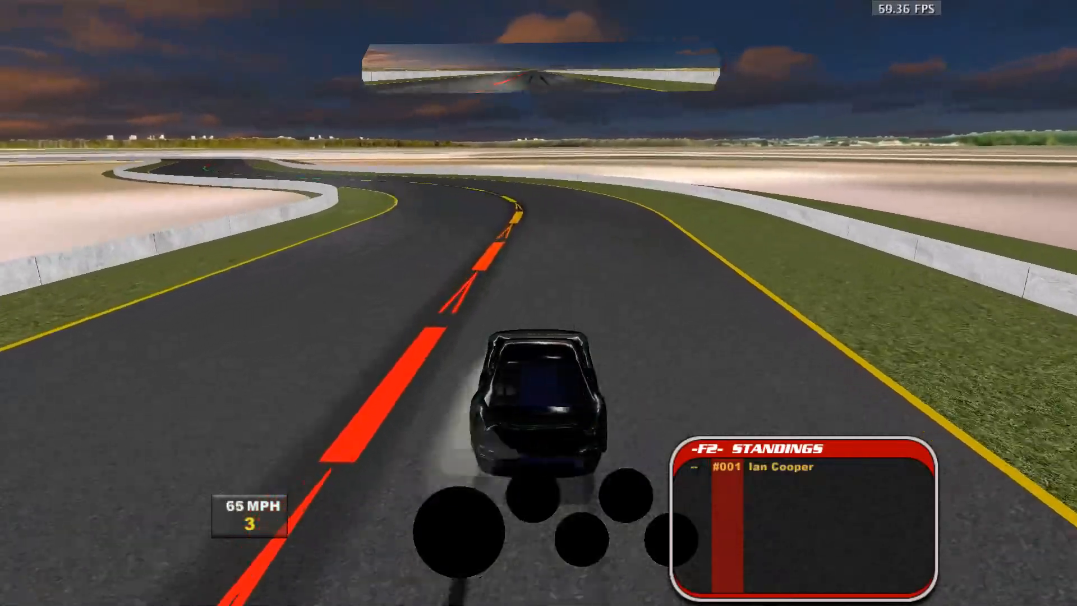
key("Left")
key("Up")
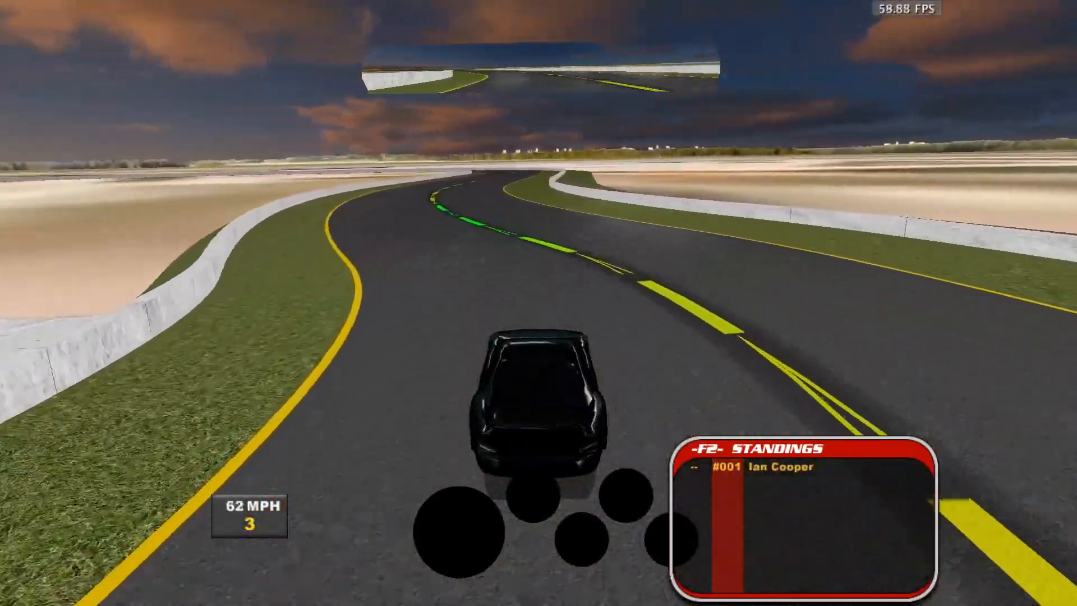
key("Up")
key("Right")
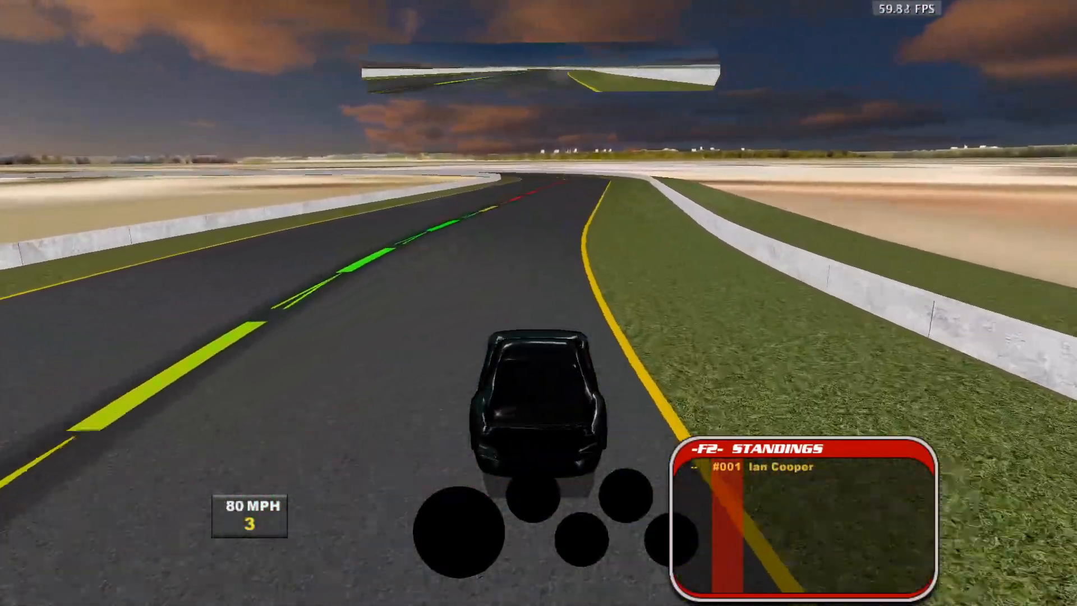
Slow the car and steer it through the long left-hand curve and the next left-hand bend
key("Down")
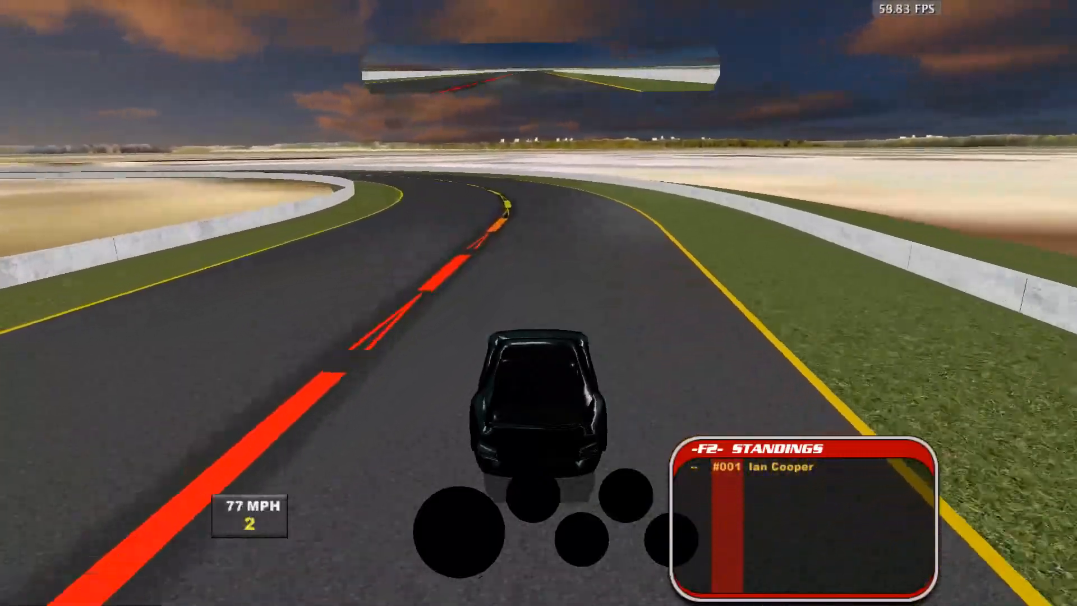
key("Down")
key("Left")
key("Up")
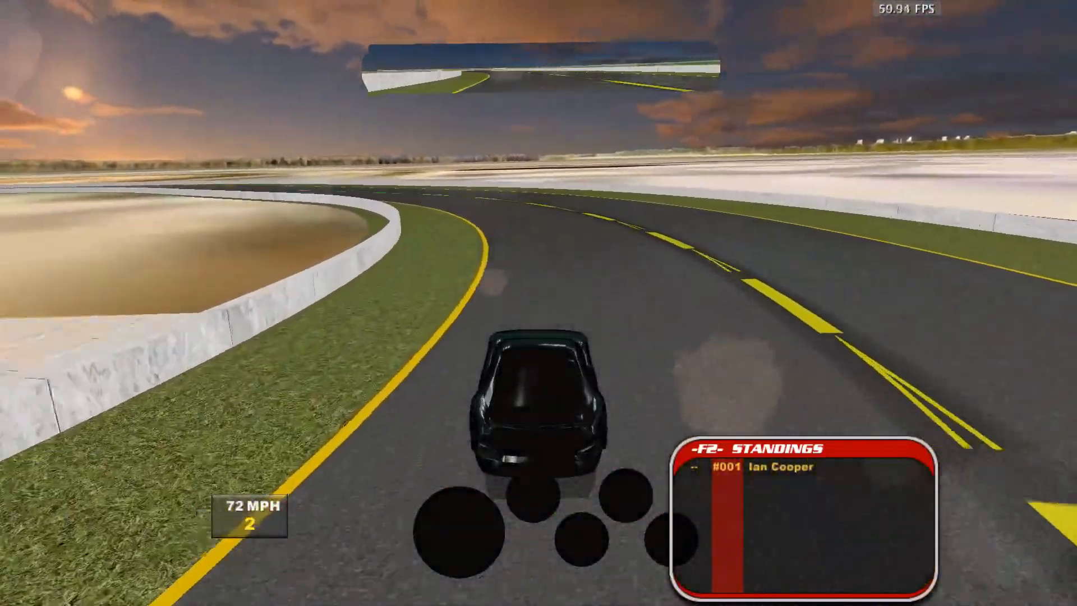
key("Left")
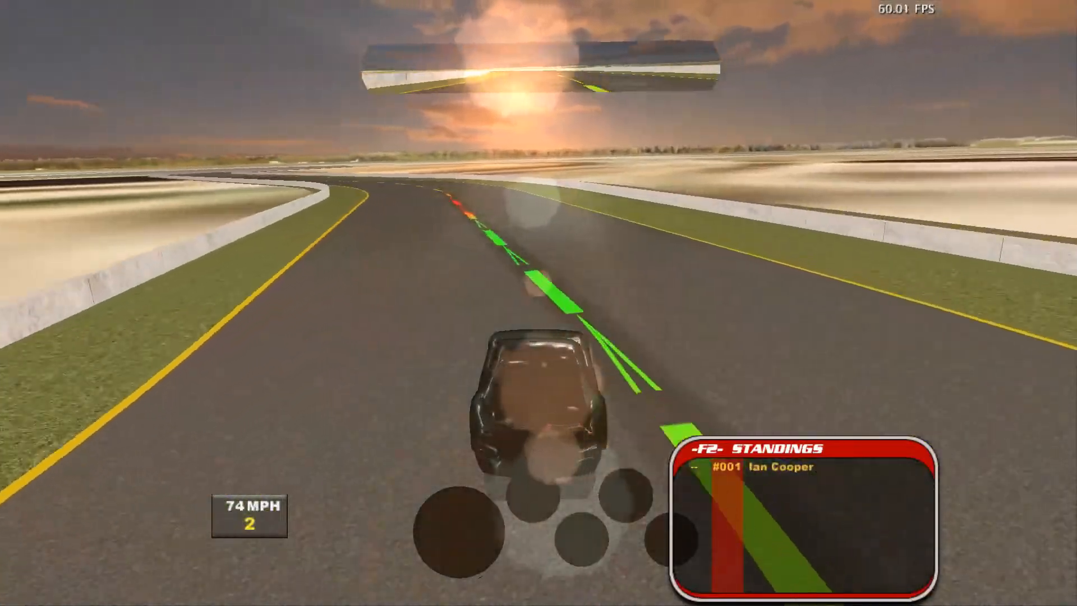
key("Up")
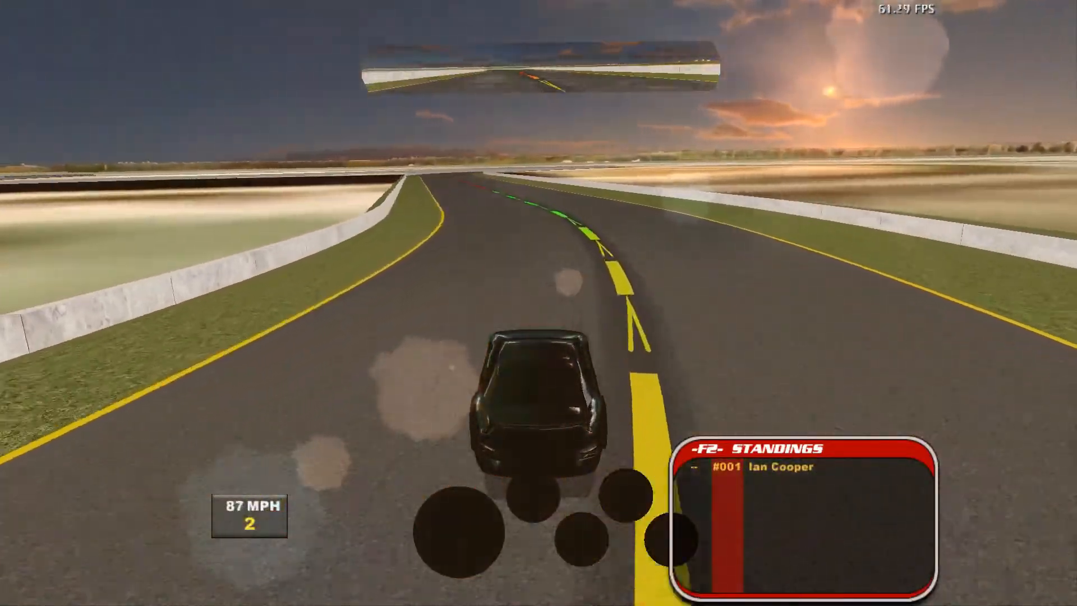
Accelerate along the straight, steer through the right-hand bend and brake for the next left-hand curve
key("Up")
key("Right")
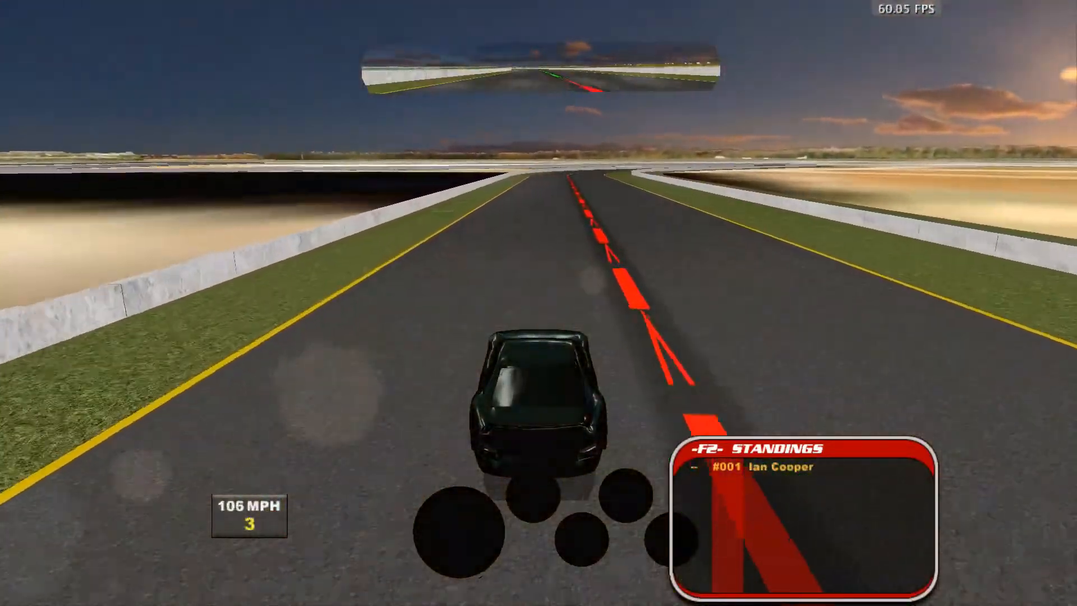
key("Up")
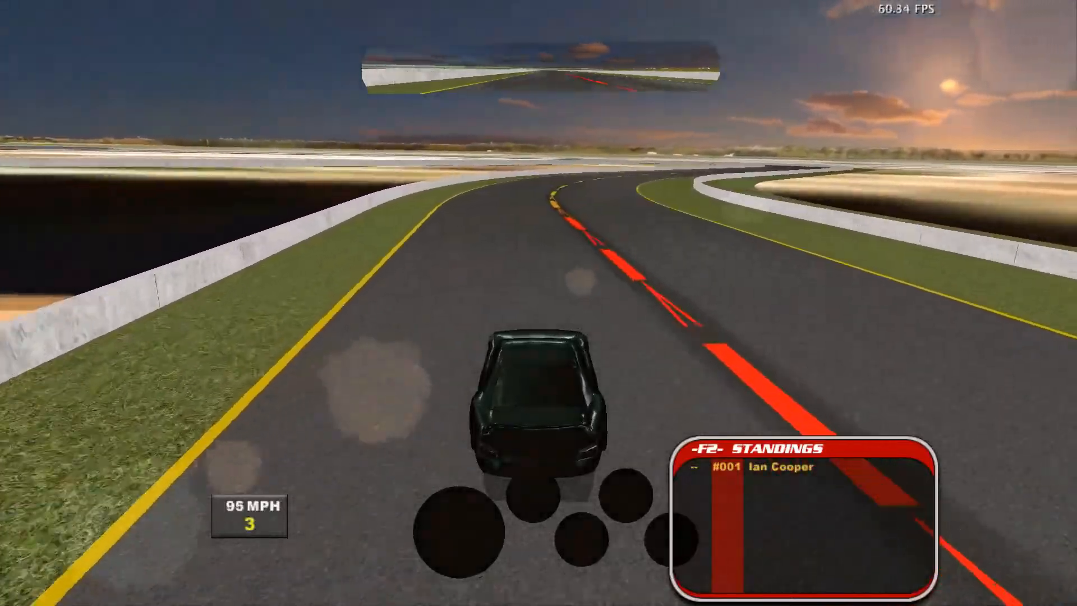
key("Right")
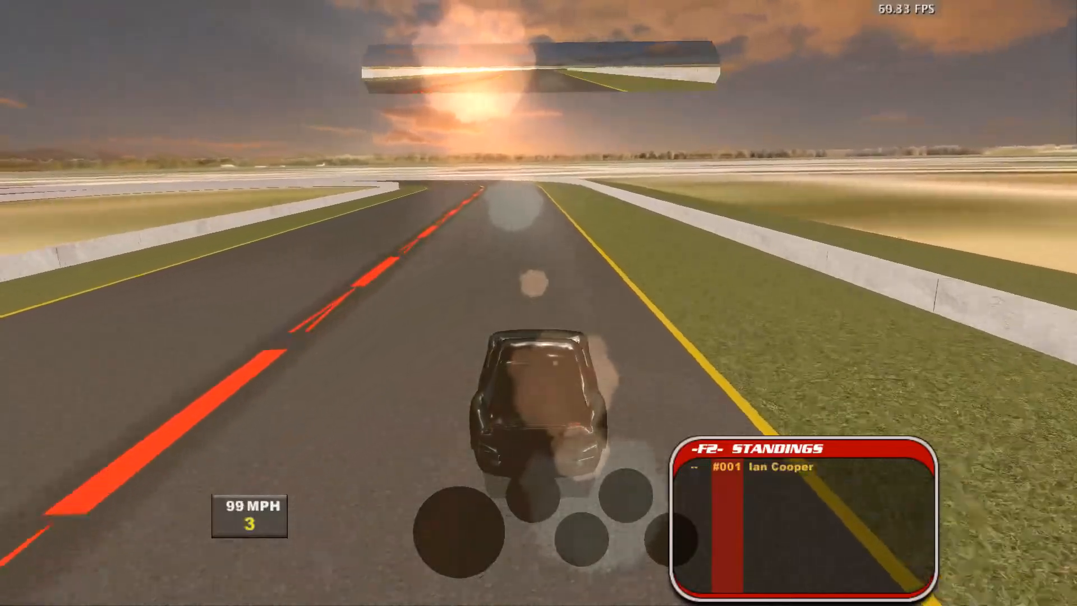
key("Down")
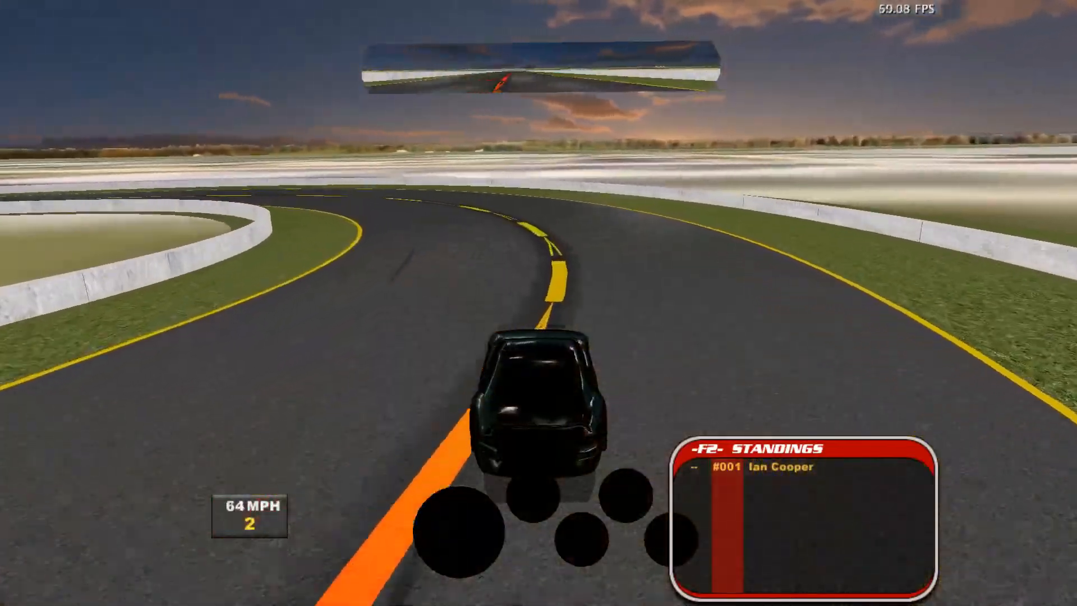
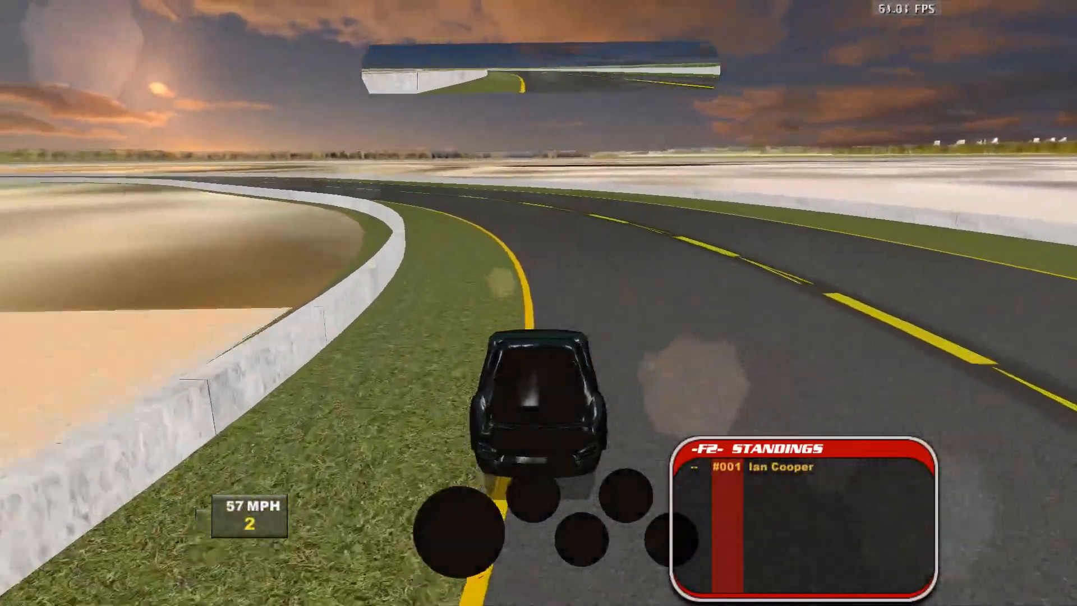
Get out of the car, end the testing session and exit the game to the desktop
key("Escape")
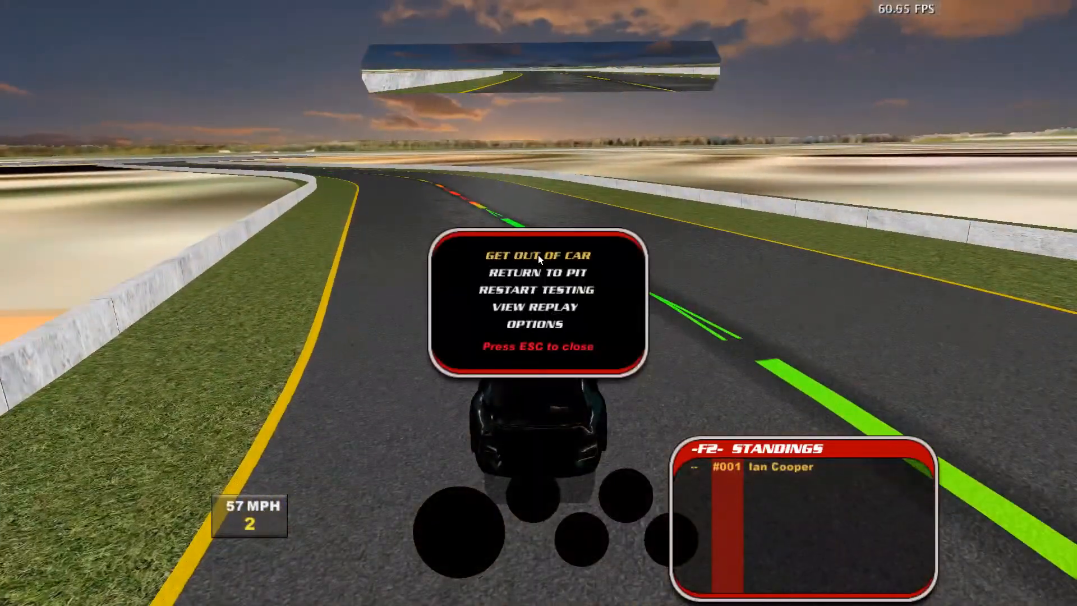
left_click(538, 256)
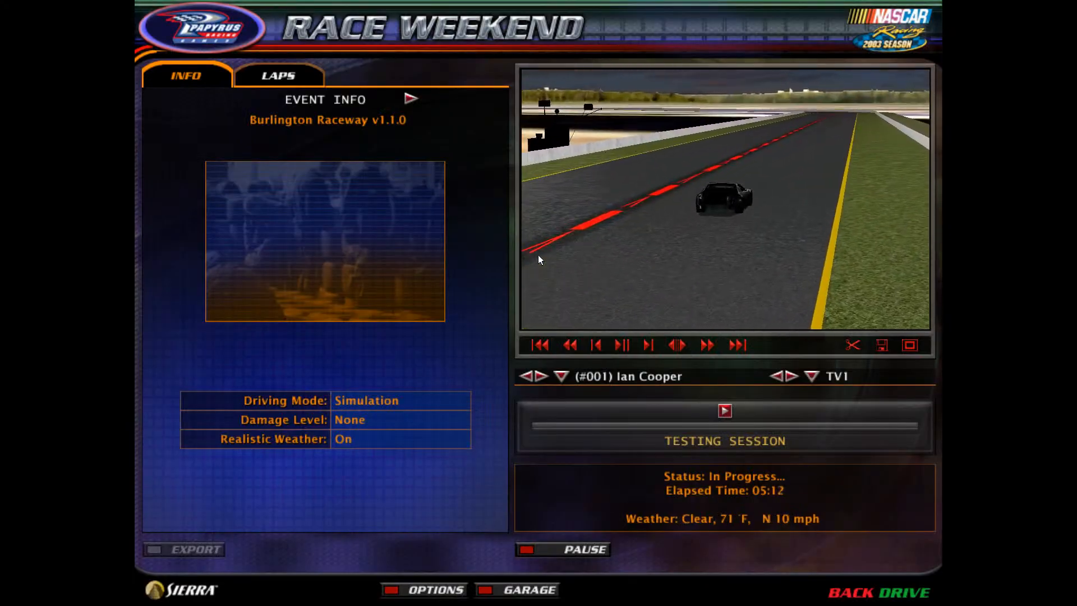
key("Escape")
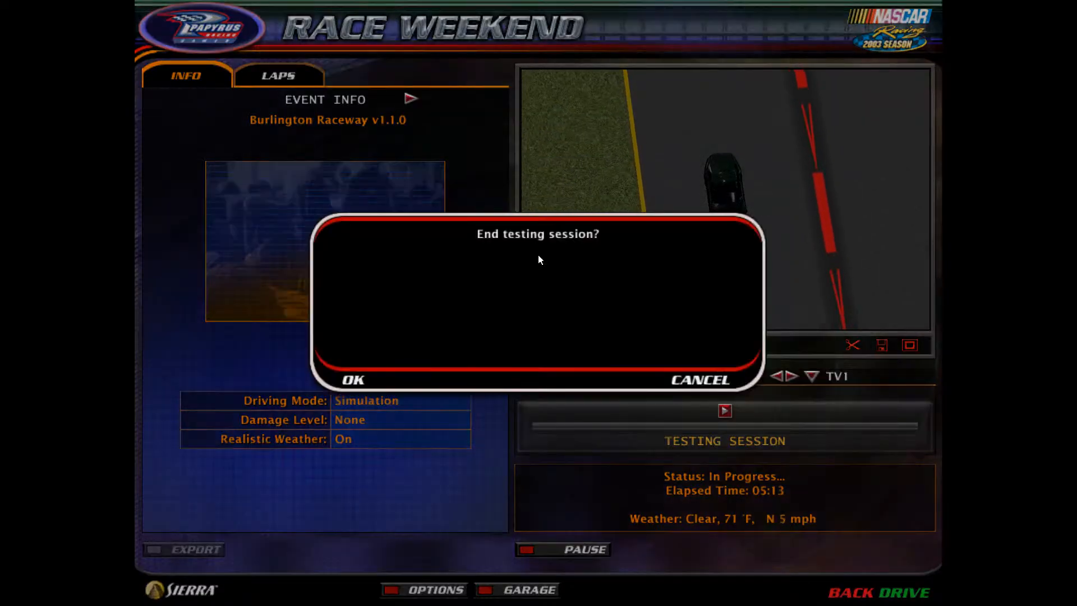
left_click(354, 381)
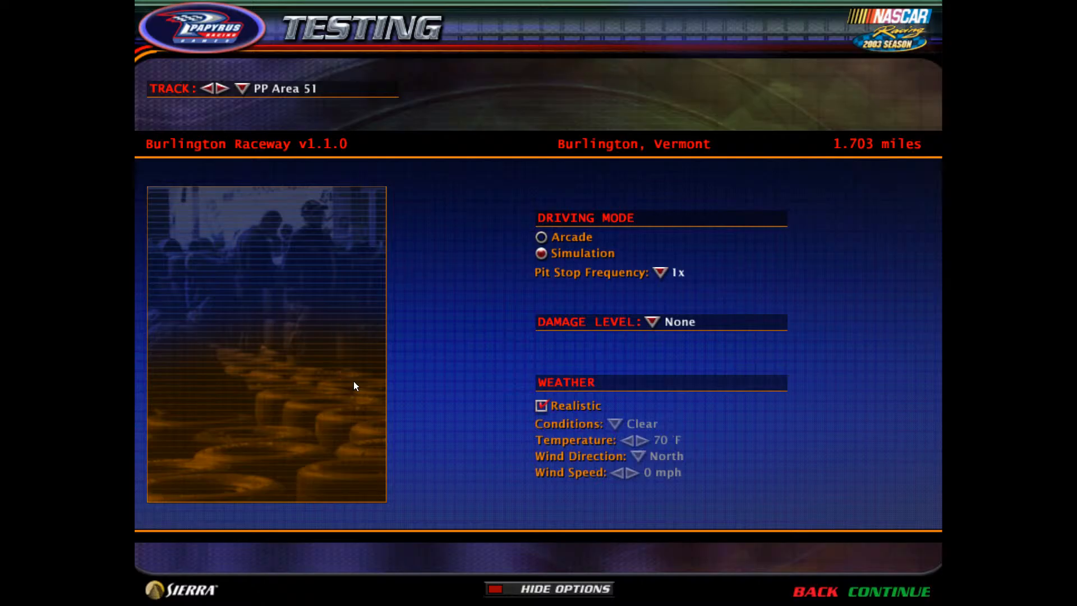
key("Escape")
key("Escape")
left_click(355, 380)
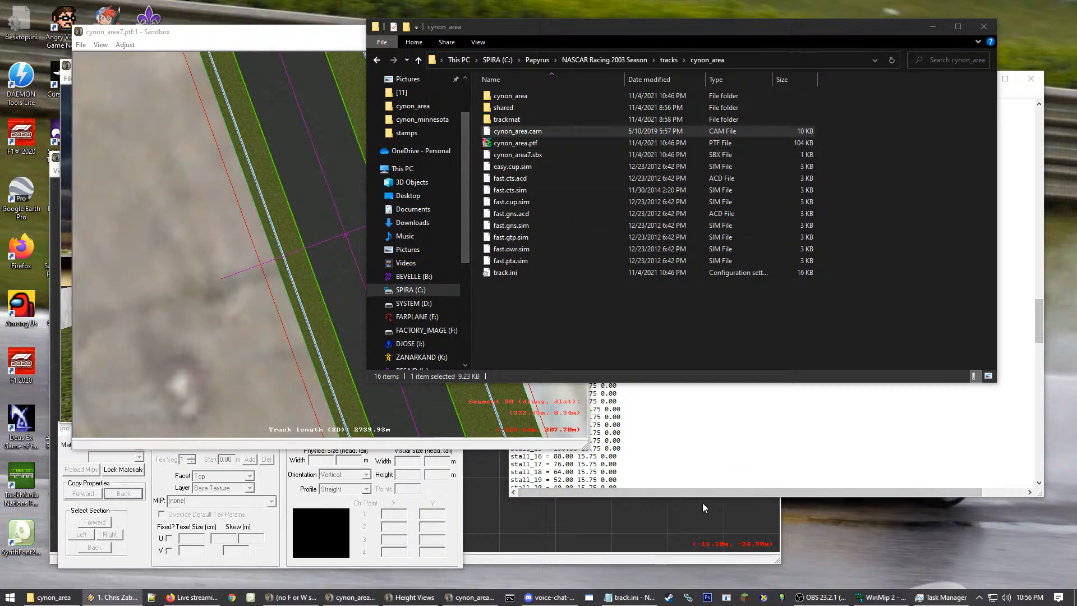
Fly through the track in the Camera View window to inspect the curves and the surrounding terrain
left_click(62, 382)
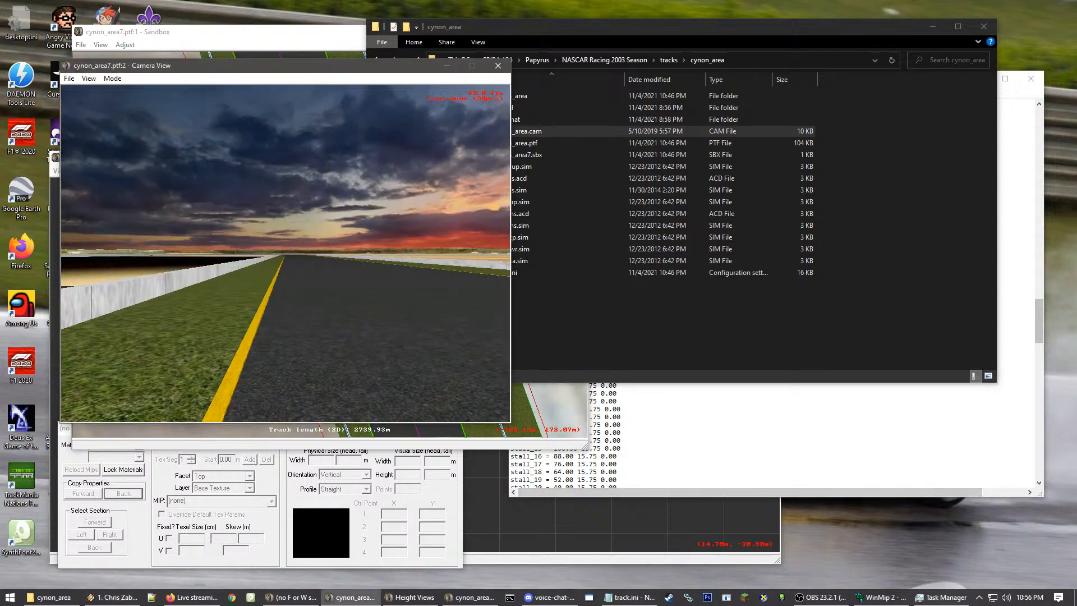
key("Up")
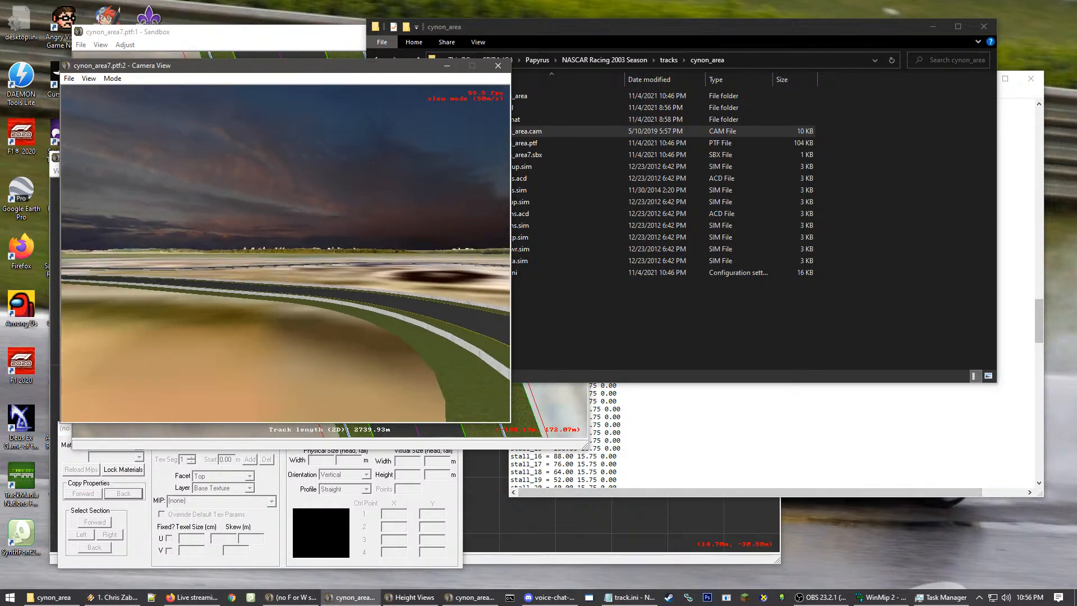
key("Up")
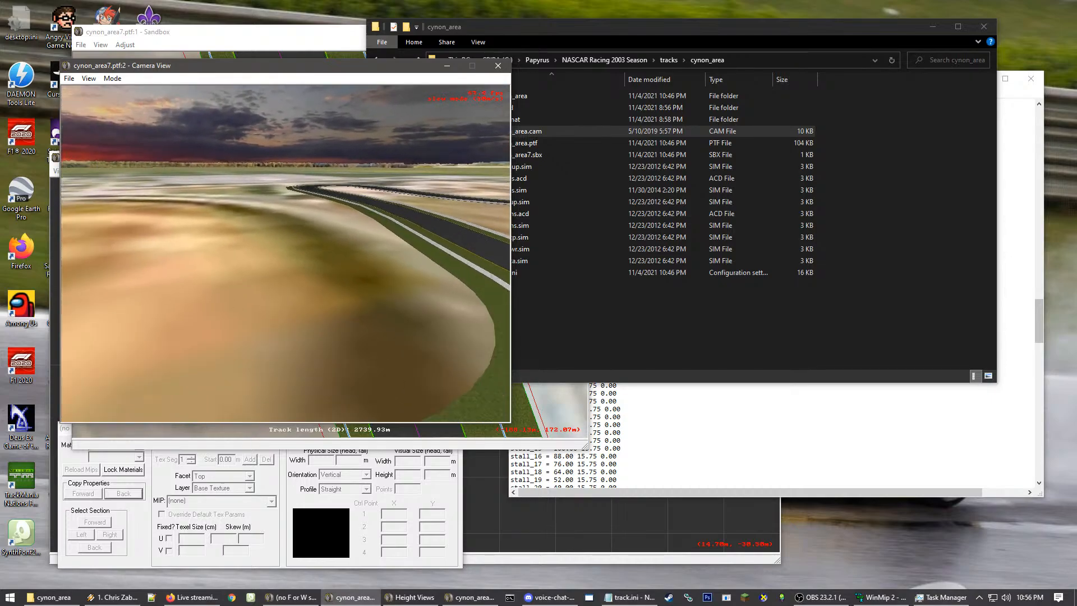
Close the Height Views window and move the Sandbox window clear of the Camera View
left_click(491, 502)
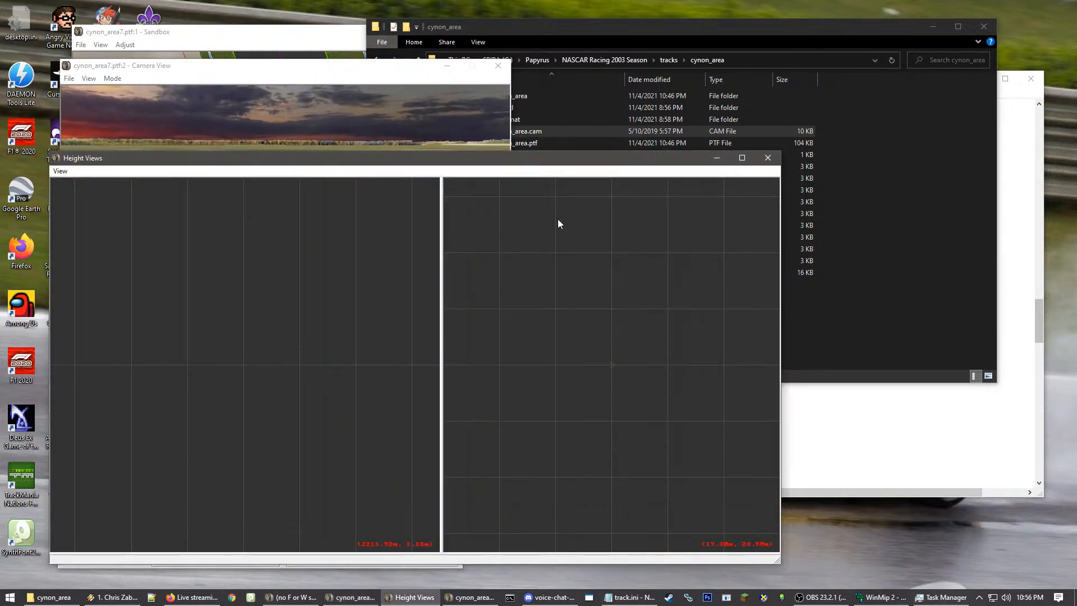
left_click(773, 159)
left_click(562, 436)
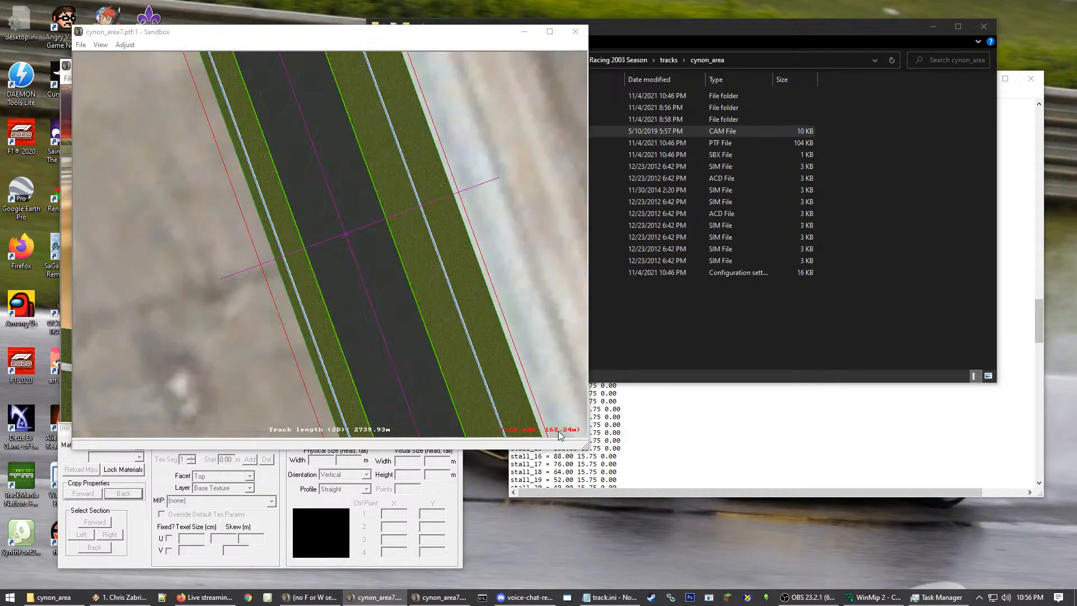
left_click_drag(159, 44, 281, 54)
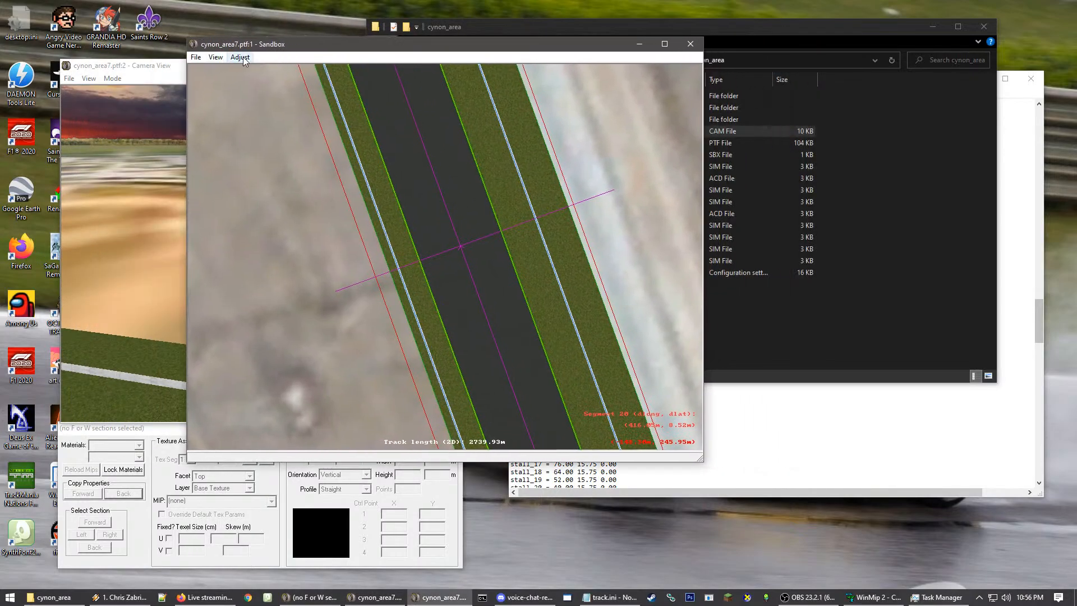
Turn off Night Track in the track lighting options
left_click(240, 57)
left_click(309, 143)
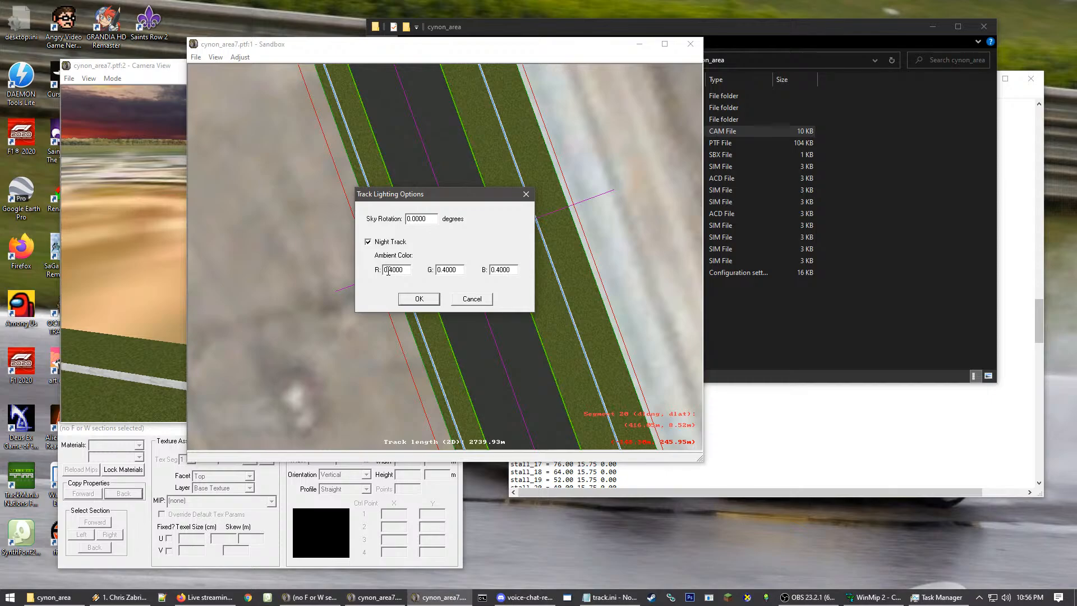
left_click(395, 243)
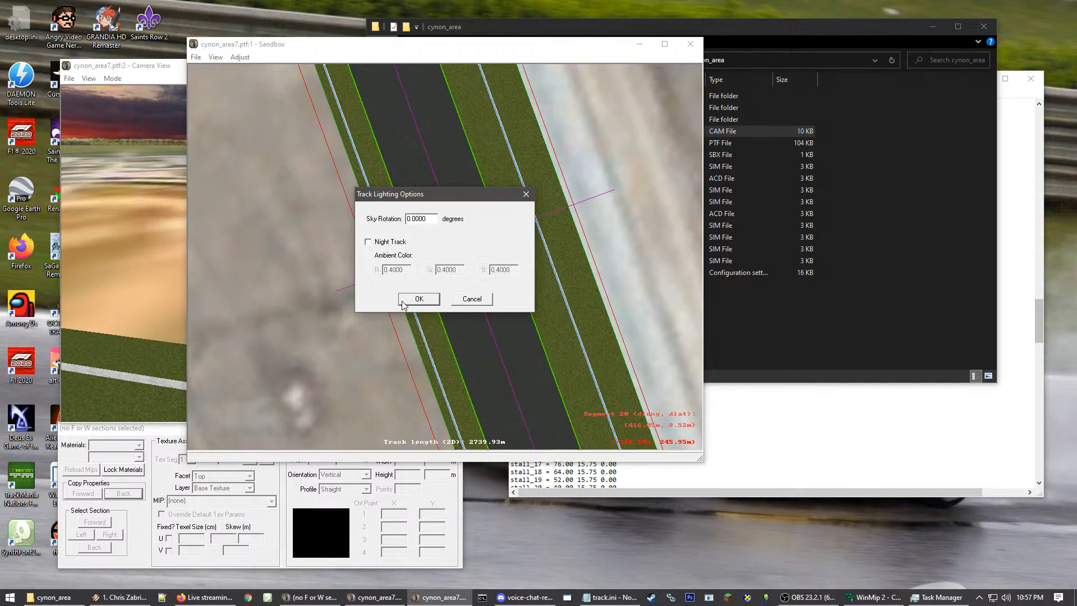
left_click(404, 301)
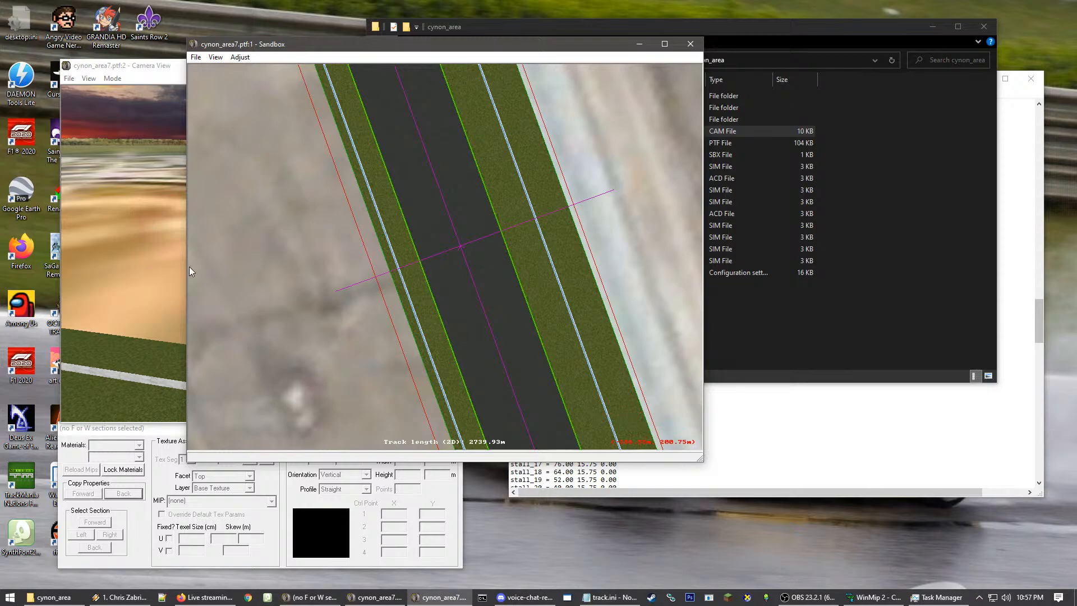
Examine the terrain in the Camera View and the whole circuit layout over the airfield image in the Sandbox
right_click_drag(647, 188, 147, 234)
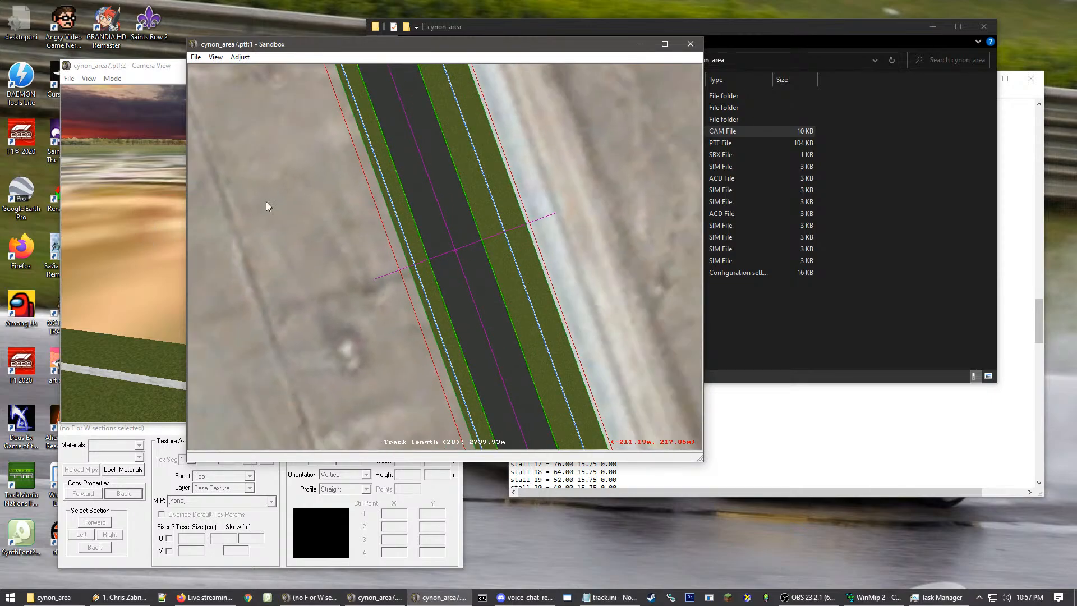
right_click_drag(561, 154, 116, 201)
right_click_drag(594, 121, 482, 208)
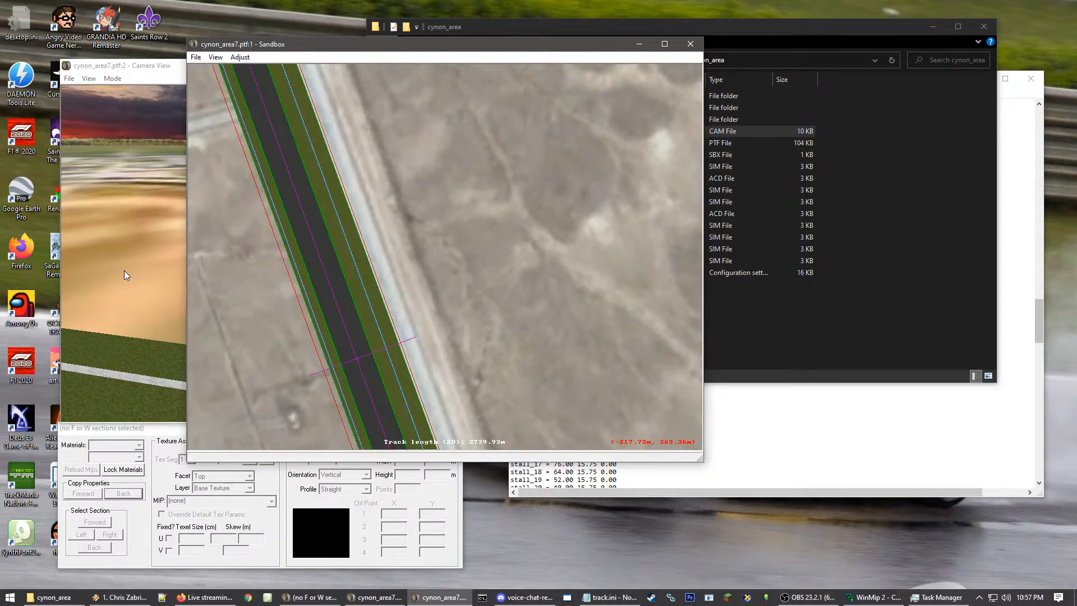
left_click(124, 271)
left_click_drag(163, 226, 381, 191)
left_click_drag(286, 254, 403, 303)
left_click(604, 267)
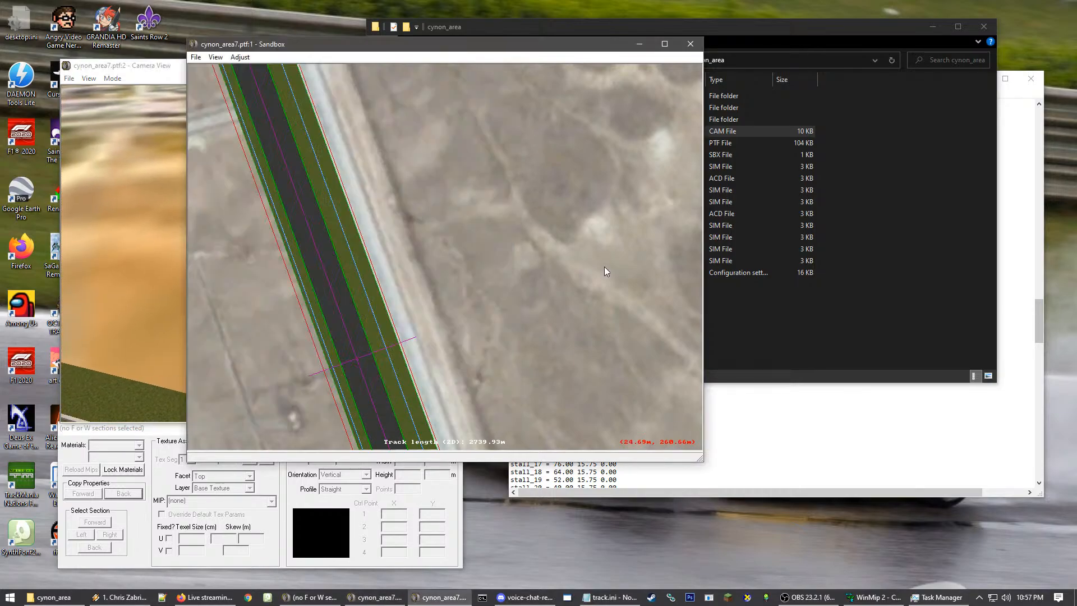
scroll(472, 266, "down", 5)
scroll(429, 231, "up", 5)
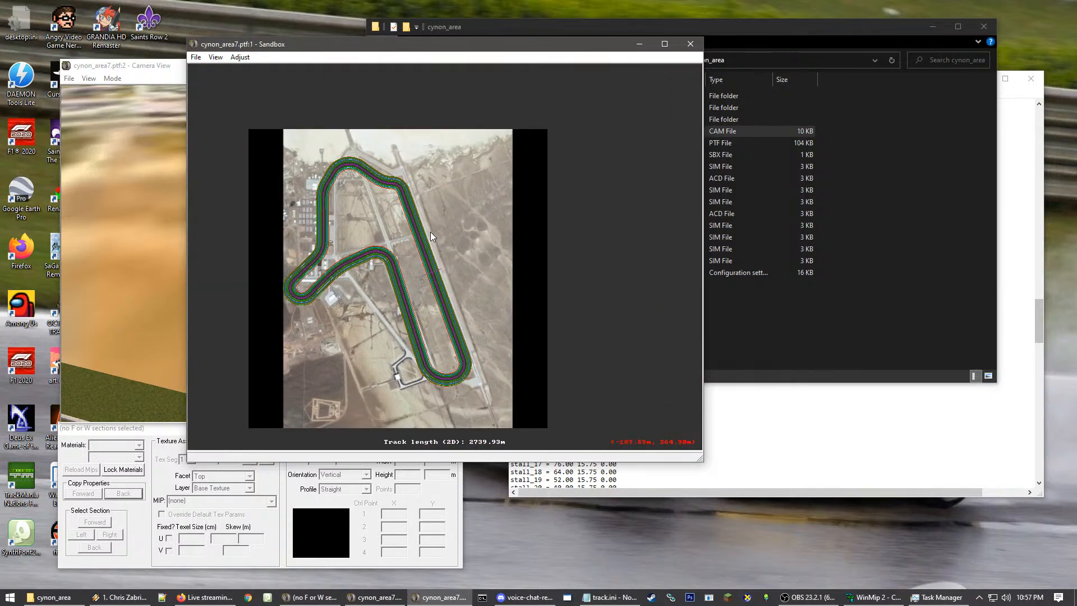
scroll(214, 108, "down", 1)
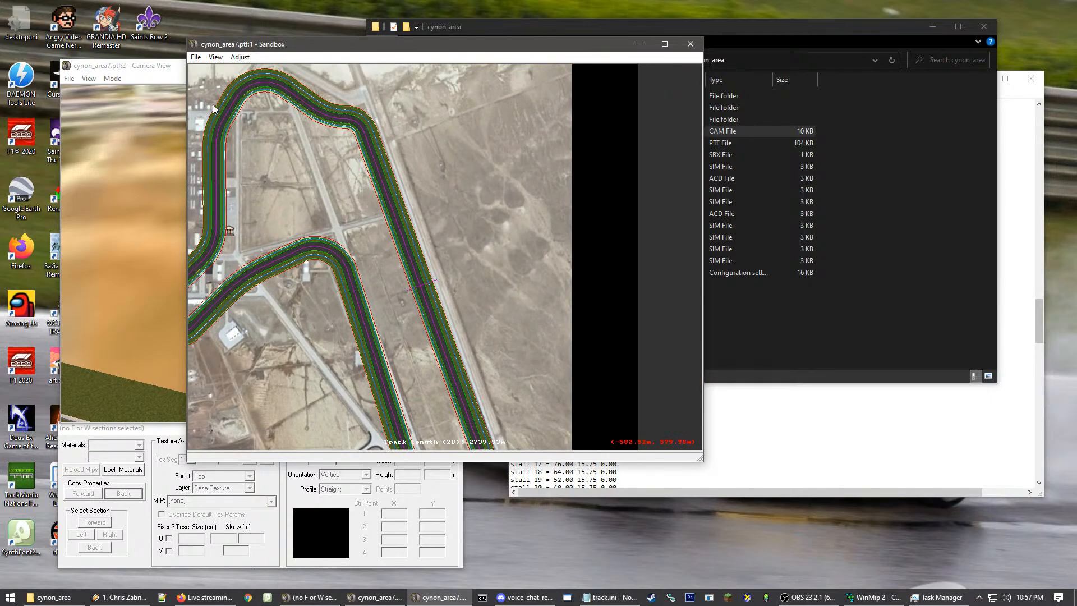
Save the track as a new version named cynon_area8.ptf
left_click(197, 58)
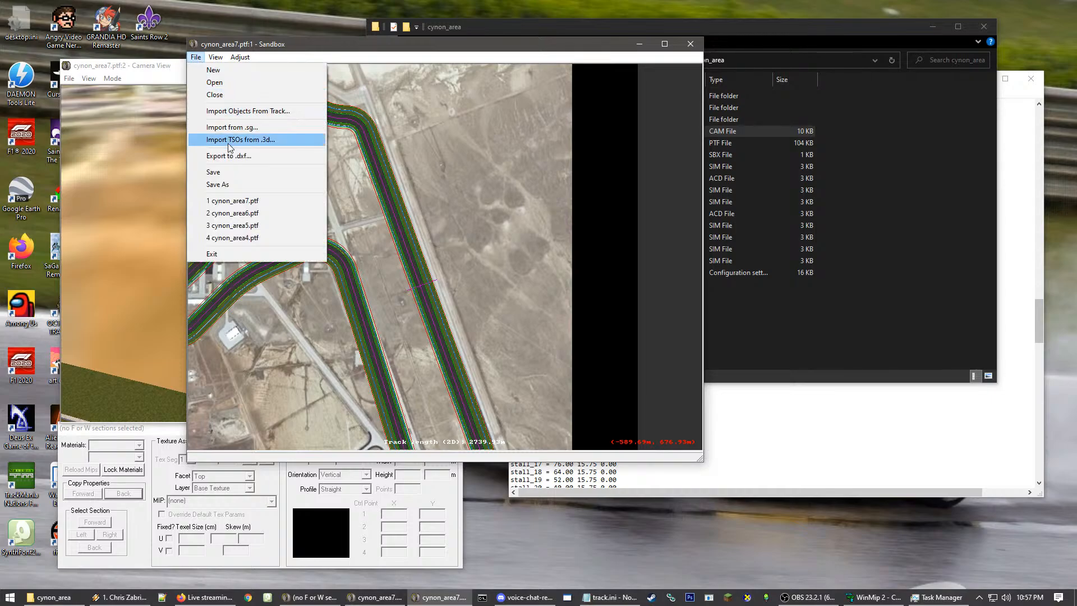
left_click(237, 185)
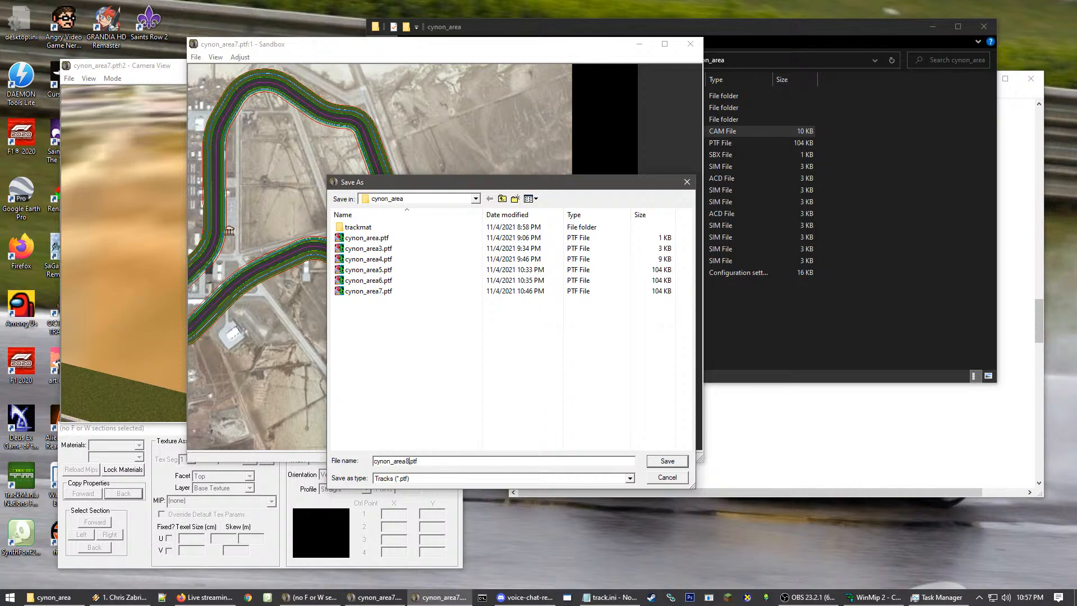
key("Return")
key("Return")
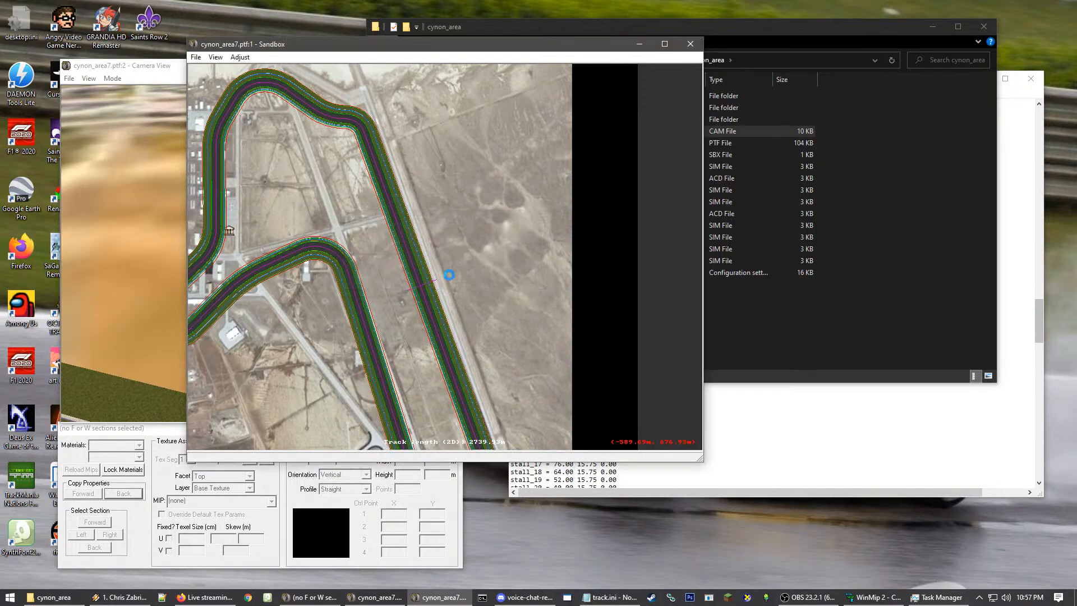
Move the inner edge of the left yellow paint line inward at the joint on the long straight, to about 6 m from the centreline
scroll(450, 279, "up", 5)
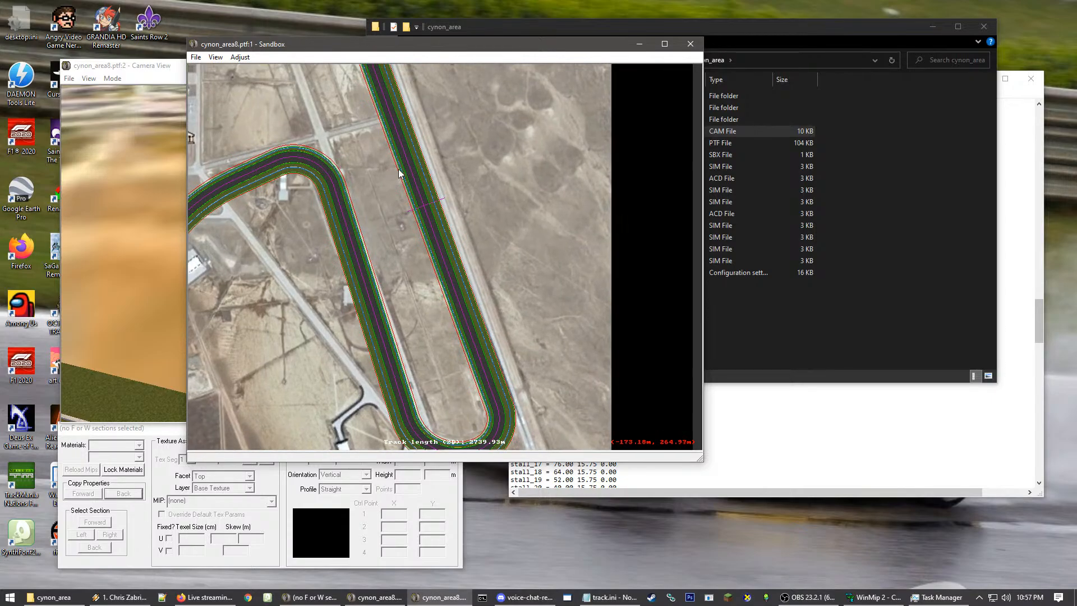
scroll(380, 146, "up", 5)
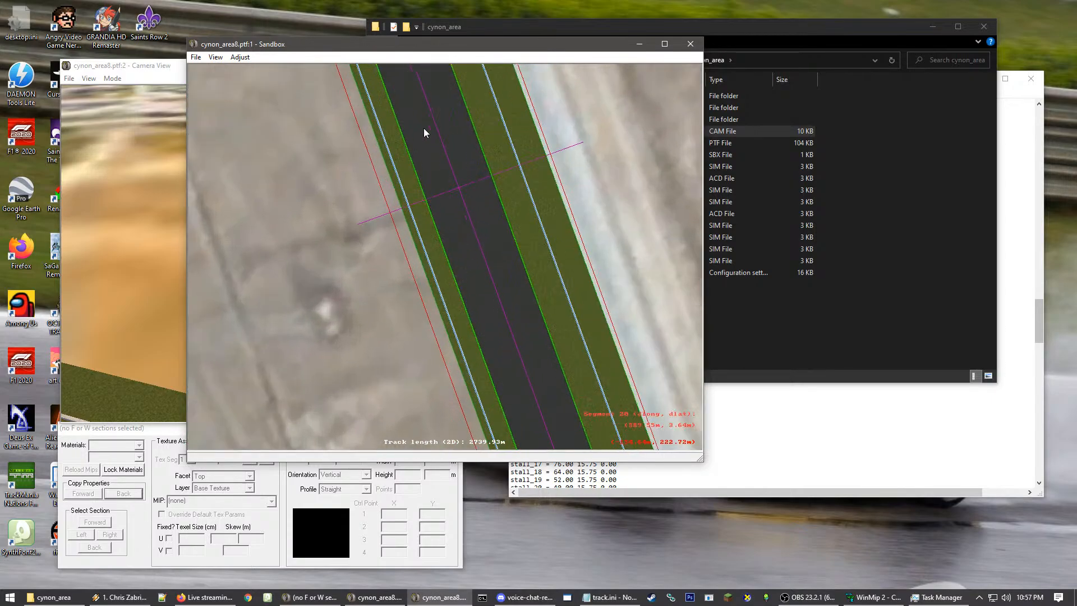
scroll(498, 238, "up", 4)
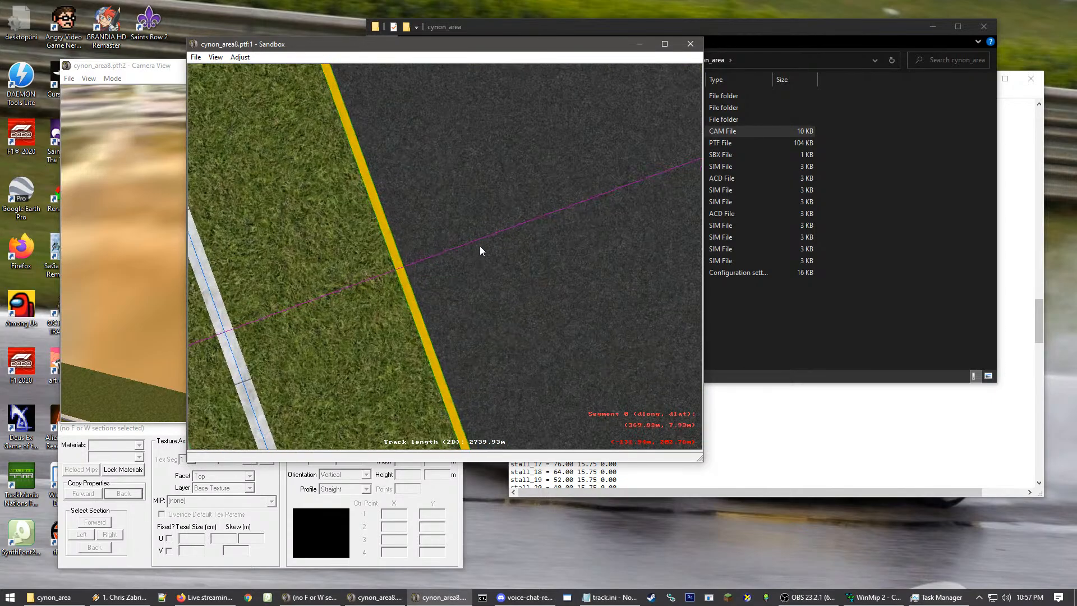
left_click(413, 260)
left_click(399, 267)
scroll(399, 265, "down", 4)
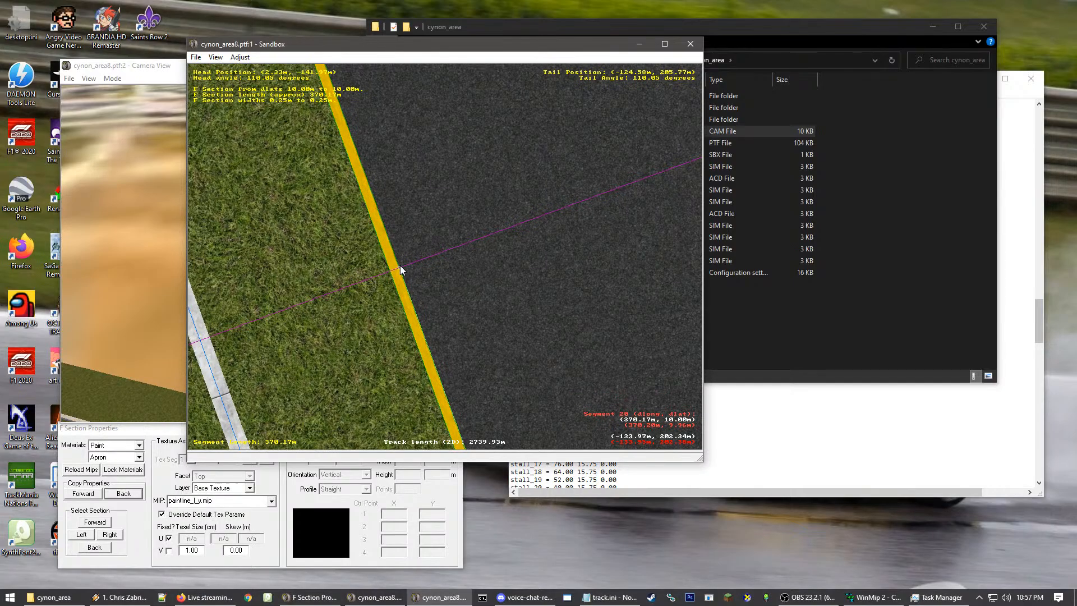
scroll(445, 270, "up", 4)
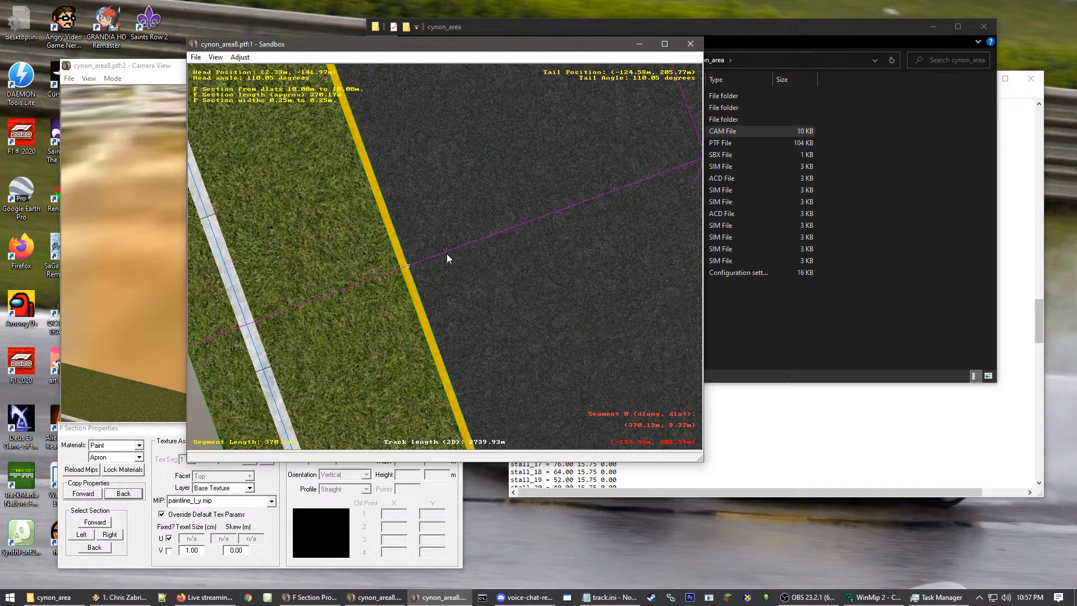
right_click_drag(447, 257, 312, 304)
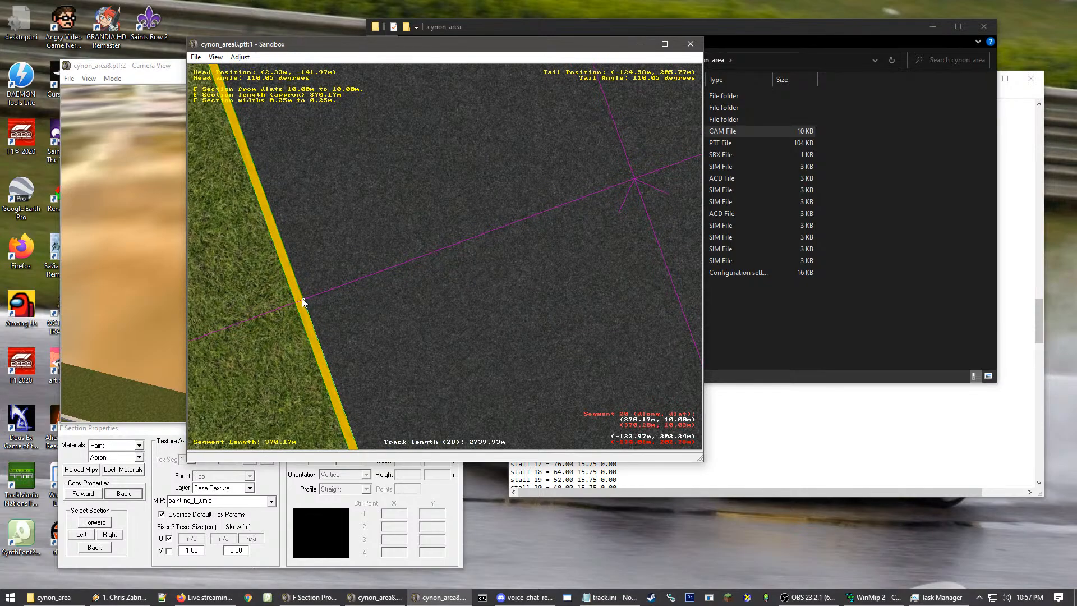
mouse_move(302, 303)
left_mouse_down()
mouse_move(435, 255)
mouse_move(415, 246)
left_mouse_up()
Move the grass edge on the left side inward at the same joint so the yellow paint line is a narrow strip again
left_click(305, 301)
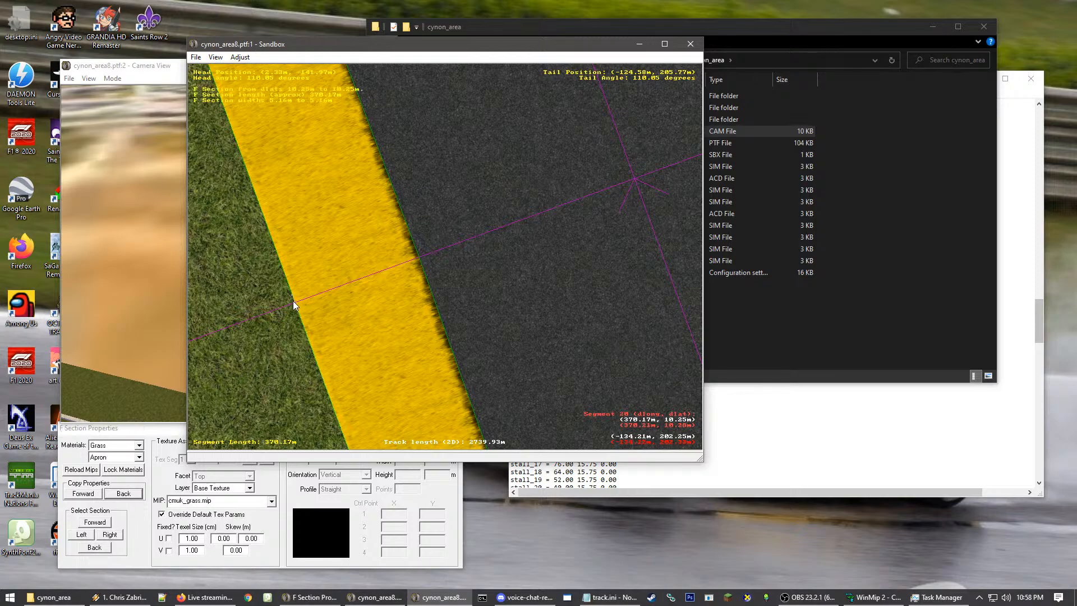
mouse_move(293, 300)
left_mouse_down()
mouse_move(487, 229)
mouse_move(476, 253)
mouse_move(460, 257)
mouse_move(478, 247)
left_mouse_up()
key("plus")
left_click(442, 262)
left_click(442, 263)
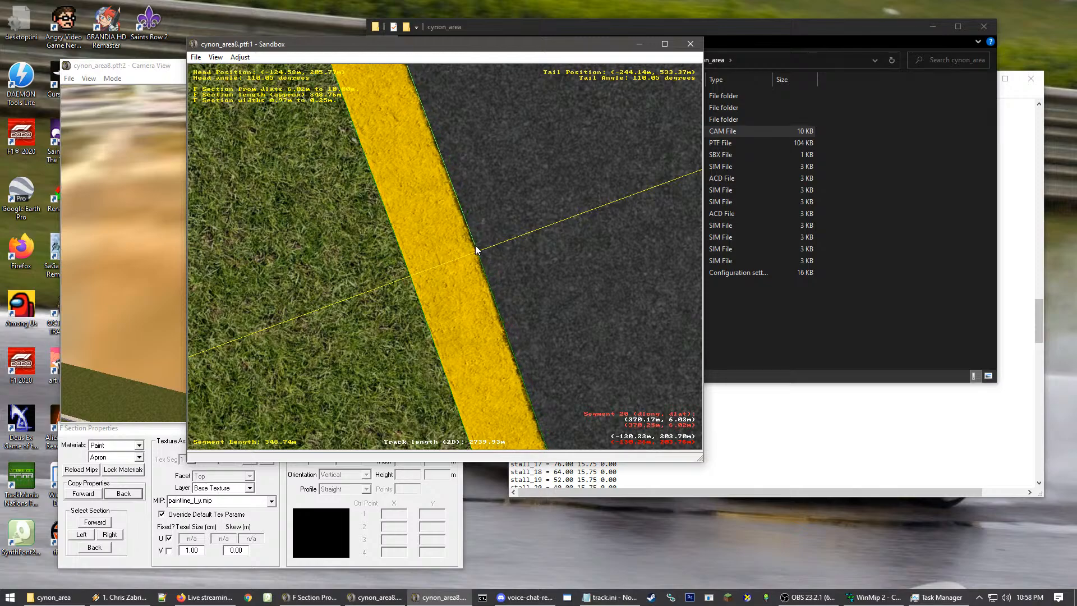
left_click(392, 282)
left_click_drag(412, 277, 429, 266)
left_click_drag(429, 266, 451, 229)
left_click(525, 229)
scroll(499, 233, "down", 1)
scroll(494, 229, "down", 4)
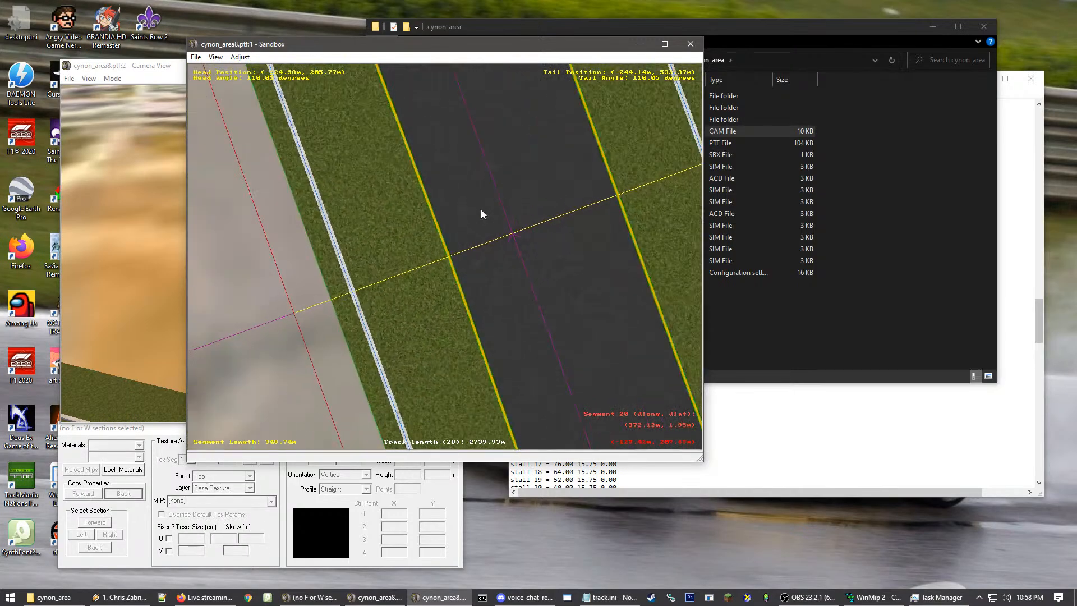
Move the right yellow line and grass edge inward at the joint, leaving a 0.25 m line ending about 6.25 m from the centreline
scroll(481, 211, "up", 1)
scroll(477, 292, "down", 1)
scroll(476, 295, "up", 1)
scroll(538, 185, "up", 1)
scroll(436, 227, "up", 3)
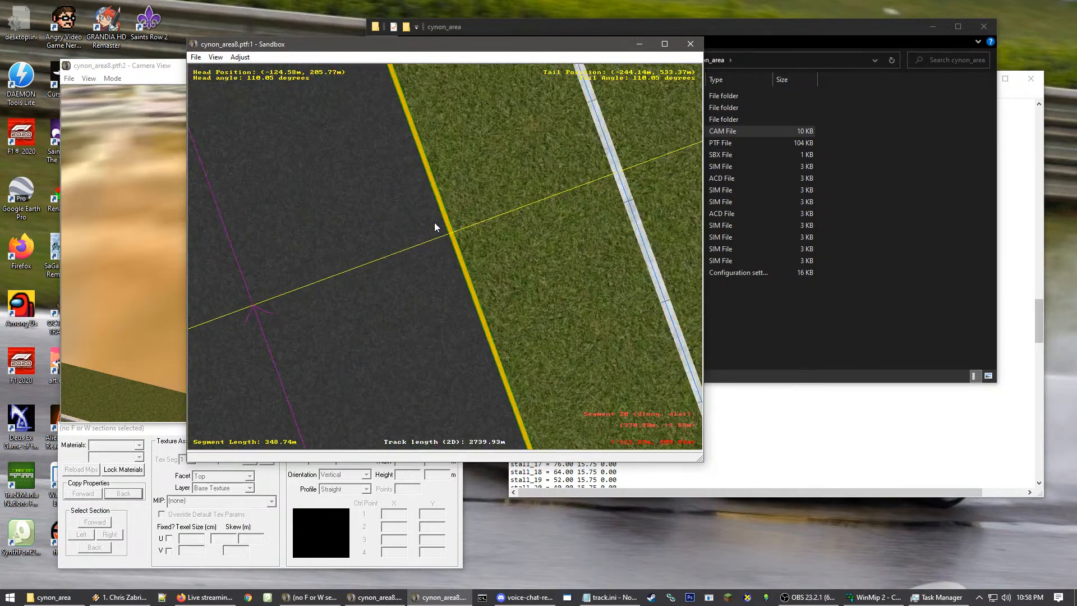
left_click(463, 220)
left_click_drag(473, 228, 295, 304)
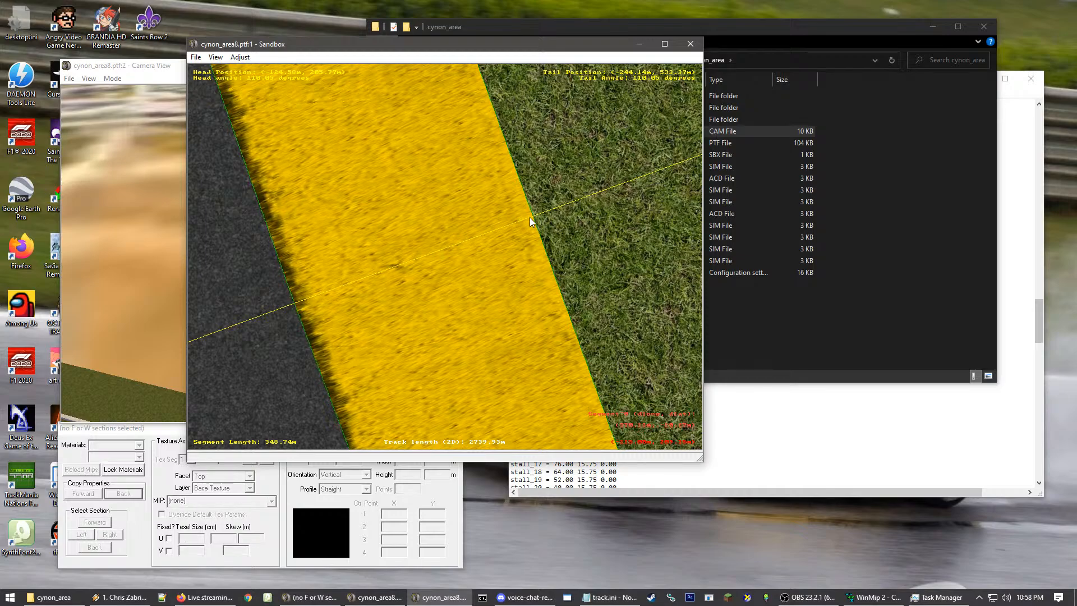
left_click_drag(531, 217, 310, 301)
scroll(309, 303, "down", 1)
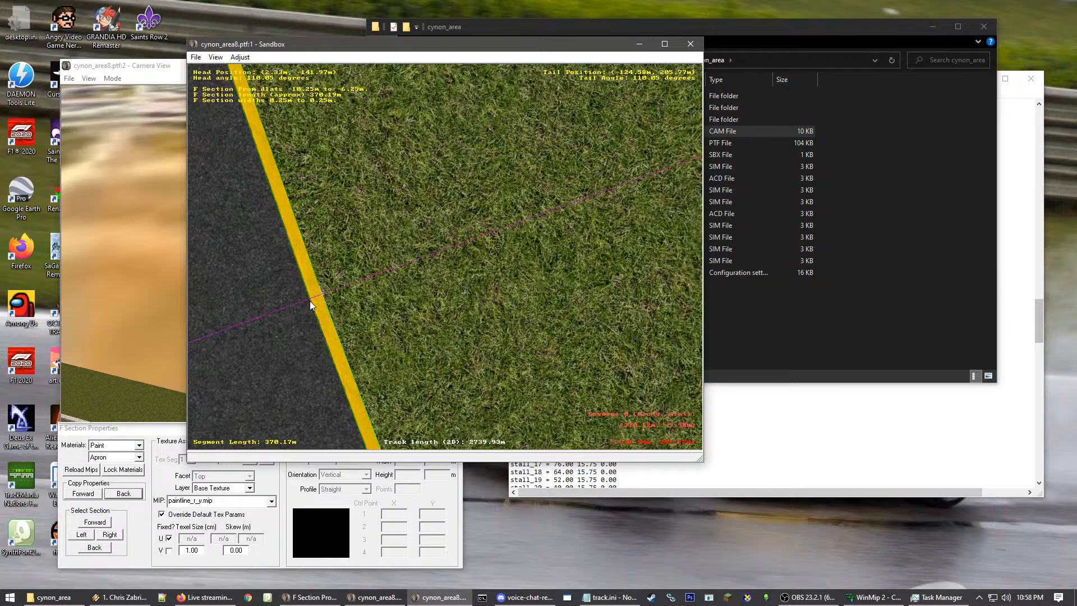
Select the straight segment beyond the joint and copy its features backward onto the preceding straight
left_click(279, 308)
scroll(336, 275, "down", 10)
scroll(373, 255, "down", 4)
left_click(401, 241)
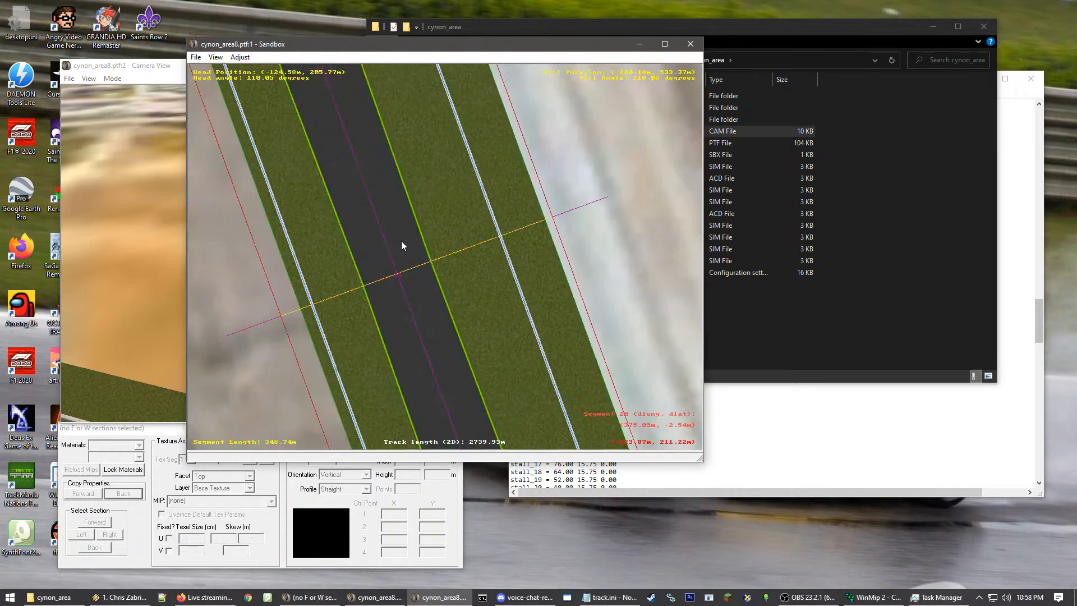
right_click(357, 223)
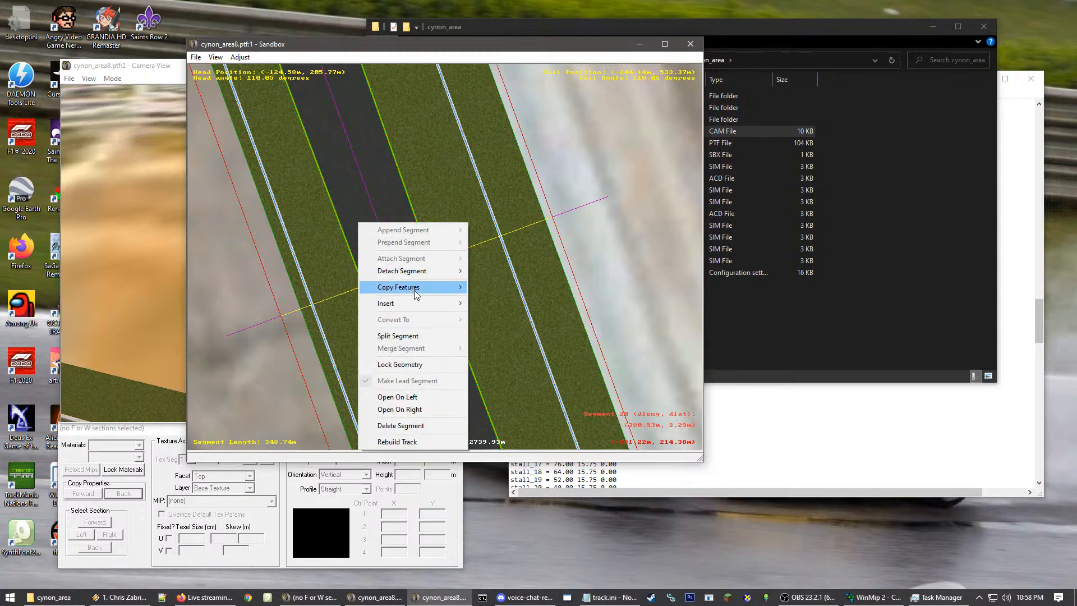
mouse_move(464, 294)
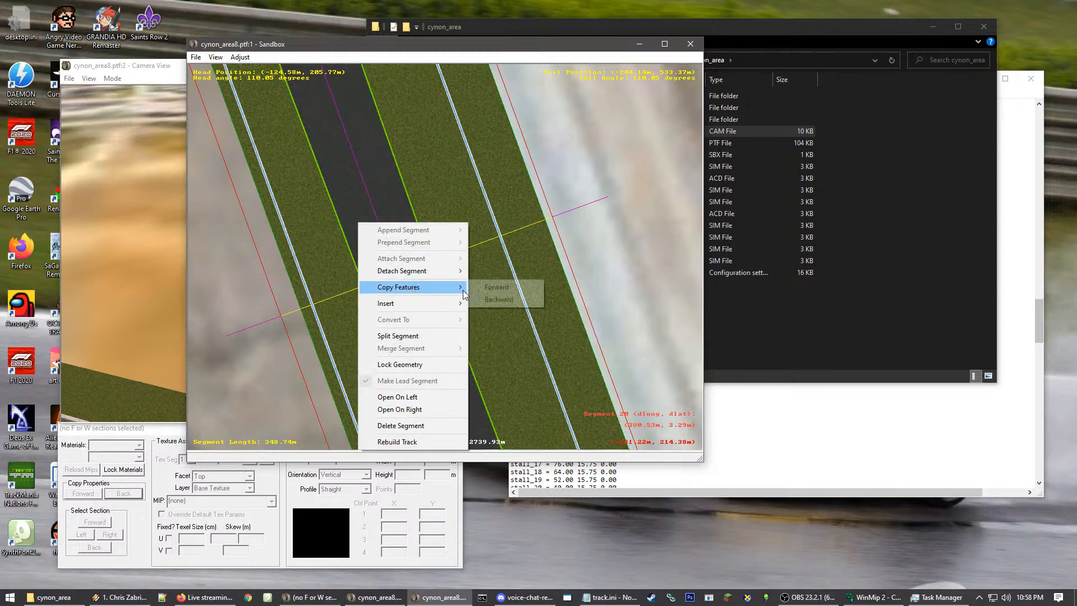
left_click(503, 301)
Select the narrowed 370.17 m straight at its opposite end and copy its features backward onto the adjoining curve
left_click_drag(610, 261, 490, 390)
key("Down")
key("Down")
key("Down")
key("Down")
key("Down")
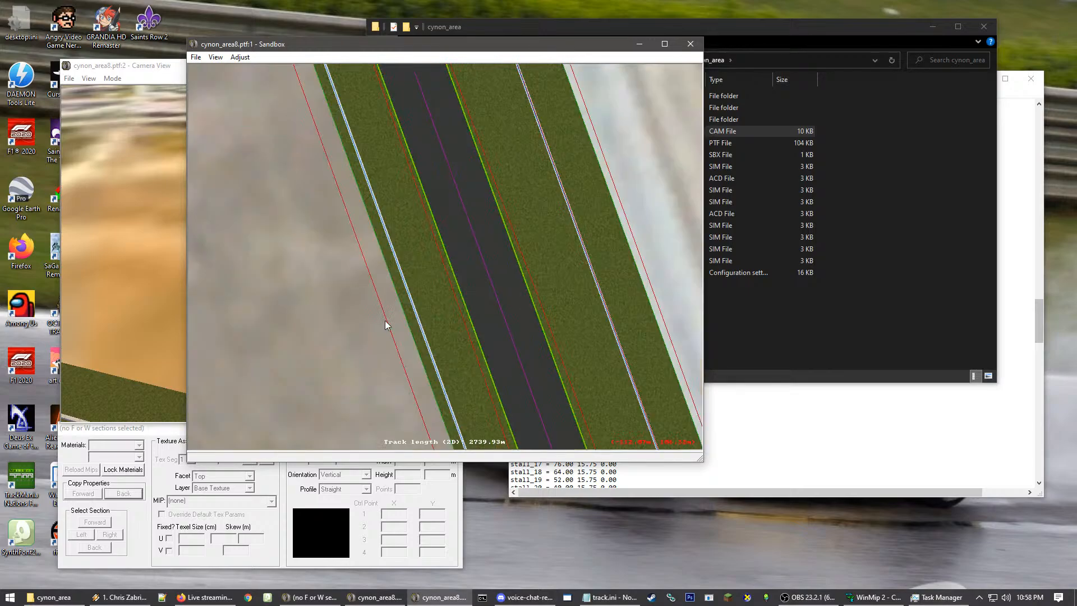
key("Right")
key("Right")
key("Right")
key("Down")
key("Down")
key("Down")
key("Down")
key("Down")
key("Down")
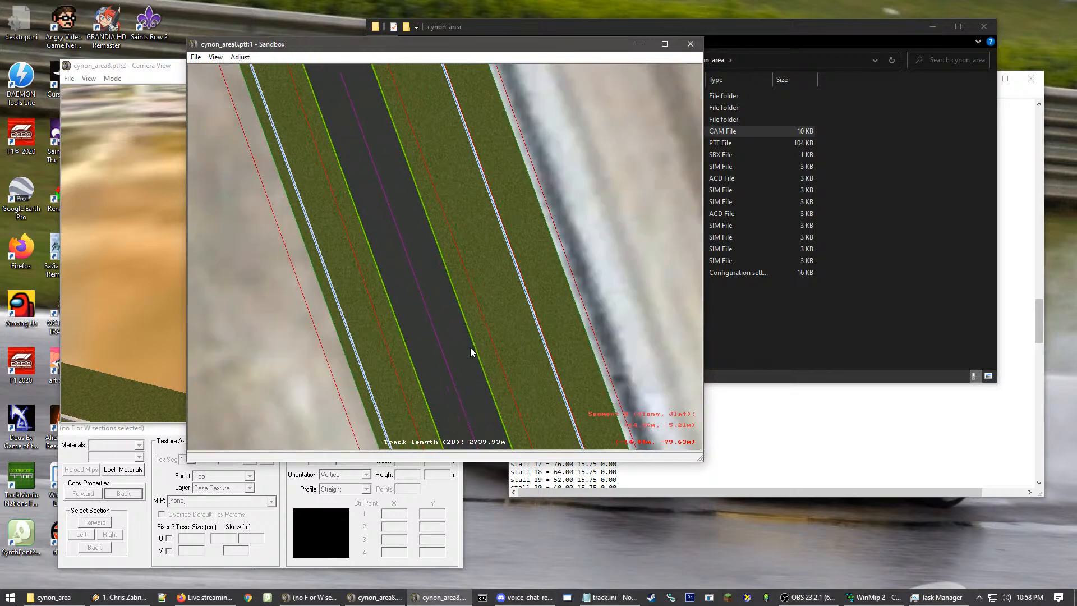
key("Right")
key("Right")
key("Down")
scroll(383, 292, "up", 5)
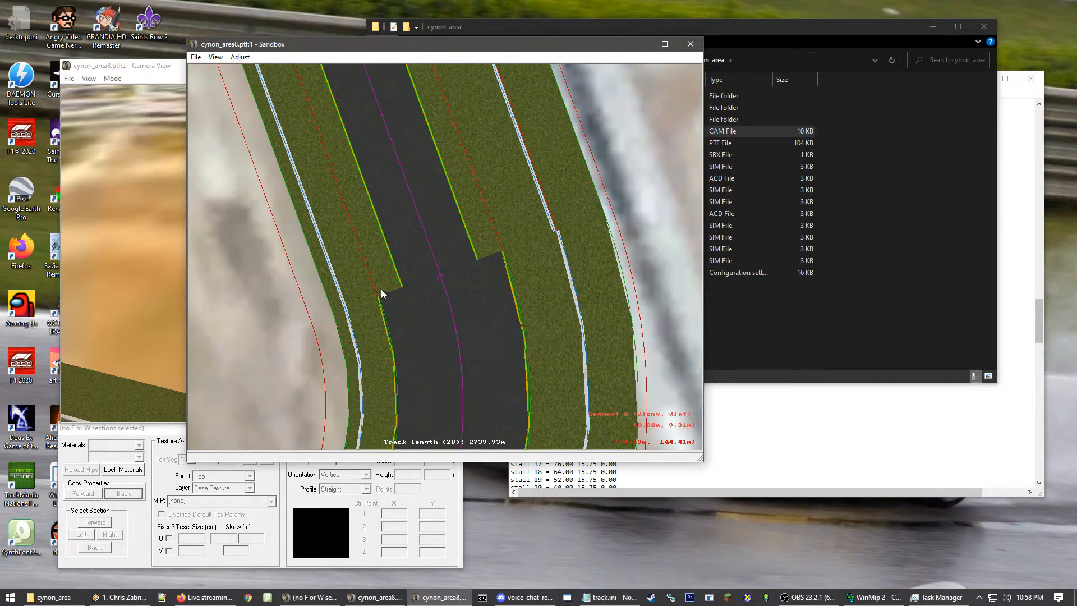
left_click(594, 144)
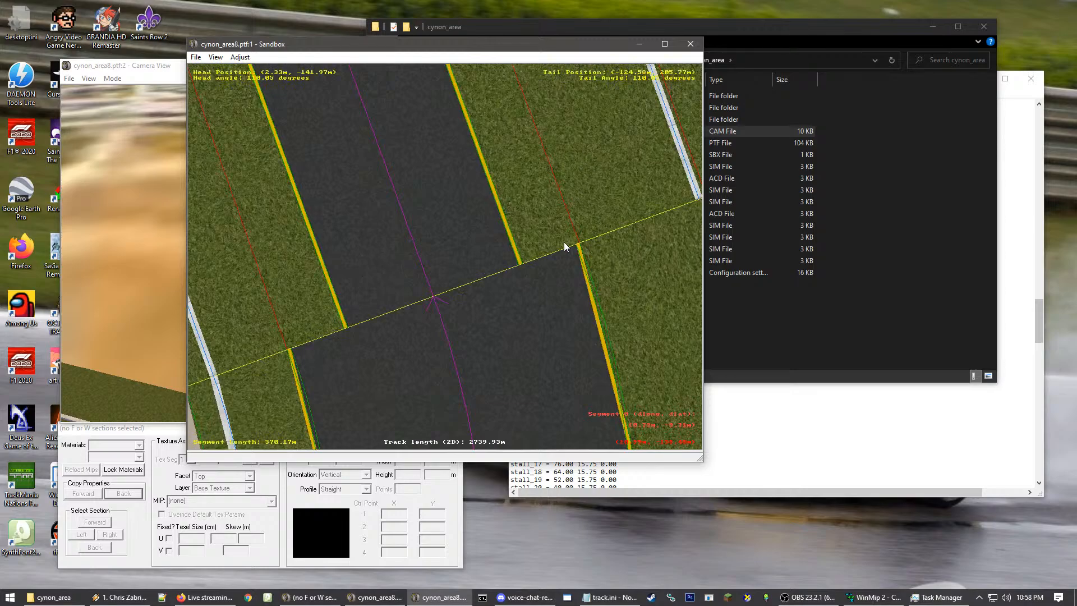
left_click(580, 242)
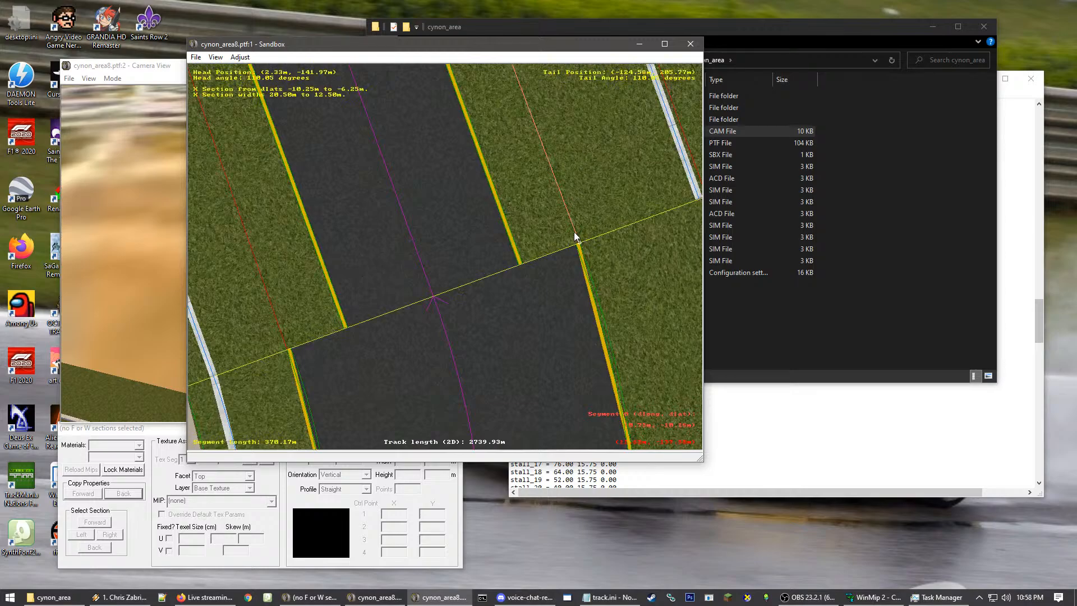
right_click(601, 205)
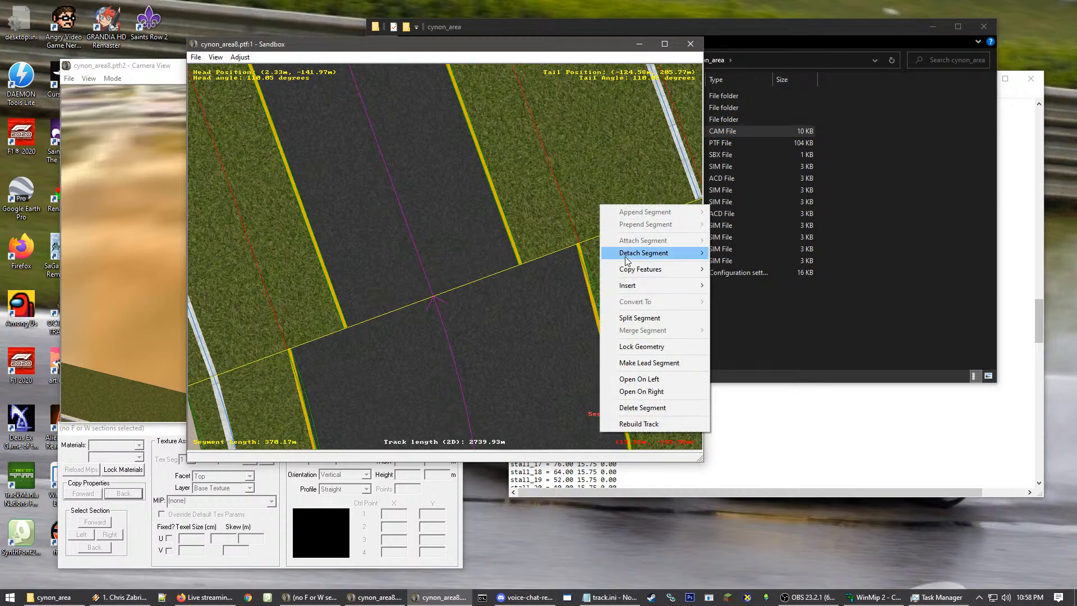
mouse_move(647, 270)
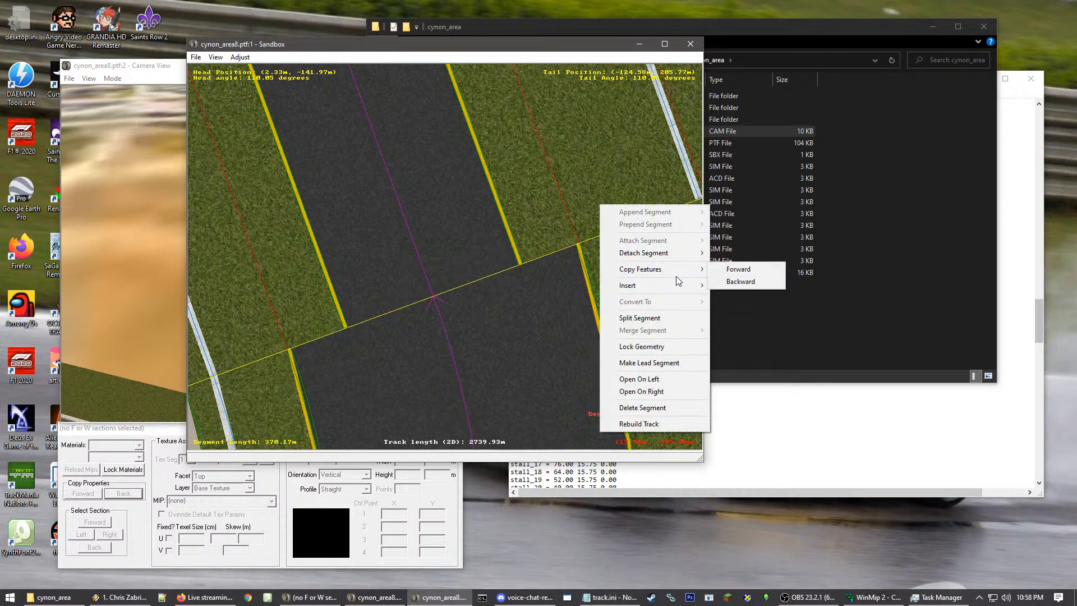
left_click(739, 281)
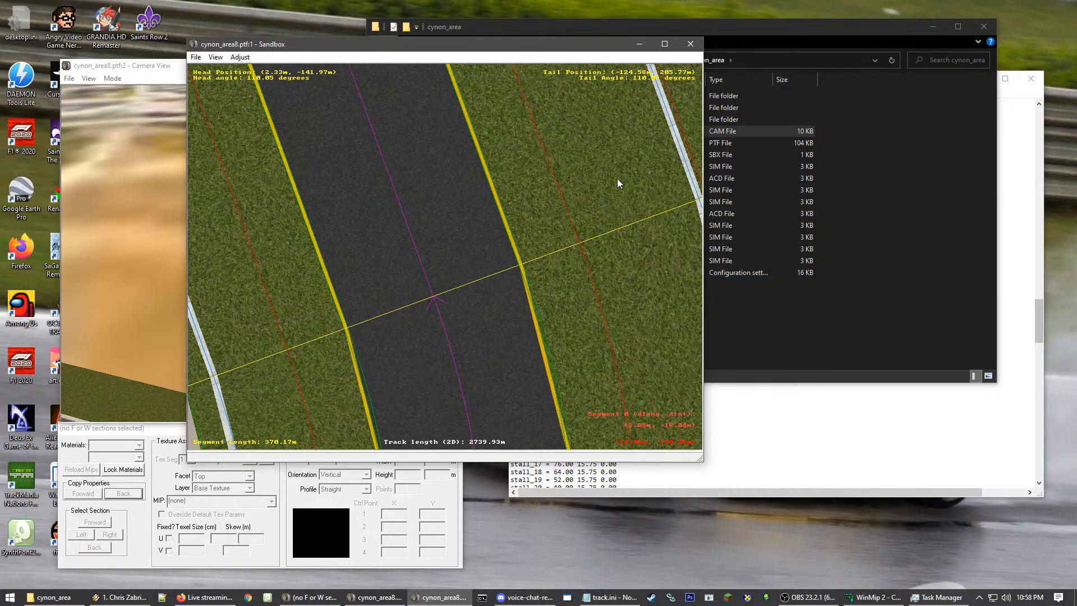
Examine the narrowed road along the curve and the long straight in the Sandbox view
scroll(615, 179, "down", 6)
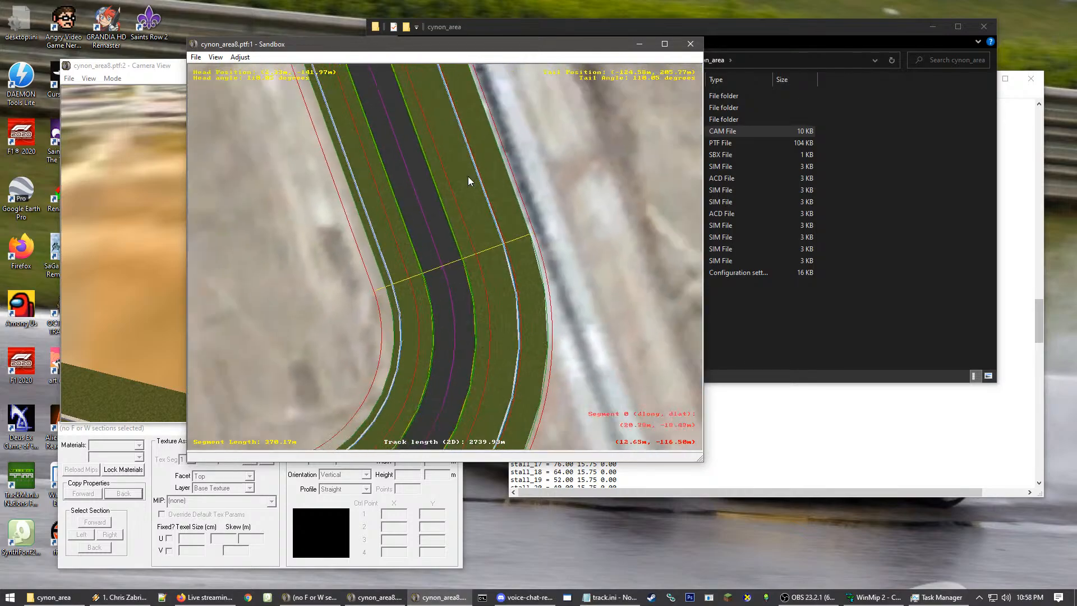
left_click(389, 121)
left_click(409, 135)
left_click(425, 188)
left_click(397, 177)
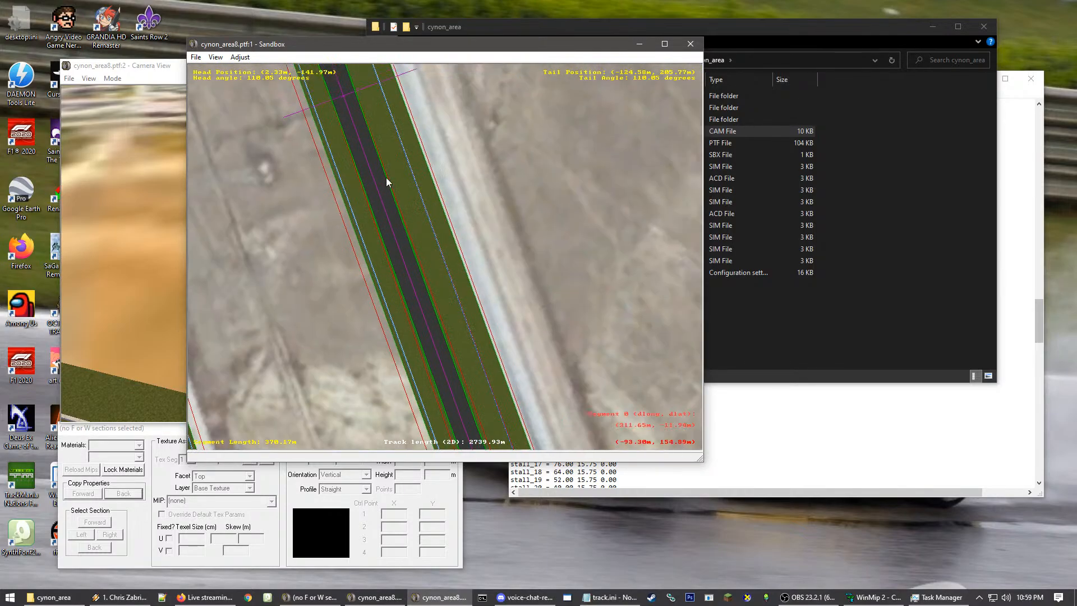
left_click(375, 154)
left_click(520, 368)
left_click(519, 368)
left_click(330, 99)
left_click(478, 330)
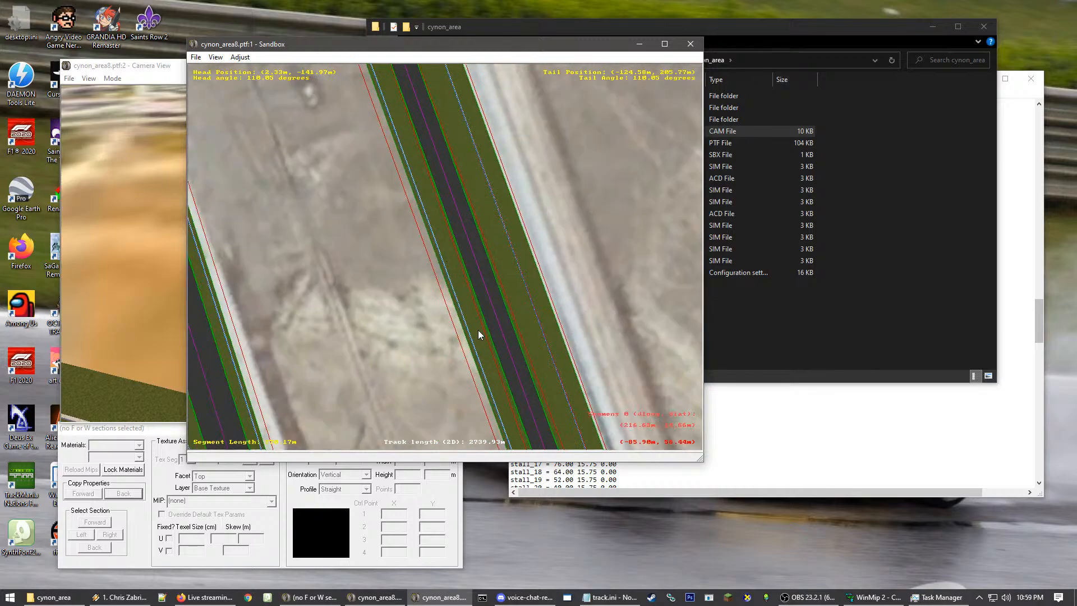
Move the outer boundary node at the head of segment 0 to a lateral position of about -18.64 m
left_click(482, 334)
left_click(493, 345)
left_click(493, 346)
left_click(489, 346)
left_click(489, 346)
scroll(414, 296, "up", 1)
scroll(487, 315, "up", 5)
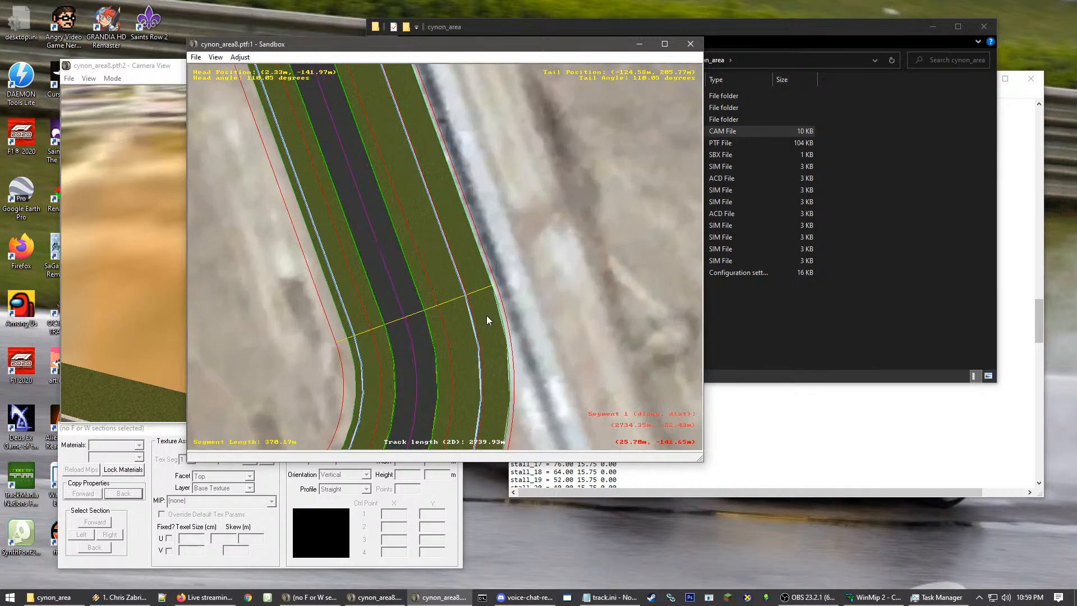
scroll(429, 291, "up", 7)
left_click_drag(441, 327, 418, 340)
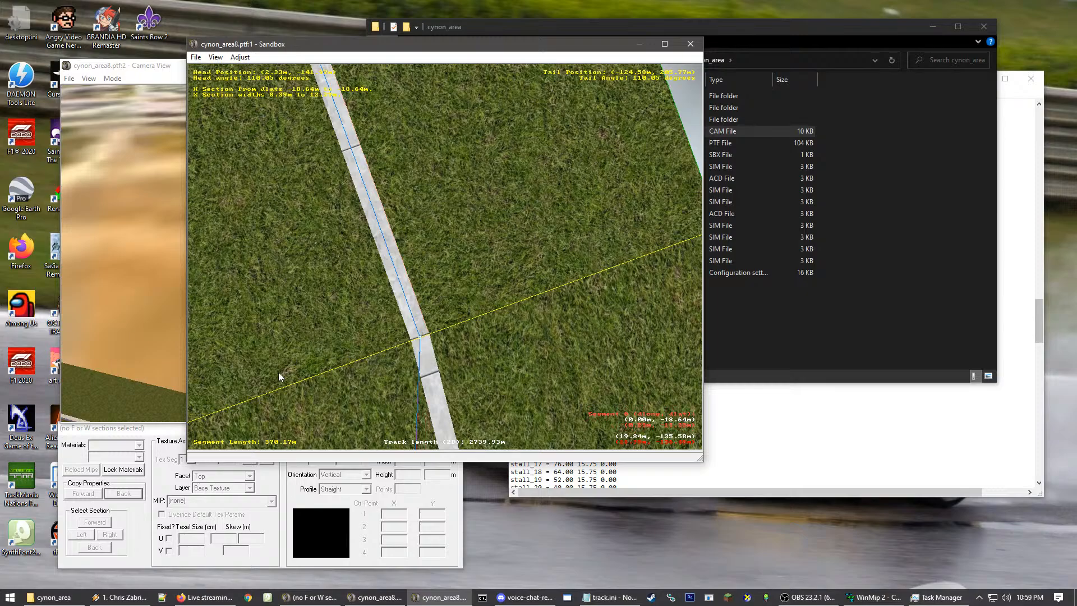
Align the mismatched outer wall ends where segment 19 meets the 58.48 m radius curve
scroll(354, 386, "down", 8)
scroll(467, 402, "up", 1)
right_click_drag(467, 403, 453, 358)
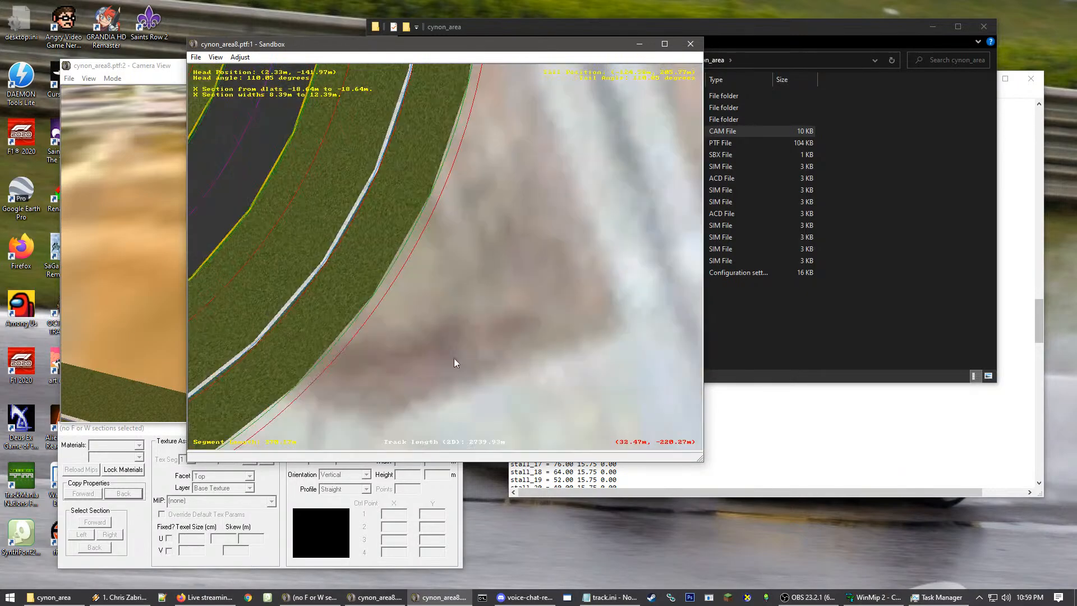
right_click_drag(247, 337, 453, 254)
scroll(418, 271, "up", 2)
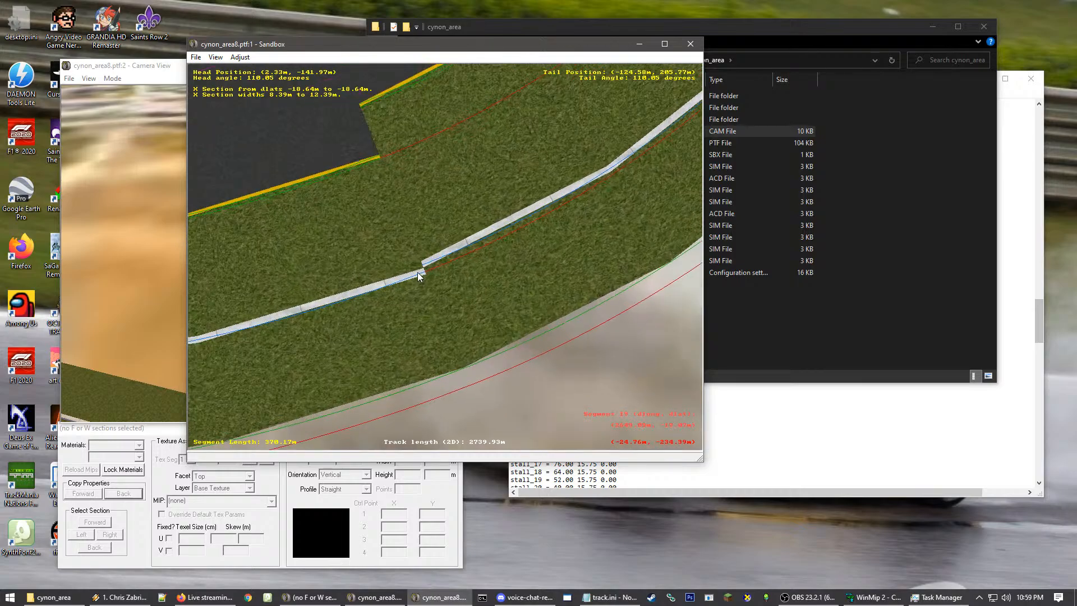
left_click(422, 279)
left_click_drag(415, 282, 411, 270)
left_click(414, 178)
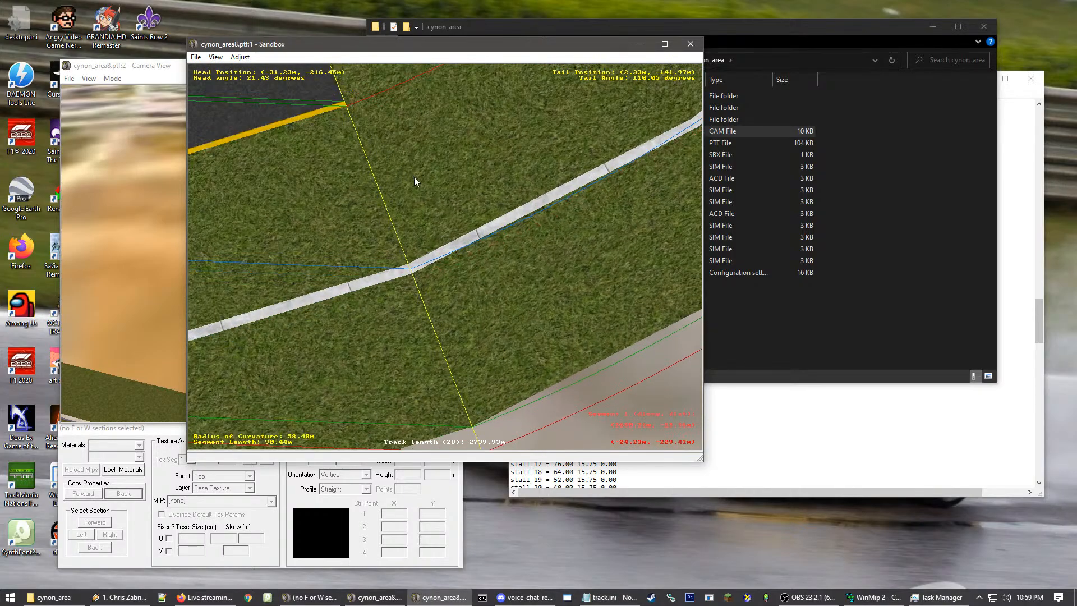
Copy the features of the 58.48 m radius curve backward onto segment 19
scroll(414, 177, "down", 1)
right_click(339, 82)
right_click(505, 233)
right_click(383, 231)
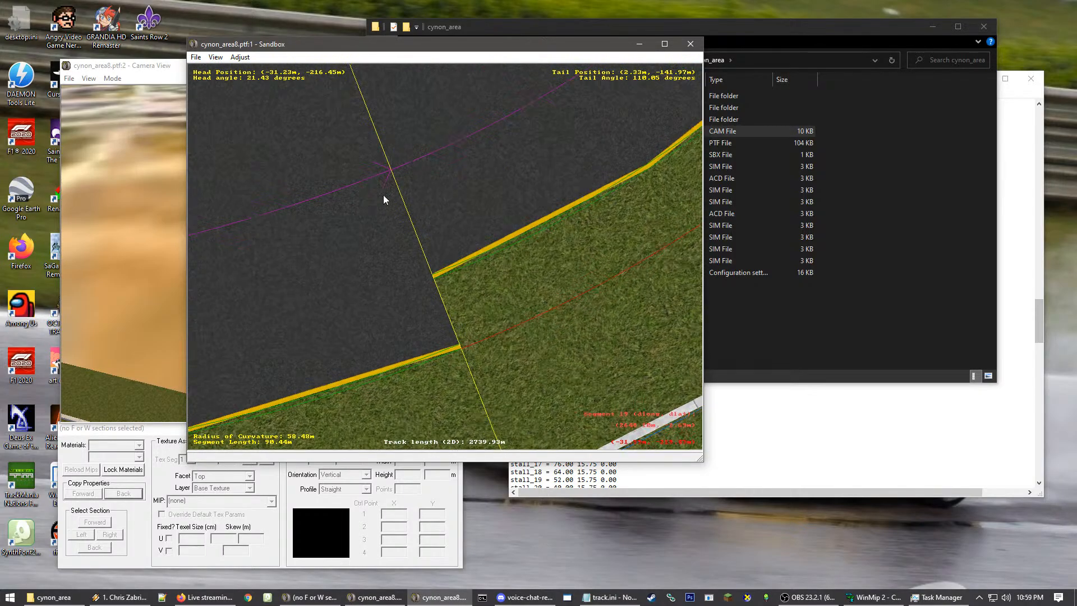
scroll(378, 168, "down", 7)
right_click(515, 79)
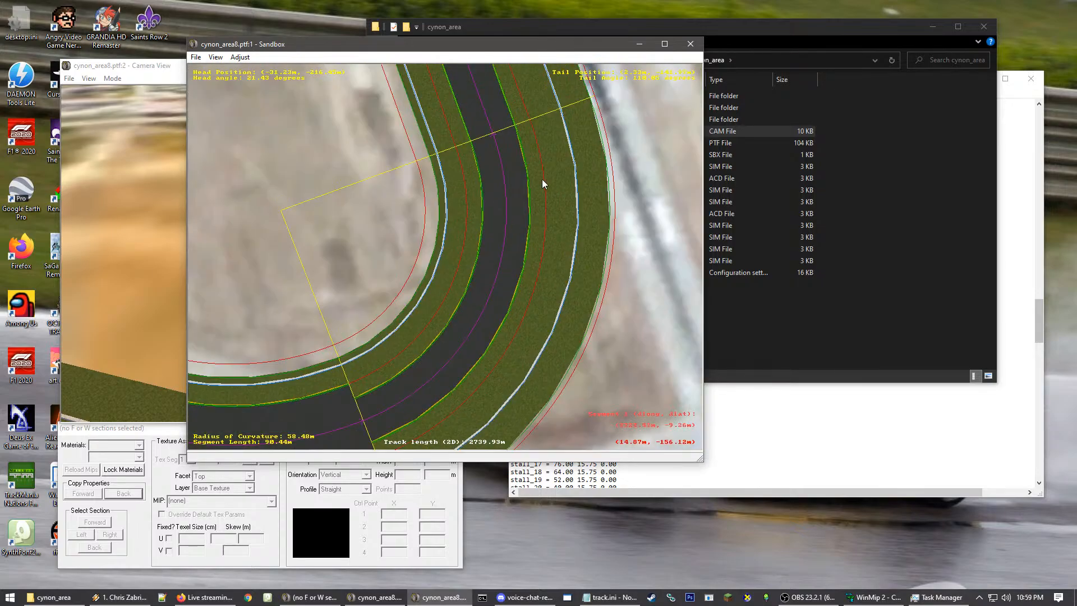
right_click(551, 150)
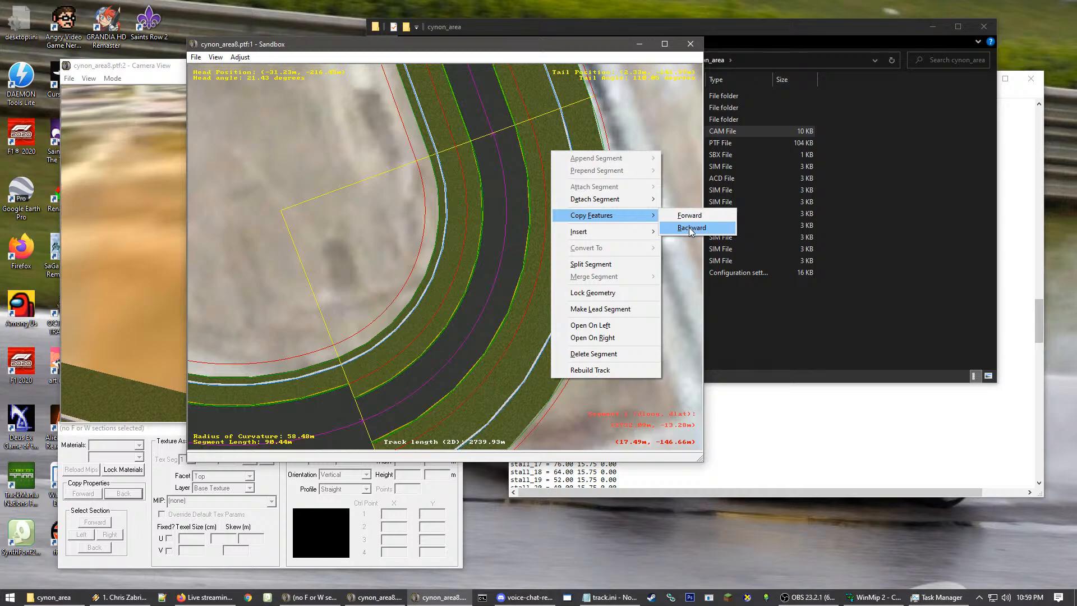
left_click(690, 227)
Copy the features of curved segment 19 backward onto the long straight segment 18
right_click(224, 280)
right_click(221, 273)
right_click(412, 186)
right_click(343, 258)
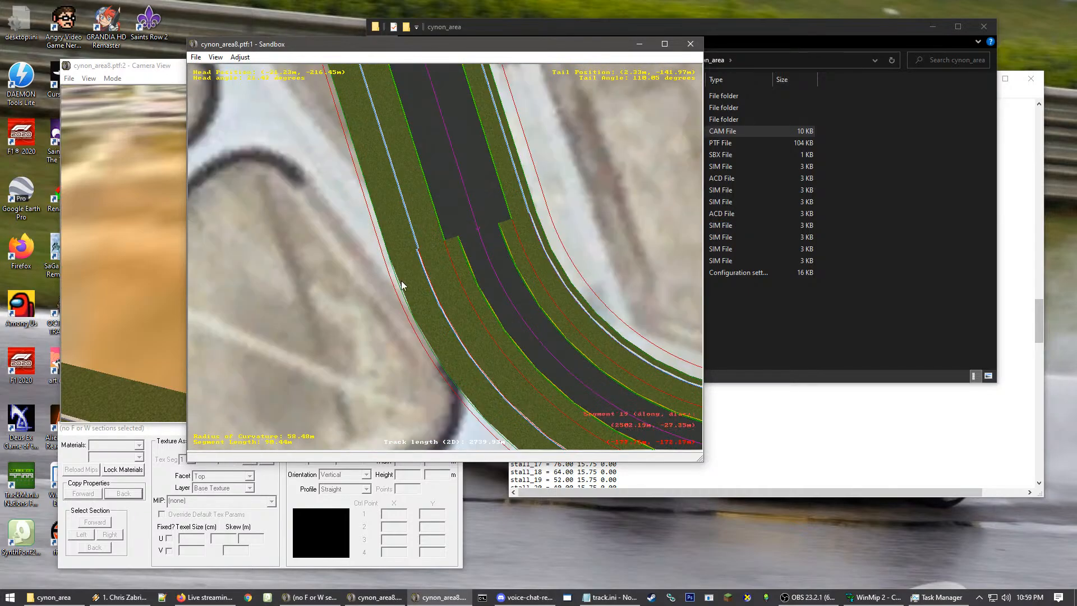
left_click(413, 287)
right_click(413, 285)
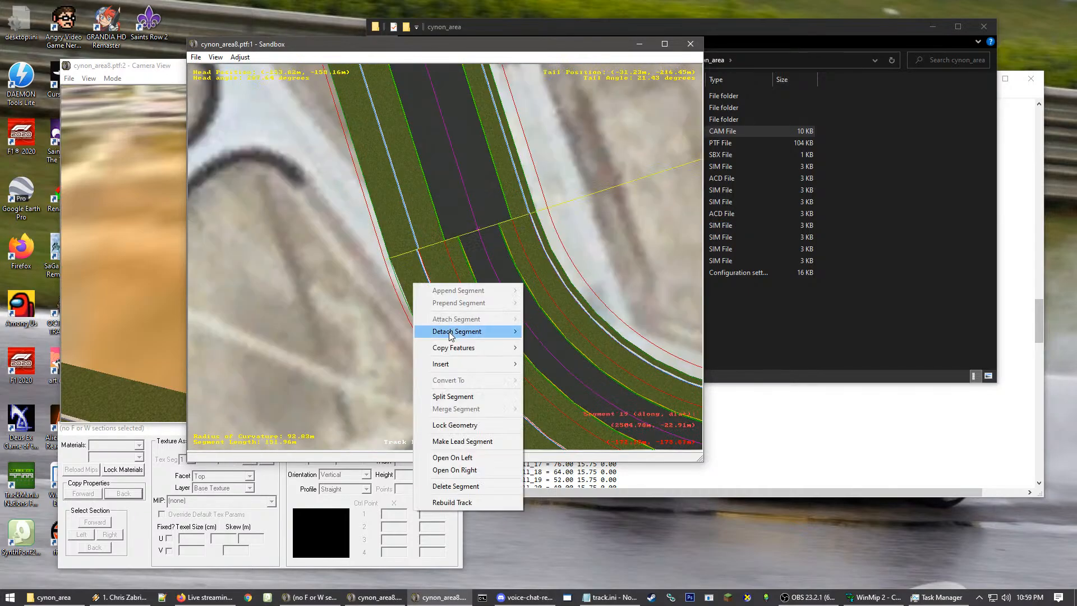
mouse_move(454, 333)
left_click(560, 361)
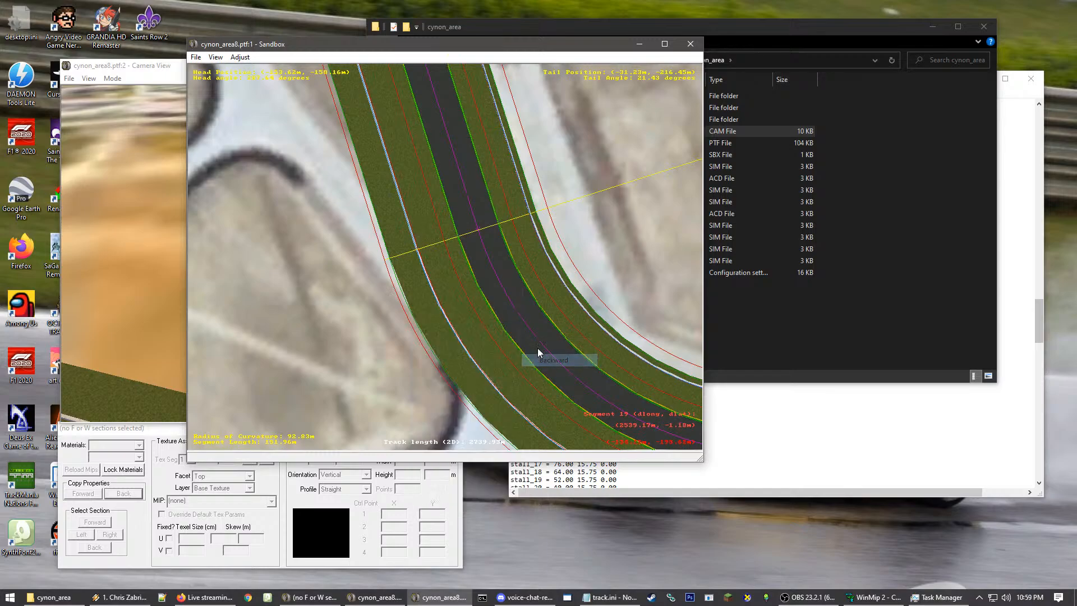
Copy the features of the long straight segment 18 backward onto curved segment 17
right_click(375, 133)
right_click(462, 144)
right_click(426, 170)
right_click(420, 180)
right_click(405, 203)
right_click(388, 186)
right_click(414, 168)
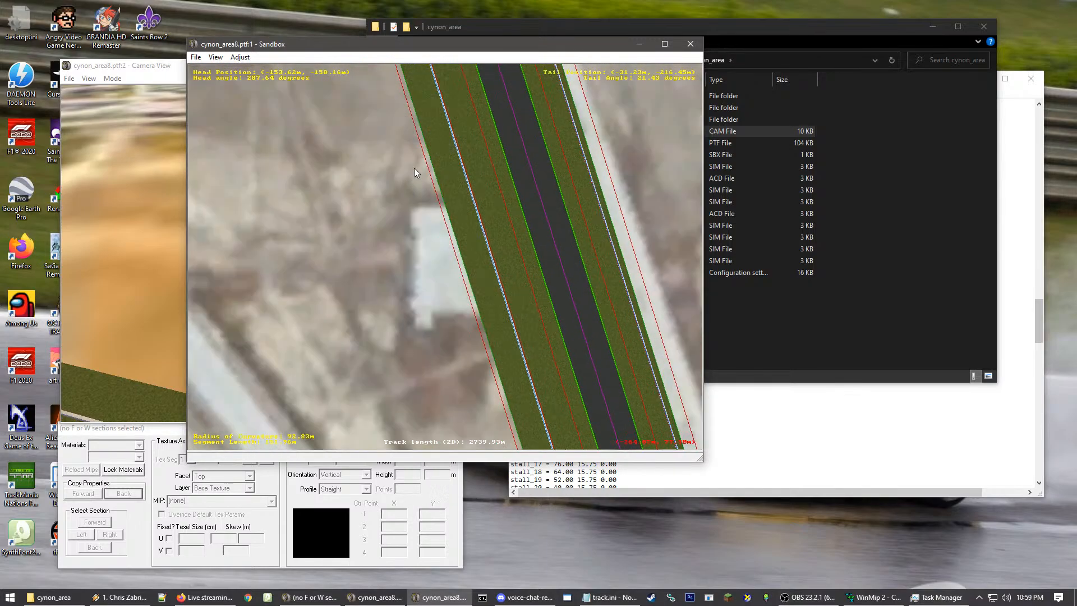
right_click(426, 163)
right_click(431, 154)
right_click(431, 153)
right_click(424, 169)
right_click(423, 173)
scroll(425, 275, "up", 3)
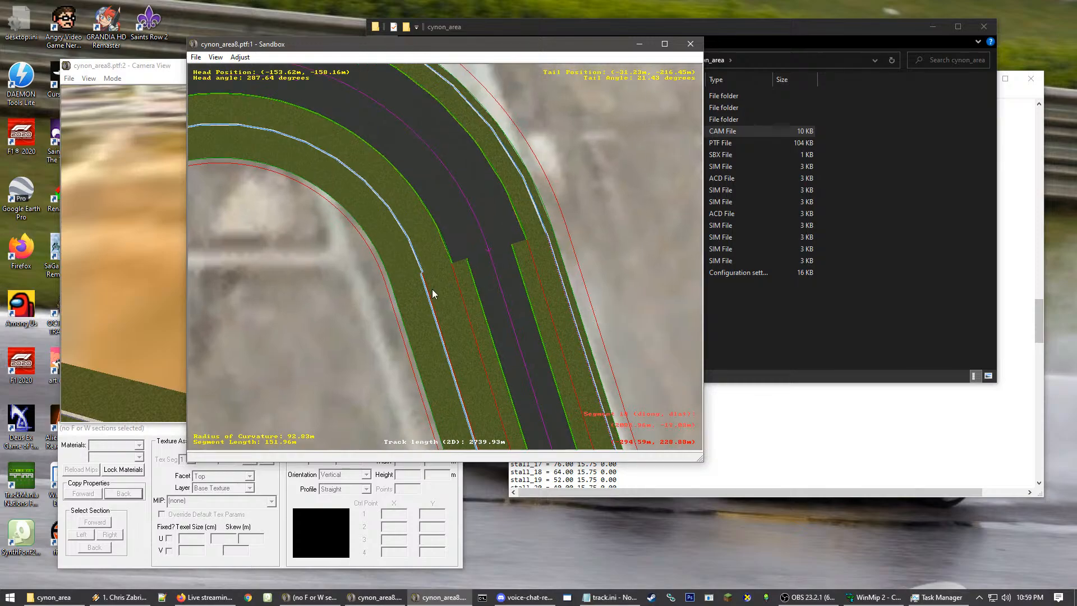
right_click(437, 288)
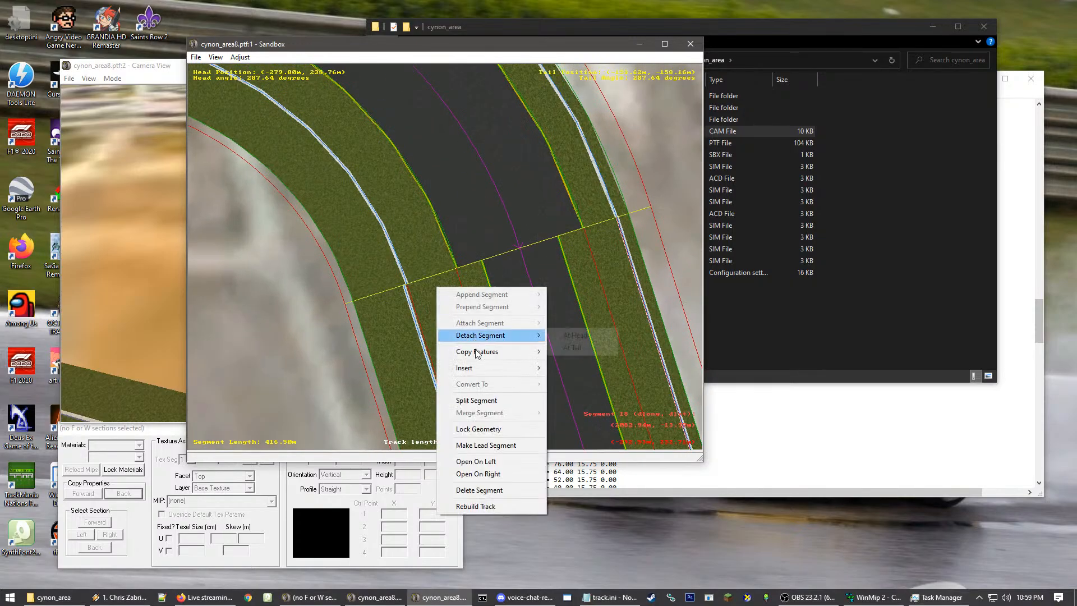
left_click(578, 367)
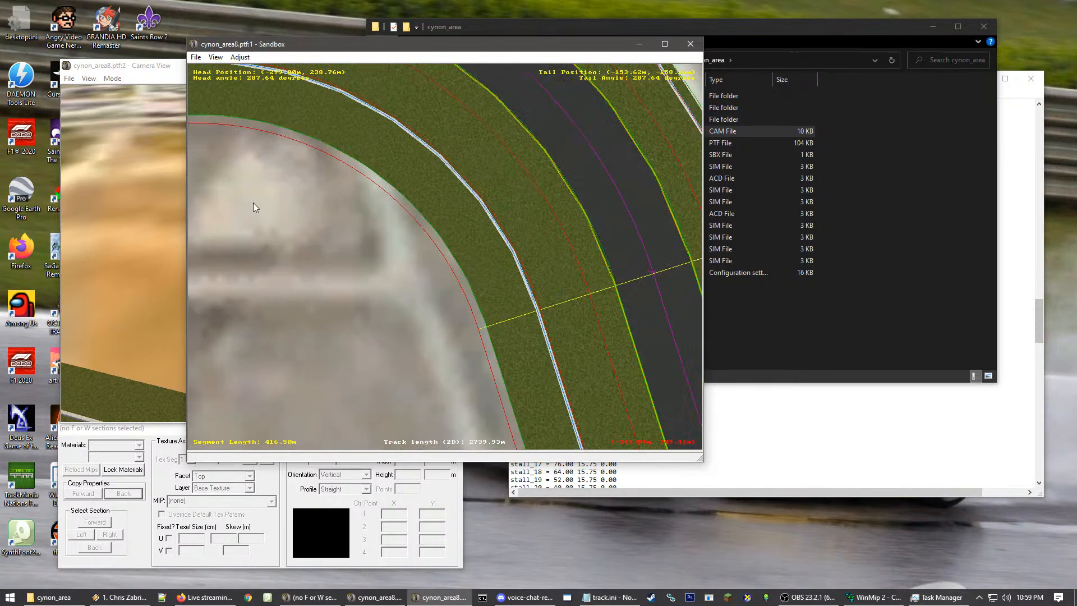
Copy the features of curved segment 17 backward onto segment 16, and those of segment 16 backward onto segment 15
right_click(472, 245)
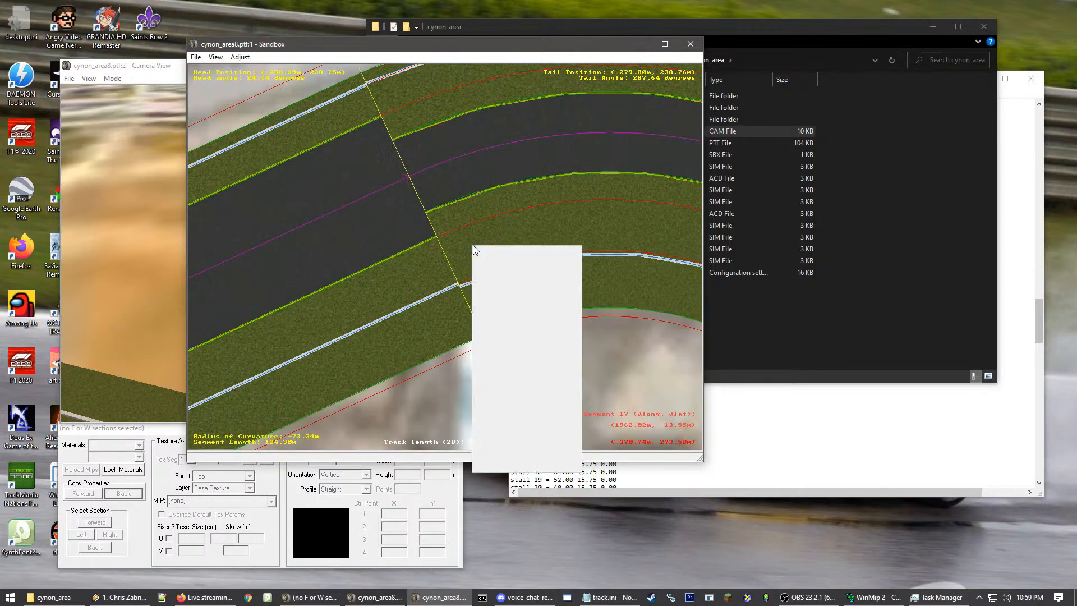
mouse_move(508, 312)
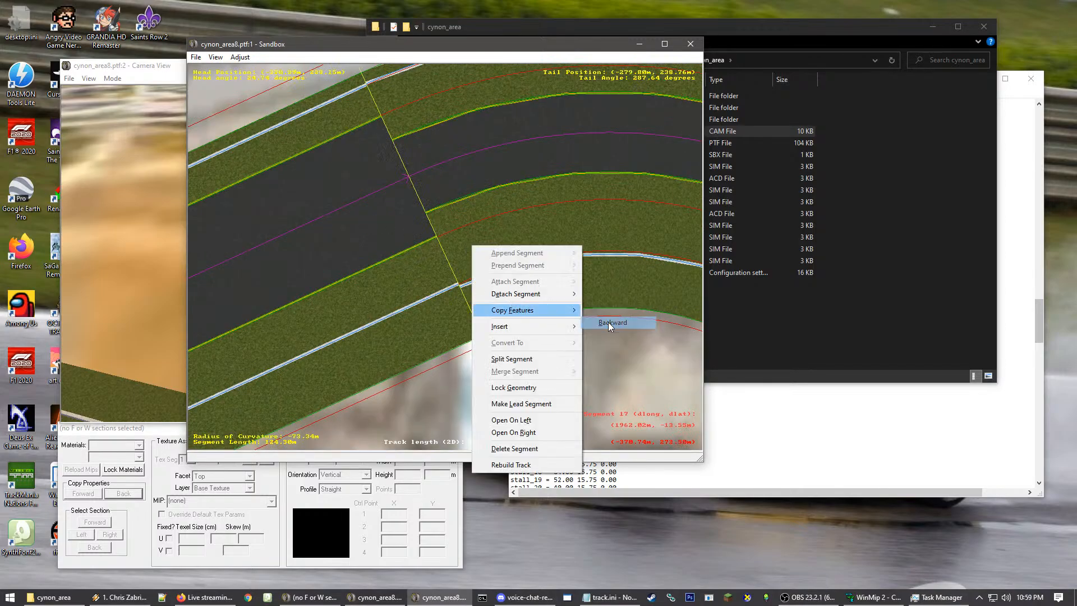
left_click(609, 323)
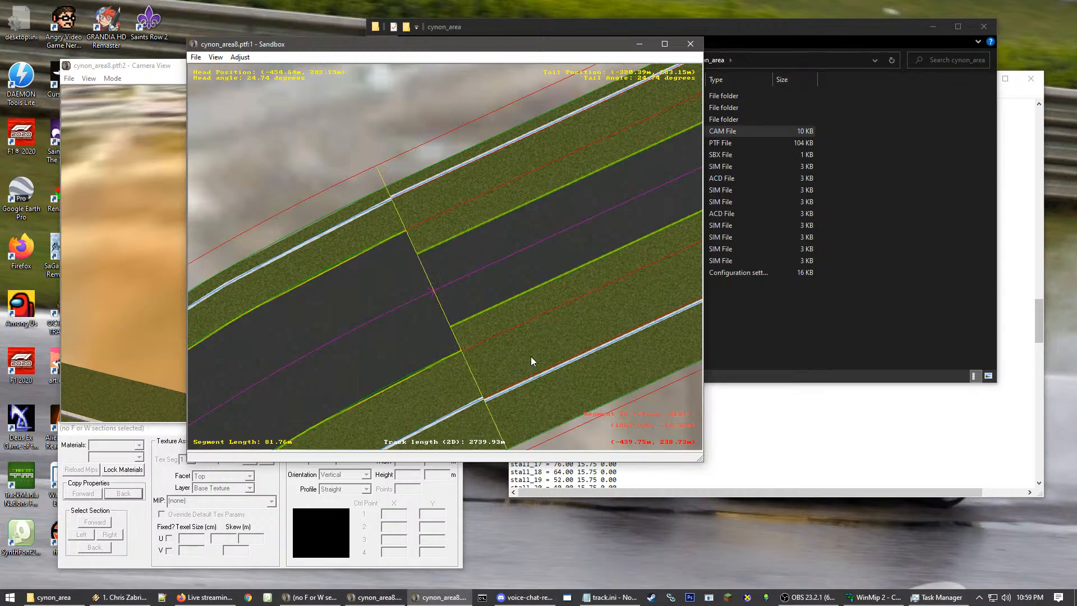
right_click(531, 355)
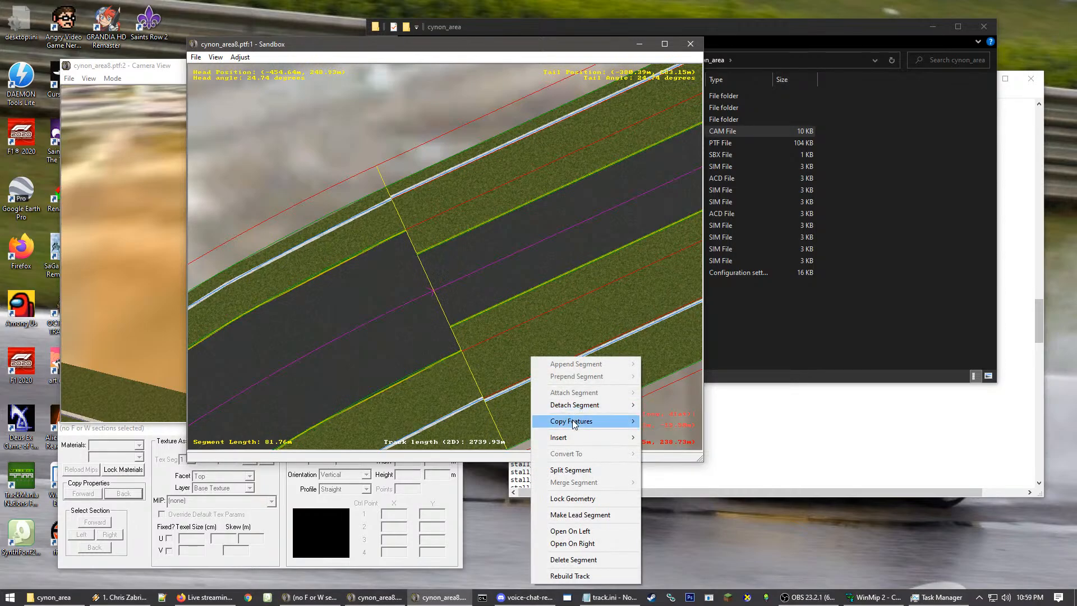
mouse_move(581, 421)
left_click(670, 433)
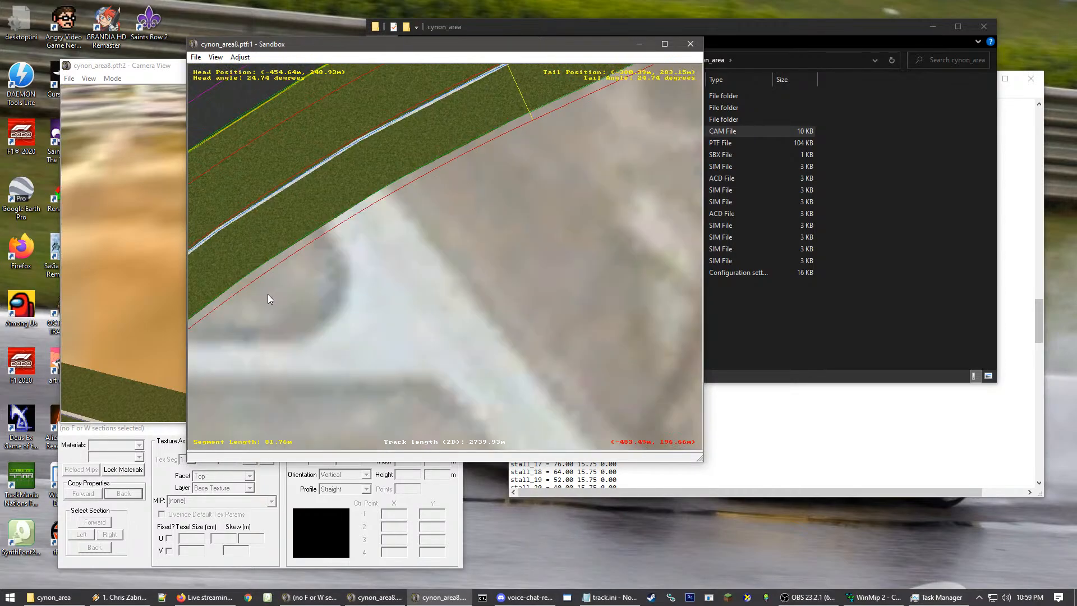
Copy the features of the gently curved segment 15 backward onto straight segment 14
scroll(311, 279, "down", 4)
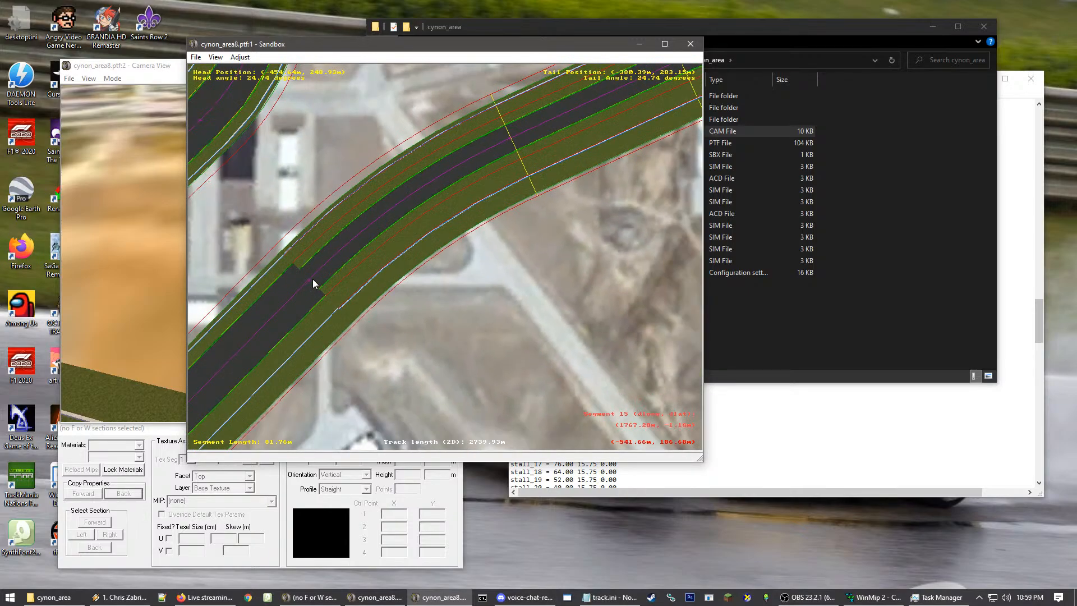
scroll(311, 281, "up", 3)
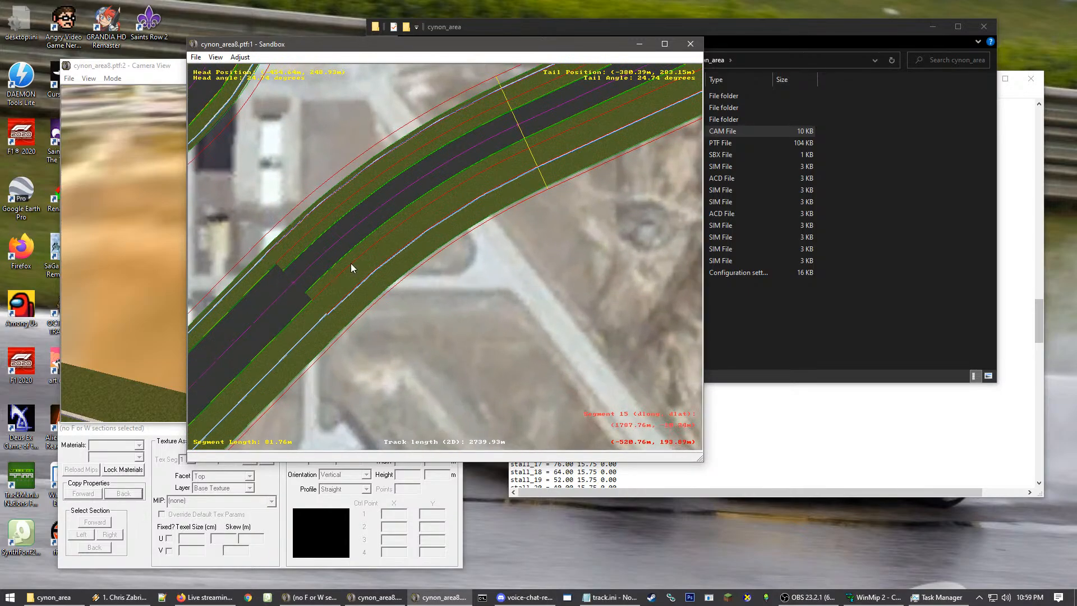
left_click(423, 261)
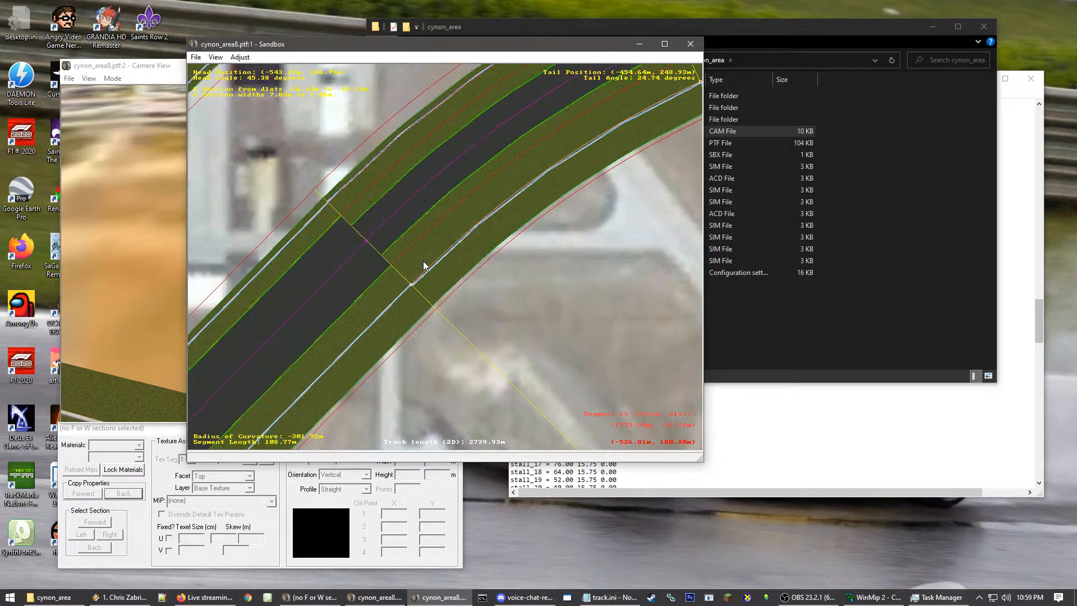
scroll(420, 262, "up", 2)
right_click(431, 257)
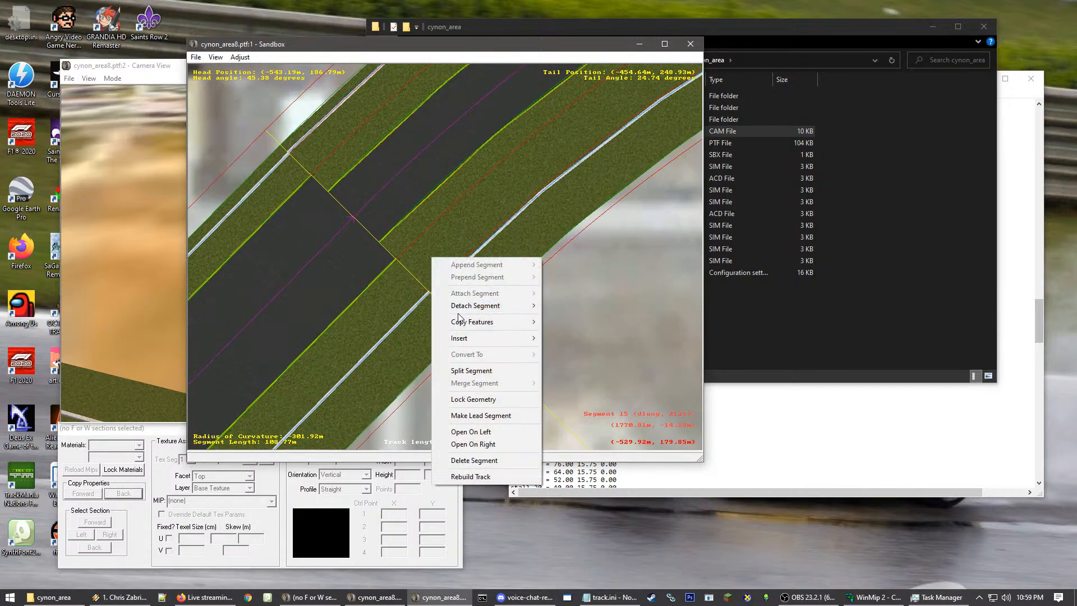
mouse_move(488, 315)
left_click(584, 337)
Copy the features of straight segment 14 backward onto the tight curve of segment 13
scroll(275, 331, "down", 1)
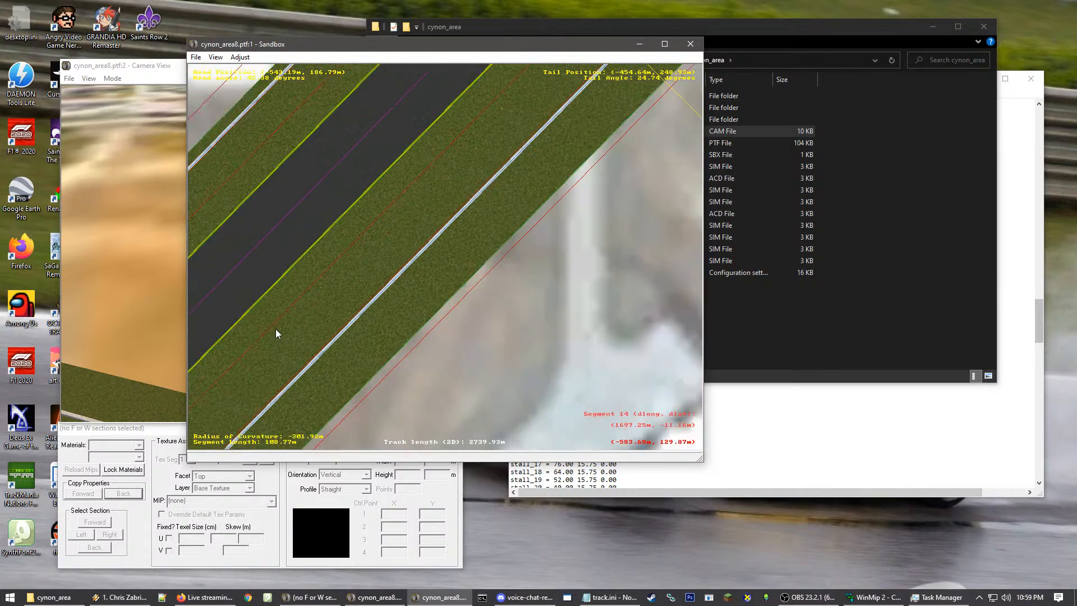
scroll(314, 337, "up", 2)
left_click(480, 247)
right_click(480, 247)
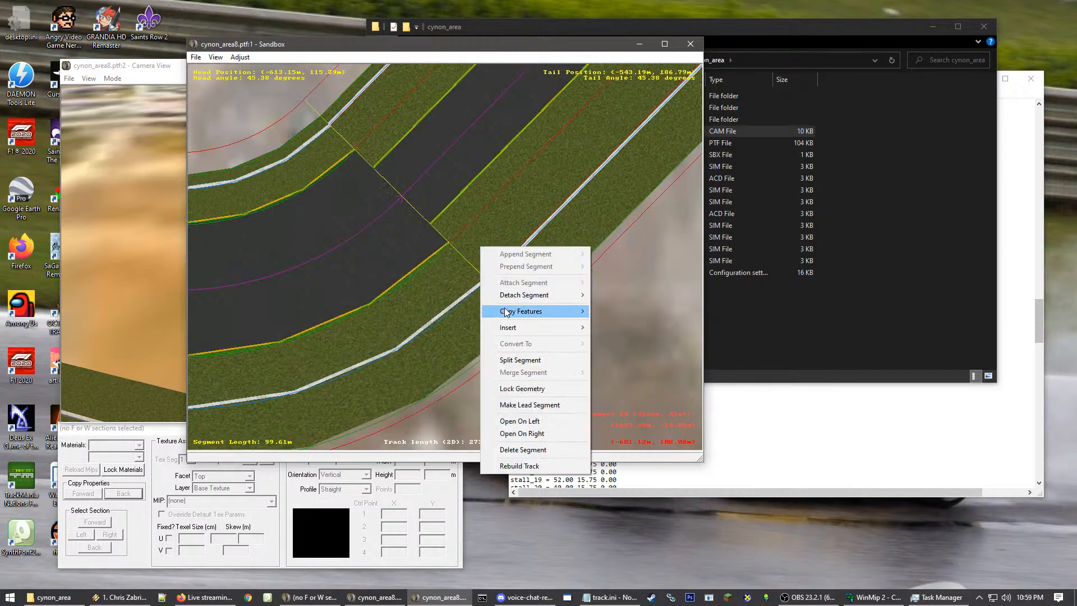
mouse_move(508, 310)
left_click(596, 326)
Copy the features of the tightly curved segment 13 backward onto segment 12
scroll(168, 262, "down", 2)
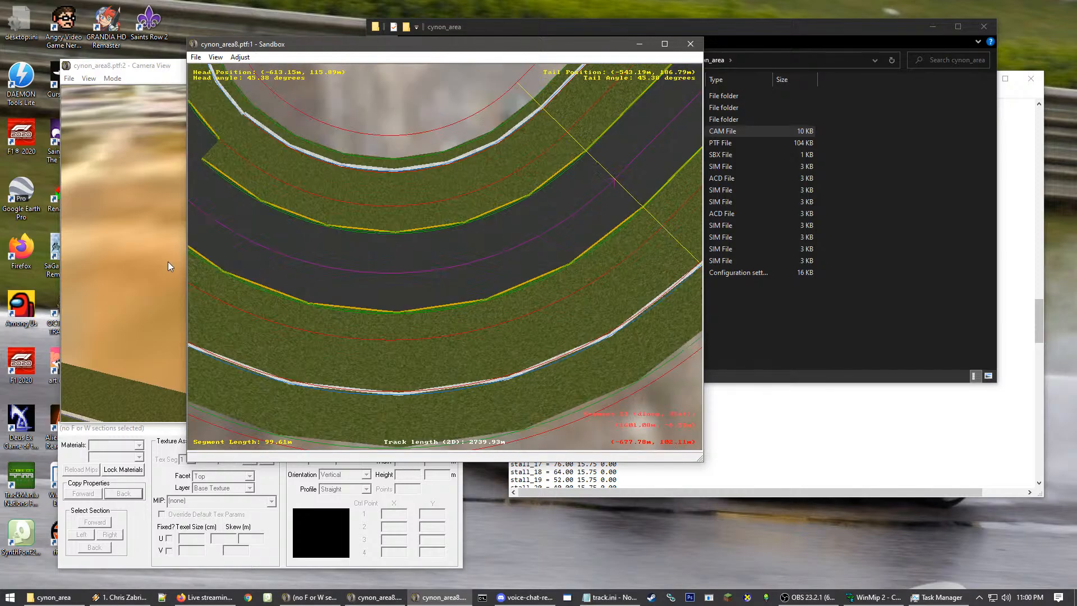
scroll(489, 266, "up", 3)
left_click(473, 275)
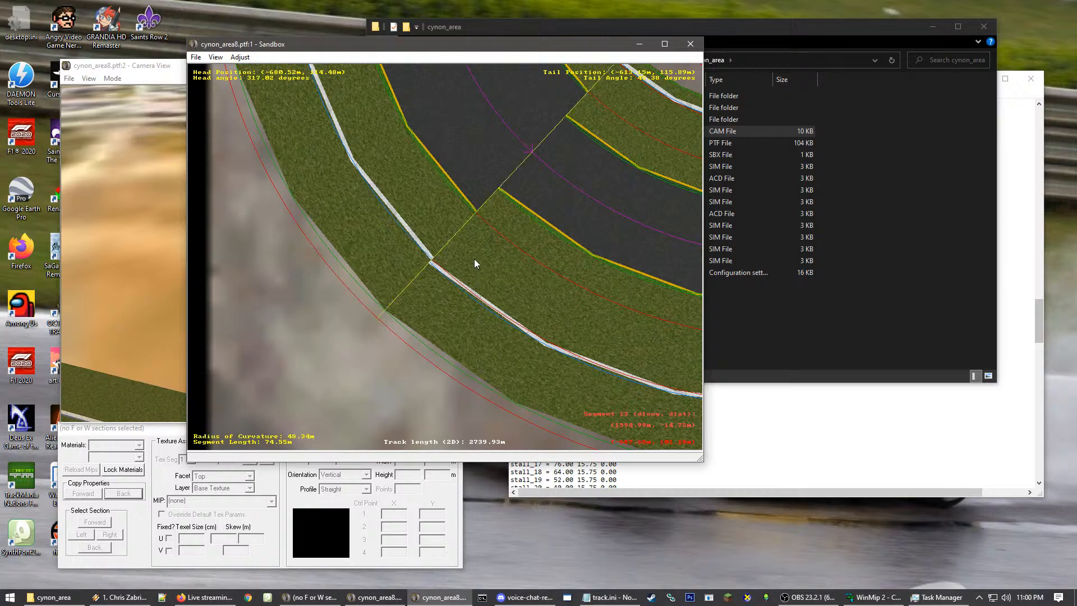
right_click(474, 258)
mouse_move(516, 323)
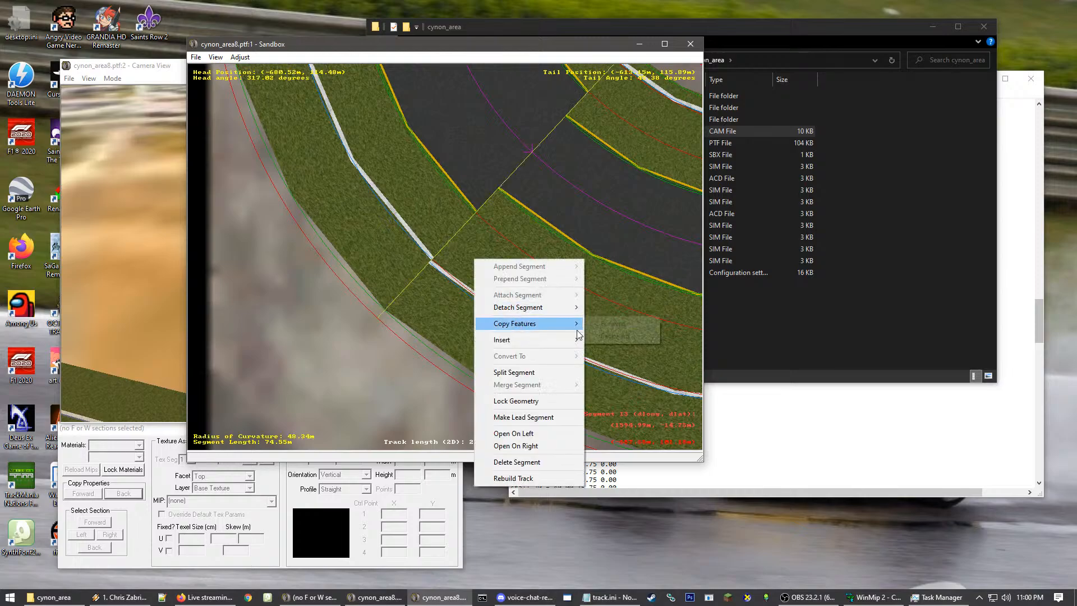
left_click(606, 338)
Copy the features of curved segment 12 backward onto straight segment 11
scroll(440, 201, "down", 2)
scroll(460, 157, "up", 2)
scroll(547, 106, "up", 2)
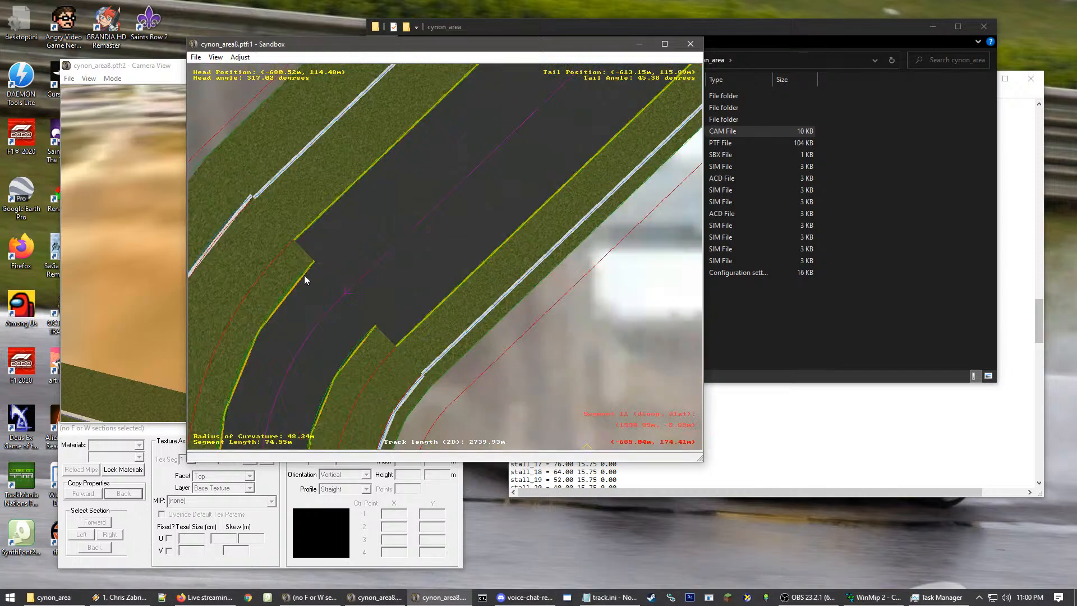
left_click(272, 242)
right_click(260, 235)
mouse_move(313, 304)
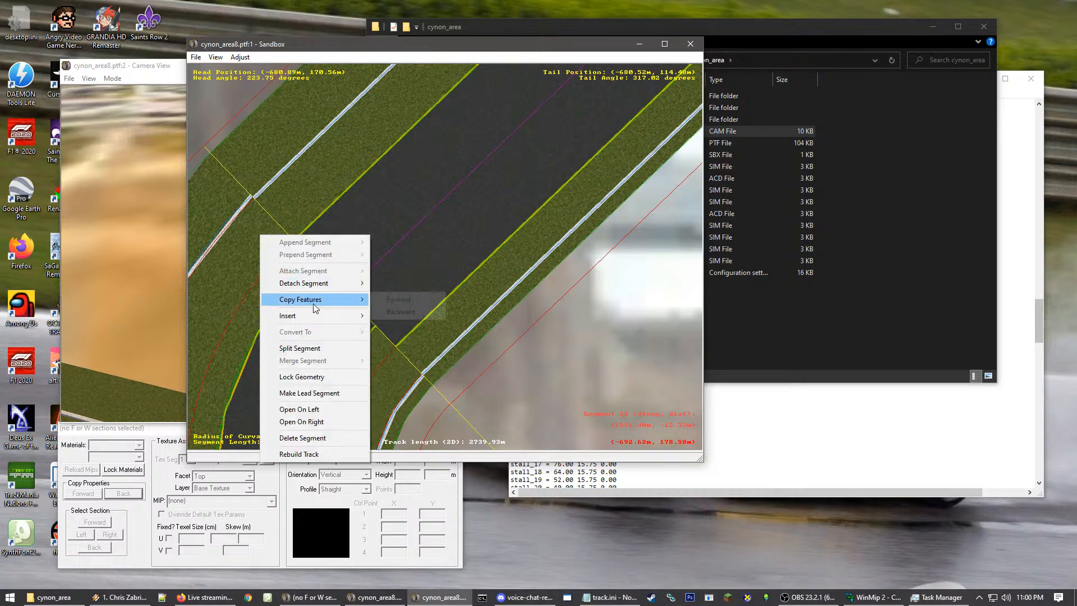
left_click(395, 312)
Copy the features of straight segment 11 backward onto curved segment 10
scroll(547, 95, "down", 1)
scroll(561, 112, "down", 2)
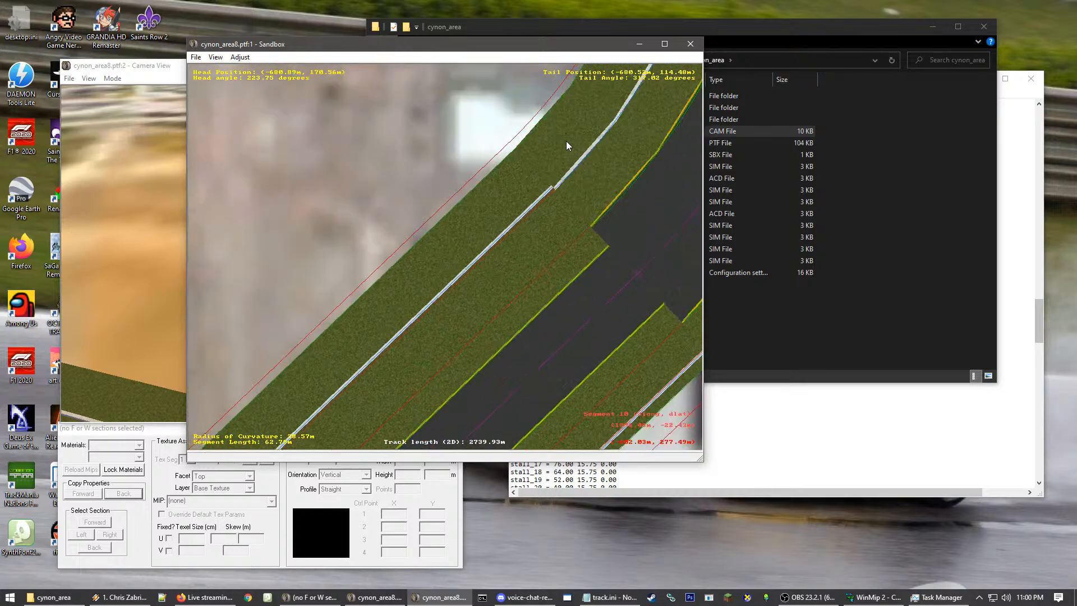
scroll(566, 140, "up", 2)
scroll(399, 310, "up", 2)
left_click(383, 272)
right_click(385, 272)
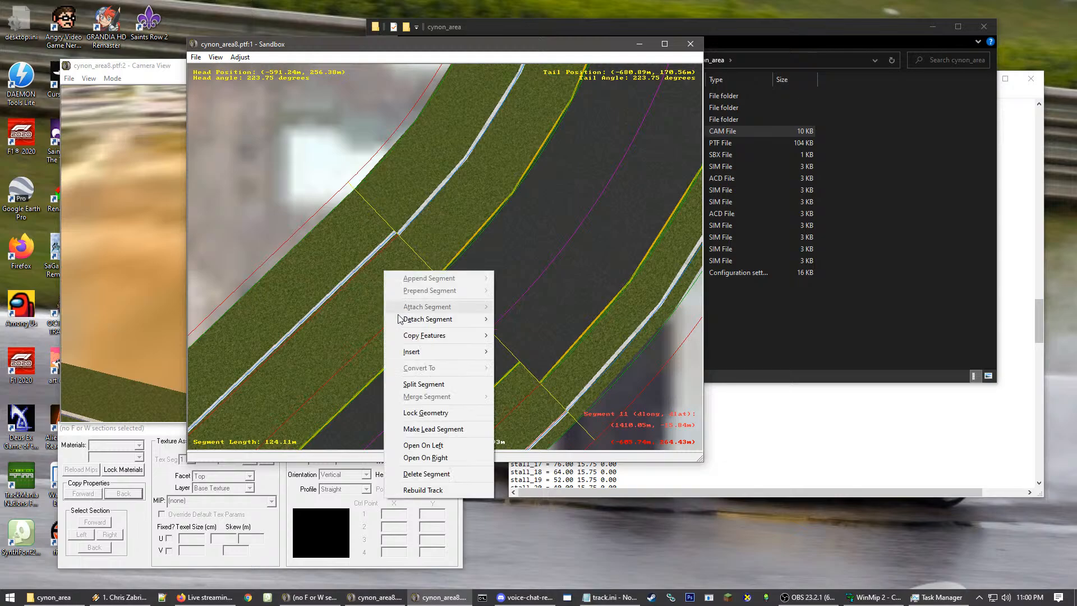
mouse_move(431, 337)
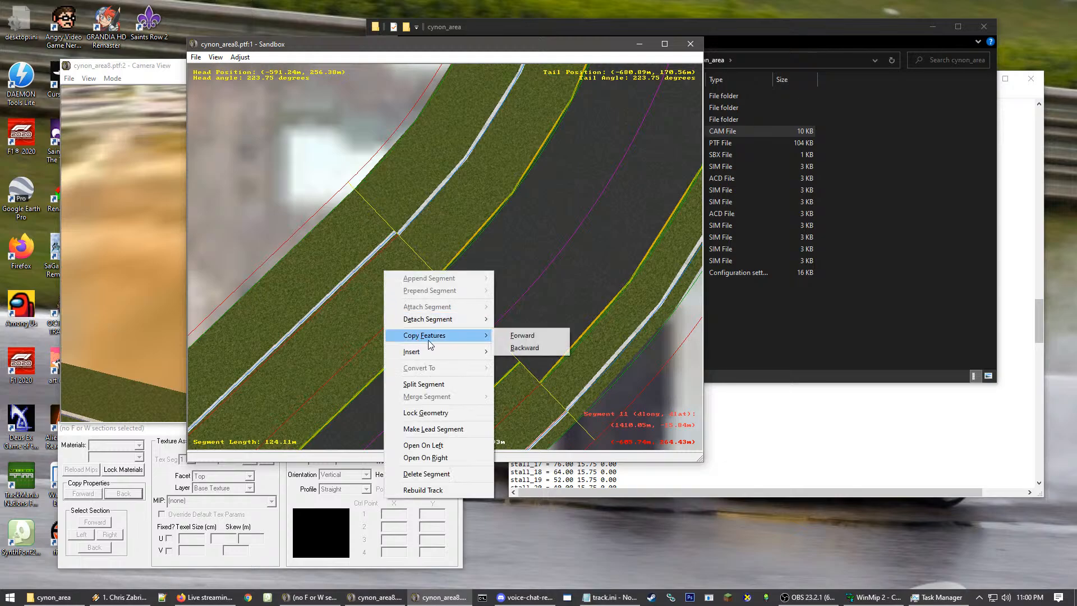
left_click(518, 354)
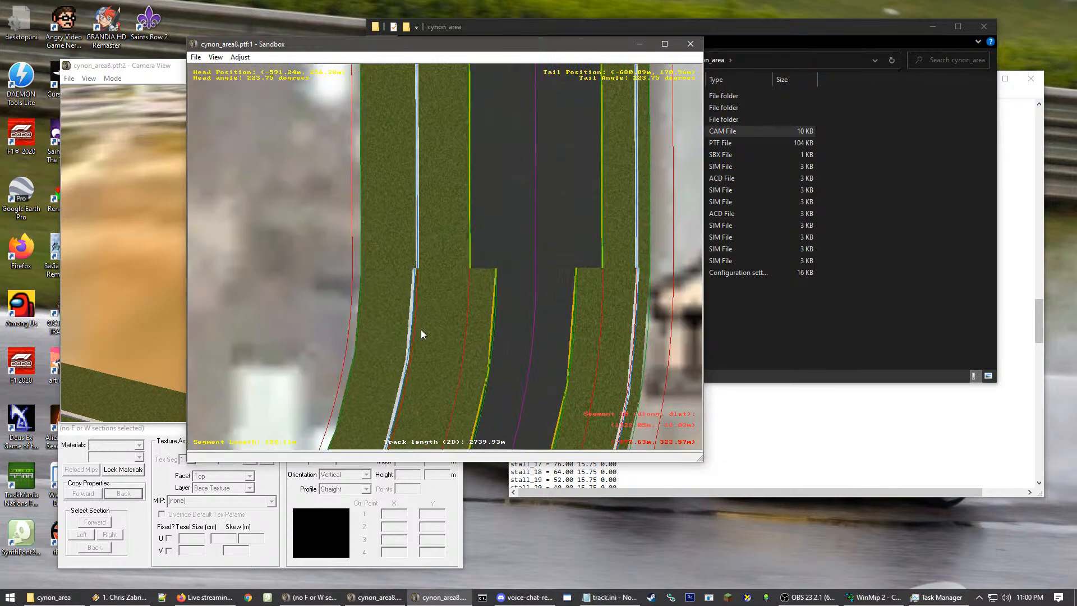
Copy the features of curved segment 10 backward onto straight segment 9
left_click(421, 328)
right_click(449, 308)
mouse_move(486, 373)
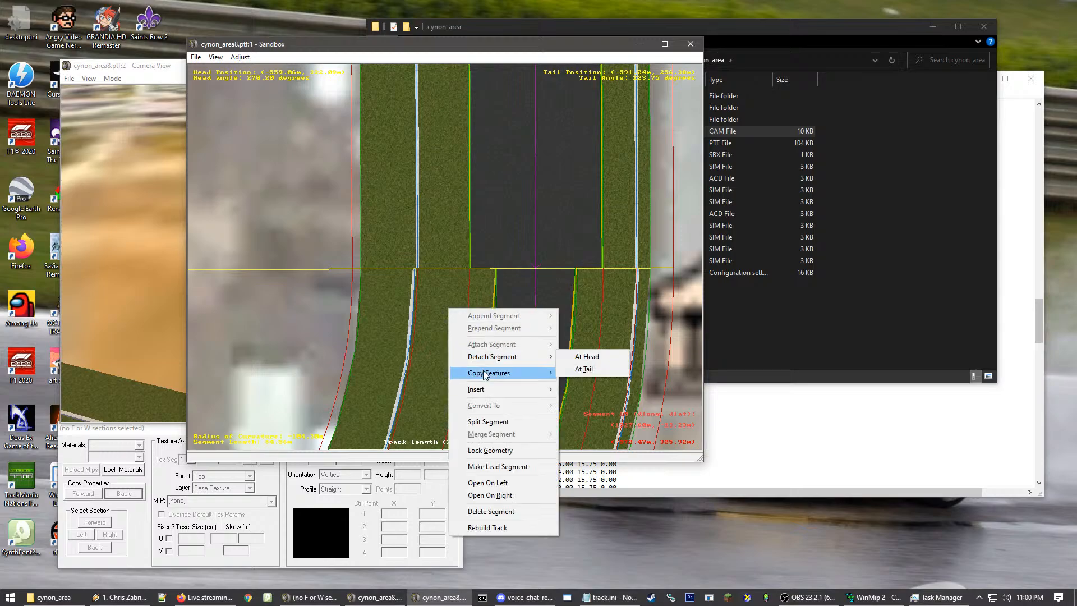
left_click(594, 389)
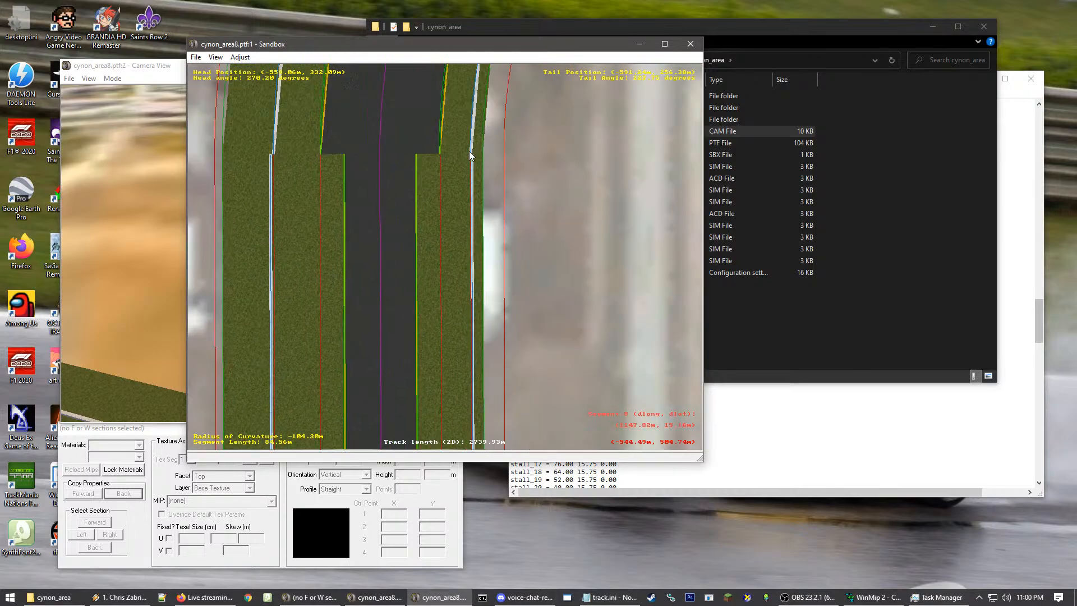
Copy the features of straight segment 9 backward onto curved segment 8
left_click(440, 264)
right_click(442, 264)
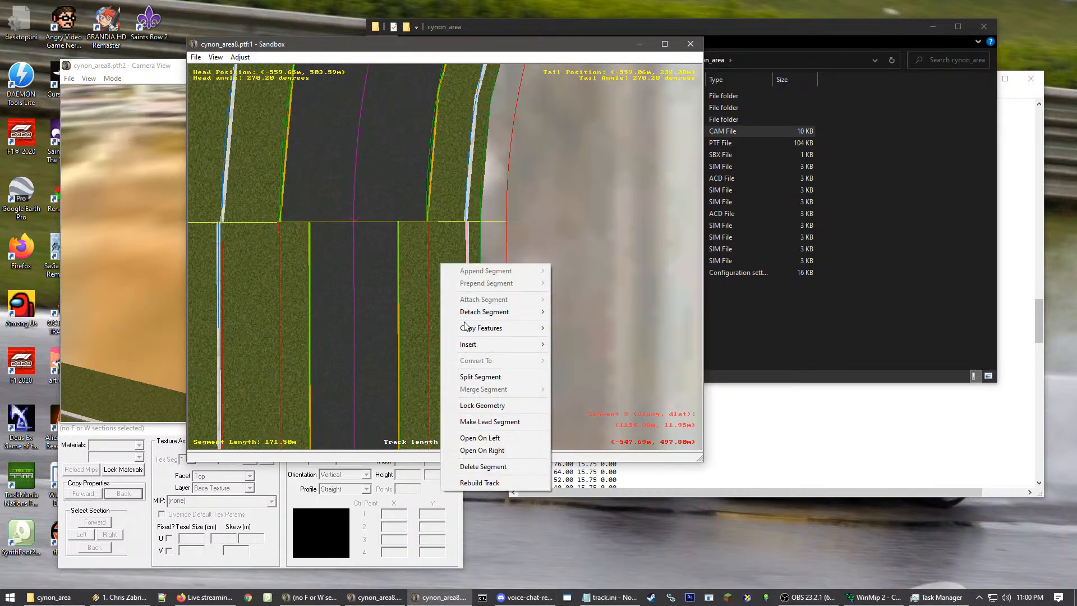
mouse_move(522, 329)
left_click(568, 341)
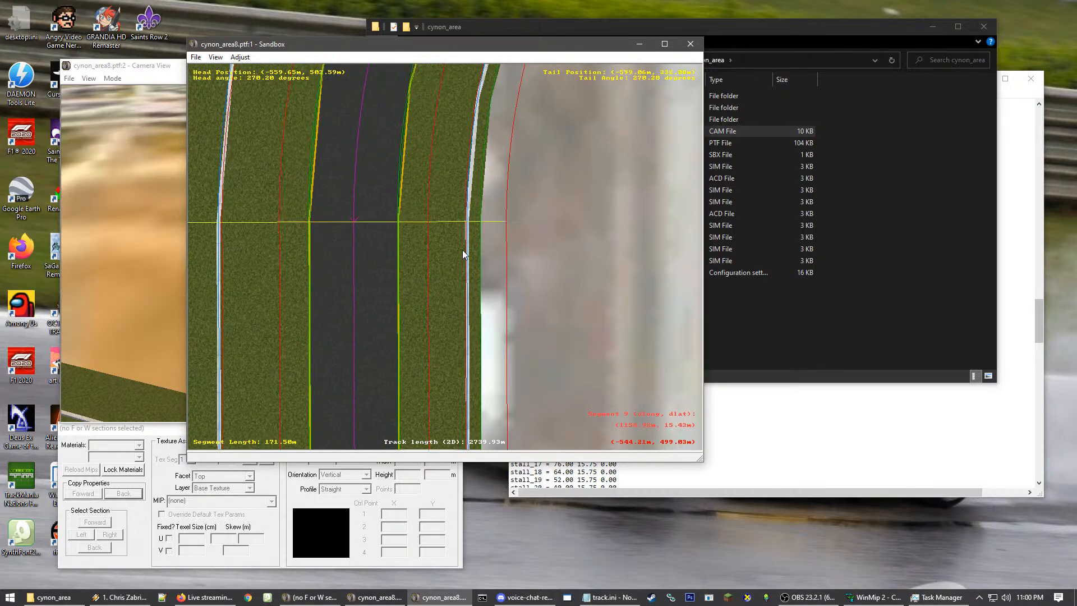
Copy the features of curved segment 8 backward onto straight segment 7
left_click(413, 328)
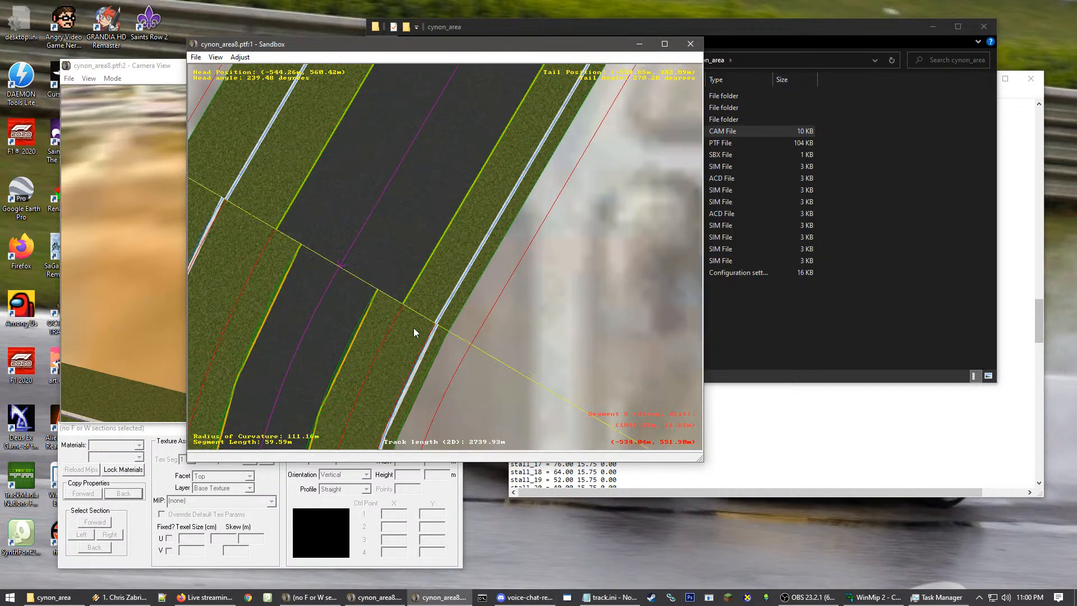
right_click(413, 328)
mouse_move(467, 395)
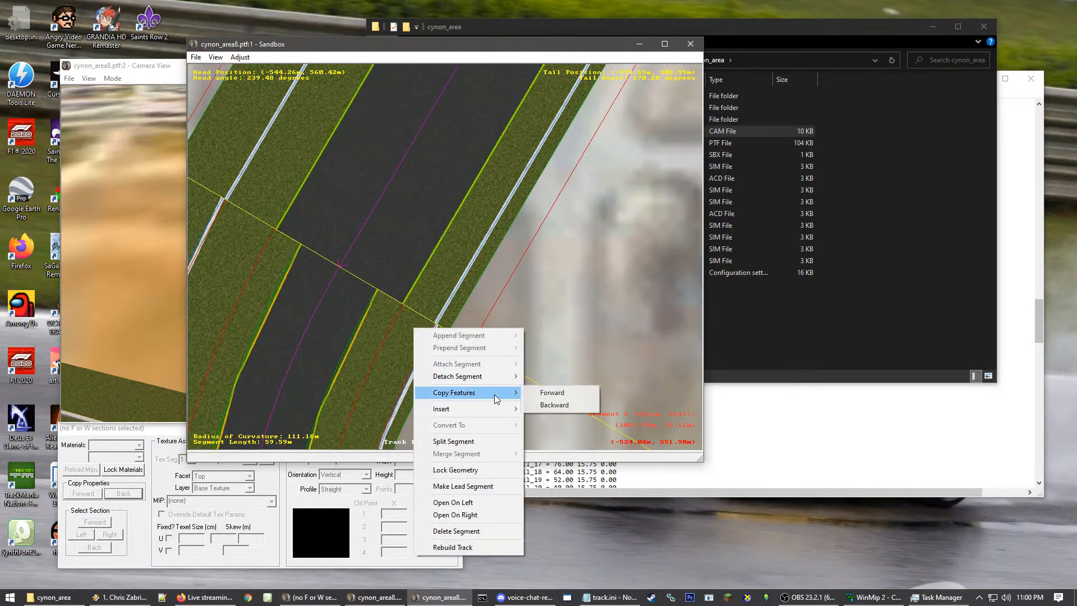
left_click(555, 405)
Copy the features of straight segment 7 backward onto curved segment 6
left_click(491, 154)
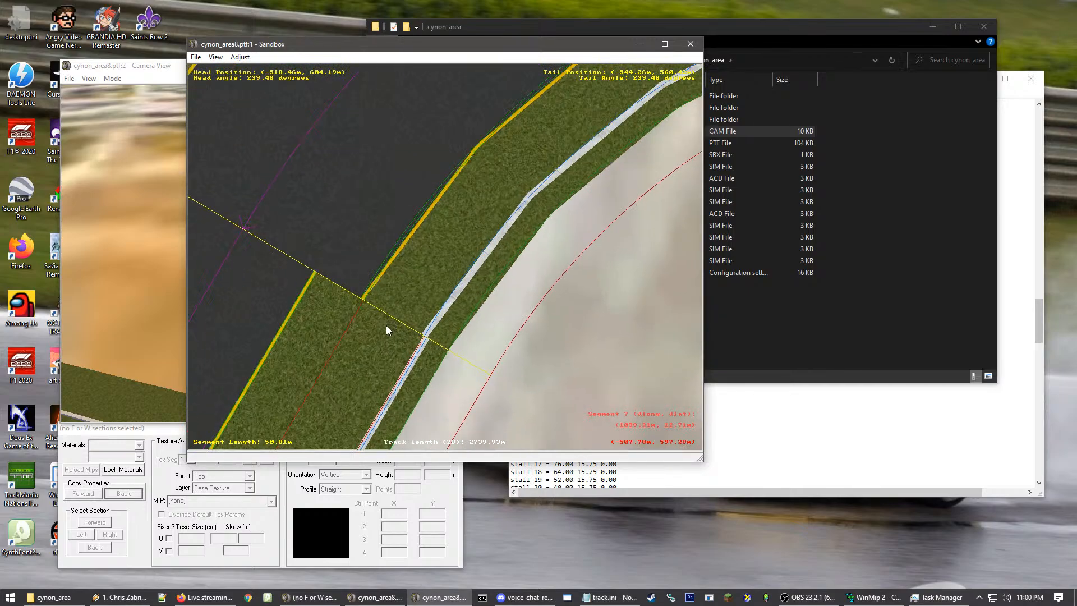
right_click(378, 332)
mouse_move(424, 397)
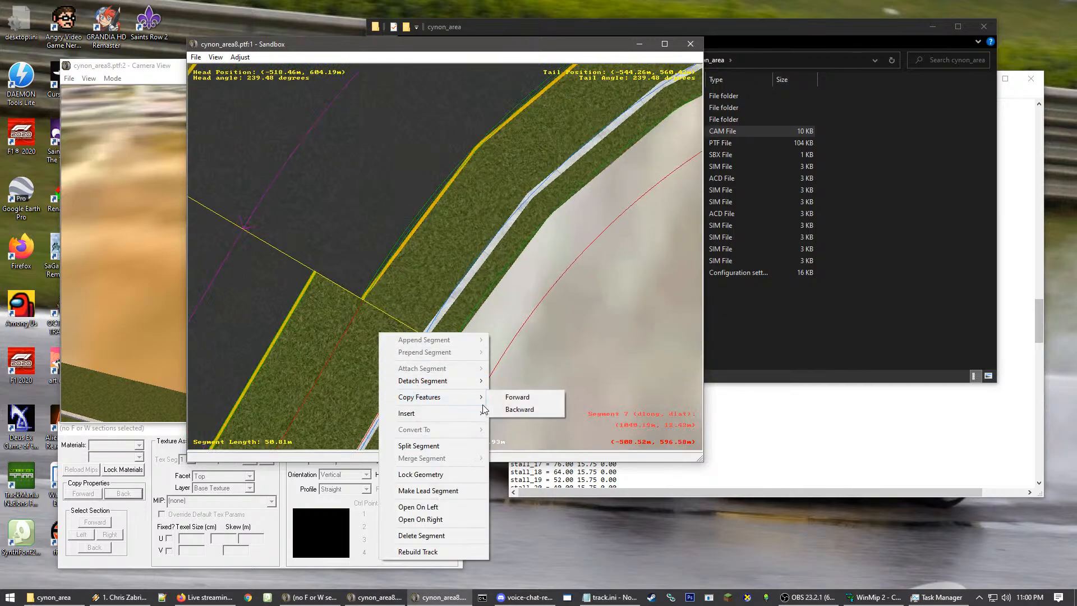
left_click(517, 408)
Copy the features of curved segment 6 backward onto curved segment 5
left_click(525, 189)
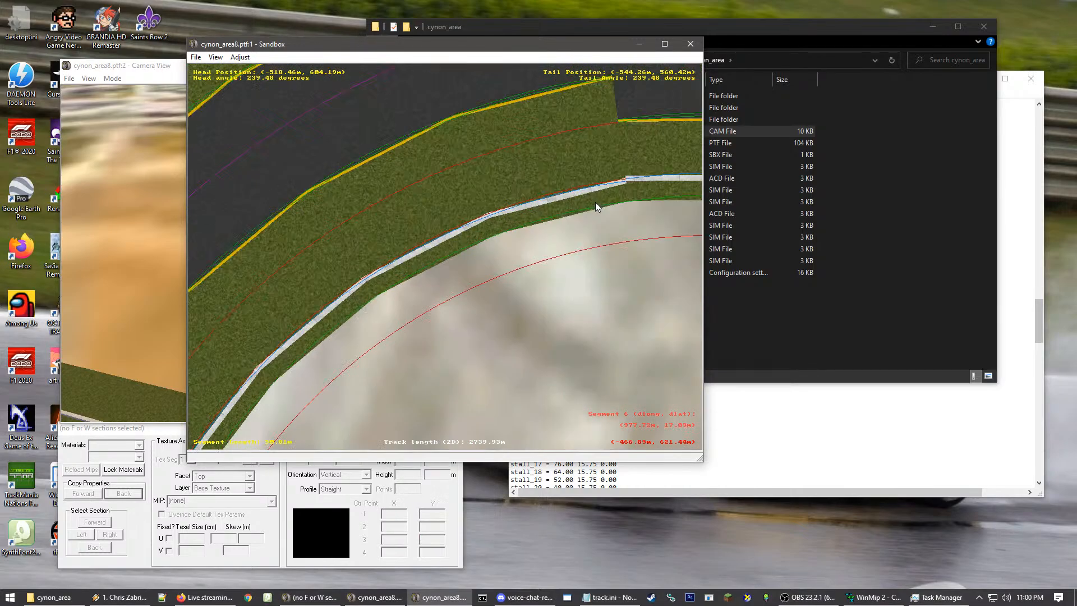
right_click(299, 257)
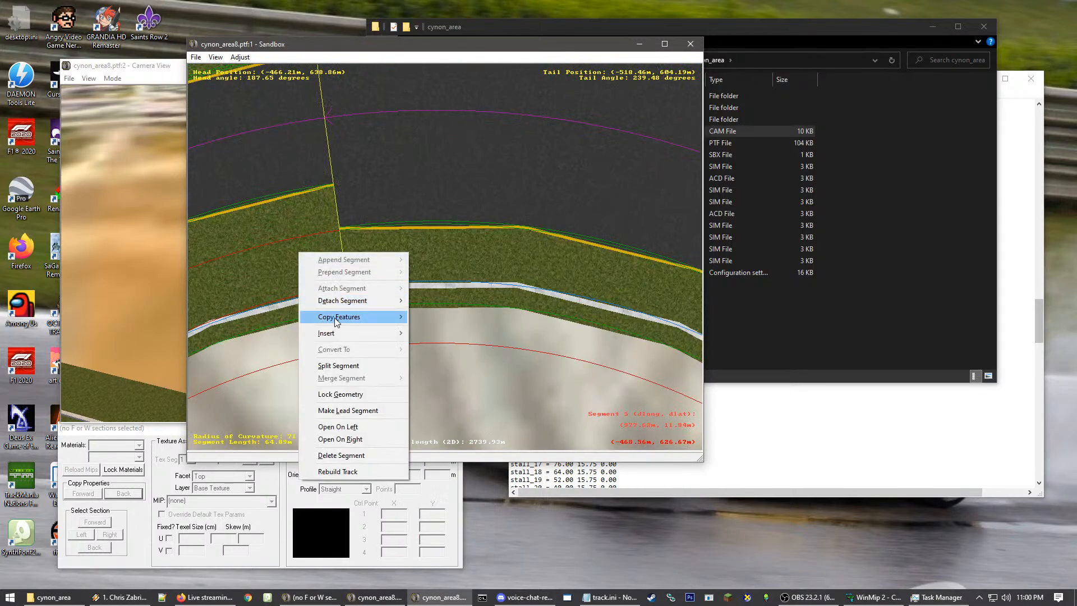
mouse_move(358, 317)
left_click(427, 331)
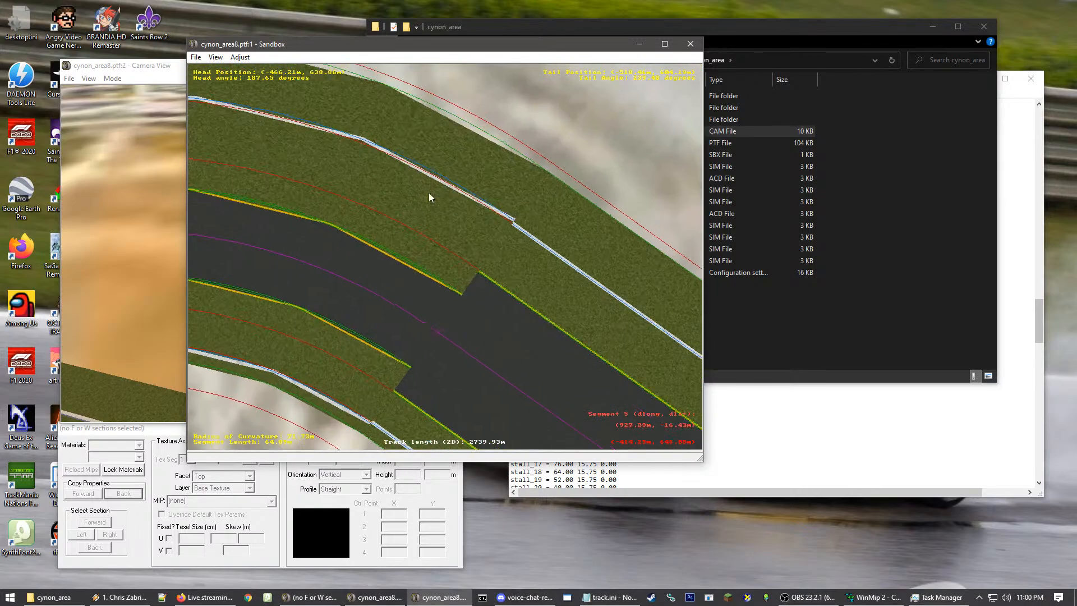
Copy the features of curved segment 5 backward onto straight segment 4
right_click(458, 212)
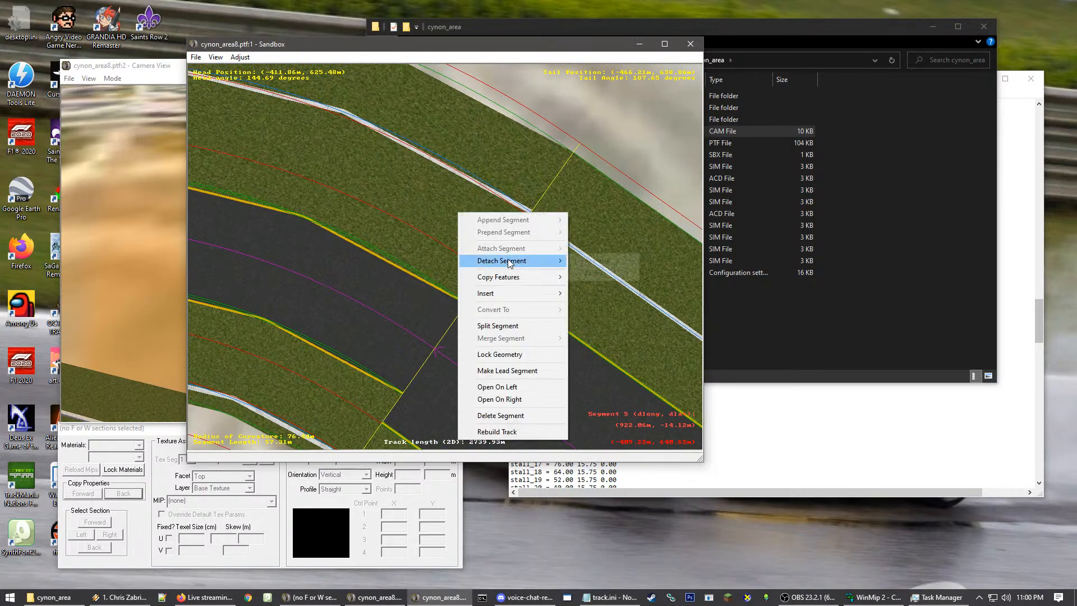
mouse_move(526, 276)
left_click(602, 290)
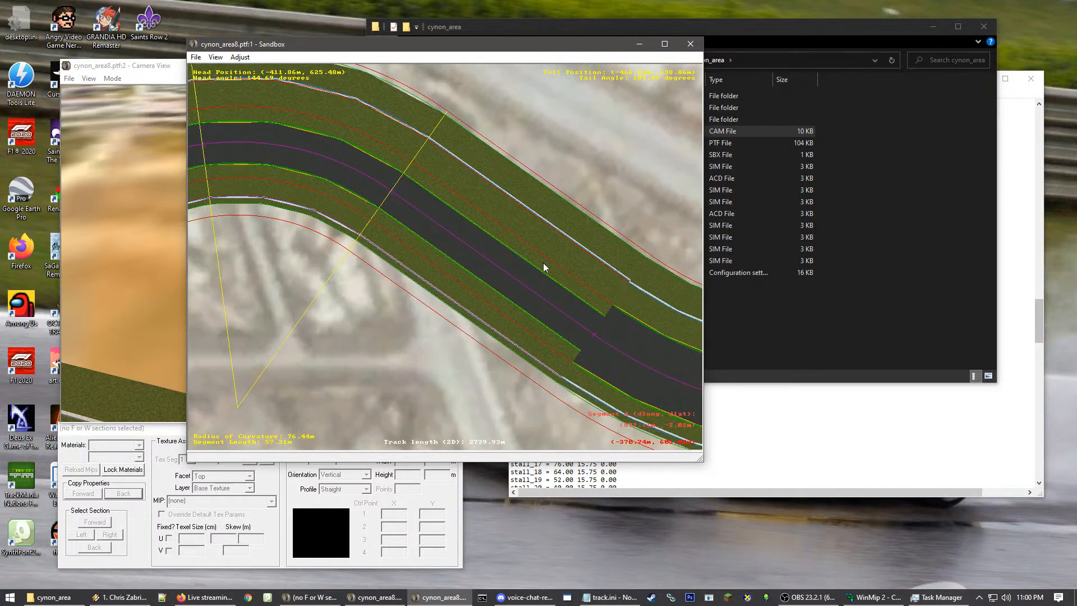
Copy the features of straight segment 4 backward onto curved segment 3
right_click(421, 238)
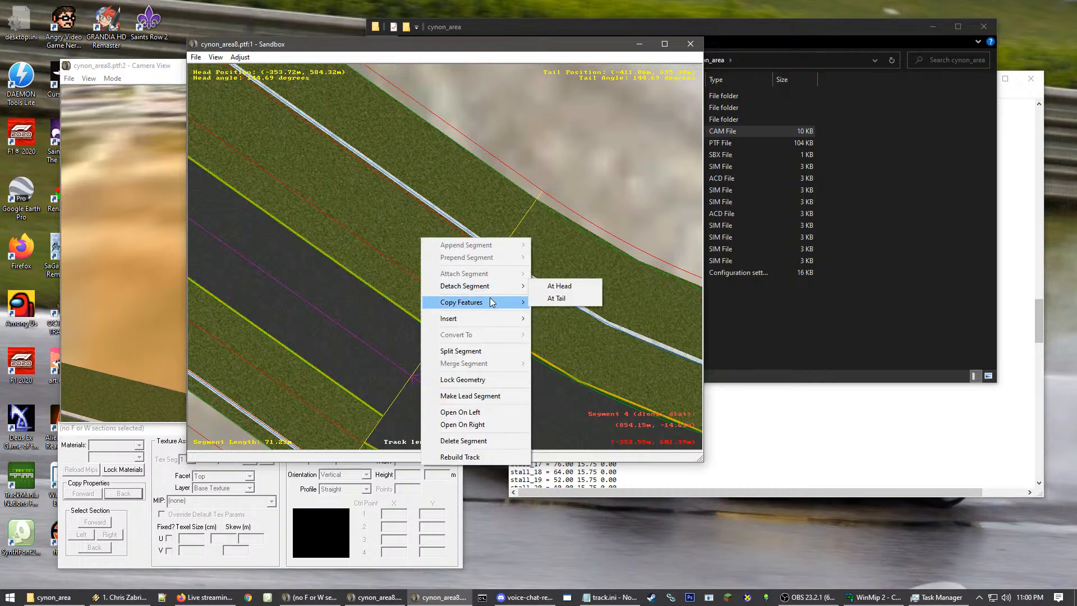
mouse_move(491, 302)
left_click(561, 319)
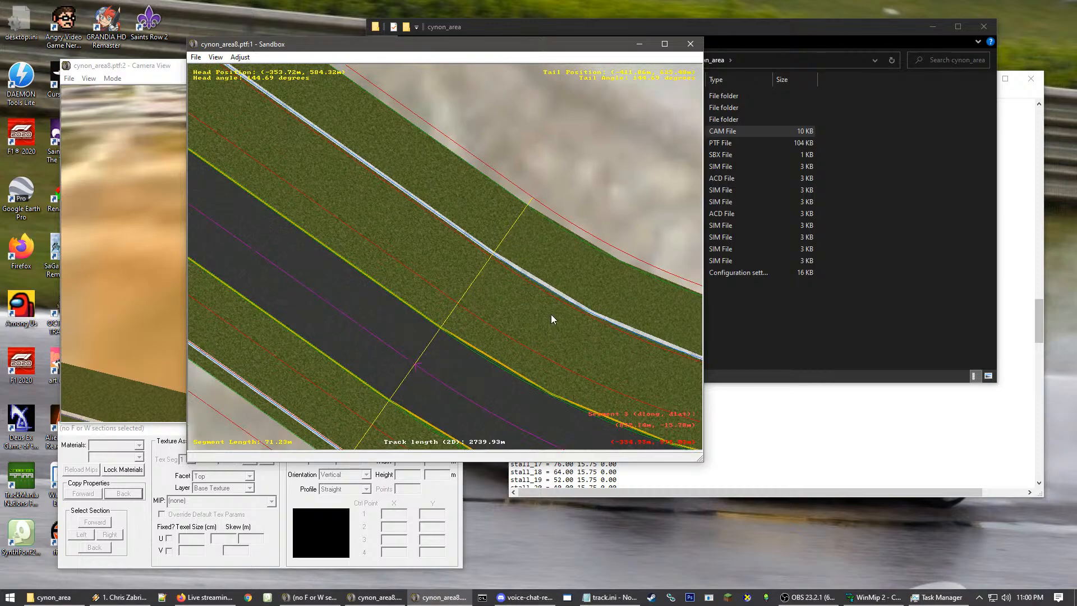
Copy the features of curved segment 3 backward onto tightly curved segment 2
left_click_drag(541, 295, 490, 207)
scroll(481, 211, "up", 3)
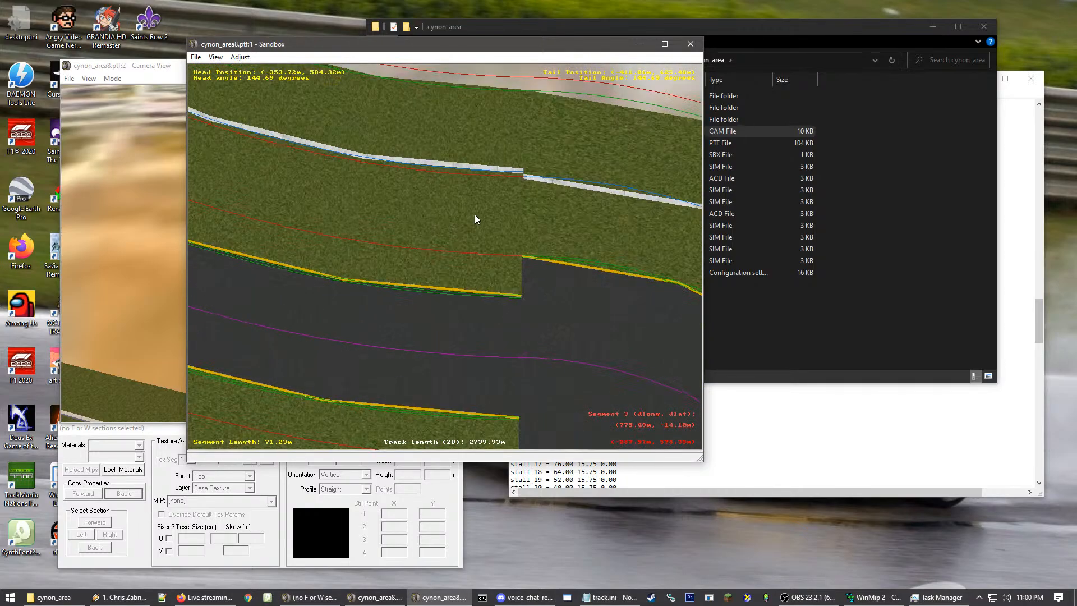
left_click(468, 202)
right_click(468, 202)
mouse_move(521, 267)
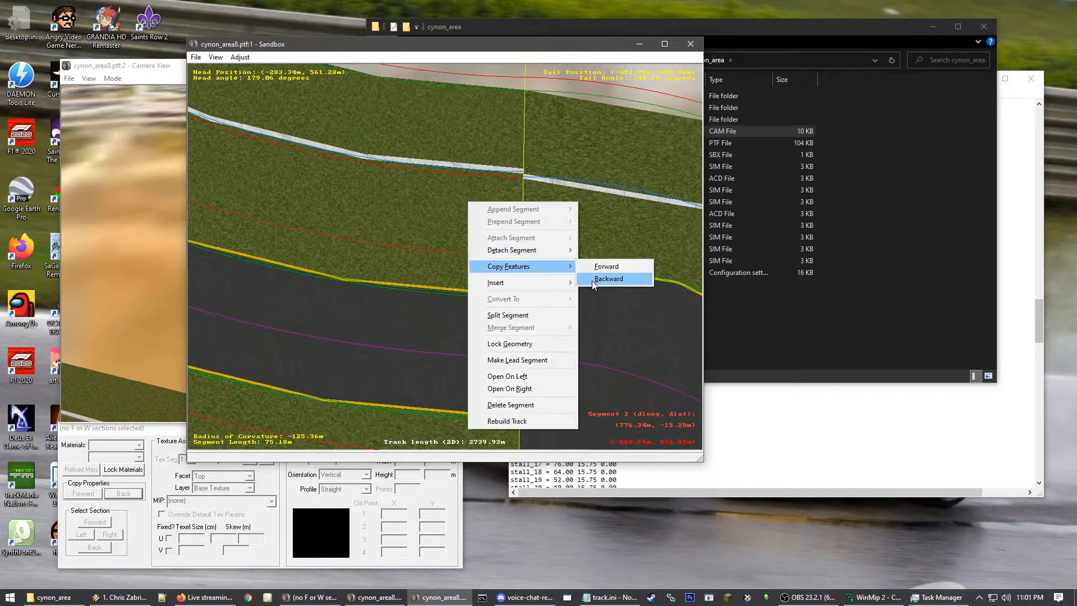
left_click(600, 279)
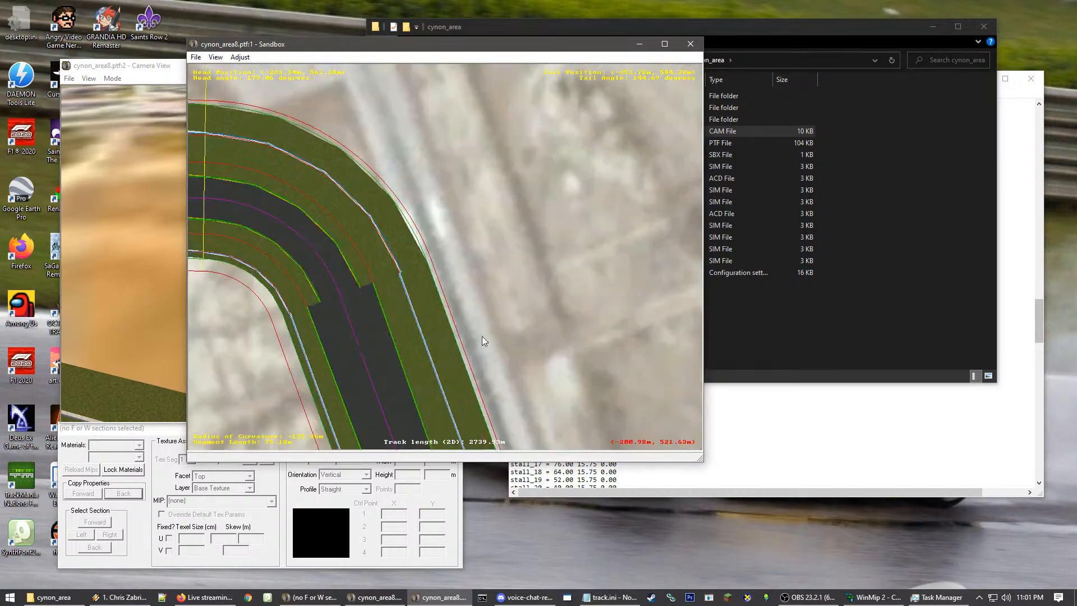
Copy the features of tightly curved segment 2 backward onto straight segment 1
scroll(578, 220, "up", 3)
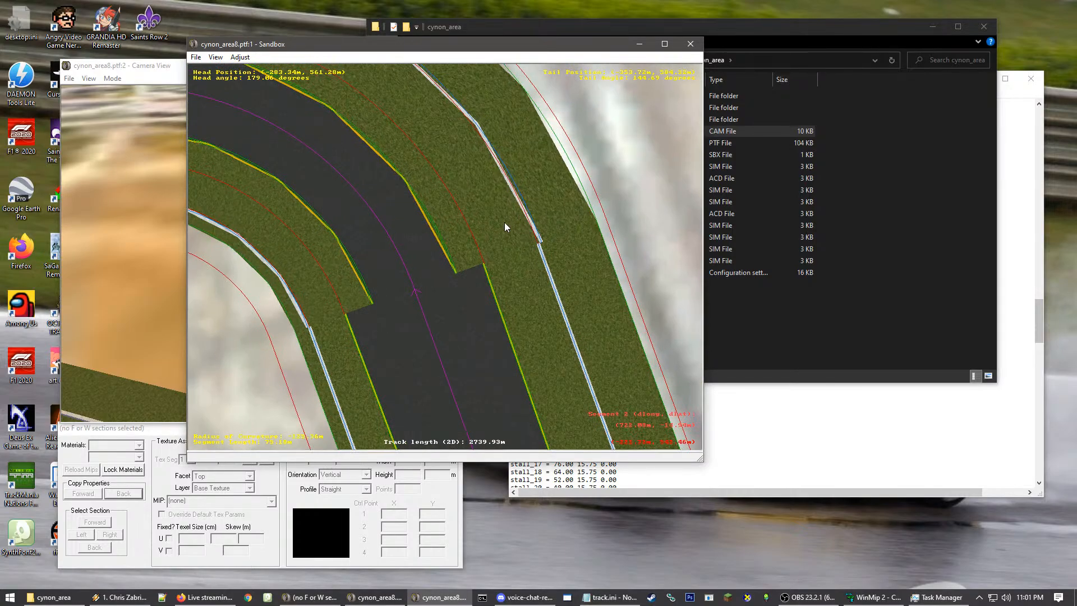
right_click(505, 227)
mouse_move(601, 286)
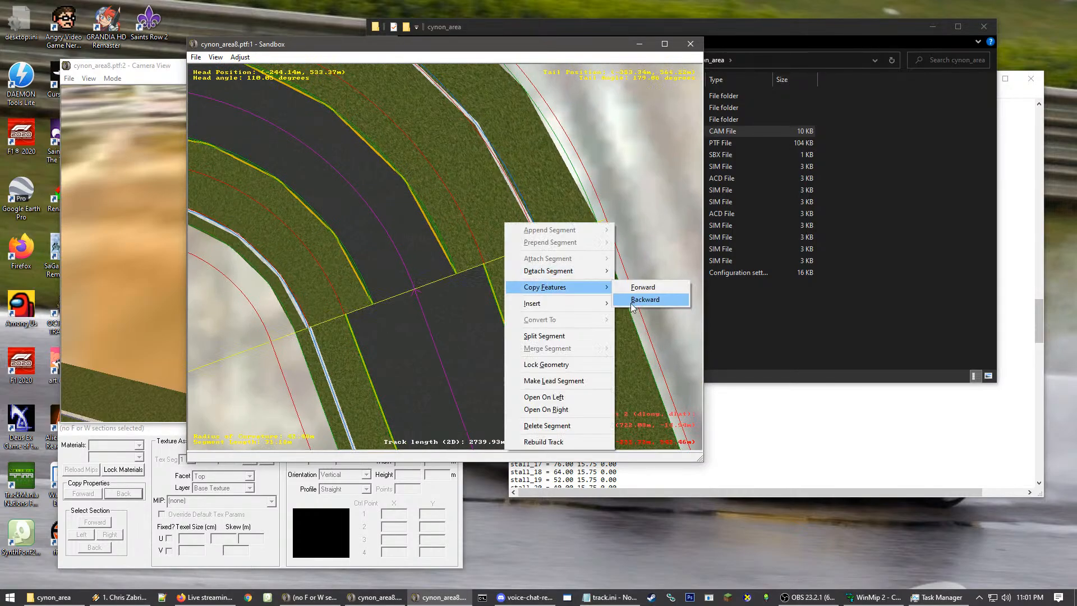
left_click(632, 302)
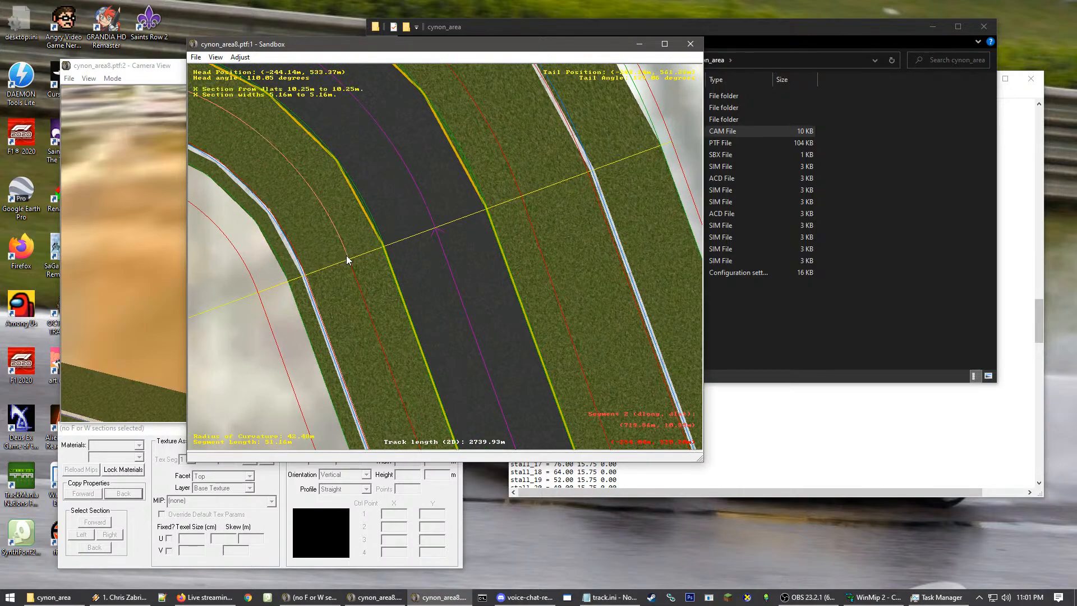
Move the X-section boundaries at the joint of segments 1 and 2 onto the road edges, the inner one at 6.25 m dlat
left_click_drag(354, 257, 388, 255)
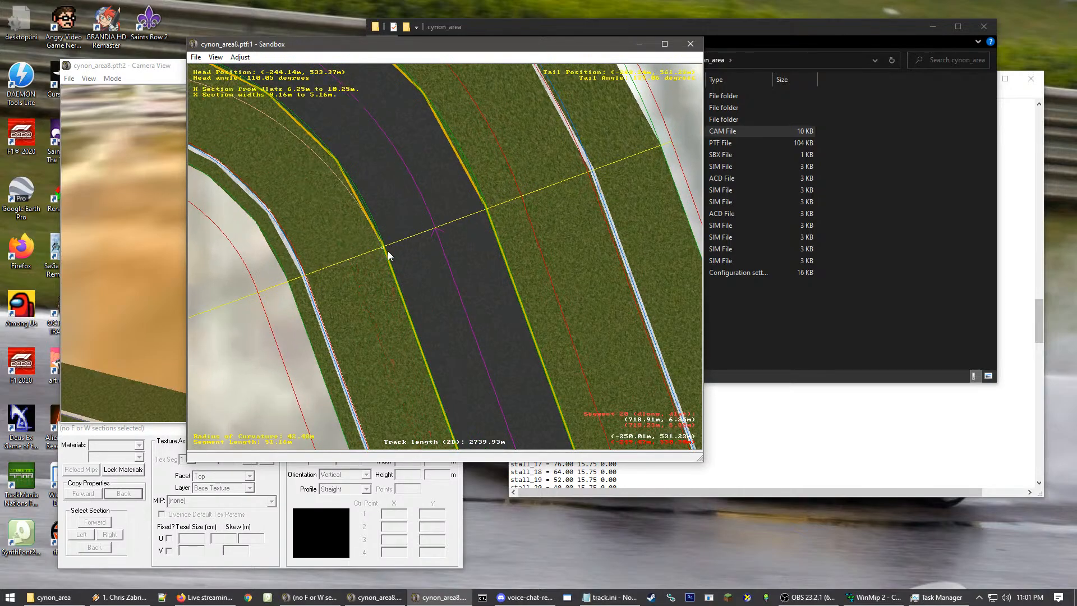
left_click(523, 196)
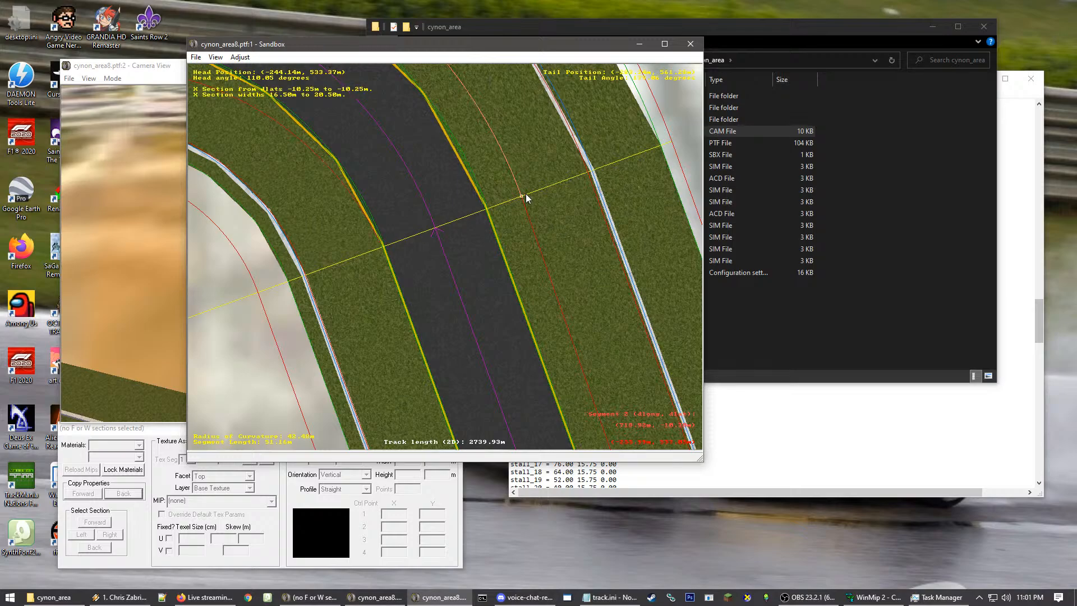
left_click_drag(519, 197, 592, 173)
key("Up")
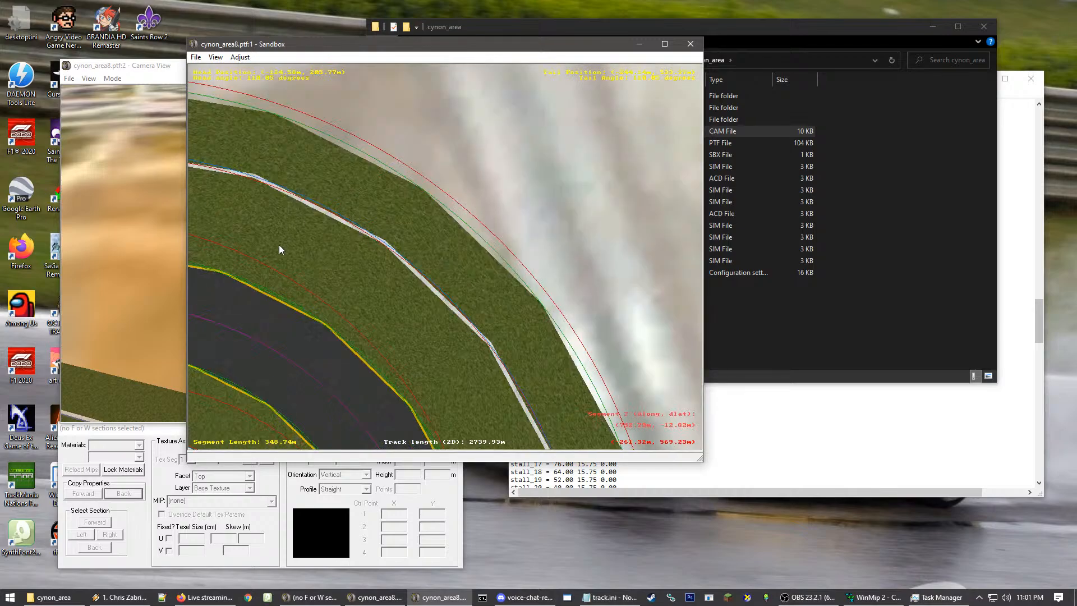
Move the outer and inner X-section boundaries at the joint of segments 2 and 3 onto the road edges
right_click_drag(278, 245, 577, 230)
left_click(416, 199)
left_click(404, 217)
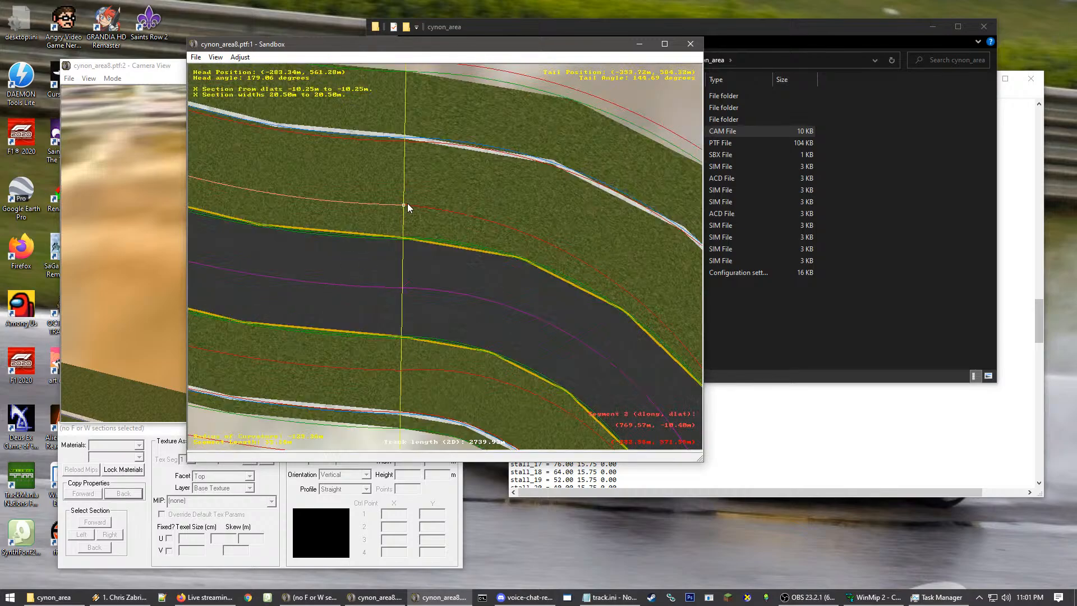
left_click(401, 370)
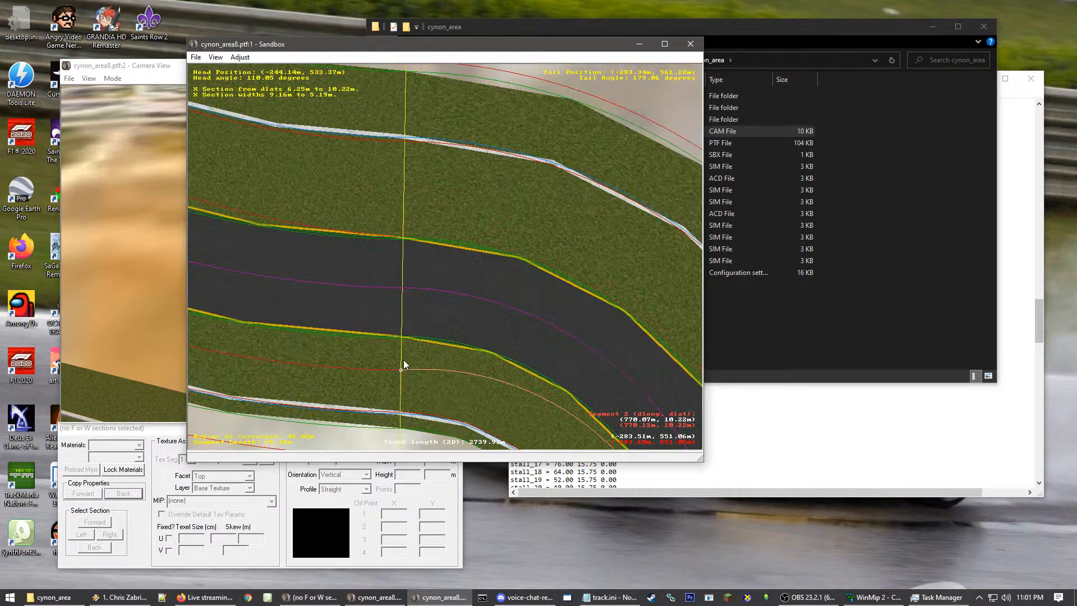
left_click_drag(404, 360, 403, 339)
Shift segment 3's outer X-section boundary at its joint with segment 2 to -18.64 m dlat, in line with the wall
right_click(330, 204)
right_click(330, 204)
left_click(541, 255)
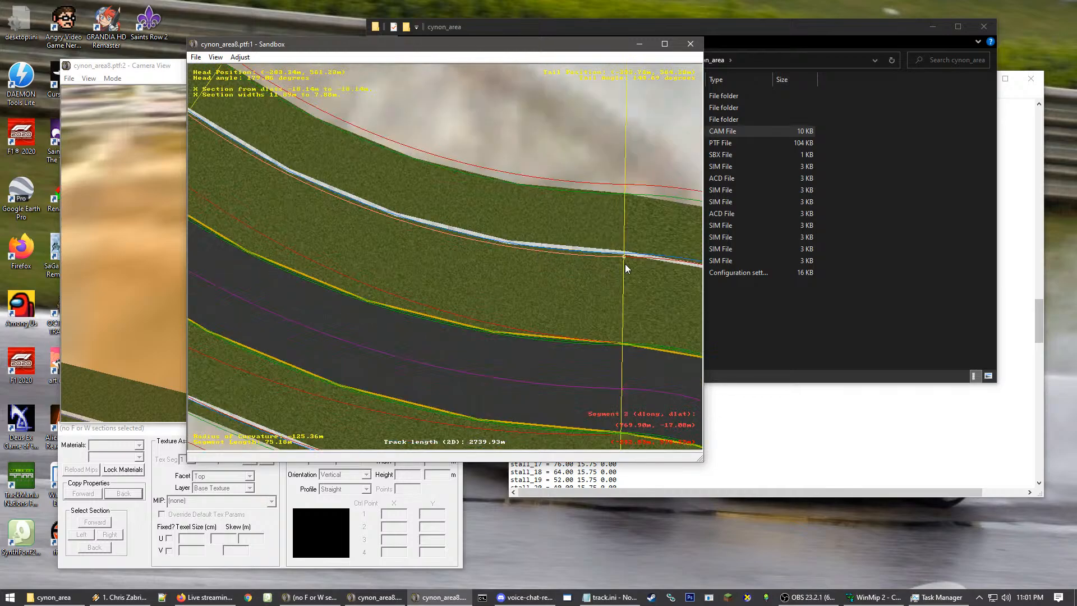
left_click_drag(622, 259, 623, 254)
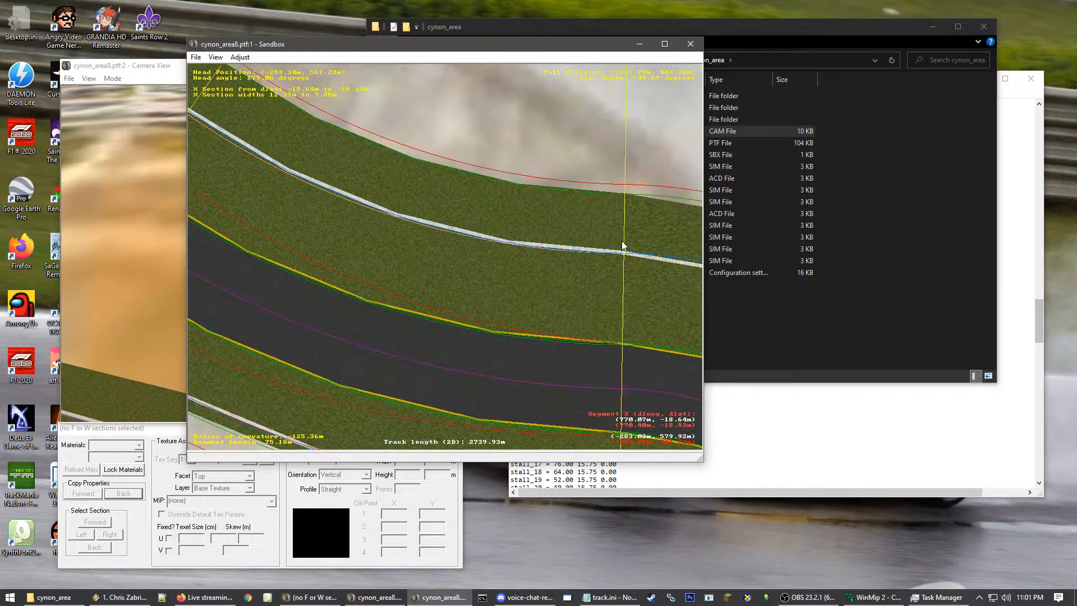
Move the X-section boundaries at both ends of straight segment 4 onto the narrower road's edges
right_click(247, 234)
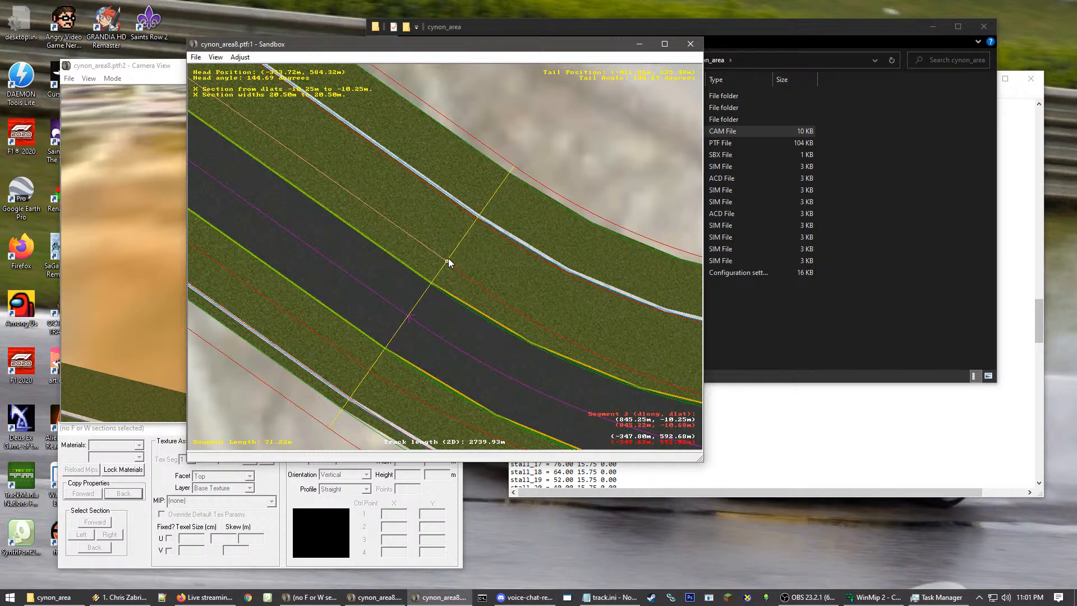
left_click(474, 226)
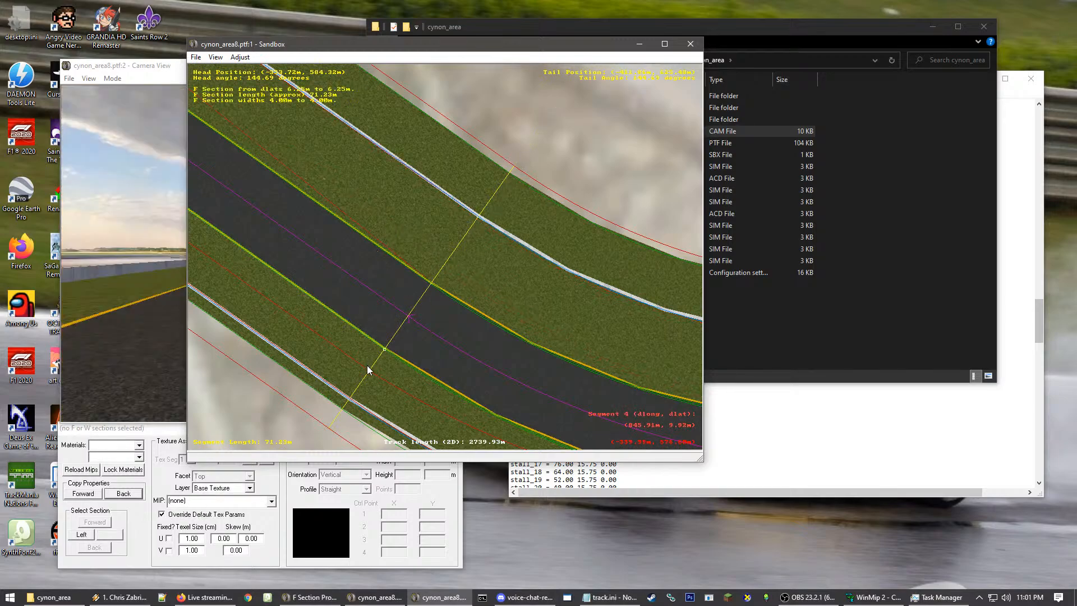
left_click(529, 217)
right_click_drag(552, 343, 343, 258)
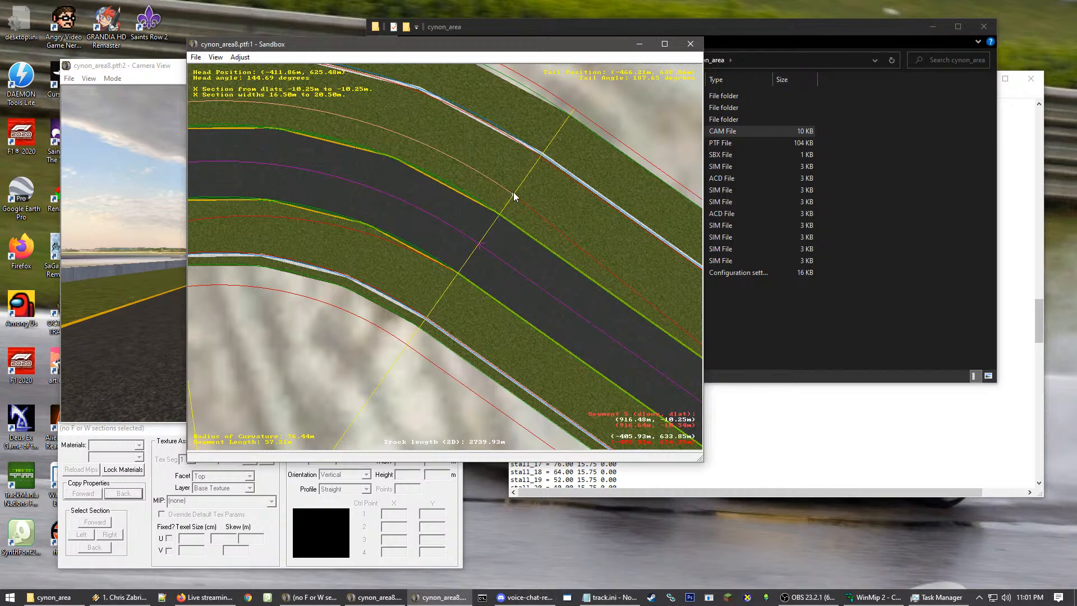
Move the outer and inner X-section boundaries at the joint of curved segments 5 and 6 onto the road edges
right_click_drag(347, 131, 428, 340)
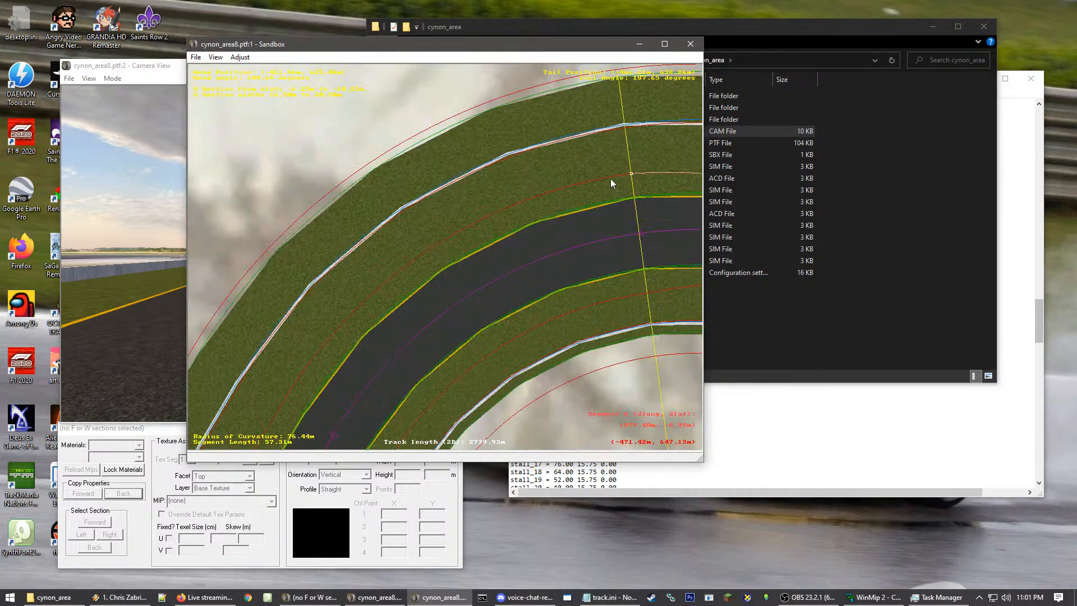
left_click(641, 294)
left_click(649, 292)
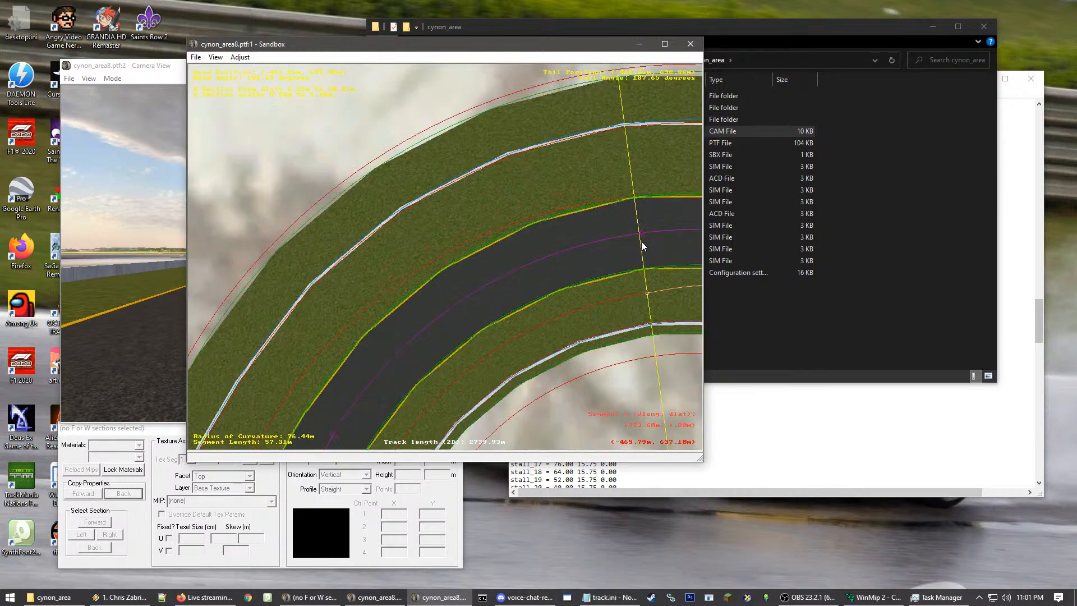
Move the outer and inner X-section boundaries at the joint of curved segment 6 and straight segment 7 onto the road edges
left_click(499, 224)
scroll(461, 260, "down", 1)
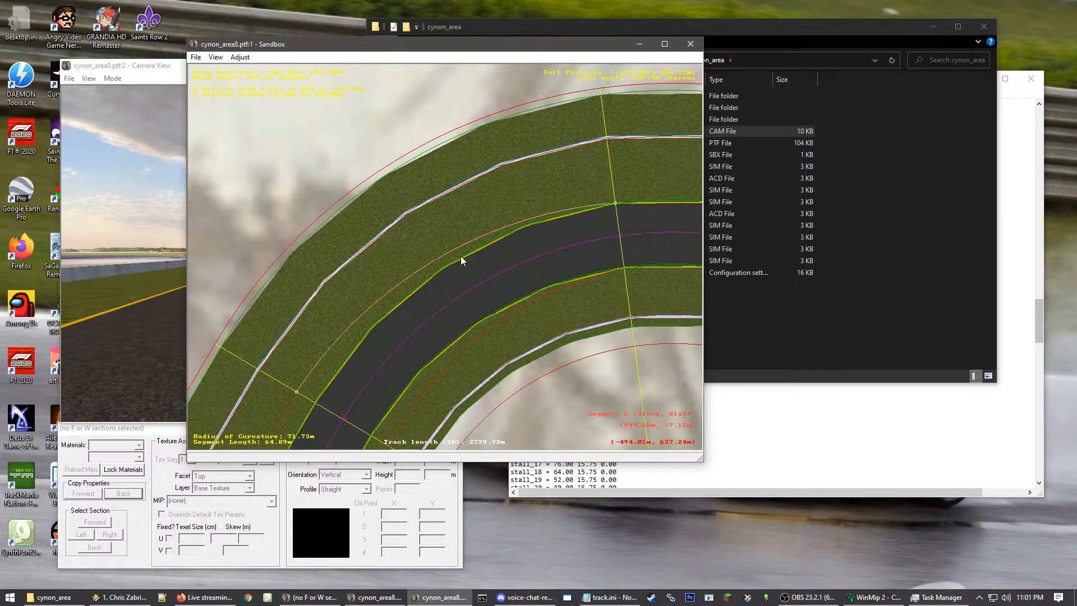
right_click(373, 421)
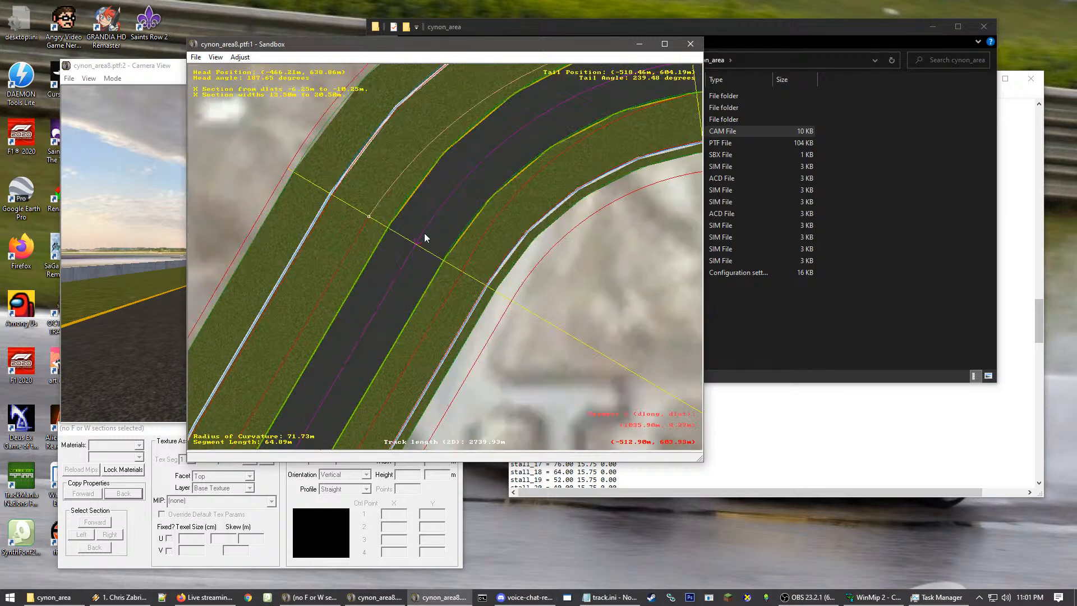
left_click(460, 274)
left_click(334, 233)
right_click(237, 334)
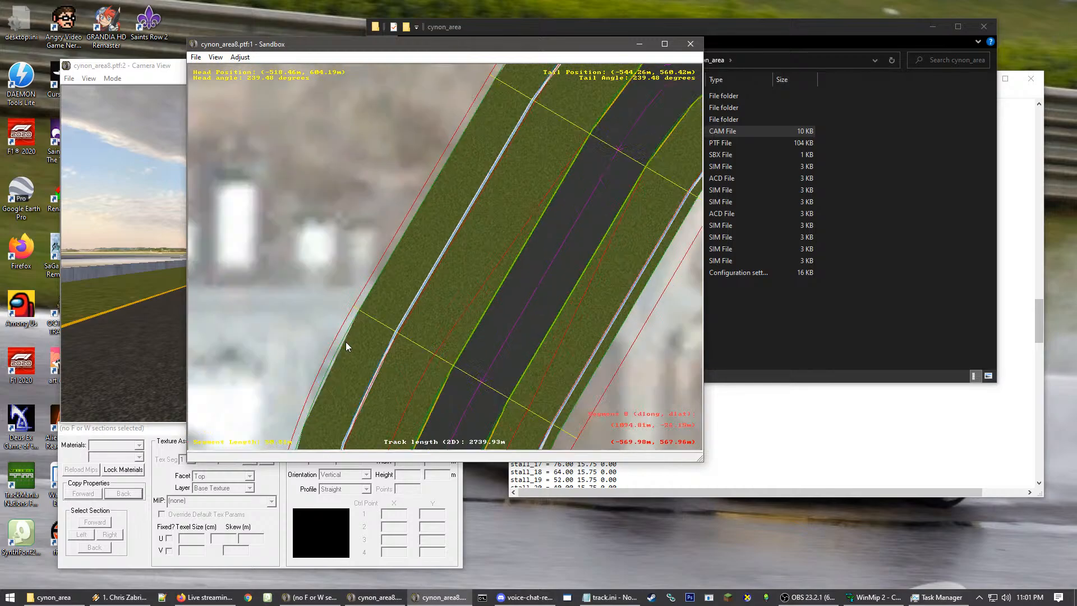
Move the outer and inner X-section boundaries at the joint of segments 7 and 8 onto the road edges
right_click(445, 367)
left_click(438, 262)
left_click(445, 268)
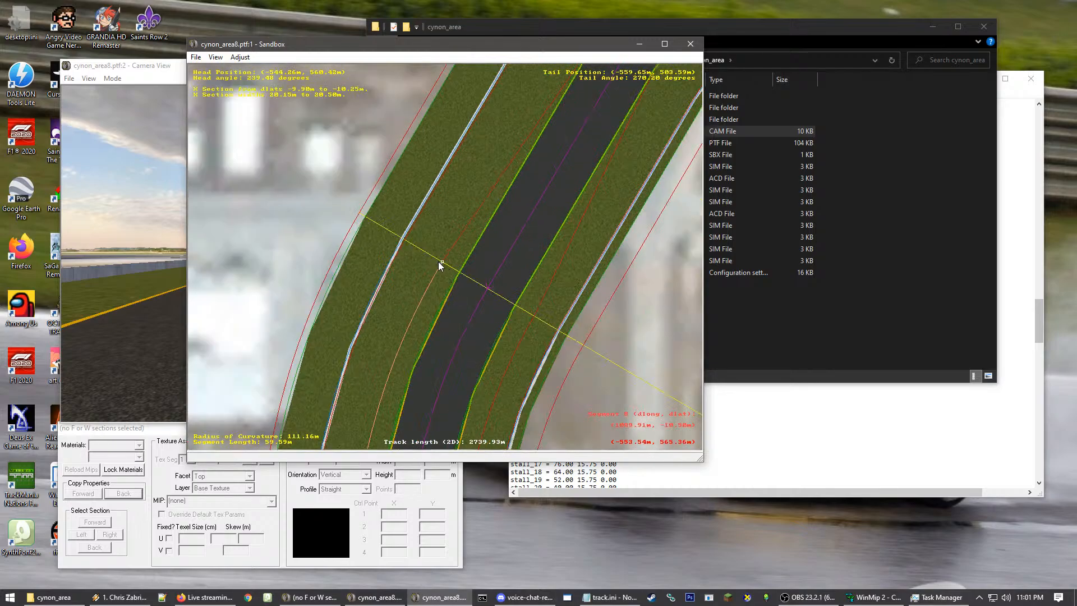
left_click_drag(441, 260, 460, 272)
left_click(553, 322)
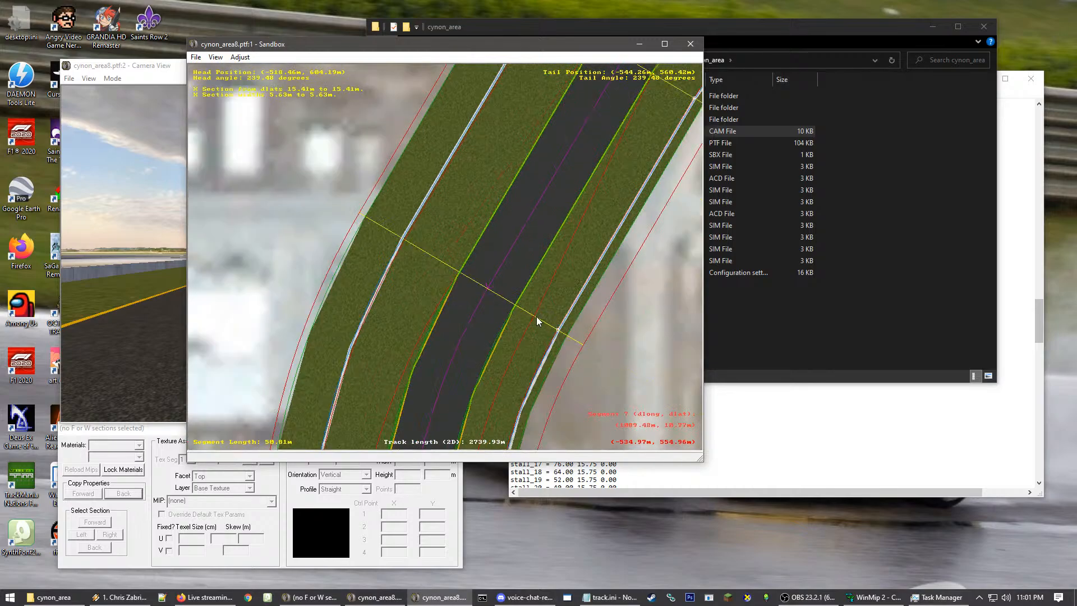
left_click_drag(537, 317, 515, 305)
Shift segment 8's outer X-section boundary at its joint with segment 7 to -18.64 m dlat, in line with the wall
left_click(405, 239)
scroll(437, 286, "down", 1)
right_click(450, 367)
scroll(466, 168, "up", 1)
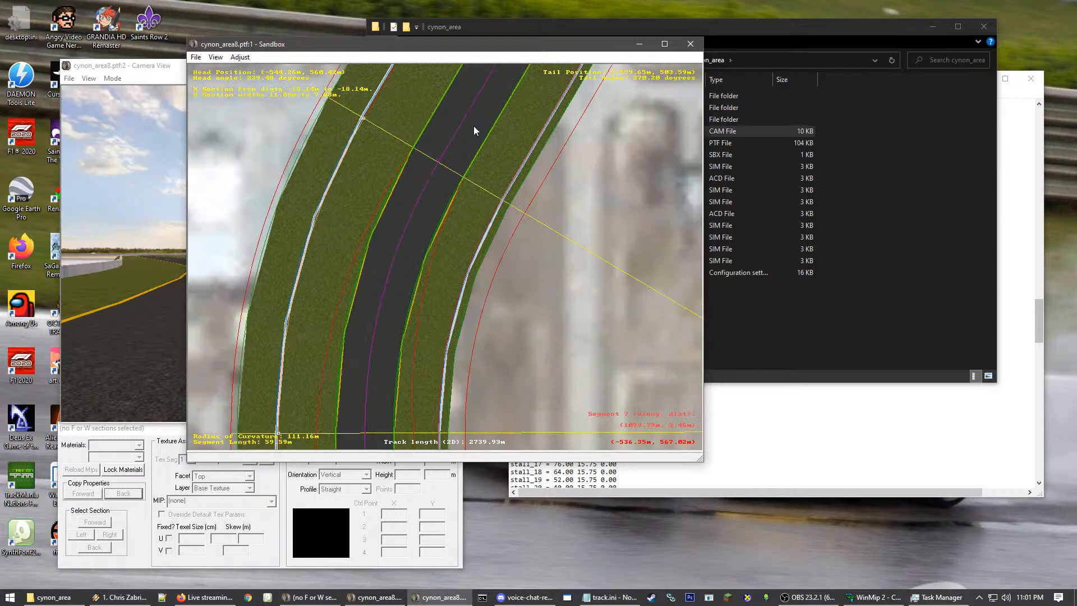
right_click(460, 119)
scroll(414, 242, "up", 3)
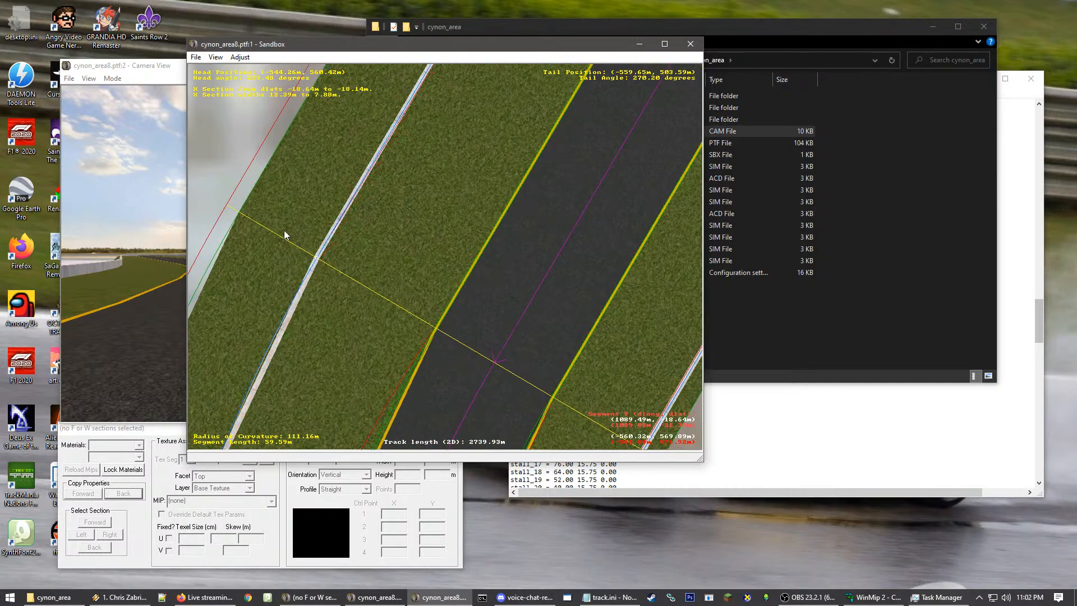
left_click(384, 256)
scroll(386, 303, "down", 1)
Move the inner and outer X-section boundaries at the joint of segments 8 and 9 onto the road edges
right_click(387, 368)
right_click(437, 300)
scroll(477, 300, "down", 1)
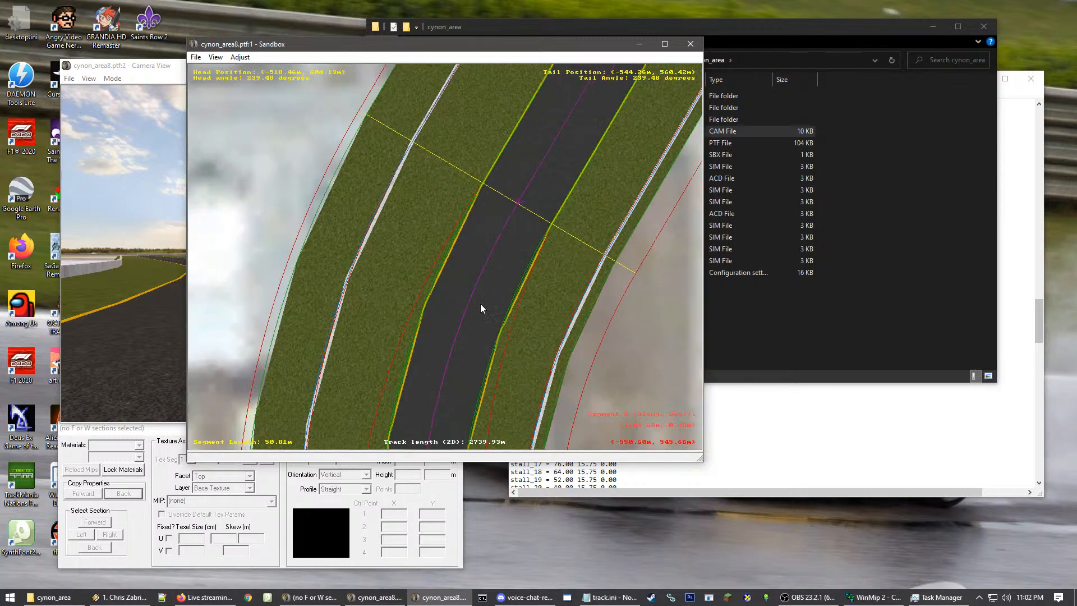
scroll(480, 306, "down", 2)
right_click(482, 379)
right_click(427, 384)
left_click(430, 161)
right_click(425, 205)
scroll(460, 195, "up", 1)
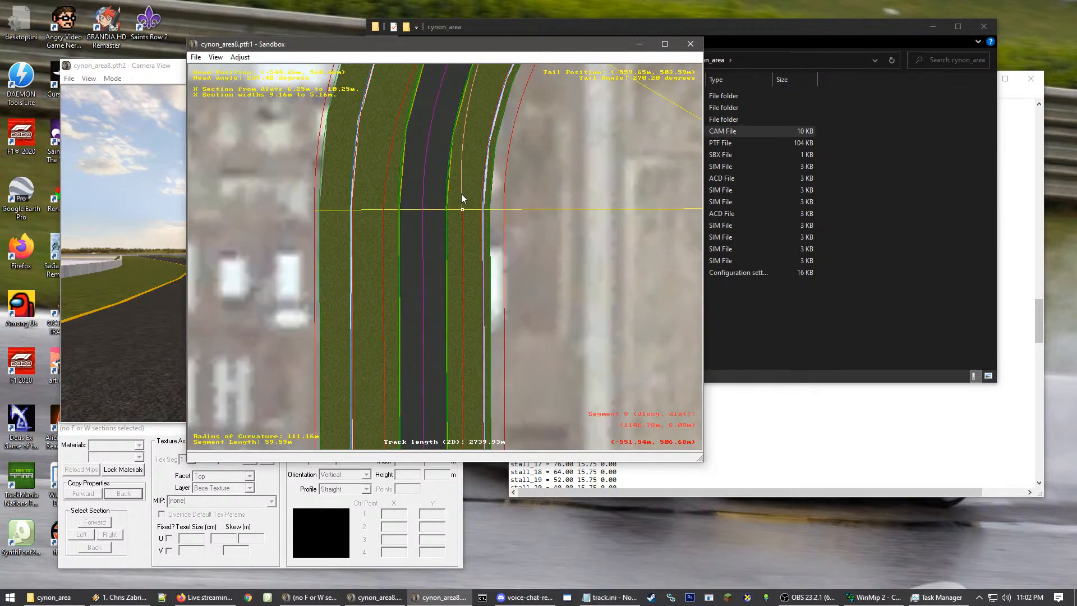
right_click(475, 171)
scroll(446, 265, "up", 1)
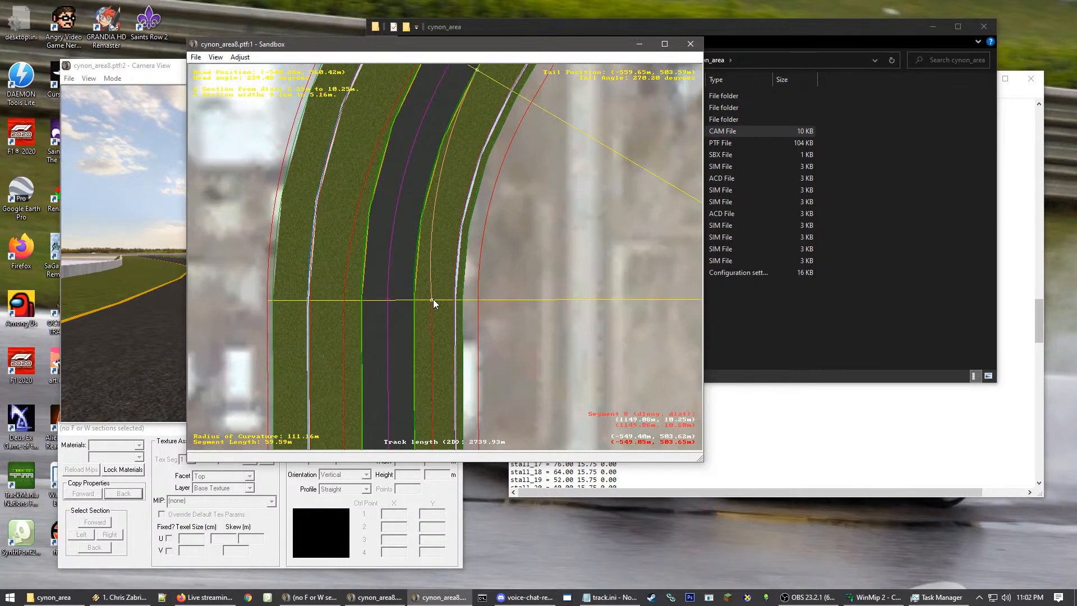
left_click(344, 299)
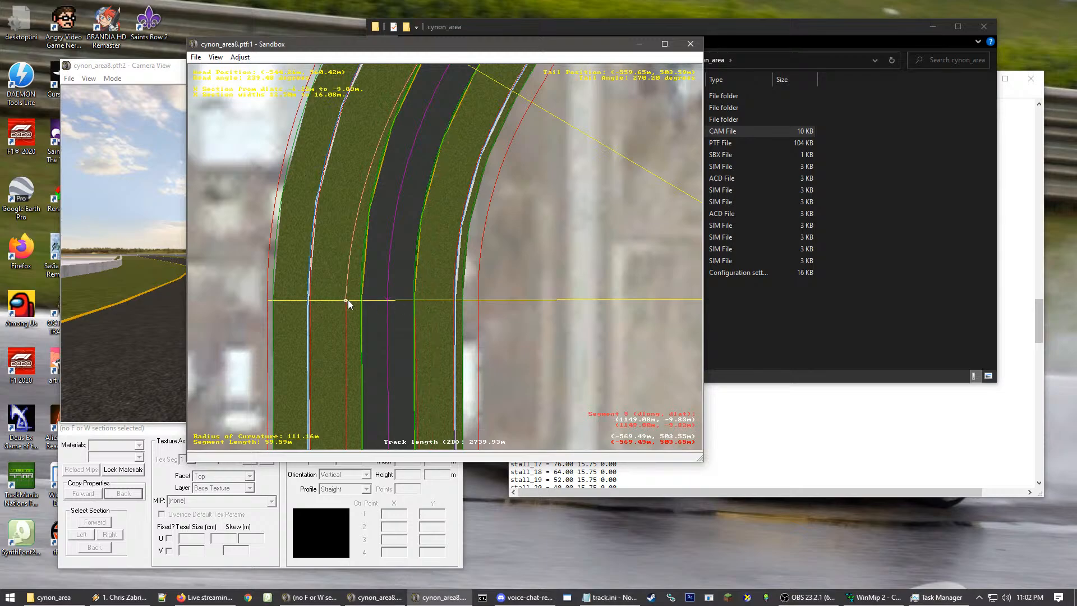
left_click(531, 306)
Shift the X-section boundary beside the inner wall at the joint of segments 8 and 9 into line with the wall
right_click(434, 269)
scroll(480, 312, "up", 4)
left_click(483, 317)
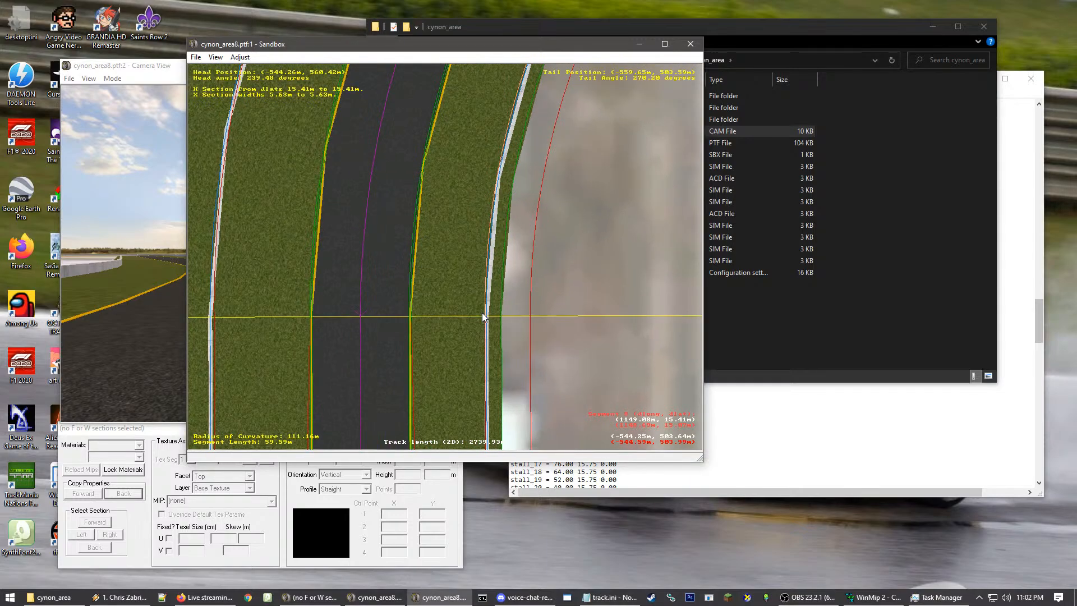
left_click_drag(484, 317, 486, 319)
left_click(434, 336)
scroll(449, 242, "down", 2)
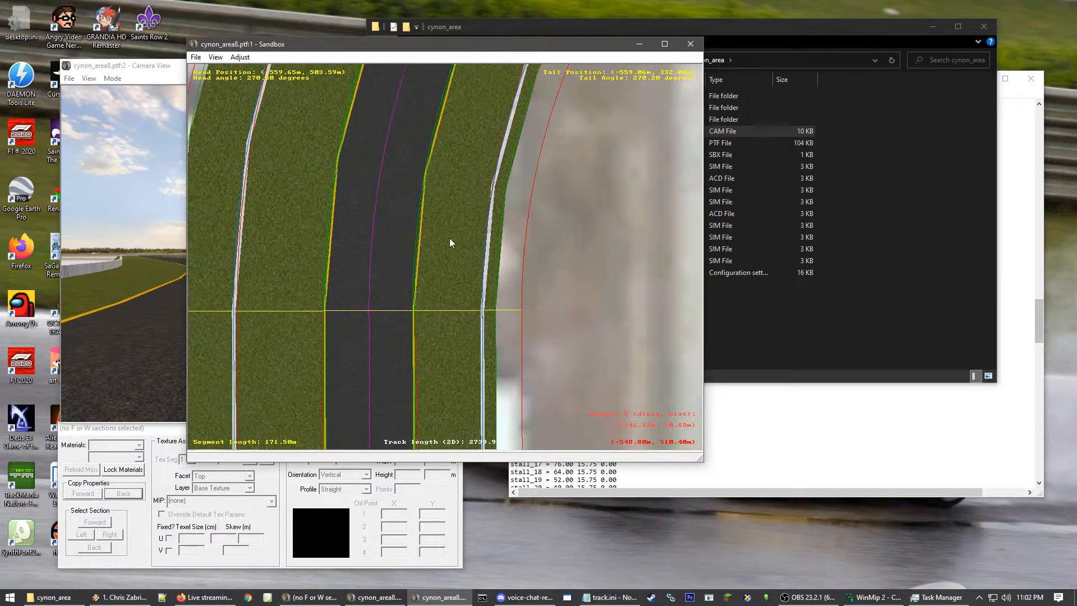
Shift segment 6's X-section boundary beside the inner wall at its joint with segment 7 to 15.61 m dlat
right_click(454, 205)
right_click(530, 78)
right_click(544, 131)
right_click(492, 178)
left_click(482, 178)
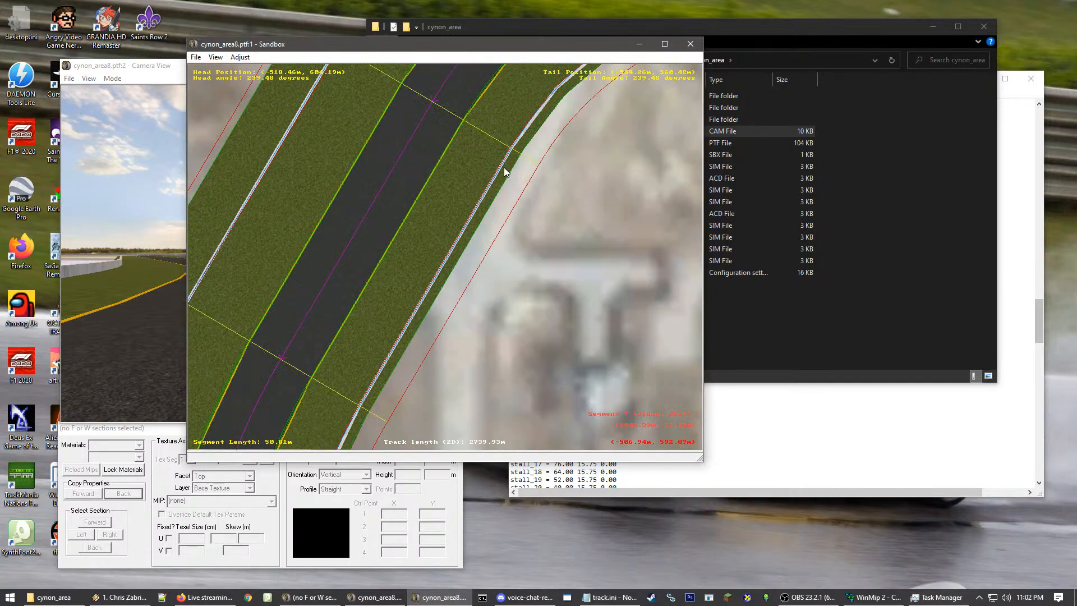
right_click(501, 165)
right_click(475, 217)
scroll(436, 274, "up", 3)
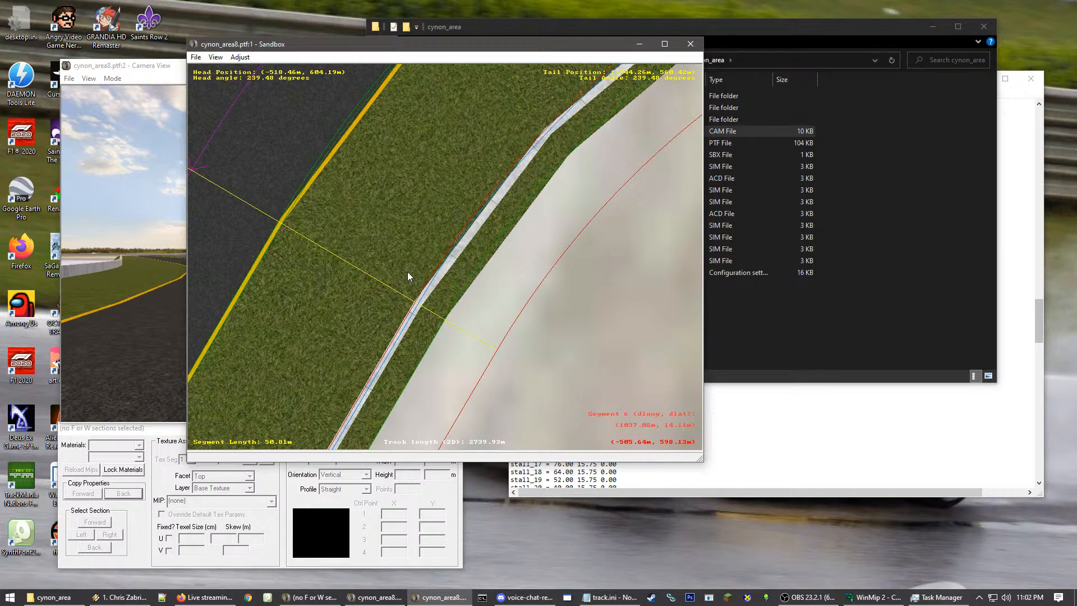
scroll(407, 271, "up", 4)
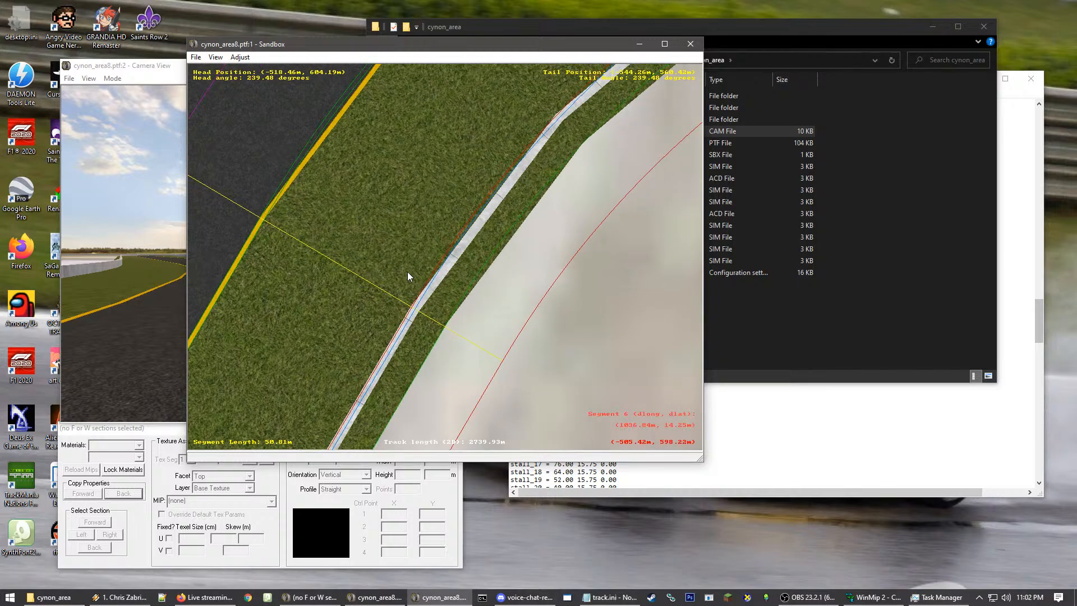
left_click(395, 278)
left_click(376, 355)
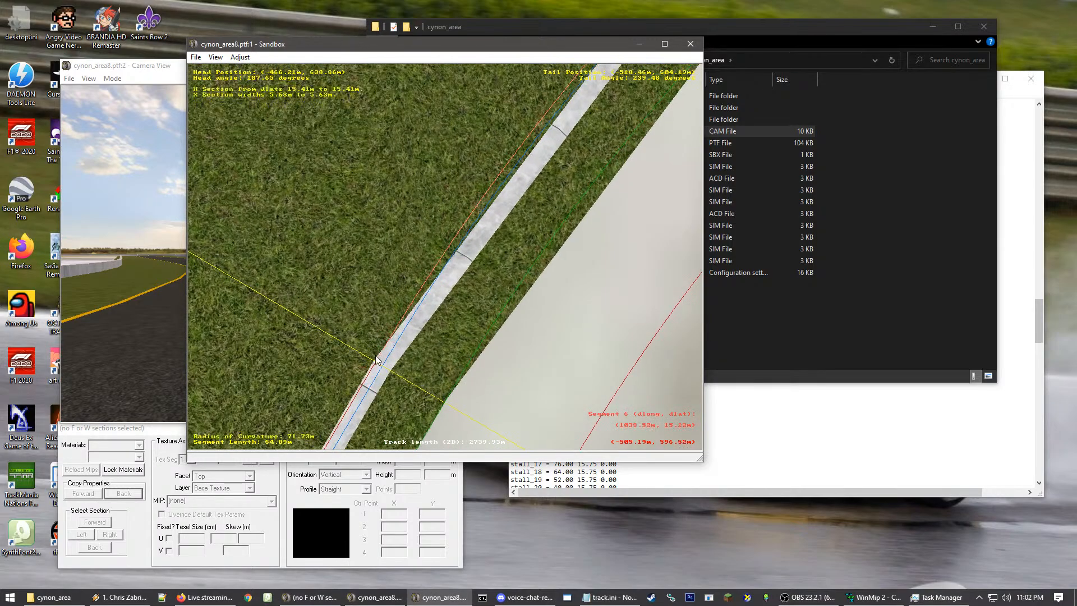
left_click_drag(376, 361, 387, 368)
left_click(512, 390)
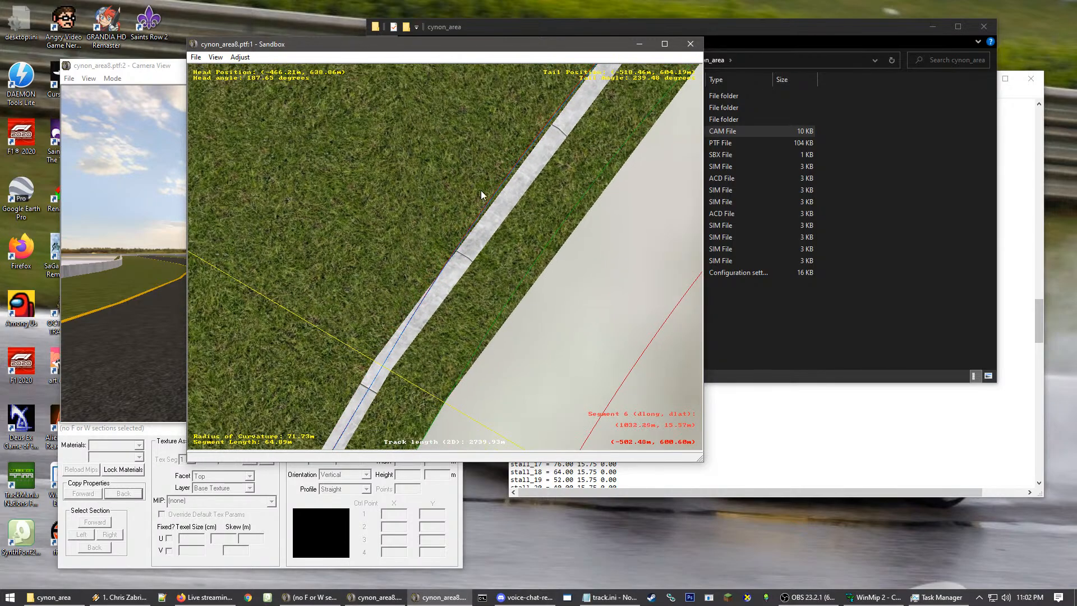
Shift the wall-side inner X-section boundary at the joint of segments 5 and 6 to 15.61 m dlat
scroll(481, 195, "down", 5)
left_click(518, 216)
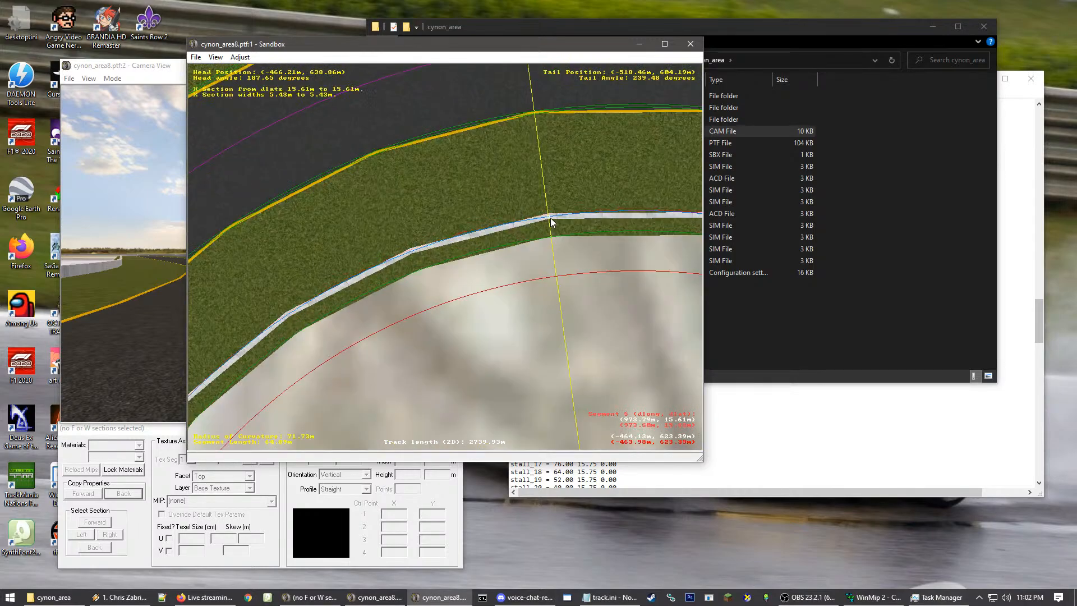
left_click(598, 341)
right_click(599, 340)
Shift segment 5's wall-side inner X-section boundary at its joint with segment 4 to 15.61 m dlat
right_click(614, 168)
right_click(545, 309)
left_click(545, 306)
right_click(538, 294)
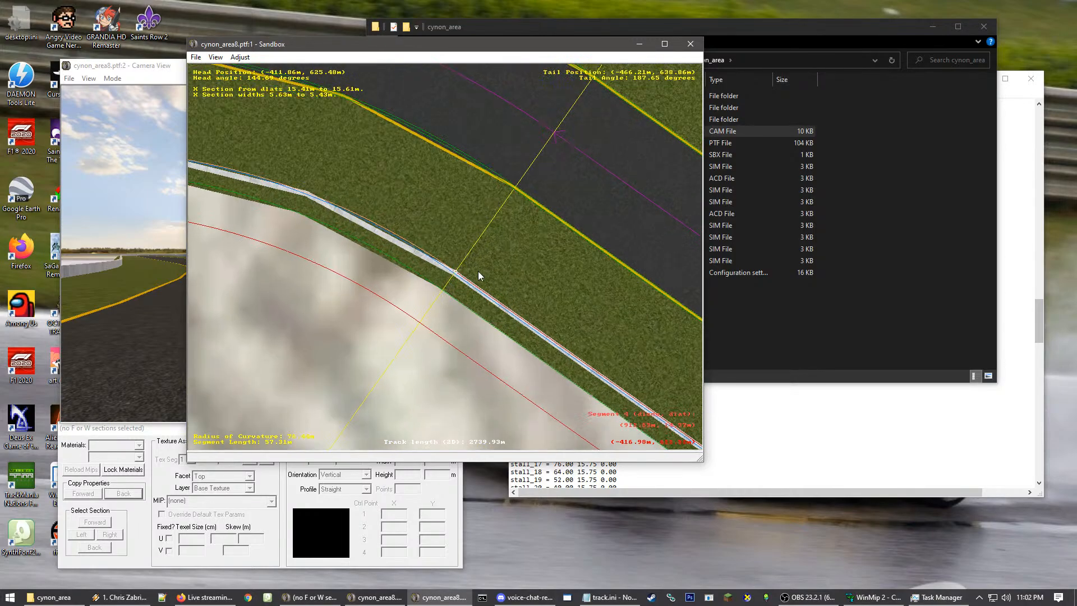
scroll(479, 275, "up", 3)
left_click_drag(476, 298, 472, 304)
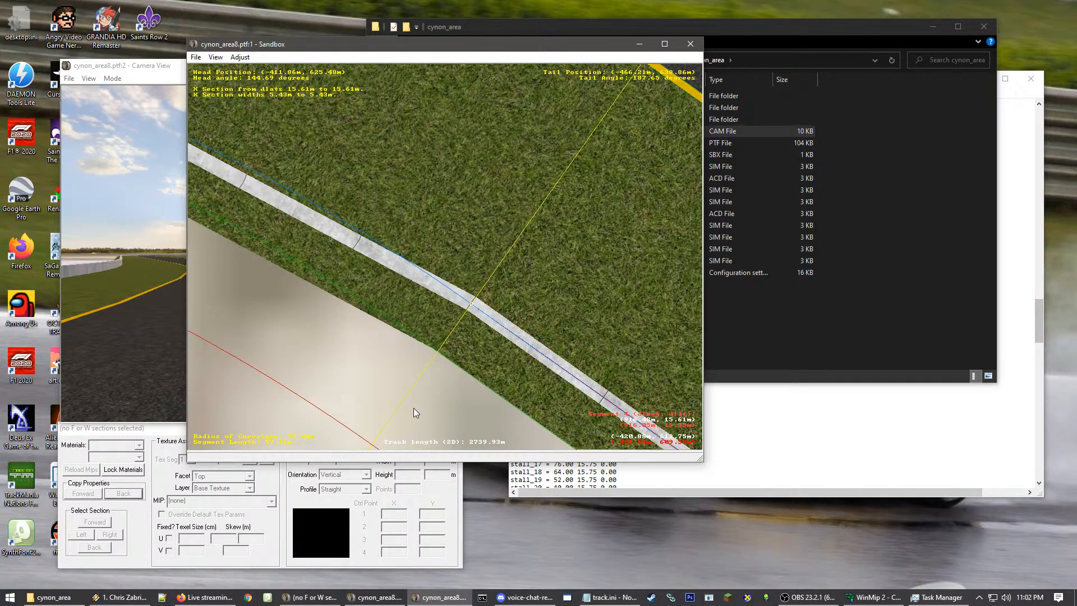
Shift segment 3's wall-side inner X-section boundary at its joint with straight segment 4 to 15.61 m dlat
scroll(395, 407, "down", 10)
right_click(546, 401)
right_click(579, 337)
right_click(579, 337)
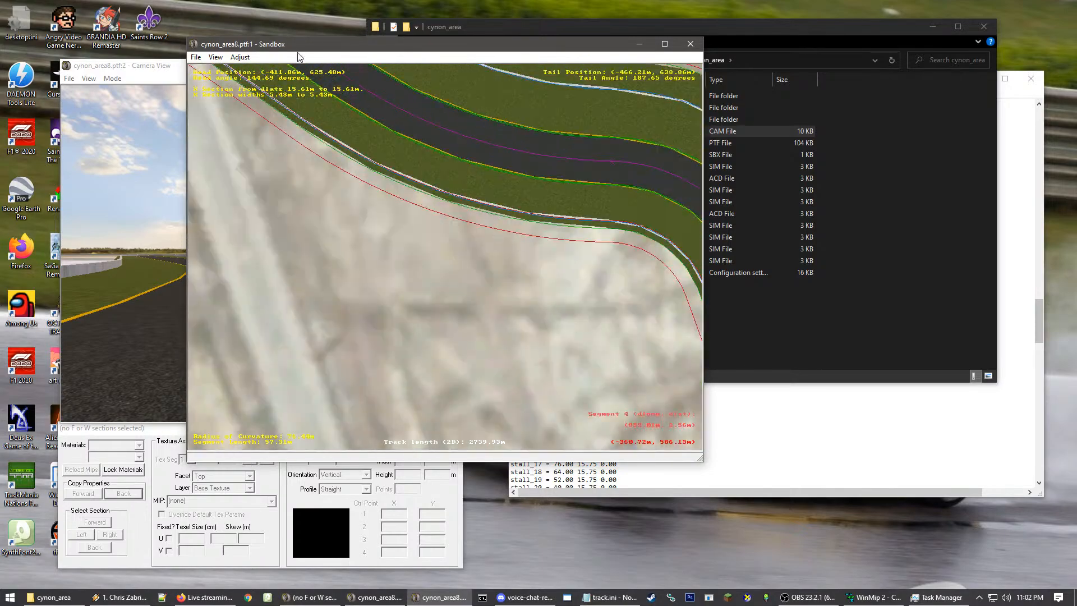
right_click(466, 76)
right_click(354, 388)
right_click(267, 158)
scroll(364, 171, "up", 1)
left_click(364, 171)
scroll(496, 273, "up", 1)
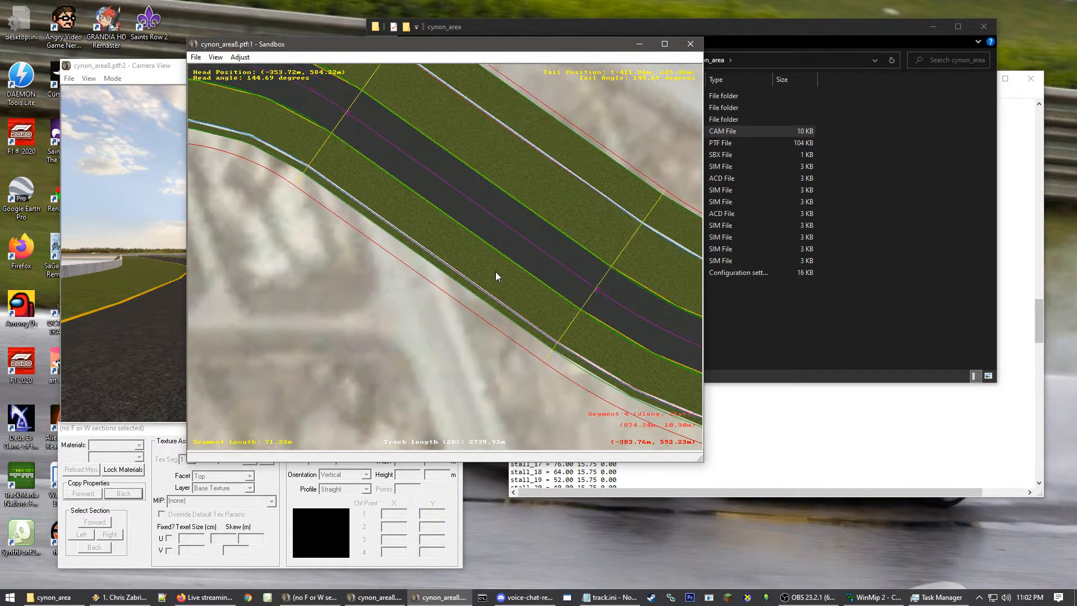
right_click(539, 323)
scroll(568, 308, "up", 5)
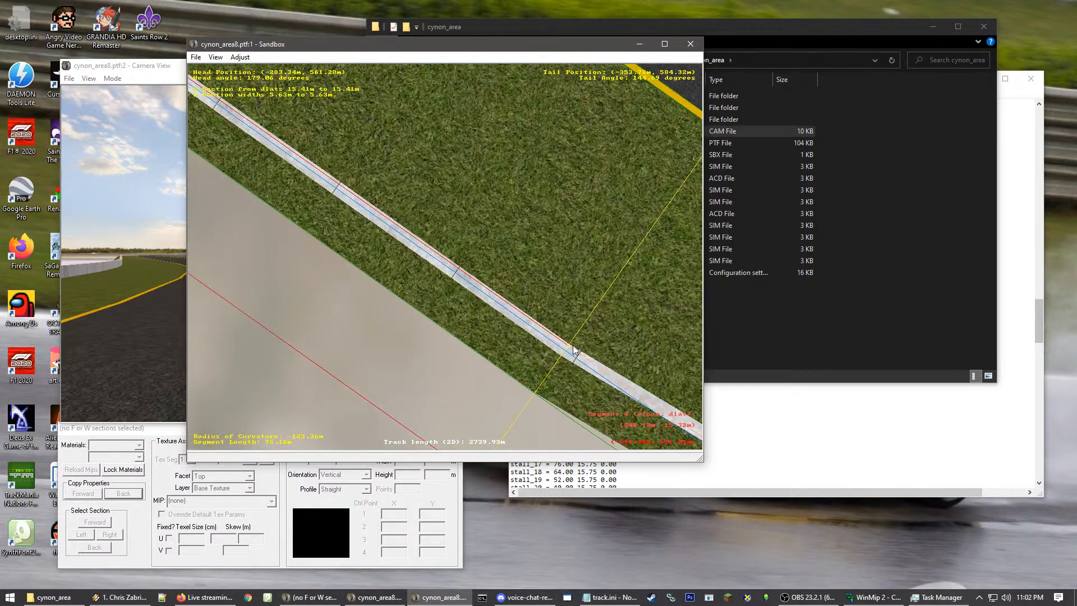
Shift segment 3's wall-side inner X-section boundary at its joint with segment 2 to 15.61 m dlat
scroll(510, 344, "down", 5)
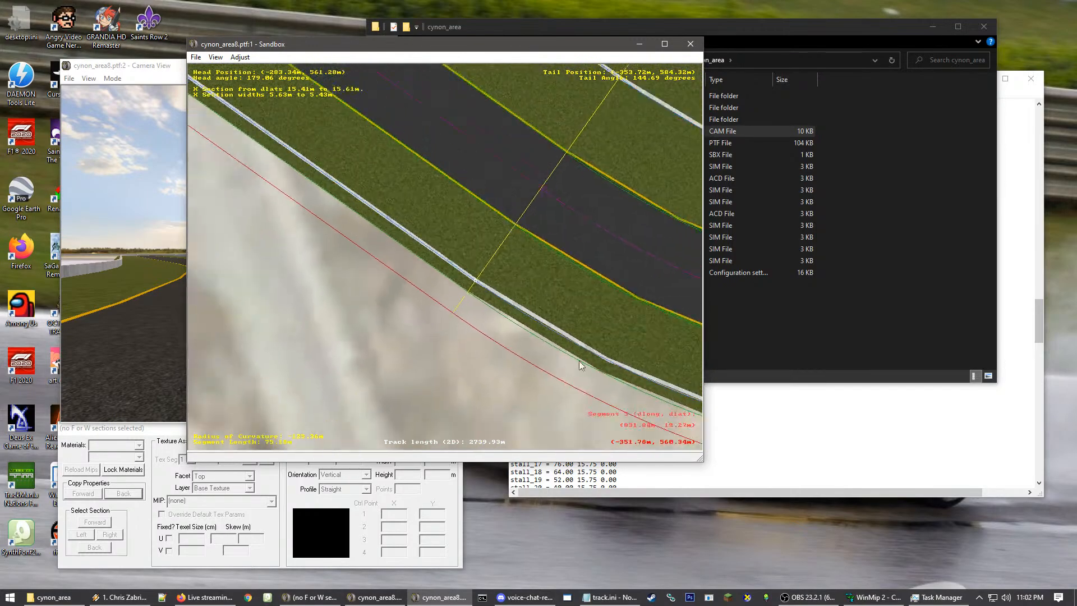
scroll(529, 385, "up", 1)
right_click(491, 297)
scroll(487, 294, "up", 5)
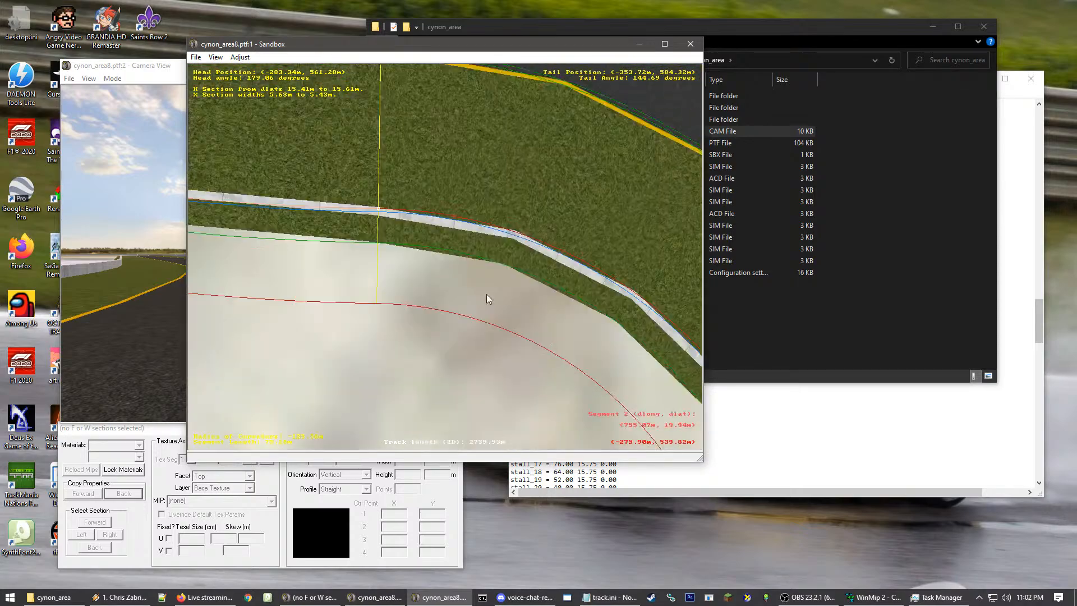
scroll(361, 193, "up", 1)
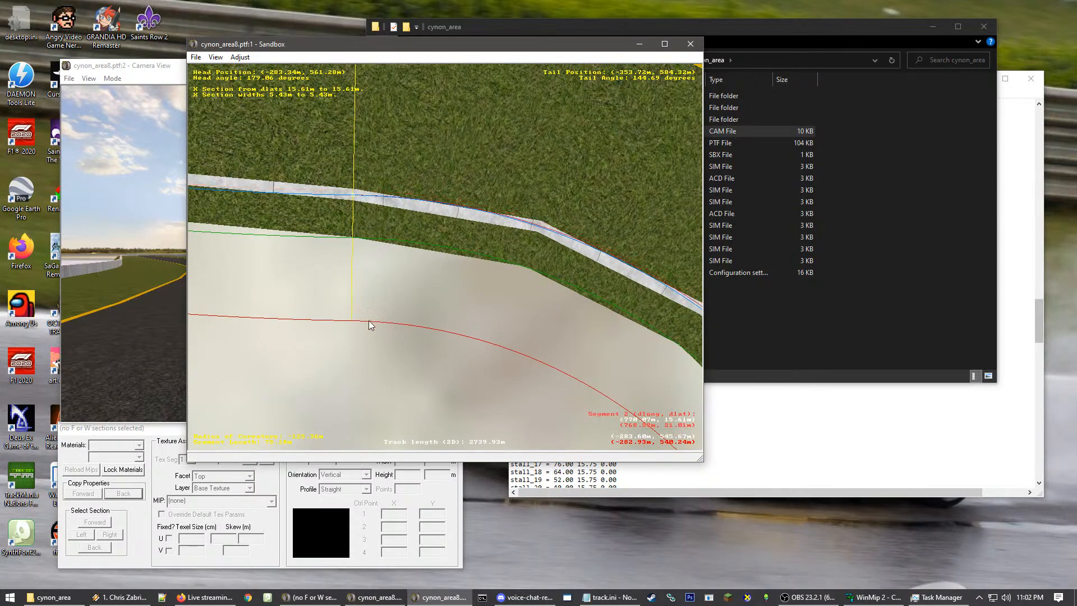
Shift the wall-side inner X-section boundary at the start of curved segment 2 to 15.61 m dlat
scroll(369, 325, "down", 3)
left_click(608, 293)
right_click(601, 348)
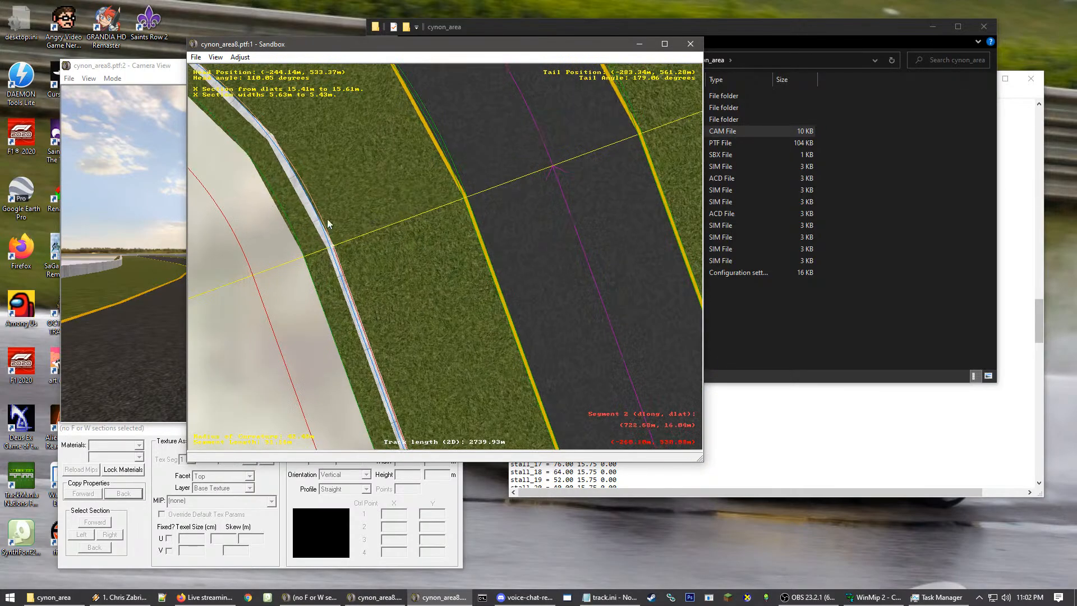
scroll(291, 231, "up", 1)
scroll(318, 249, "down", 3)
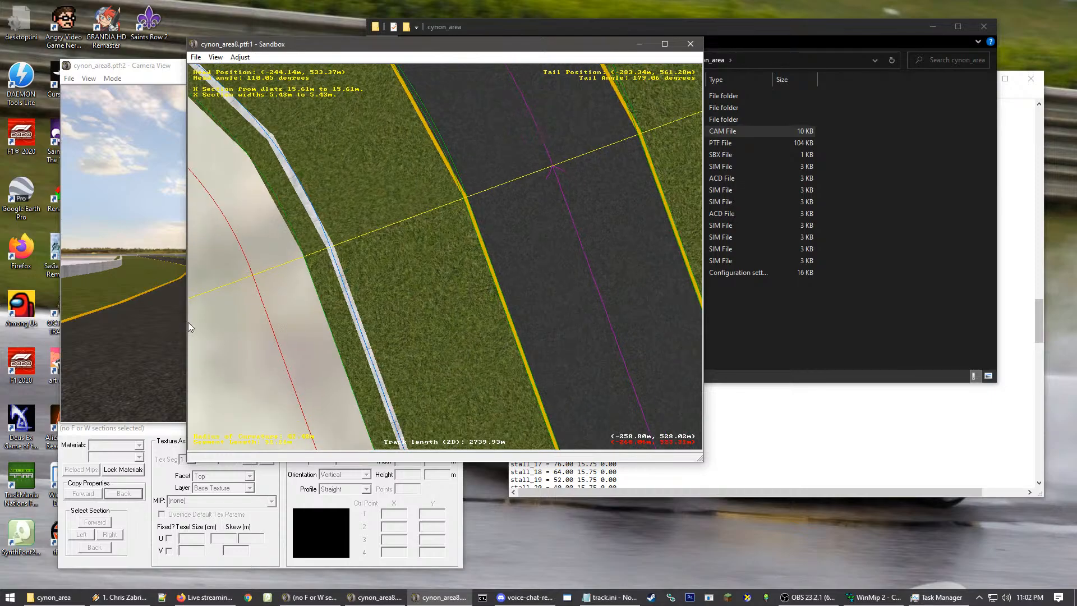
Align the positive-dlat walls of segment 1 and segment 0 where the two straights meet
right_click(345, 216)
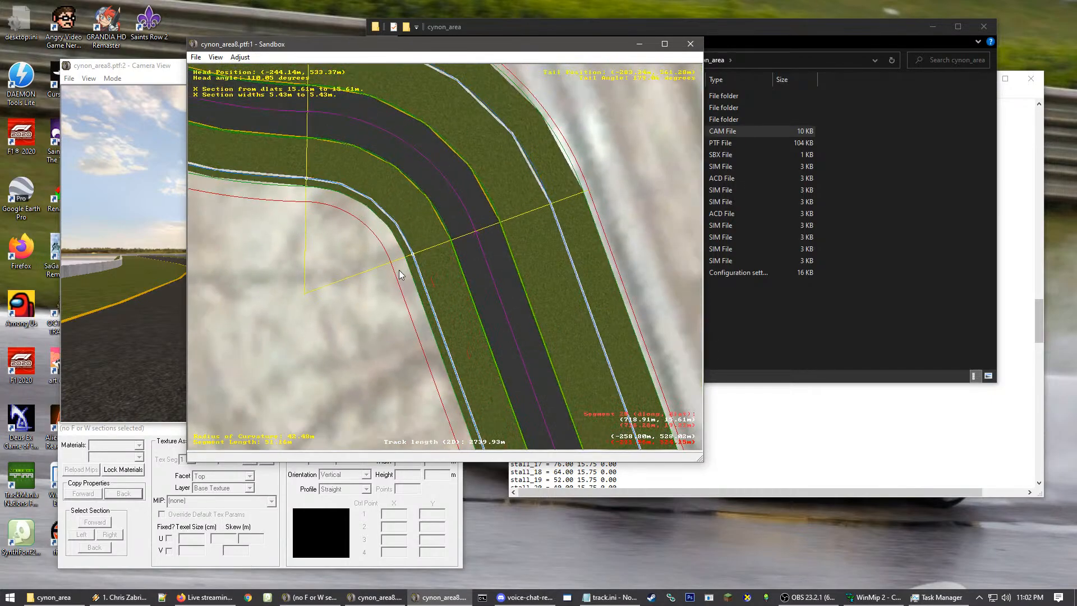
right_click(447, 337)
right_click(516, 320)
right_click(495, 334)
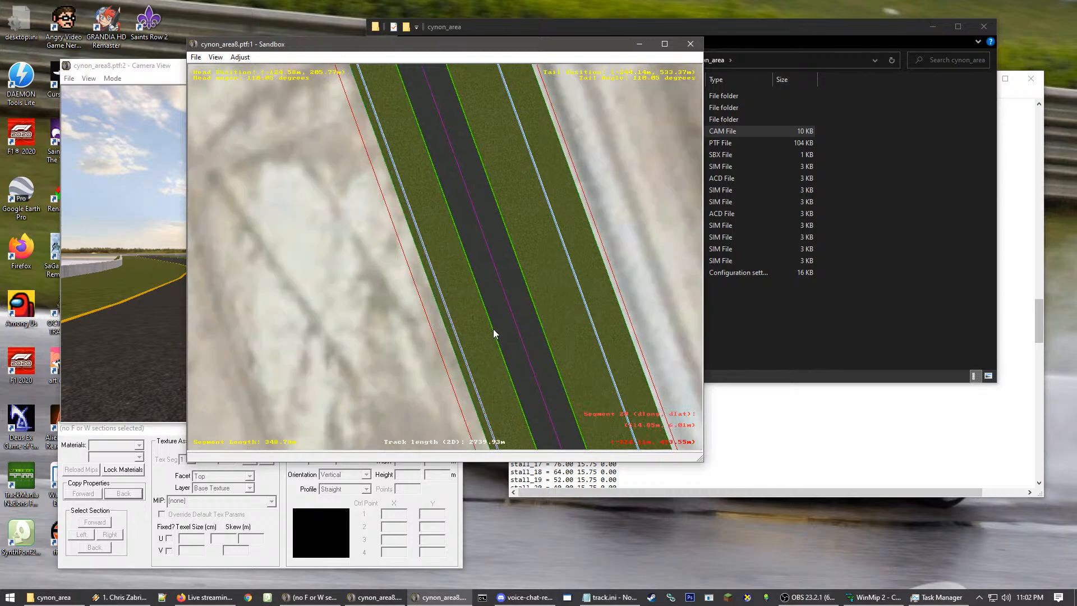
right_click(493, 329)
right_click(485, 298)
right_click(438, 331)
right_click(474, 325)
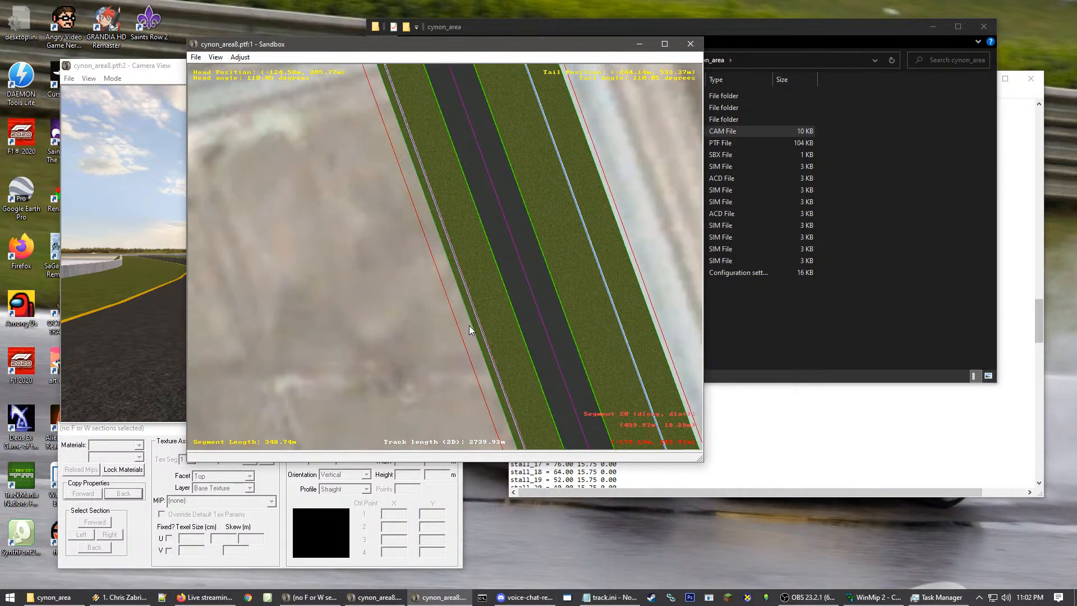
right_click(488, 349)
right_click(445, 337)
right_click(440, 284)
scroll(437, 270, "up", 4)
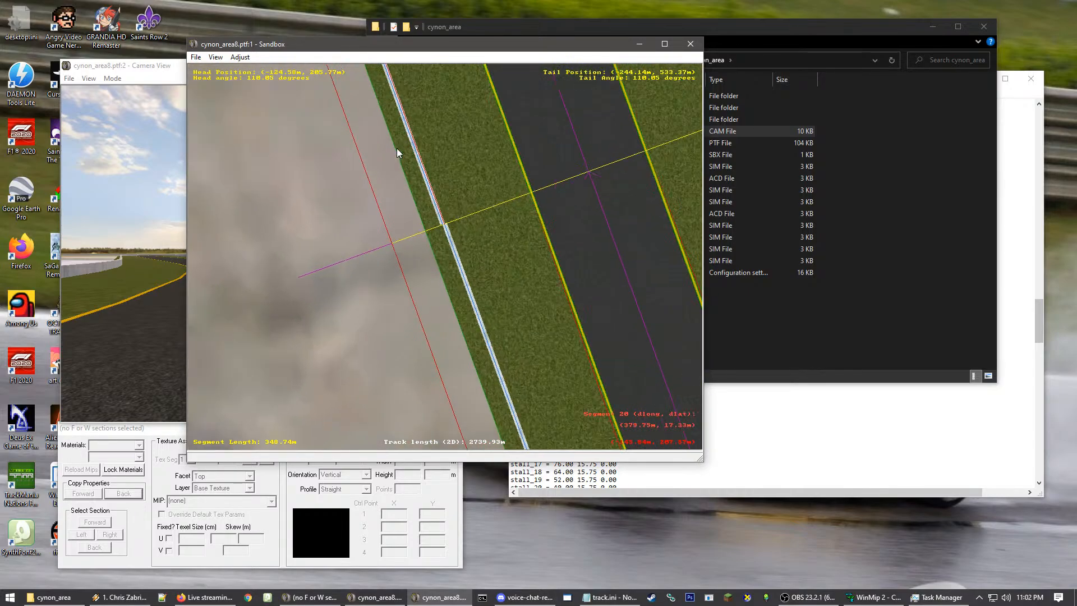
scroll(437, 313, "up", 3)
left_click(450, 384)
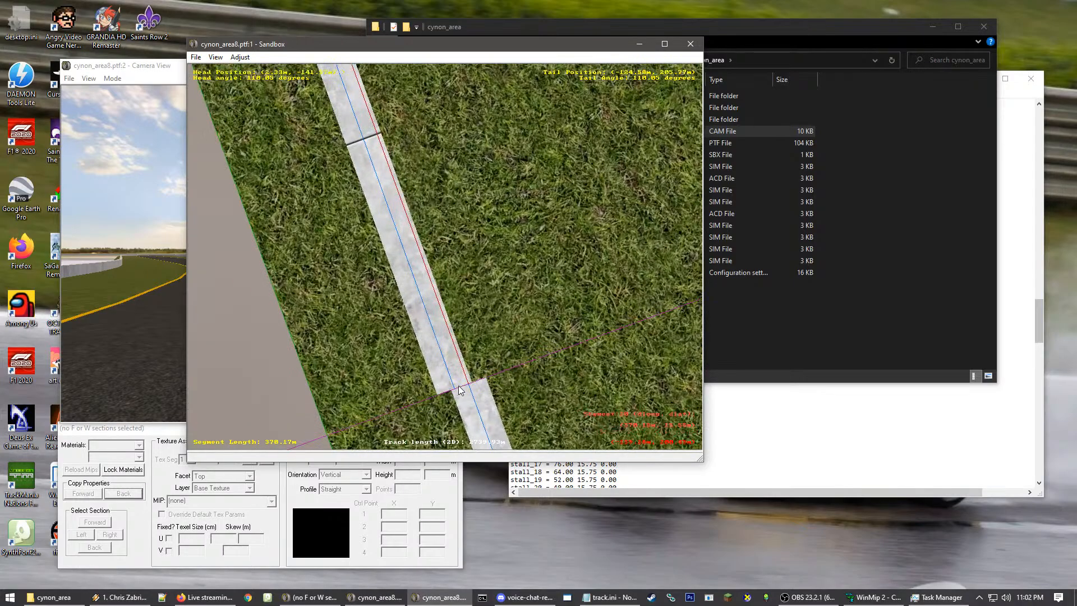
left_click(456, 390)
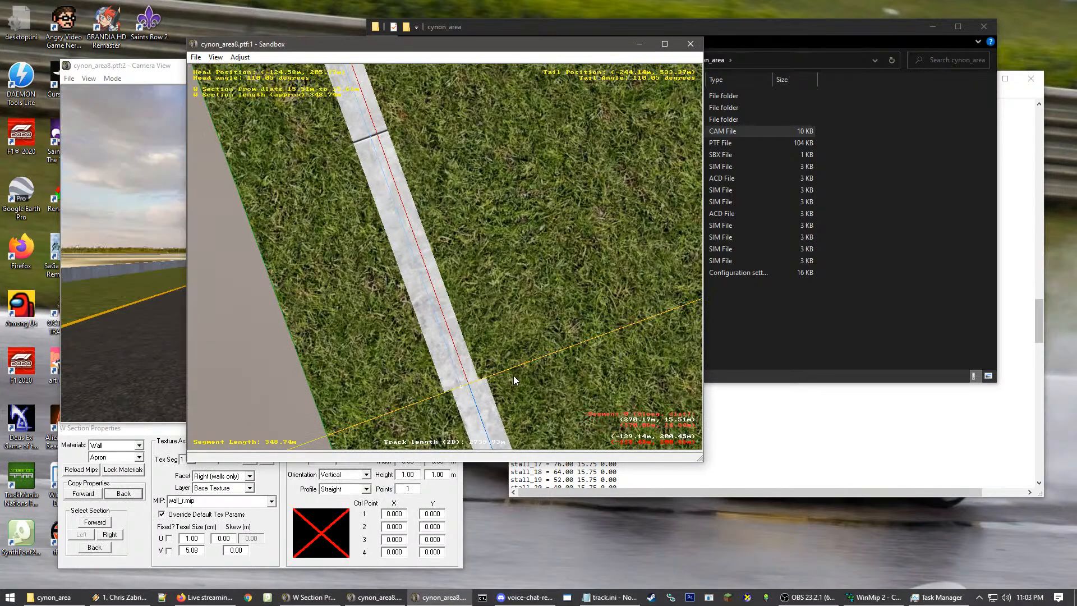
left_click(477, 387)
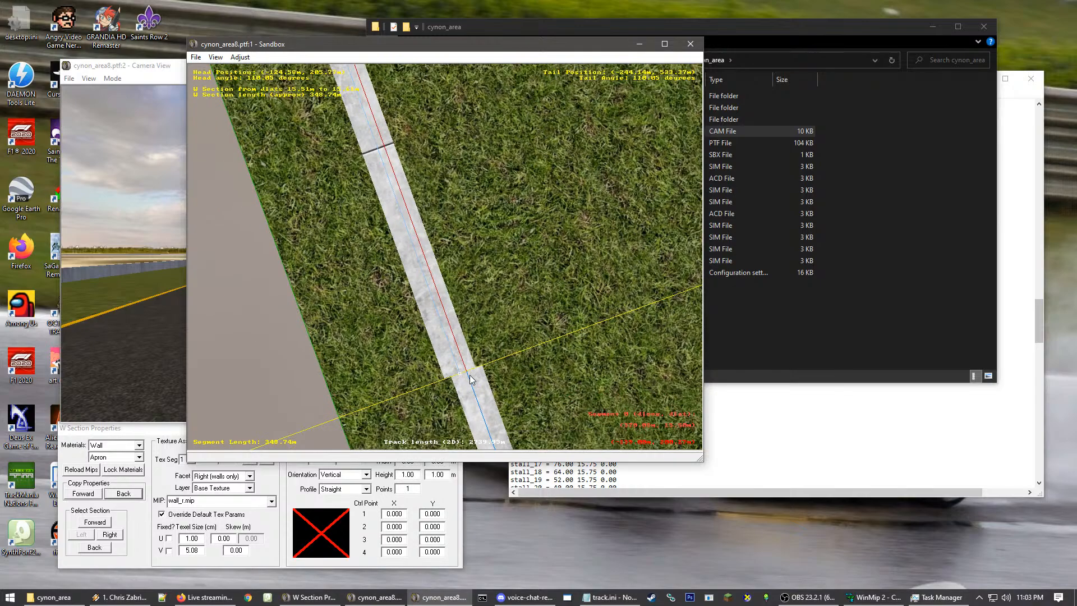
left_click(470, 376)
Shift segment 0's wall-side inner X-section boundary at its joint with segment 1 to 15.40 m dlat
left_click(446, 380)
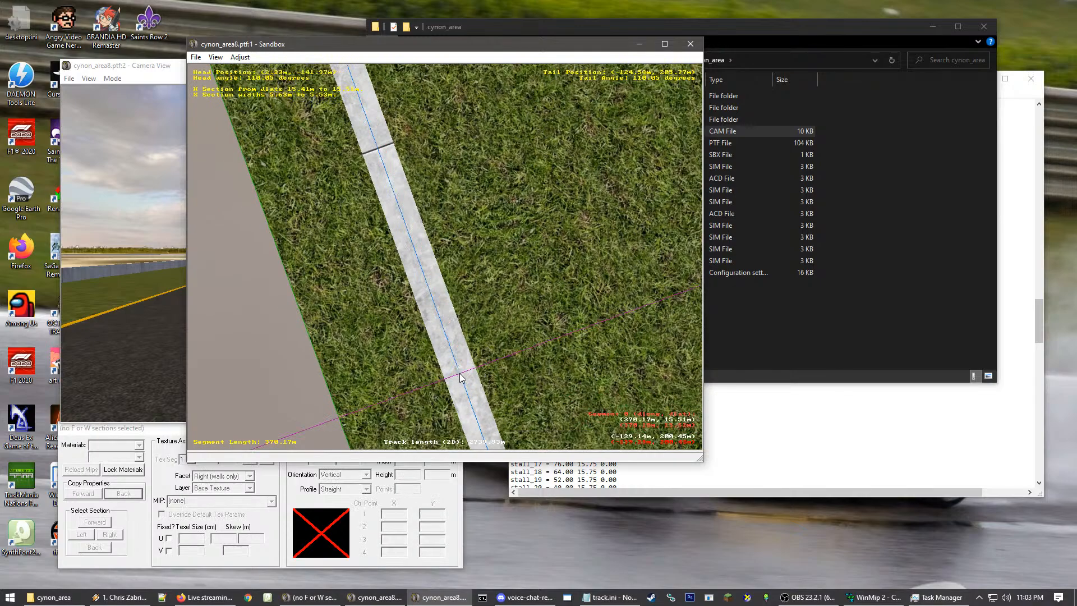
left_click(468, 374)
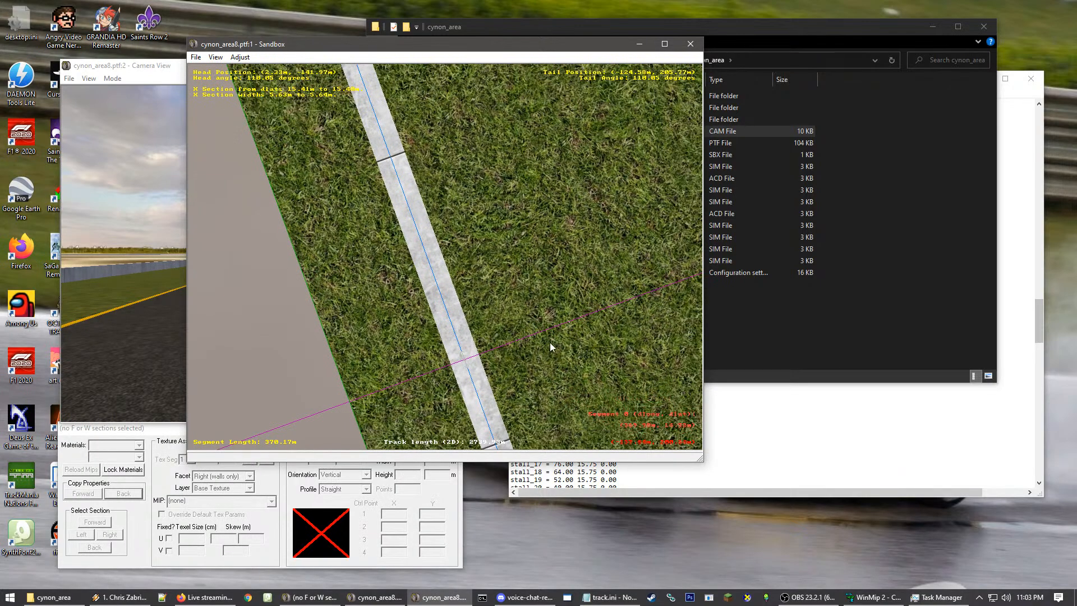
scroll(550, 347, "down", 6)
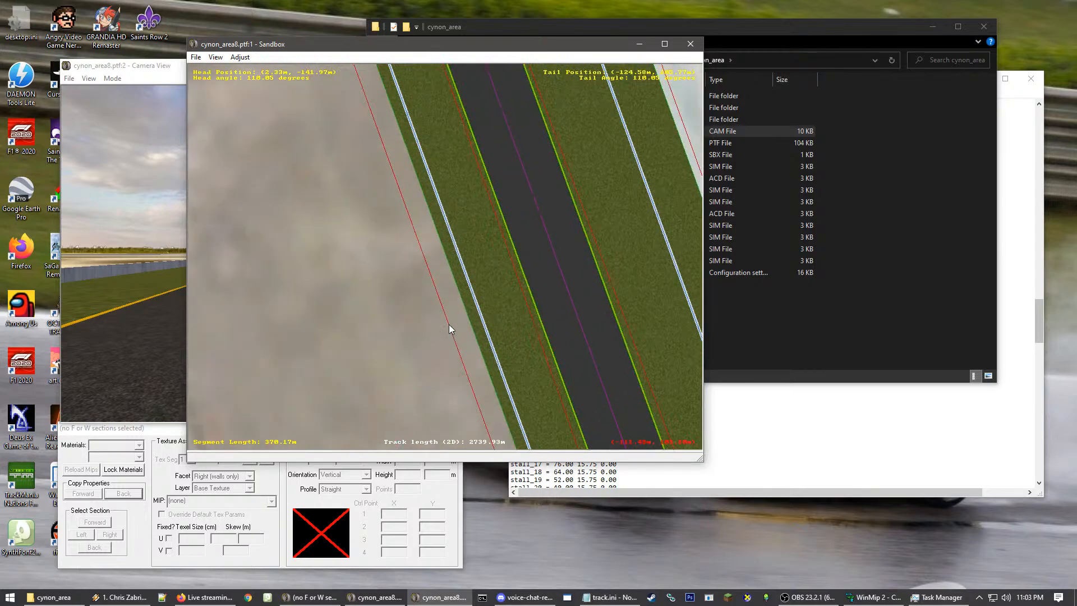
Shift the verge X-section boundaries on both sides of the road to ±6.25 m dlat at the joint of segments 0 and 20
mouse_move(449, 324)
left_mouse_down()
mouse_move(489, 291)
mouse_move(412, 129)
mouse_move(553, 335)
mouse_move(538, 393)
mouse_move(436, 394)
mouse_move(504, 316)
left_mouse_up()
scroll(550, 415, "down", 3)
scroll(496, 315, "up", 2)
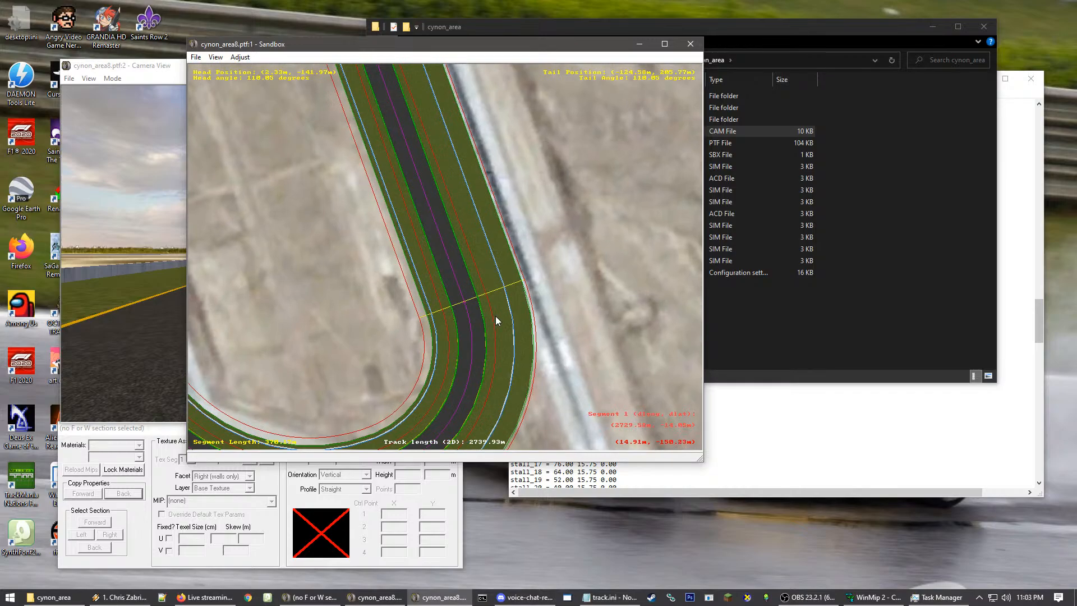
scroll(496, 315, "up", 5)
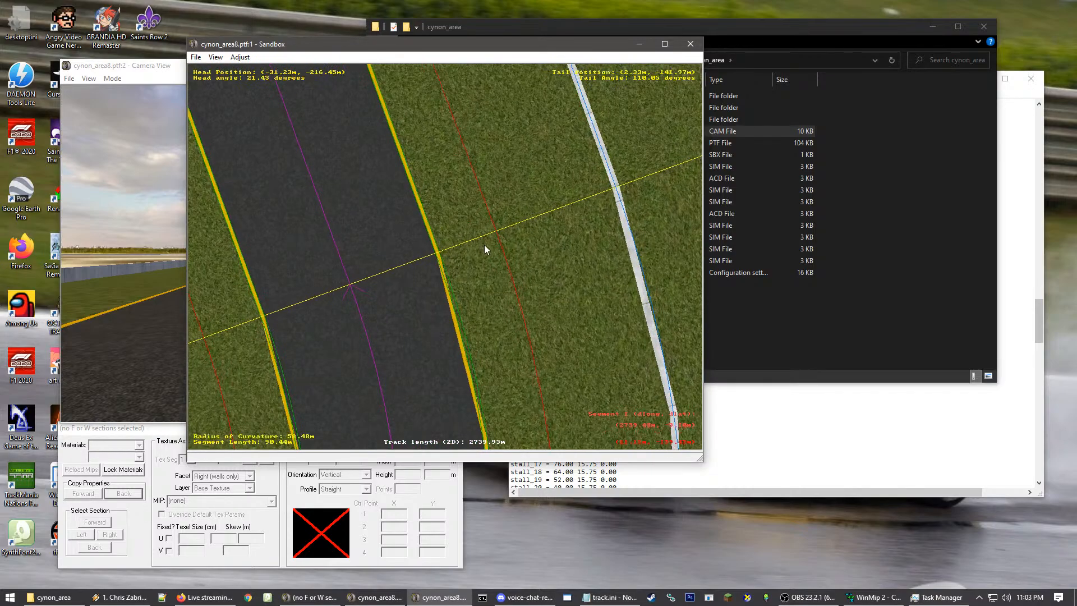
left_click(487, 237)
left_click(225, 331)
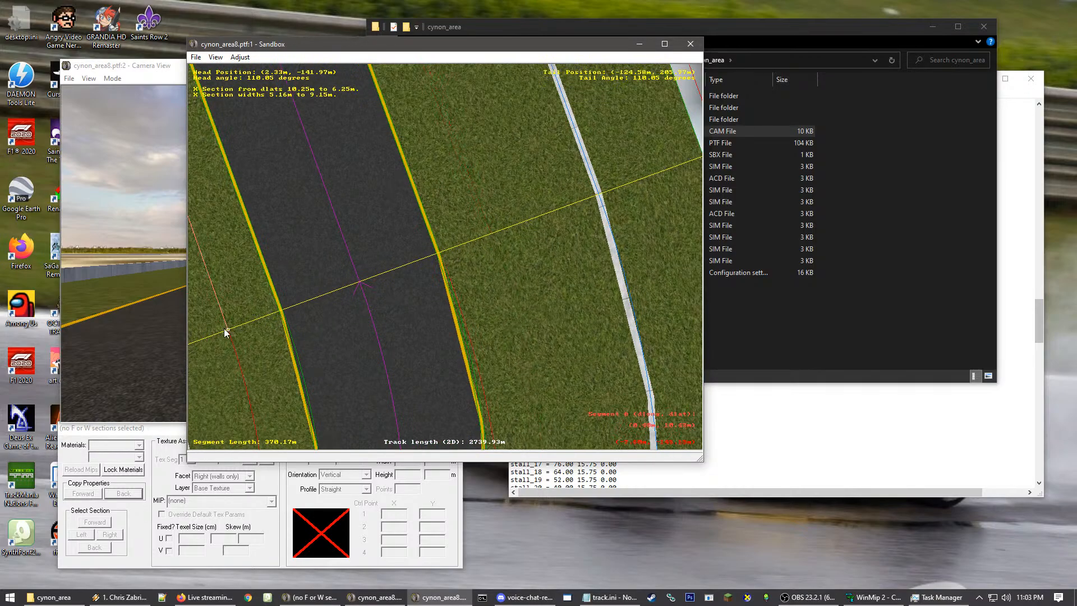
left_click(383, 284)
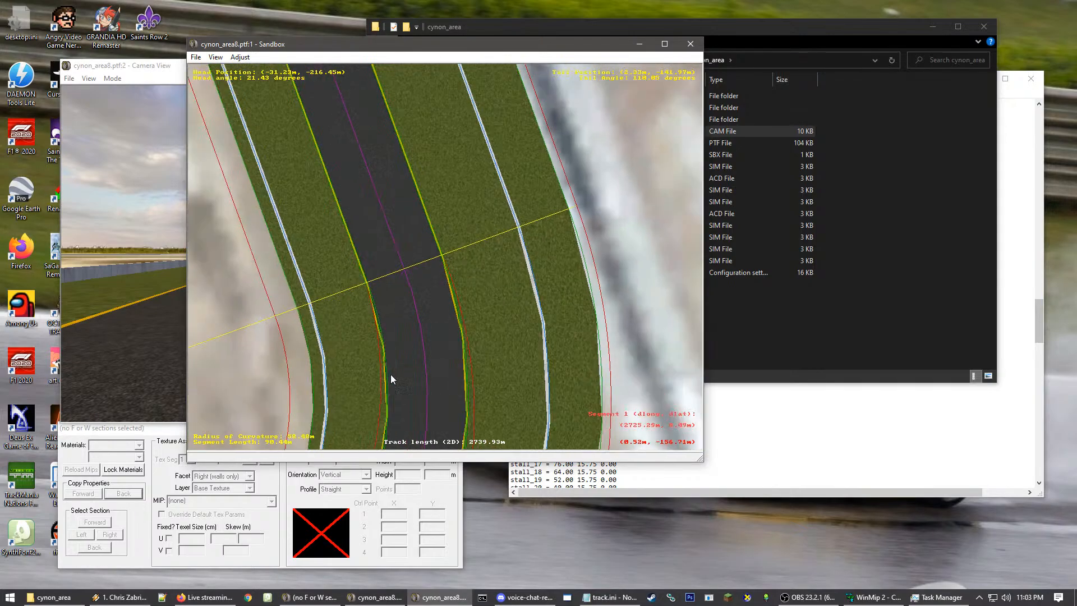
Shift the verge X-section boundaries on both sides of the road to ±6.25 m dlat at the joint of segments 20 and 19
scroll(390, 375, "down", 2)
scroll(375, 324, "up", 3)
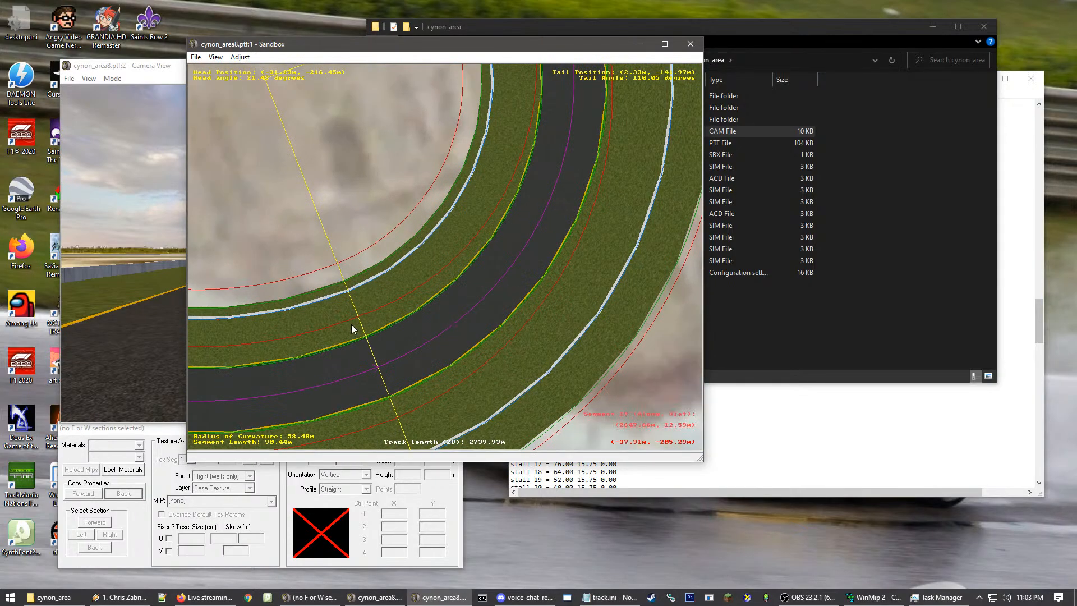
left_click(352, 315)
left_click(402, 417)
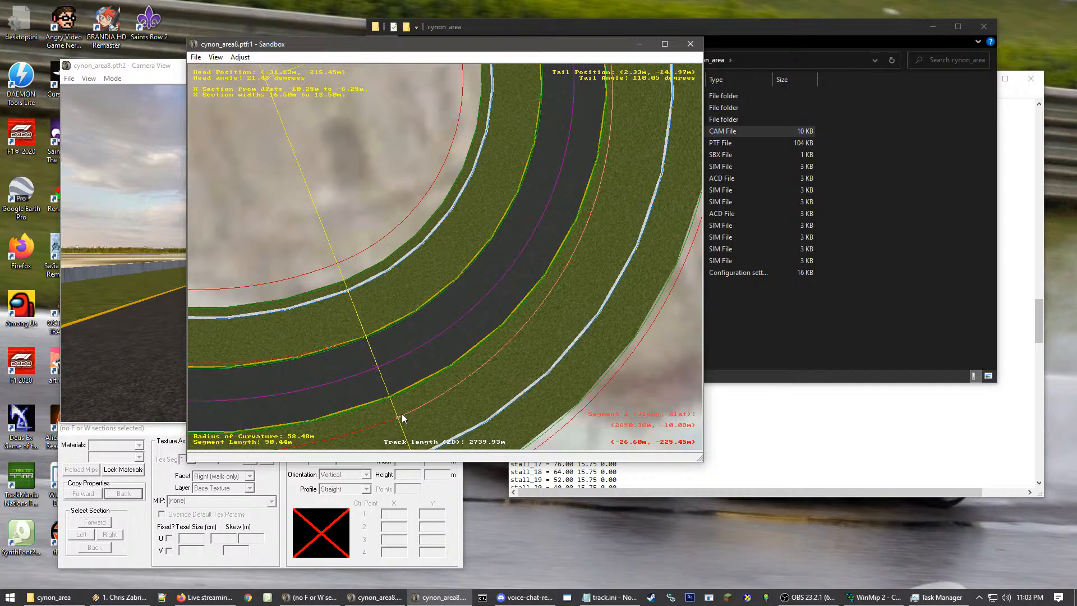
left_click(347, 324)
Shift the verge X-section boundaries on both sides of the road to ±6.25 m dlat at the joint of segments 19 and 18
left_click_drag(502, 278, 406, 156)
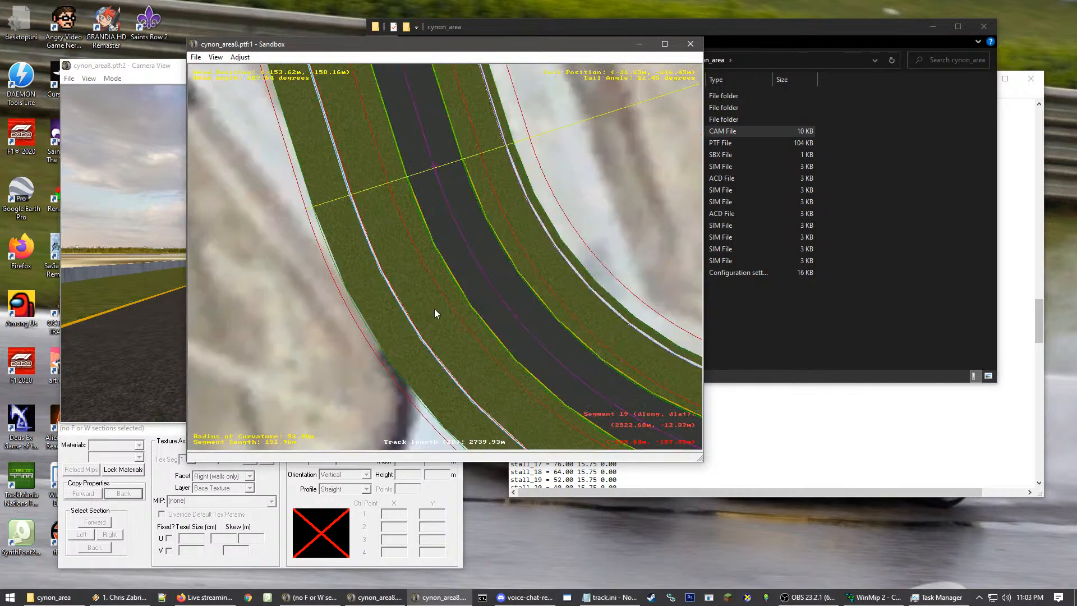
left_click(404, 197)
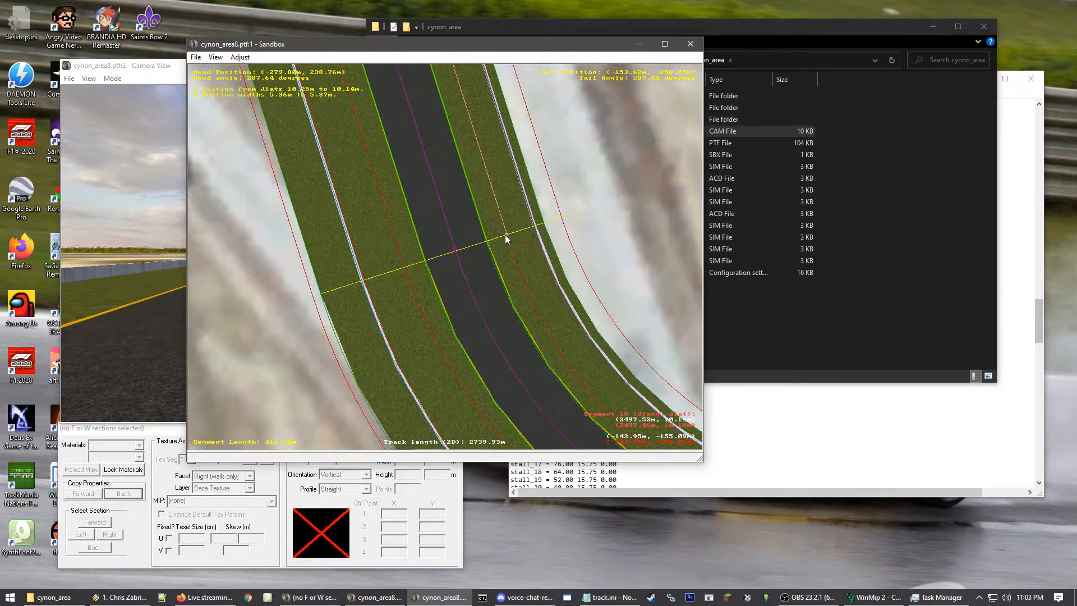
left_click(374, 271)
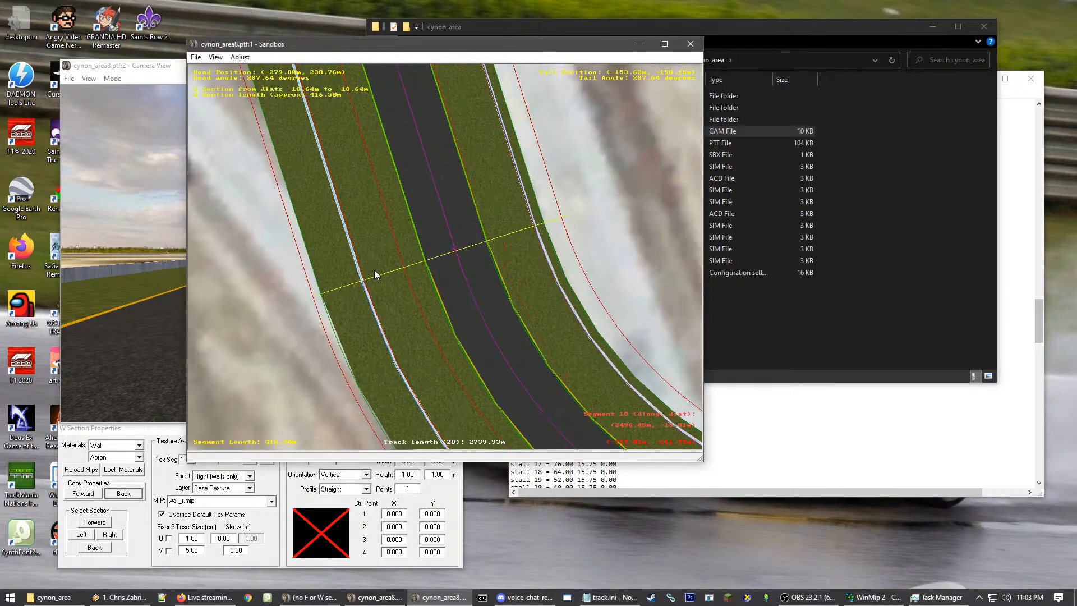
left_click(406, 267)
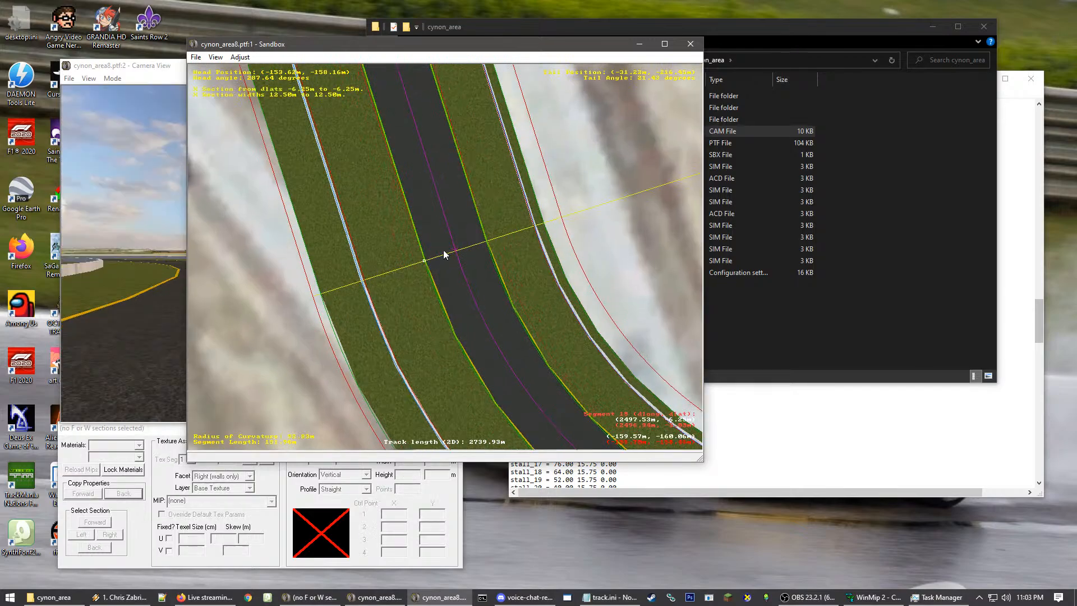
left_click(415, 272)
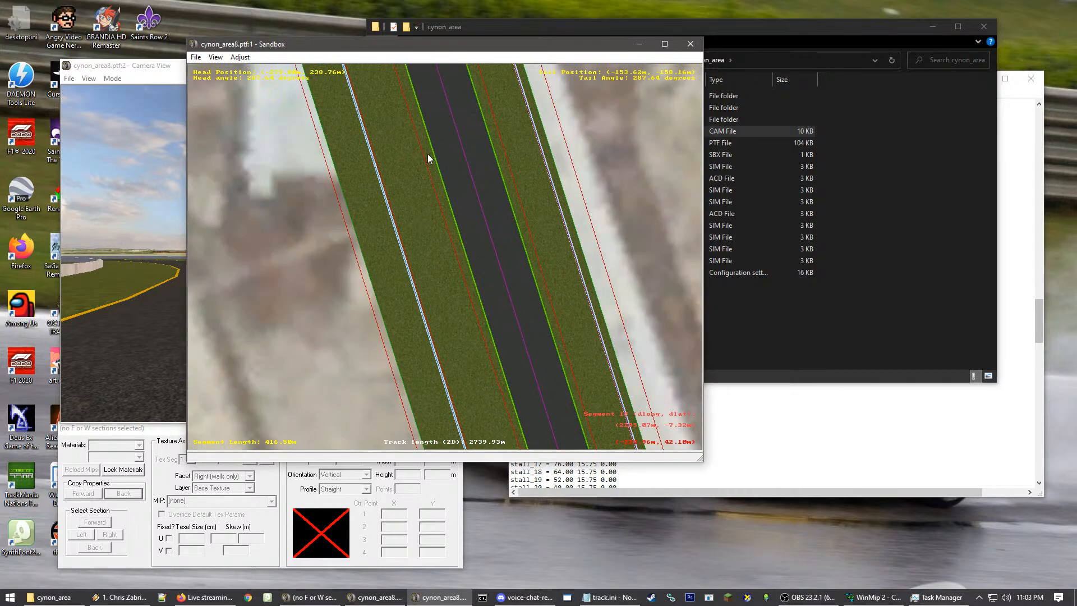
Shift the verge X-section boundaries to the road edges at ±6.25 m dlat at both ends of curved segment 17
left_click(399, 174)
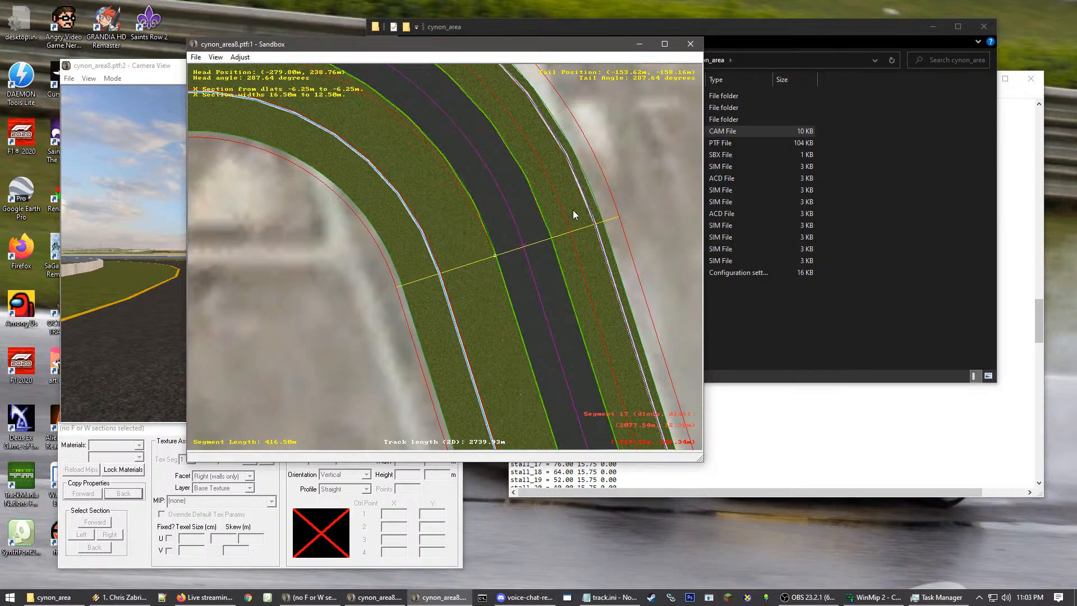
left_click(552, 238)
left_click(371, 230)
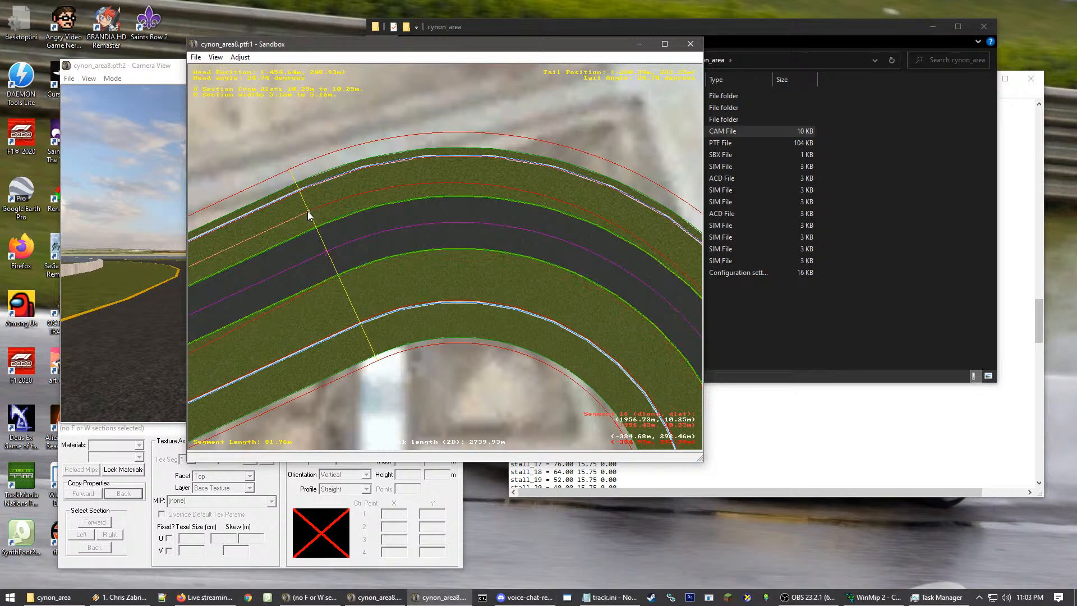
left_click_drag(308, 211, 331, 245)
Shift segment 16's wall-side inner X-section boundary at its joint with curved segment 17 to 15.61 m dlat
left_click(293, 194)
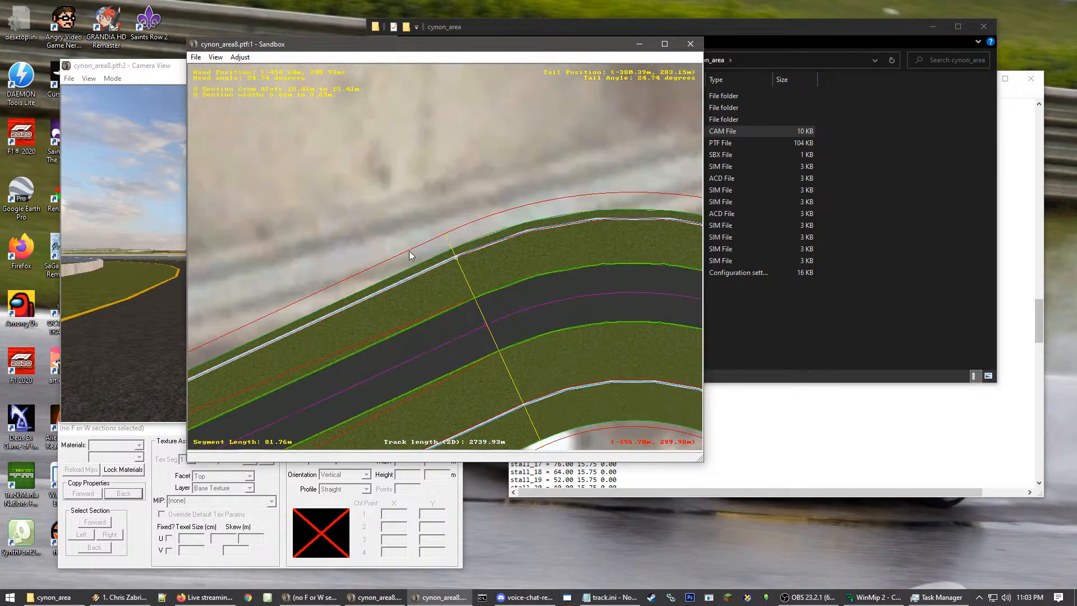
scroll(470, 251, "down", 3)
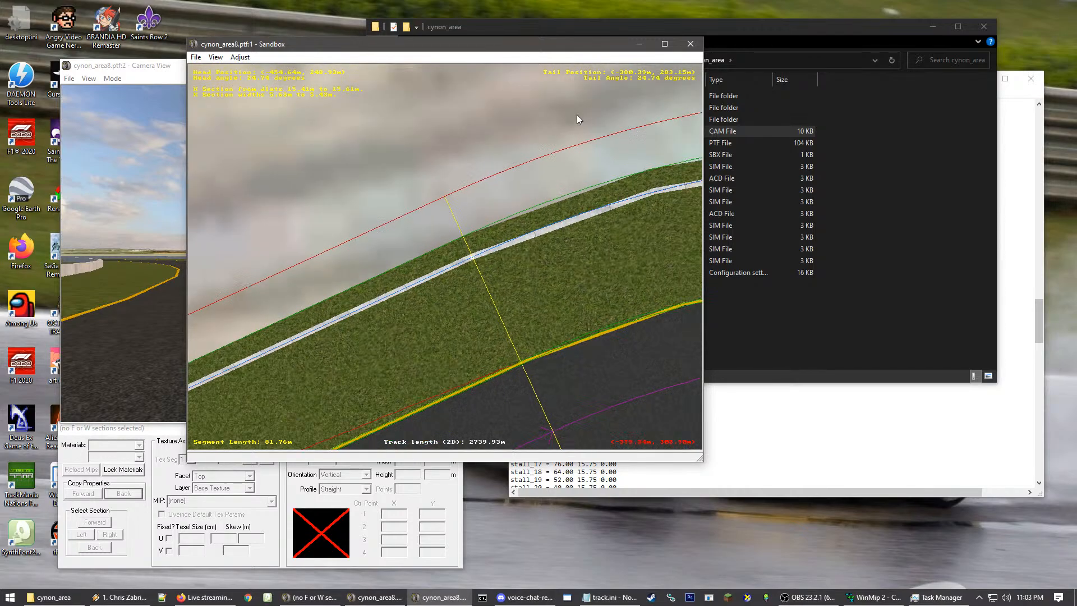
scroll(395, 285, "up", 3)
Shift the wall-side inner X-section boundaries at the joint of curved segment 17 and straight segment 18 to 15.61 m dlat
left_click(395, 285)
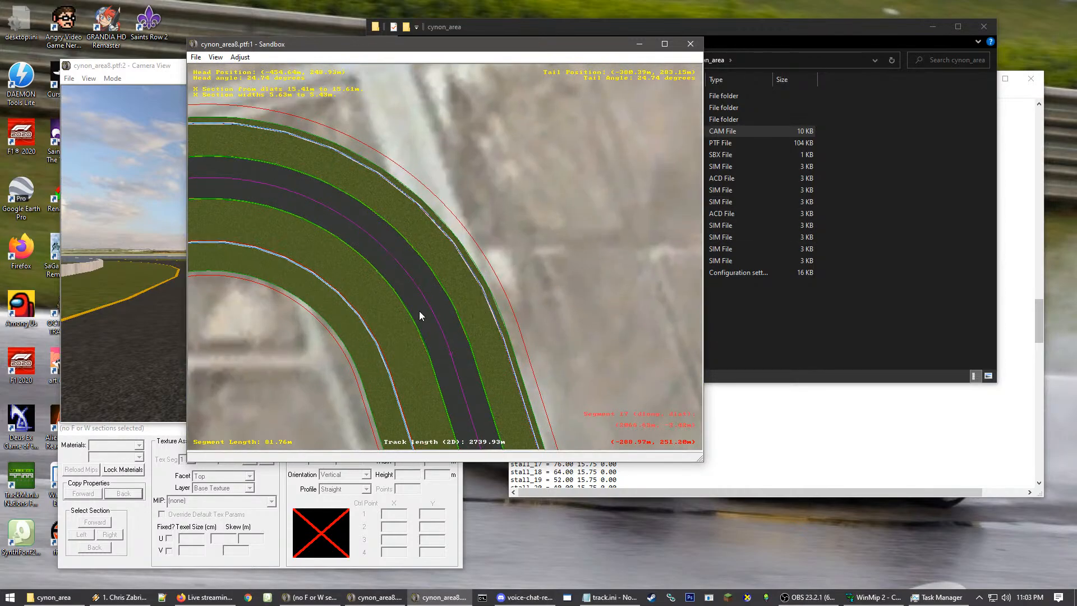
scroll(492, 303, "up", 3)
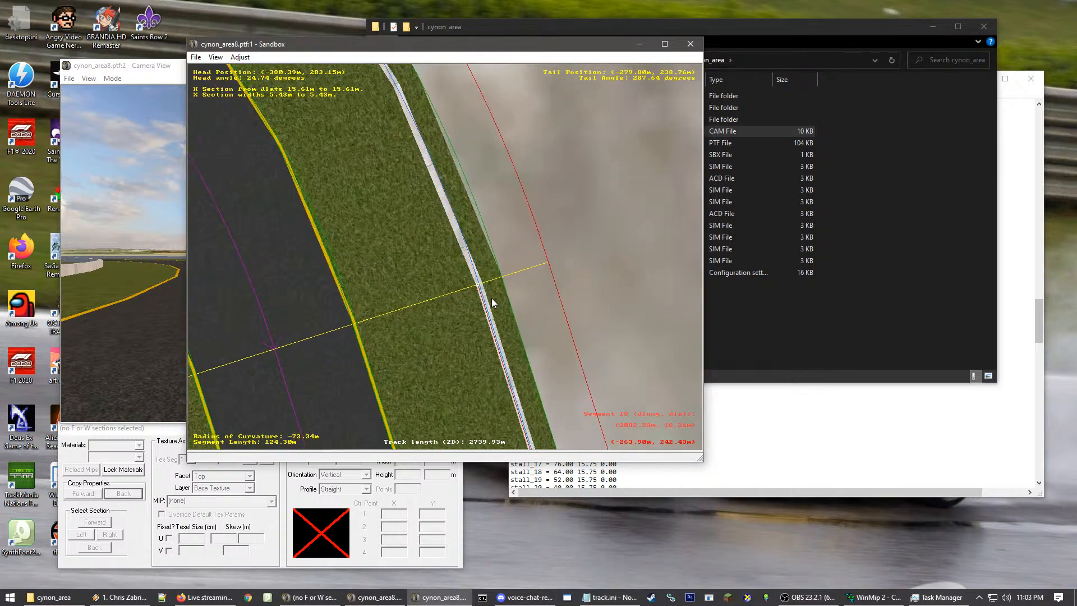
left_click(570, 296)
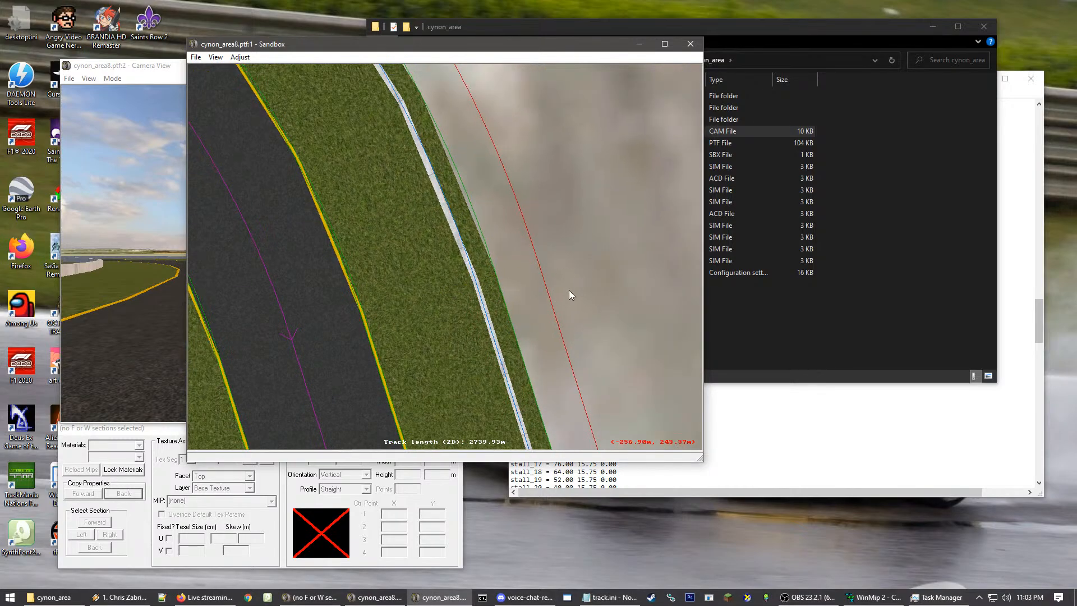
Shift the negative-side X-section boundaries out to the wall at -18.64 m dlat at the end joints of segments 17 and 18
scroll(452, 383, "down", 2)
left_click(450, 377)
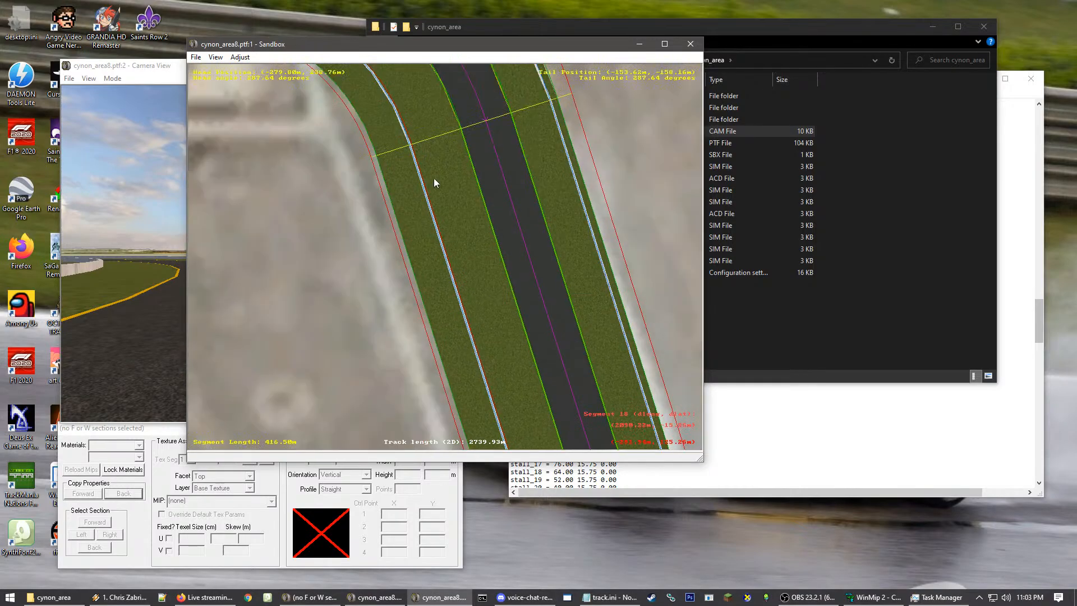
scroll(460, 268, "up", 2)
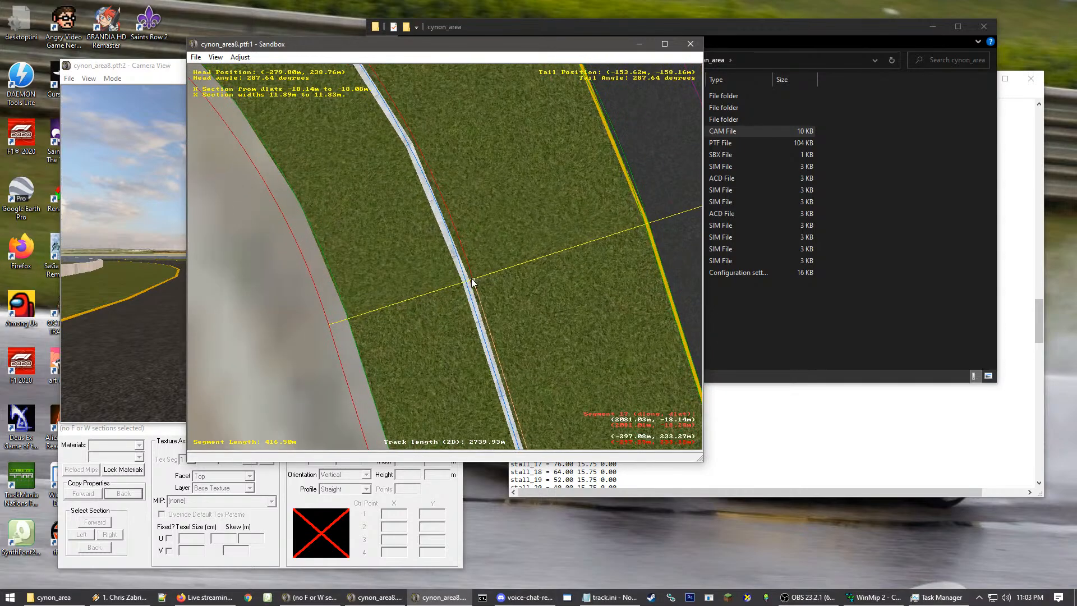
left_click(409, 294)
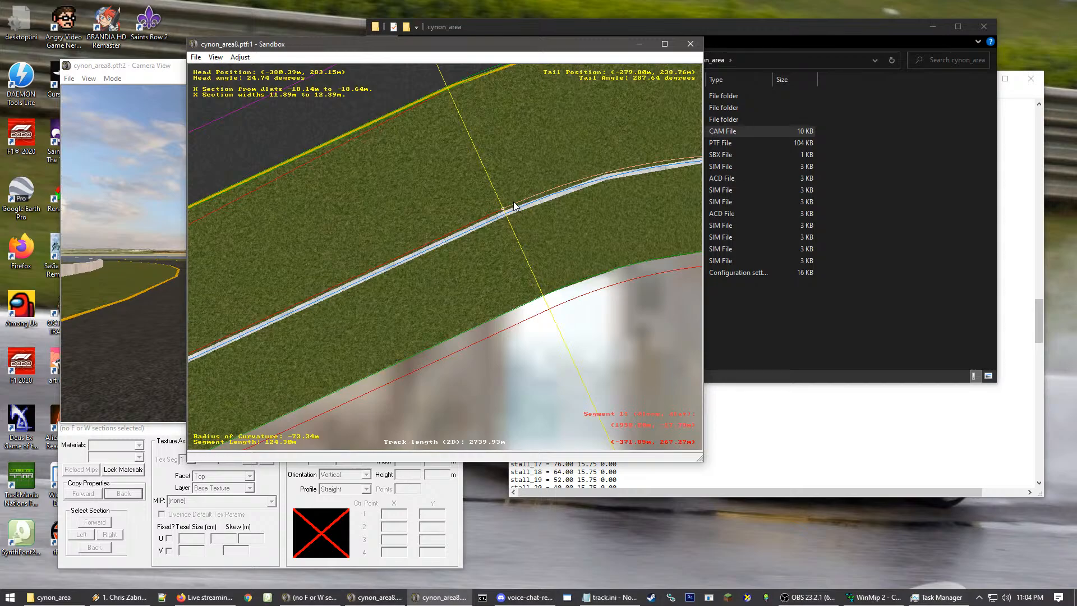
left_click(590, 402)
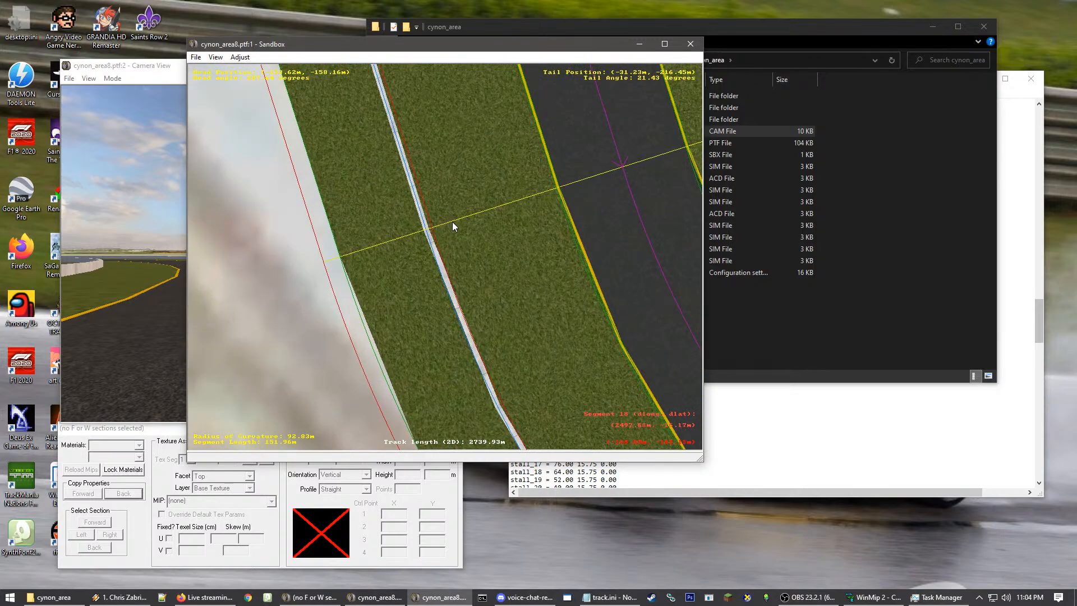
left_click(412, 198)
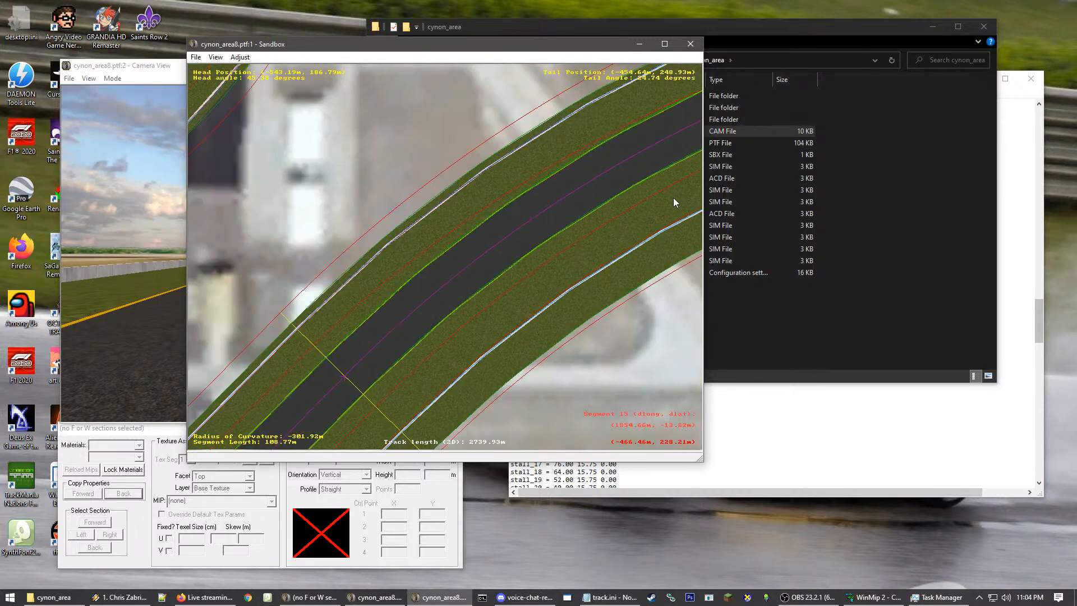
Shift segment 15's wall-side X-section boundaries on both sides at its joint with segment 16, setting the positive side to 15.61 m dlat
left_click(436, 282)
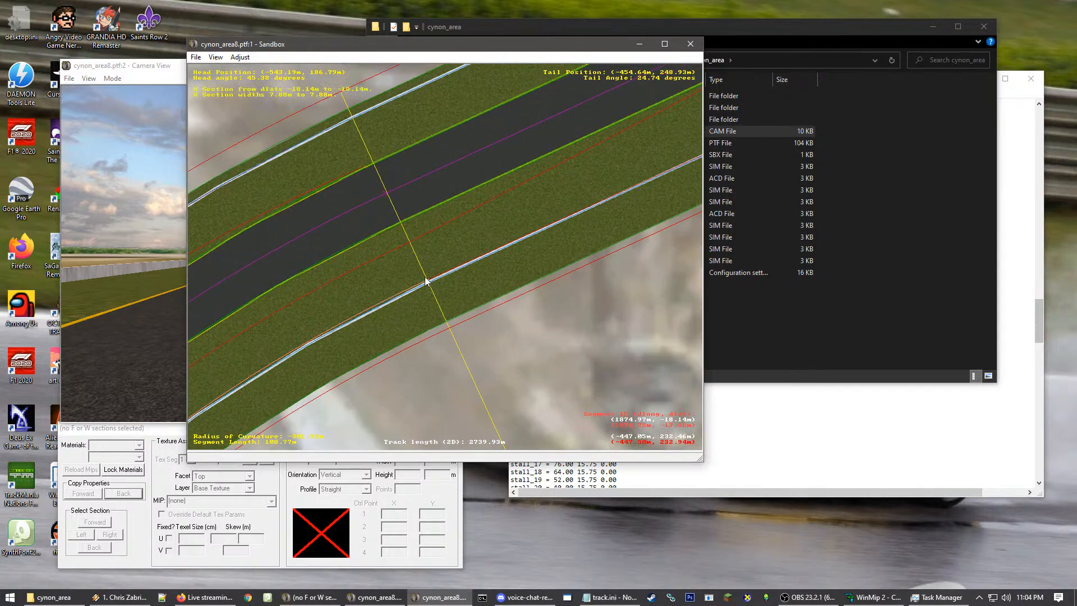
left_click_drag(500, 385, 425, 251)
left_click(425, 250)
left_click_drag(340, 293, 545, 195)
scroll(520, 217, "up", 5)
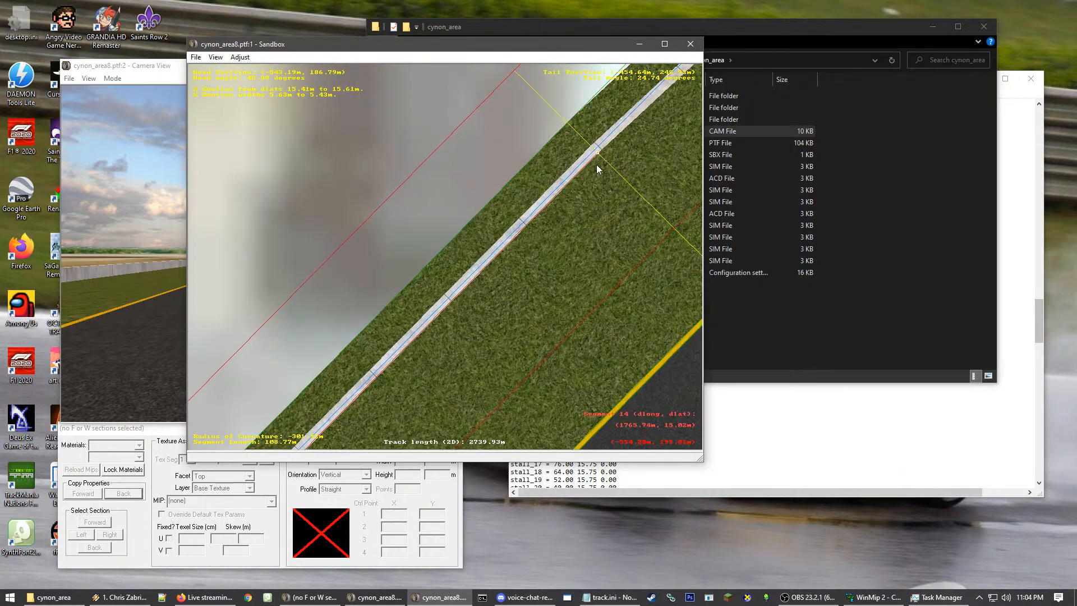
Shift the positive-side inner X-section boundary at the joint of segments 14 and 15 in to the road edge at 6.25 m dlat
scroll(607, 247, "down", 5)
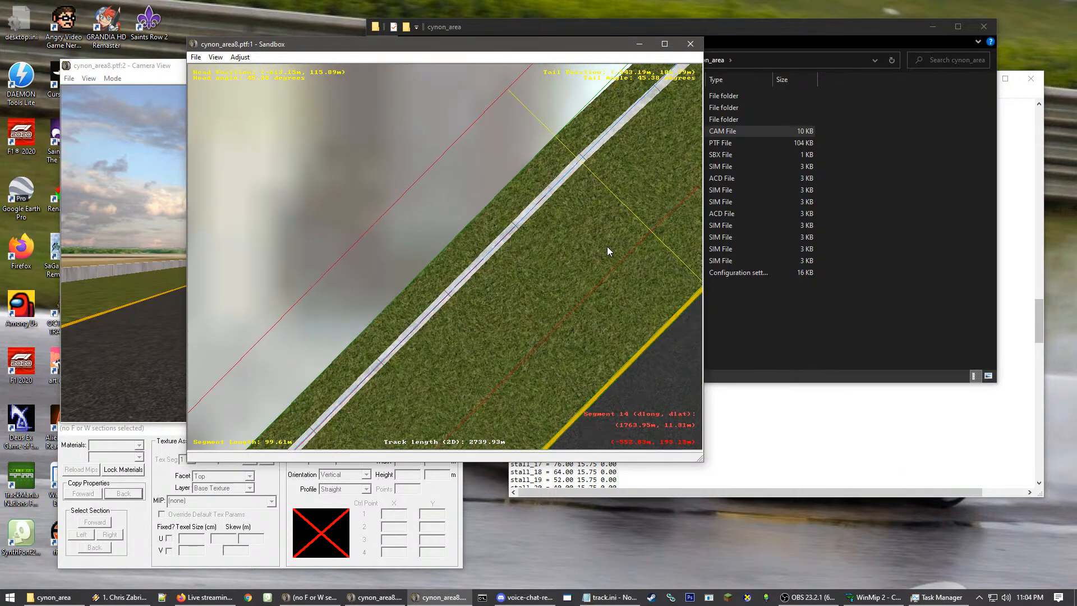
left_click(578, 243)
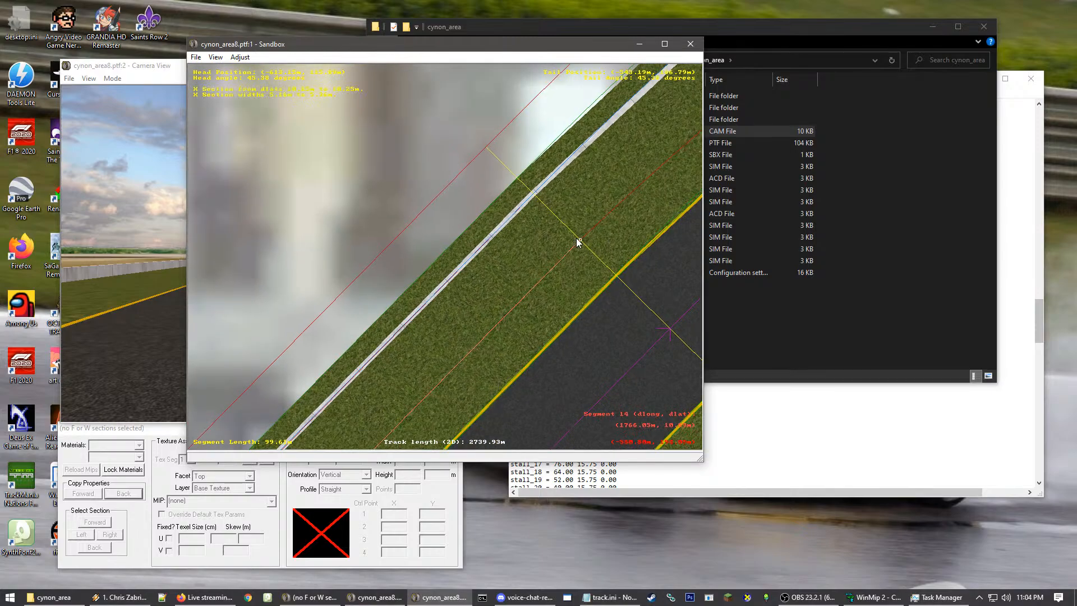
left_click(582, 241)
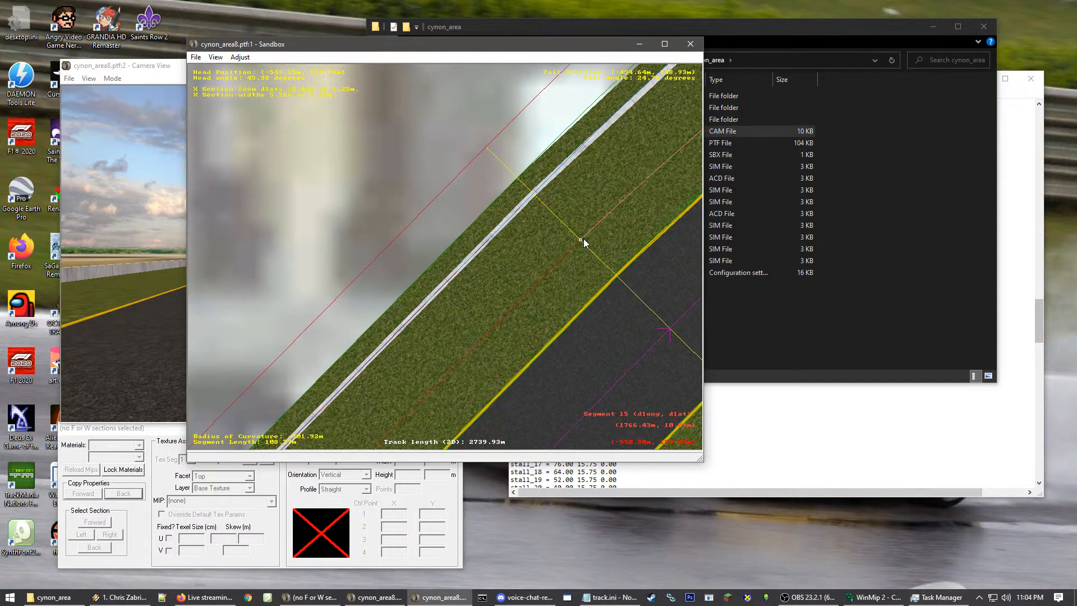
left_click_drag(581, 241, 701, 338)
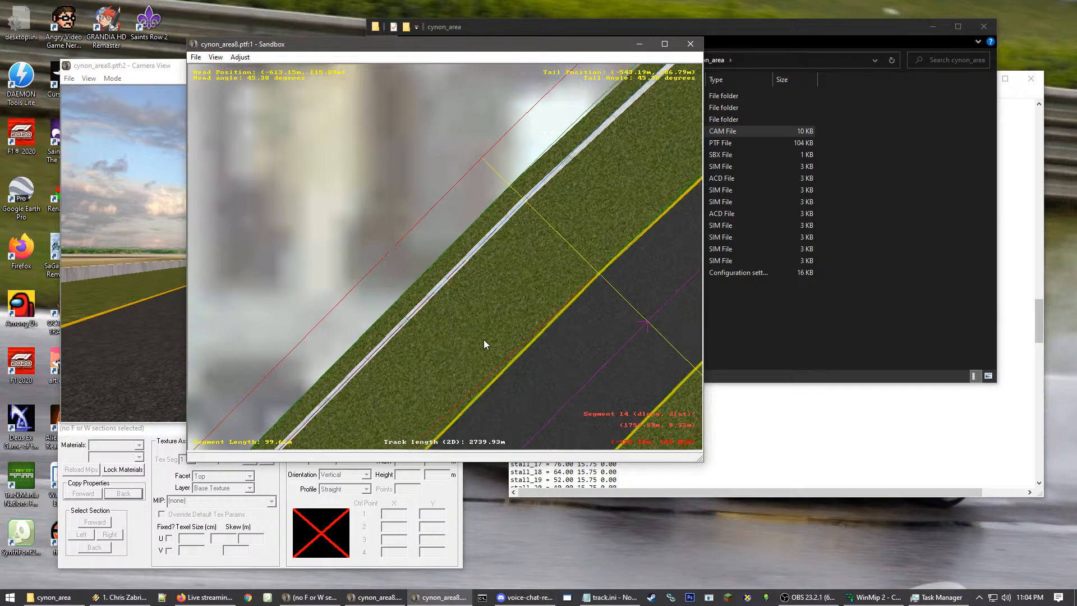
Shift the inner X-section boundaries on both sides of the joint of segments 13 and 14 in to the road edges at ±6.25 m dlat
scroll(483, 339, "down", 5)
scroll(396, 312, "up", 3)
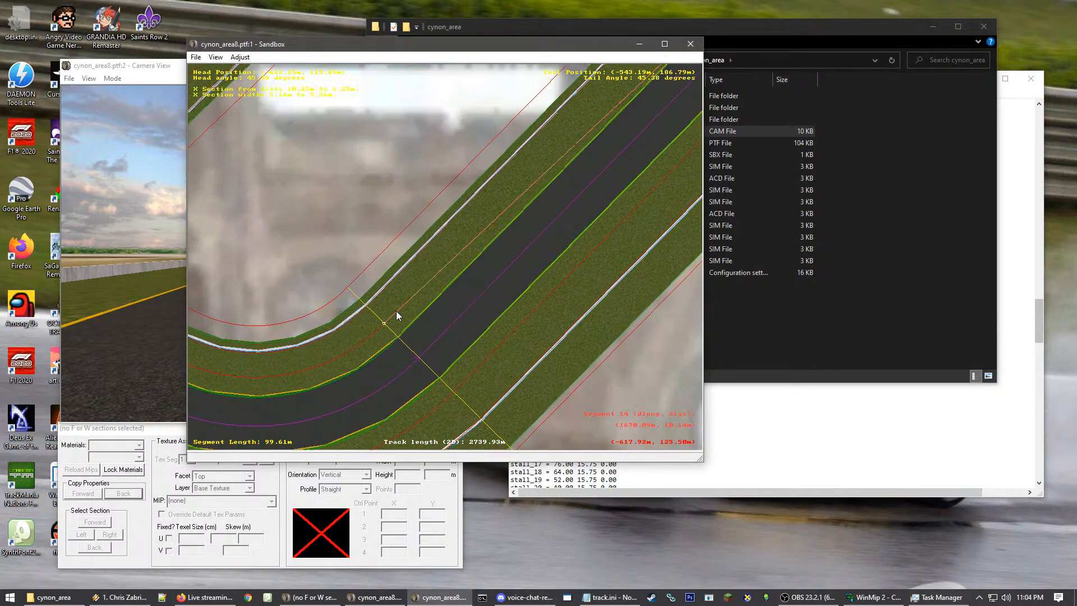
left_click_drag(387, 322, 399, 347)
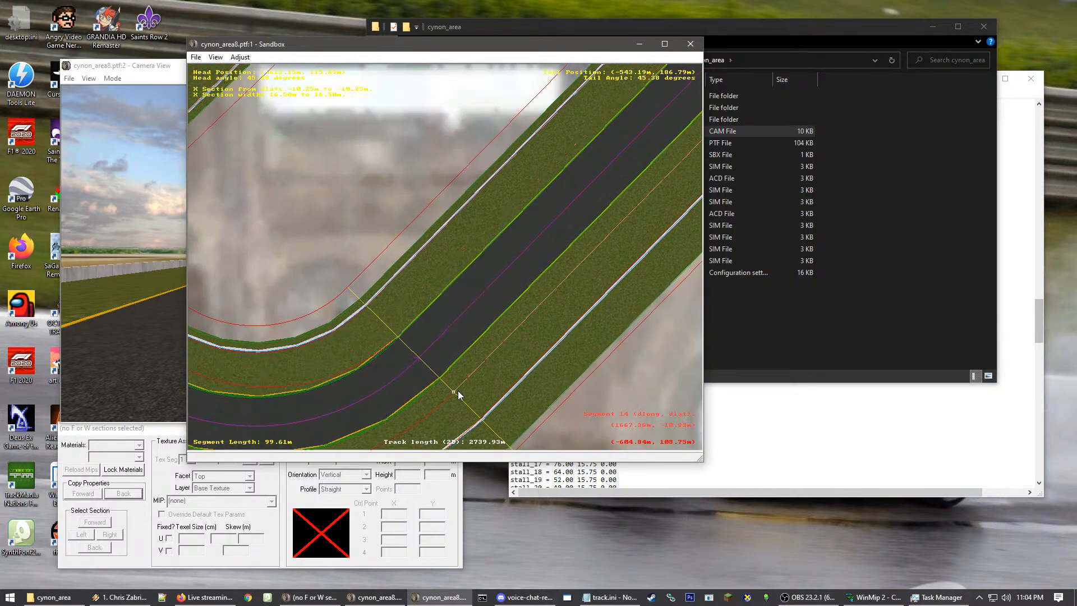
left_click_drag(458, 391, 394, 344)
Shift the negative-side inner X-section boundaries at both end joints of segment 15 in to the road edge at -6.25 m dlat
scroll(619, 193, "down", 4)
scroll(590, 196, "up", 3)
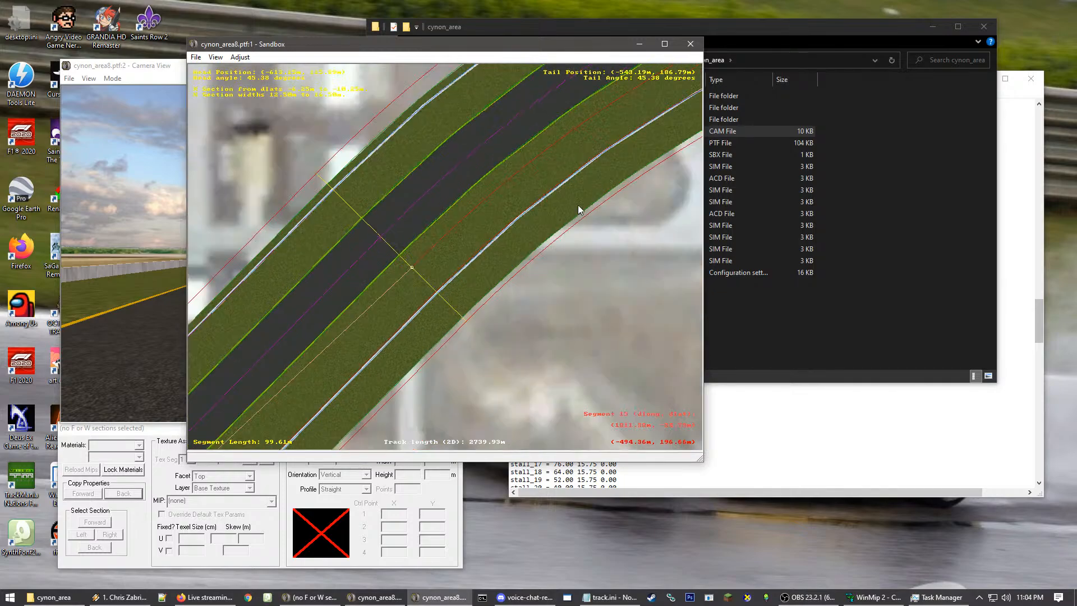
left_click_drag(408, 263, 399, 256)
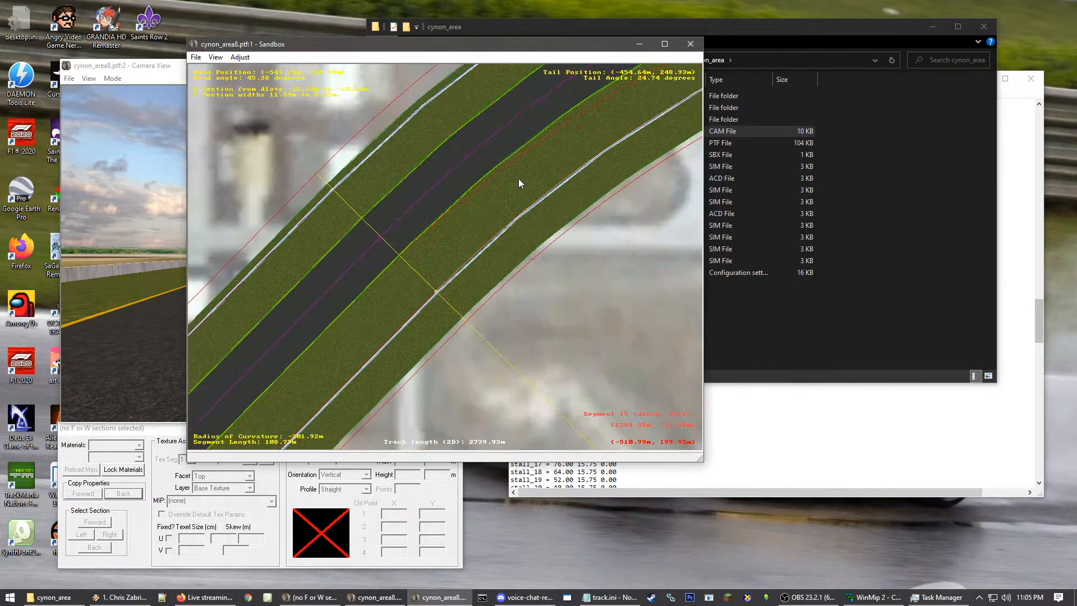
scroll(571, 137, "down", 3)
scroll(500, 258, "up", 3)
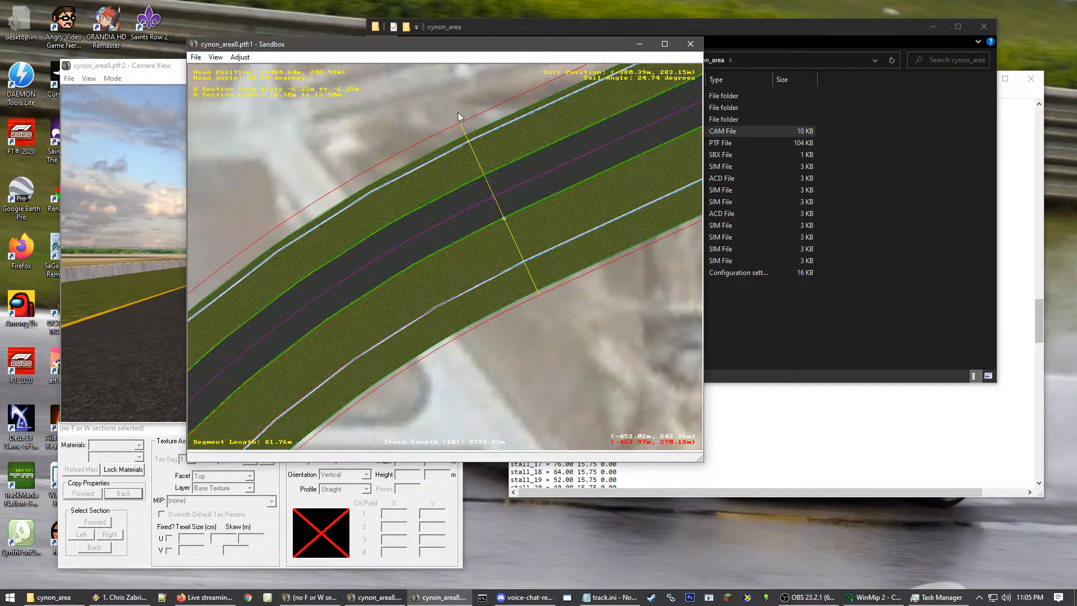
scroll(478, 100, "down", 1)
left_click(479, 100)
Inspect the road edges, verges and walls along the curves on both sides of segment 16 for misaligned boundaries
scroll(505, 180, "down", 3)
scroll(317, 320, "up", 3)
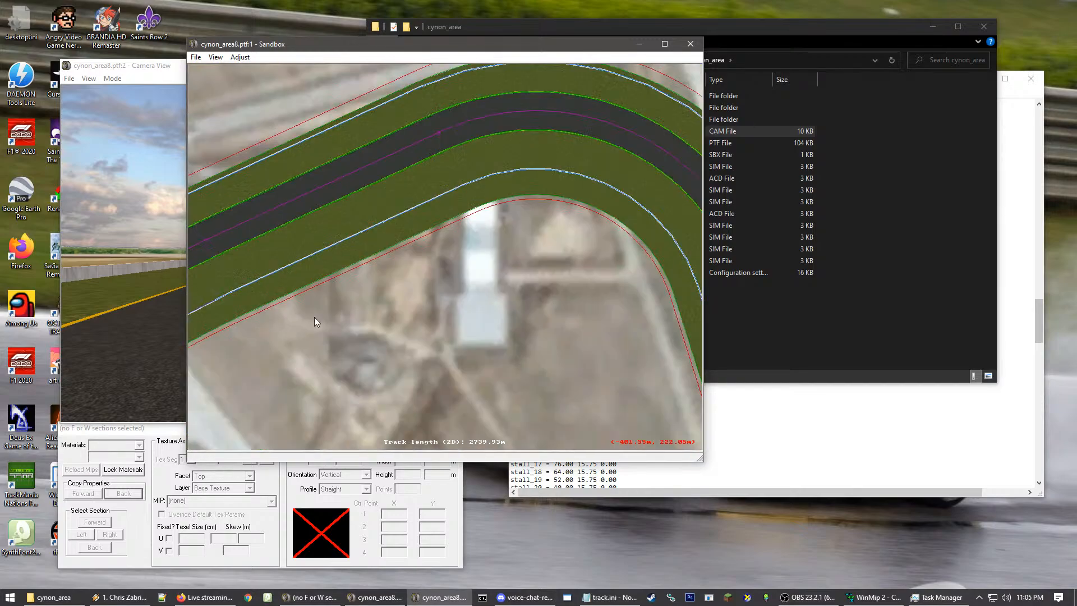
scroll(314, 317, "down", 3)
scroll(286, 284, "up", 3)
scroll(286, 284, "down", 3)
scroll(447, 426, "up", 3)
scroll(447, 427, "down", 3)
scroll(338, 339, "up", 3)
scroll(338, 339, "down", 3)
scroll(585, 221, "up", 3)
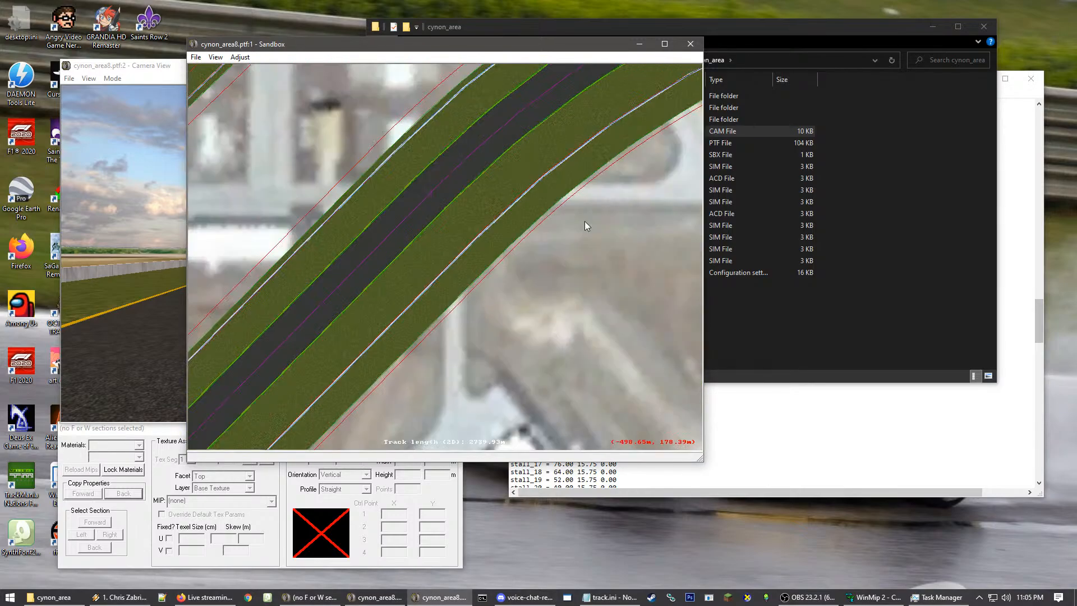
Shift the negative-side X-section boundary at the joint of segments 15 and 16 out to the wall at -18.64 m dlat
scroll(585, 221, "down", 3)
scroll(524, 193, "up", 3)
scroll(483, 218, "down", 3)
scroll(418, 266, "up", 3)
scroll(419, 266, "down", 3)
scroll(465, 262, "up", 3)
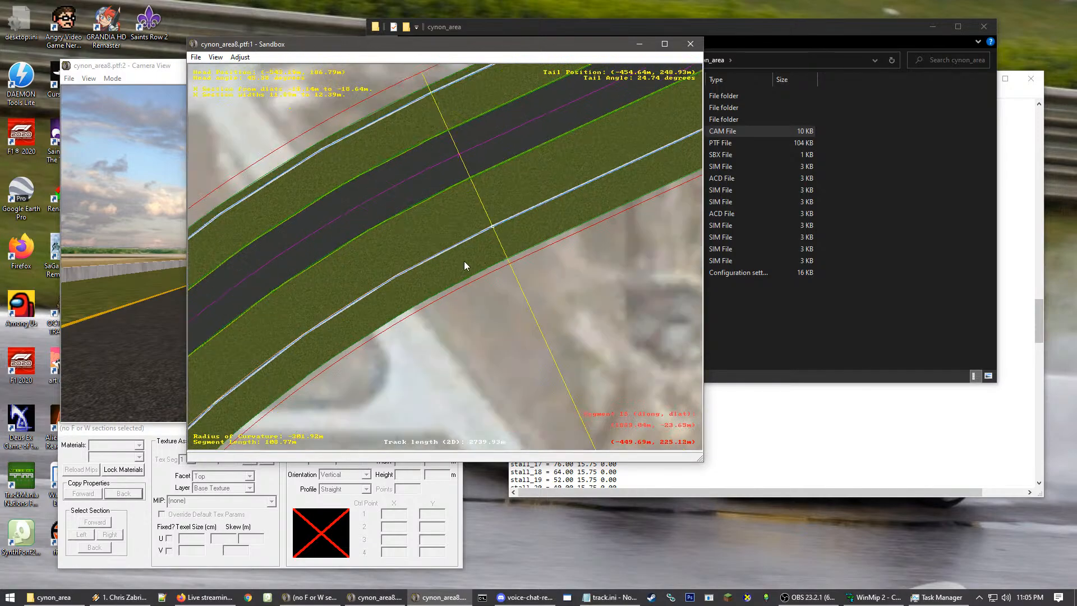
Shift the negative-side X-section boundary at the joint of segments 14 and 15 out to the wall at -18.64 m dlat
scroll(465, 262, "down", 3)
scroll(278, 350, "up", 3)
scroll(279, 350, "down", 3)
scroll(508, 289, "up", 3)
scroll(510, 234, "up", 3)
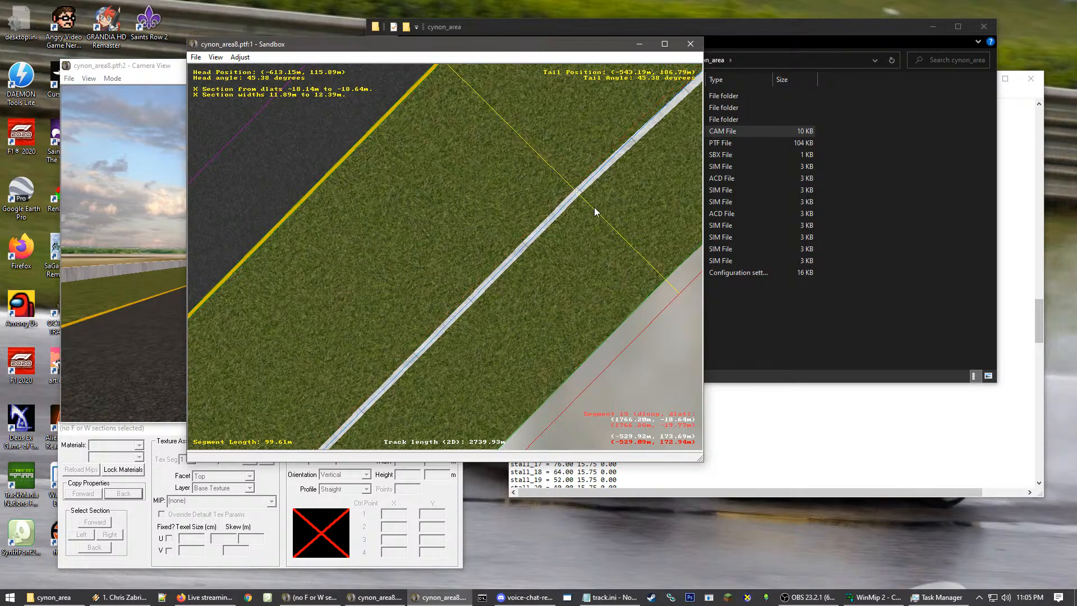
Shift the negative-side X-section boundary at the joint of segments 13 and 14 out to the wall at -18.64 m dlat
scroll(605, 233, "down", 1)
scroll(523, 220, "down", 7)
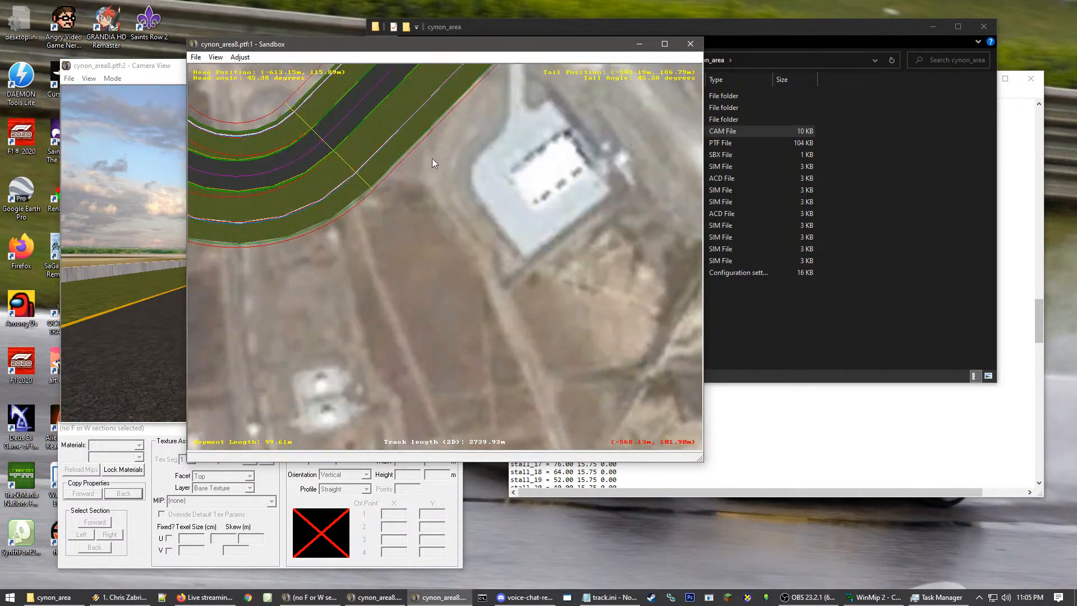
scroll(432, 158, "up", 2)
scroll(403, 204, "up", 3)
scroll(372, 233, "up", 3)
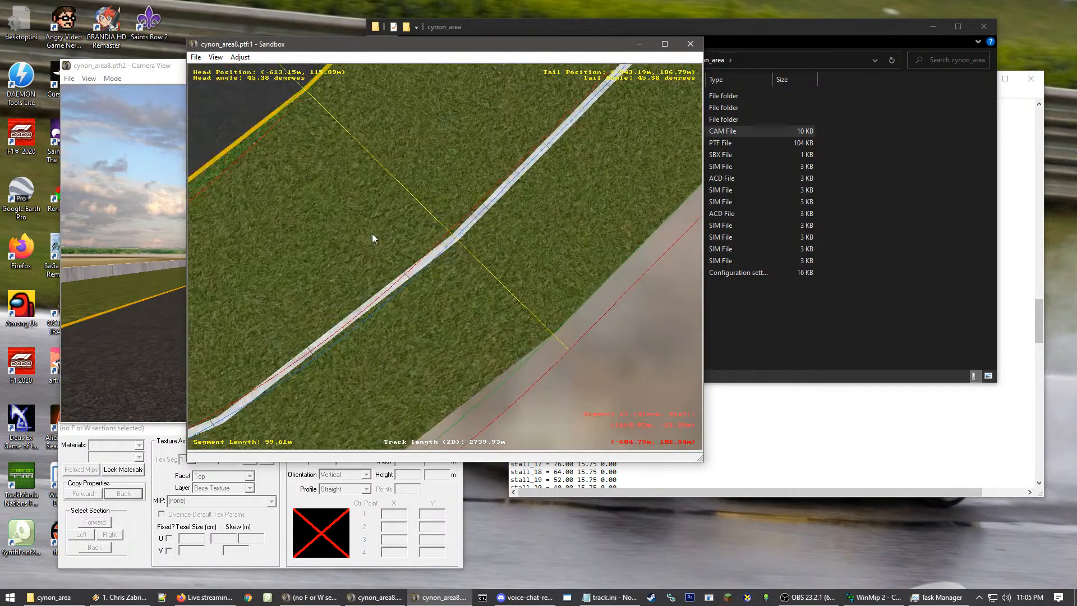
scroll(442, 225, "up", 2)
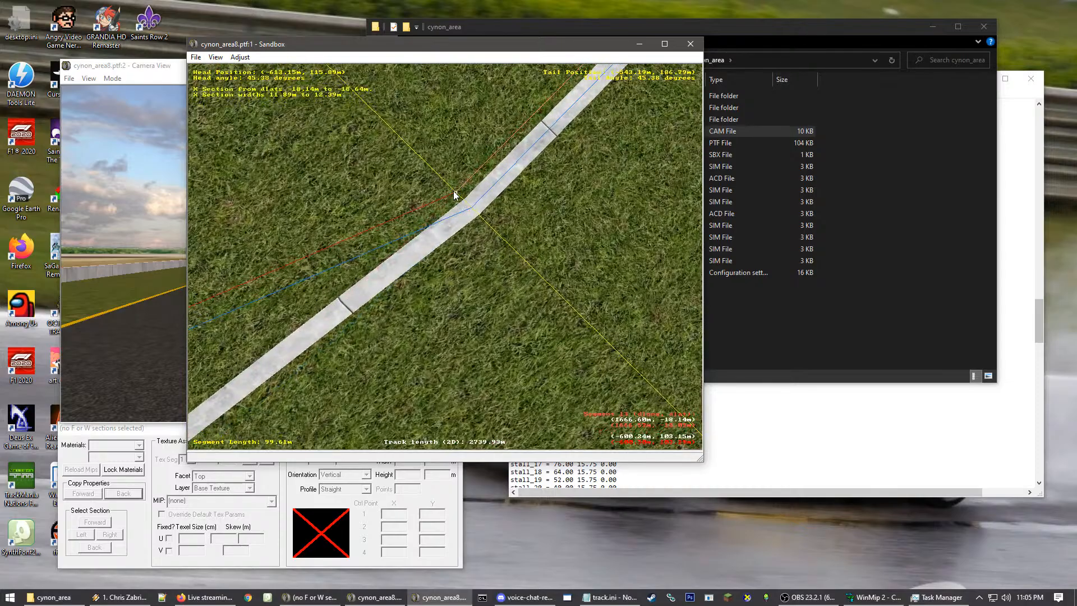
scroll(497, 308, "down", 2)
Shift the negative-side X-section boundary at the joint of curved segments 12 and 13 out to the wall at -18.64 m dlat
scroll(315, 330, "down", 5)
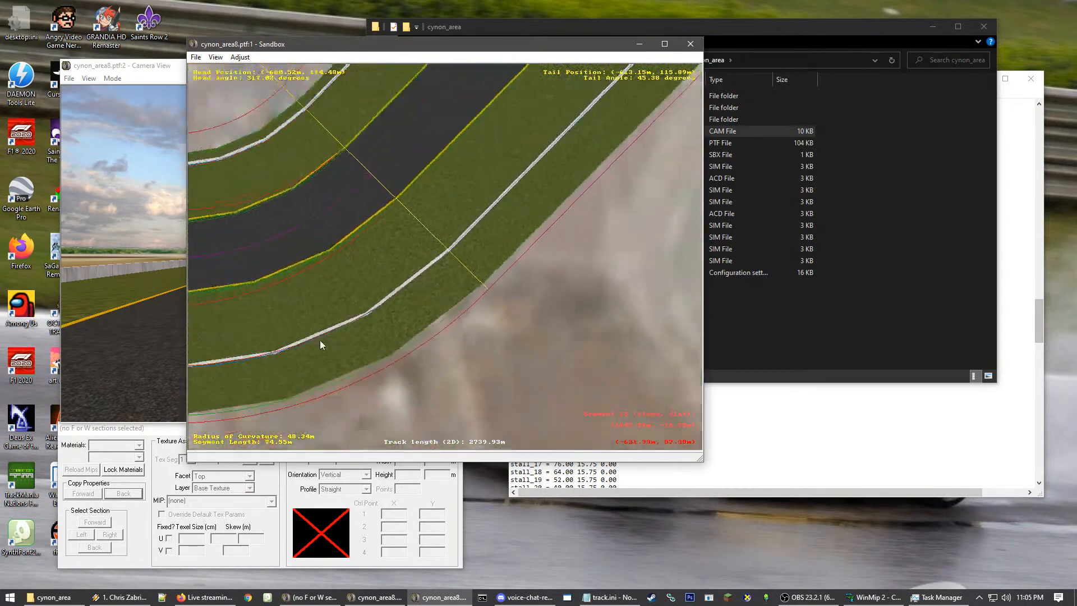
scroll(379, 174, "up", 2)
scroll(347, 256, "up", 2)
scroll(528, 320, "up", 1)
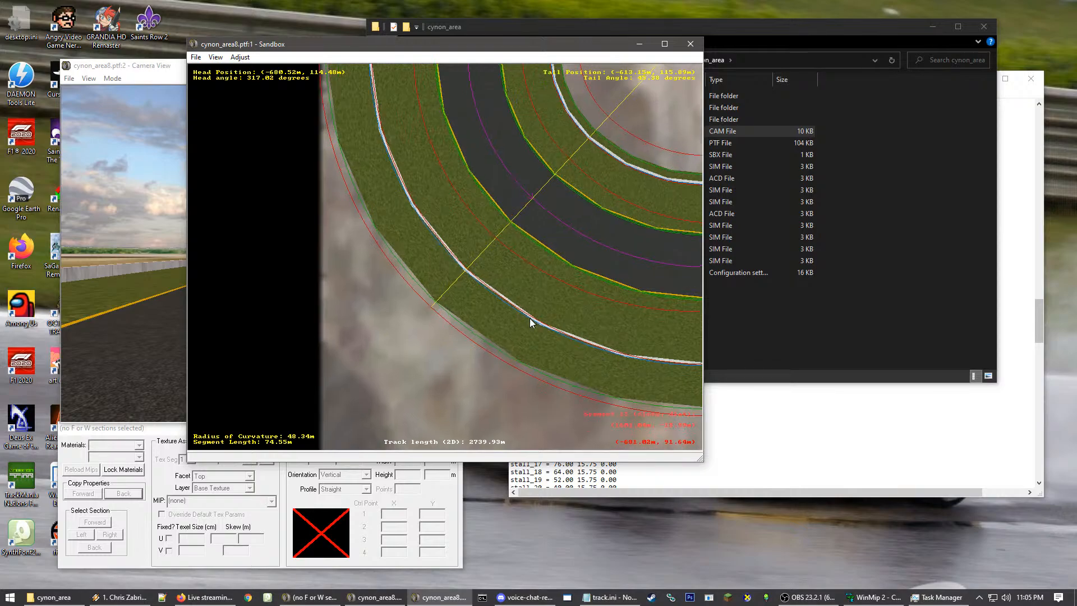
scroll(513, 318, "up", 2)
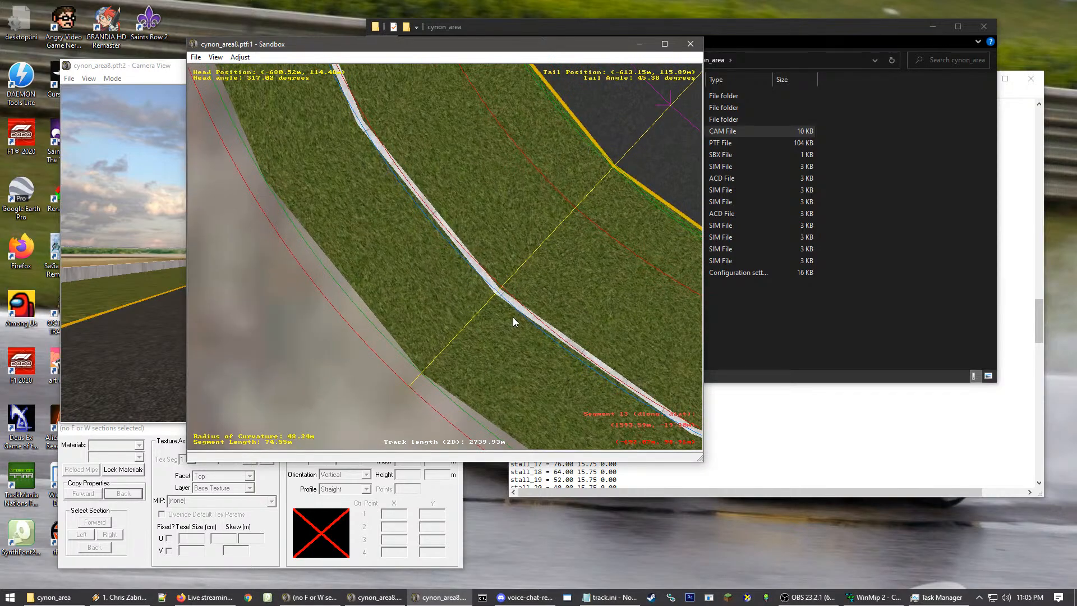
scroll(513, 318, "up", 3)
left_click(573, 318)
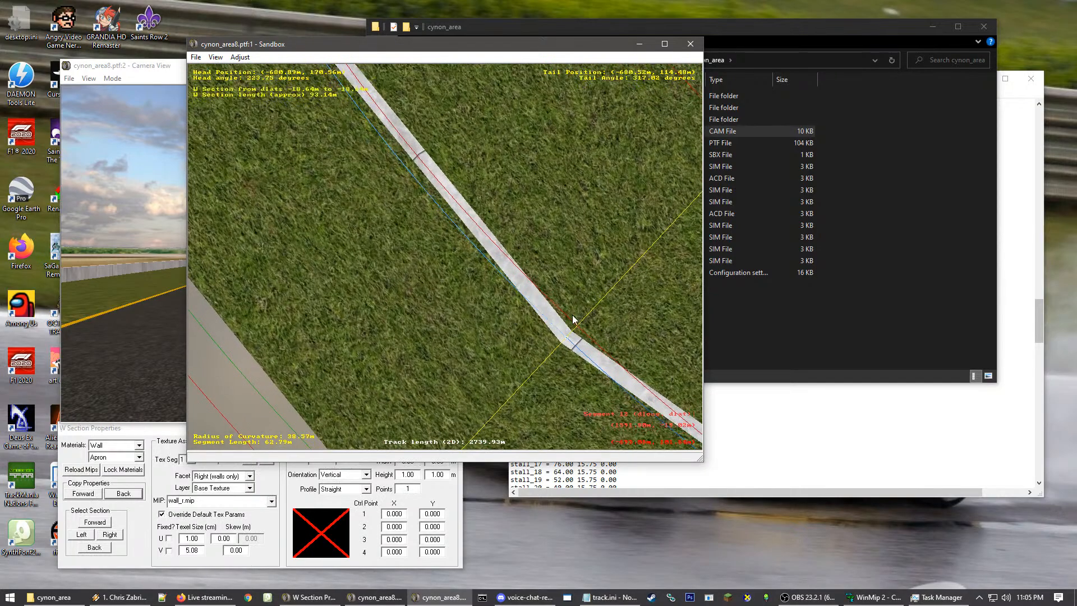
left_click(576, 335)
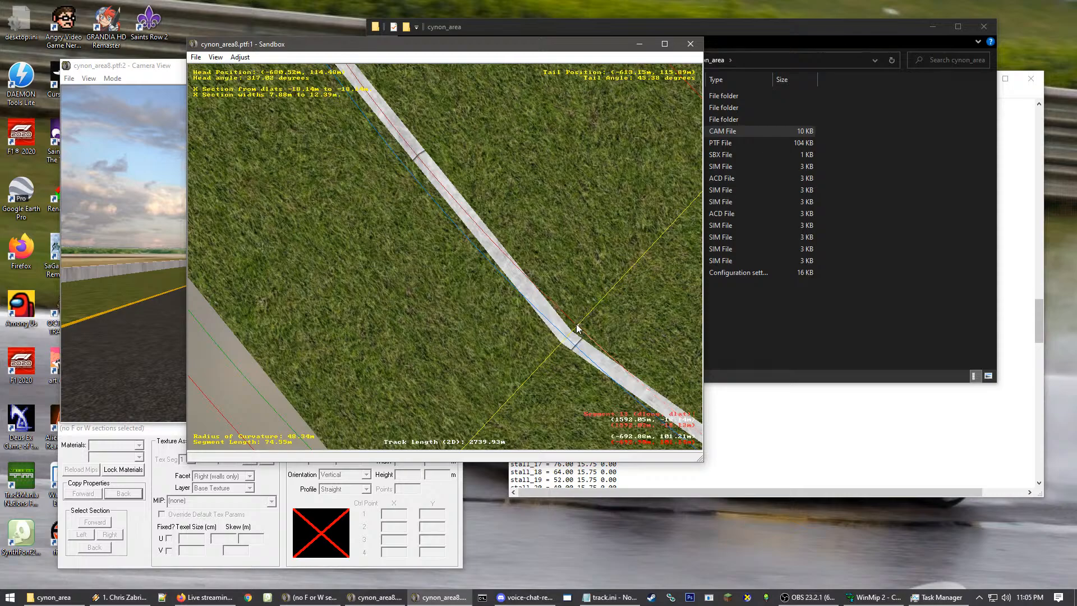
Shift the negative-side inner X-section boundary at the joint of segments 12 and 13 in to the road edge at -6.25 m dlat
left_click(453, 375)
scroll(457, 269, "down", 1)
scroll(578, 219, "down", 2)
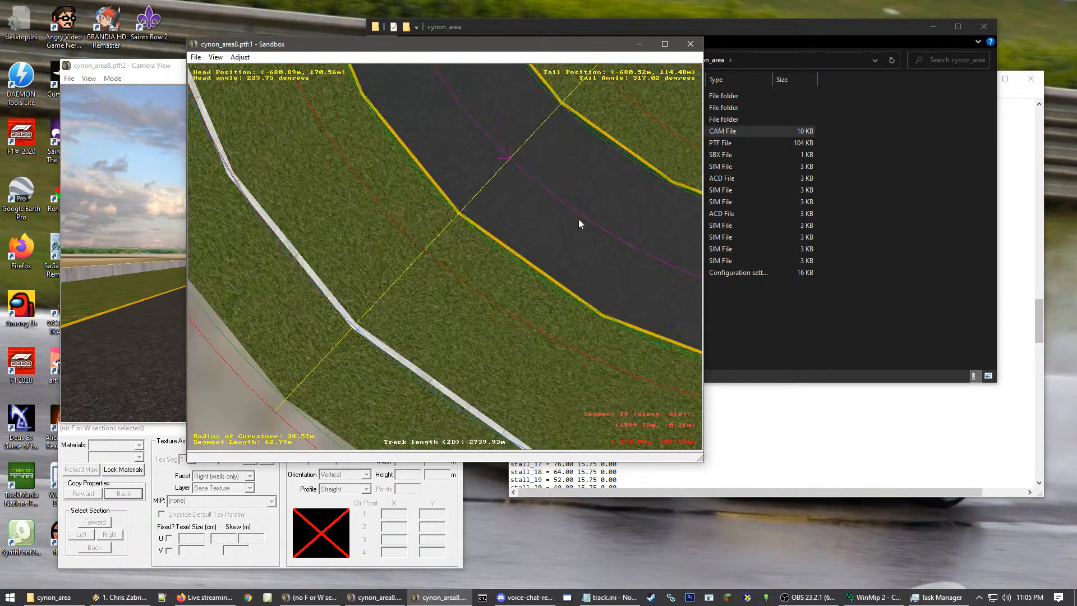
left_click(427, 253)
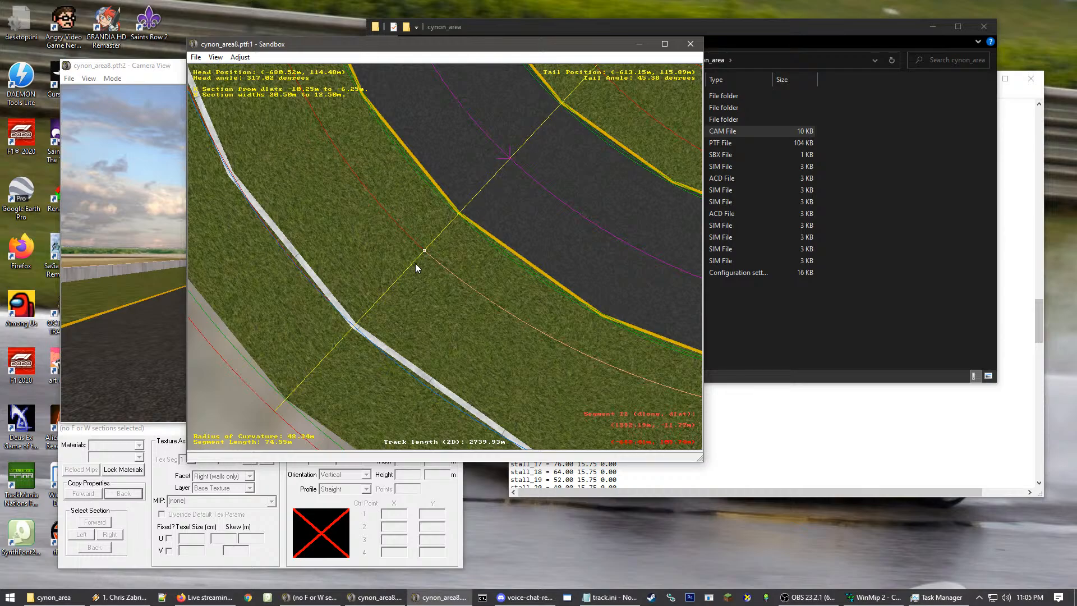
left_click_drag(425, 250, 484, 200)
Shift the negative-side X-section boundary at the joint of segments 11 and 12 out to the wall at -18.64 m dlat
left_click(446, 148)
right_click(439, 144)
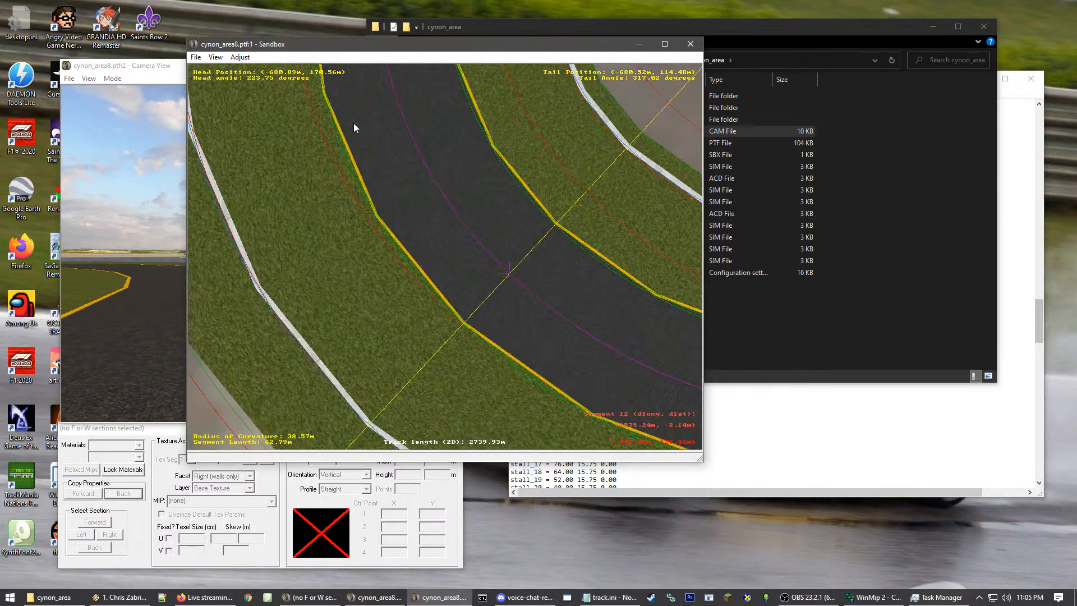
right_click(354, 123)
right_click(375, 137)
right_click(416, 150)
right_click(431, 138)
right_click(443, 127)
right_click(443, 126)
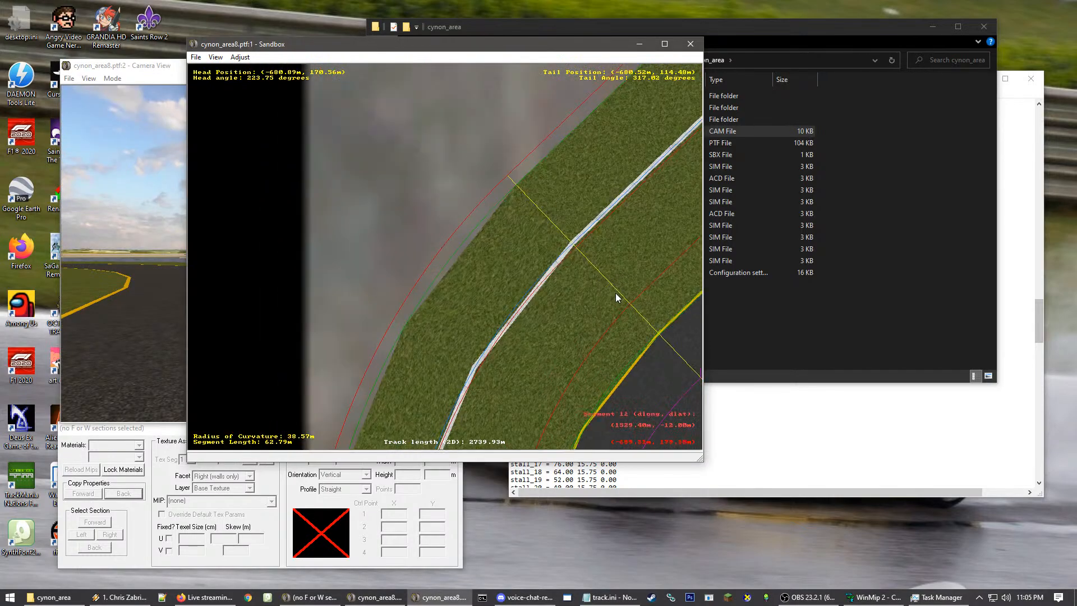
right_click(606, 295)
scroll(524, 241, "up", 3)
left_click(423, 184)
left_click_drag(423, 184, 411, 169)
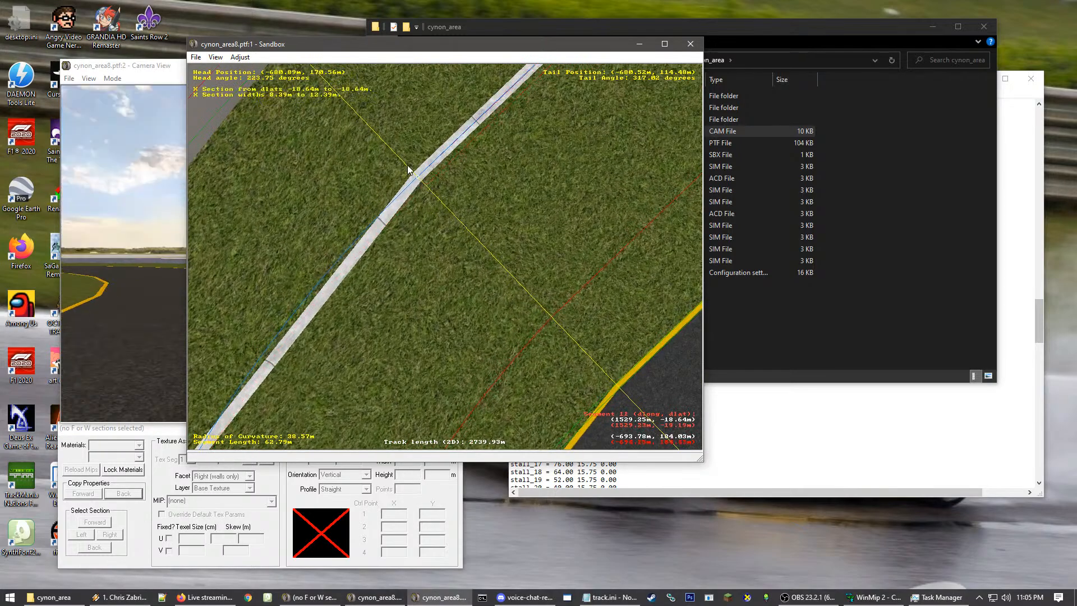
Shift the negative-side inner X-section boundary at the joint of segments 11 and 12 in to the road edge at -6.25 m dlat
scroll(416, 173, "down", 1)
left_click(486, 288)
scroll(486, 288, "down", 2)
left_click(487, 285)
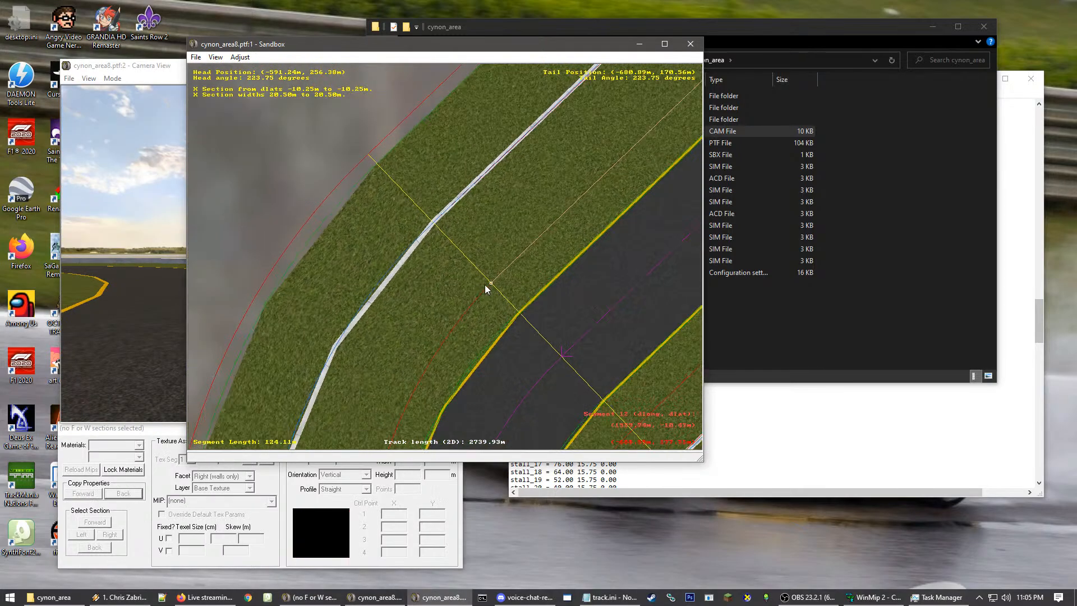
left_click(488, 286)
left_click(576, 334)
Shift the inner X-section boundaries on both sides of the joint of segments 10 and 11 in to the road edges at ±6.25 m dlat
scroll(527, 221, "down", 1)
right_click(624, 184)
right_click(624, 184)
right_click(622, 181)
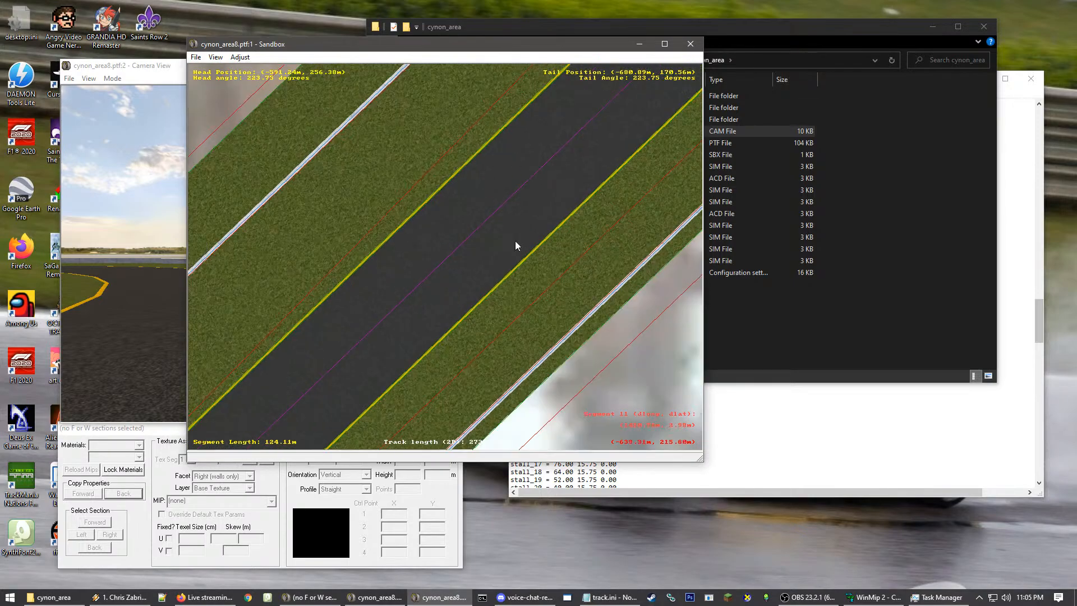
left_click(554, 279)
scroll(553, 279, "down", 1)
scroll(596, 182, "down", 2)
right_click(486, 278)
right_click(550, 225)
right_click(522, 174)
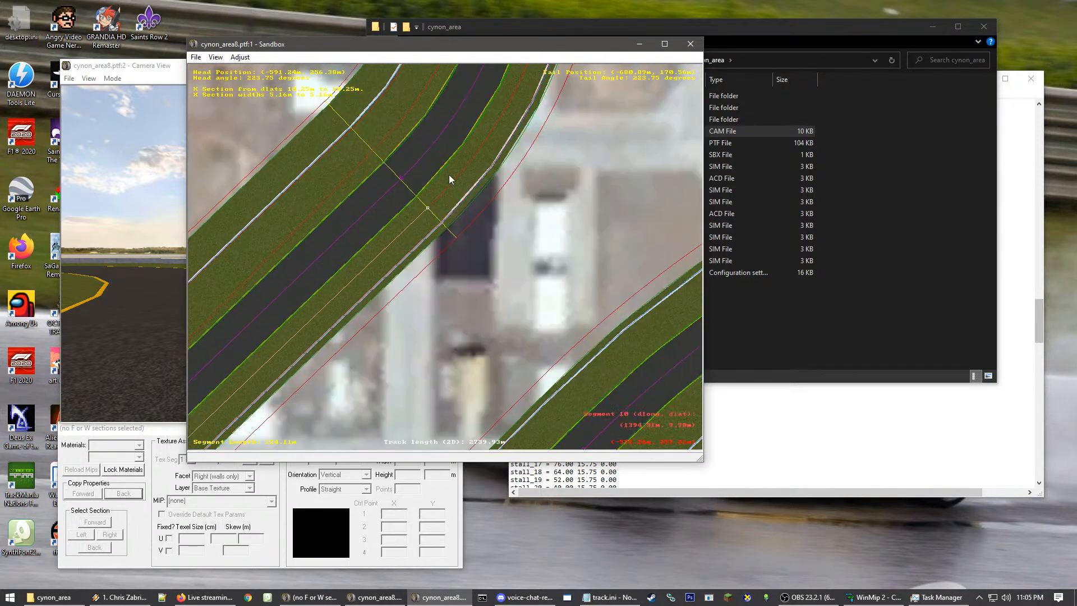
right_click(425, 196)
scroll(436, 234, "up", 1)
scroll(472, 265, "up", 1)
scroll(472, 265, "up", 1)
left_click_drag(495, 277, 429, 230)
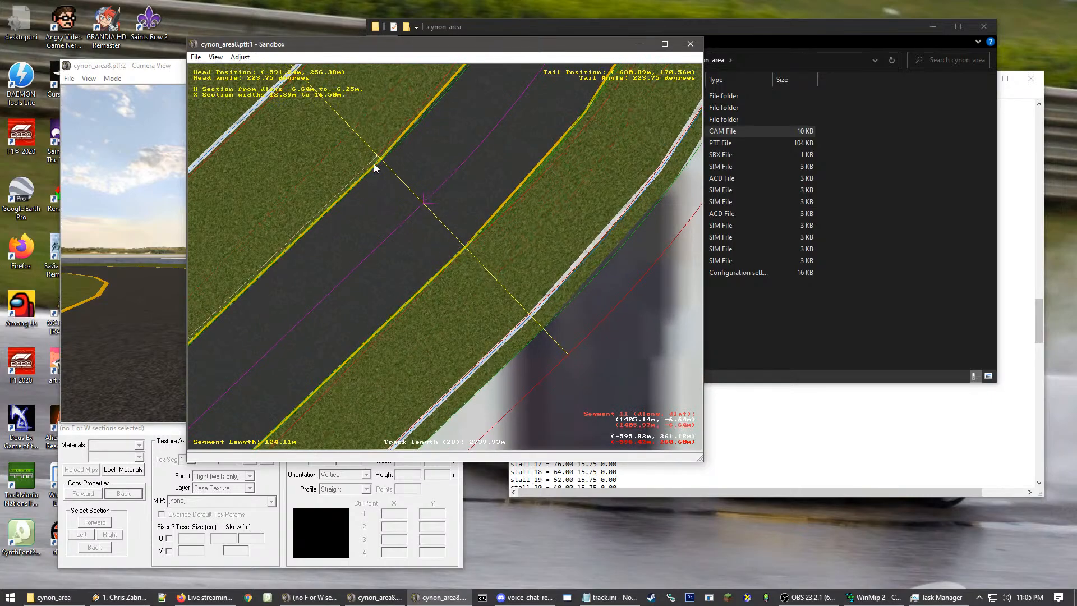
Shift the negative-side X-section boundary at the joint of segments 10 and 11 out to the wall at -18.64 m dlat
right_click(267, 111)
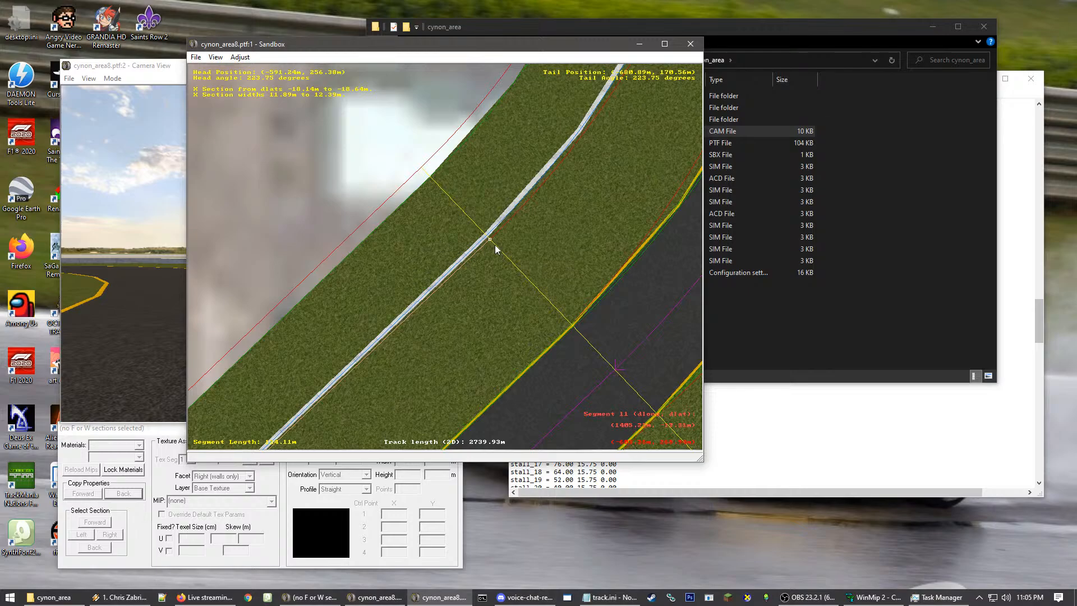
left_click(428, 170)
scroll(399, 219, "down", 1)
scroll(422, 410, "down", 1)
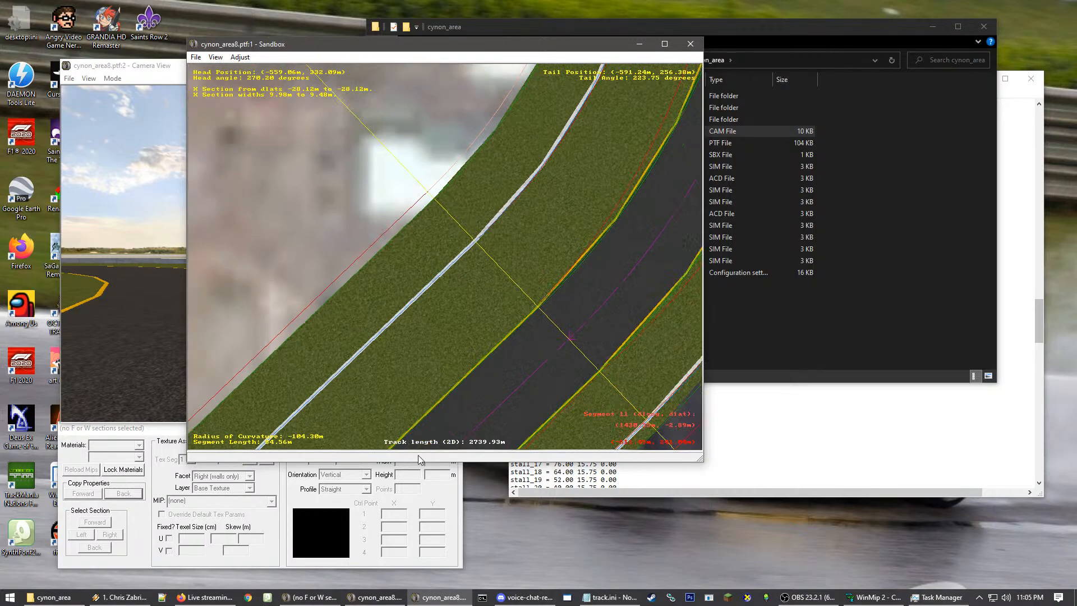
Shift the positive-side inner X-section boundary at the joint of segments 11 and 12 in to the road edge at 6.25 m dlat
right_click(422, 410)
right_click(337, 303)
right_click(393, 392)
right_click(373, 304)
right_click(375, 308)
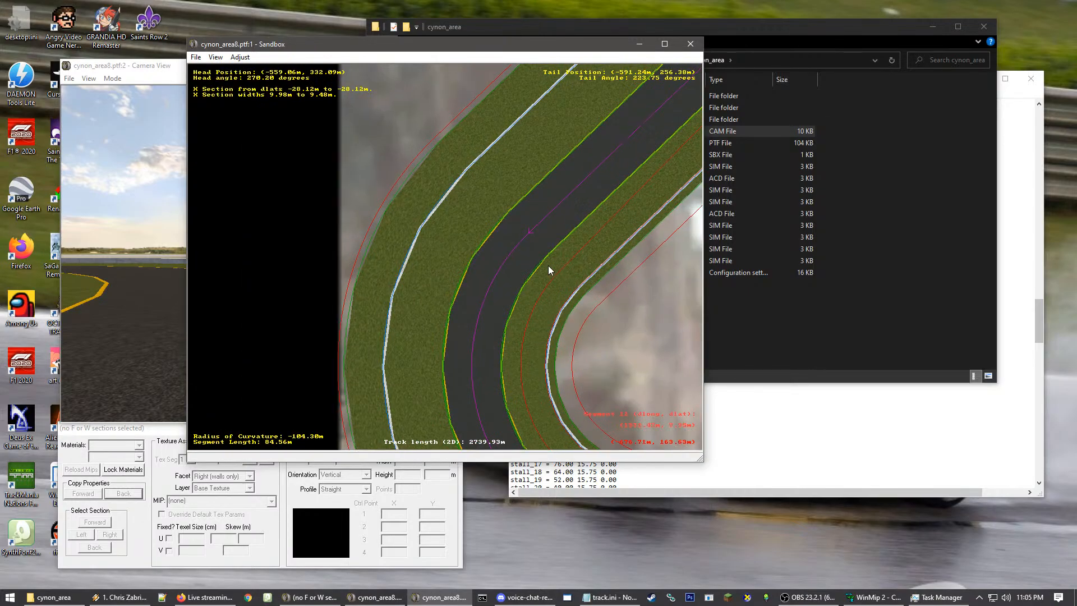
left_click(563, 267)
left_click_drag(560, 268, 515, 236)
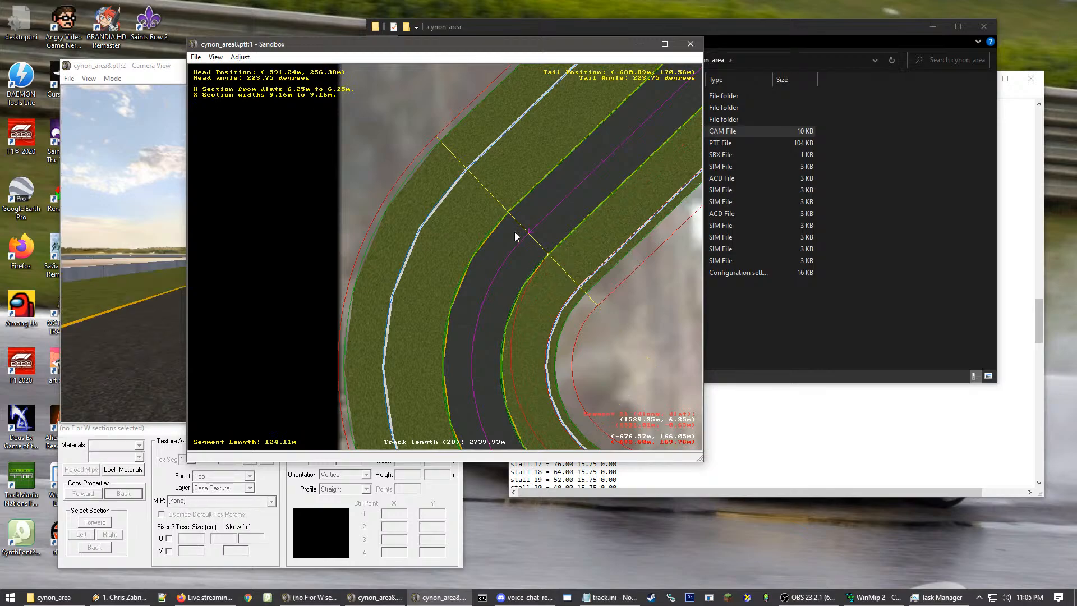
Shift the positive-side inner X-section boundary at the joint of segments 12 and 13 in to the road edge at 6.25 m dlat
left_click(514, 405)
right_click(527, 447)
right_click(519, 325)
scroll(470, 251, "up", 1)
right_click(416, 226)
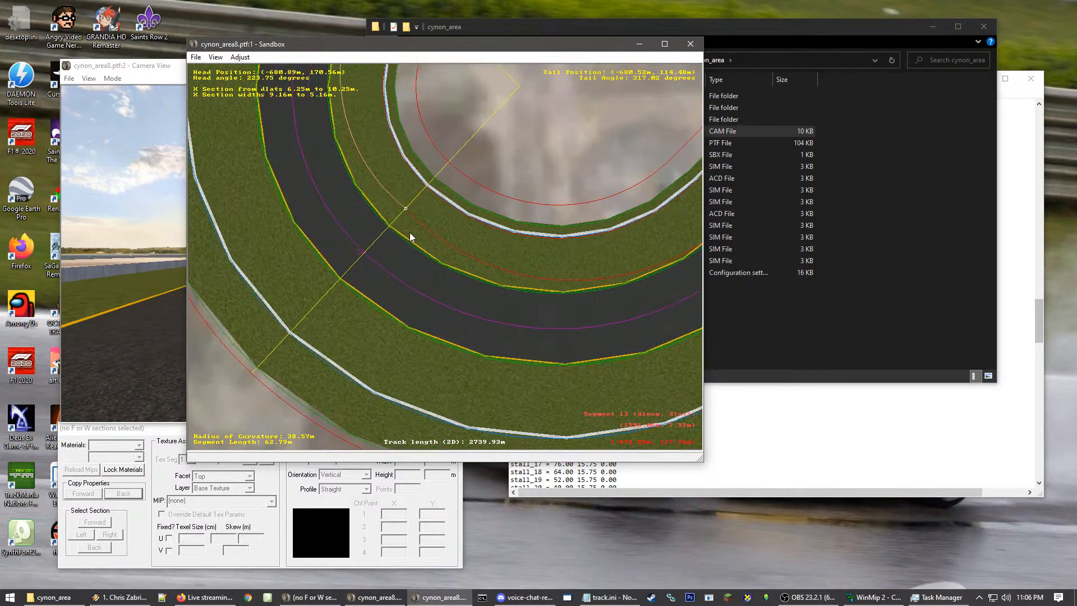
scroll(399, 197, "up", 1)
left_click(372, 171)
left_click_drag(374, 169, 321, 253)
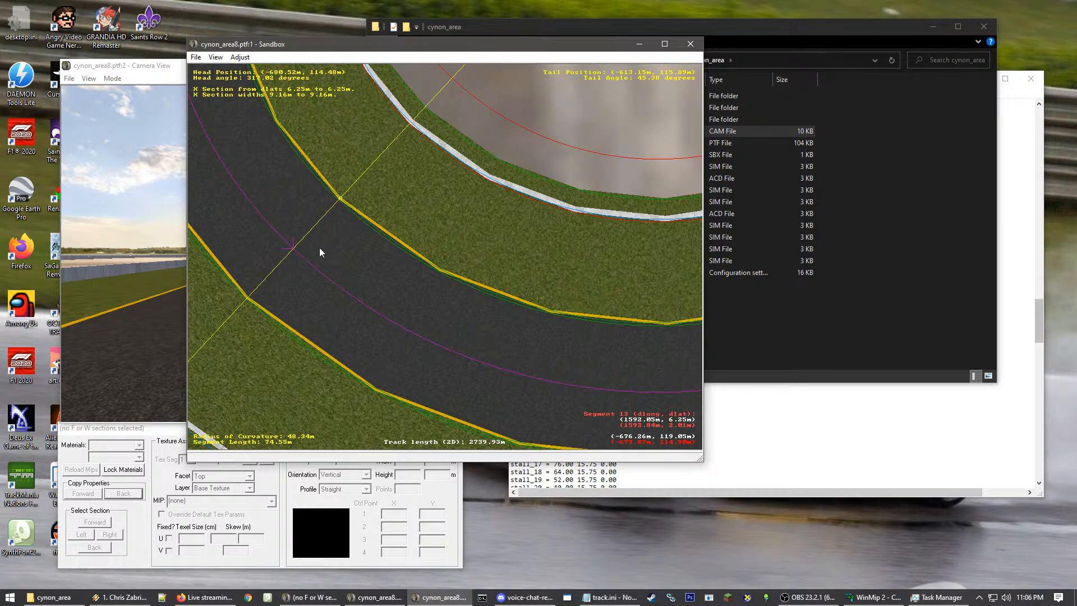
Align the positive-side outer X-section boundary with the wall at 15.61 m dlat at the joint of segments 12 and 13
scroll(344, 281, "down", 1)
right_click(503, 132)
scroll(345, 289, "down", 1)
scroll(345, 272, "up", 4)
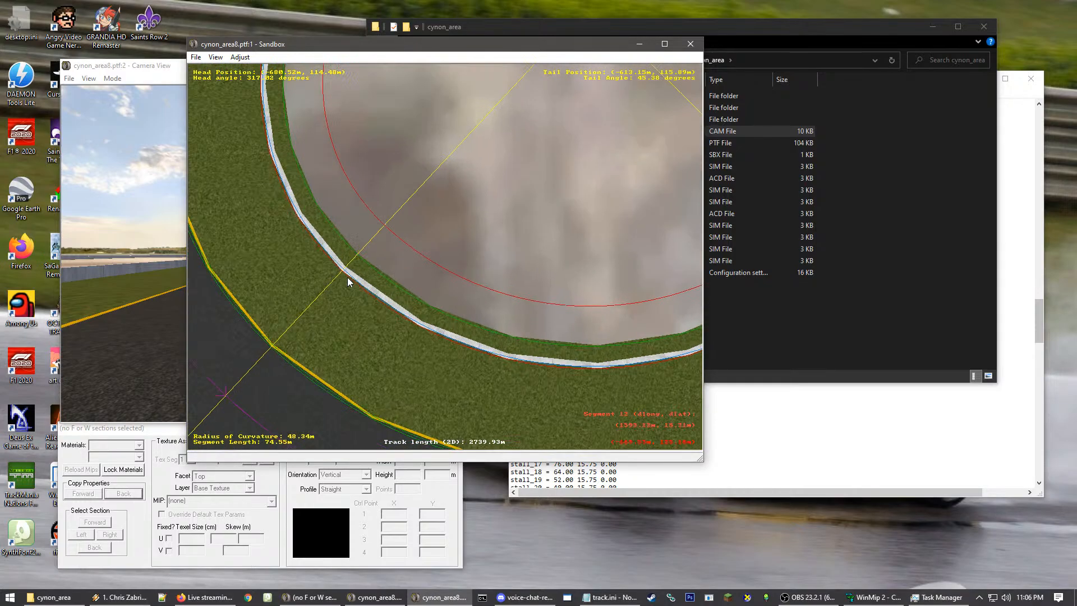
left_click_drag(300, 280, 304, 276)
left_click(400, 205)
scroll(401, 205, "down", 1)
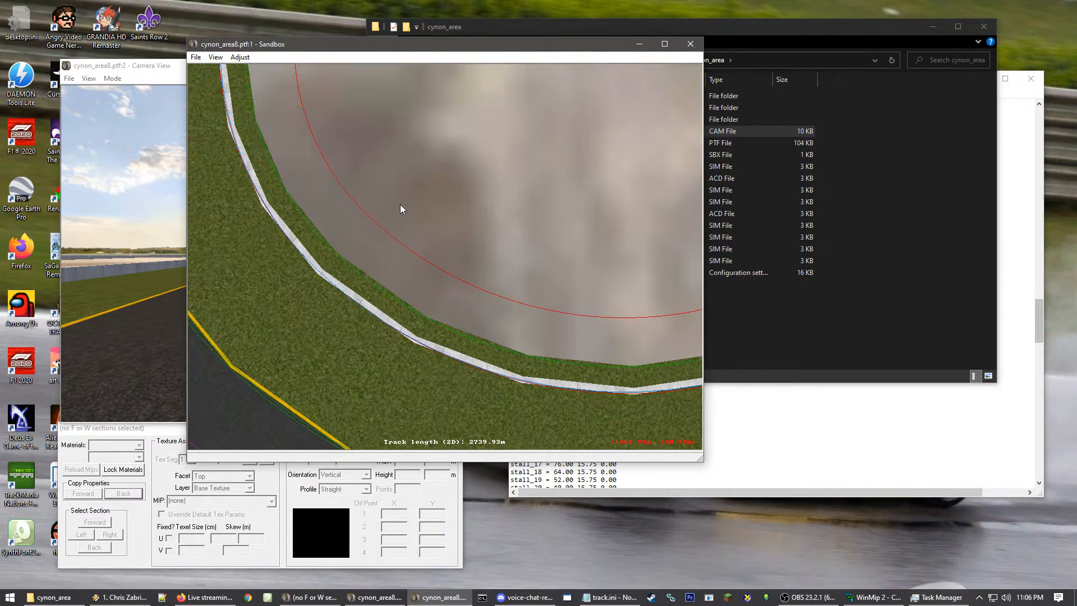
Line up the positive-side outer X-section boundary with the wall at 15.61 m dlat at the joint of segments 13 and 14
scroll(641, 298, "down", 1)
scroll(641, 298, "down", 1)
right_click(641, 298)
right_click(621, 225)
left_click(402, 274)
left_click(398, 256)
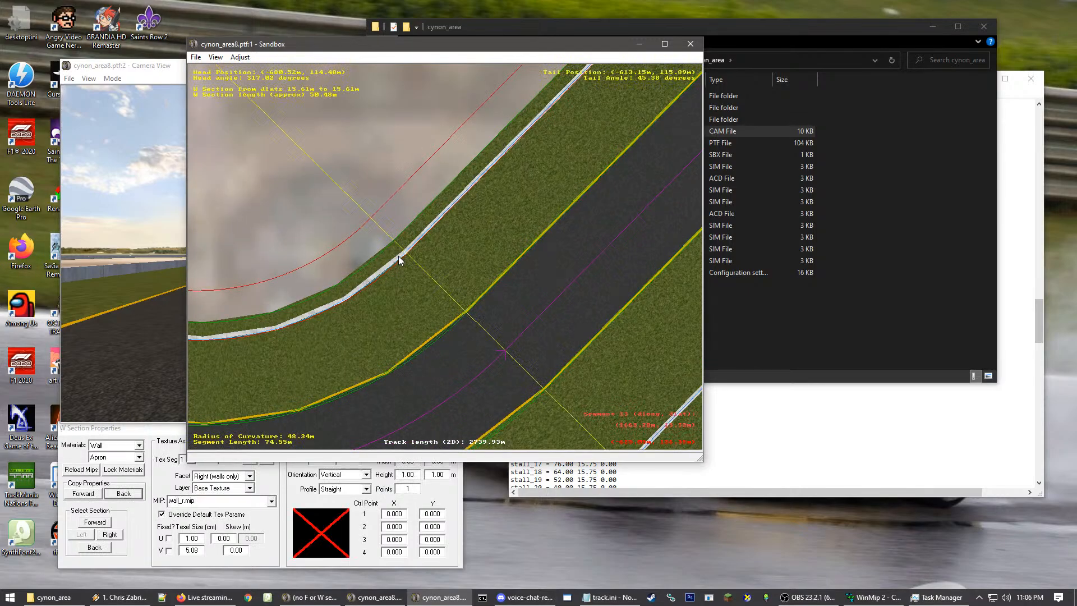
left_click(409, 258)
left_click(267, 103)
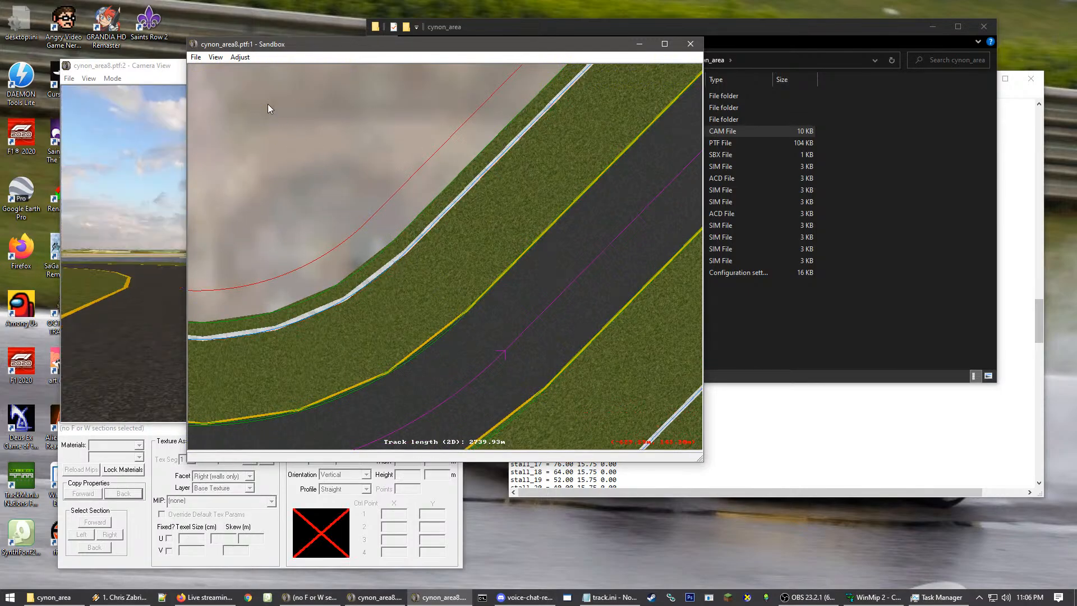
Shift the positive-side outer X-section boundary at the joint of segments 11 and 12 to the wall at 15.61 m dlat
scroll(301, 127, "down", 1)
scroll(301, 127, "down", 3)
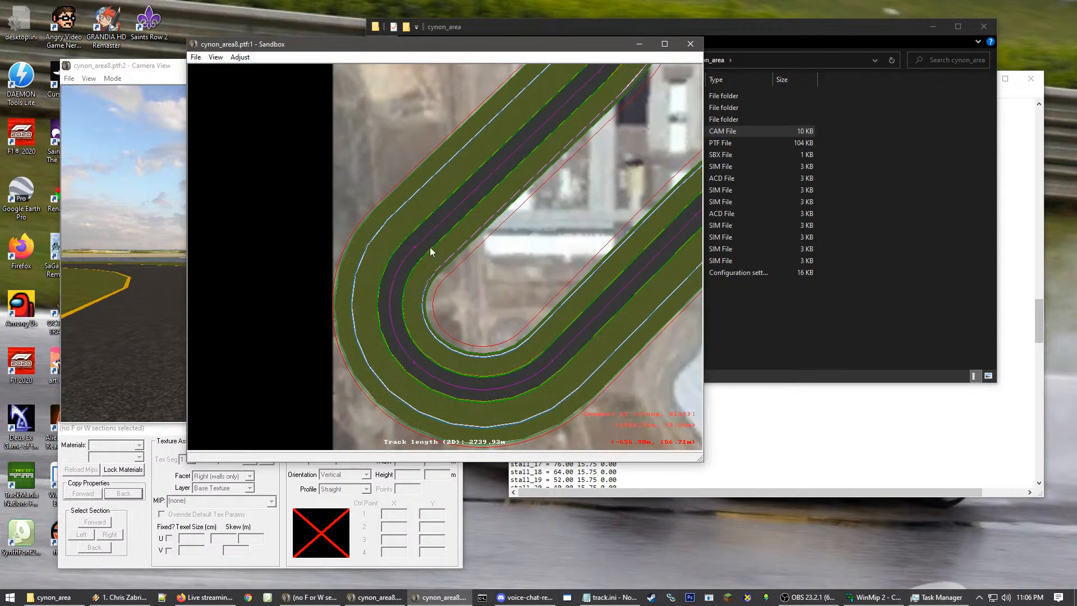
scroll(416, 345, "up", 3)
scroll(432, 154, "up", 4)
left_click(430, 119)
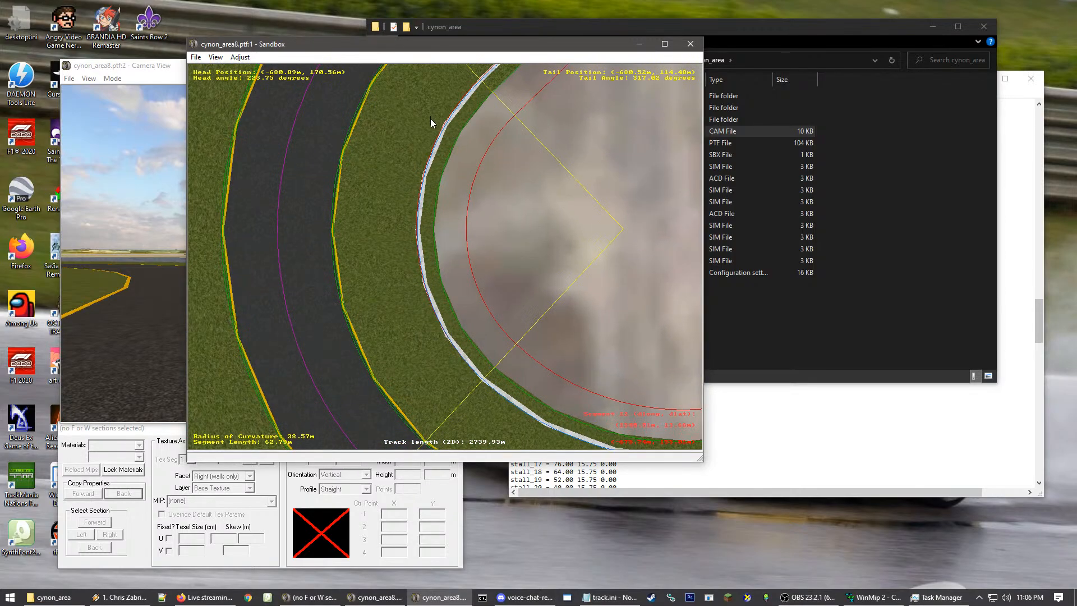
left_click(429, 119)
scroll(423, 281, "up", 5)
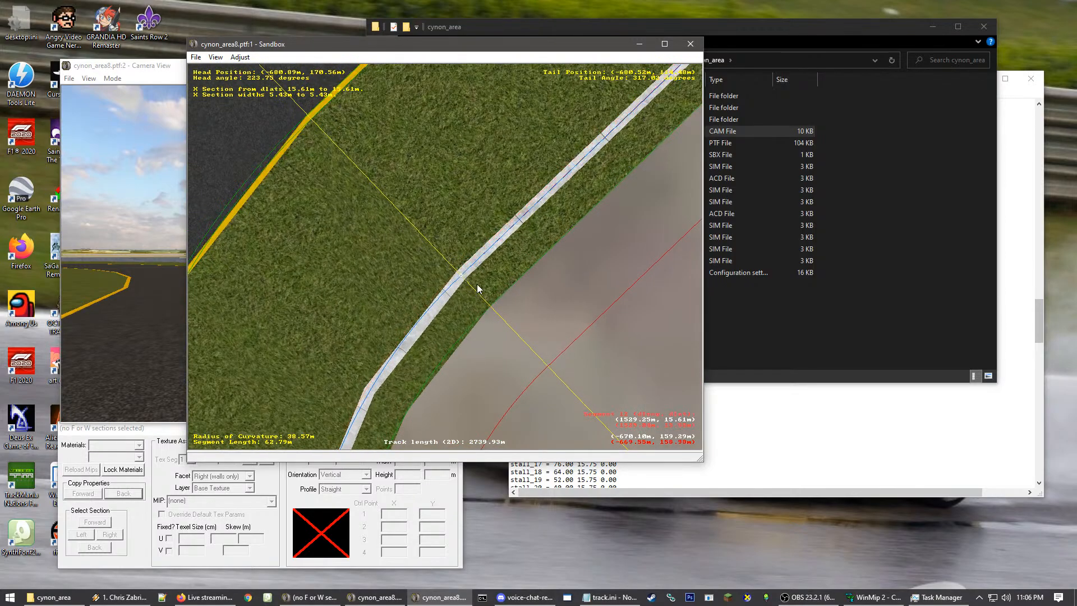
scroll(595, 132, "down", 3)
scroll(472, 187, "up", 3)
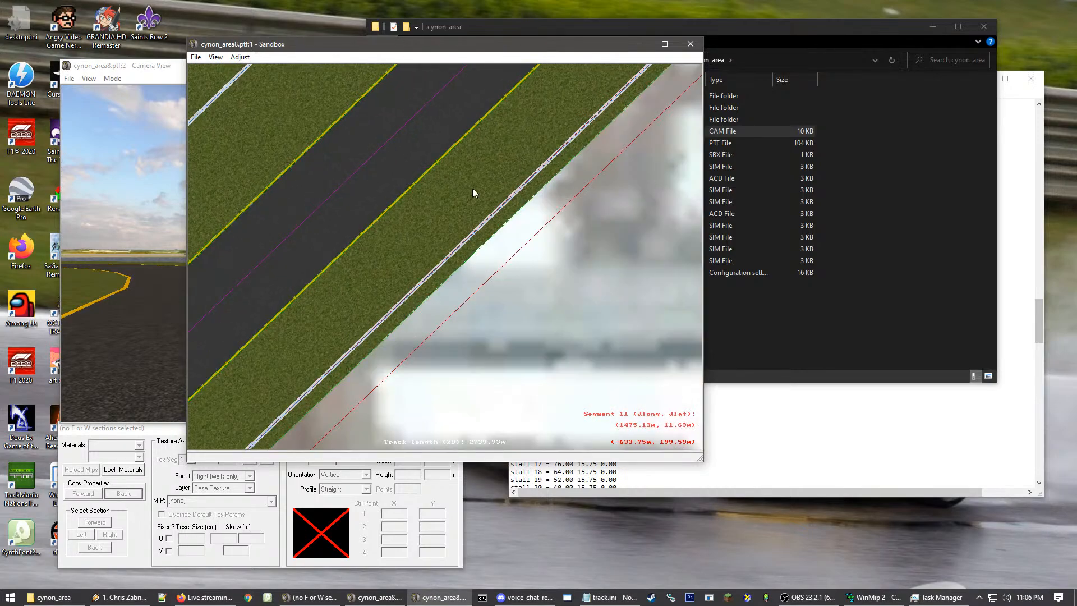
Line up segment 11's positive-side outer X-section boundary with the wall at the joint of segments 10 and 11
left_click(465, 216)
scroll(482, 215, "up", 1)
left_click(536, 159)
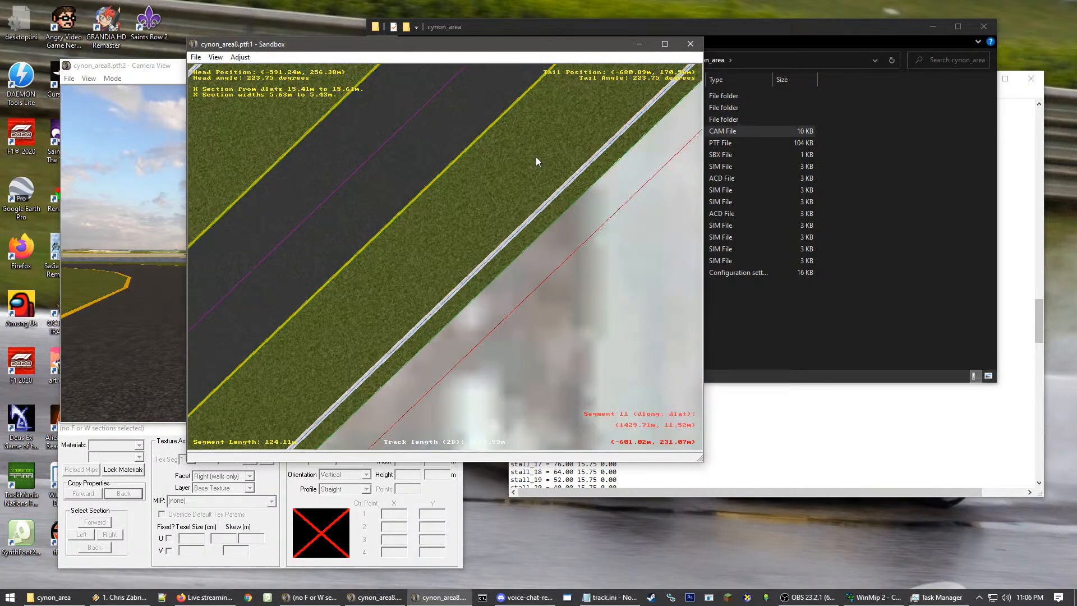
scroll(540, 178, "up", 2)
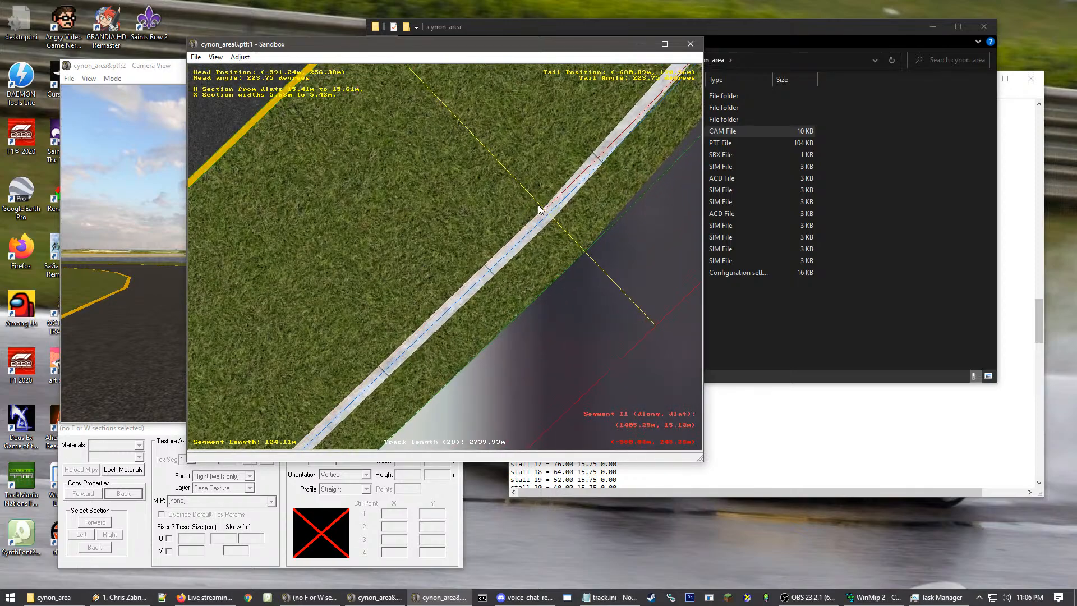
scroll(614, 268, "down", 5)
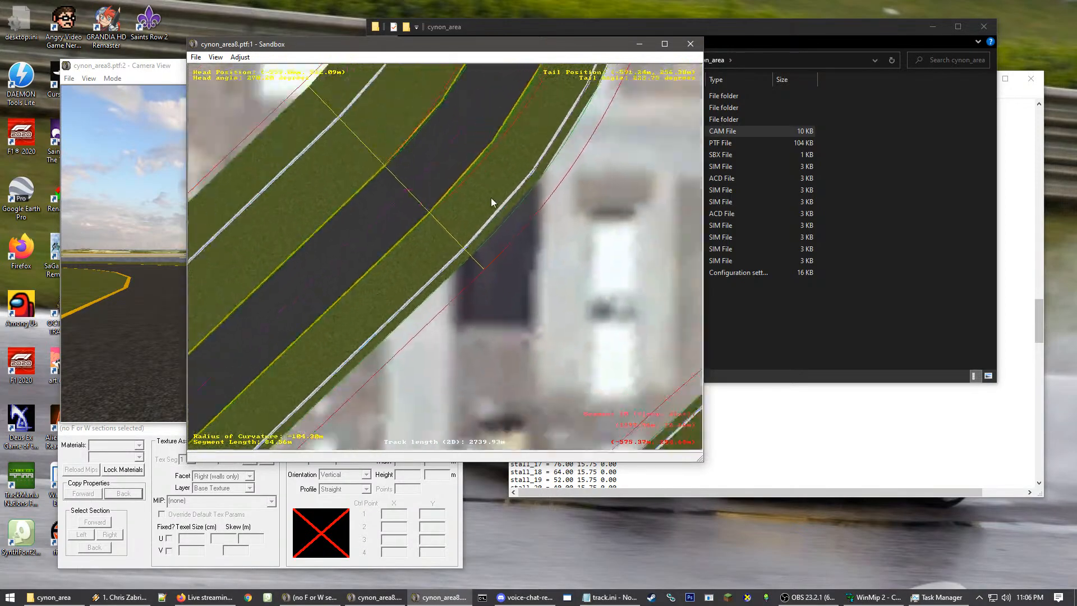
Shift the inner X-section boundaries on both sides of the joint of segments 9 and 10 in to the road edges at ±6.25 m dlat
left_click(487, 164)
scroll(442, 200, "up", 6)
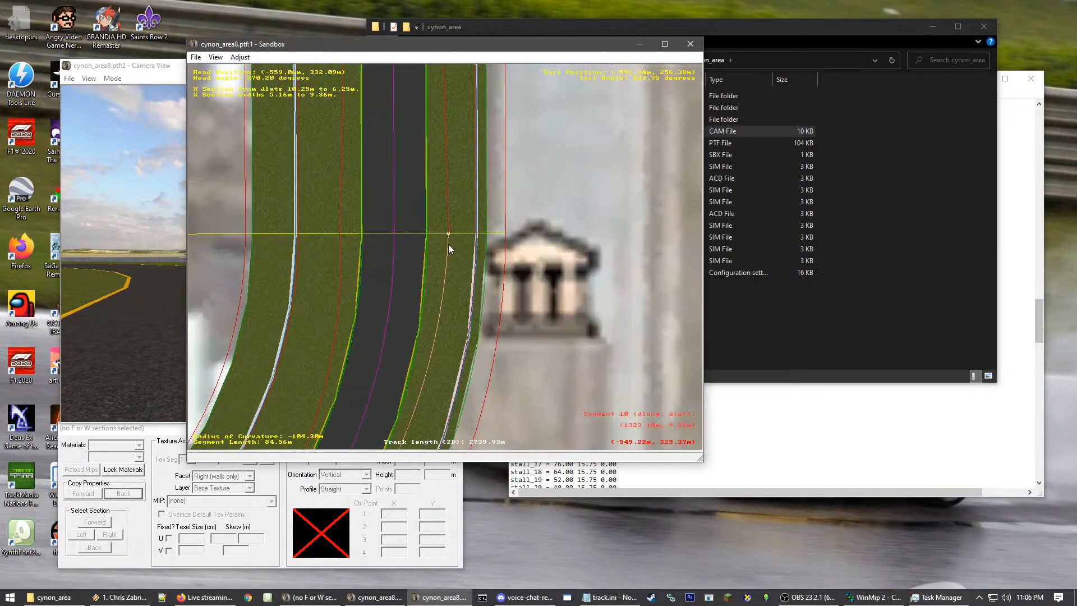
left_click(446, 227)
left_click(315, 227)
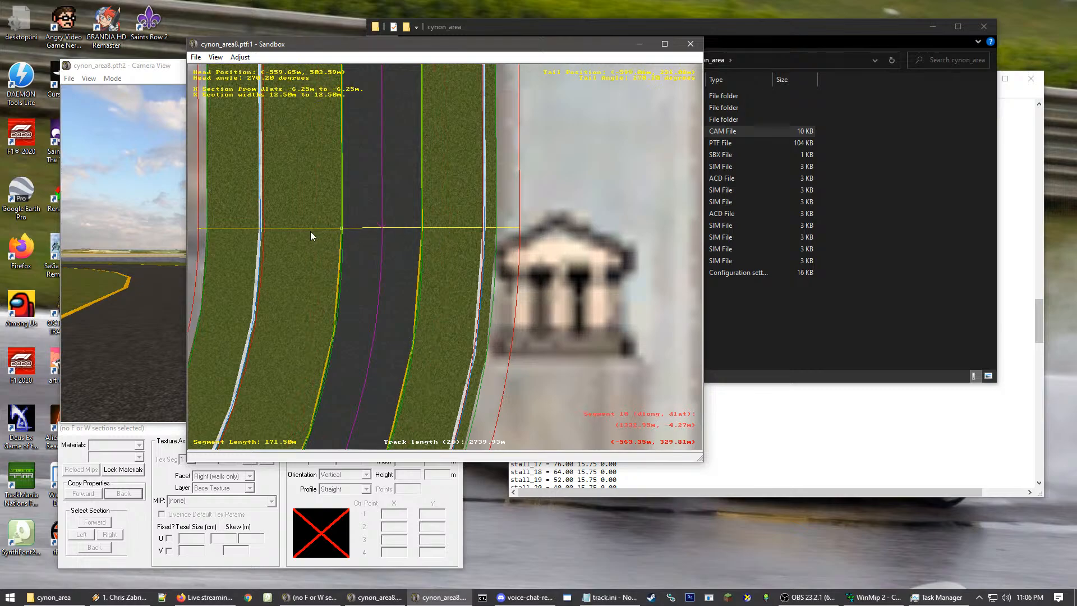
left_click(266, 227)
left_click(496, 247)
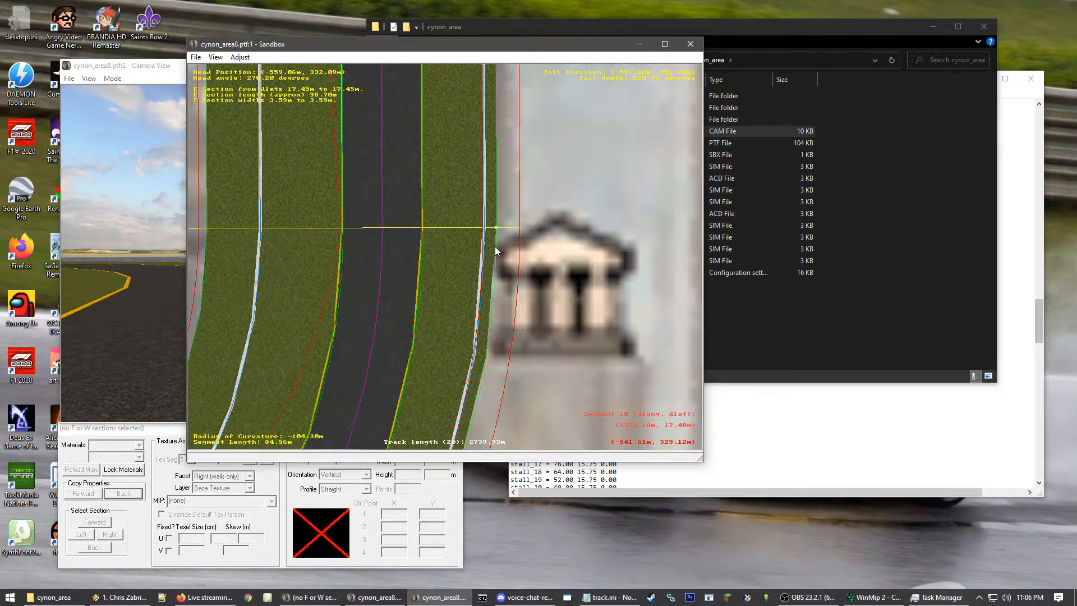
Untie segment 10's X-section at its tail, choosing the one stacked on the negative-side road edge at the joint with segment 9
scroll(332, 249, "up", 3)
scroll(477, 225, "up", 3)
left_click(484, 211)
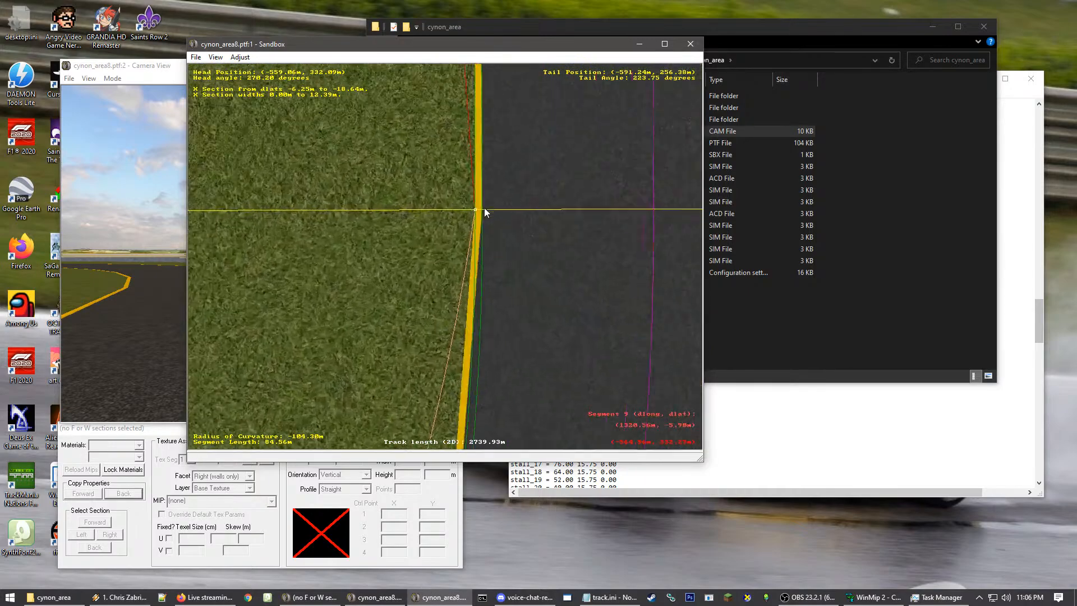
scroll(465, 236, "up", 2)
right_click(469, 302)
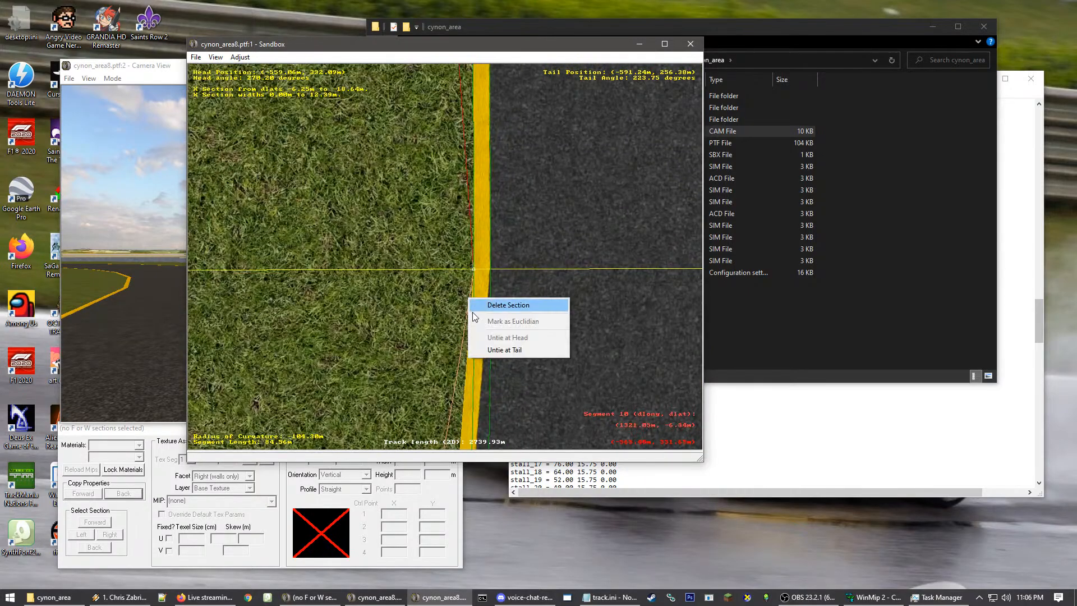
left_click(497, 350)
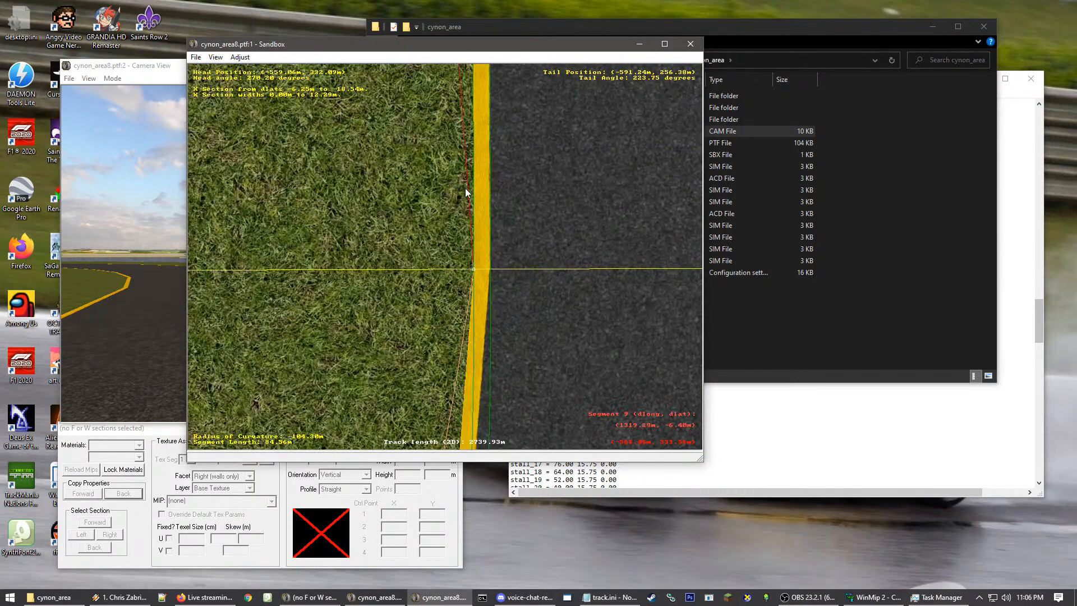
Untie the stacked negative-side X-sections at the joint of segments 9 and 10: segment 9's at its tail and segment 10's at its head
right_click(469, 291)
left_click(448, 325)
left_click(458, 214)
left_click(444, 144)
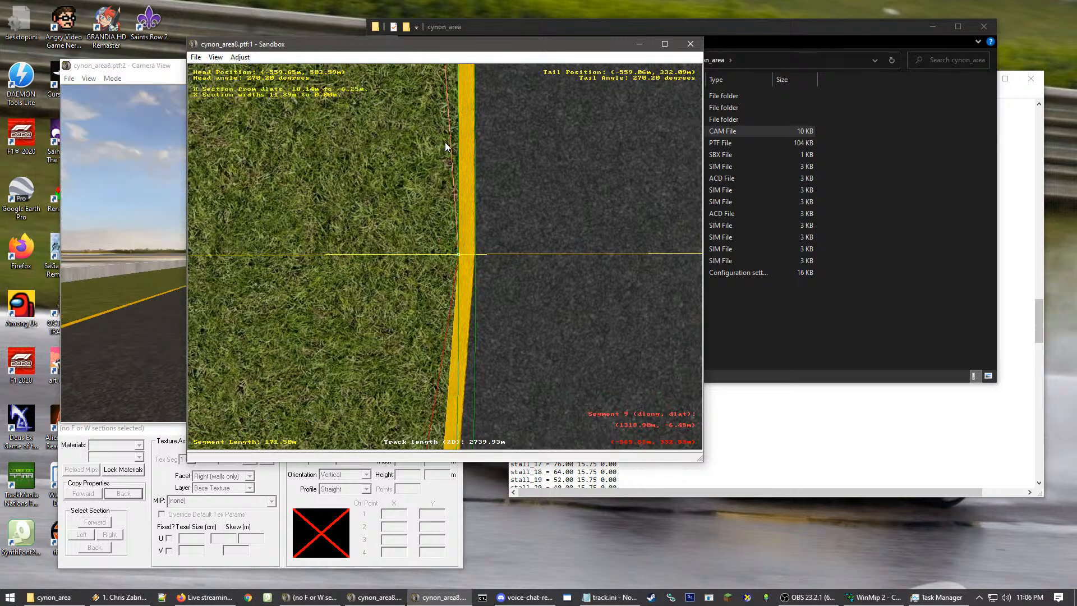
right_click(445, 142)
left_click(481, 194)
left_click(449, 292)
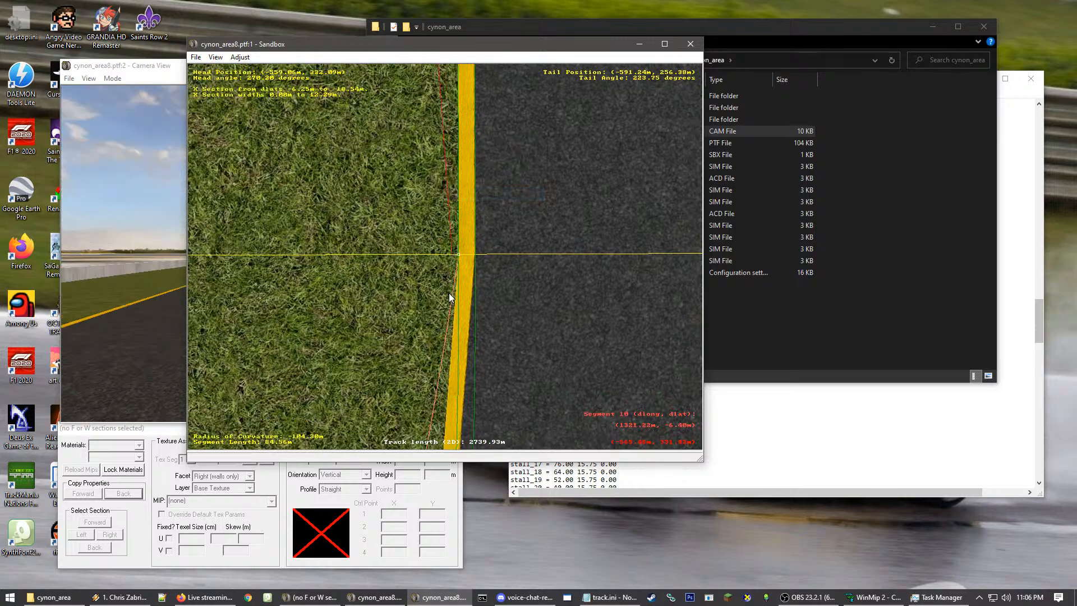
right_click(451, 295)
left_click(489, 334)
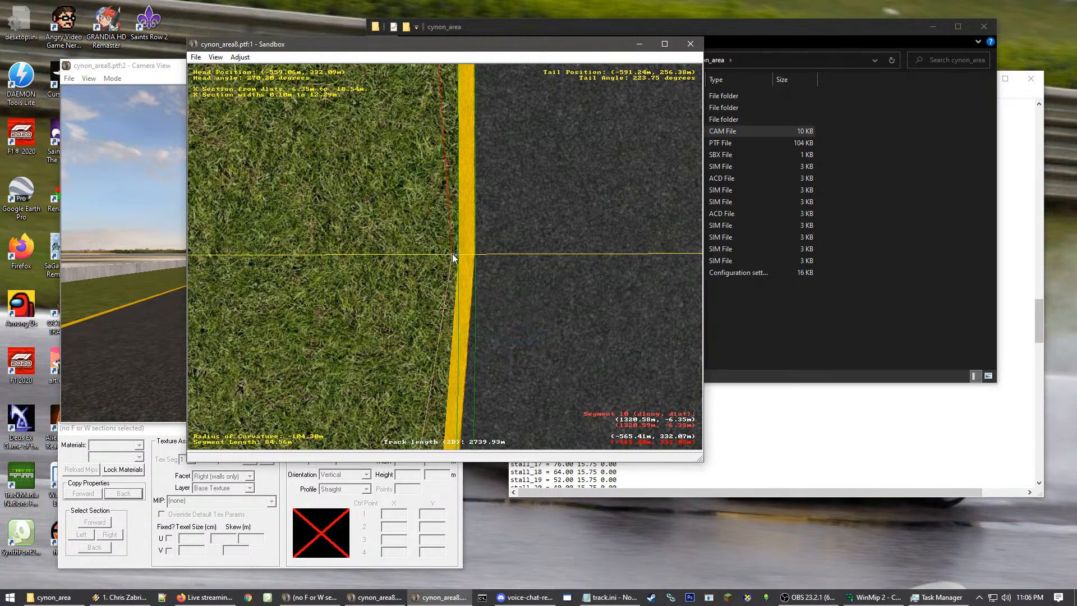
Move the untied negative-side X-section boundary at the joint of segments 9 and 10 out to the wall at -18.64 m dlat
left_click_drag(452, 254, 360, 300)
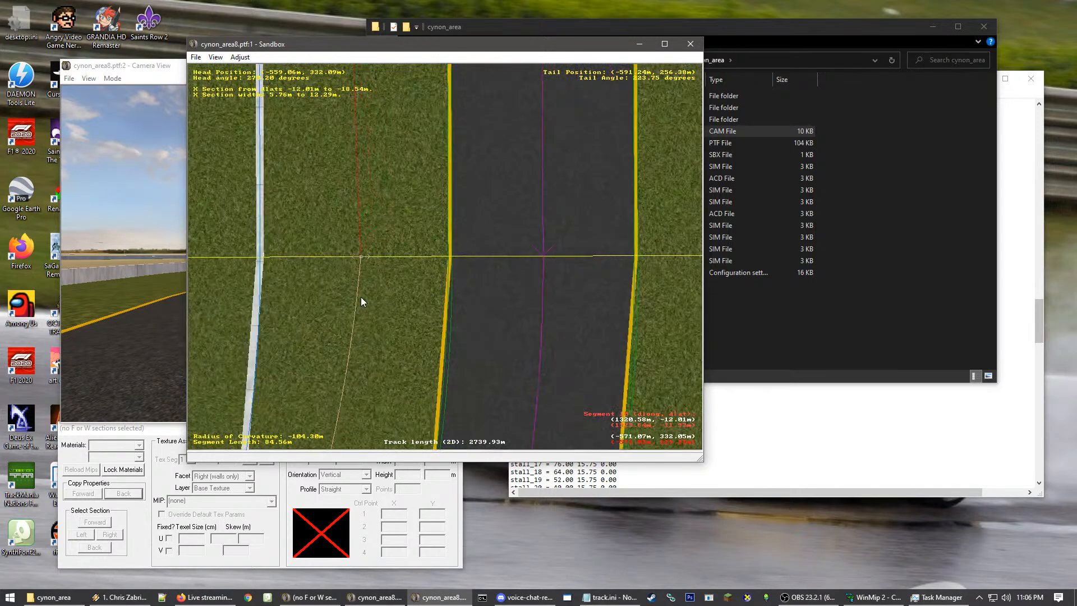
scroll(264, 246, "down", 5)
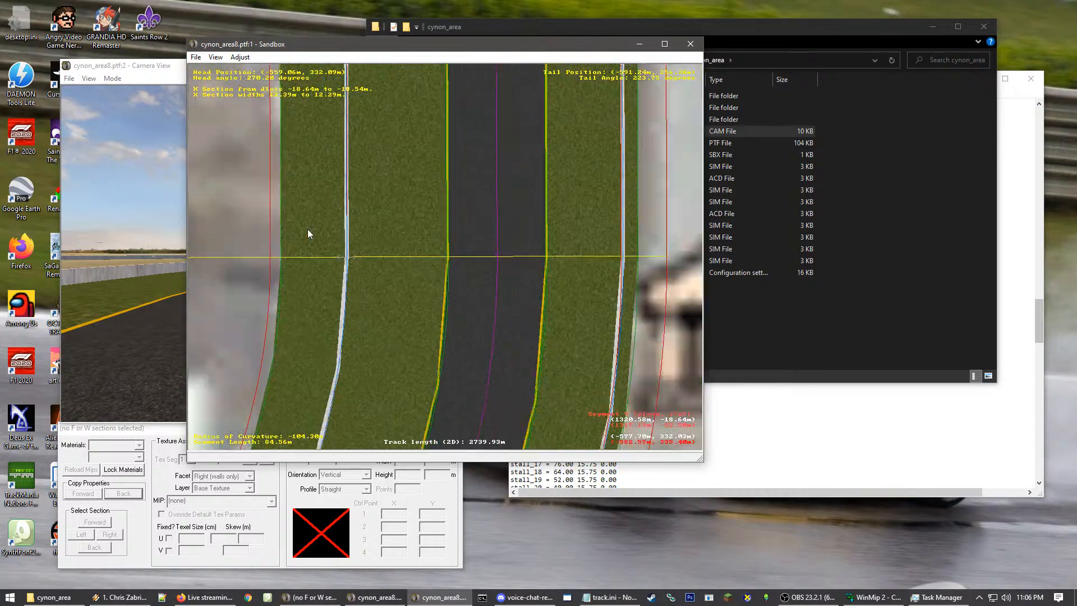
key("Up")
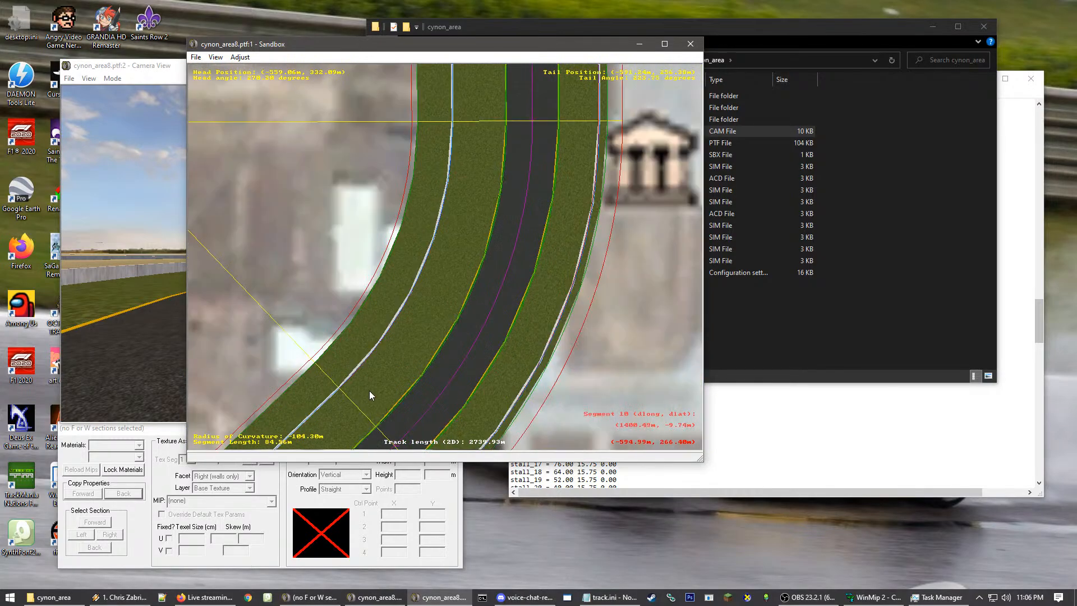
scroll(533, 235, "up", 3)
key("Up")
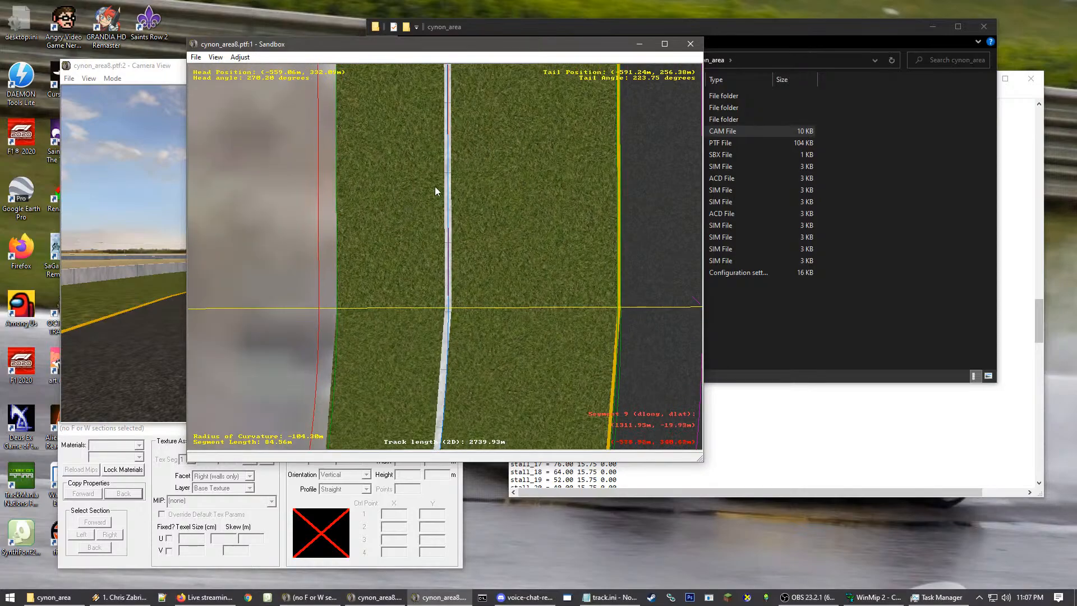
left_click(436, 188)
scroll(414, 253, "down", 5)
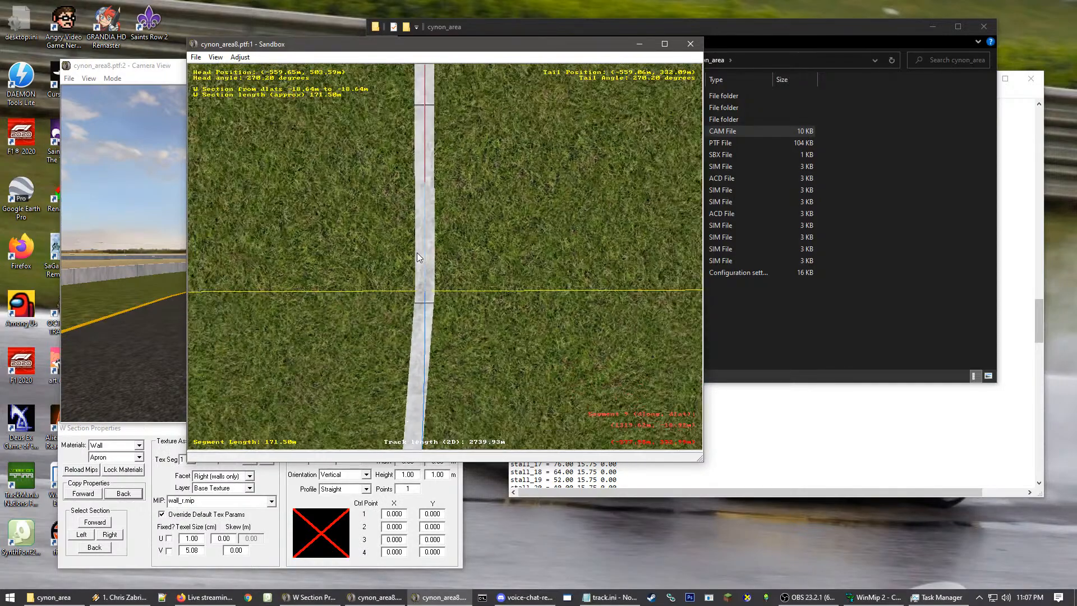
scroll(439, 165, "down", 3)
left_click(427, 156)
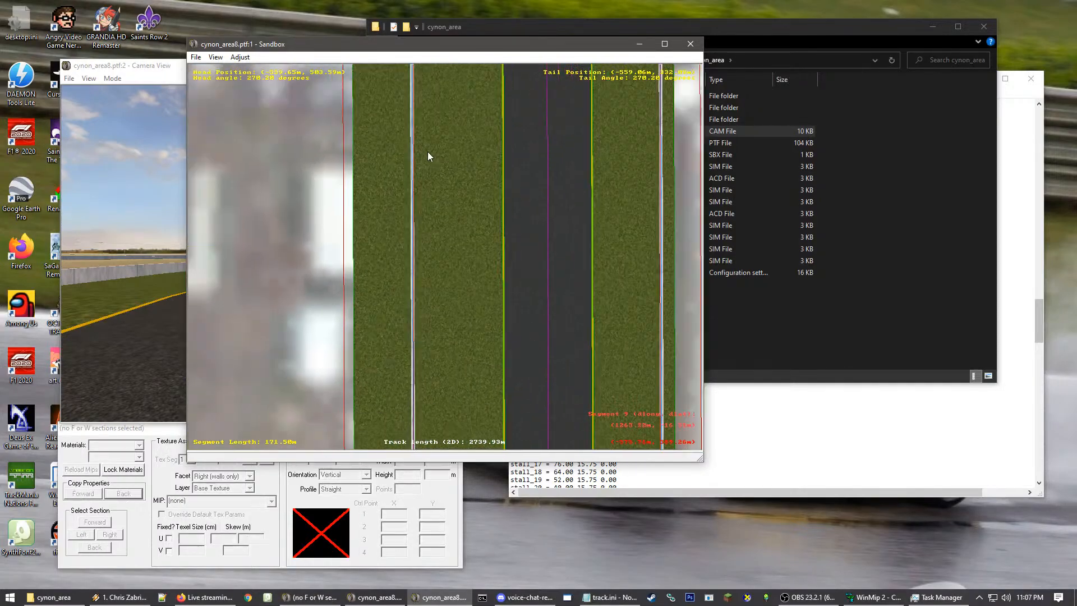
Line up segment 9's positive-side outer X-section boundary with the wall at the joint of segments 9 and 10
scroll(428, 156, "down", 5)
scroll(379, 247, "up", 8)
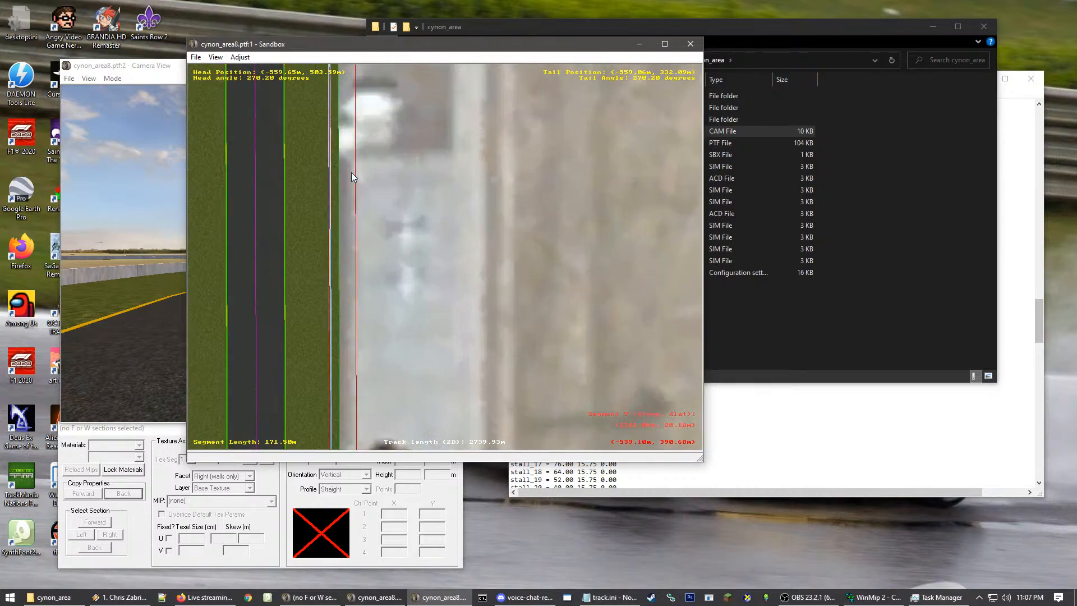
scroll(386, 208, "down", 4)
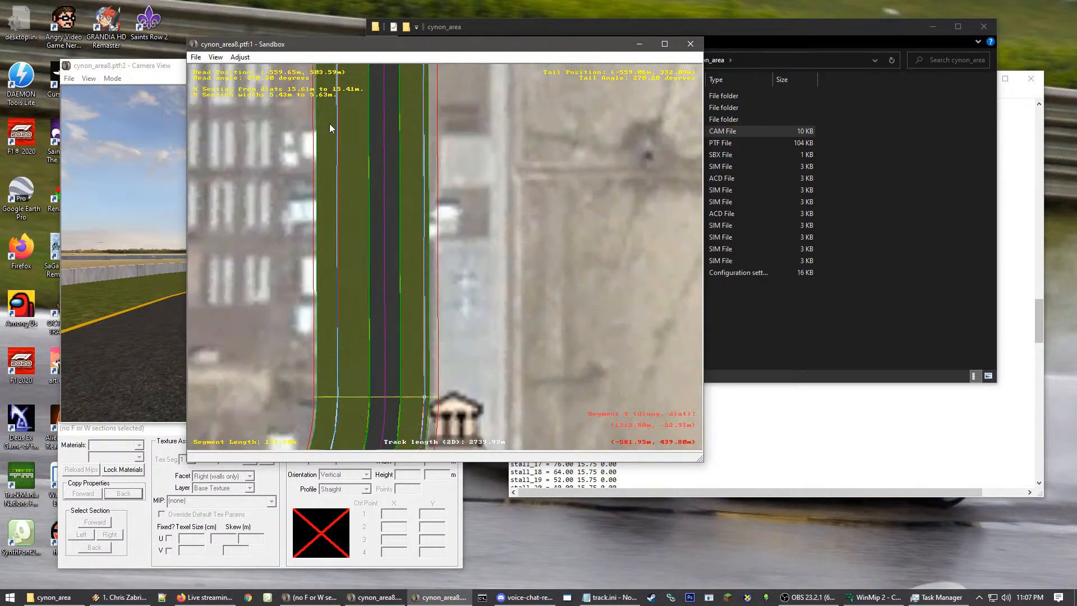
scroll(427, 147, "up", 6)
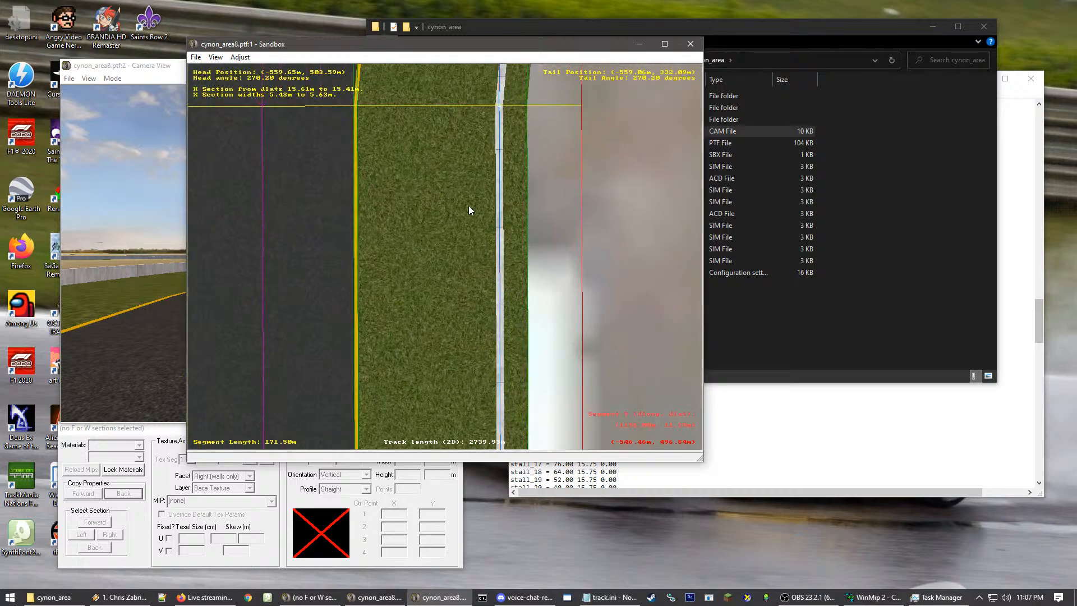
scroll(422, 217, "down", 4)
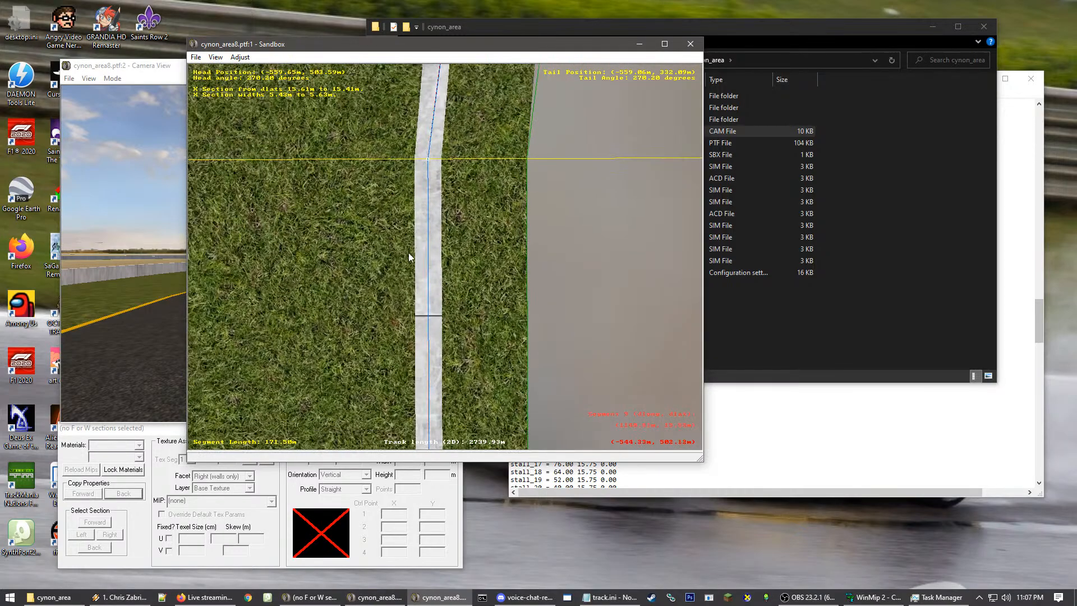
scroll(530, 369, "up", 4)
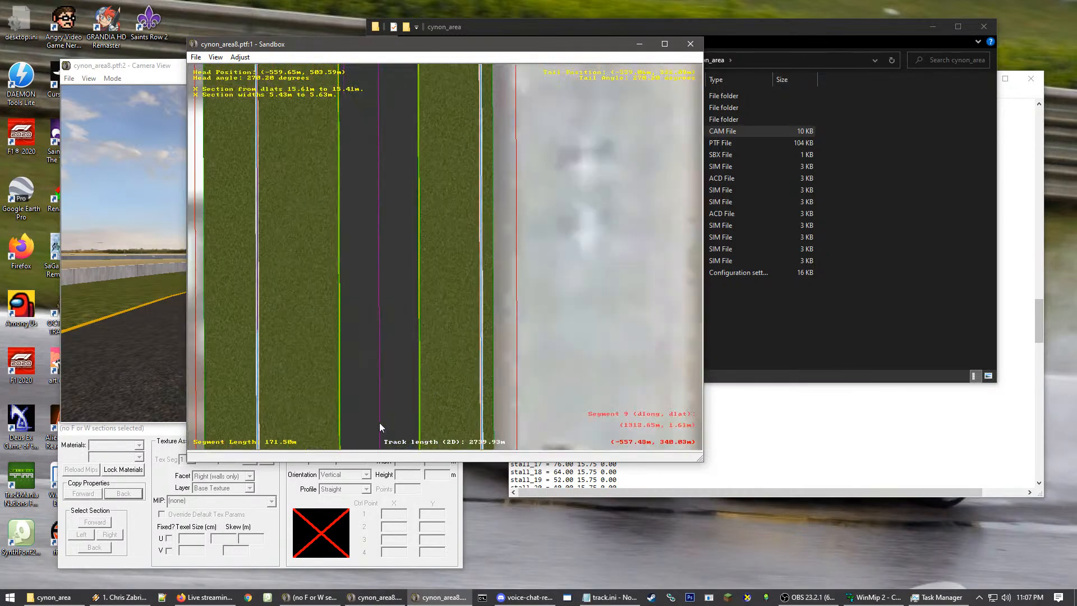
scroll(415, 342, "up", 5)
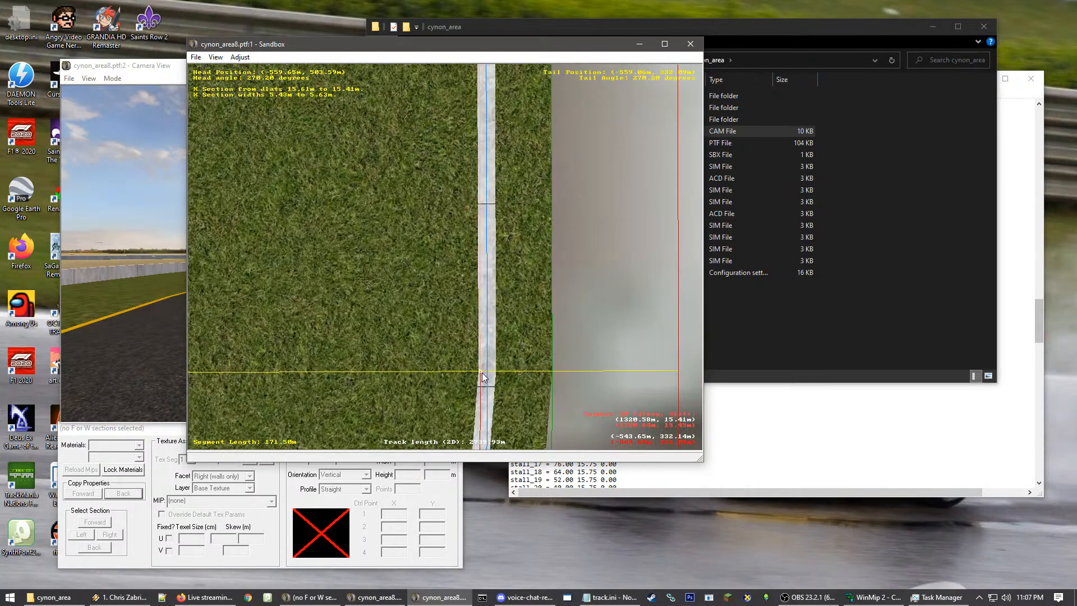
scroll(597, 362, "down", 5)
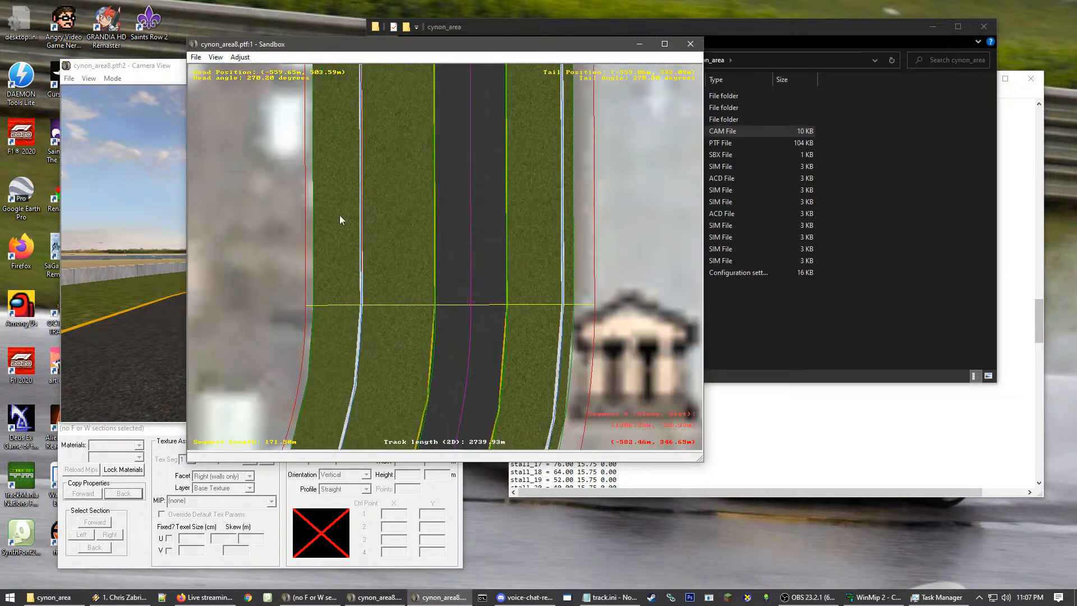
Line up the negative-side X-section boundary with the wall at the joint of segments 8 and 9
left_click_drag(456, 224, 442, 104)
scroll(458, 338, "up", 5)
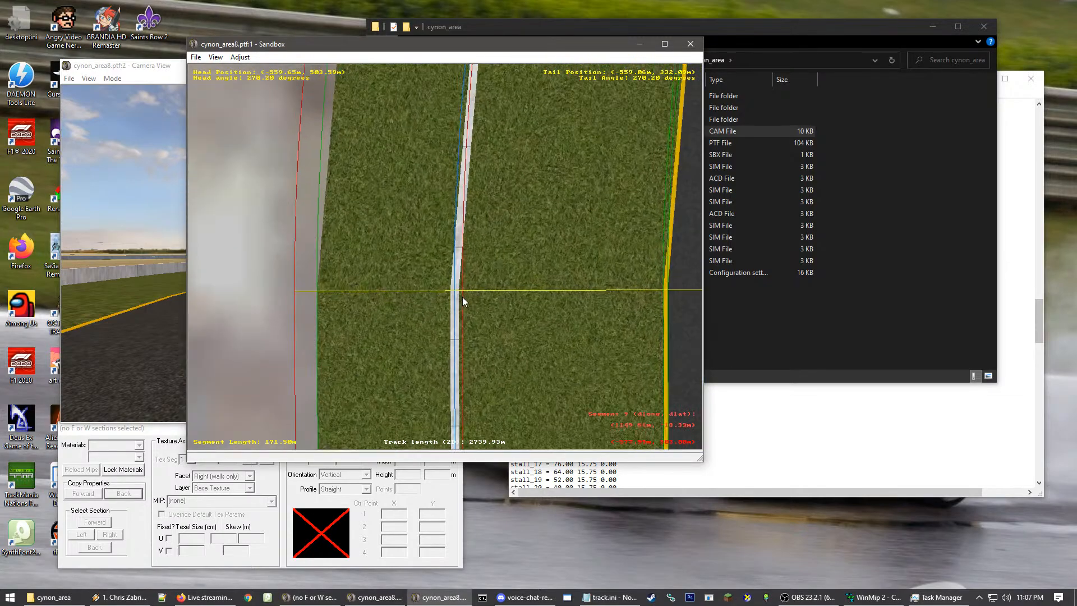
left_click(470, 303)
scroll(385, 318, "down", 4)
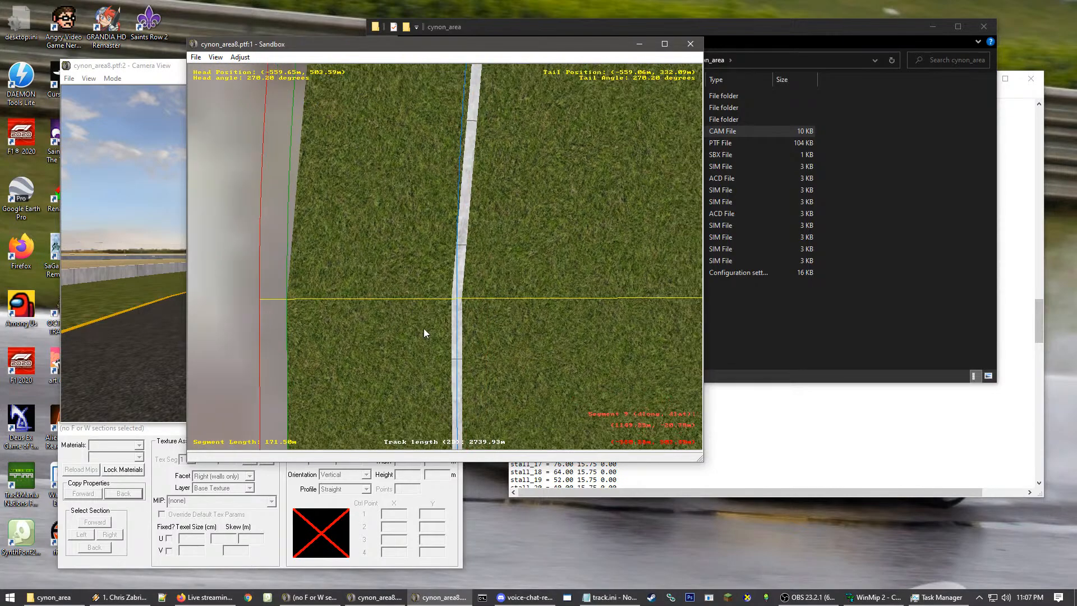
Move the negative-side X-section boundary at the joint of segments 6 and 7 out to the wall
scroll(460, 403, "down", 4)
scroll(488, 195, "up", 2)
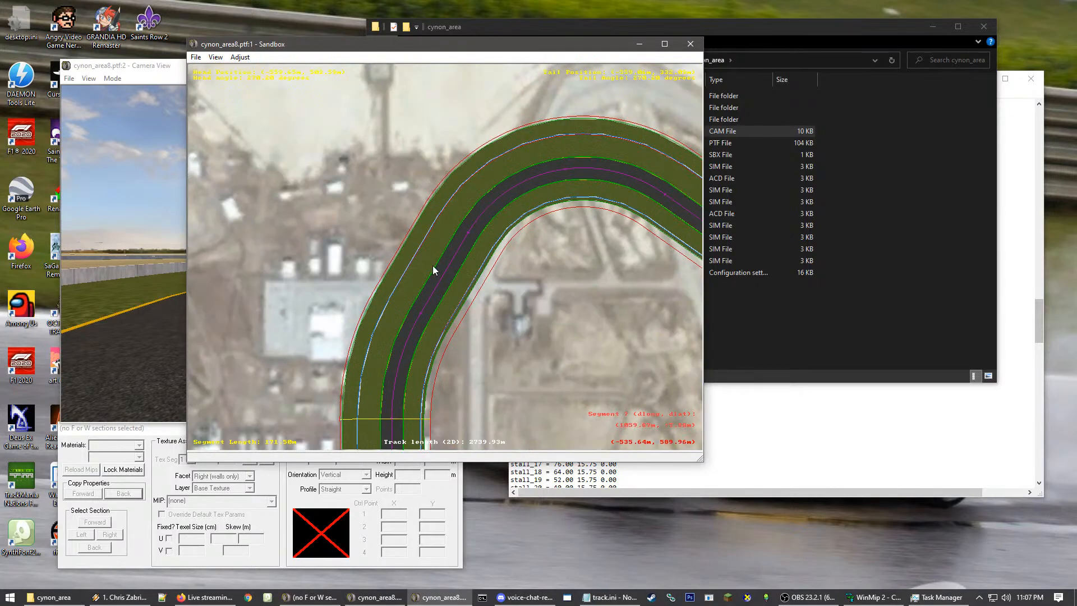
scroll(502, 169, "up", 3)
scroll(482, 191, "up", 4)
left_click(385, 339)
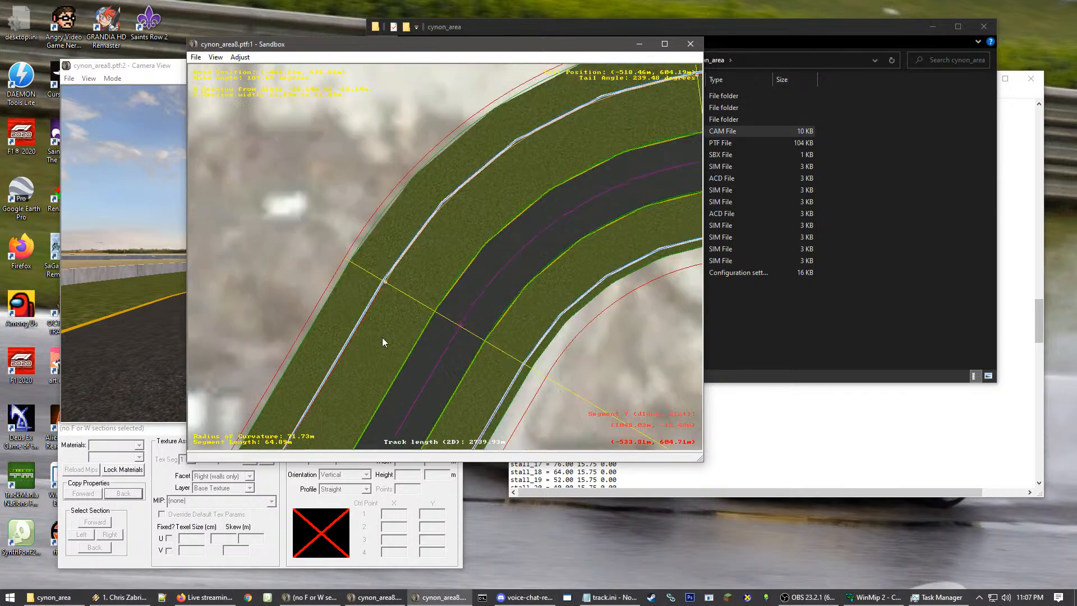
scroll(368, 320, "up", 4)
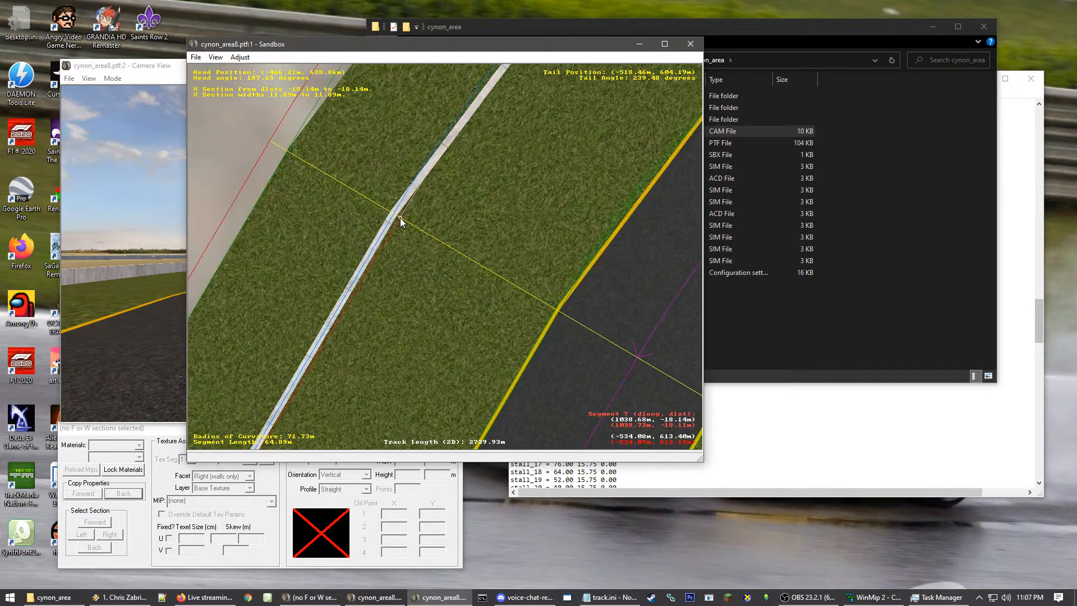
left_click_drag(400, 222, 364, 211)
left_click(373, 211)
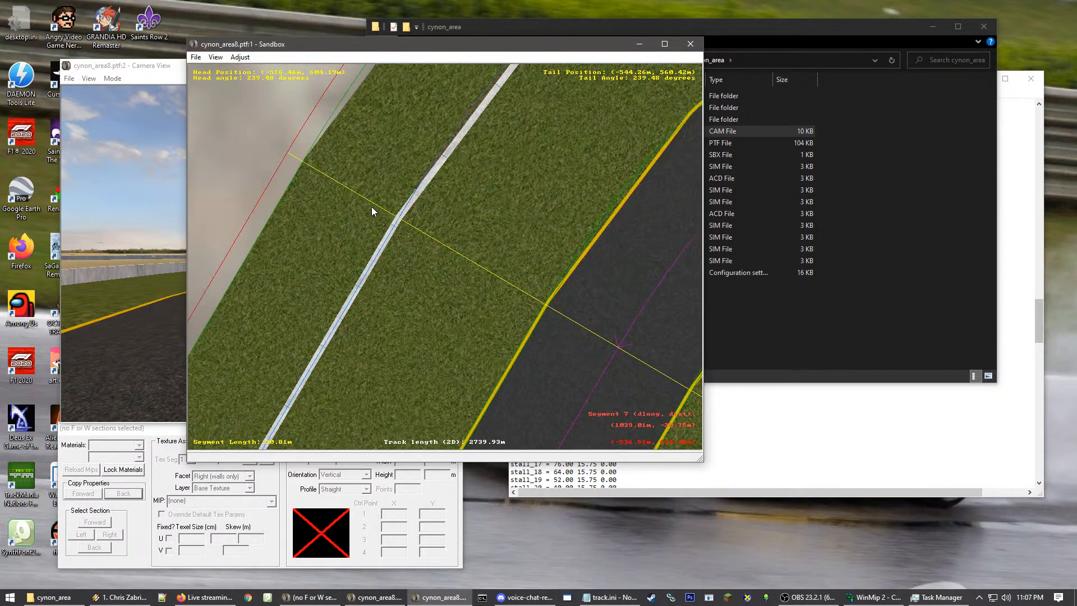
Move segment 5's negative-side X-section boundary at its tail out to the wall at -18.64 m dlat
scroll(493, 164, "down", 6)
left_click(595, 331)
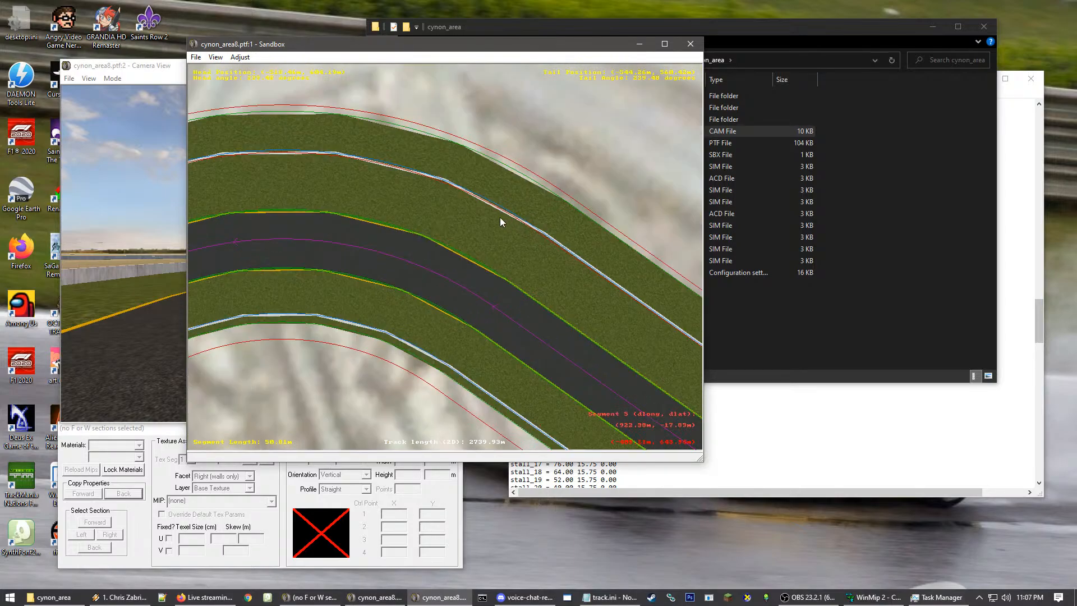
left_click(213, 226)
scroll(421, 172, "up", 3)
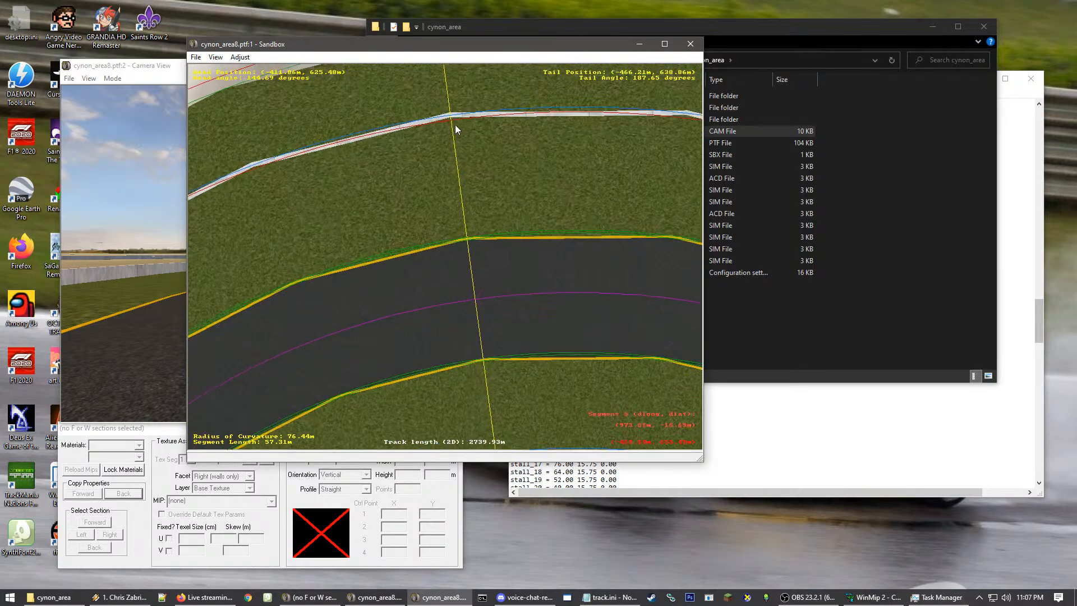
left_click(452, 120)
mouse_move(454, 126)
left_mouse_down()
mouse_move(457, 205)
mouse_move(449, 79)
left_mouse_up()
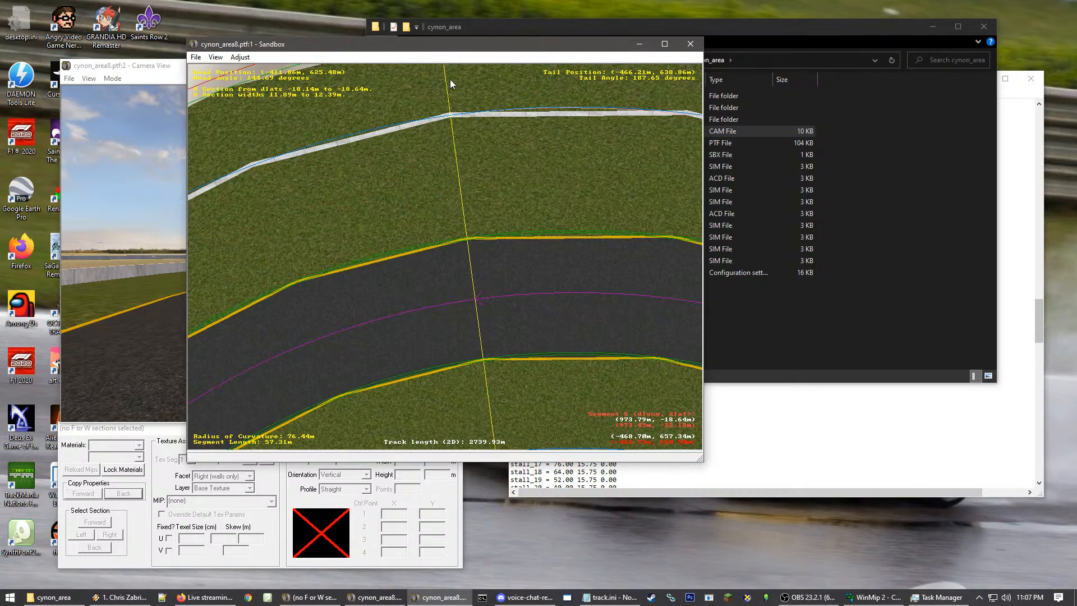
Line up segment 4's negative-side X-section boundary with the wall at the joint of segments 4 and 5
left_click(402, 226)
scroll(402, 223, "down", 3)
scroll(366, 151, "up", 3)
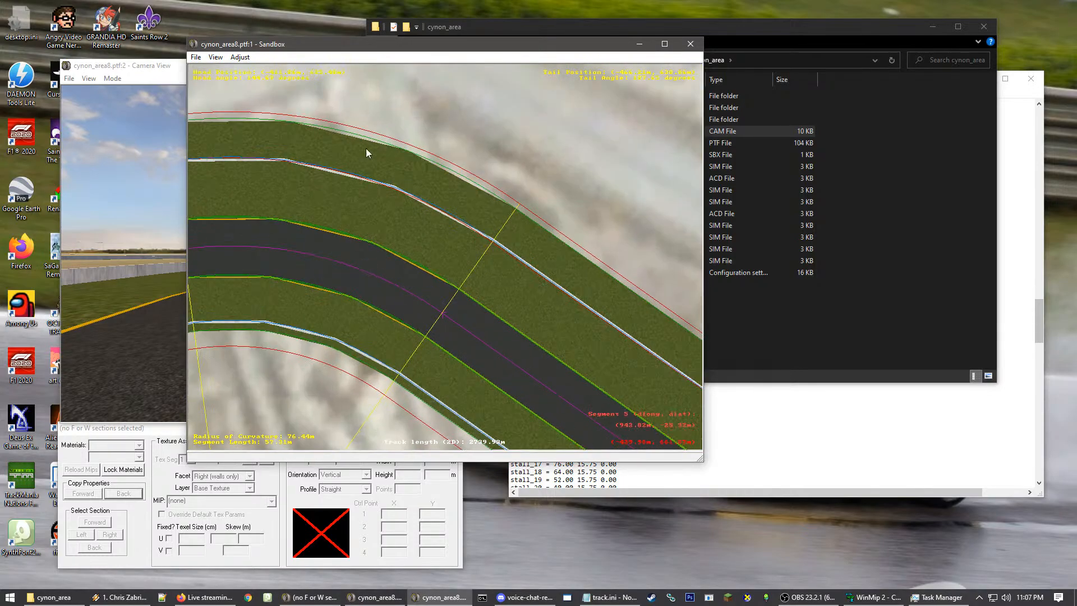
scroll(488, 253, "up", 2)
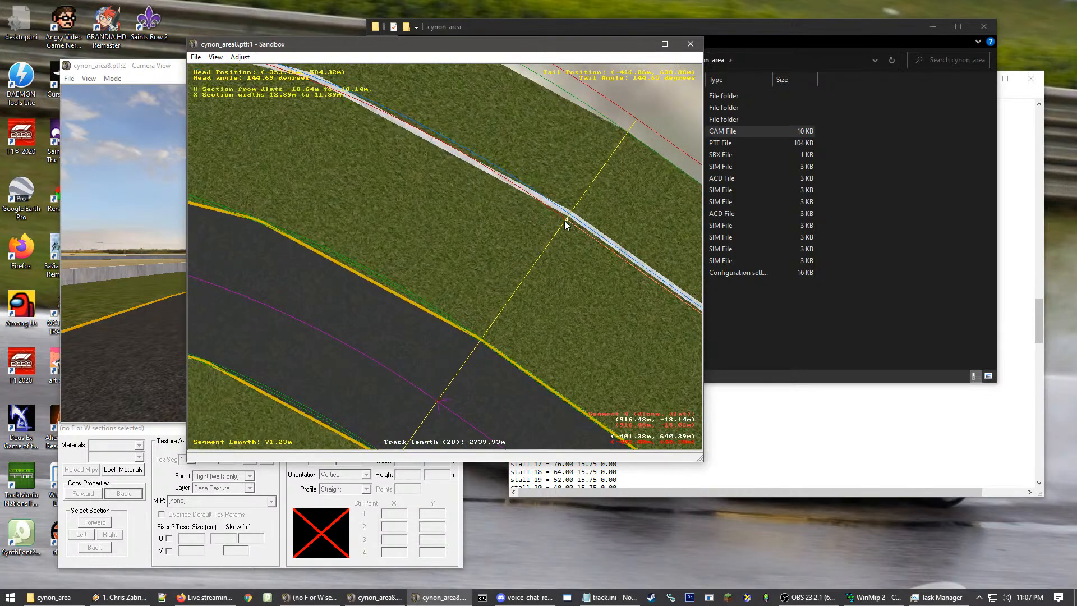
scroll(628, 153, "down", 3)
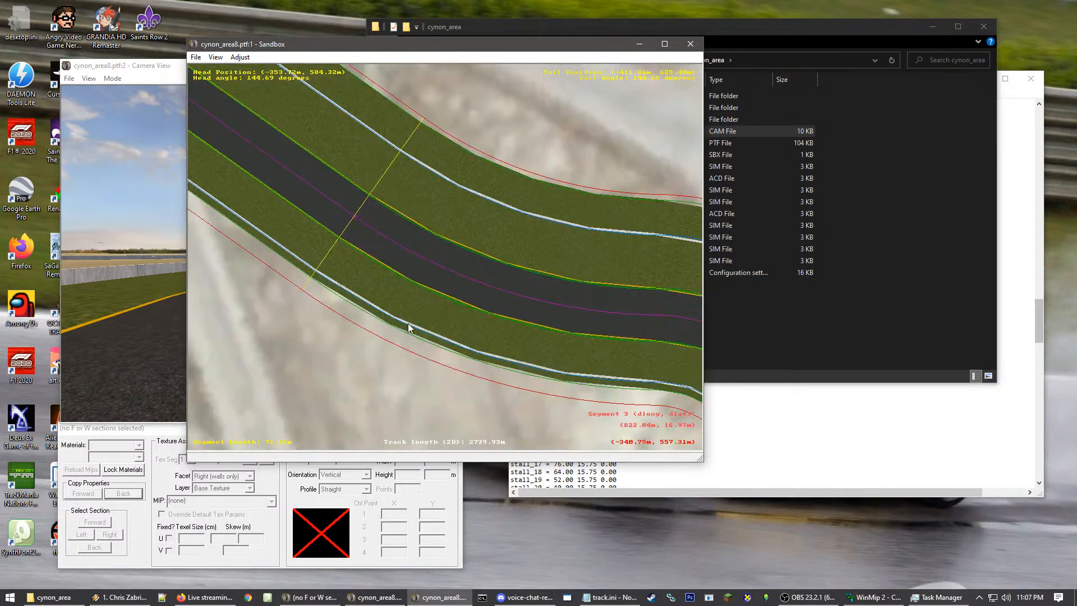
scroll(317, 258, "down", 3)
Line up the positive-side outer X-section boundary with the wall at the joint of segments 7 and 8
scroll(605, 361, "up", 3)
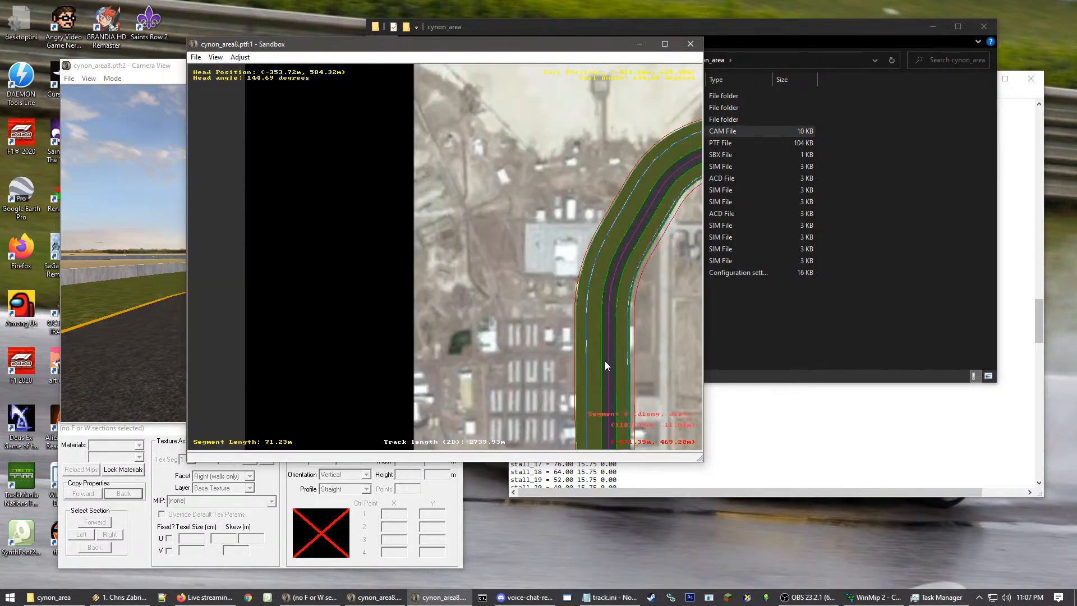
scroll(437, 146, "up", 5)
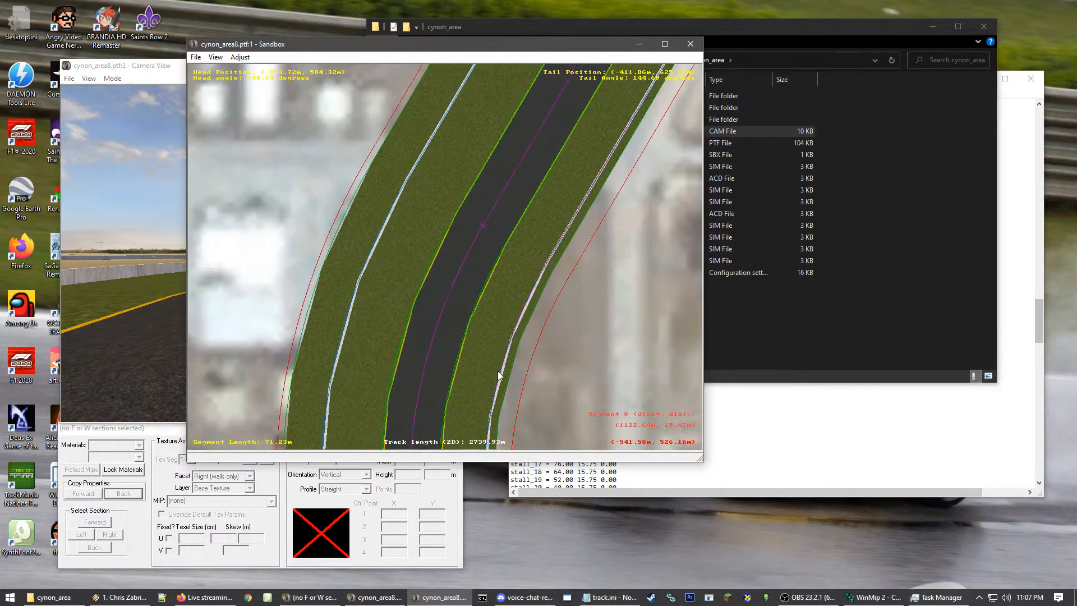
scroll(459, 211, "up", 2)
left_click(476, 247)
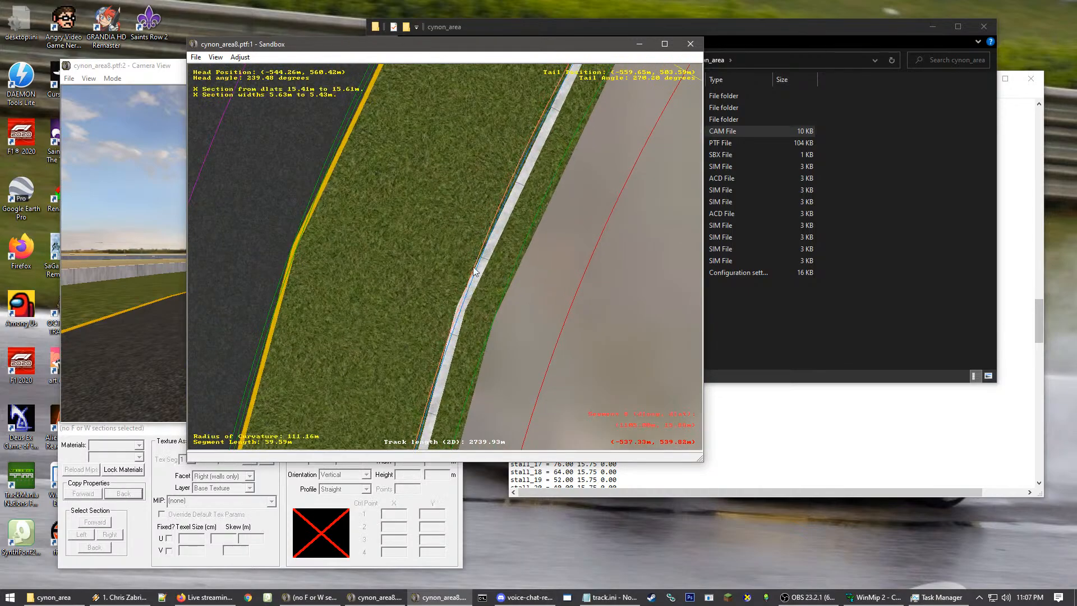
scroll(510, 331, "down", 1)
left_click_drag(510, 336, 421, 313)
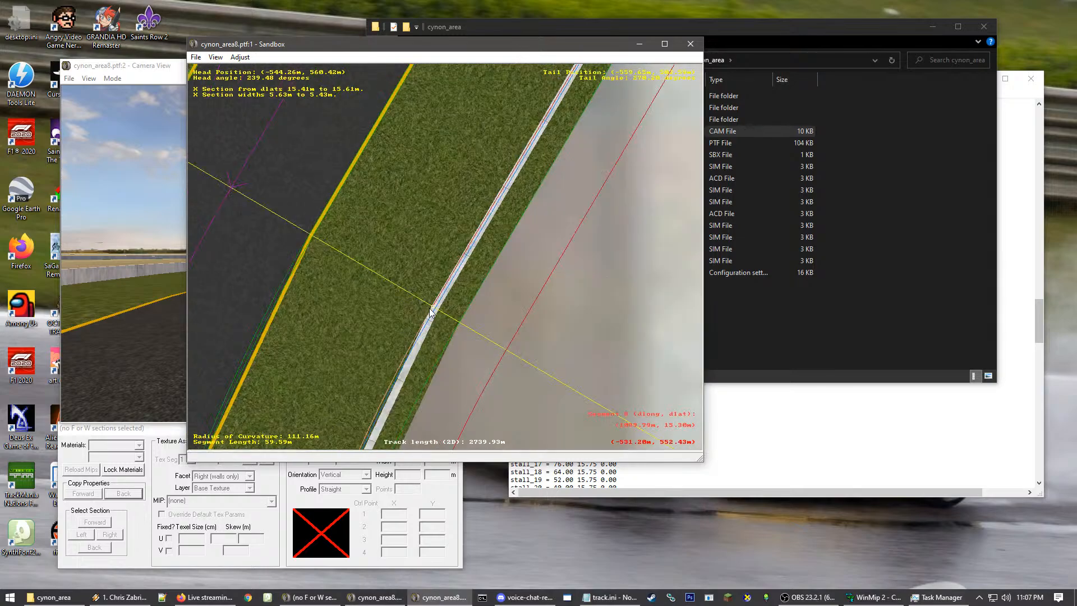
scroll(554, 224, "down", 1)
scroll(584, 70, "down", 6)
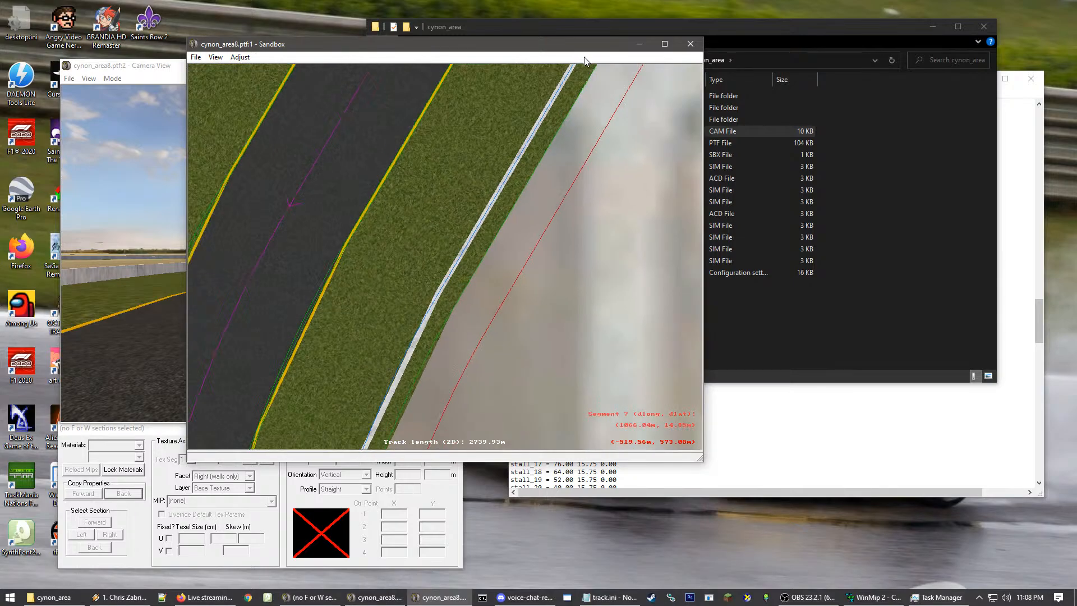
Examine the X-section boundaries and walls along the remaining corners and straights of the track
left_click_drag(539, 207, 449, 267)
right_click(459, 266)
right_click(521, 265)
right_click(537, 285)
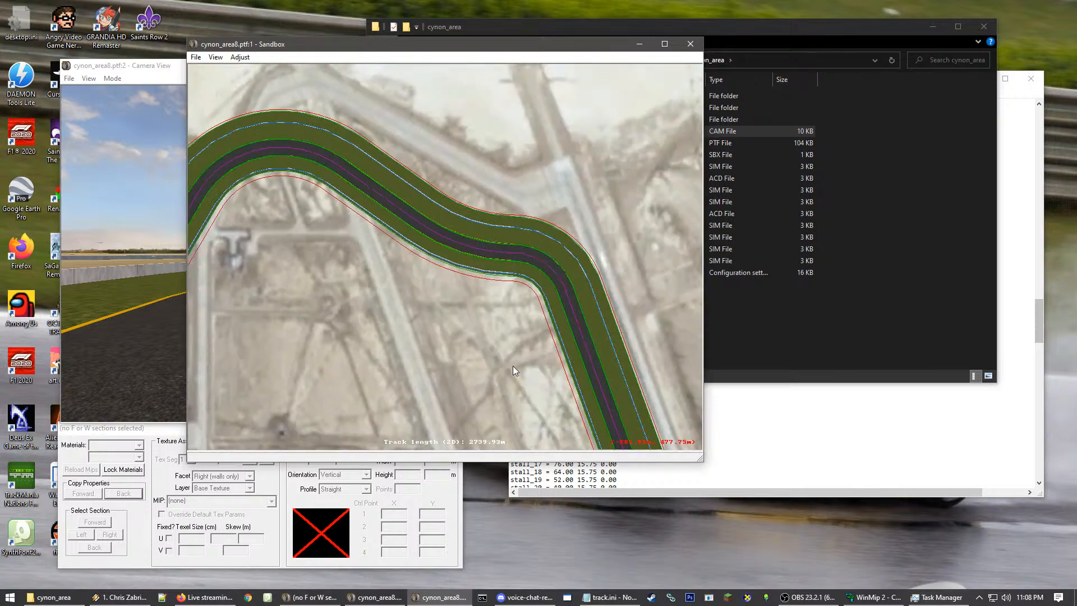
right_click(513, 366)
right_click(506, 385)
right_click(533, 237)
scroll(463, 387, "down", 1)
right_click(463, 387)
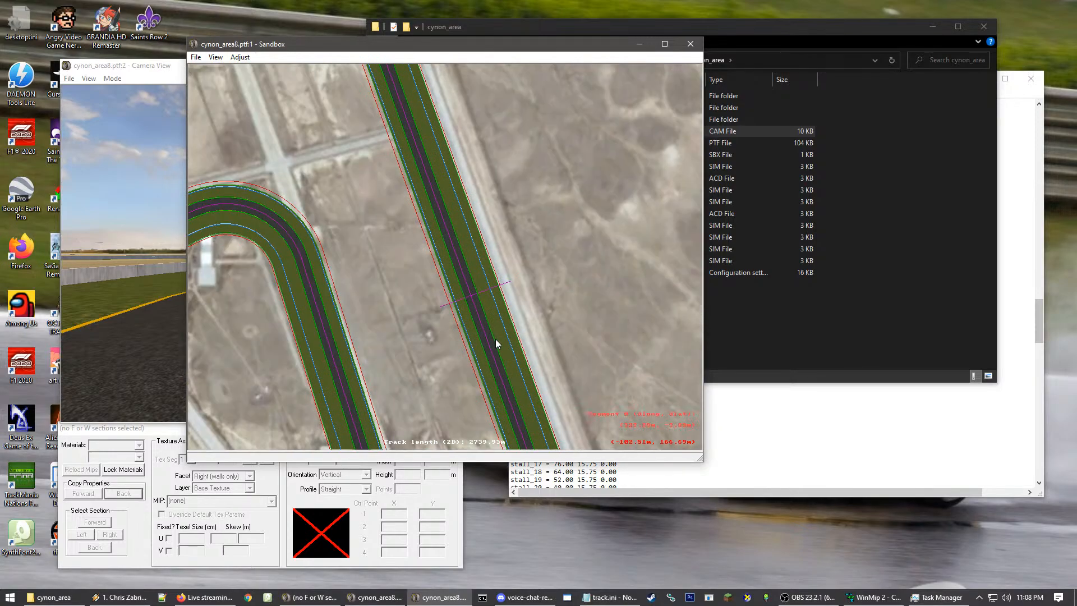
scroll(462, 332, "up", 1)
Save the track as a new version named cynon_area9.ptf in the cynon_area project folder
left_click(195, 58)
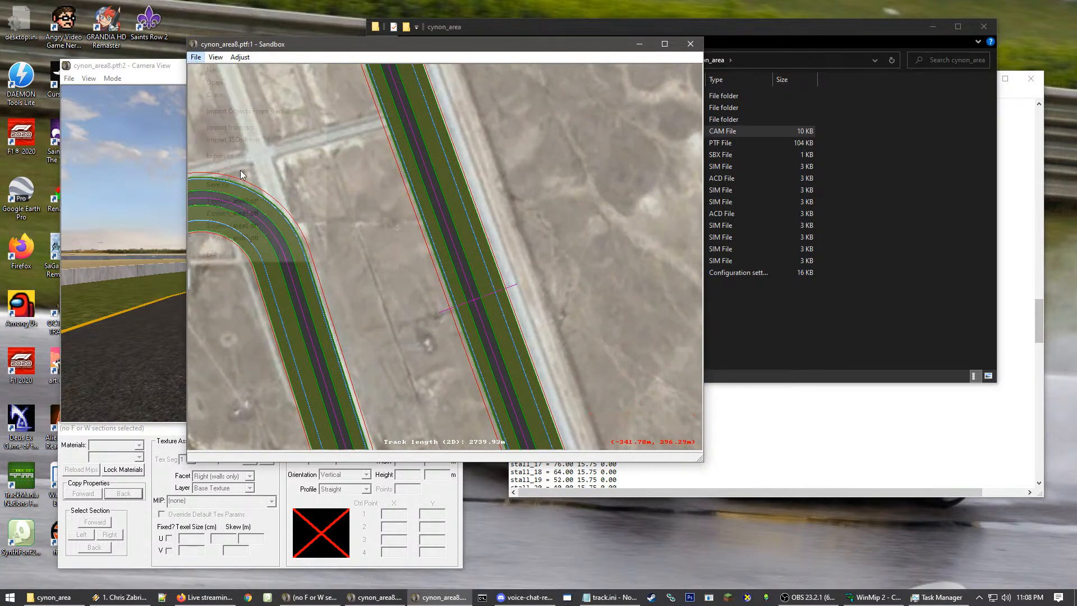
left_click(233, 185)
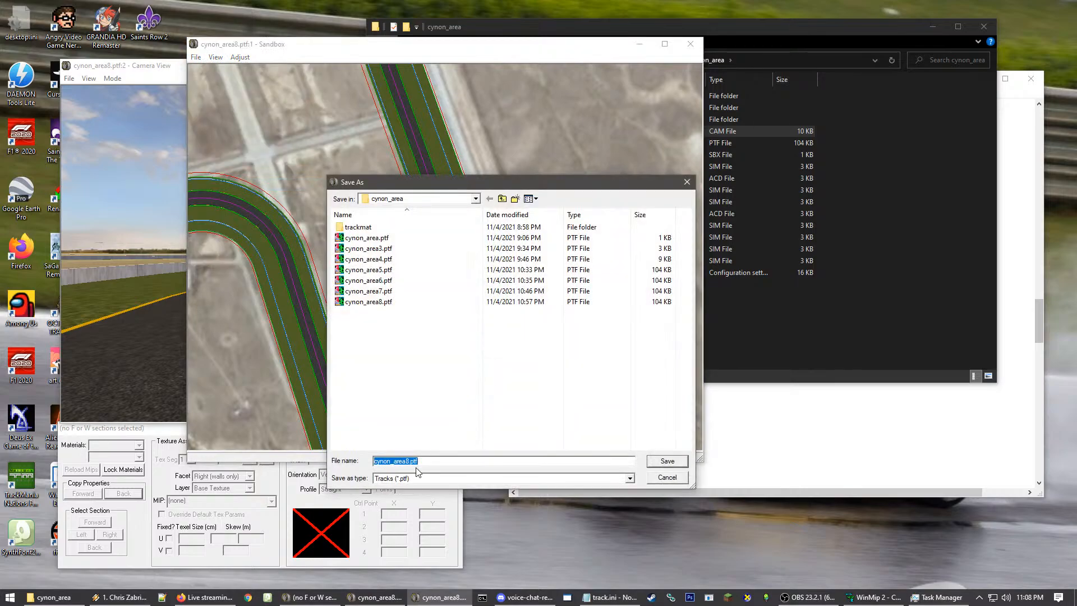
key("Return")
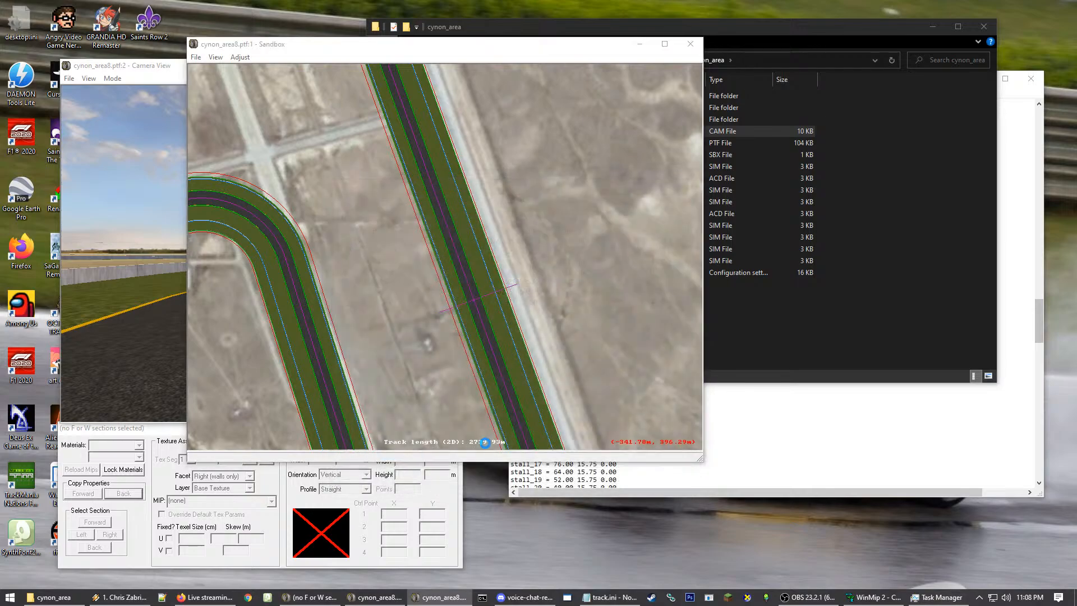
left_click(473, 279)
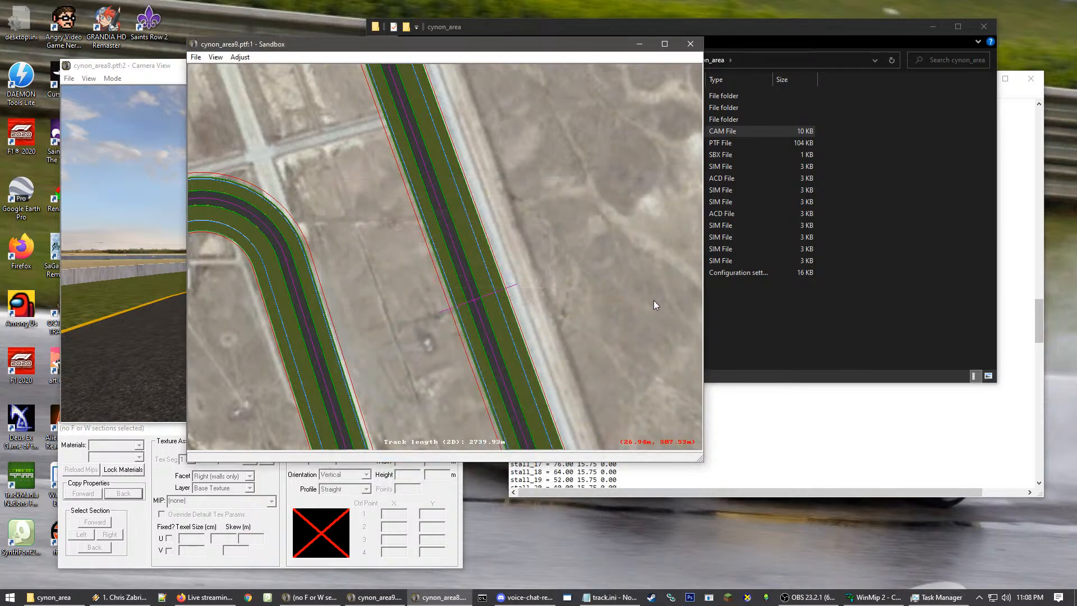
In File Explorer, copy cynon_area9.ptf from the nested cynon_area folder into the parent cynon_area track folder
left_click(727, 326)
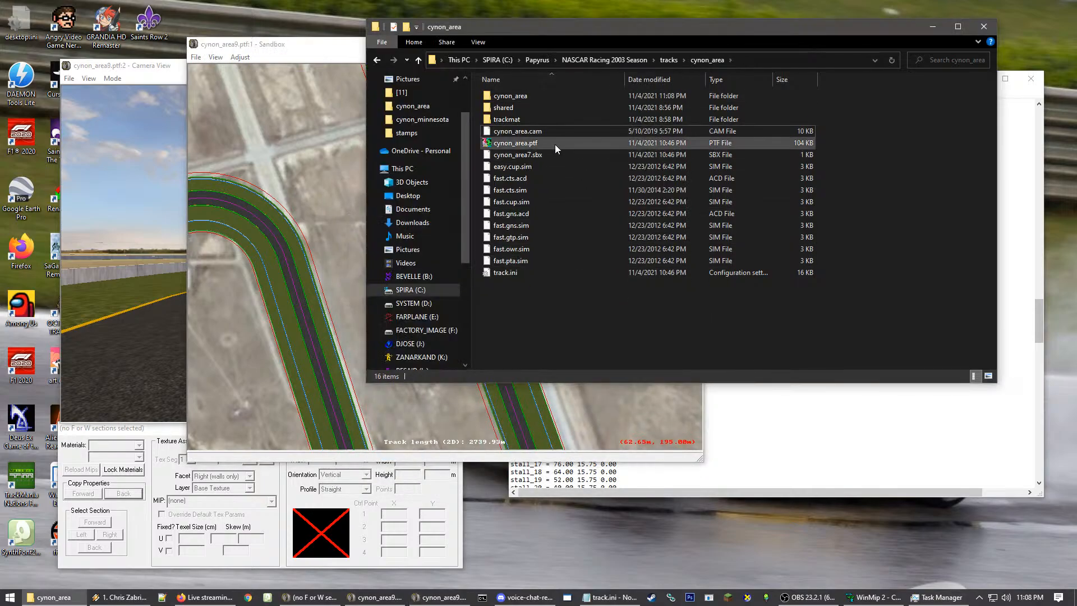
double_click(510, 96)
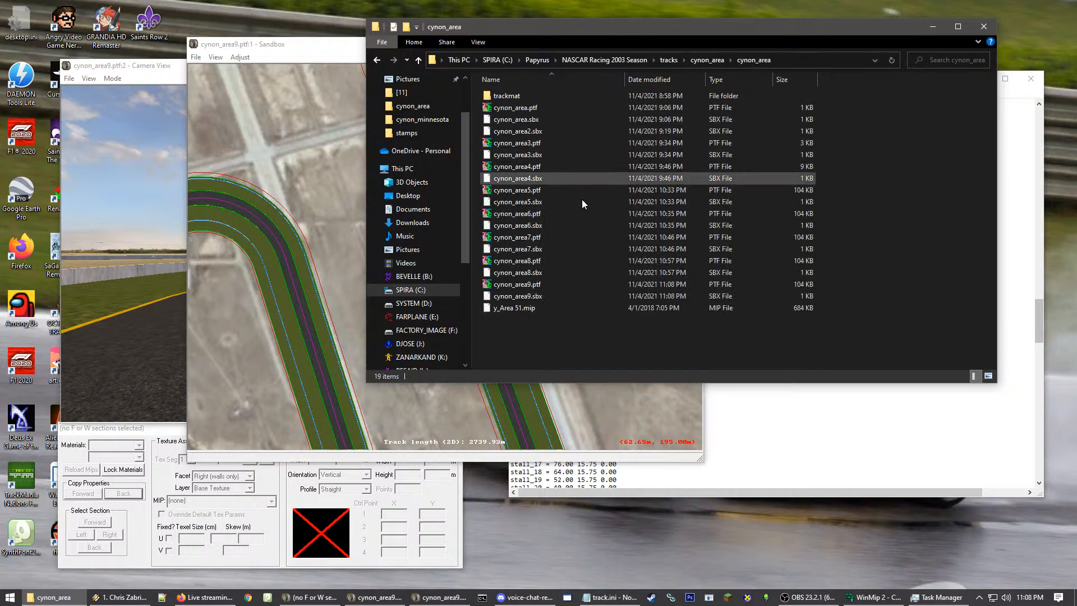
left_click(525, 284)
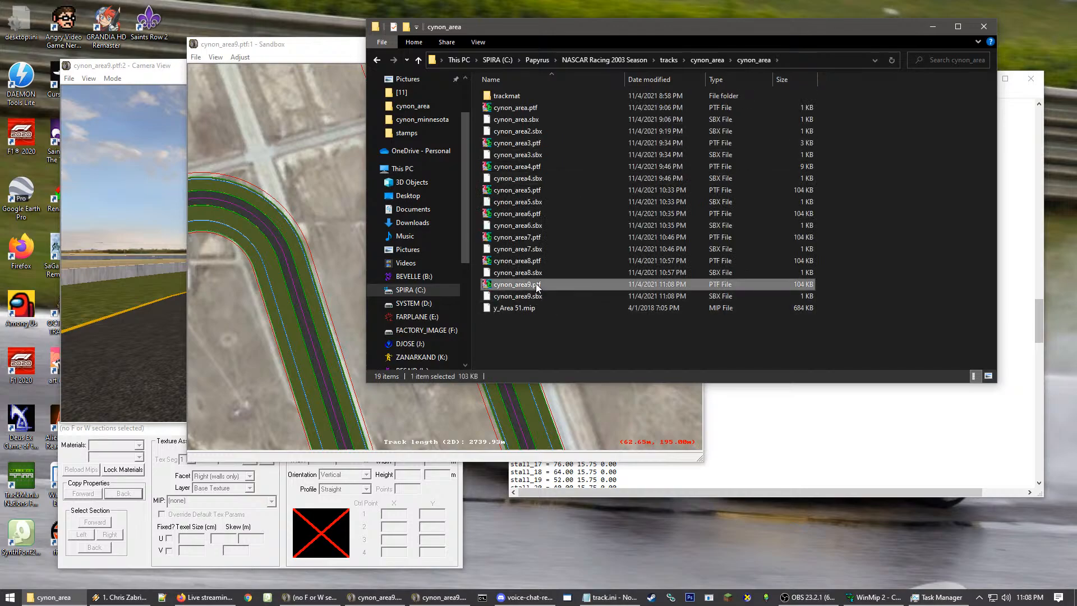
left_click(702, 60)
key("ctrl+v")
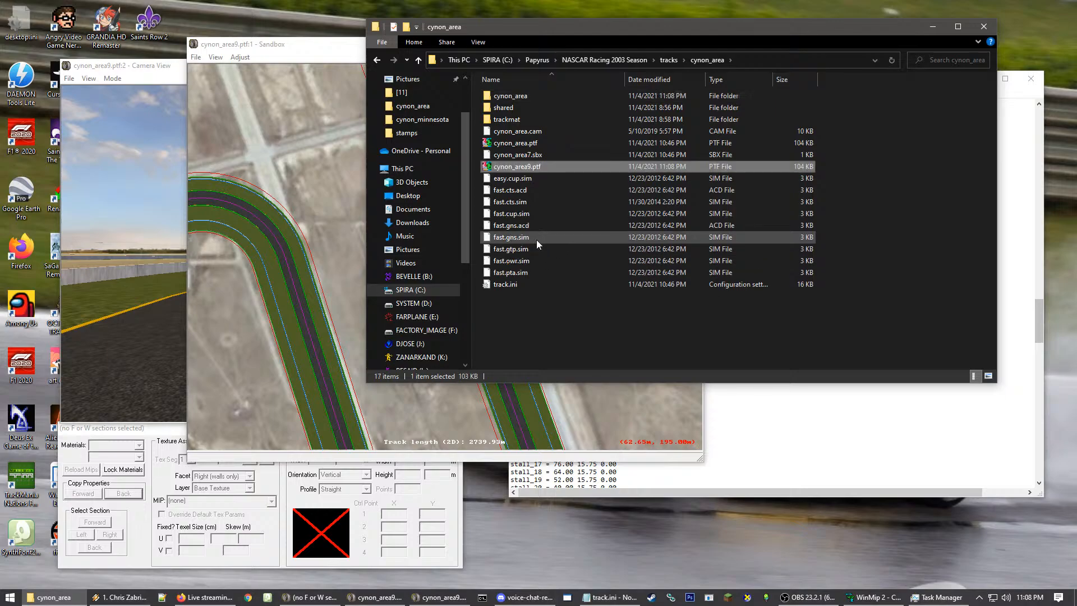
Delete the old cynon_area.ptf from the track folder and rename cynon_area9.ptf to cynon_area.ptf
left_click(533, 144)
key("Delete")
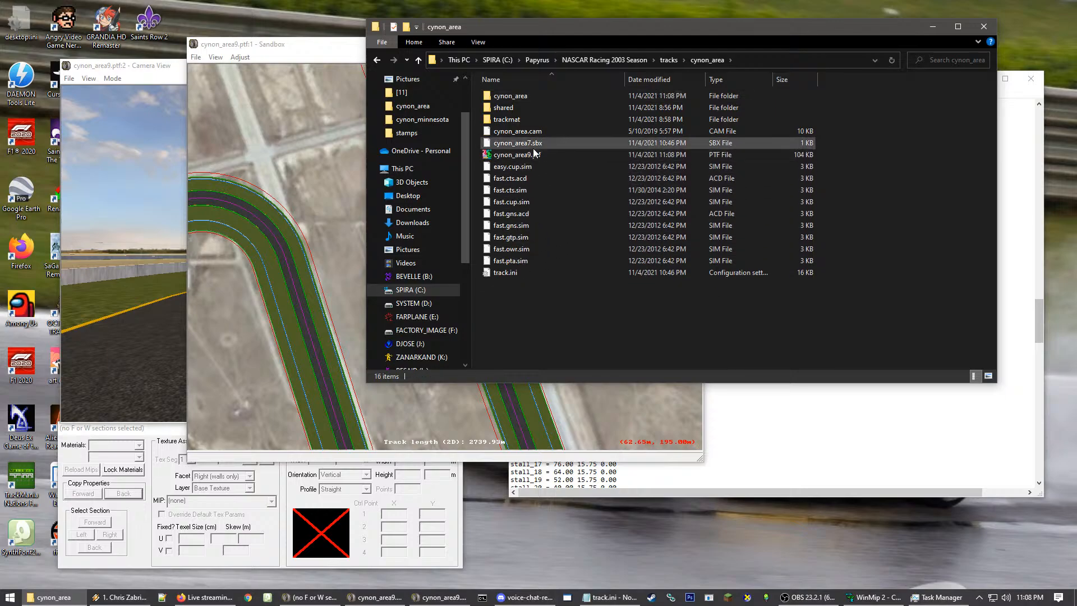
left_click(534, 154)
left_click(534, 160)
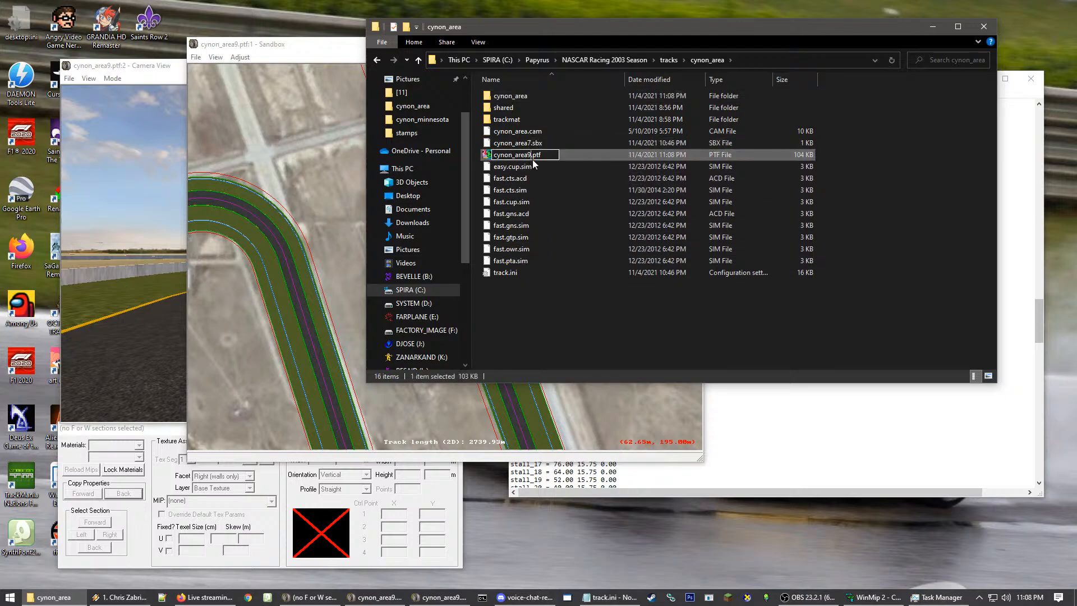
key("BackSpace")
key("Return")
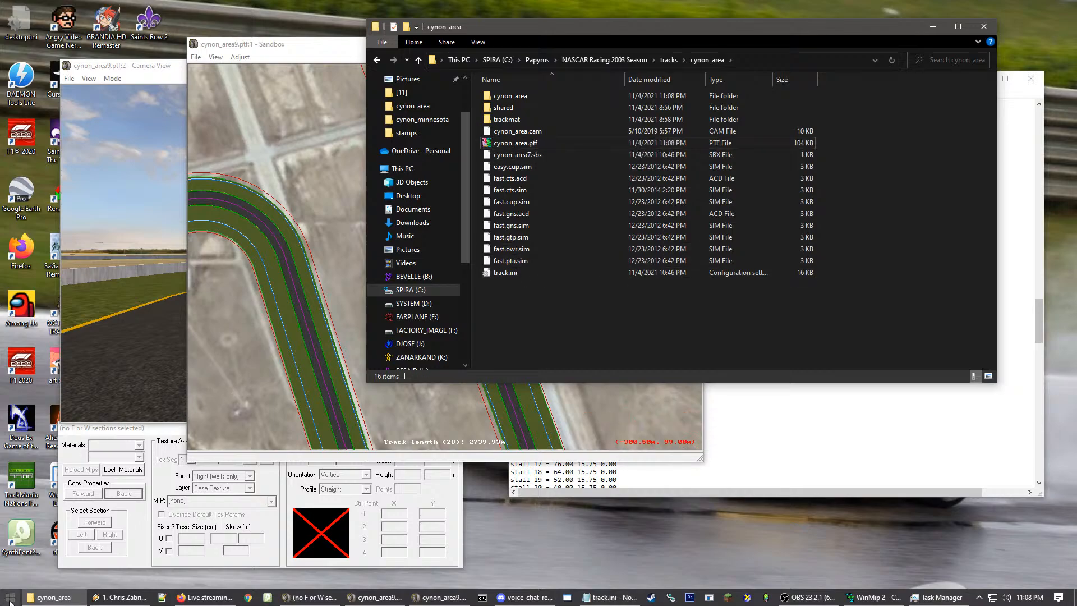
Launch NASCAR Racing 2003 Season and calibrate the controller axes in its control options
left_click(10, 599)
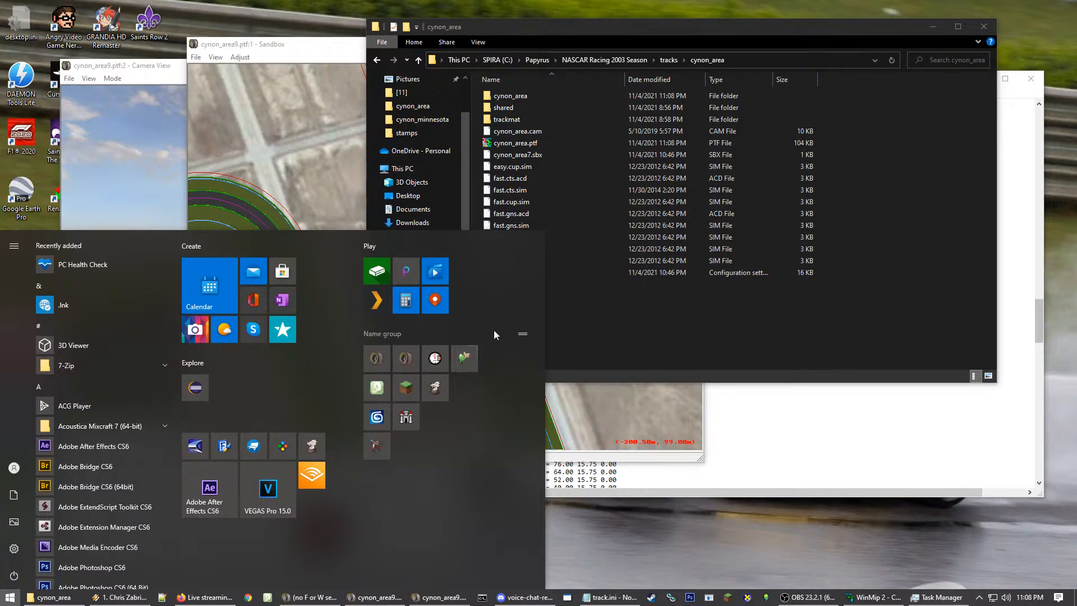
left_click(405, 359)
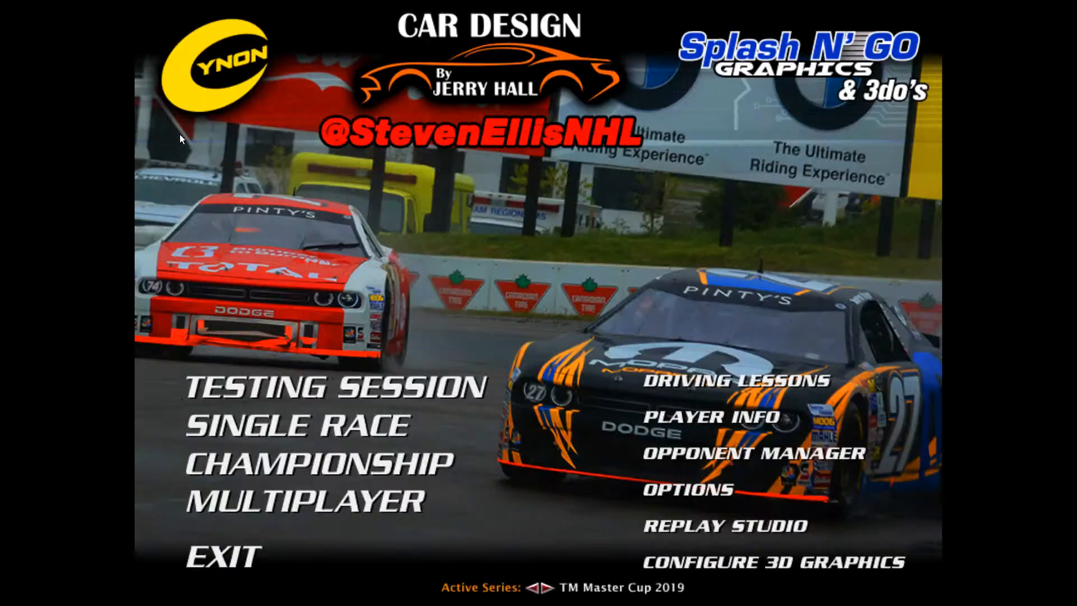
left_click(651, 491)
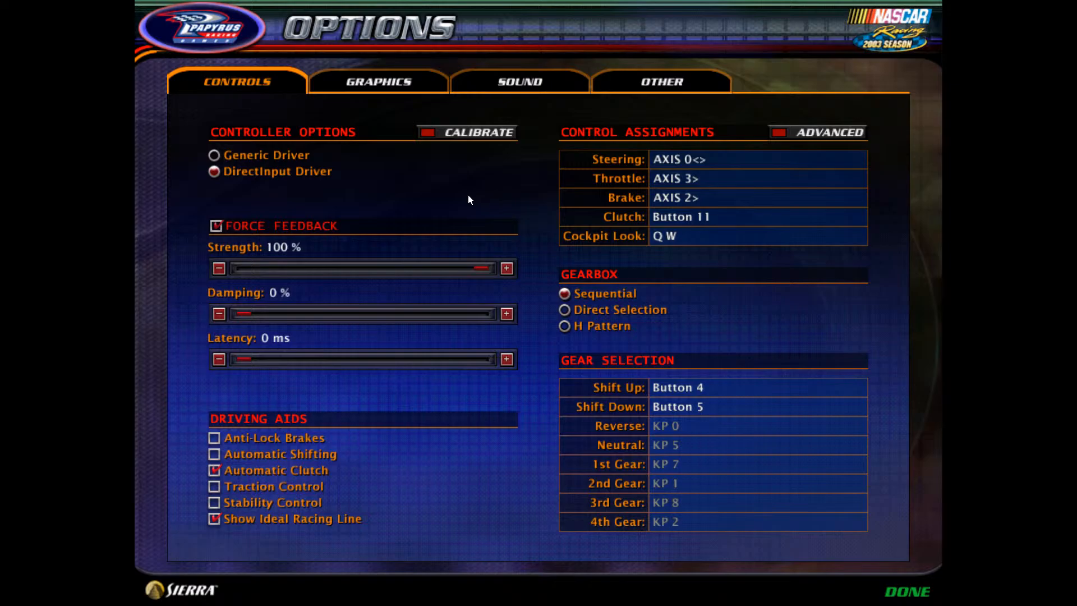
left_click(455, 134)
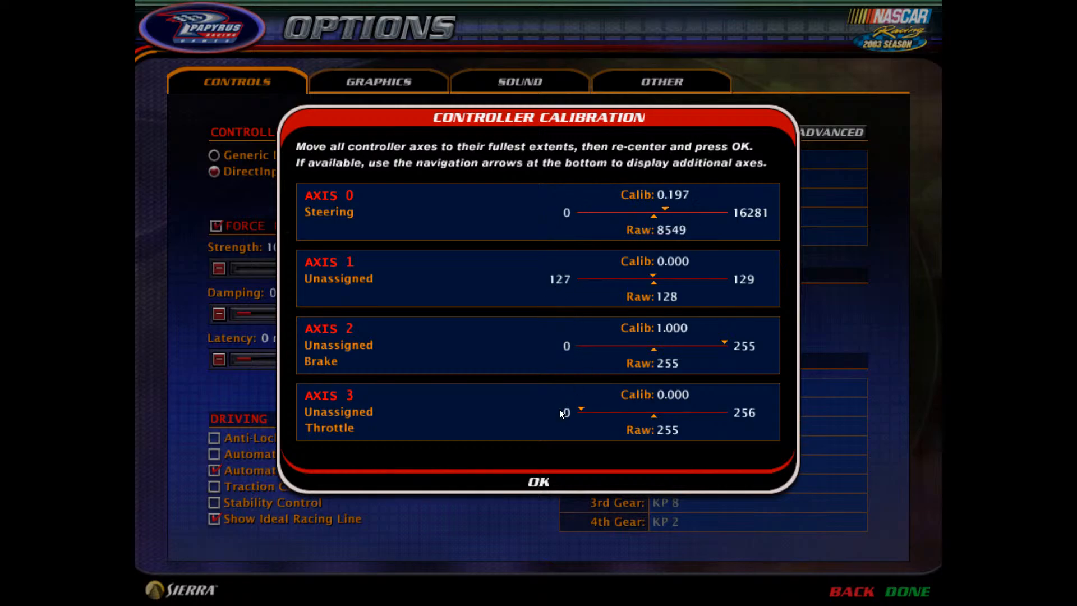
left_click(536, 485)
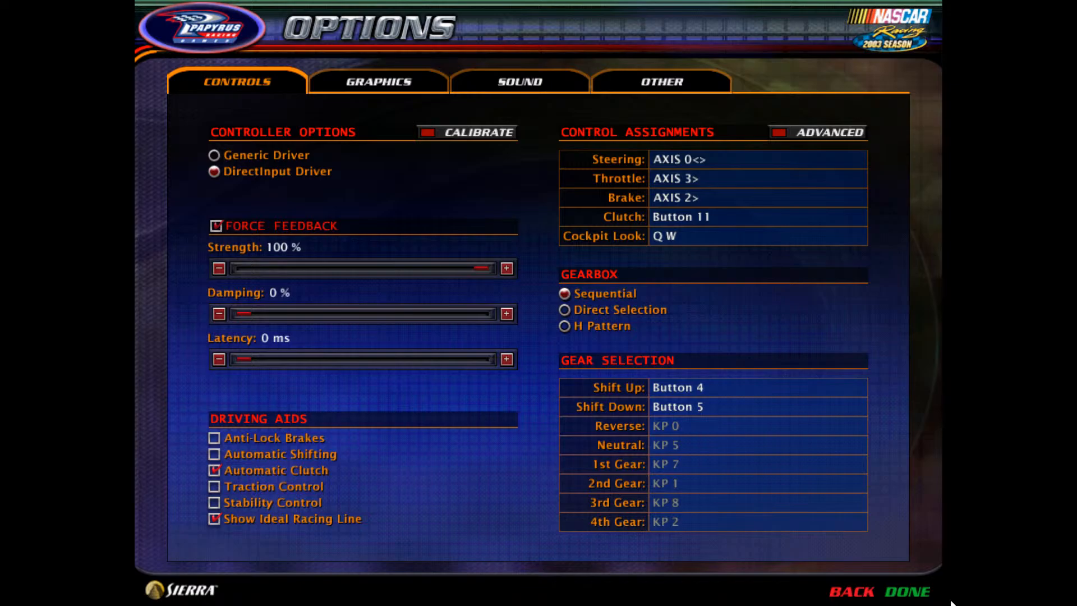
Close the controller options and start a testing session on the PP Area 51 track, getting into the car to drive
left_click(907, 592)
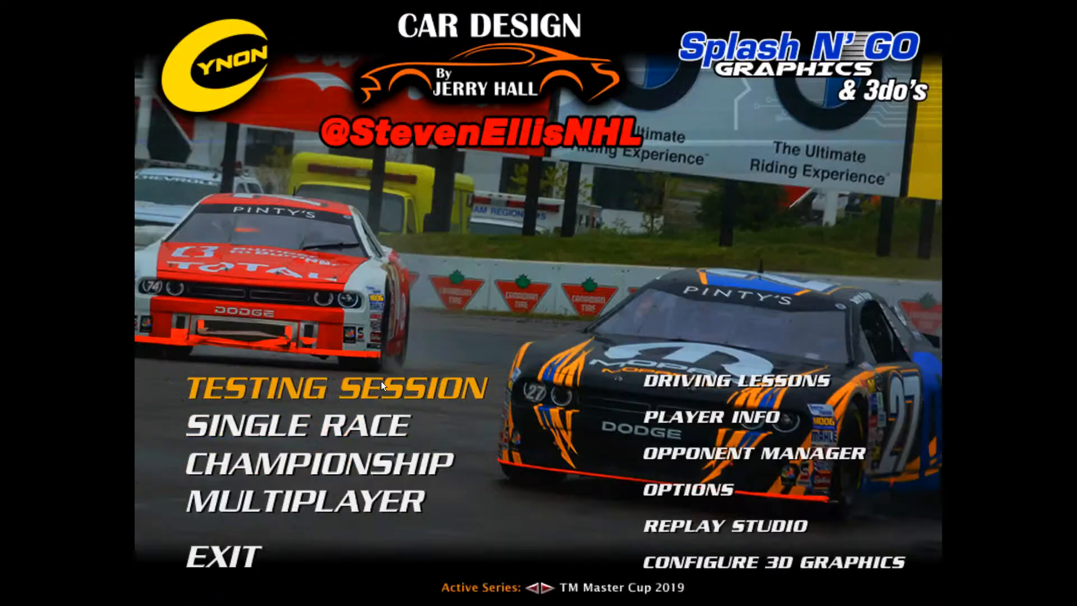
left_click(382, 387)
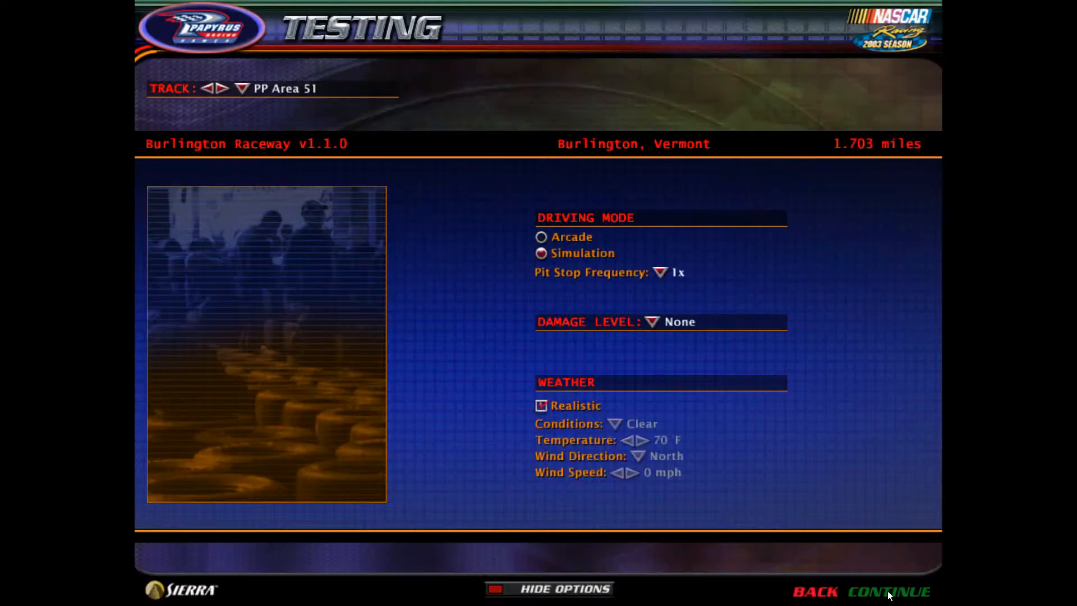
left_click(889, 593)
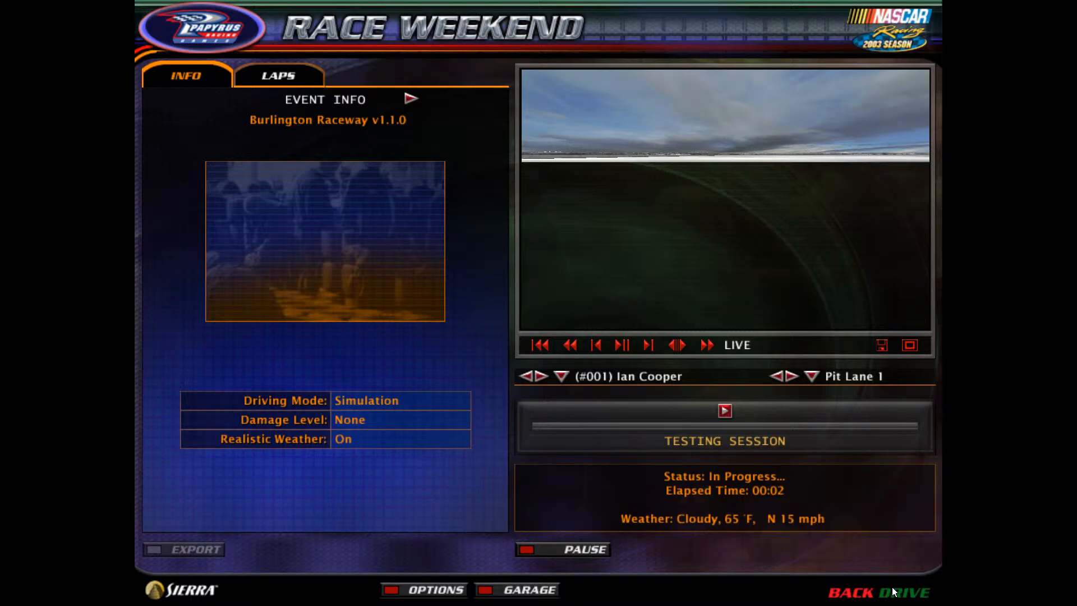
left_click(894, 595)
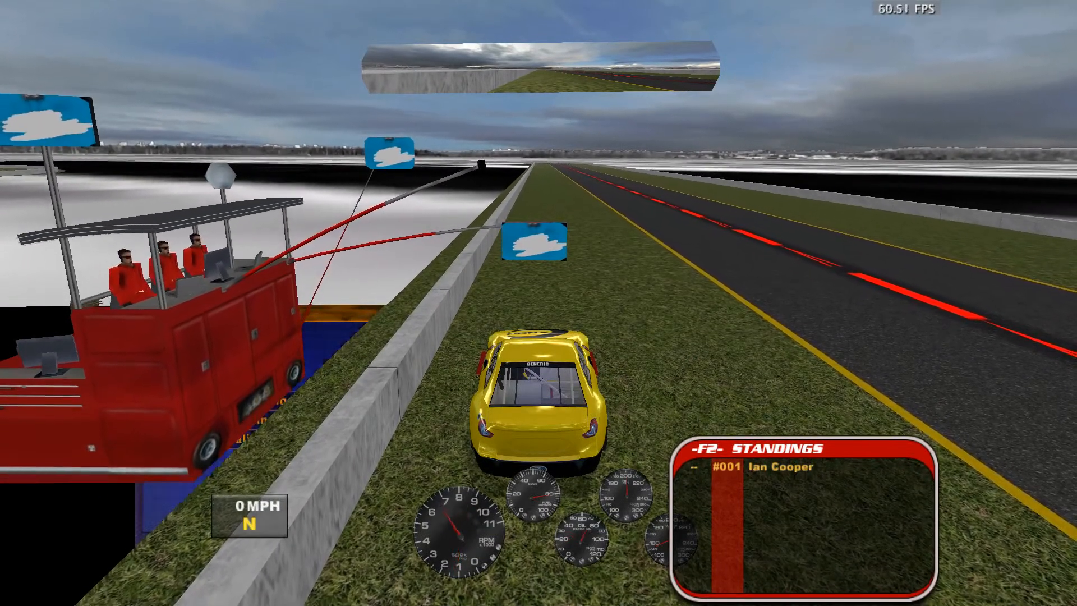
Drive the car from its pit position across the grass onto the track and accelerate down the first straight
key("Up")
key("Right")
key("Up")
key("Right")
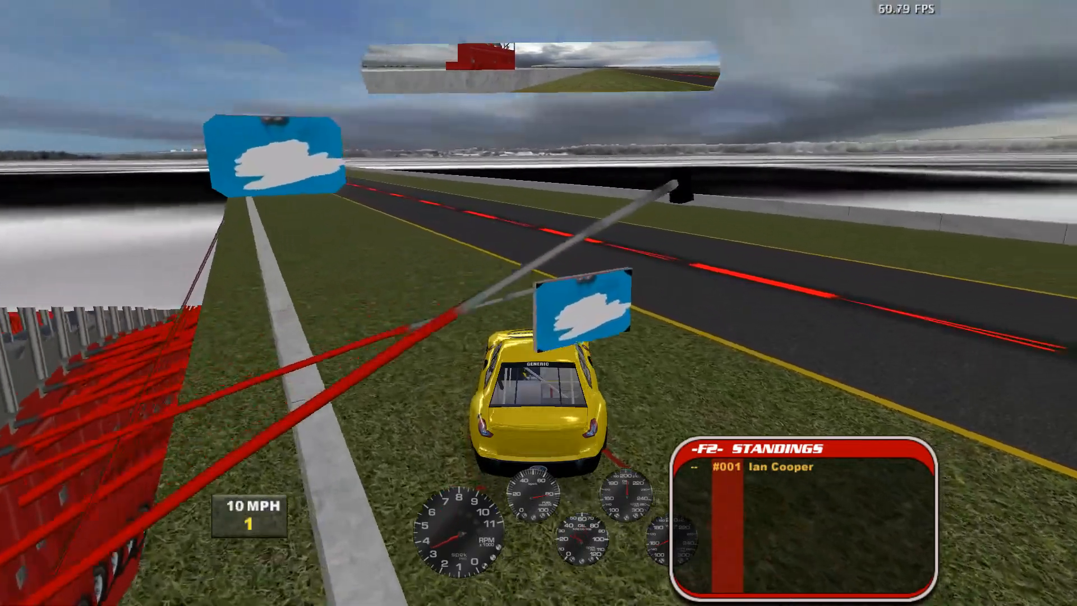
key("Up")
key("Left")
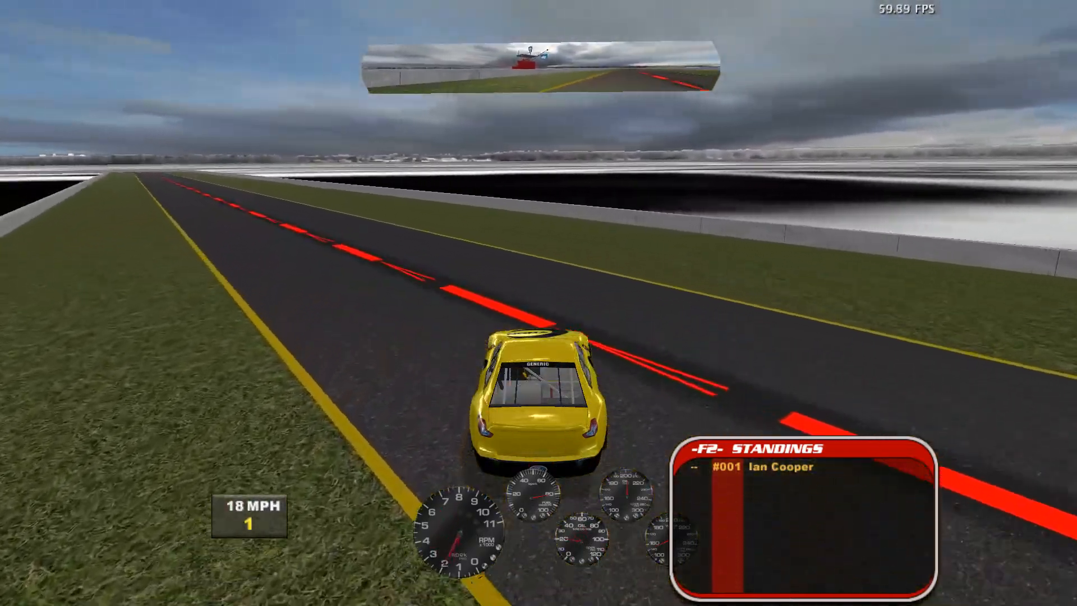
key("Up")
key("Left")
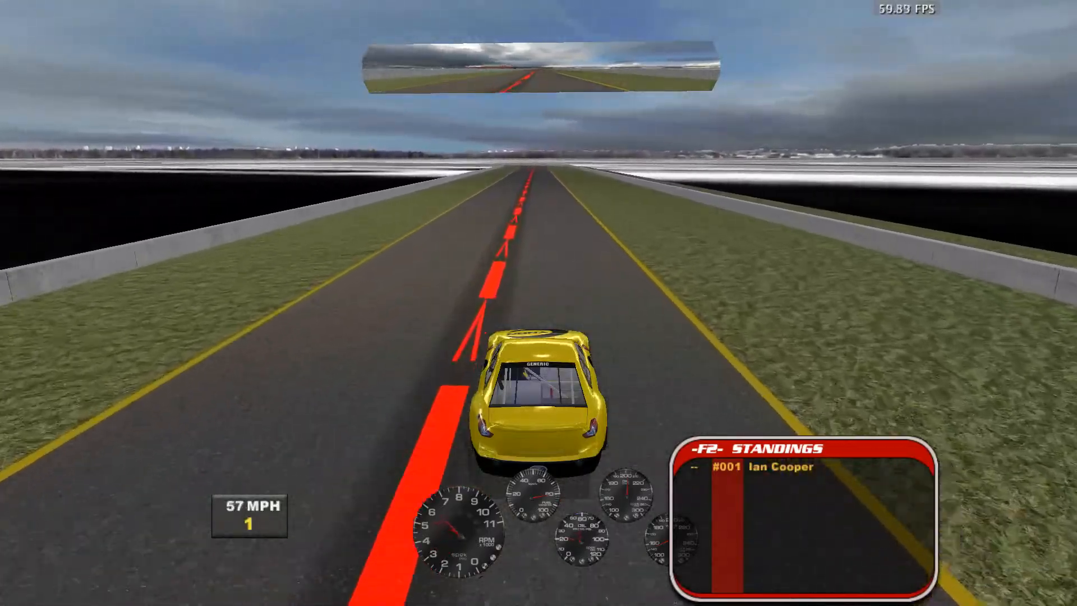
key("Up")
key("Left")
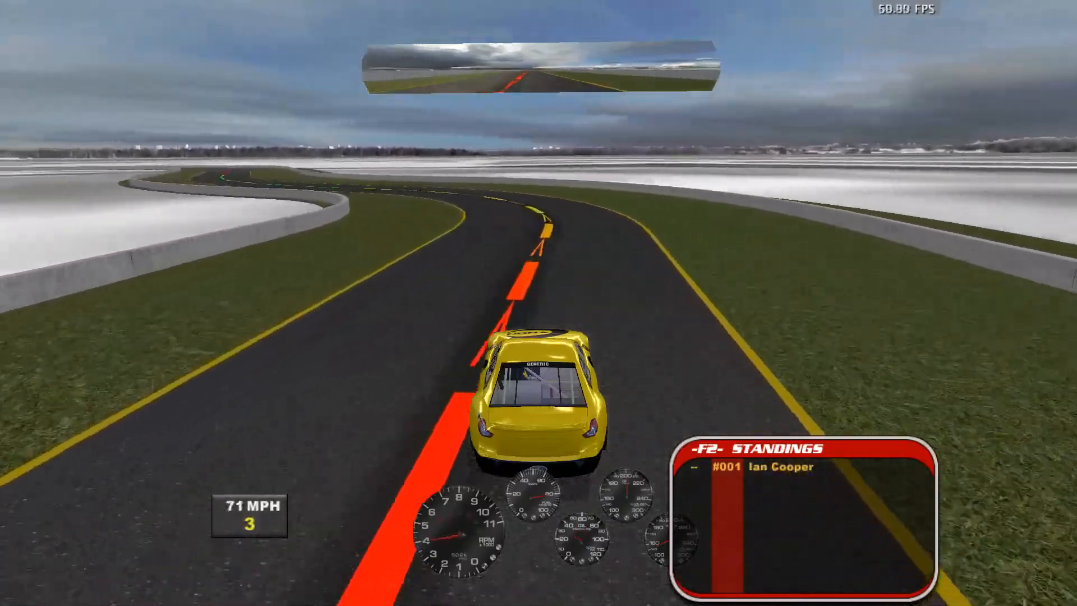
Drive the circuit along the ideal racing line through its corners and straights to check the road surface, grass and walls
key("Down")
key("Left")
key("Left")
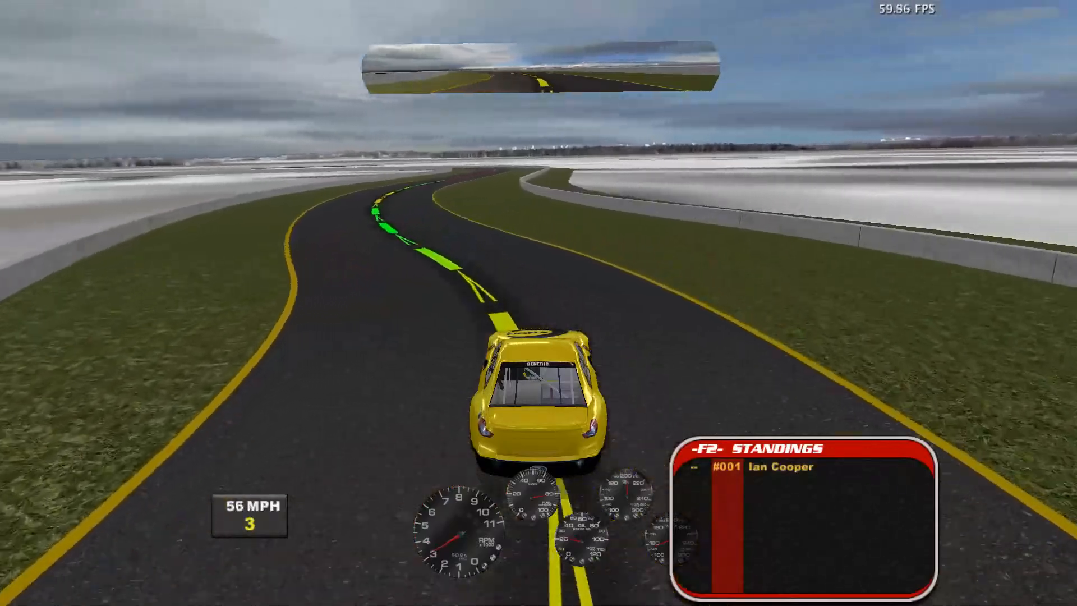
key("Right")
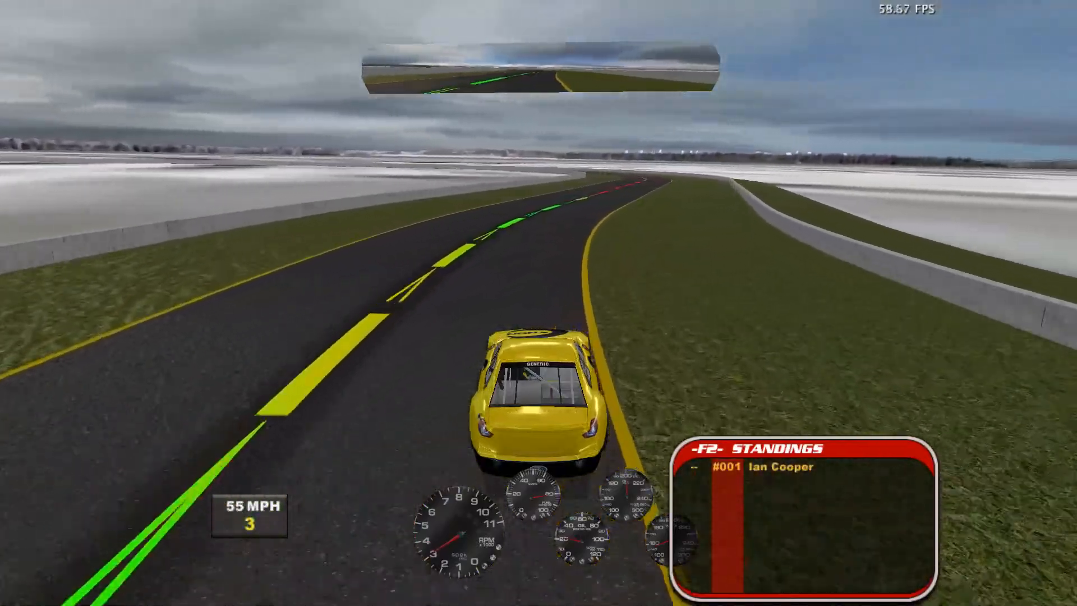
key("Up")
key("Right")
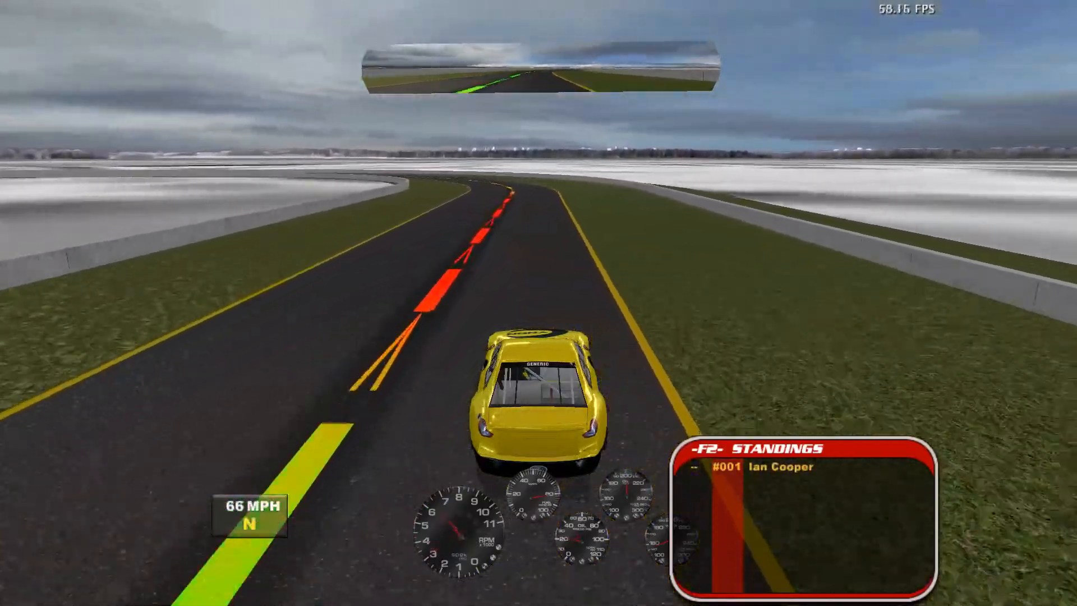
key("Left")
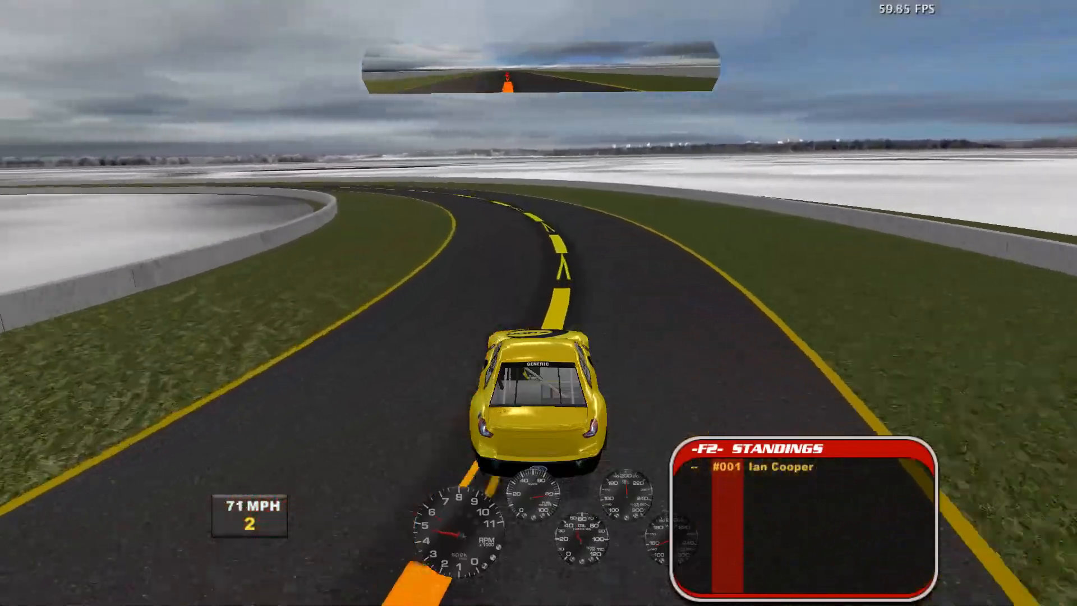
key("Left")
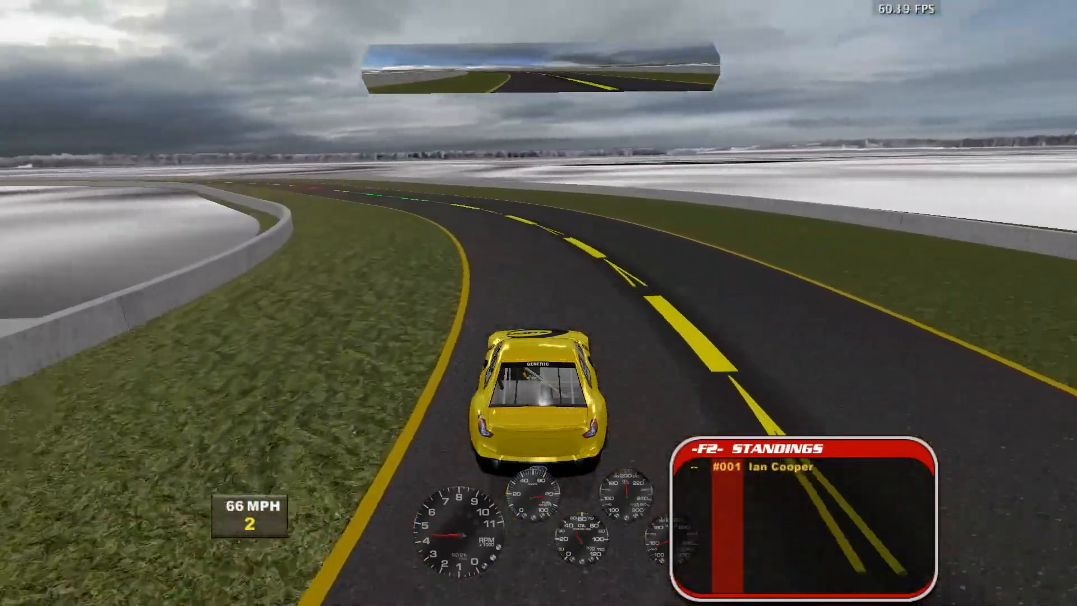
key("Left")
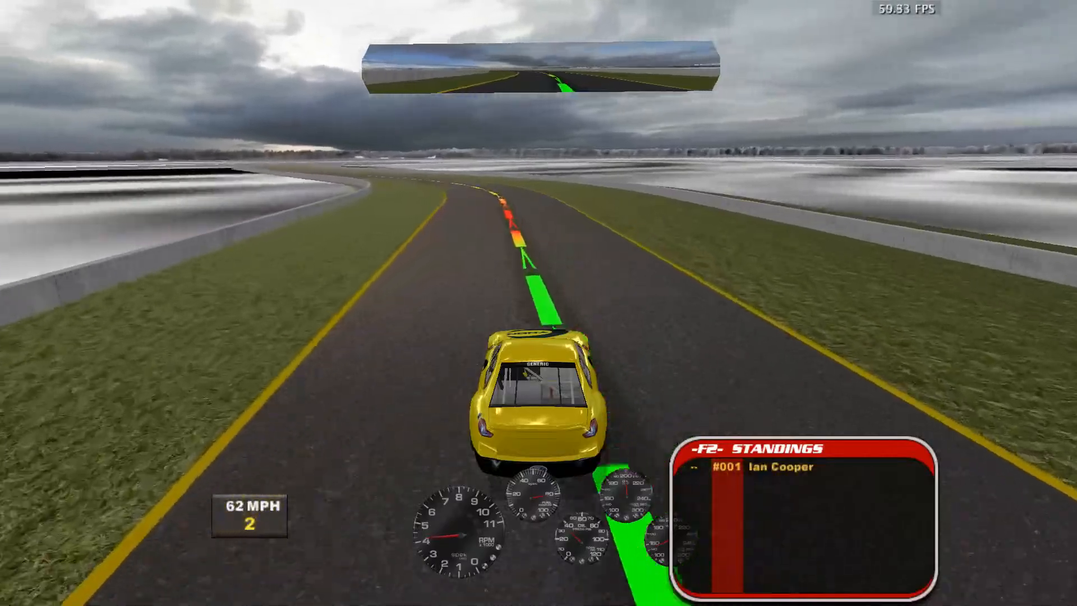
key("Left")
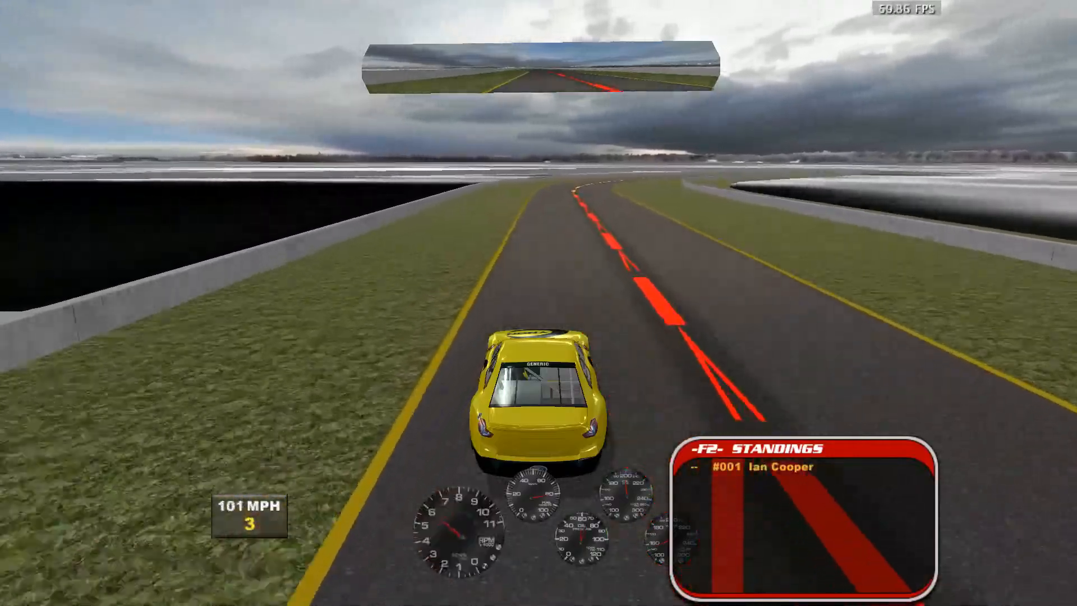
key("Right")
key("Down")
key("Right")
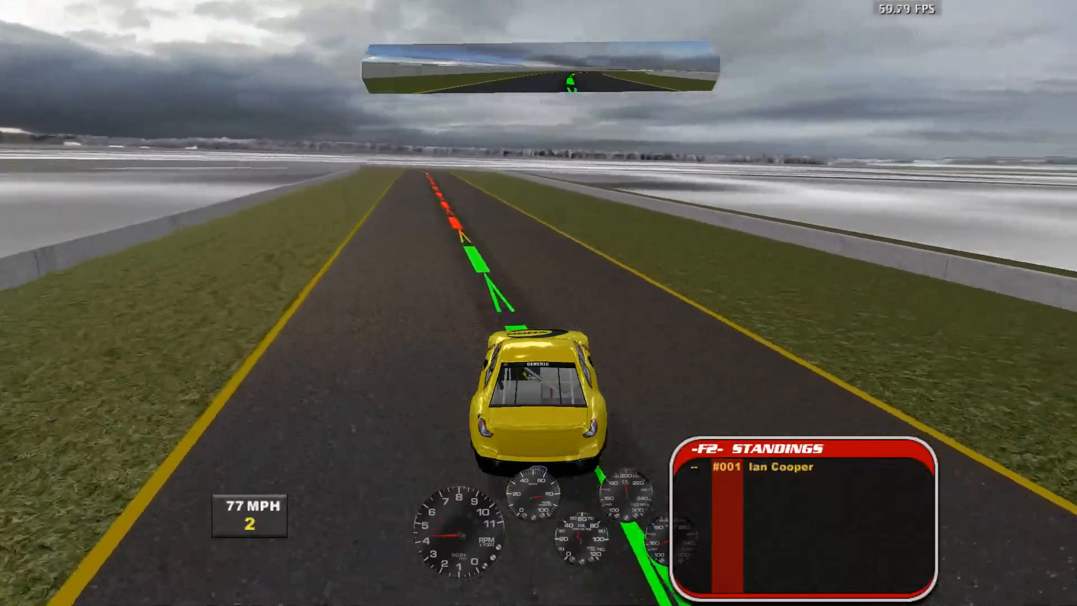
key("Down")
key("Left")
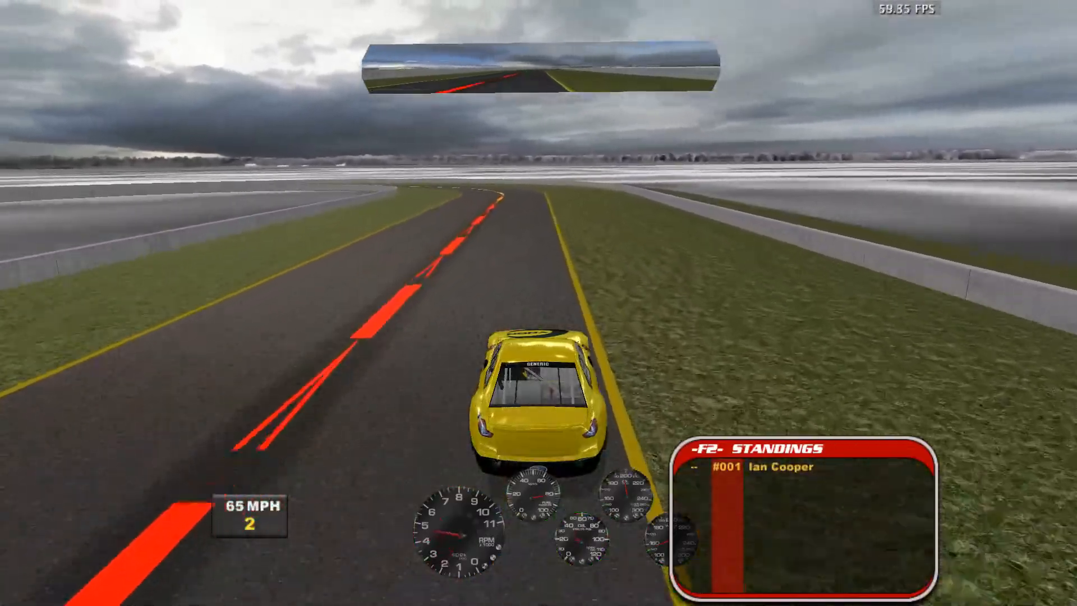
key("Down")
key("Left")
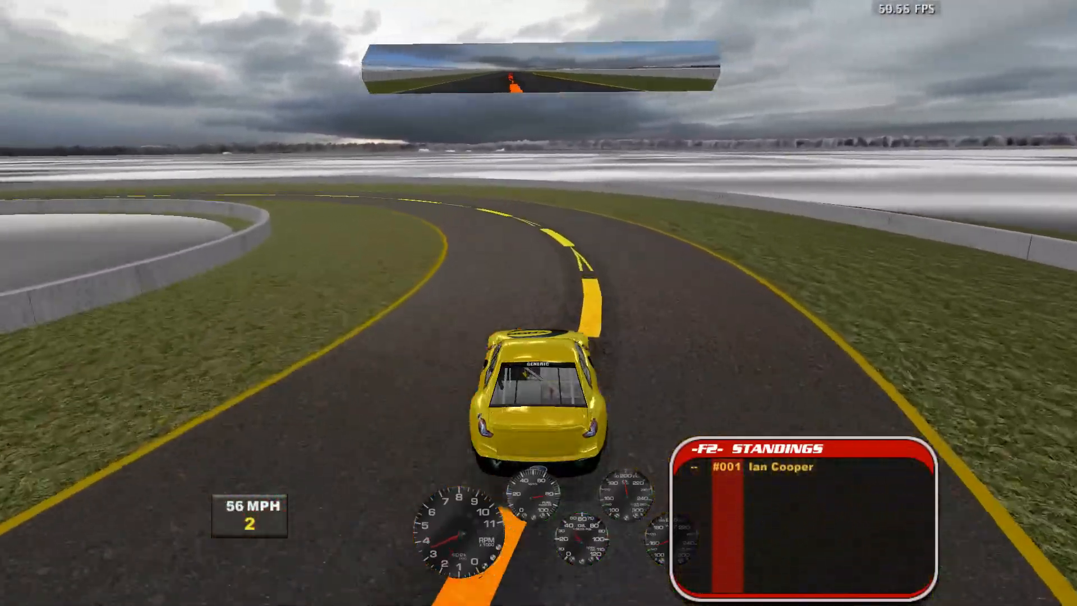
key("Left")
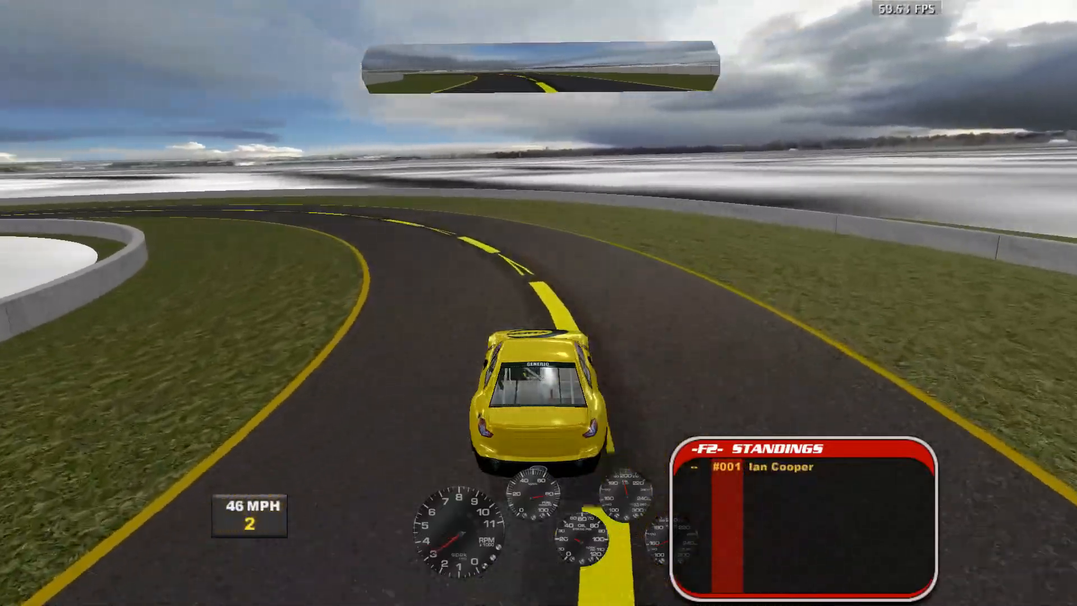
key("Left")
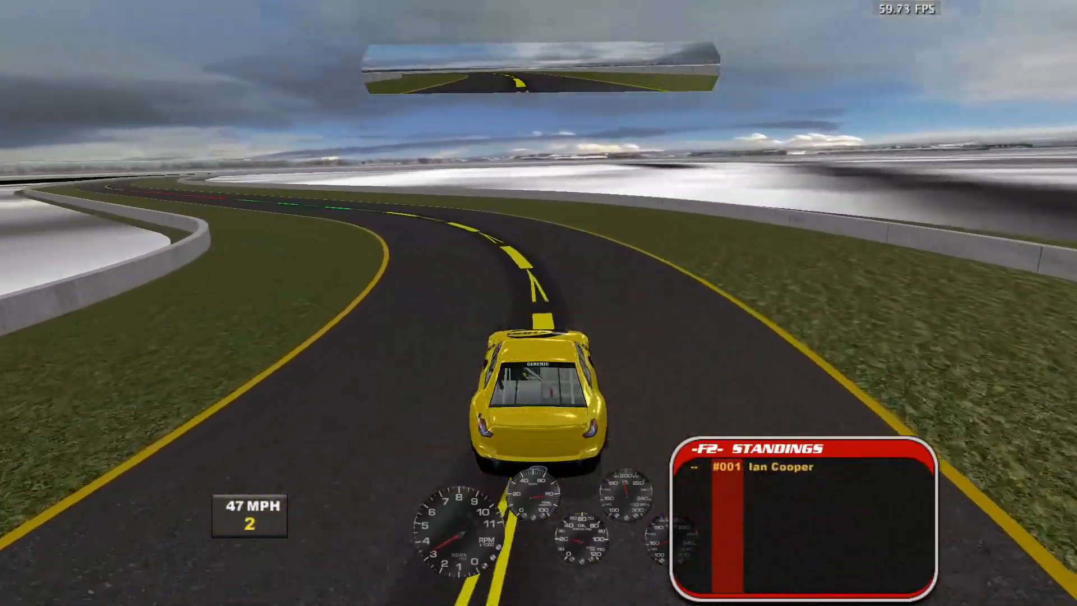
key("Left")
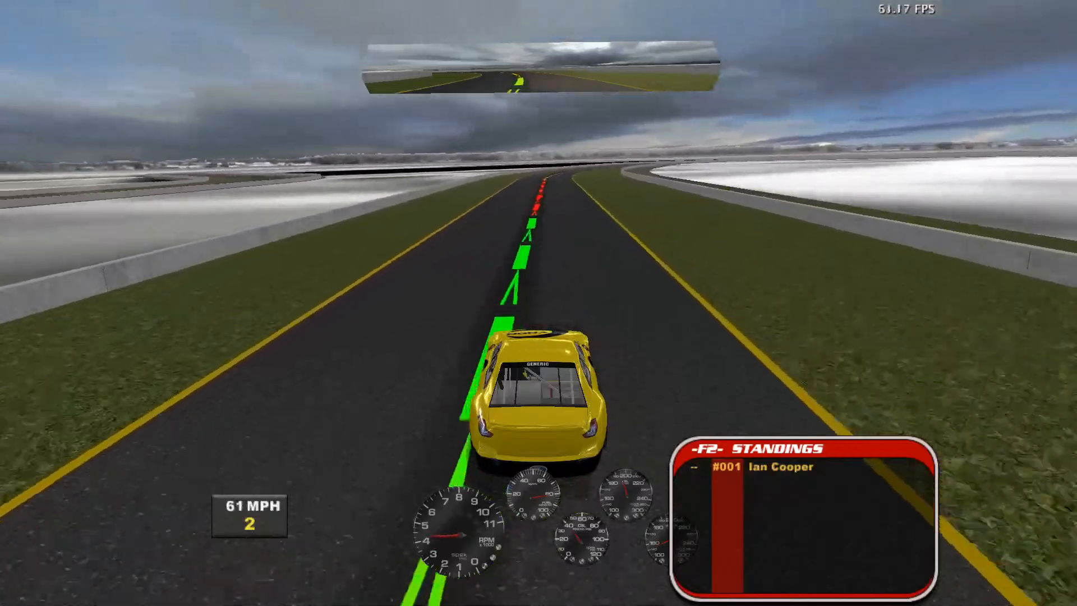
key("Up")
key("Up")
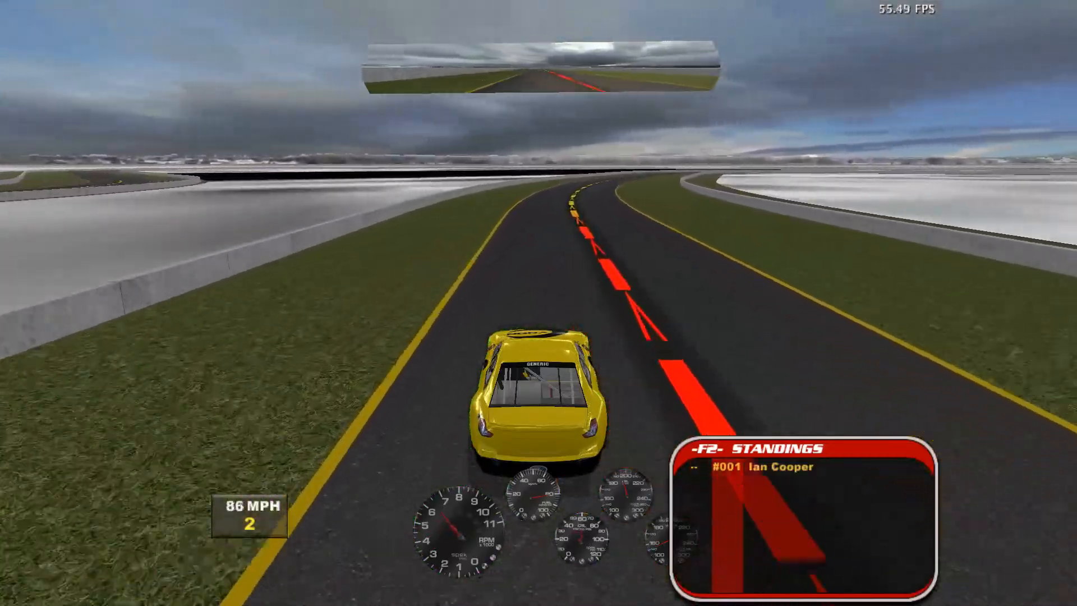
key("Up")
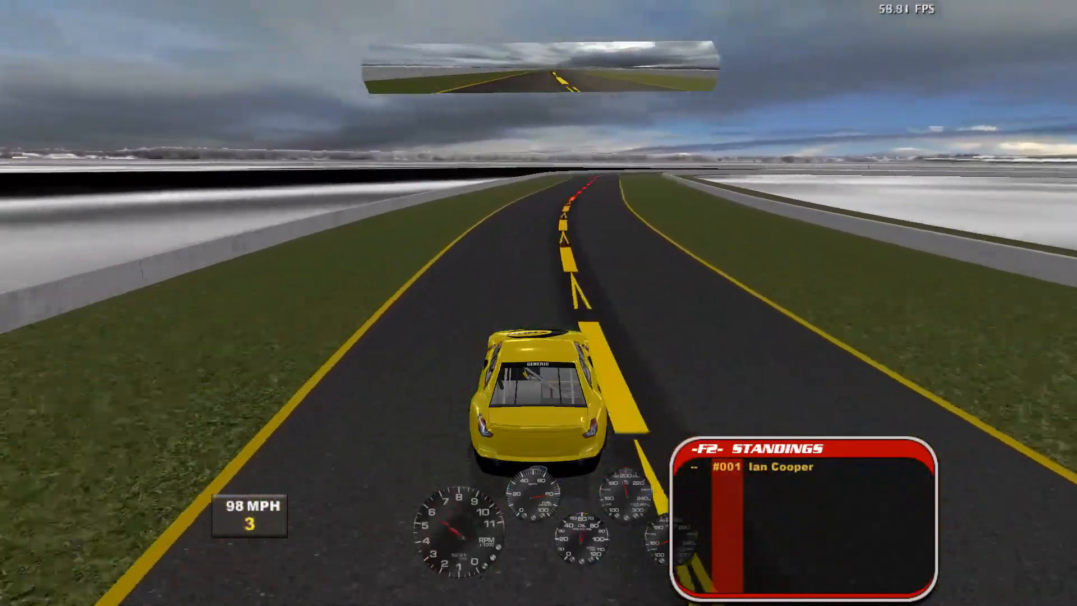
key("Down")
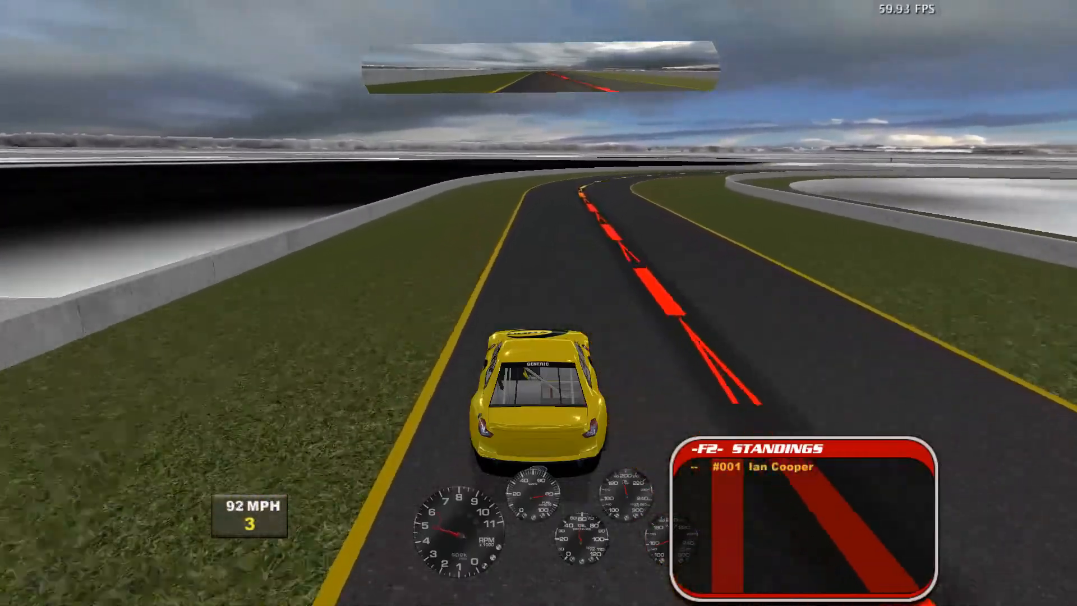
key("Right")
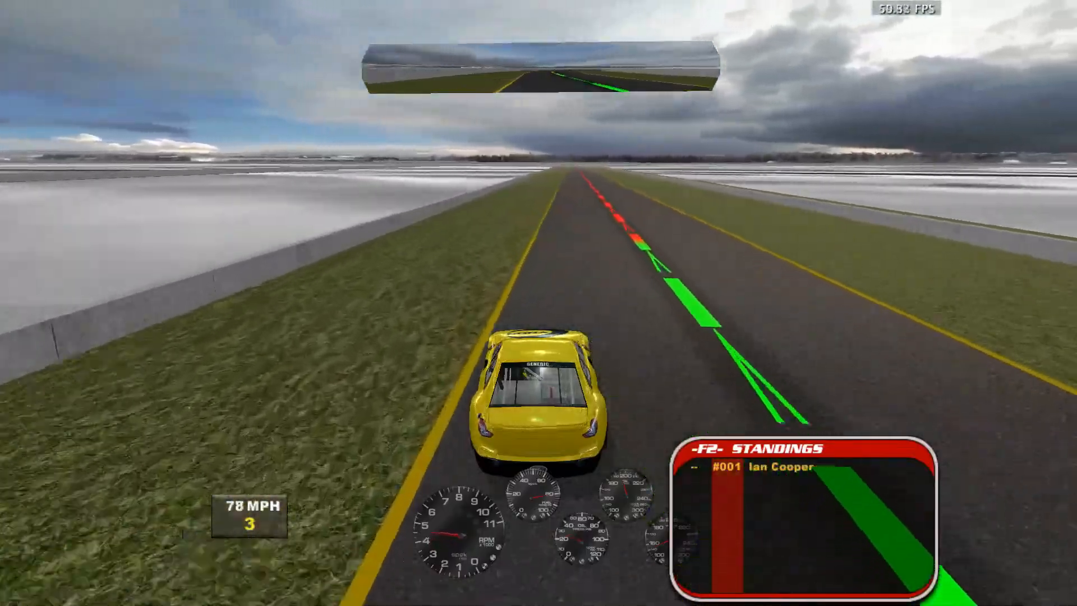
key("Right")
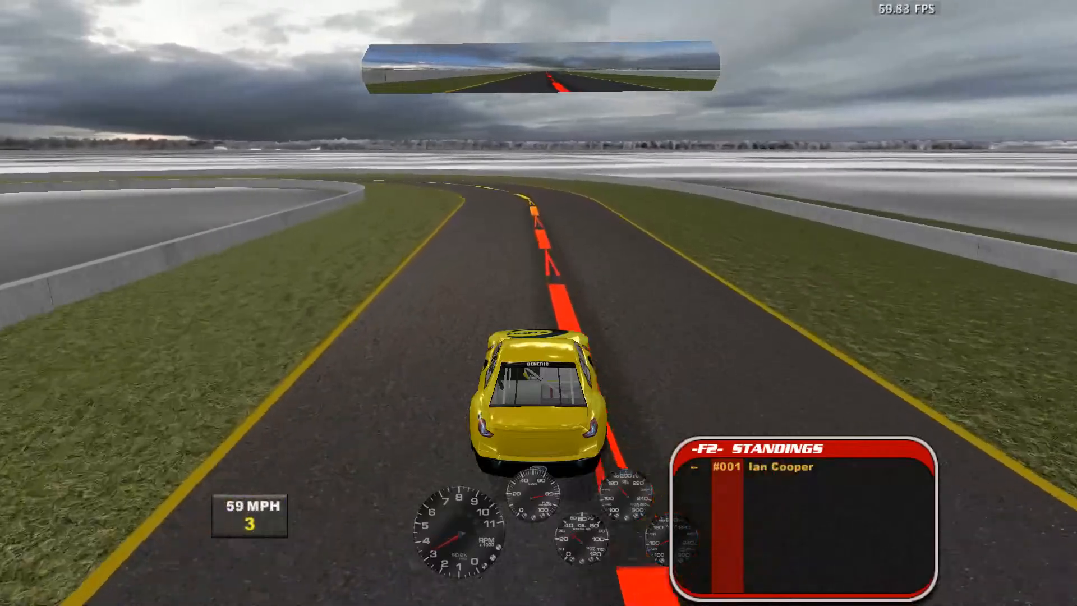
Get out of the car, end the testing session and exit the game to the desktop
key("Escape")
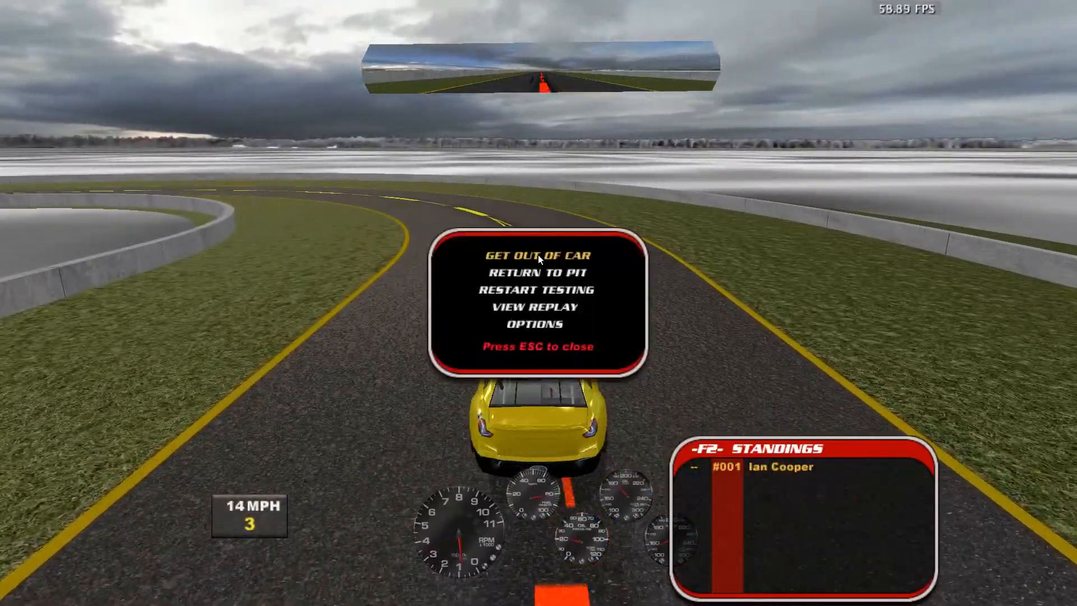
left_click(538, 255)
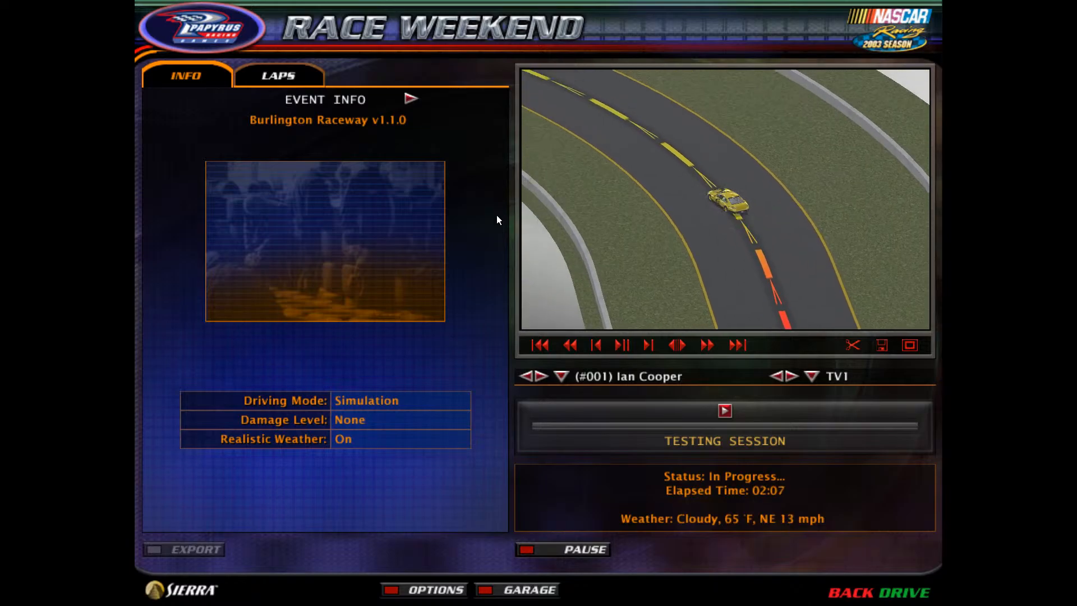
key("Escape")
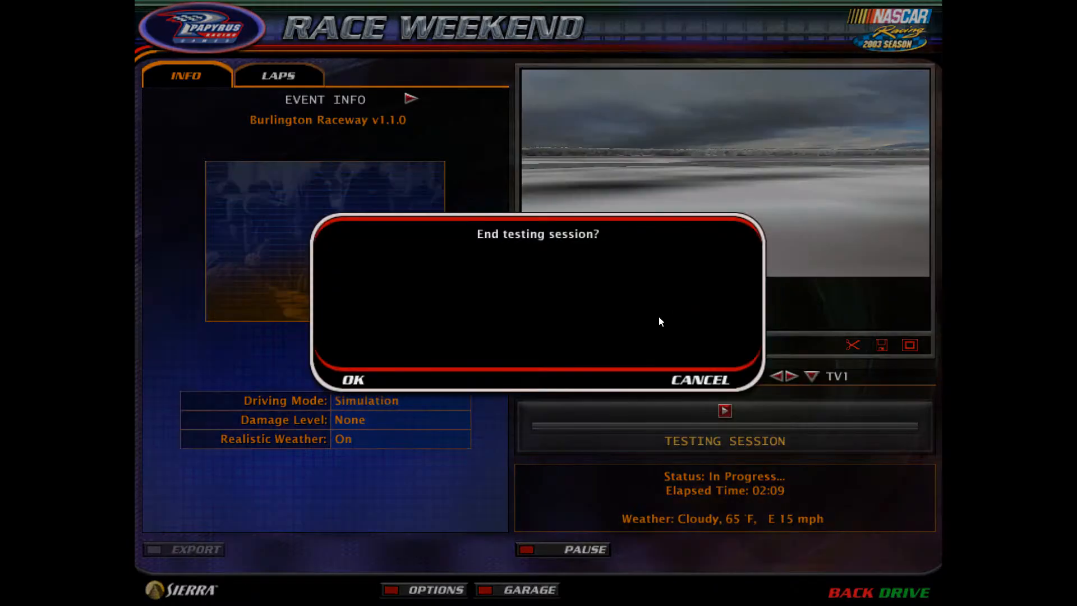
left_click(351, 382)
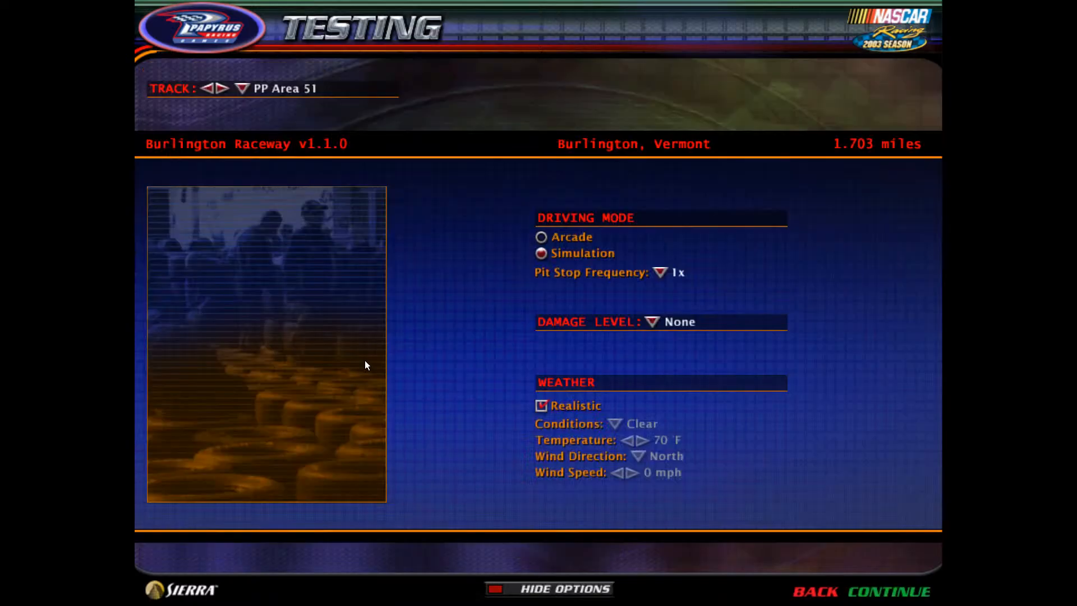
key("Escape")
key("Escape")
left_click(356, 374)
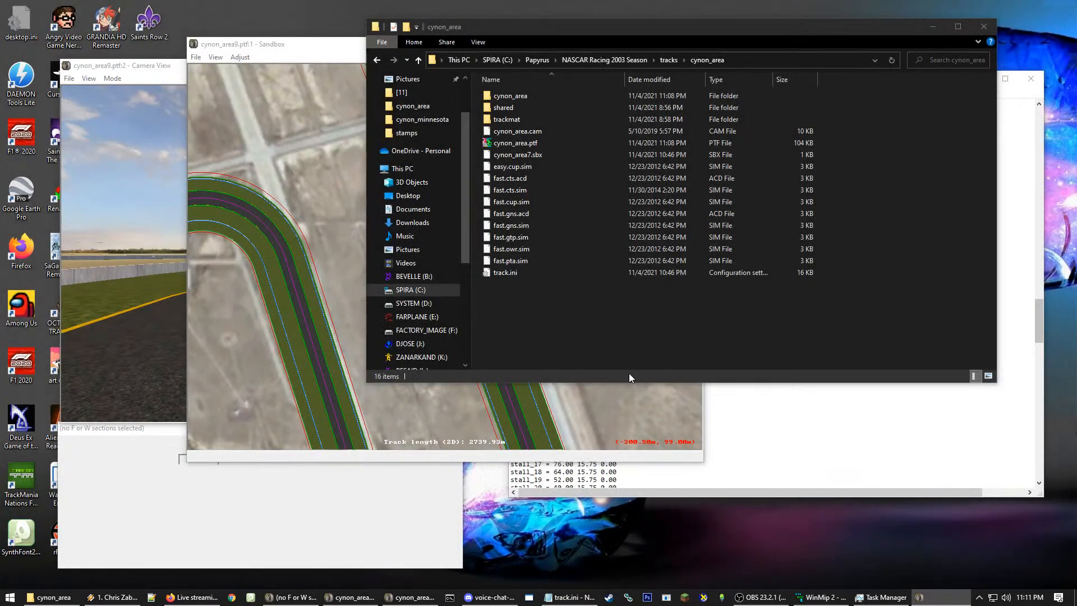
Return to Sandbox and examine the outer wall along the long straight in the plan and camera views
left_click(314, 280)
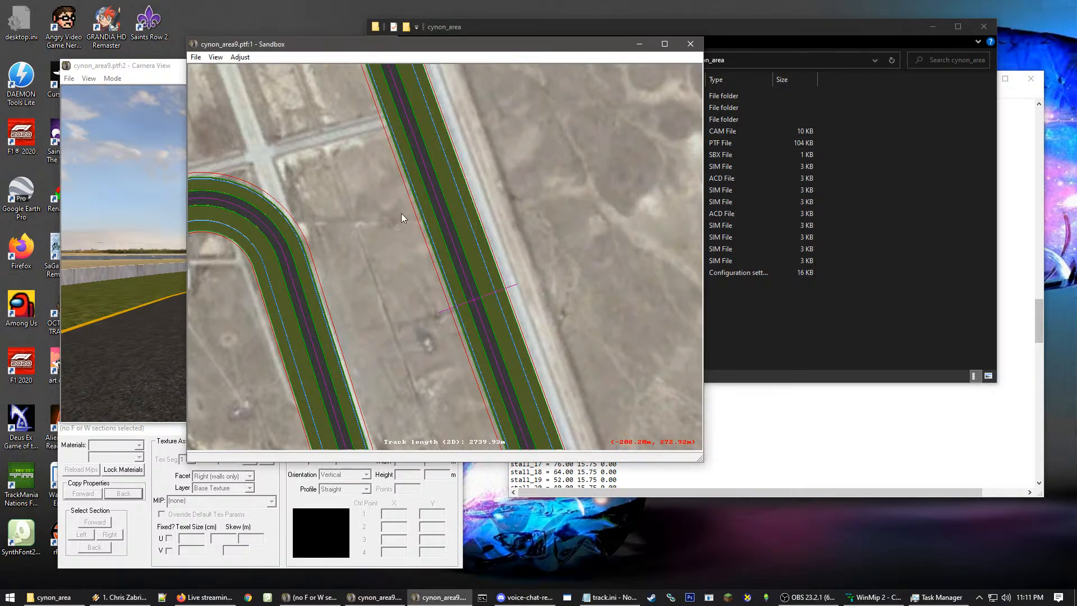
scroll(553, 218, "up", 4)
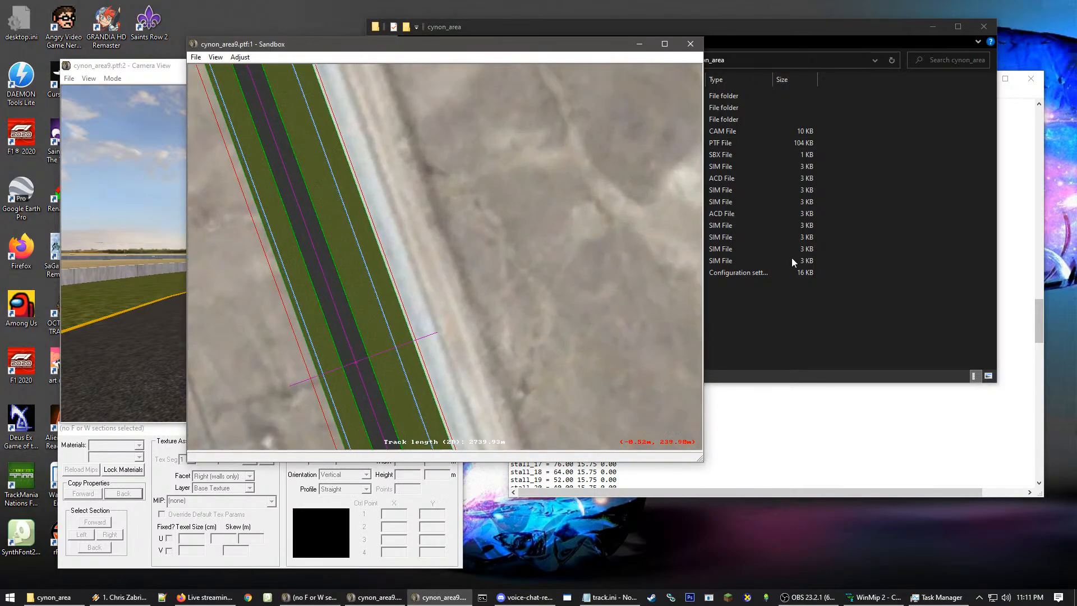
key("c")
scroll(478, 317, "up", 3)
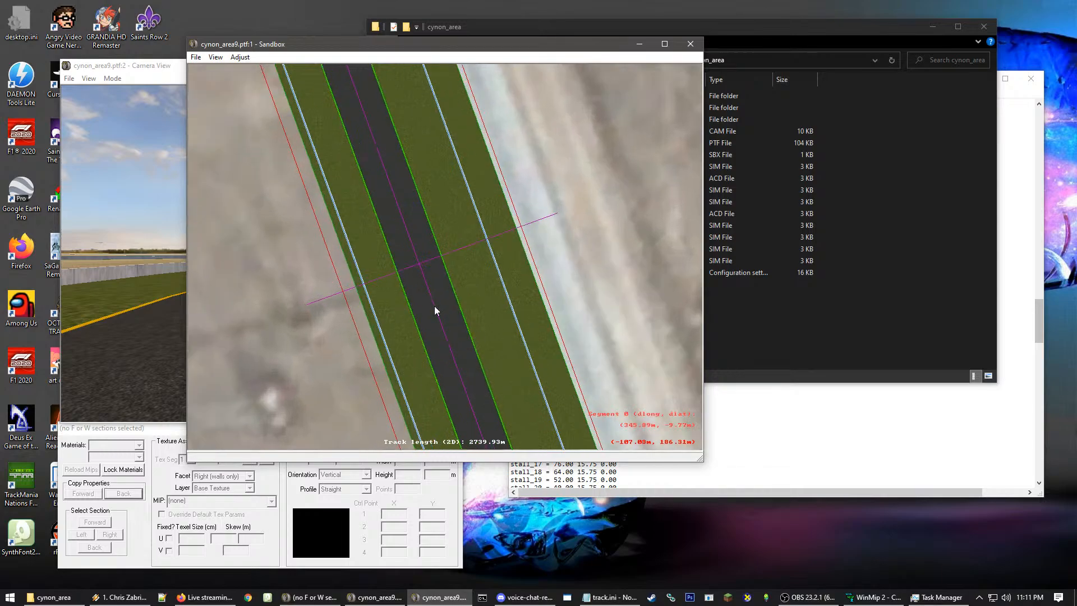
left_click(184, 273)
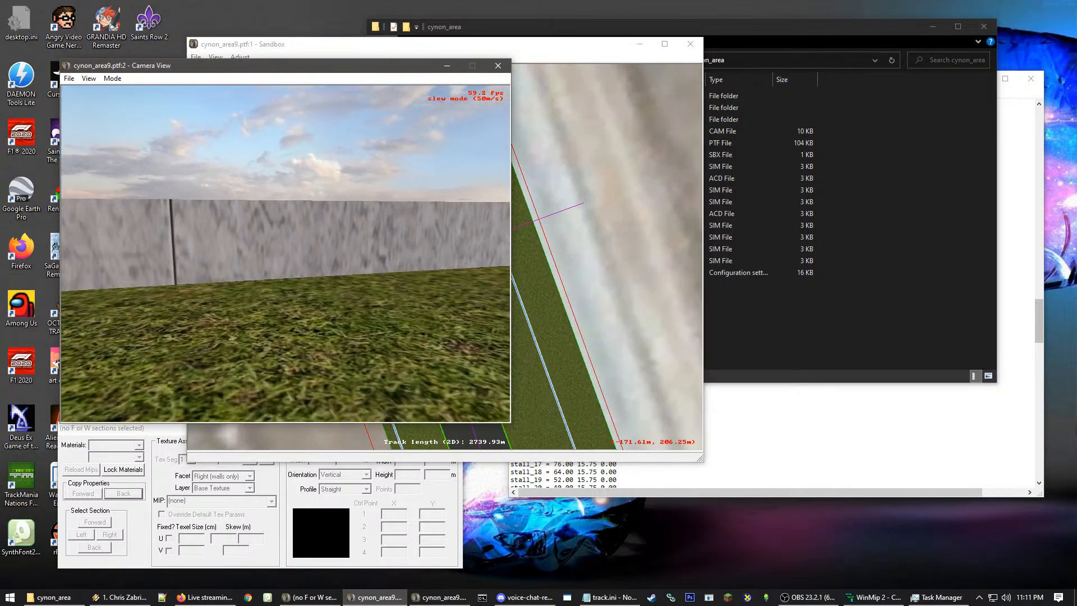
key("Up")
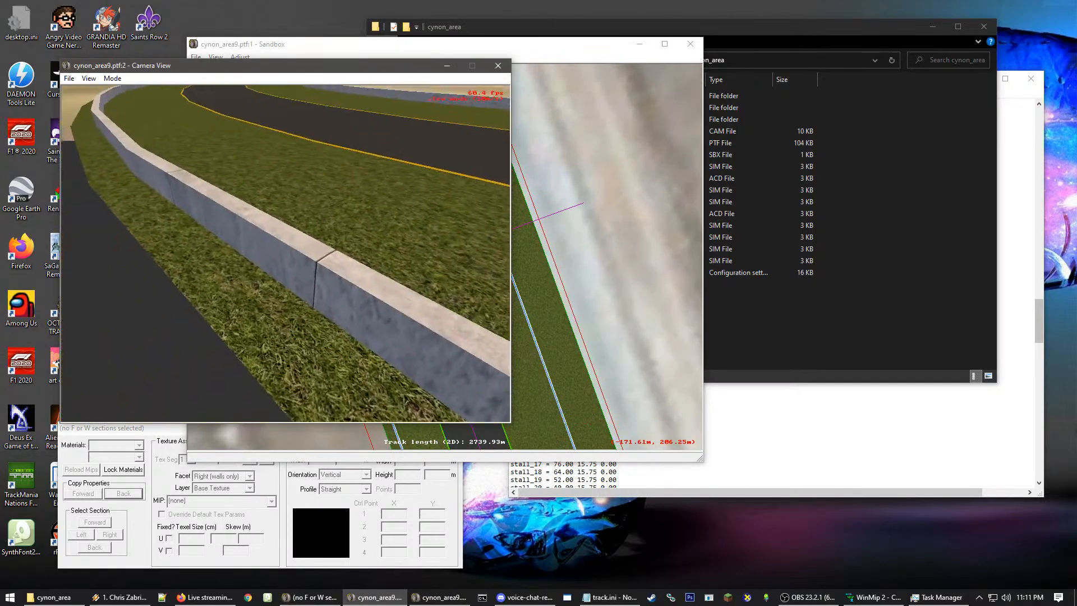
Examine how the X-section boundary lines up with the outer wall at the segment joint on the long straight
left_click(630, 252)
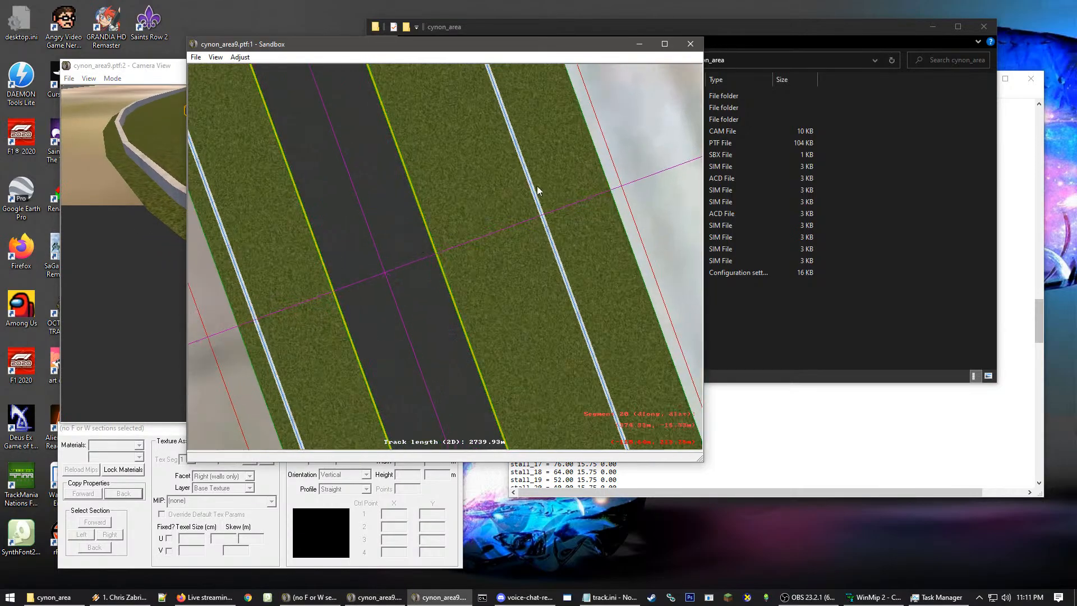
left_click(481, 301)
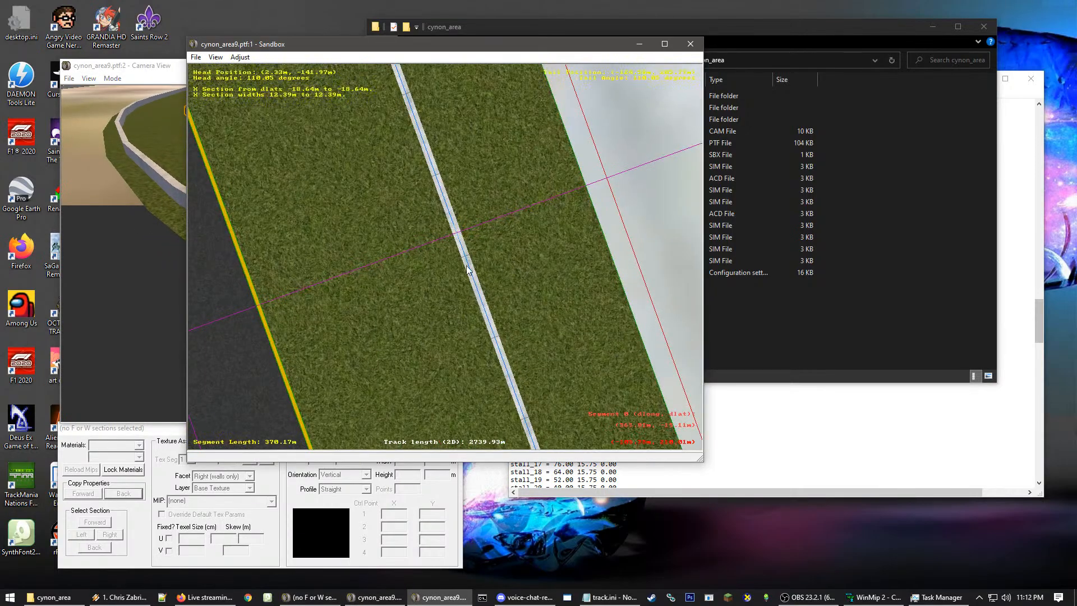
scroll(467, 266, "down", 1)
scroll(557, 271, "down", 15)
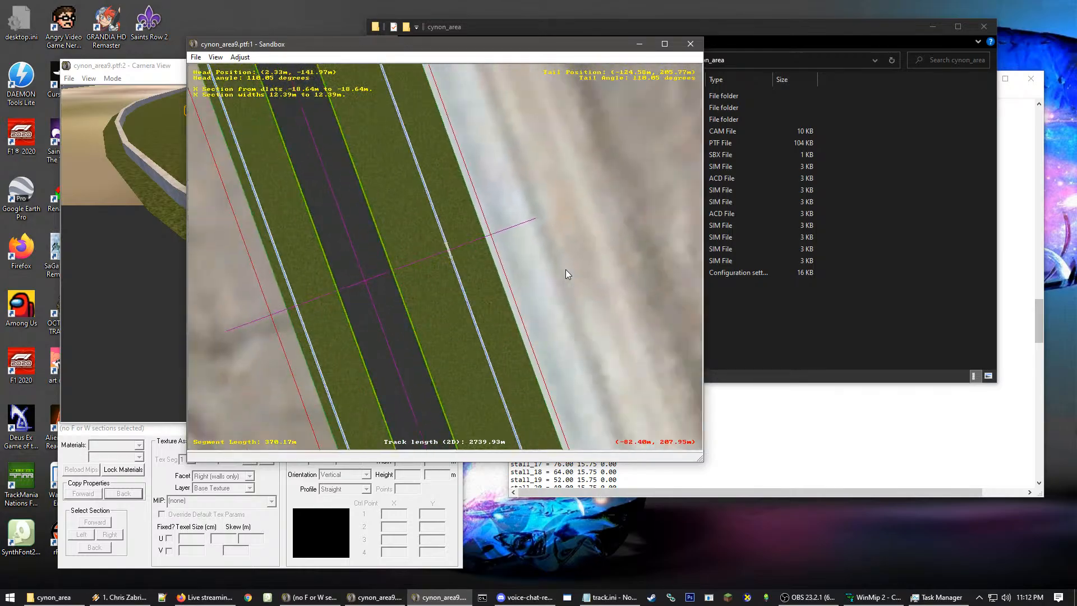
scroll(597, 236, "up", 15)
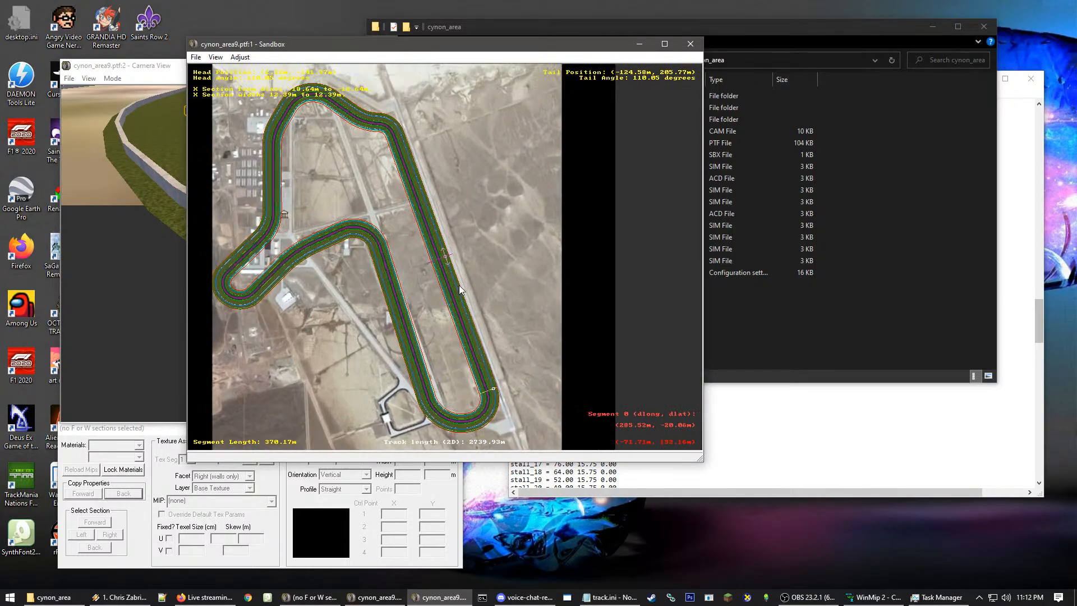
scroll(496, 234, "up", 4)
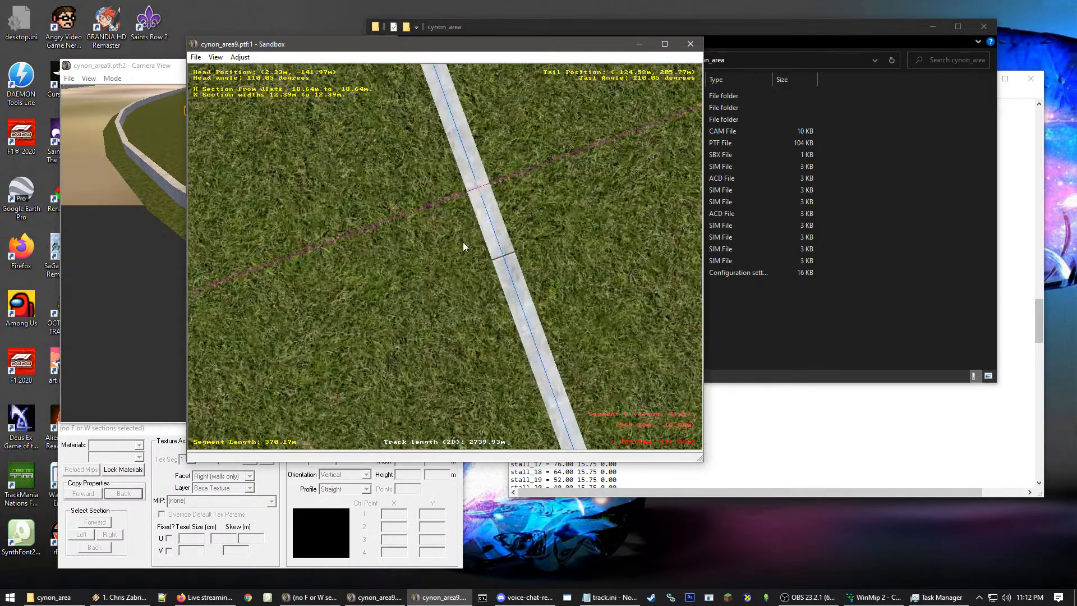
scroll(373, 281, "down", 4)
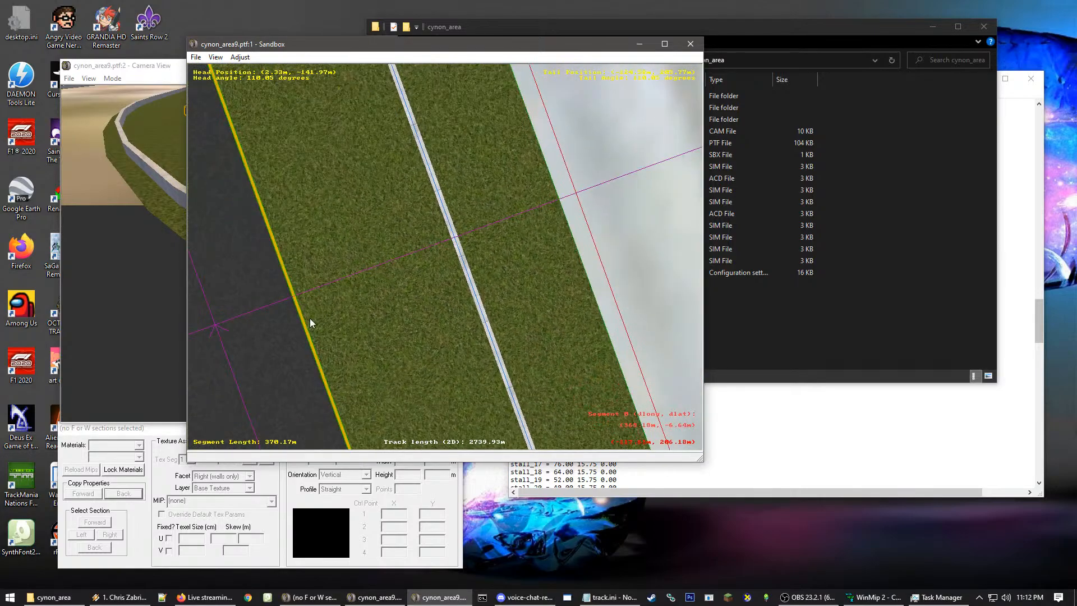
Select the outer wall section just beyond the segment joint and fix the V texture size on its right facet, keeping wall_r.mip
left_click(310, 323)
left_click(393, 194)
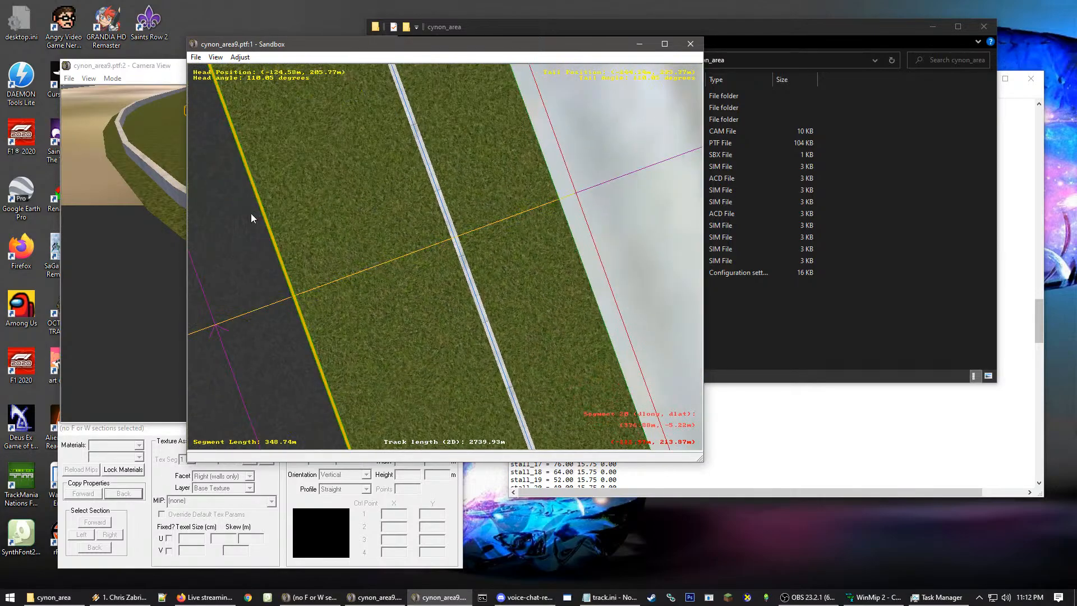
left_click(440, 196)
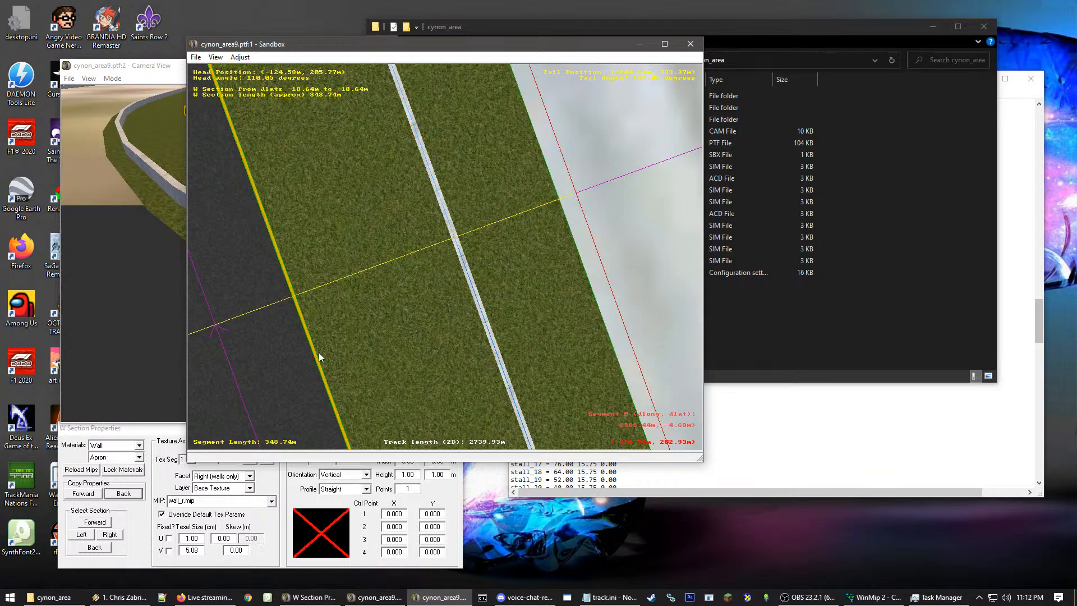
scroll(475, 206, "up", 5)
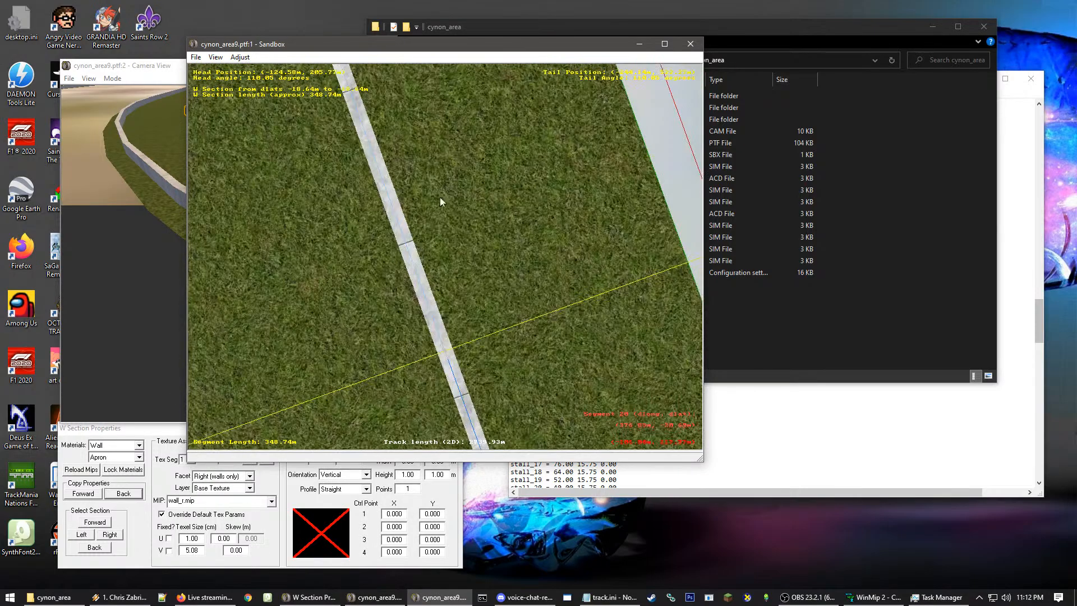
scroll(366, 280, "down", 3)
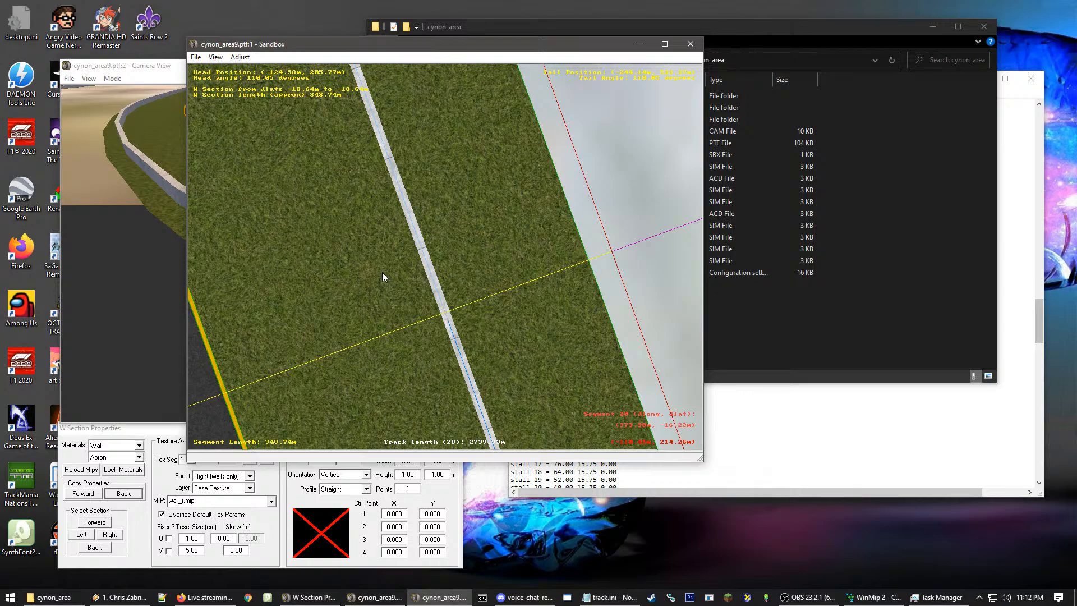
scroll(314, 401, "down", 1)
scroll(456, 264, "up", 5)
key("Down")
key("plus")
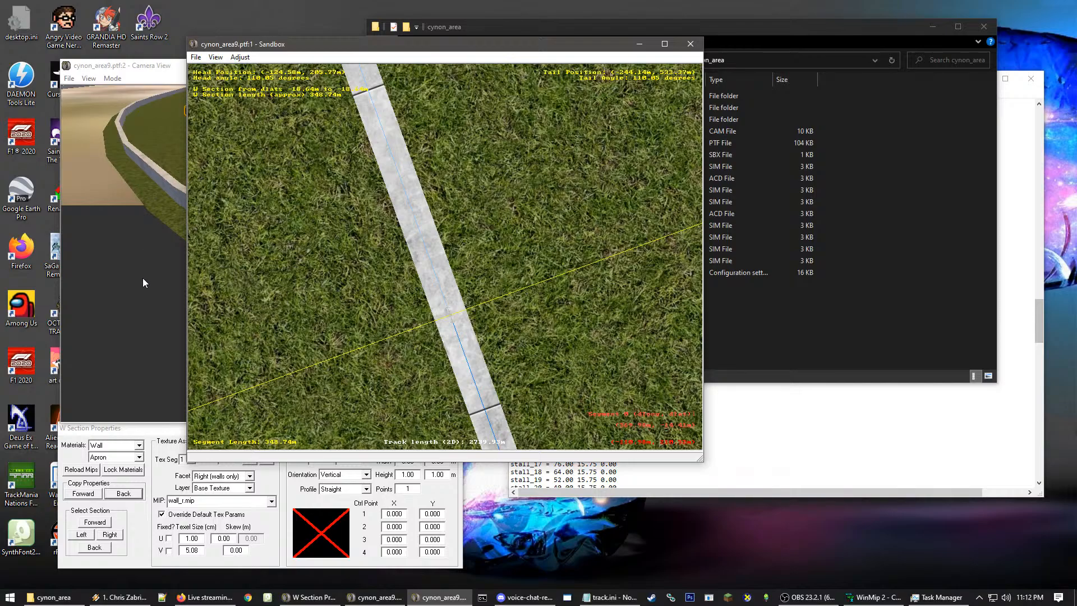
left_click(169, 553)
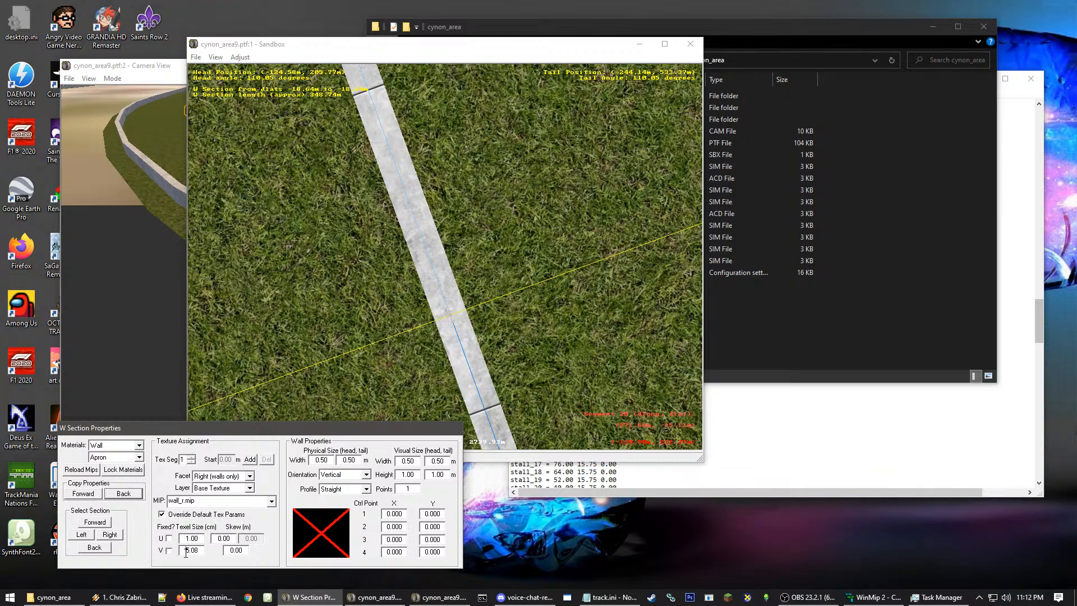
left_click(169, 550)
left_click(272, 501)
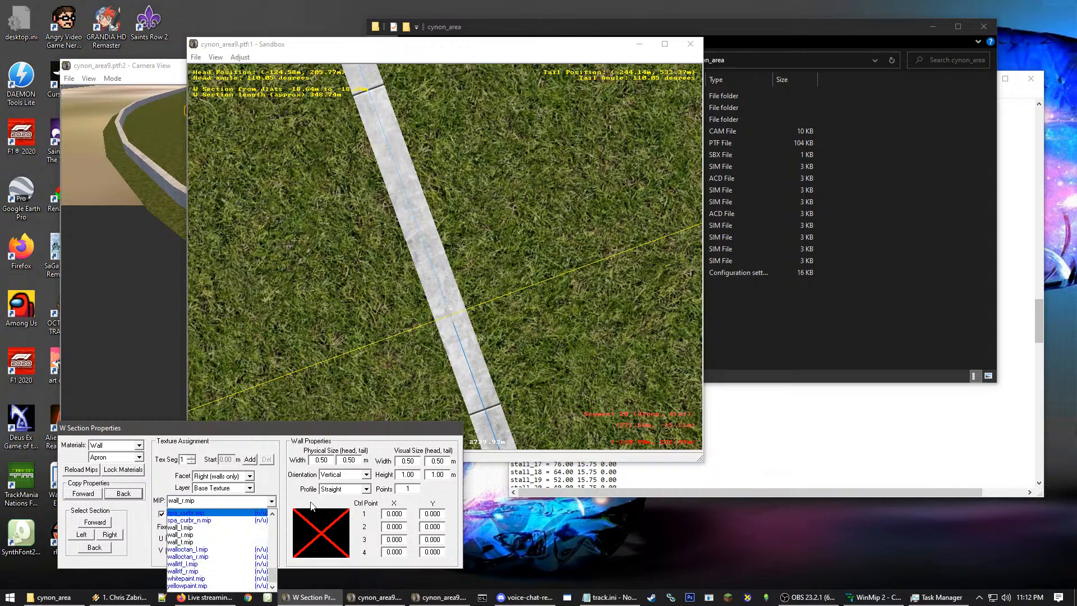
left_click(189, 513)
Compare the wall's top, right and left facet textures, and fix the V texture size on the left facet using wall_l.mip
left_click(249, 476)
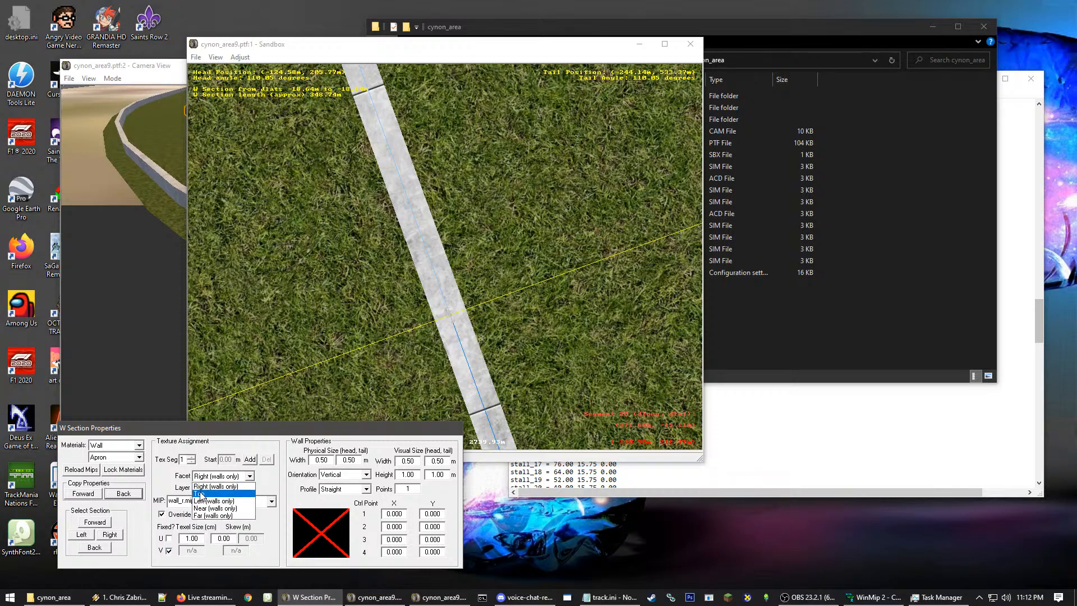
left_click(216, 502)
left_click(223, 477)
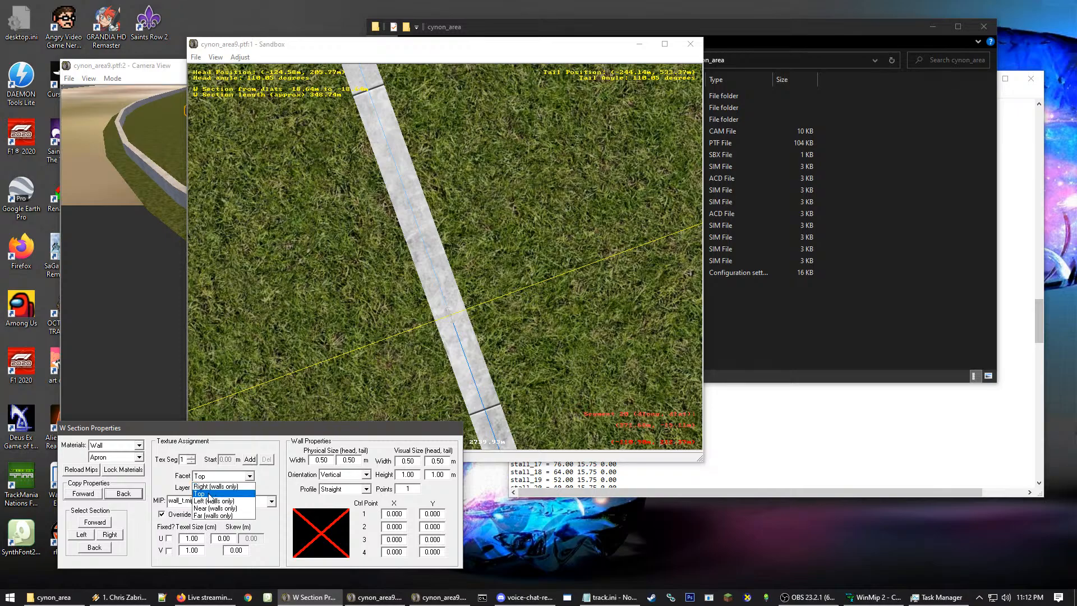
left_click(199, 501)
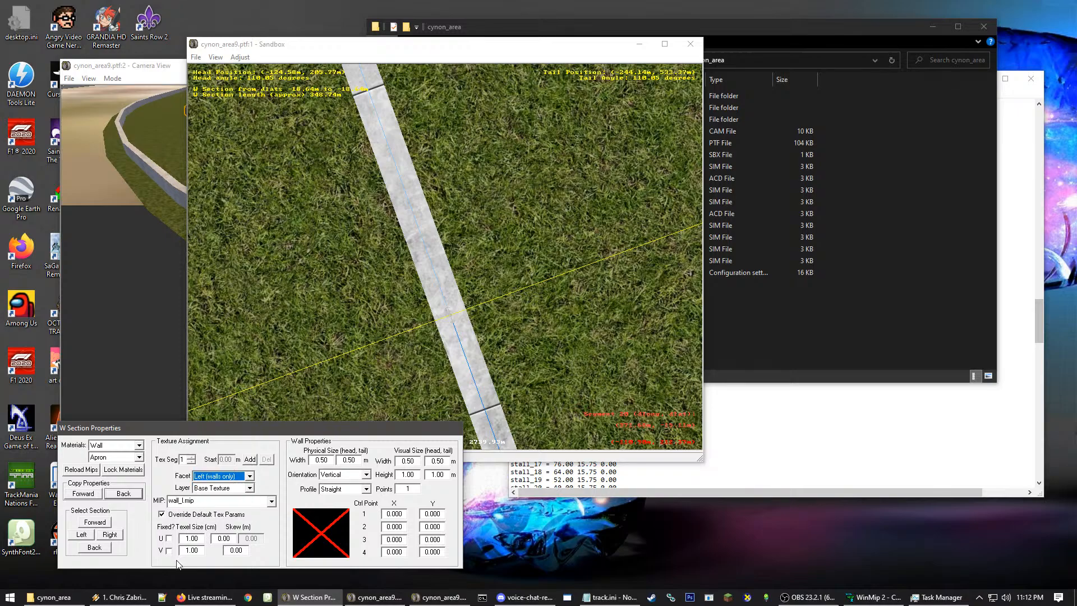
left_click(205, 480)
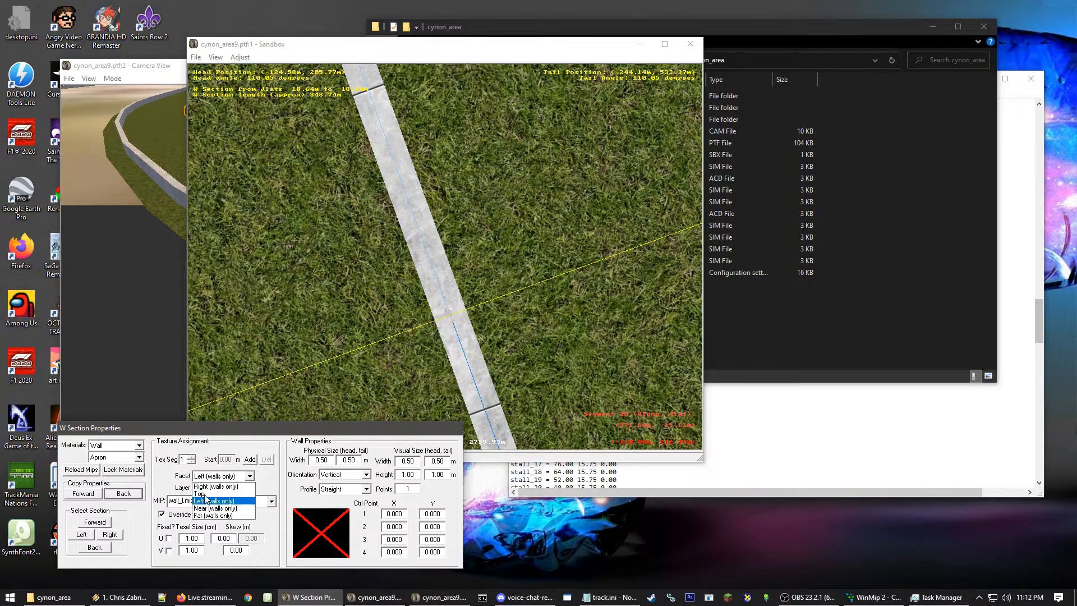
left_click(206, 496)
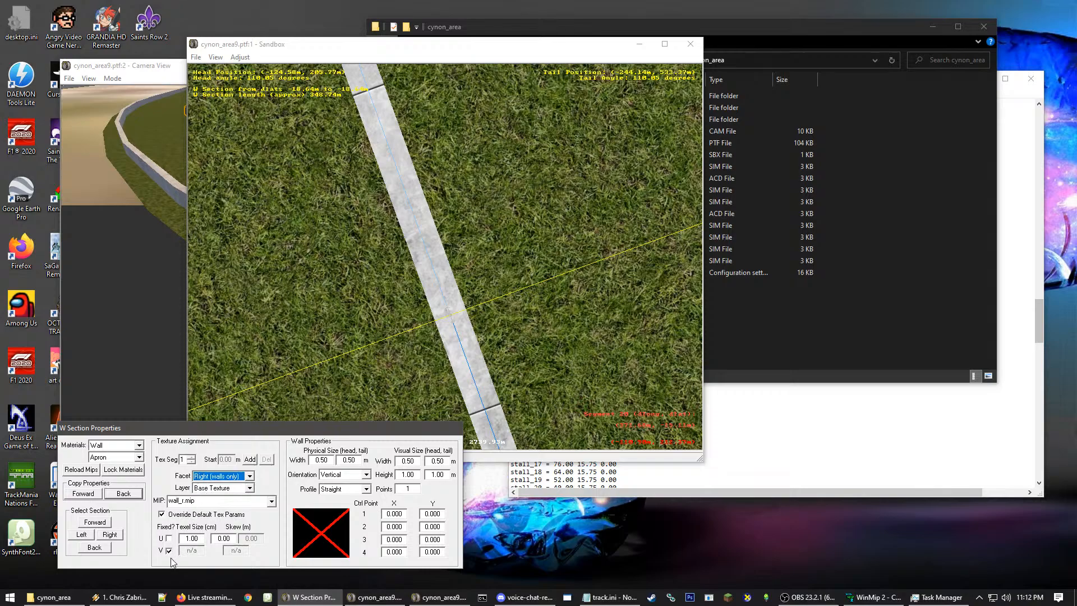
left_click(216, 477)
left_click(210, 501)
left_click(171, 551)
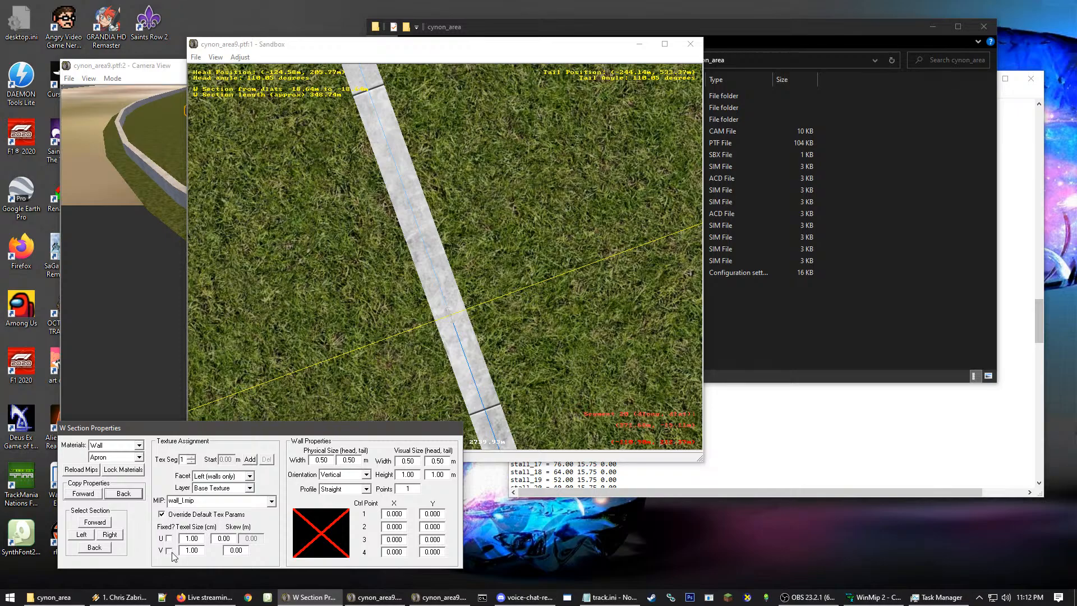
Fly along the walls in the camera view to check the texture on their inner, outer and top faces
left_click(427, 260)
left_click(160, 260)
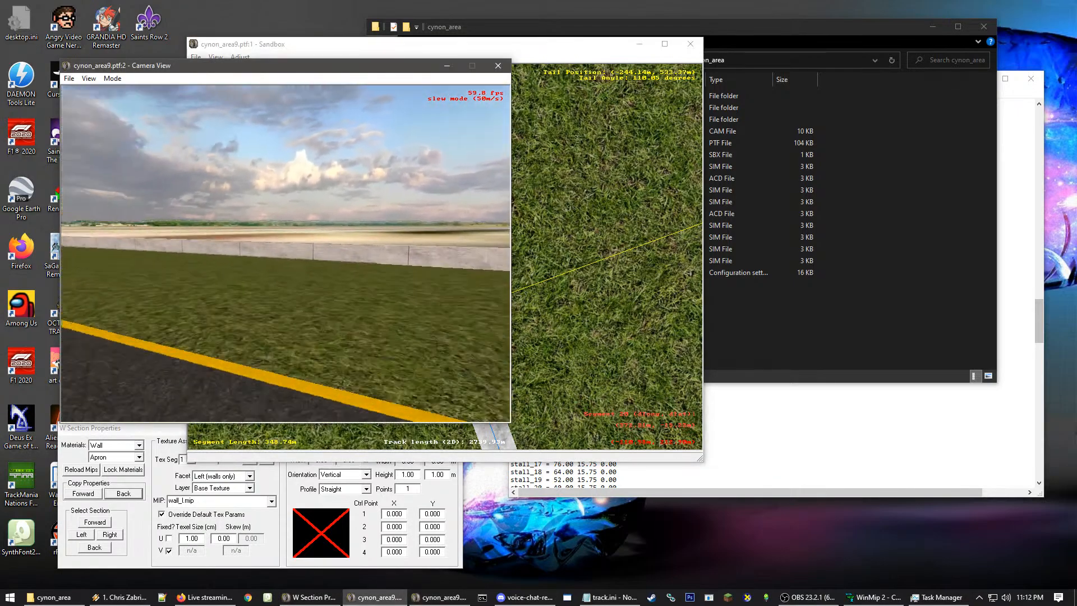
key("Up")
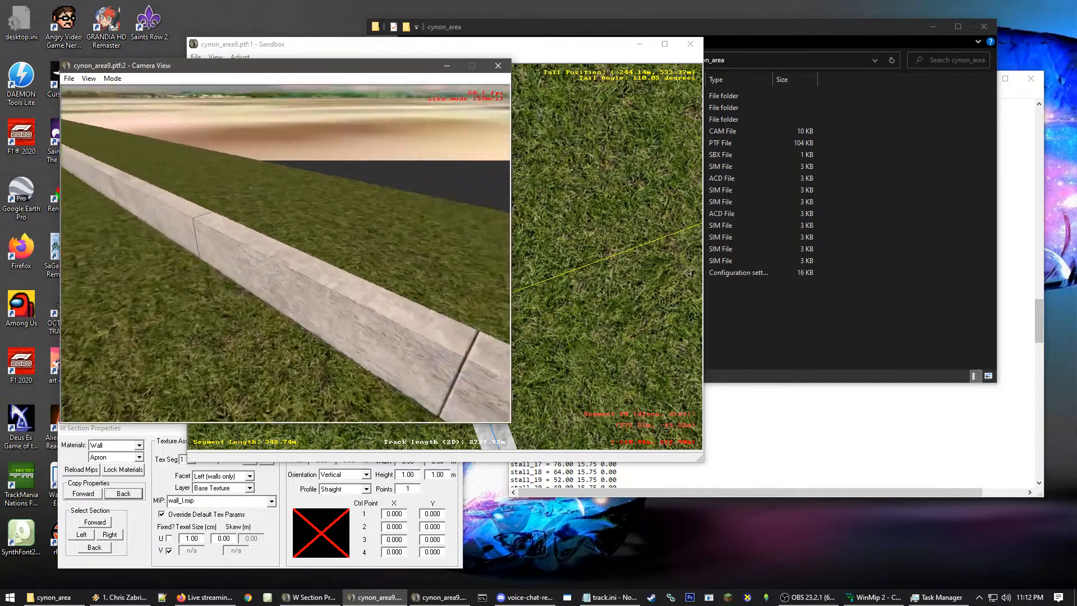
key("Up")
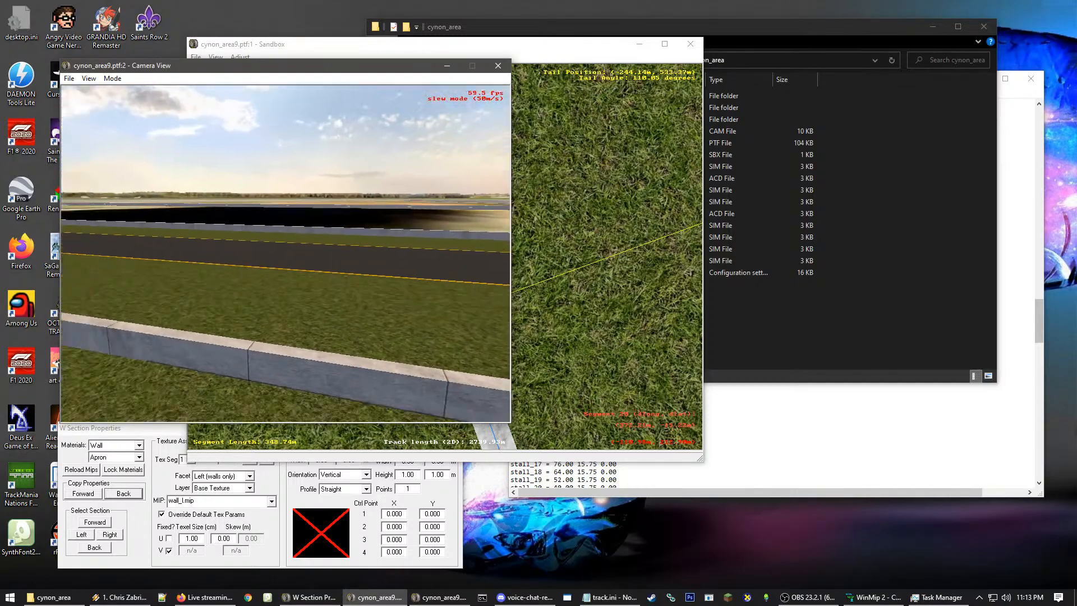
left_click(333, 258)
left_click(350, 277)
key("Up")
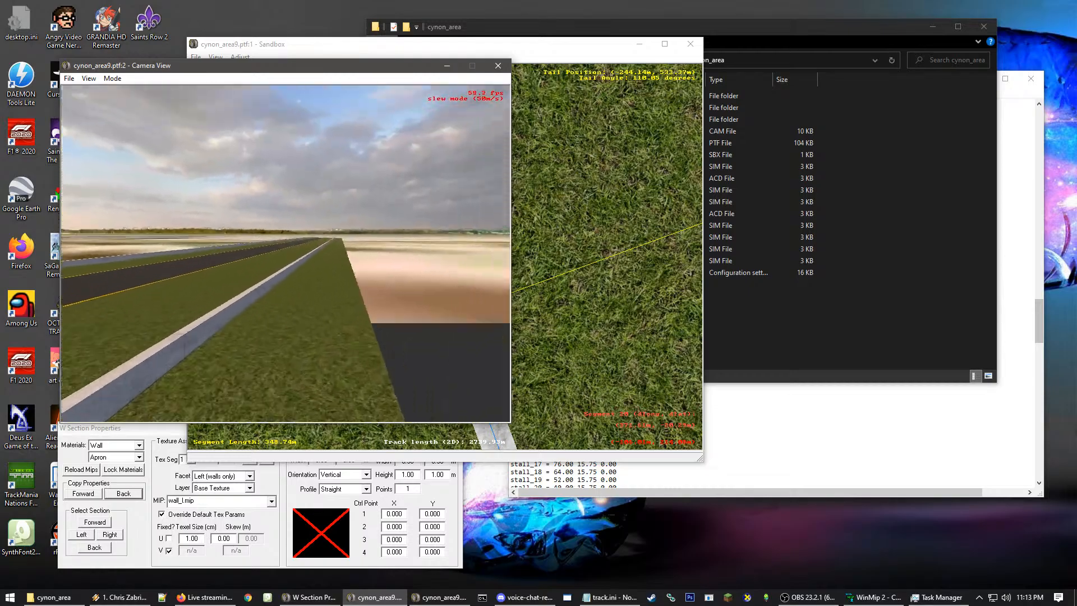
key("Up")
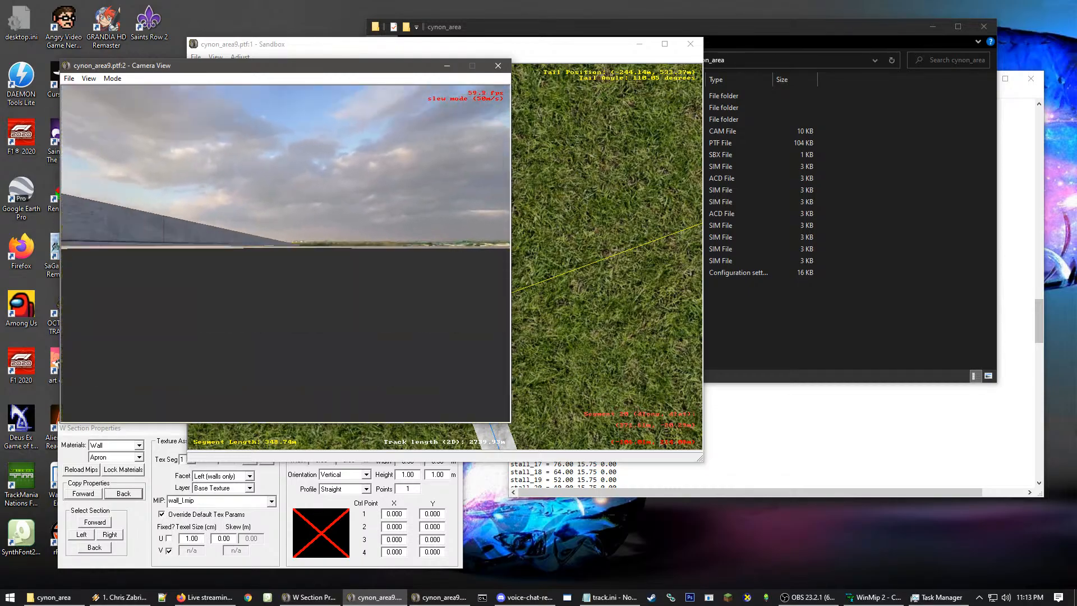
key("Up")
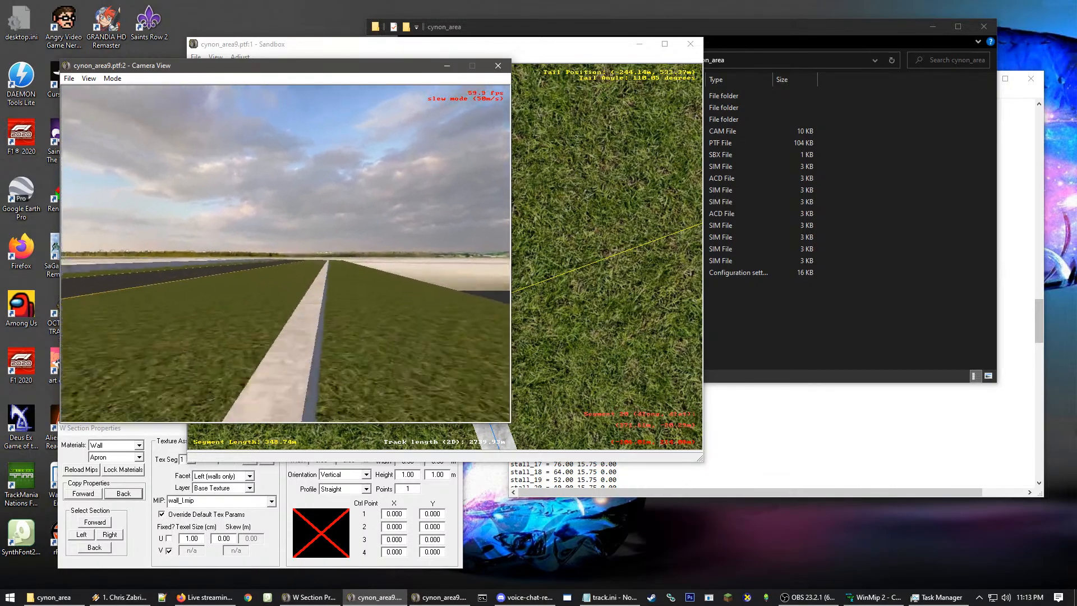
key("Up")
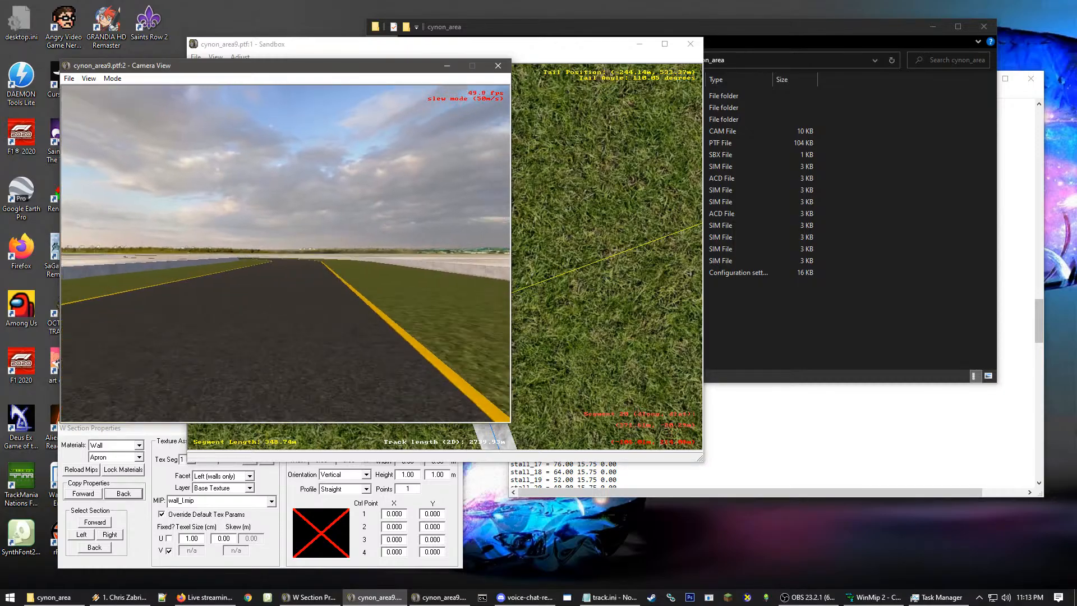
key("Up")
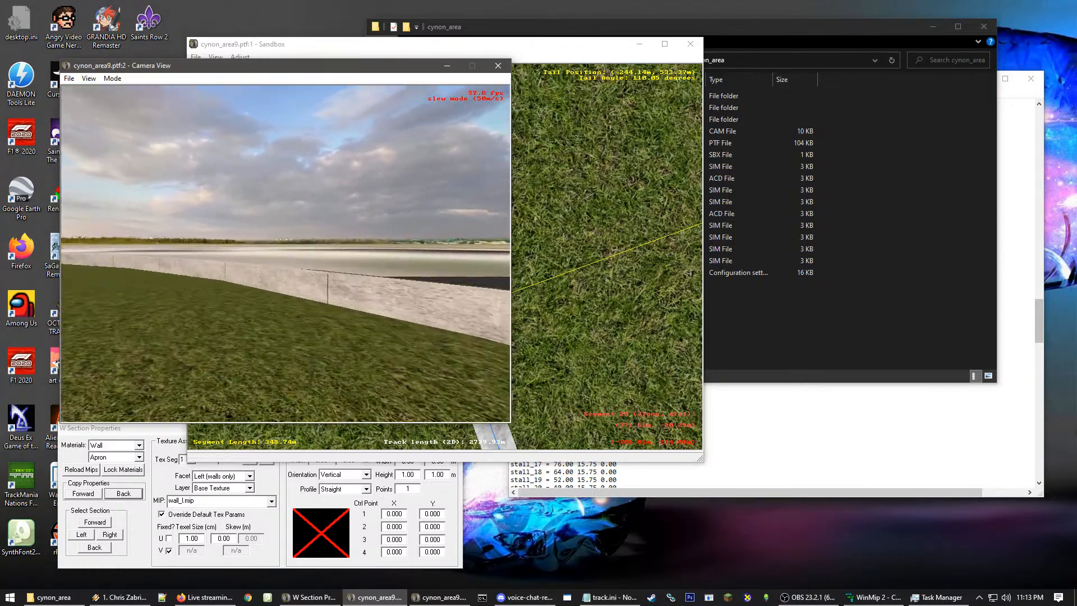
key("Right")
key("Down")
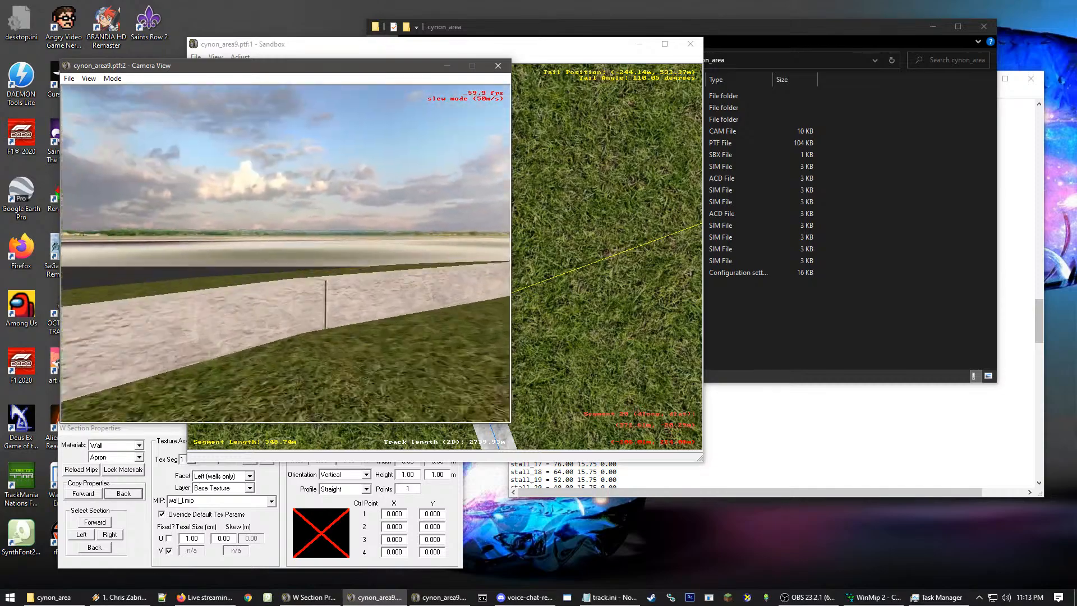
Leave the camera control and copy the outer wall section's properties forward to the next segment
key("Escape")
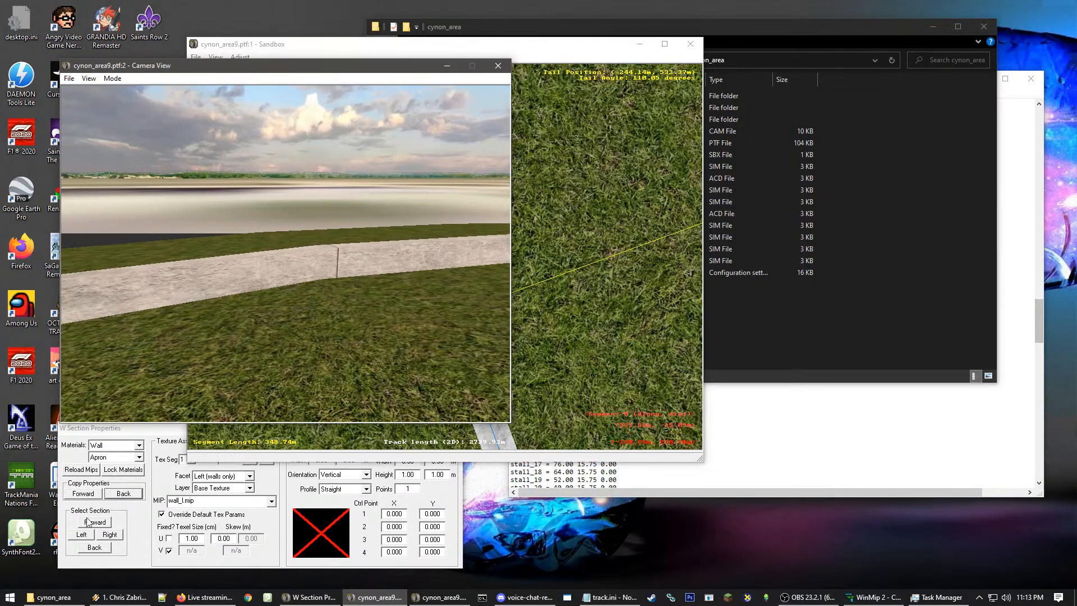
left_click(79, 497)
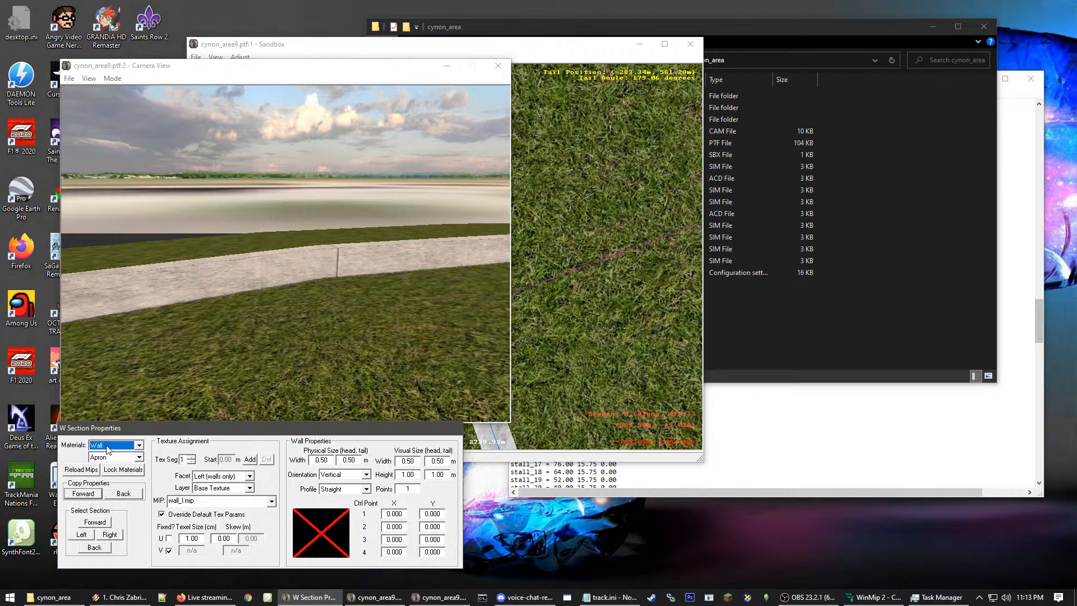
Copy the outer wall section's properties forward through the following segments of the circuit
left_click(84, 494)
left_click(85, 495)
left_click(84, 495)
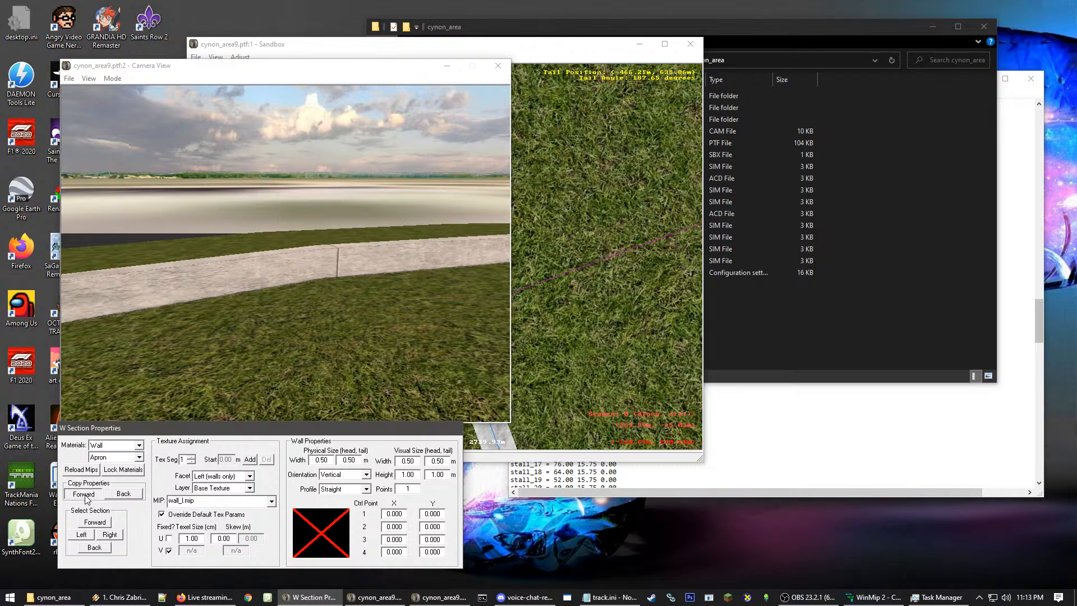
left_click(85, 494)
left_click(84, 495)
left_click(84, 495)
Uncover the track map and continue copying the outer wall's properties forward, through the hairpin and along the long straight
left_click_drag(548, 51, 661, 52)
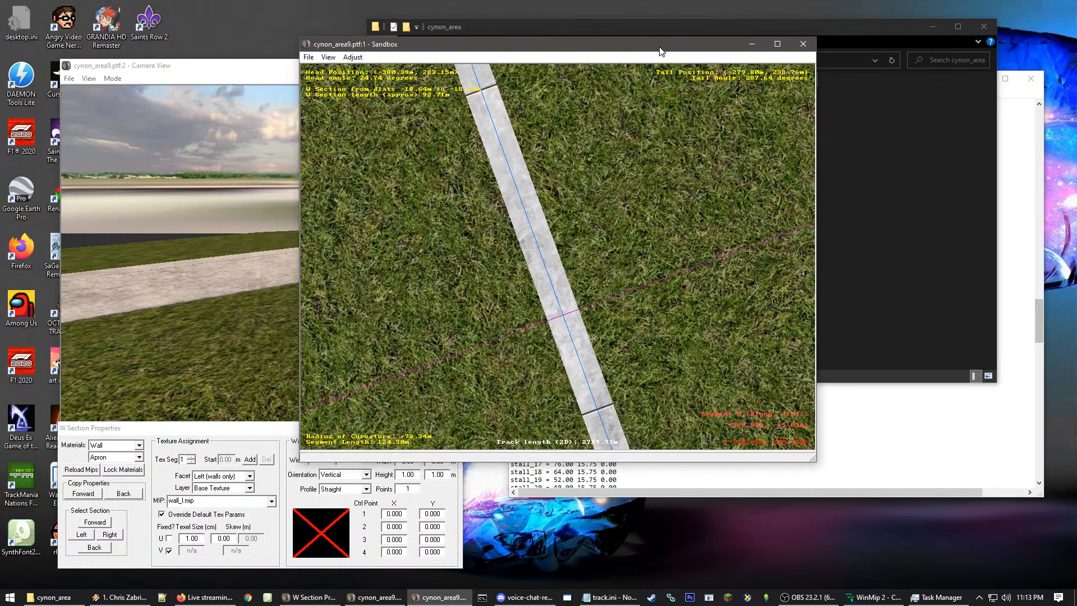
scroll(654, 69, "down", 5)
scroll(481, 123, "down", 5)
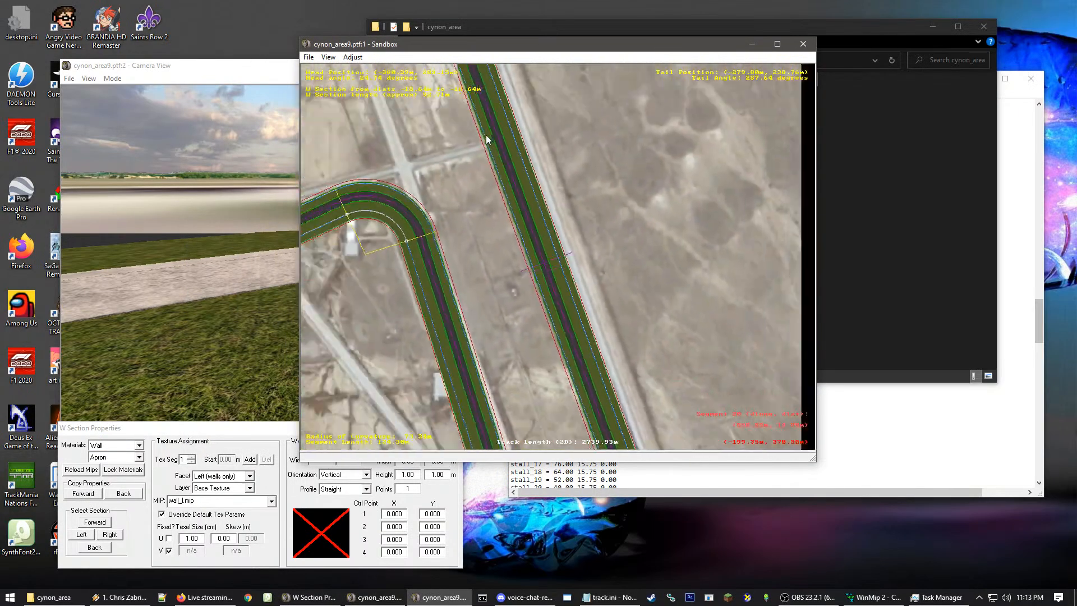
scroll(472, 233, "up", 1)
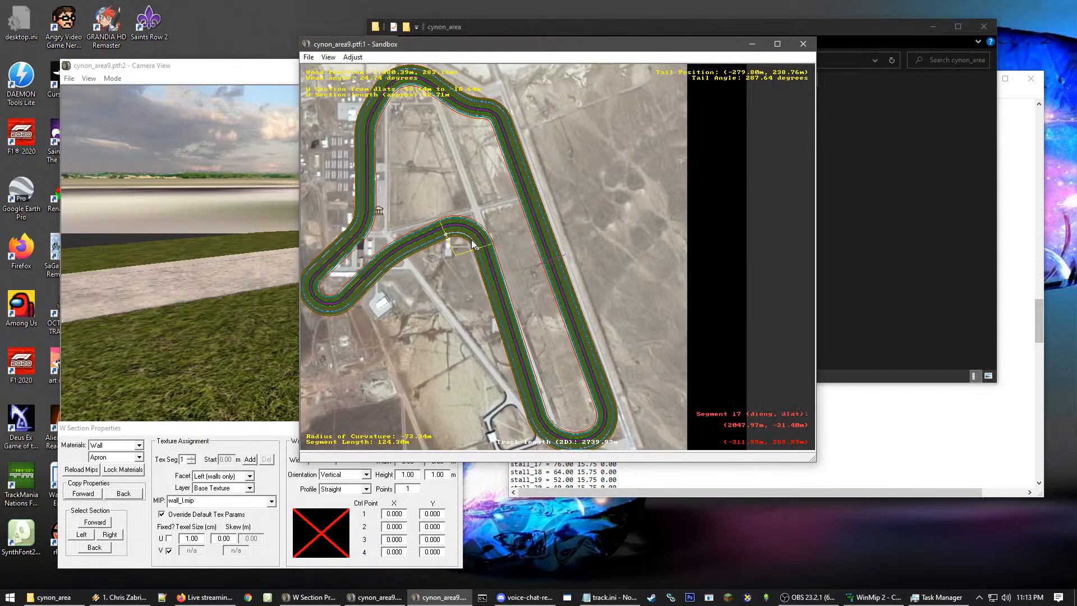
left_click(93, 497)
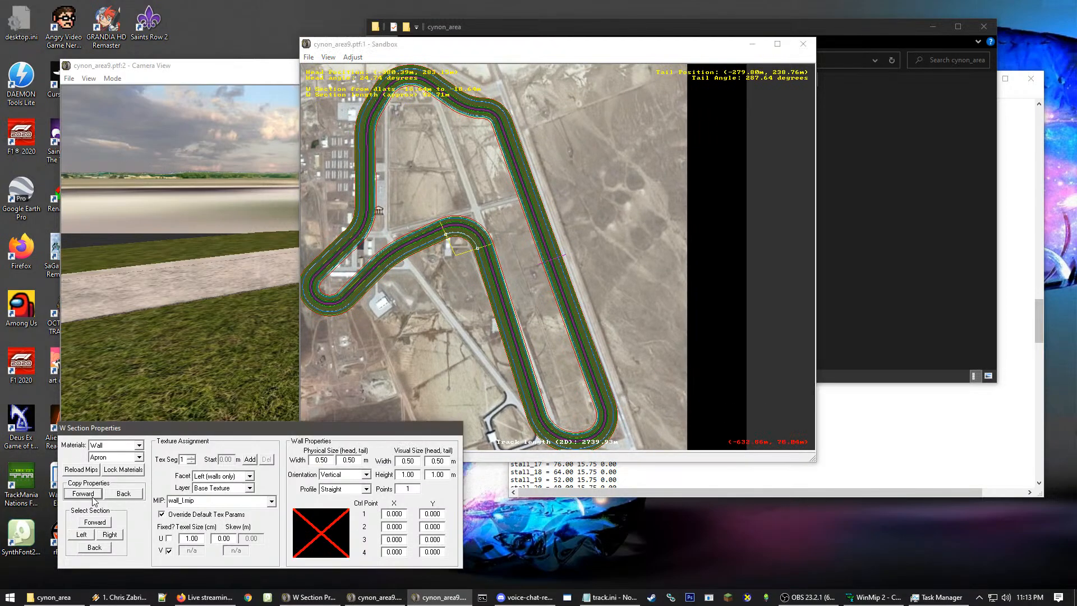
left_click(92, 497)
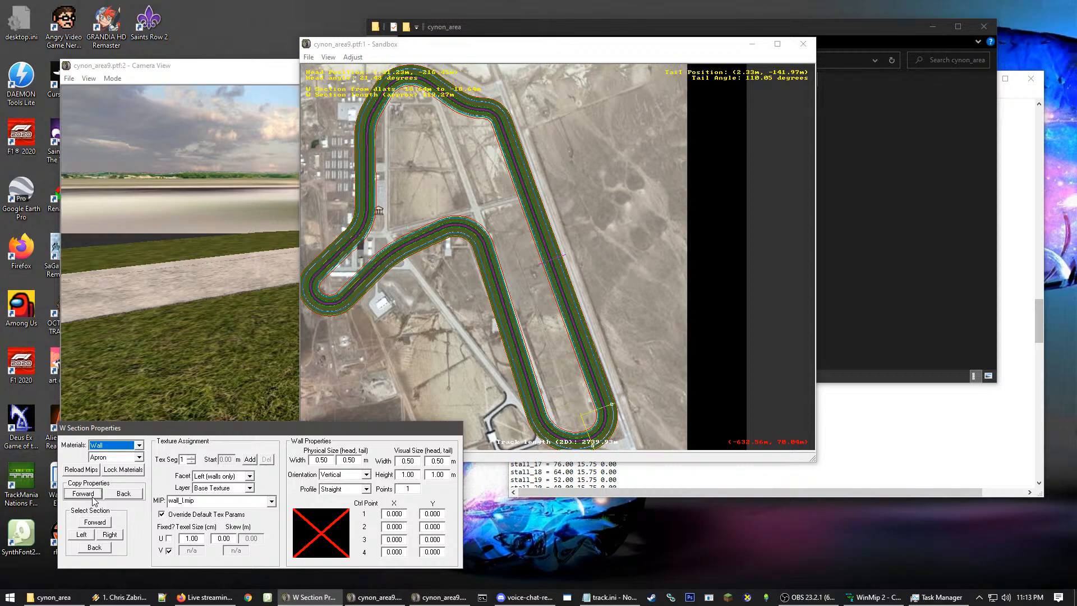
left_click(93, 497)
left_click(93, 497)
left_click(92, 497)
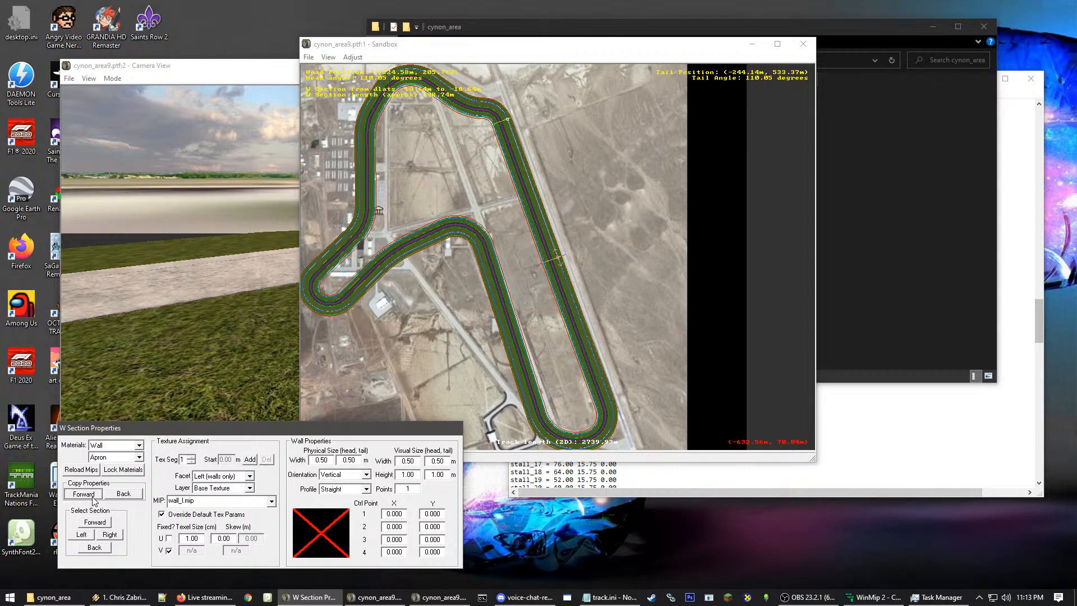
left_click(92, 496)
Select the inner wall section in the bend at the far end of the long straight and fix the V texture size on its left facet
left_click(561, 113)
scroll(481, 115, "up", 10)
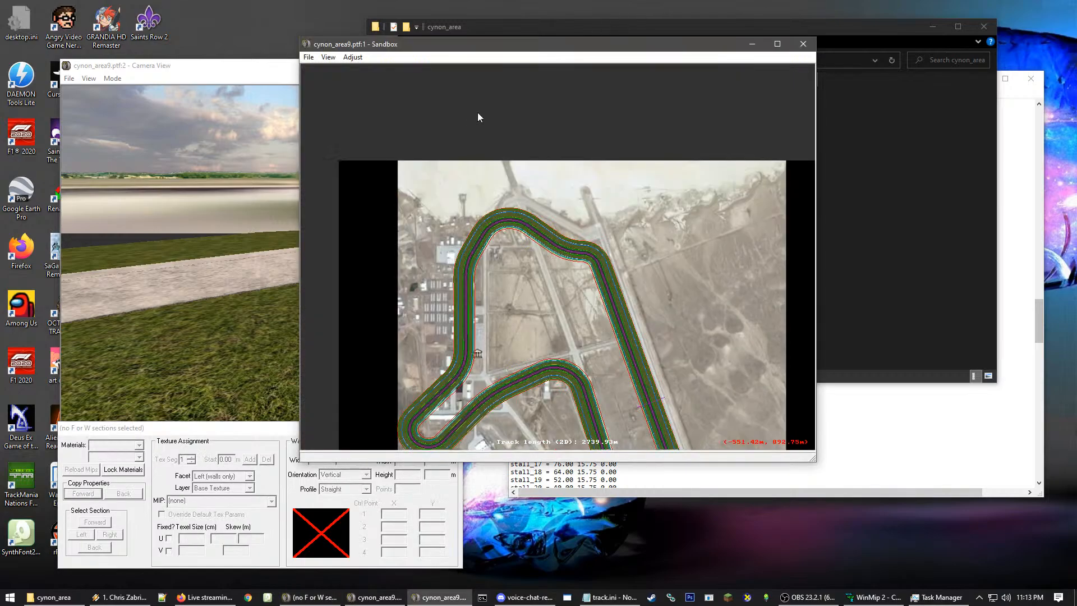
scroll(570, 255, "up", 3)
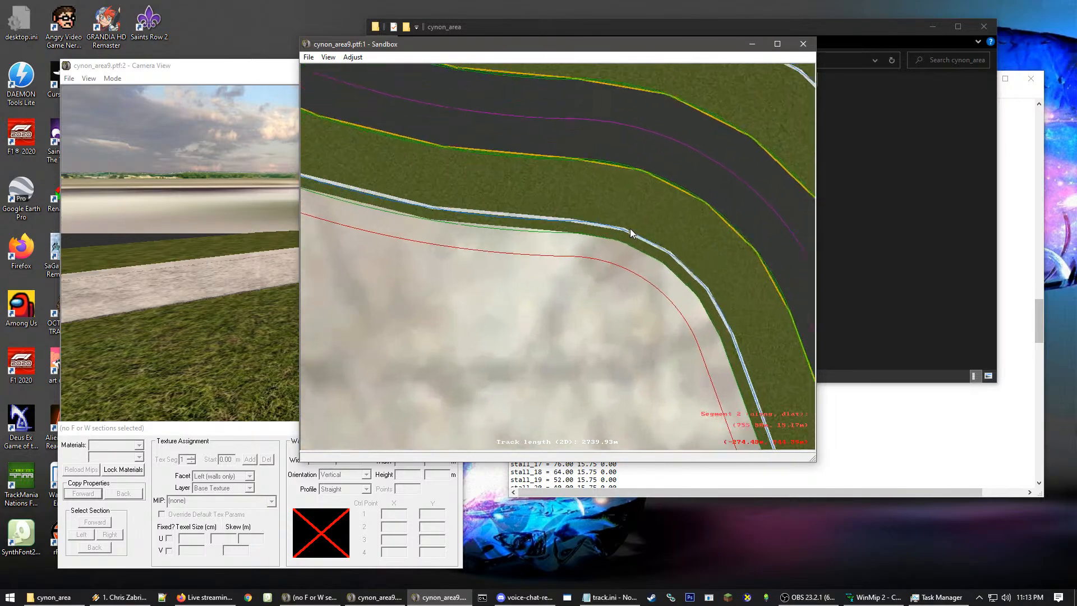
left_click(631, 227)
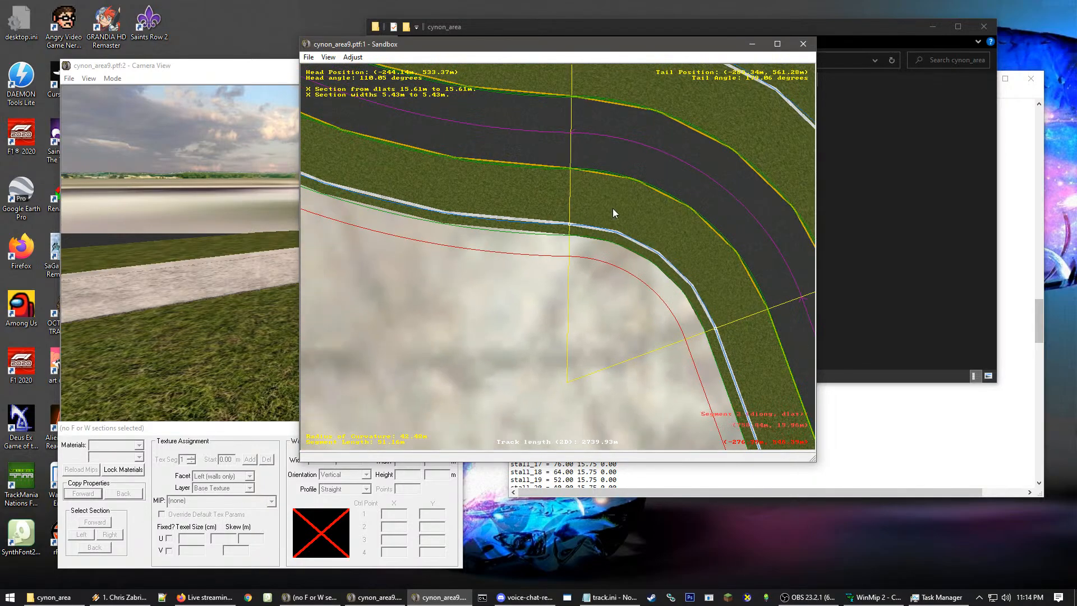
left_click(631, 180)
left_click(82, 536)
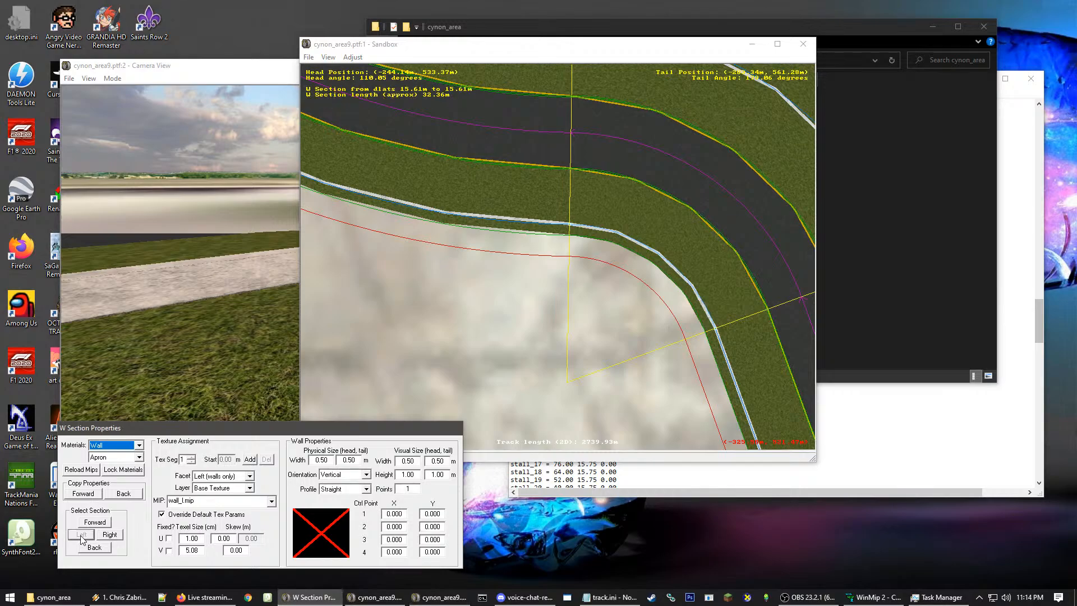
left_click(169, 551)
Fix the V texture size on the inner wall's right facet using wall_r.mip, and show its top facet's texture settings
left_click(205, 479)
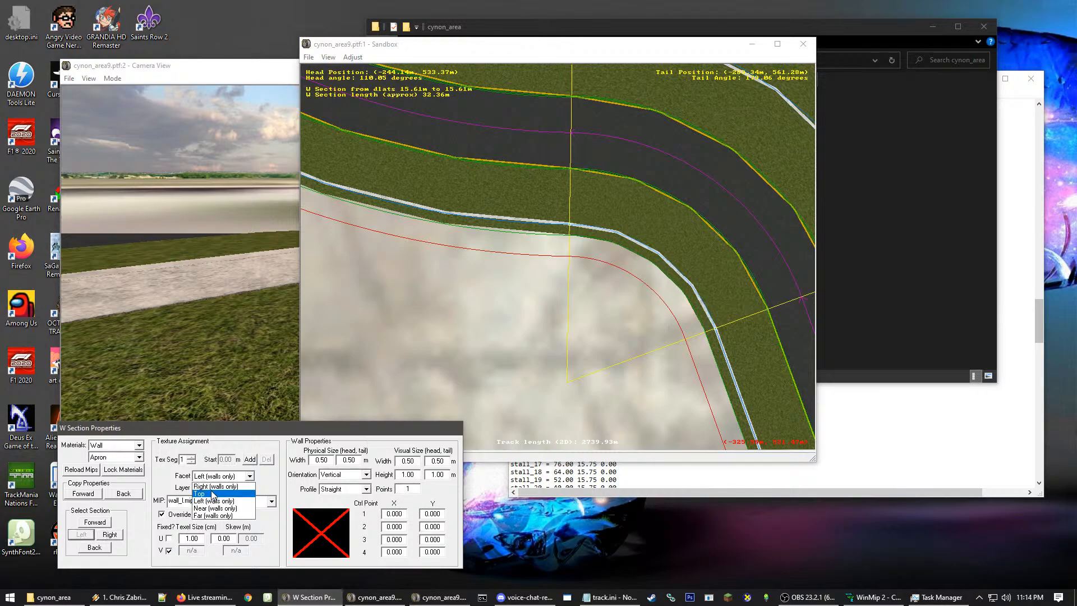
left_click(213, 490)
left_click(169, 551)
left_click(169, 551)
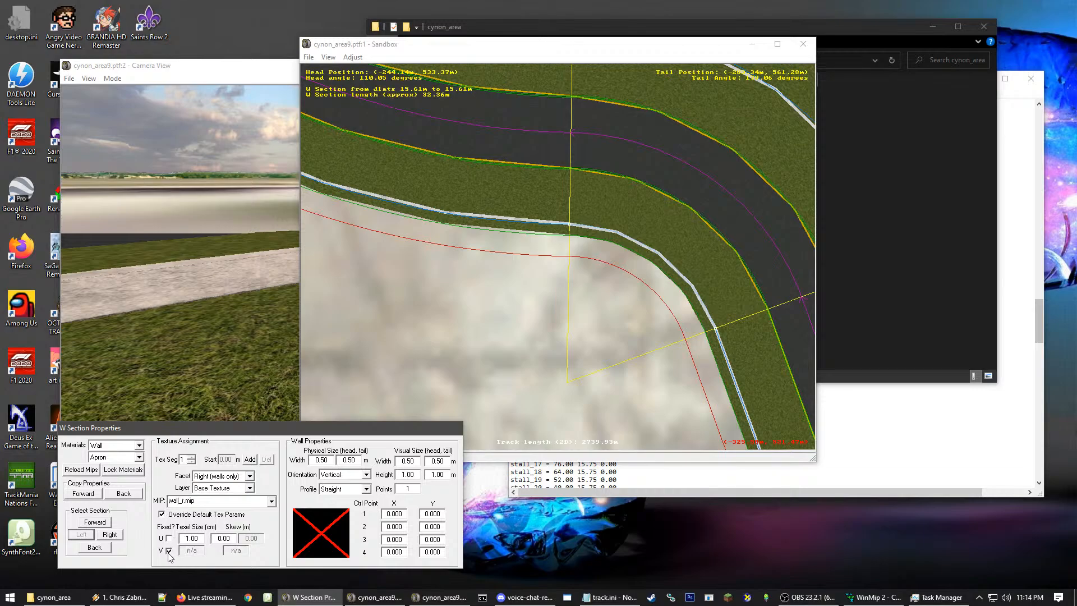
left_click(250, 476)
left_click(204, 502)
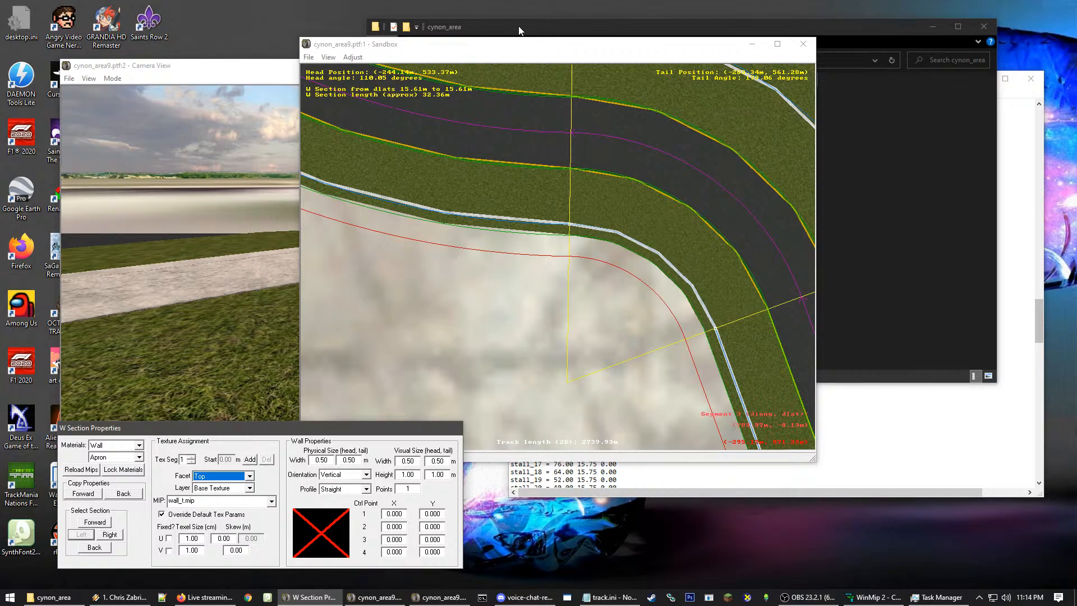
Copy the inner wall section's properties backward around the whole circuit to the starting segment, following the progress on the track map
left_click(518, 44)
key("minus")
key("minus")
key("minus")
key("minus")
key("minus")
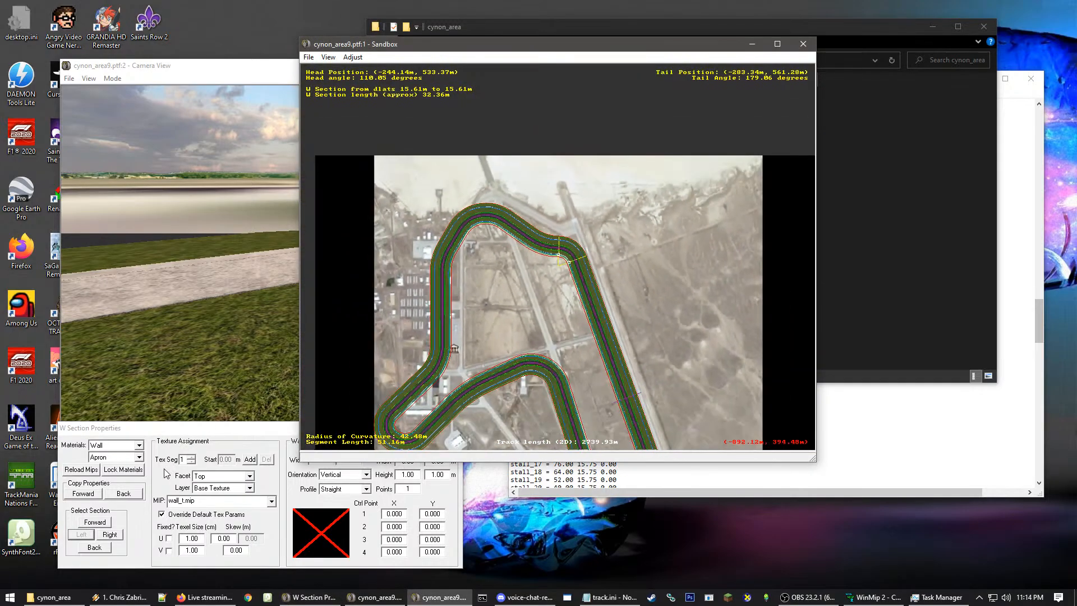
key("minus")
key("plus")
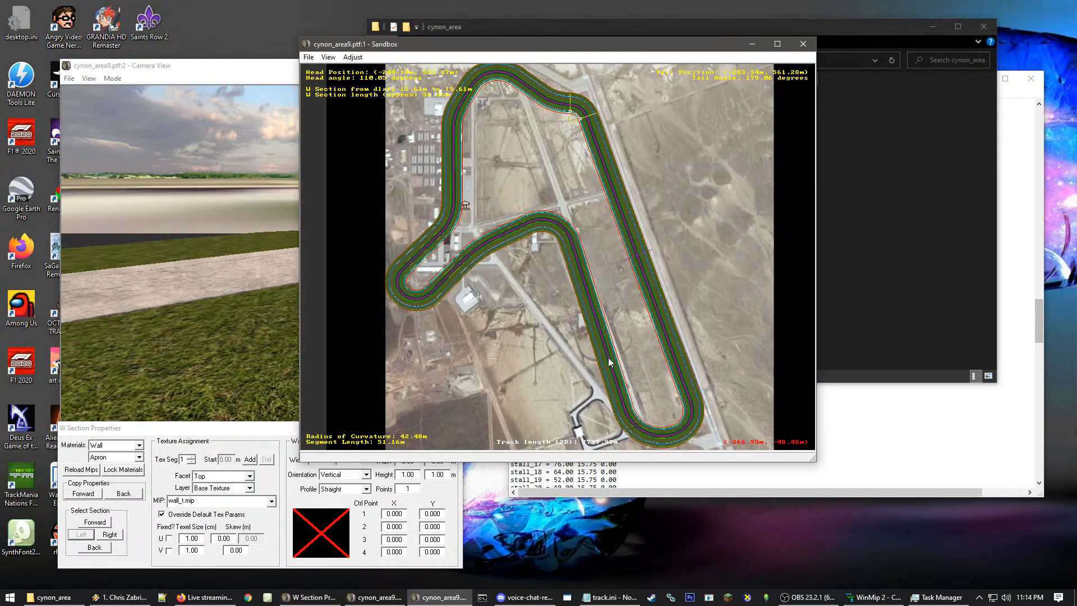
left_click(124, 493)
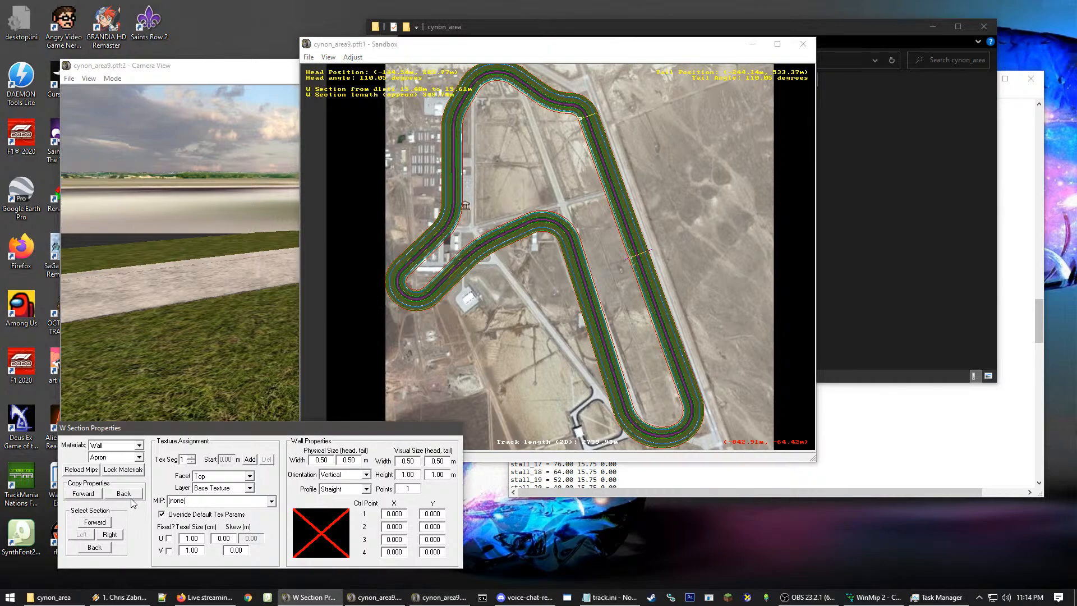
left_click(124, 494)
left_click(125, 493)
left_click(131, 499)
left_click(130, 498)
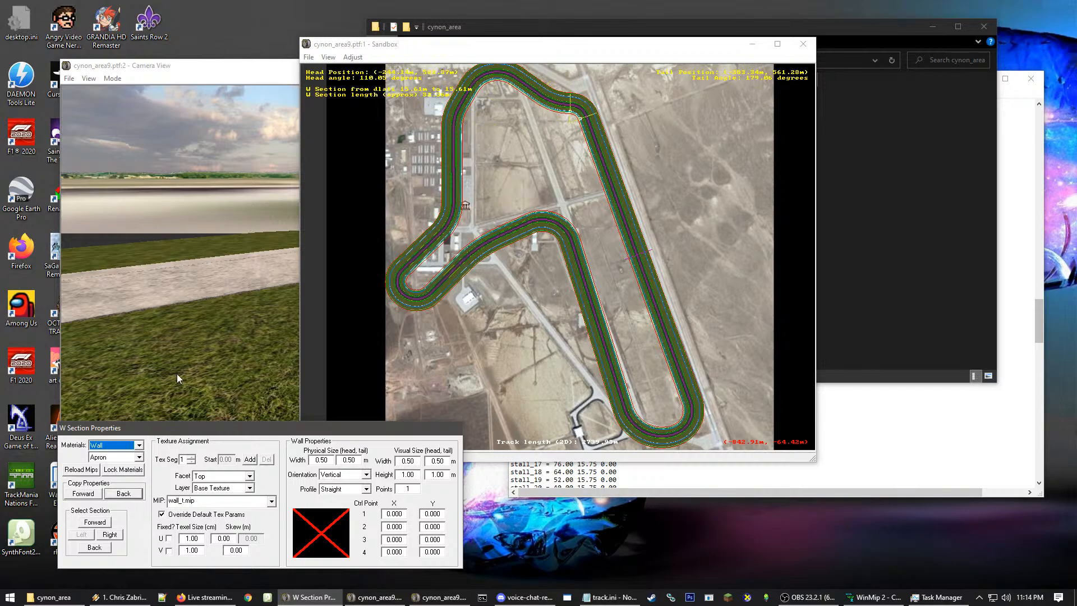
Fly around the circuit in the camera view to check the textures on the inner and outer walls
left_click(149, 373)
left_click(220, 254)
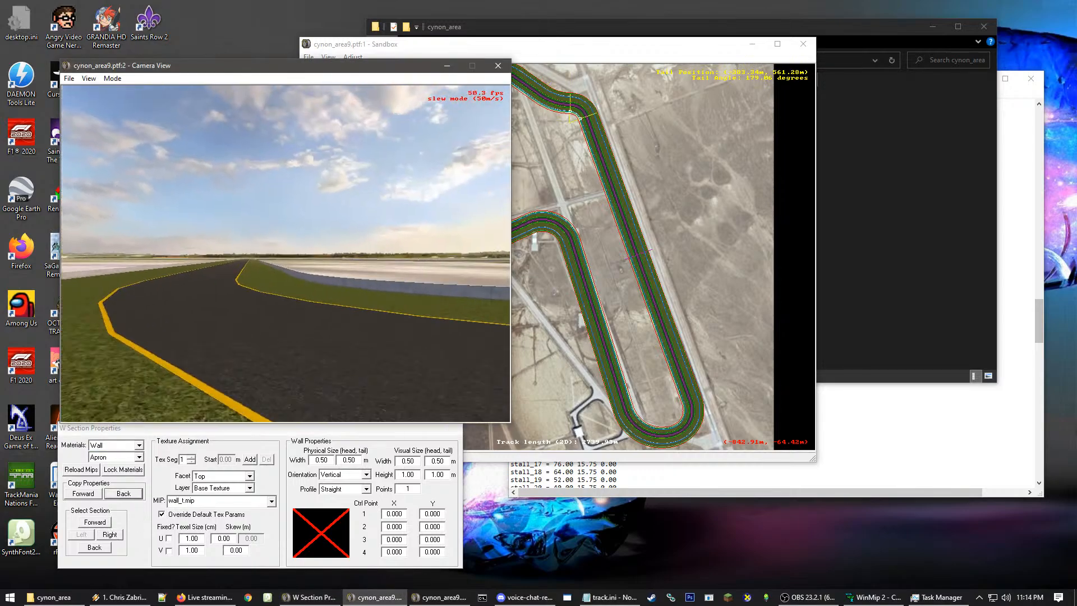
key("Up")
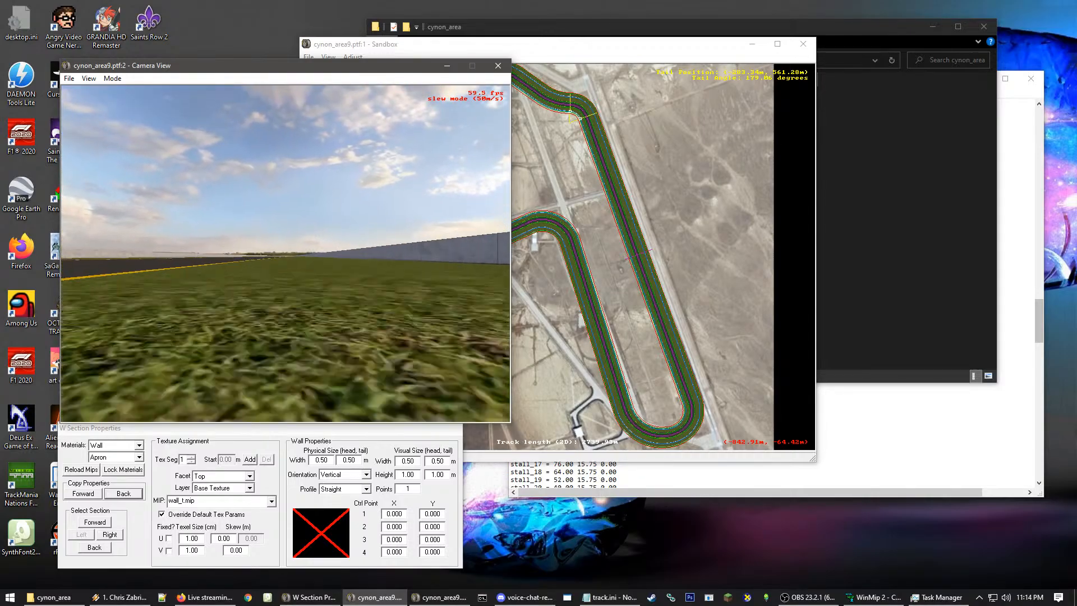
key("Up")
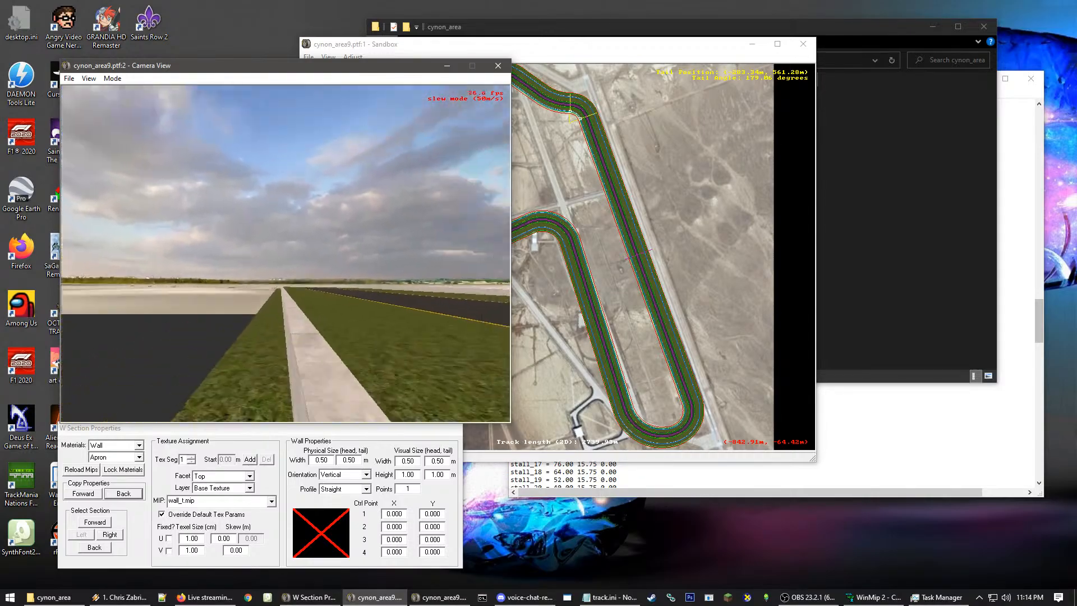
key("Up")
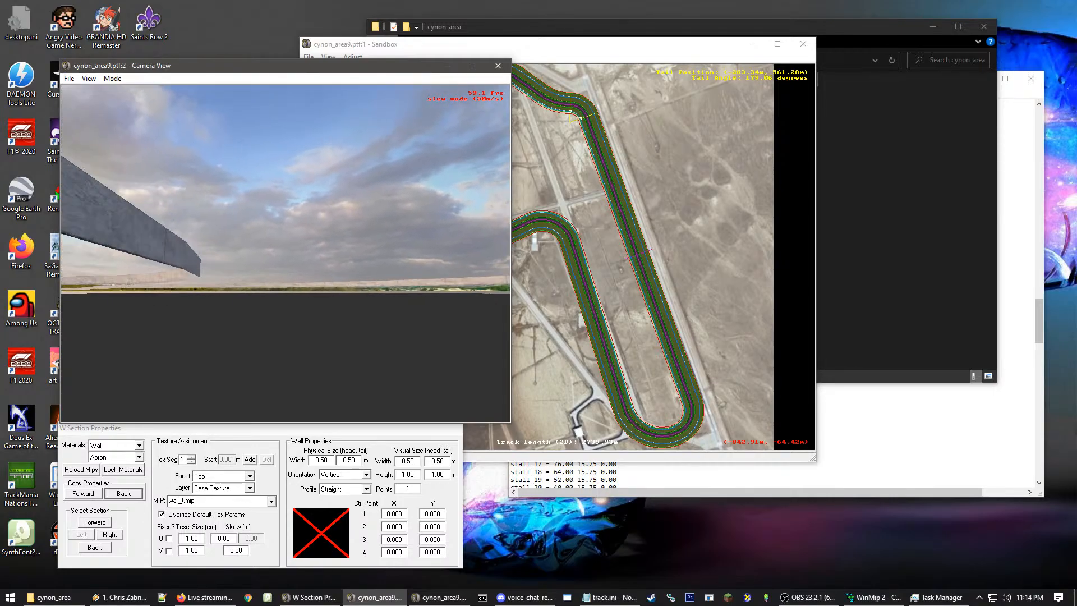
key("Up")
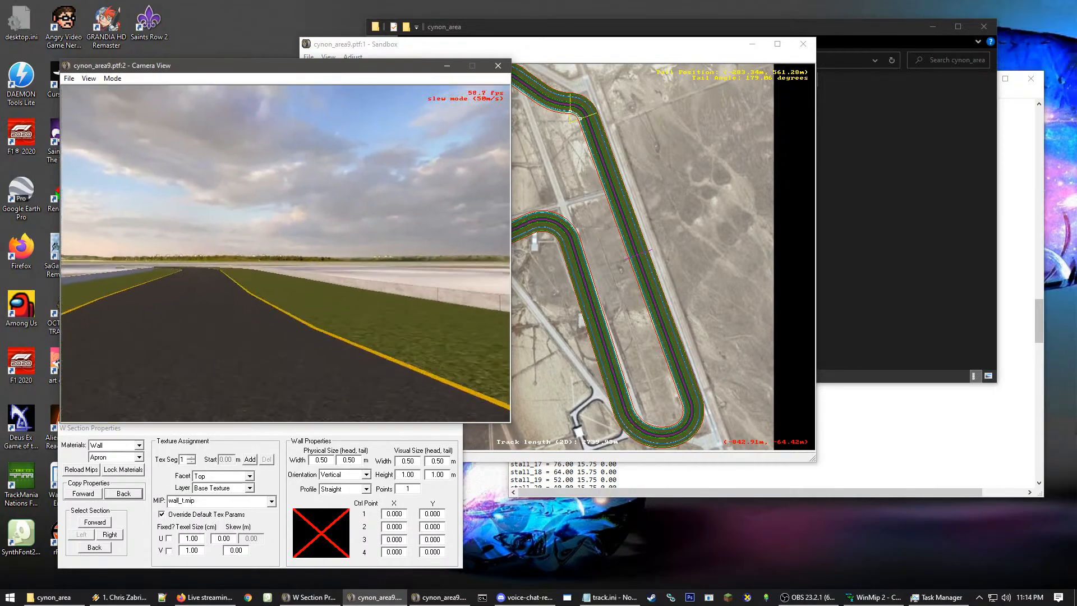
key("Up")
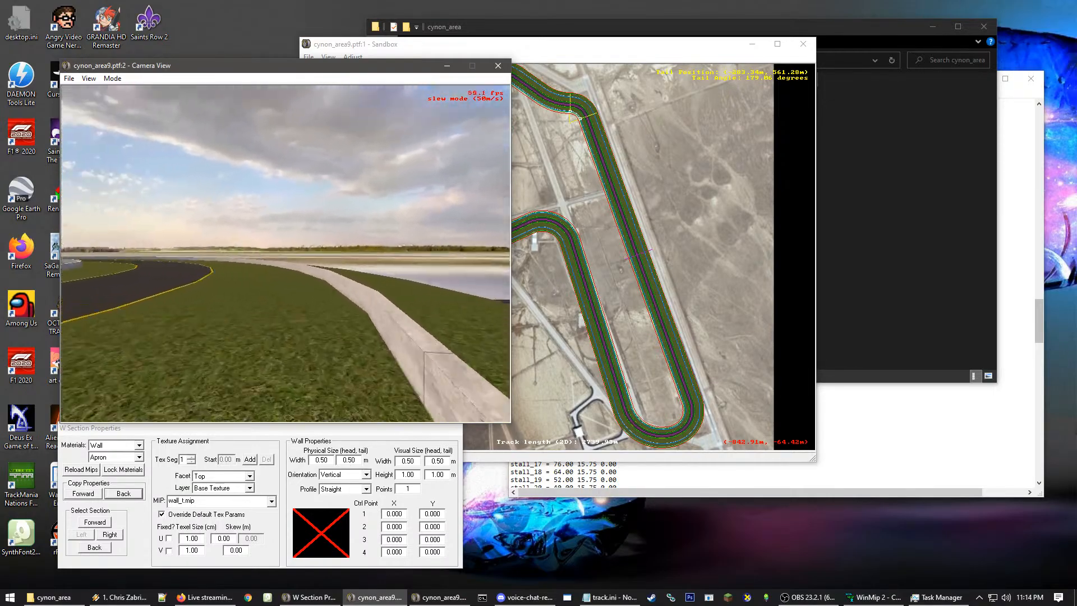
key("Up")
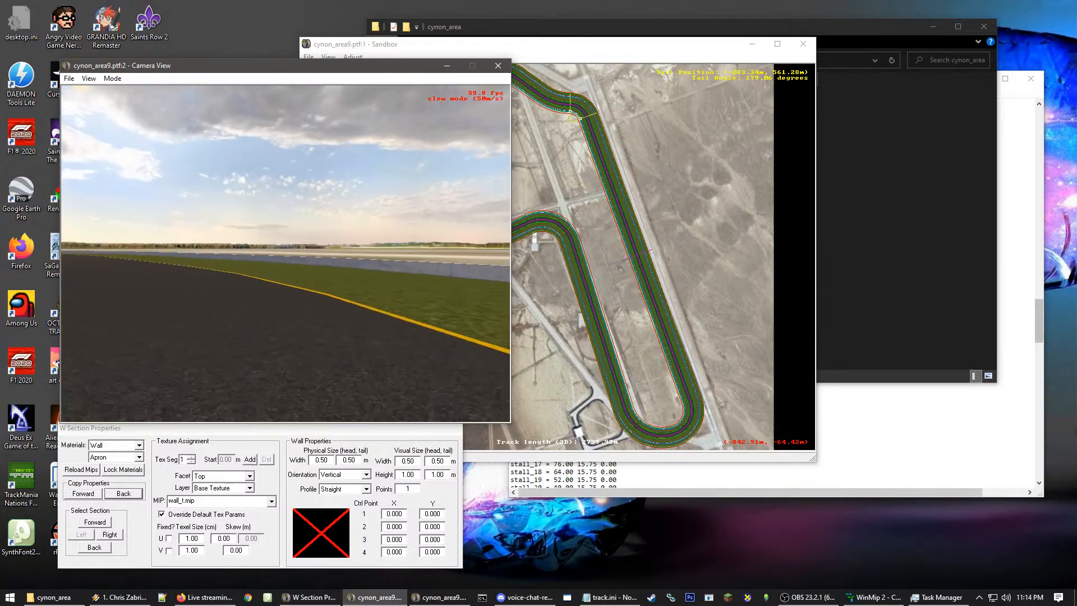
key("Up")
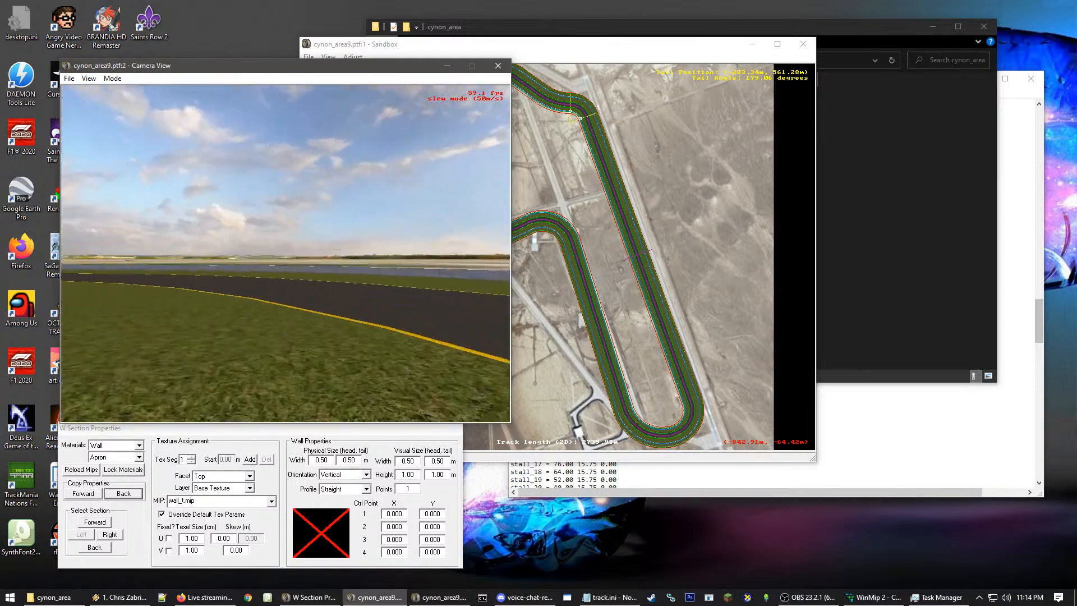
key("Up")
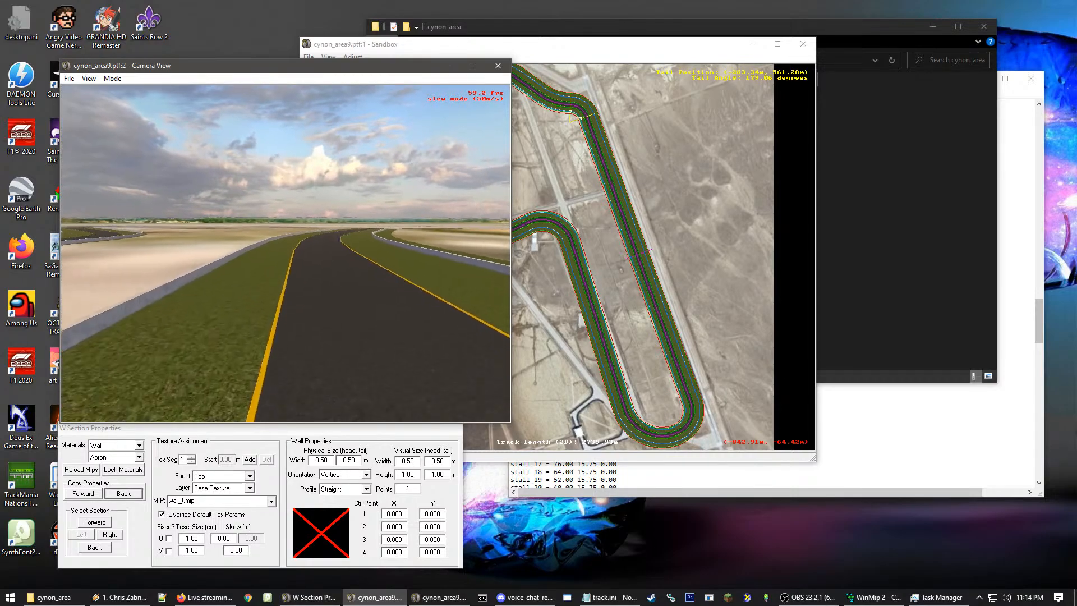
key("Up")
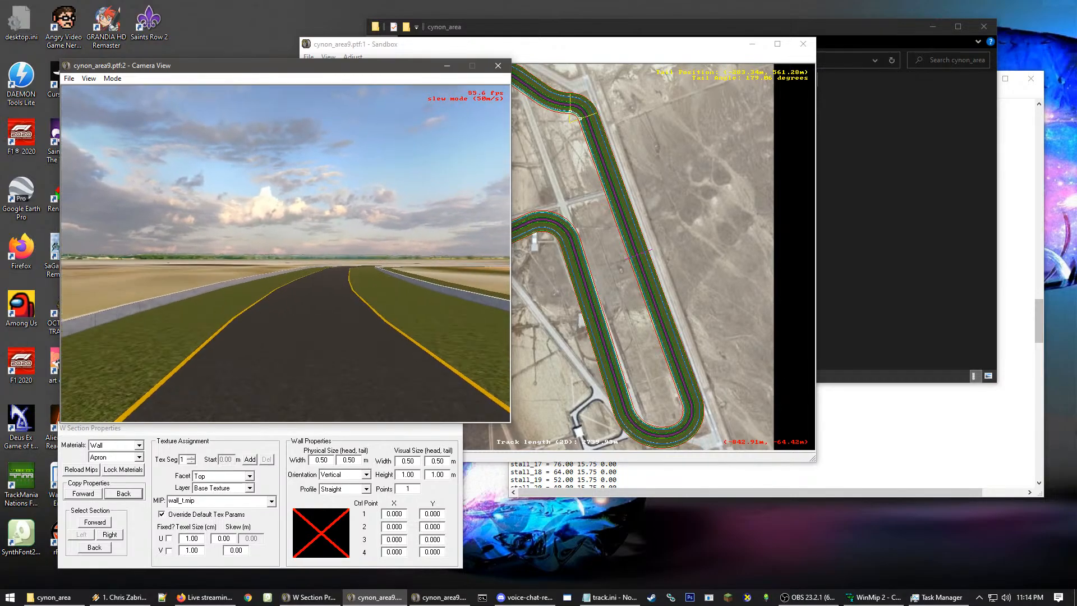
key("Up")
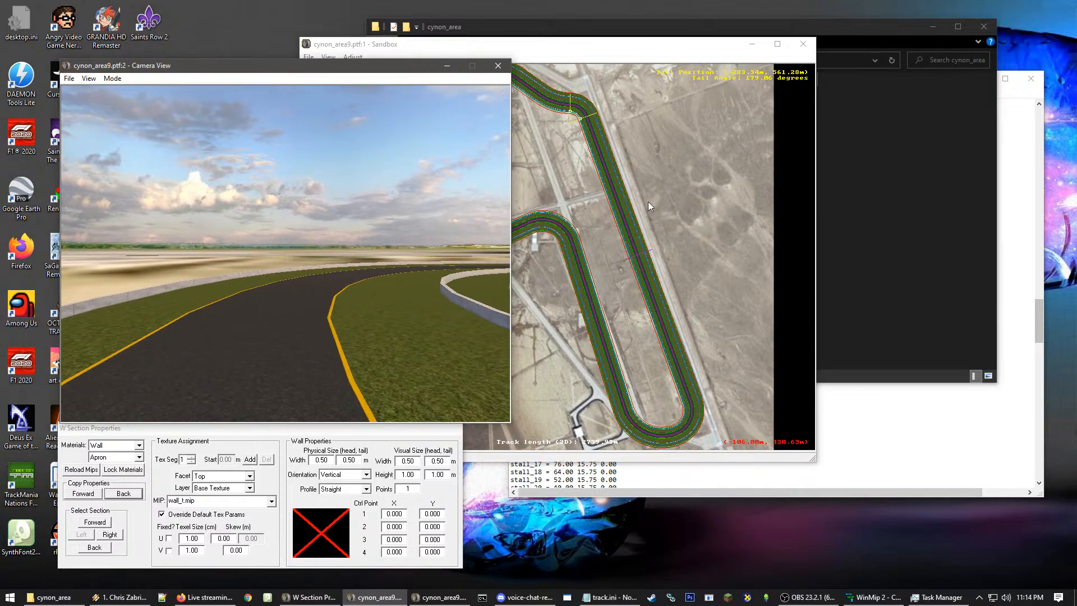
Clear the wall selection and examine the track map, as a whole and up close along the long straight
left_click(696, 193)
scroll(696, 193, "down", 5)
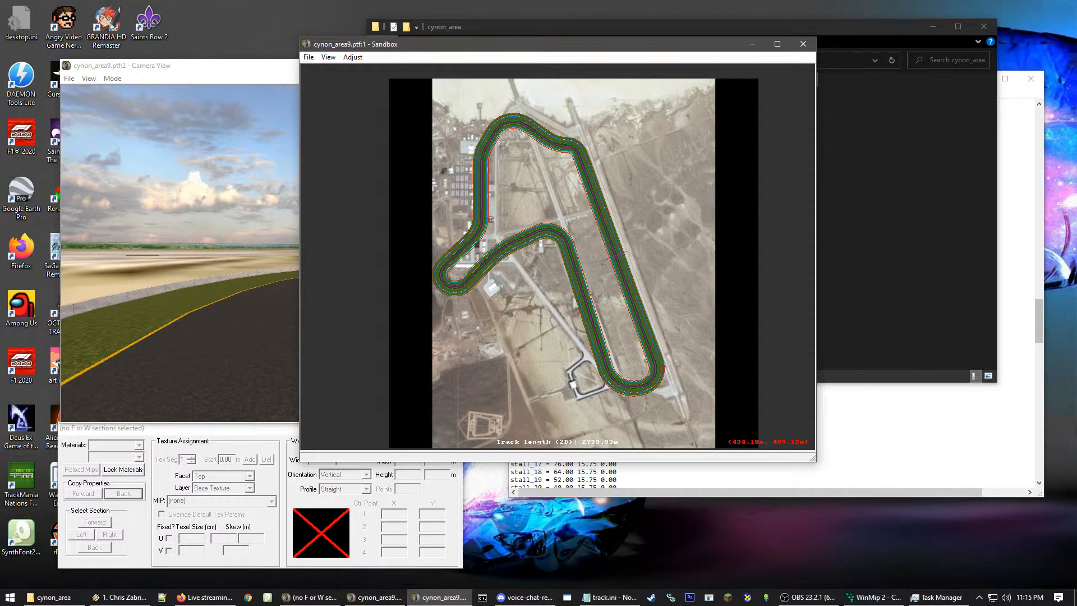
key("alt+Tab")
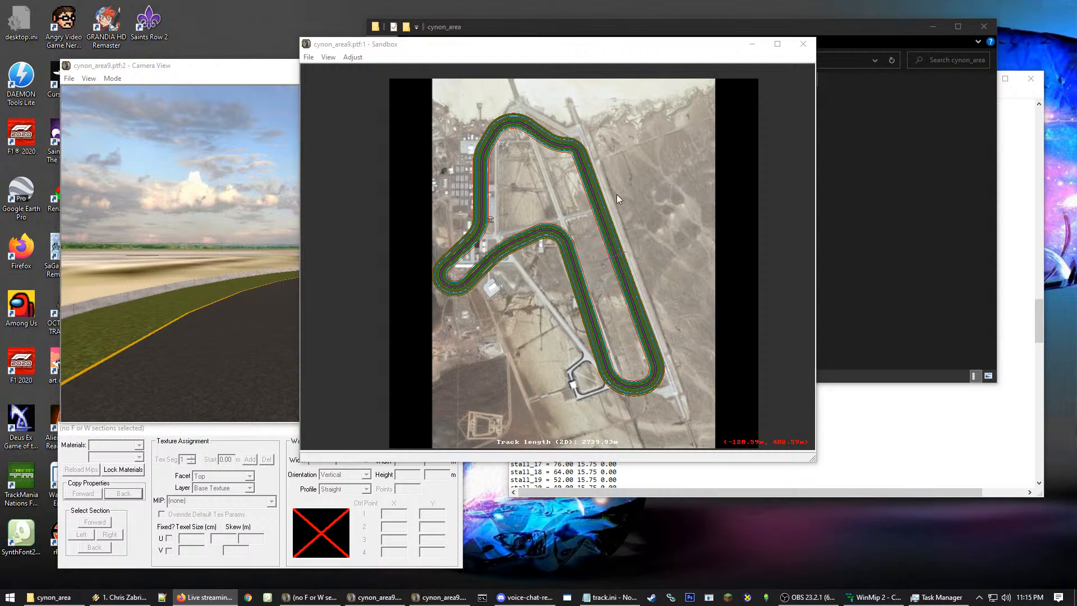
left_click(661, 244)
scroll(661, 244, "up", 10)
left_click_drag(667, 233, 525, 270)
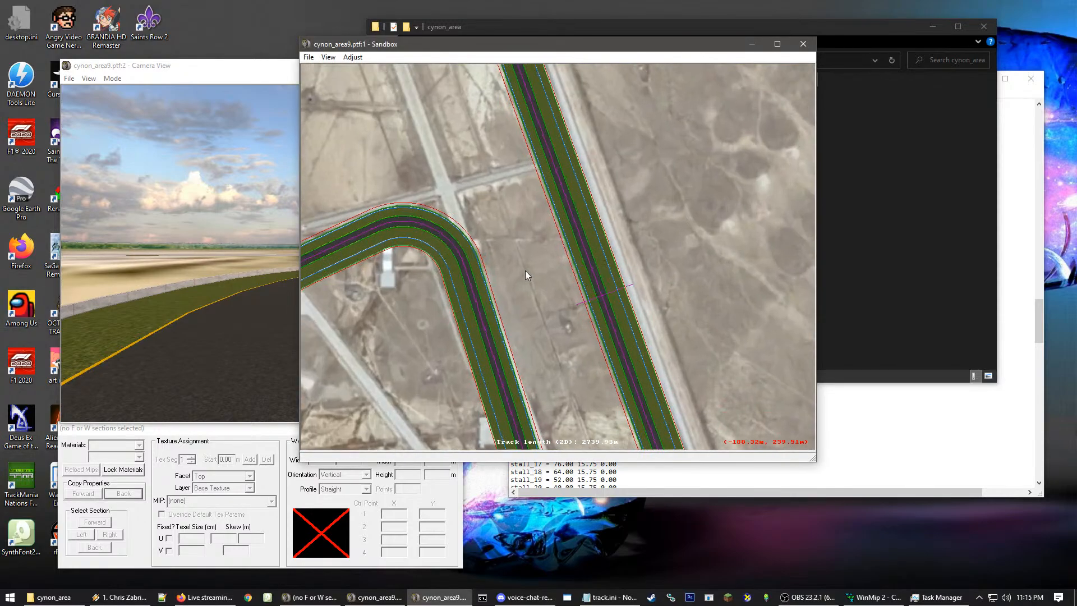
scroll(581, 255, "up", 2)
scroll(582, 256, "up", 4)
left_click_drag(581, 291, 476, 264)
scroll(476, 264, "down", 6)
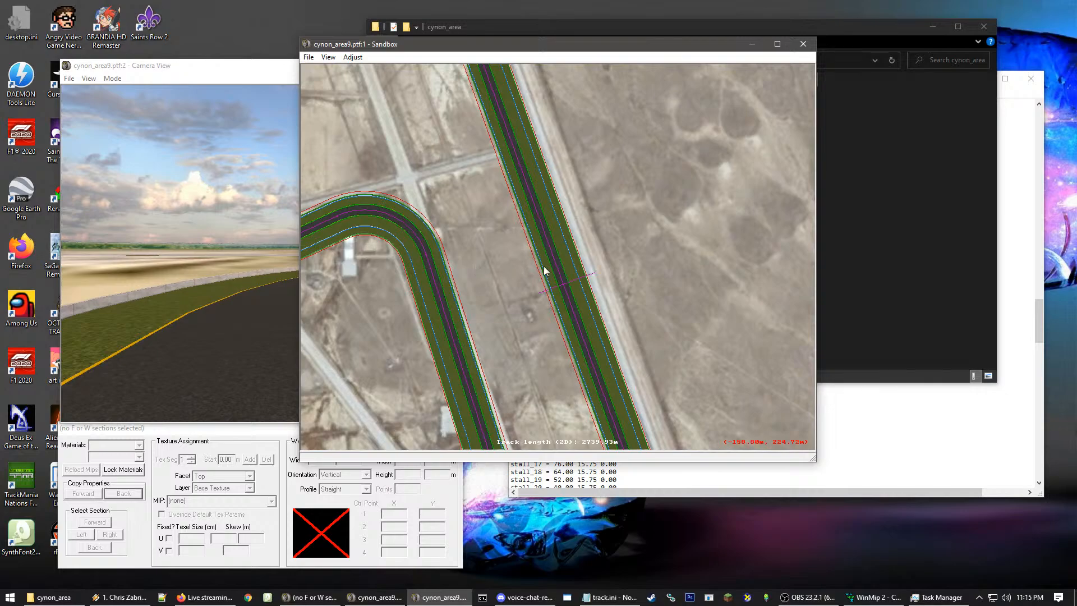
Save the track as a new version named cynon_area10.ptf, with automatic centering of the saved track
left_click(309, 57)
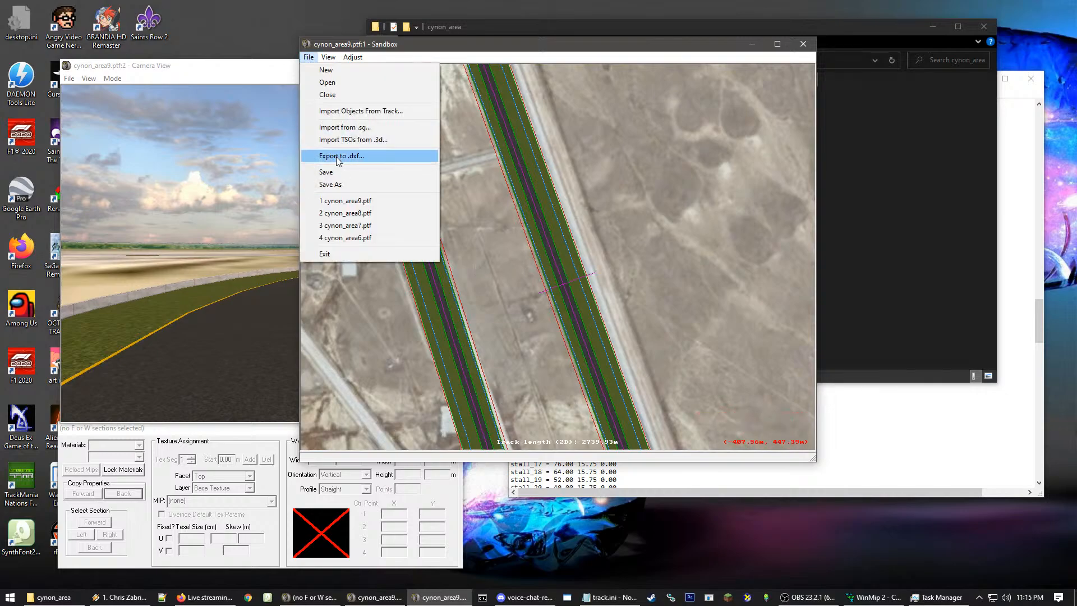
left_click(337, 185)
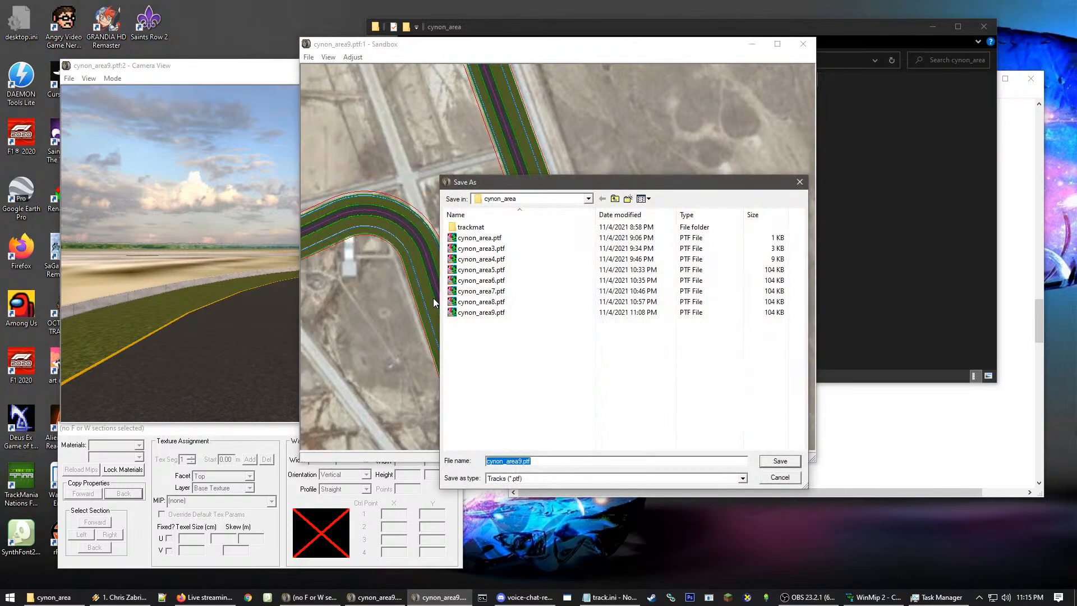
left_click(523, 461)
key("BackSpace")
type("10")
key("Return")
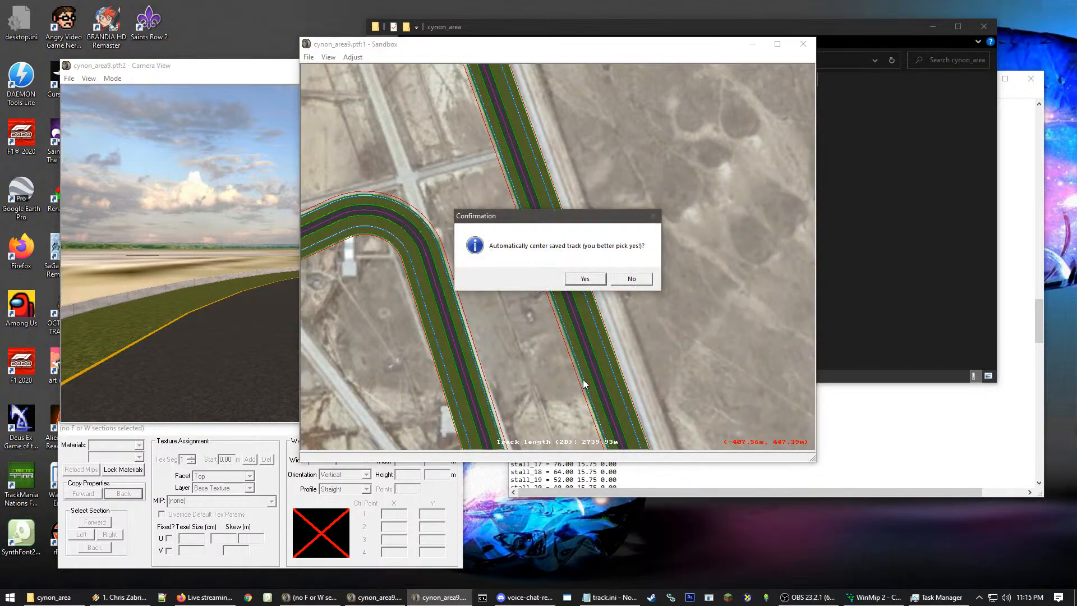
key("Return")
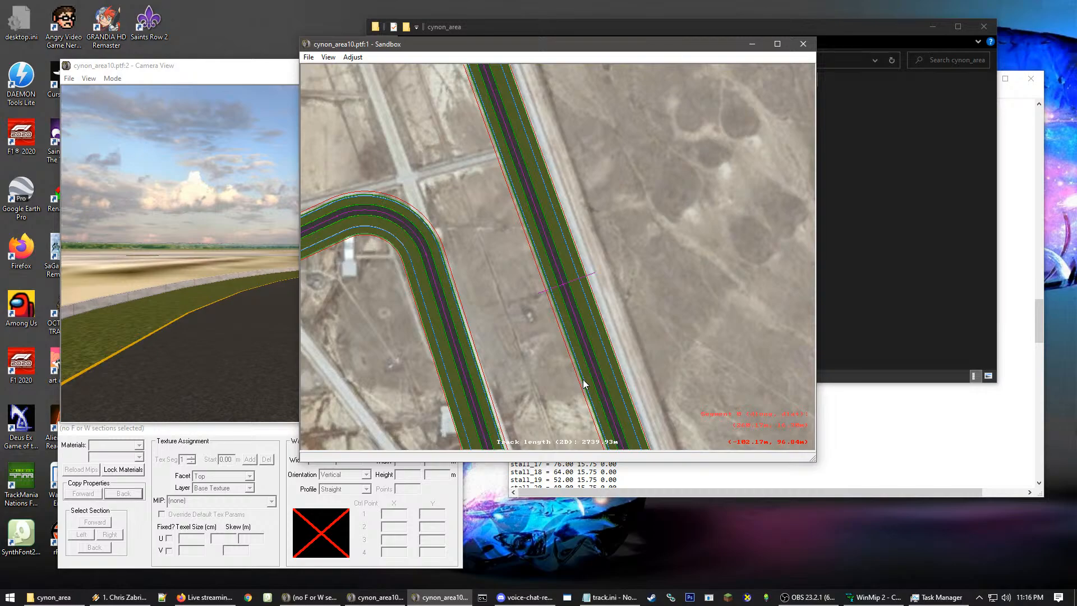
In File Explorer, copy cynon_area10.ptf from the inner cynon_area subfolder into the main cynon_area track folder
left_click(846, 291)
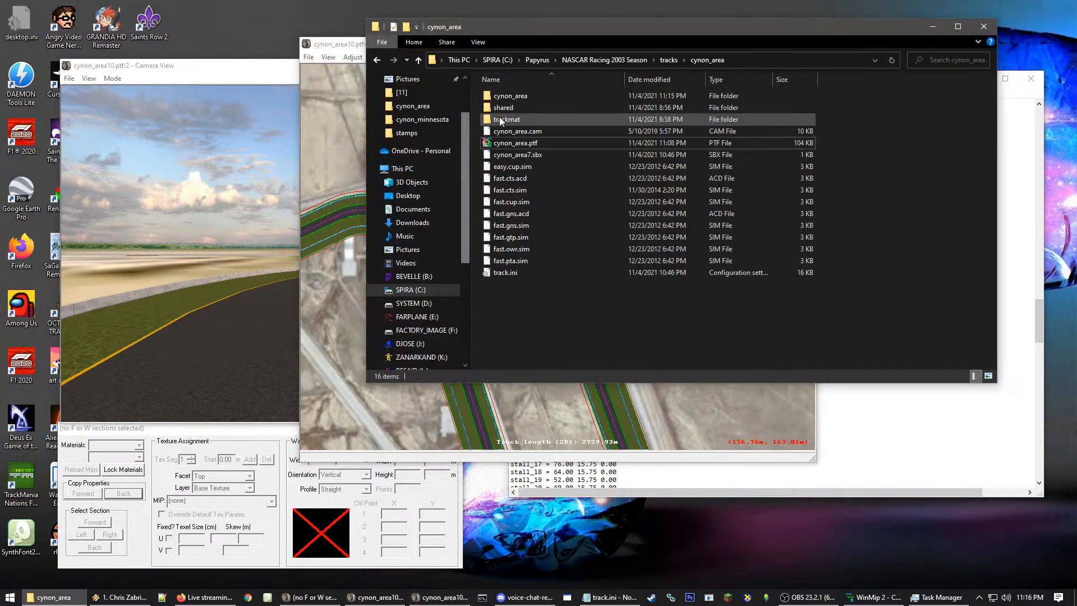
double_click(511, 97)
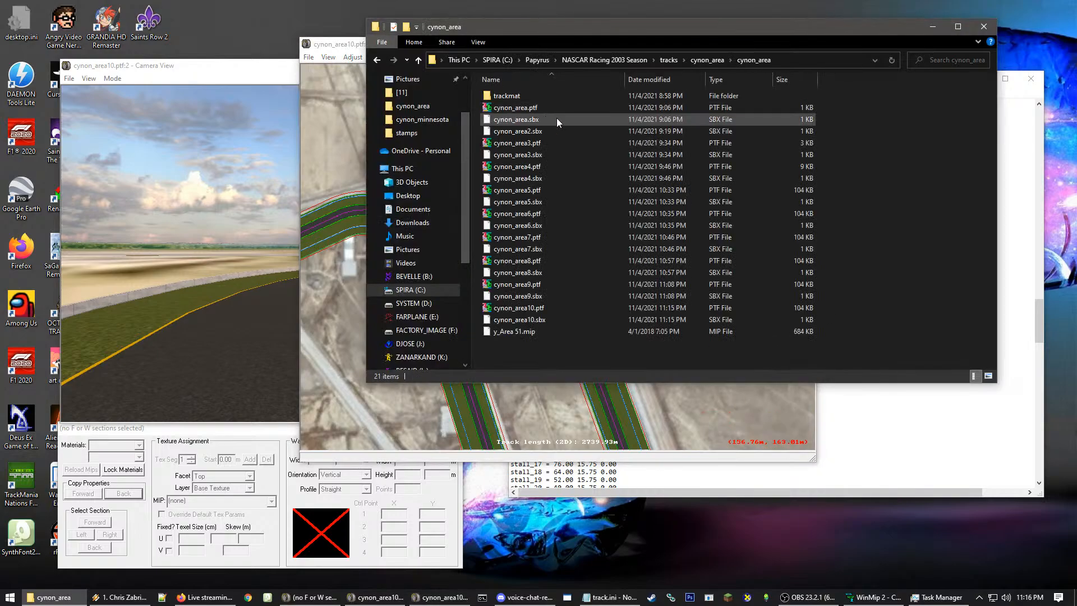
left_click(532, 309)
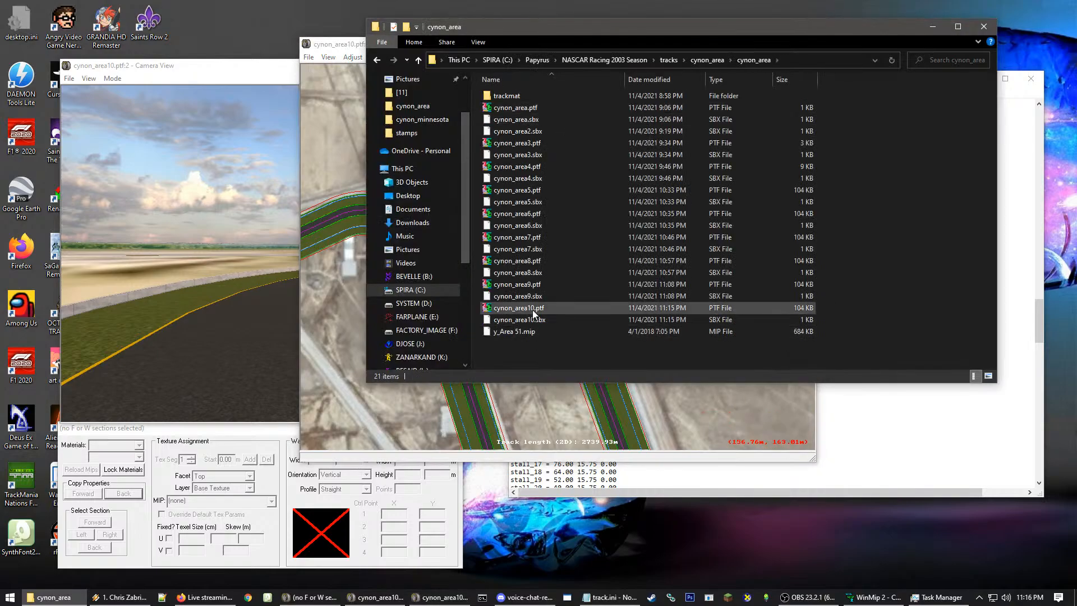
left_click(702, 60)
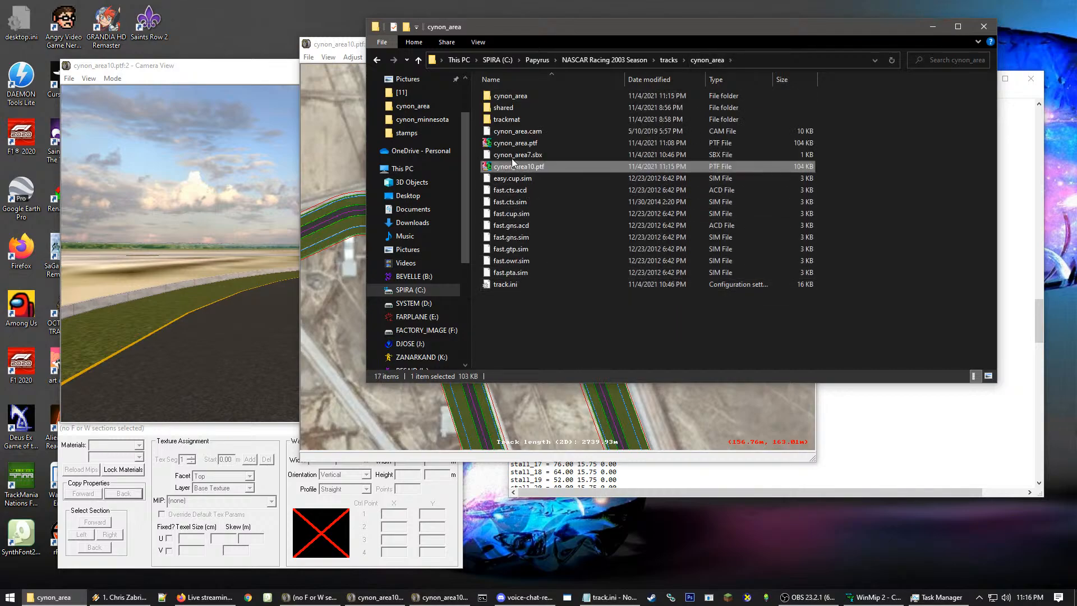
Delete the old cynon_area.ptf from the track folder and rename cynon_area10.ptf as cynon_area.ptf
left_click(513, 143)
key("Delete")
left_click(533, 155)
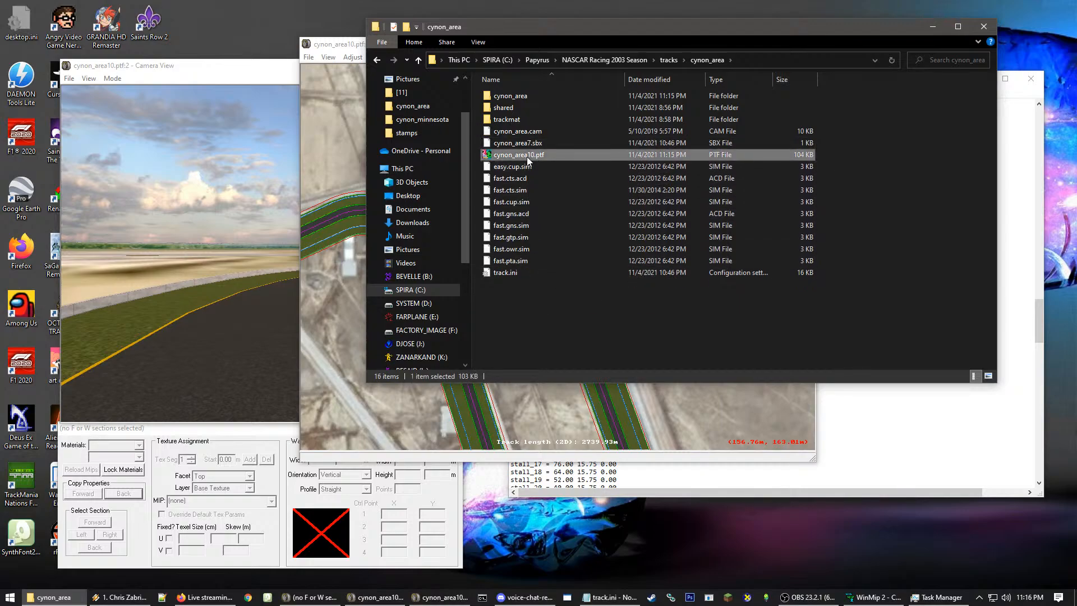
left_click(534, 156)
key("BackSpace")
key("BackSpace")
key("Return")
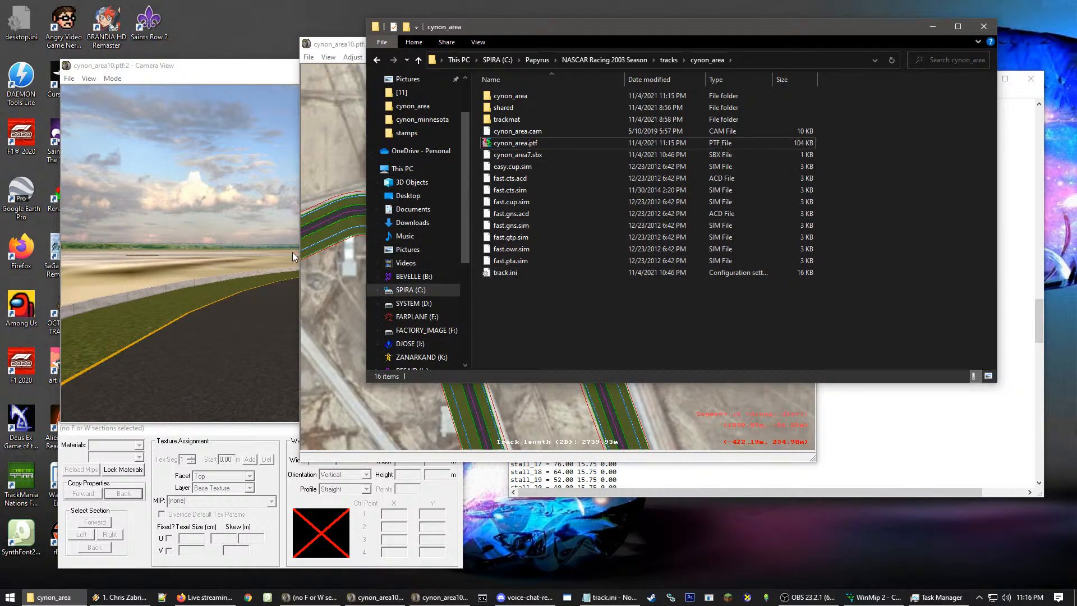
Switch to Sandbox's camera view and fly around the circuit, examining the walls, grass and surrounding terrain from track level and from above
left_click(194, 288)
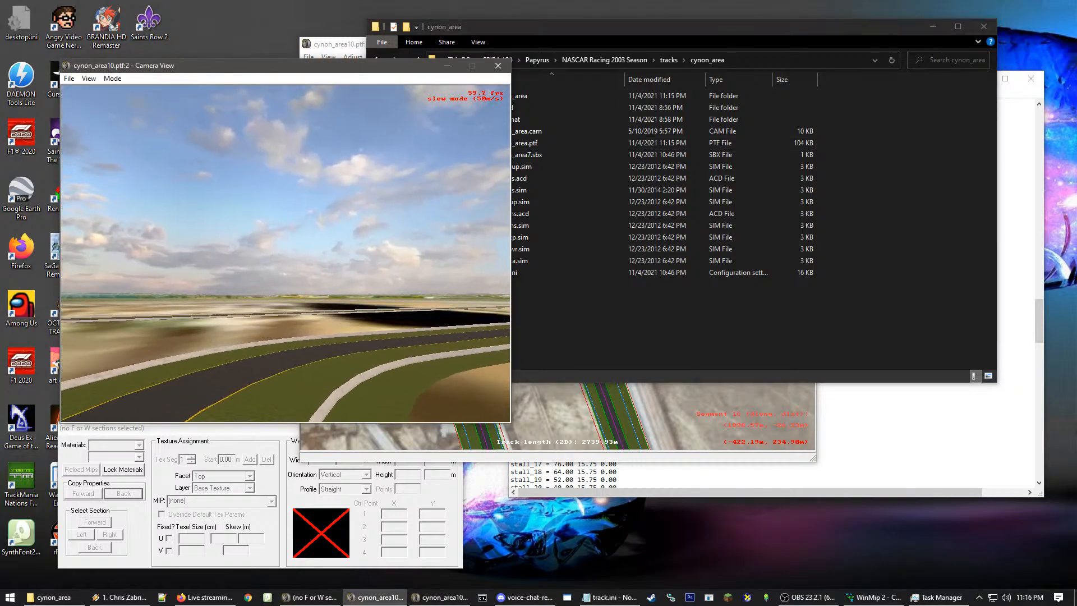
key("Up")
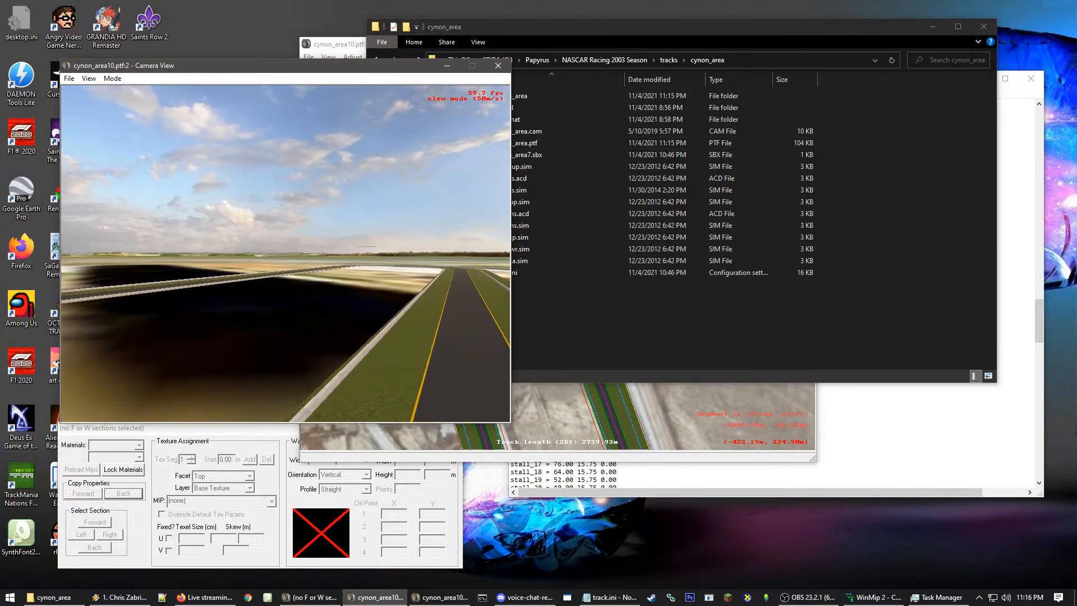
key("Right")
key("Up")
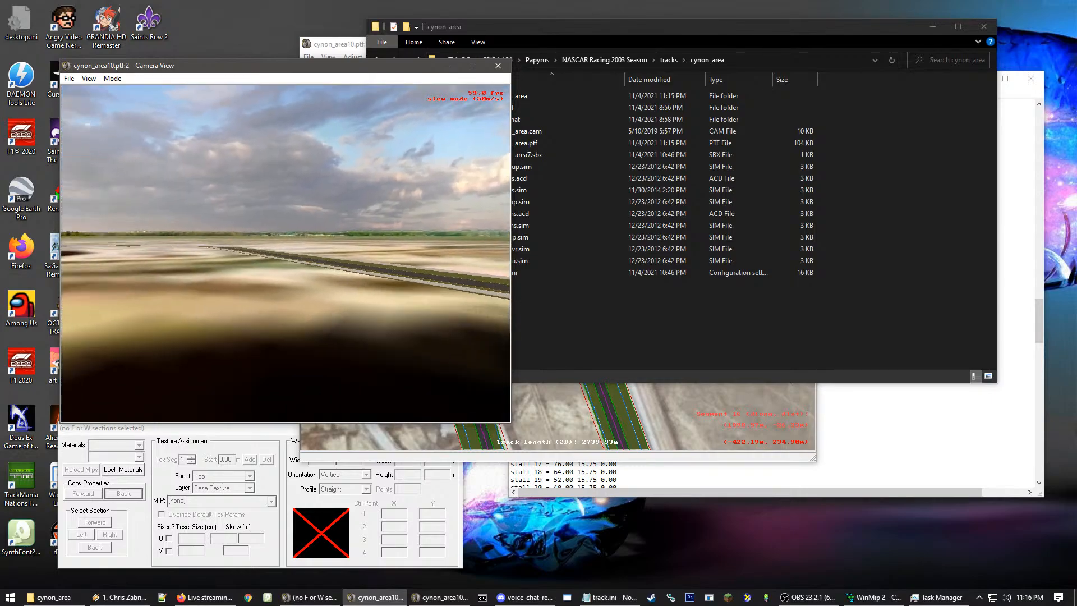
key("Left")
key("Up")
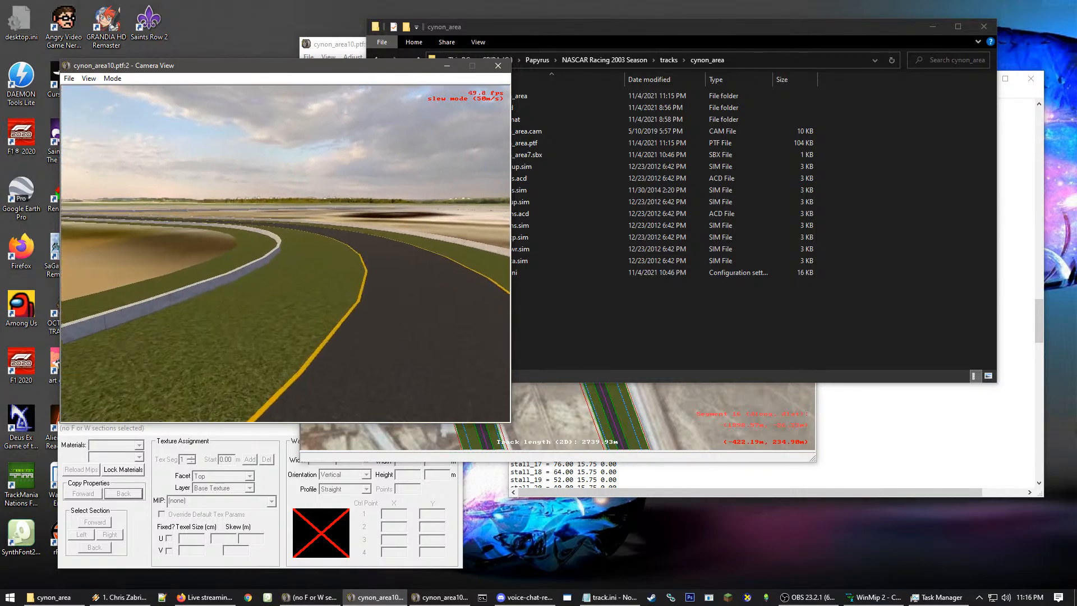
key("Up")
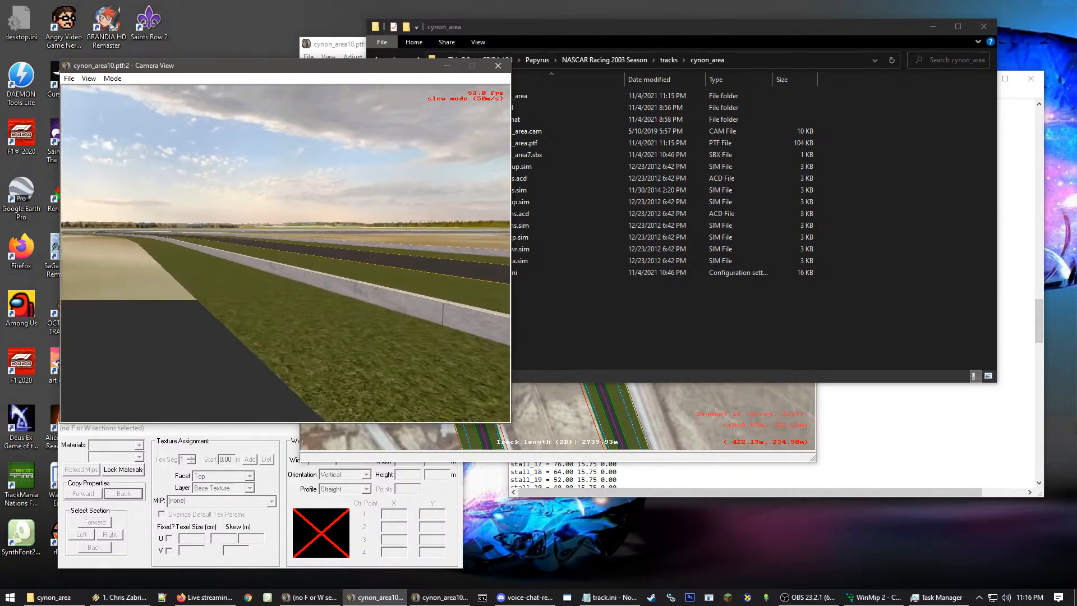
key("Right")
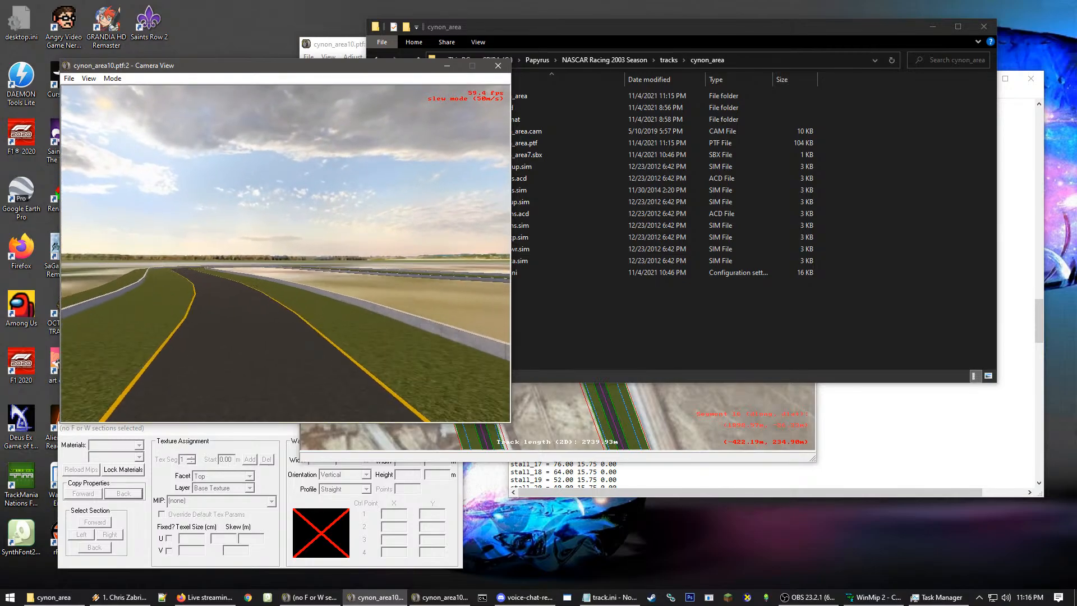
key("Right")
key("Up")
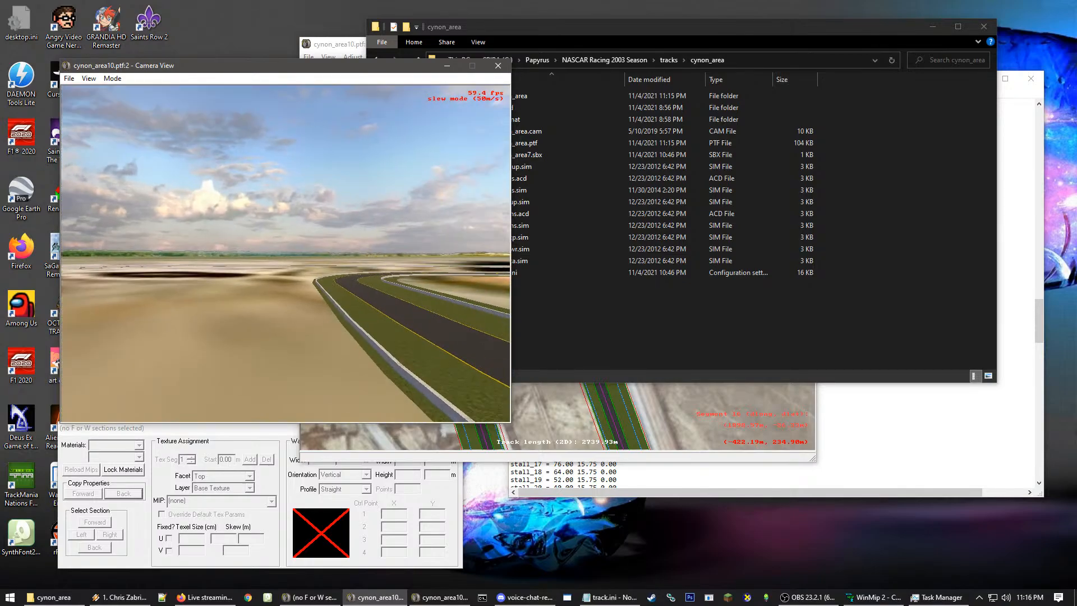
key("Up")
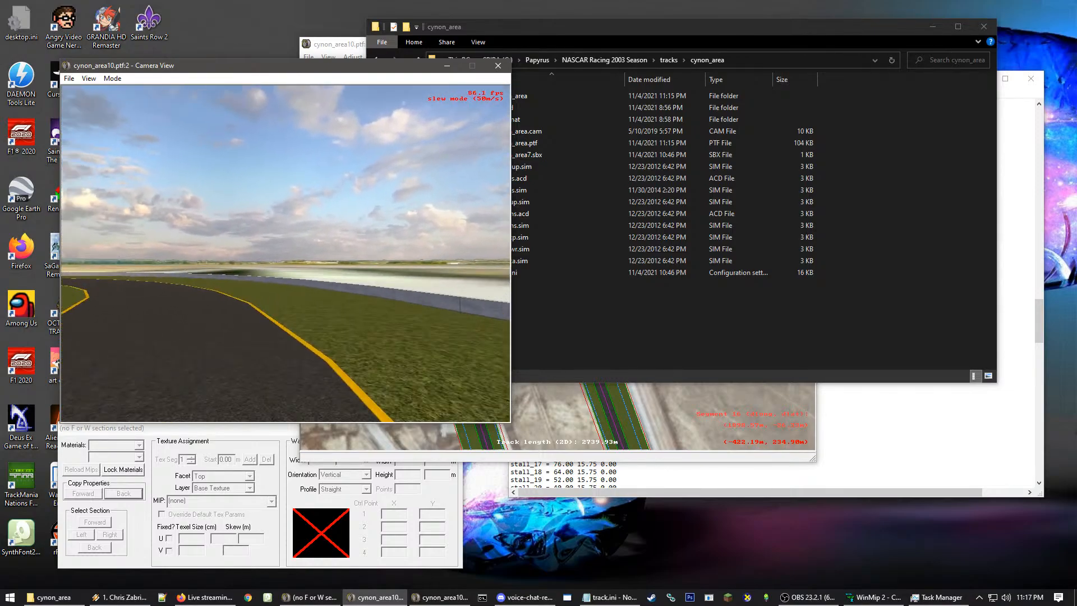
key("Up")
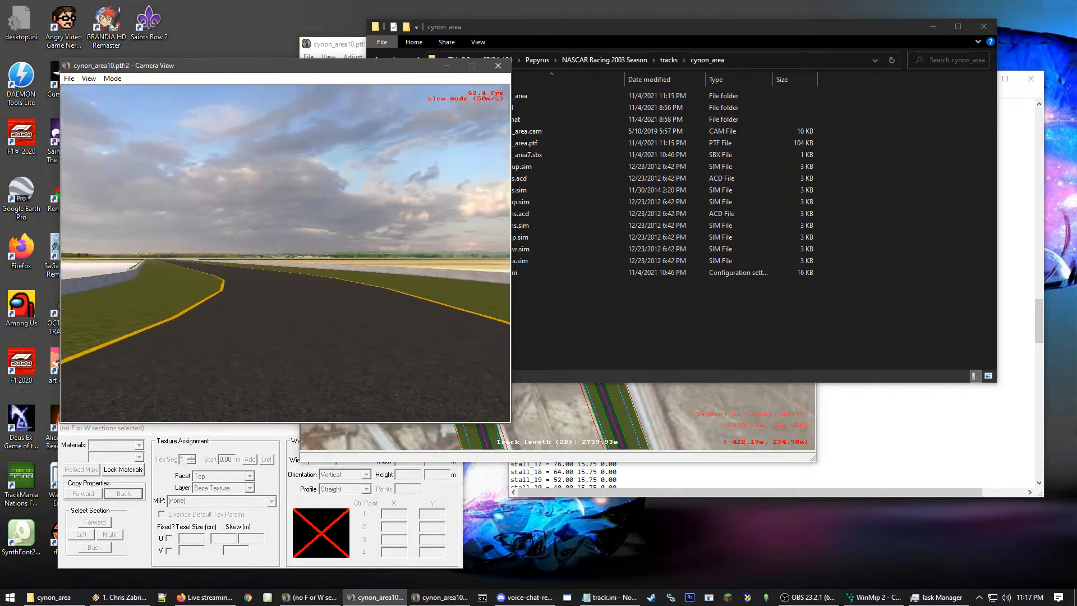
key("Up")
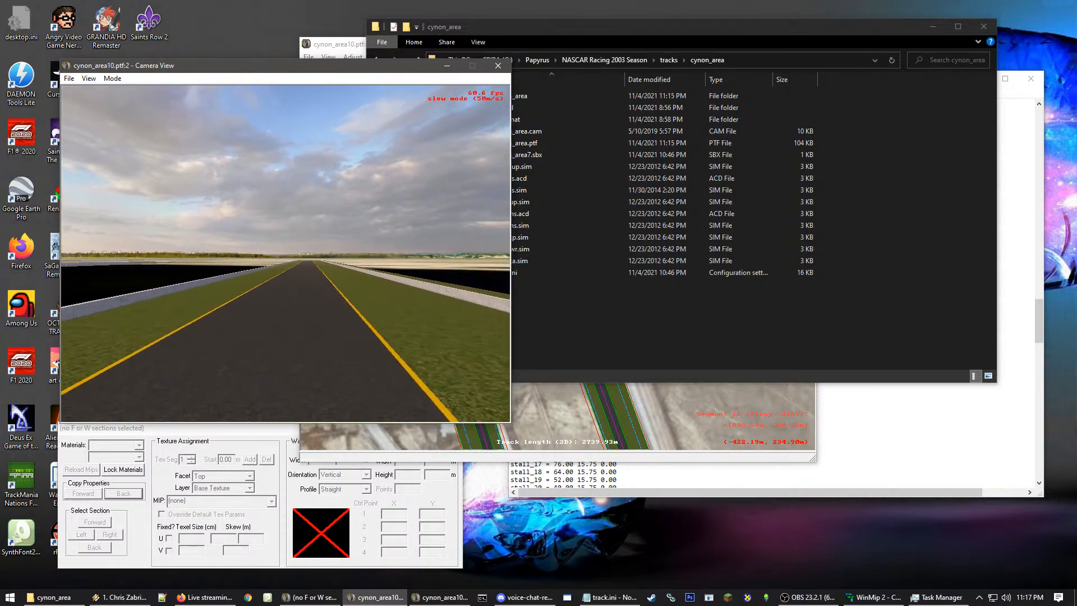
key("Up")
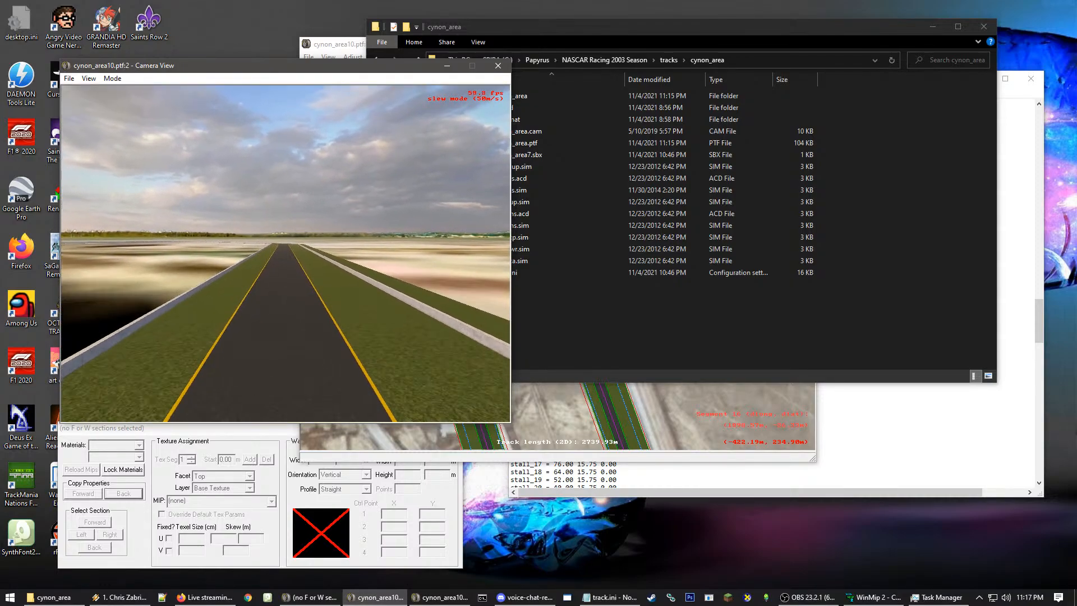
key("Down")
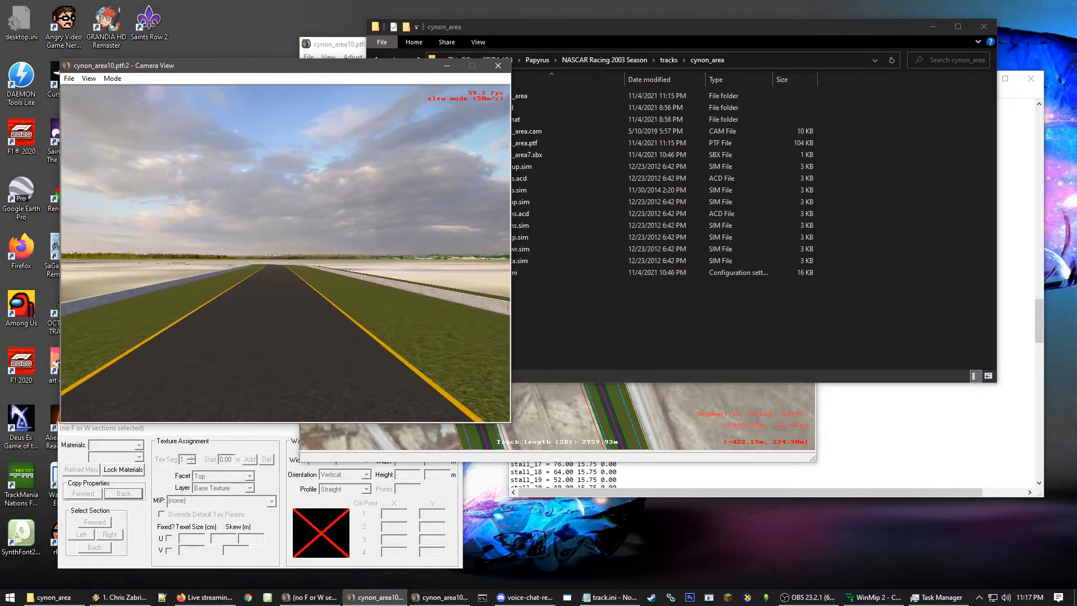
key("Up")
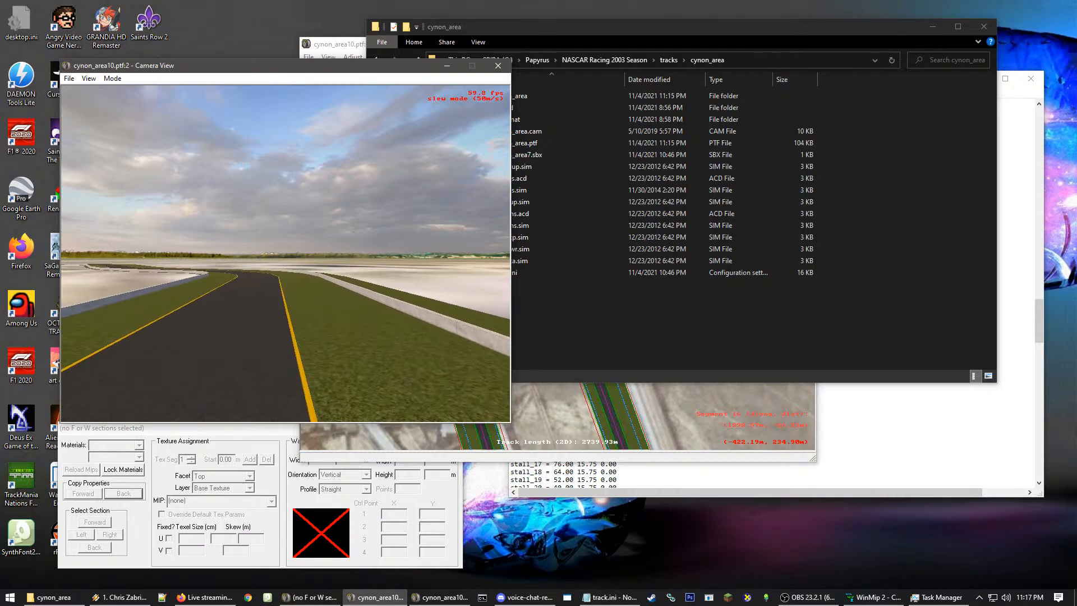
key("Left")
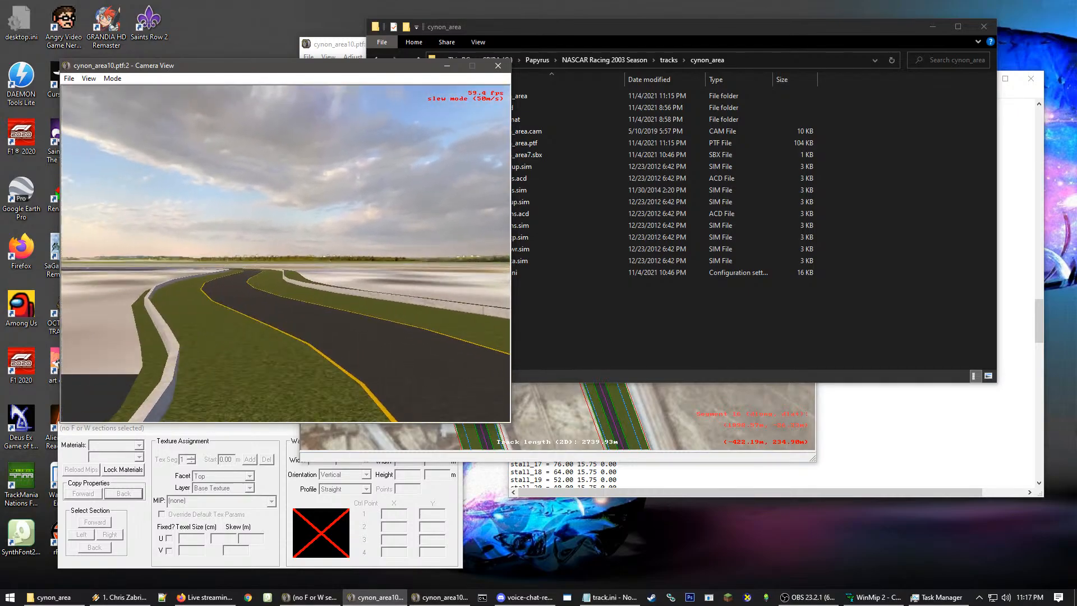
key("Up")
key("Left")
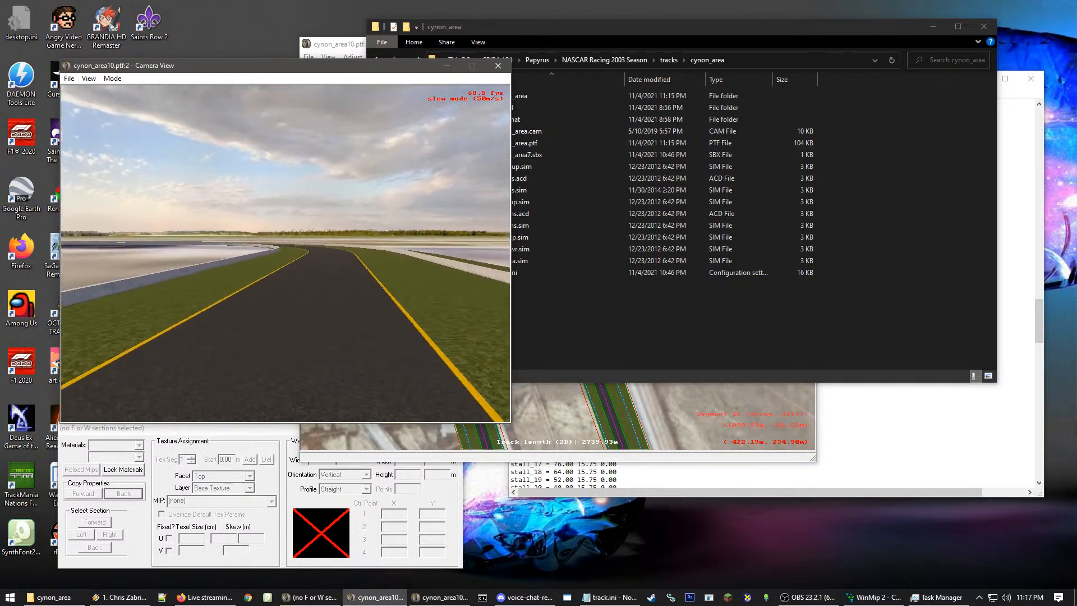
key("Left")
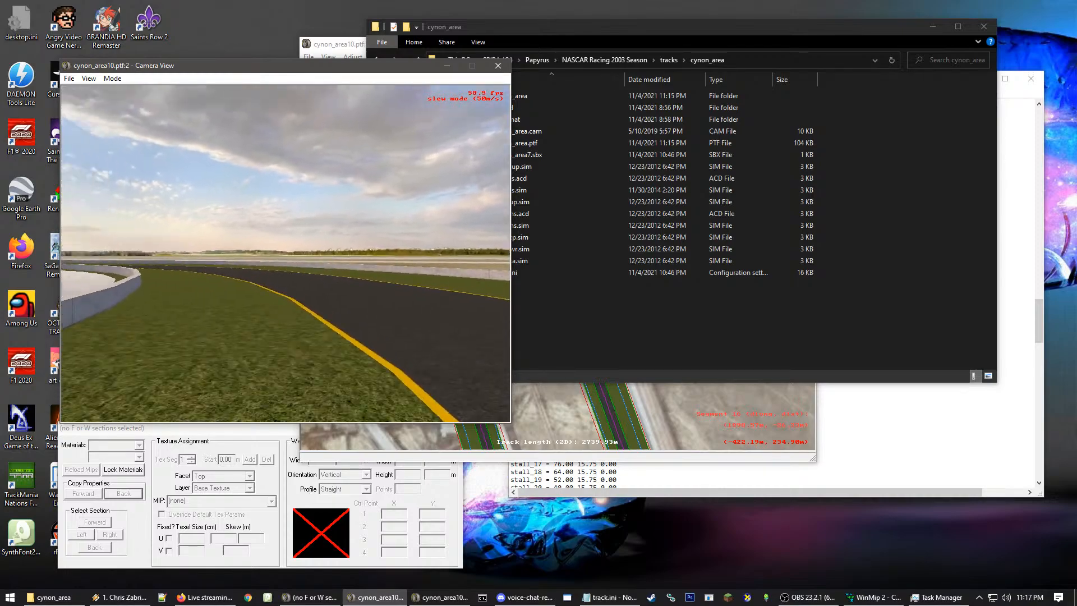
key("Left")
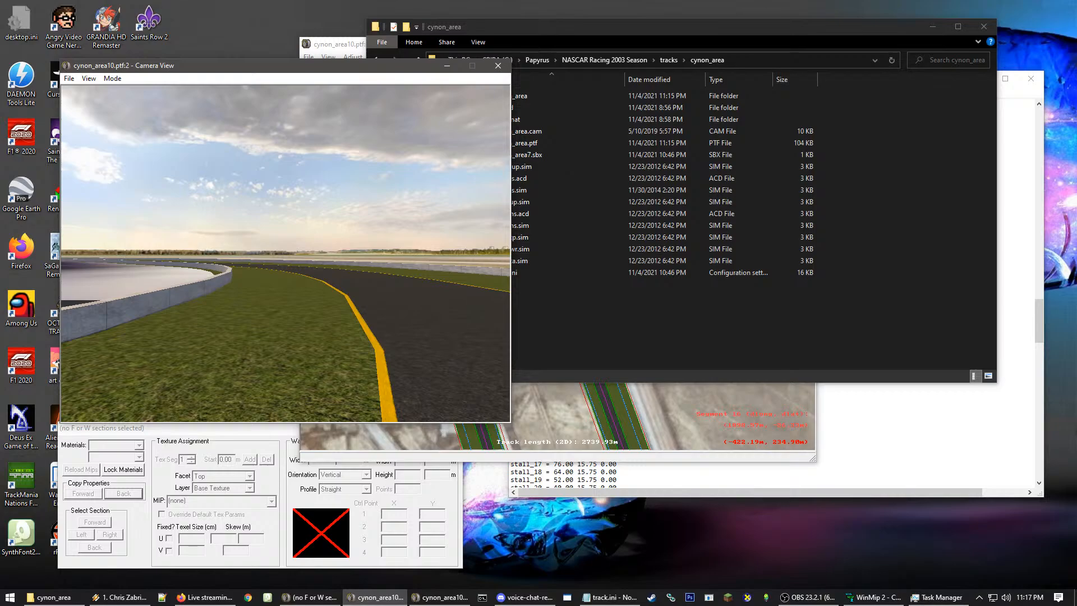
key("alt+Tab")
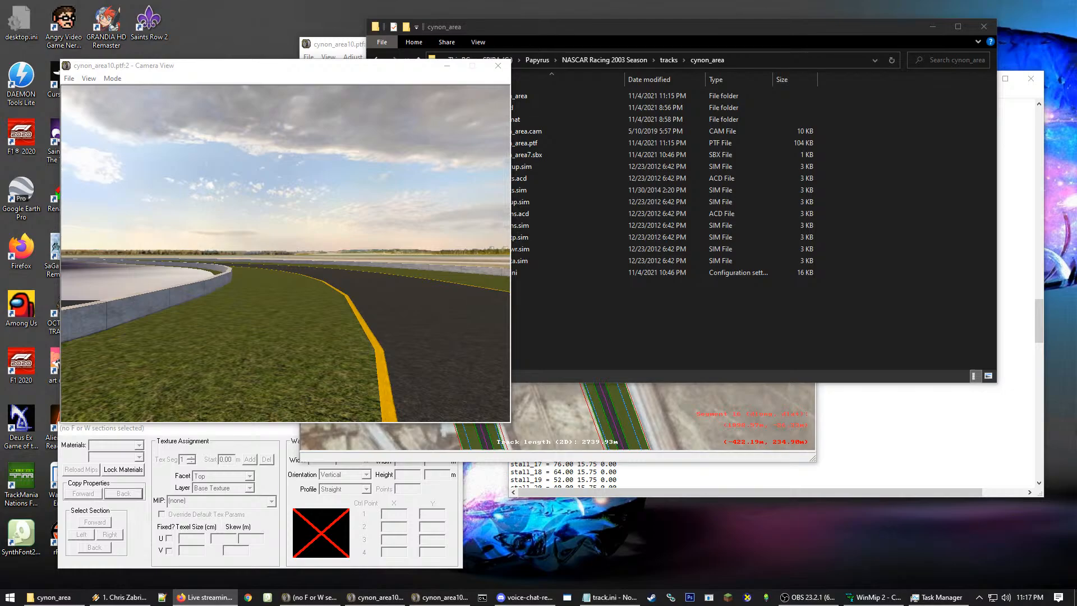
left_click(295, 235)
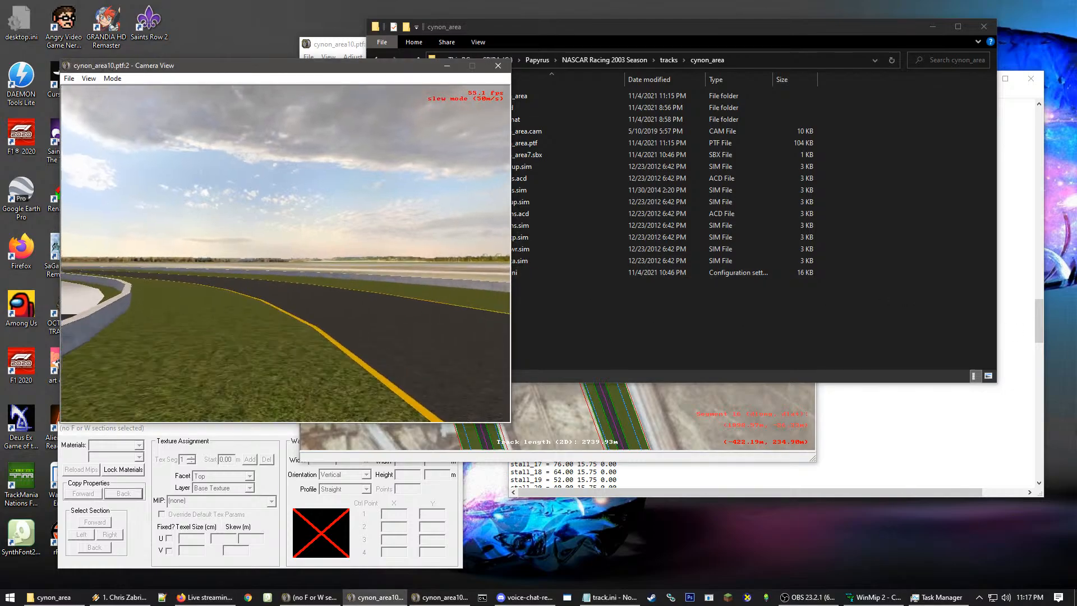
key("Down")
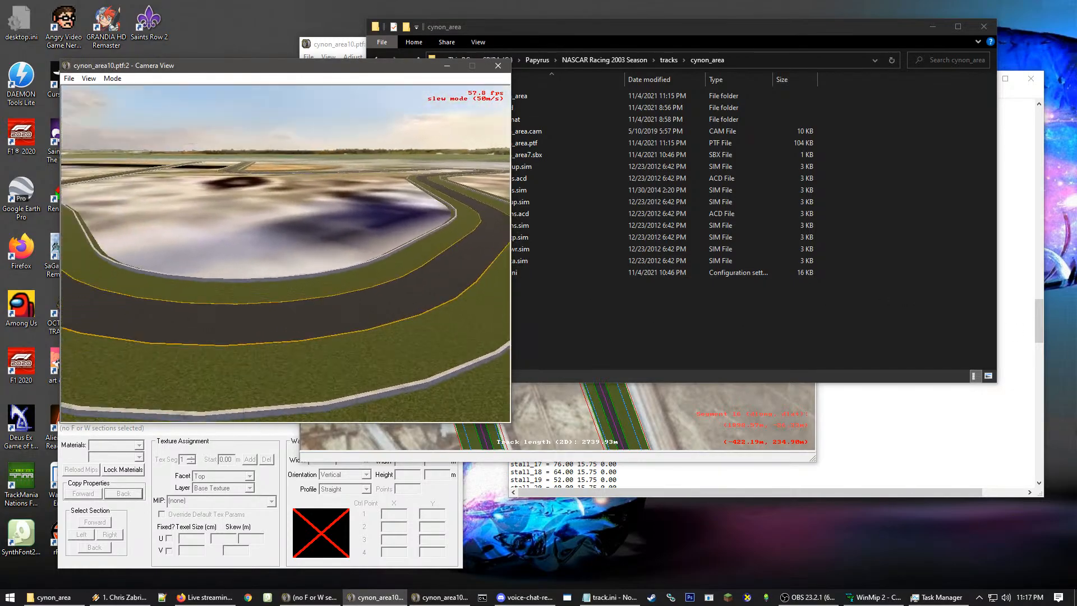
key("Up")
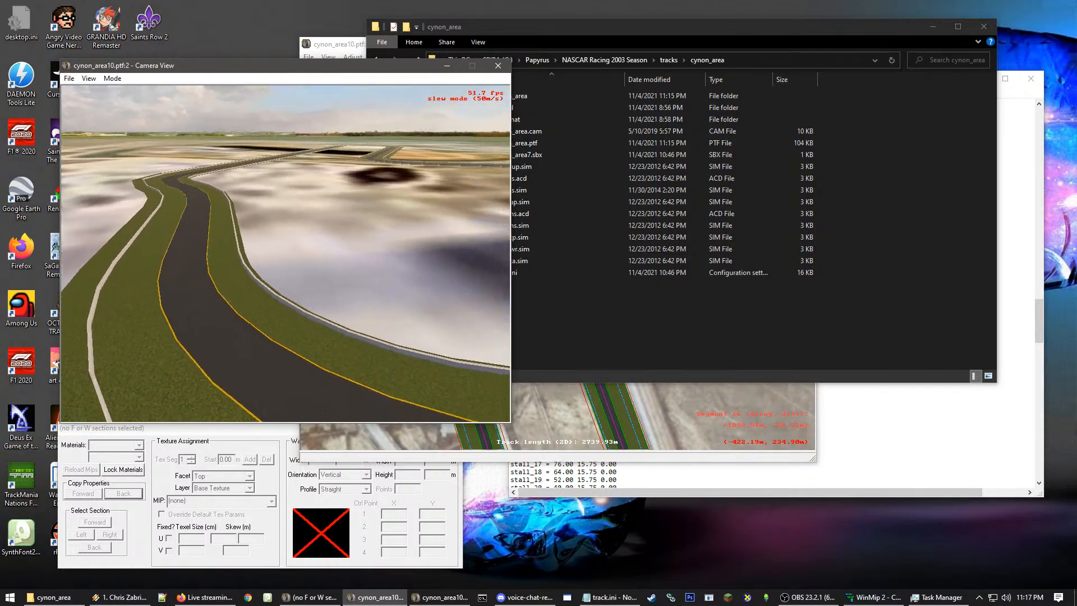
key("Up")
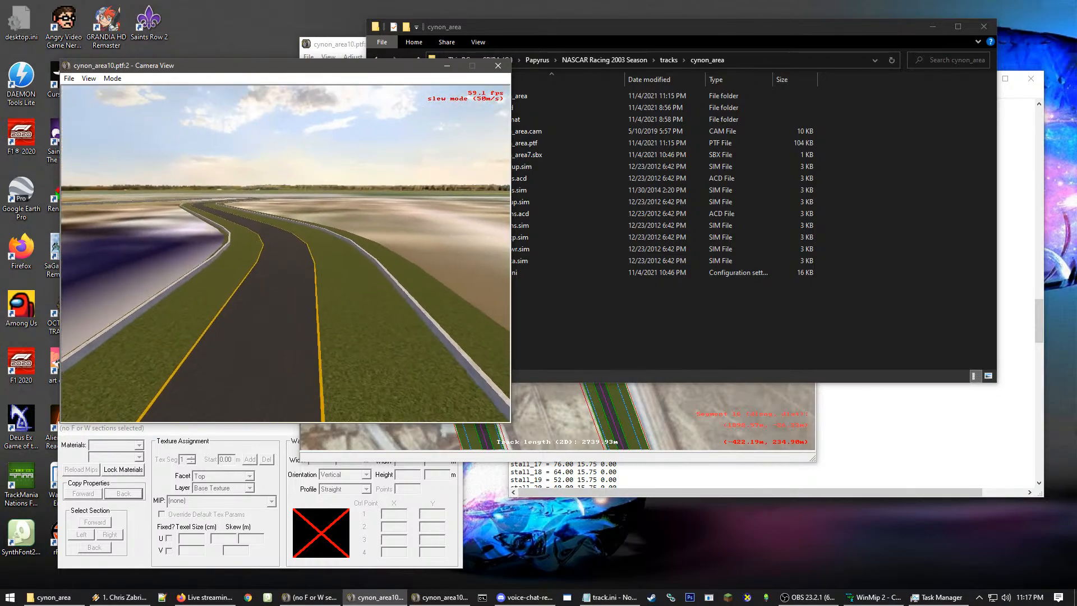
Return to File Explorer and go up from the cynon_area folder to the NASCAR Racing 2003 Season tracks folder
left_click(543, 158)
left_click(504, 107)
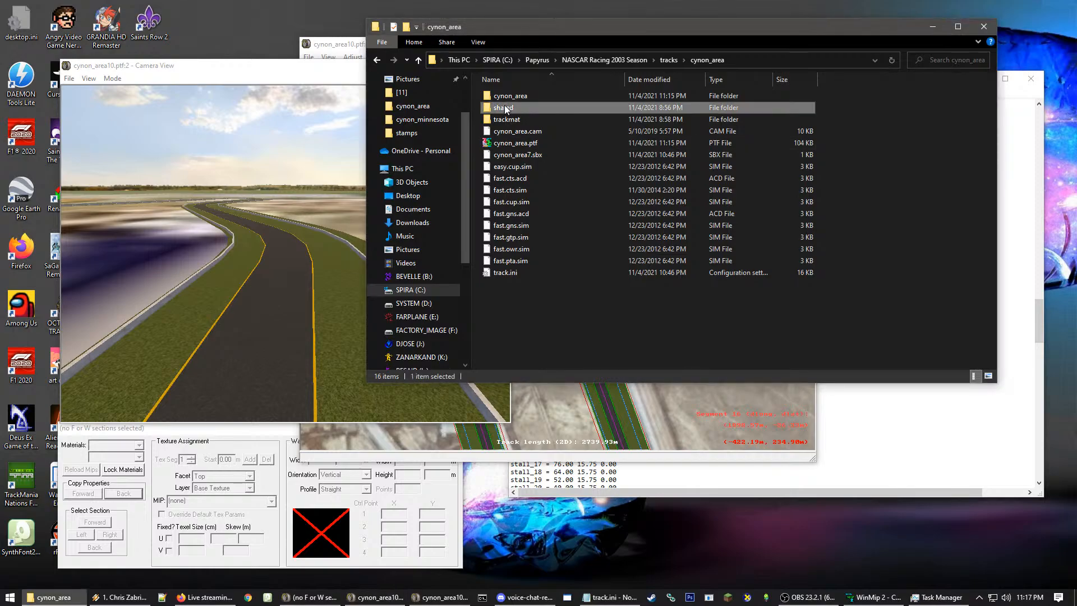
left_click(705, 326)
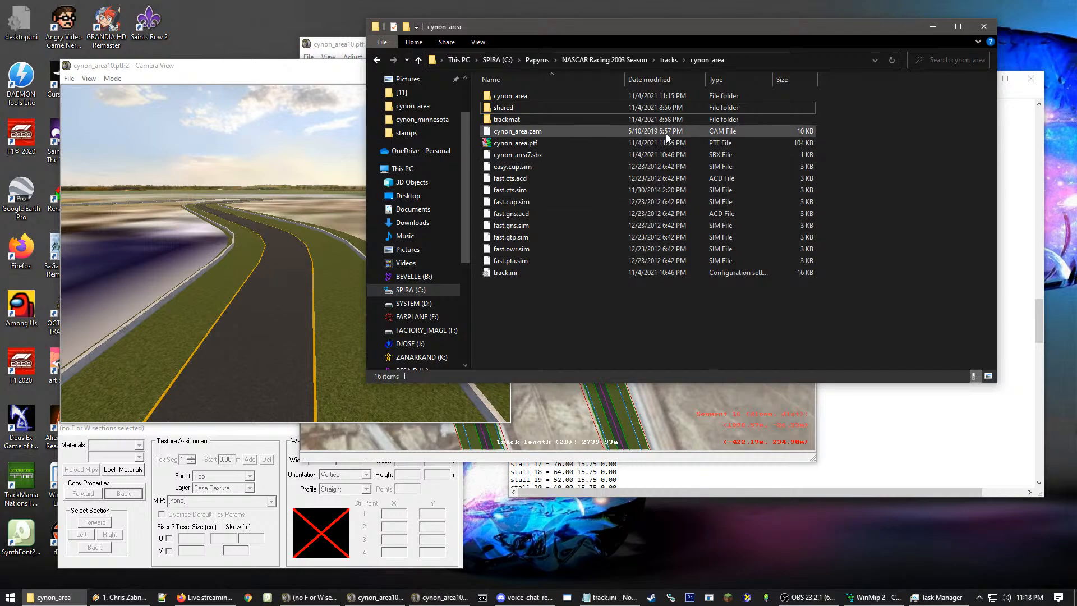
left_click(667, 60)
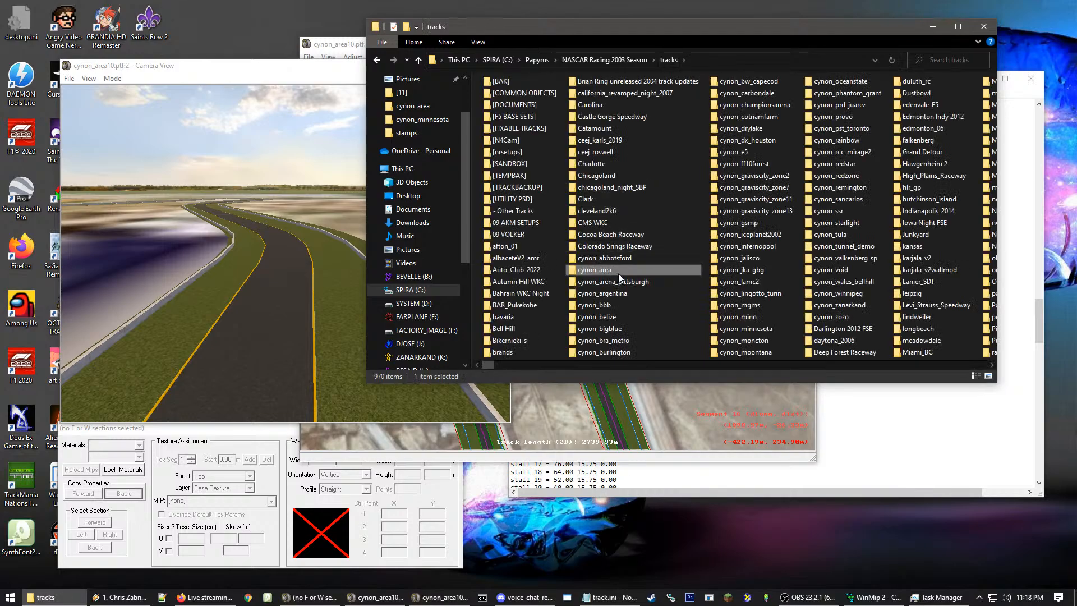
Compress the cynon_area track folder into a RAR archive named cynon_area.rar in the tracks folder
right_click(618, 274)
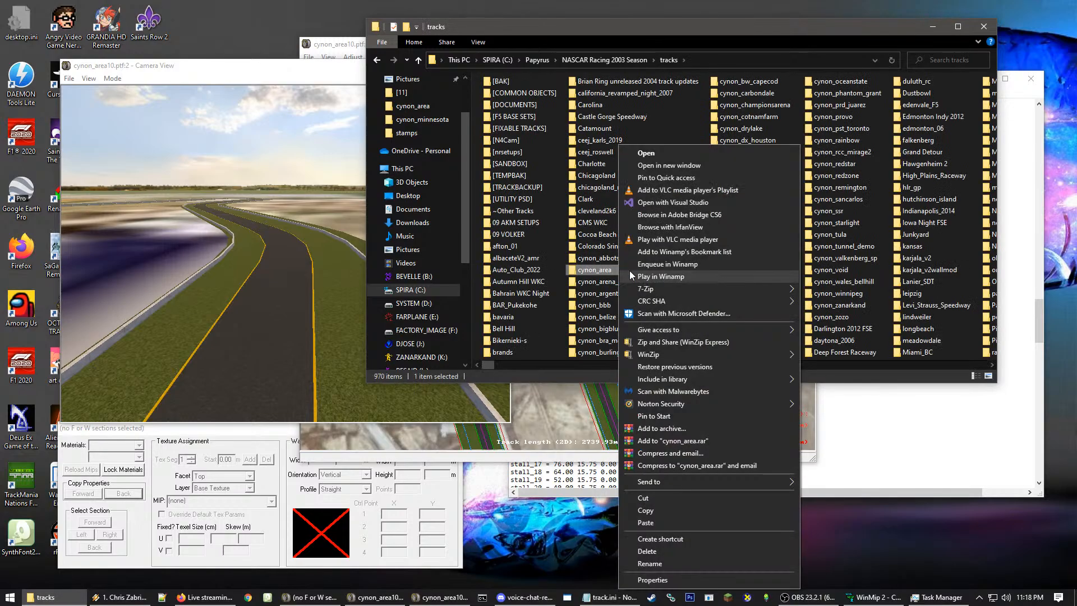
left_click(688, 441)
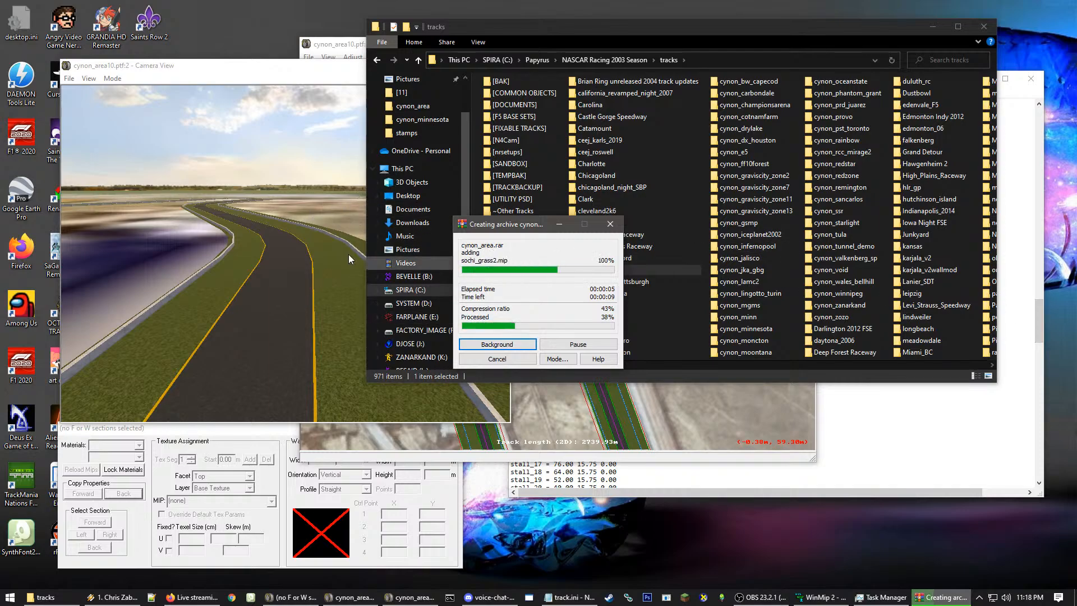
left_click(261, 244)
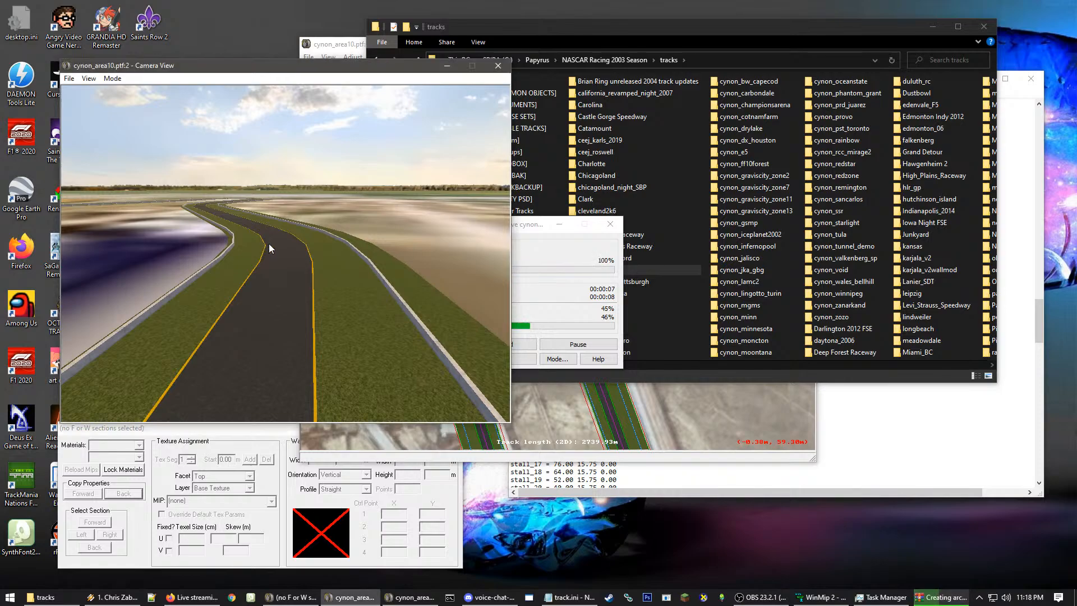
left_click(268, 244)
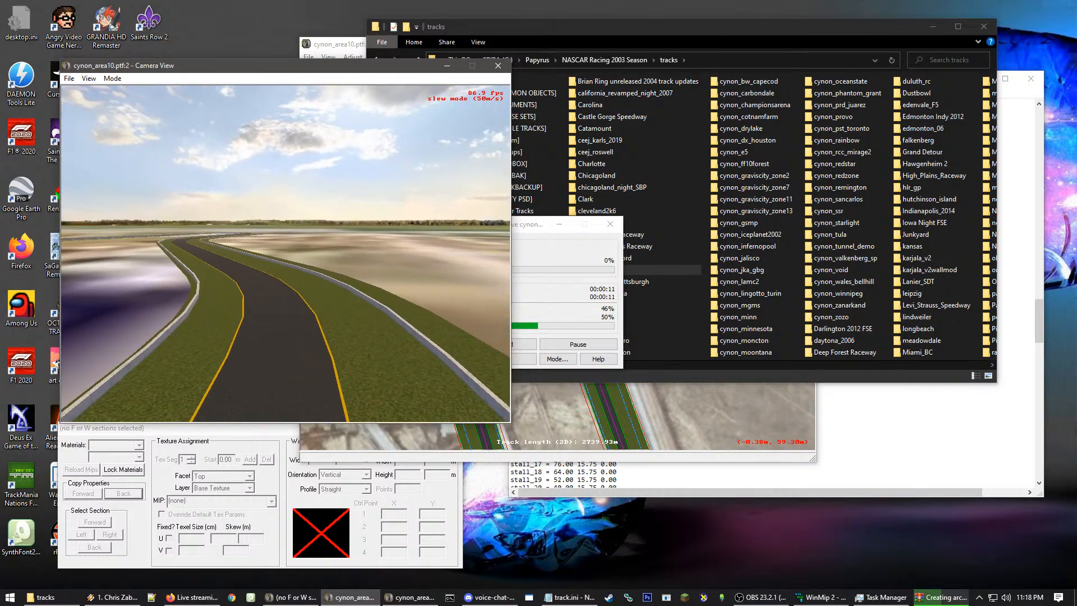
key("Escape")
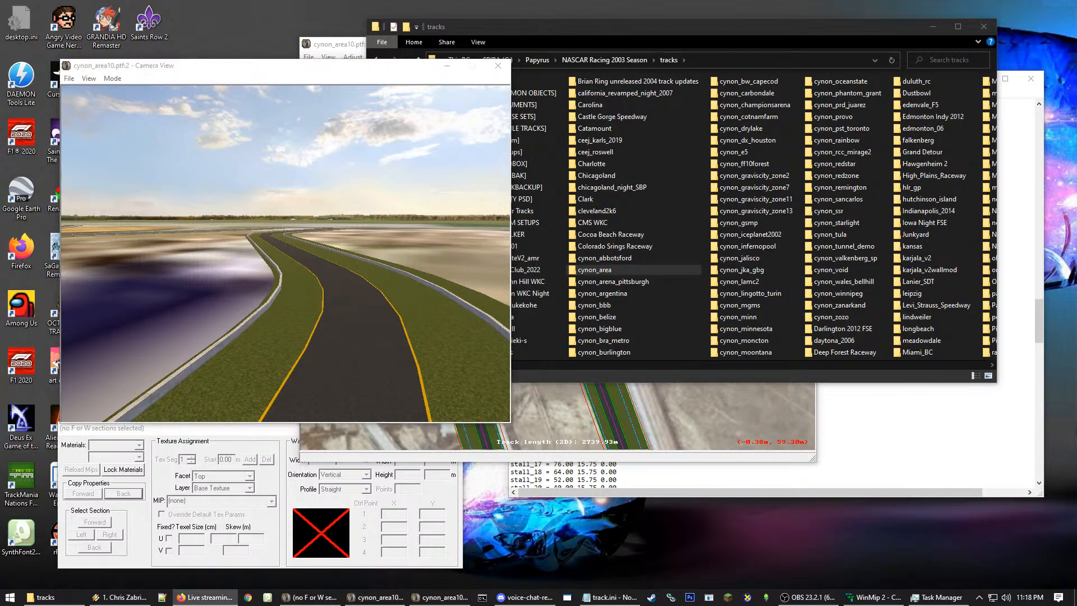
left_click(803, 597)
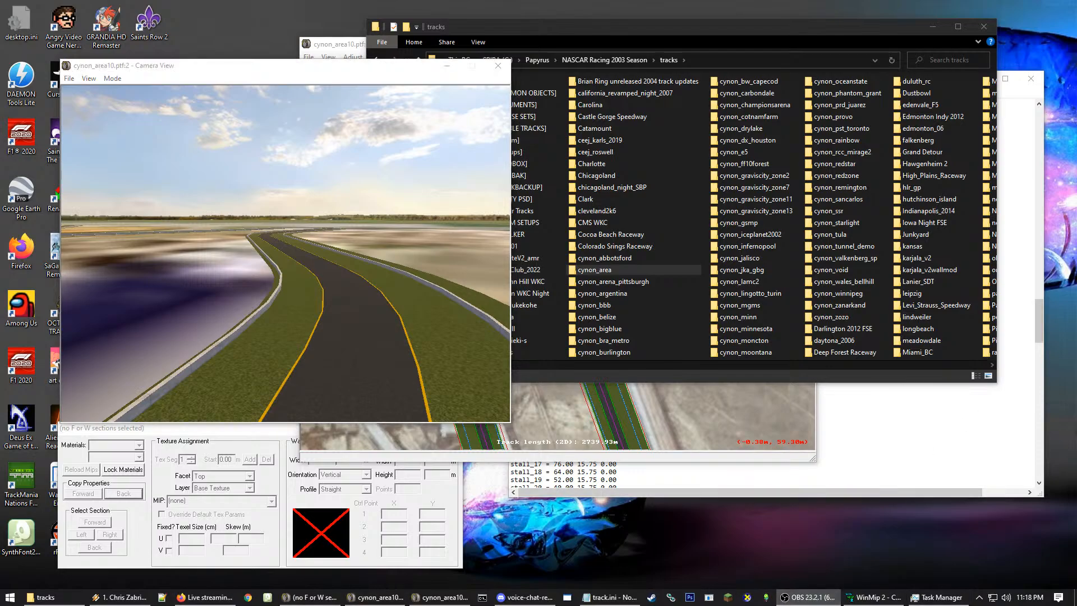